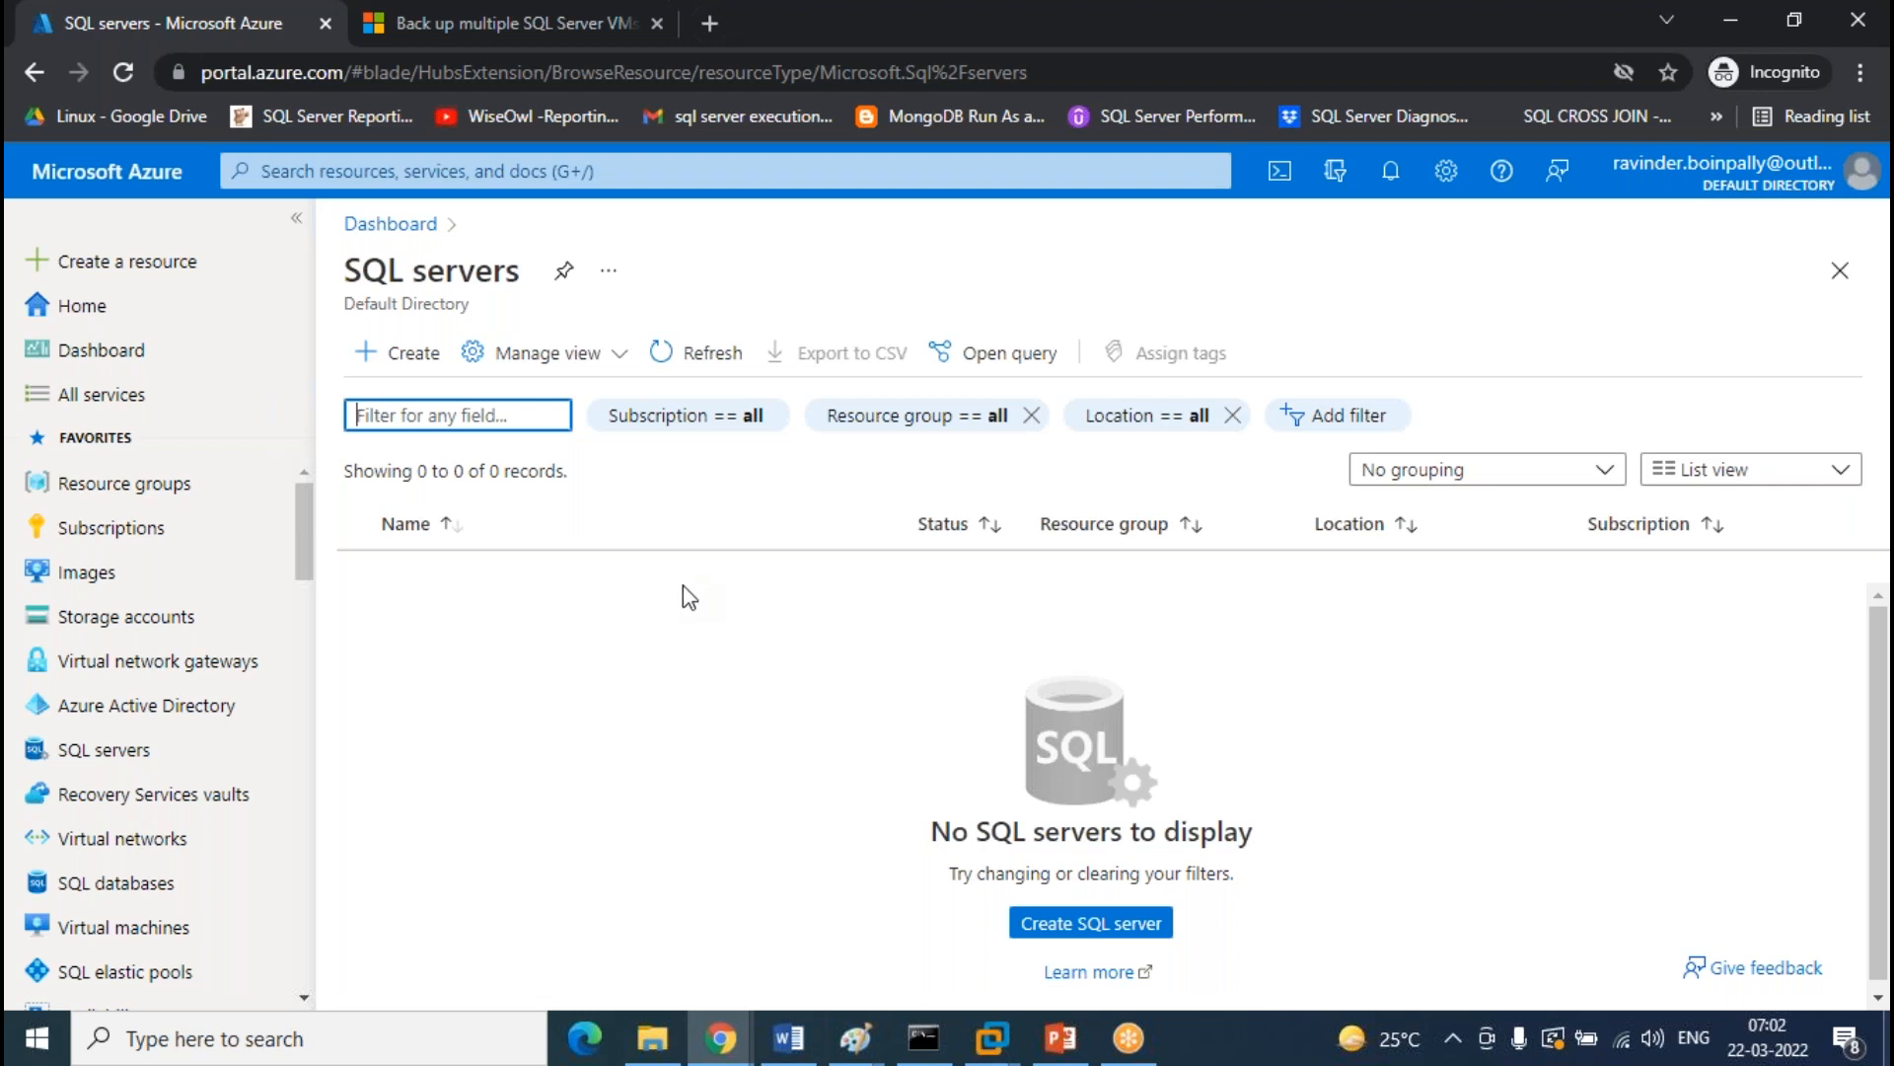
Name the new SQL server ravi0808 and set its location to West India
{"action": "left_click", "coordinate": [146, 752]}
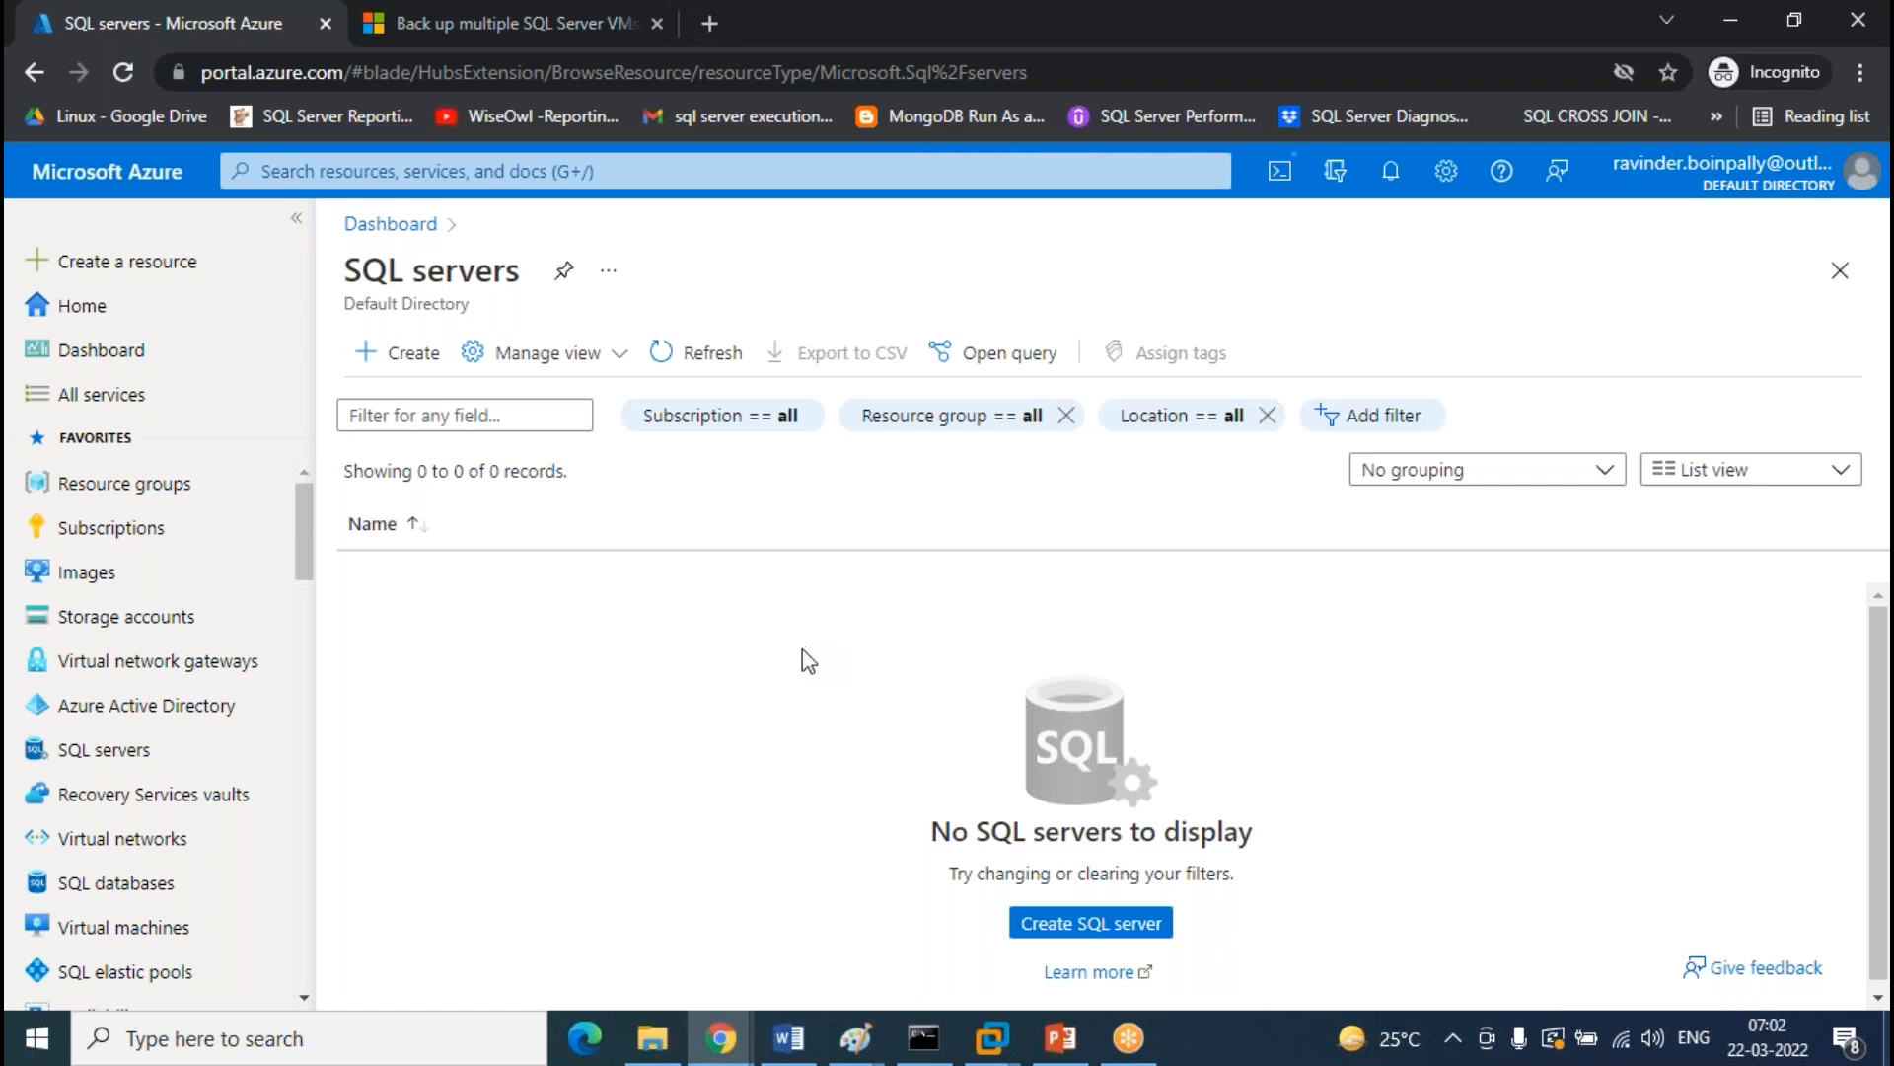
{"action": "scroll", "coordinate": [1282, 507], "scroll_direction": "down", "scroll_amount": 3}
{"action": "left_click", "coordinate": [834, 622]}
{"action": "type", "text": "ravi"}
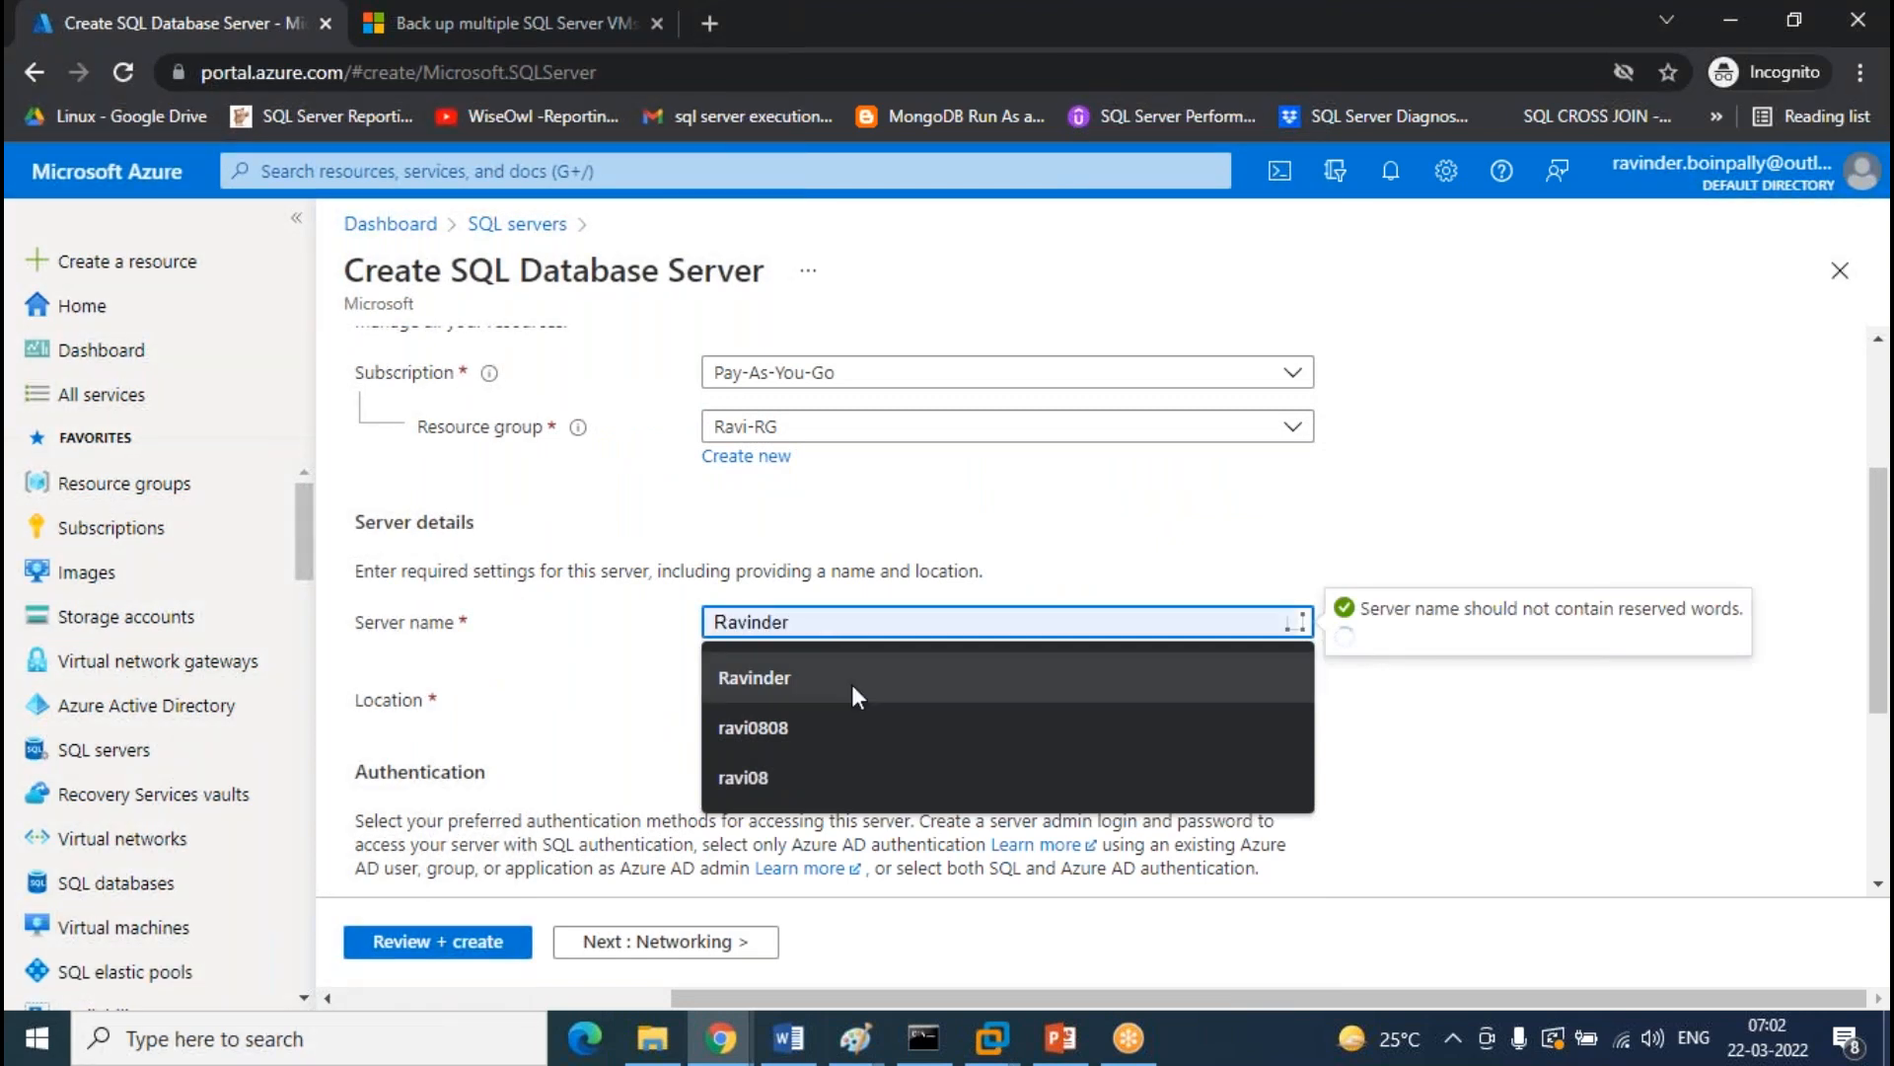
{"action": "left_click", "coordinate": [753, 728]}
{"action": "left_click", "coordinate": [898, 700]}
{"action": "scroll", "coordinate": [1103, 550], "scroll_direction": "down", "scroll_amount": 5}
{"action": "scroll", "coordinate": [1103, 550], "scroll_direction": "down", "scroll_amount": 2}
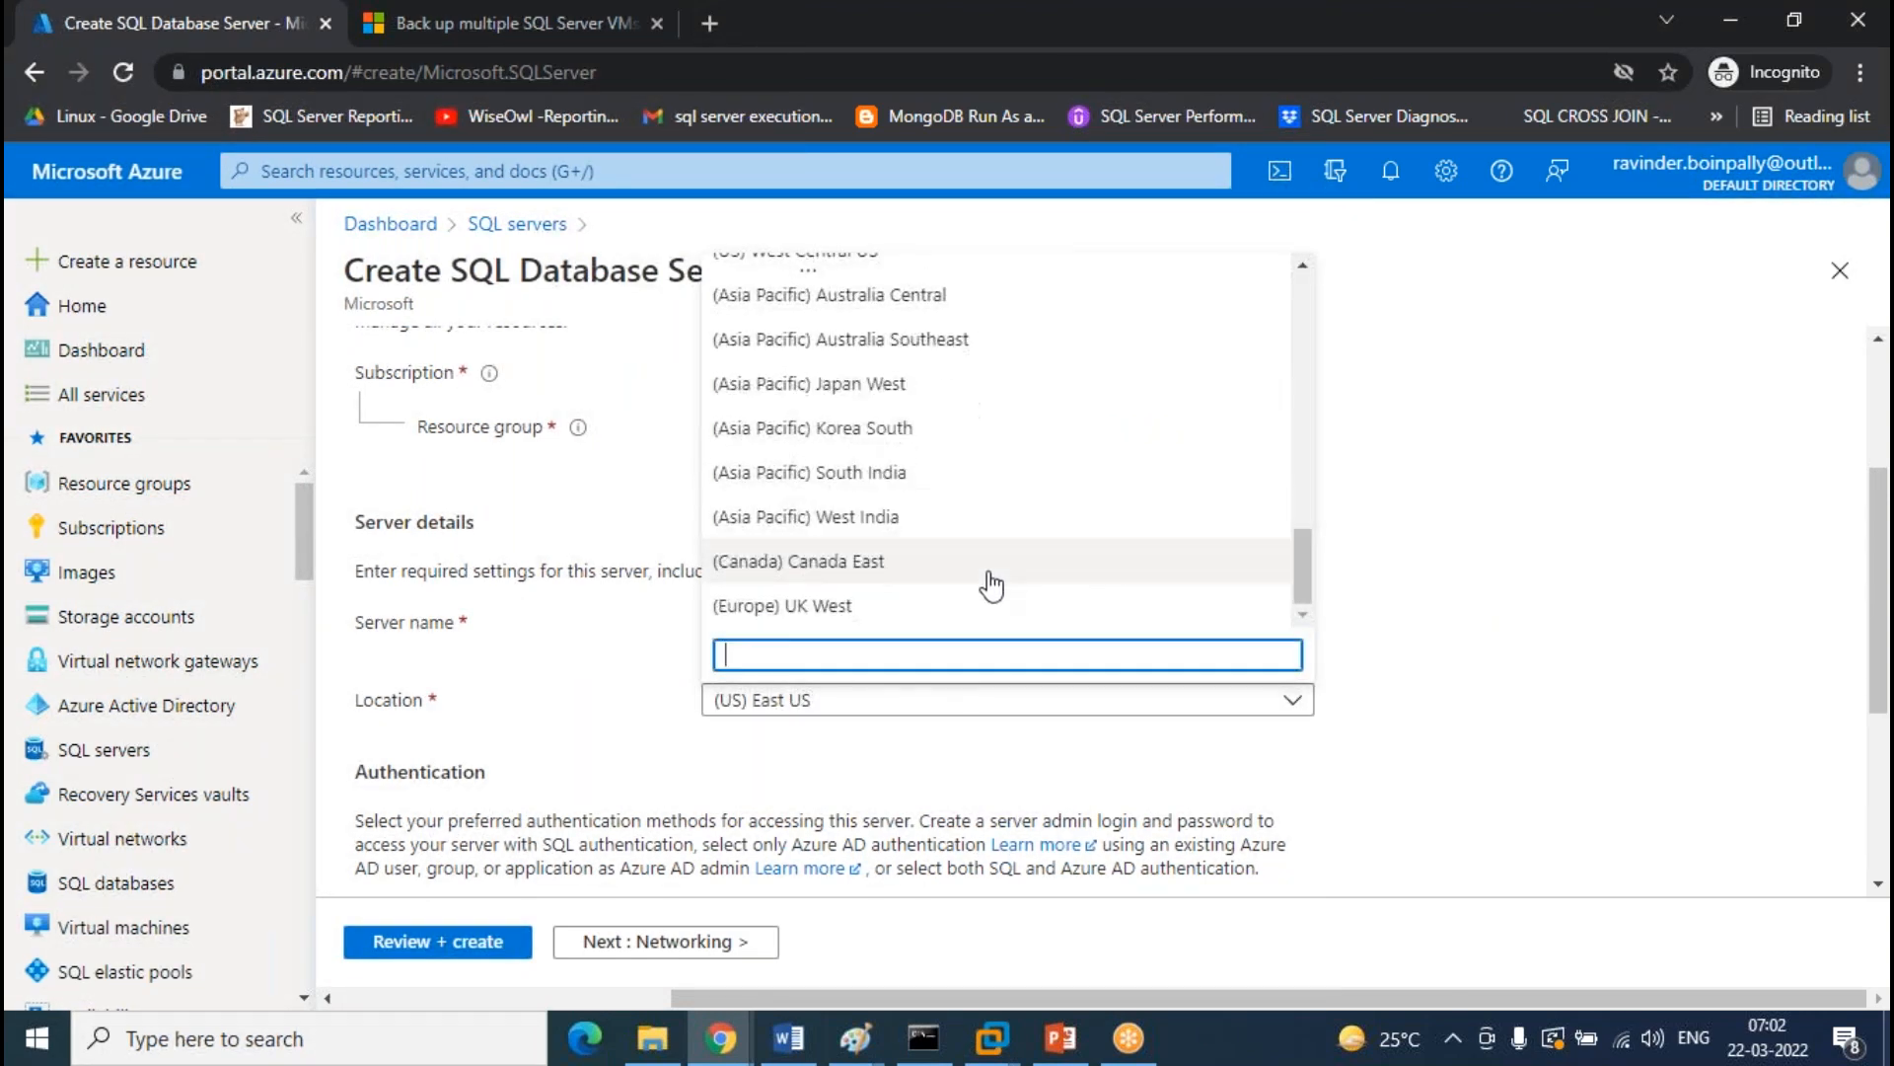
{"action": "left_click", "coordinate": [918, 523]}
{"action": "scroll", "coordinate": [1579, 626], "scroll_direction": "down", "scroll_amount": 4}
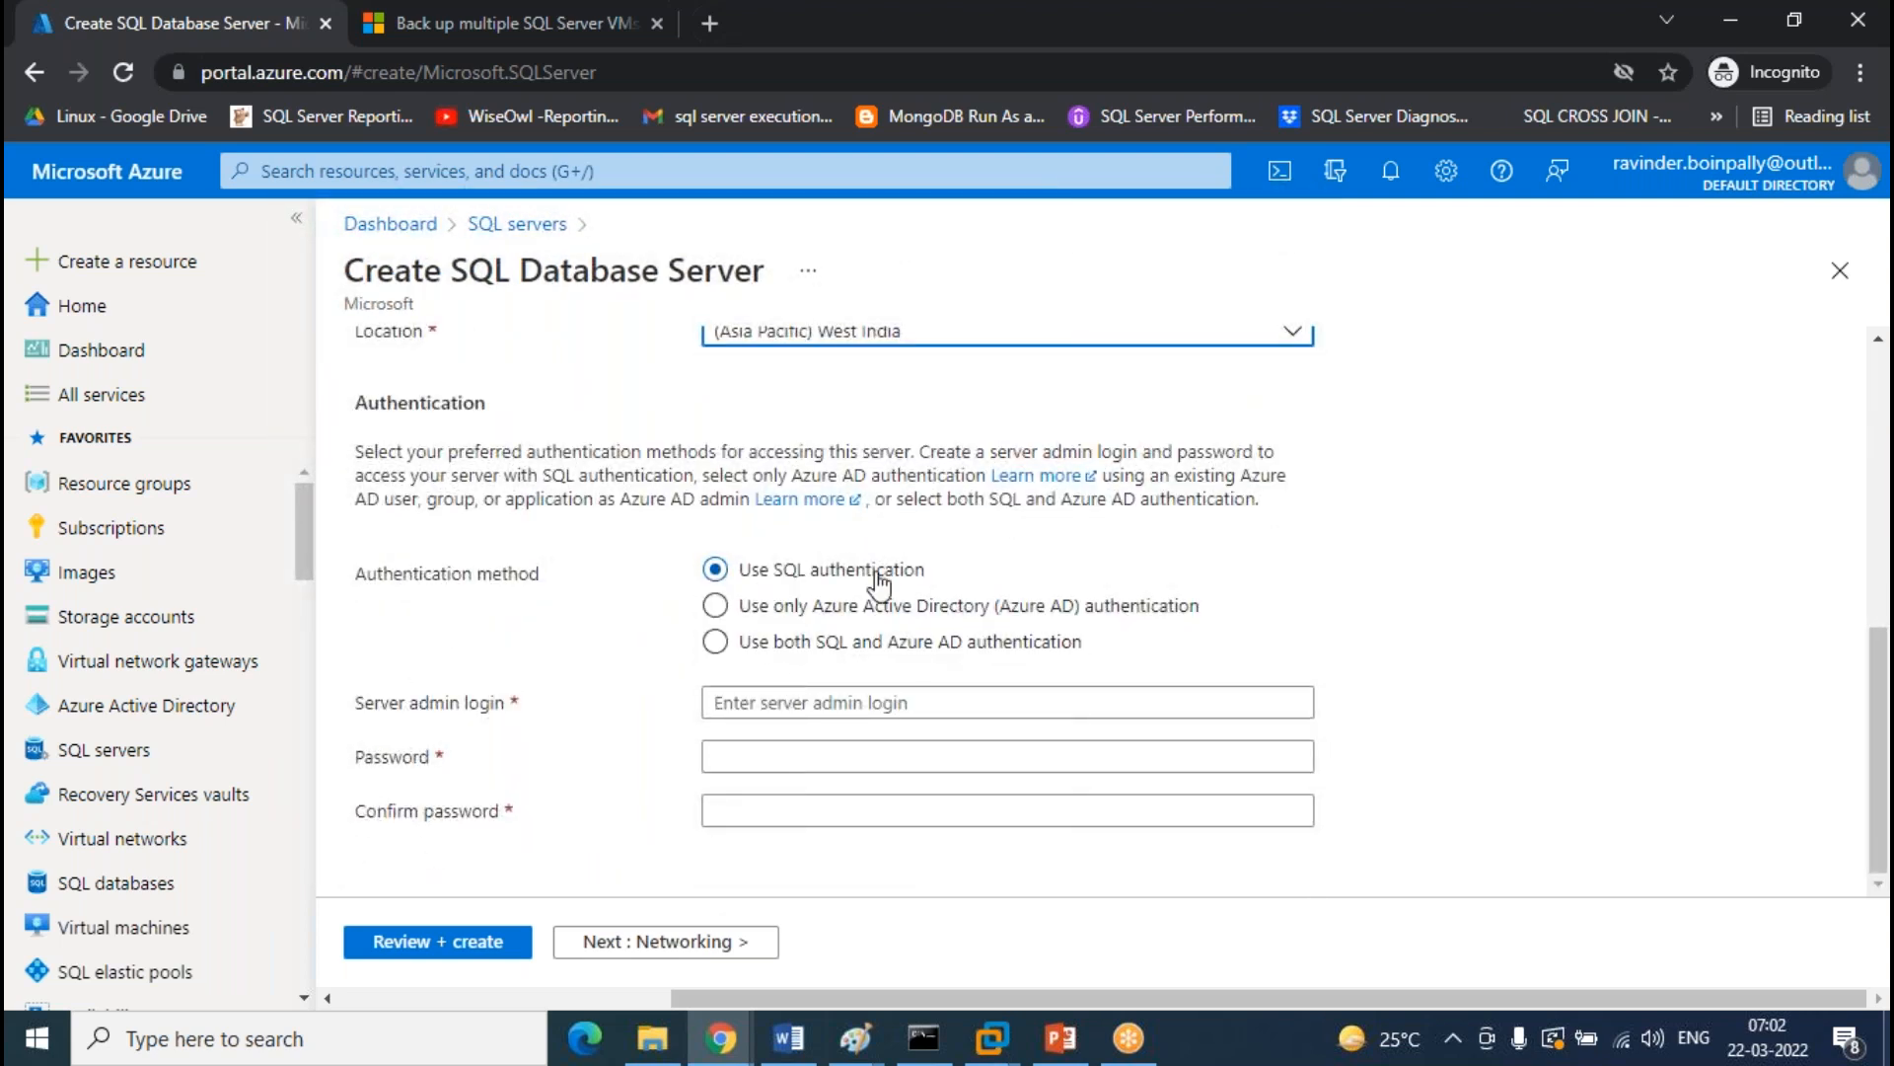
Enter the server admin login, a password and its confirmation
{"action": "left_click", "coordinate": [859, 714]}
{"action": "type", "text": "Ravinder"}
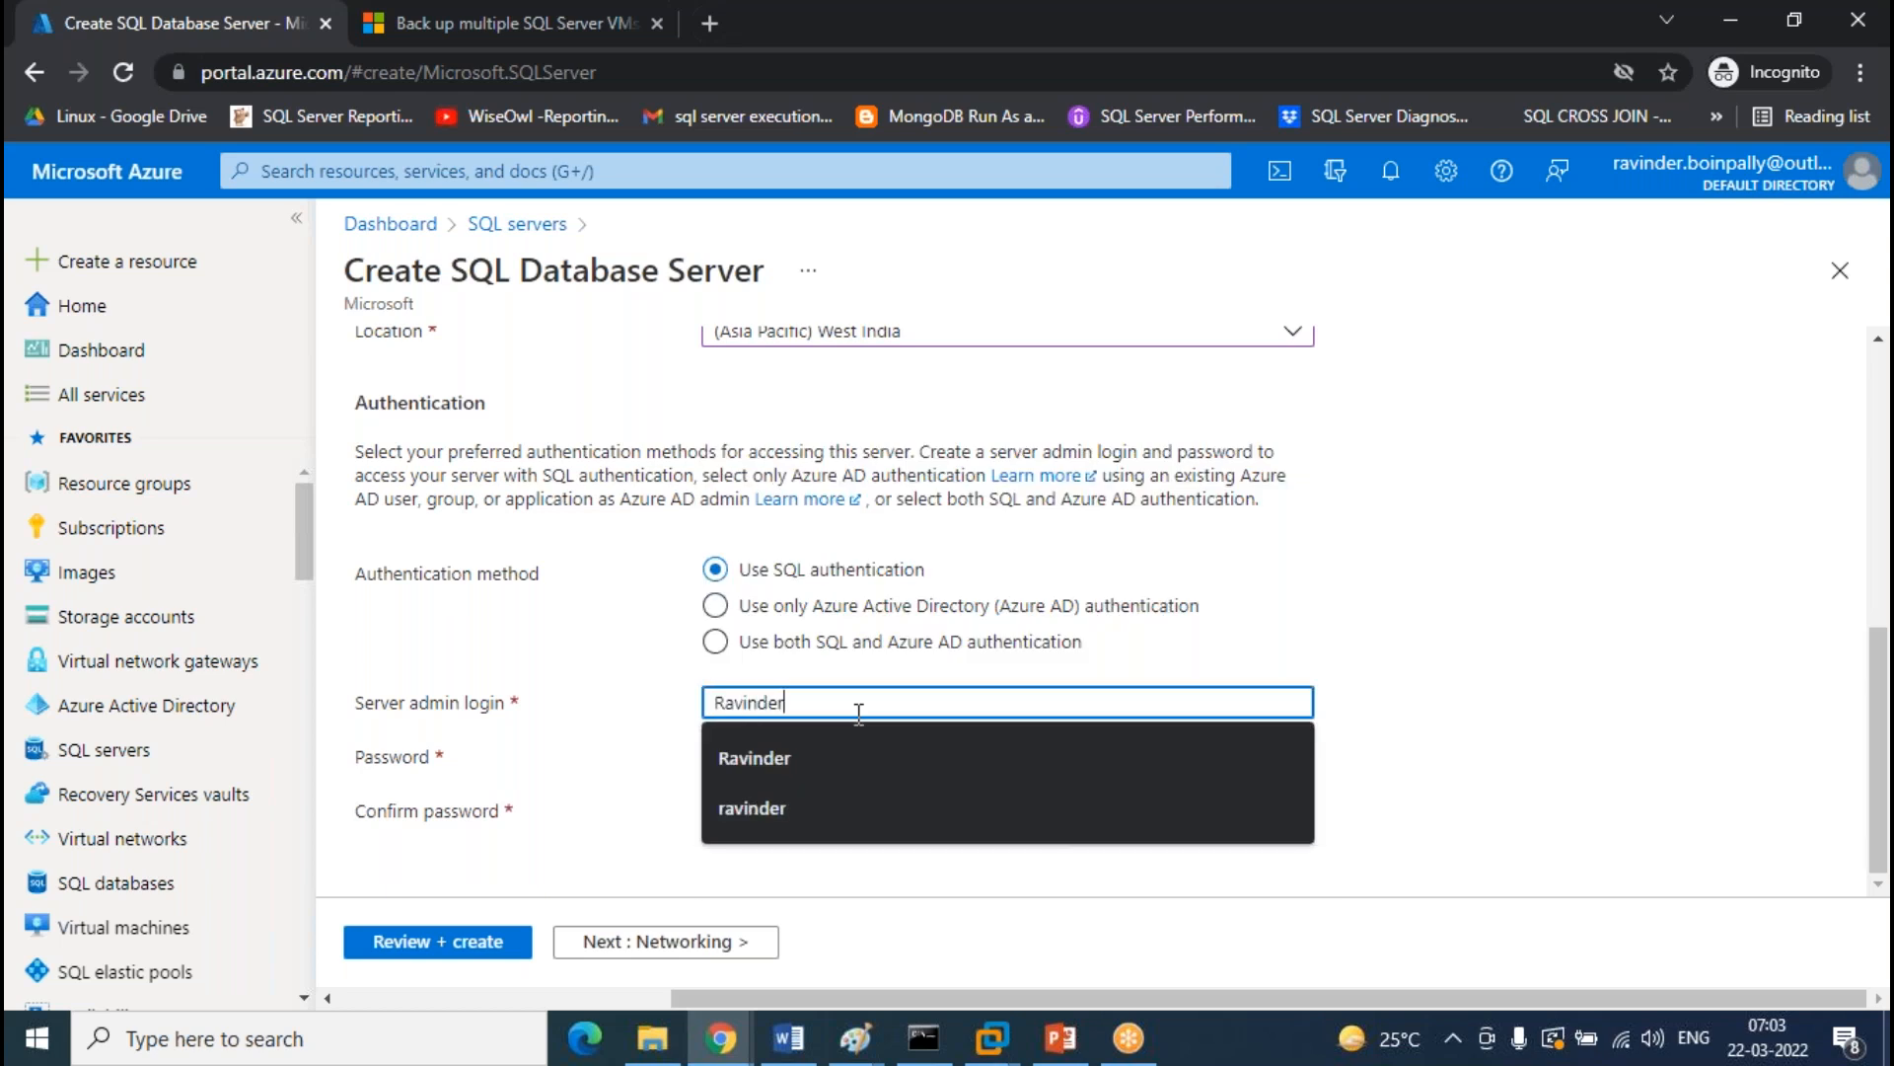
{"action": "key", "text": "Tab"}
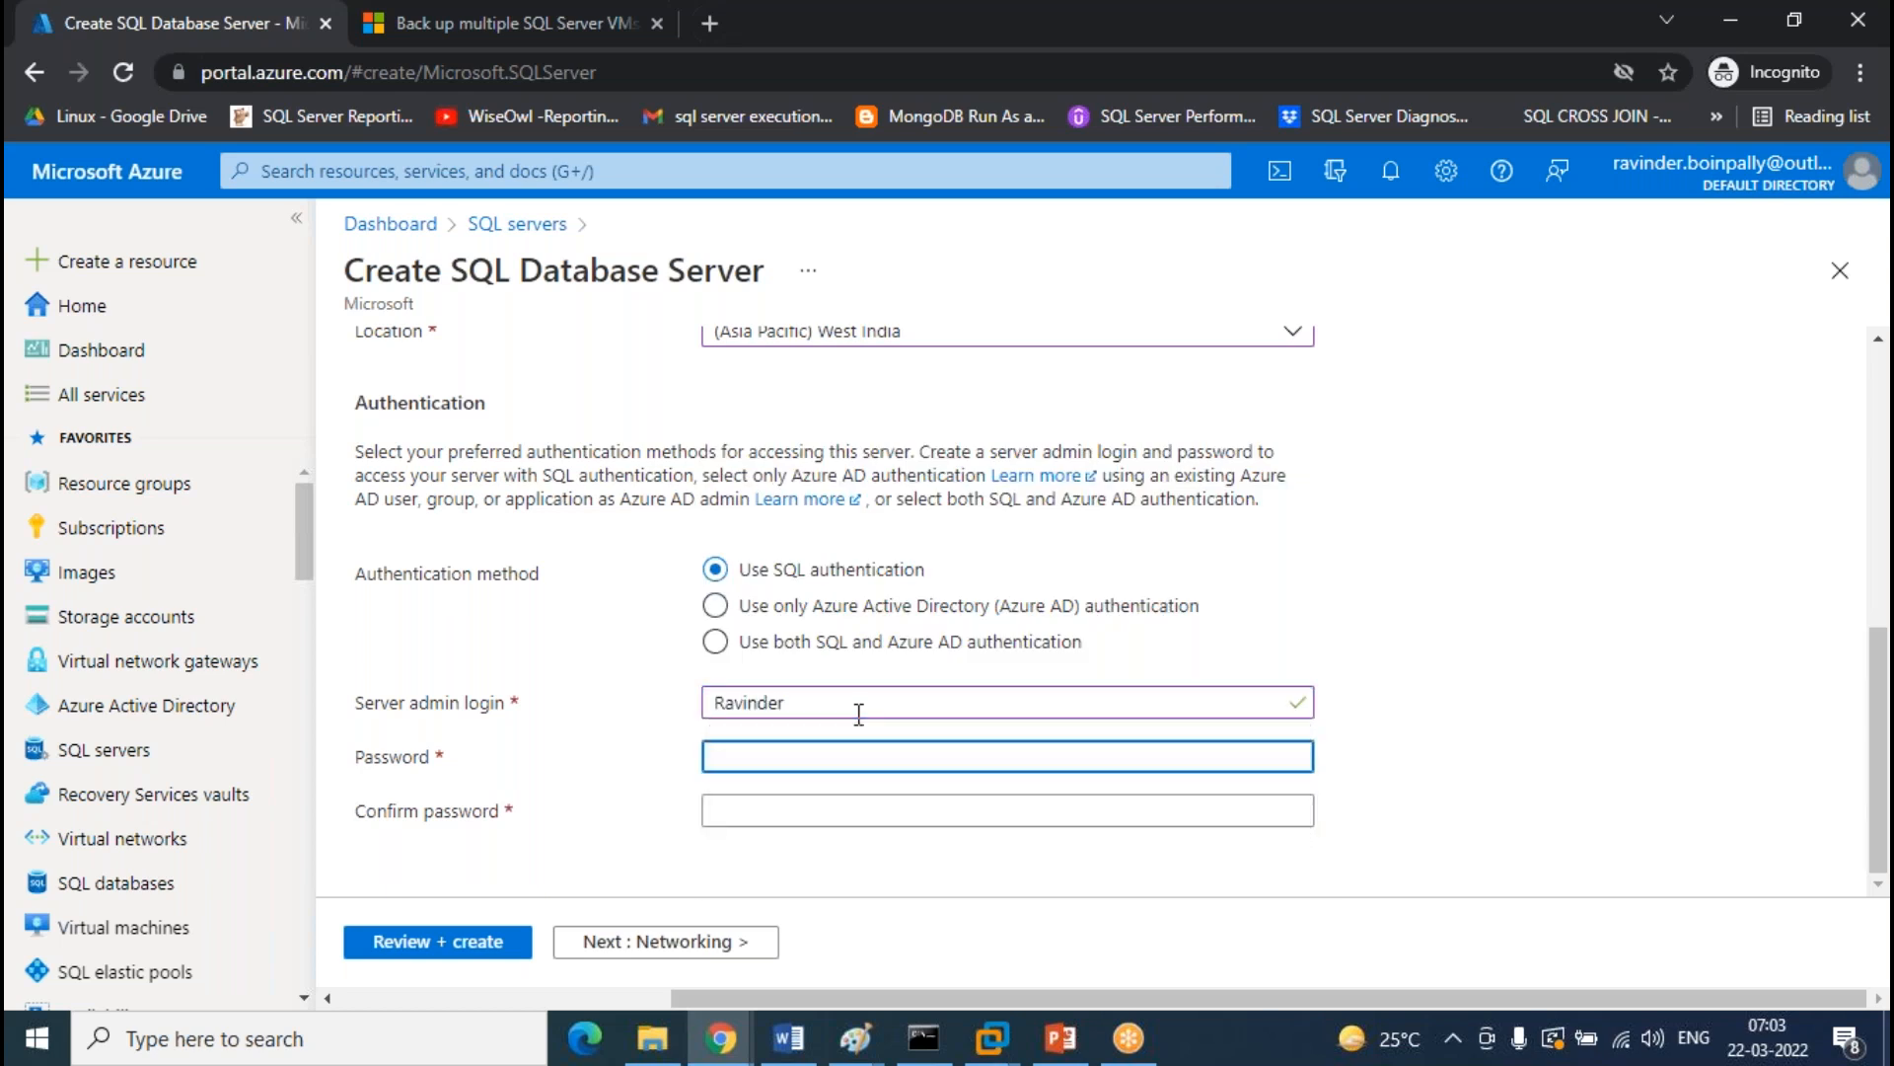
{"action": "type", "text": "*********"}
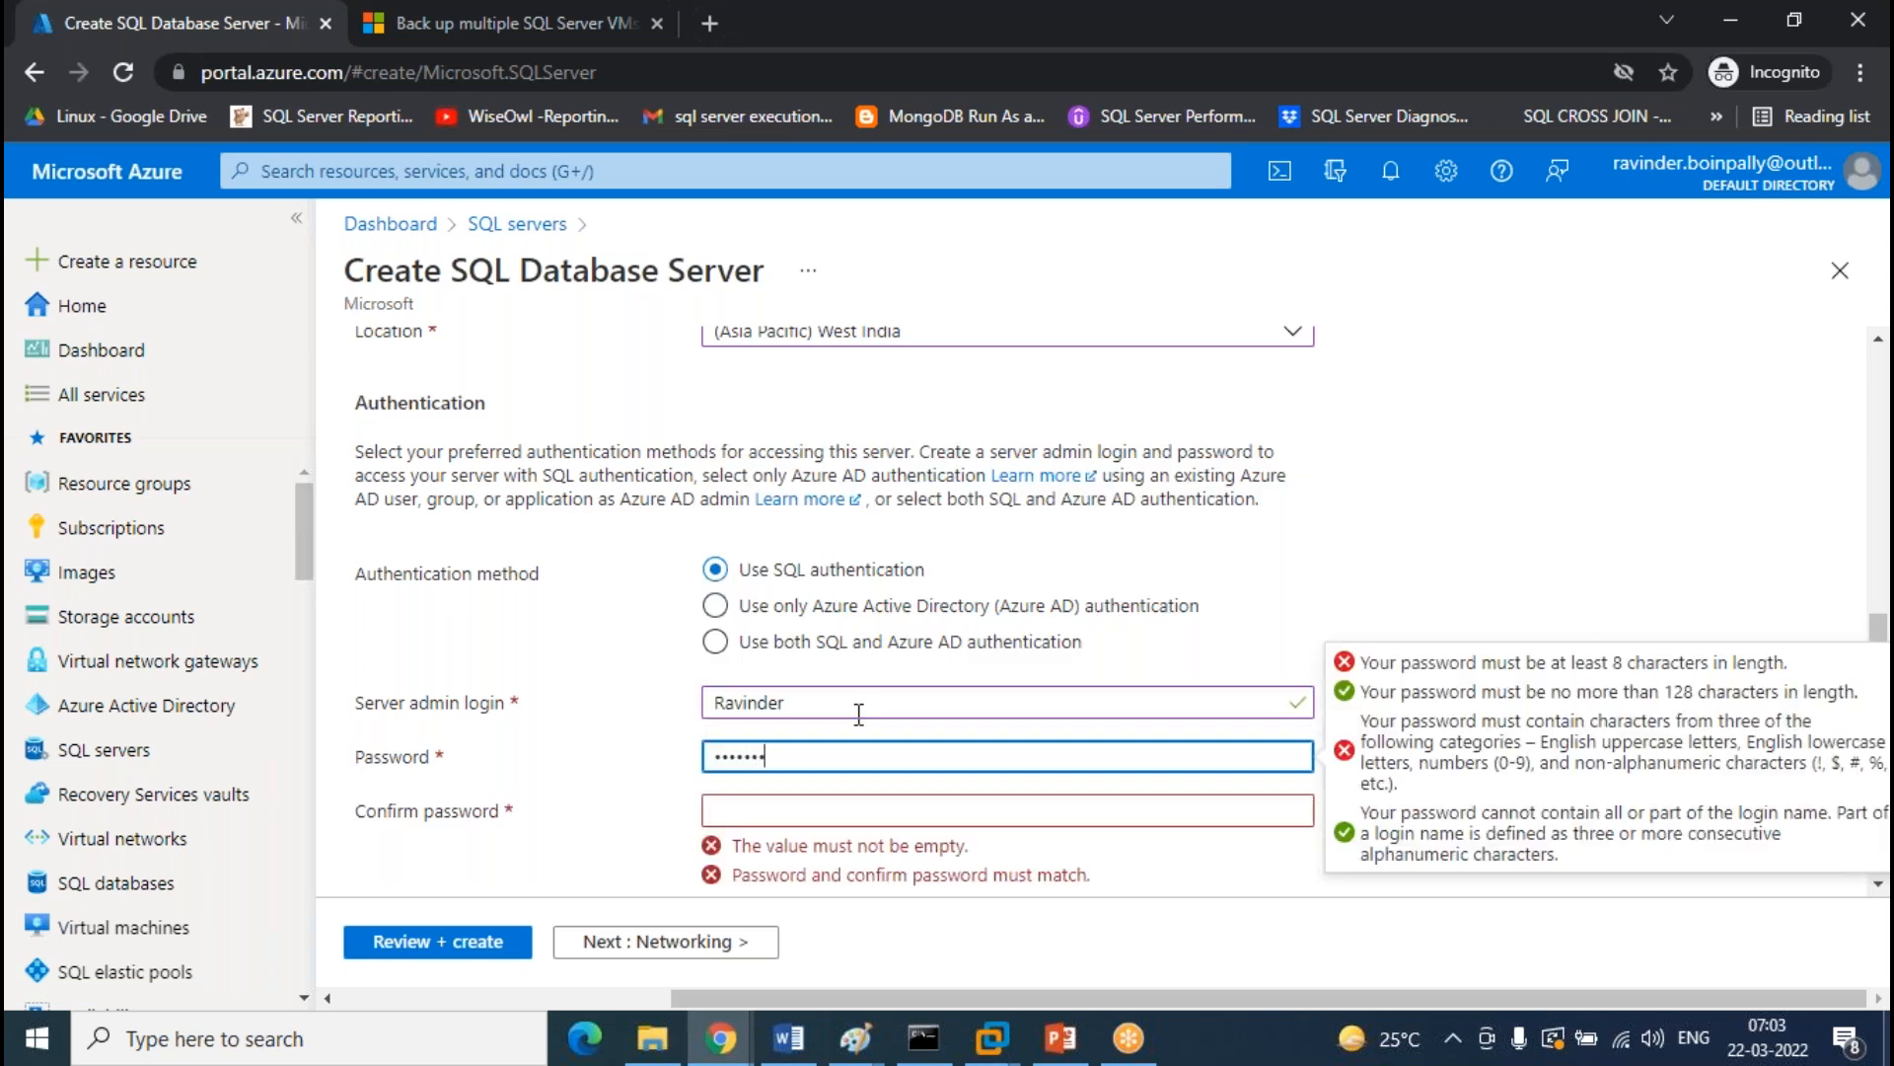
{"action": "key", "text": "Tab"}
{"action": "type", "text": "*********"}
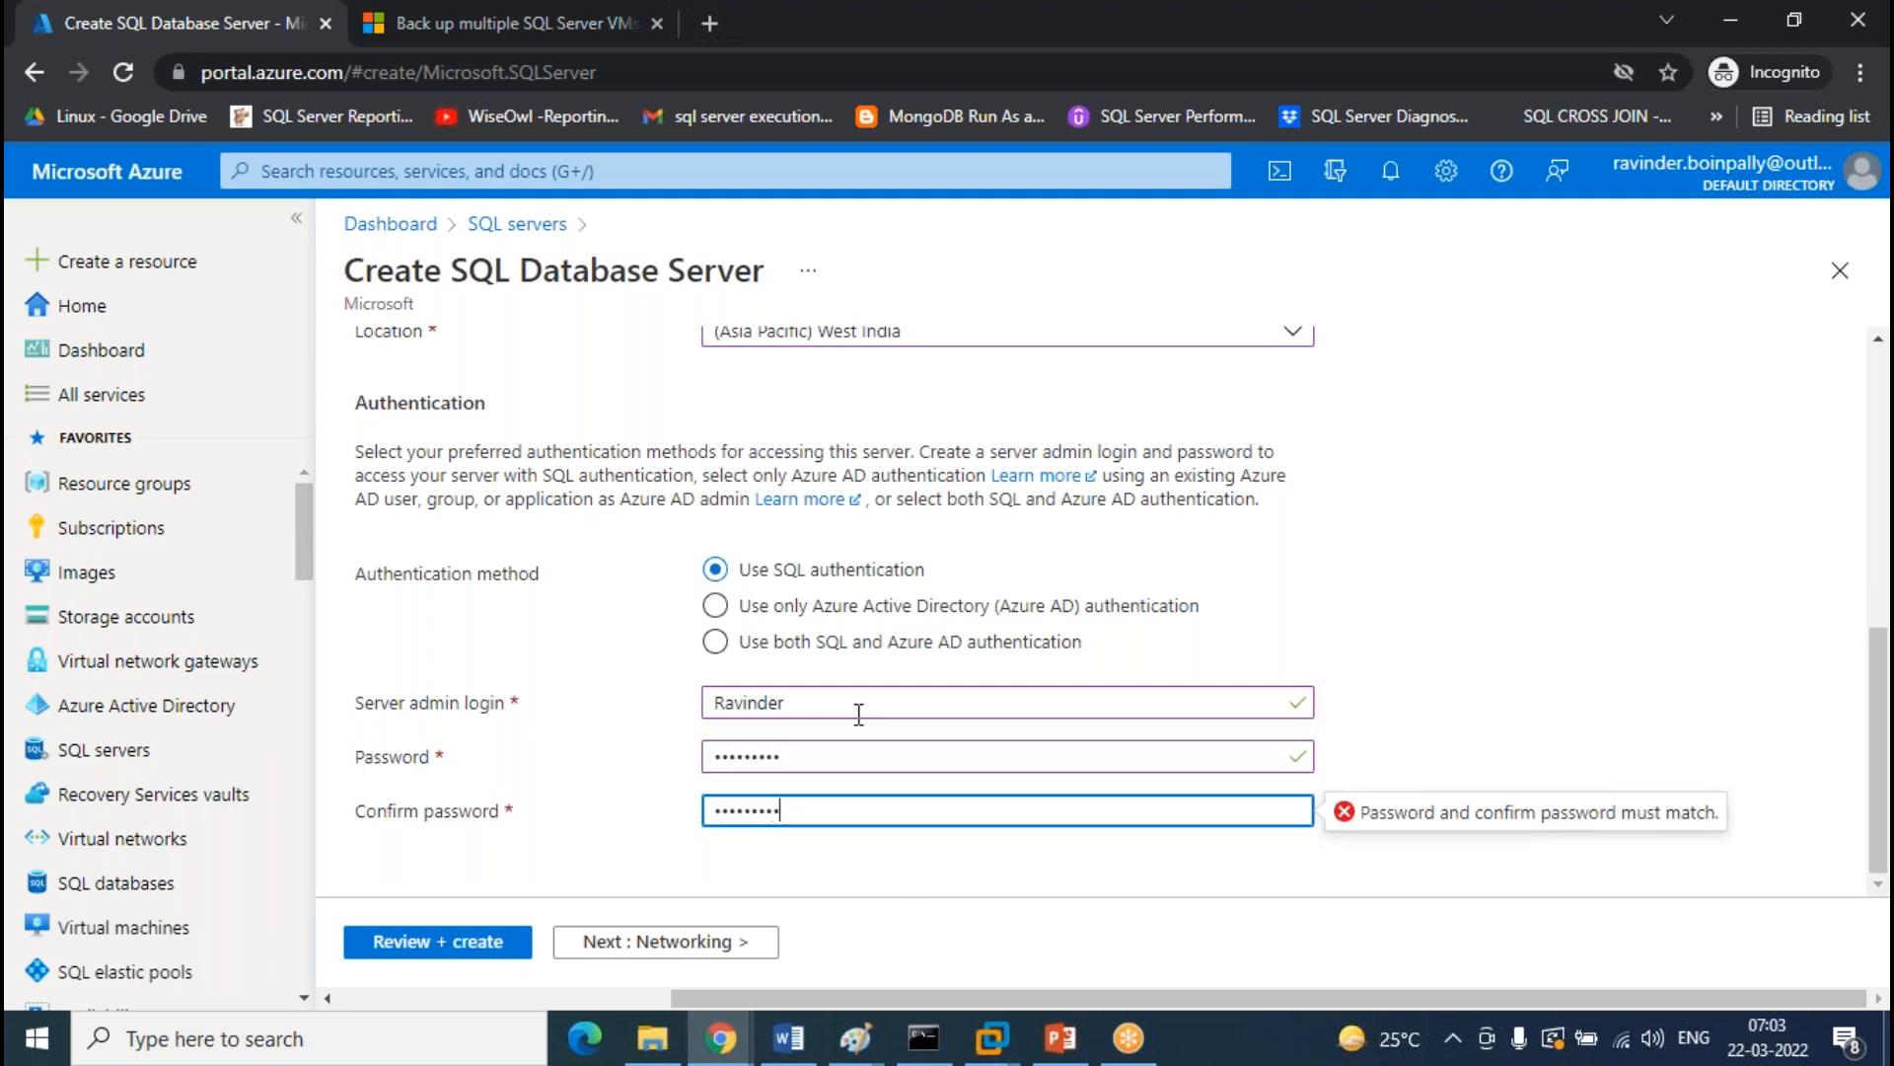
{"action": "scroll", "coordinate": [642, 607], "scroll_direction": "up", "scroll_amount": 5}
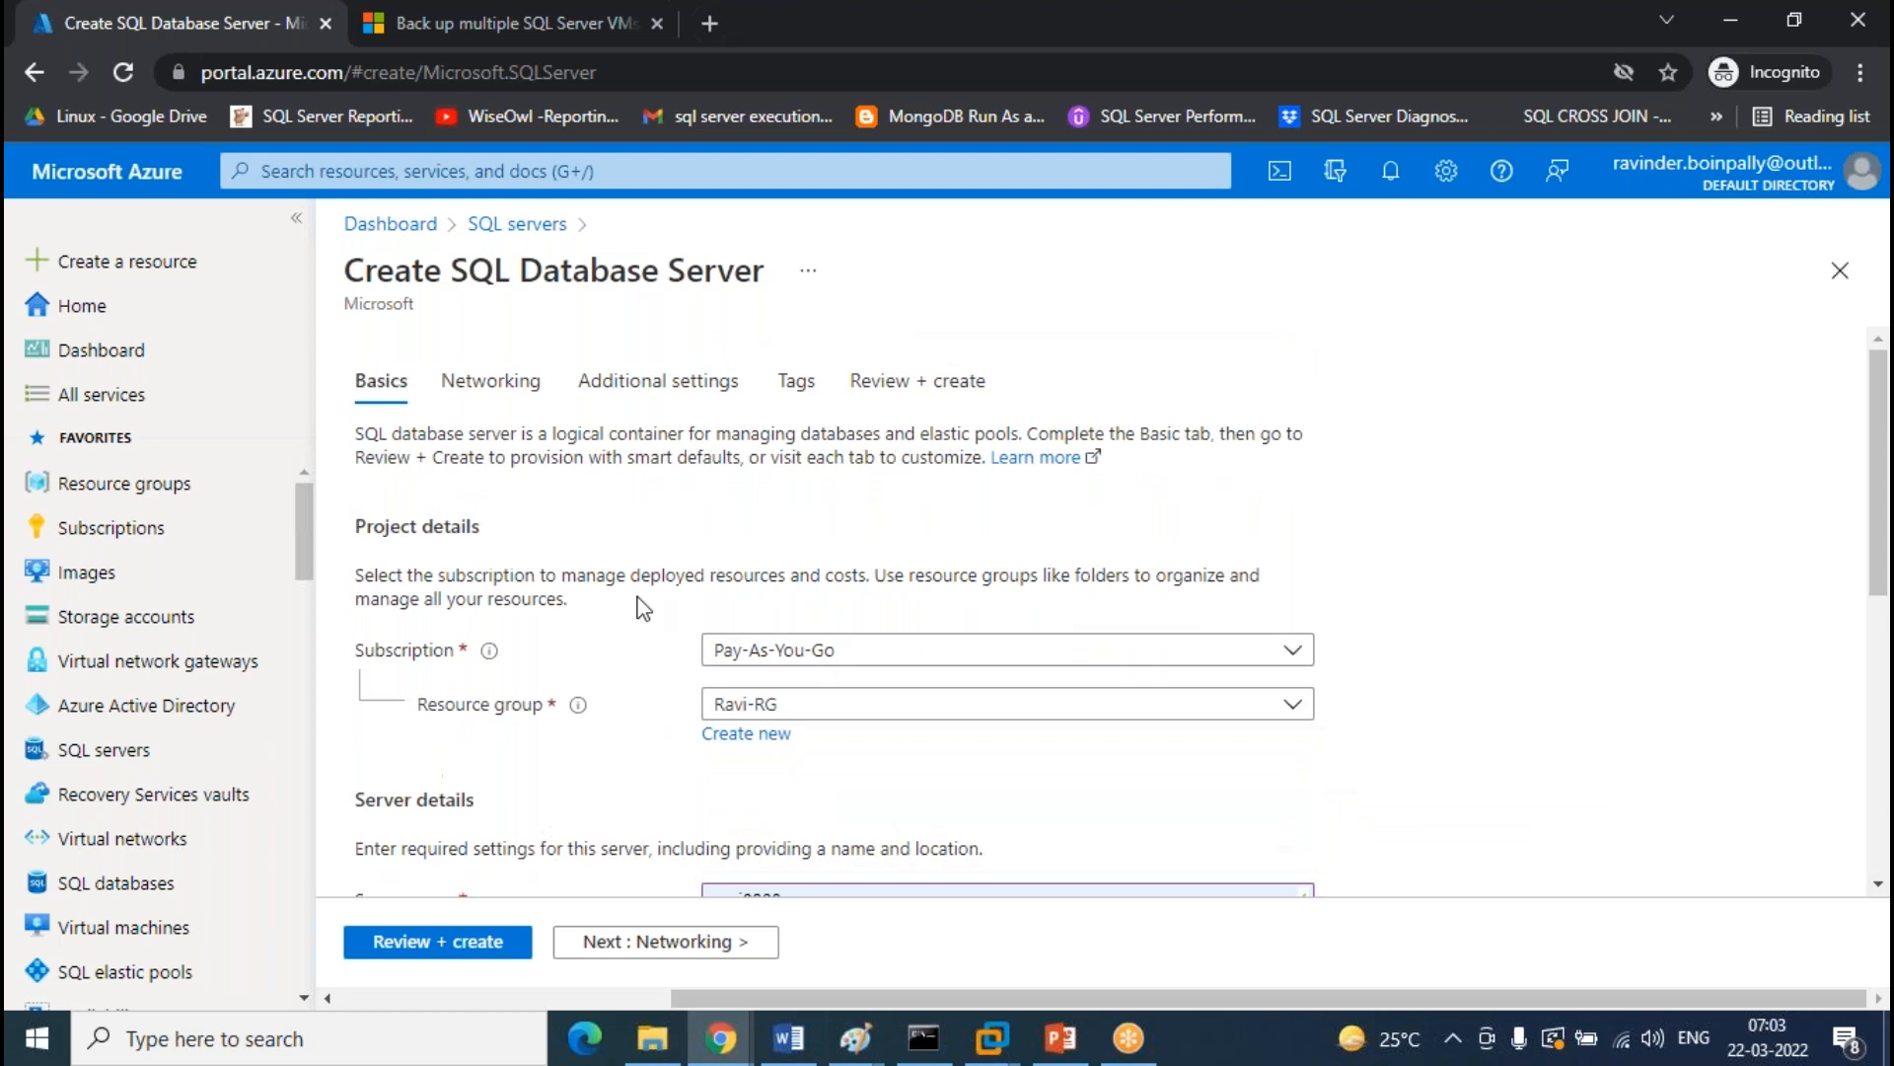
Allow Azure services to access the server in its networking settings
{"action": "left_click", "coordinate": [494, 383]}
{"action": "left_click", "coordinate": [747, 533]}
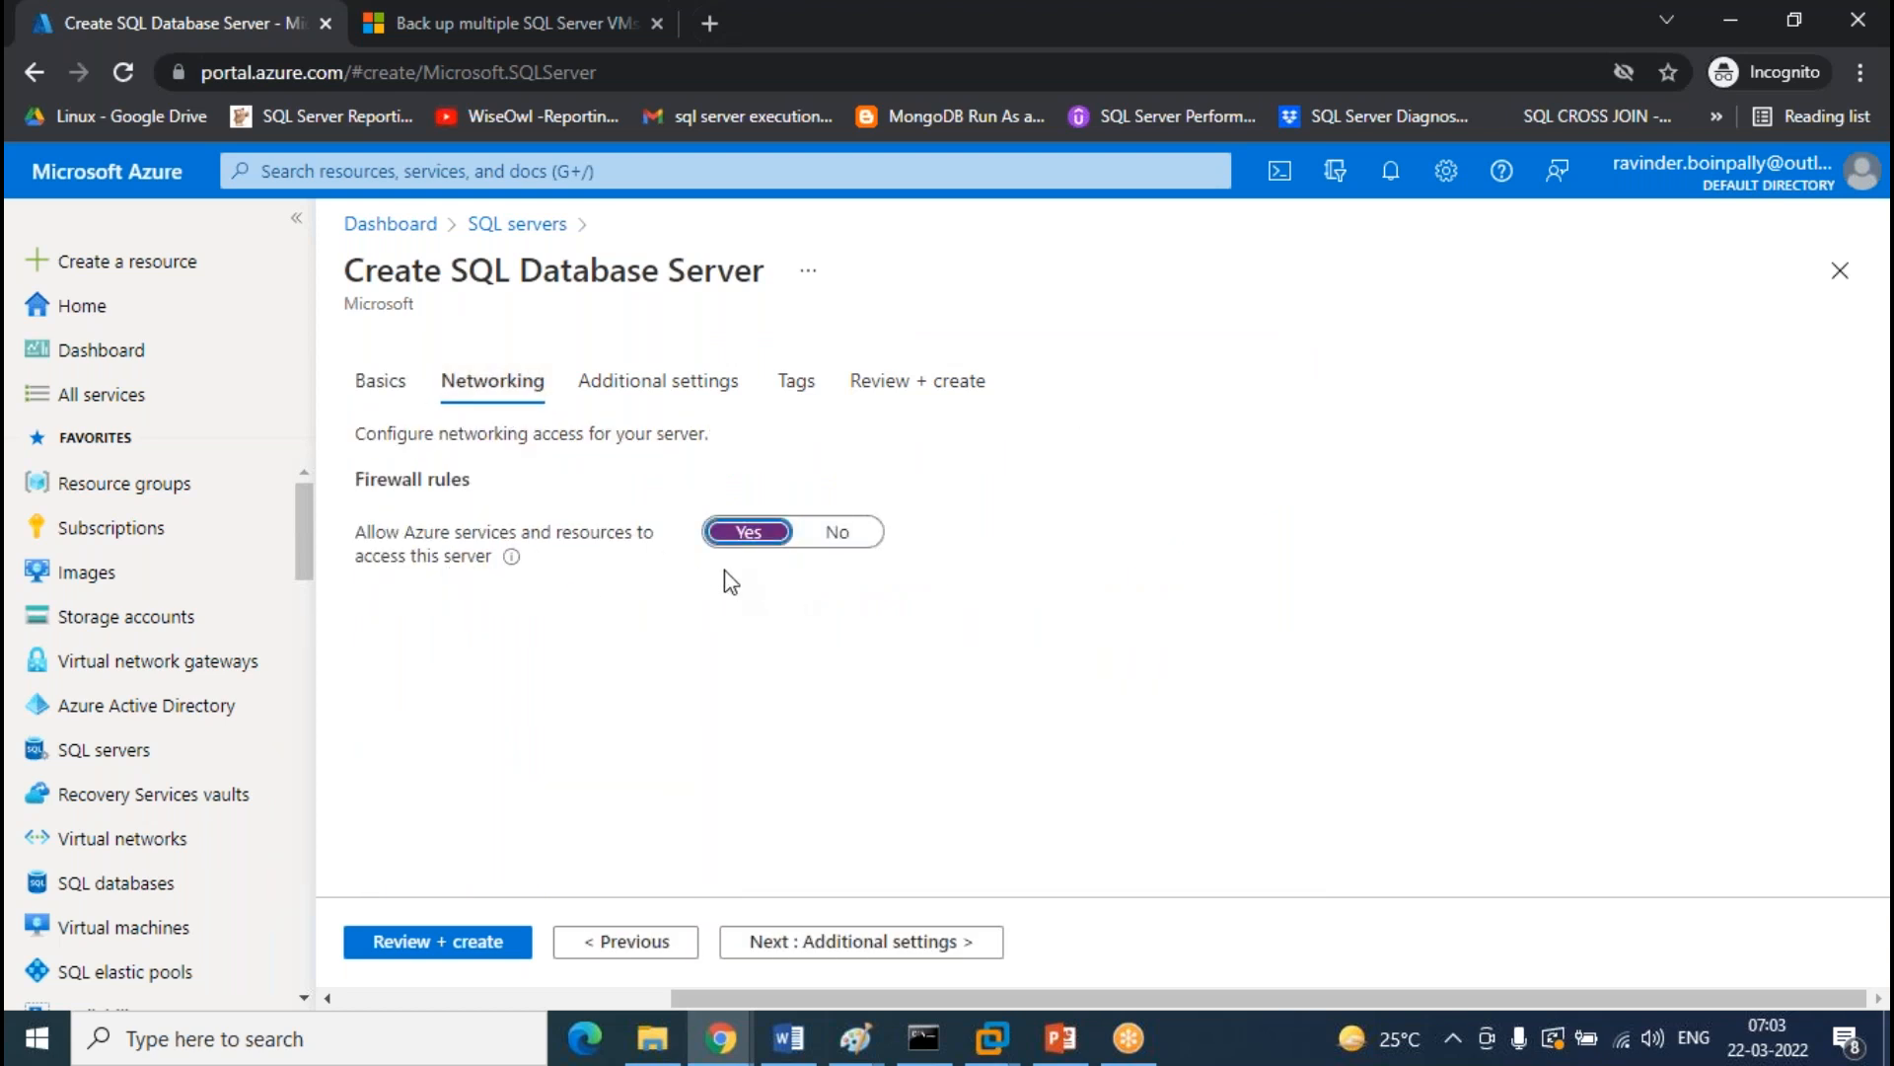
{"action": "left_click", "coordinate": [656, 393]}
{"action": "left_click", "coordinate": [493, 377]}
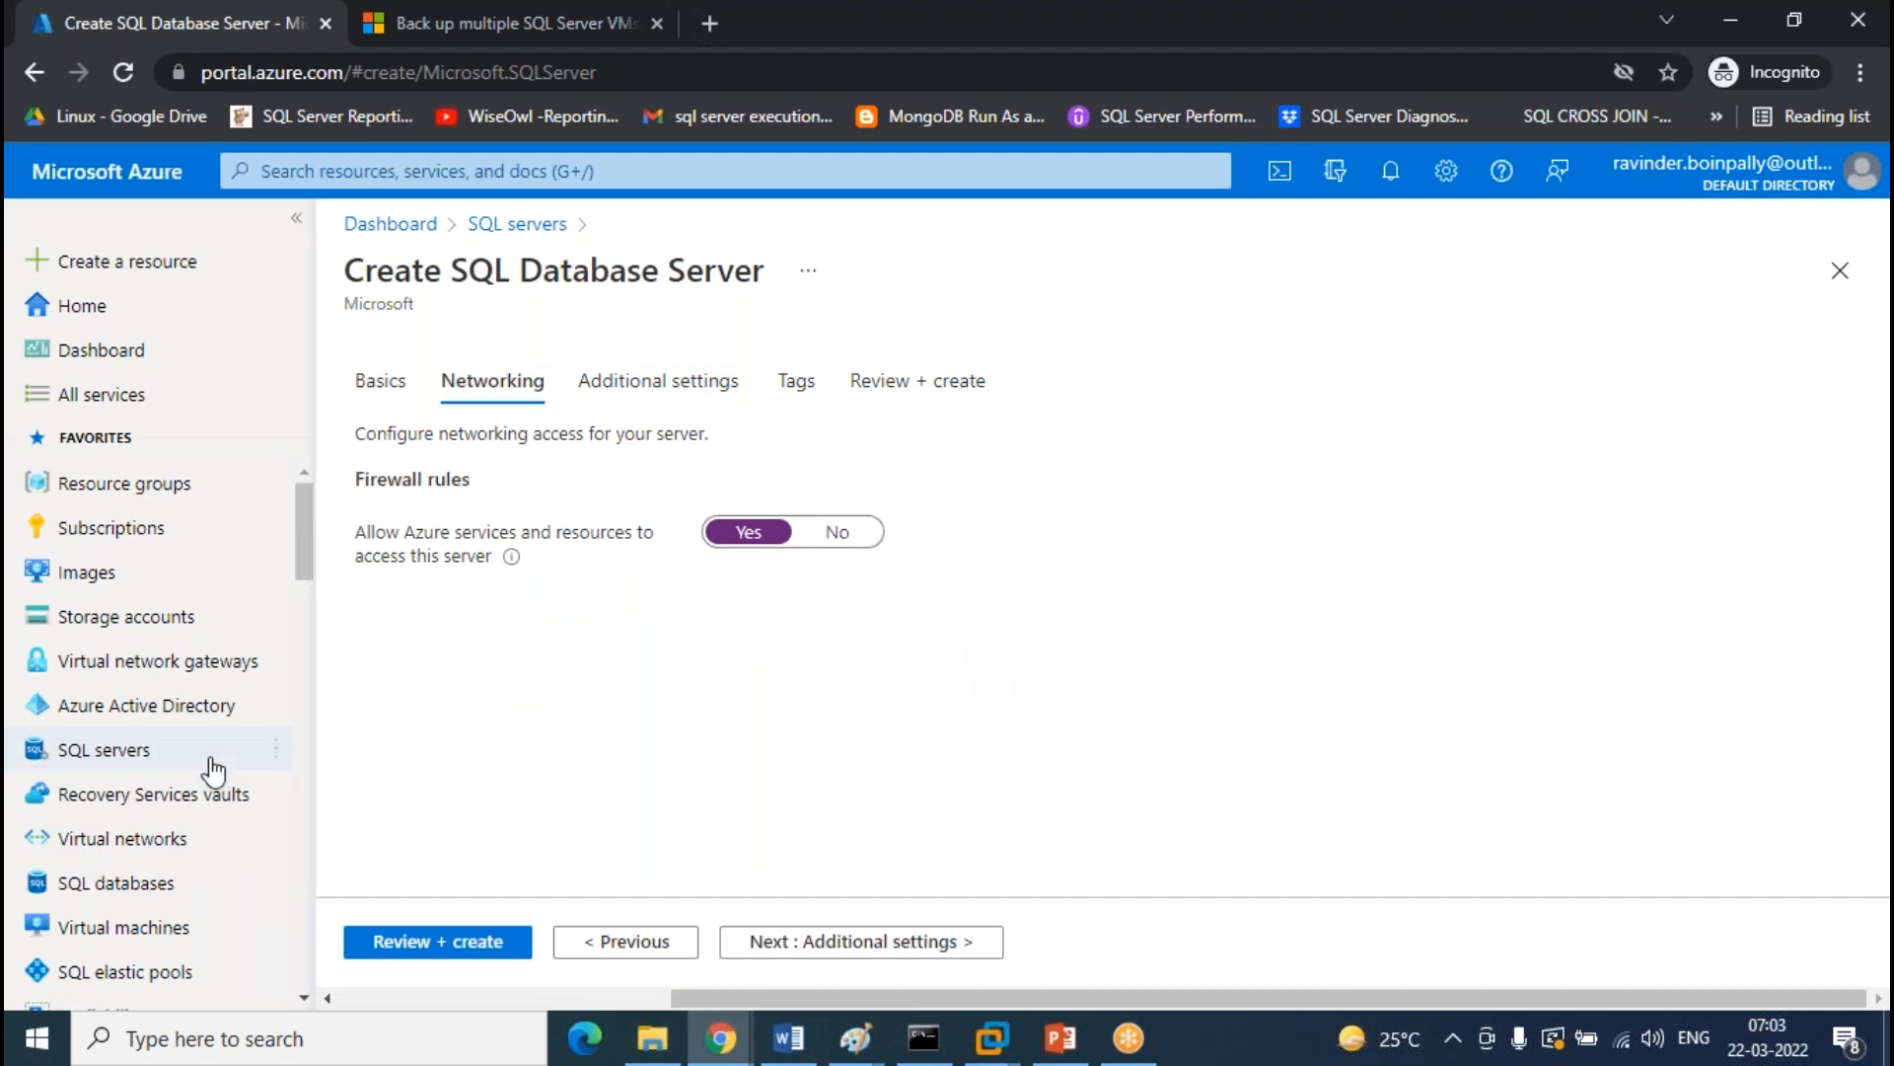
{"action": "left_click", "coordinate": [662, 401]}
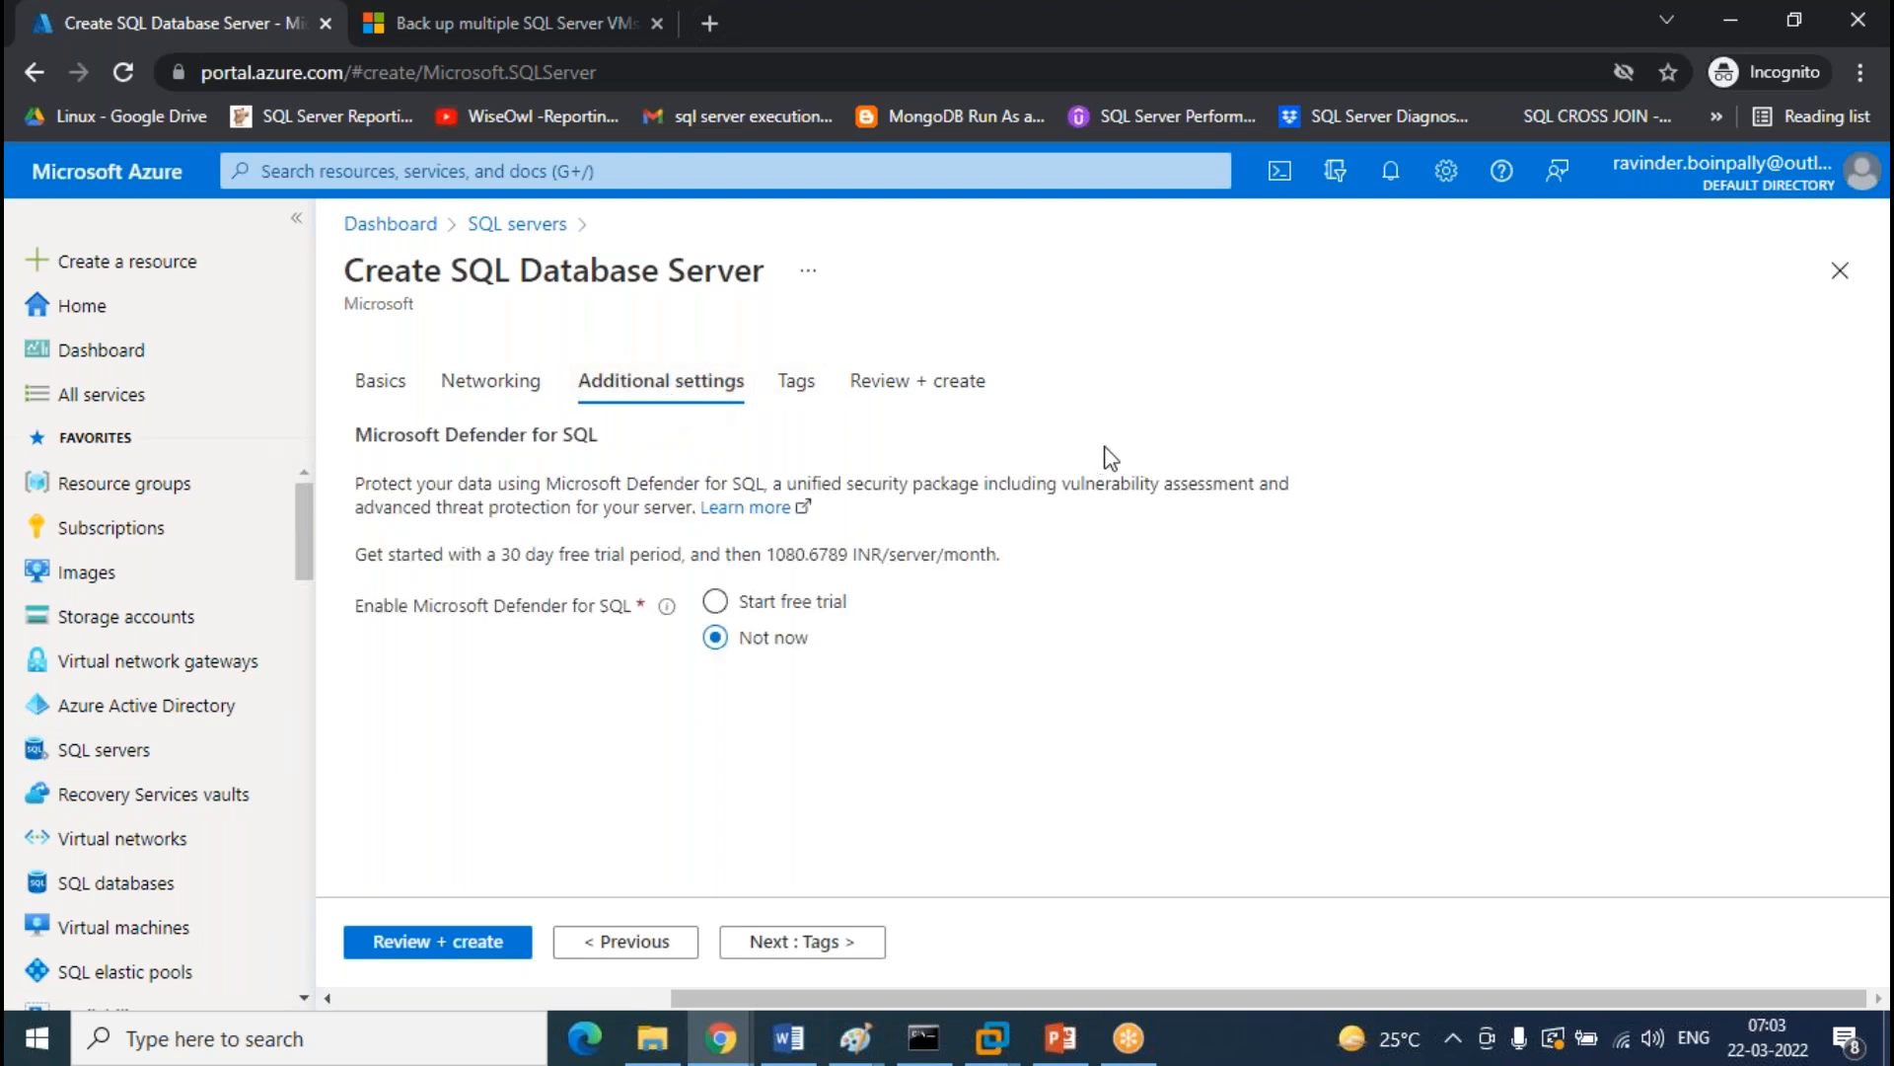
Review the server settings and create the SQL server
{"action": "left_click", "coordinate": [888, 392]}
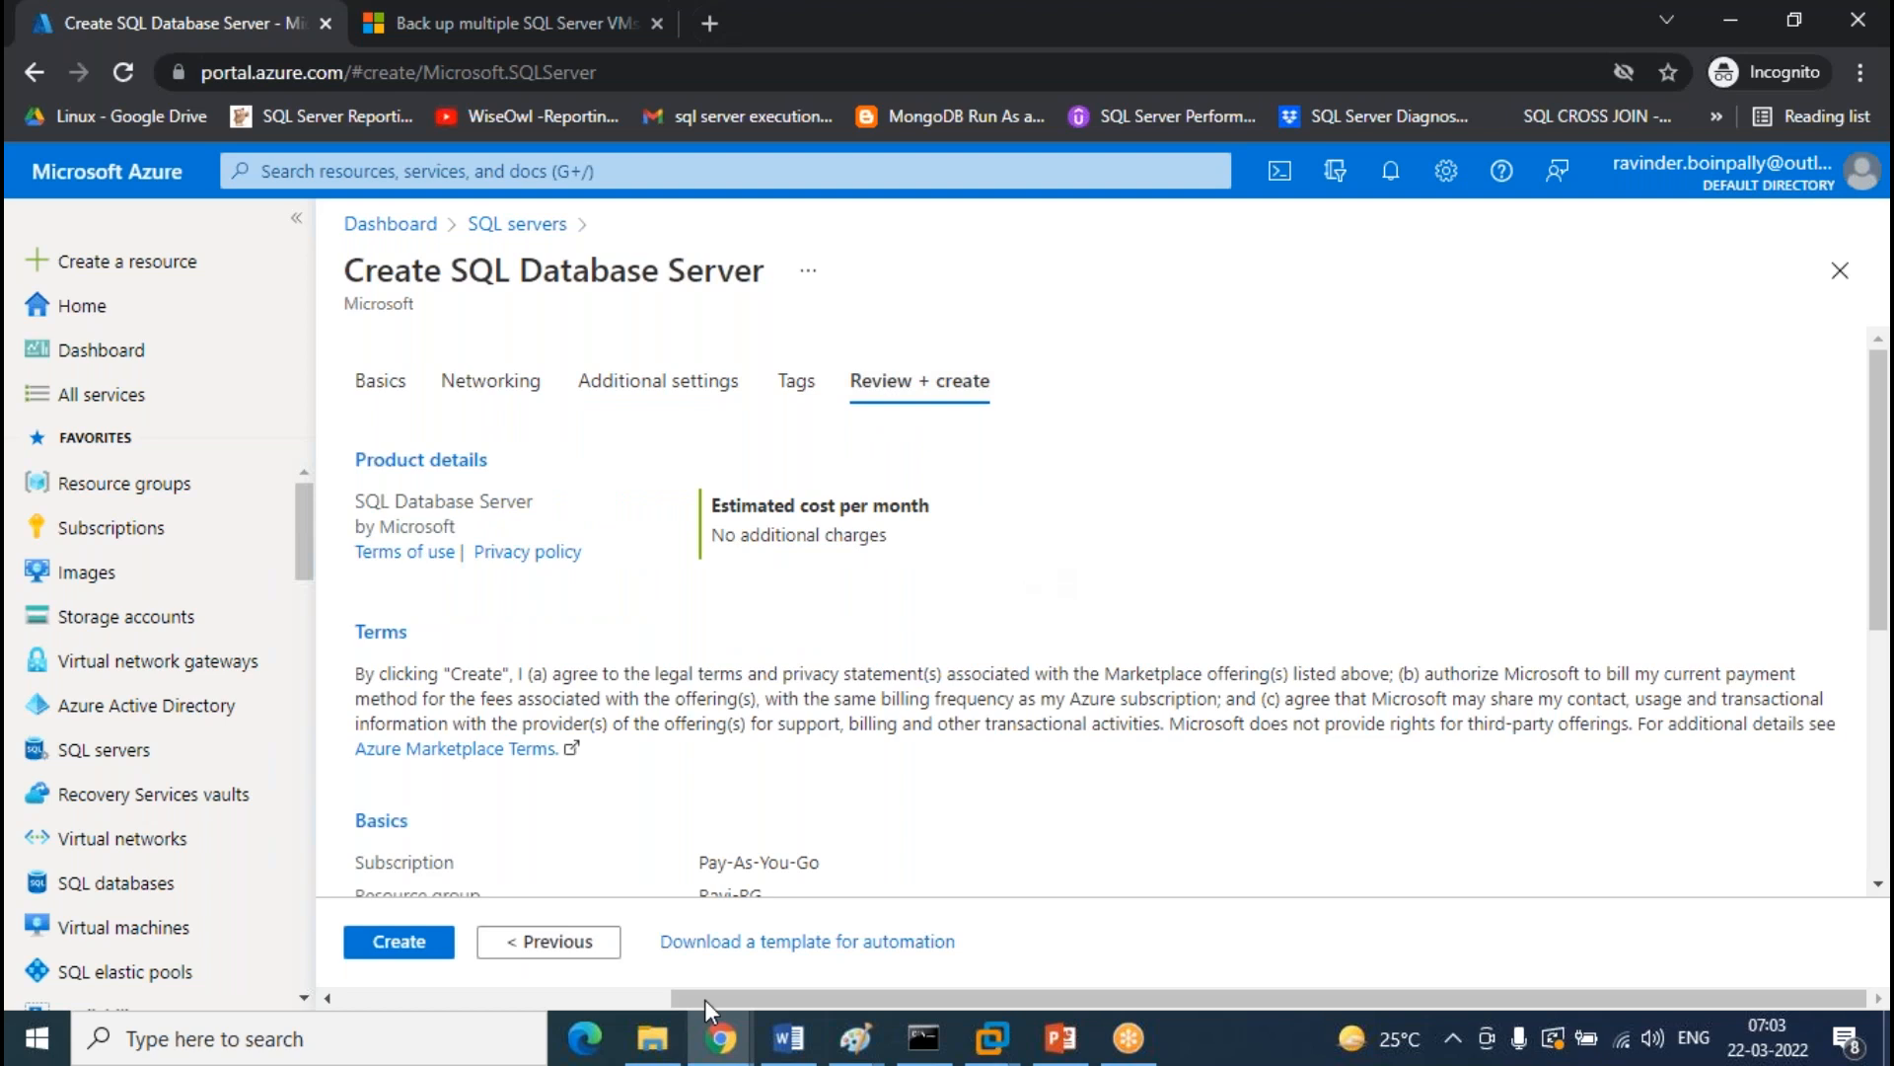
{"action": "scroll", "coordinate": [695, 563], "scroll_direction": "down", "scroll_amount": 5}
{"action": "left_click", "coordinate": [400, 942]}
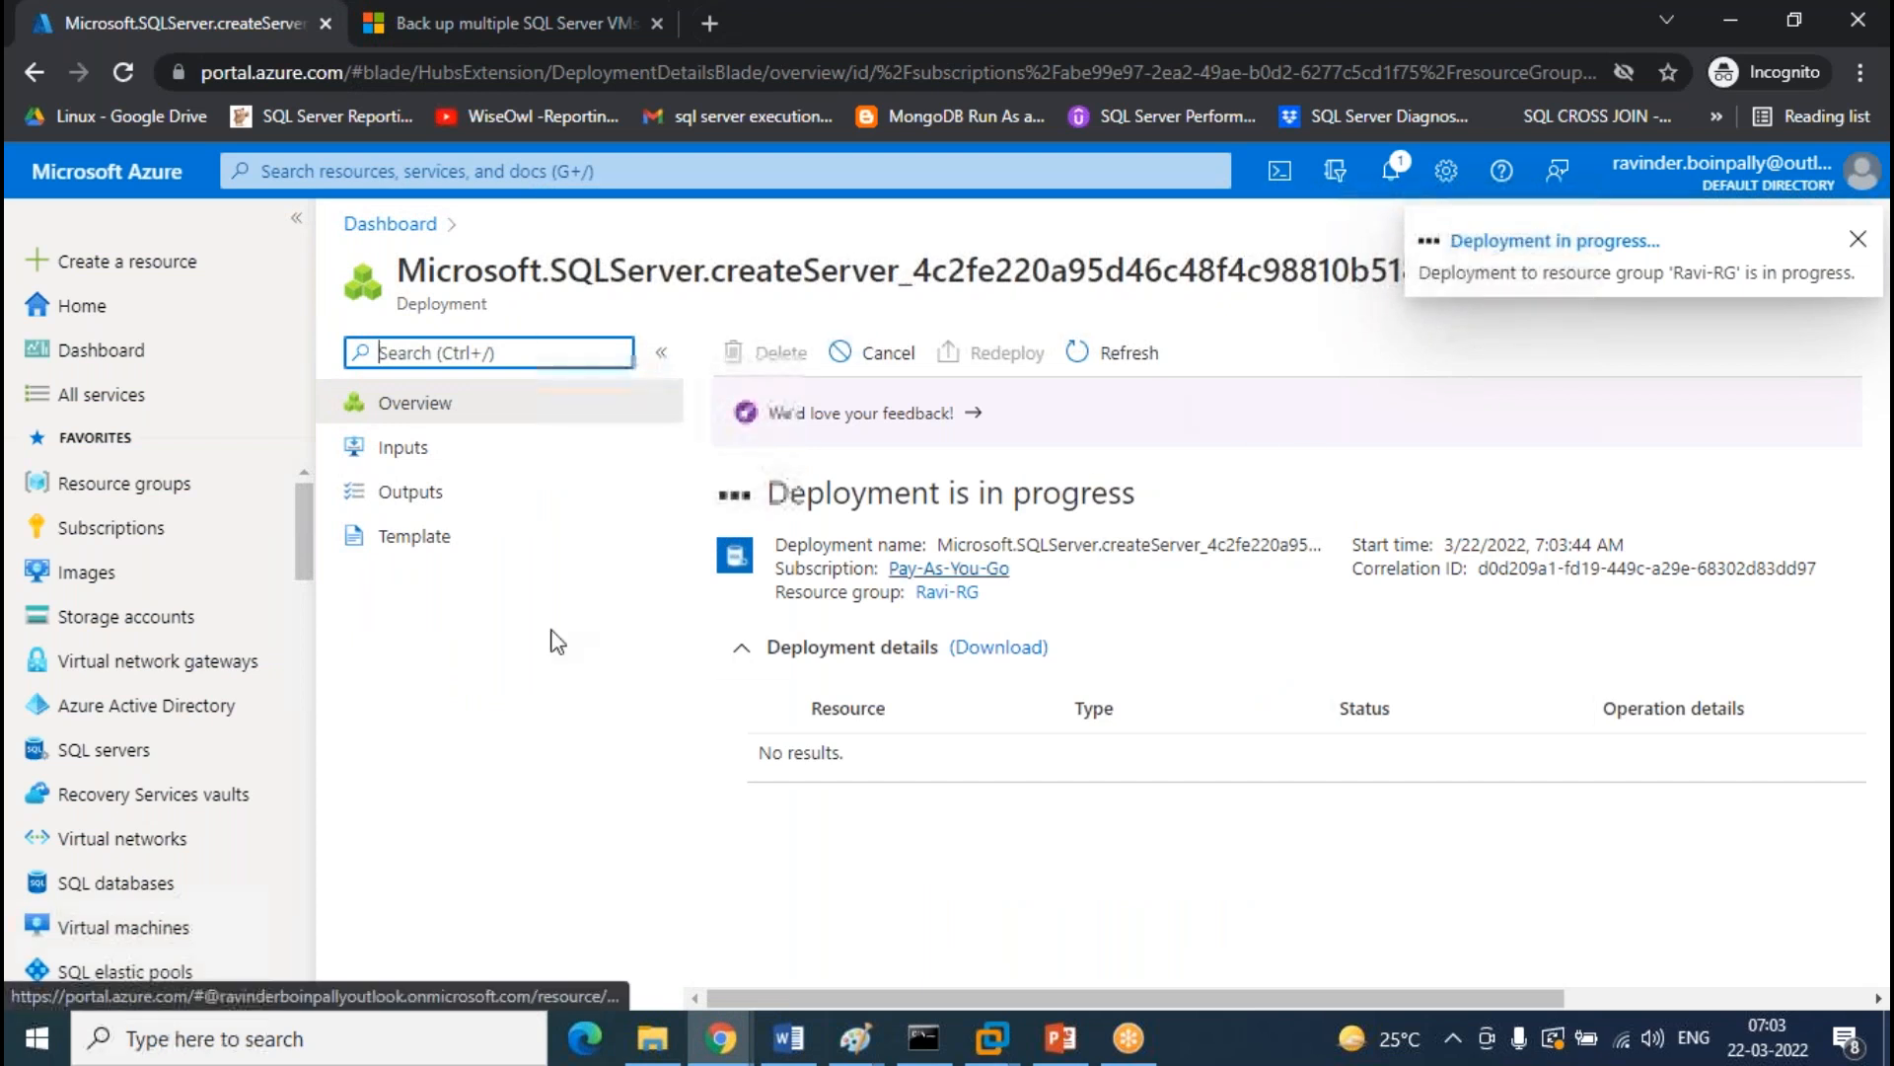
Start a second SQL server named test0808, keeping the East US region
{"action": "left_click", "coordinate": [148, 750]}
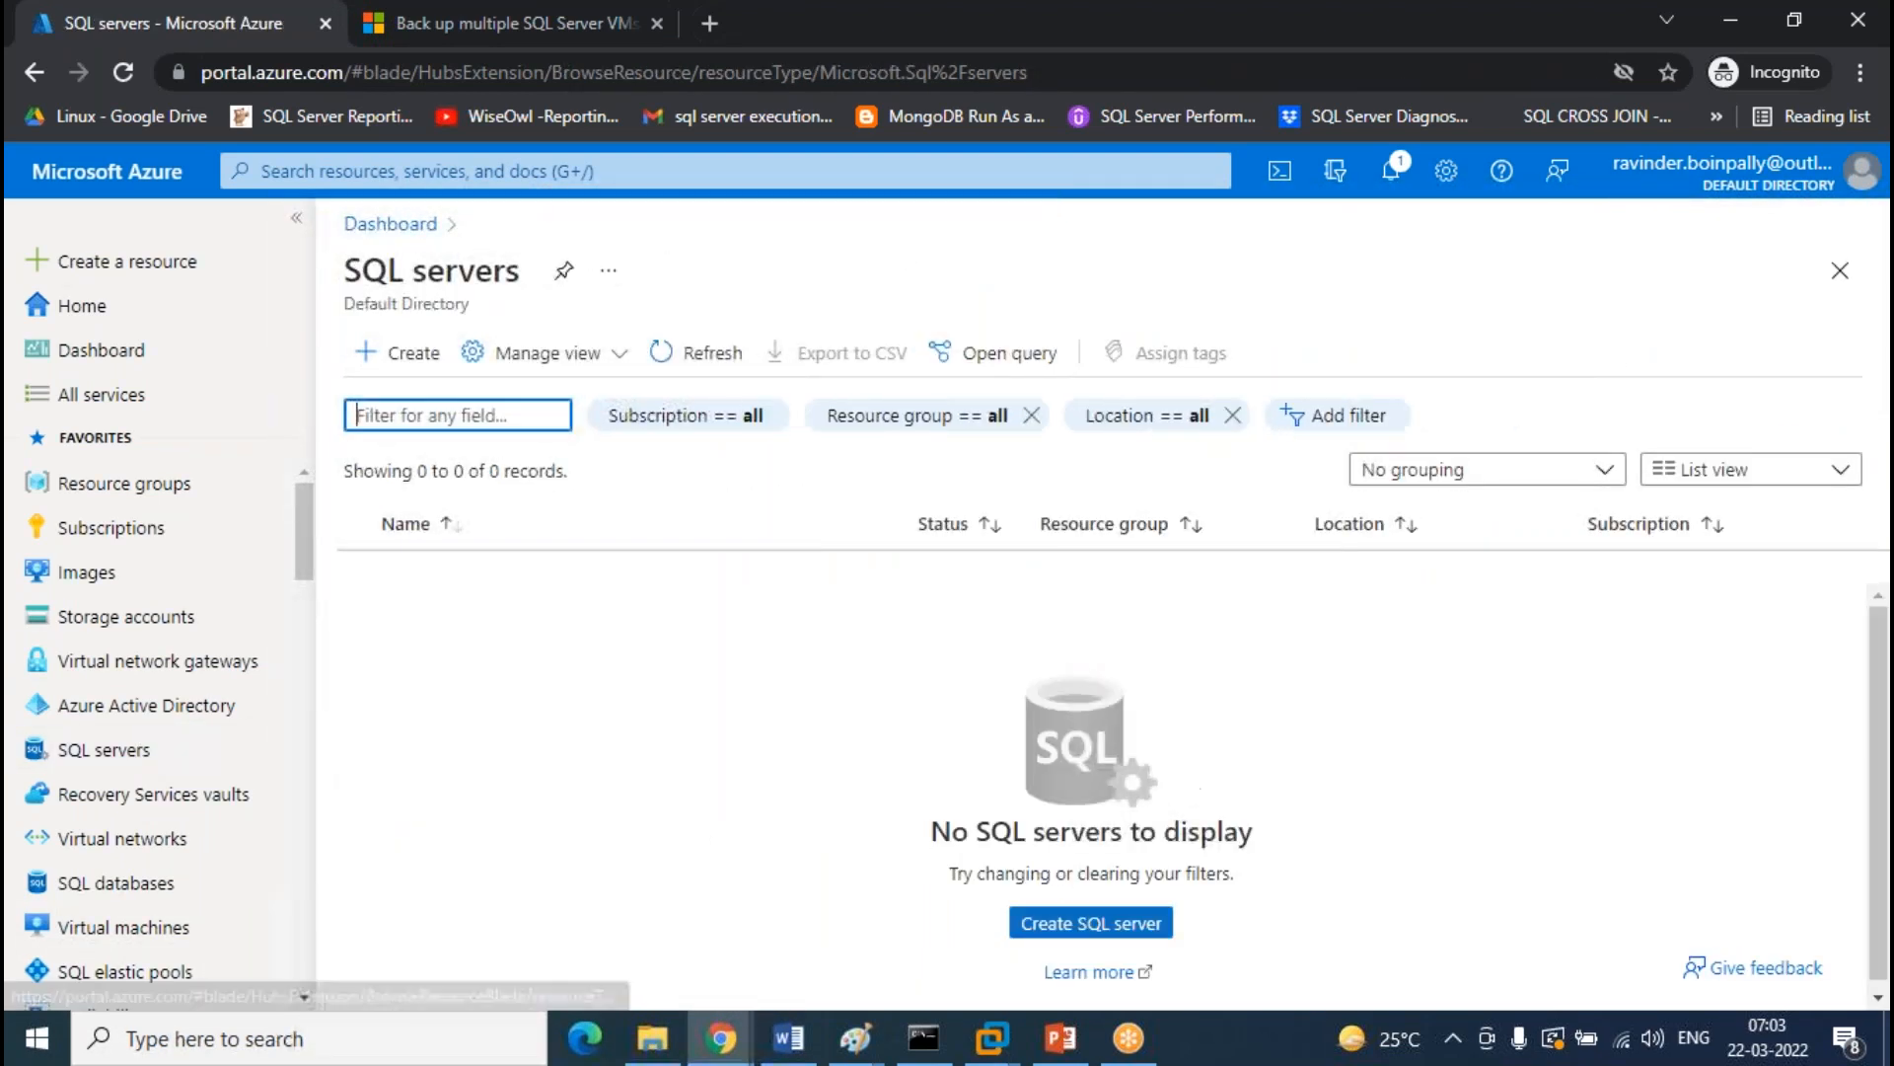
{"action": "left_click", "coordinate": [1091, 923]}
{"action": "scroll", "coordinate": [1281, 499], "scroll_direction": "down", "scroll_amount": 4}
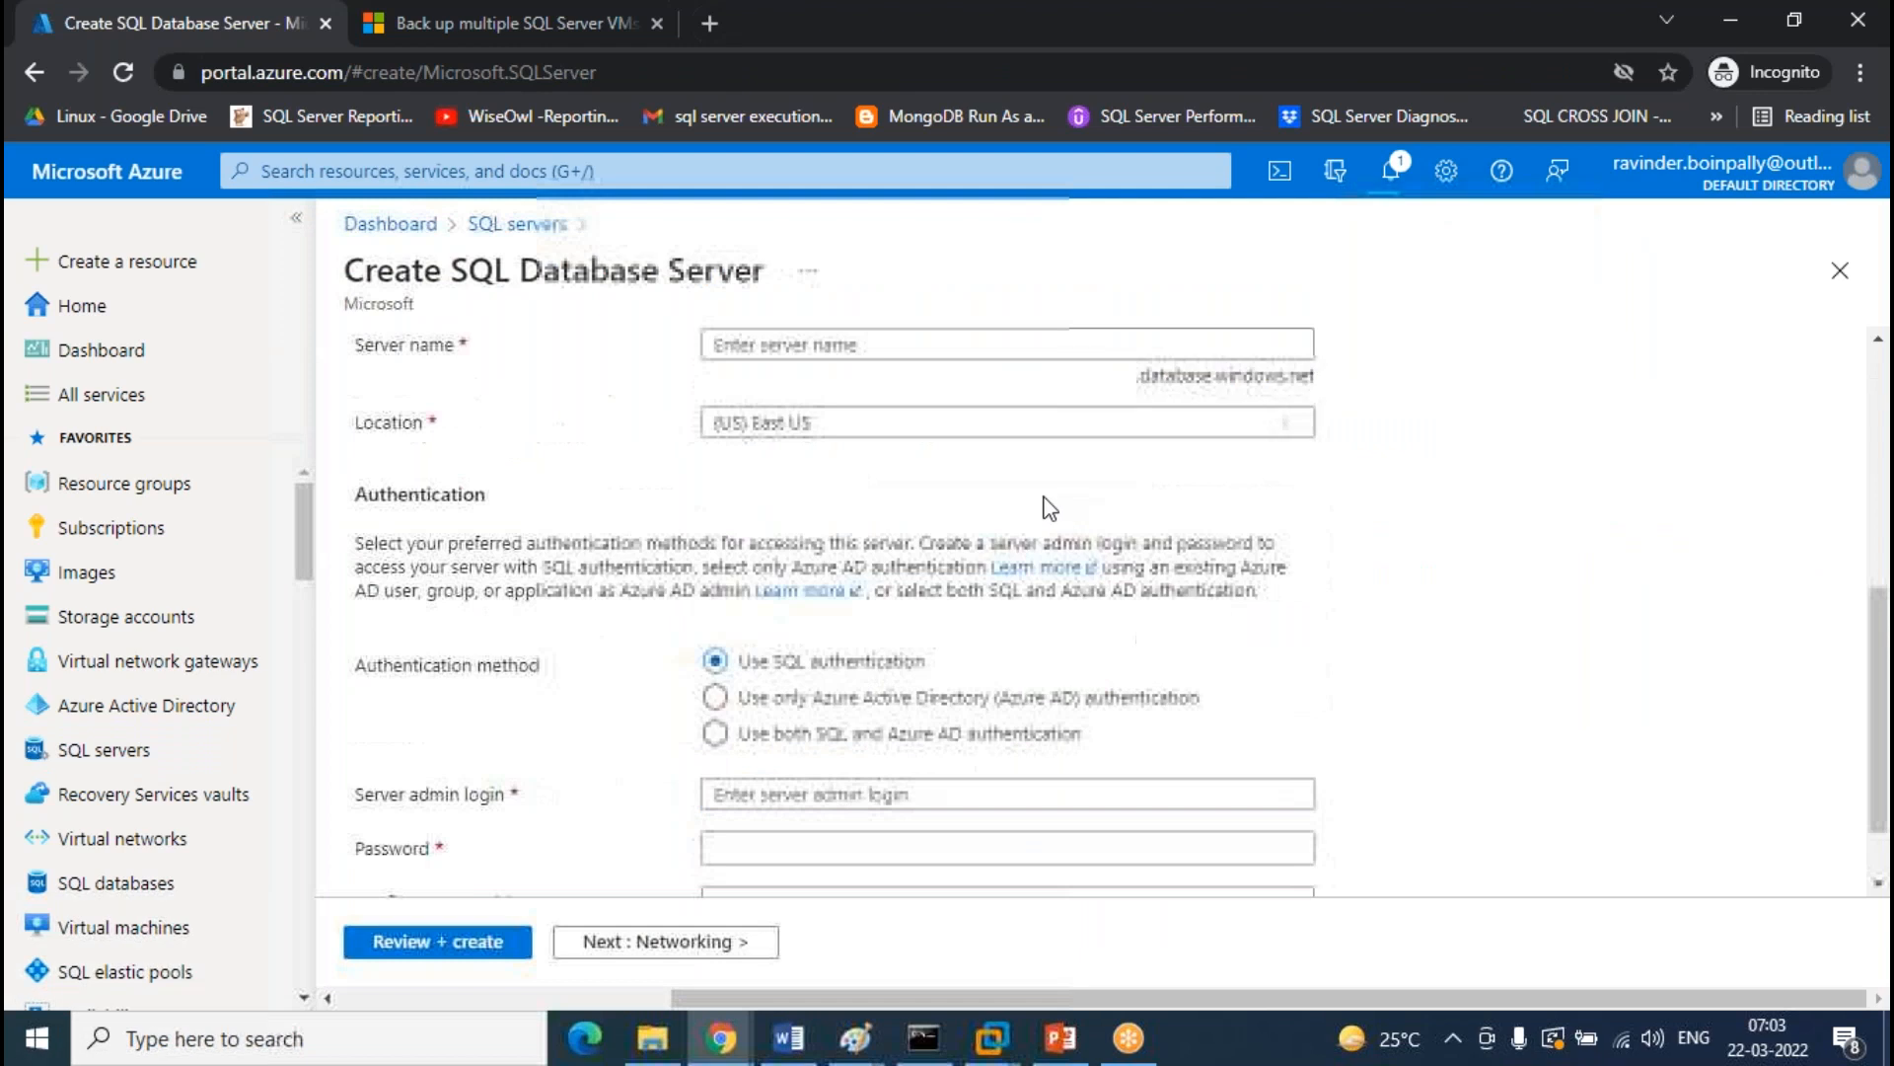
{"action": "left_click", "coordinate": [829, 355]}
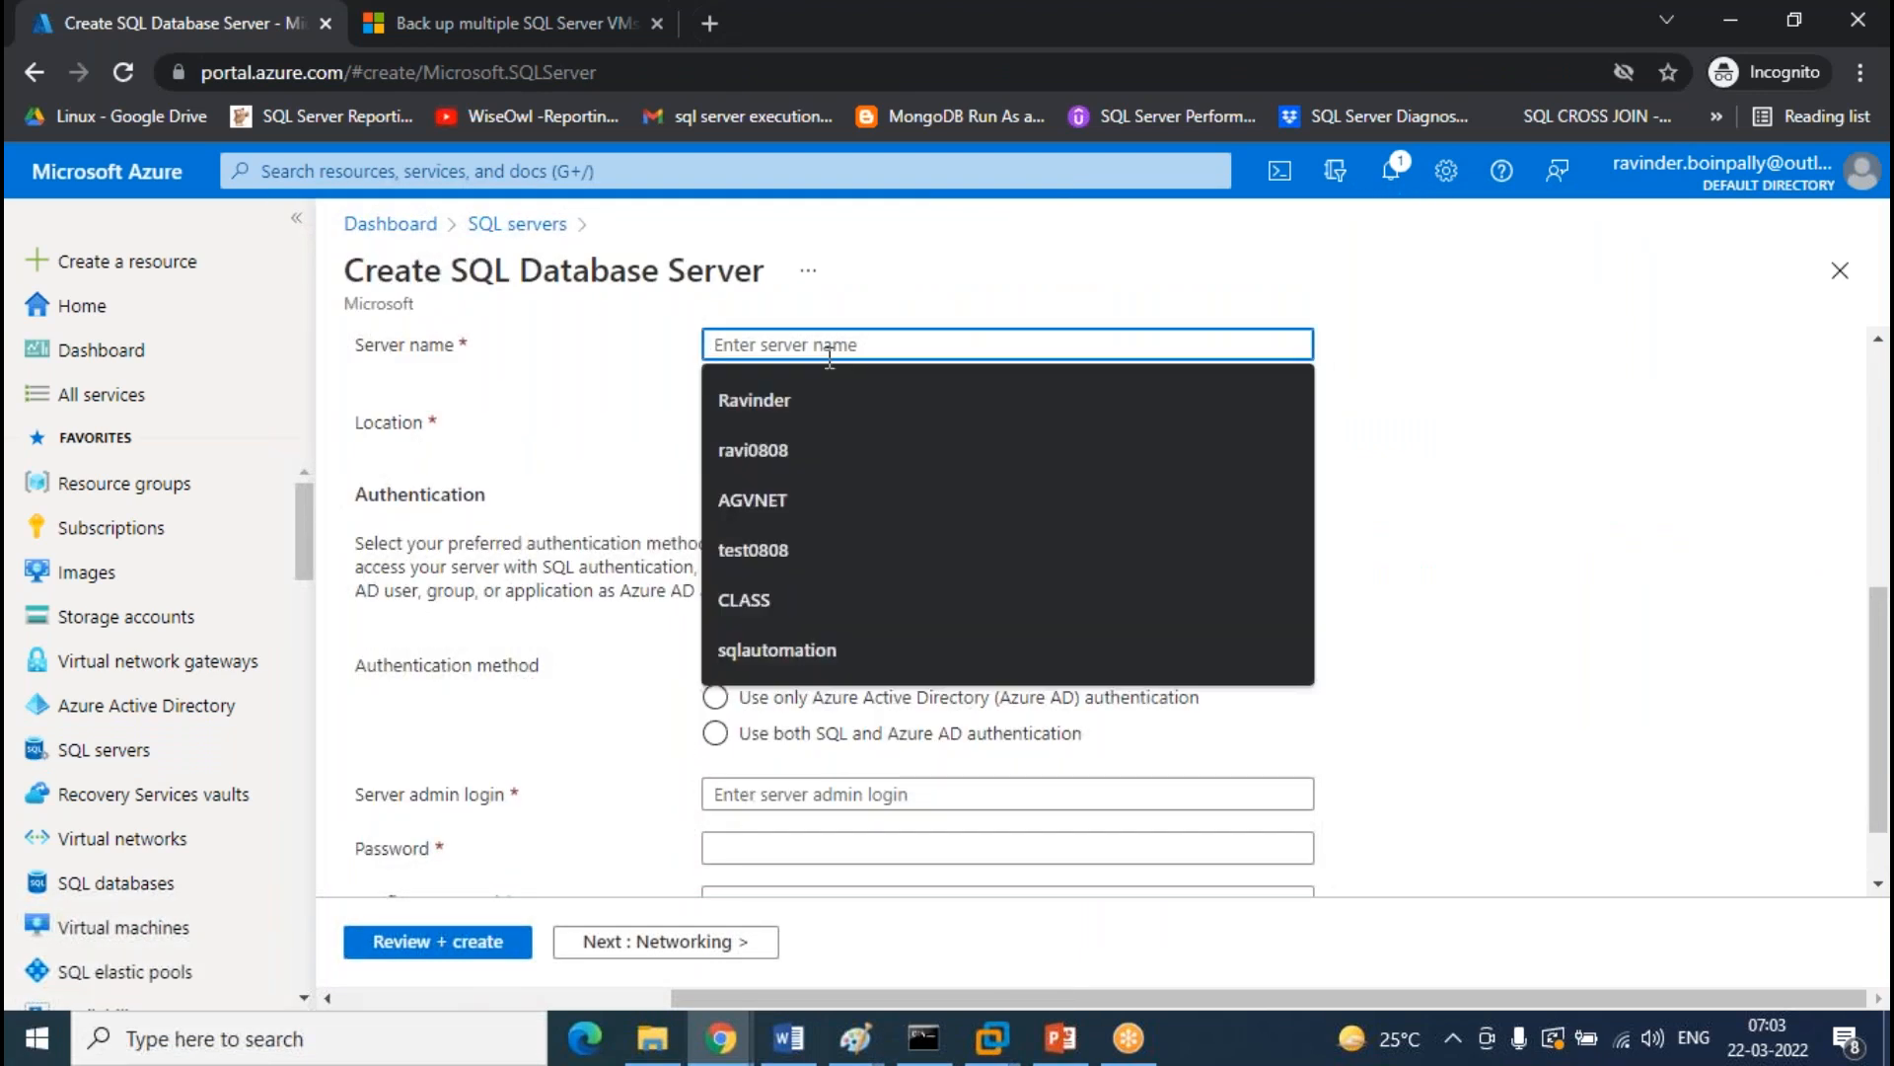
{"action": "type", "text": "test"}
{"action": "left_click", "coordinate": [760, 405]}
{"action": "left_click", "coordinate": [987, 422]}
{"action": "scroll", "coordinate": [1049, 711], "scroll_direction": "down", "scroll_amount": 3}
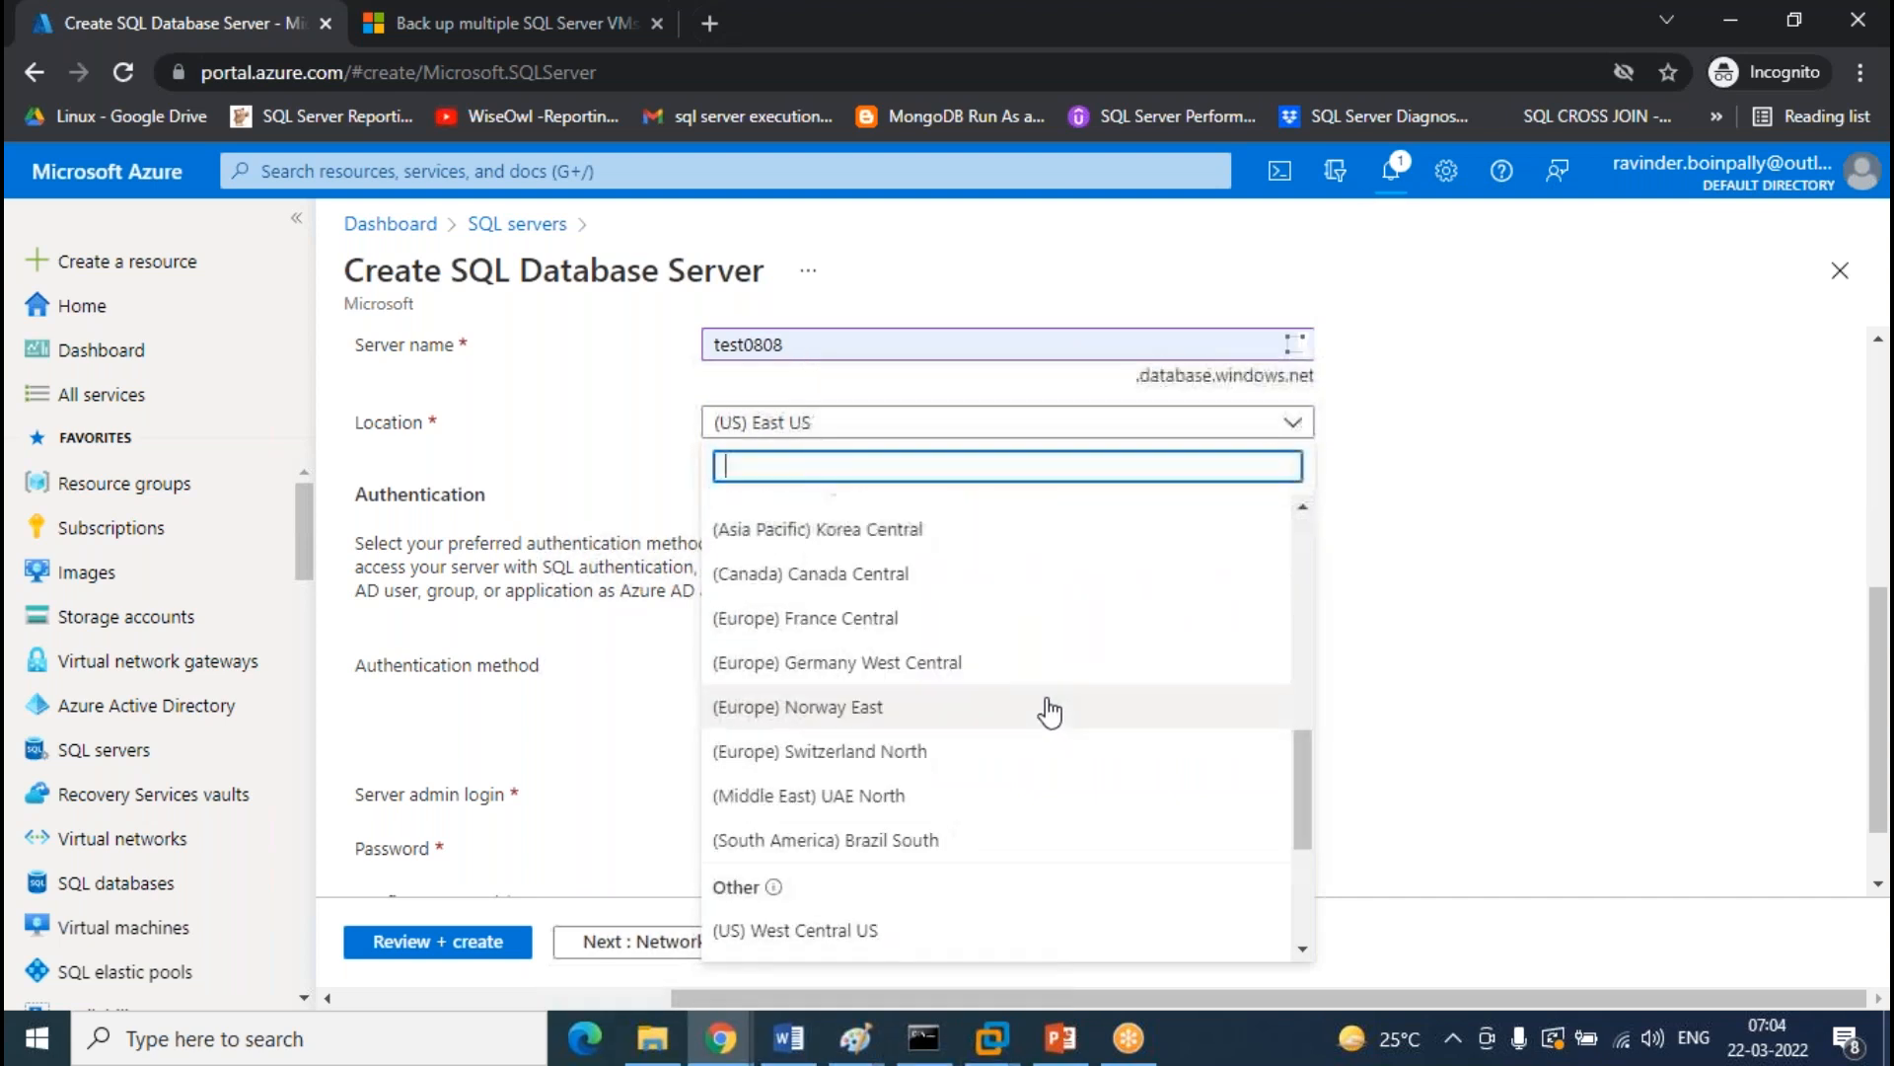
{"action": "scroll", "coordinate": [1049, 711], "scroll_direction": "up", "scroll_amount": 3}
{"action": "left_click", "coordinate": [1421, 462]}
{"action": "scroll", "coordinate": [1421, 463], "scroll_direction": "down", "scroll_amount": 1}
Enter the admin login, a password and its confirmation for test0808
{"action": "left_click", "coordinate": [839, 702]}
{"action": "type", "text": "Ravinder"}
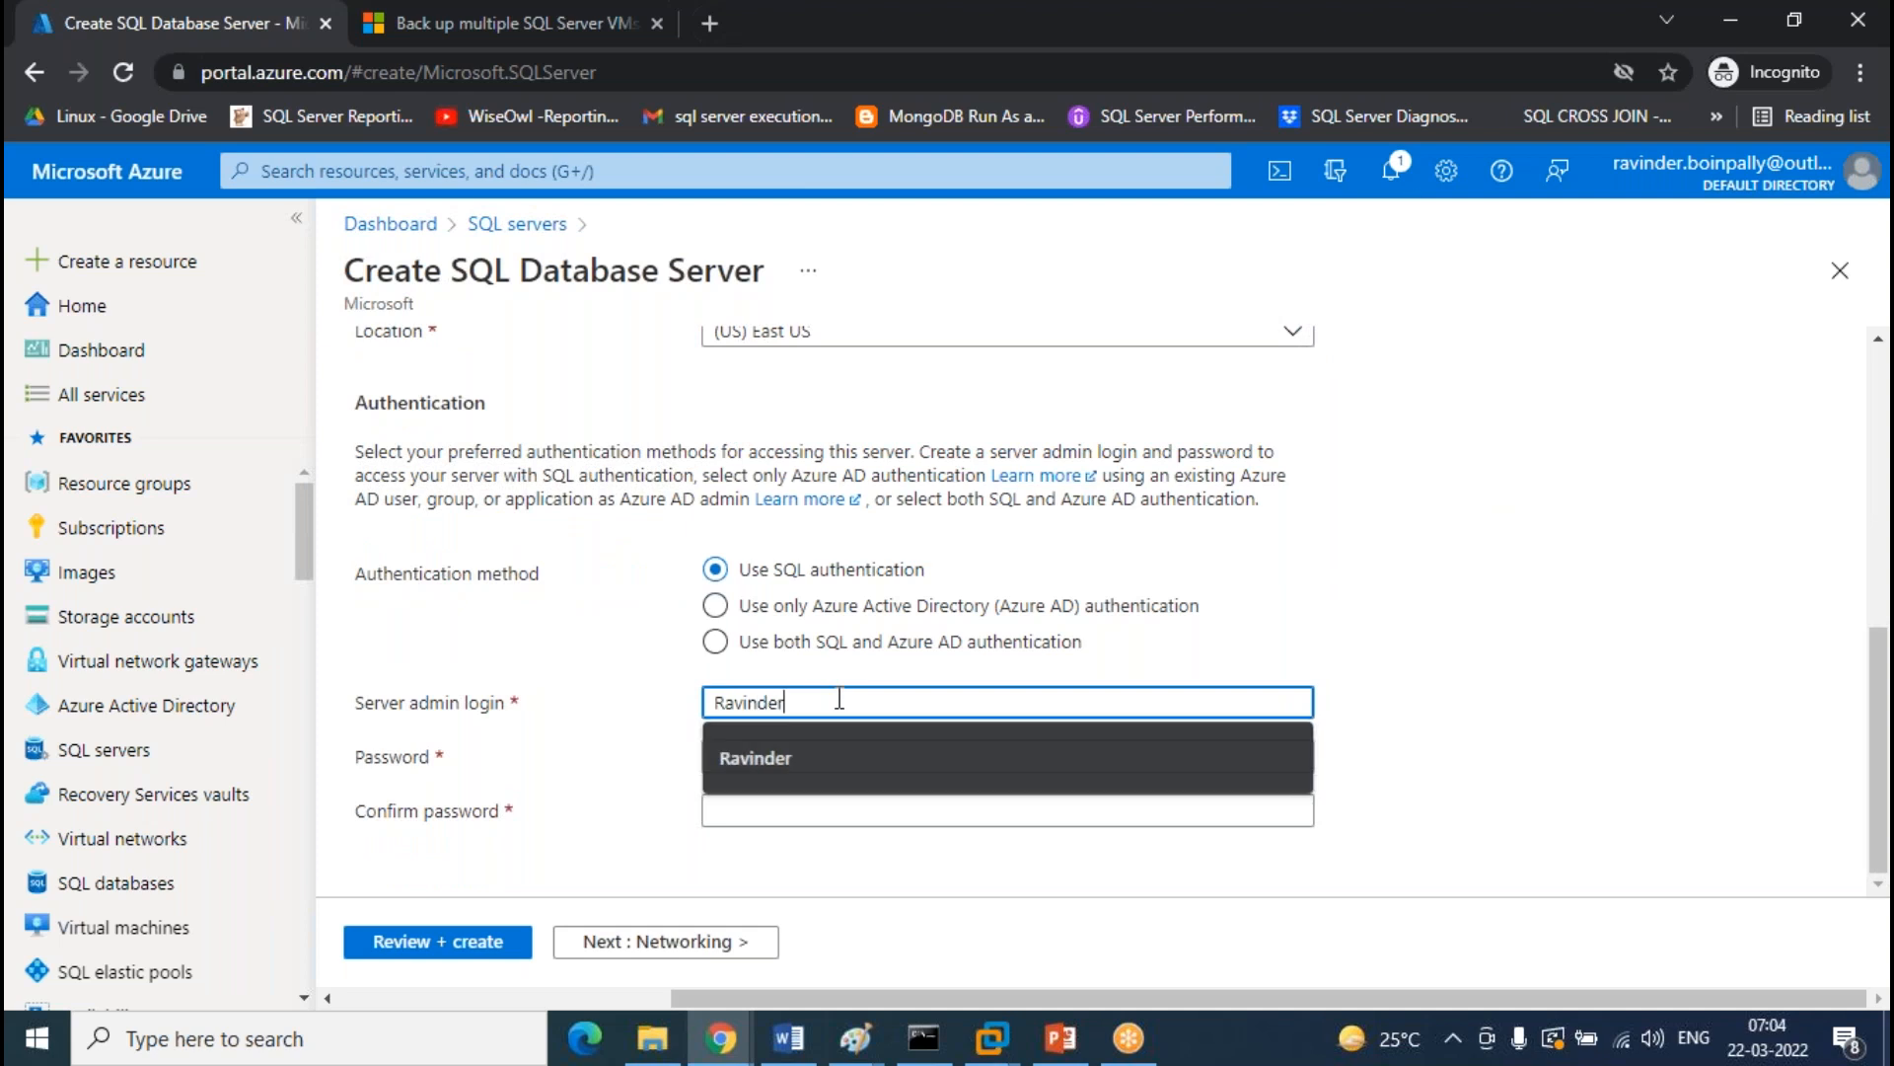
{"action": "key", "text": "Tab"}
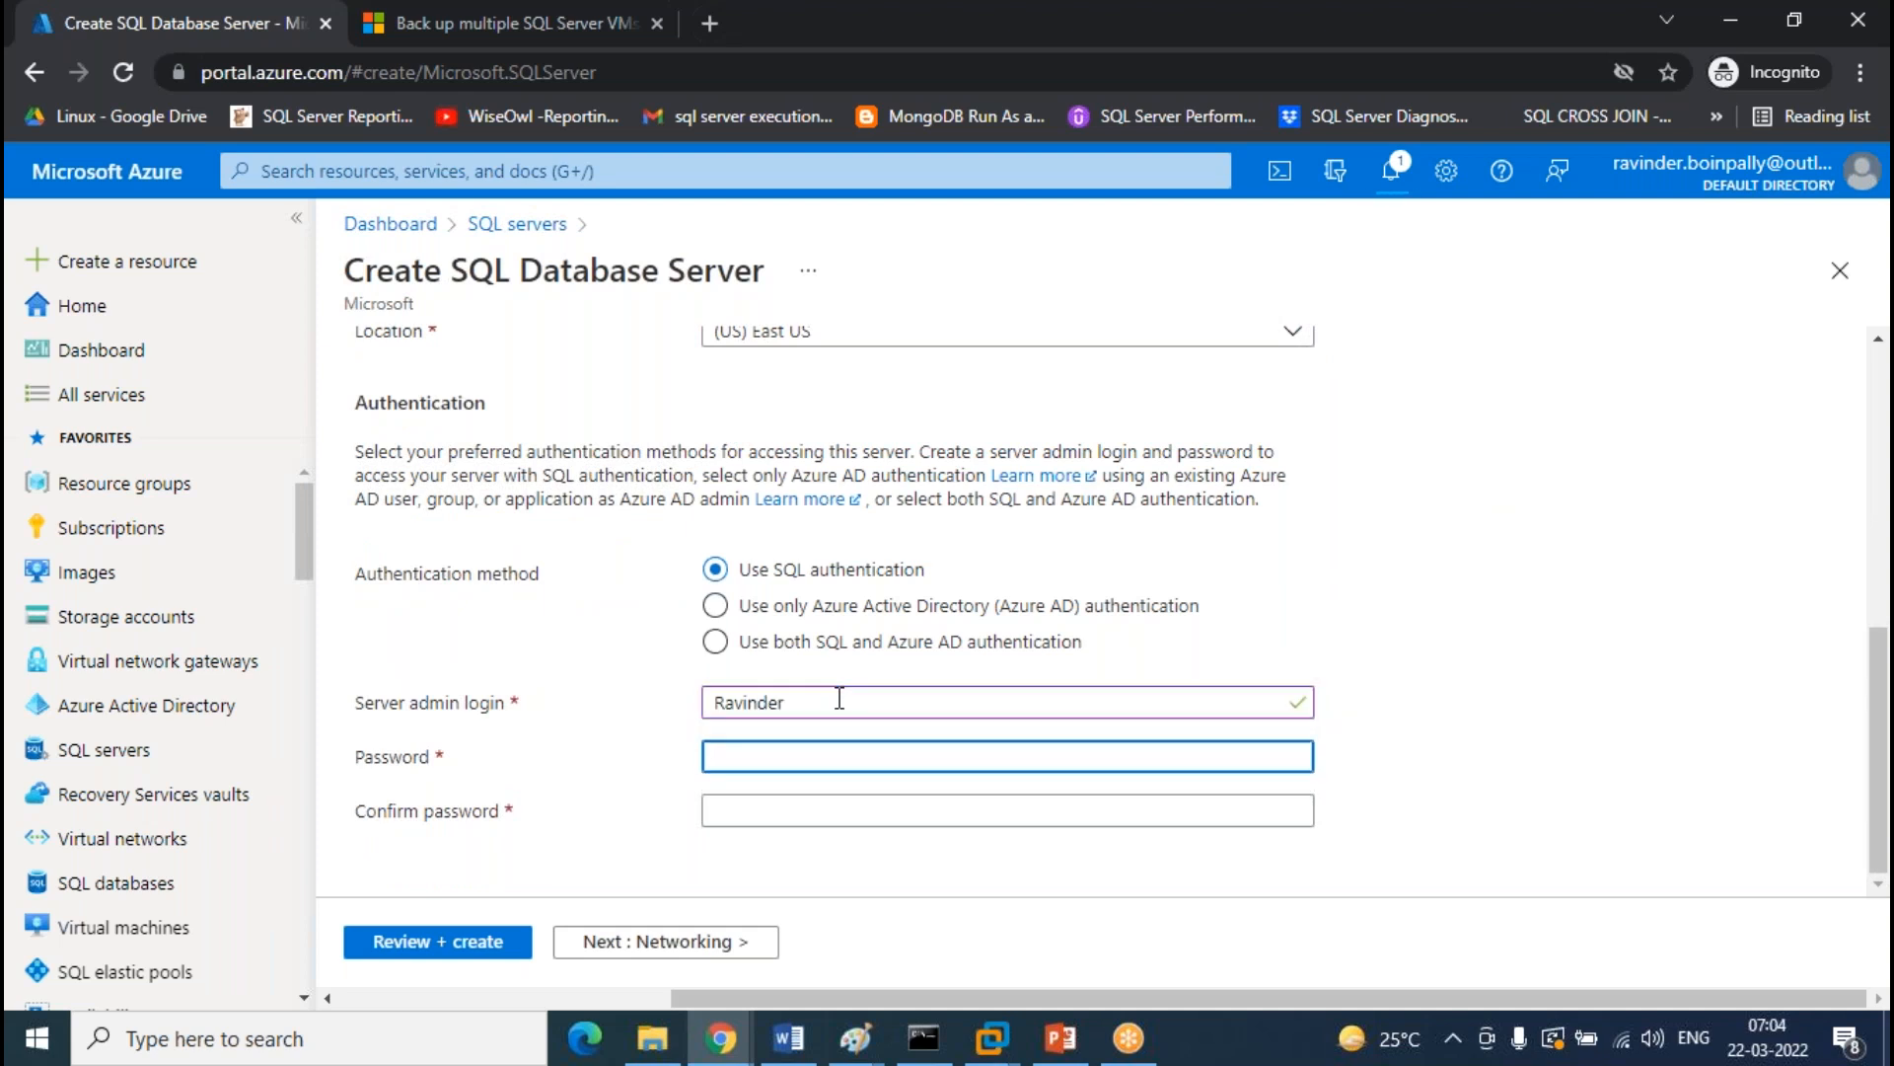
{"action": "type", "text": "•••••••••"}
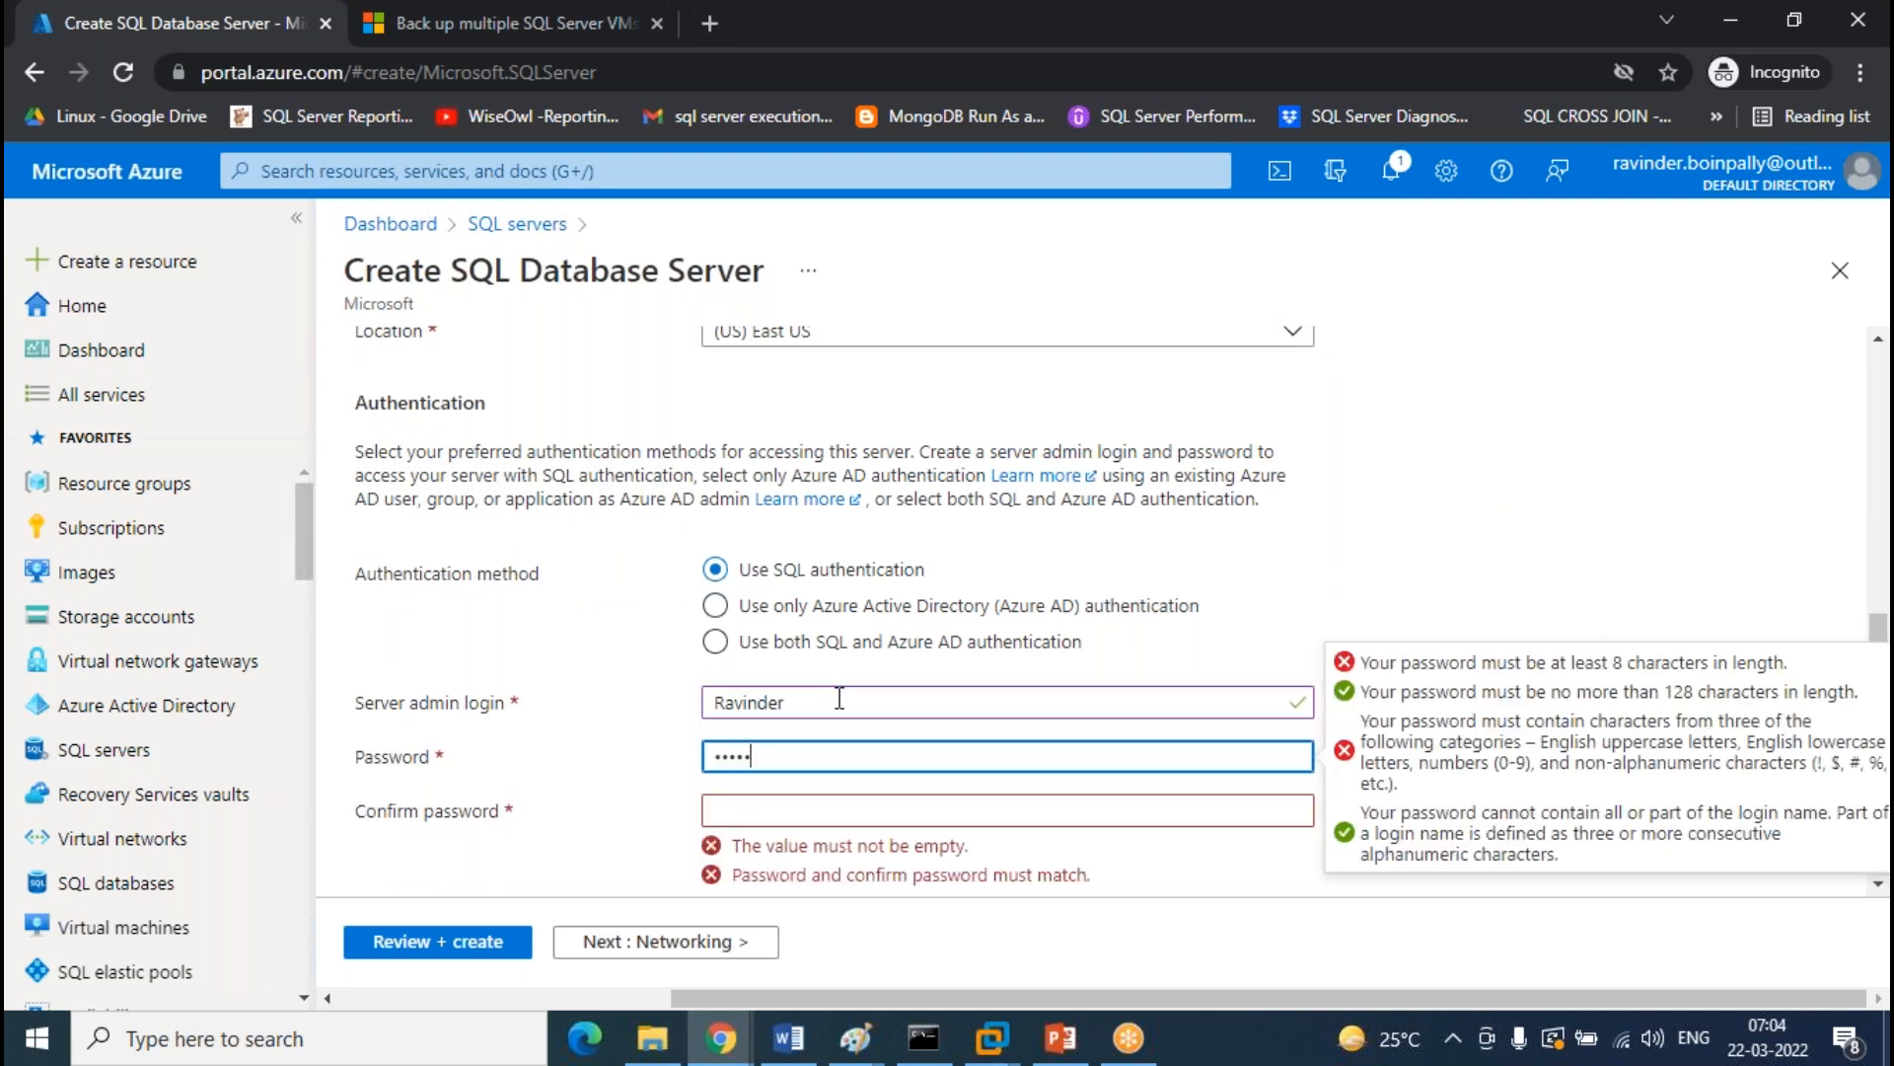
{"action": "key", "text": "Tab"}
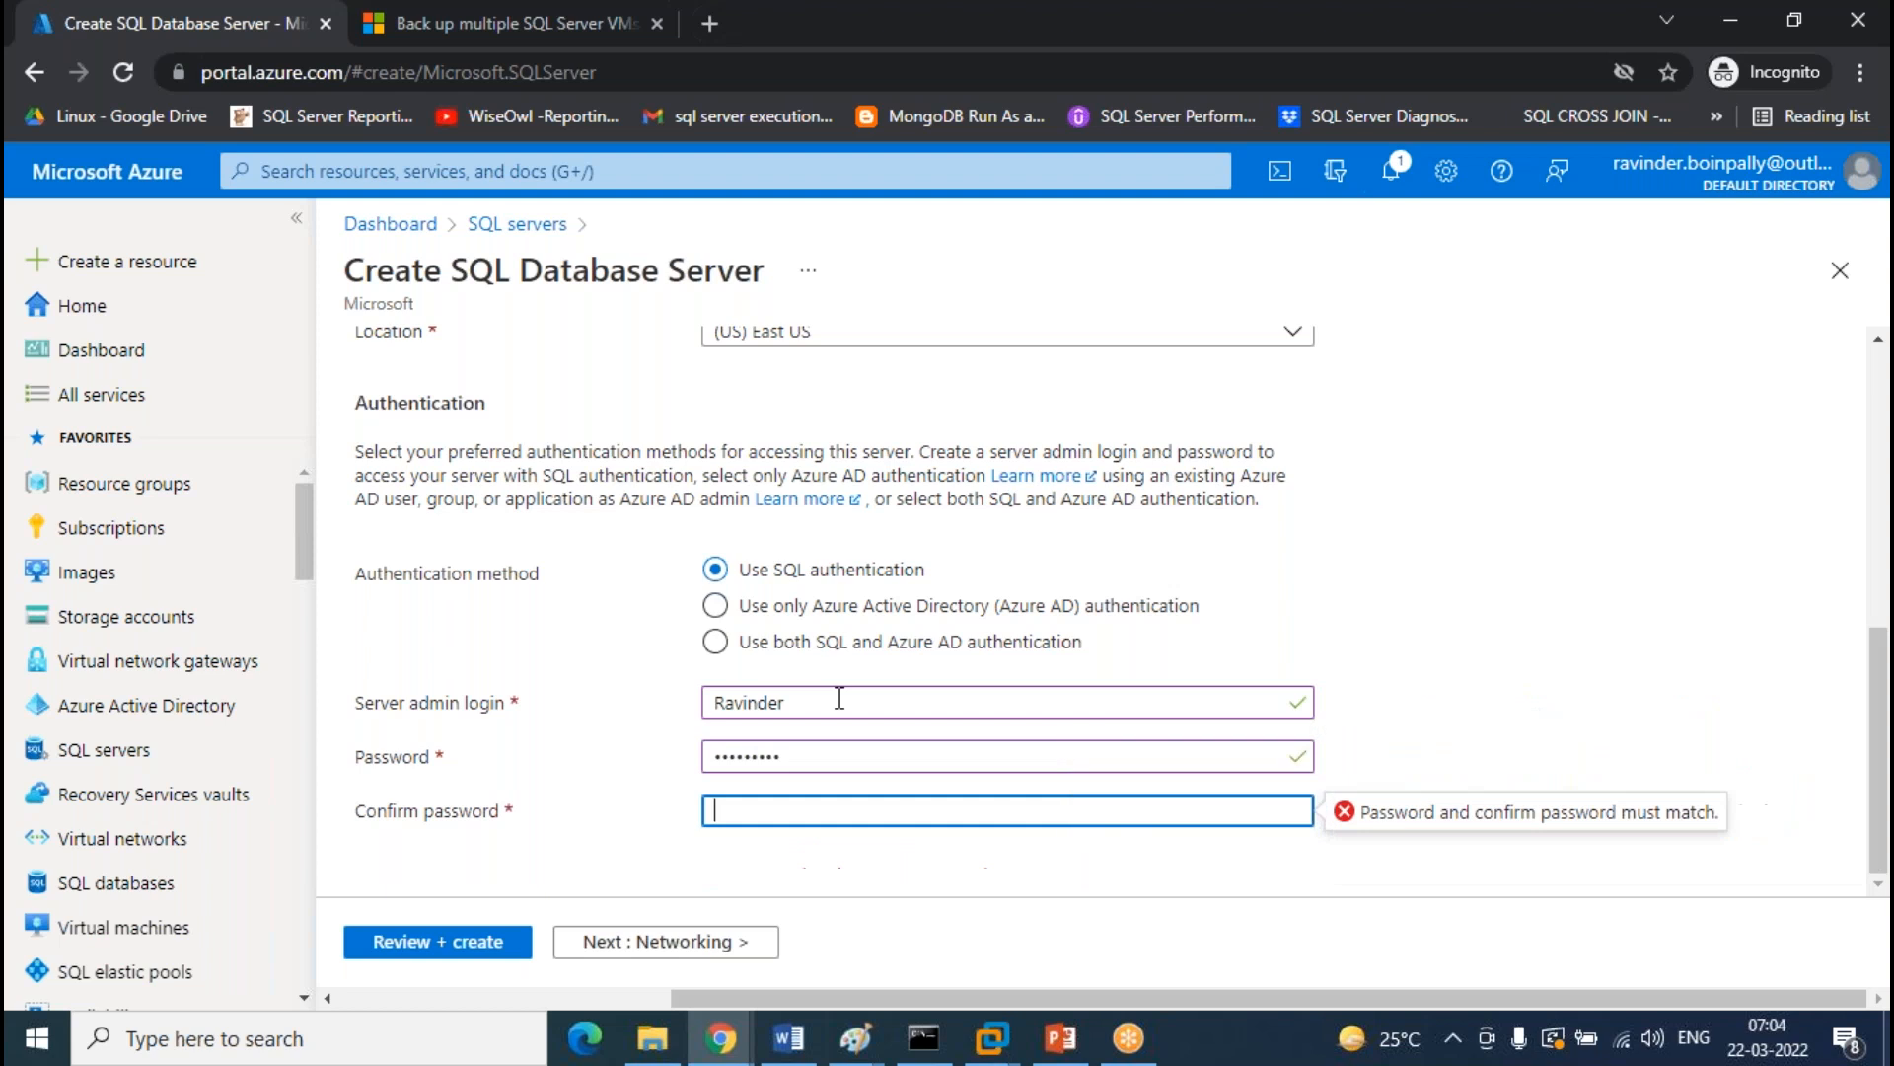
{"action": "type", "text": "•••••••••"}
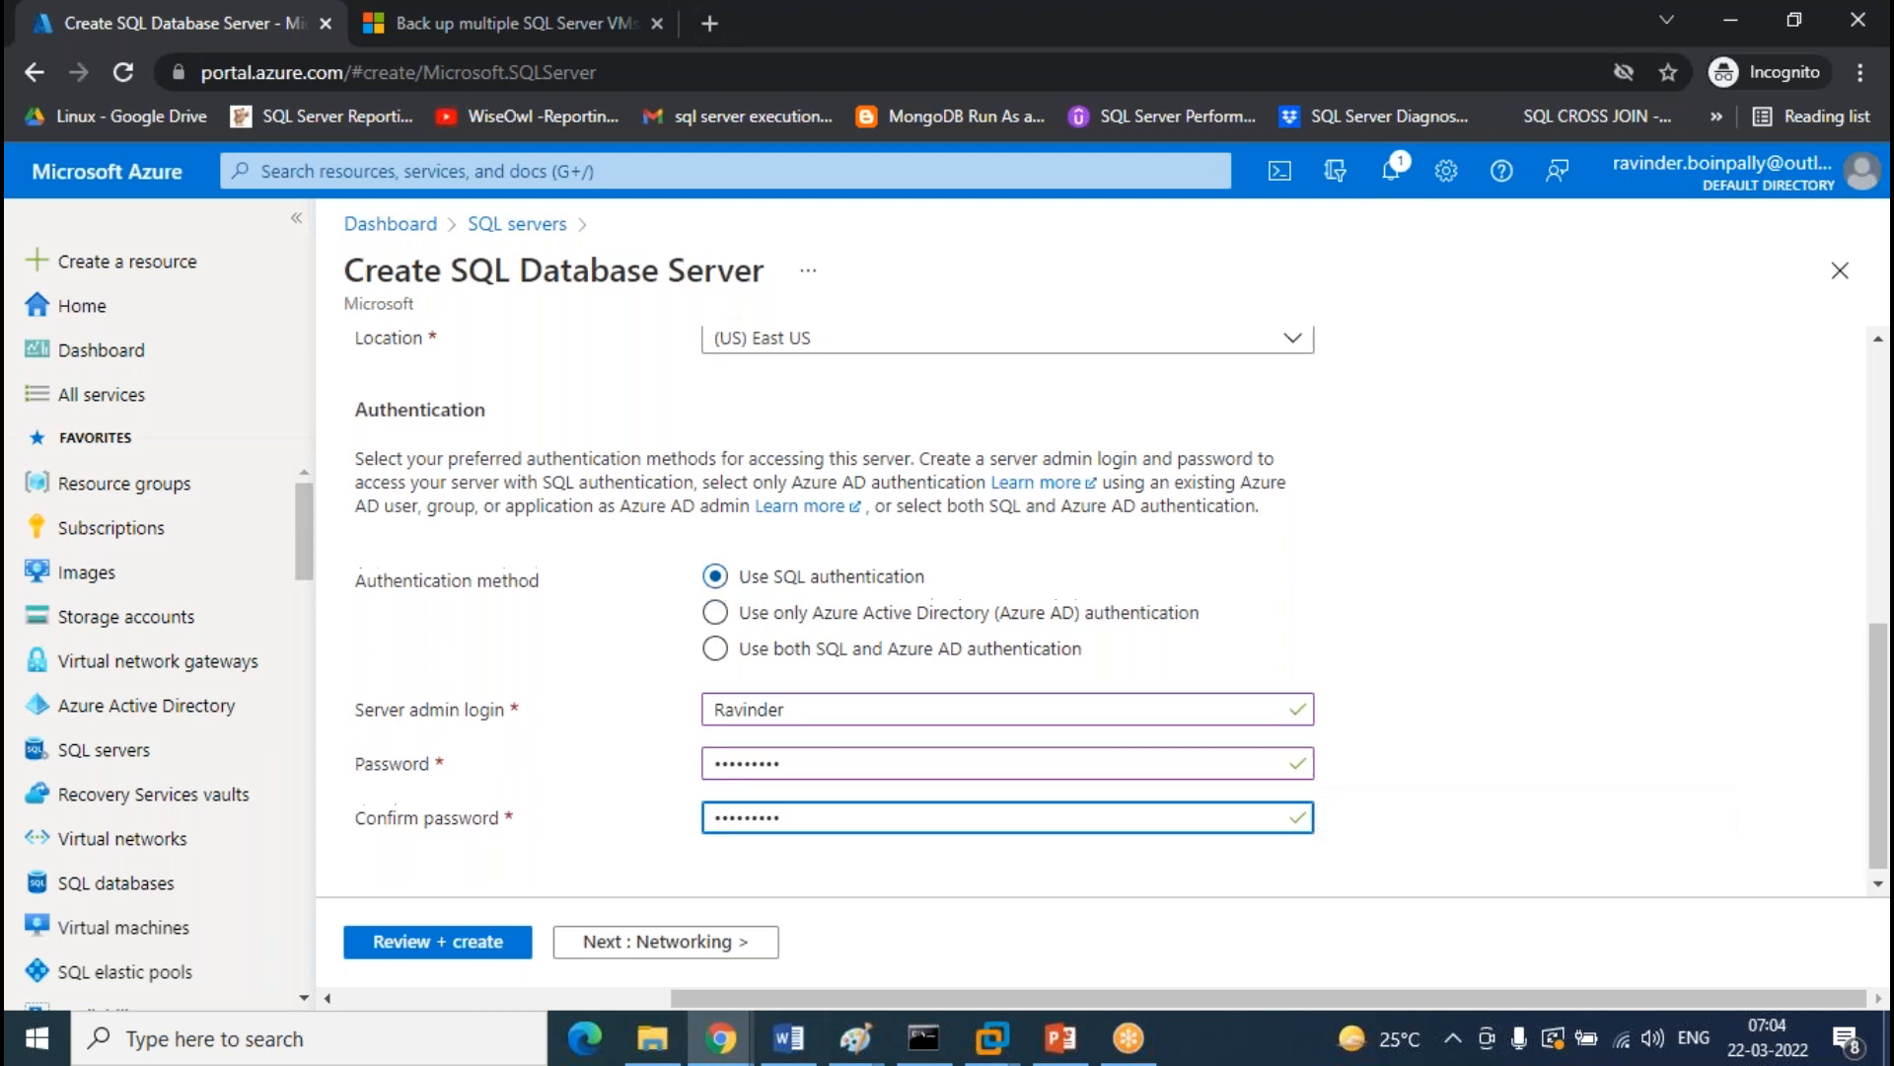
{"action": "scroll", "coordinate": [839, 592], "scroll_direction": "up", "scroll_amount": 10}
Allow Azure services access, then review and create the test0808 server
{"action": "left_click", "coordinate": [499, 381]}
{"action": "left_click", "coordinate": [735, 536]}
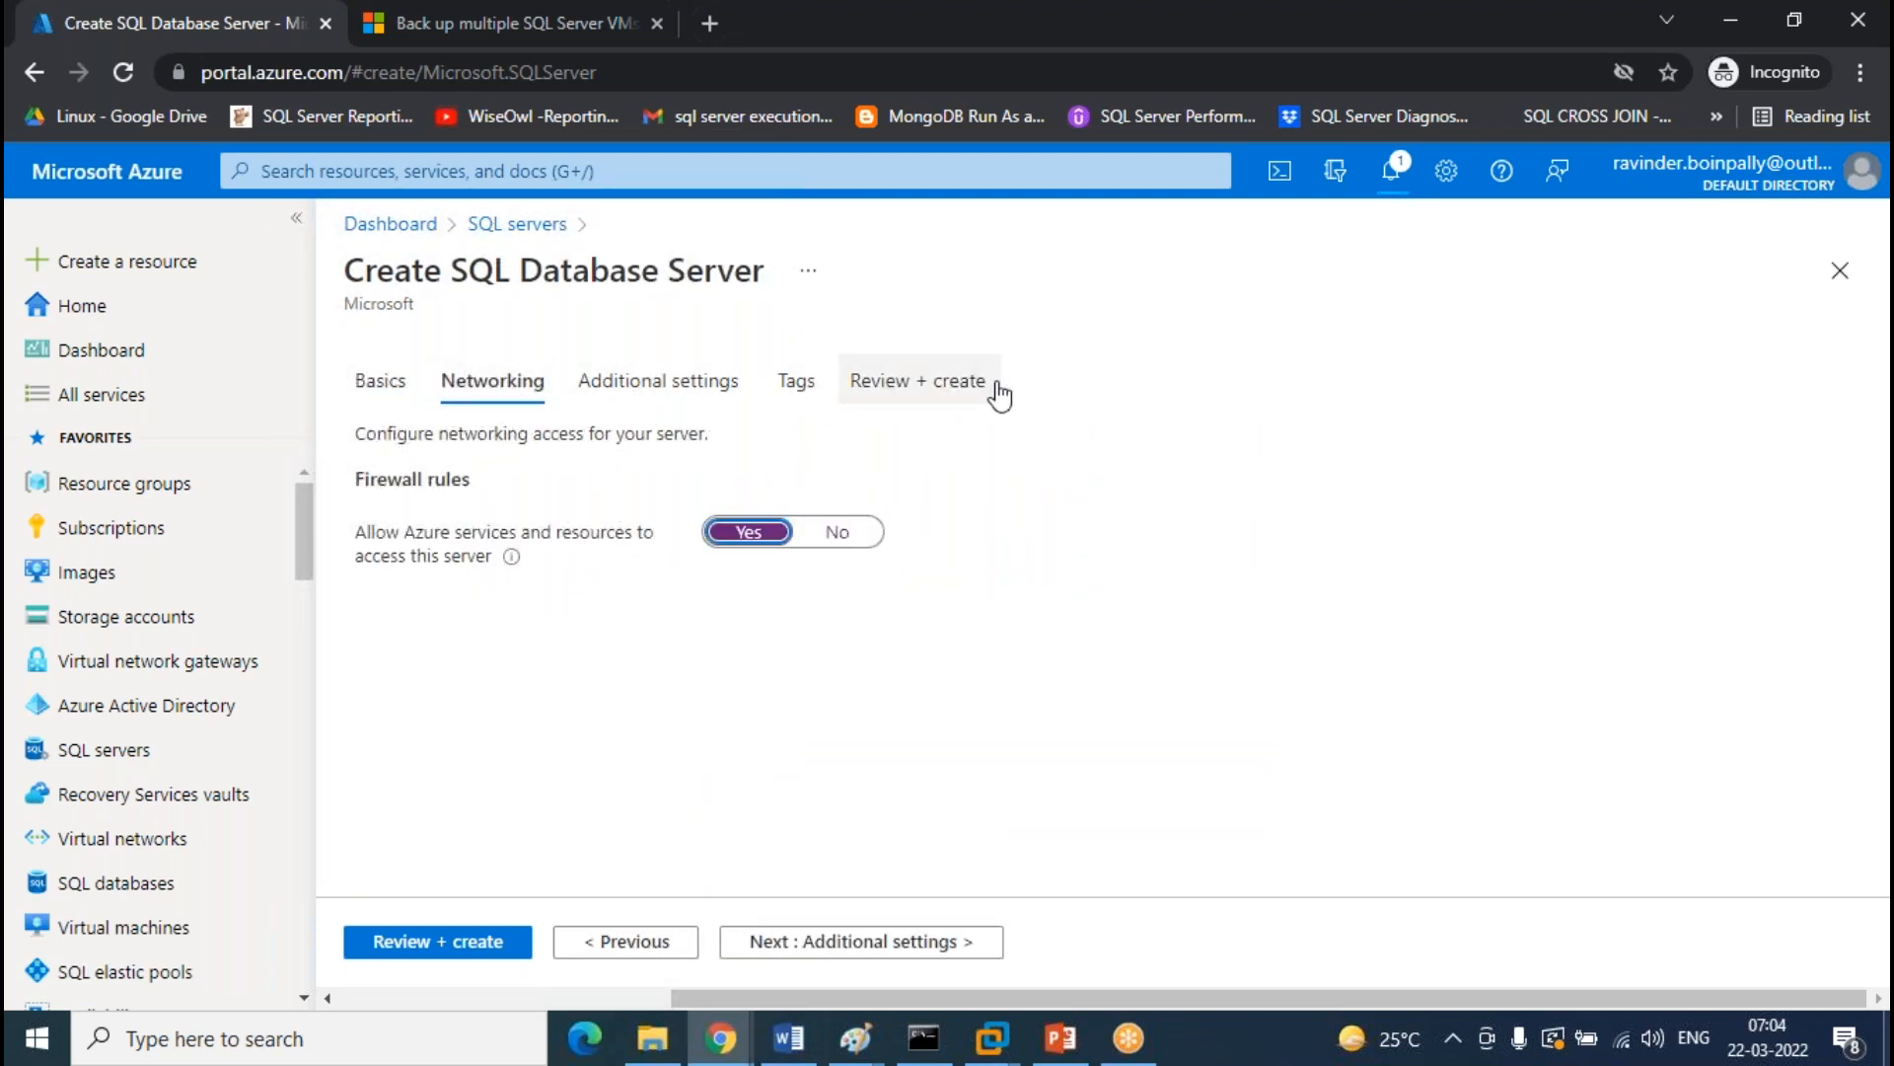
{"action": "left_click", "coordinate": [992, 385]}
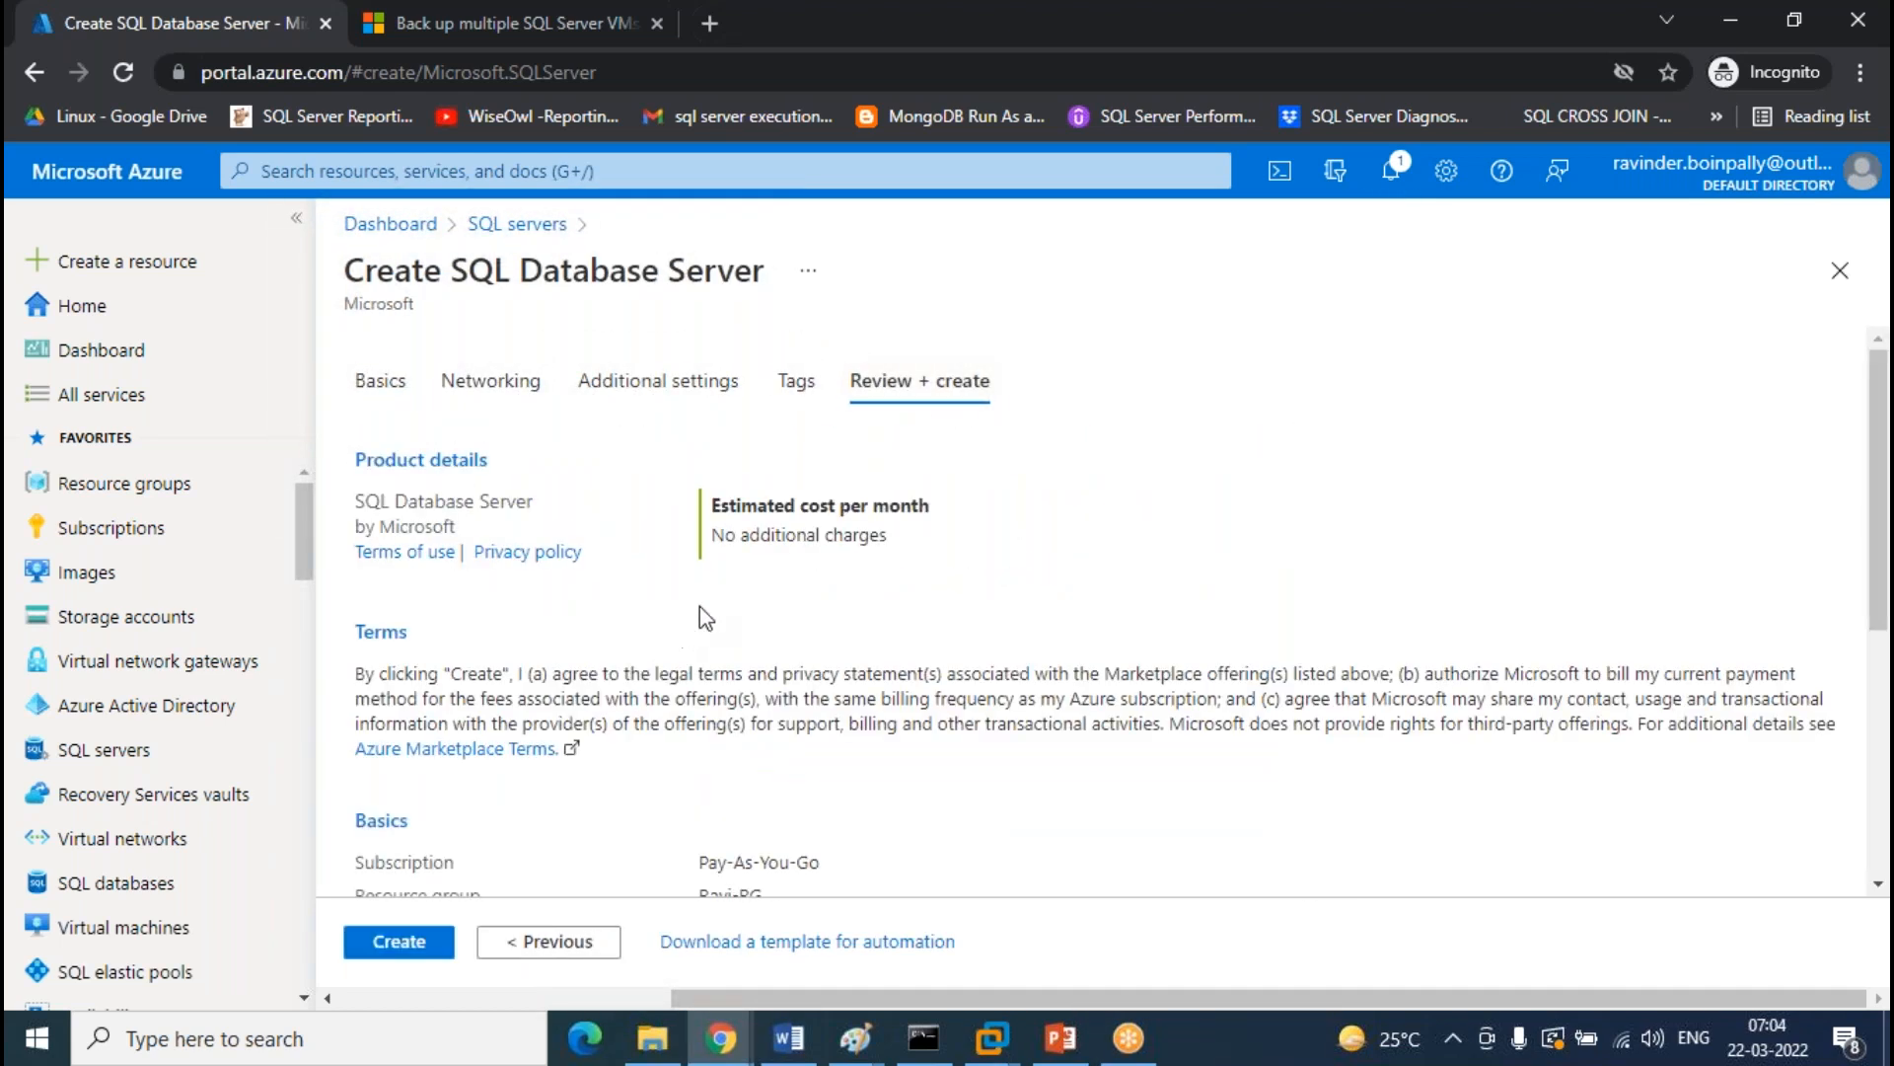
{"action": "left_click", "coordinate": [421, 947]}
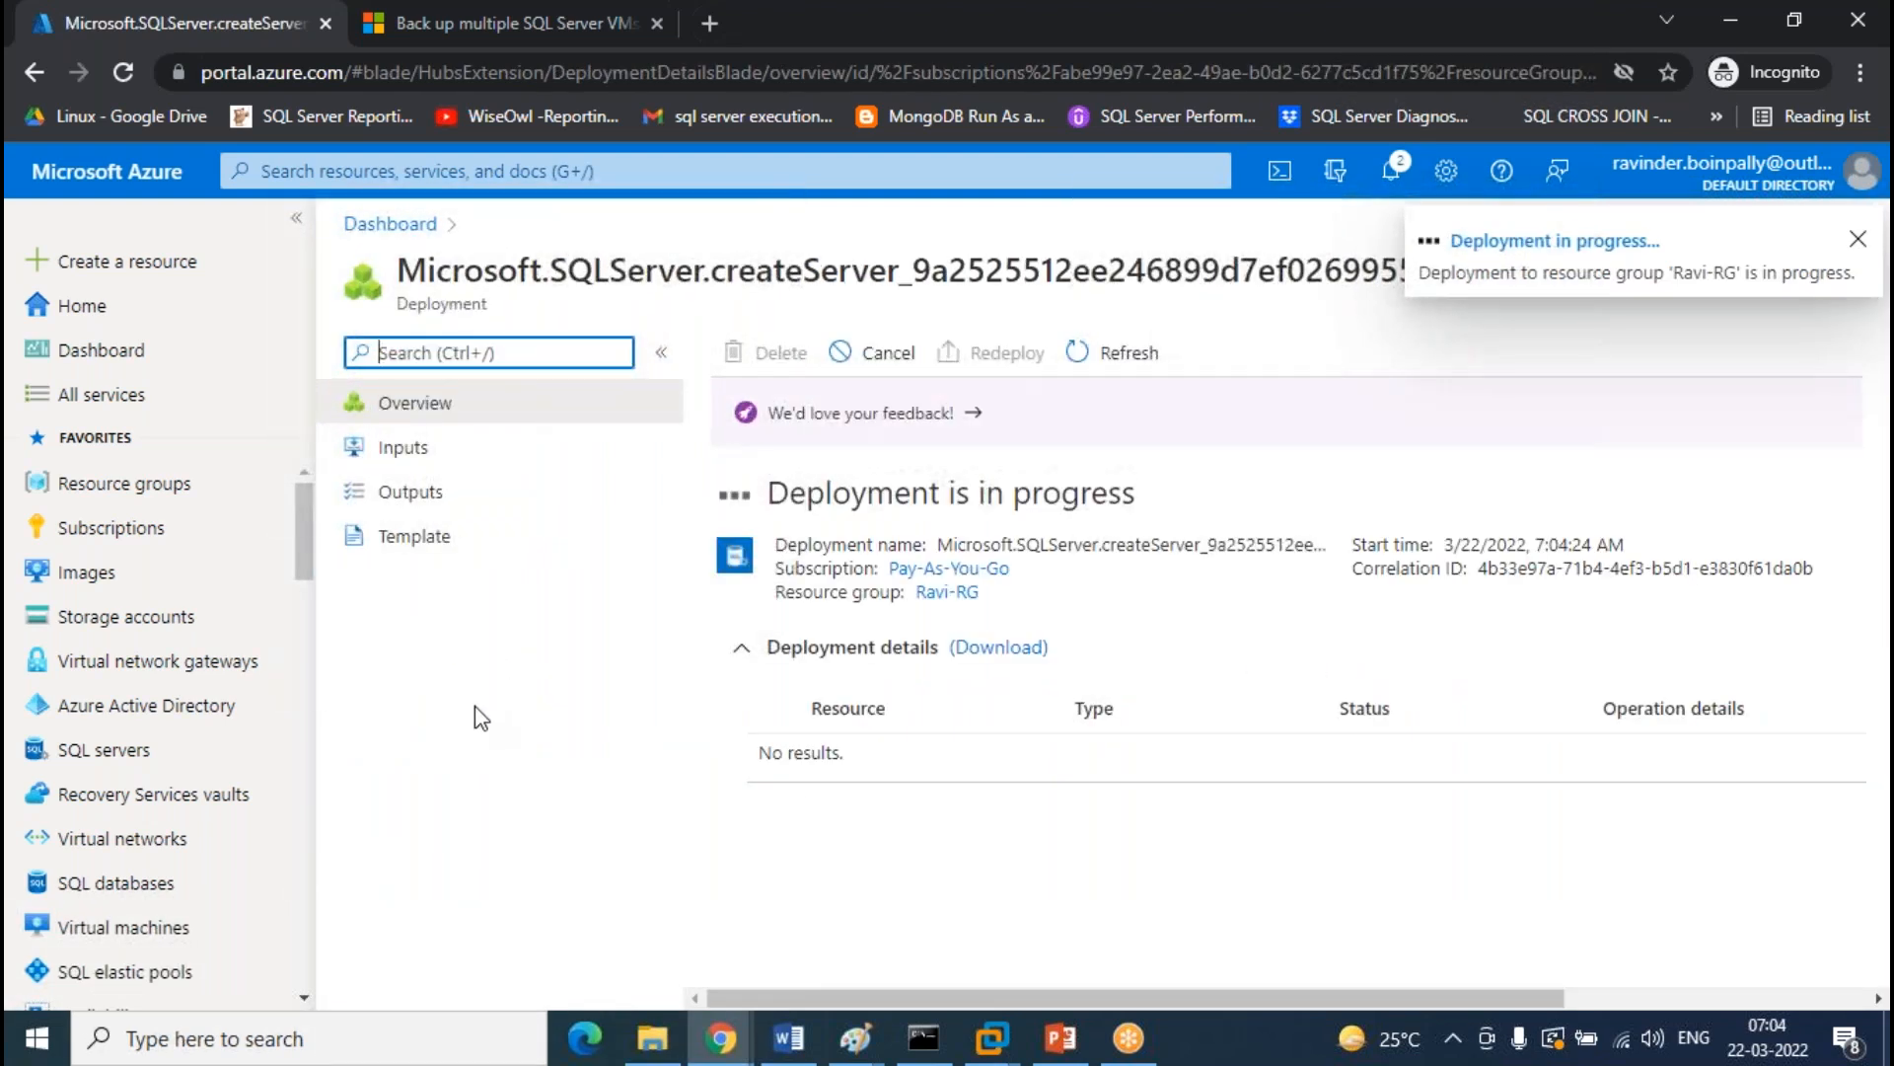
Check notifications: the first server deployment succeeded, the second is still running
{"action": "left_click", "coordinate": [131, 774]}
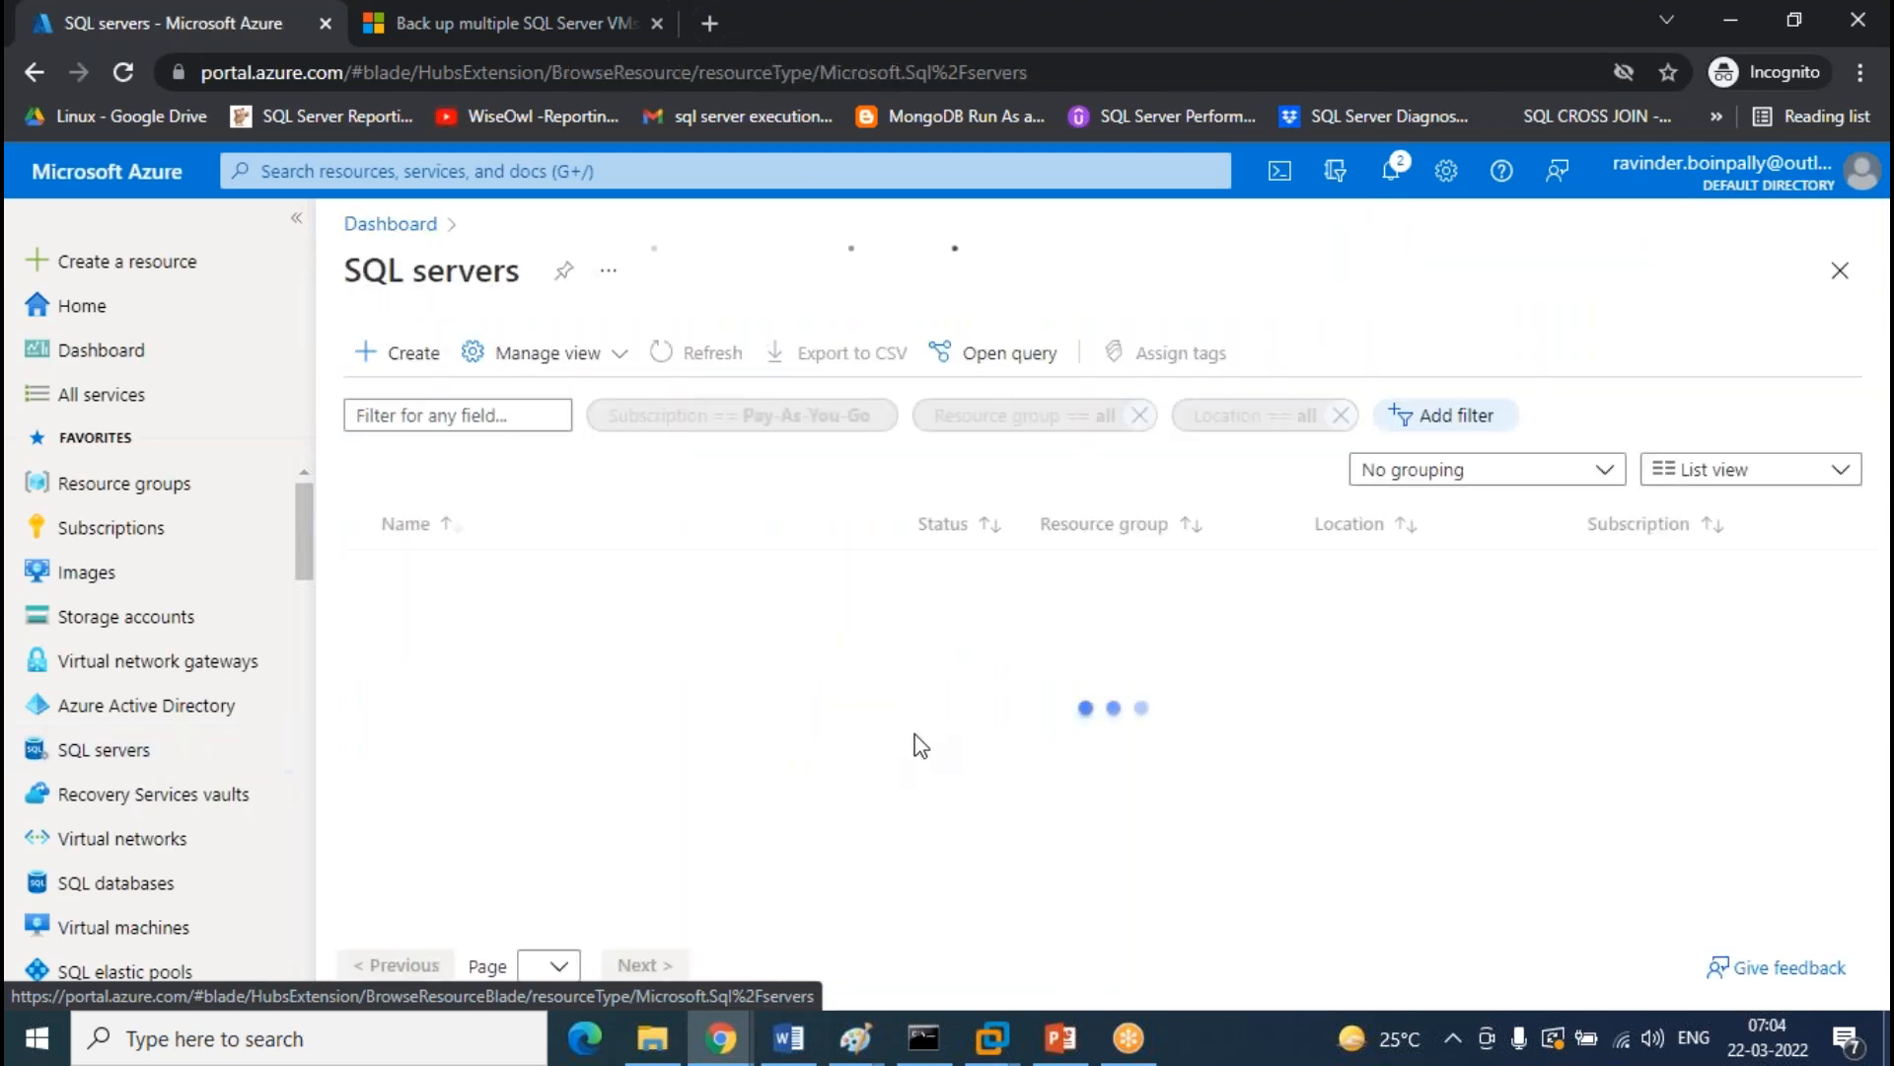
{"action": "left_click", "coordinate": [1391, 171]}
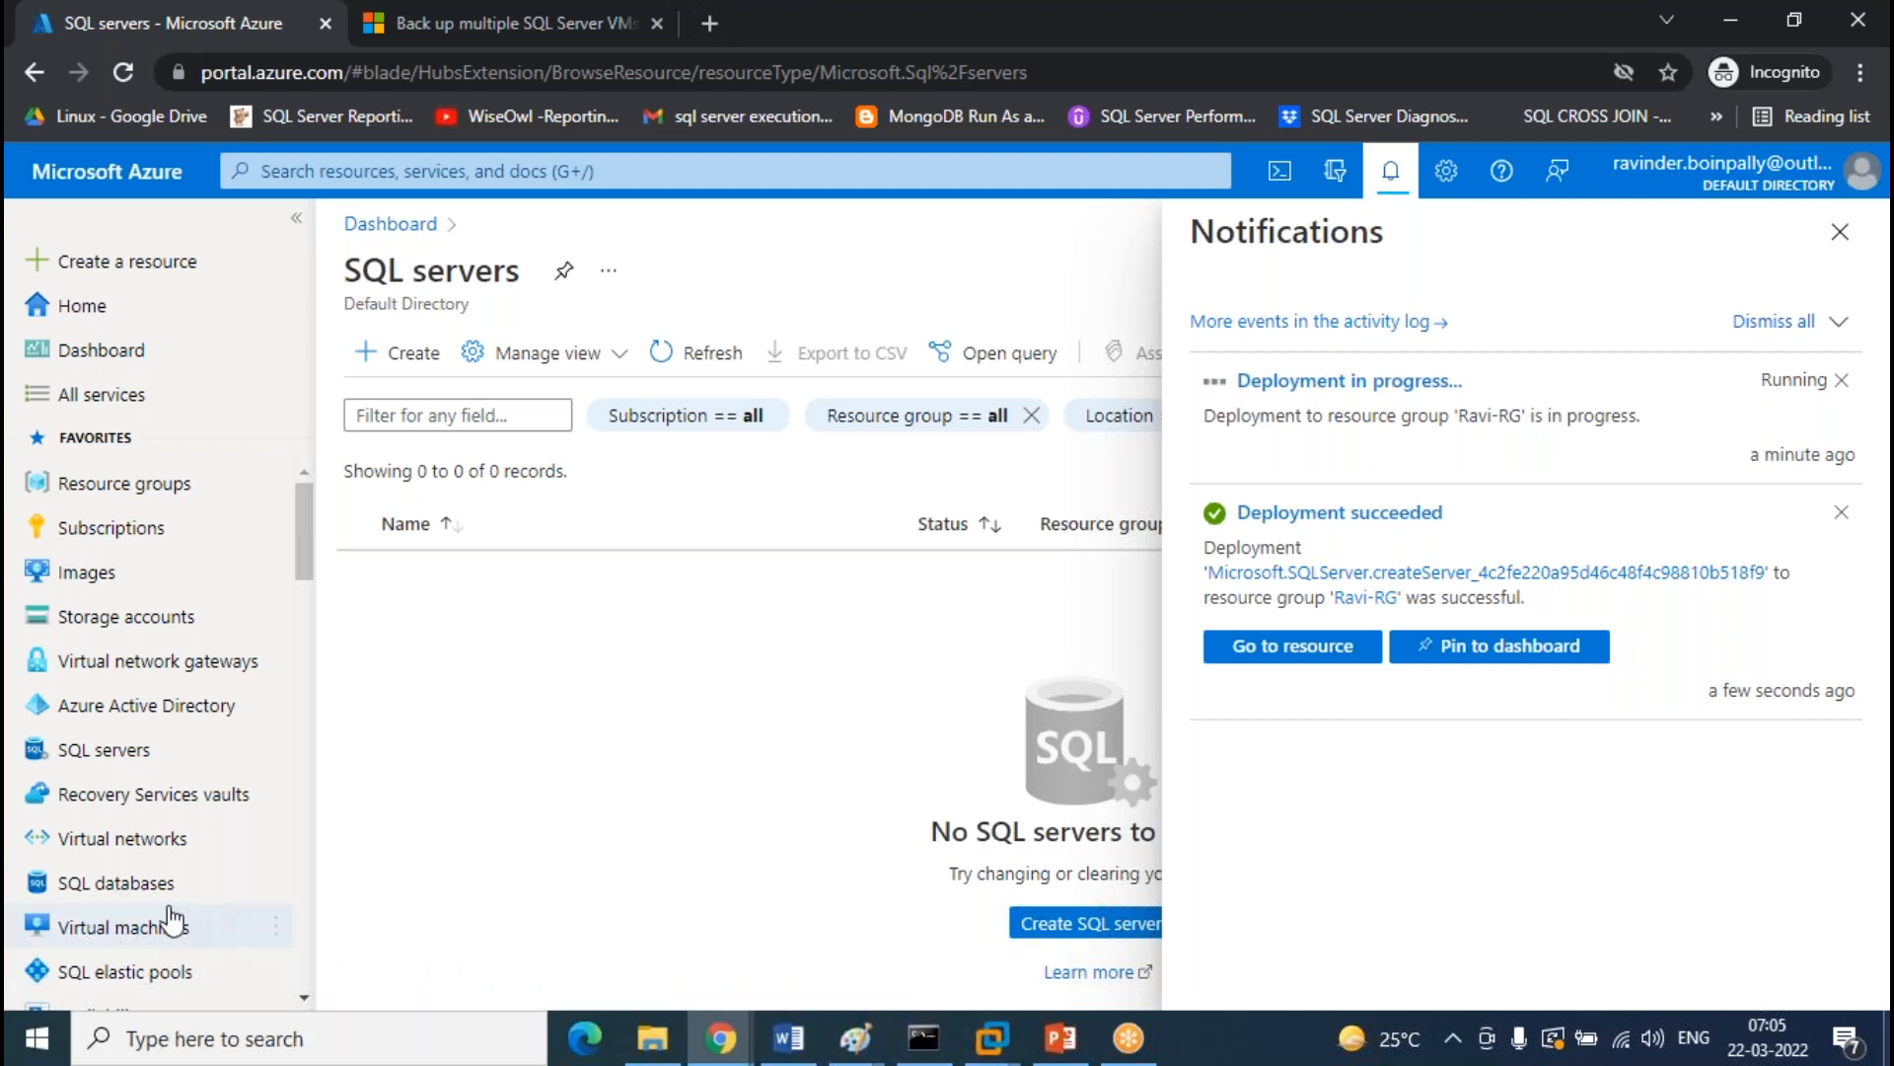
Start a new SQL database named LAB
{"action": "left_click", "coordinate": [128, 885]}
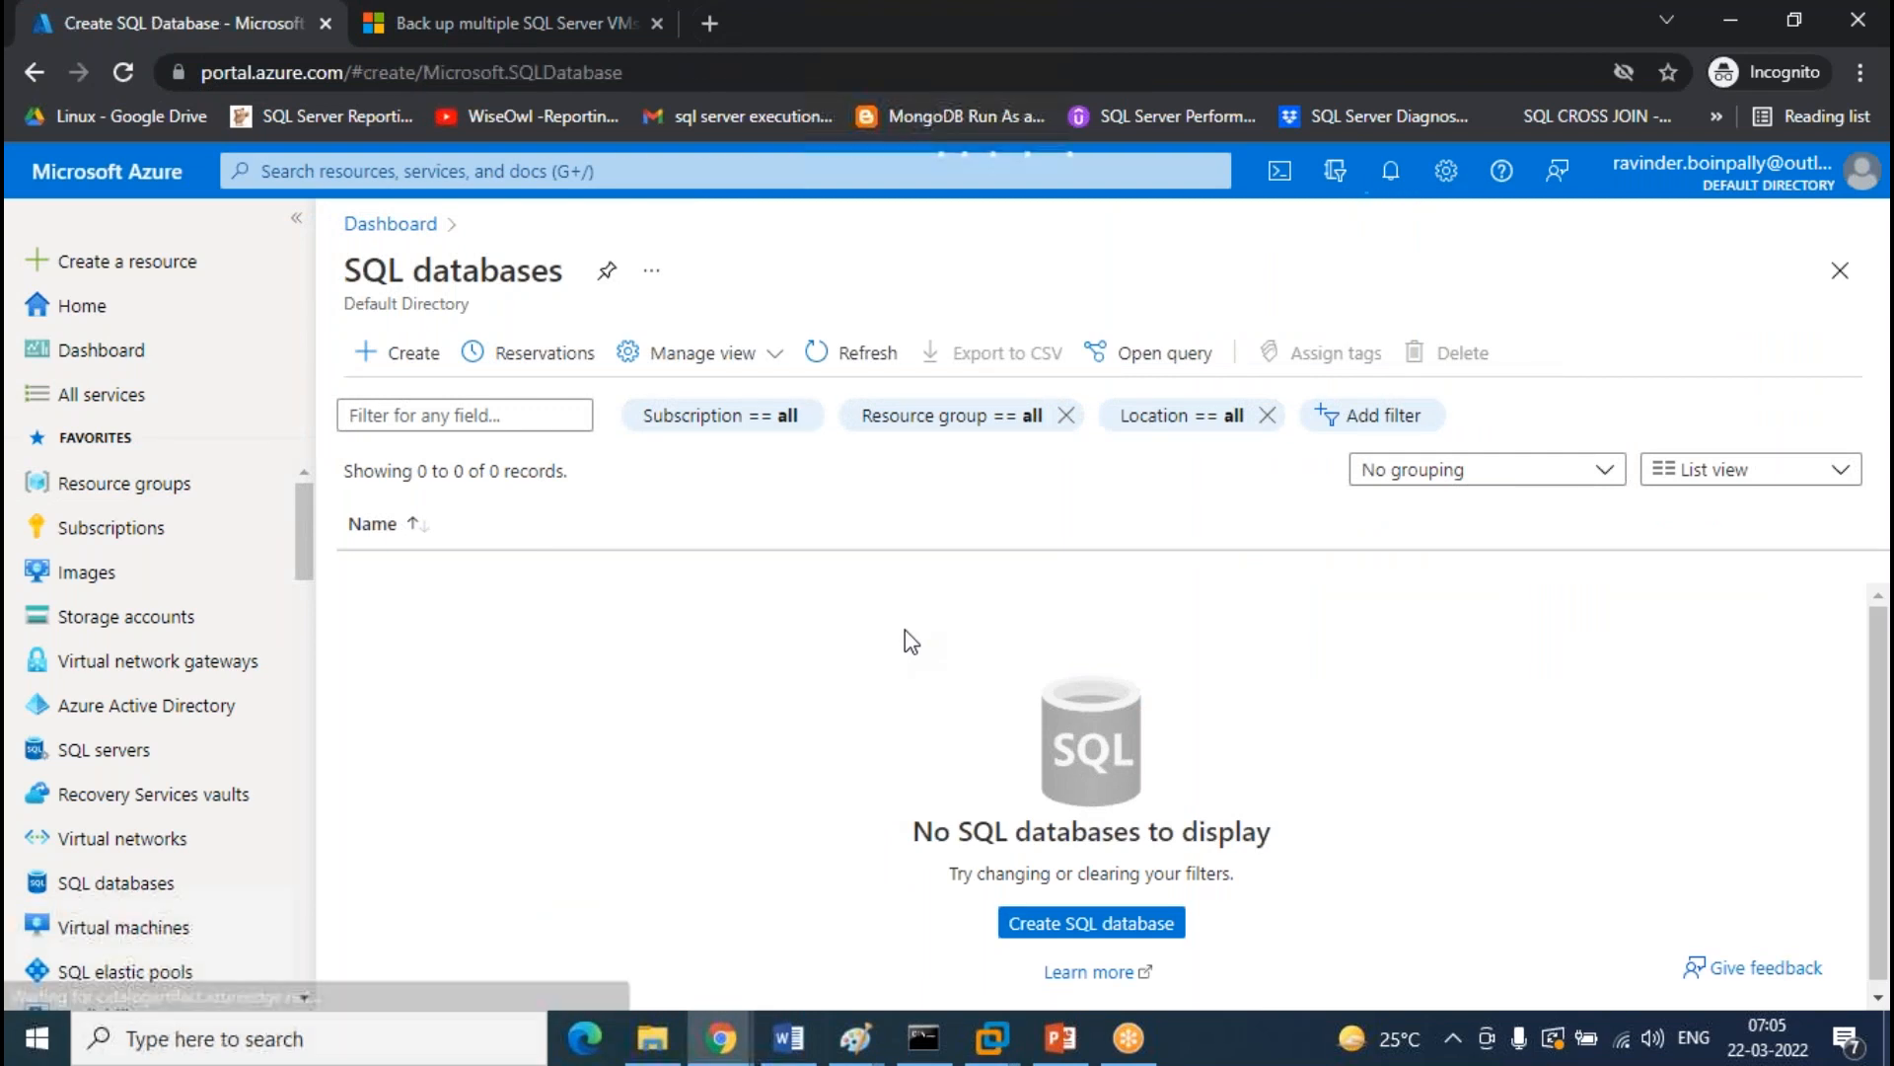
{"action": "scroll", "coordinate": [1290, 625], "scroll_direction": "down", "scroll_amount": 5}
{"action": "scroll", "coordinate": [909, 520], "scroll_direction": "up", "scroll_amount": 2}
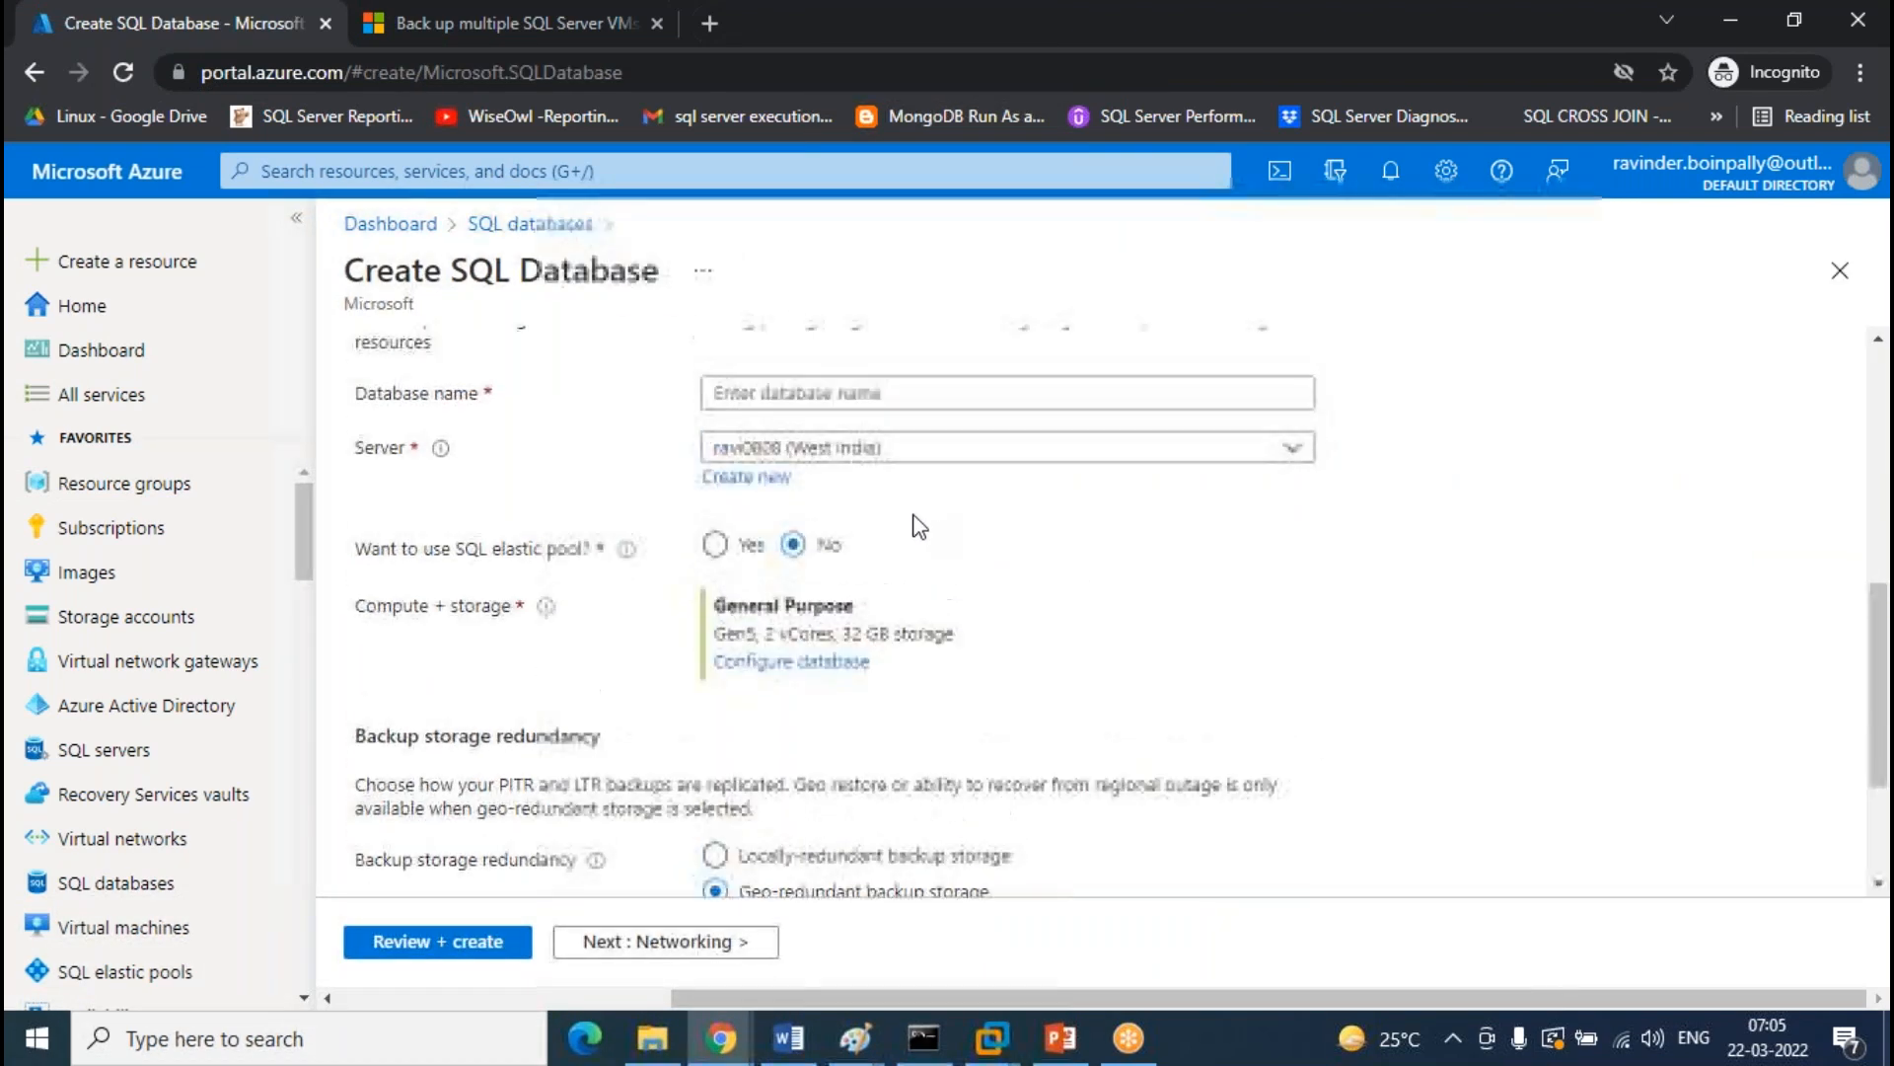
{"action": "left_click", "coordinate": [819, 477]}
{"action": "type", "text": "LAB"}
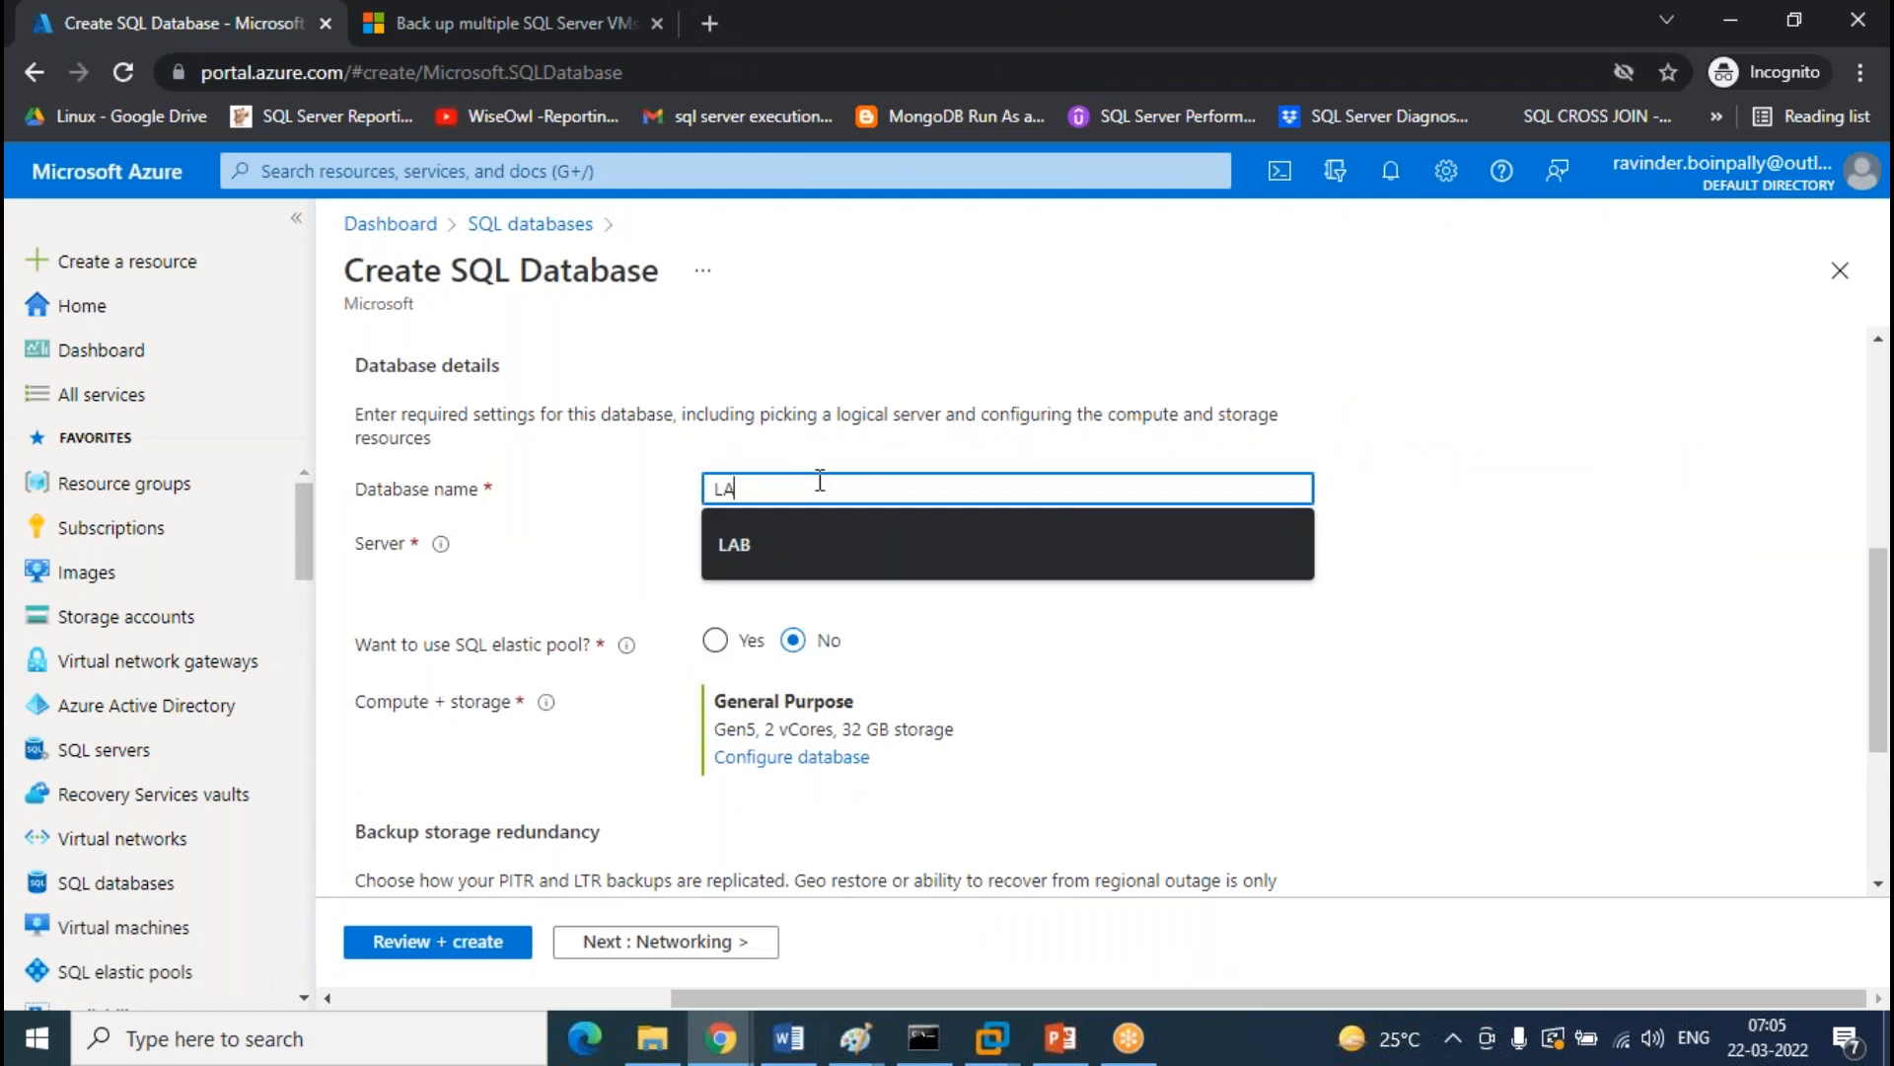
Configure LAB as Standard S0 with a 10 GB maximum size and reach the review summary
{"action": "left_click", "coordinate": [815, 758]}
{"action": "left_click", "coordinate": [935, 585]}
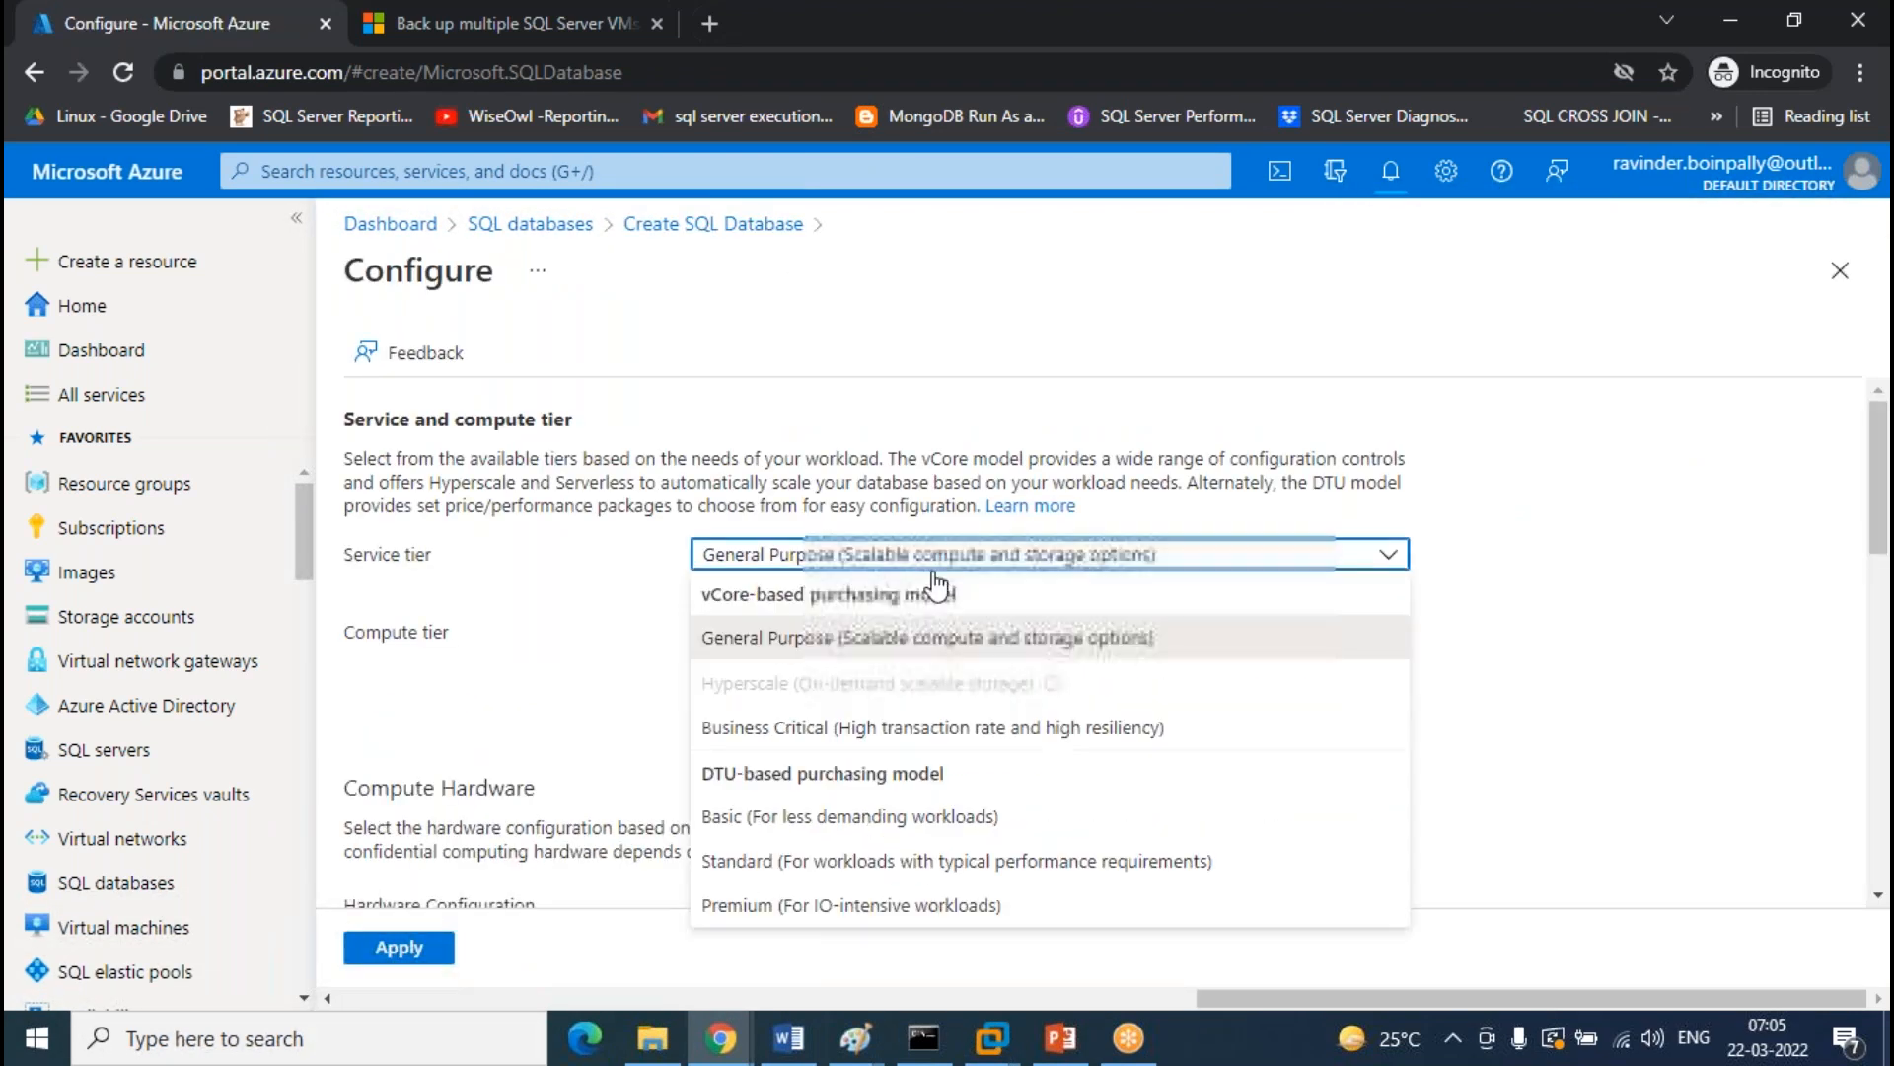
{"action": "left_click", "coordinate": [916, 859]}
{"action": "scroll", "coordinate": [950, 690], "scroll_direction": "down", "scroll_amount": 3}
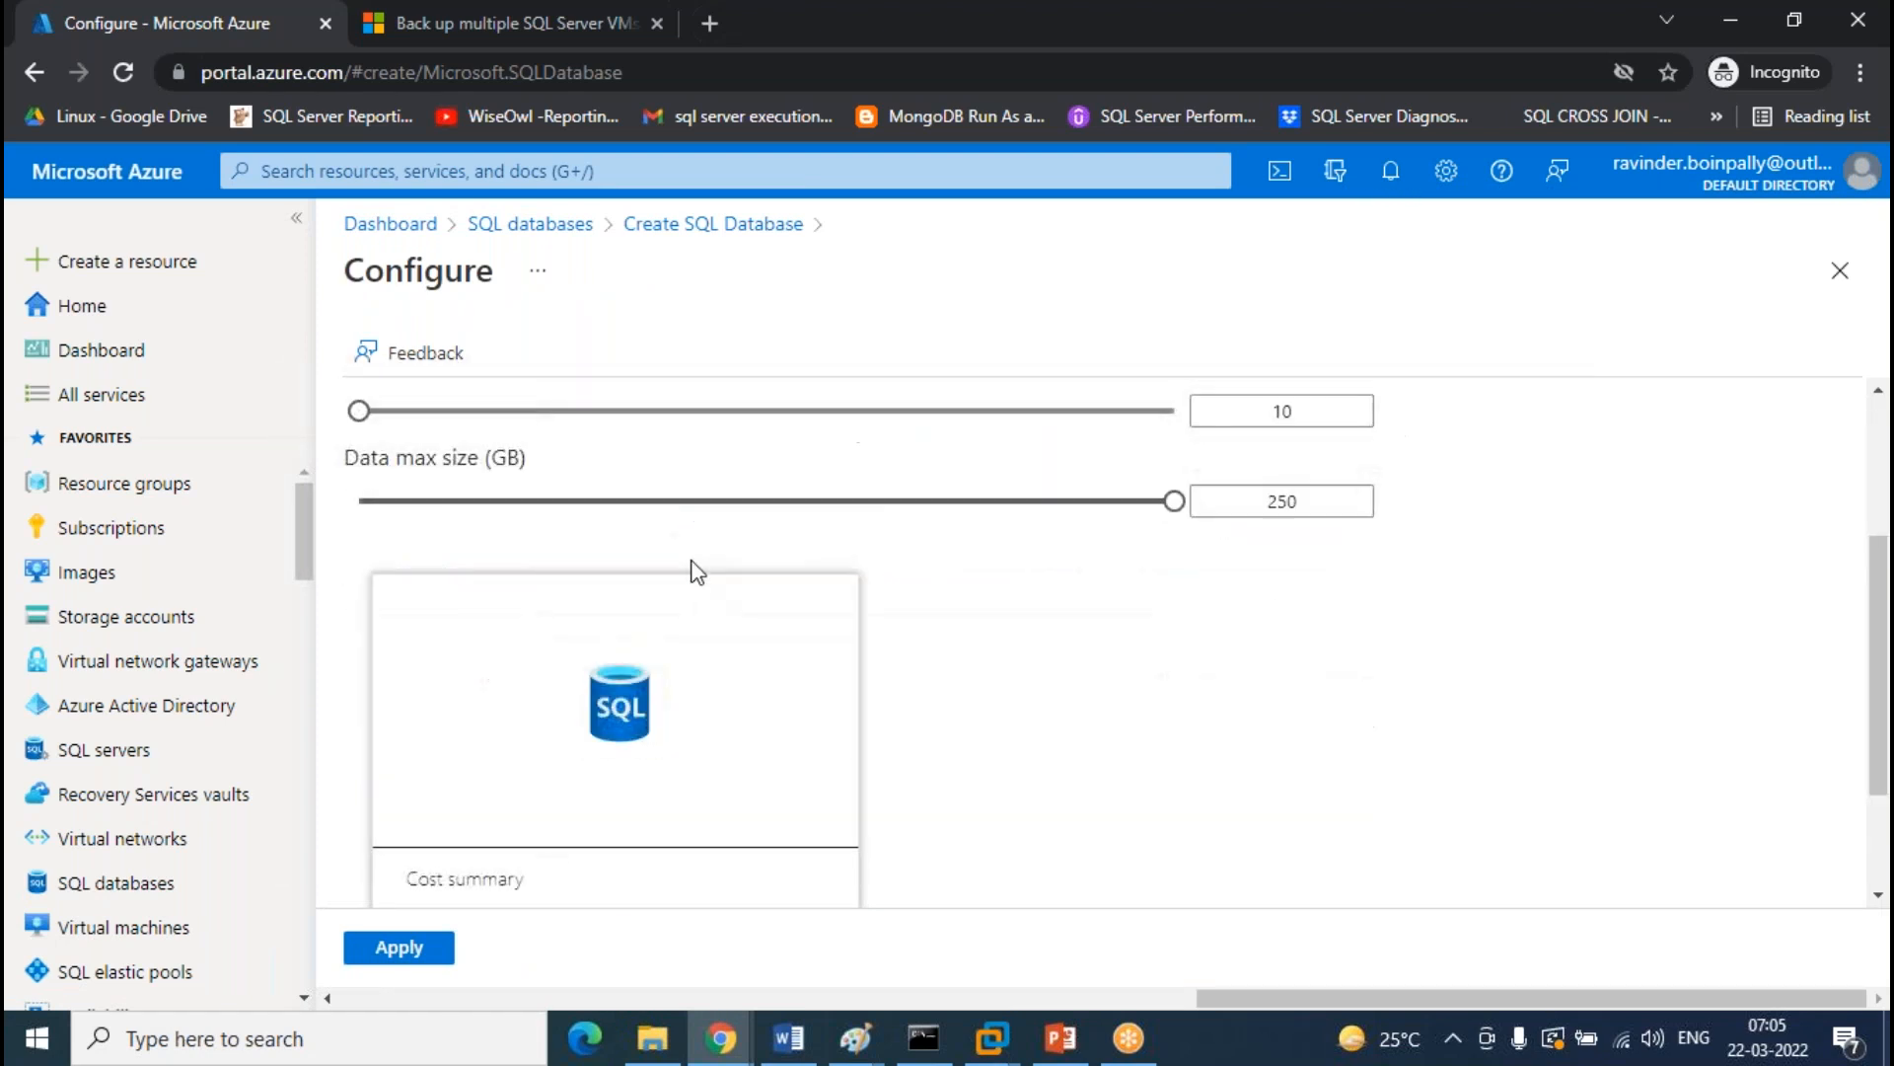
{"action": "left_click", "coordinate": [669, 501]}
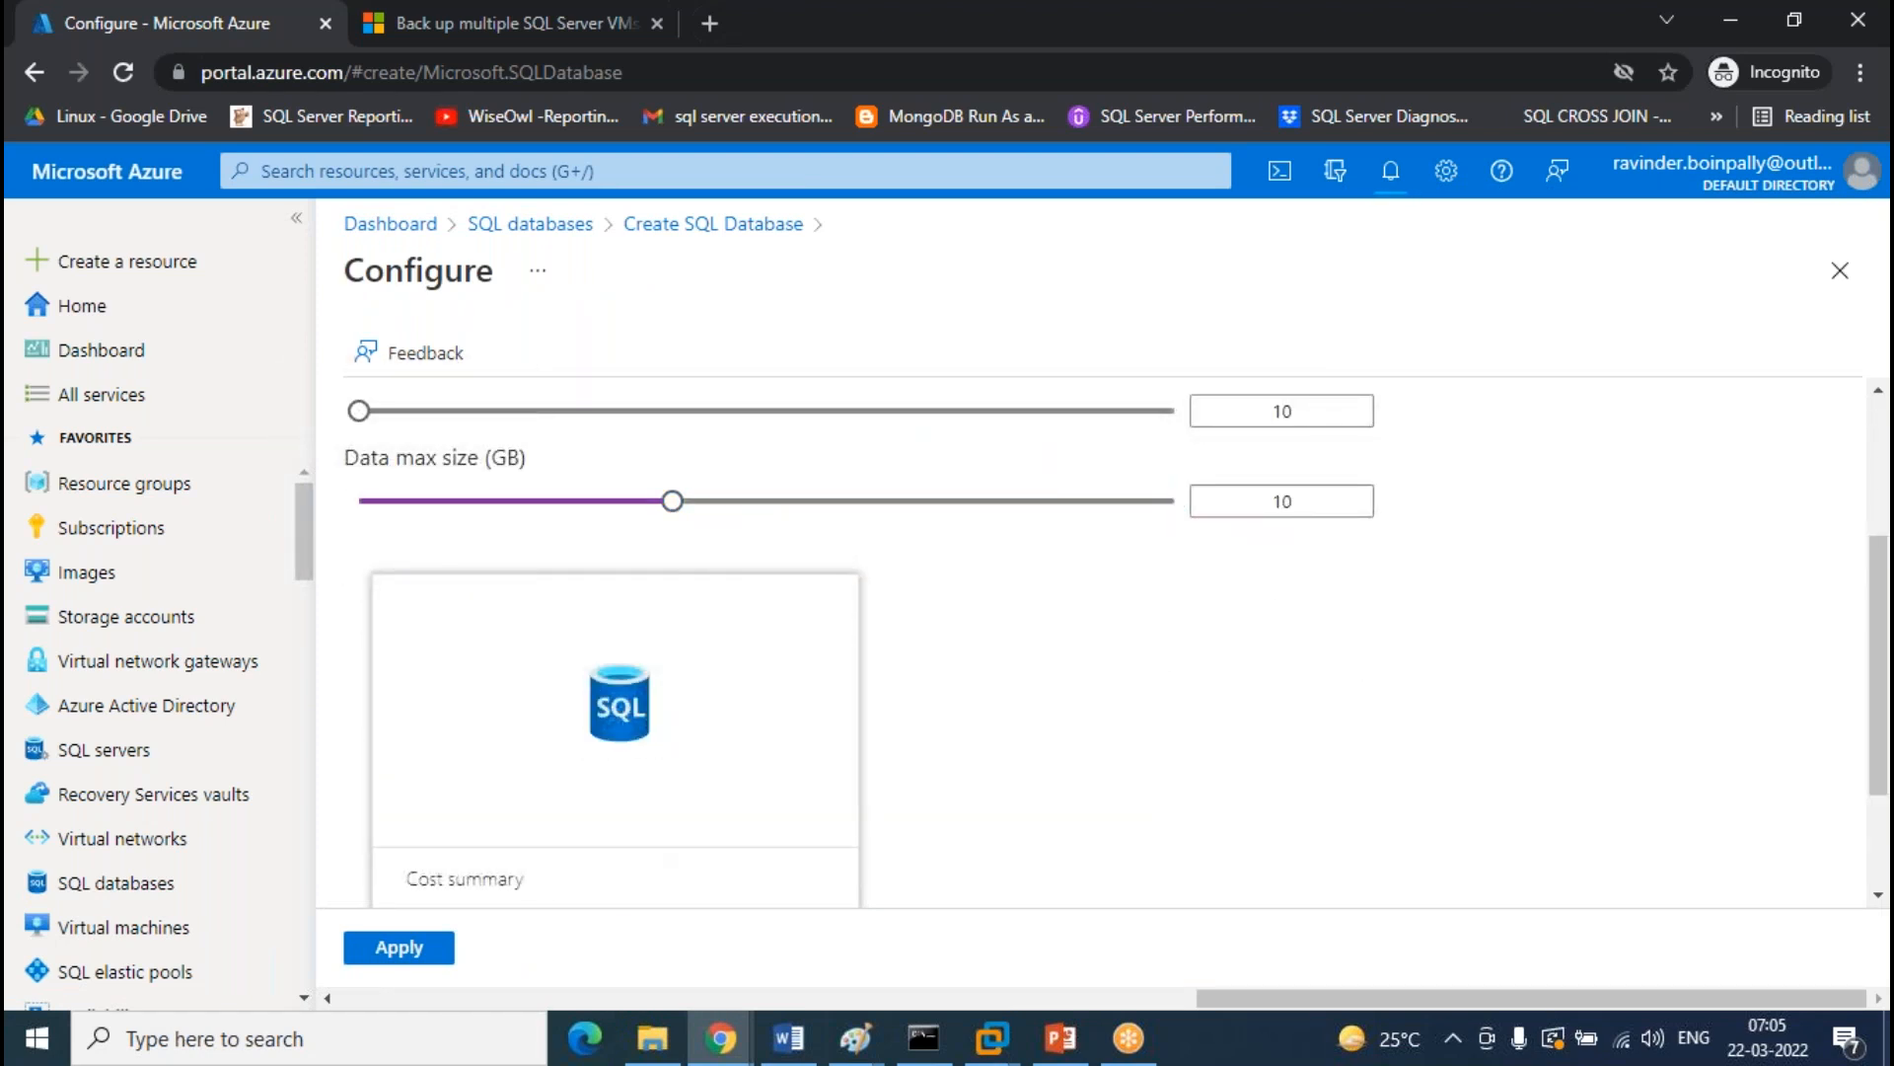
{"action": "scroll", "coordinate": [660, 592], "scroll_direction": "down", "scroll_amount": 2}
{"action": "left_click", "coordinate": [412, 949]}
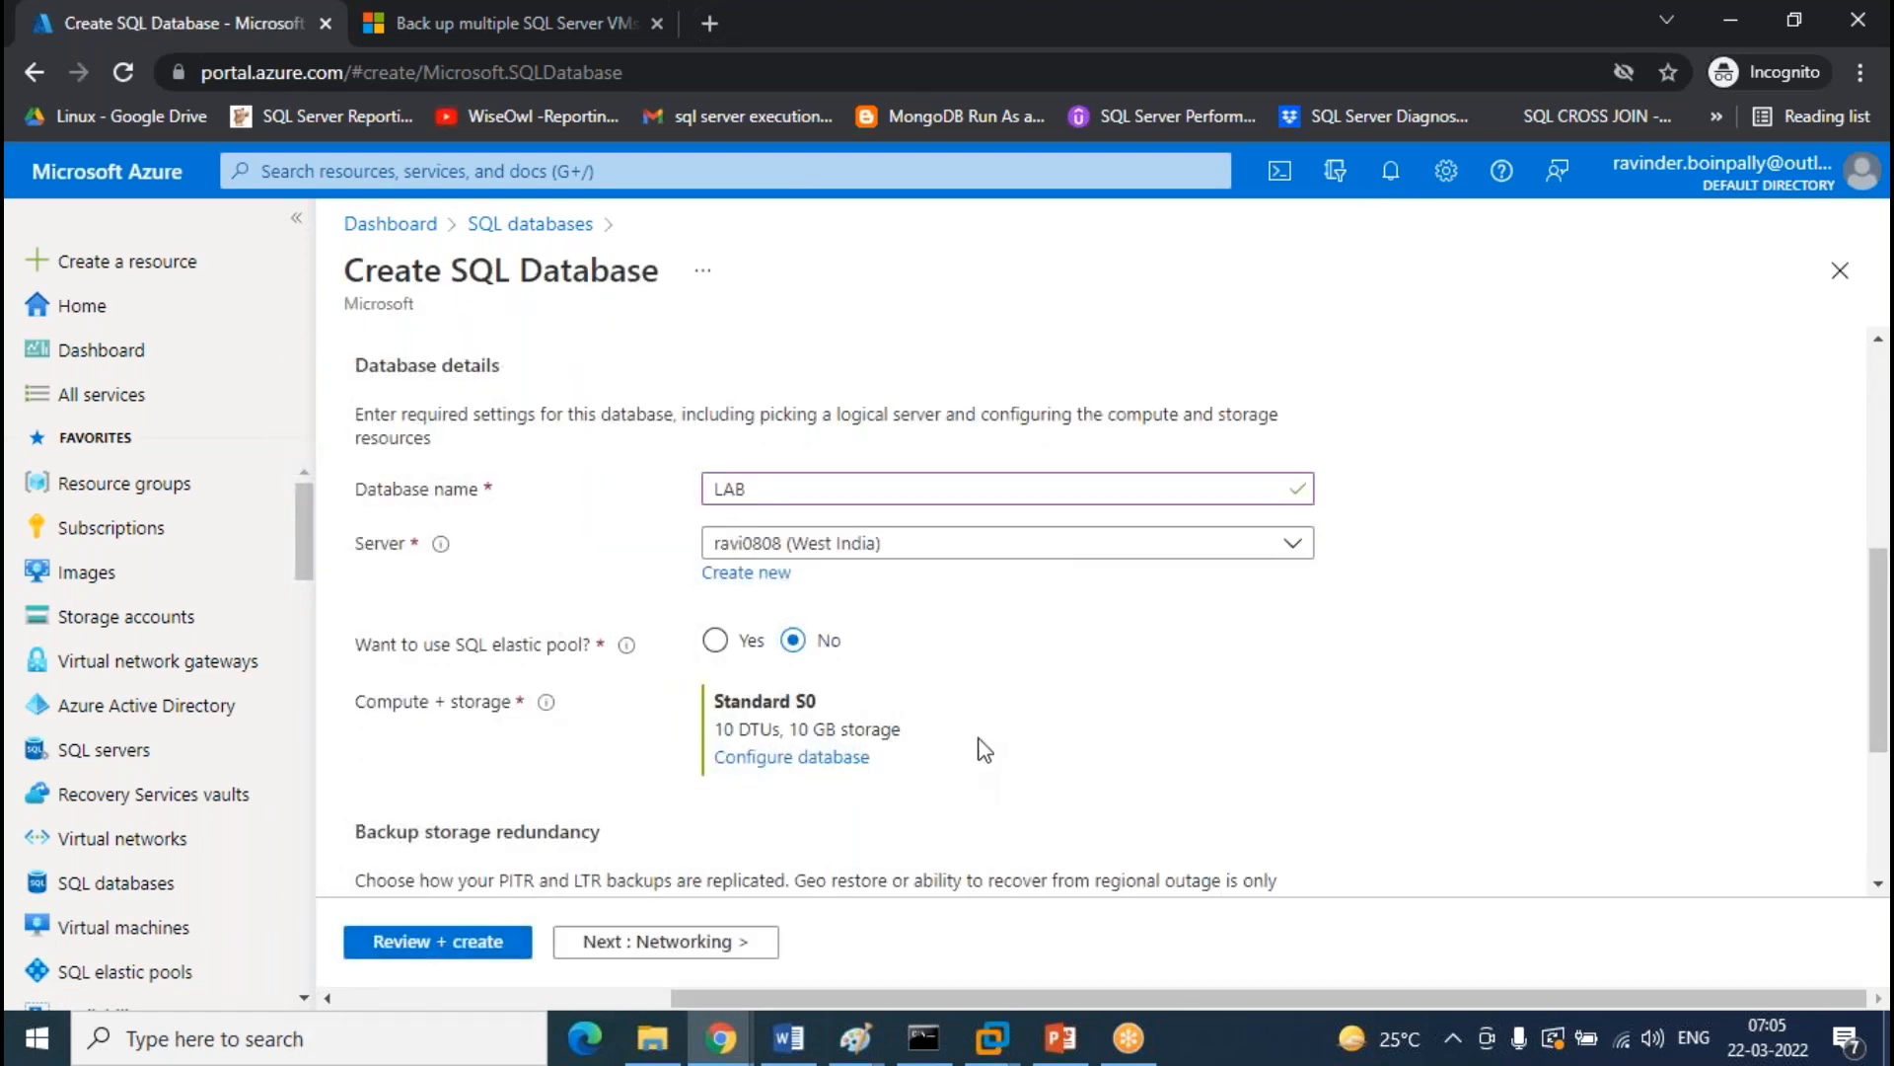
{"action": "scroll", "coordinate": [980, 749], "scroll_direction": "up", "scroll_amount": 5}
{"action": "left_click", "coordinate": [1007, 387]}
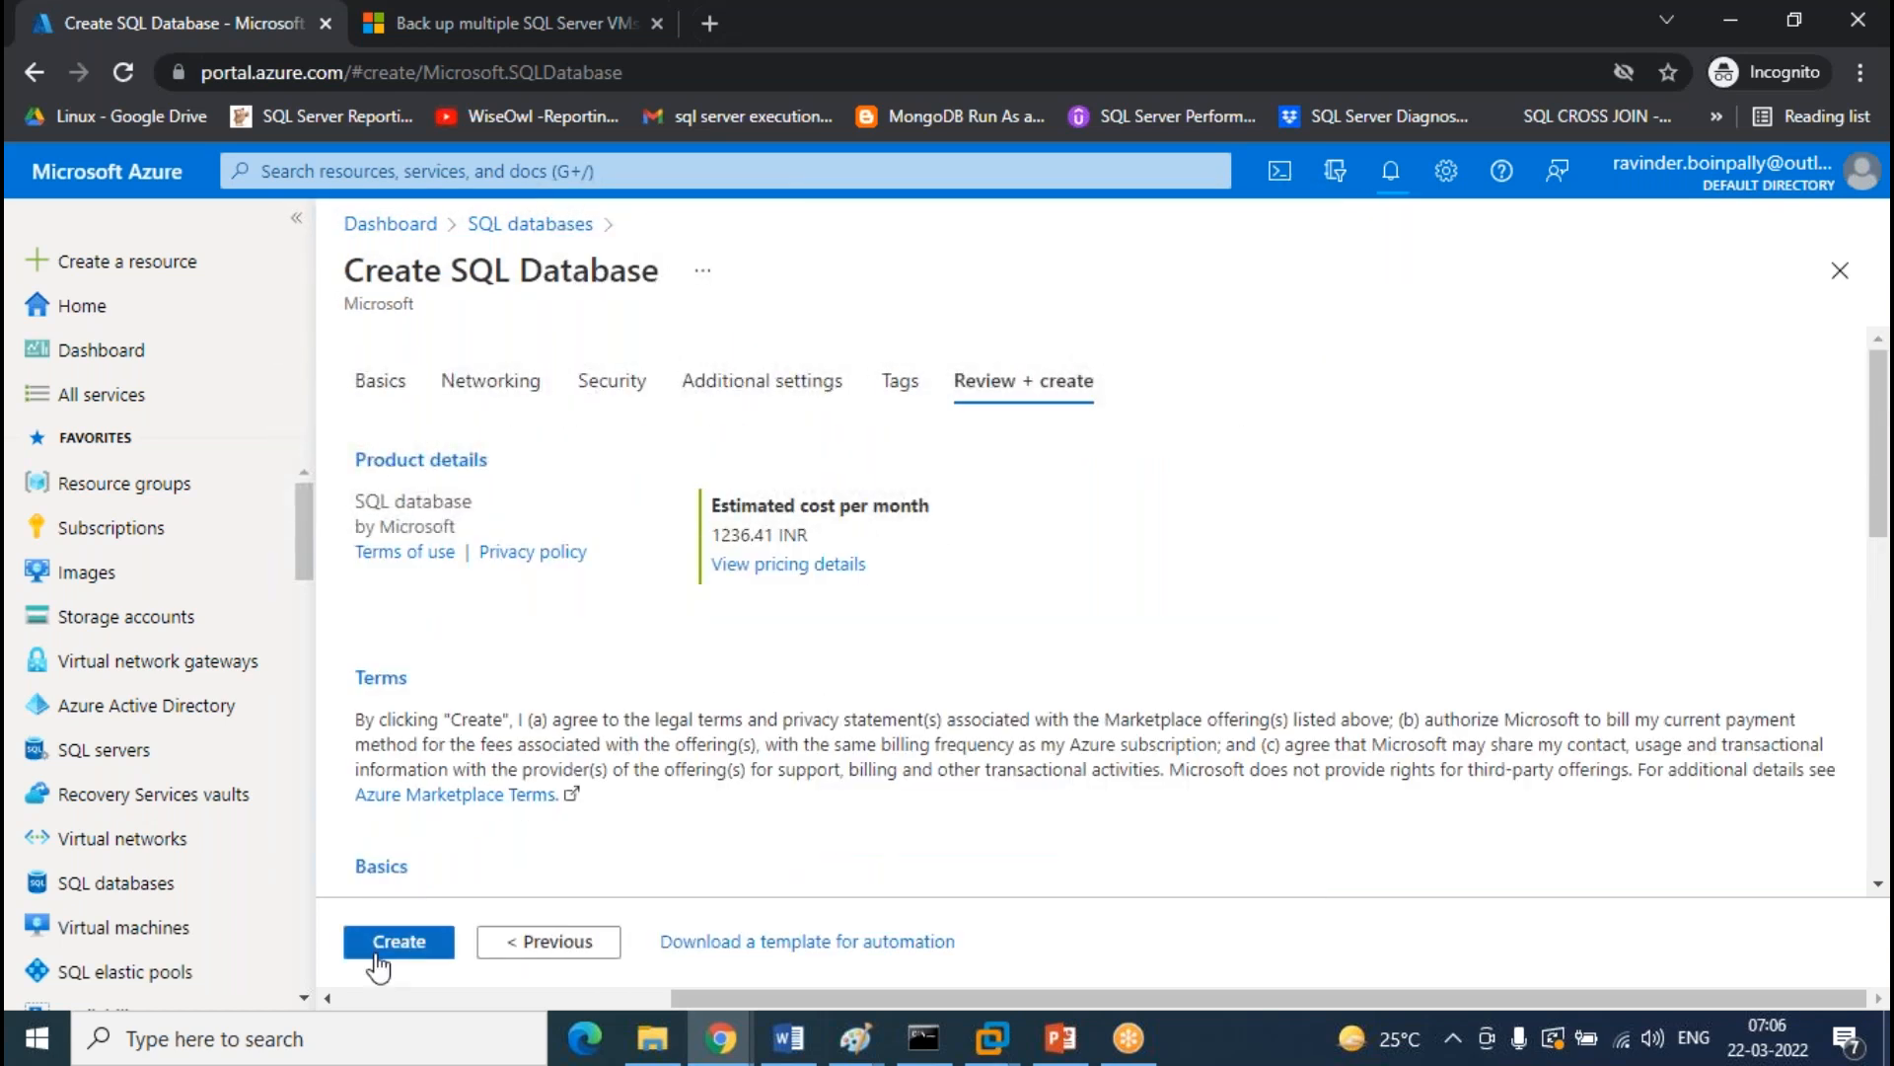
Create the LAB database and view its in-progress ravi0808/LAB deployment notification
{"action": "left_click", "coordinate": [377, 950]}
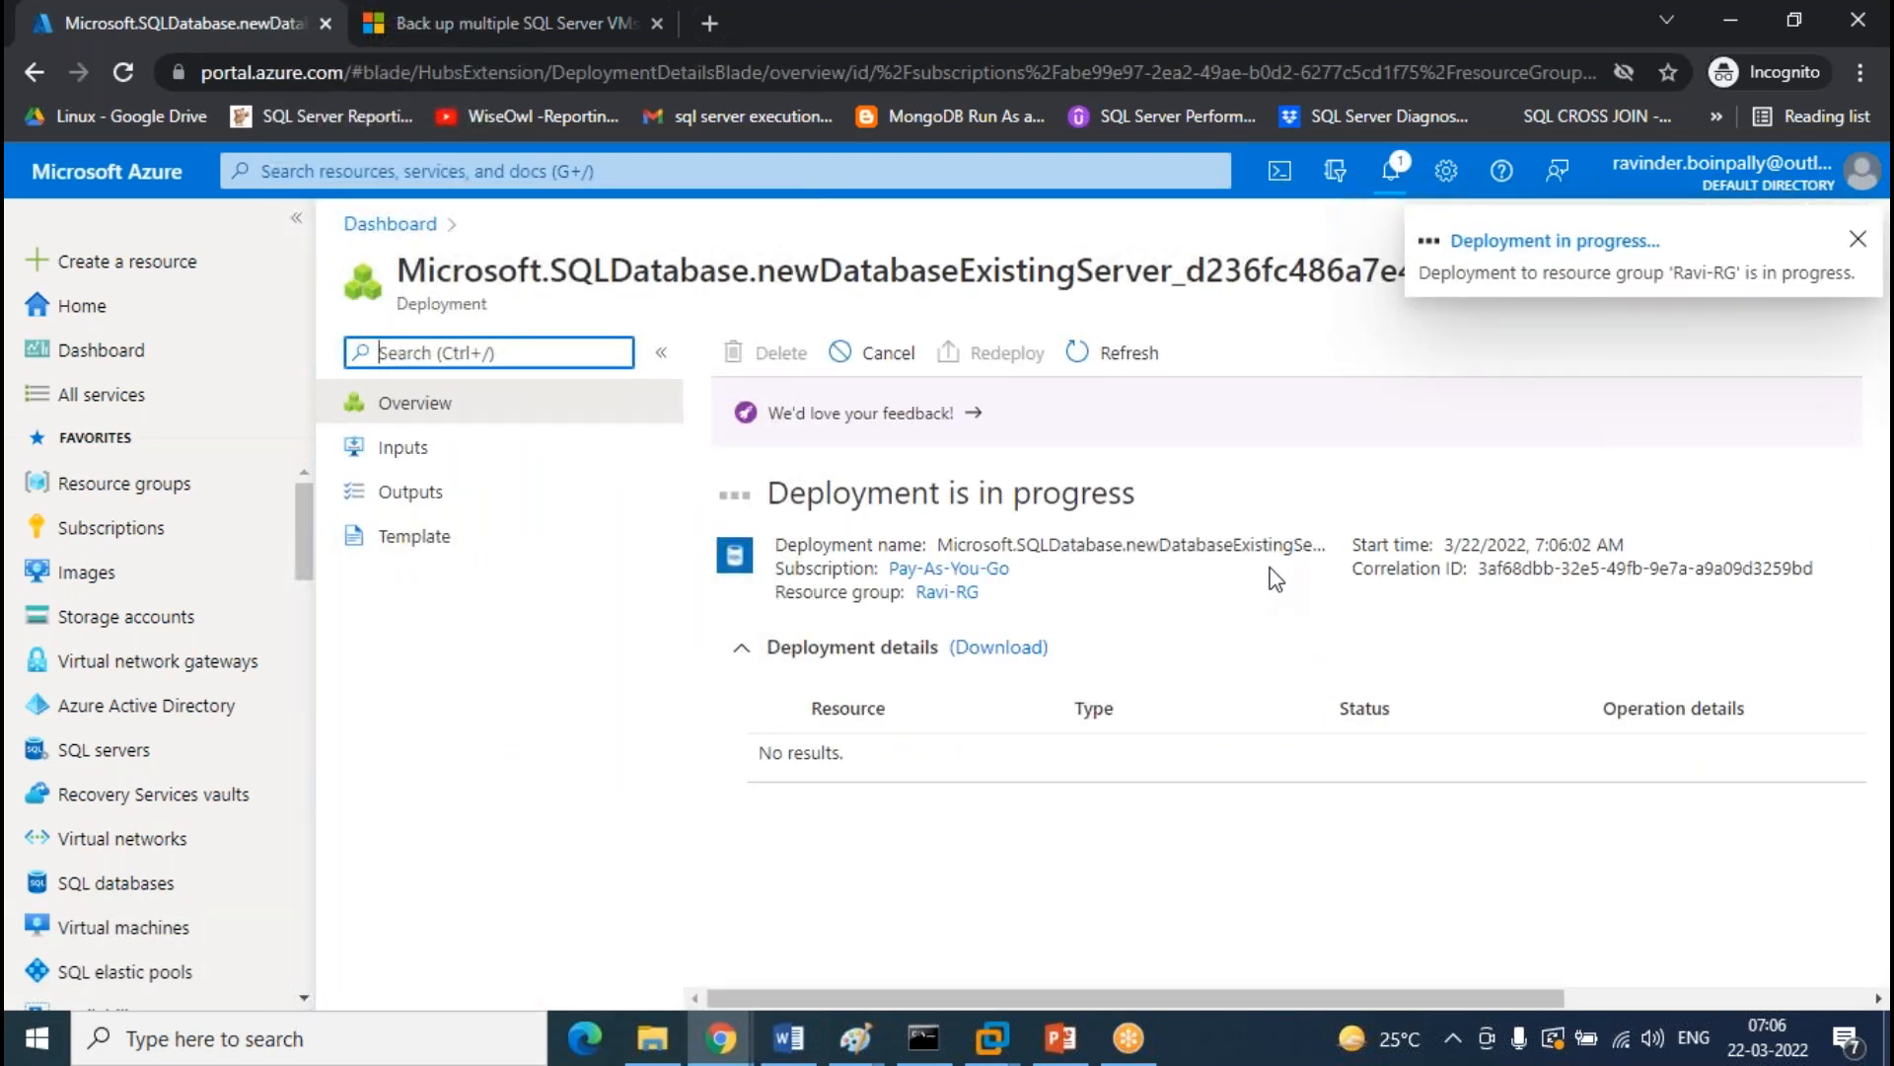
{"action": "left_click", "coordinate": [1391, 170]}
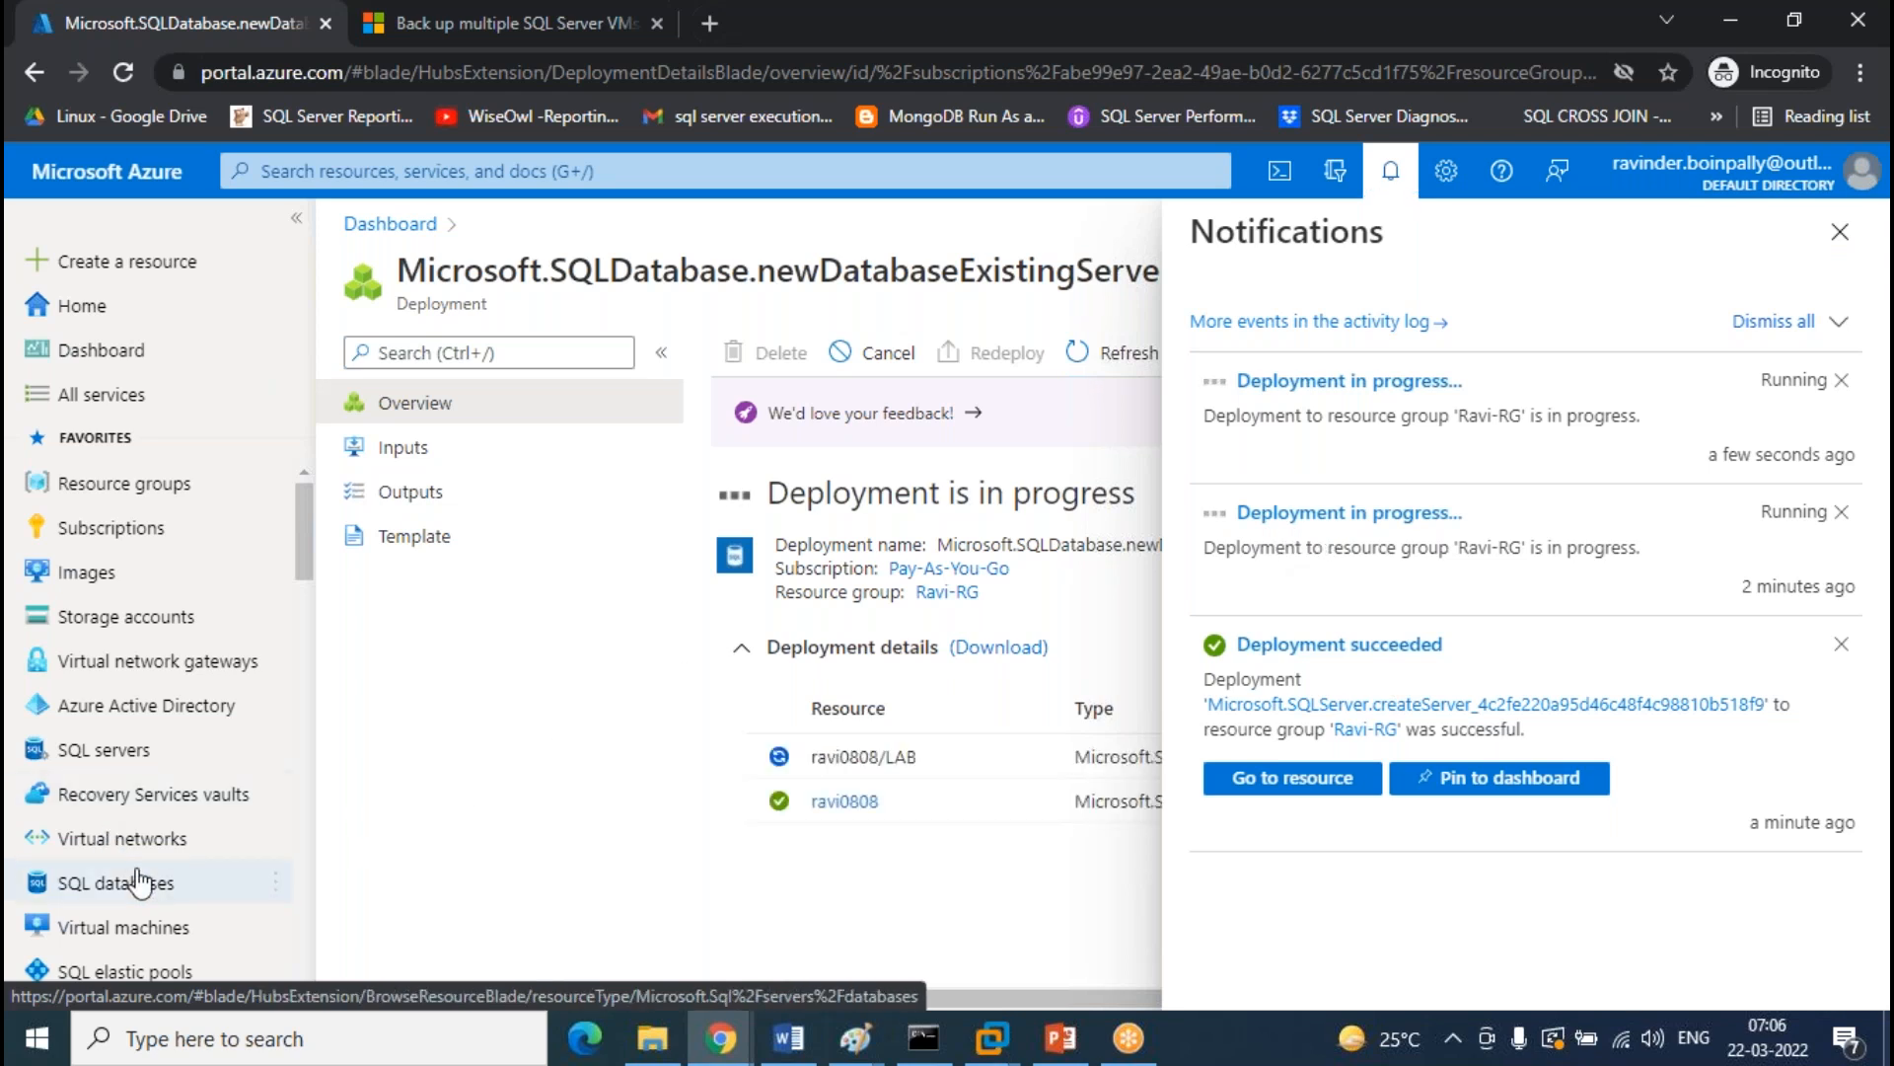
Launch Paint by searching for mspaint
{"action": "mouse_move", "coordinate": [170, 898]}
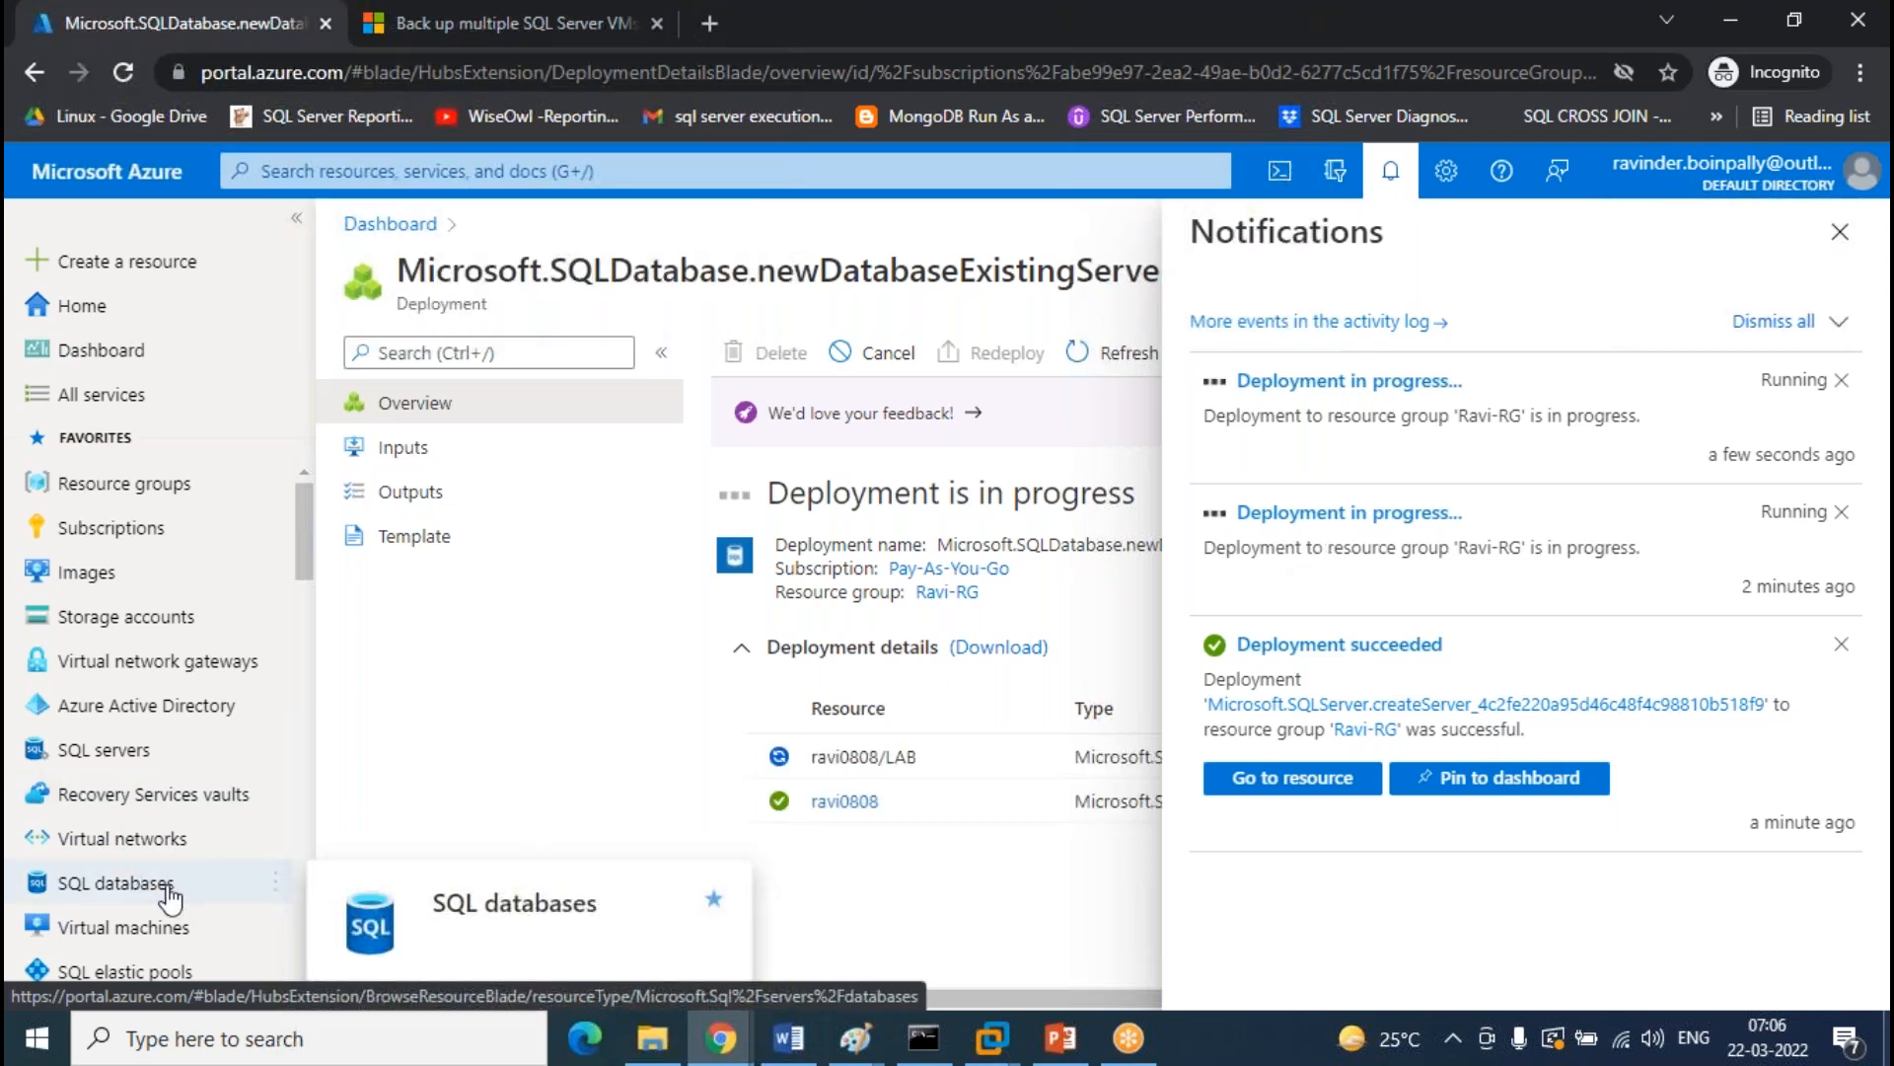
{"action": "left_click", "coordinate": [127, 1038]}
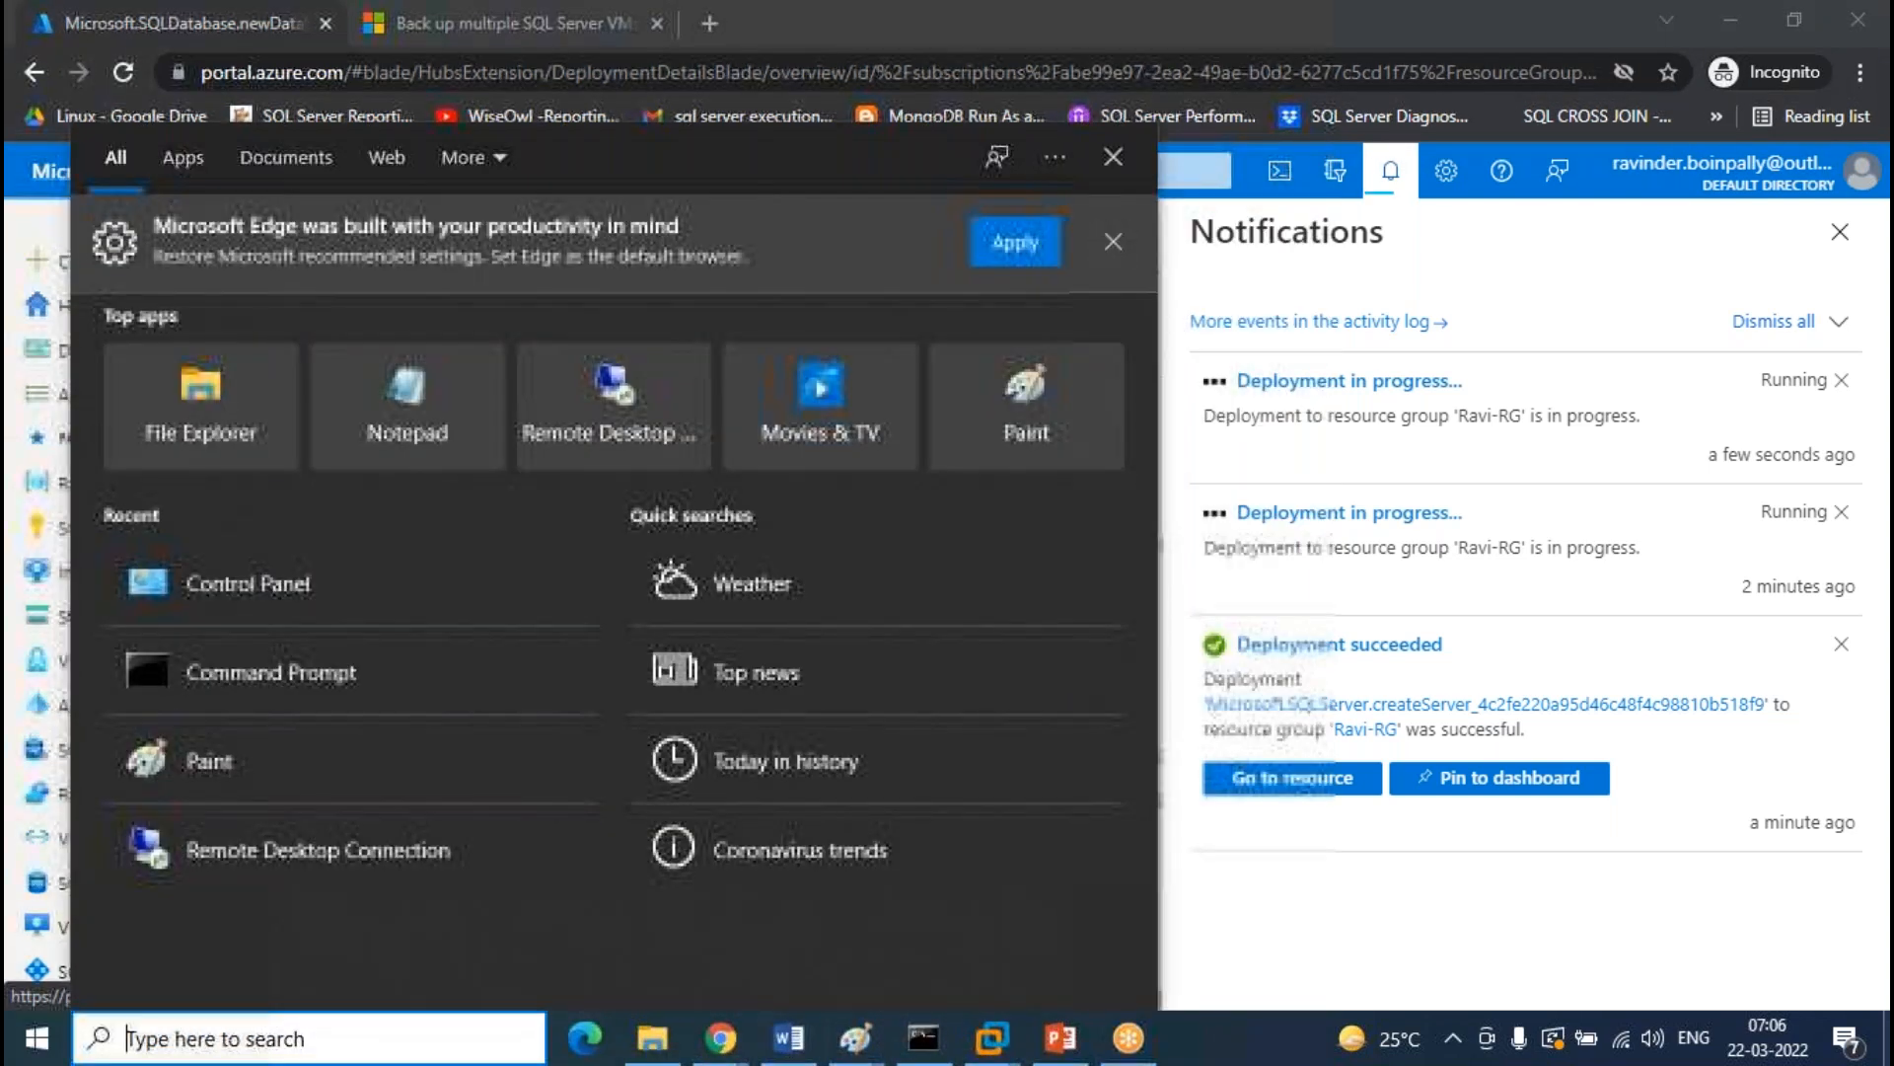
{"action": "type", "text": "mspaint"}
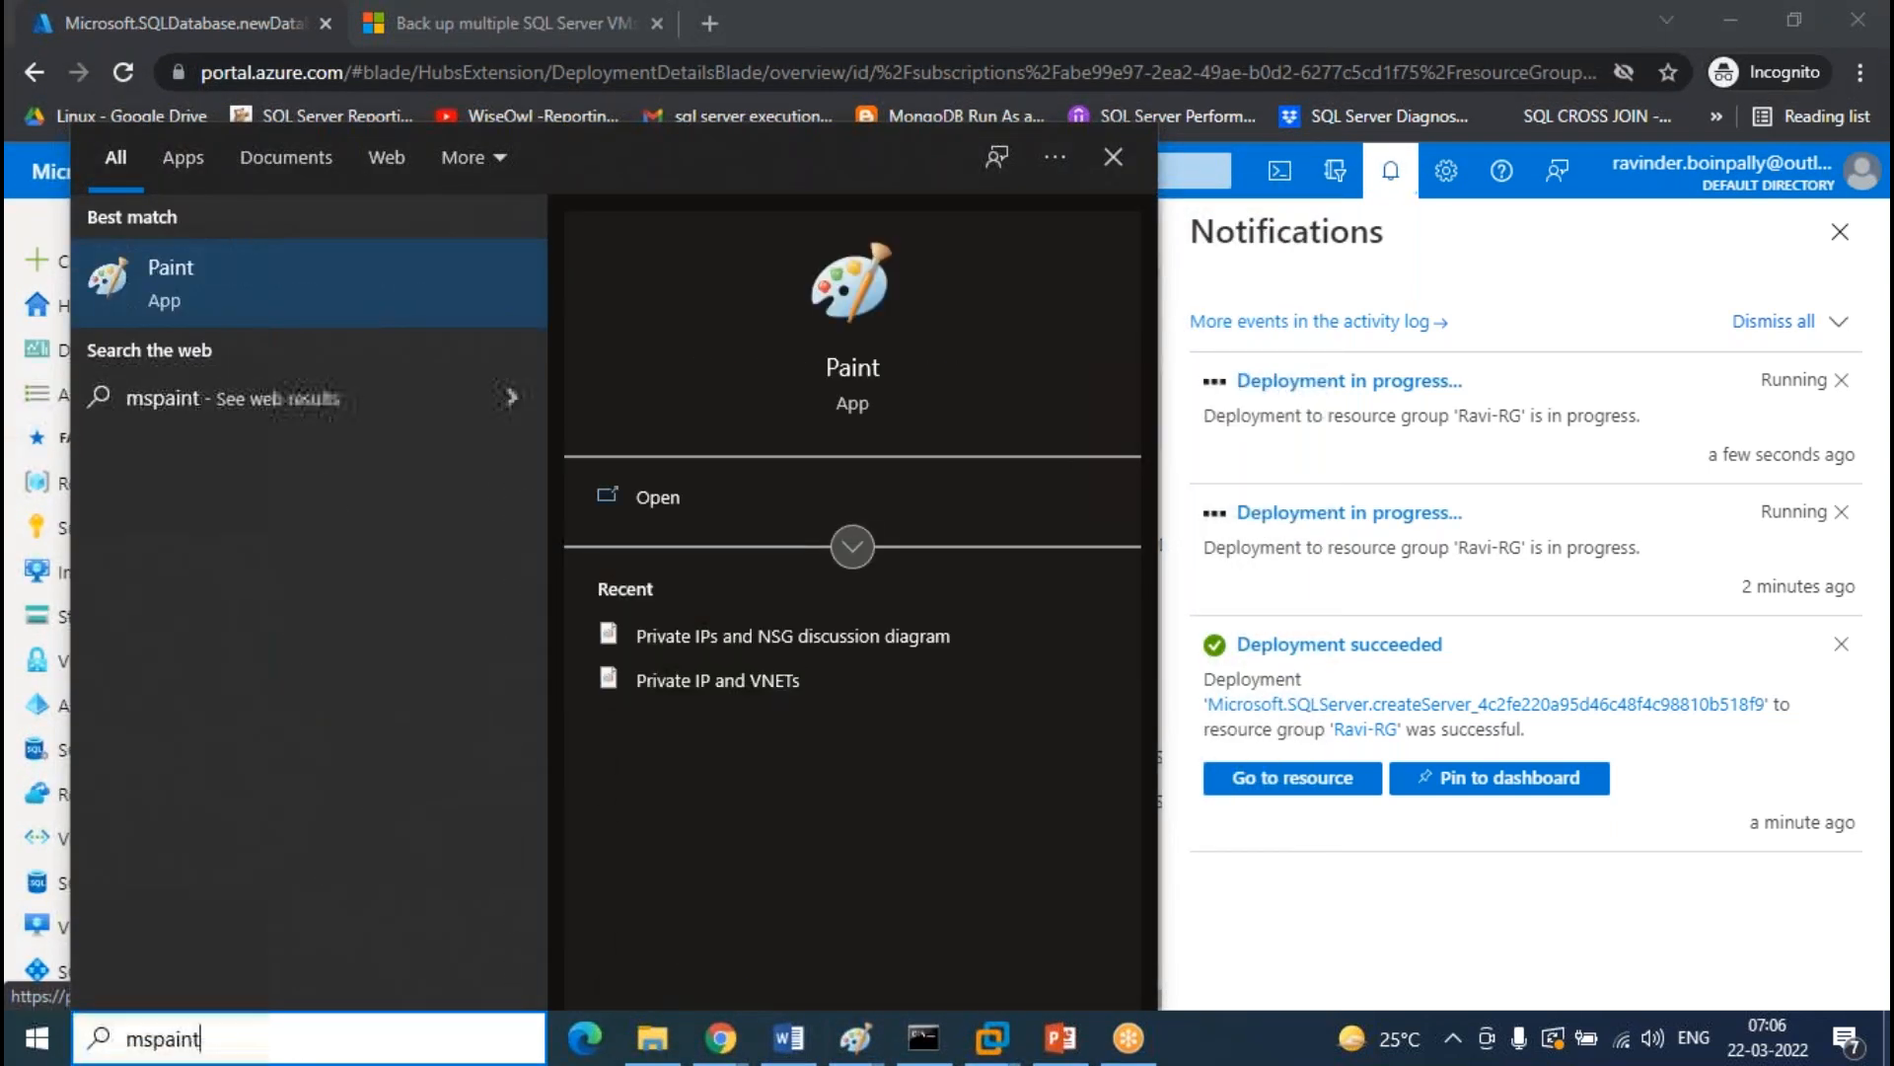
{"action": "key", "text": "Return"}
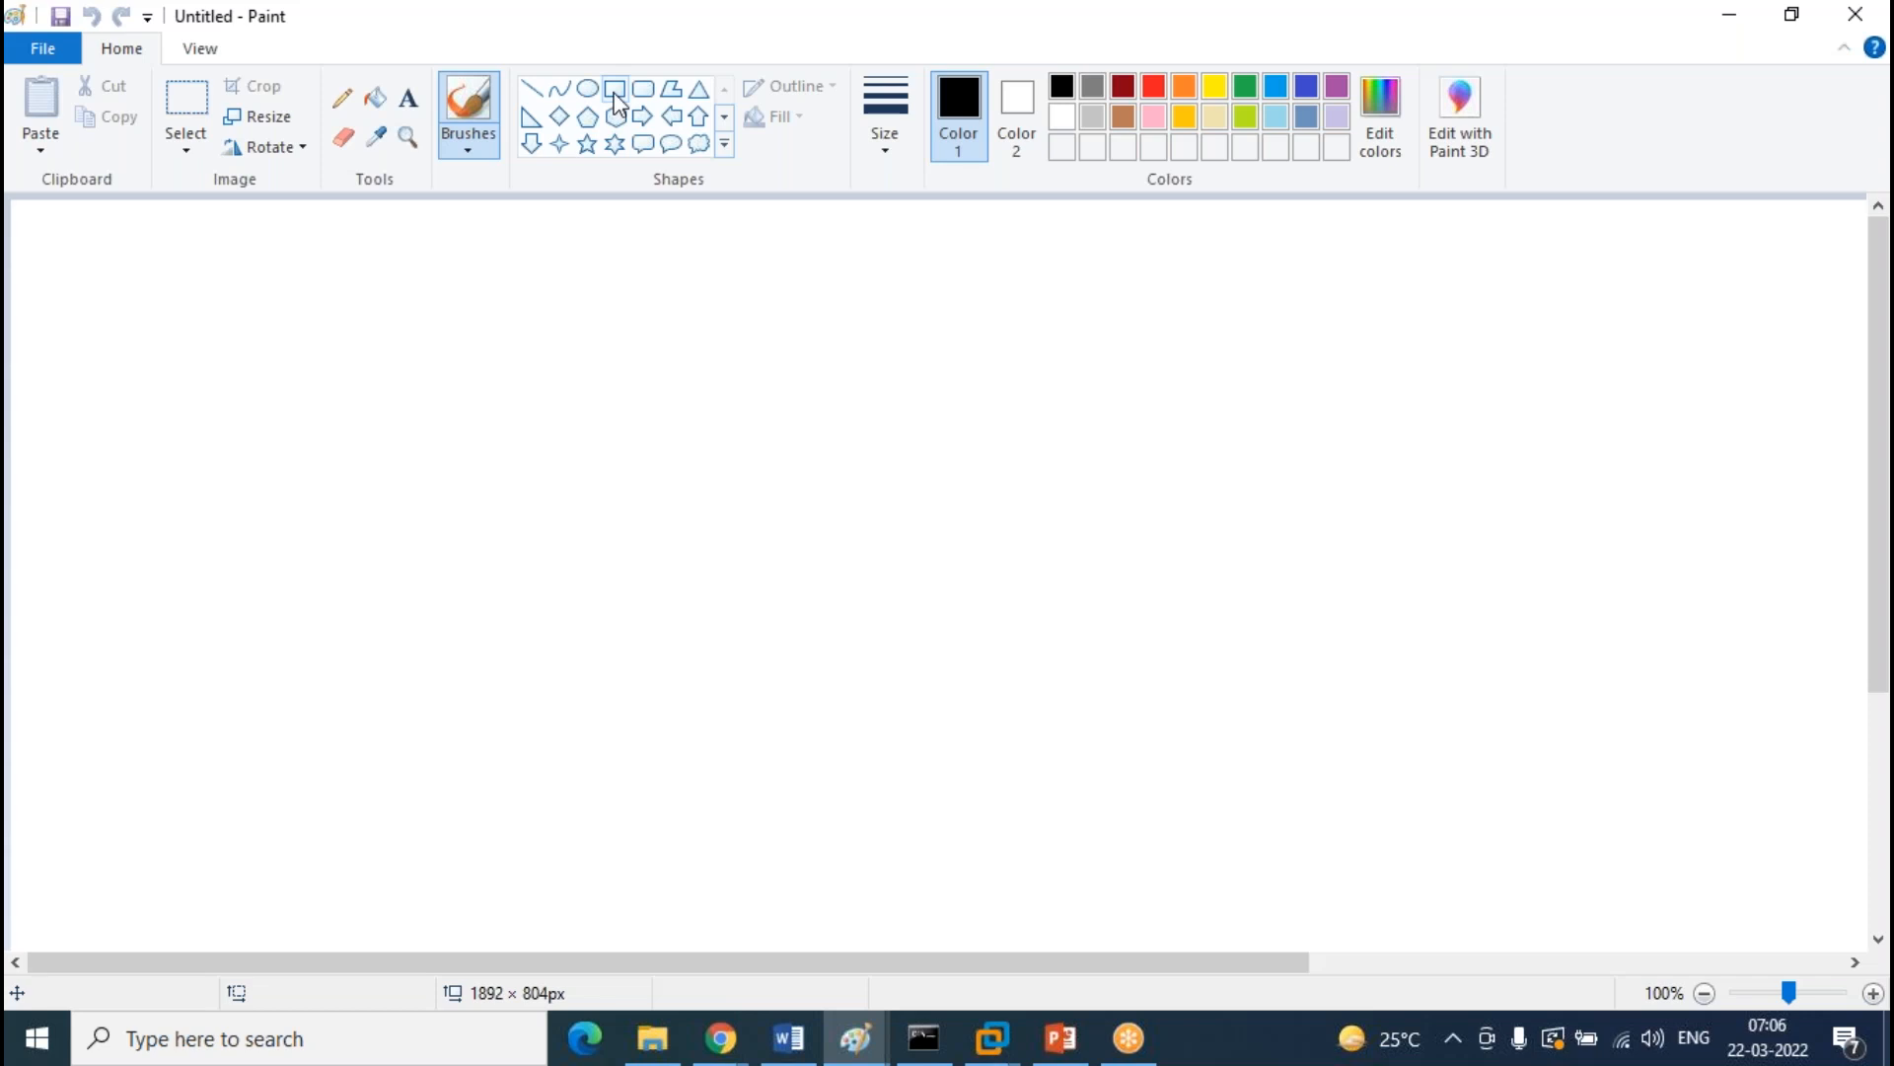
Draw a large rectangle with two smaller boxes inside, plus a separate box on the left
{"action": "left_click", "coordinate": [615, 102]}
{"action": "mouse_move", "coordinate": [917, 250]}
{"action": "left_mouse_down"}
{"action": "mouse_move", "coordinate": [1056, 588]}
{"action": "mouse_move", "coordinate": [1404, 895]}
{"action": "left_mouse_up"}
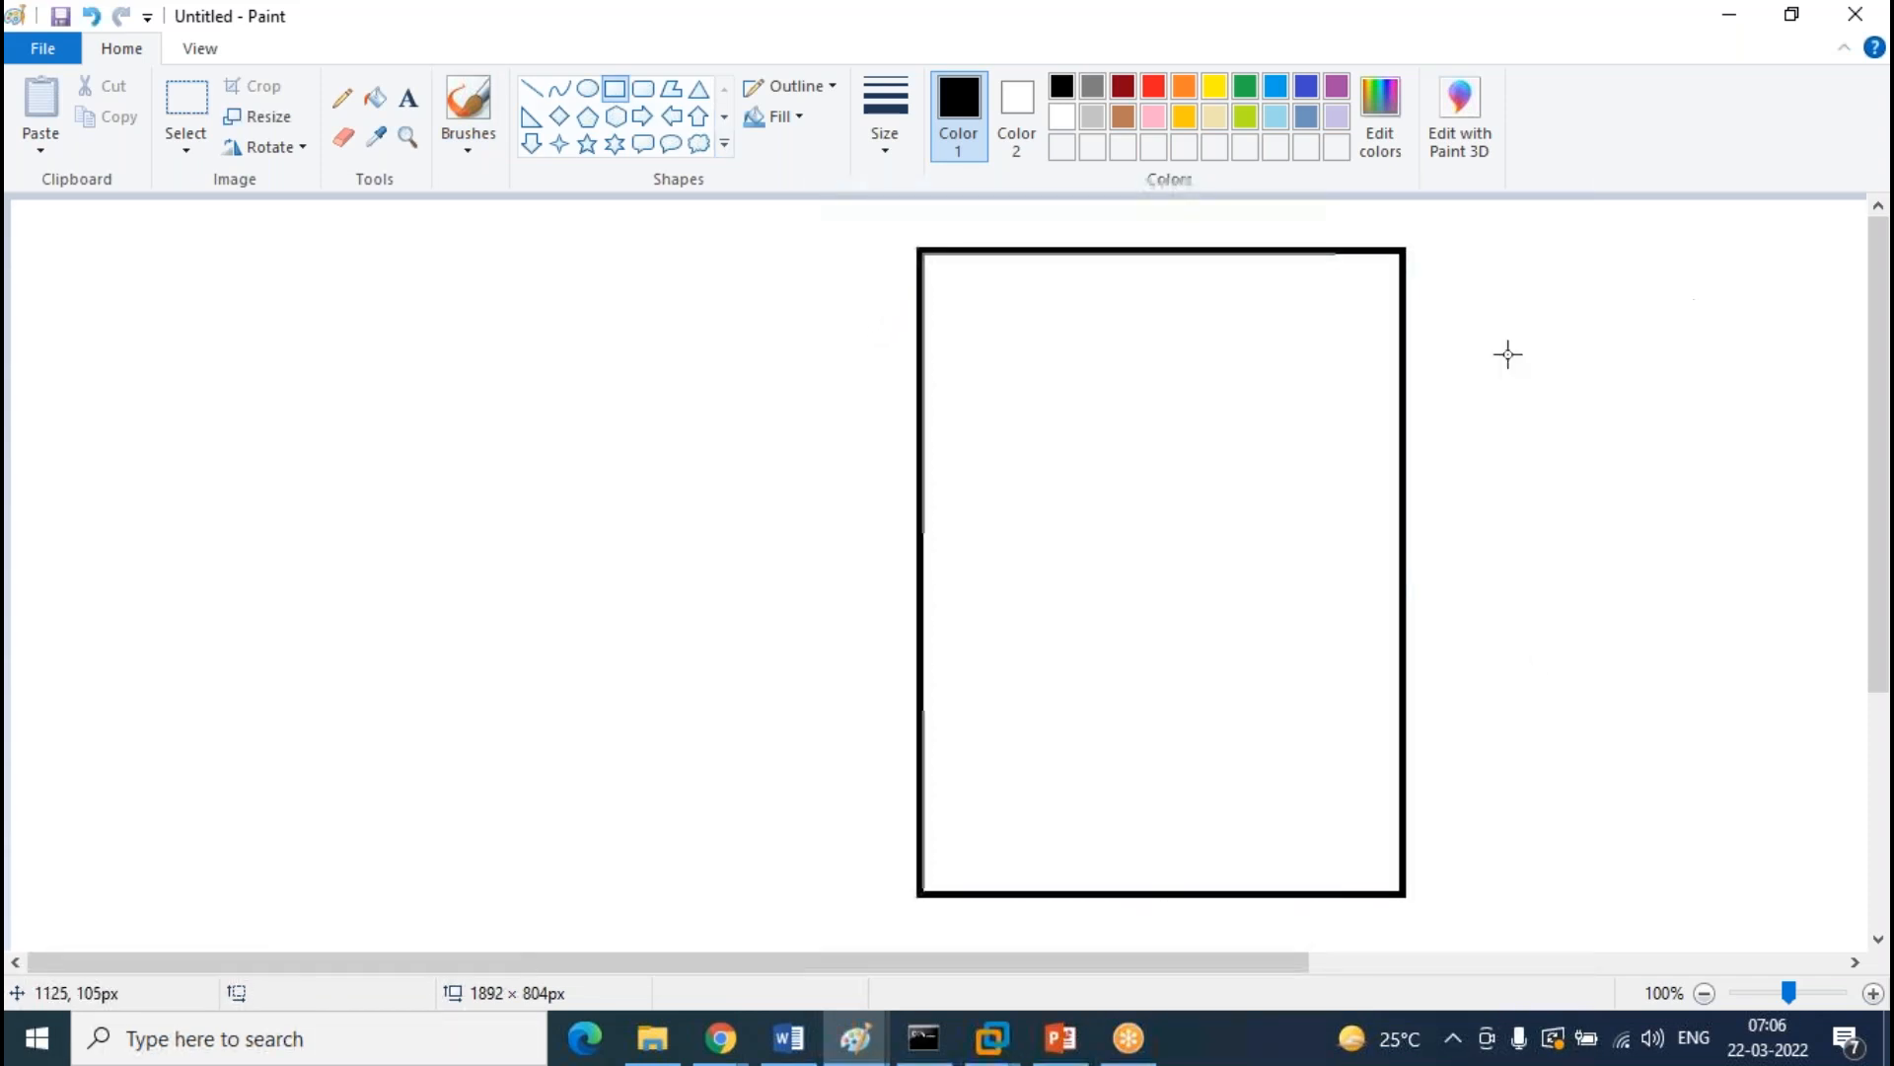
{"action": "left_click_drag", "start_coordinate": [995, 314], "coordinate": [1306, 523]}
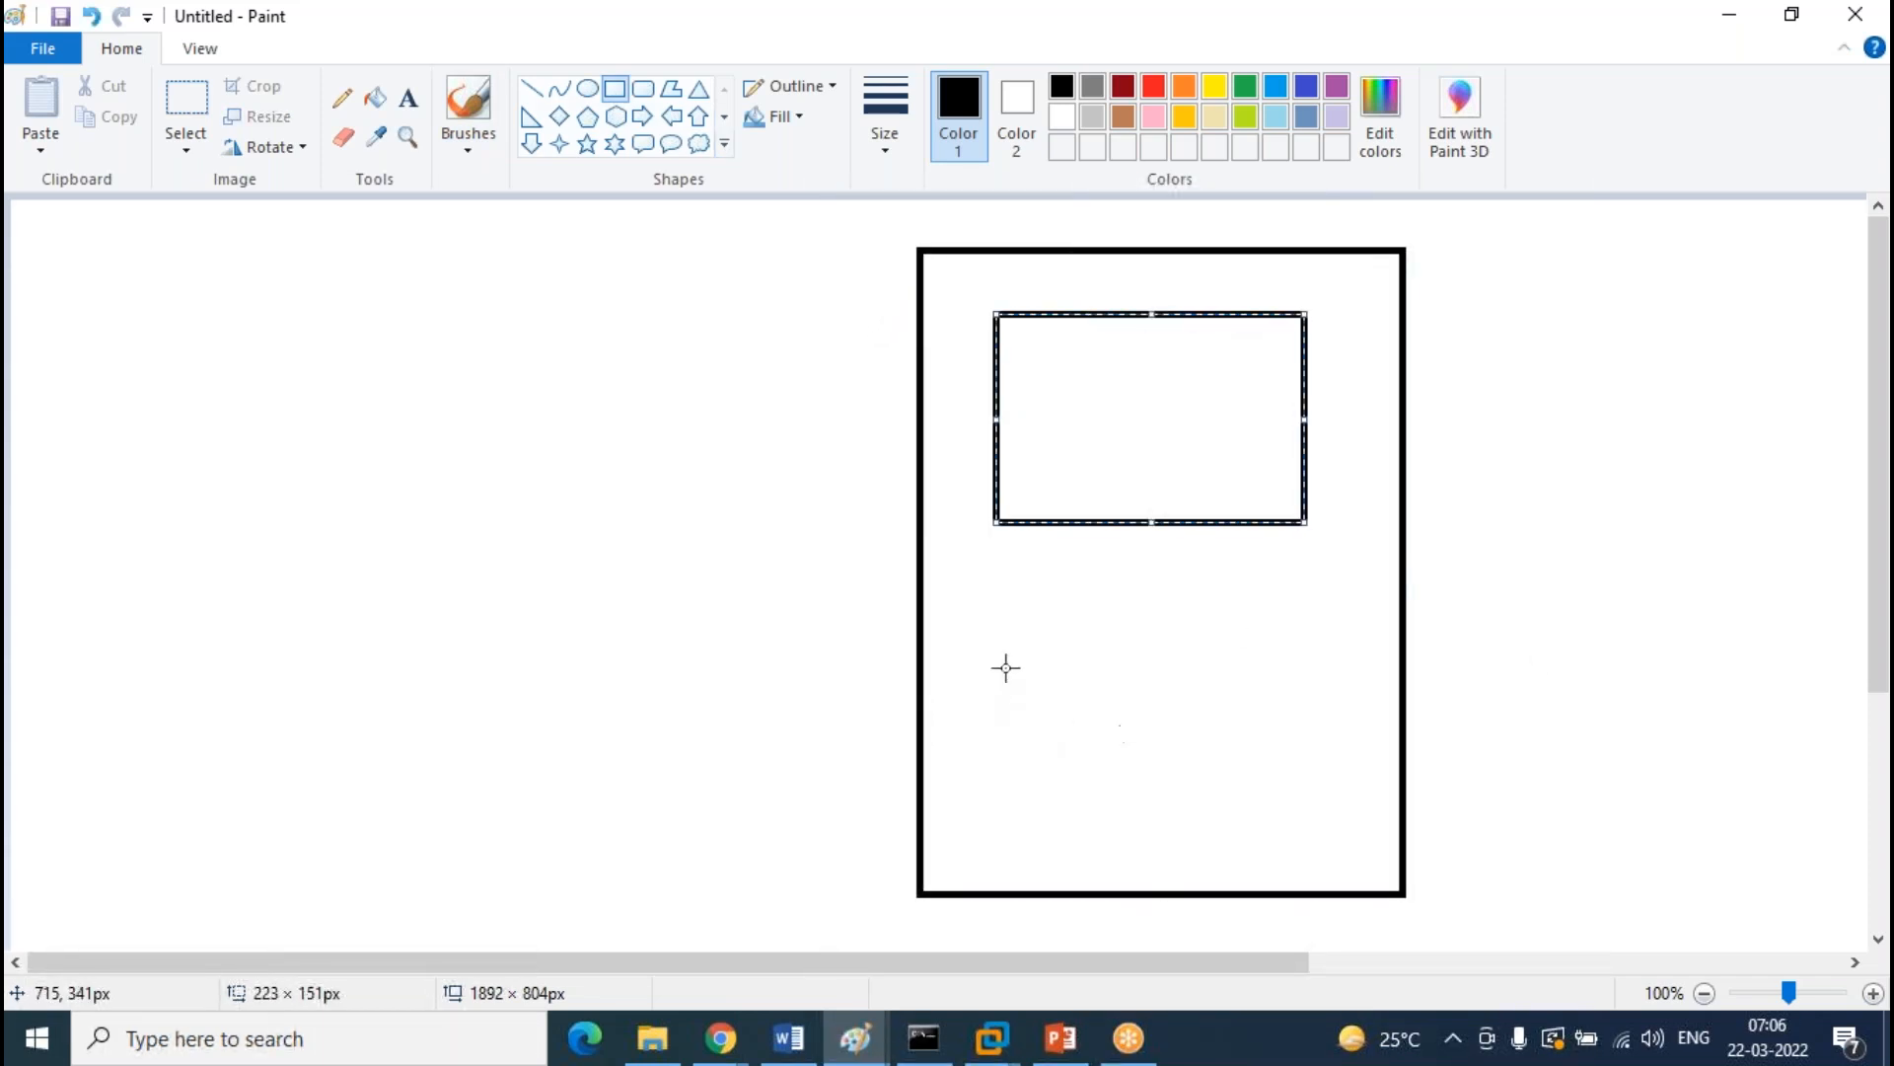
{"action": "left_click_drag", "start_coordinate": [1017, 644], "coordinate": [1325, 819]}
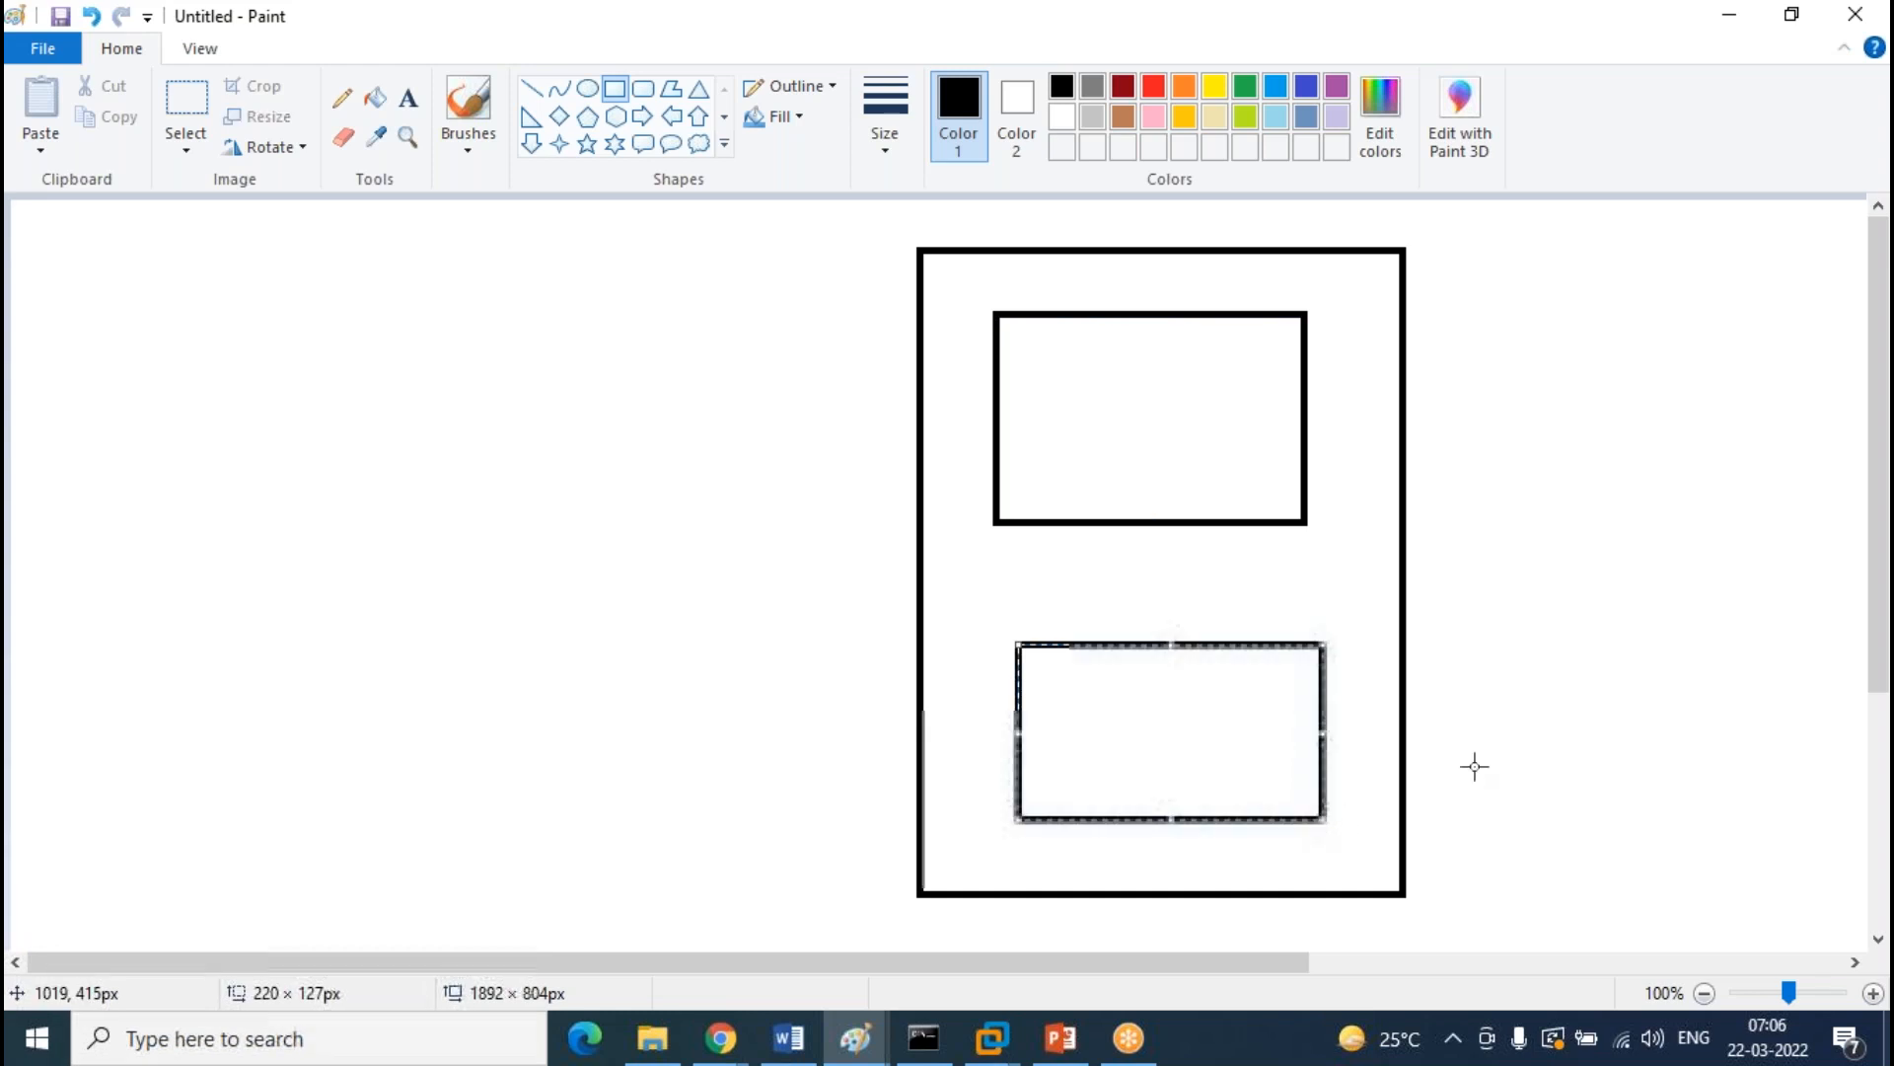
{"action": "left_click_drag", "start_coordinate": [295, 651], "coordinate": [651, 804]}
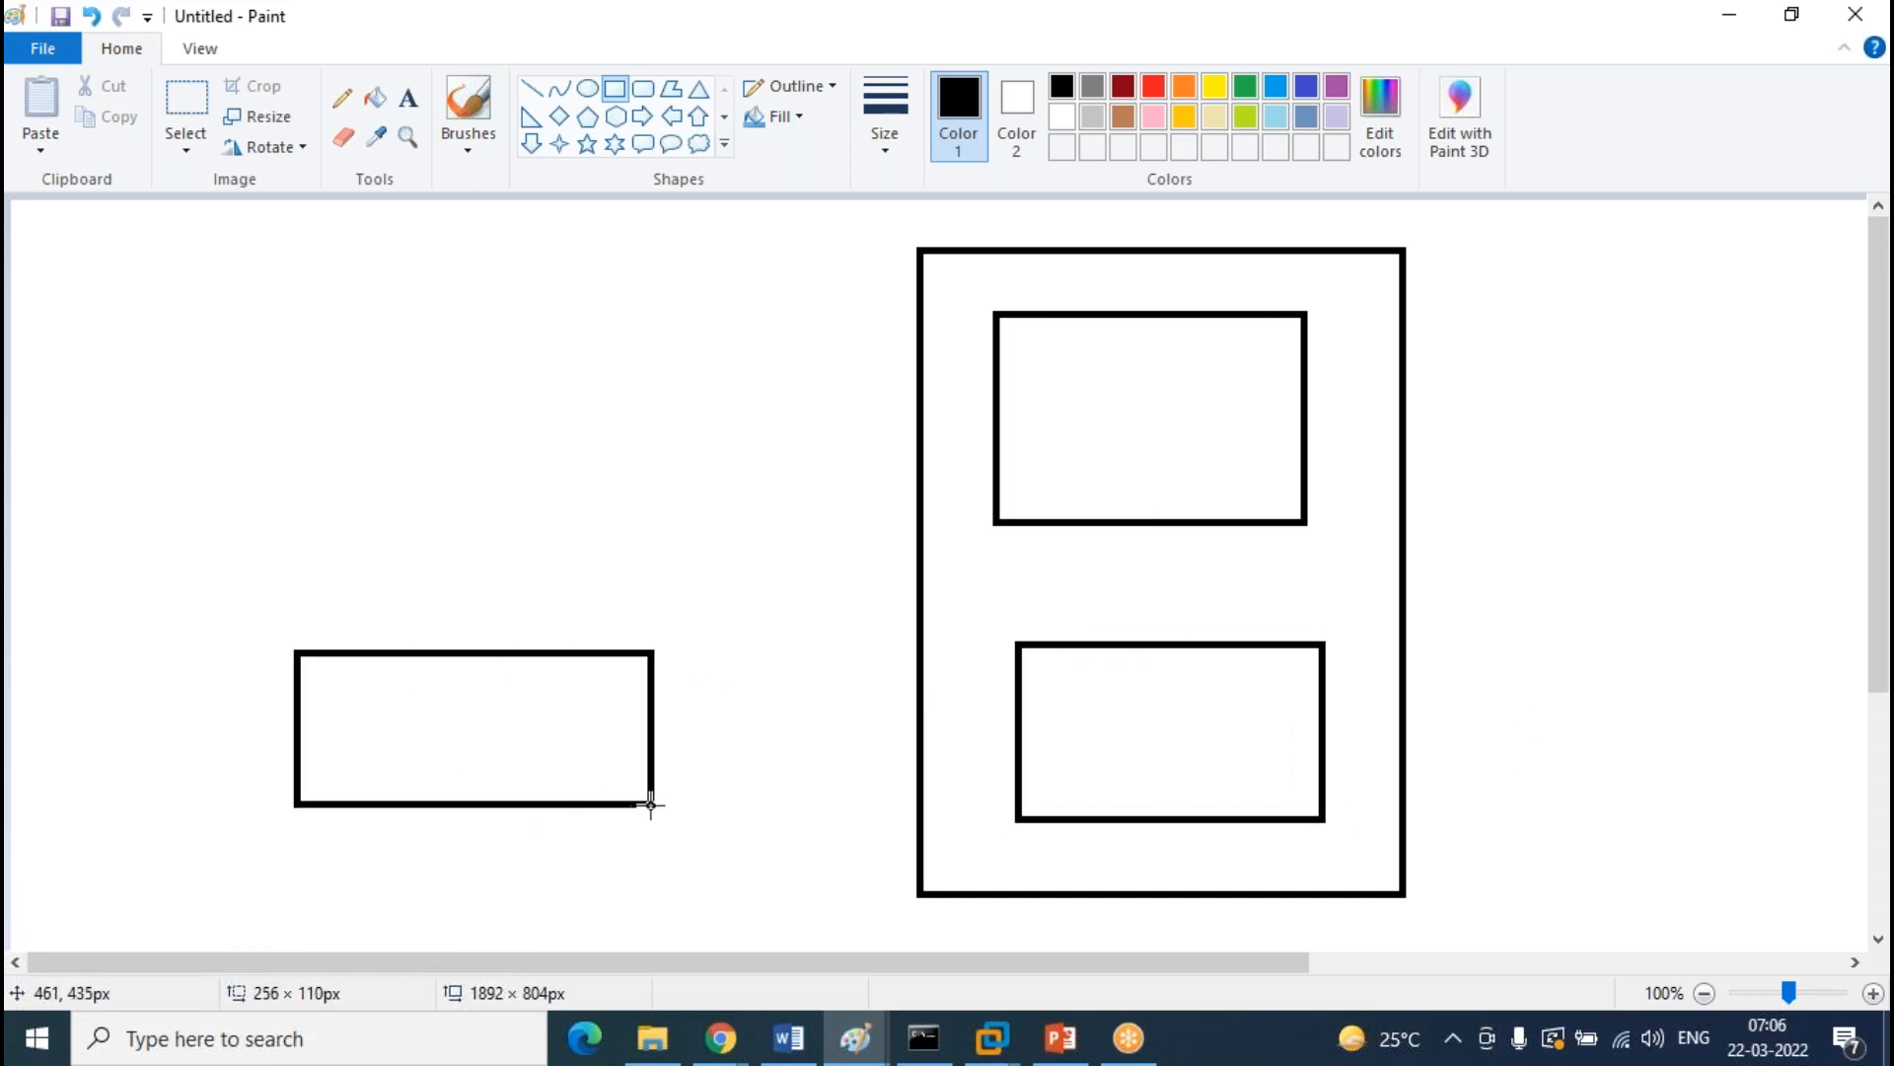
Sketch pencil connecting lines between the boxes, then undo them
{"action": "left_click", "coordinate": [342, 97]}
{"action": "left_click_drag", "start_coordinate": [573, 683], "coordinate": [985, 388]}
{"action": "left_click_drag", "start_coordinate": [683, 735], "coordinate": [1086, 779]}
{"action": "mouse_move", "coordinate": [1202, 528]}
{"action": "left_mouse_down"}
{"action": "mouse_move", "coordinate": [1197, 619]}
{"action": "mouse_move", "coordinate": [1167, 665]}
{"action": "left_mouse_up"}
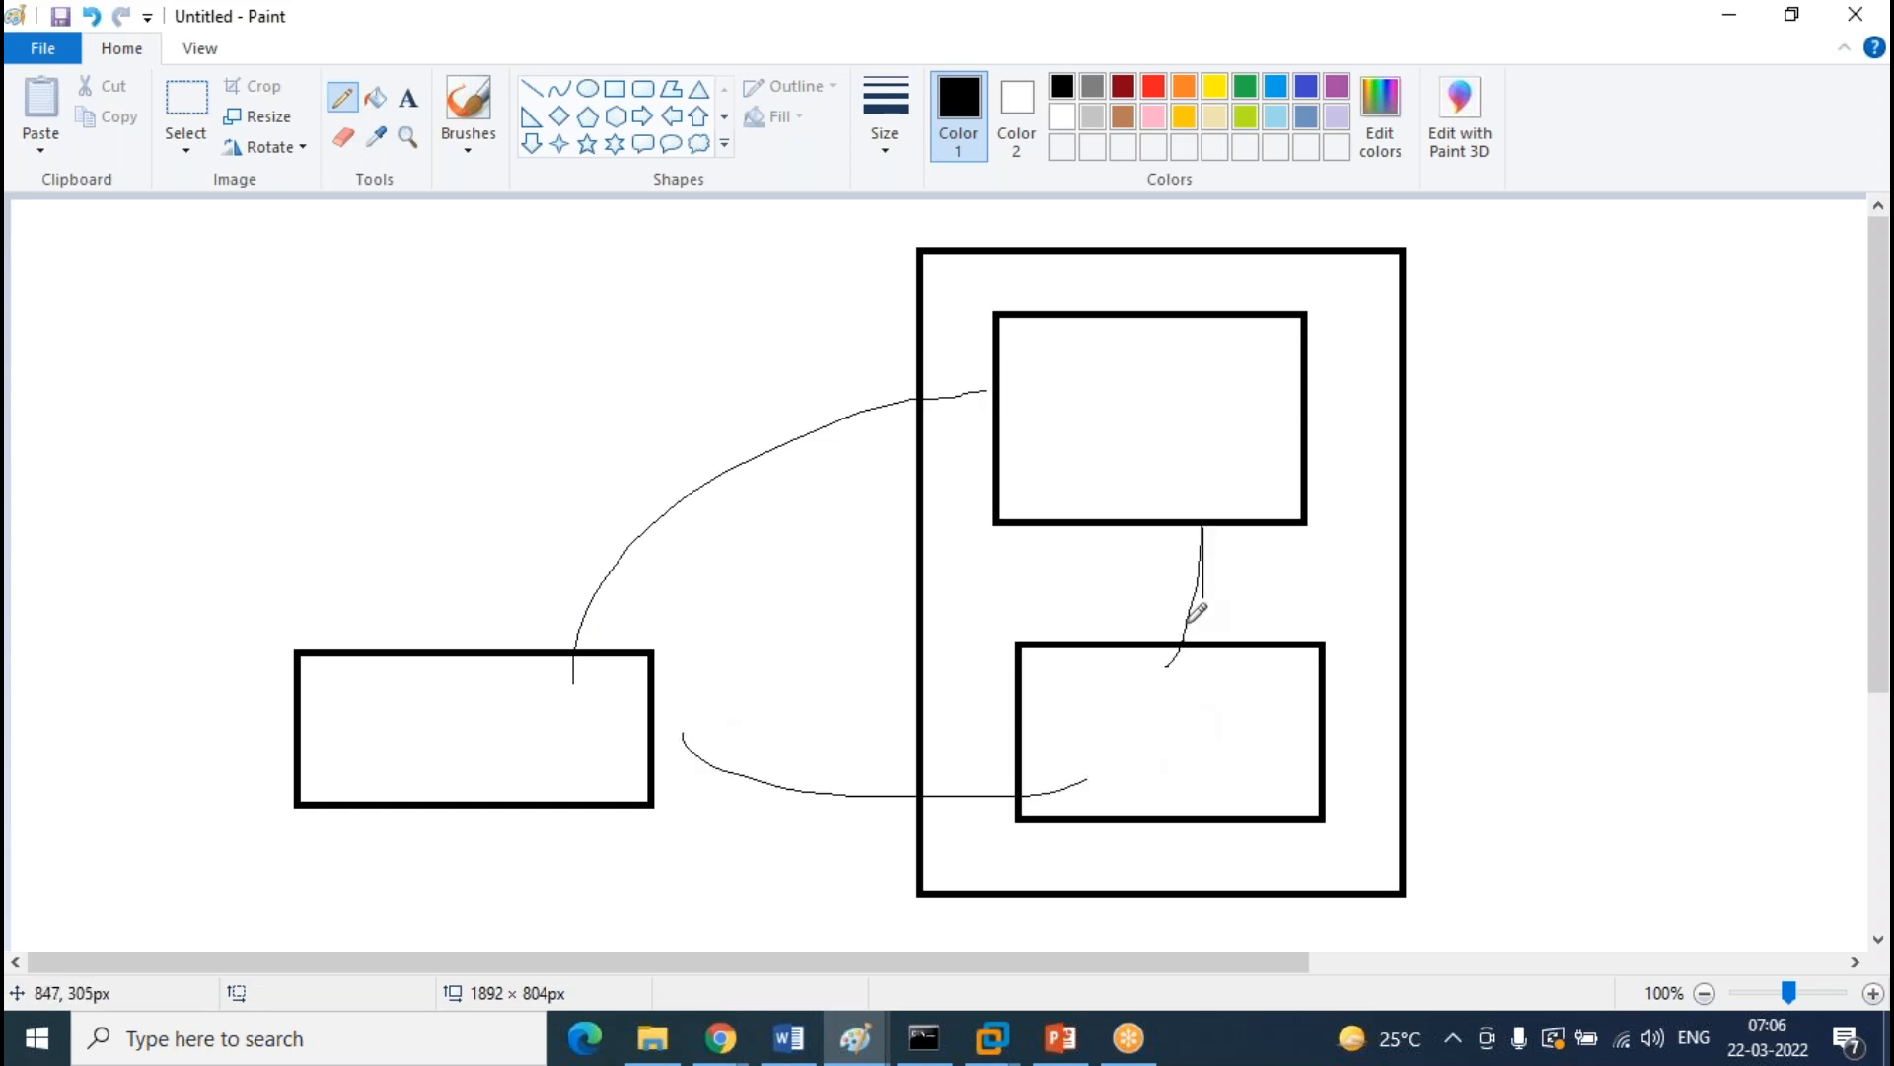
{"action": "key", "text": "ctrl+z"}
{"action": "key", "text": "ctrl+z"}
{"action": "key", "text": "ctrl+z"}
{"action": "key", "text": "ctrl+z"}
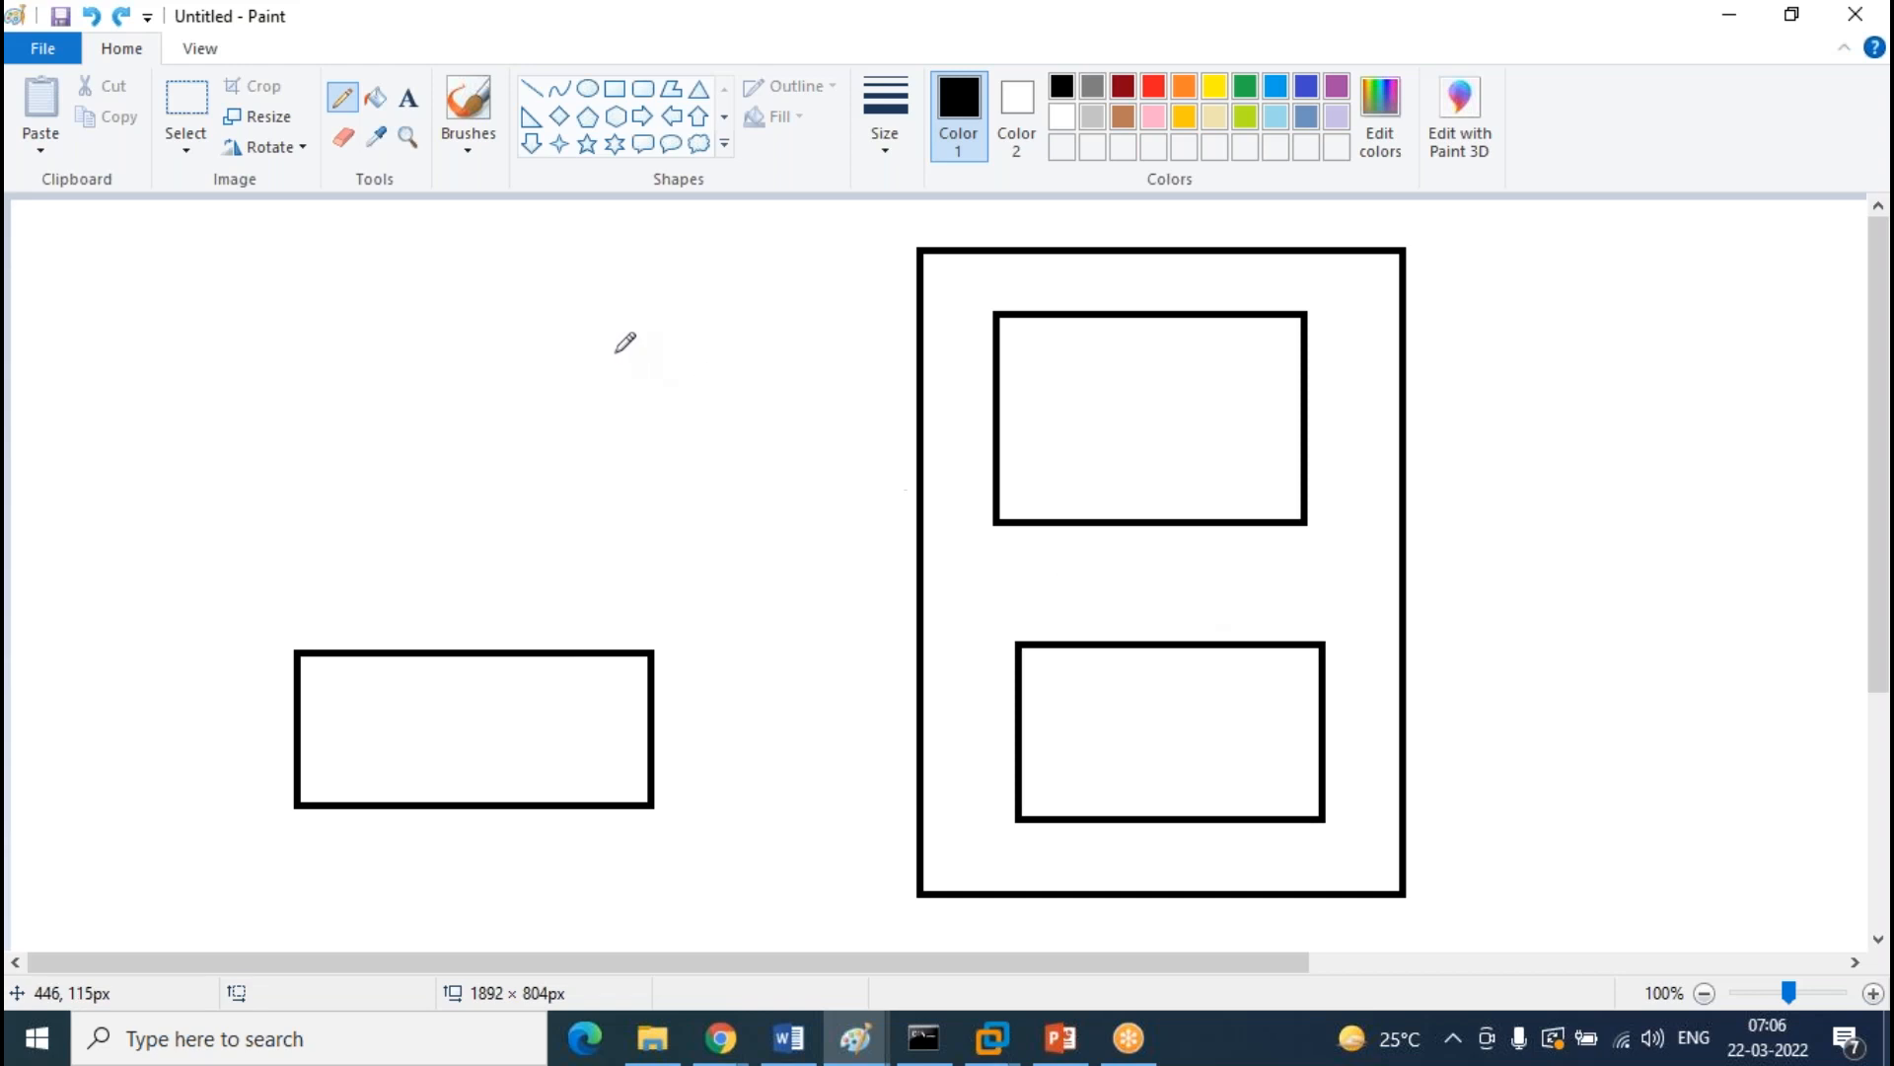
Label the boxes with text: Hub above the upper box, Member below the lower, member above the left
{"action": "left_click", "coordinate": [415, 100]}
{"action": "left_click", "coordinate": [1130, 295]}
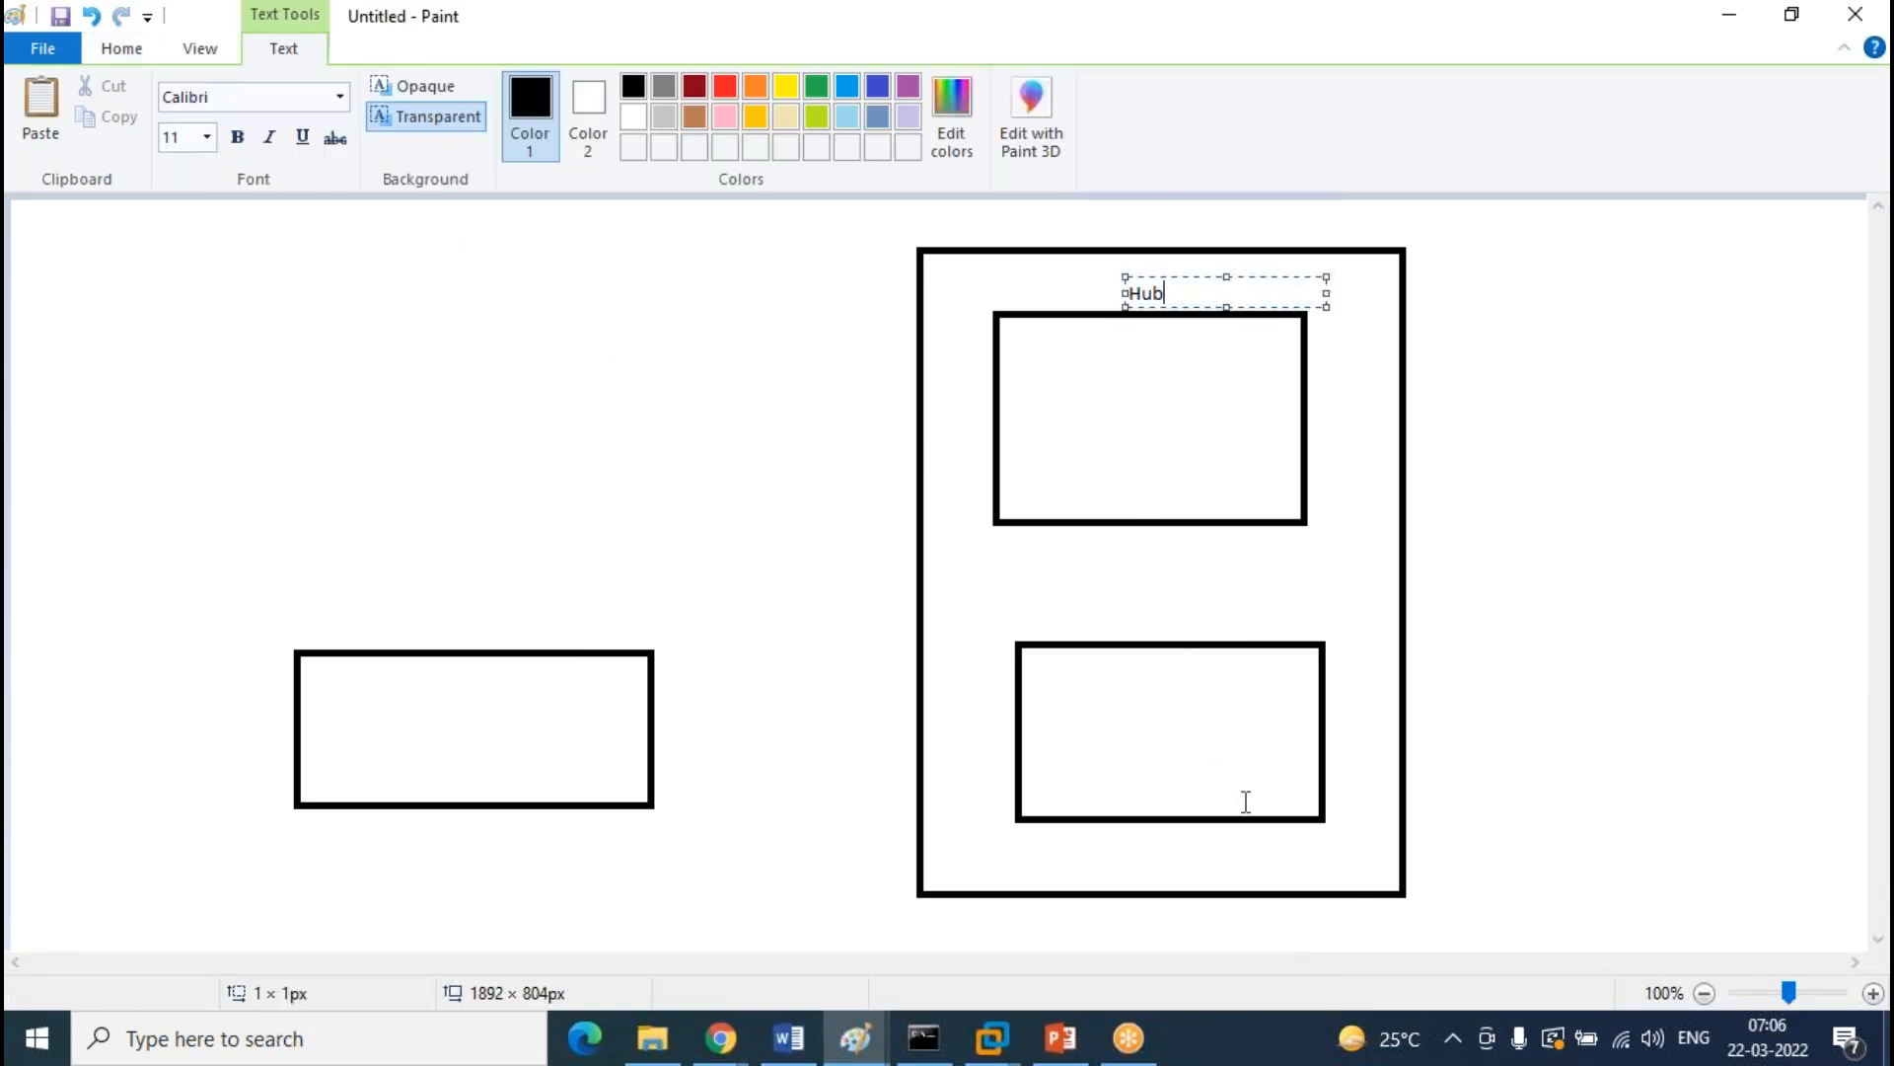
{"action": "left_click", "coordinate": [1099, 859]}
{"action": "left_click", "coordinate": [1097, 854]}
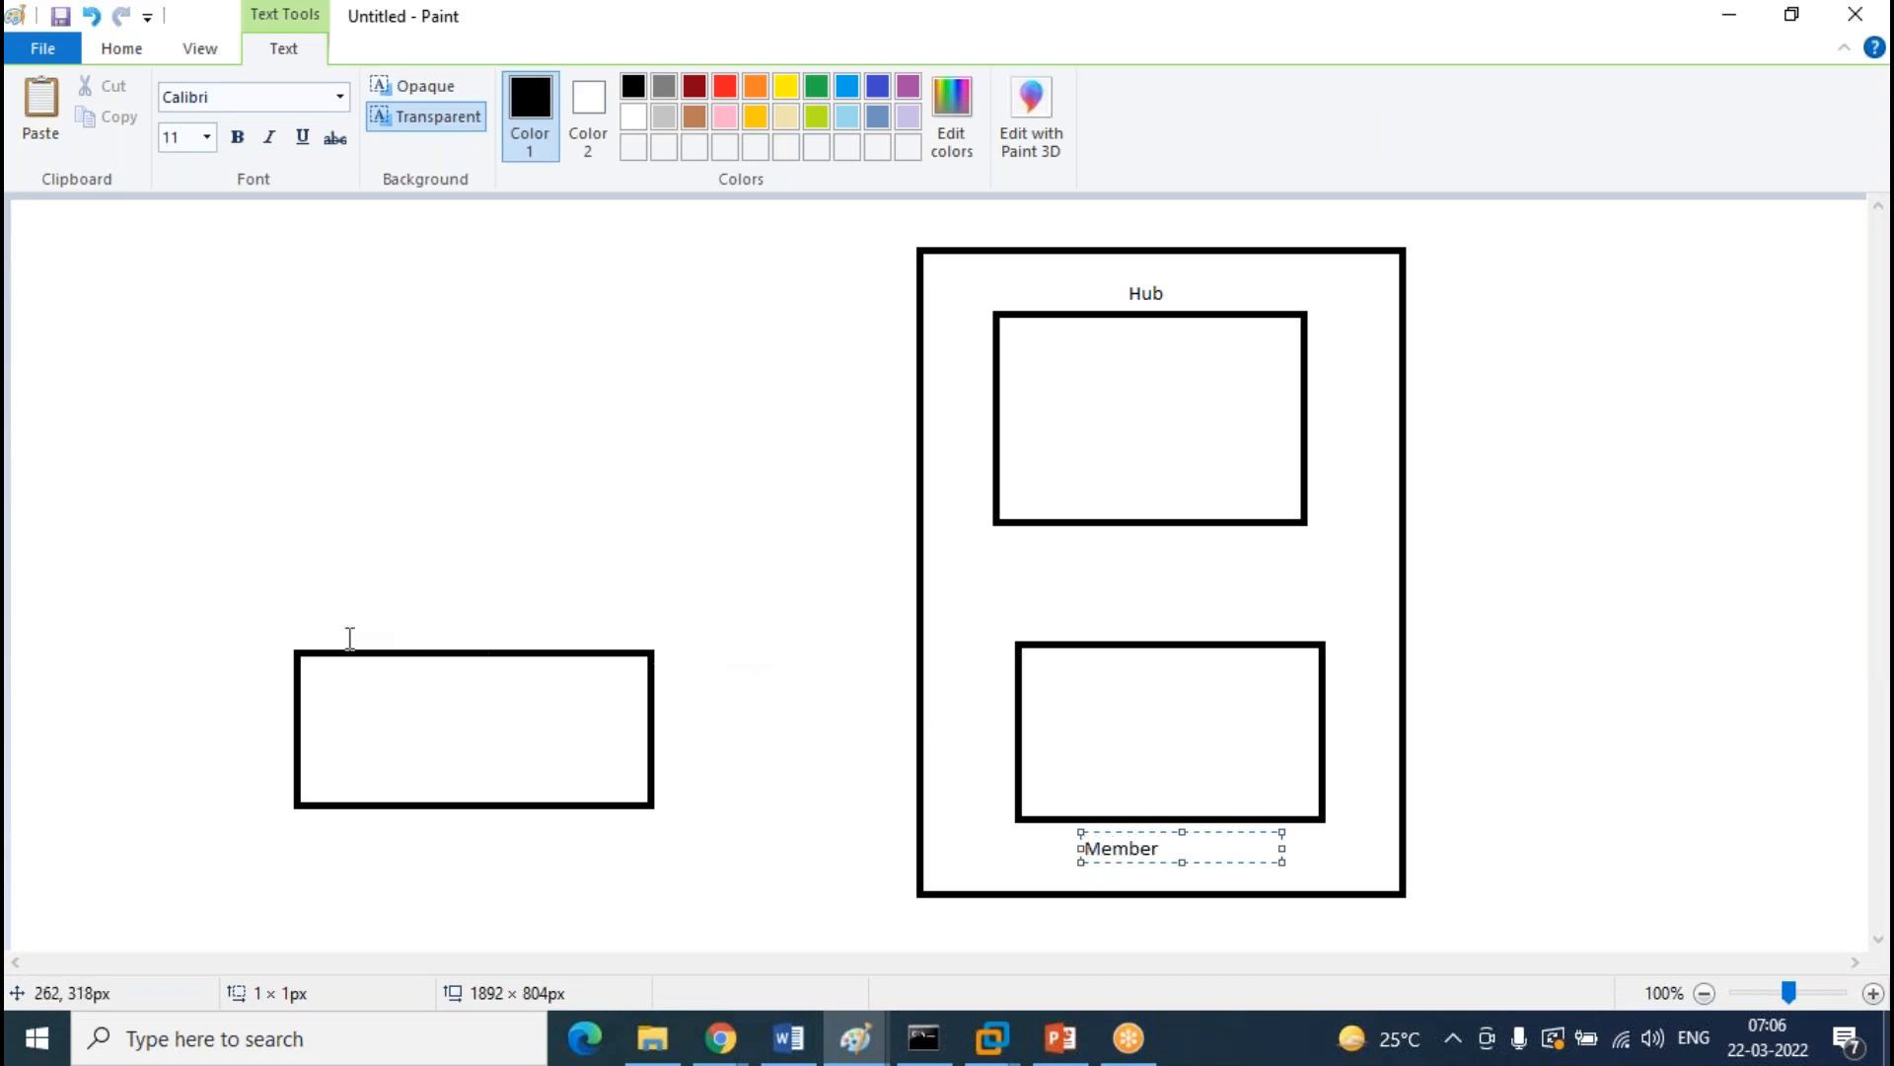
{"action": "left_click", "coordinate": [512, 689]}
{"action": "left_click", "coordinate": [381, 615]}
{"action": "type", "text": "member"}
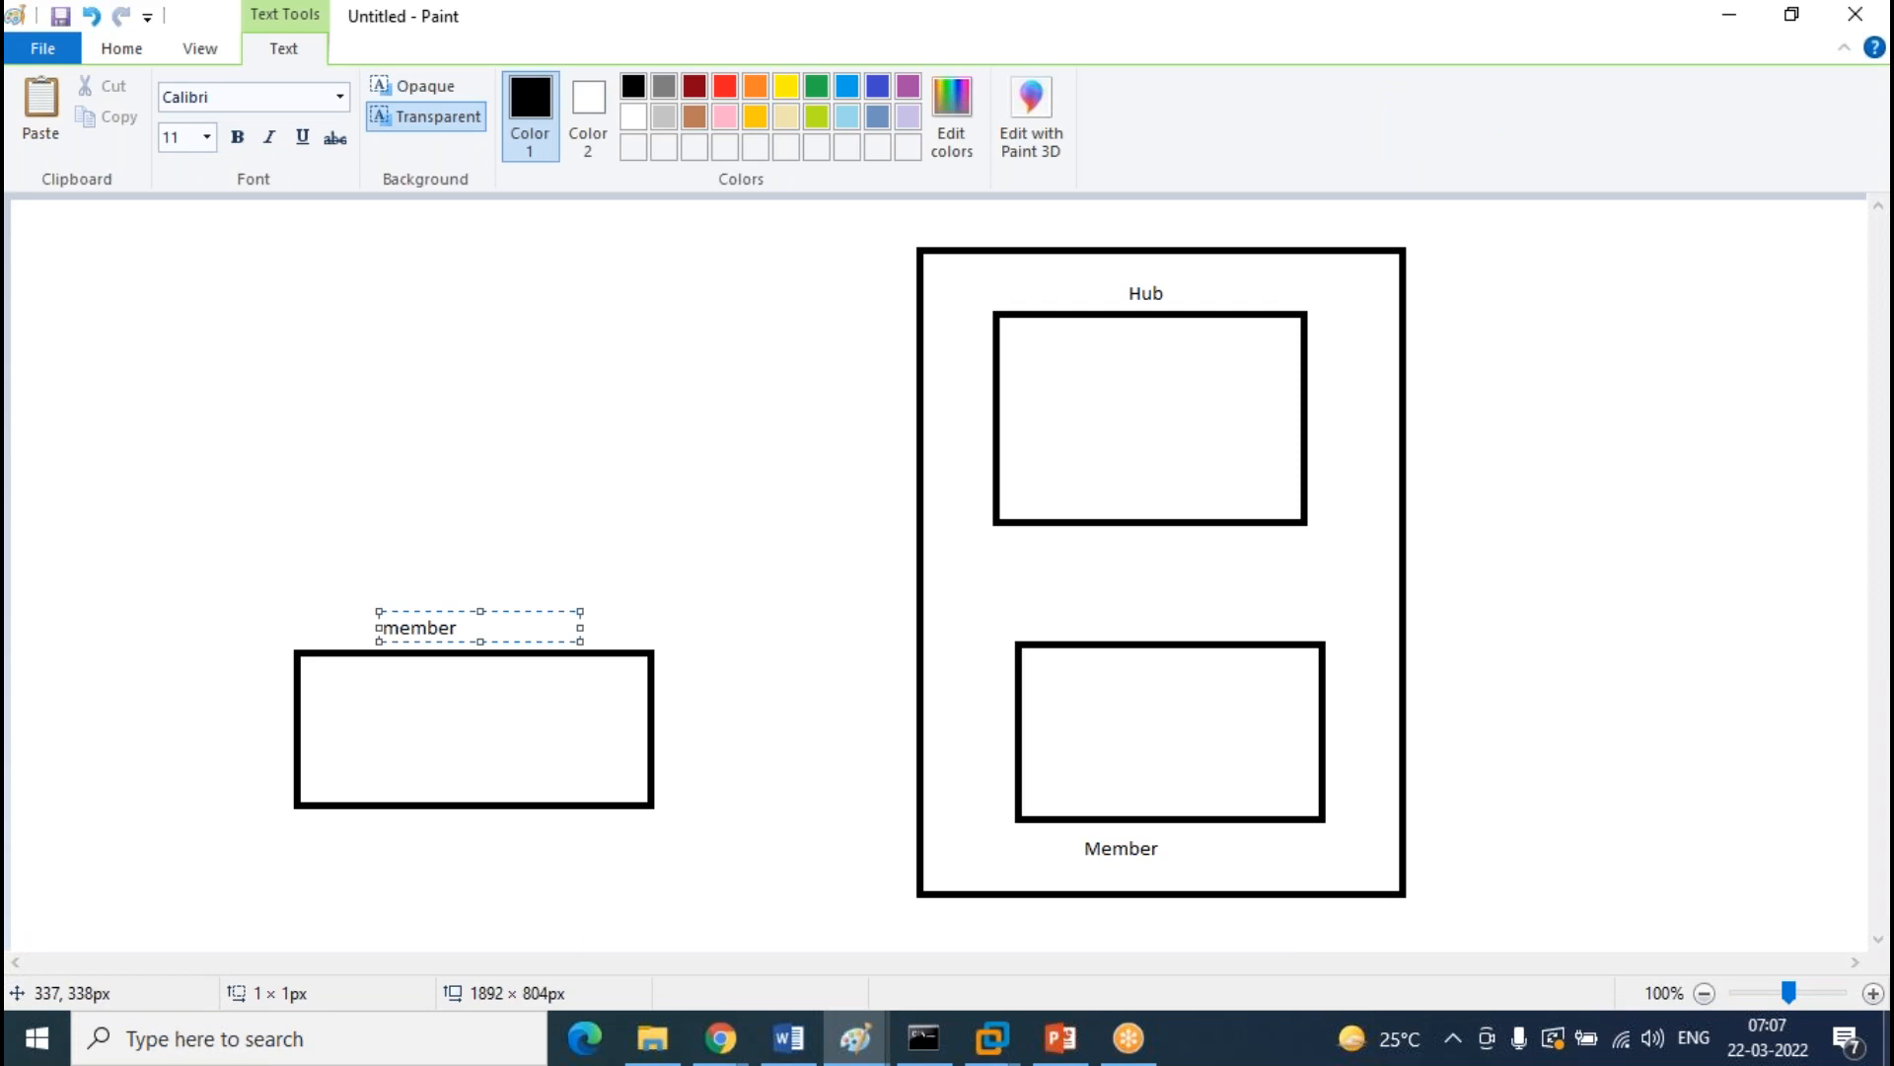
{"action": "left_click", "coordinate": [732, 503]}
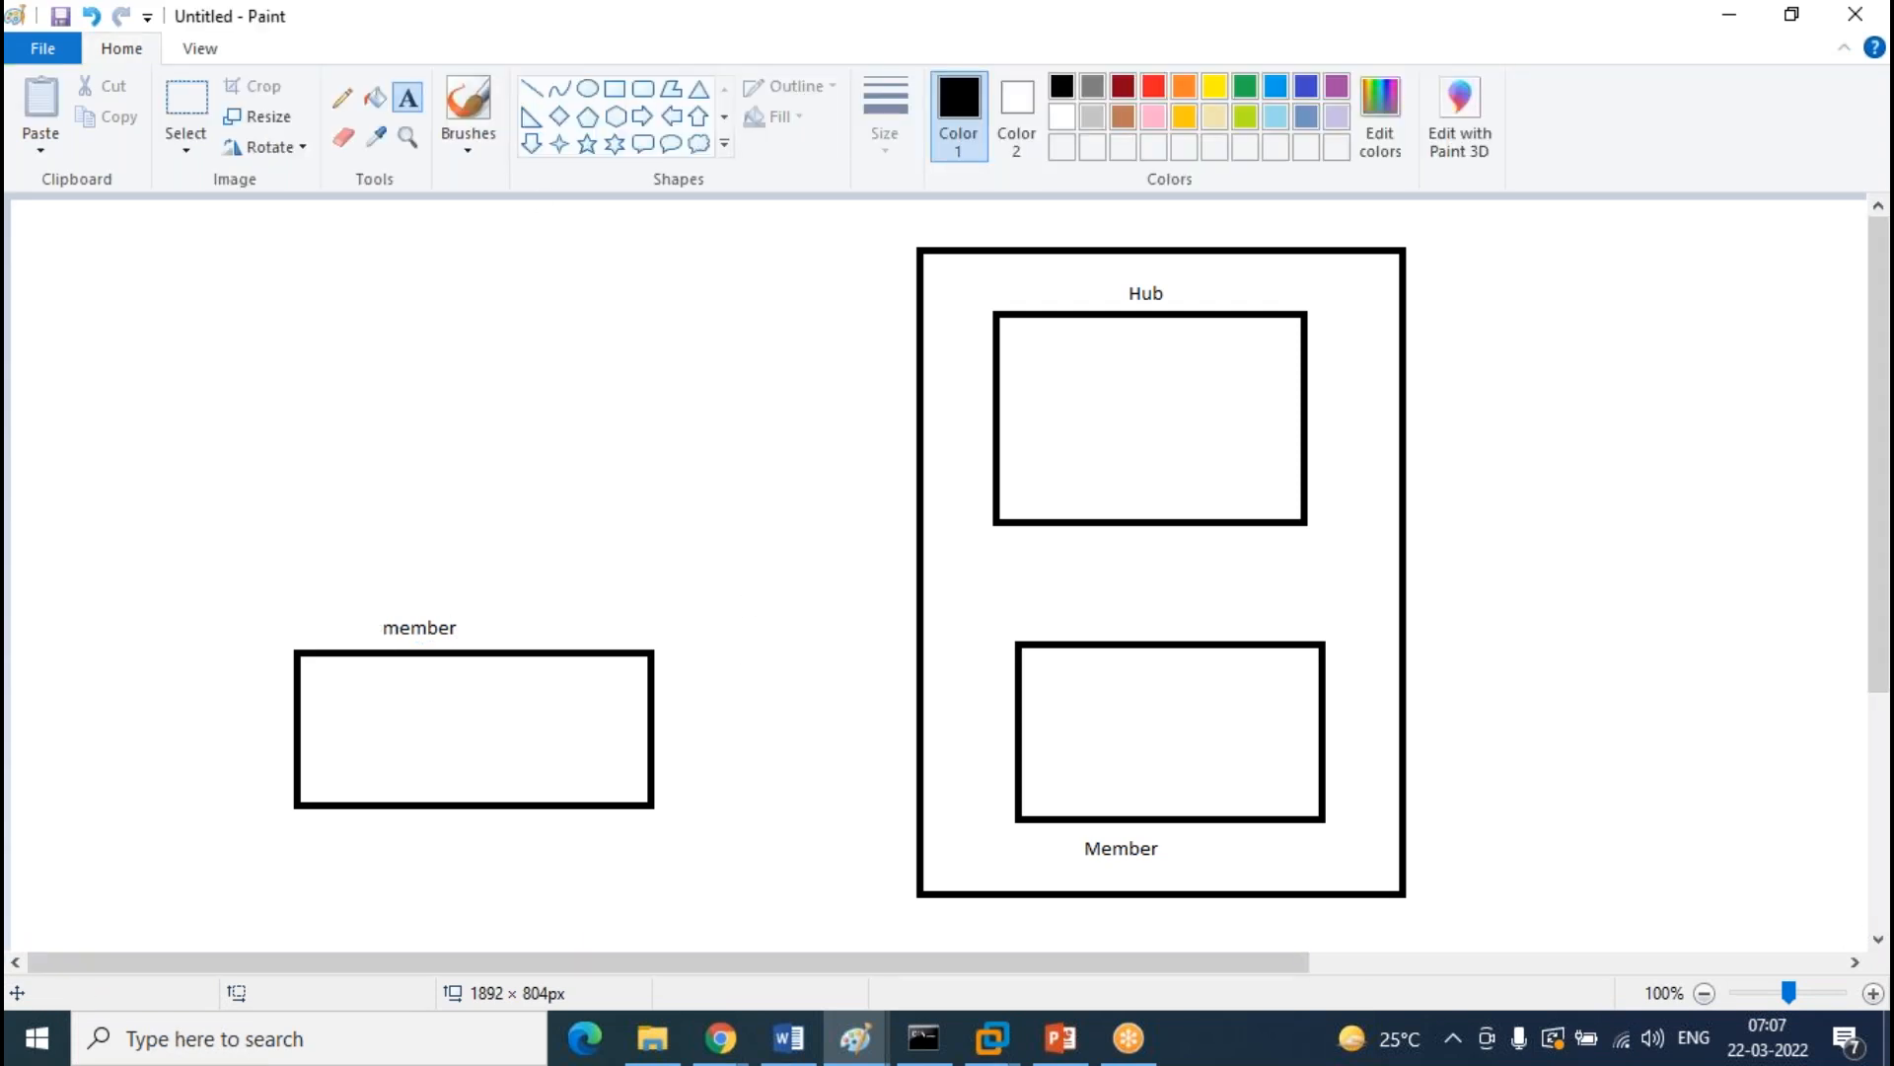
{"action": "left_click", "coordinate": [343, 101]}
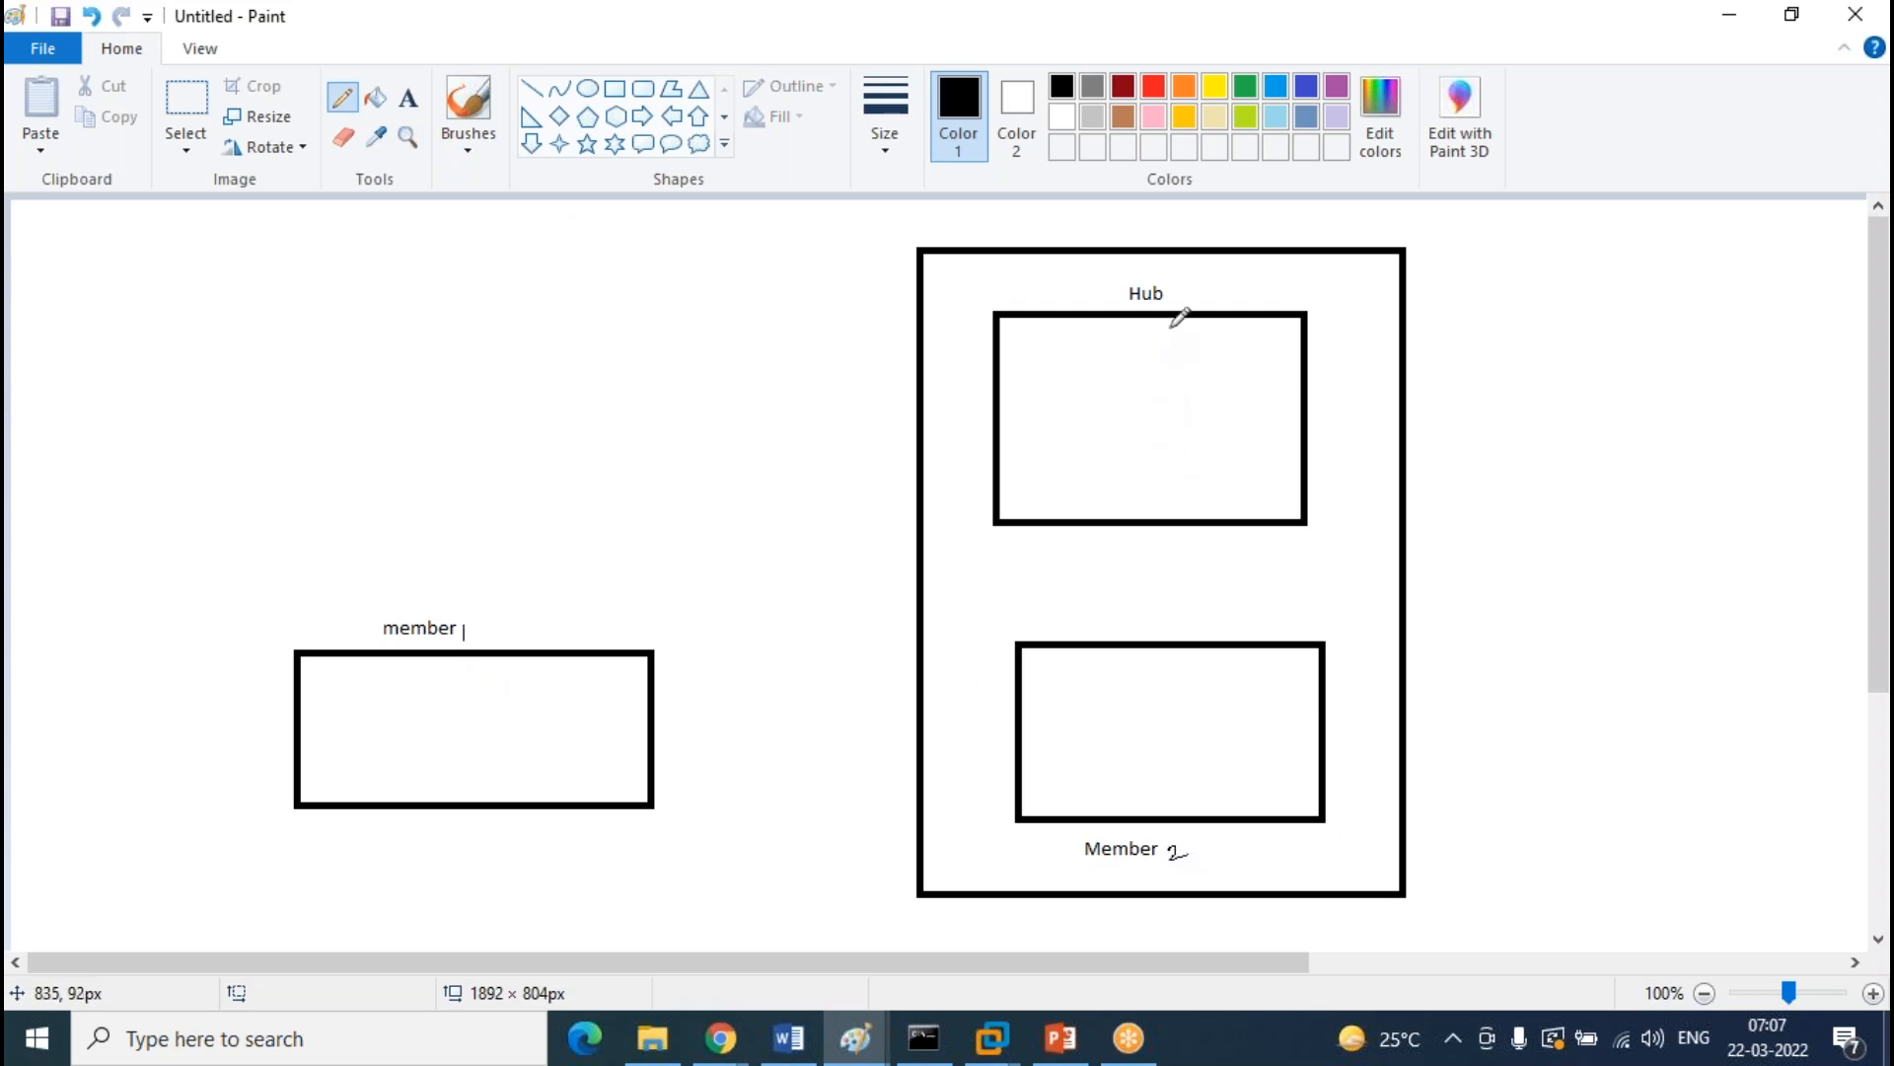
Draw six trial connecting lines among the member 1, Hub and Member 2 boxes, then undo them
{"action": "left_click_drag", "start_coordinate": [1017, 430], "coordinate": [565, 694]}
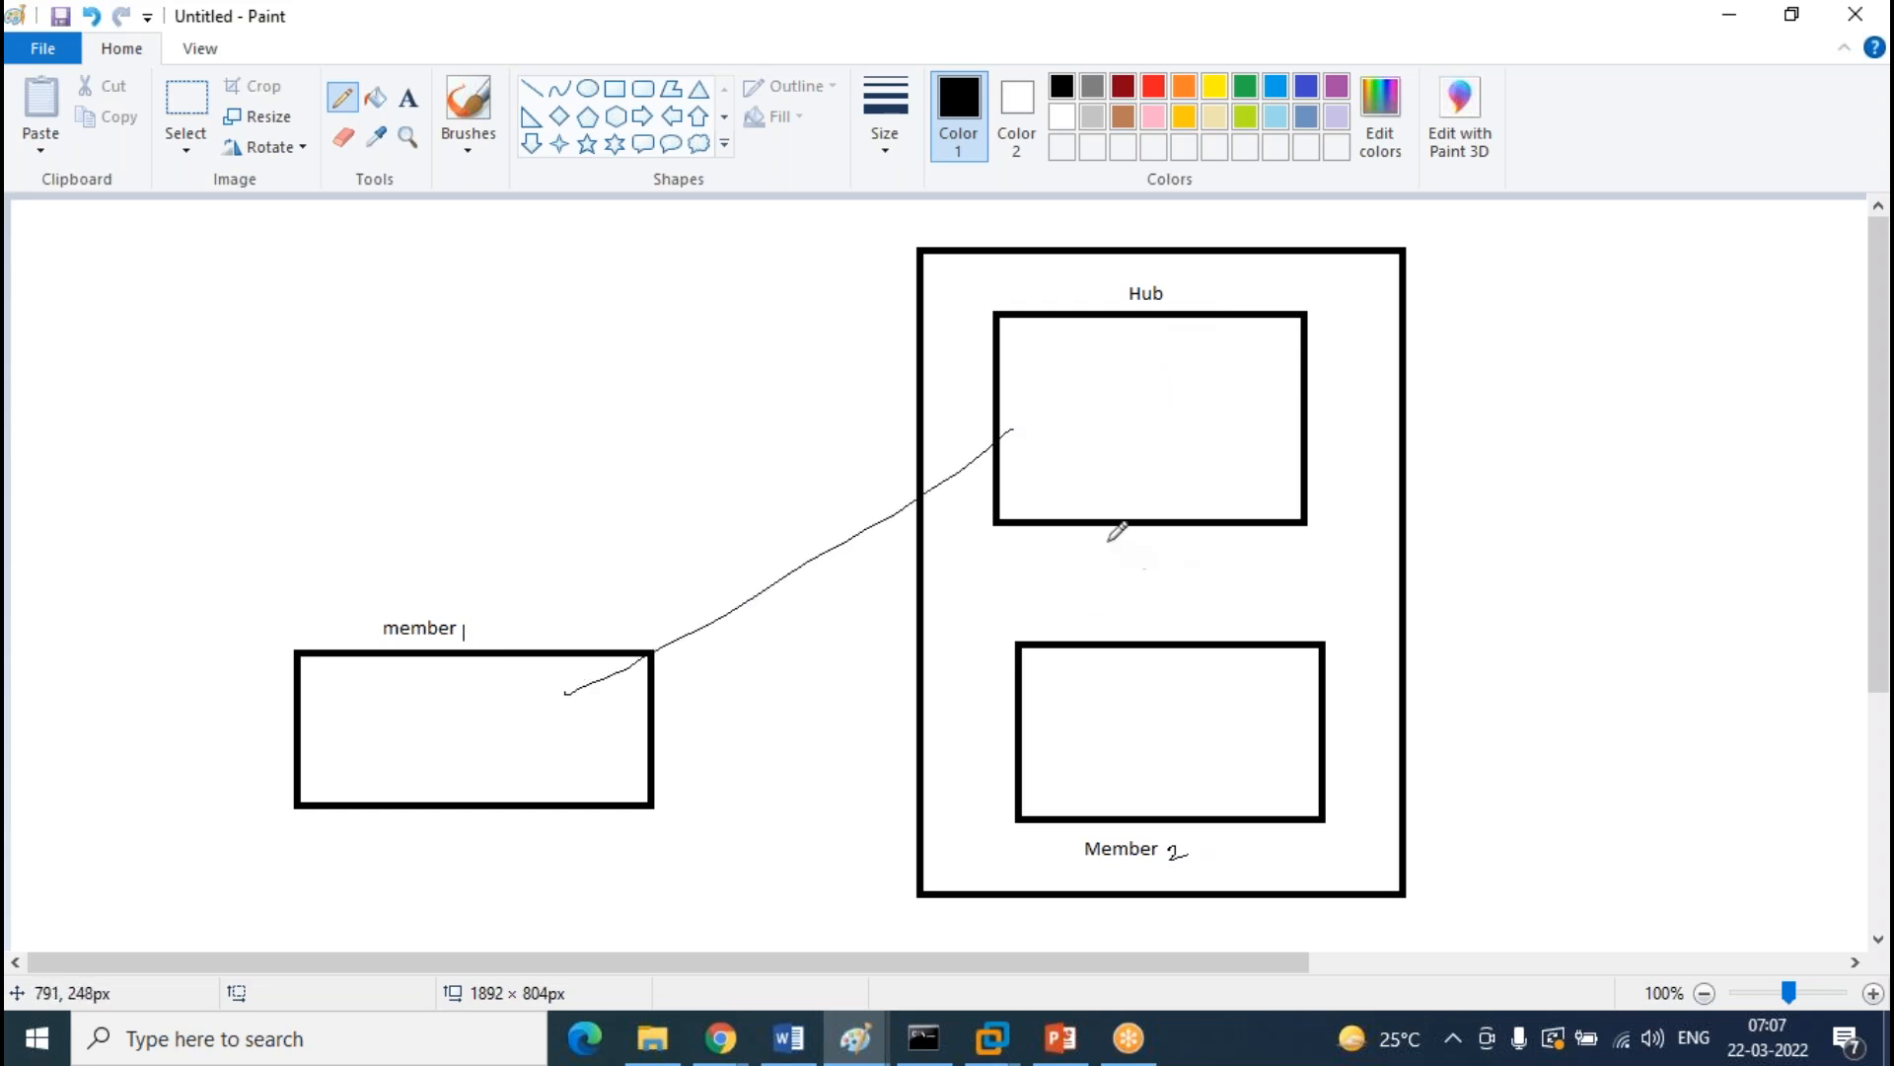
{"action": "left_click_drag", "start_coordinate": [1144, 526], "coordinate": [1167, 653]}
{"action": "mouse_move", "coordinate": [627, 757]}
{"action": "left_mouse_down"}
{"action": "mouse_move", "coordinate": [721, 682]}
{"action": "mouse_move", "coordinate": [1051, 526]}
{"action": "left_mouse_up"}
{"action": "left_click_drag", "start_coordinate": [639, 757], "coordinate": [1058, 700]}
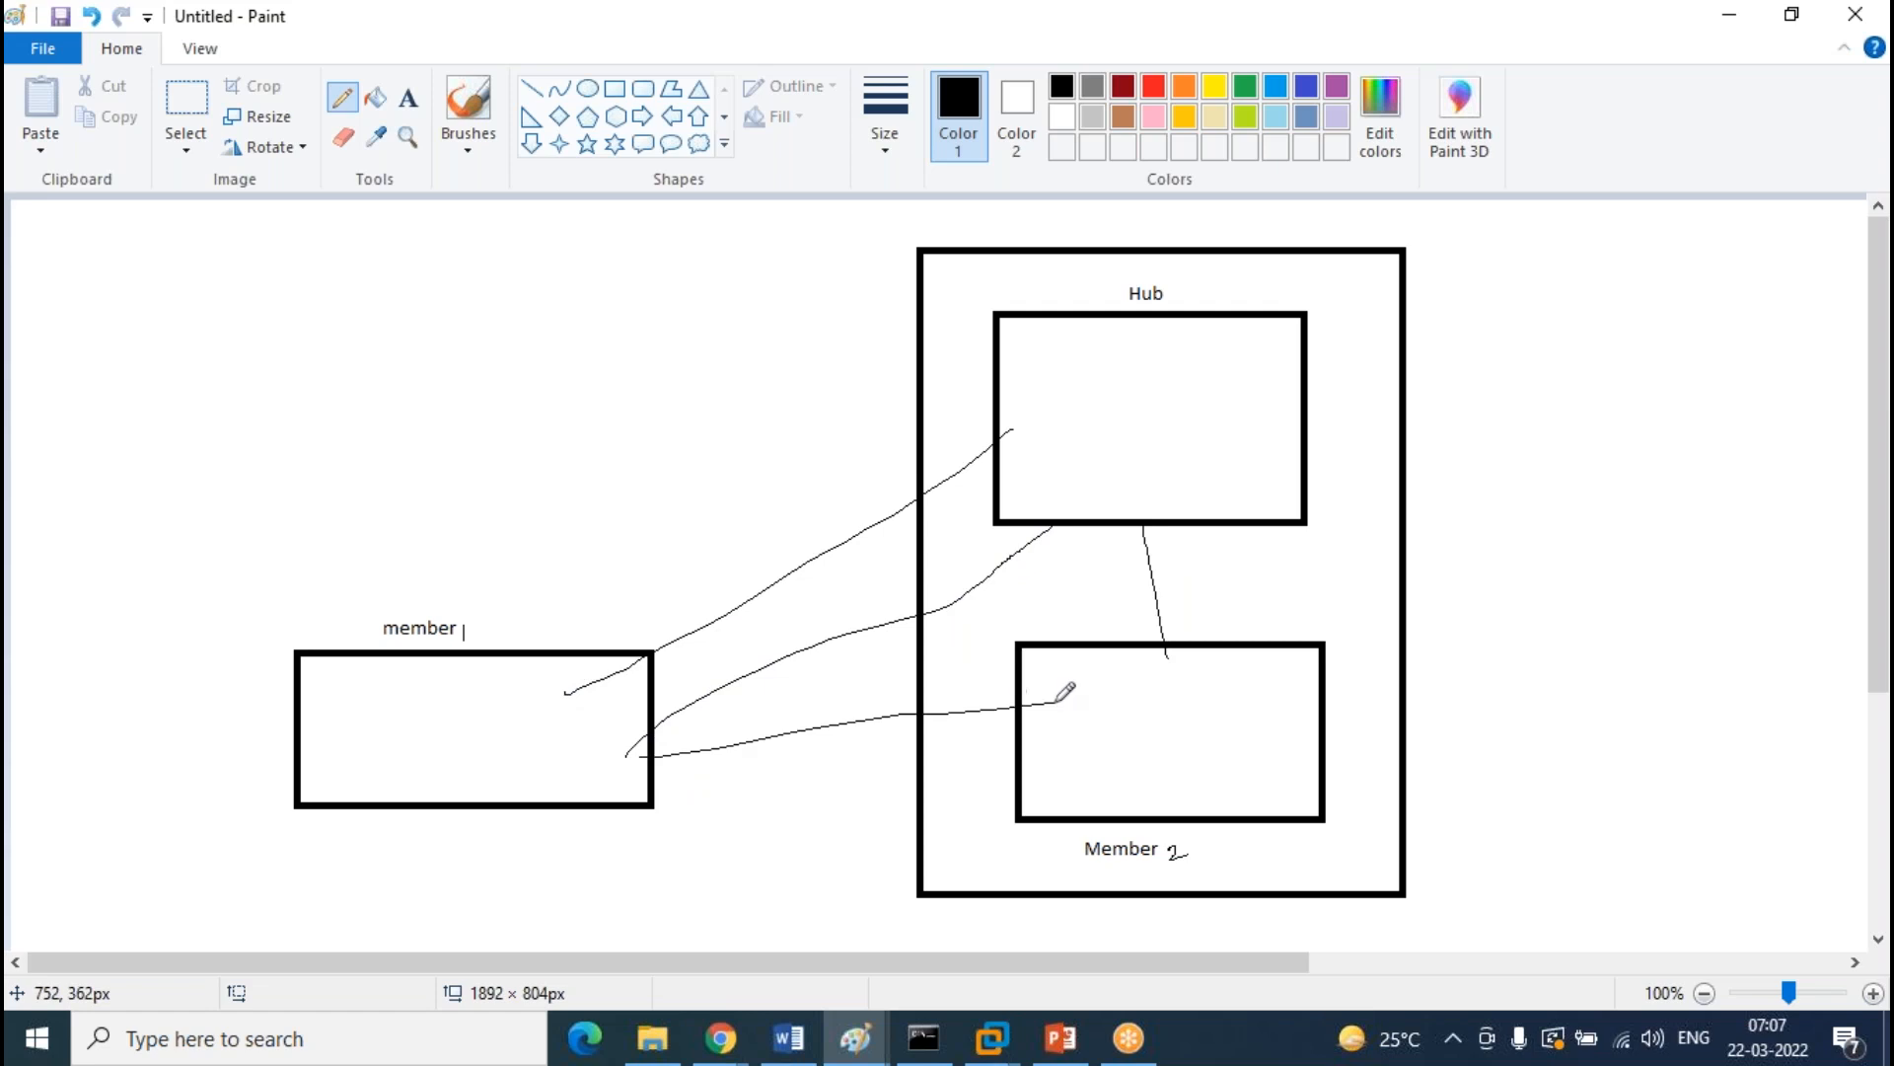
{"action": "left_click_drag", "start_coordinate": [1051, 791], "coordinate": [683, 794]}
{"action": "left_click_drag", "start_coordinate": [1251, 655], "coordinate": [1227, 521]}
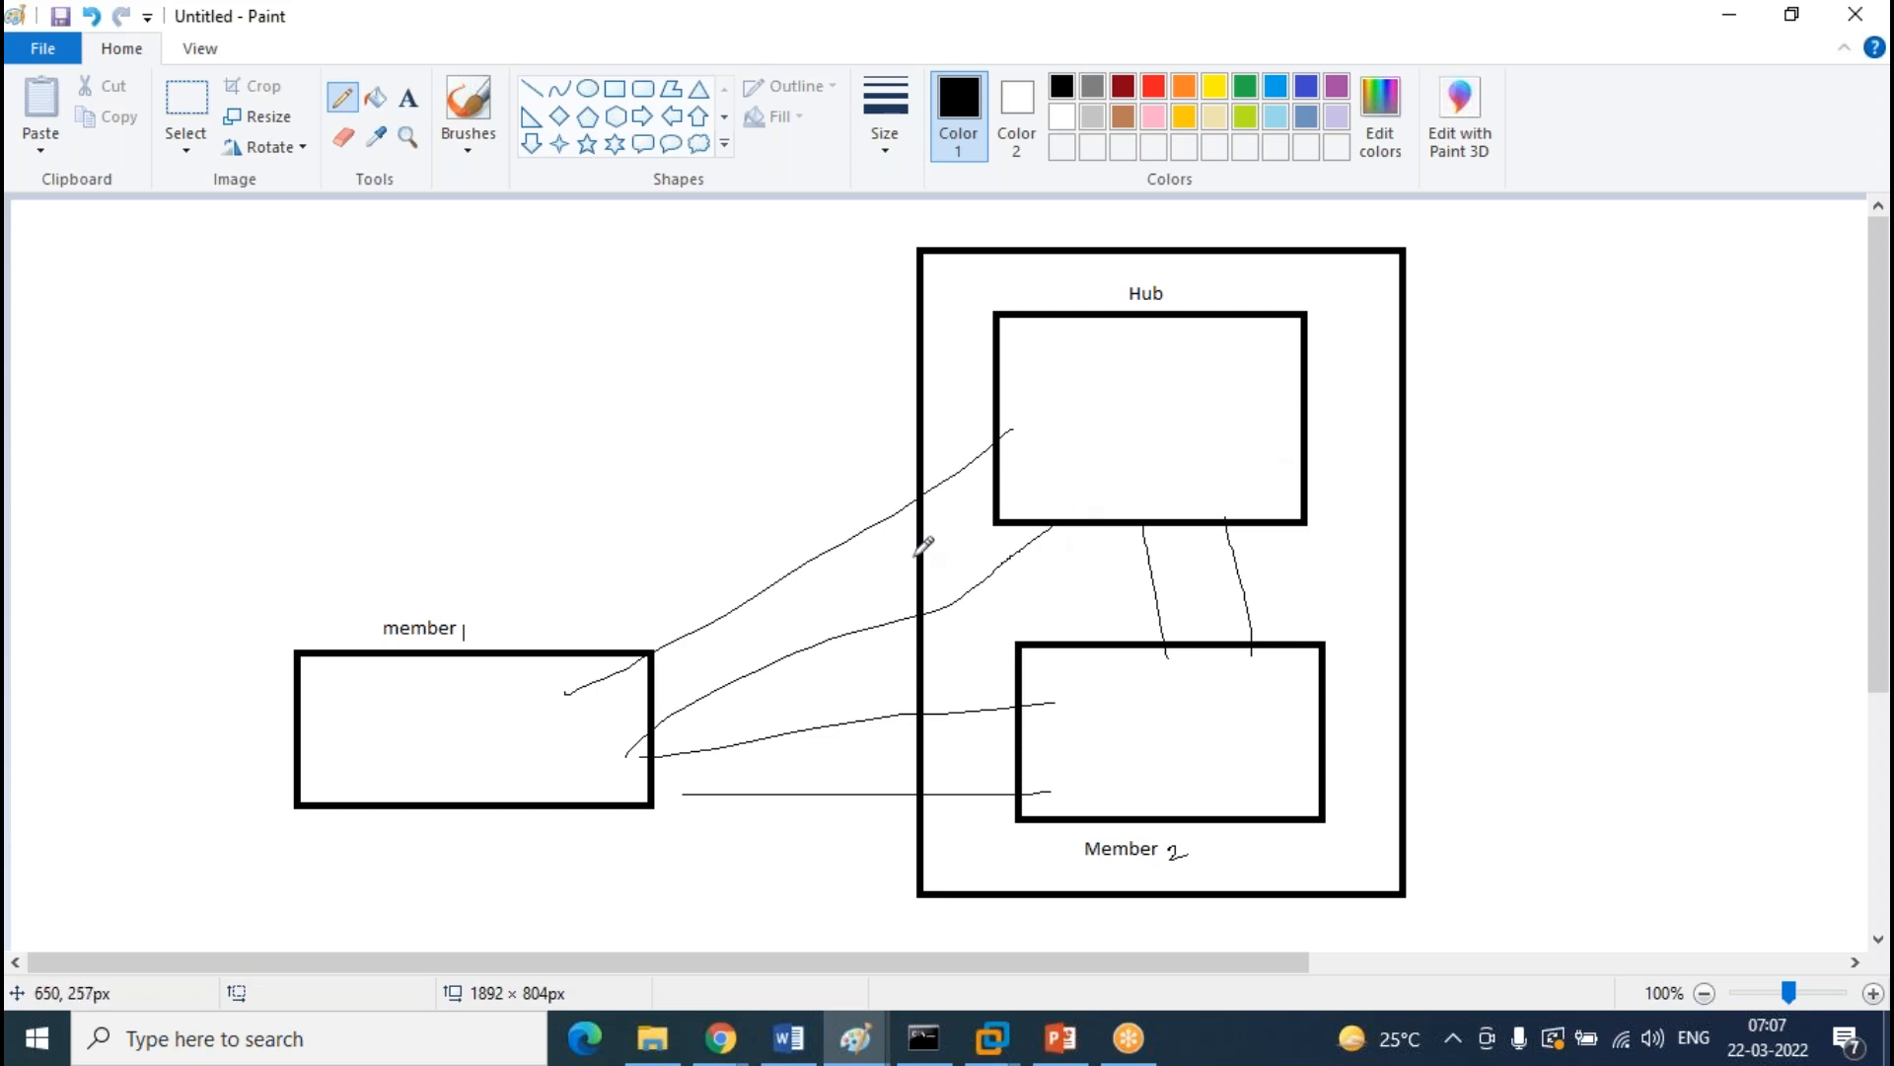
{"action": "key", "text": "ctrl+z"}
{"action": "key", "text": "ctrl+z"}
{"action": "key", "text": "ctrl+z"}
{"action": "key", "text": "ctrl+z"}
{"action": "key", "text": "ctrl+z"}
{"action": "key", "text": "ctrl+z"}
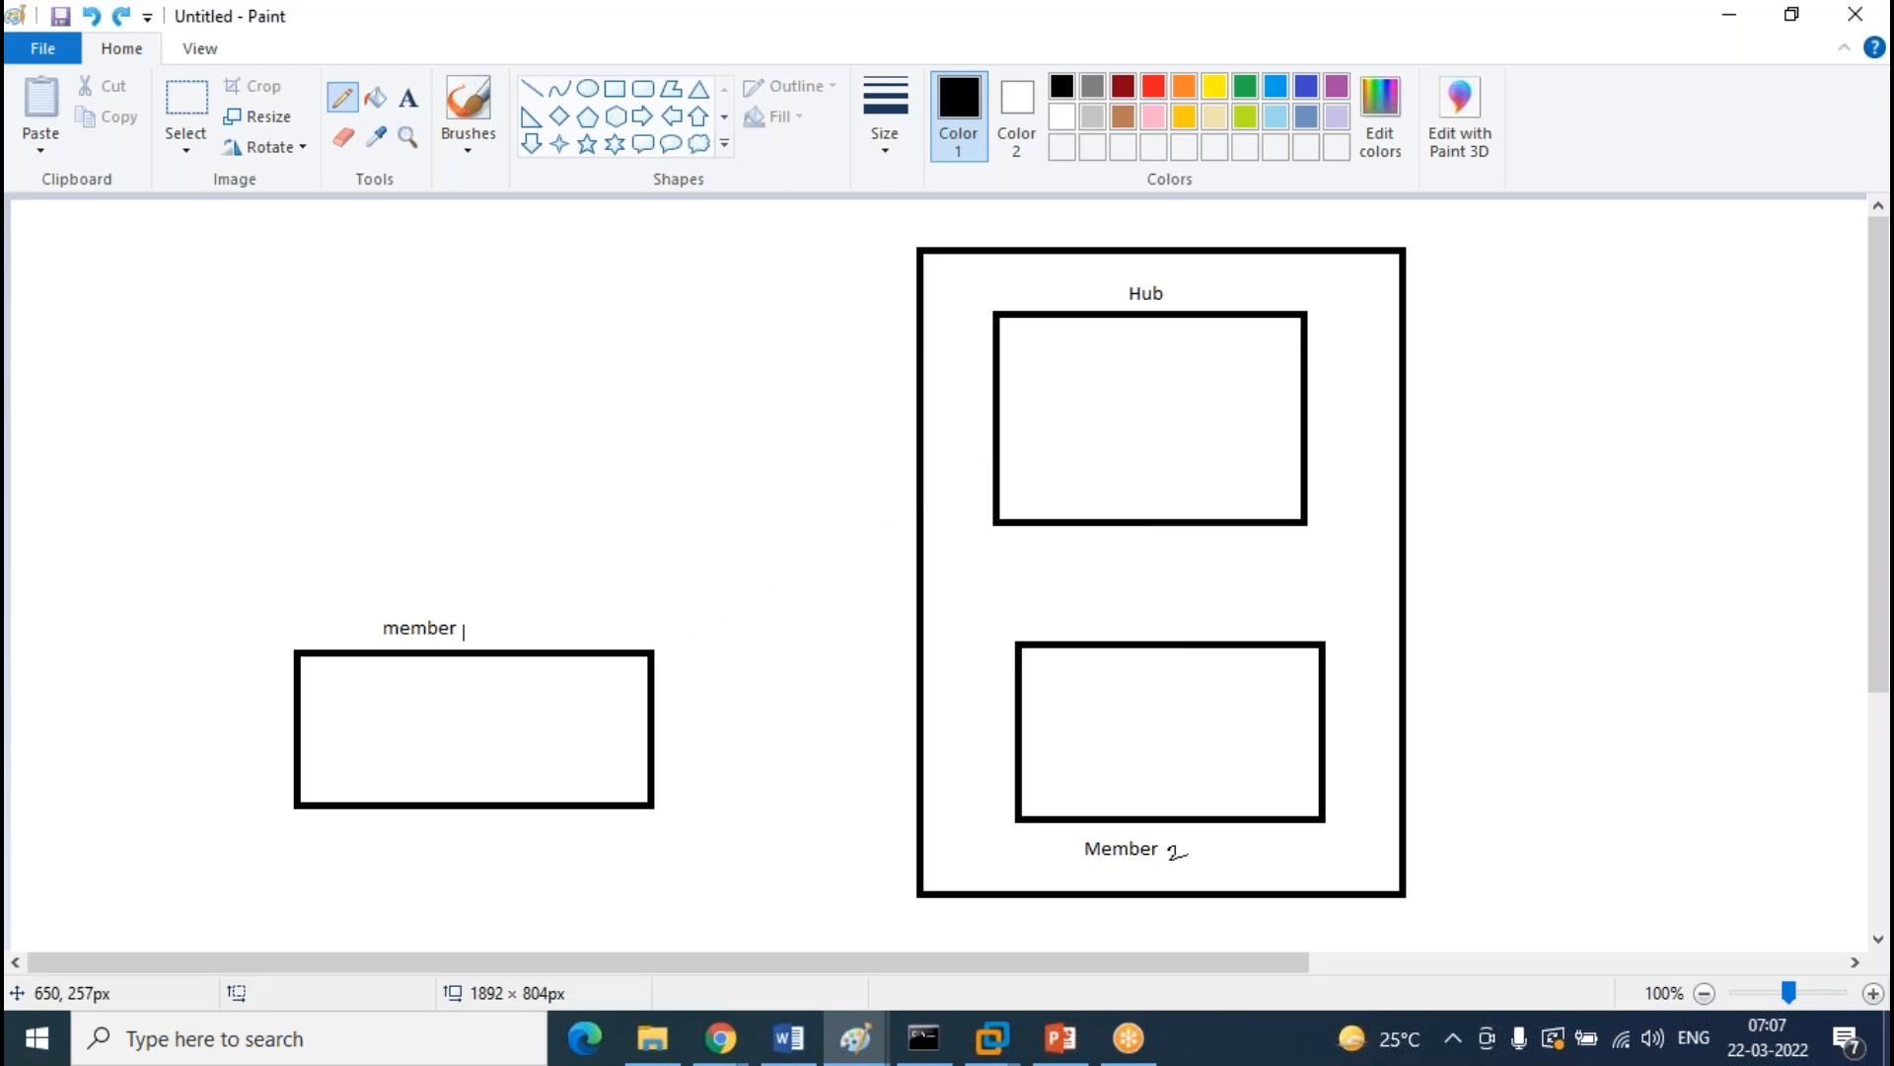
Try two more rounds of lines from member 1 and Hub, undoing each attempt
{"action": "left_click_drag", "start_coordinate": [580, 648], "coordinate": [1040, 422]}
{"action": "left_click_drag", "start_coordinate": [625, 738], "coordinate": [1102, 714]}
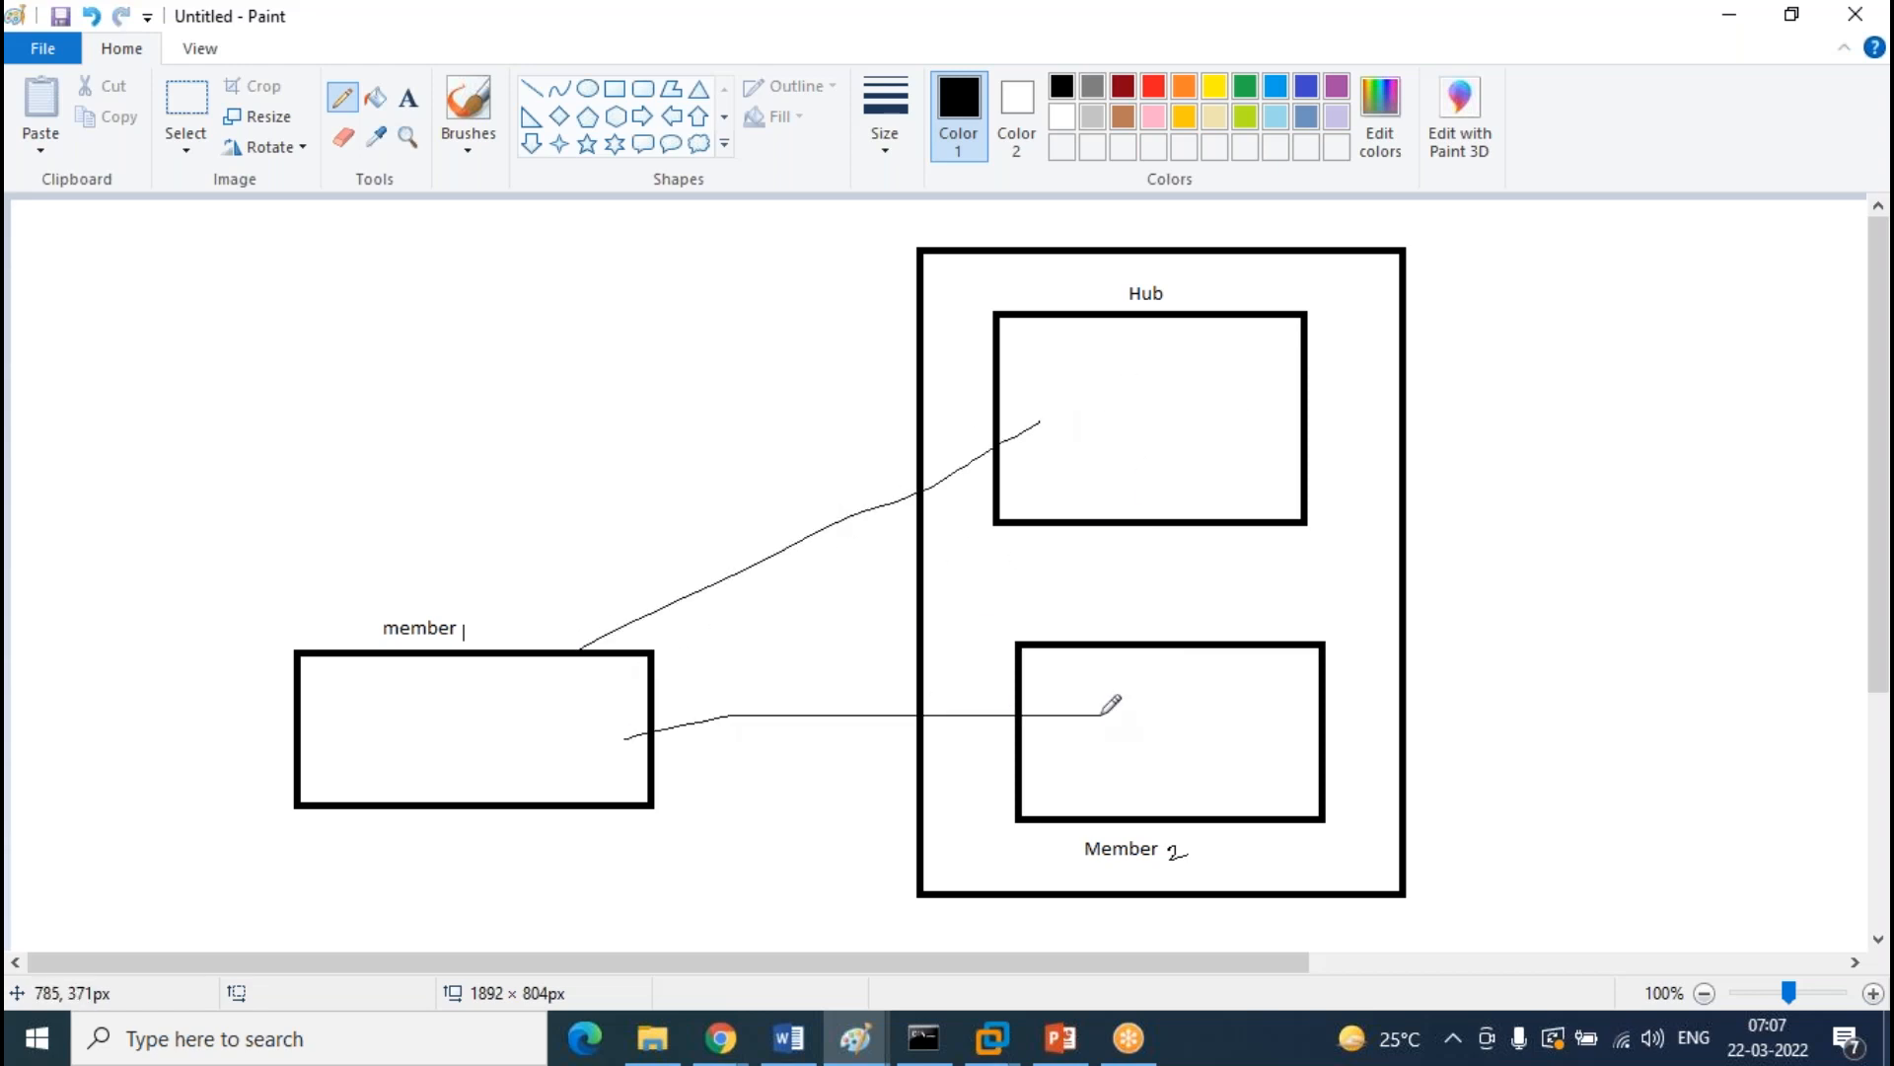
{"action": "key", "text": "ctrl+z"}
{"action": "key", "text": "ctrl+z"}
{"action": "left_click_drag", "start_coordinate": [1028, 374], "coordinate": [625, 625]}
{"action": "left_click_drag", "start_coordinate": [1127, 526], "coordinate": [1110, 649]}
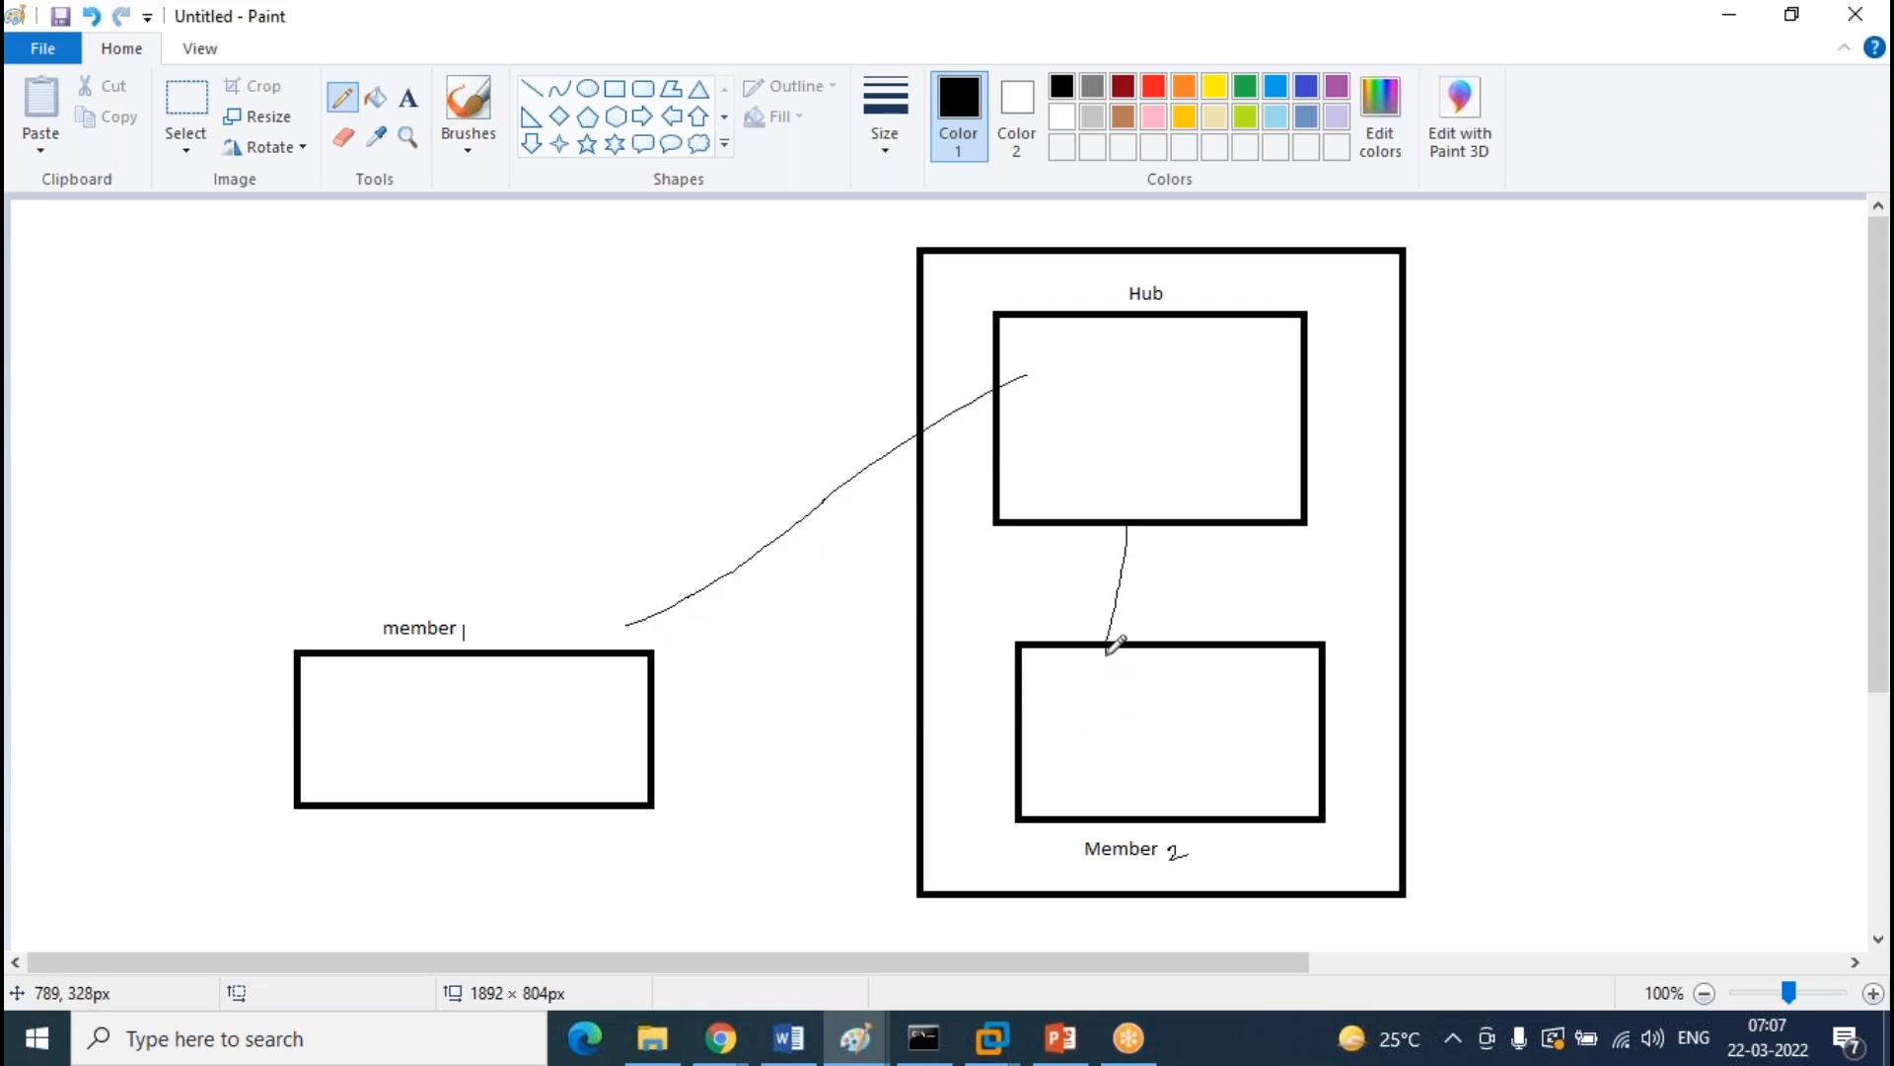
{"action": "key", "text": "ctrl+z"}
{"action": "key", "text": "ctrl+z"}
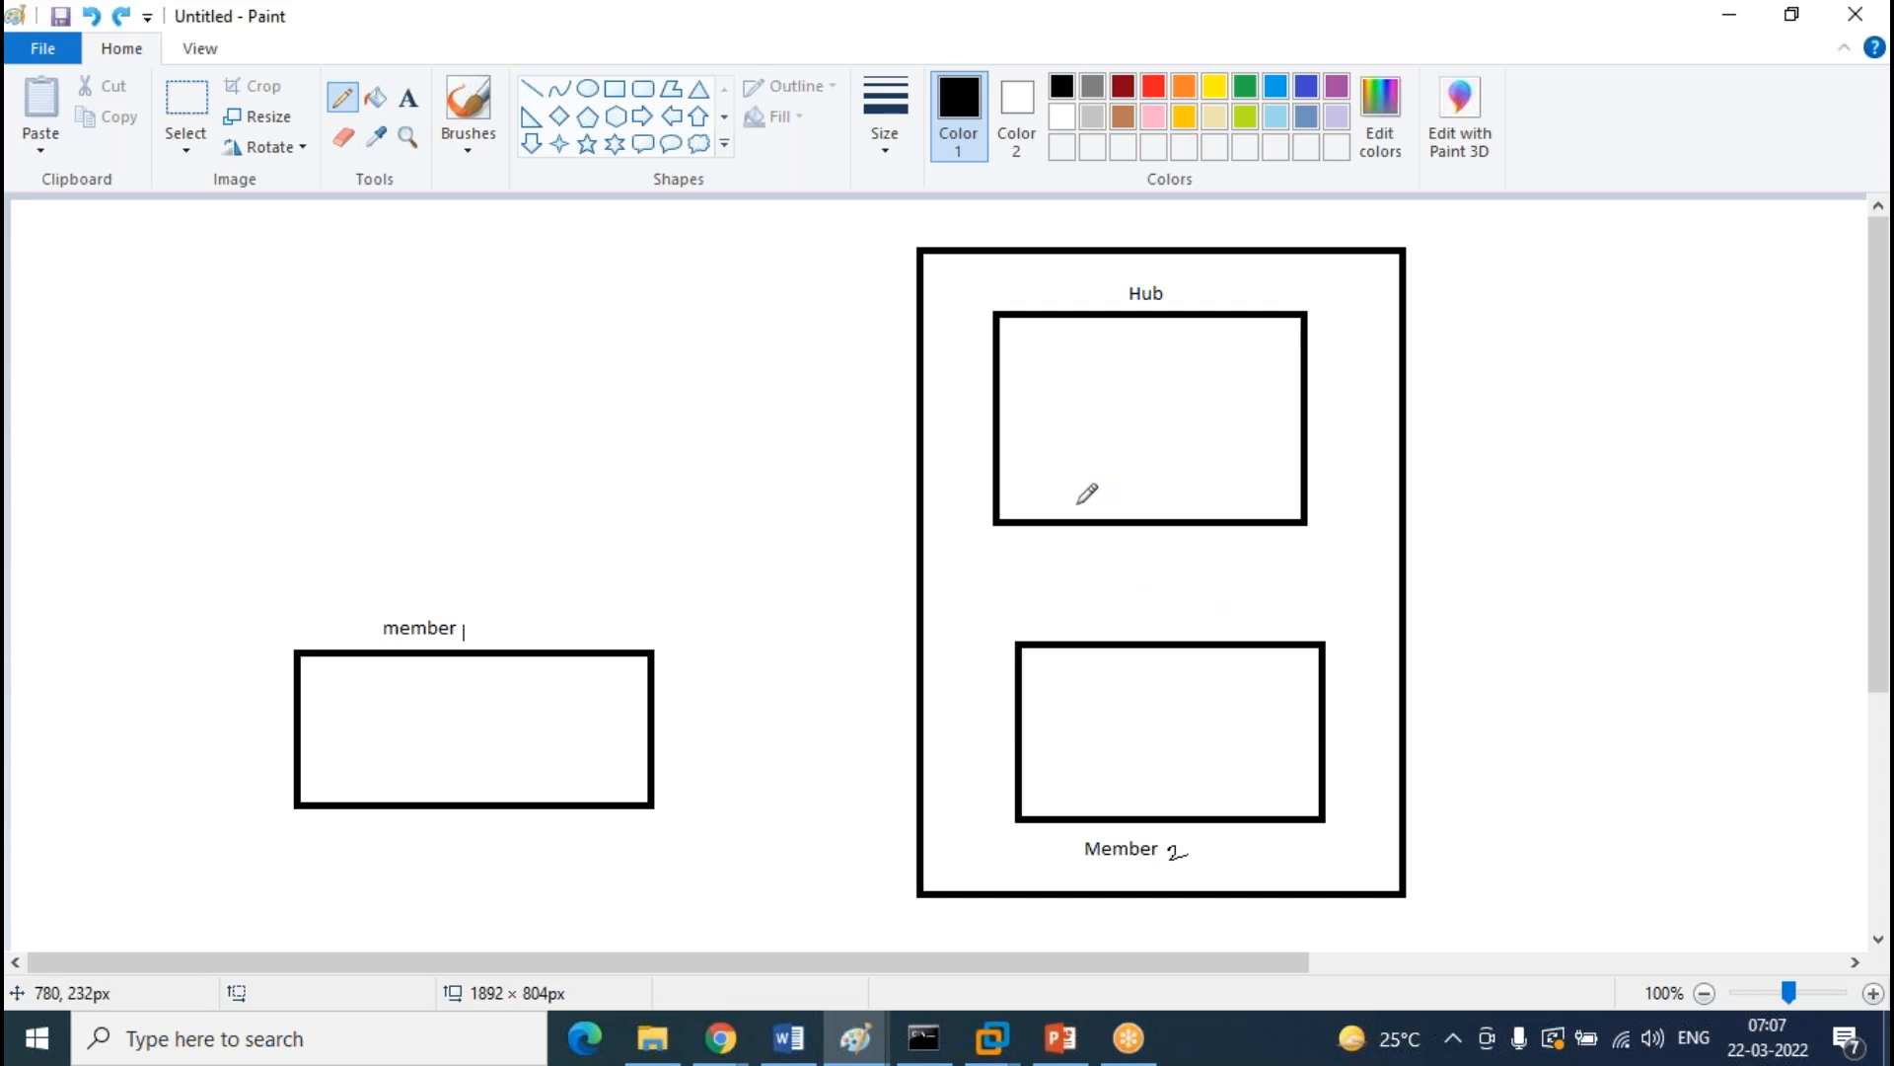
Draw the final curve from Hub to member 1 and the Hub–Member 2 link, thickening the curve
{"action": "left_click_drag", "start_coordinate": [999, 419], "coordinate": [637, 647]}
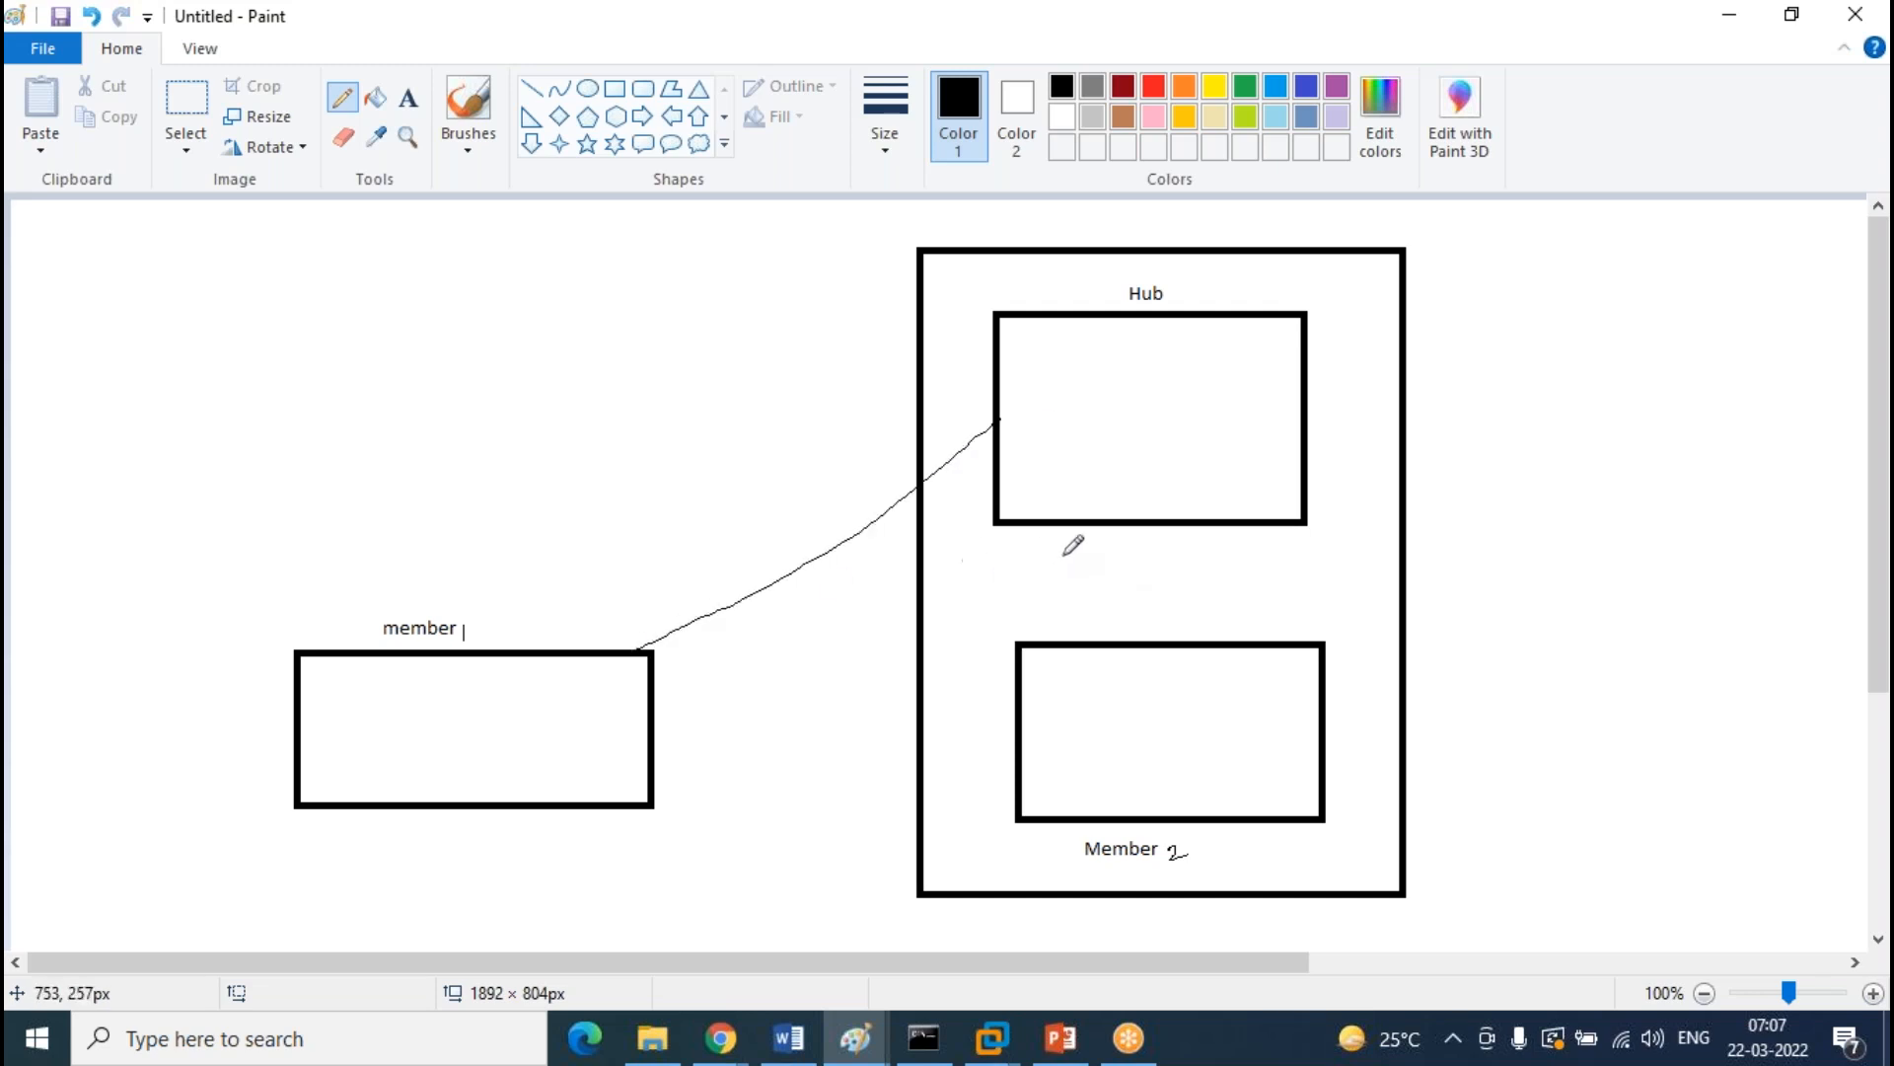
{"action": "mouse_move", "coordinate": [1186, 525]}
{"action": "left_mouse_down"}
{"action": "mouse_move", "coordinate": [1176, 649]}
{"action": "mouse_move", "coordinate": [1186, 525]}
{"action": "left_mouse_up"}
{"action": "left_click_drag", "start_coordinate": [998, 416], "coordinate": [945, 468]}
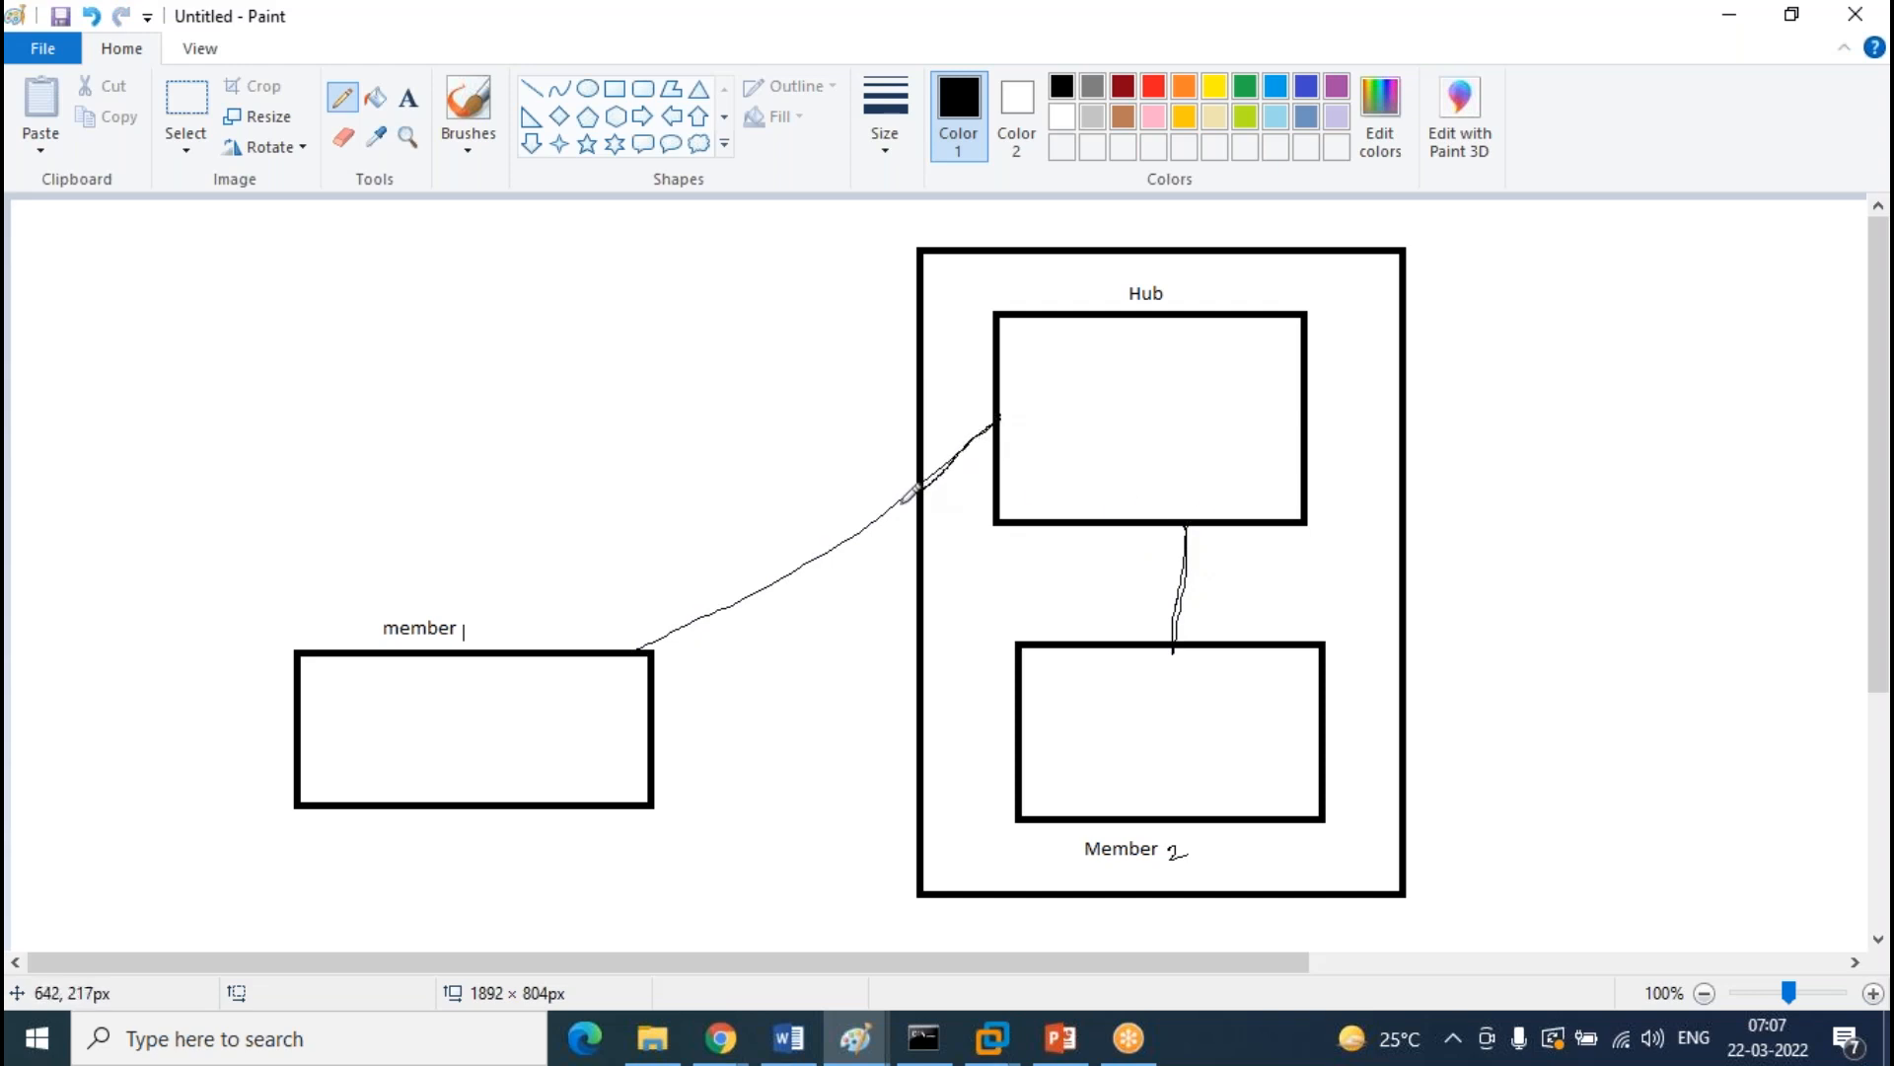
{"action": "left_click_drag", "start_coordinate": [857, 533], "coordinate": [641, 649]}
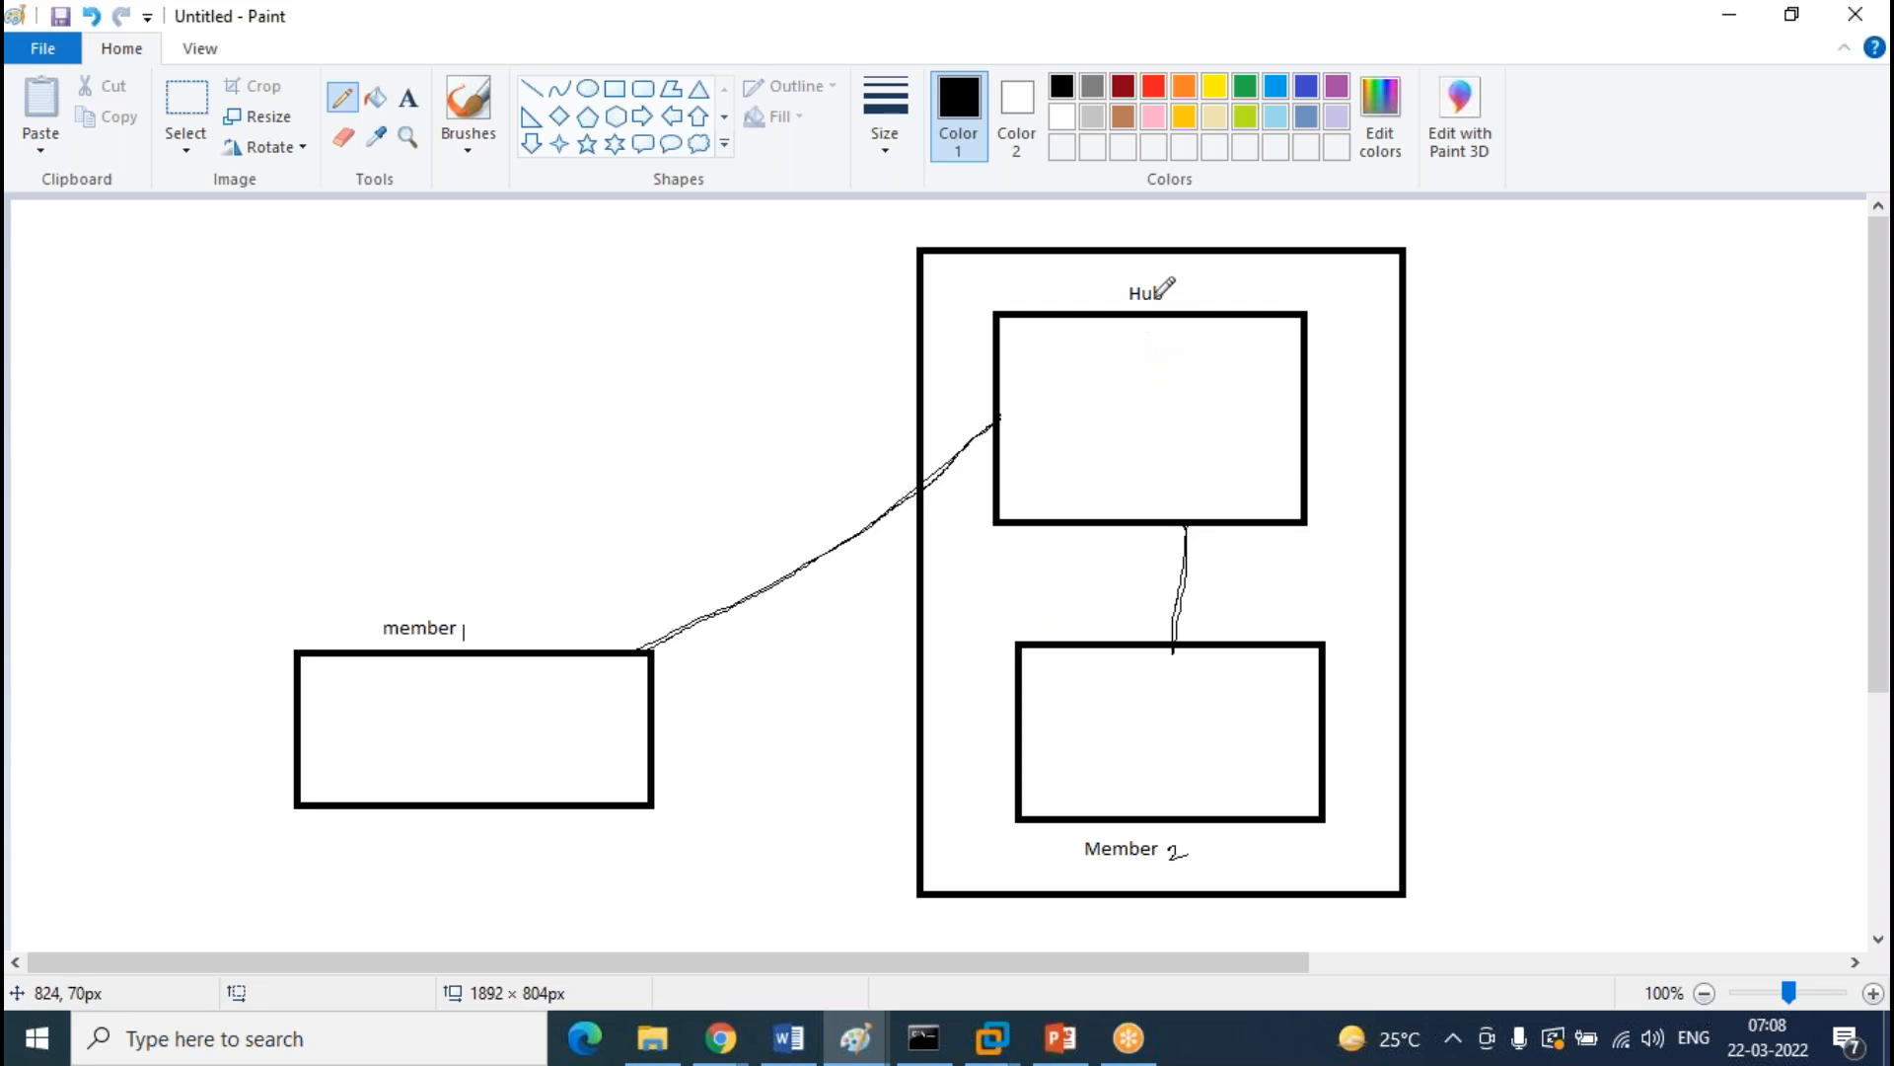
Draw arrows from member 1 to Hub and Member 2, and handwrite '1 sec–30 days' above the upper arrow
{"action": "left_click_drag", "start_coordinate": [655, 621], "coordinate": [669, 652]}
{"action": "mouse_move", "coordinate": [1149, 620]}
{"action": "left_mouse_down"}
{"action": "mouse_move", "coordinate": [1212, 624]}
{"action": "mouse_move", "coordinate": [1120, 513]}
{"action": "mouse_move", "coordinate": [1158, 566]}
{"action": "left_mouse_up"}
{"action": "mouse_move", "coordinate": [1046, 693]}
{"action": "left_mouse_down"}
{"action": "mouse_move", "coordinate": [675, 706]}
{"action": "mouse_move", "coordinate": [654, 730]}
{"action": "mouse_move", "coordinate": [721, 748]}
{"action": "left_mouse_up"}
{"action": "left_click_drag", "start_coordinate": [655, 687], "coordinate": [1030, 496]}
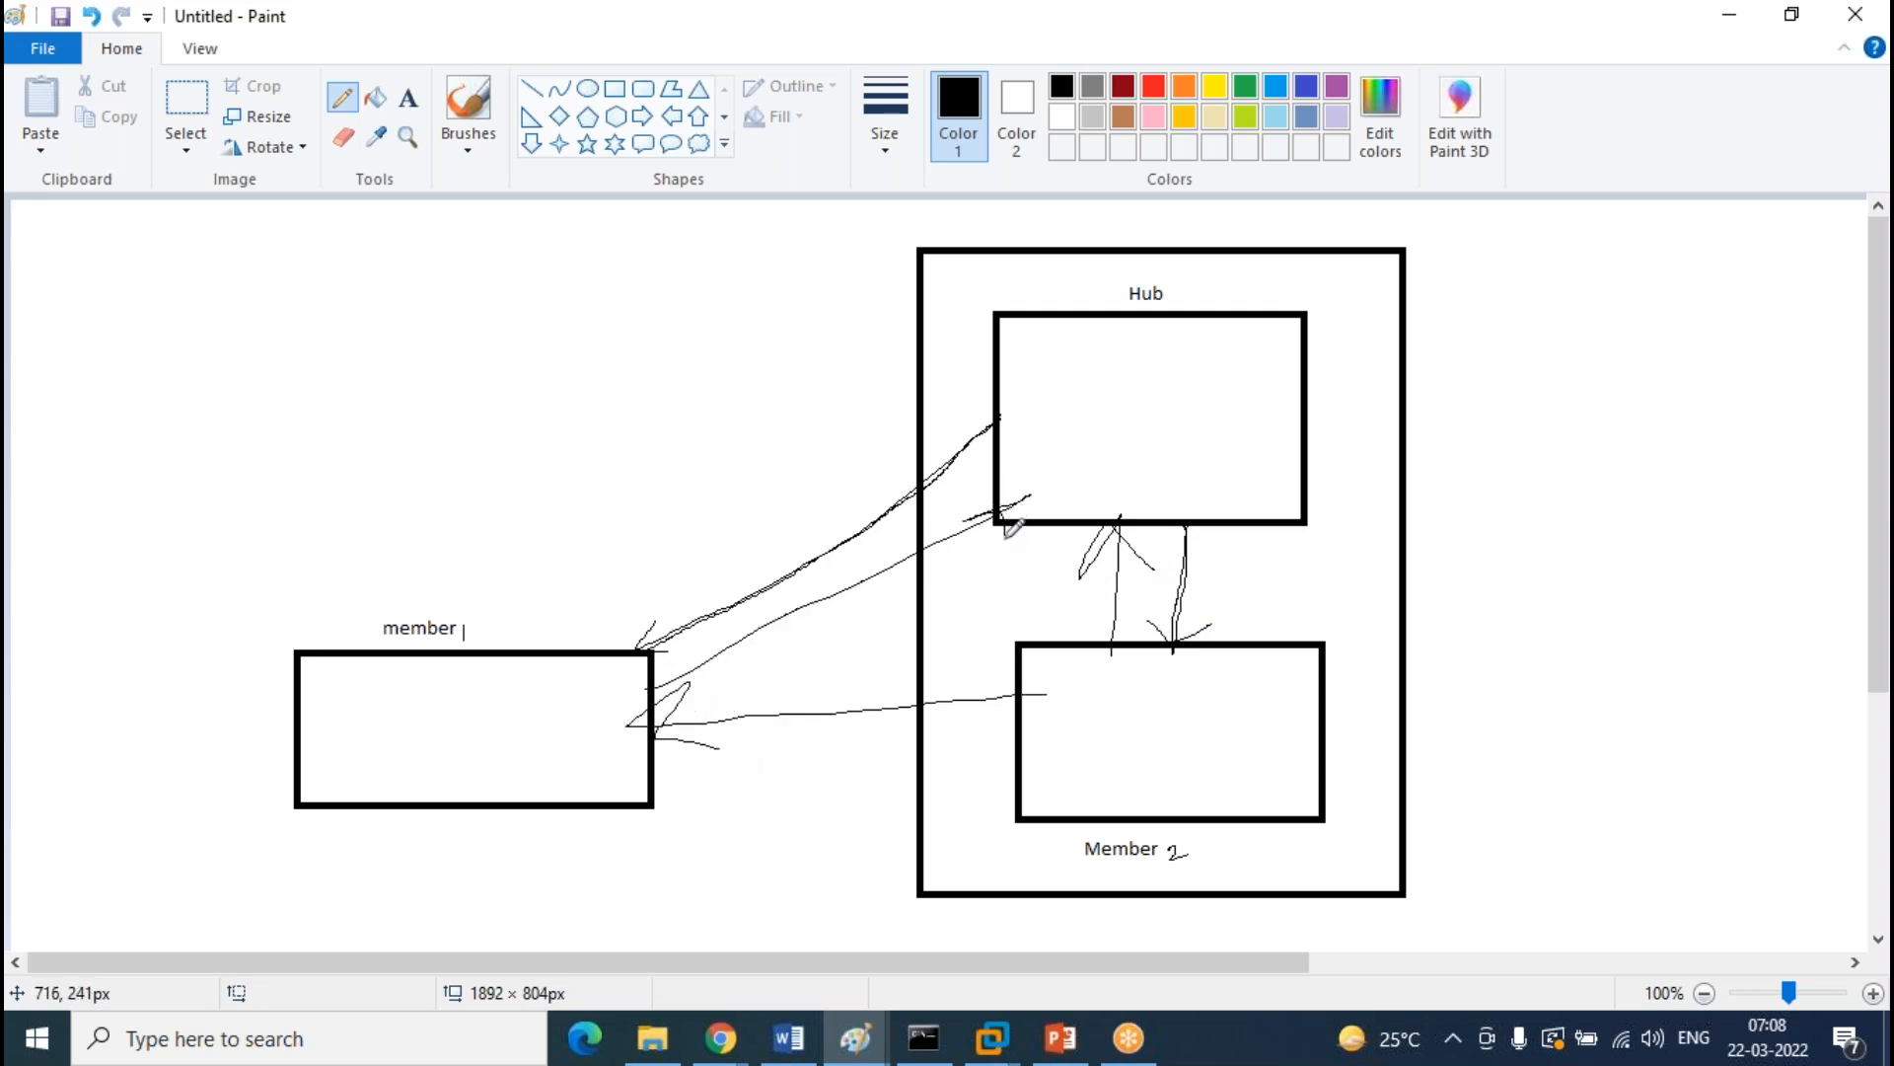
{"action": "left_click_drag", "start_coordinate": [625, 776], "coordinate": [1026, 753]}
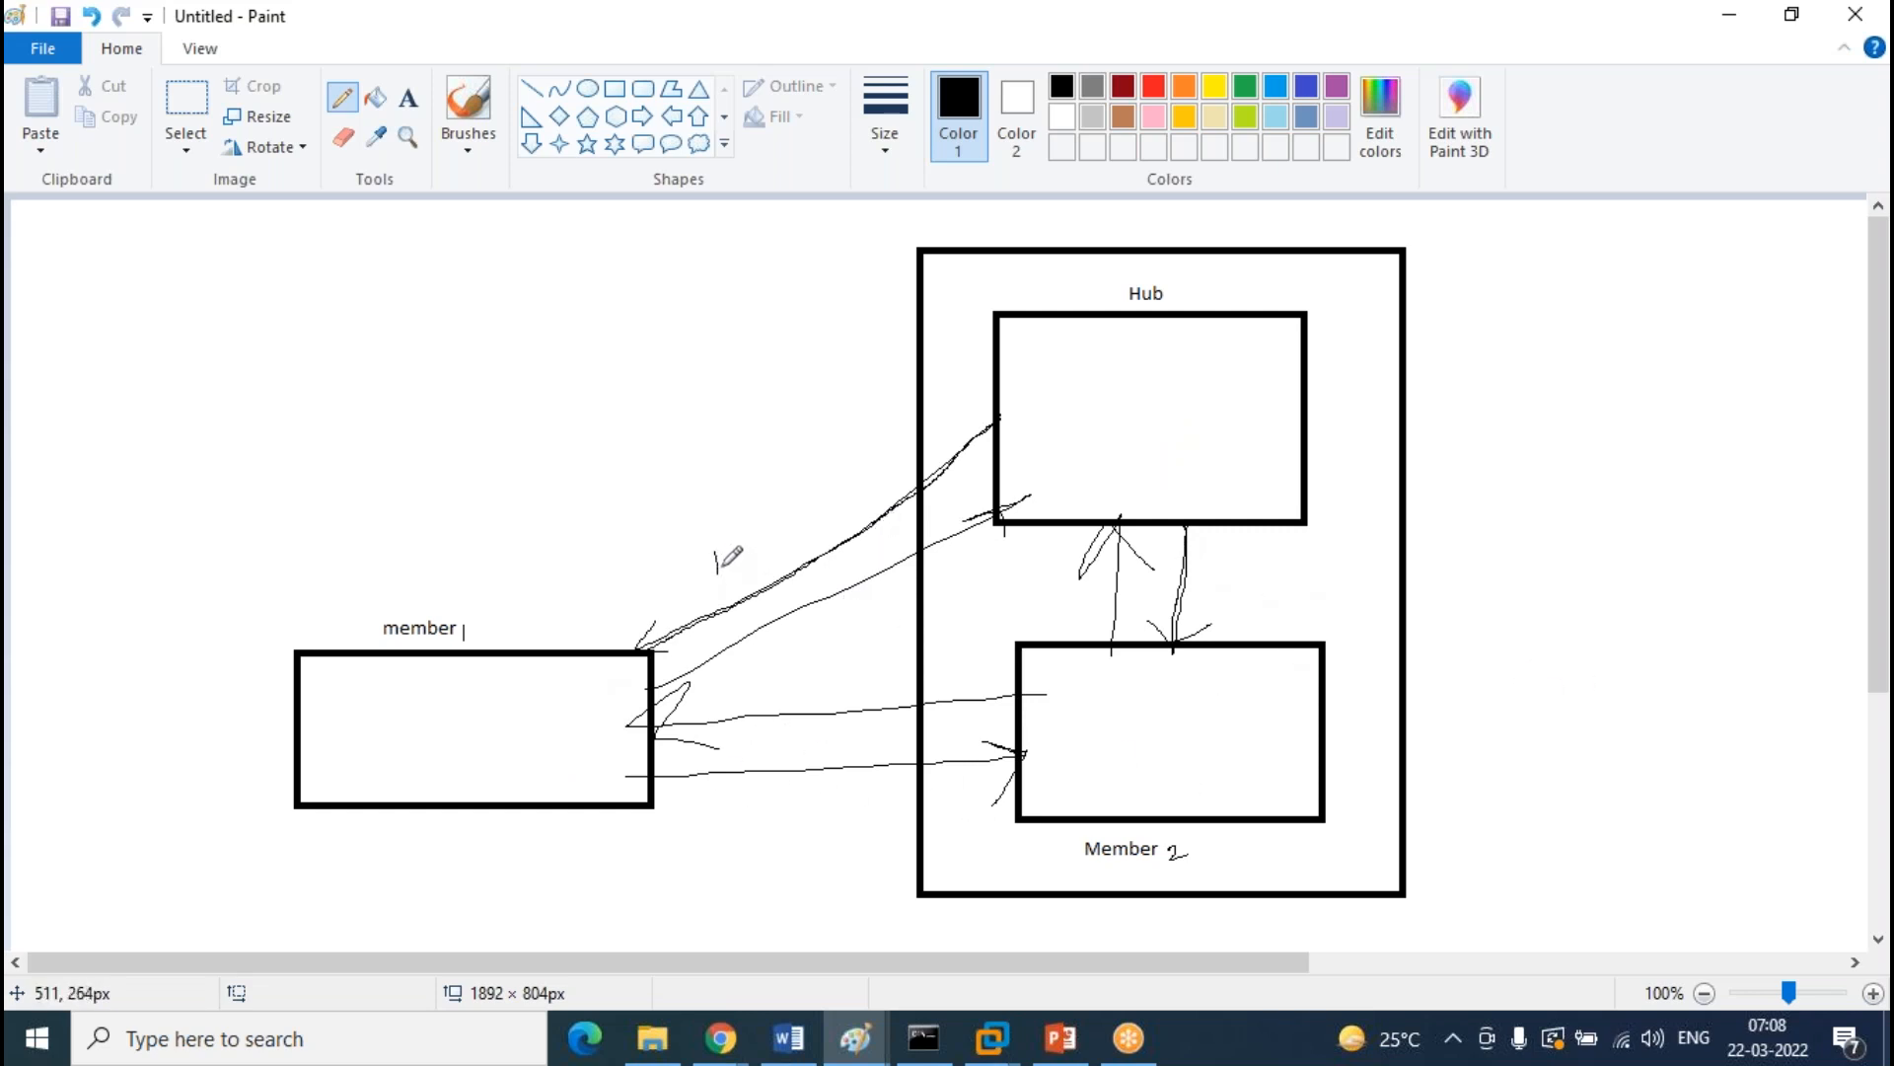
{"action": "mouse_move", "coordinate": [729, 550]}
{"action": "left_mouse_down"}
{"action": "mouse_move", "coordinate": [797, 542]}
{"action": "mouse_move", "coordinate": [776, 549]}
{"action": "left_mouse_up"}
{"action": "mouse_move", "coordinate": [847, 493]}
{"action": "left_mouse_down"}
{"action": "mouse_move", "coordinate": [885, 486]}
{"action": "mouse_move", "coordinate": [878, 469]}
{"action": "mouse_move", "coordinate": [939, 483]}
{"action": "mouse_move", "coordinate": [953, 452]}
{"action": "left_mouse_up"}
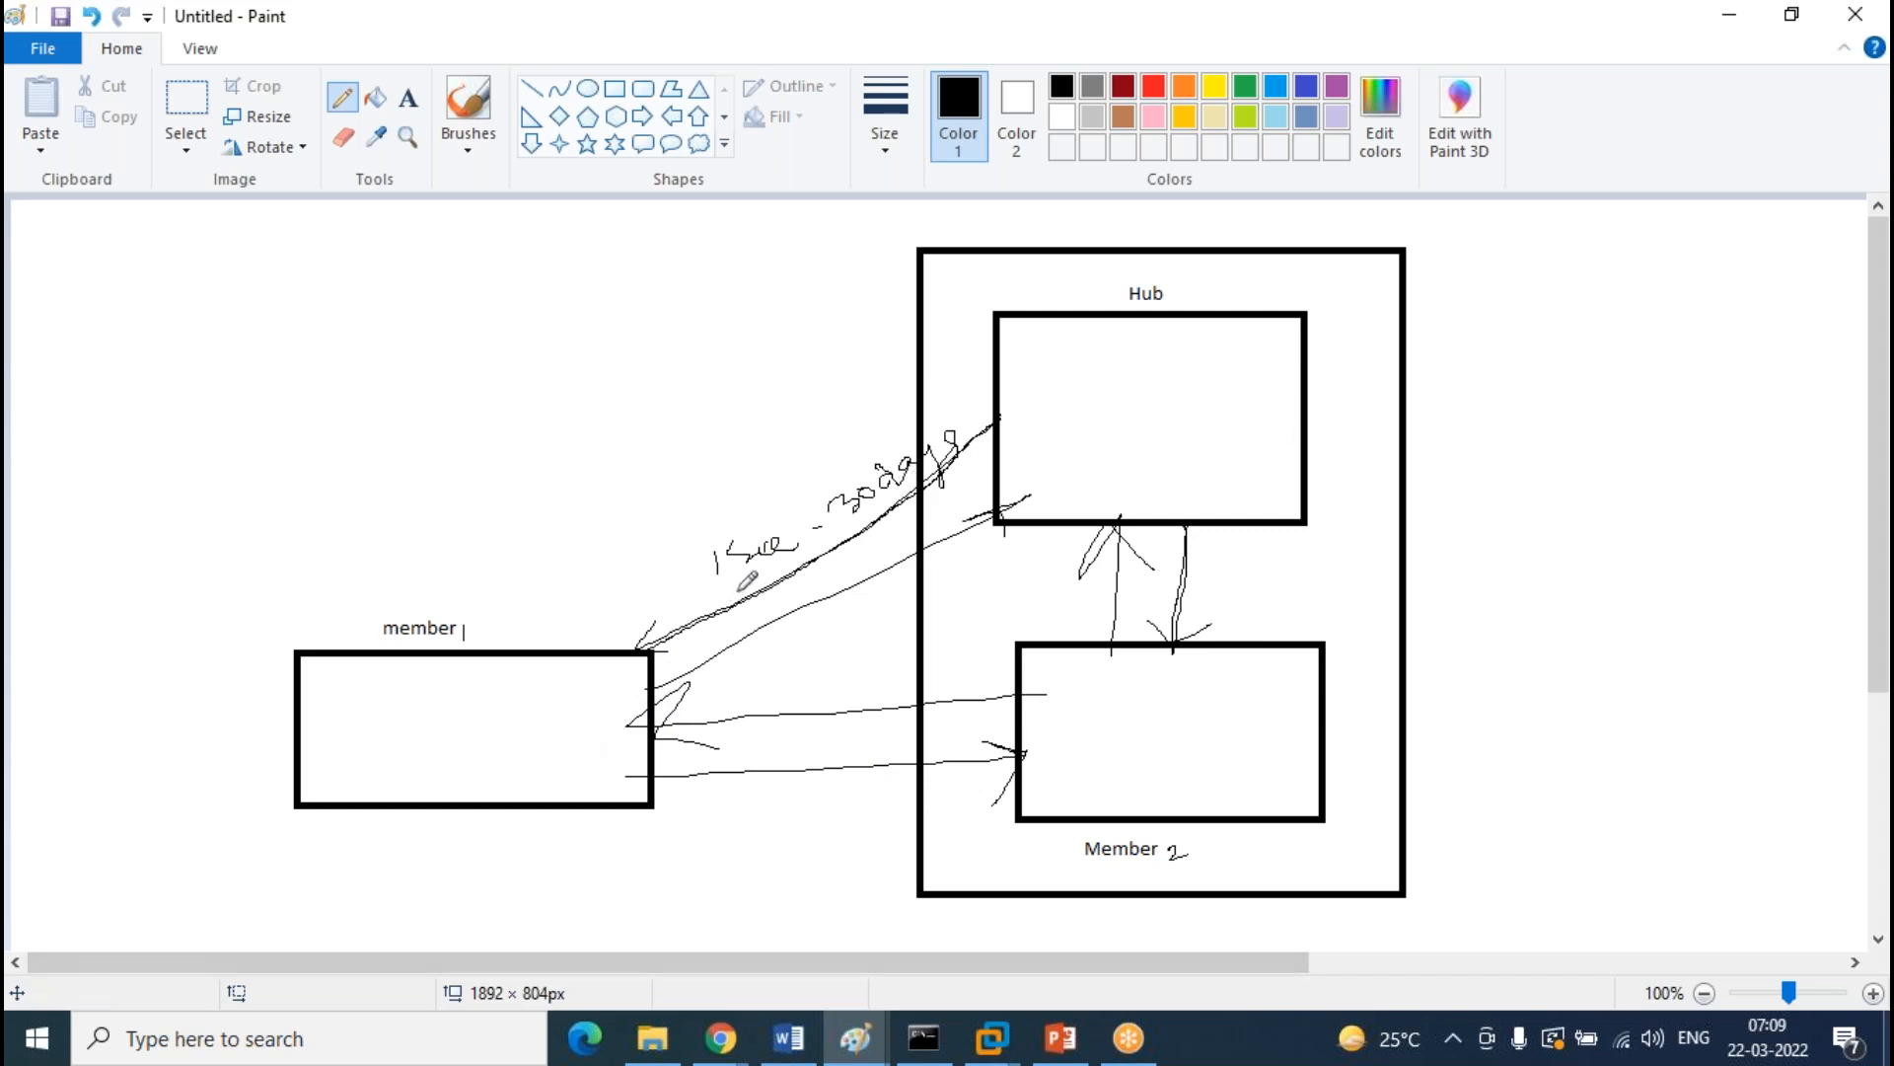
Circle the handwritten timing note and draw small marks inside the member 1, Member 2 and Hub boxes
{"action": "mouse_move", "coordinate": [934, 418]}
{"action": "left_mouse_down"}
{"action": "mouse_move", "coordinate": [656, 558]}
{"action": "mouse_move", "coordinate": [964, 450]}
{"action": "mouse_move", "coordinate": [936, 412]}
{"action": "left_mouse_up"}
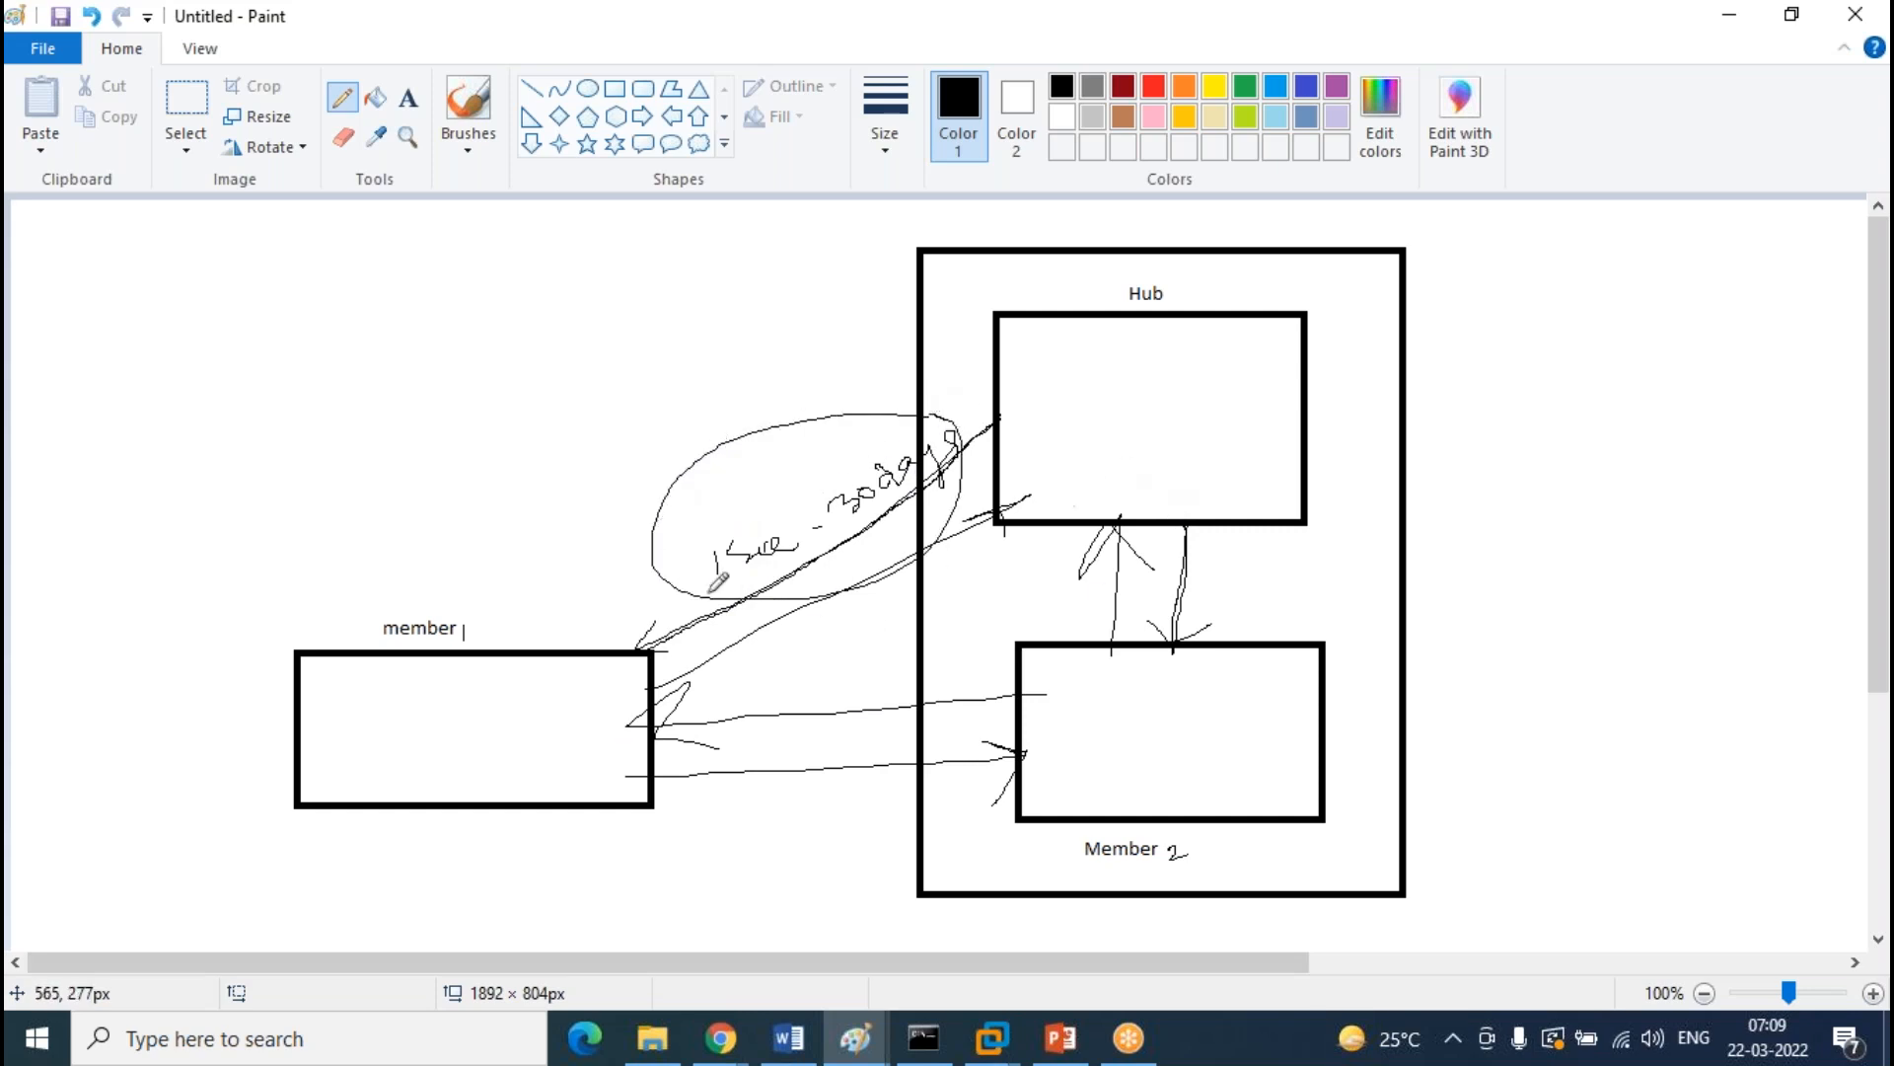
{"action": "mouse_move", "coordinate": [515, 736]}
{"action": "left_mouse_down"}
{"action": "mouse_move", "coordinate": [549, 735]}
{"action": "mouse_move", "coordinate": [495, 757]}
{"action": "left_mouse_up"}
{"action": "mouse_move", "coordinate": [1122, 703]}
{"action": "left_mouse_down"}
{"action": "mouse_move", "coordinate": [1122, 735]}
{"action": "mouse_move", "coordinate": [1175, 728]}
{"action": "left_mouse_up"}
{"action": "left_click_drag", "start_coordinate": [1103, 364], "coordinate": [1102, 396]}
{"action": "left_click_drag", "start_coordinate": [1120, 376], "coordinate": [1131, 376]}
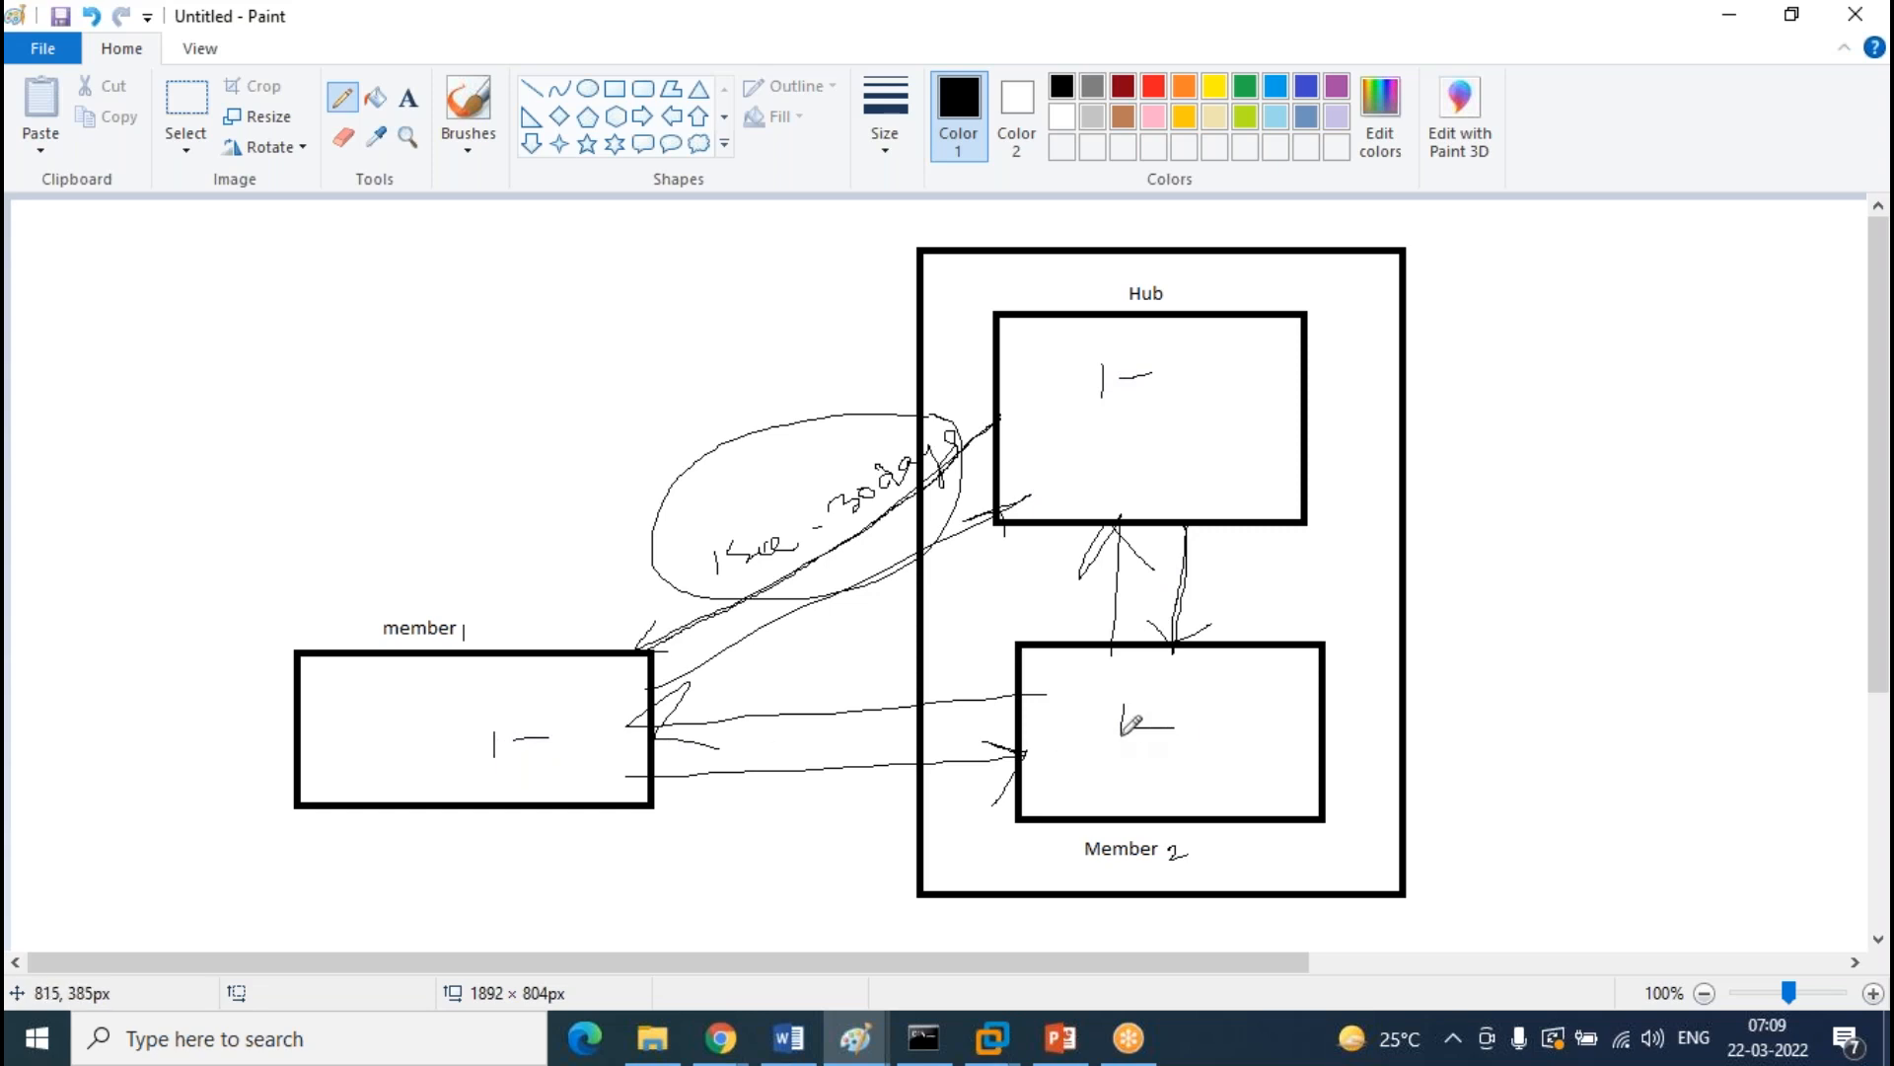
Circle the marks in both member boxes and the Hub label, then minimize Paint
{"action": "left_click_drag", "start_coordinate": [1134, 683], "coordinate": [1096, 683]}
{"action": "mouse_move", "coordinate": [565, 738]}
{"action": "left_mouse_down"}
{"action": "mouse_move", "coordinate": [434, 745]}
{"action": "mouse_move", "coordinate": [540, 726]}
{"action": "left_mouse_up"}
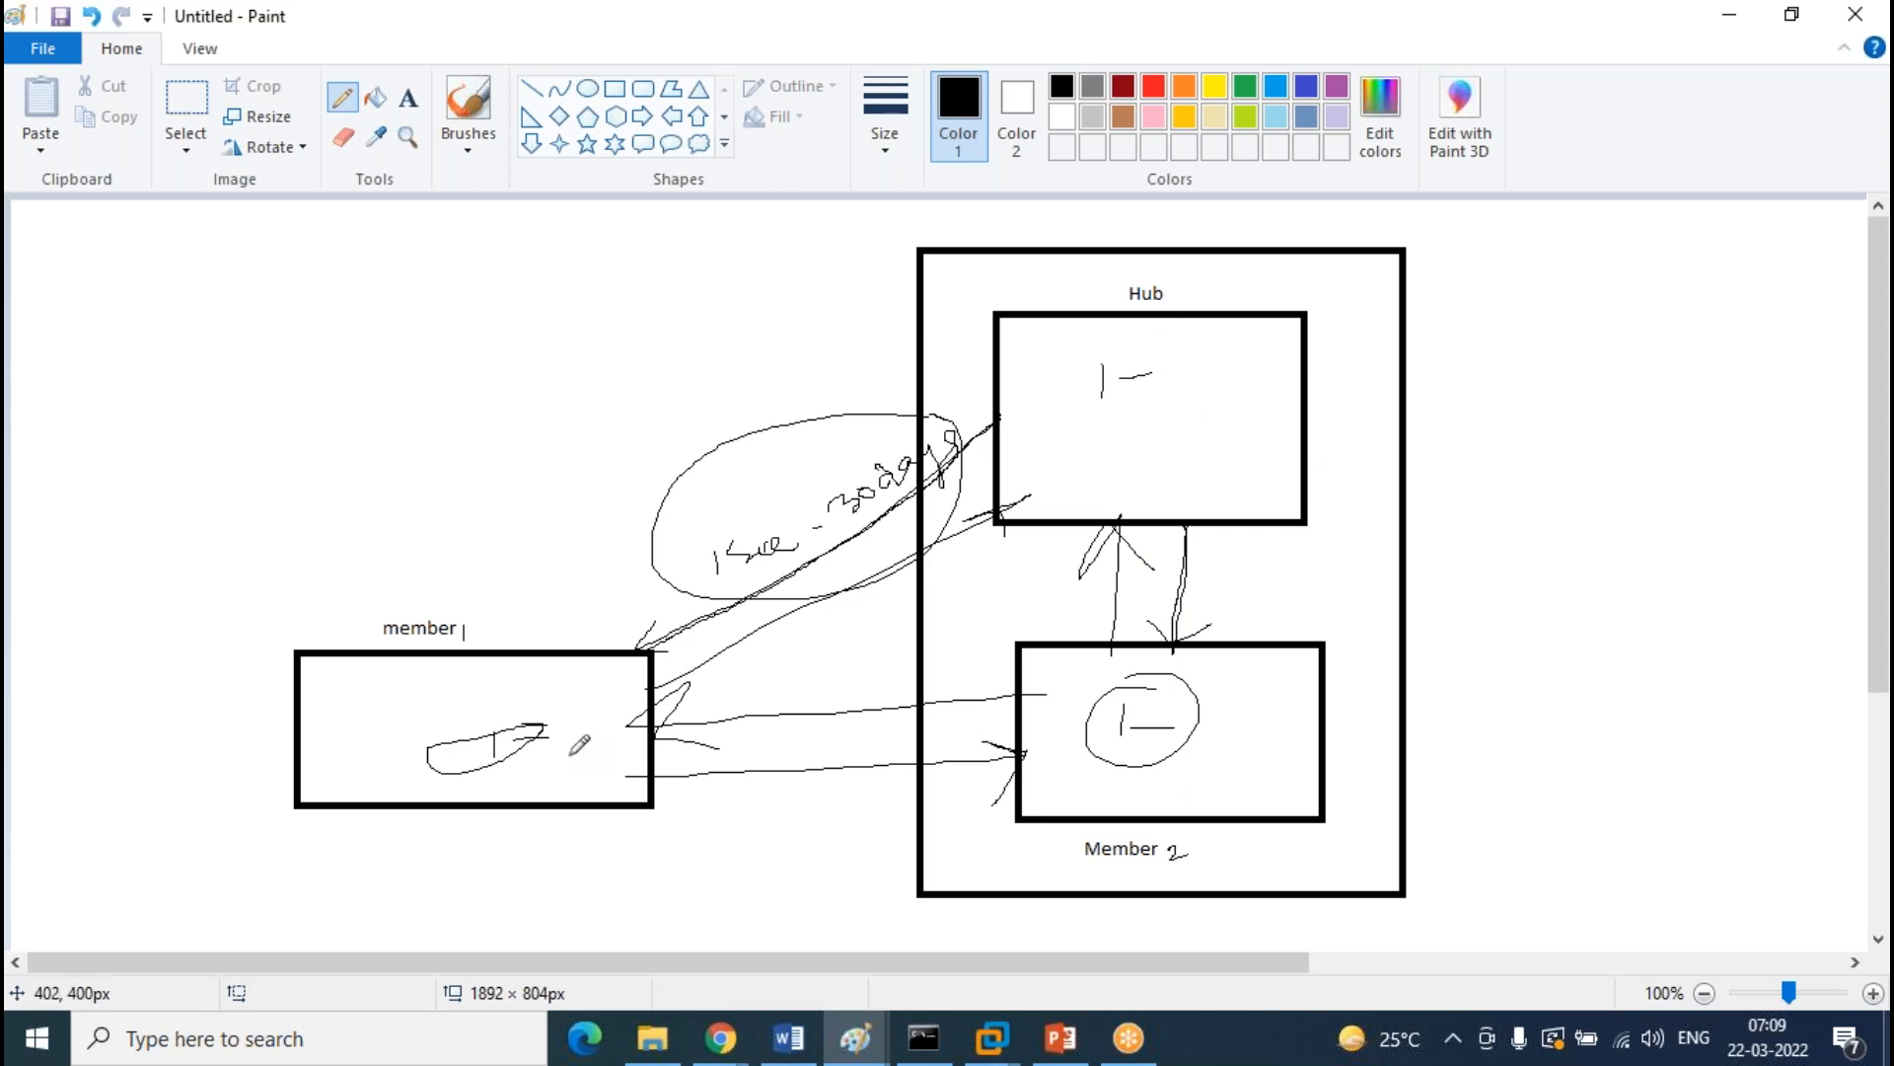
{"action": "left_click_drag", "start_coordinate": [1160, 268], "coordinate": [1111, 272]}
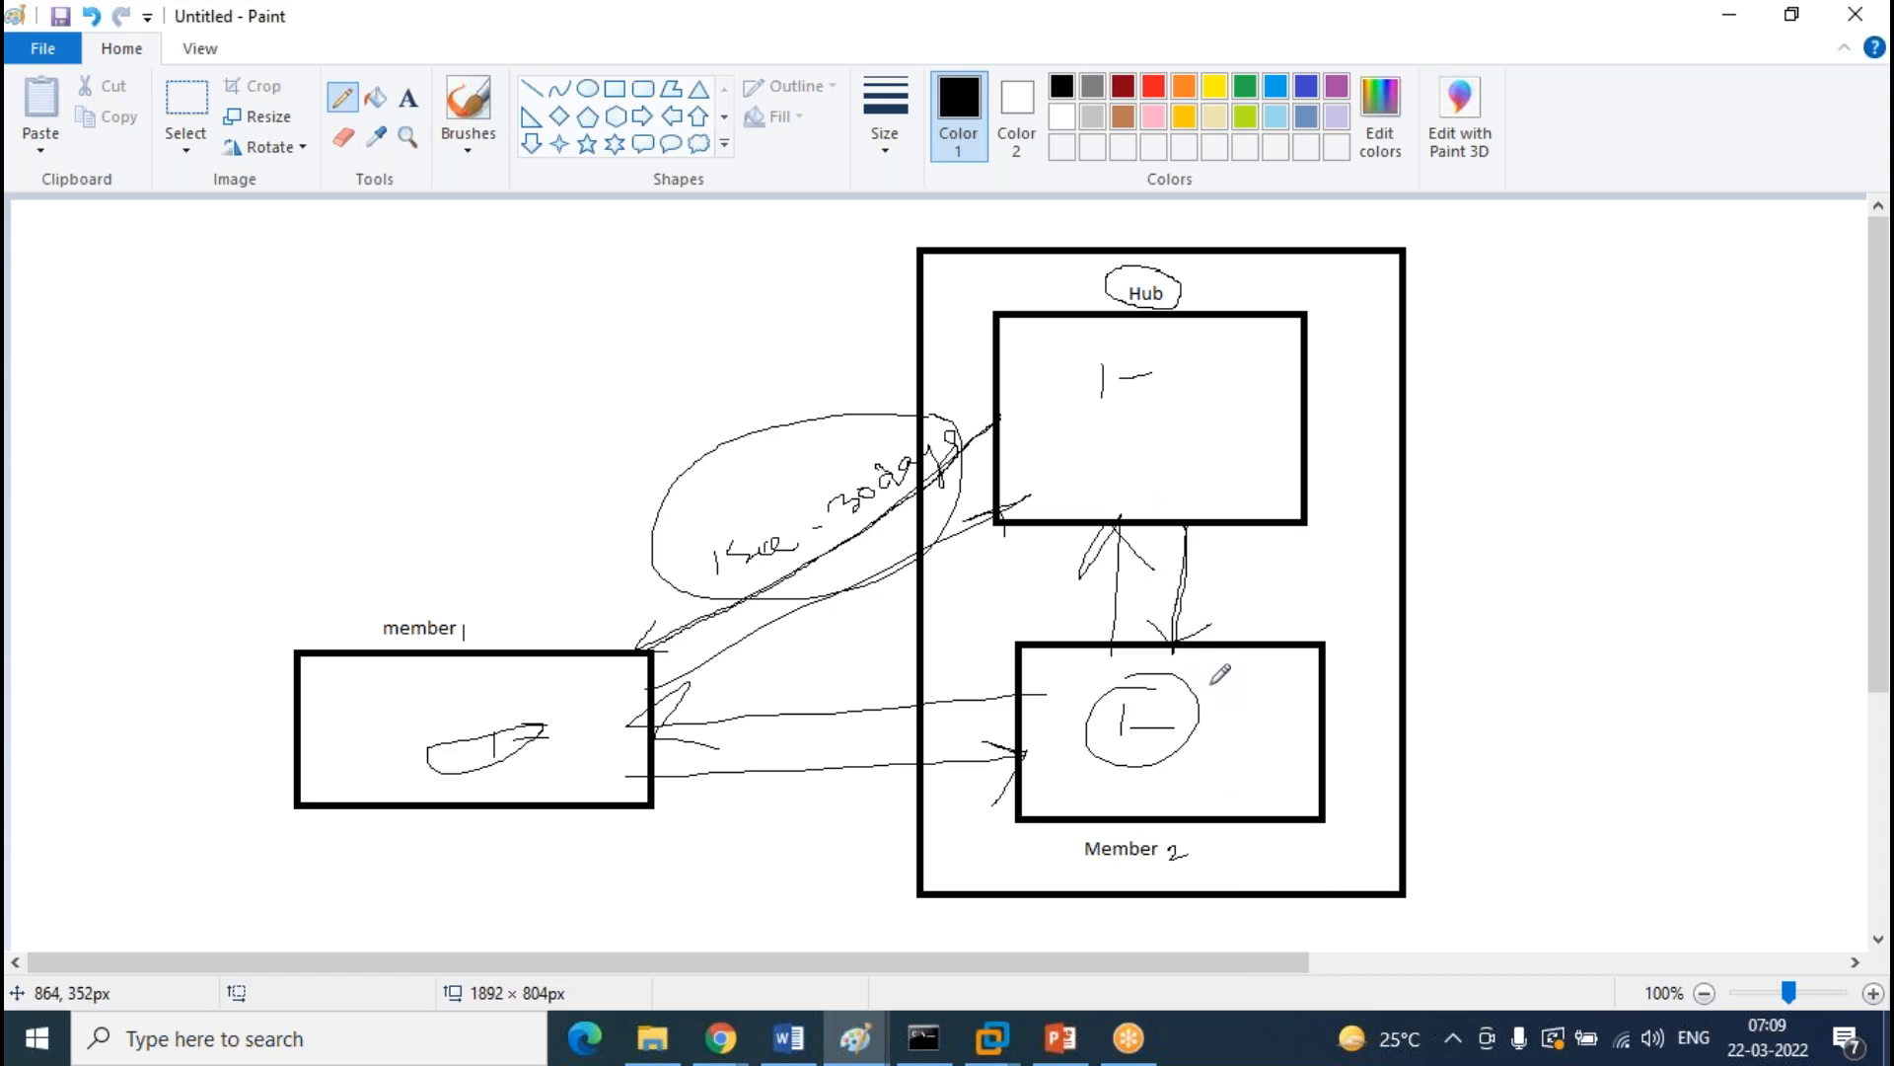
{"action": "left_click", "coordinate": [1729, 22]}
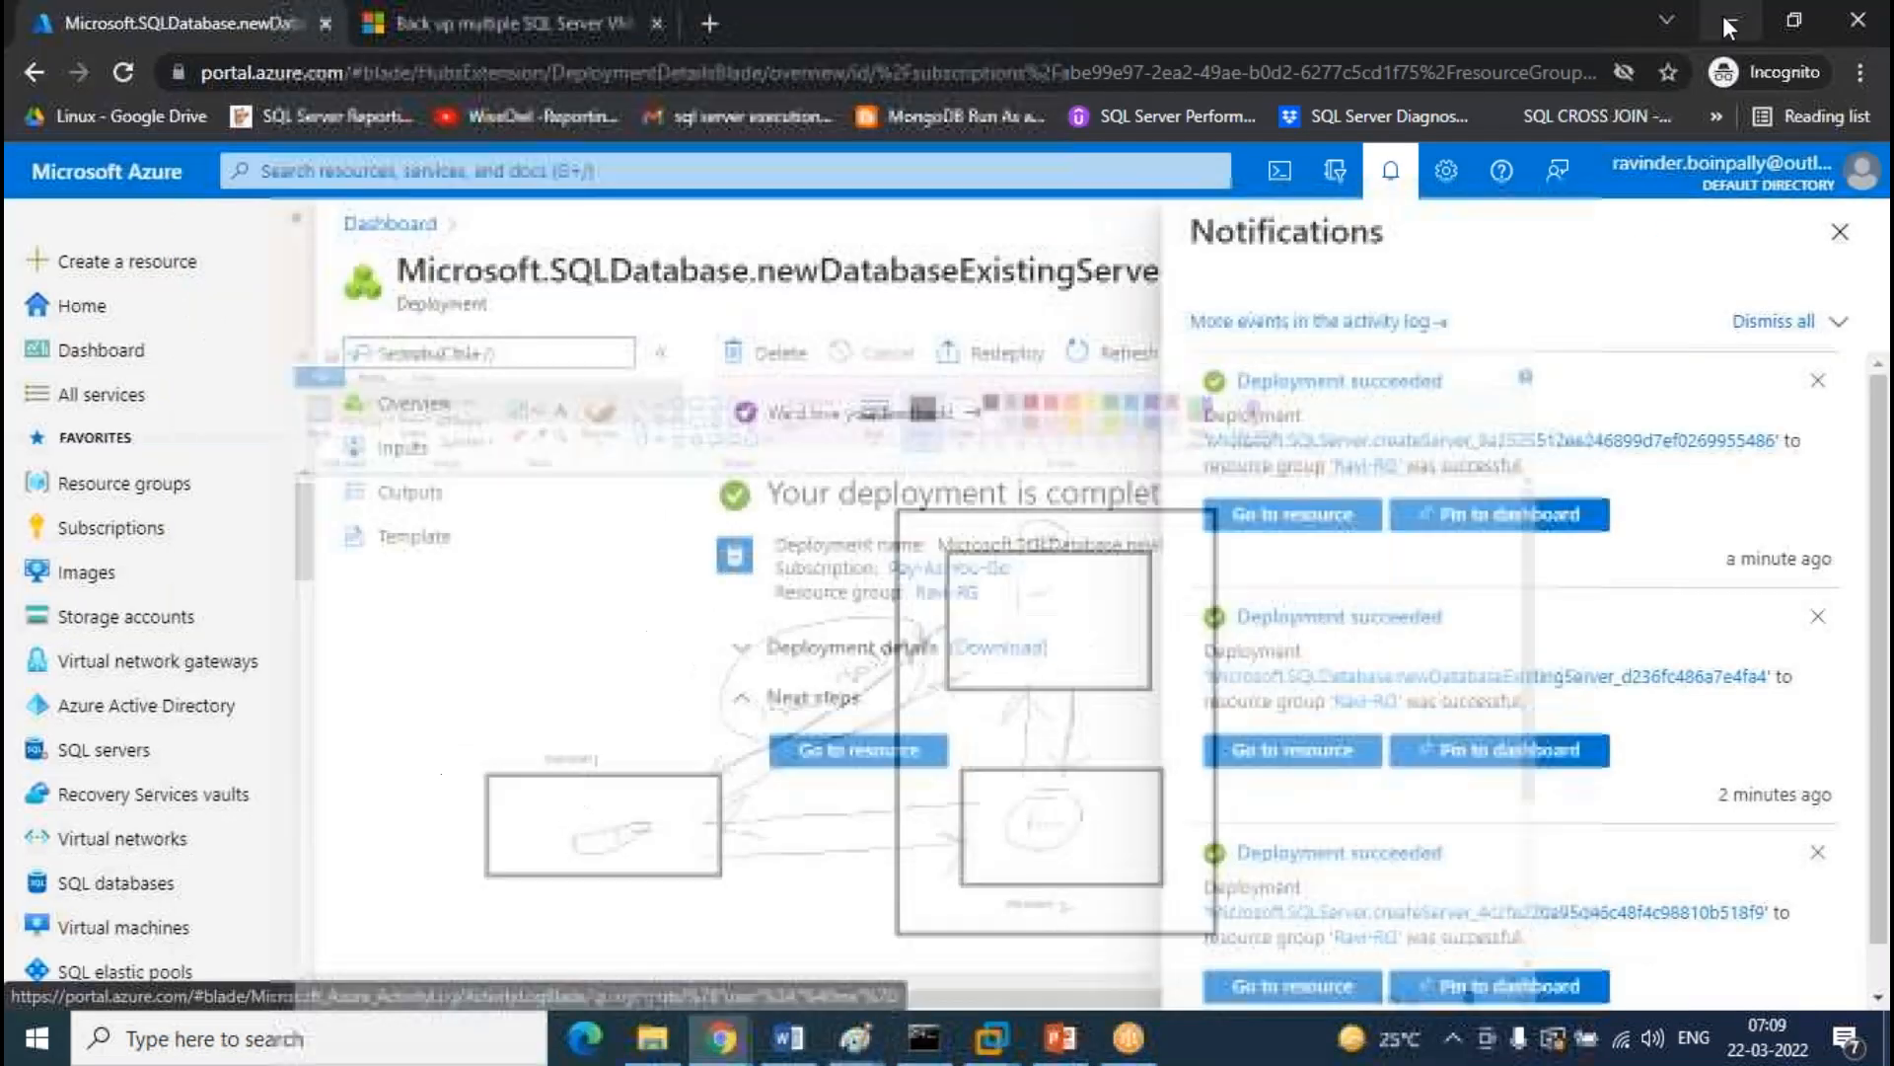
Start a new SQL database named TEST on server test0808 (East US)
{"action": "left_click", "coordinate": [158, 888]}
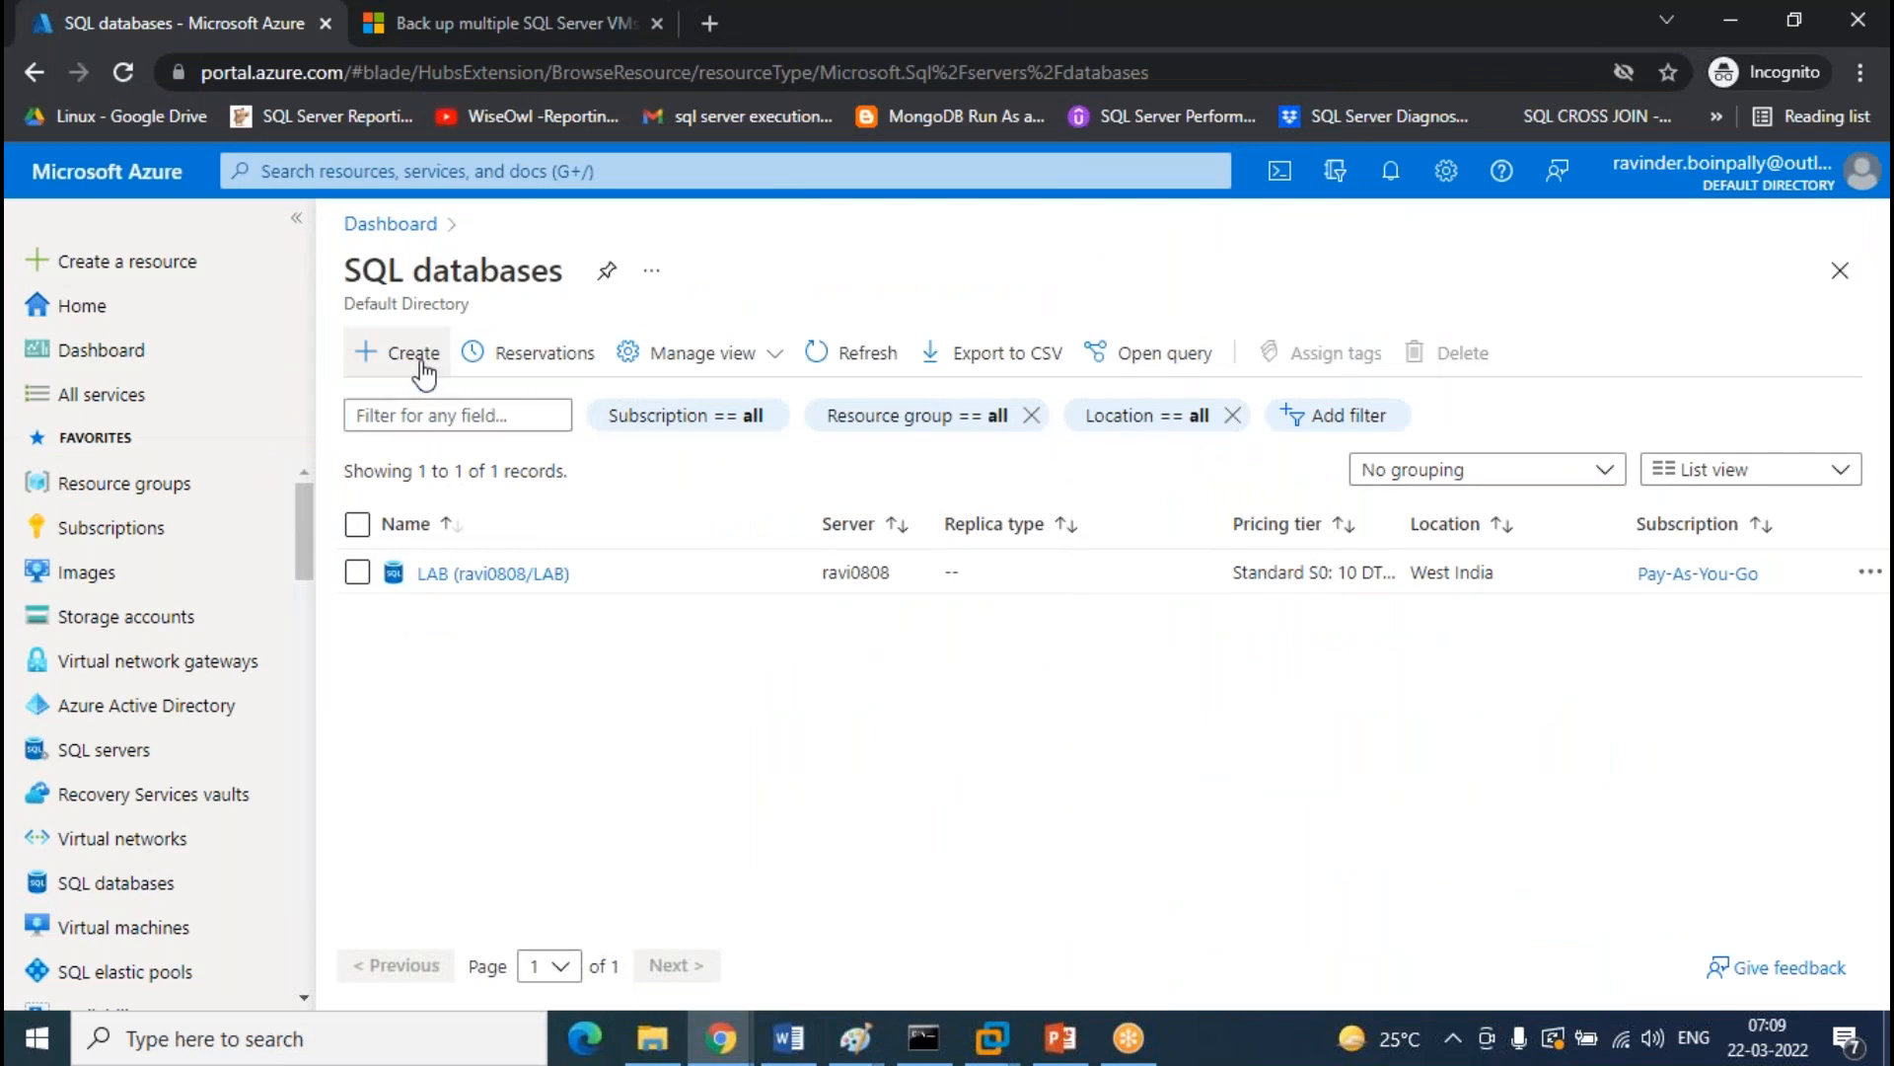
{"action": "left_click", "coordinate": [400, 352]}
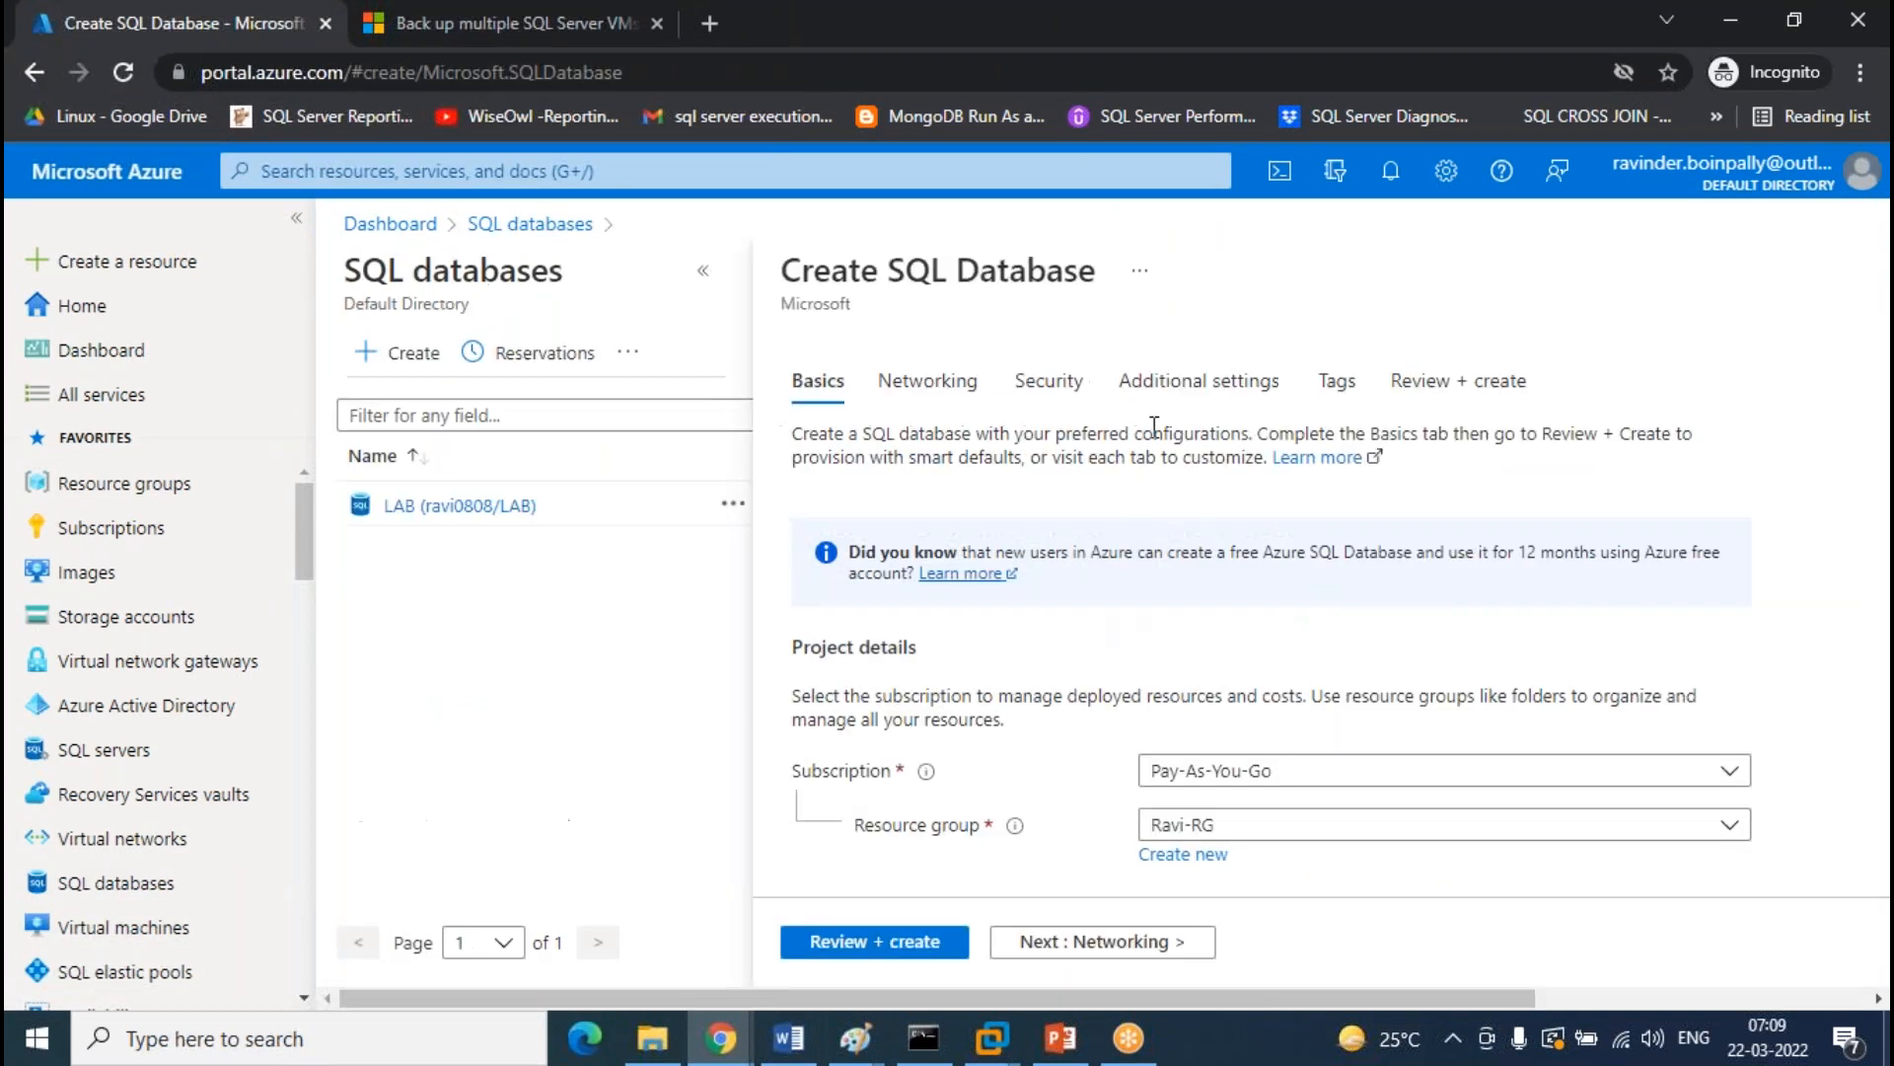
{"action": "scroll", "coordinate": [1142, 435], "scroll_direction": "down", "scroll_amount": 4}
{"action": "left_click", "coordinate": [703, 270]}
{"action": "scroll", "coordinate": [1298, 431], "scroll_direction": "down", "scroll_amount": 4}
{"action": "scroll", "coordinate": [1247, 465], "scroll_direction": "up", "scroll_amount": 4}
{"action": "scroll", "coordinate": [804, 577], "scroll_direction": "down", "scroll_amount": 2}
{"action": "left_click", "coordinate": [977, 487]}
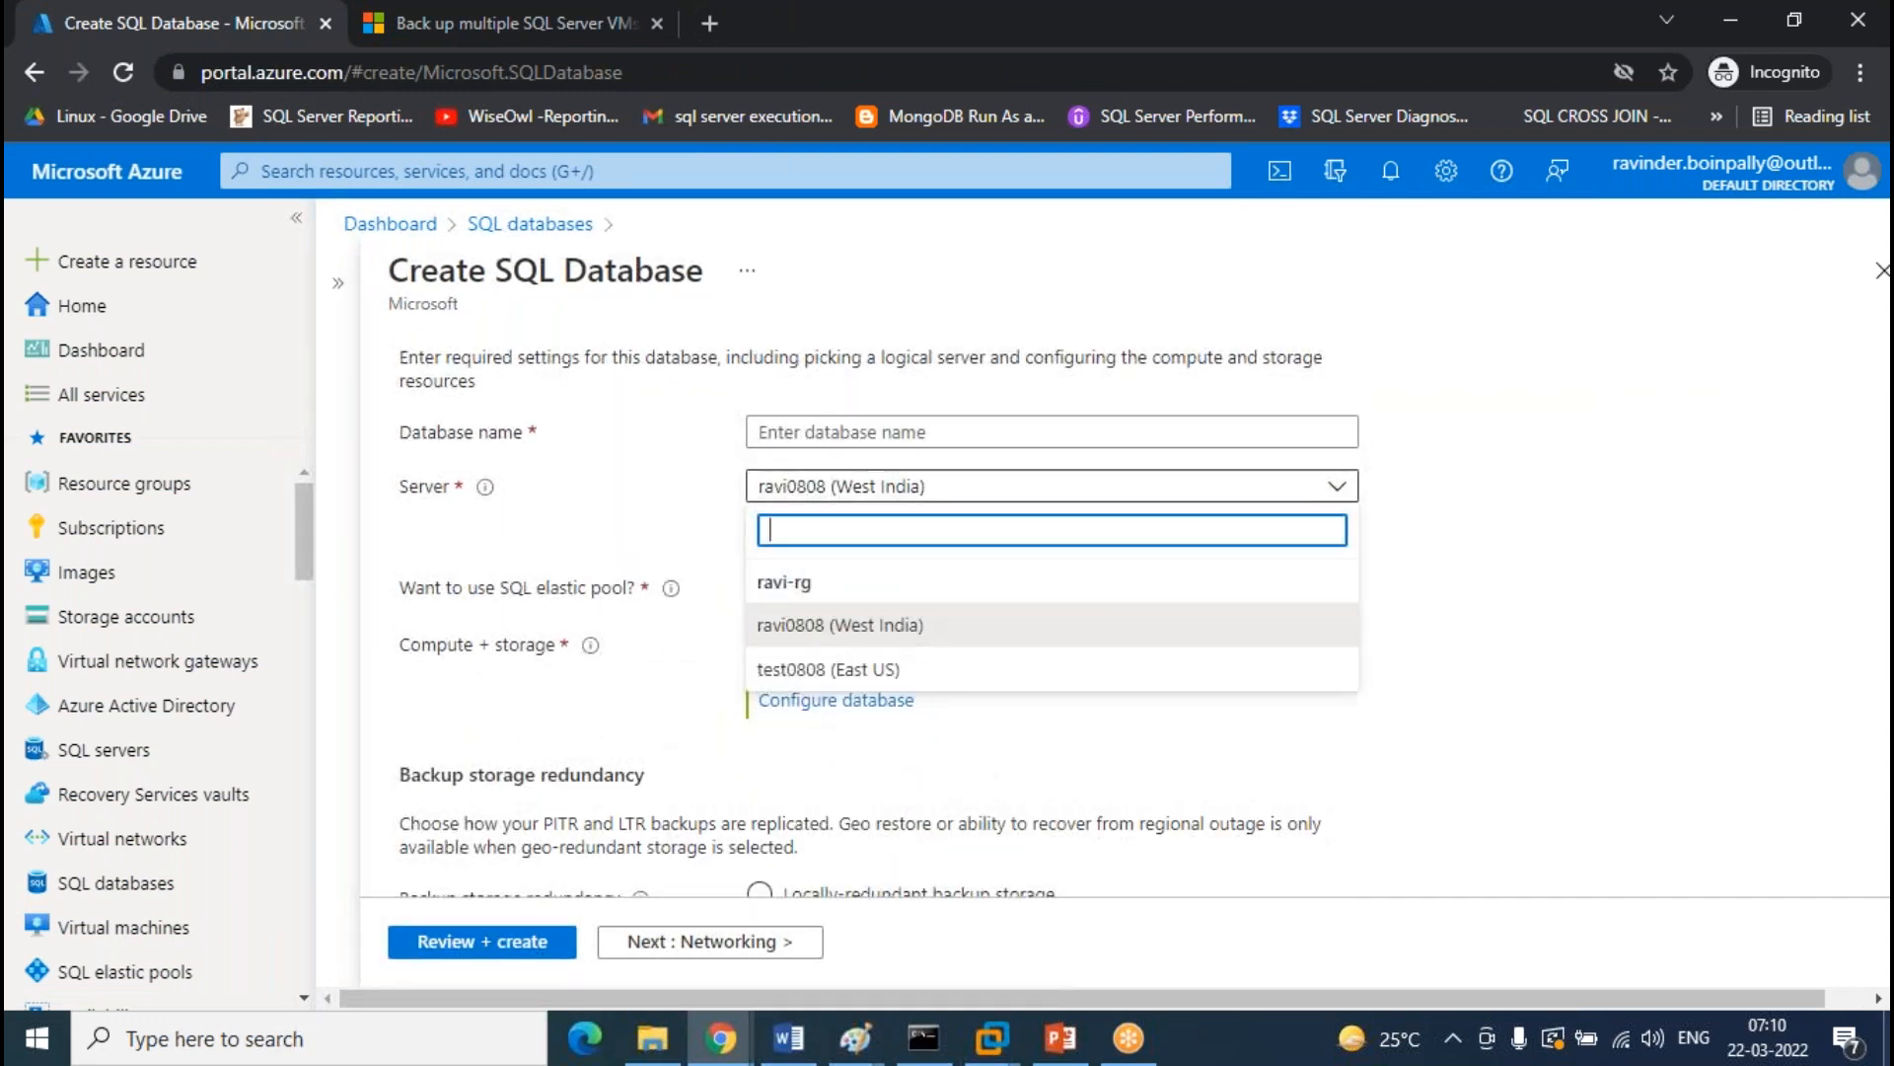
{"action": "left_click", "coordinate": [846, 668]}
{"action": "left_click", "coordinate": [892, 432]}
{"action": "type", "text": "TEST"}
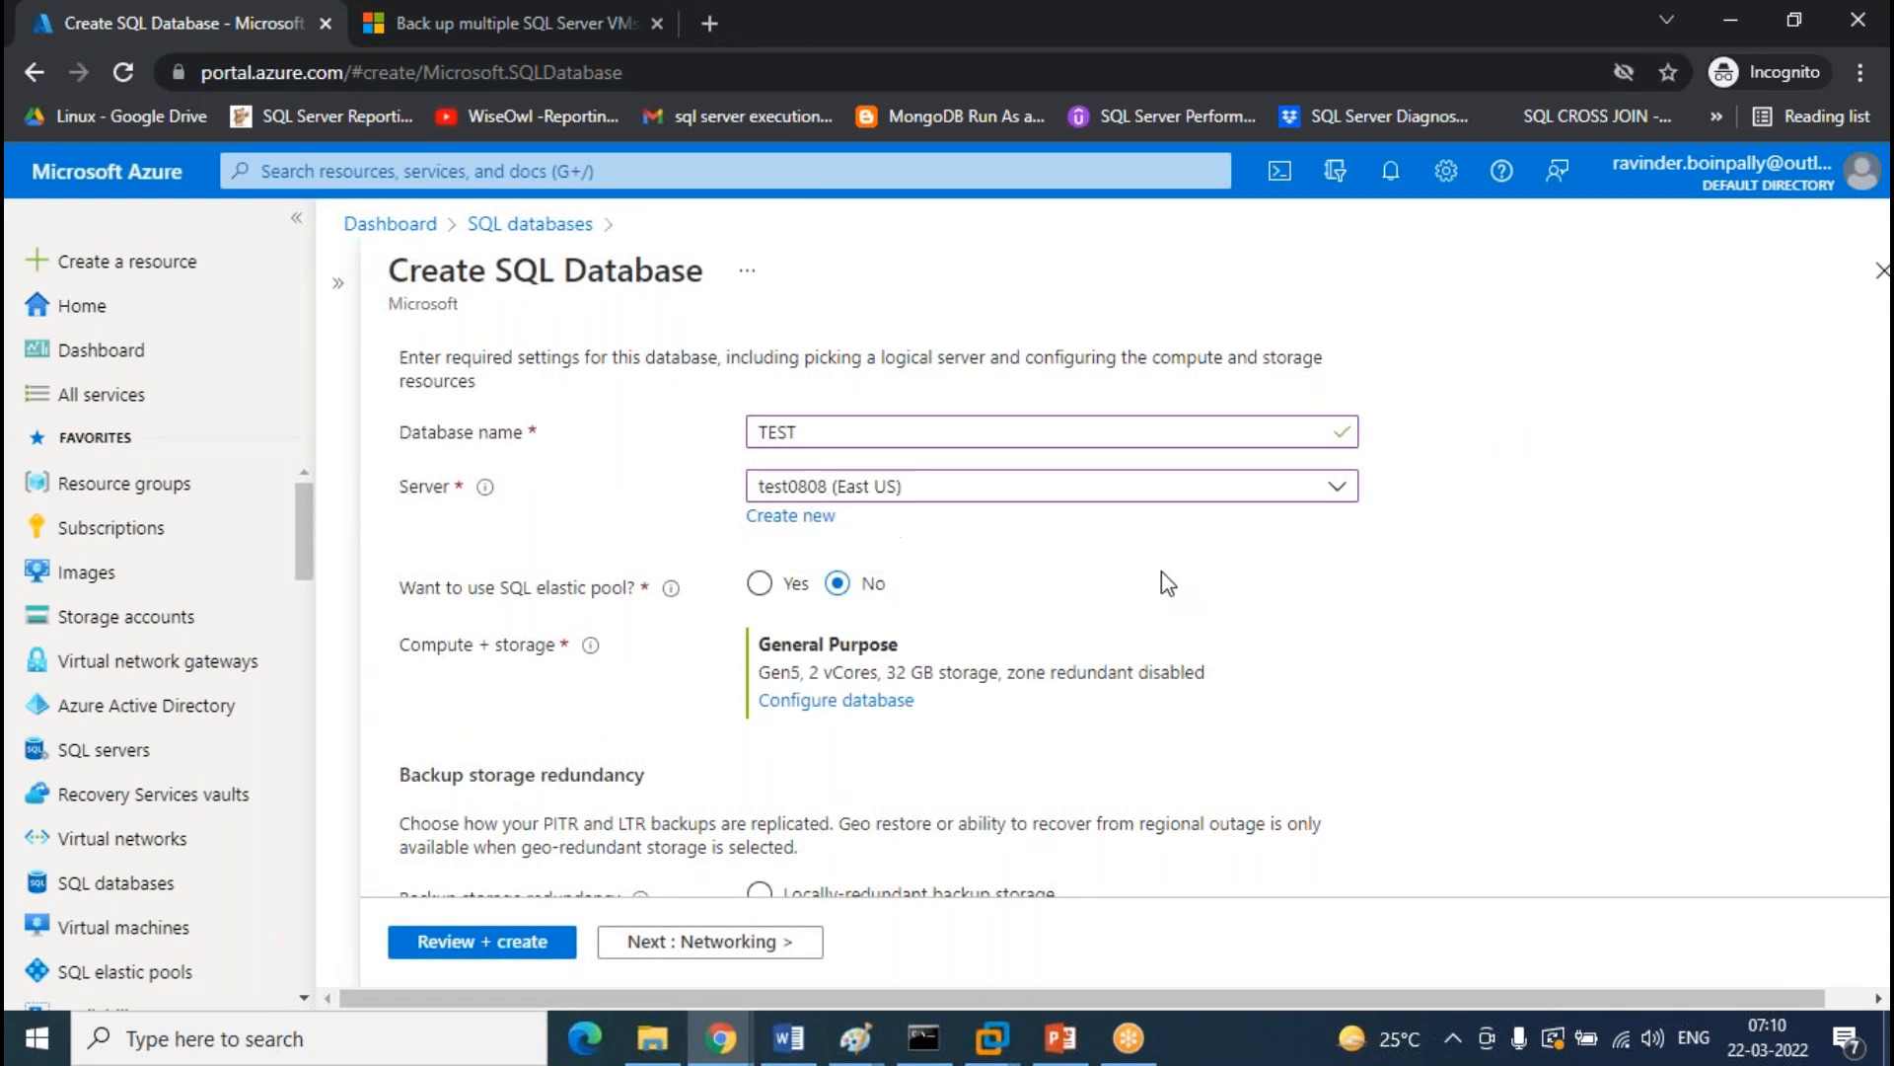
Apply the Standard S0 tier with 5 GB max size, then review and create the database
{"action": "scroll", "coordinate": [1168, 583], "scroll_direction": "down", "scroll_amount": 3}
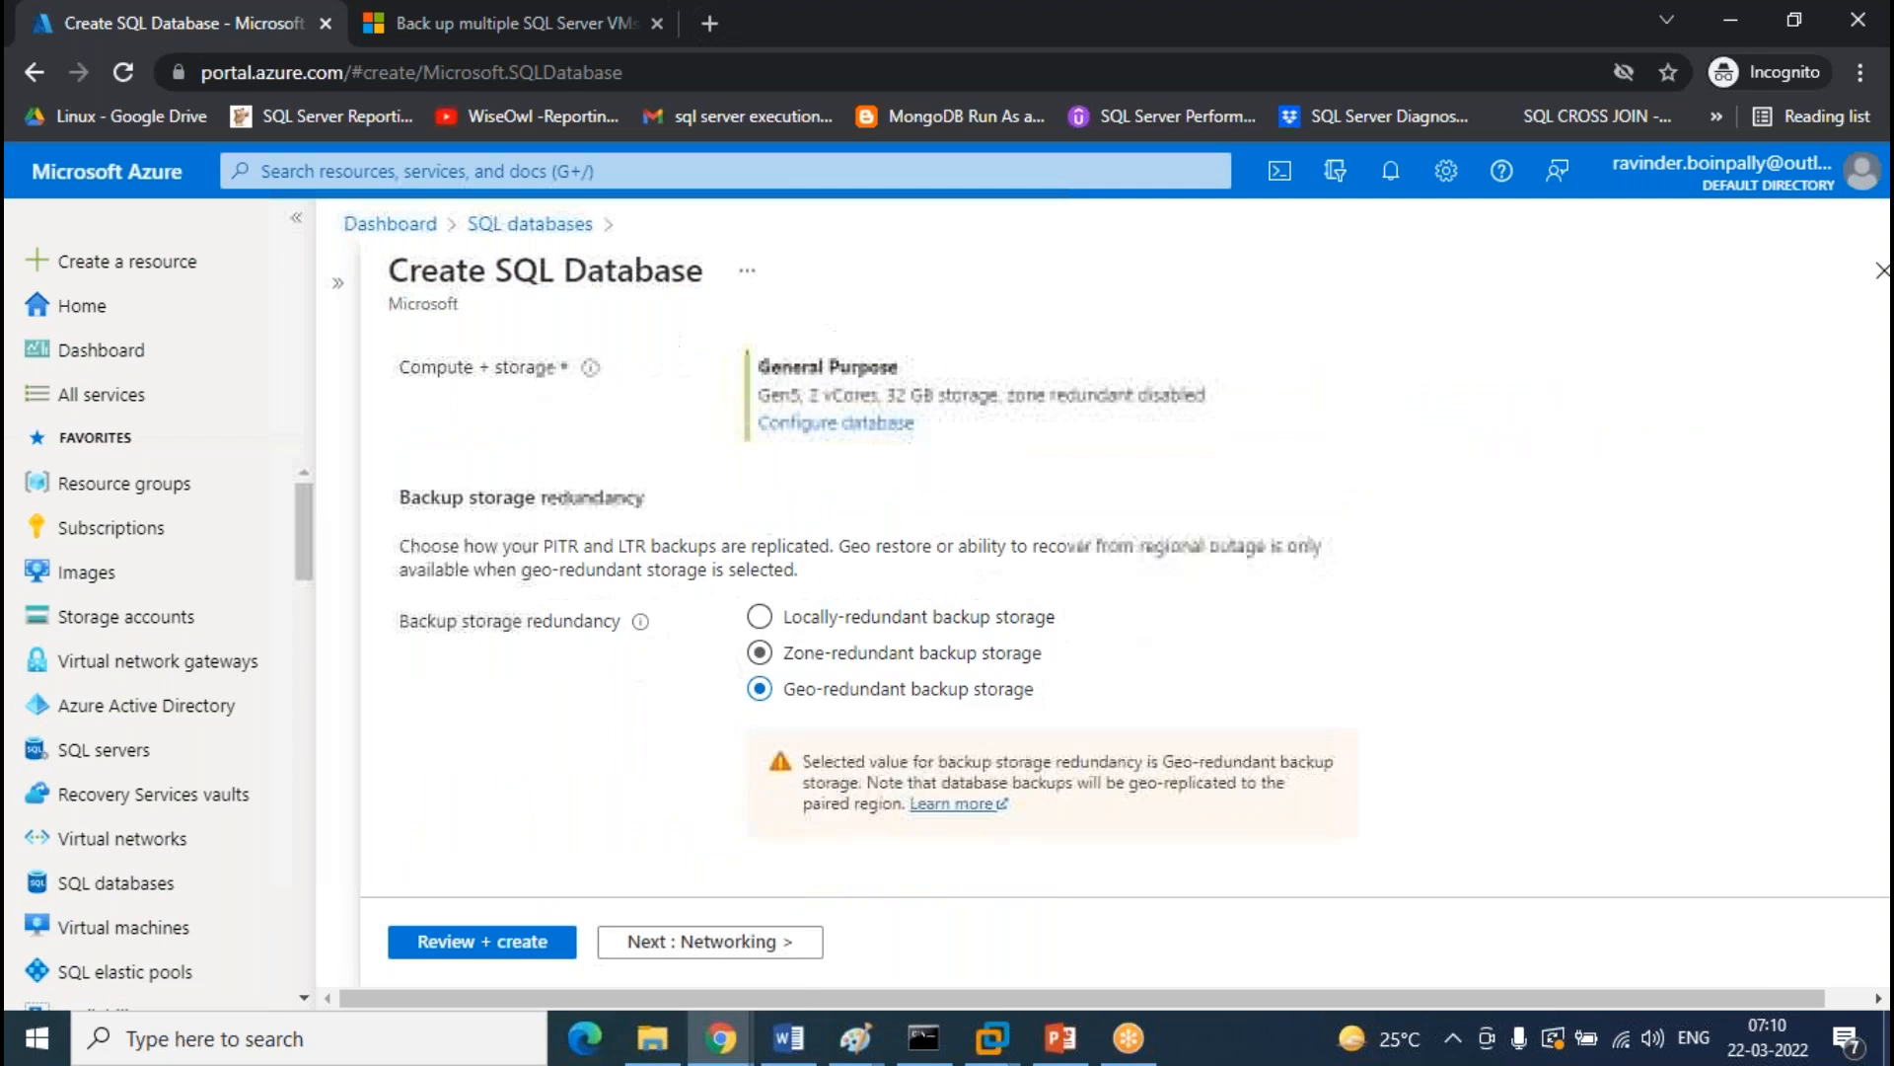
{"action": "left_click", "coordinate": [837, 420]}
{"action": "left_click", "coordinate": [1021, 558]}
{"action": "left_click", "coordinate": [893, 858]}
{"action": "left_click", "coordinate": [626, 778]}
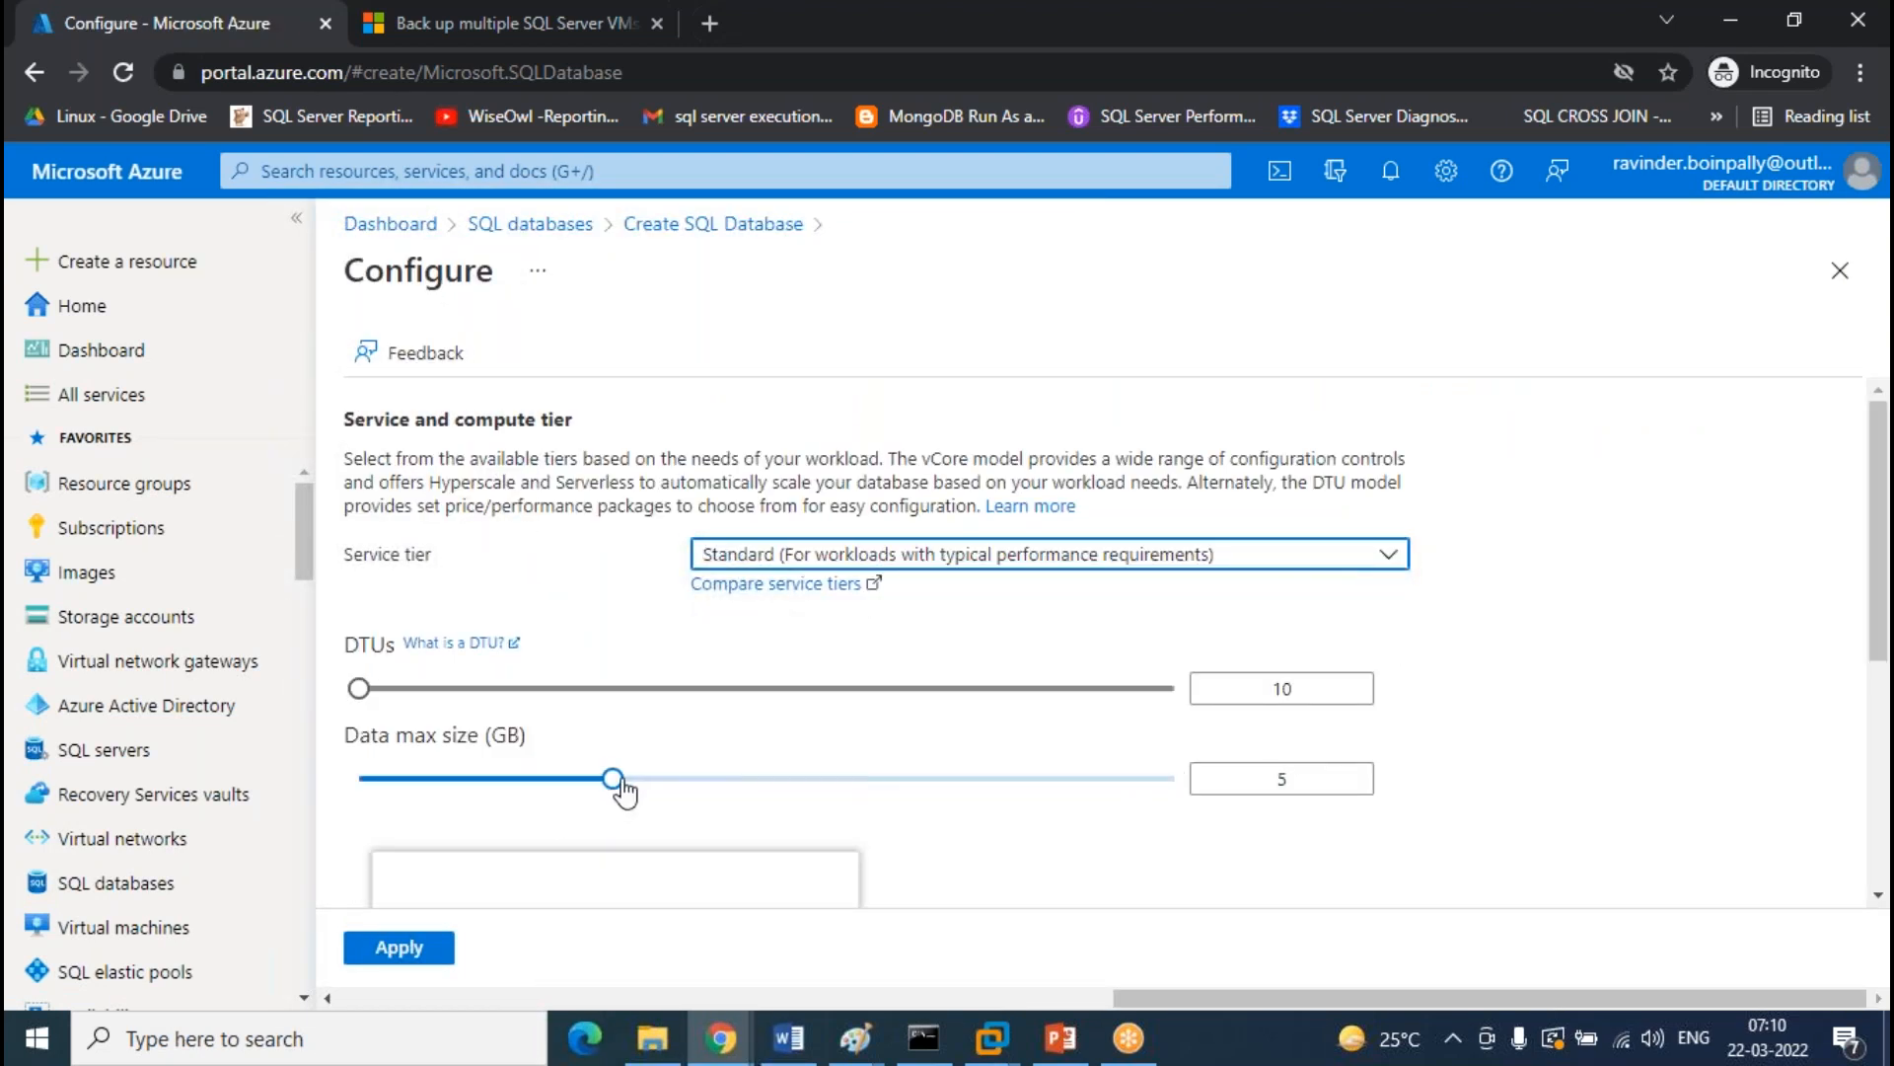
{"action": "scroll", "coordinate": [612, 750], "scroll_direction": "down", "scroll_amount": 5}
{"action": "left_click", "coordinate": [387, 953]}
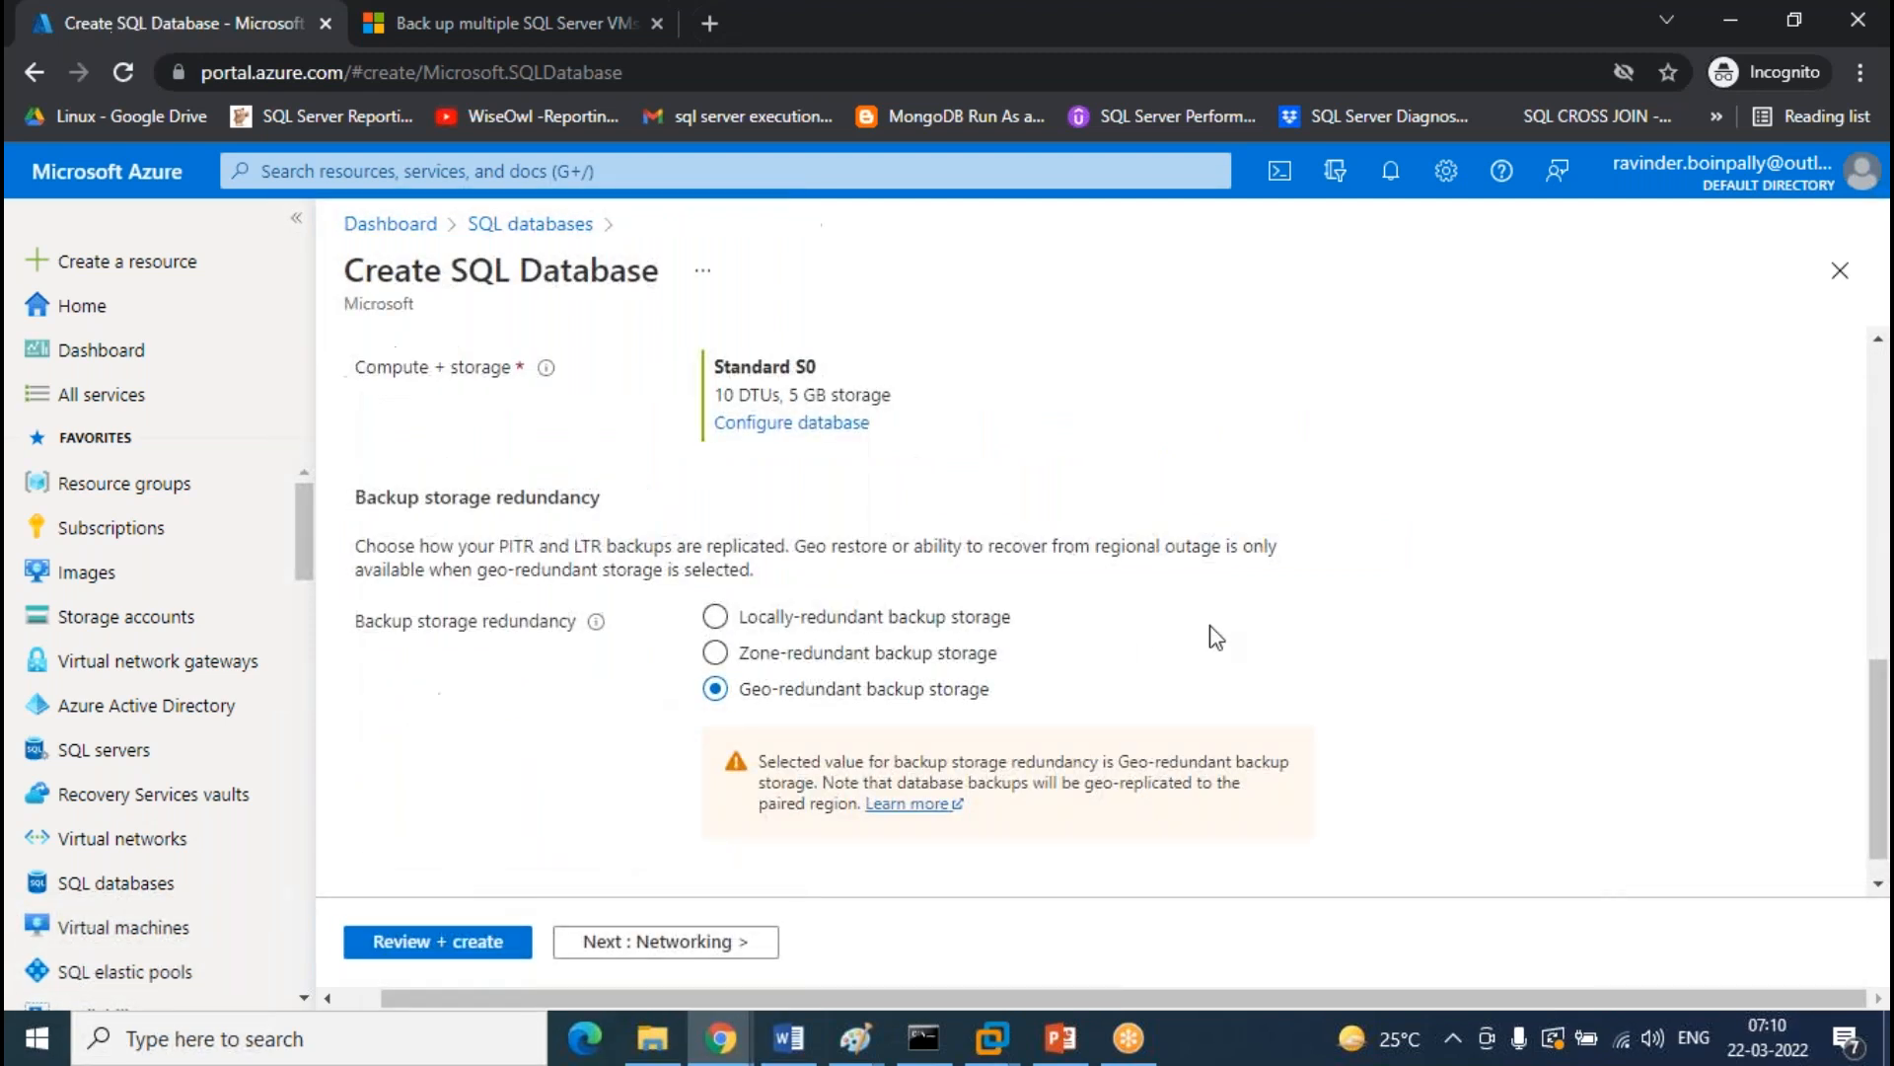
{"action": "scroll", "coordinate": [1264, 617], "scroll_direction": "up", "scroll_amount": 10}
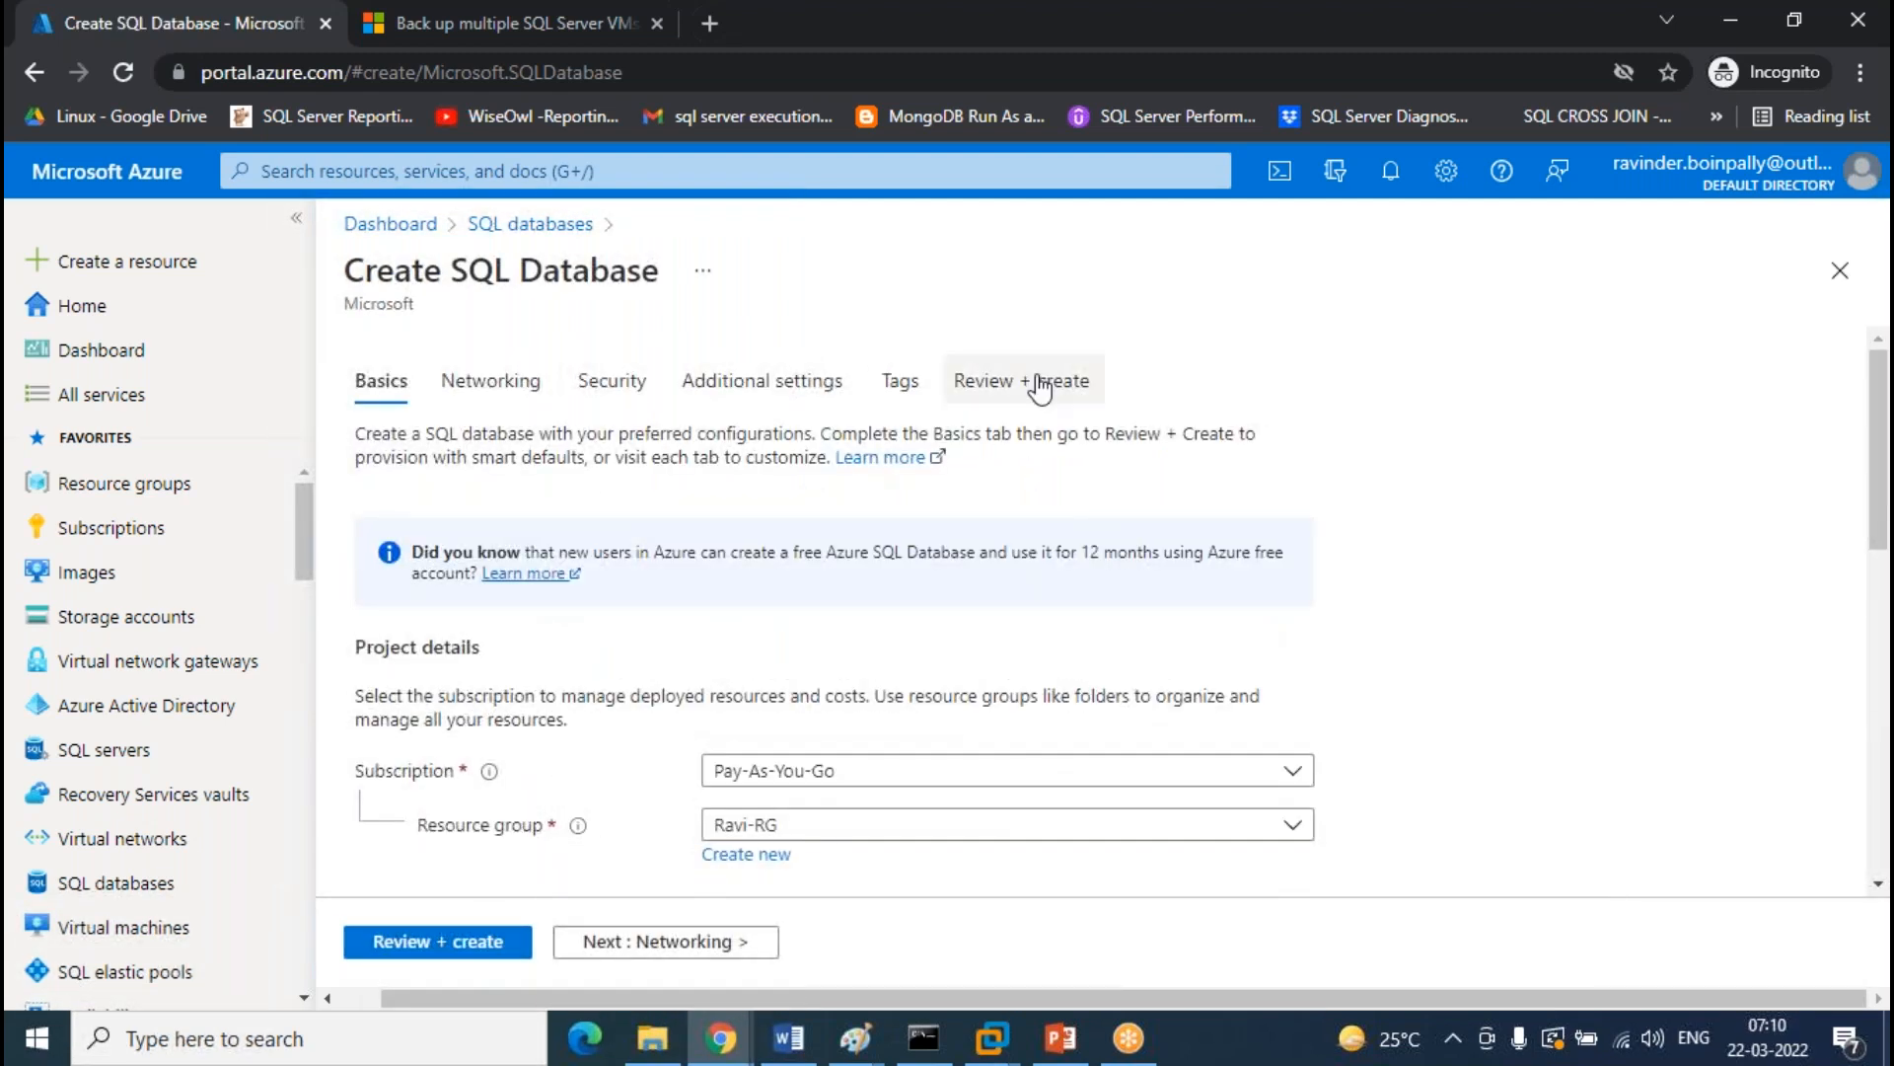
{"action": "left_click", "coordinate": [1022, 381]}
{"action": "left_click", "coordinate": [428, 937]}
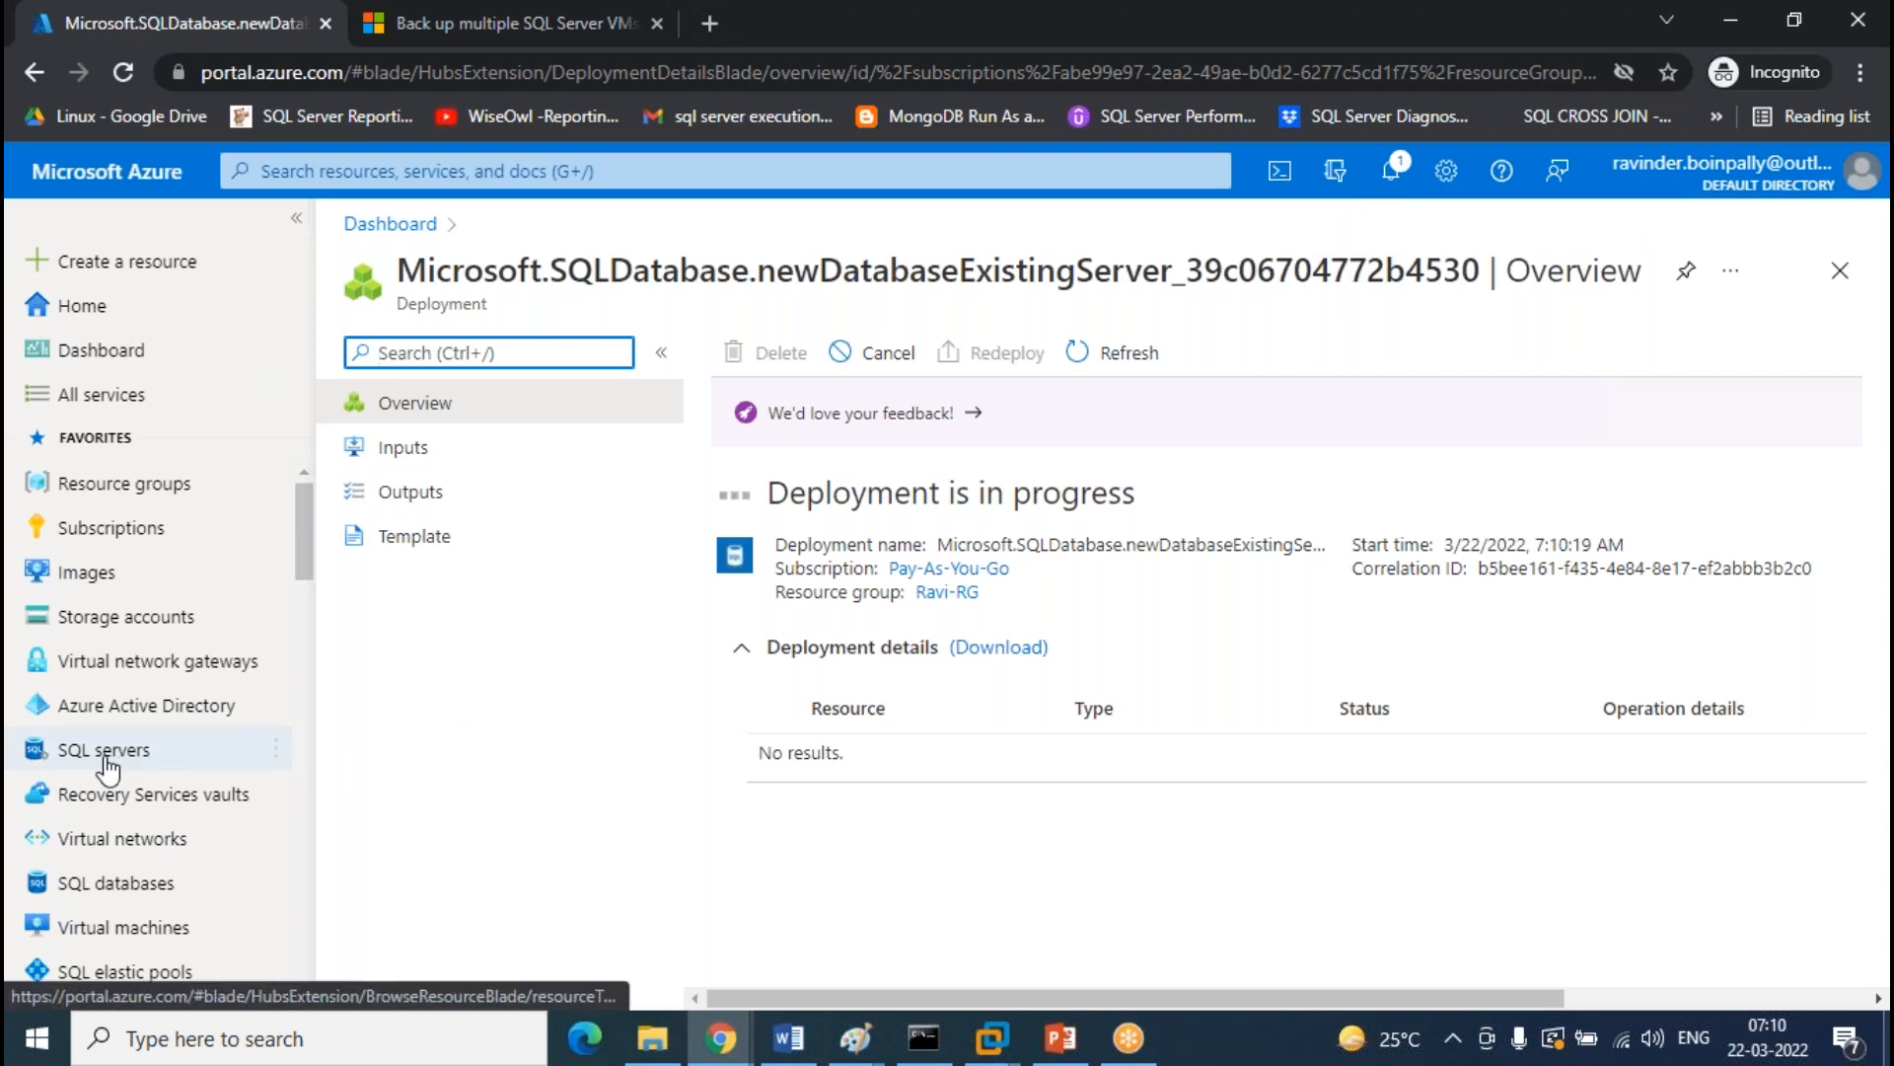
Refresh the SQL databases list repeatedly (still only LAB), then show the SQL servers list
{"action": "left_click", "coordinate": [143, 885]}
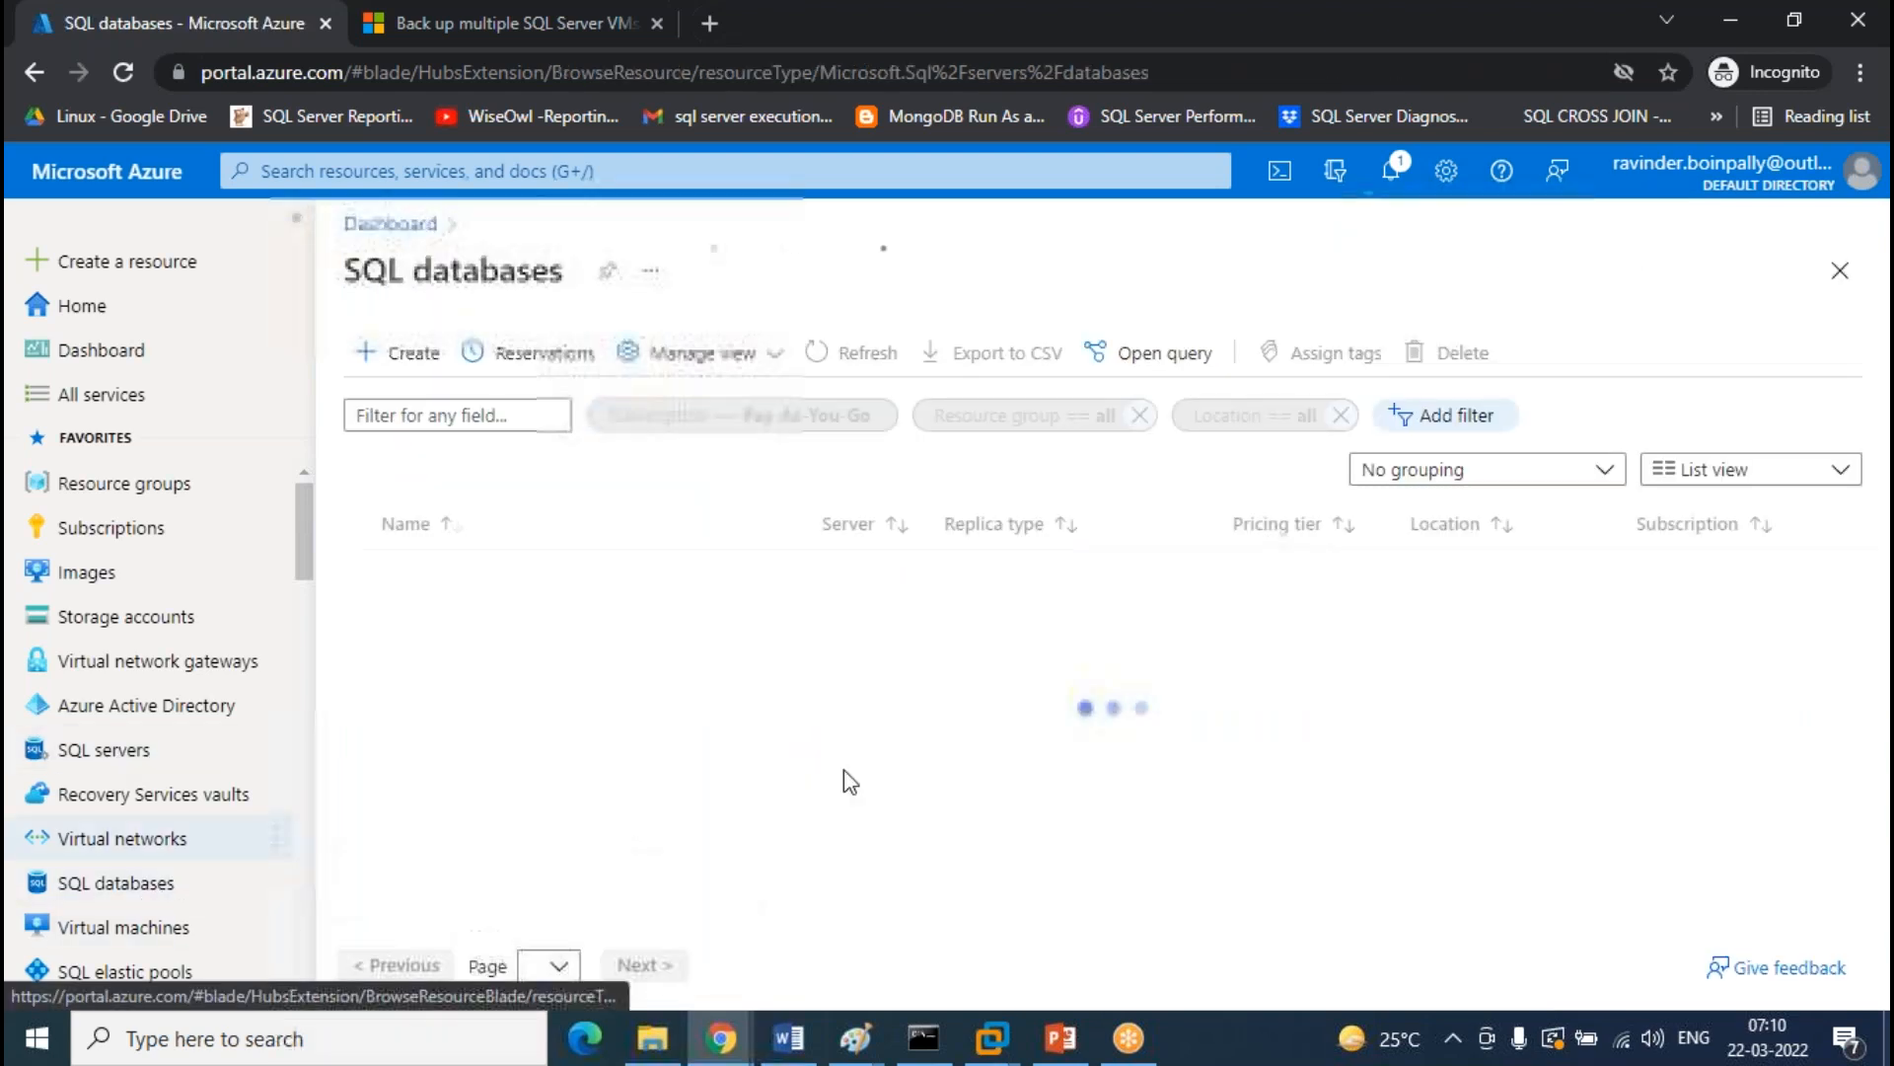
{"action": "left_click", "coordinate": [860, 355]}
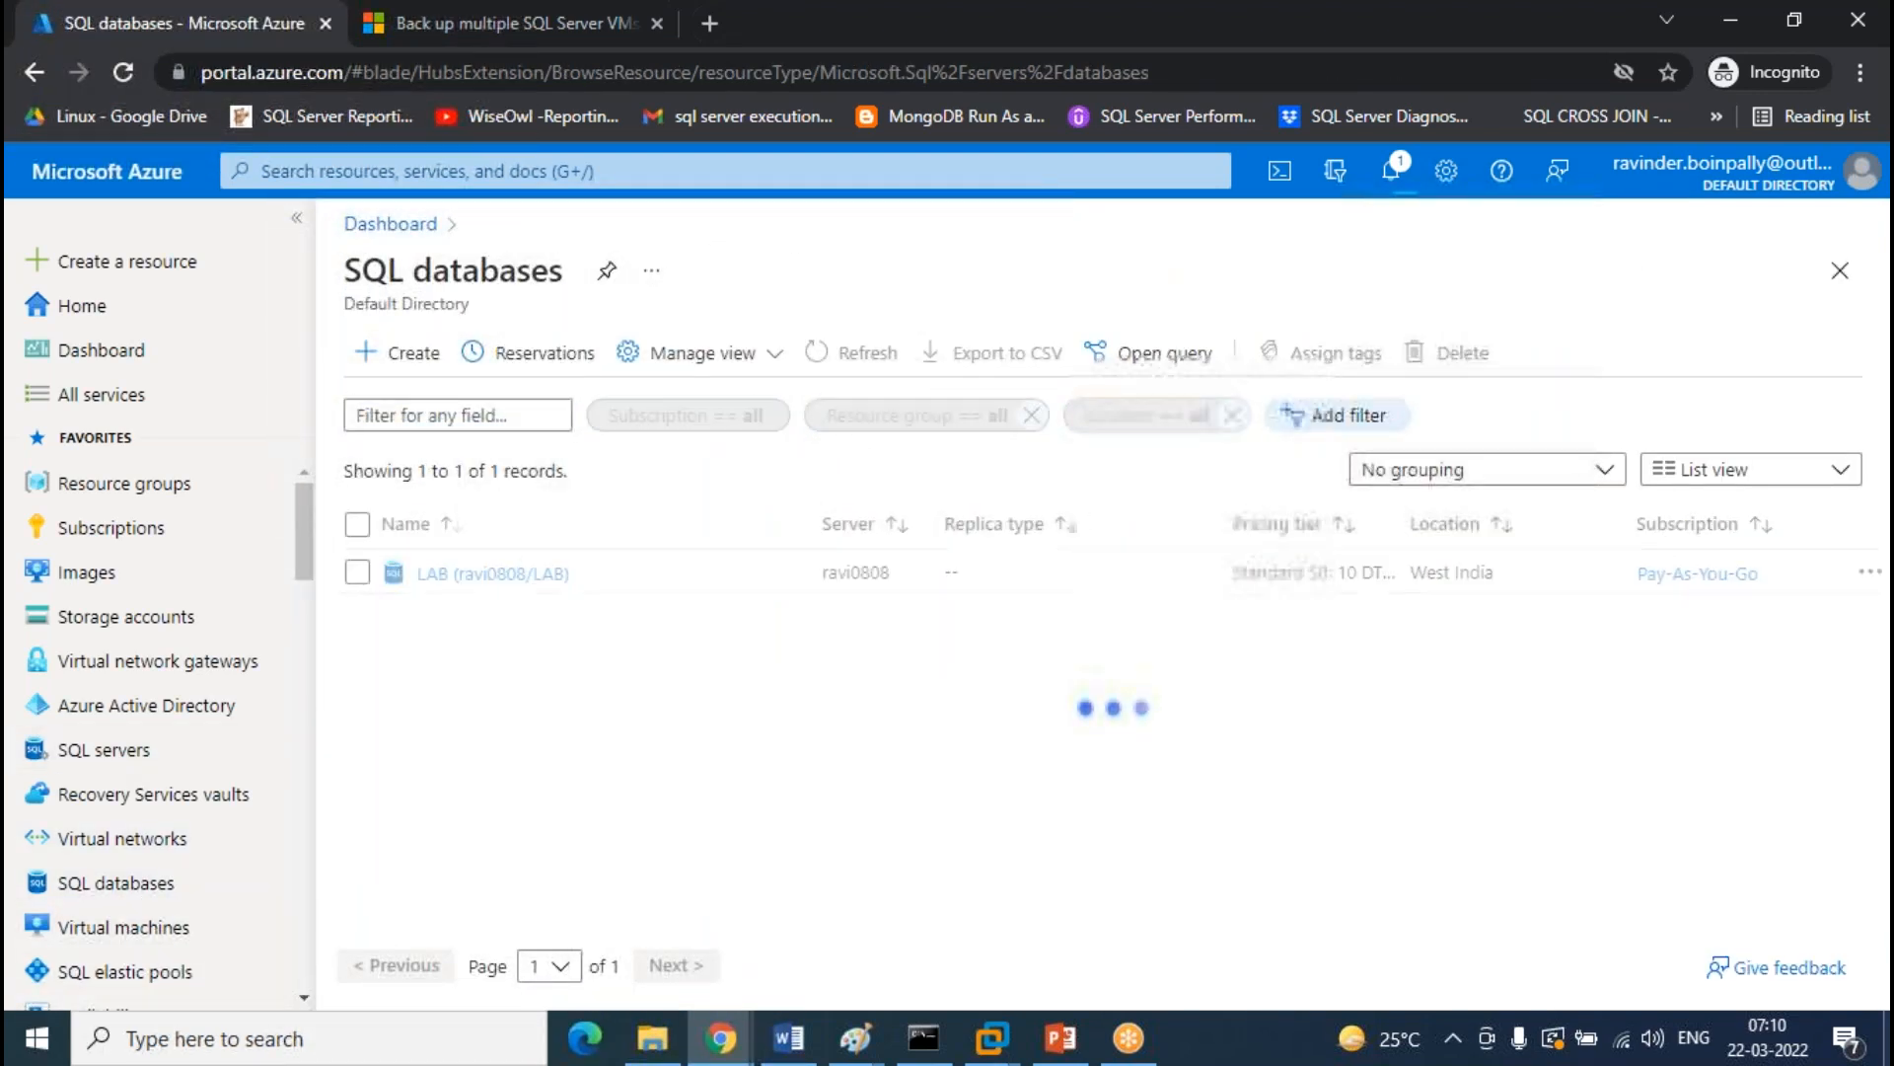
{"action": "left_click", "coordinate": [850, 353]}
{"action": "left_click", "coordinate": [850, 353]}
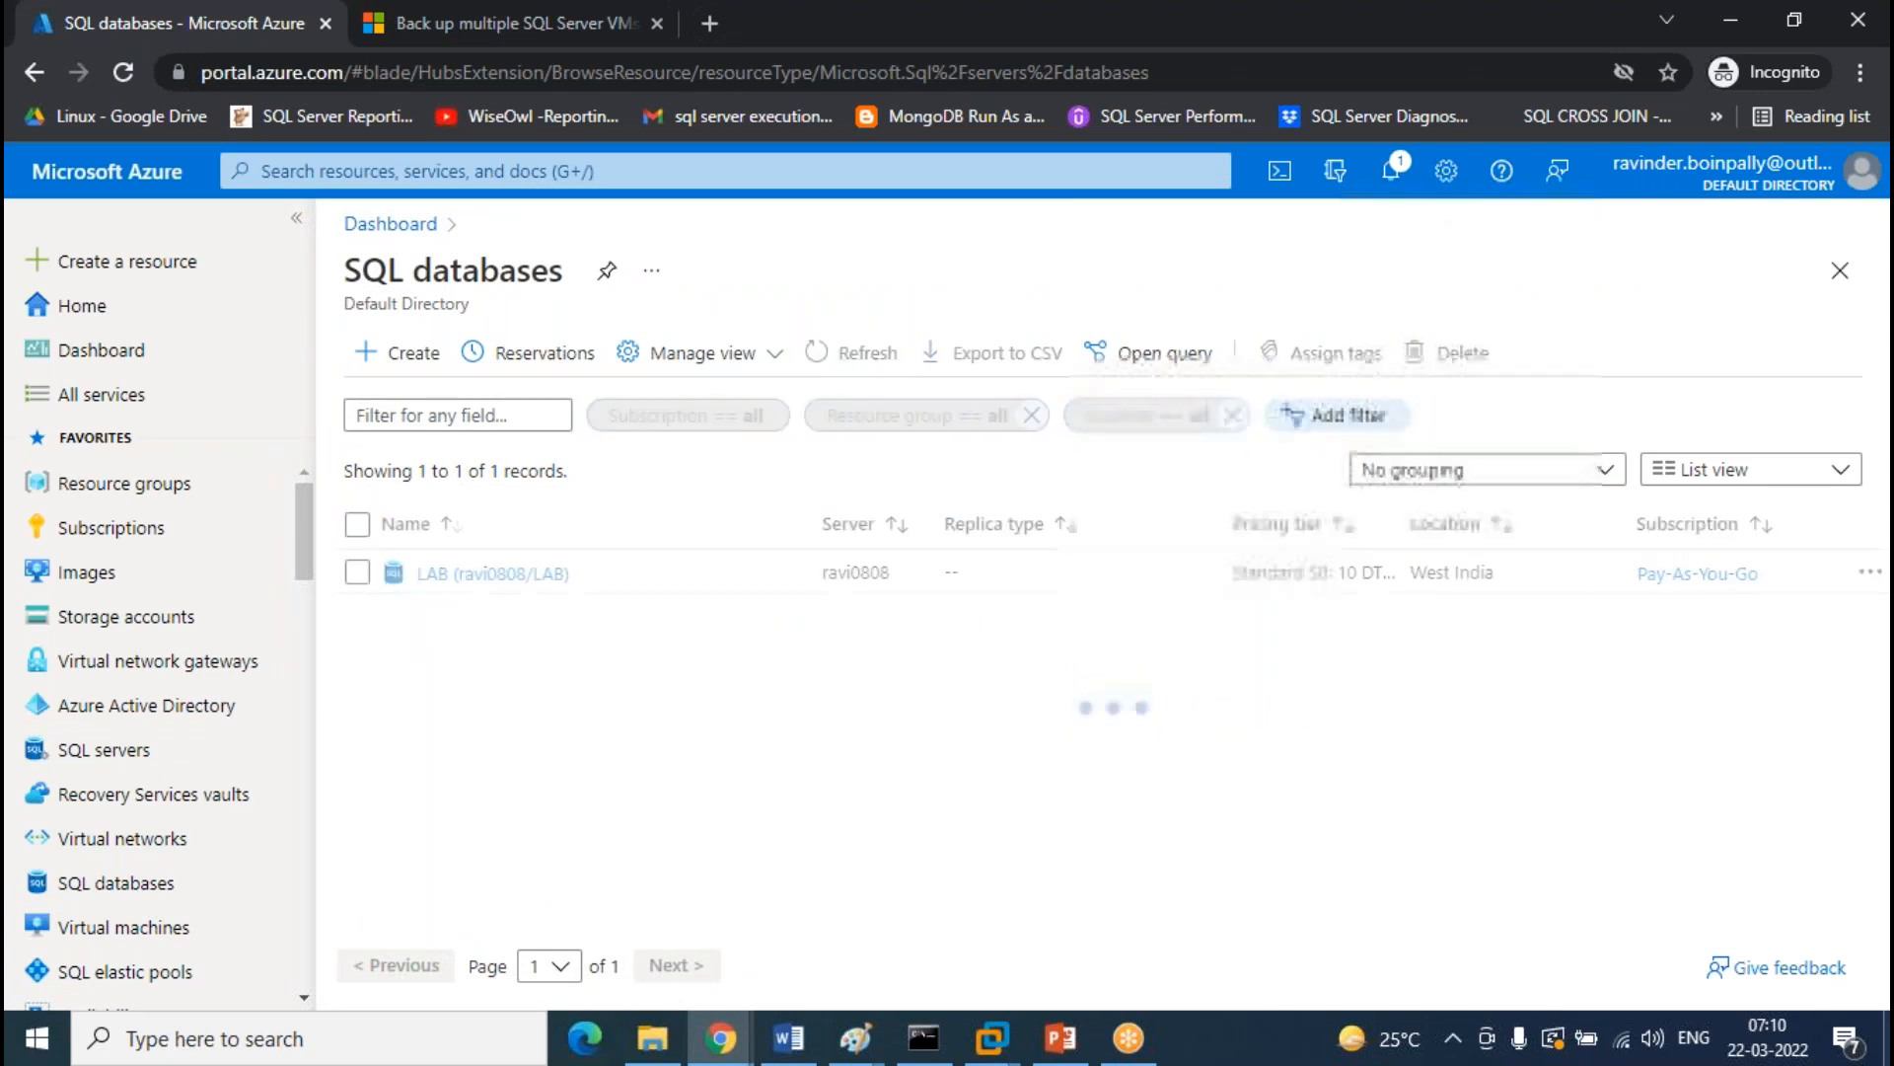
{"action": "left_click", "coordinate": [850, 353]}
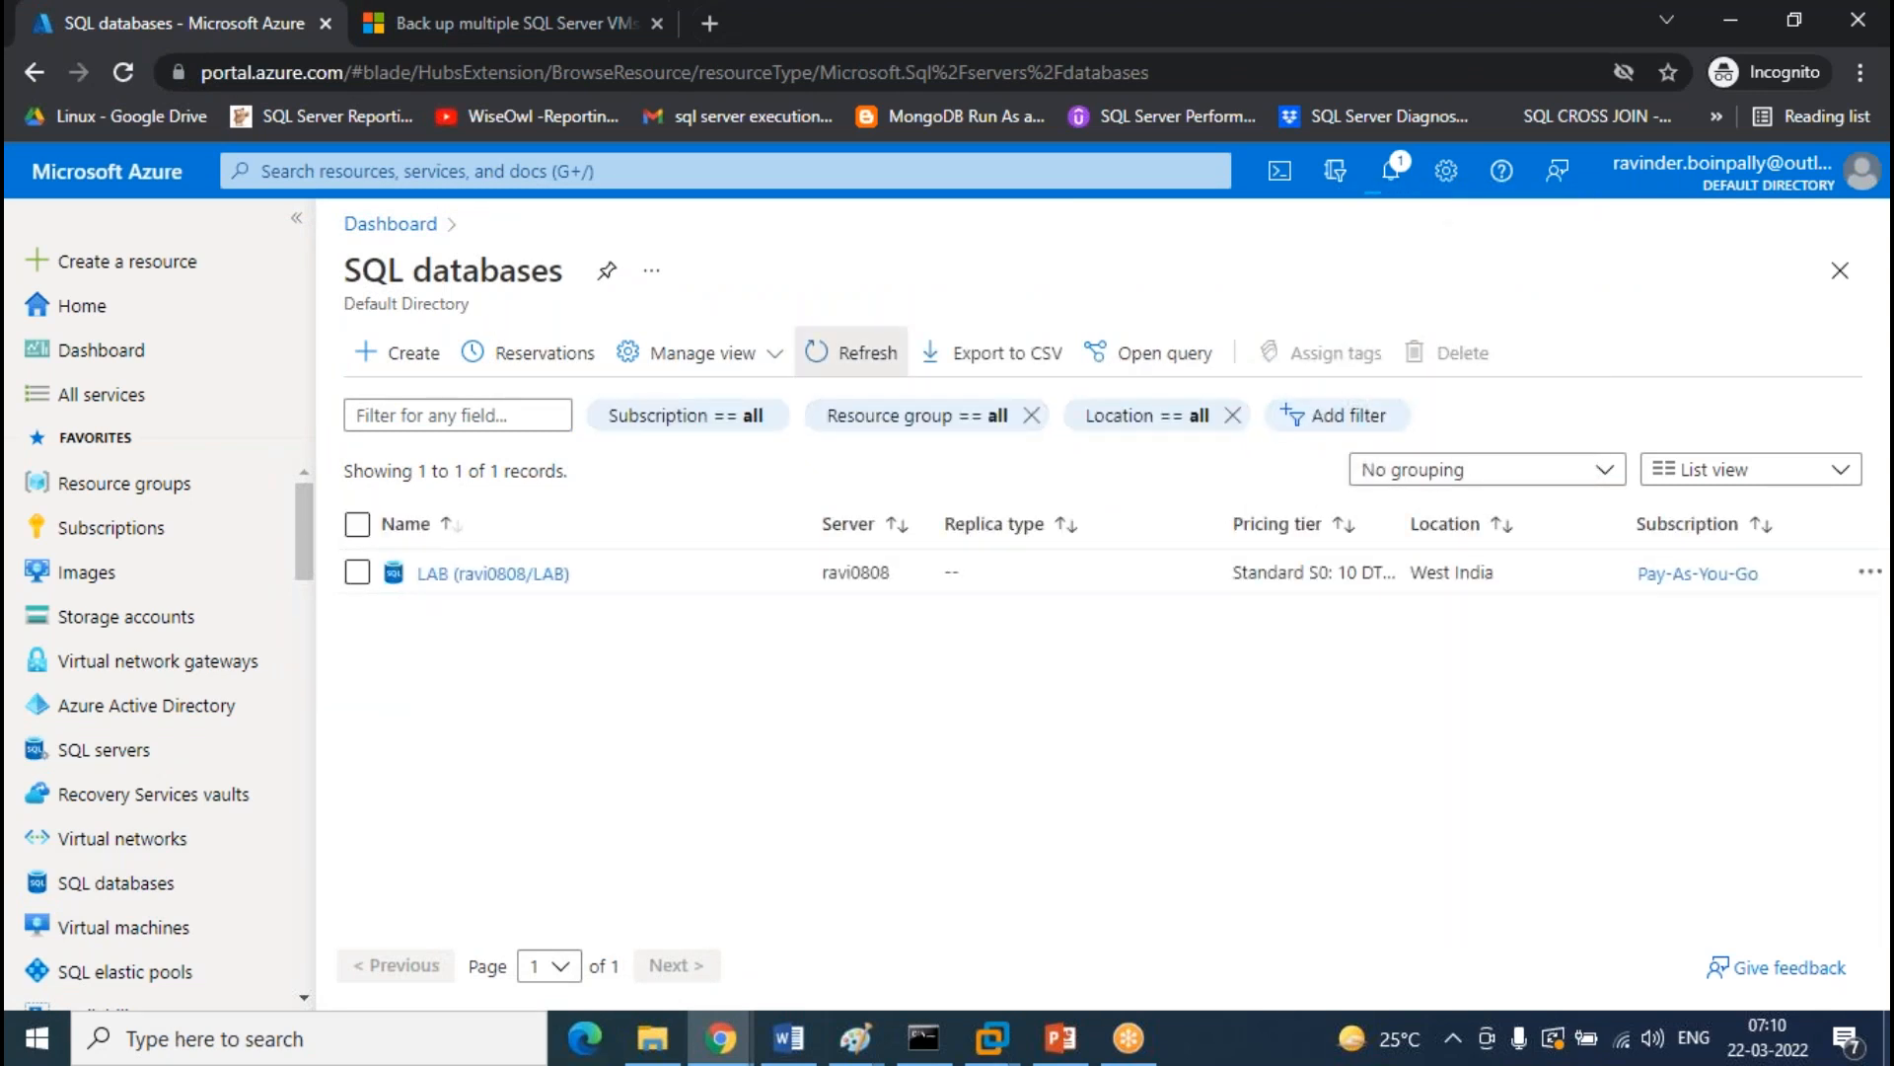
{"action": "left_click", "coordinate": [851, 353]}
{"action": "left_click", "coordinate": [850, 353]}
{"action": "left_click", "coordinate": [850, 353]}
{"action": "left_click", "coordinate": [850, 353]}
{"action": "left_click", "coordinate": [851, 353]}
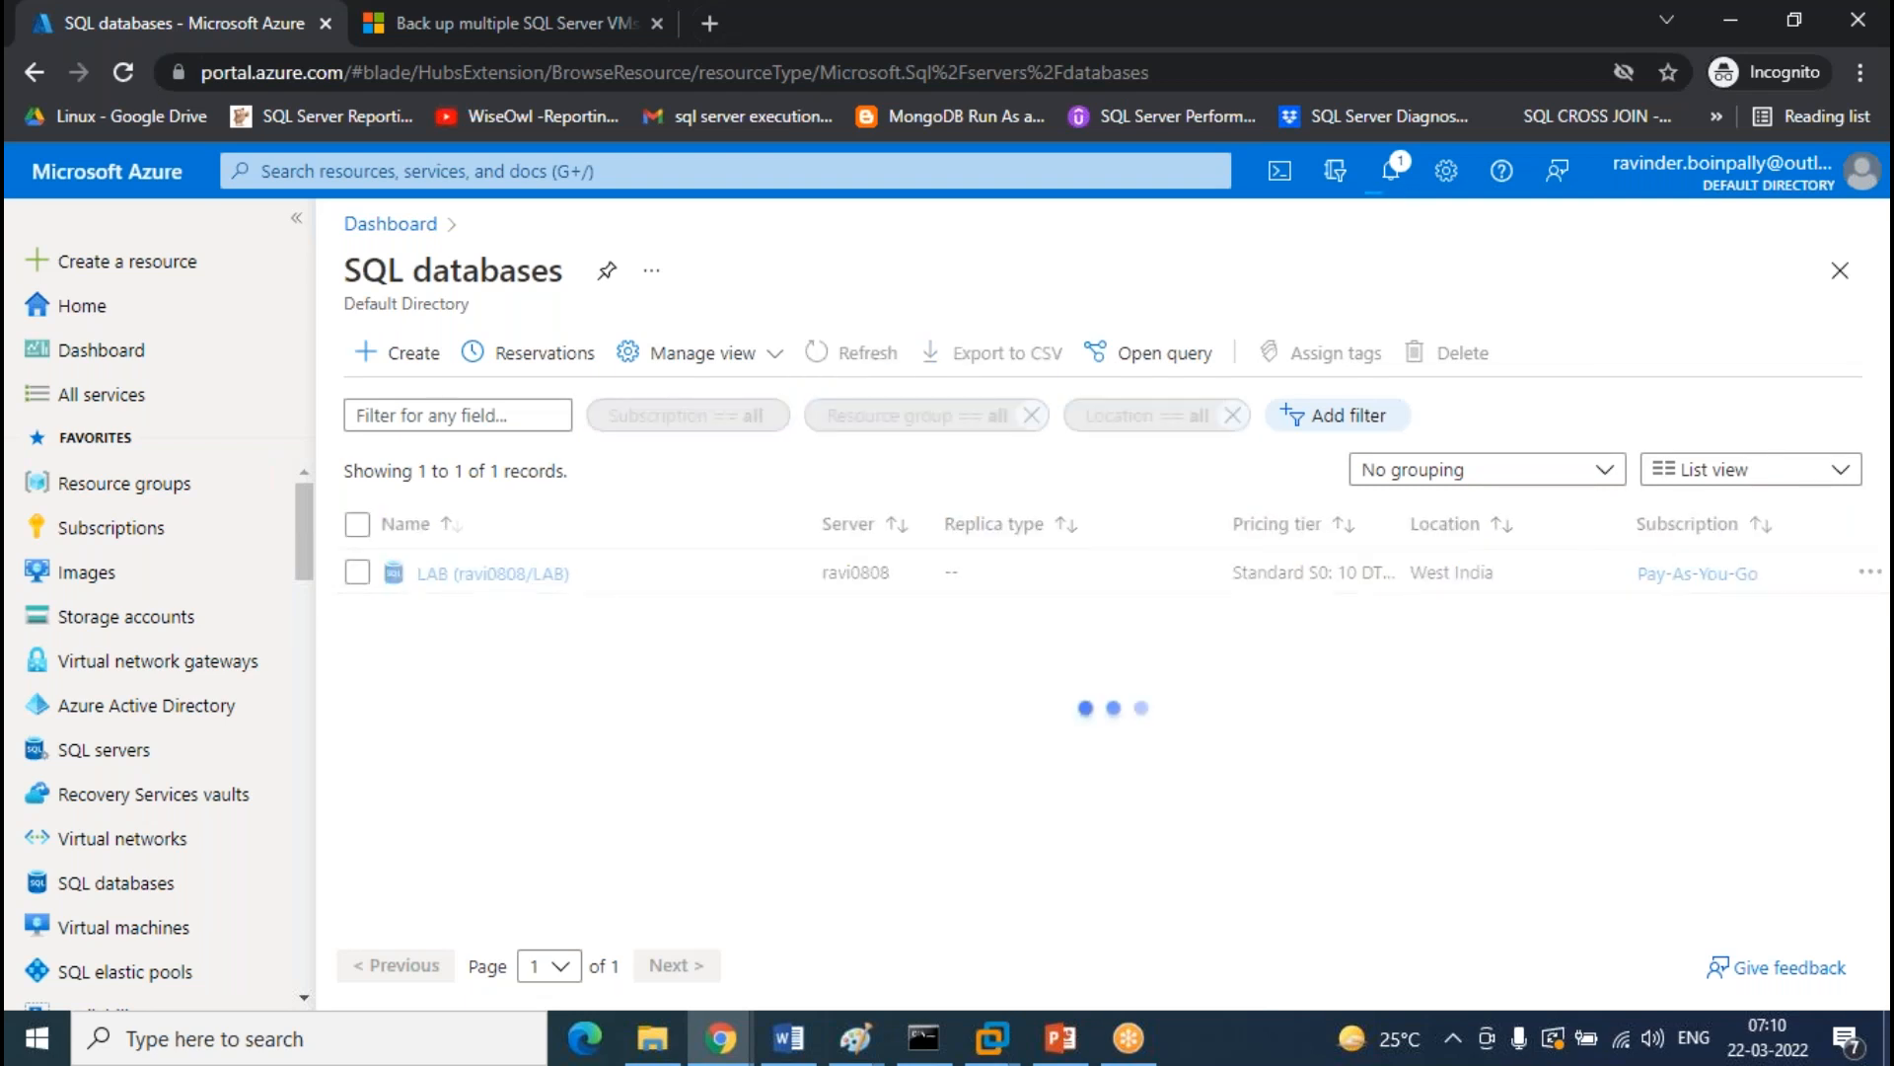
{"action": "left_click", "coordinate": [851, 353]}
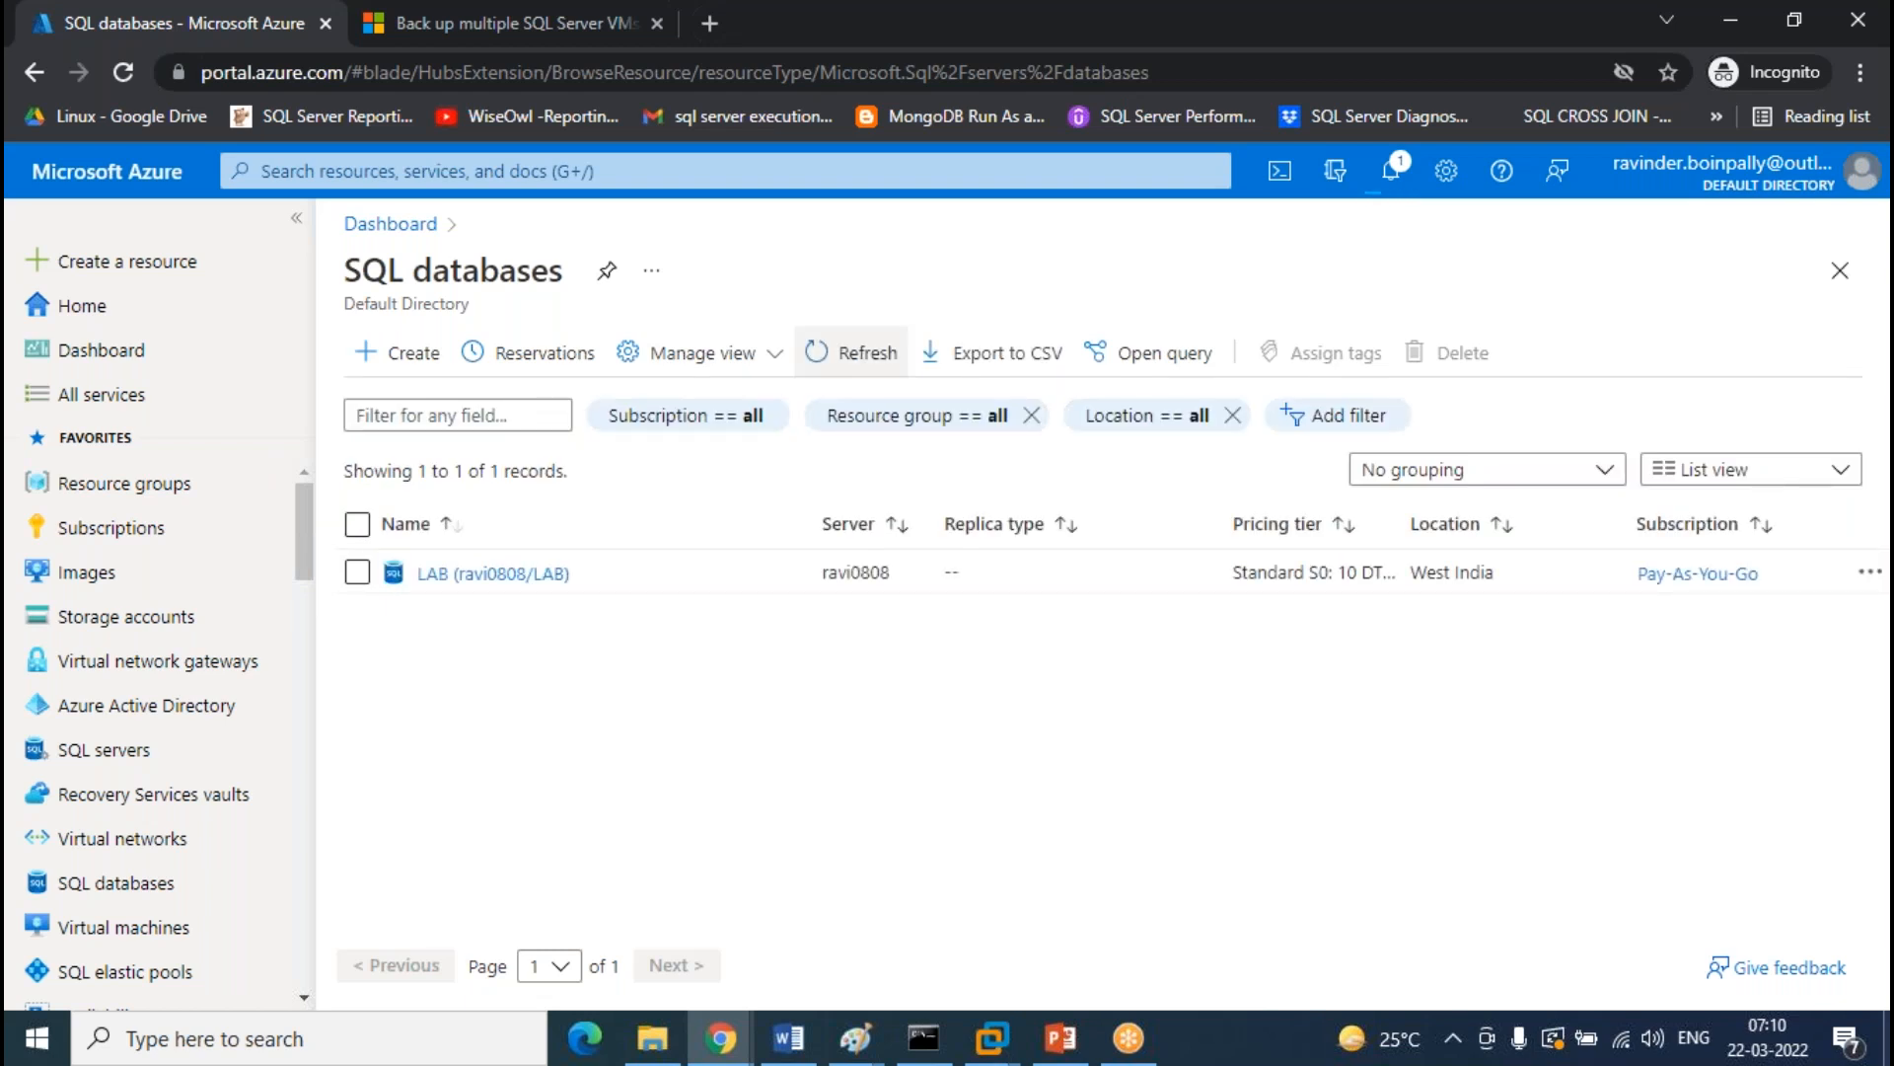
{"action": "left_click", "coordinate": [851, 353]}
{"action": "left_click", "coordinate": [851, 354]}
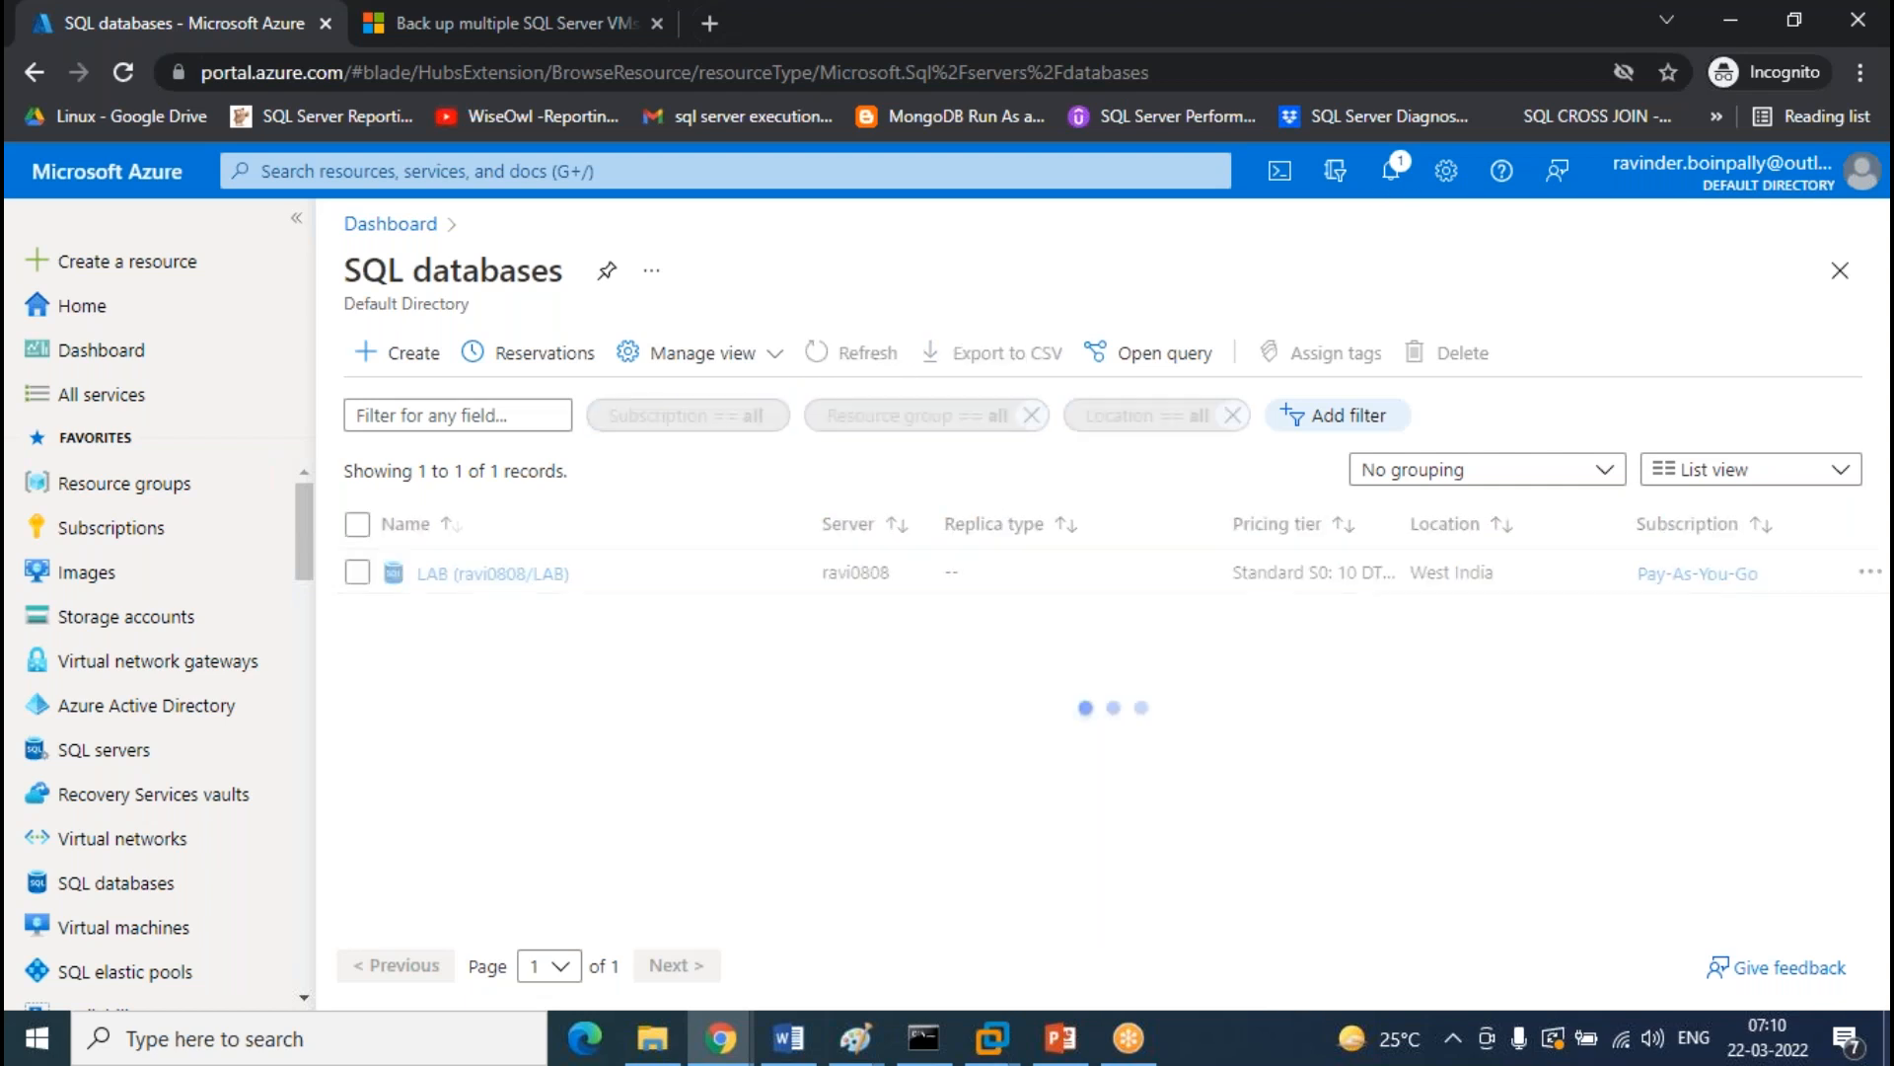
{"action": "left_click", "coordinate": [854, 355]}
{"action": "left_click", "coordinate": [854, 356]}
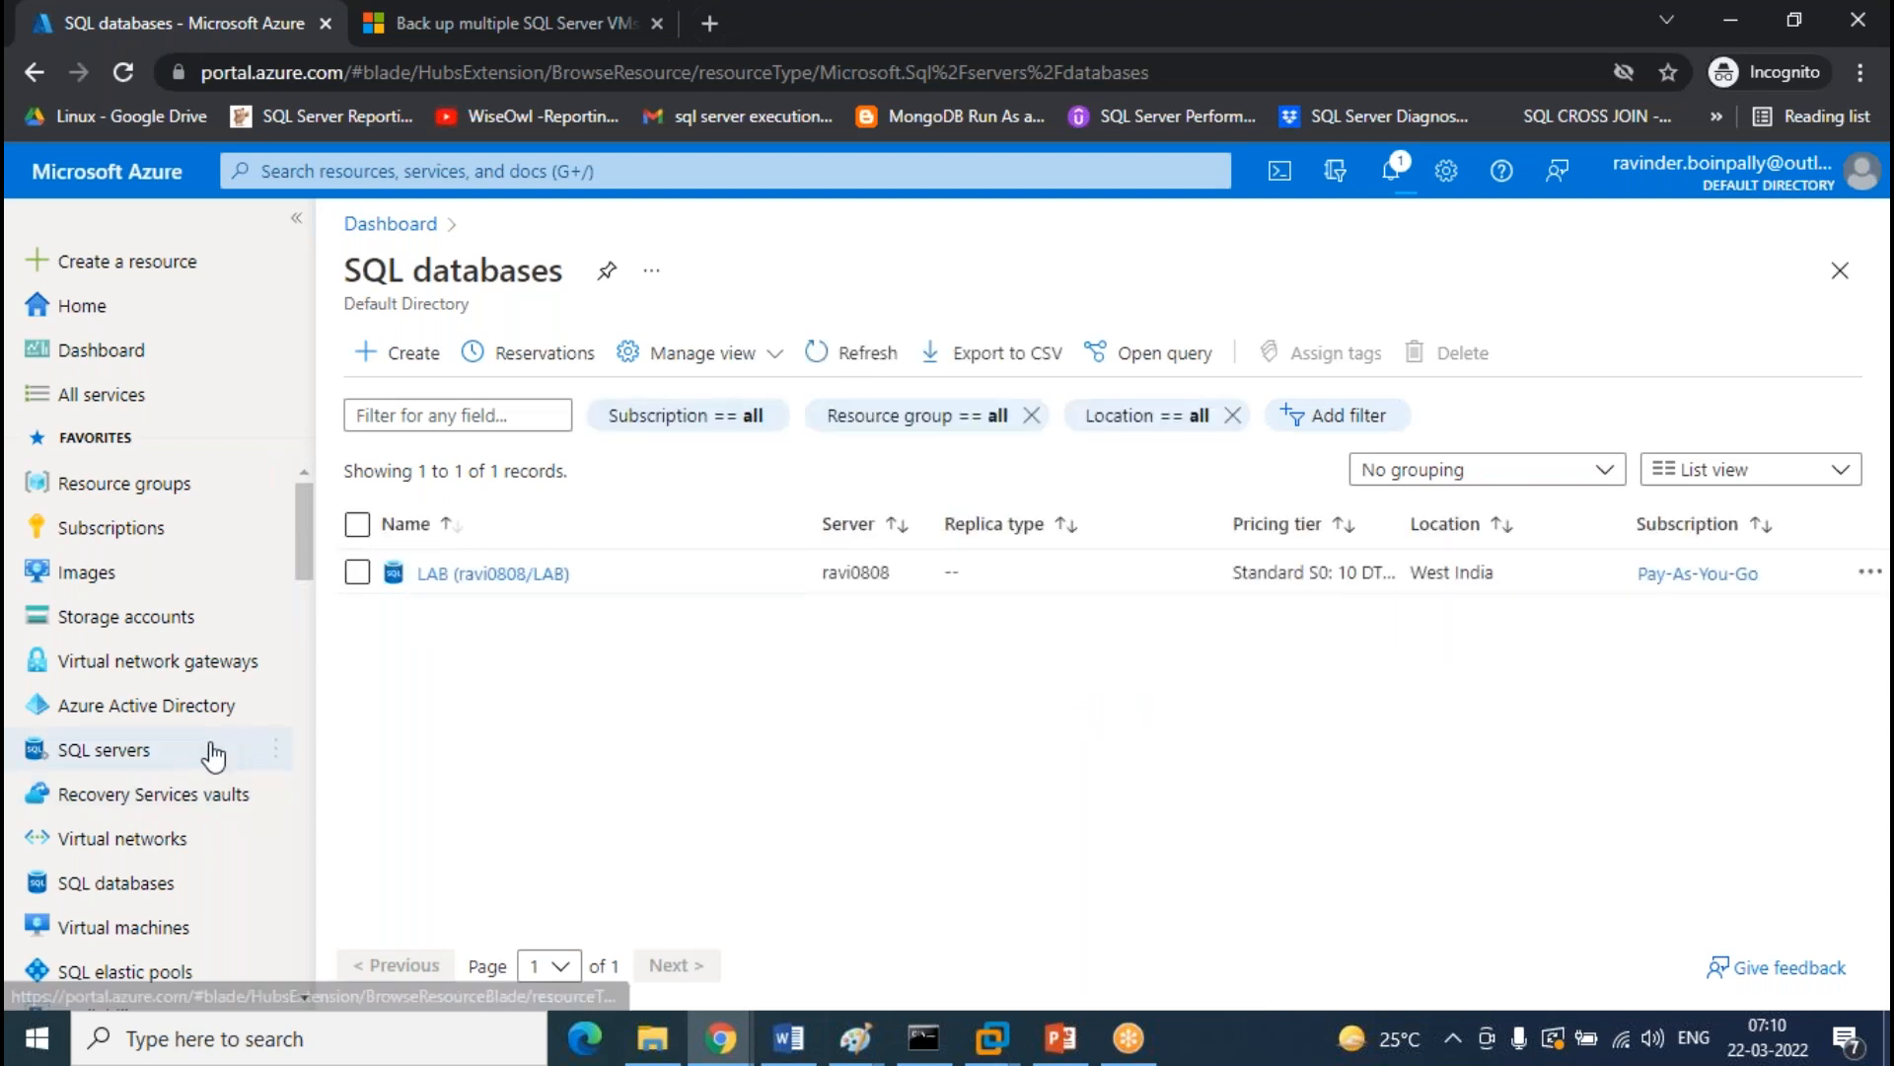
{"action": "left_click", "coordinate": [146, 752]}
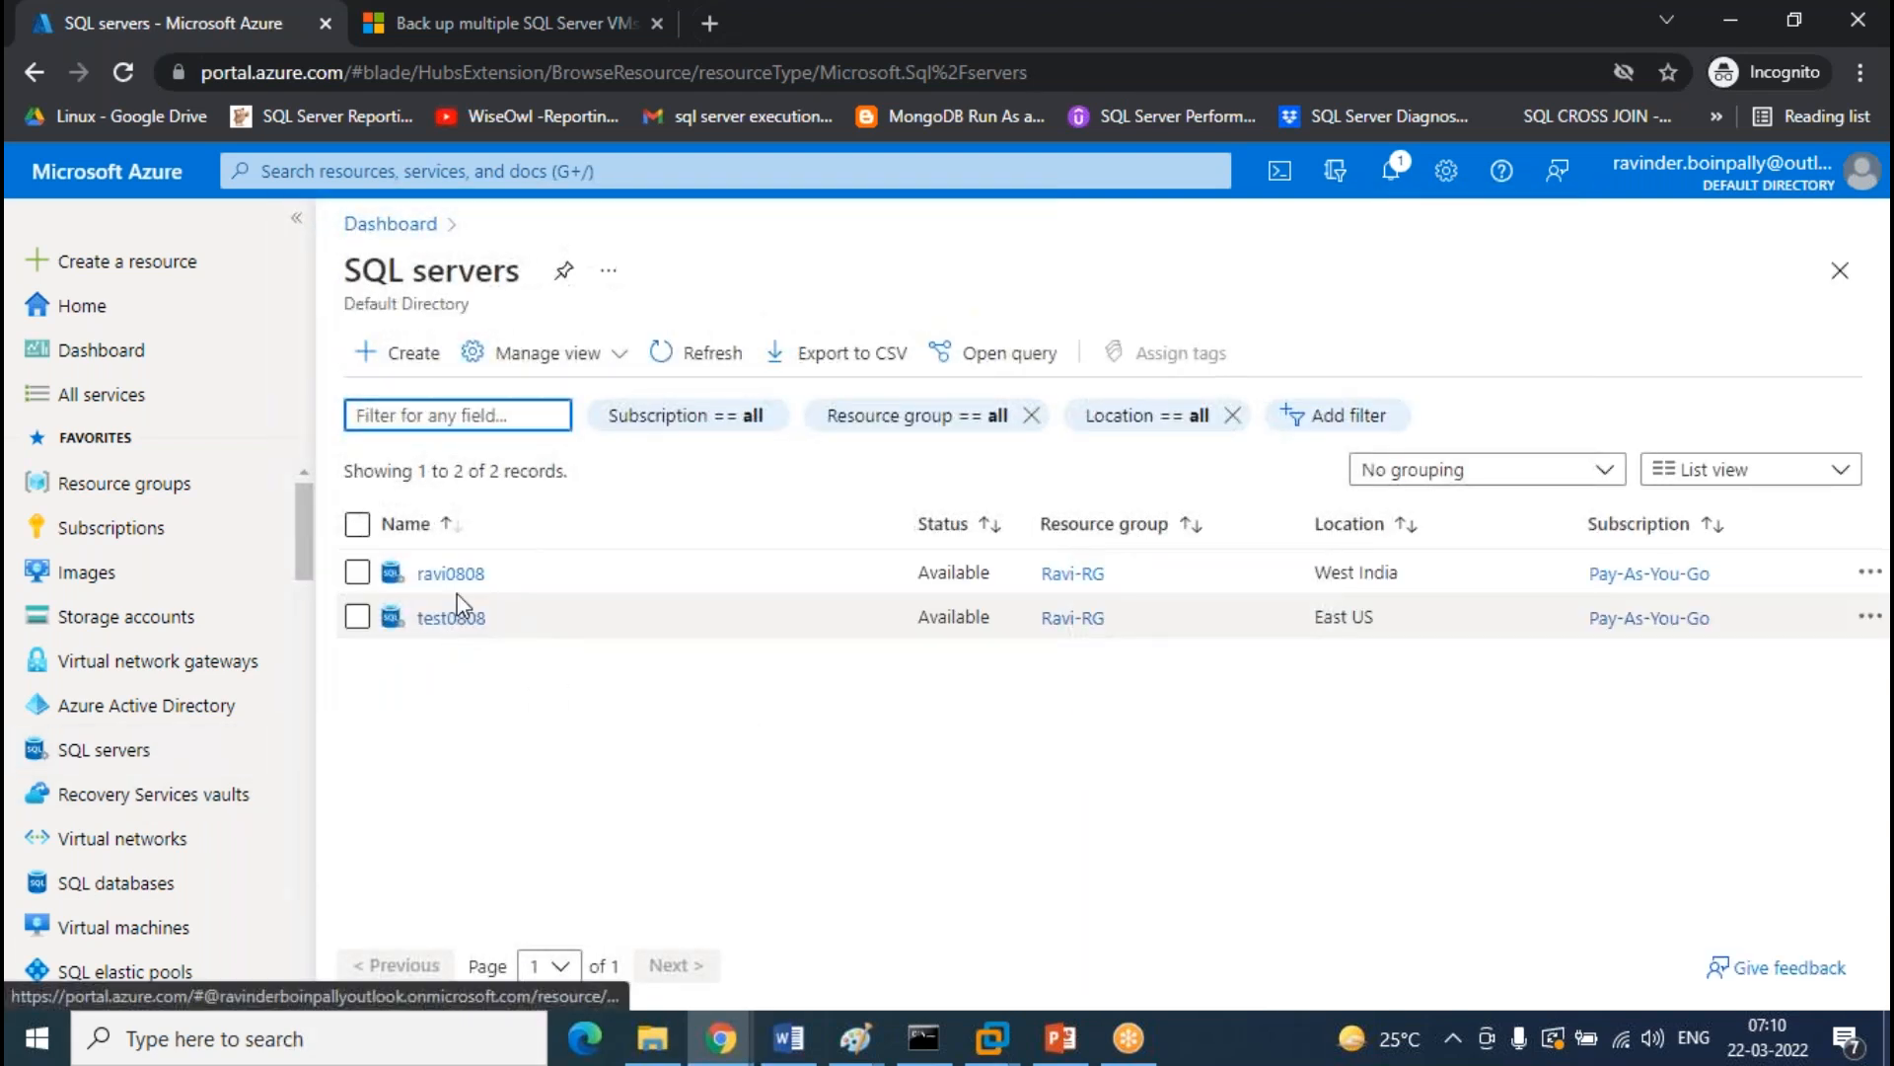
Add and save a client IP firewall rule on the ravi0808 server
{"action": "left_click", "coordinate": [450, 572]}
{"action": "scroll", "coordinate": [501, 573], "scroll_direction": "down", "scroll_amount": 5}
{"action": "scroll", "coordinate": [501, 573], "scroll_direction": "down", "scroll_amount": 1}
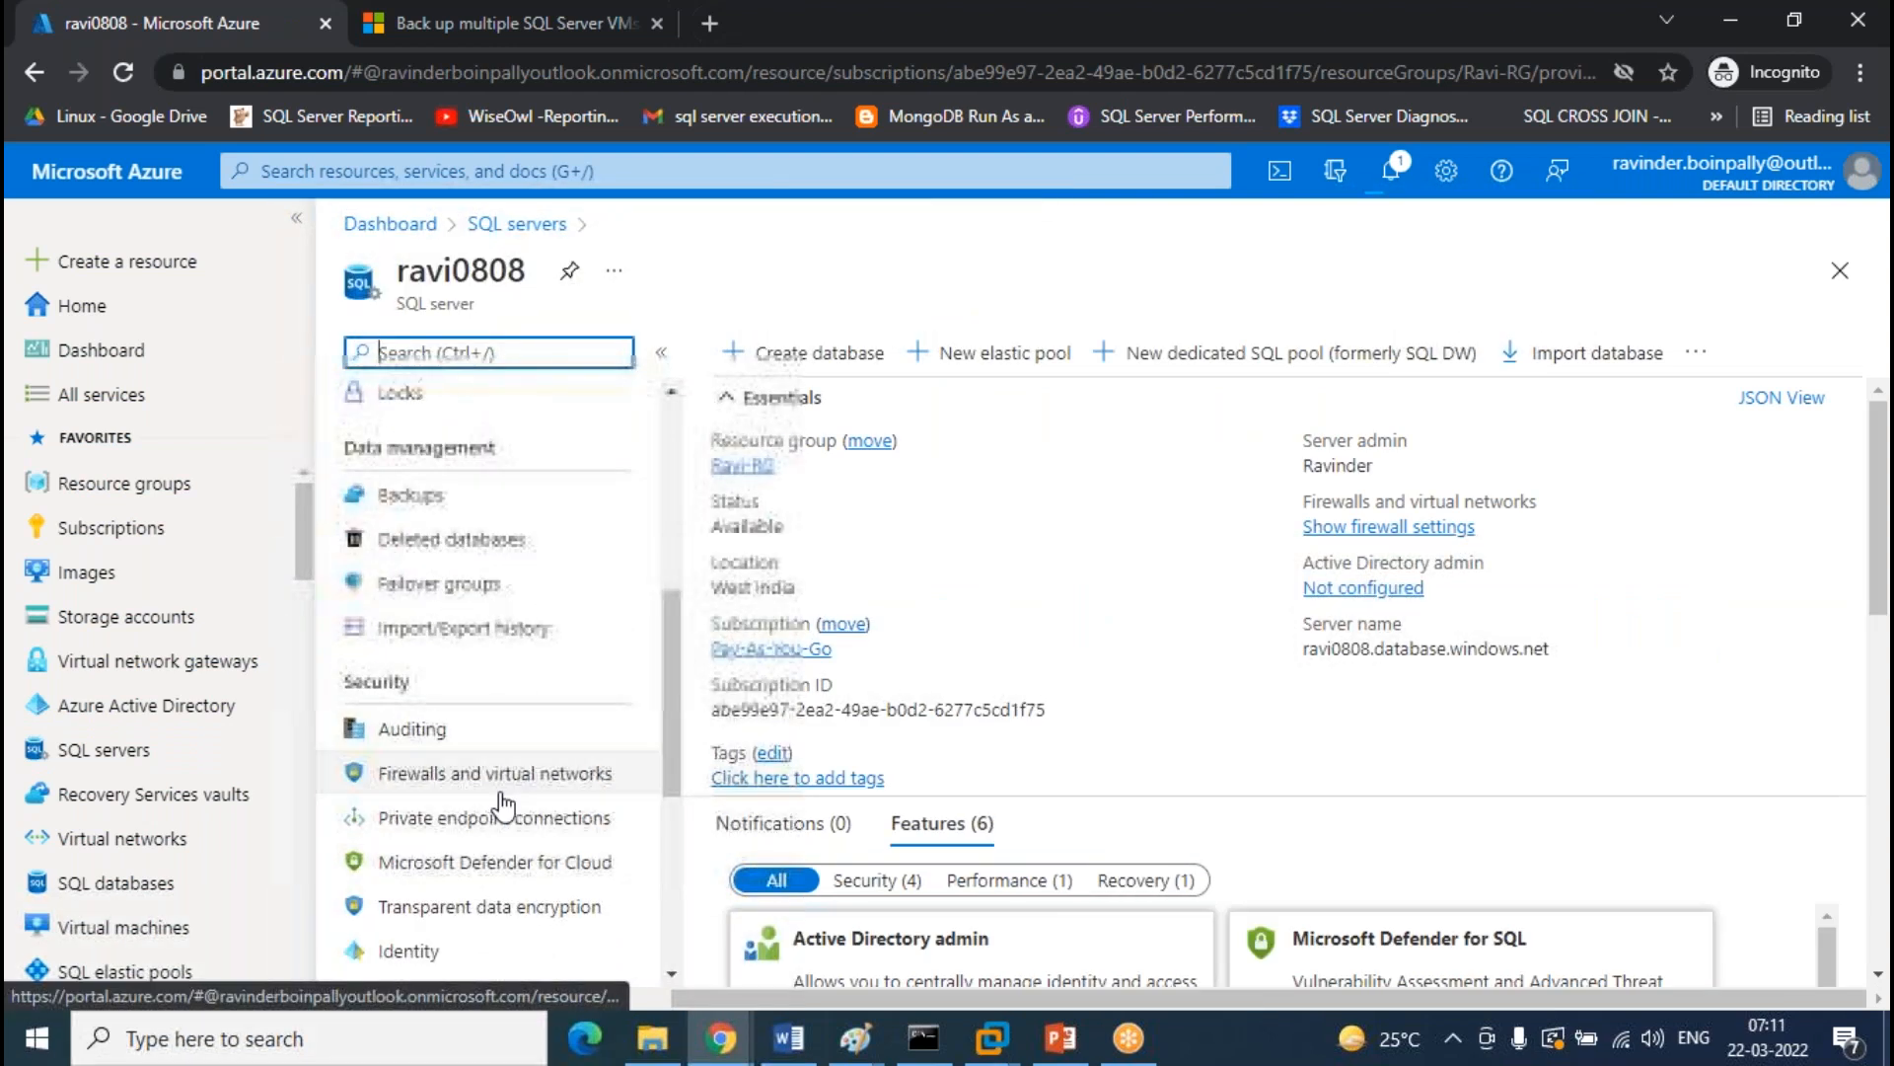
{"action": "left_click", "coordinate": [582, 773]}
{"action": "left_click", "coordinate": [998, 353]}
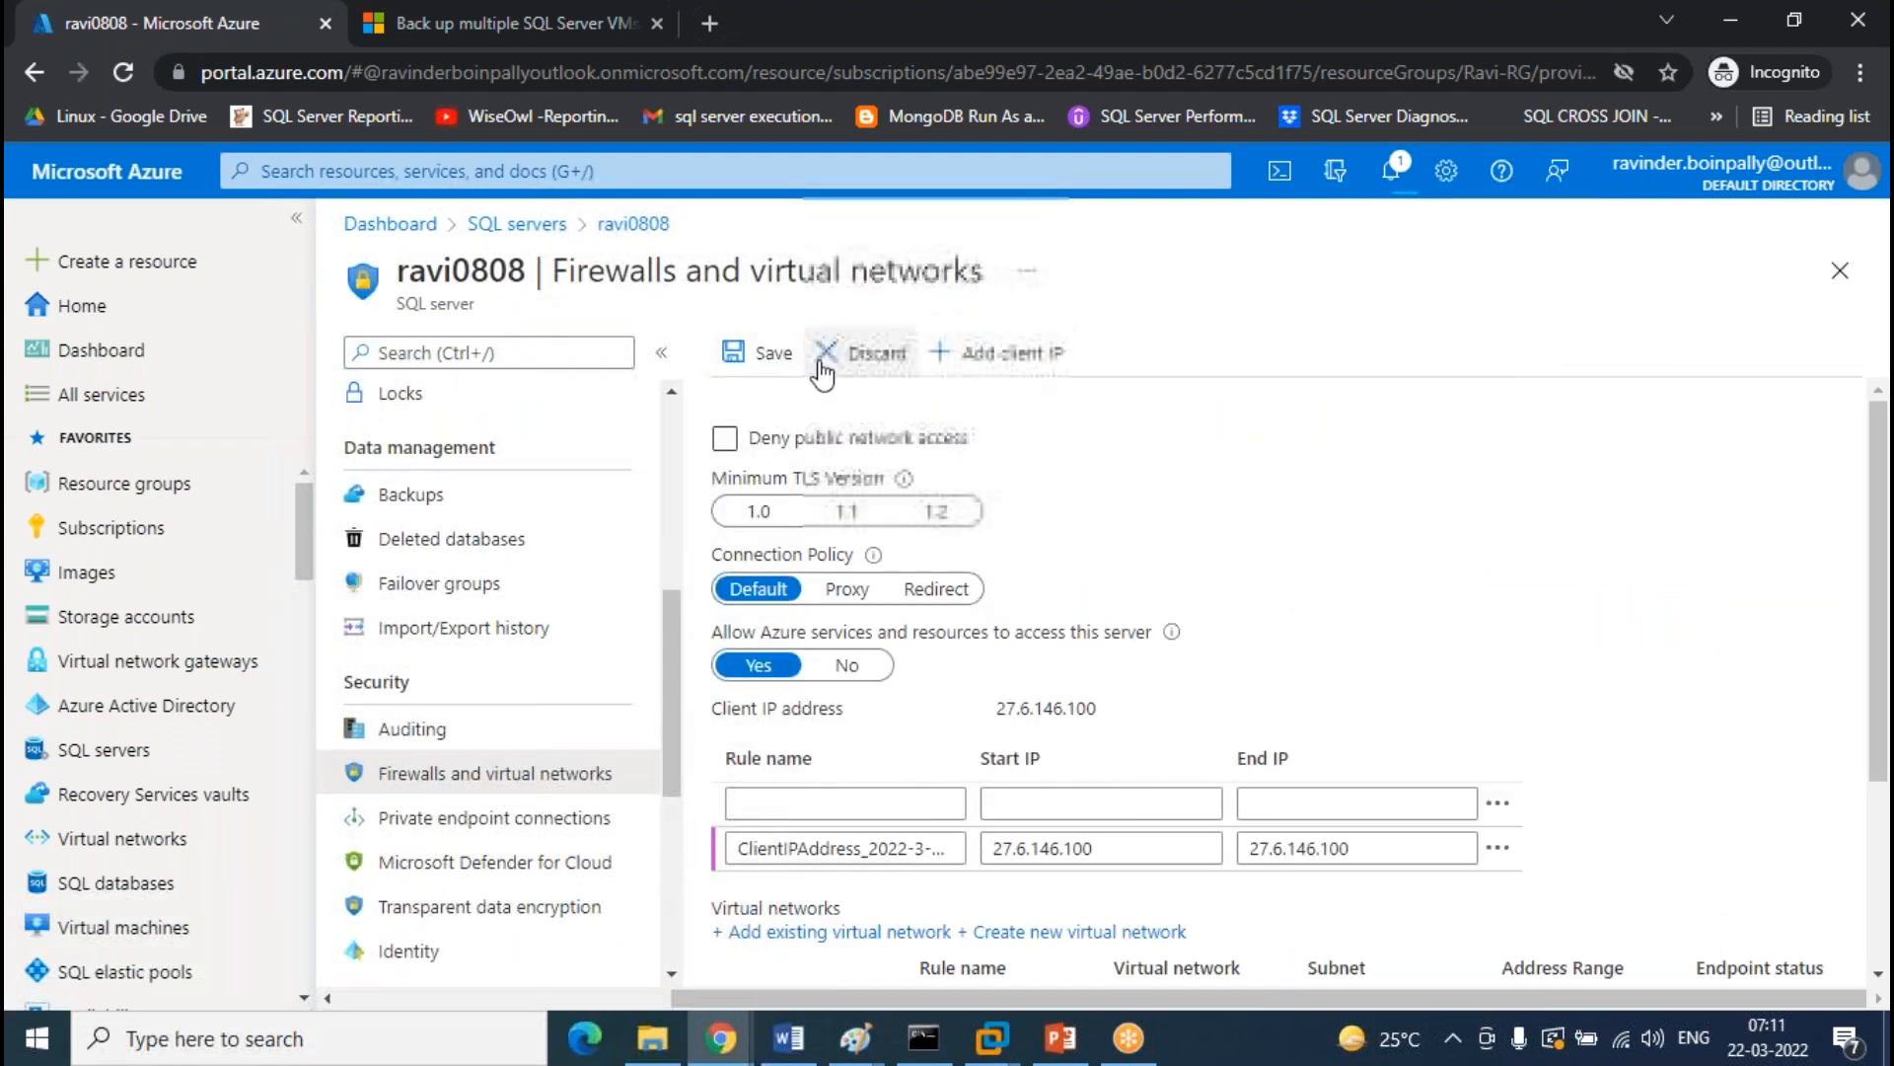
{"action": "left_click", "coordinate": [765, 353]}
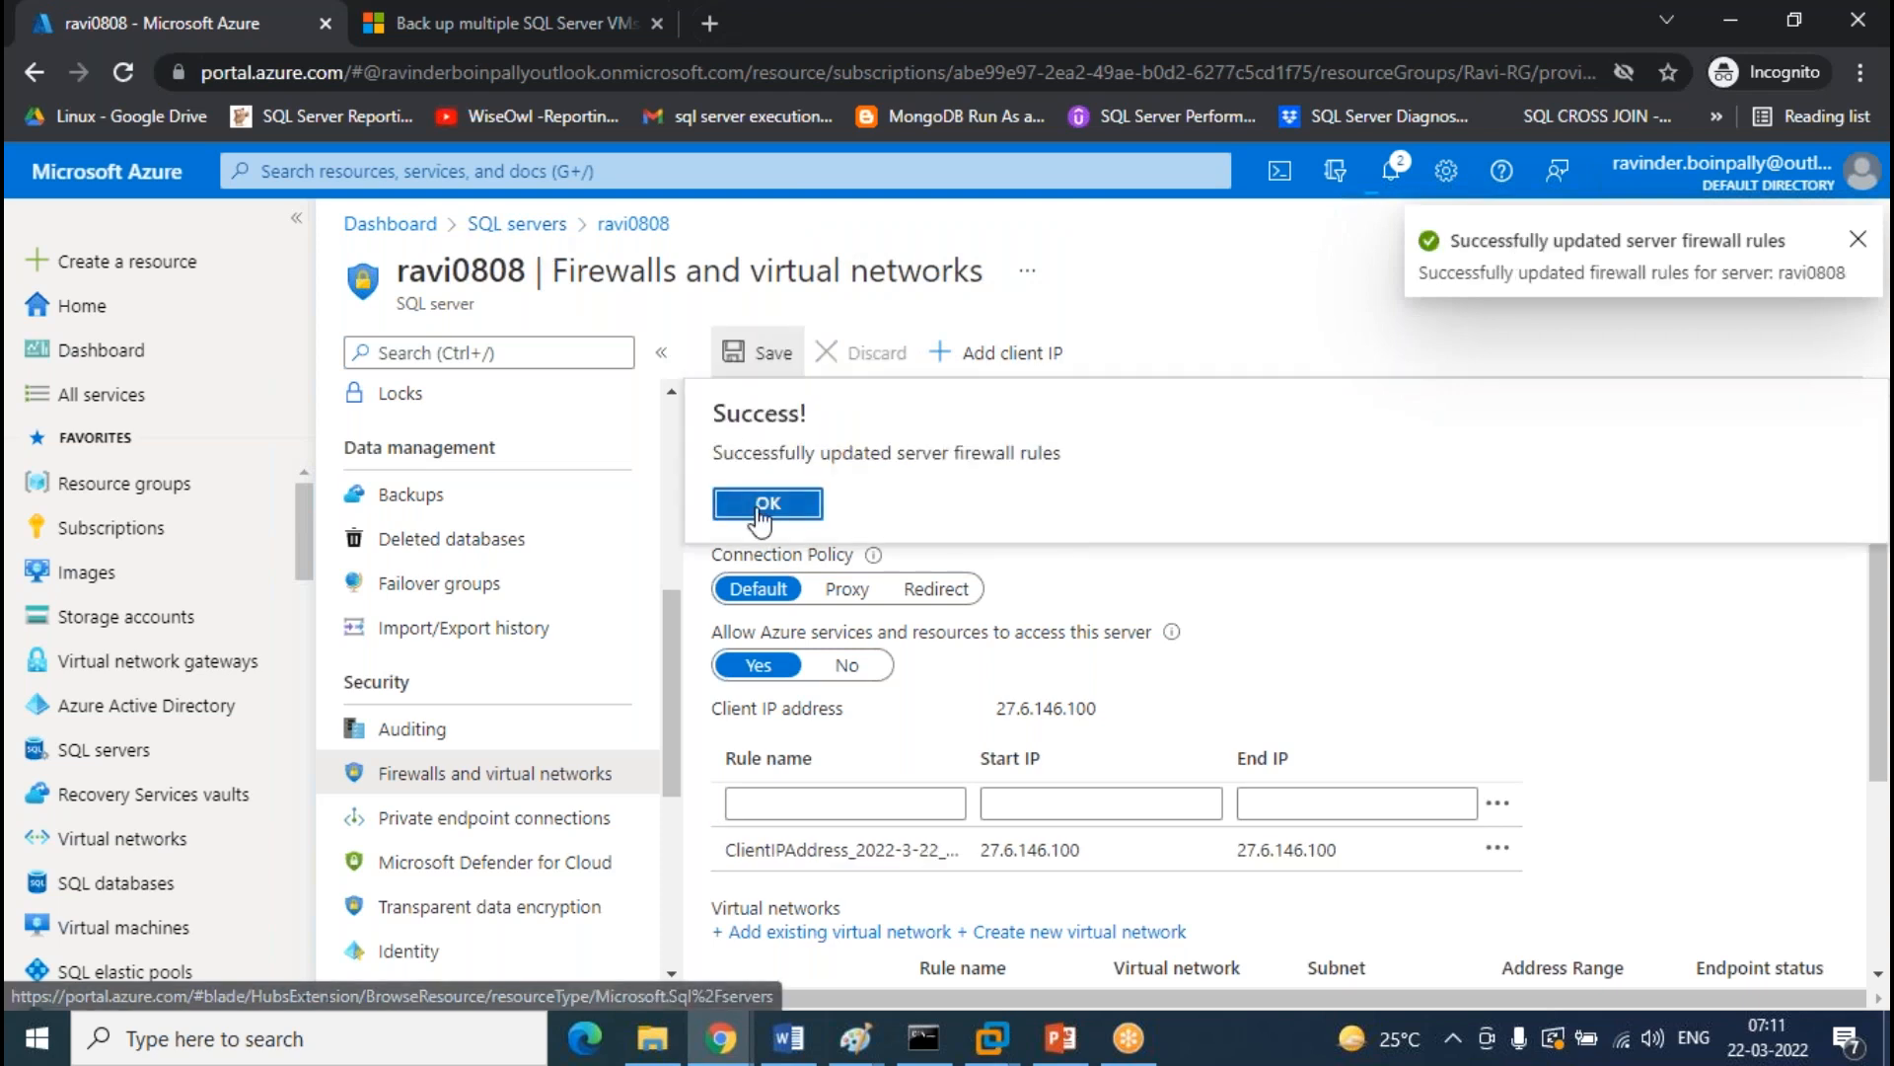
{"action": "left_click", "coordinate": [765, 503]}
Add and save a client IP firewall rule on the test0808 server
{"action": "left_click", "coordinate": [517, 224]}
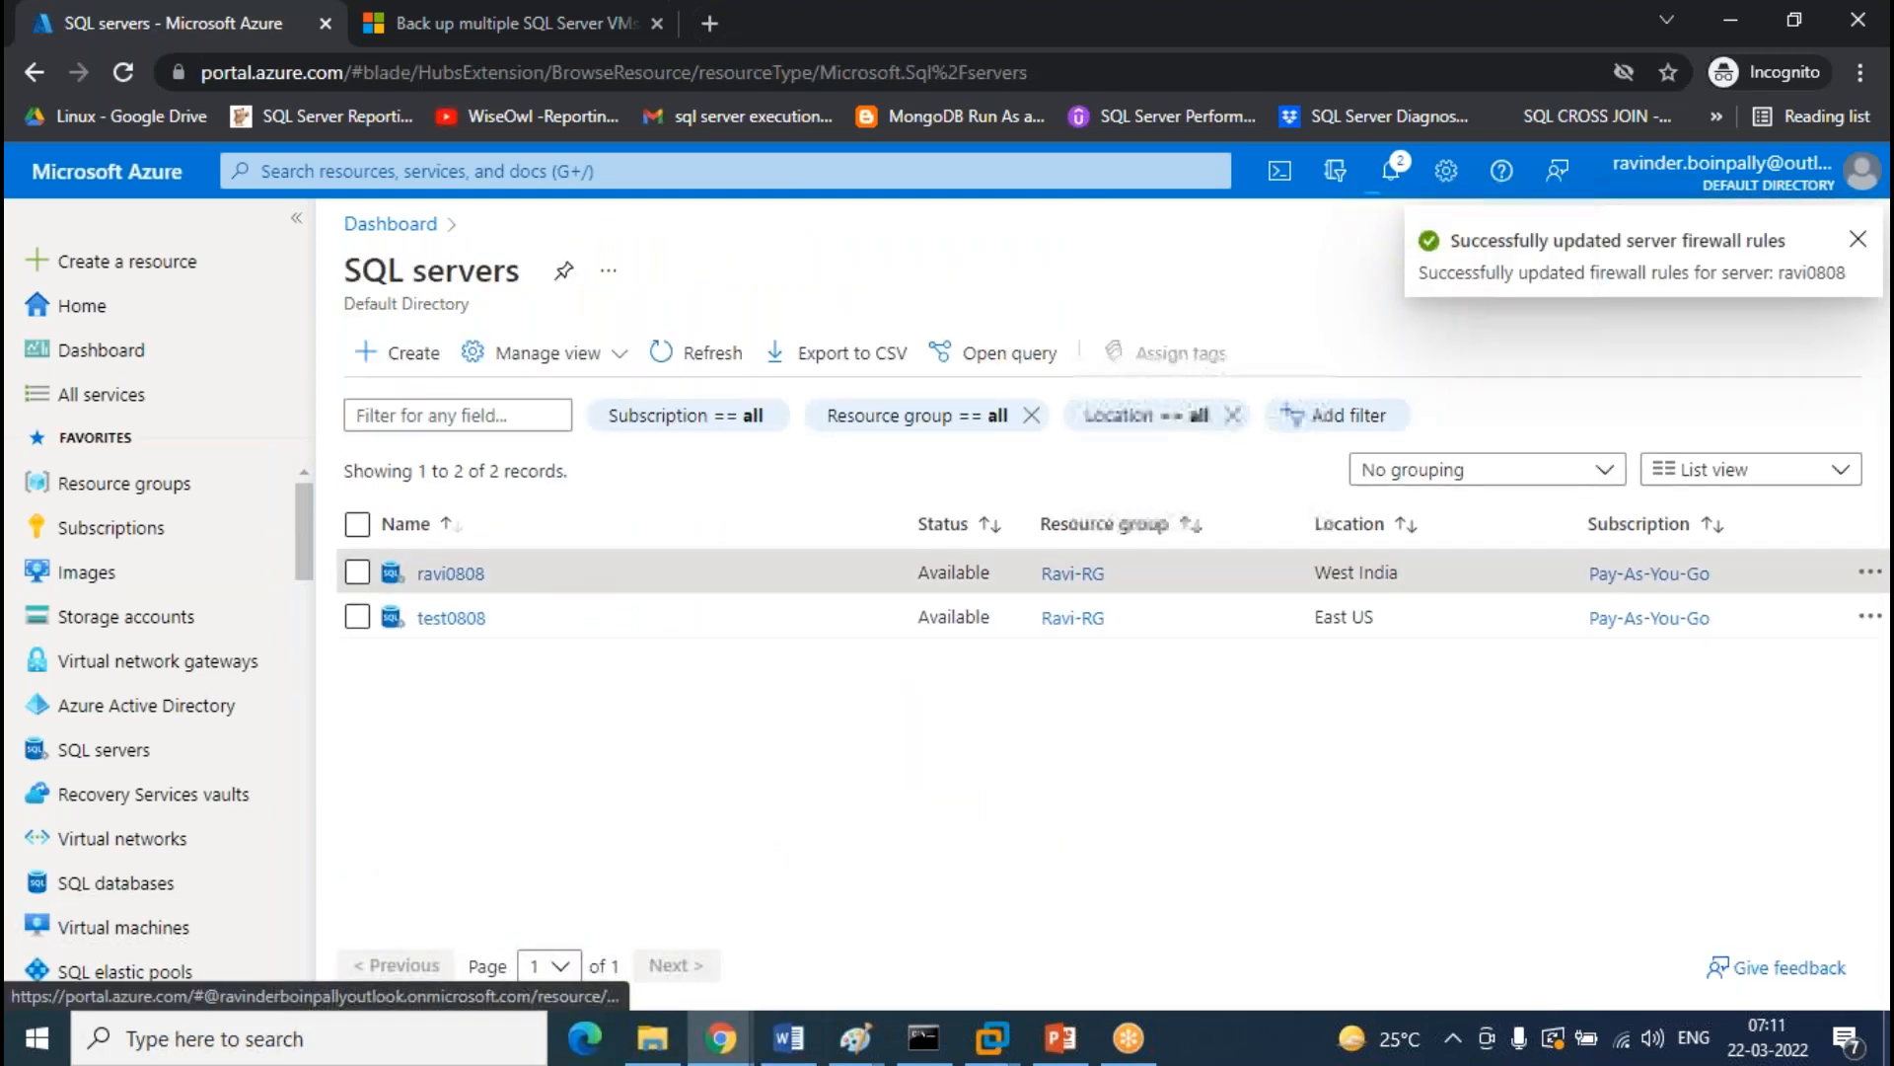
{"action": "left_click", "coordinate": [451, 618]}
{"action": "scroll", "coordinate": [592, 642], "scroll_direction": "down", "scroll_amount": 5}
{"action": "scroll", "coordinate": [524, 641], "scroll_direction": "down", "scroll_amount": 3}
{"action": "left_click", "coordinate": [524, 636]}
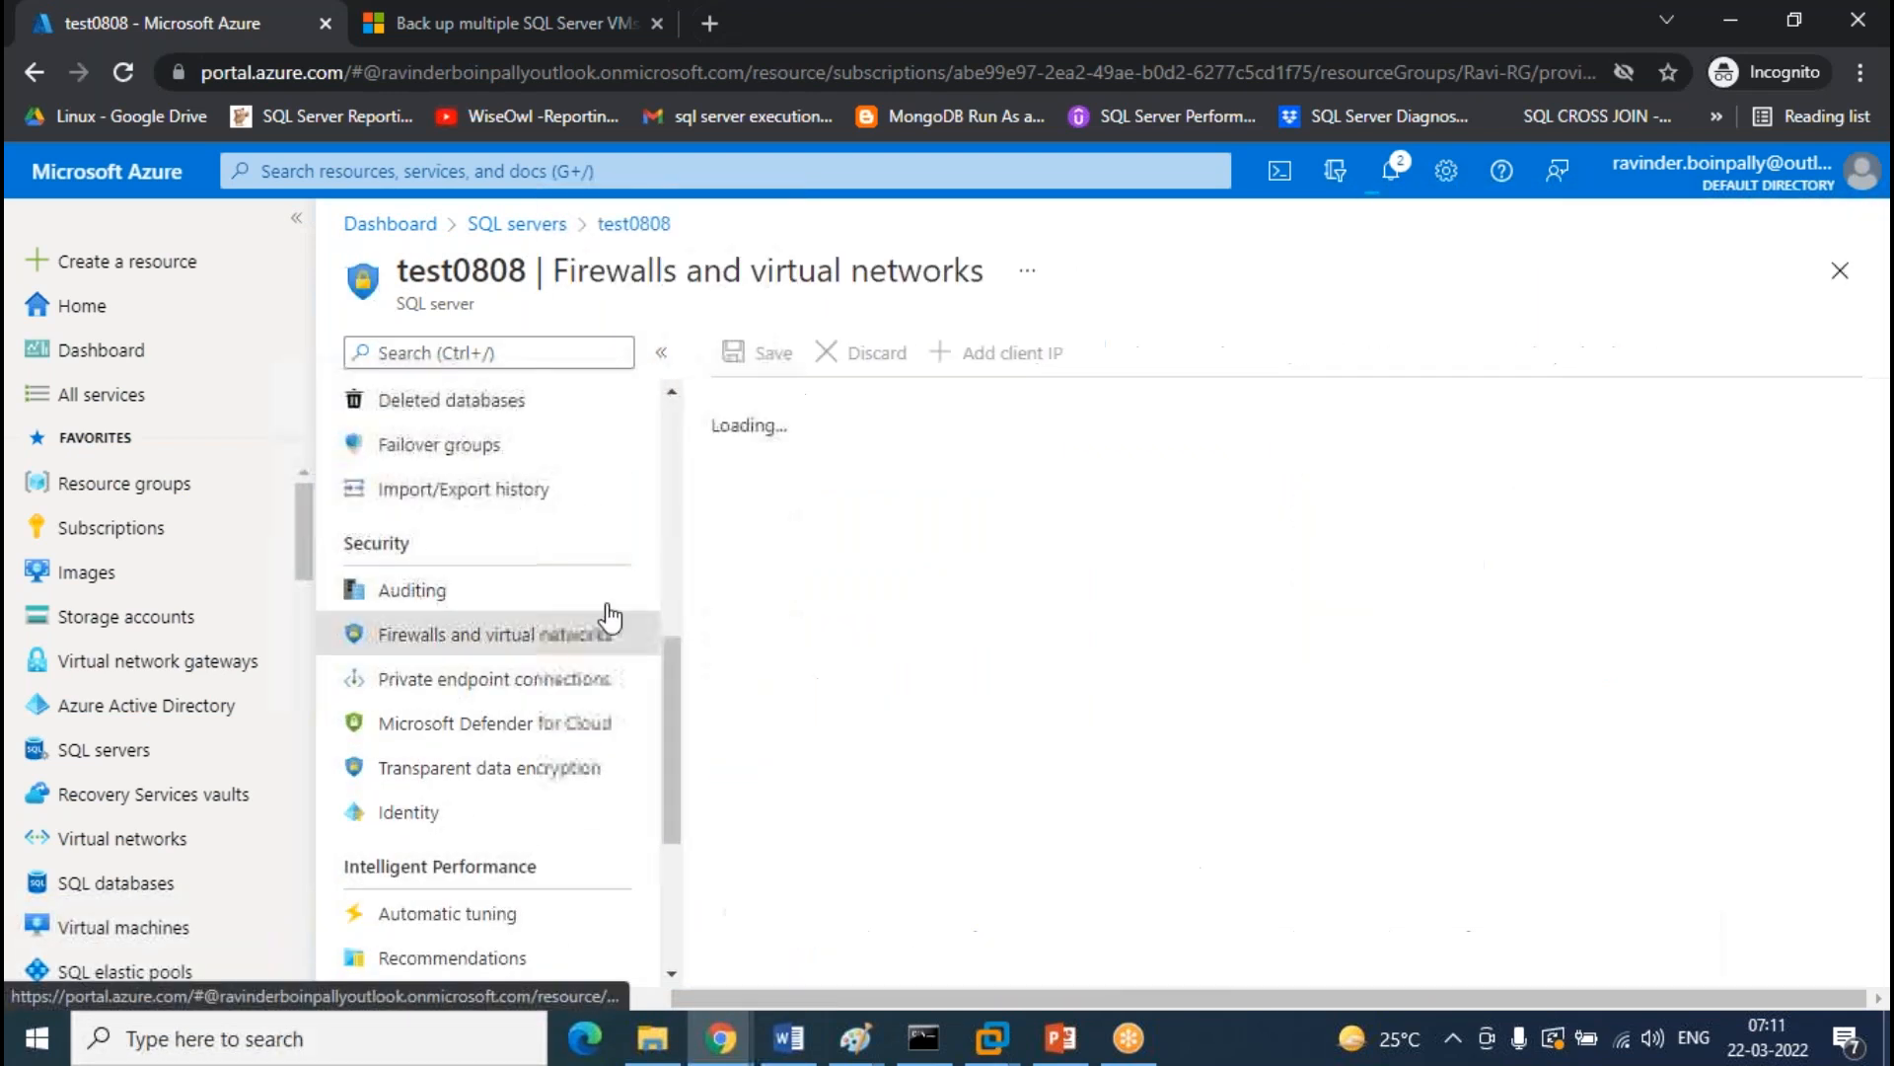
{"action": "left_click", "coordinate": [1016, 355]}
{"action": "left_click", "coordinate": [765, 353]}
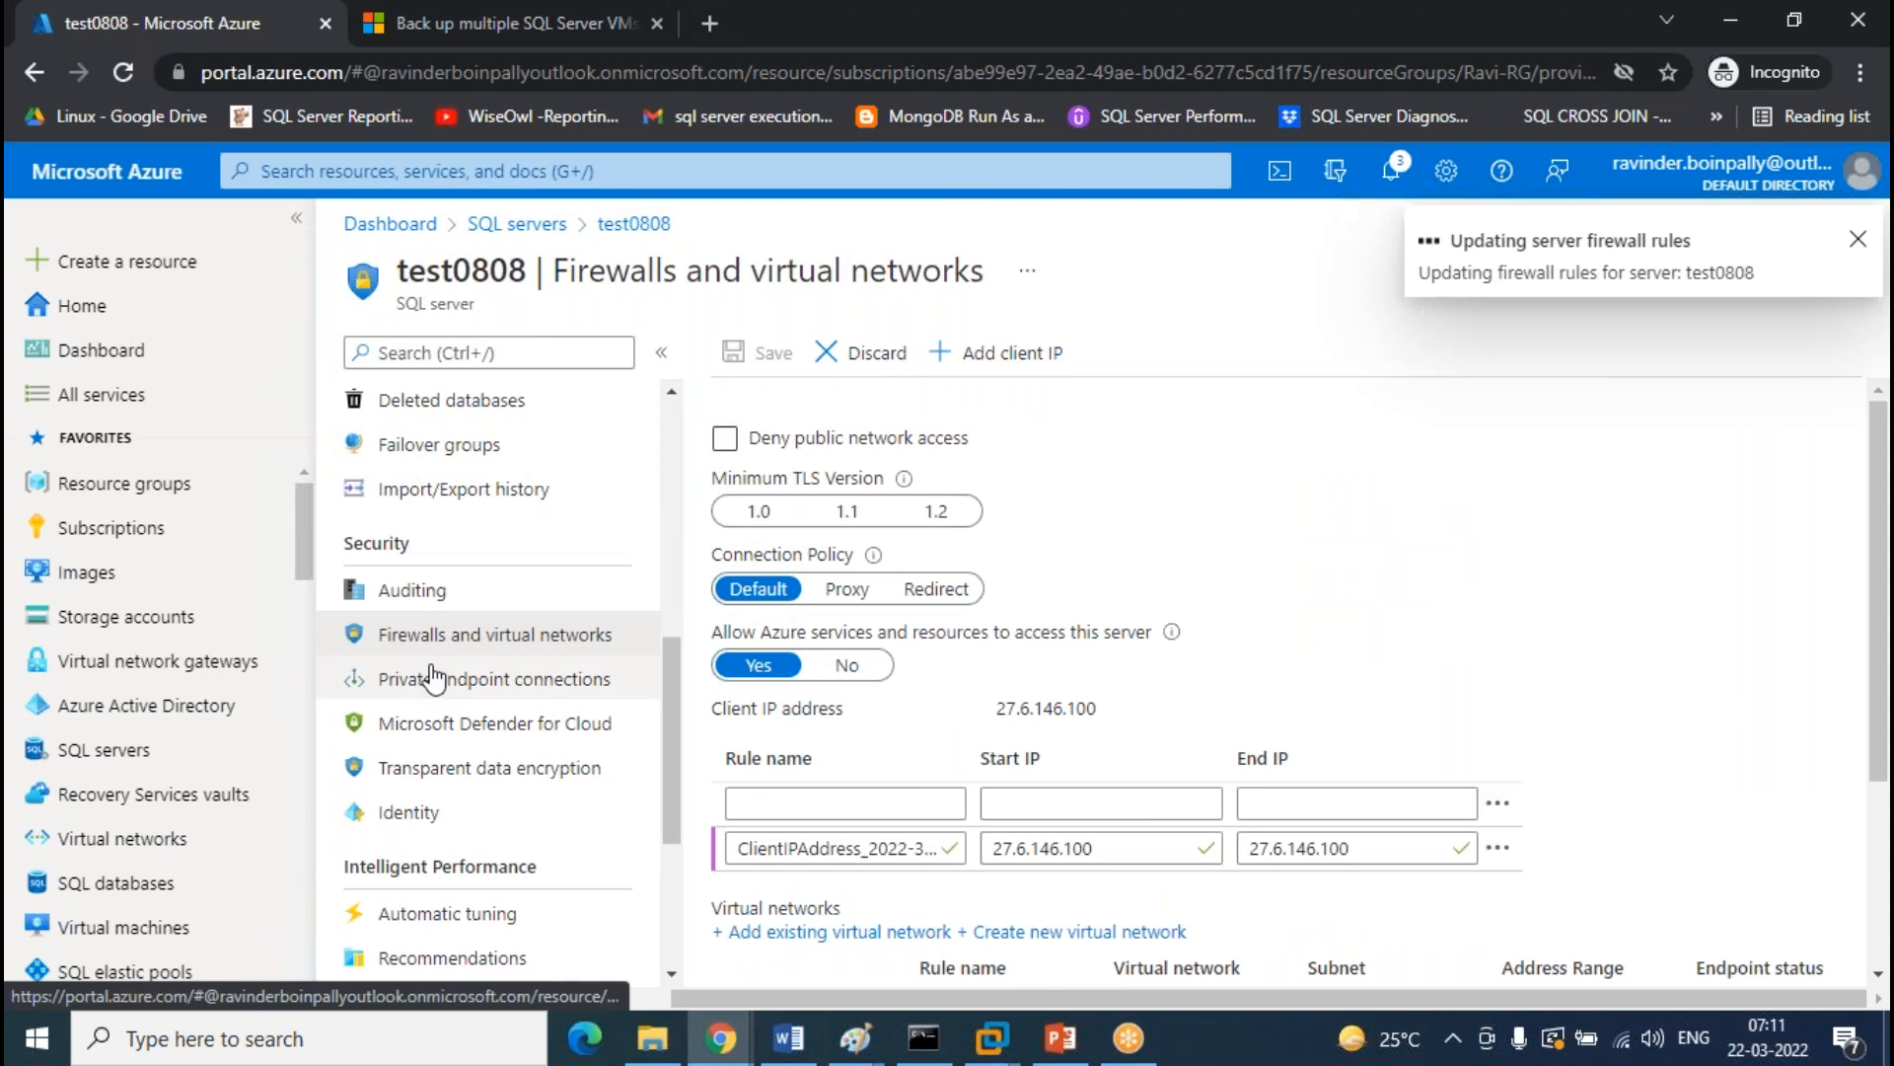
{"action": "scroll", "coordinate": [435, 678], "scroll_direction": "up", "scroll_amount": 5}
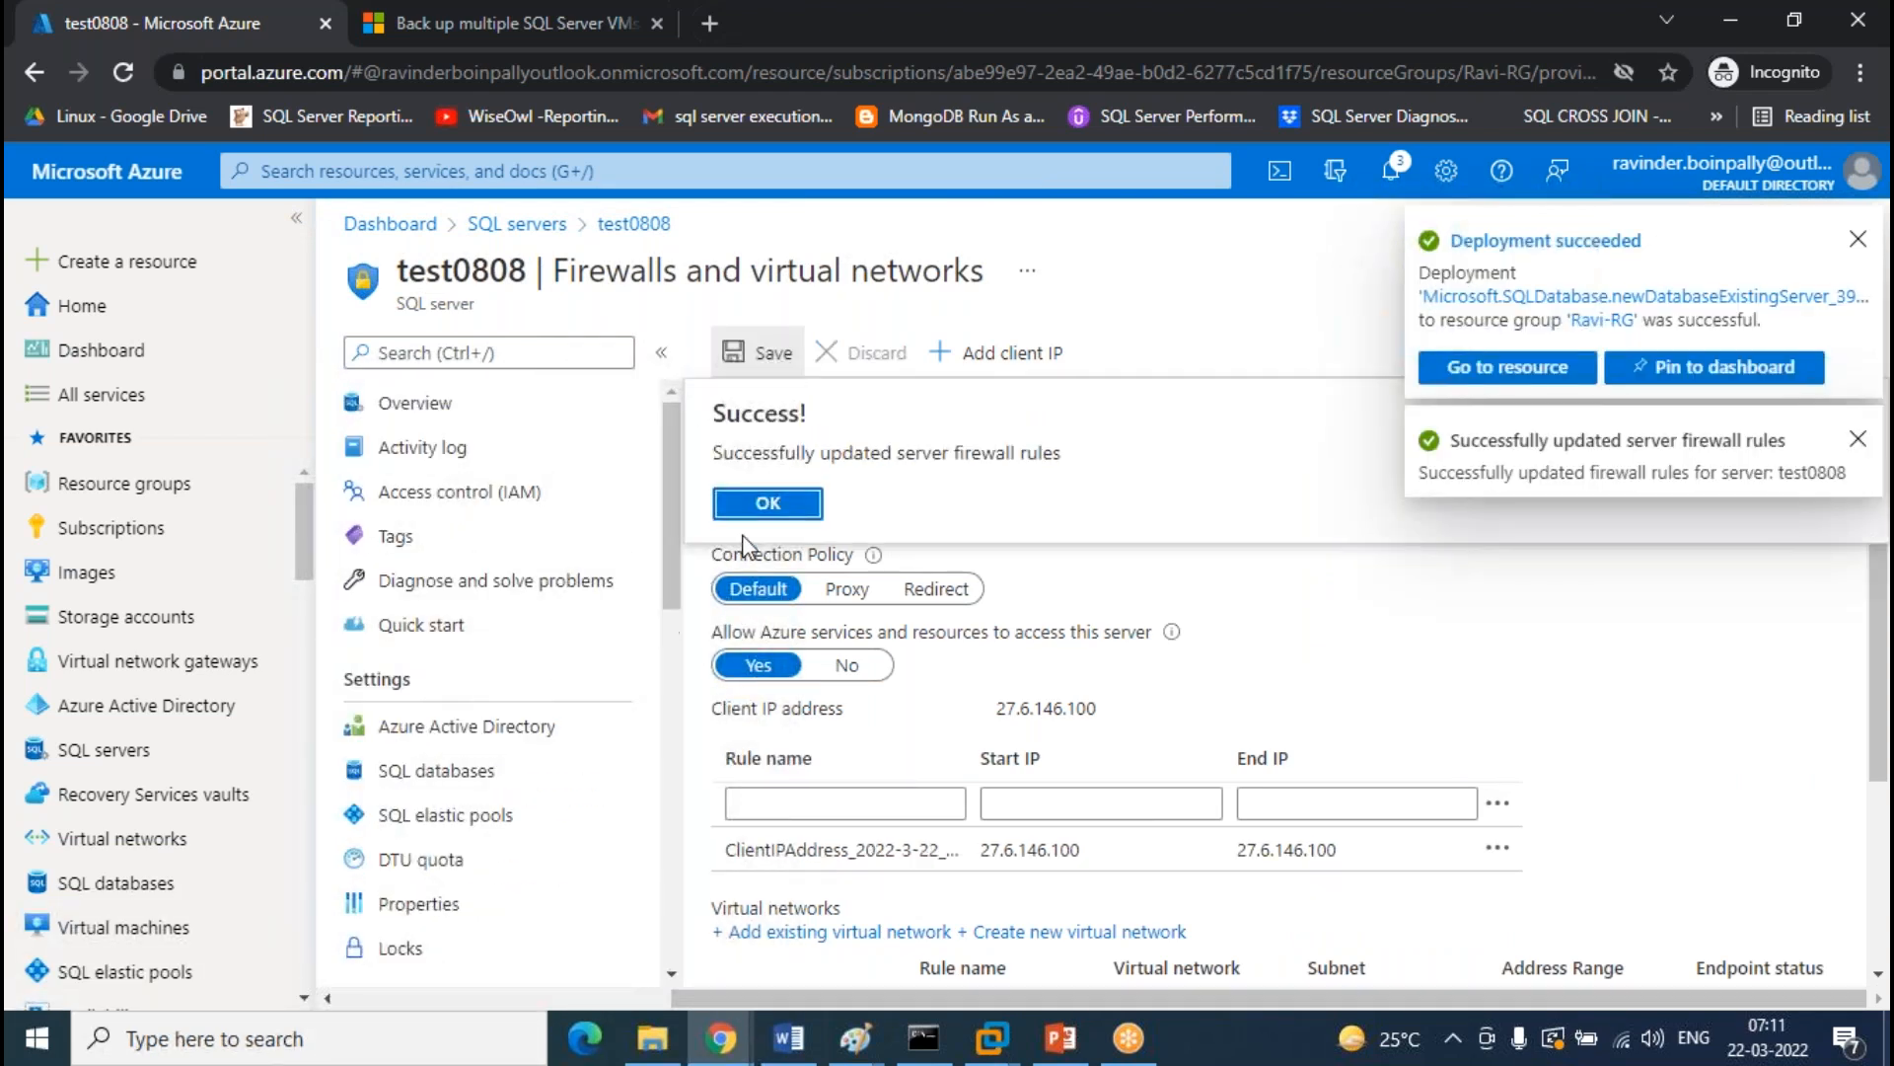
{"action": "left_click", "coordinate": [760, 505]}
Copy the server name ravi0808.database.windows.net from ravi0808's overview
{"action": "left_click", "coordinate": [517, 224]}
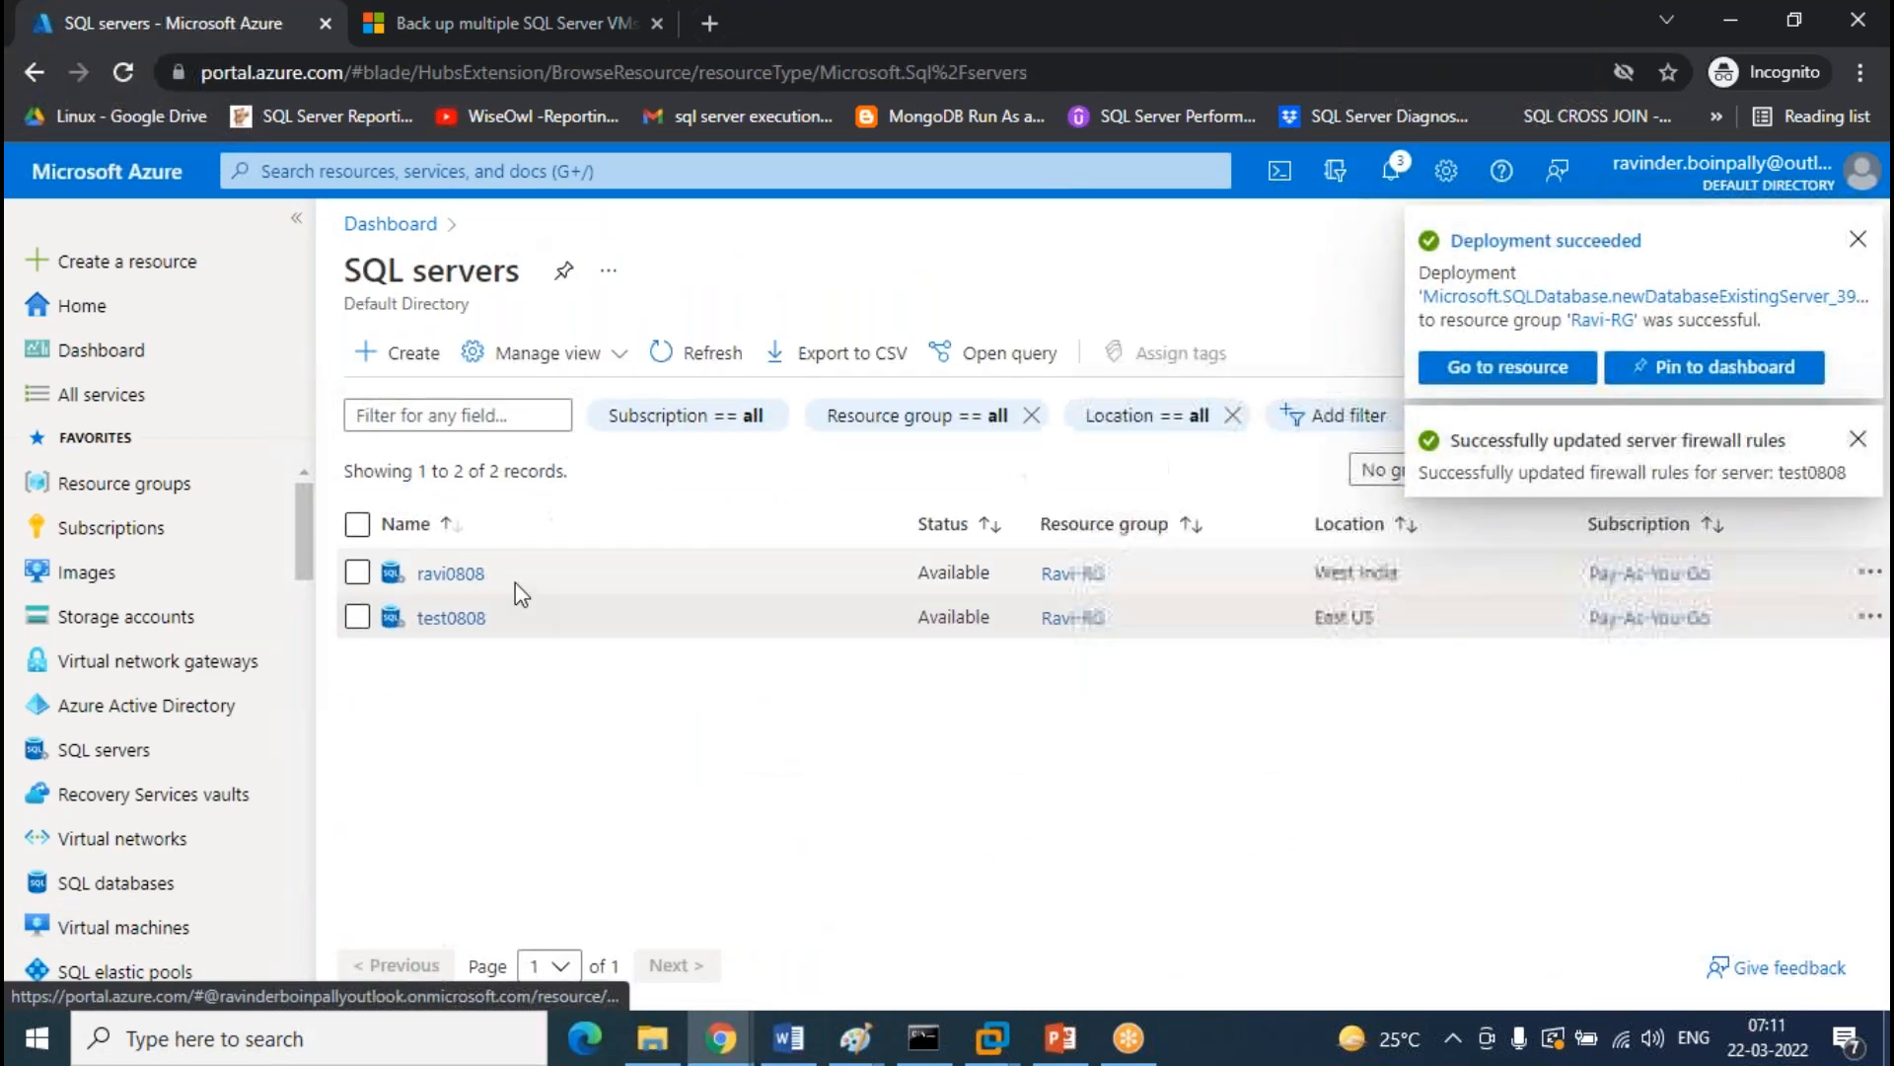
{"action": "left_click", "coordinate": [449, 572]}
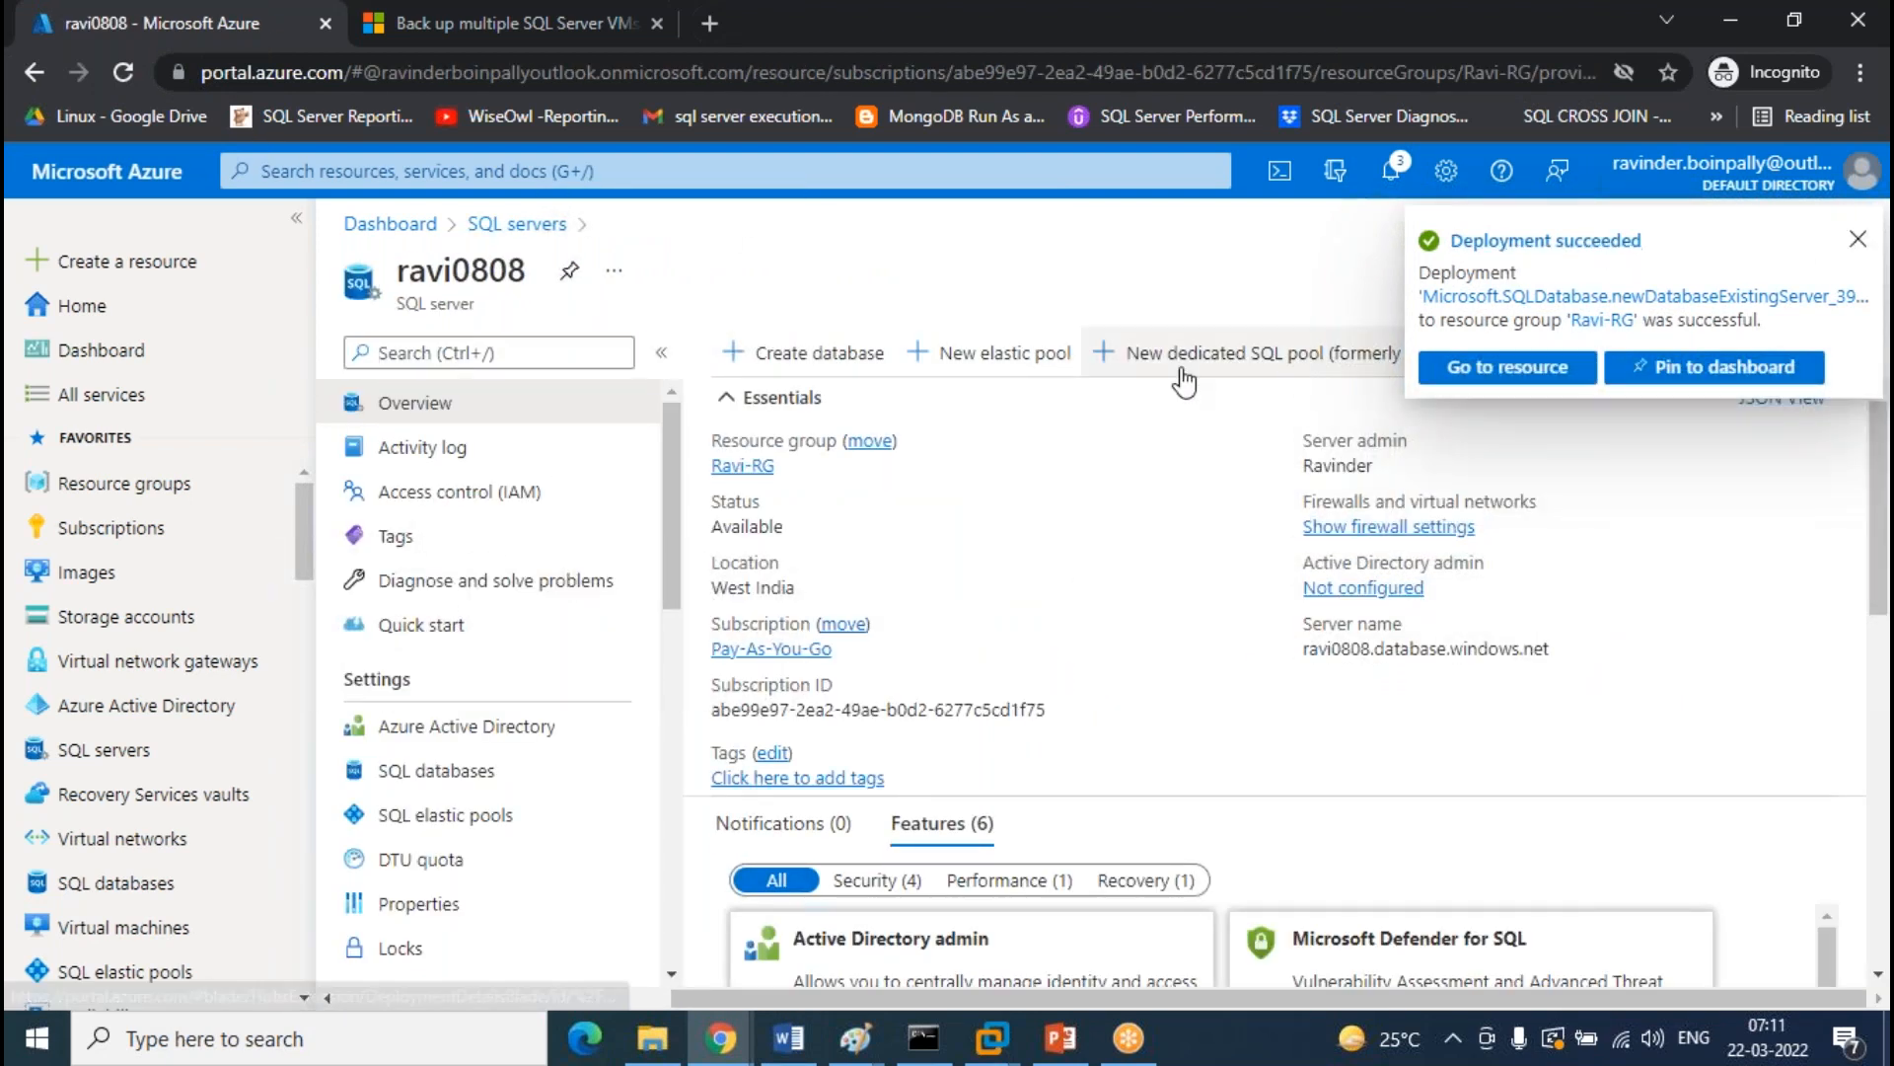
{"action": "left_click", "coordinate": [1568, 651]}
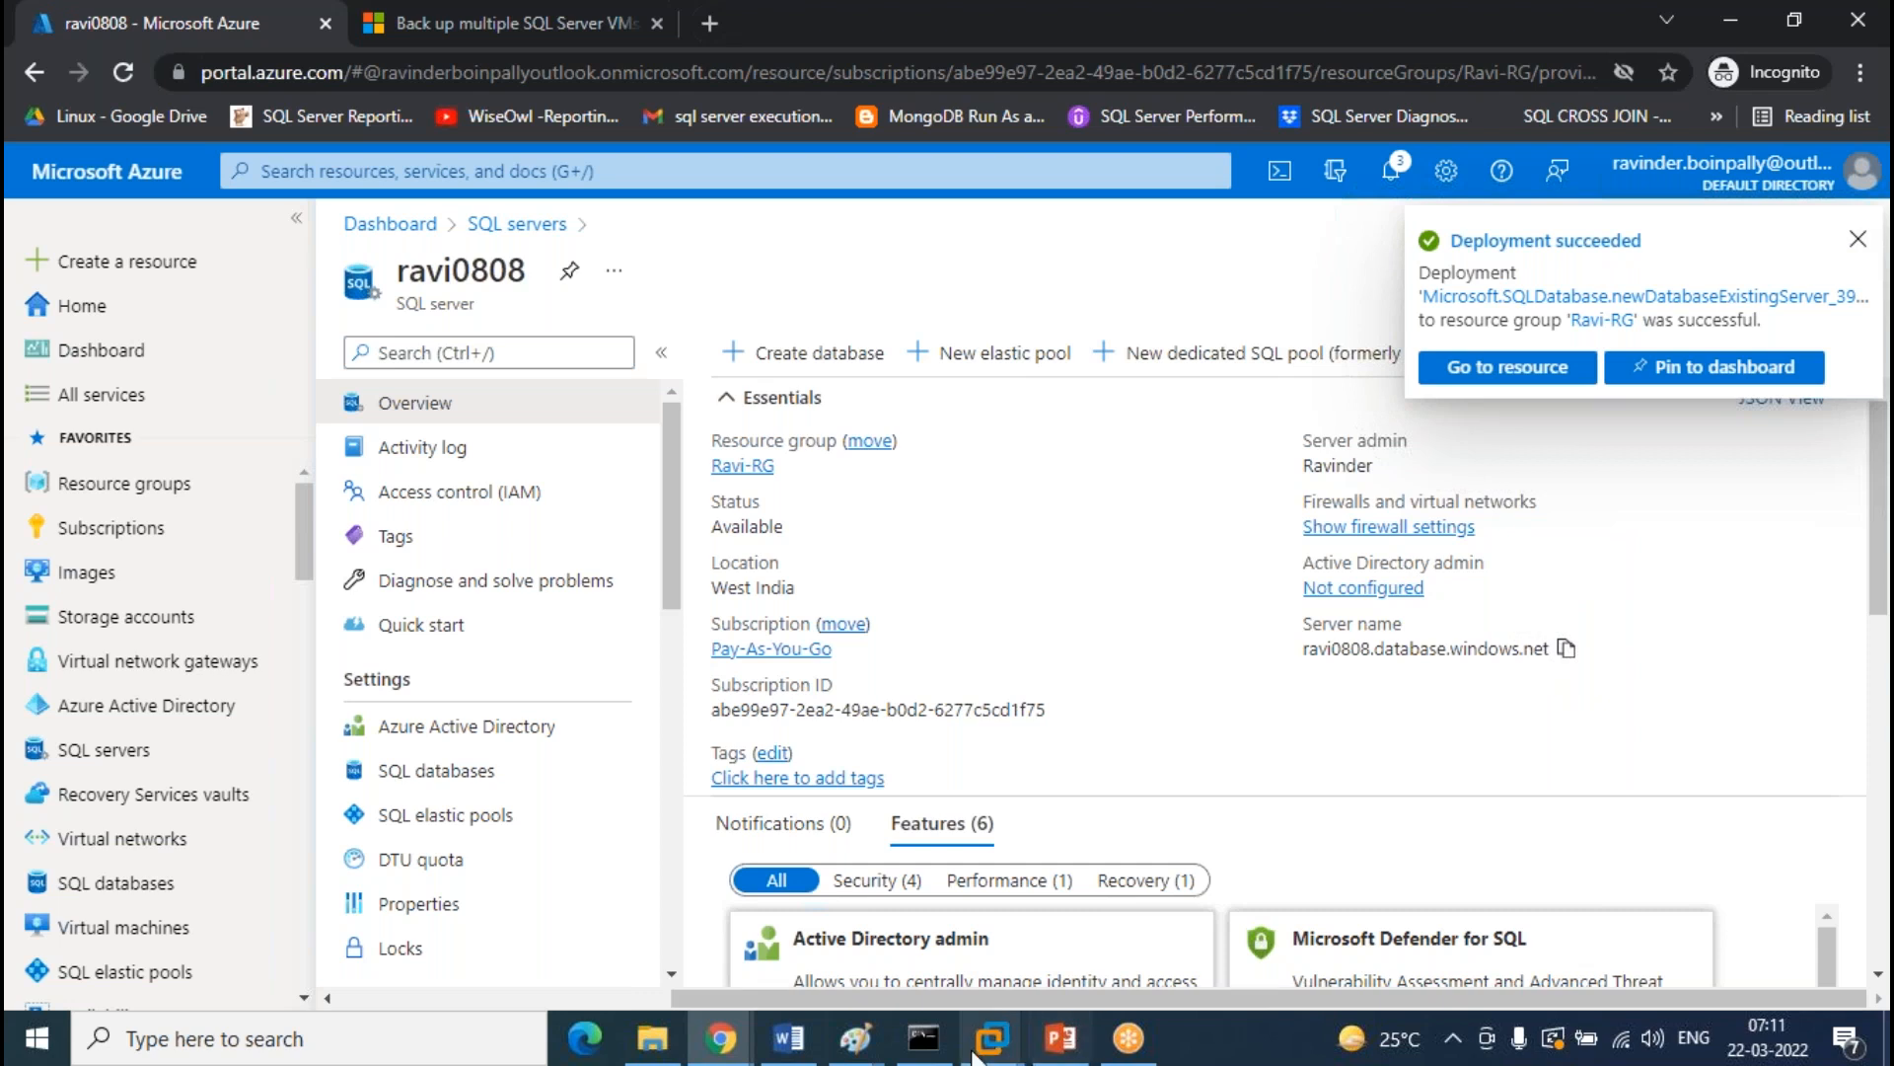
Launch SQL Server Management Studio by searching 'ssms' in Windows search
{"action": "left_click", "coordinate": [452, 1046]}
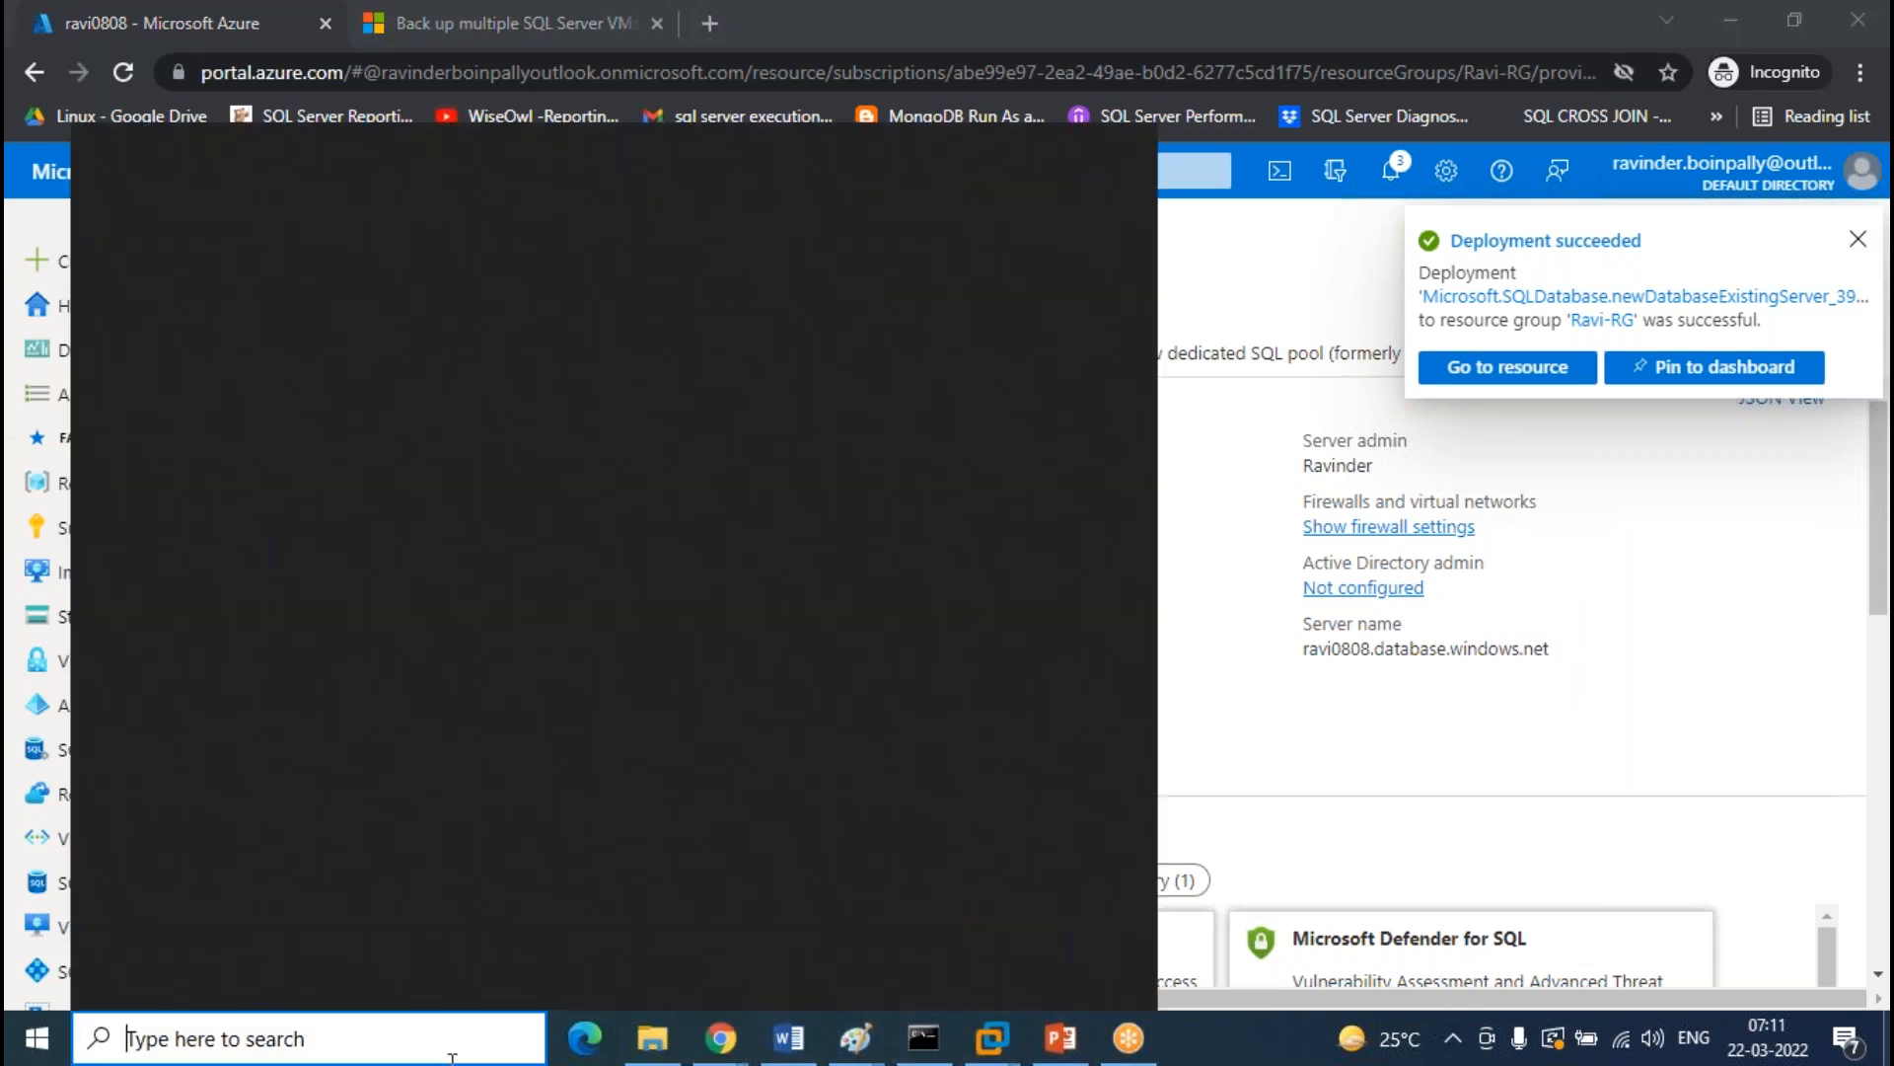
{"action": "type", "text": "ssms"}
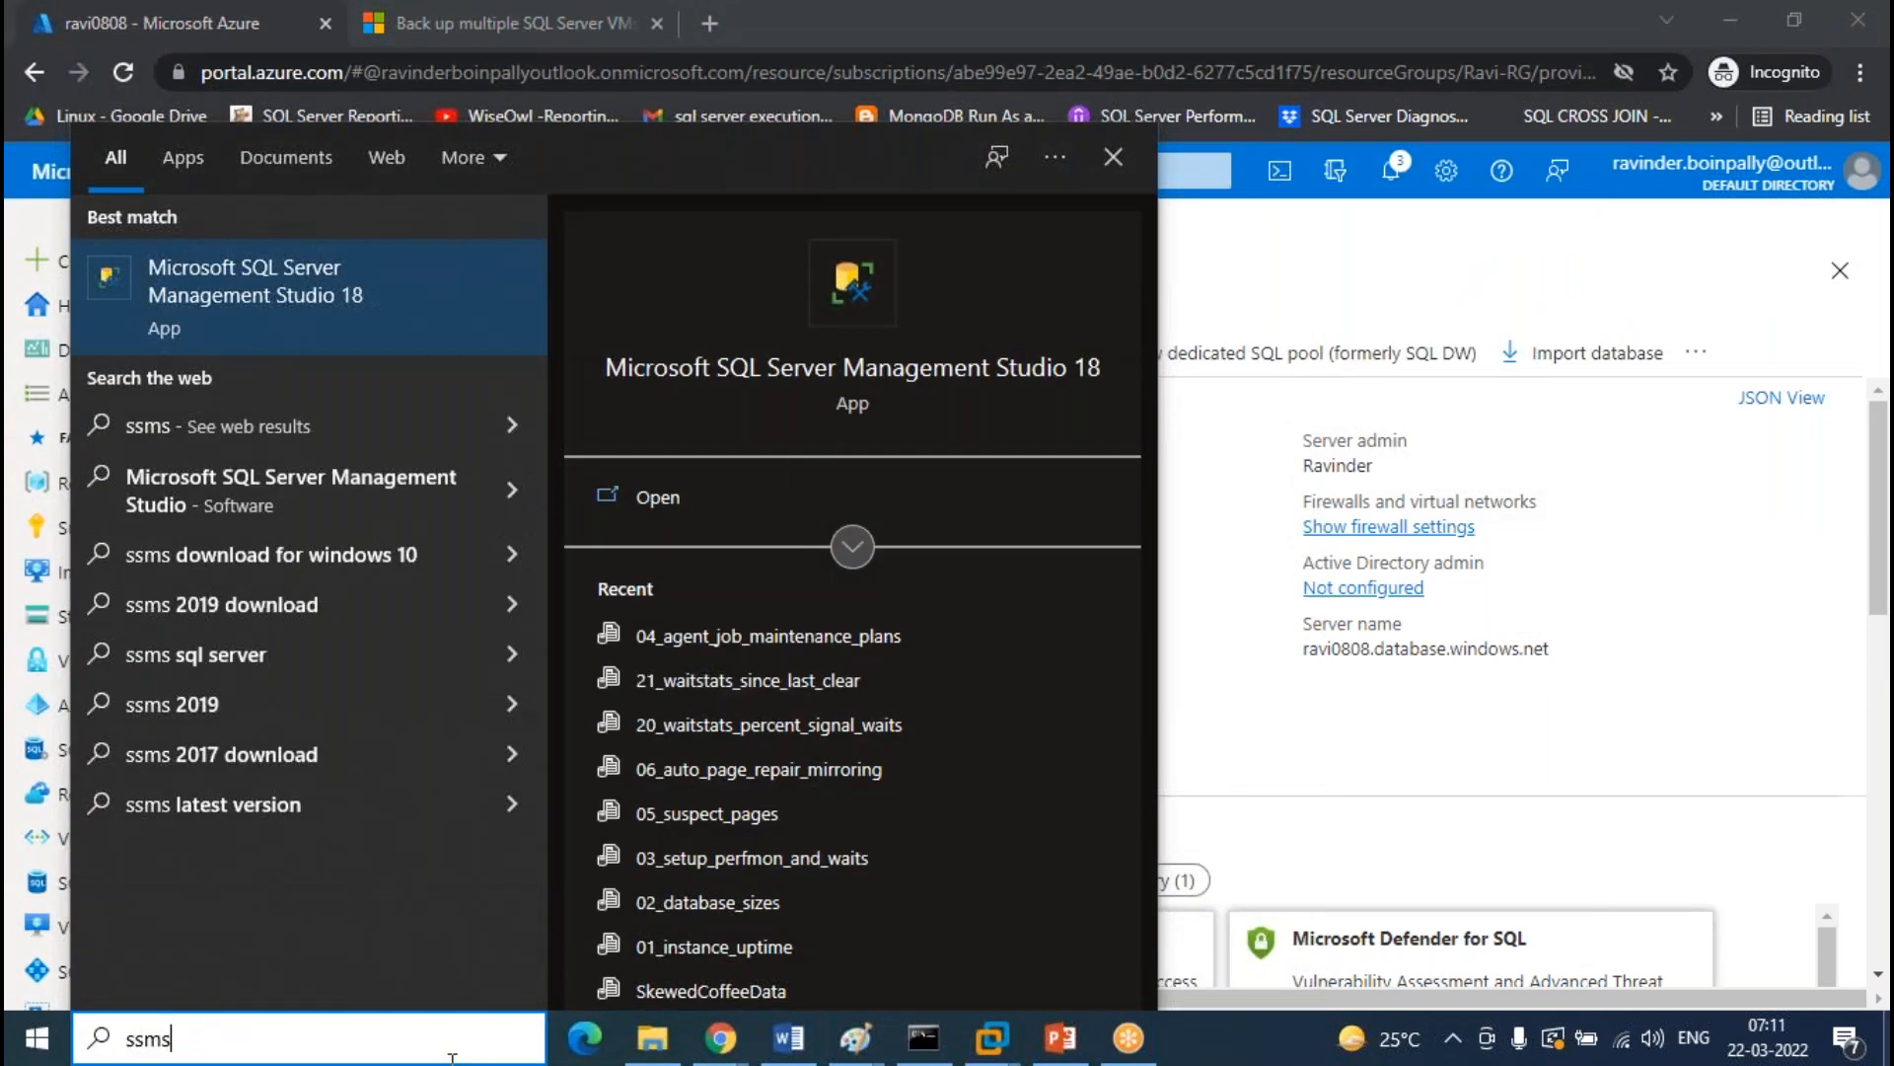
{"action": "key", "text": "Return"}
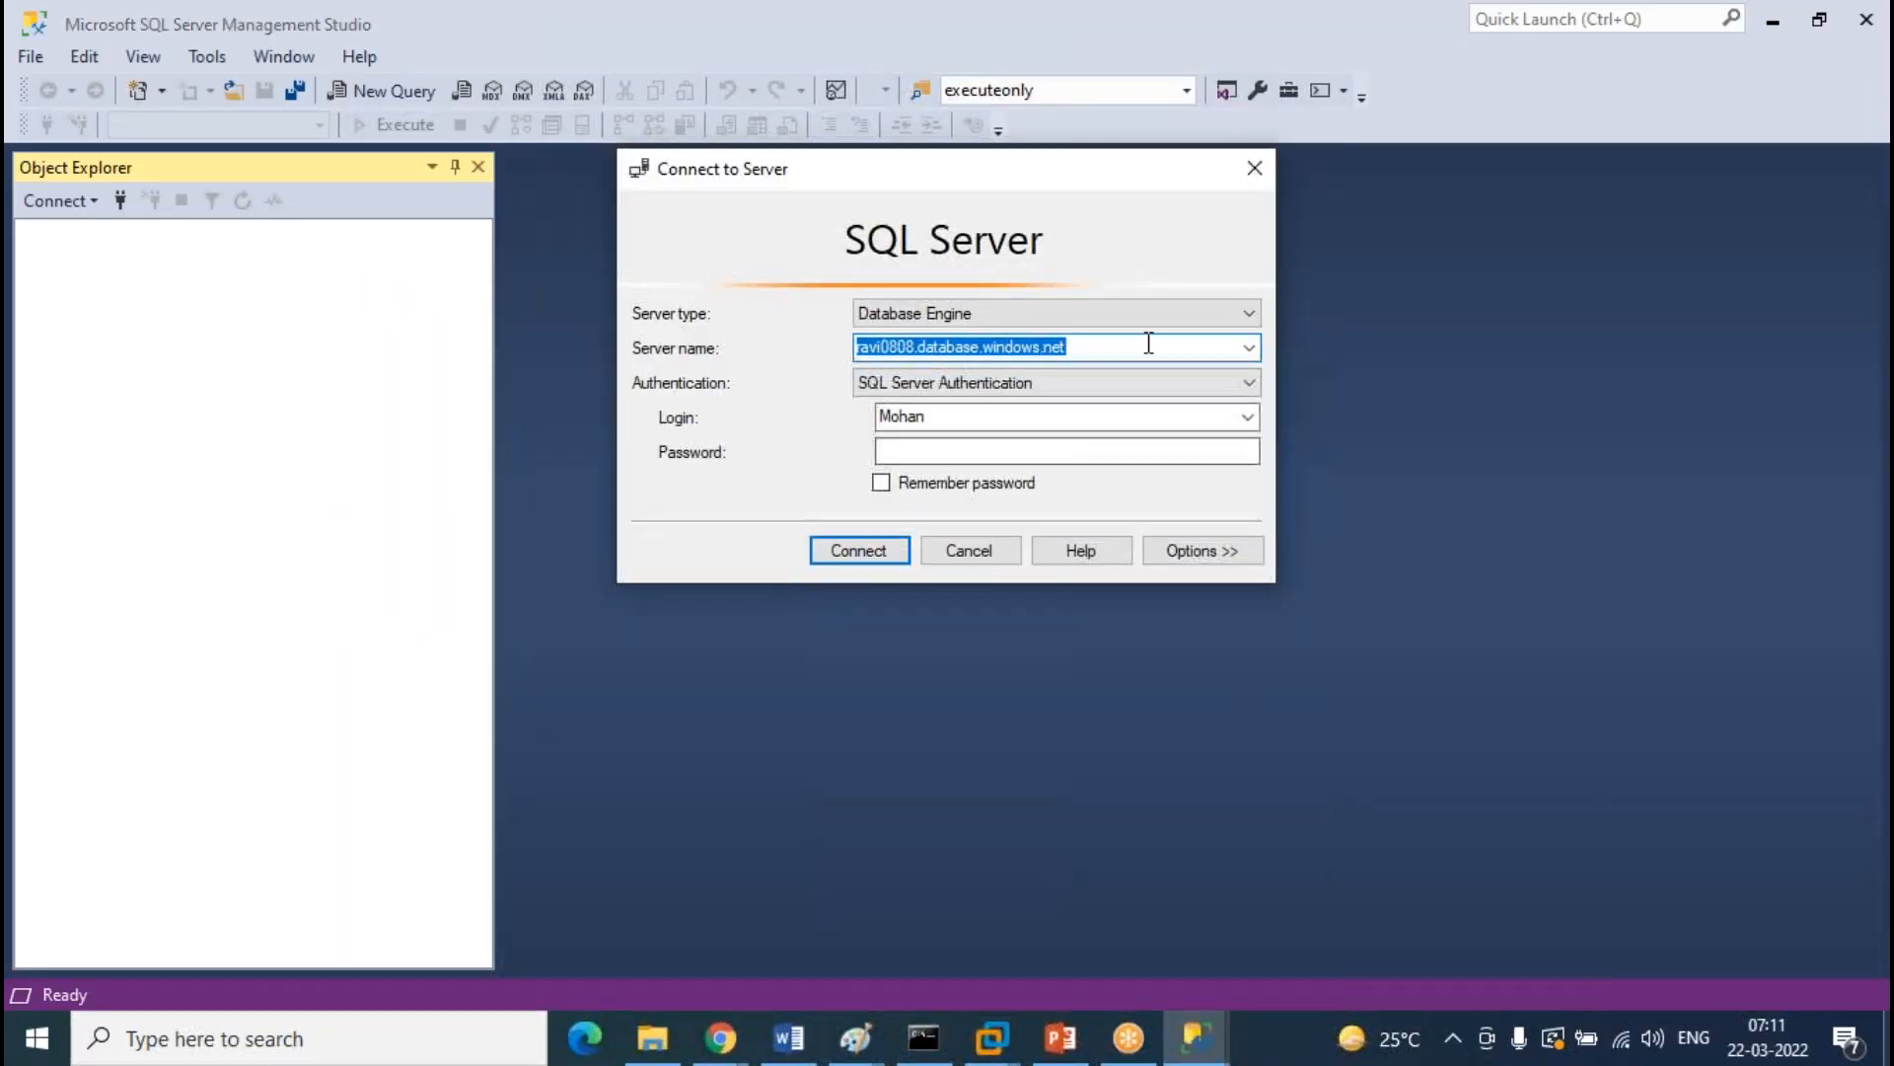
Connect to ravi0808.database.windows.net with SQL Server authentication, entering the login and password
{"action": "left_click", "coordinate": [1148, 343]}
{"action": "left_click_drag", "start_coordinate": [1146, 343], "coordinate": [855, 347]}
{"action": "left_click", "coordinate": [960, 412]}
{"action": "double_click", "coordinate": [965, 413]}
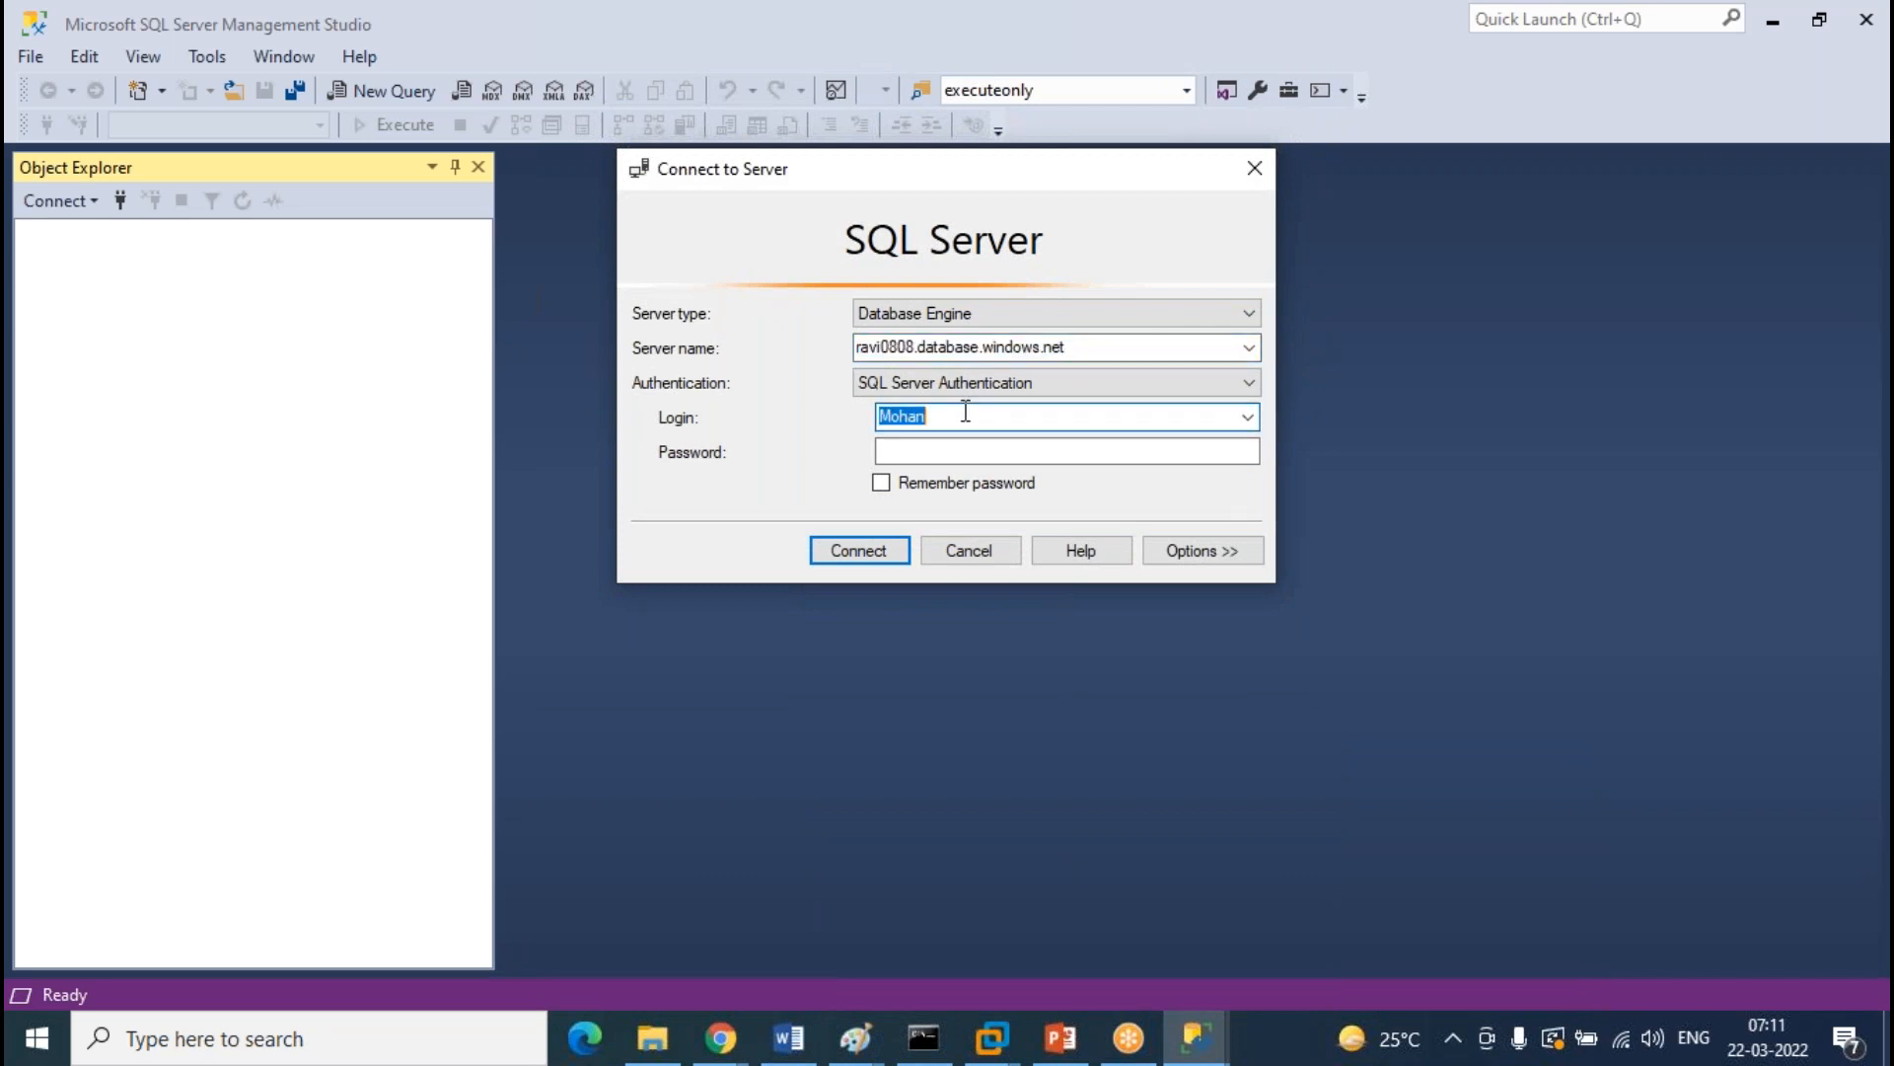
{"action": "type", "text": "Ravinder"}
{"action": "key", "text": "Tab"}
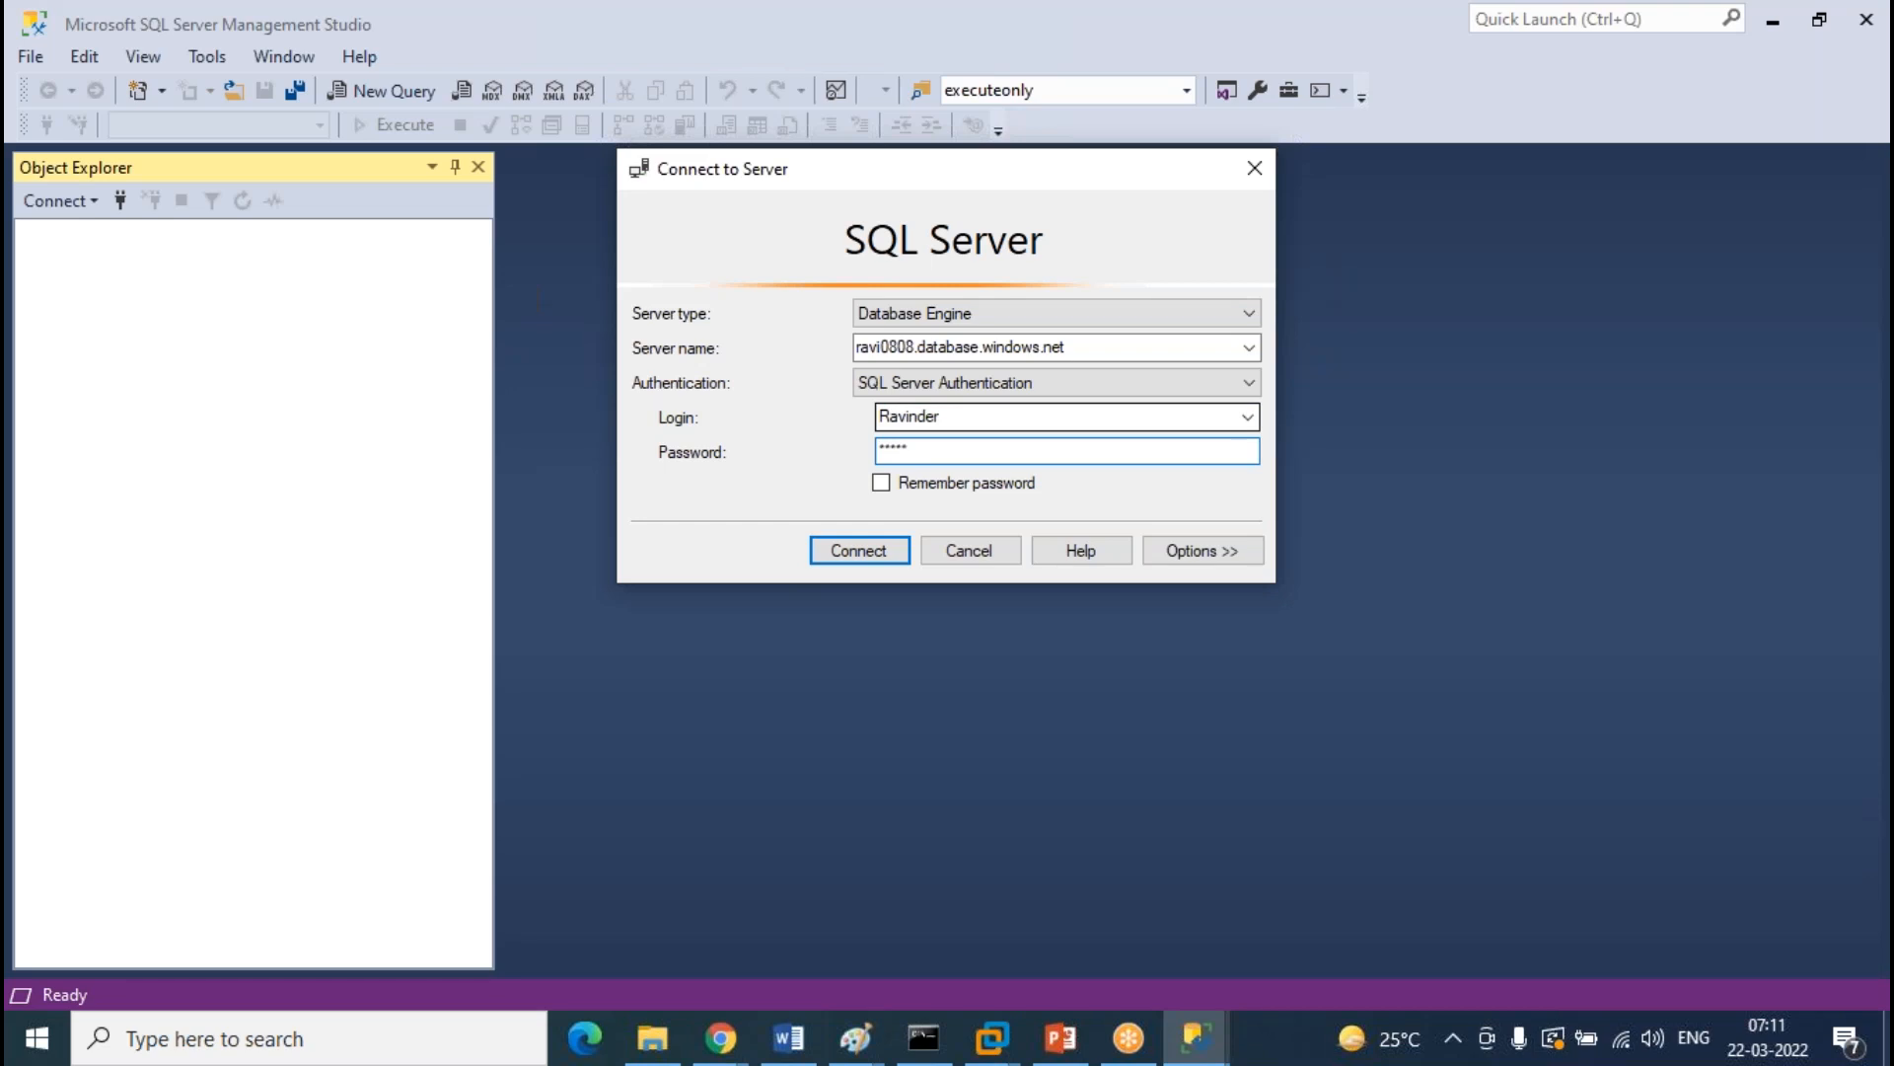
{"action": "key", "text": "Return"}
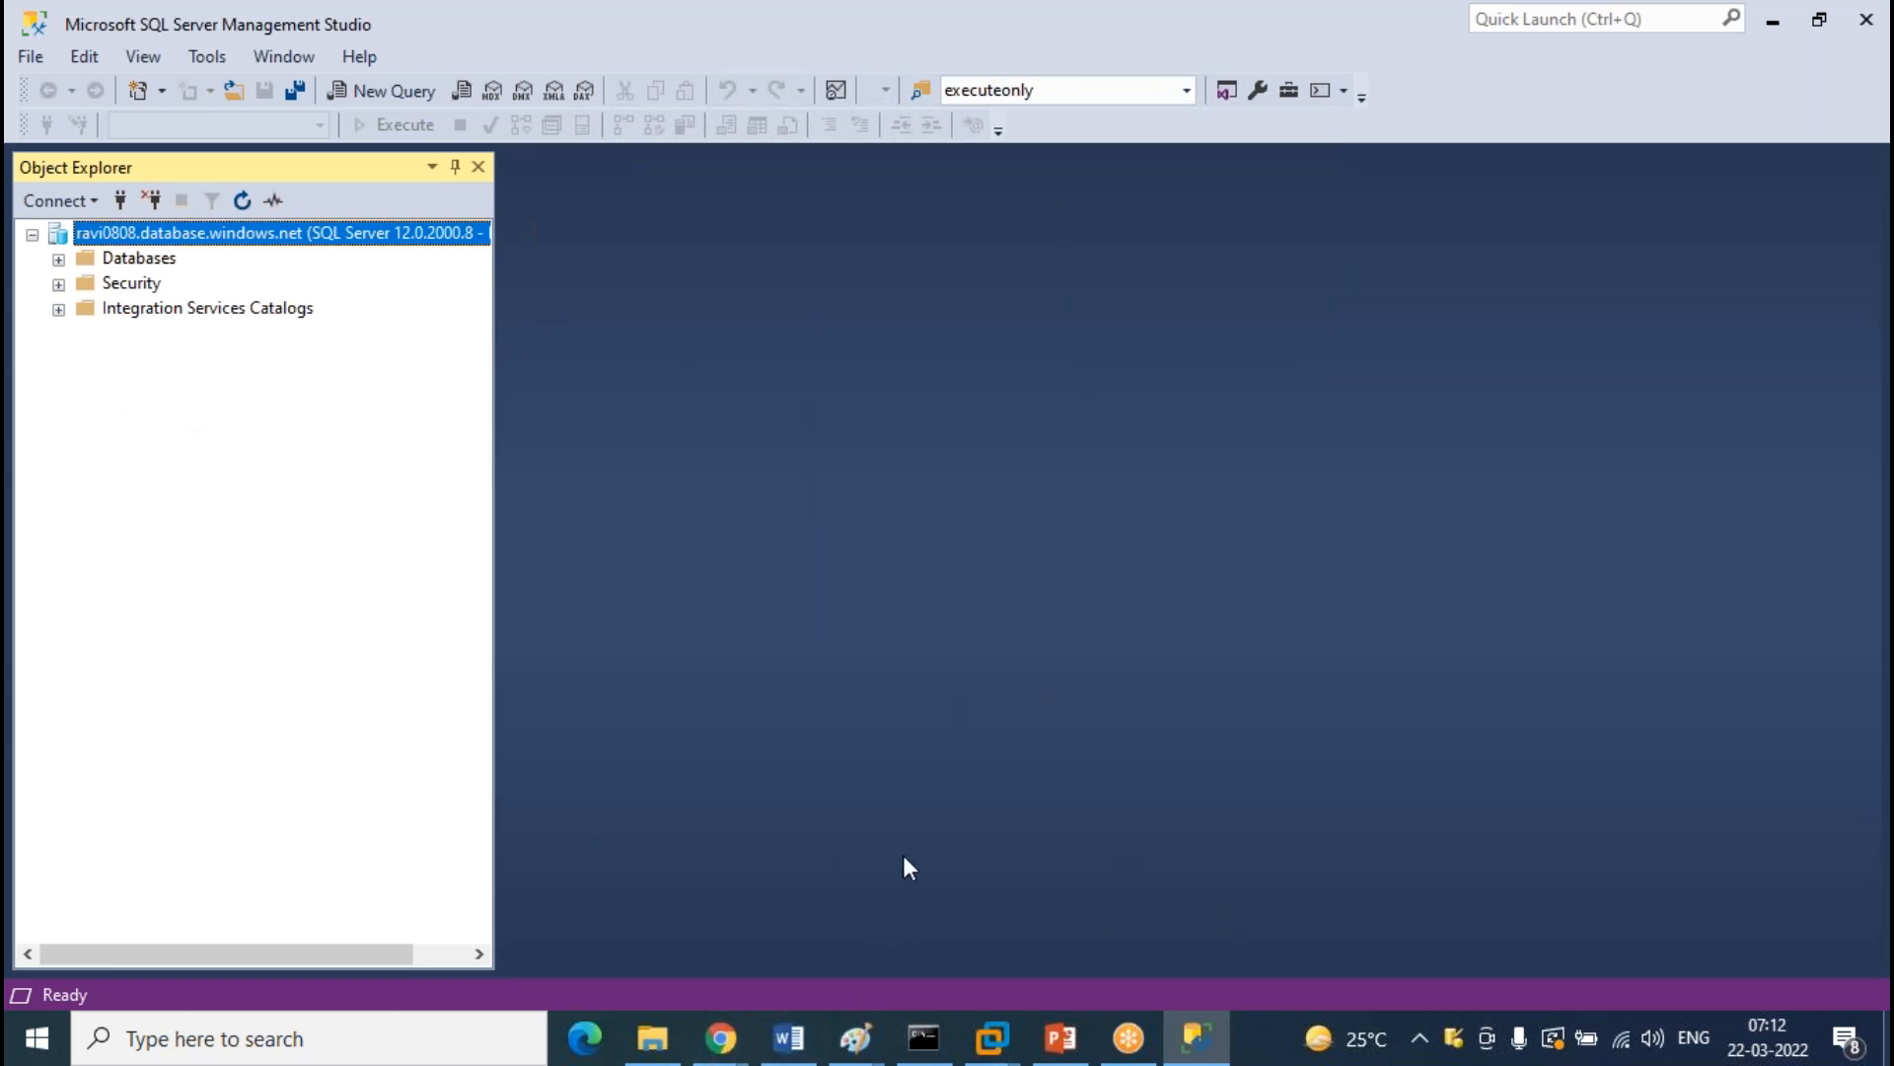
Return to the Azure portal and open the test0808 server's overview to get its name
{"action": "mouse_move", "coordinate": [720, 1038]}
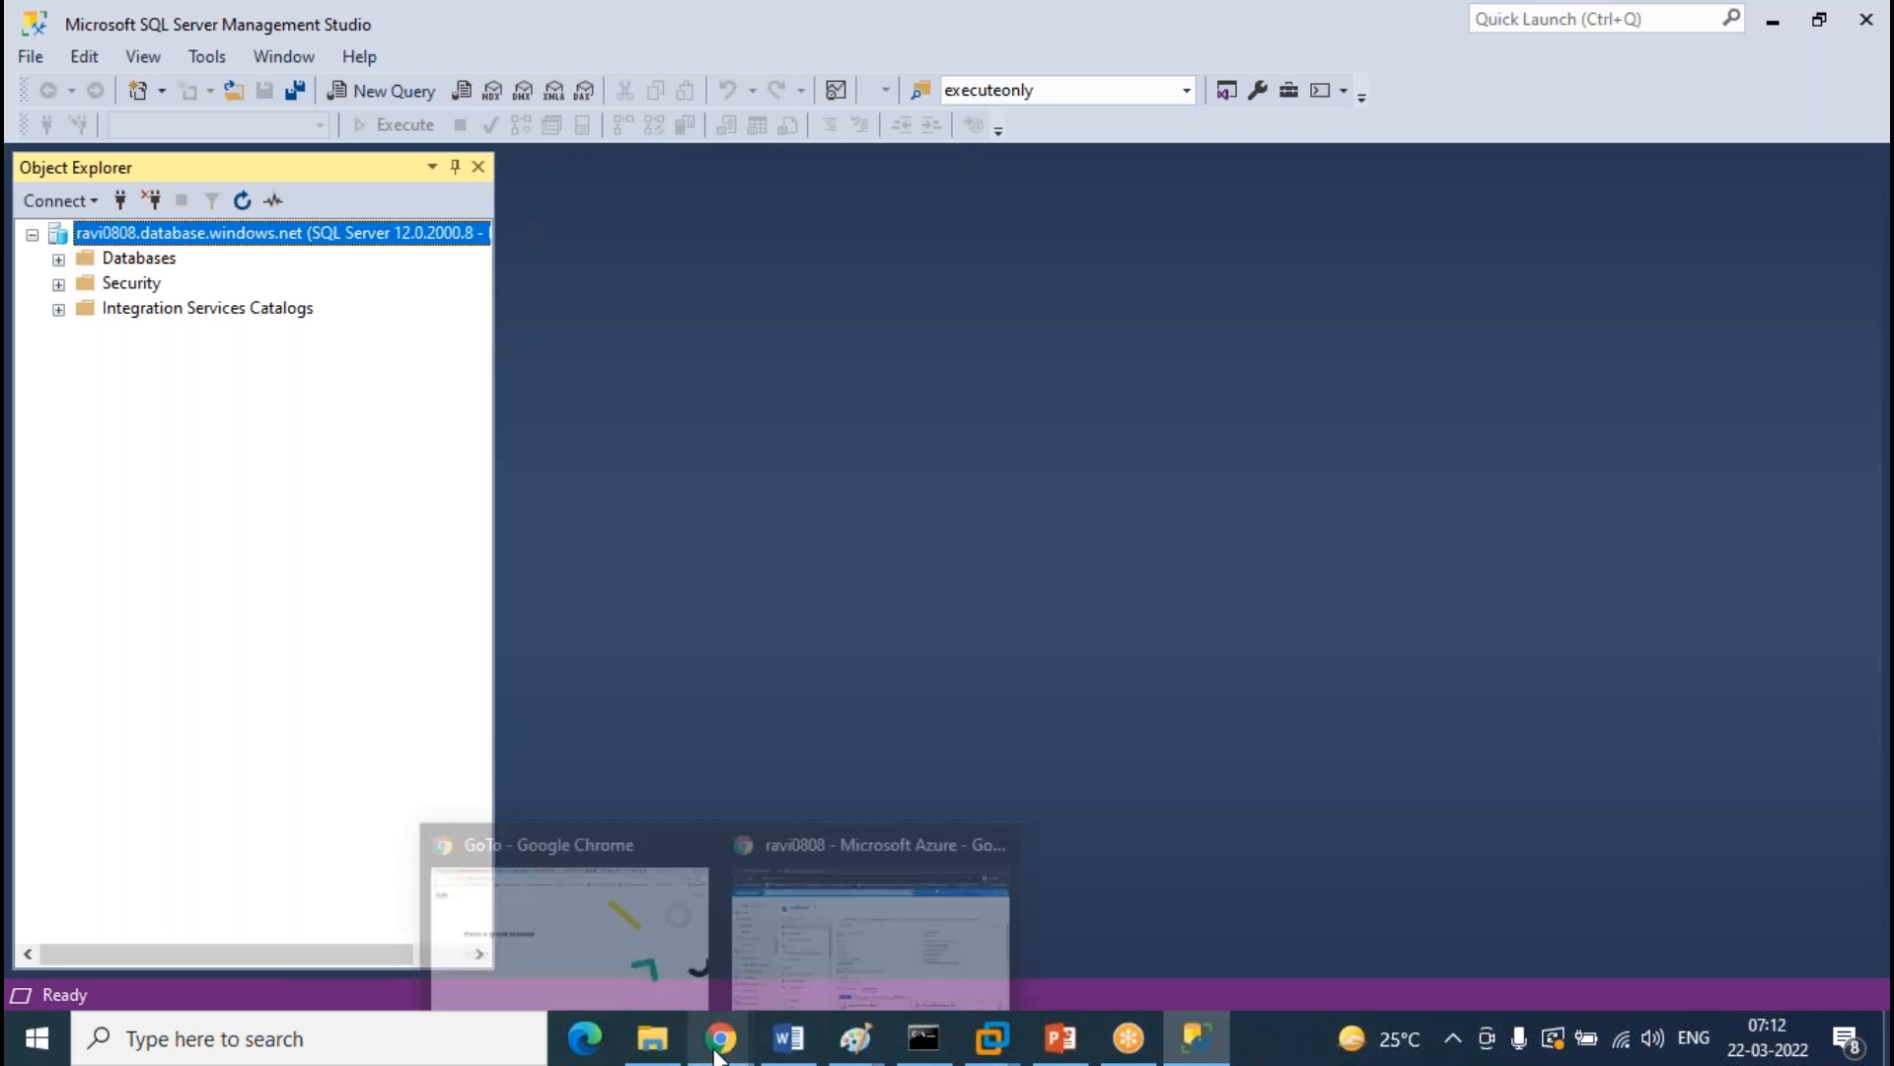
{"action": "left_click", "coordinate": [815, 945]}
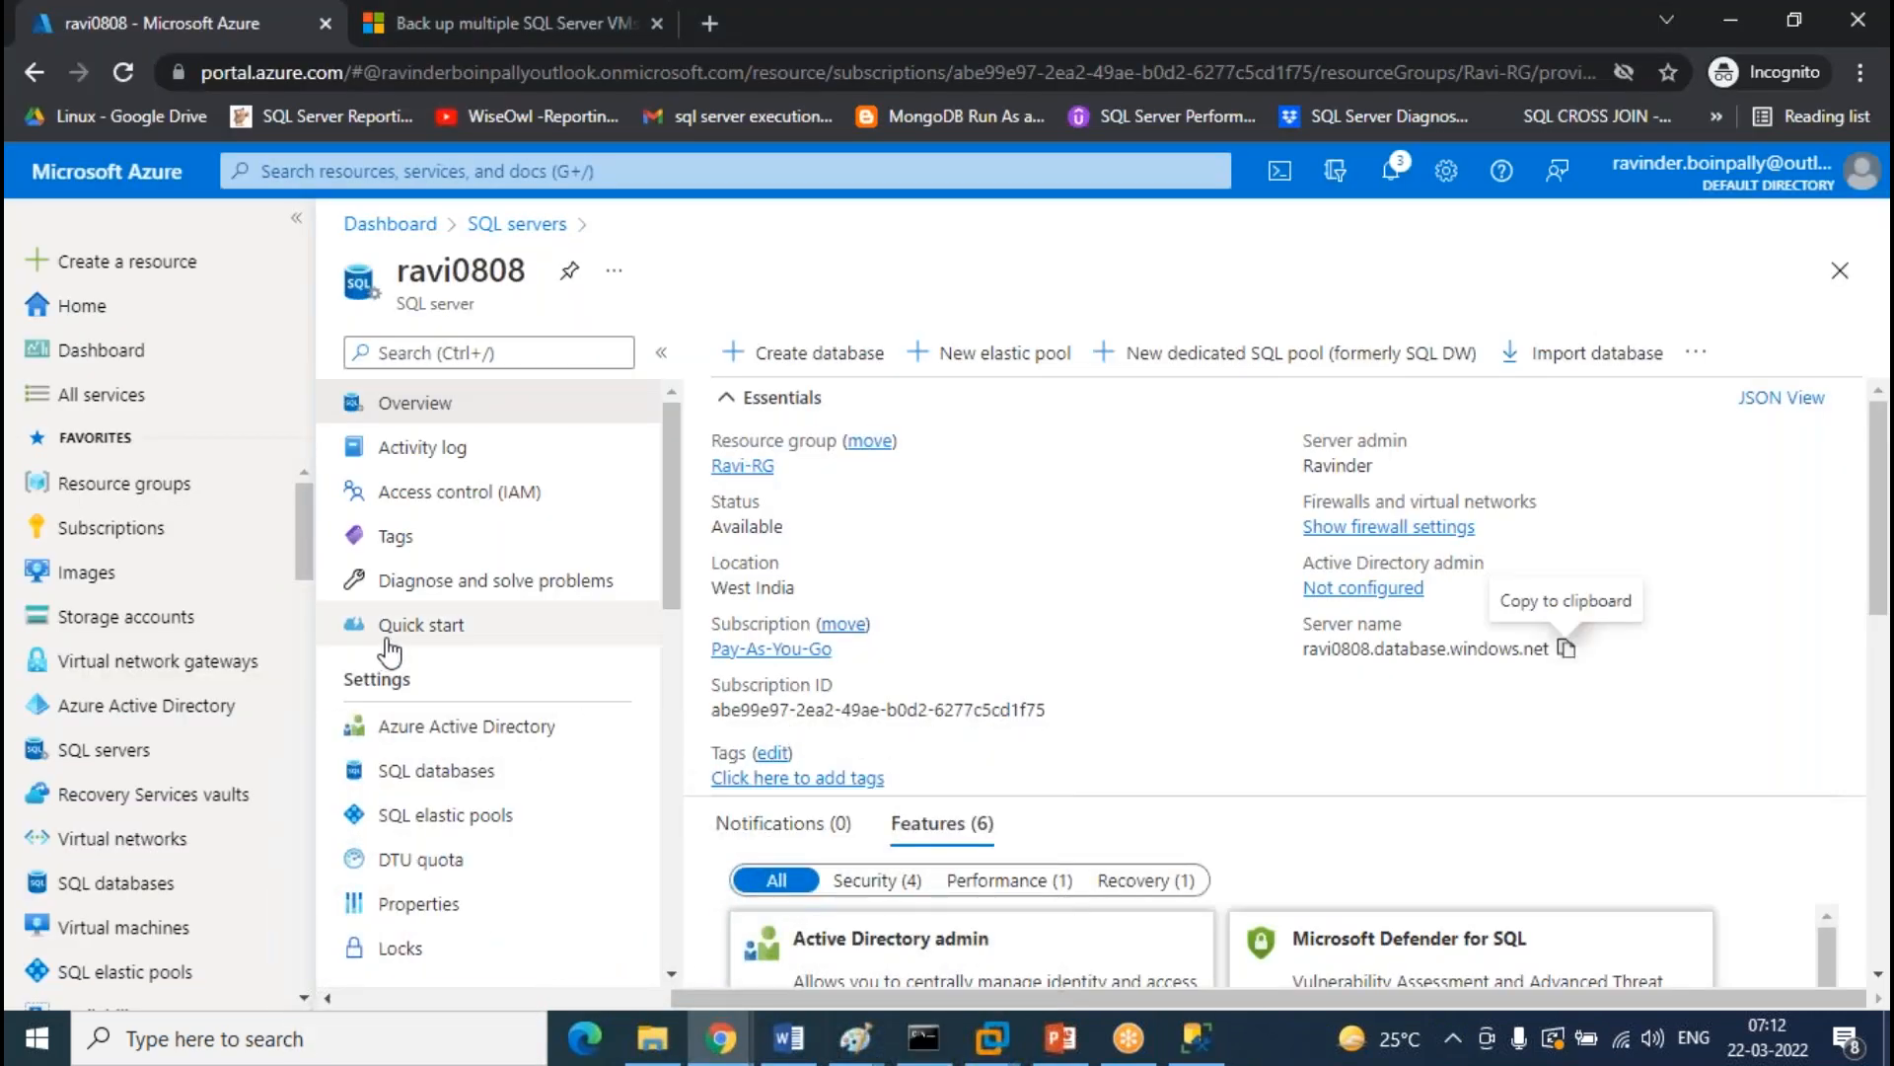
{"action": "left_click", "coordinate": [517, 224]}
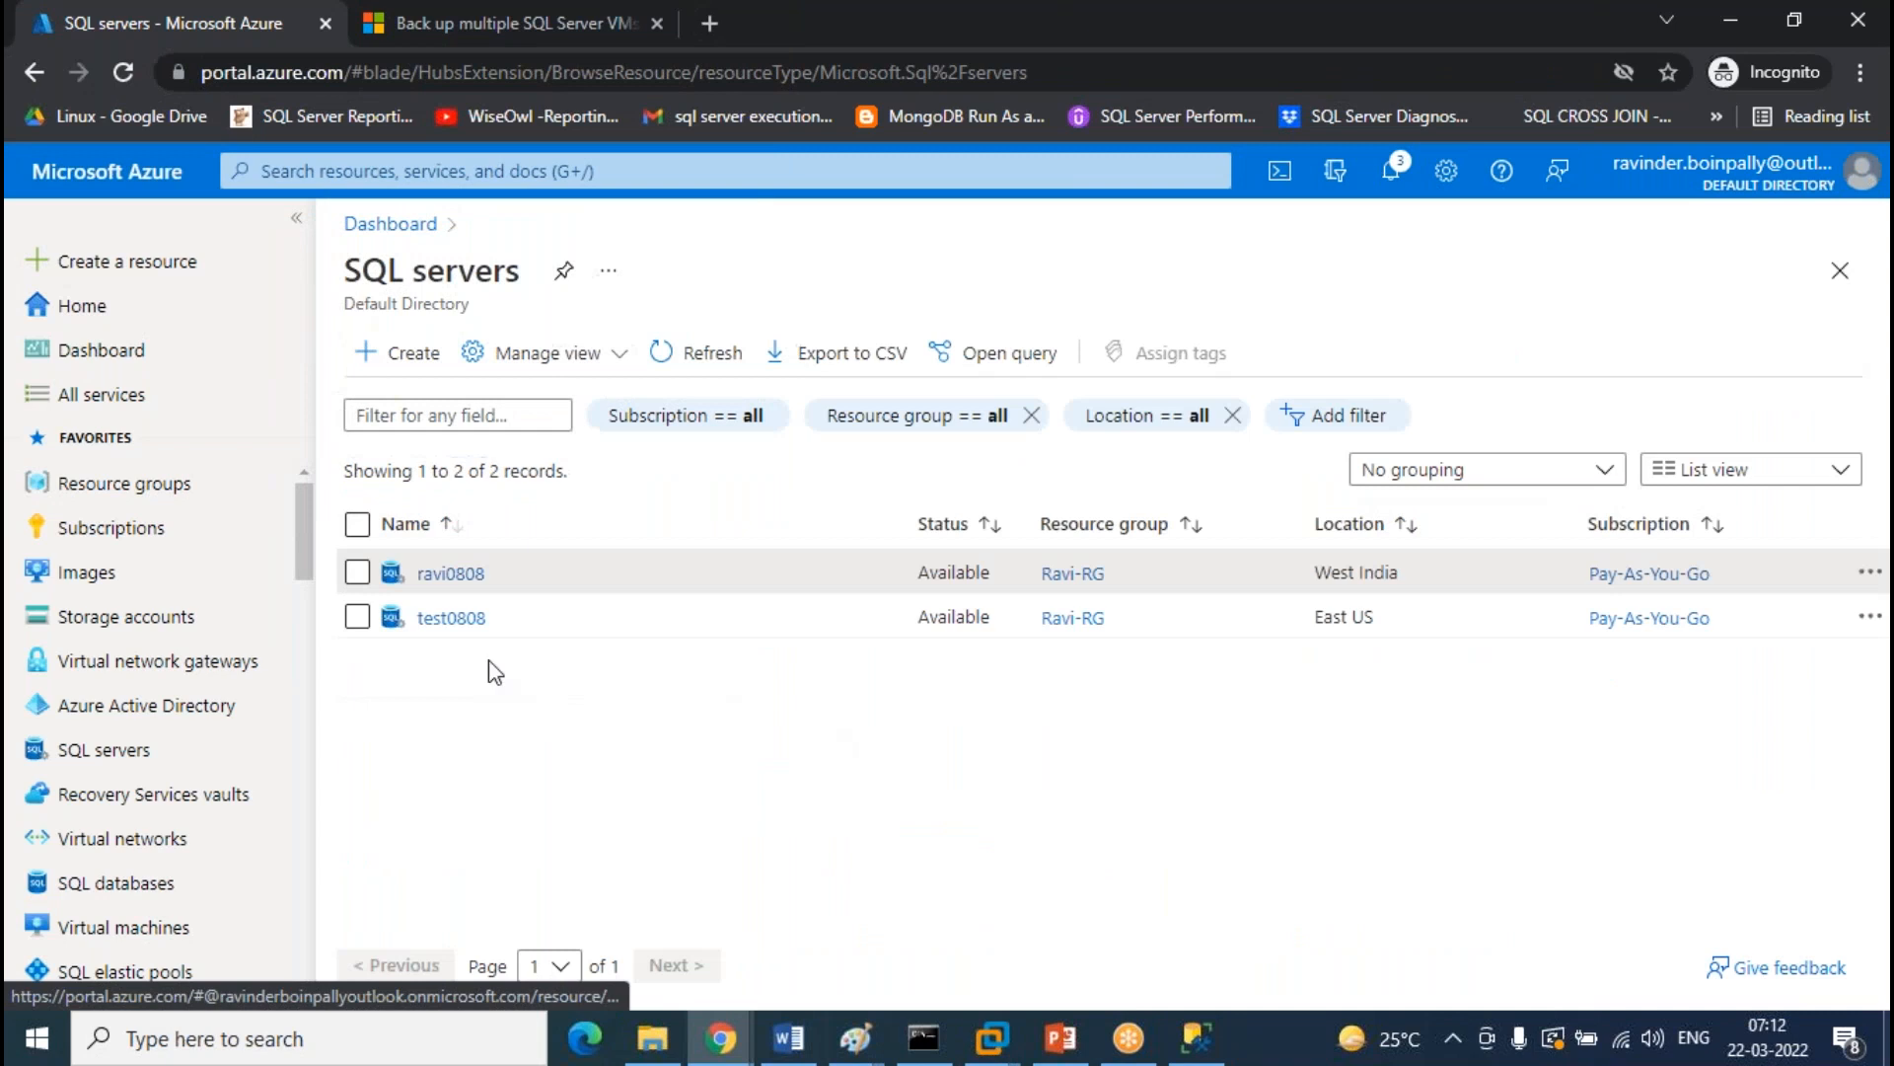
{"action": "left_click", "coordinate": [451, 619]}
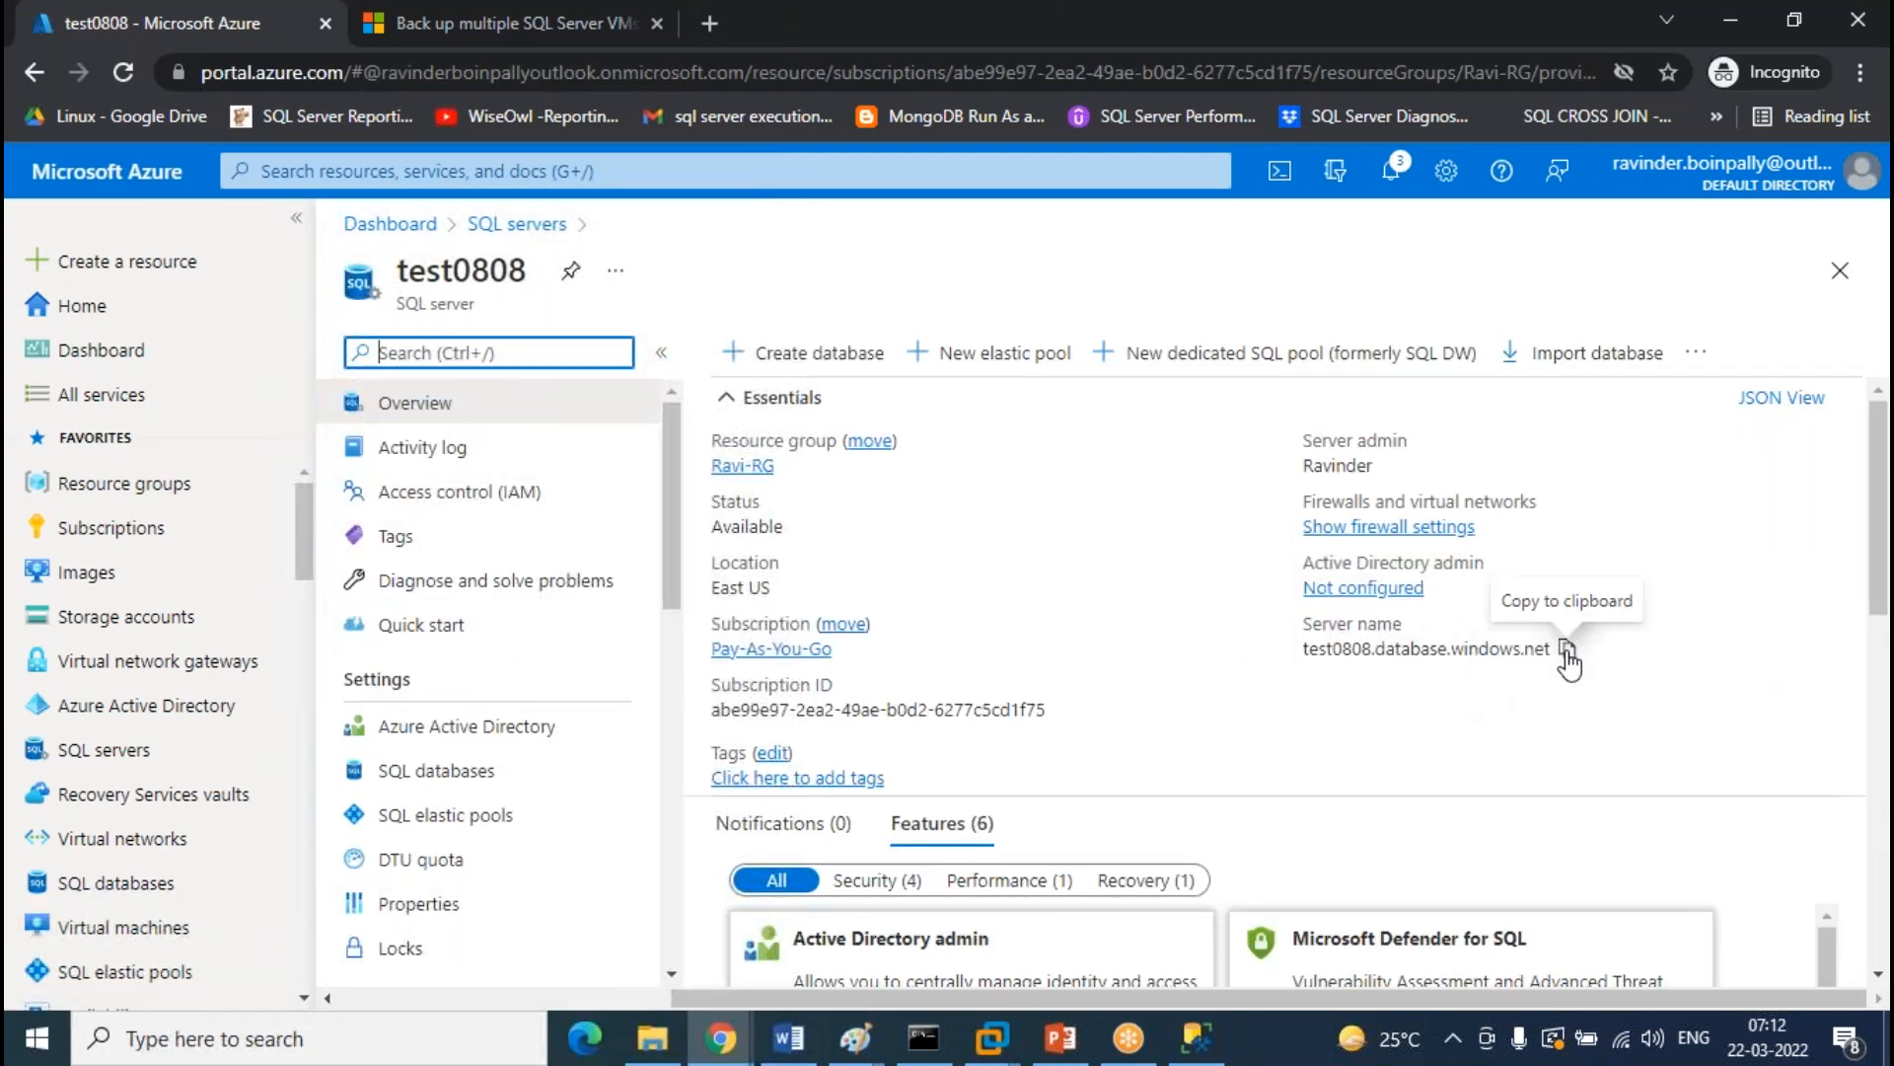
In SSMS, connect to test0808 using the pasted server name, login and password
{"action": "left_click", "coordinate": [1196, 1038]}
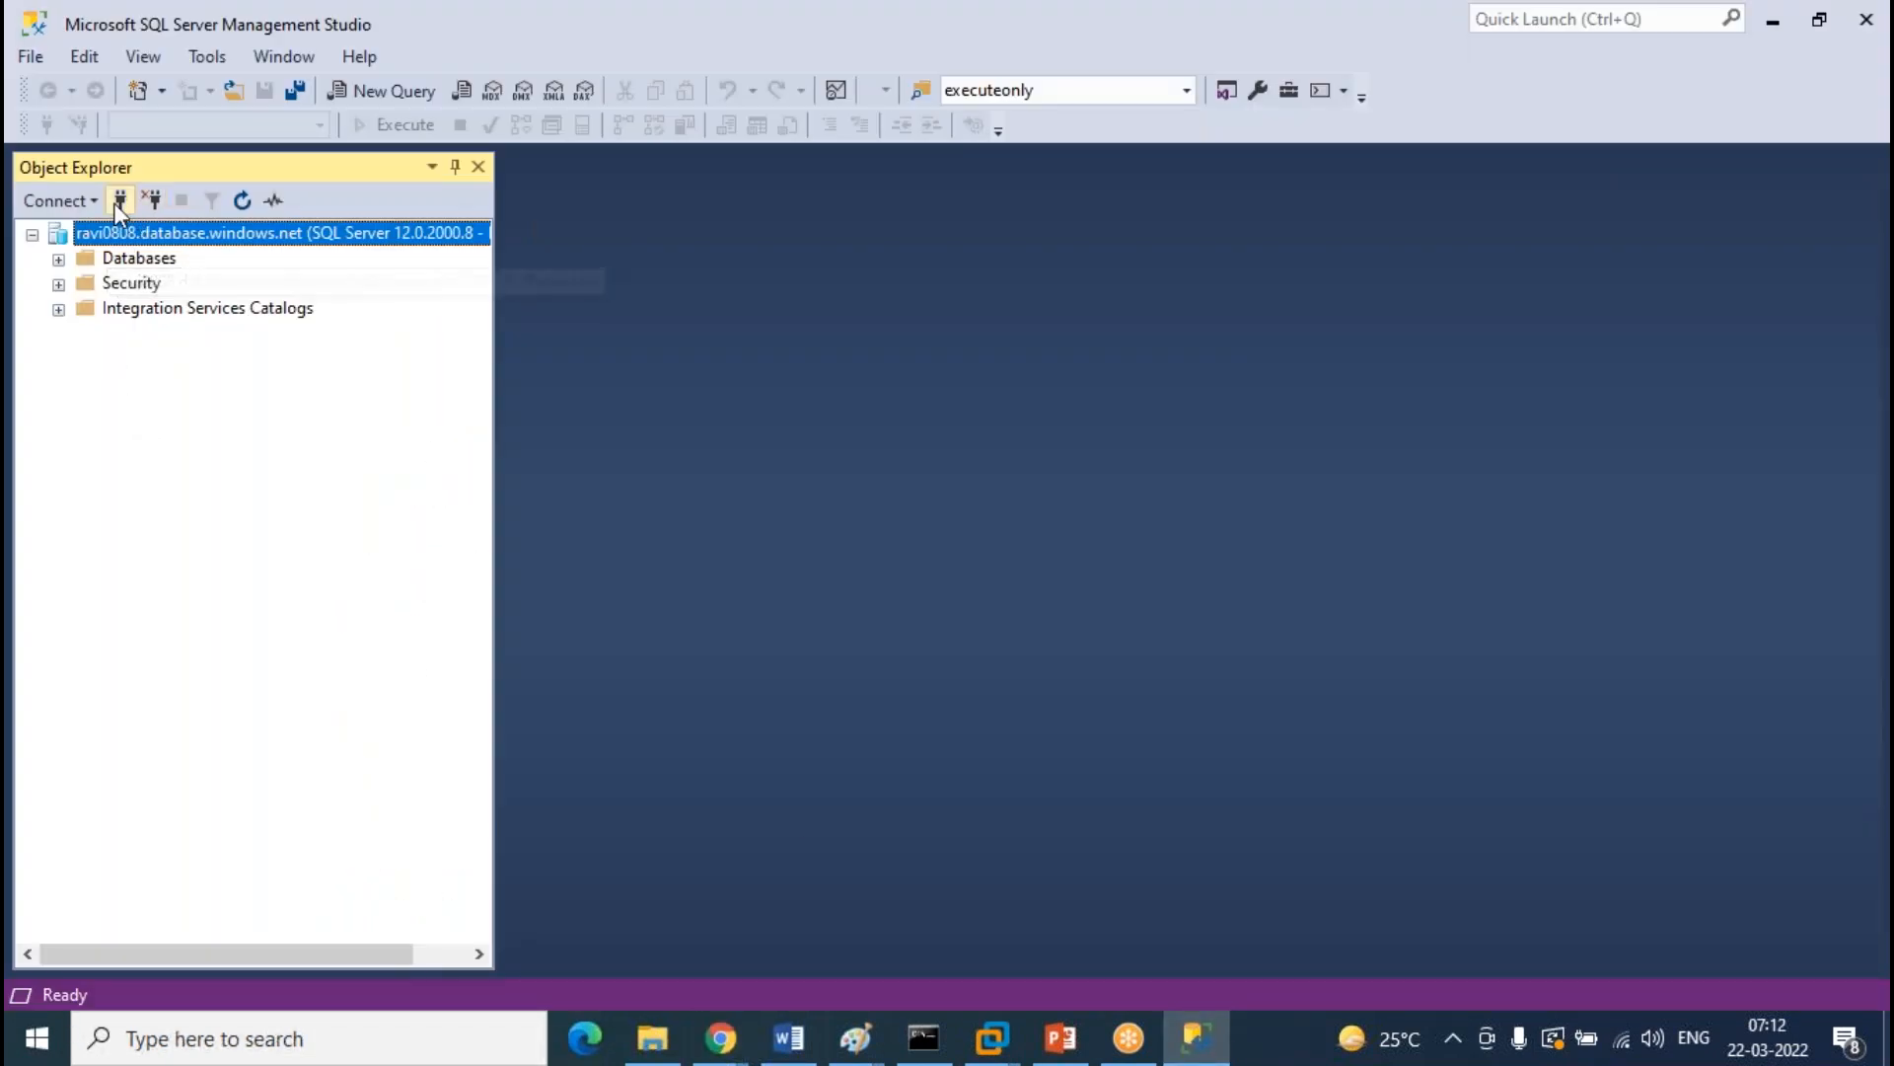
{"action": "key", "text": "ctrl+v"}
{"action": "double_click", "coordinate": [974, 415]}
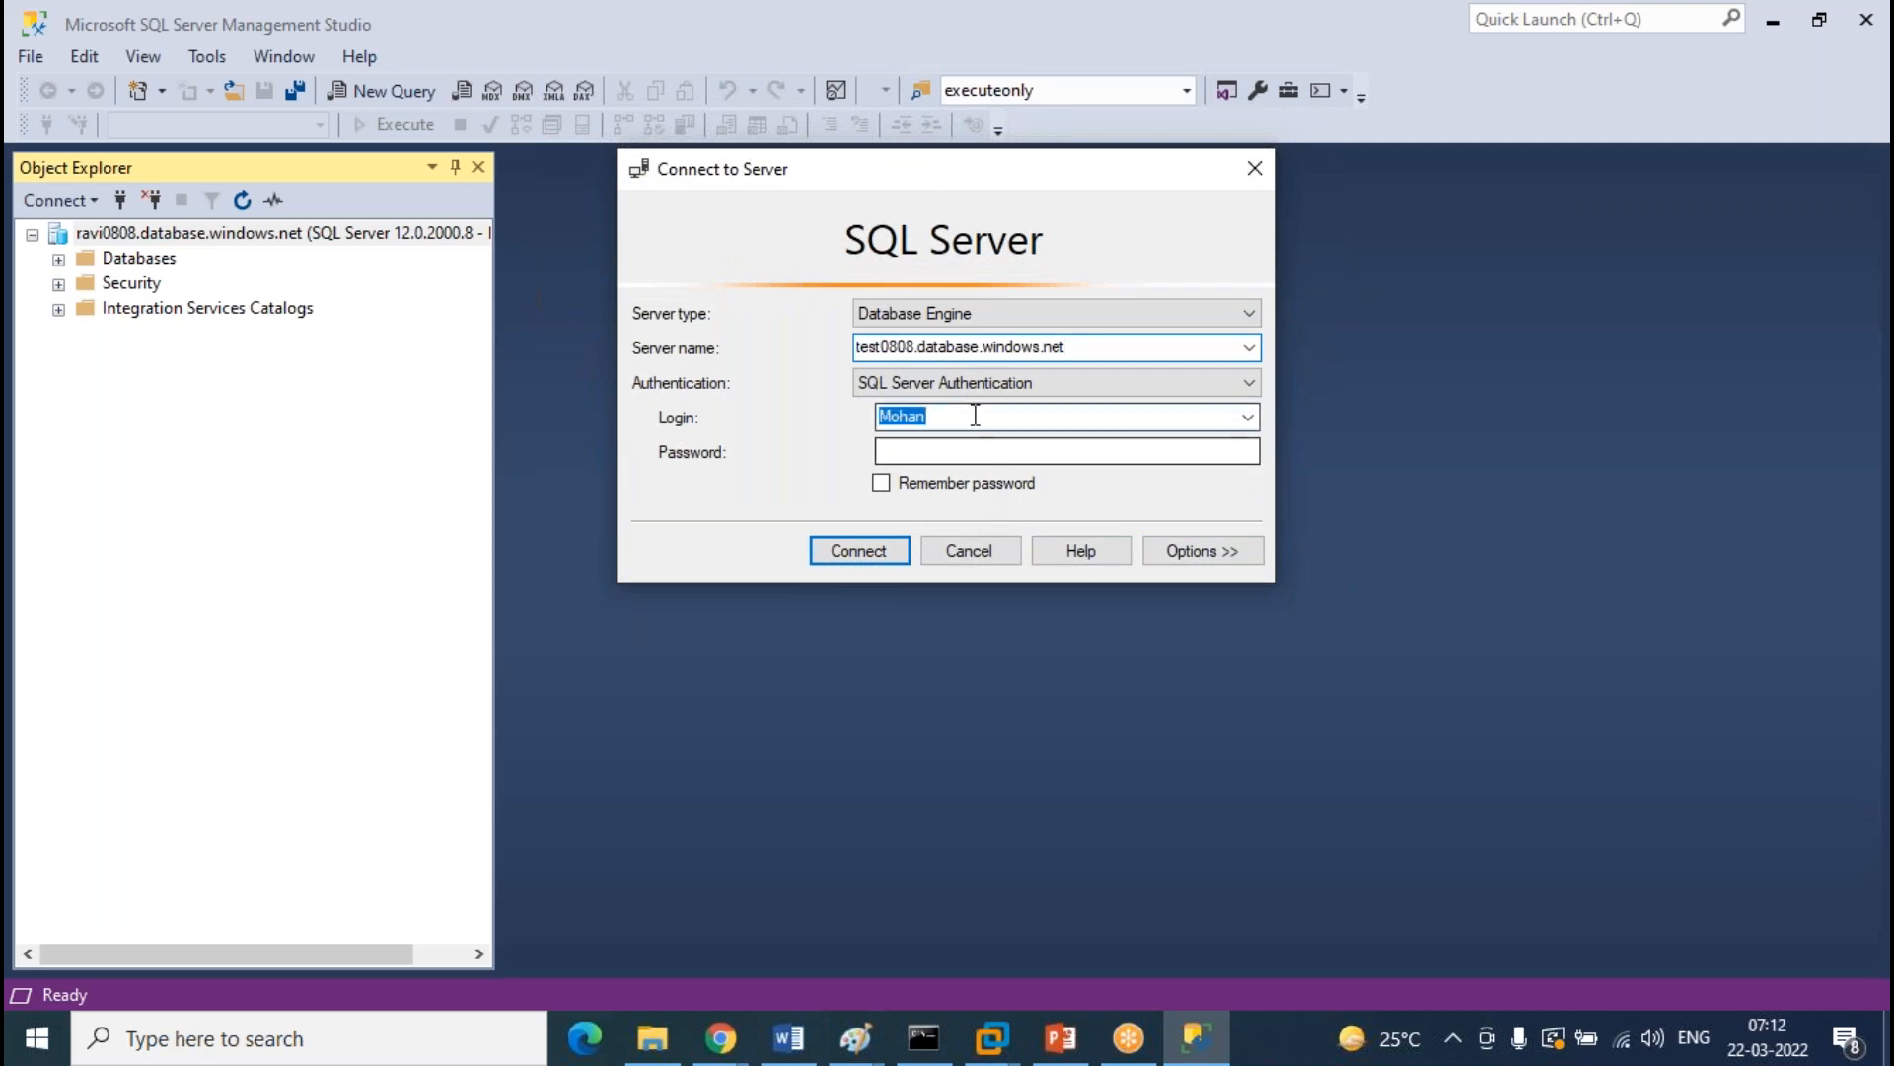
{"action": "type", "text": "Ravinder"}
{"action": "key", "text": "Tab"}
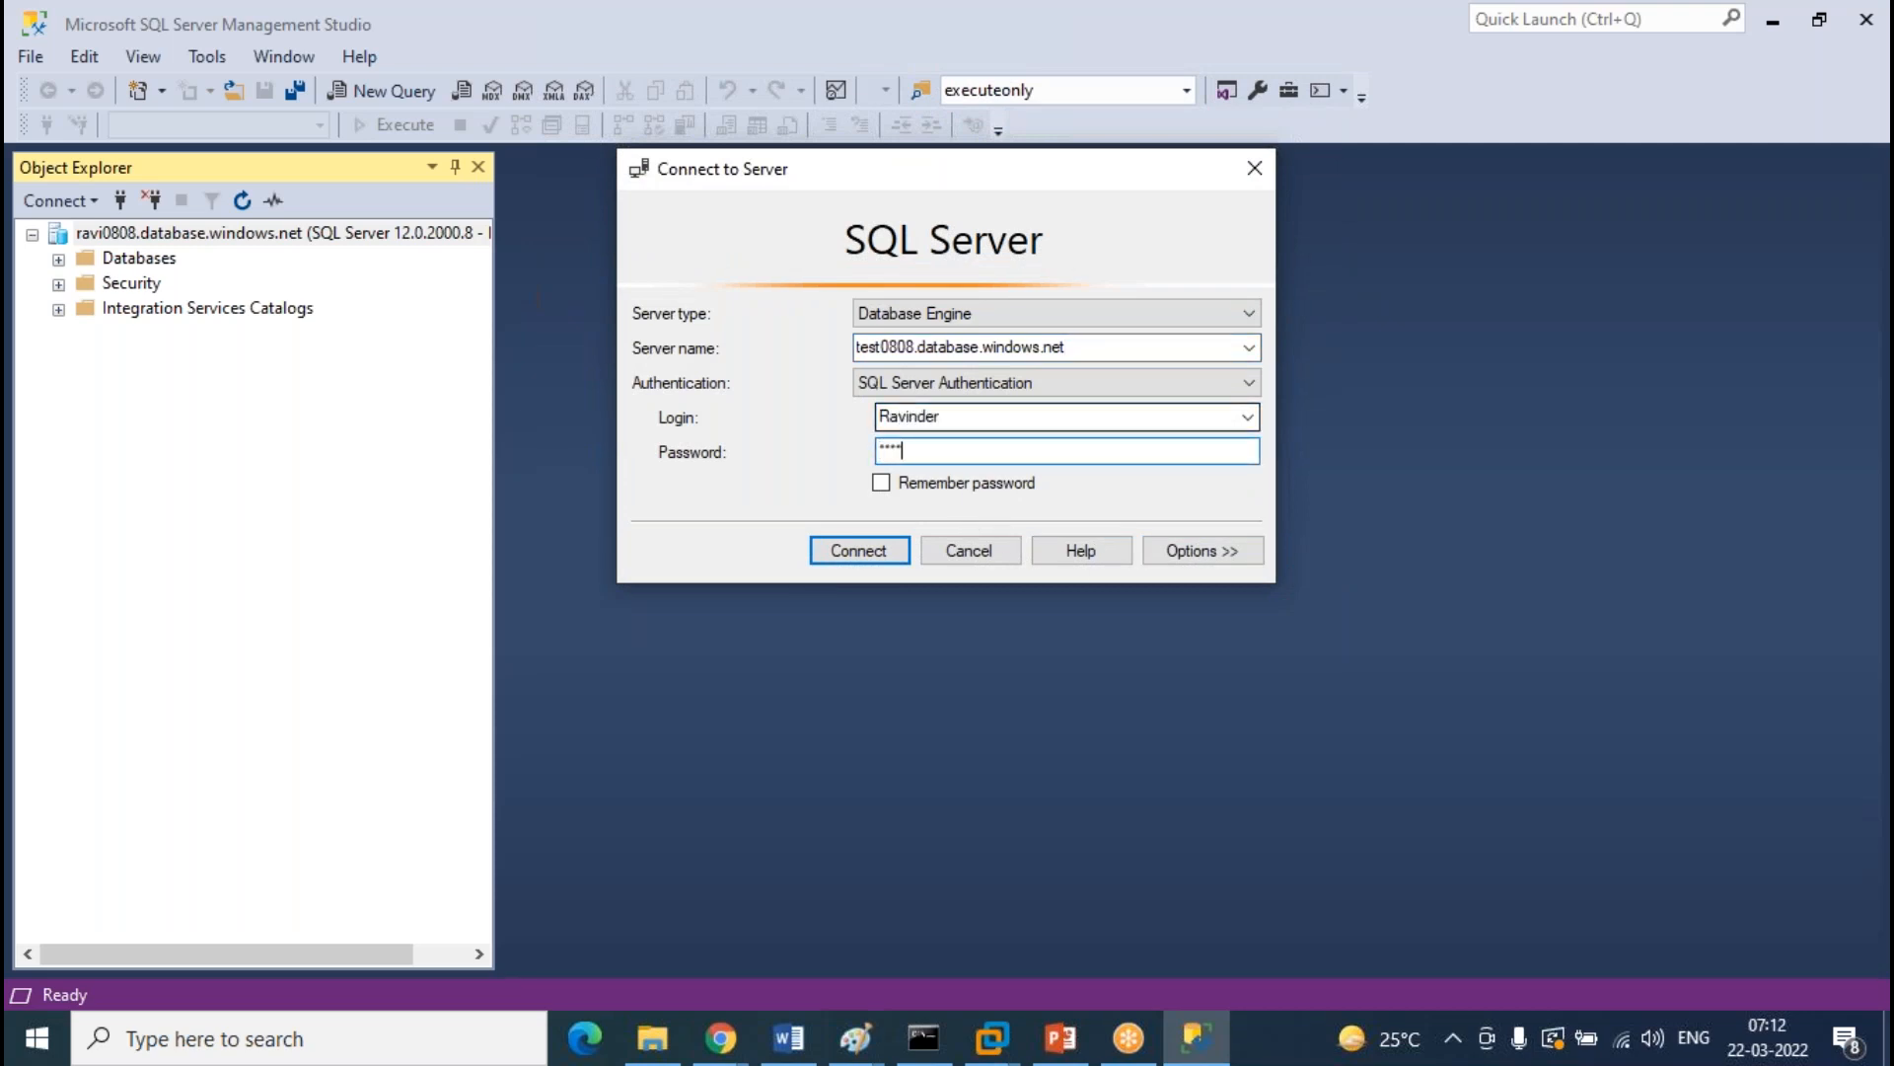
{"action": "key", "text": "Return"}
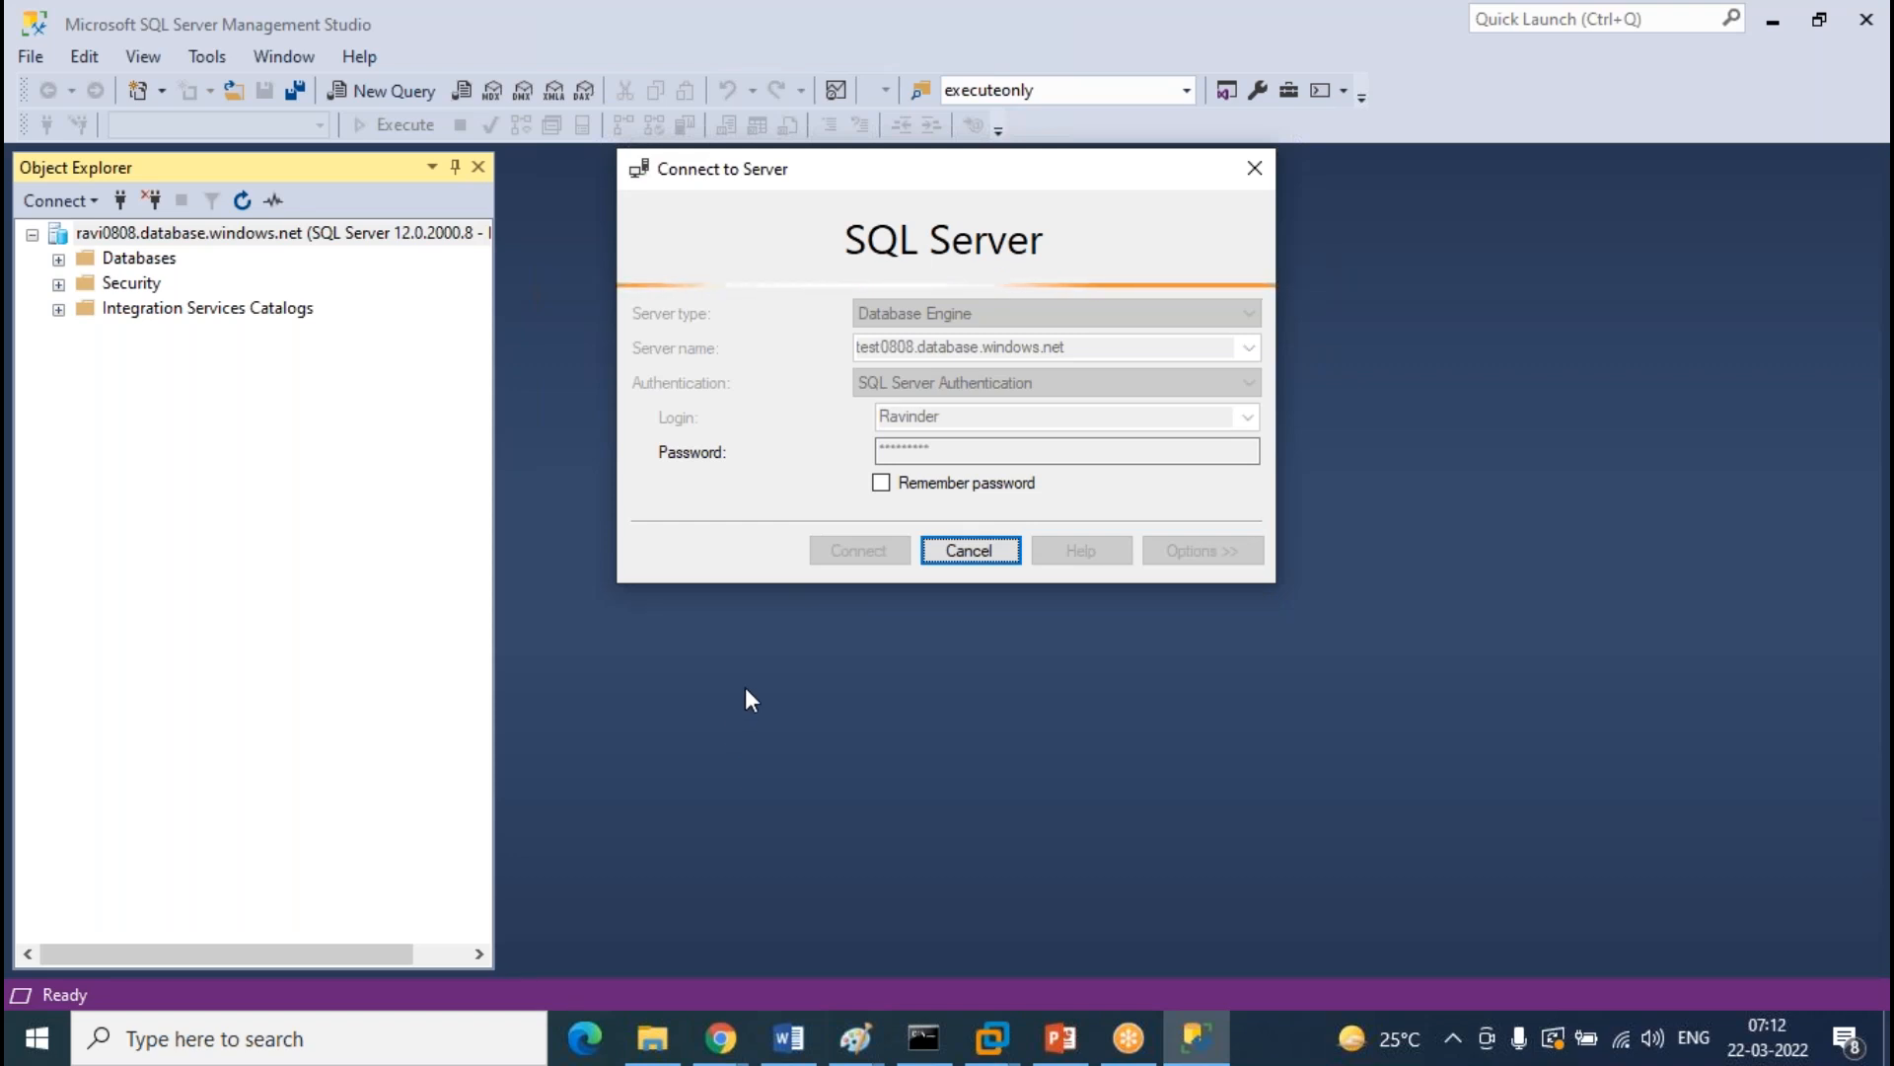
Open test0808's Firewalls and virtual networks settings in the Azure portal
{"action": "mouse_move", "coordinate": [723, 1056]}
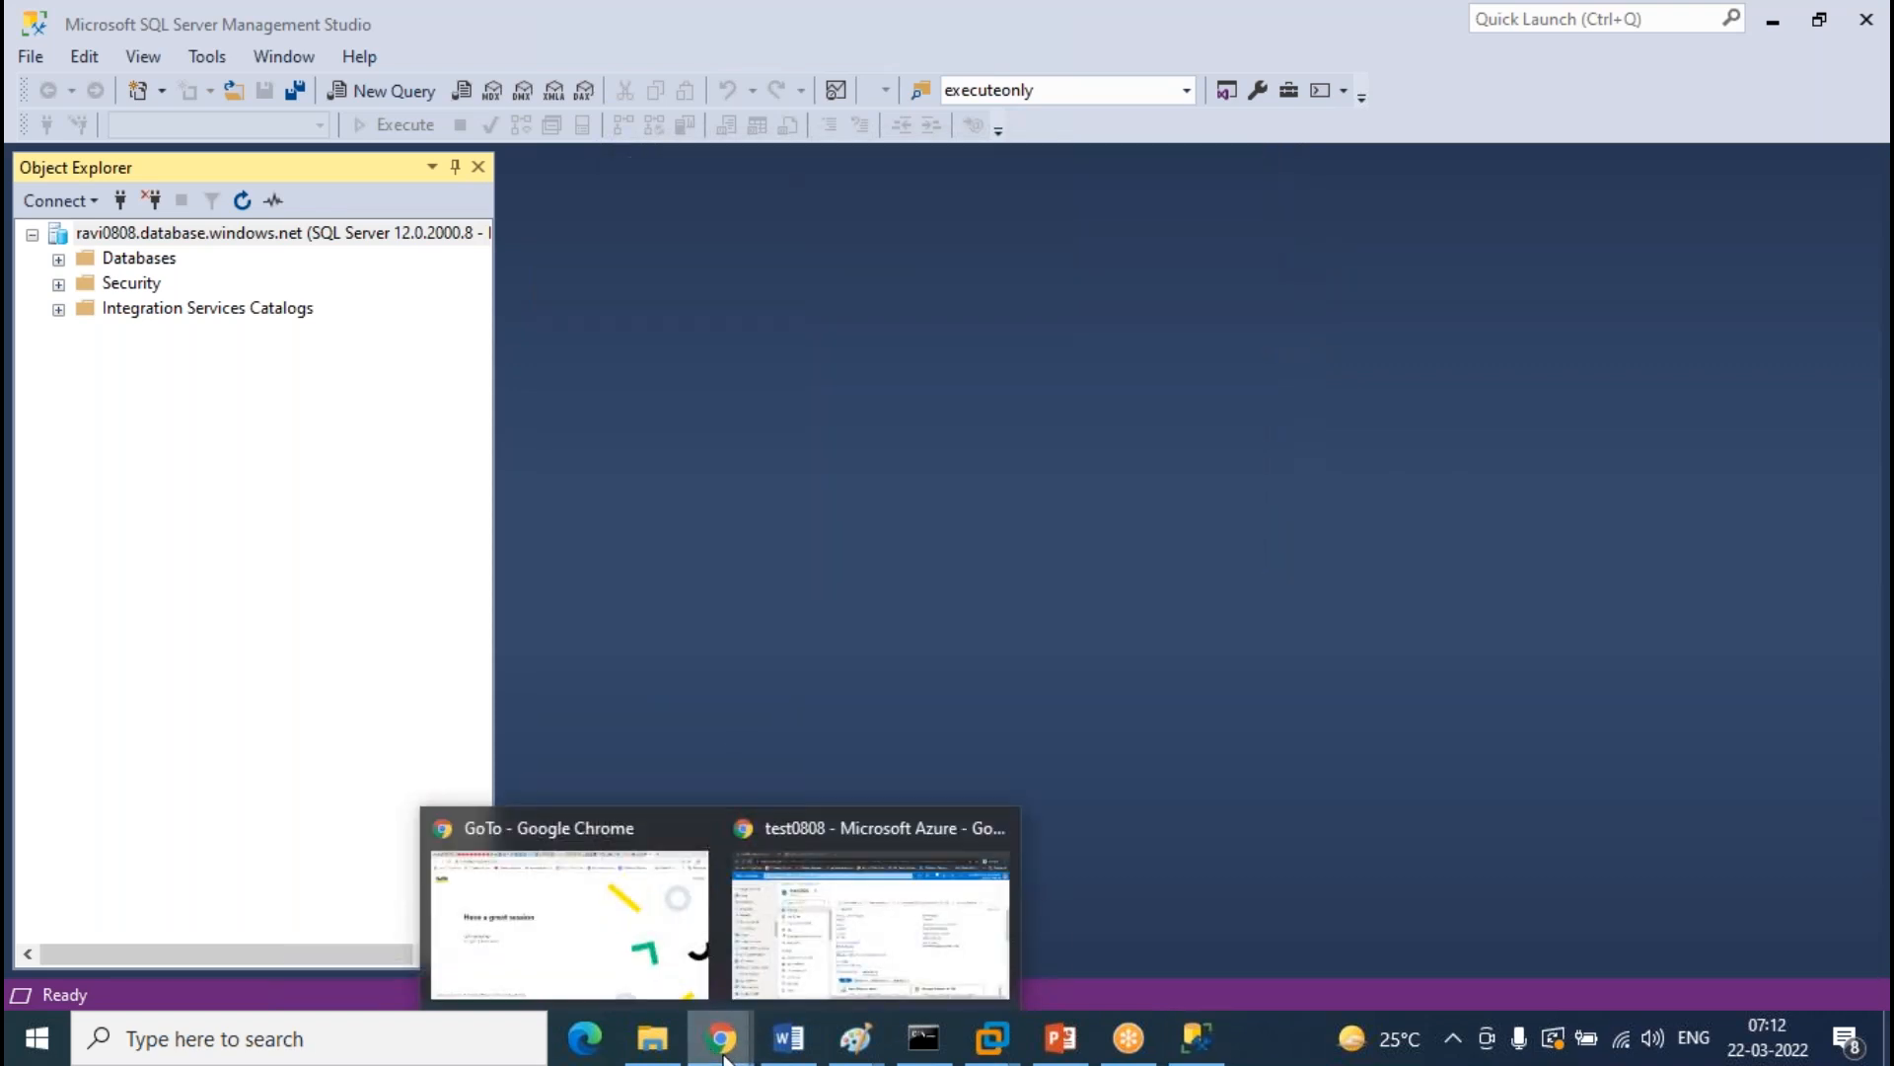
{"action": "left_click", "coordinate": [839, 918]}
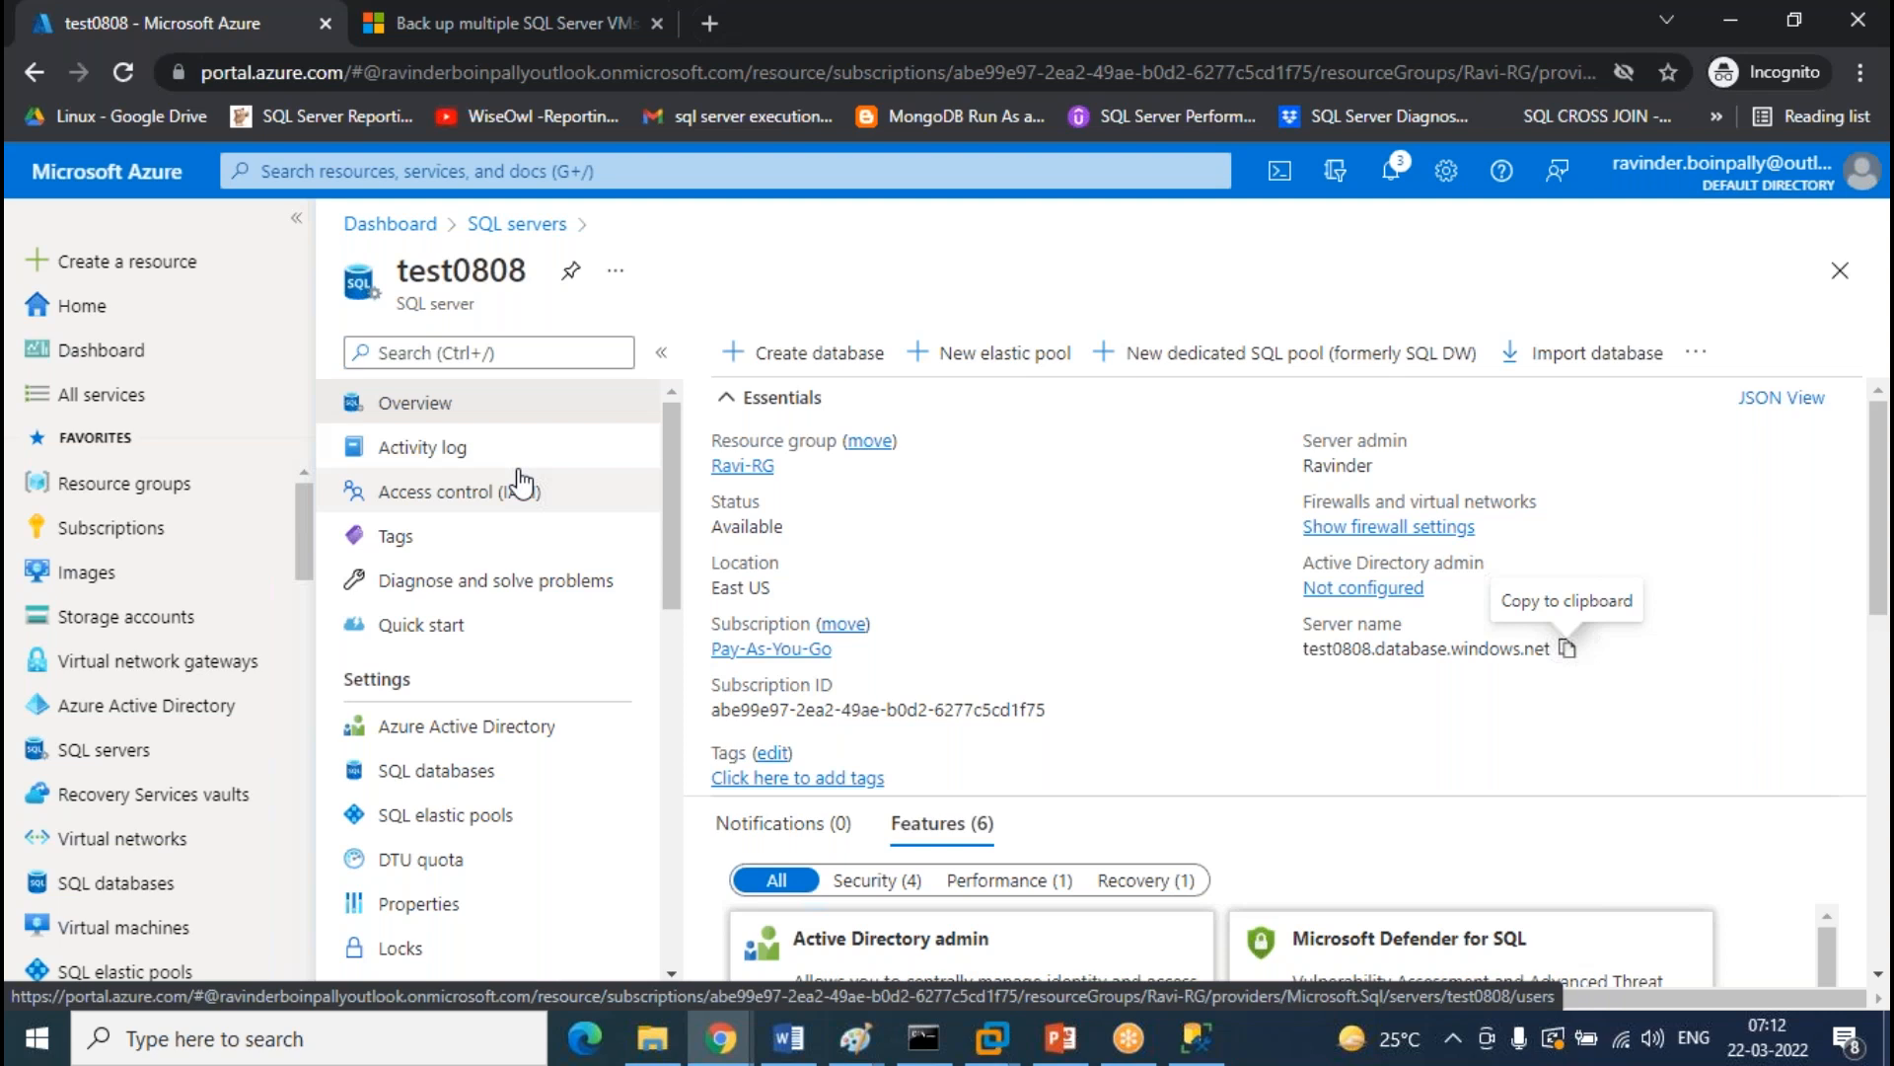
{"action": "scroll", "coordinate": [587, 474], "scroll_direction": "down", "scroll_amount": 5}
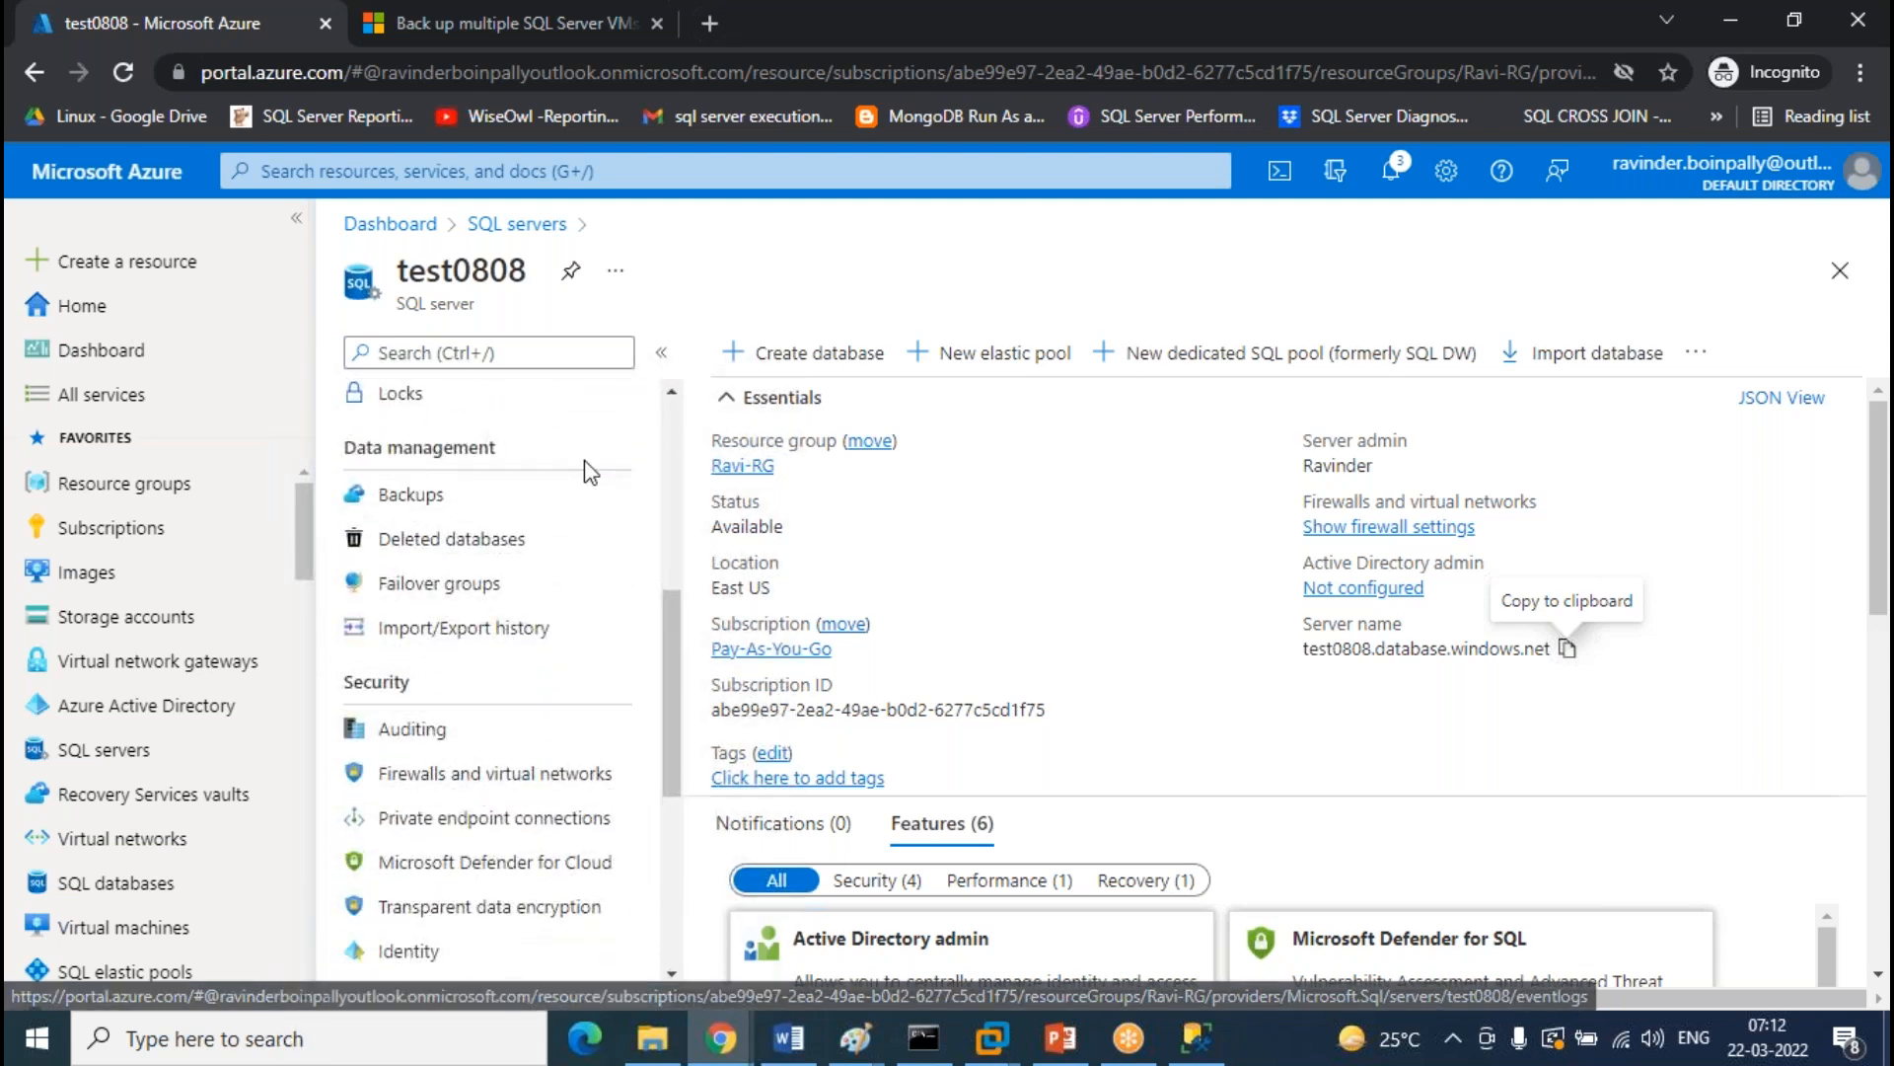
{"action": "left_click", "coordinate": [553, 772]}
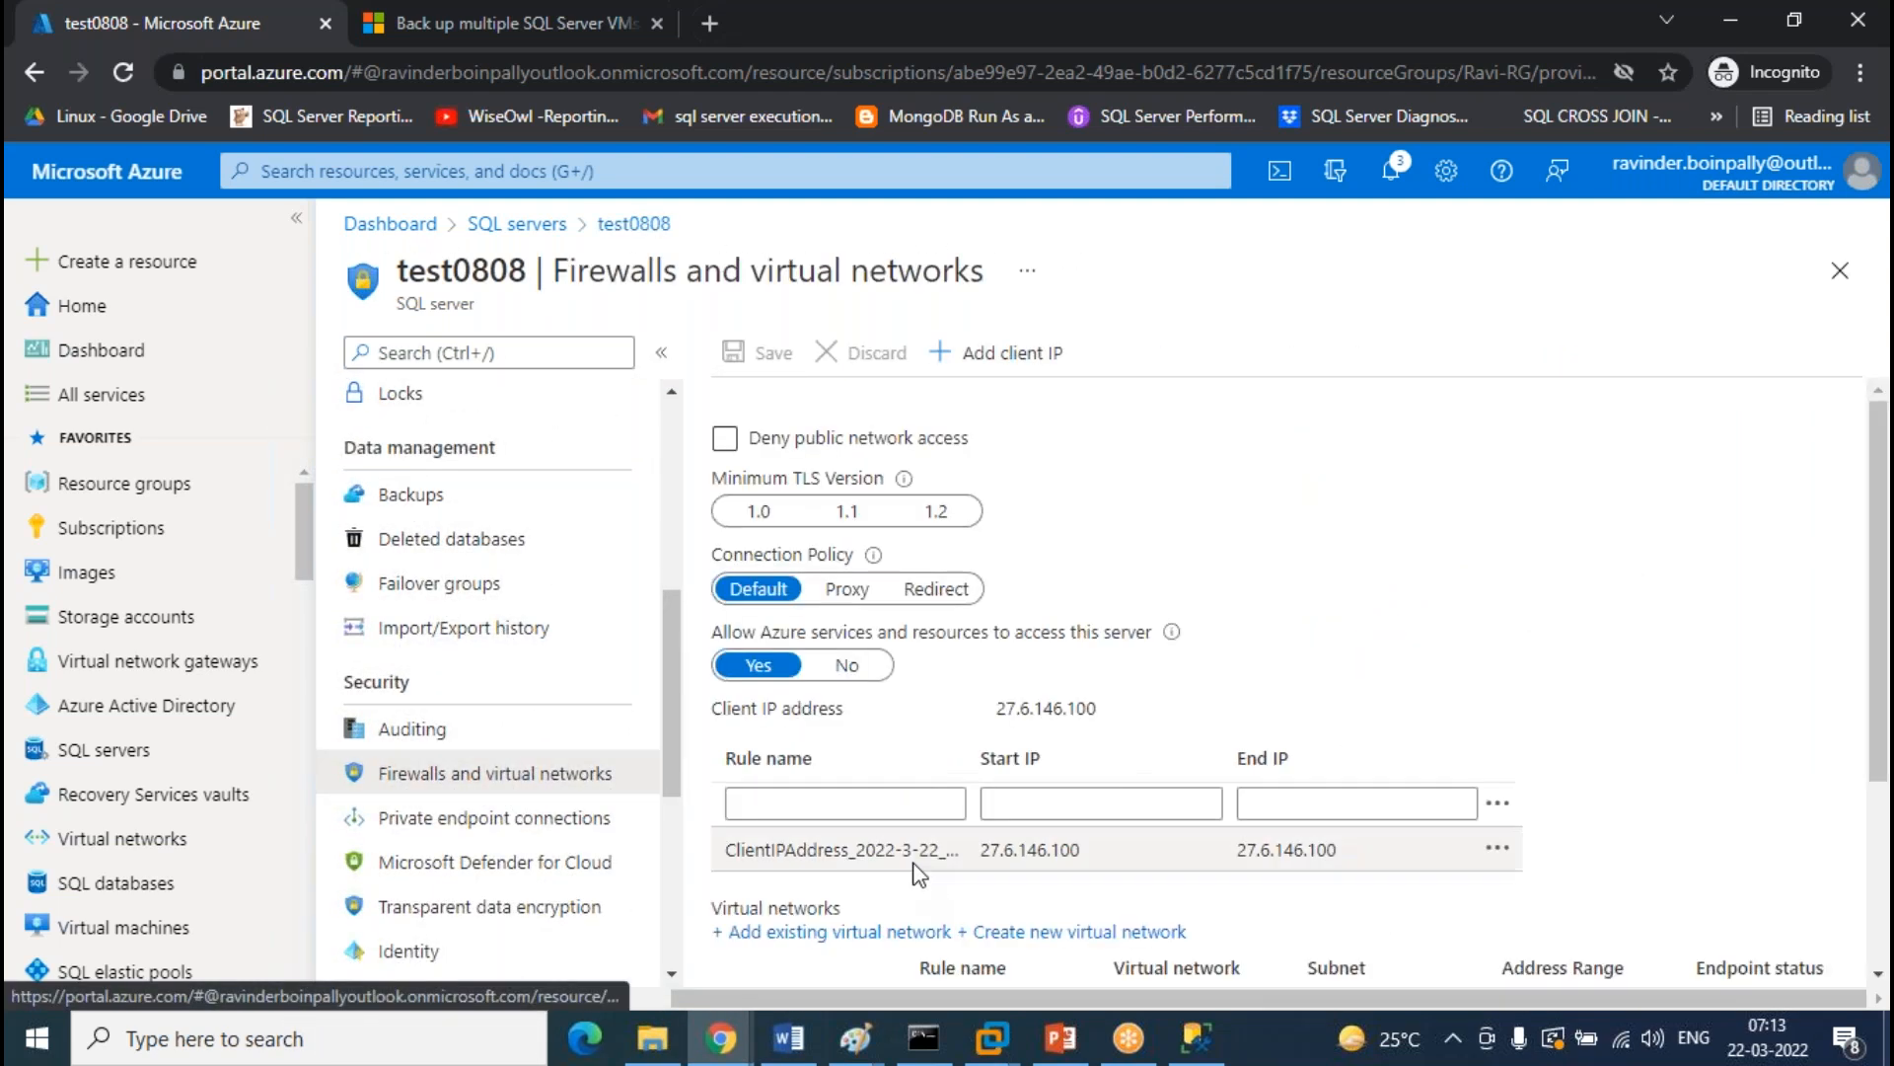
Check the client IP rule starting at 27.6.146.100, then go back to test0808's overview
{"action": "scroll", "coordinate": [913, 691], "scroll_direction": "down", "scroll_amount": 3}
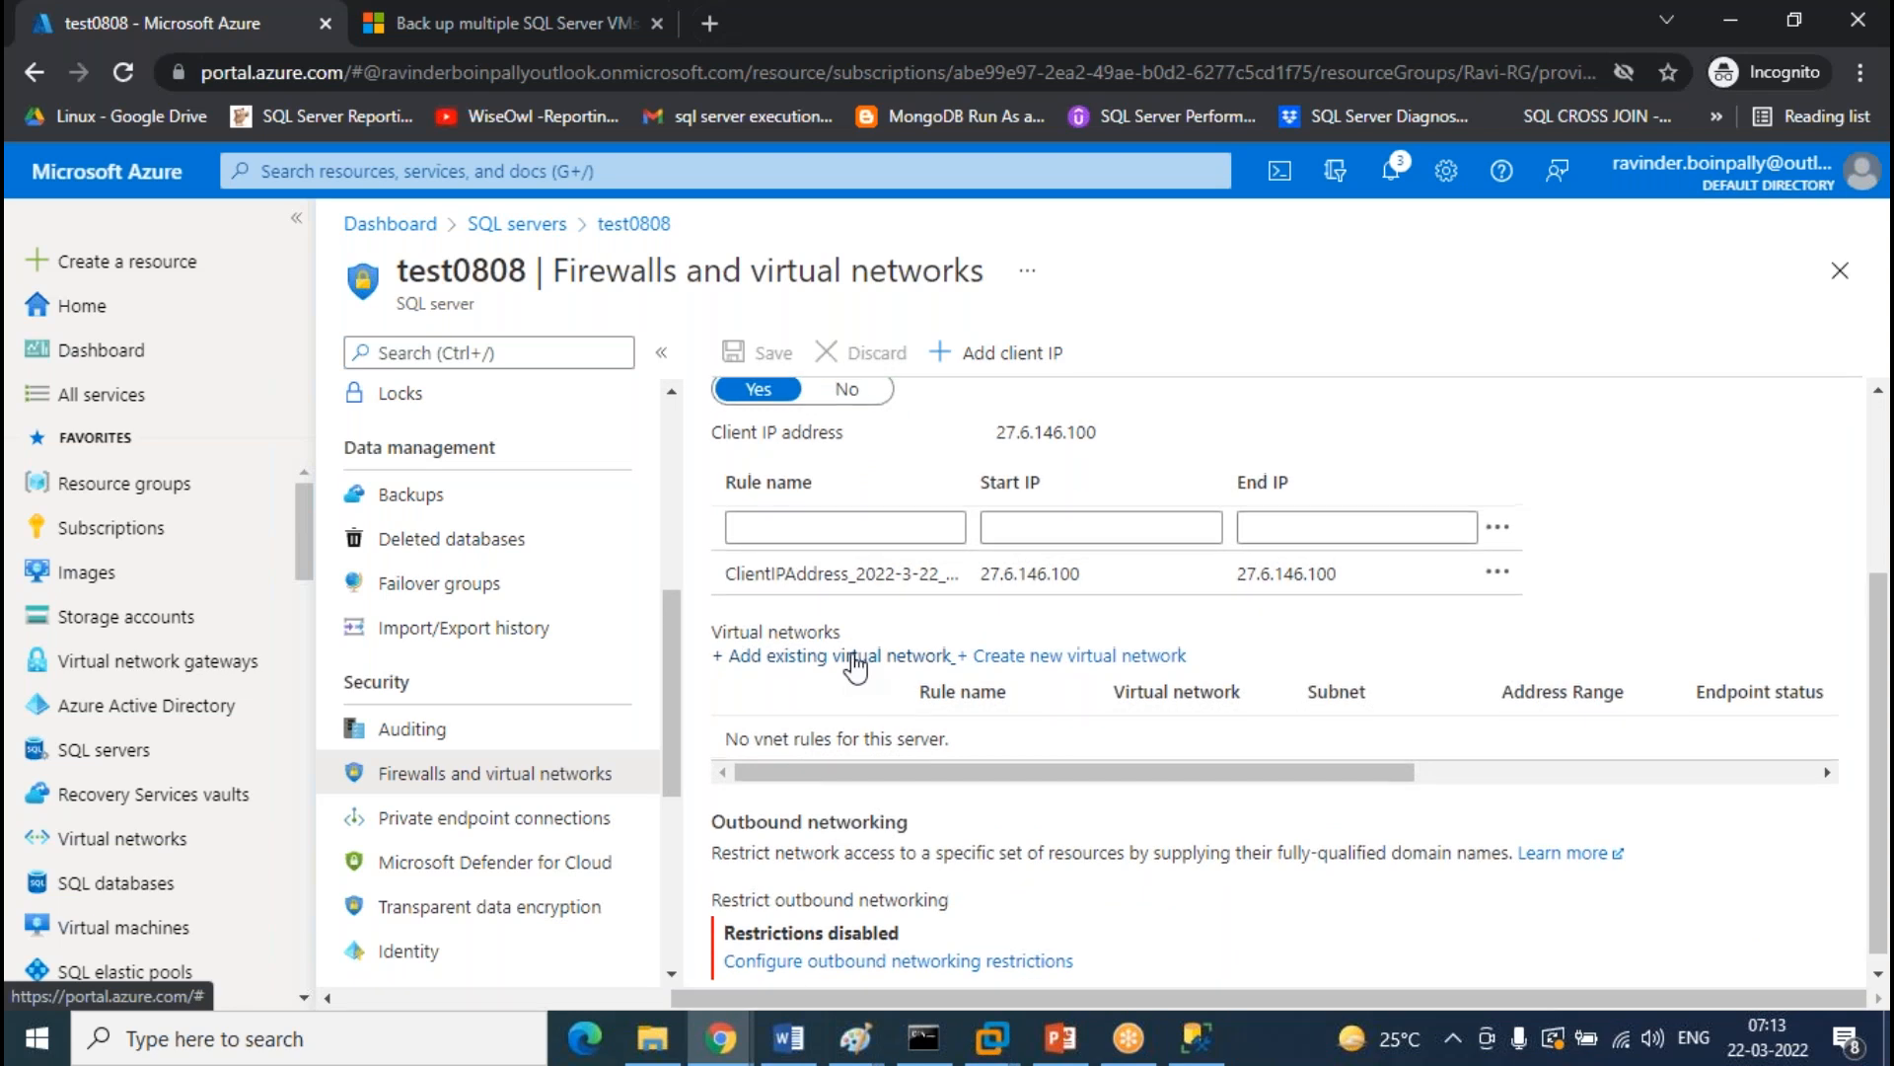
{"action": "scroll", "coordinate": [856, 661], "scroll_direction": "up", "scroll_amount": 3}
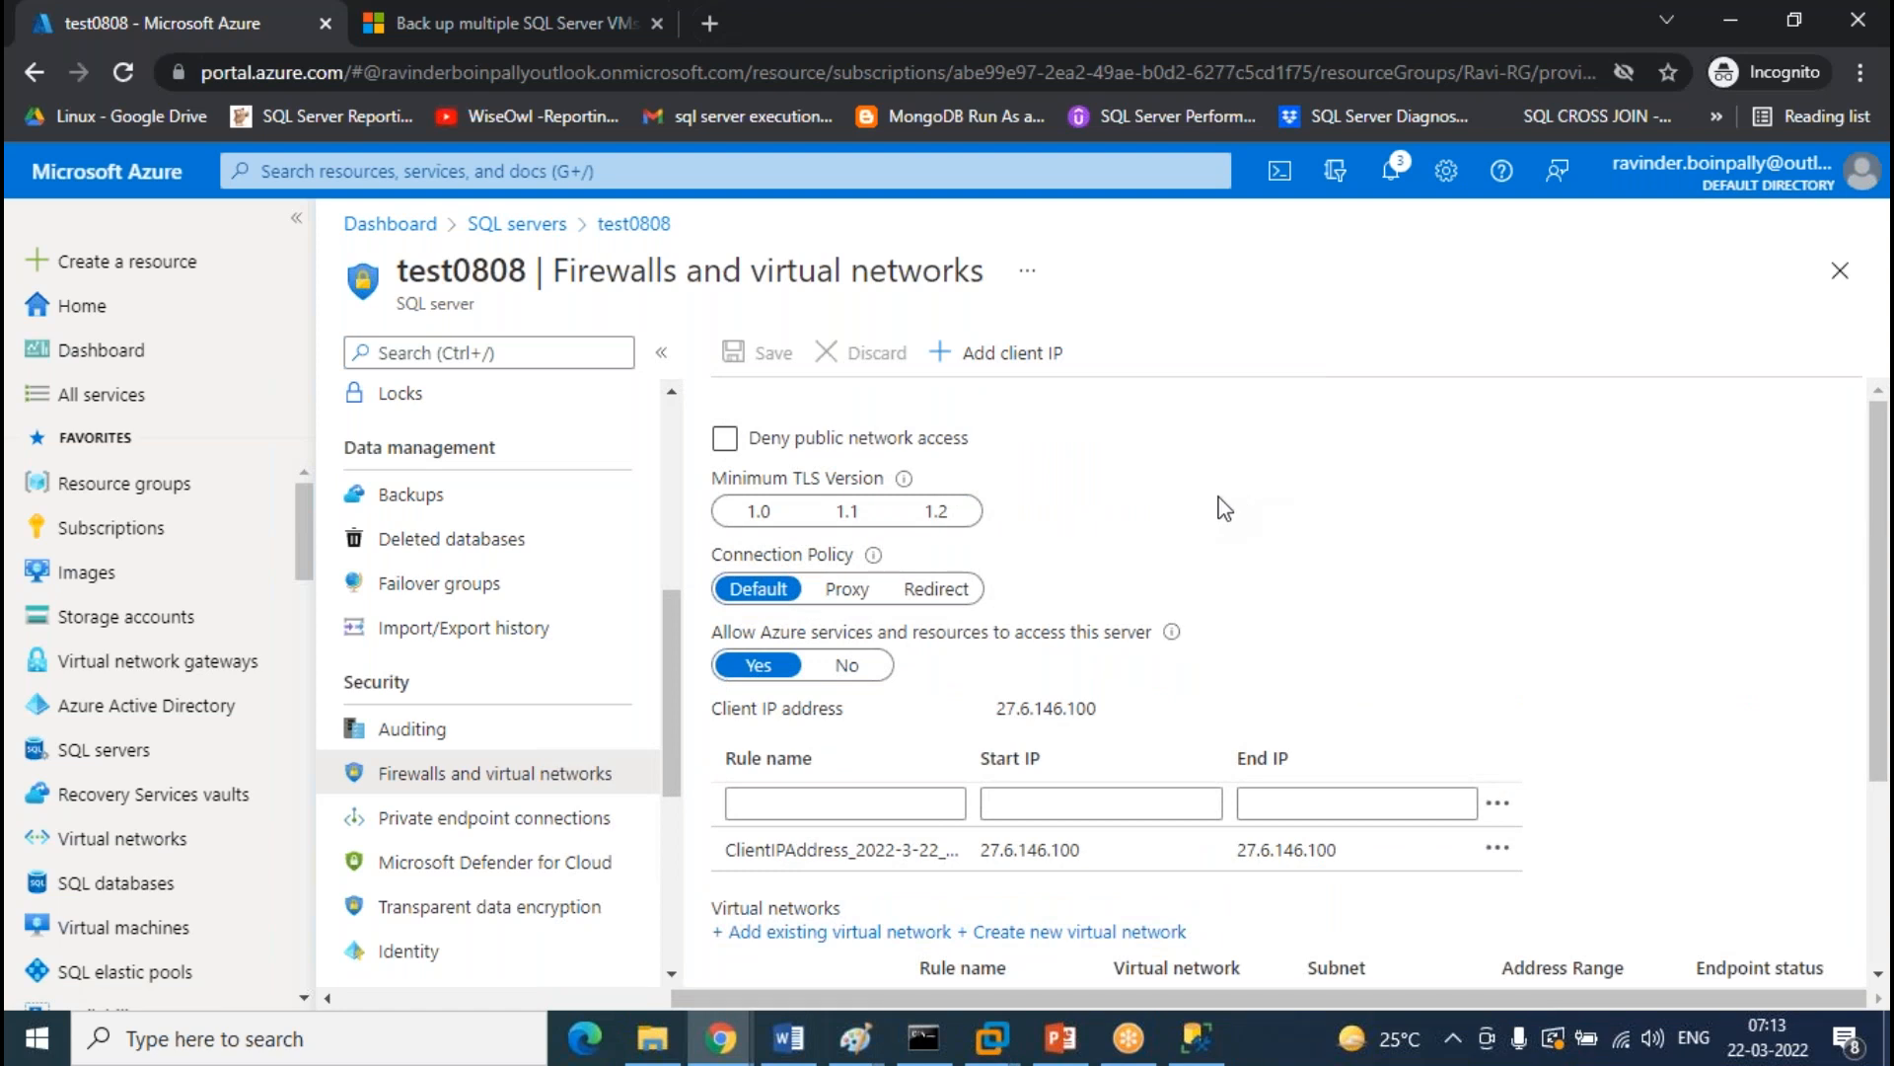
{"action": "scroll", "coordinate": [1216, 511], "scroll_direction": "down", "scroll_amount": 3}
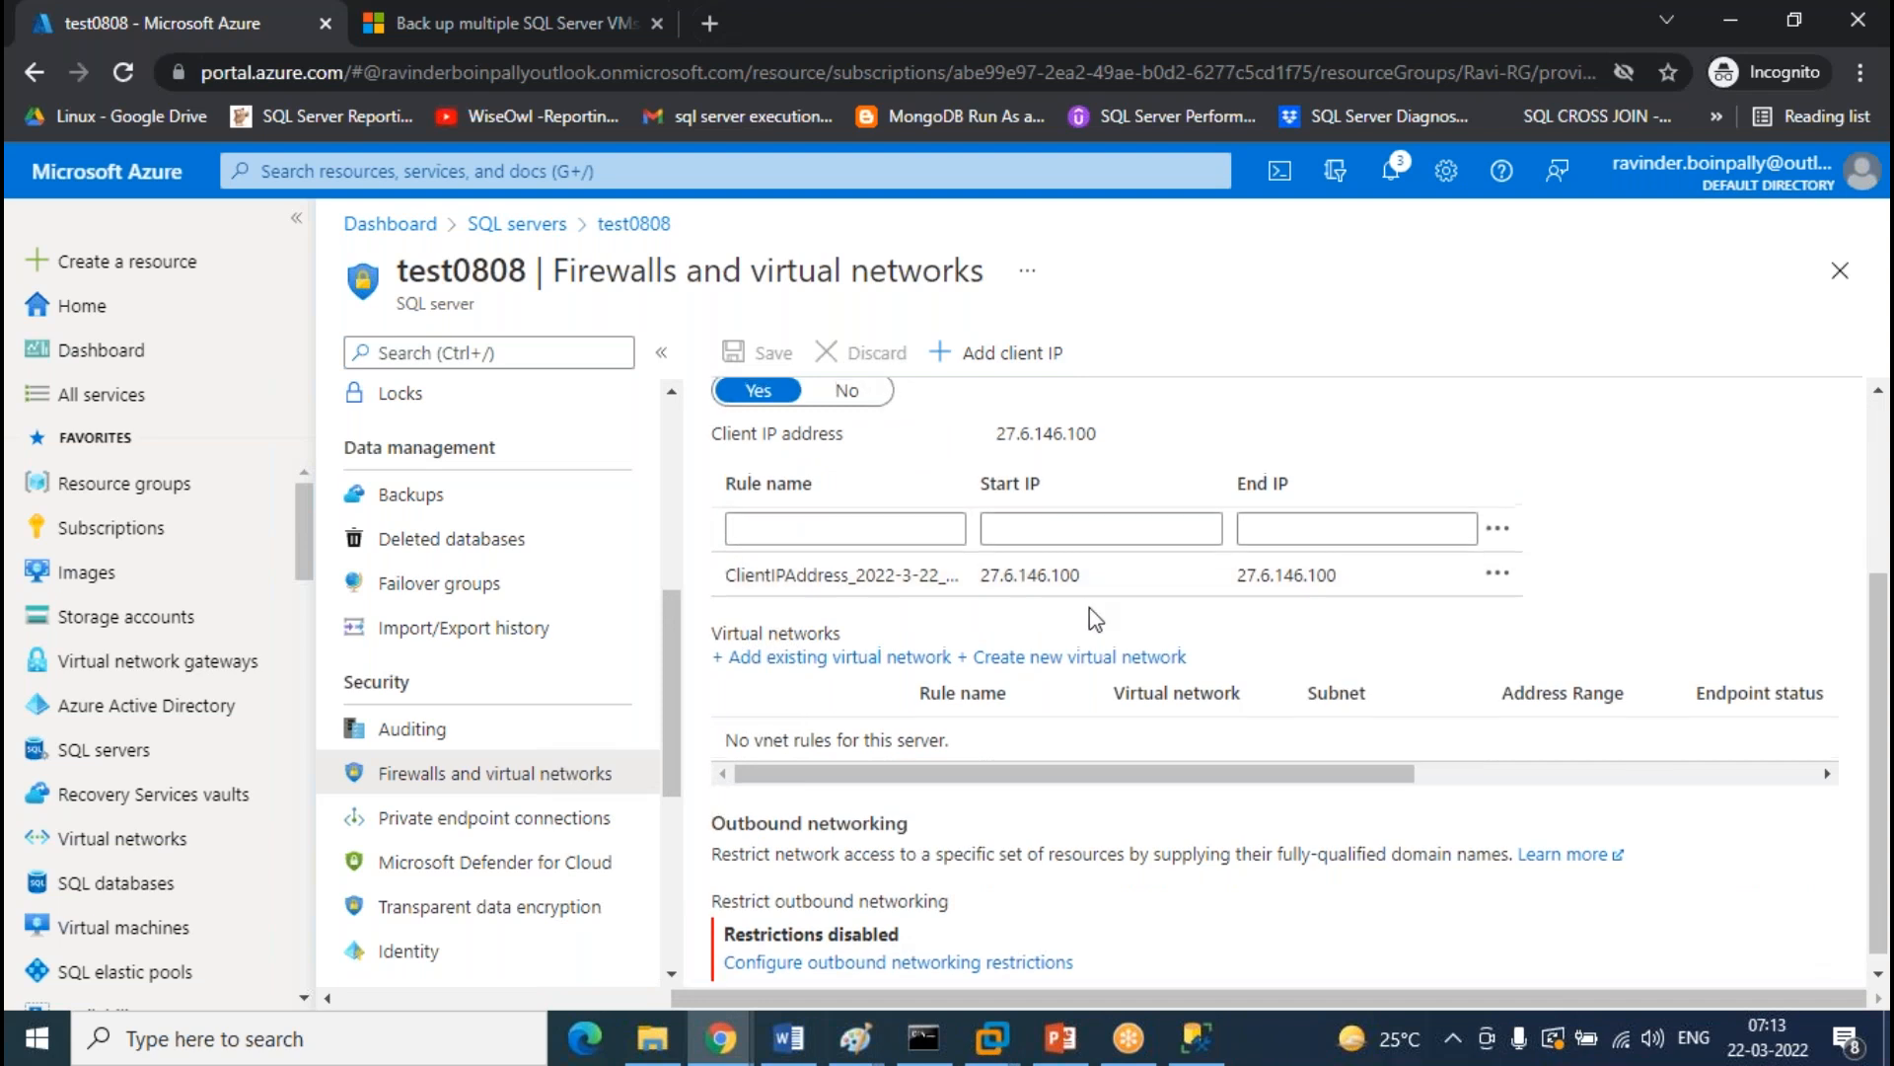
{"action": "scroll", "coordinate": [1089, 607], "scroll_direction": "up", "scroll_amount": 2}
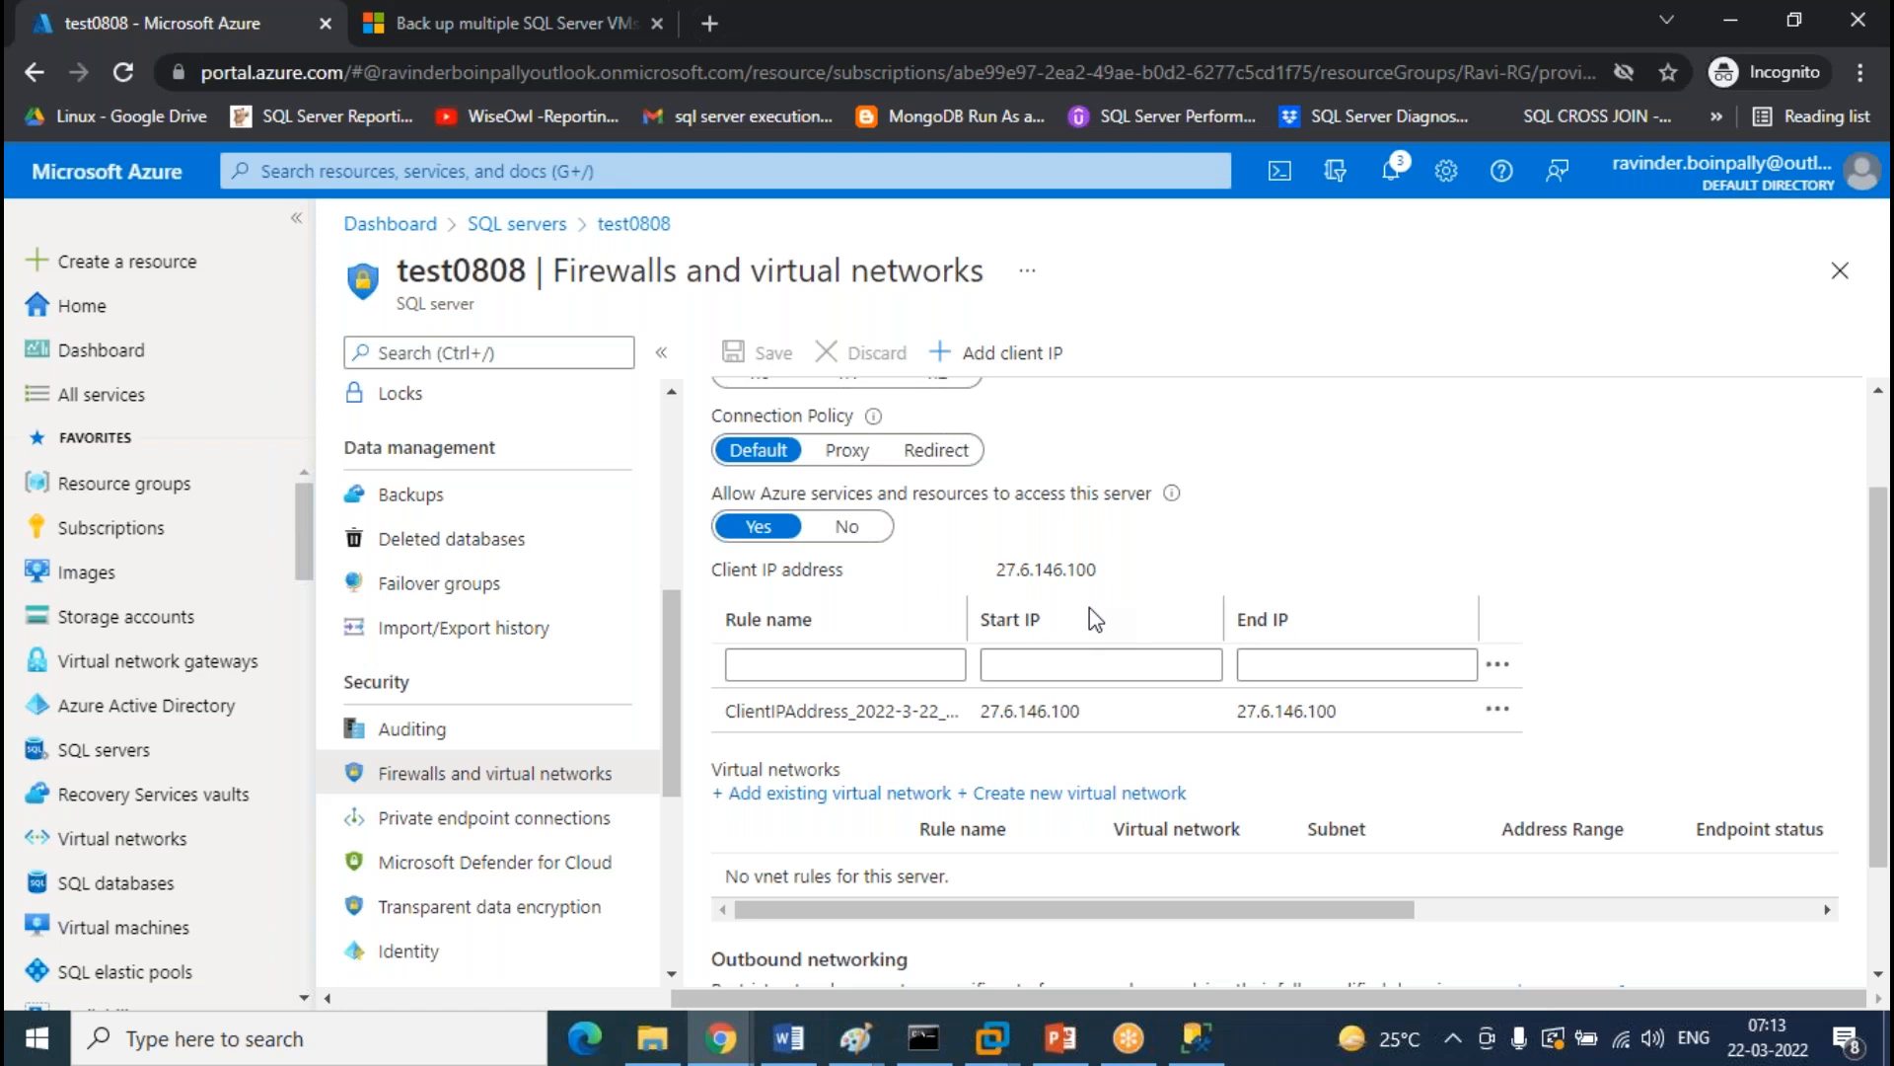
{"action": "scroll", "coordinate": [1089, 619], "scroll_direction": "up", "scroll_amount": 2}
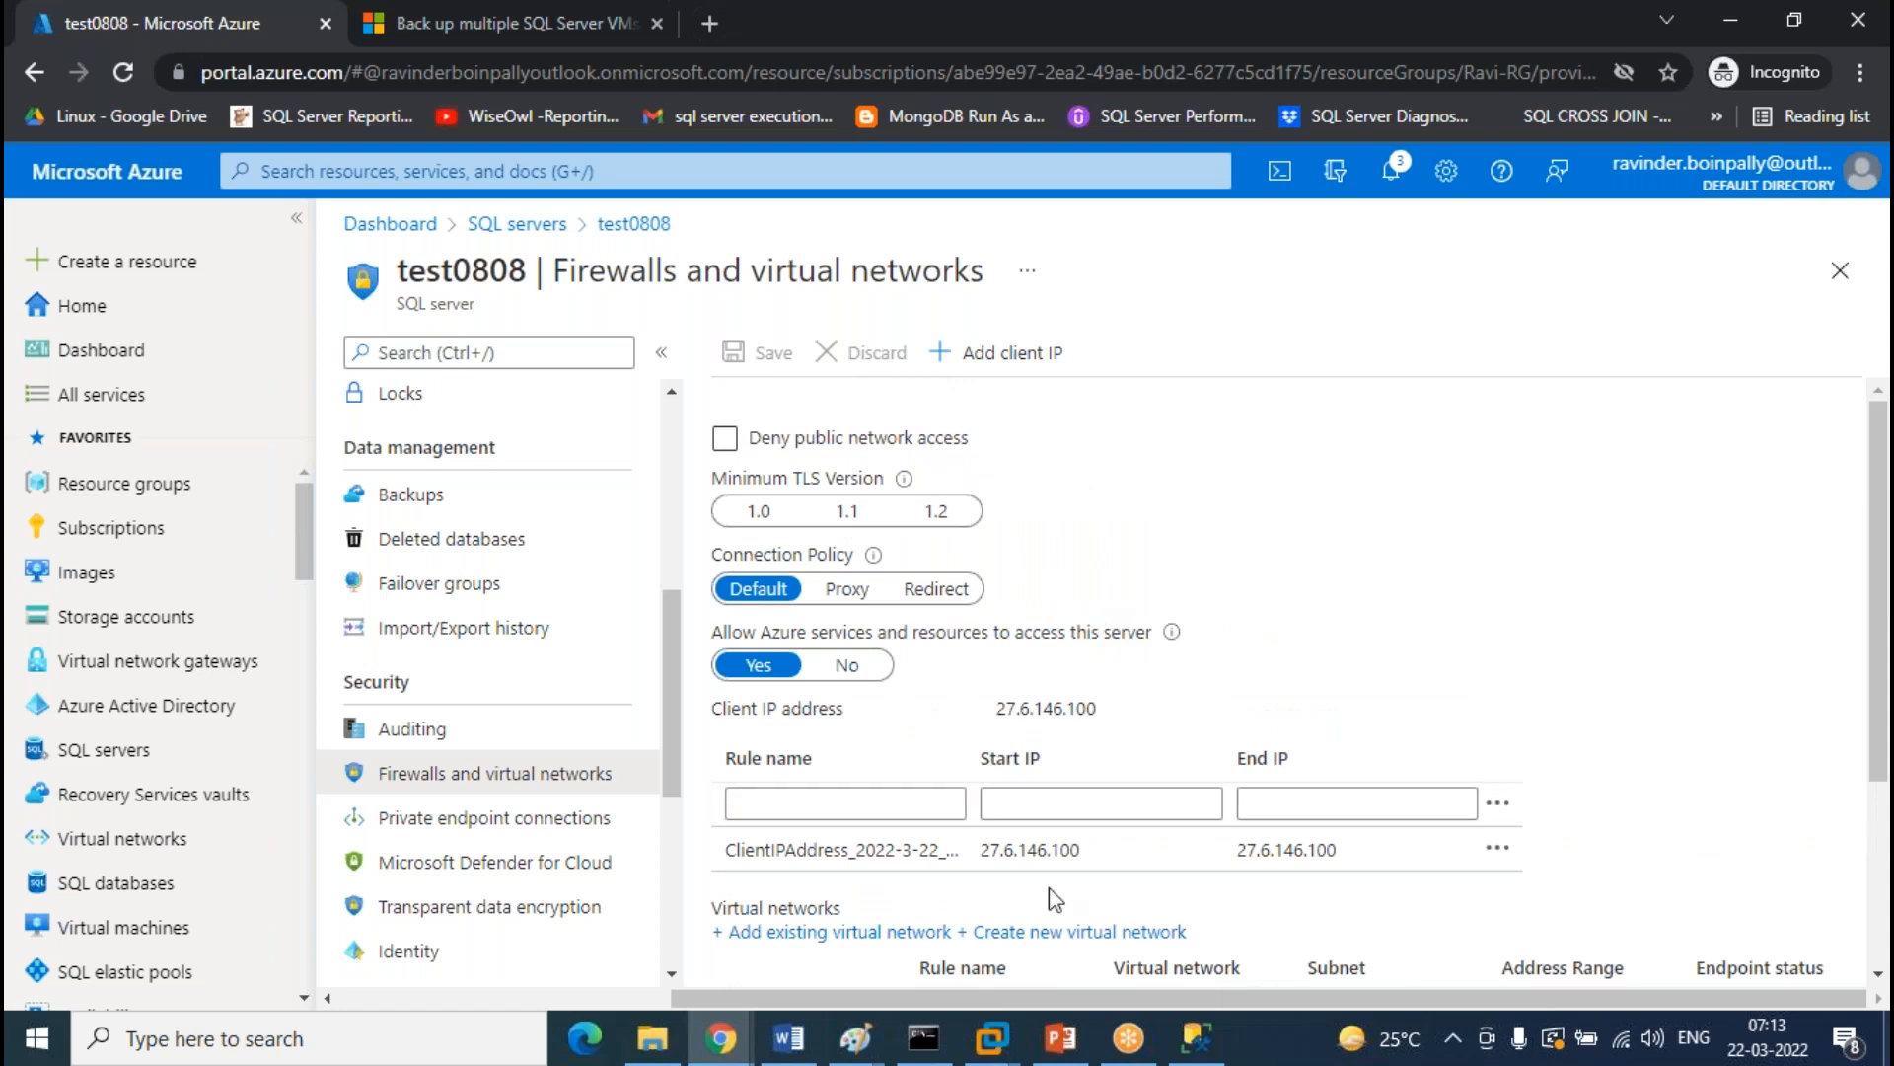
{"action": "left_click", "coordinate": [1050, 855]}
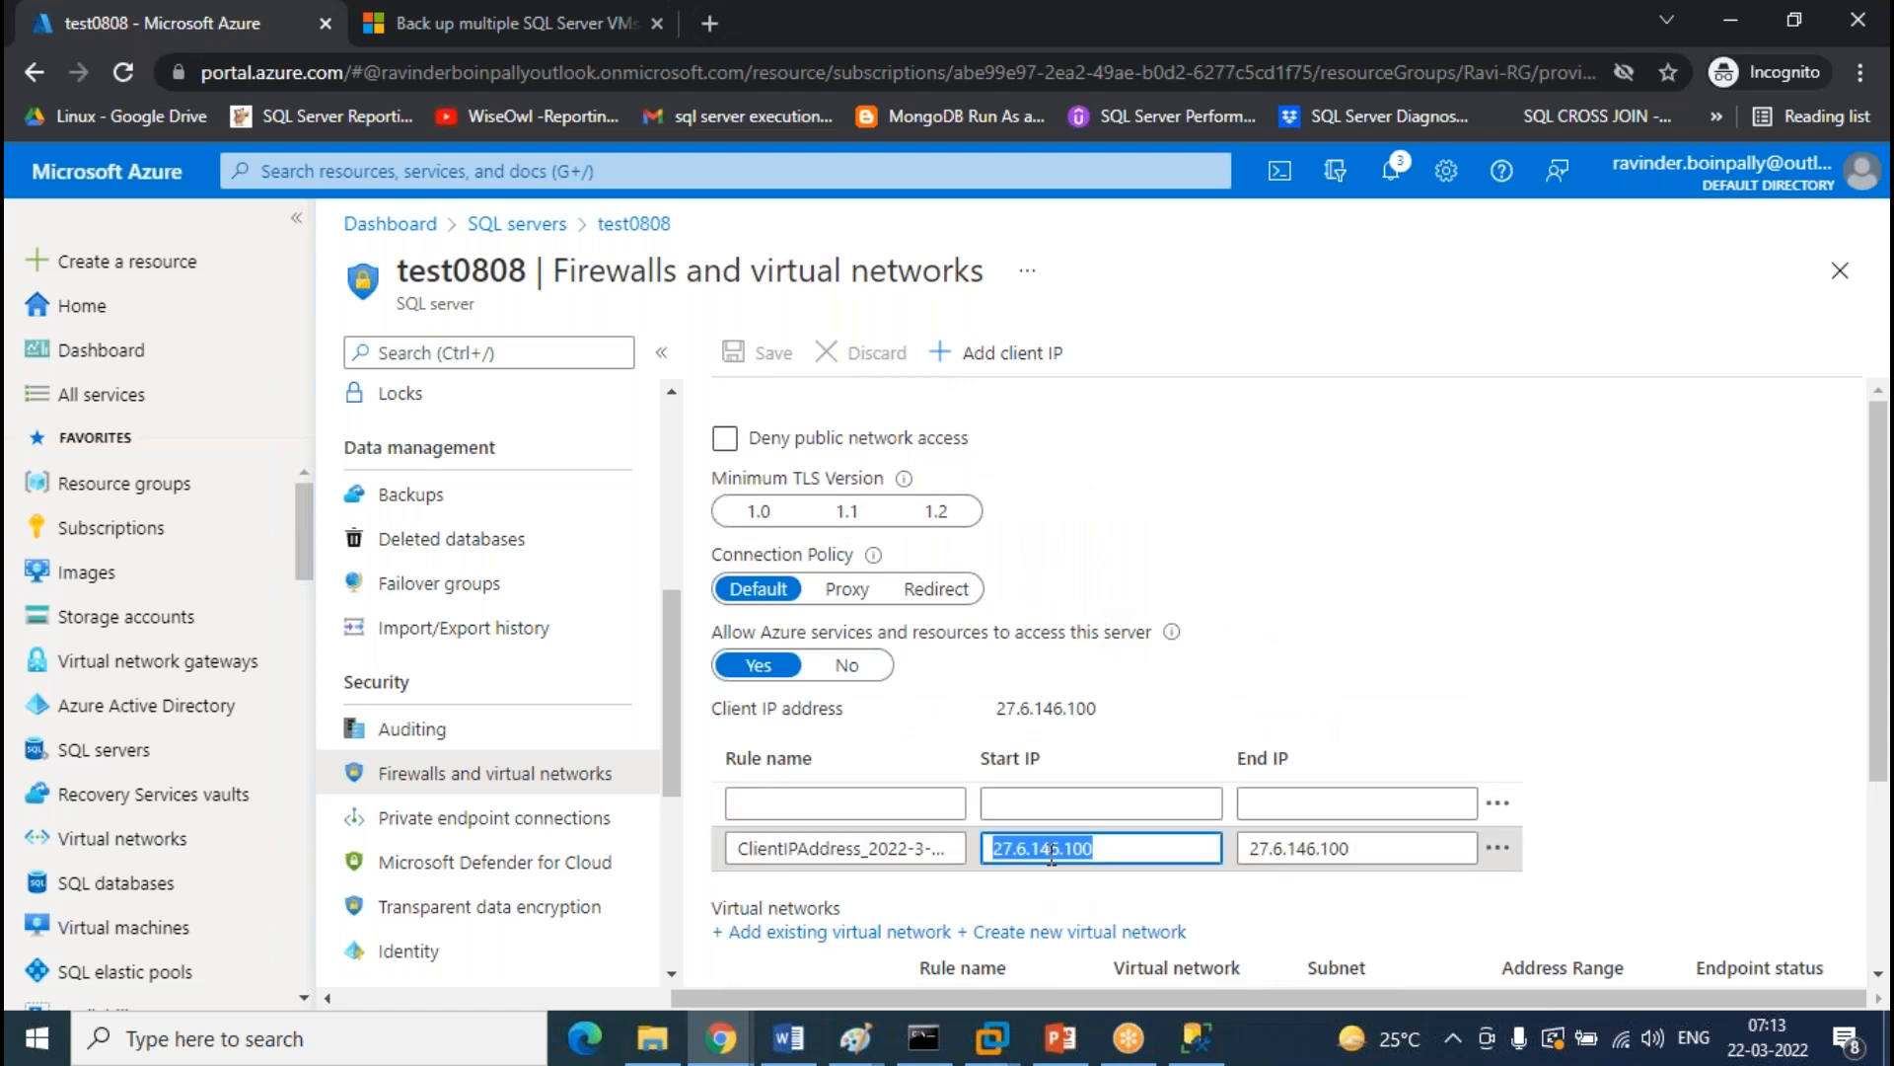
{"action": "left_click", "coordinate": [1381, 541]}
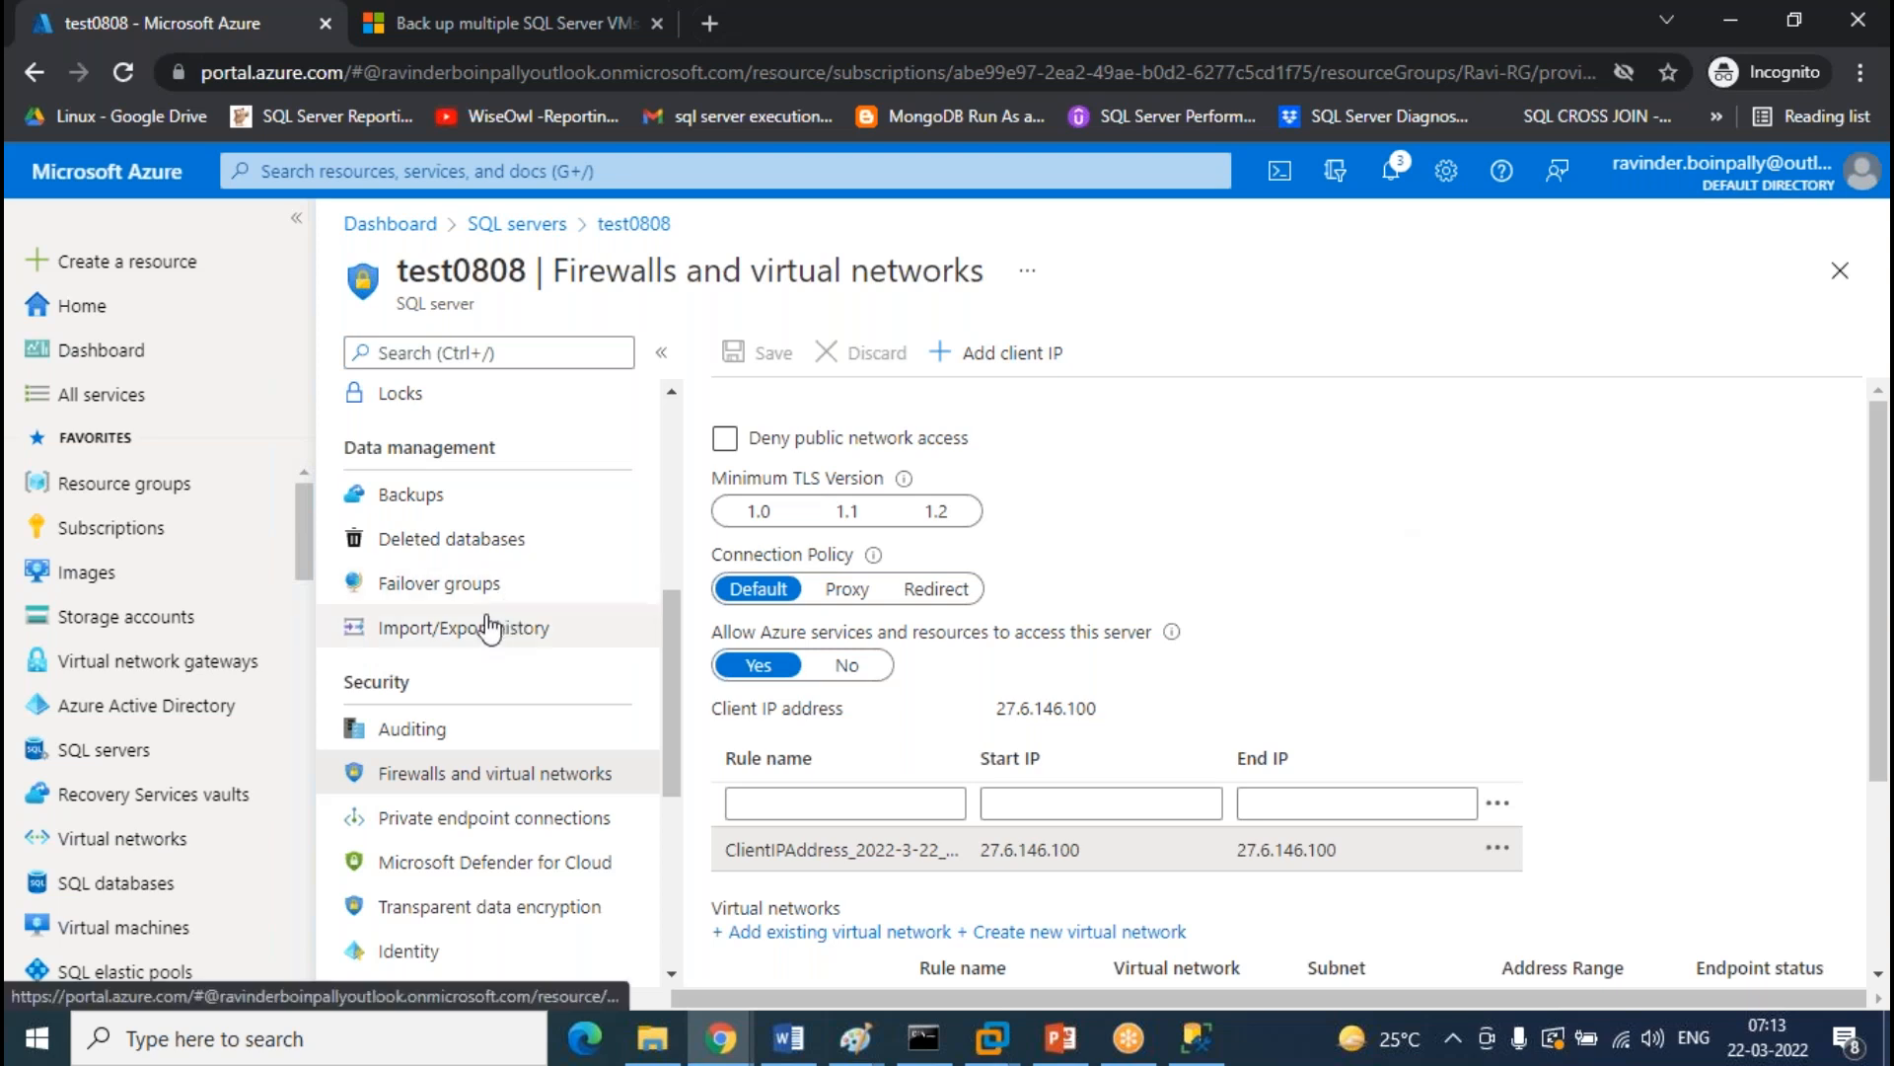
{"action": "scroll", "coordinate": [490, 626], "scroll_direction": "up", "scroll_amount": 5}
{"action": "left_click", "coordinate": [441, 407]}
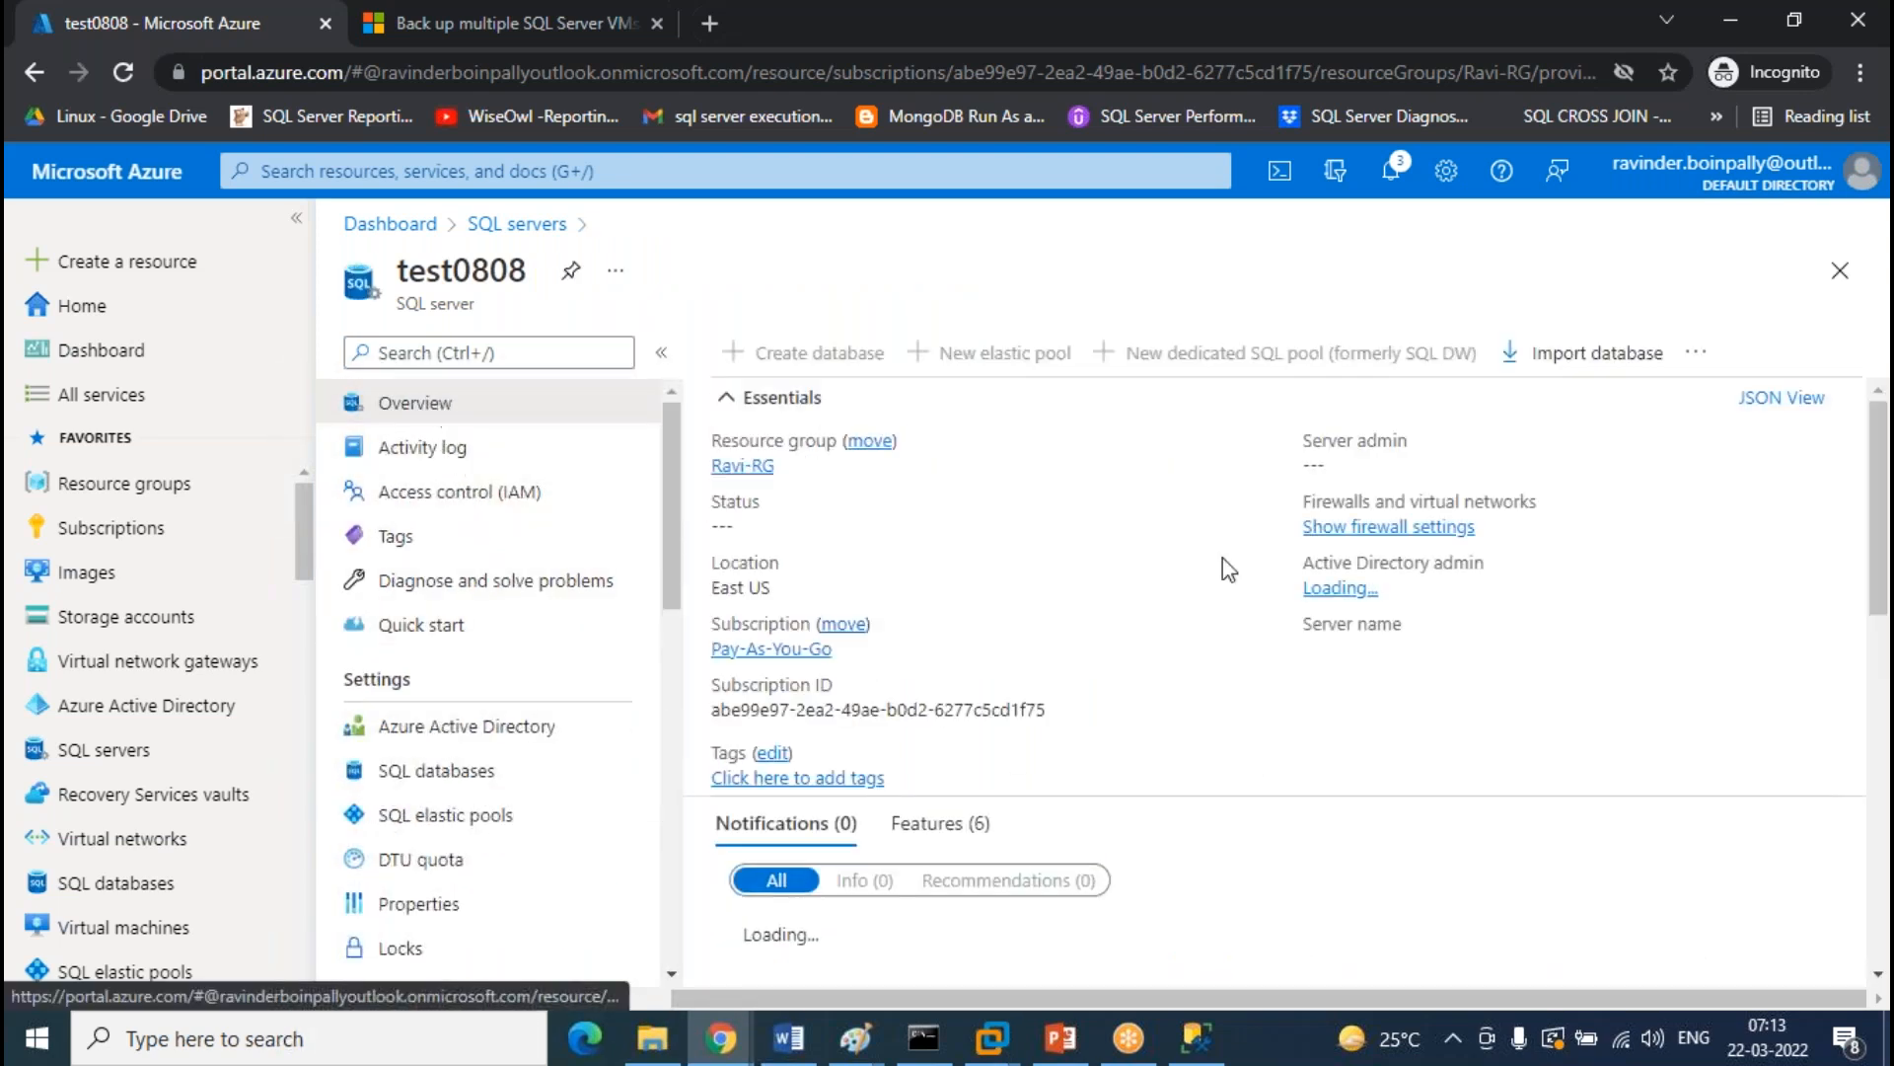
Connect SSMS to the local machine's SQL Server instance from the recent servers list
{"action": "left_click", "coordinate": [1196, 1038]}
{"action": "left_click", "coordinate": [120, 200]}
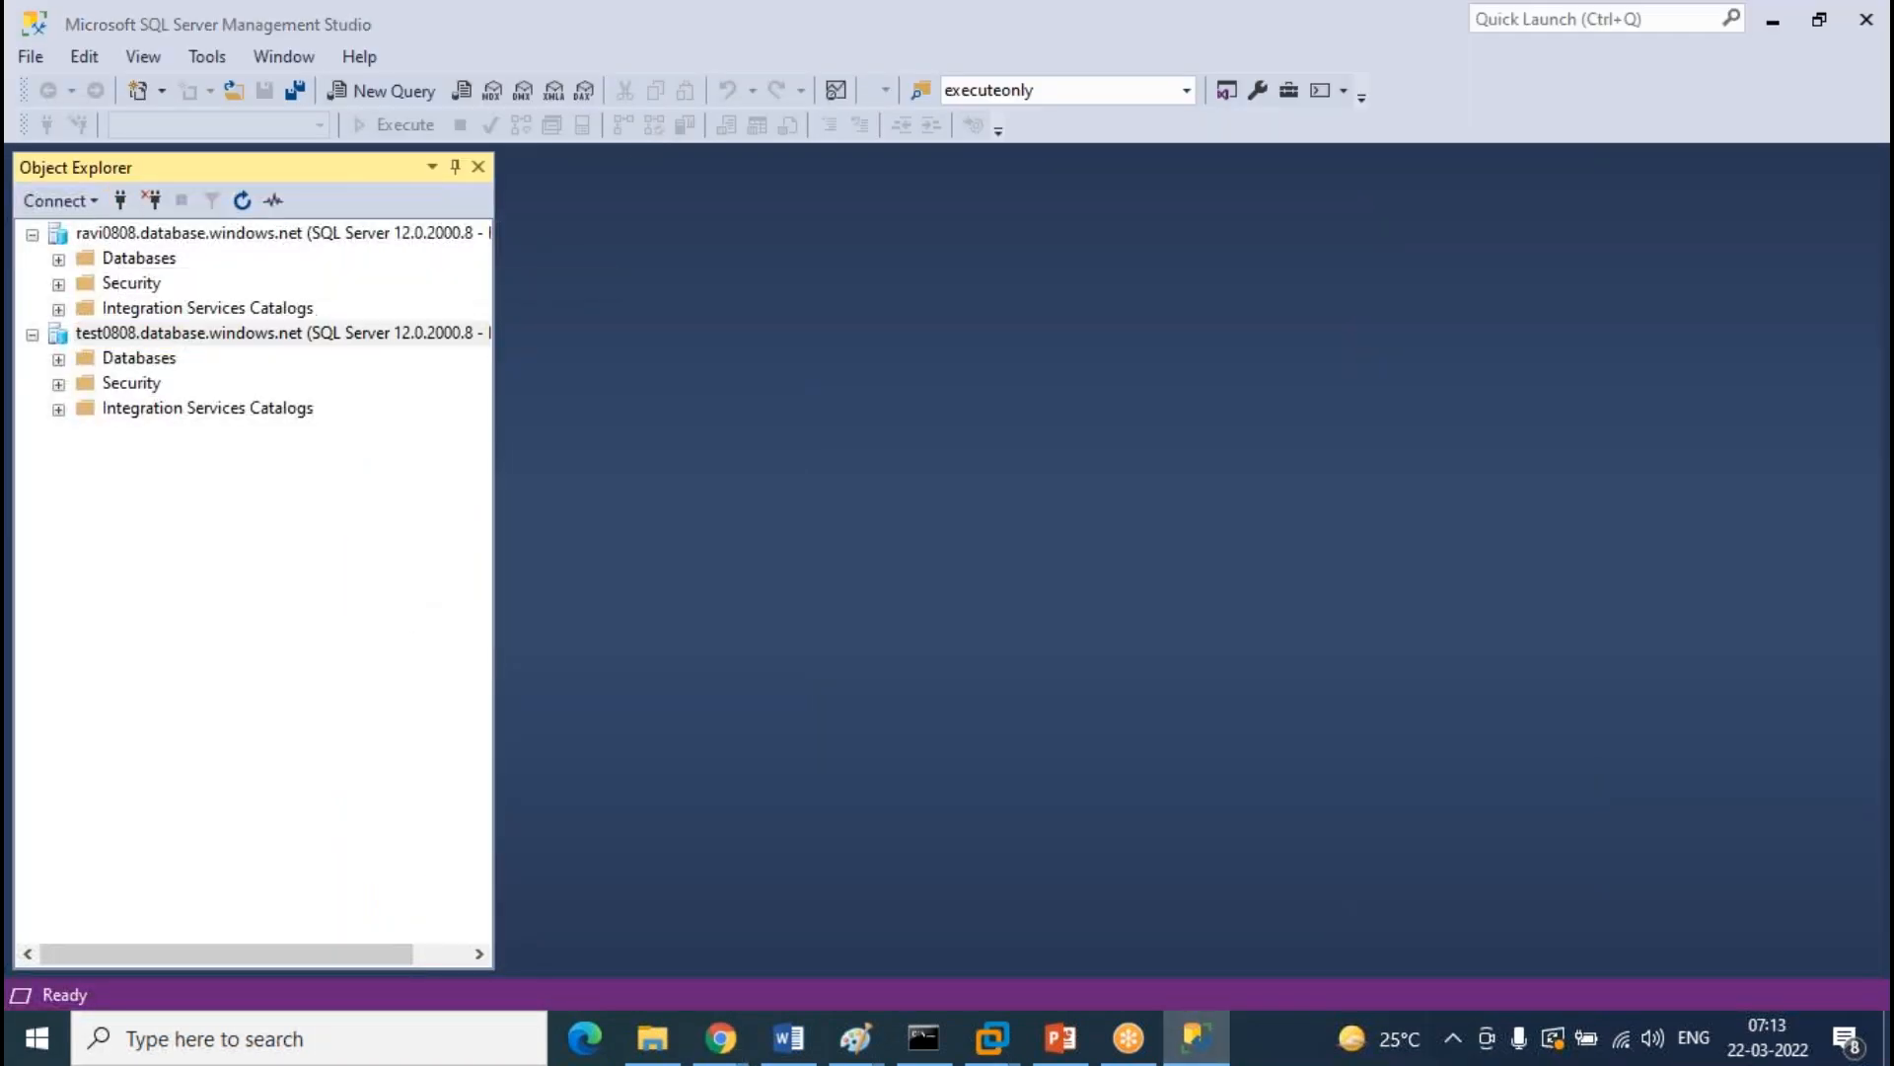
{"action": "left_click", "coordinate": [1249, 347]}
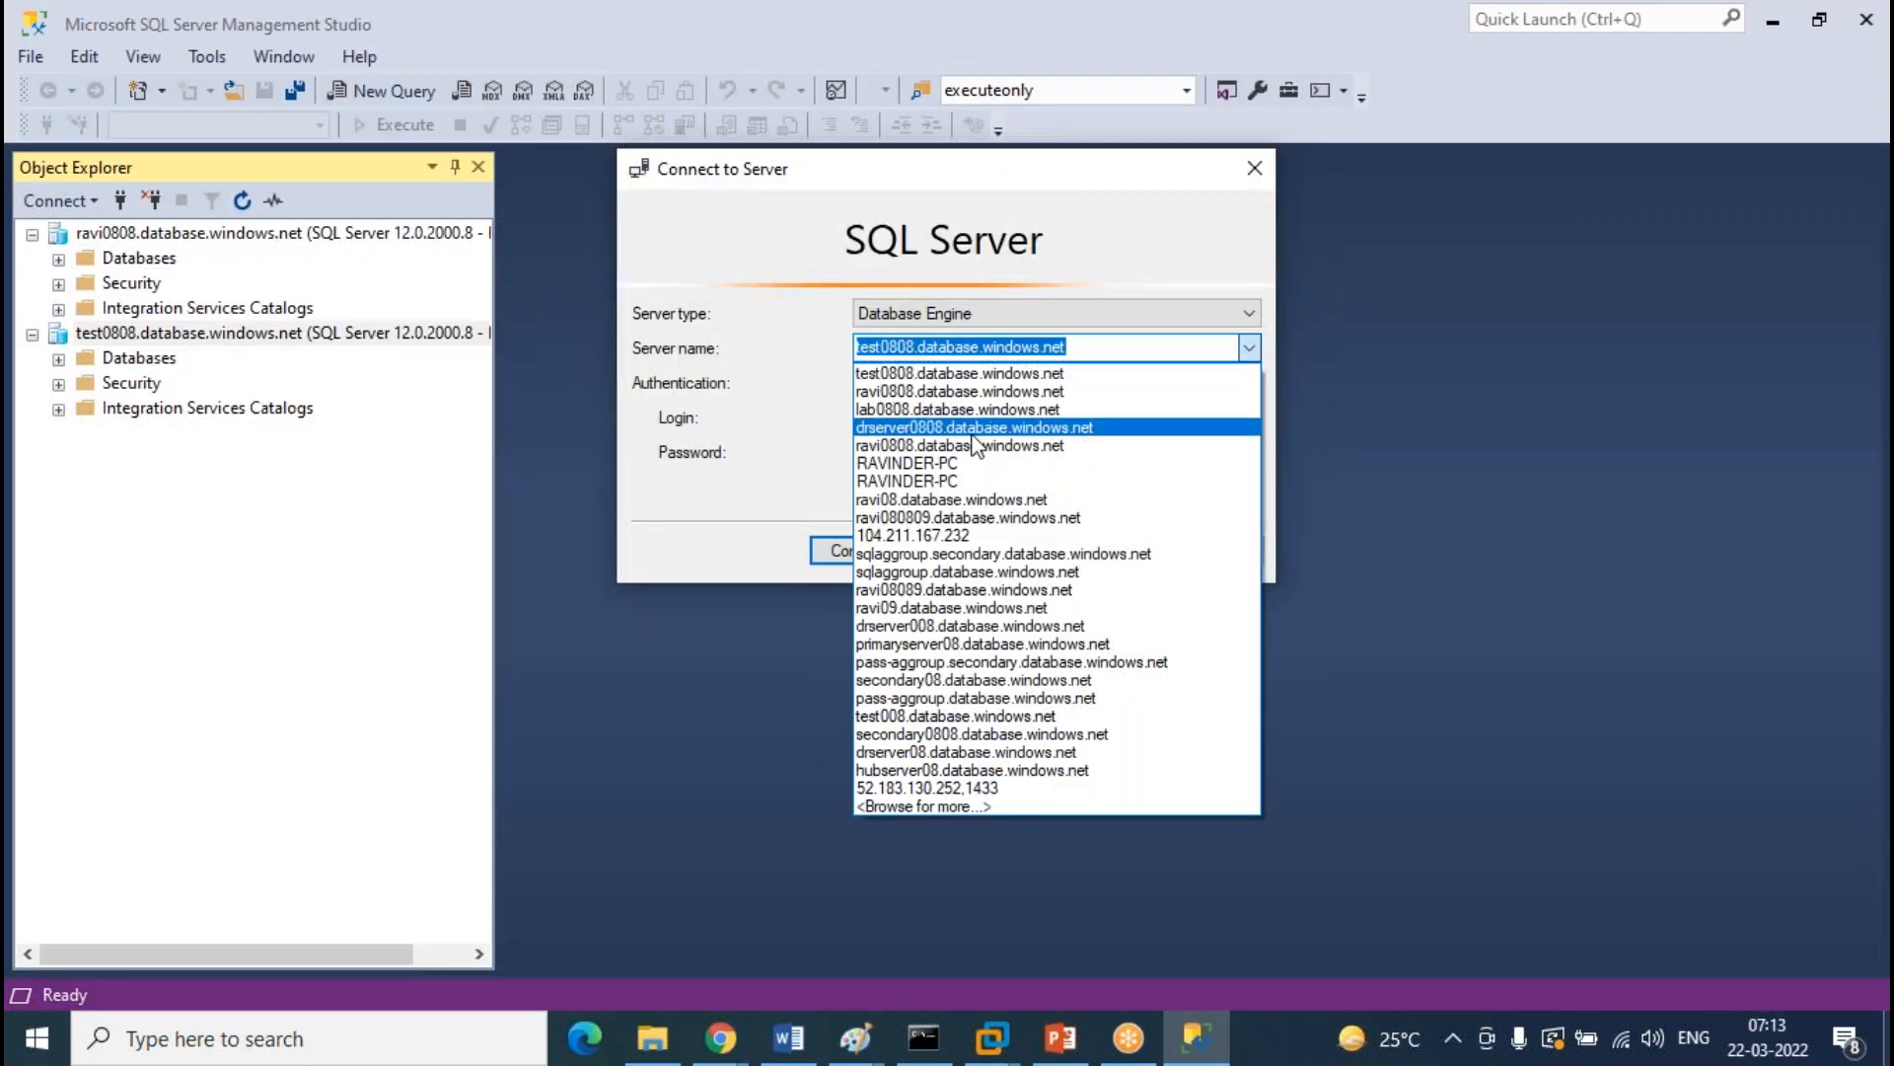
{"action": "left_click", "coordinate": [965, 471]}
{"action": "left_click", "coordinate": [877, 562]}
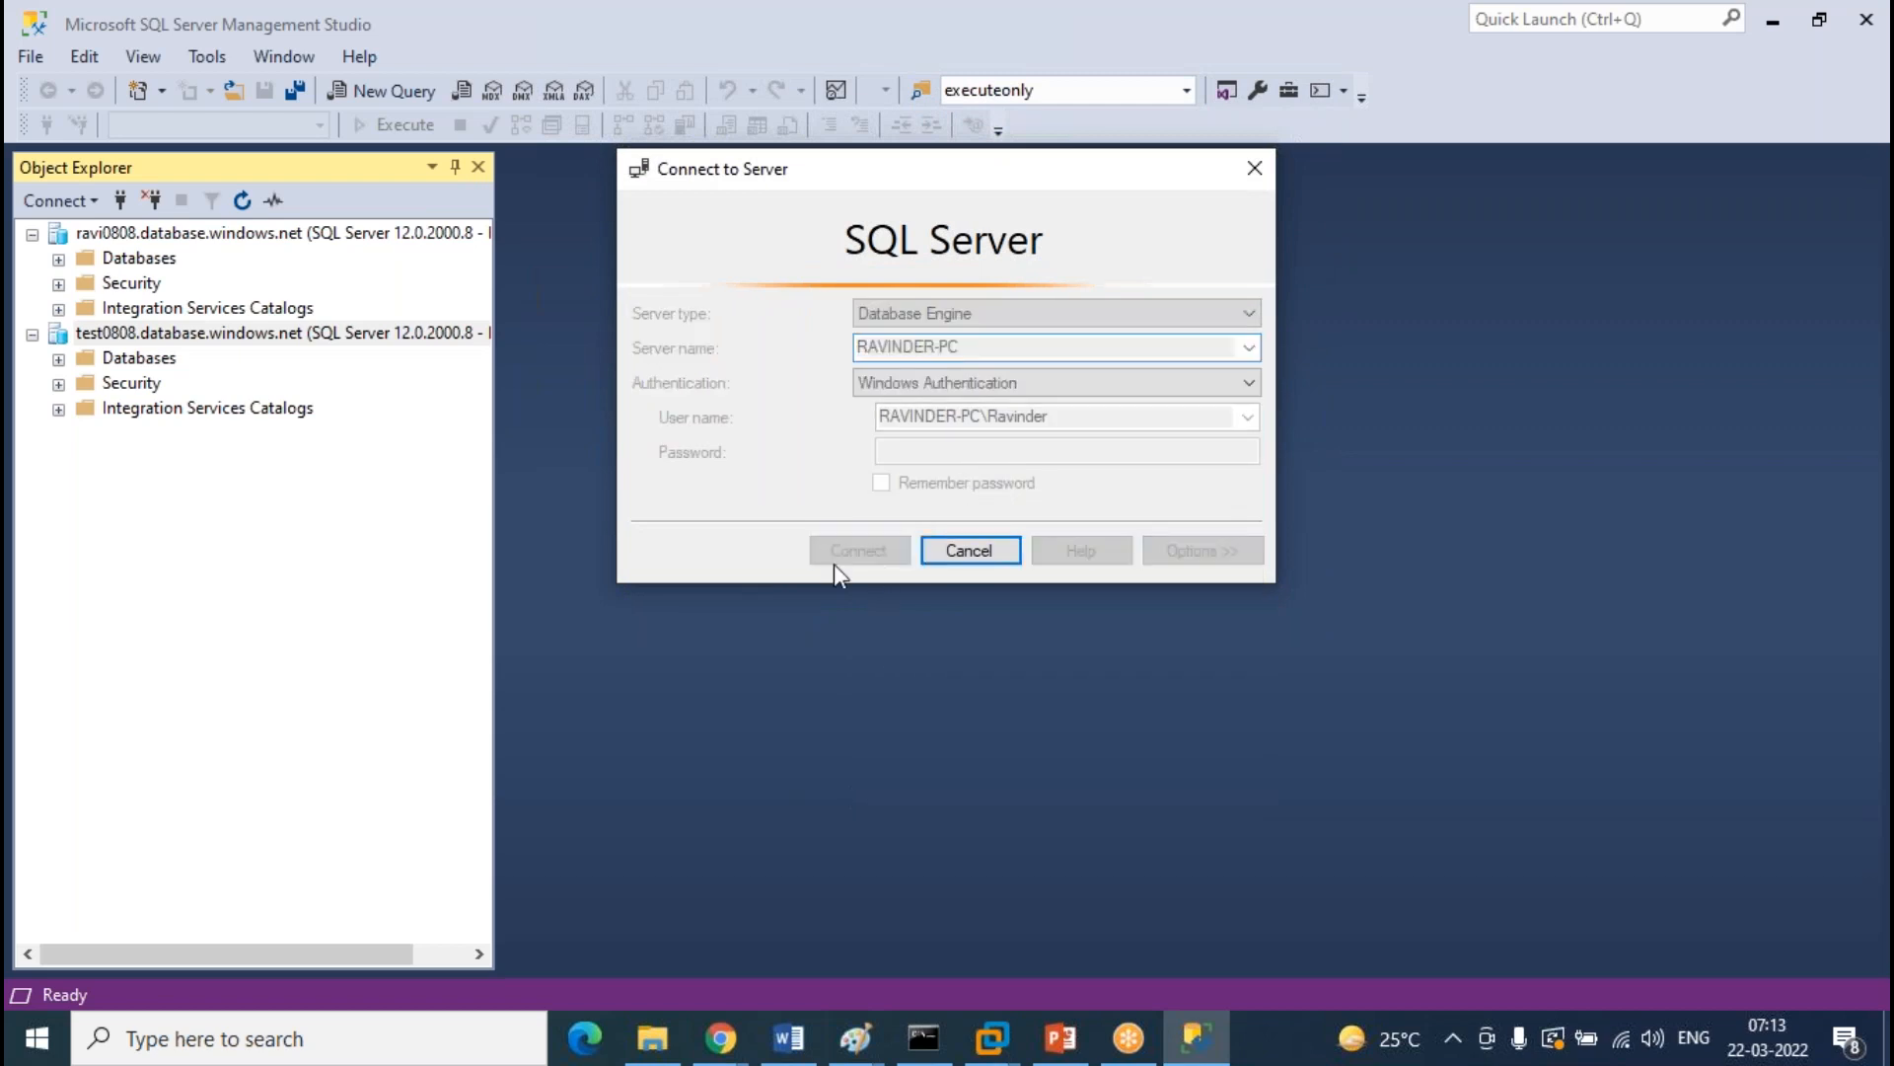
Expand Databases > LAB > Tables on the ravi0808 server
{"action": "left_click", "coordinate": [58, 258]}
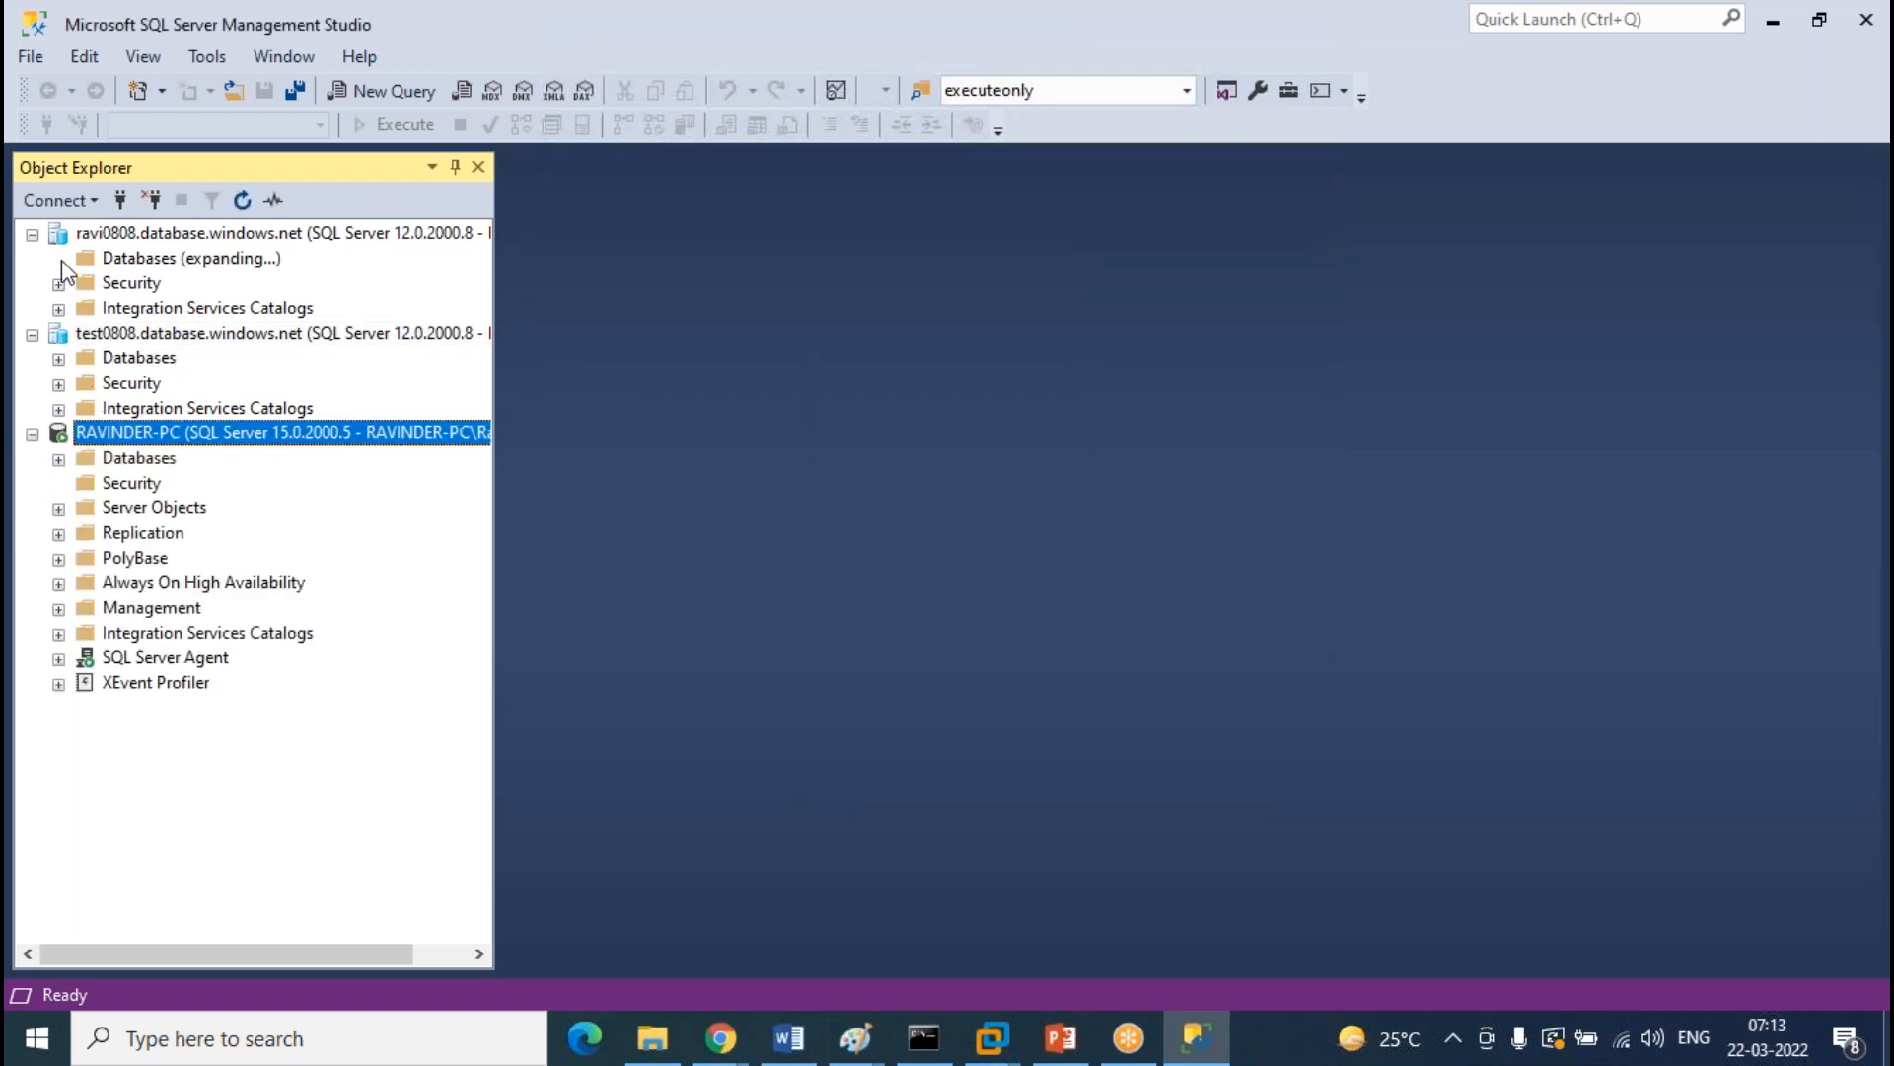
{"action": "left_click", "coordinate": [85, 308]}
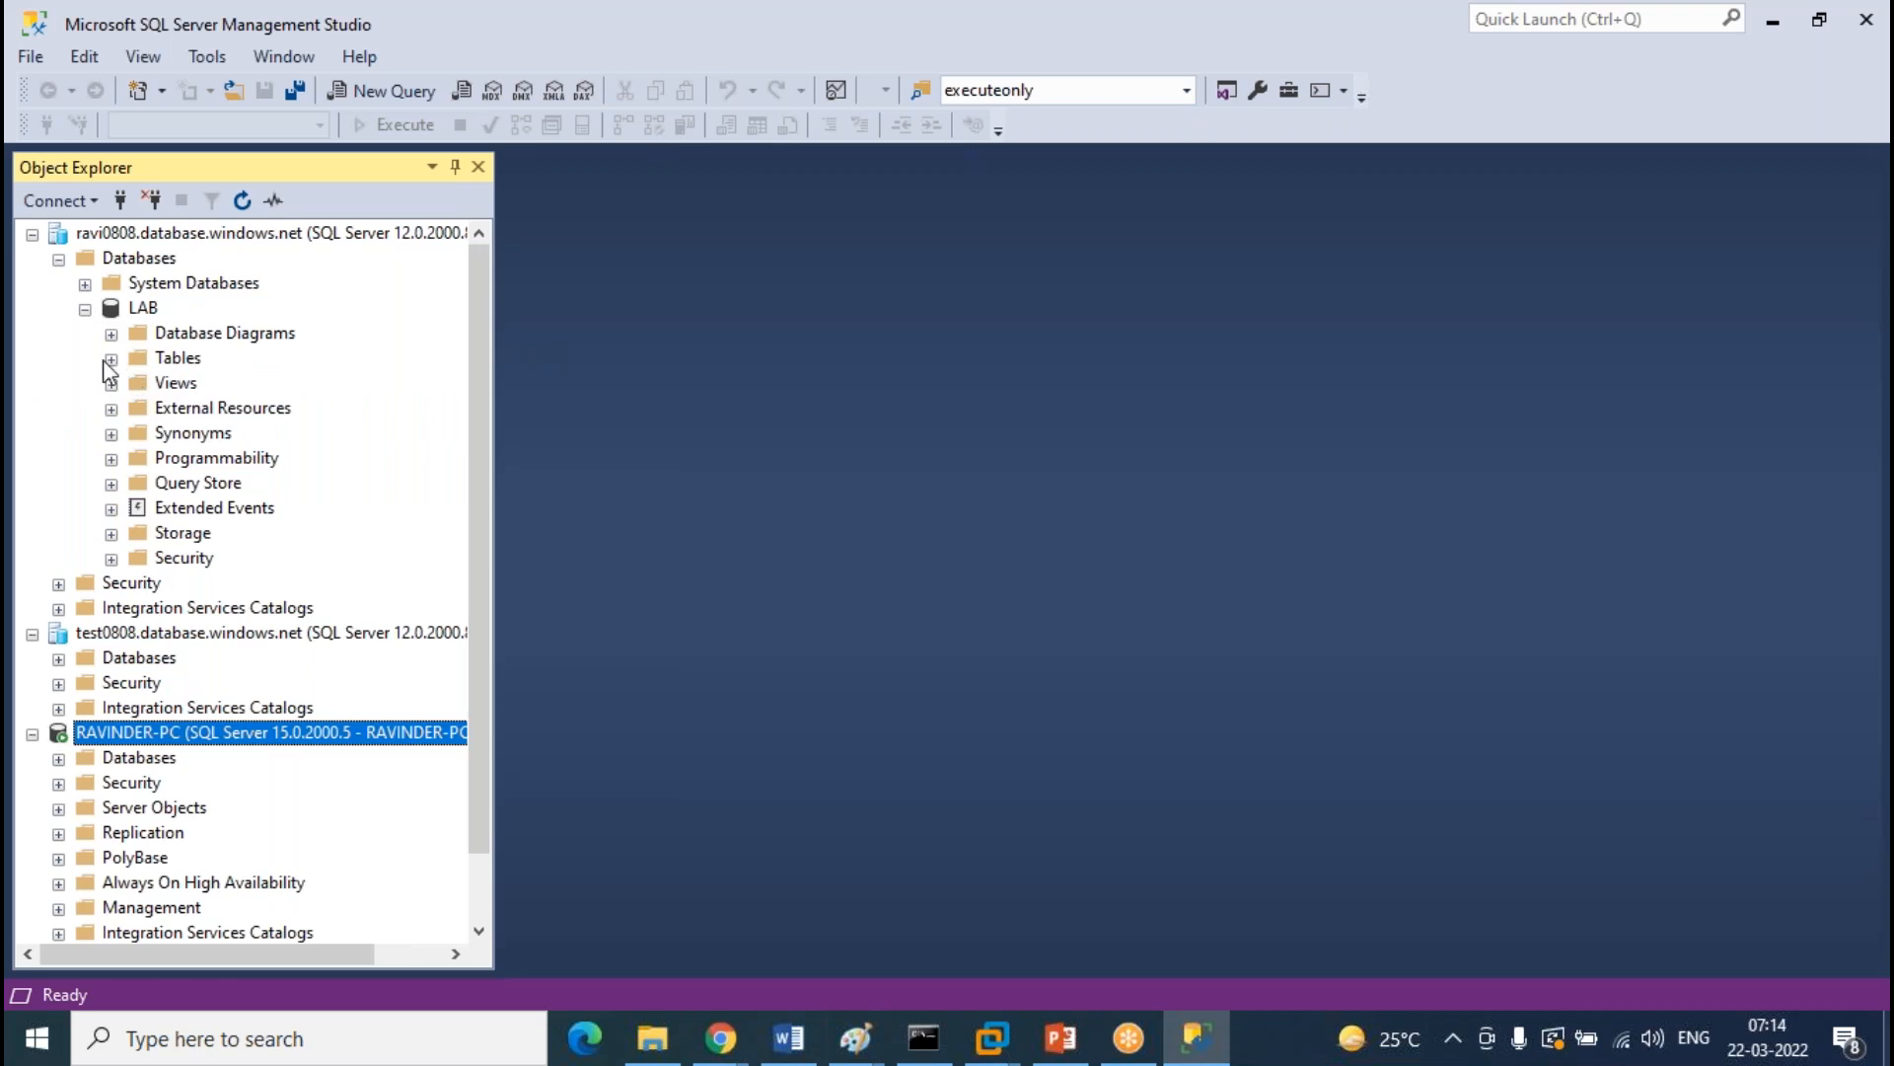
{"action": "left_click", "coordinate": [109, 360]}
Start a new table in LAB with an sno column of type int
{"action": "right_click", "coordinate": [185, 360]}
{"action": "mouse_move", "coordinate": [229, 380]}
{"action": "left_click", "coordinate": [449, 381]}
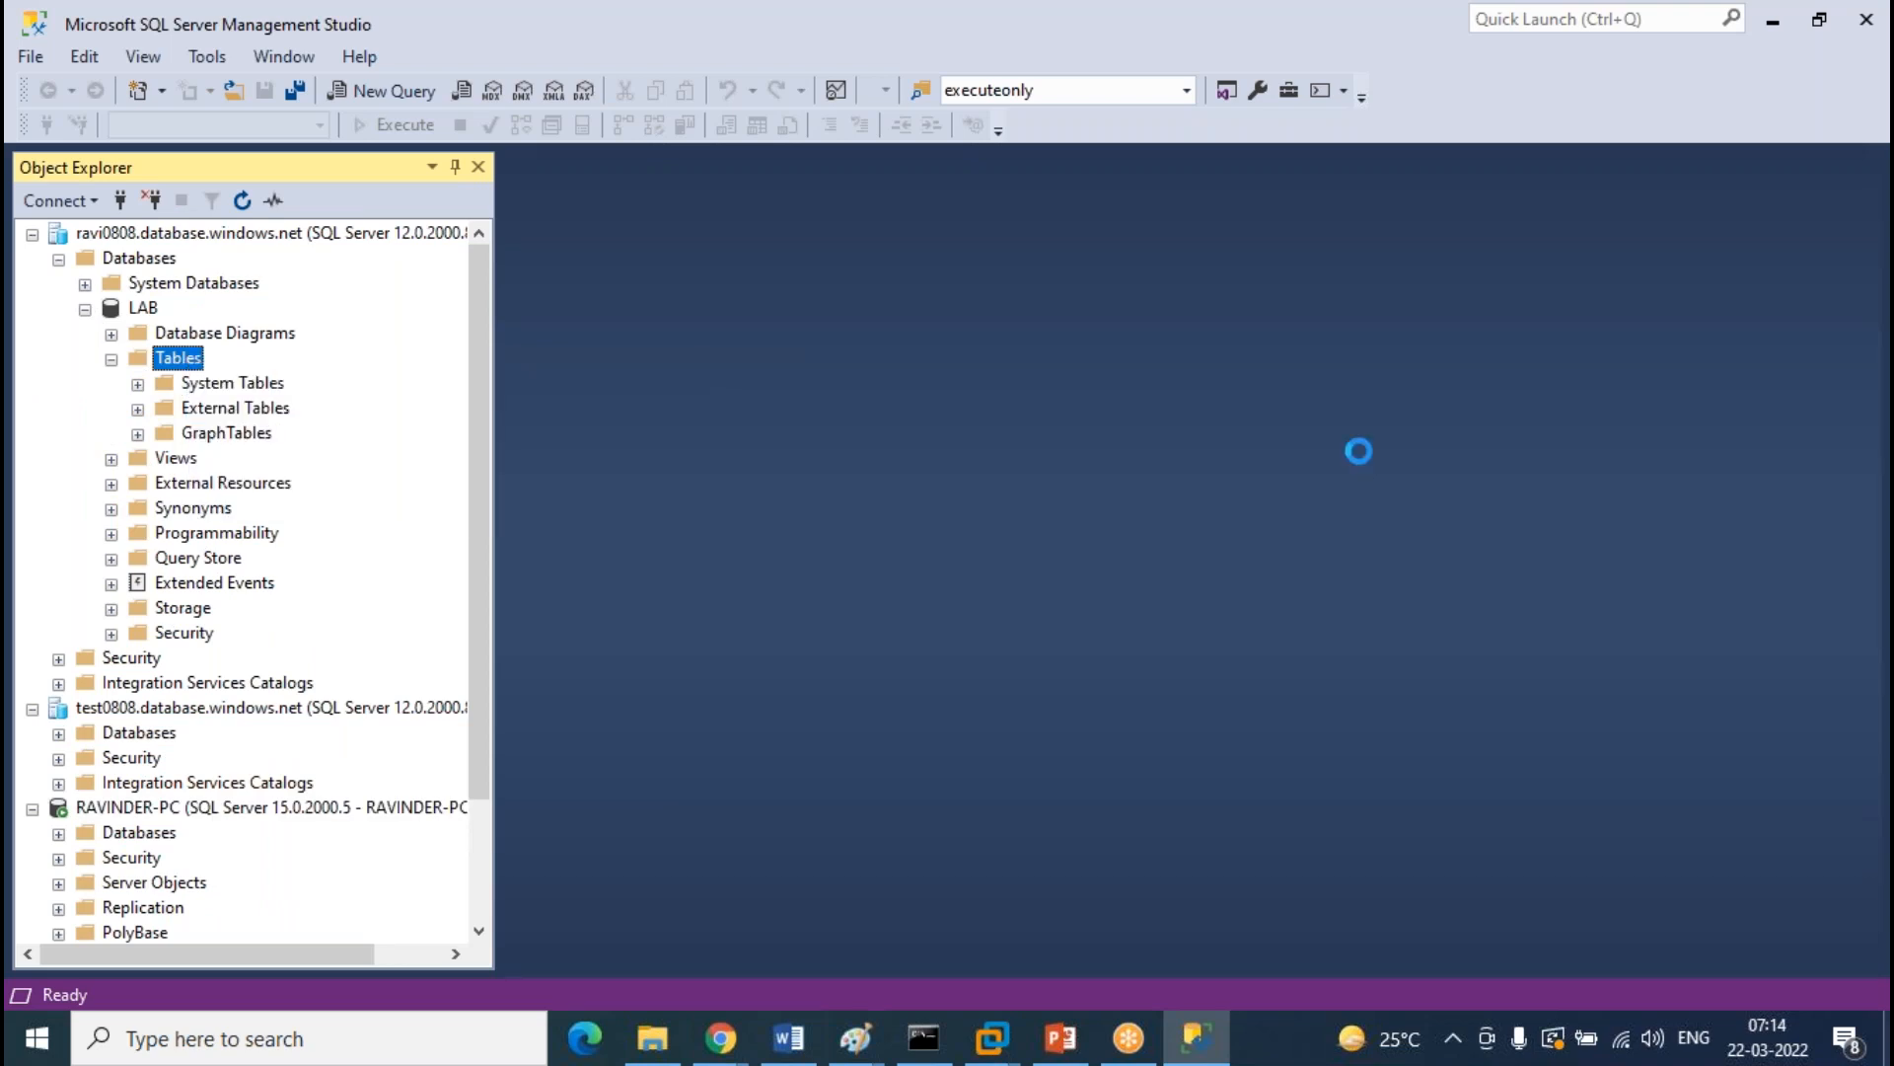
{"action": "type", "text": "stud"}
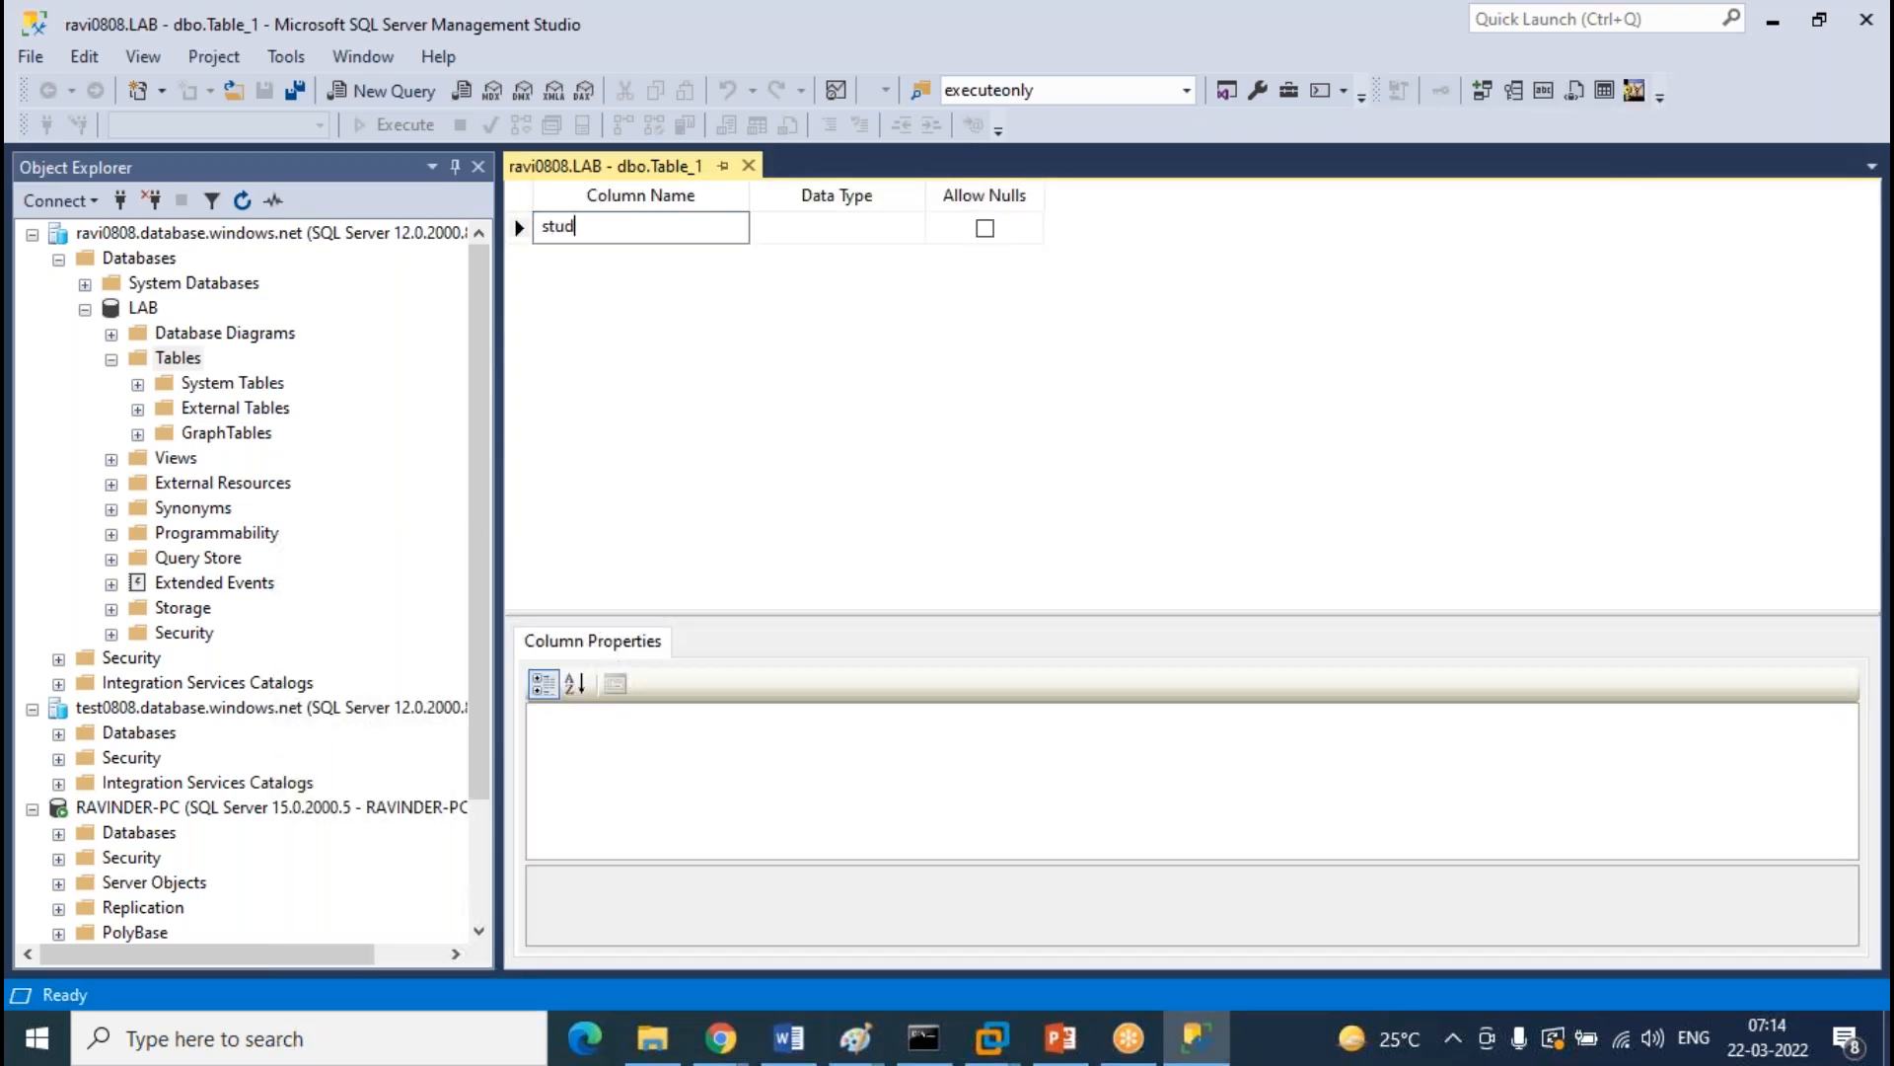
{"action": "type", "text": "net"}
{"action": "key", "text": "BackSpace"}
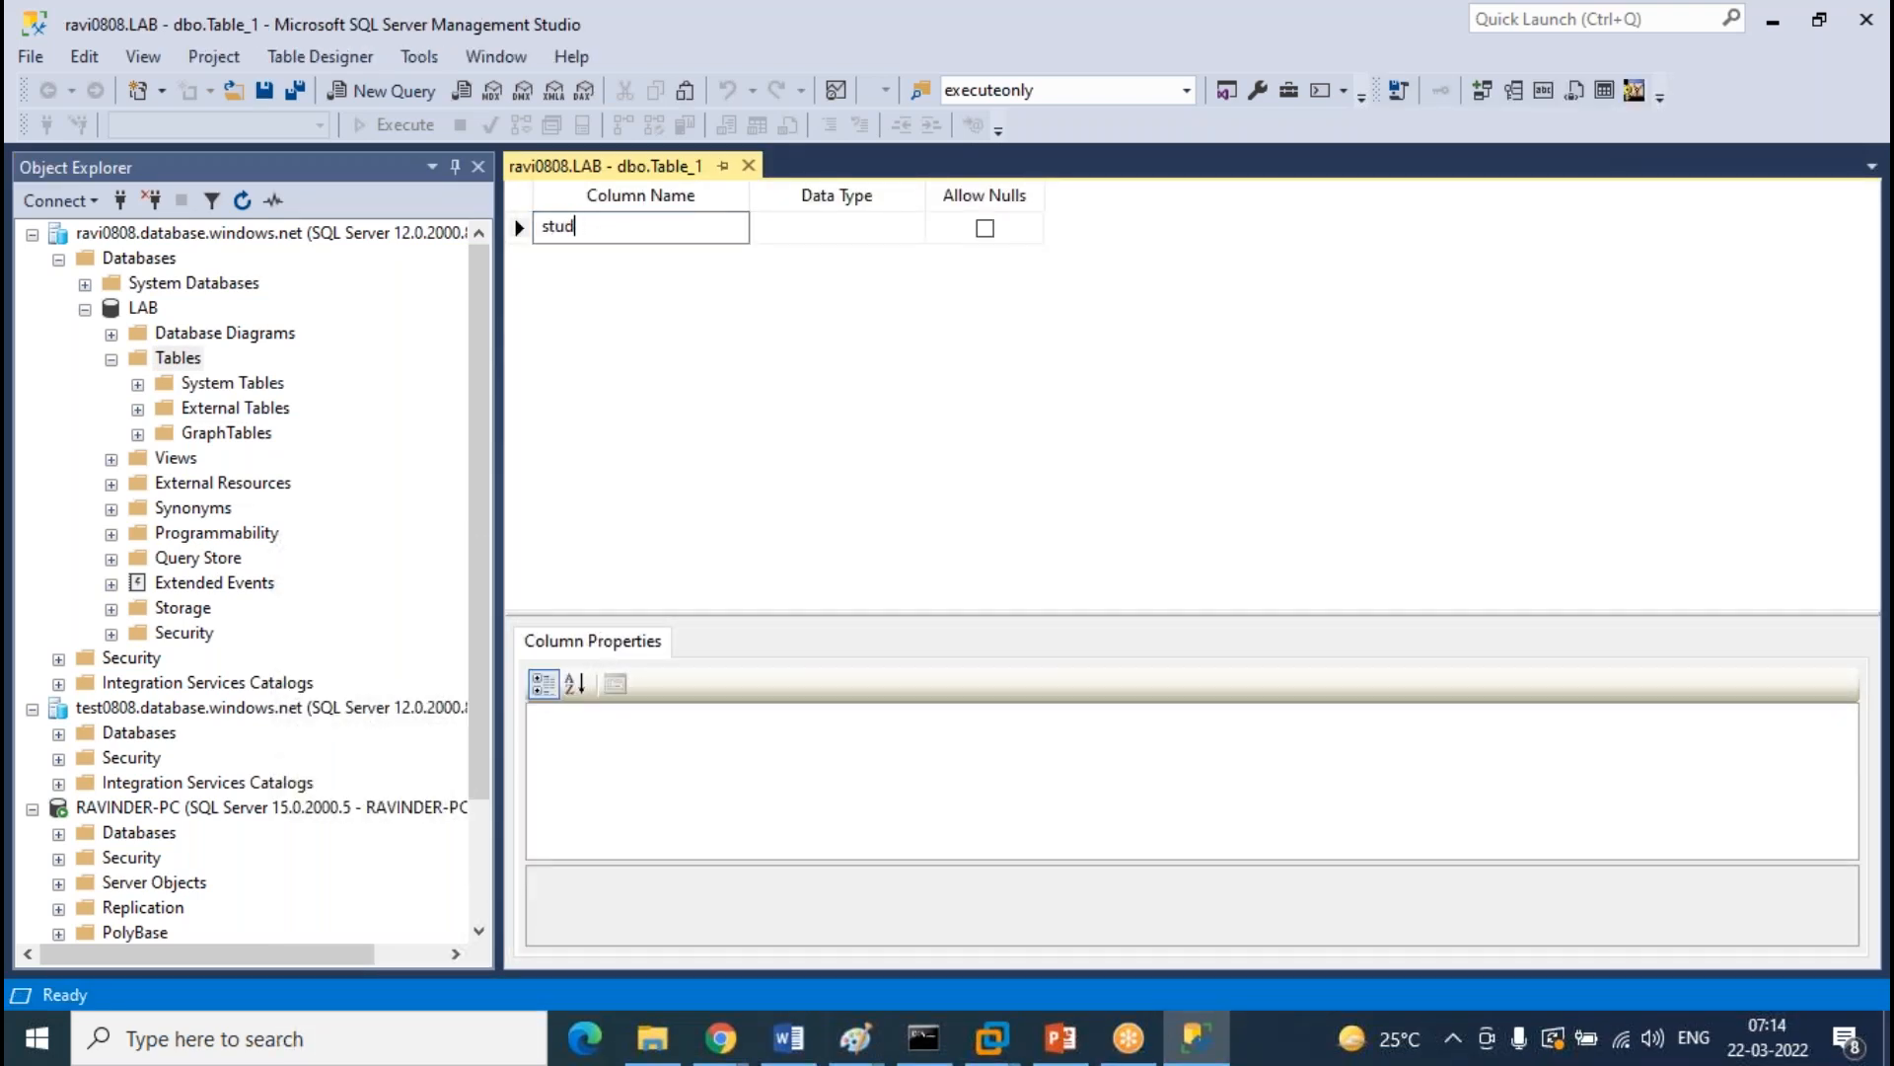
{"action": "type", "text": "sn"}
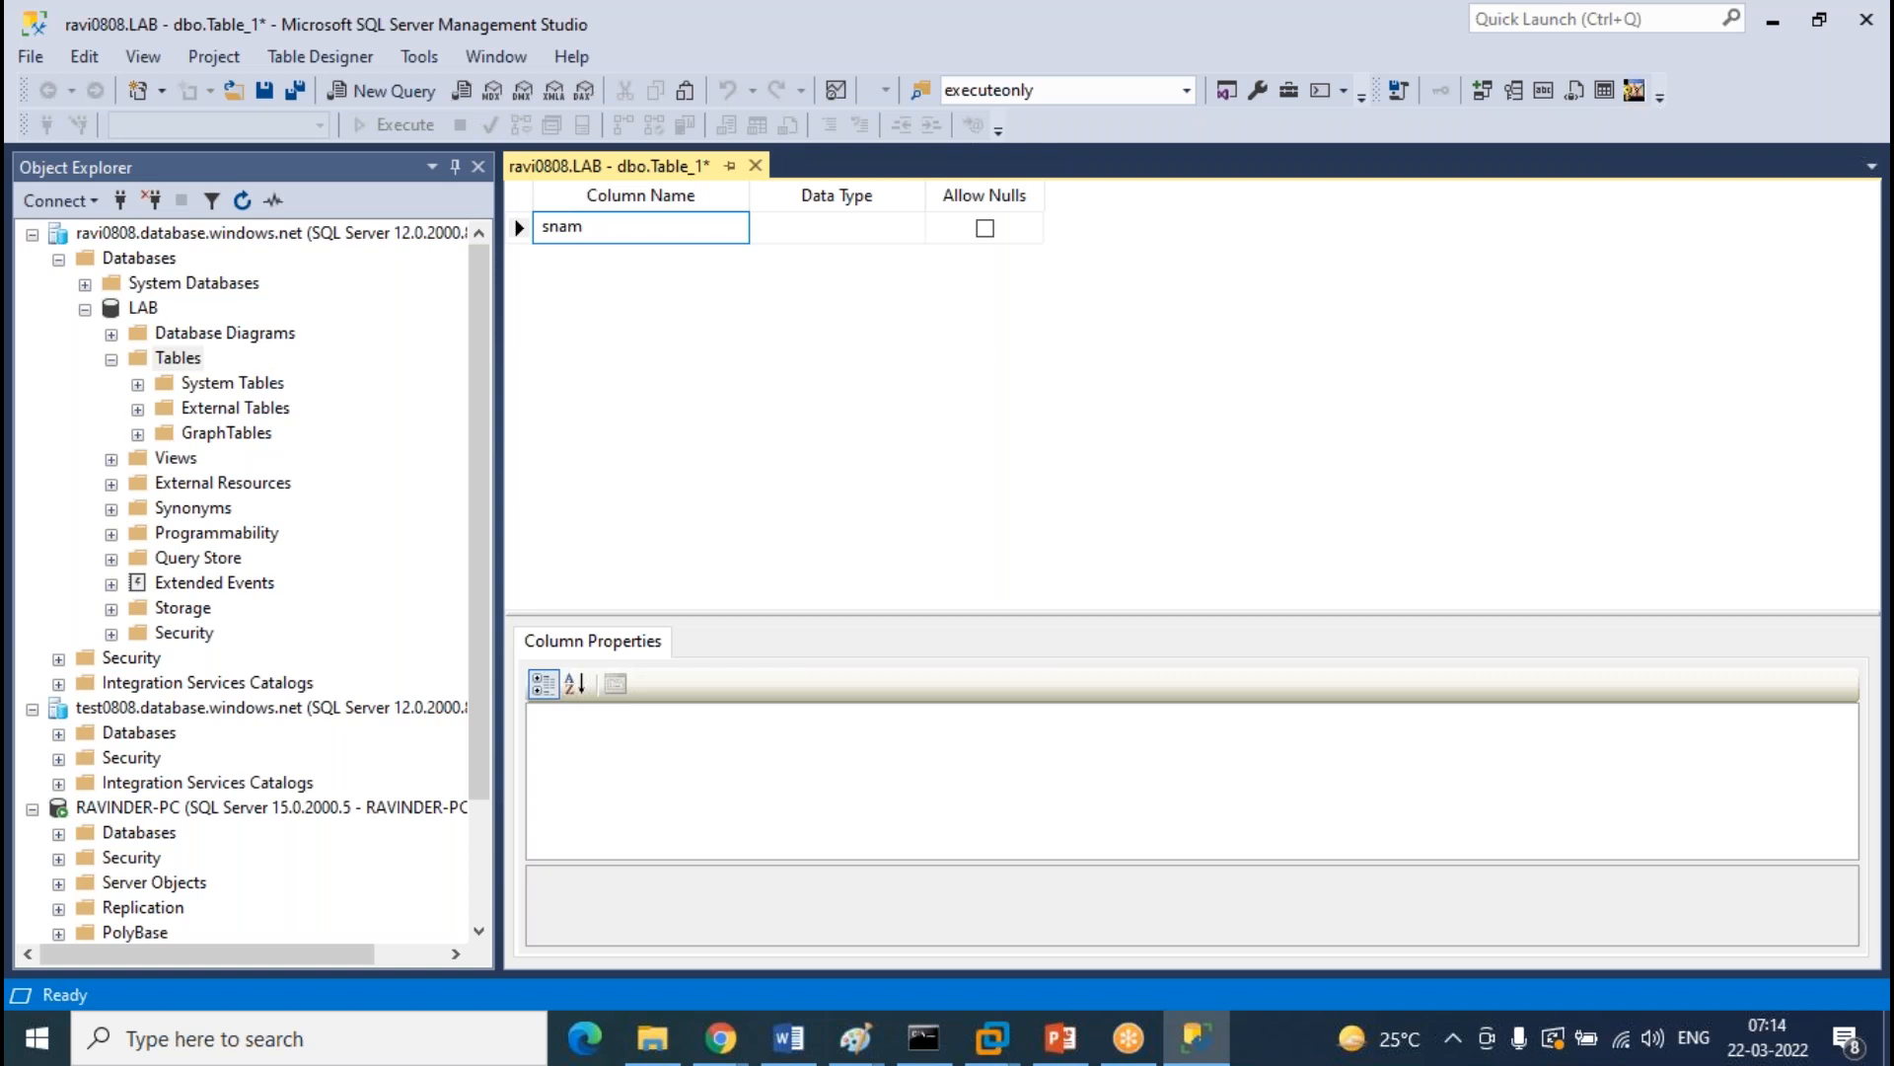
{"action": "type", "text": "o"}
{"action": "key", "text": "Tab"}
{"action": "type", "text": "i"}
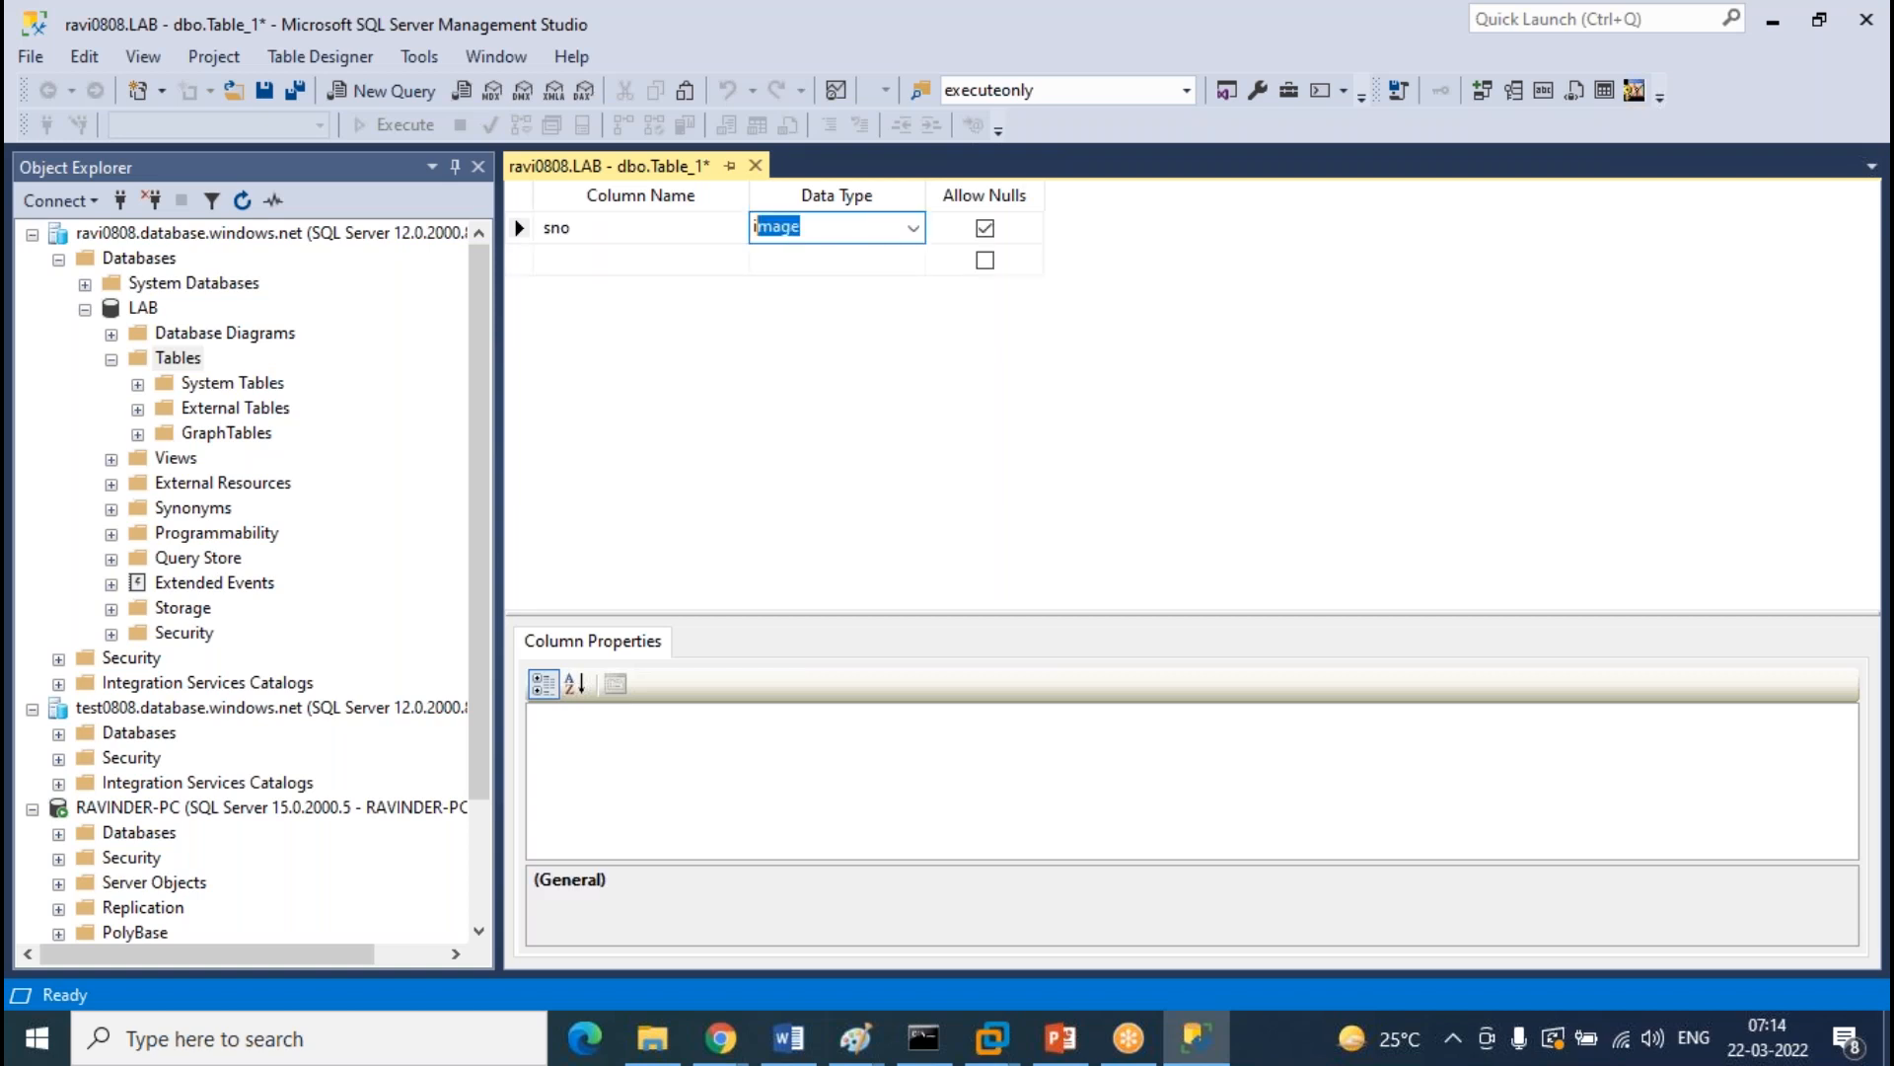
{"action": "type", "text": "nt"}
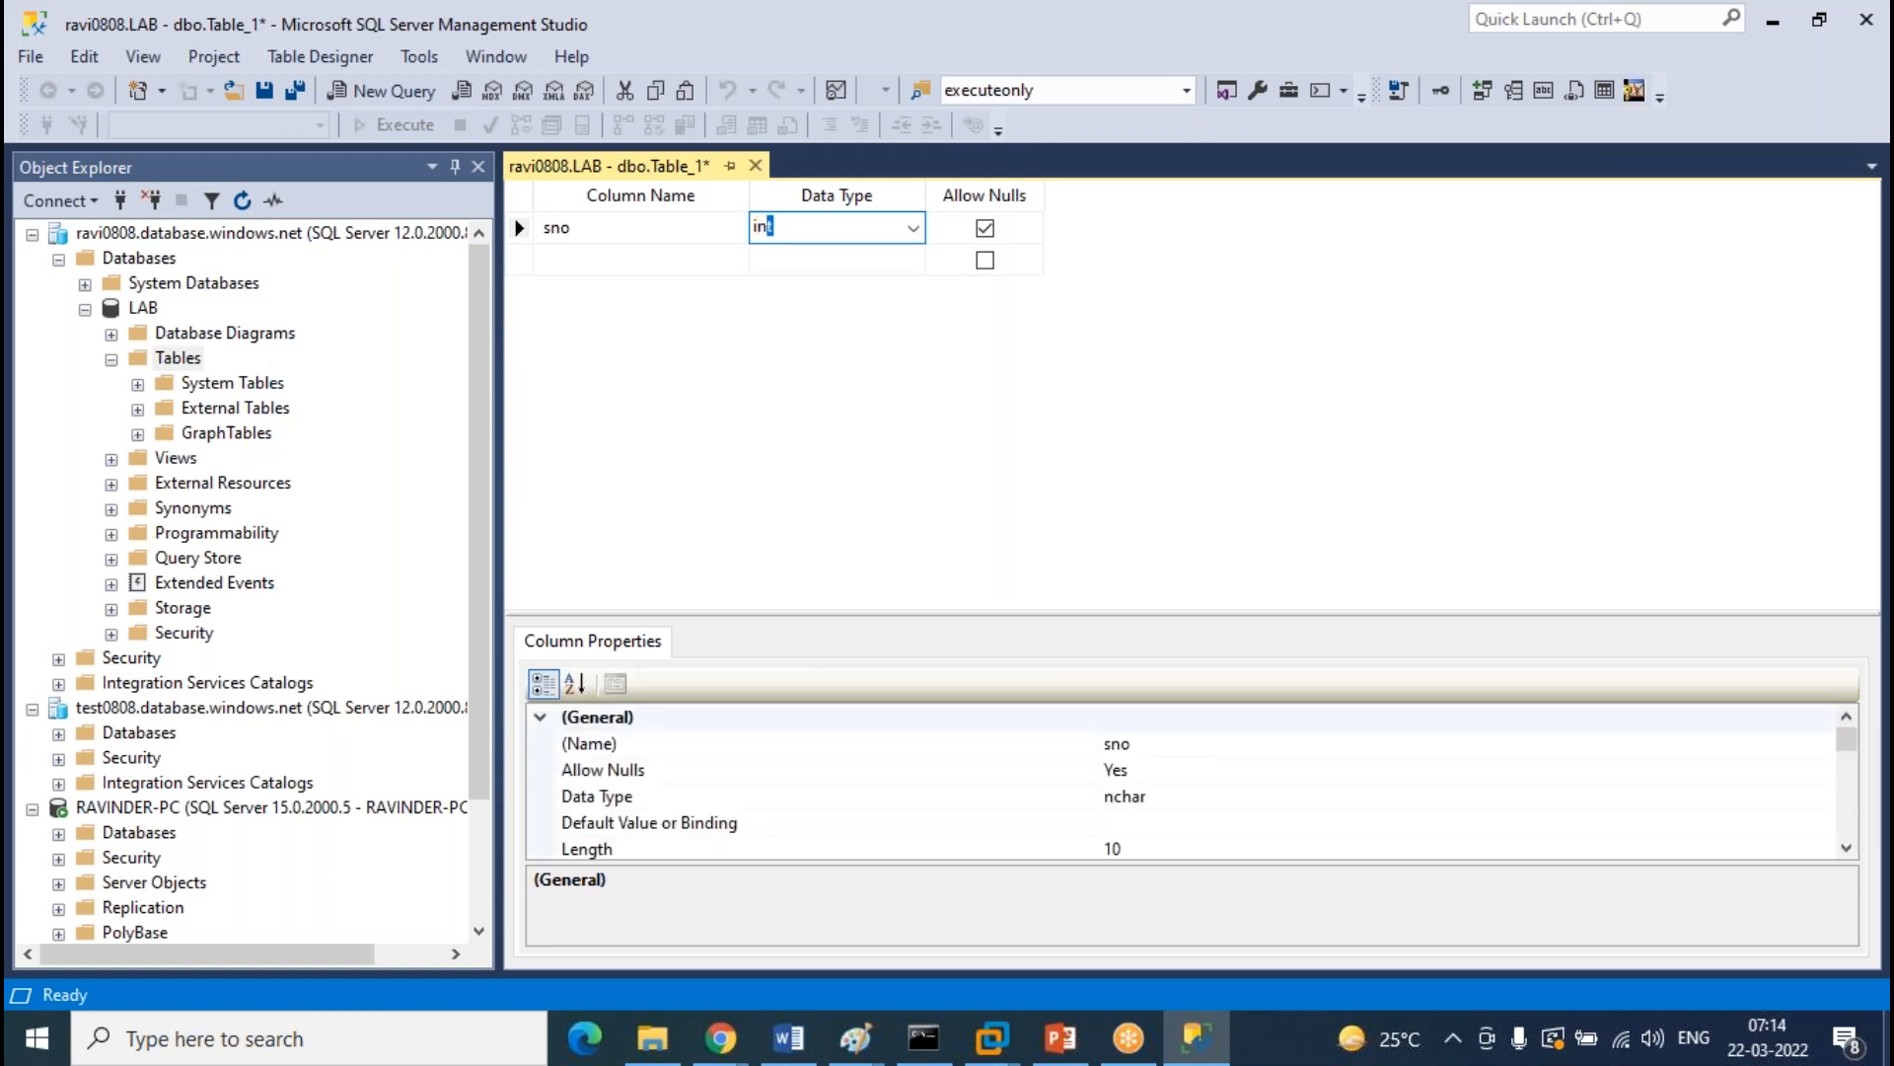
{"action": "key", "text": "Return"}
Add sname and saddress columns of type varchar(50)
{"action": "type", "text": "sname"}
{"action": "key", "text": "Tab"}
{"action": "type", "text": "varc"}
{"action": "key", "text": "Tab"}
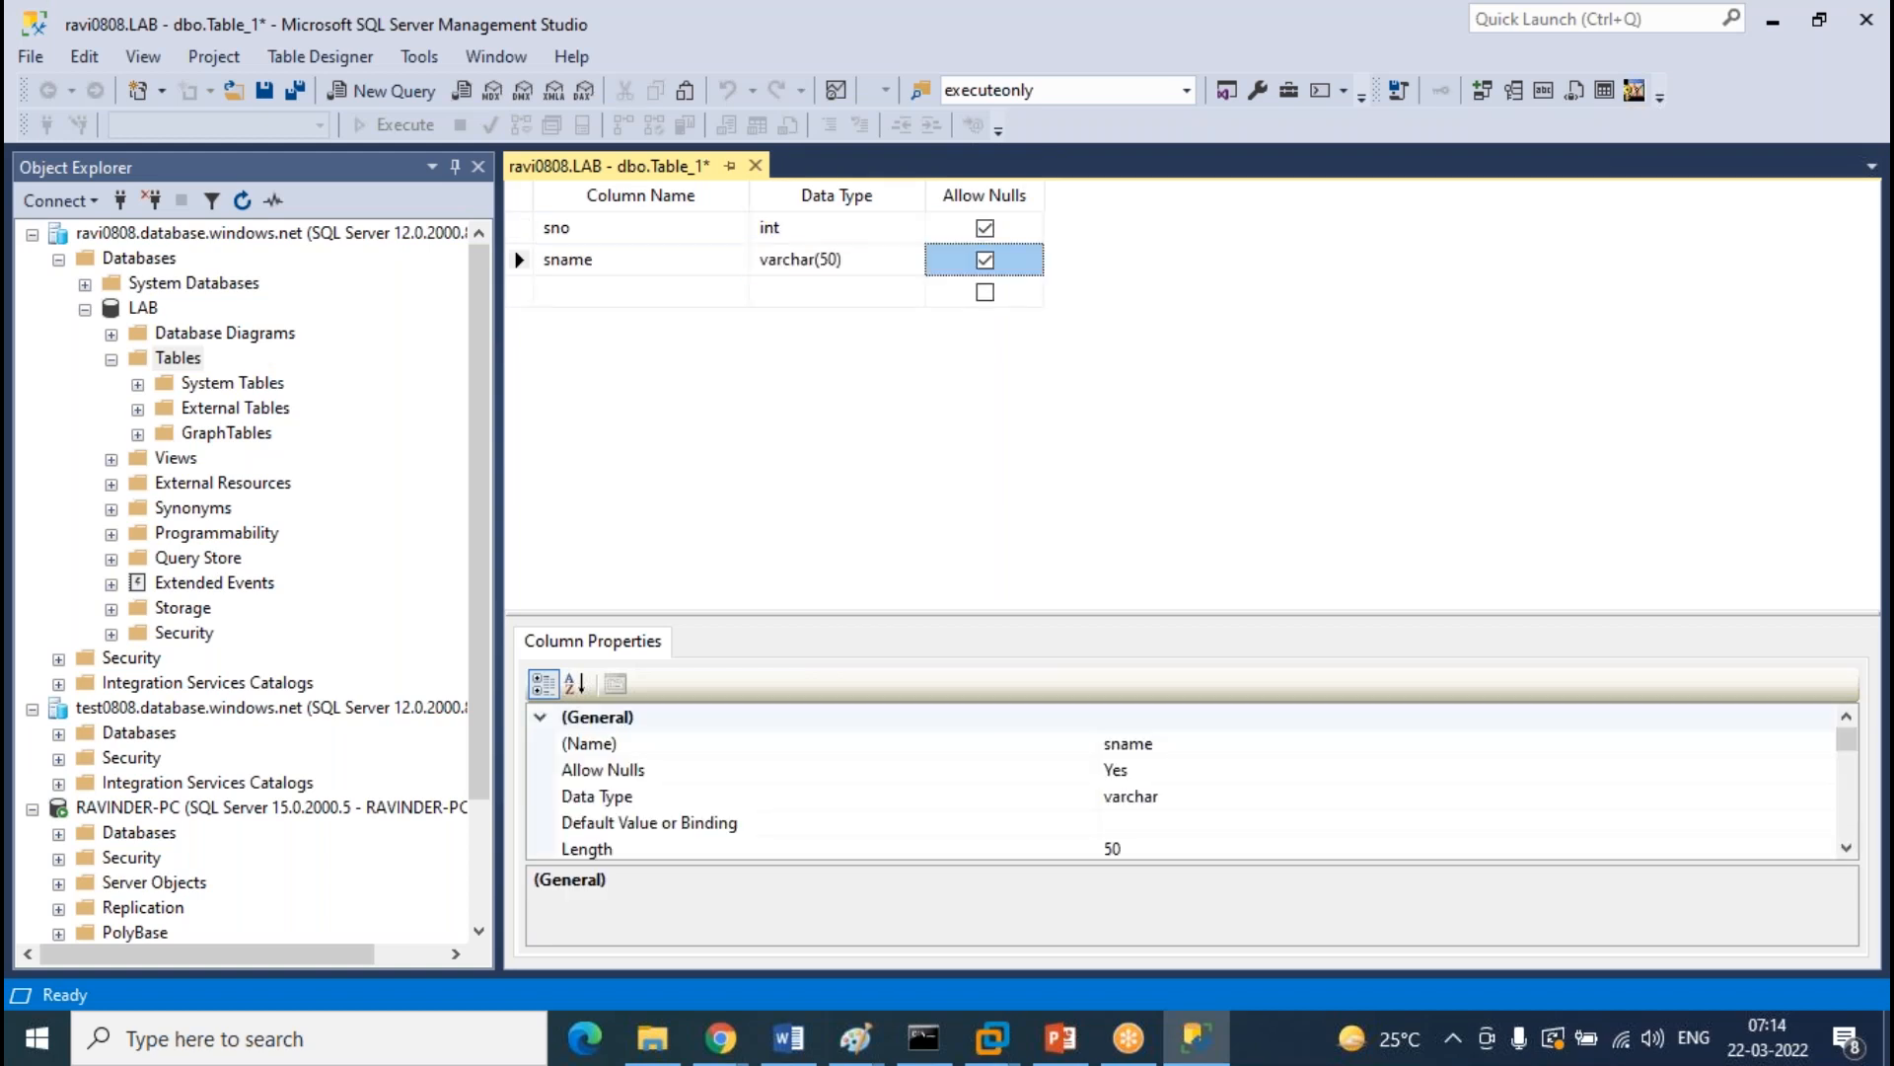
{"action": "key", "text": "Tab"}
{"action": "type", "text": "saddress"}
{"action": "key", "text": "Tab"}
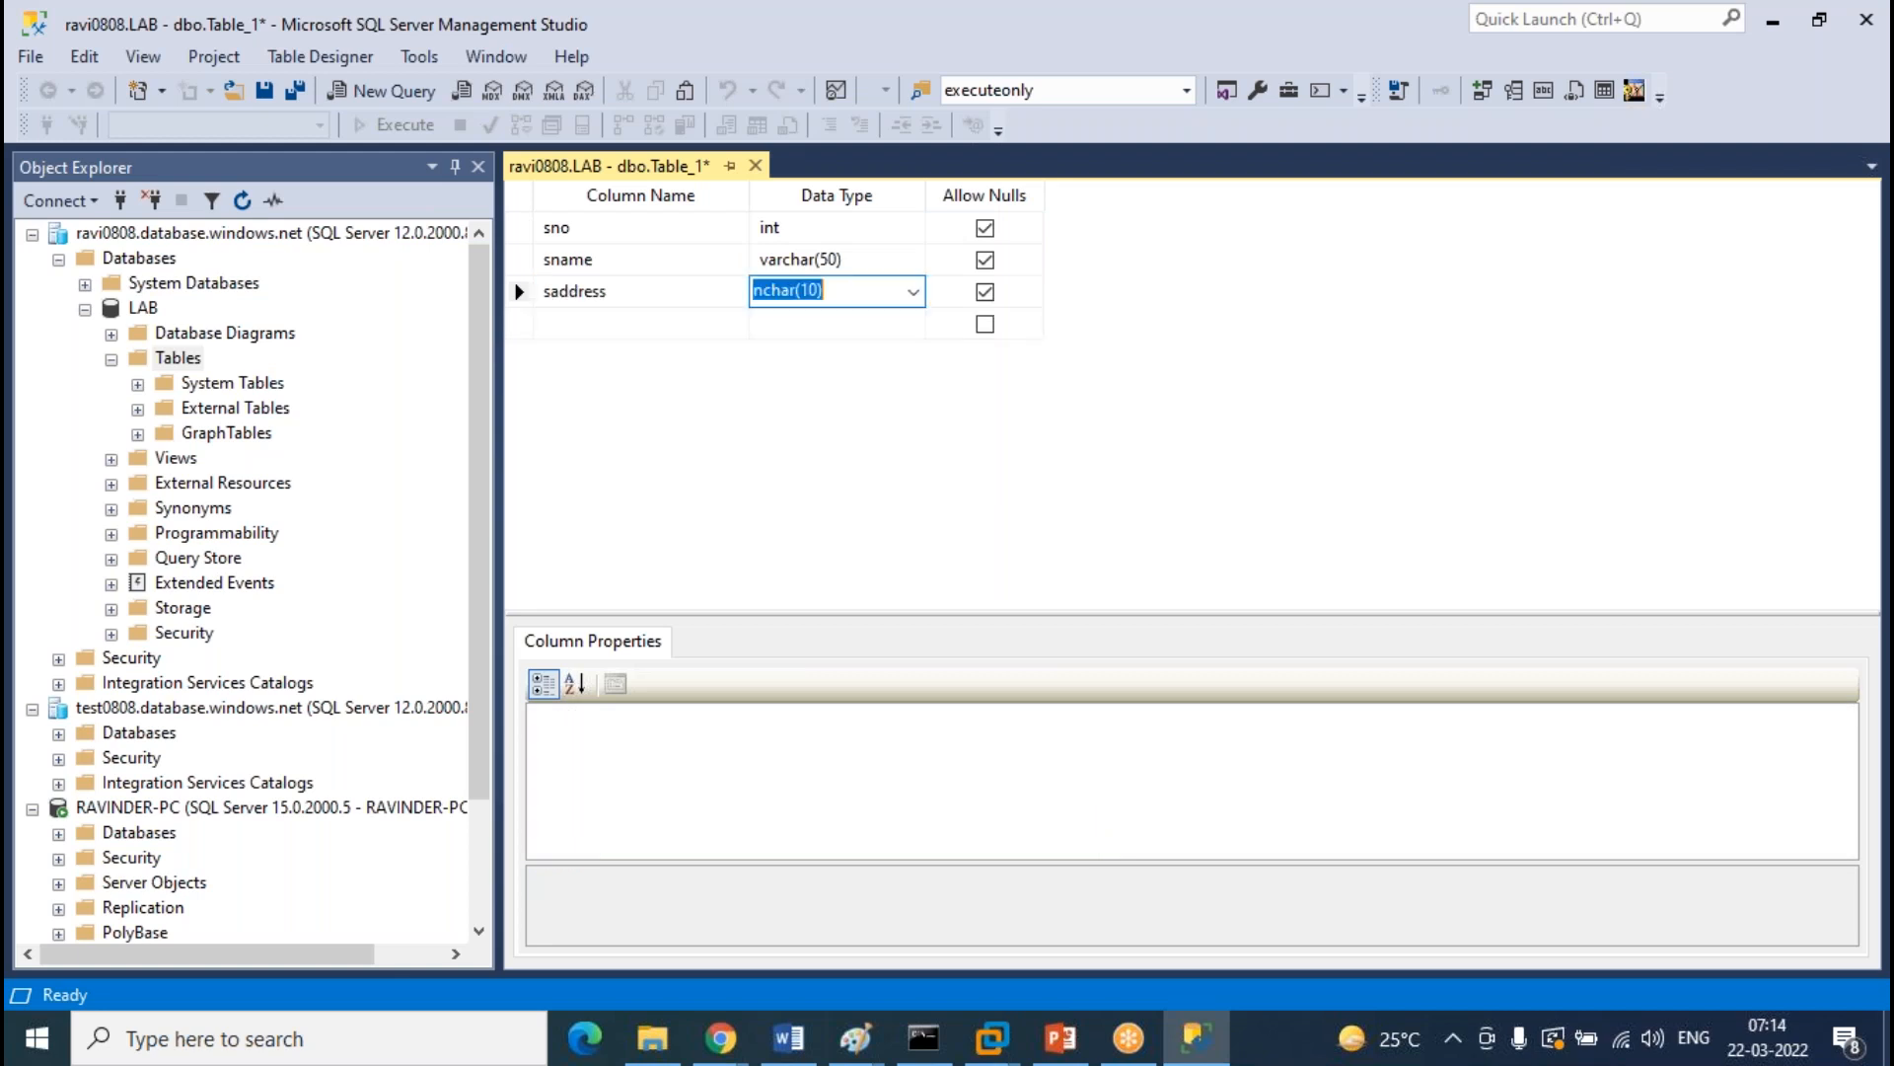
{"action": "type", "text": "varh"}
{"action": "type", "text": "ch"}
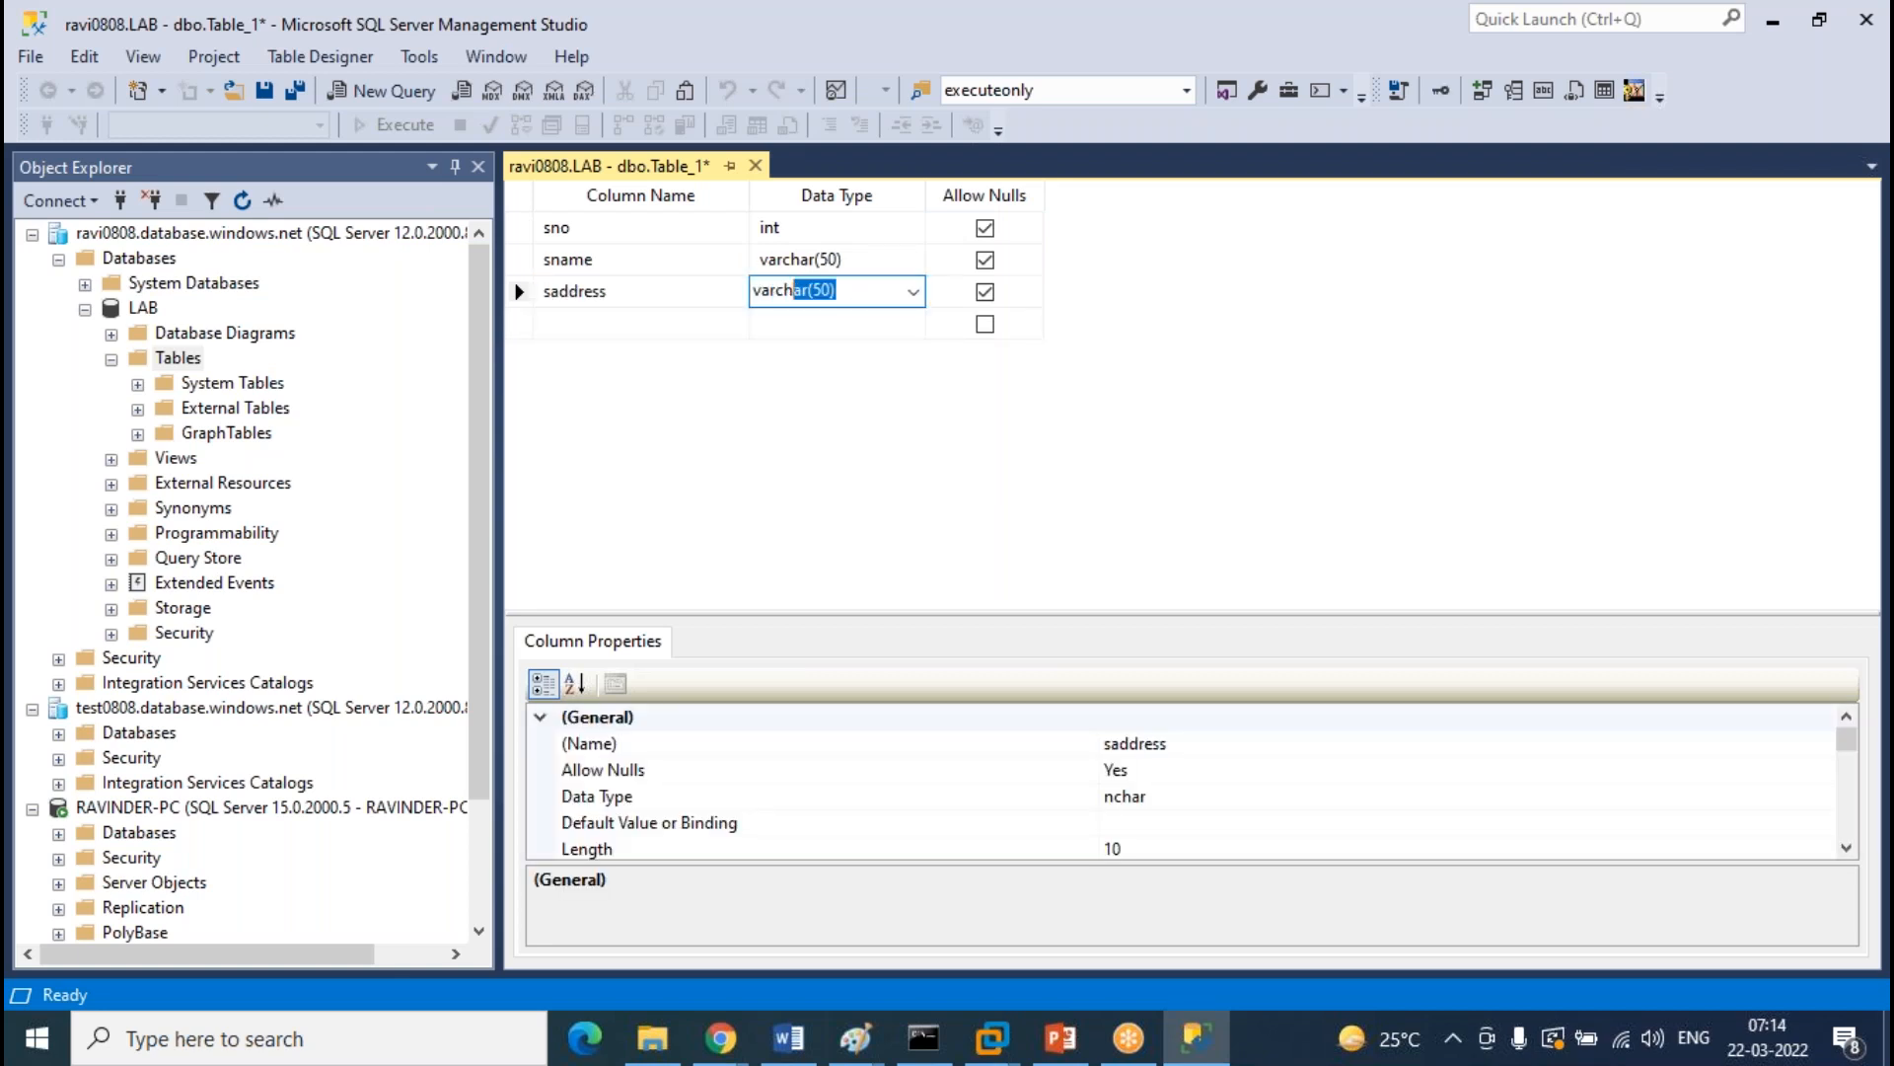
Save the new table with the name Student
{"action": "left_click", "coordinate": [754, 165]}
{"action": "left_click", "coordinate": [916, 685]}
{"action": "type", "text": "Student"}
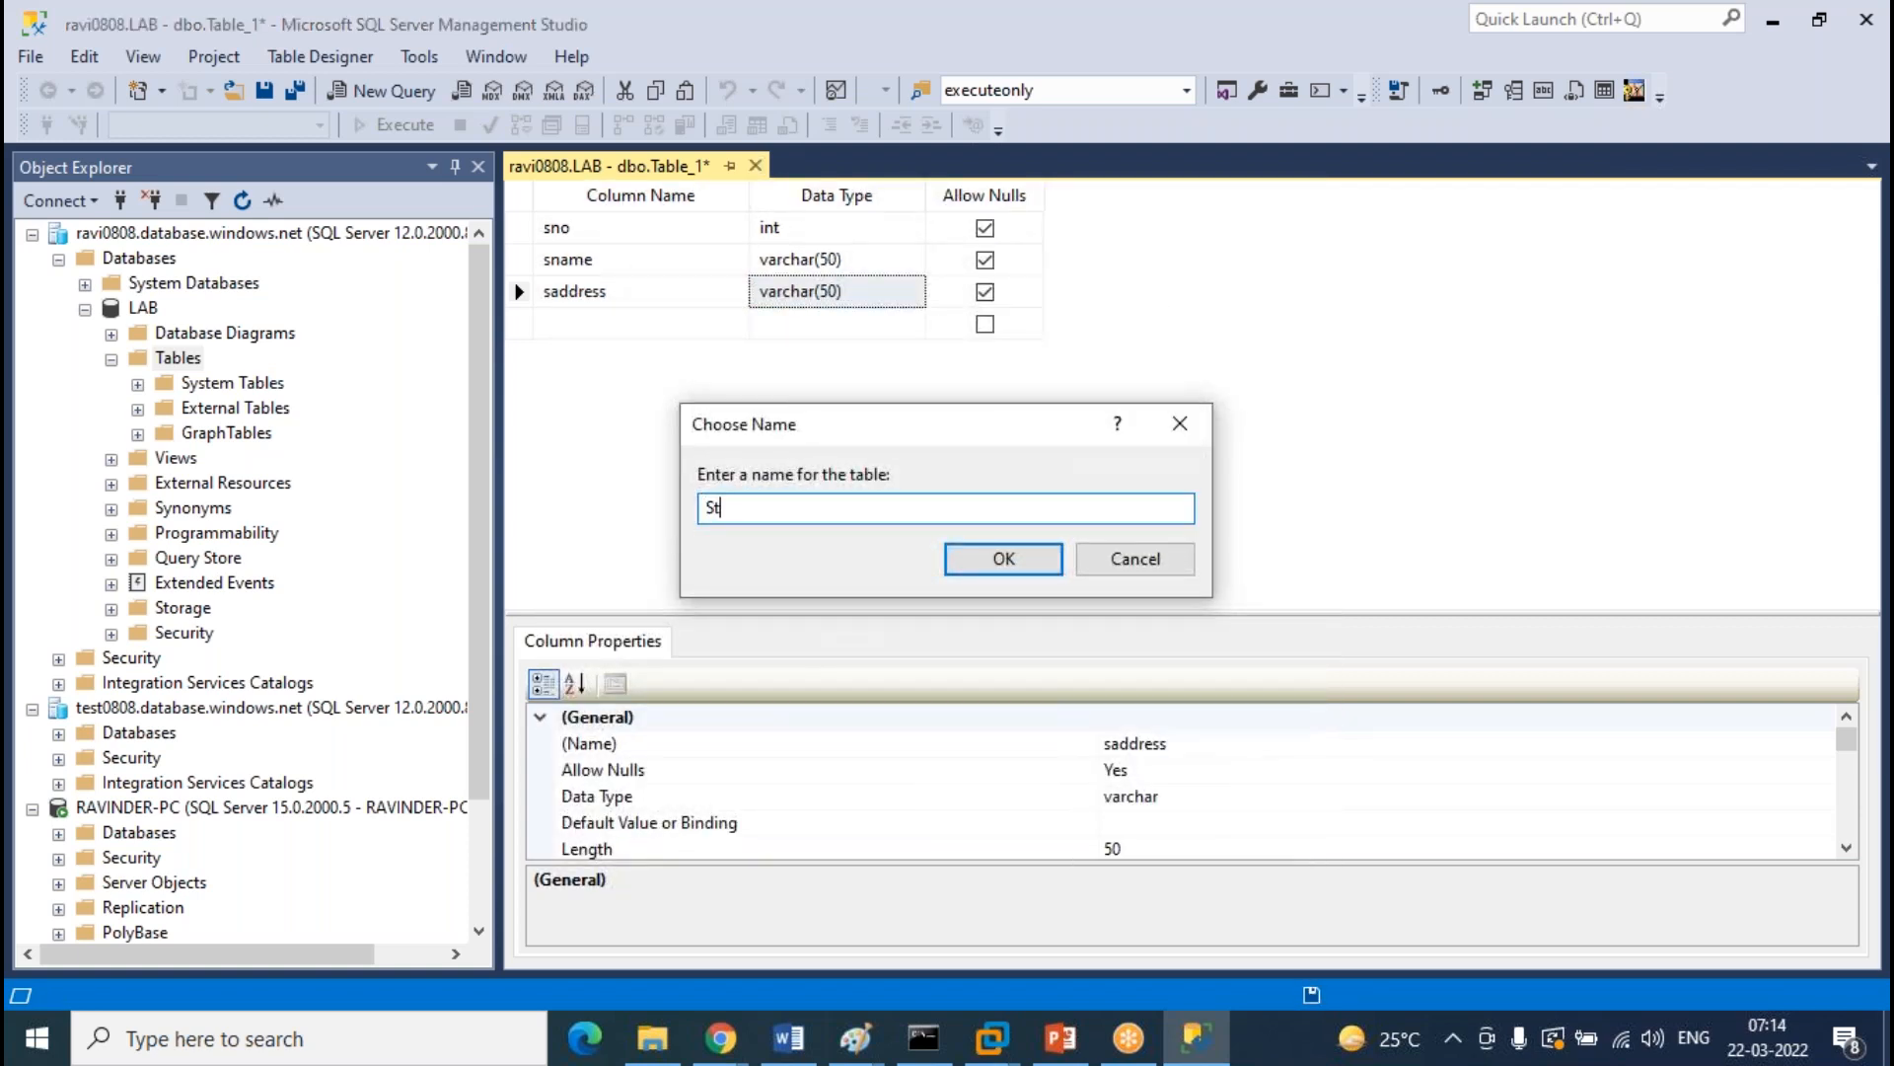
{"action": "key", "text": "Return"}
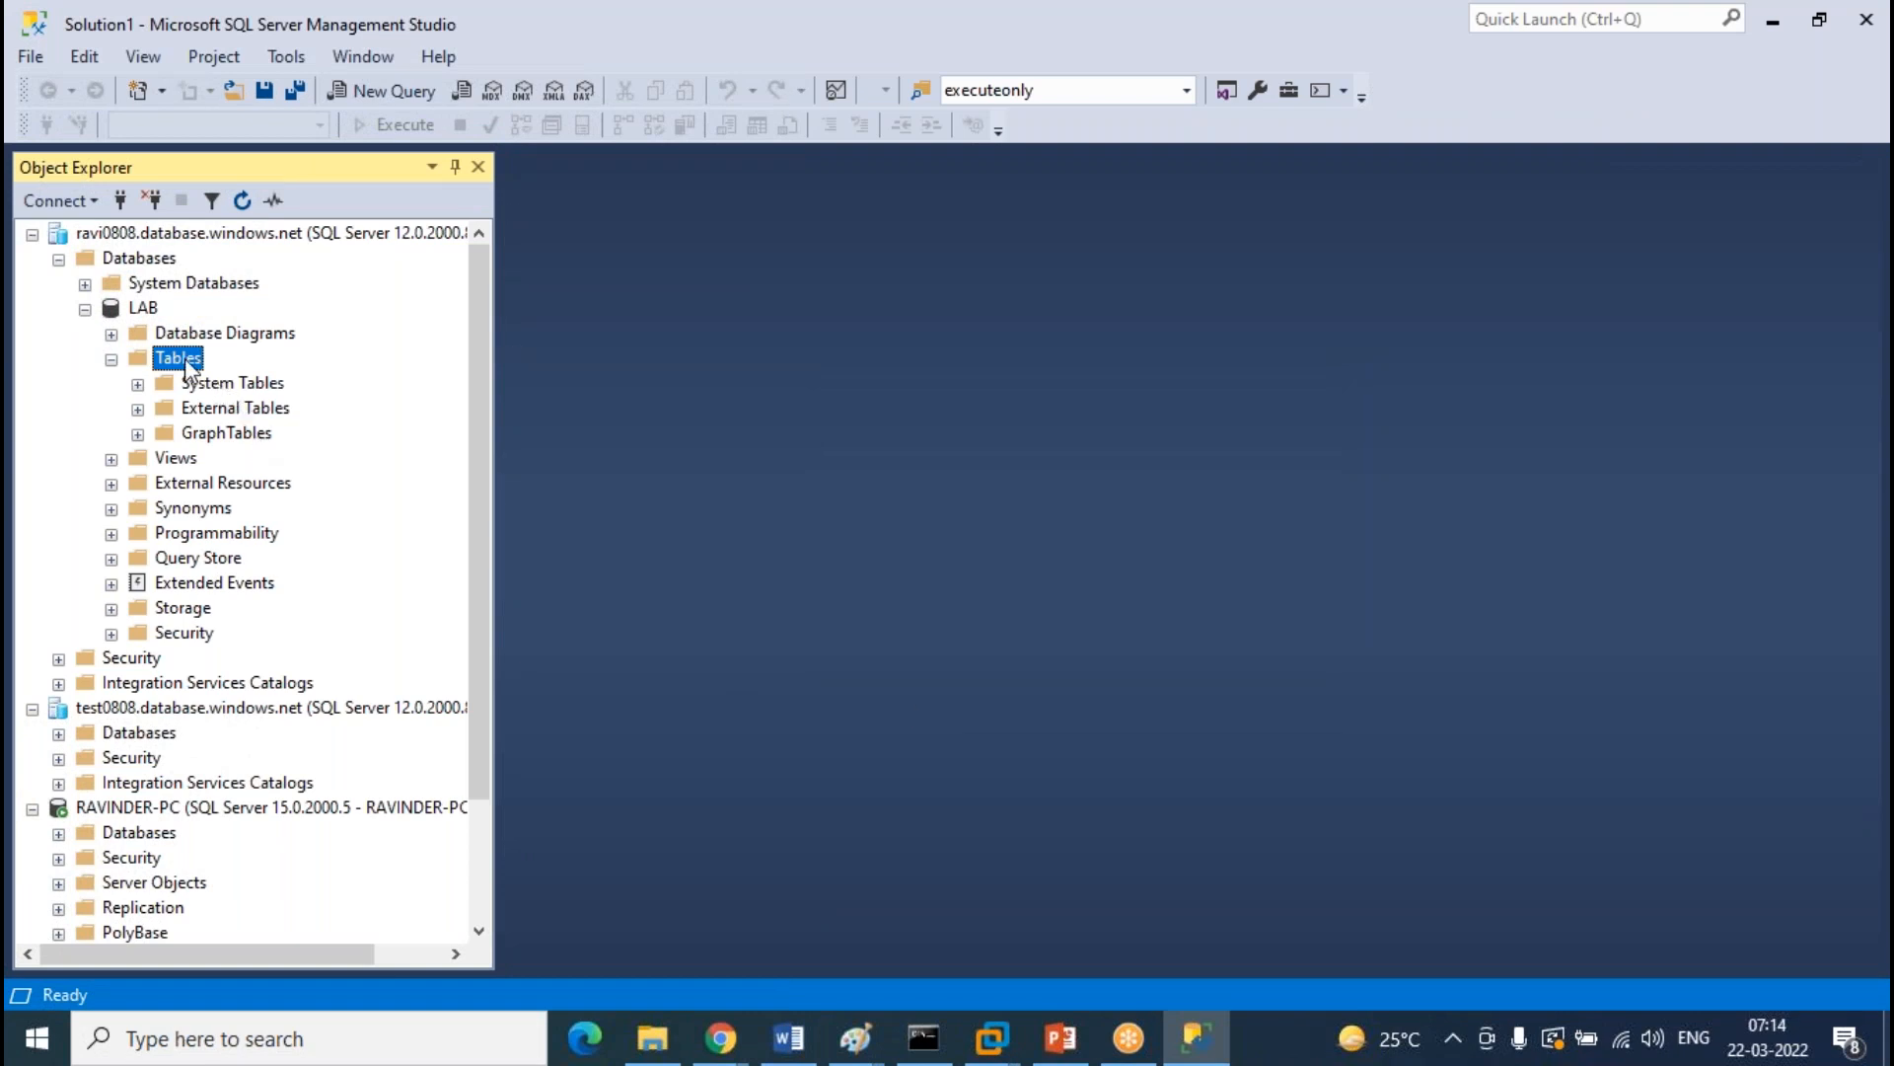
Reopen Student's design, set sno as the primary key, and save
{"action": "right_click", "coordinate": [187, 363]}
{"action": "left_click", "coordinate": [222, 490]}
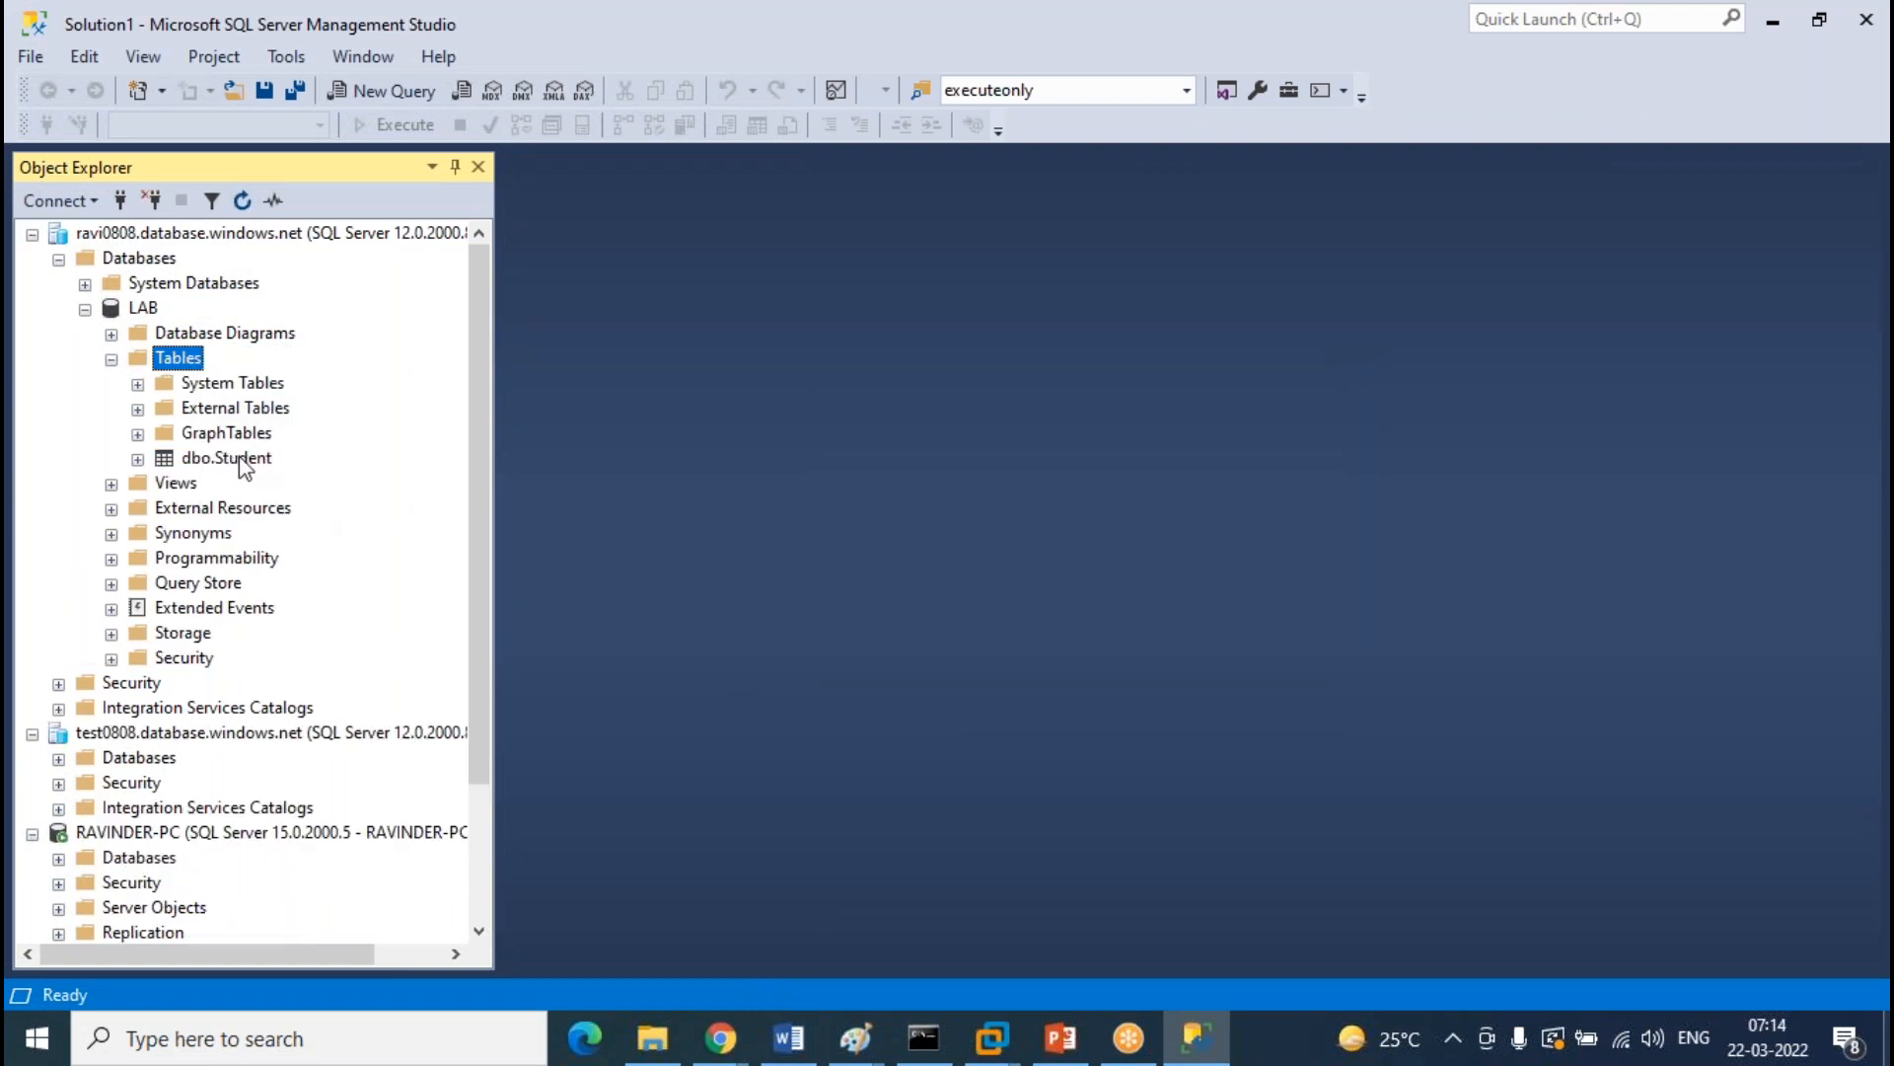
{"action": "right_click", "coordinate": [240, 457]}
{"action": "left_click", "coordinate": [341, 510]}
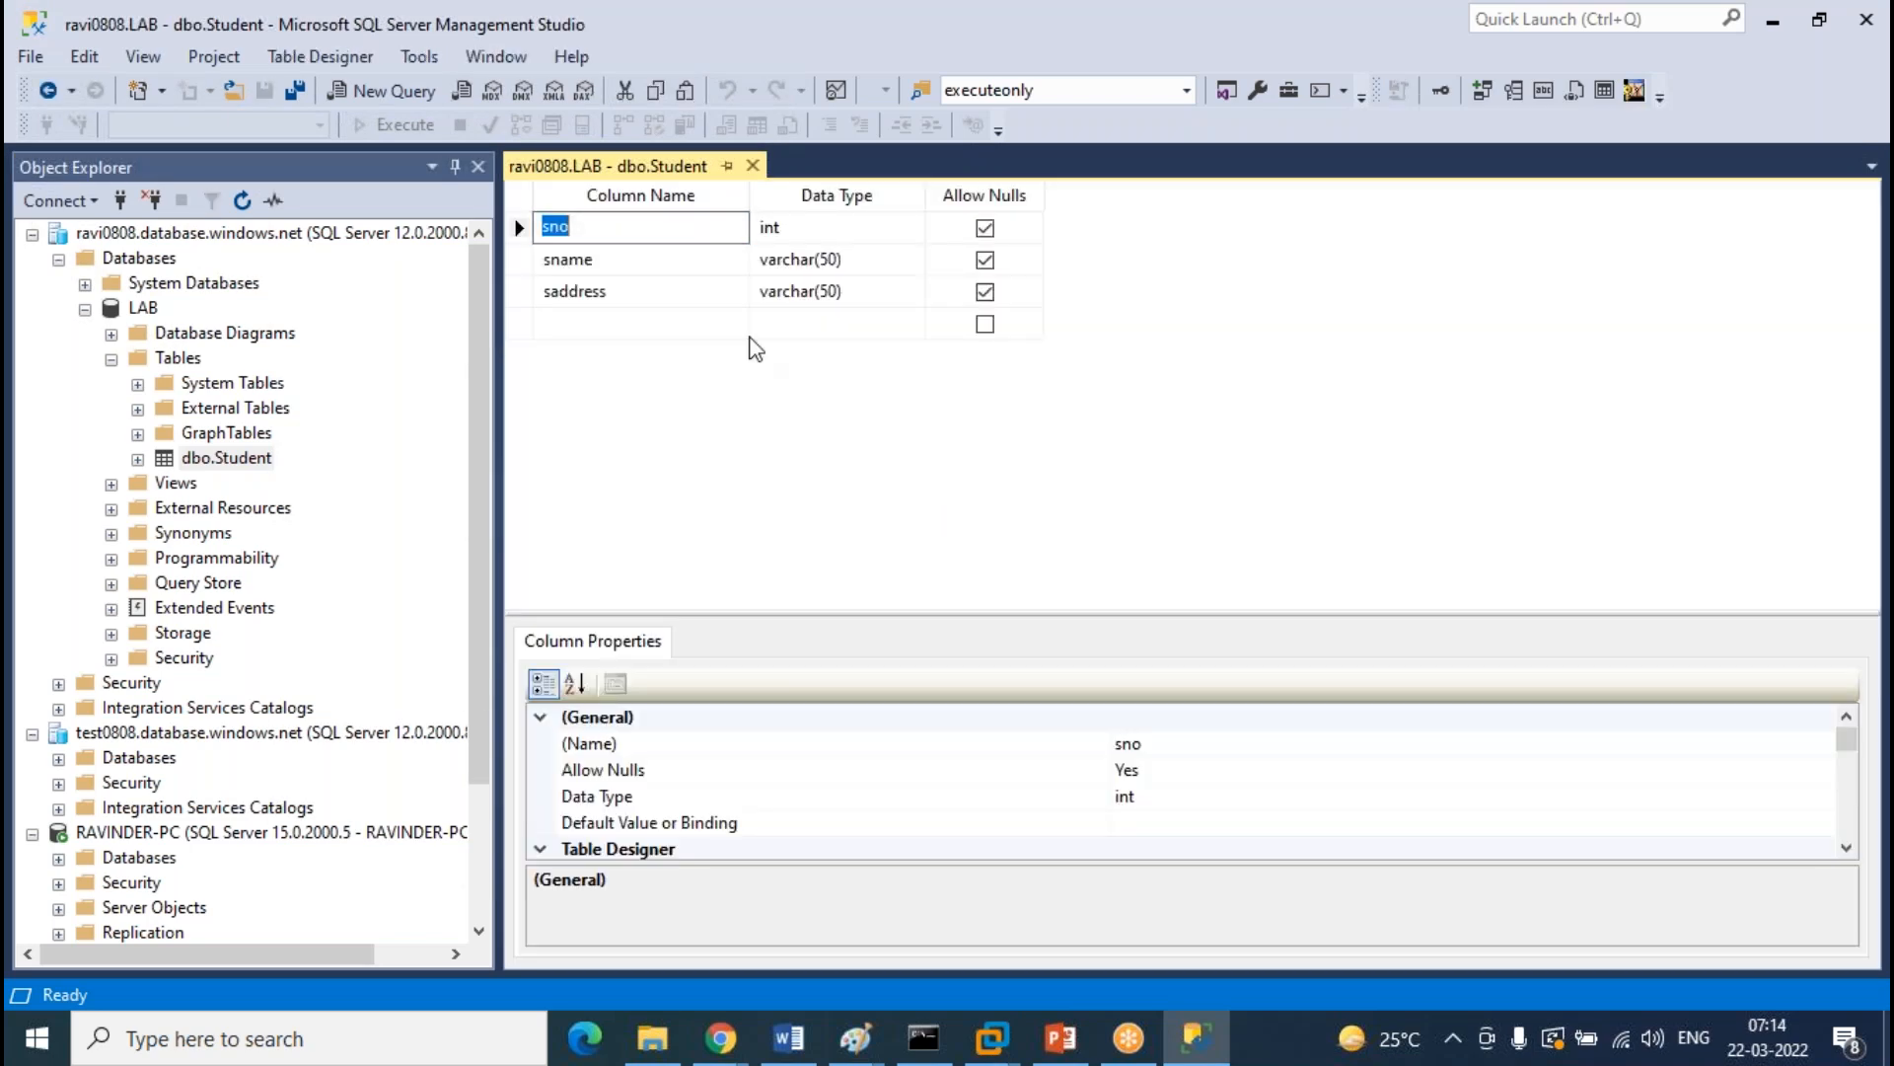
{"action": "left_click", "coordinate": [520, 231]}
{"action": "right_click", "coordinate": [520, 230]}
{"action": "left_click", "coordinate": [641, 254]}
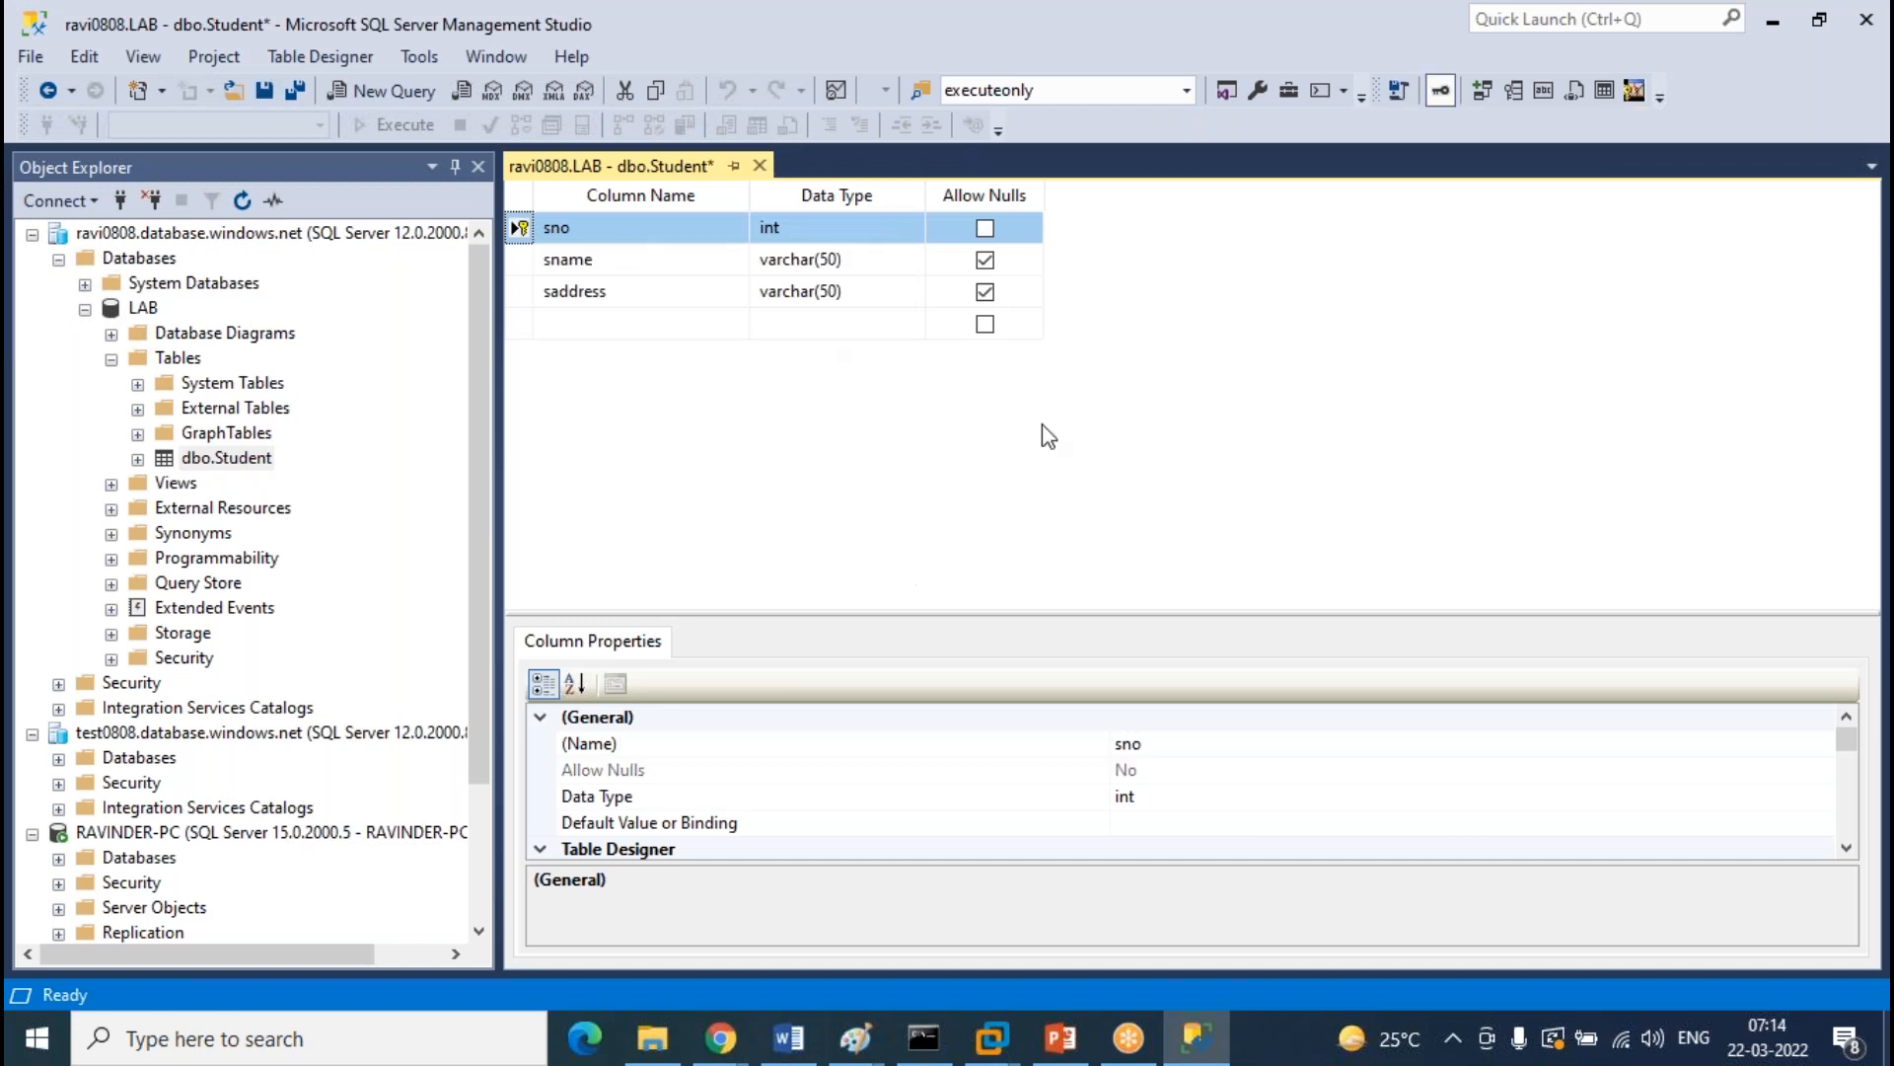
{"action": "left_click", "coordinate": [760, 164]}
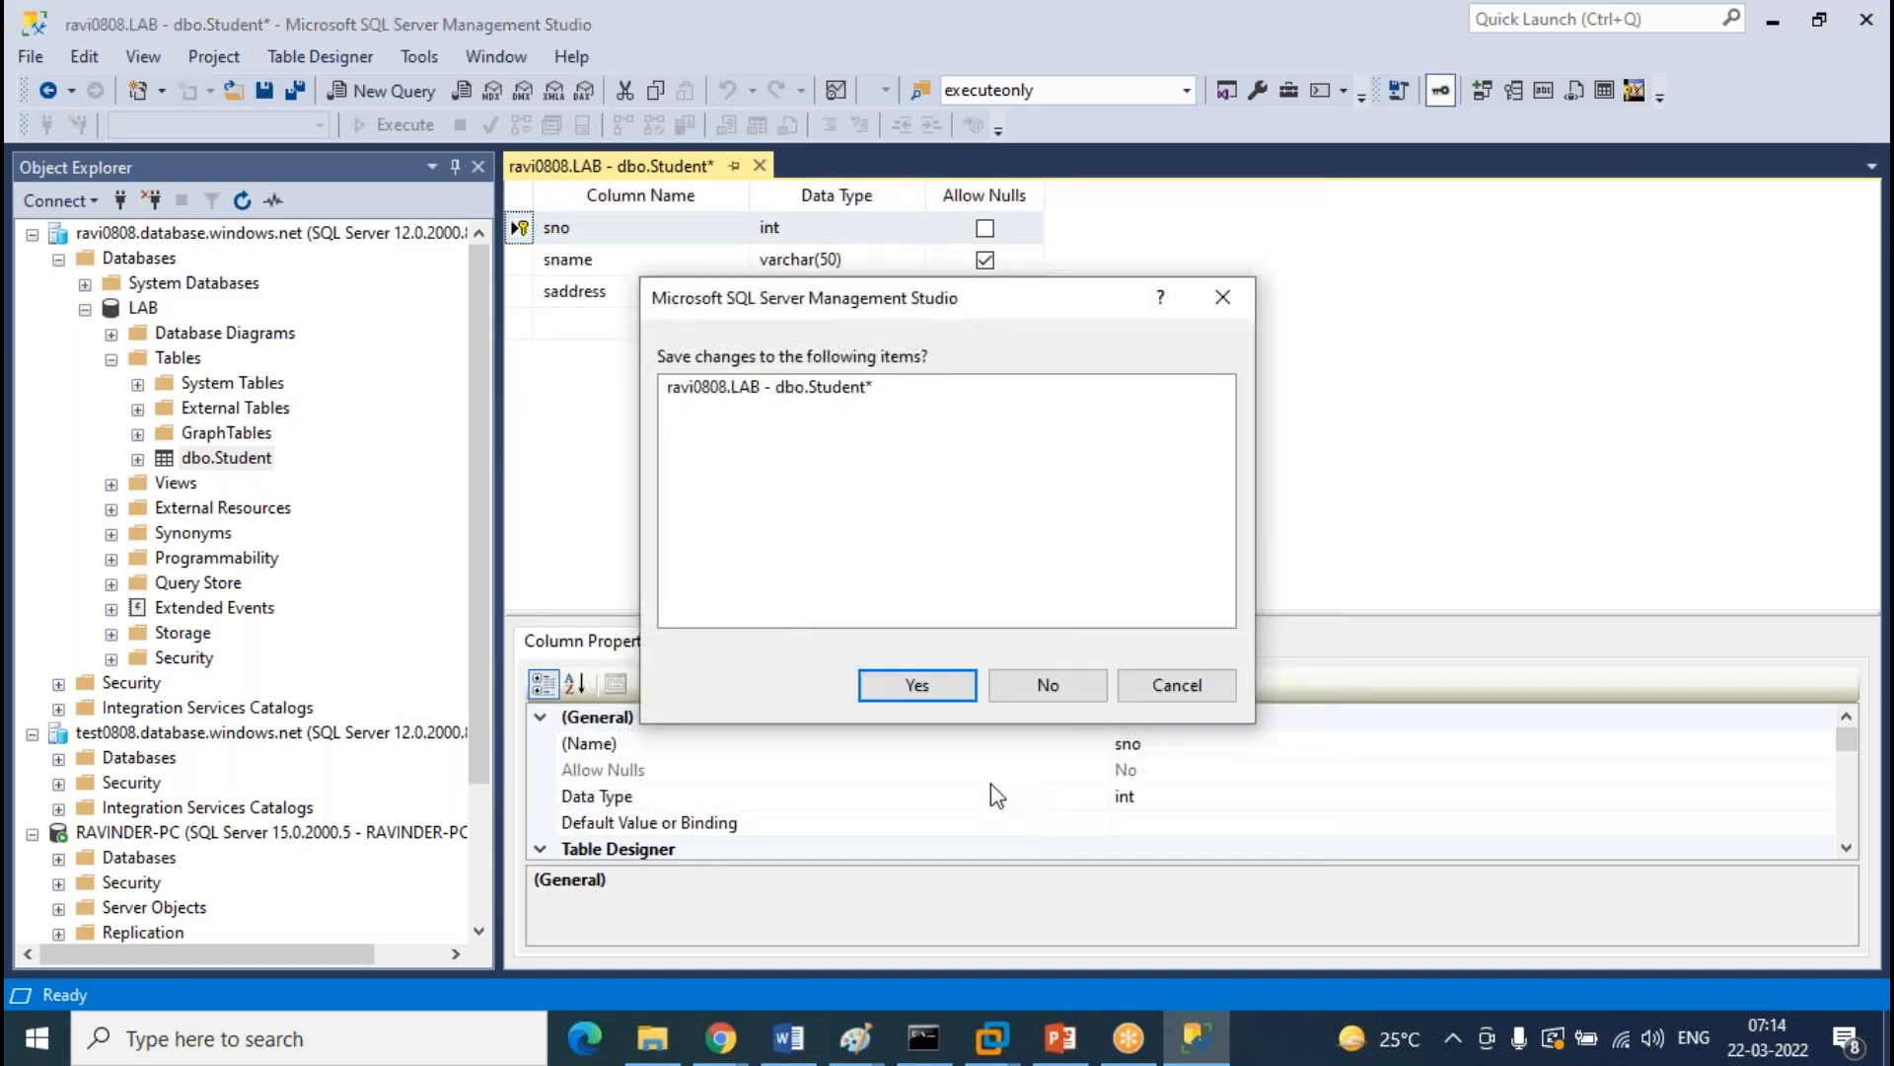
{"action": "left_click", "coordinate": [936, 682]}
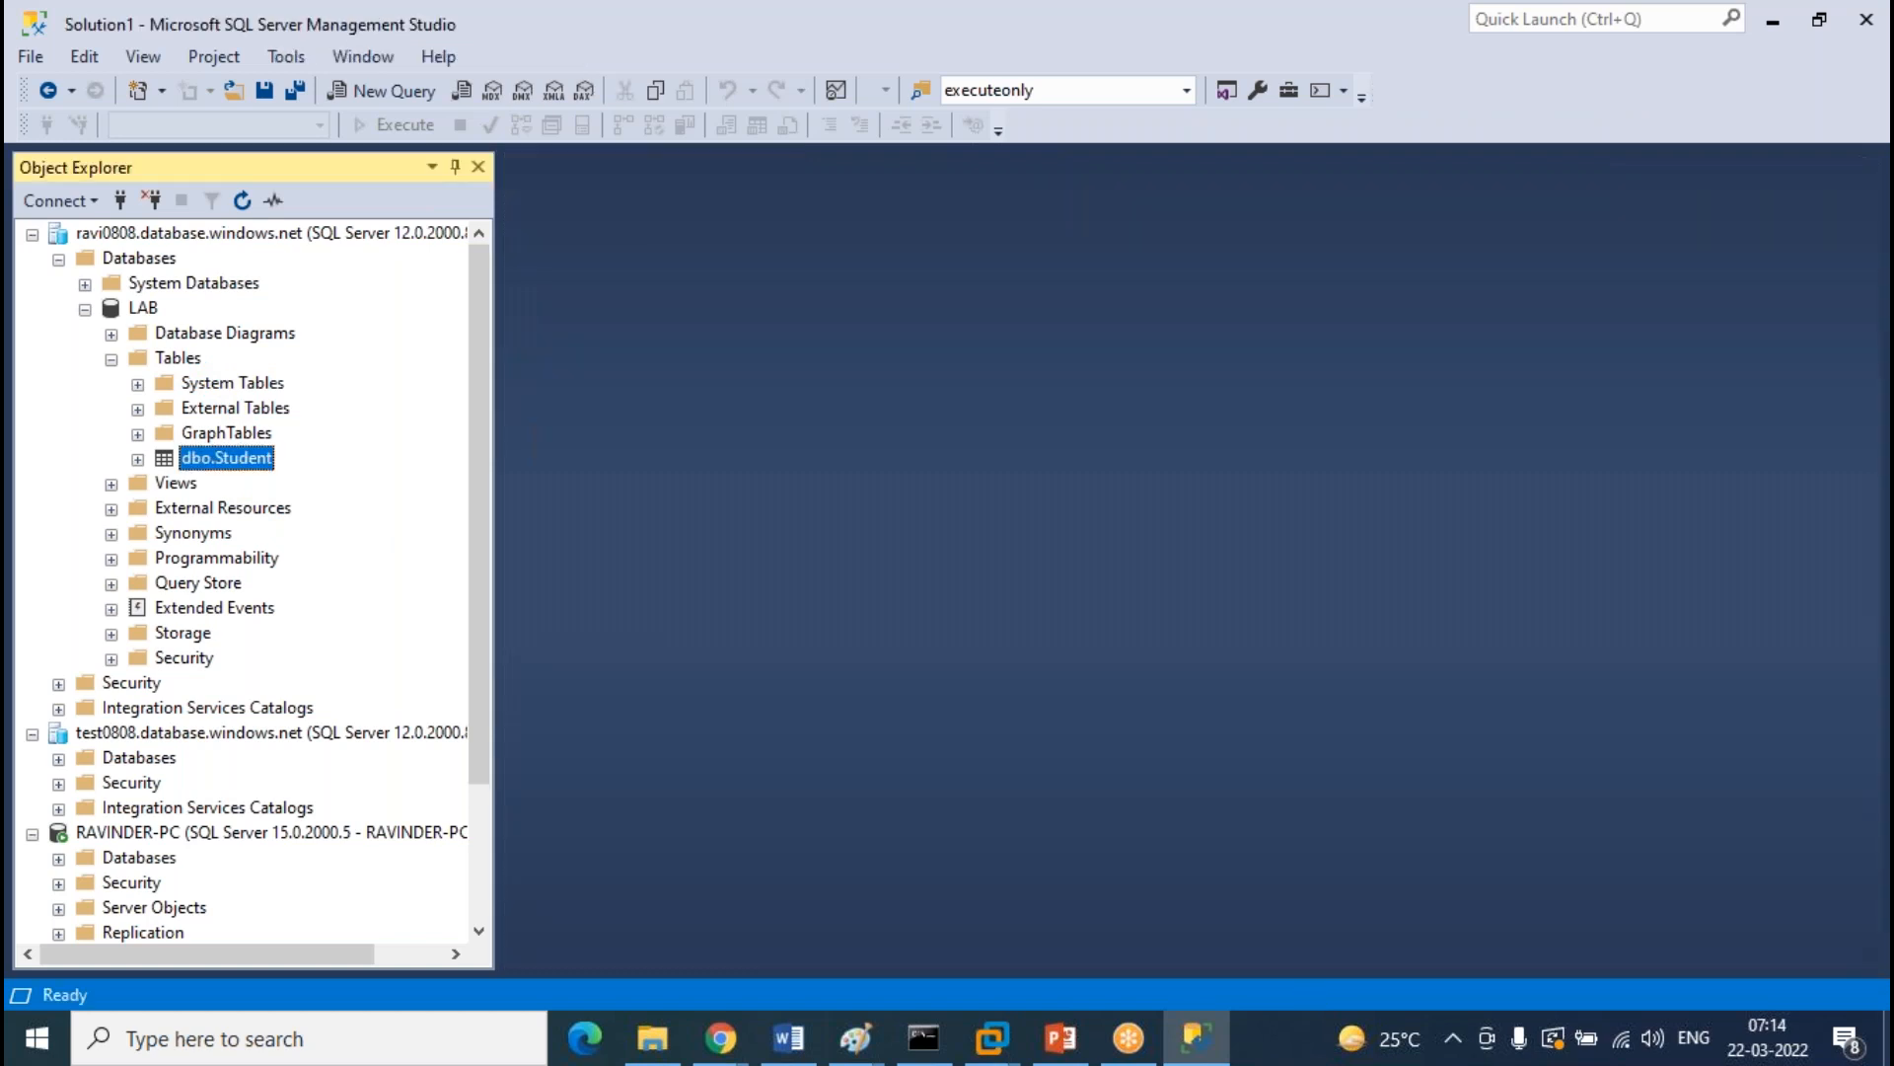
Design a new table in LAB with columns tno int, tname varchar(50) and taddress varchar(50)
{"action": "right_click", "coordinate": [178, 360]}
{"action": "mouse_move", "coordinate": [254, 384]}
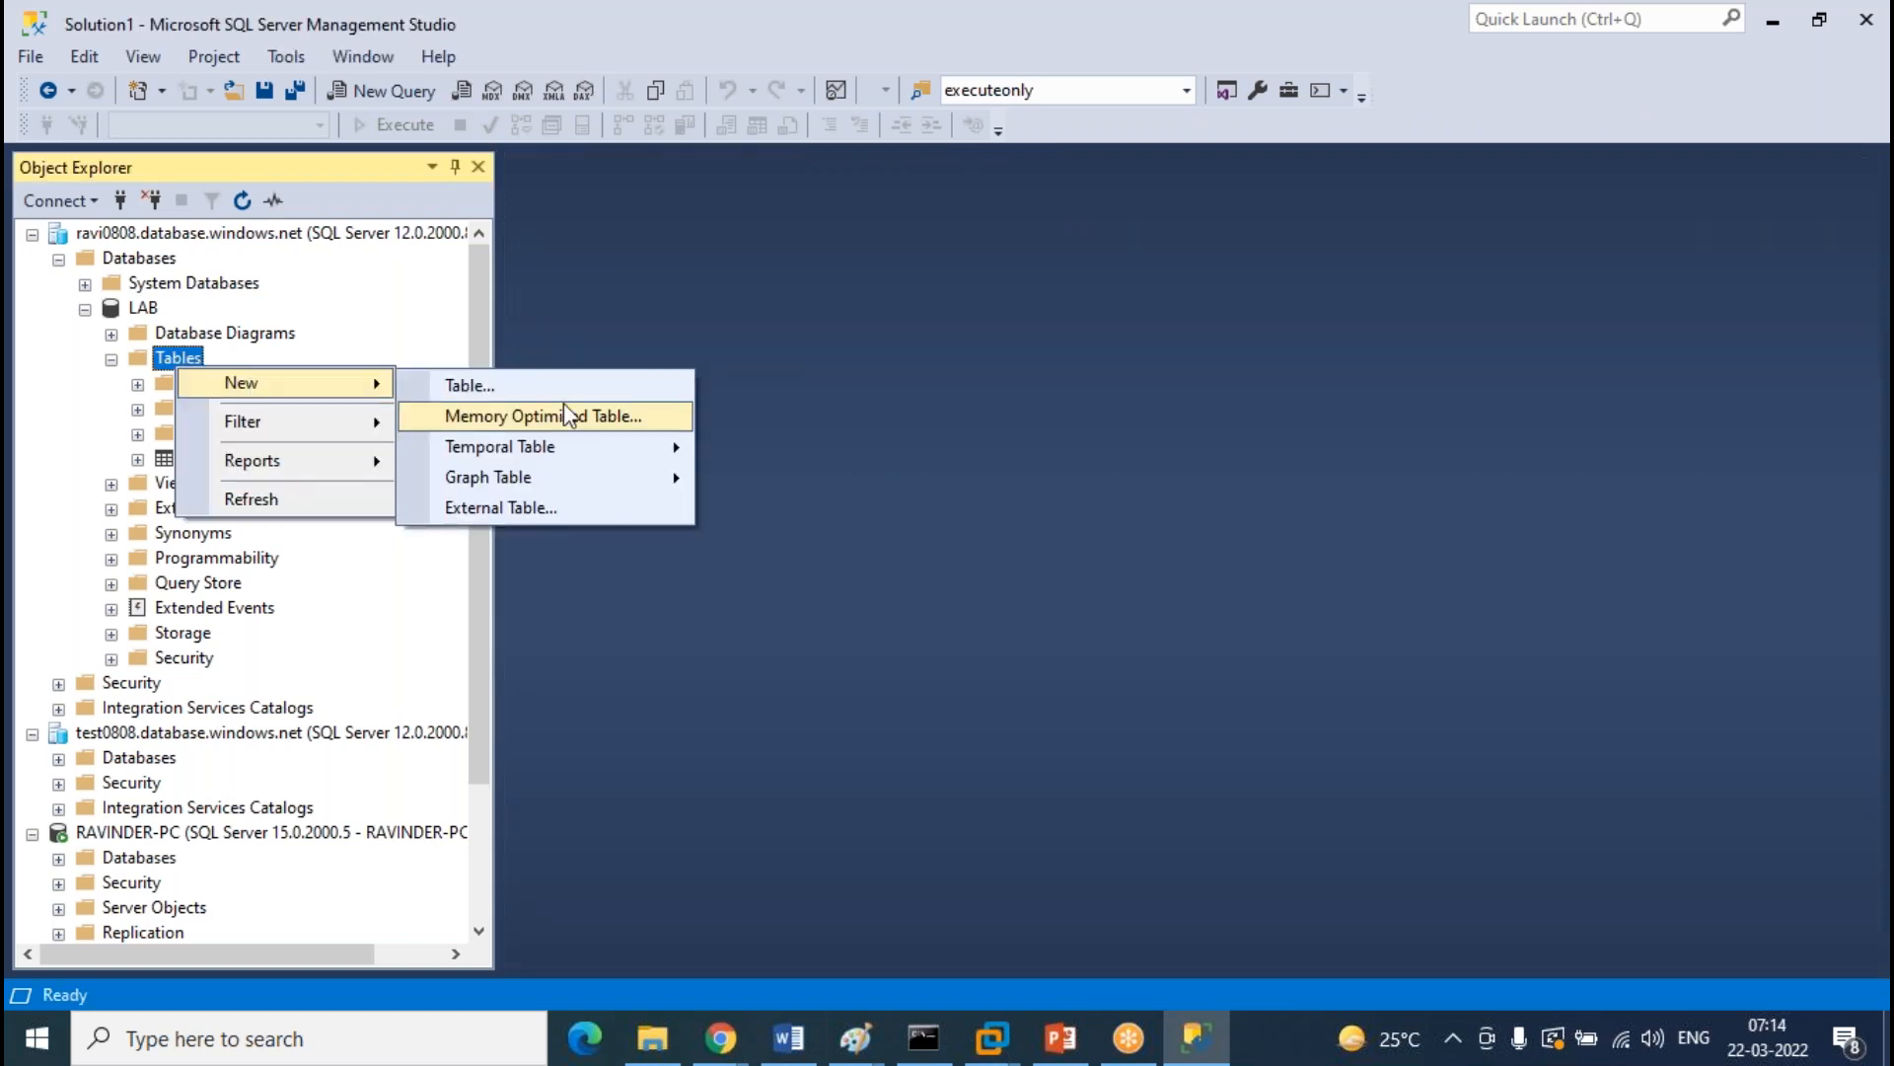
{"action": "left_click", "coordinate": [571, 386]}
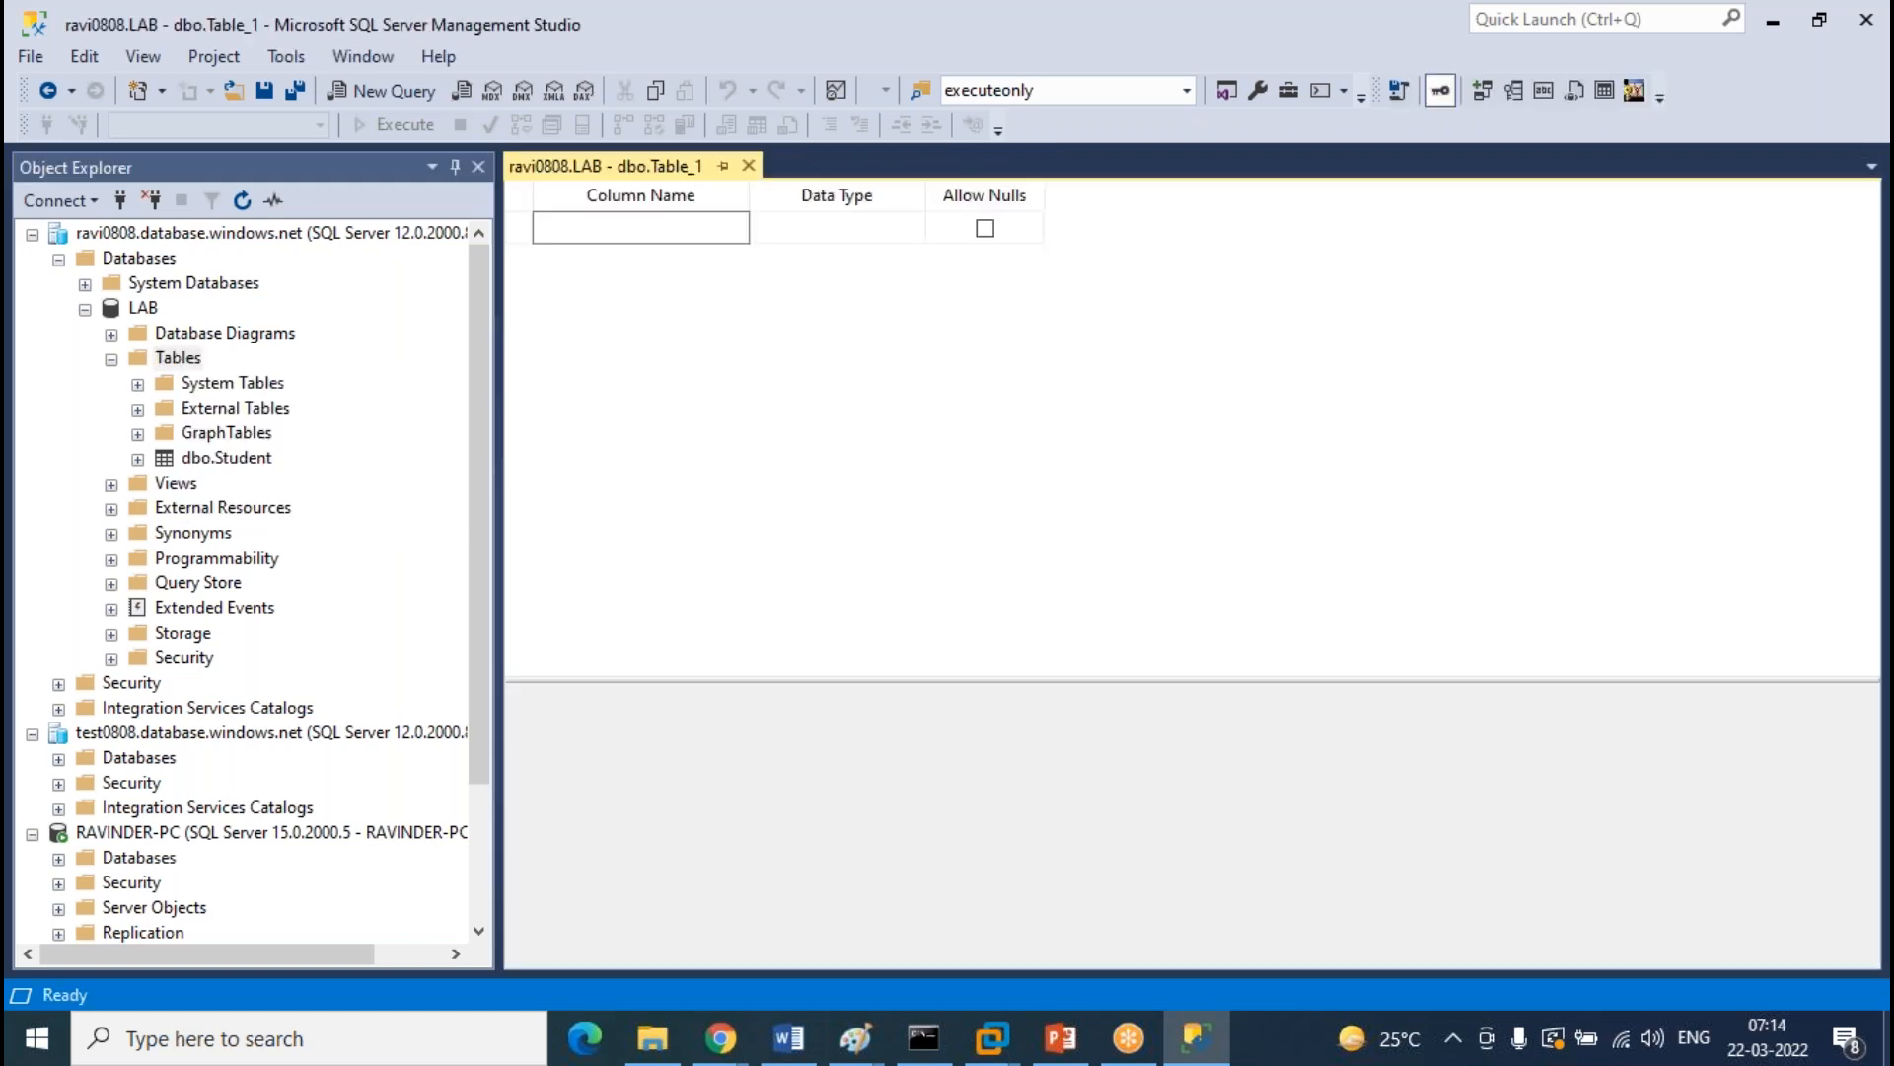
{"action": "type", "text": "tno"}
{"action": "key", "text": "Tab"}
{"action": "type", "text": "int"}
{"action": "key", "text": "Tab"}
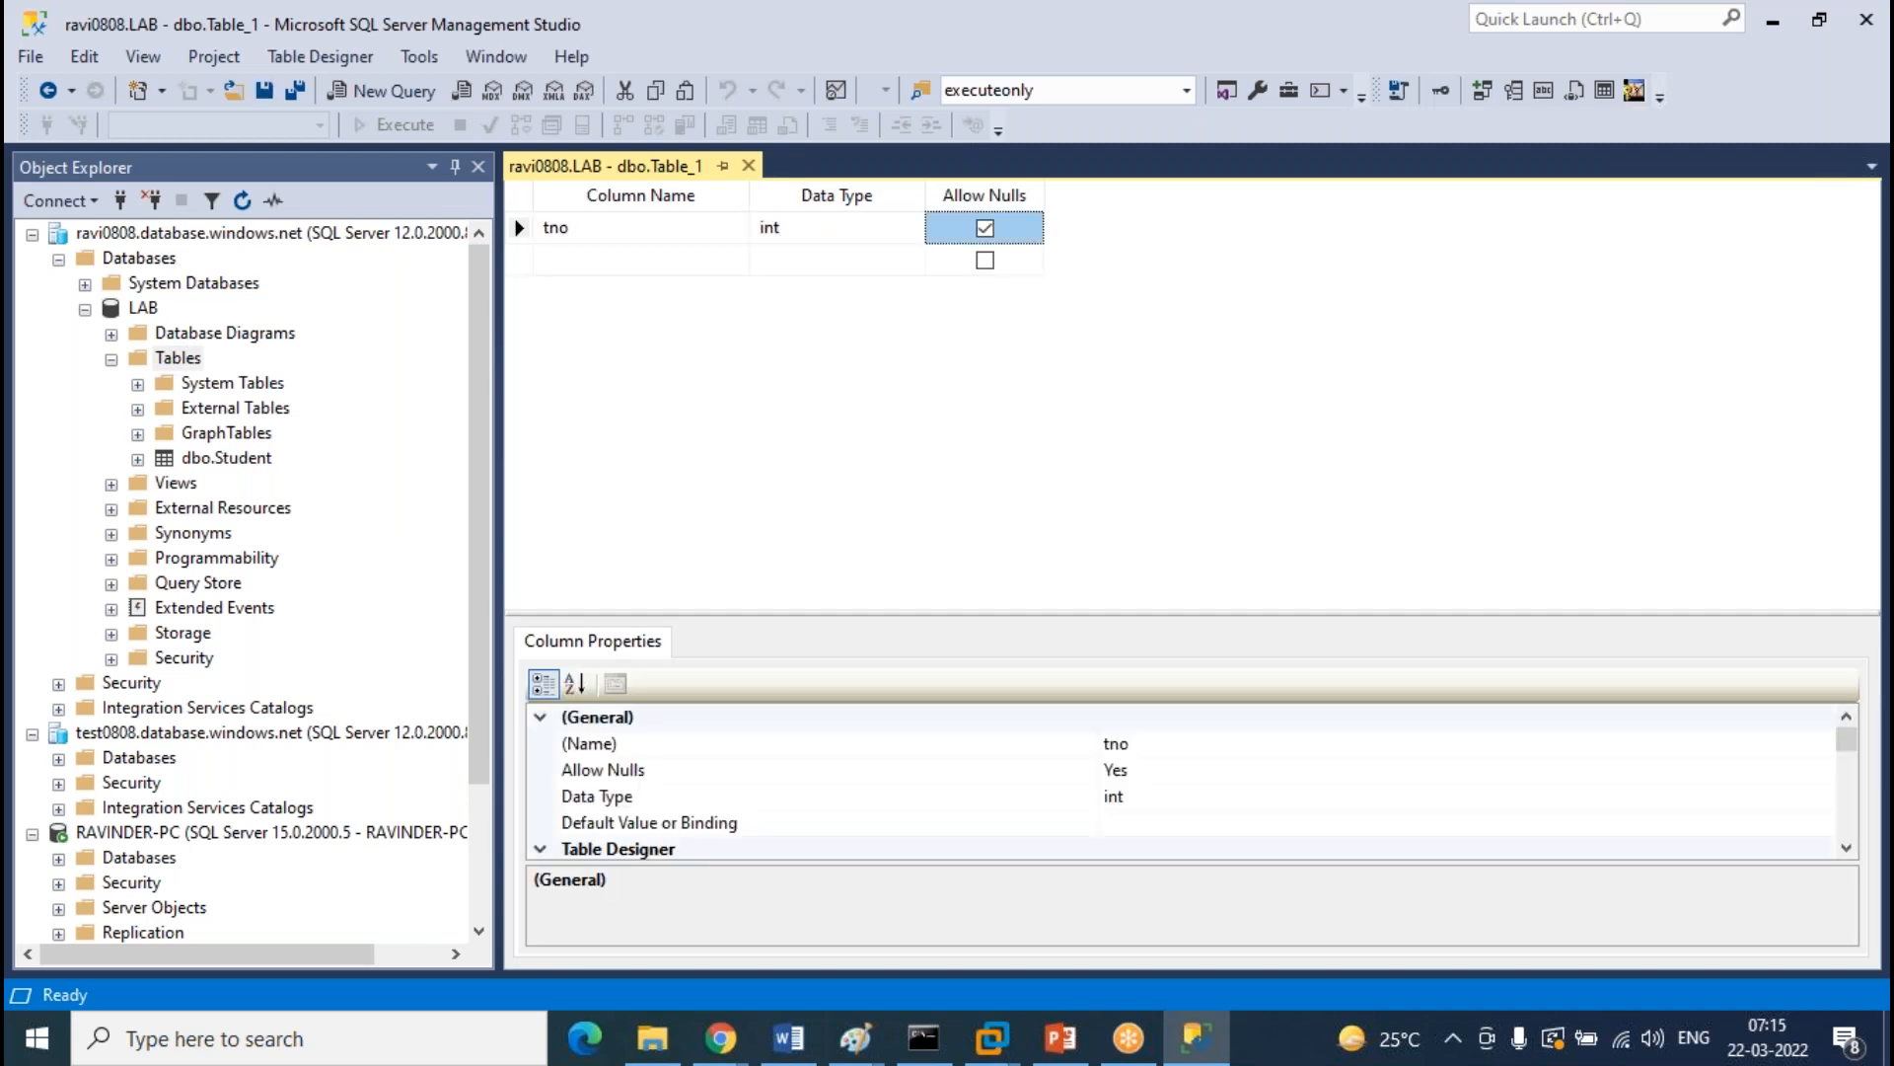
{"action": "key", "text": "Tab"}
{"action": "type", "text": "tname"}
{"action": "key", "text": "Tab"}
{"action": "type", "text": "varch"}
{"action": "key", "text": "Tab"}
{"action": "key", "text": "Tab"}
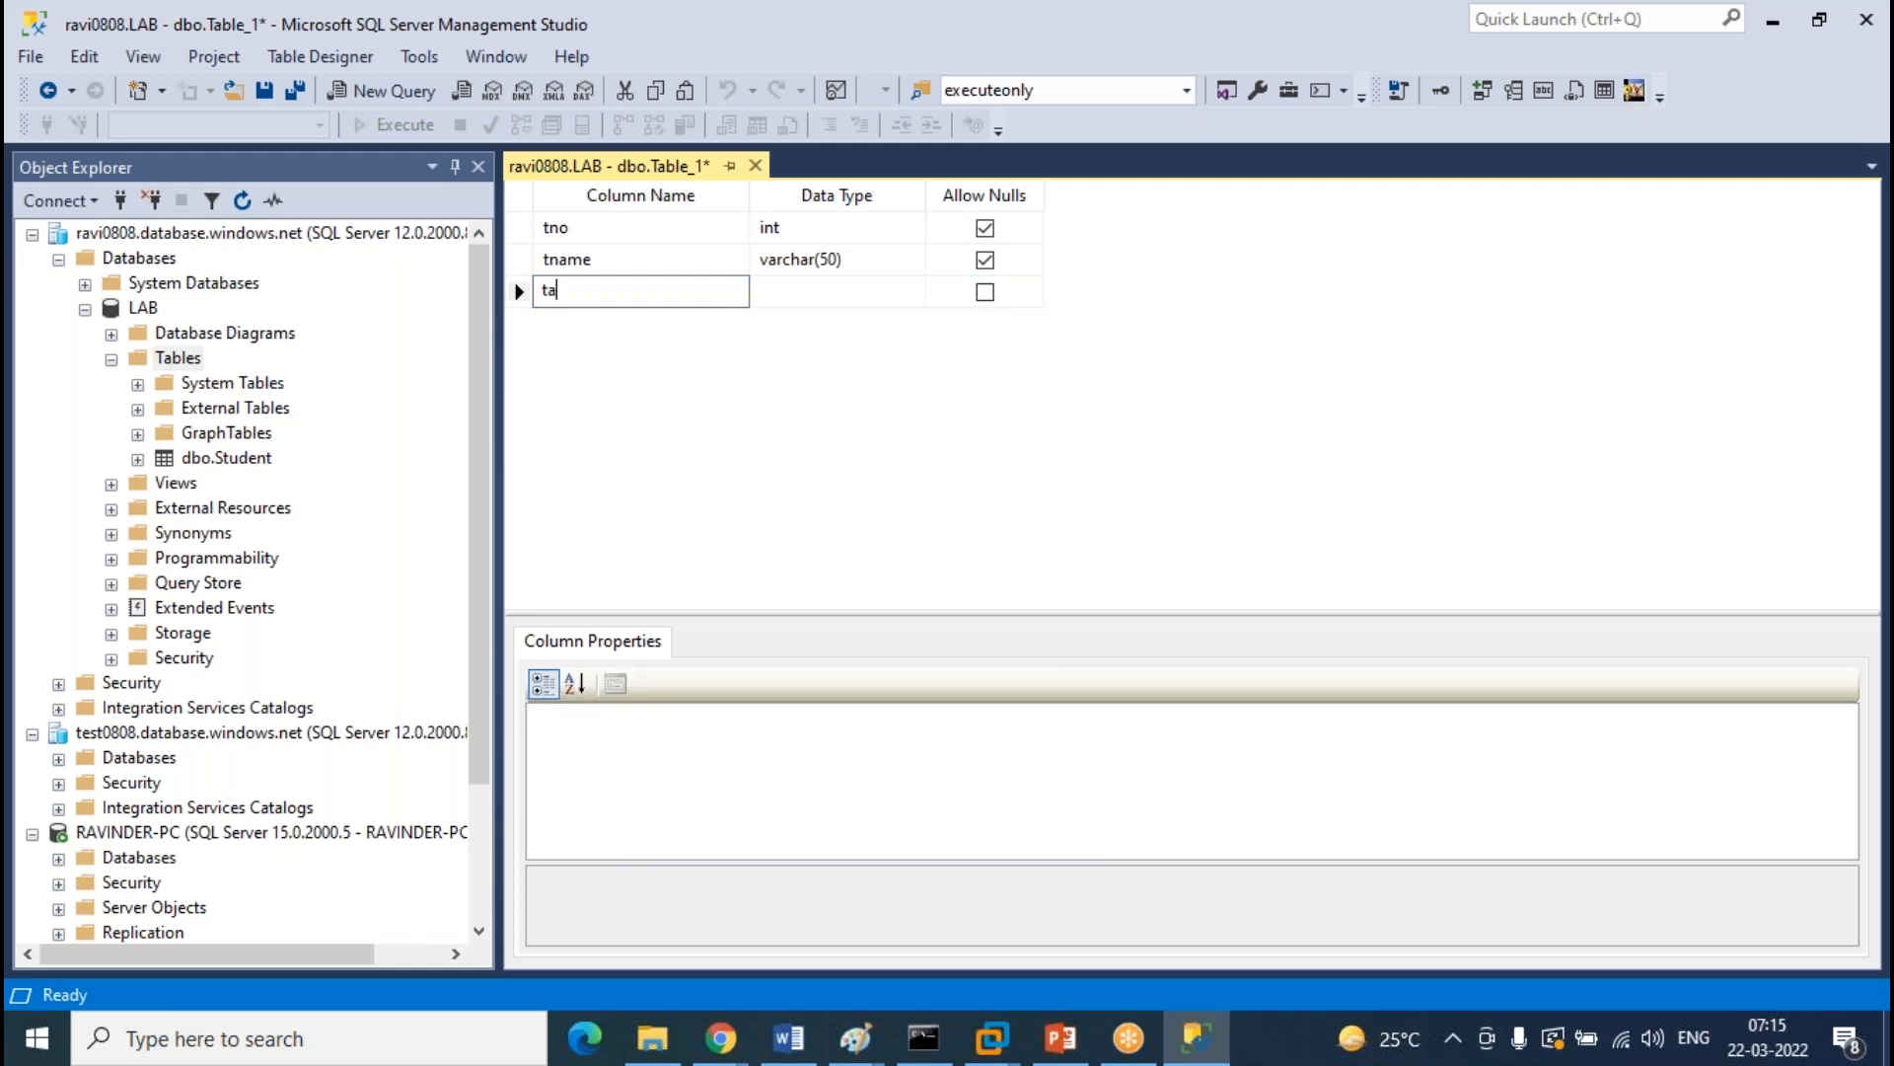
{"action": "type", "text": "taddress"}
{"action": "key", "text": "Tab"}
{"action": "type", "text": "varc"}
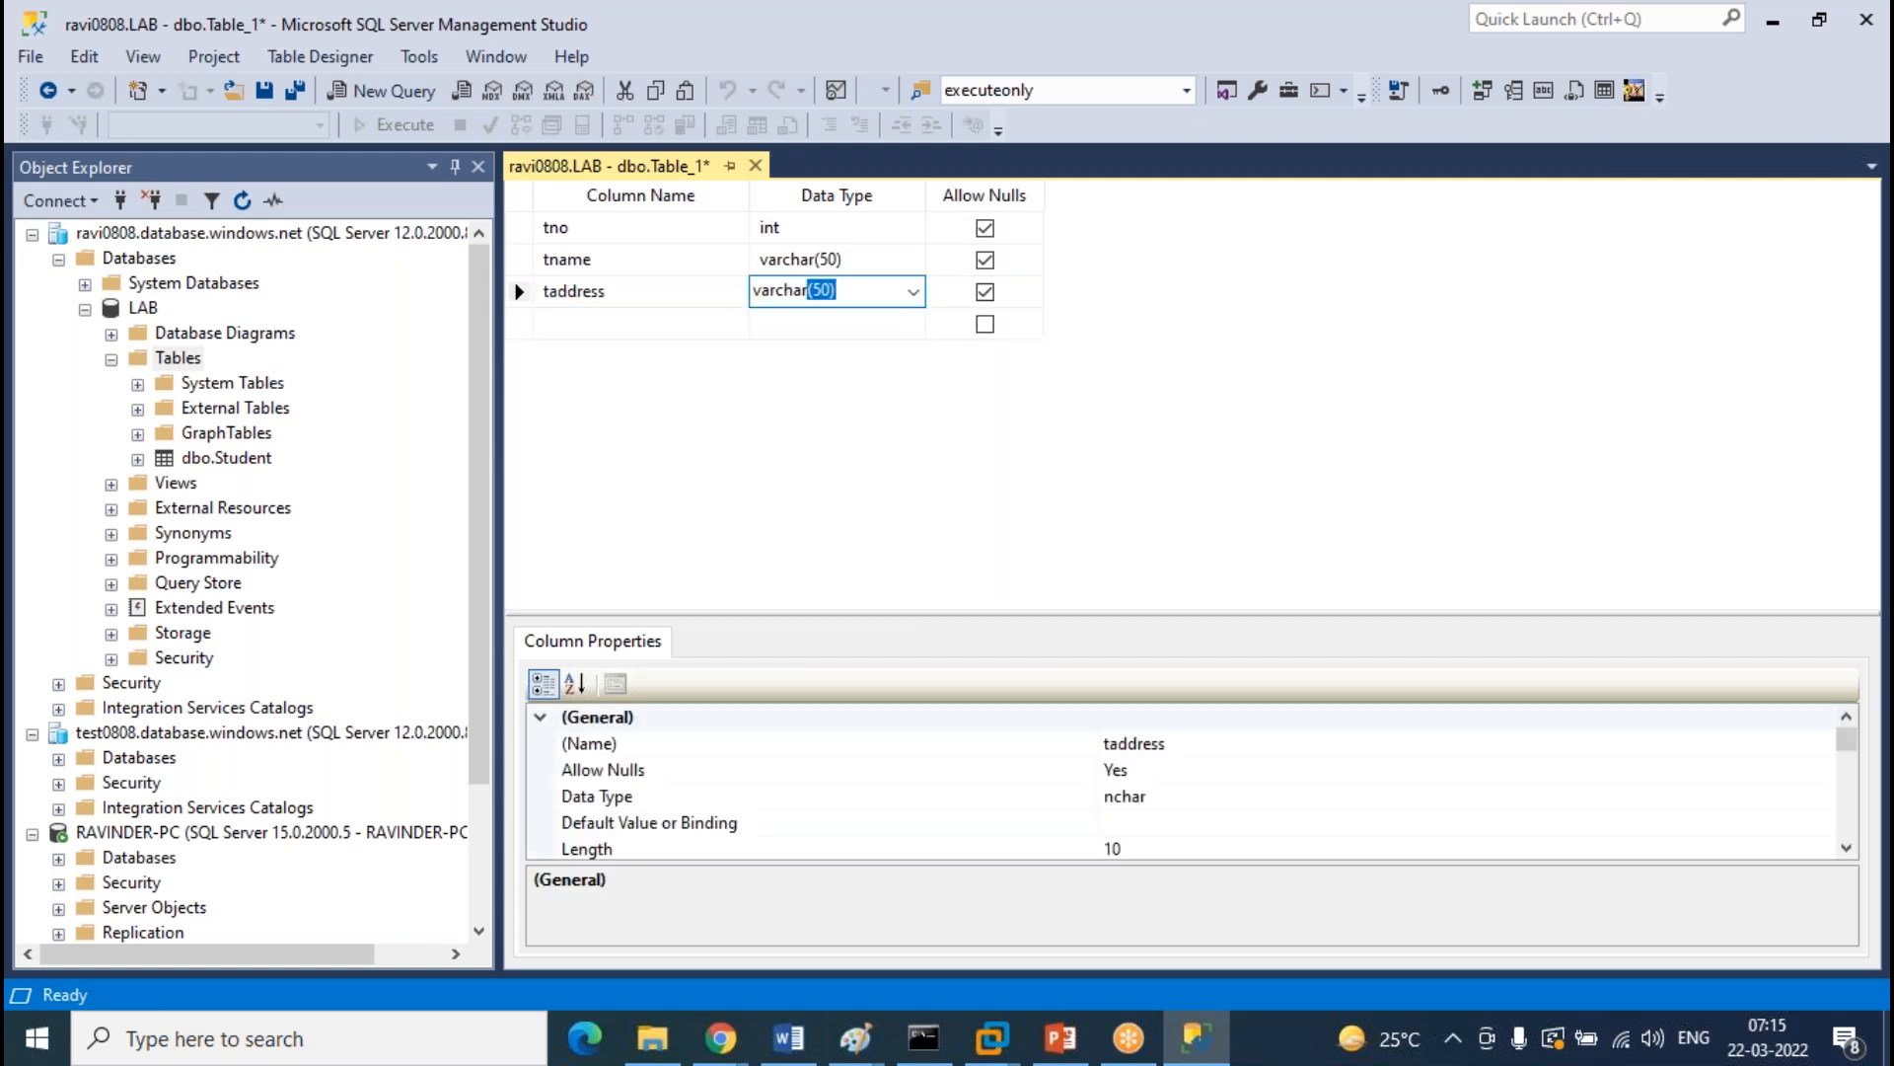
{"action": "key", "text": "Return"}
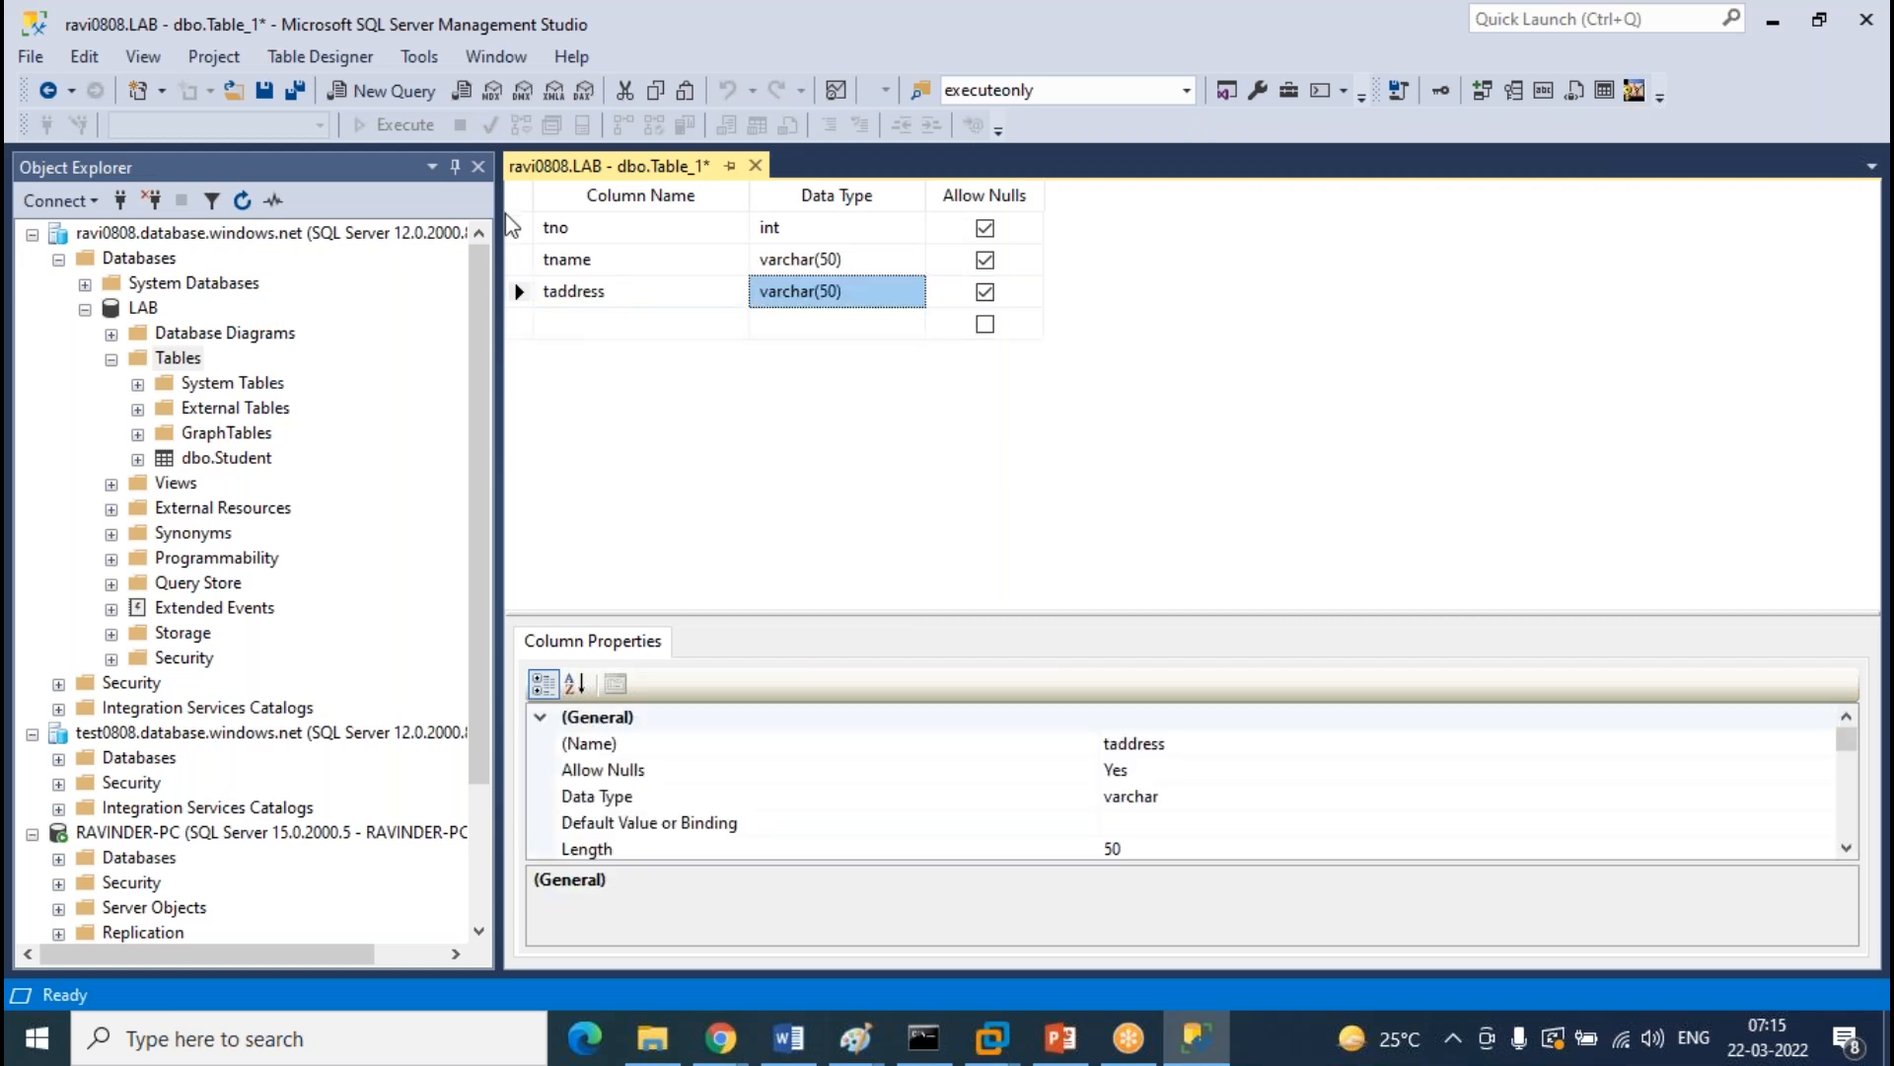
Make tno the primary key and save the table as Teacher
{"action": "left_click", "coordinate": [520, 228]}
{"action": "right_click", "coordinate": [520, 228]}
{"action": "left_click", "coordinate": [592, 237]}
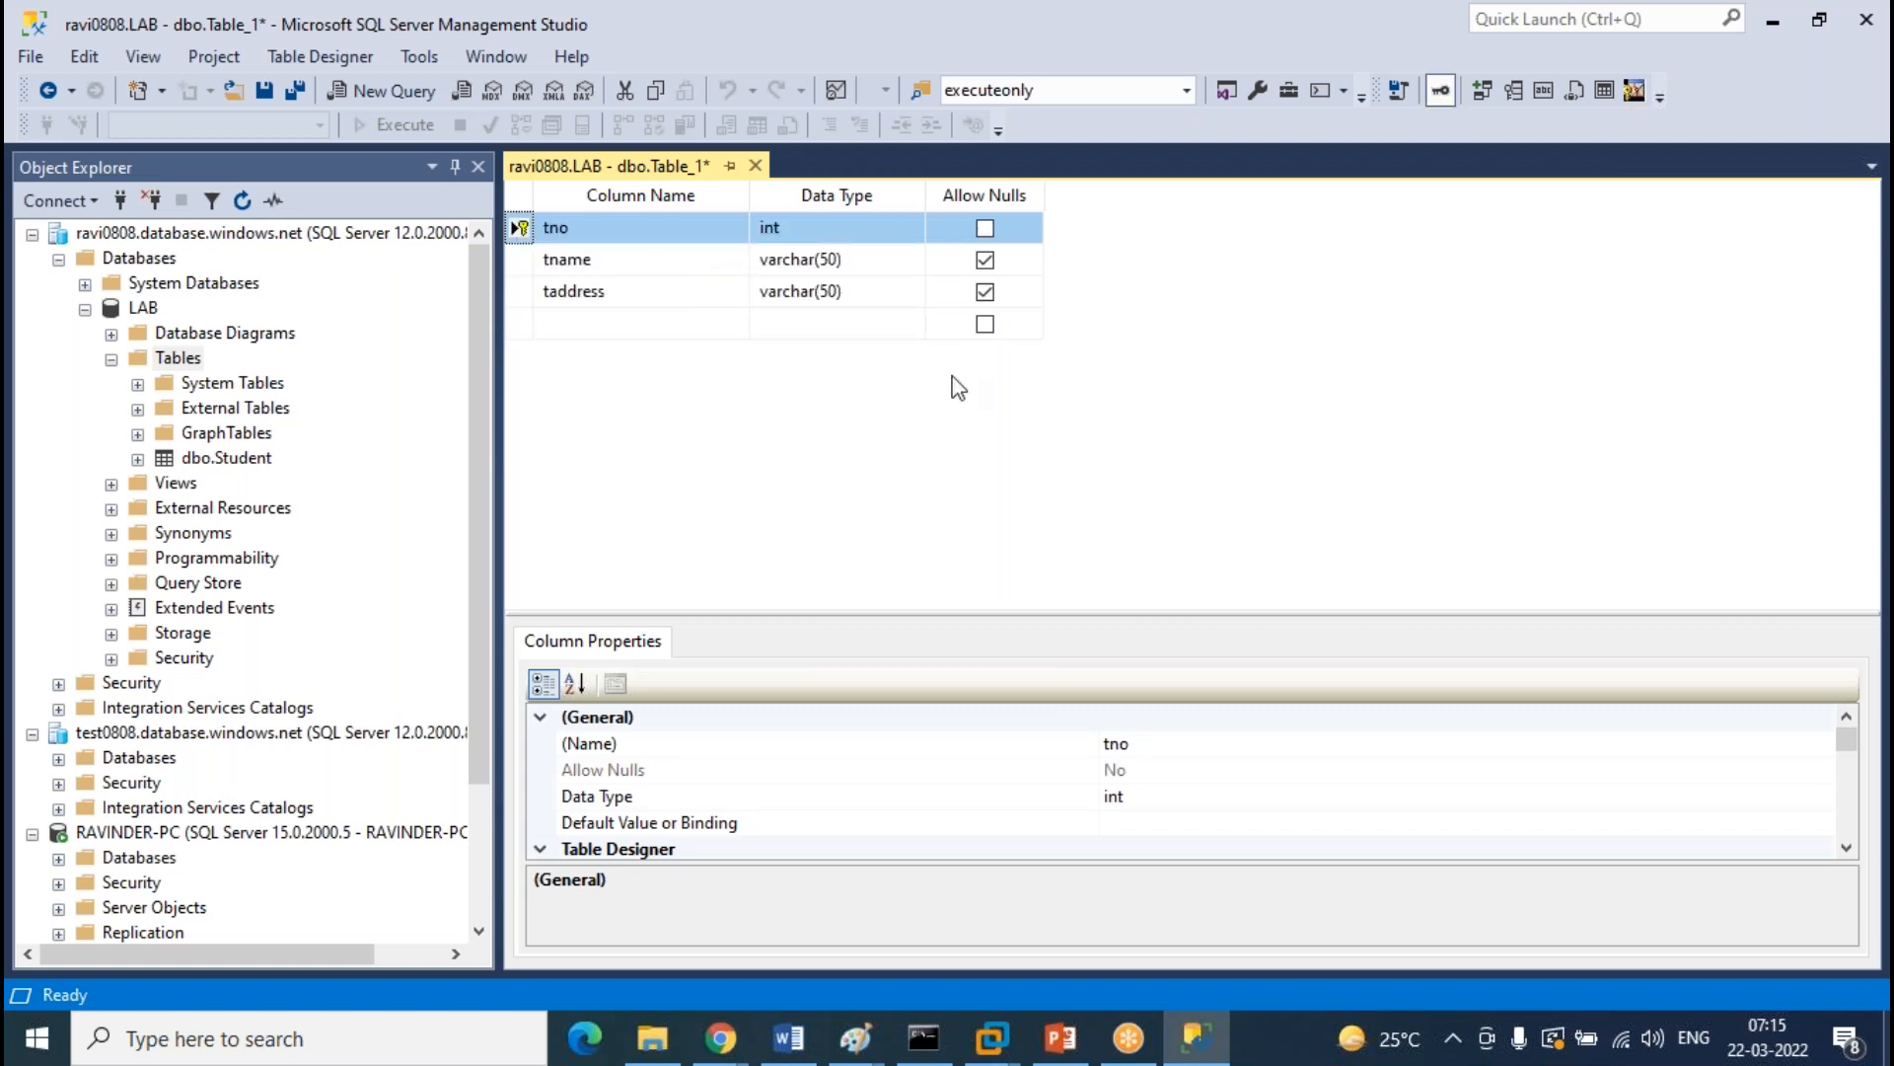
{"action": "left_click", "coordinate": [755, 165]}
{"action": "left_click", "coordinate": [922, 678]}
{"action": "type", "text": "Teacher"}
{"action": "key", "text": "Return"}
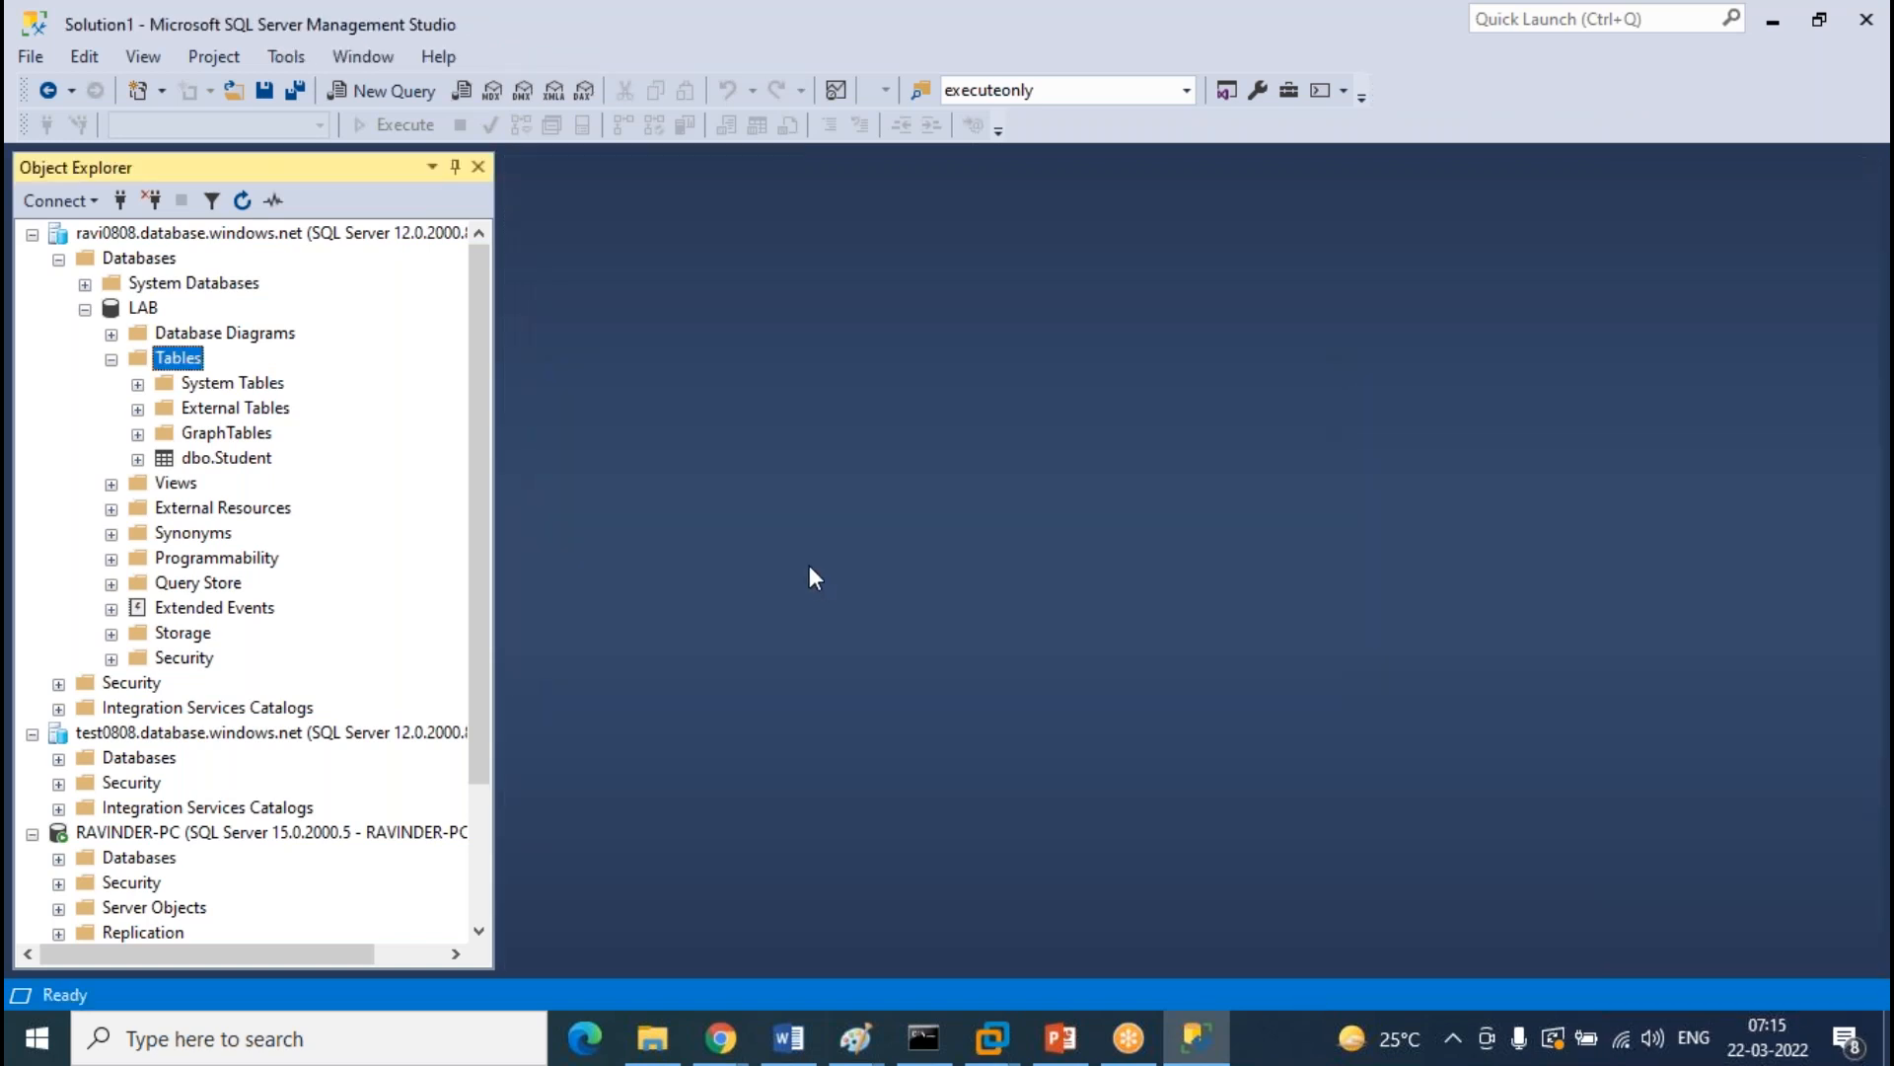
Design another new table with columns Labno int and Labname varchar(50)
{"action": "right_click", "coordinate": [188, 373]}
{"action": "mouse_move", "coordinate": [356, 381]}
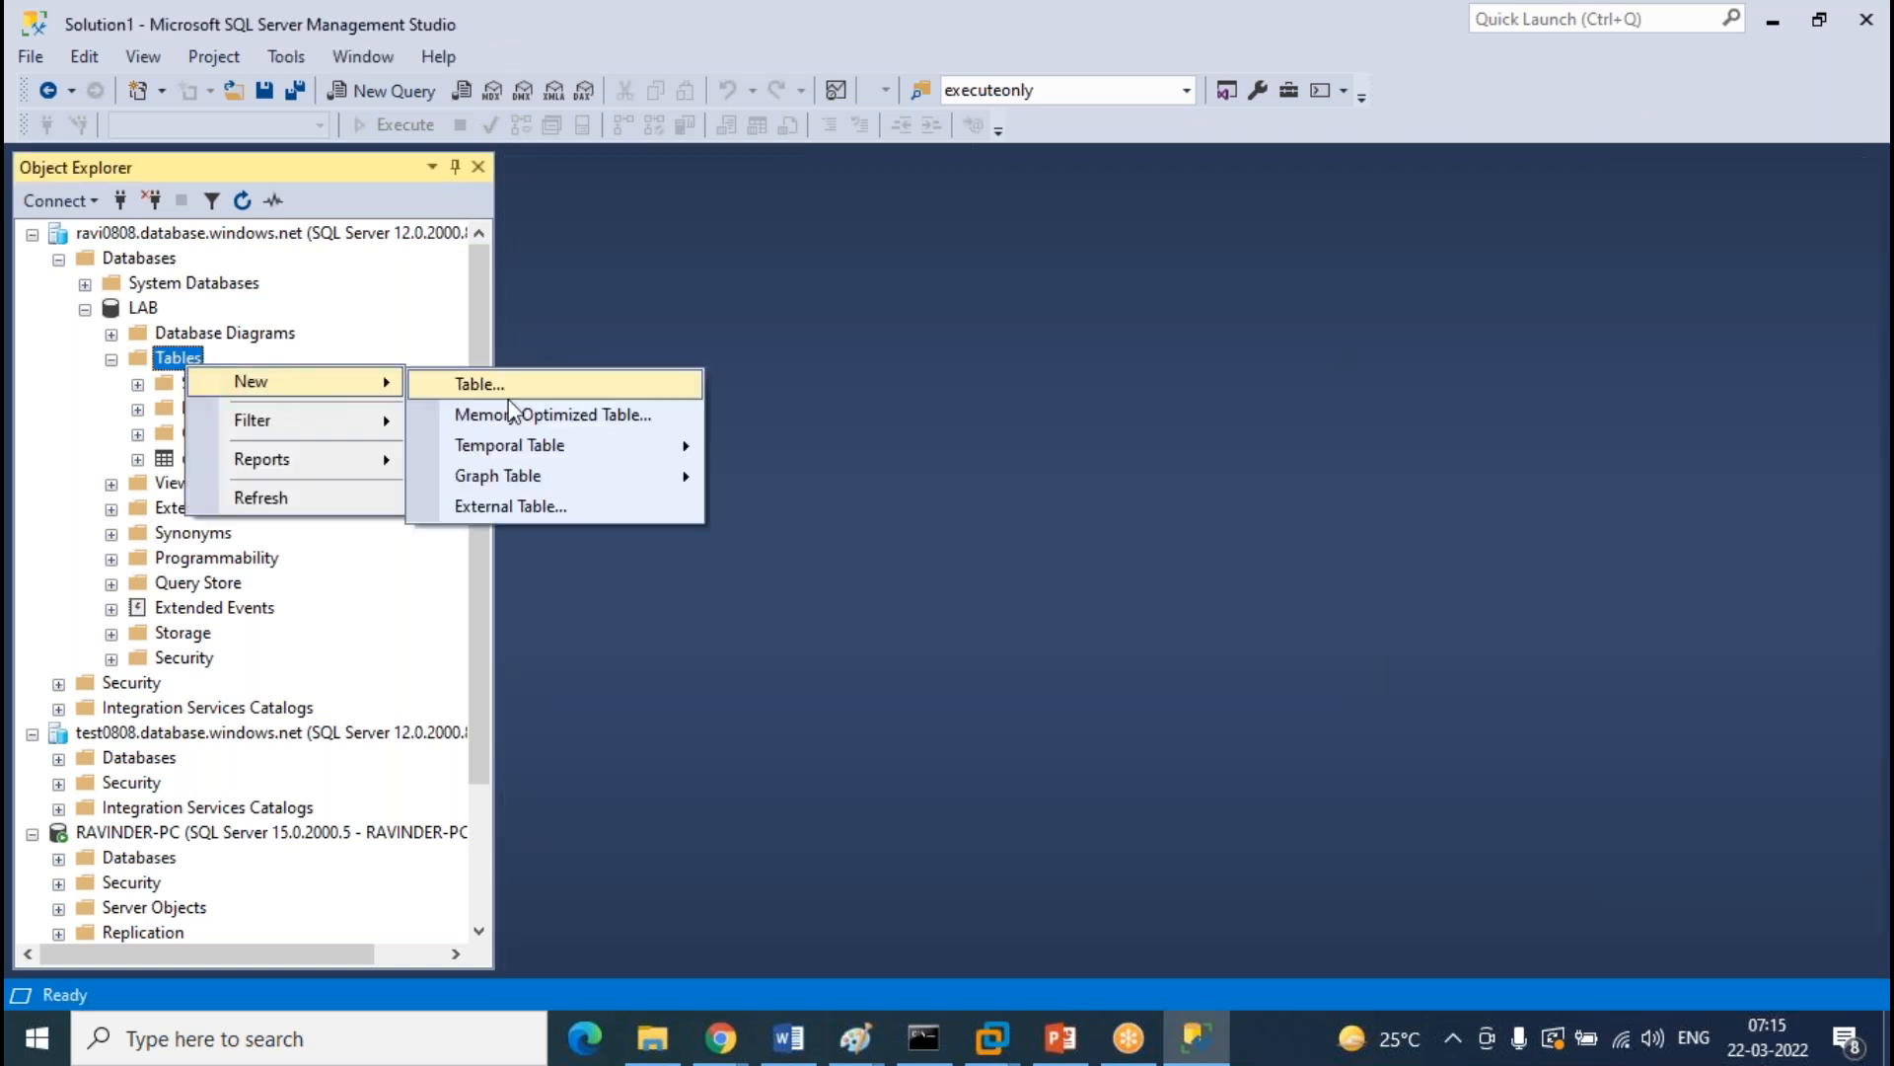
{"action": "left_click", "coordinate": [651, 386]}
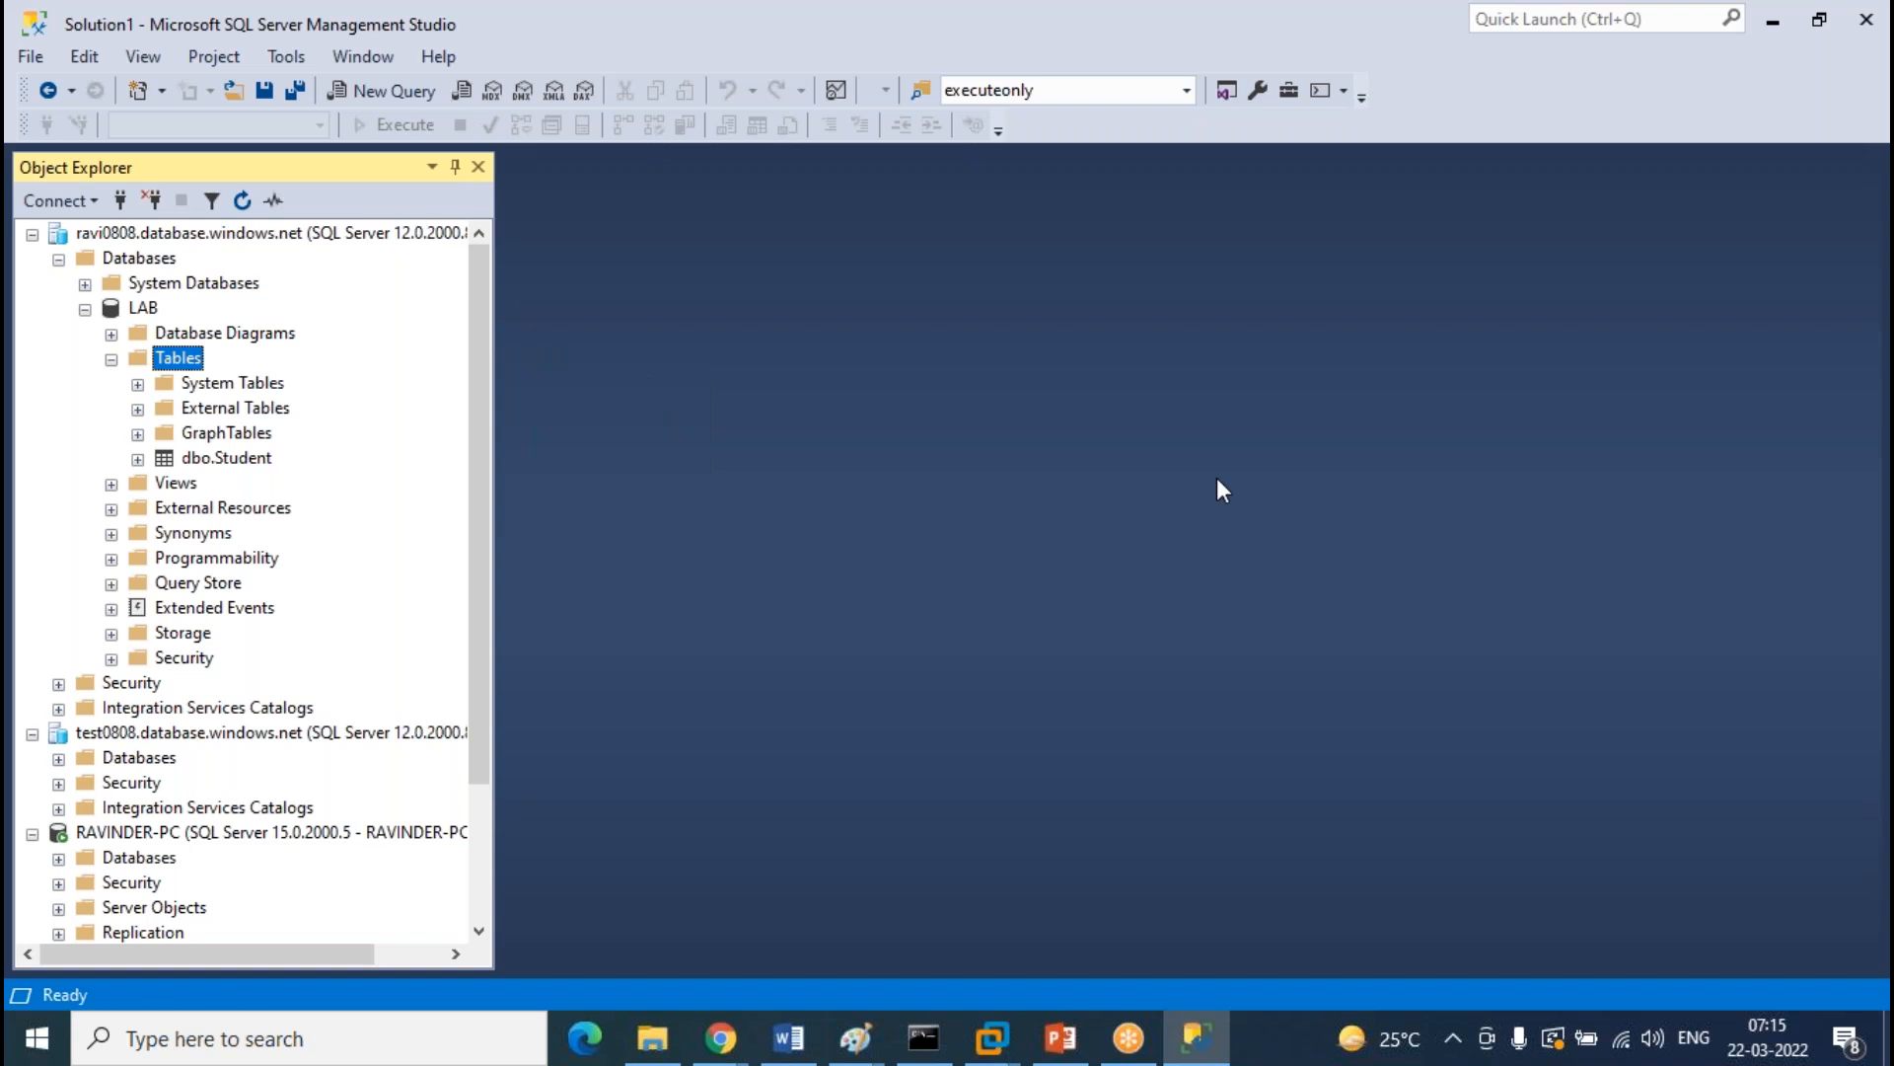
{"action": "type", "text": "Labno"}
{"action": "key", "text": "Tab"}
{"action": "key", "text": "Tab"}
{"action": "key", "text": "Tab"}
{"action": "type", "text": "Lab"}
{"action": "key", "text": "BackSpace"}
{"action": "type", "text": "abname"}
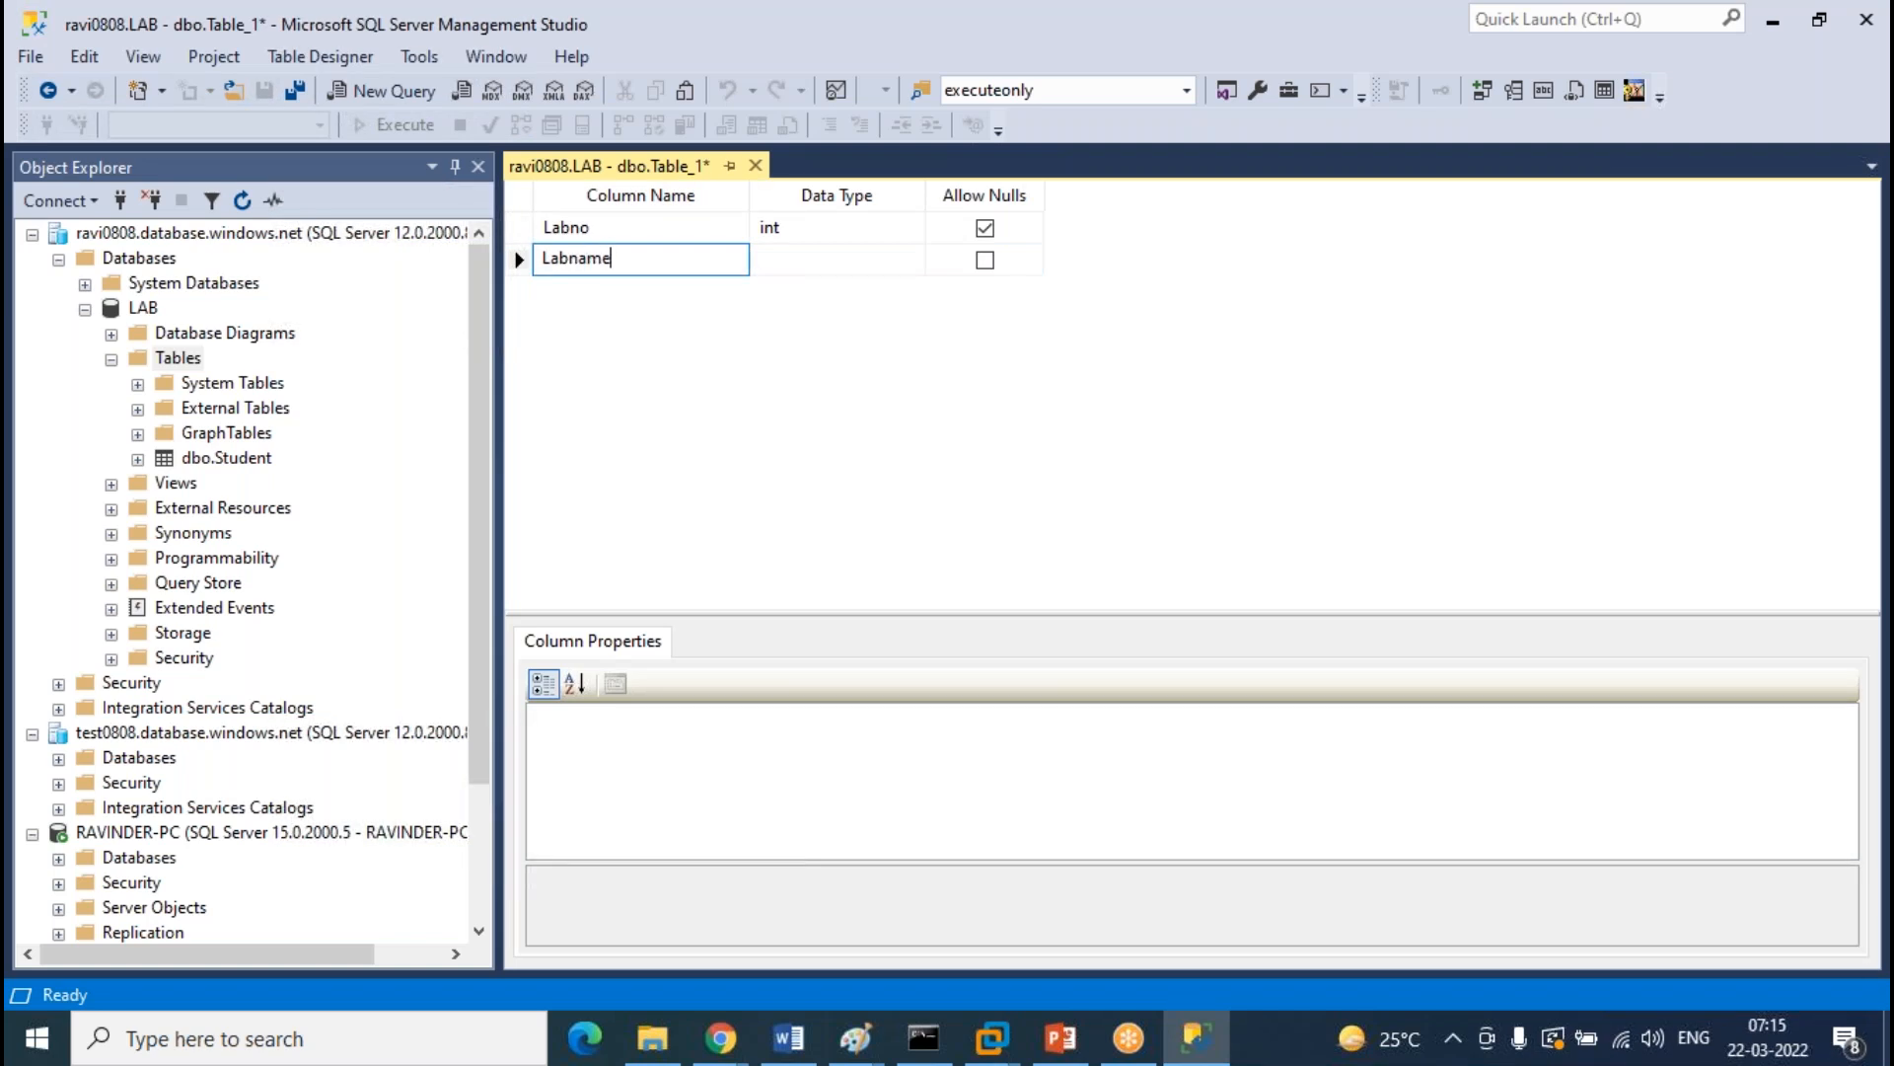
{"action": "key", "text": "Tab"}
{"action": "type", "text": "varch"}
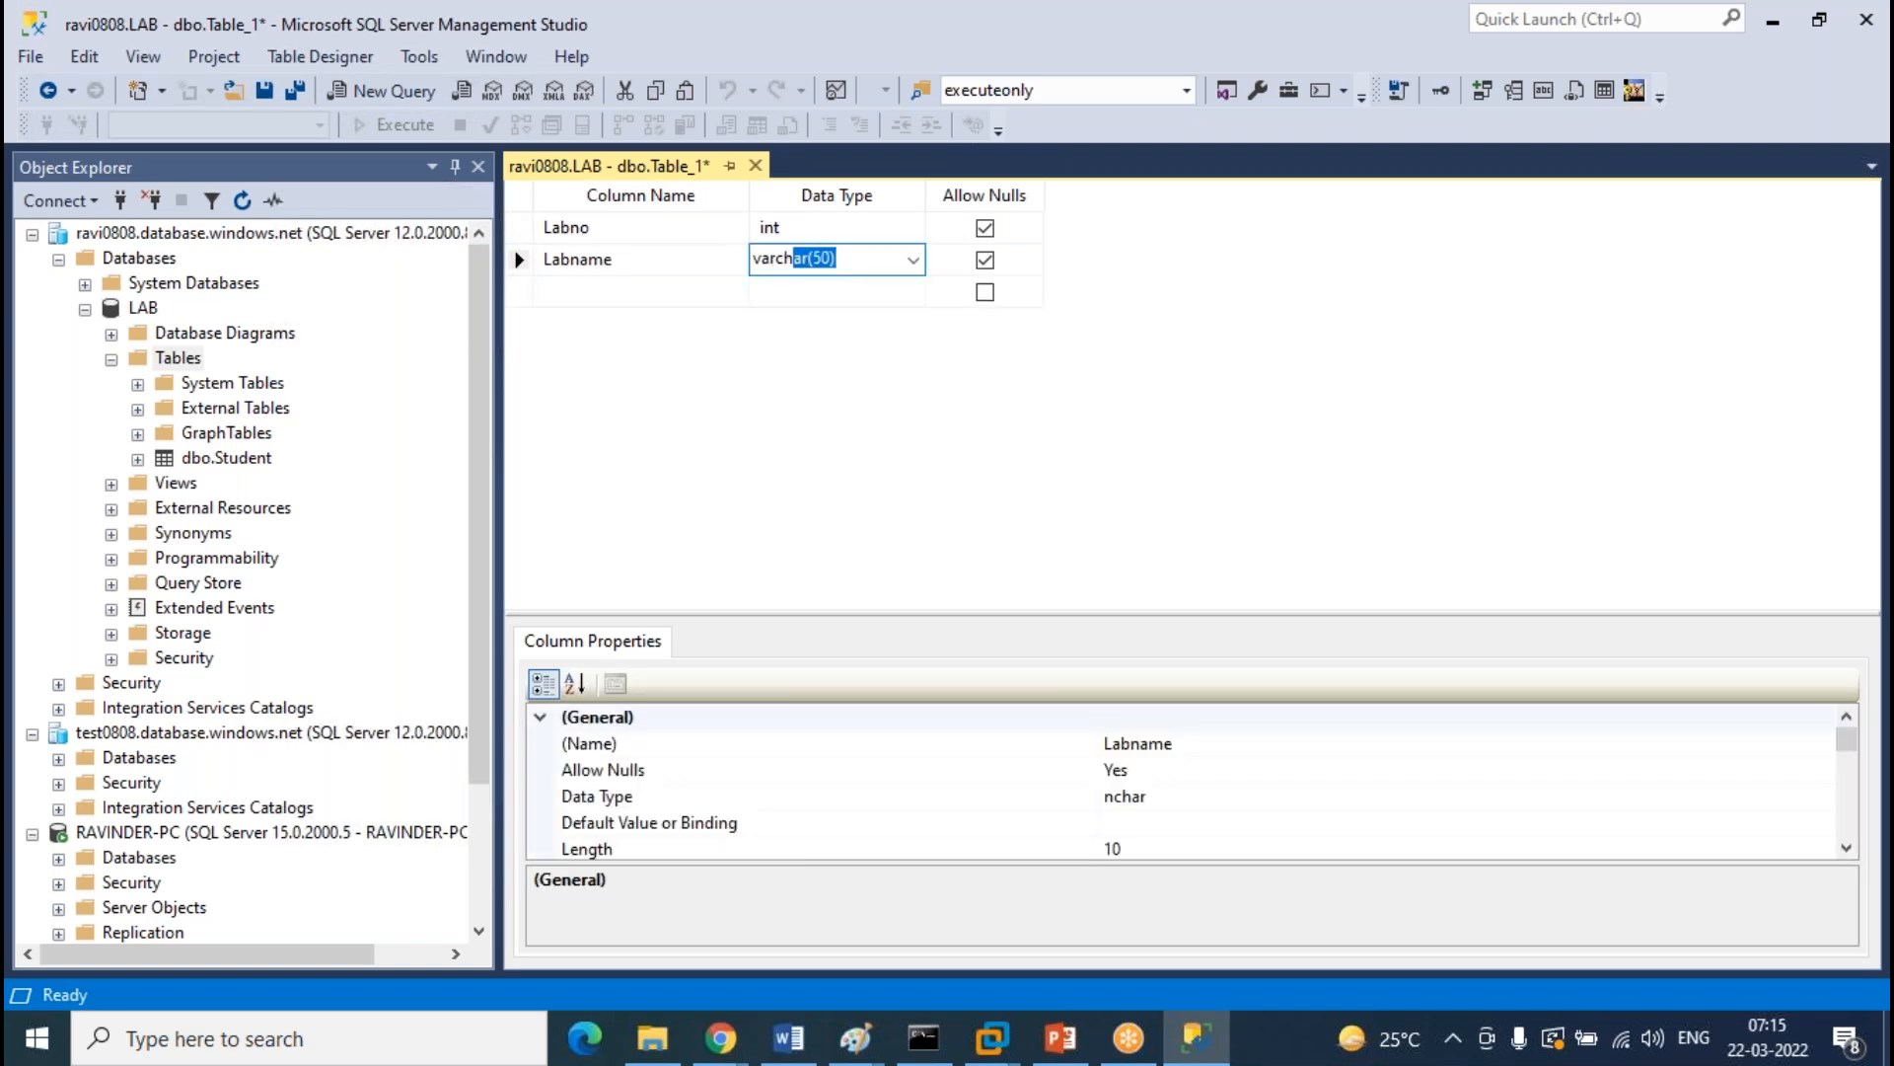
Close the designer and save the new table as LAB
{"action": "left_click", "coordinate": [756, 165]}
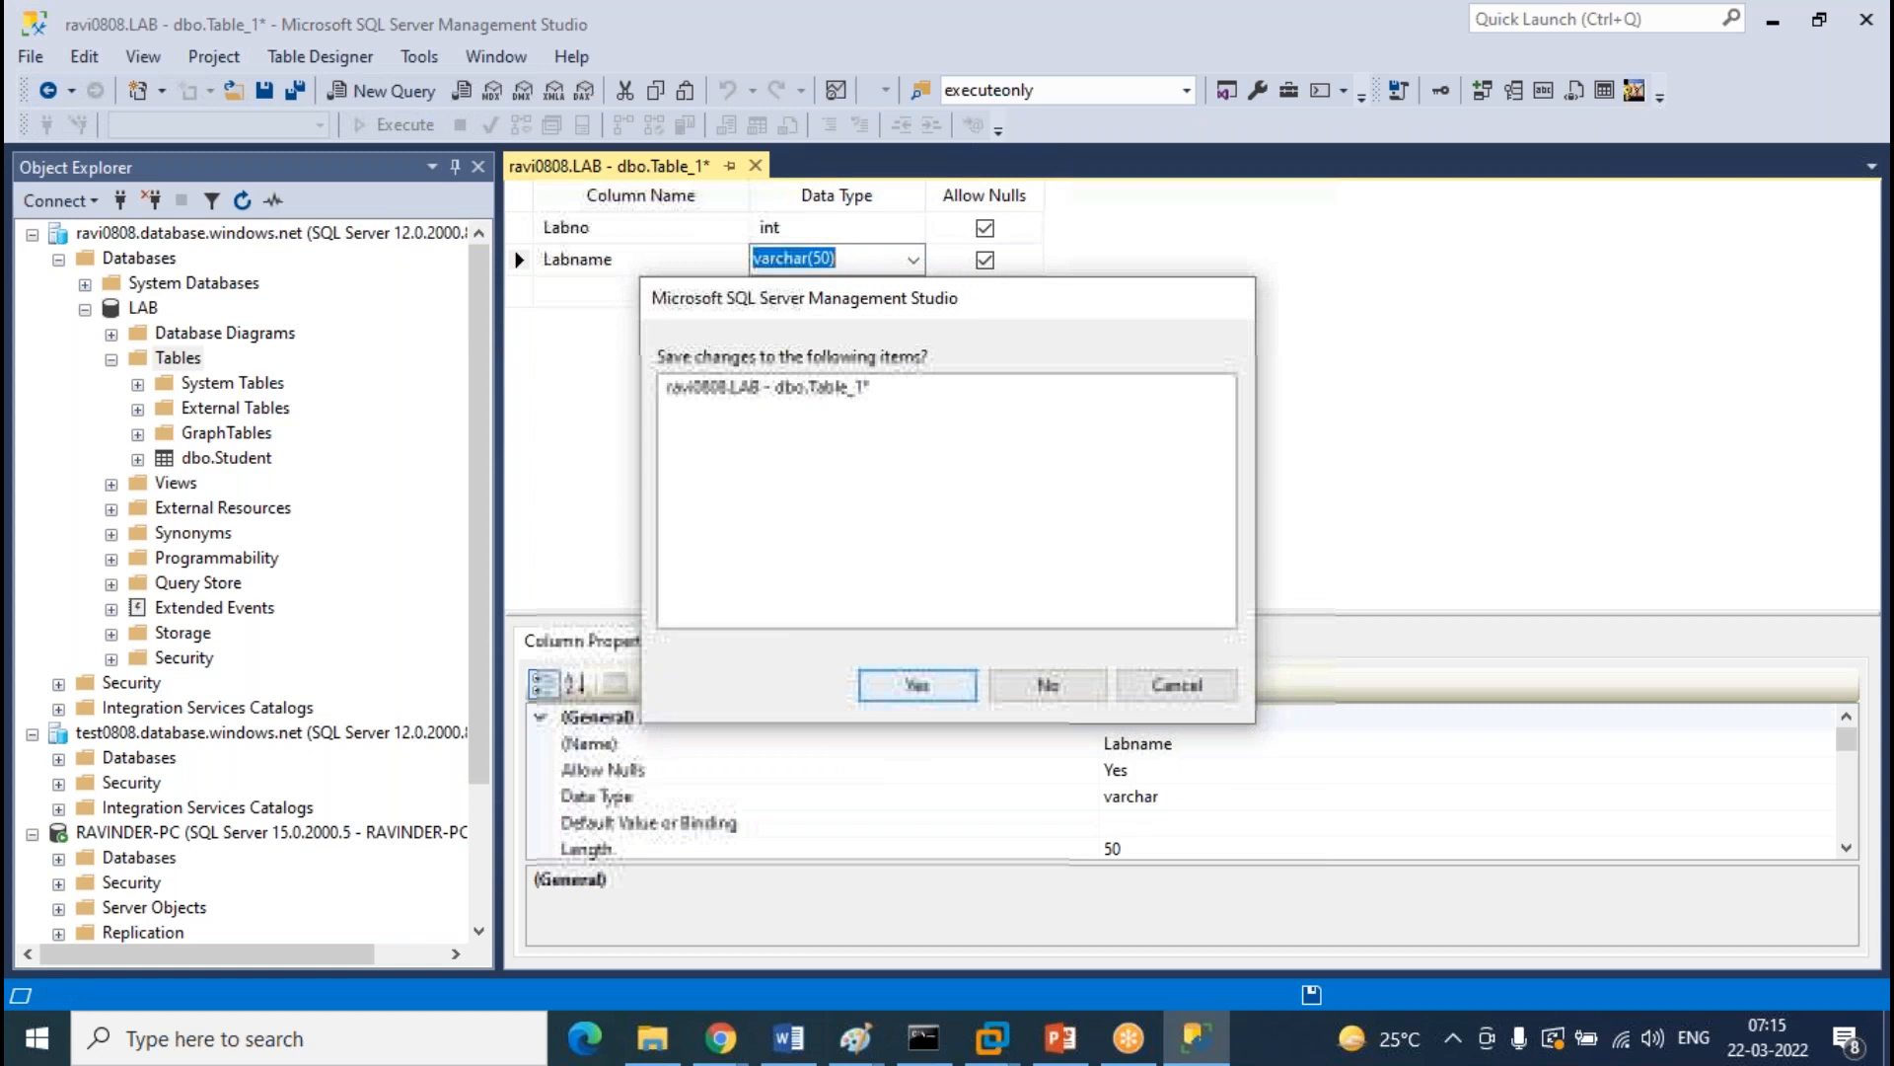
{"action": "key", "text": "Return"}
{"action": "type", "text": "LAB"}
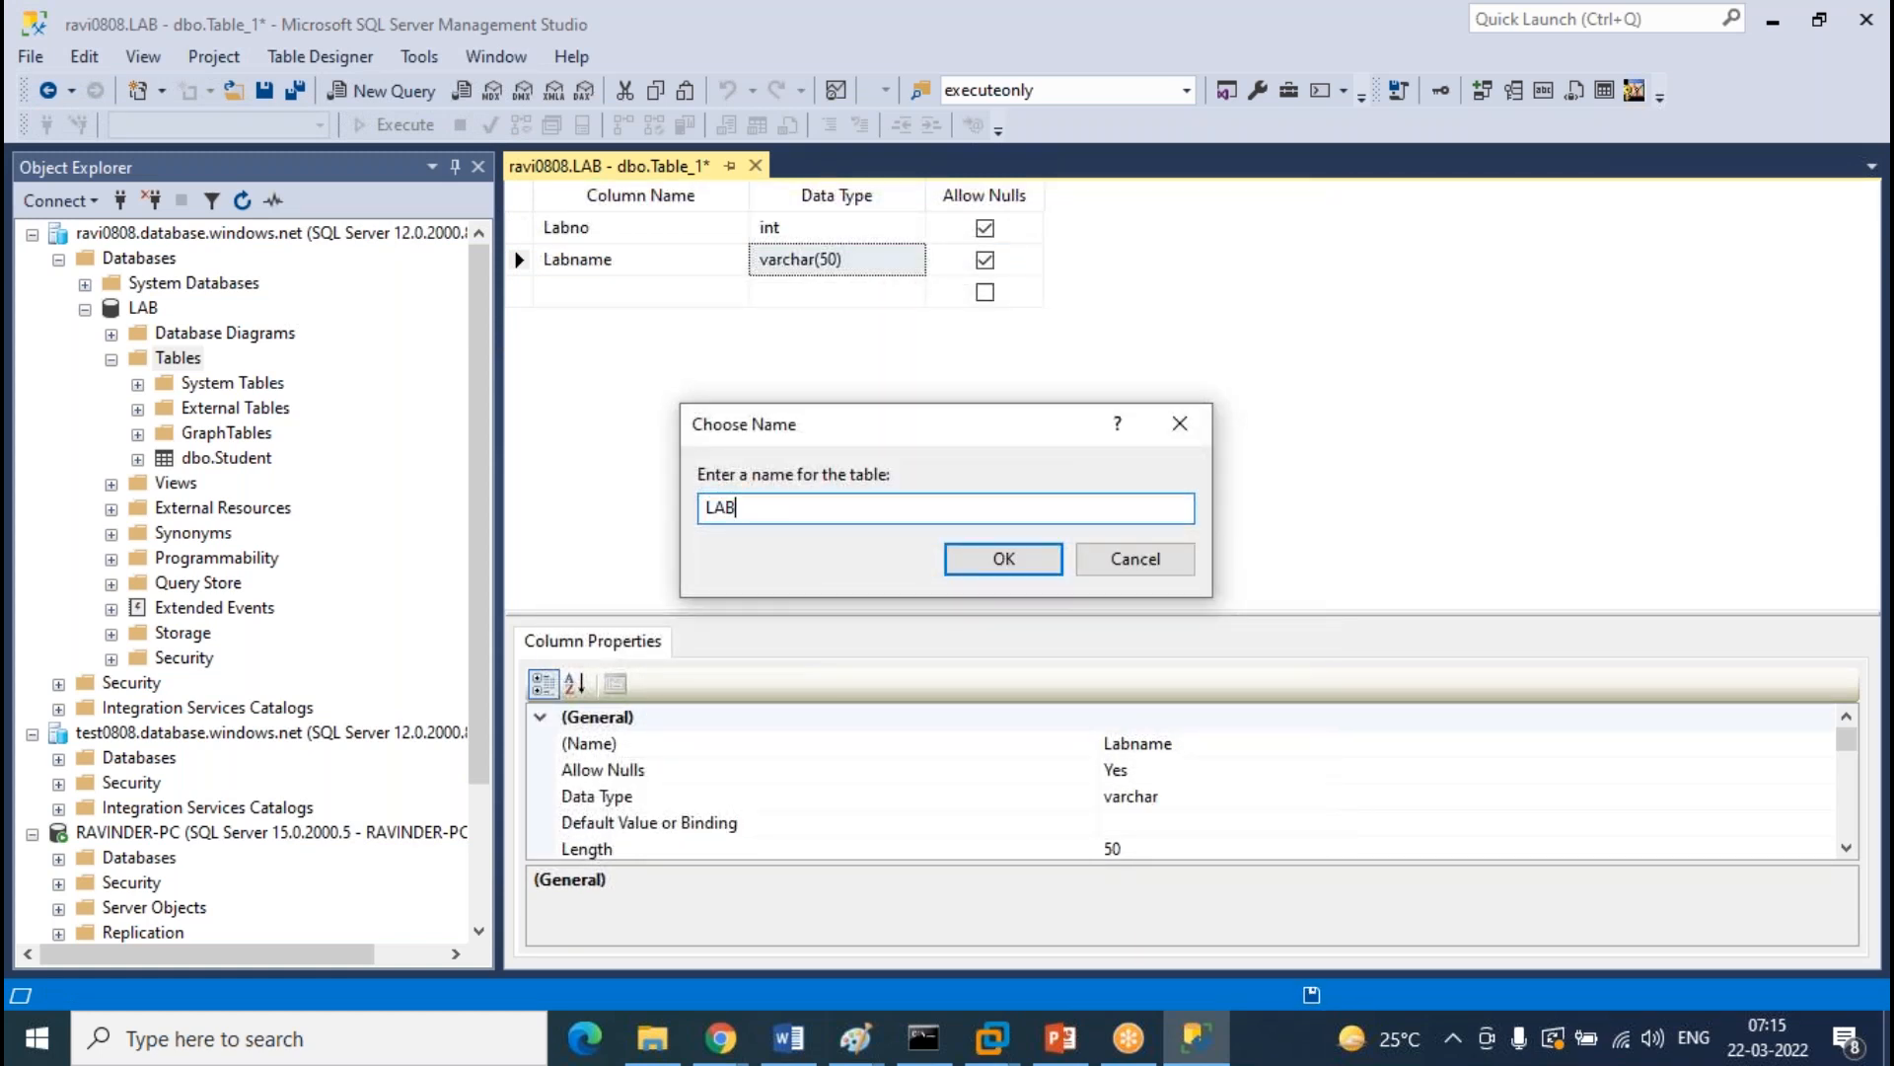
{"action": "key", "text": "Return"}
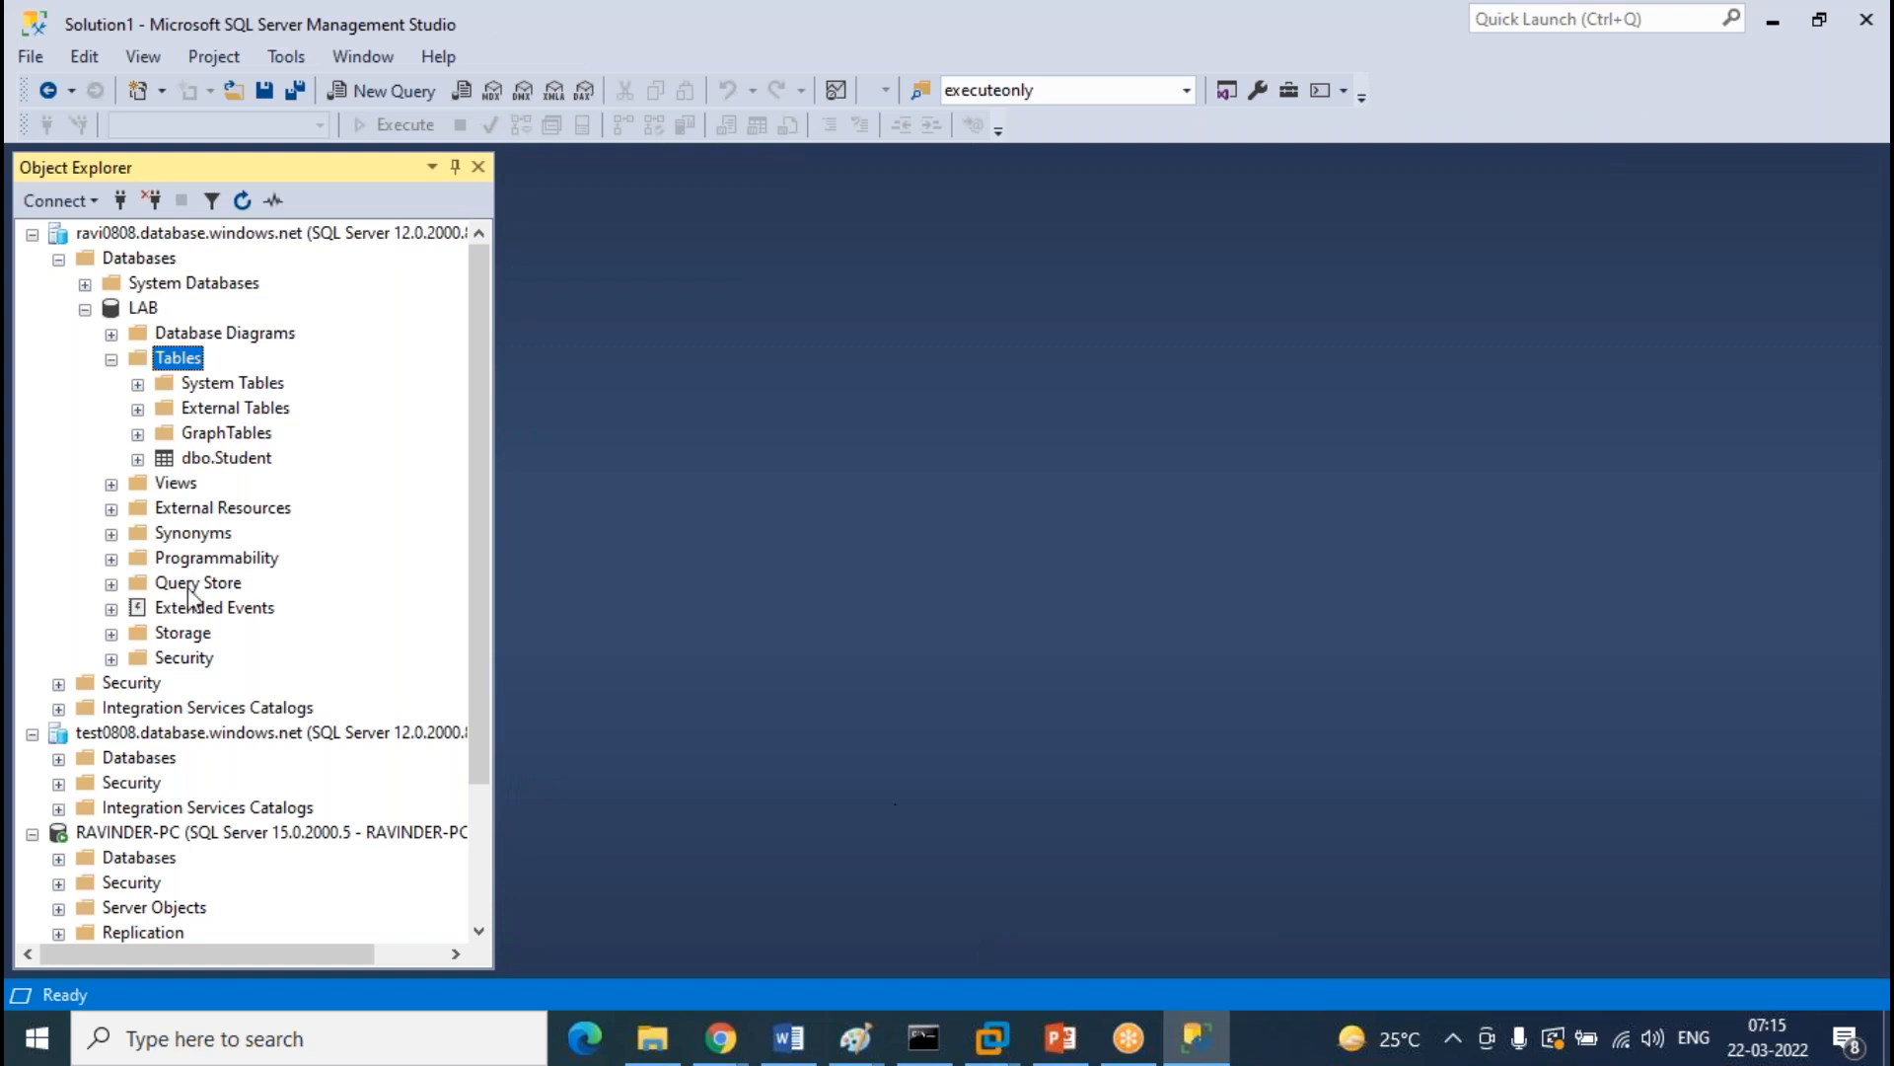
Refresh the Tables folder and open dbo.Student with Edit Top 200 Rows
{"action": "right_click", "coordinate": [183, 363]}
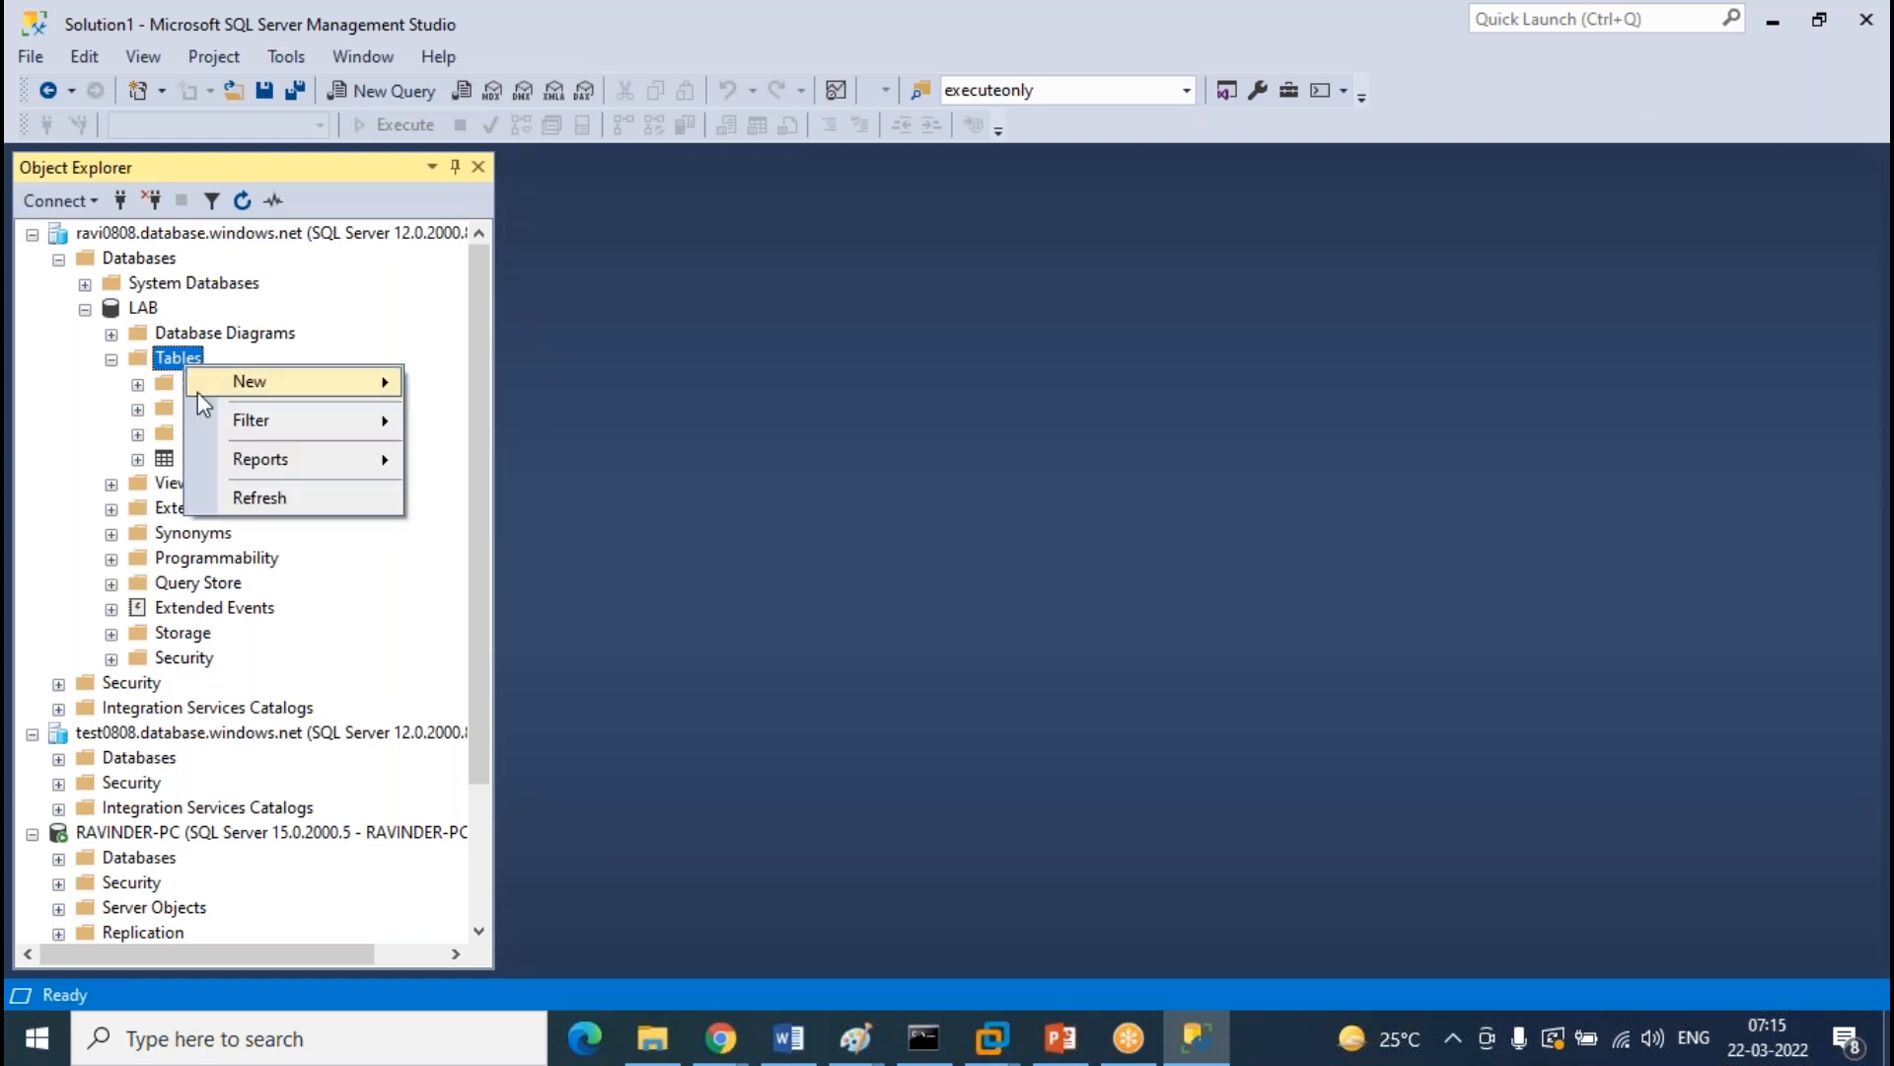
{"action": "left_click", "coordinate": [239, 500]}
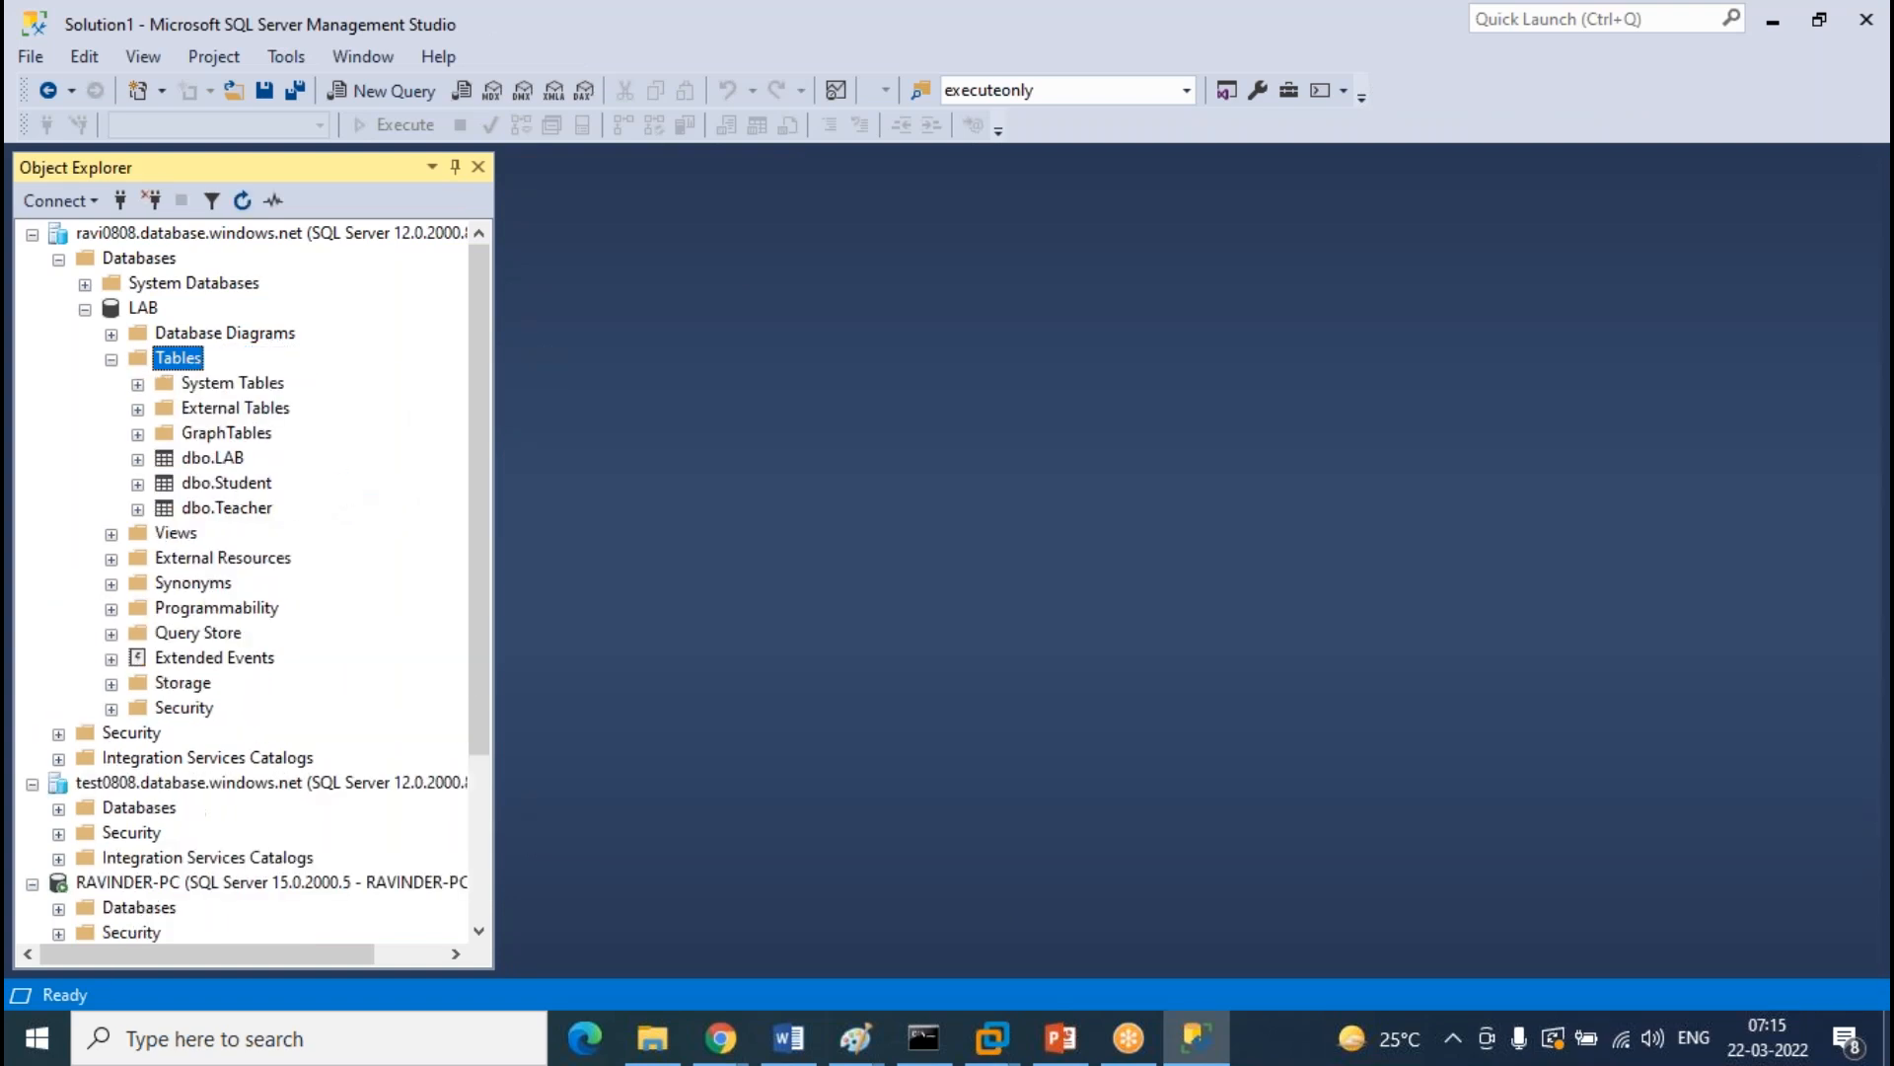
{"action": "left_click", "coordinate": [247, 484]}
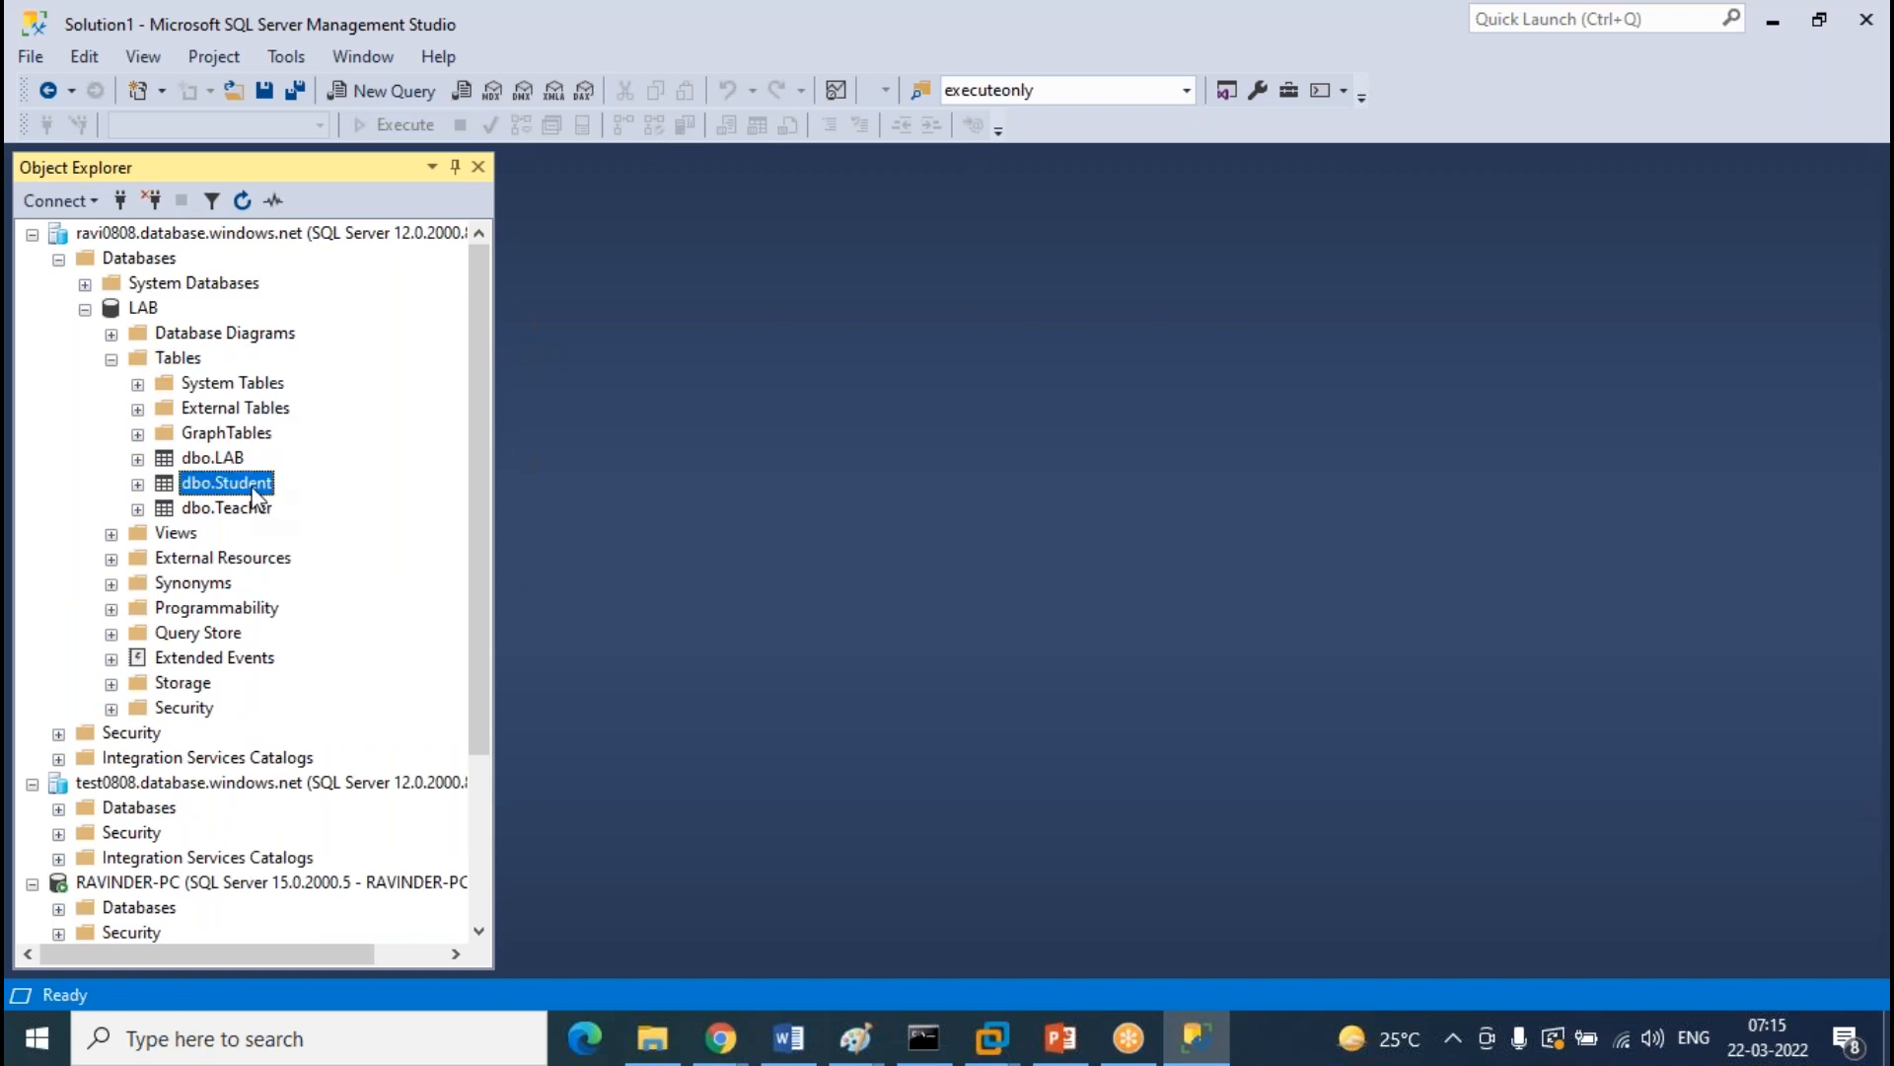
{"action": "right_click", "coordinate": [254, 496]}
{"action": "left_click", "coordinate": [391, 590]}
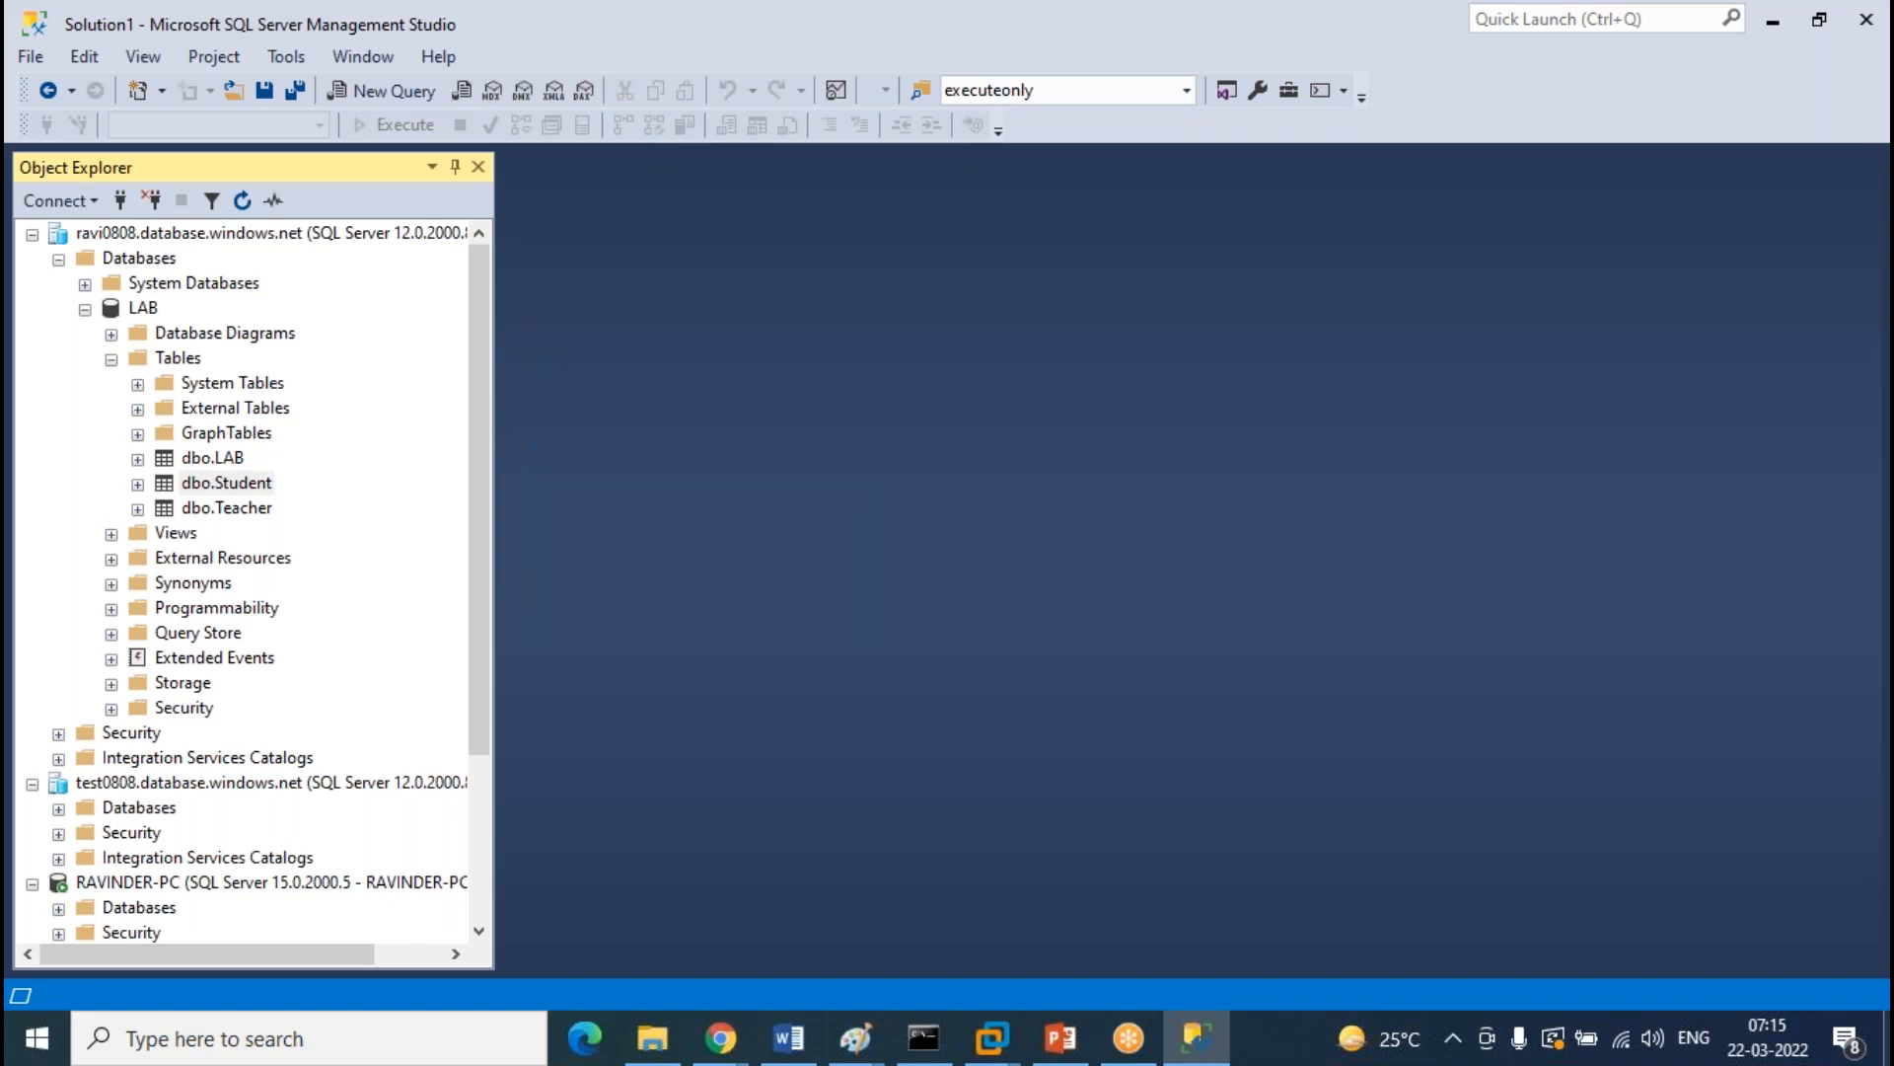
Enter two Student rows, sno 1 and 2, with sample names and addresses
{"action": "type", "text": "1"}
{"action": "key", "text": "Tab"}
{"action": "type", "text": "fadsf"}
{"action": "key", "text": "Tab"}
{"action": "type", "text": "dgfdsf"}
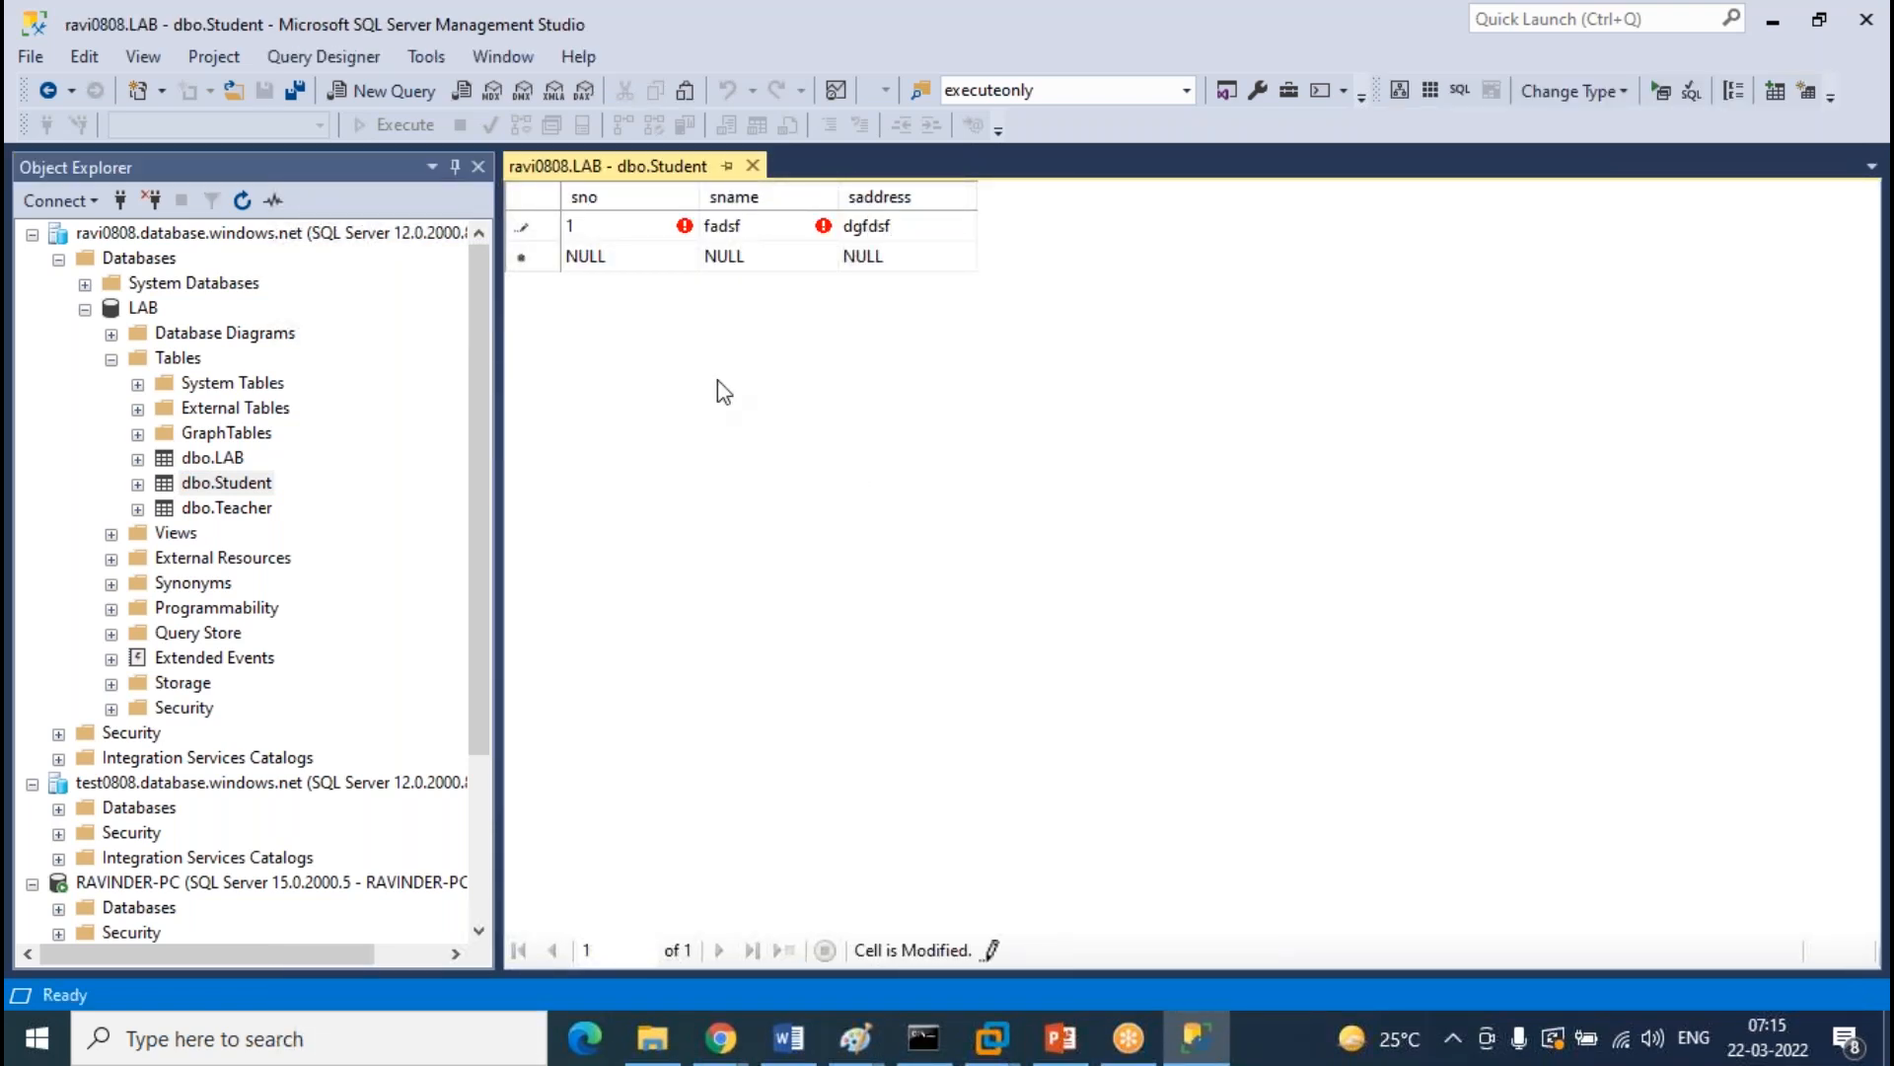
{"action": "key", "text": "Tab"}
{"action": "type", "text": "2"}
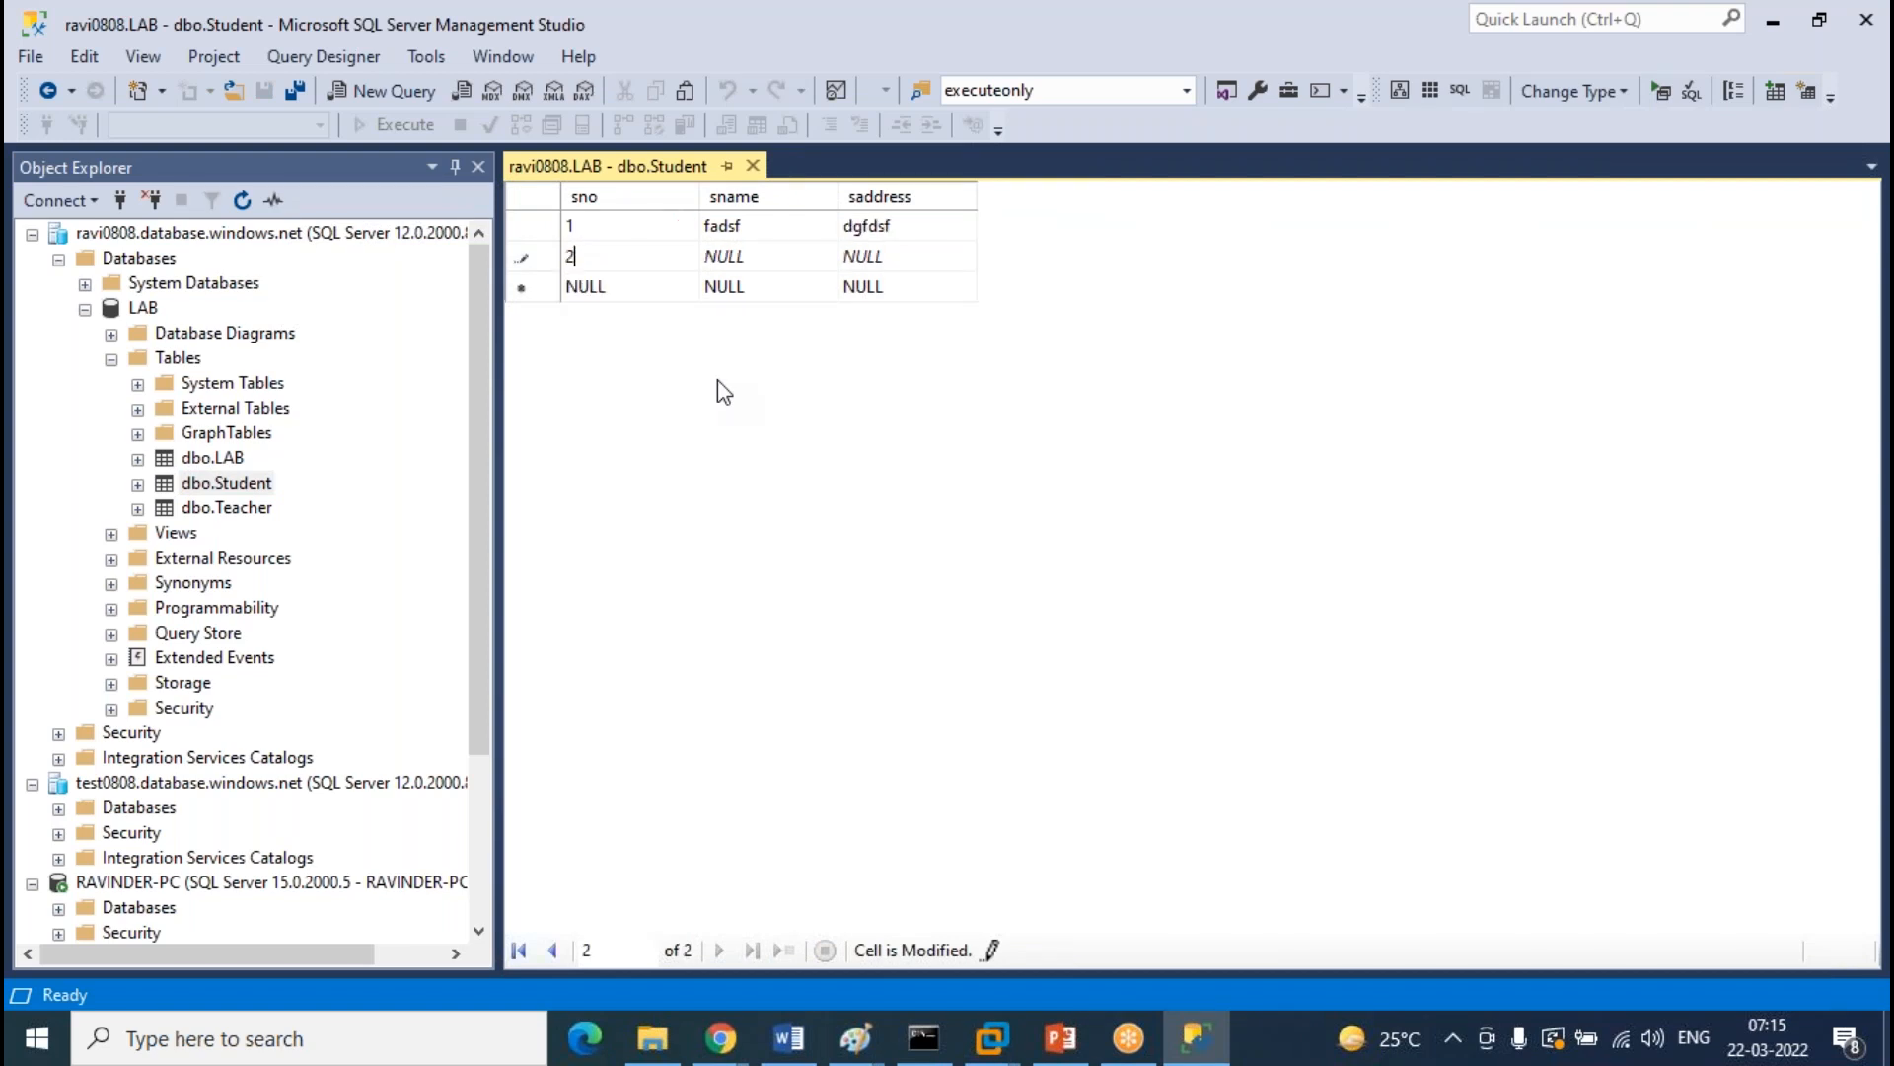
{"action": "key", "text": "Tab"}
{"action": "type", "text": "ffgd"}
{"action": "key", "text": "Tab"}
{"action": "type", "text": "ddffgh"}
{"action": "left_click", "coordinate": [753, 167]}
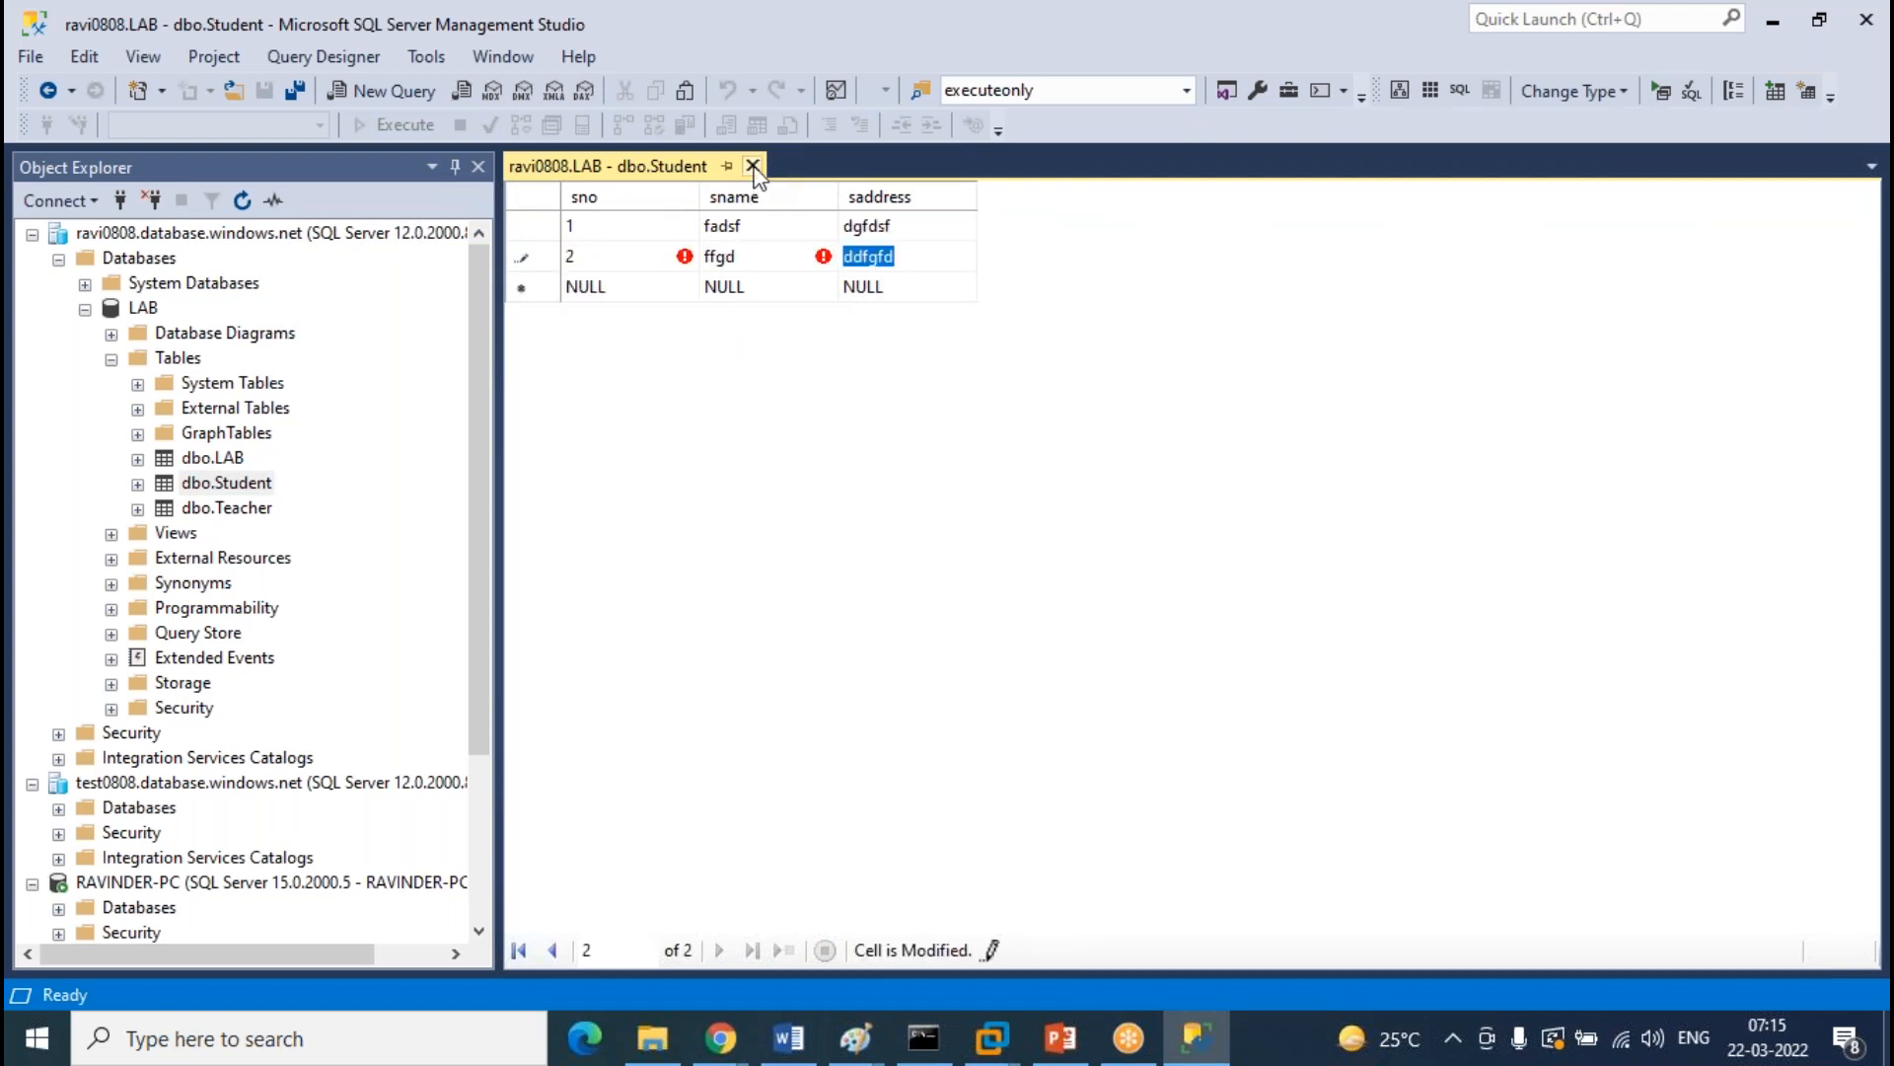
{"action": "left_click", "coordinate": [255, 509]}
{"action": "right_click", "coordinate": [257, 519]}
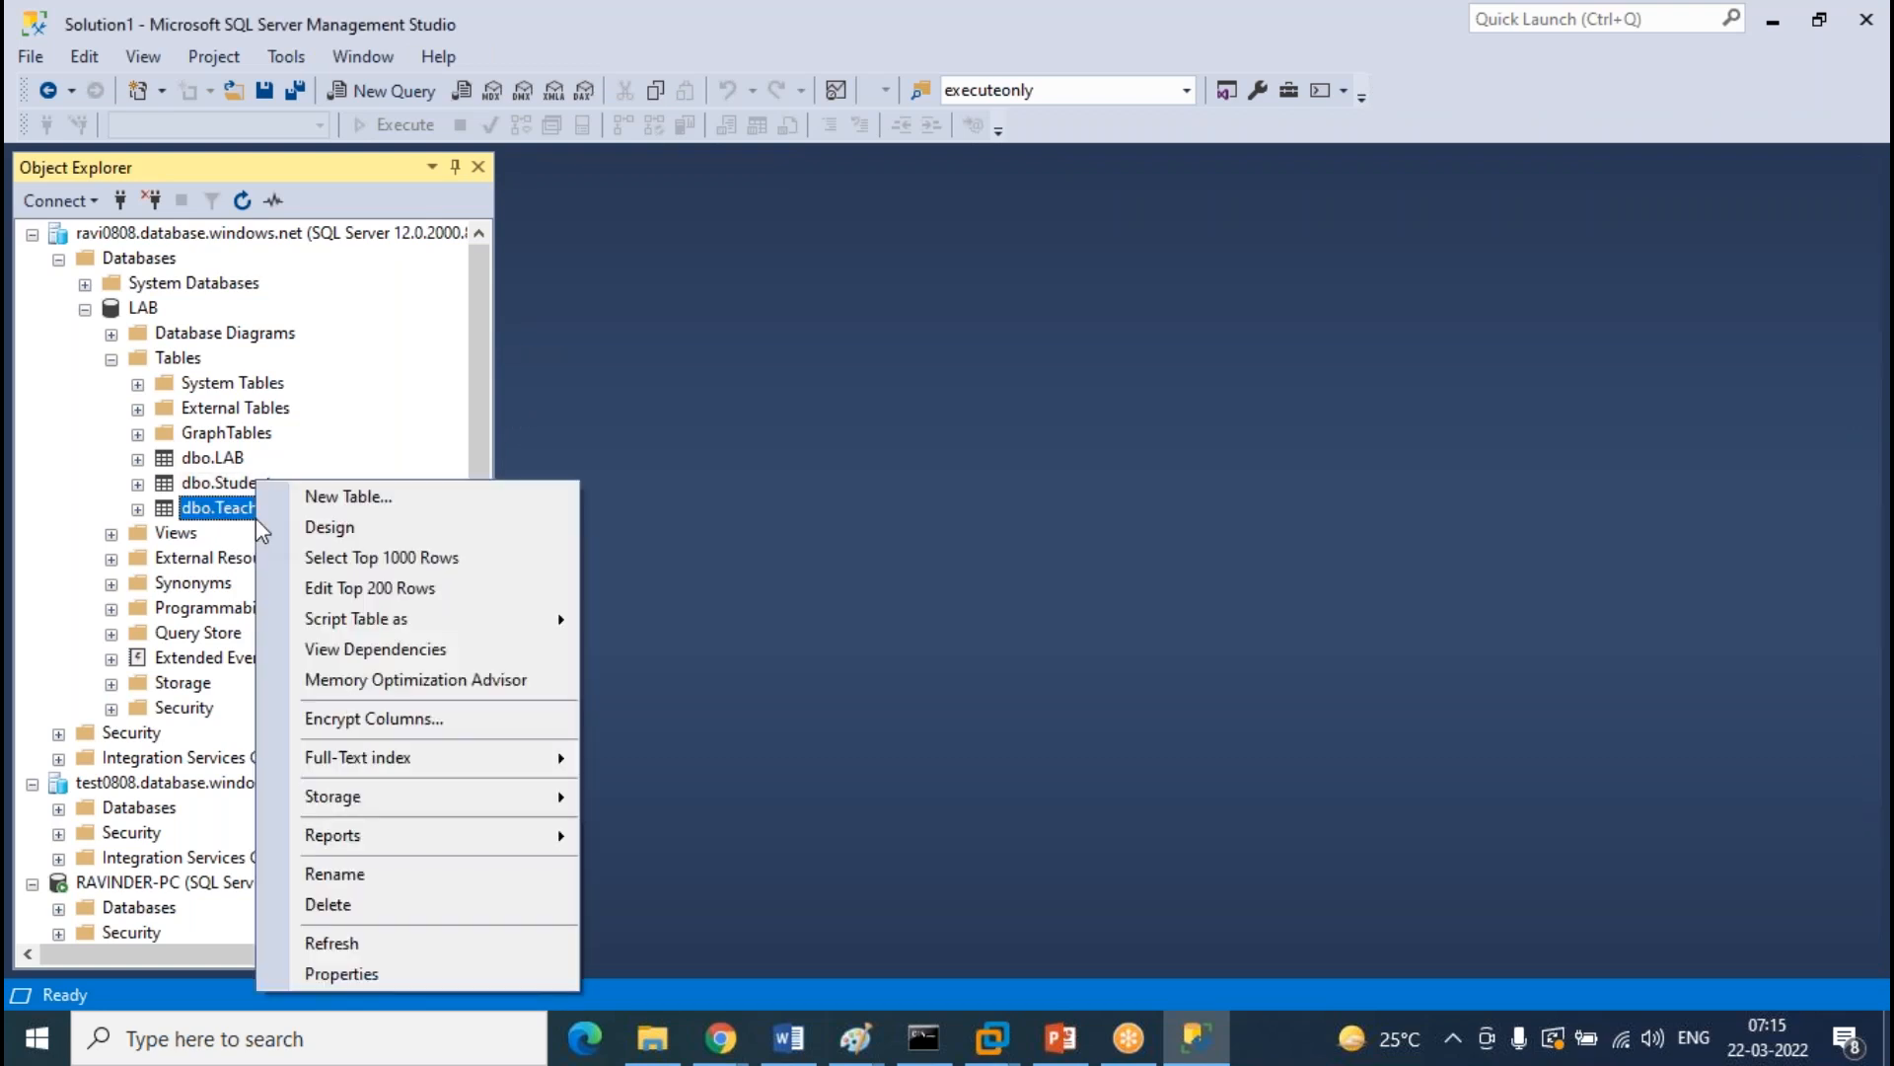
Enter two dbo.Teacher rows, tno 1 and 2, with sample names and addresses
{"action": "left_click", "coordinate": [385, 584]}
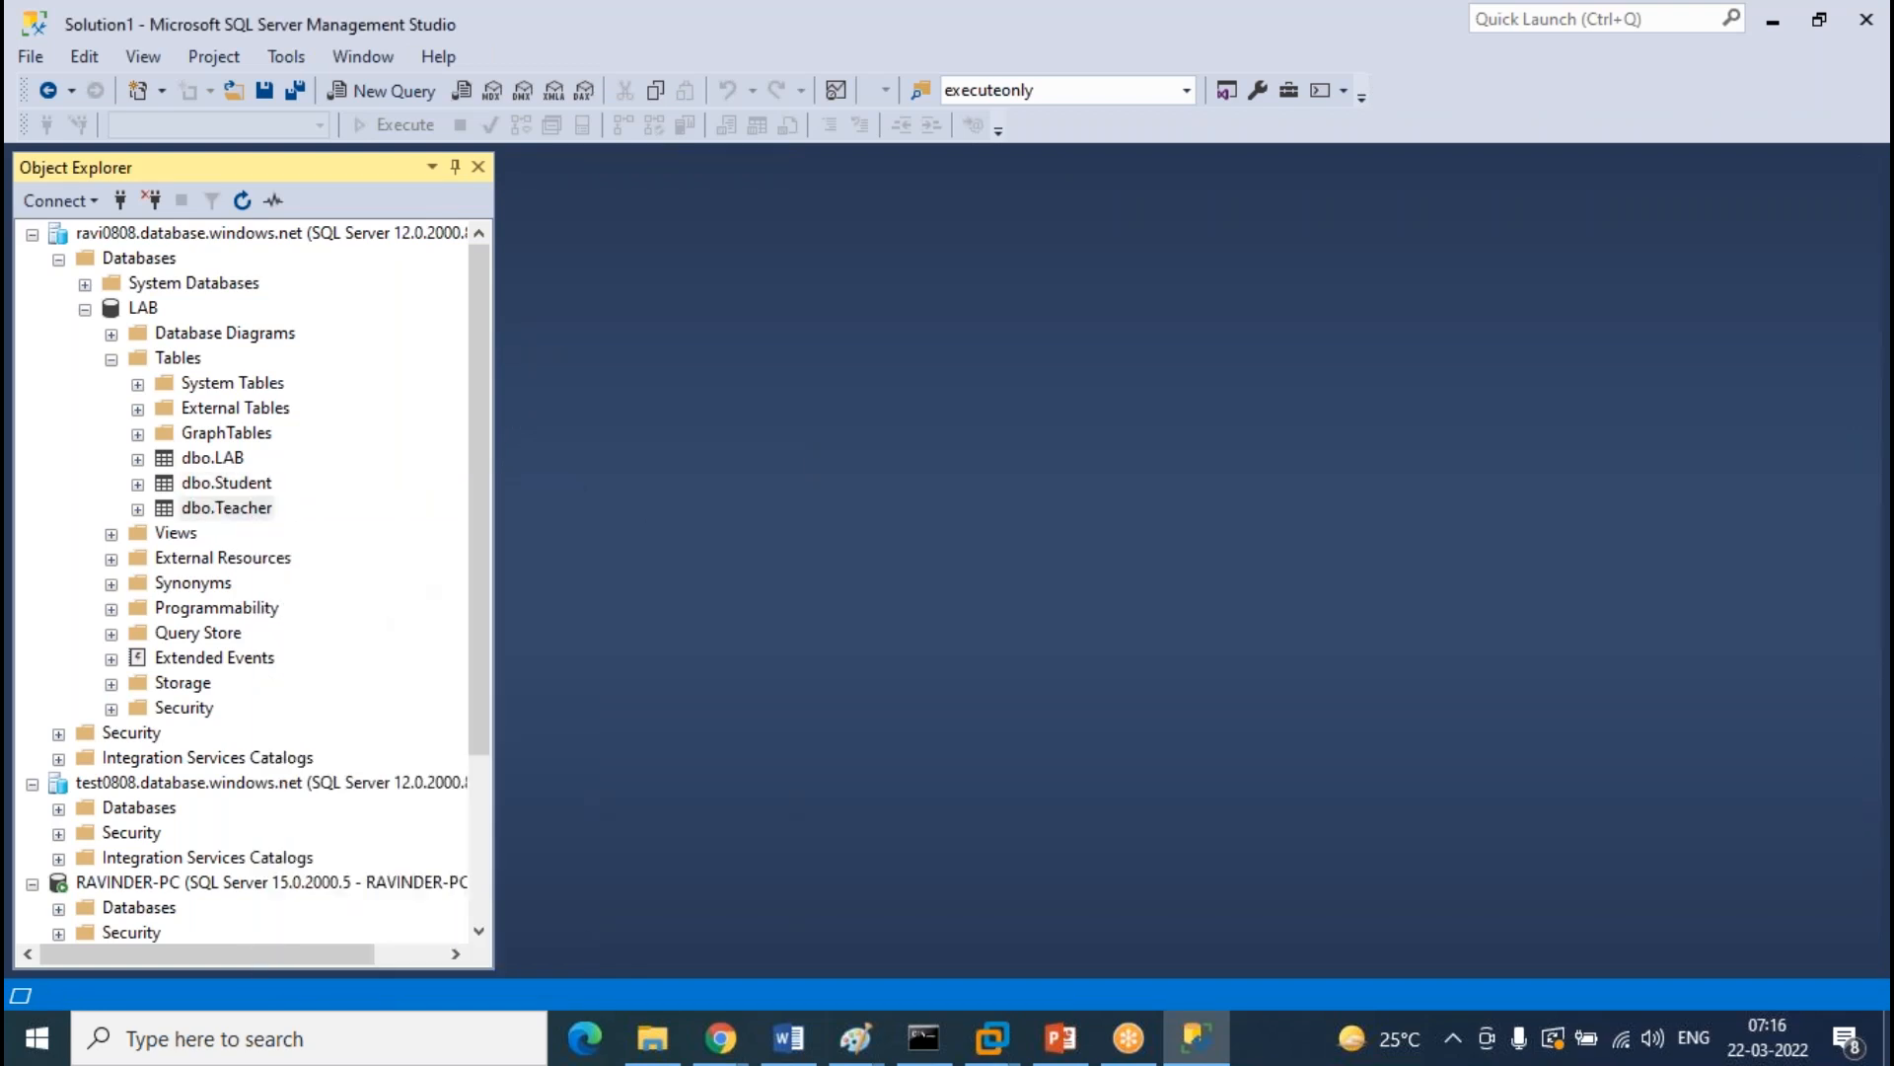
{"action": "type", "text": "1"}
{"action": "key", "text": "Tab"}
{"action": "type", "text": "fsdfd"}
{"action": "key", "text": "Tab"}
{"action": "type", "text": "sgsdfg"}
{"action": "key", "text": "Tab"}
{"action": "type", "text": "2"}
{"action": "key", "text": "Tab"}
{"action": "type", "text": "sgfsdgf"}
{"action": "key", "text": "Tab"}
{"action": "type", "text": "sfgdsg"}
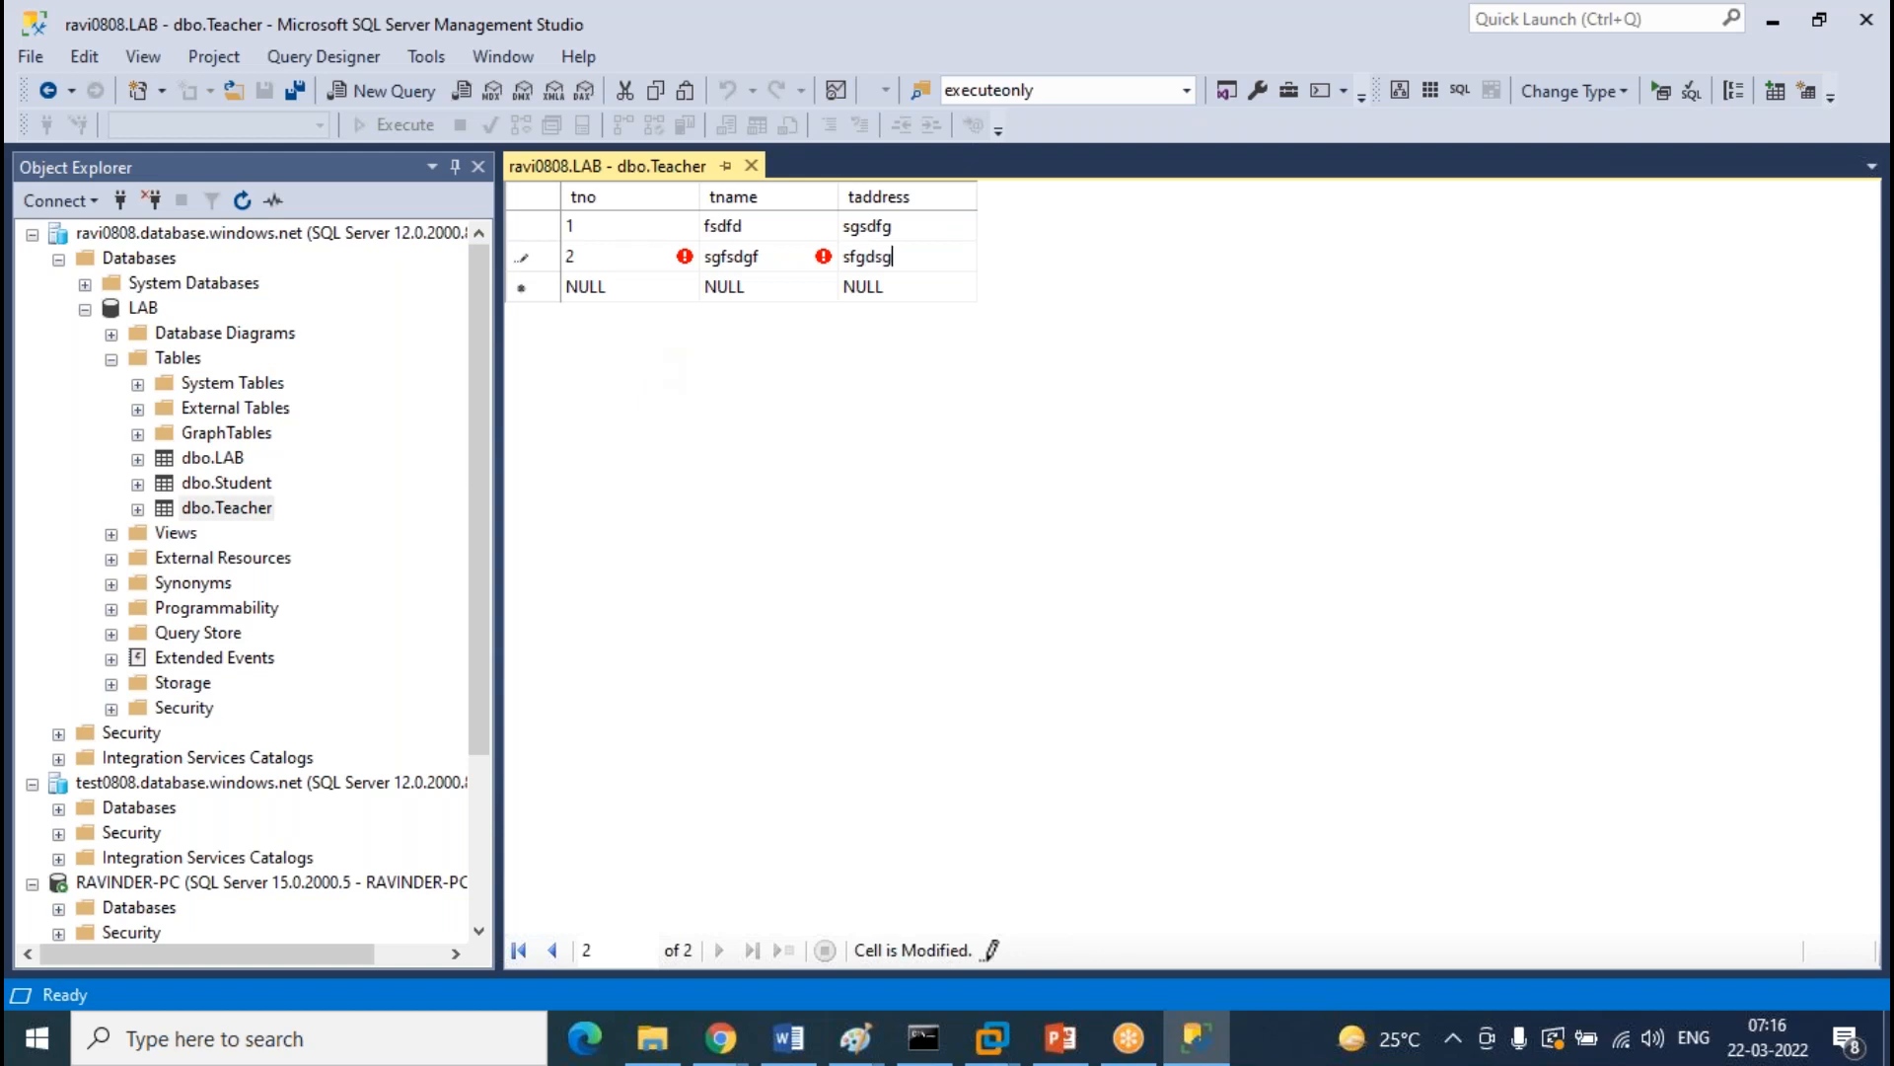
{"action": "left_click", "coordinate": [751, 166]}
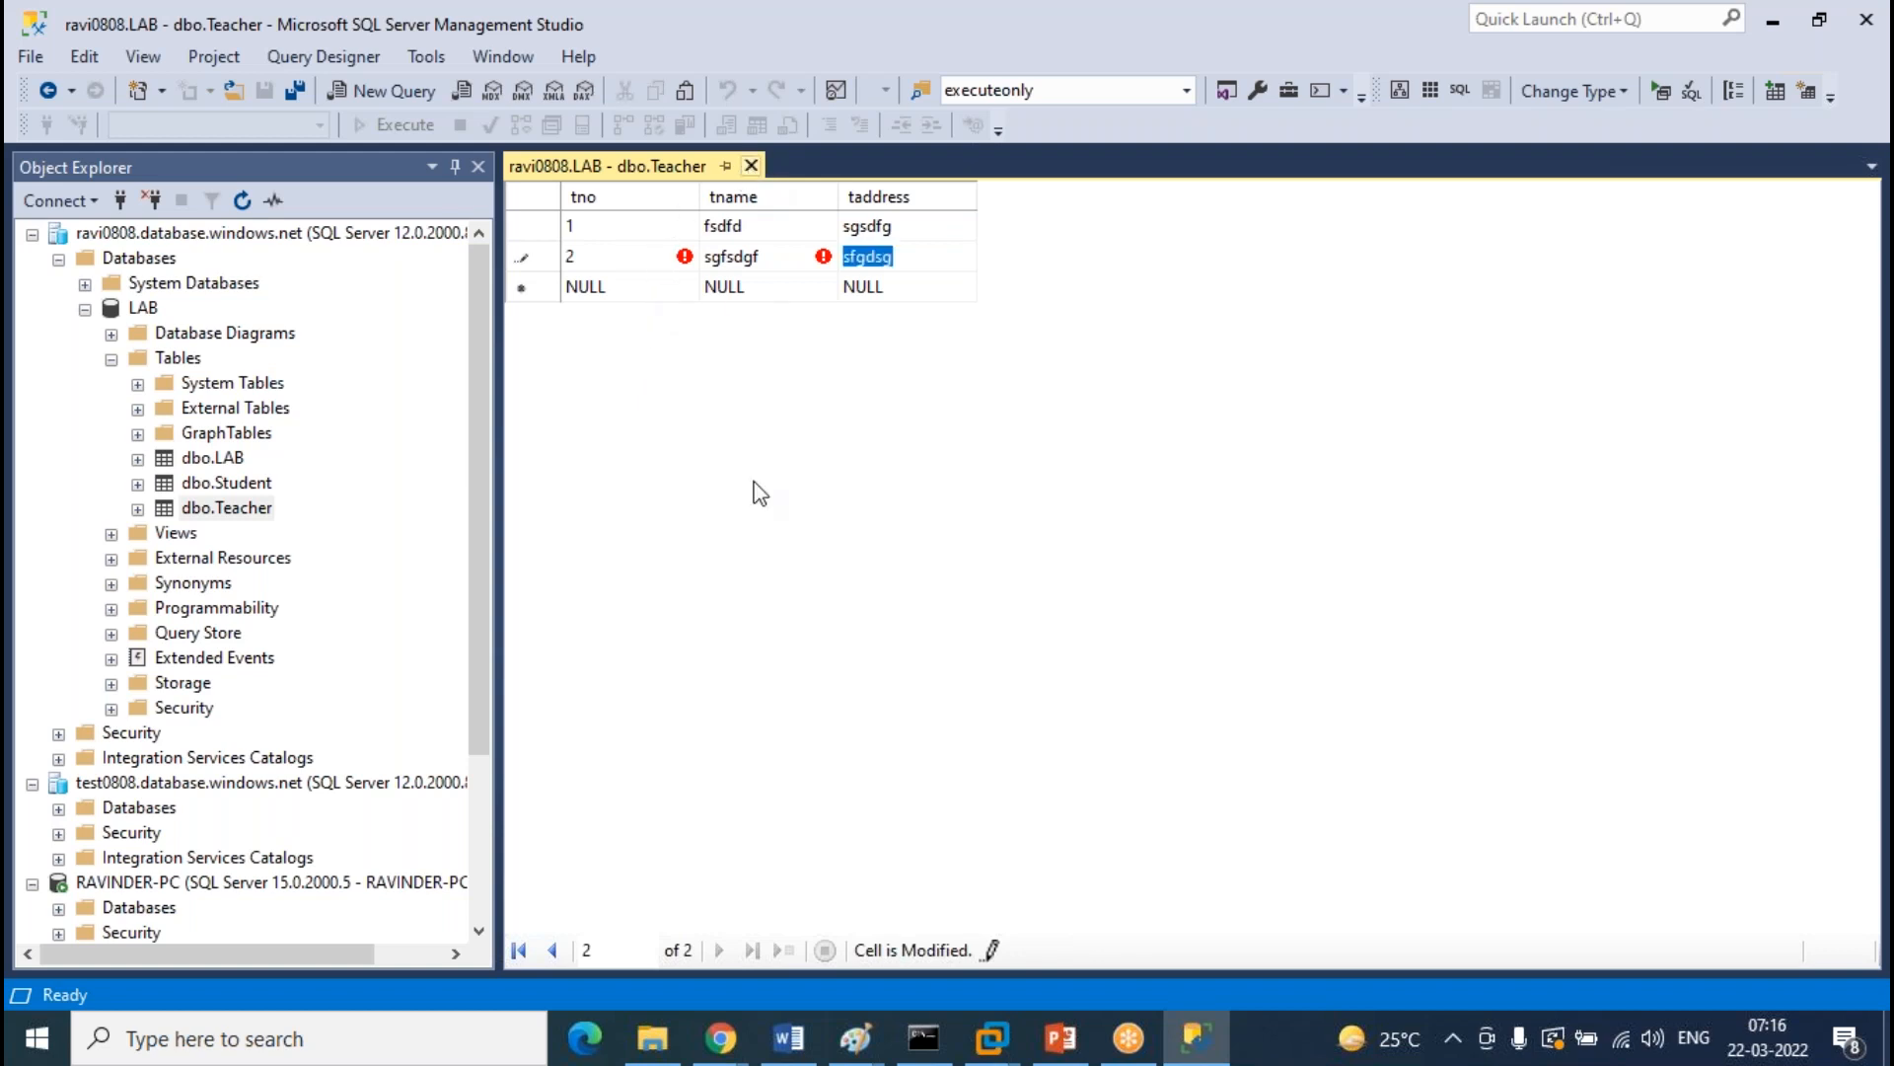
Enter two dbo.LAB rows, Labno 1 and 2, with sample lab names
{"action": "left_click", "coordinate": [212, 457]}
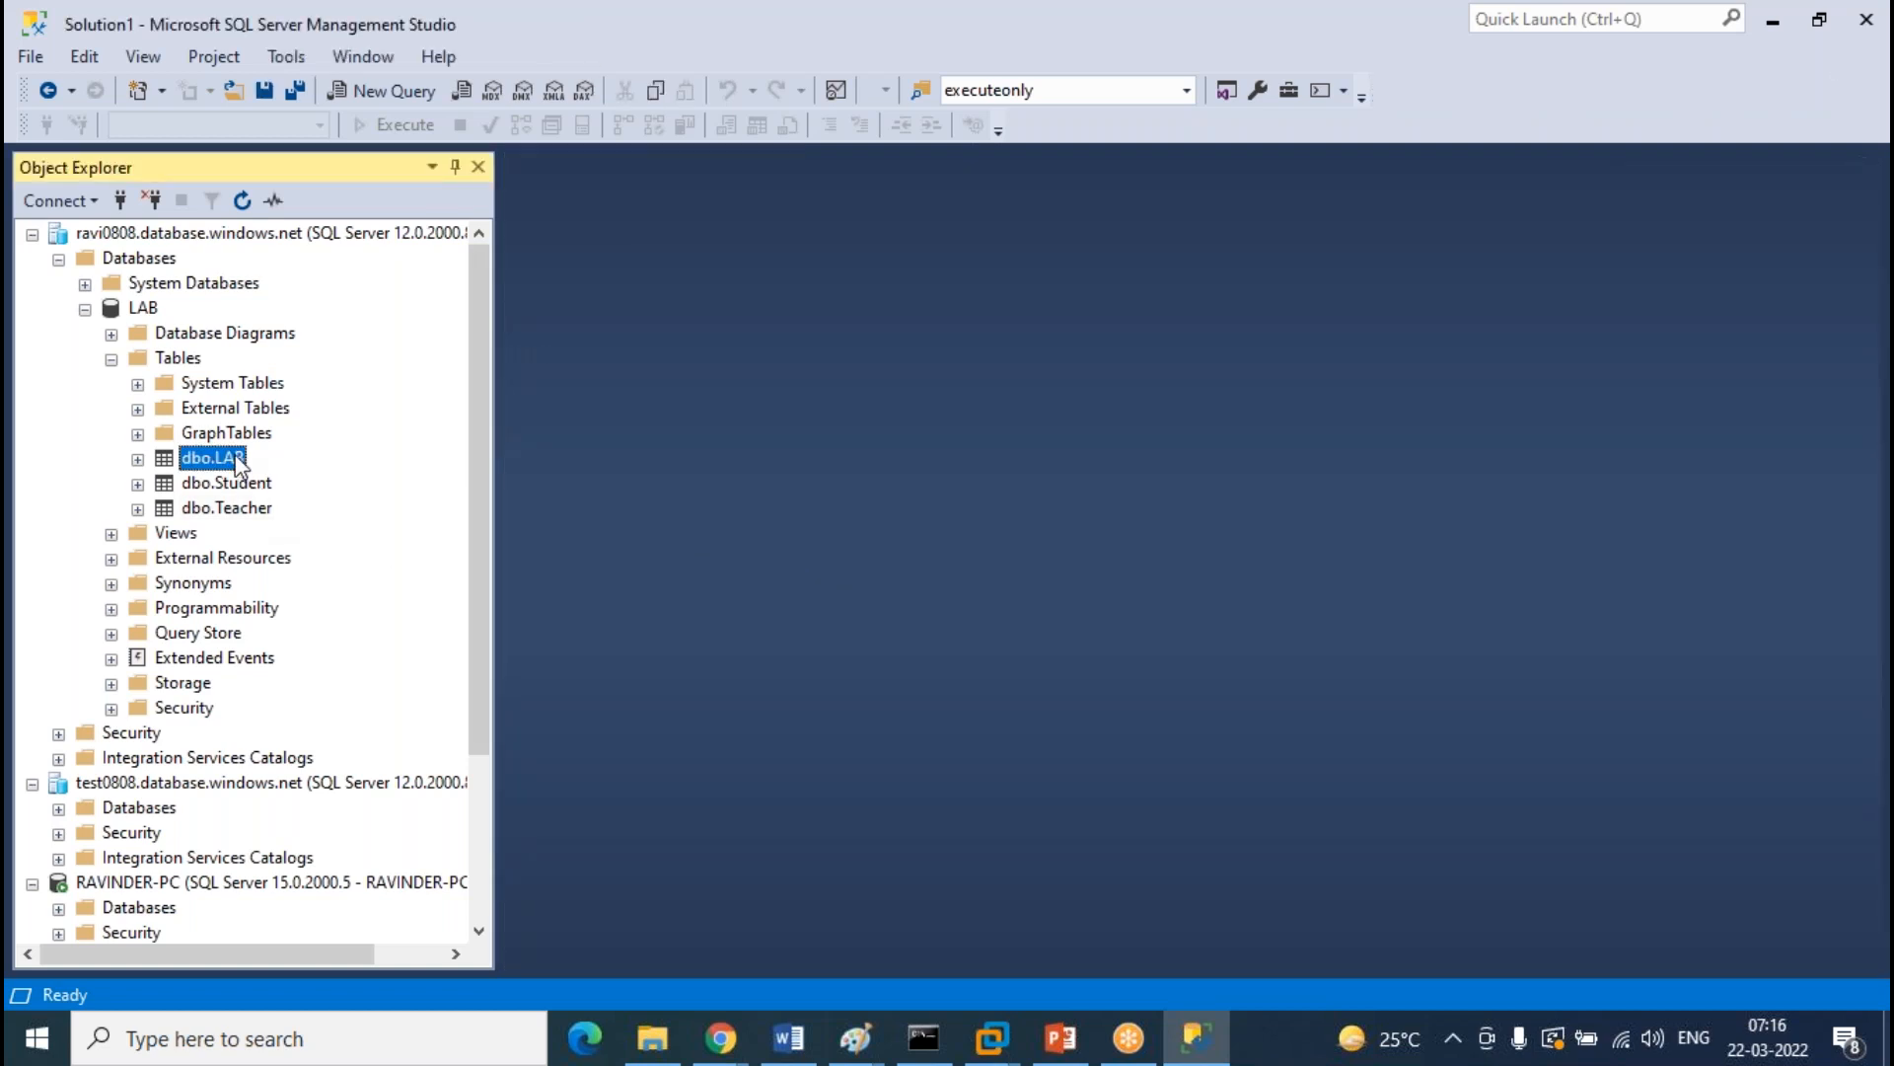
{"action": "right_click", "coordinate": [237, 462]}
{"action": "left_click", "coordinate": [328, 564]}
{"action": "type", "text": "1"}
{"action": "key", "text": "Tab"}
{"action": "type", "text": "sfsdfgd"}
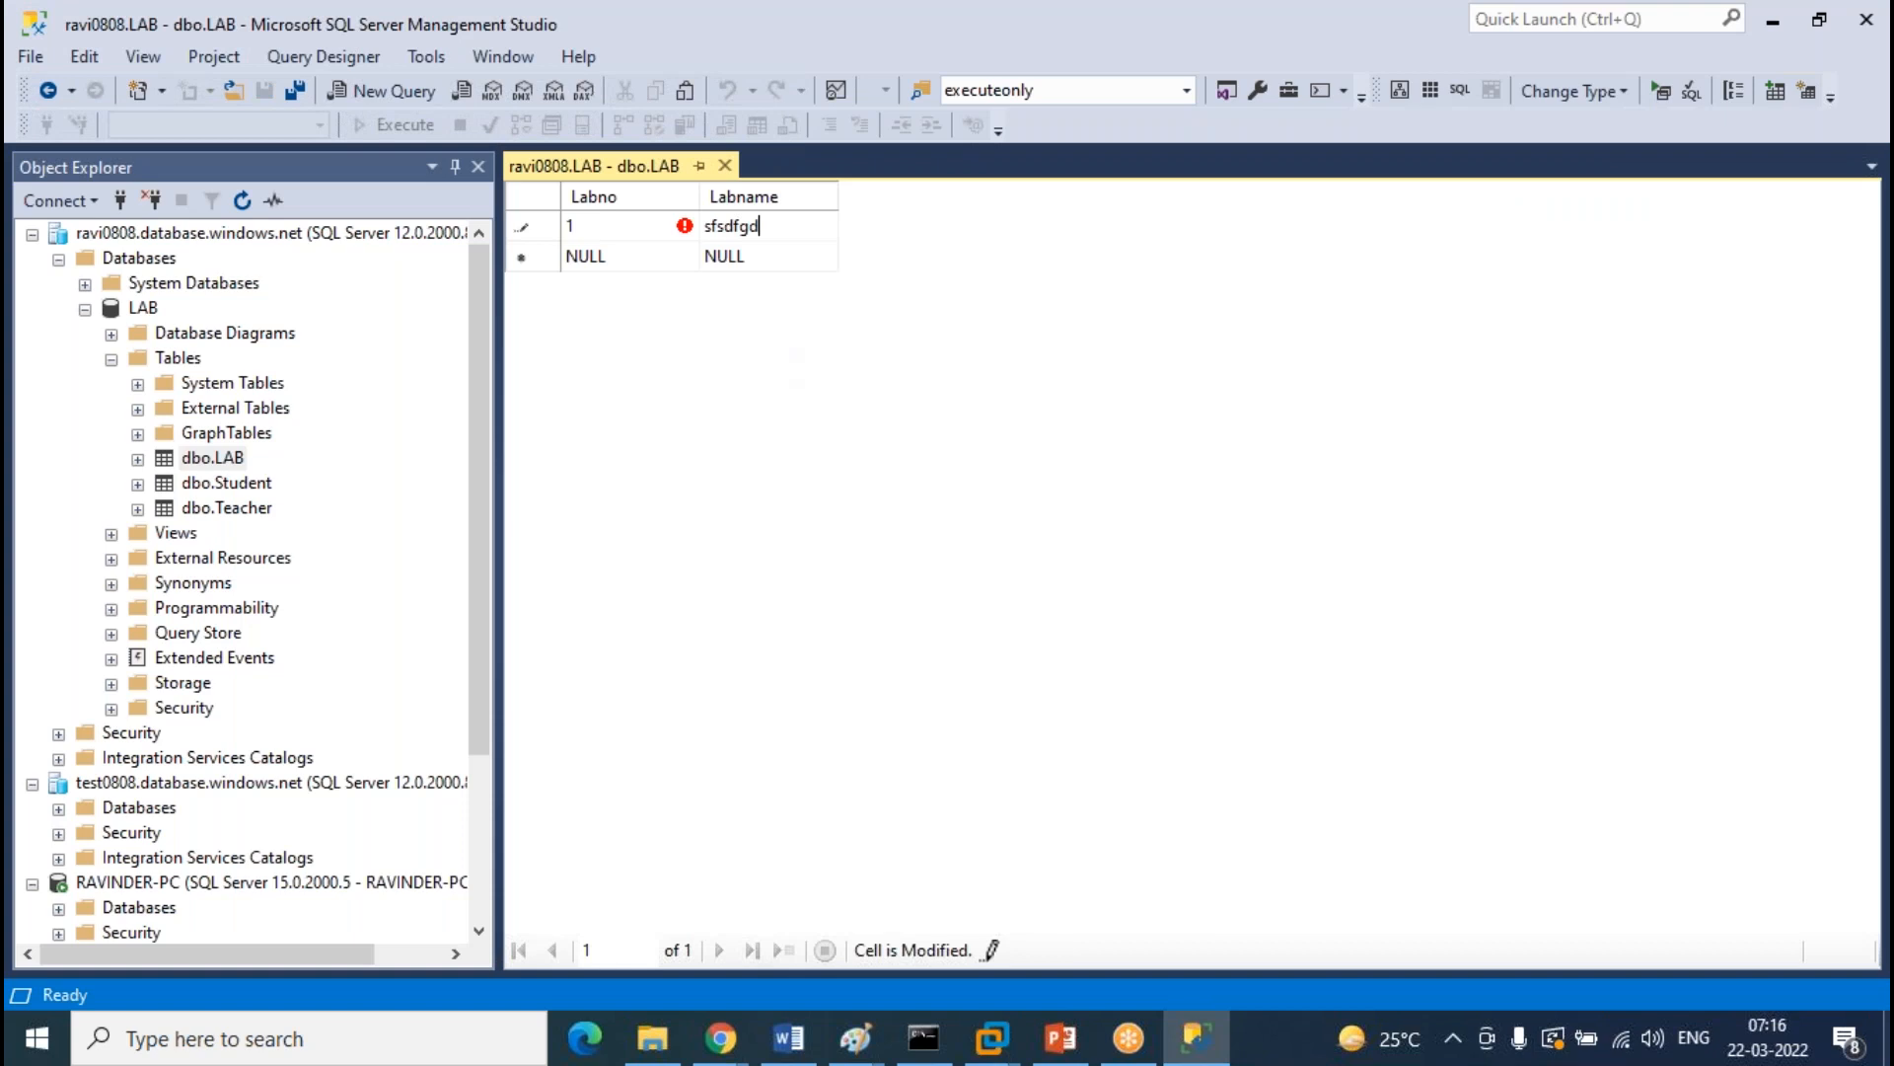
{"action": "key", "text": "Tab"}
{"action": "type", "text": "2"}
{"action": "key", "text": "Tab"}
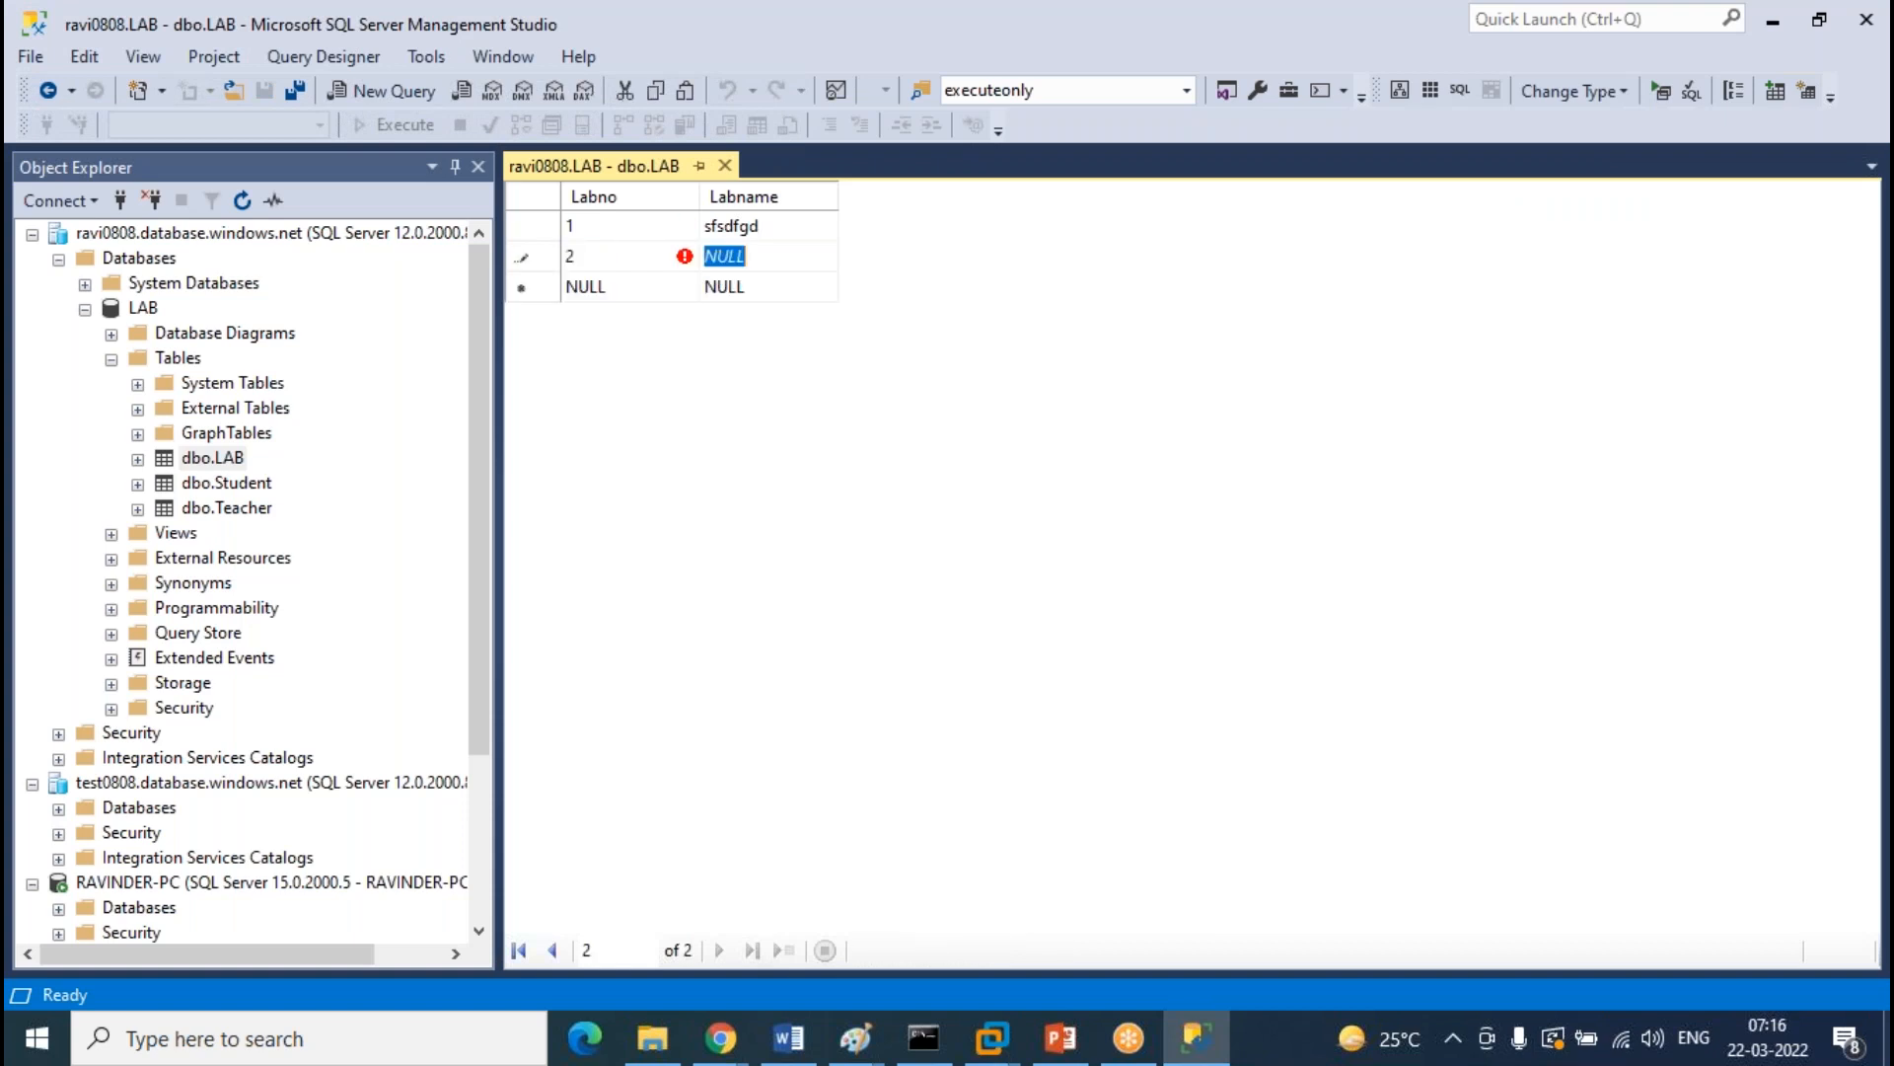
{"action": "type", "text": "sdfdgd"}
{"action": "left_click", "coordinate": [726, 166]}
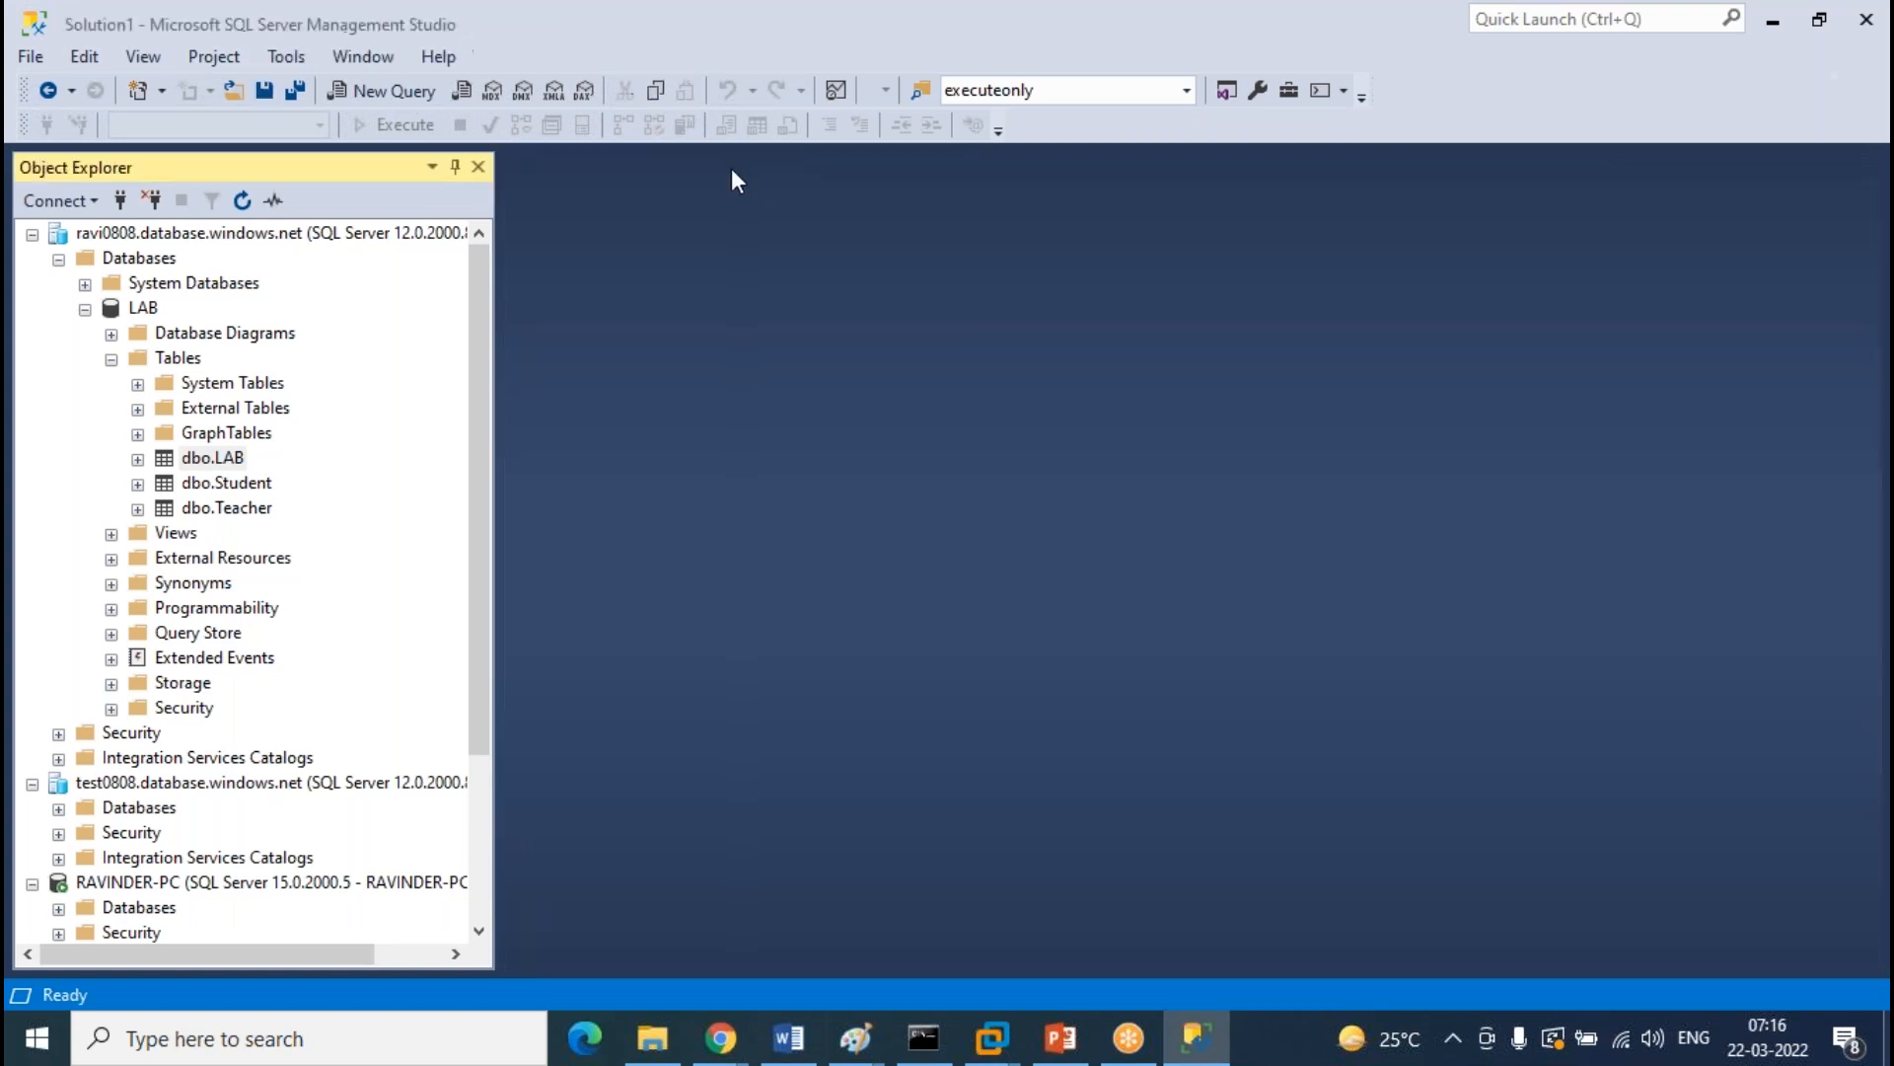
Expand the local server's Databases folder and show it in Object Explorer Details (F7)
{"action": "left_click", "coordinate": [111, 359]}
{"action": "left_click", "coordinate": [58, 658]}
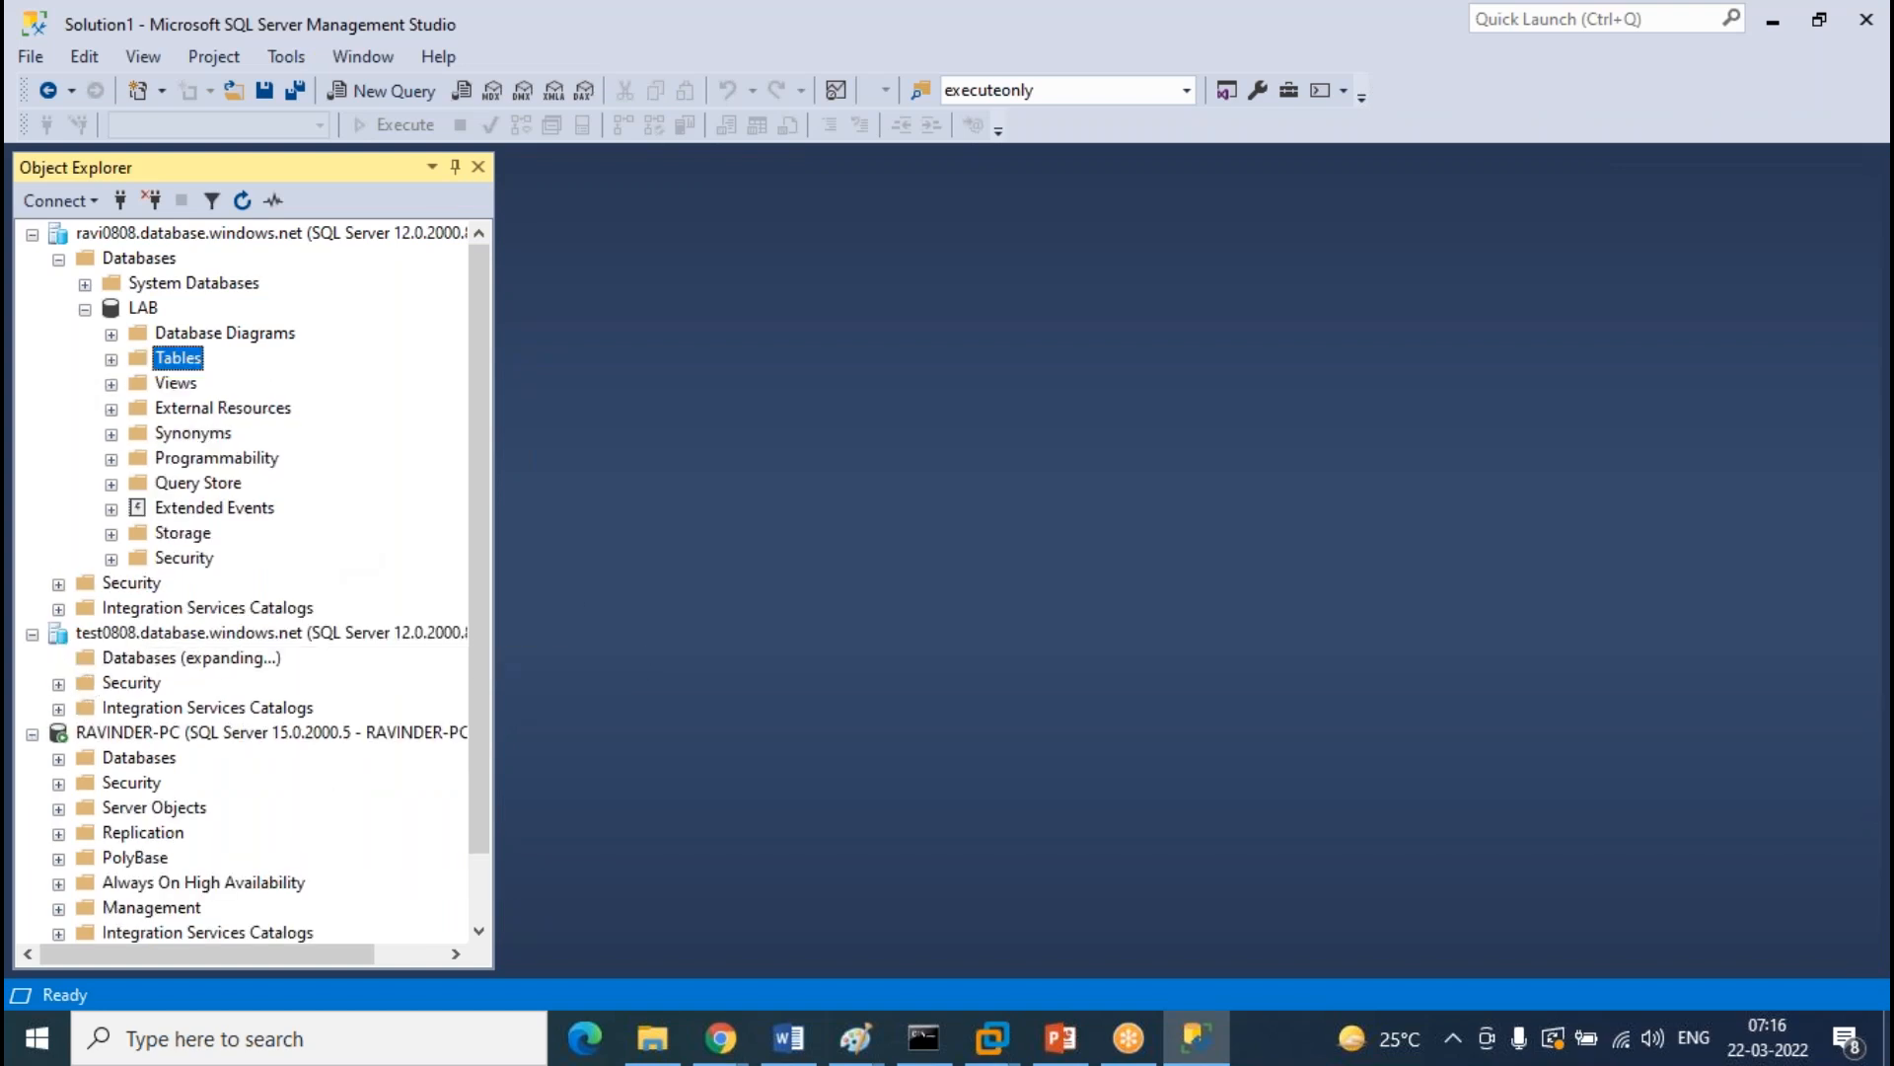
{"action": "left_click", "coordinate": [85, 708]}
{"action": "scroll", "coordinate": [383, 455], "scroll_direction": "down", "scroll_amount": 2}
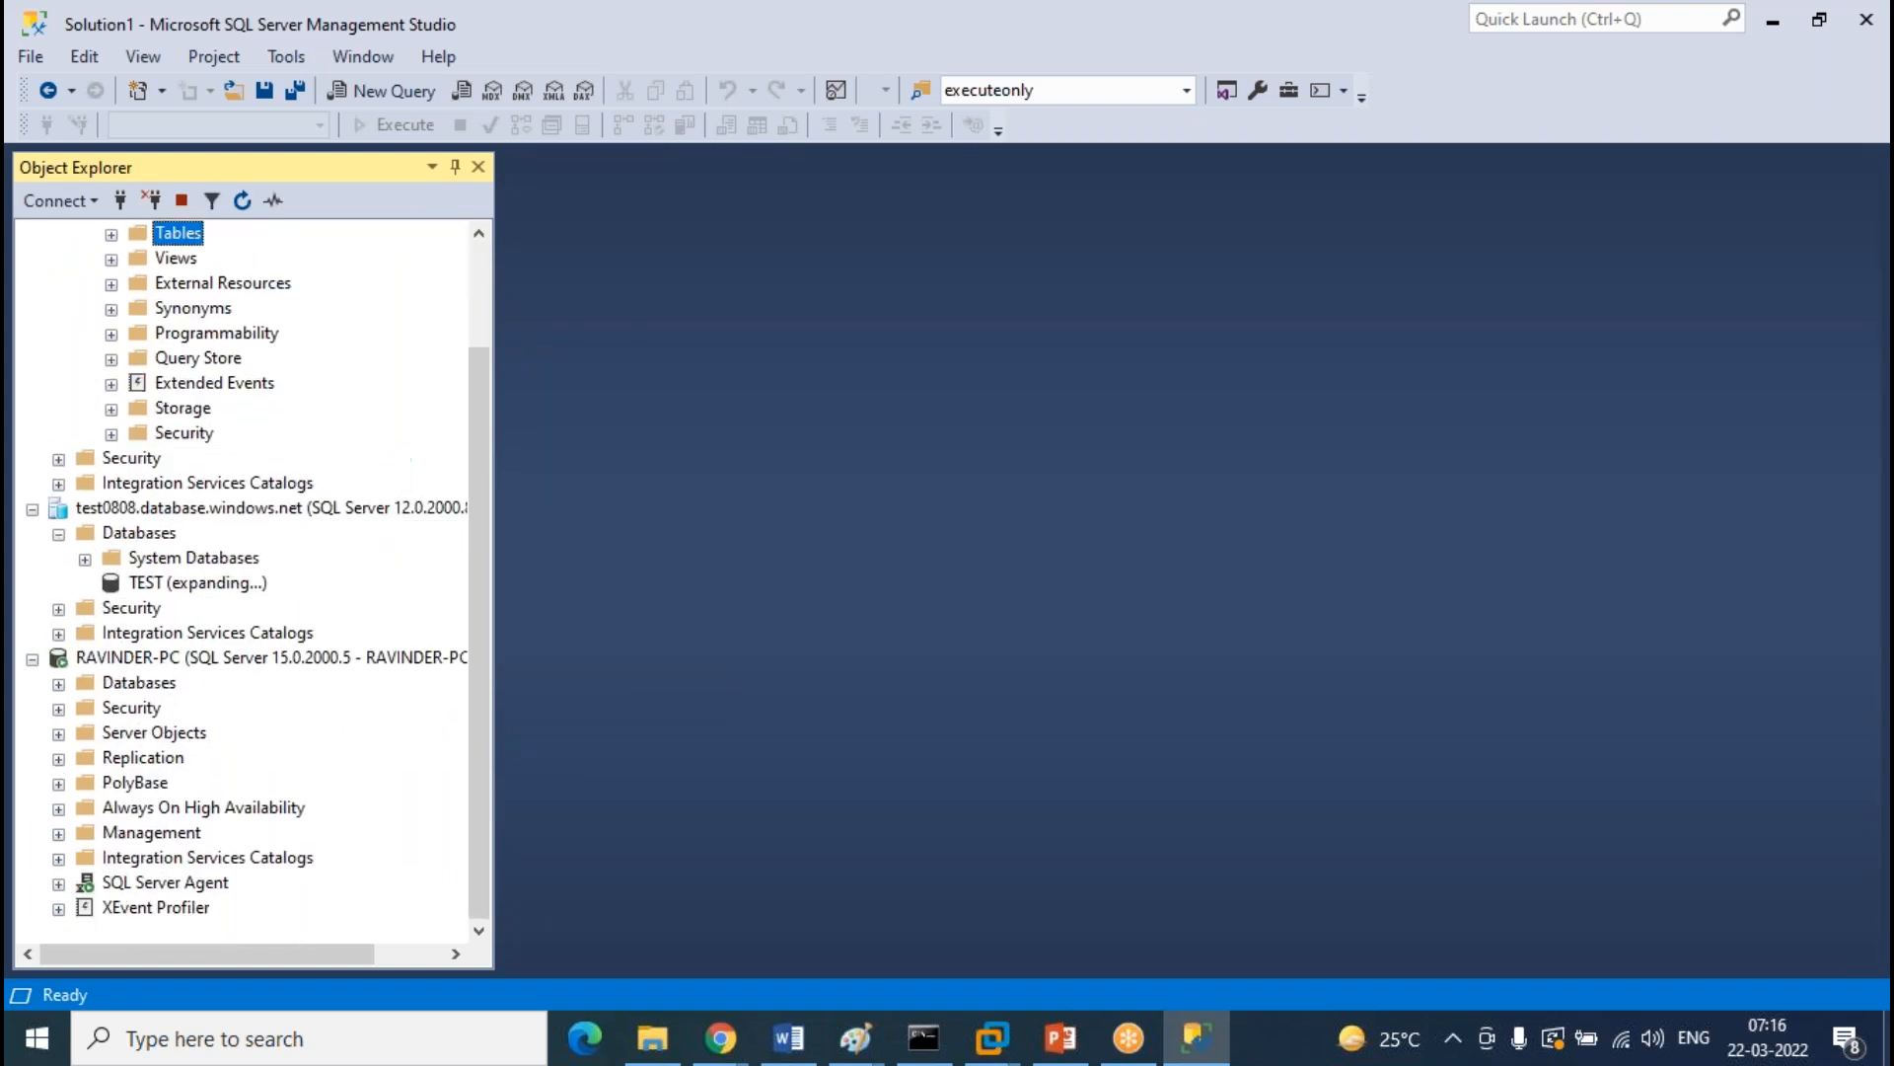
{"action": "left_click", "coordinate": [58, 683]}
{"action": "scroll", "coordinate": [338, 541], "scroll_direction": "down", "scroll_amount": 7}
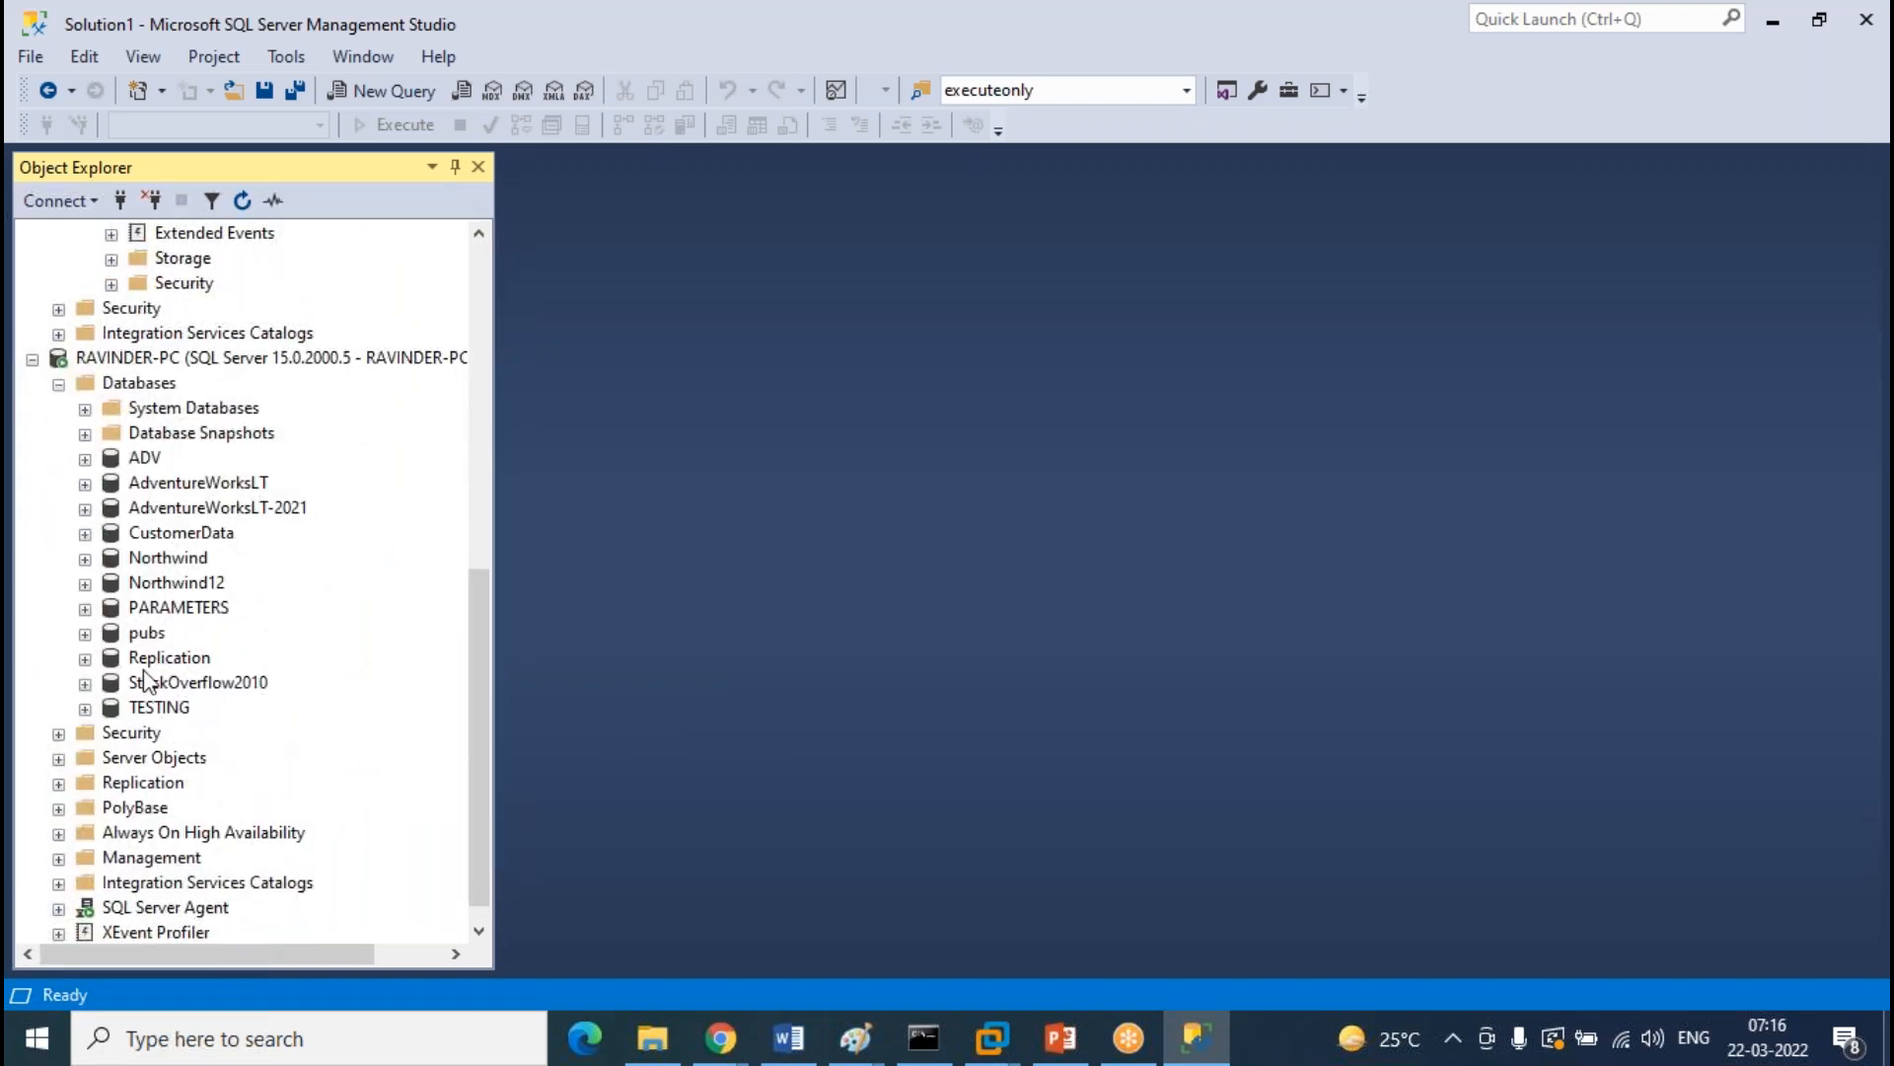
{"action": "left_click", "coordinate": [170, 387]}
{"action": "key", "text": "F7"}
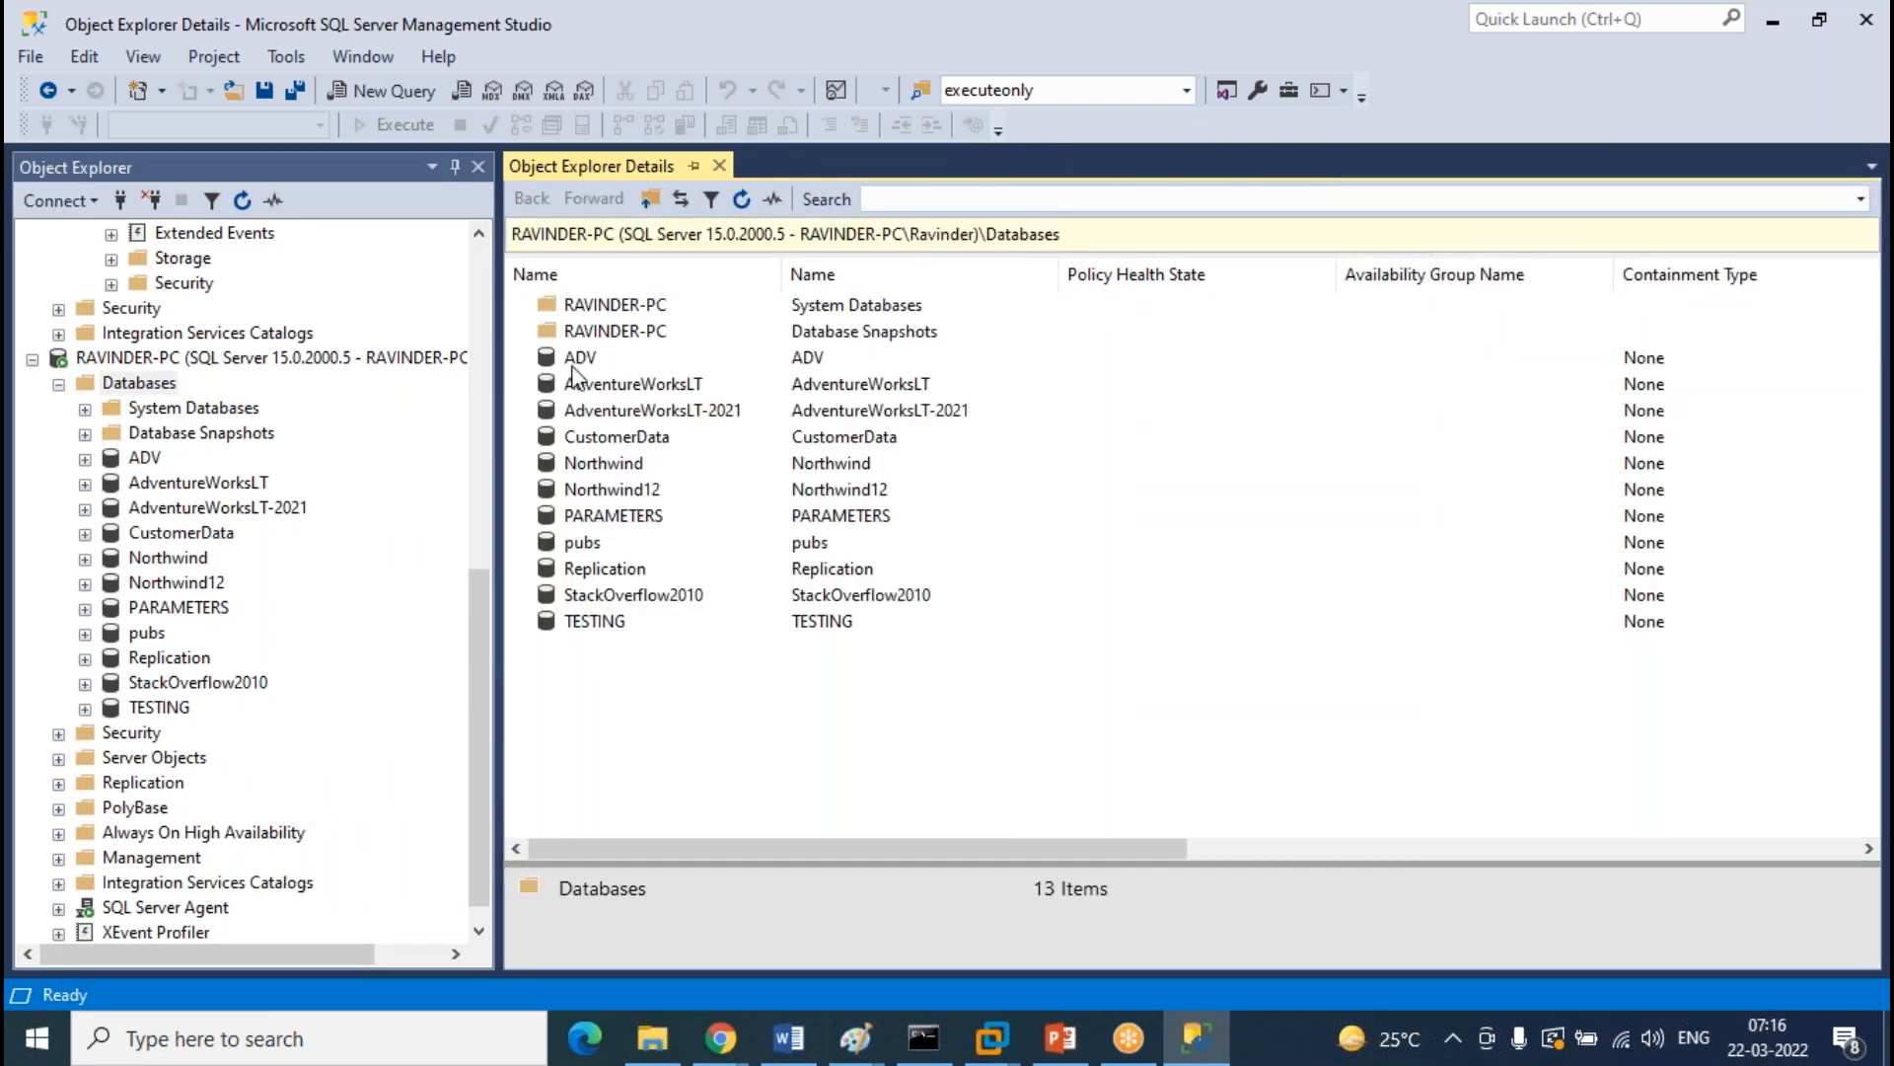
Select the TESTING and Replication databases and delete both
{"action": "left_click", "coordinate": [607, 627]}
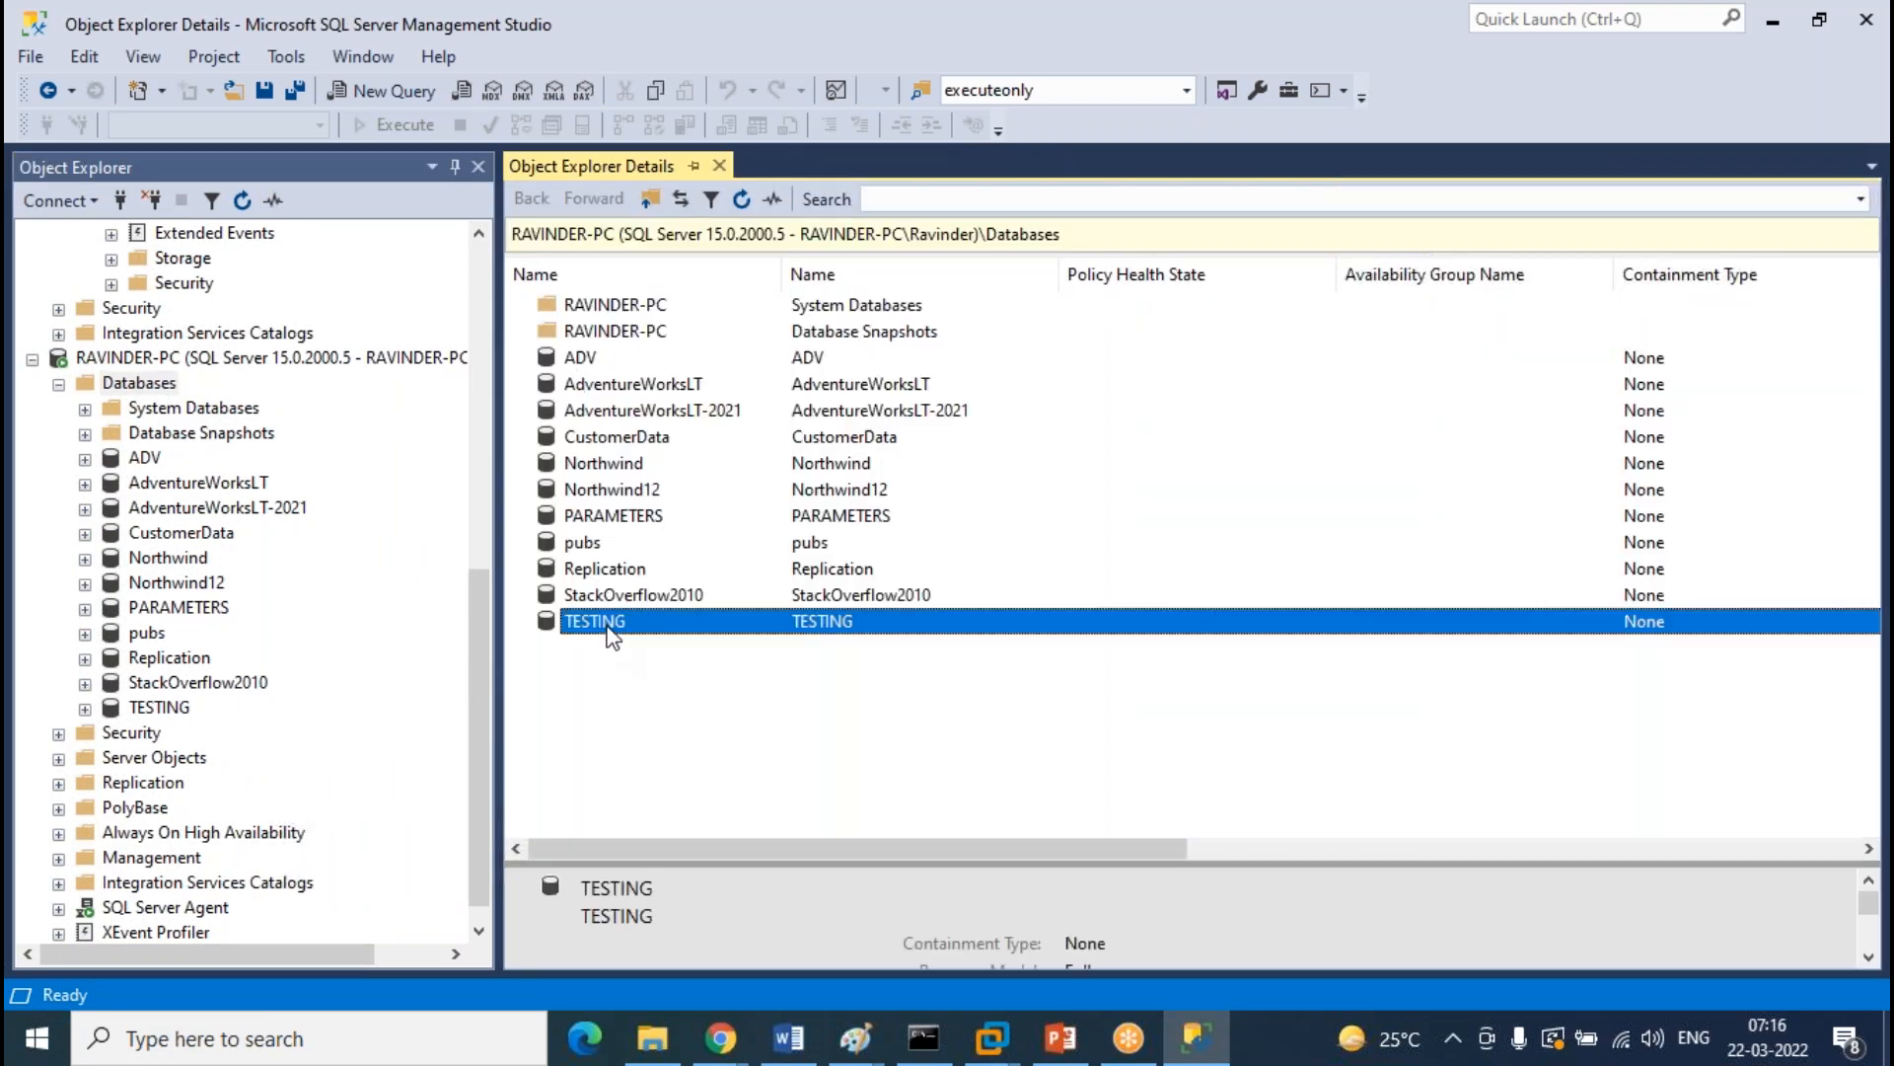
{"action": "left_click", "coordinate": [604, 569], "text": "ctrl"}
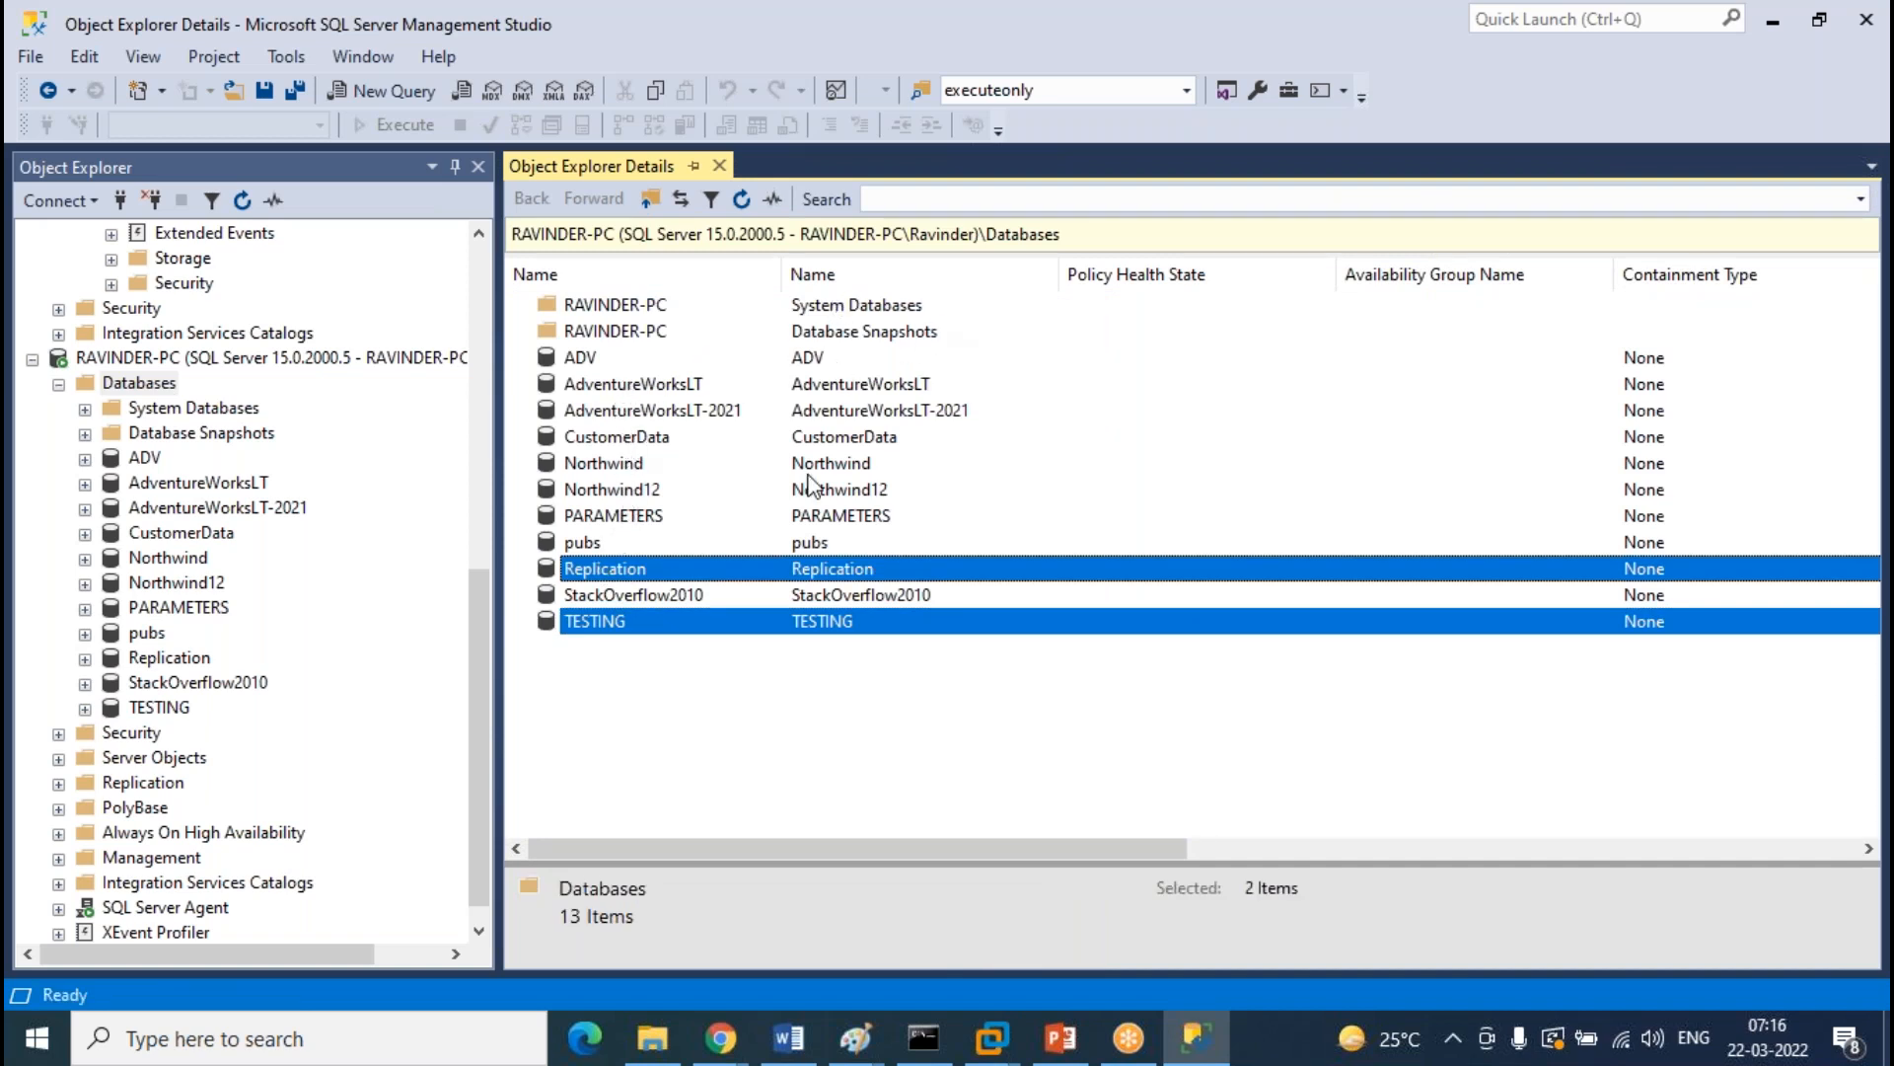
{"action": "right_click", "coordinate": [748, 573]}
{"action": "left_click", "coordinate": [823, 628]}
{"action": "left_click", "coordinate": [1208, 928]}
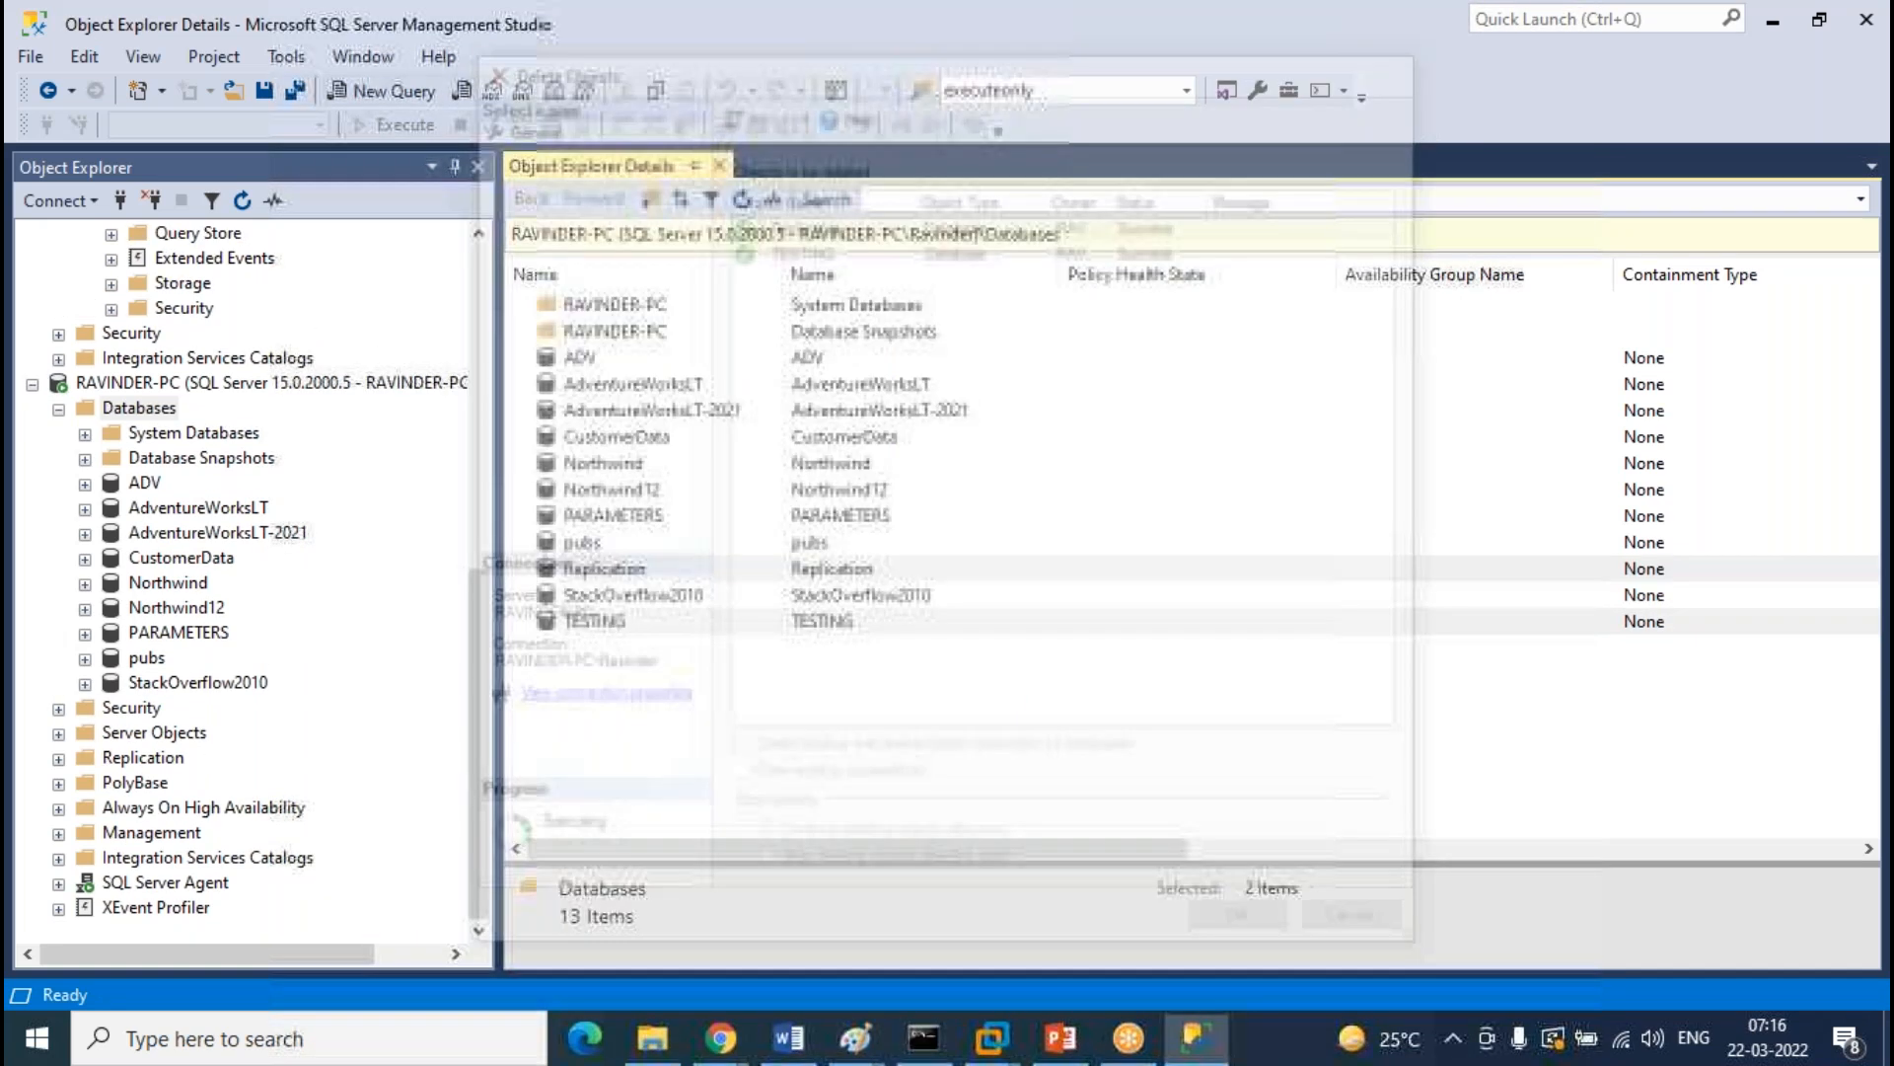
{"action": "left_click", "coordinate": [719, 166]}
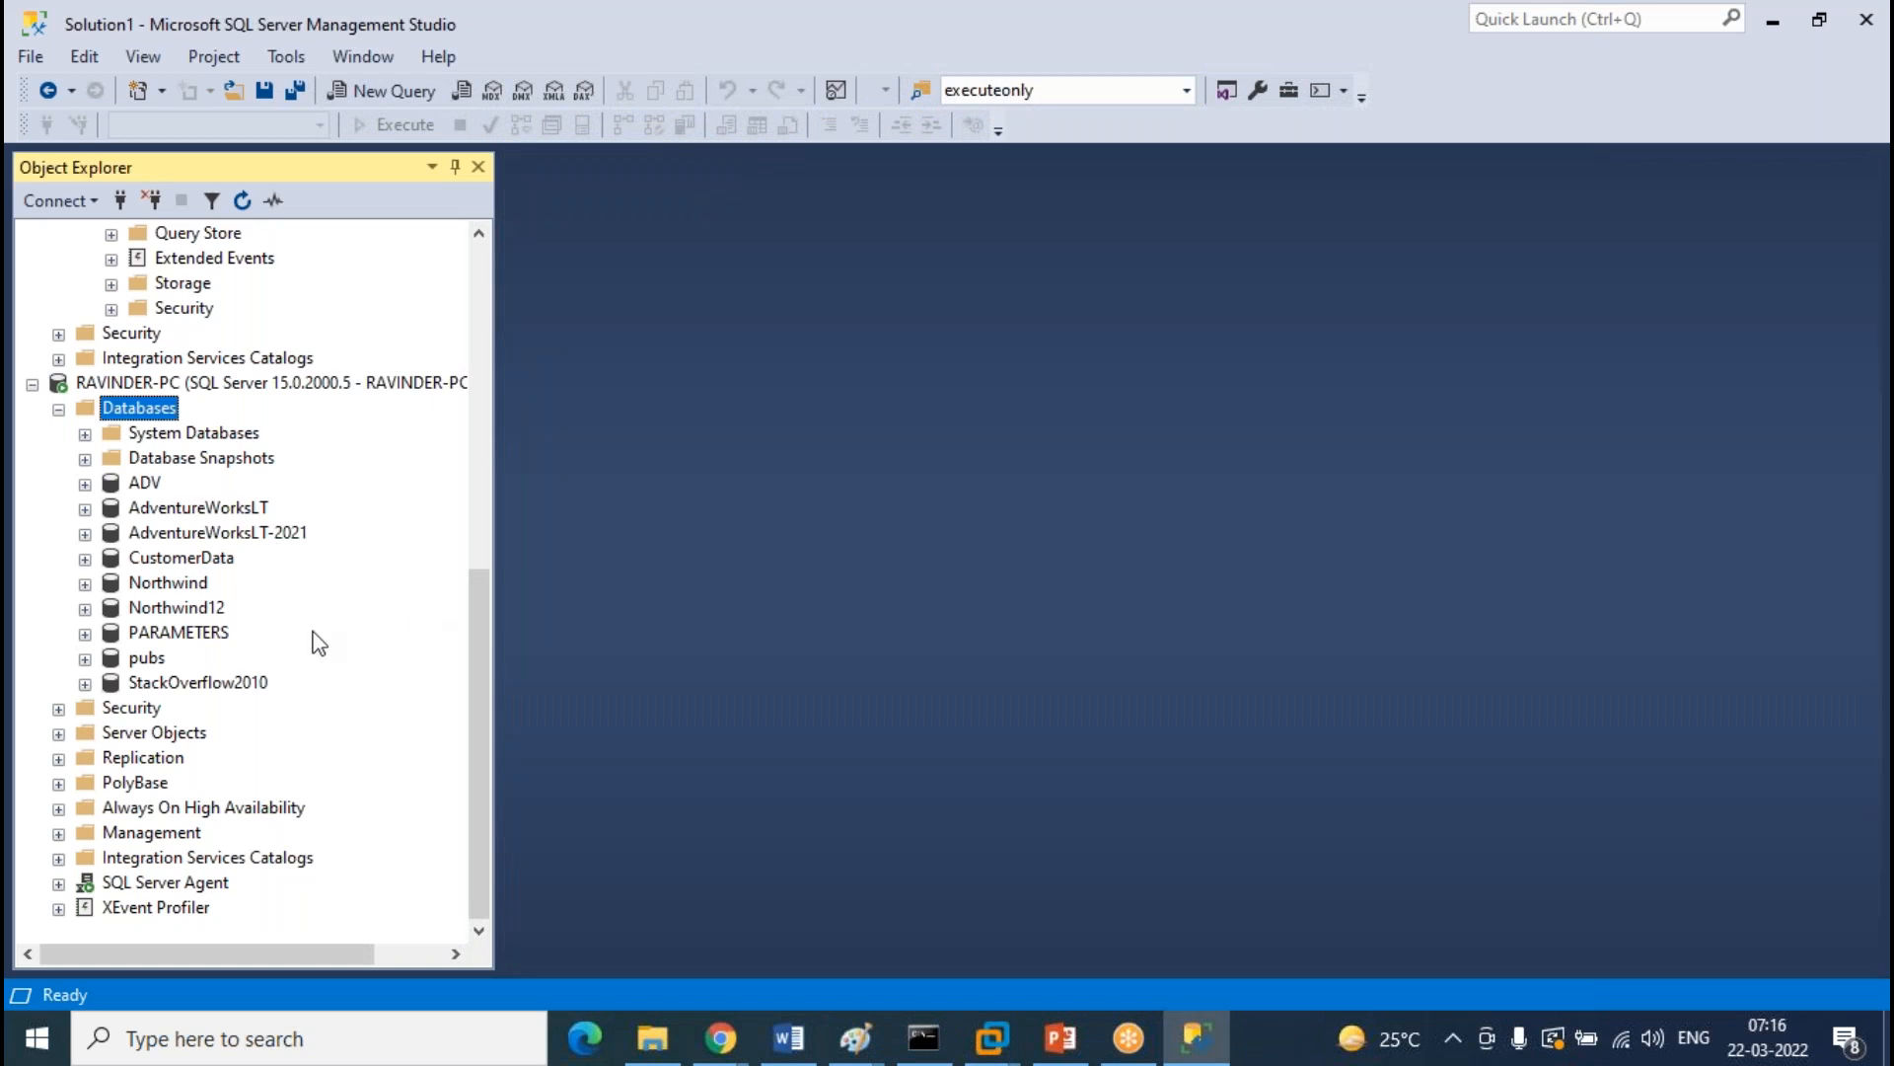
Create a new empty database named LAB on the local server
{"action": "right_click", "coordinate": [163, 408]}
{"action": "left_click", "coordinate": [295, 436]}
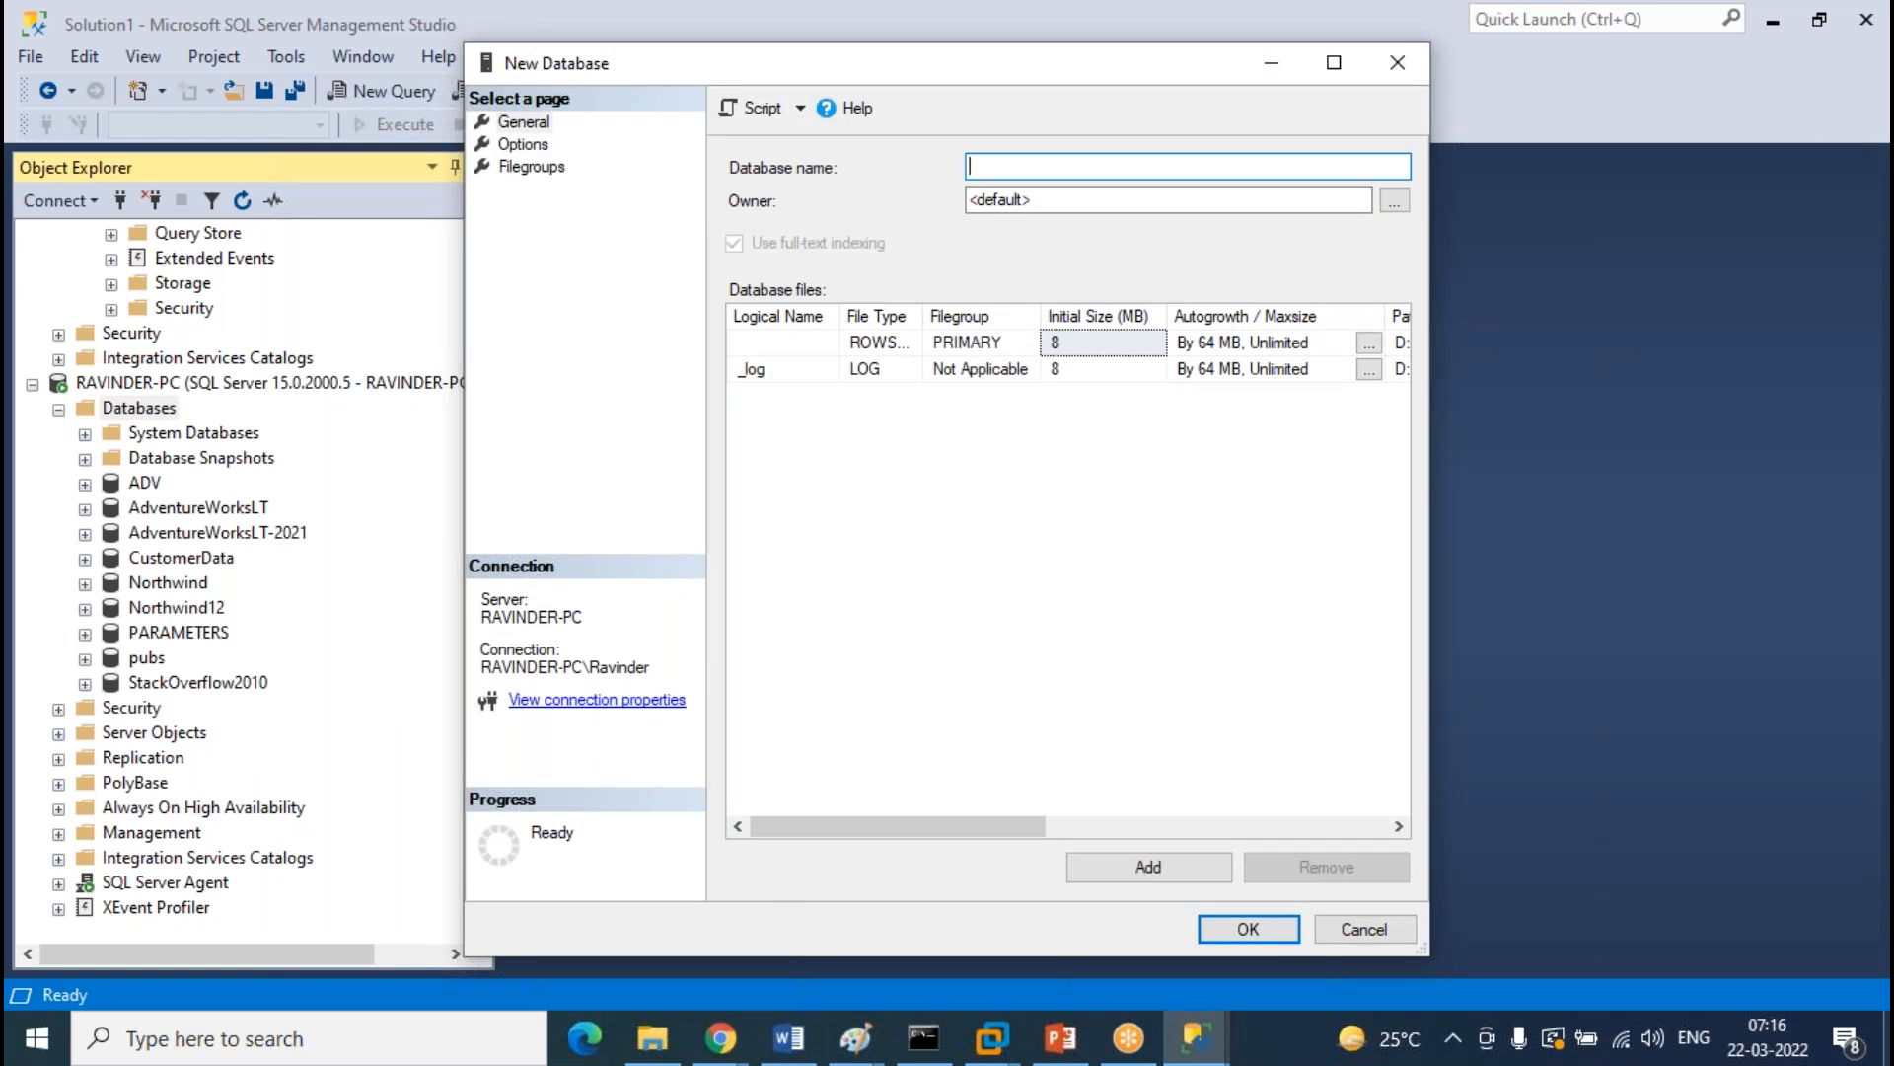
{"action": "type", "text": "LAB"}
{"action": "key", "text": "Return"}
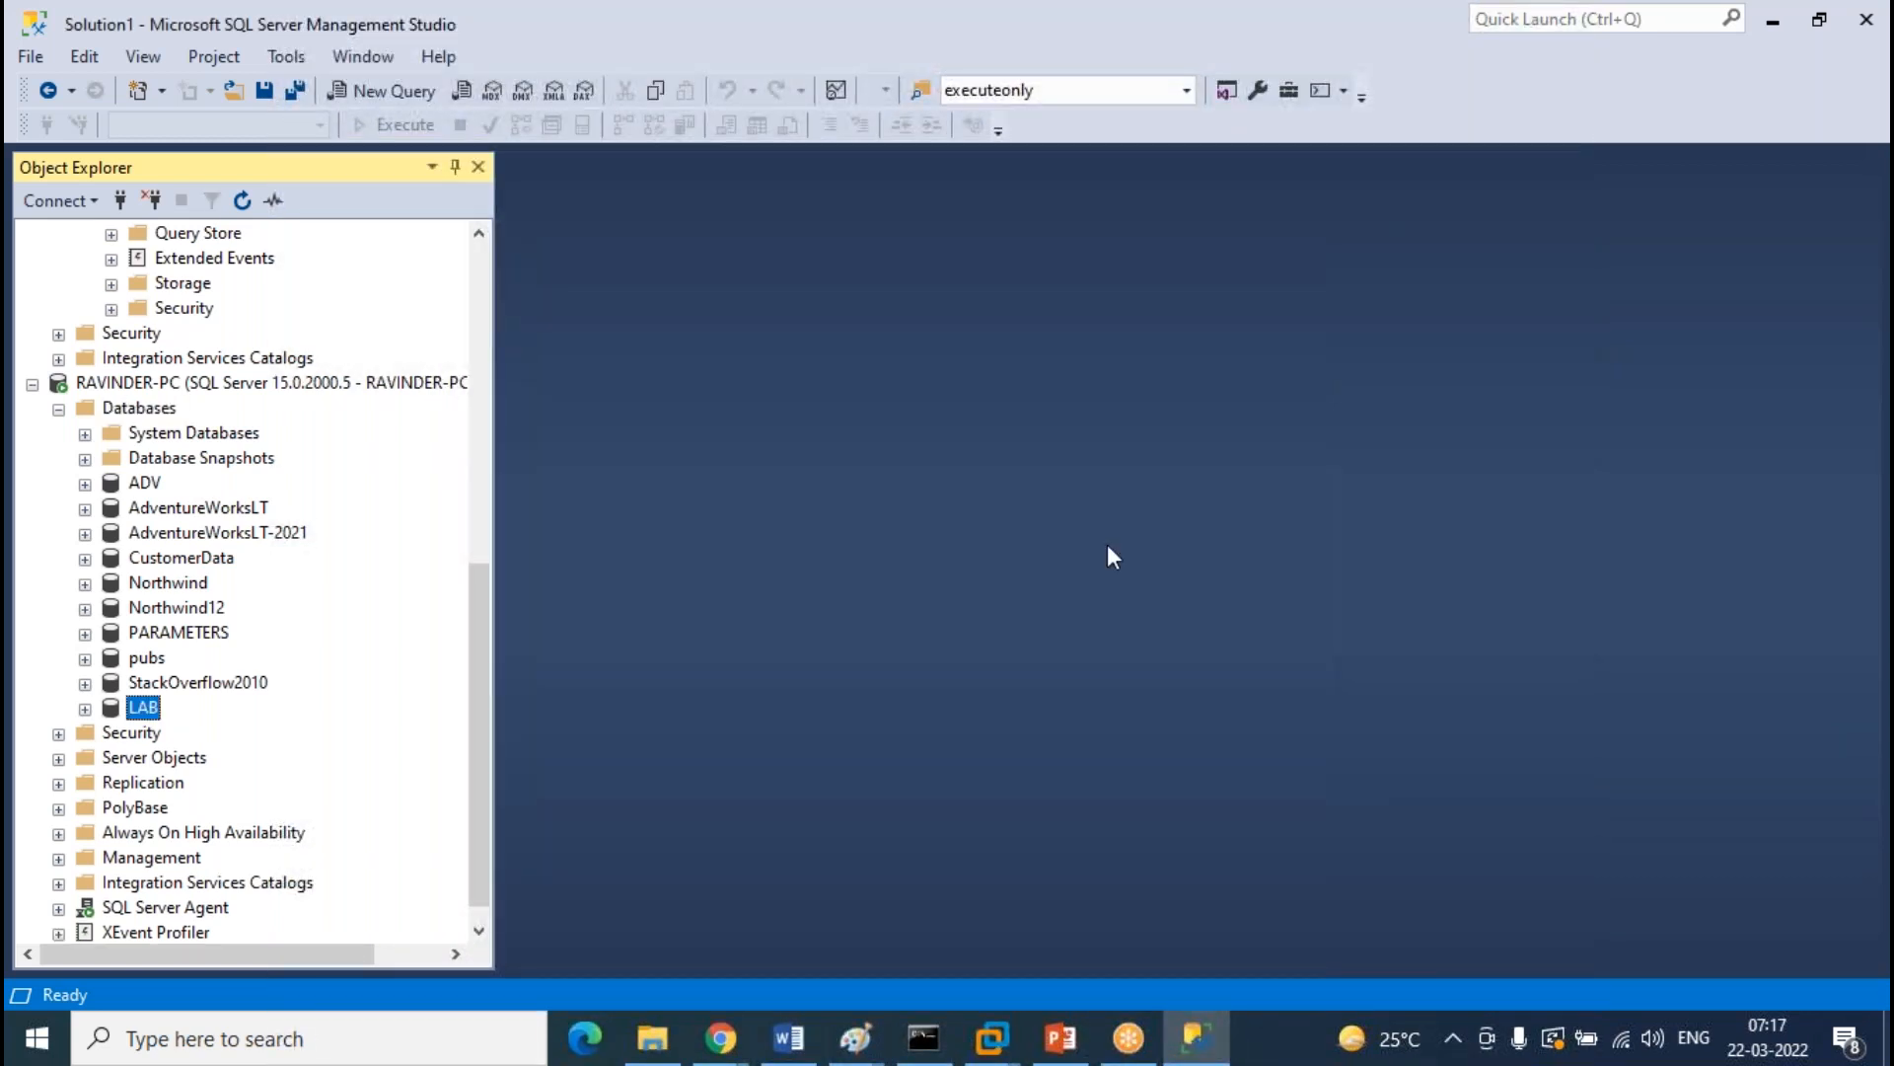
Show the Azure portal's SQL databases list with LAB and TEST
{"action": "scroll", "coordinate": [329, 410], "scroll_direction": "up", "scroll_amount": 7}
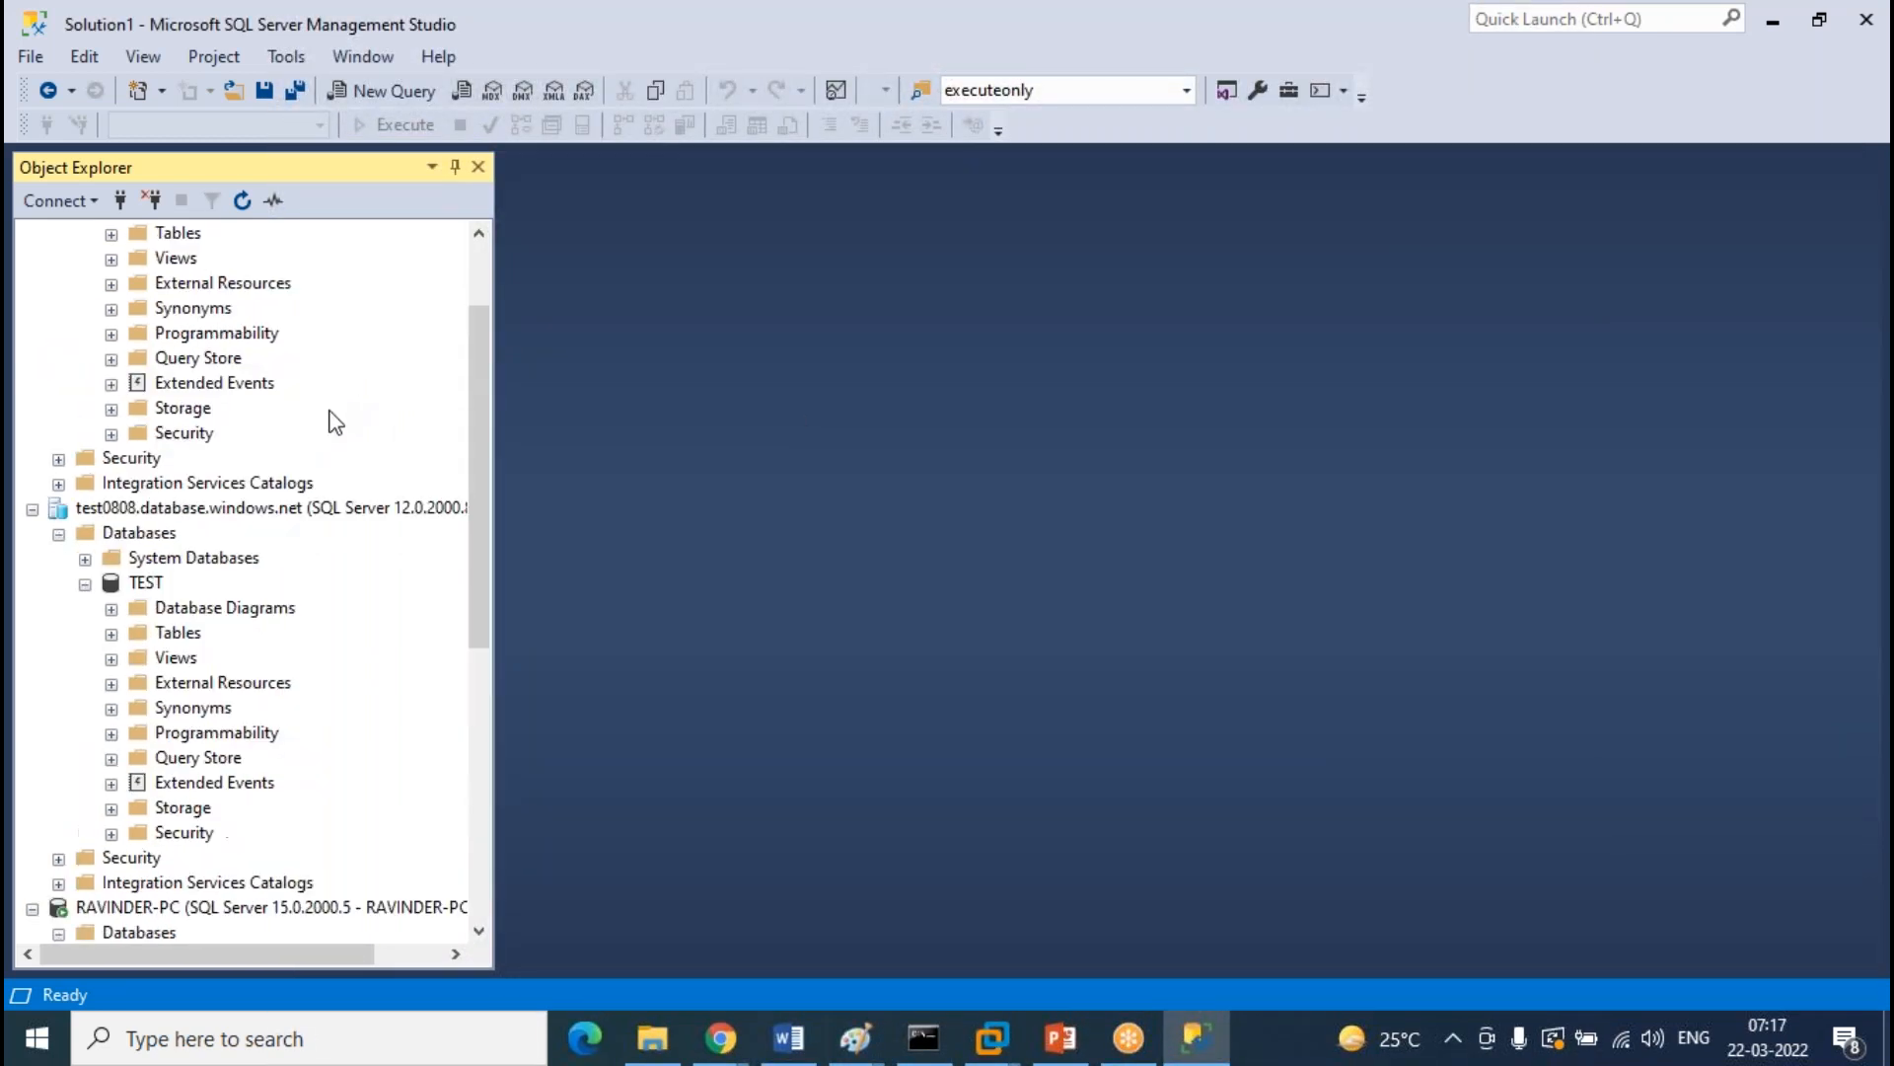
{"action": "scroll", "coordinate": [163, 607], "scroll_direction": "up", "scroll_amount": 2}
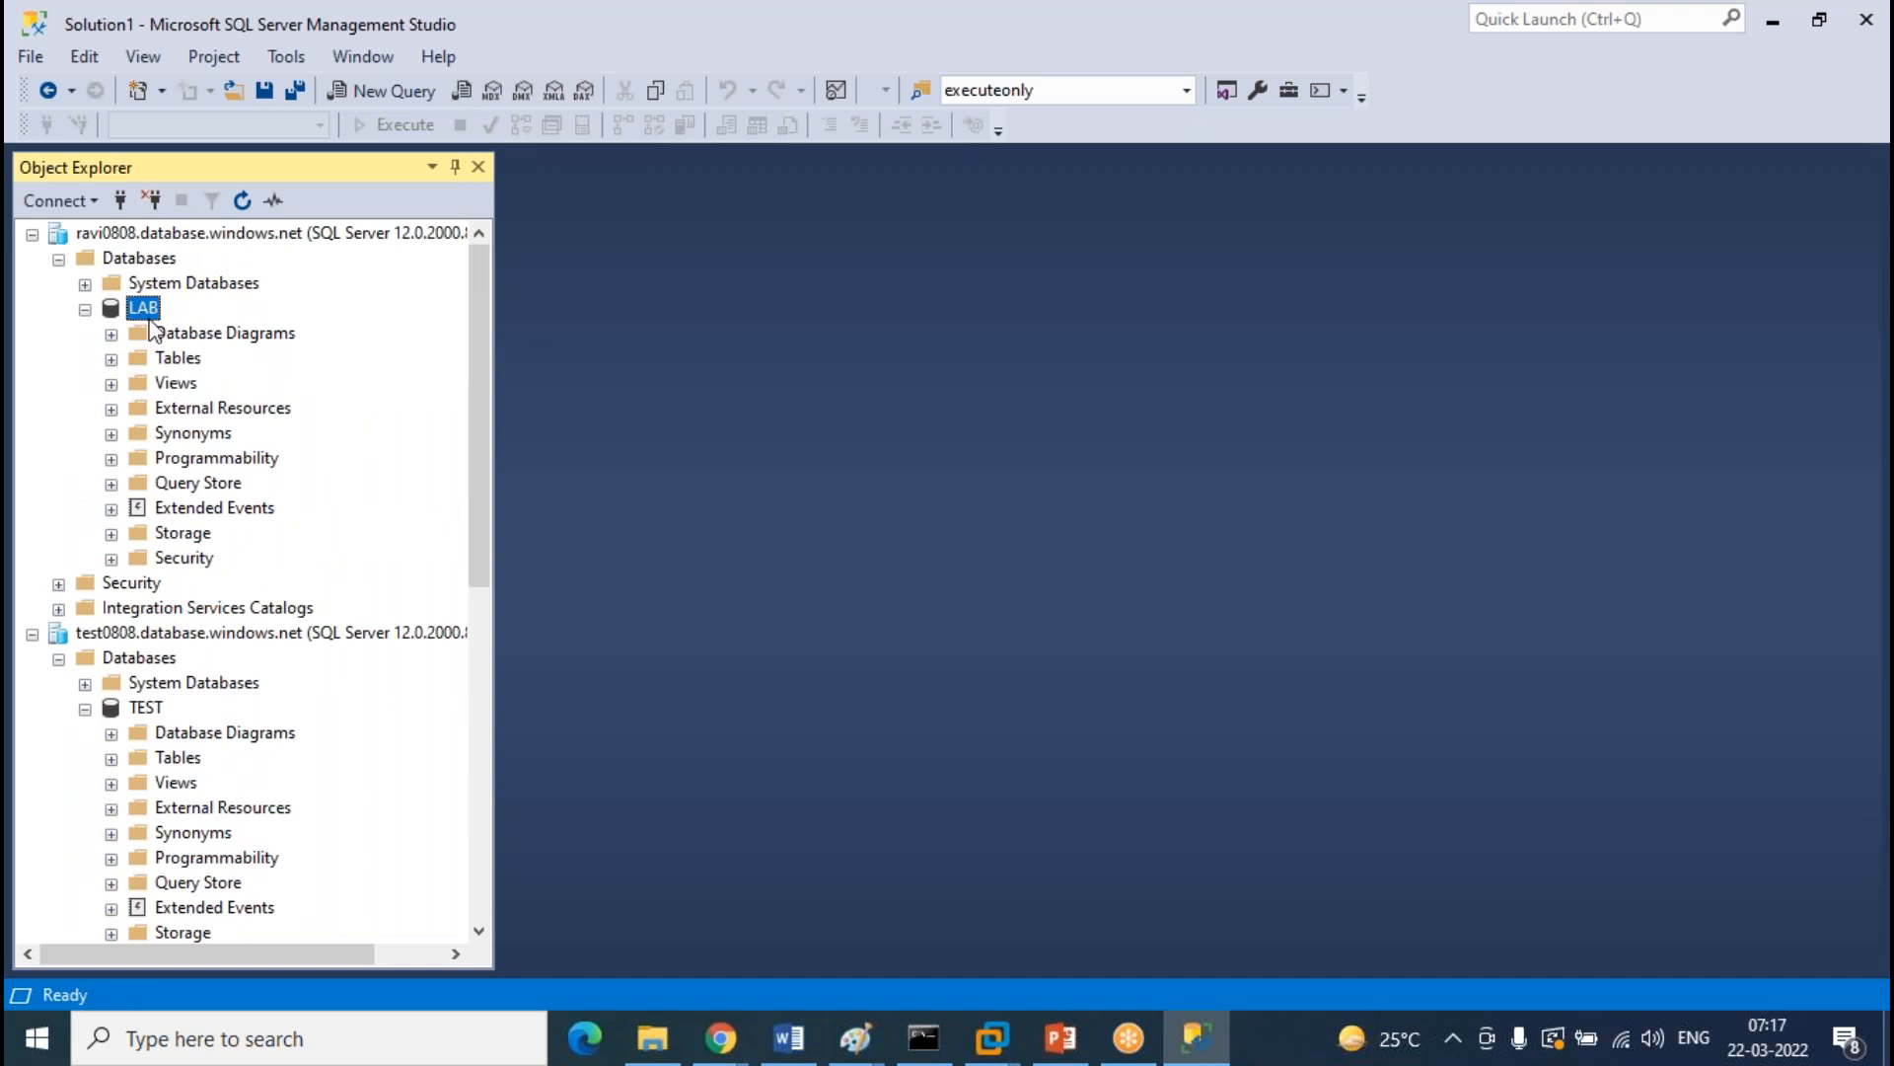
{"action": "left_click", "coordinate": [145, 707]}
{"action": "scroll", "coordinate": [296, 809], "scroll_direction": "down", "scroll_amount": 6}
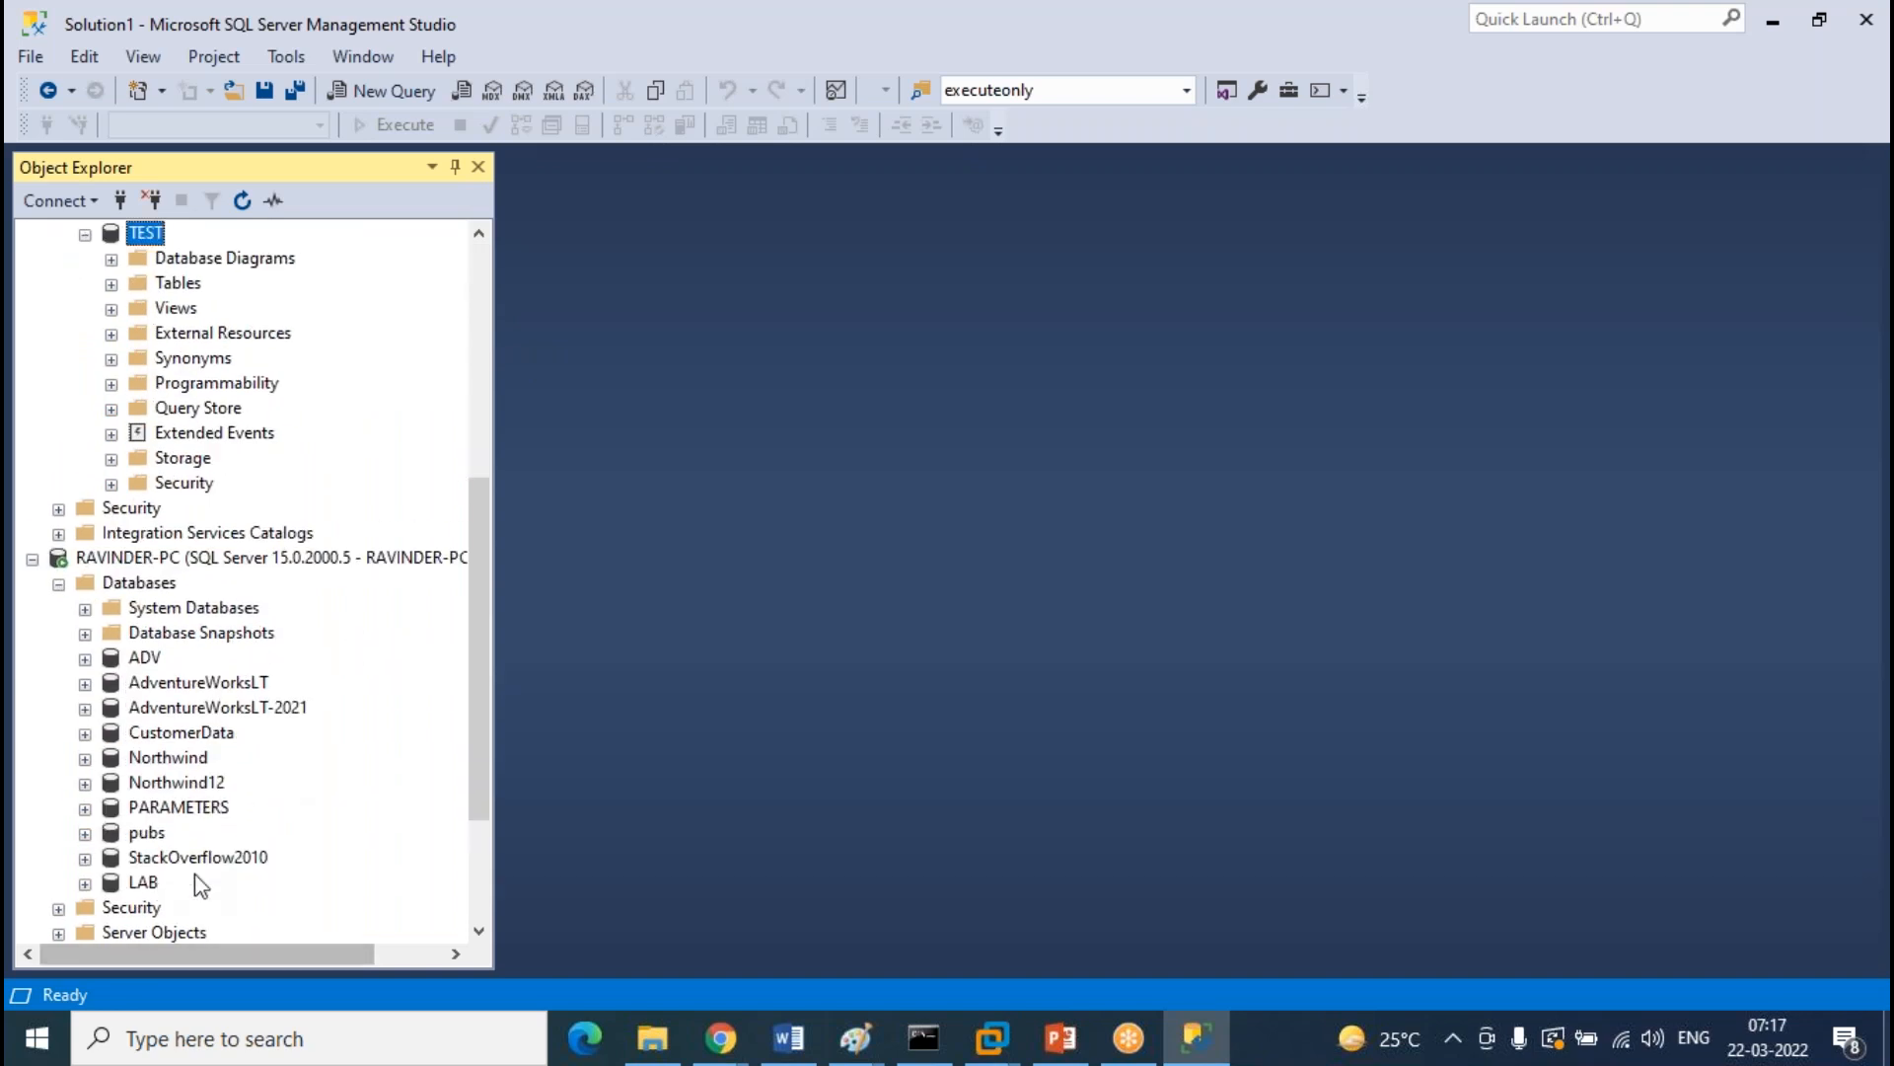
{"action": "scroll", "coordinate": [266, 829], "scroll_direction": "up", "scroll_amount": 6}
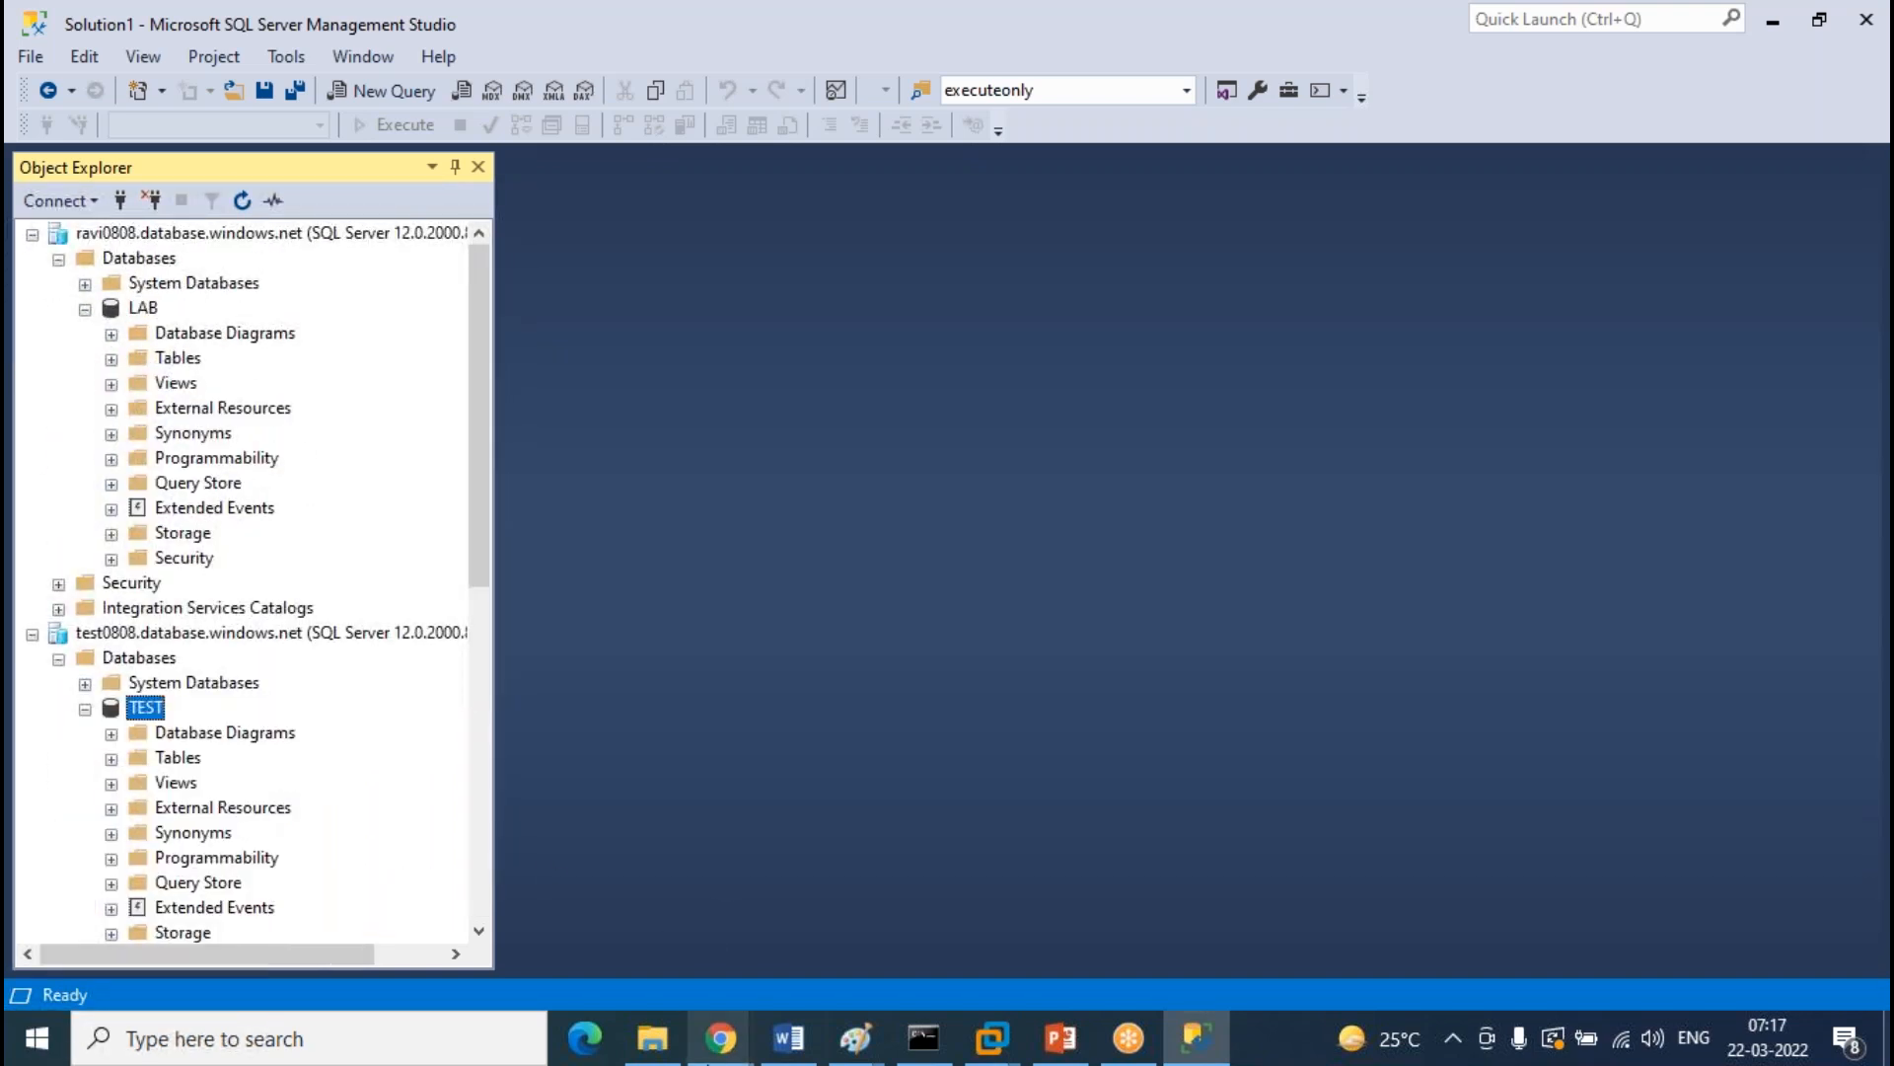
{"action": "mouse_move", "coordinate": [720, 1038]}
{"action": "left_click", "coordinate": [826, 956]}
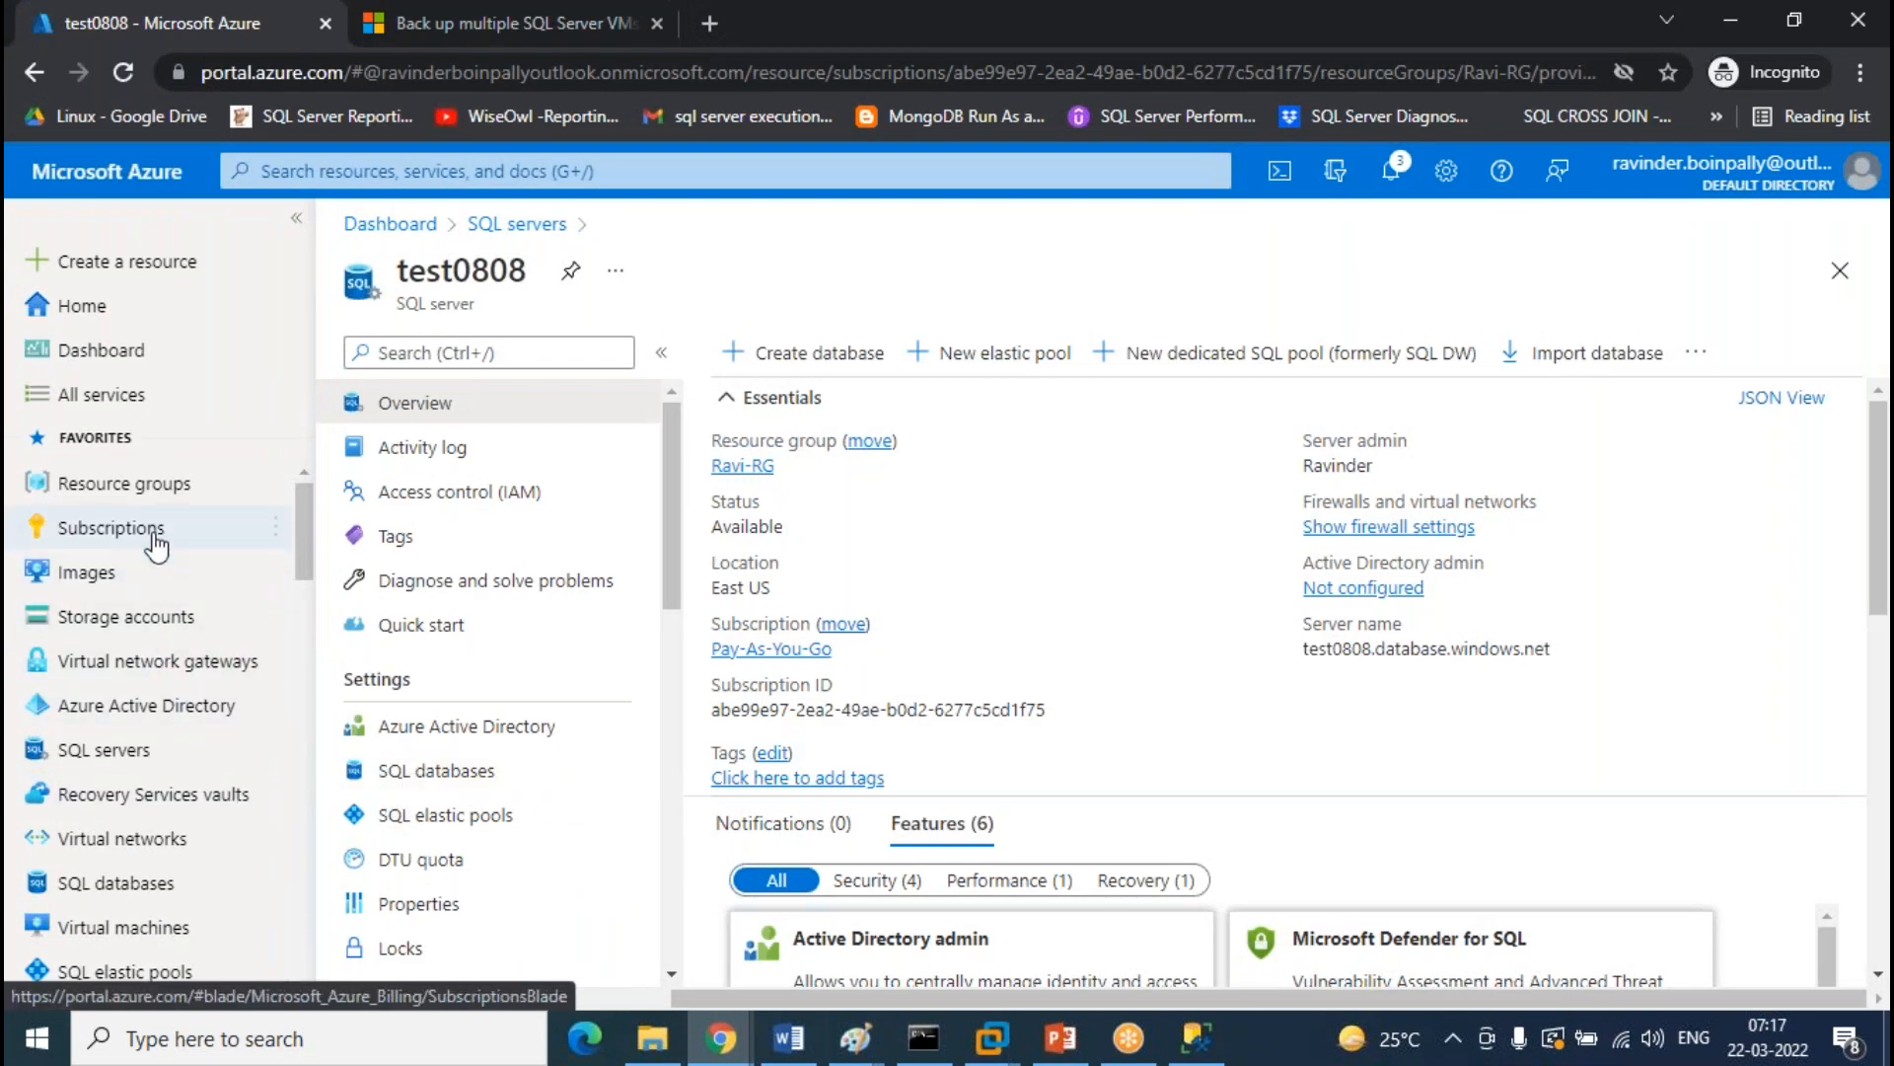
{"action": "left_click", "coordinate": [116, 883]}
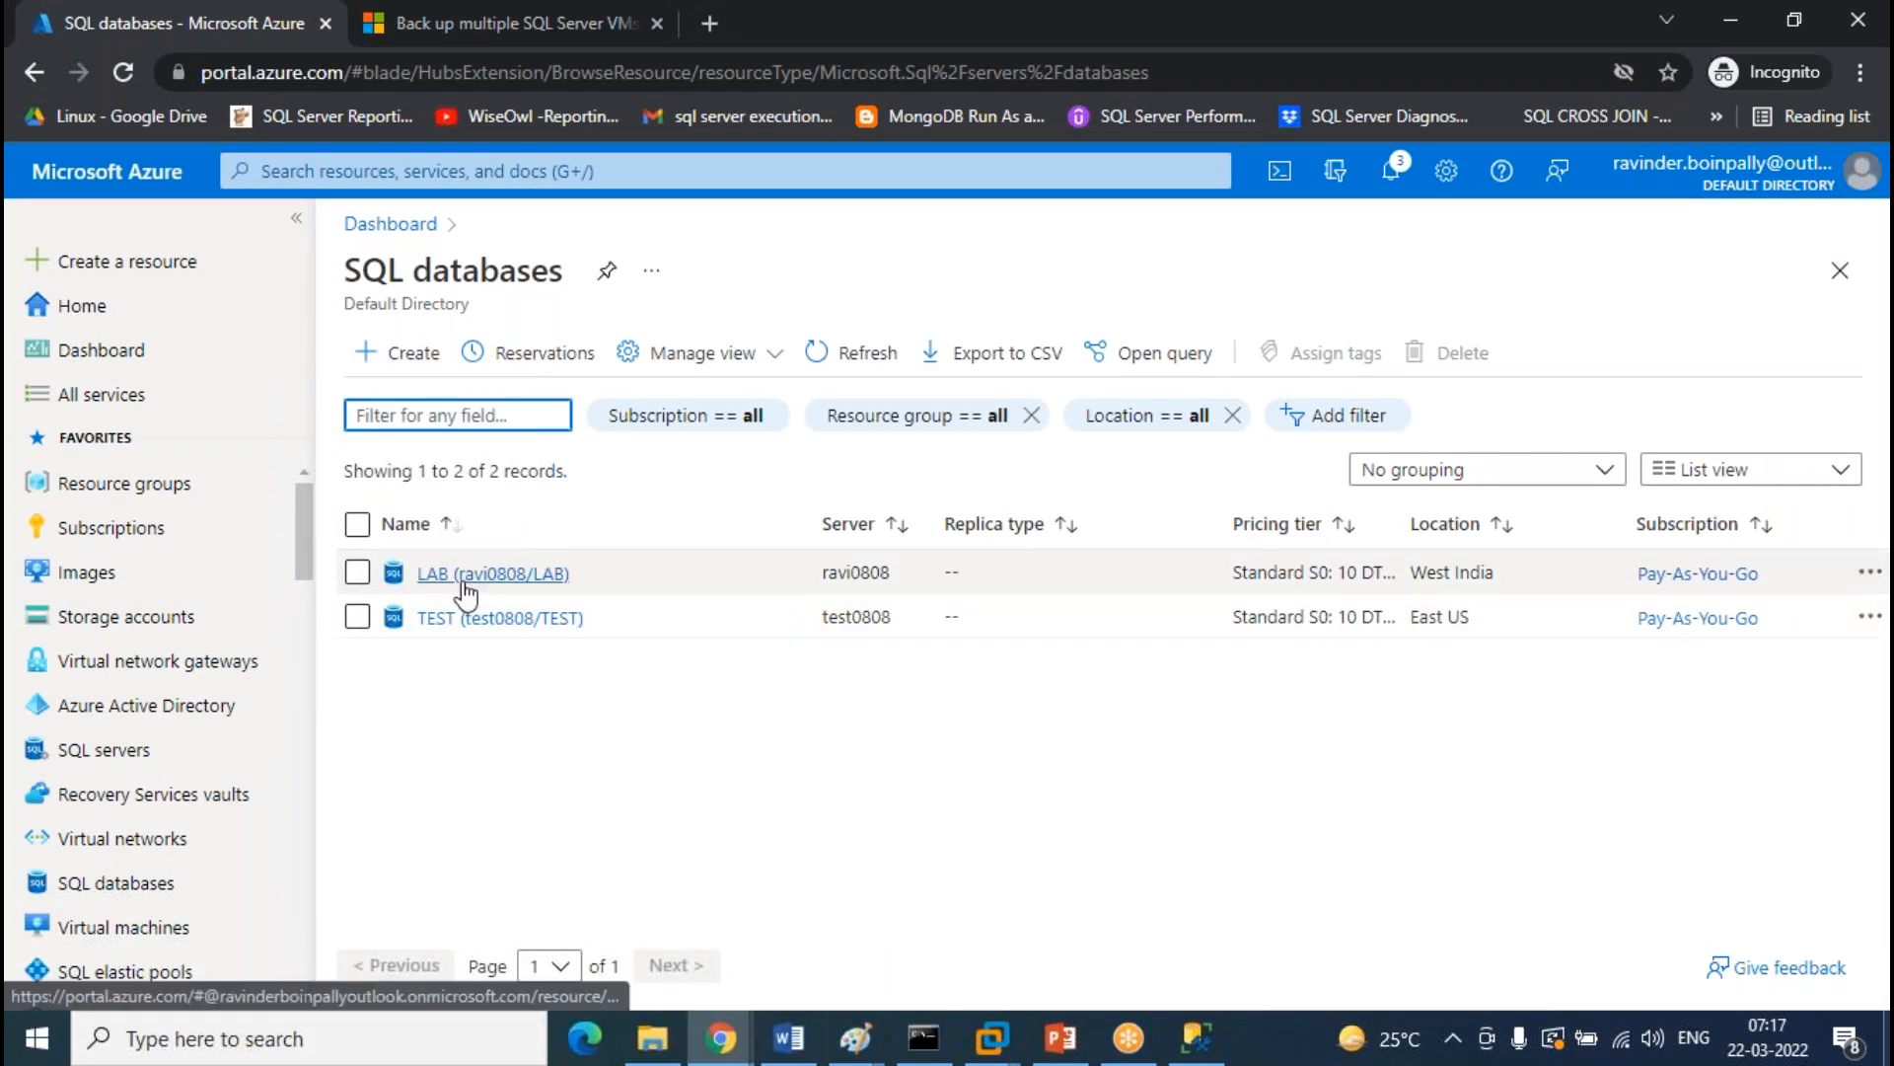
Open the LAB database and go to Data management > Sync to other databases
{"action": "left_click", "coordinate": [460, 577]}
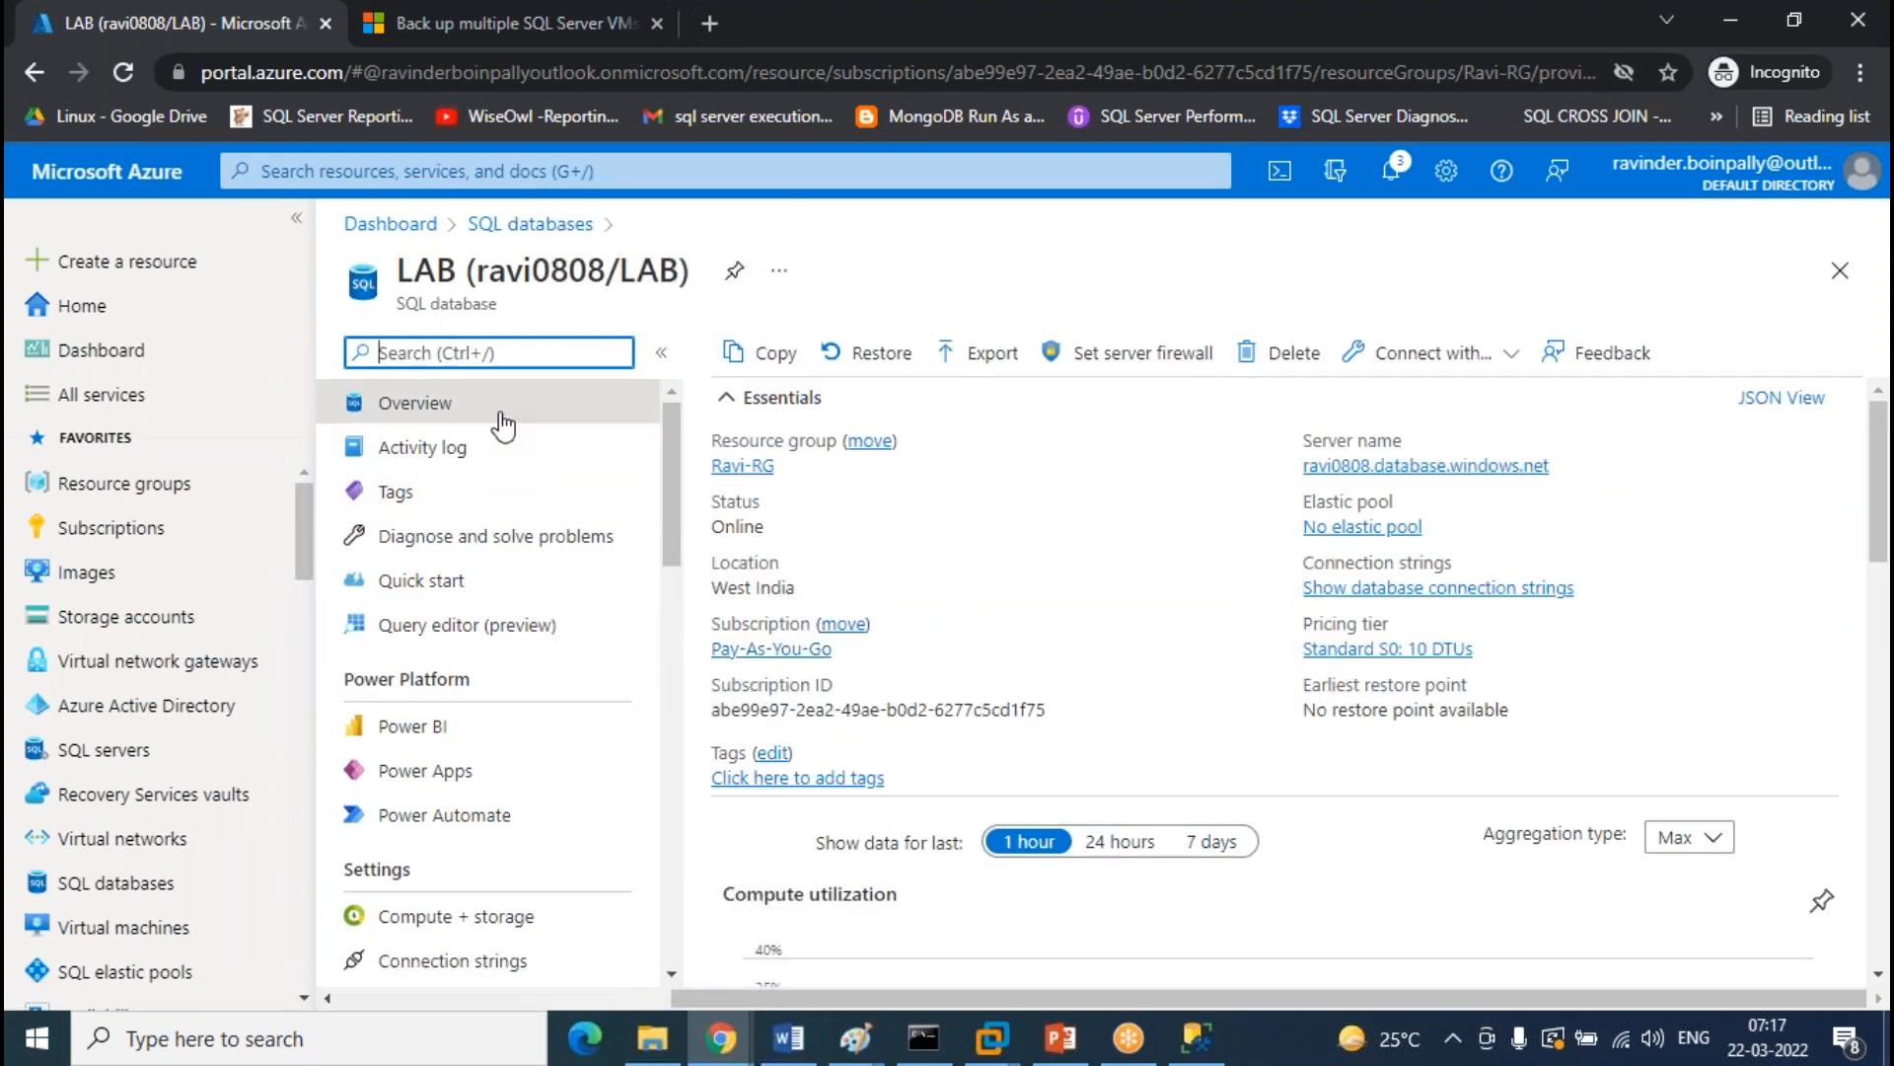
{"action": "scroll", "coordinate": [503, 416], "scroll_direction": "down", "scroll_amount": 3}
{"action": "scroll", "coordinate": [507, 414], "scroll_direction": "down", "scroll_amount": 2}
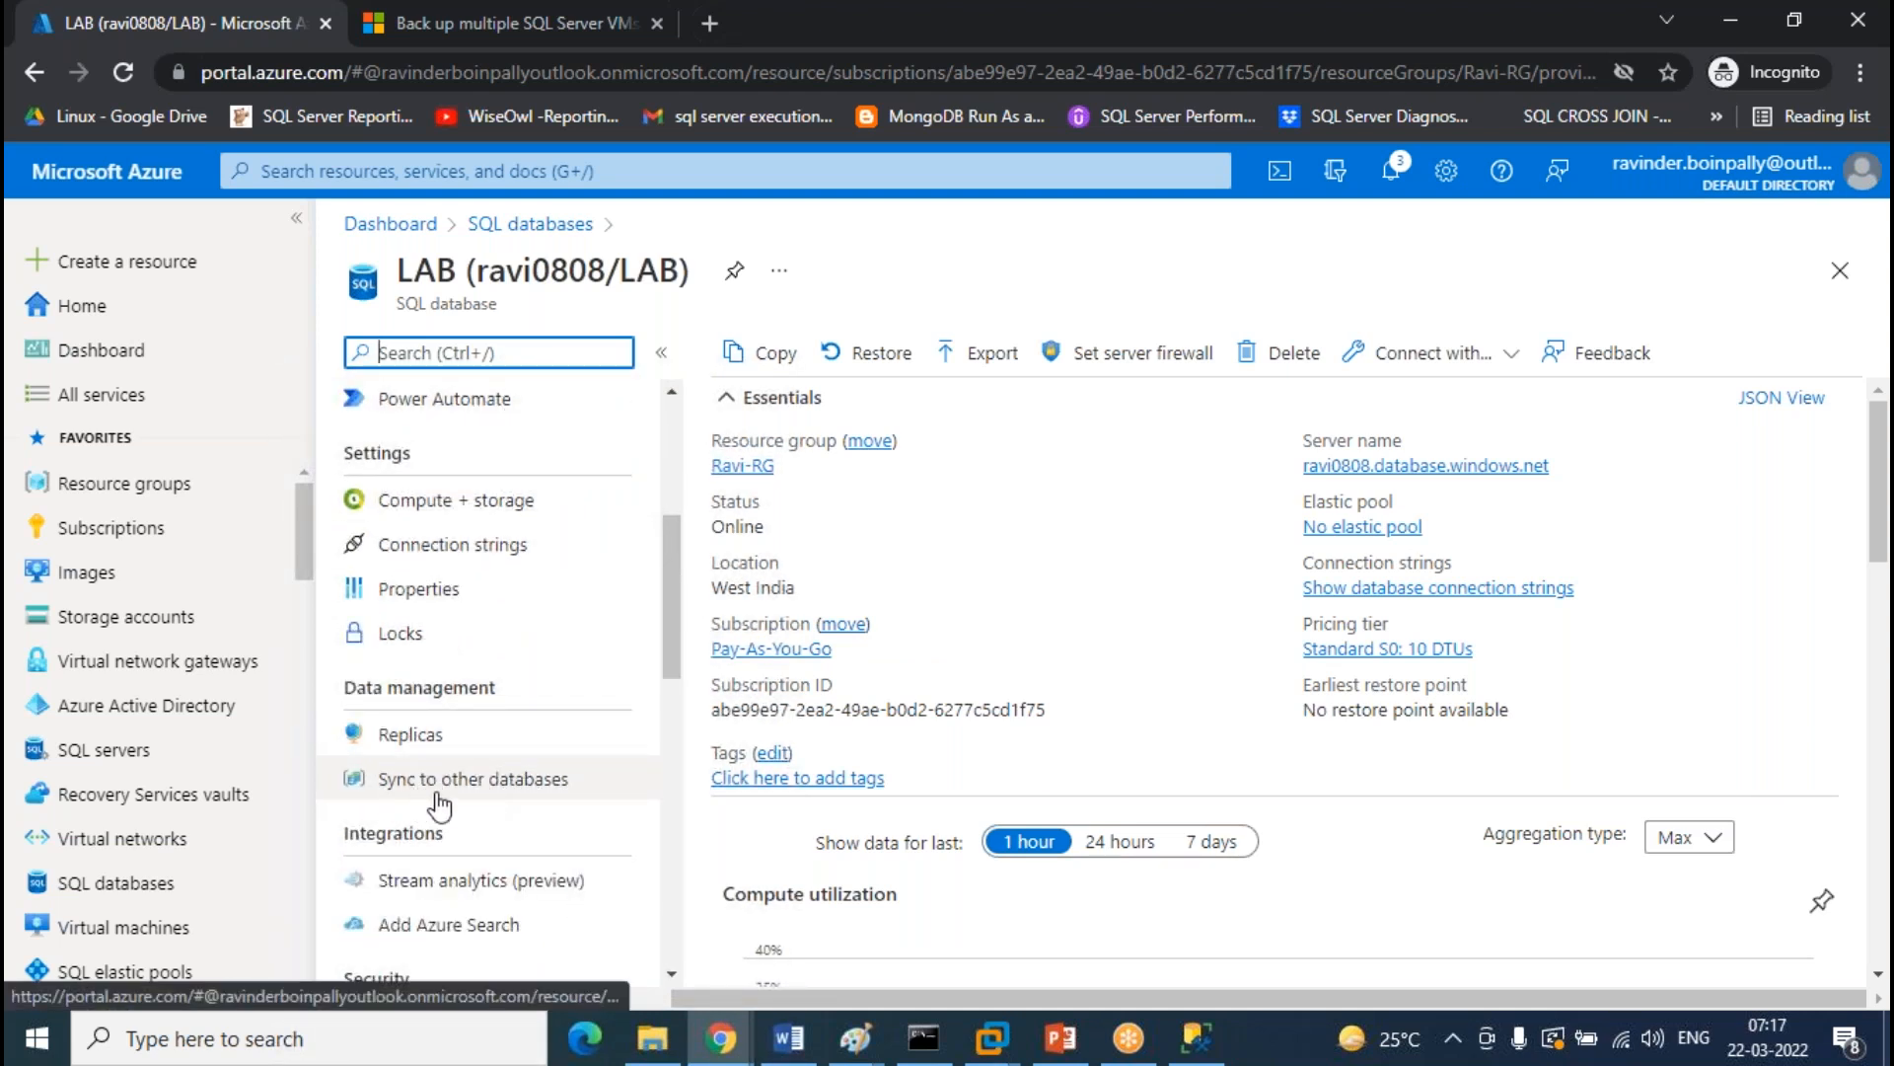
{"action": "left_click", "coordinate": [491, 782]}
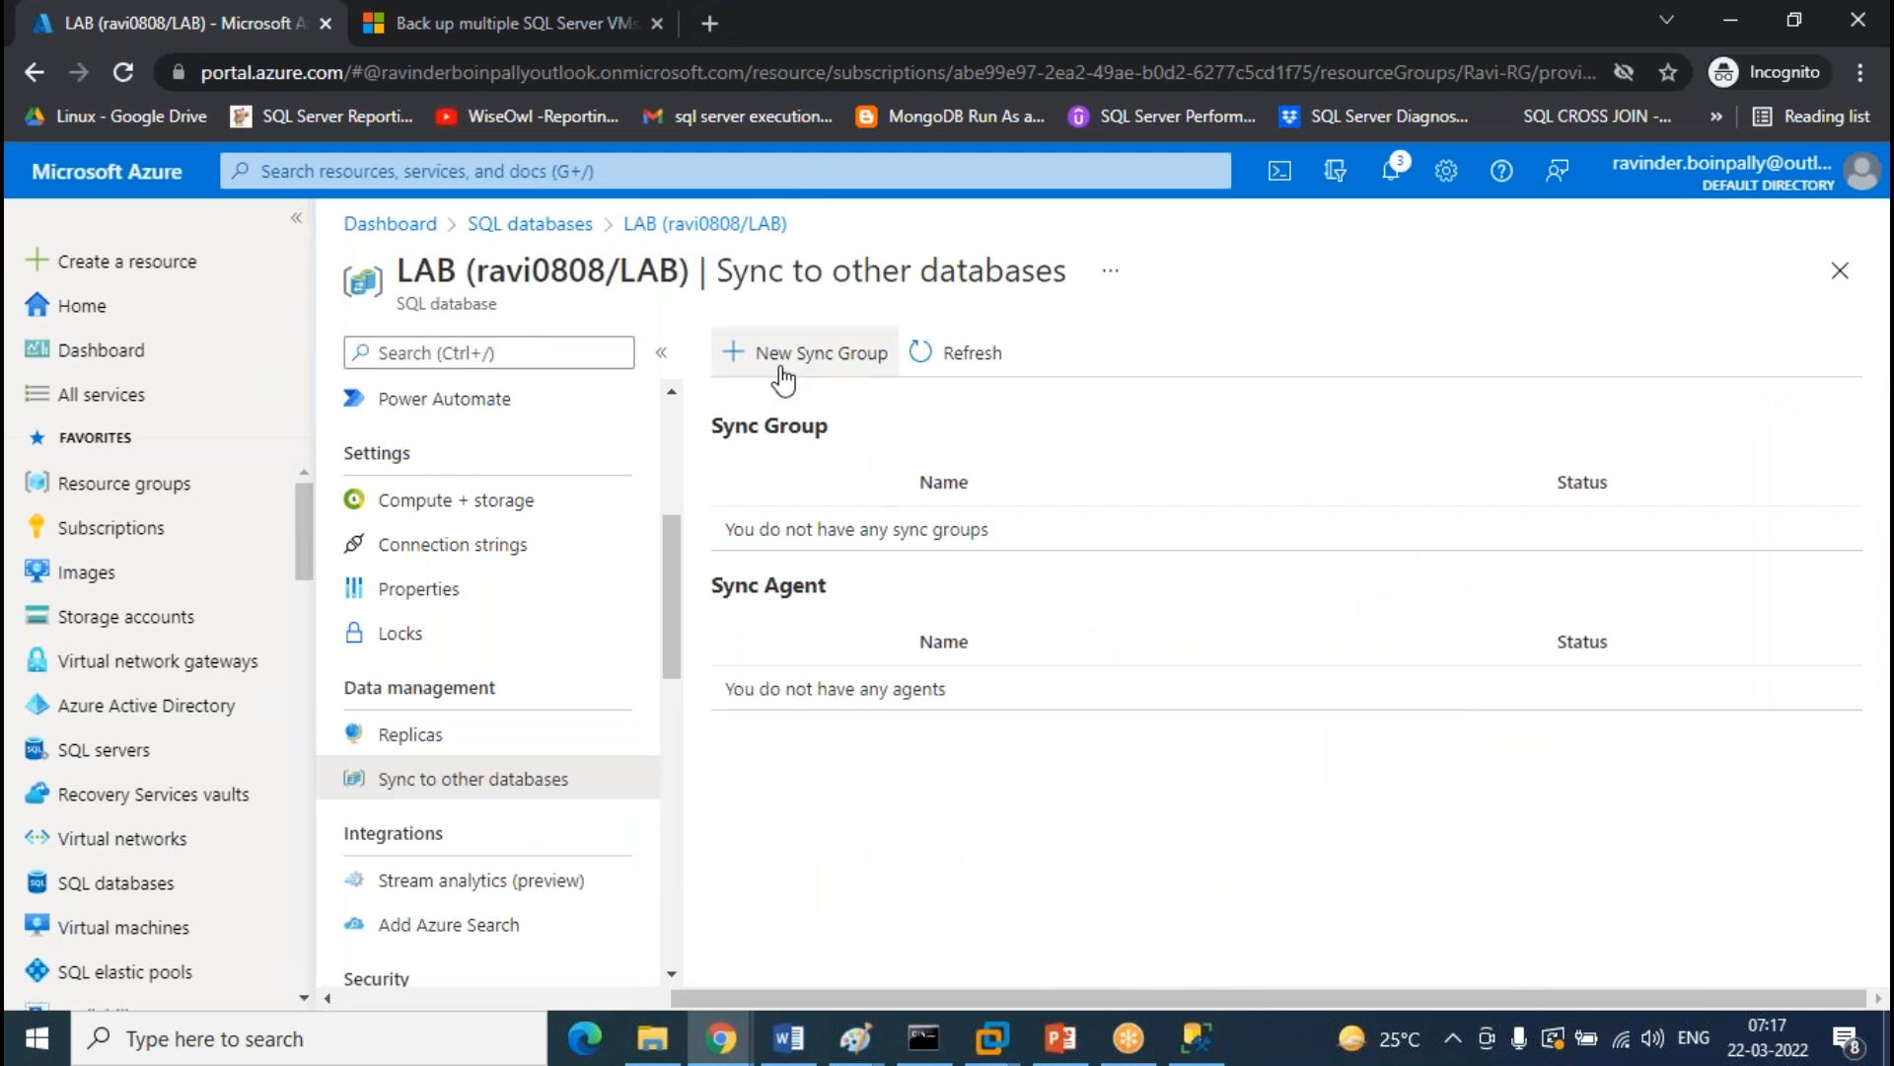
Start a new sync group named Bidirectional-replication with LAB as the metadata database
{"action": "left_click", "coordinate": [766, 356]}
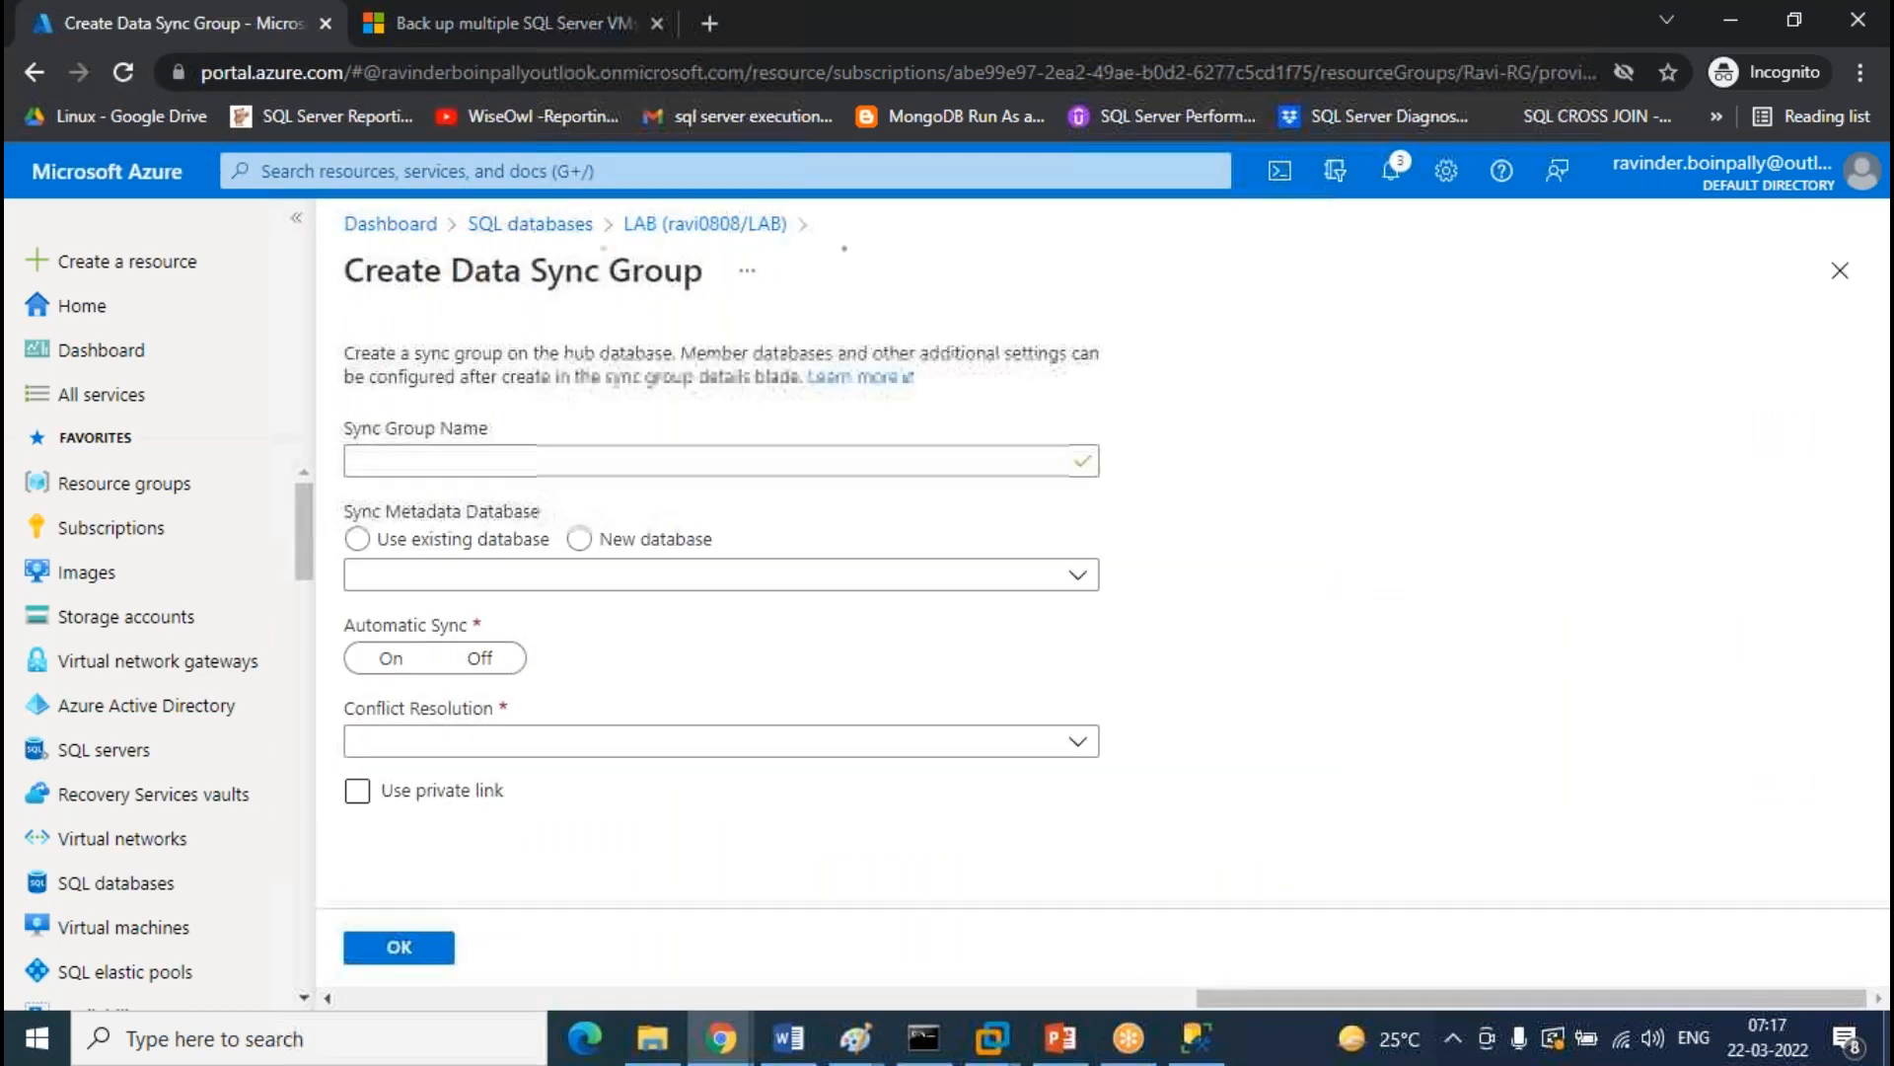
{"action": "left_click", "coordinate": [454, 465]}
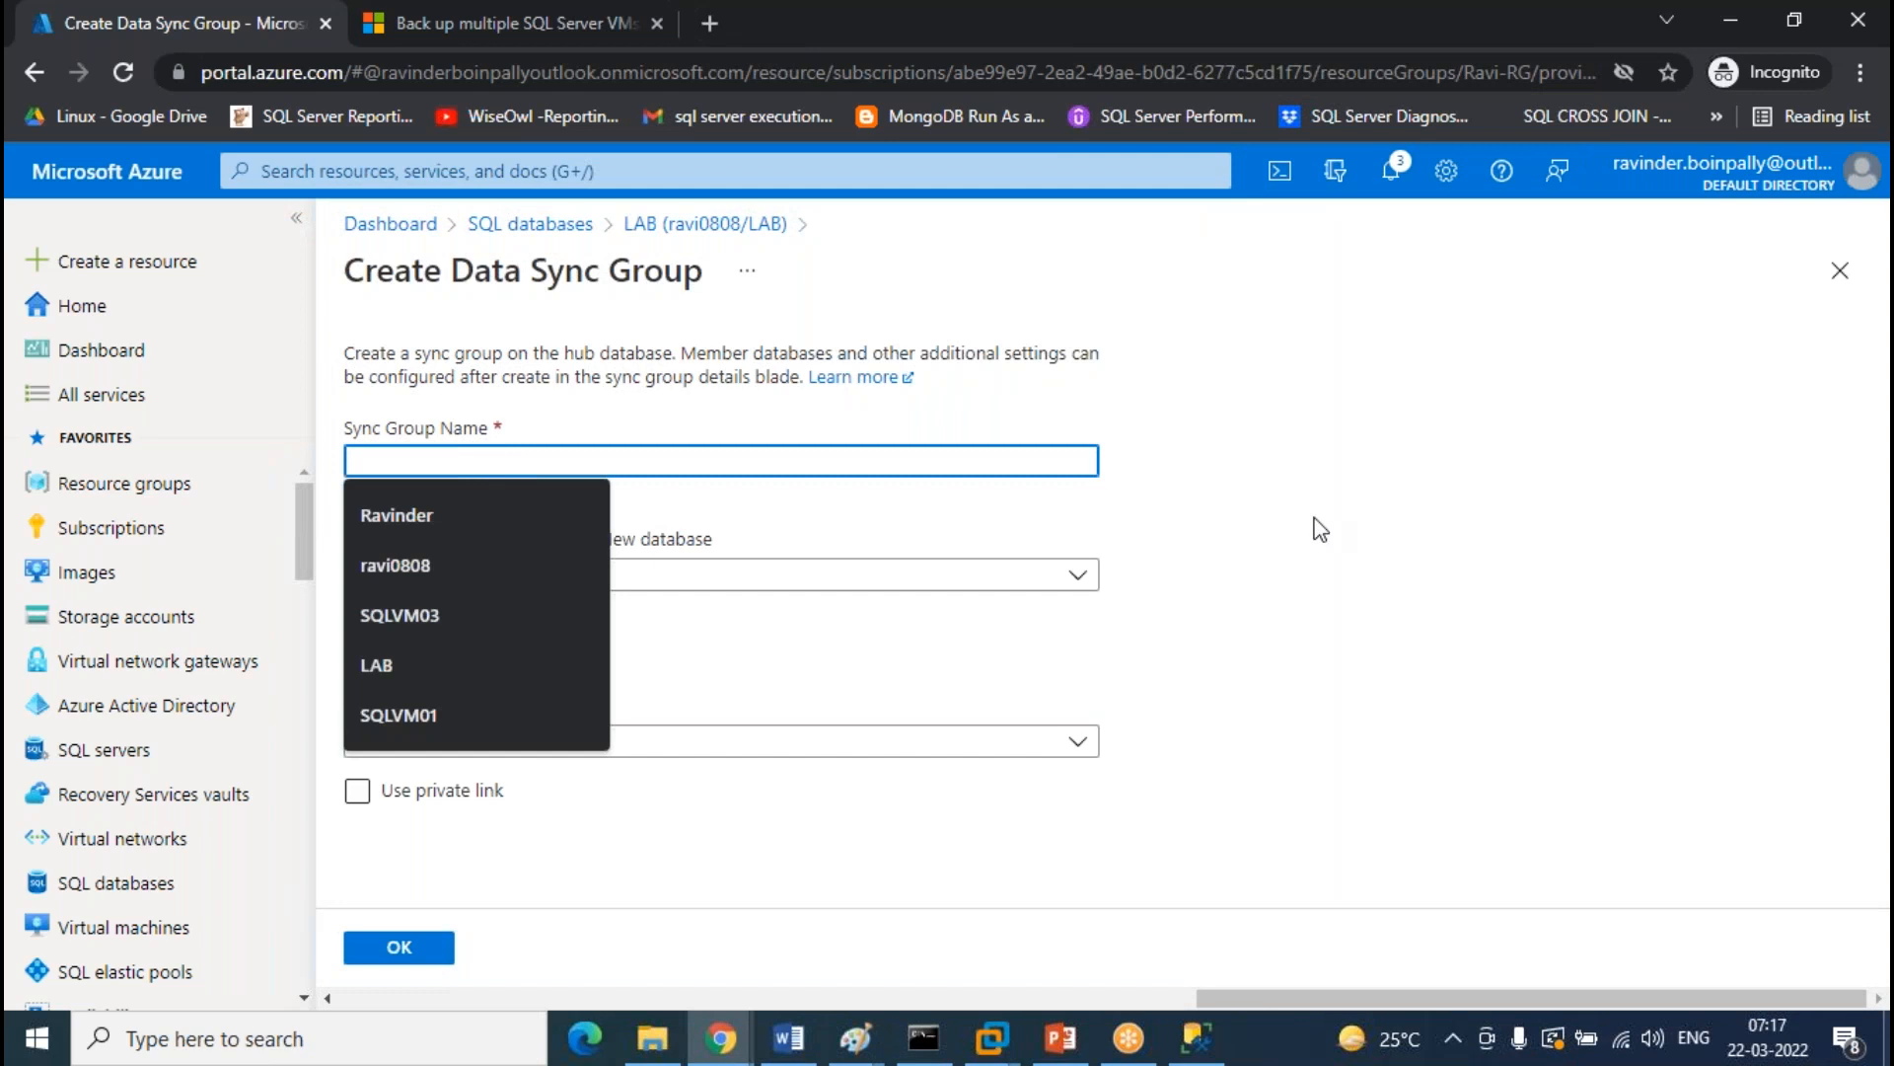
{"action": "type", "text": "Bire"}
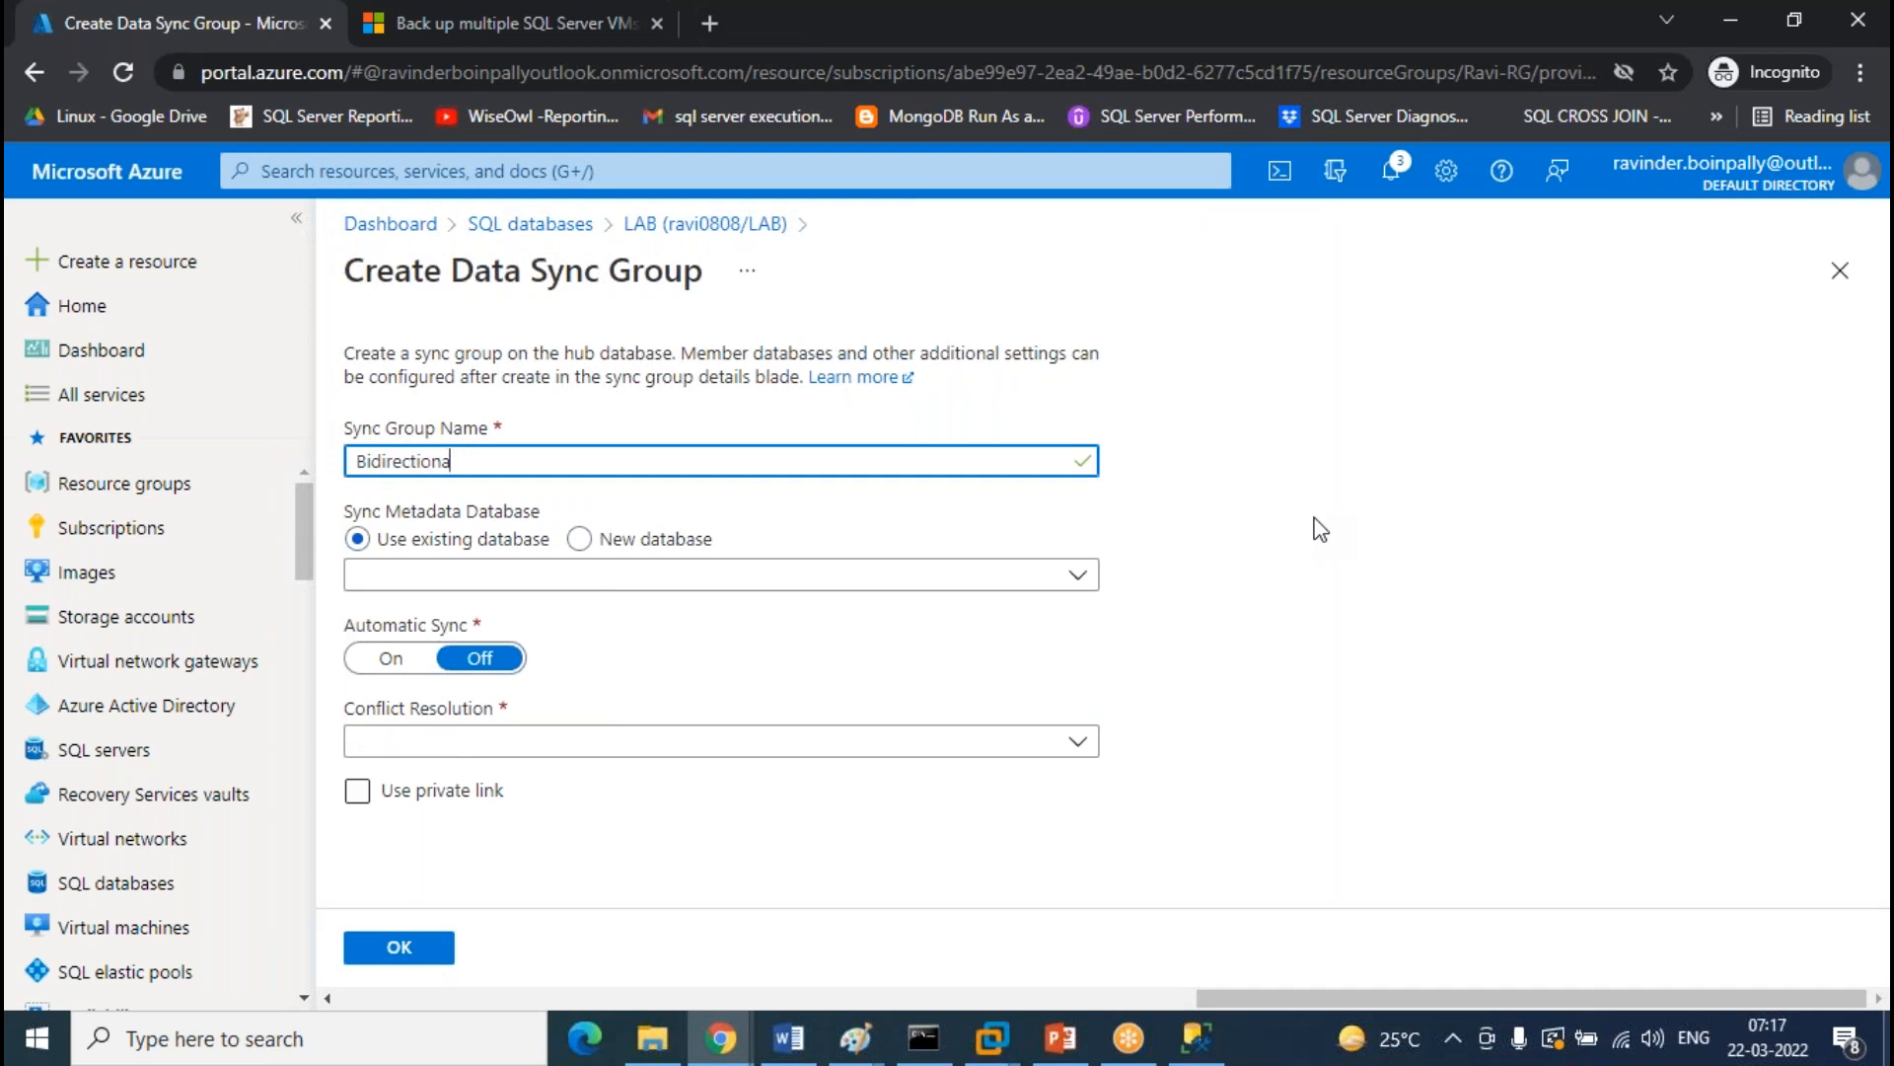
{"action": "type", "text": "replication"}
{"action": "left_click", "coordinate": [1402, 706]}
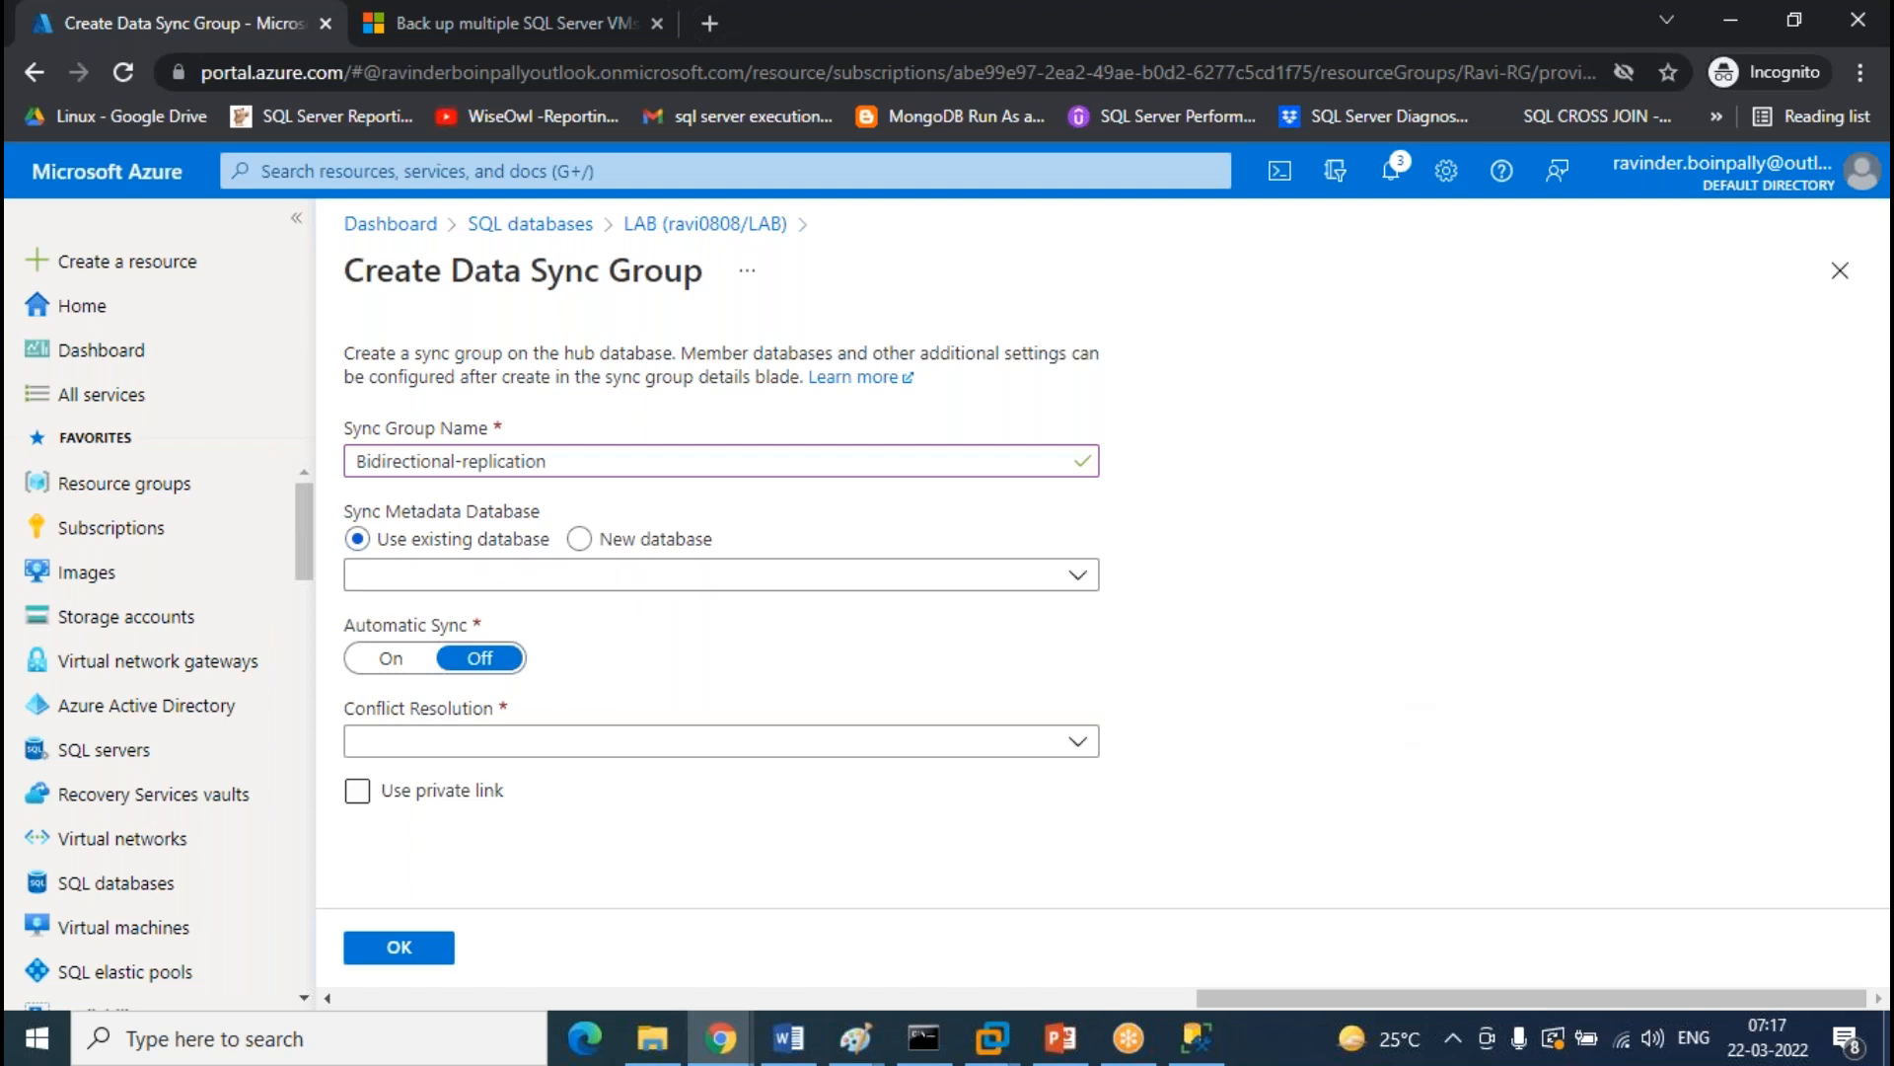
{"action": "left_click", "coordinate": [1070, 577]}
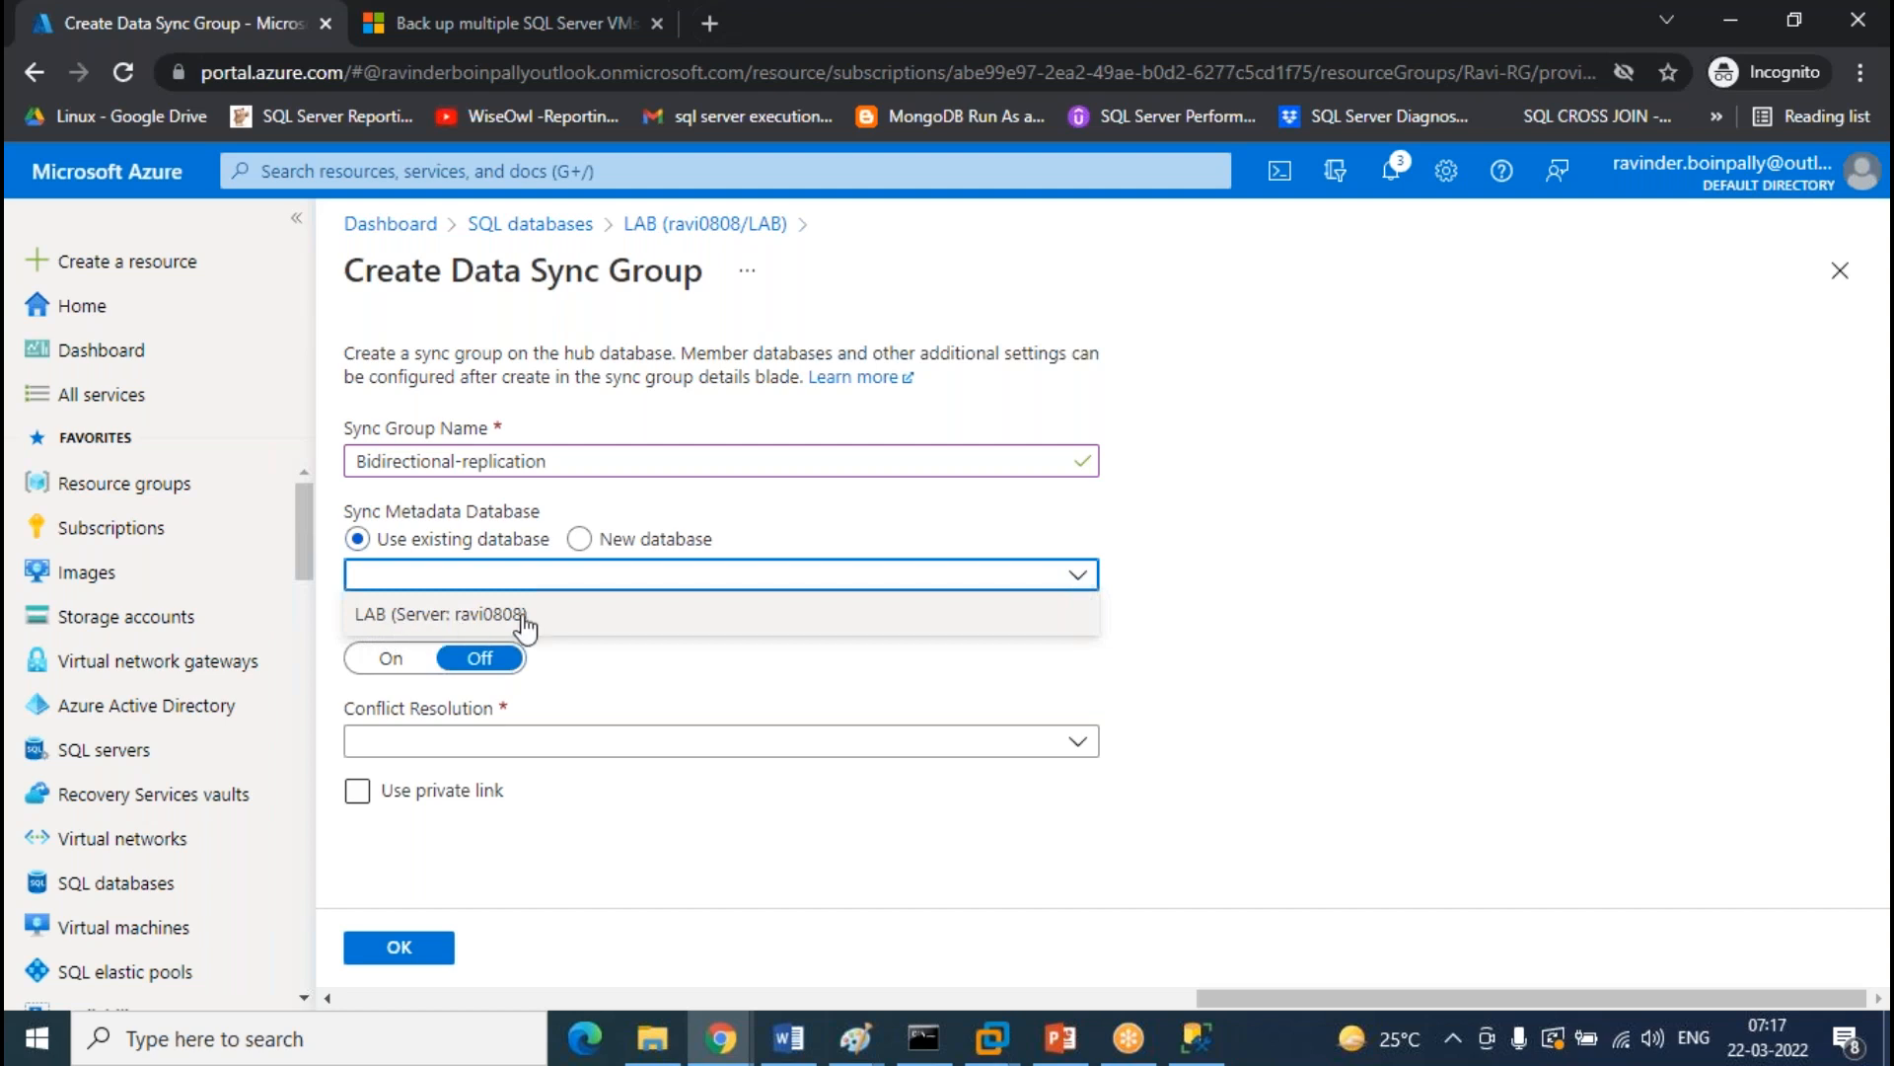
{"action": "left_click", "coordinate": [491, 615]}
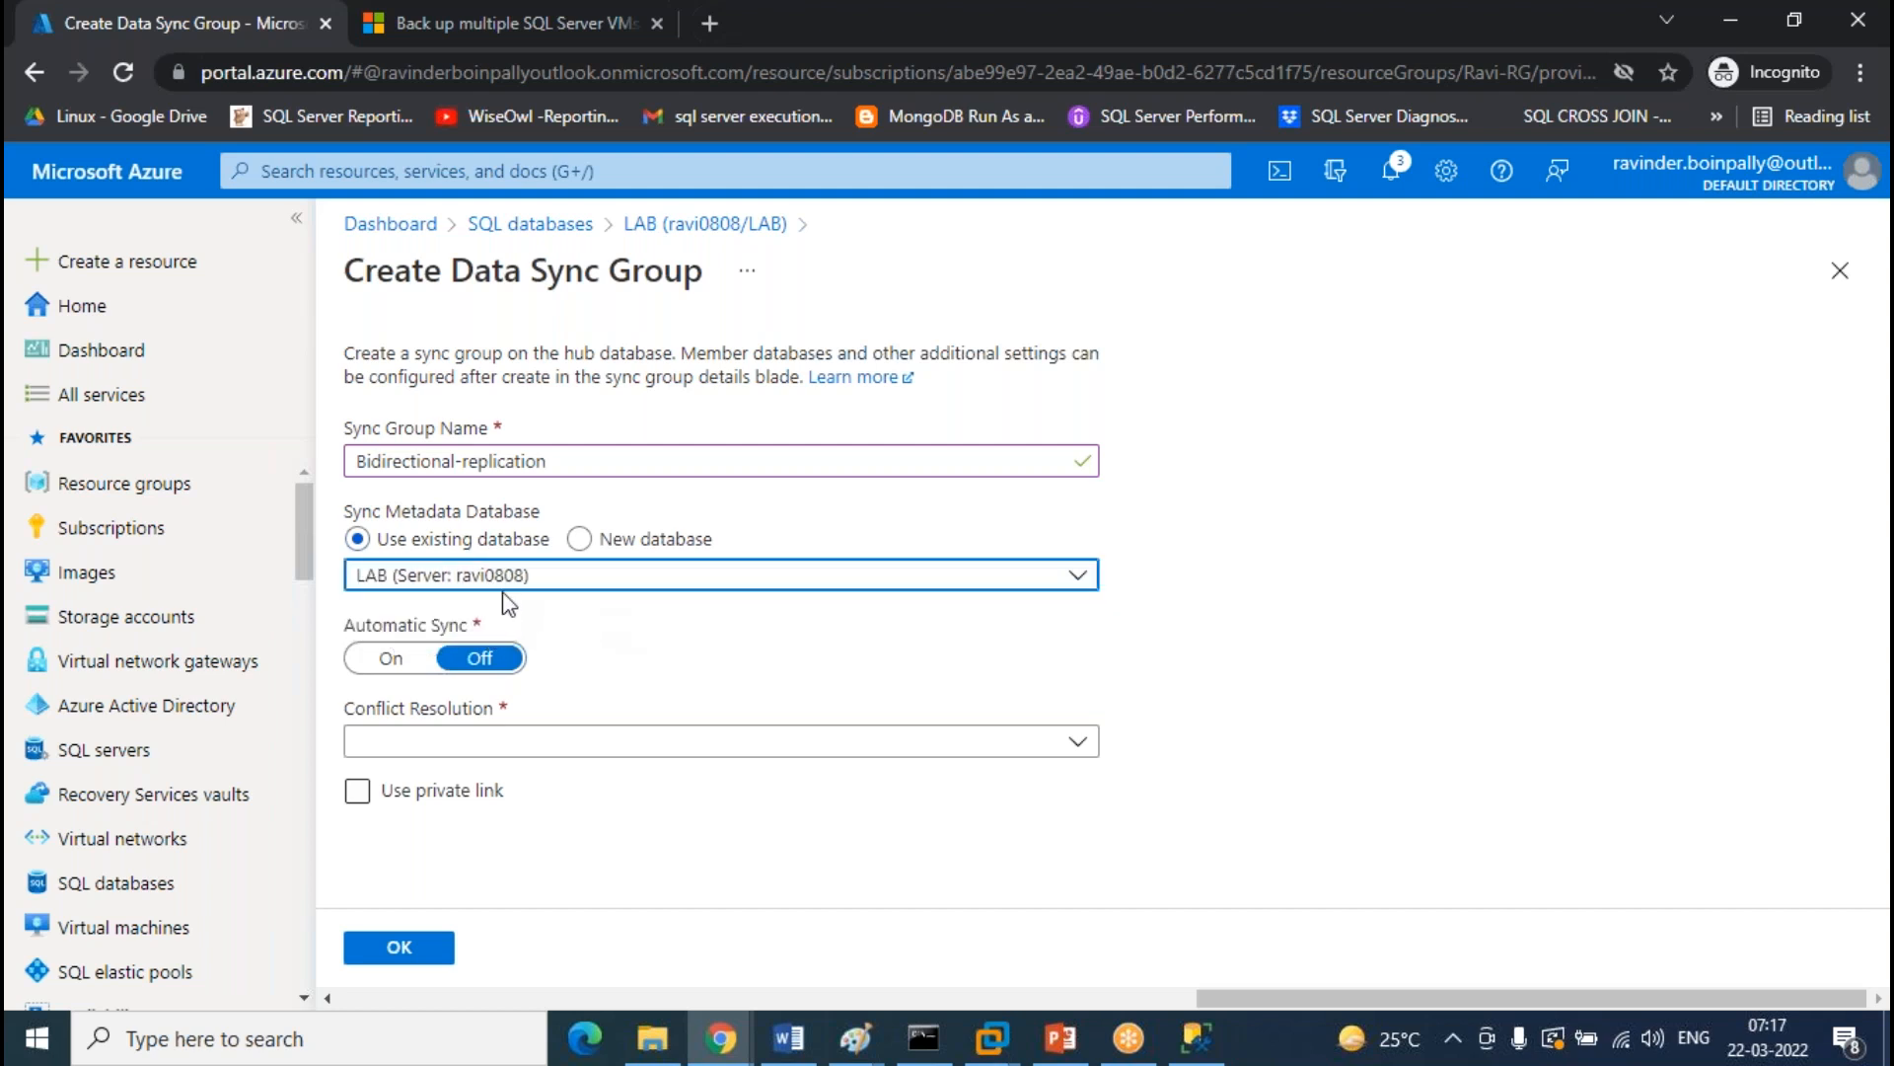
{"action": "left_click", "coordinate": [503, 580]}
{"action": "left_click", "coordinate": [437, 619]}
Turn on automatic sync every 3 minutes, choose Hub win conflict resolution, and submit
{"action": "left_click", "coordinate": [393, 662]}
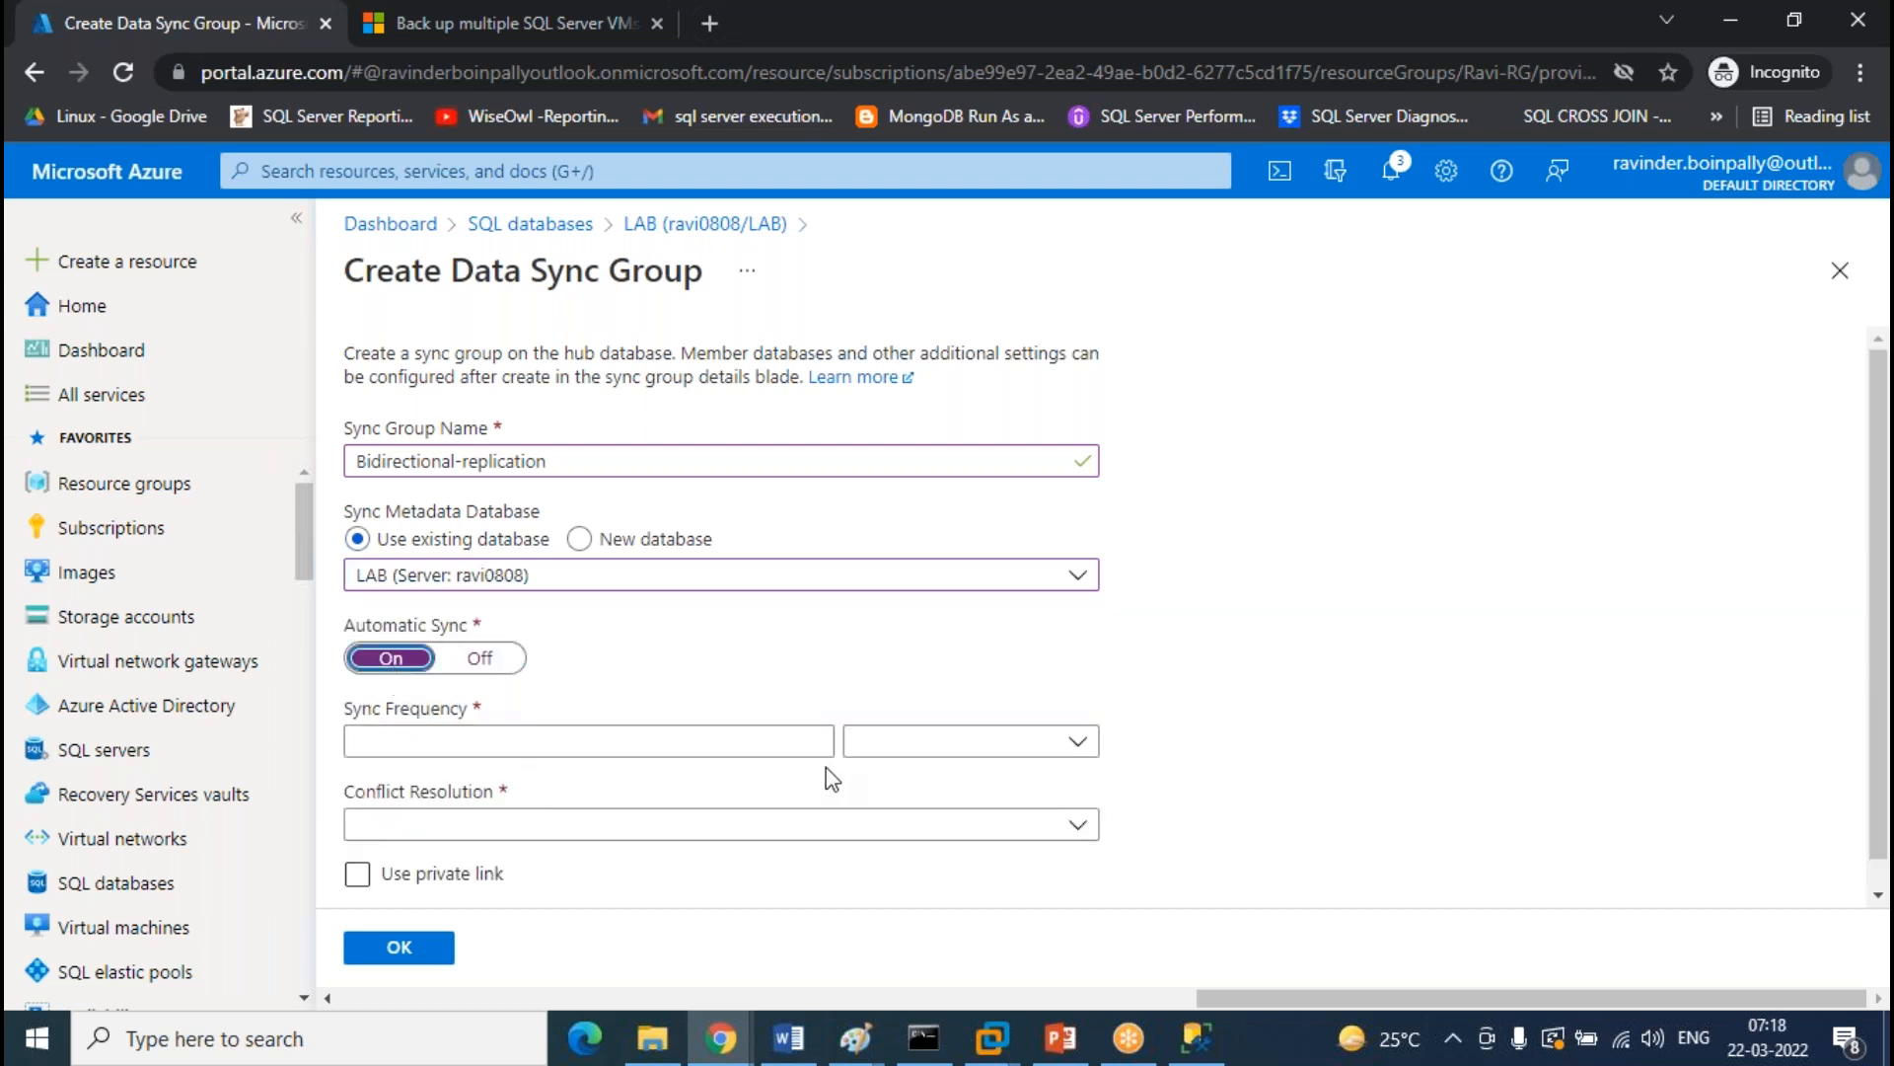
{"action": "left_click", "coordinate": [965, 747]}
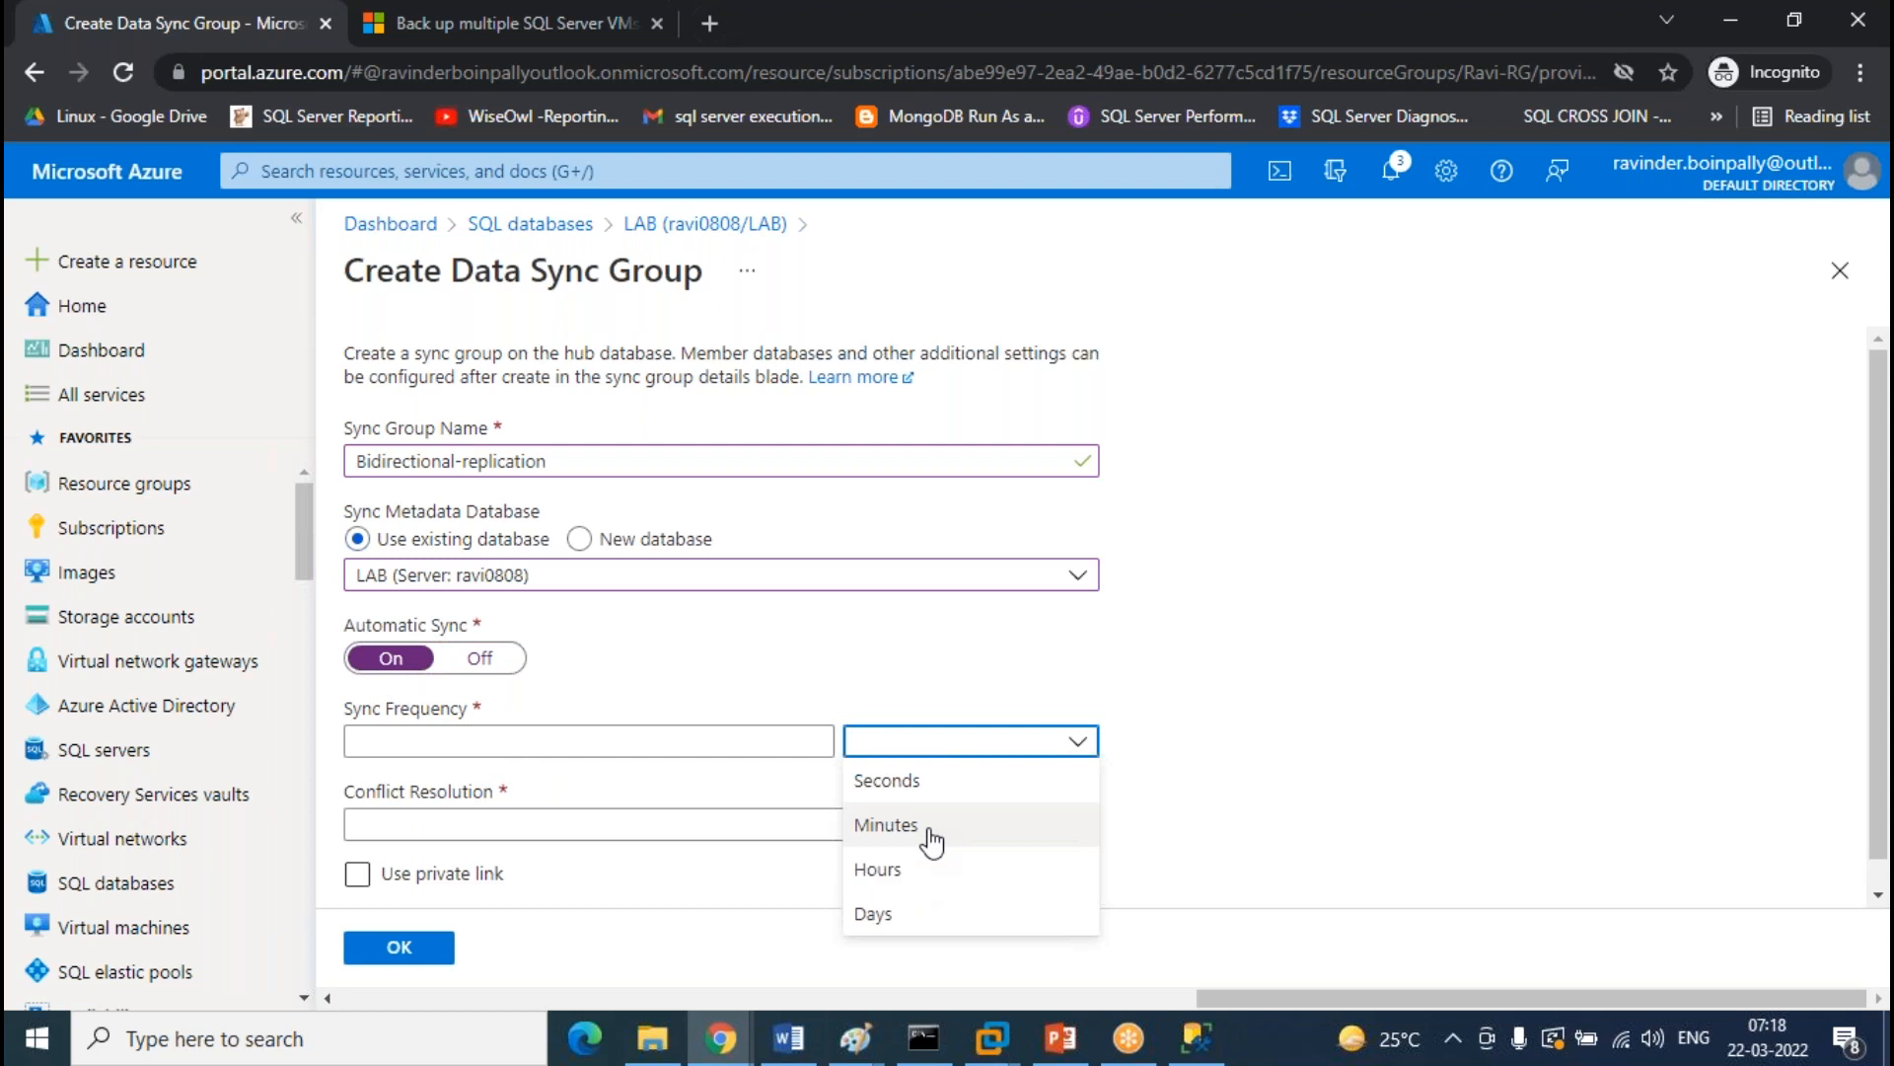
{"action": "left_click", "coordinate": [932, 831]}
{"action": "left_click", "coordinate": [426, 742]}
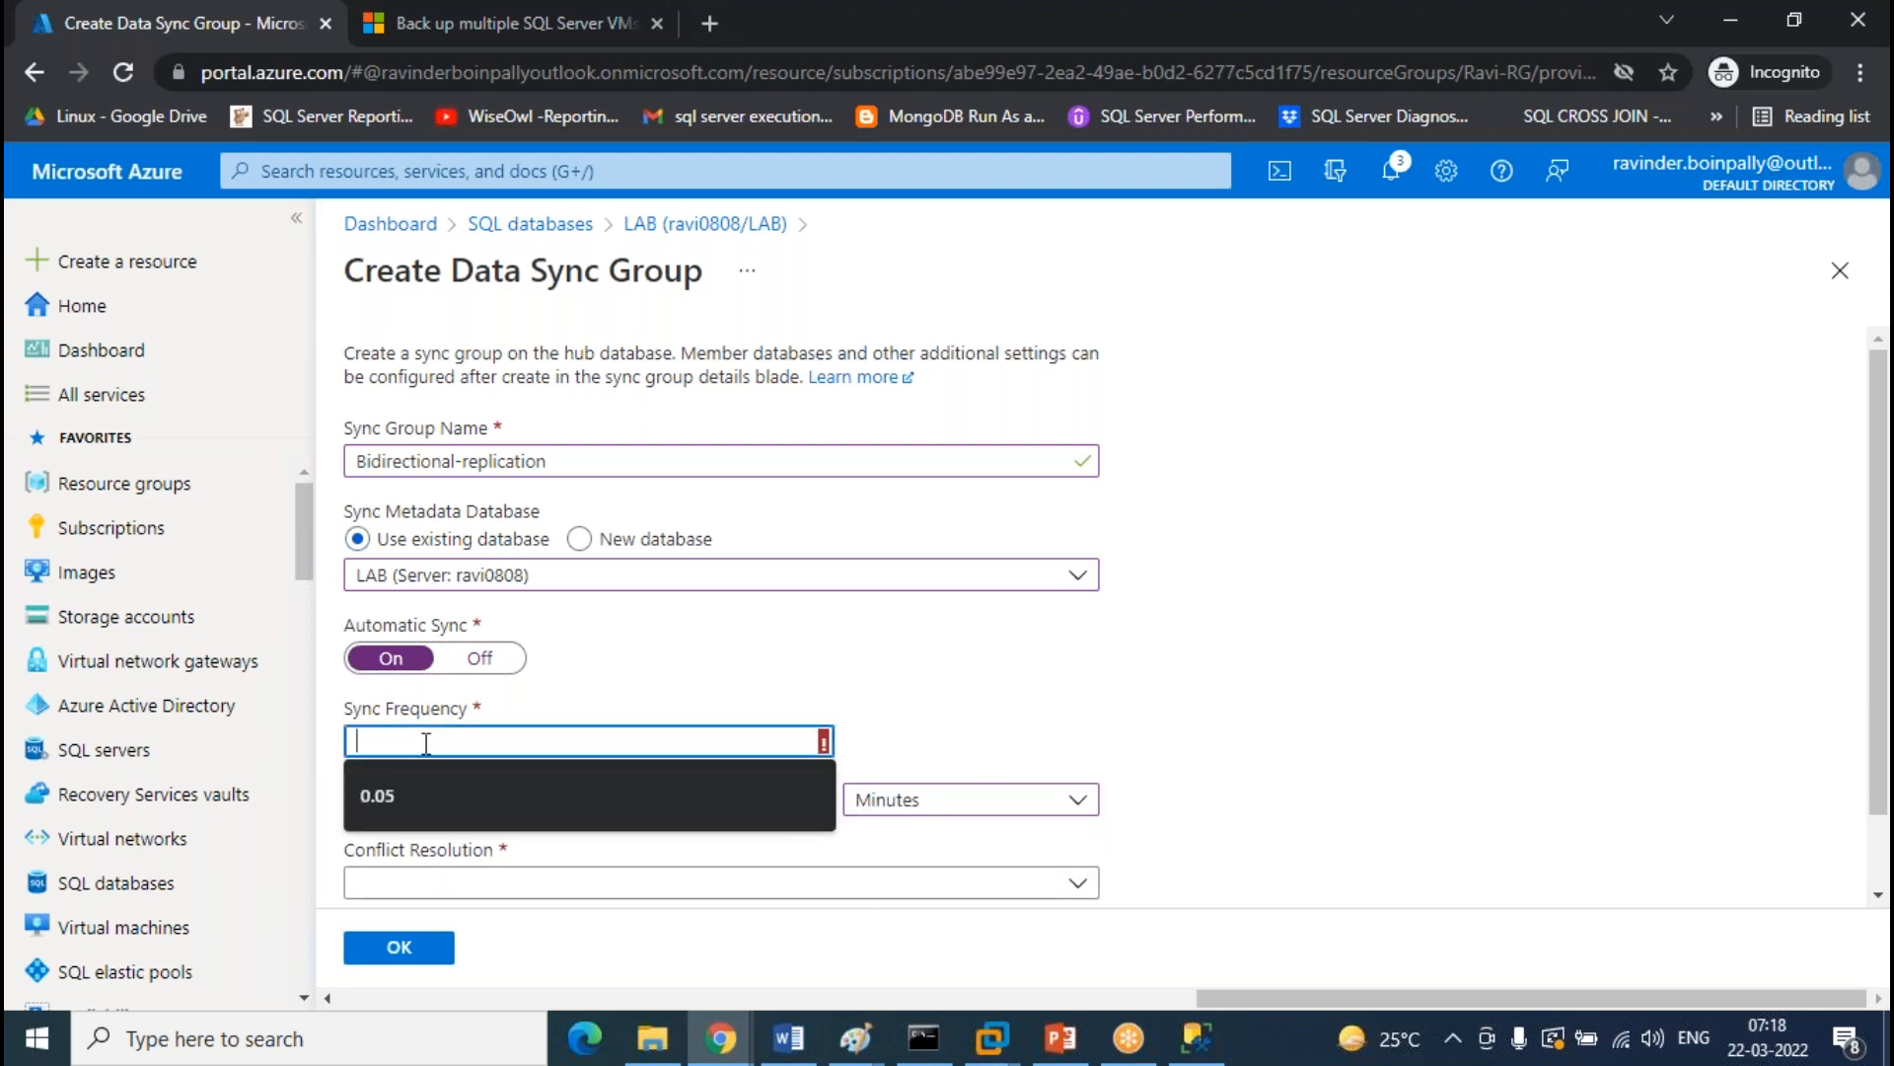
{"action": "type", "text": "3"}
{"action": "left_click", "coordinate": [1537, 580]}
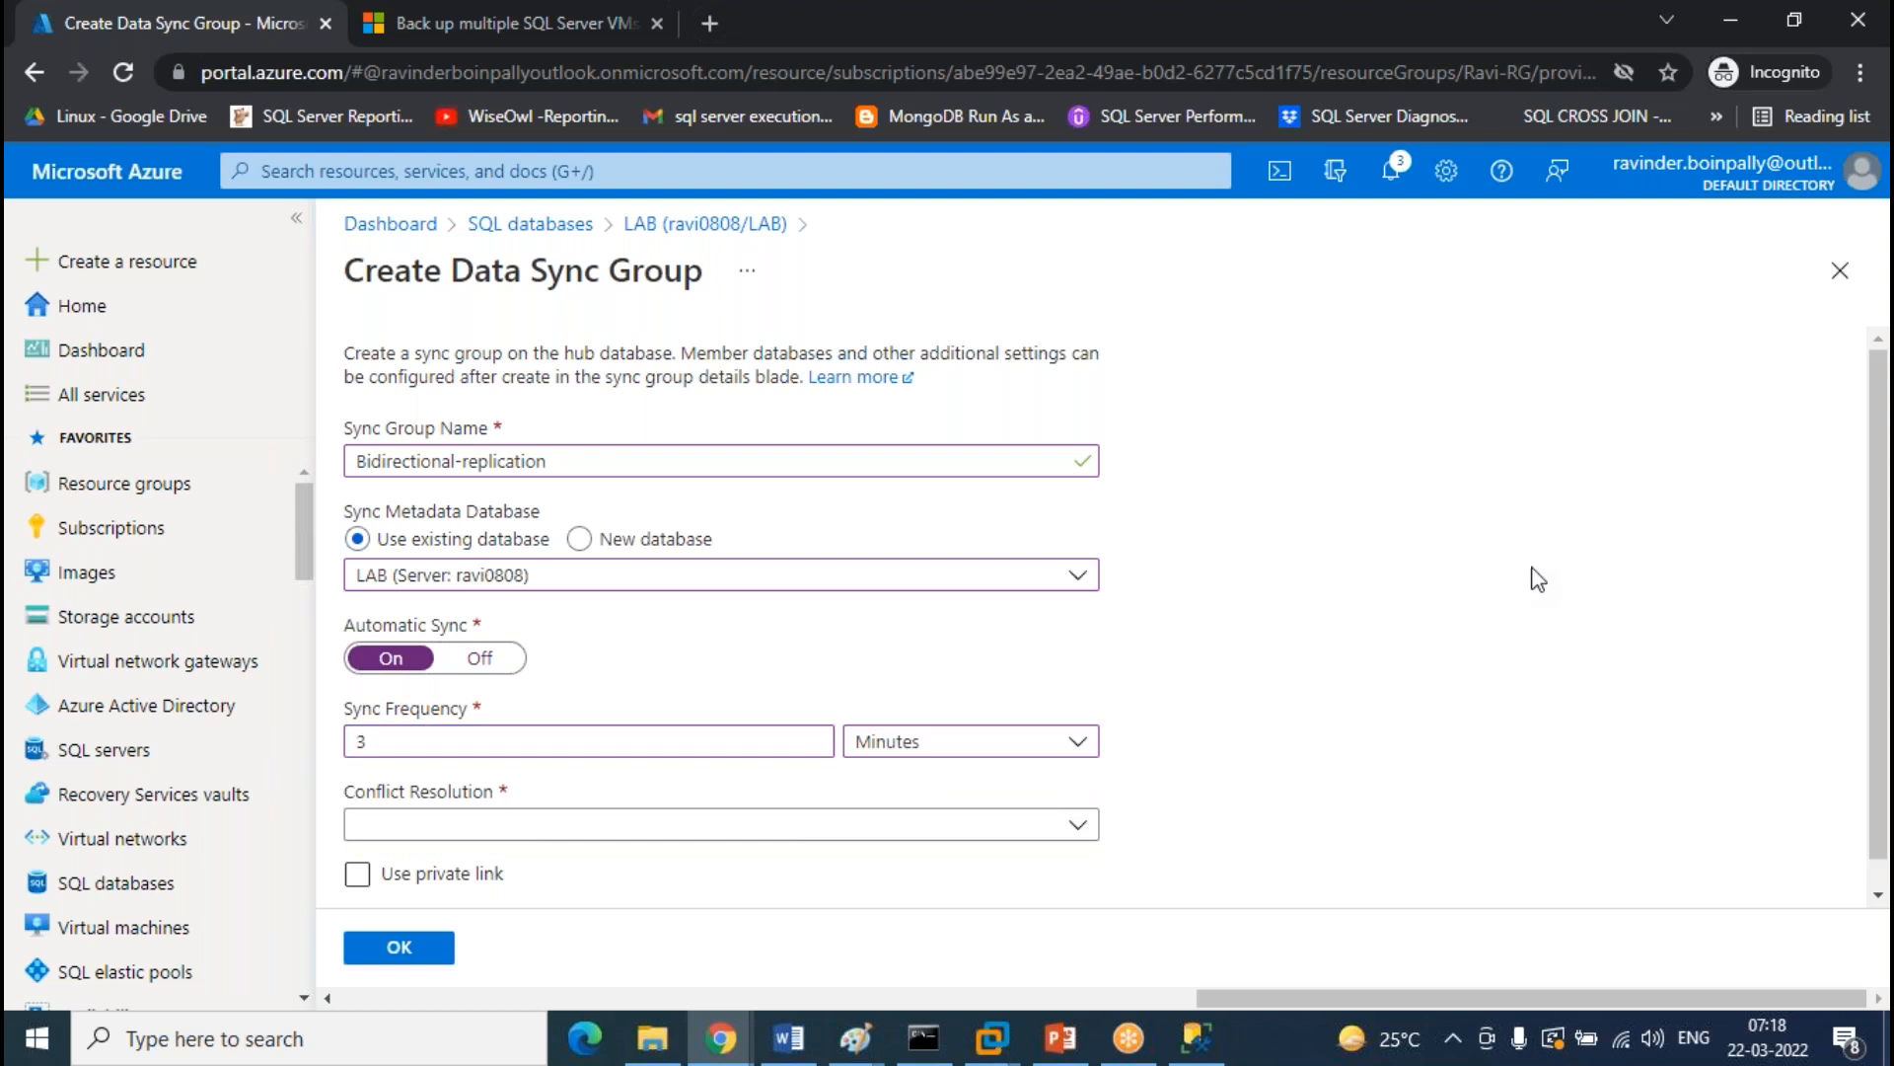
{"action": "scroll", "coordinate": [1282, 652], "scroll_direction": "down", "scroll_amount": 1}
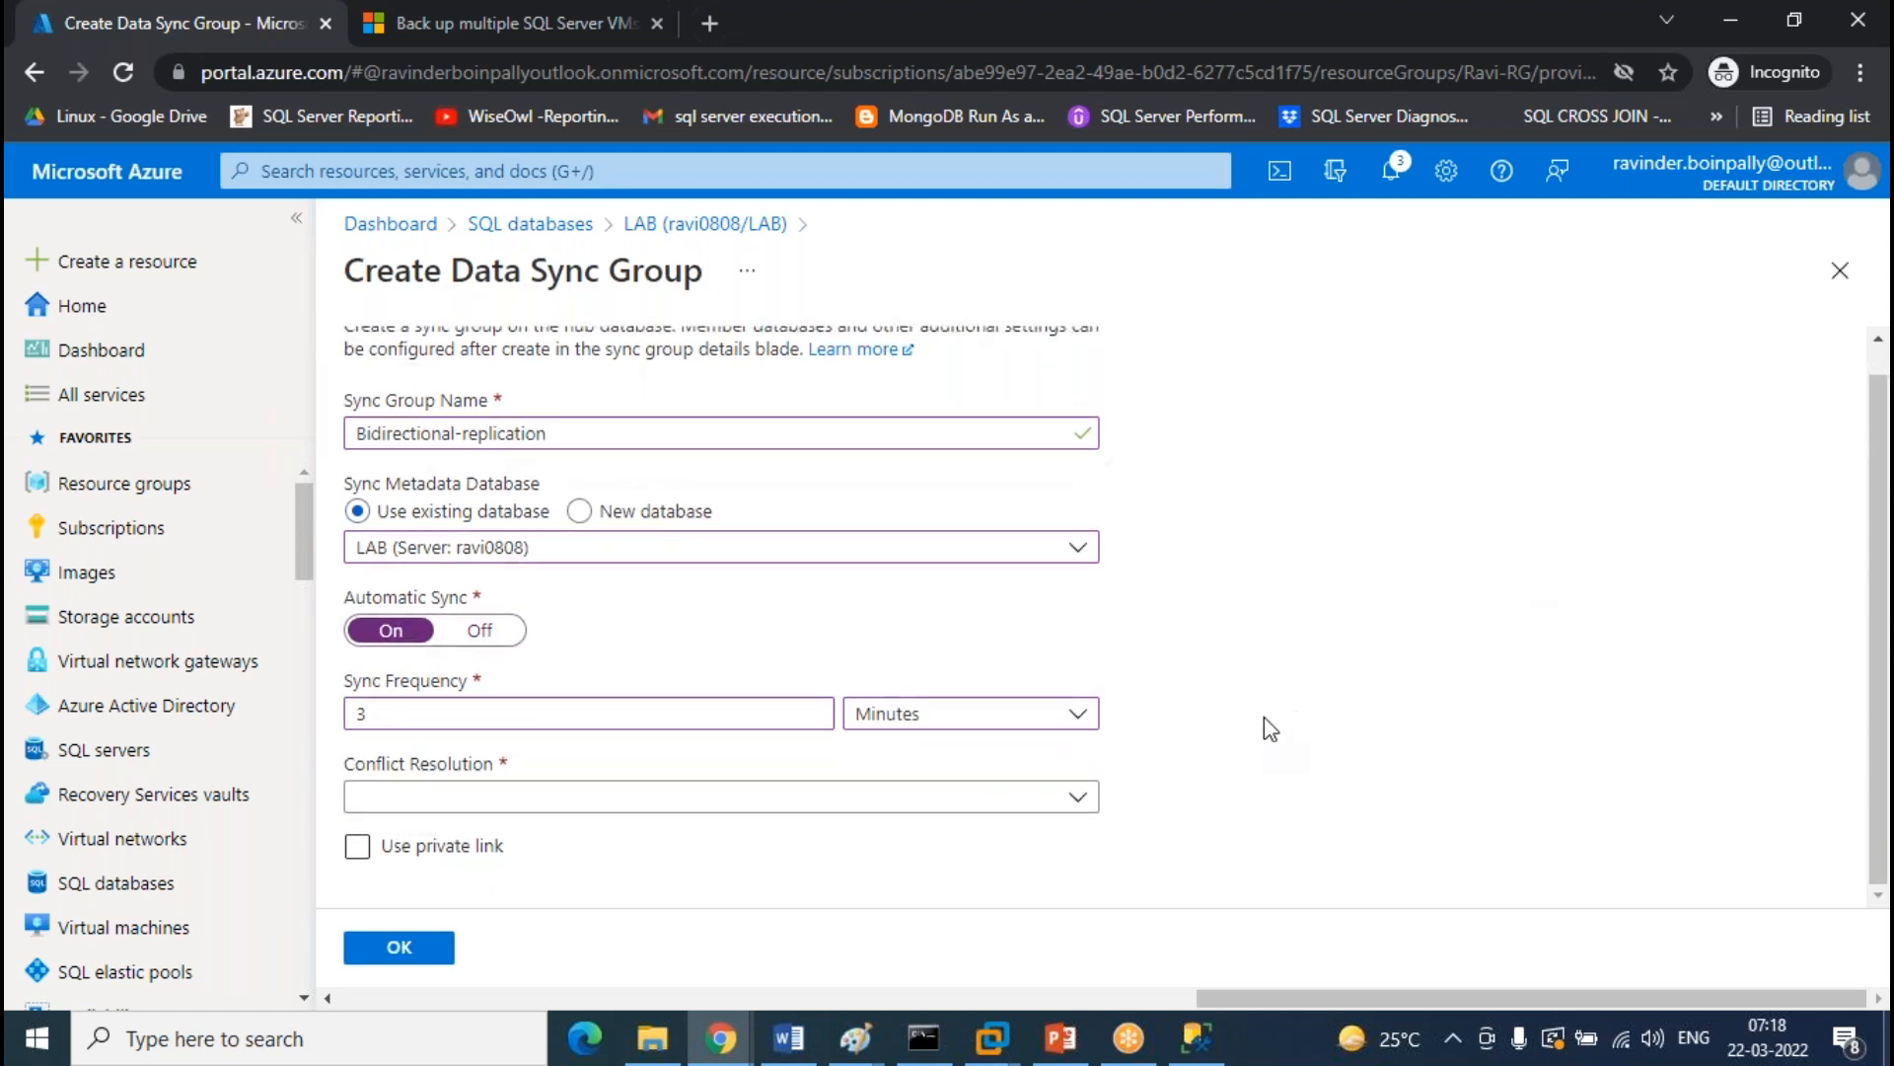
{"action": "left_click", "coordinate": [503, 807]}
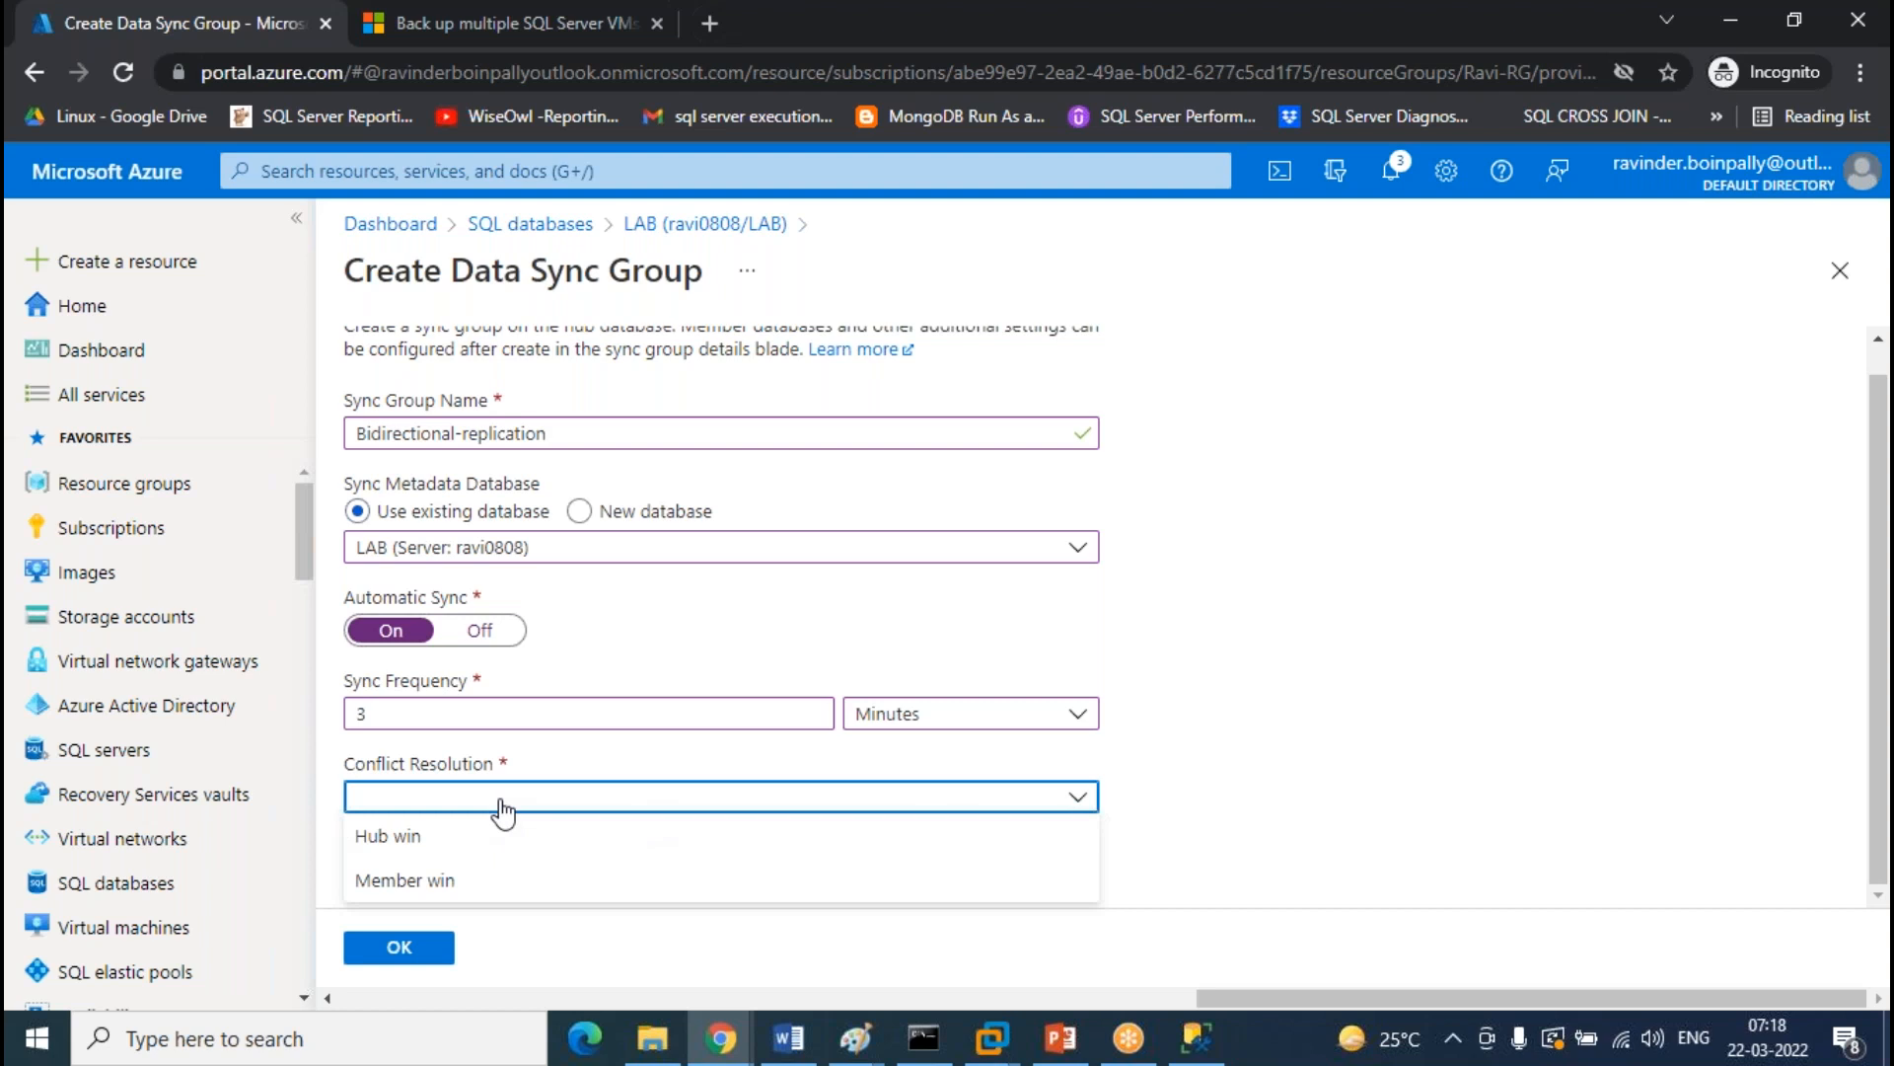
{"action": "left_click", "coordinate": [453, 838]}
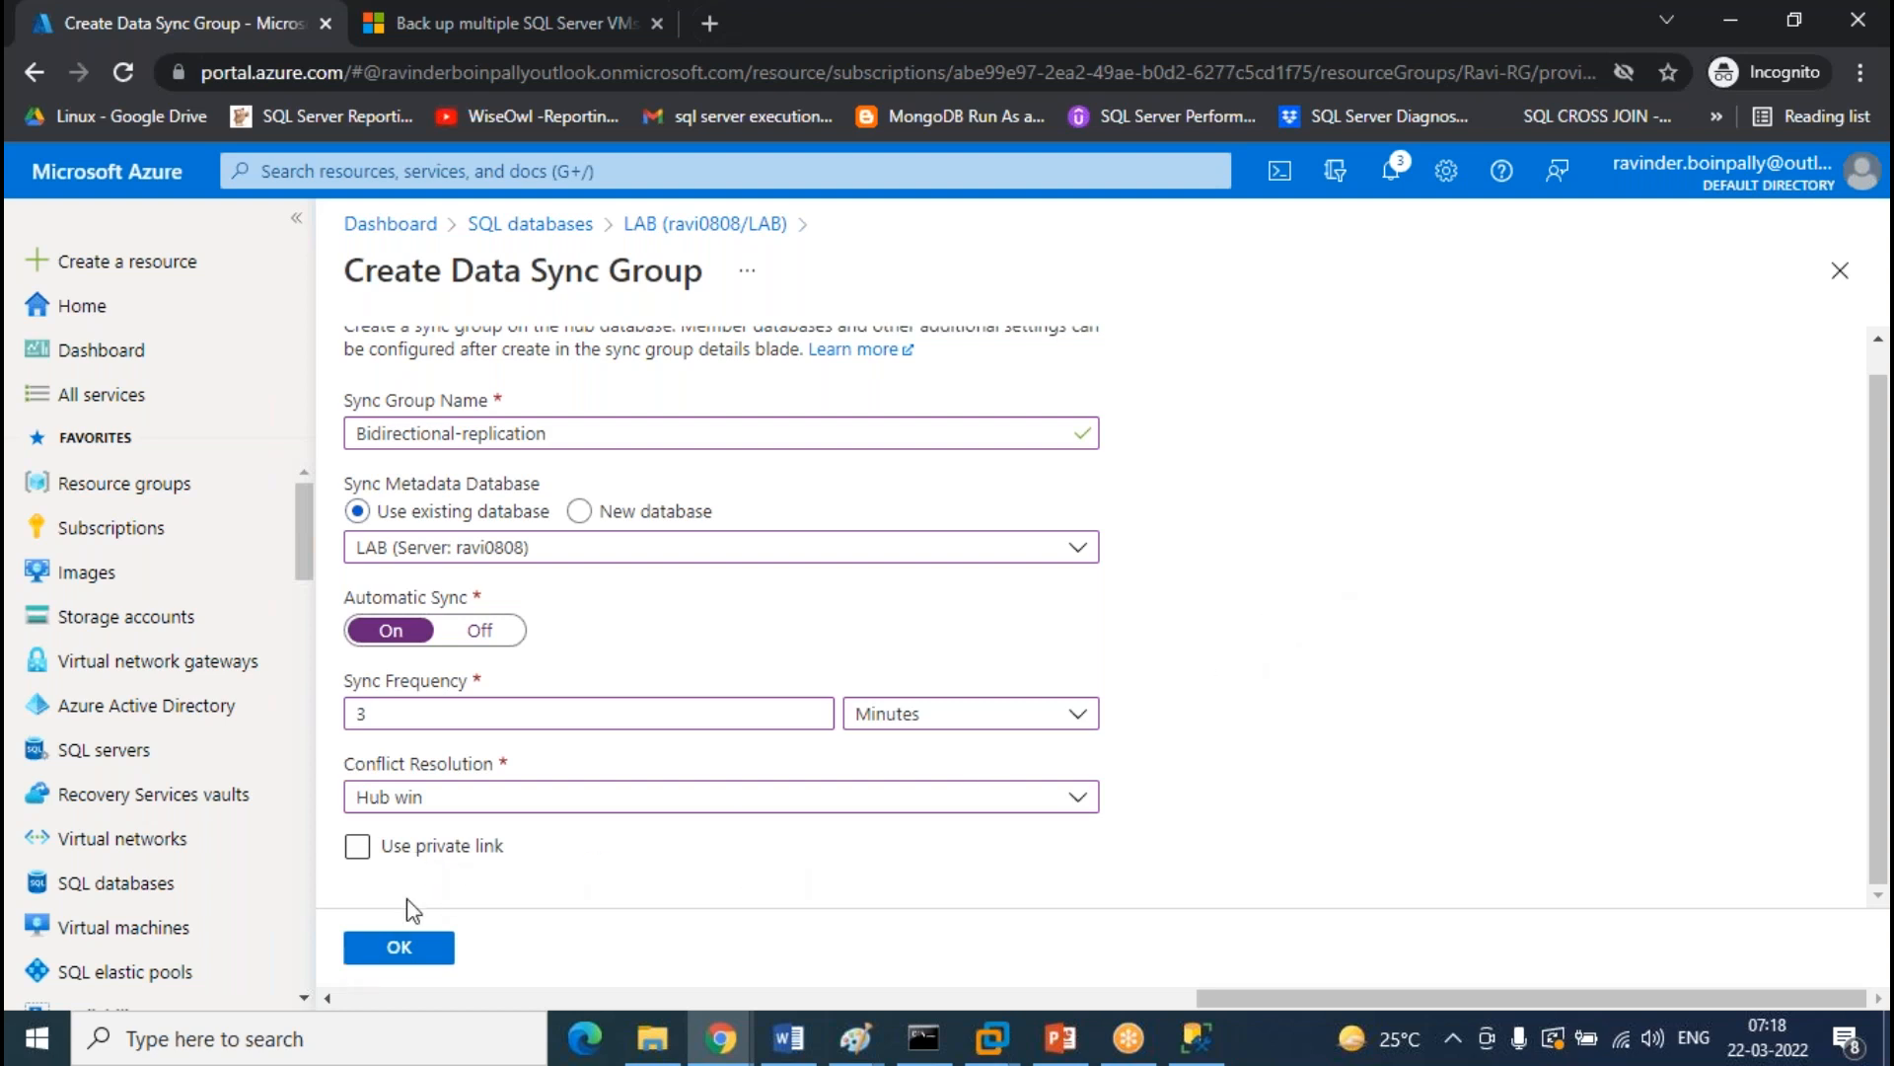
{"action": "scroll", "coordinate": [605, 728], "scroll_direction": "up", "scroll_amount": 1}
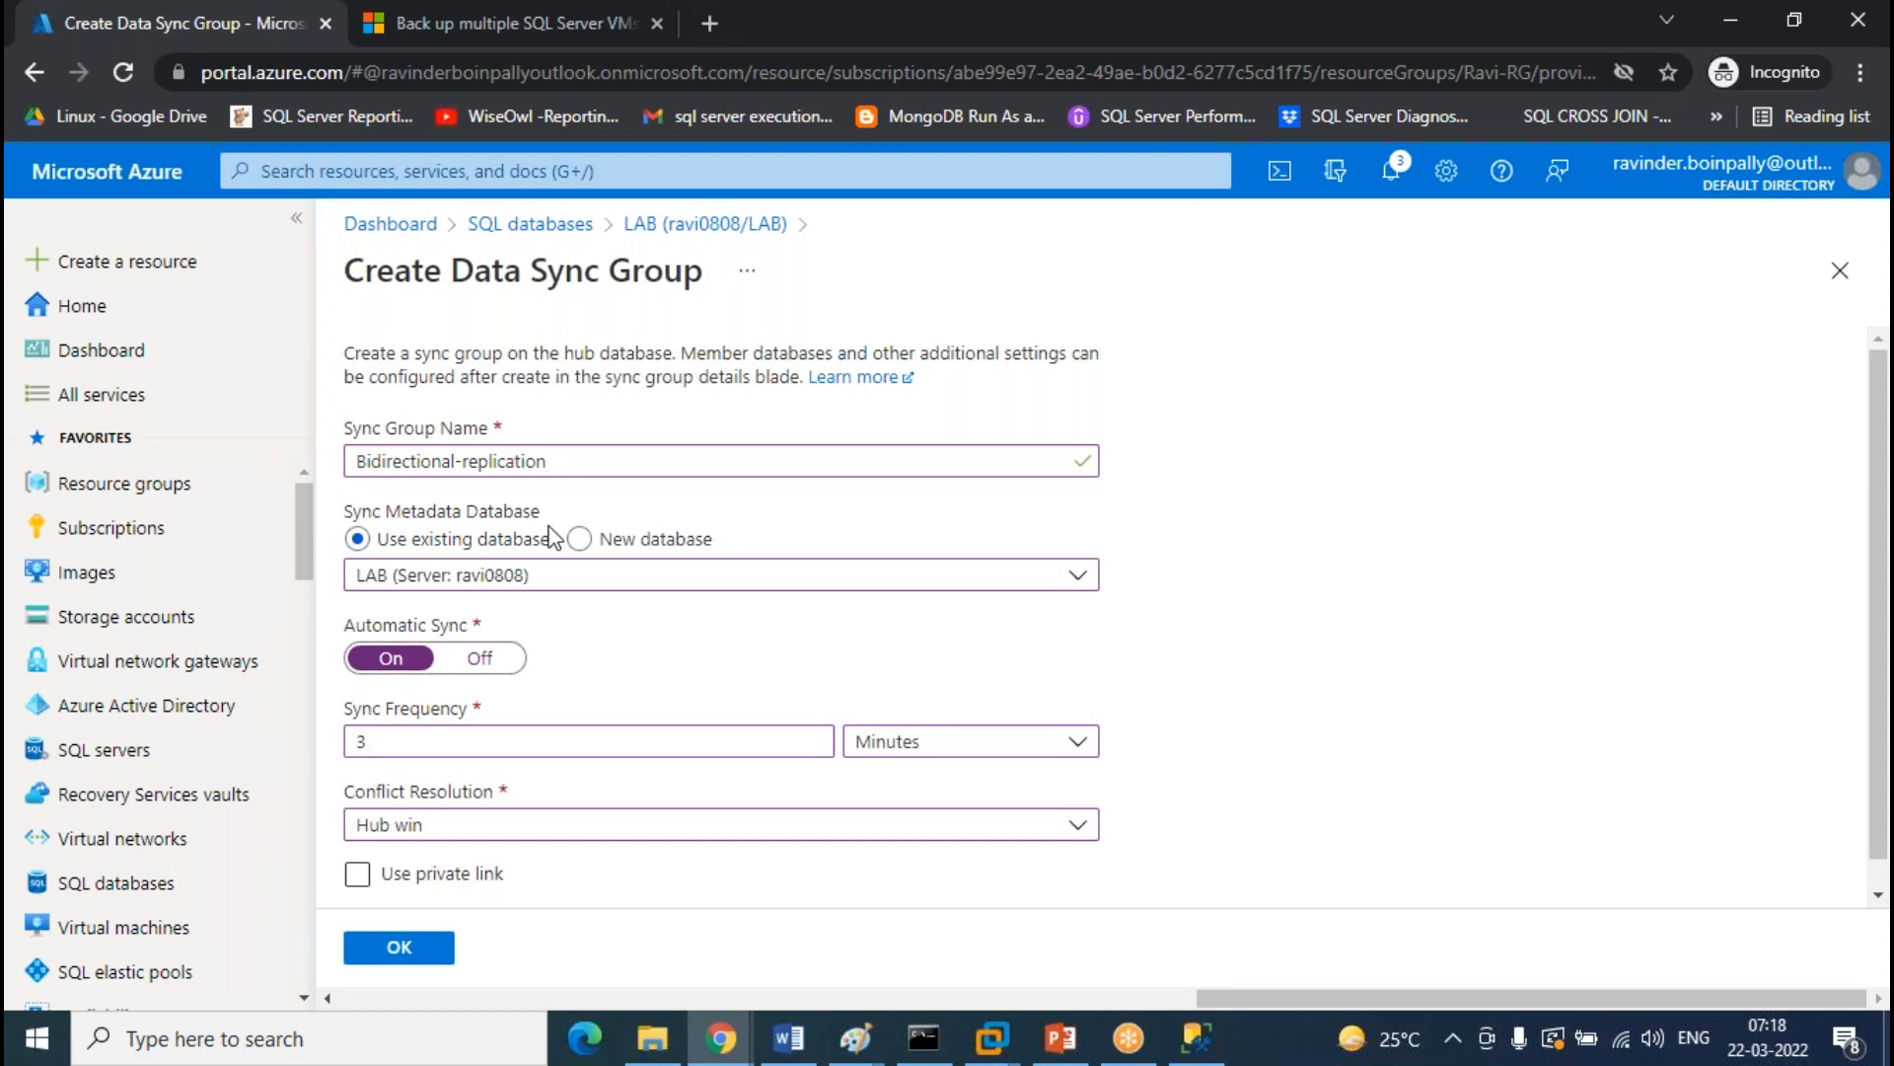
{"action": "left_click", "coordinate": [423, 953]}
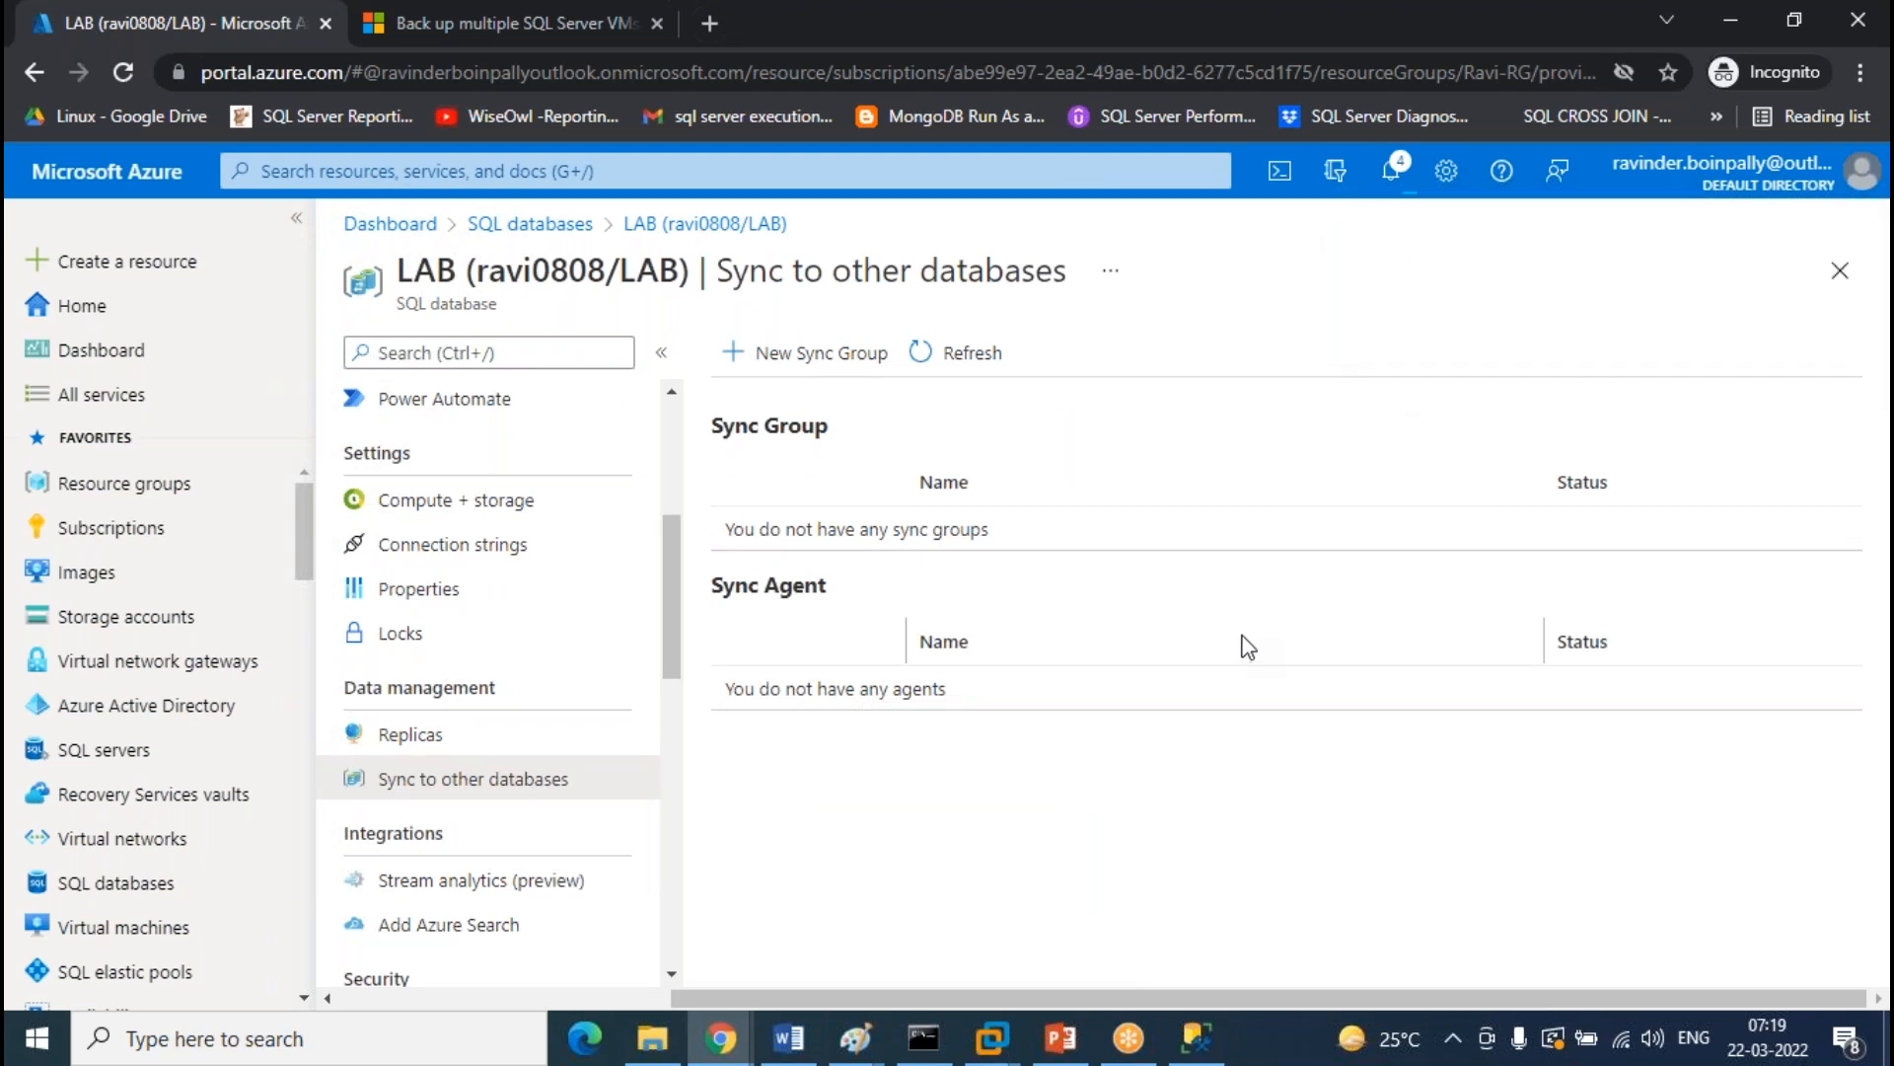
Refresh LAB's sync groups and open Bidirectional-replication to check its Not Ready status
{"action": "left_click", "coordinate": [992, 360]}
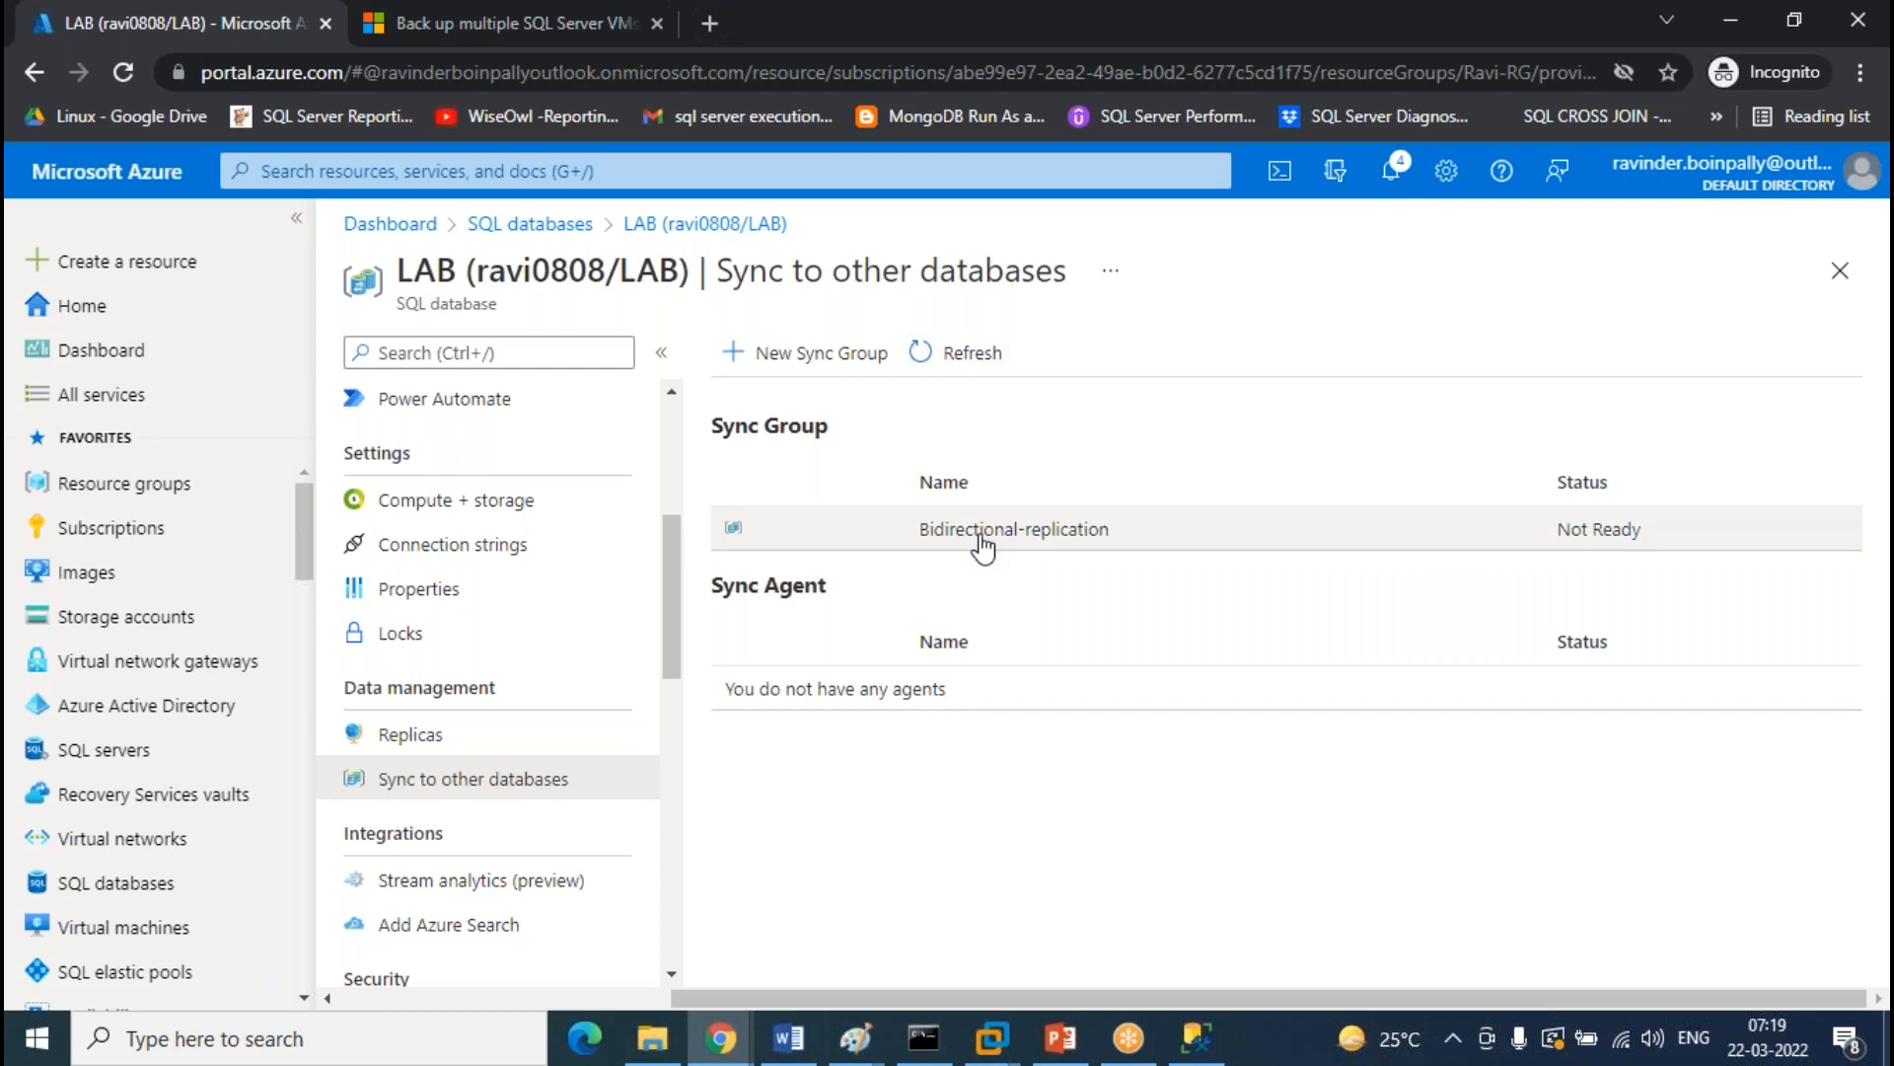
{"action": "left_click", "coordinate": [992, 531]}
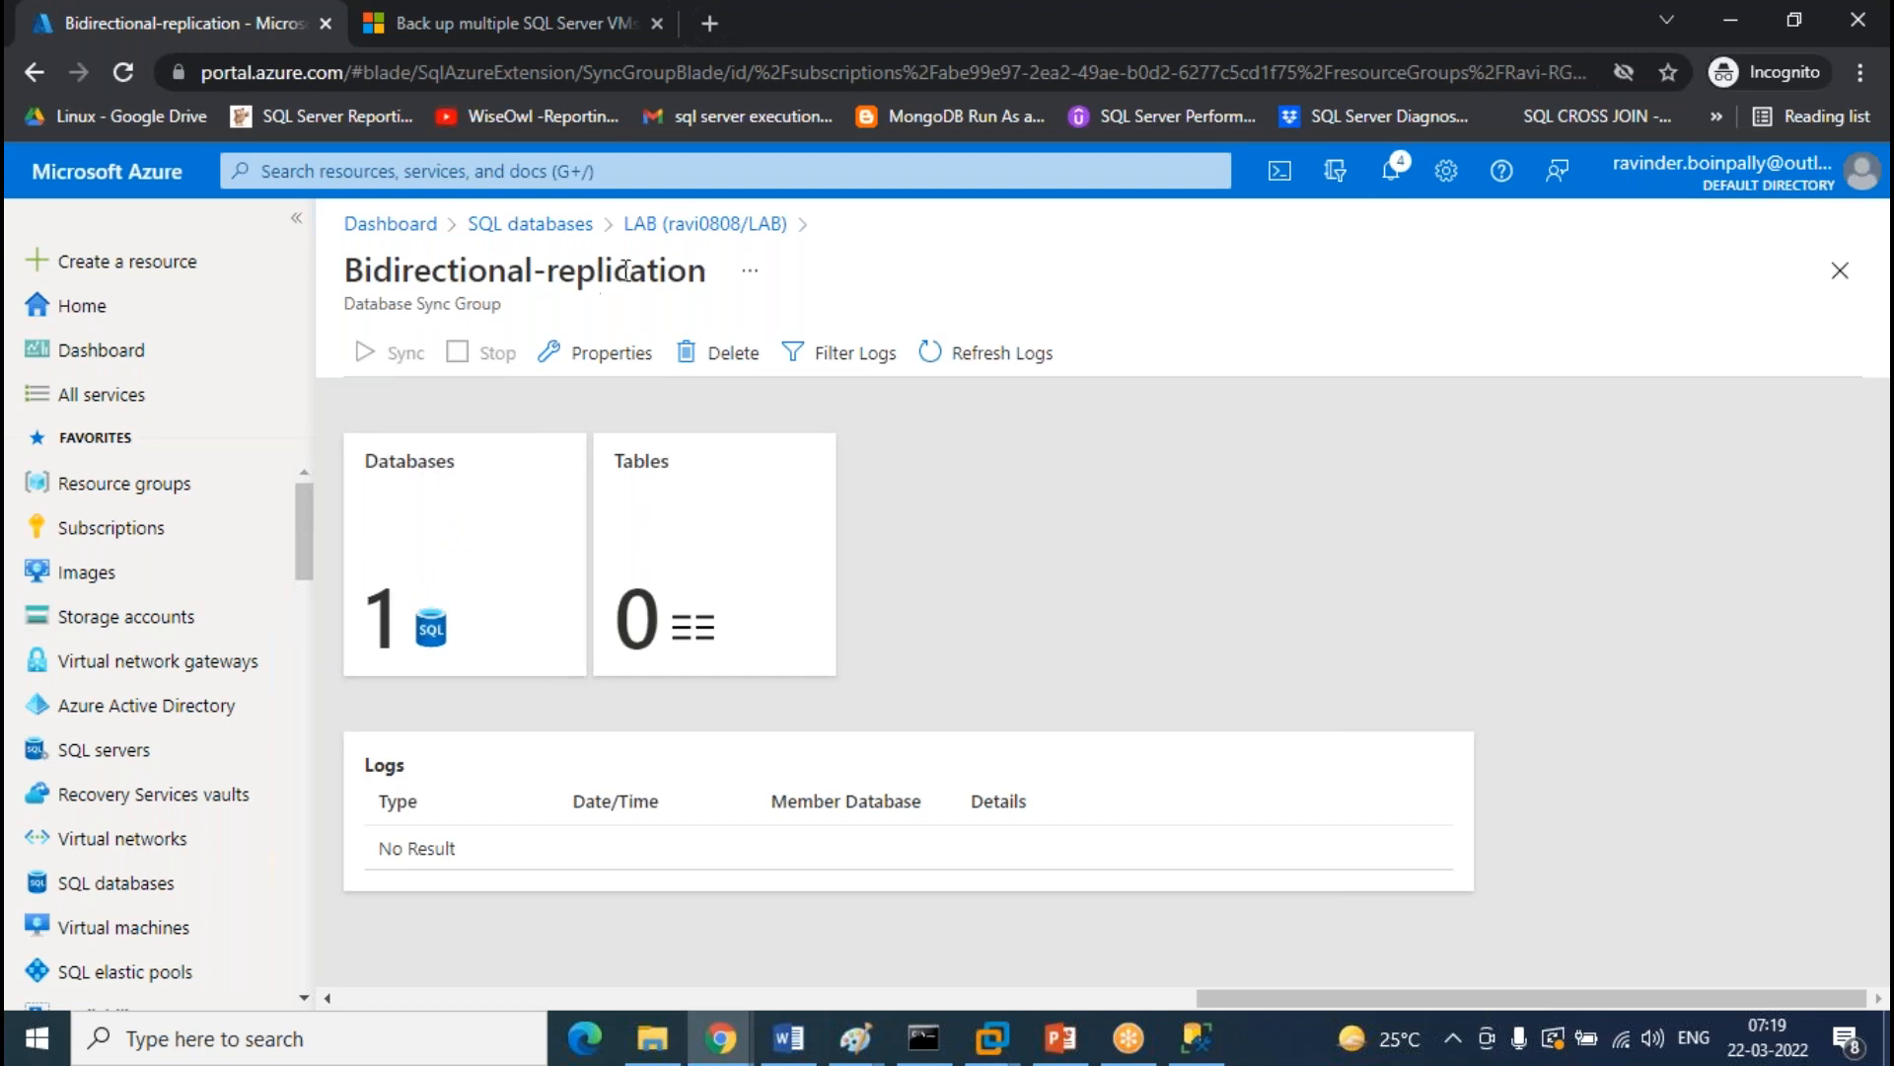
{"action": "left_click", "coordinate": [659, 227]}
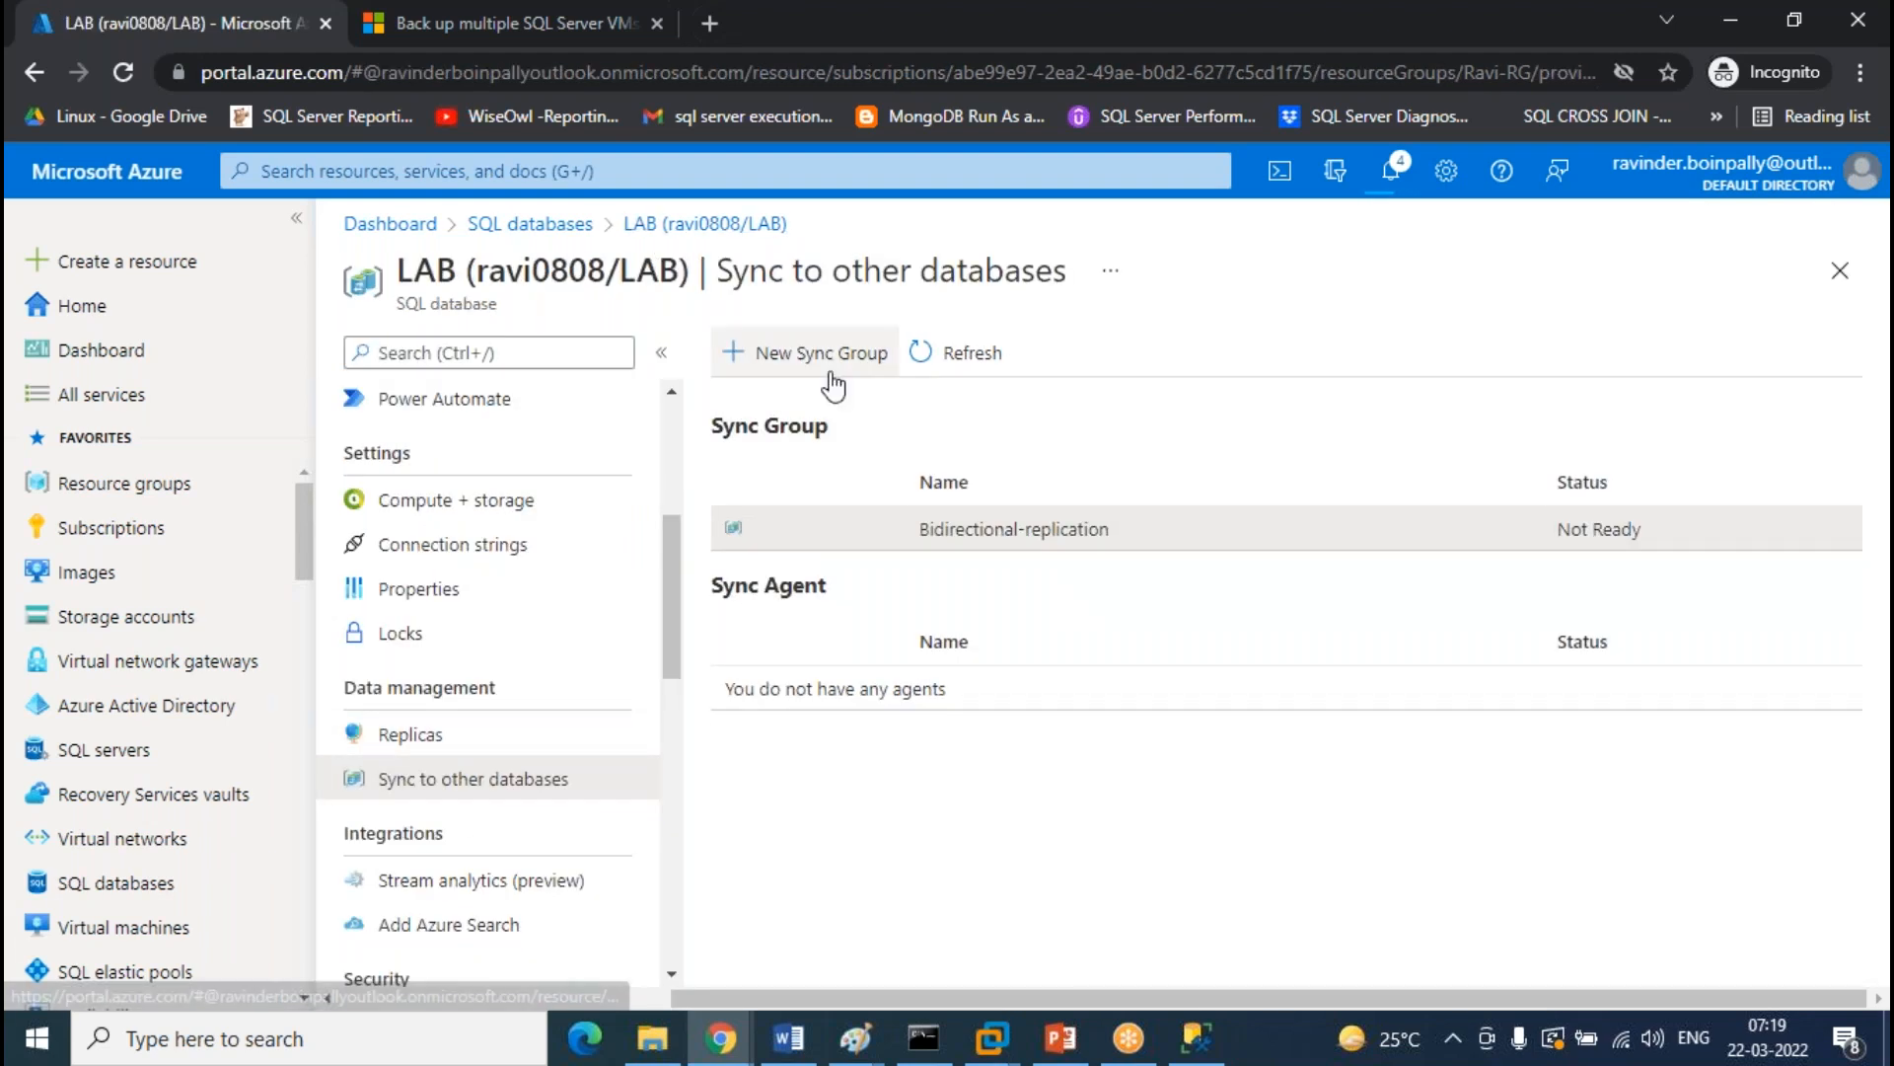
{"action": "left_click", "coordinate": [828, 353]}
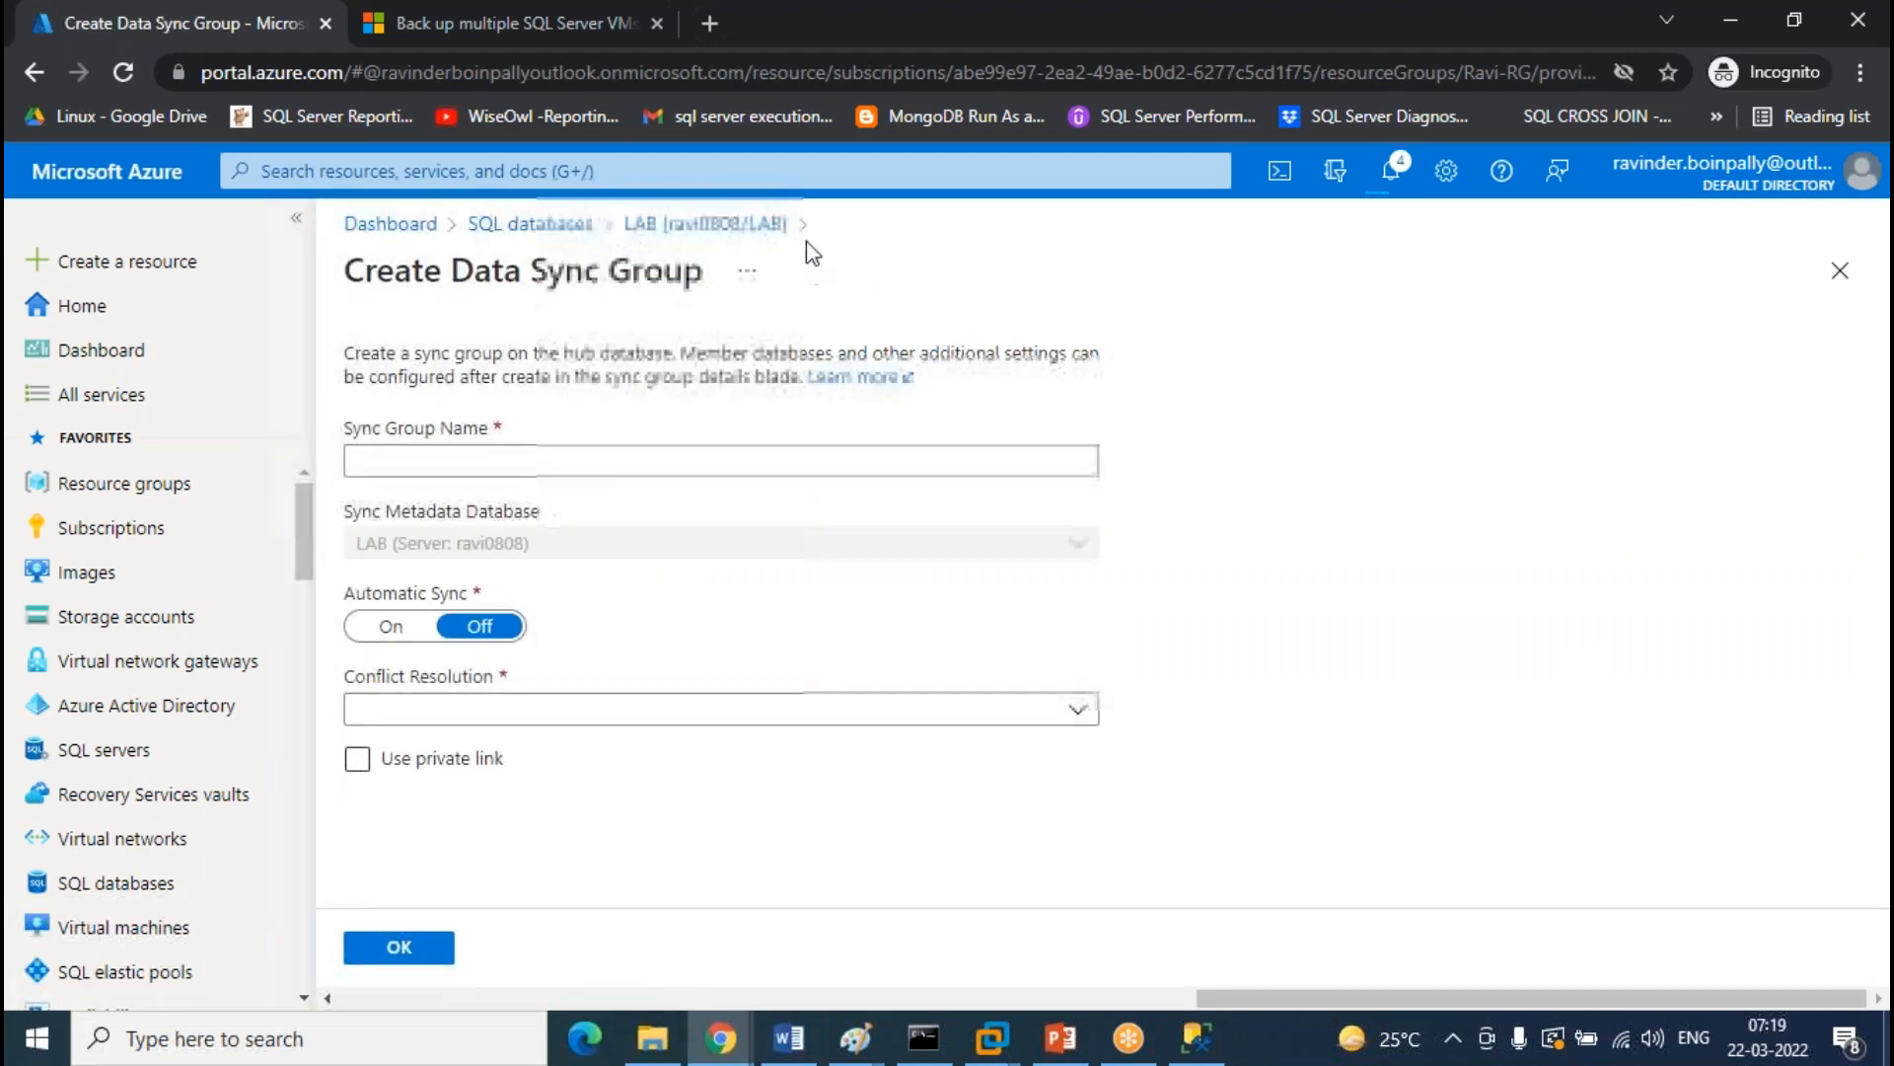
{"action": "left_click", "coordinate": [742, 227]}
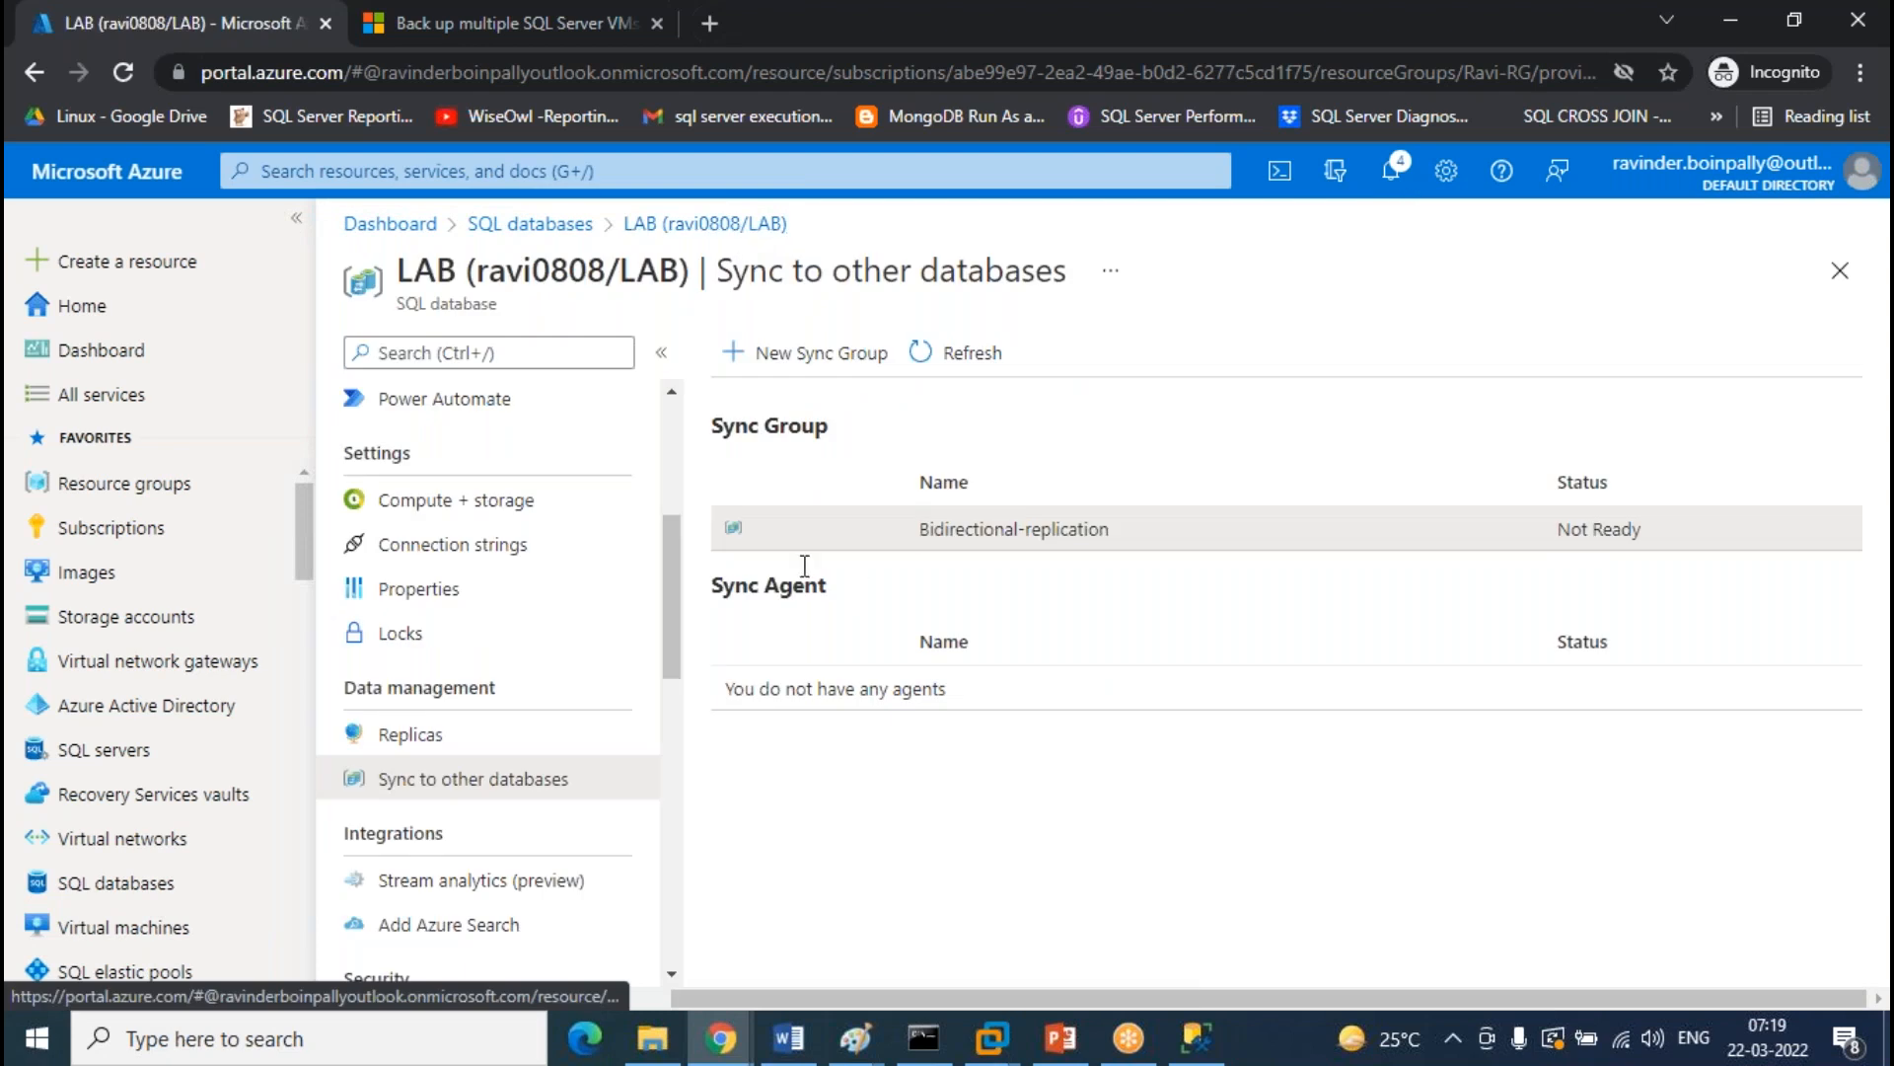
{"action": "left_click", "coordinate": [1089, 553]}
Open the LAB hub database from the Databases tile and enter its login username and password
{"action": "left_click", "coordinate": [416, 560]}
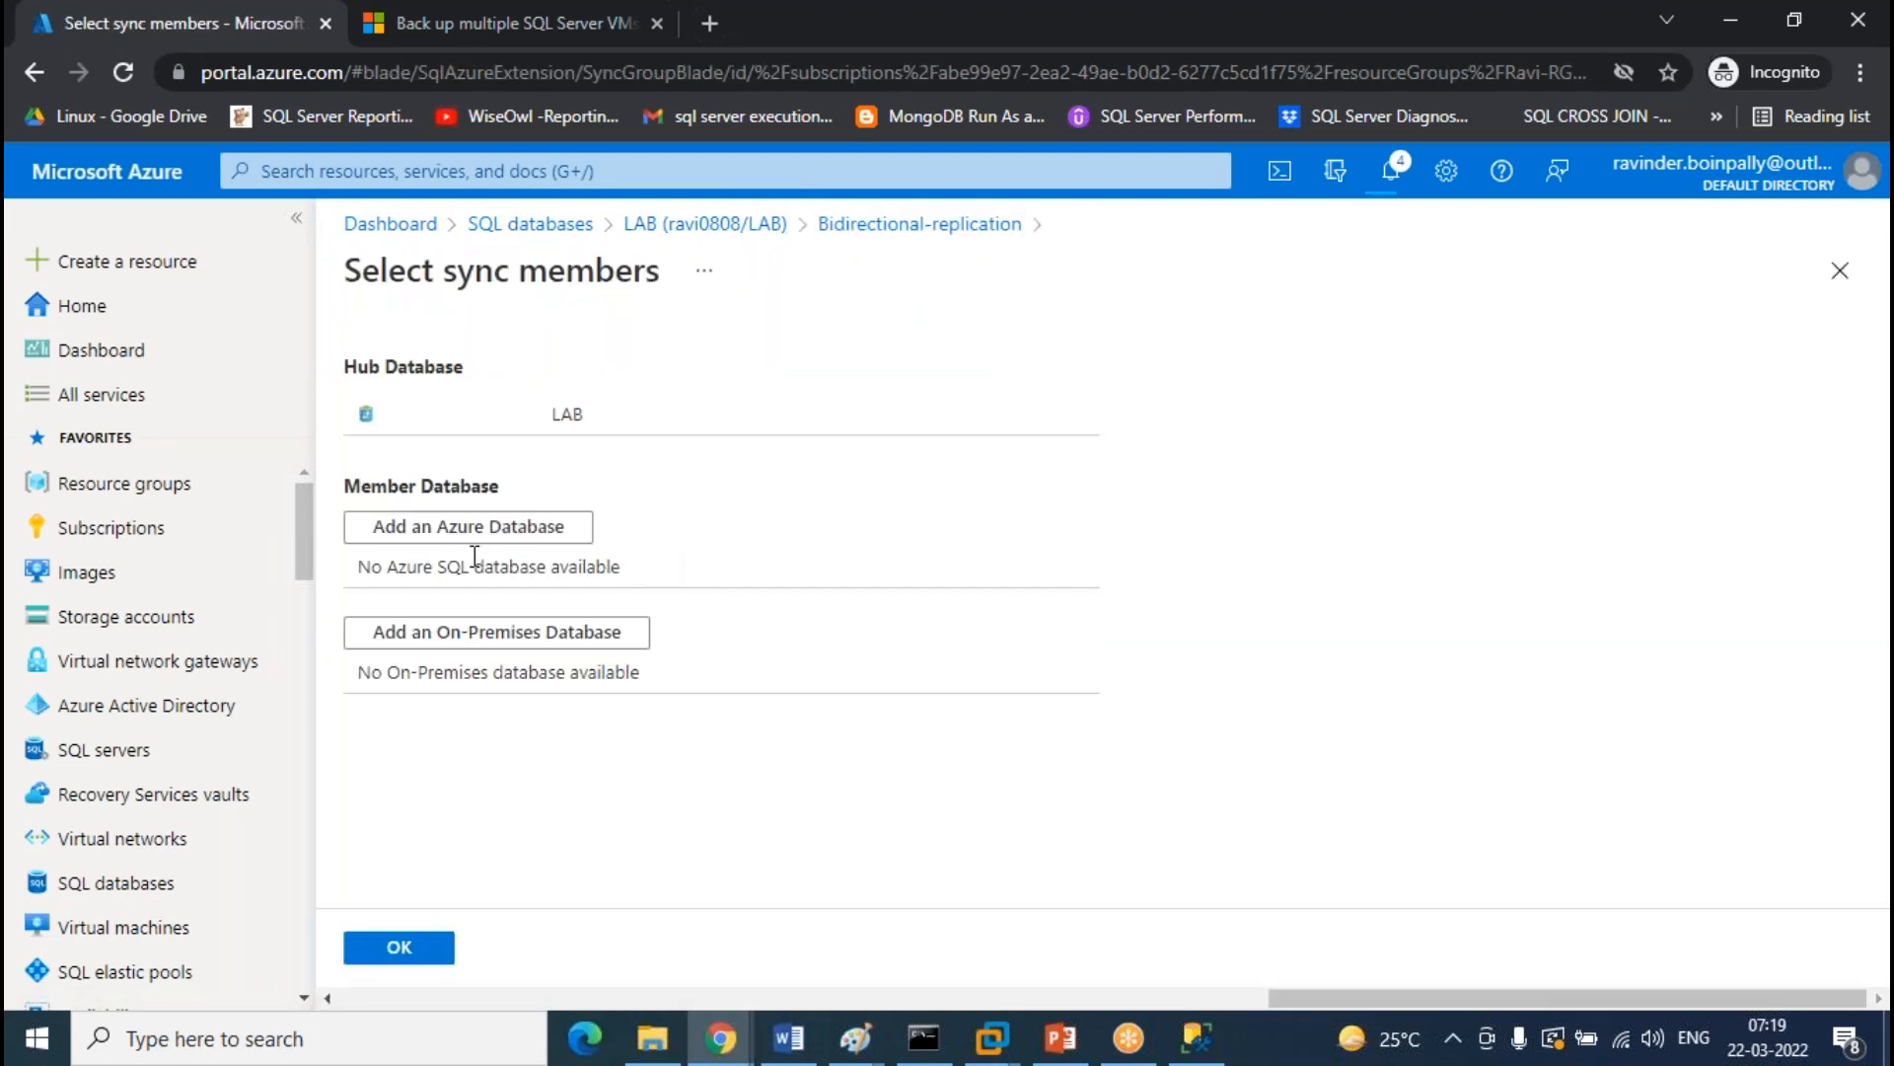
{"action": "left_click", "coordinate": [436, 419]}
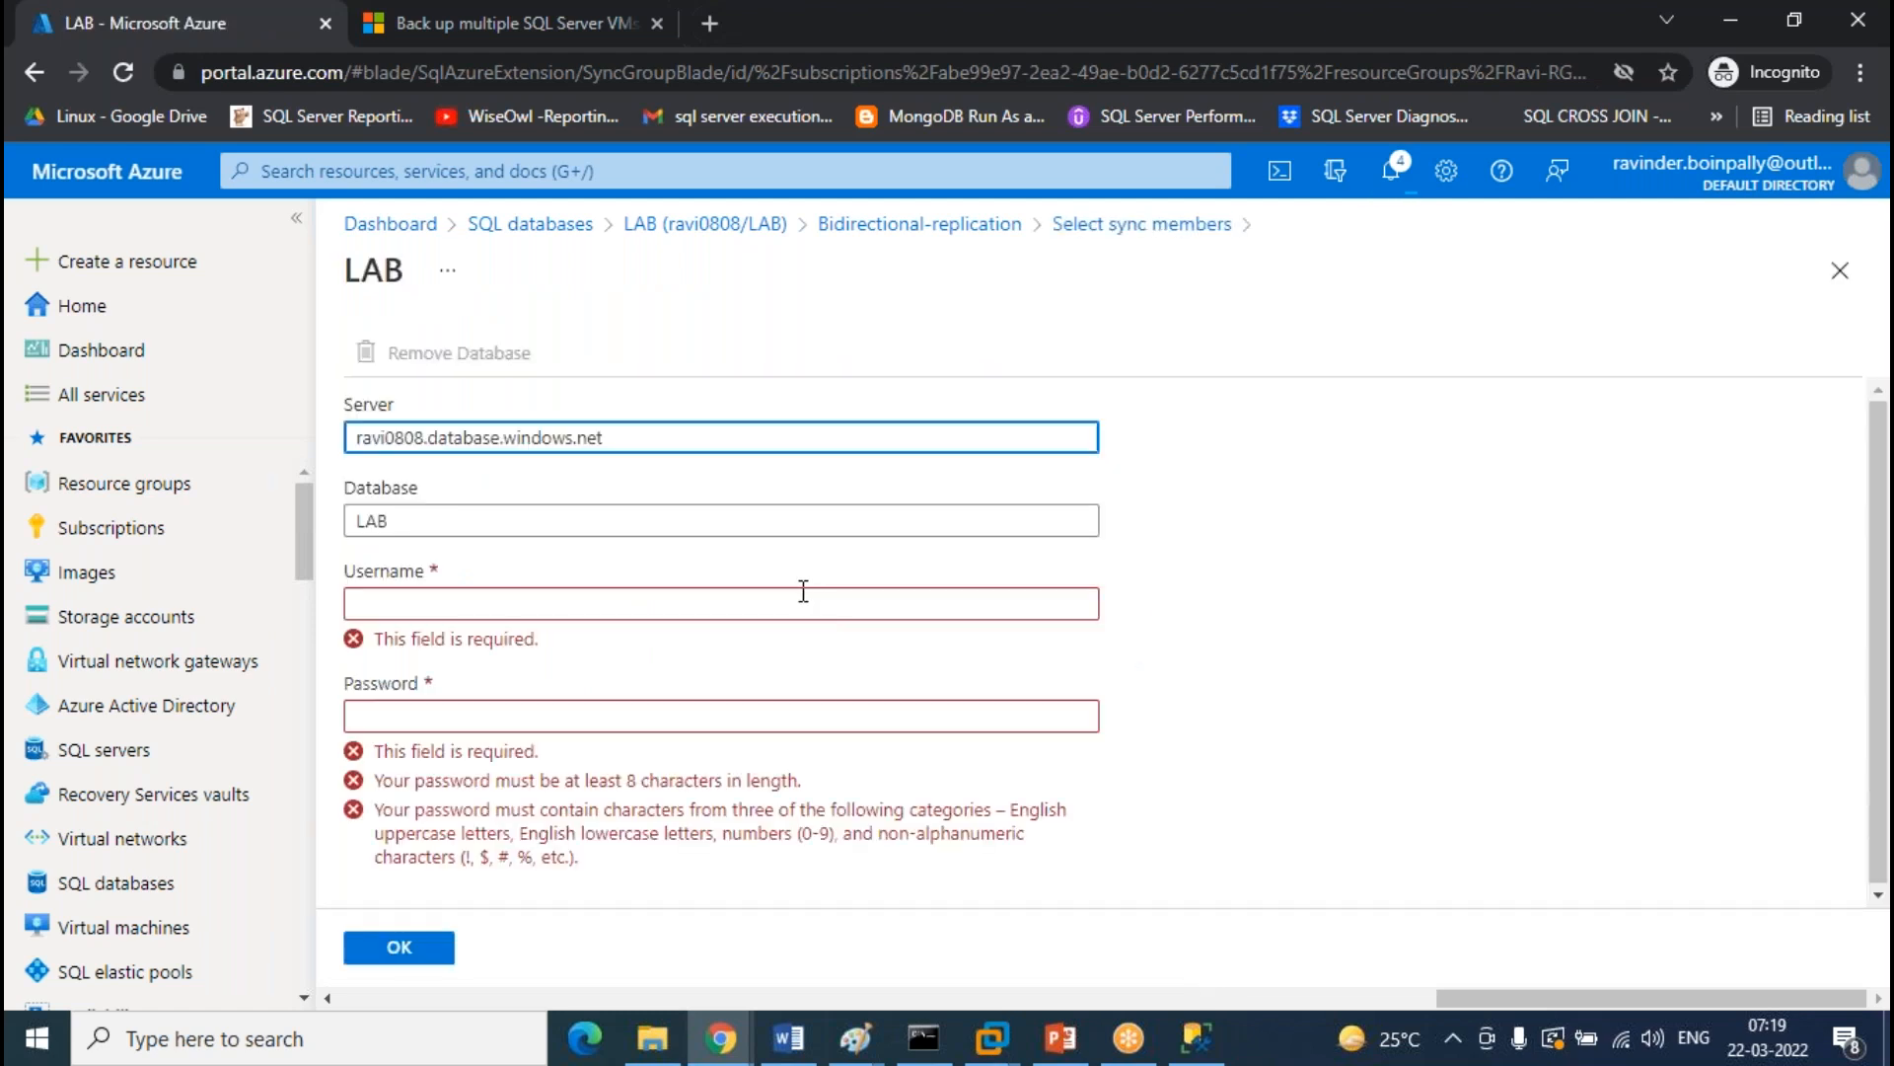
{"action": "left_click", "coordinate": [512, 605]}
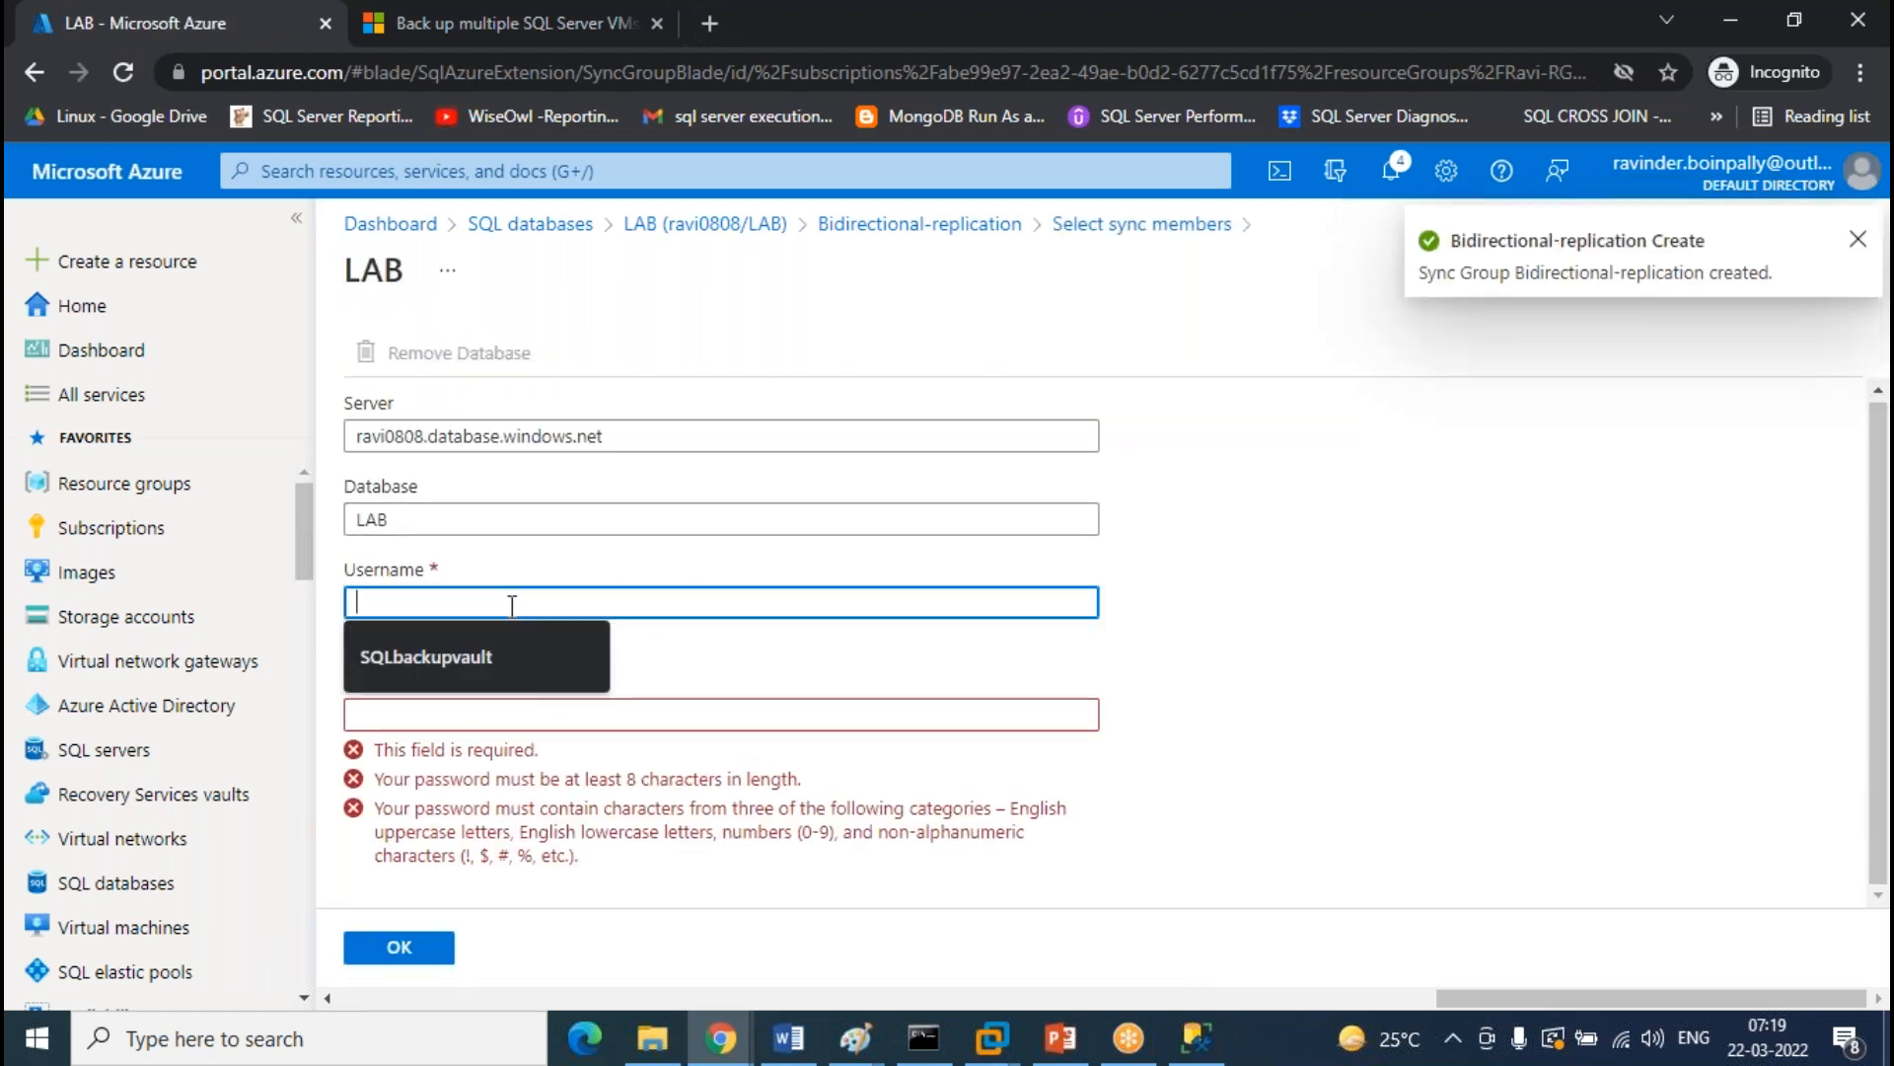
{"action": "type", "text": "R"}
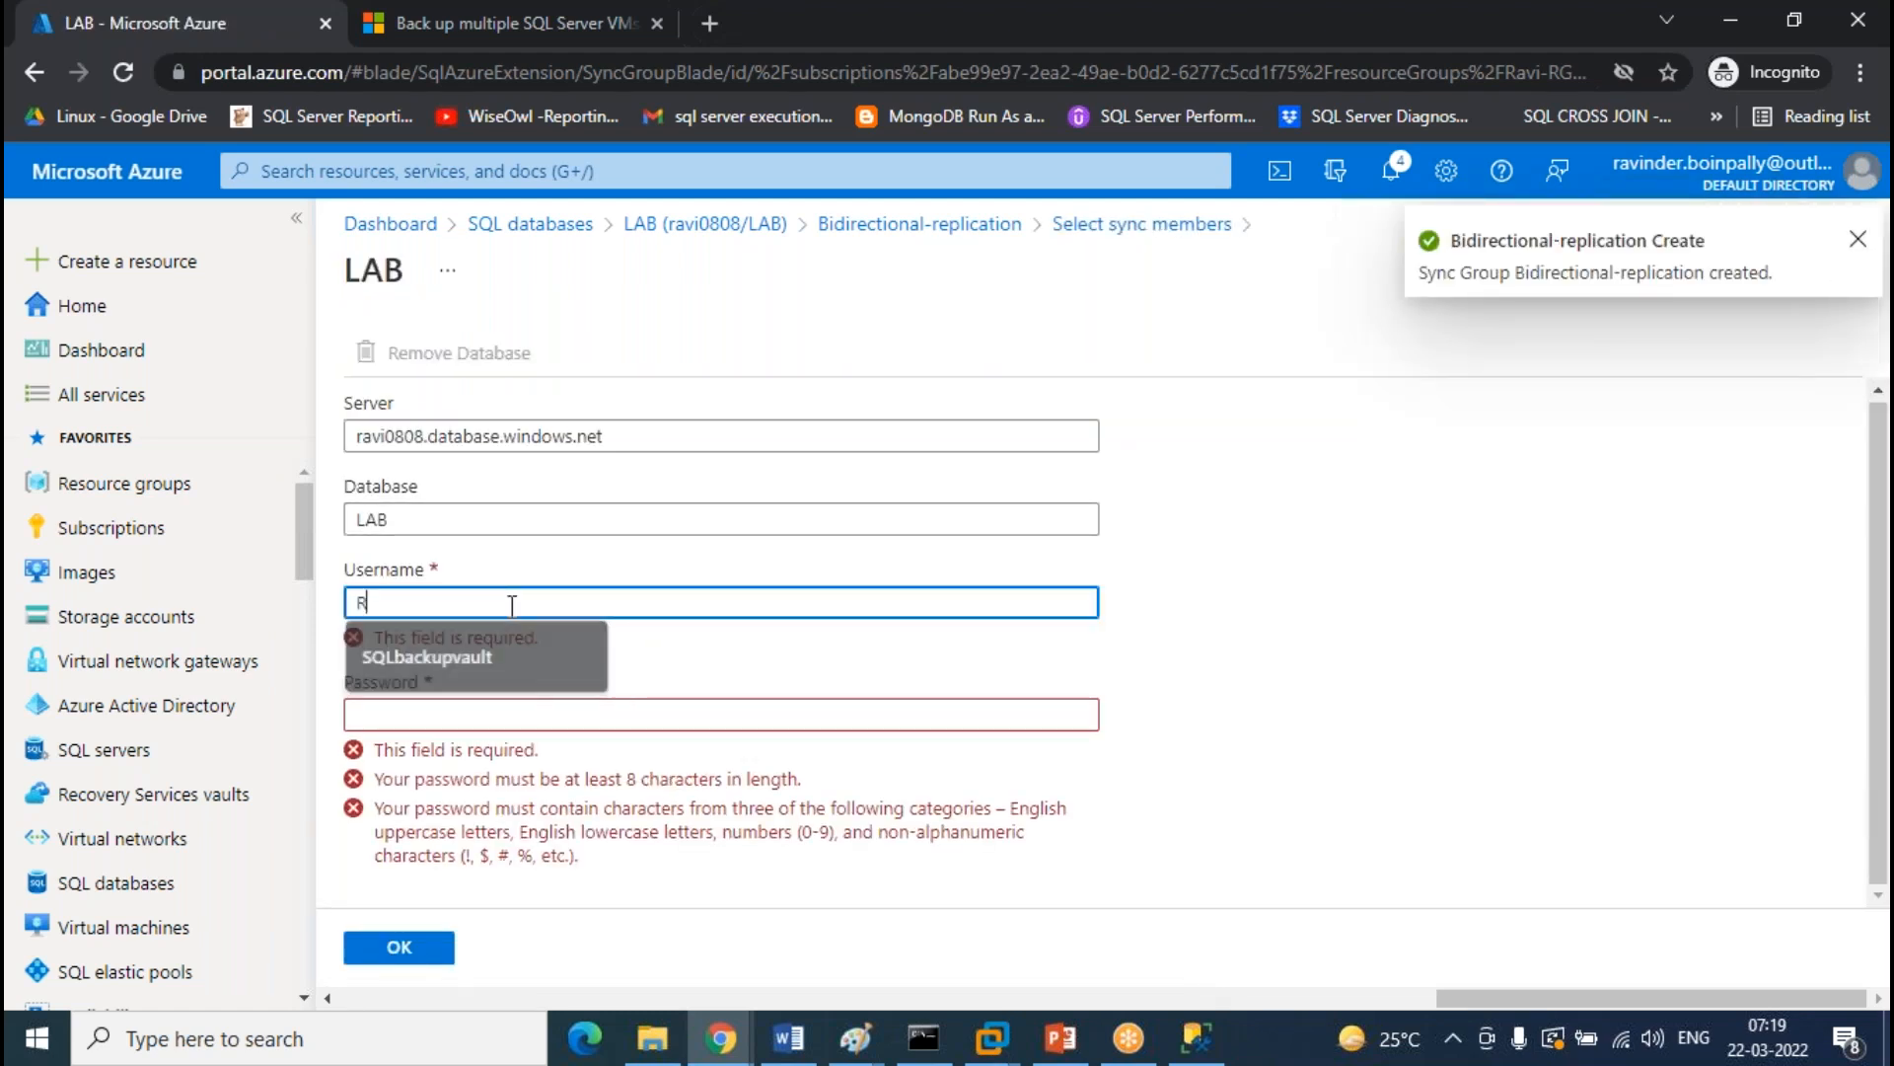
{"action": "type", "text": "avinder"}
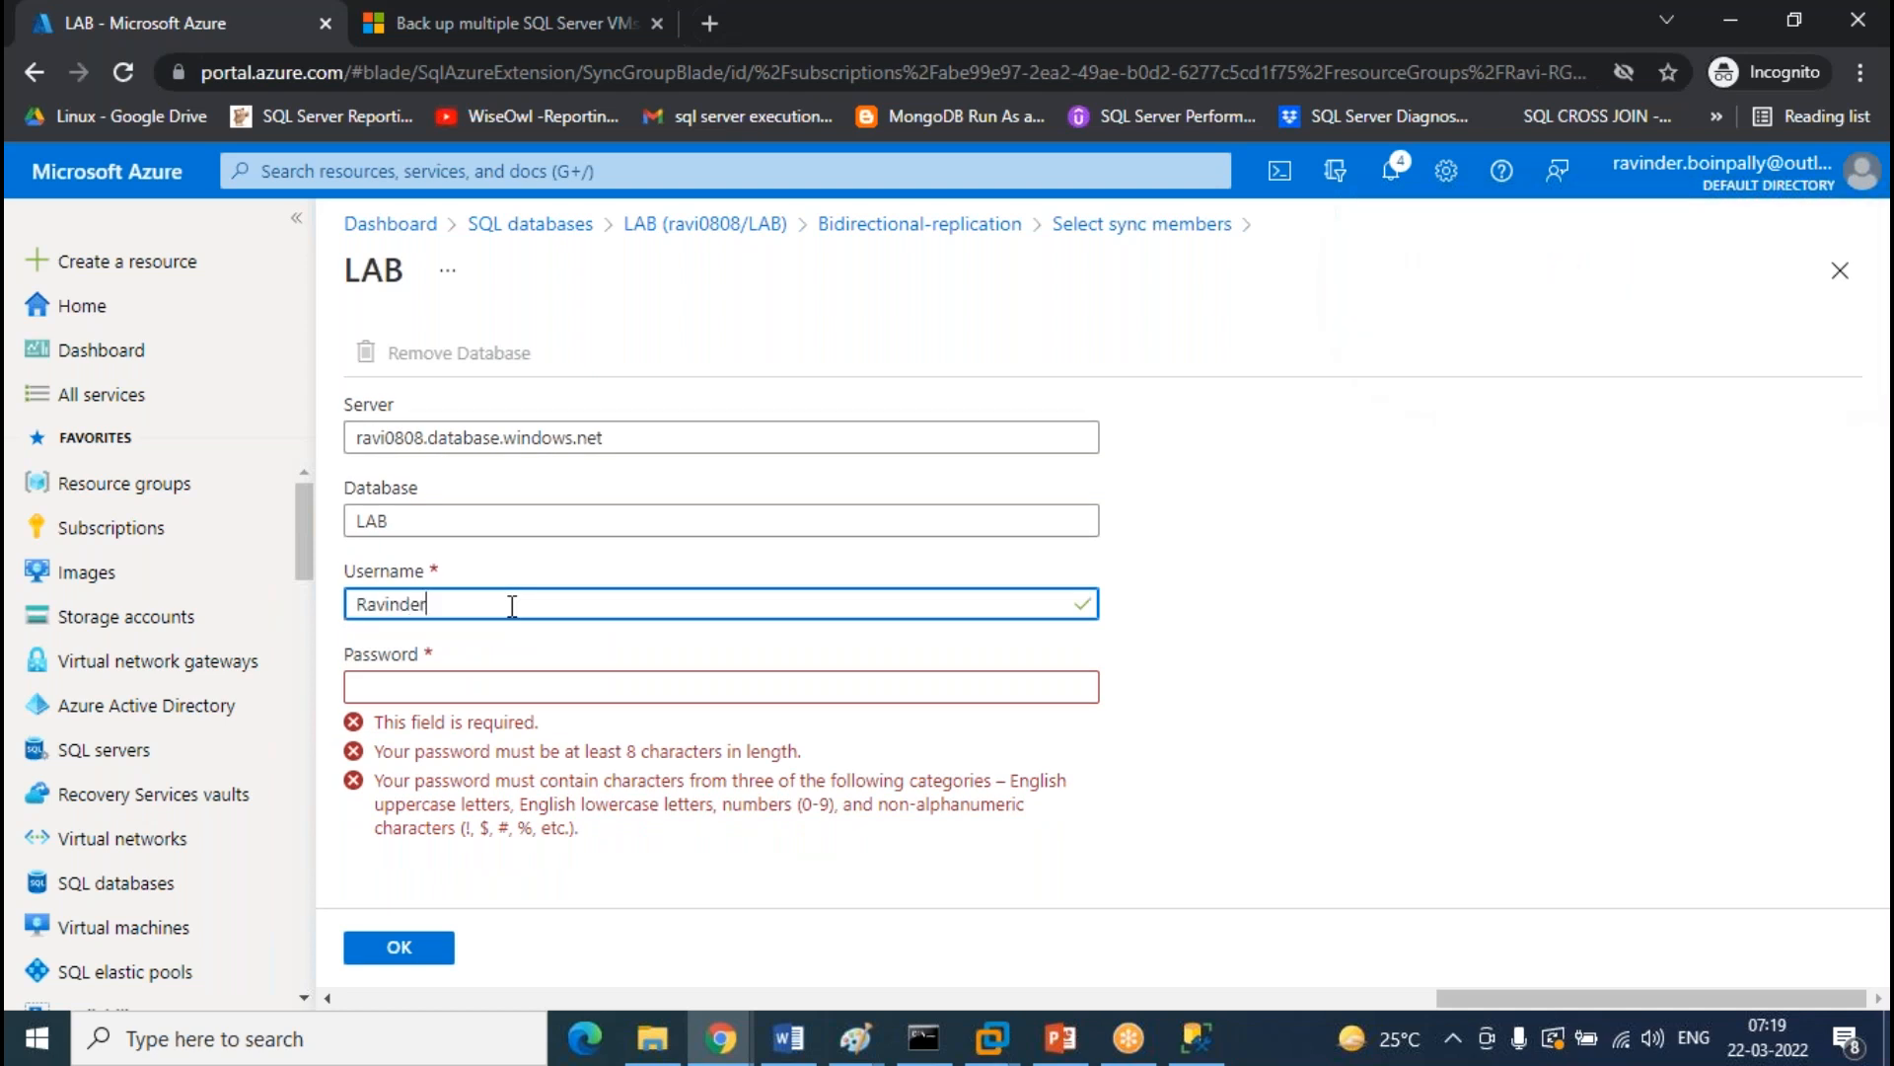
{"action": "key", "text": "Tab"}
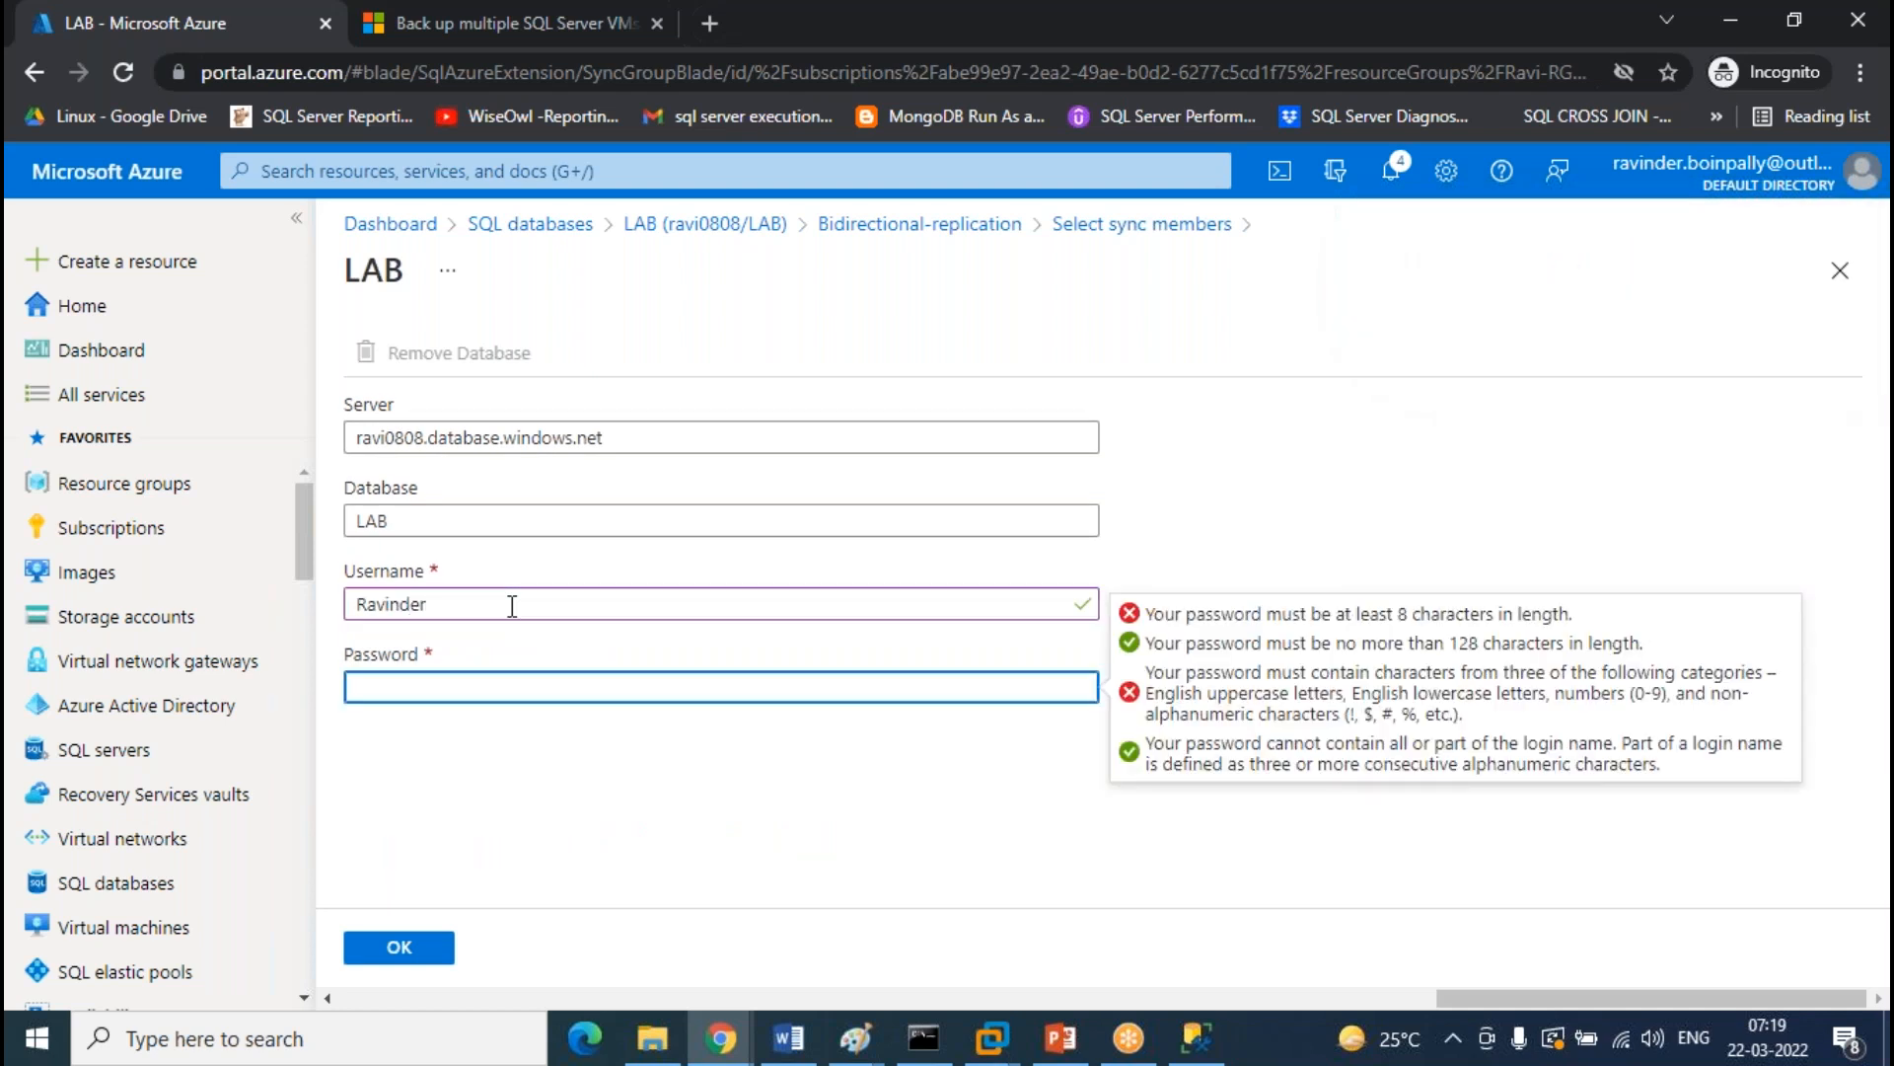
{"action": "type", "text": "••••••••"}
In the Paint diagram, draw a tall box beside member 1 and sketch lines toward the Hub and Member 2
{"action": "left_click", "coordinate": [855, 1038]}
{"action": "left_click", "coordinate": [1198, 939]}
{"action": "left_click", "coordinate": [615, 88]}
{"action": "left_click_drag", "start_coordinate": [648, 565], "coordinate": [779, 896]}
{"action": "left_click", "coordinate": [537, 470]}
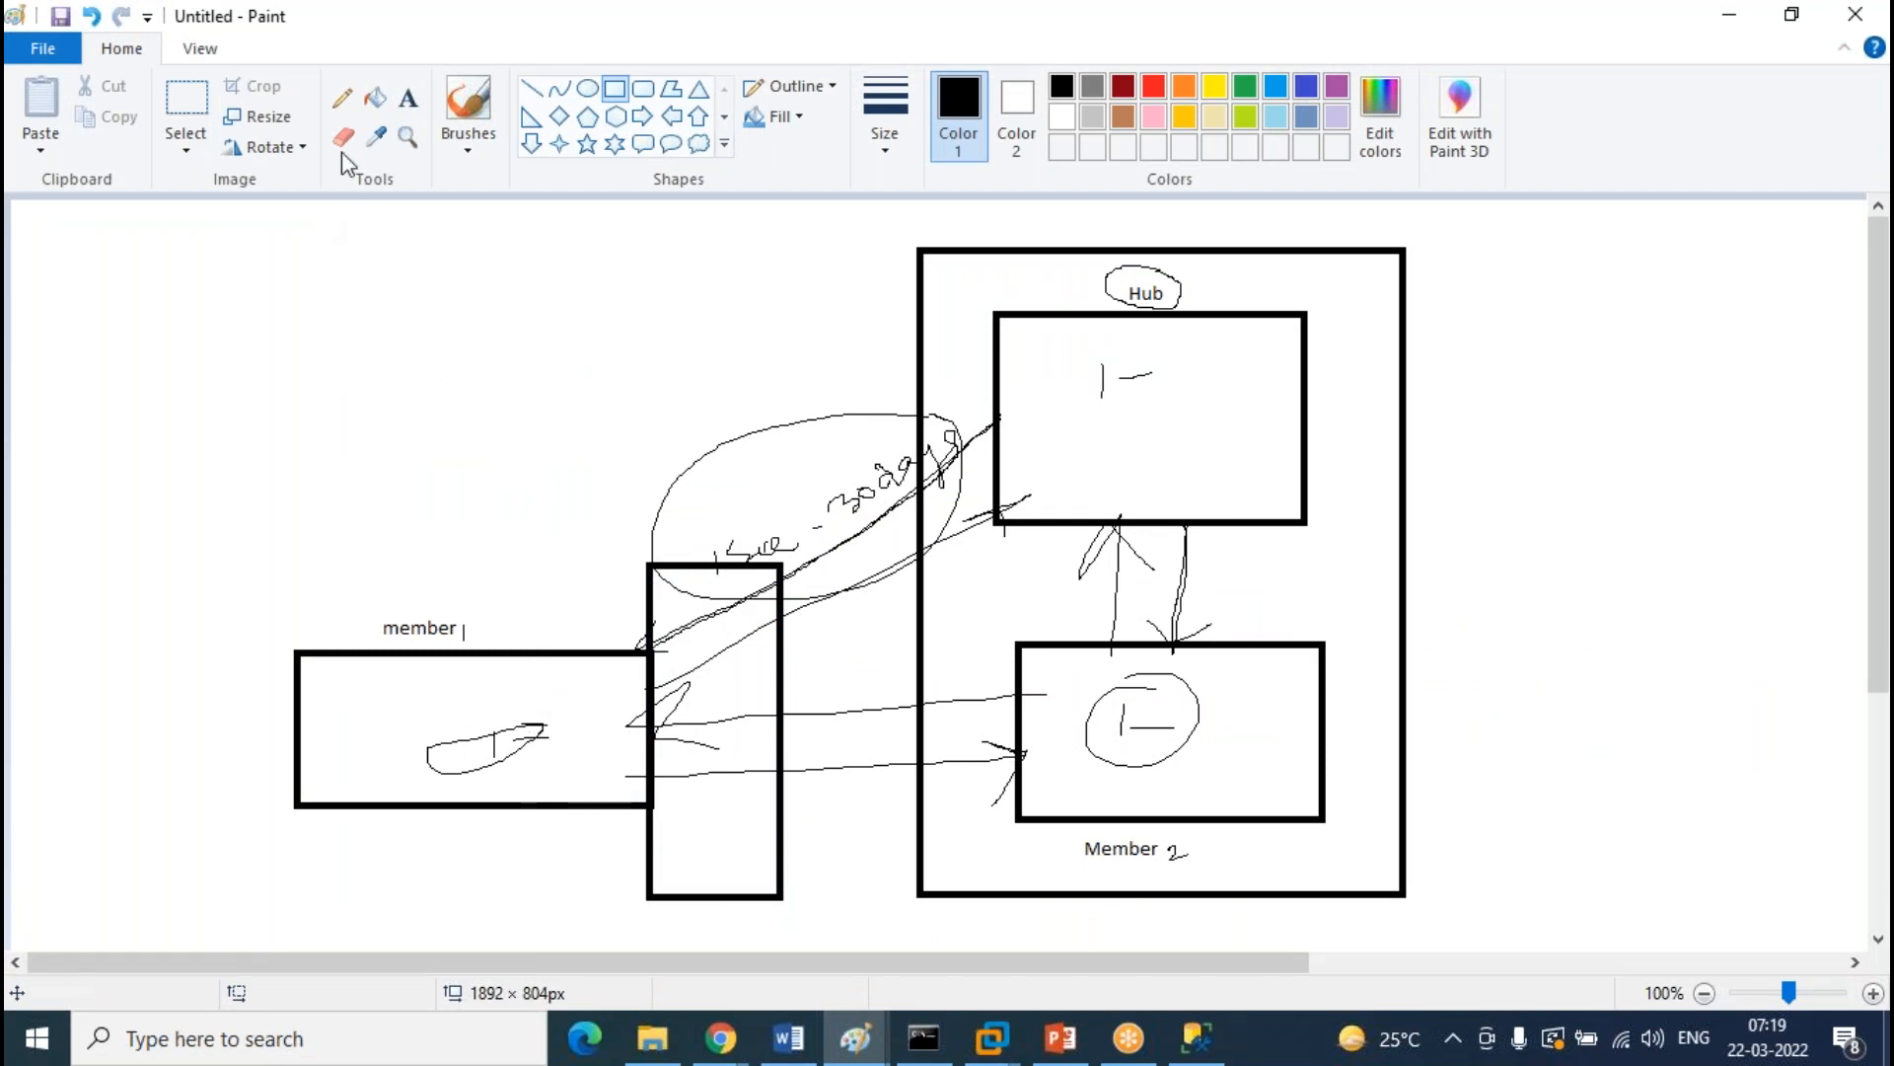
{"action": "left_click", "coordinate": [345, 102]}
{"action": "left_click_drag", "start_coordinate": [672, 647], "coordinate": [987, 428]}
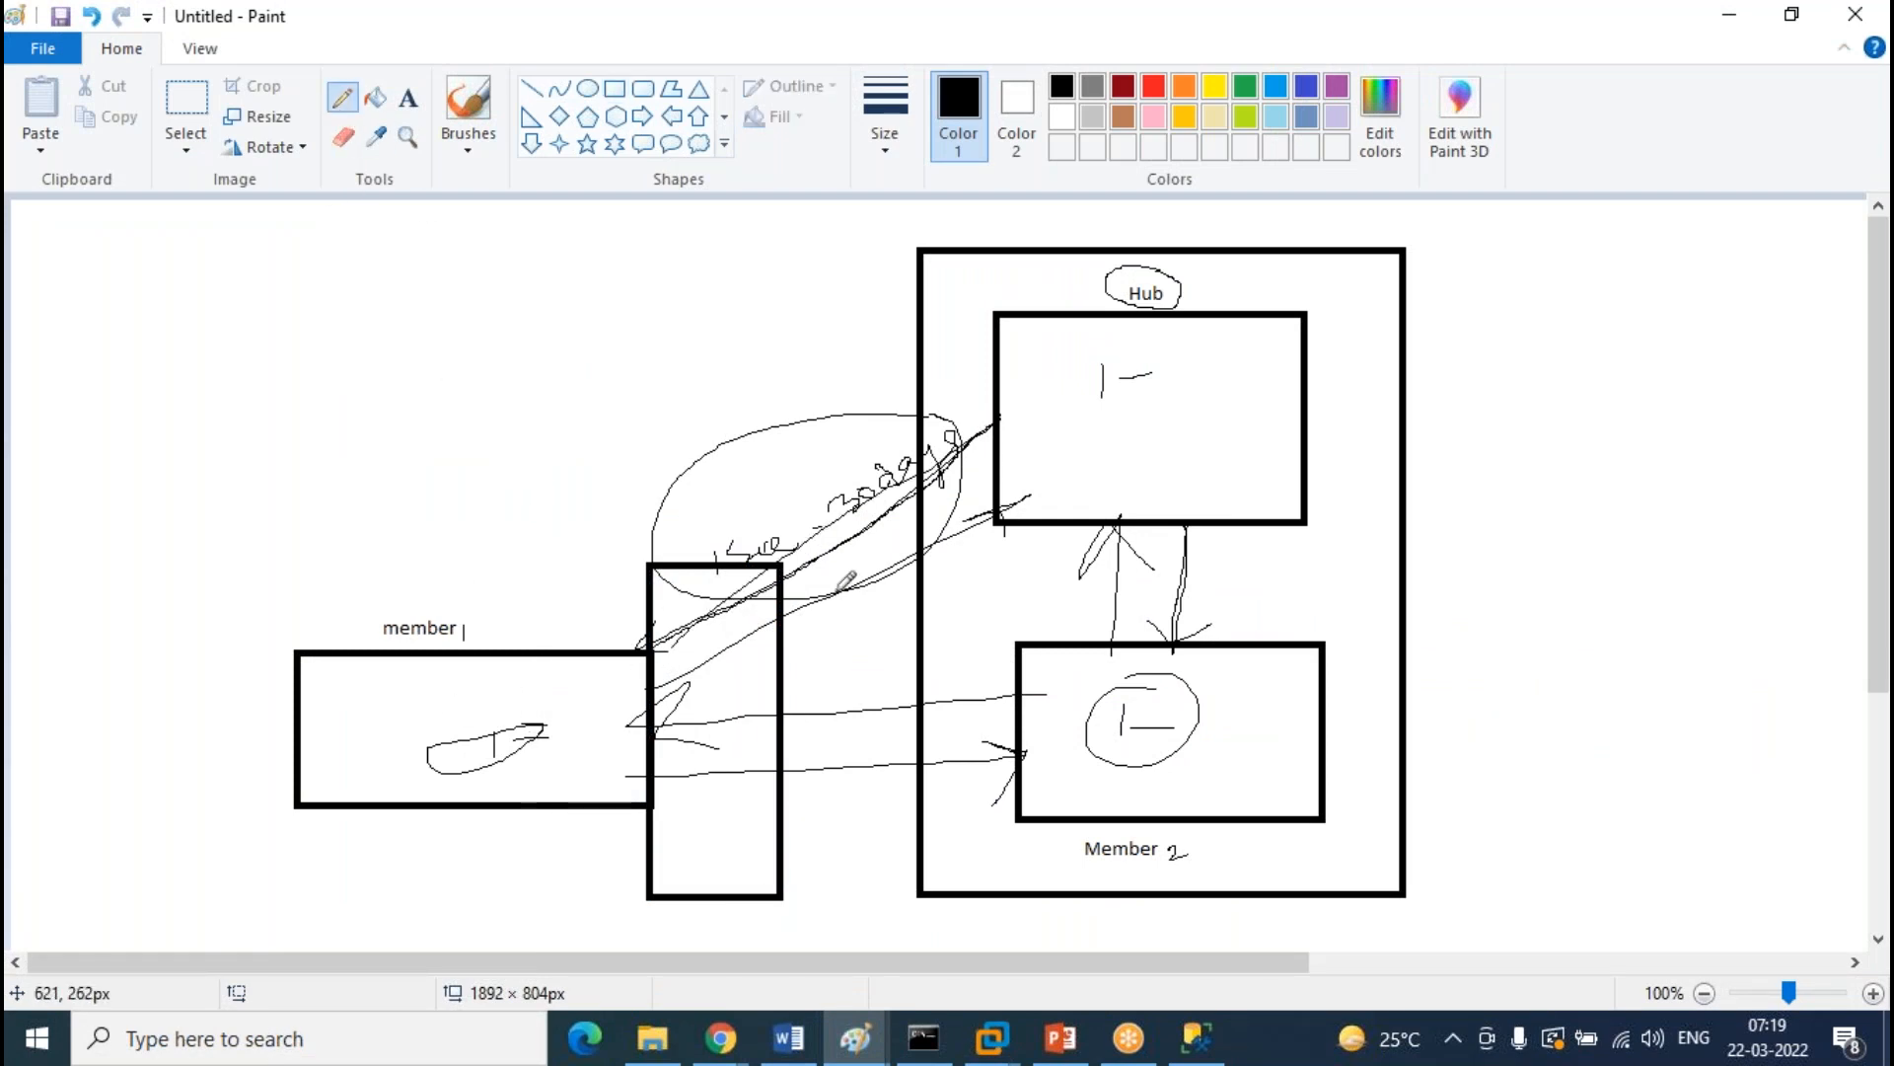
{"action": "left_click_drag", "start_coordinate": [686, 641], "coordinate": [1041, 732]}
{"action": "left_click_drag", "start_coordinate": [679, 638], "coordinate": [984, 462]}
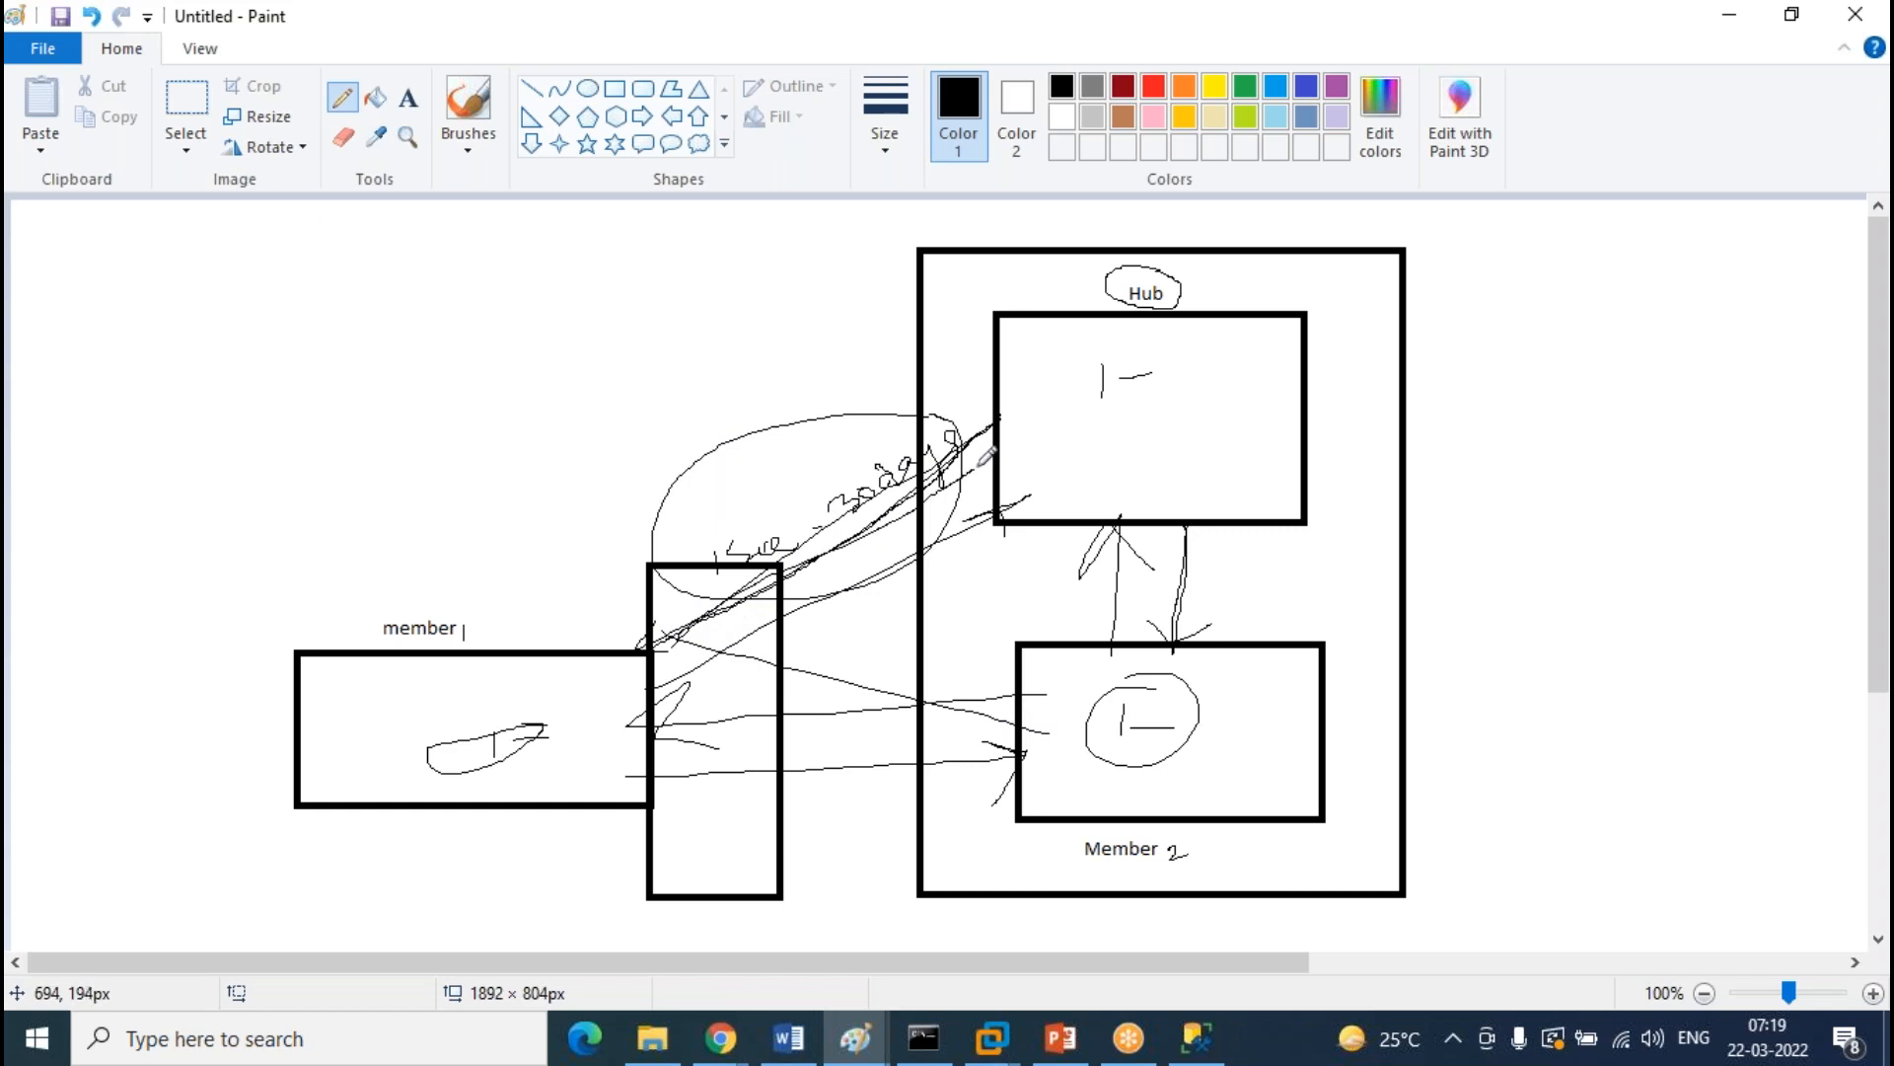
Undo the cluttered strokes and redraw the tall box overlapping member 1's right edge
{"action": "key", "text": "ctrl+z"}
{"action": "key", "text": "ctrl+z"}
{"action": "key", "text": "ctrl+z"}
{"action": "key", "text": "ctrl+z"}
{"action": "key", "text": "ctrl+z"}
{"action": "key", "text": "ctrl+z"}
{"action": "key", "text": "ctrl+z"}
{"action": "key", "text": "ctrl+z"}
{"action": "key", "text": "ctrl+z"}
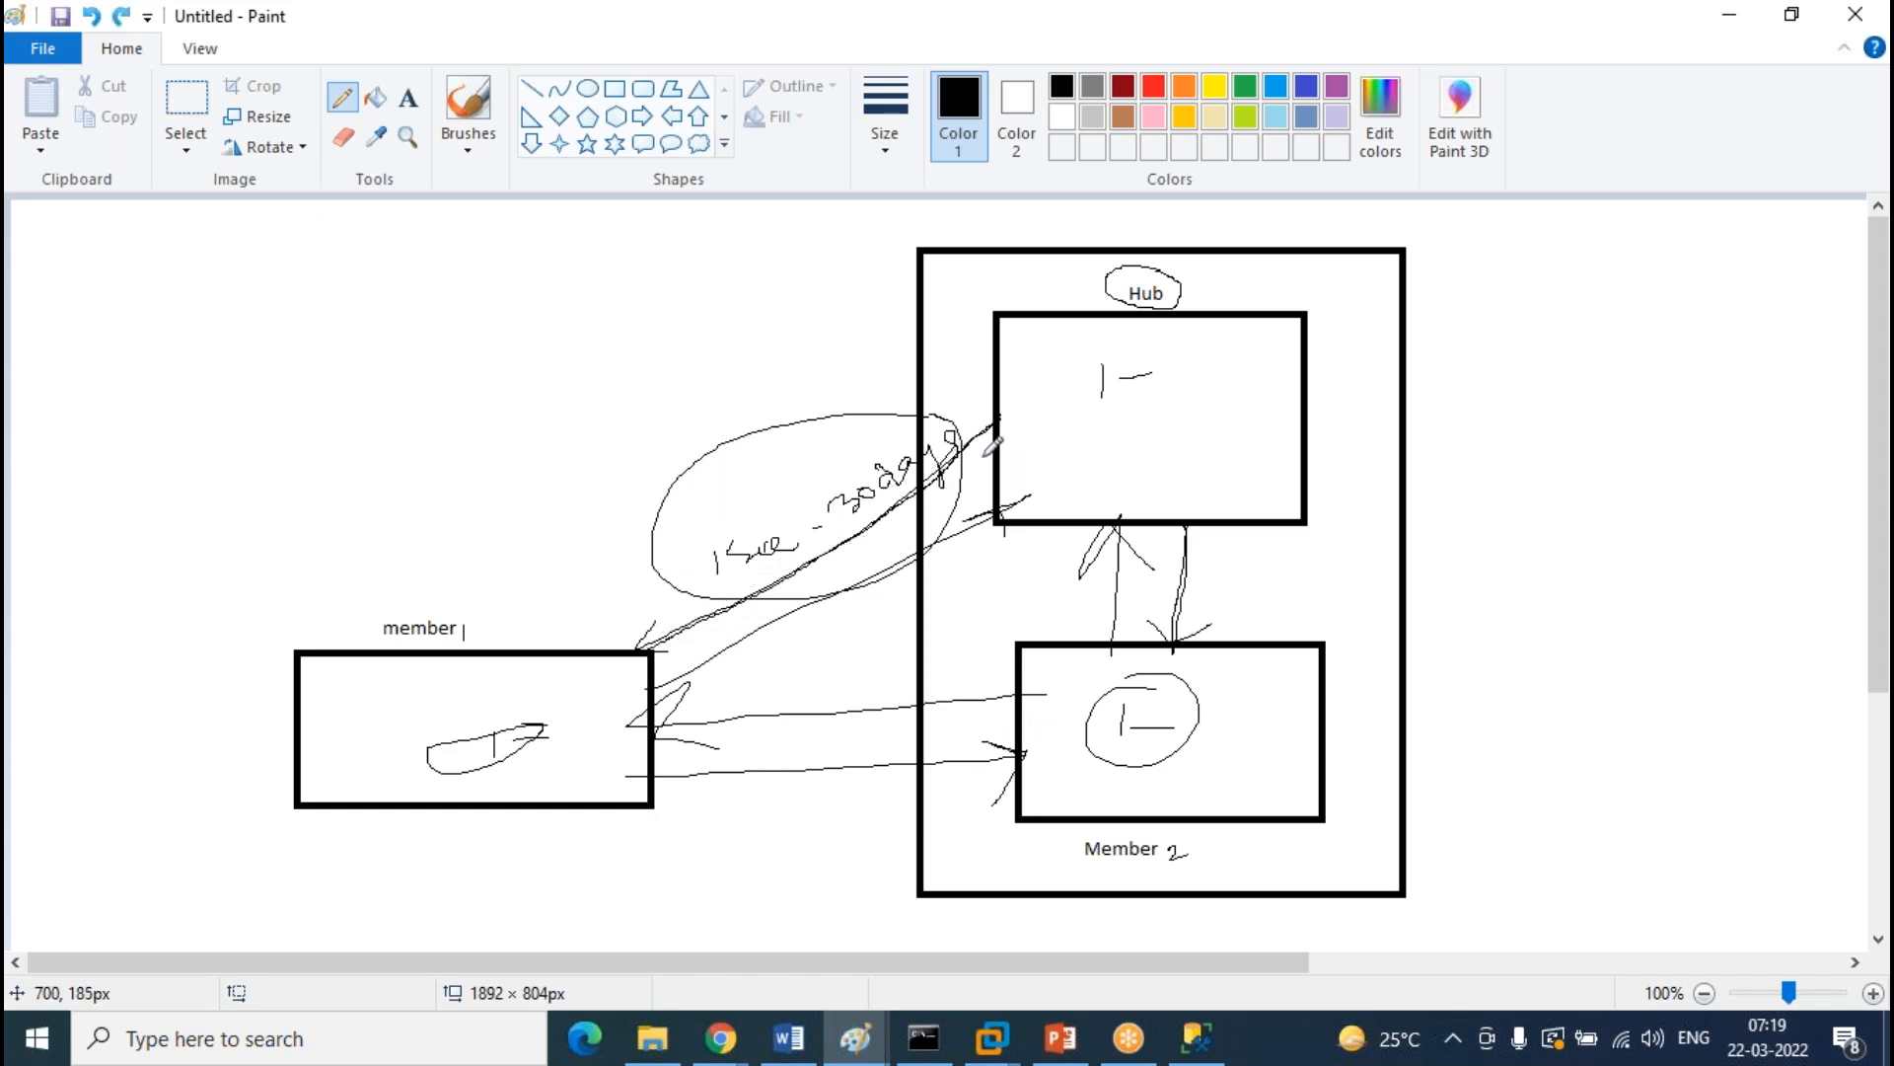
{"action": "key", "text": "ctrl+z"}
{"action": "key", "text": "ctrl+z"}
{"action": "key", "text": "ctrl+z"}
{"action": "key", "text": "ctrl+z"}
{"action": "key", "text": "ctrl+z"}
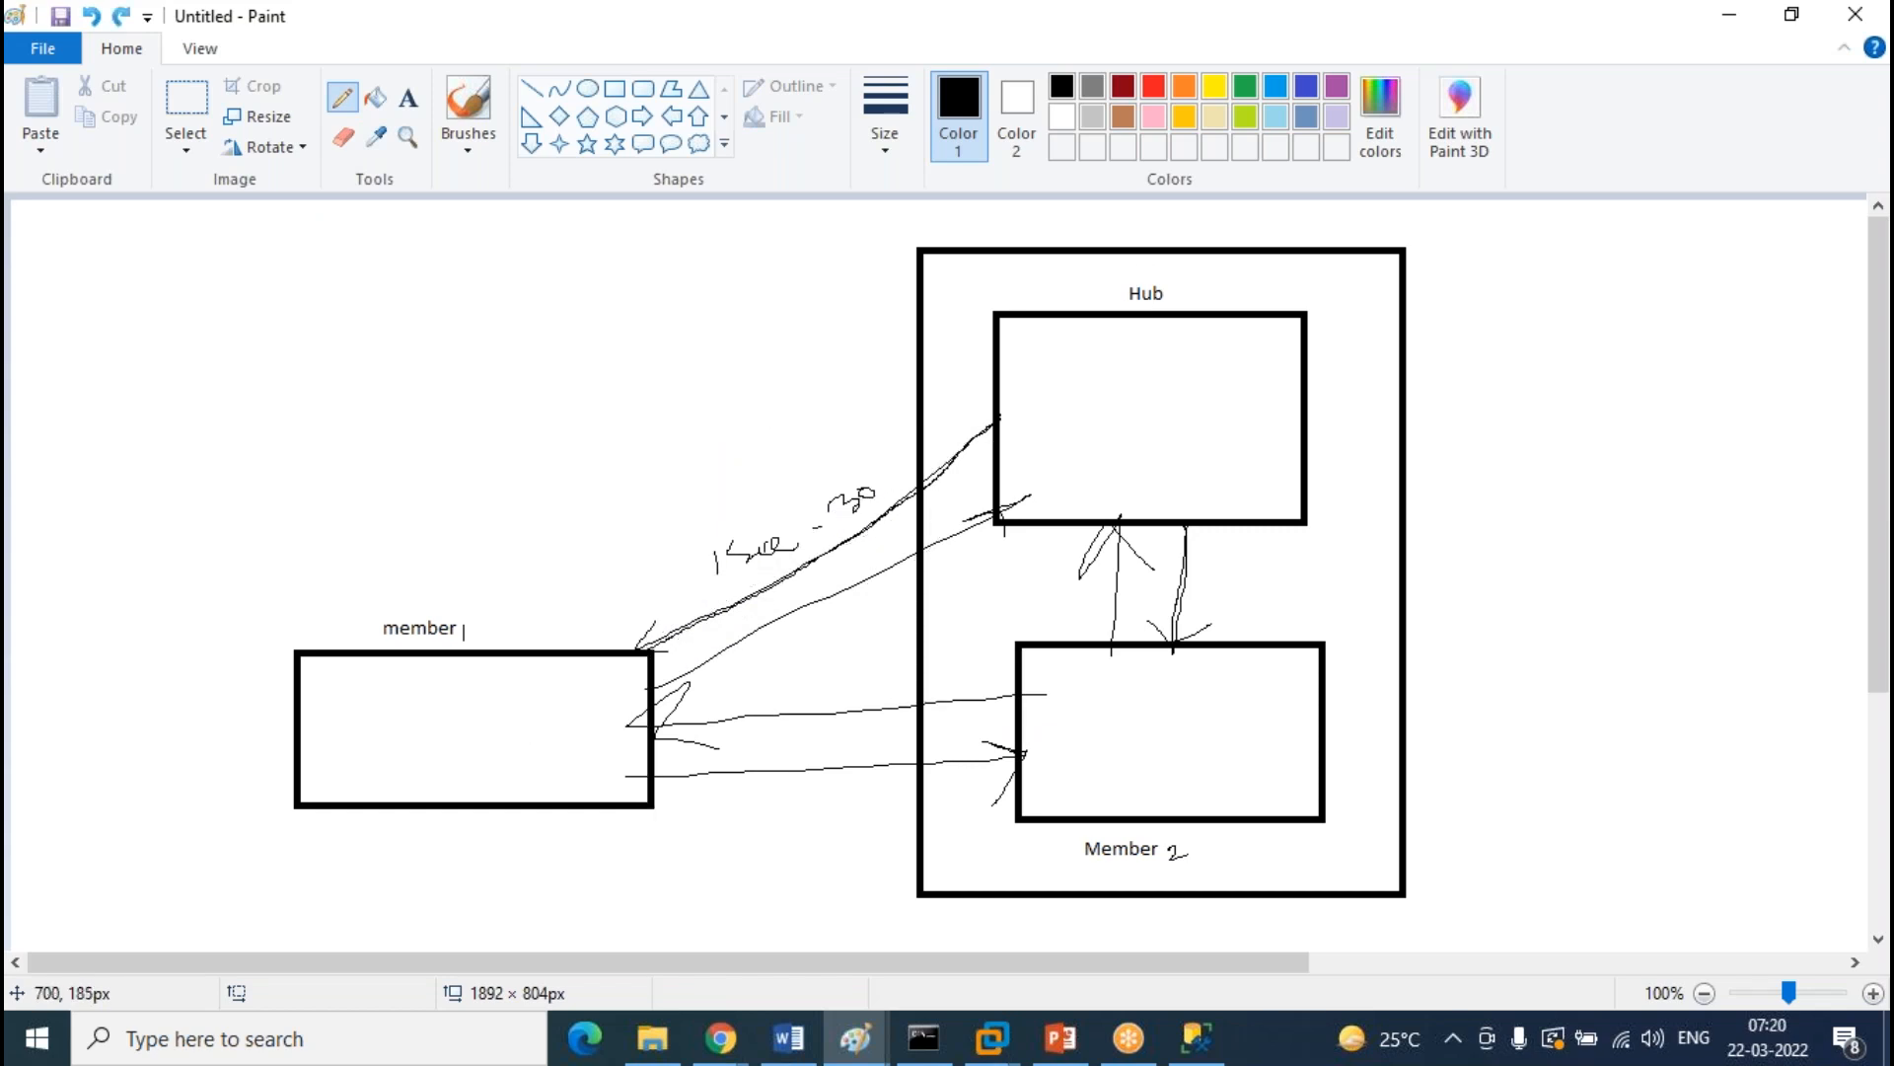
{"action": "key", "text": "ctrl+z"}
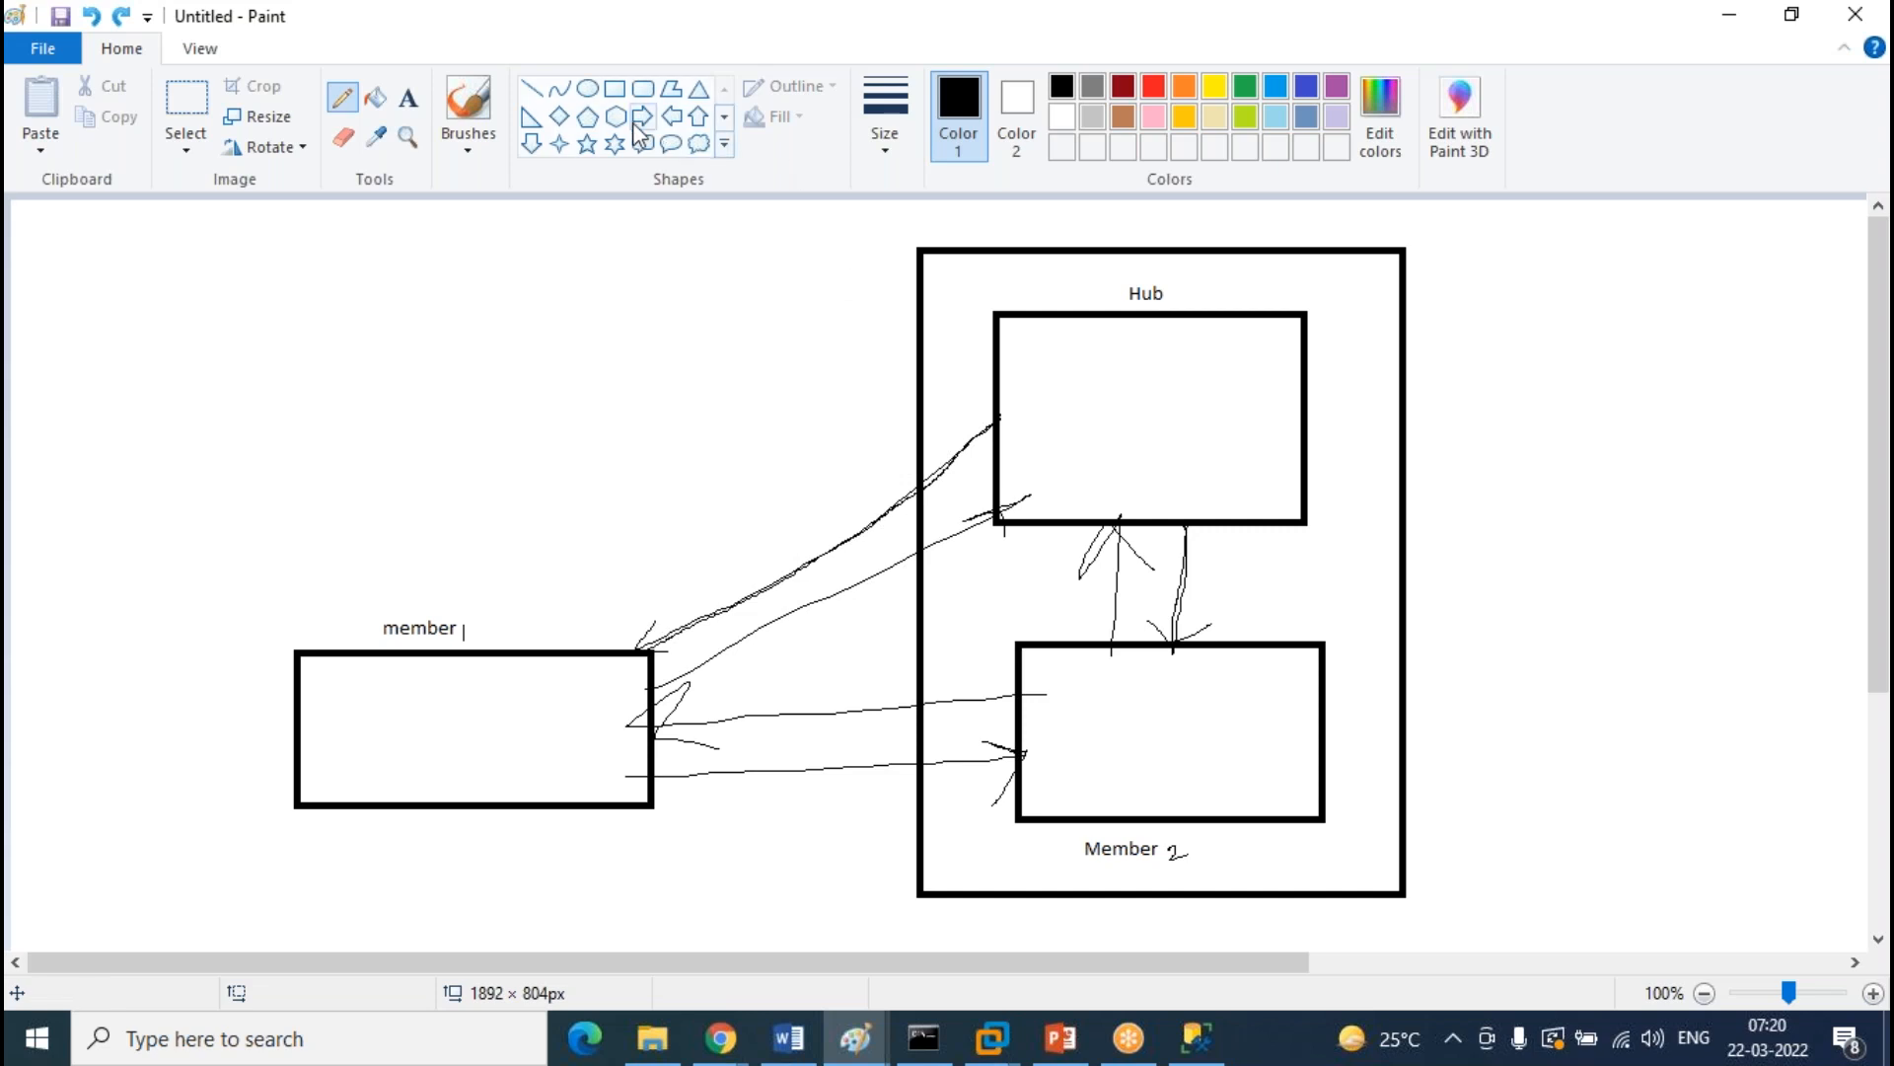
{"action": "left_click", "coordinate": [615, 88]}
{"action": "left_click_drag", "start_coordinate": [628, 569], "coordinate": [775, 896]}
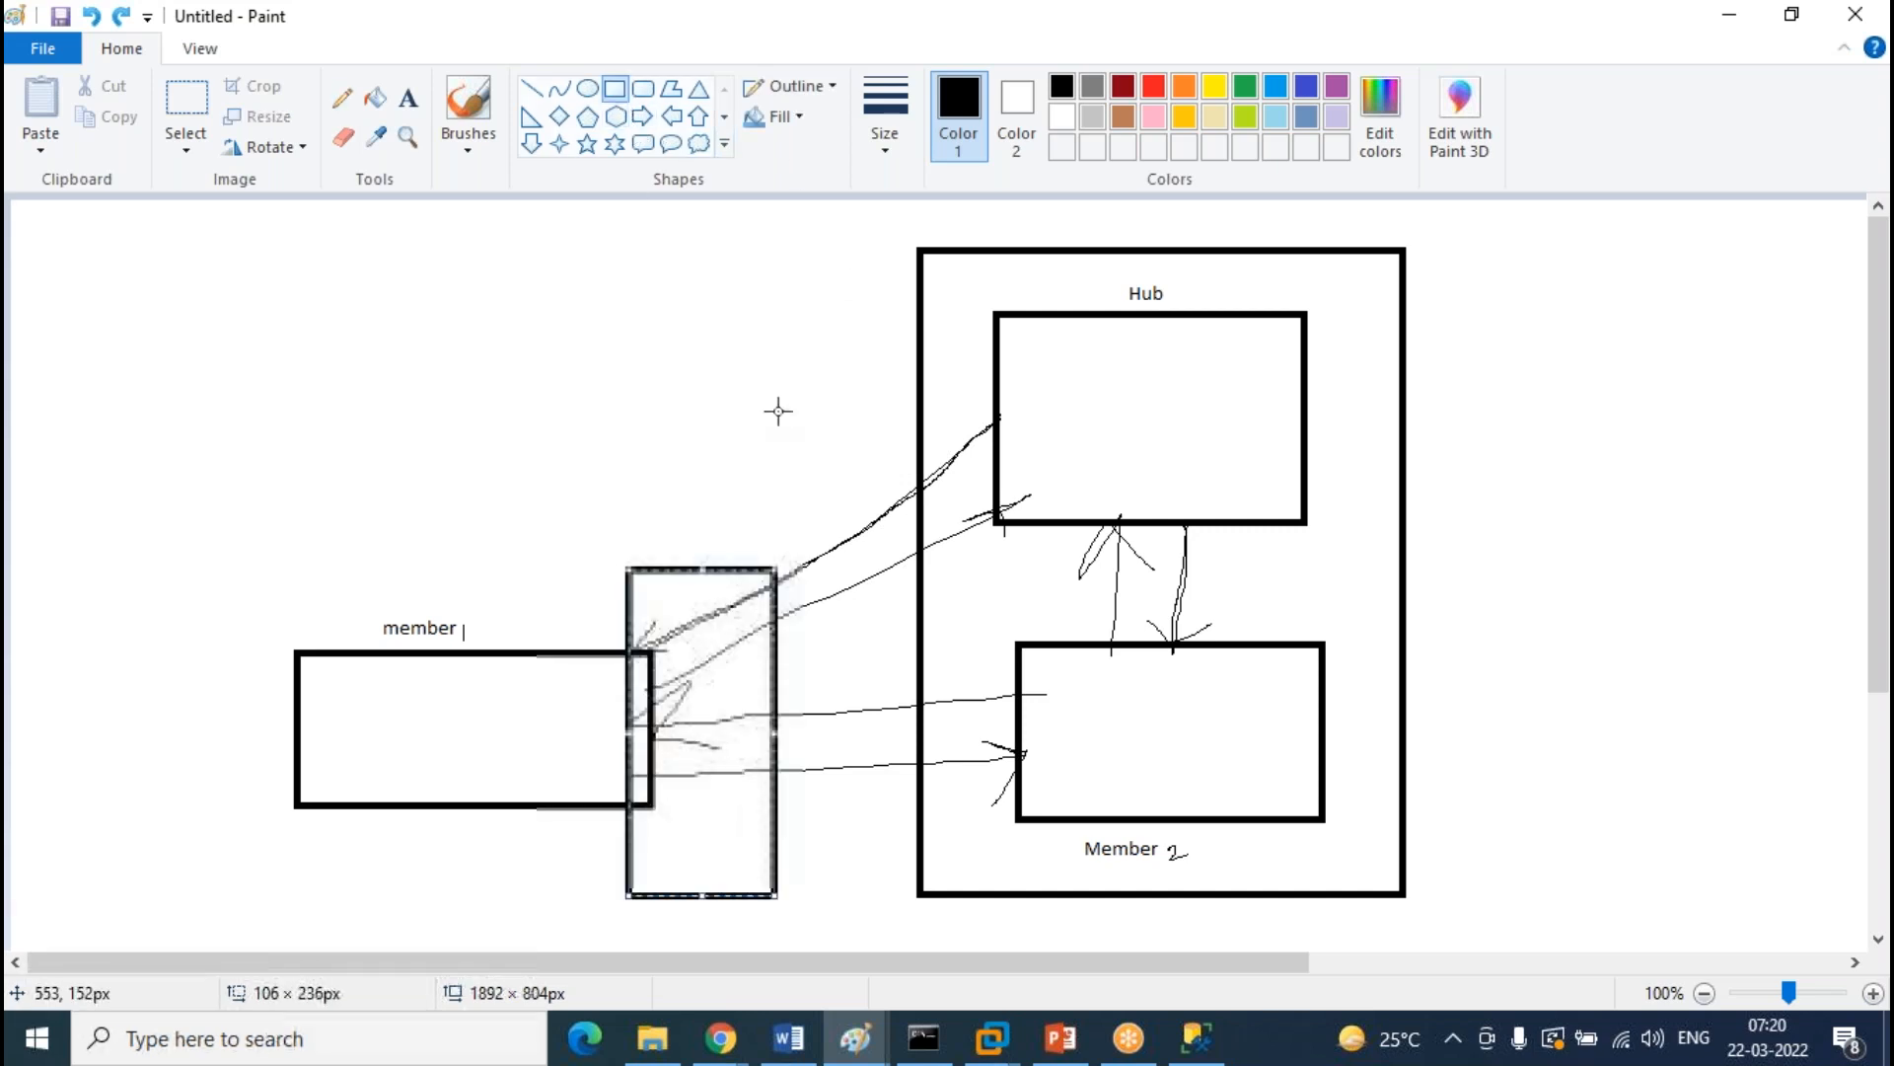
Draw freehand arrows from the tall box to the Hub and Member 2, marking both boxes
{"action": "left_click", "coordinate": [343, 98]}
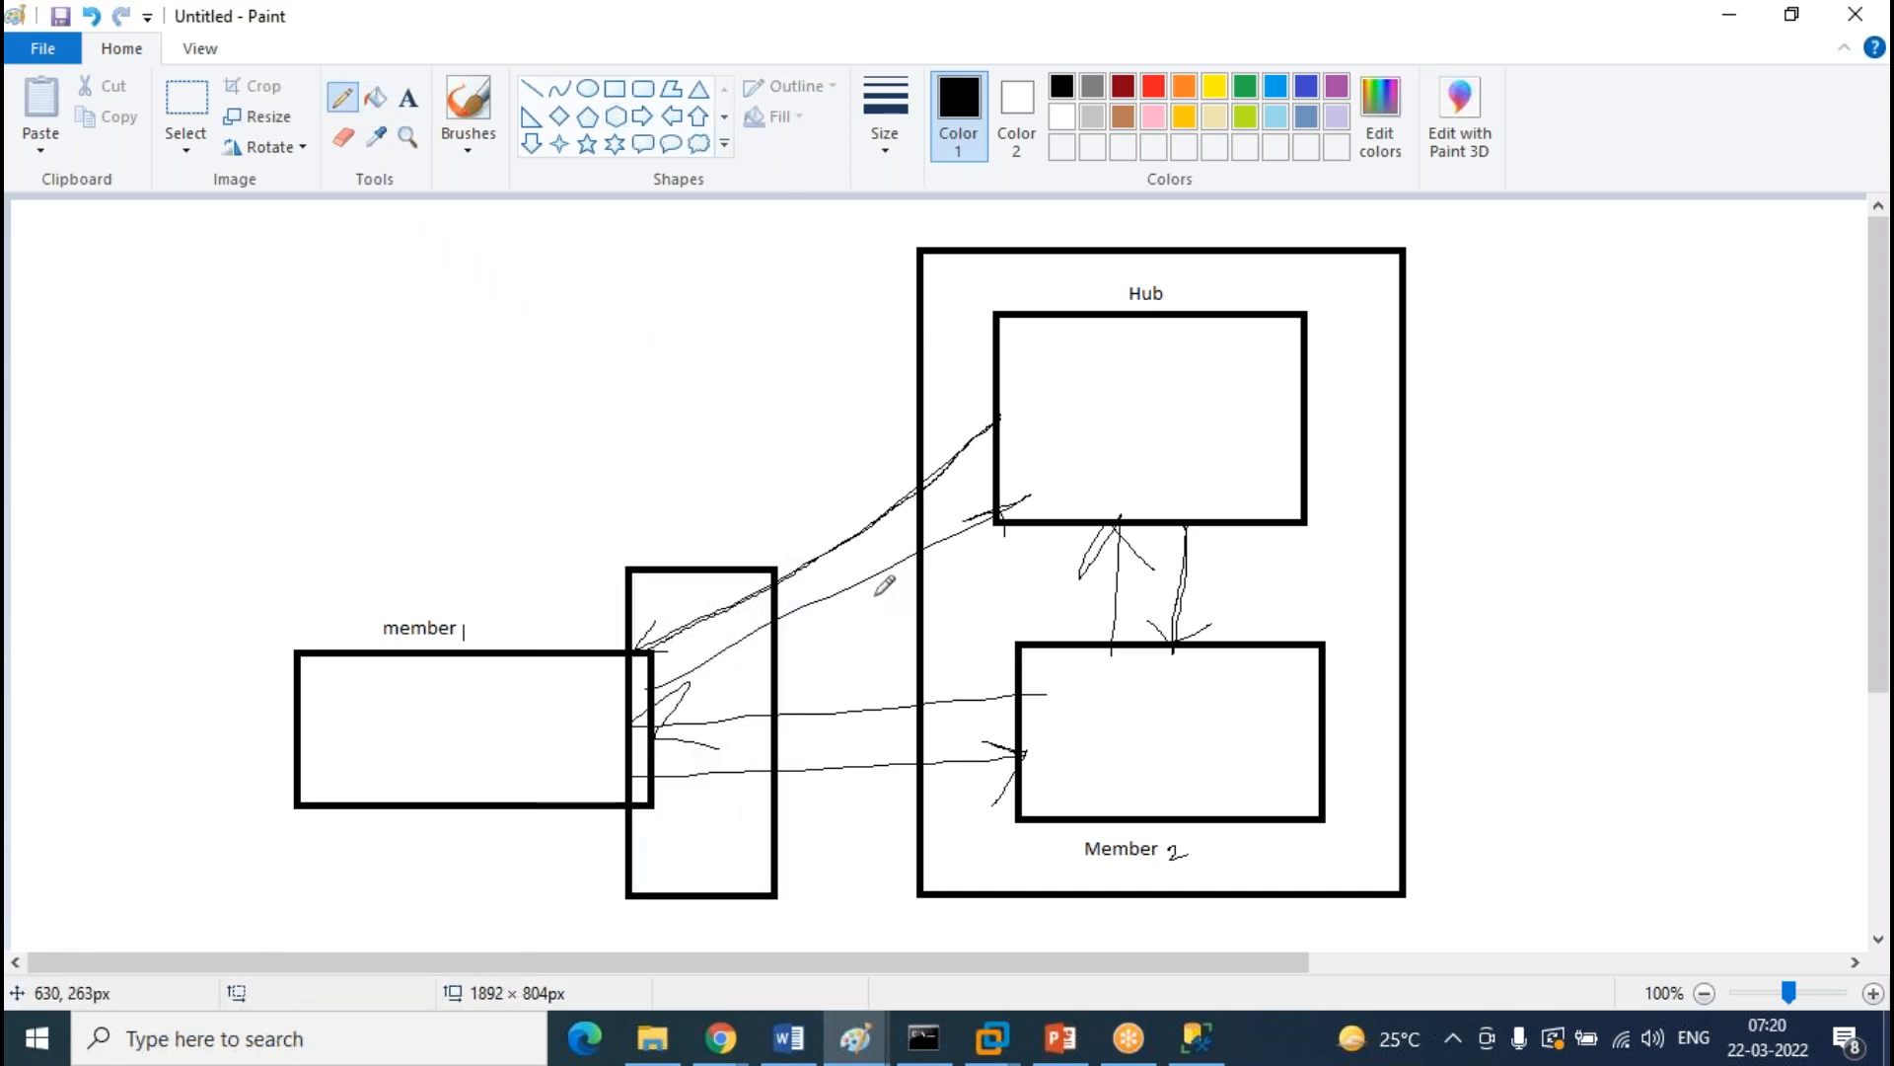
{"action": "mouse_move", "coordinate": [738, 589]}
{"action": "left_mouse_down"}
{"action": "mouse_move", "coordinate": [973, 373]}
{"action": "mouse_move", "coordinate": [1006, 366]}
{"action": "left_mouse_up"}
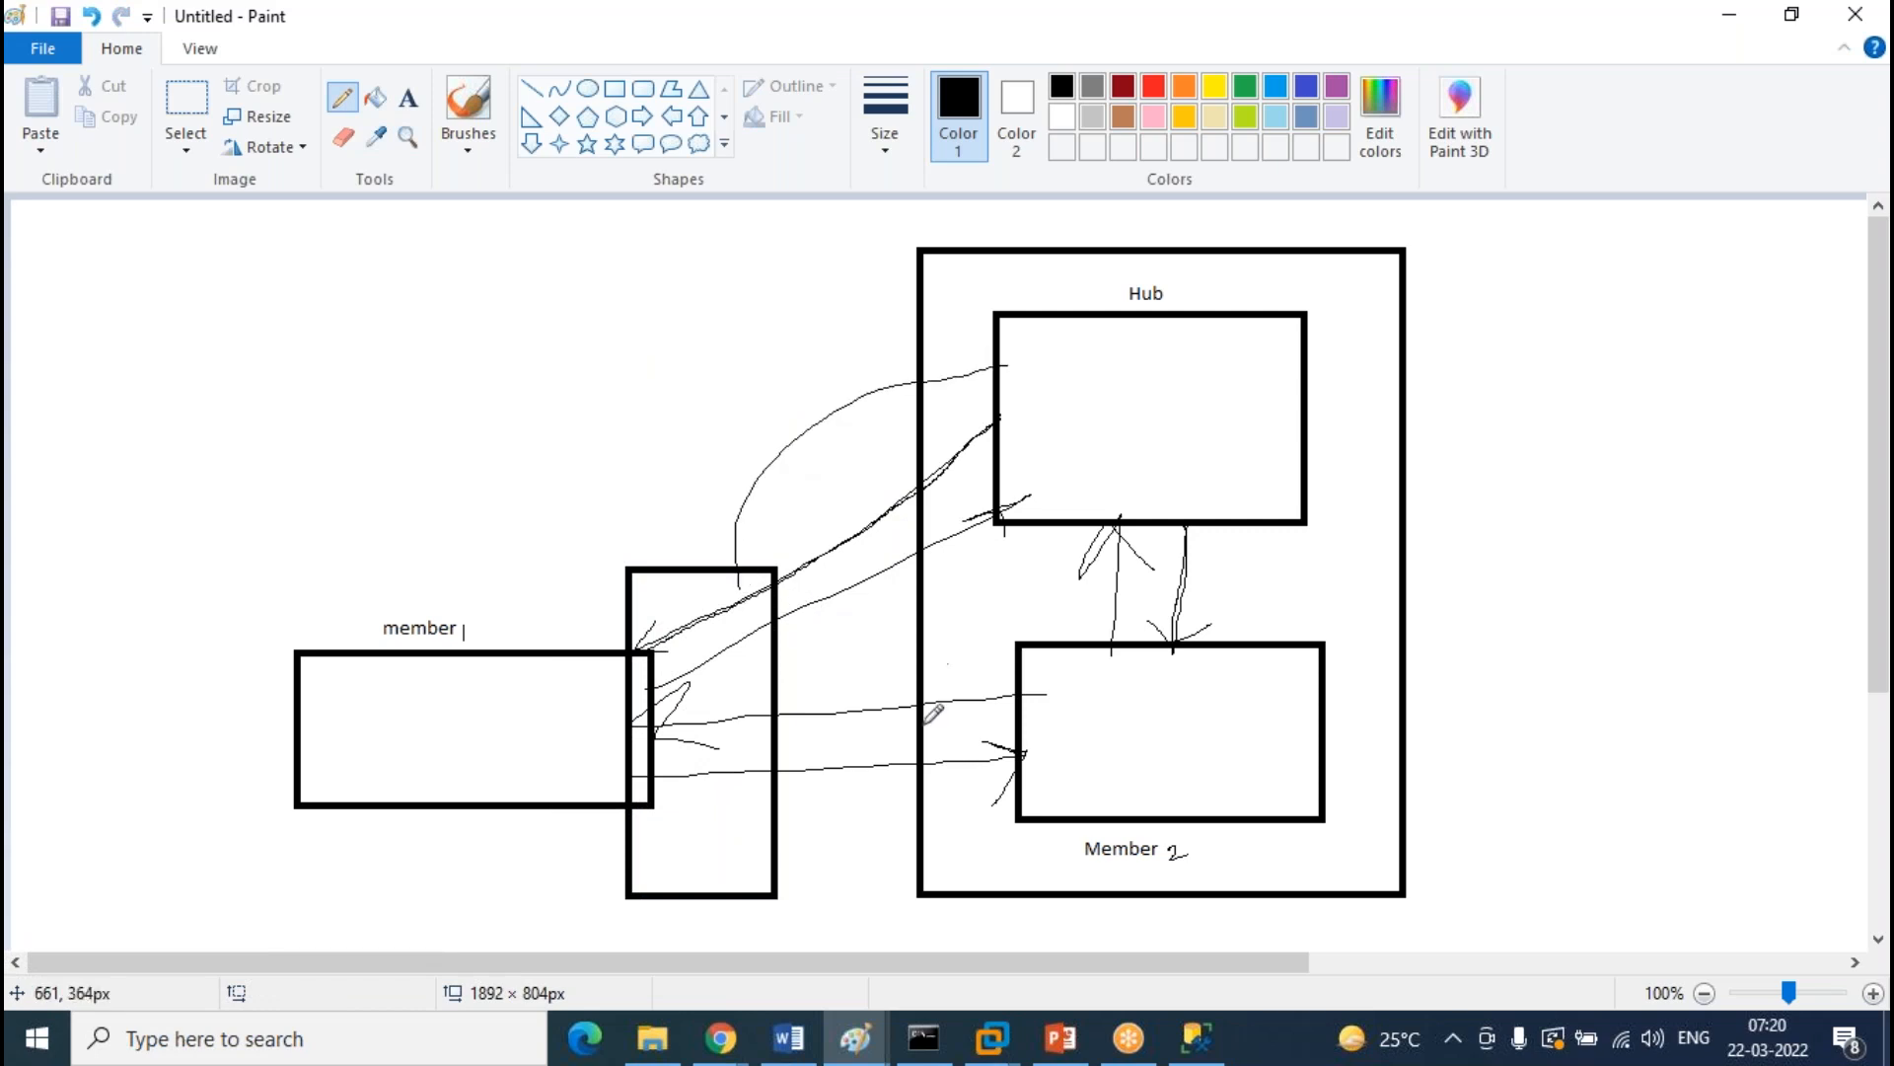
{"action": "left_click_drag", "start_coordinate": [765, 804], "coordinate": [1118, 759]}
{"action": "mouse_move", "coordinate": [680, 642]}
{"action": "left_mouse_down"}
{"action": "mouse_move", "coordinate": [681, 668]}
{"action": "mouse_move", "coordinate": [1033, 425]}
{"action": "left_mouse_up"}
{"action": "left_click_drag", "start_coordinate": [709, 639], "coordinate": [1140, 722]}
{"action": "mouse_move", "coordinate": [1038, 439]}
{"action": "left_mouse_down"}
{"action": "mouse_move", "coordinate": [1044, 401]}
{"action": "mouse_move", "coordinate": [1060, 425]}
{"action": "mouse_move", "coordinate": [1038, 439]}
{"action": "left_mouse_up"}
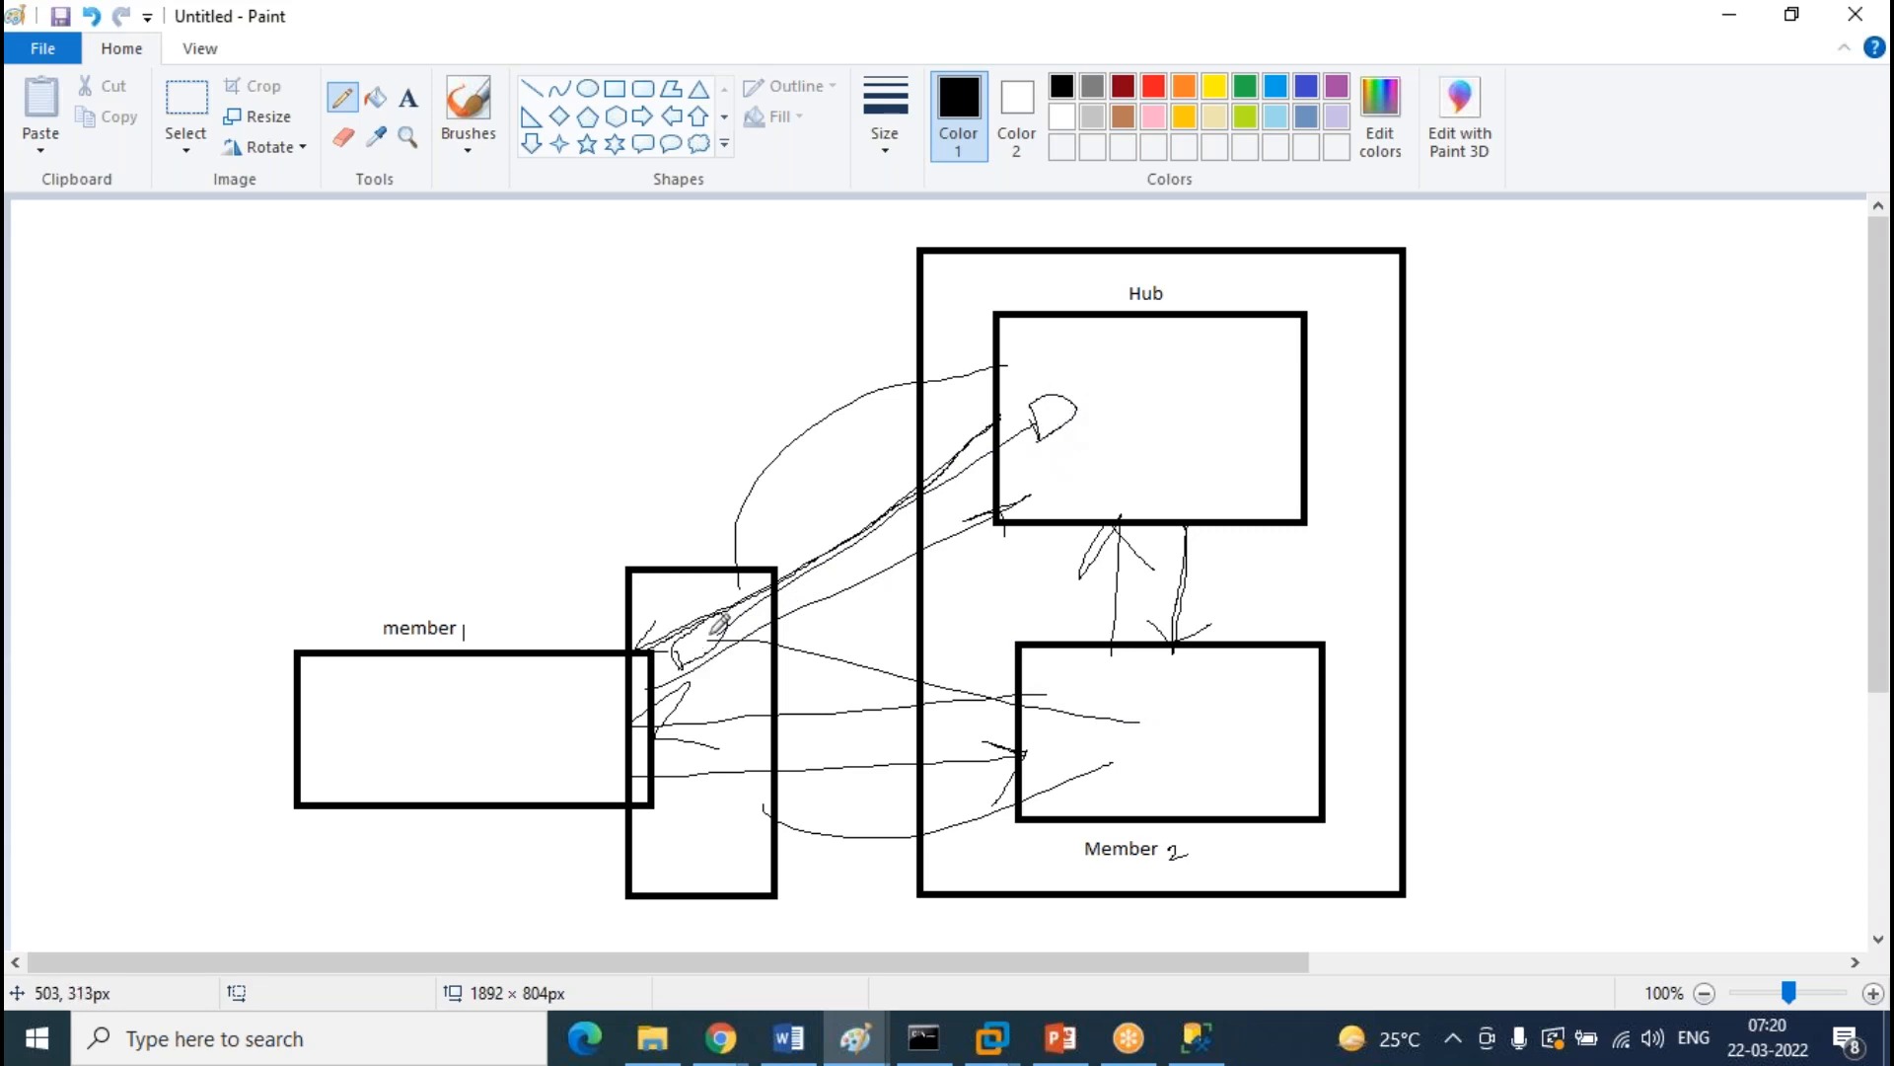
{"action": "mouse_move", "coordinate": [1135, 715]}
{"action": "left_mouse_down"}
{"action": "mouse_move", "coordinate": [1132, 694]}
{"action": "mouse_move", "coordinate": [1178, 685]}
{"action": "mouse_move", "coordinate": [1145, 738]}
{"action": "mouse_move", "coordinate": [1134, 721]}
{"action": "left_mouse_up"}
{"action": "mouse_move", "coordinate": [722, 1038]}
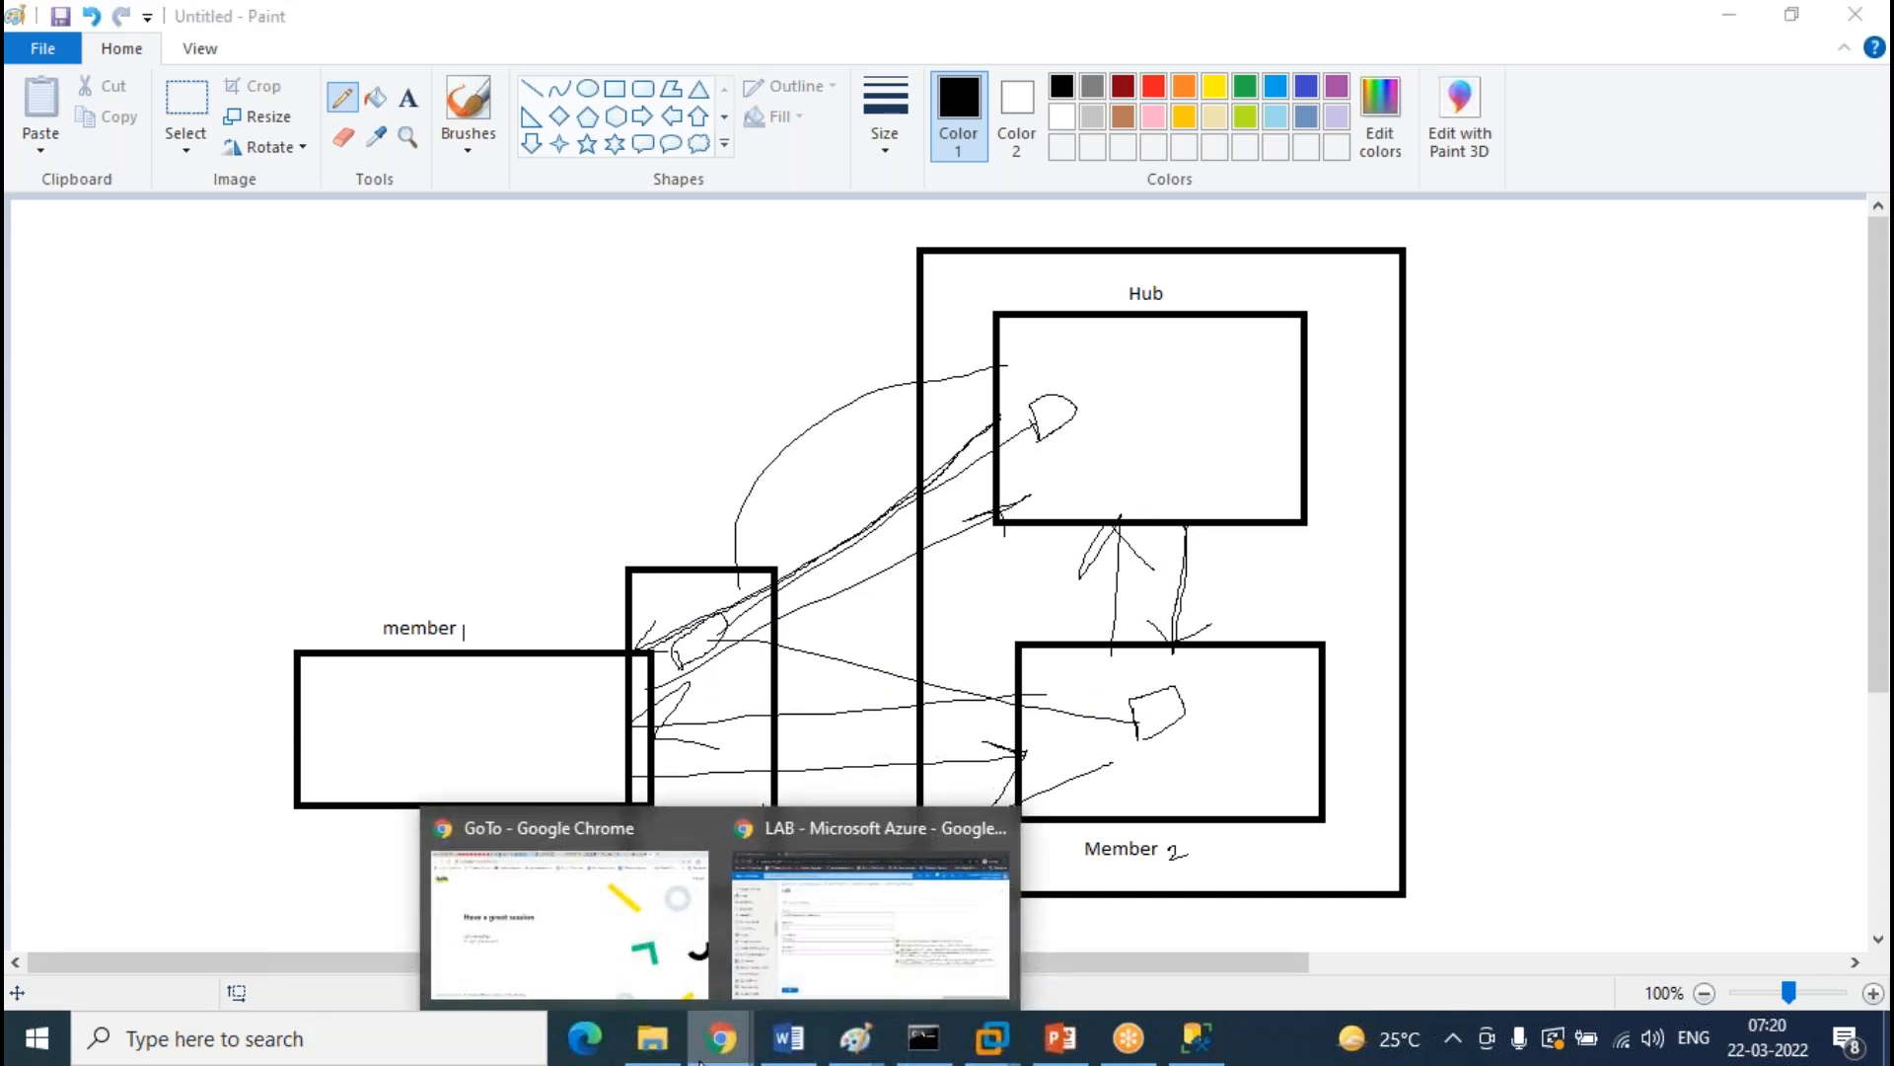
{"action": "left_click", "coordinate": [838, 933]}
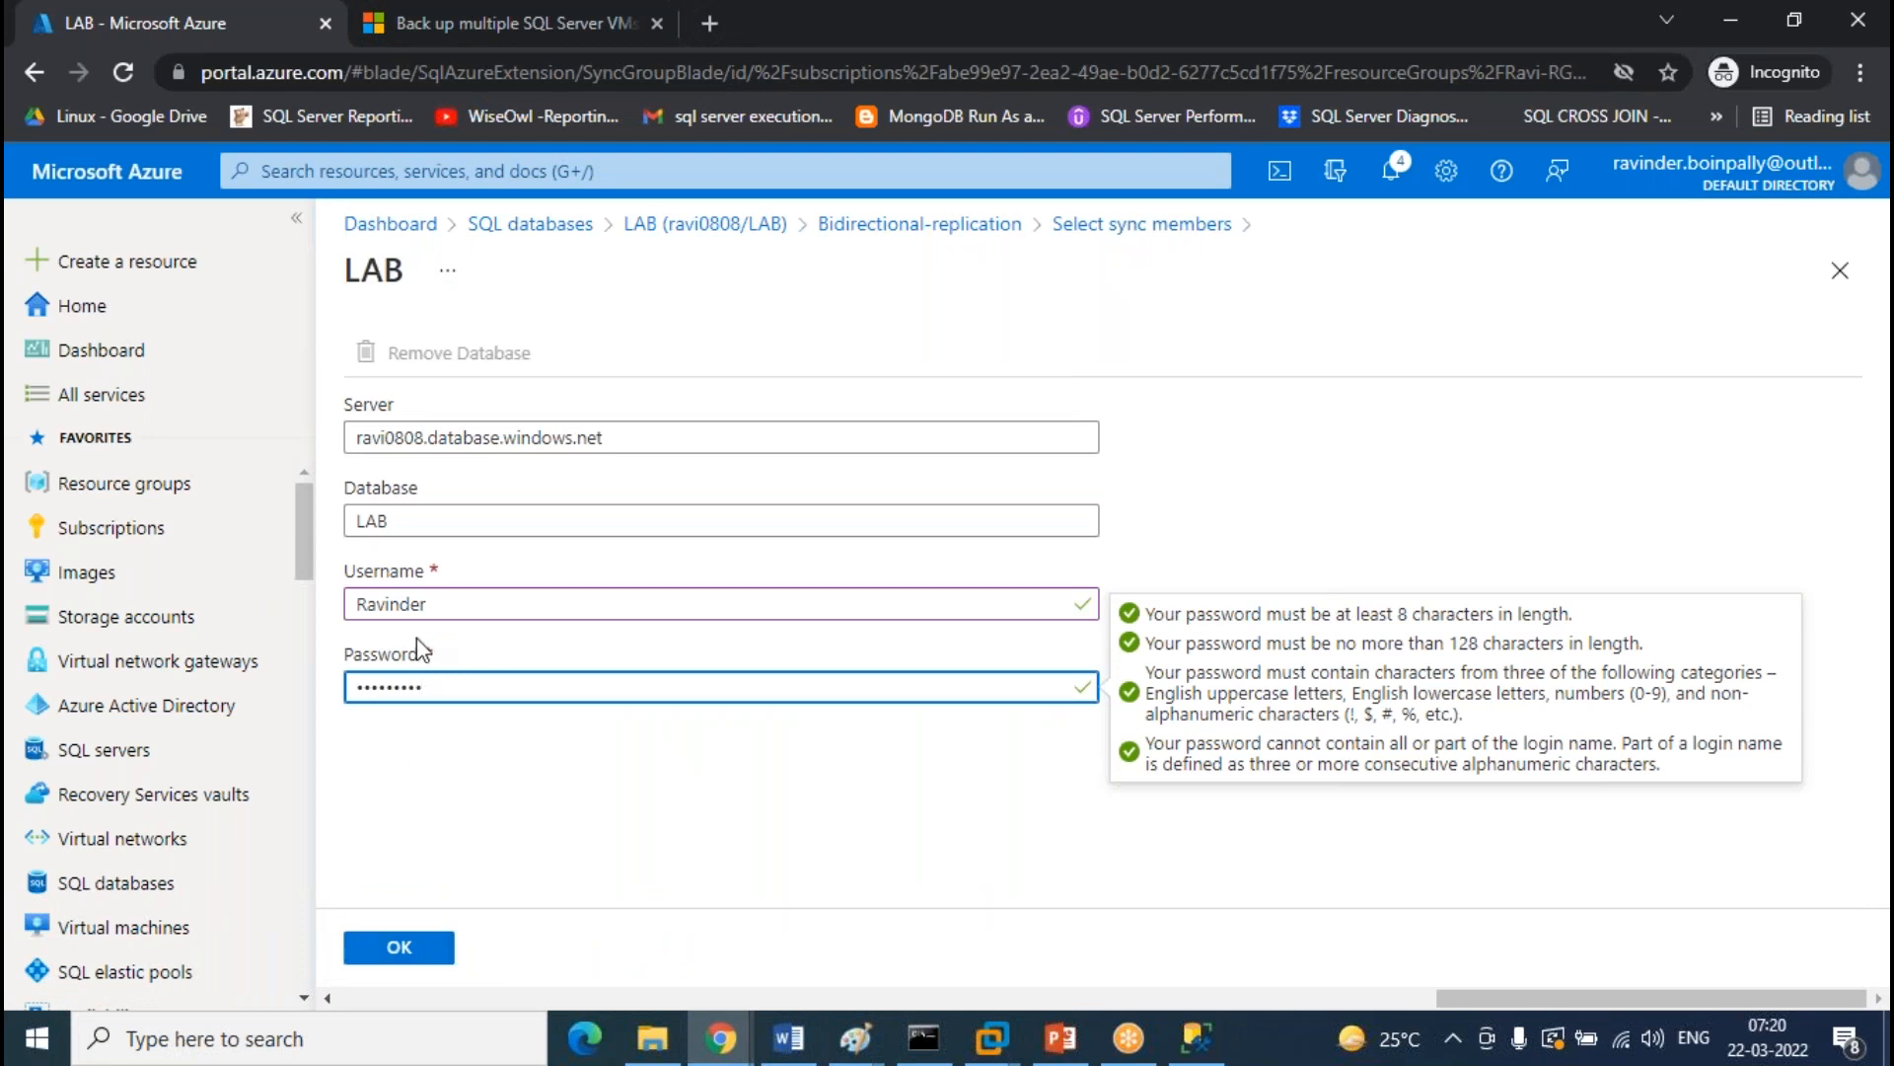
Save the LAB hub database login with OK and begin adding an Azure database member
{"action": "left_click", "coordinate": [395, 949]}
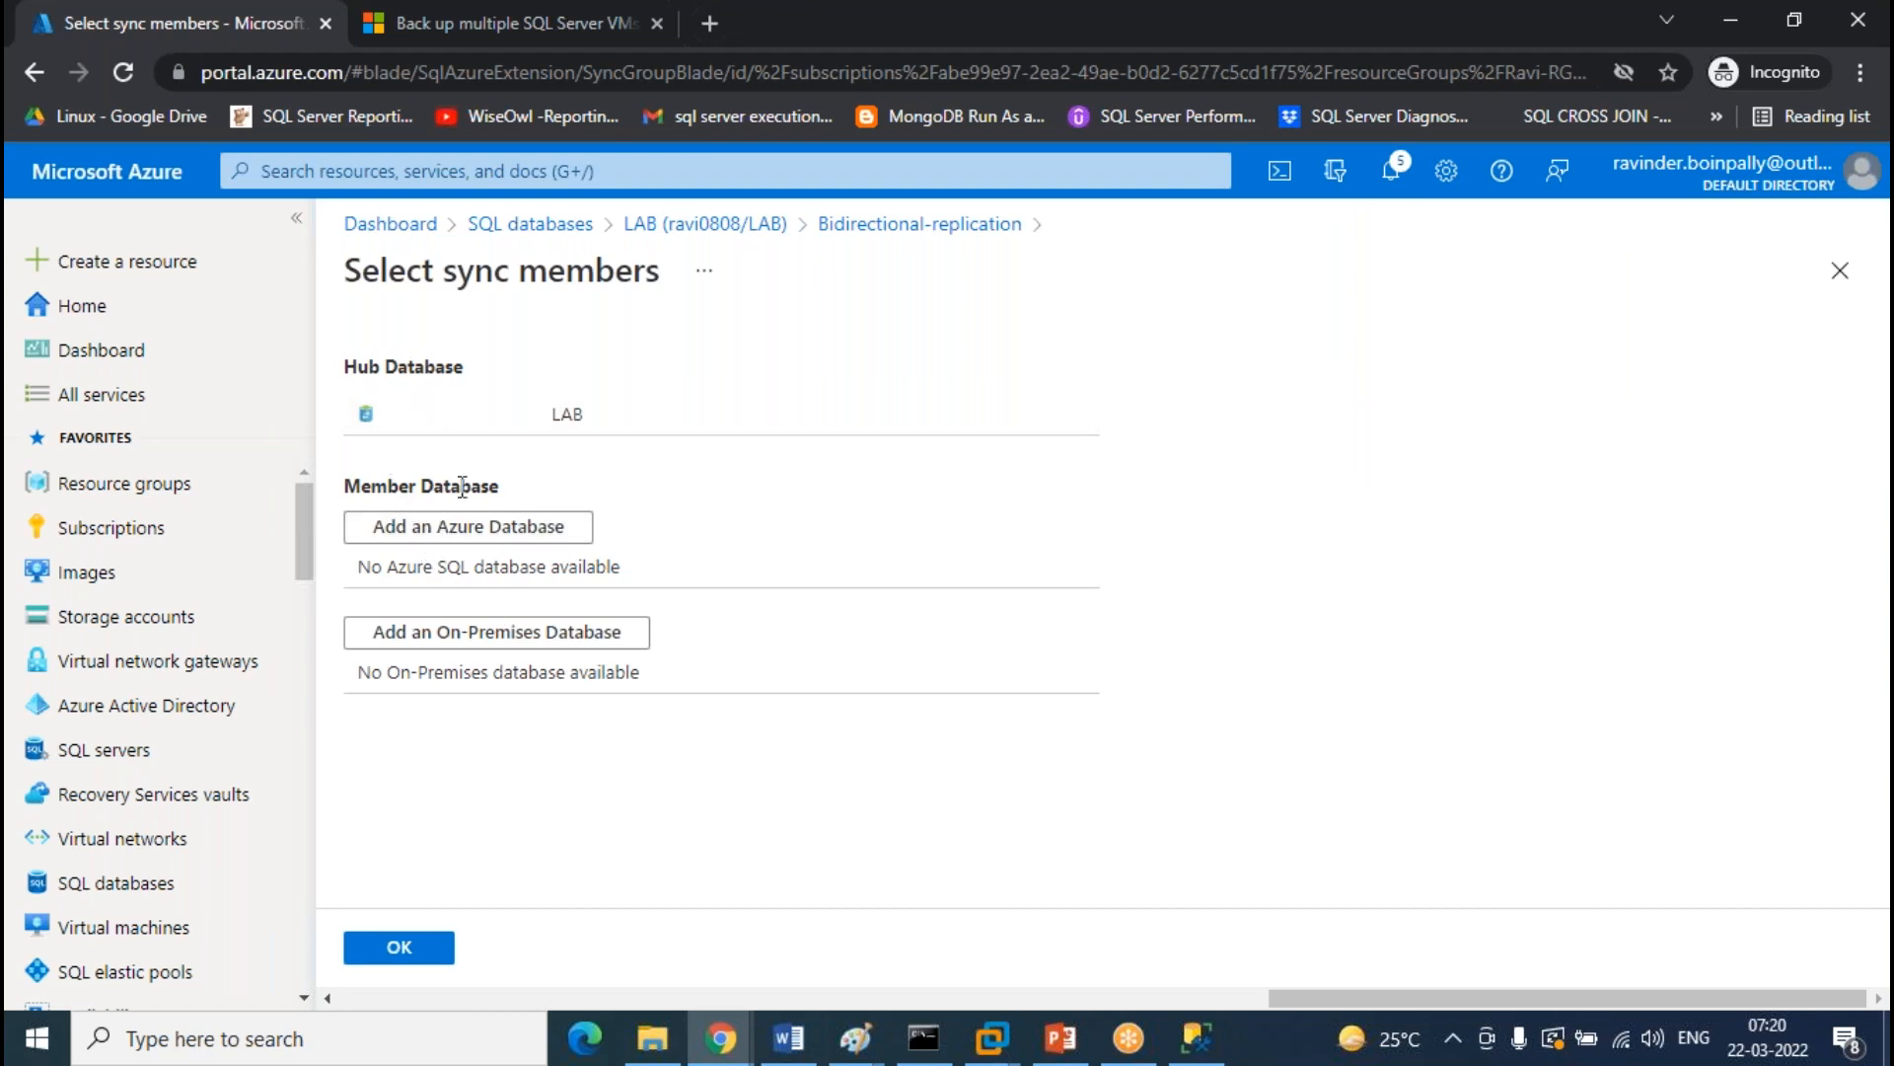
{"action": "left_click", "coordinate": [440, 526]}
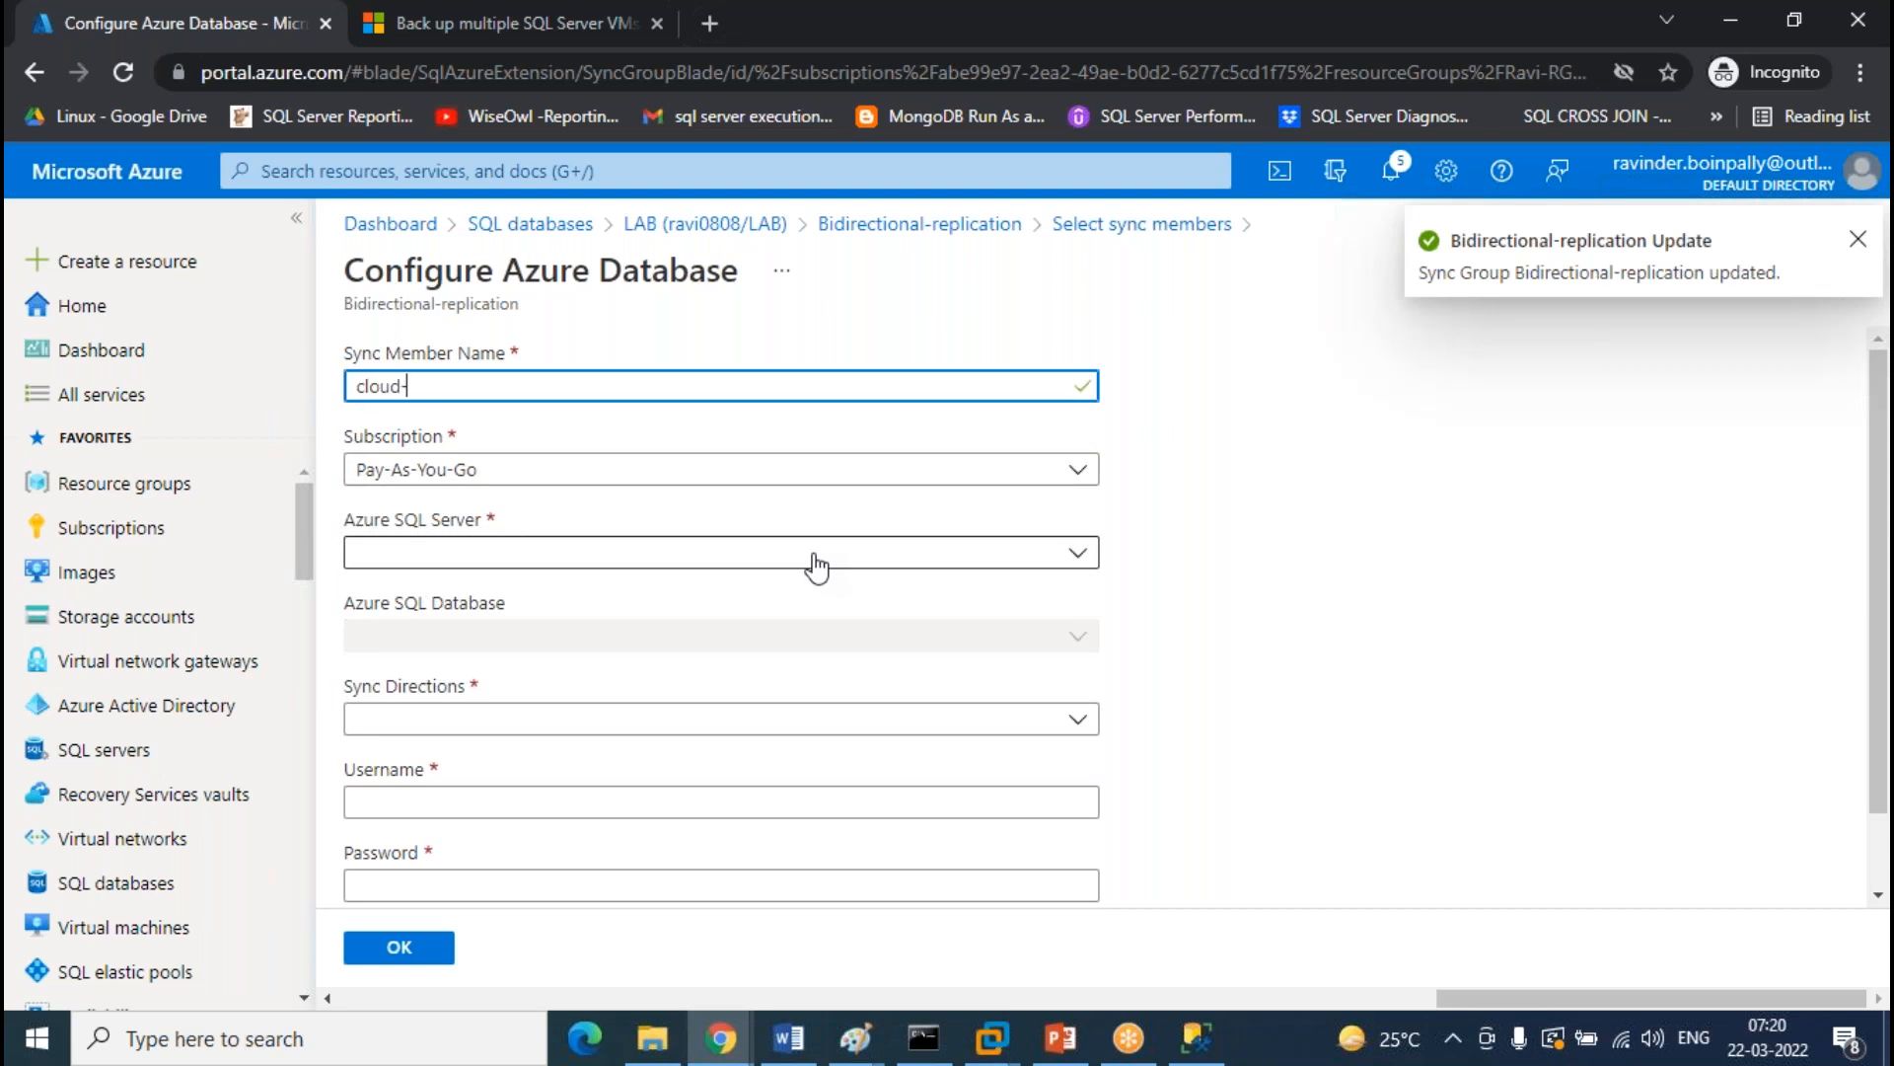
Name the member cloud-member, choose server test0808 and database TEST, and set sync direction To the Hub
{"action": "type", "text": "cloud-meb"}
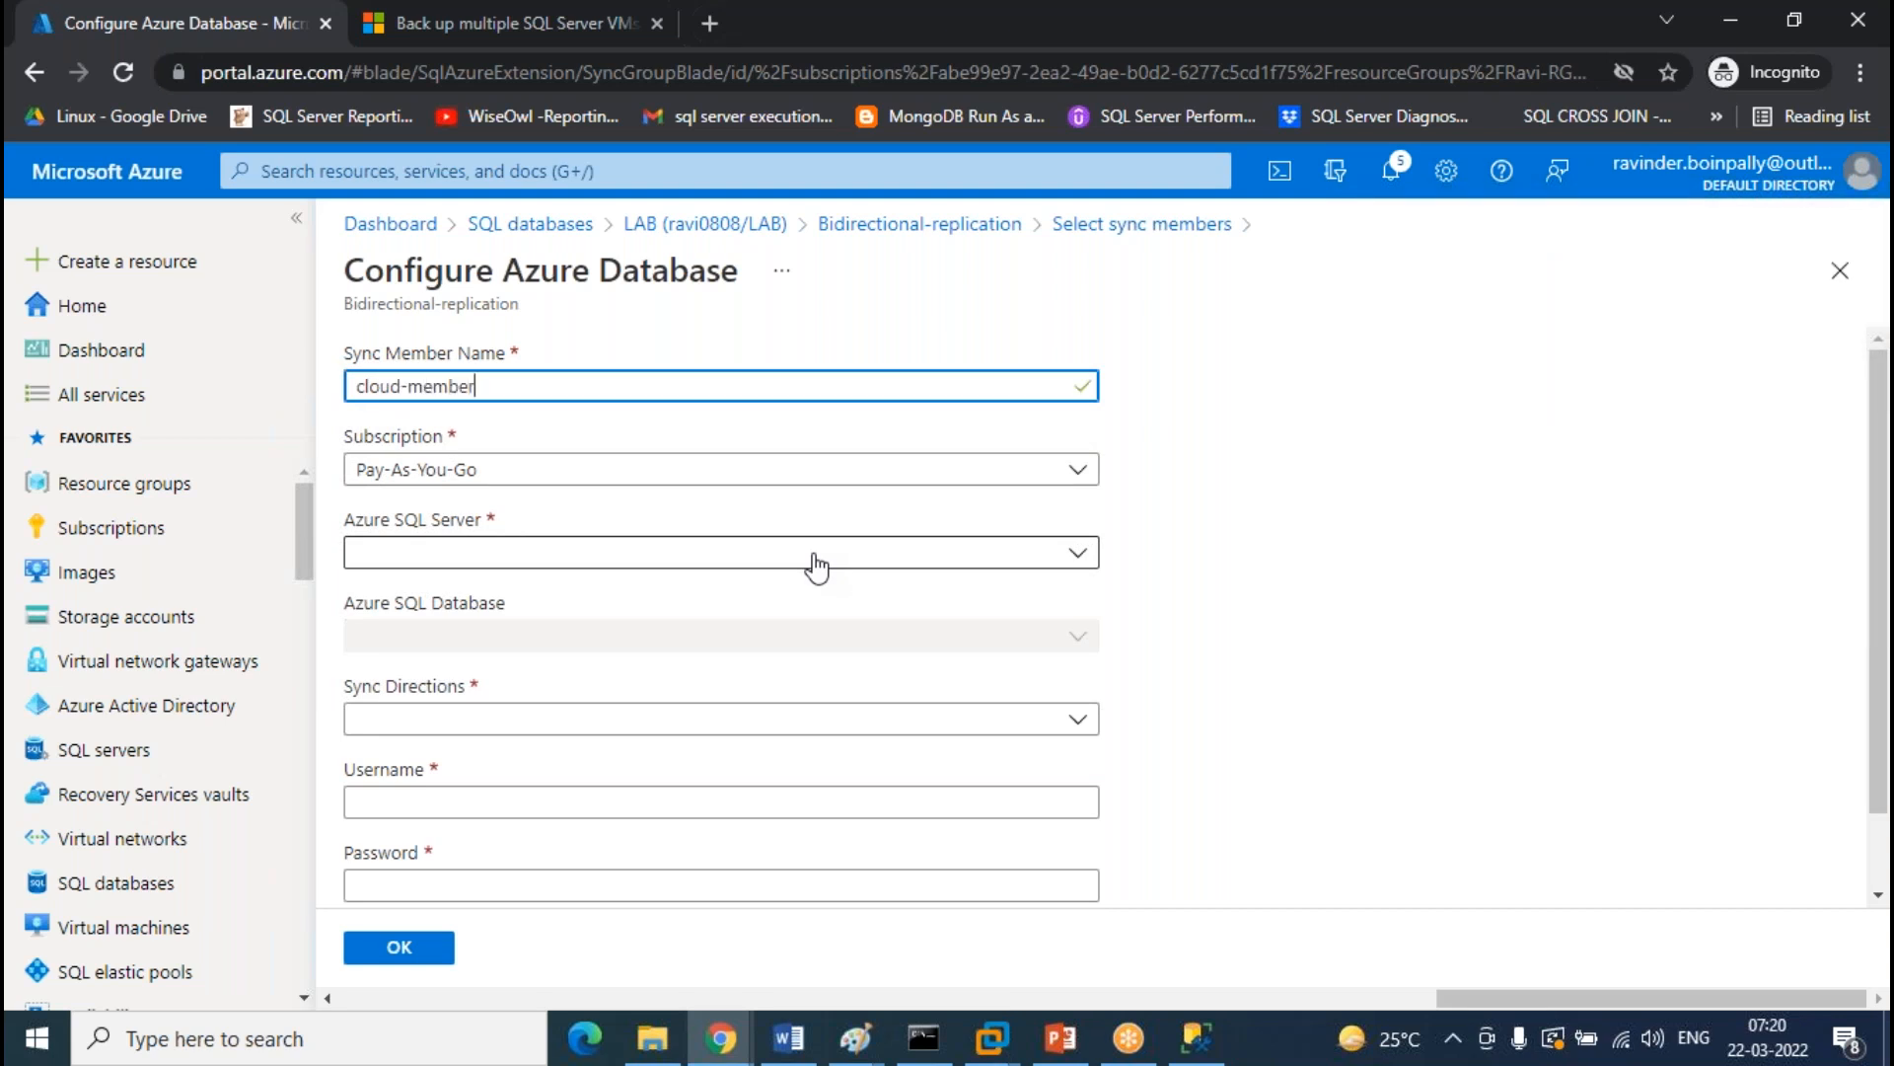
{"action": "left_click", "coordinate": [815, 567]}
{"action": "left_click", "coordinate": [422, 646]}
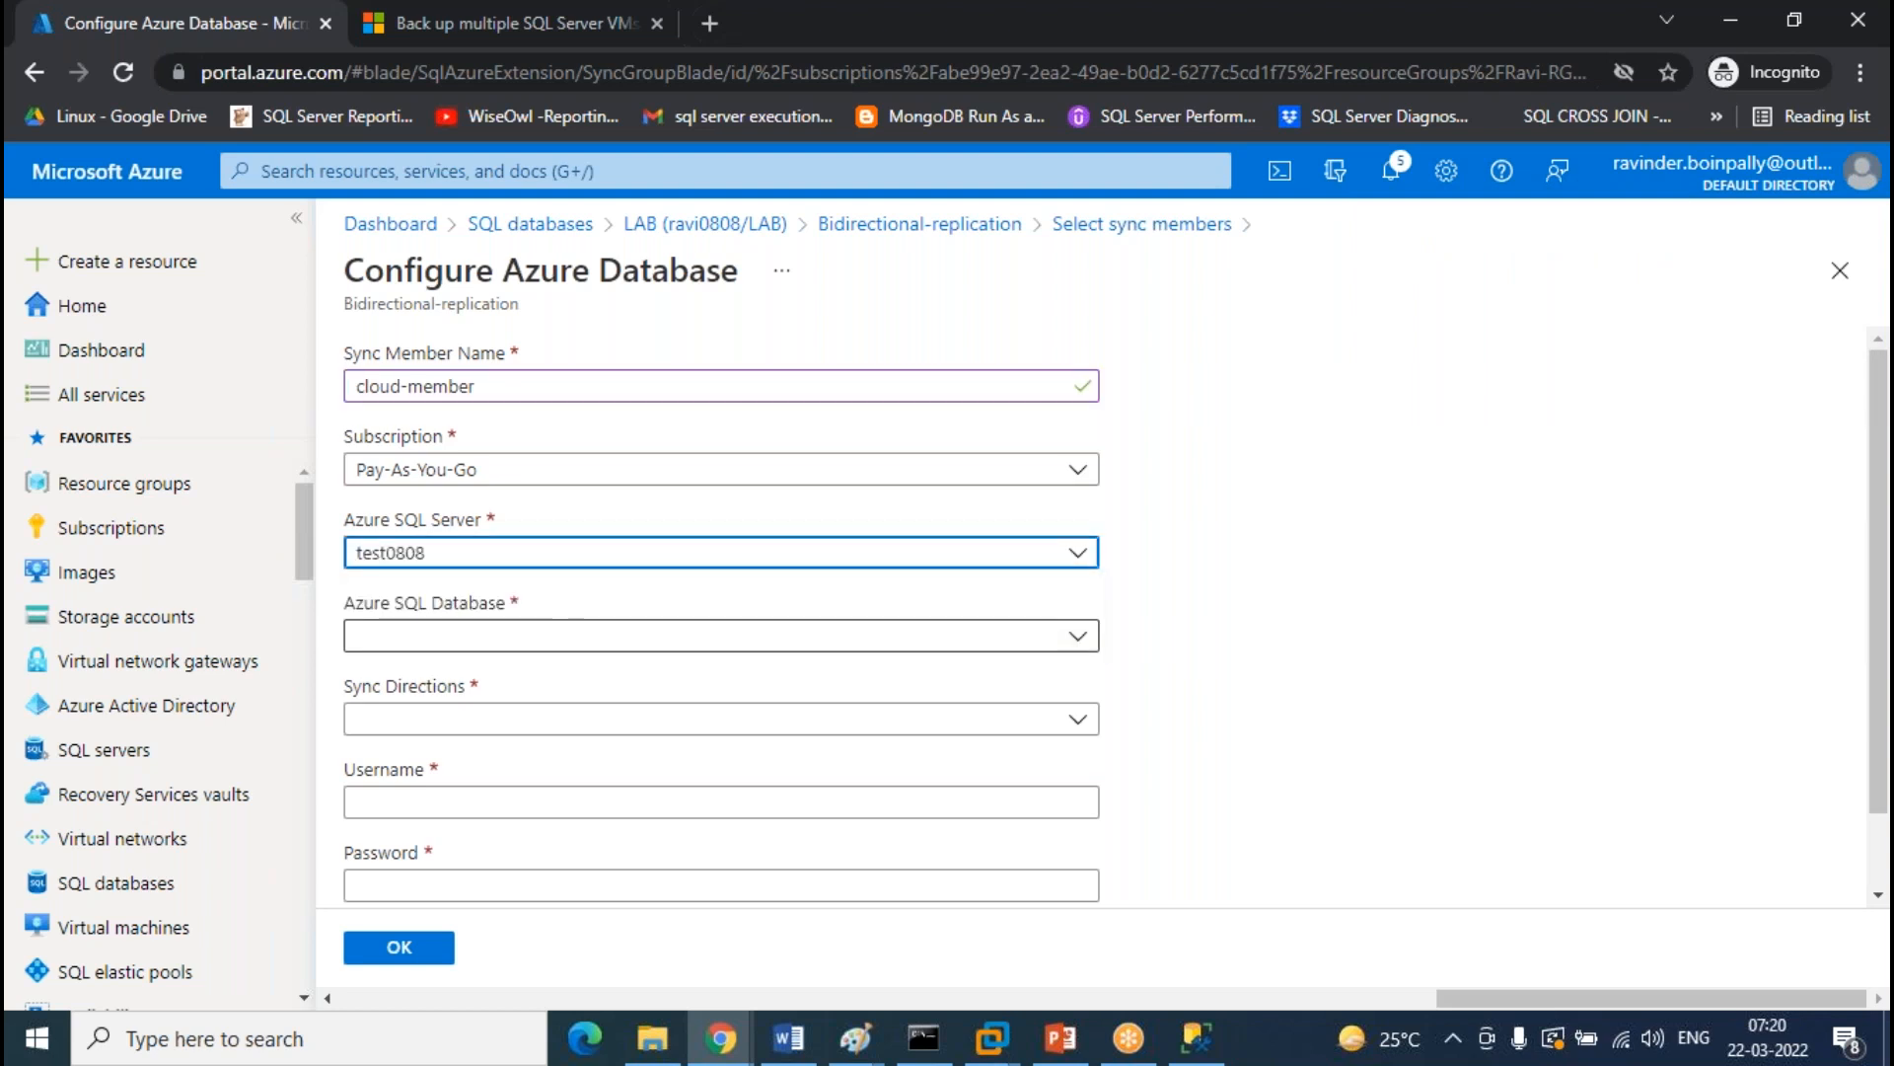
{"action": "left_click", "coordinate": [774, 640]}
{"action": "left_click", "coordinate": [419, 710]}
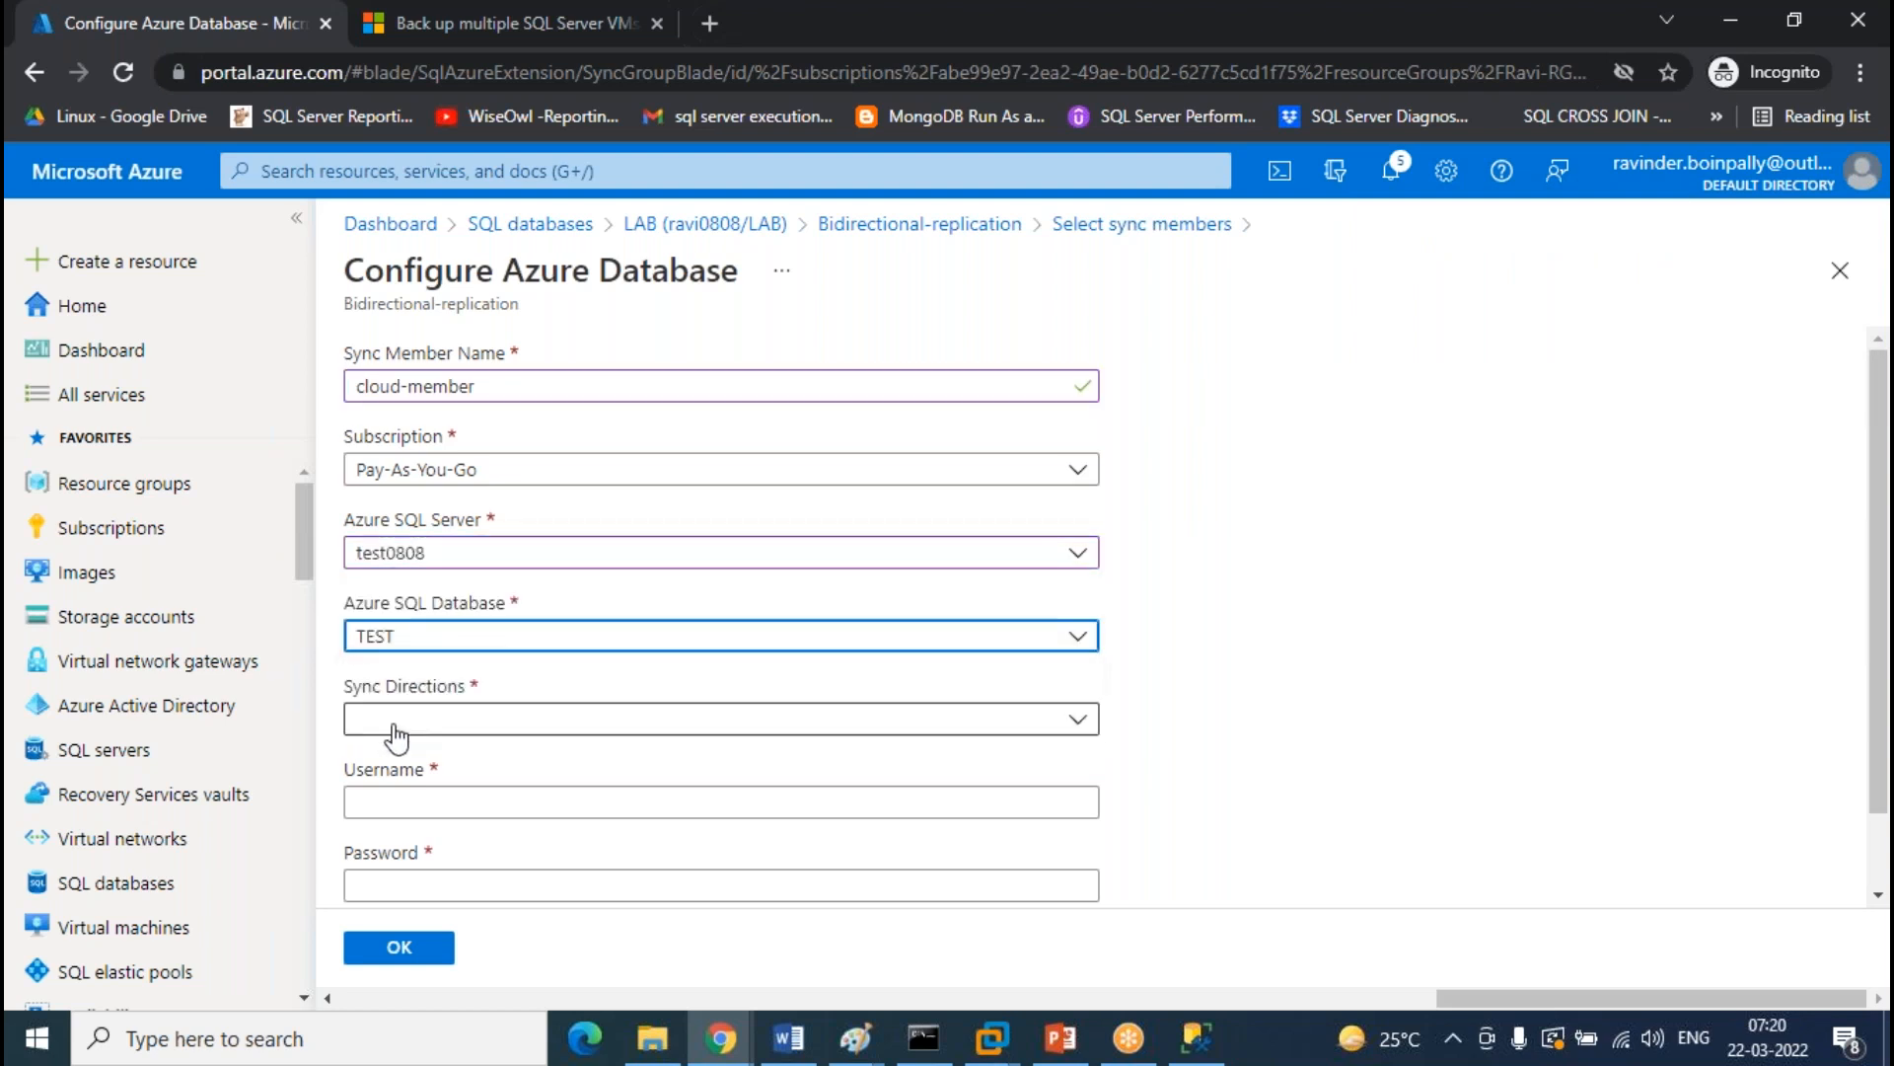
{"action": "left_click", "coordinate": [520, 728]}
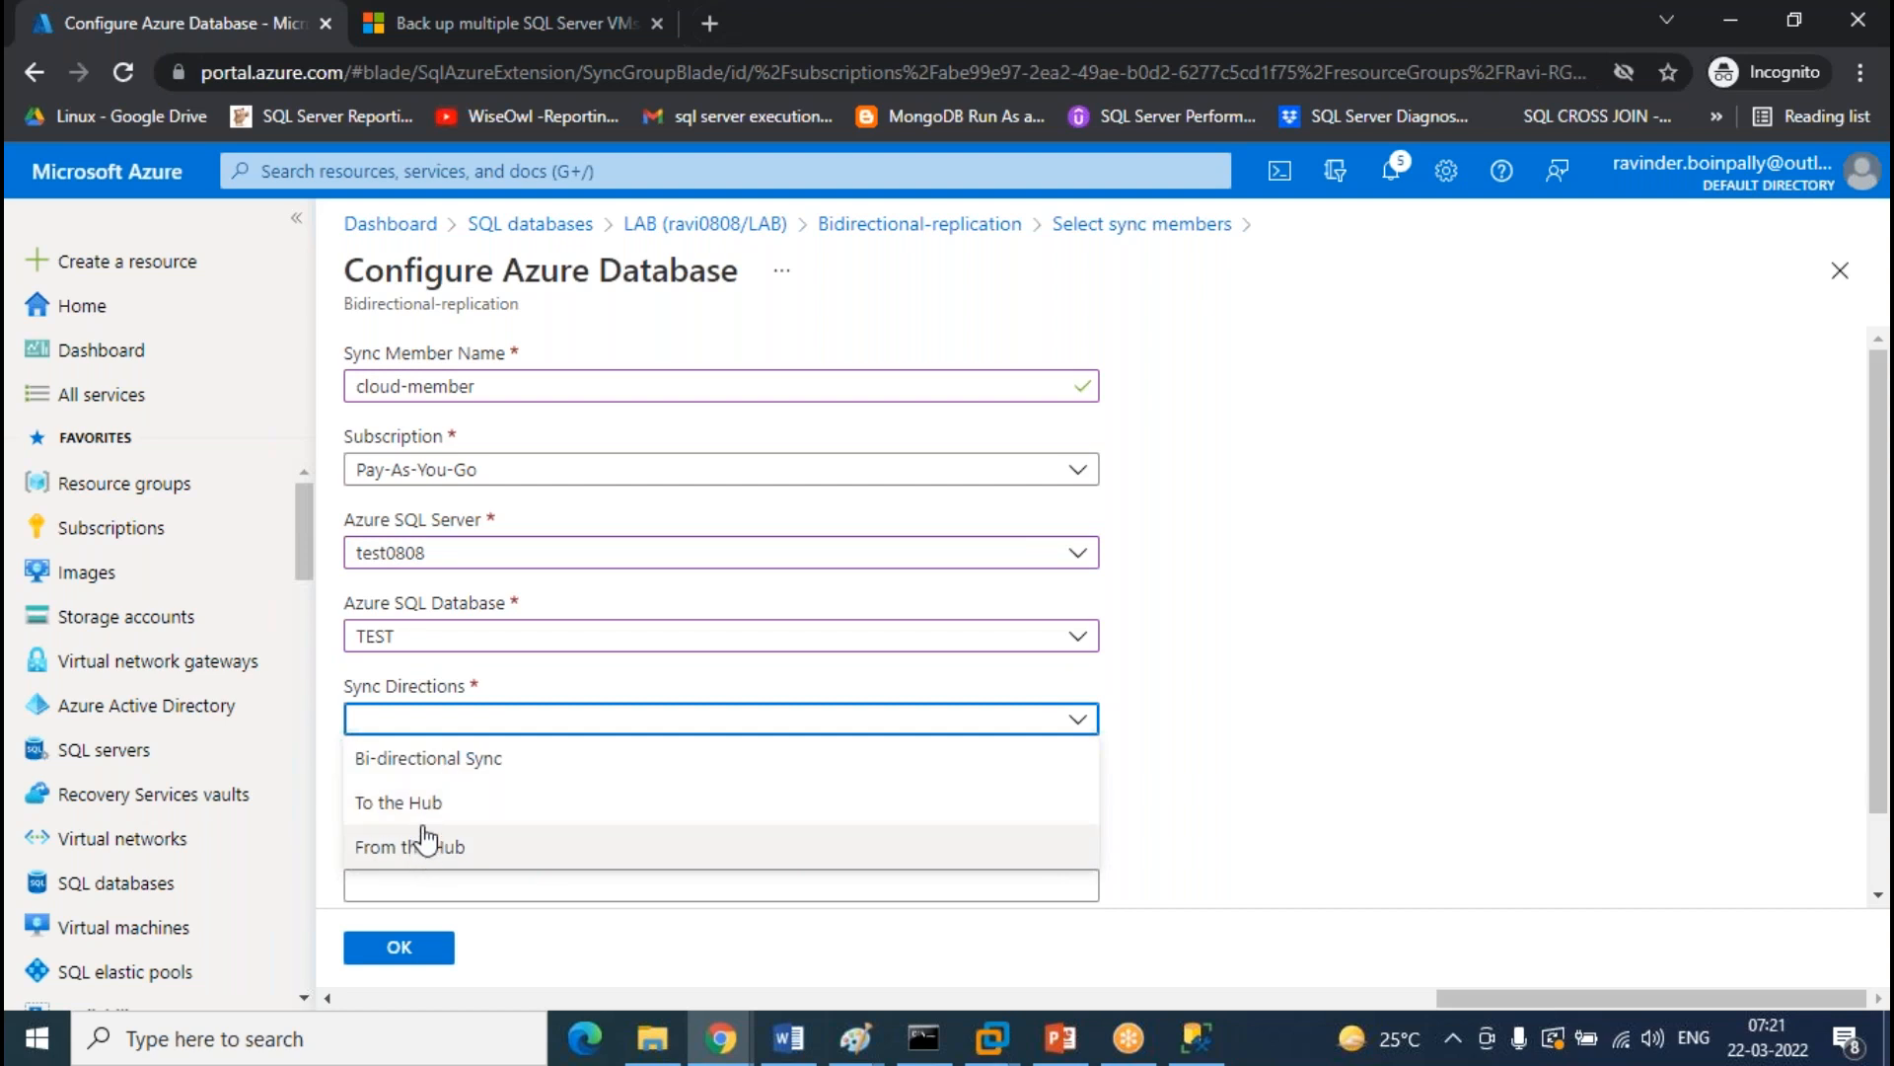
{"action": "left_click", "coordinate": [430, 805]}
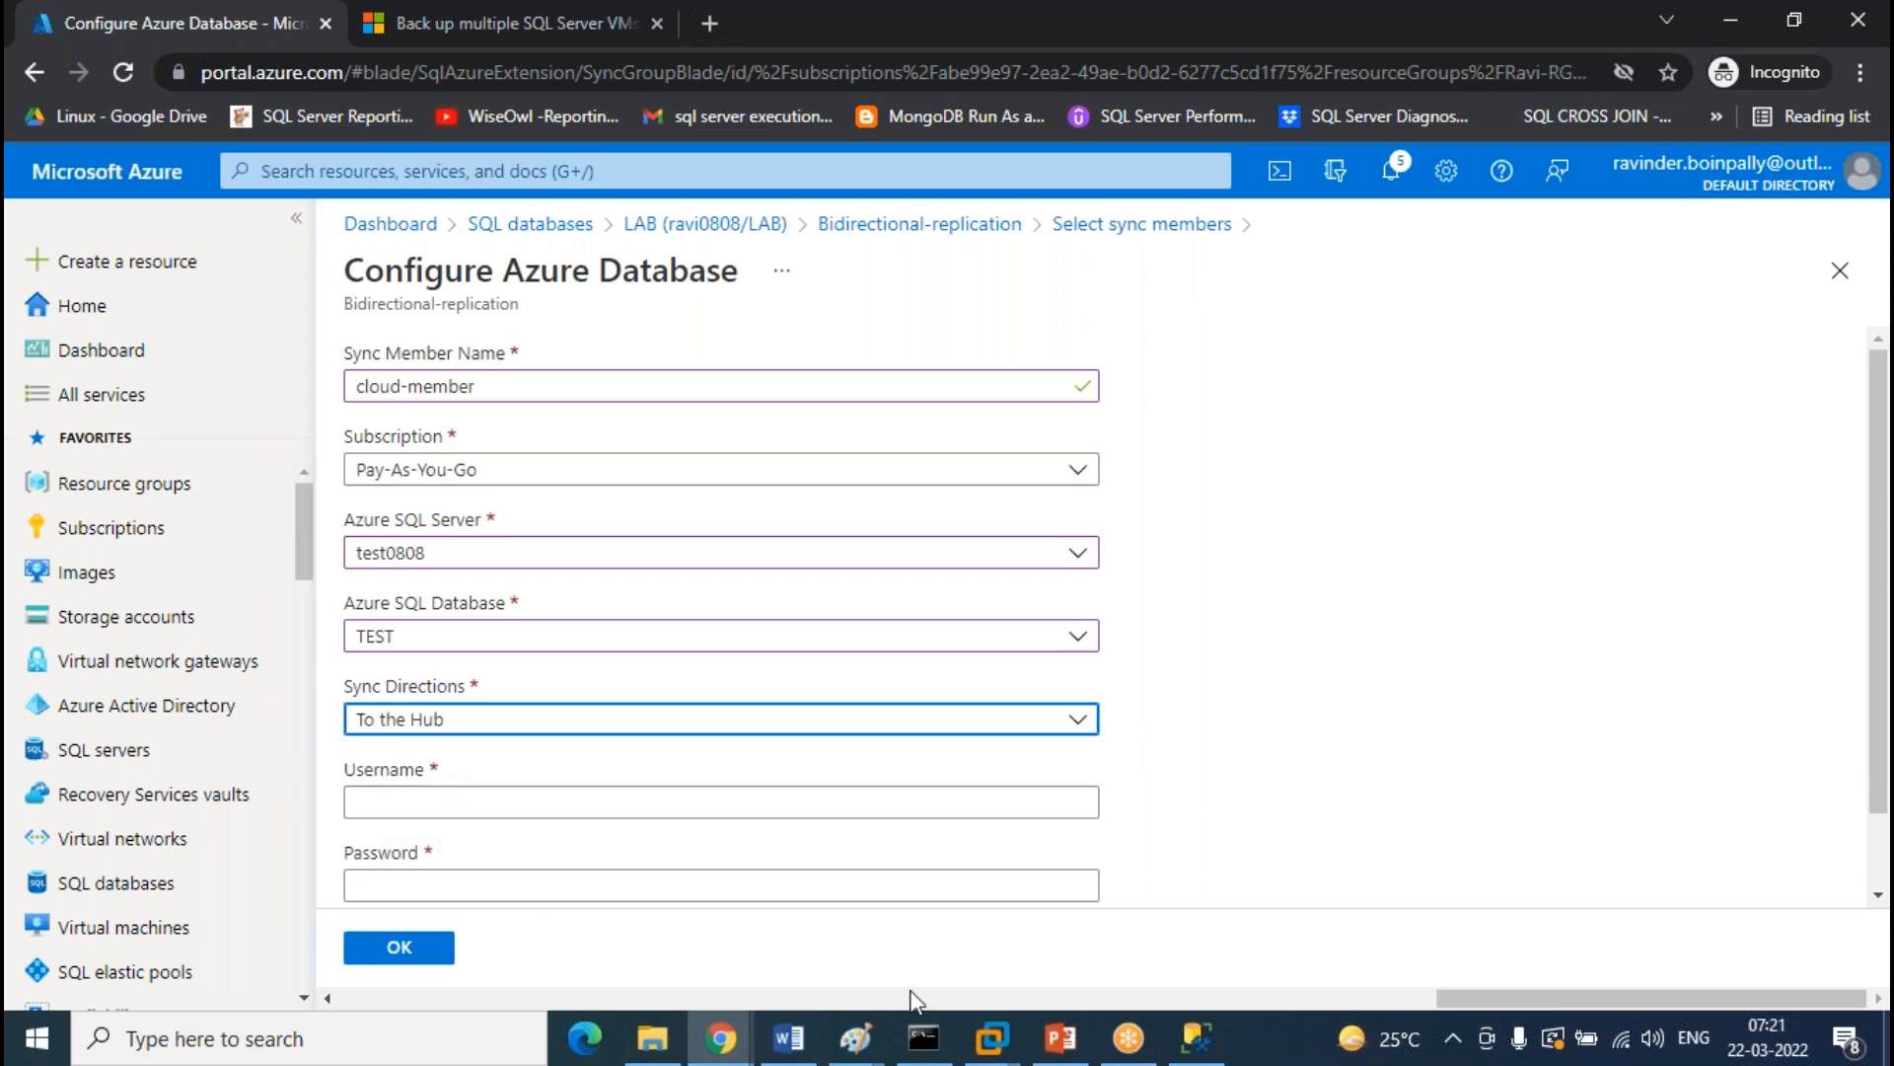
{"action": "left_click", "coordinate": [854, 1054]}
{"action": "left_click", "coordinate": [1157, 928]}
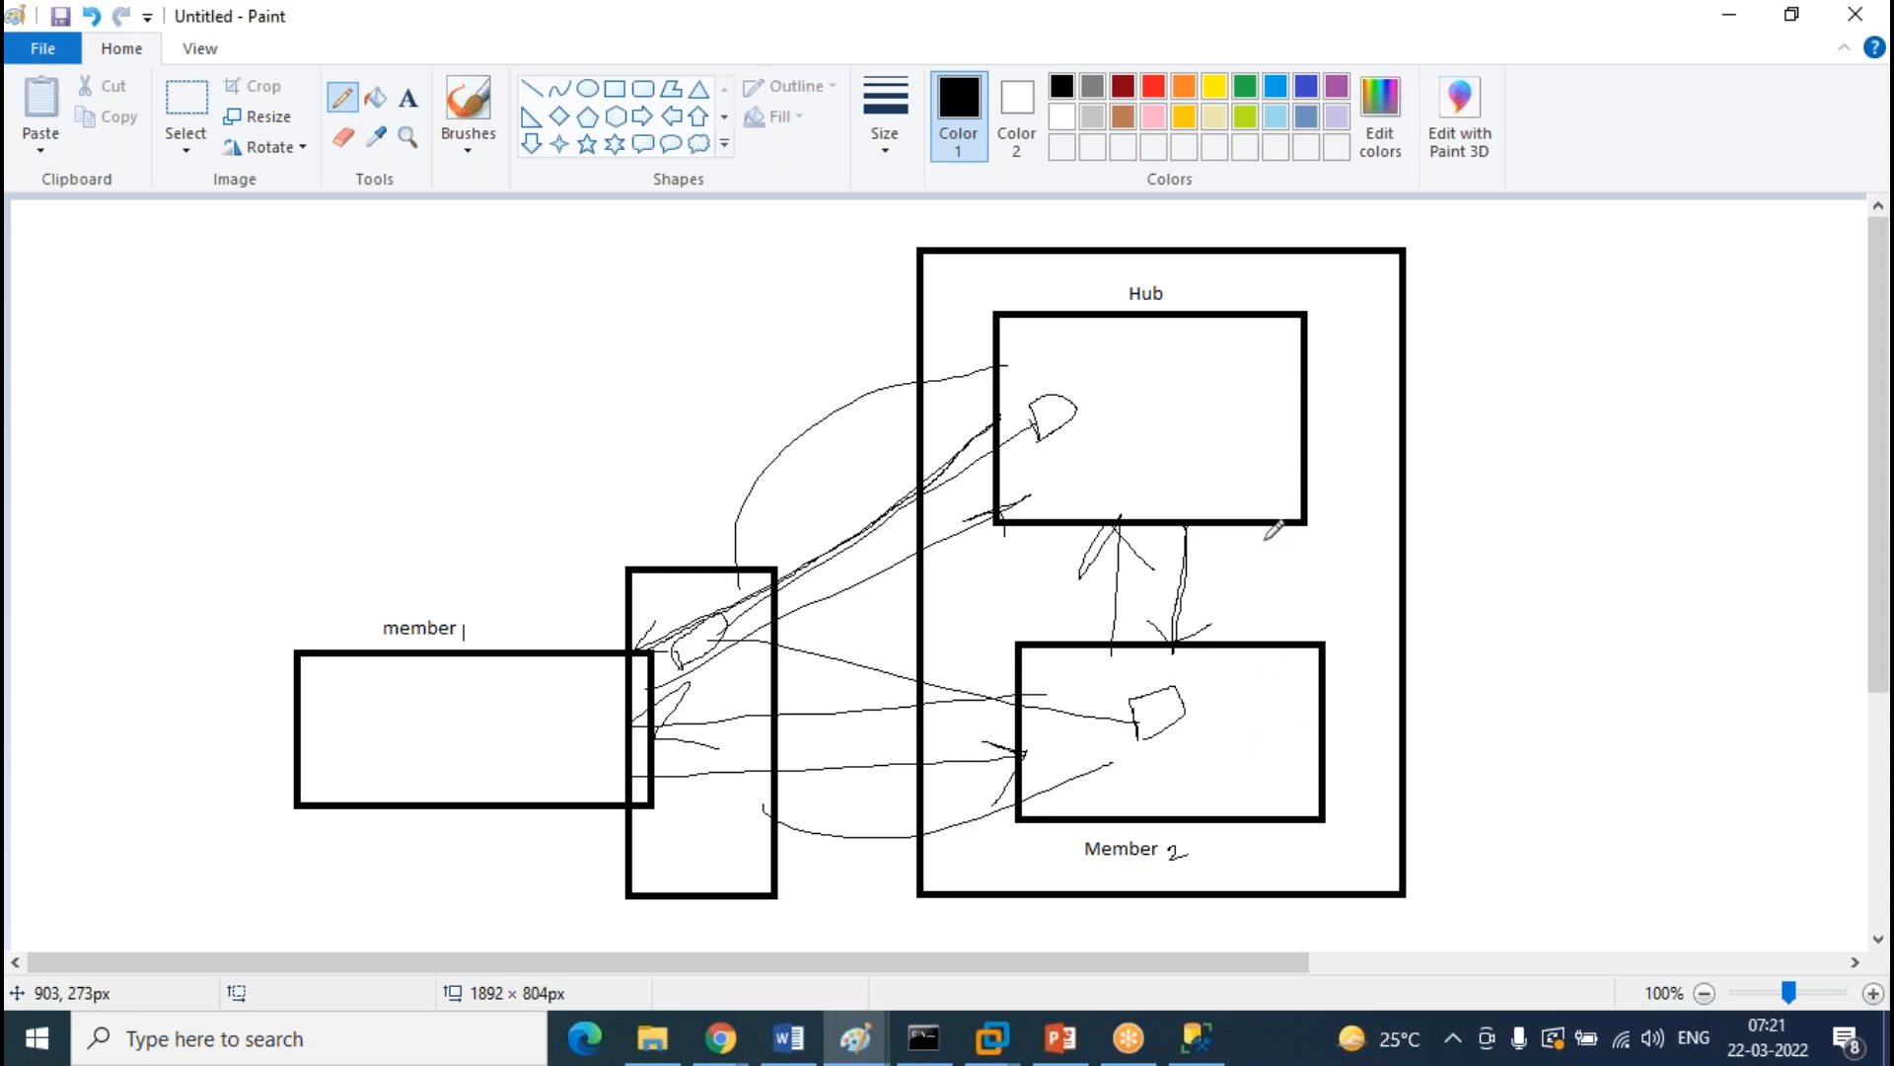
Sketch curves from the Hub to member 1 and Member 2, then undo the extra strokes and tall box
{"action": "mouse_move", "coordinate": [1073, 296]}
{"action": "left_mouse_down"}
{"action": "mouse_move", "coordinate": [973, 291]}
{"action": "mouse_move", "coordinate": [575, 582]}
{"action": "left_mouse_up"}
{"action": "left_click_drag", "start_coordinate": [1310, 424], "coordinate": [1331, 728]}
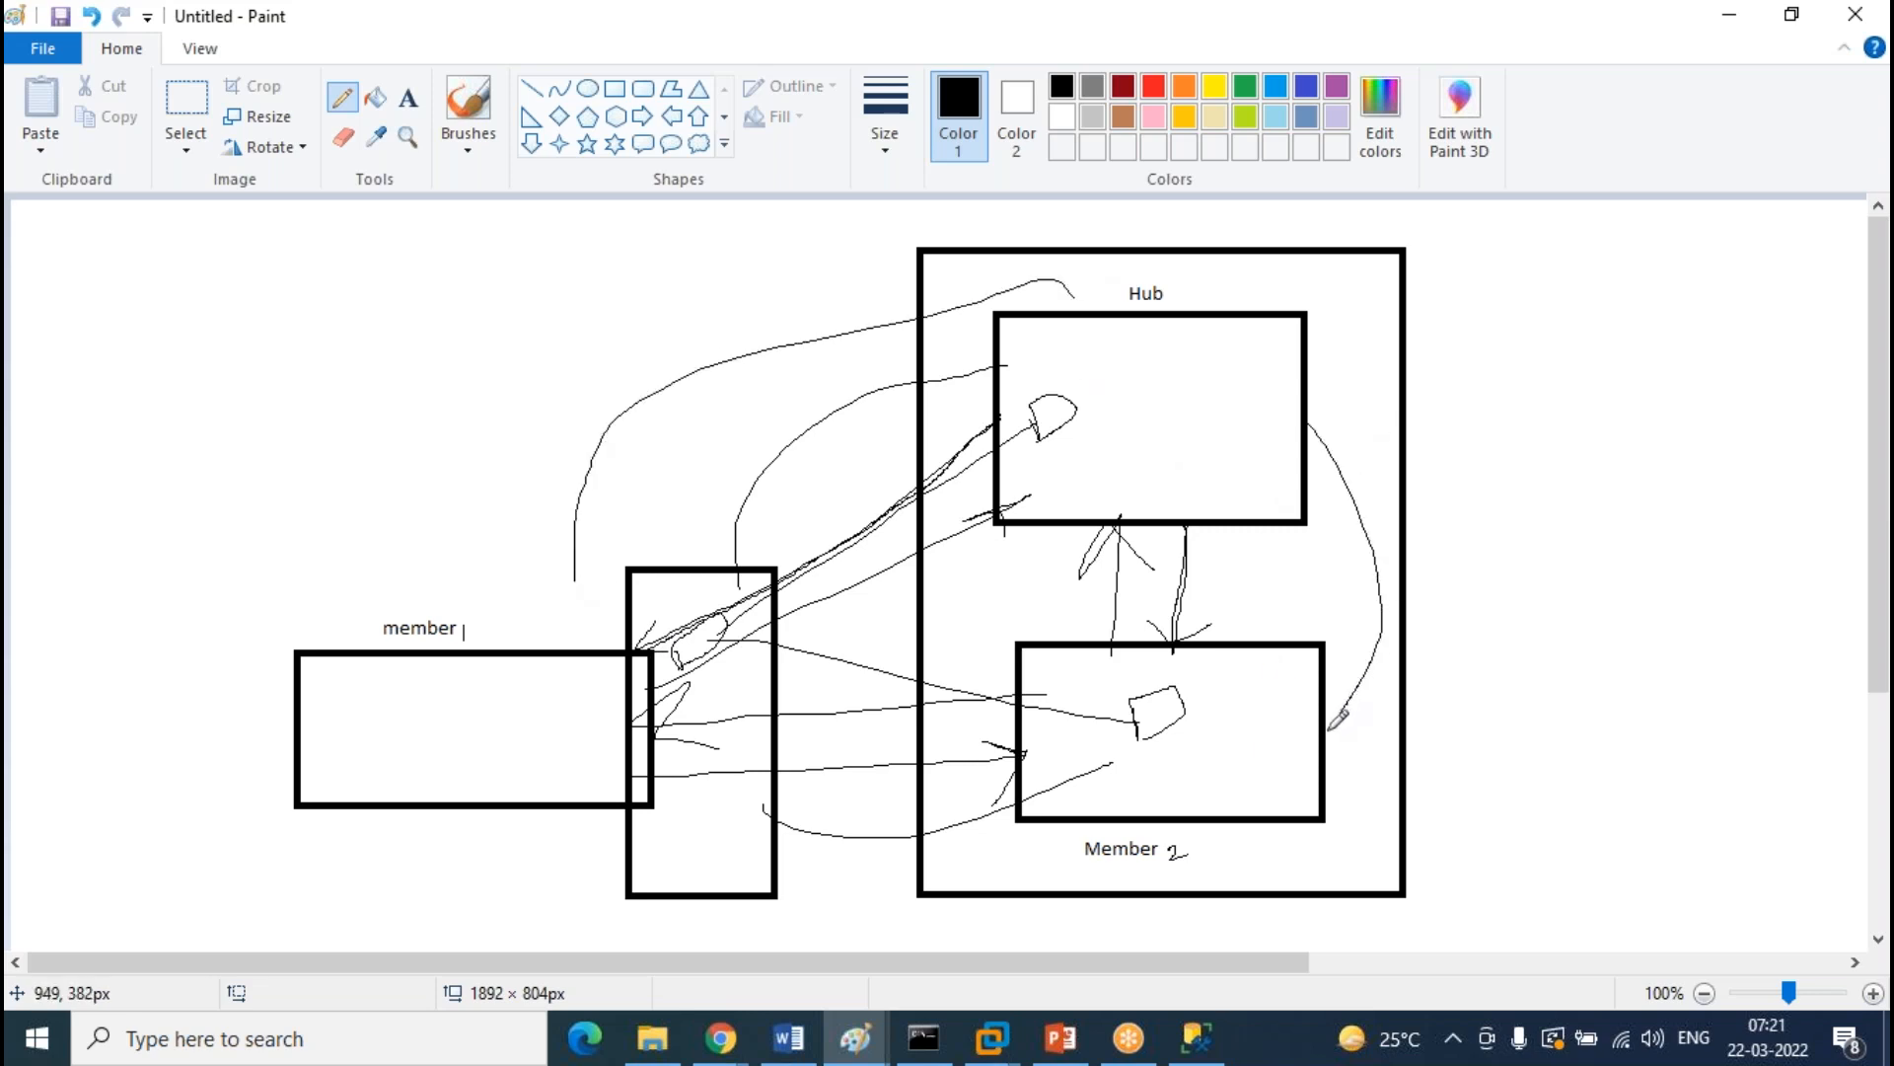
{"action": "key", "text": "ctrl+z"}
{"action": "key", "text": "ctrl+z"}
{"action": "key", "text": "ctrl+z"}
{"action": "key", "text": "ctrl+z"}
{"action": "key", "text": "ctrl+z"}
{"action": "key", "text": "ctrl+z"}
{"action": "key", "text": "ctrl+z"}
{"action": "key", "text": "ctrl+z"}
{"action": "key", "text": "ctrl+z"}
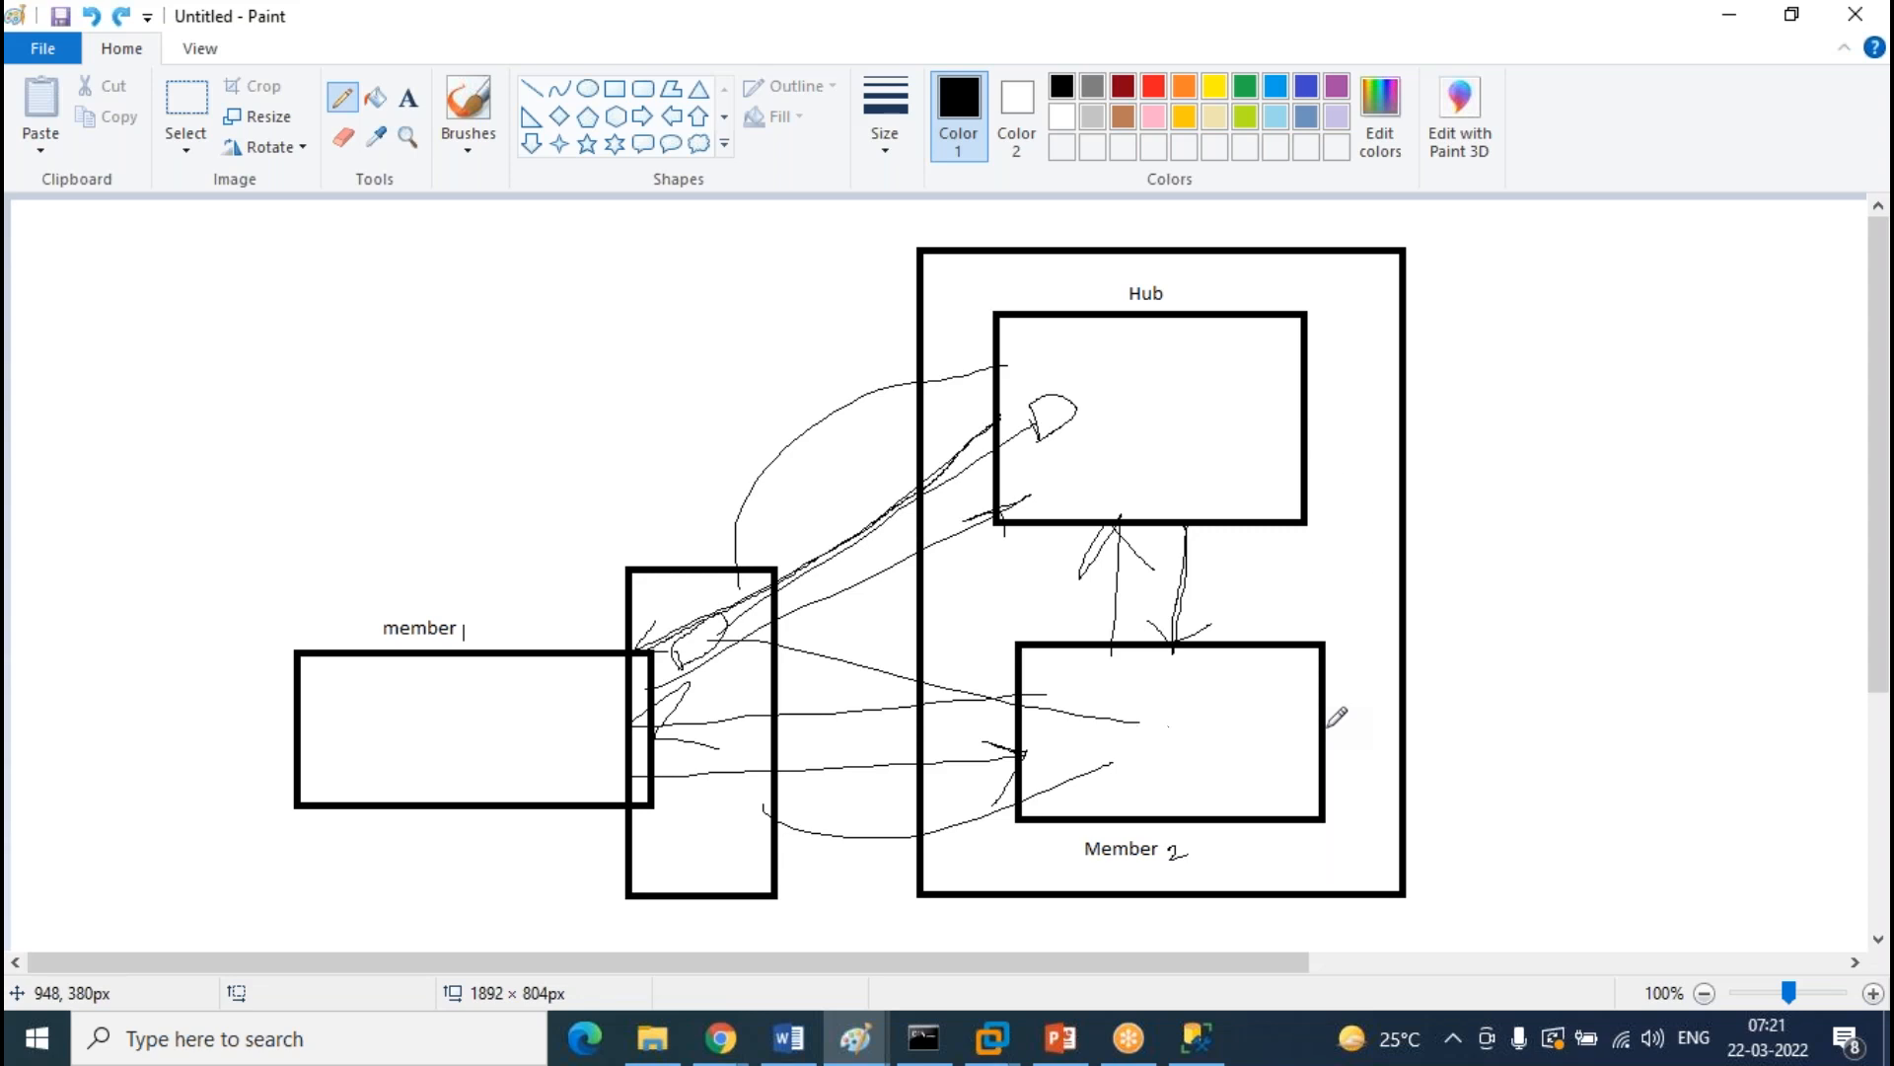
{"action": "key", "text": "ctrl+z"}
{"action": "key", "text": "ctrl+z"}
{"action": "key", "text": "ctrl+z"}
{"action": "key", "text": "ctrl+z"}
{"action": "key", "text": "ctrl+z"}
{"action": "key", "text": "ctrl+z"}
{"action": "key", "text": "ctrl+z"}
{"action": "key", "text": "ctrl+z"}
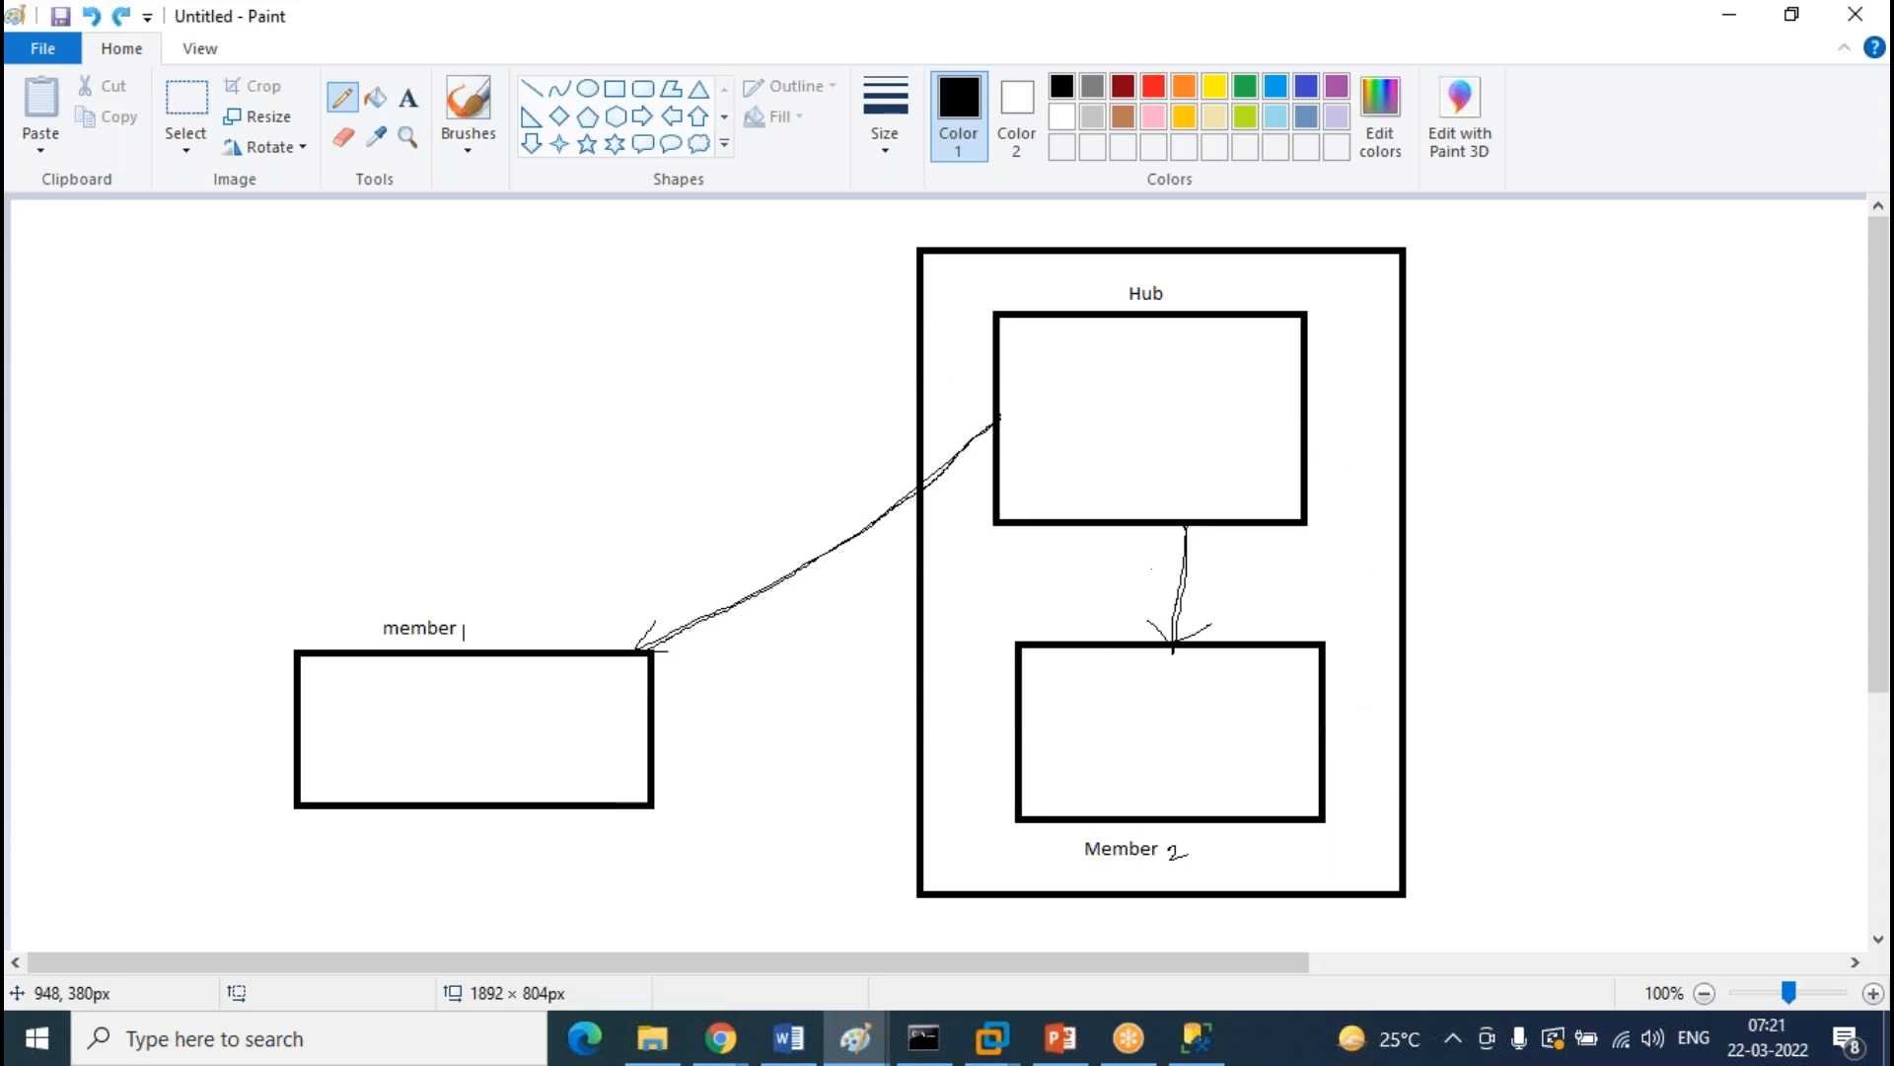
{"action": "key", "text": "ctrl+z"}
{"action": "key", "text": "ctrl+z"}
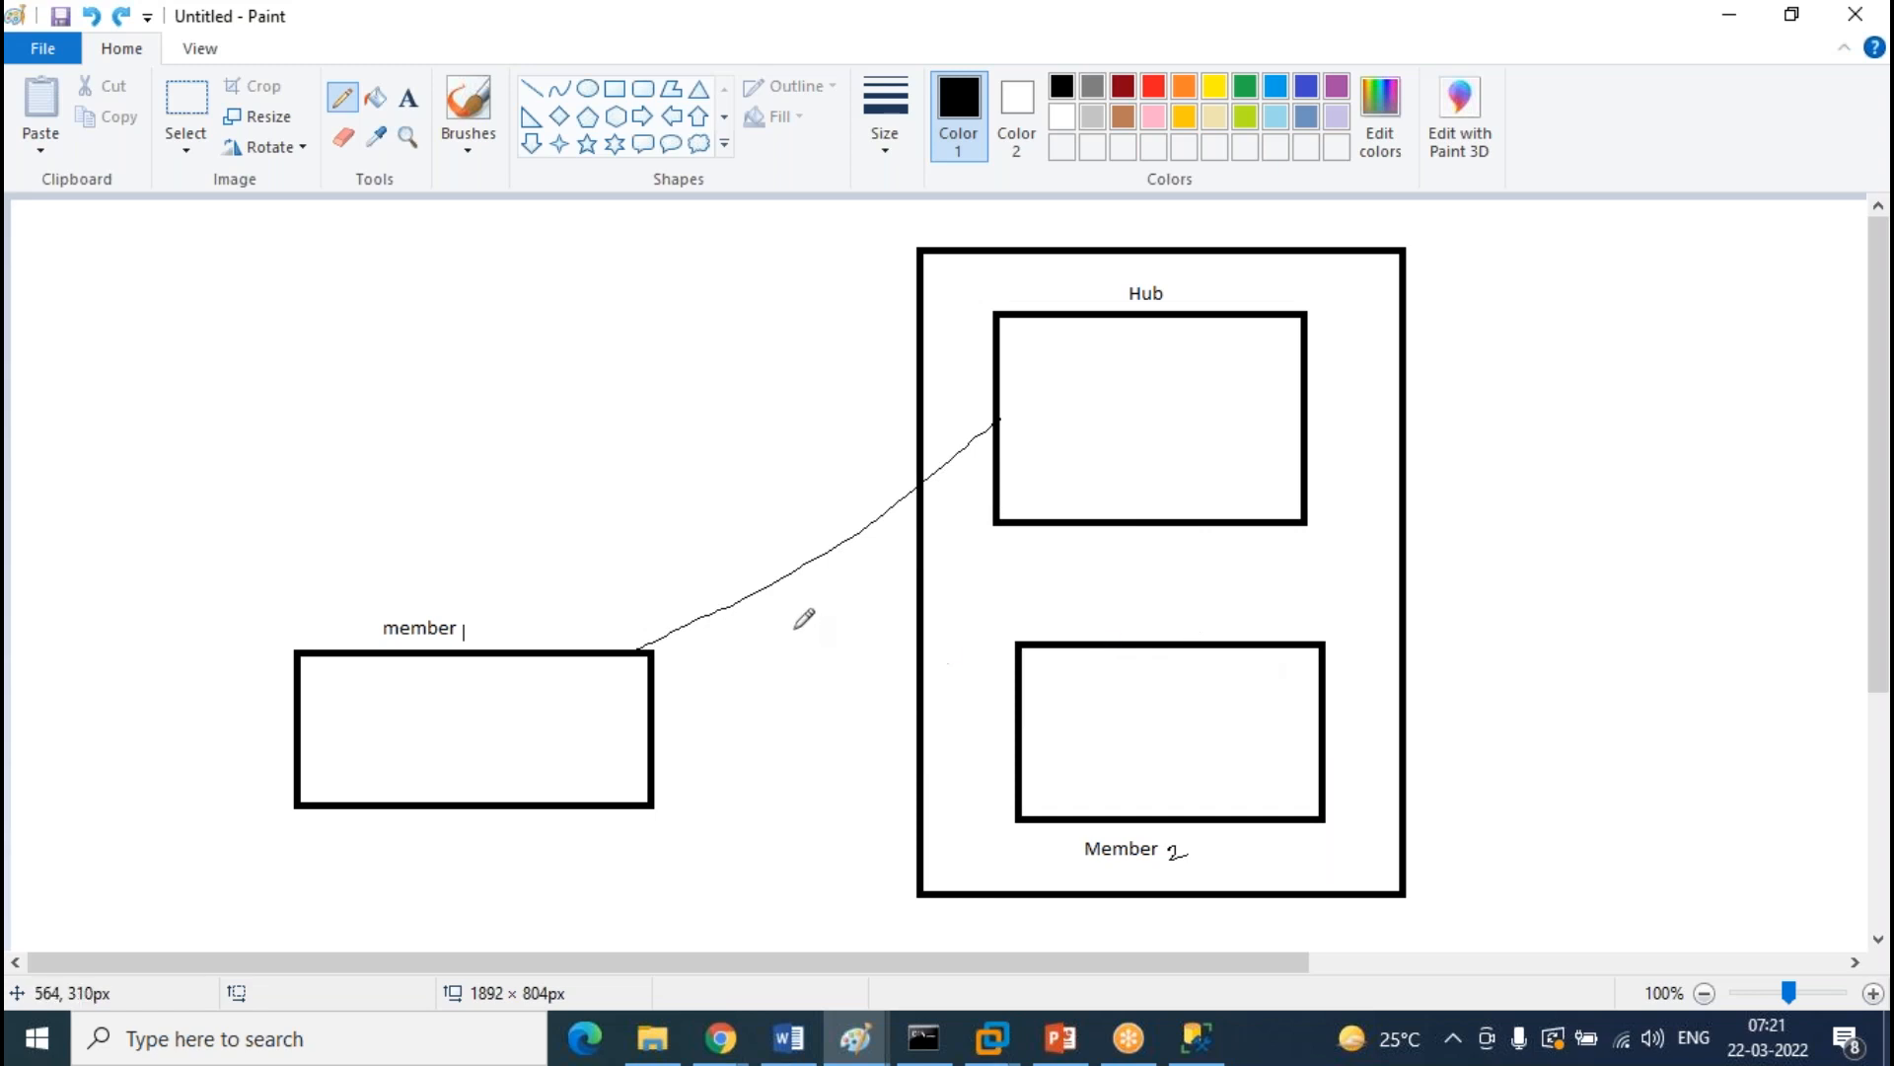
Draw clean arrows linking Member 2 to the Hub and the Hub to member 1 and Member 2
{"action": "mouse_move", "coordinate": [1095, 704]}
{"action": "left_mouse_down"}
{"action": "mouse_move", "coordinate": [1113, 536]}
{"action": "mouse_move", "coordinate": [1156, 582]}
{"action": "left_mouse_up"}
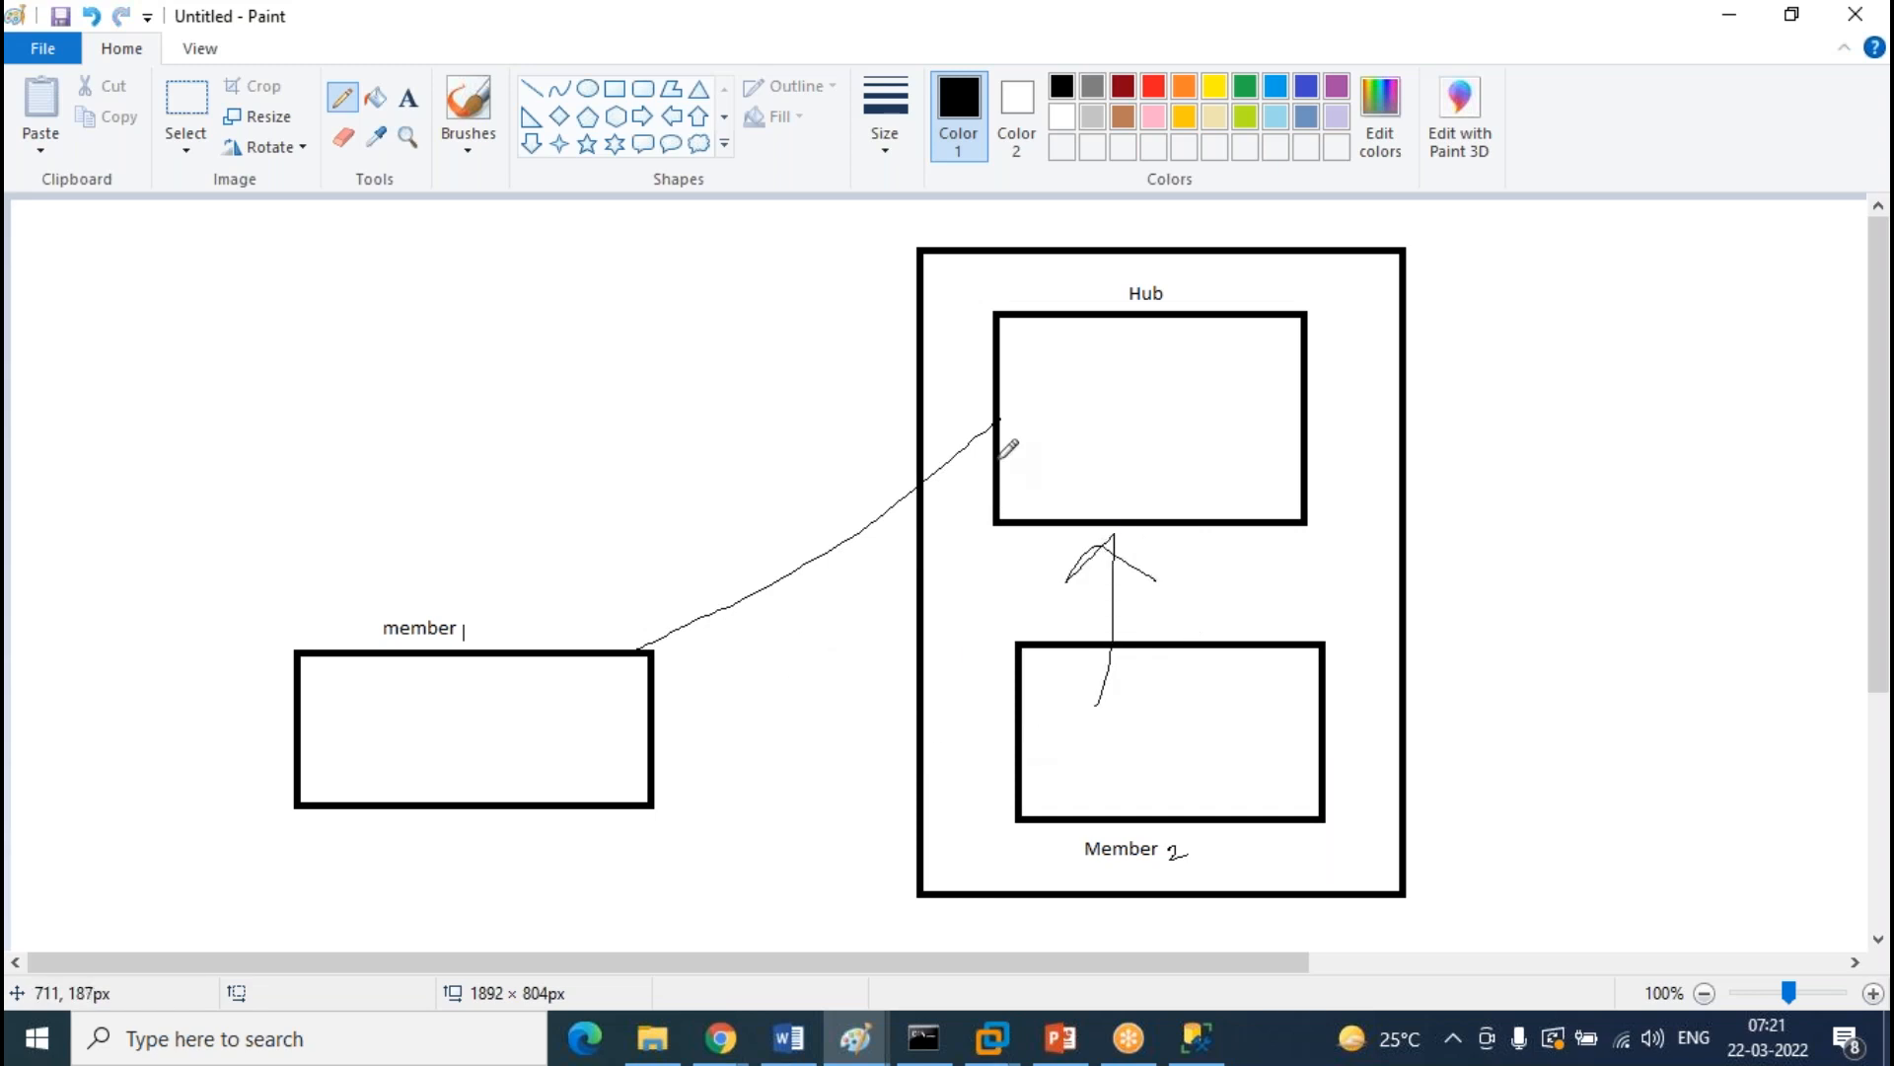
{"action": "mouse_move", "coordinate": [966, 415]}
{"action": "left_mouse_down"}
{"action": "mouse_move", "coordinate": [988, 441]}
{"action": "mouse_move", "coordinate": [926, 533]}
{"action": "left_mouse_up"}
{"action": "mouse_move", "coordinate": [1032, 372]}
{"action": "left_mouse_down"}
{"action": "mouse_move", "coordinate": [850, 328]}
{"action": "mouse_move", "coordinate": [499, 664]}
{"action": "mouse_move", "coordinate": [590, 626]}
{"action": "left_mouse_up"}
{"action": "mouse_move", "coordinate": [1282, 435]}
{"action": "left_mouse_down"}
{"action": "mouse_move", "coordinate": [1342, 696]}
{"action": "mouse_move", "coordinate": [1401, 740]}
{"action": "left_mouse_up"}
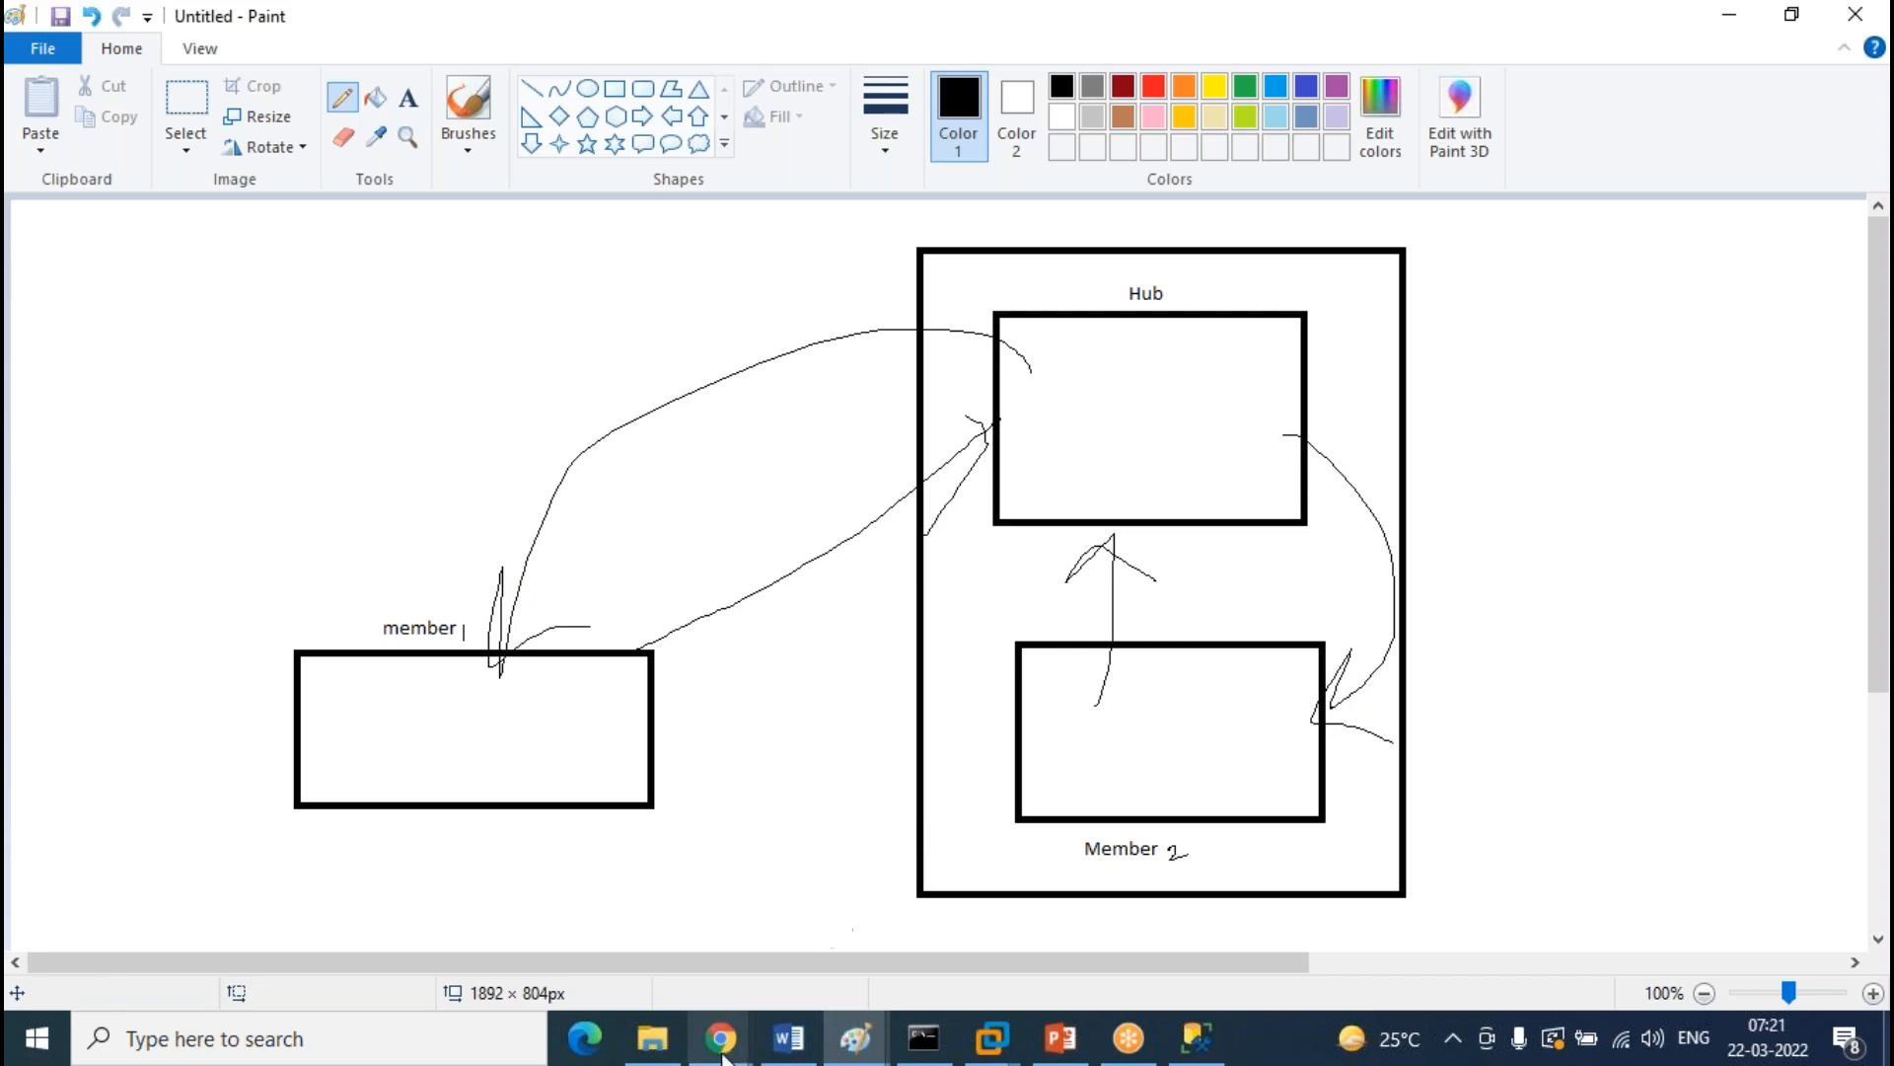
Switch cloud-member to Bi-directional Sync, enter its database username, and confirm with OK
{"action": "mouse_move", "coordinate": [719, 1051]}
{"action": "left_click", "coordinate": [881, 890]}
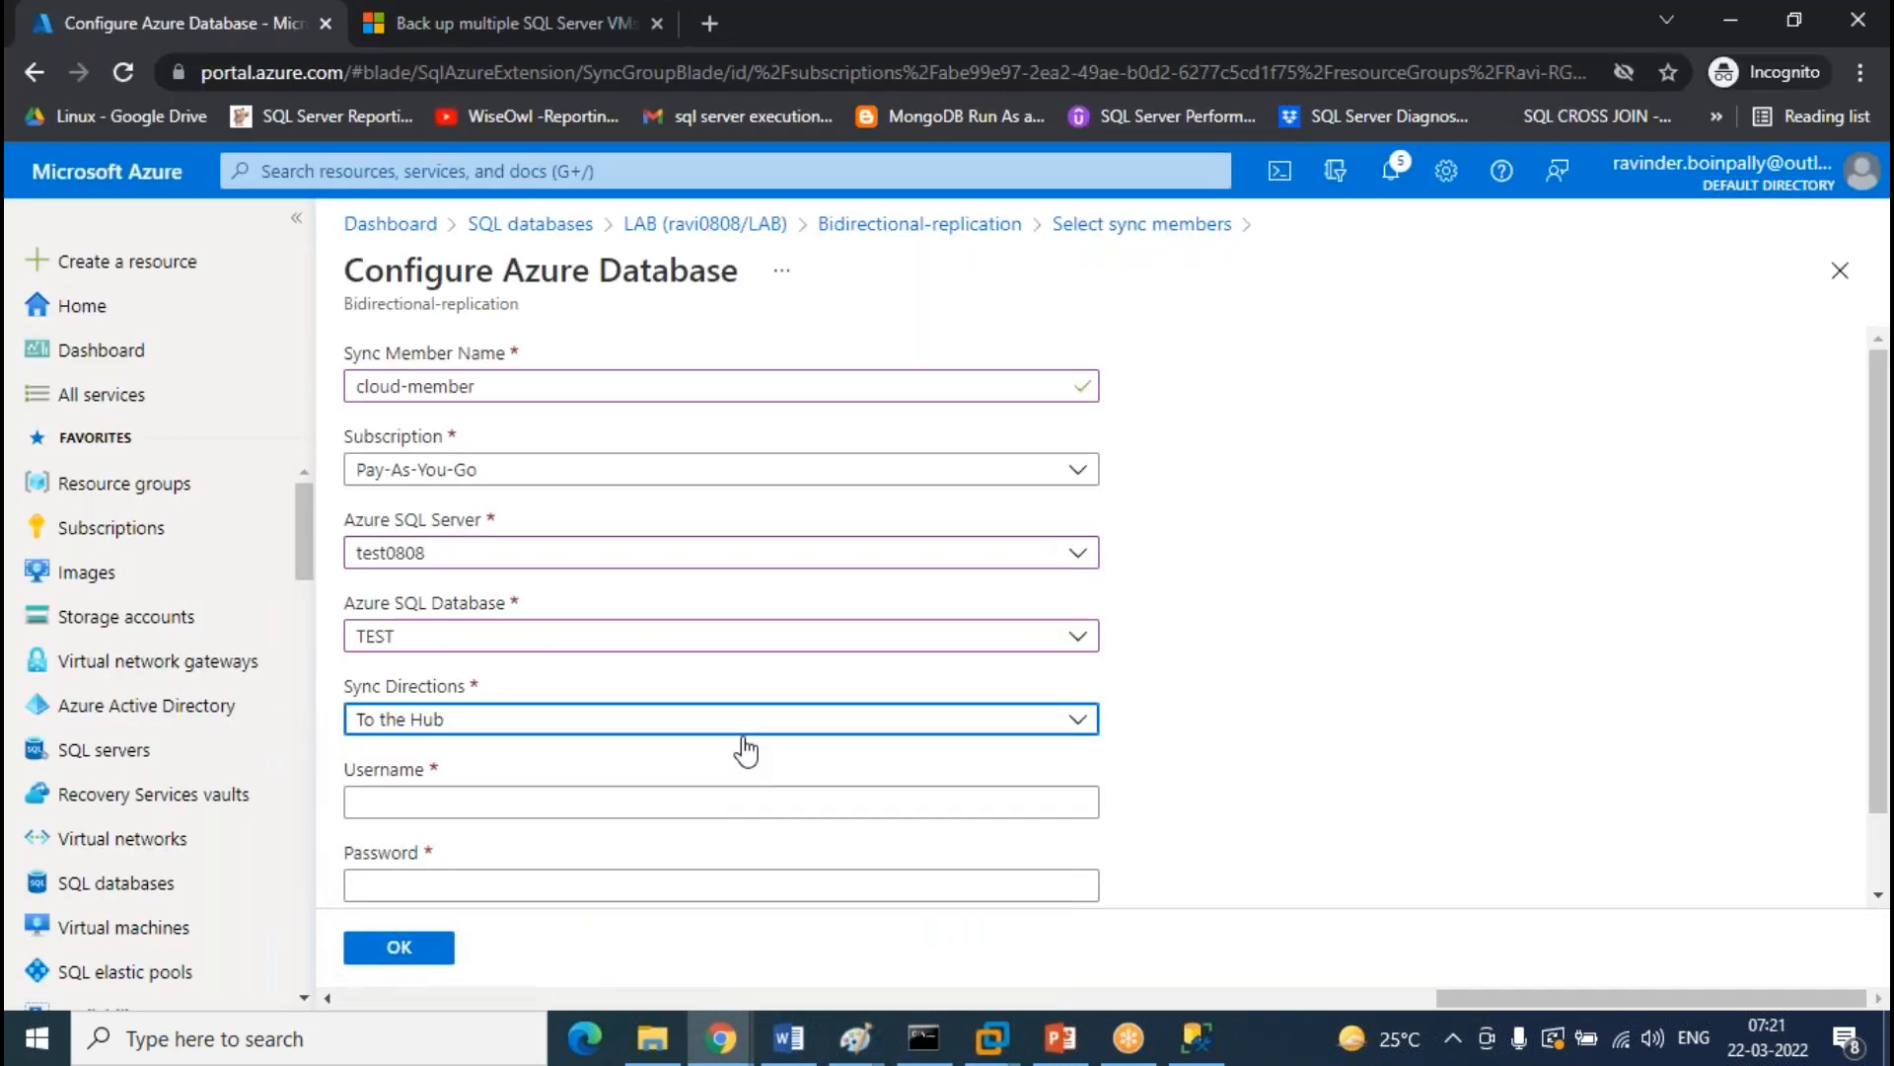
{"action": "left_click", "coordinate": [407, 728]}
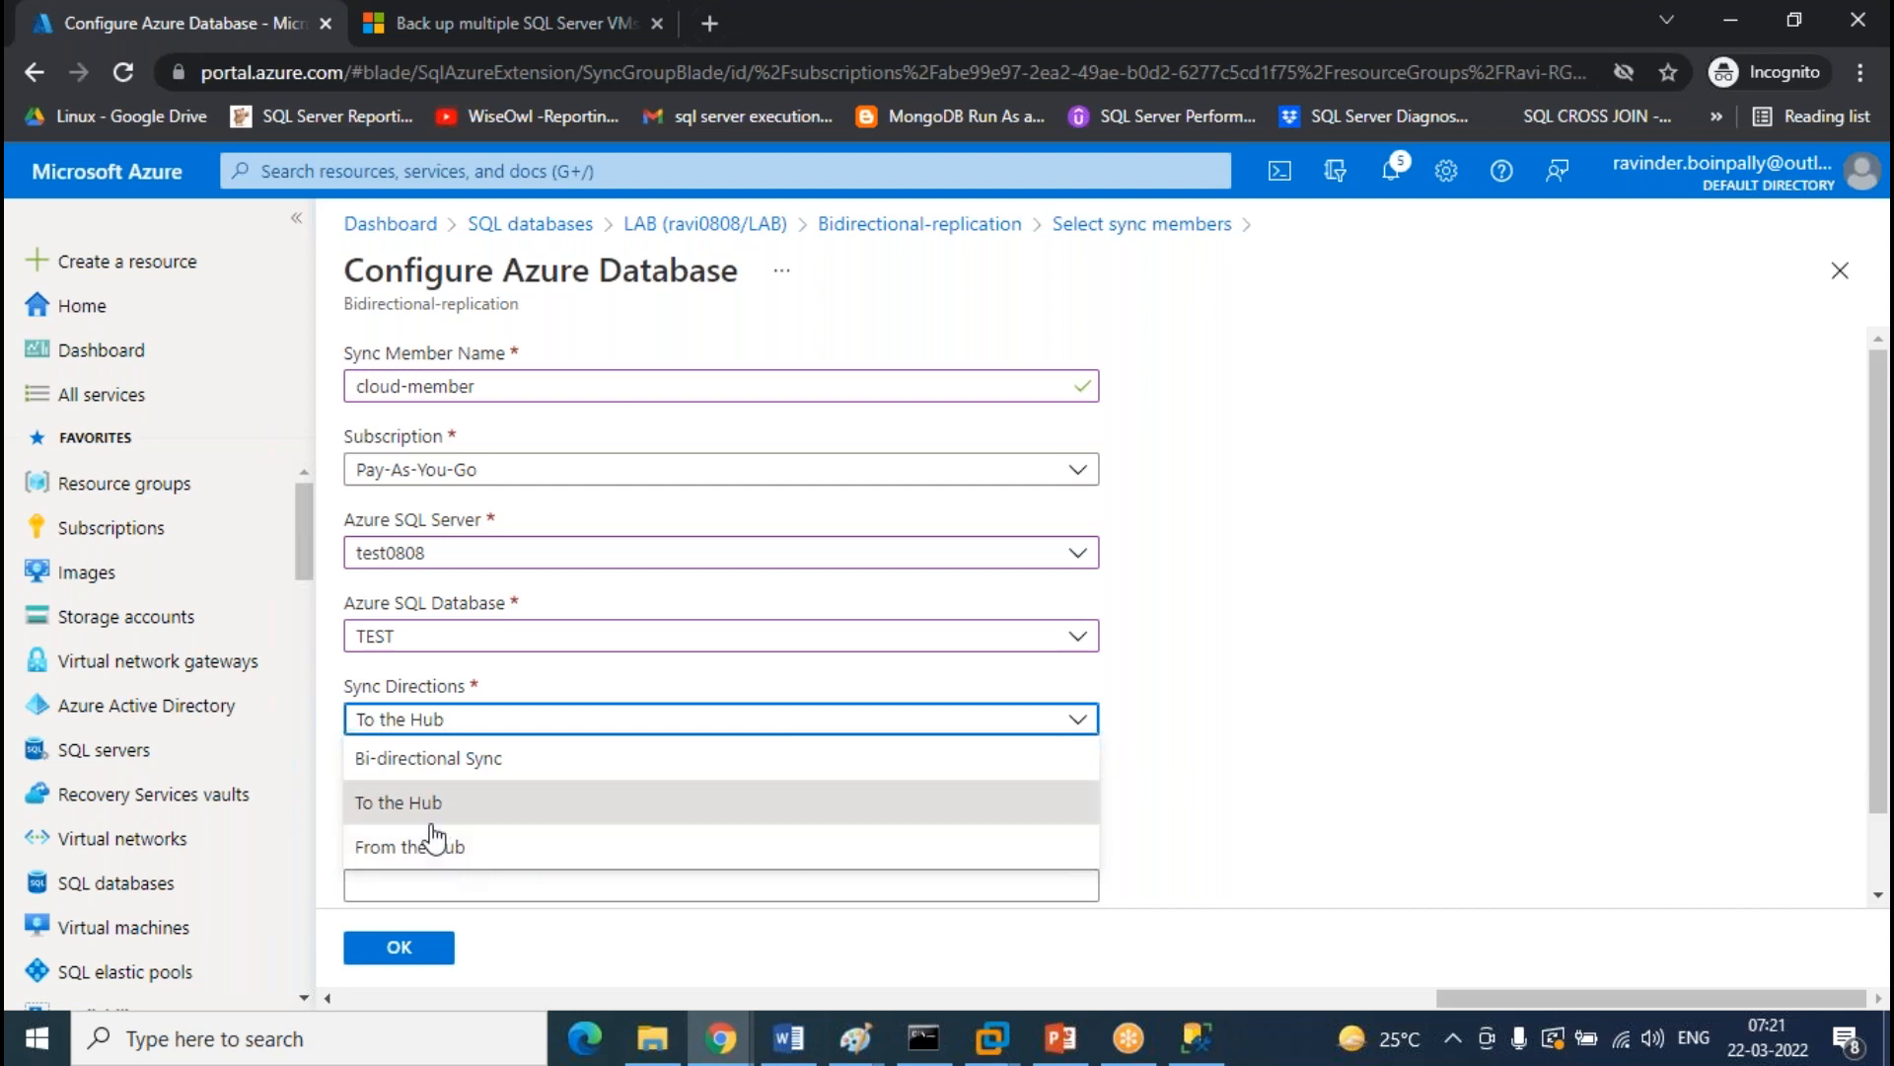
{"action": "left_click", "coordinate": [435, 759]}
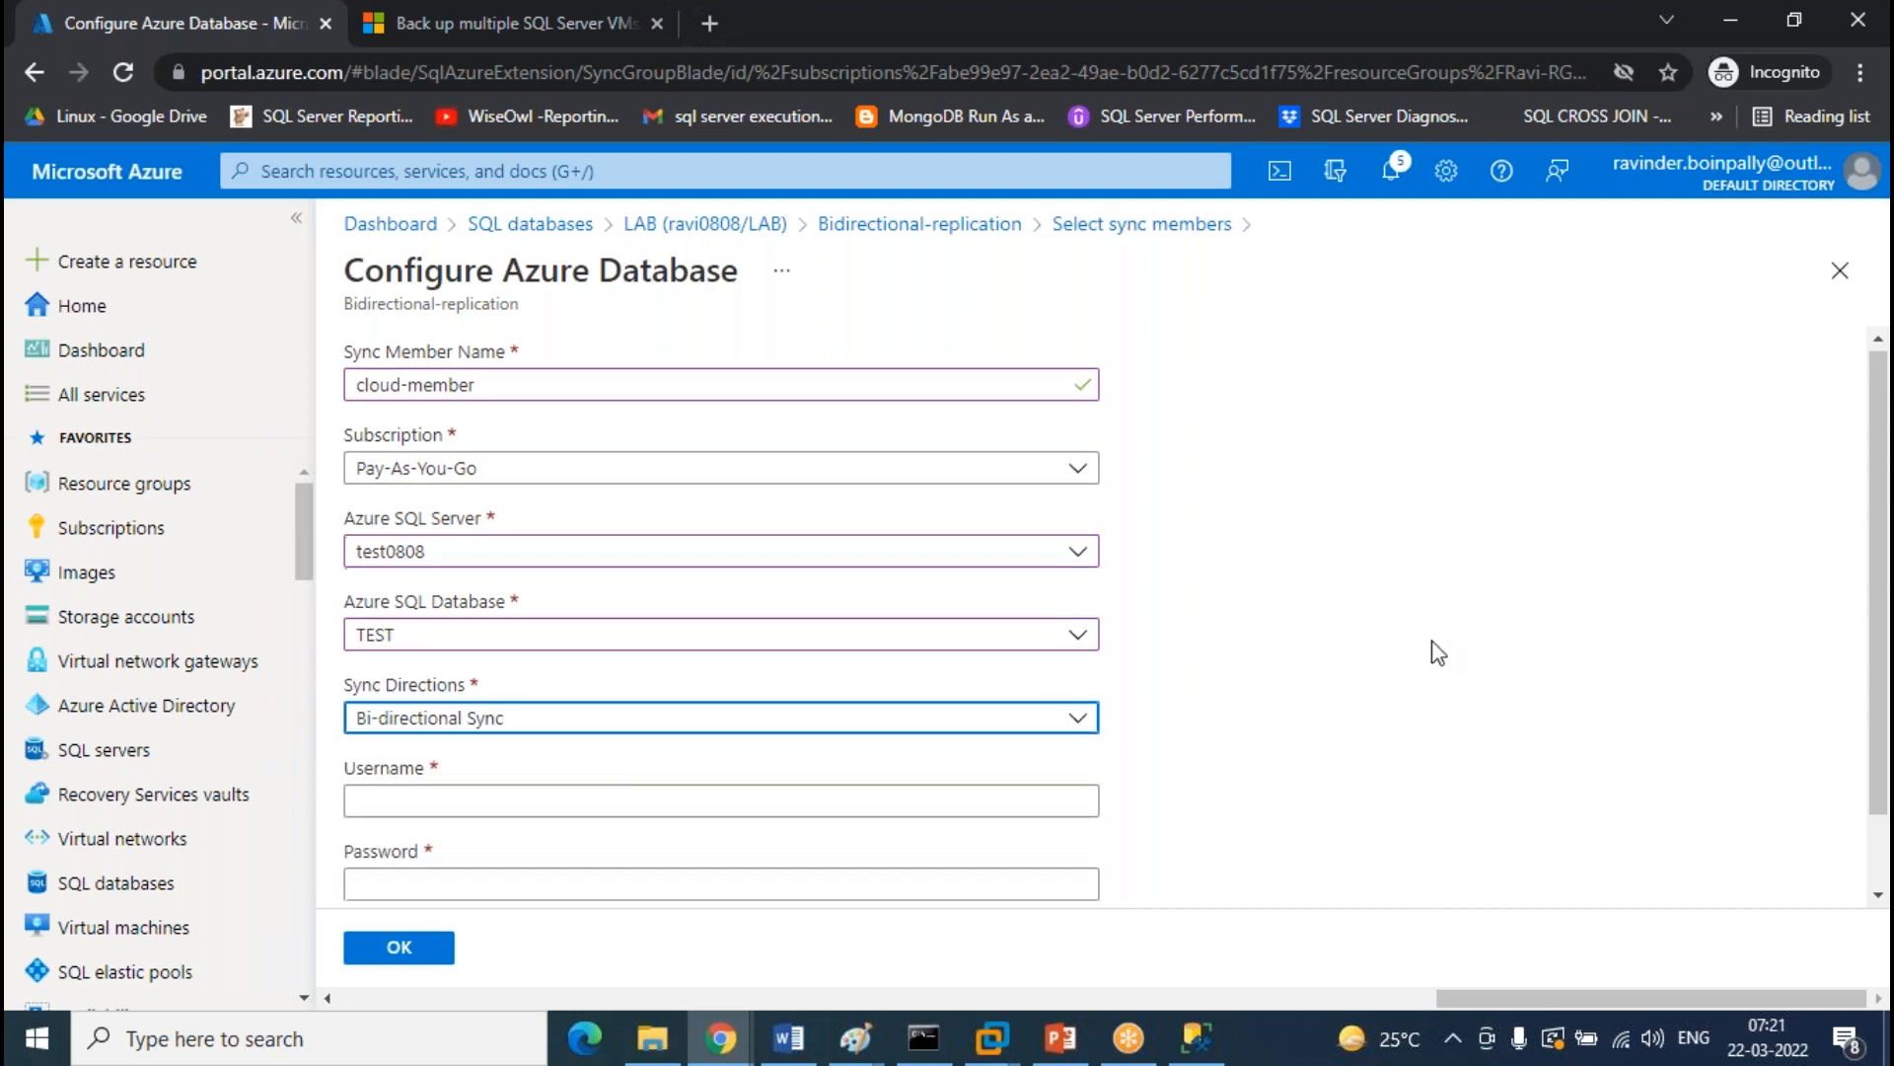
{"action": "scroll", "coordinate": [1411, 681], "scroll_direction": "down", "scroll_amount": 1}
{"action": "left_click", "coordinate": [482, 715]}
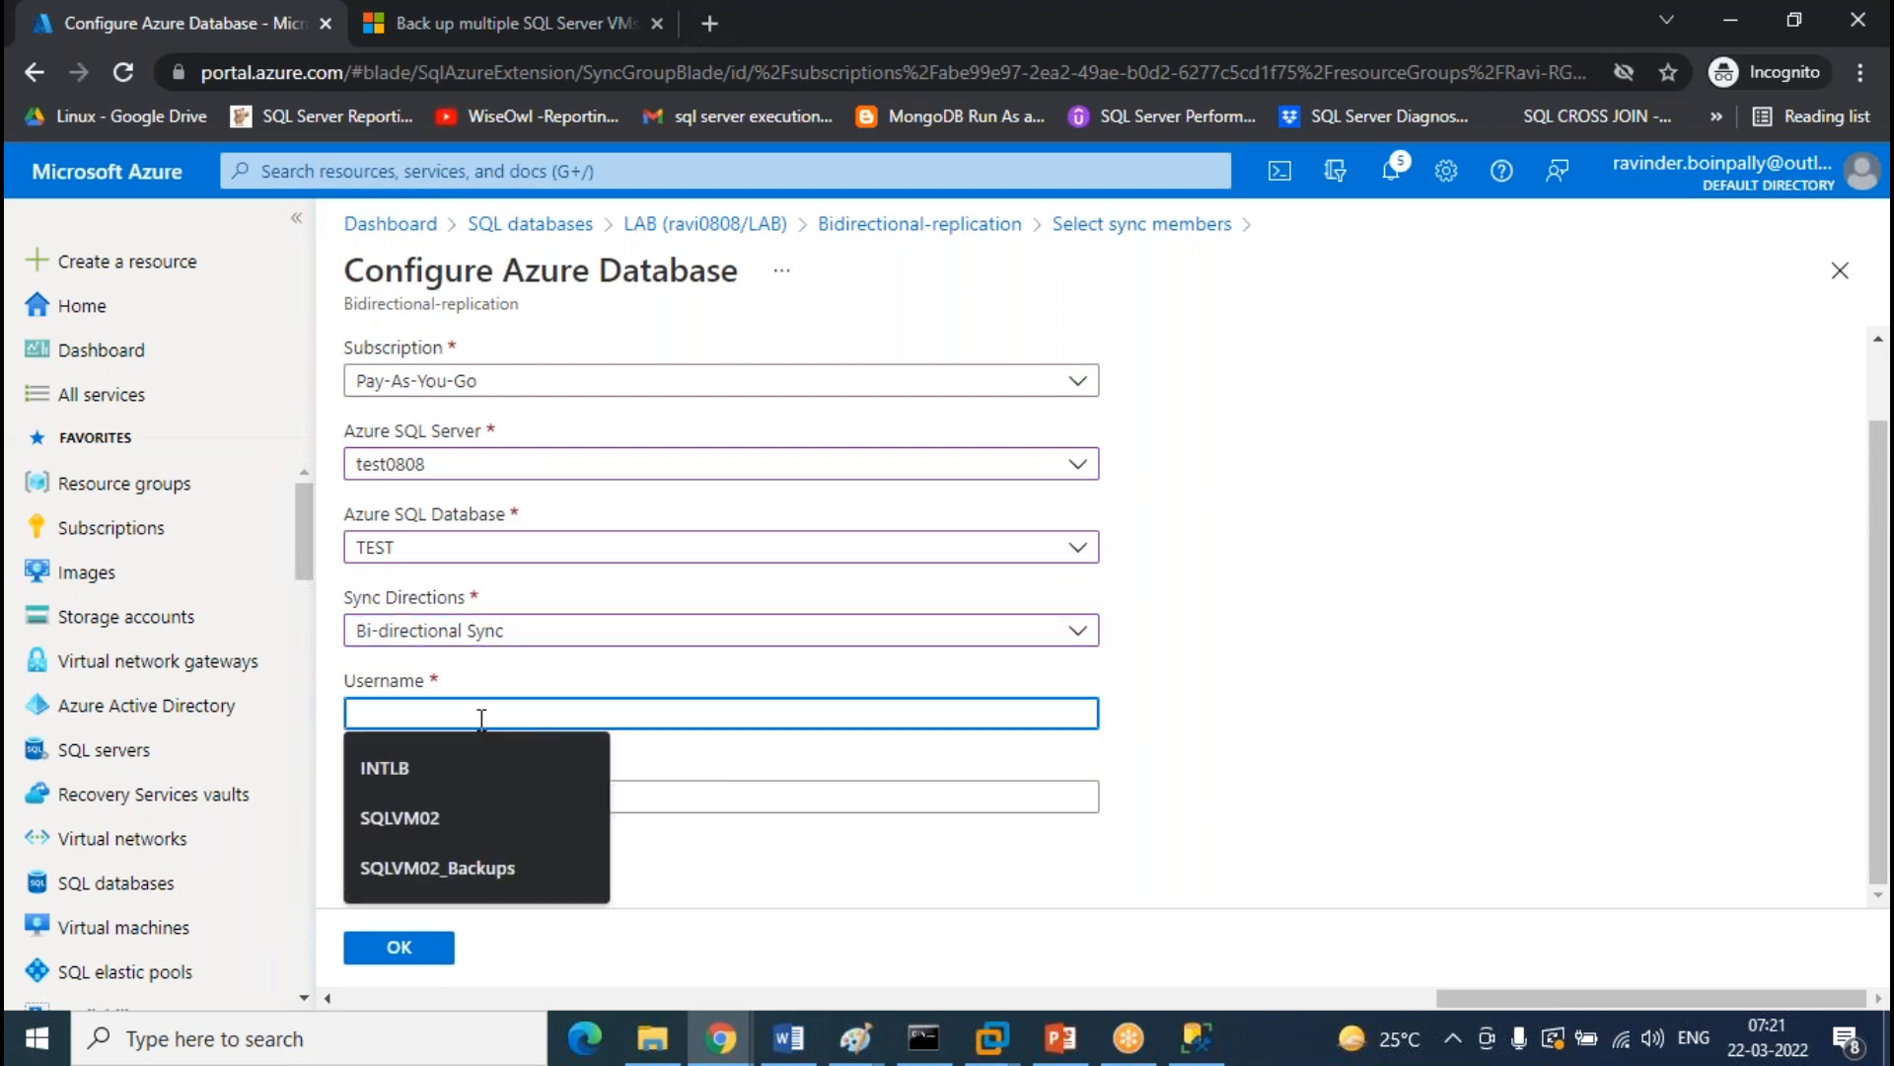
{"action": "type", "text": "Ravinder"}
{"action": "key", "text": "Tab"}
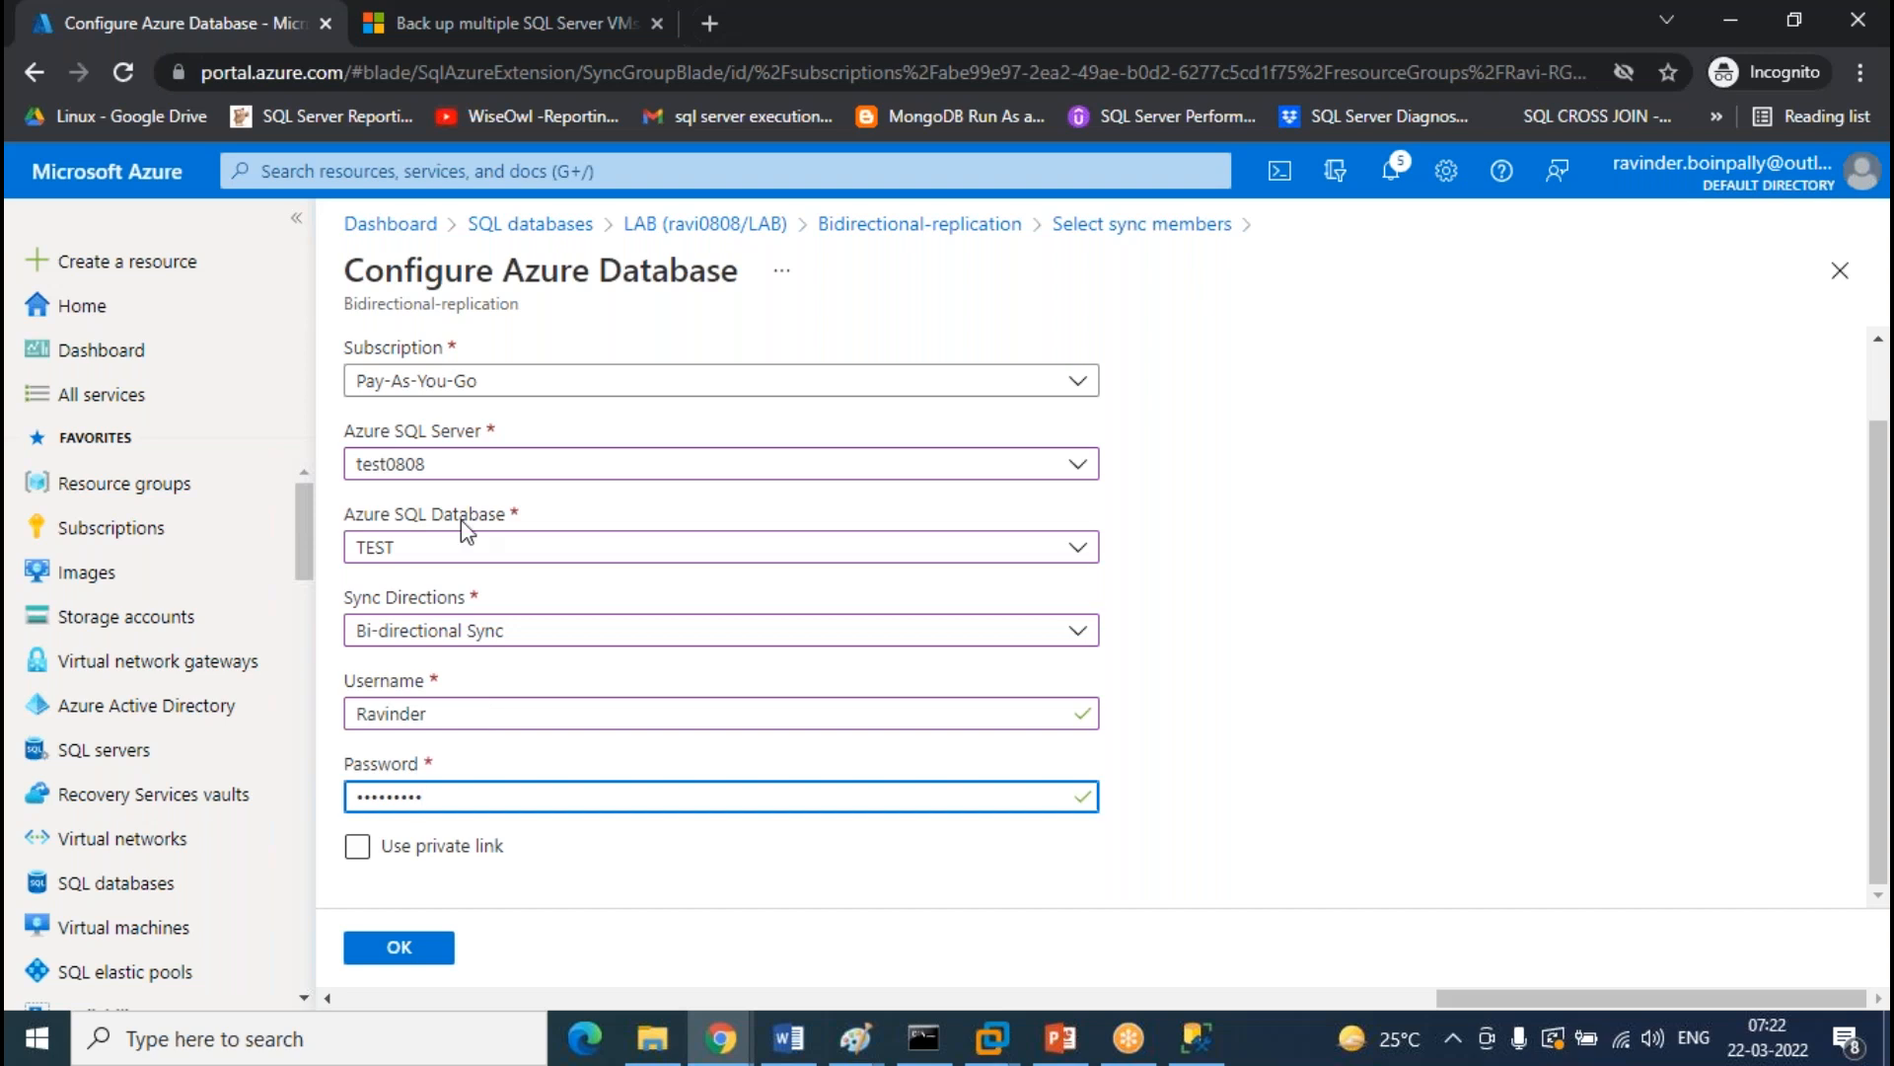
{"action": "left_click", "coordinate": [399, 946]}
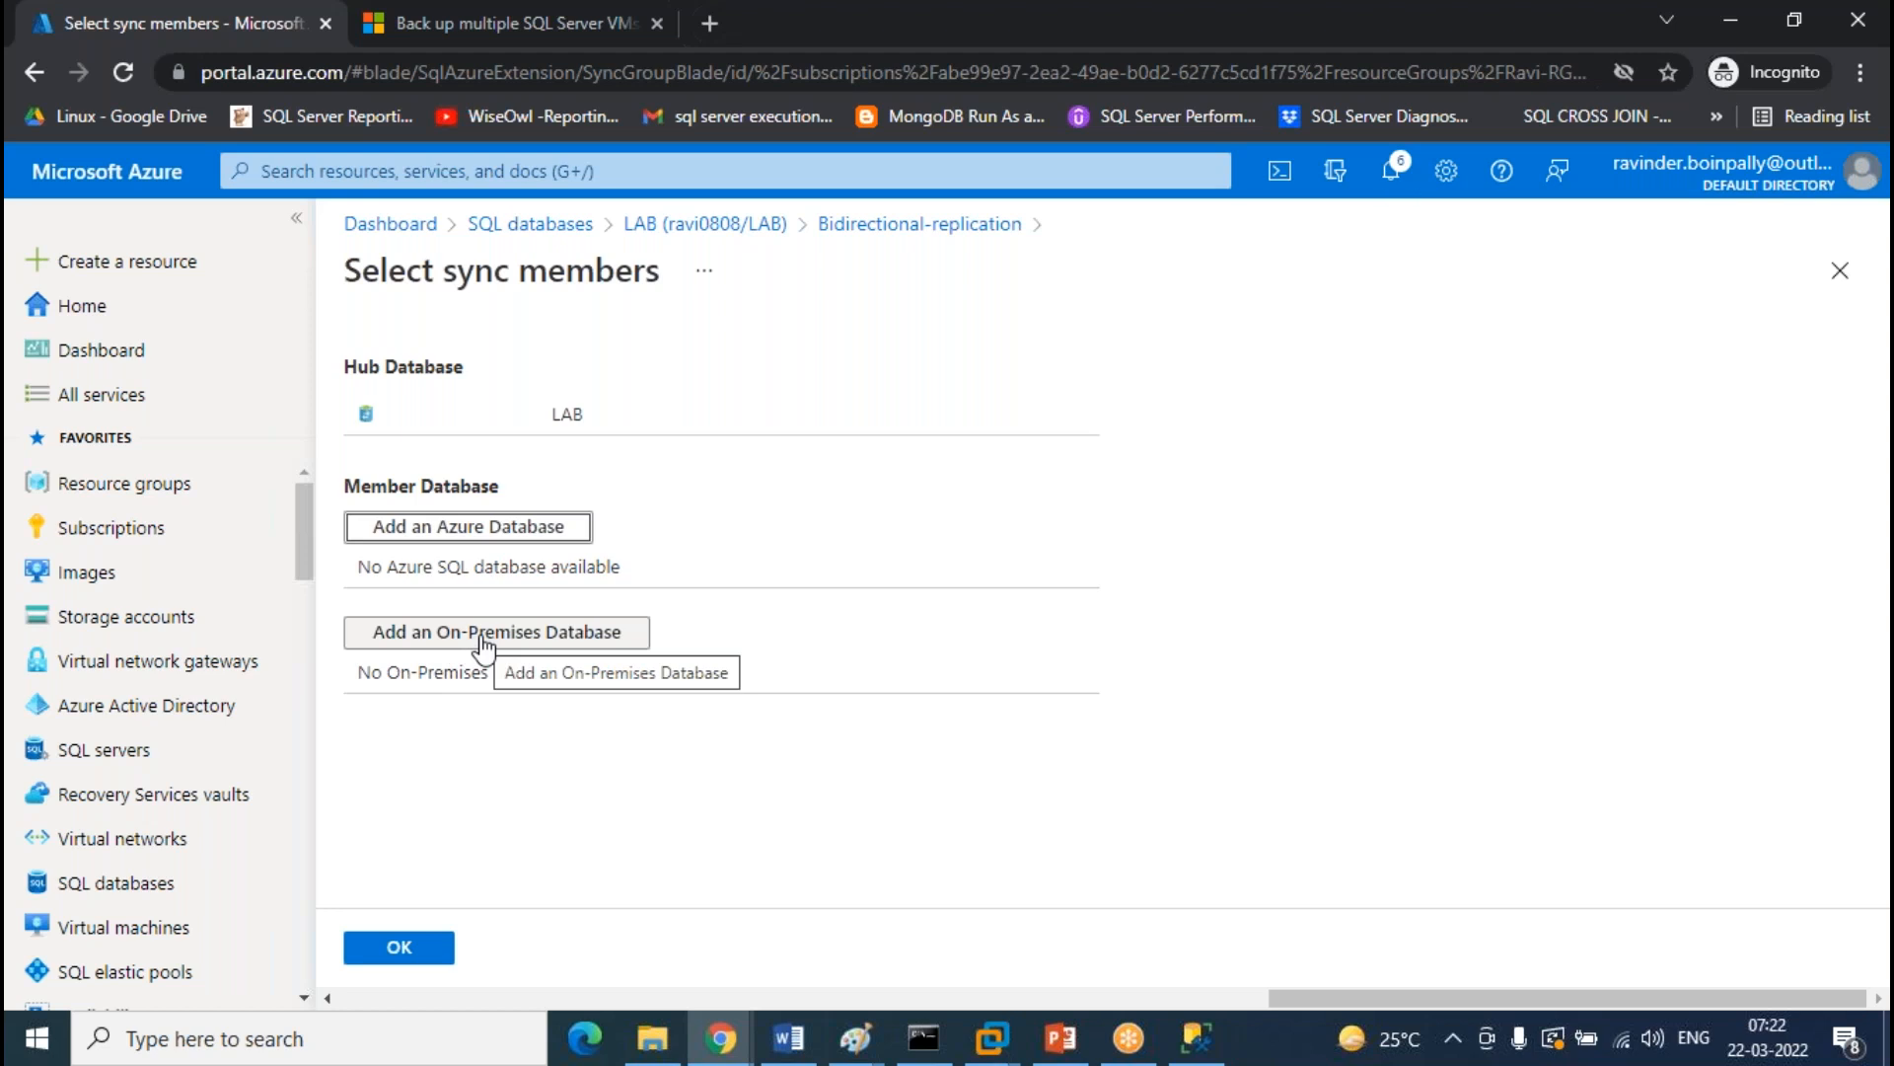
Start an on-premises member, choose Create a new agent, and open the Client Sync Agent download link
{"action": "left_click", "coordinate": [484, 641]}
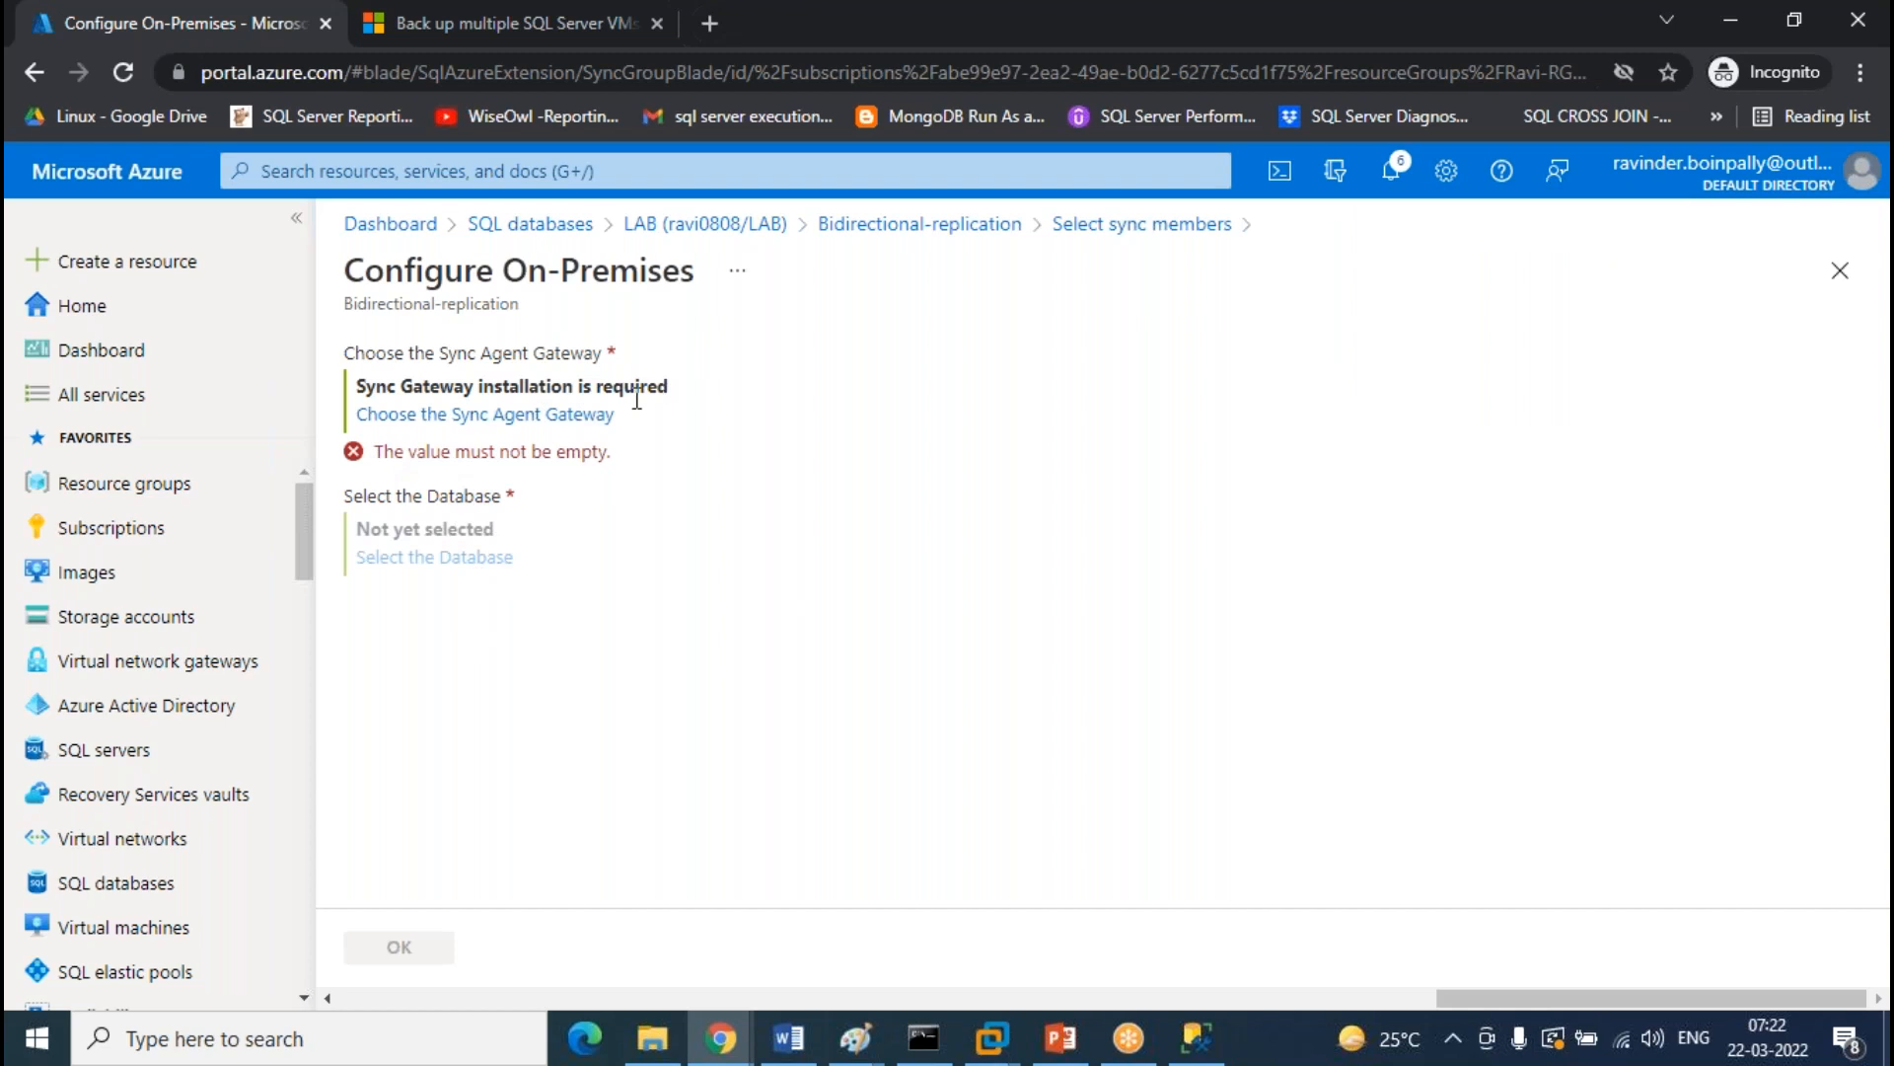
{"action": "left_click", "coordinate": [502, 416]}
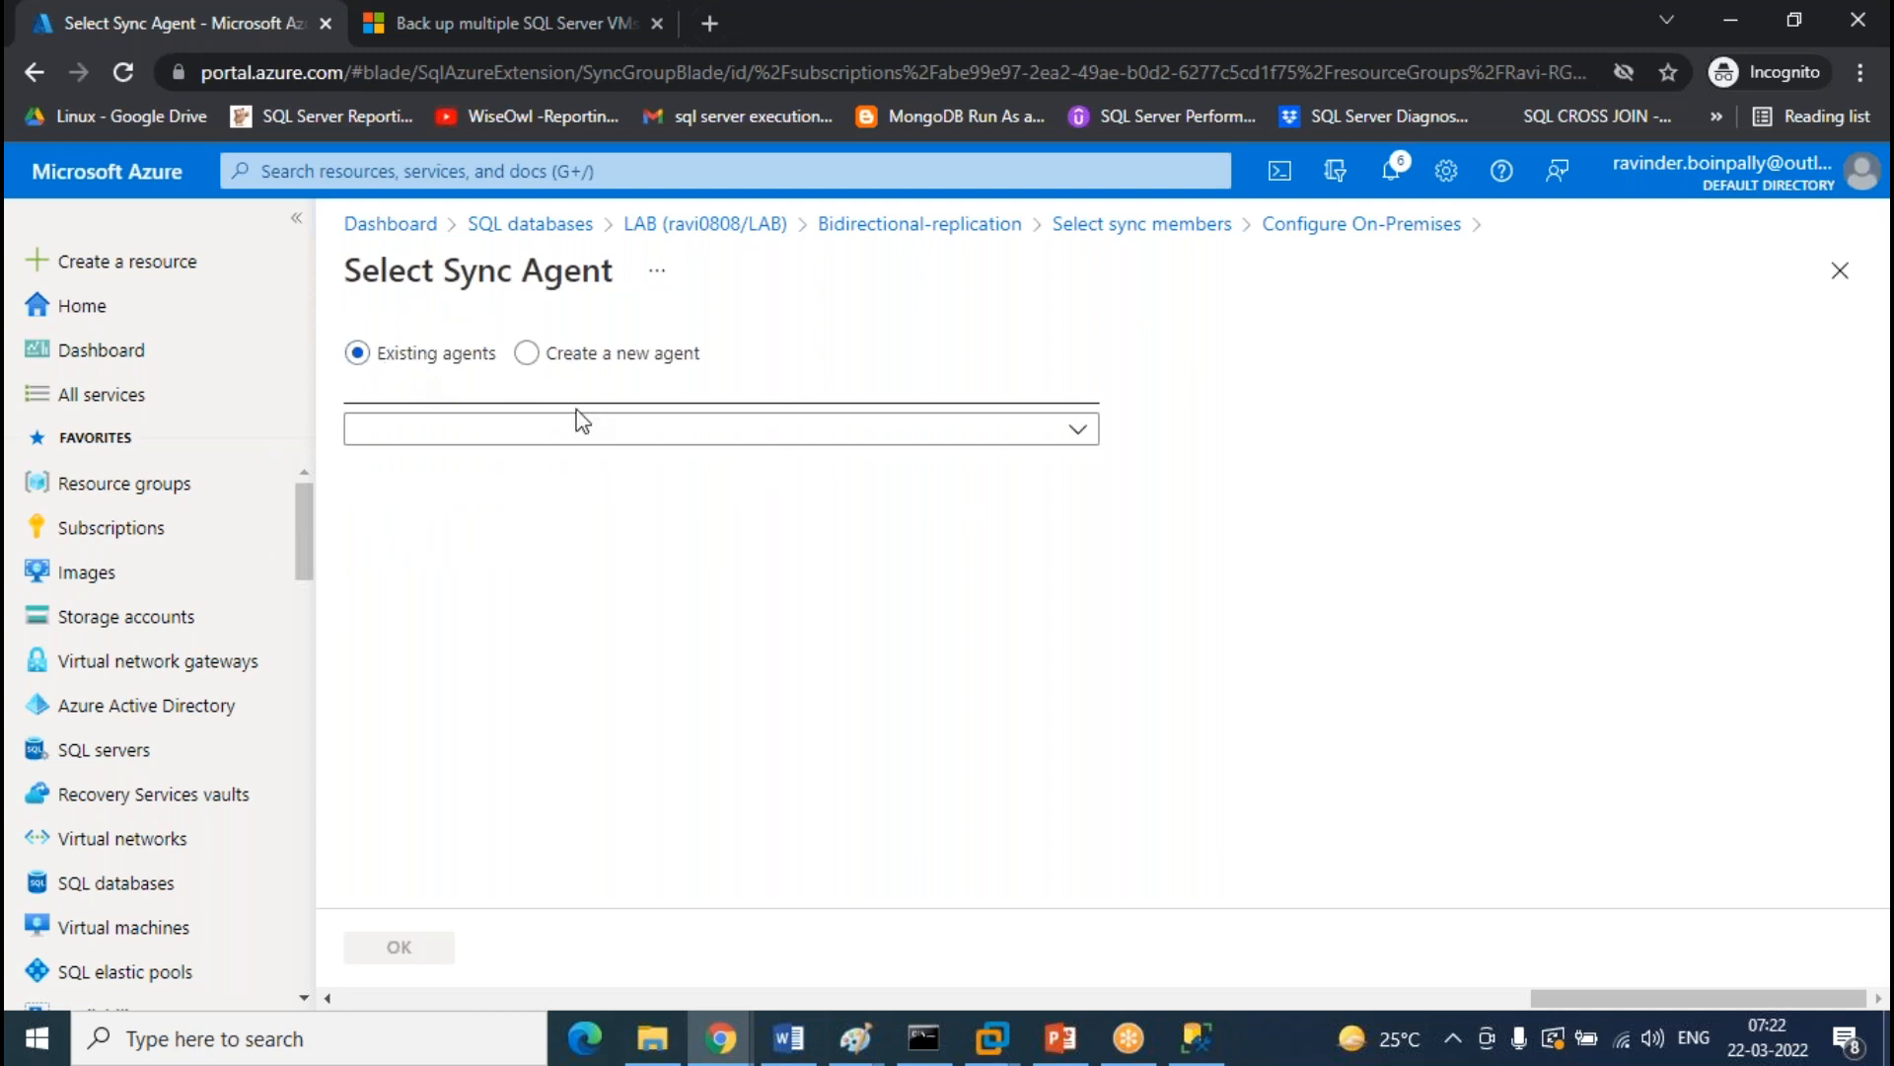
{"action": "left_click", "coordinate": [616, 357]}
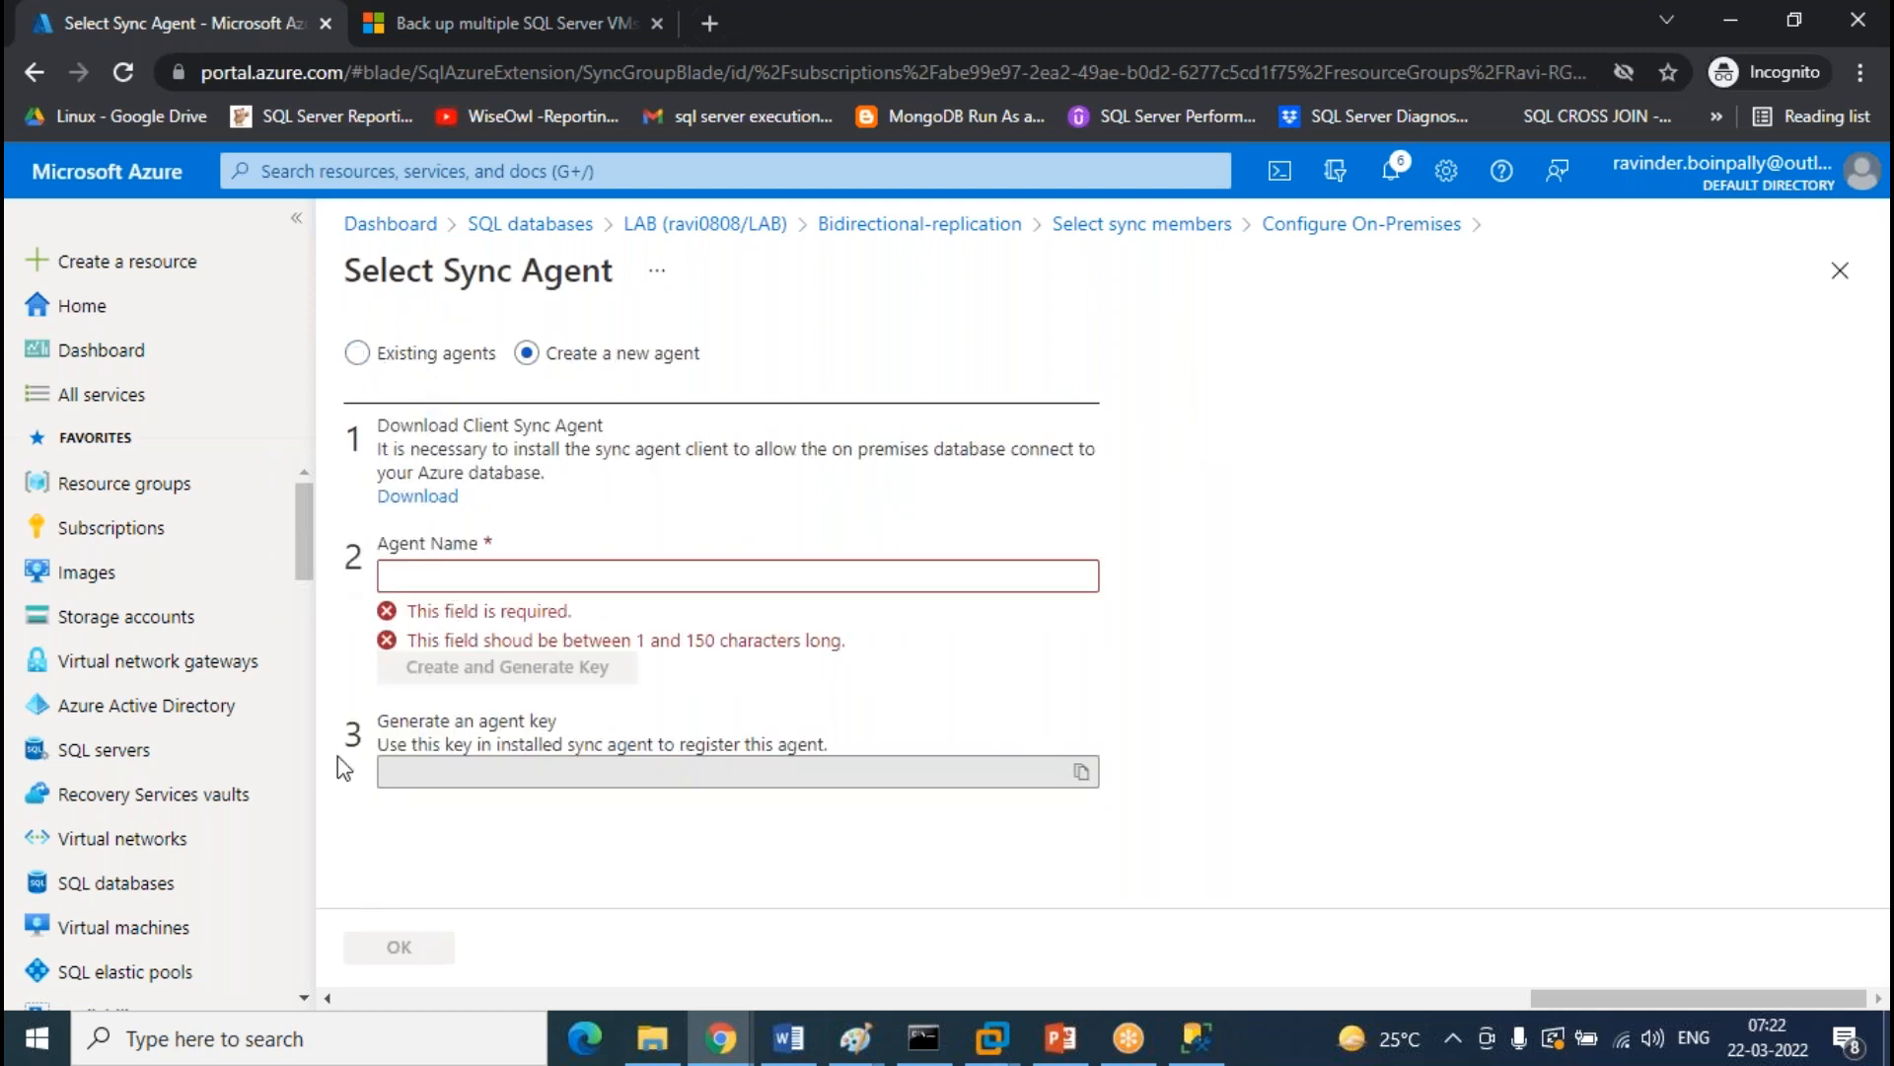
{"action": "left_click", "coordinate": [434, 497]}
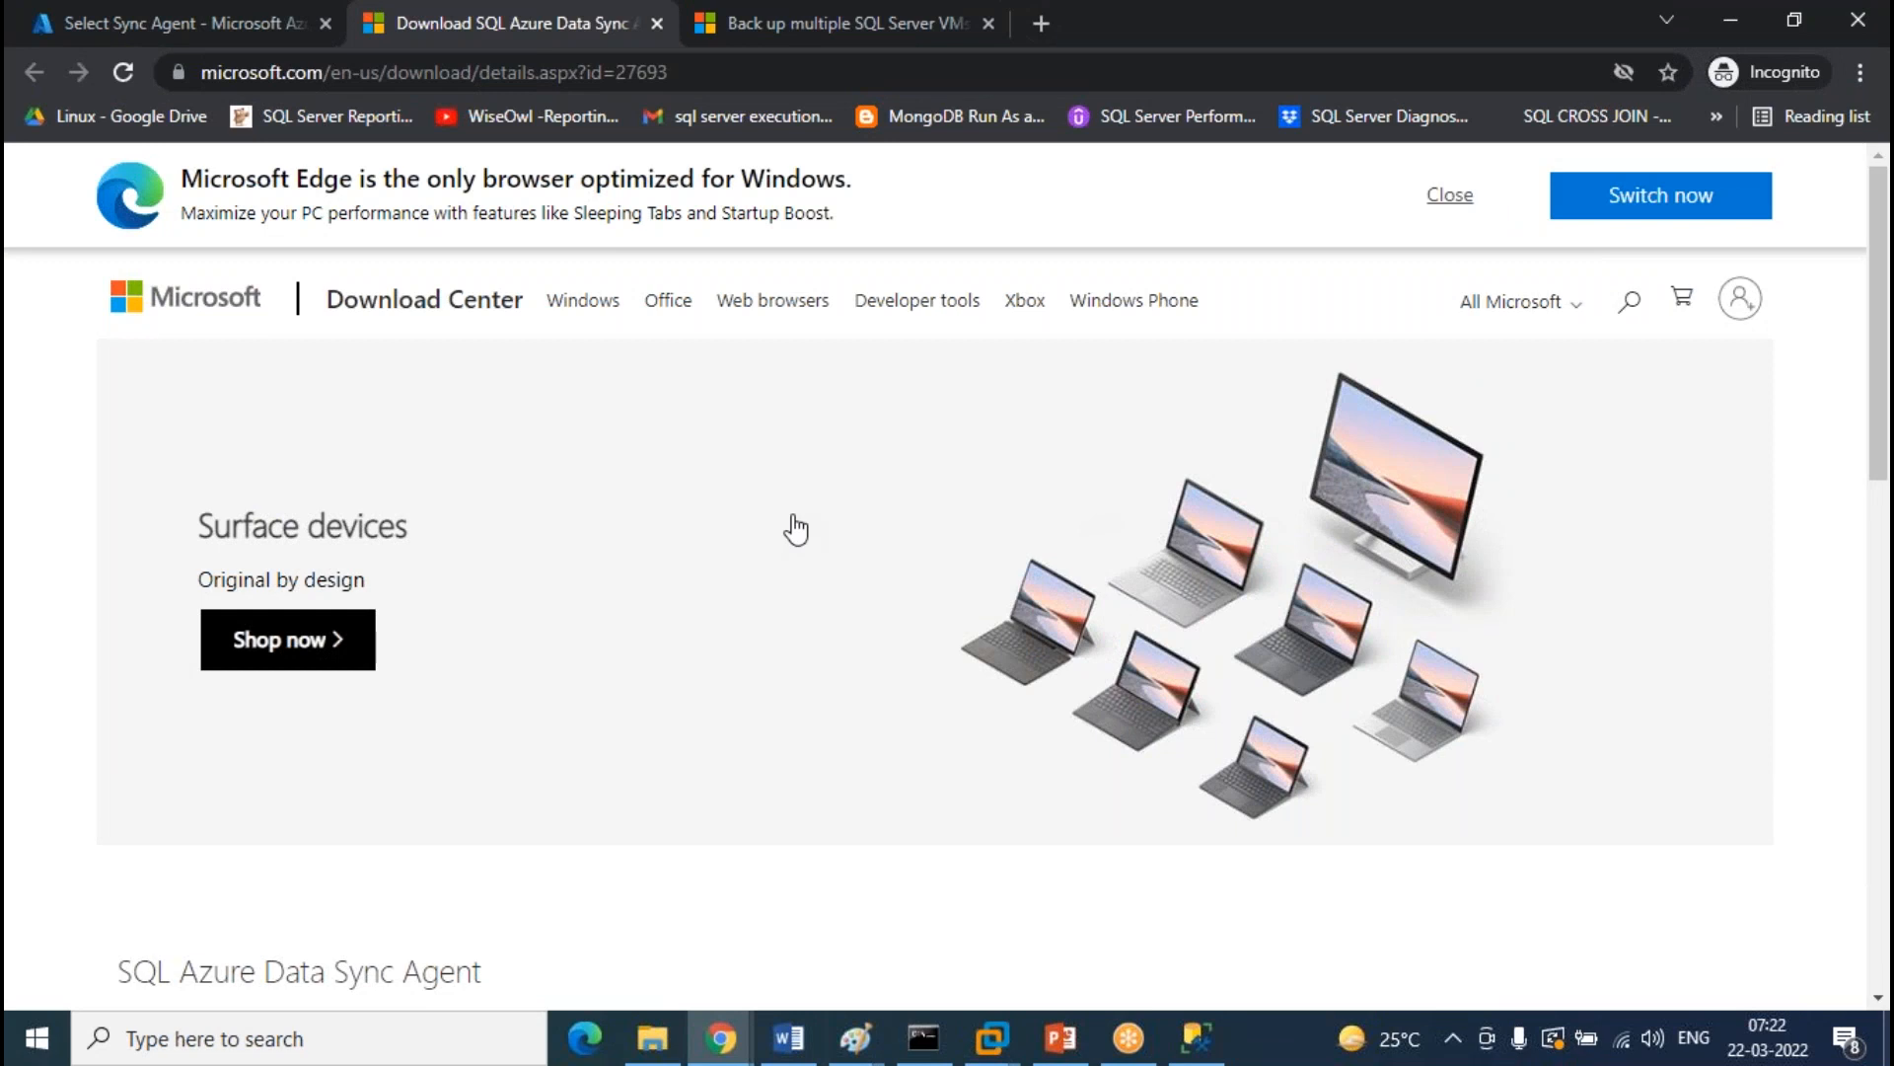
Download SQLDataSyncAgent-2.0-x64-ENU.msi from the Data Sync Agent page, then go back to the Azure tab
{"action": "scroll", "coordinate": [790, 529], "scroll_direction": "down", "scroll_amount": 4}
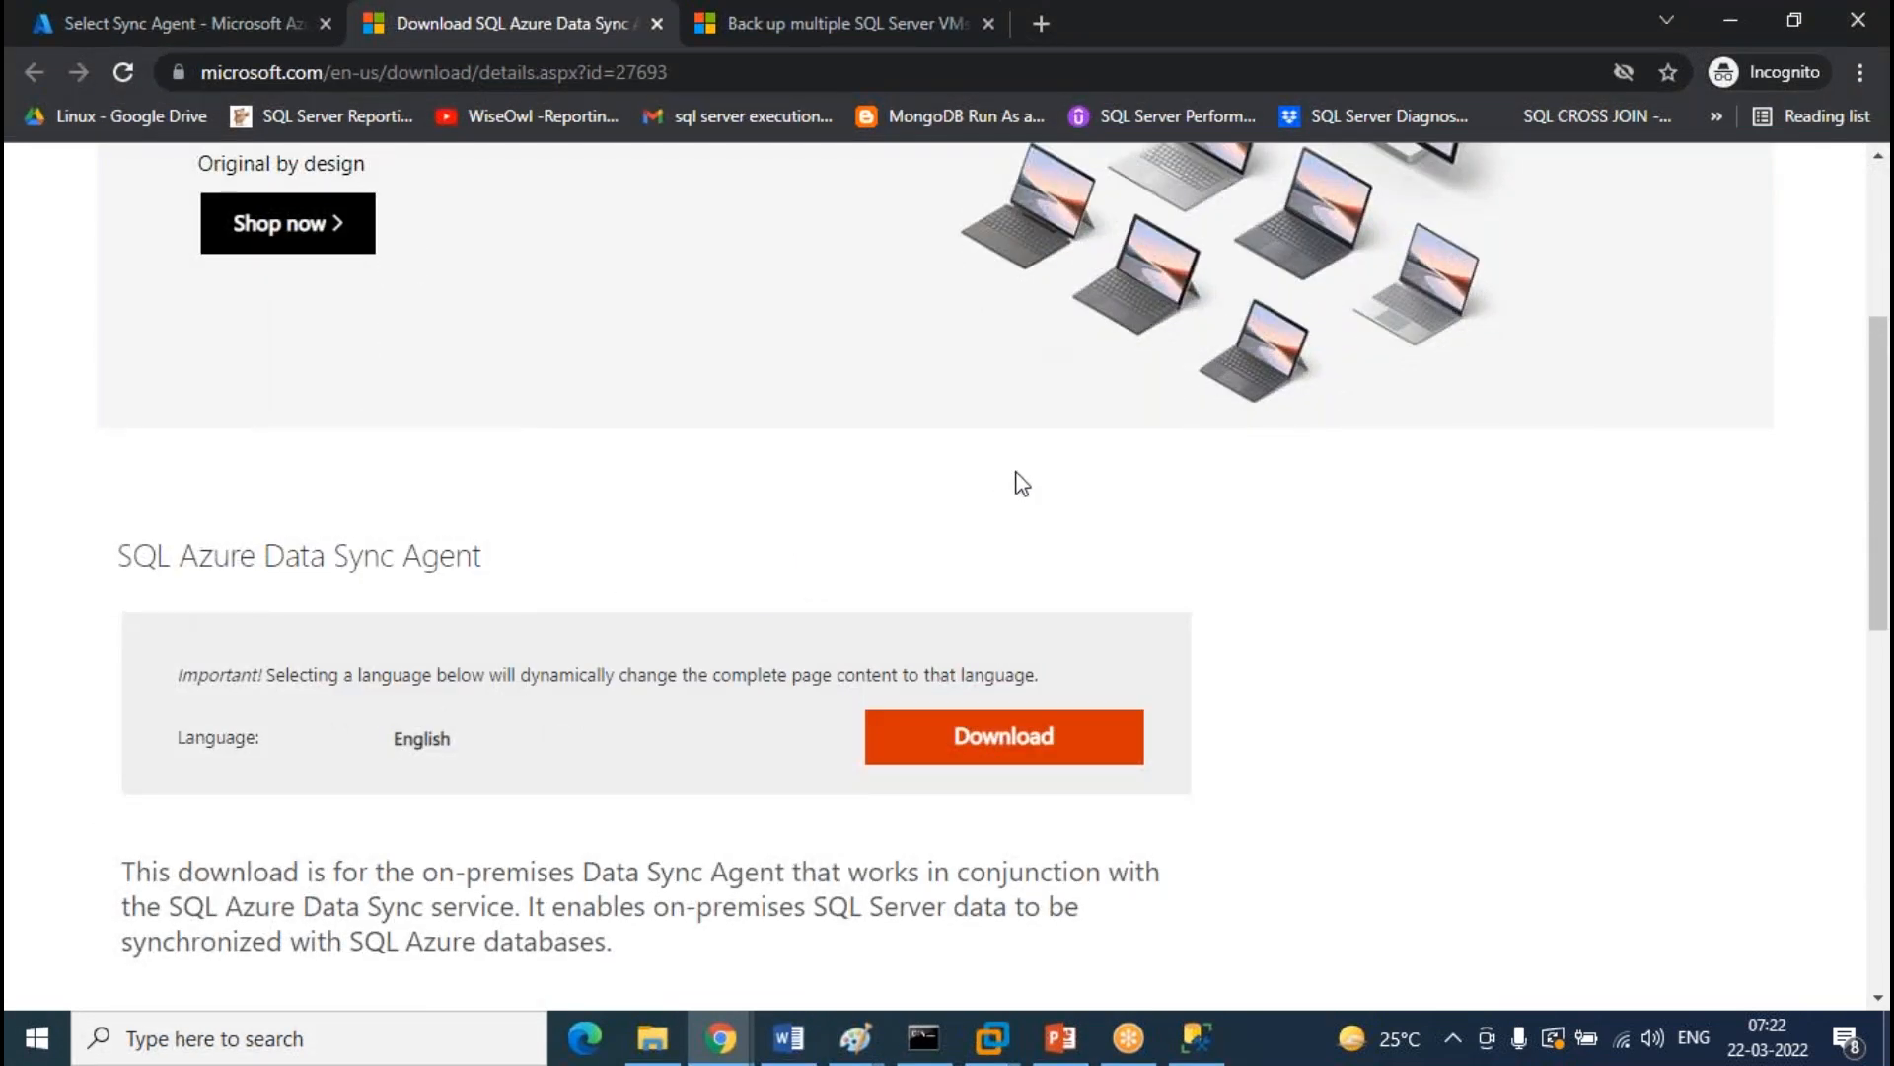
{"action": "scroll", "coordinate": [922, 558], "scroll_direction": "down", "scroll_amount": 7}
{"action": "scroll", "coordinate": [829, 583], "scroll_direction": "up", "scroll_amount": 6}
{"action": "scroll", "coordinate": [829, 582], "scroll_direction": "up", "scroll_amount": 5}
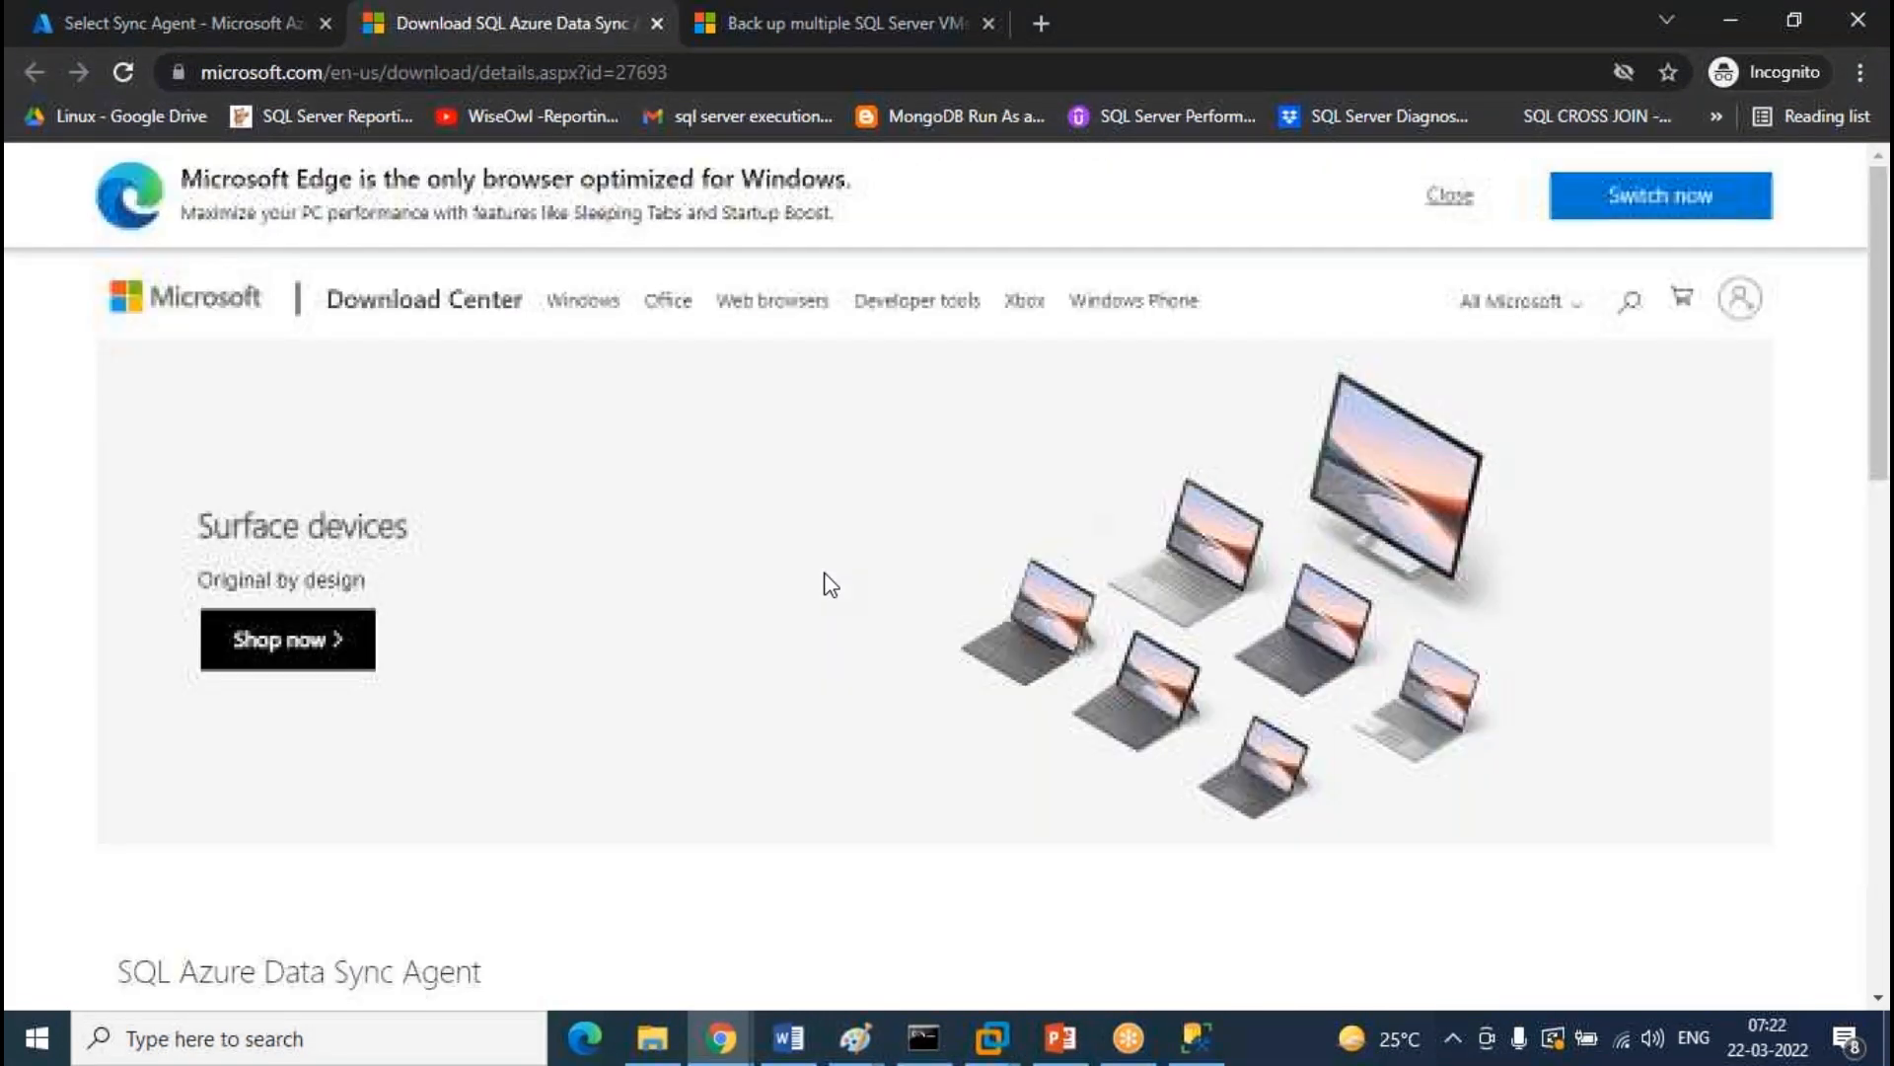
{"action": "scroll", "coordinate": [1002, 473], "scroll_direction": "down", "scroll_amount": 8}
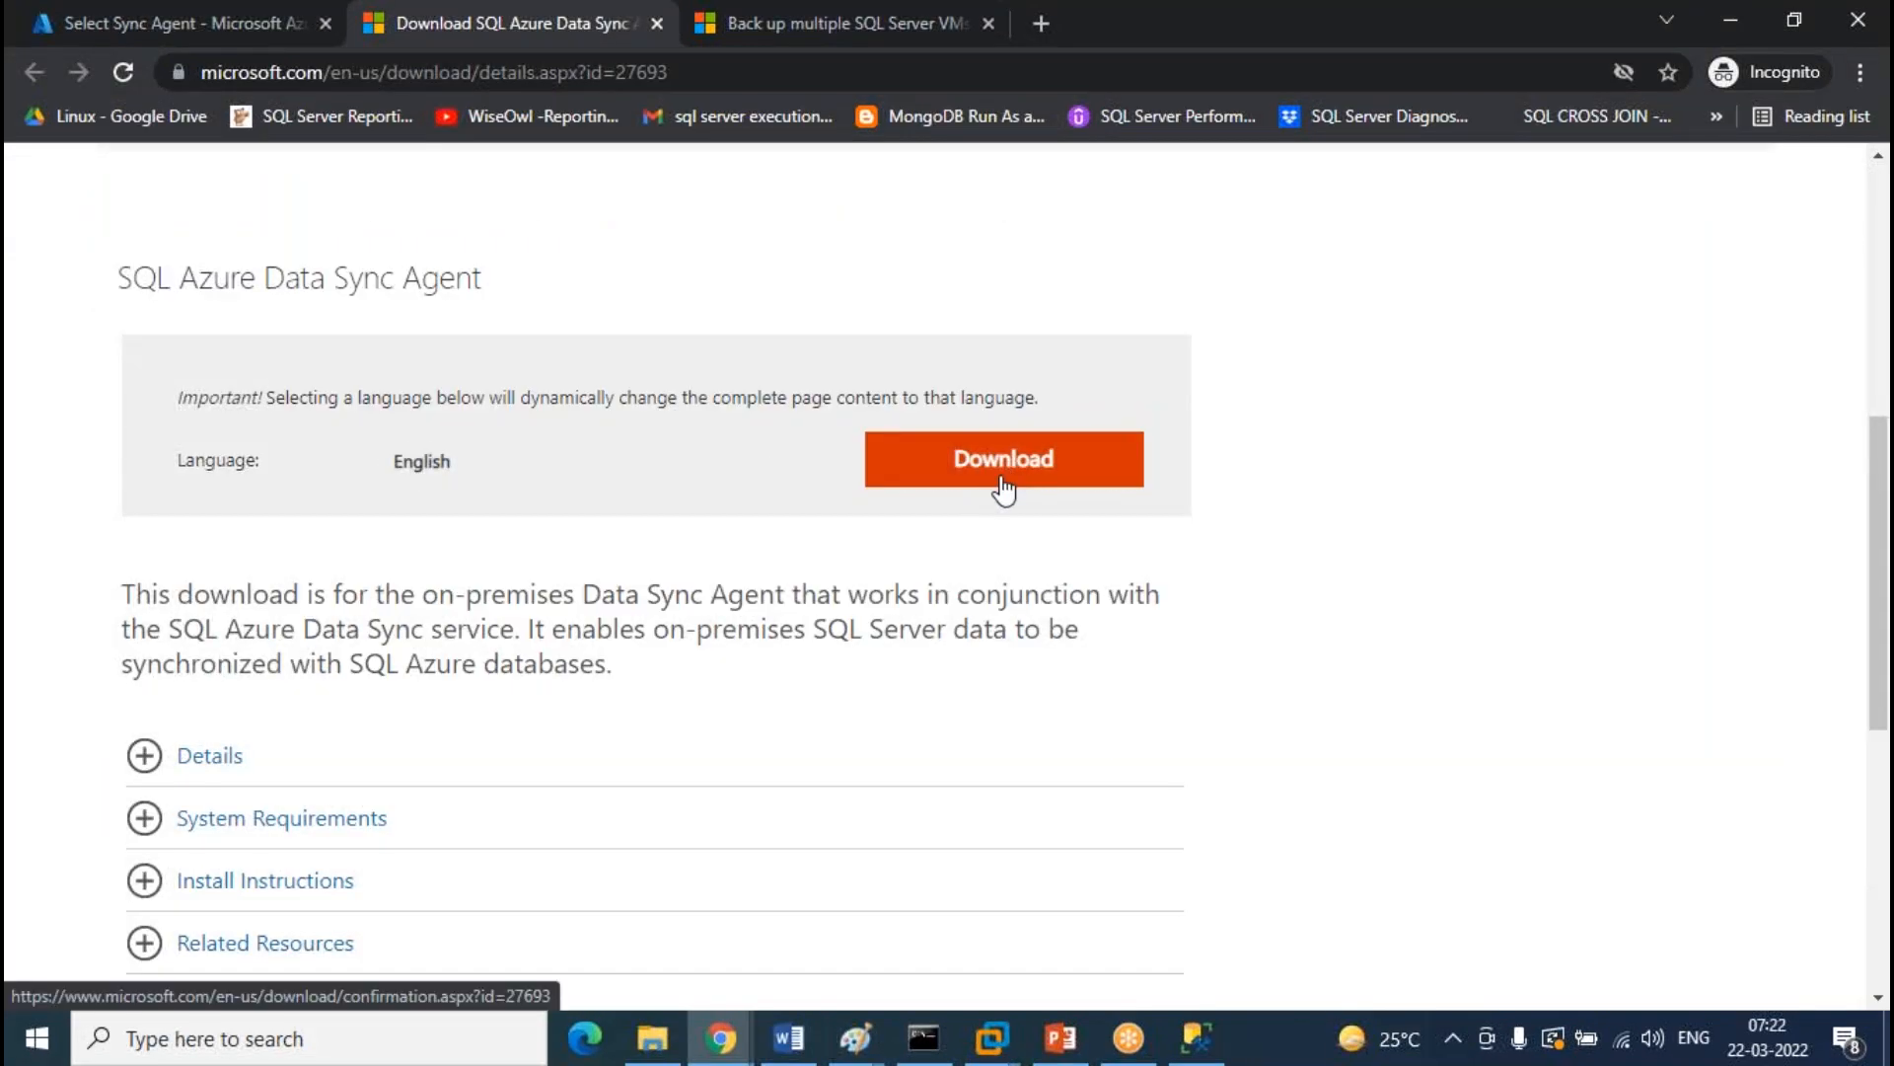
{"action": "left_click", "coordinate": [994, 474]}
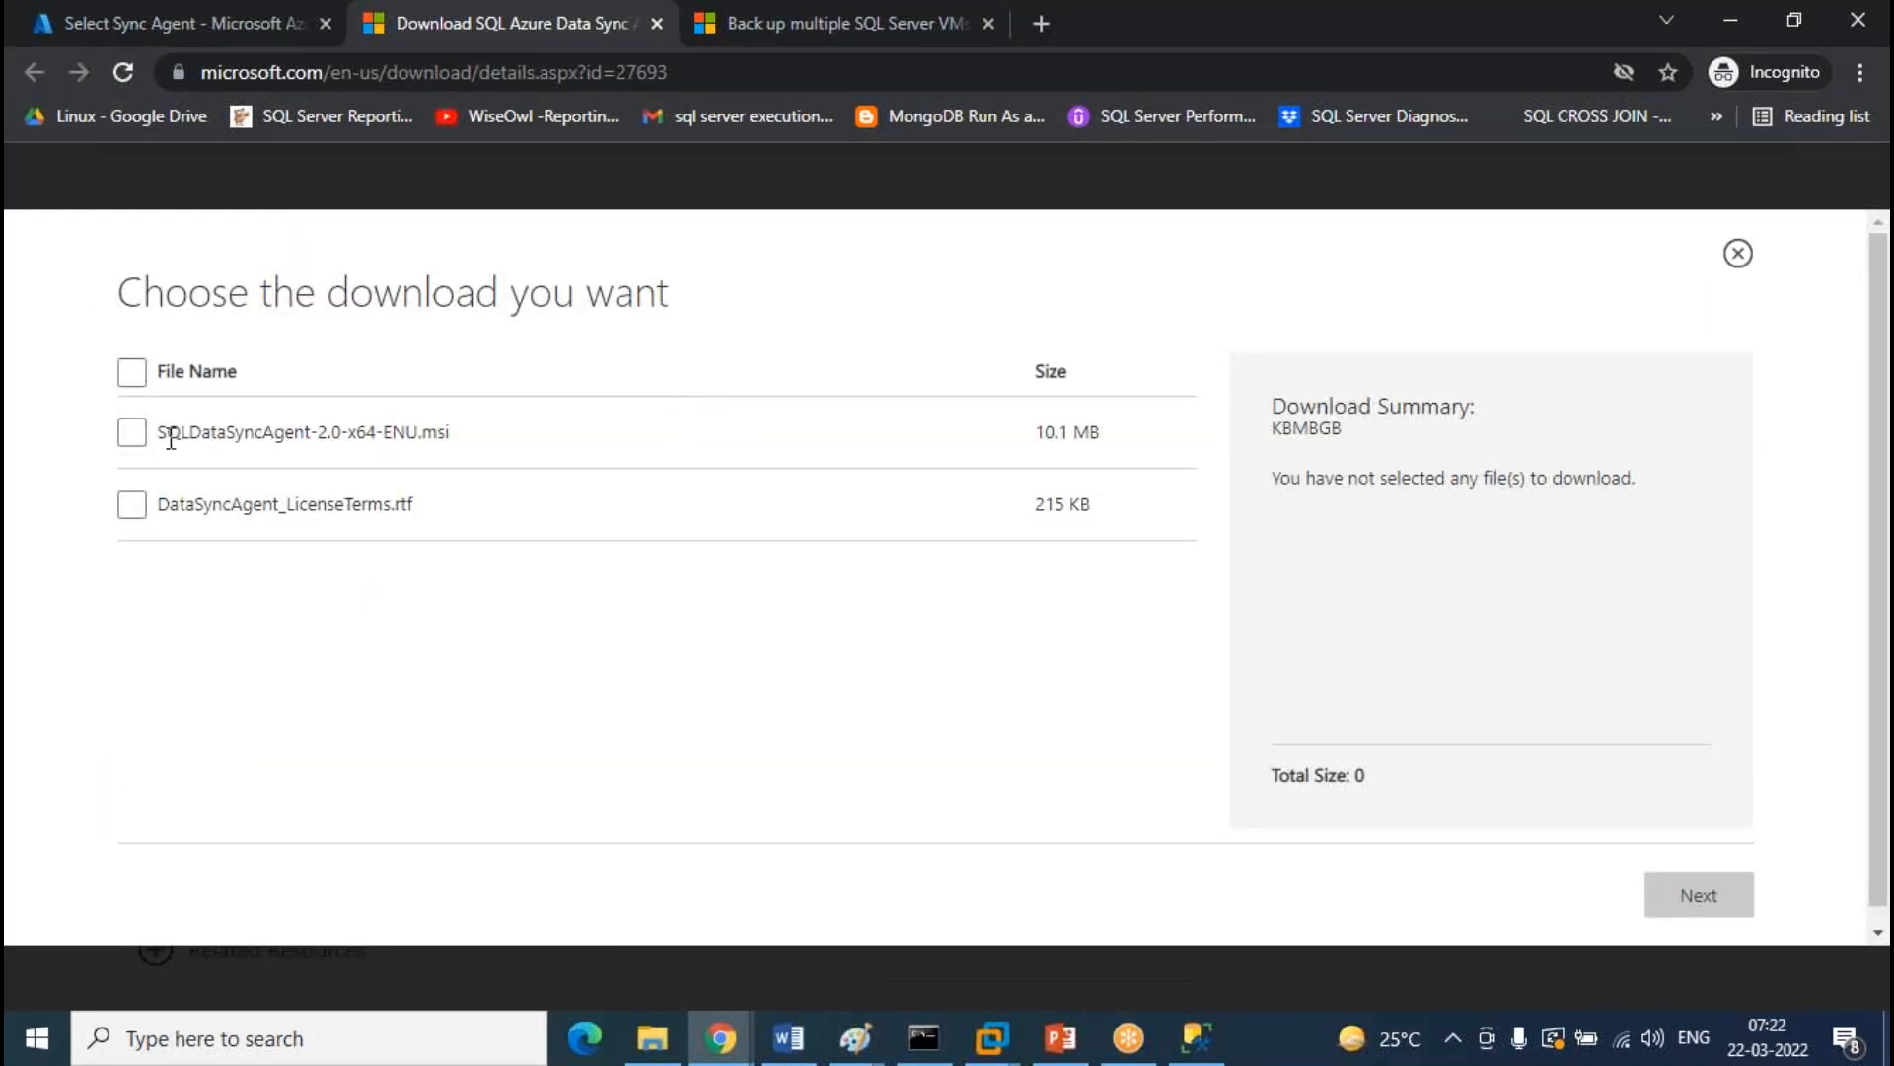
{"action": "left_click", "coordinate": [131, 432]}
{"action": "left_click", "coordinate": [1707, 898]}
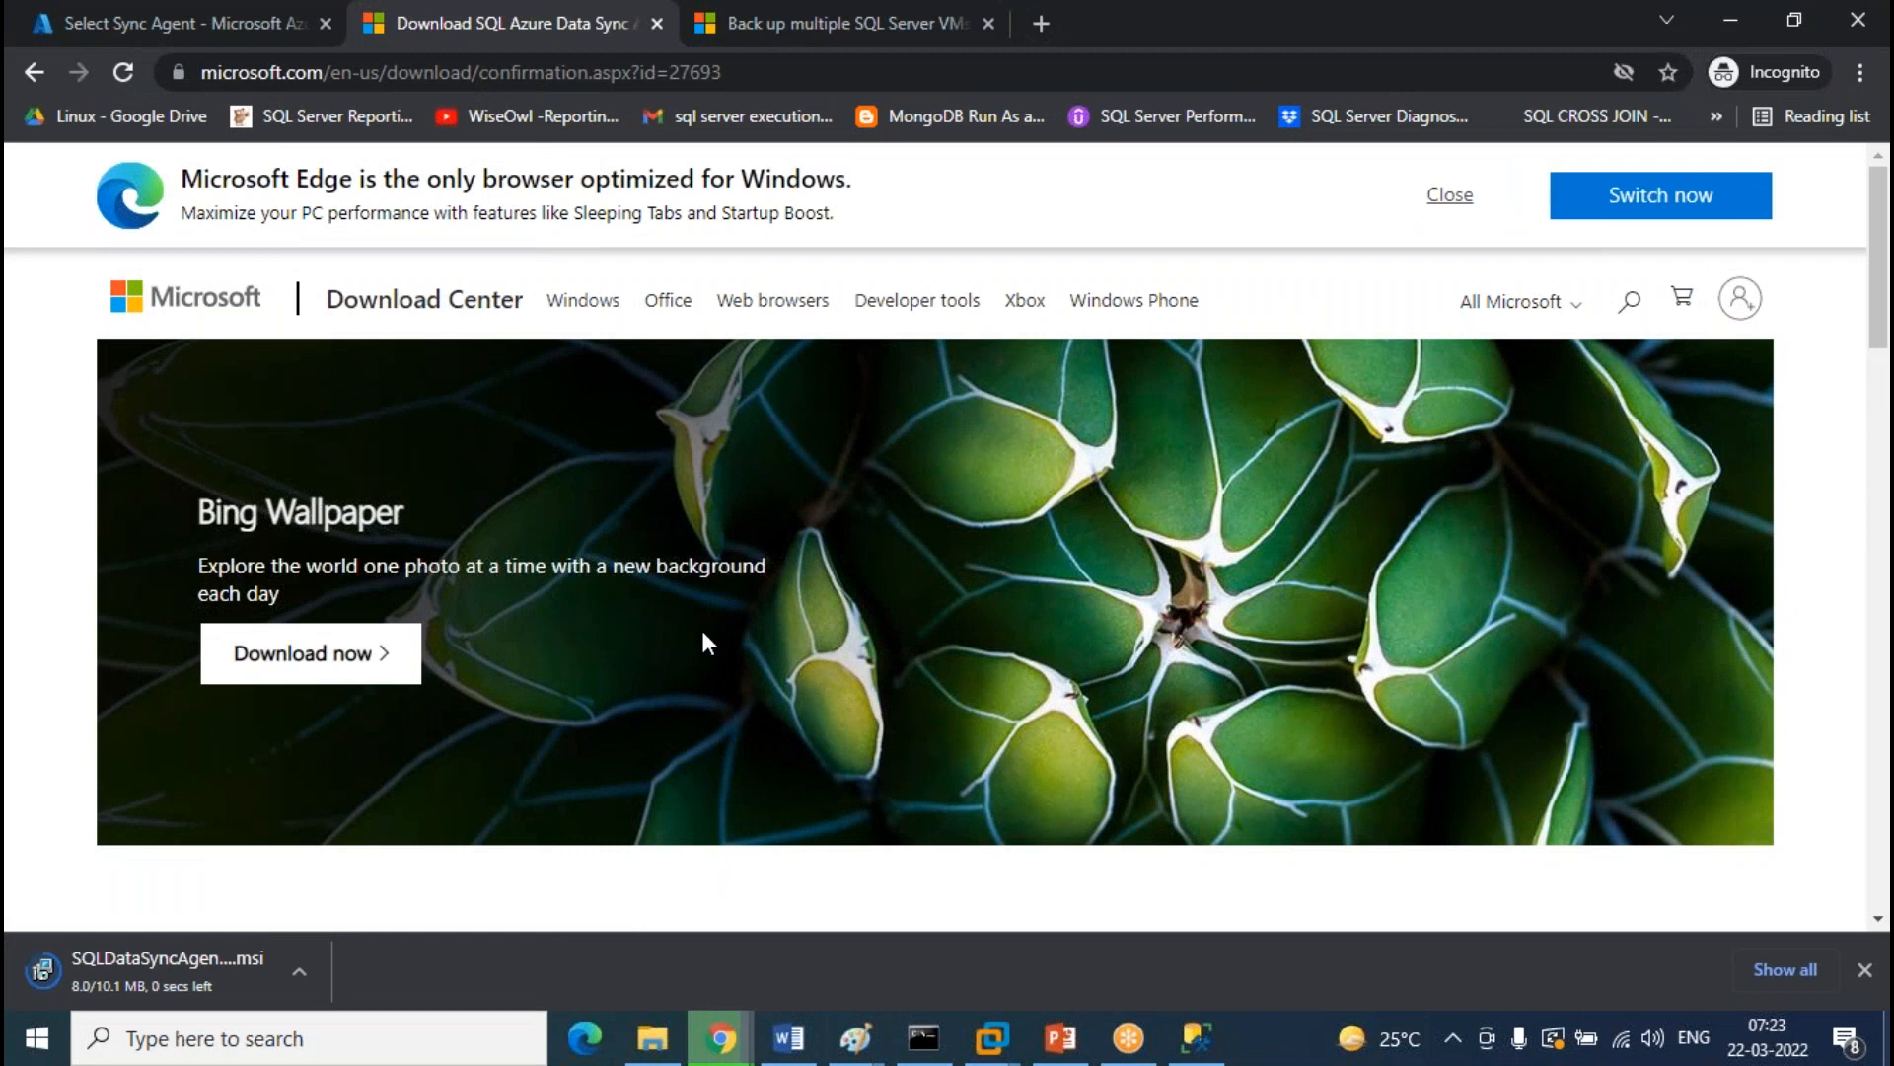
{"action": "left_click", "coordinate": [203, 40]}
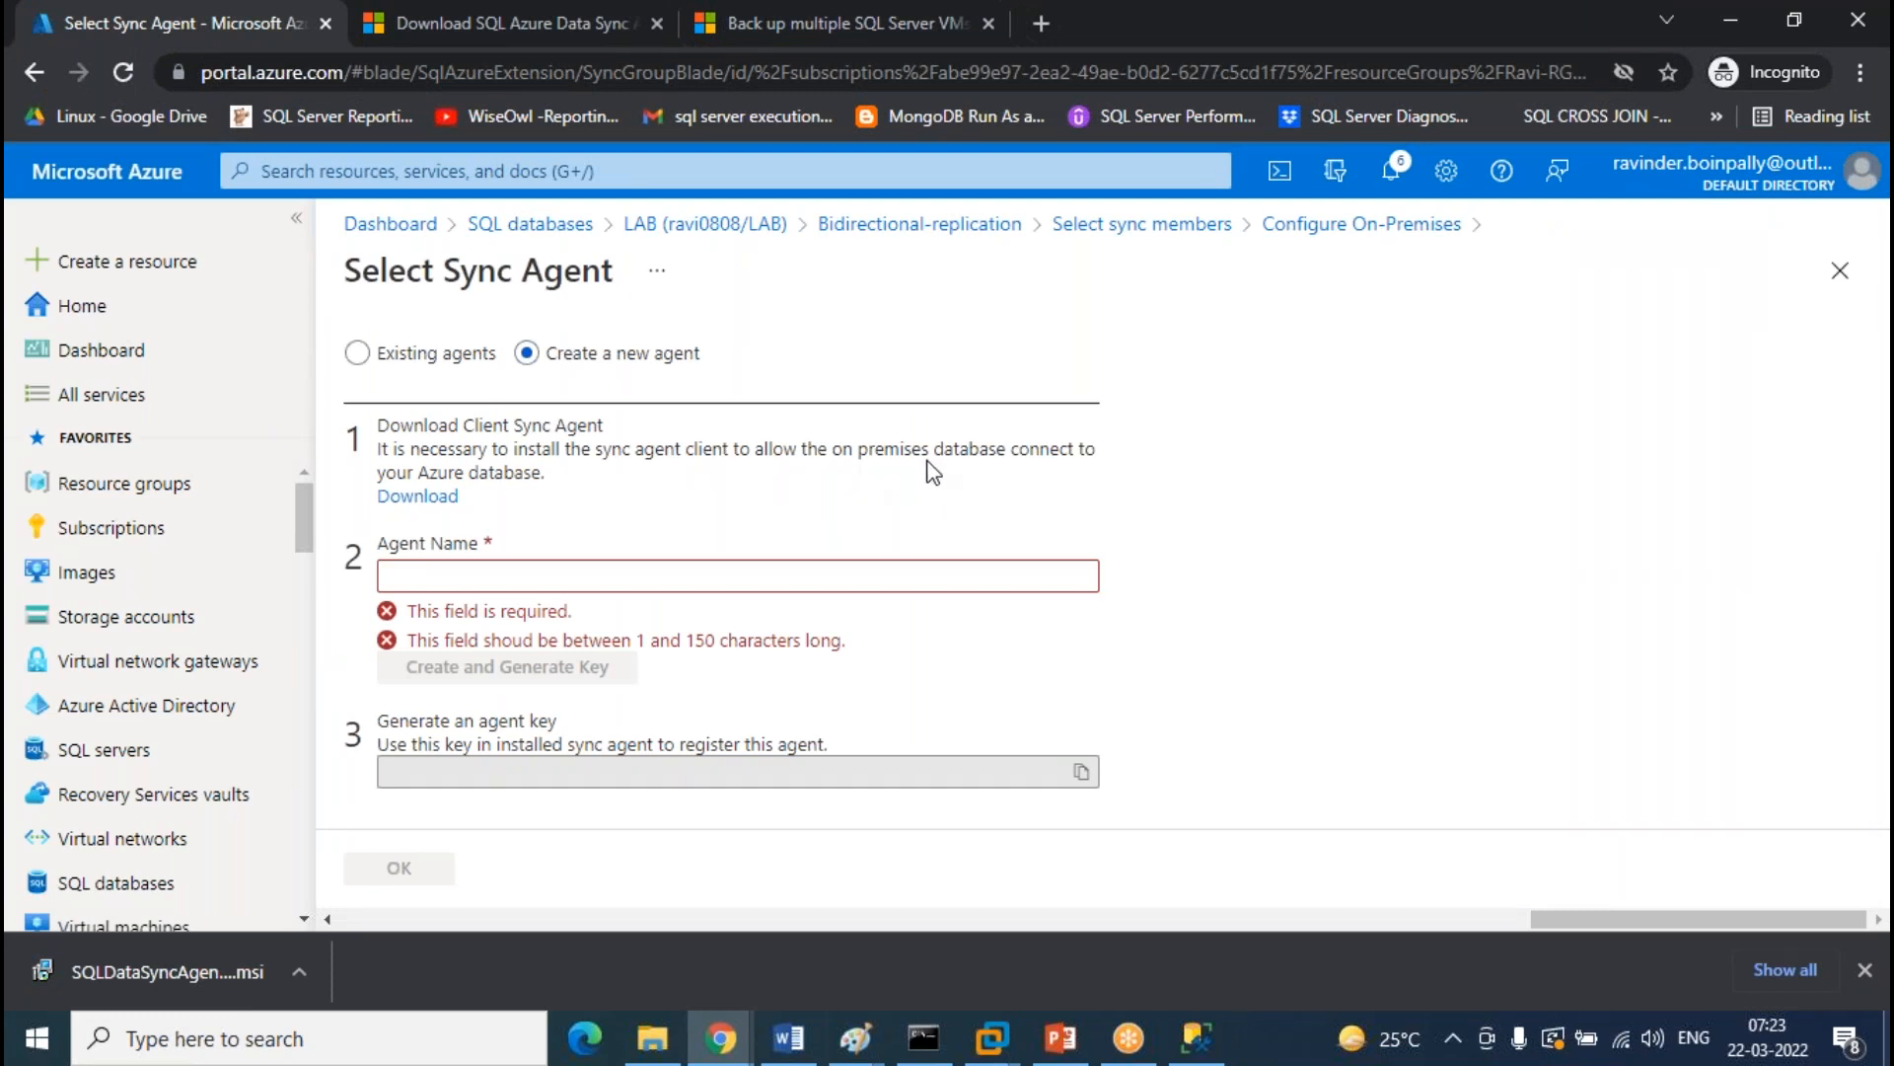
Show the SQLDataSyncAgent installer in the Downloads folder, then search 'servi' to launch Services
{"action": "left_click", "coordinate": [300, 972]}
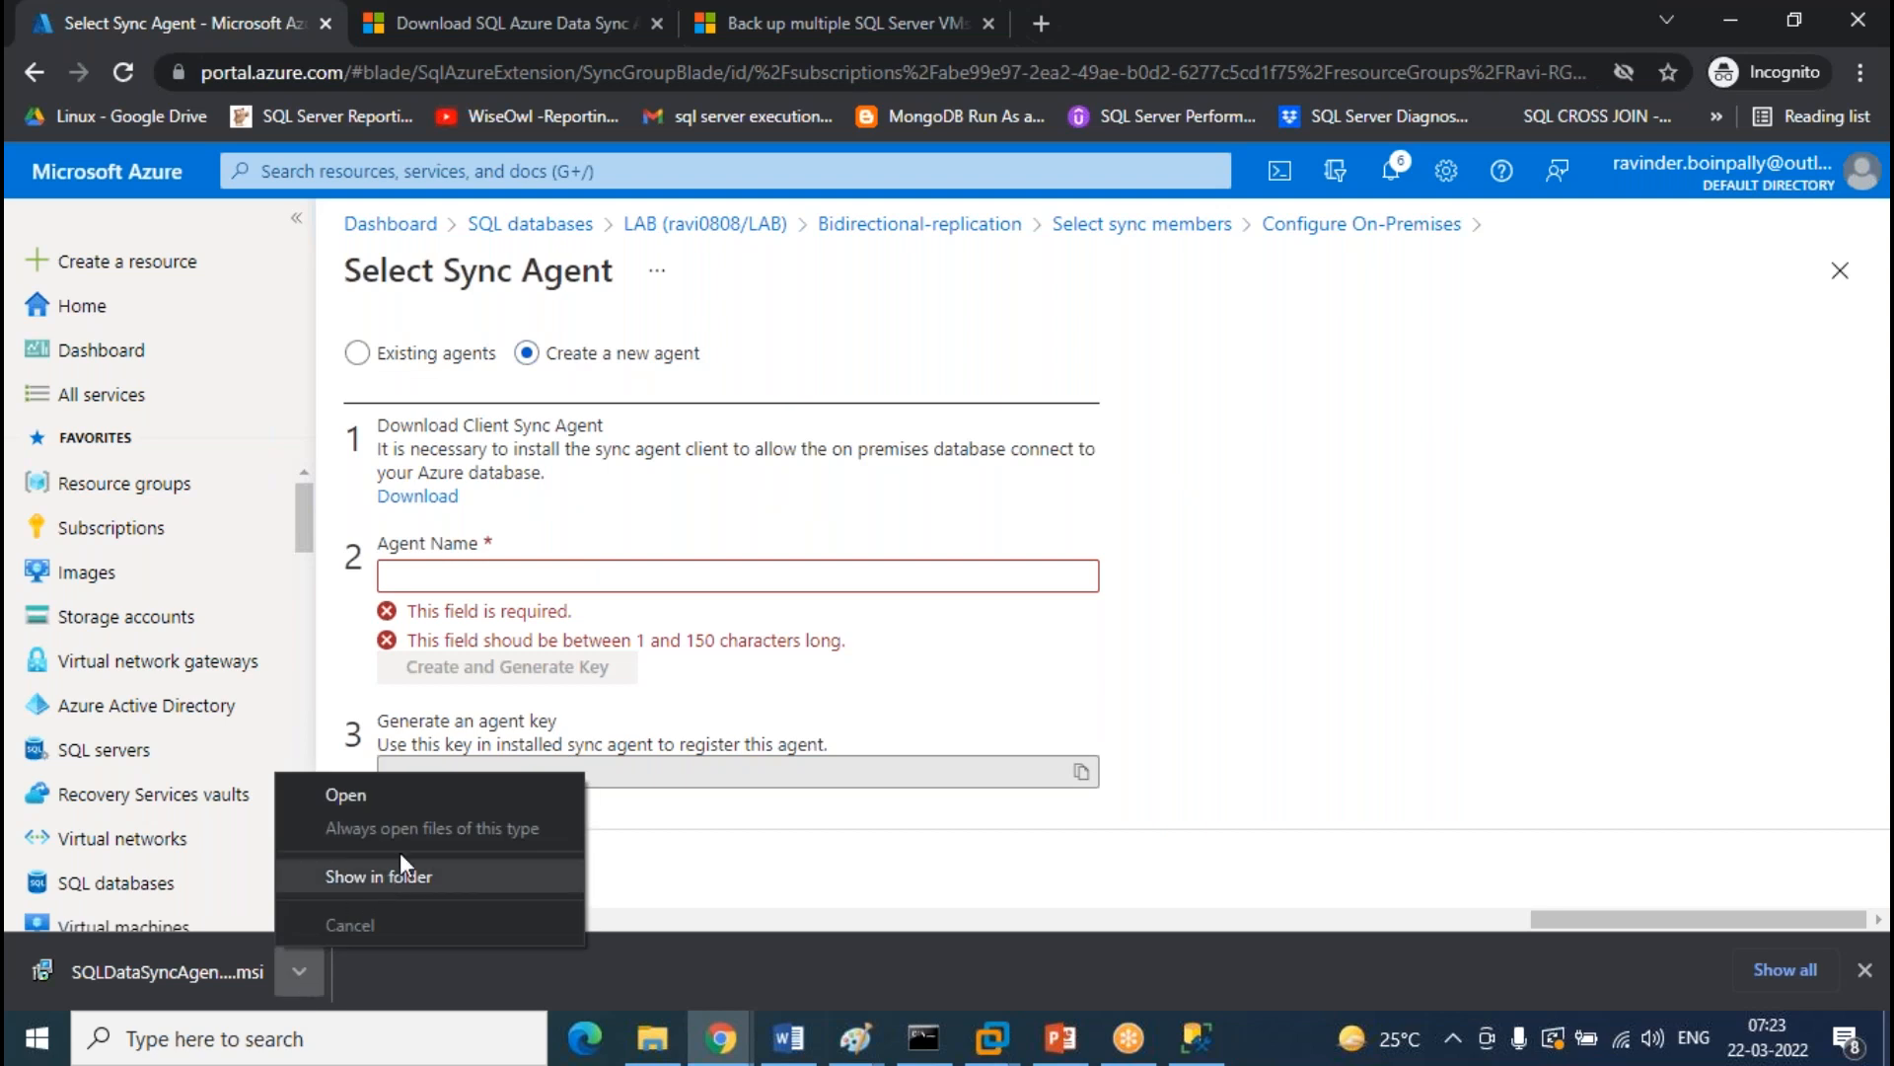
{"action": "left_click", "coordinate": [420, 878]}
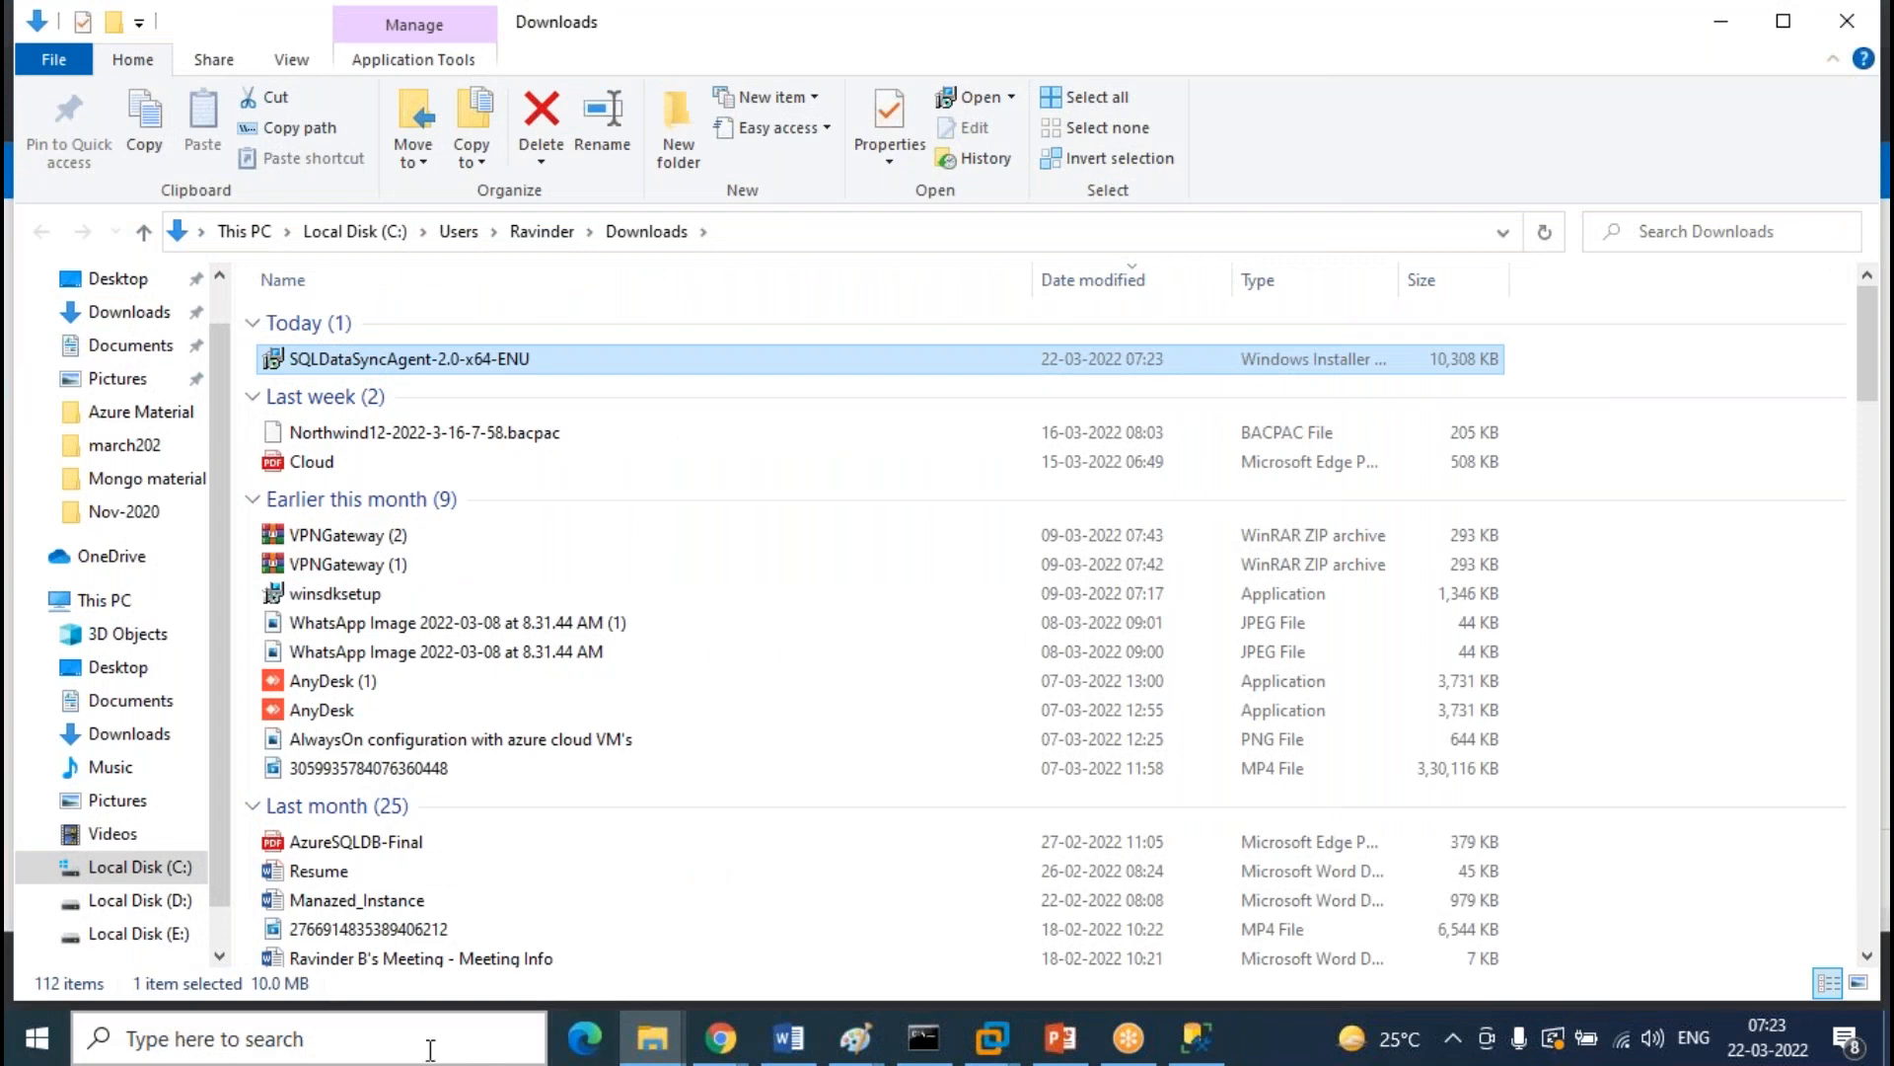
{"action": "left_click", "coordinate": [424, 1050]}
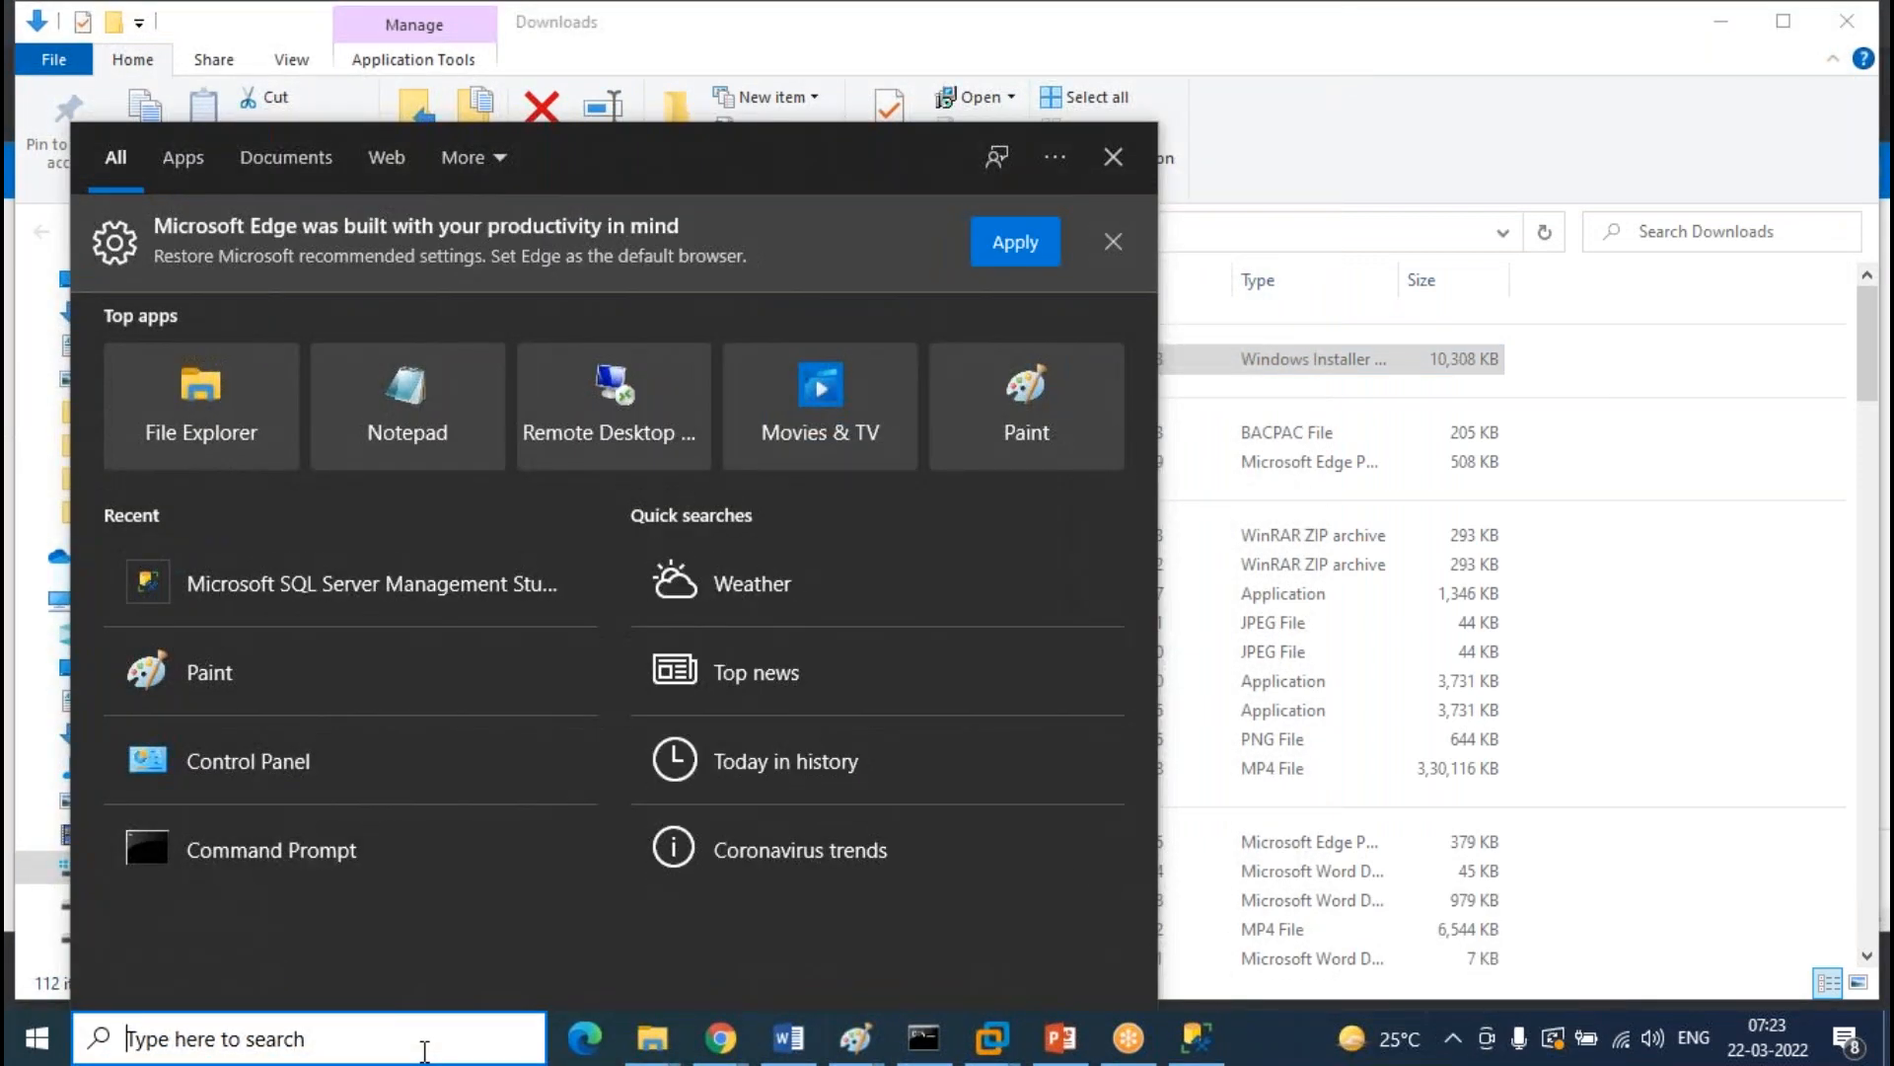
{"action": "type", "text": "servi"}
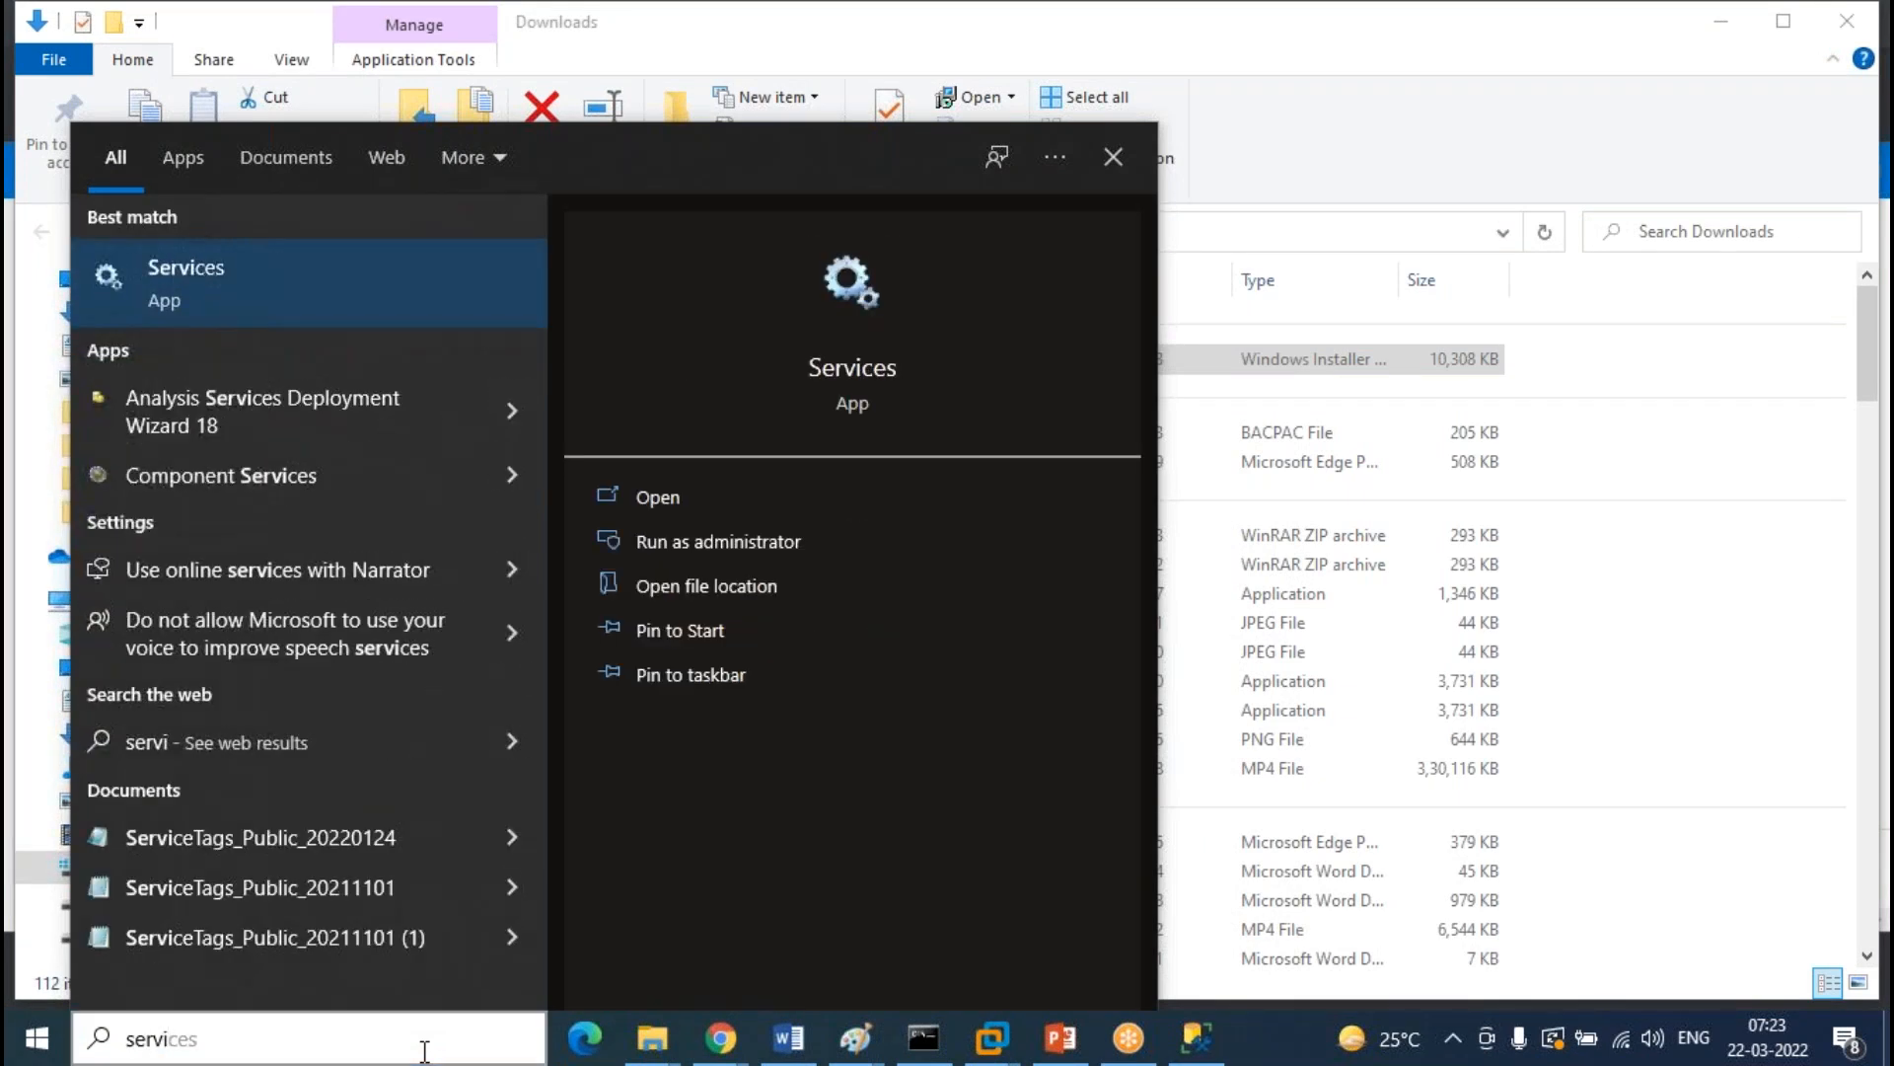
{"action": "key", "text": "Return"}
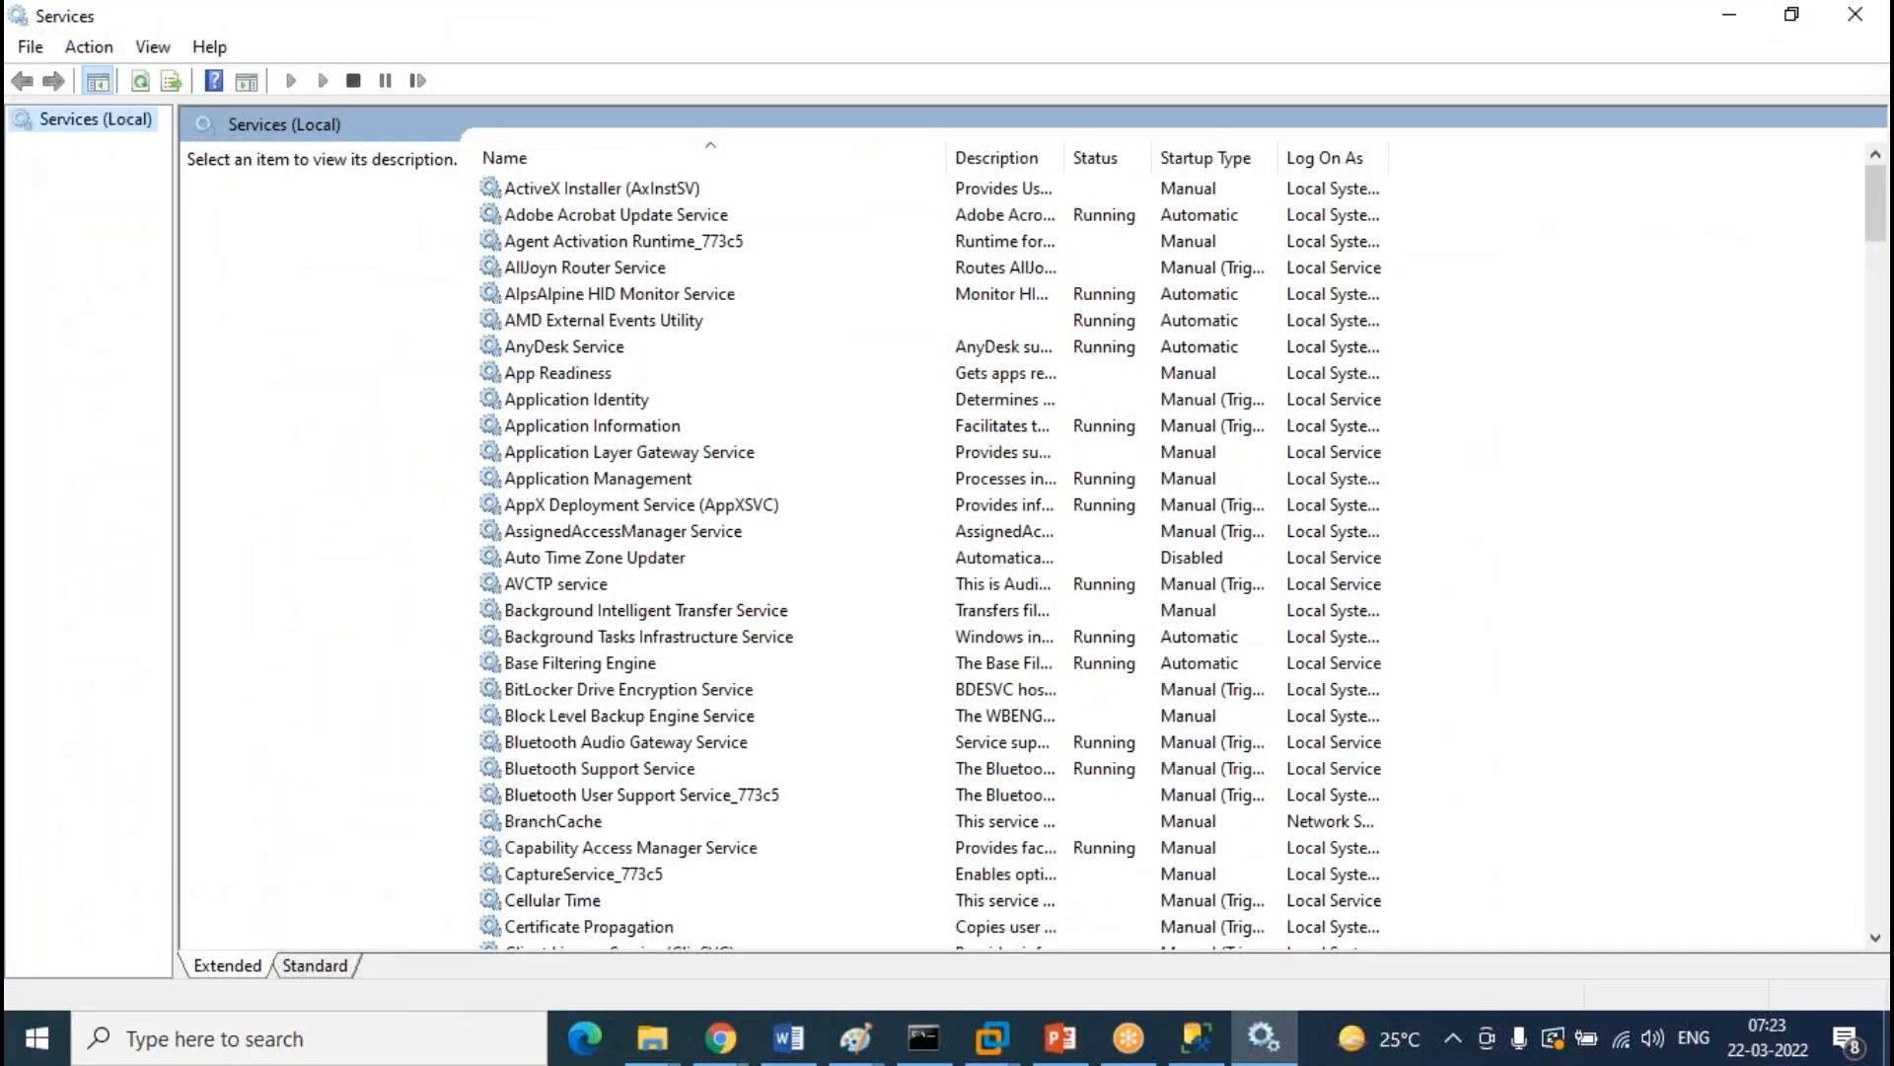
Browse the M services such as Microsoft App-V Client and MessagingService_773c5, then return to File Explorer
{"action": "left_click", "coordinate": [700, 614]}
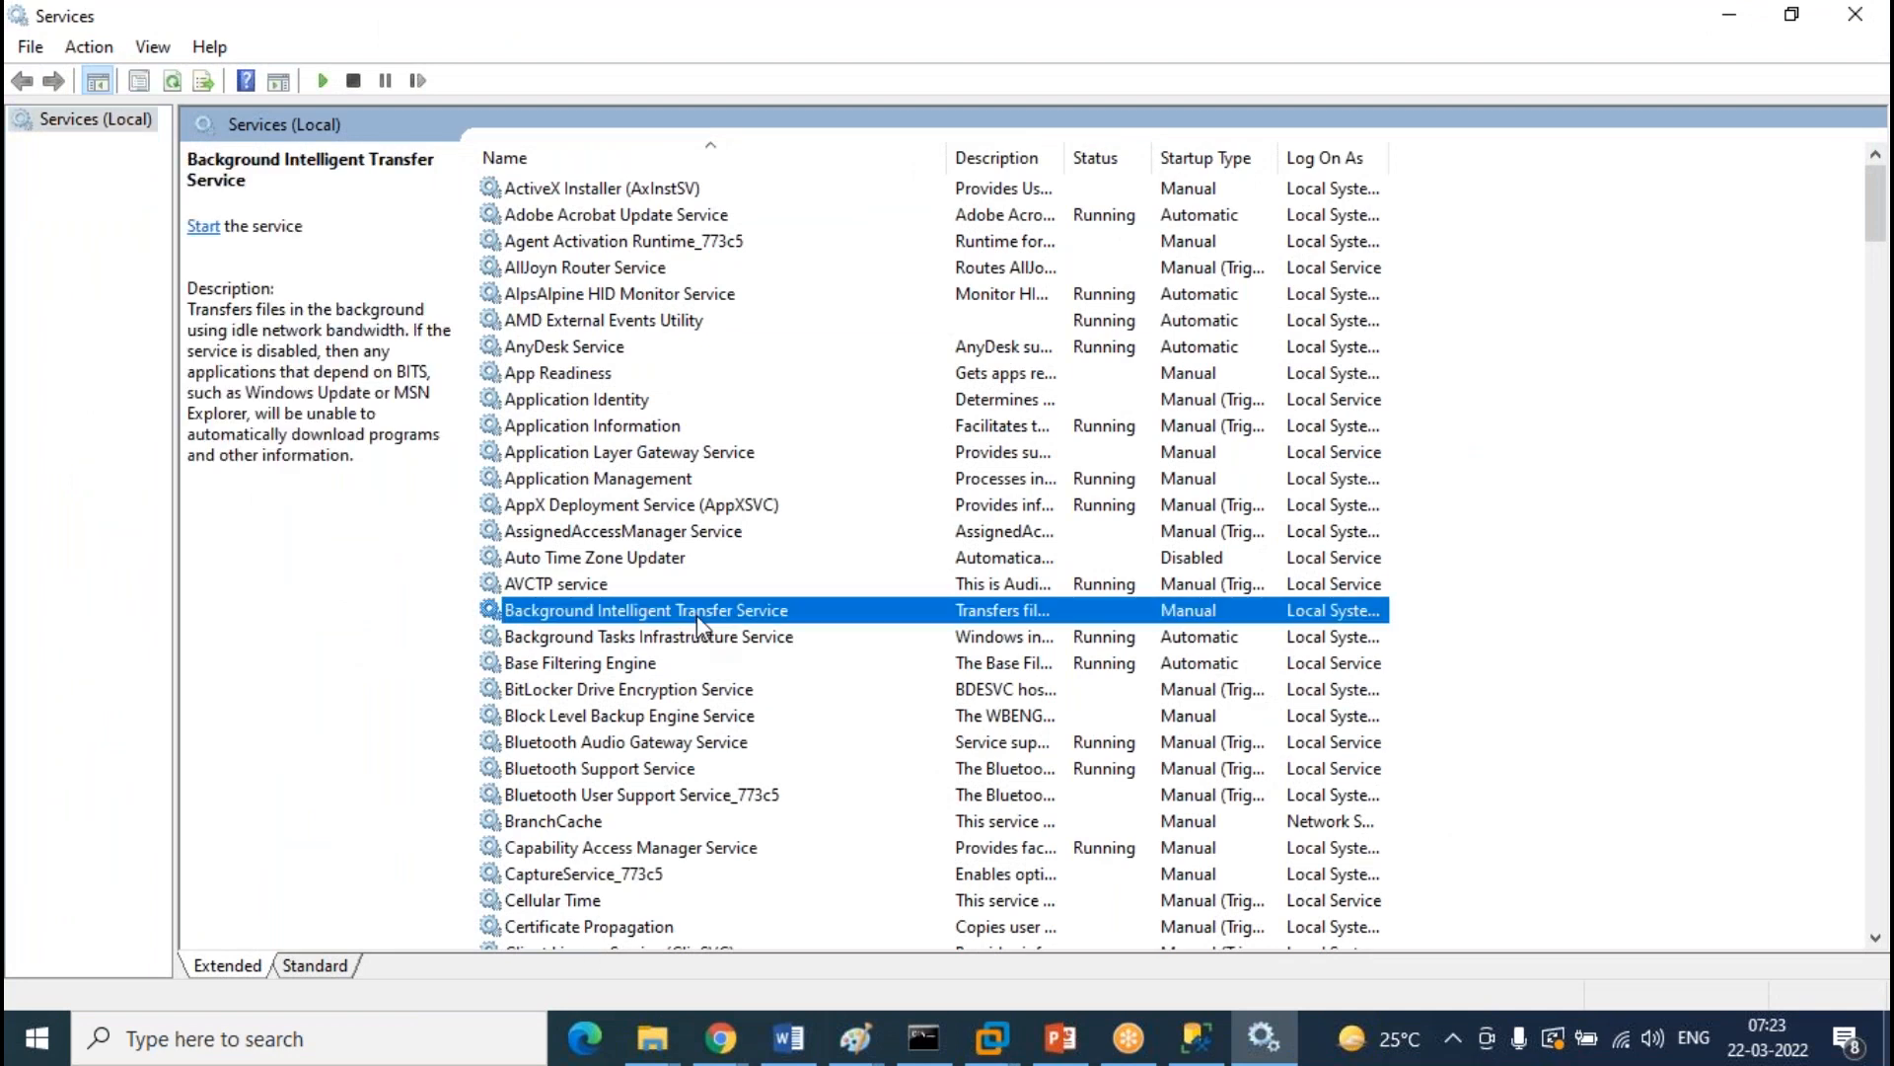
{"action": "key", "text": "m"}
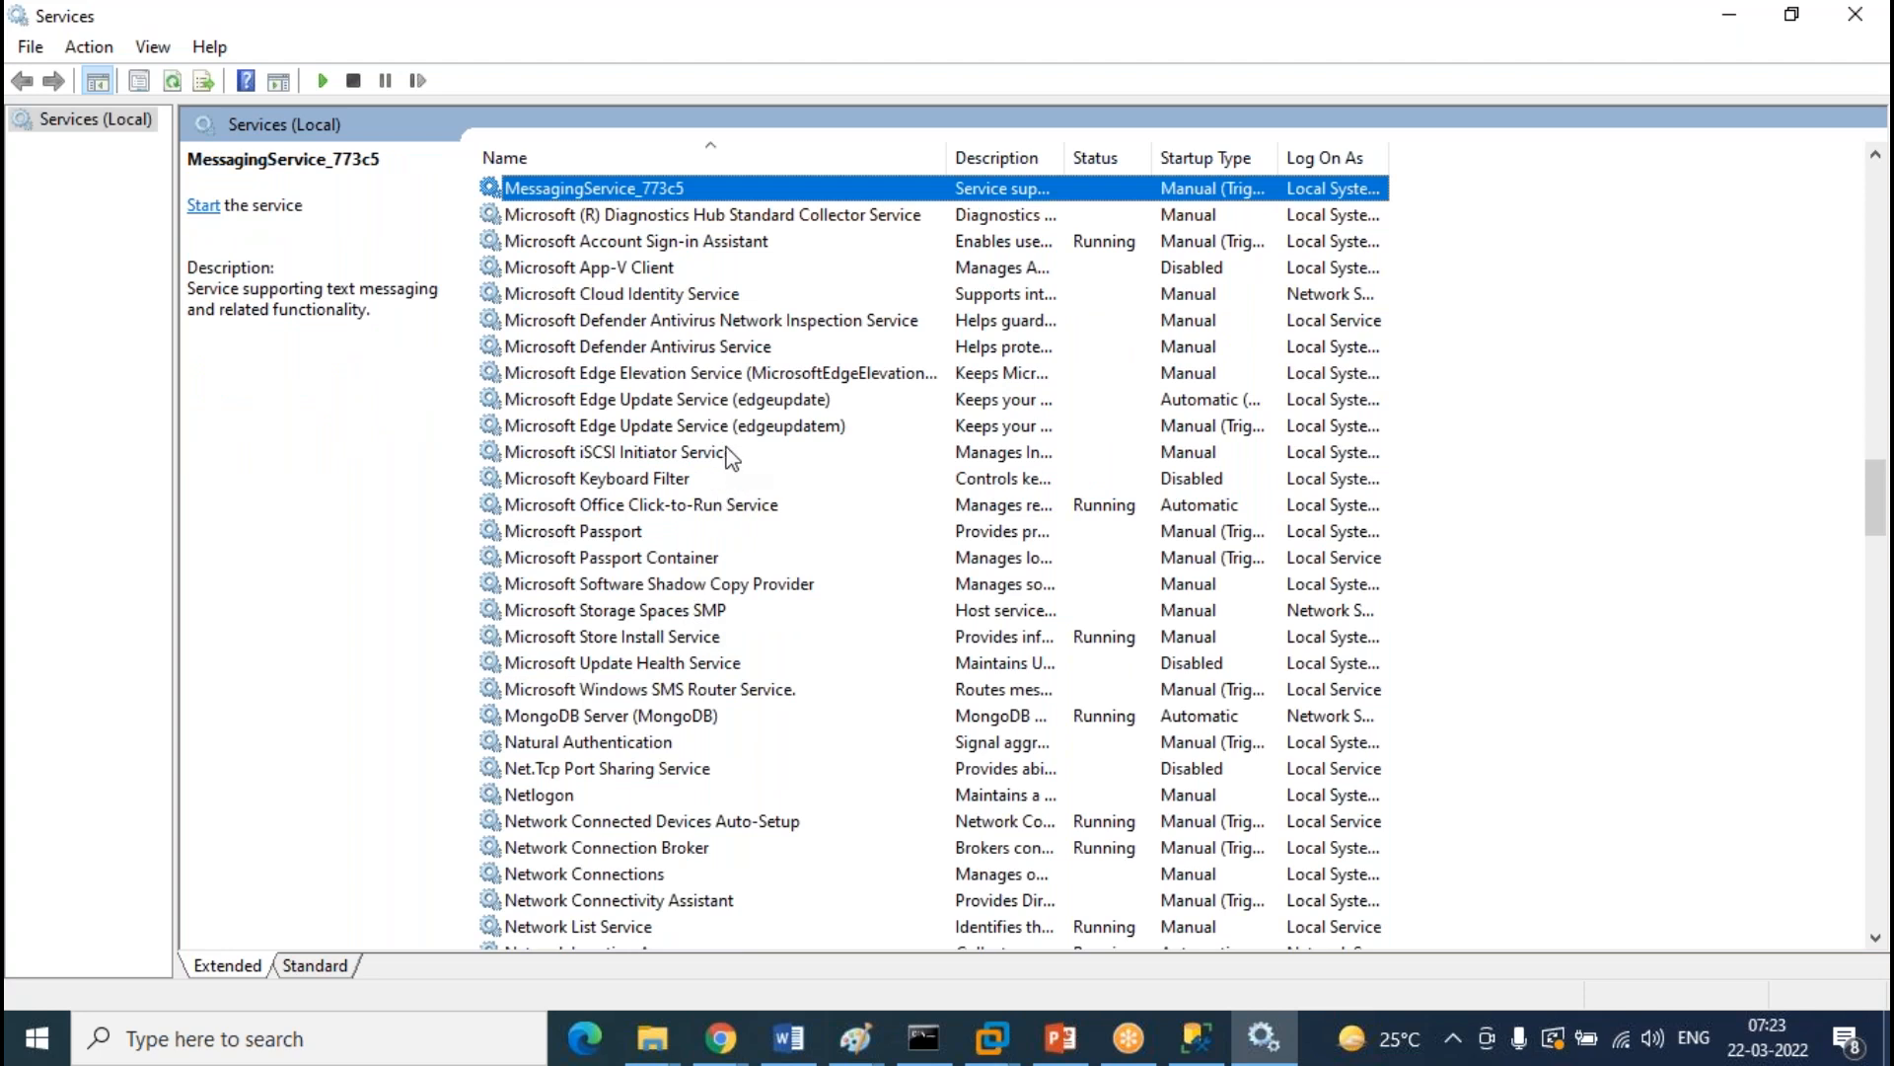
{"action": "scroll", "coordinate": [725, 448], "scroll_direction": "up", "scroll_amount": 5}
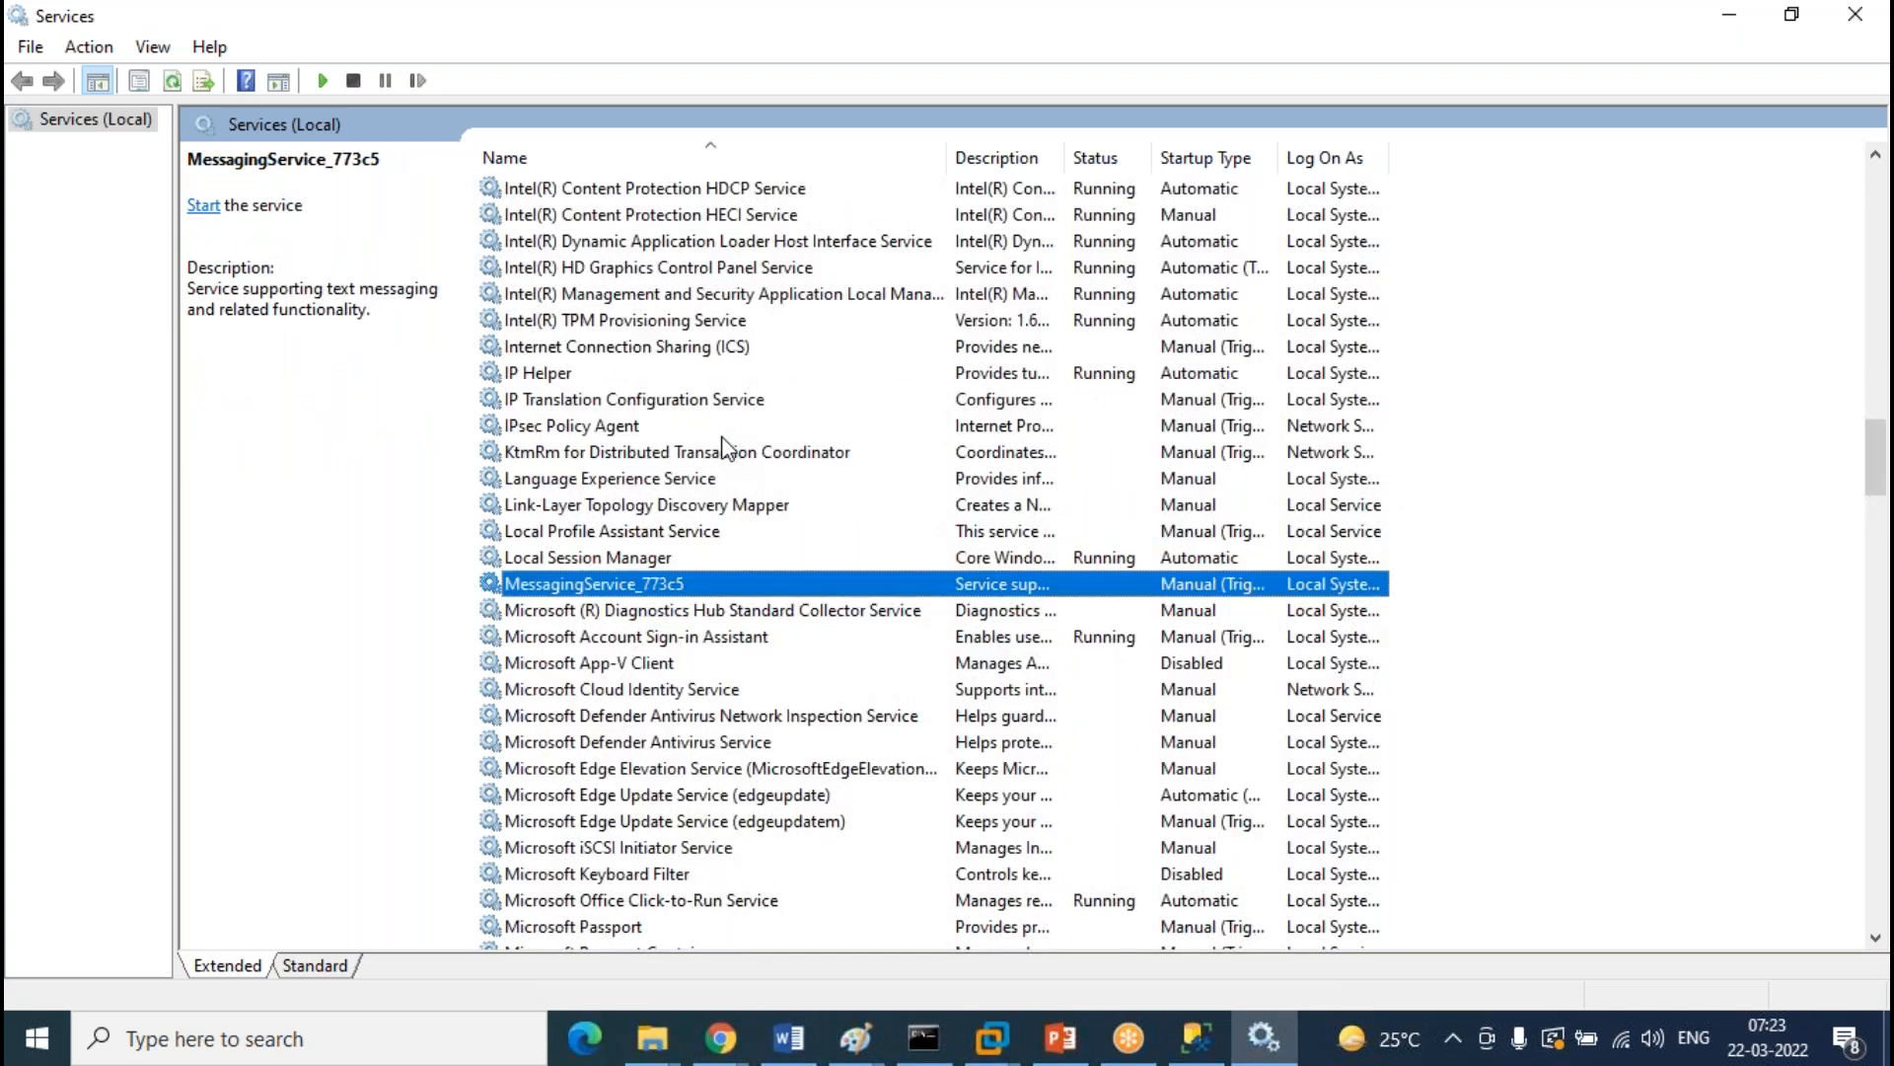
{"action": "scroll", "coordinate": [725, 449], "scroll_direction": "down", "scroll_amount": 4}
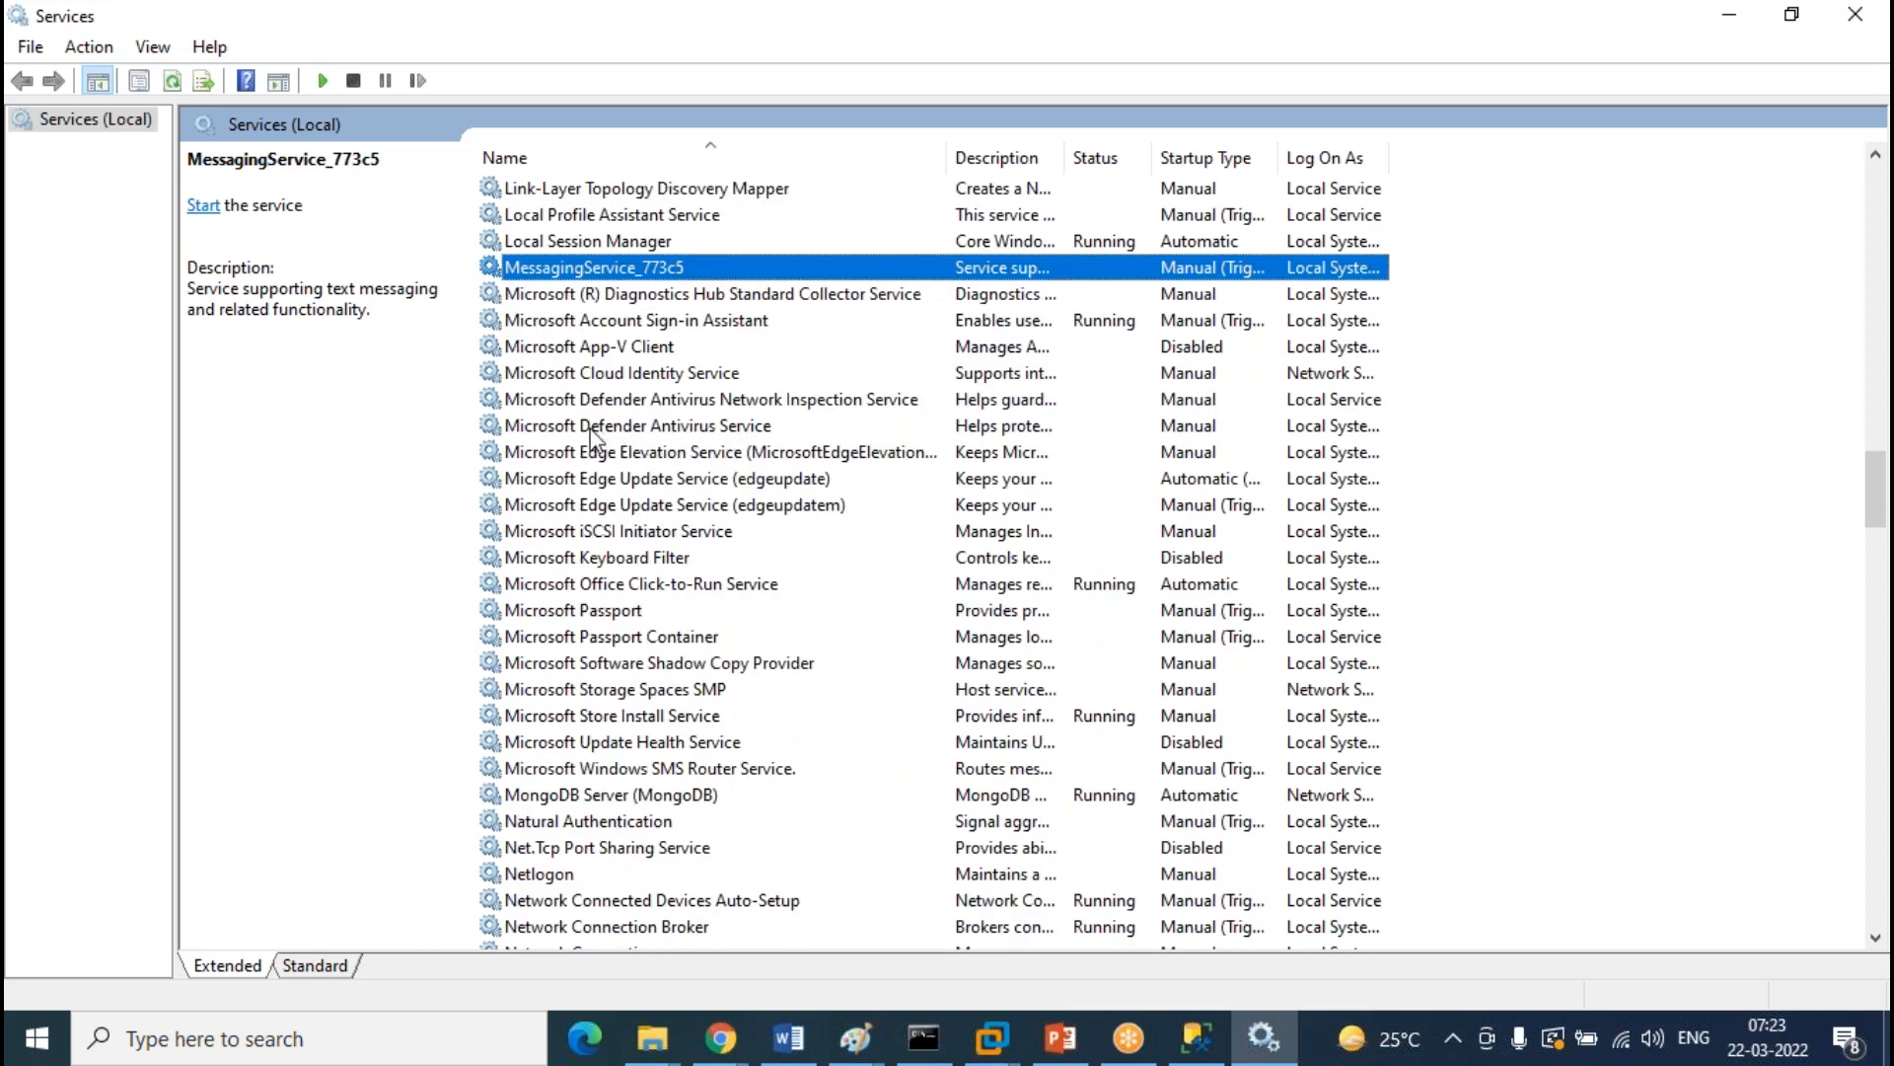
{"action": "left_click", "coordinate": [649, 481]}
{"action": "left_click", "coordinate": [650, 376]}
{"action": "left_click", "coordinate": [653, 346]}
{"action": "left_click", "coordinate": [667, 277]}
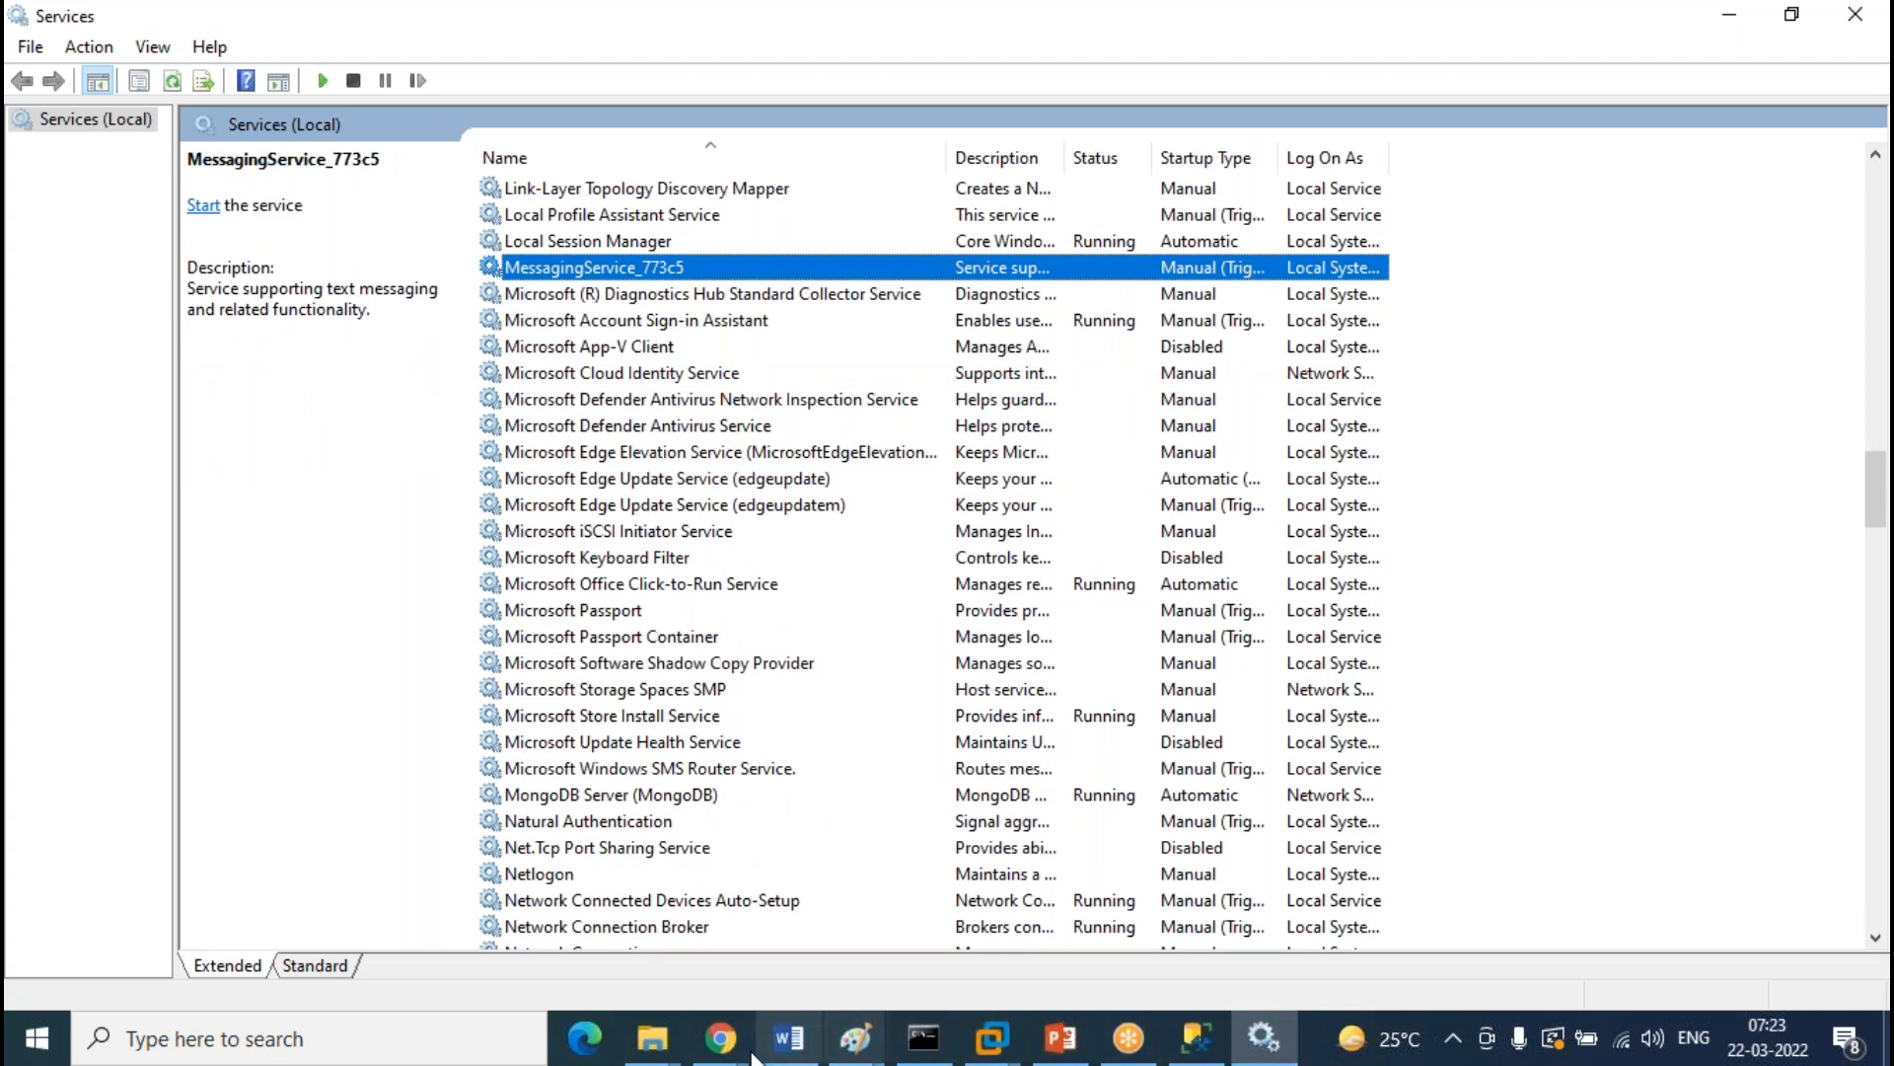
{"action": "left_click", "coordinate": [652, 1038]}
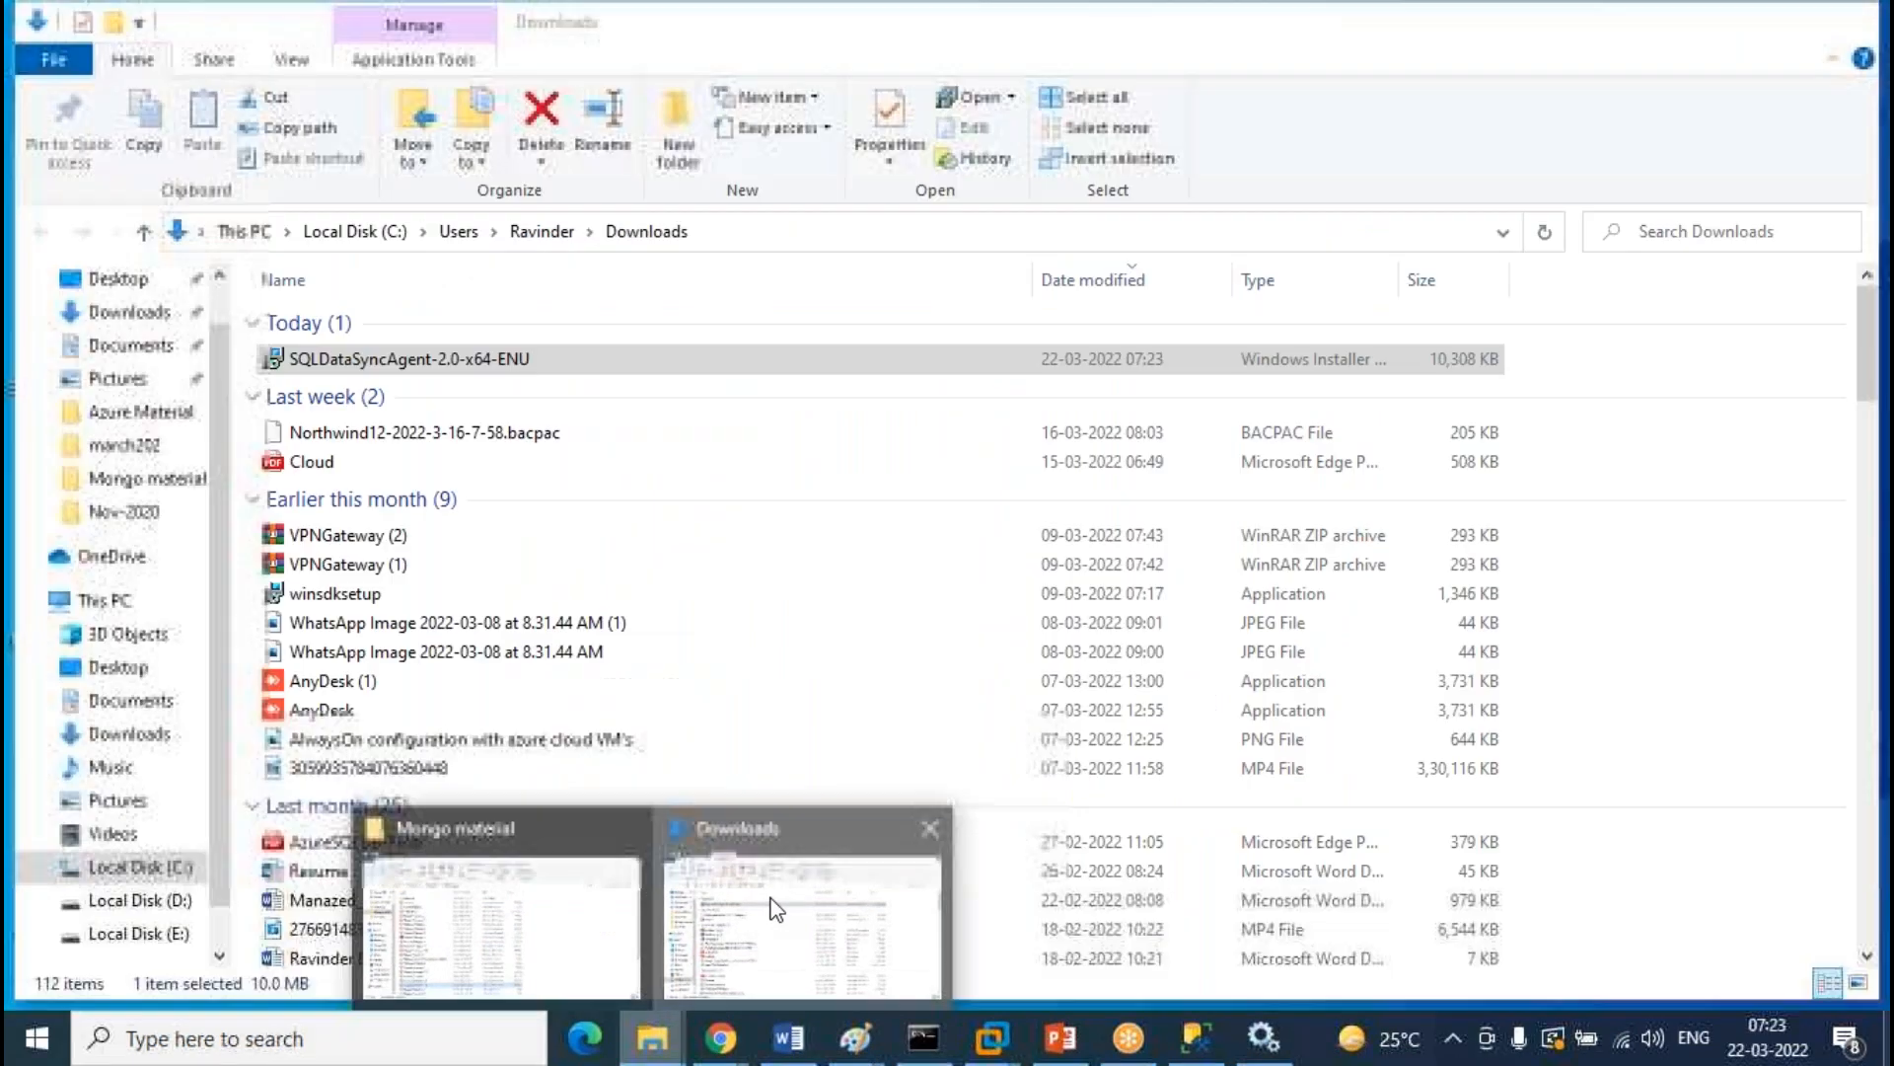
Run SQLDataSyncAgent-2.0-x64-ENU from Downloads, accept the license agreement, and reach the service account page
{"action": "left_click", "coordinate": [776, 910]}
{"action": "double_click", "coordinate": [410, 359]}
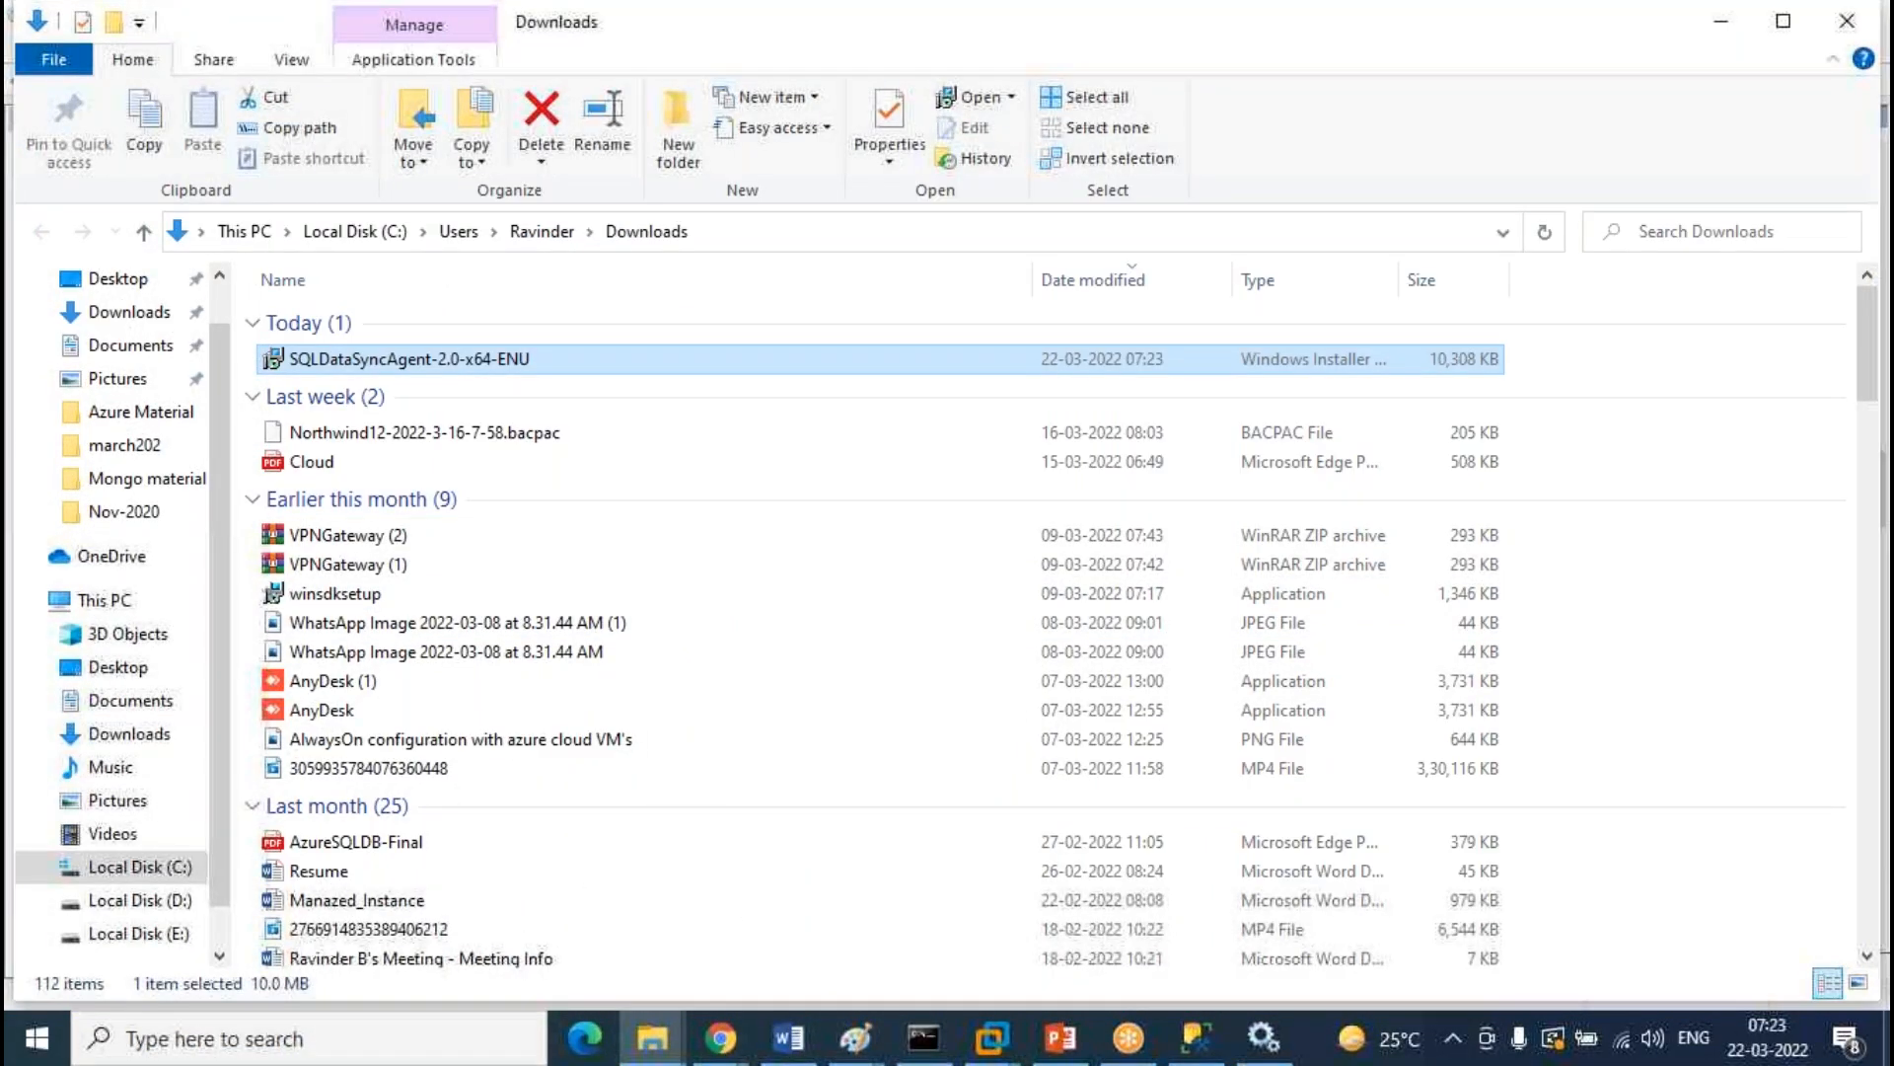
{"action": "left_click", "coordinate": [1194, 770]}
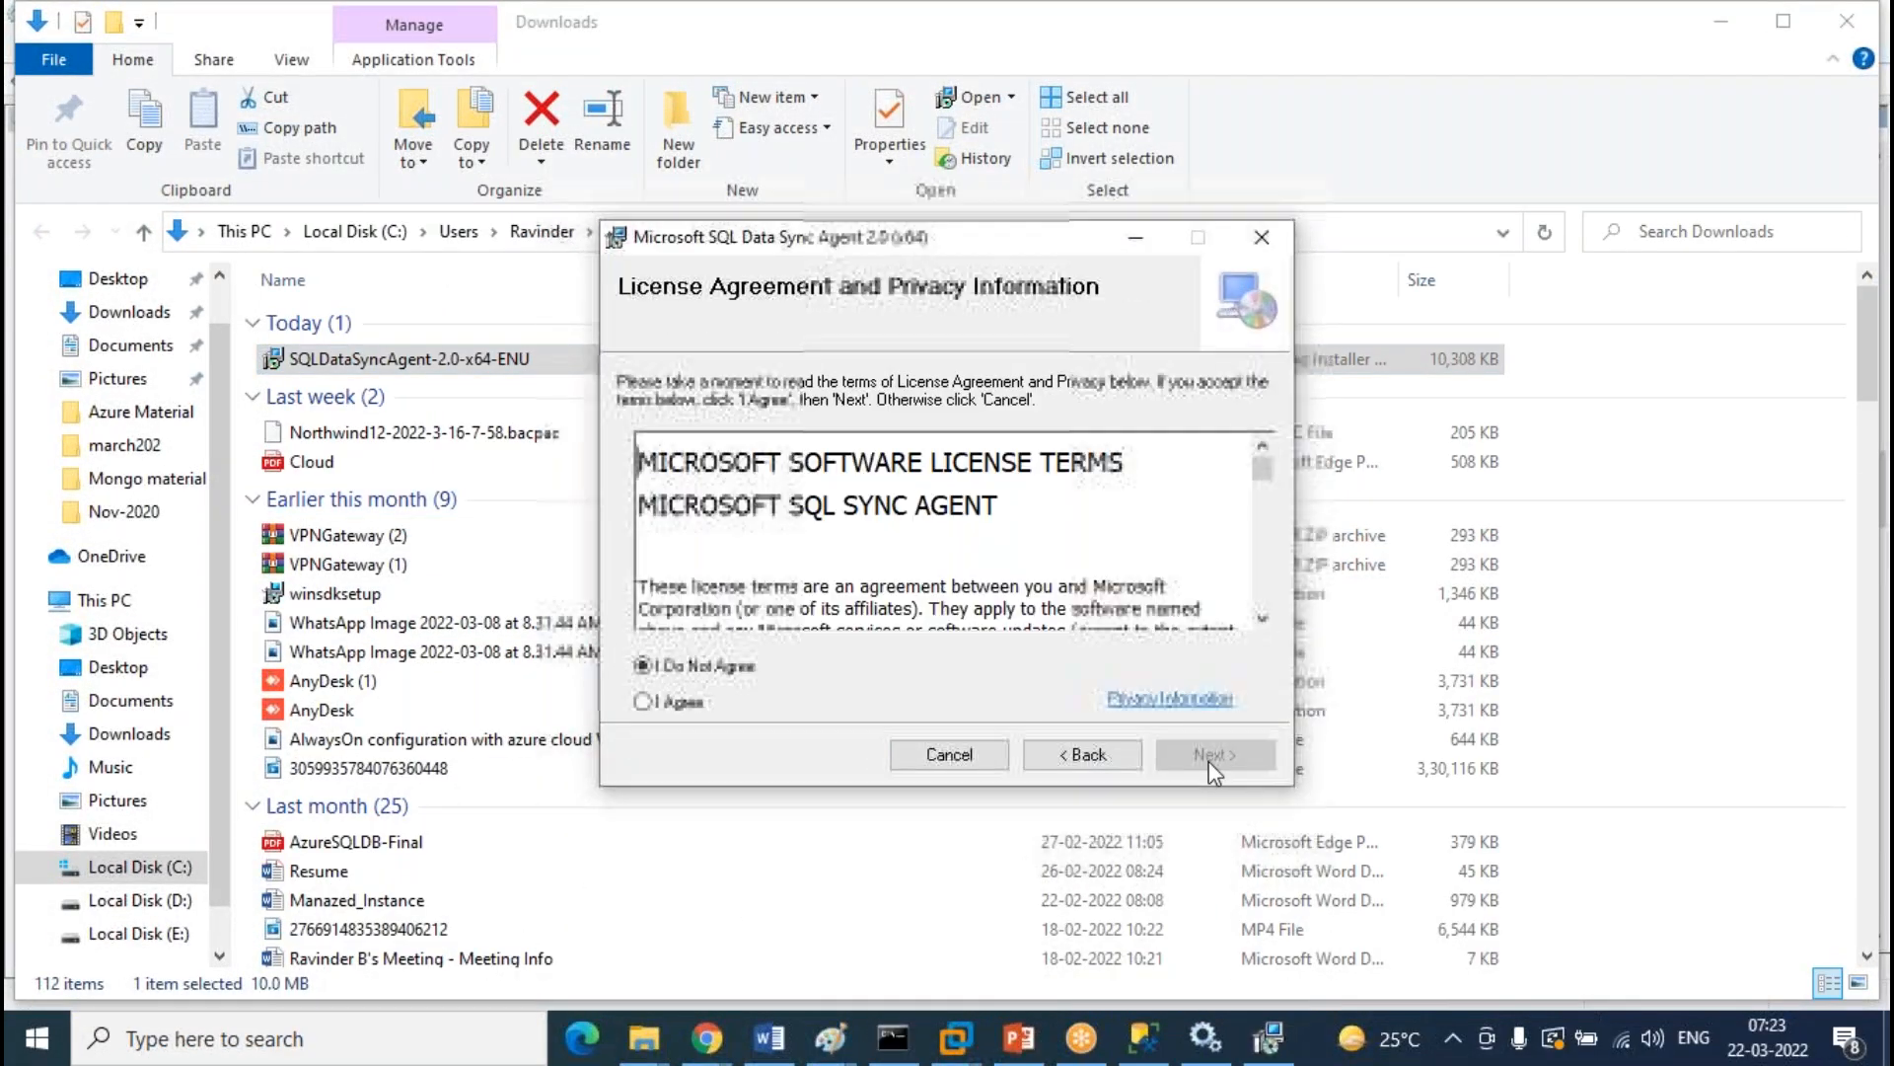
{"action": "left_click", "coordinate": [699, 701]}
{"action": "left_click", "coordinate": [1181, 769]}
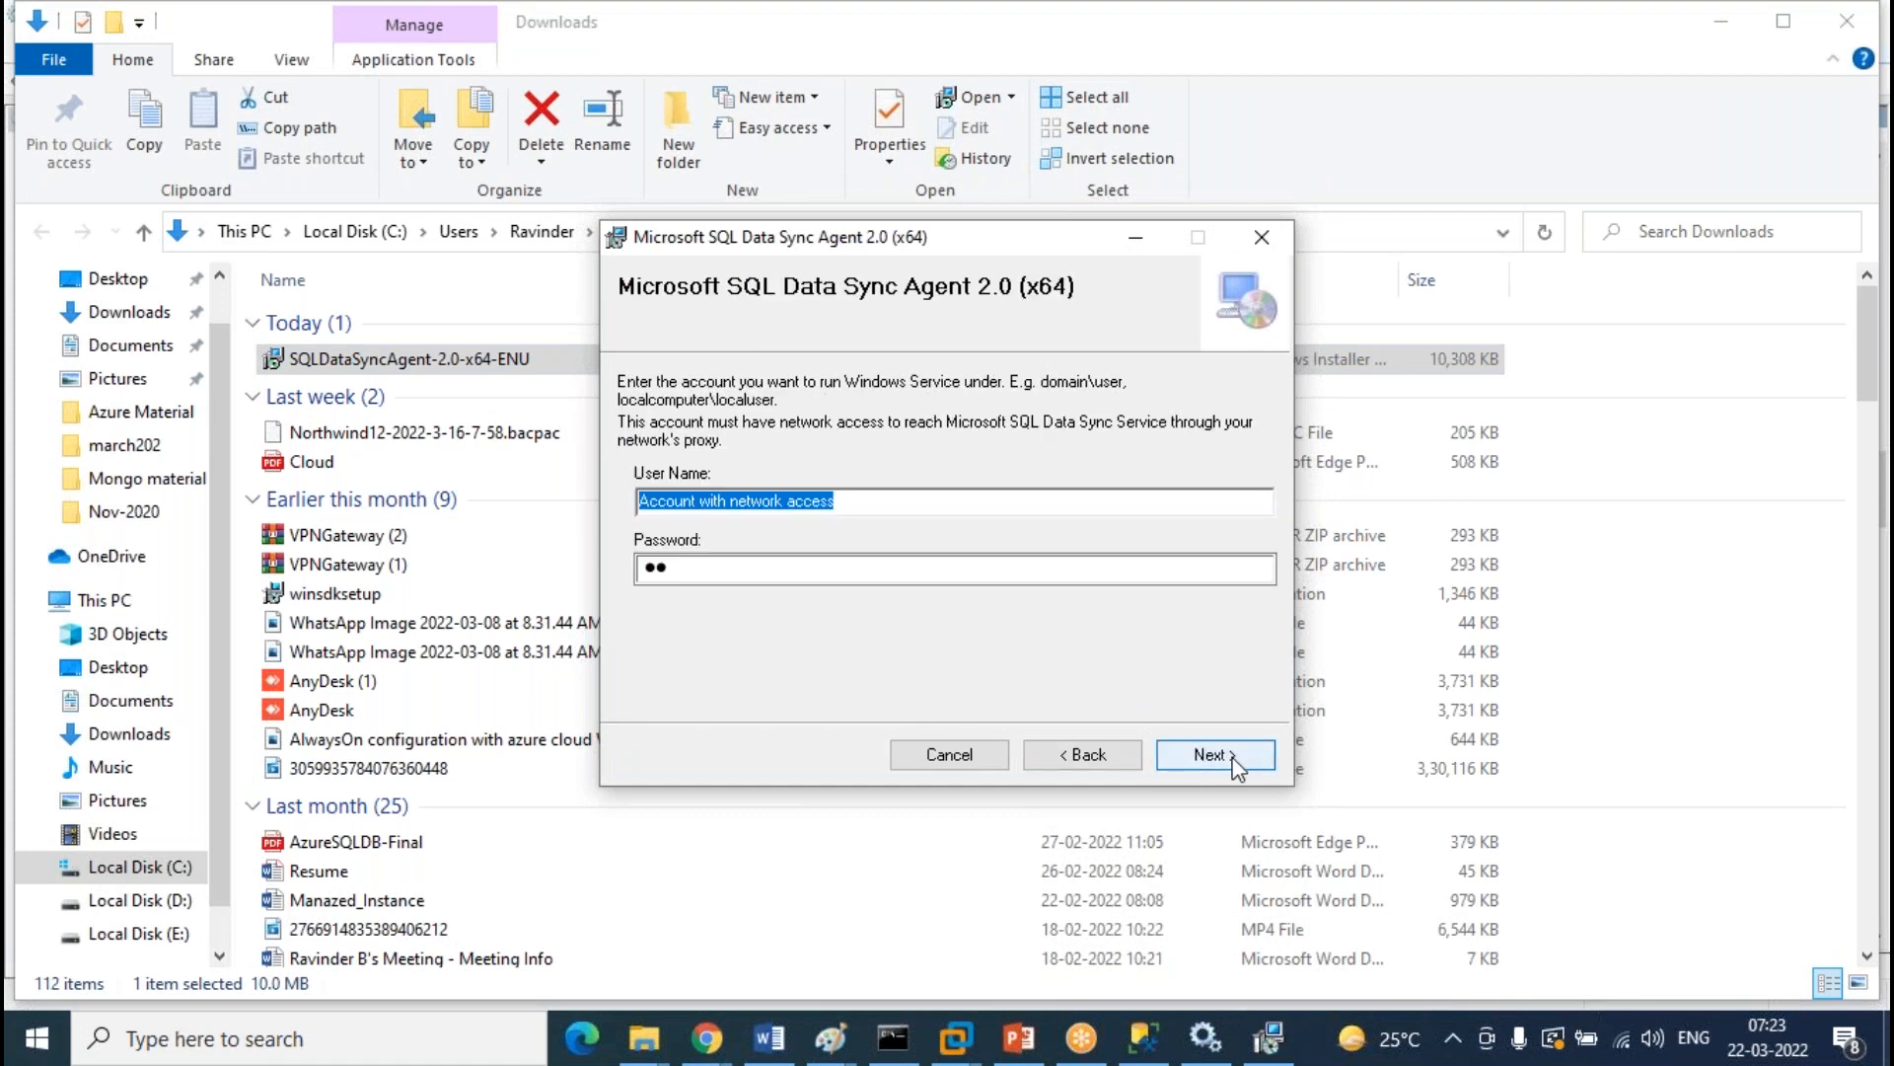
{"action": "left_click", "coordinate": [870, 502]}
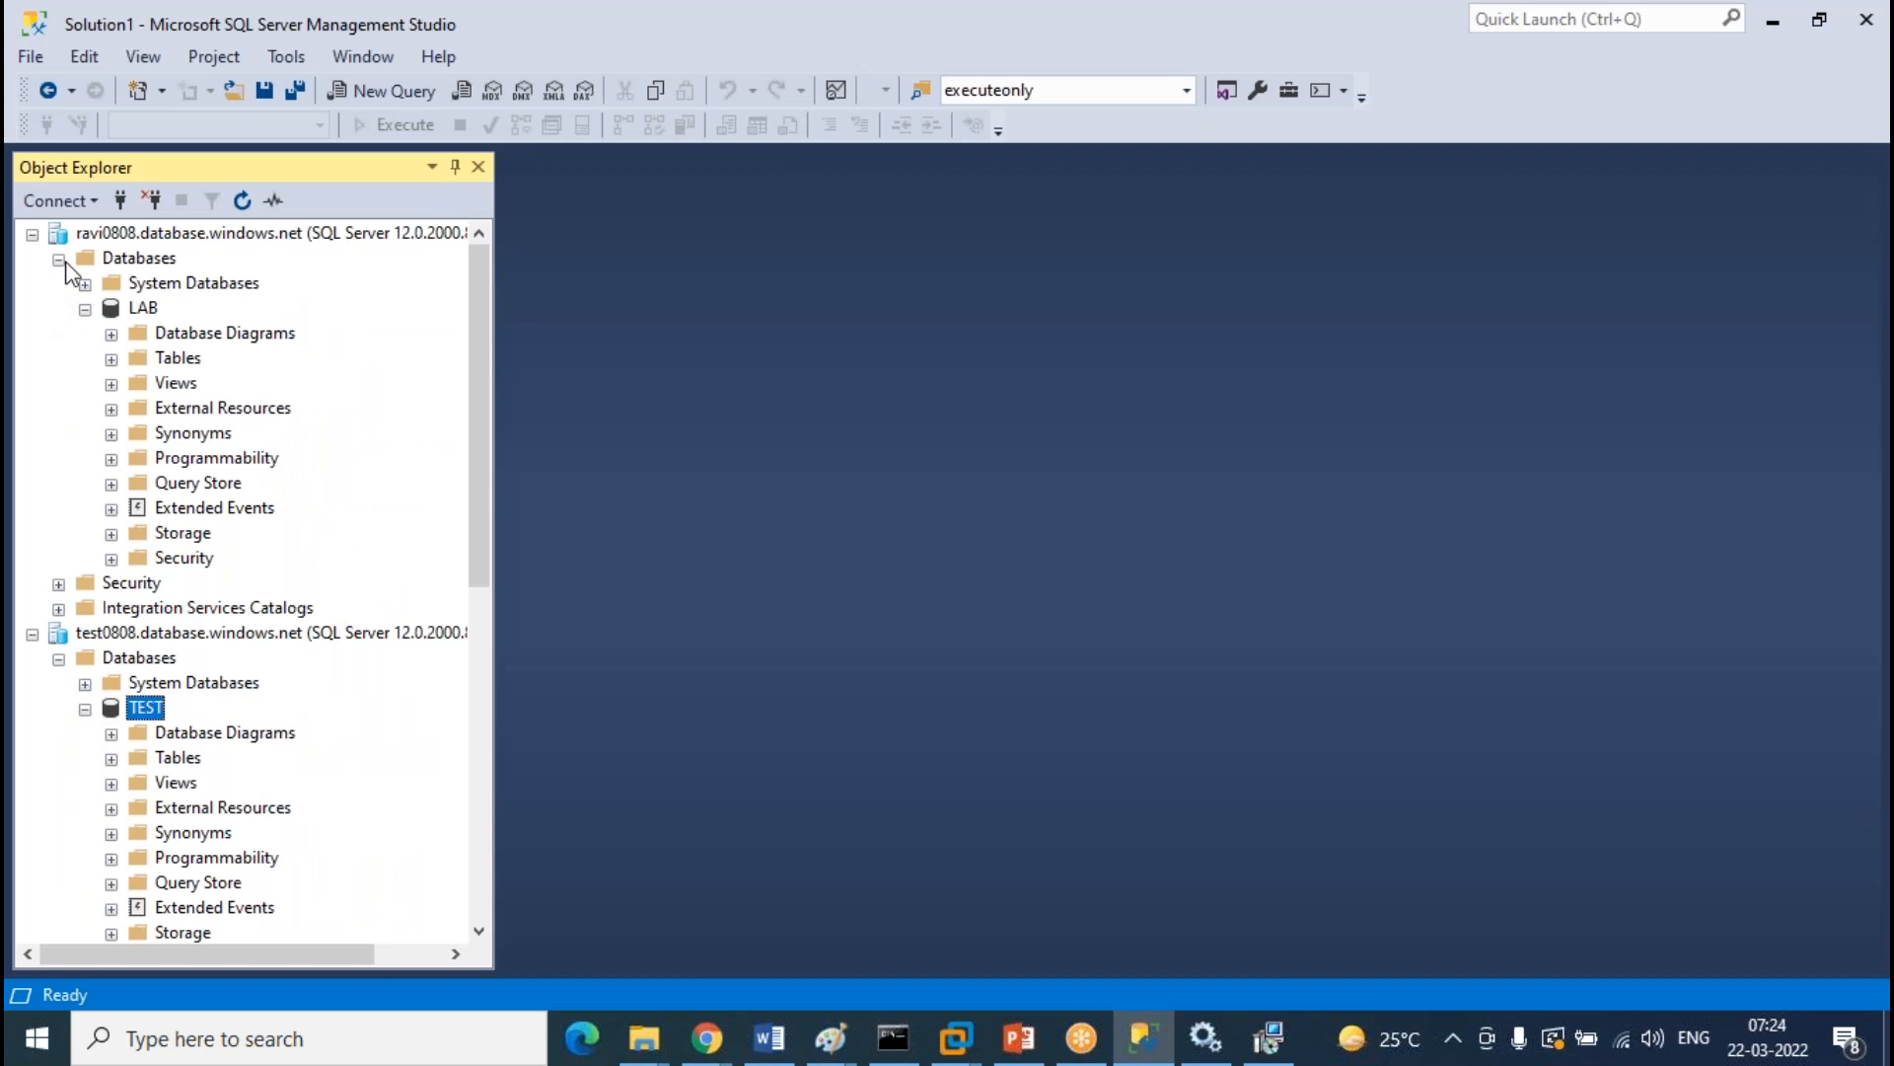
Collapse both Azure servers and select the Windows login under the local server's Security > Logins
{"action": "left_click", "coordinate": [58, 258]}
{"action": "left_click", "coordinate": [58, 359]}
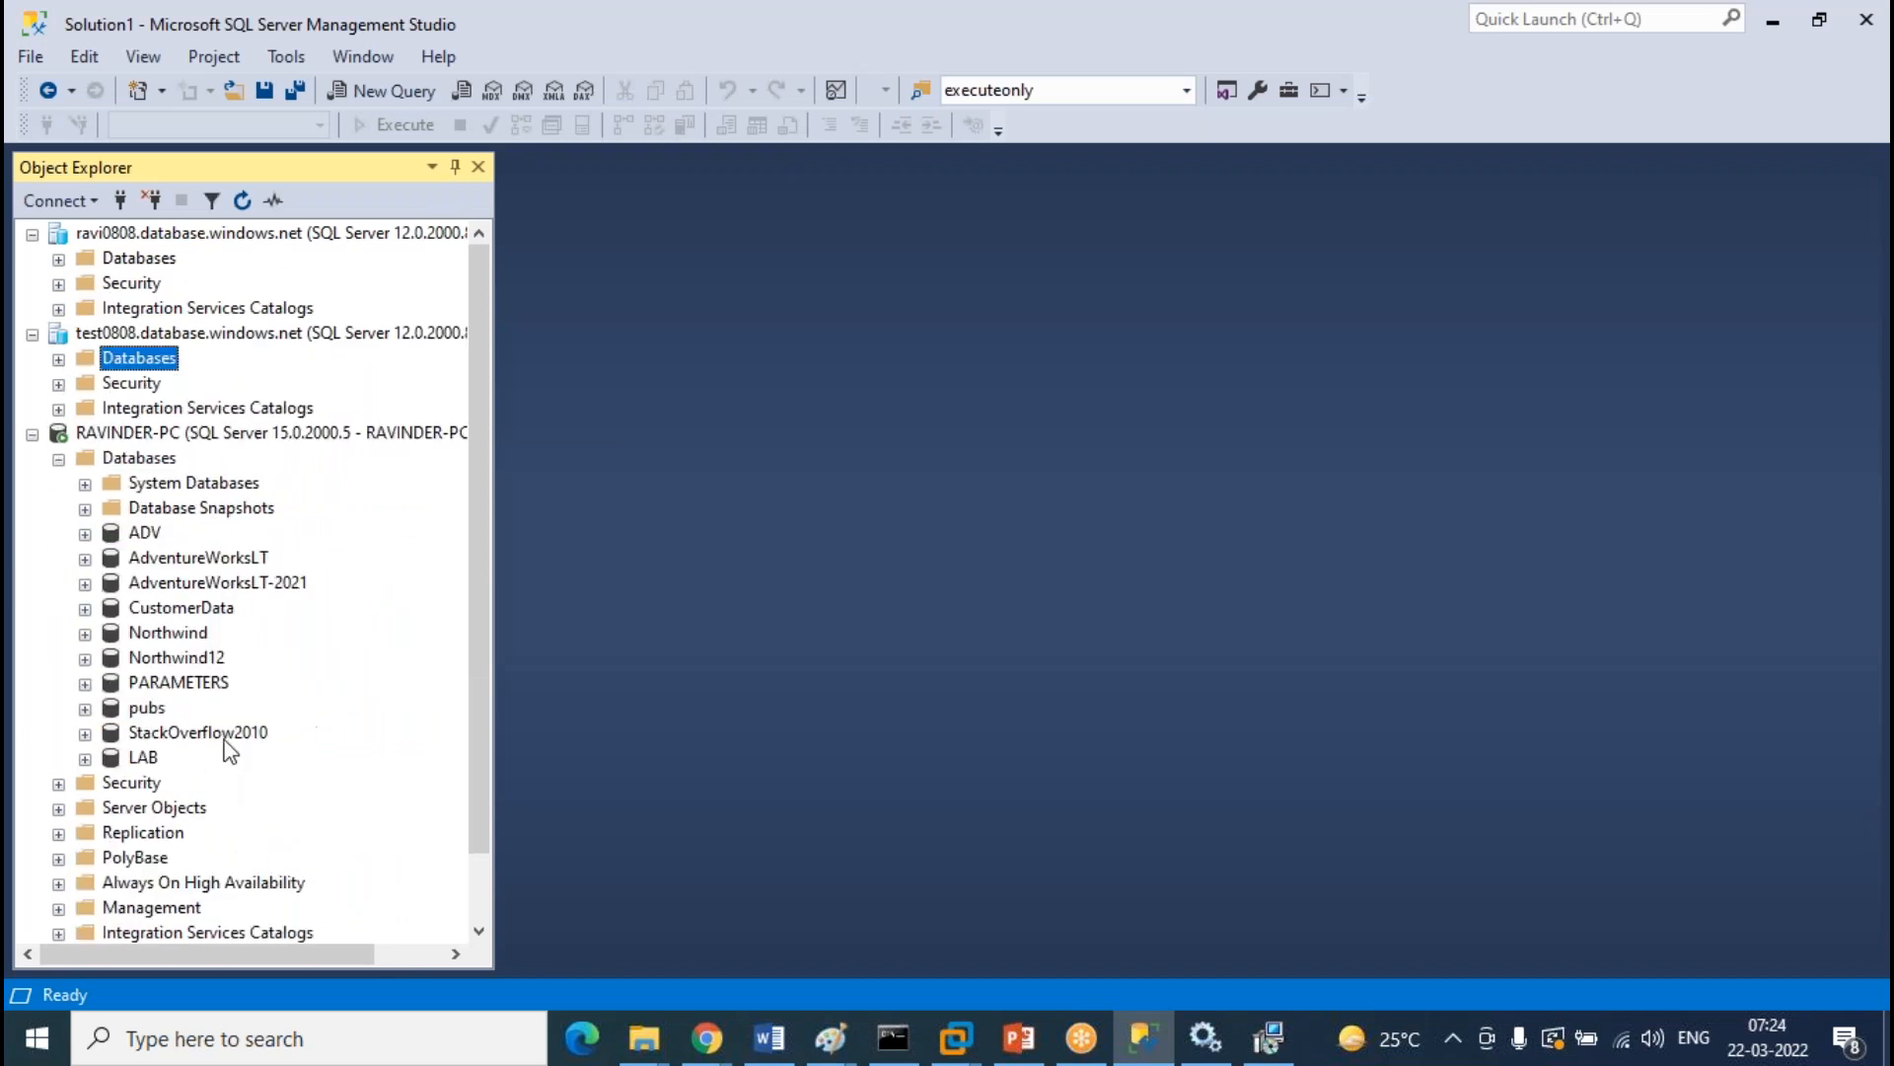
{"action": "left_click", "coordinate": [58, 782]}
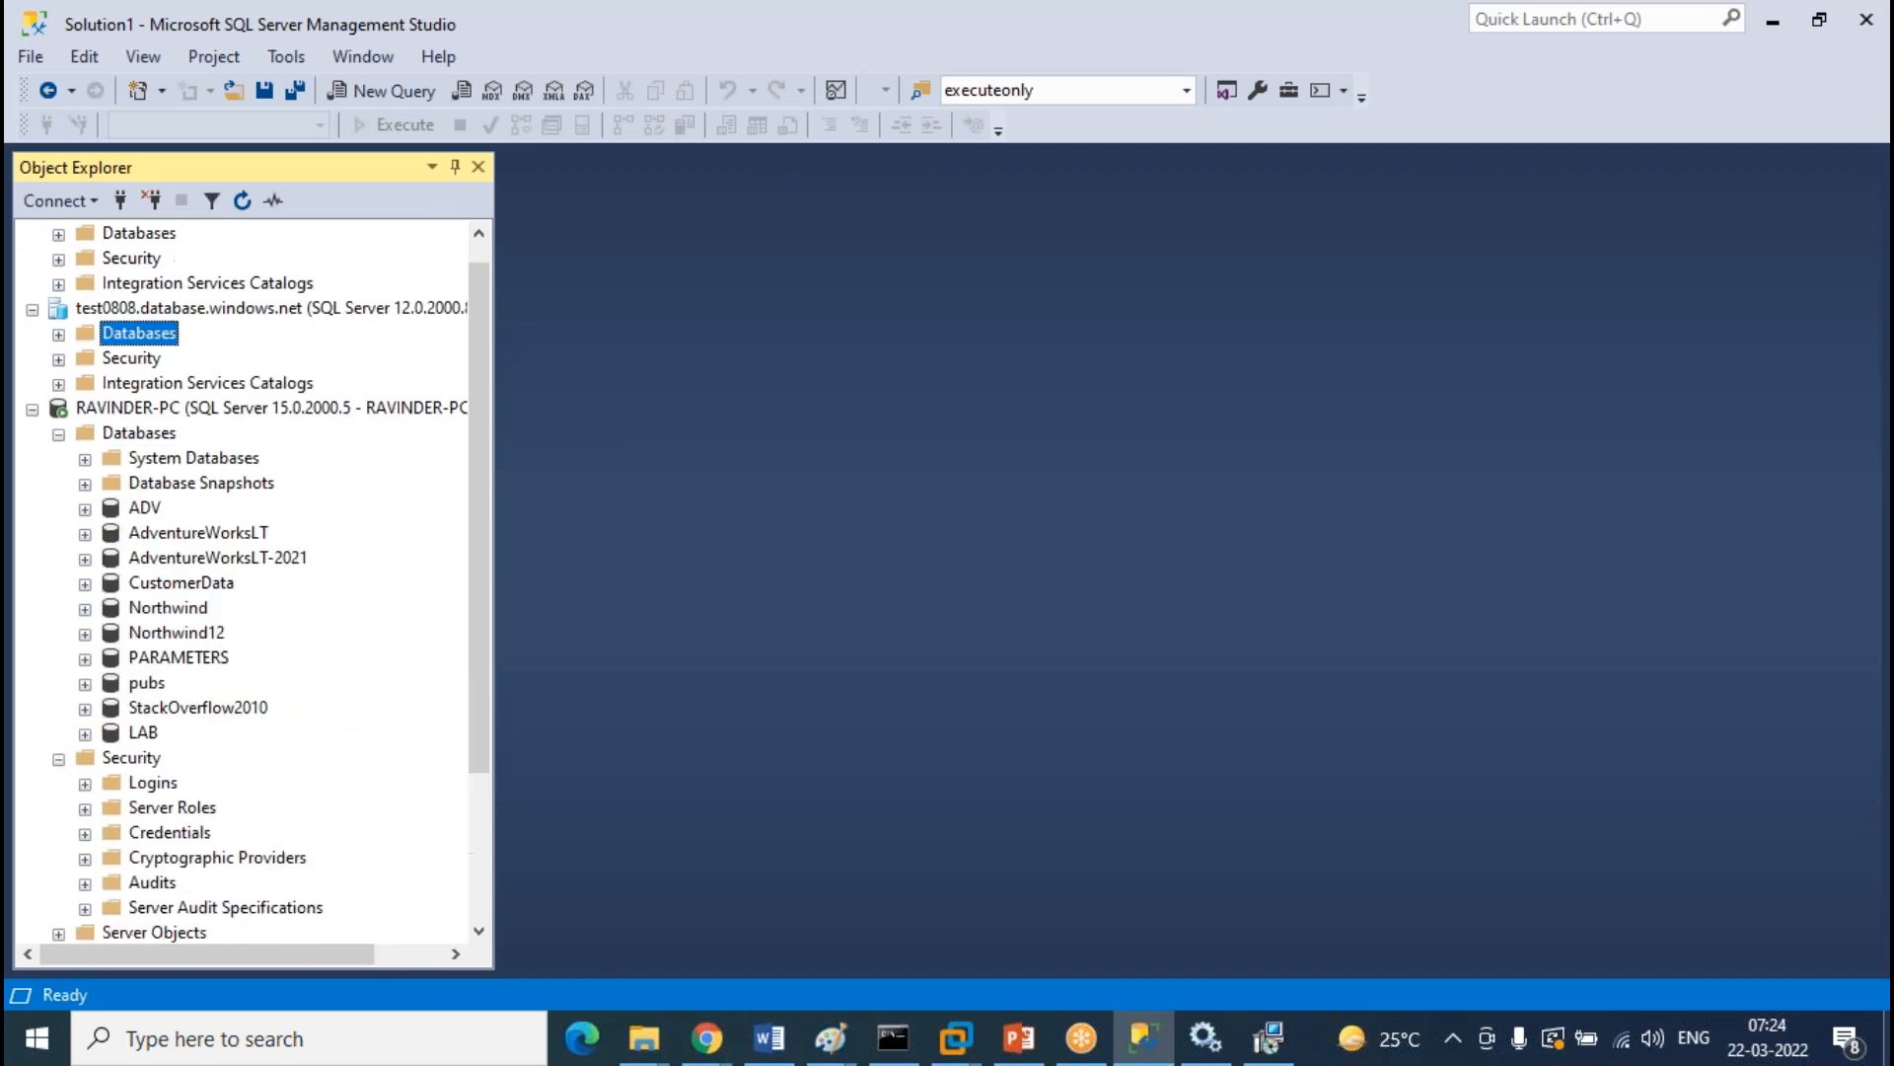
{"action": "left_click", "coordinate": [85, 784]}
{"action": "left_click", "coordinate": [292, 809]}
{"action": "scroll", "coordinate": [364, 724], "scroll_direction": "down", "scroll_amount": 4}
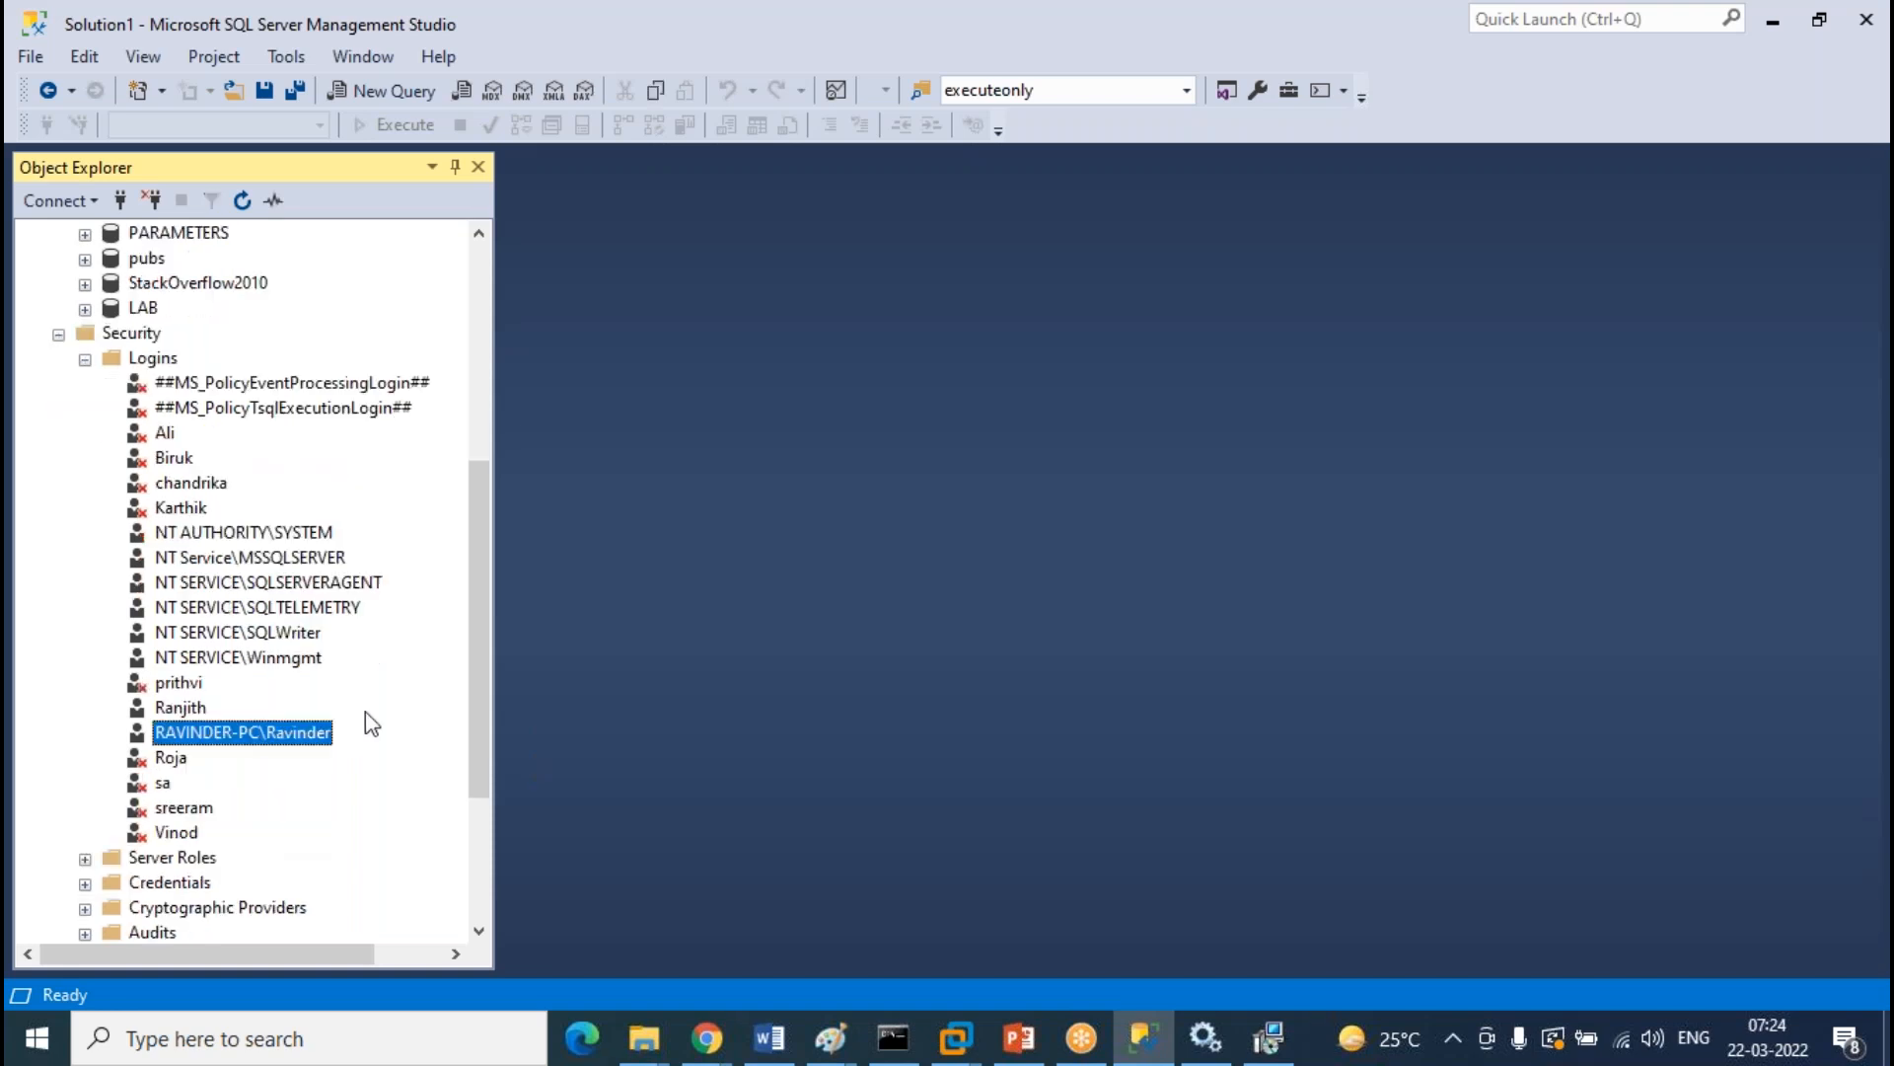
Copy the Windows login name via Rename, paste it as the setup's User Name, then go to Password
{"action": "right_click", "coordinate": [304, 481]}
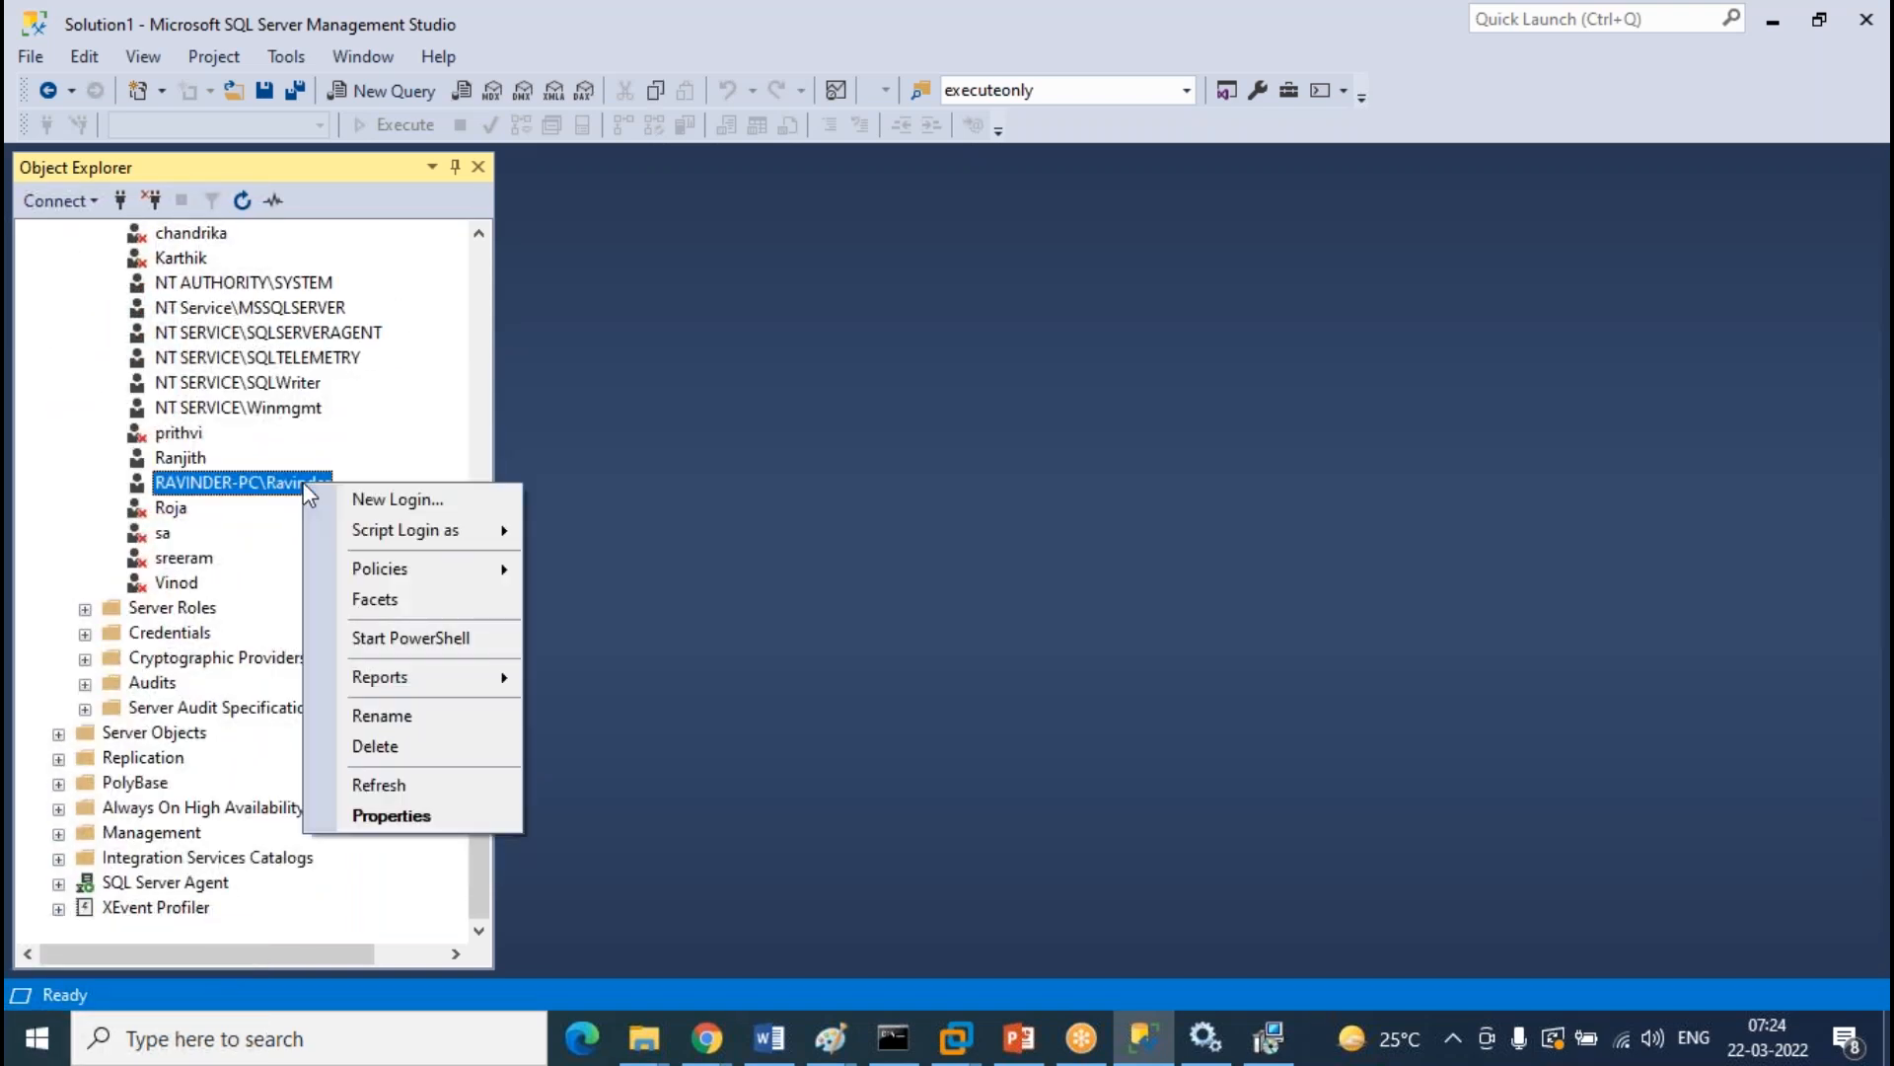
{"action": "left_click", "coordinate": [408, 716]}
{"action": "key", "text": "ctrl+c"}
{"action": "left_click", "coordinate": [1267, 1038]}
{"action": "key", "text": "ctrl+v"}
{"action": "left_click", "coordinate": [813, 570]}
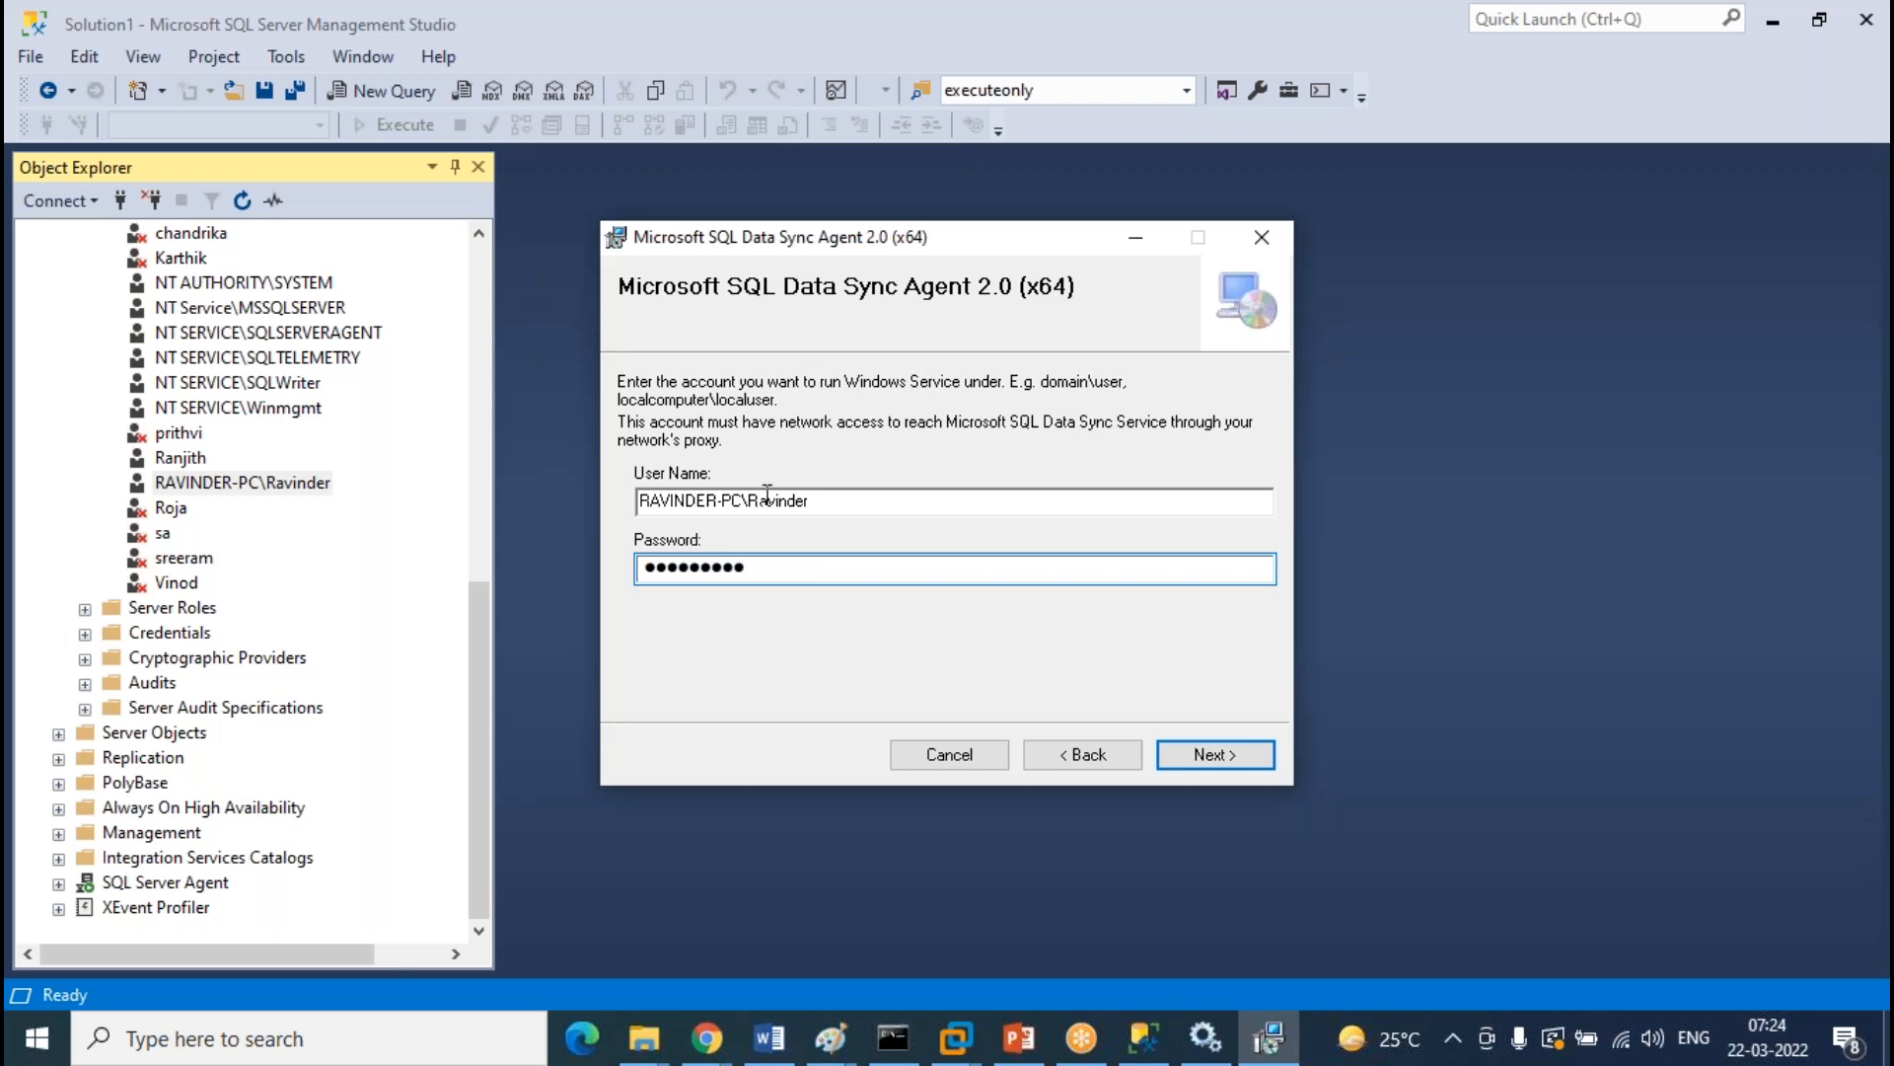
Keep the default folder C:\Program Files\Microsoft SQL Data Sync 2.0\ and begin installing the agent
{"action": "scroll", "coordinate": [233, 511], "scroll_direction": "up", "scroll_amount": 3}
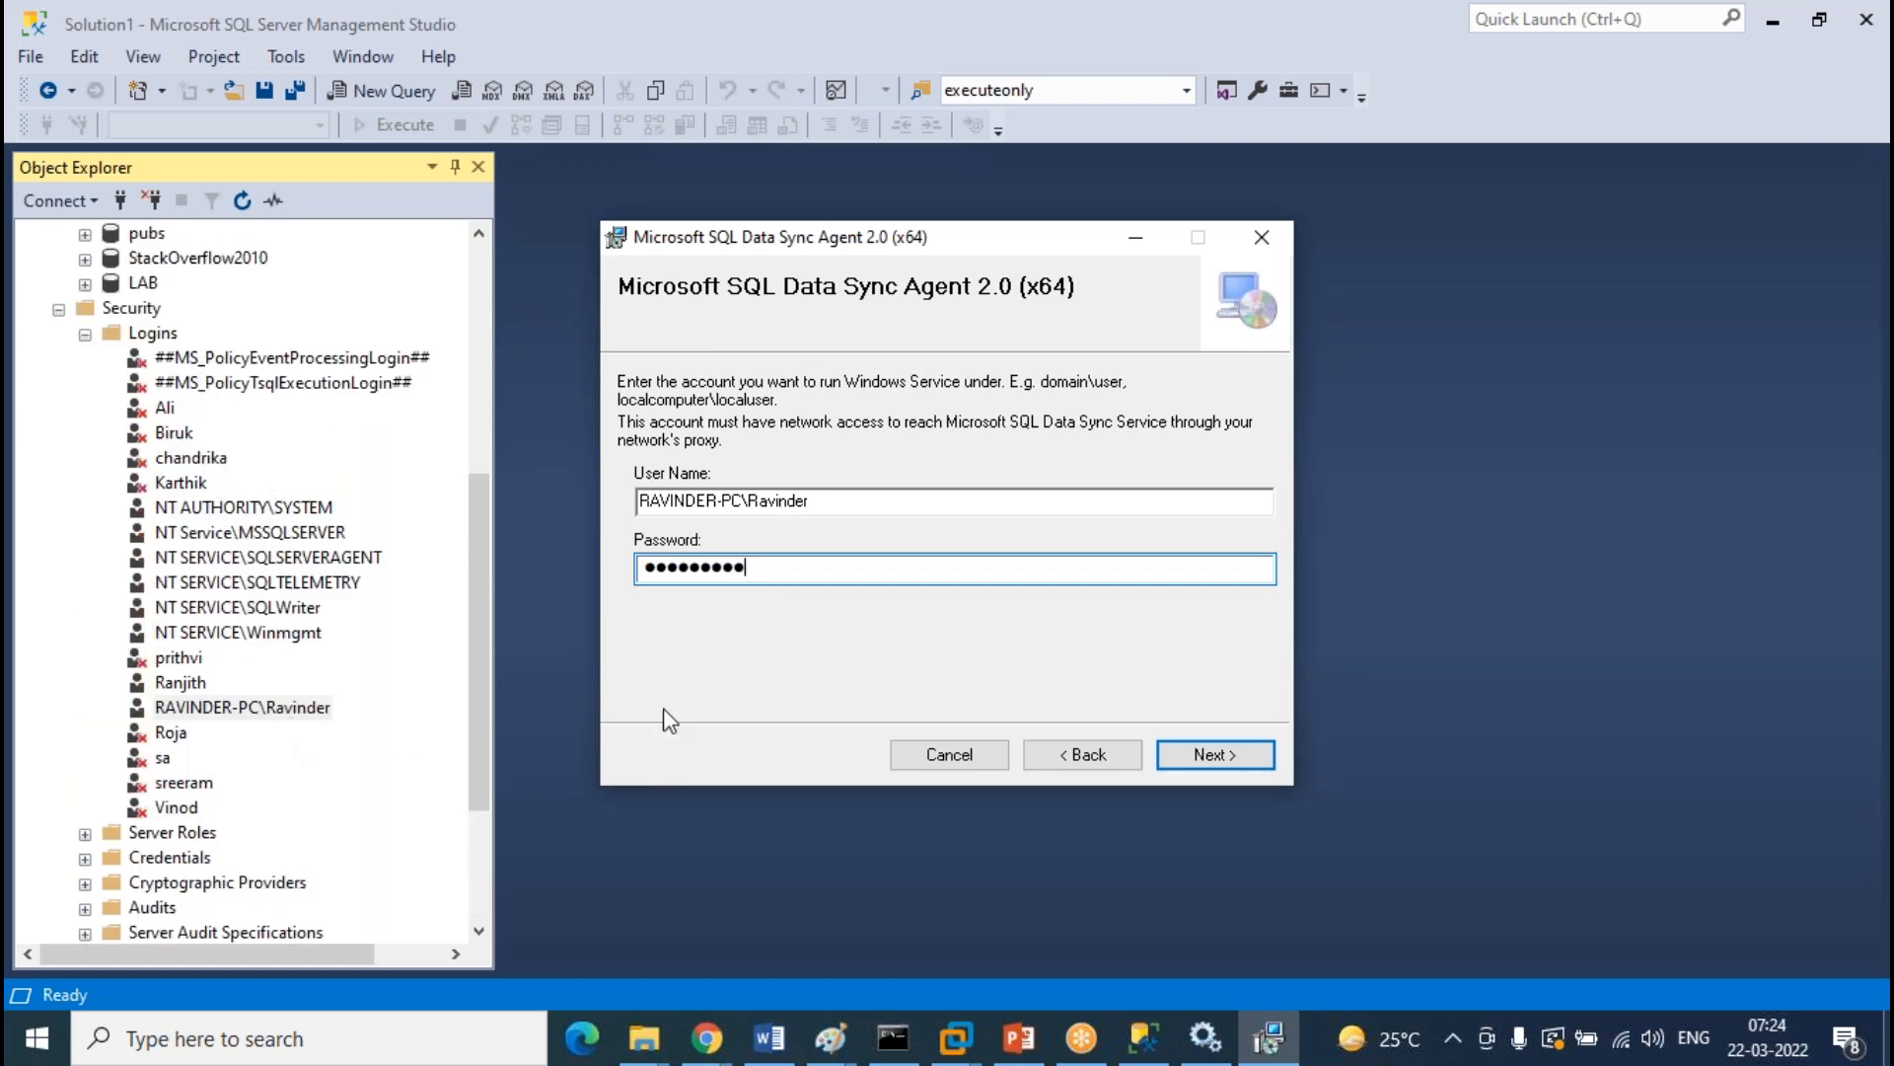
{"action": "left_click", "coordinate": [1186, 758]}
{"action": "left_click", "coordinate": [1214, 754]}
{"action": "left_click", "coordinate": [1213, 754]}
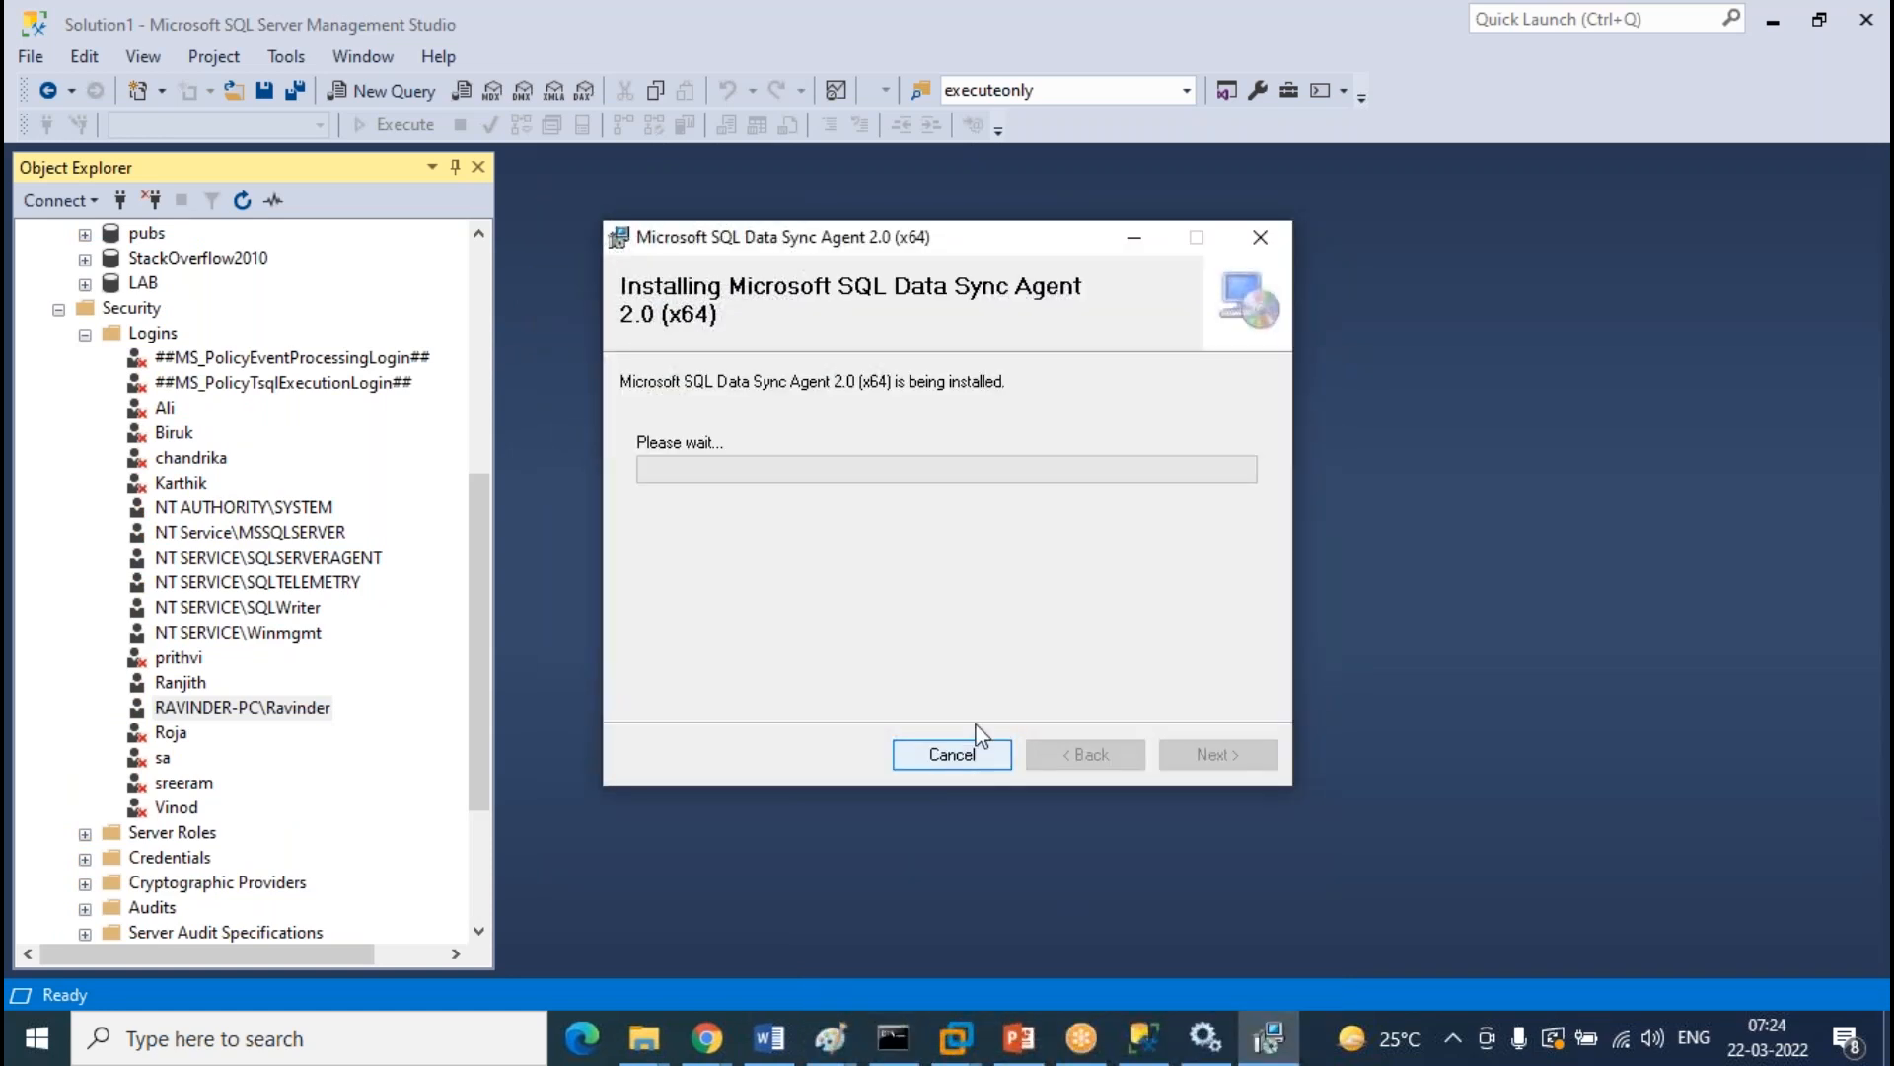
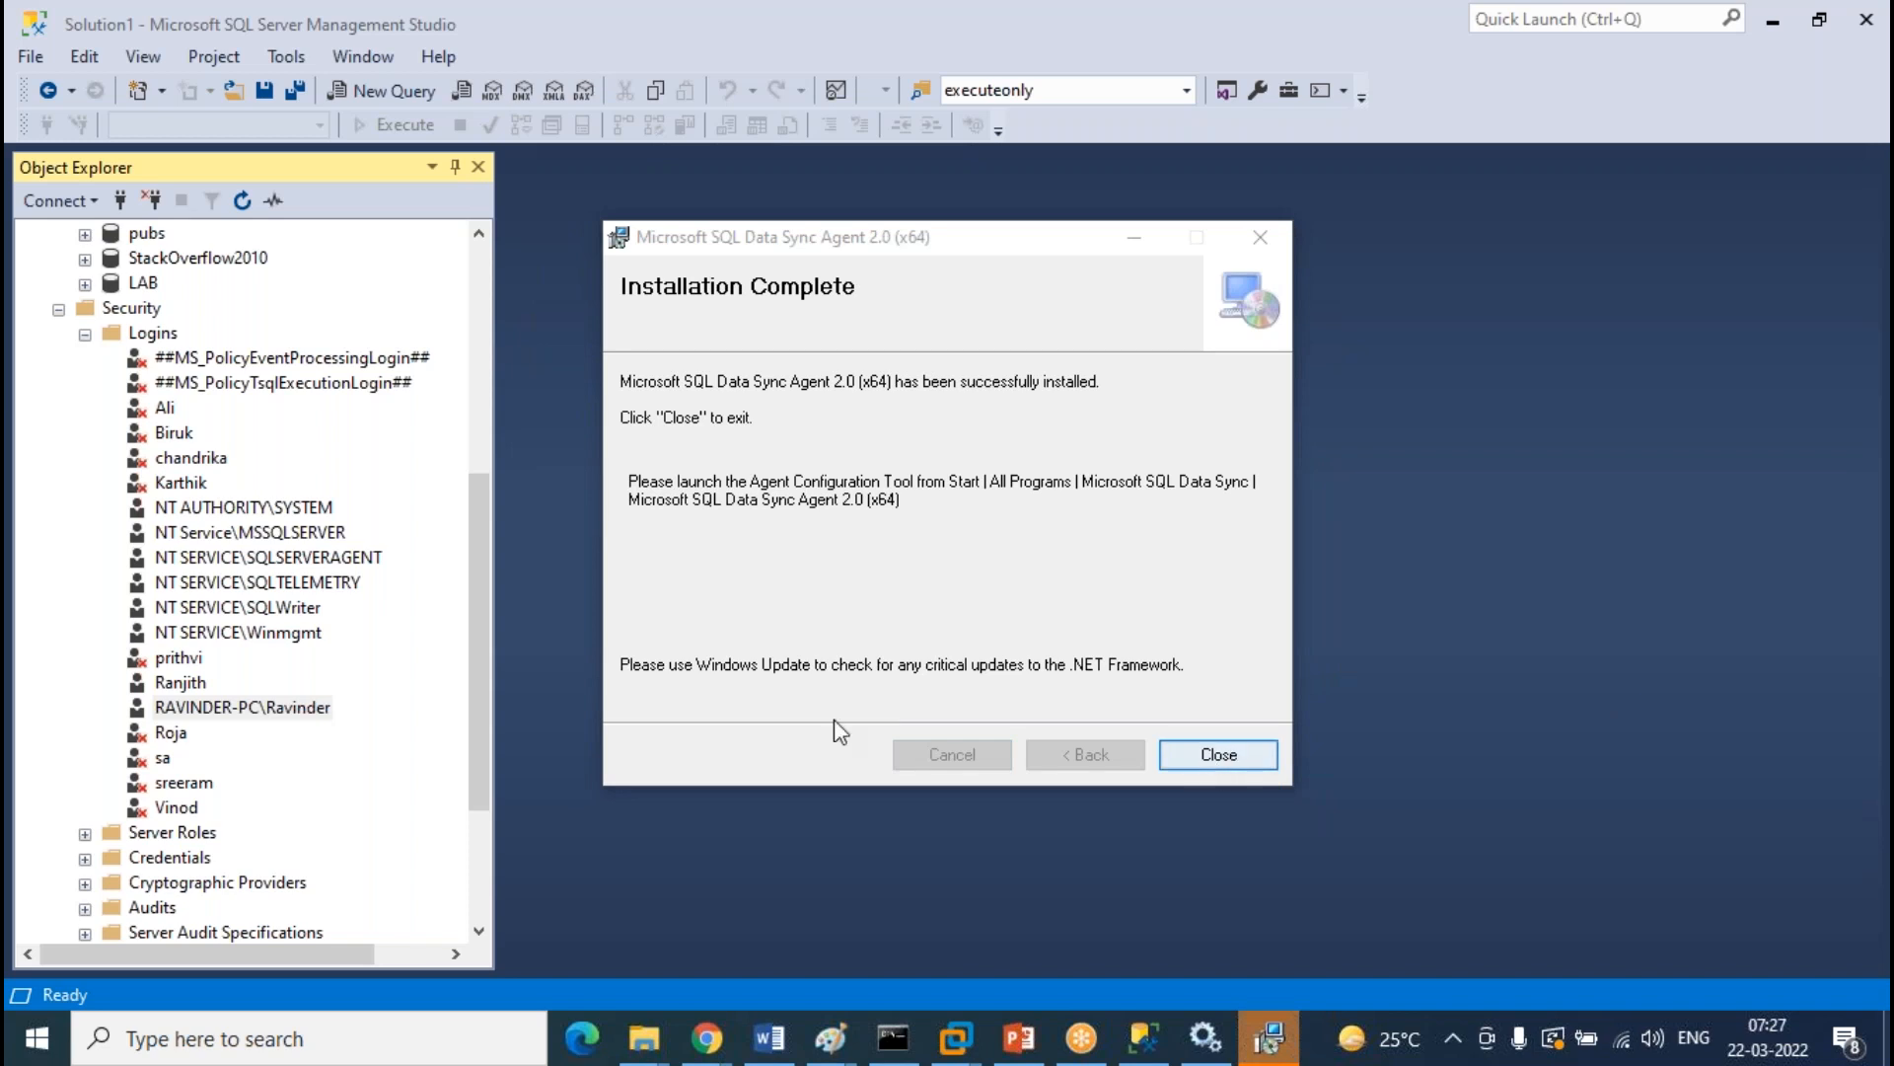
Refresh Services to confirm Microsoft SQL Data Sync 2.0 is running, and close the finished installer
{"action": "left_click", "coordinate": [1204, 1036]}
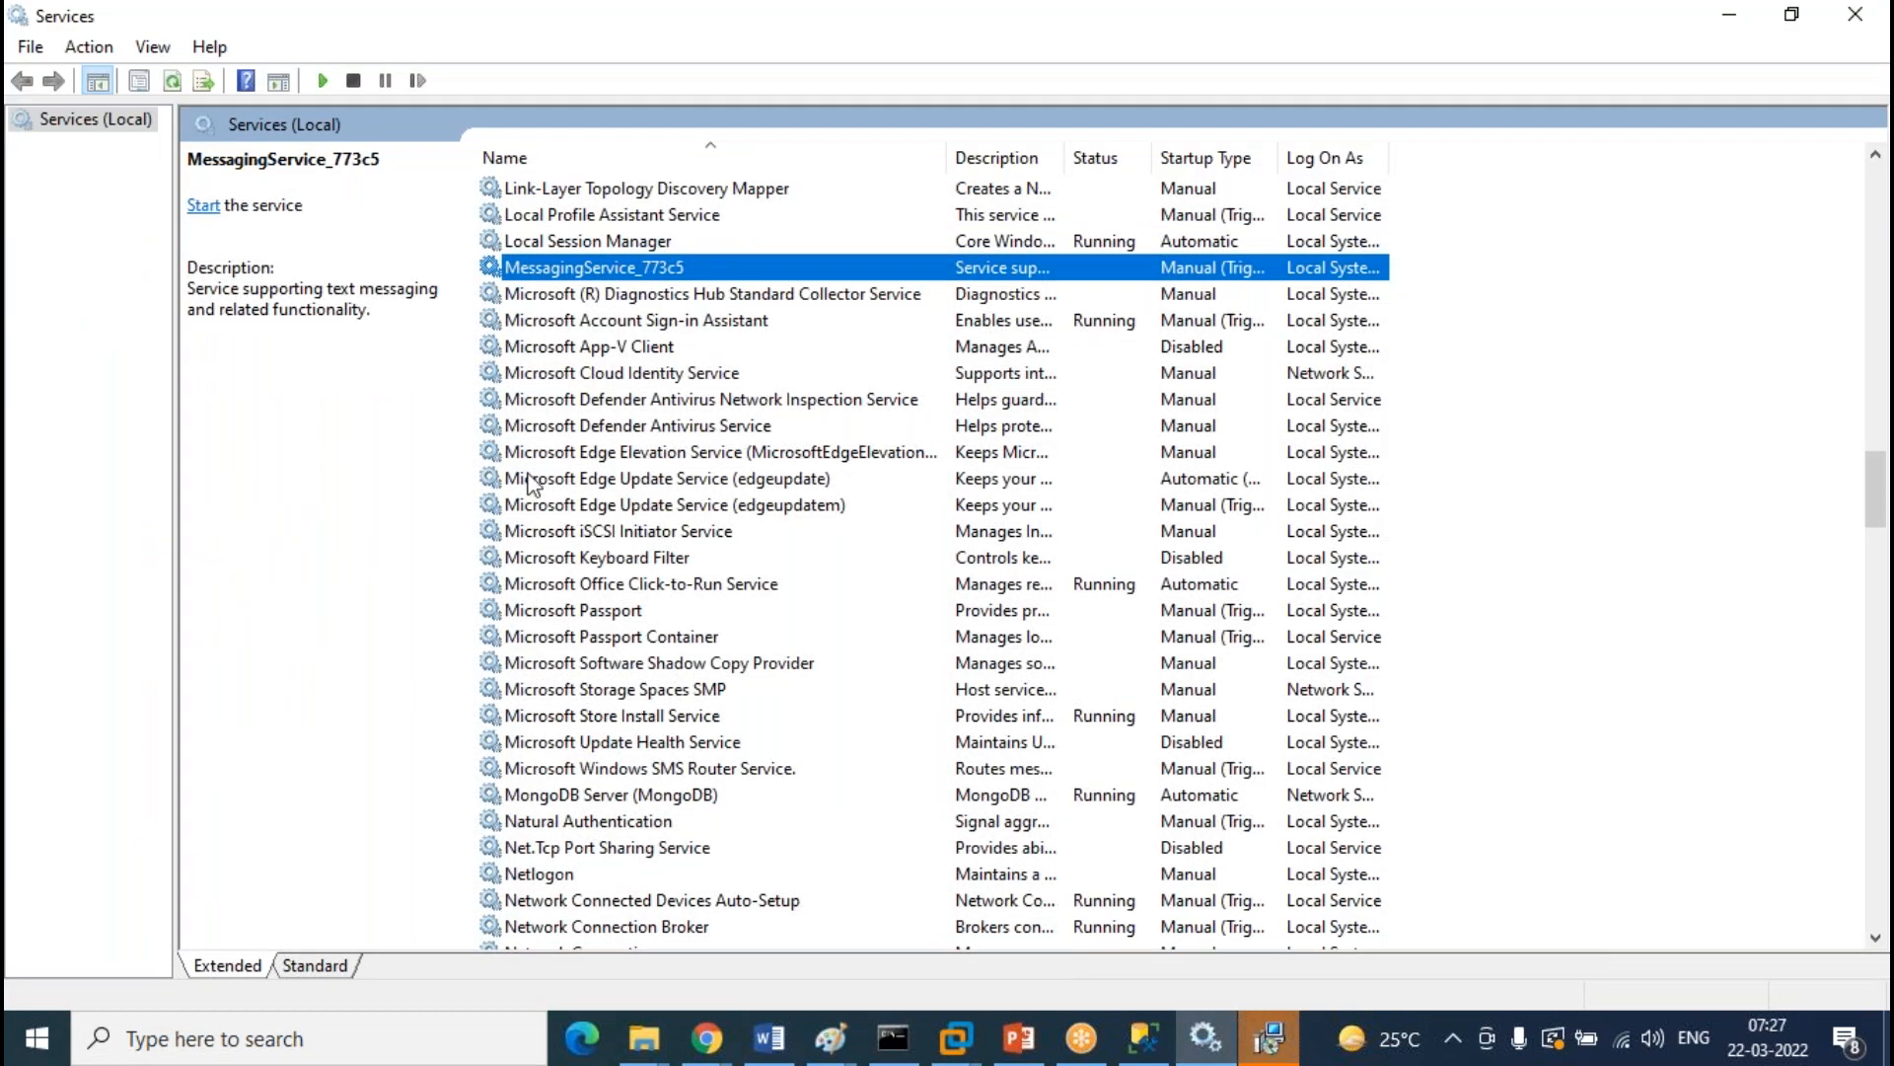
{"action": "left_click", "coordinate": [172, 79]}
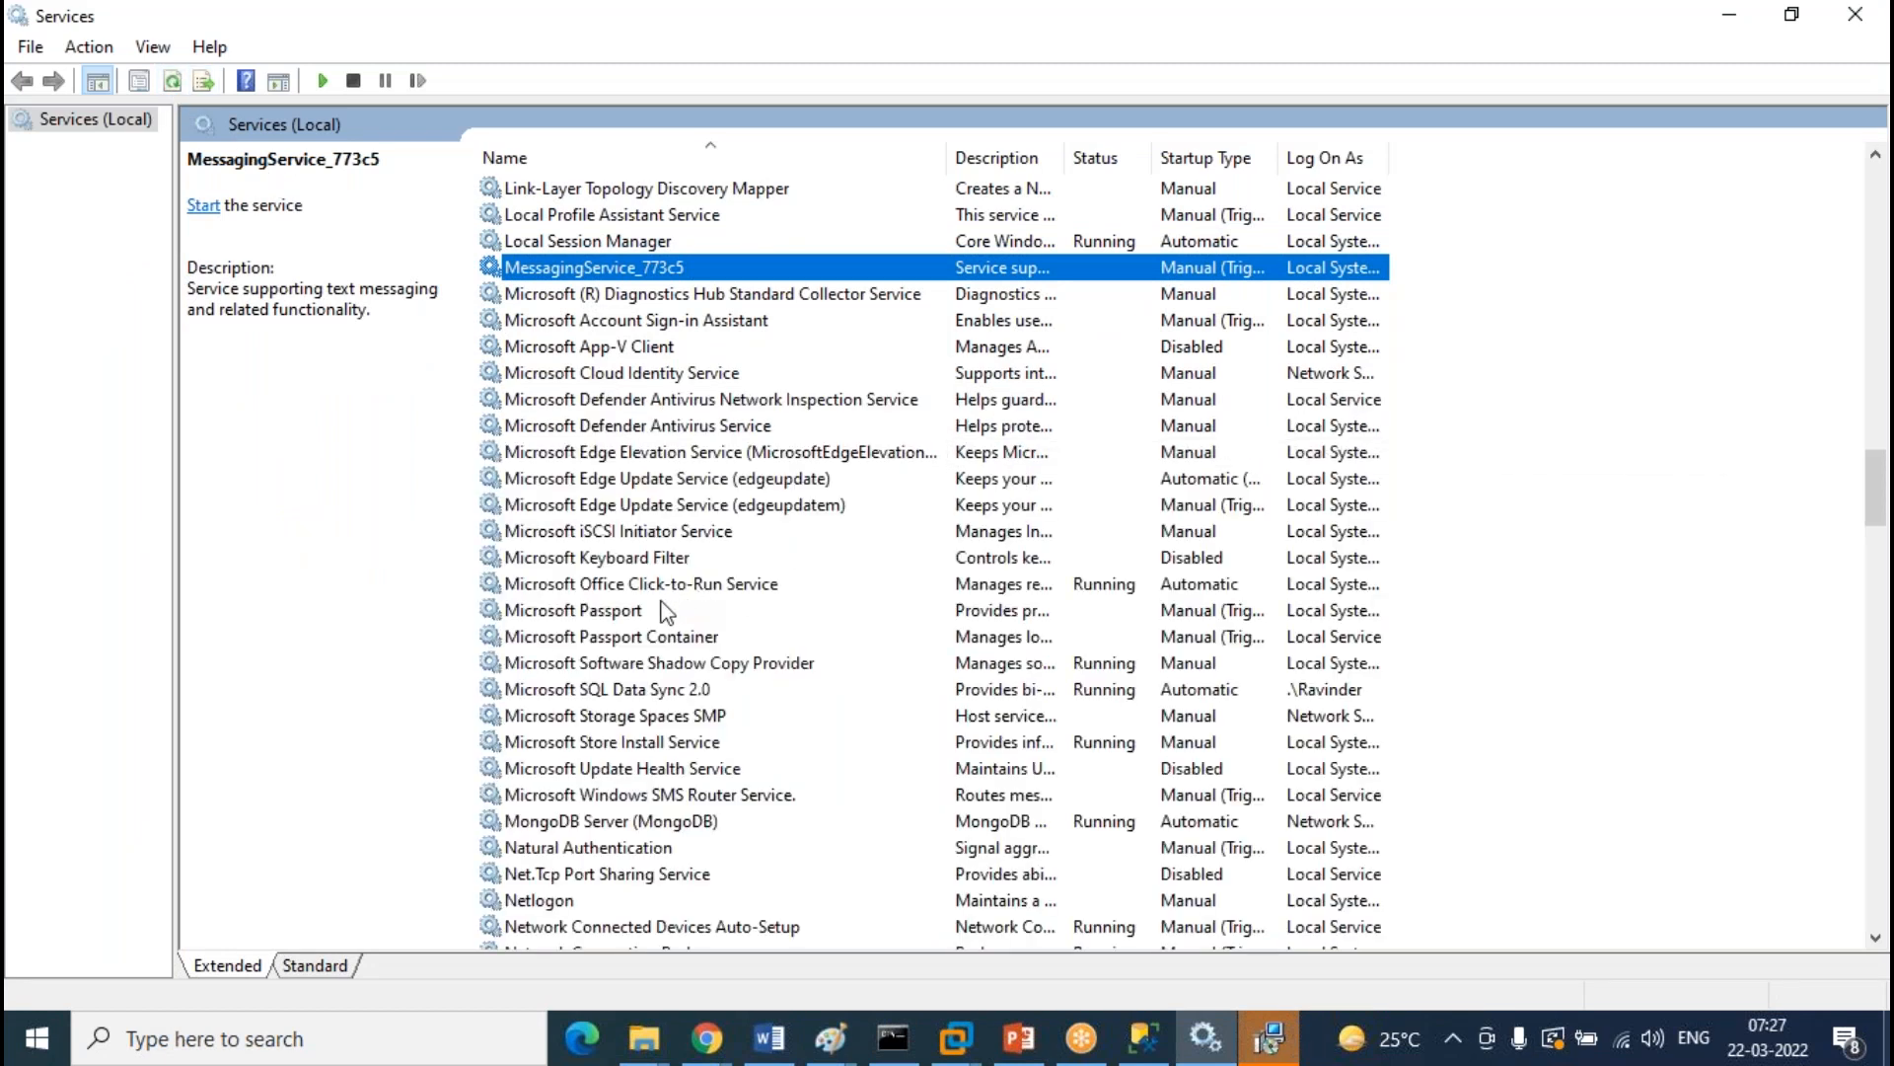
{"action": "left_click", "coordinate": [643, 690]}
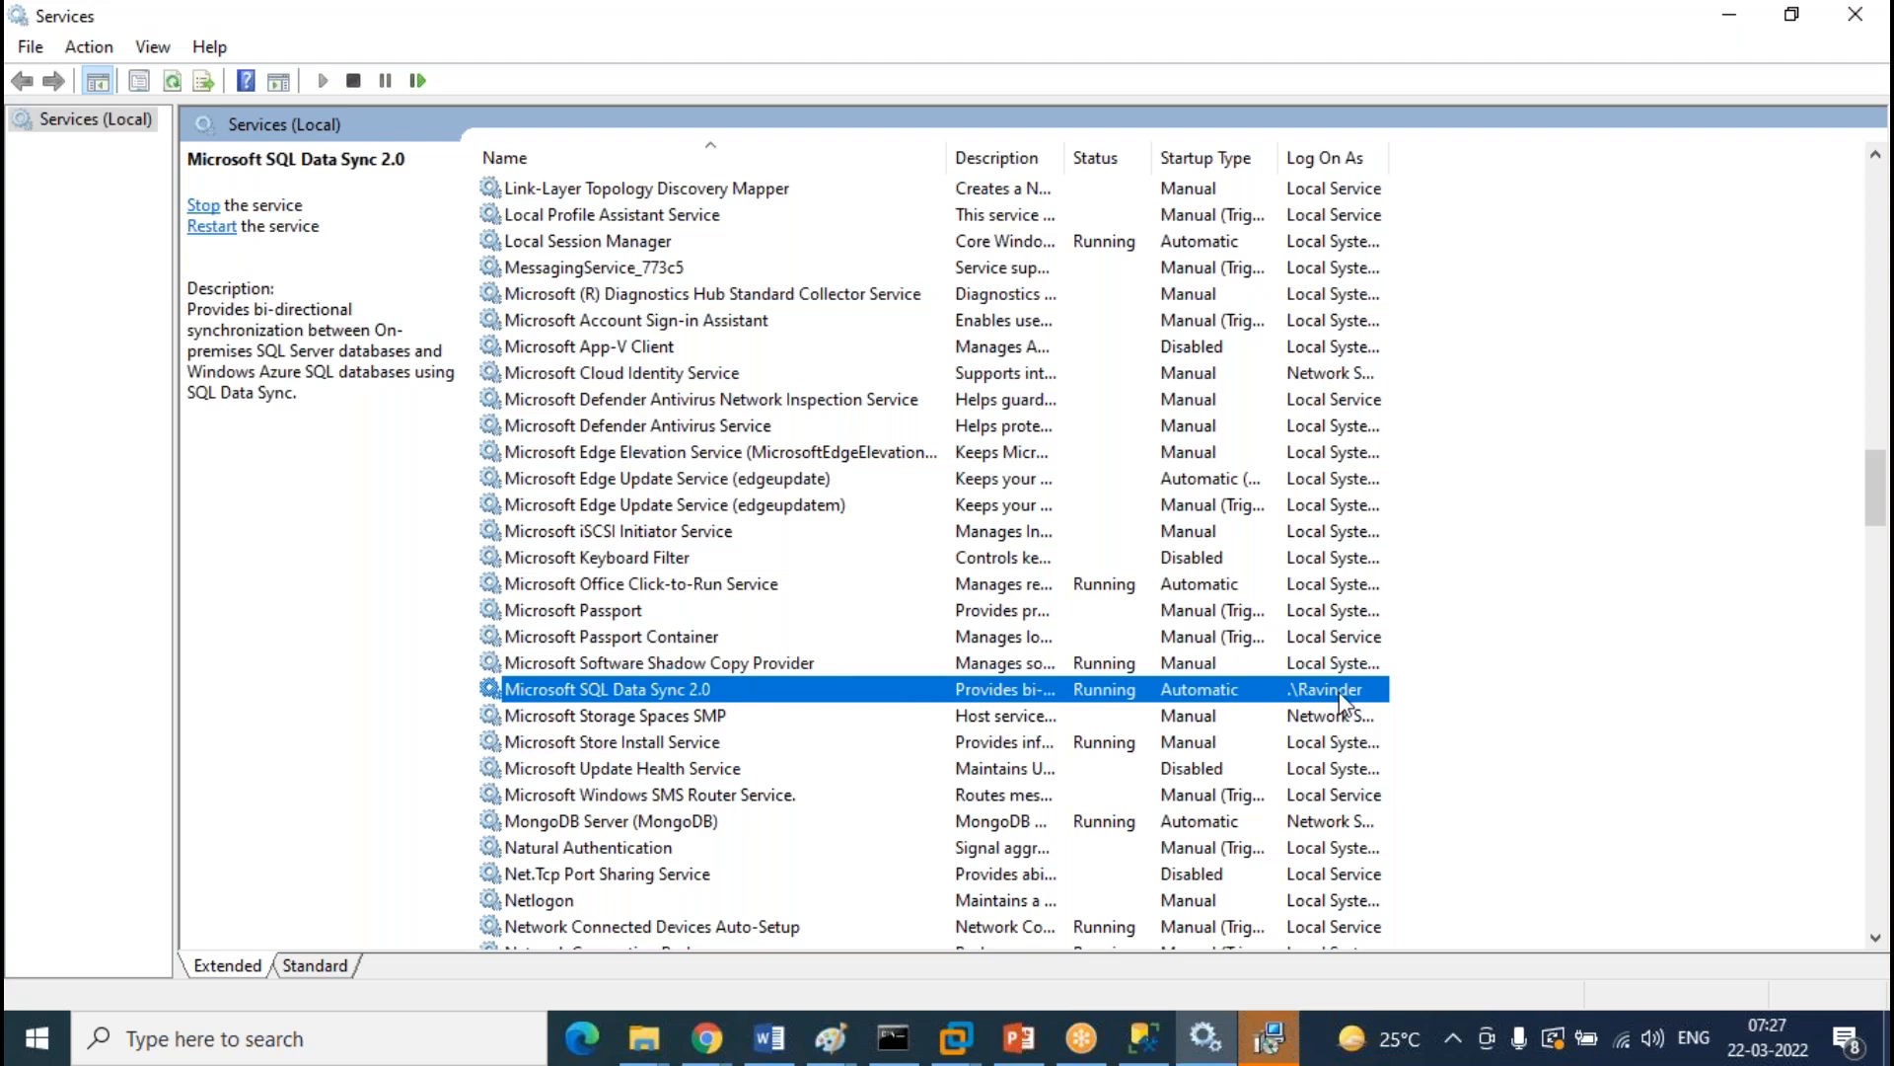
{"action": "left_click", "coordinate": [1272, 1038]}
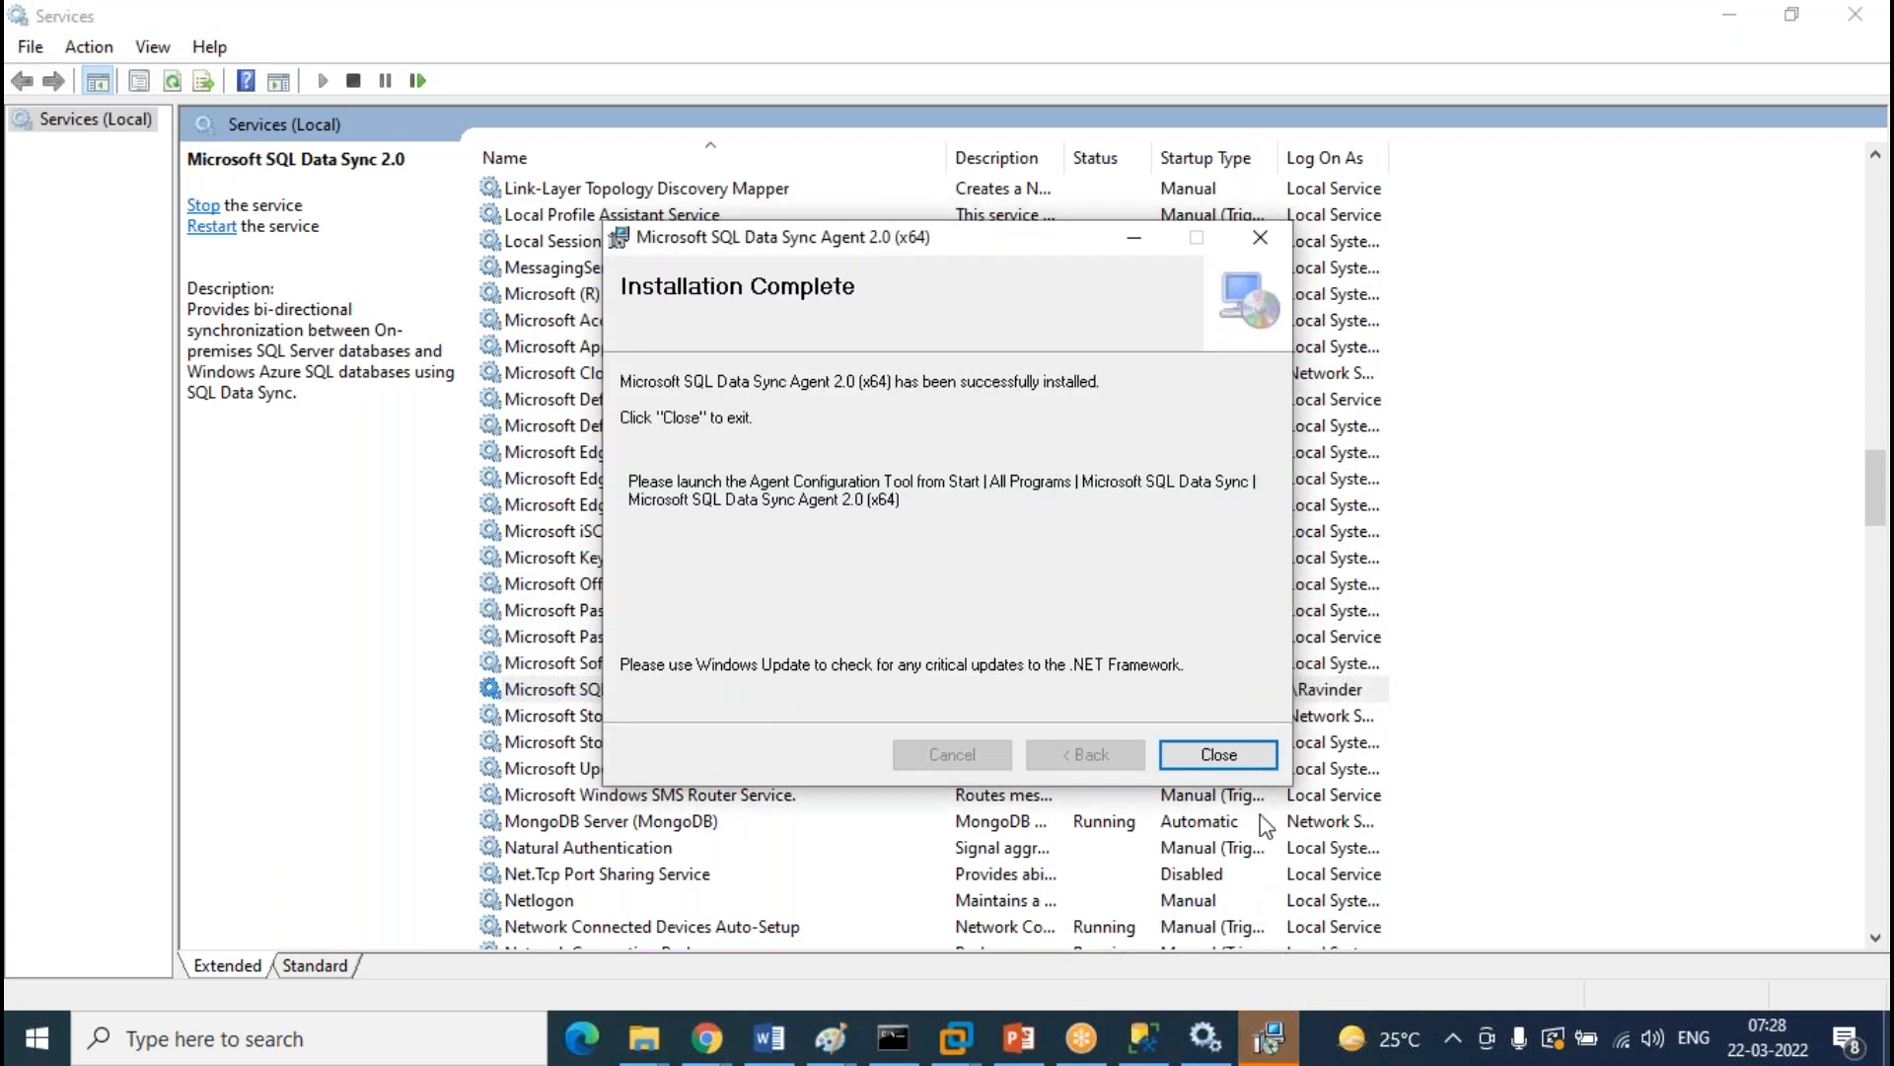
{"action": "left_click", "coordinate": [1233, 745]}
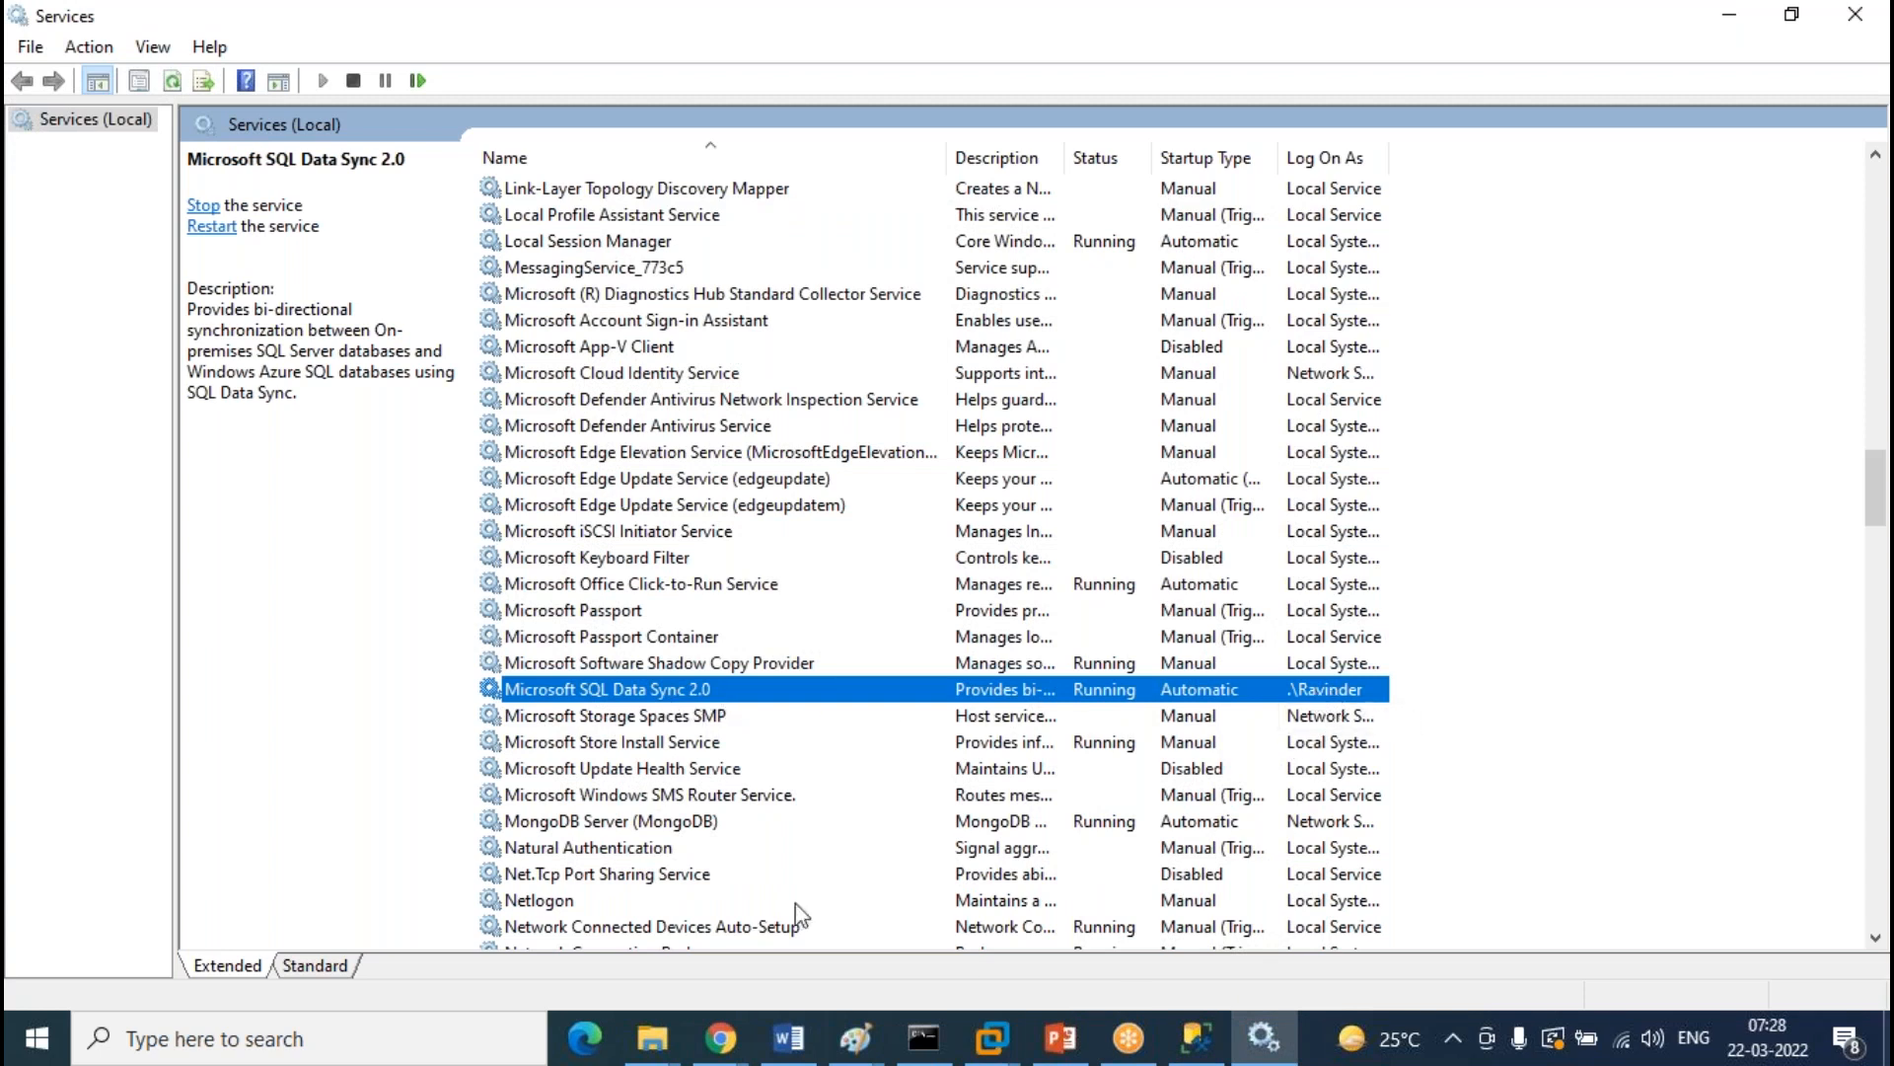
Collapse the local server's Logins, Security and Databases nodes in SSMS, then return to Services
{"action": "left_click", "coordinate": [1196, 1038]}
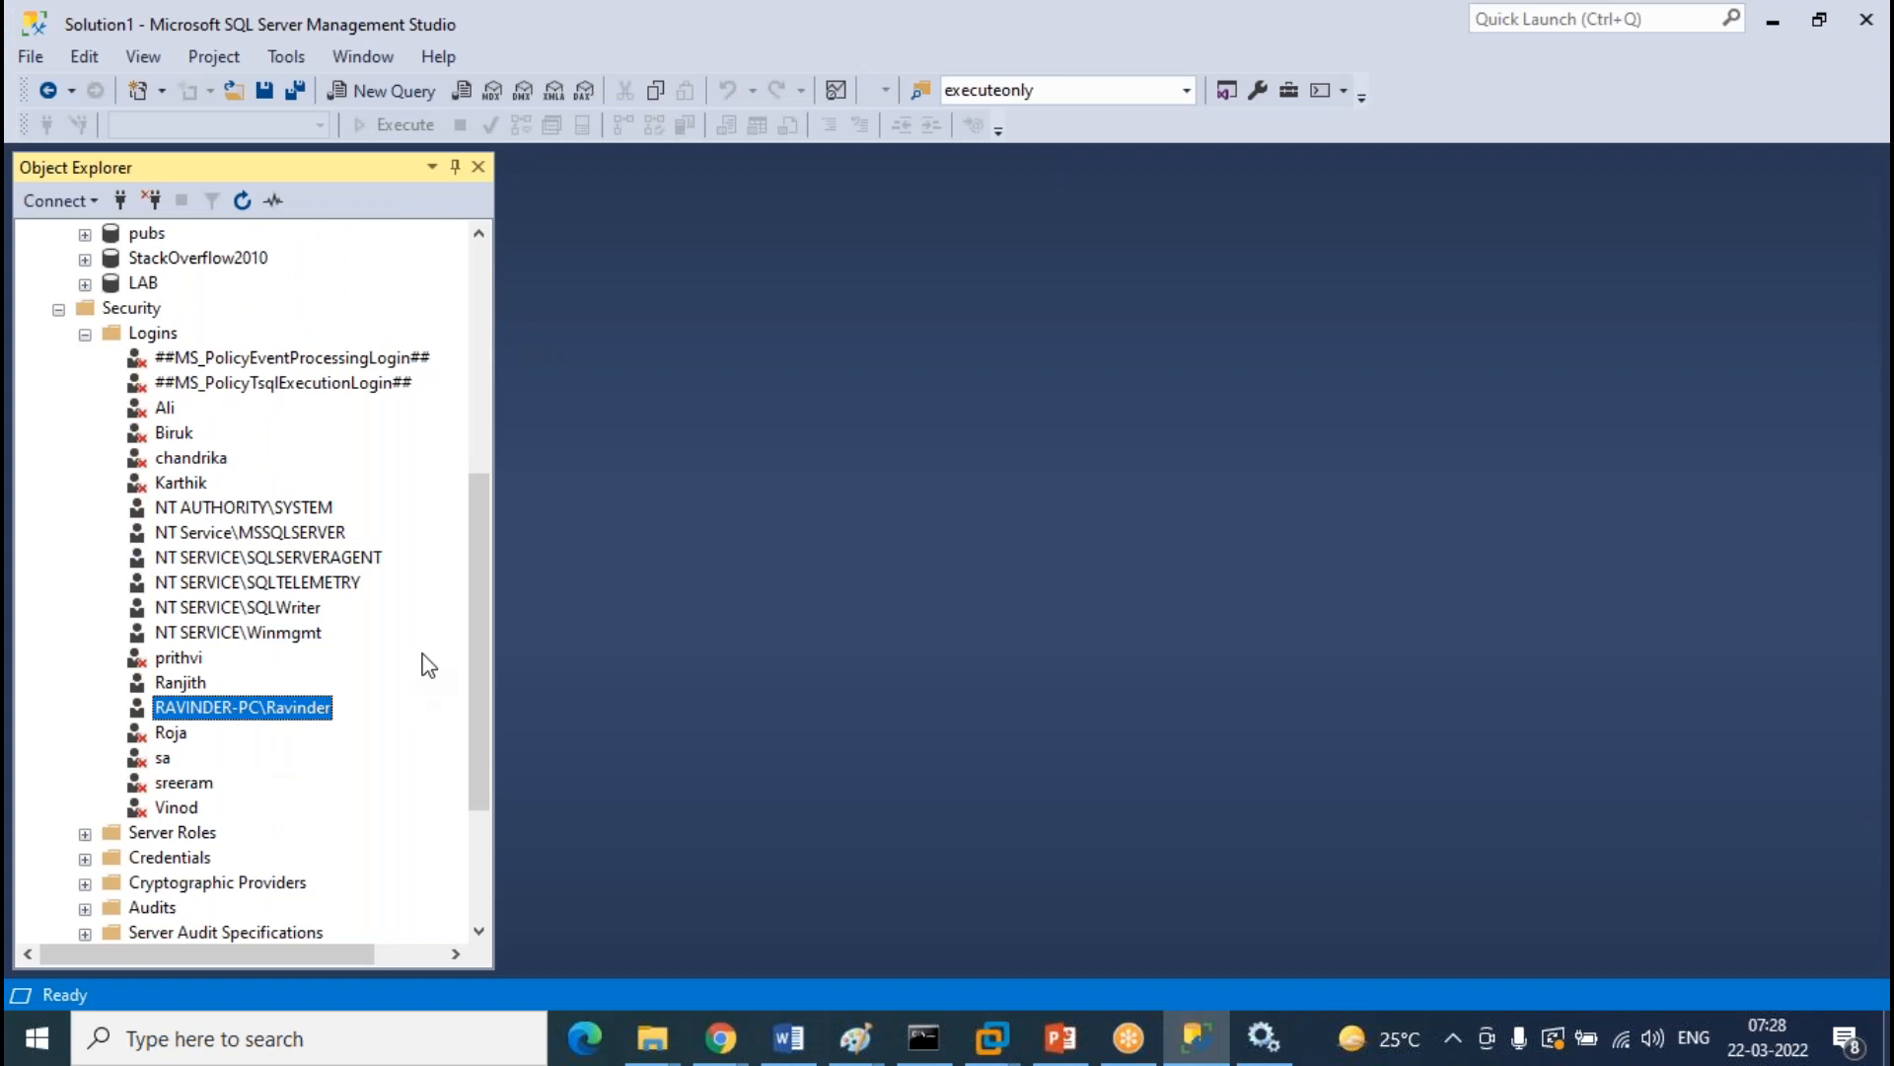
{"action": "scroll", "coordinate": [426, 681], "scroll_direction": "up", "scroll_amount": 3}
{"action": "left_click", "coordinate": [85, 582]}
{"action": "scroll", "coordinate": [295, 626], "scroll_direction": "up", "scroll_amount": 3}
{"action": "left_click", "coordinate": [58, 785]}
{"action": "left_click", "coordinate": [58, 458]}
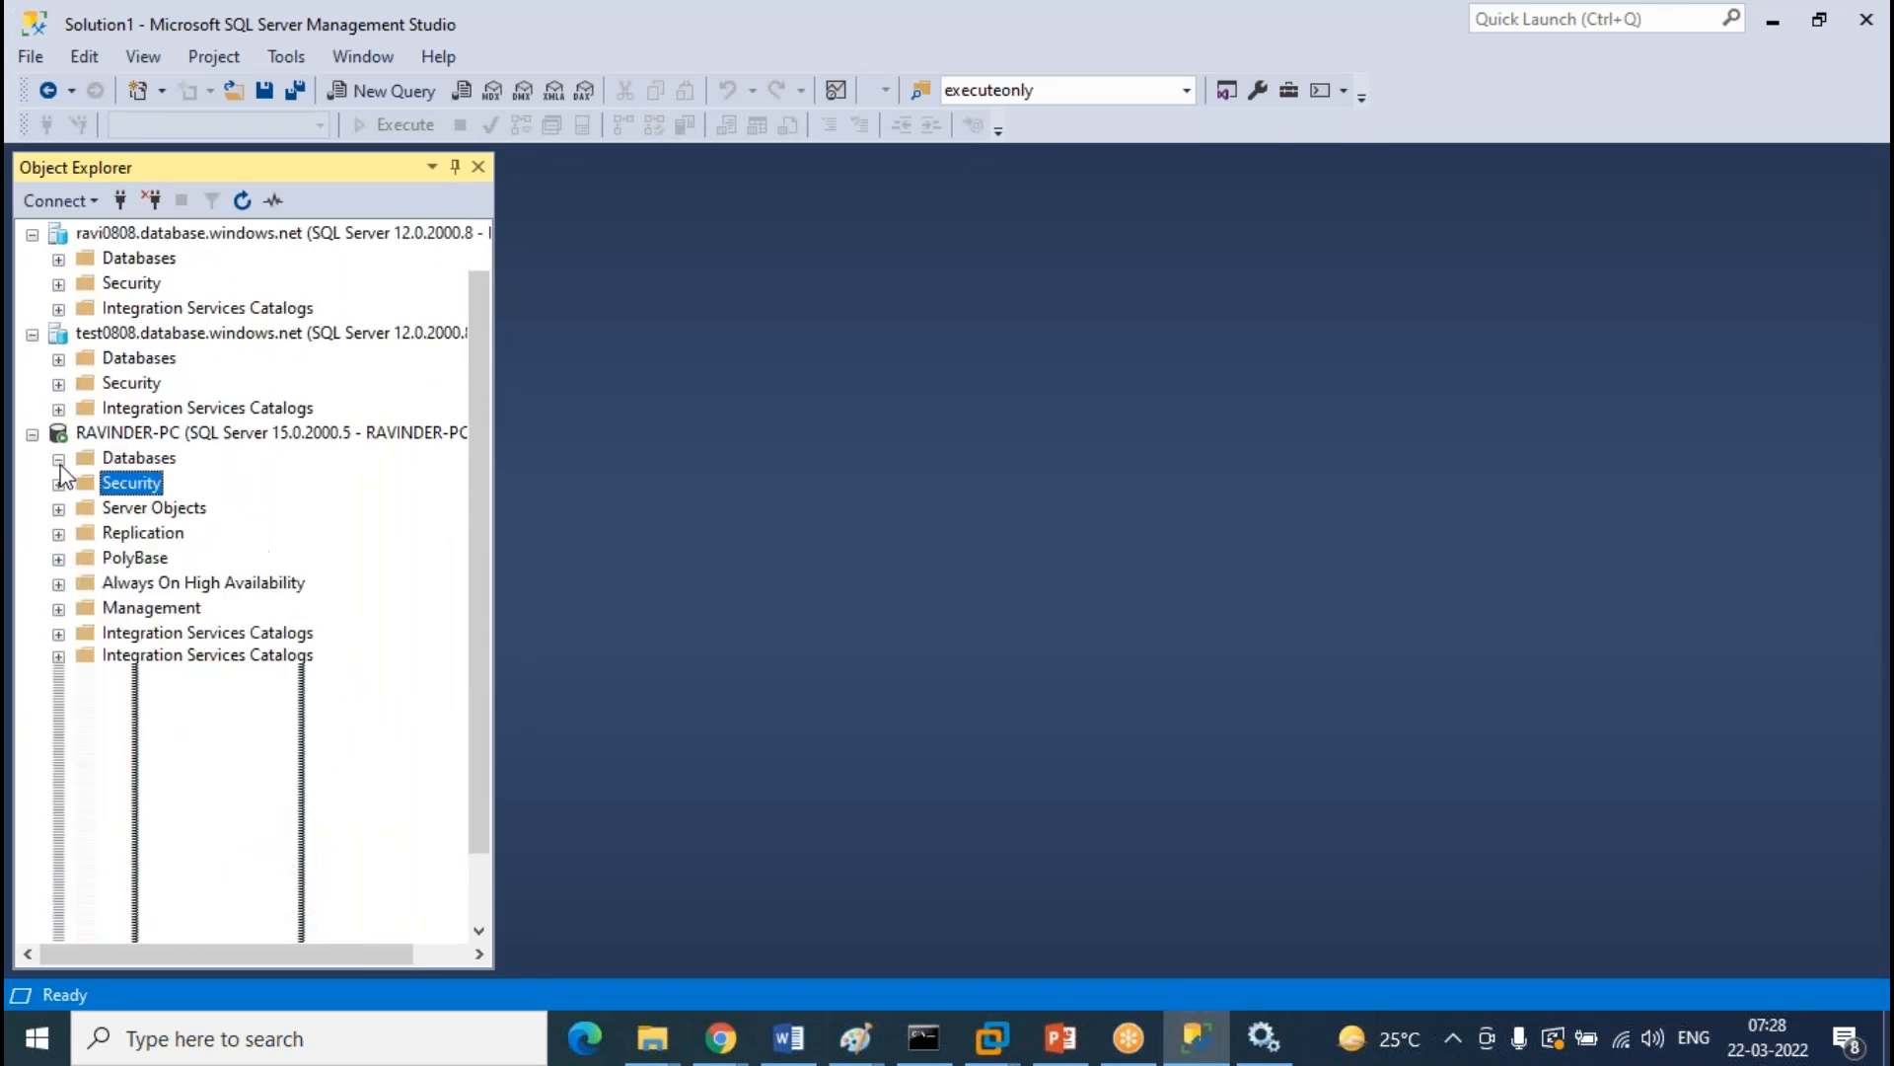
{"action": "left_click", "coordinate": [1273, 1046]}
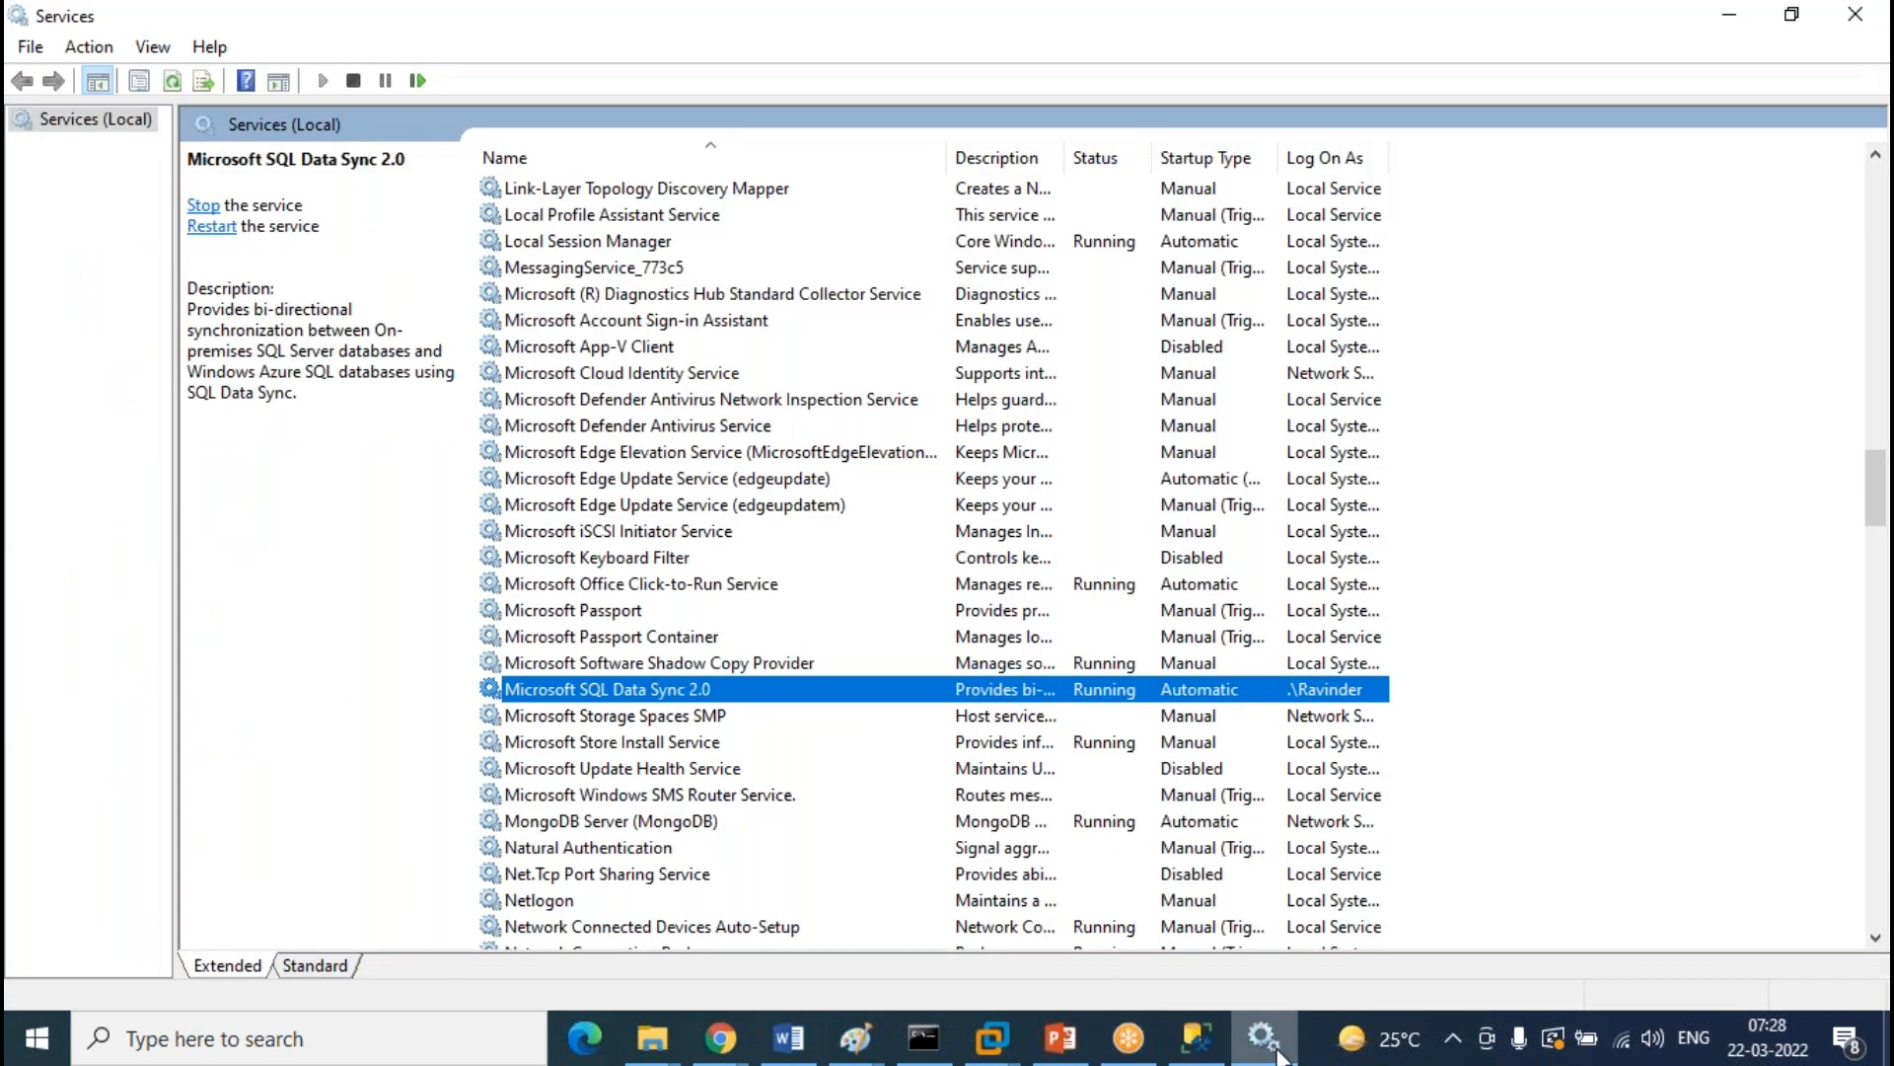
{"action": "left_click", "coordinate": [371, 1038]}
Search 'sync' and launch Microsoft SQL Data Sync Agent 2.0 in a maximized window
{"action": "type", "text": "sync"}
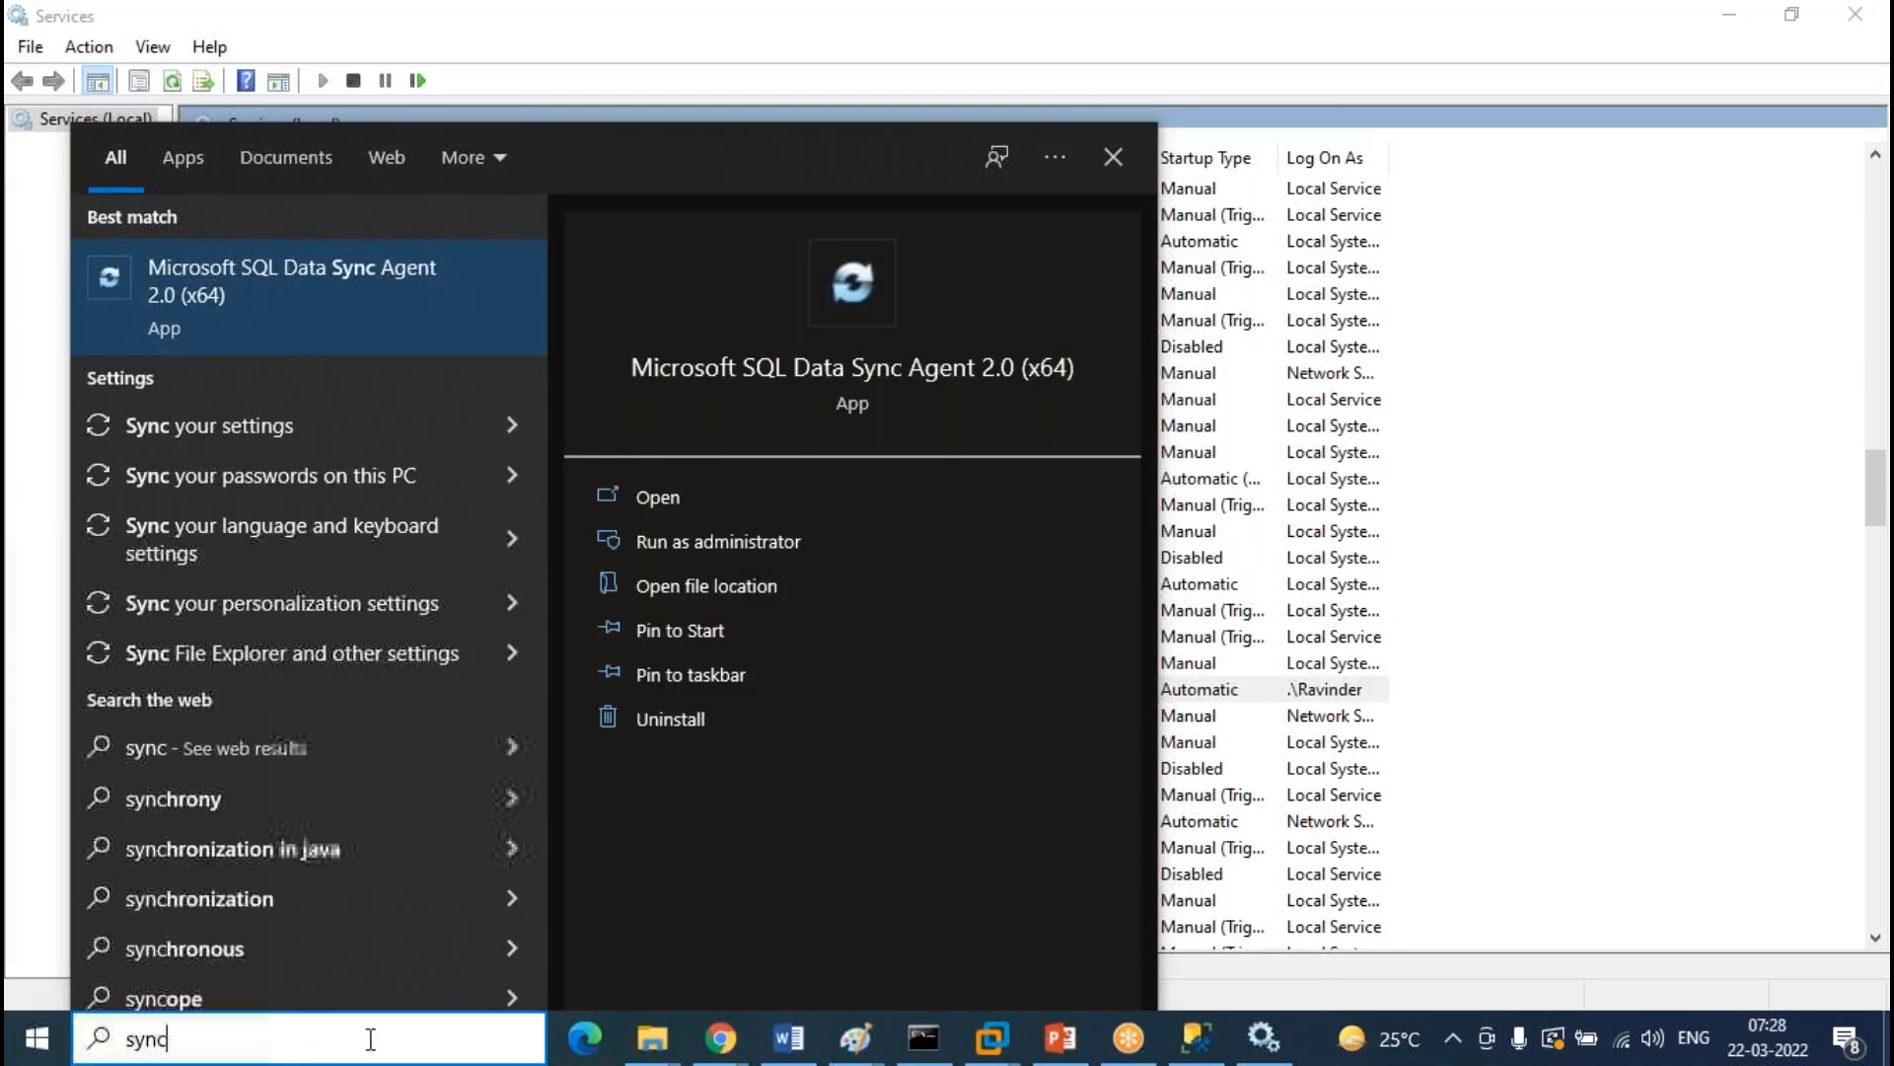
{"action": "left_click", "coordinate": [310, 273]}
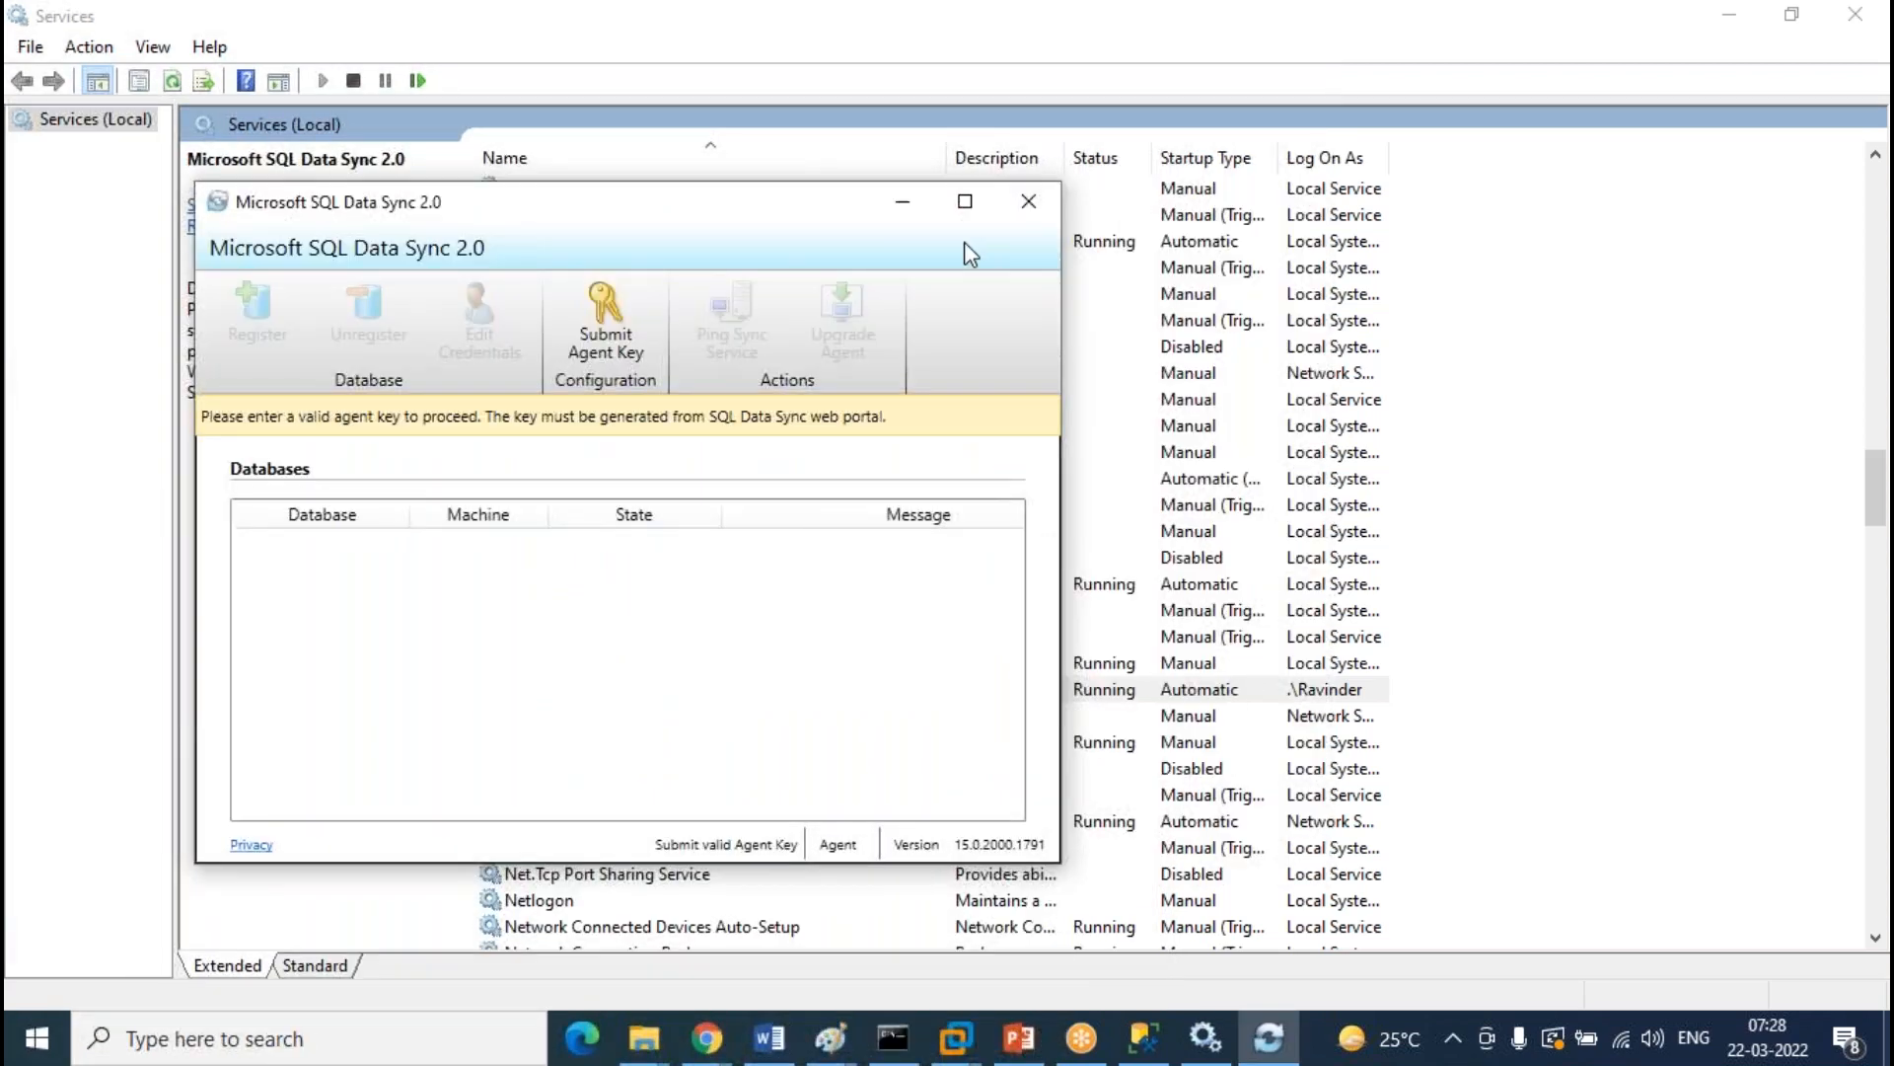
{"action": "left_click", "coordinate": [965, 203]}
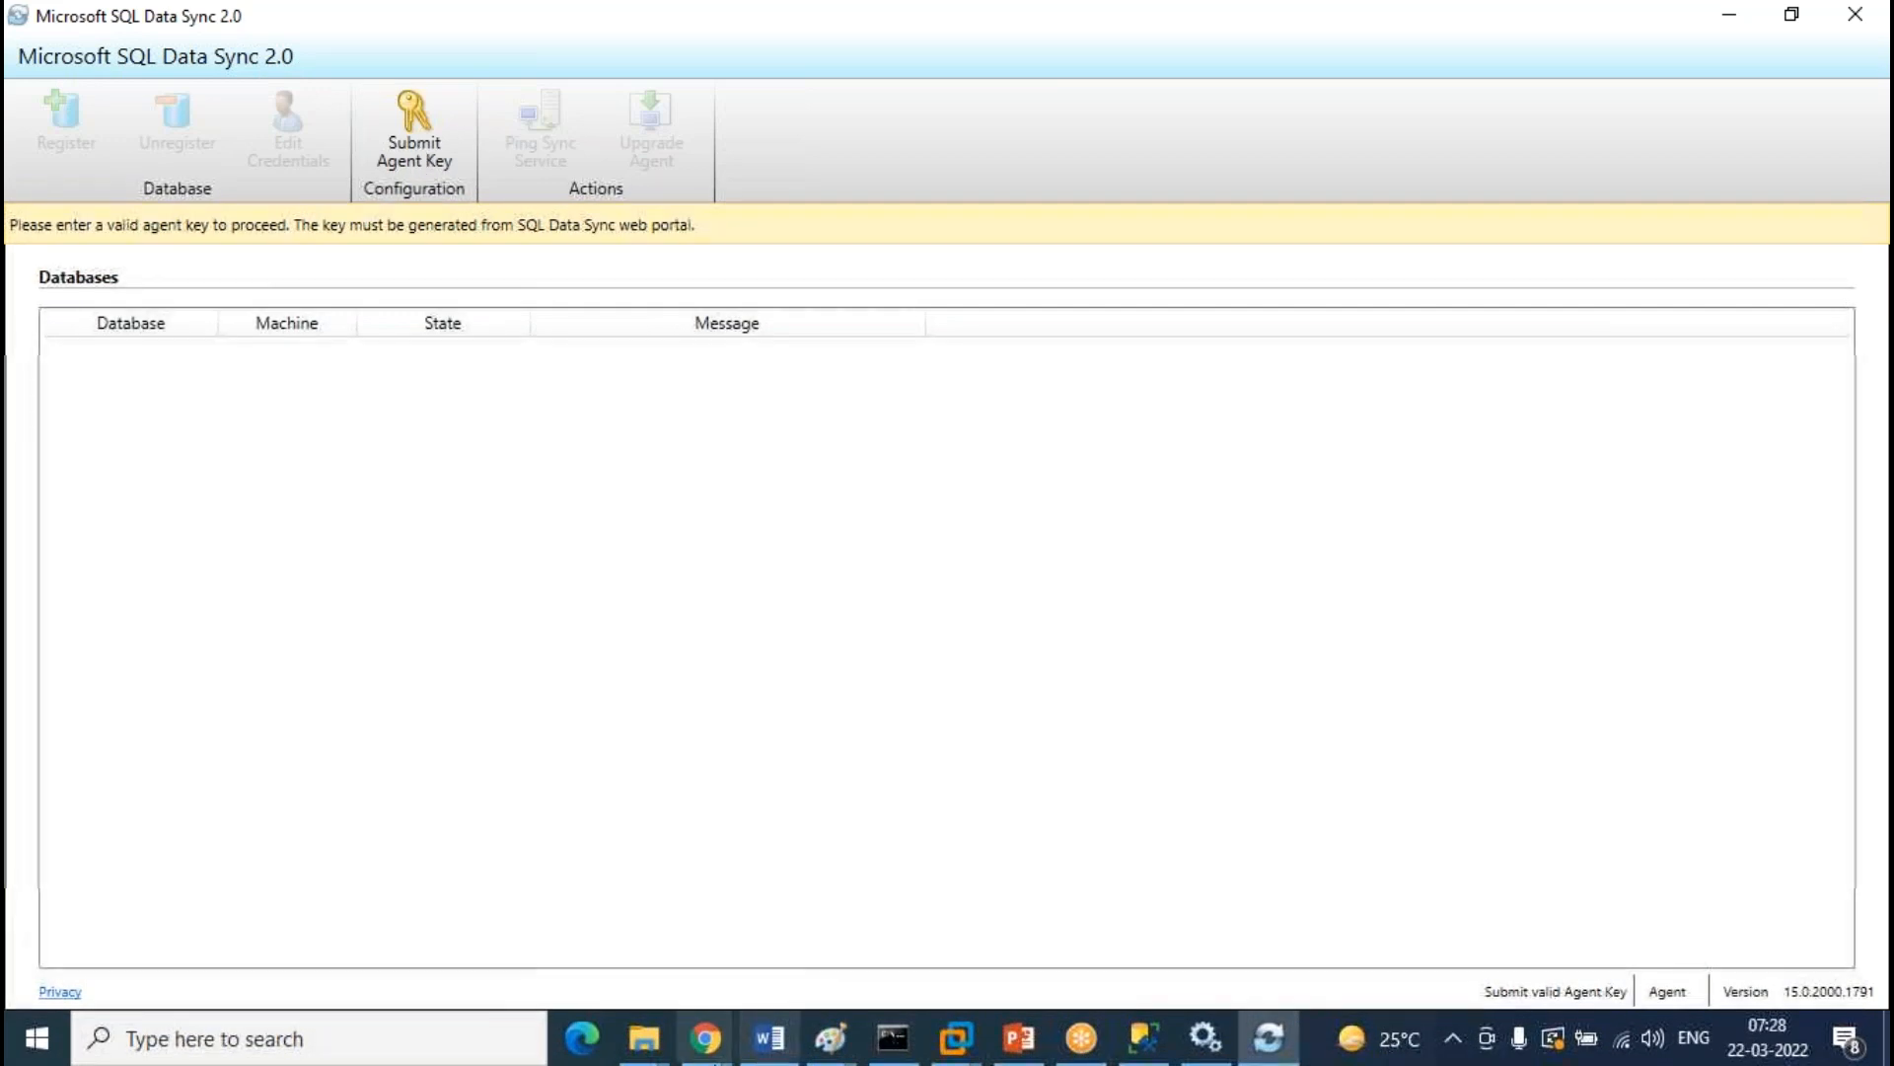
{"action": "left_click", "coordinate": [706, 1038]}
Create the sync agent 'sqlreplication' in the Azure portal and copy its generated key
{"action": "left_click", "coordinate": [836, 904]}
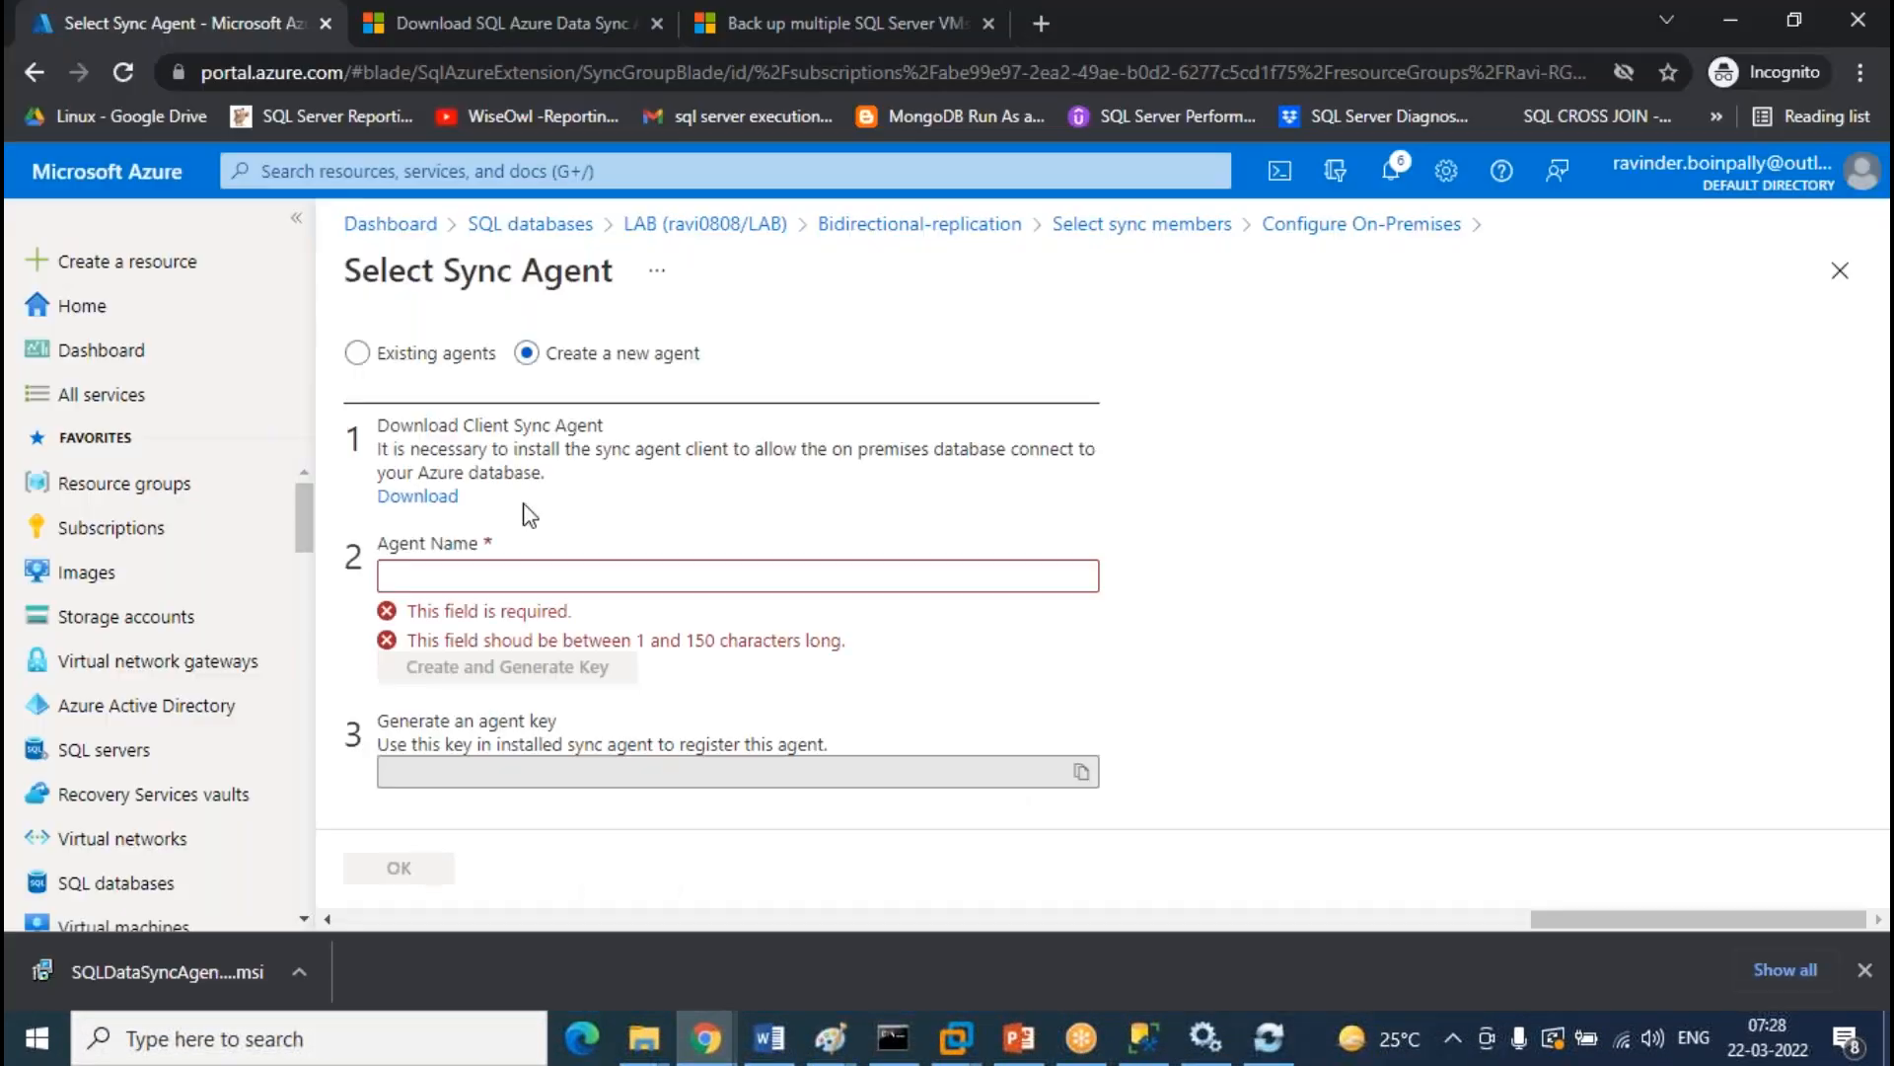
{"action": "left_click", "coordinate": [529, 568]}
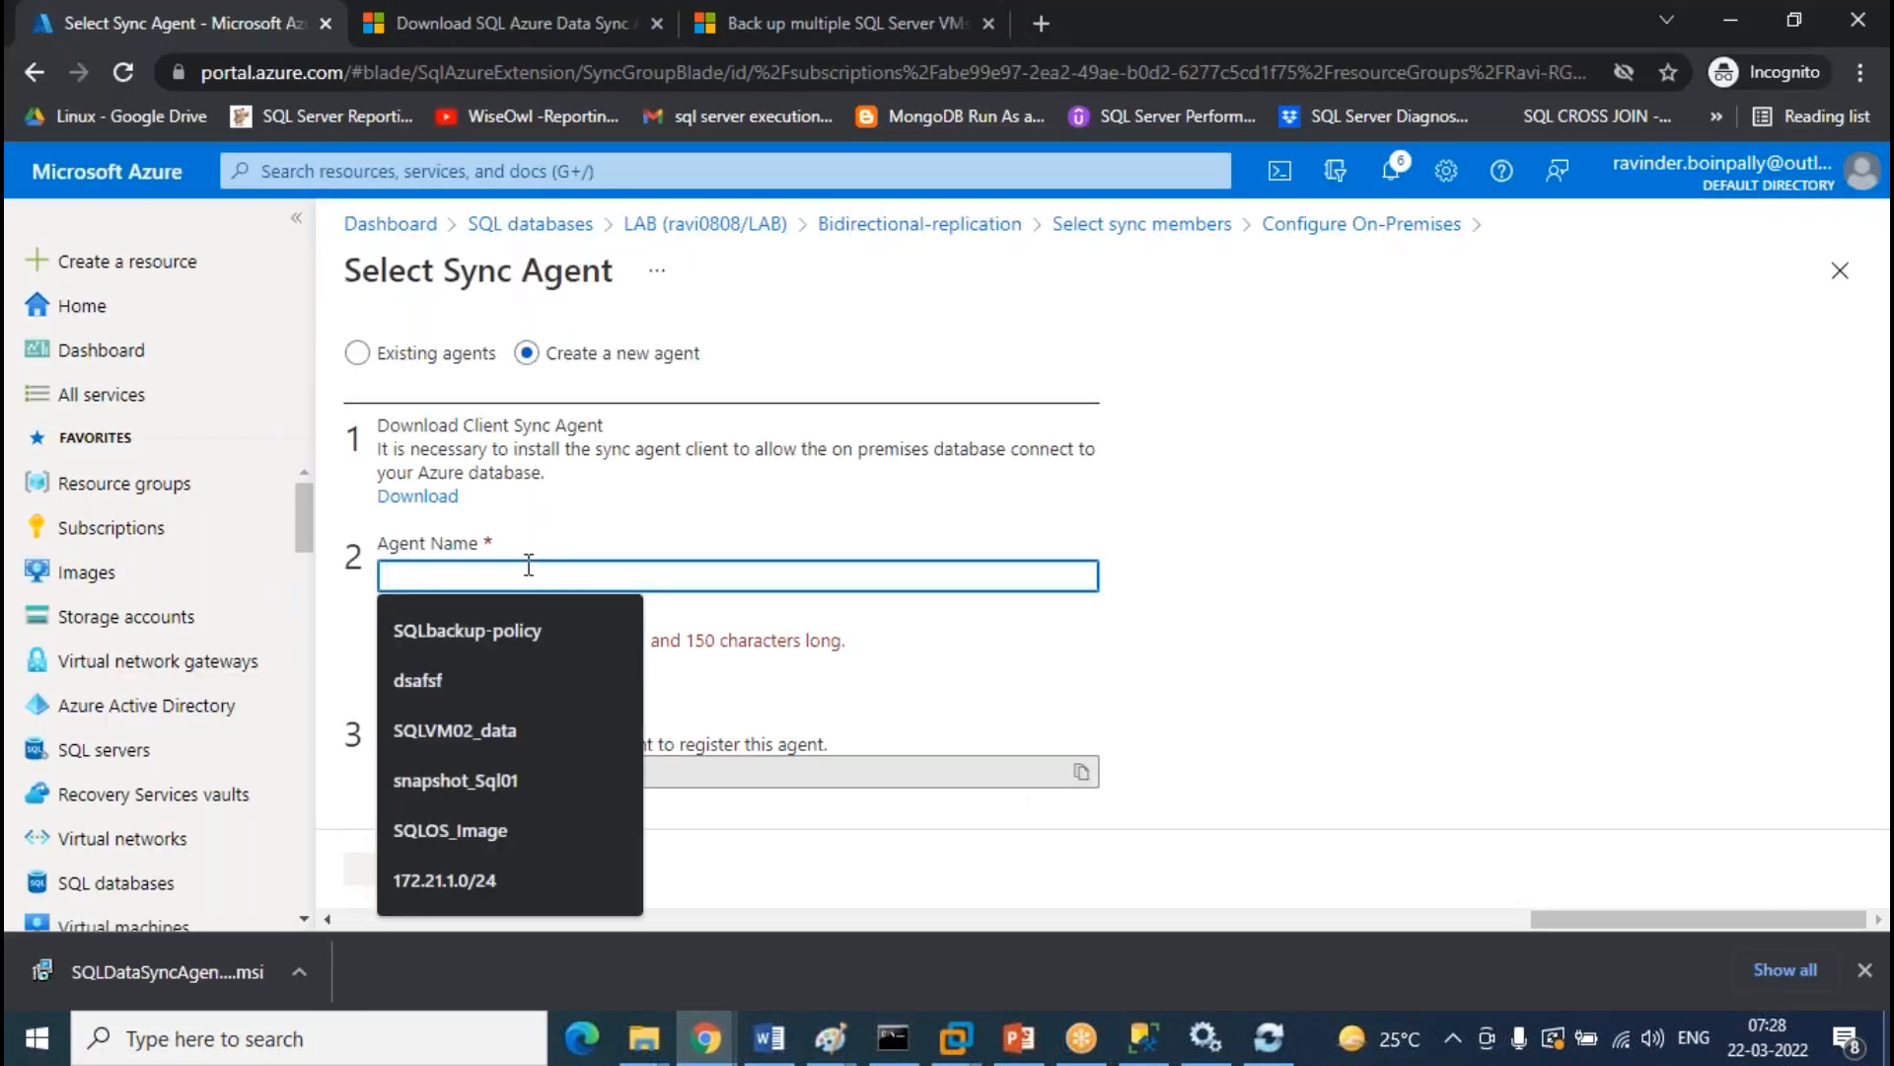
{"action": "type", "text": "sqlreplication"}
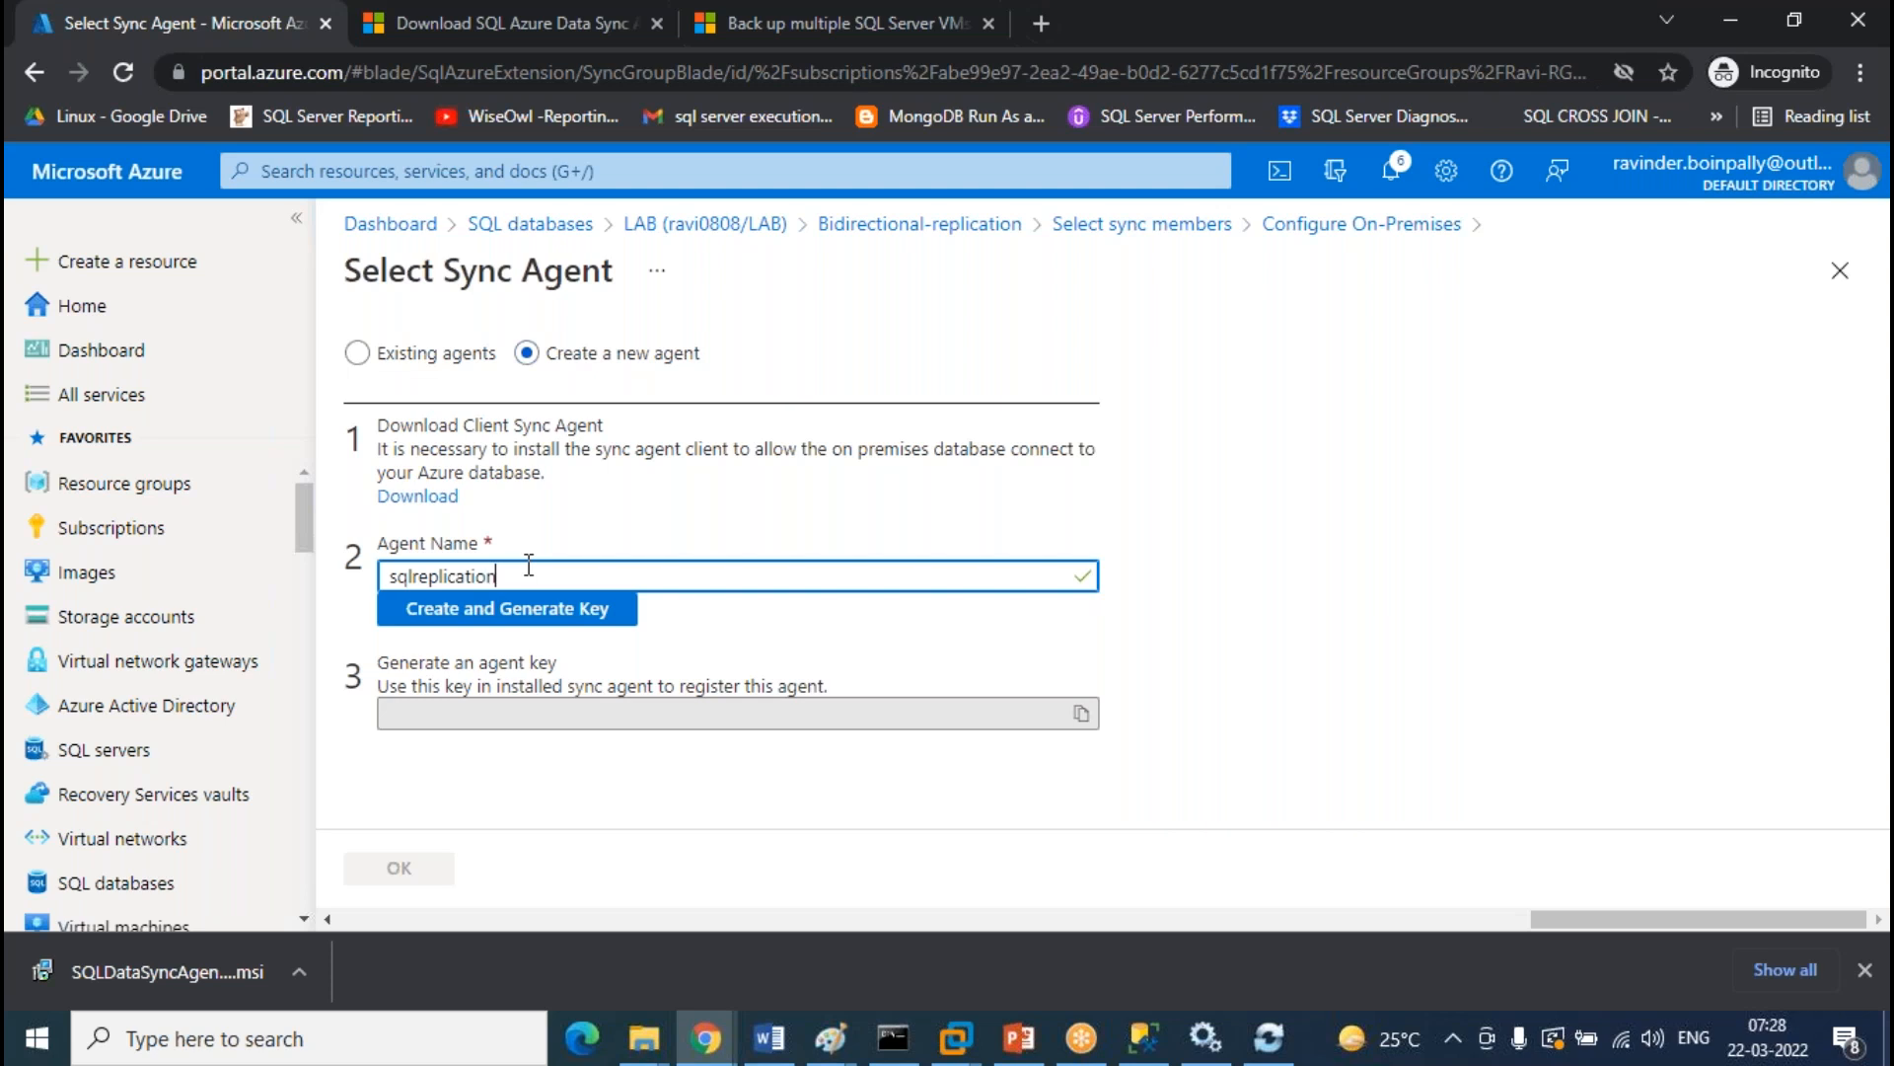
{"action": "left_click", "coordinate": [517, 620]}
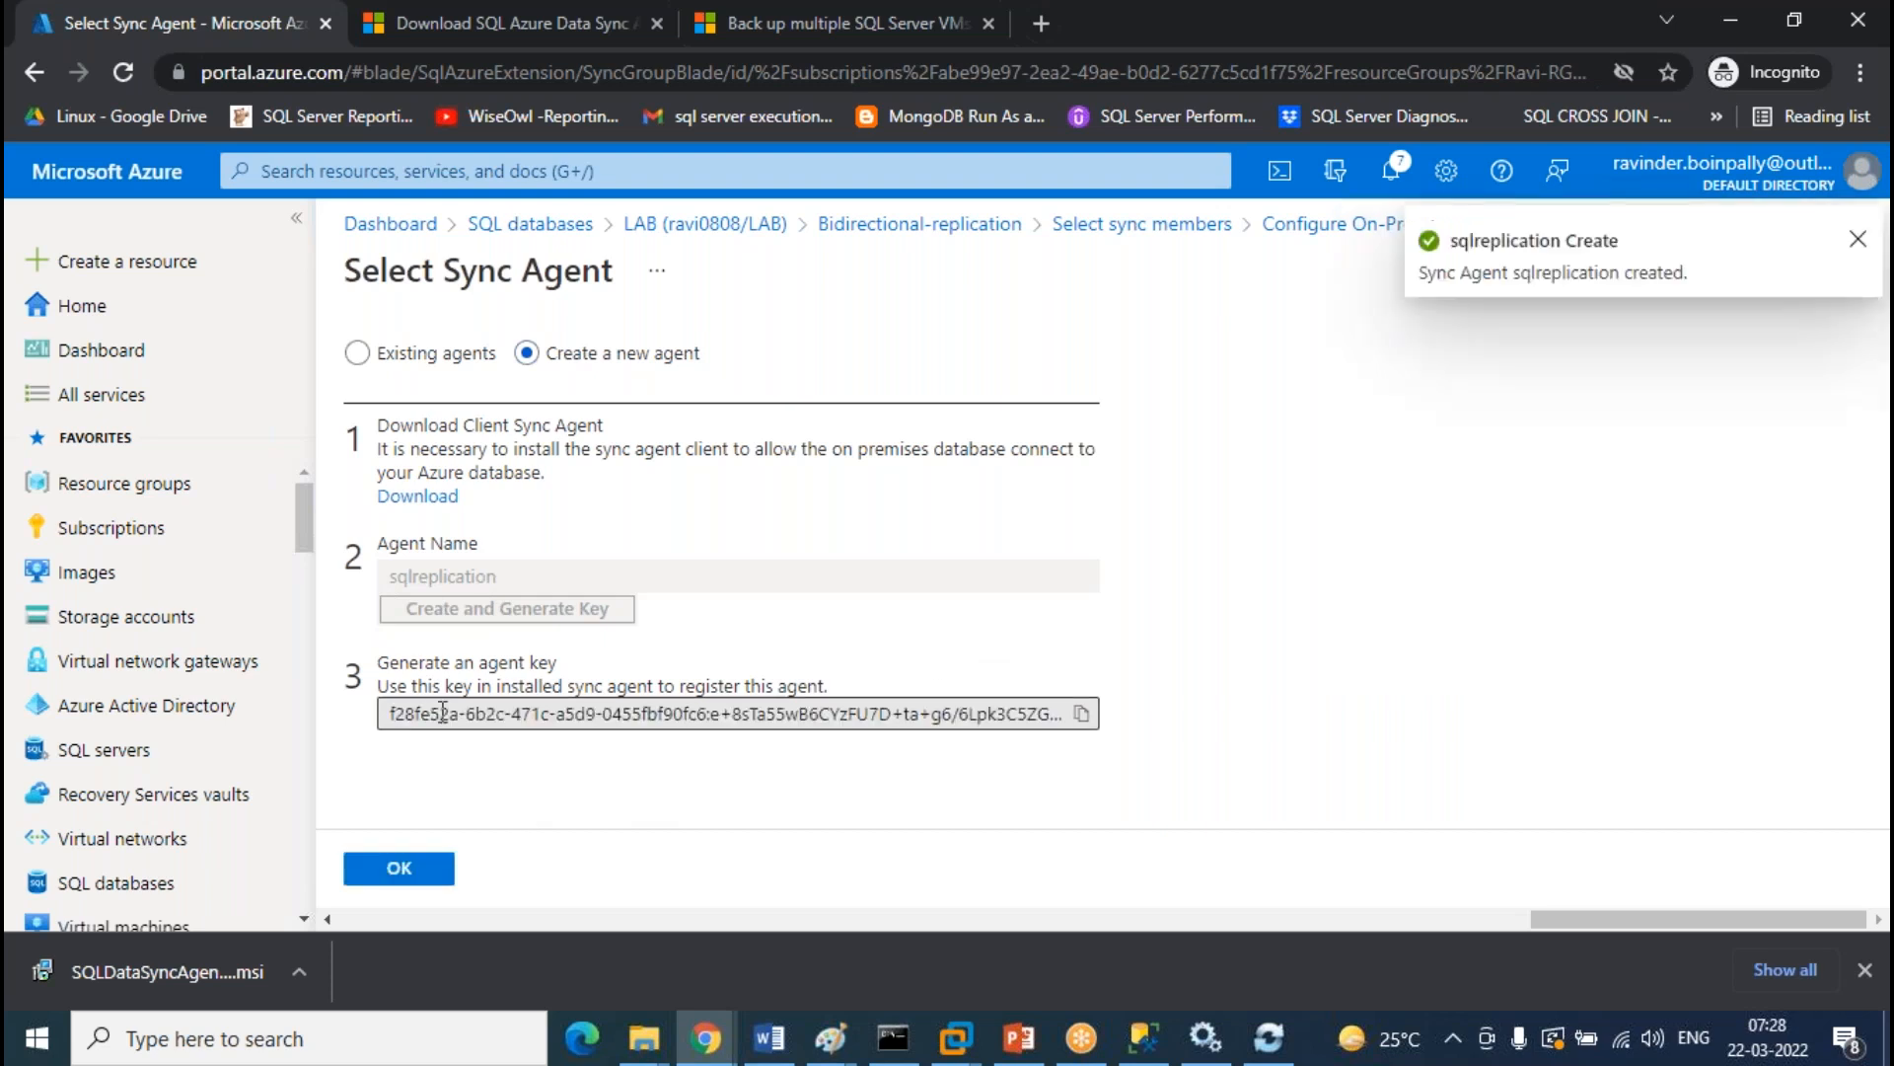
{"action": "left_click", "coordinate": [1083, 712]}
Submit the pasted agent key with the metadata database login and password, test the connection, and save
{"action": "left_click", "coordinate": [1269, 1038]}
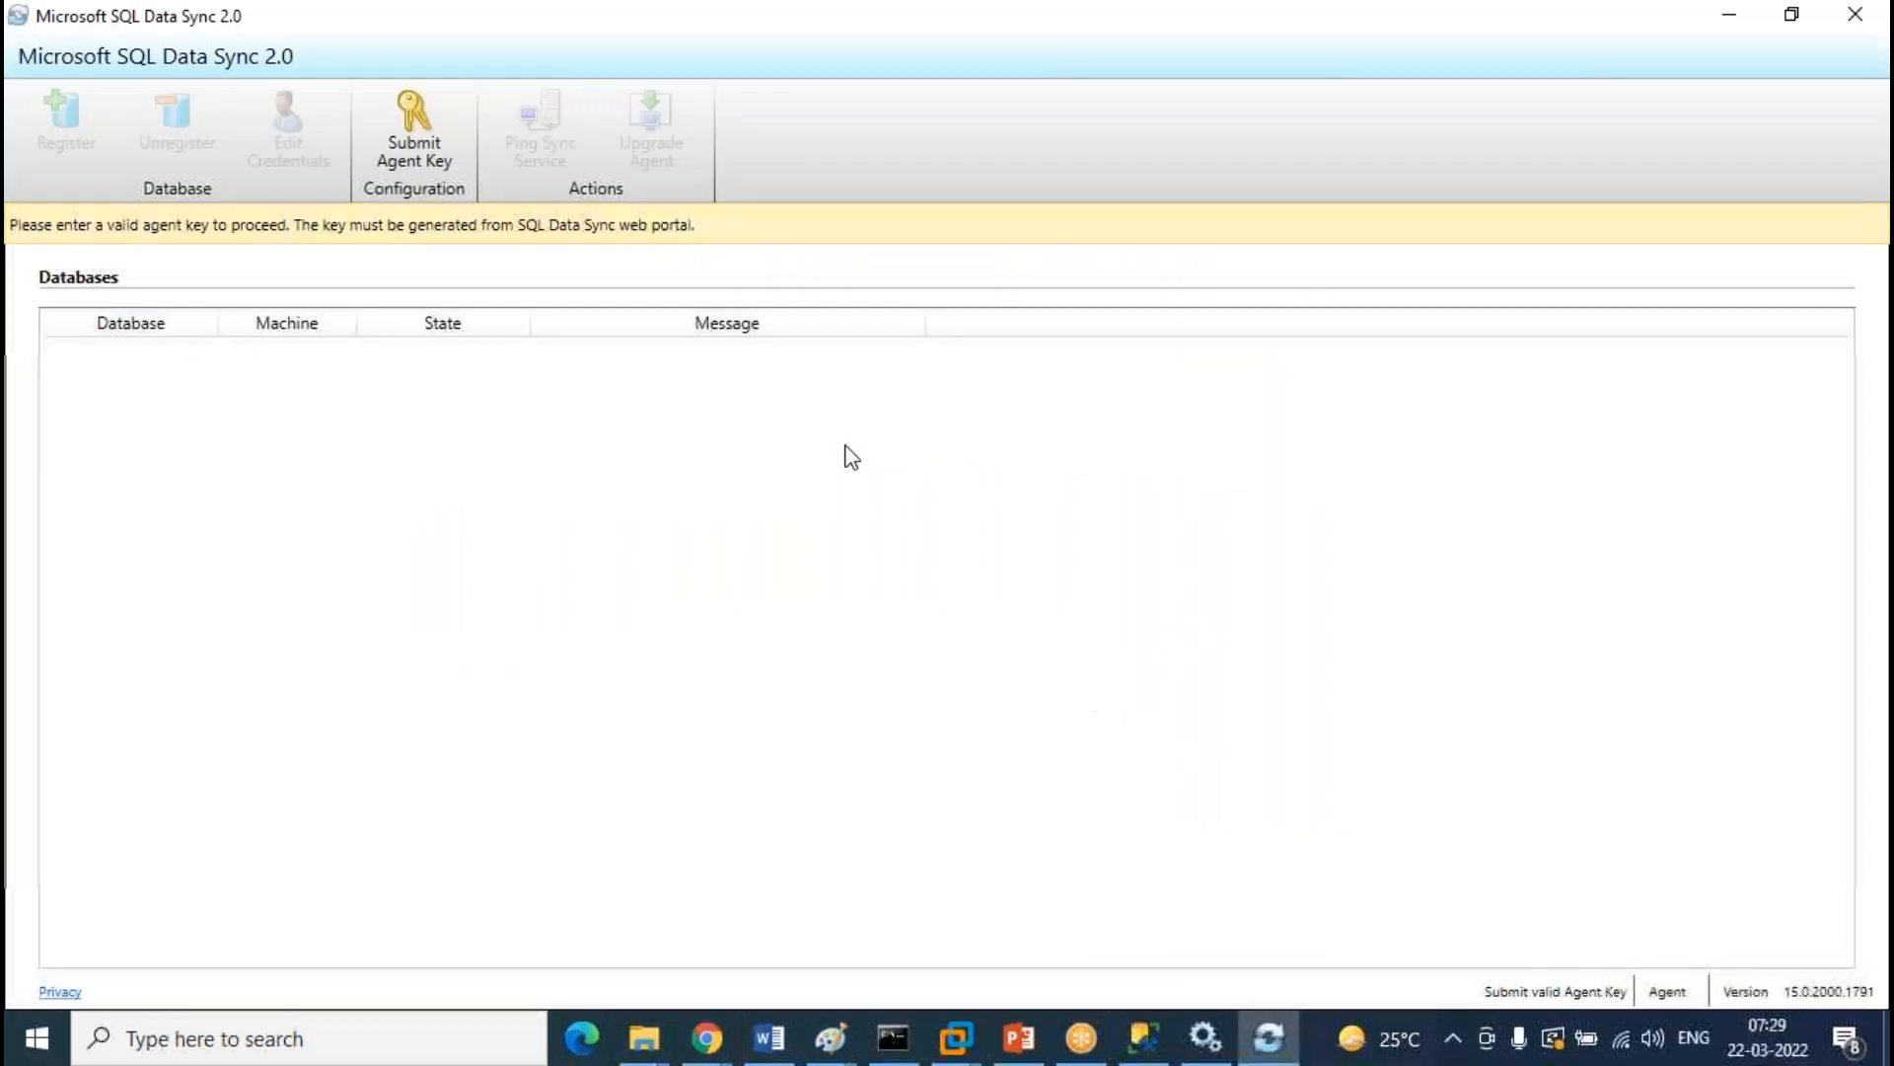
{"action": "left_click", "coordinate": [414, 138]}
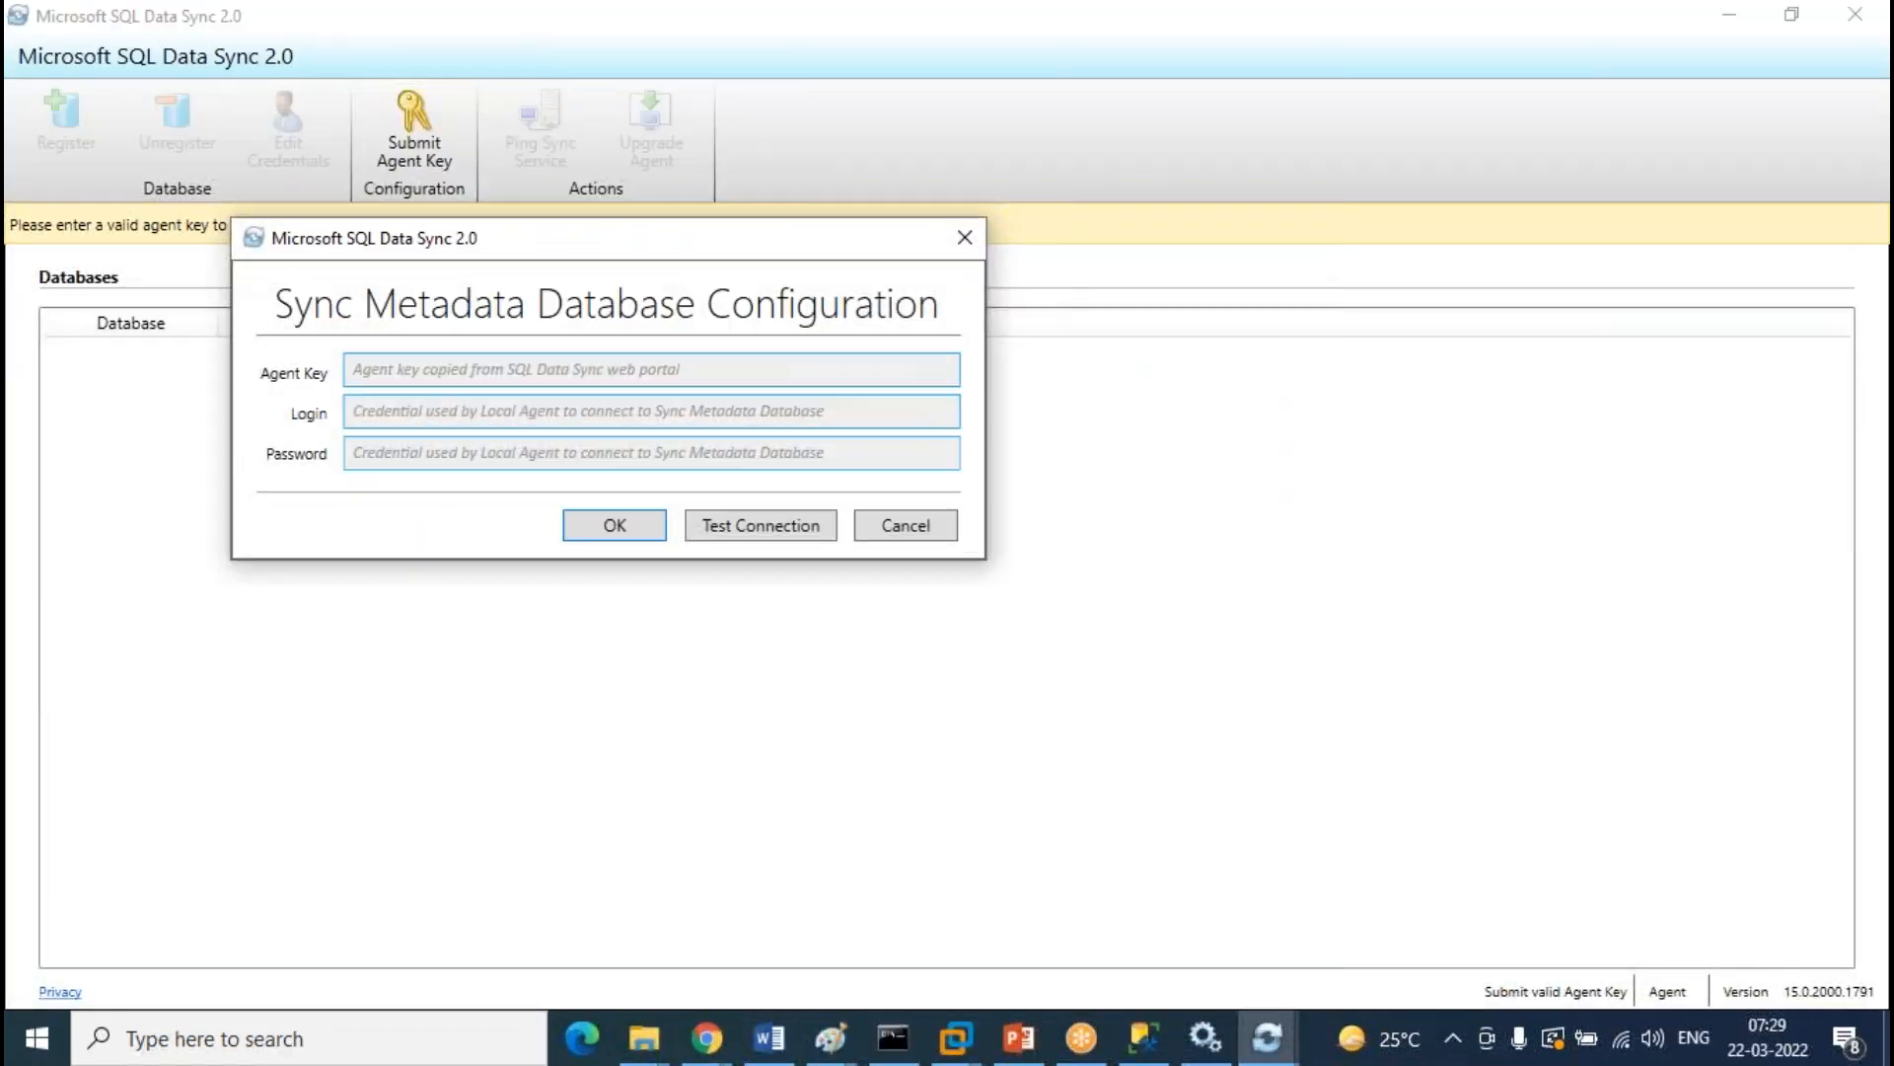
{"action": "left_click", "coordinate": [500, 374]}
{"action": "key", "text": "ctrl+v"}
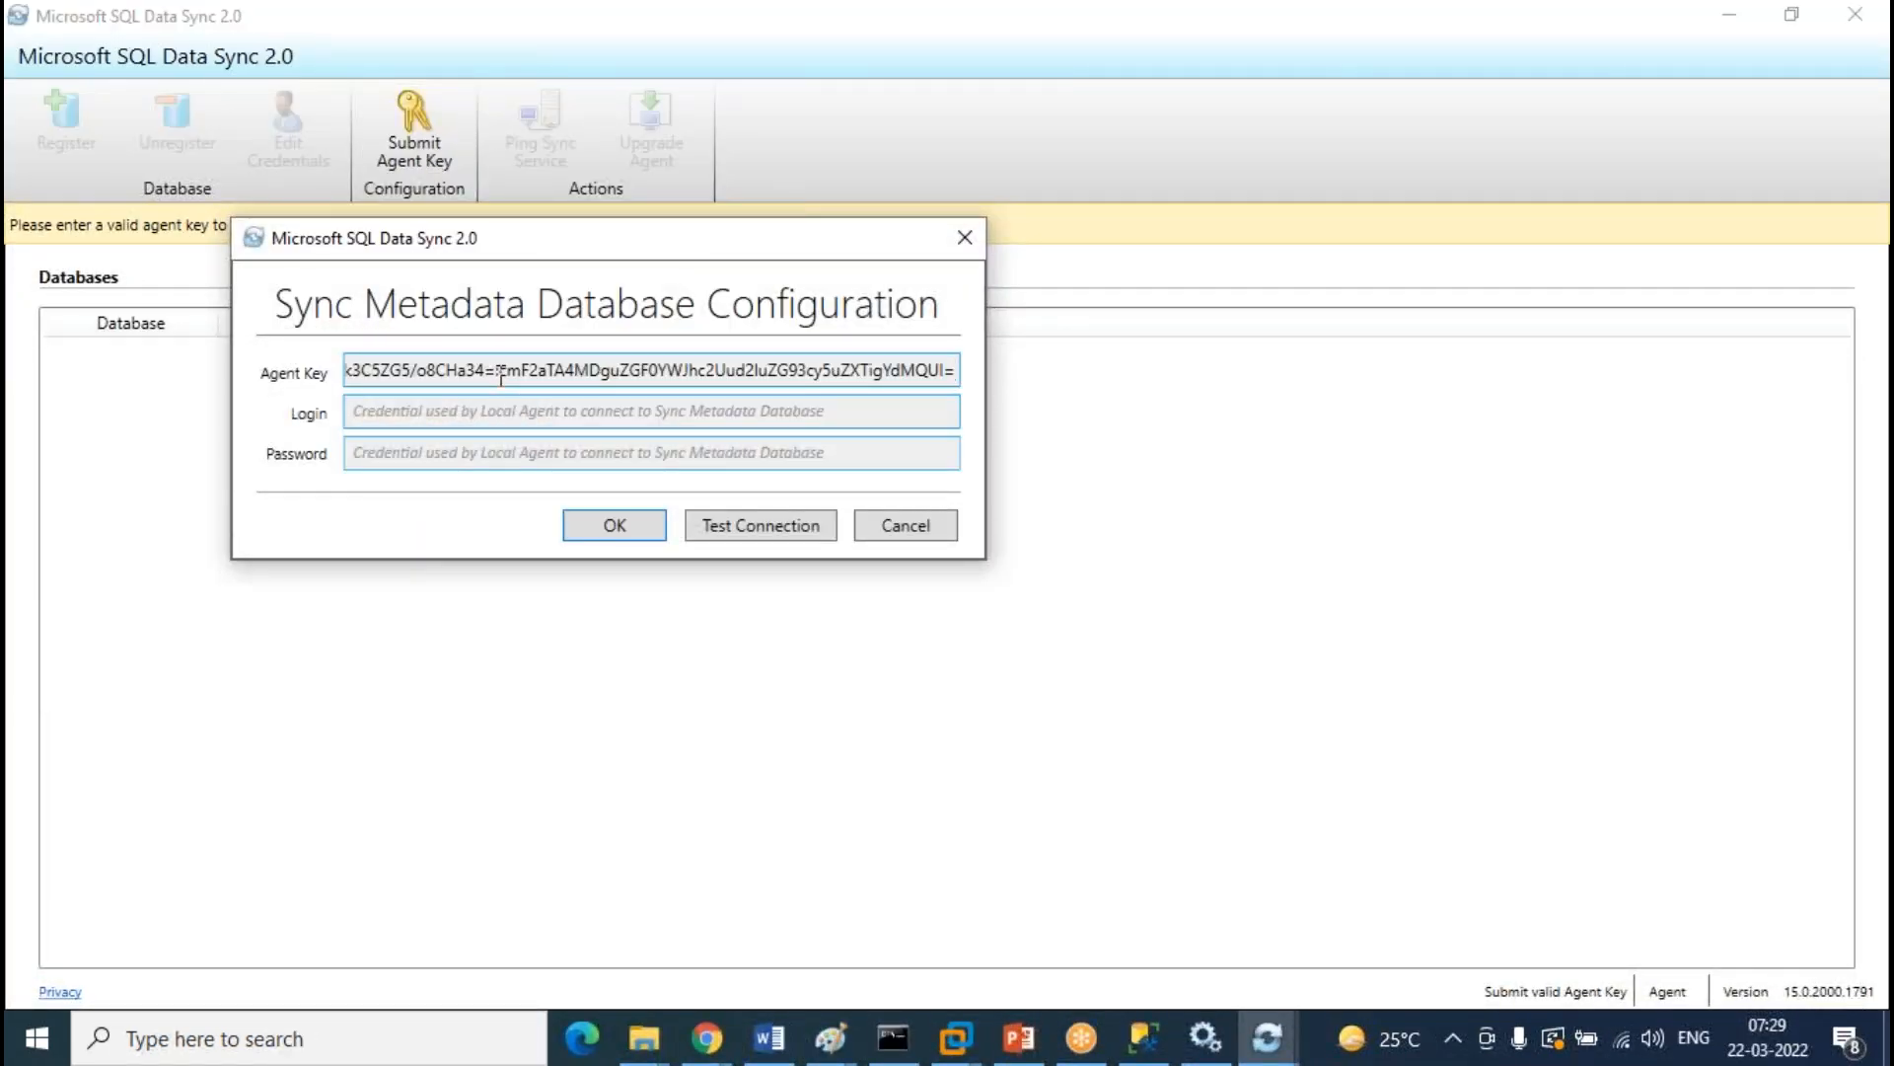
{"action": "left_click", "coordinate": [473, 423]}
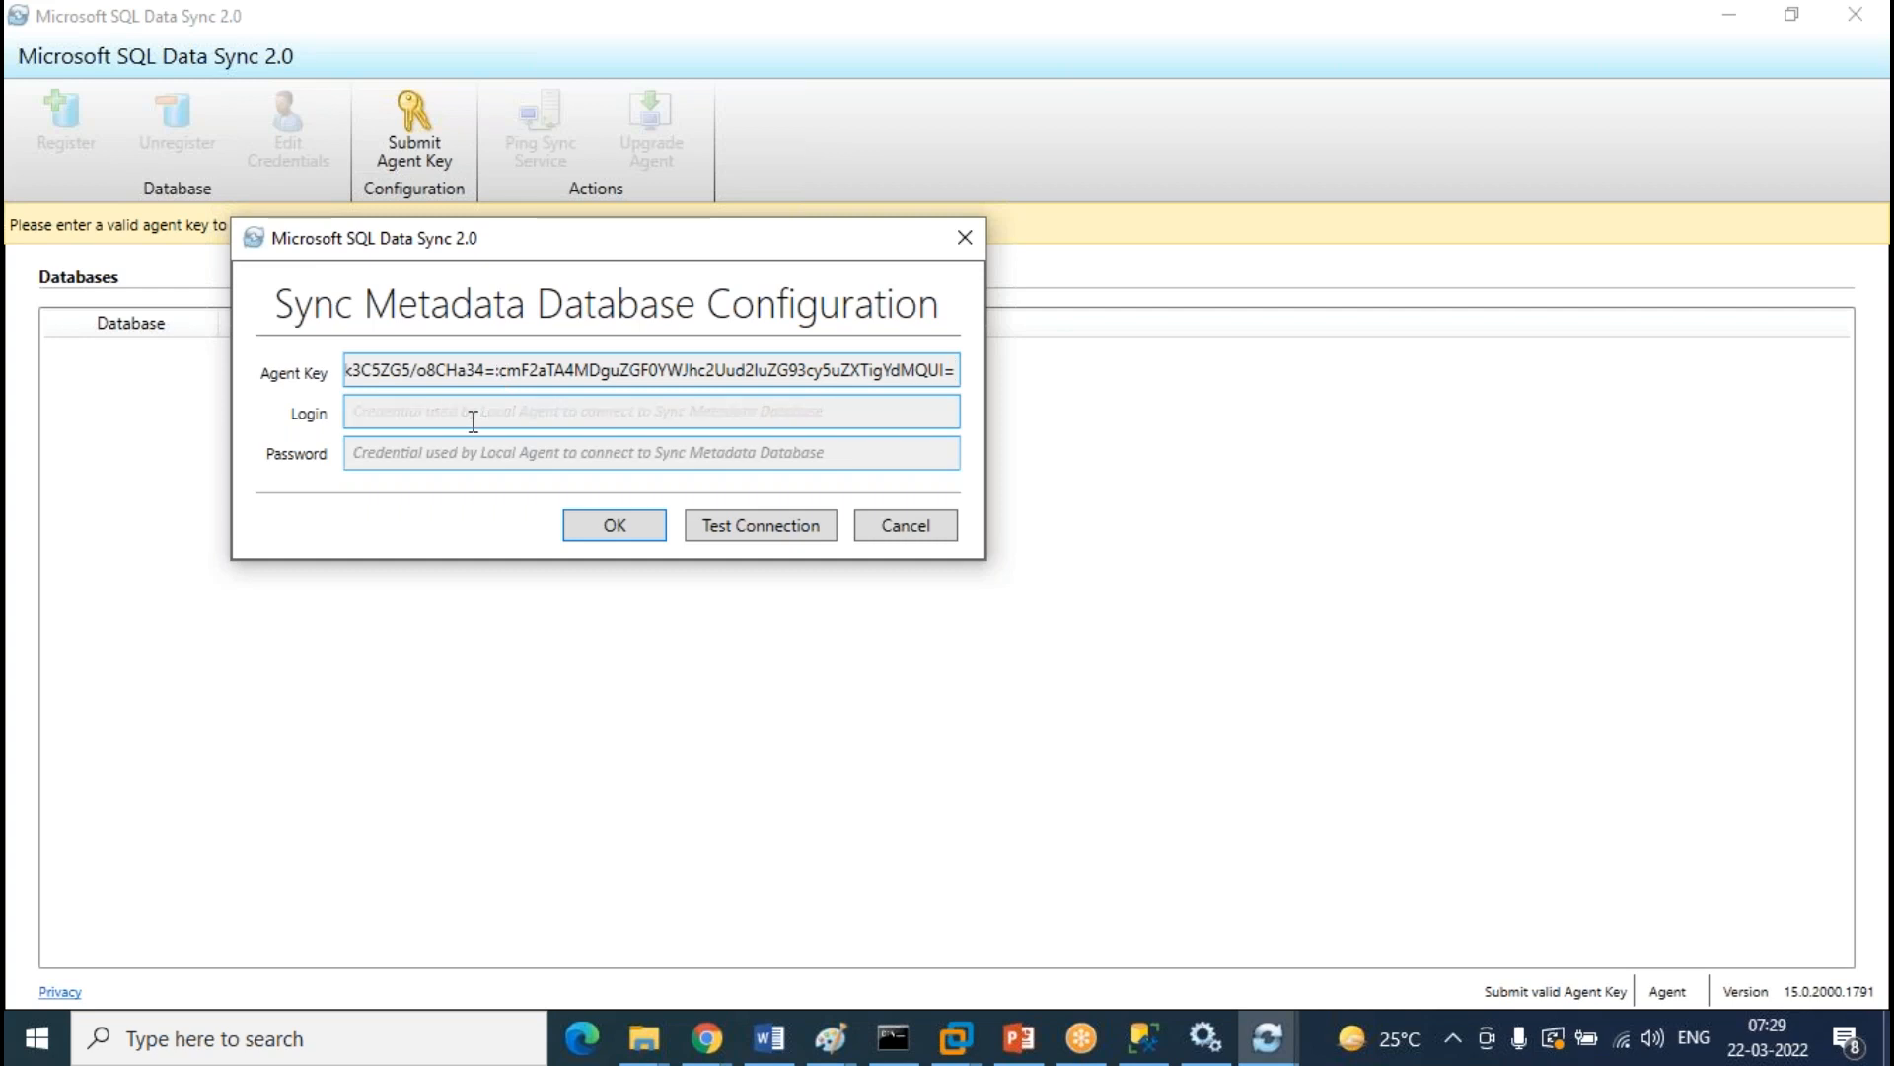
{"action": "type", "text": "Ravinder"}
{"action": "key", "text": "Tab"}
{"action": "type", "text": "****"}
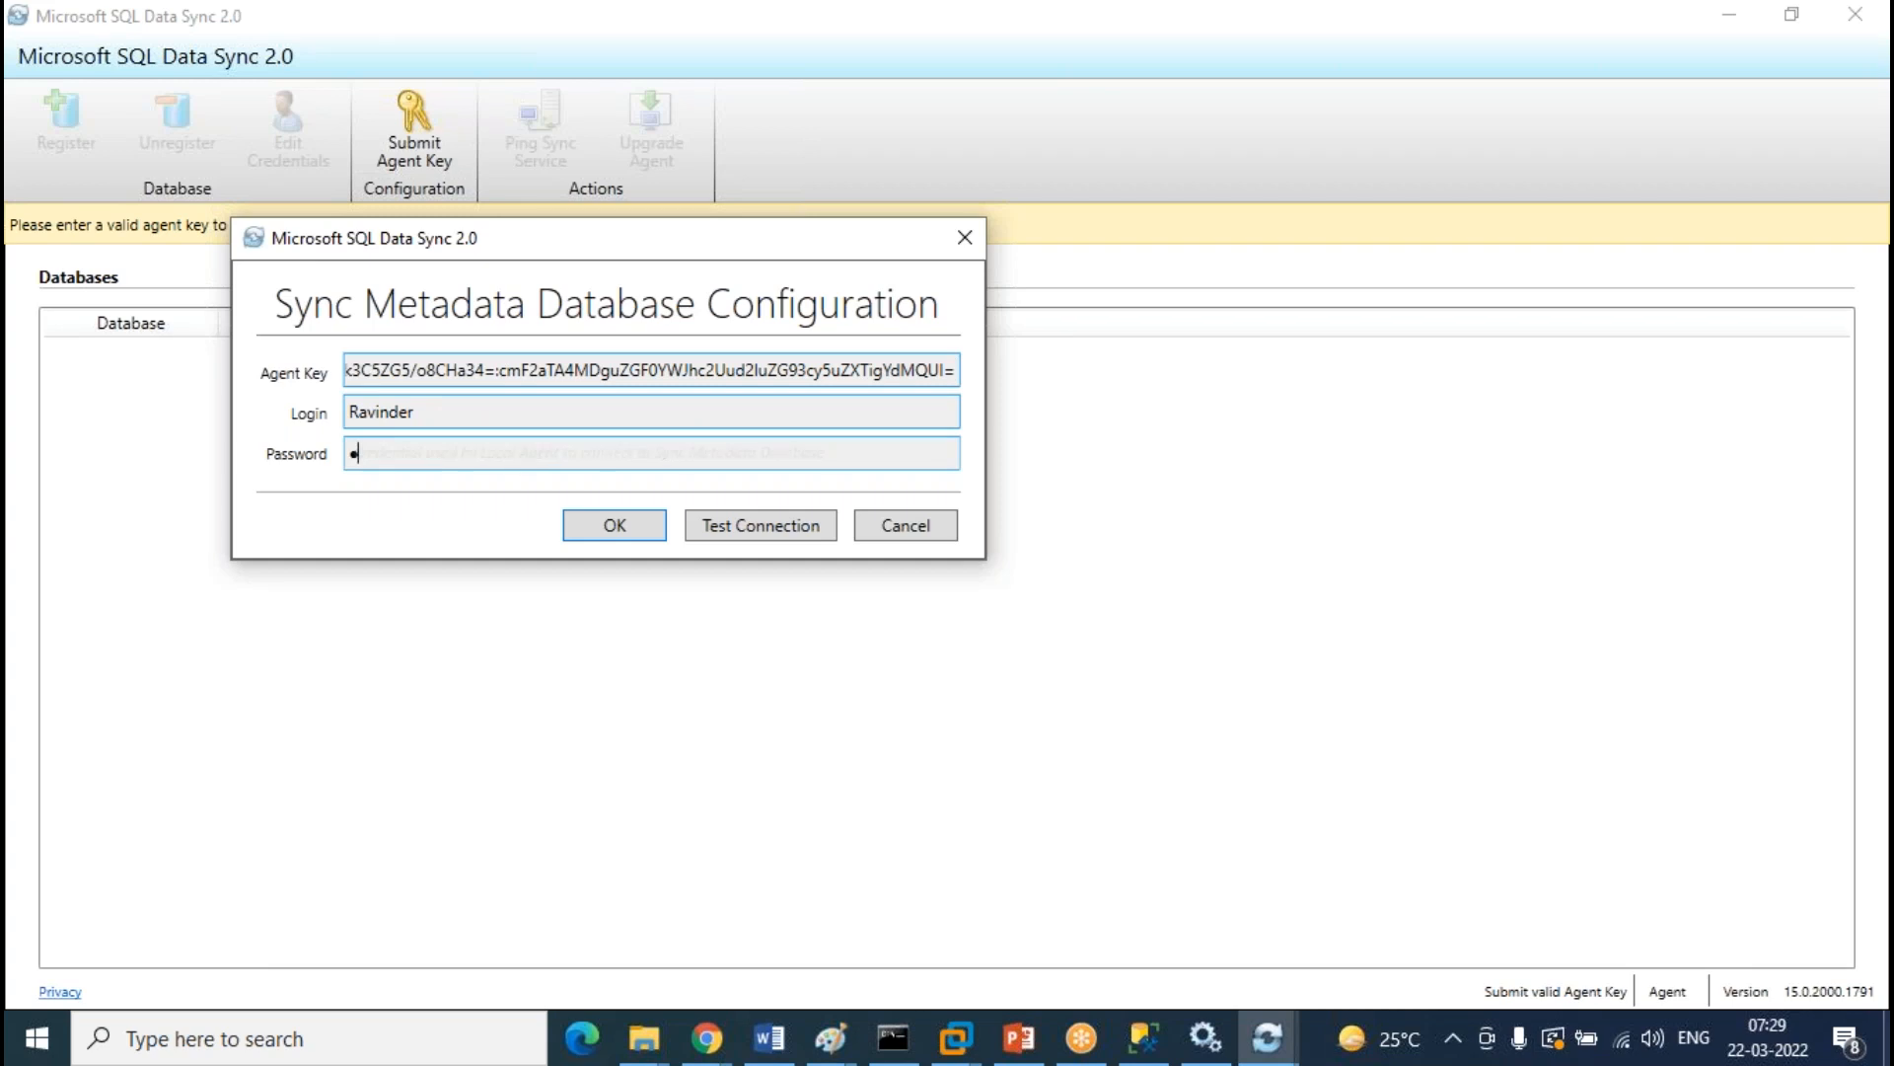
{"action": "type", "text": "*****"}
{"action": "left_click", "coordinate": [792, 533]}
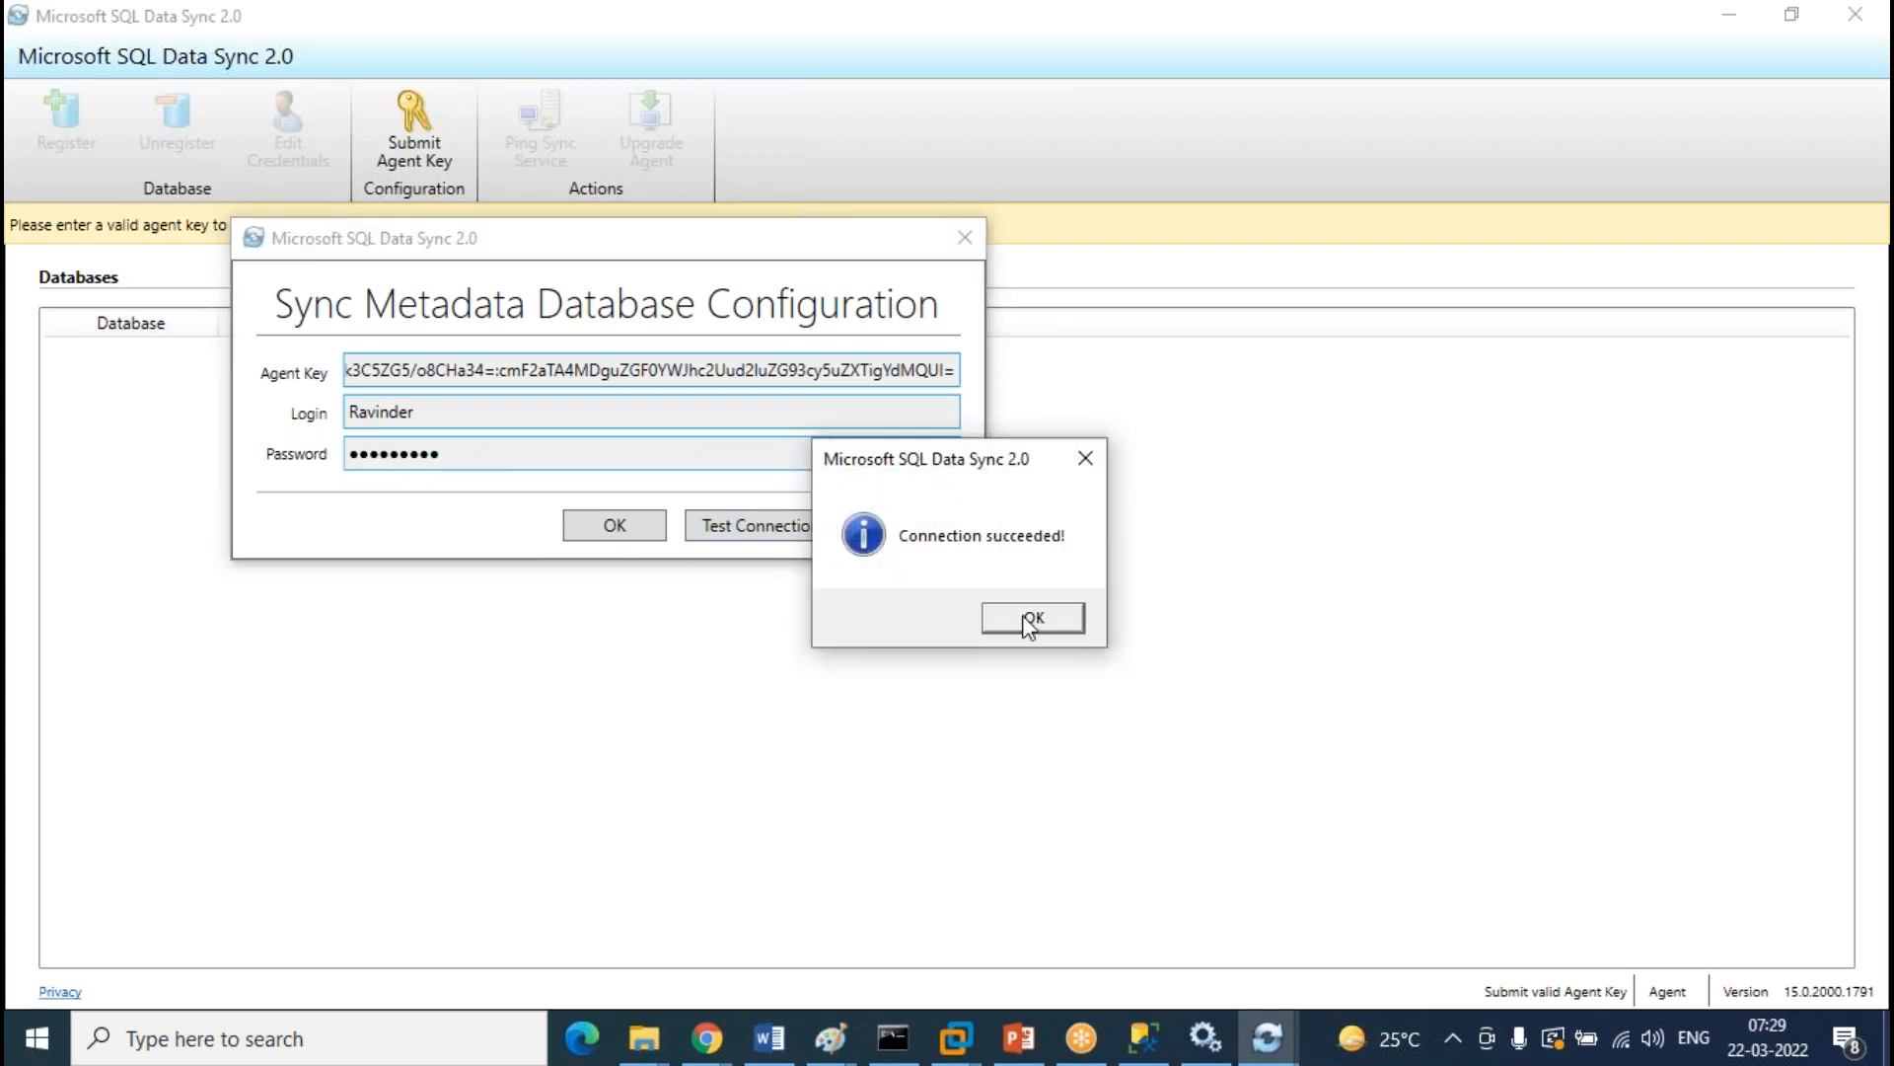
{"action": "left_click", "coordinate": [1031, 619]}
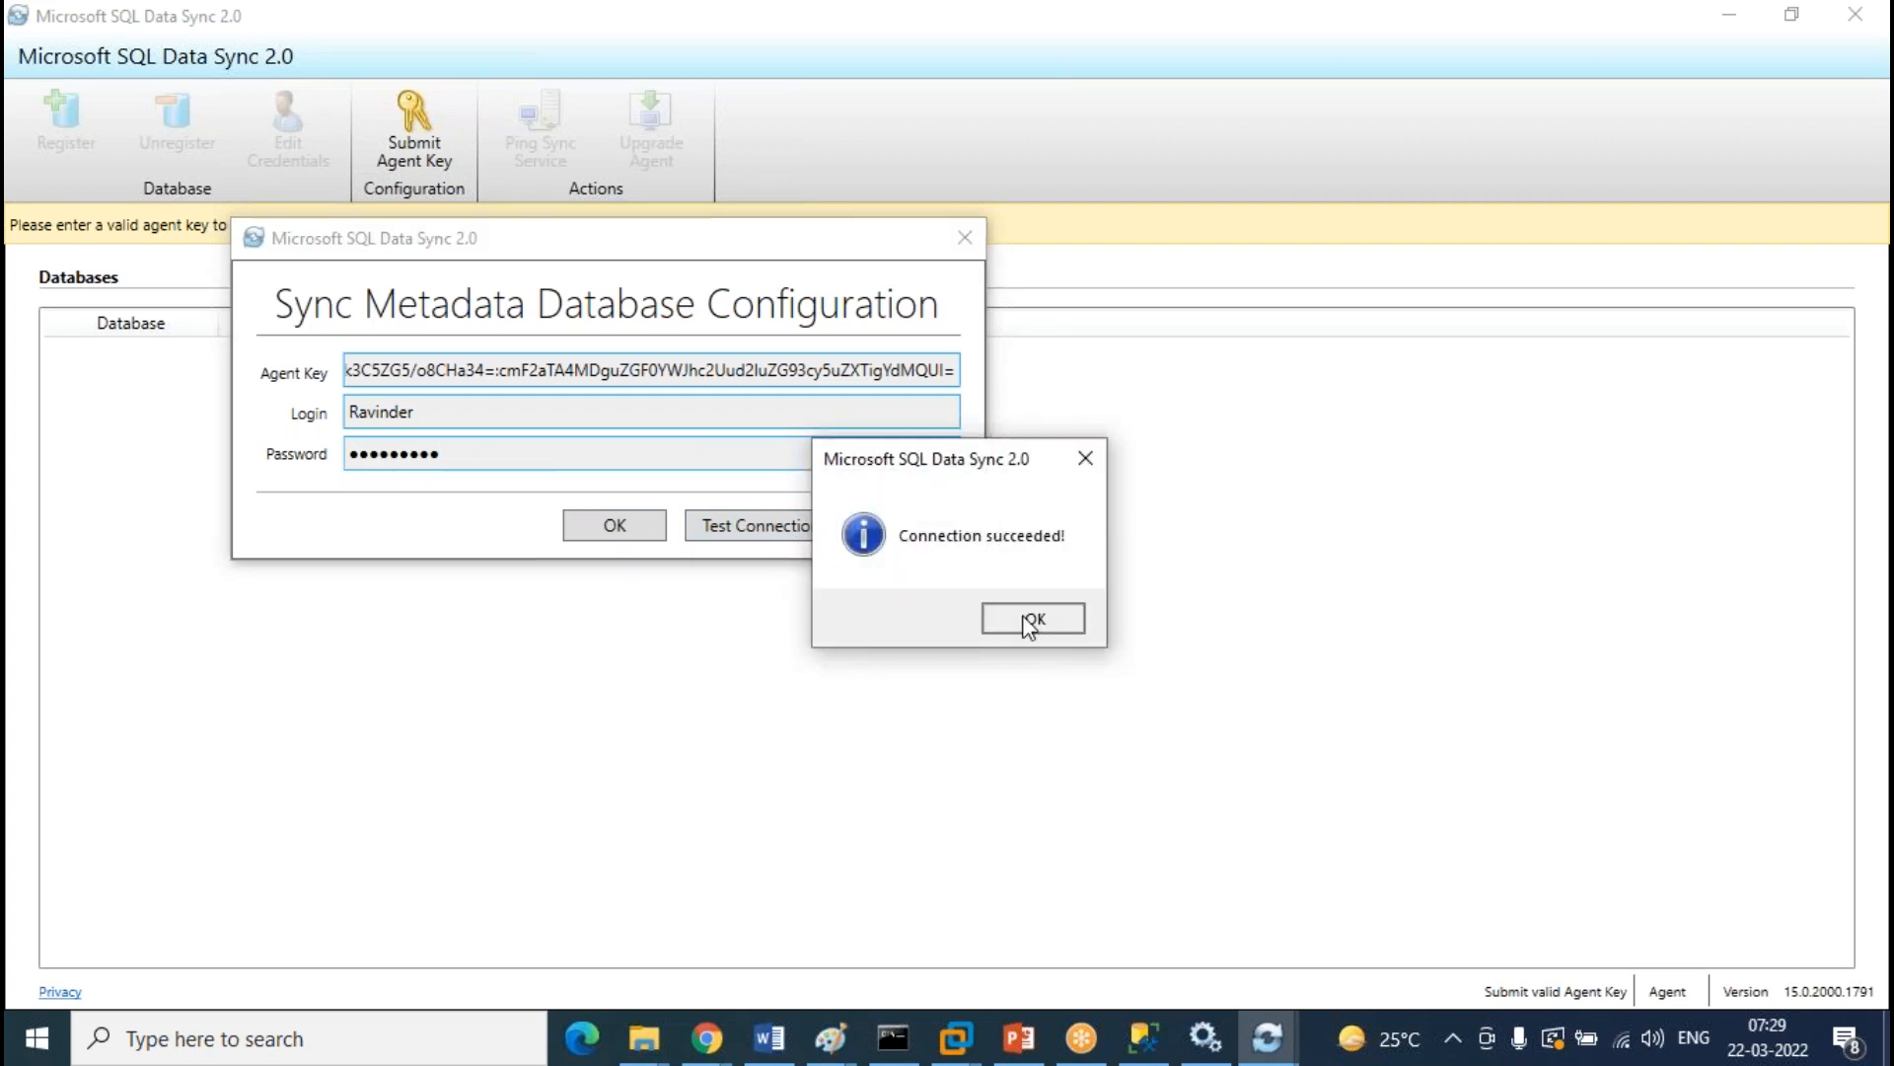
{"action": "left_click", "coordinate": [608, 537]}
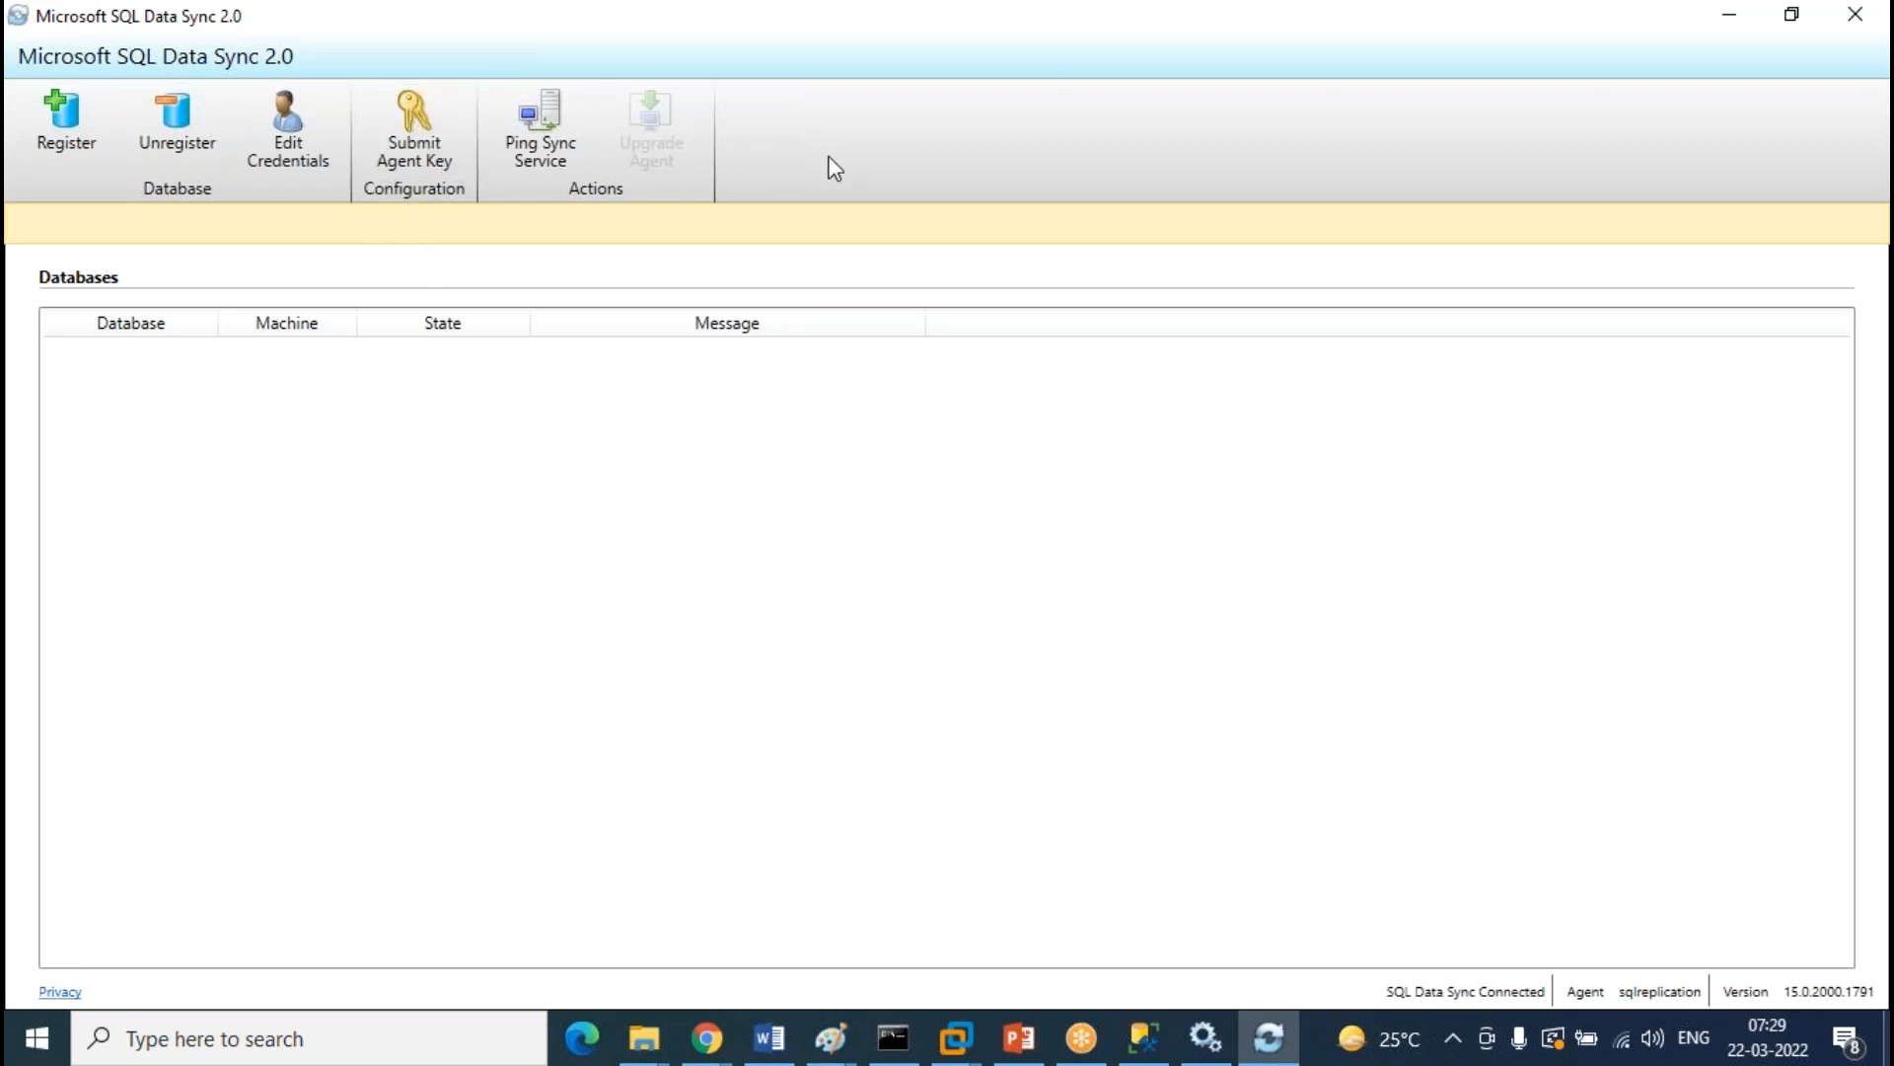
Enter the local PC server and database LAB for a new SQL Server registration, checking LAB's tables in SSMS
{"action": "left_click", "coordinate": [61, 150]}
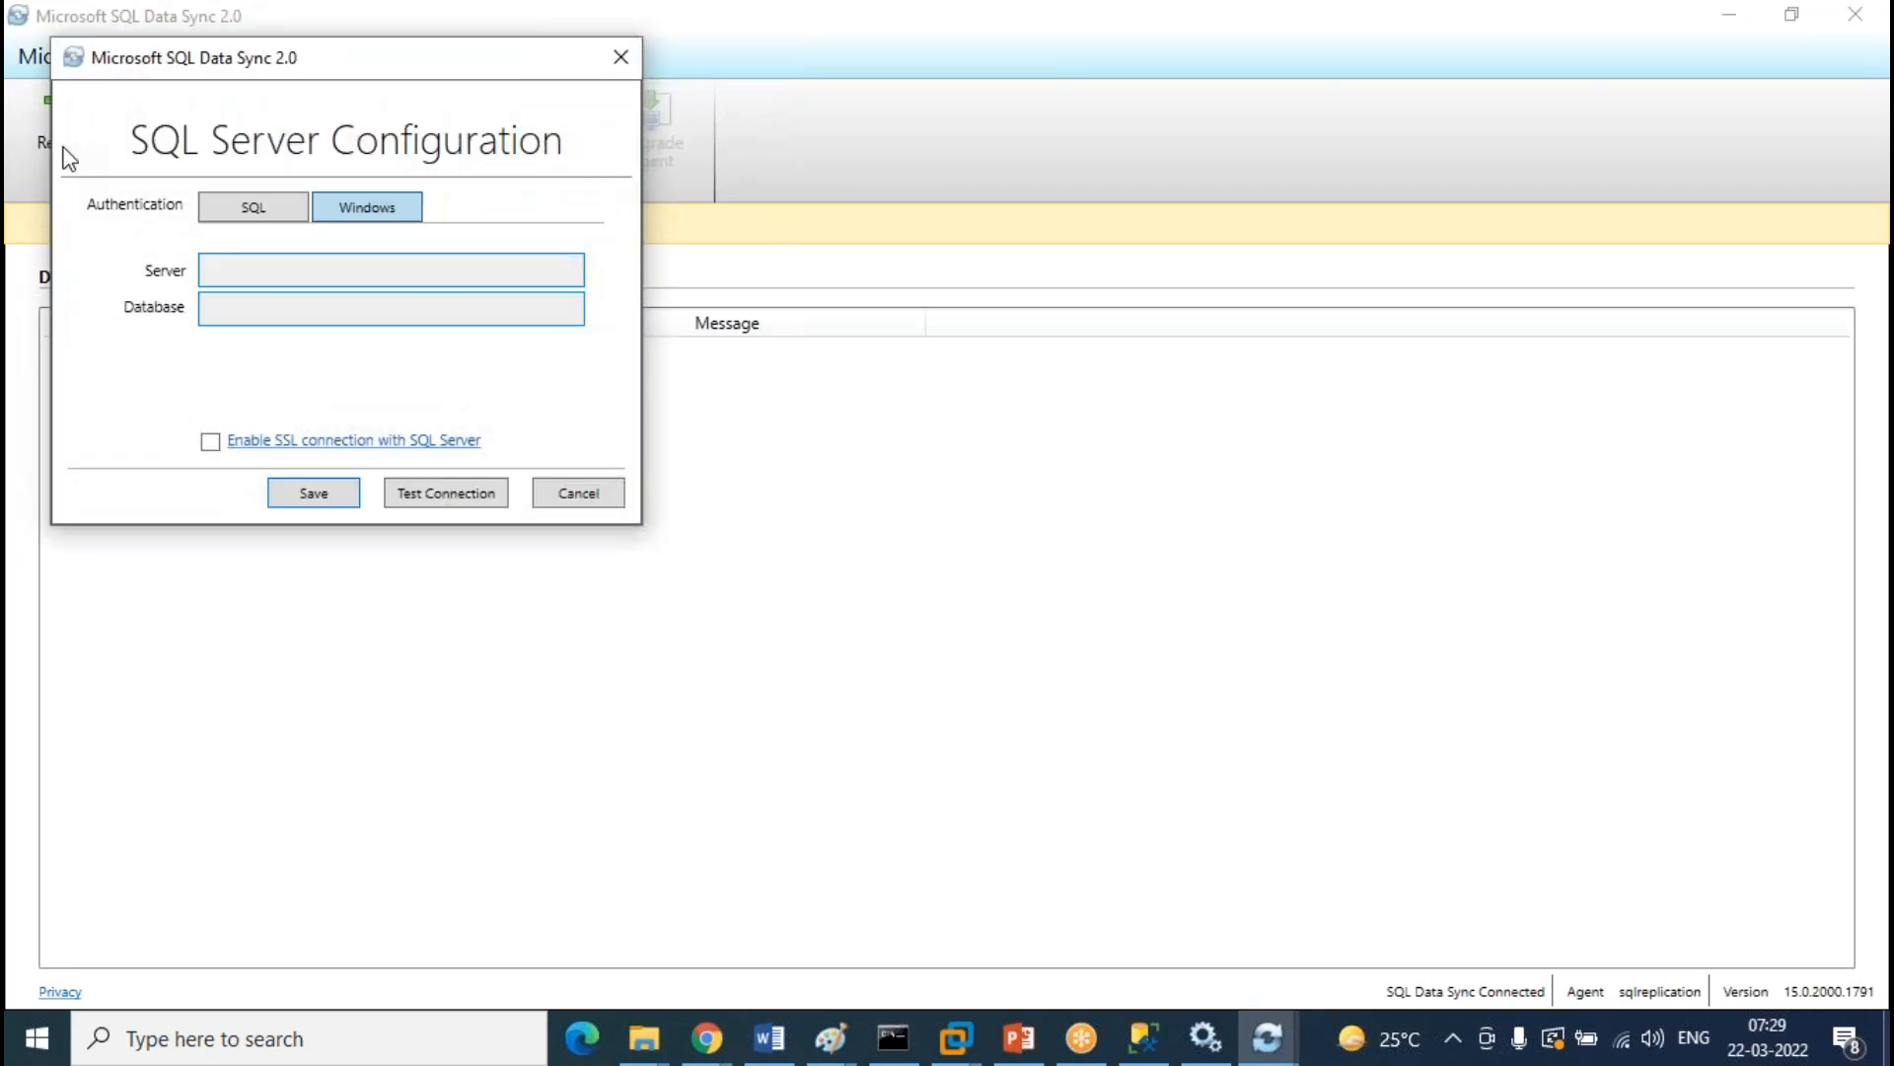
{"action": "type", "text": "Rav"}
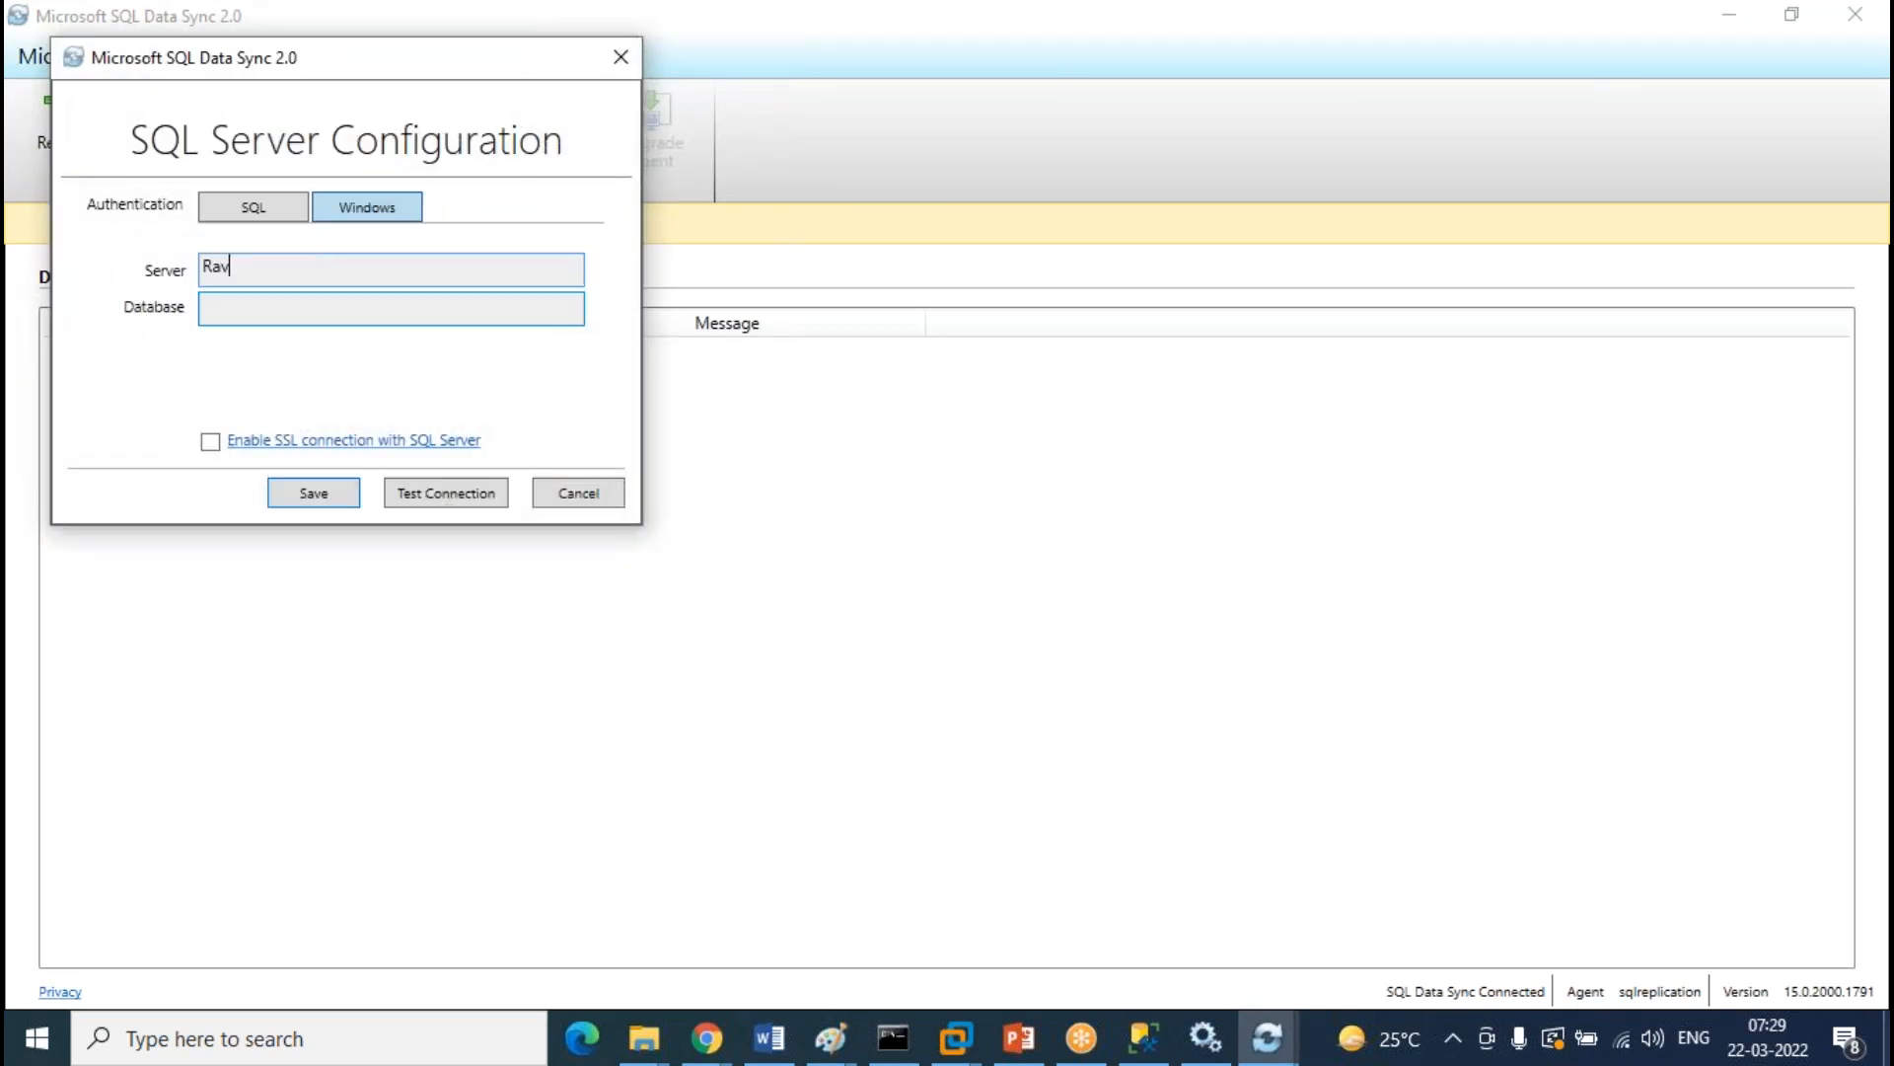
{"action": "type", "text": "inder-PC"}
{"action": "key", "text": "Tab"}
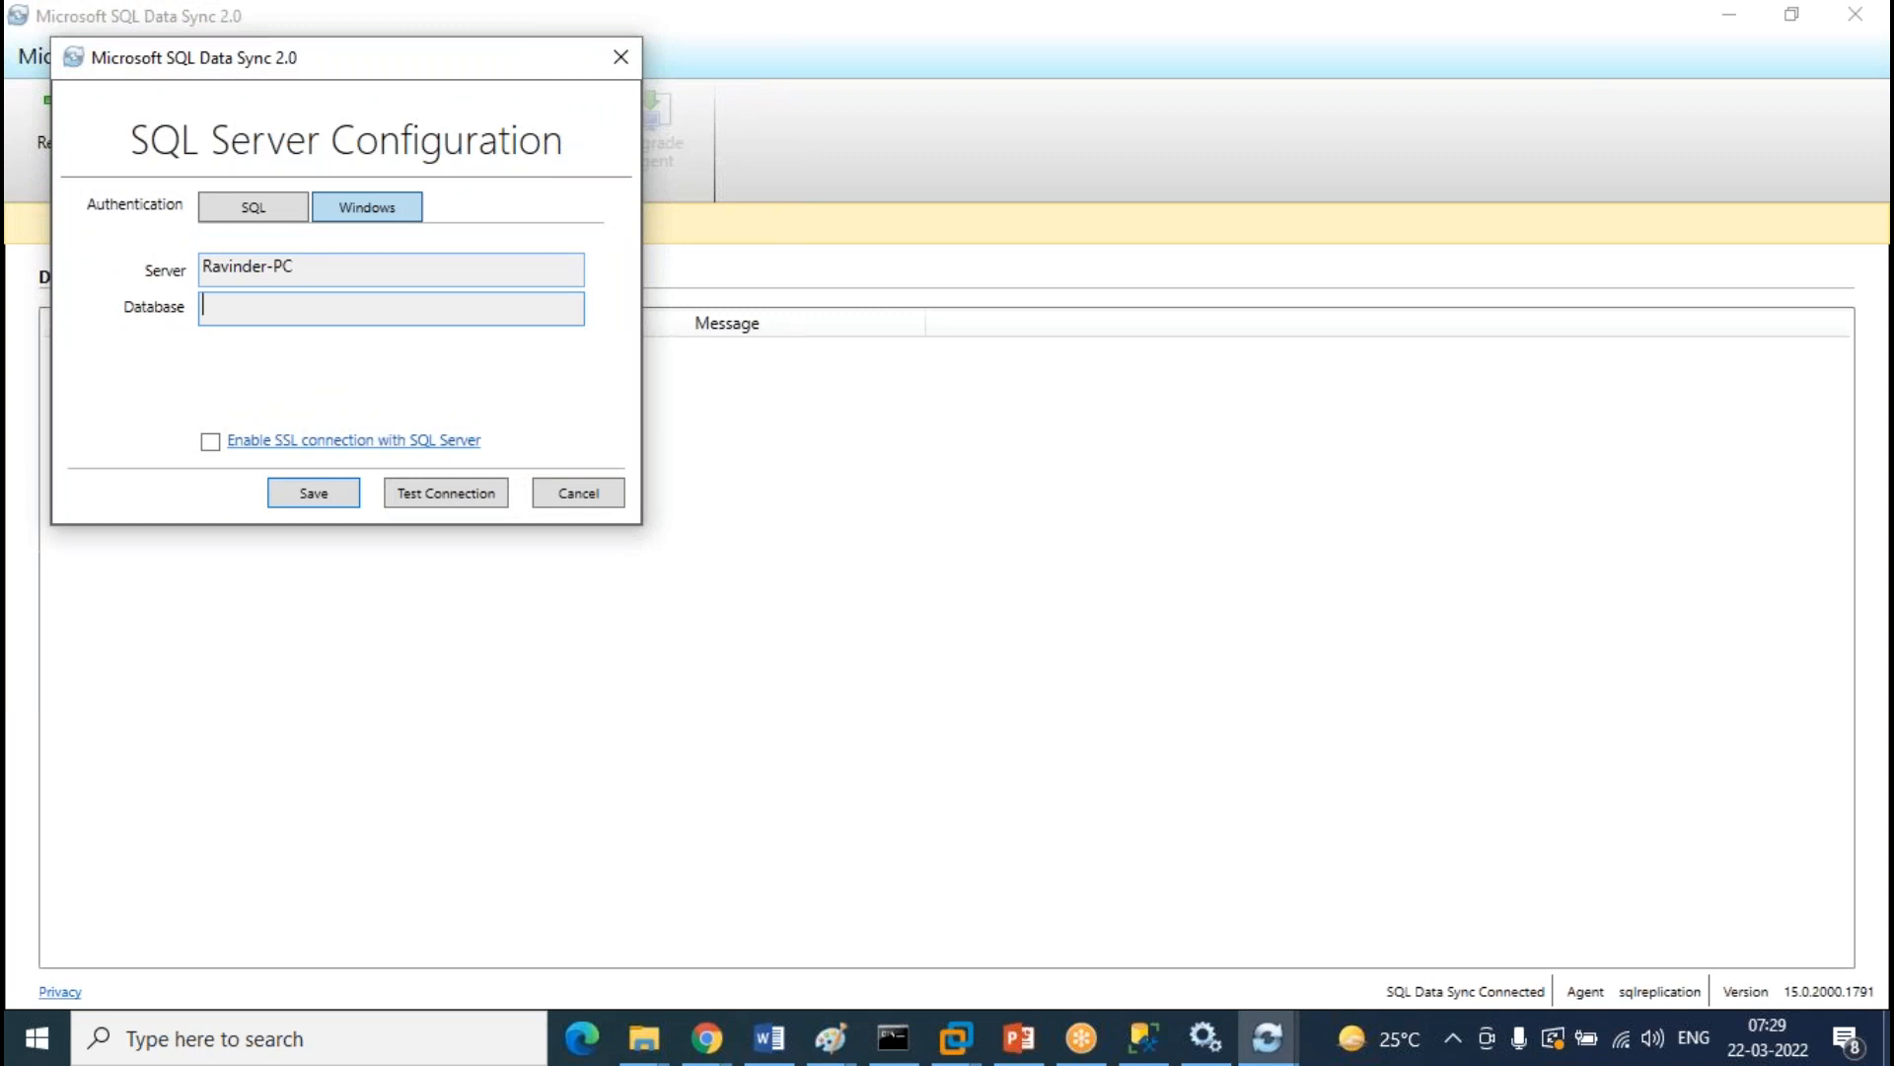
{"action": "type", "text": "LAB"}
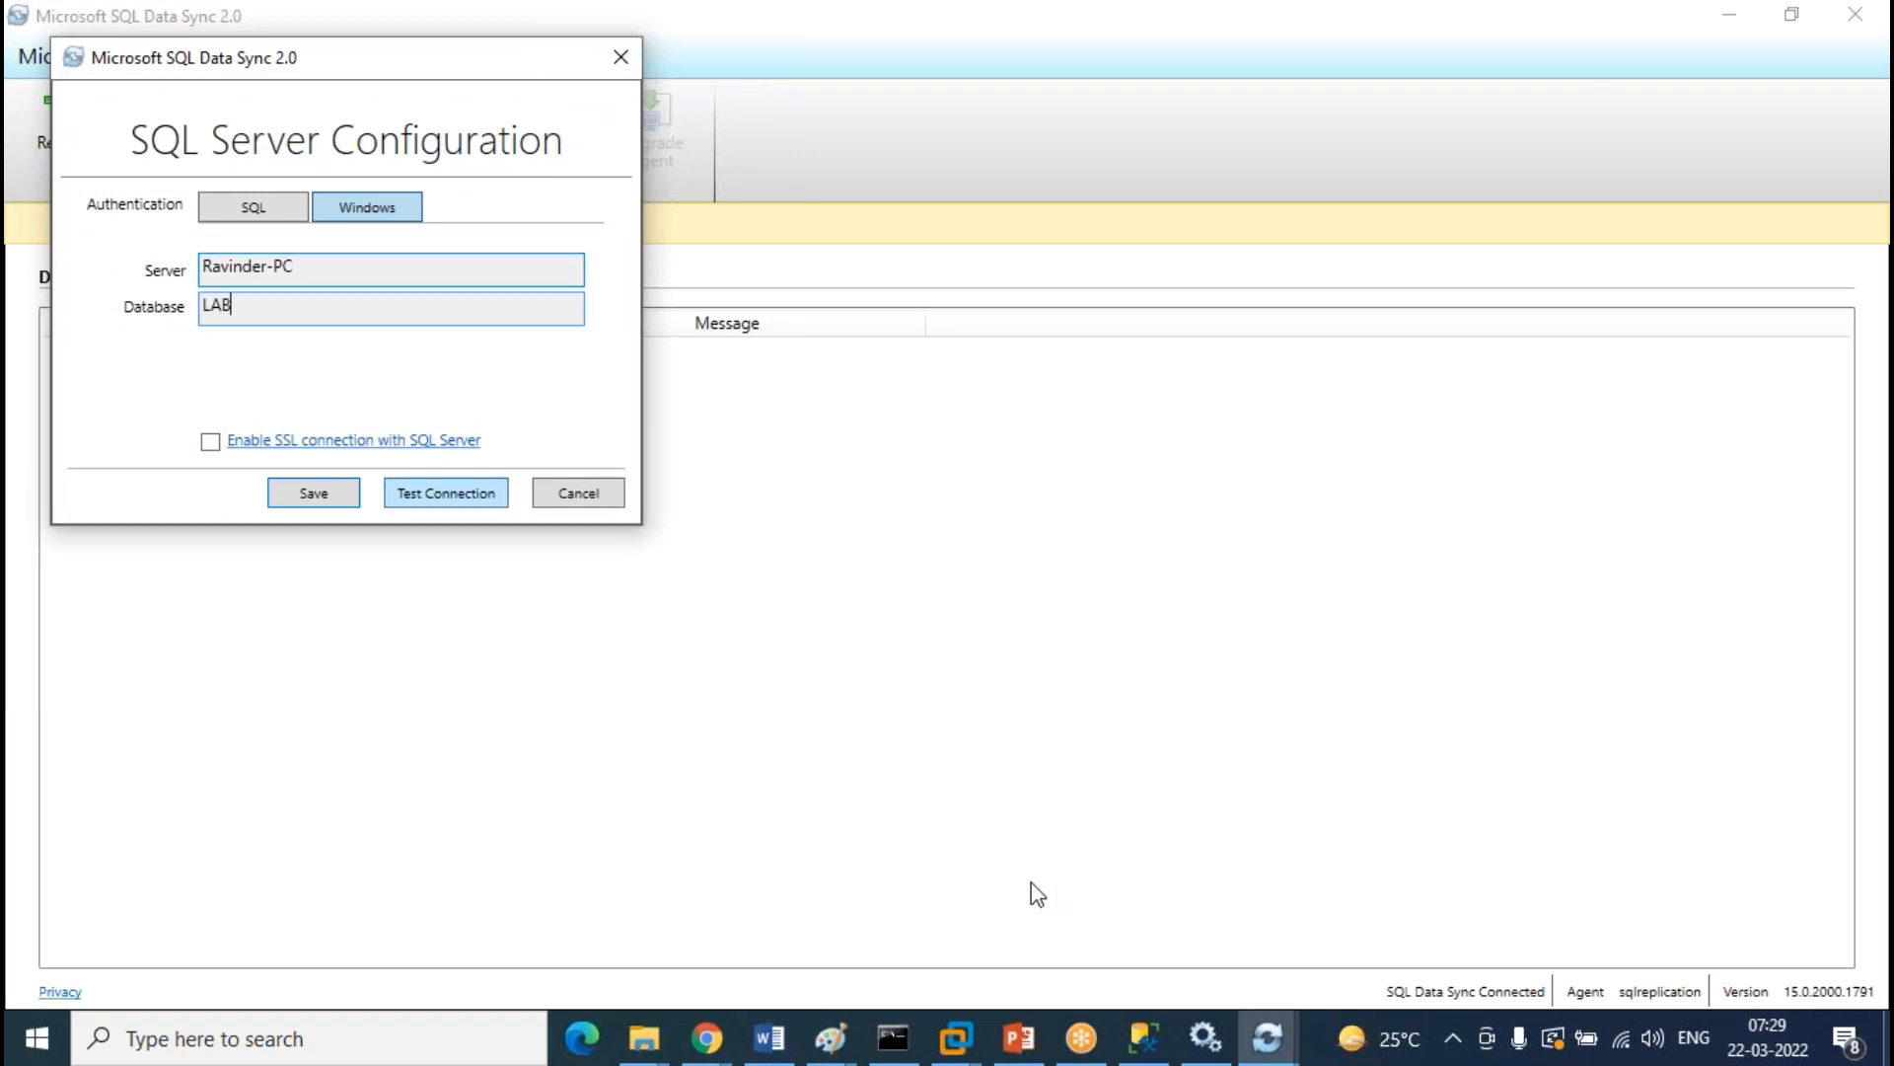
{"action": "left_click", "coordinate": [1142, 1036]}
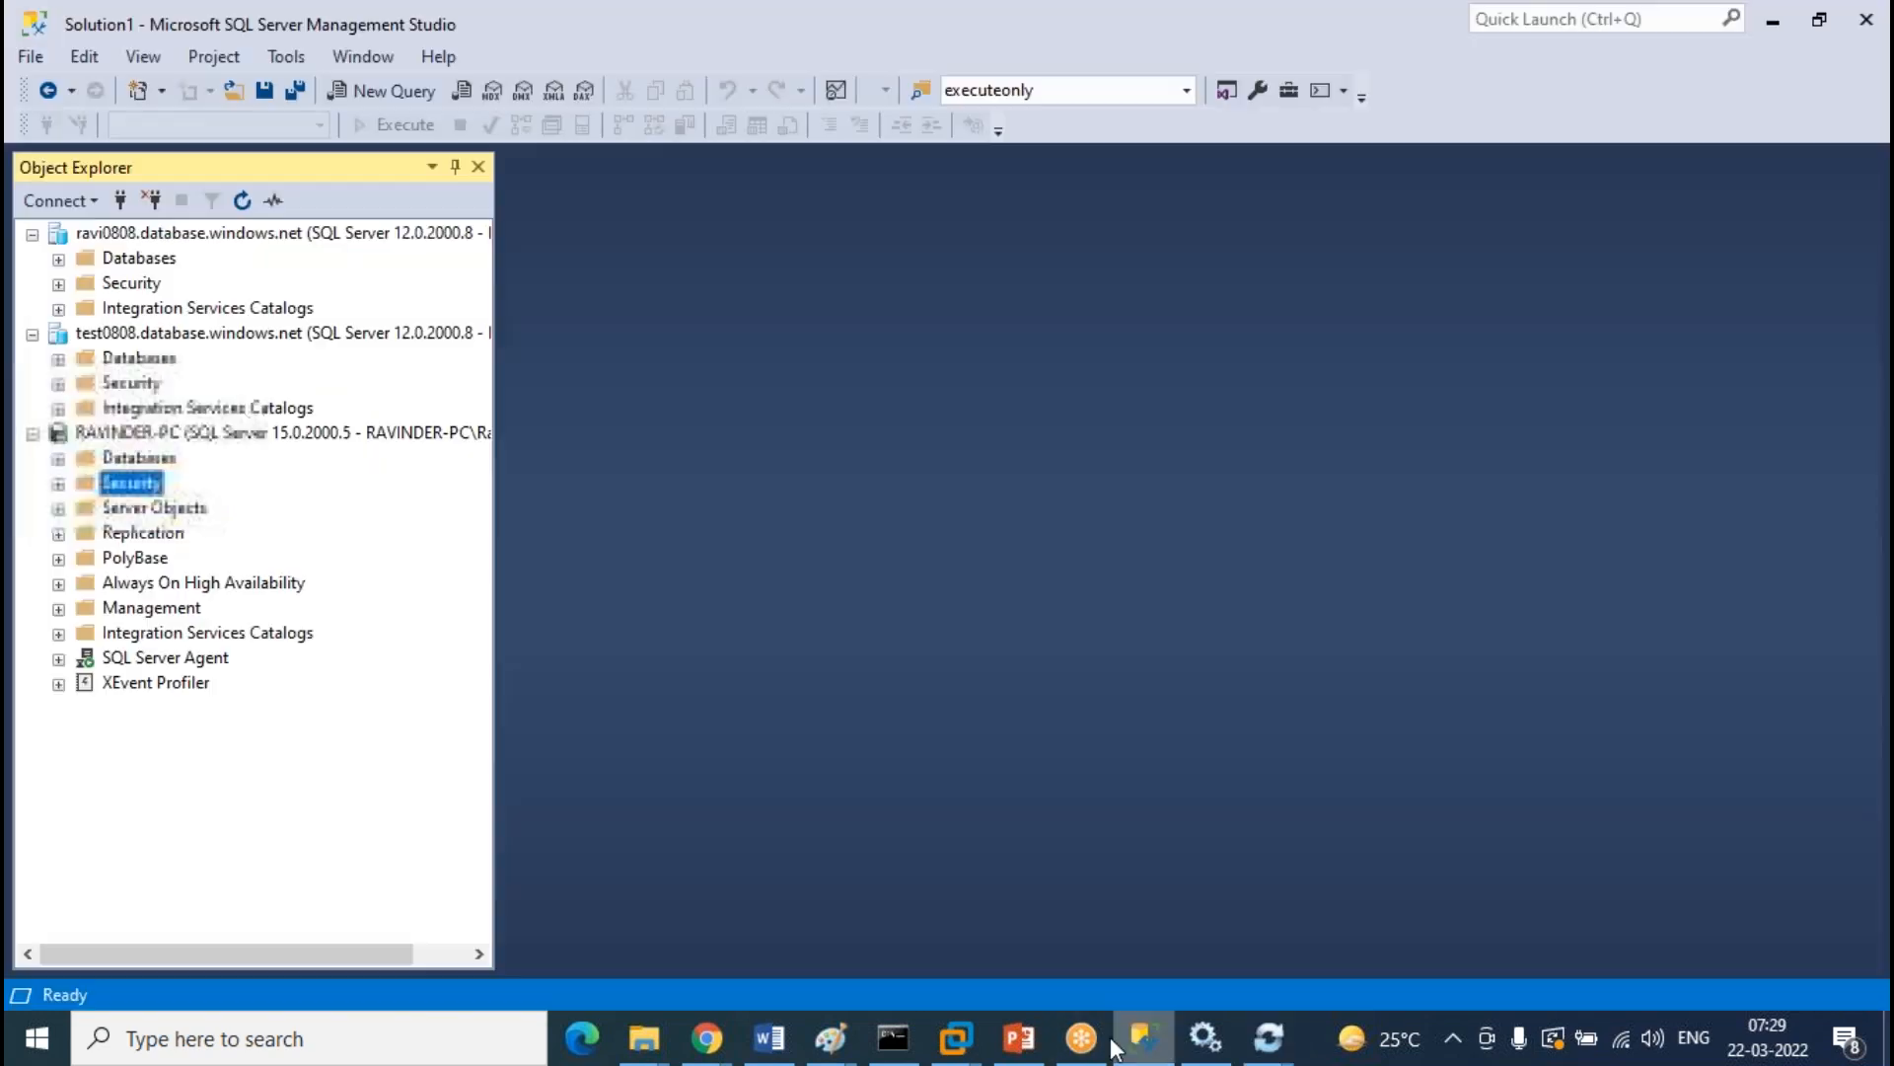
{"action": "left_click", "coordinate": [58, 459]}
{"action": "left_click", "coordinate": [143, 758]}
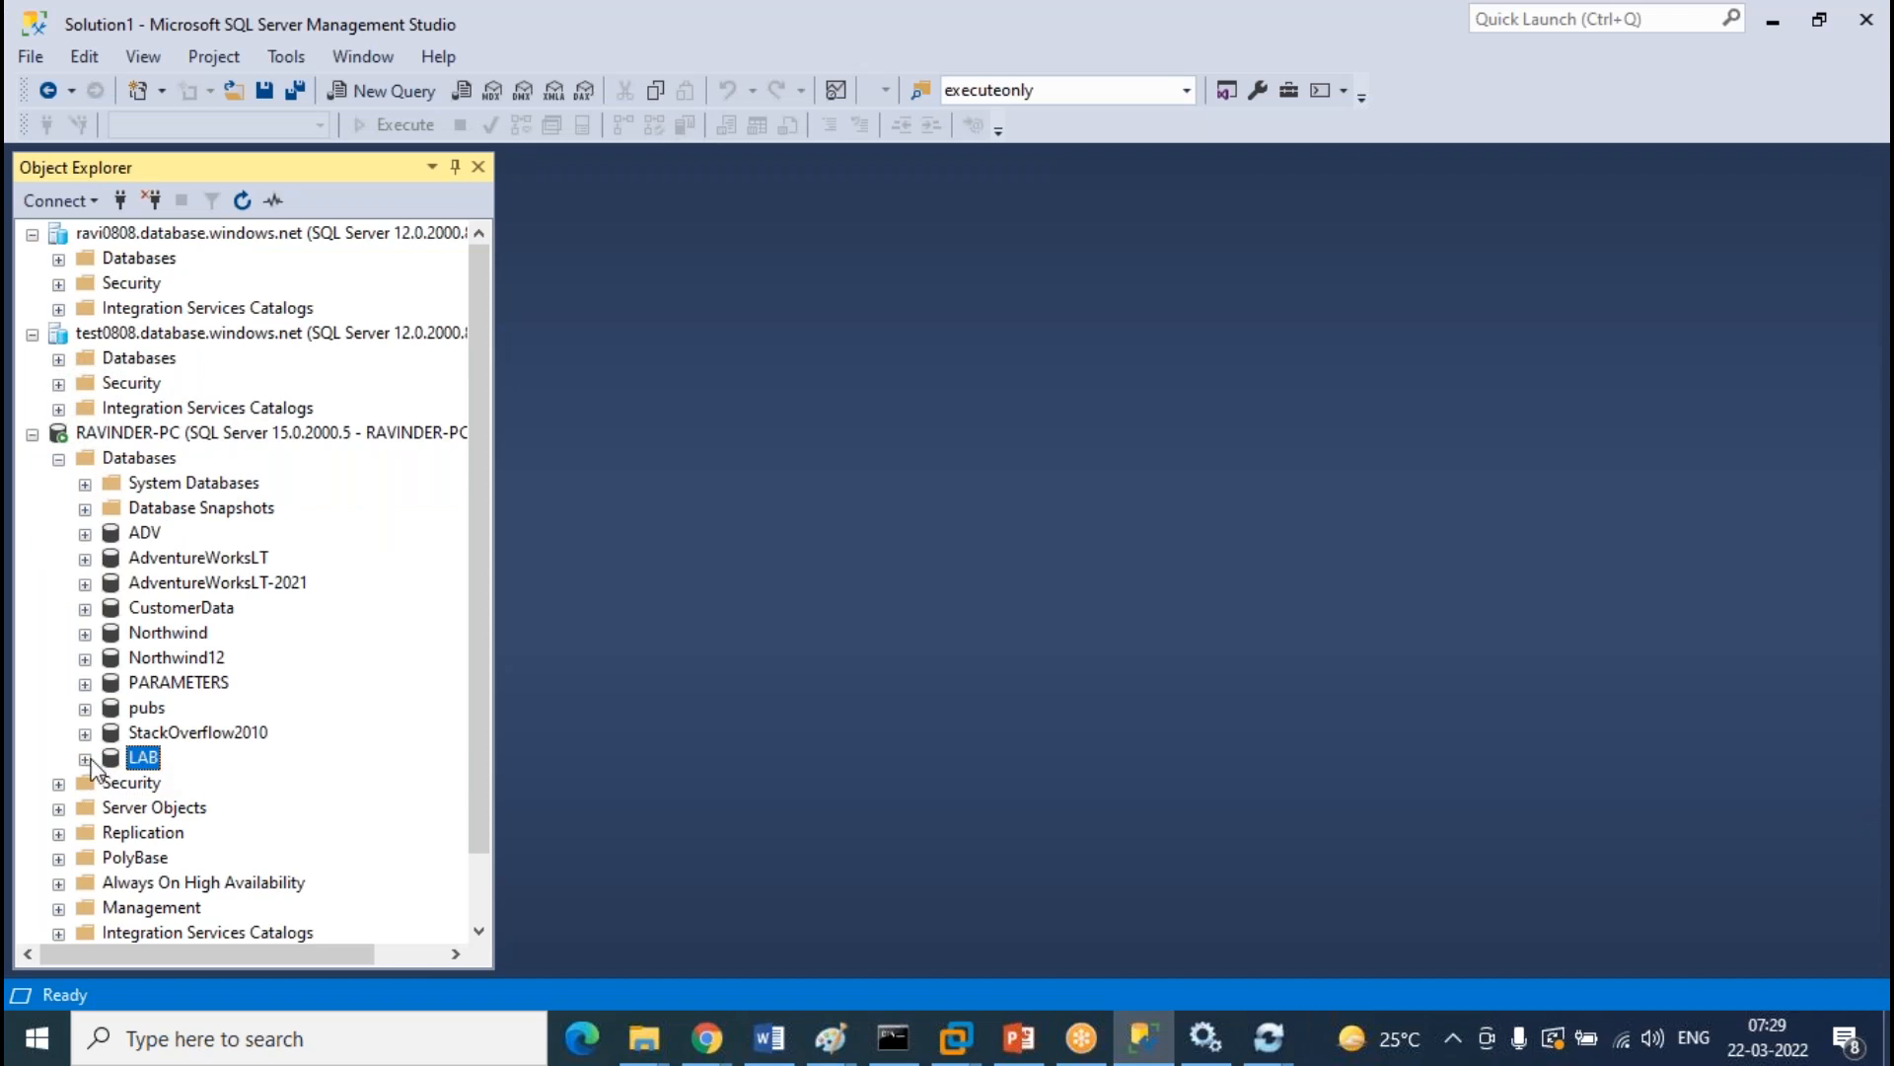
{"action": "left_click", "coordinate": [85, 758]}
{"action": "left_click", "coordinate": [112, 735]}
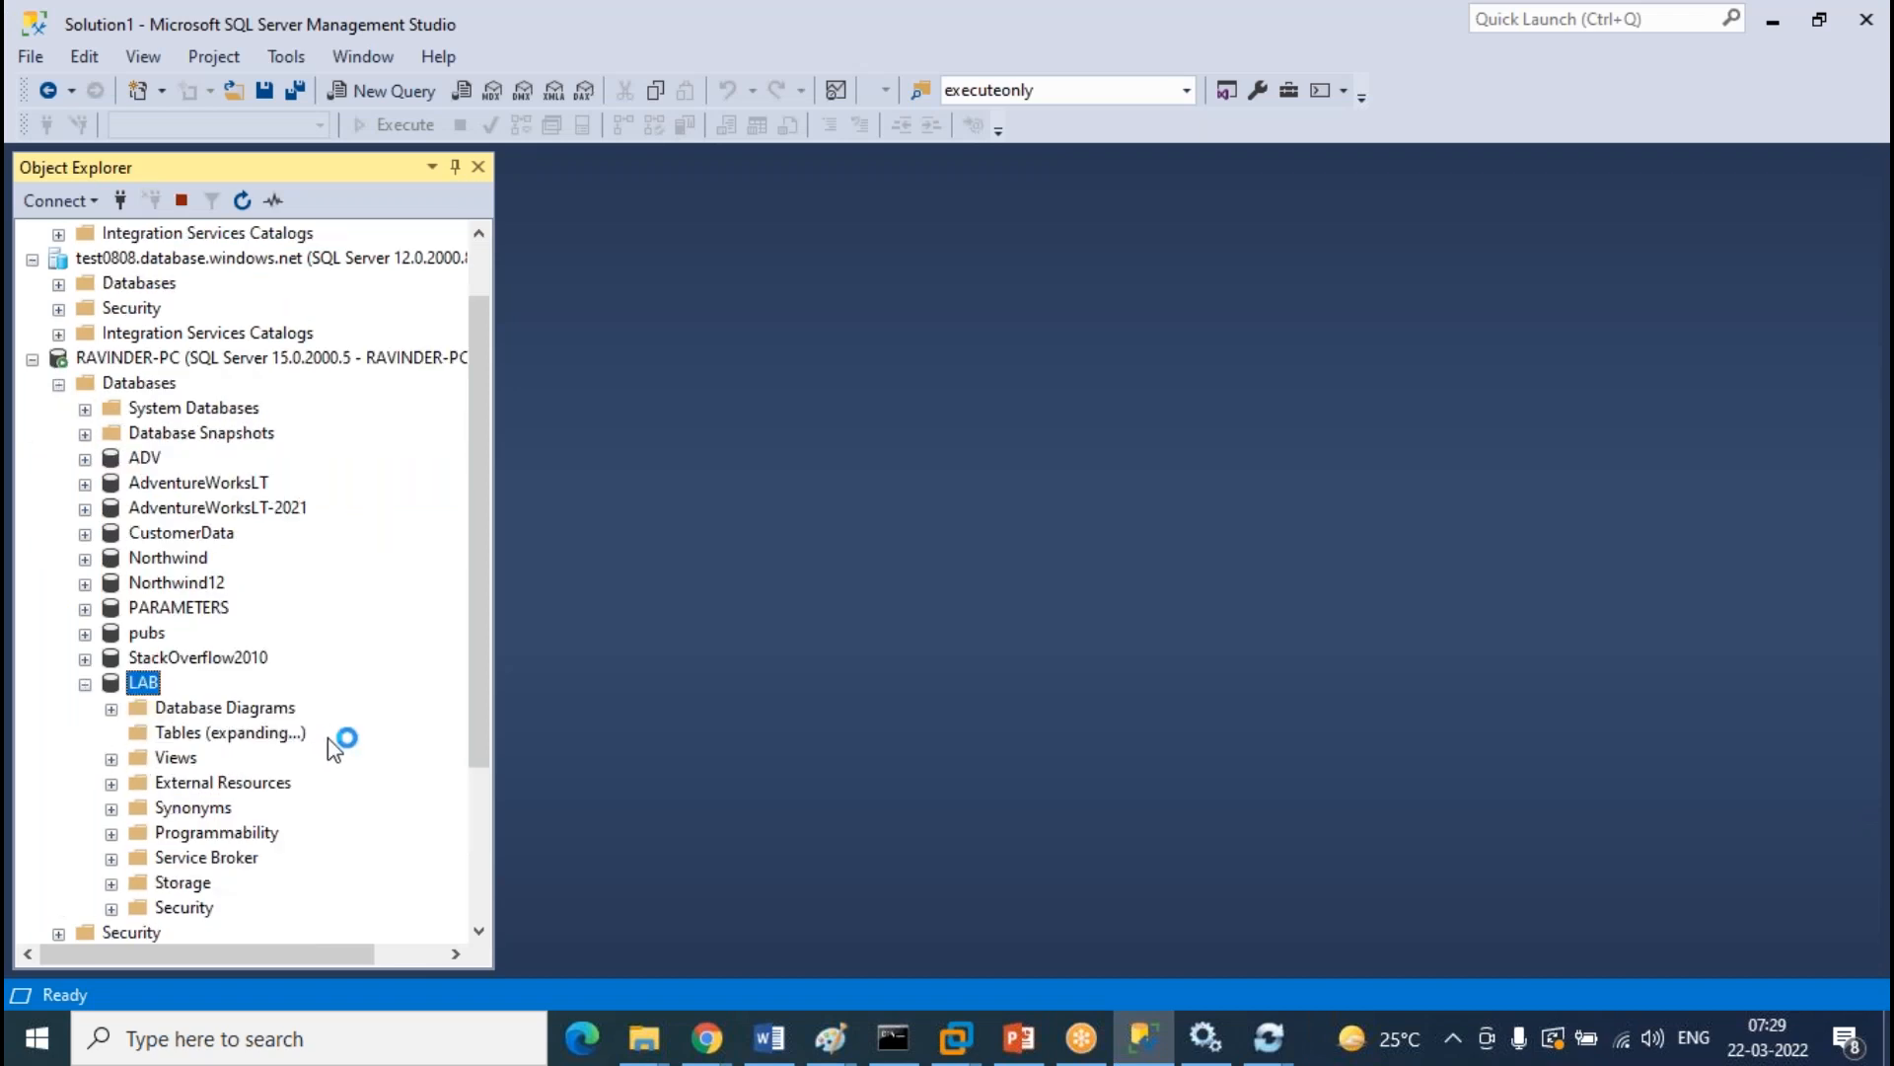
Save the LAB database connection so the agent lists it as Reachable
{"action": "mouse_move", "coordinate": [1283, 1024]}
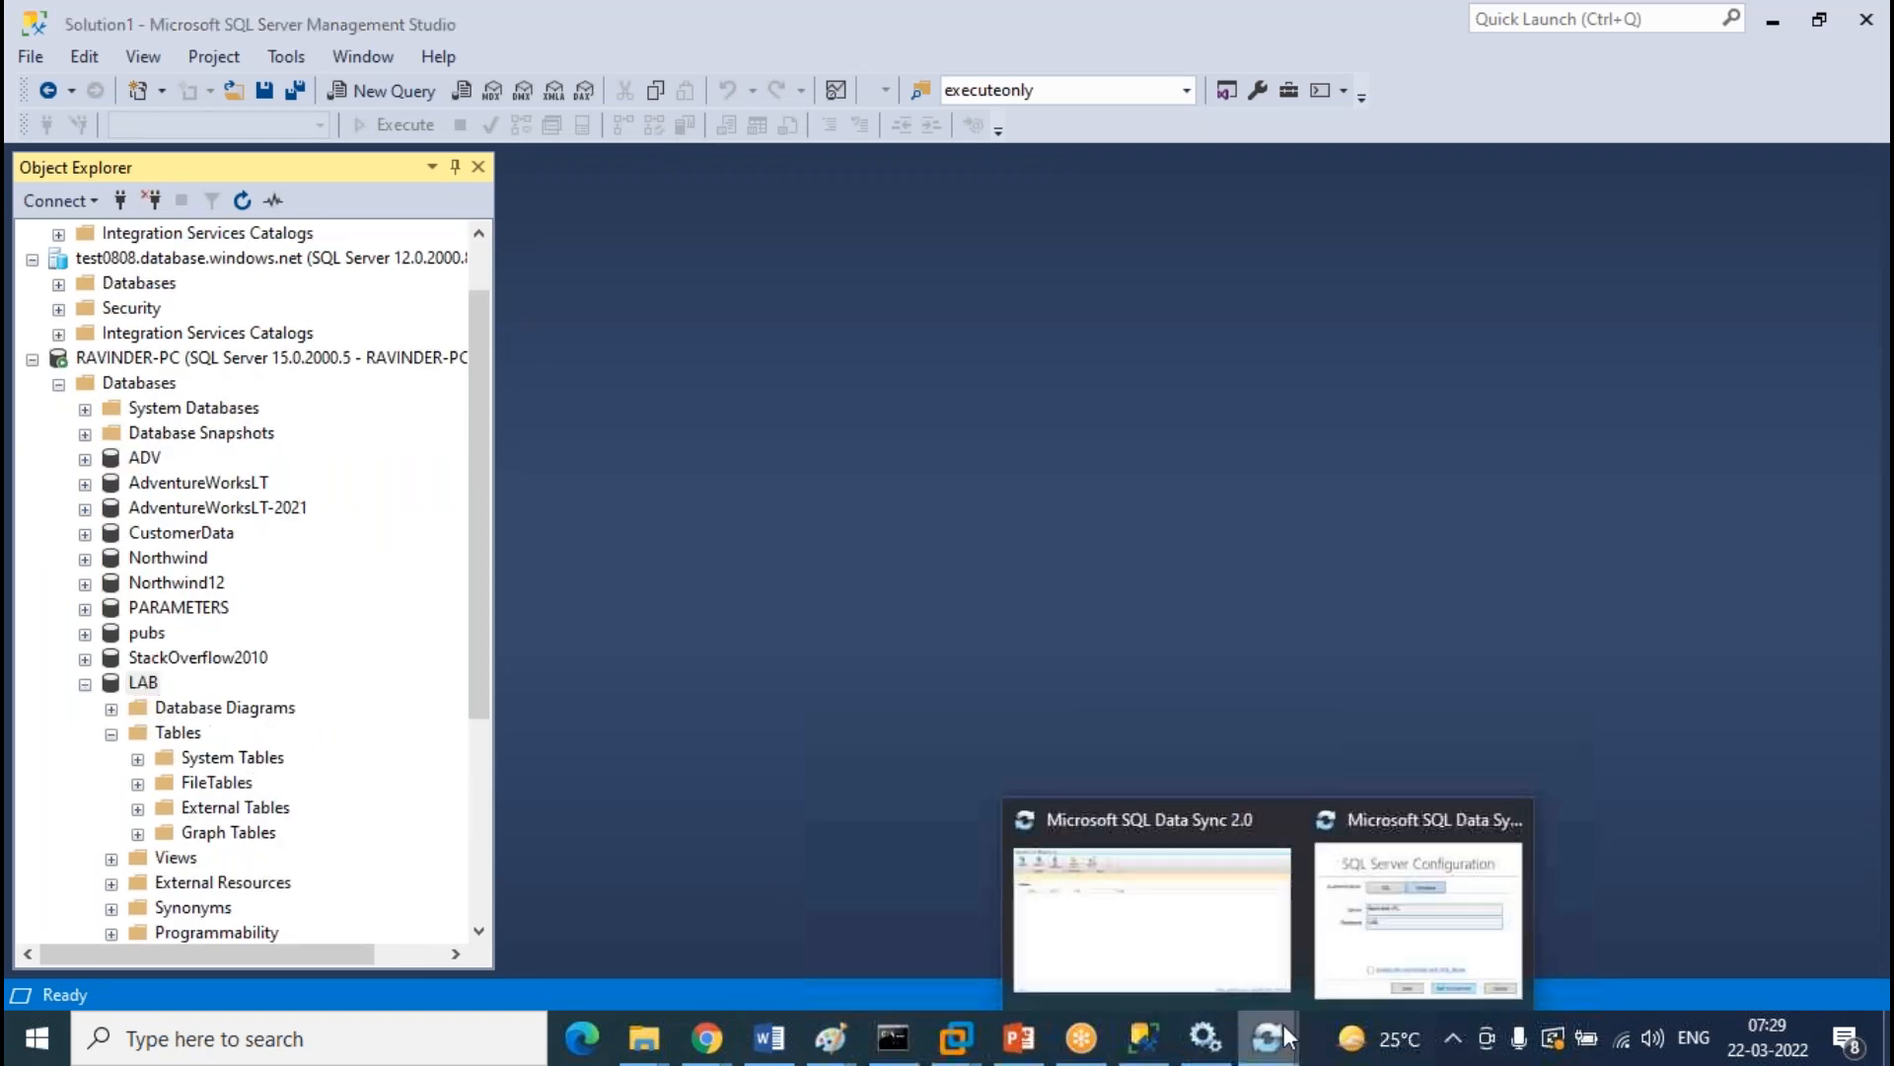
{"action": "left_click", "coordinate": [1144, 905]}
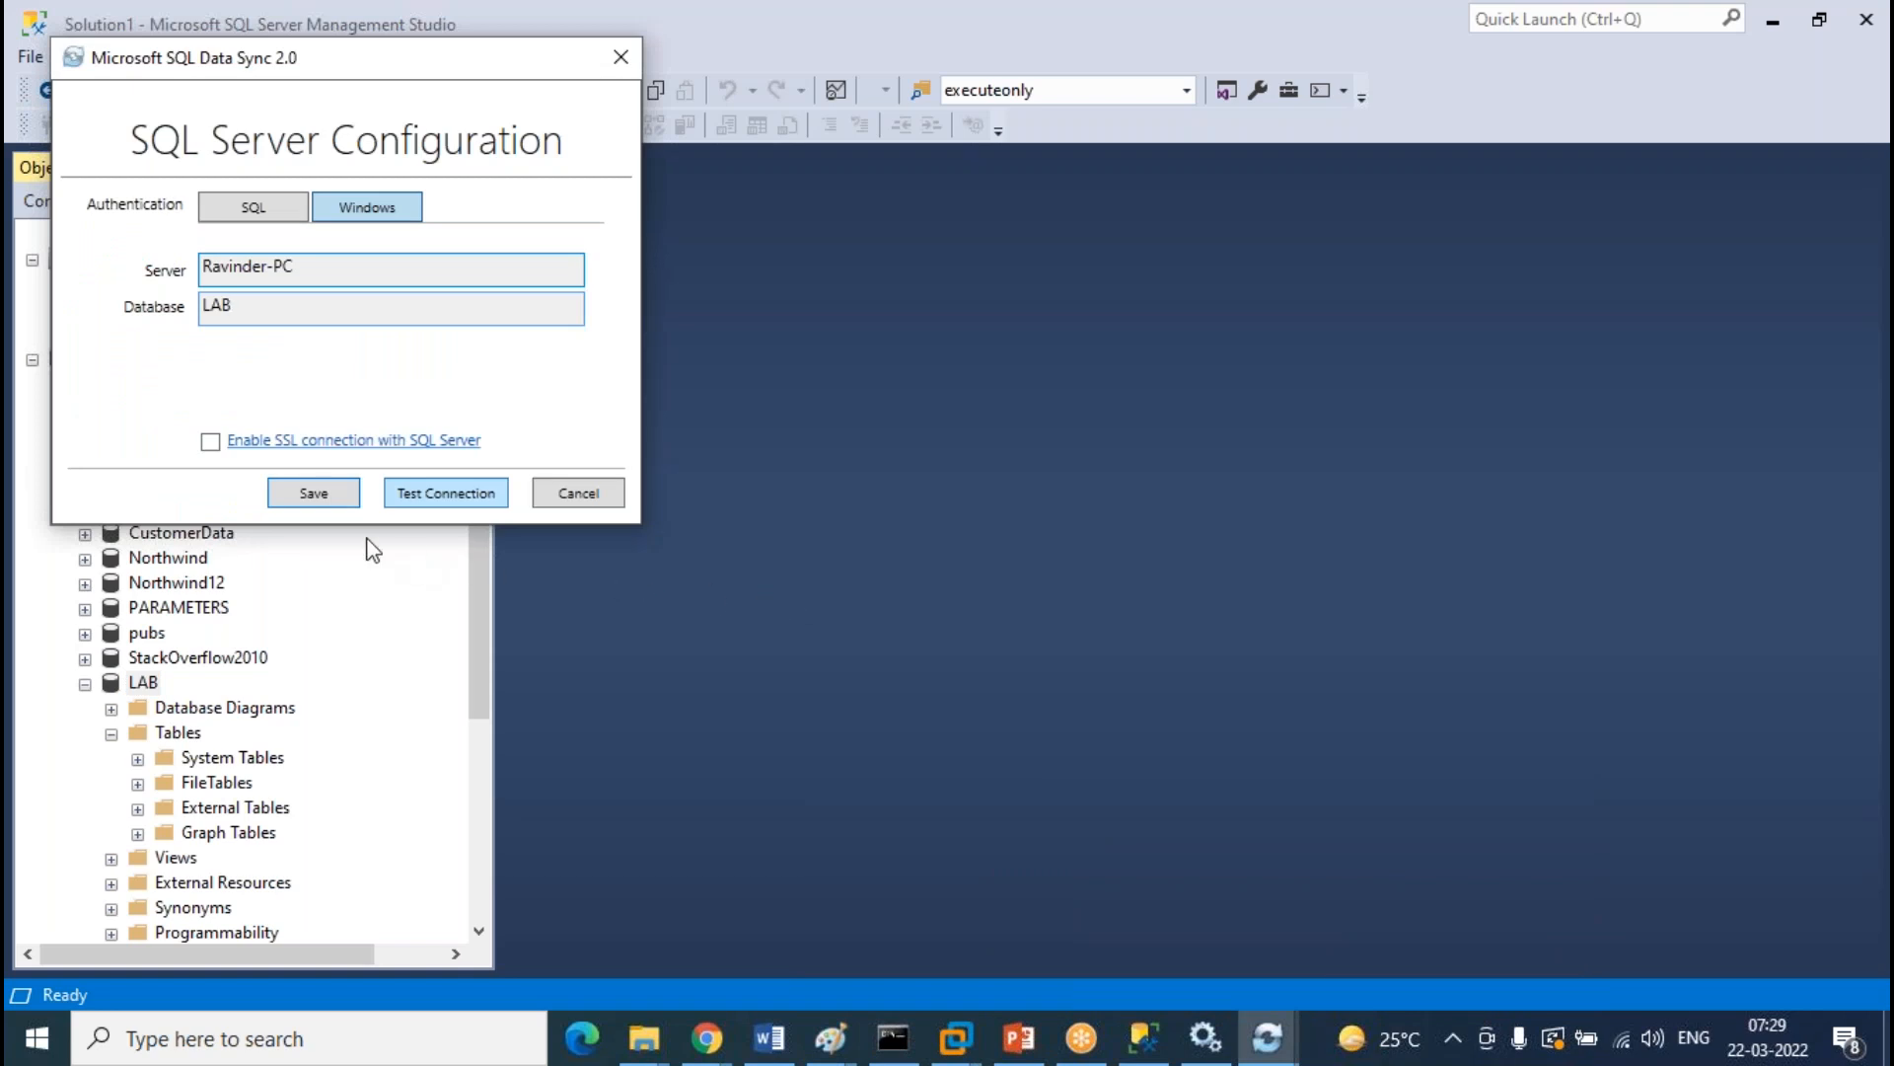
{"action": "left_click", "coordinate": [1204, 1036]}
{"action": "mouse_move", "coordinate": [1267, 1036]}
{"action": "left_click", "coordinate": [1167, 947]}
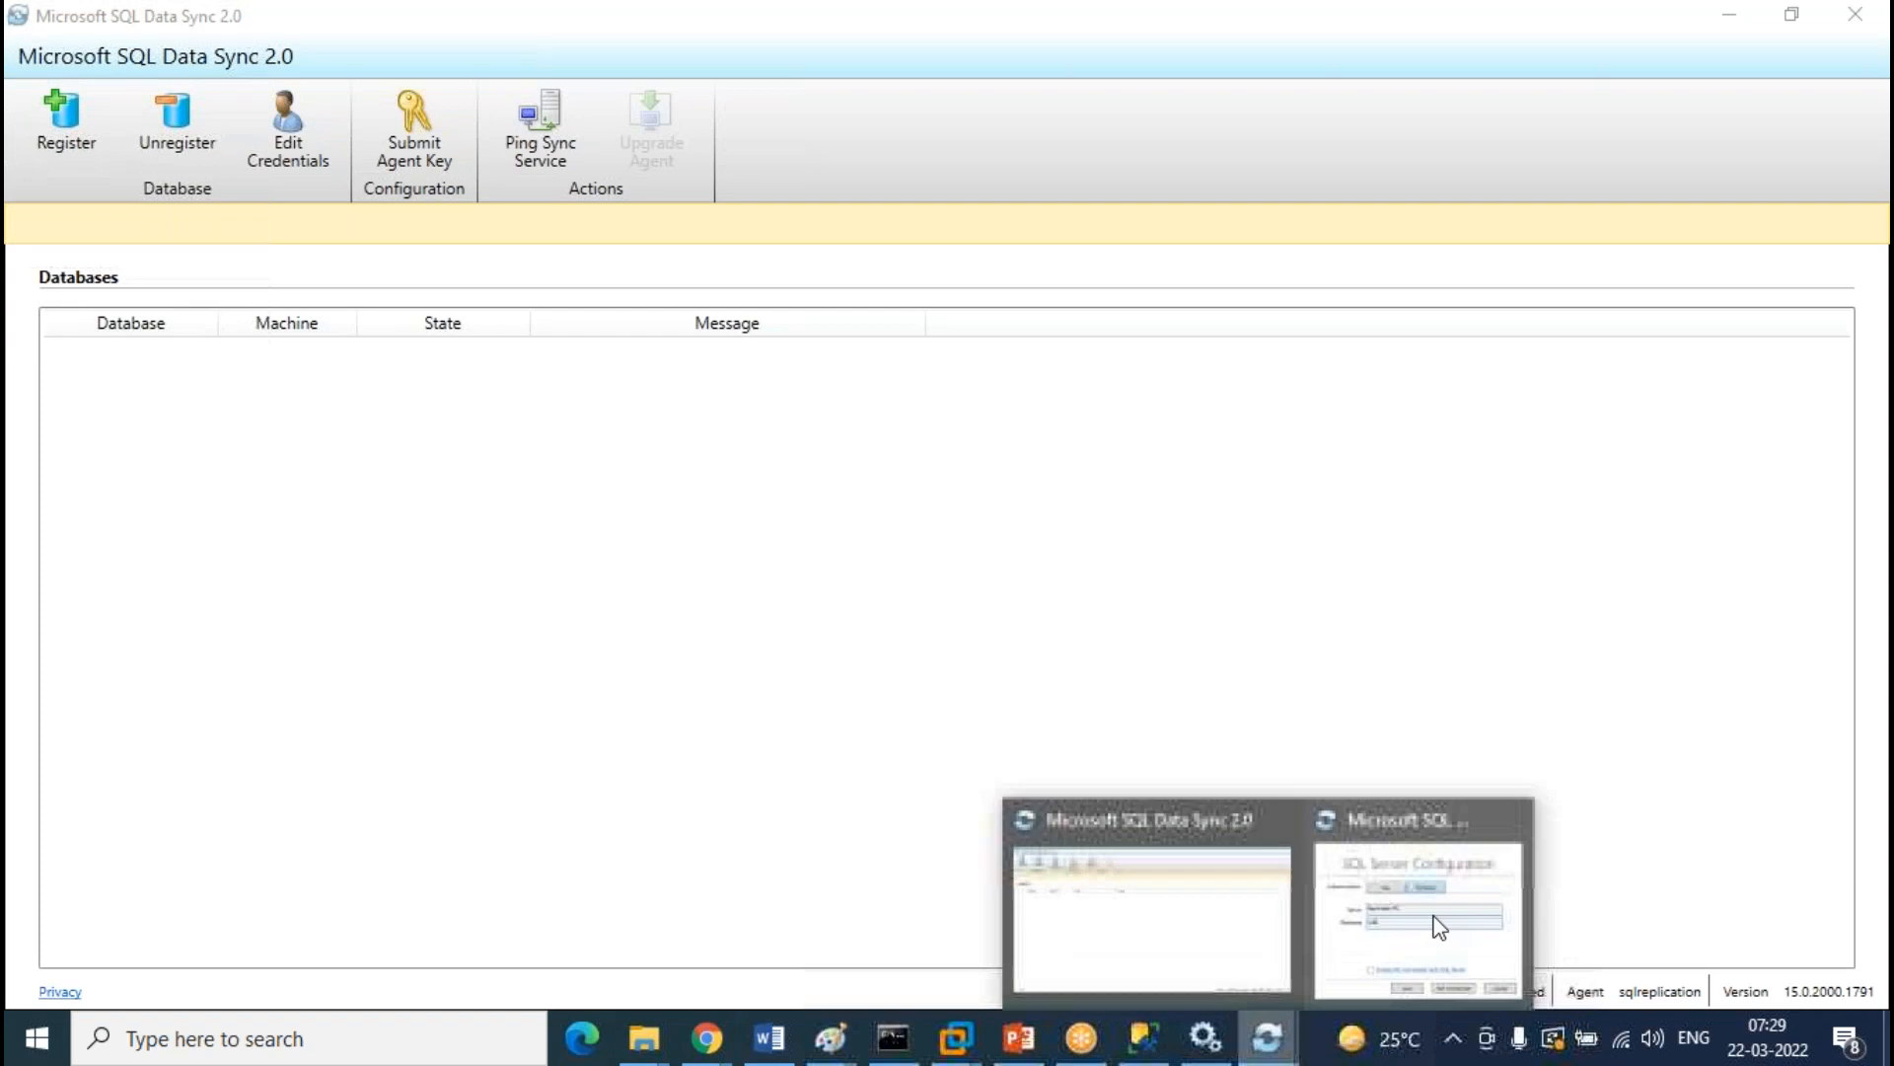
{"action": "left_click", "coordinate": [1418, 933]}
{"action": "left_click", "coordinate": [353, 495]}
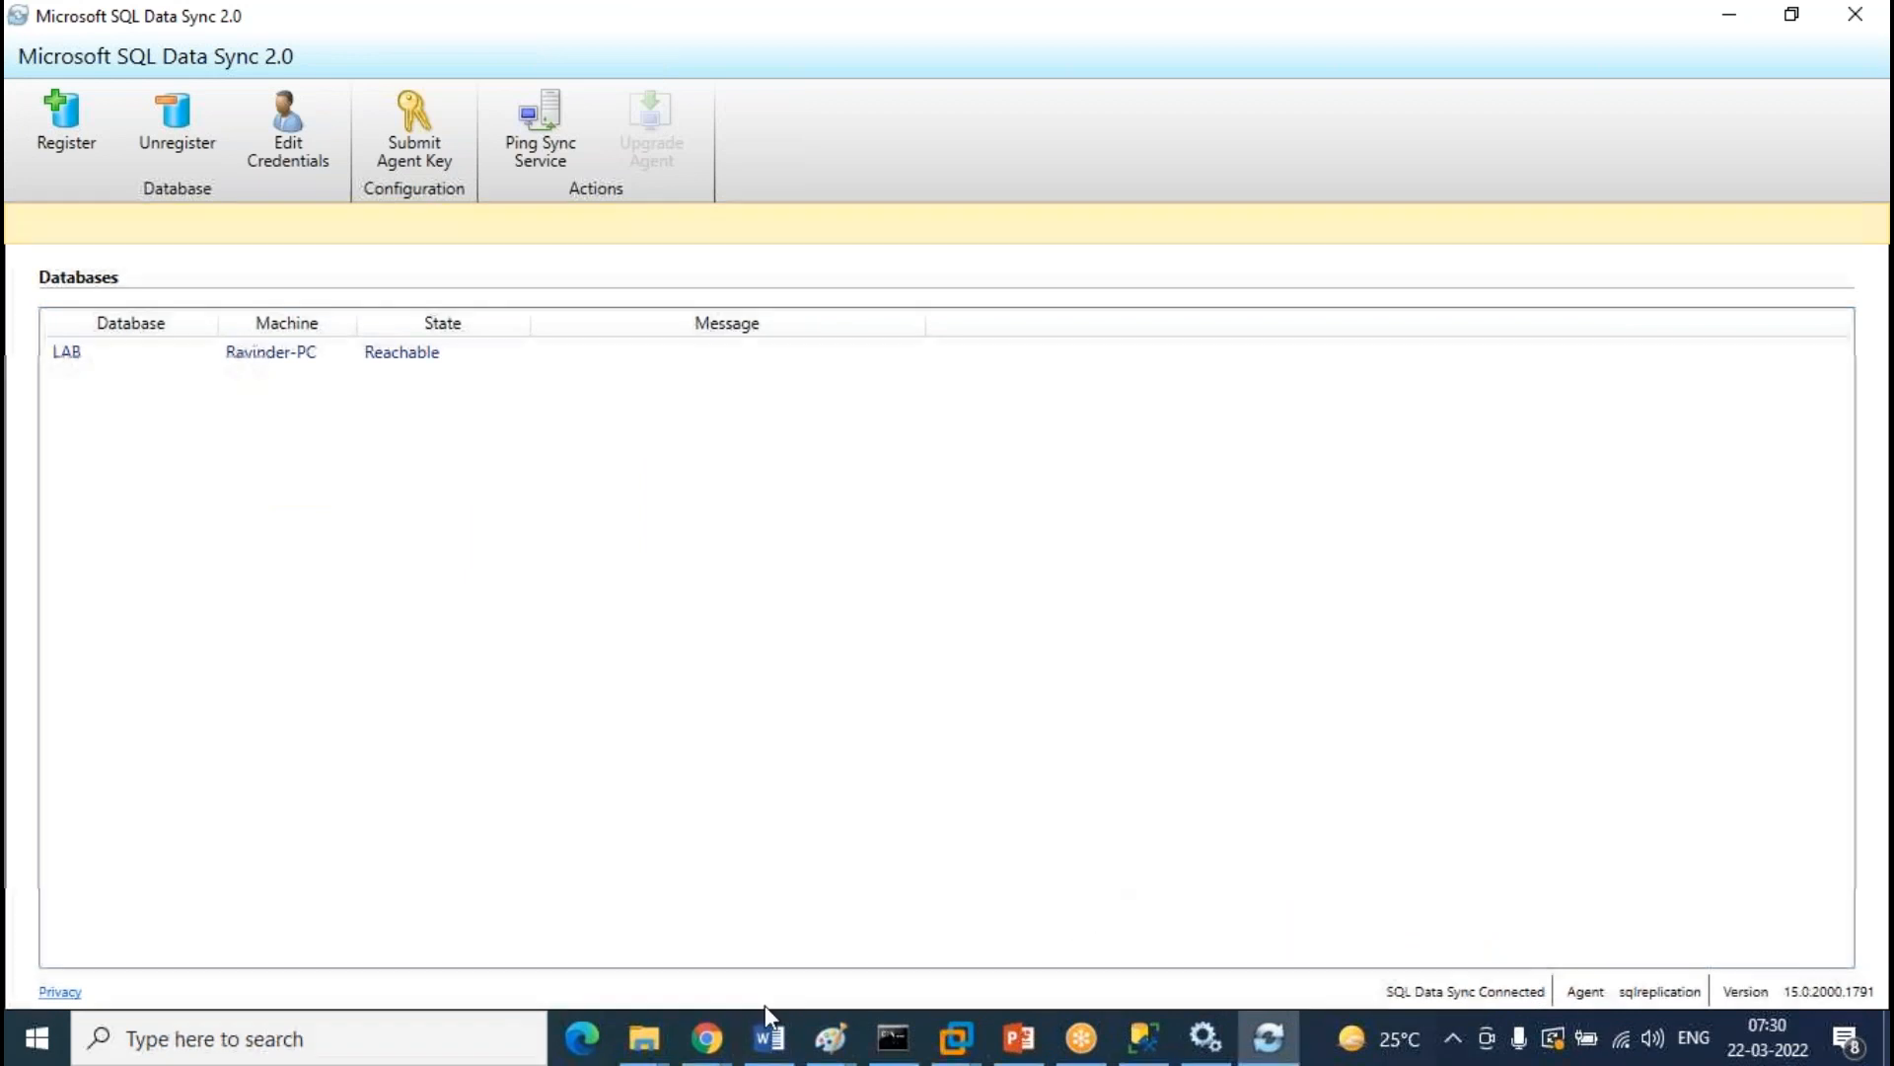
{"action": "mouse_move", "coordinate": [704, 1056]}
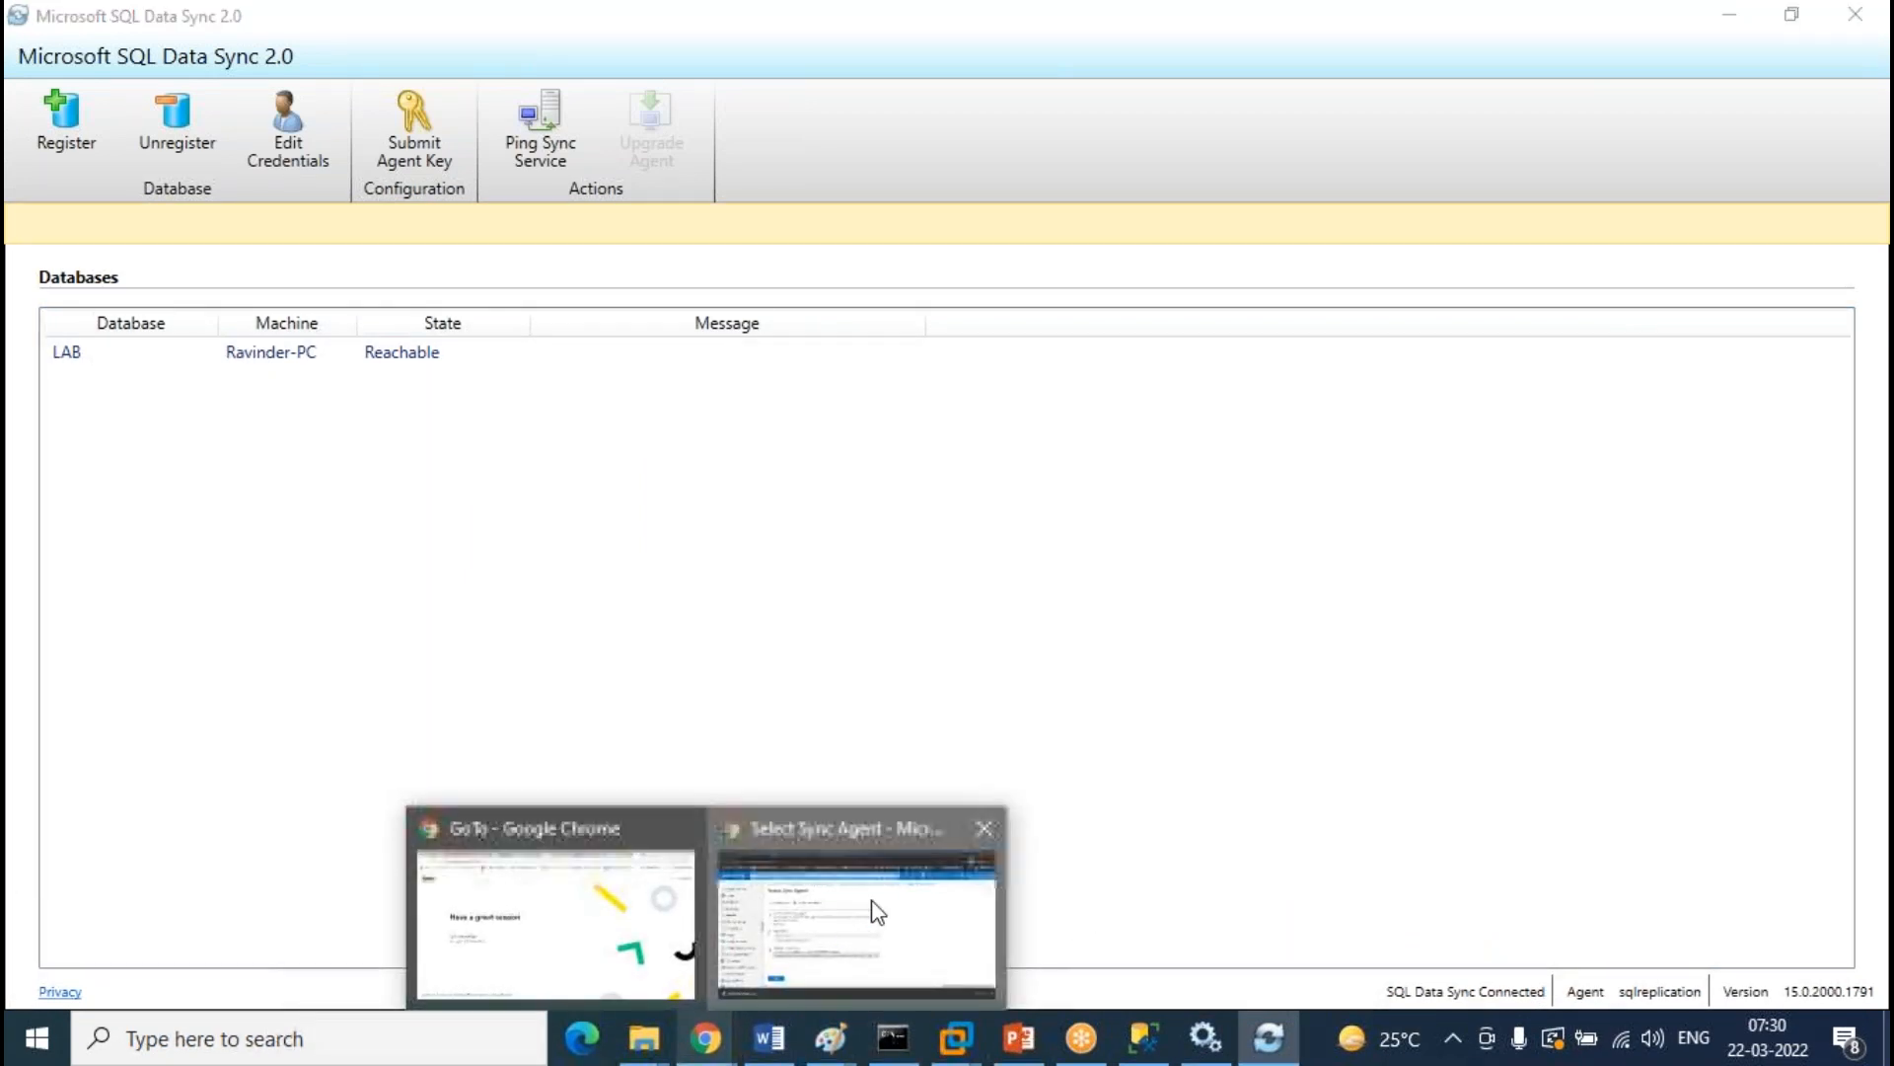
{"action": "left_click", "coordinate": [871, 907]}
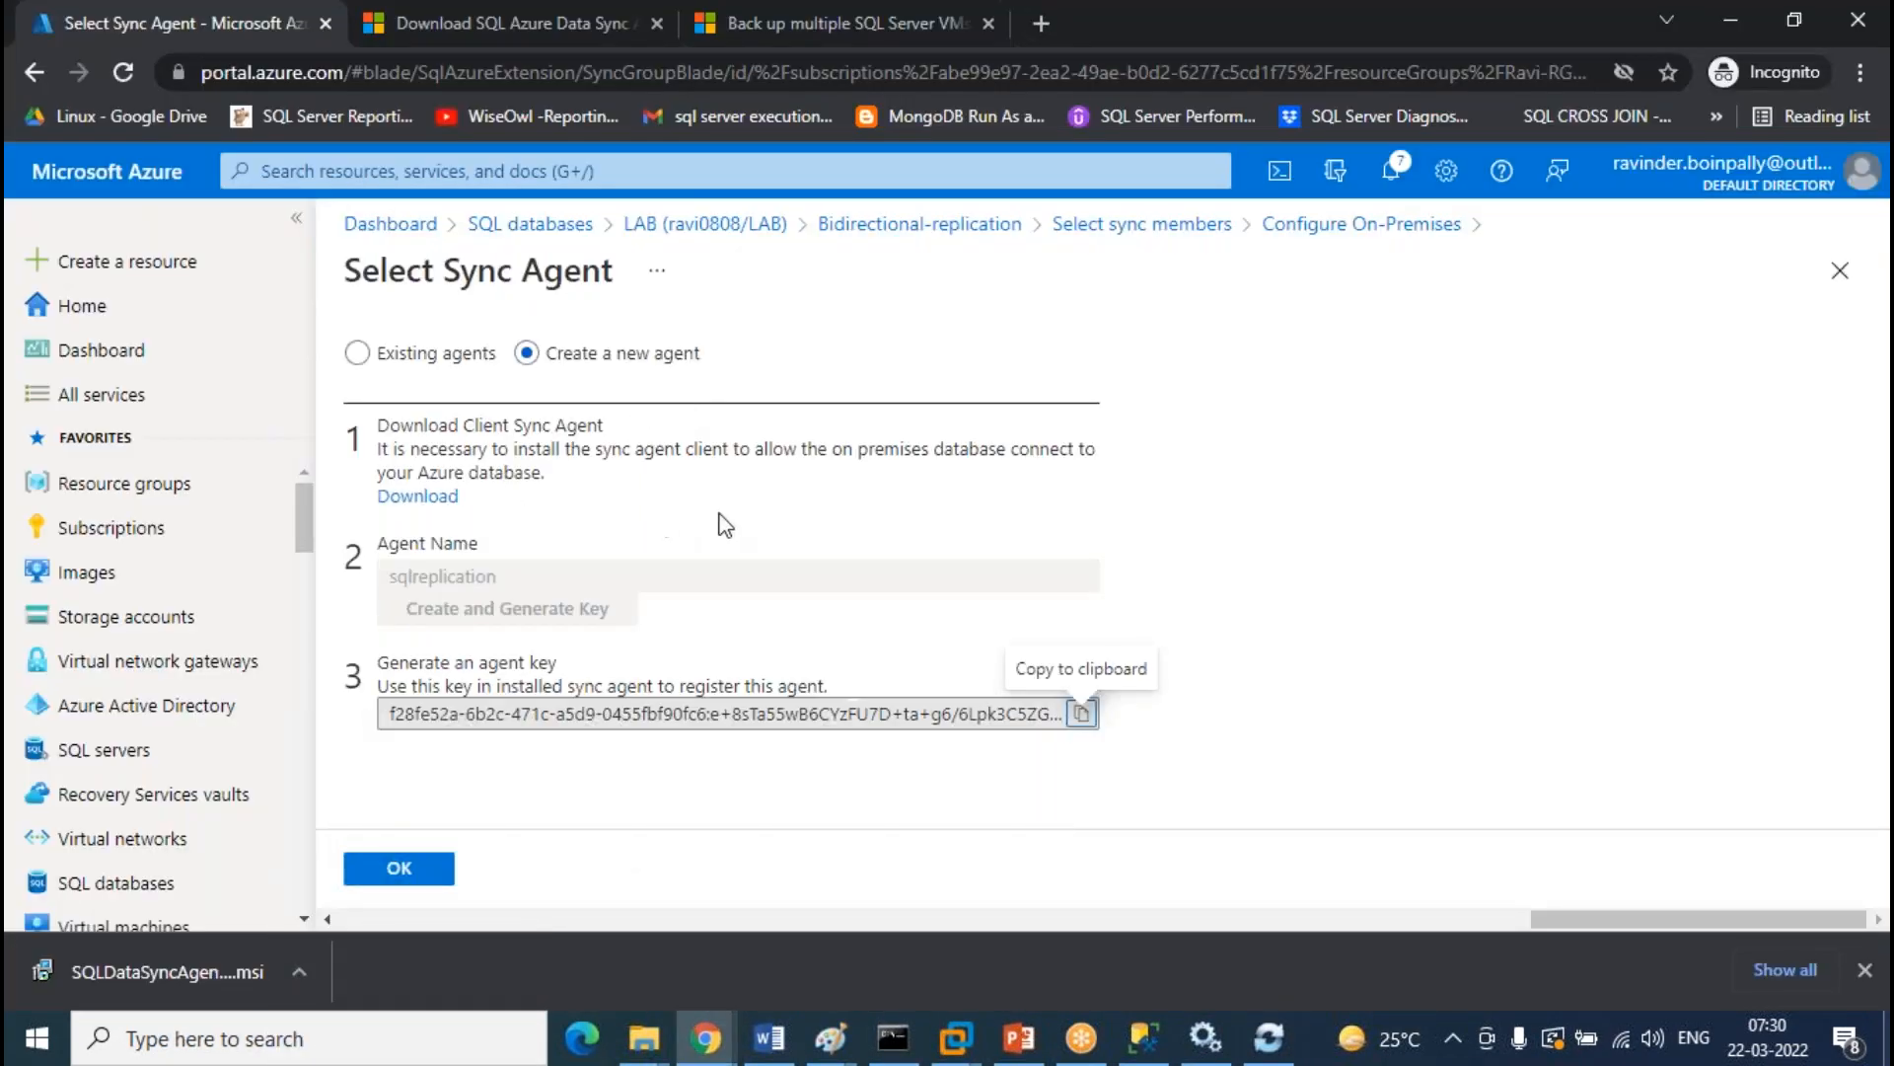
Add sync member 'onprem-server' using the sqlreplication agent's local LAB database with Bi-directional Sync
{"action": "left_click", "coordinate": [402, 881]}
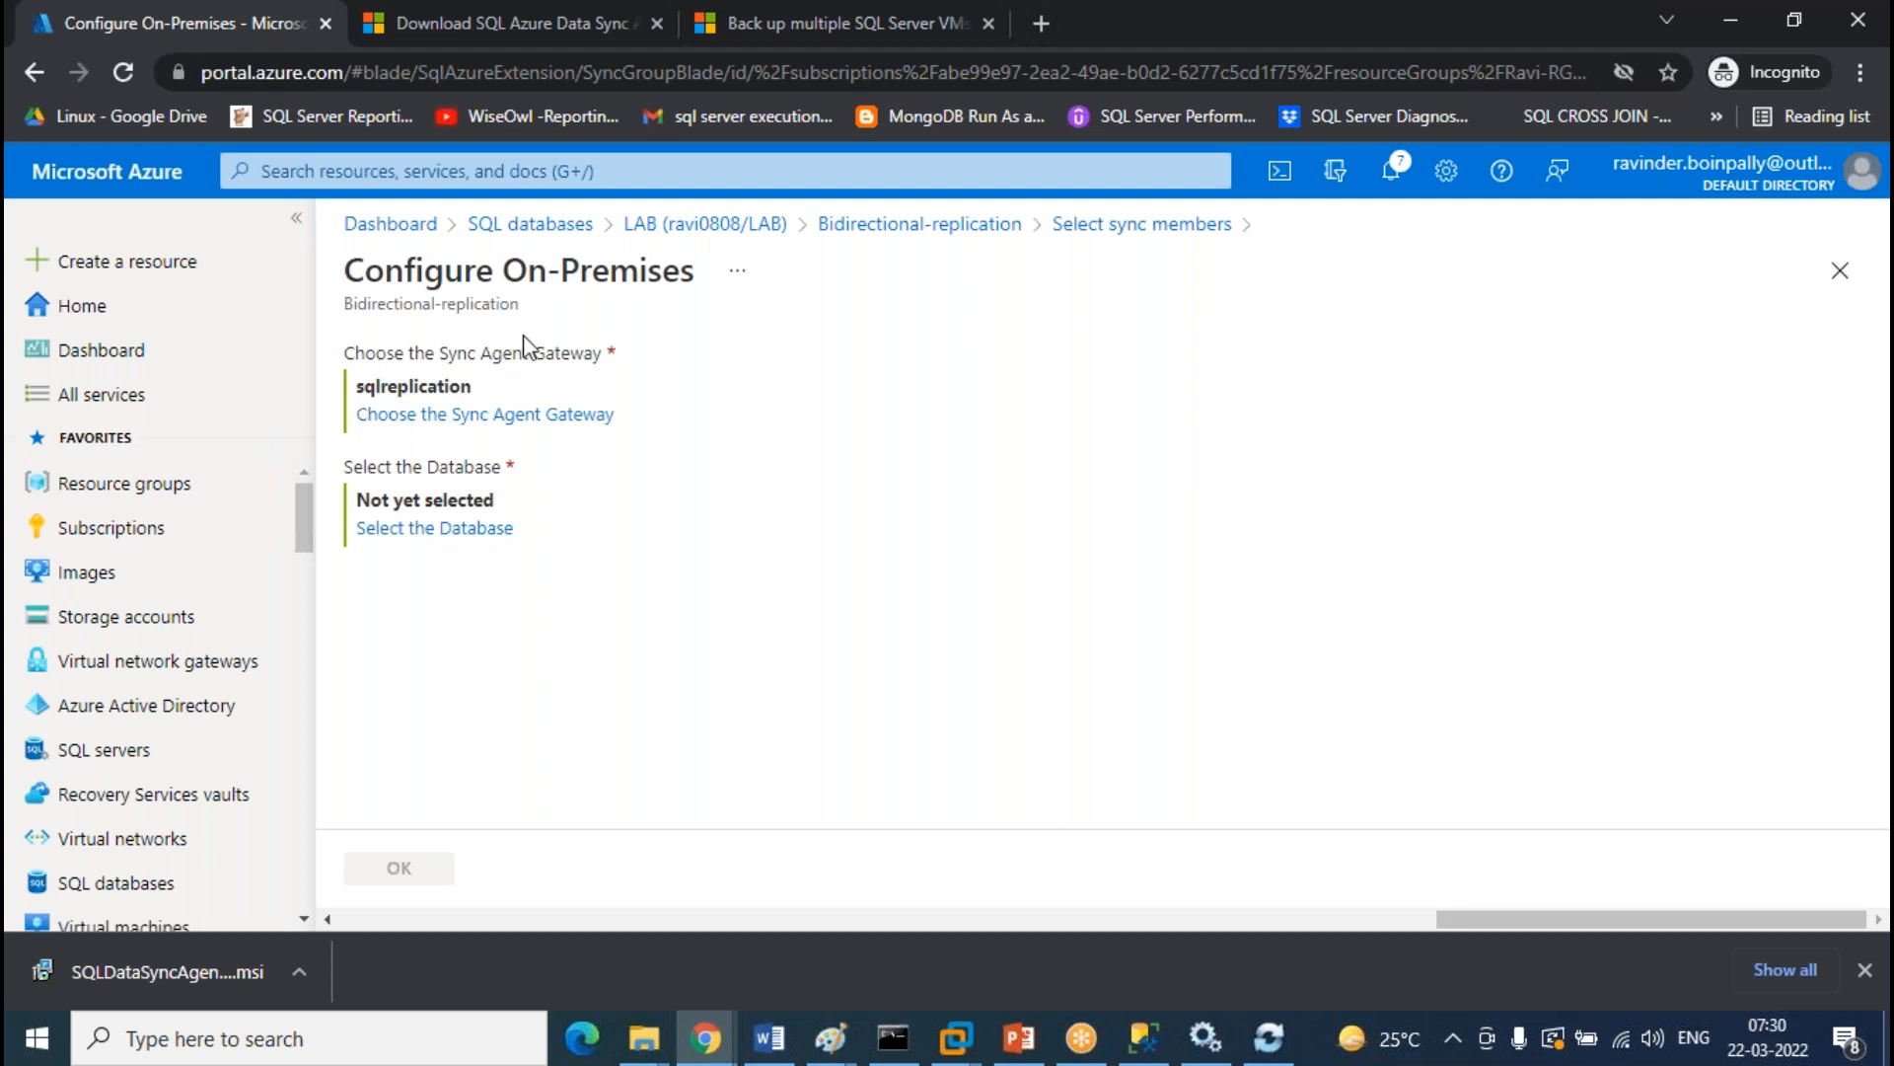
{"action": "left_click", "coordinate": [440, 538]}
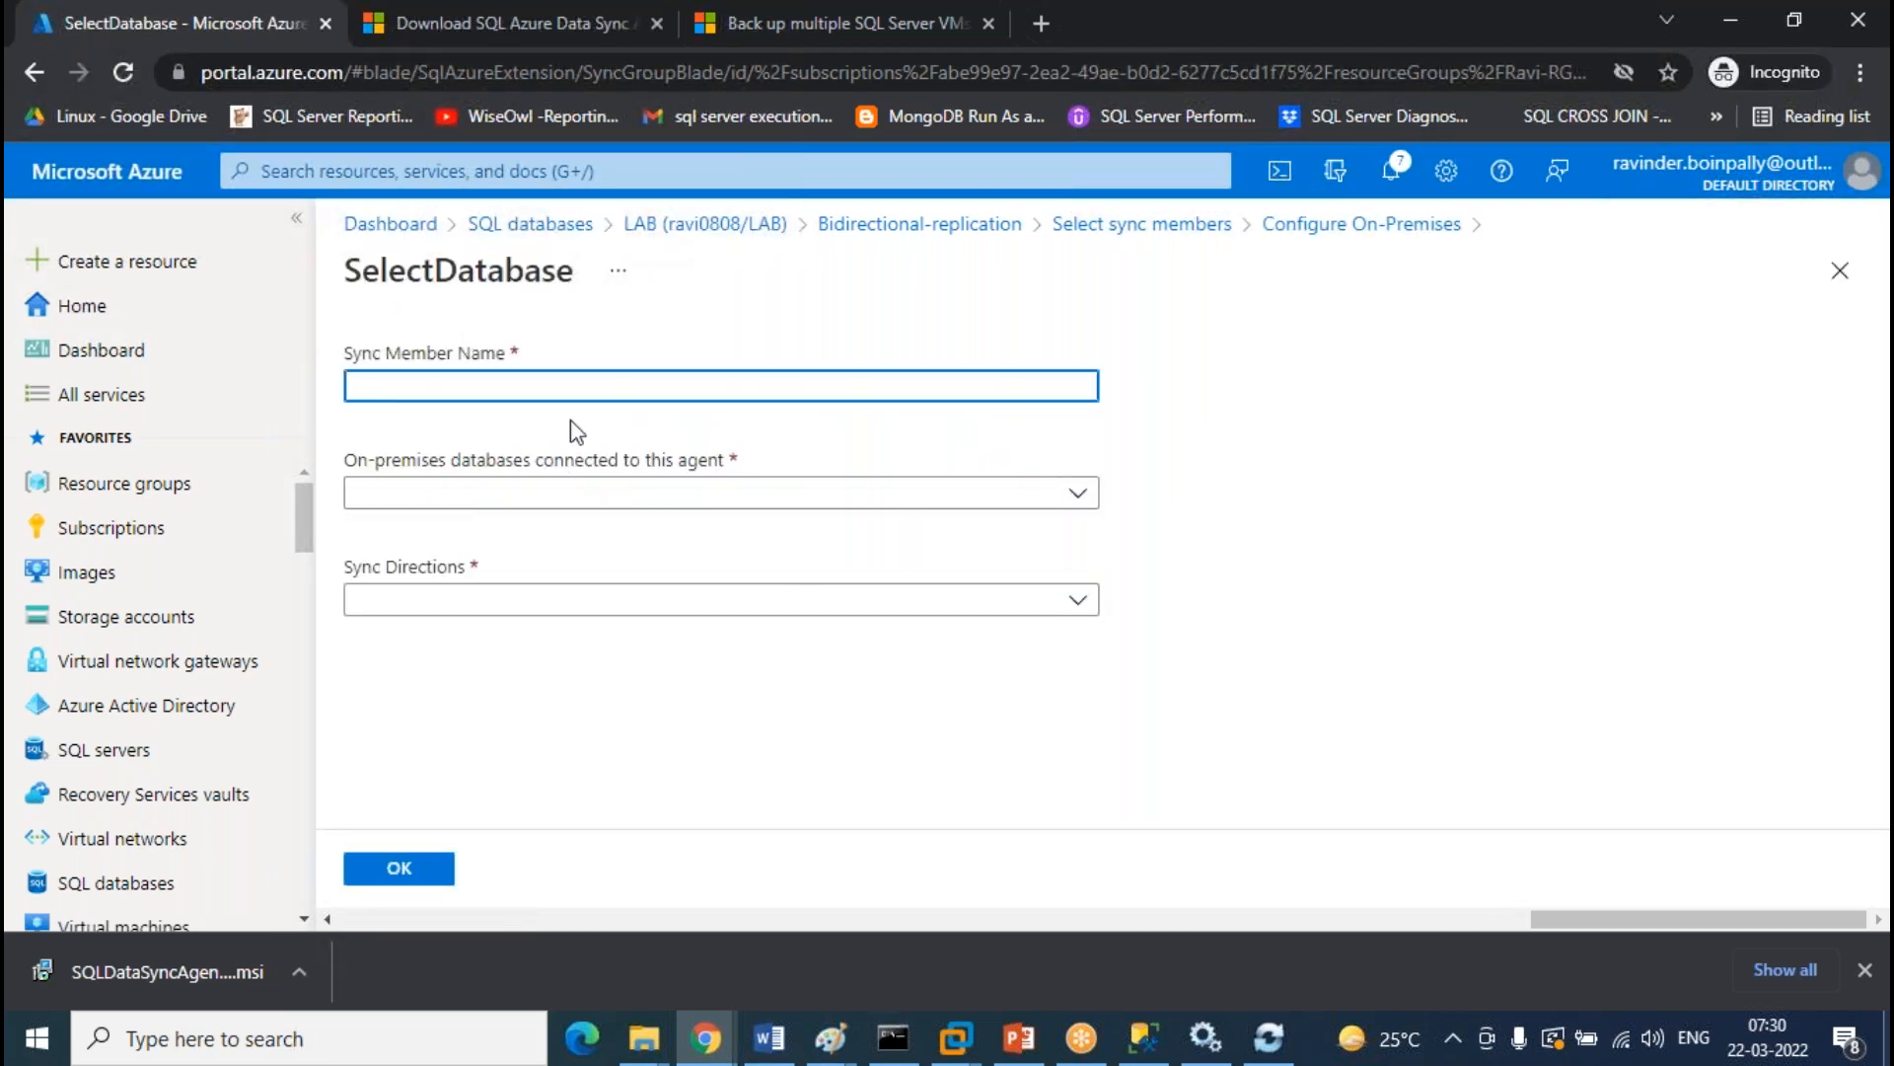
{"action": "type", "text": "onprem-server"}
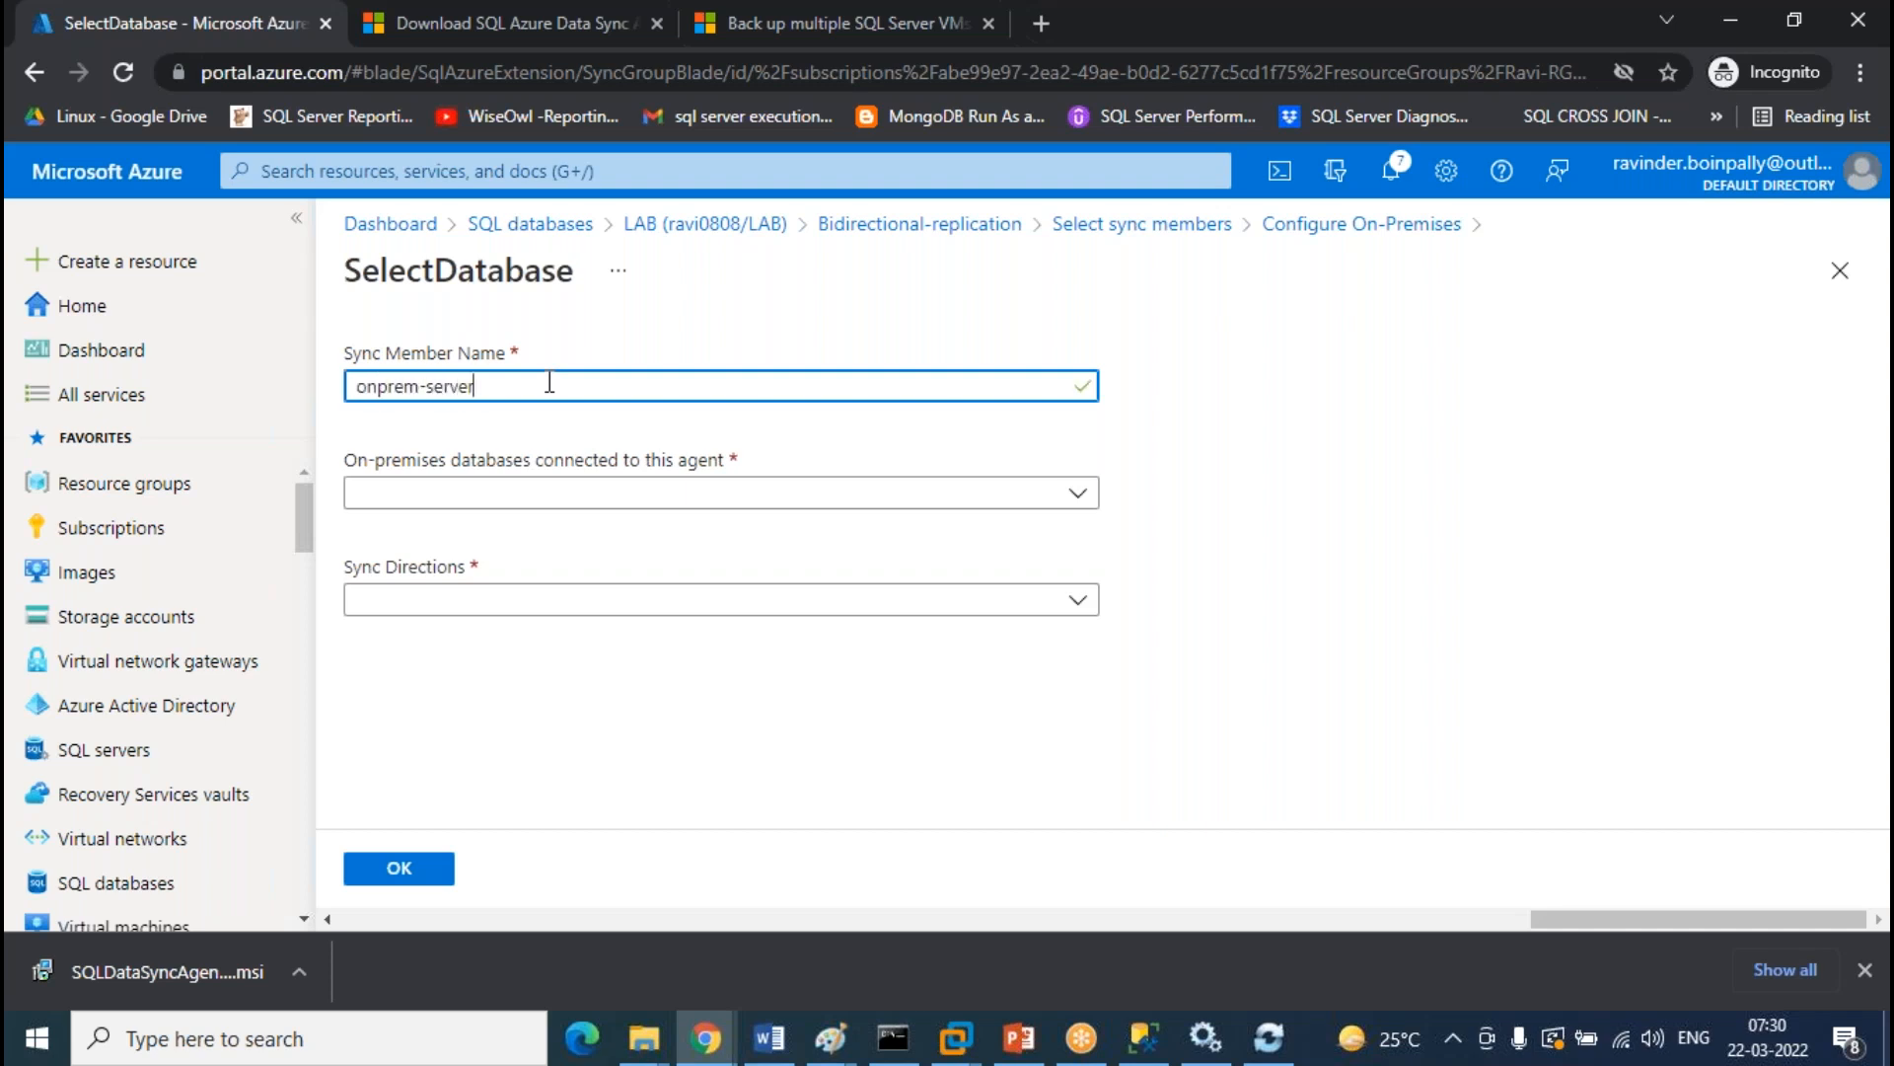
{"action": "left_click", "coordinate": [537, 493]}
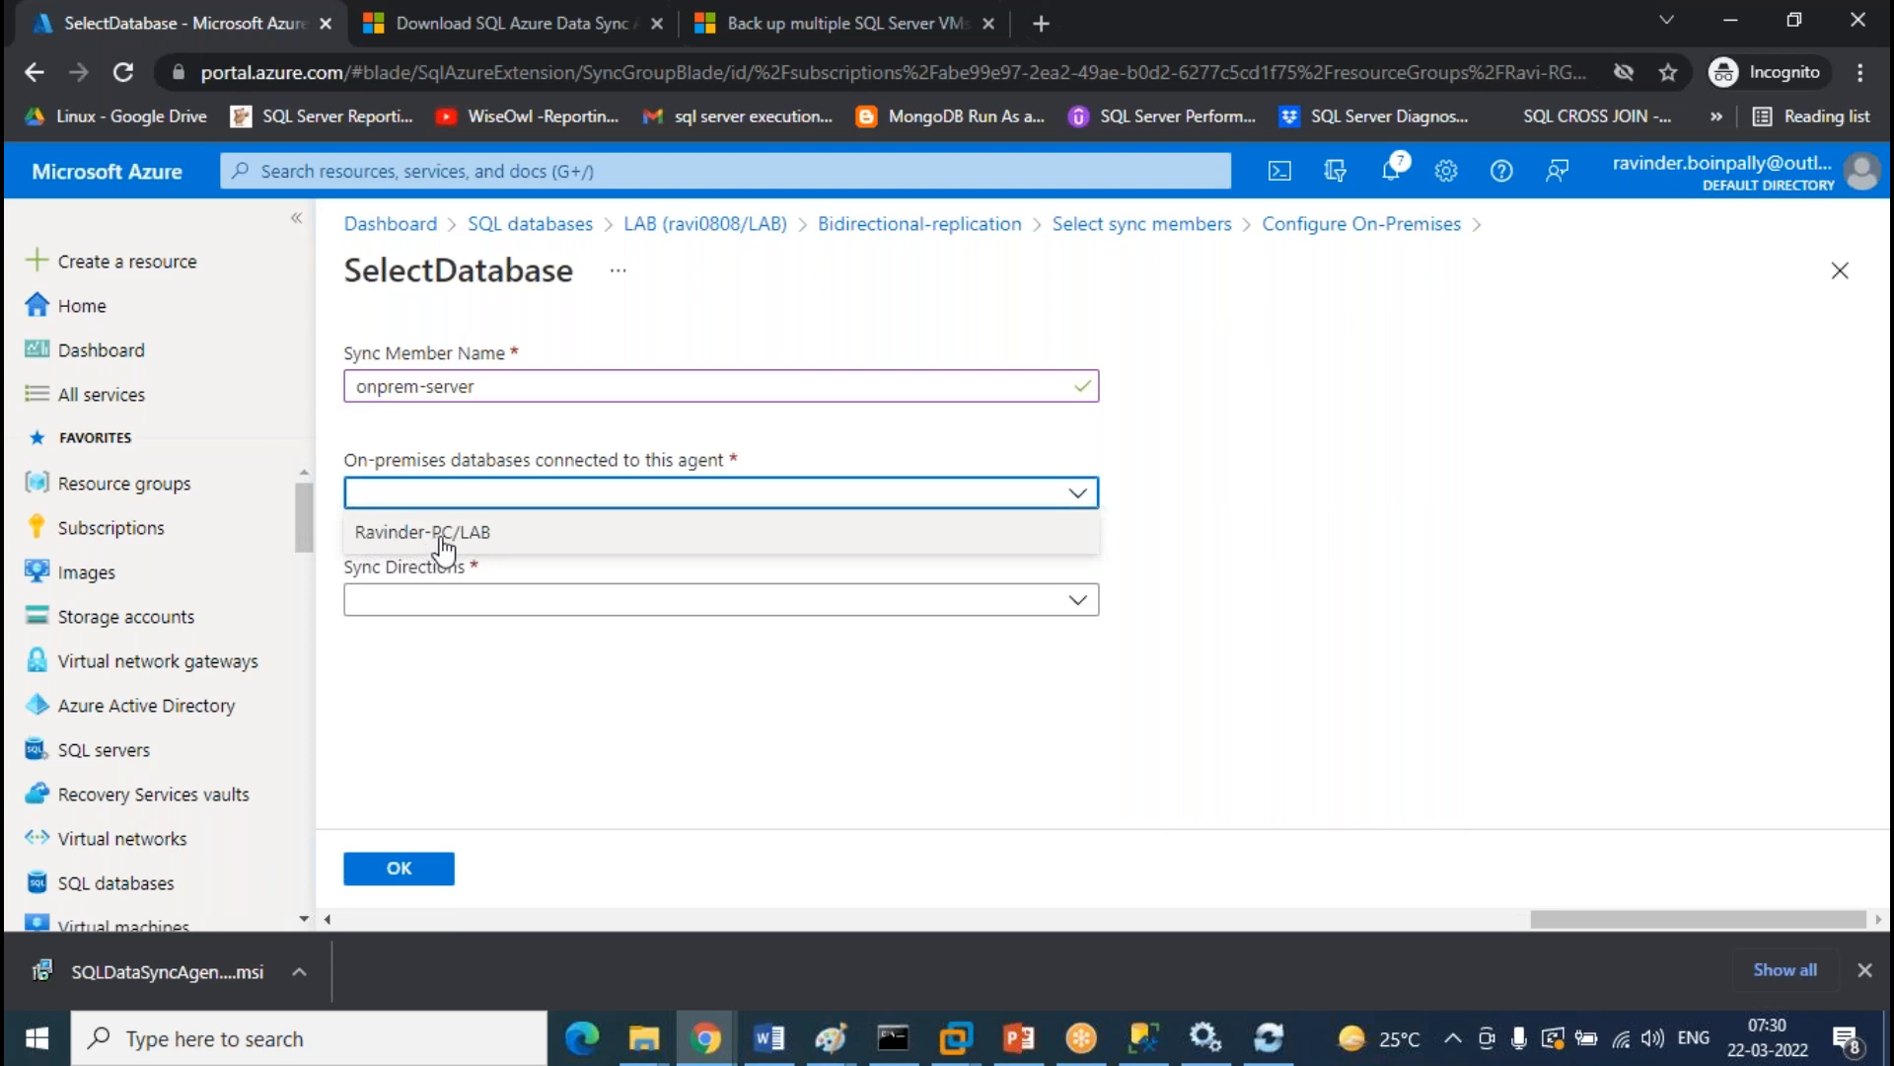
{"action": "left_click", "coordinate": [1267, 1055]}
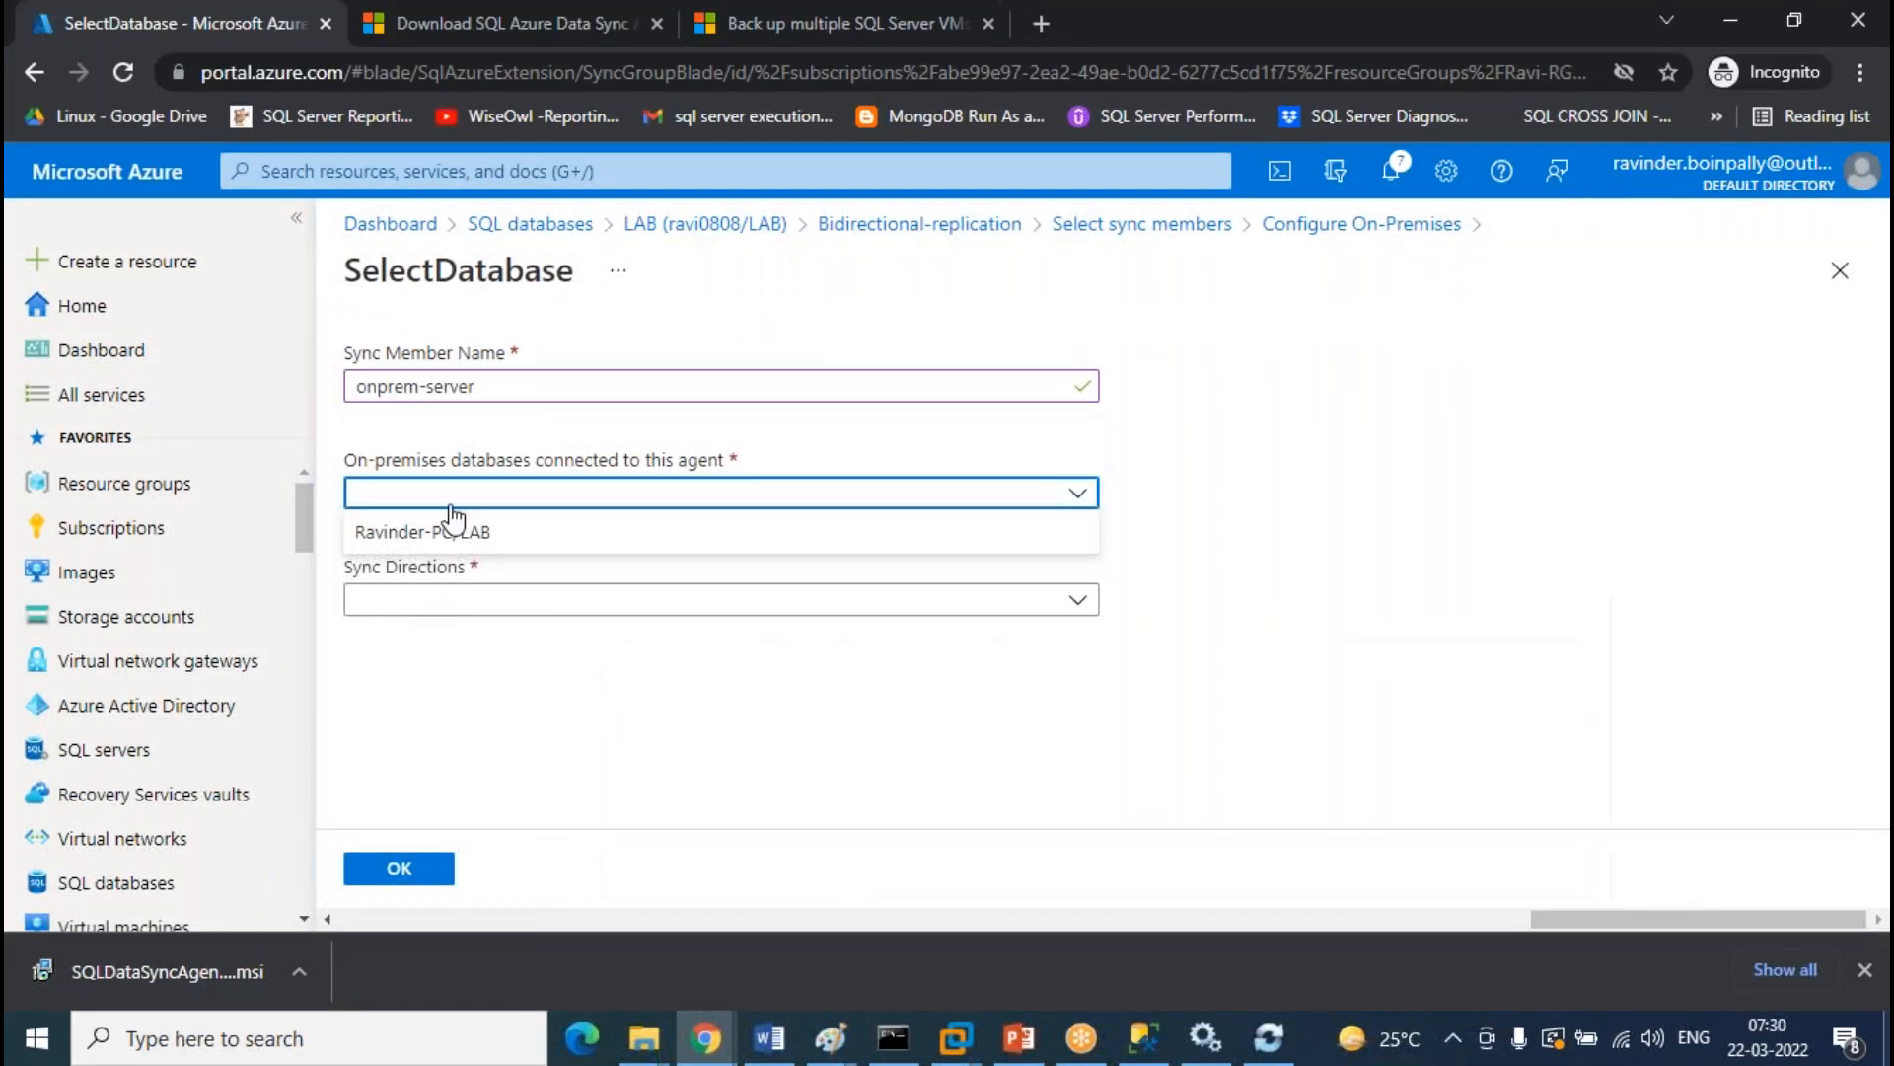
{"action": "left_click", "coordinate": [454, 529]}
{"action": "left_click", "coordinate": [514, 602]}
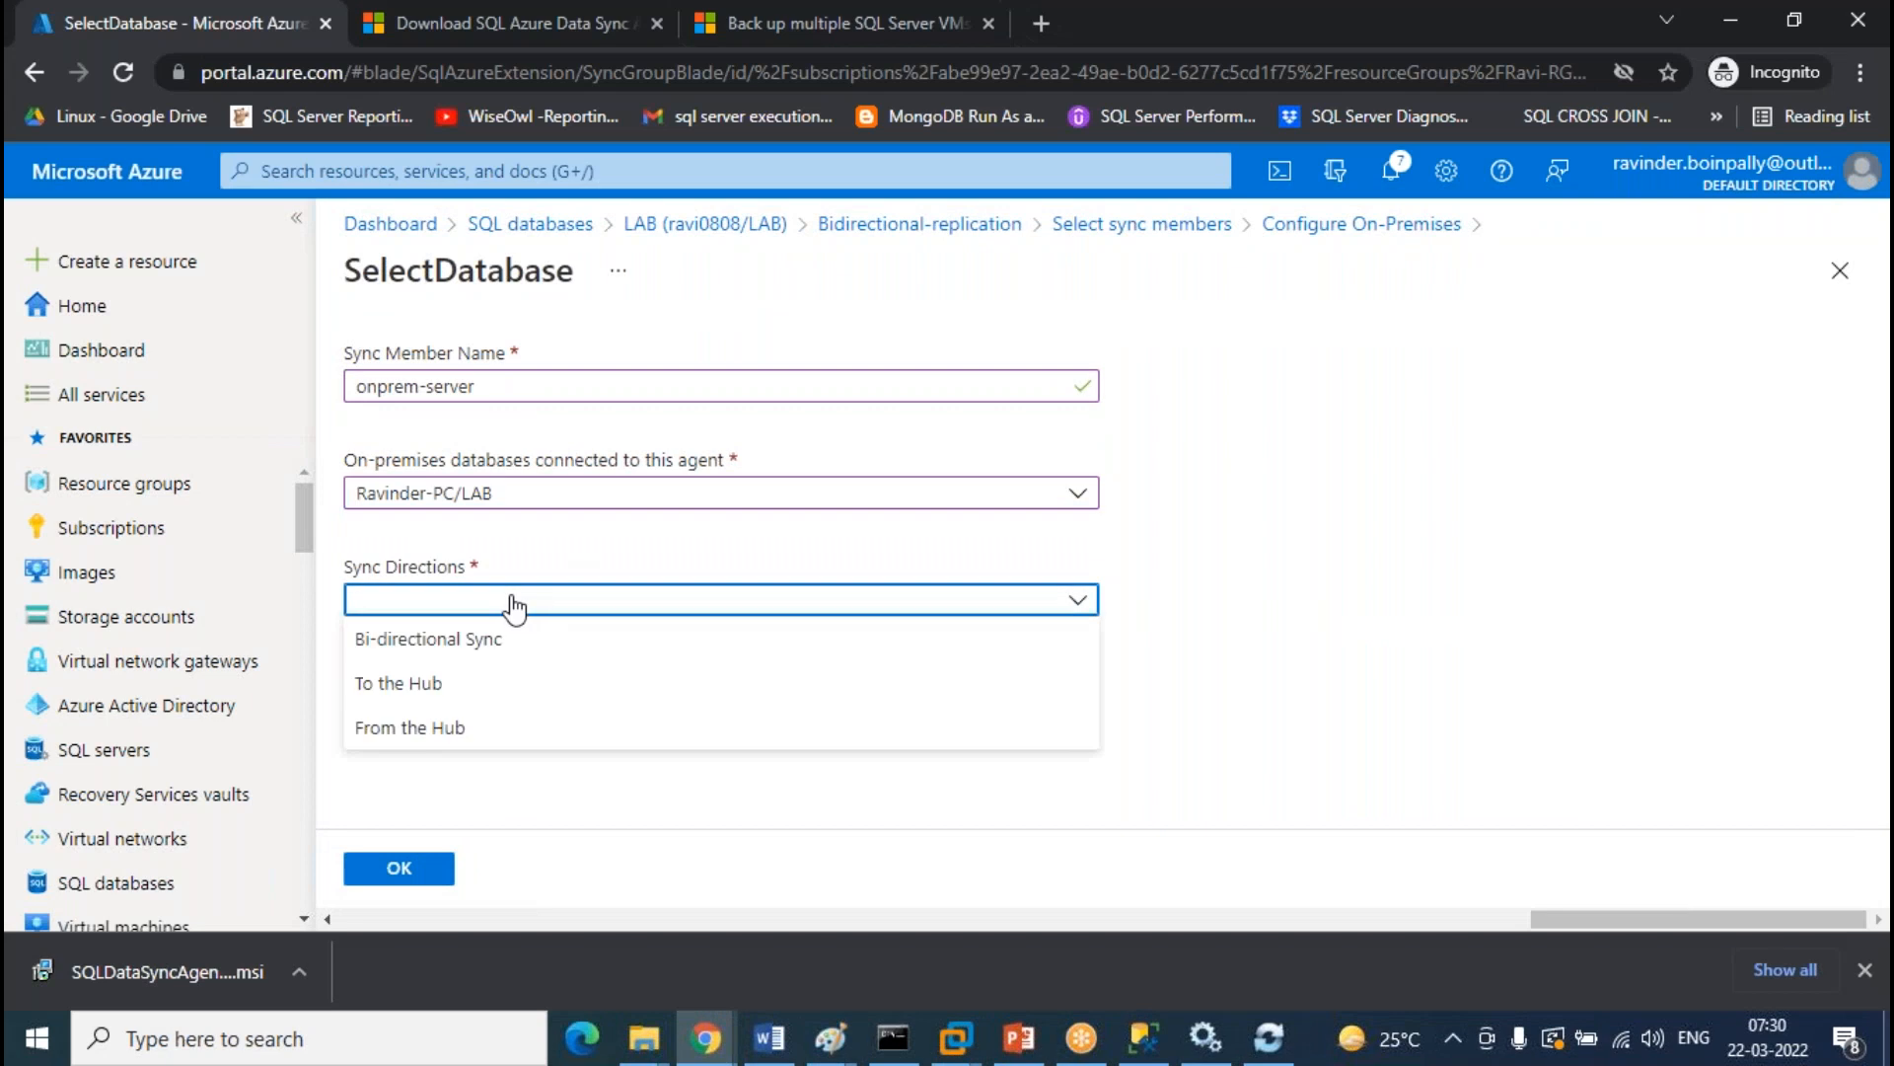
{"action": "left_click", "coordinate": [457, 641]}
{"action": "left_click", "coordinate": [395, 874]}
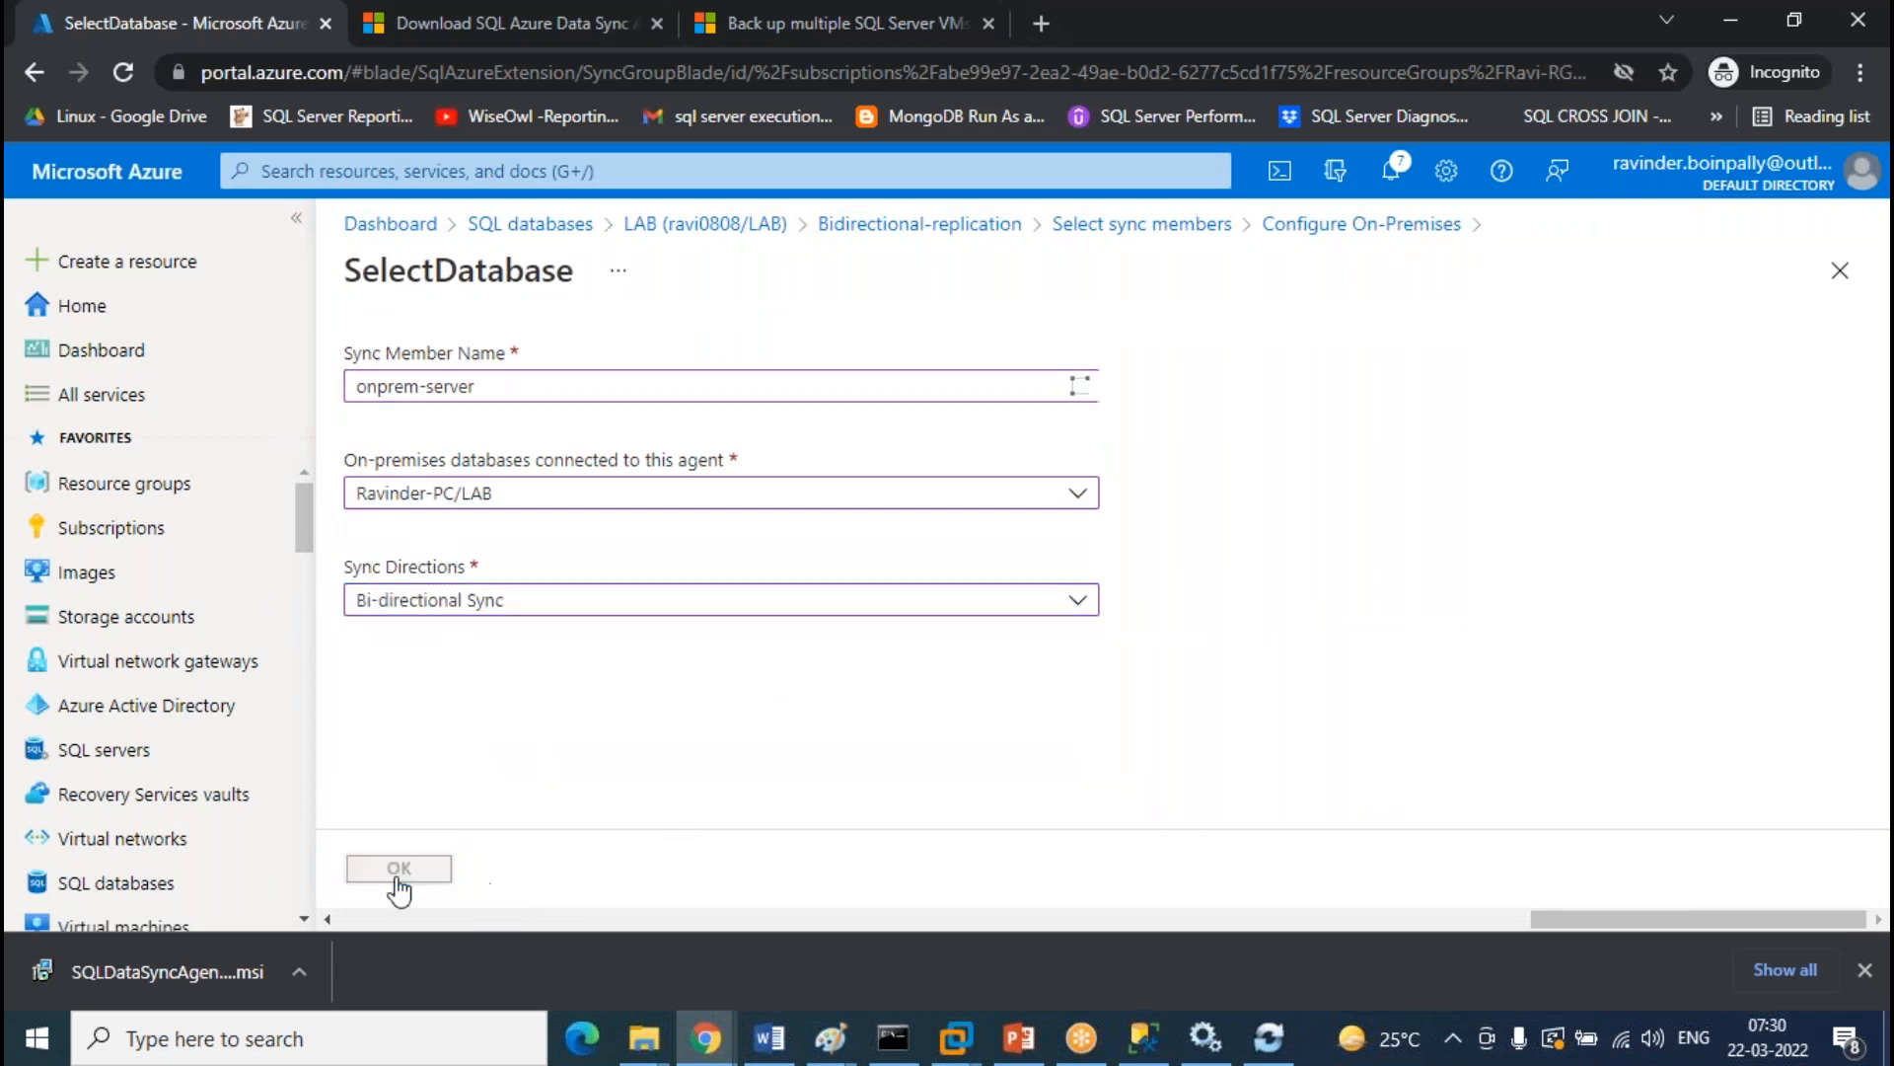
{"action": "left_click", "coordinate": [392, 867]}
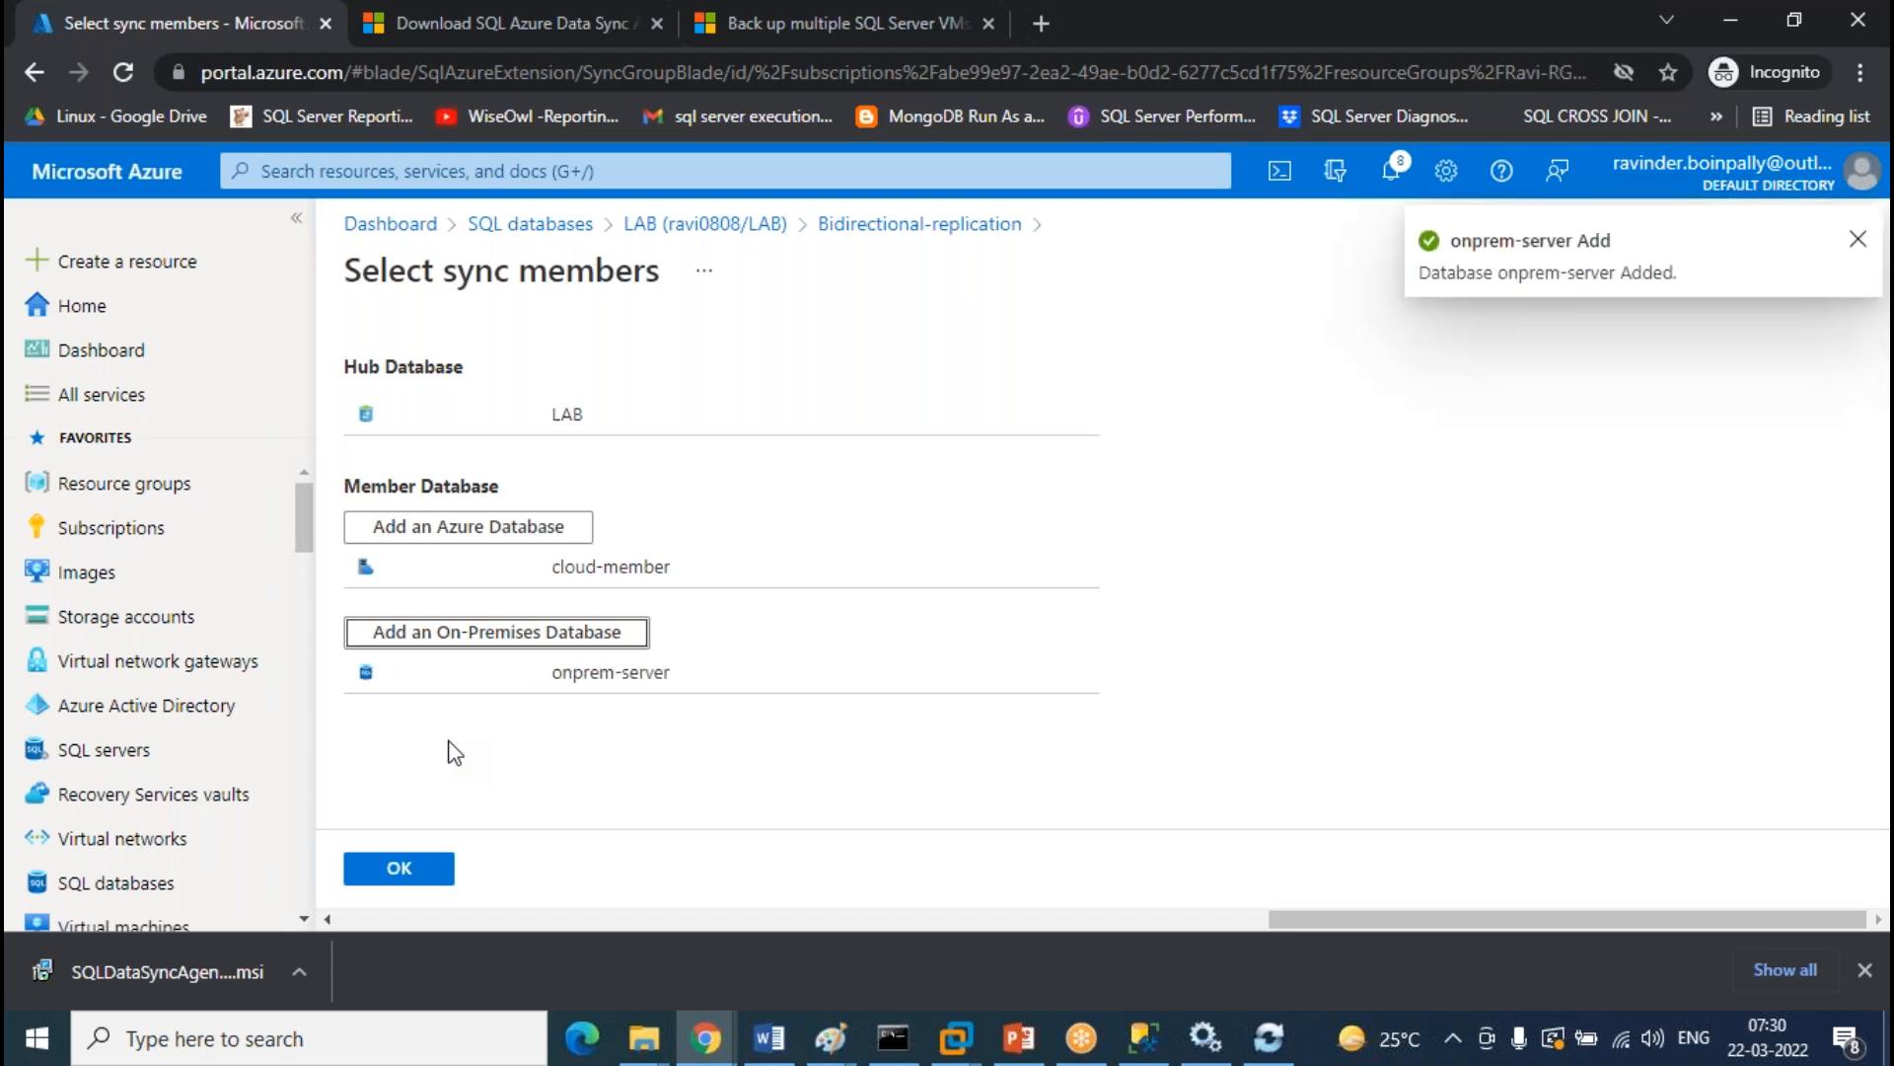
Once 'onprem-server' is added, confirm the sync members to return to the group overview with 3 databases
{"action": "left_click", "coordinate": [405, 868]}
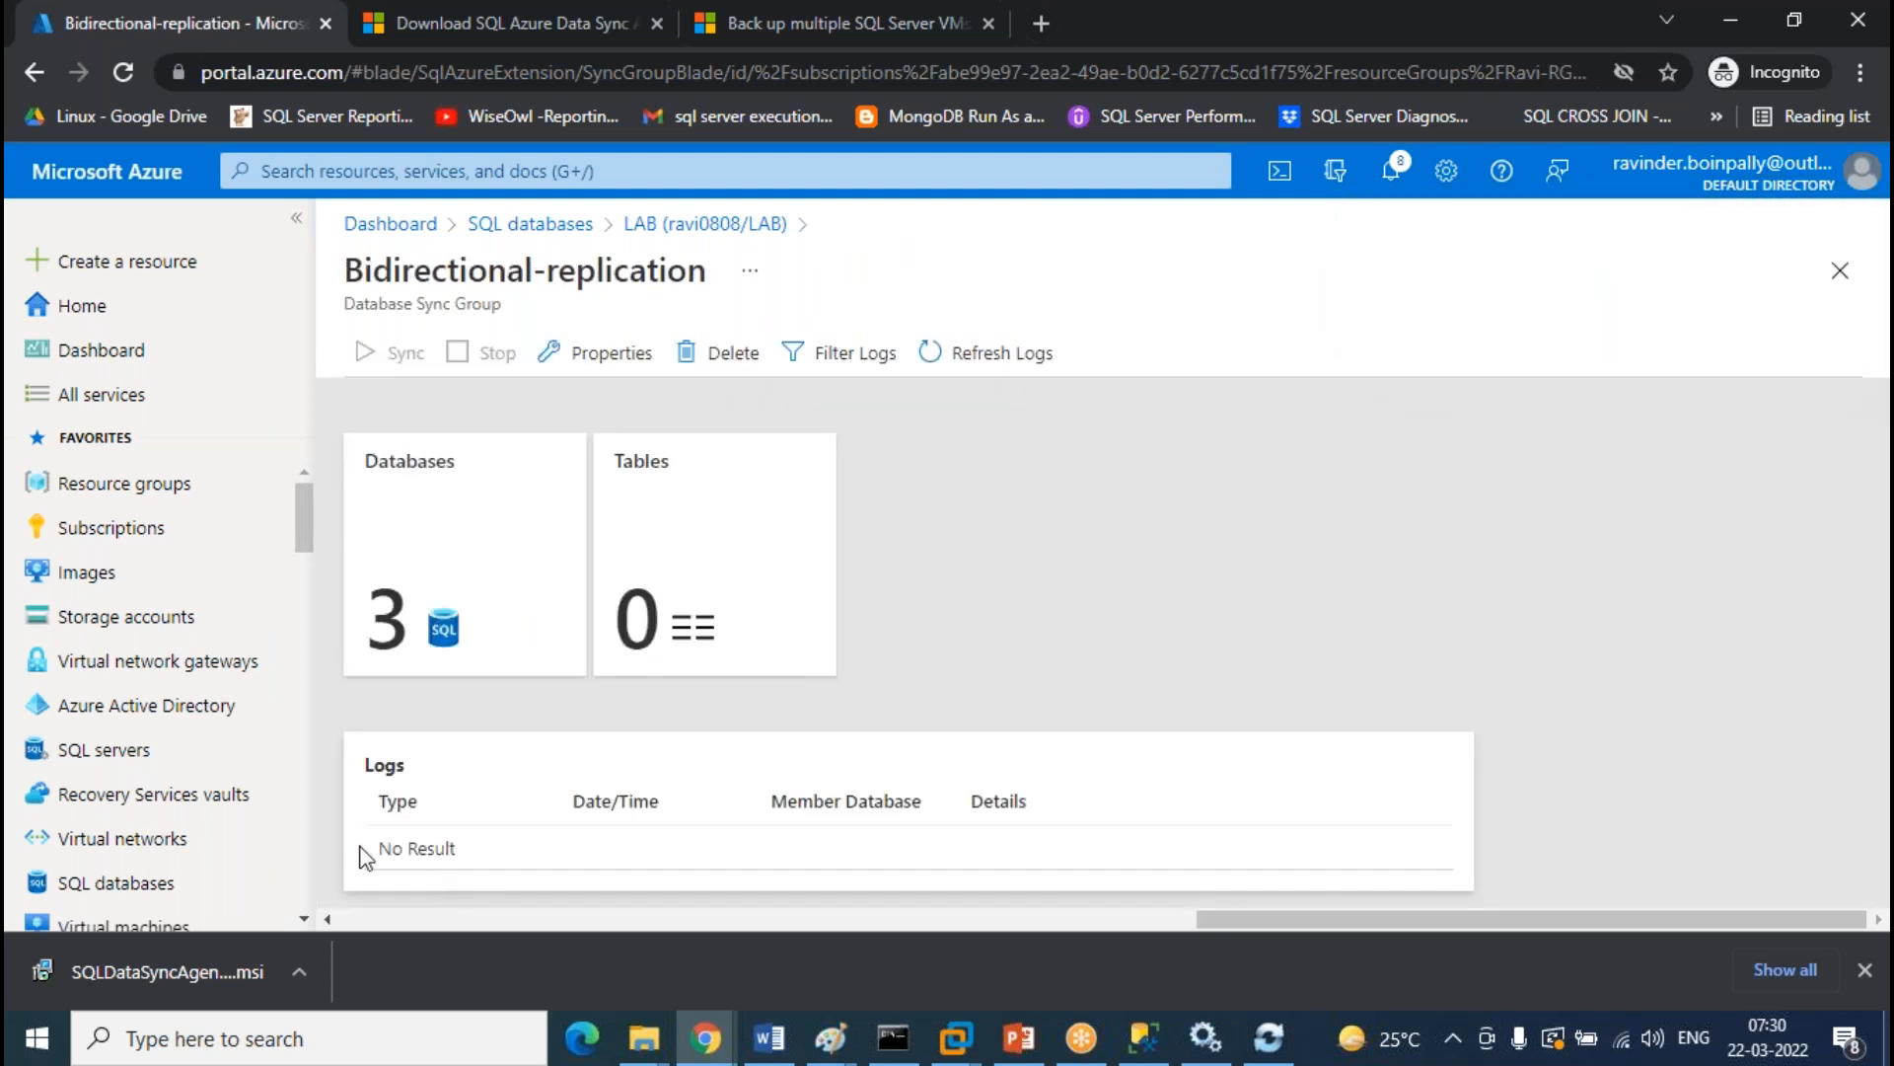
Refresh the local LAB table list and expand the TEST database's tables on test0808
{"action": "left_click", "coordinate": [1142, 1038]}
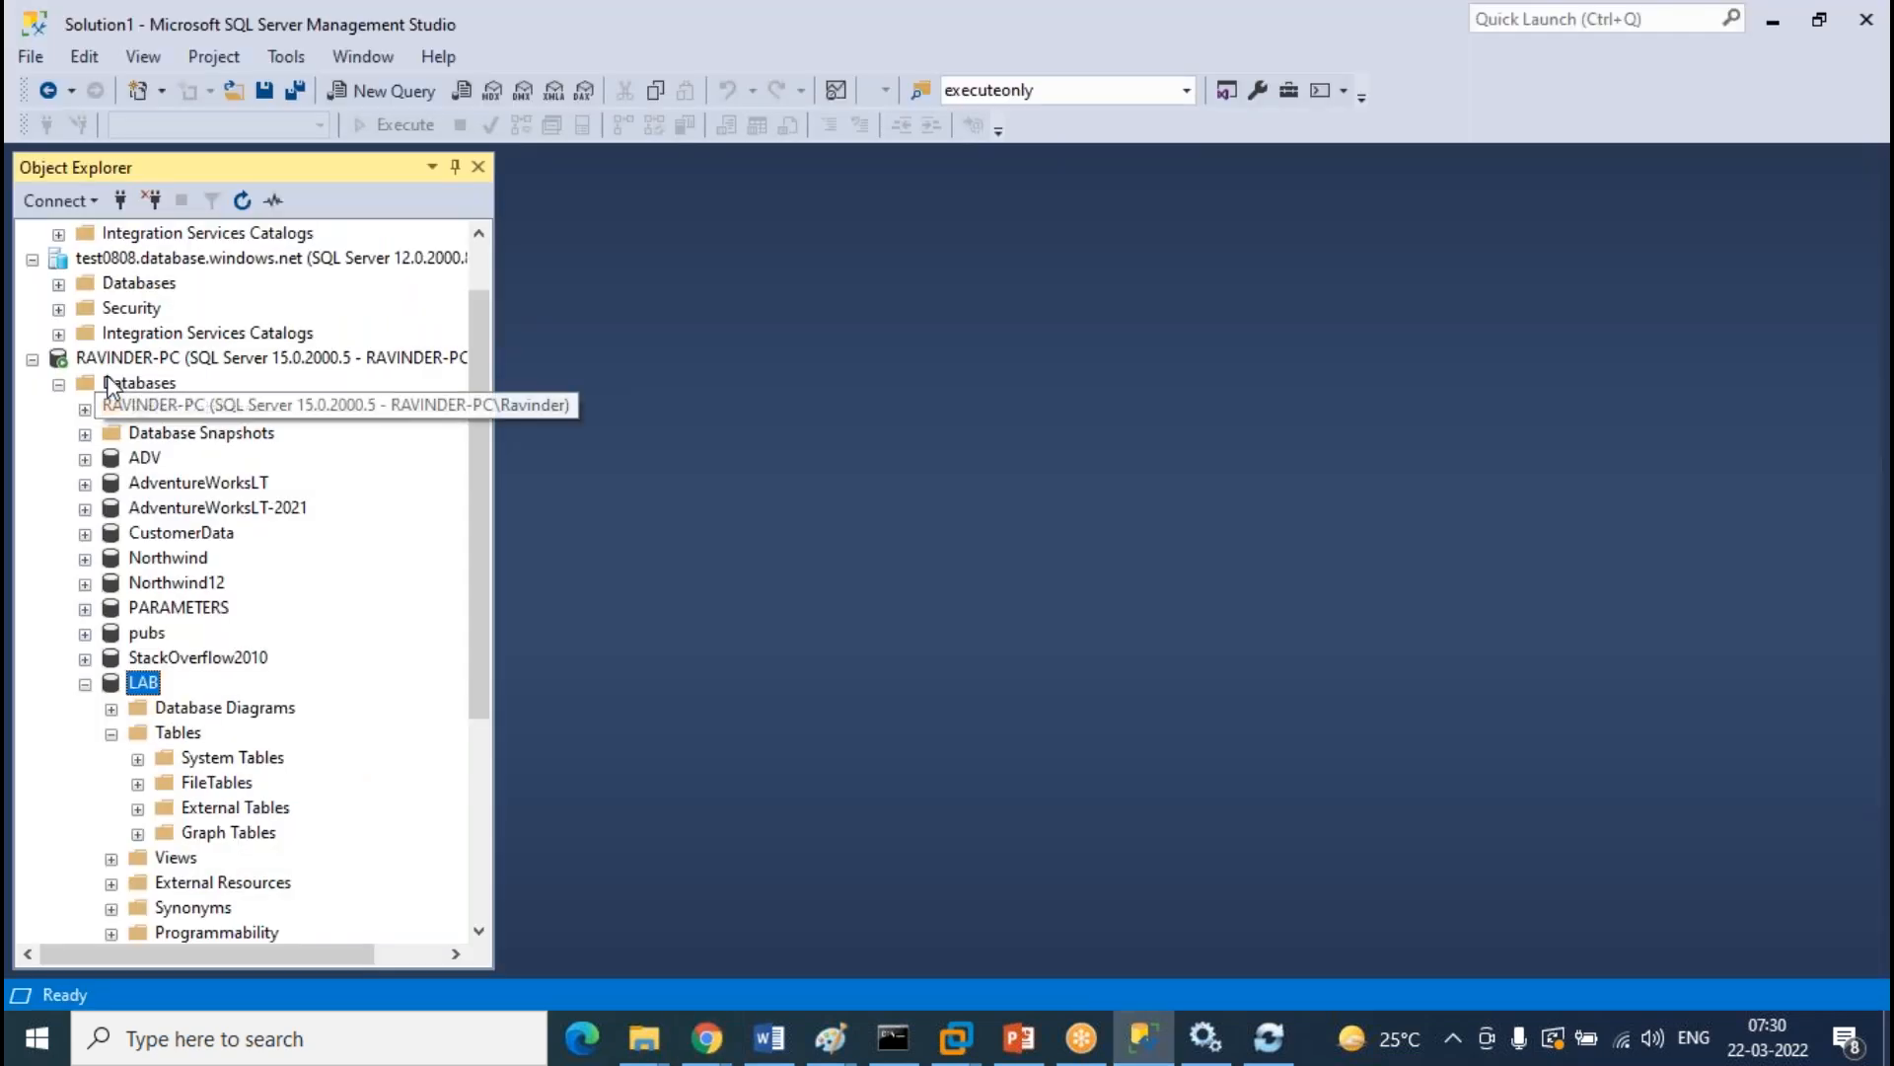
{"action": "right_click", "coordinate": [175, 735]}
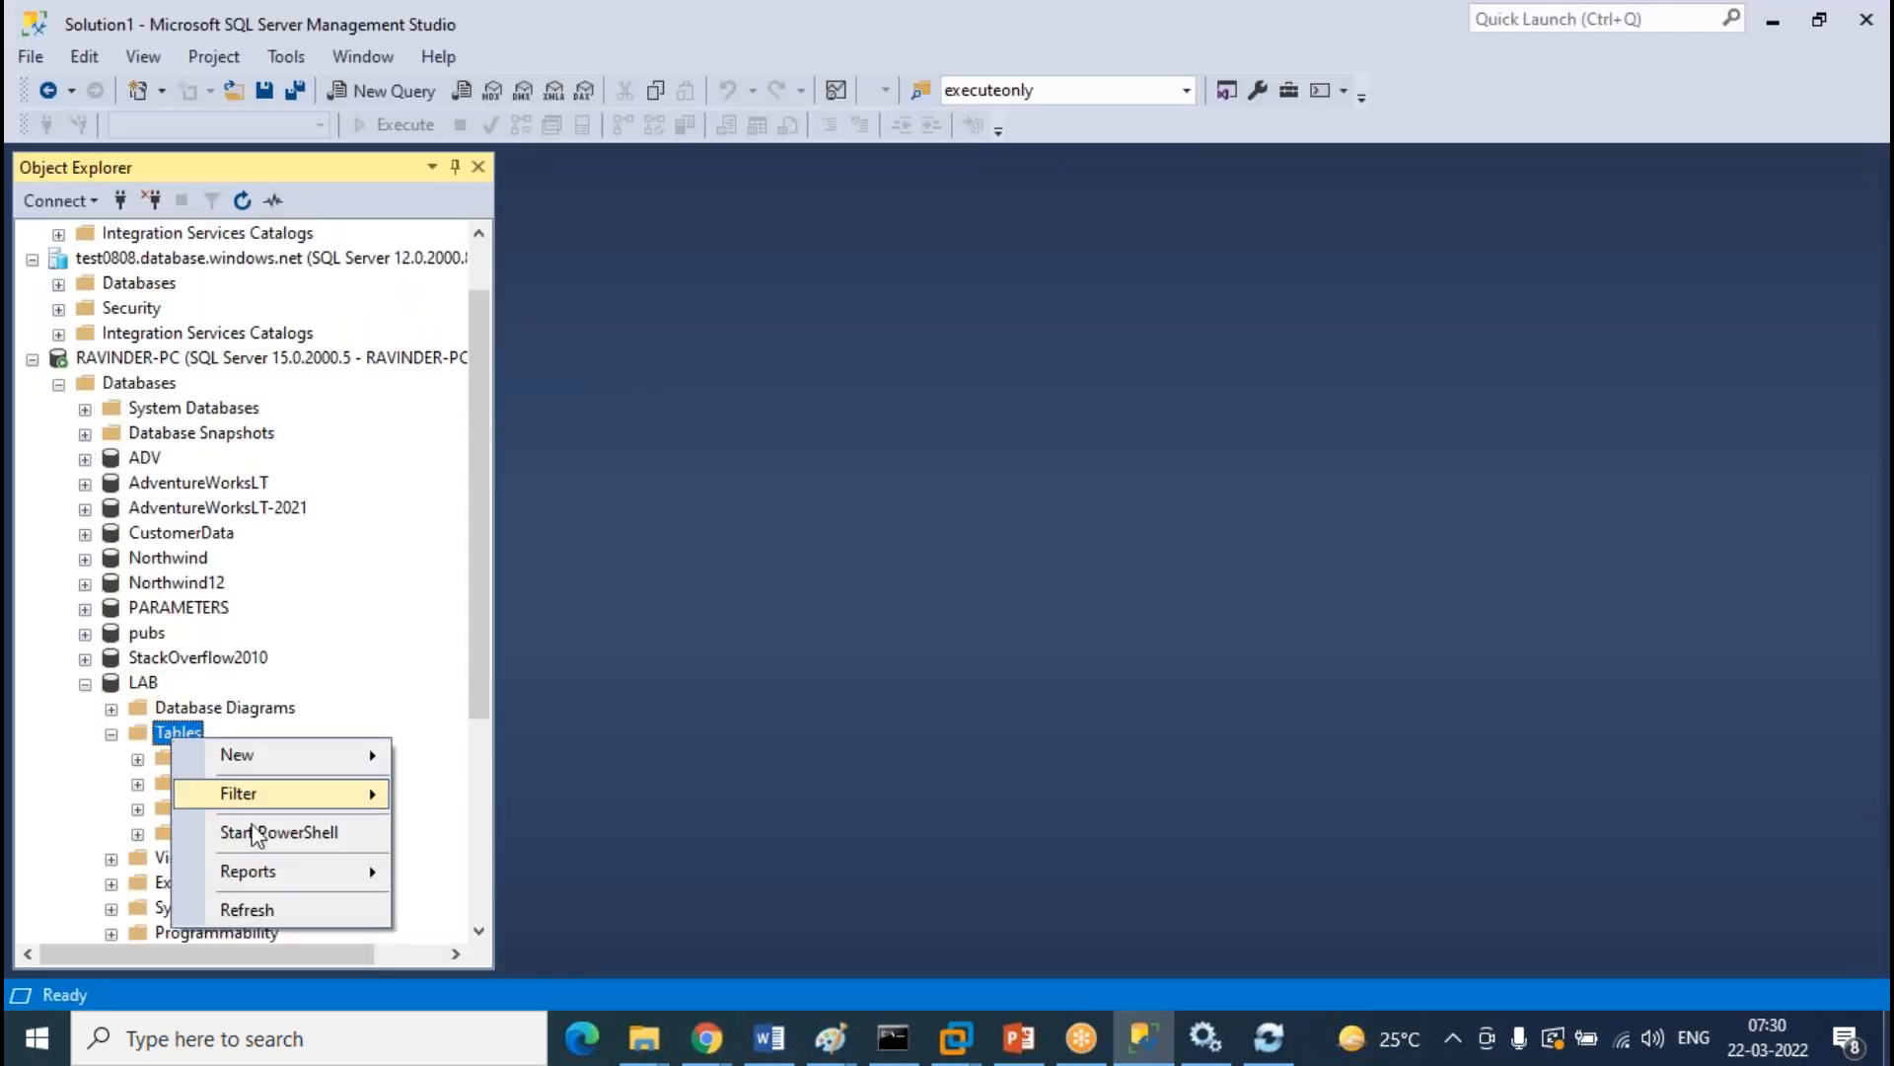
{"action": "left_click", "coordinate": [289, 911]}
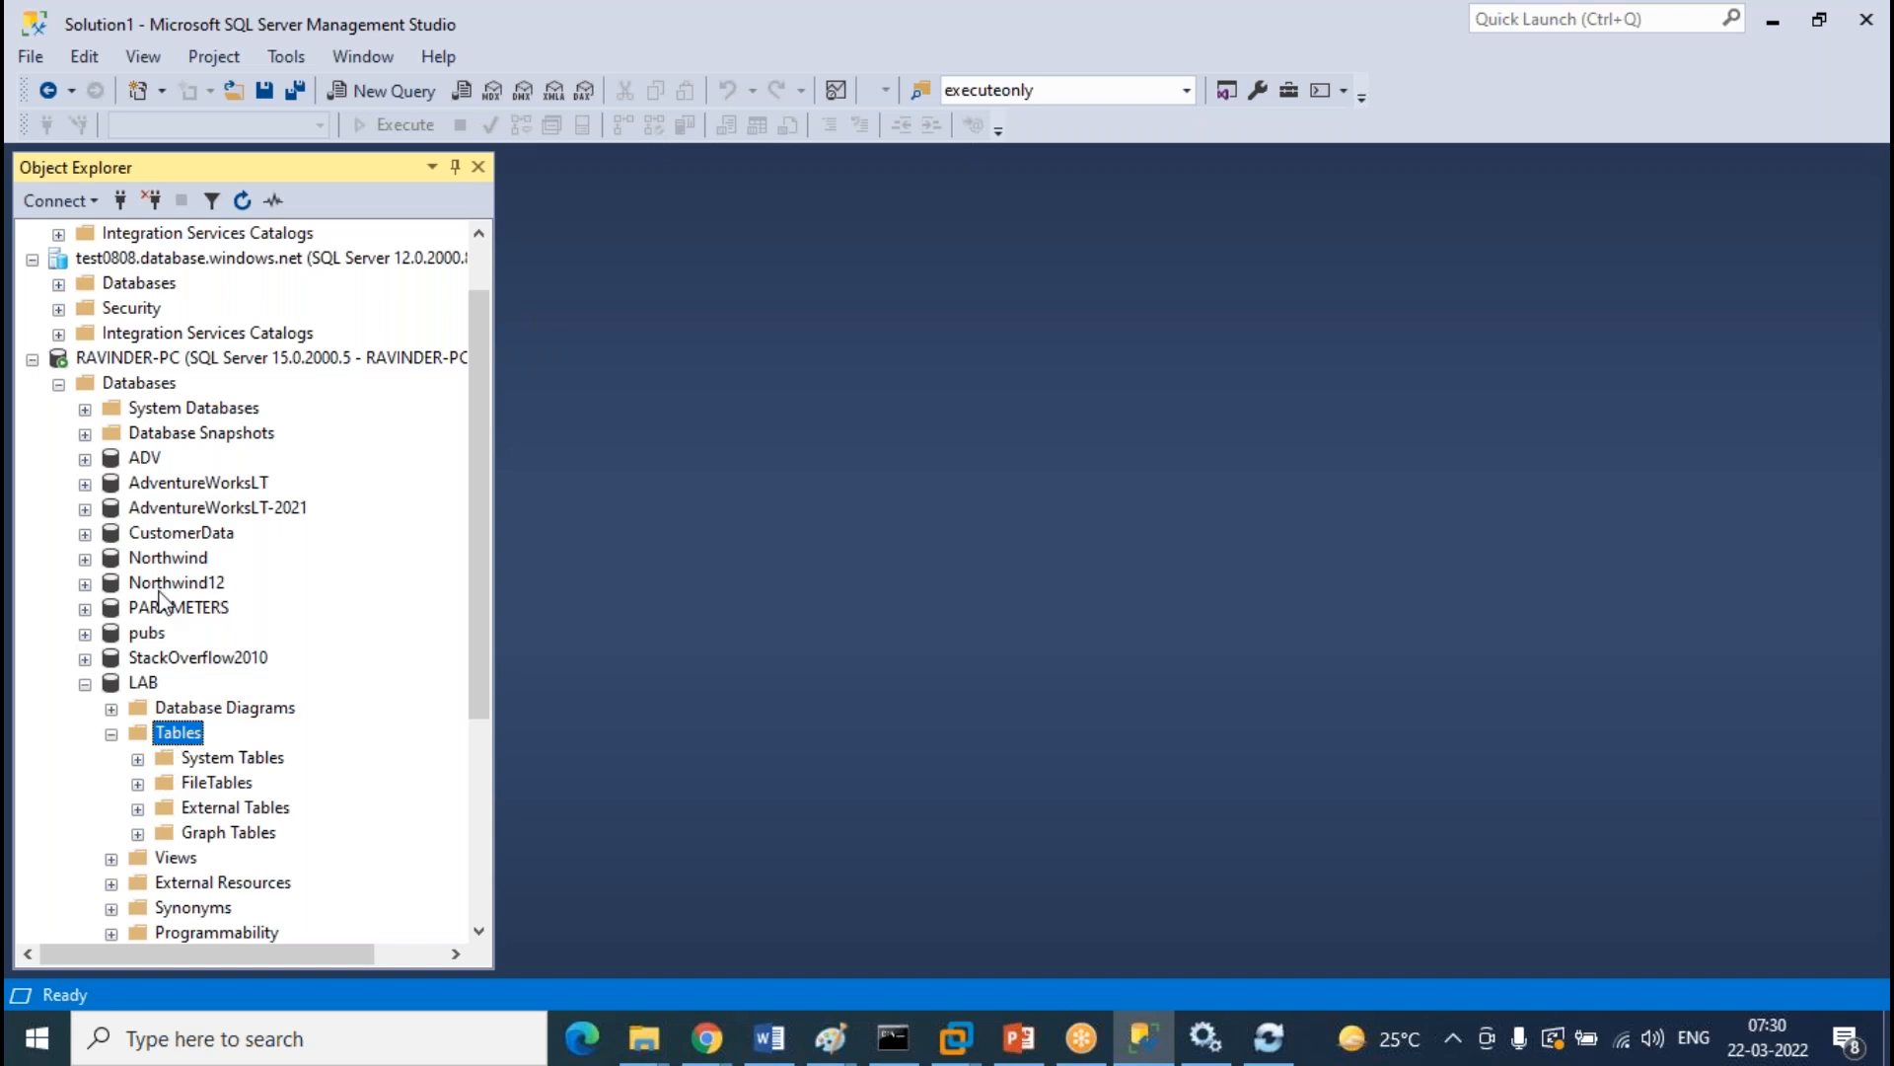
{"action": "scroll", "coordinate": [161, 599], "scroll_direction": "up", "scroll_amount": 1}
{"action": "left_click", "coordinate": [77, 361]}
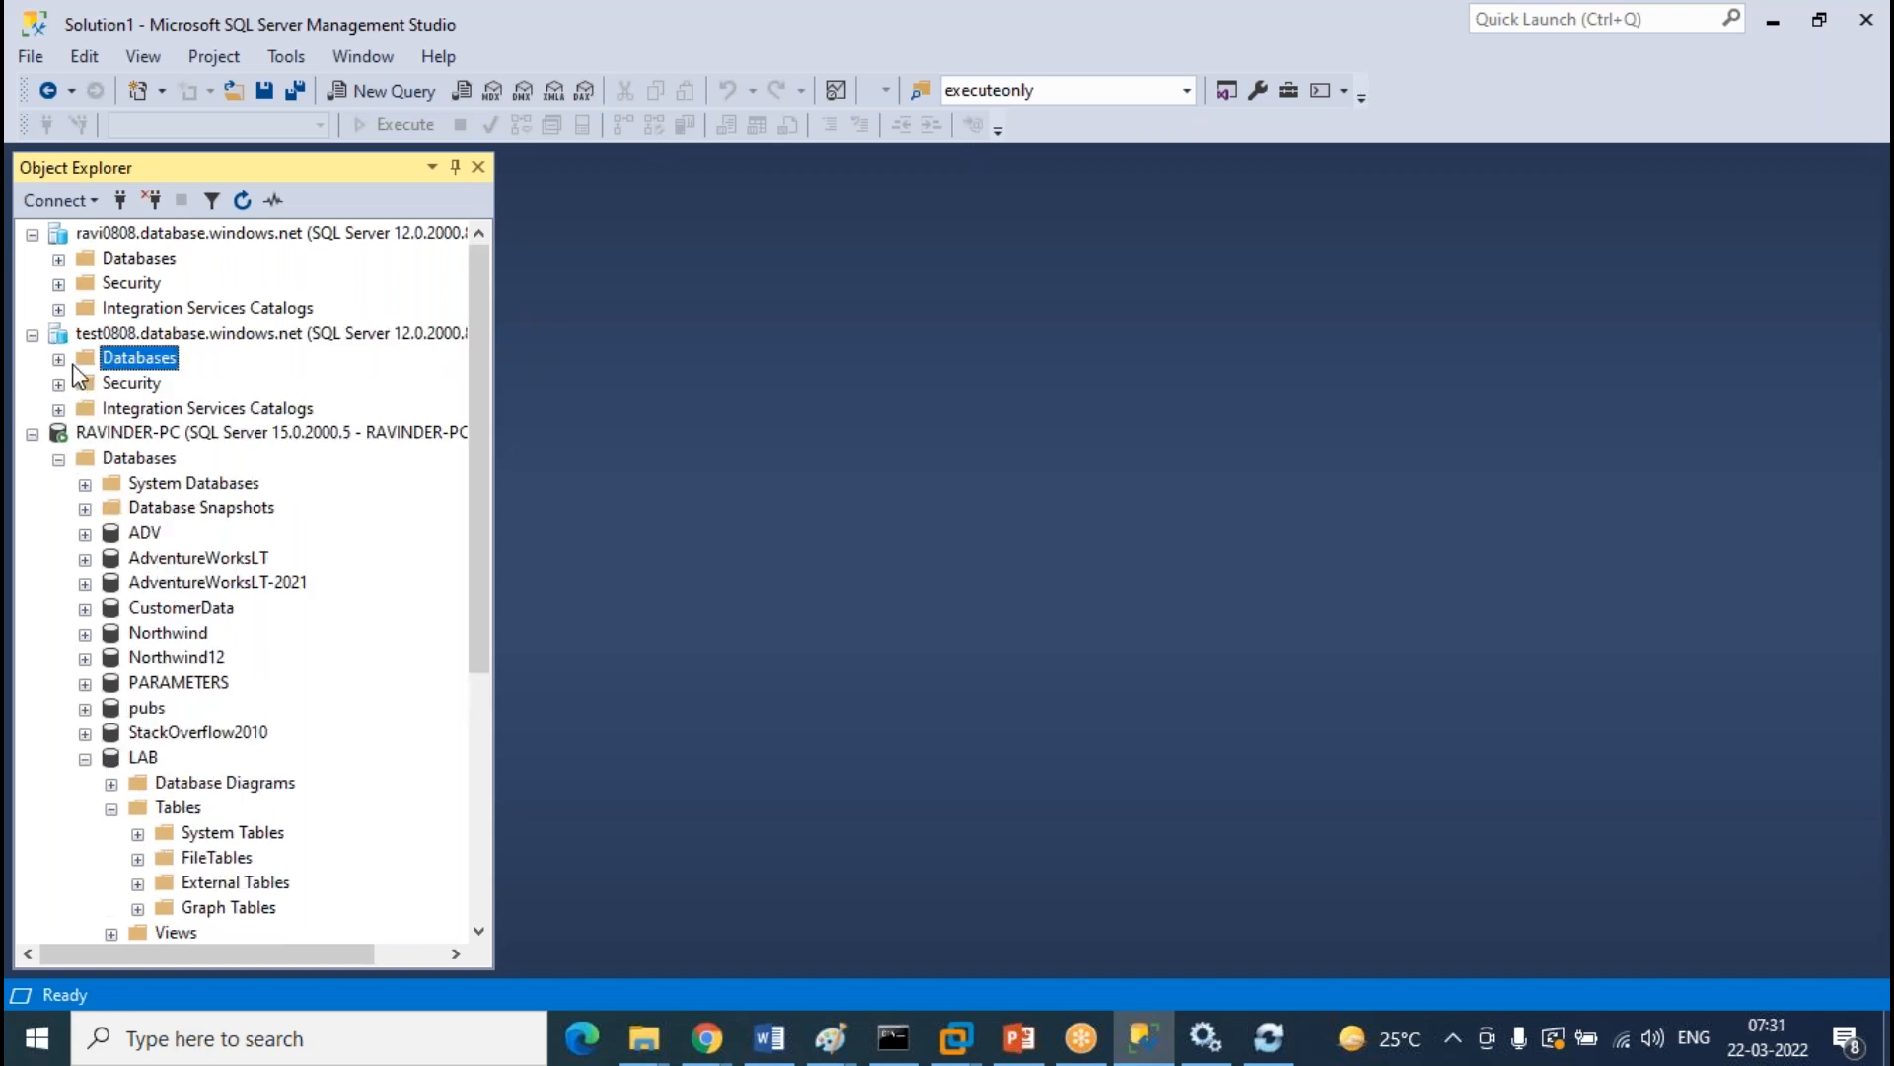
{"action": "double_click", "coordinate": [73, 366]}
{"action": "left_click", "coordinate": [111, 459]}
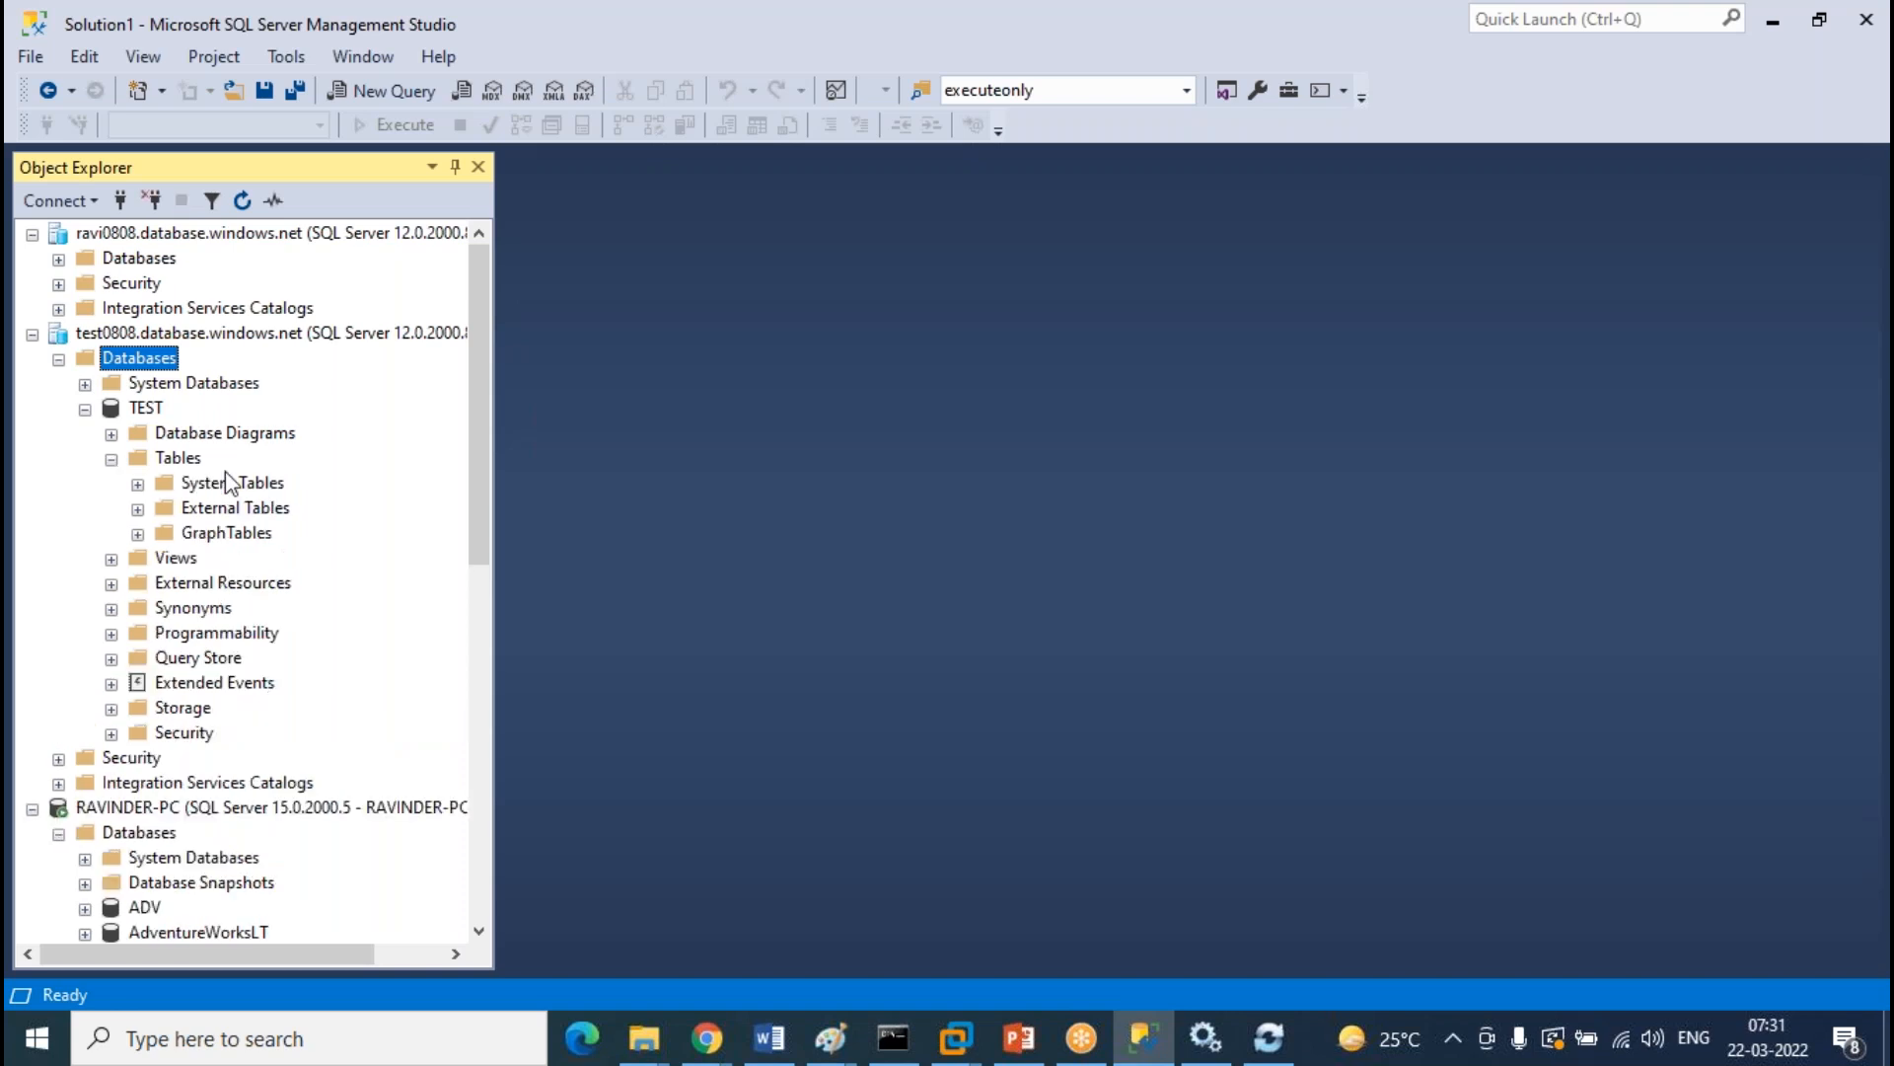
Expand and refresh the cloud LAB tables on ravi0808, checking dbo.Student and dbo.Teacher
{"action": "left_click", "coordinate": [59, 259]}
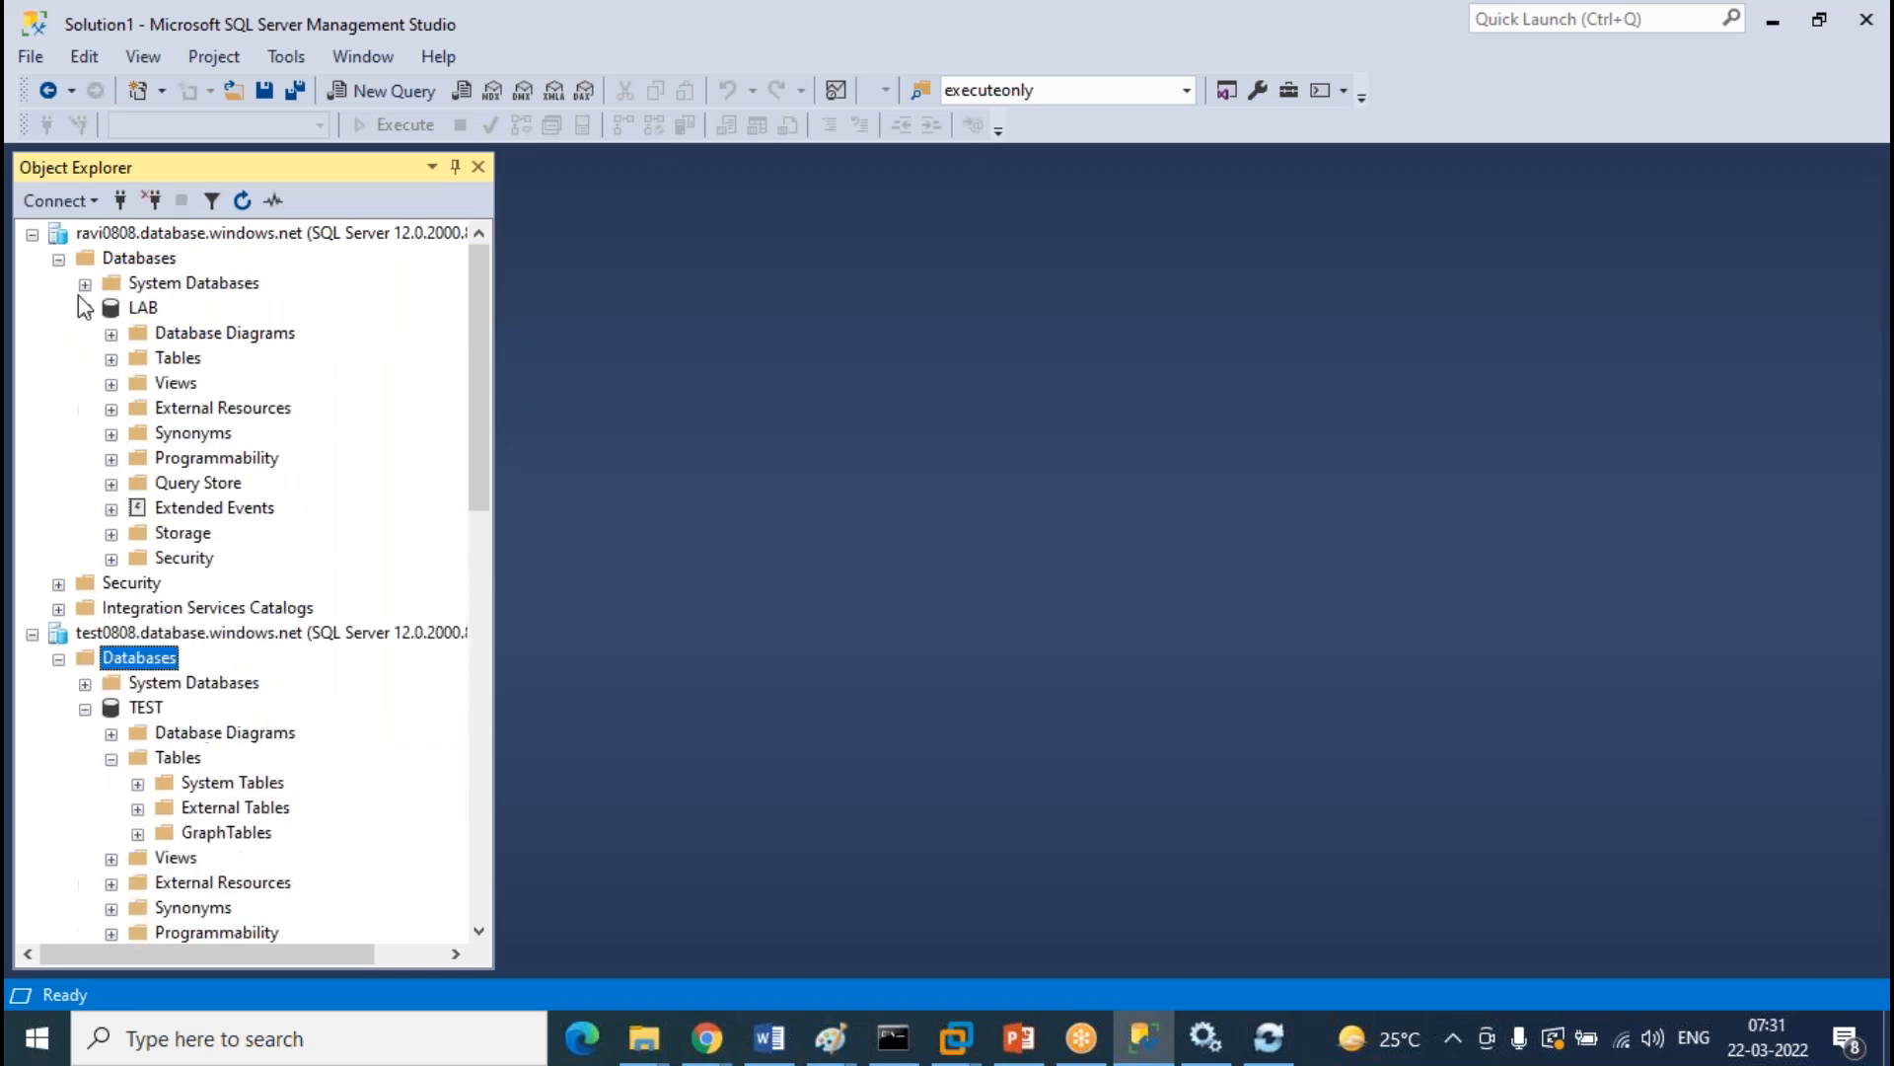
{"action": "left_click", "coordinate": [111, 360]}
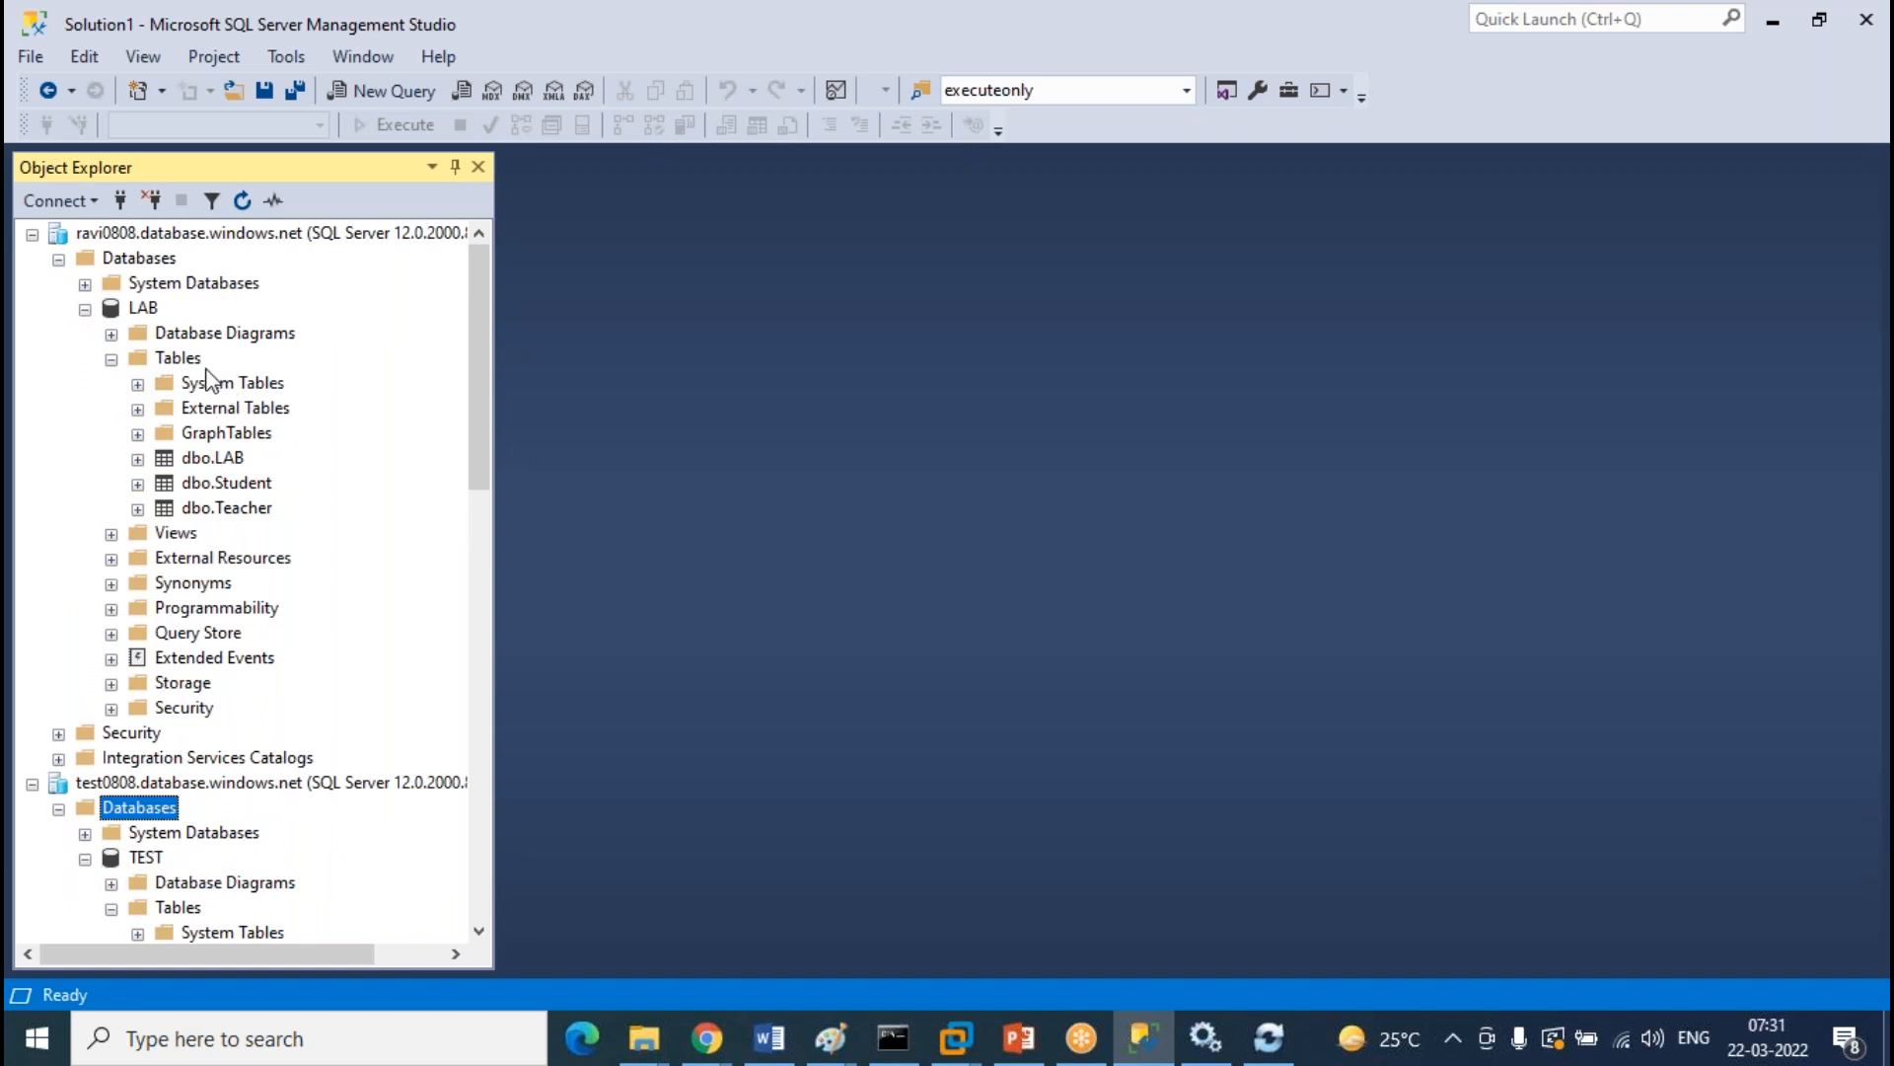
{"action": "right_click", "coordinate": [209, 361]}
{"action": "left_click", "coordinate": [300, 488]}
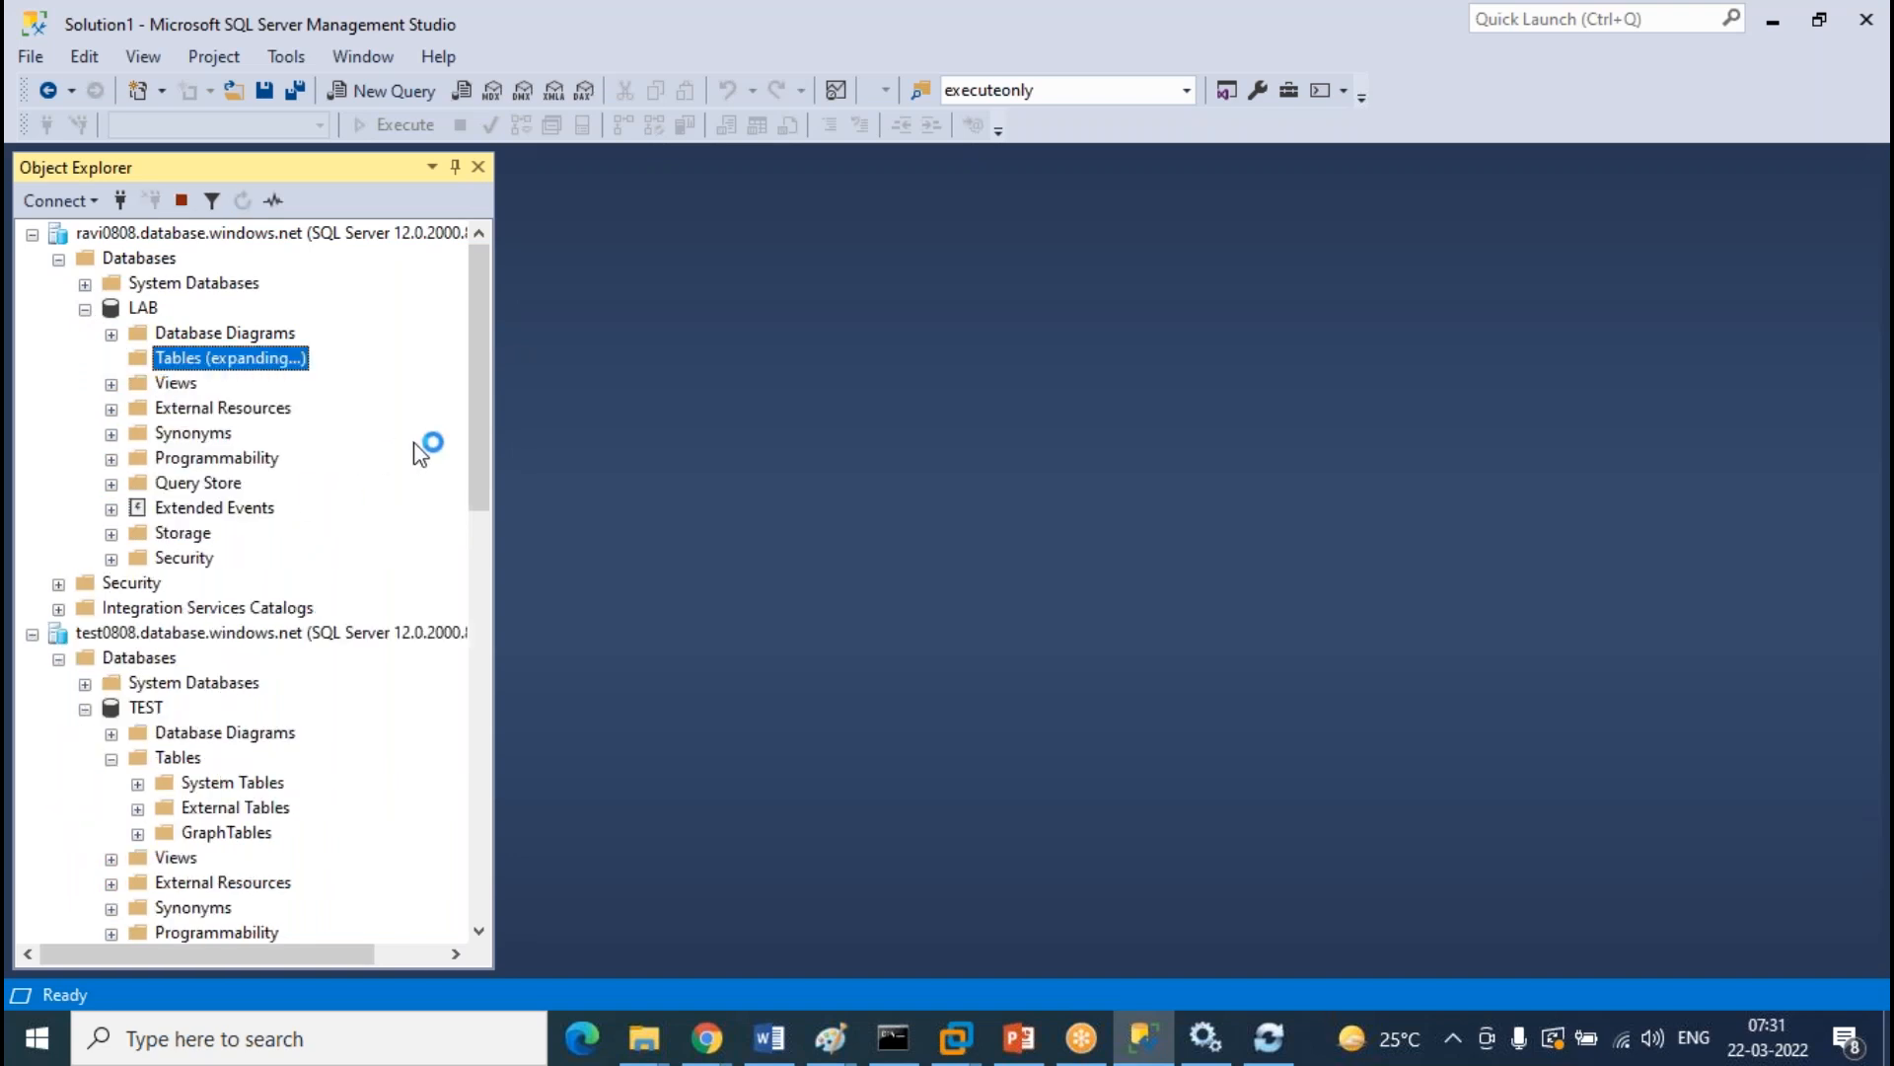
{"action": "scroll", "coordinate": [291, 696], "scroll_direction": "down", "scroll_amount": 3}
{"action": "scroll", "coordinate": [291, 696], "scroll_direction": "up", "scroll_amount": 3}
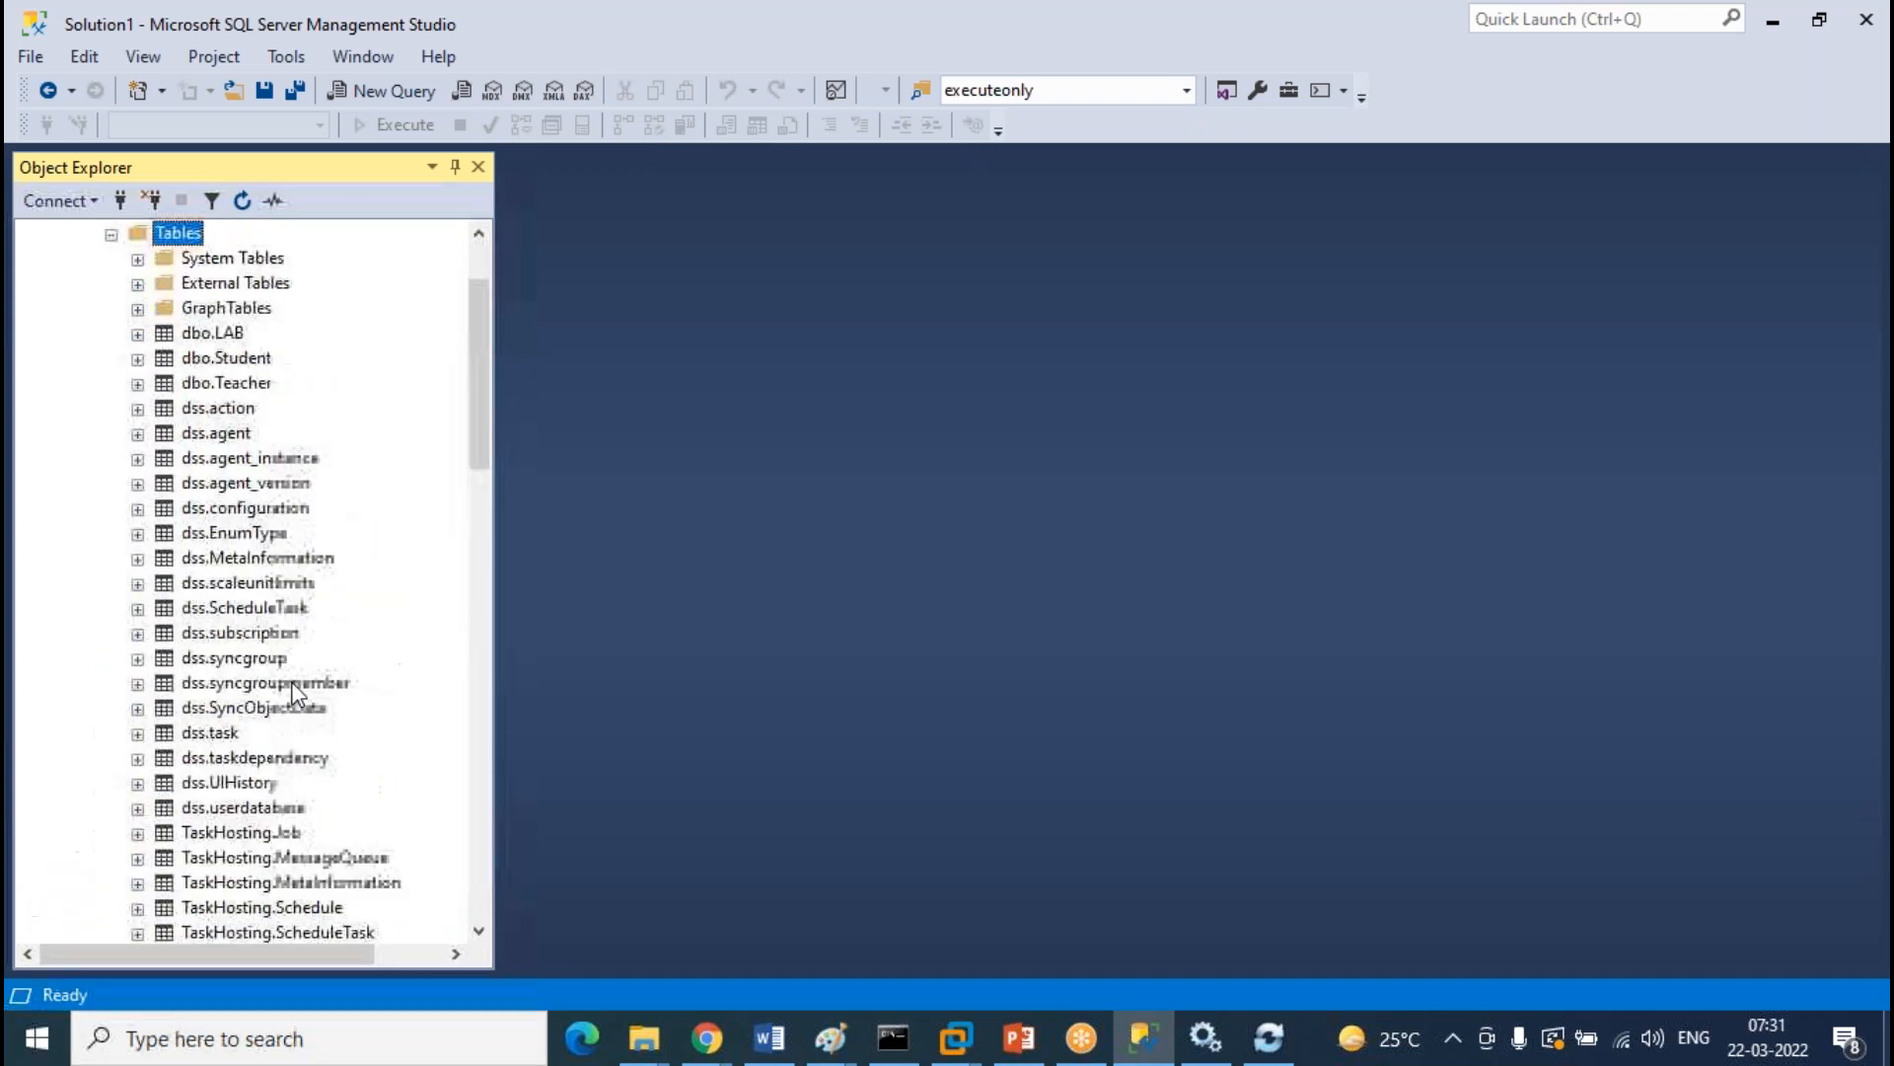
{"action": "left_click", "coordinate": [239, 357]}
{"action": "left_click", "coordinate": [246, 385]}
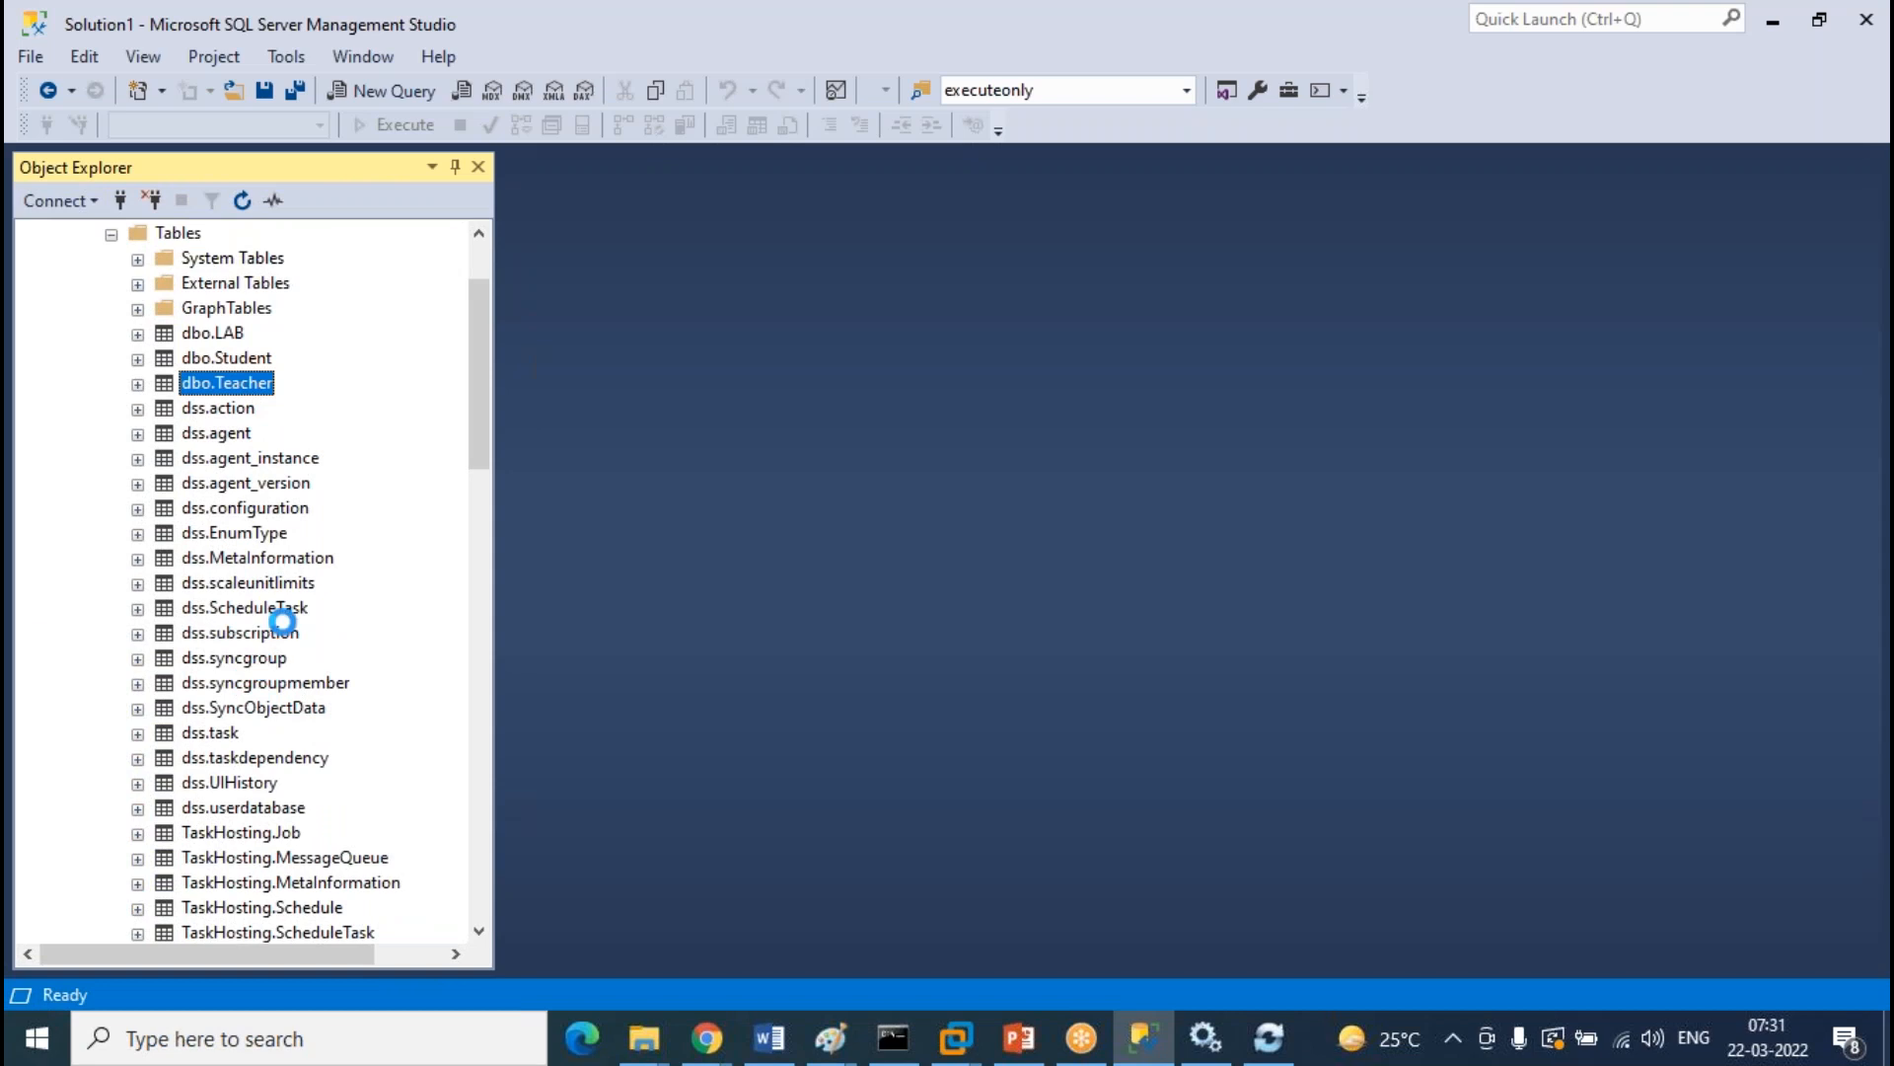
{"action": "scroll", "coordinate": [283, 621], "scroll_direction": "up", "scroll_amount": 2}
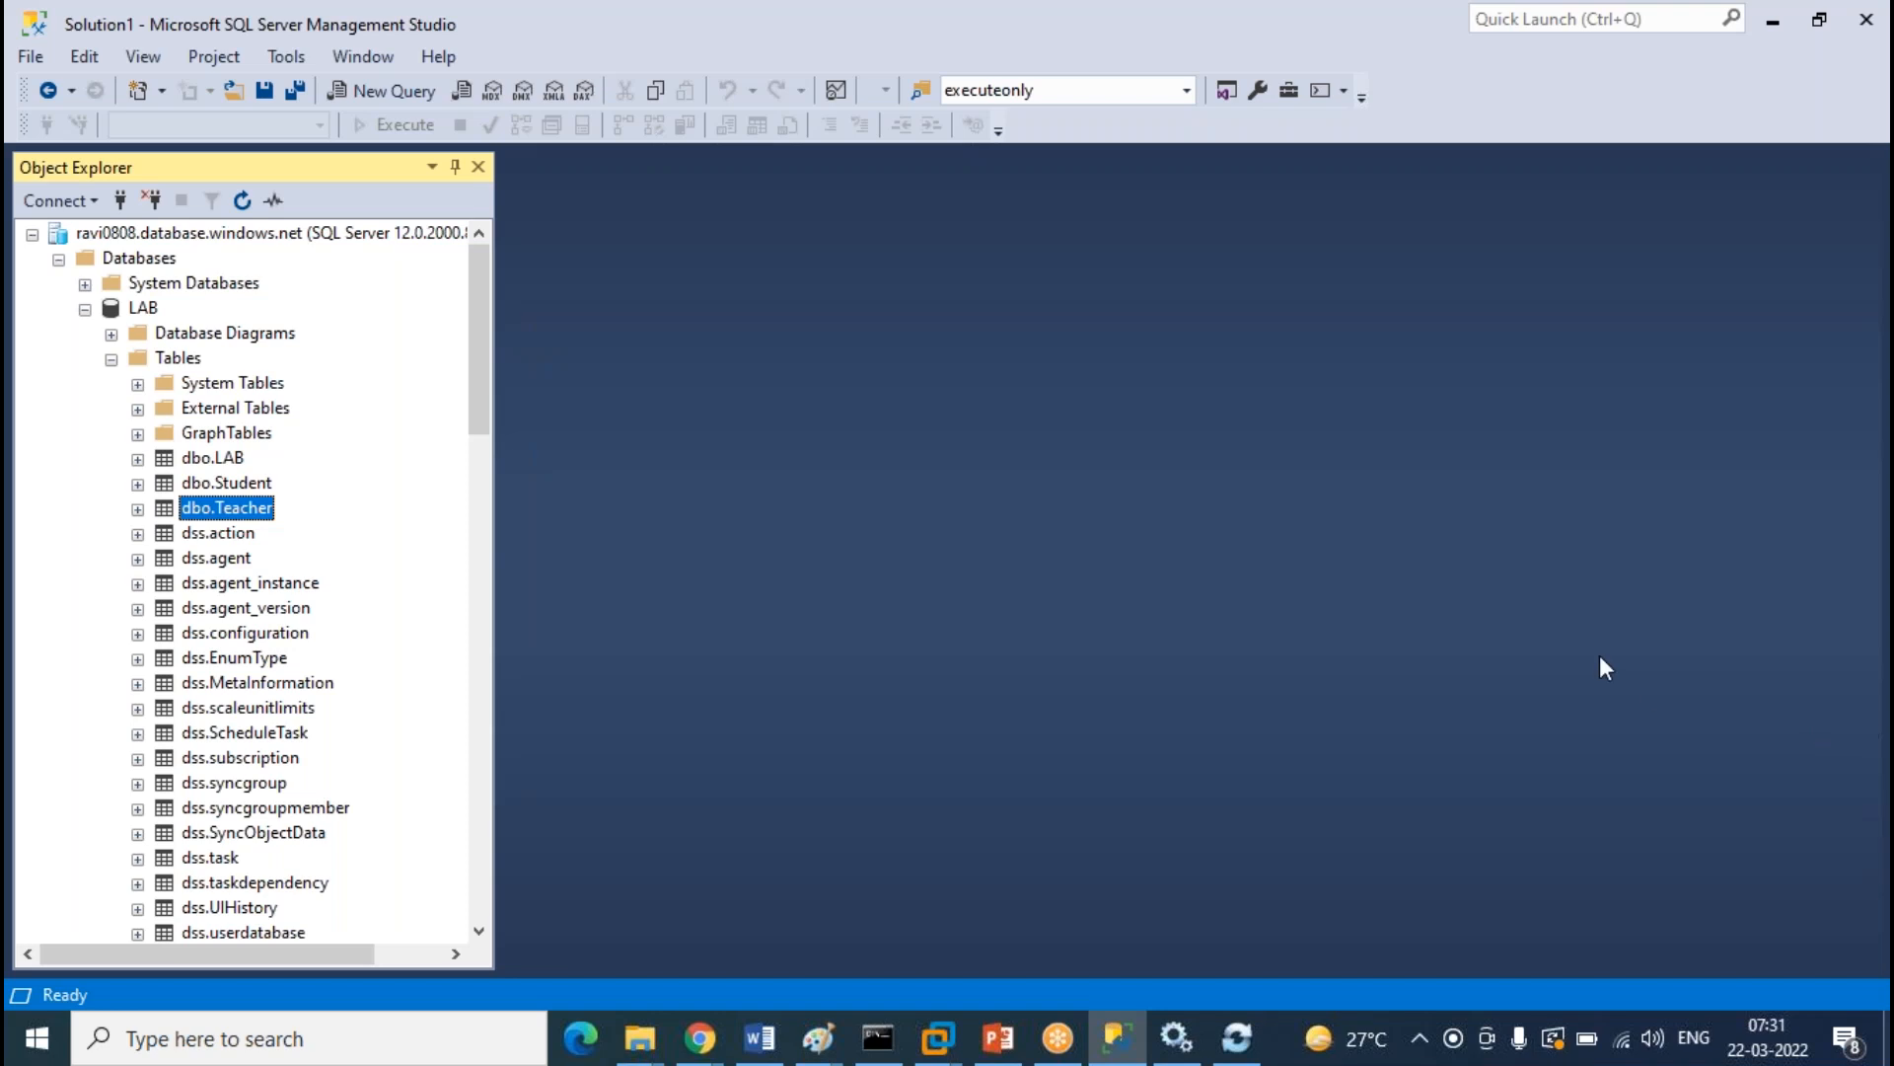
{"action": "right_click", "coordinate": [1713, 128]}
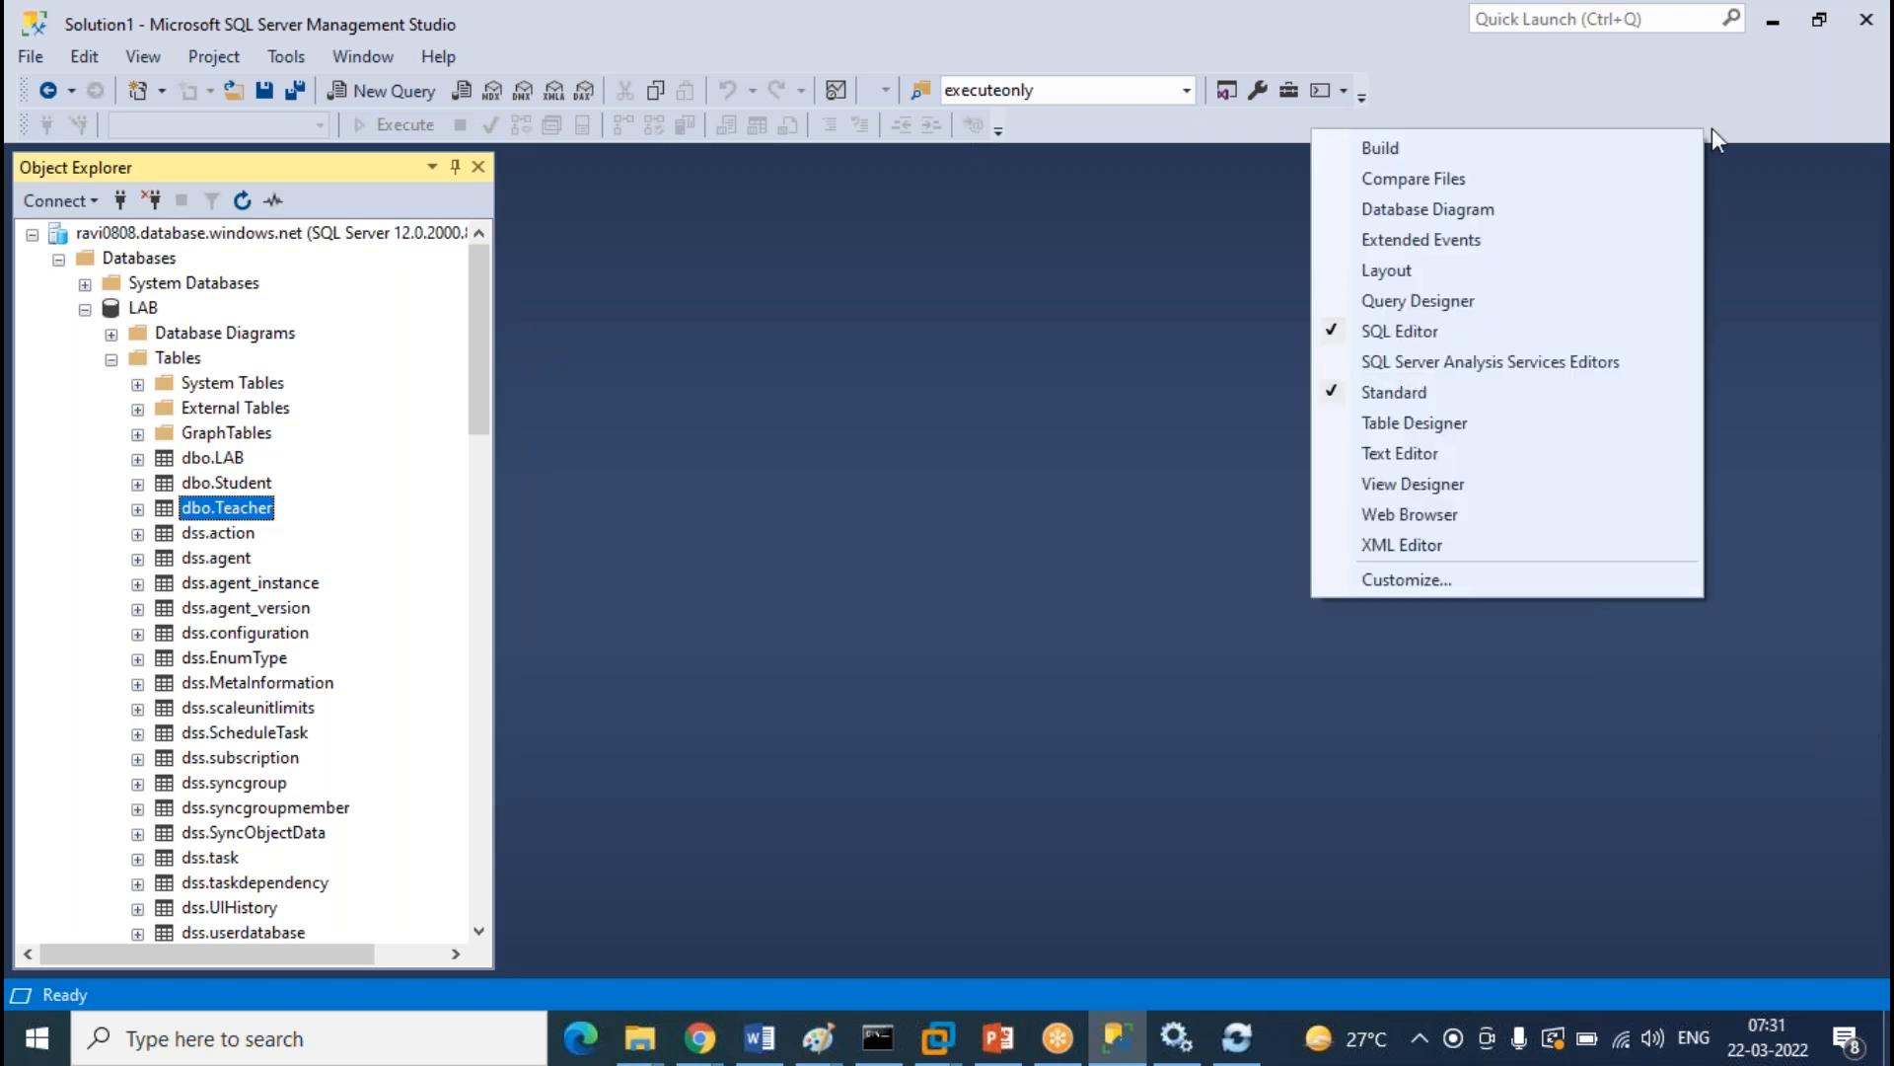
{"action": "left_click", "coordinate": [1713, 128]}
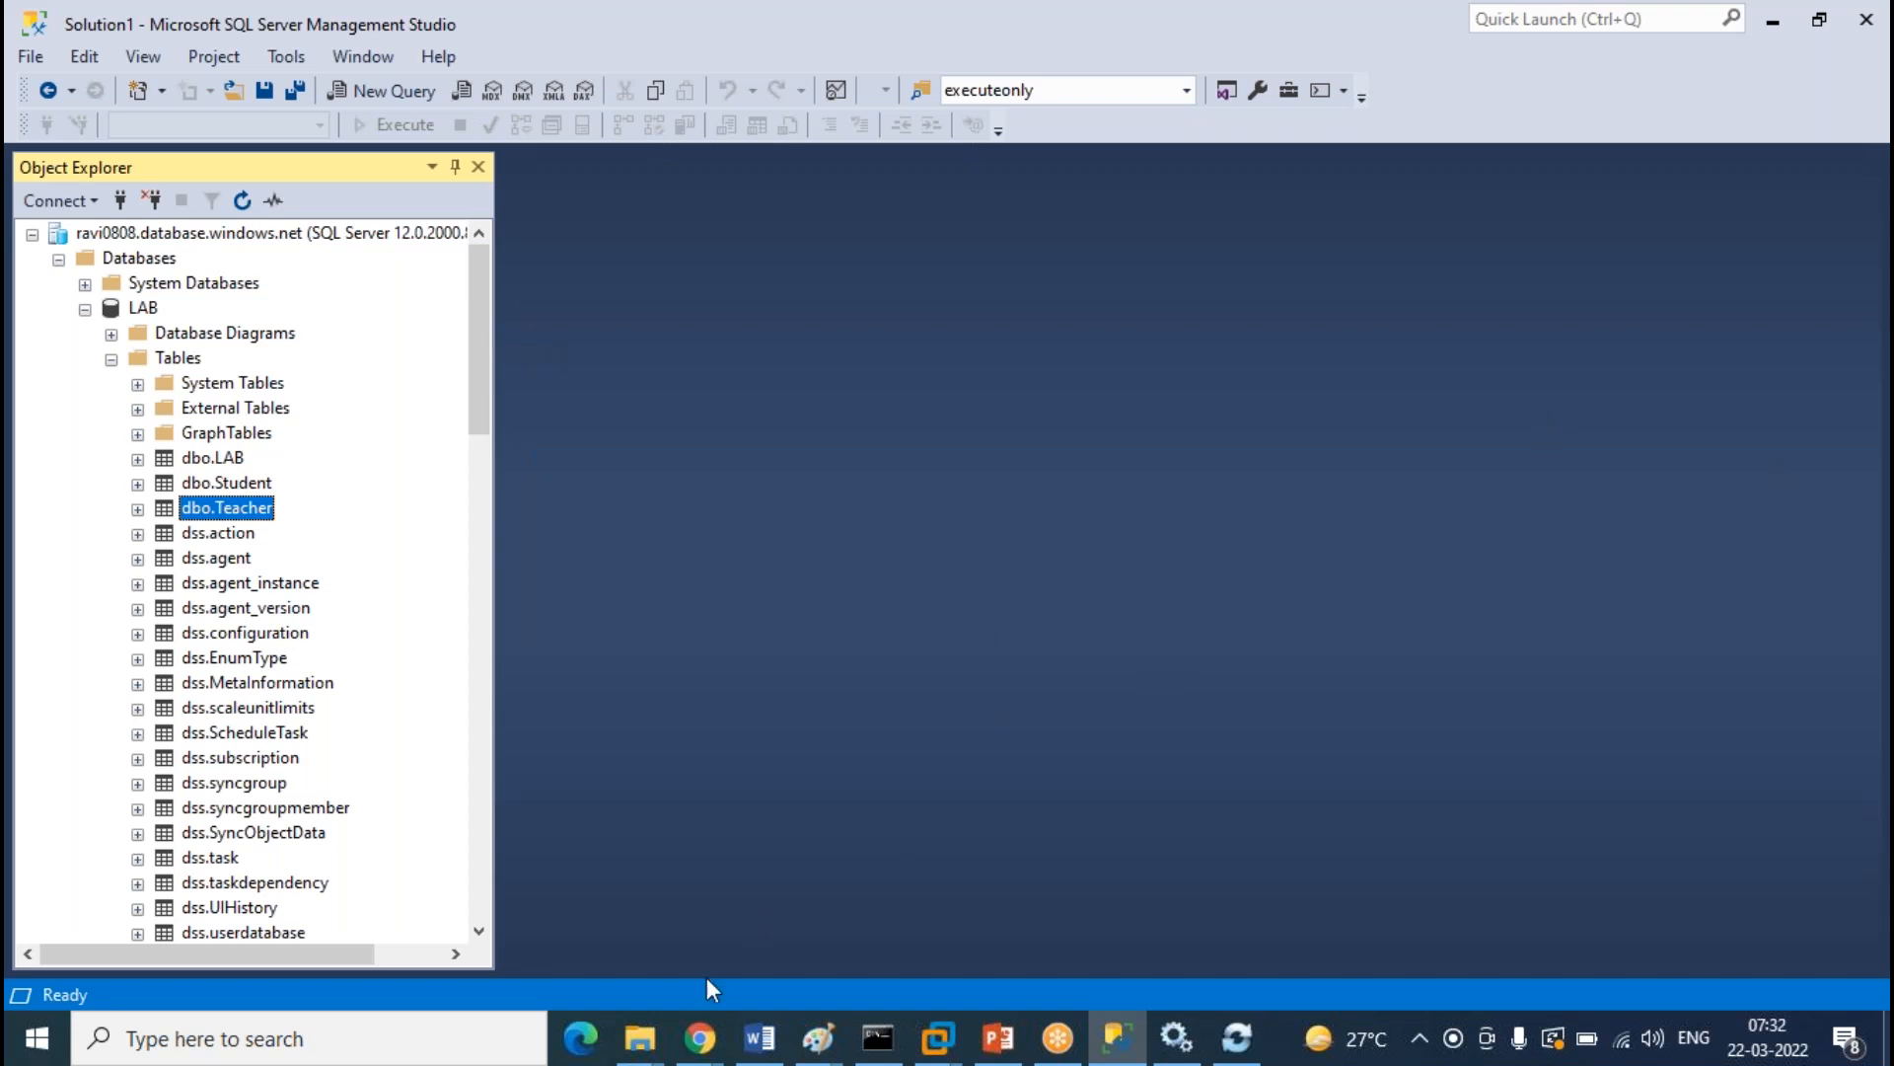
{"action": "left_click", "coordinate": [698, 1038]}
Load the Hub Database schema for table selection, noting dbo.LAB is unavailable without a primary key
{"action": "left_click", "coordinate": [957, 927]}
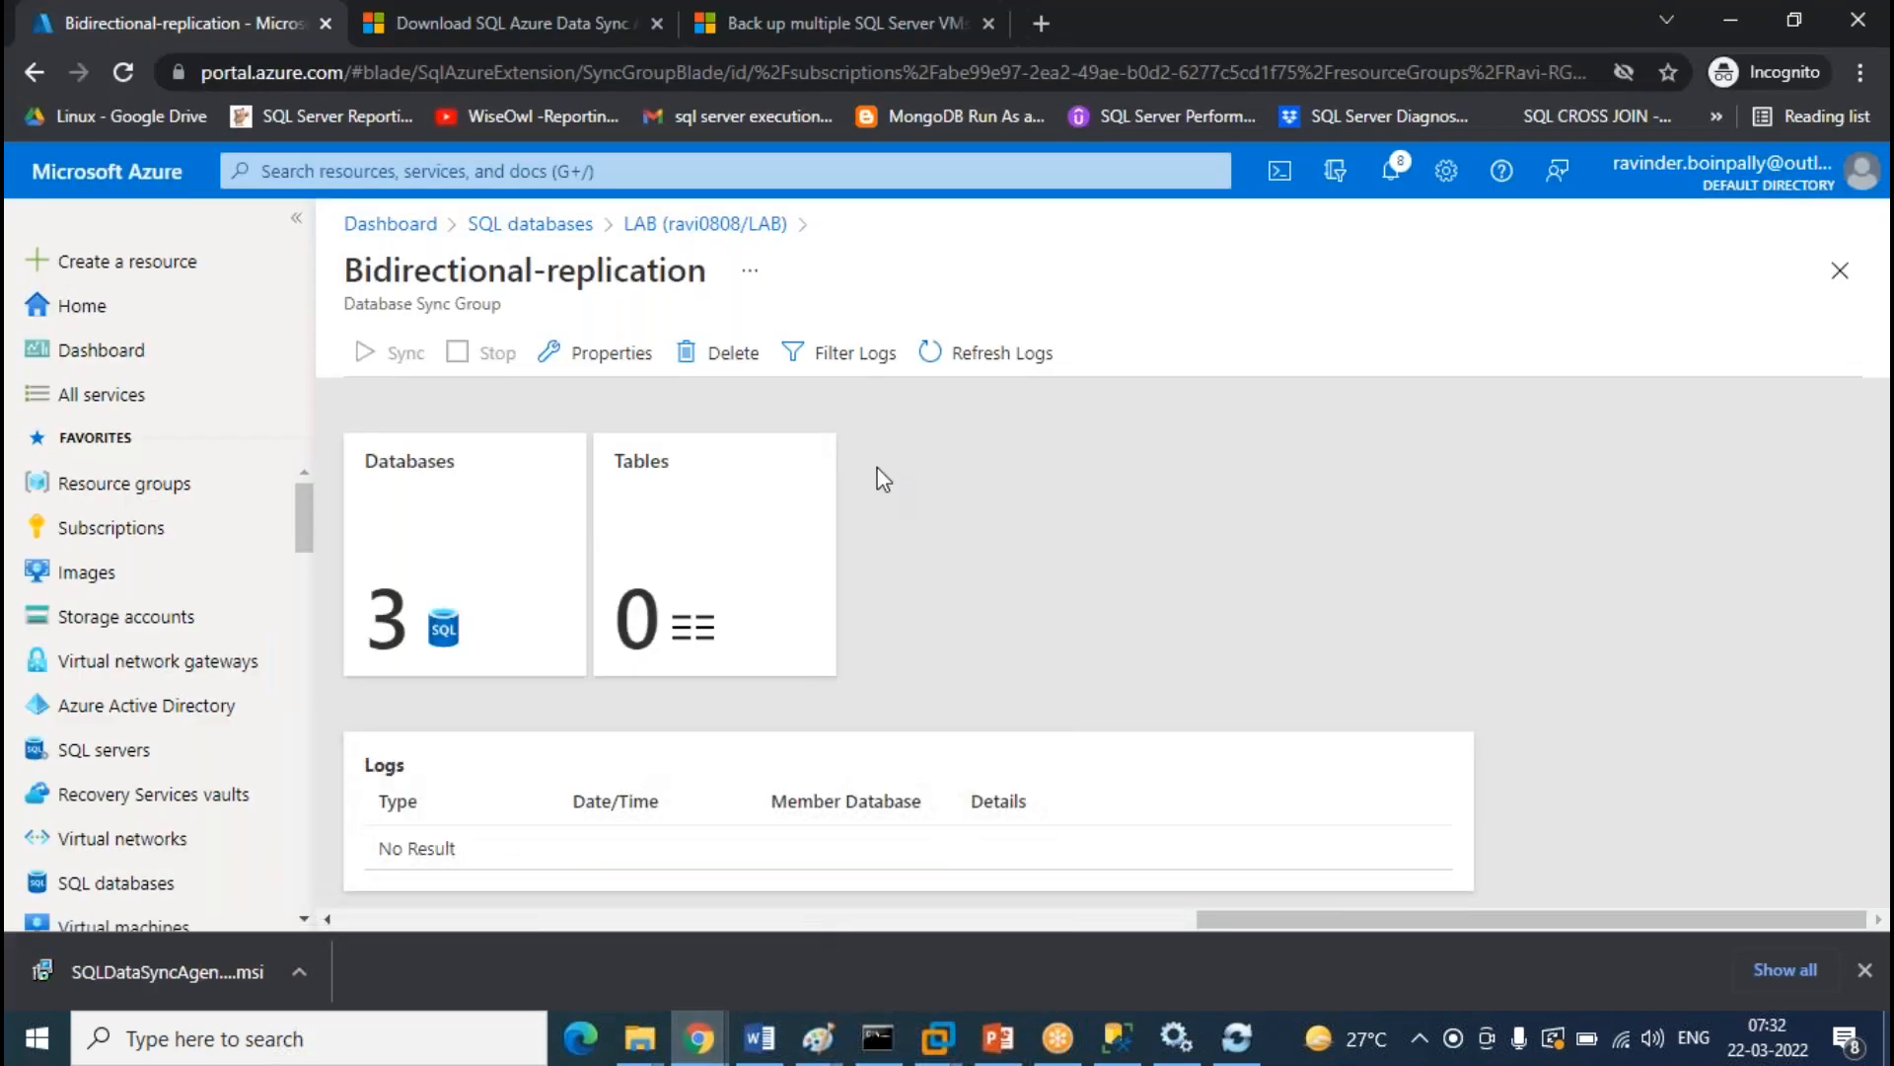
{"action": "left_click", "coordinate": [745, 570]}
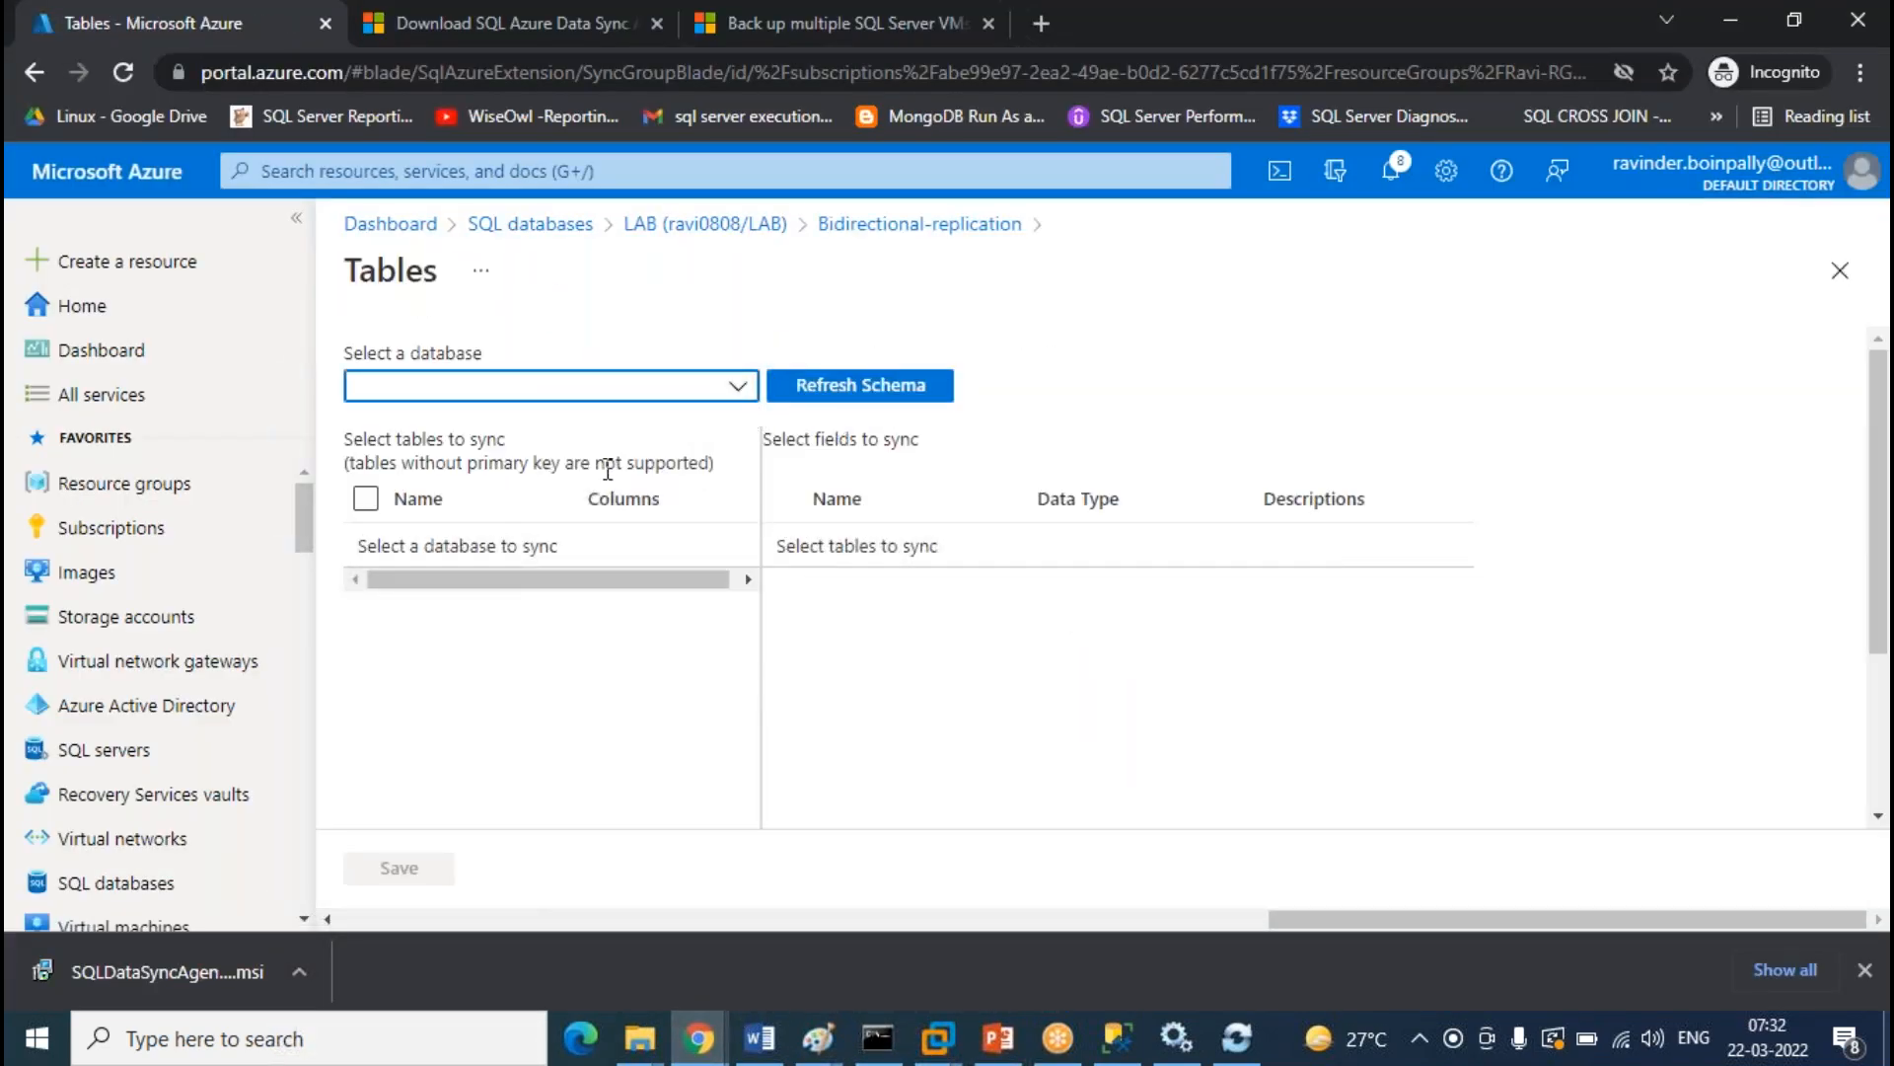
{"action": "left_click", "coordinate": [740, 387]}
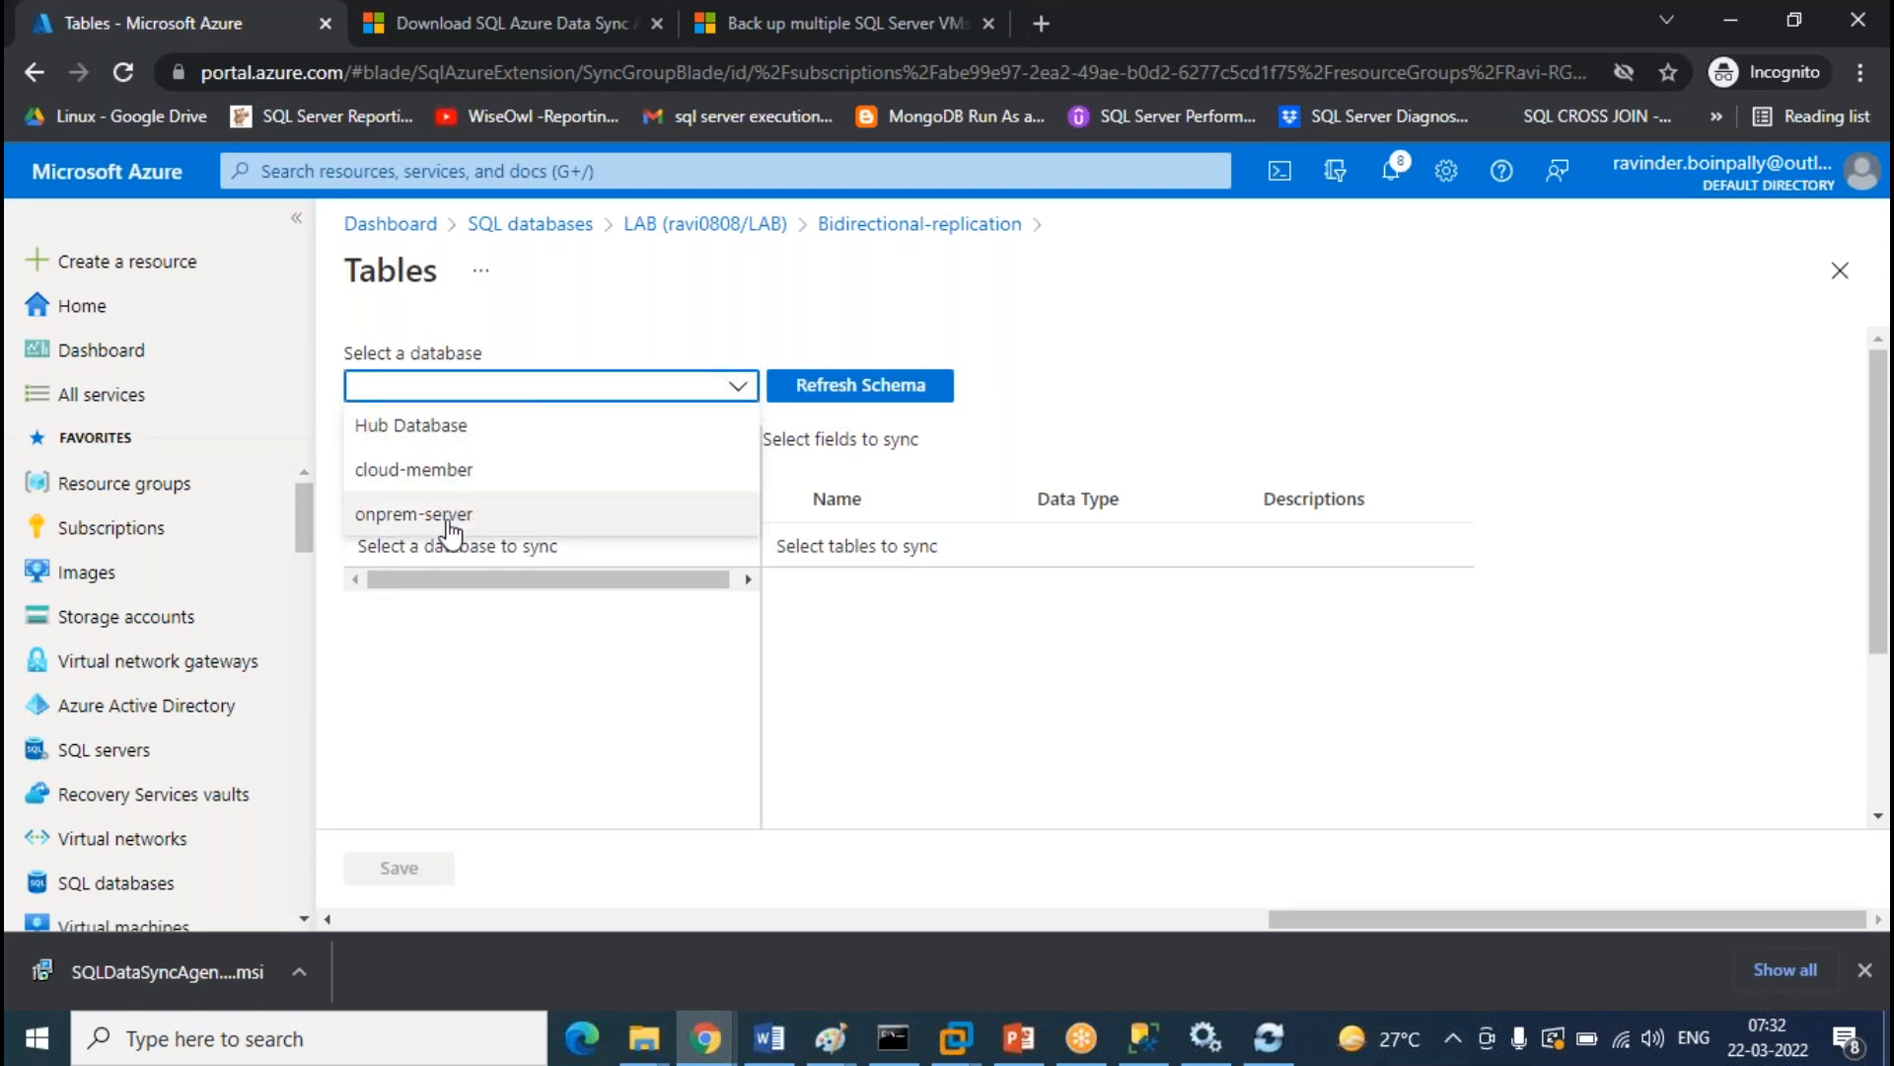
{"action": "left_click", "coordinate": [451, 435]}
{"action": "left_click", "coordinate": [873, 391]}
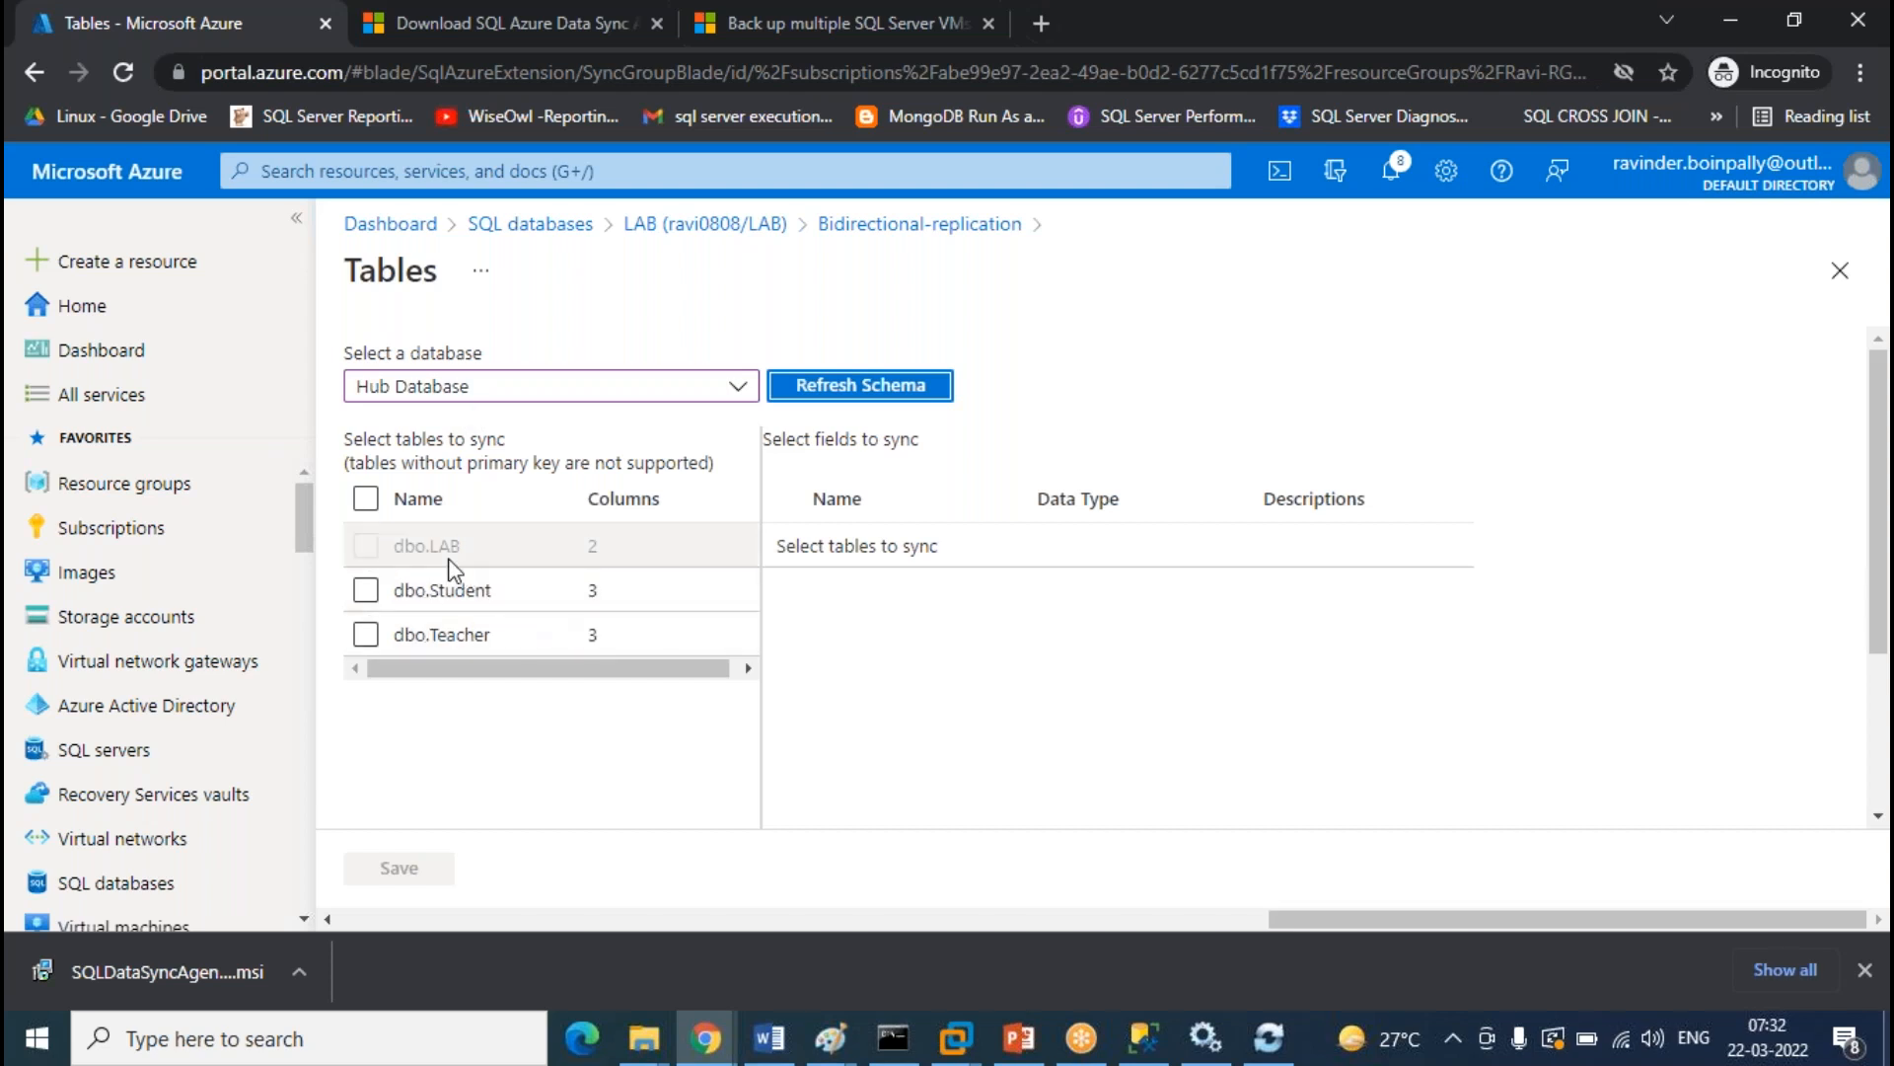
{"action": "double_click", "coordinate": [434, 548]}
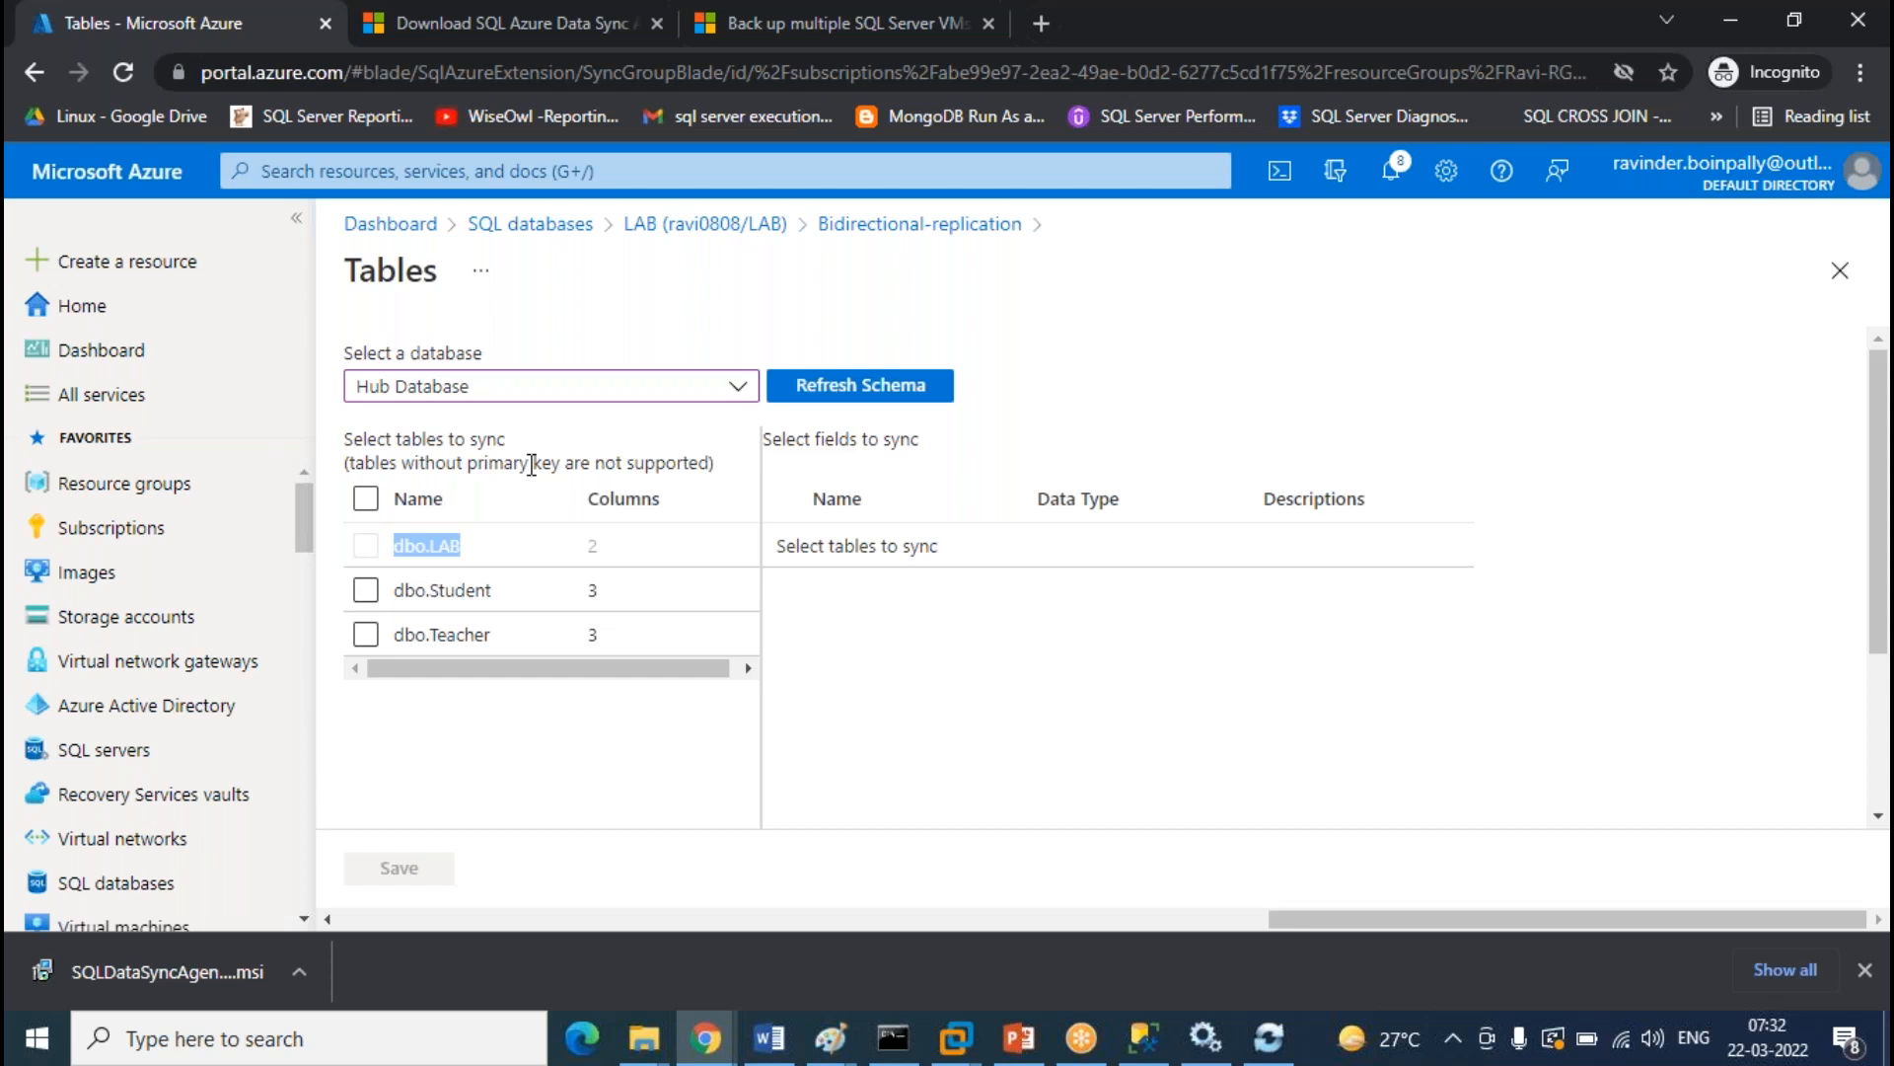
{"action": "triple_click", "coordinate": [669, 464]}
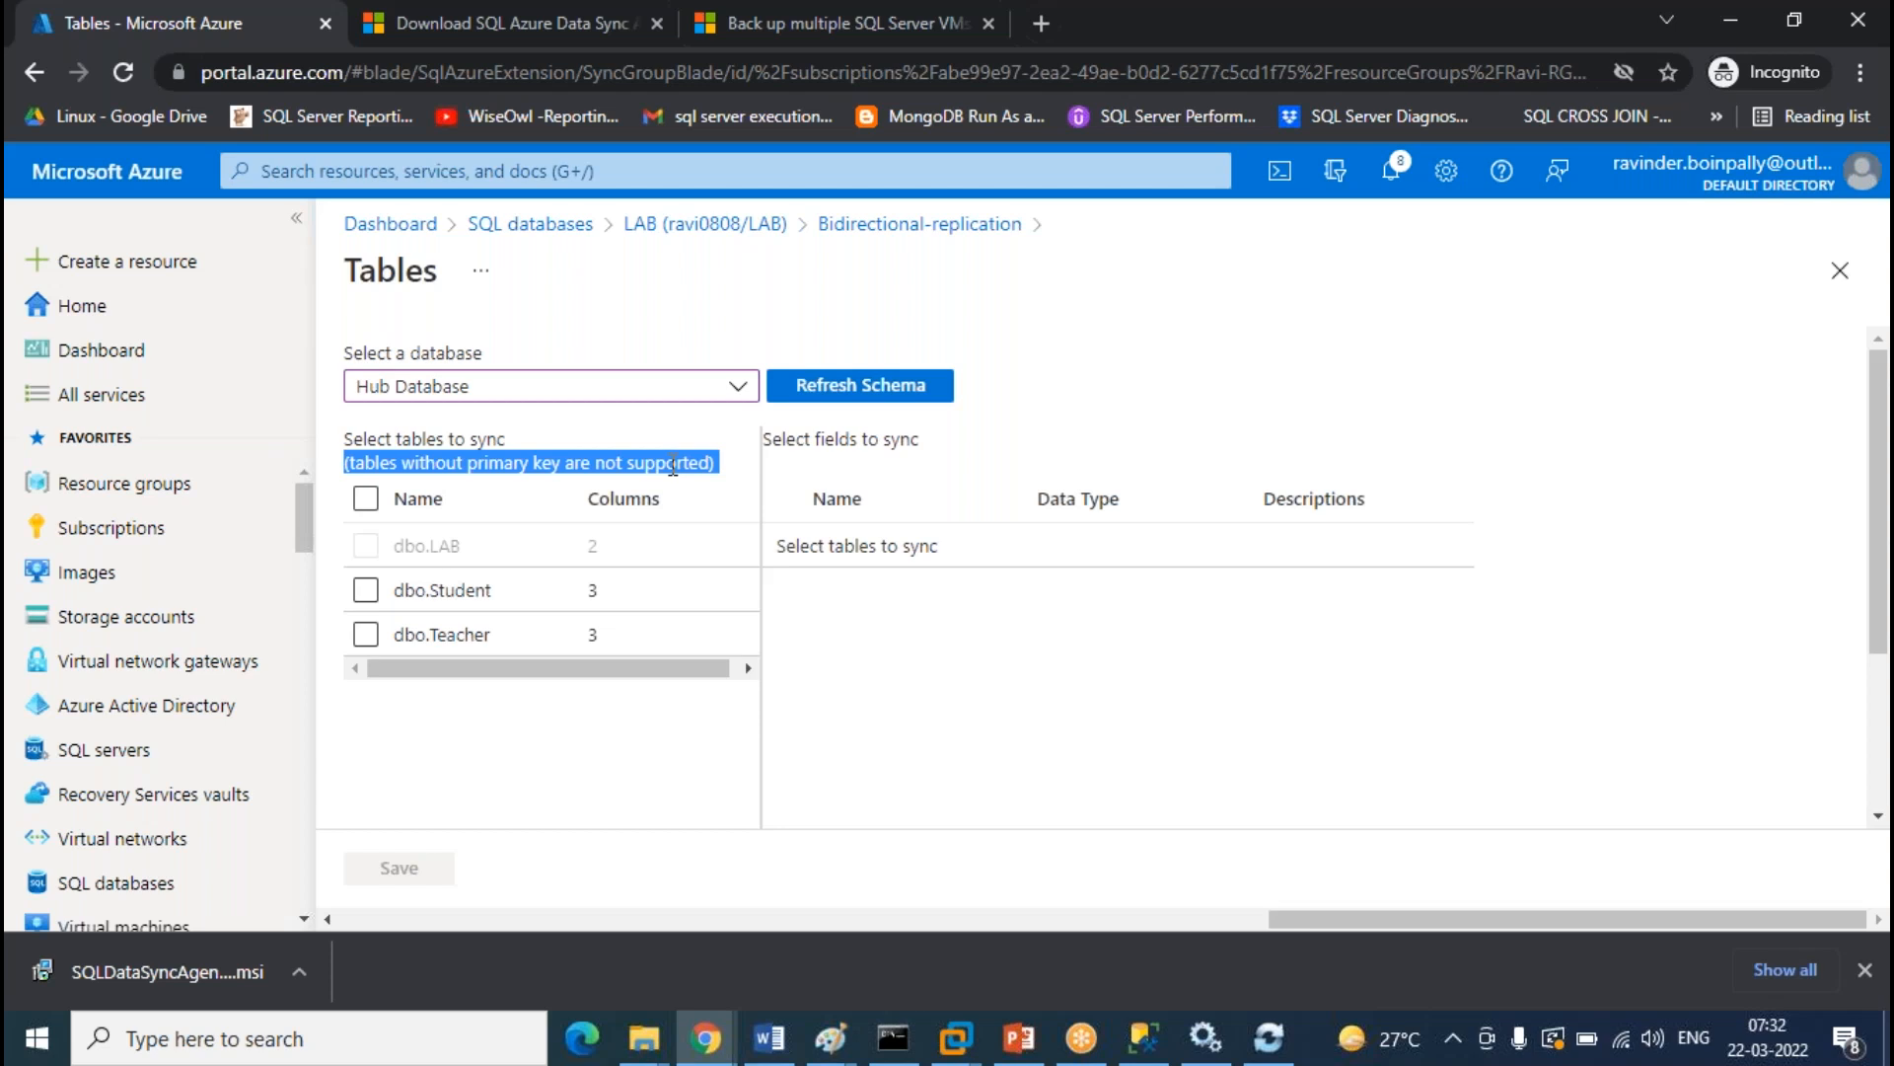
Save dbo.Student and dbo.Teacher to the sync group and refresh logs until provisioning succeeds
{"action": "left_click", "coordinate": [365, 589]}
{"action": "left_click", "coordinate": [365, 633]}
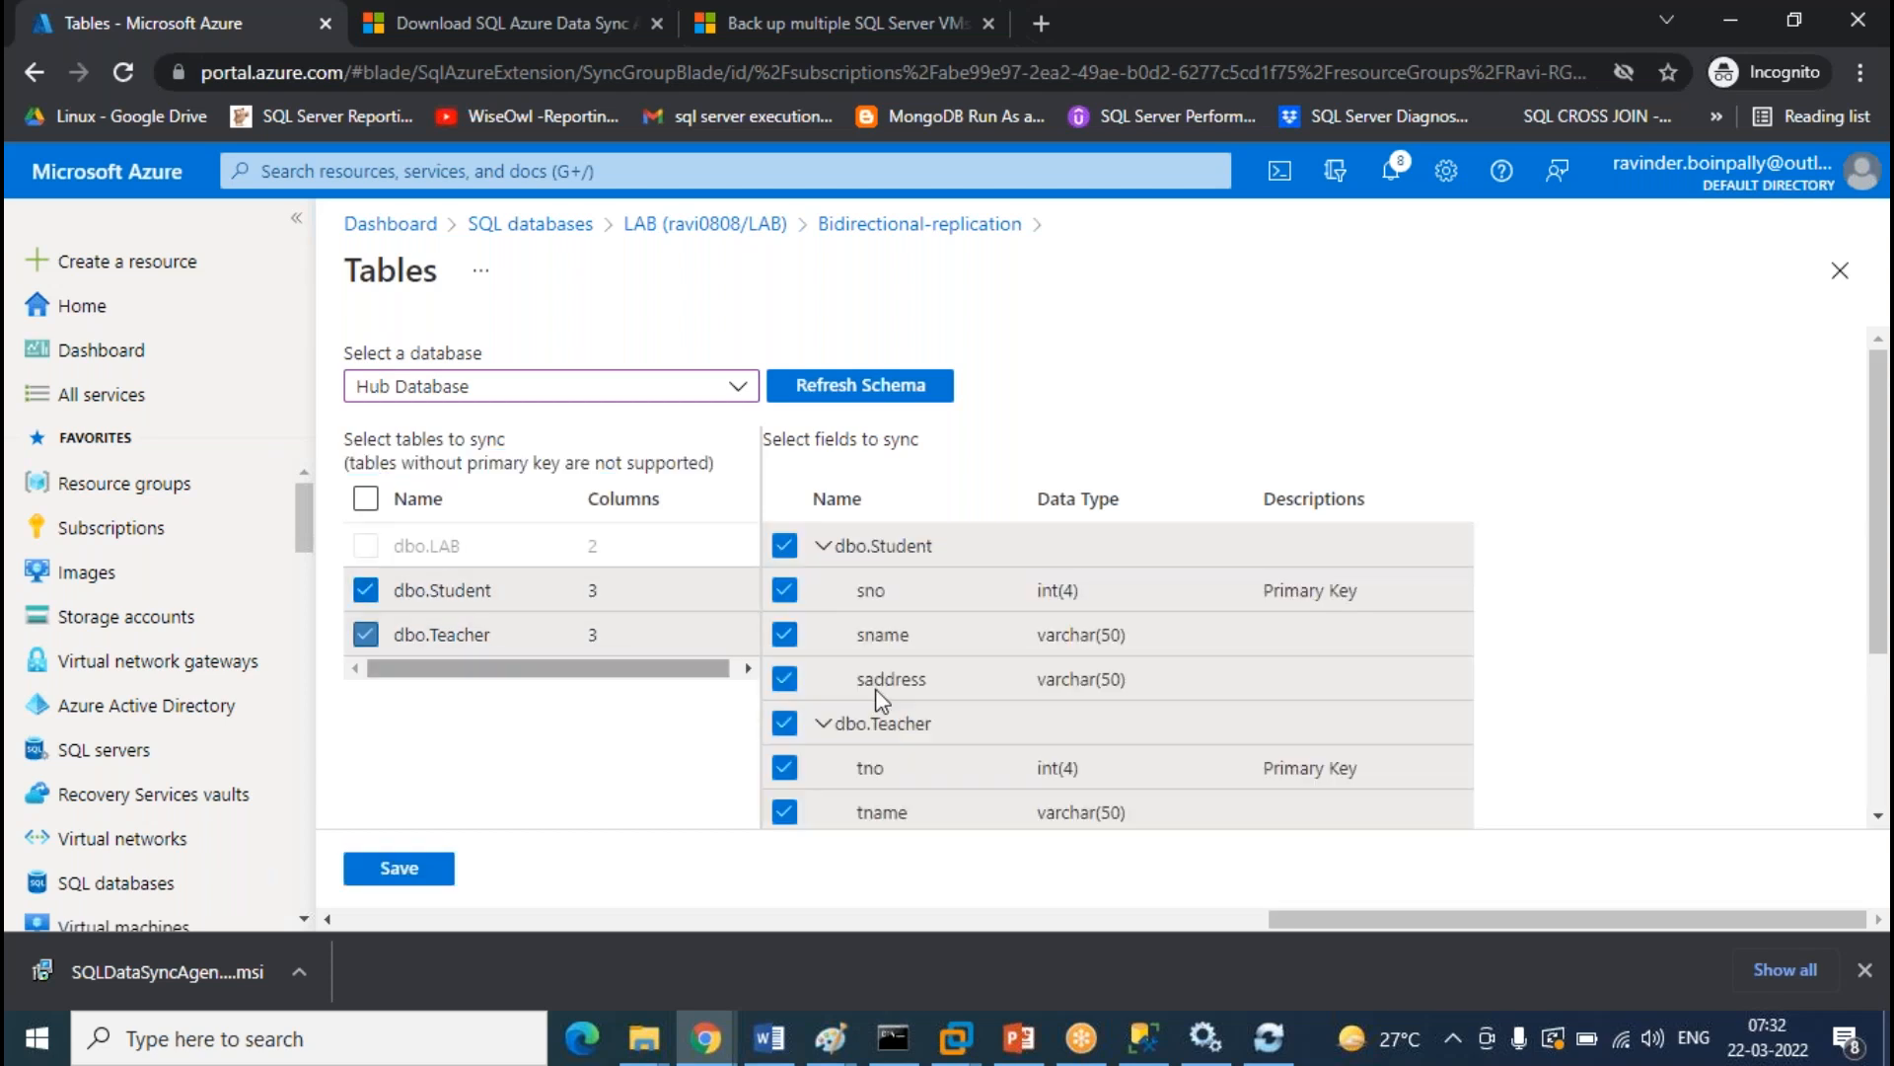
{"action": "scroll", "coordinate": [1245, 560], "scroll_direction": "down", "scroll_amount": 2}
{"action": "scroll", "coordinate": [1245, 561], "scroll_direction": "up", "scroll_amount": 2}
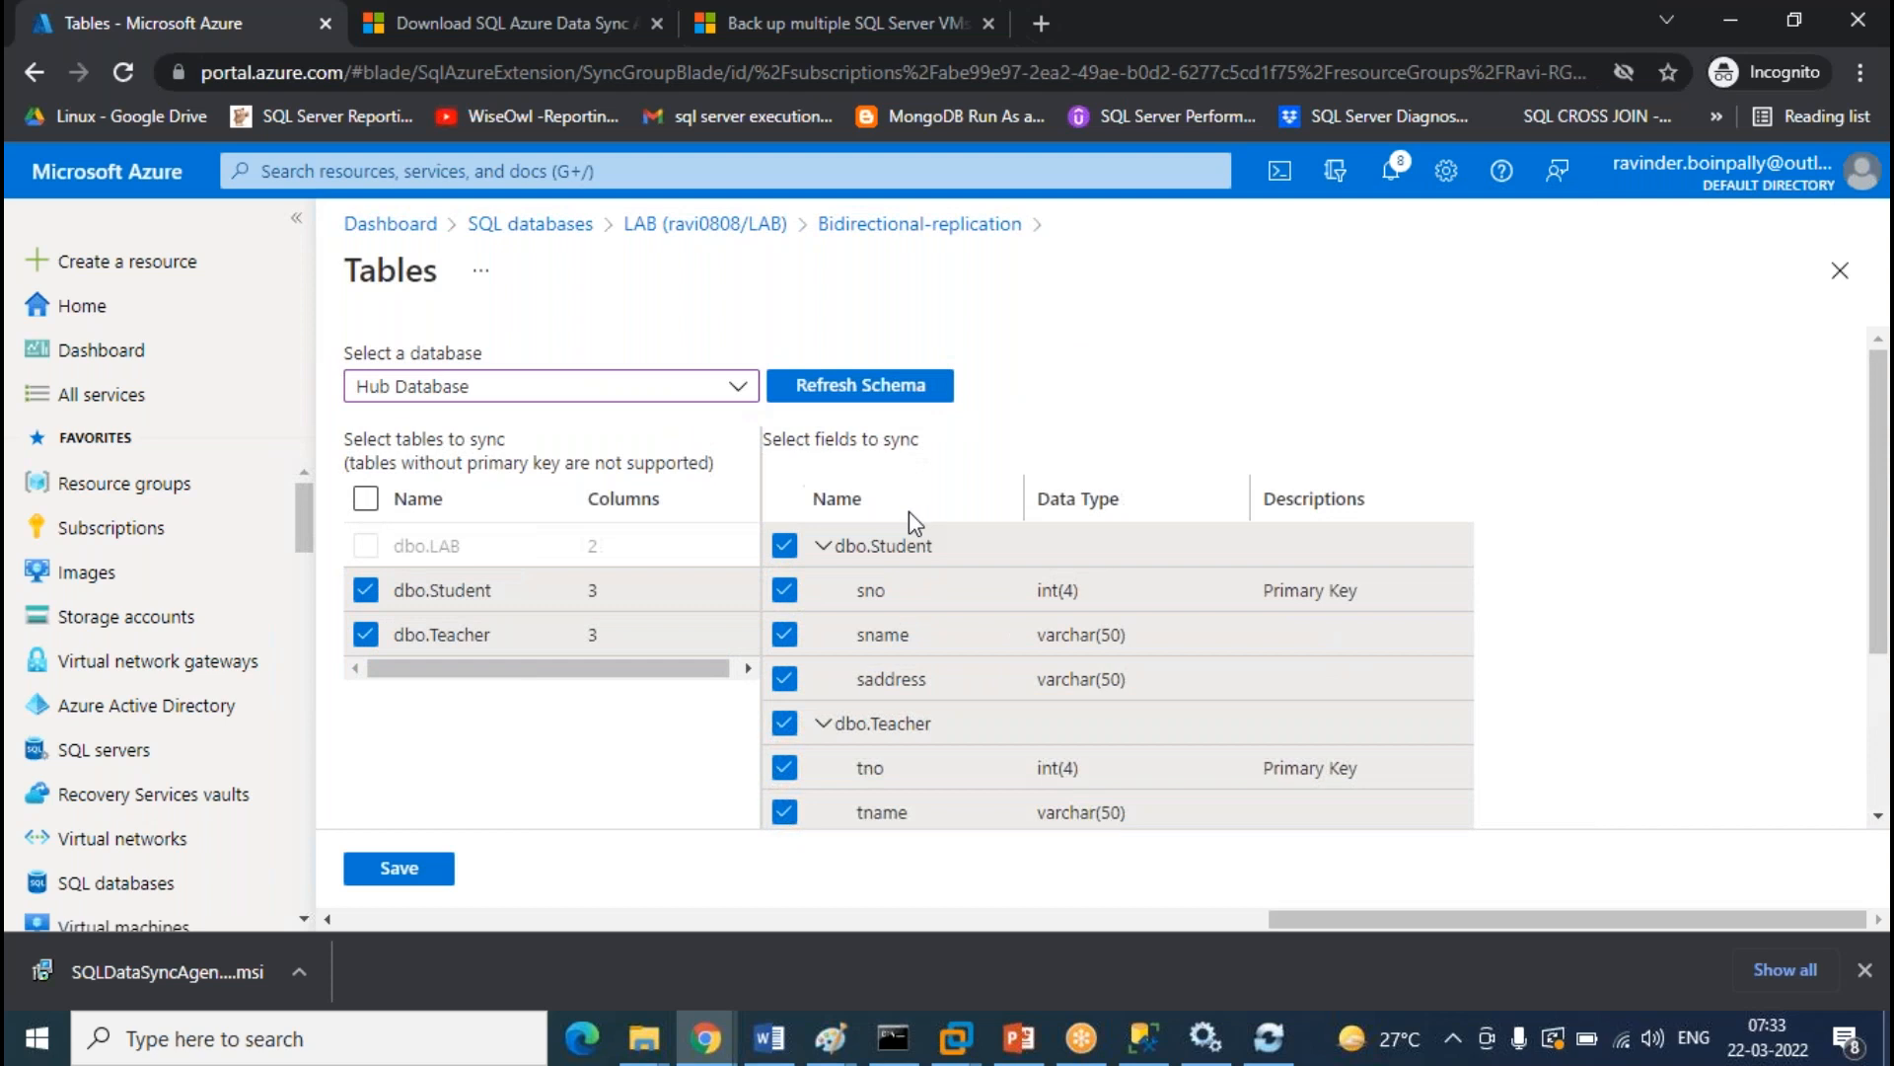
{"action": "left_click", "coordinate": [399, 881]}
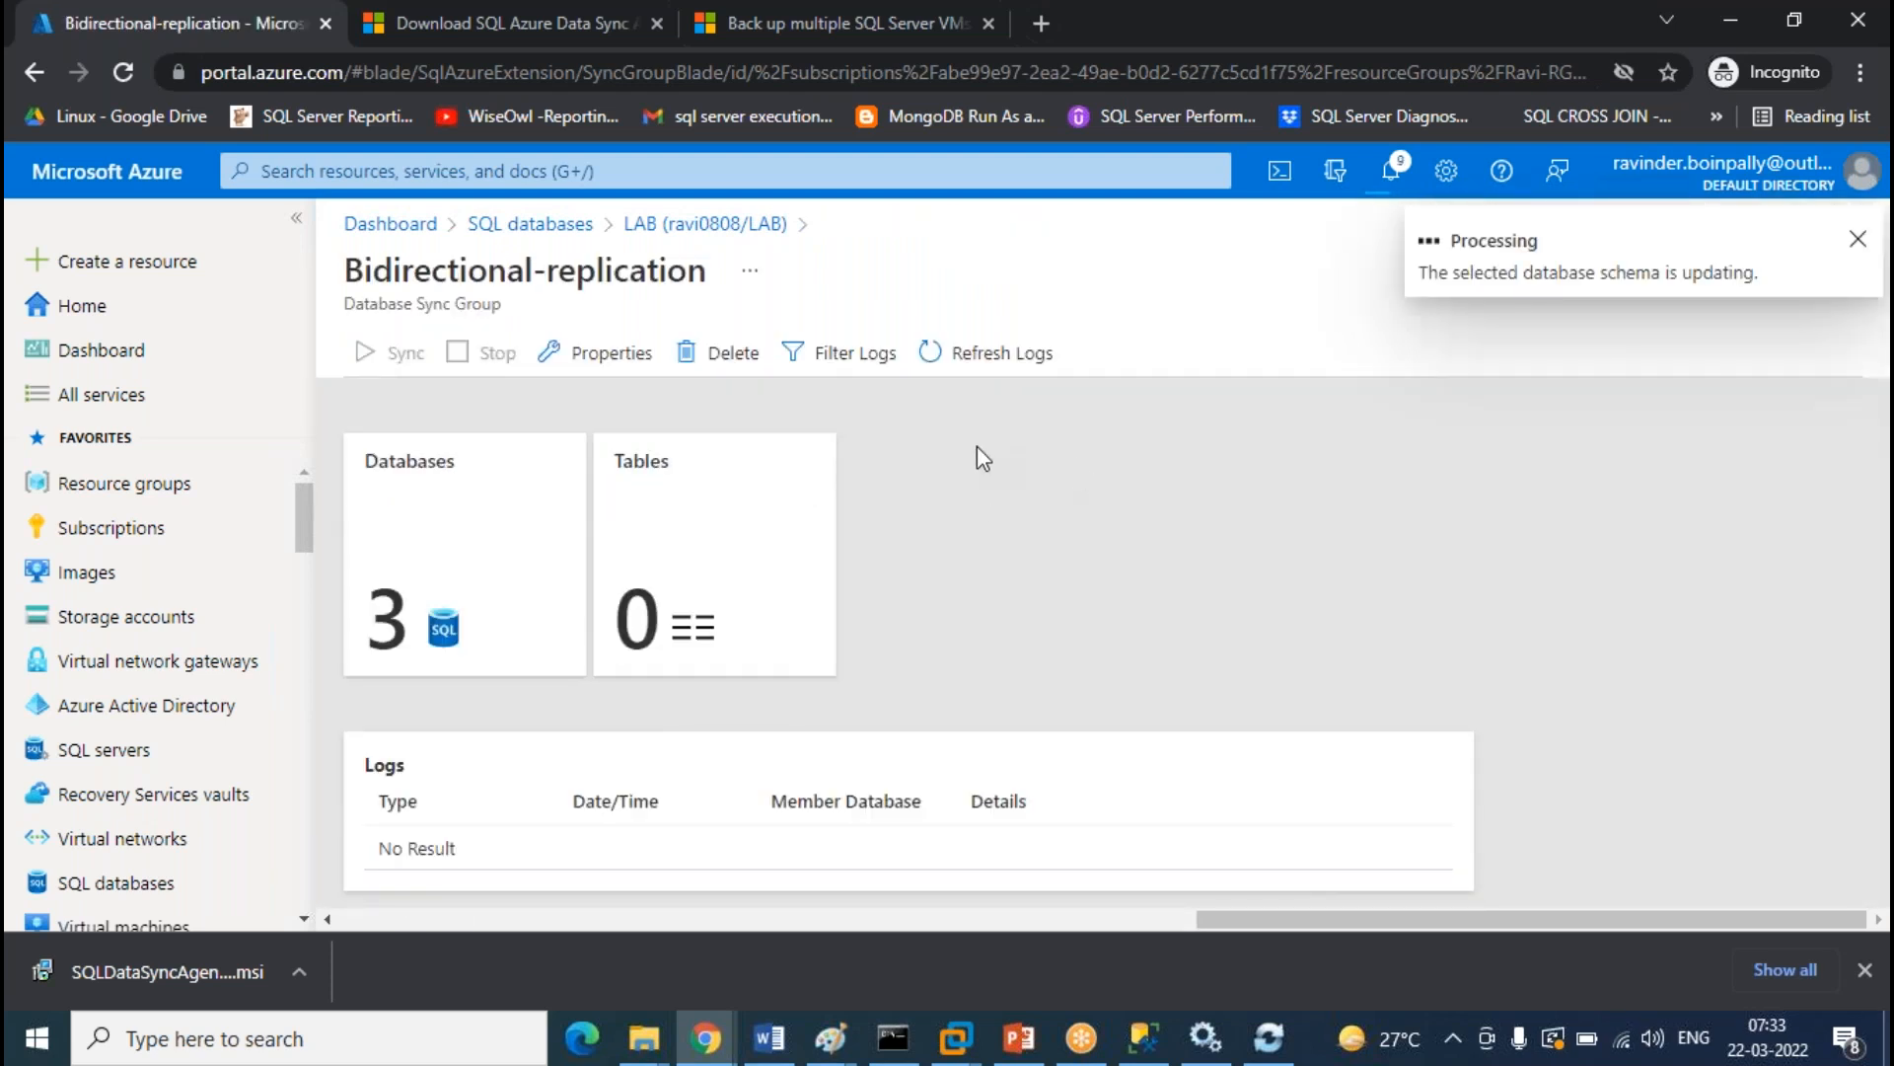
{"action": "left_click", "coordinate": [998, 354]}
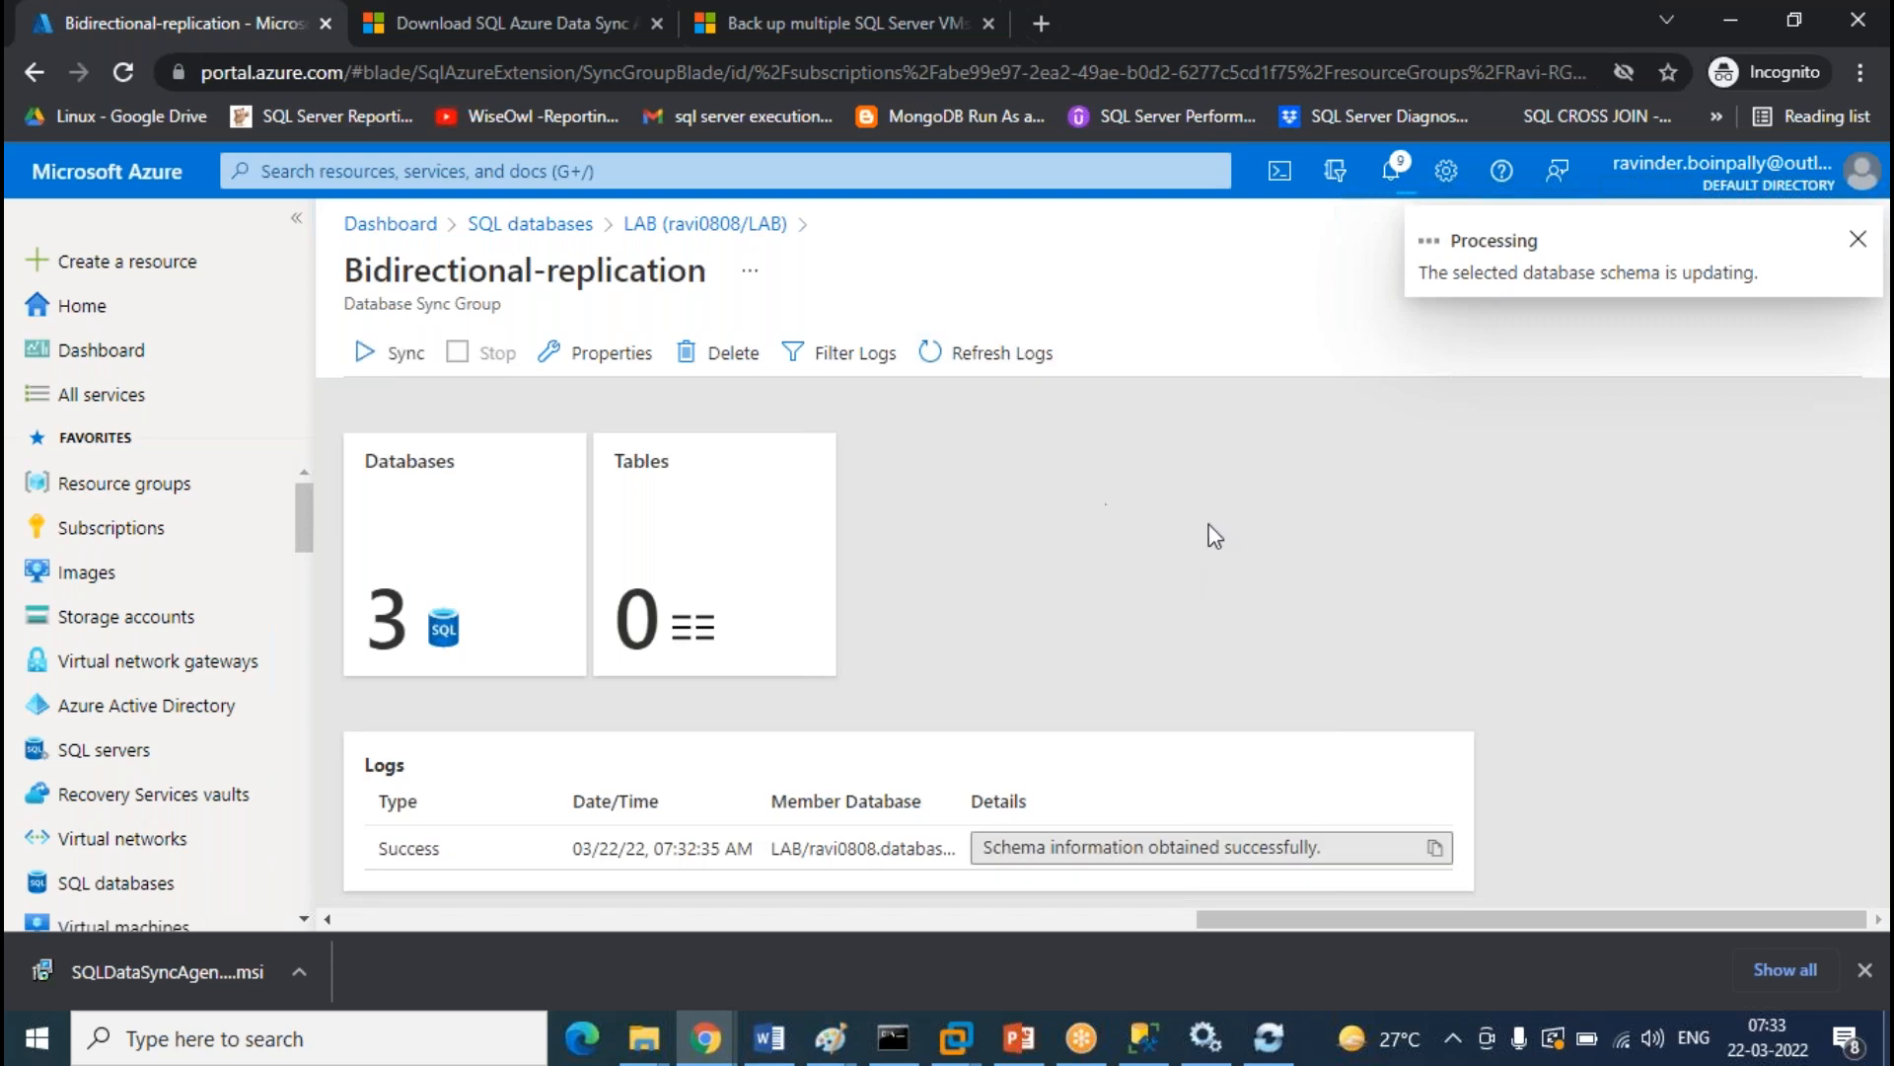
{"action": "left_click", "coordinate": [1038, 361]}
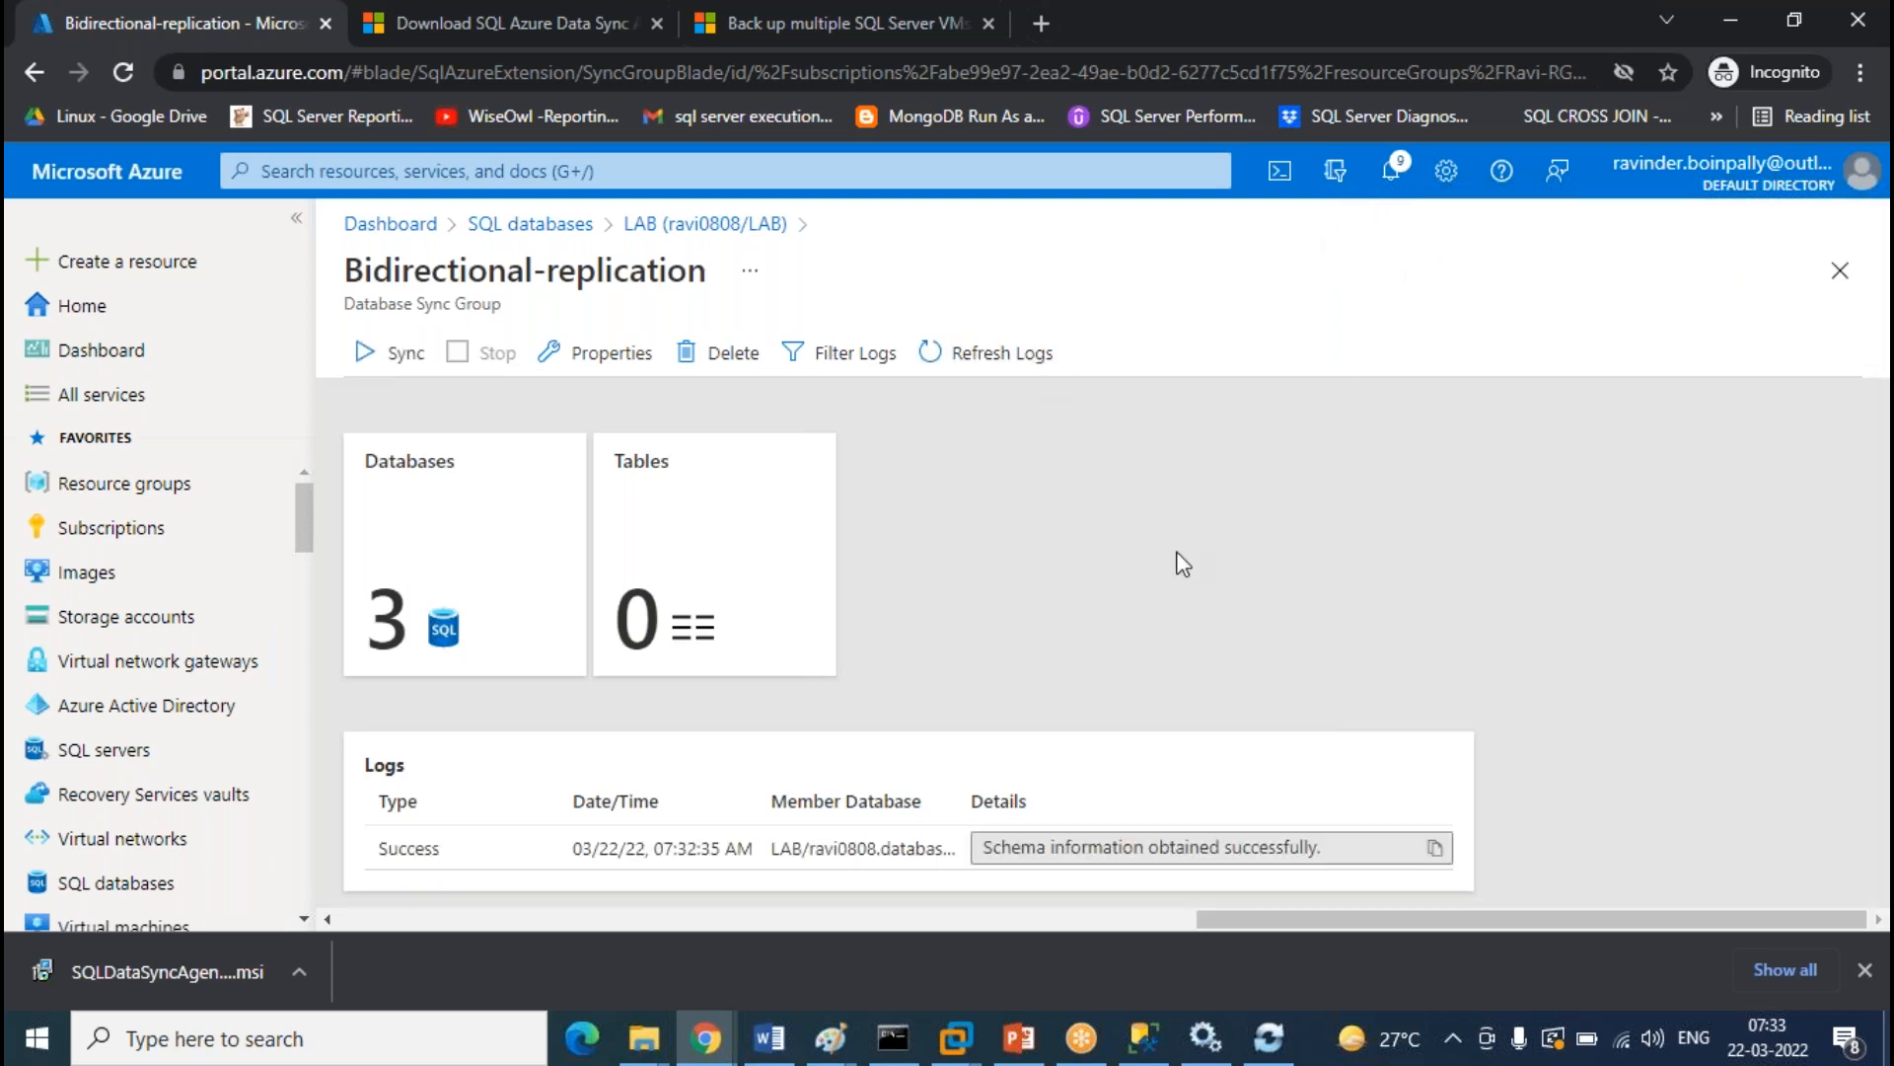
{"action": "left_click", "coordinate": [1032, 371]}
{"action": "left_click", "coordinate": [981, 371]}
{"action": "scroll", "coordinate": [1504, 581], "scroll_direction": "down", "scroll_amount": 1}
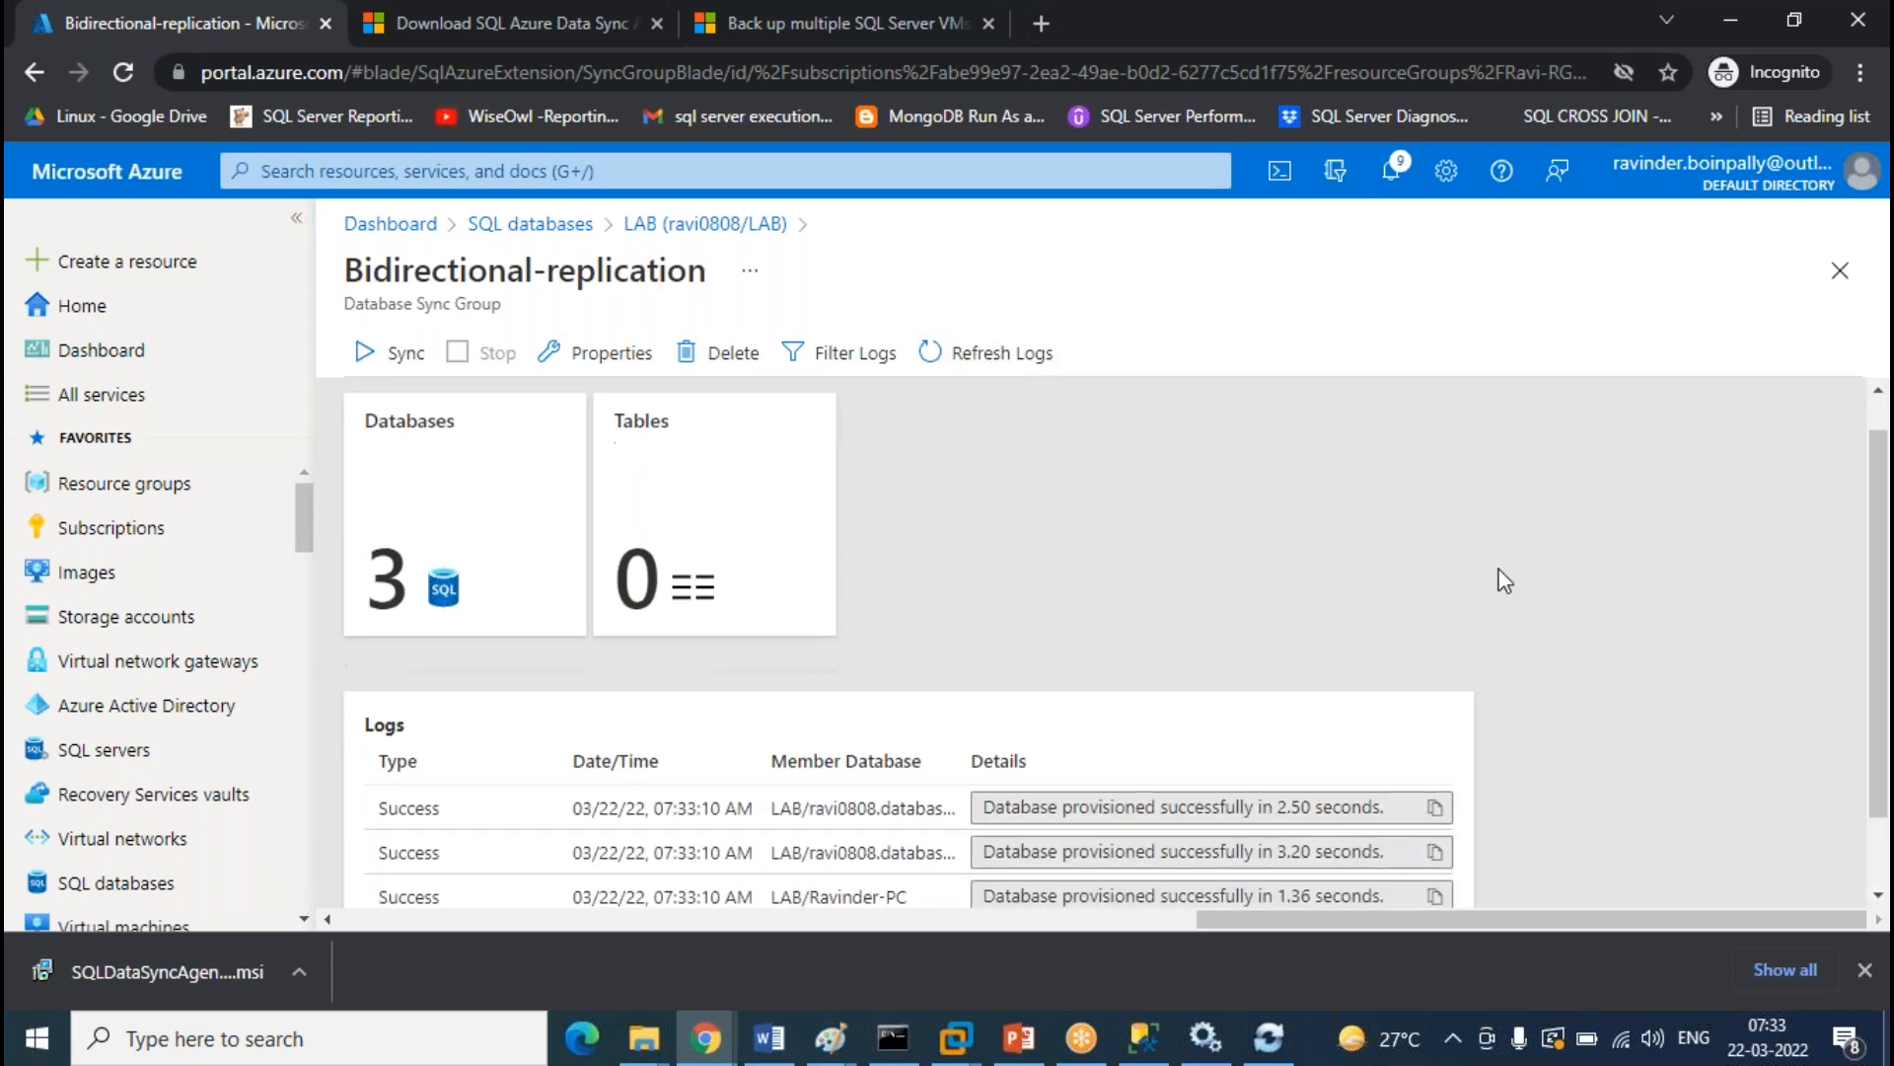
{"action": "left_click", "coordinate": [1142, 1038]}
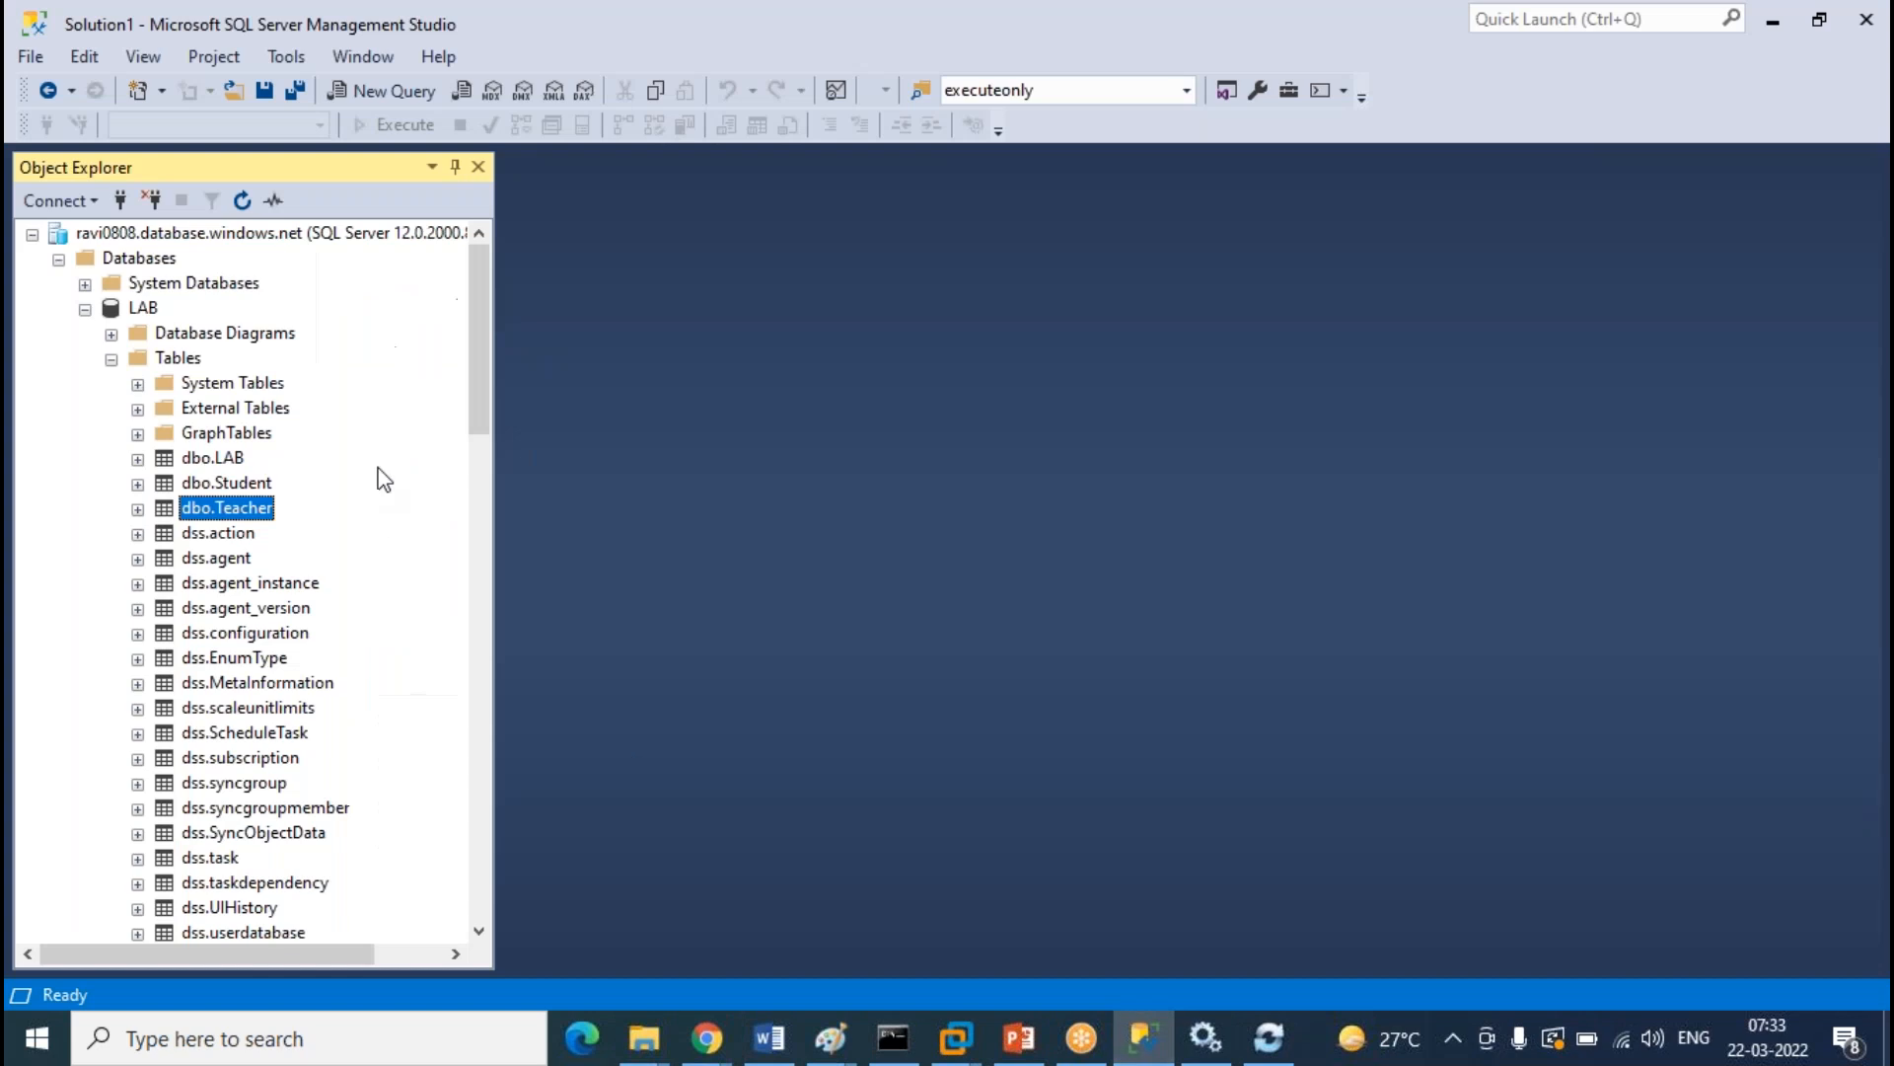
Collapse the cloud LAB database and refresh the TEST and on-prem LAB table lists
{"action": "left_click", "coordinate": [111, 358]}
{"action": "left_click", "coordinate": [85, 308]}
{"action": "right_click", "coordinate": [172, 507]}
{"action": "left_click", "coordinate": [301, 643]}
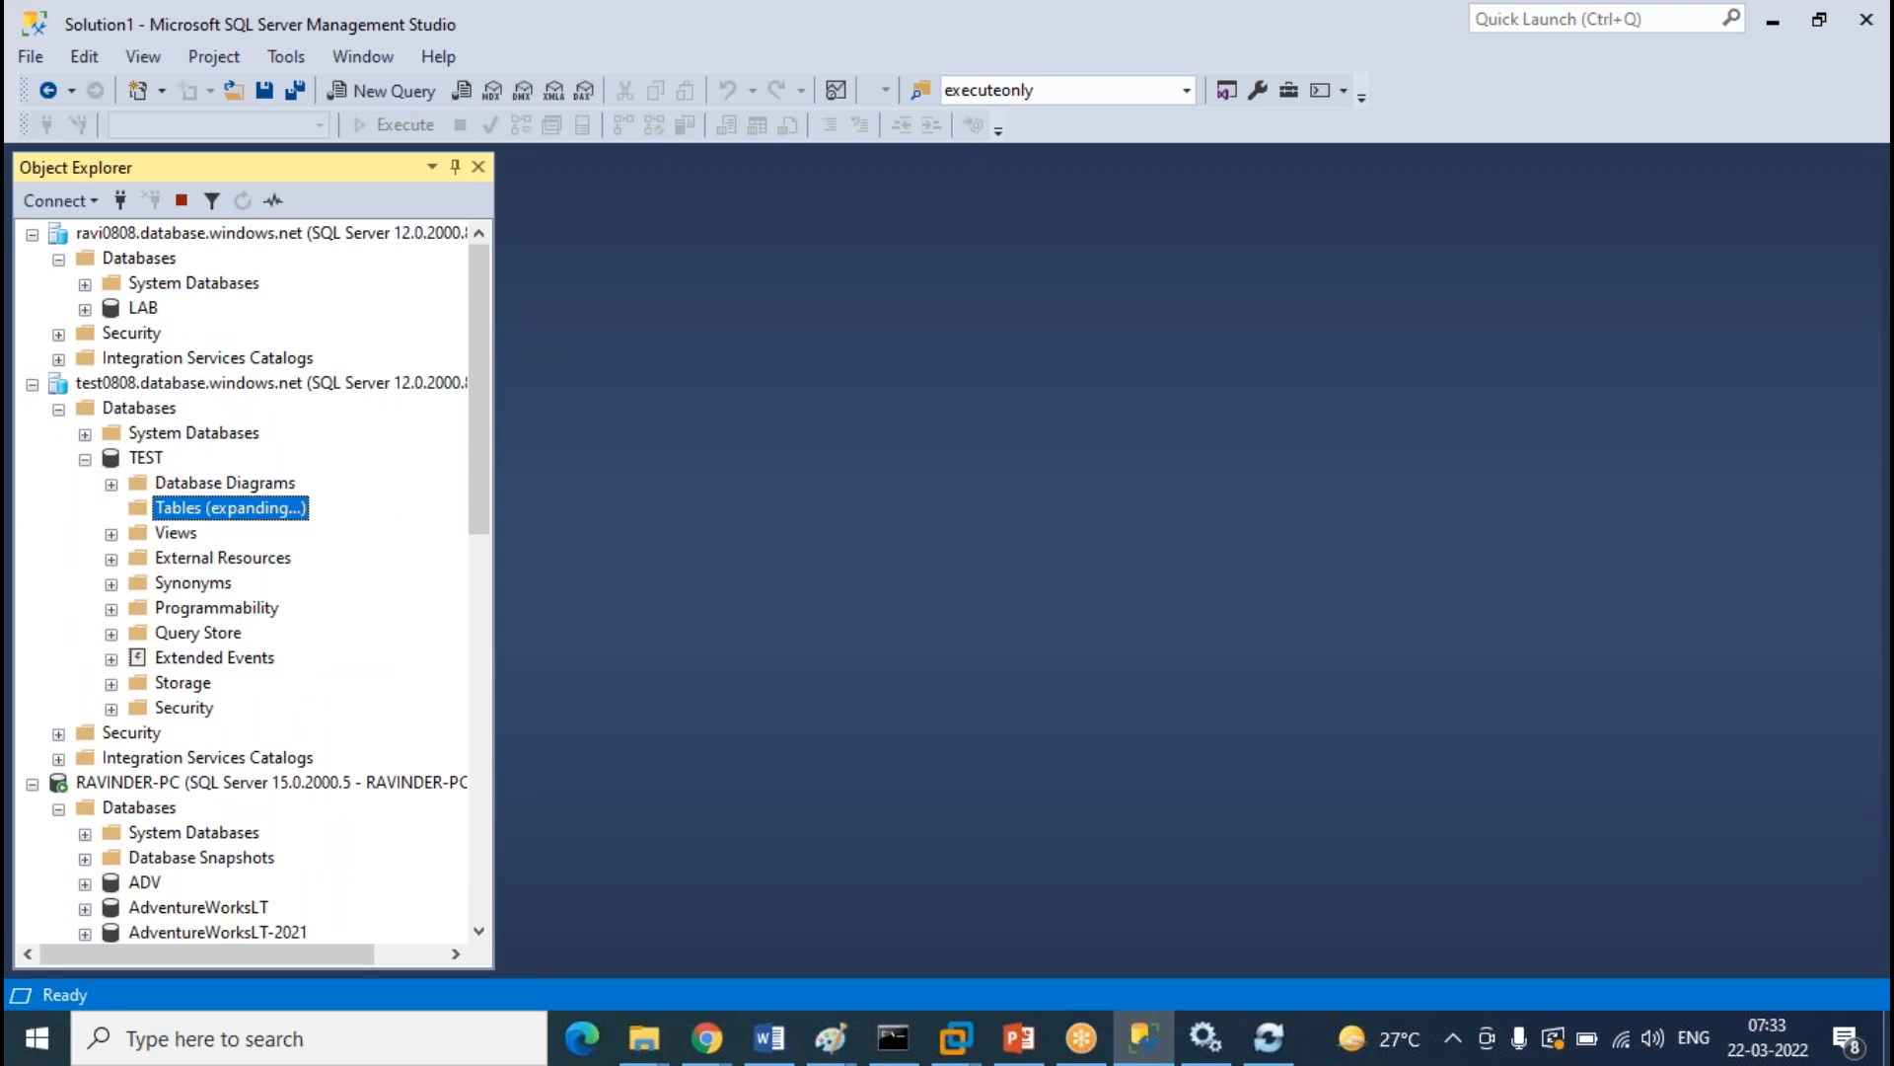
{"action": "scroll", "coordinate": [344, 584], "scroll_direction": "down", "scroll_amount": 2}
{"action": "scroll", "coordinate": [344, 584], "scroll_direction": "down", "scroll_amount": 5}
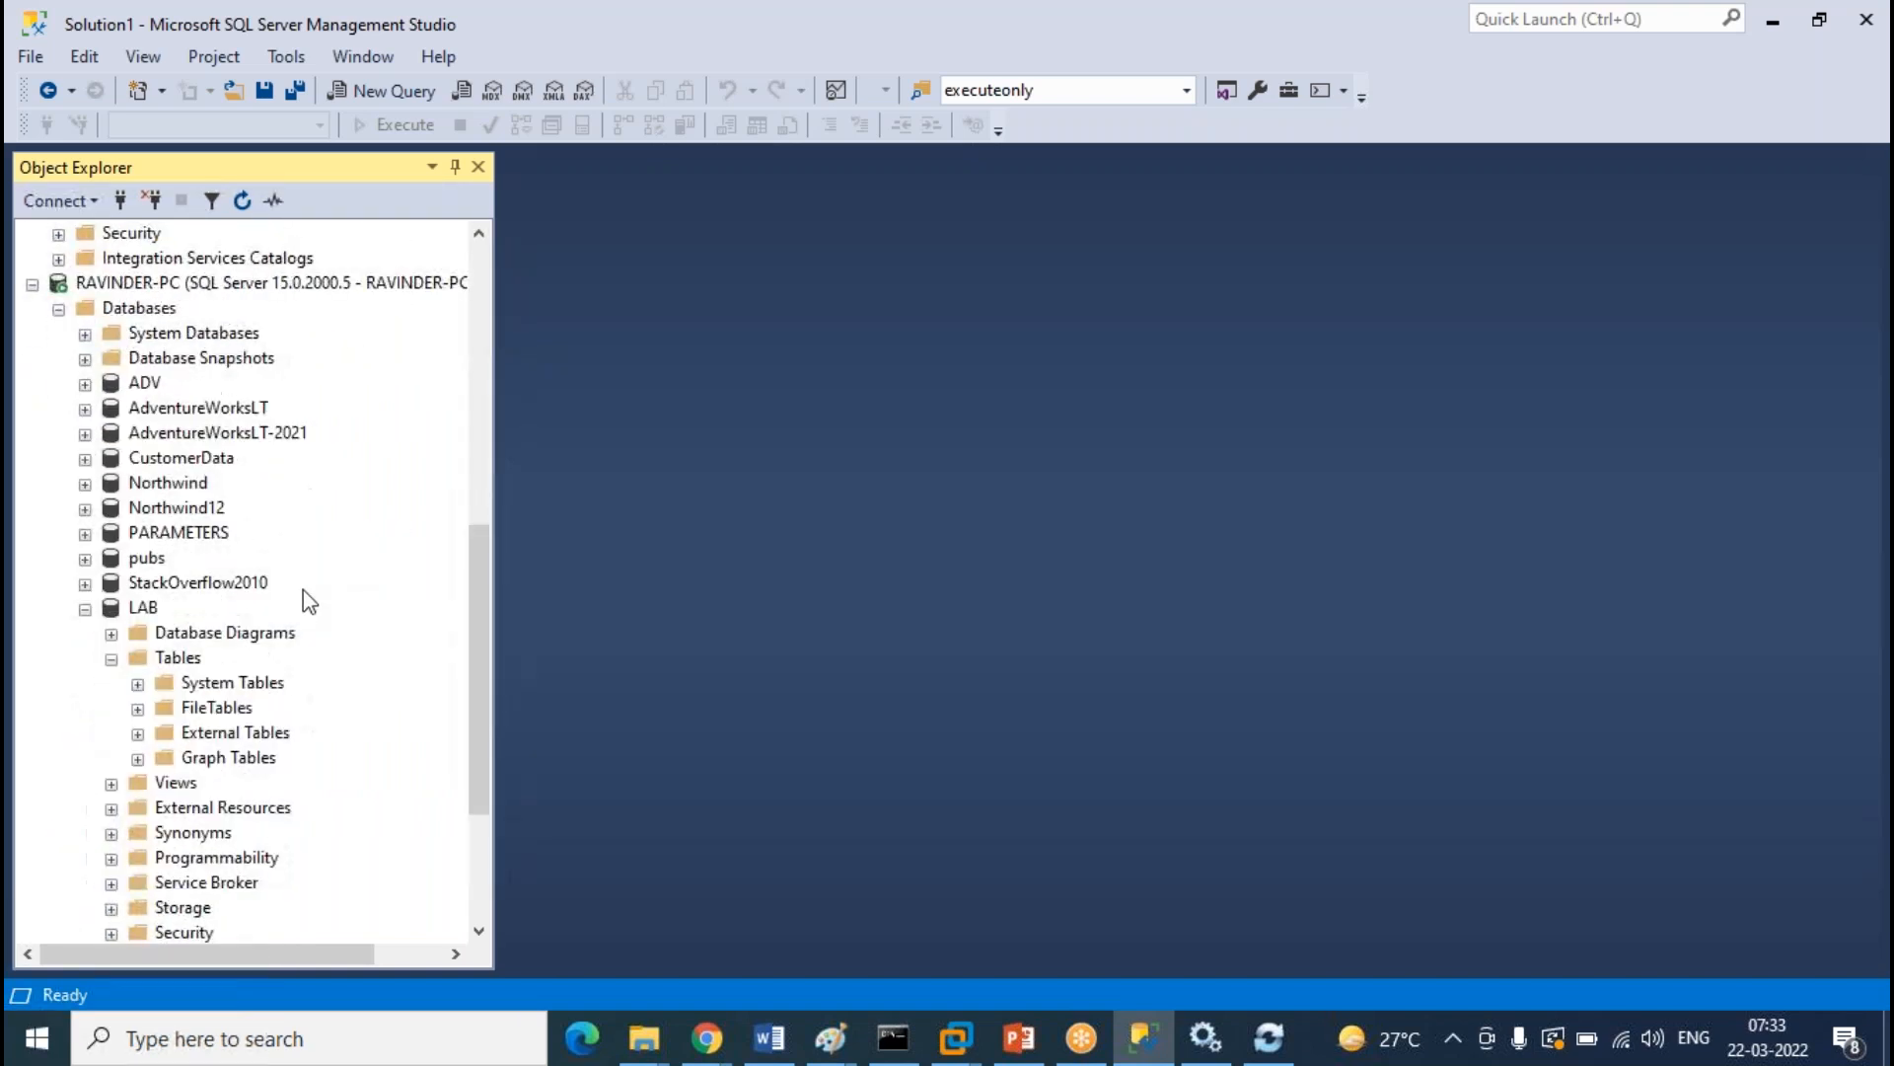
{"action": "right_click", "coordinate": [230, 659]}
{"action": "left_click", "coordinate": [264, 832]}
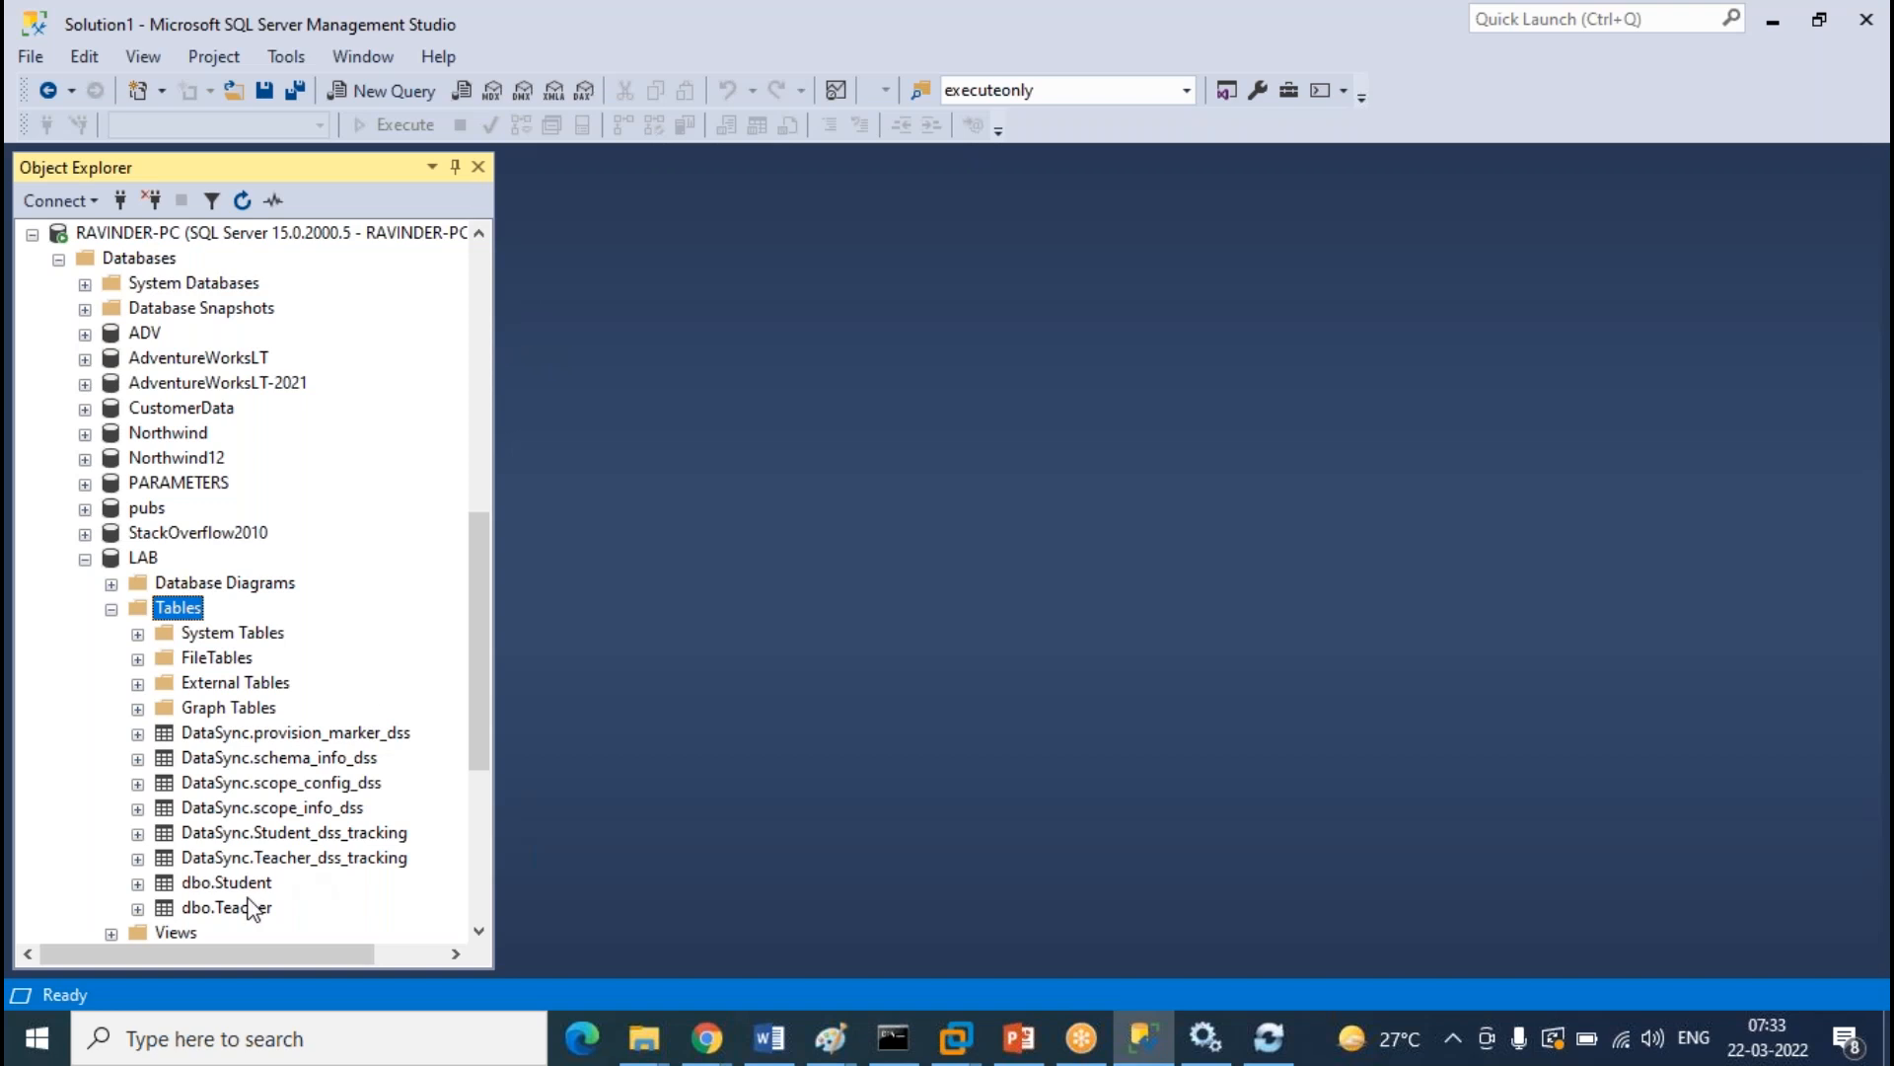
{"action": "scroll", "coordinate": [312, 548], "scroll_direction": "up", "scroll_amount": 7}
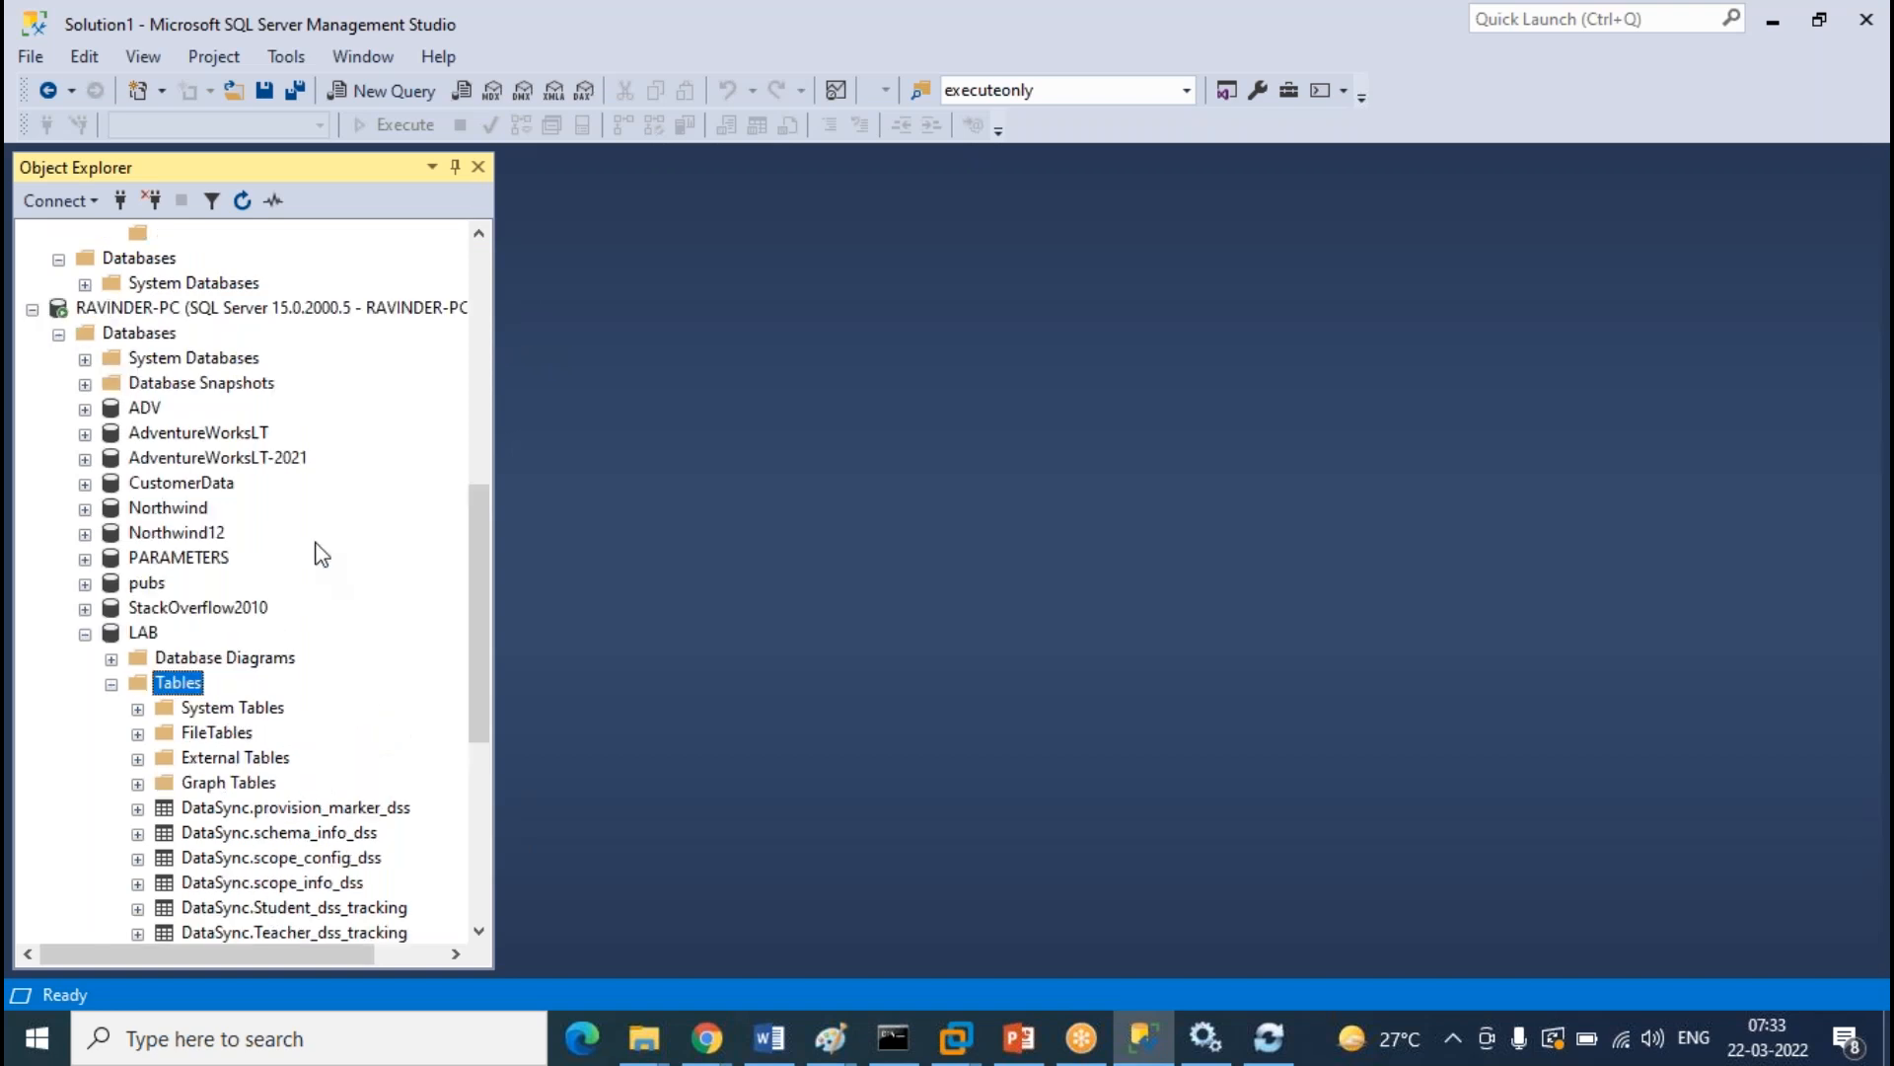
{"action": "right_click", "coordinate": [182, 308]}
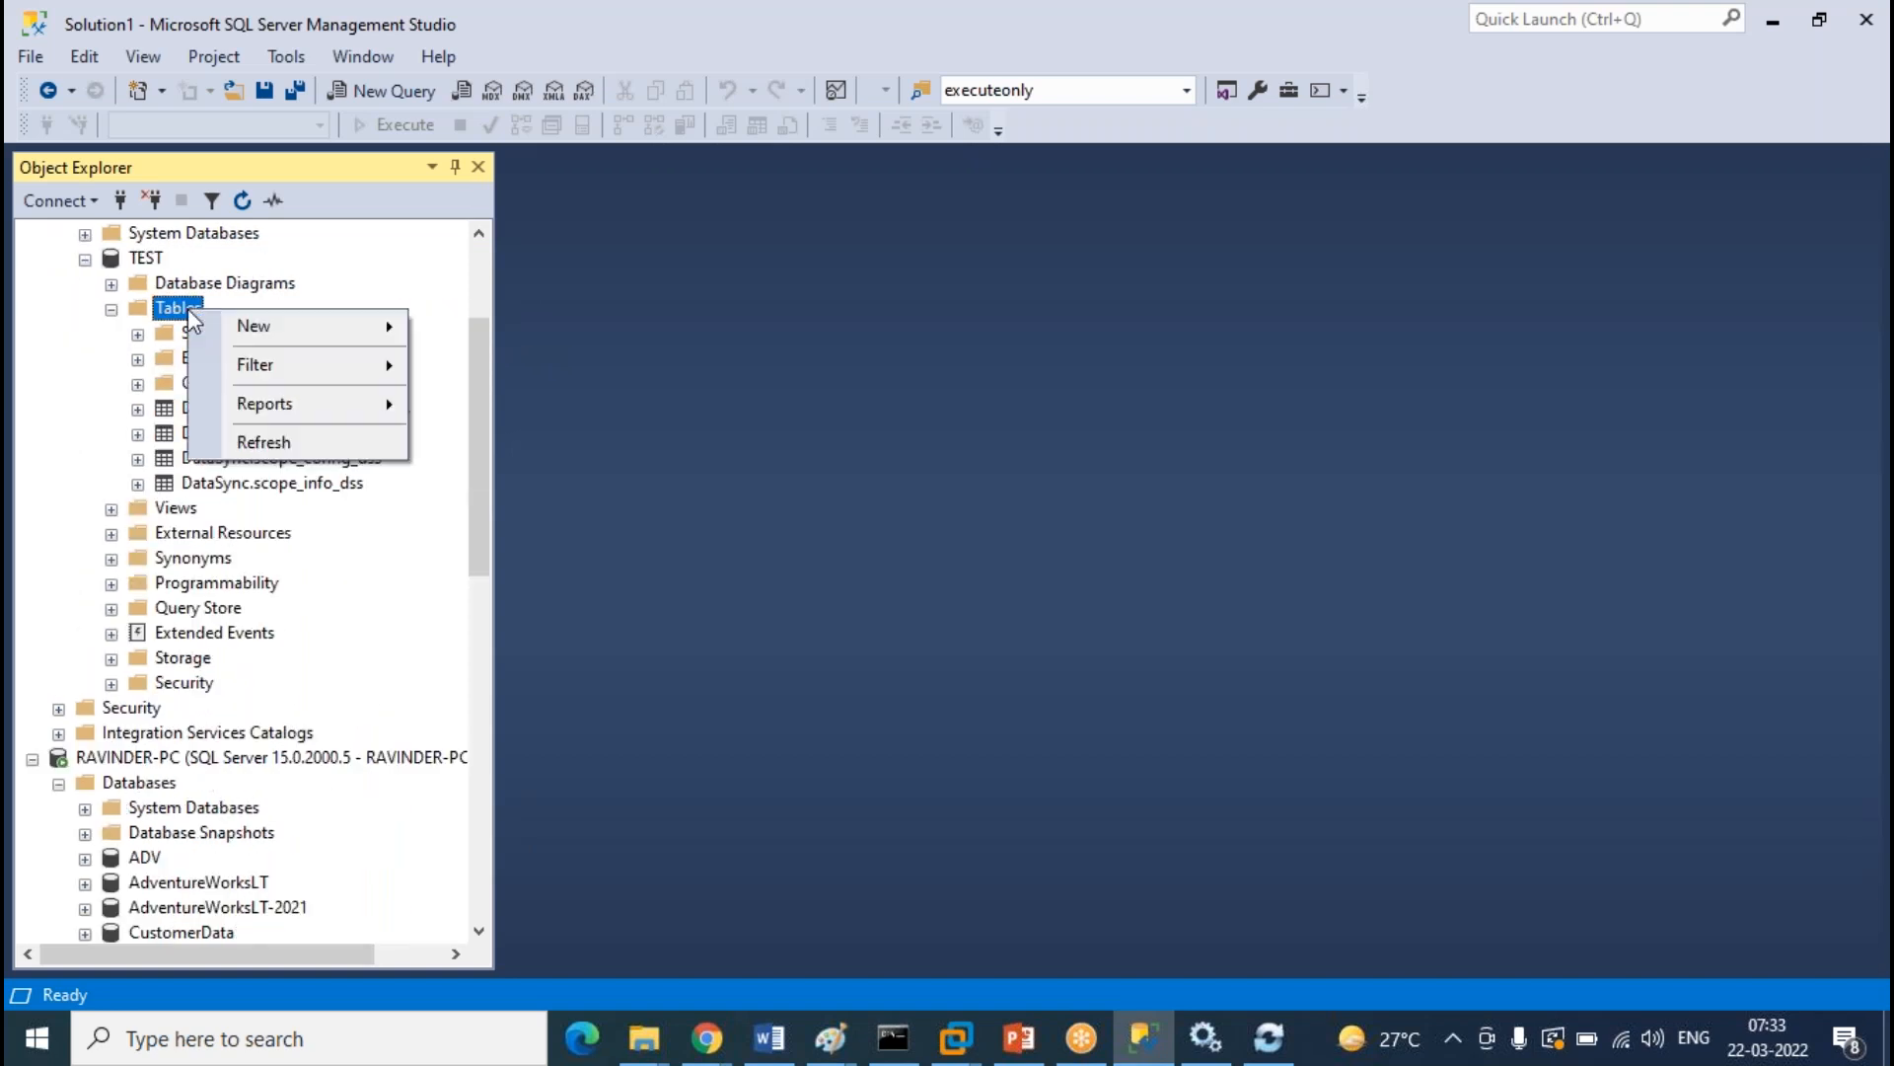
{"action": "left_click", "coordinate": [286, 443]}
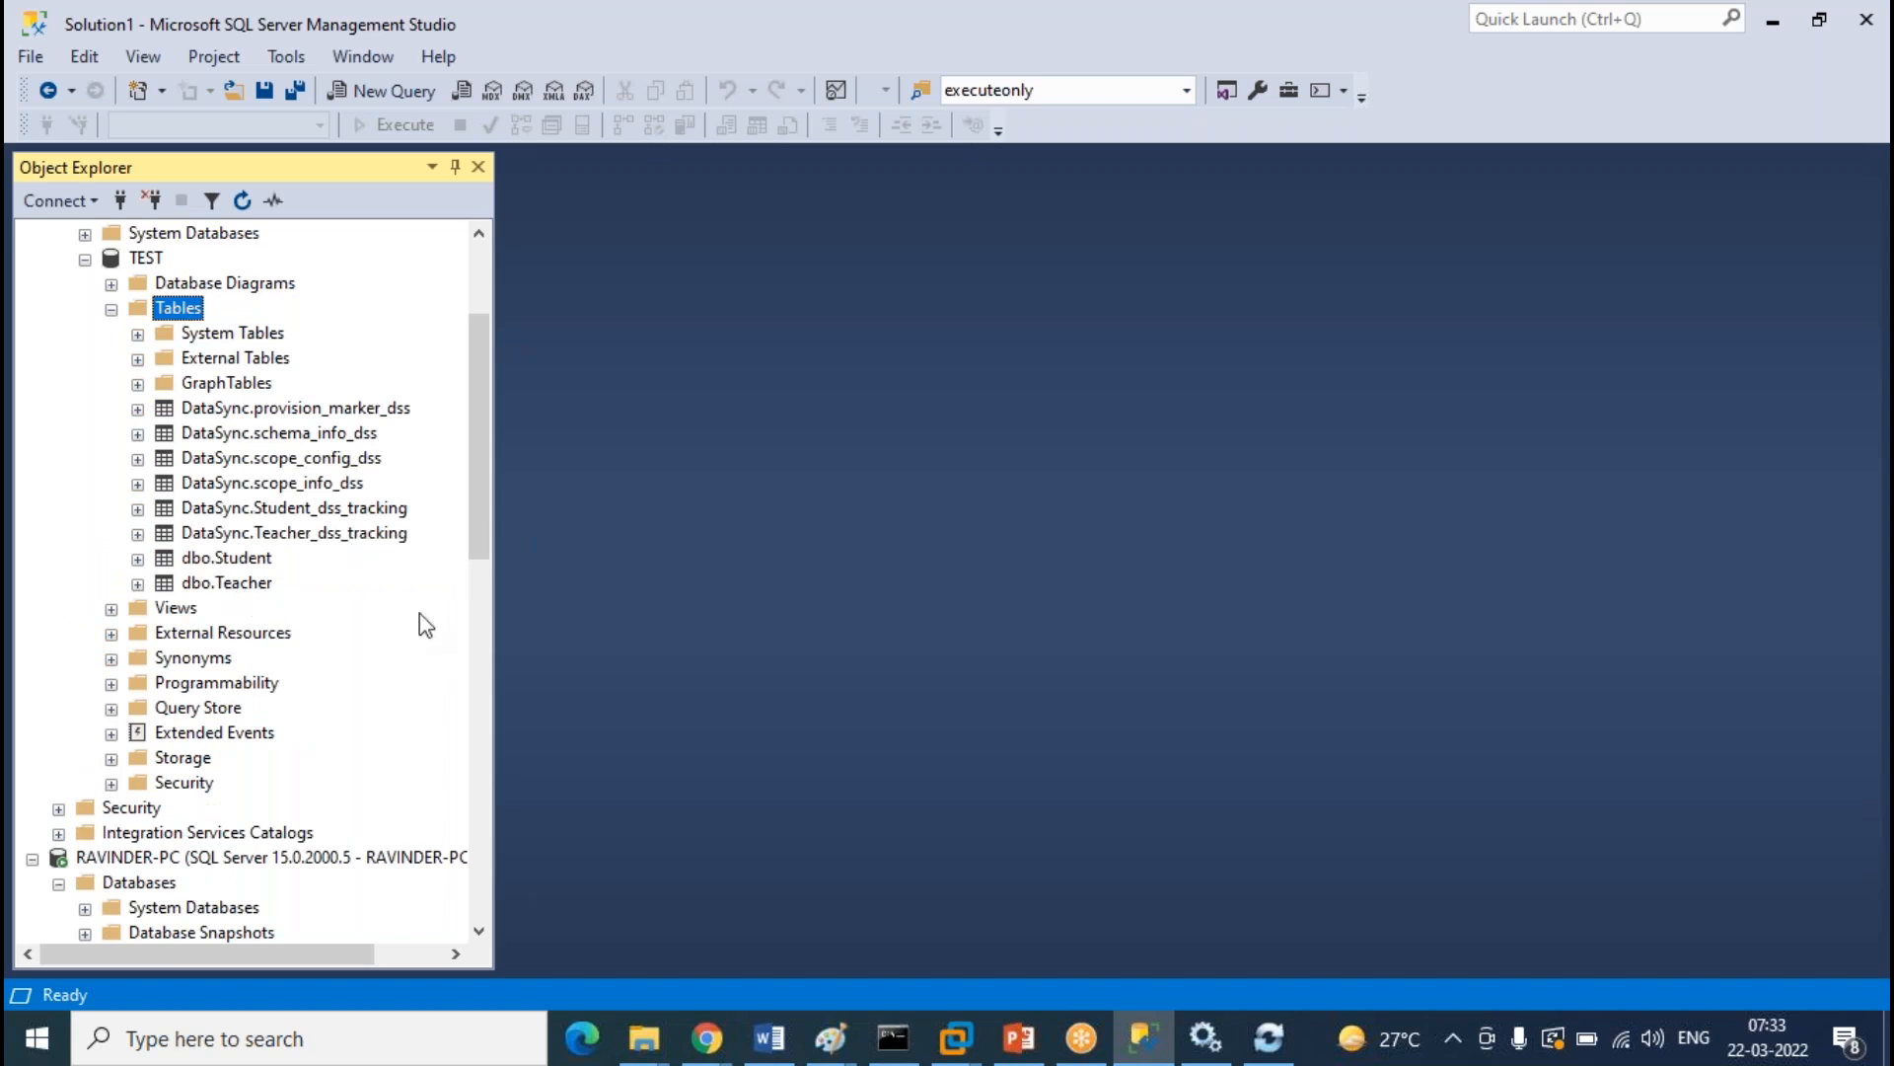
Expand the cloud LAB database's tables and open the actions for its dbo.Student table
{"action": "scroll", "coordinate": [414, 613], "scroll_direction": "up", "scroll_amount": 3}
{"action": "scroll", "coordinate": [340, 499], "scroll_direction": "down", "scroll_amount": 5}
{"action": "scroll", "coordinate": [339, 491], "scroll_direction": "down", "scroll_amount": 1}
{"action": "scroll", "coordinate": [340, 498], "scroll_direction": "down", "scroll_amount": 6}
{"action": "scroll", "coordinate": [345, 504], "scroll_direction": "up", "scroll_amount": 2}
{"action": "scroll", "coordinate": [347, 505], "scroll_direction": "up", "scroll_amount": 10}
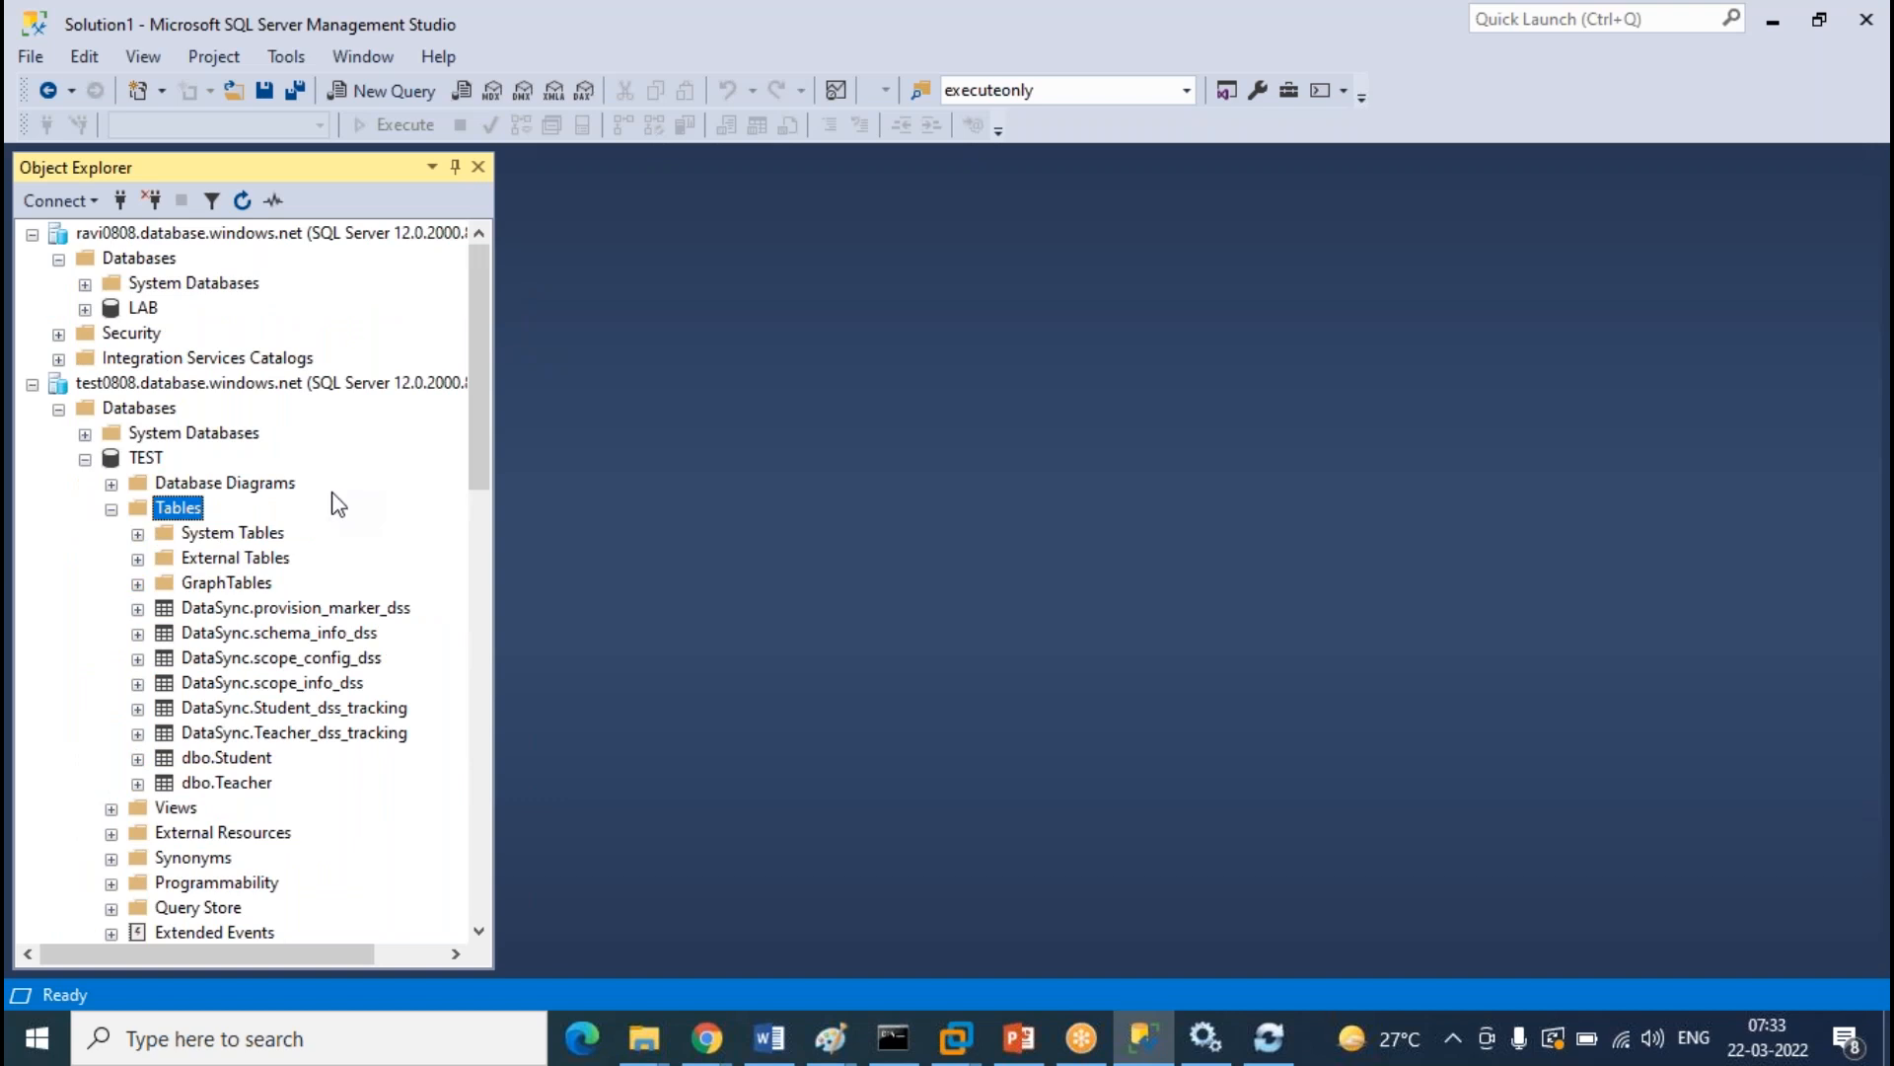
{"action": "left_click", "coordinate": [86, 309]}
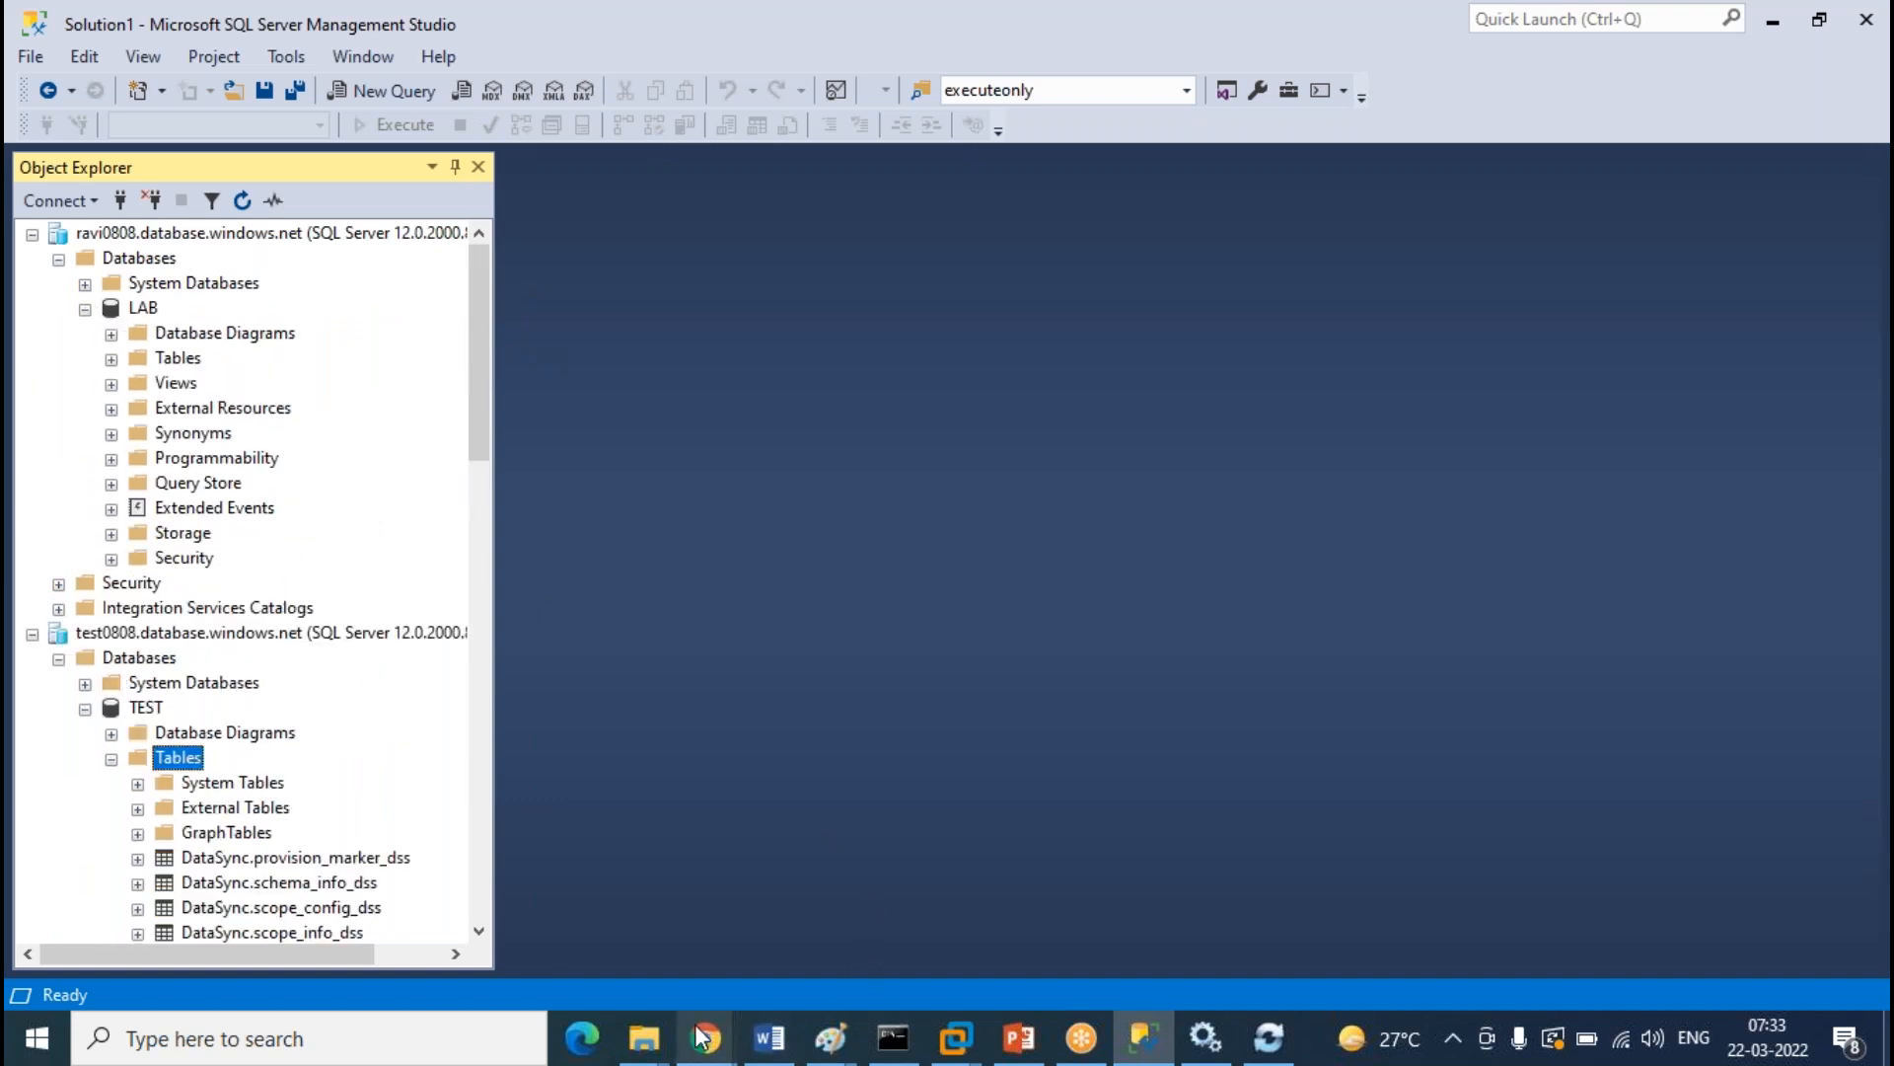
{"action": "scroll", "coordinate": [281, 474], "scroll_direction": "down", "scroll_amount": 5}
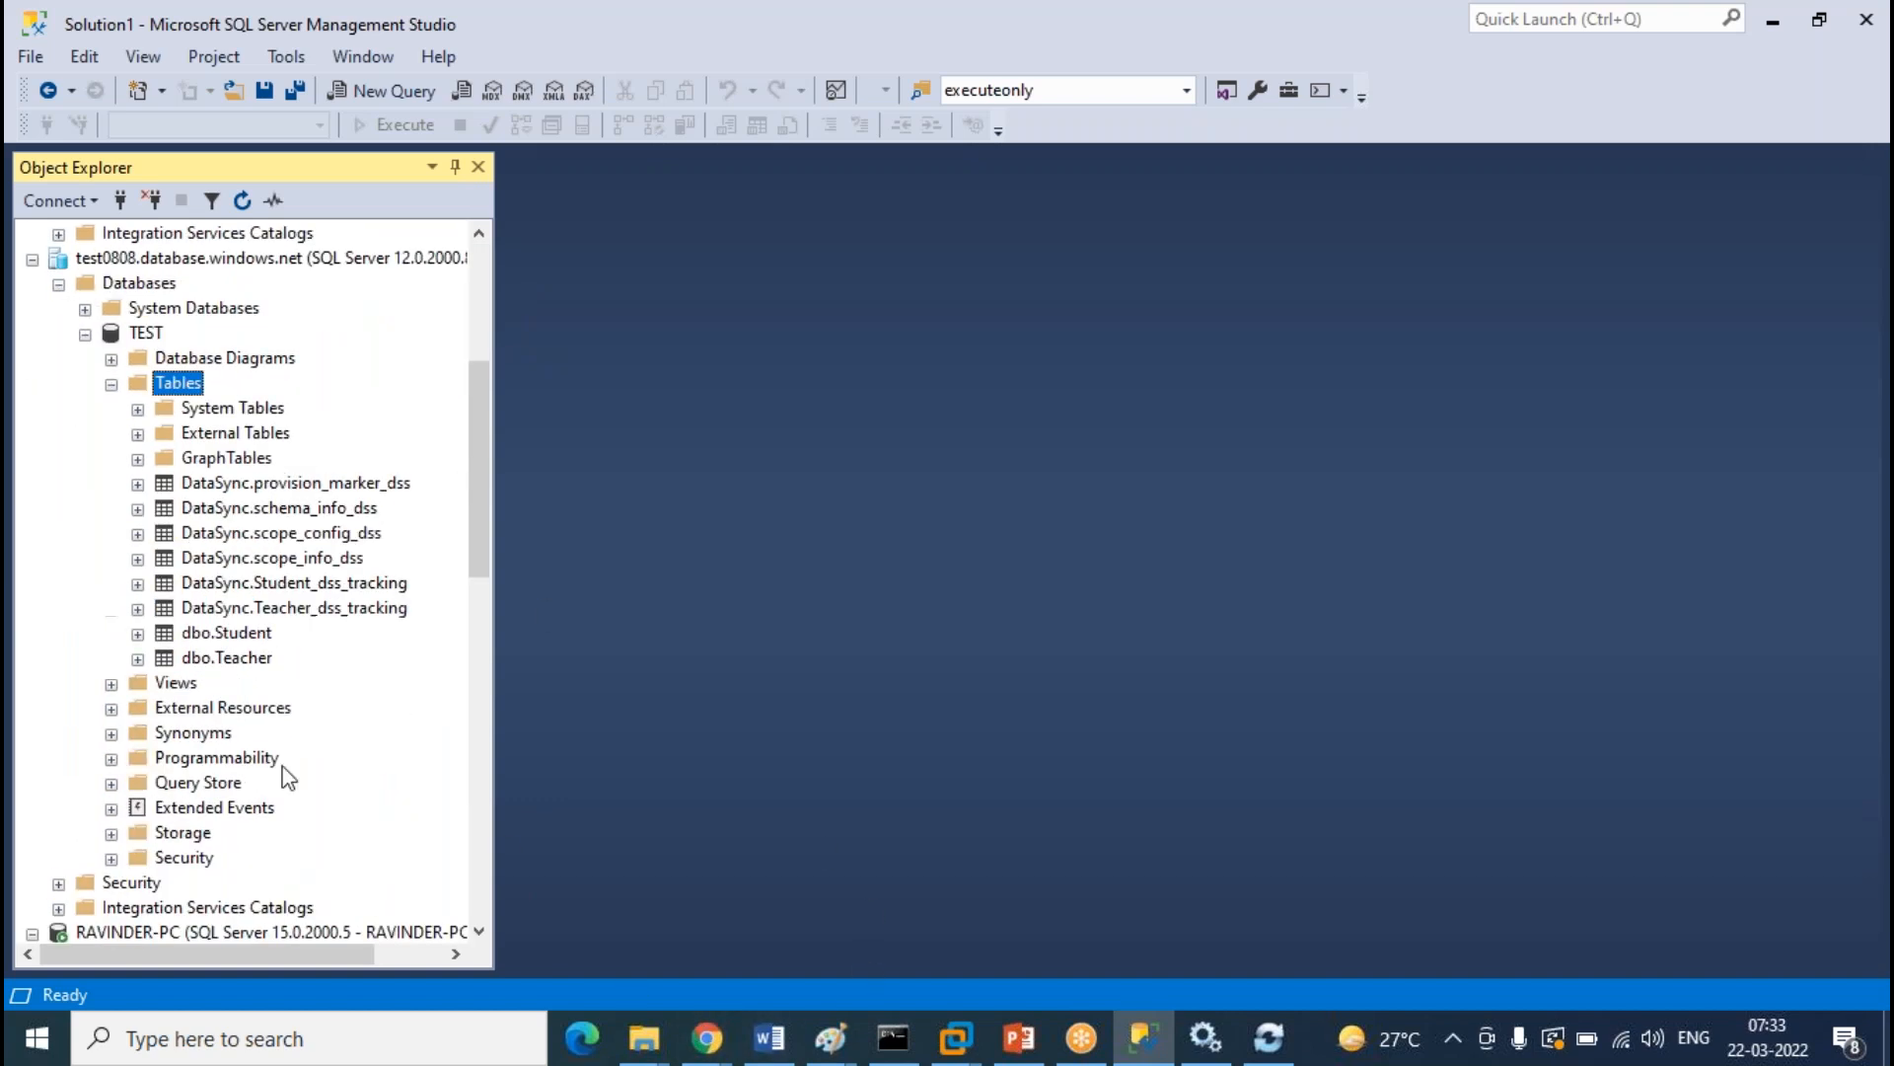
{"action": "left_click", "coordinate": [235, 636]}
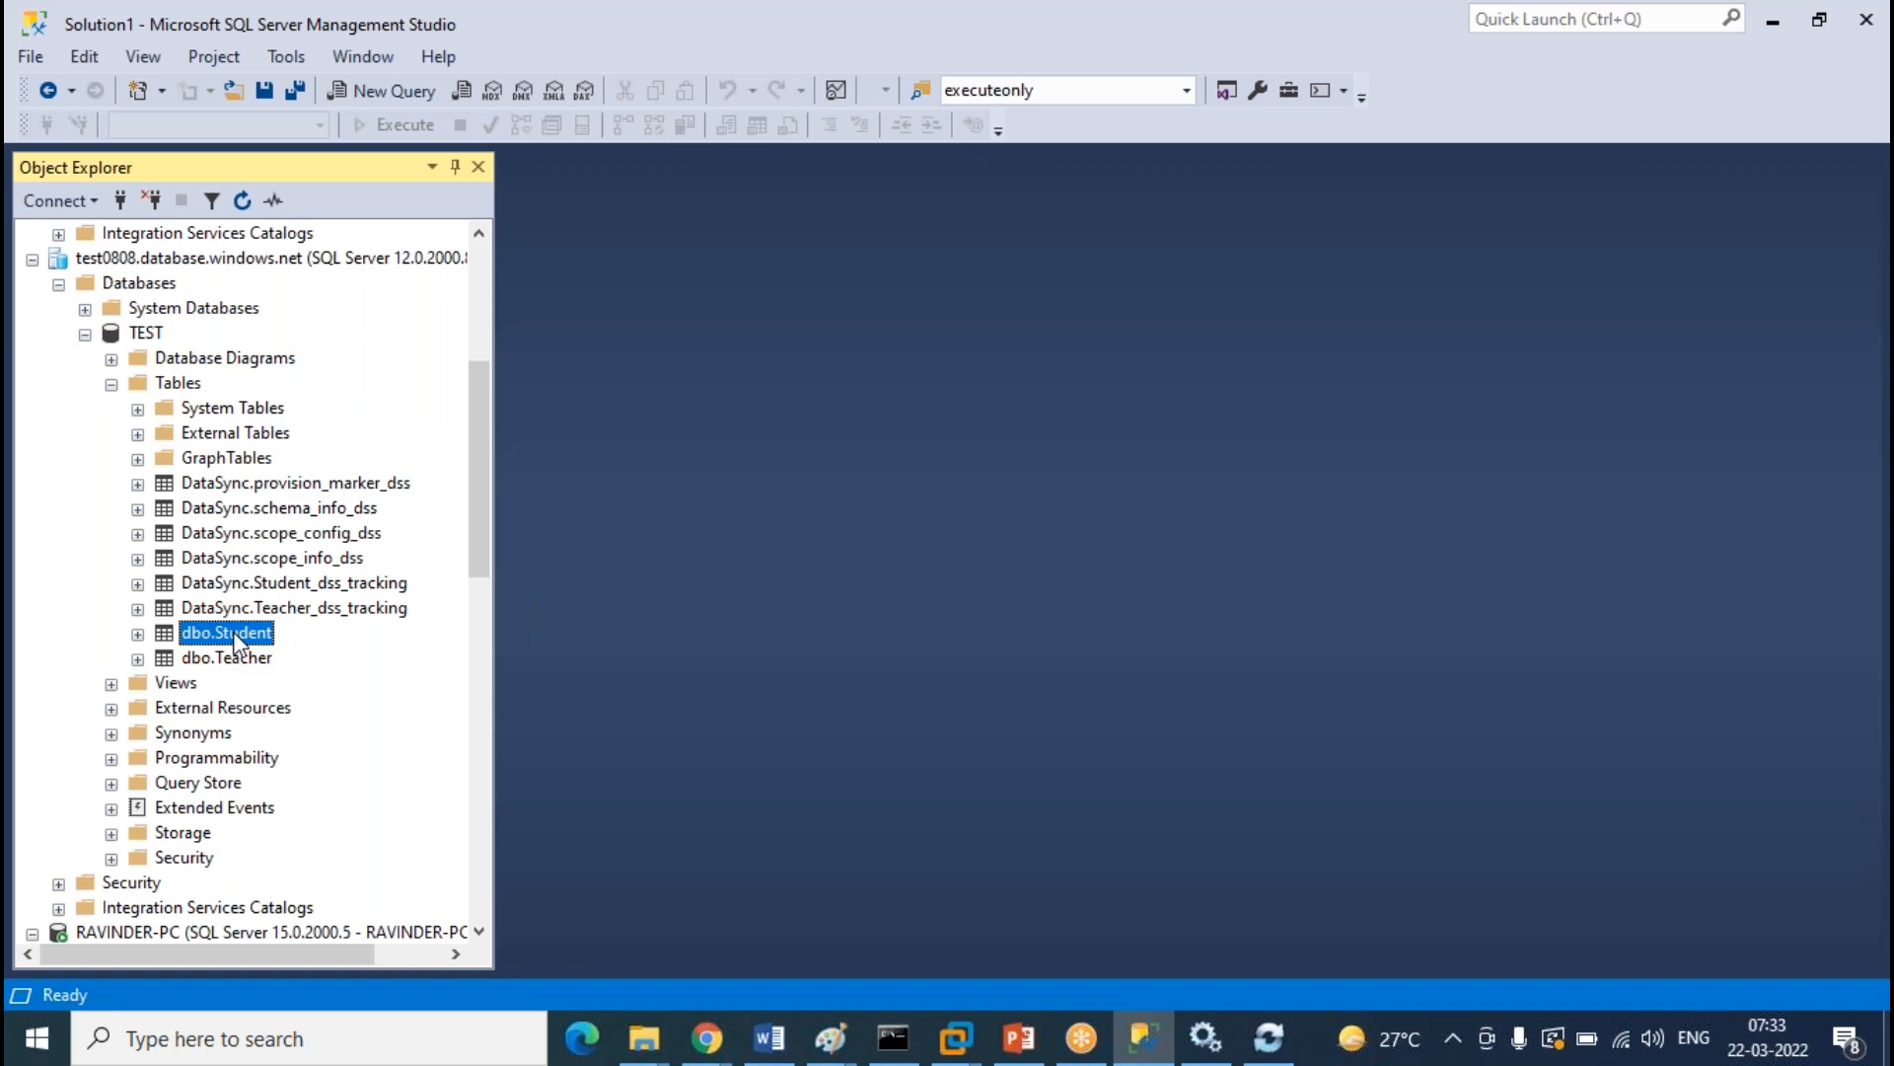
{"action": "scroll", "coordinate": [254, 583], "scroll_direction": "up", "scroll_amount": 5}
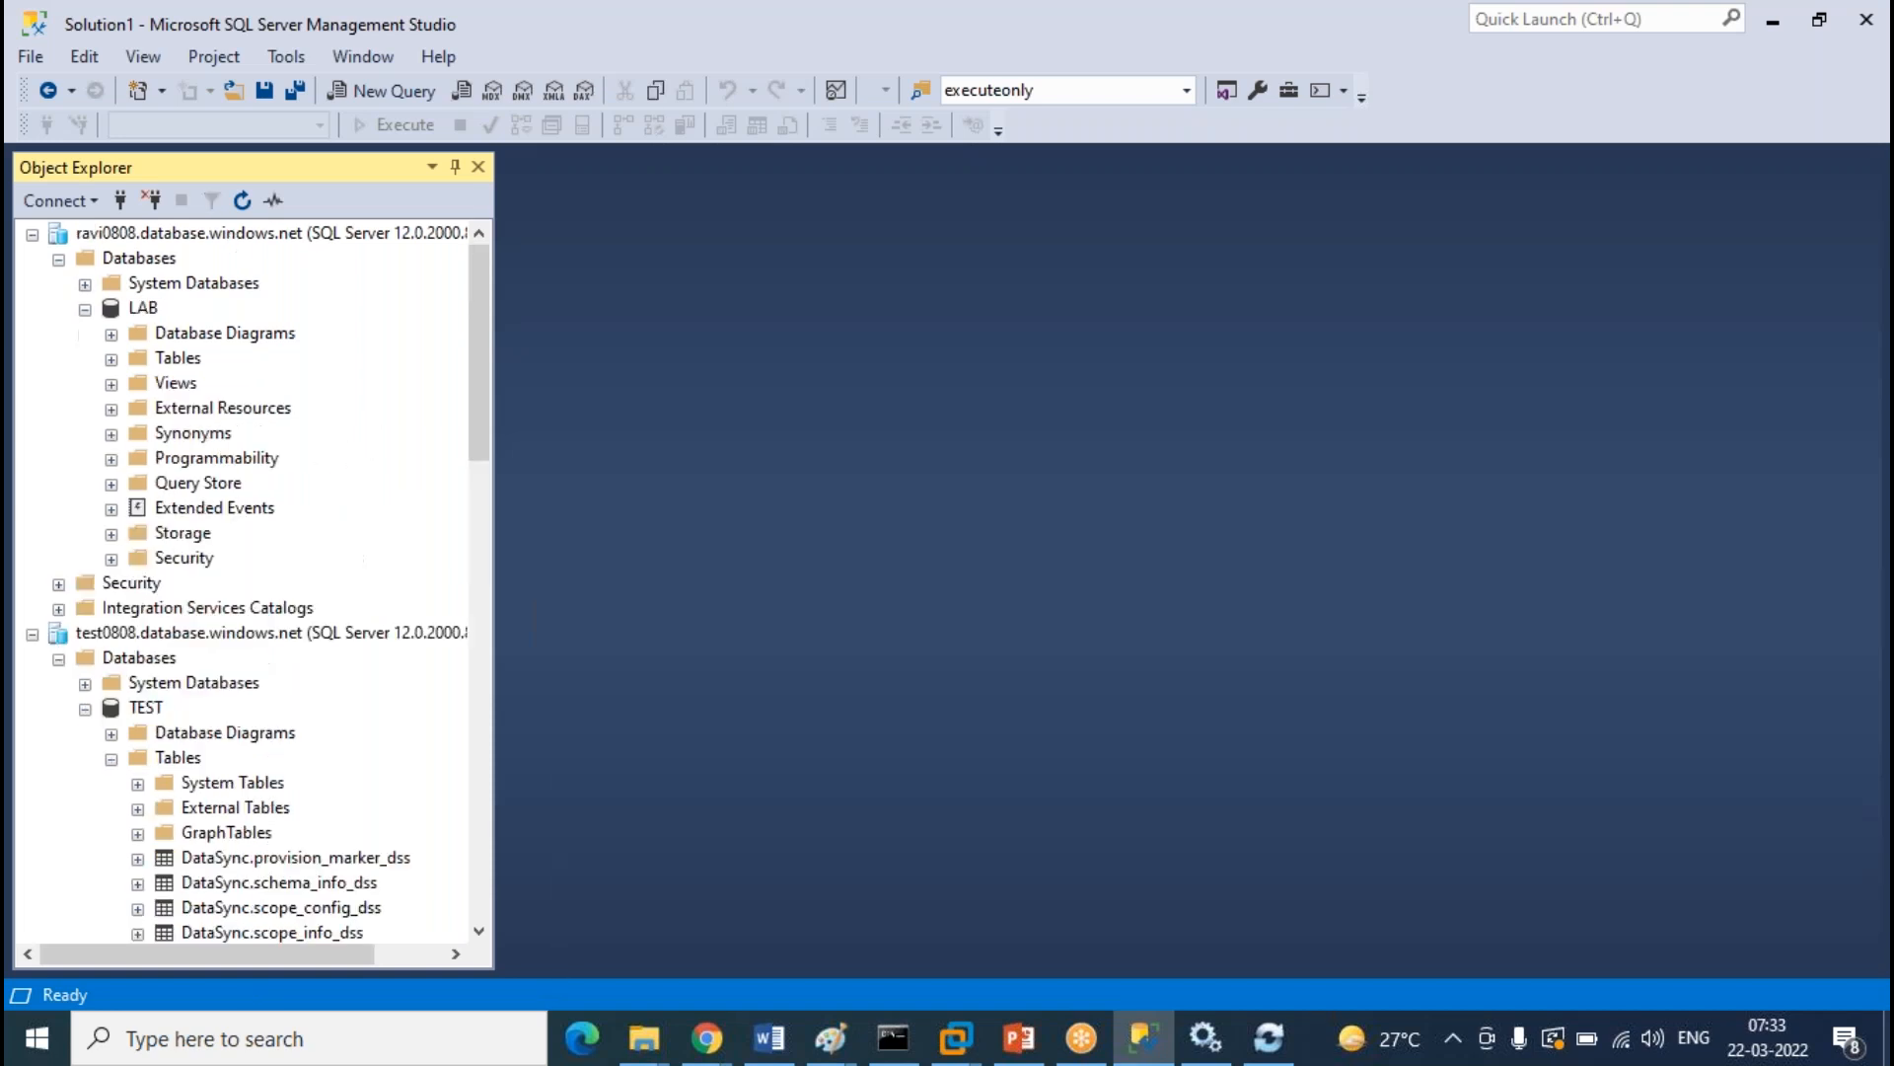
{"action": "left_click", "coordinate": [115, 354]}
{"action": "scroll", "coordinate": [306, 426], "scroll_direction": "up", "scroll_amount": 2}
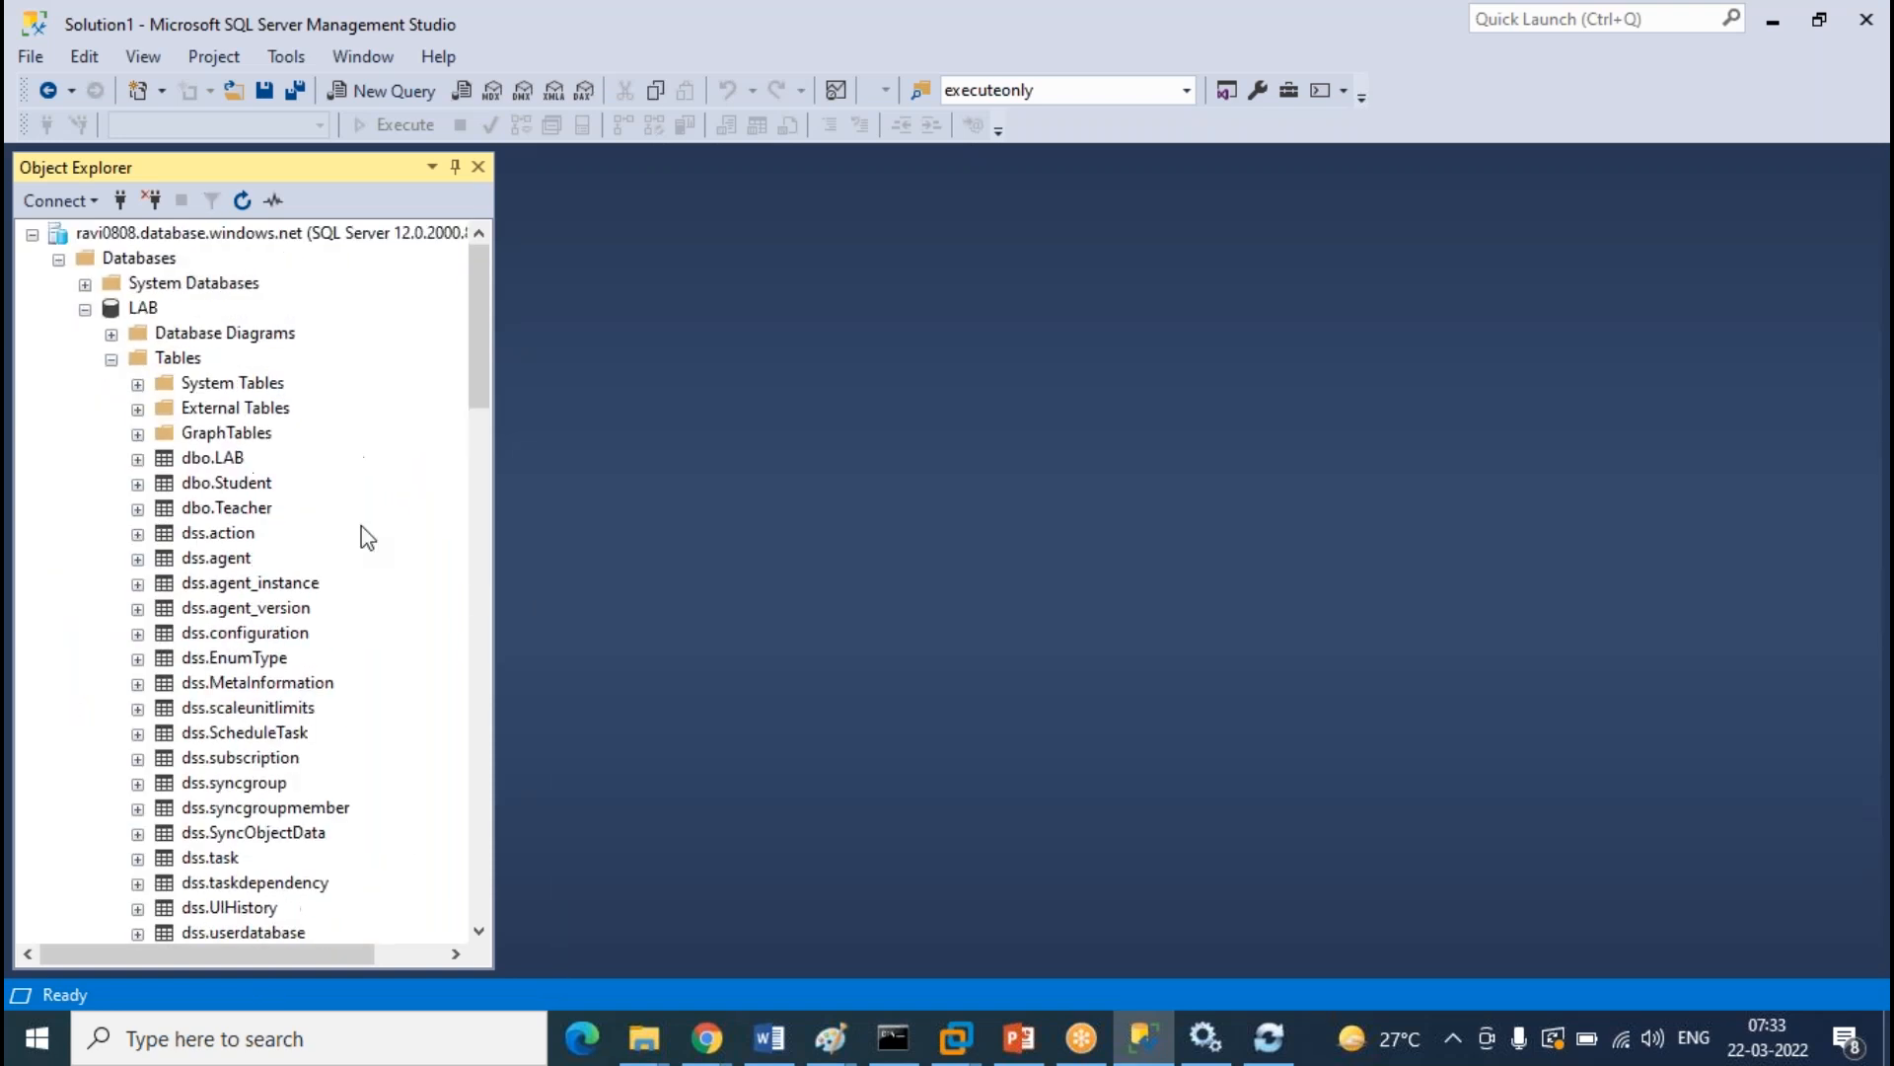
{"action": "right_click", "coordinate": [247, 483]}
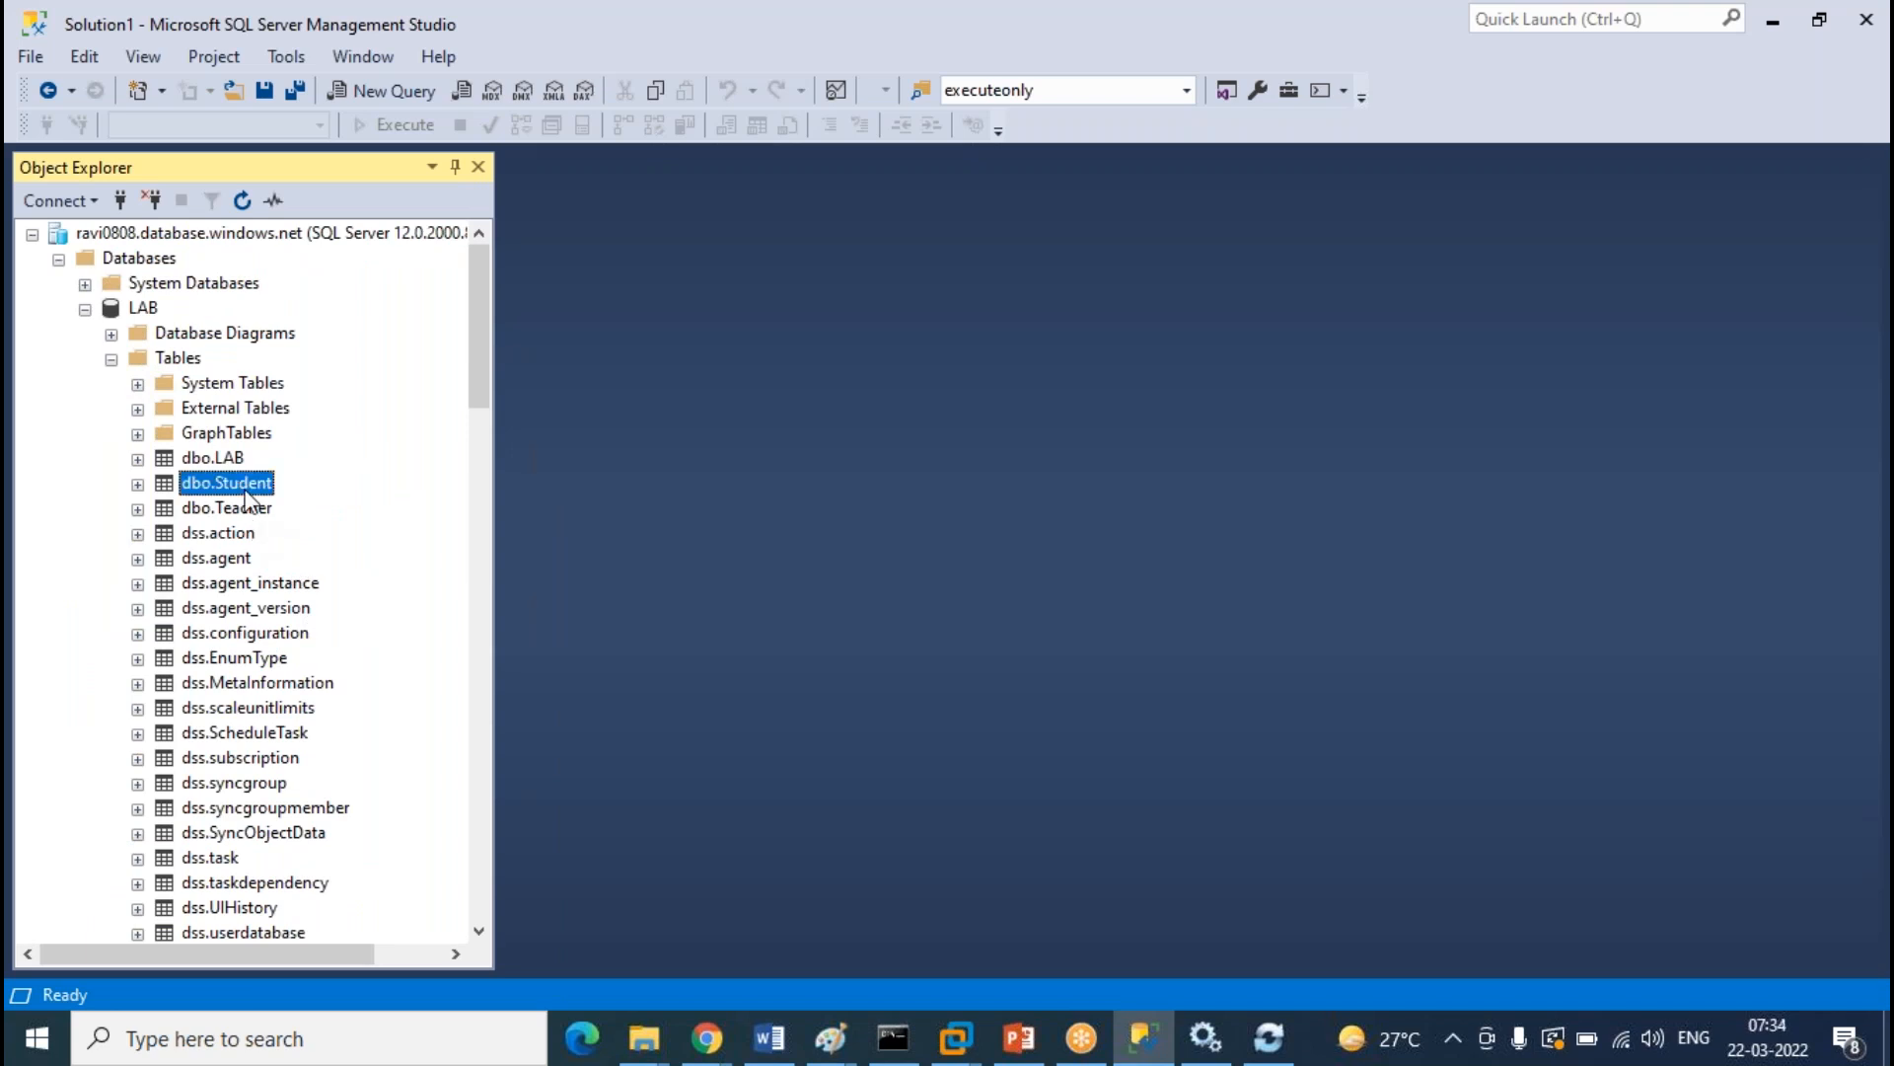
List the top 1000 rows of dbo.Student, then of TEST's dbo.Student table
{"action": "left_click", "coordinate": [439, 550]}
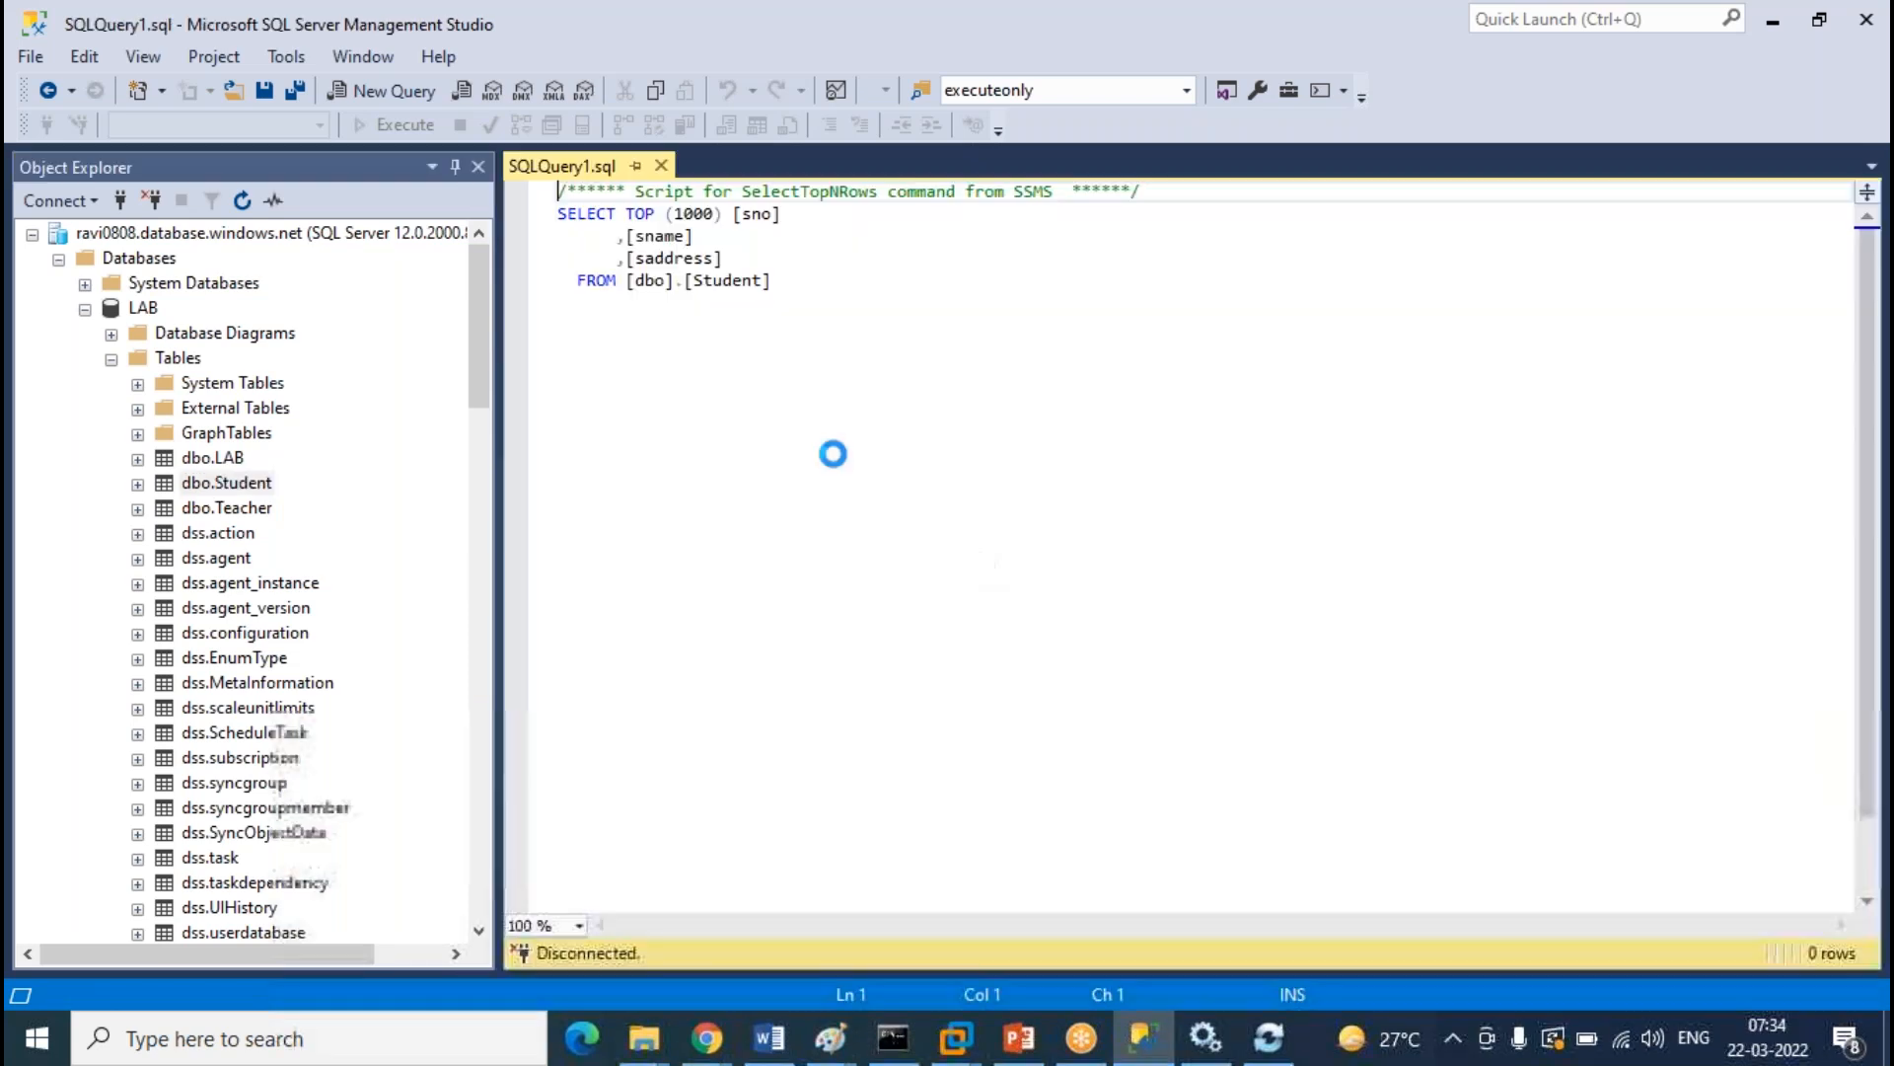
{"action": "left_click", "coordinate": [111, 360]}
{"action": "left_click", "coordinate": [85, 308]}
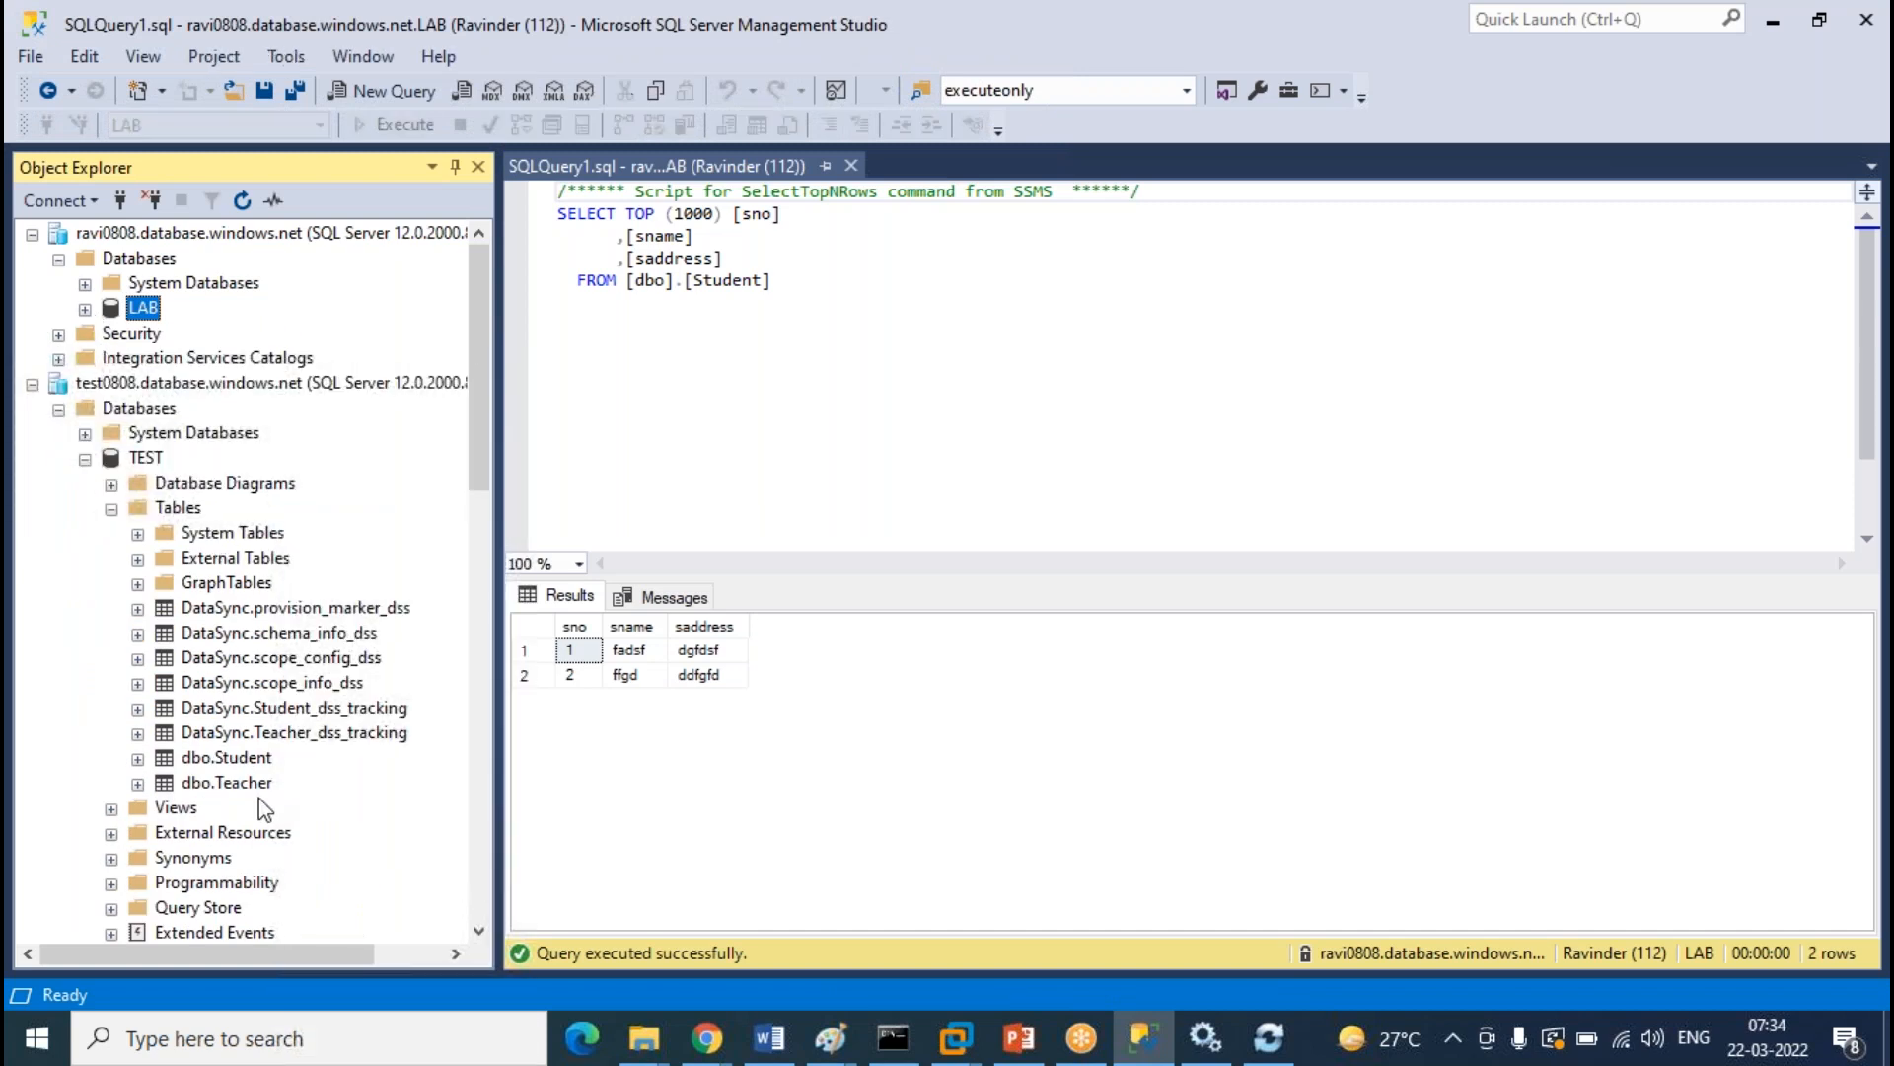
{"action": "left_click", "coordinate": [255, 762]}
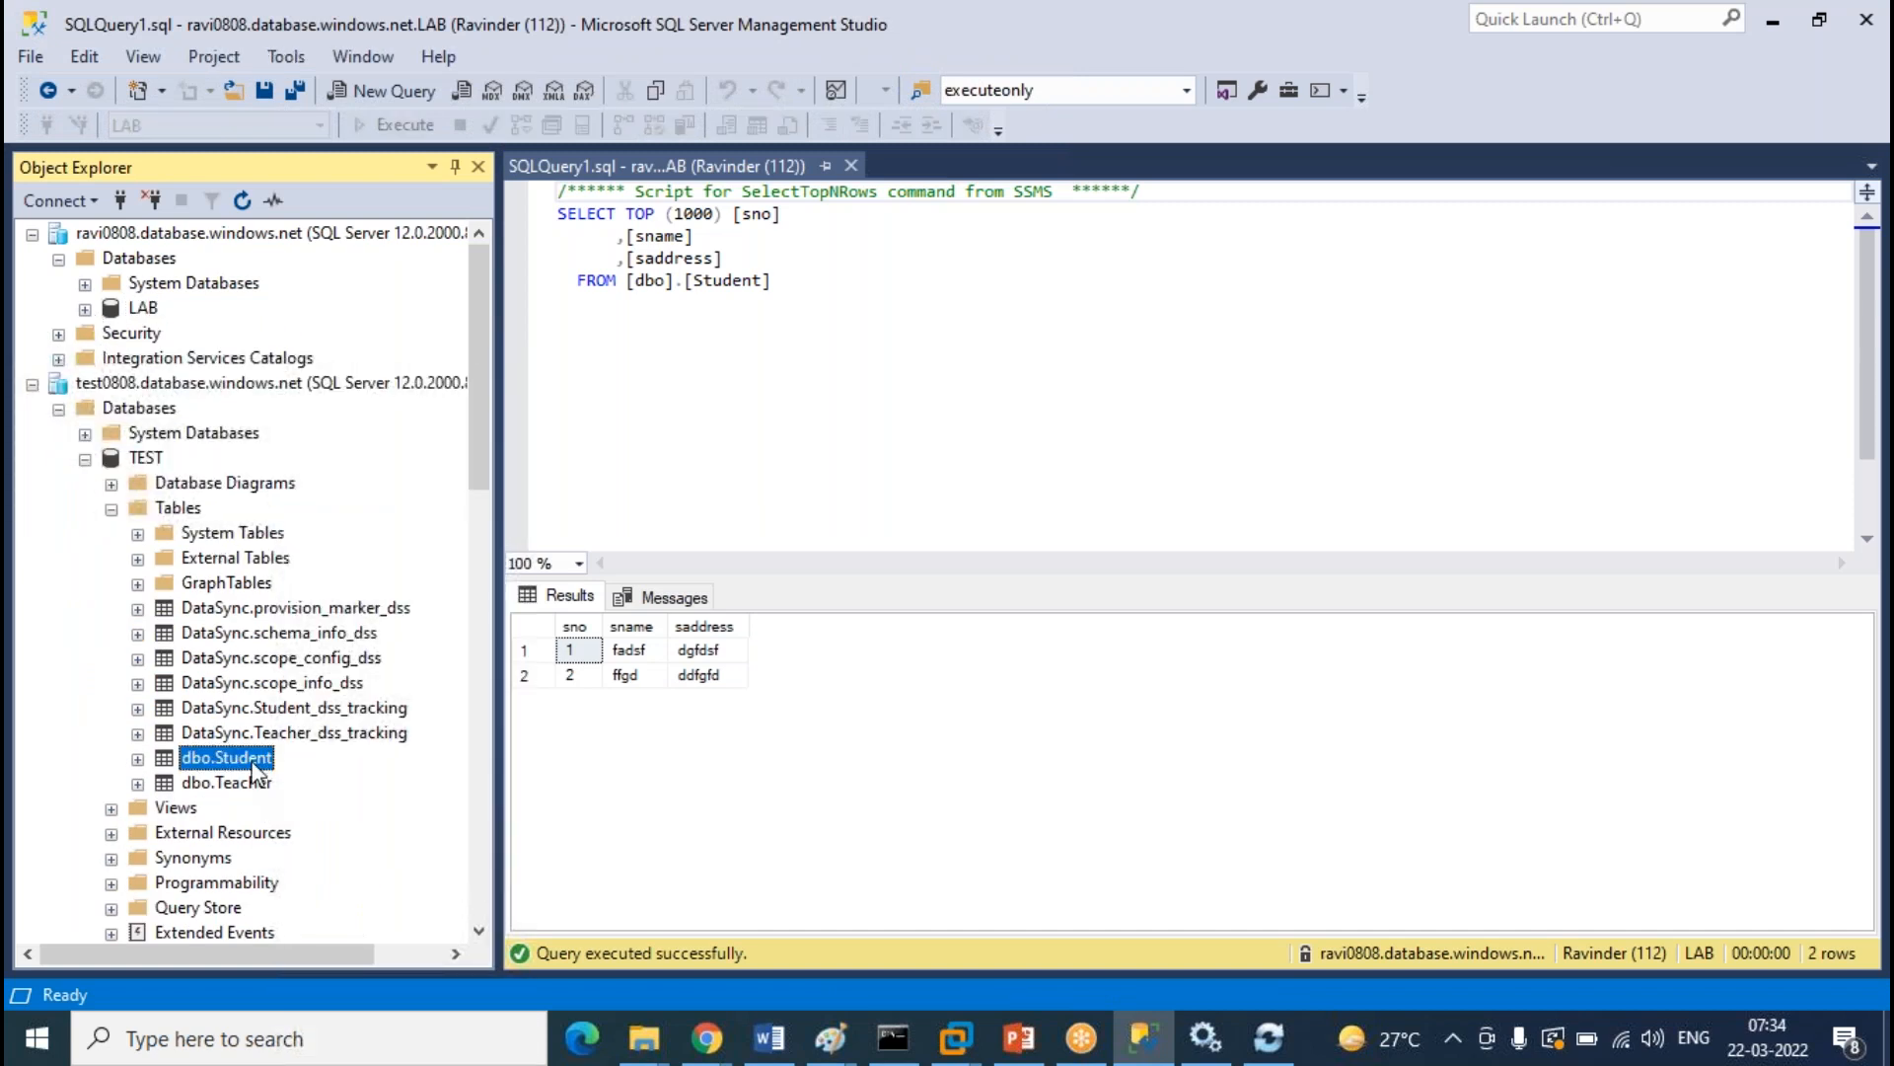
{"action": "right_click", "coordinate": [253, 765]}
{"action": "left_click", "coordinate": [850, 516]}
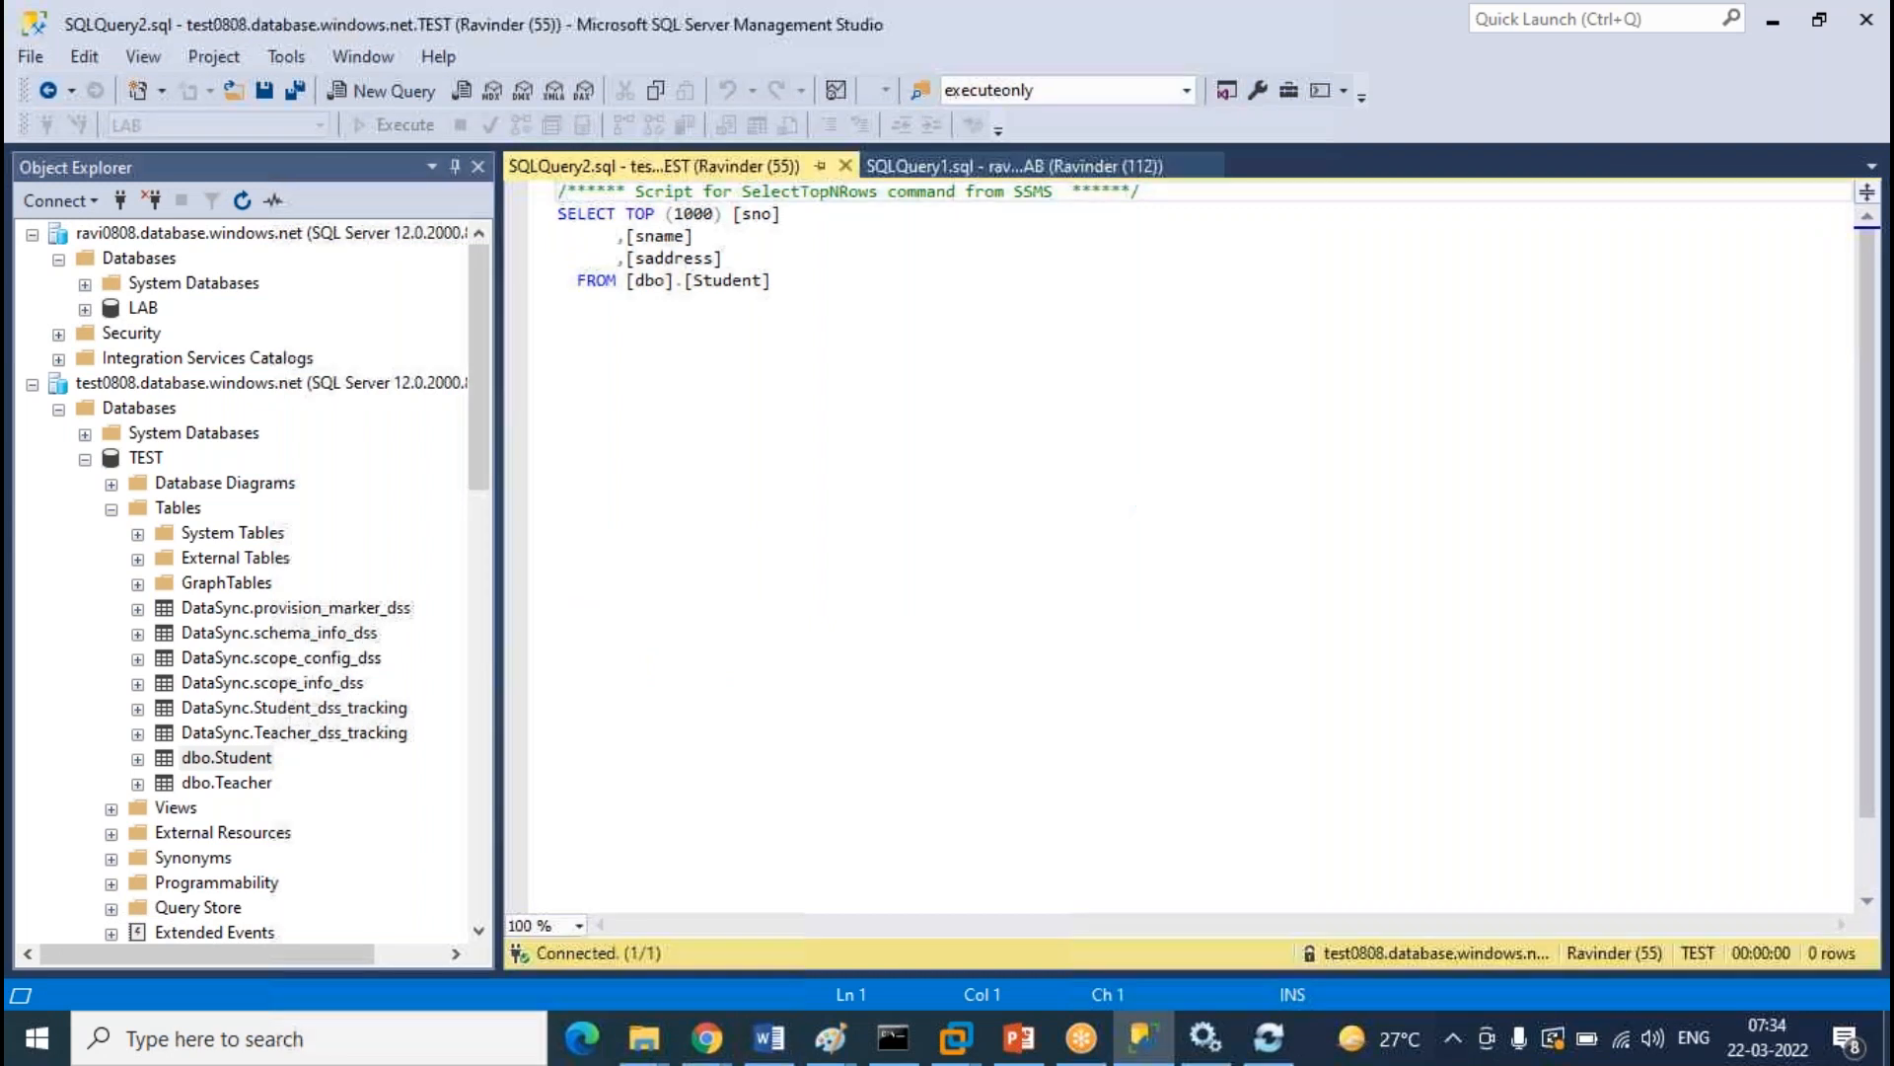
List the top 1000 rows of the on-premises LAB dbo.Student table, showing two rows
{"action": "scroll", "coordinate": [298, 470], "scroll_direction": "down", "scroll_amount": 11}
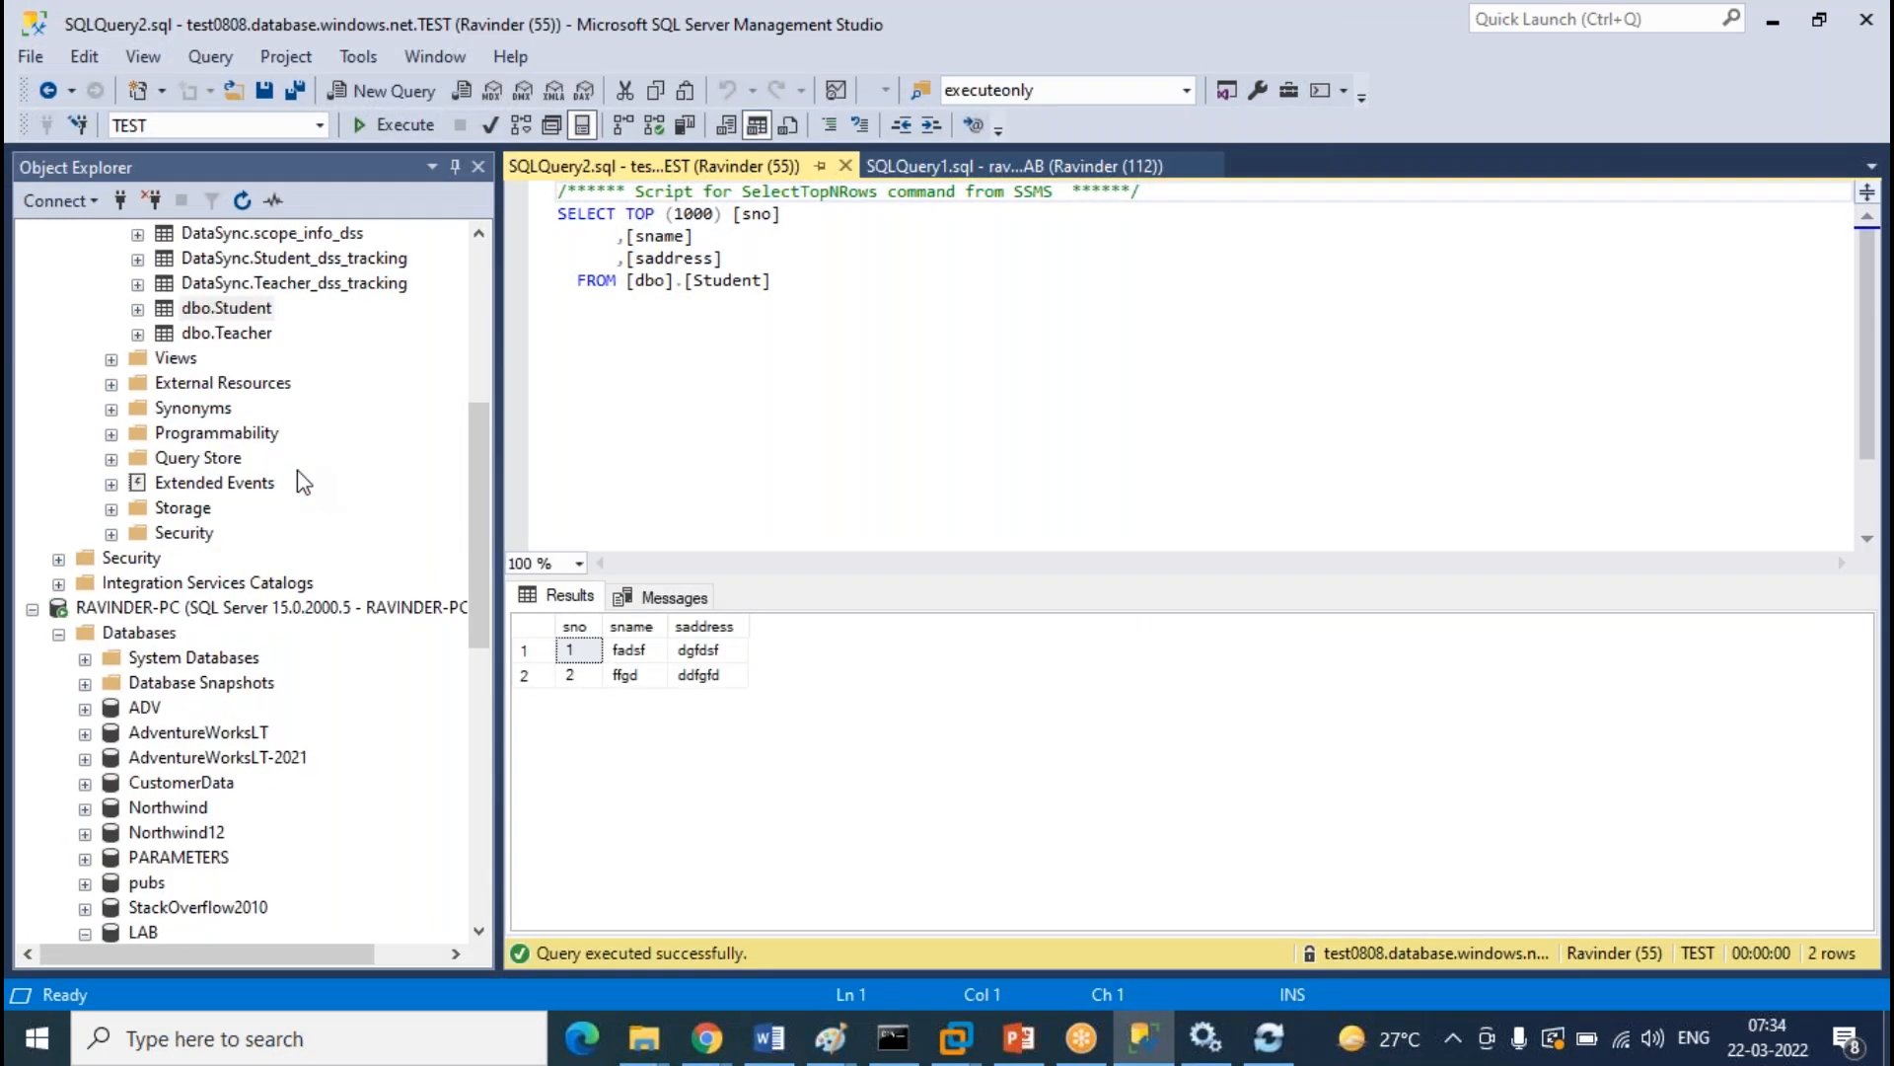
{"action": "scroll", "coordinate": [255, 779], "scroll_direction": "down", "scroll_amount": 3}
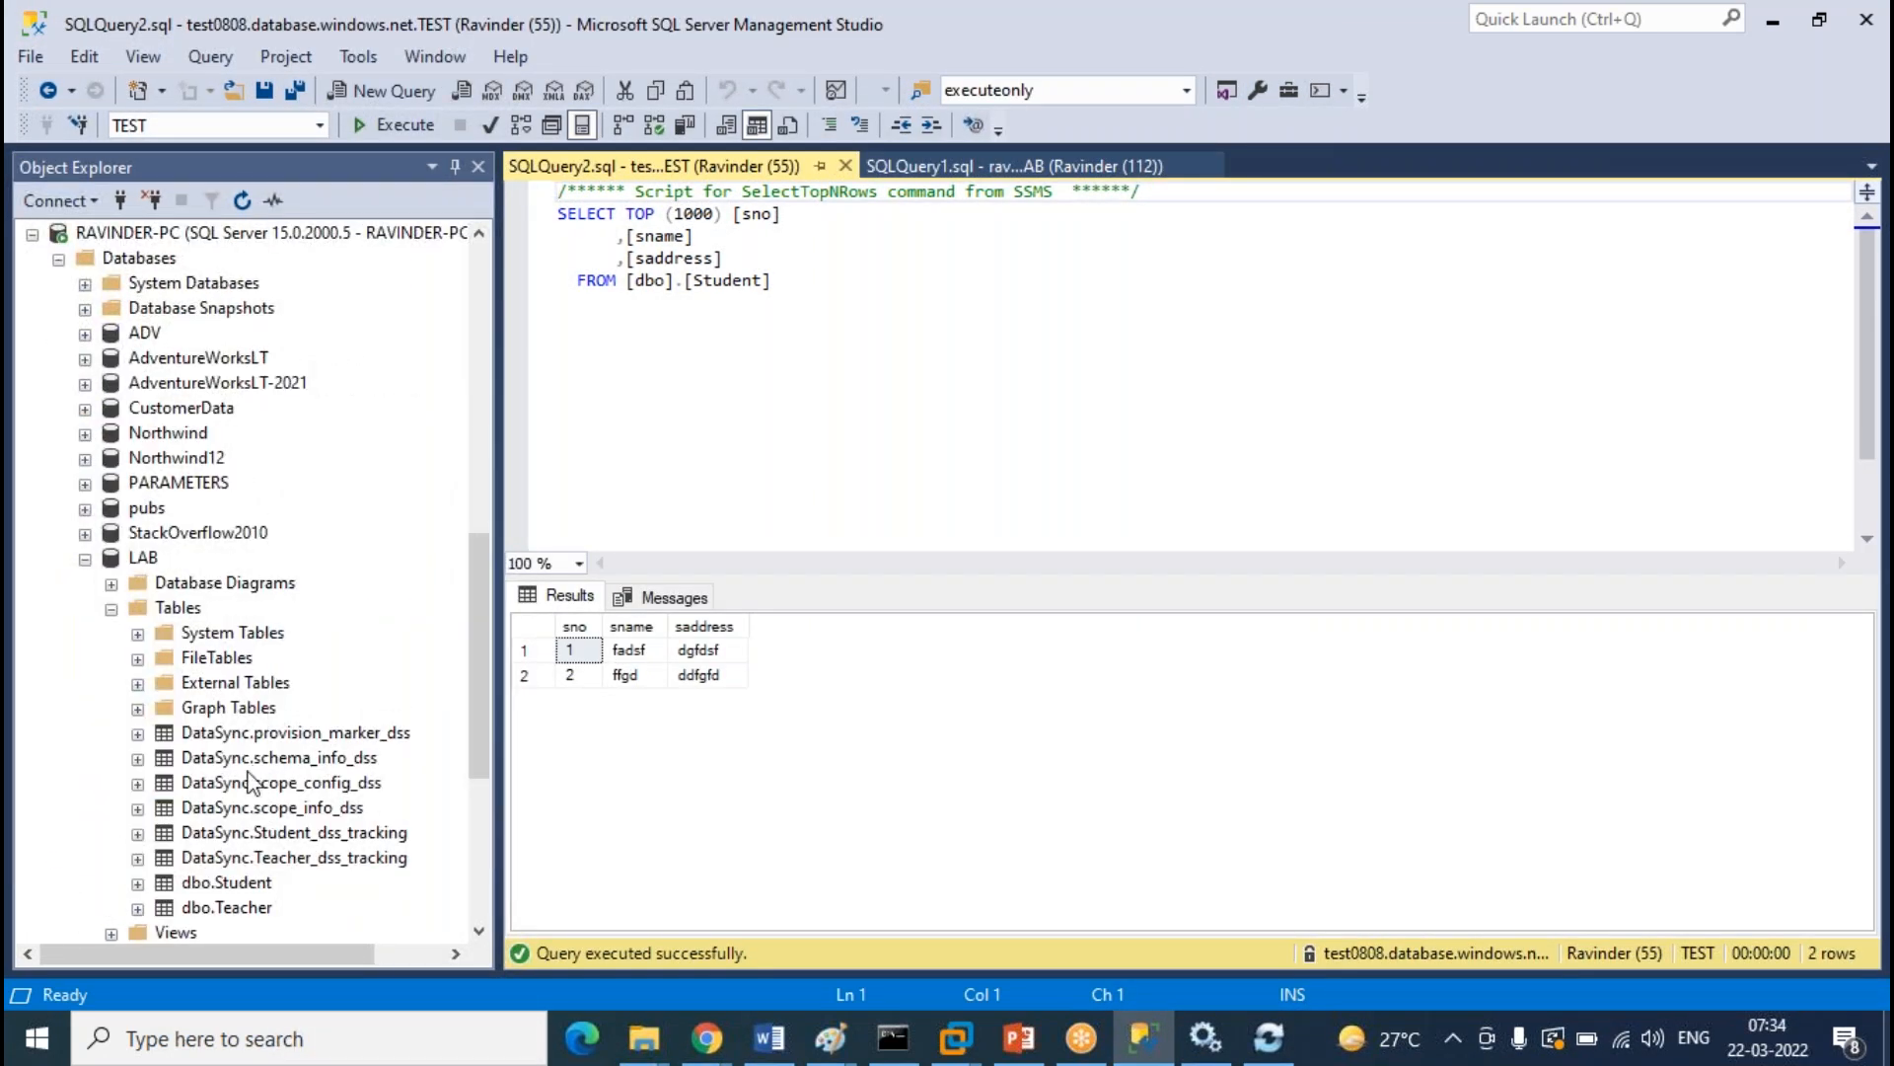
{"action": "left_click", "coordinate": [227, 658]}
{"action": "left_click", "coordinate": [389, 431]}
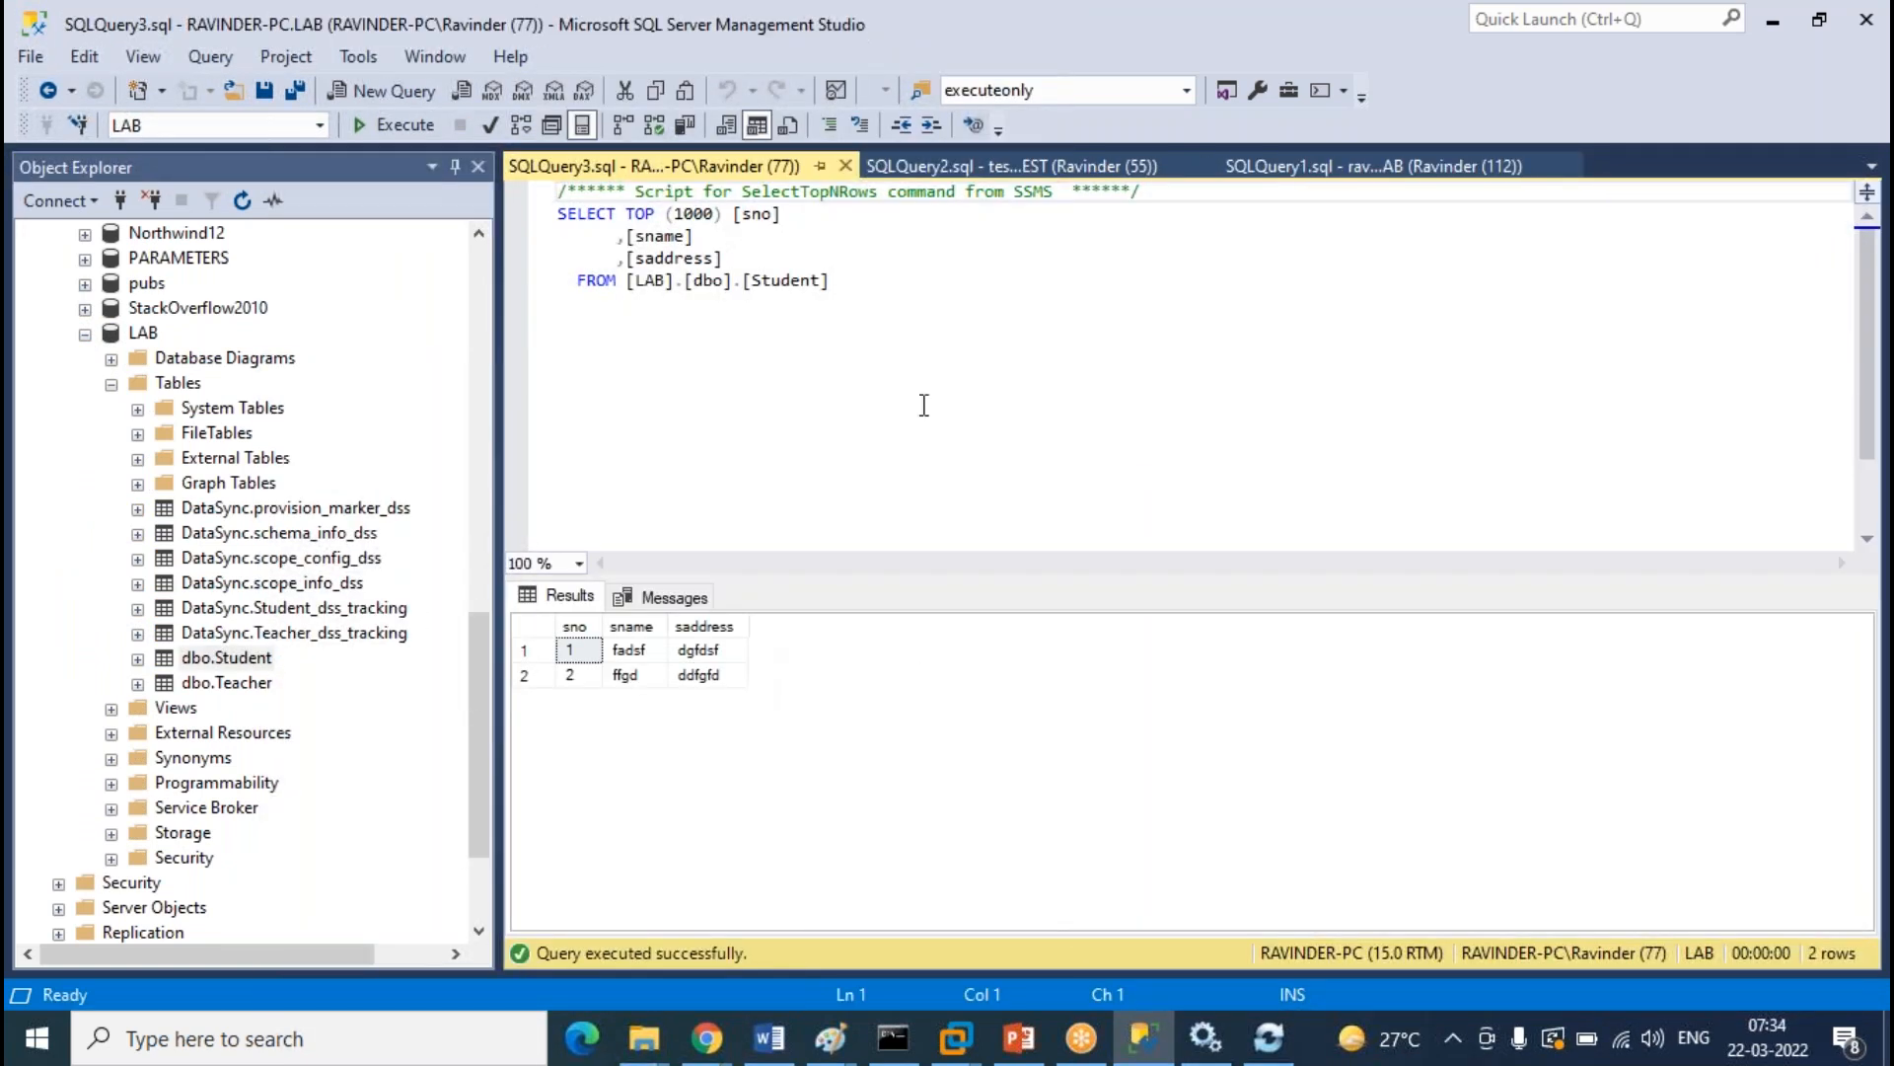
Return to the cloud LAB query and re-expand the cloud LAB Tables to select dbo.Student
{"action": "left_click", "coordinate": [1067, 166]}
{"action": "left_click", "coordinate": [1381, 166]}
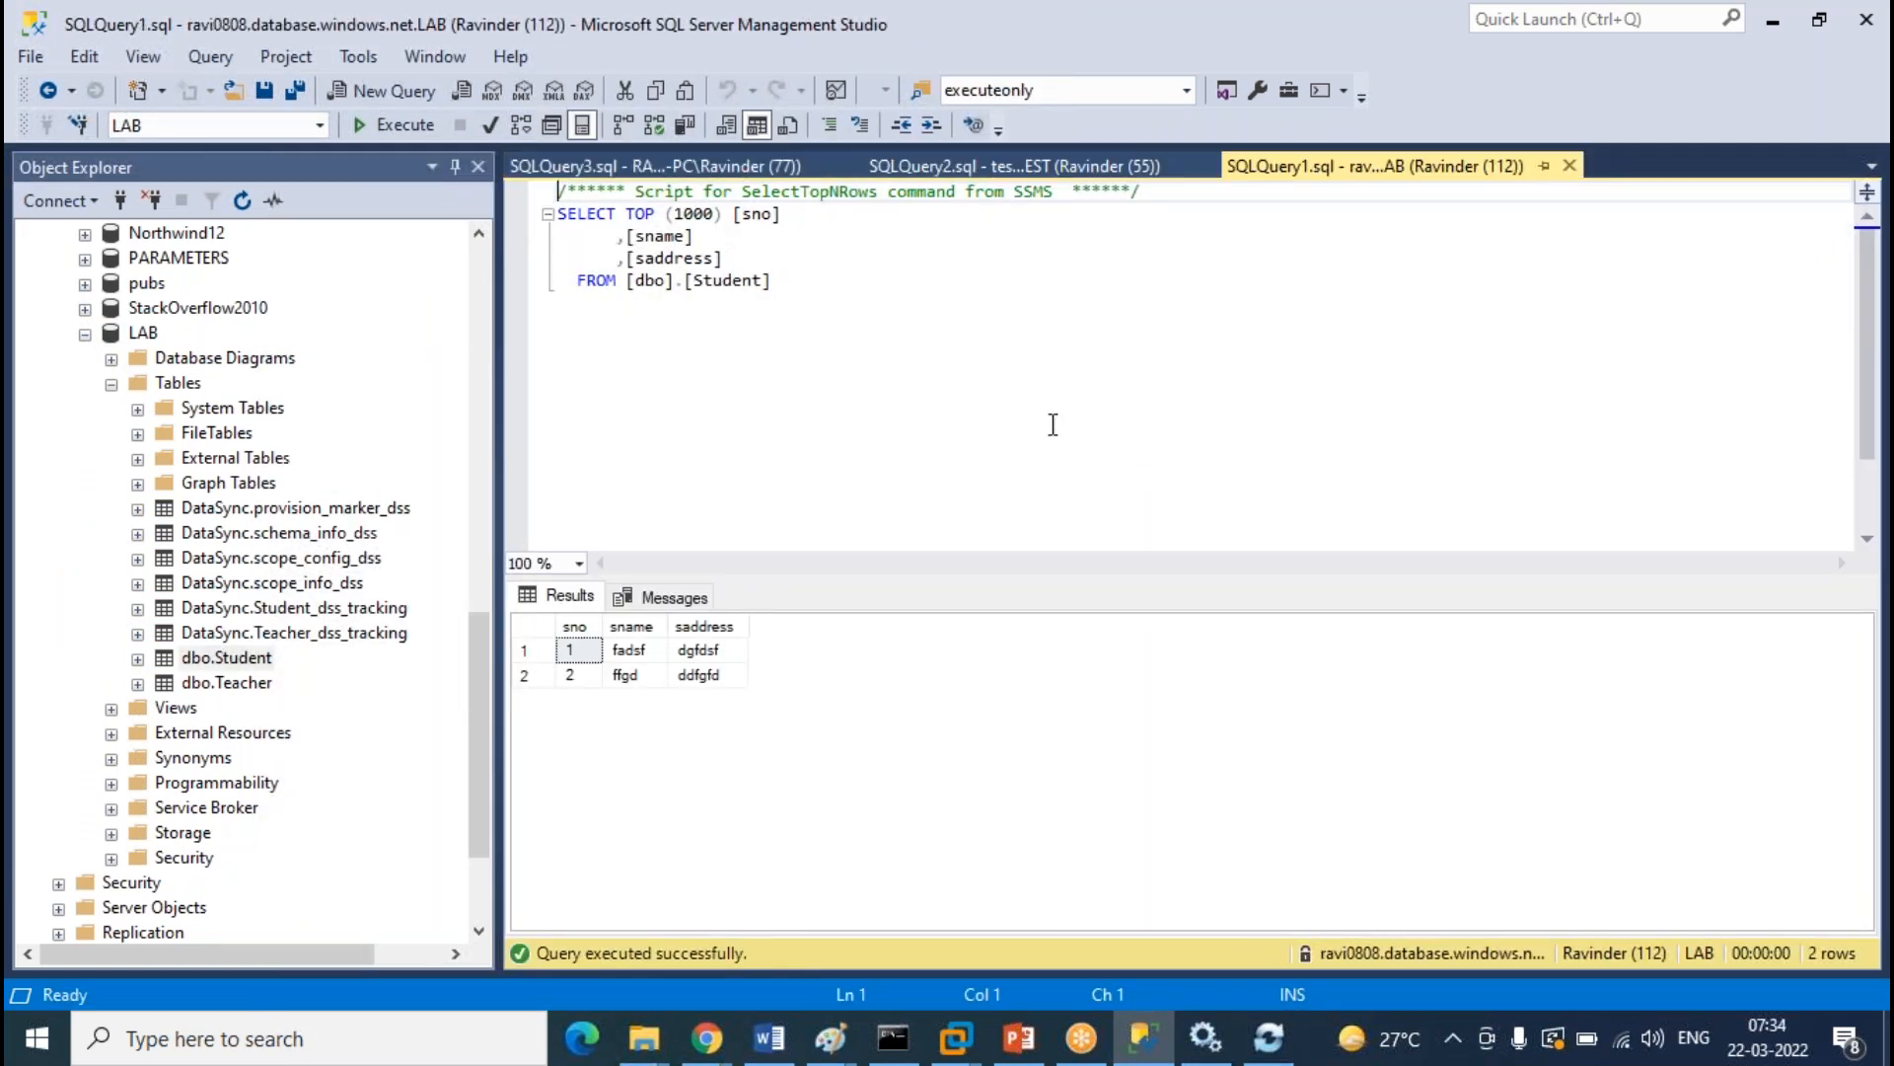
{"action": "scroll", "coordinate": [387, 466], "scroll_direction": "up", "scroll_amount": 15}
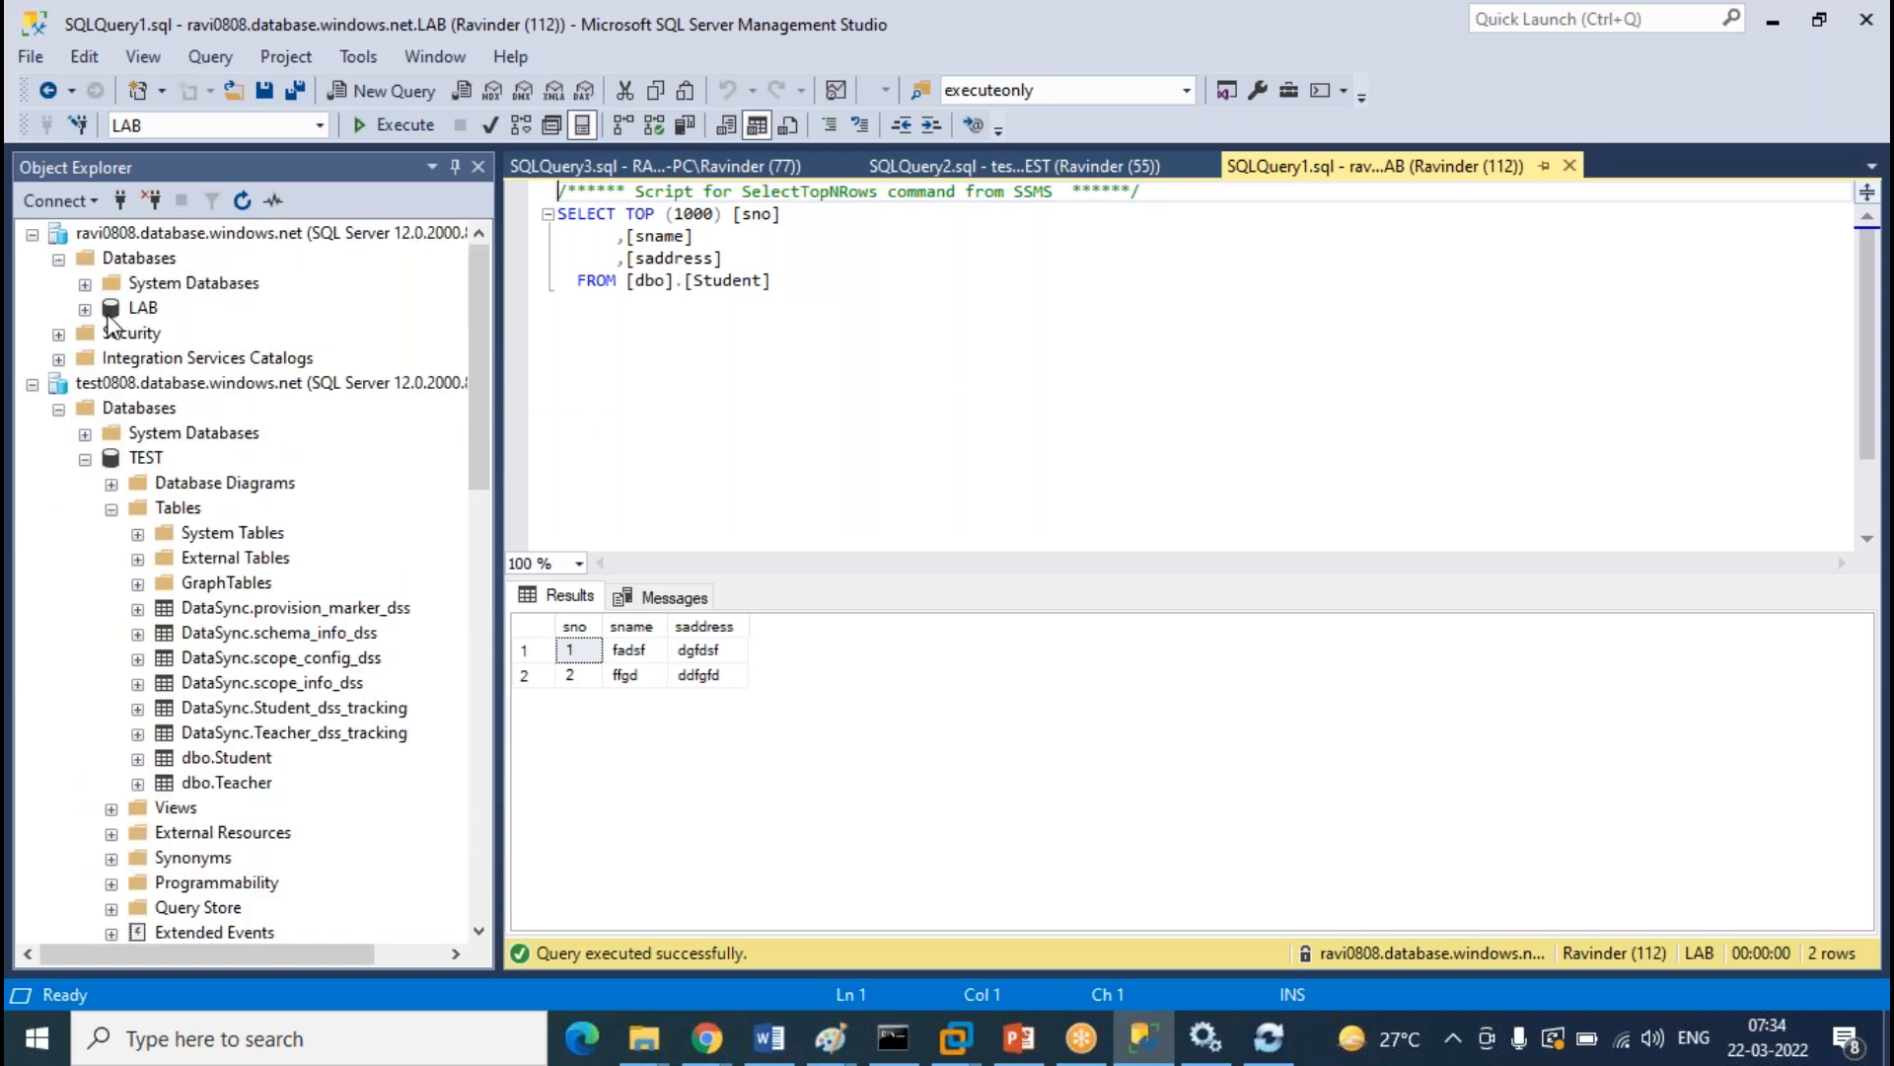
{"action": "left_click", "coordinate": [86, 310]}
{"action": "left_click", "coordinate": [112, 361]}
{"action": "scroll", "coordinate": [286, 415], "scroll_direction": "up", "scroll_amount": 1}
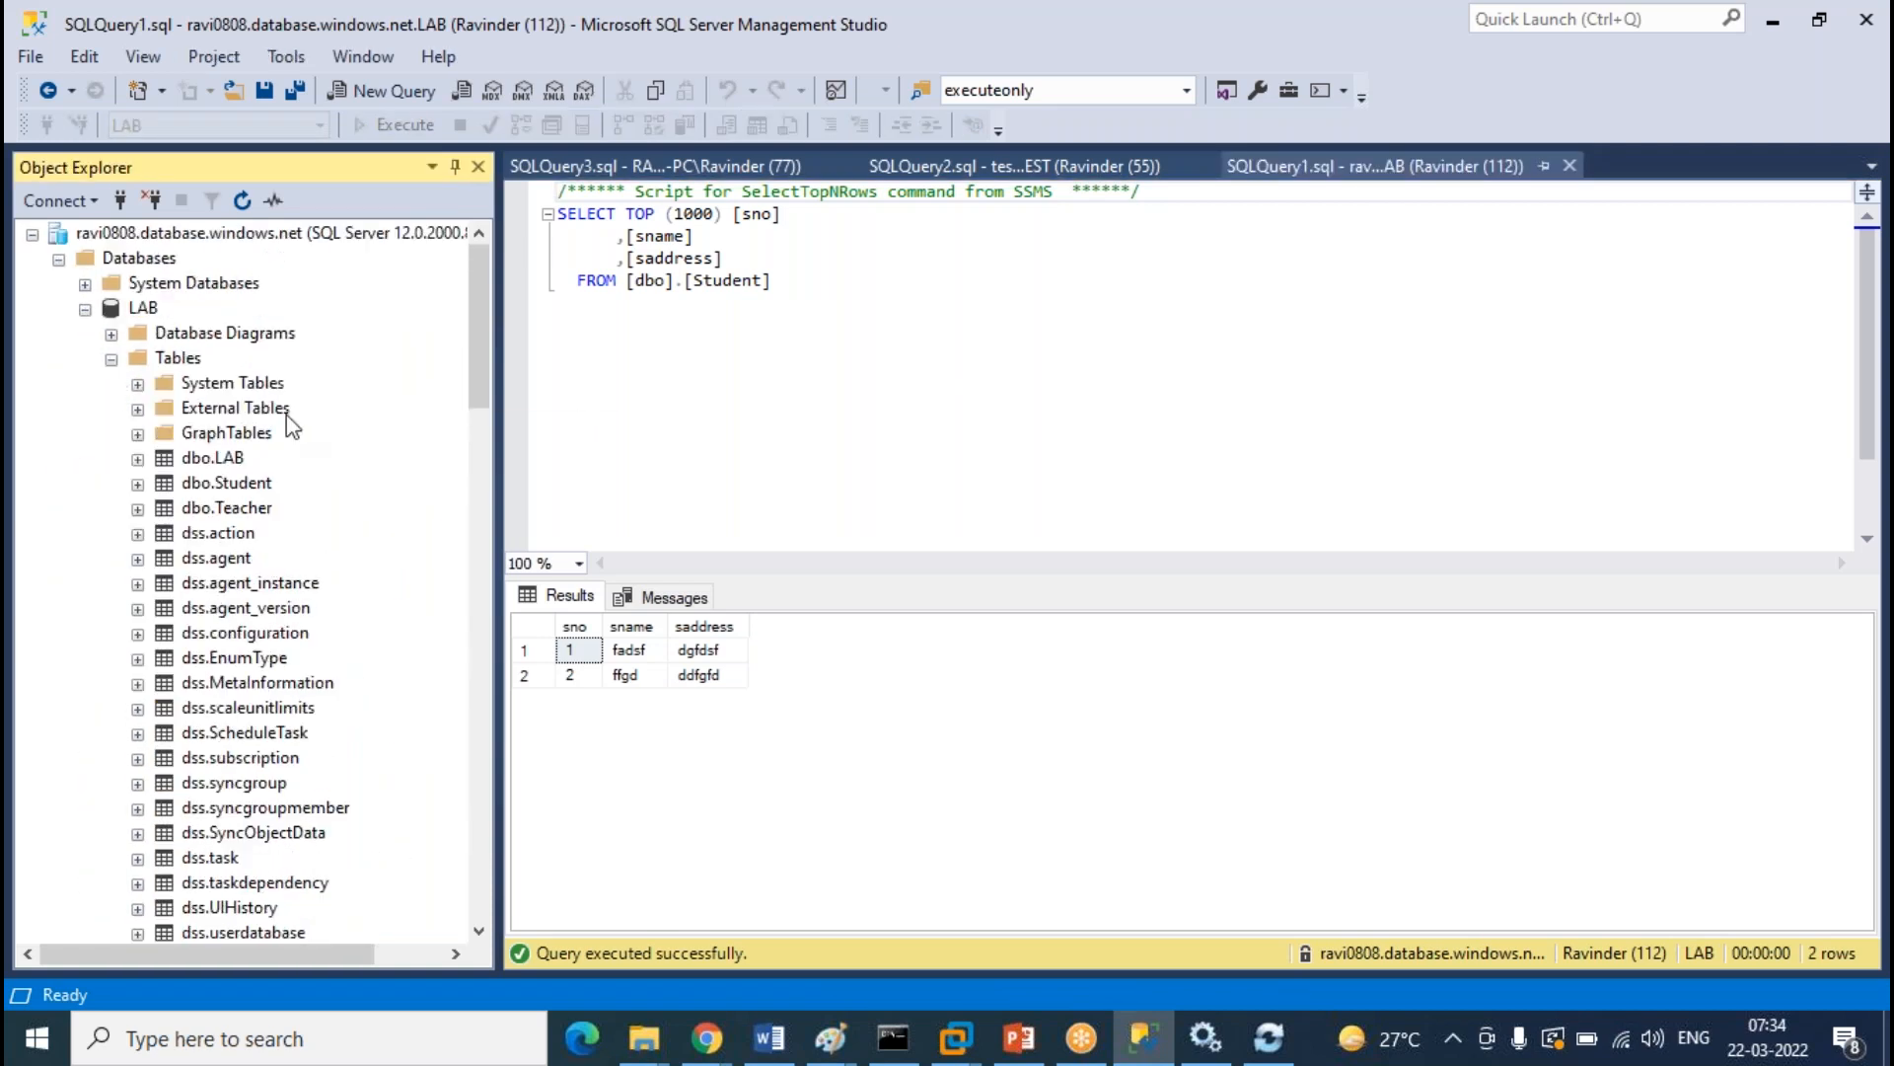
{"action": "left_click", "coordinate": [241, 486]}
Edit the cloud LAB Student rows and add row 3 with sname dgdfg and saddress dgsd
{"action": "right_click", "coordinate": [241, 486]}
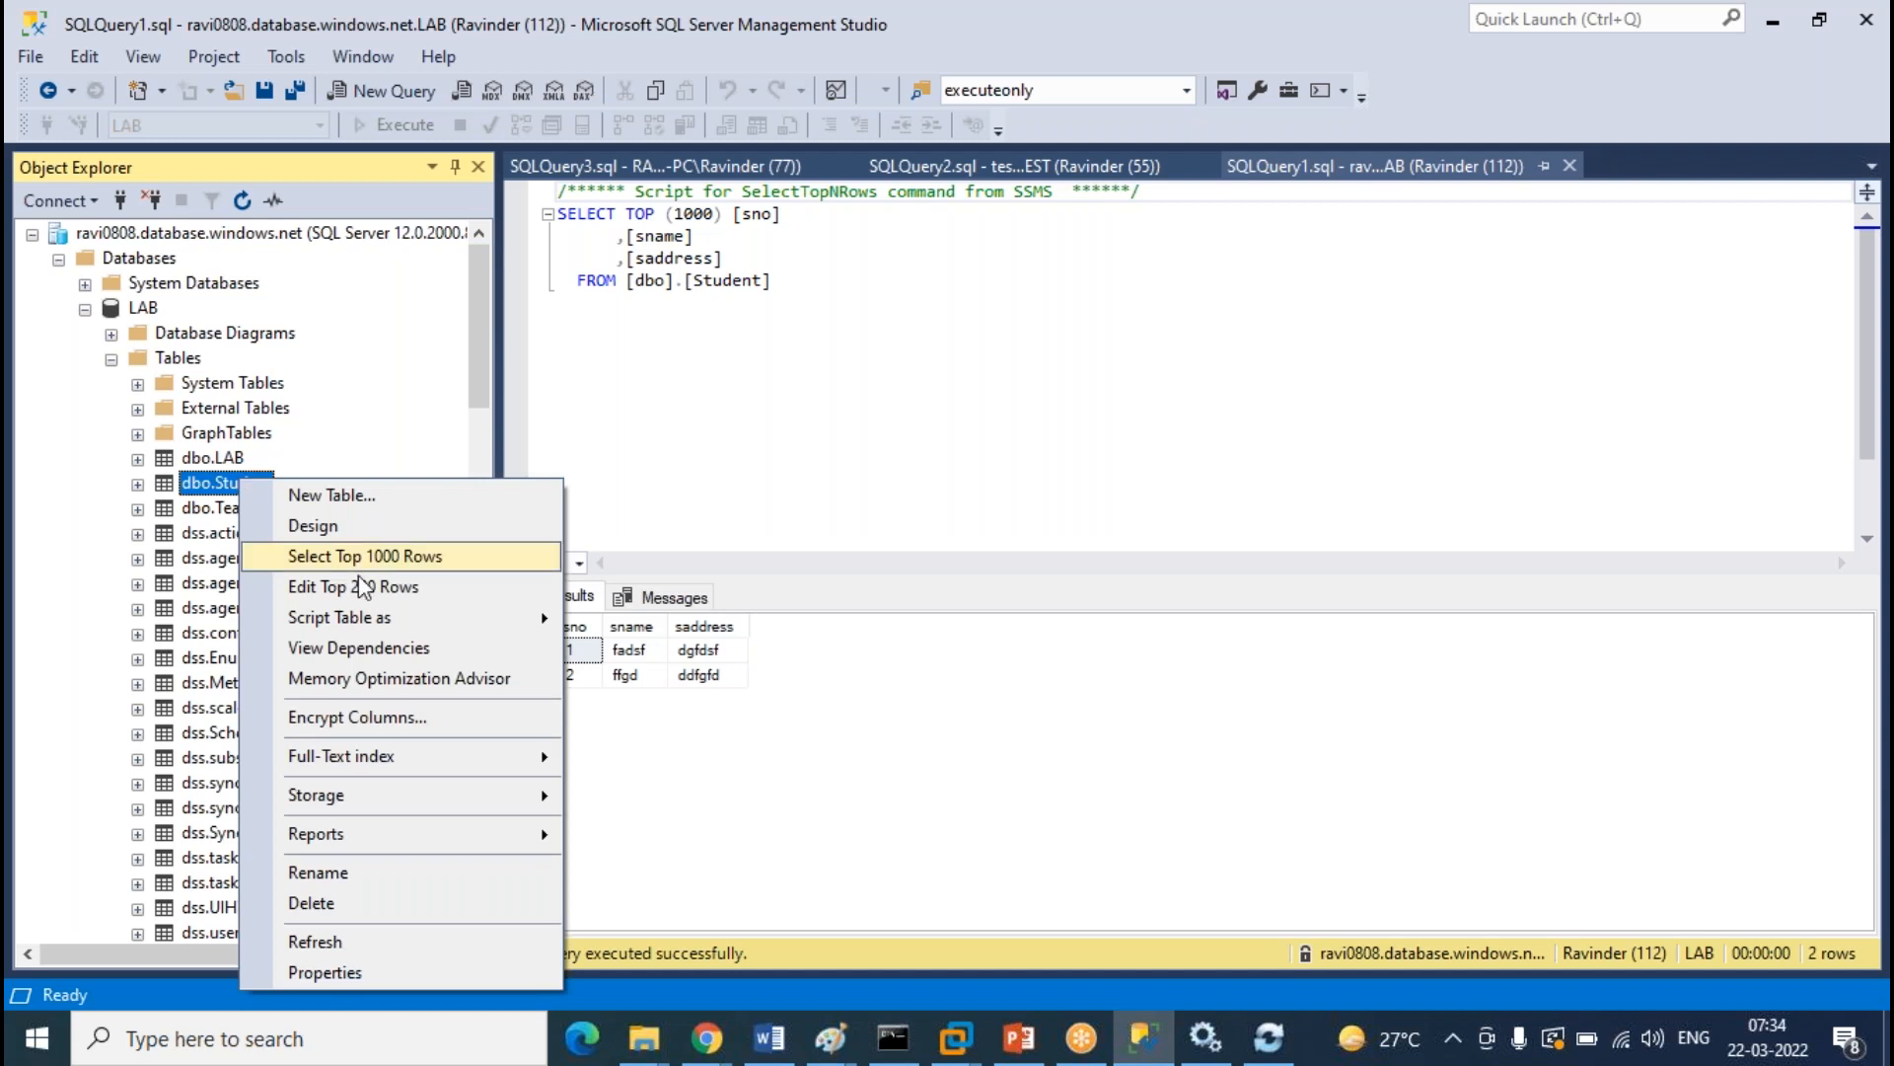
{"action": "left_click", "coordinate": [365, 589]}
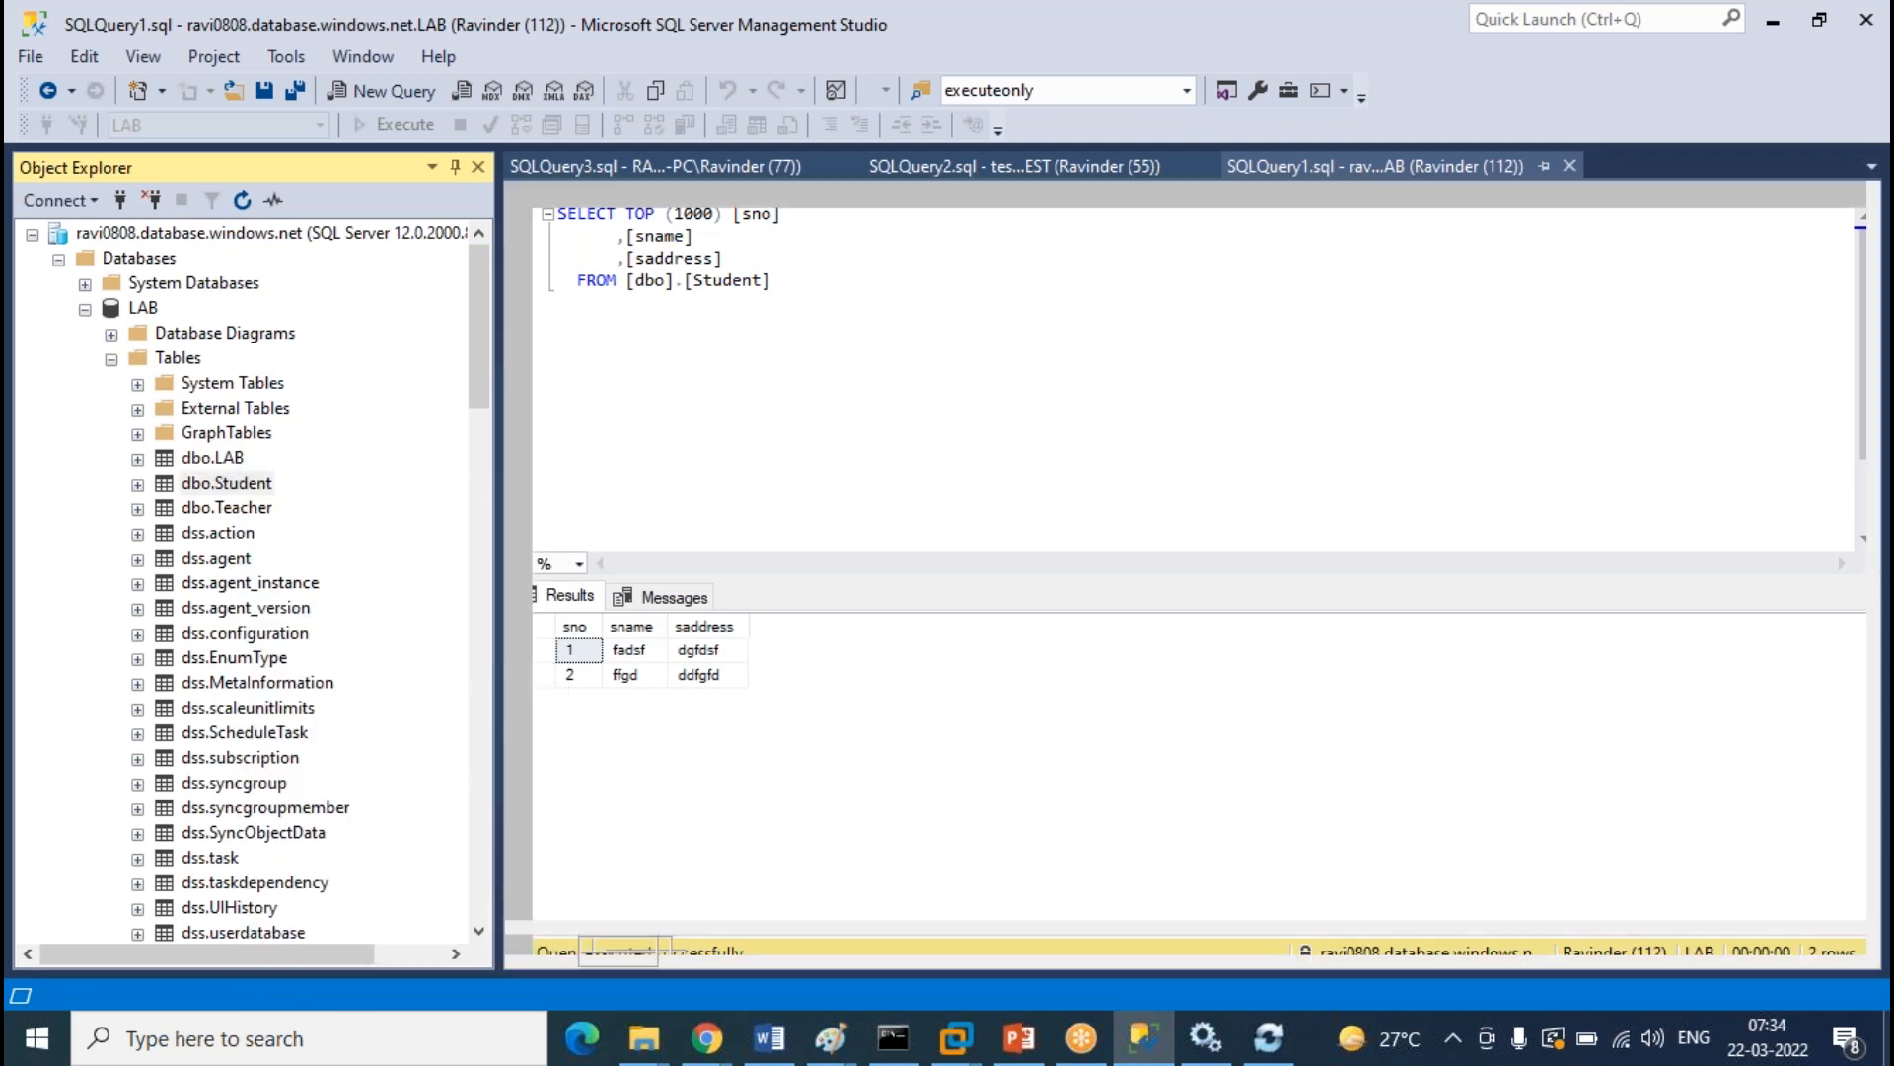
{"action": "left_click", "coordinate": [615, 288]}
{"action": "type", "text": "3"}
{"action": "key", "text": "Tab"}
{"action": "type", "text": "dgdfg"}
{"action": "key", "text": "Tab"}
{"action": "type", "text": "dgsd"}
{"action": "key", "text": "Tab"}
Add row 4 with sname sdg and saddress sdf, then close the editing grid
{"action": "key", "text": "BackSpace"}
{"action": "key", "text": "Tab"}
{"action": "type", "text": "sdg"}
{"action": "key", "text": "Tab"}
{"action": "type", "text": "sdf"}
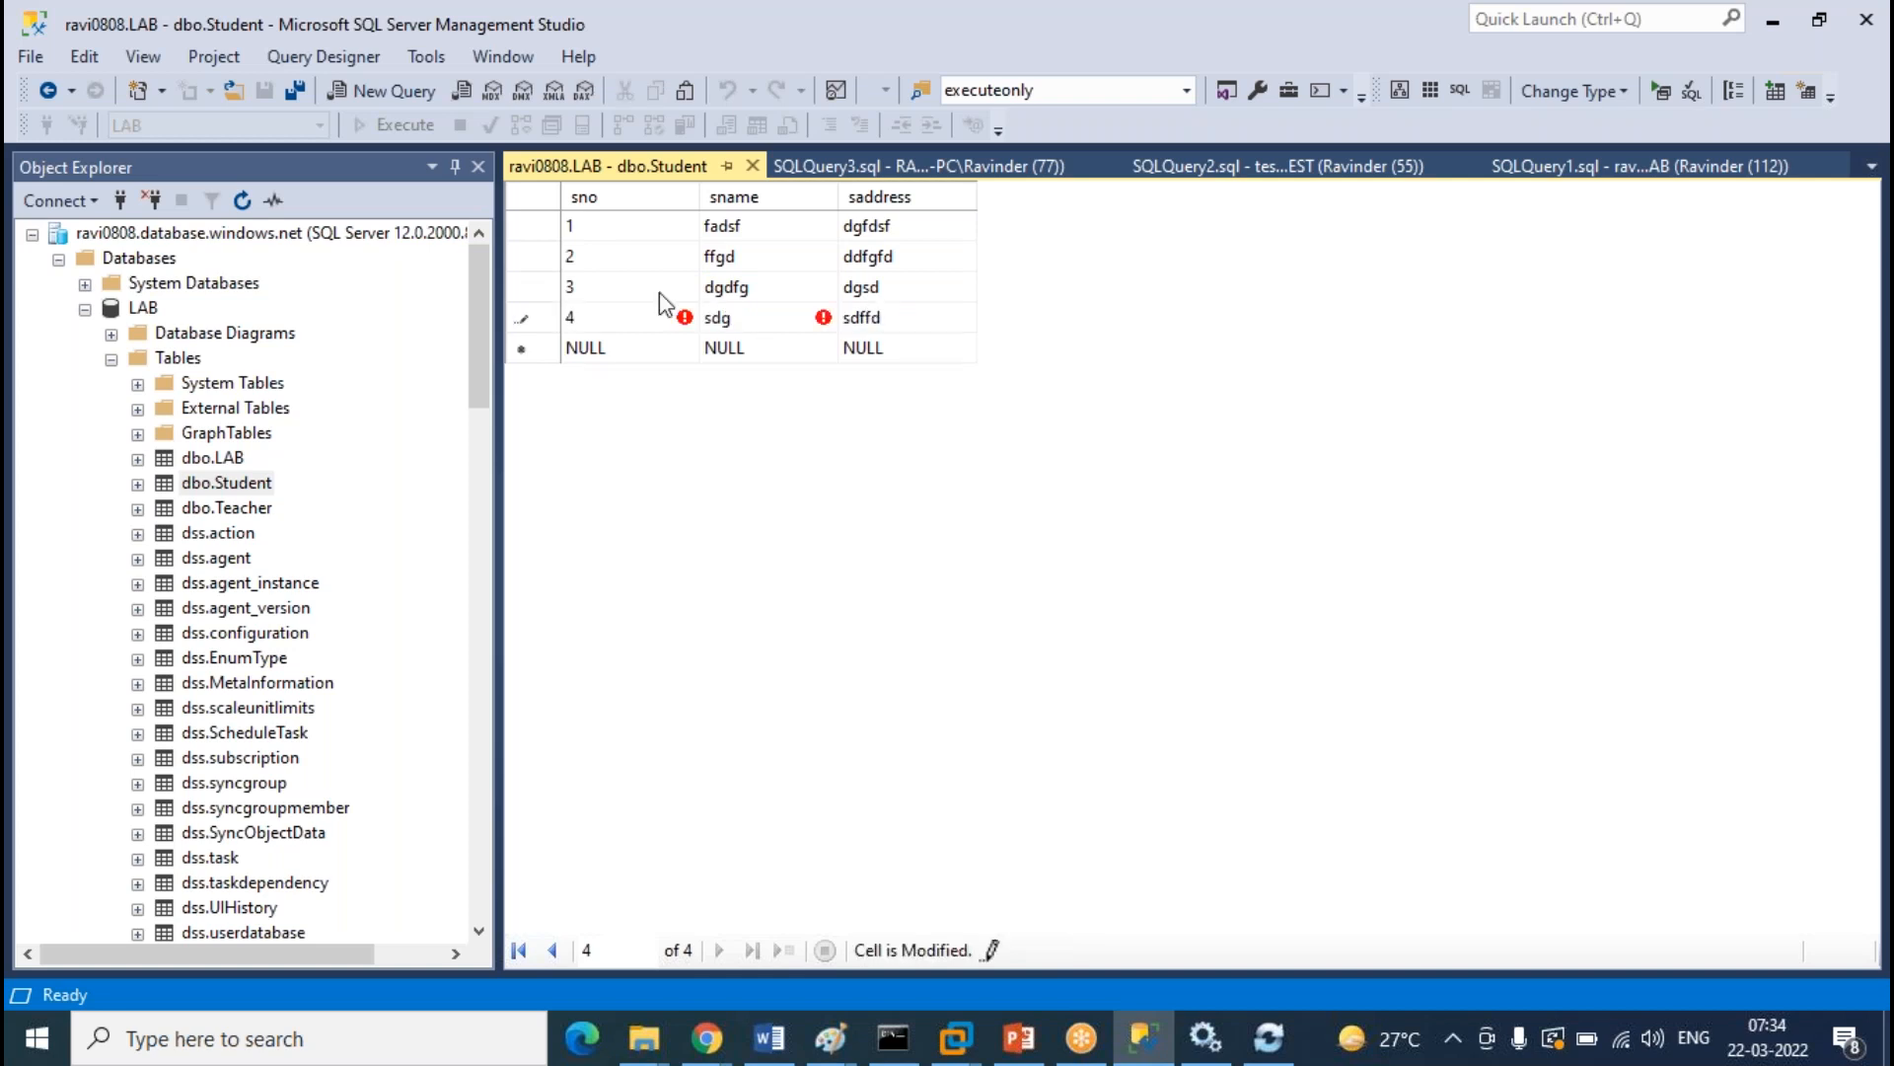
{"action": "left_click", "coordinate": [755, 167]}
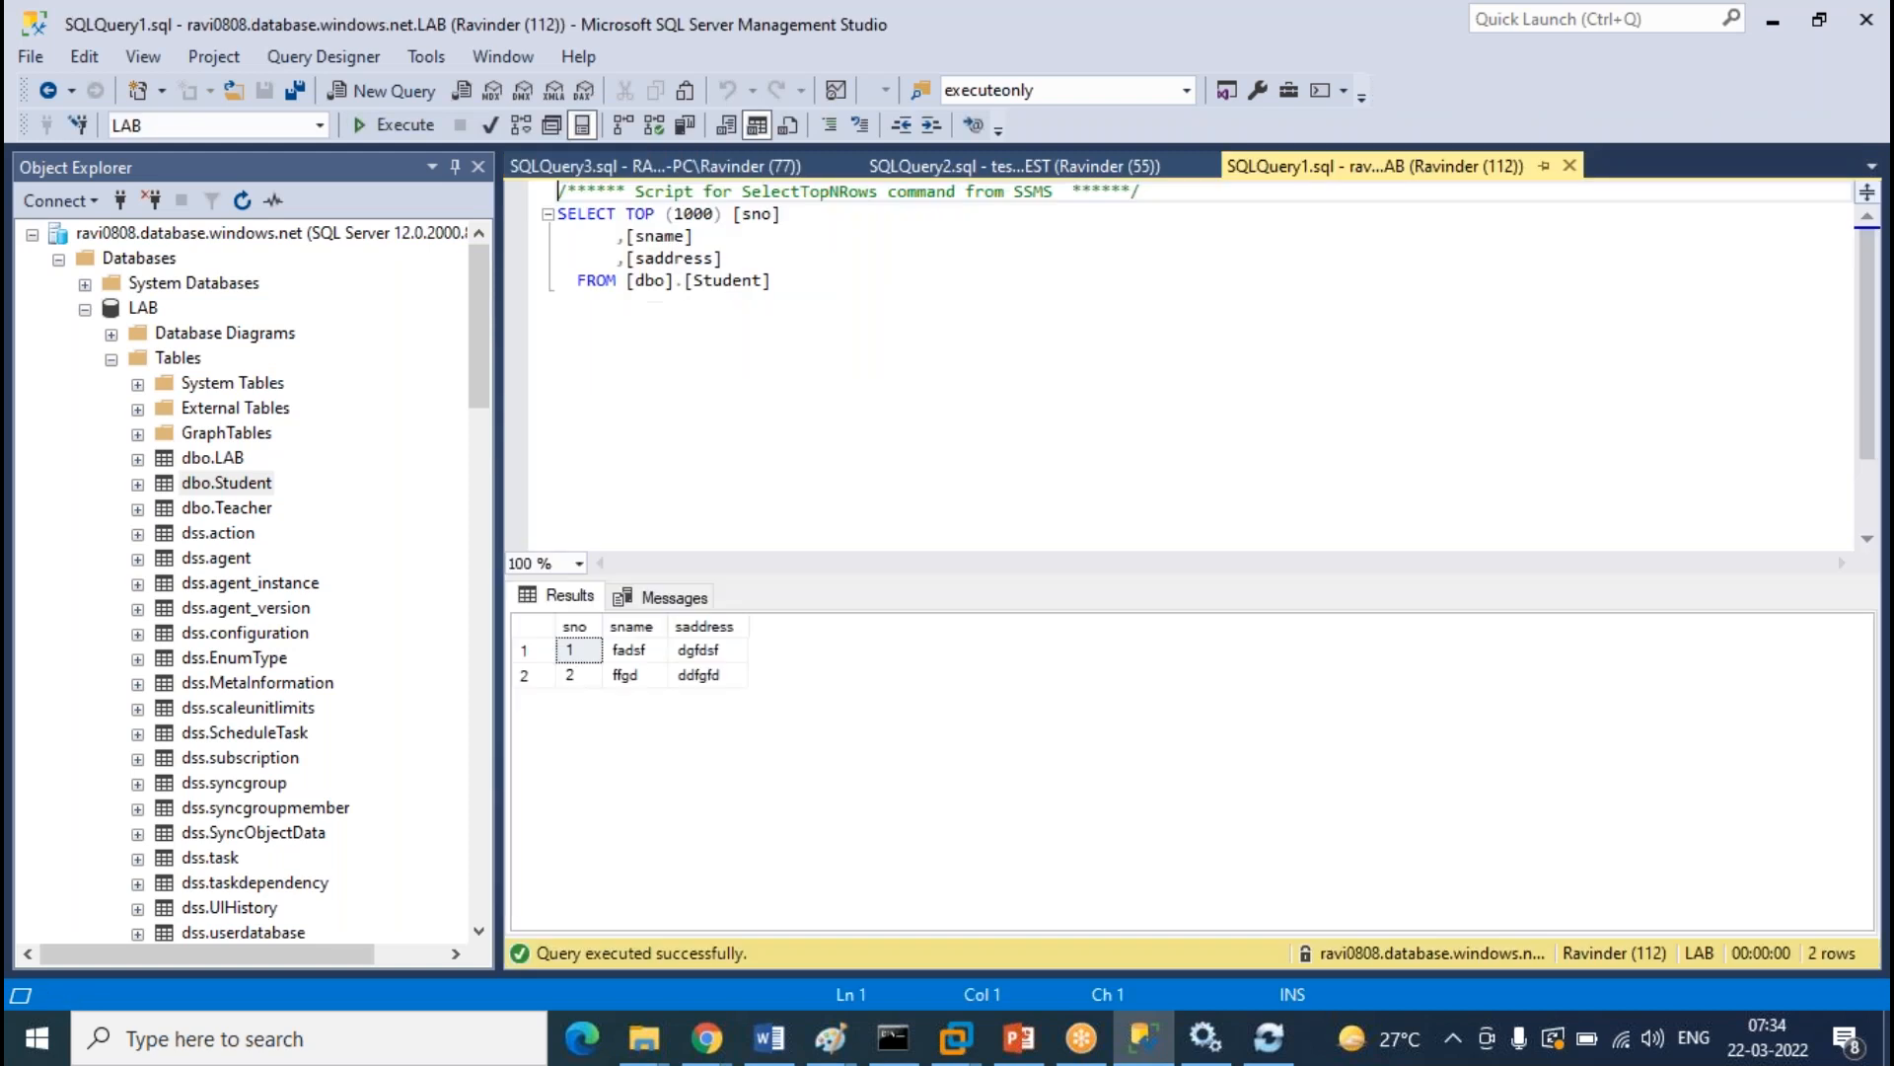
Re-run the cloud LAB and TEST Student queries; cloud LAB now returns four rows
{"action": "left_click", "coordinate": [649, 473]}
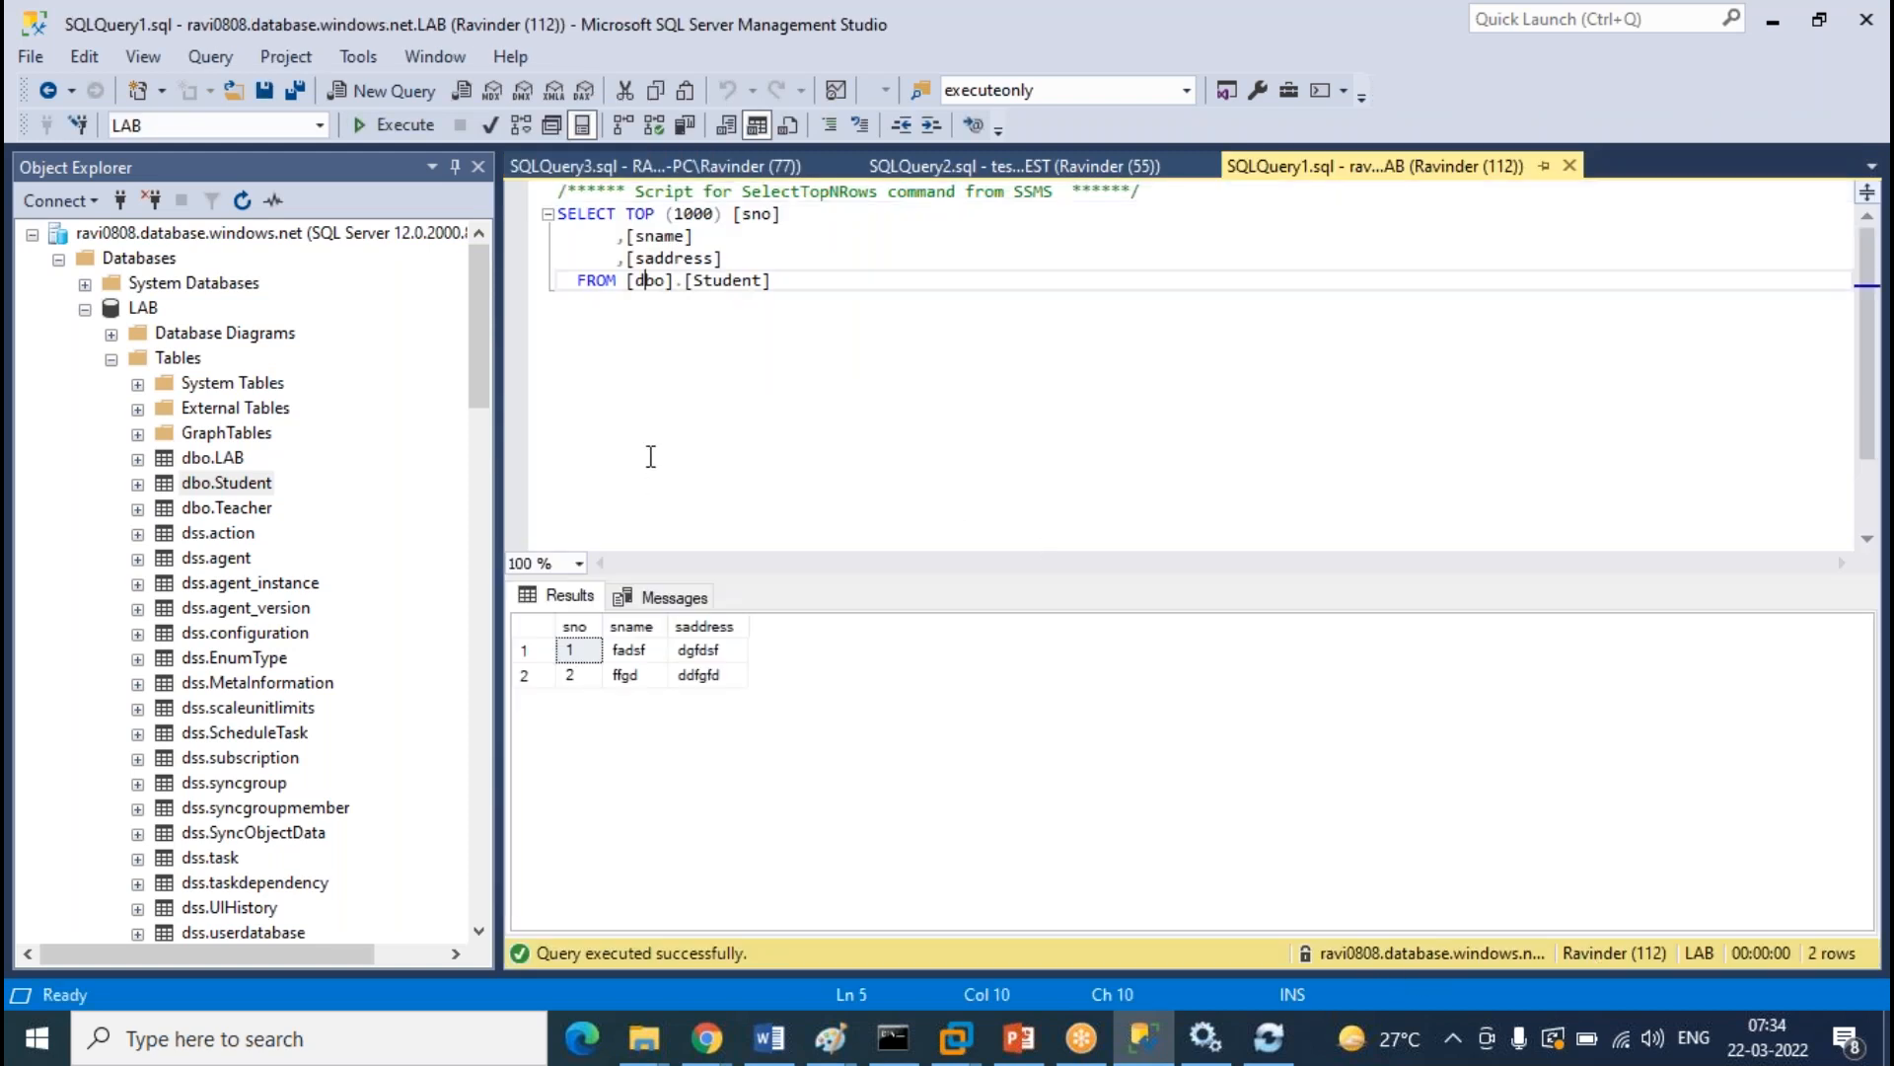
{"action": "left_click", "coordinate": [399, 125]}
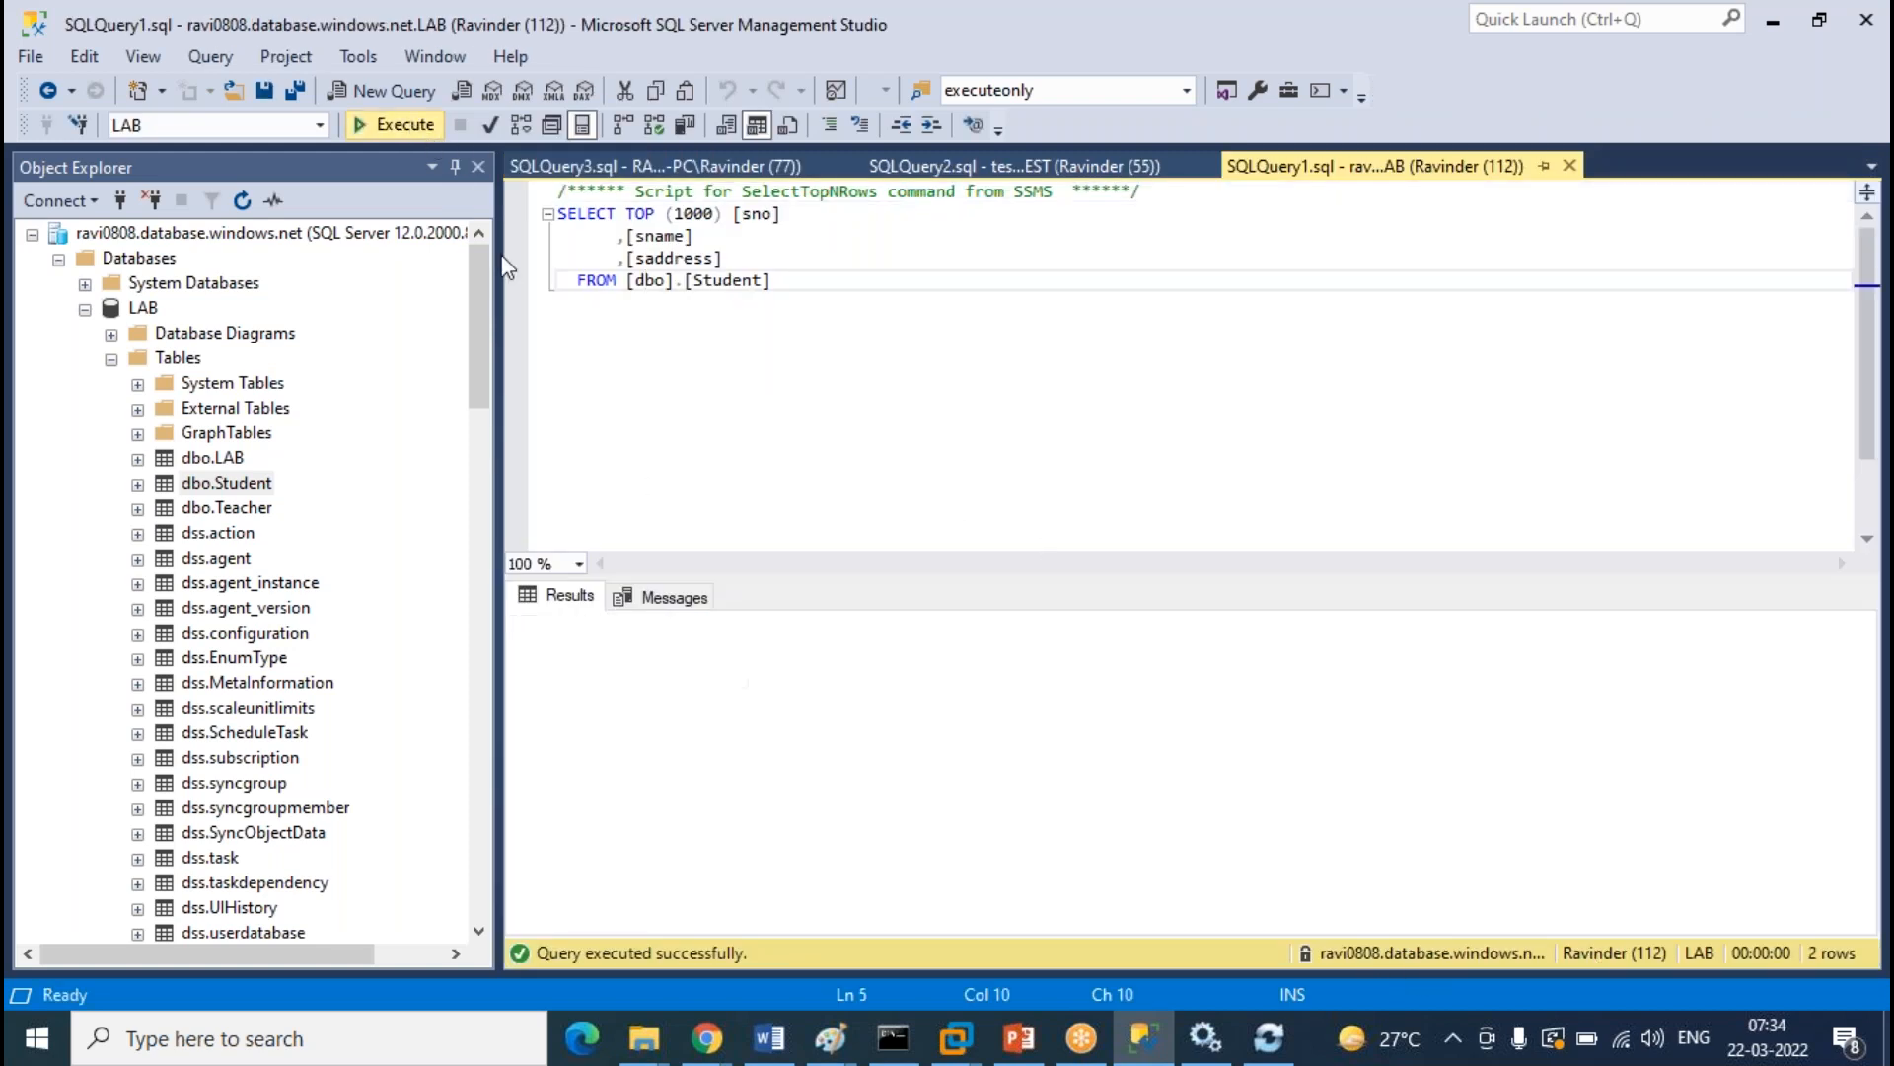
{"action": "left_click", "coordinate": [1012, 168]}
{"action": "left_click", "coordinate": [393, 124]}
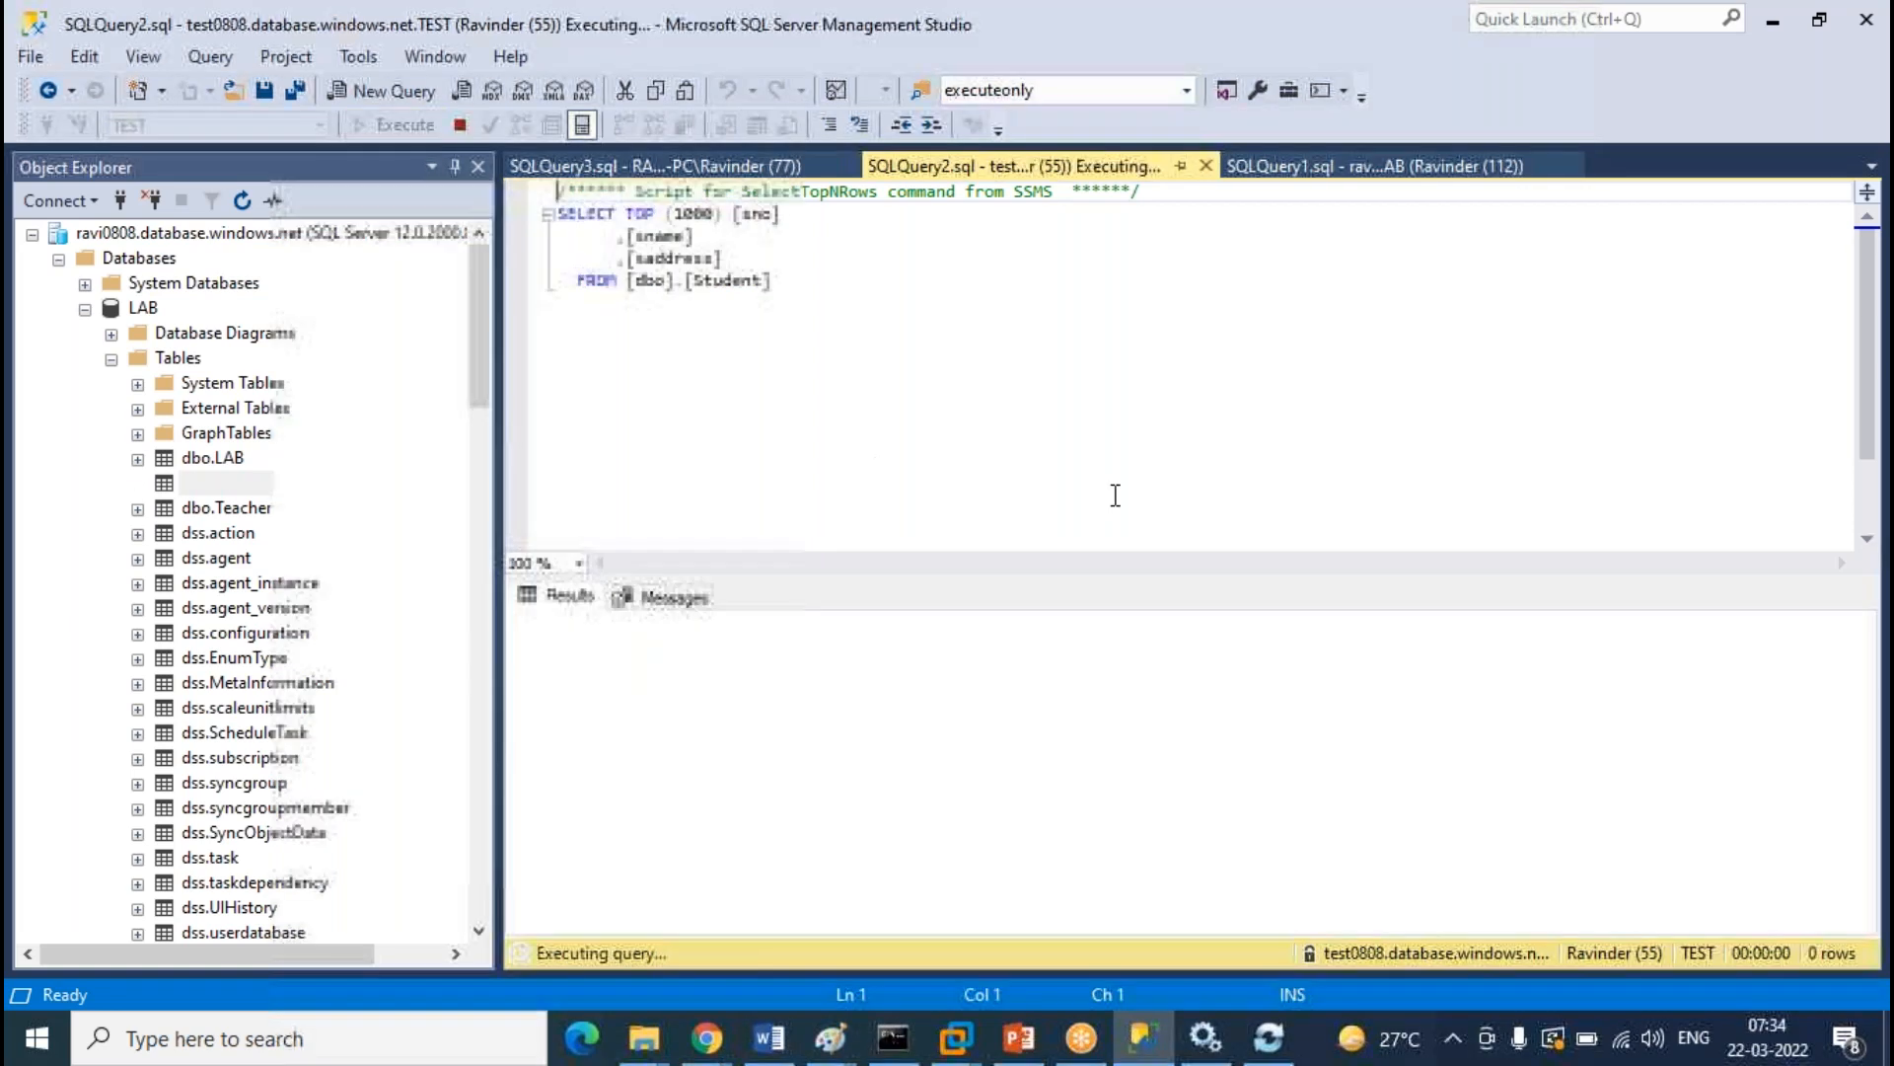
{"action": "left_click", "coordinate": [631, 165]}
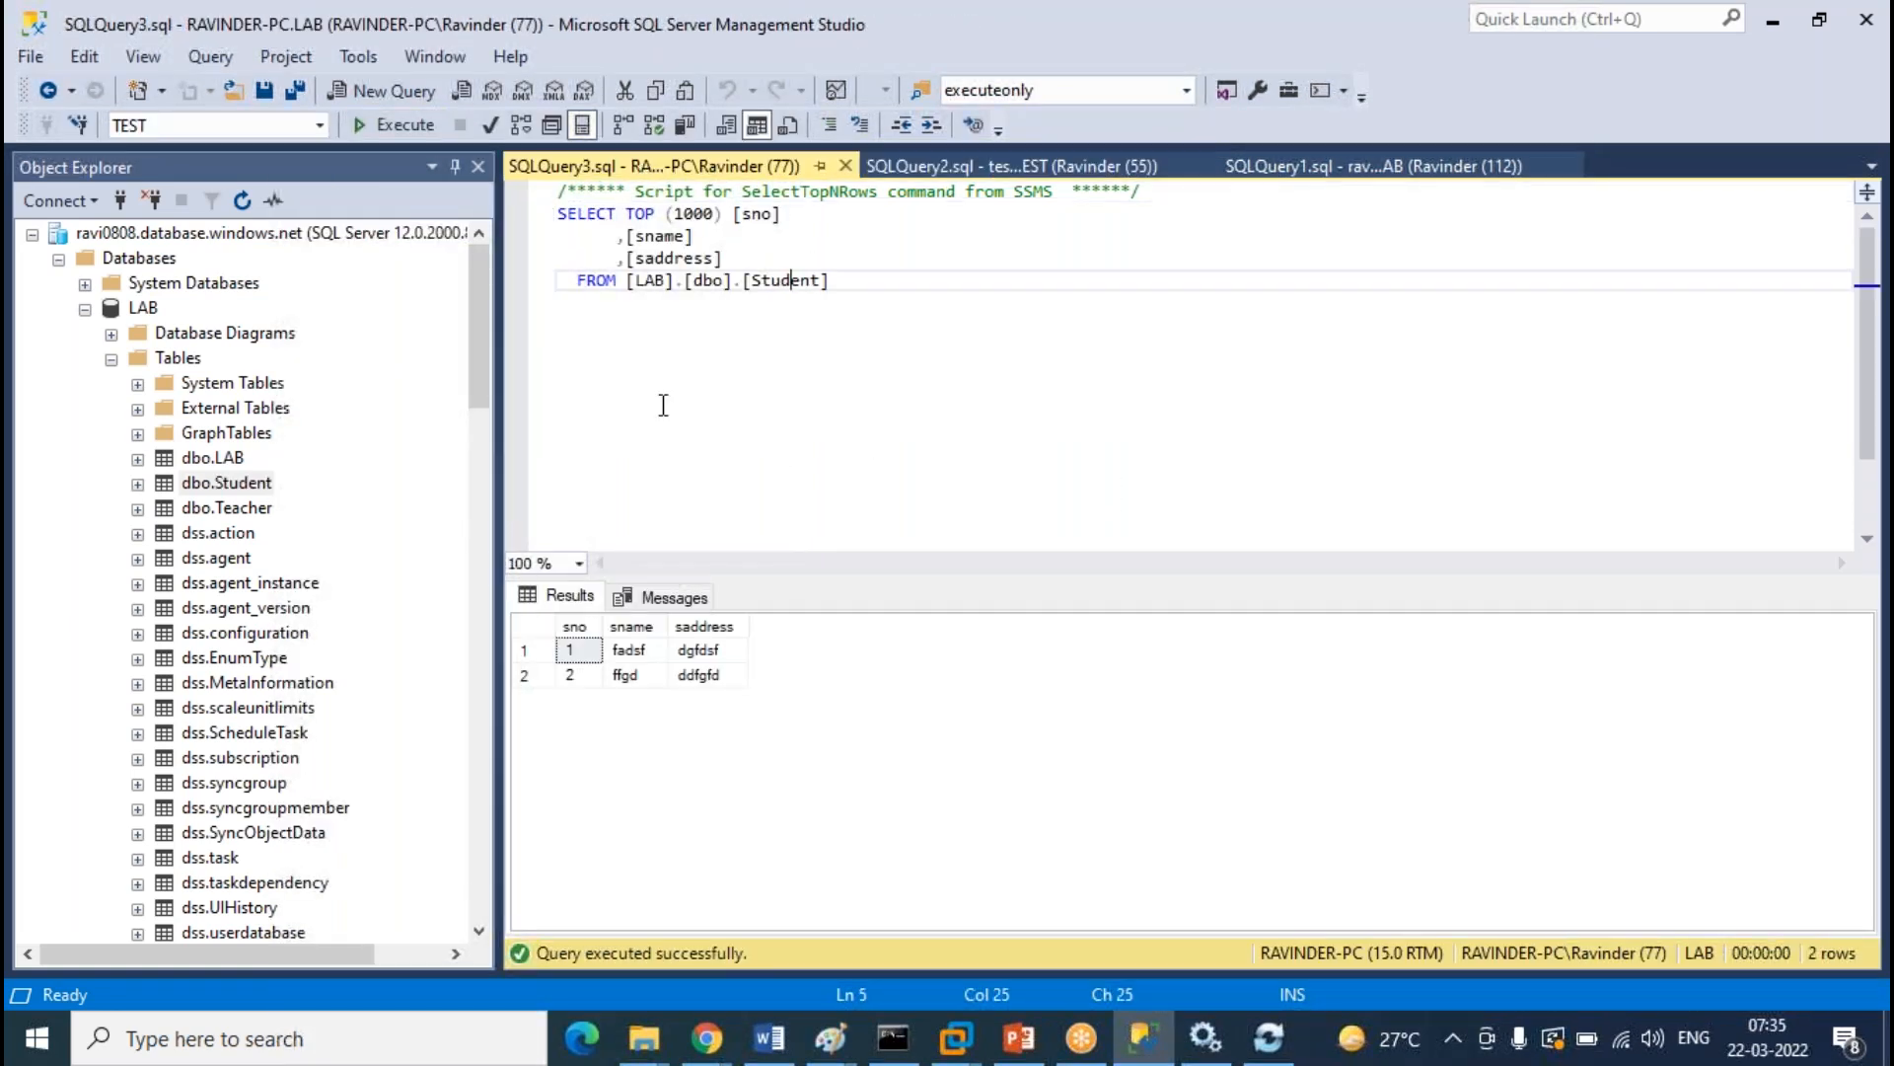
{"action": "left_click", "coordinate": [392, 124]}
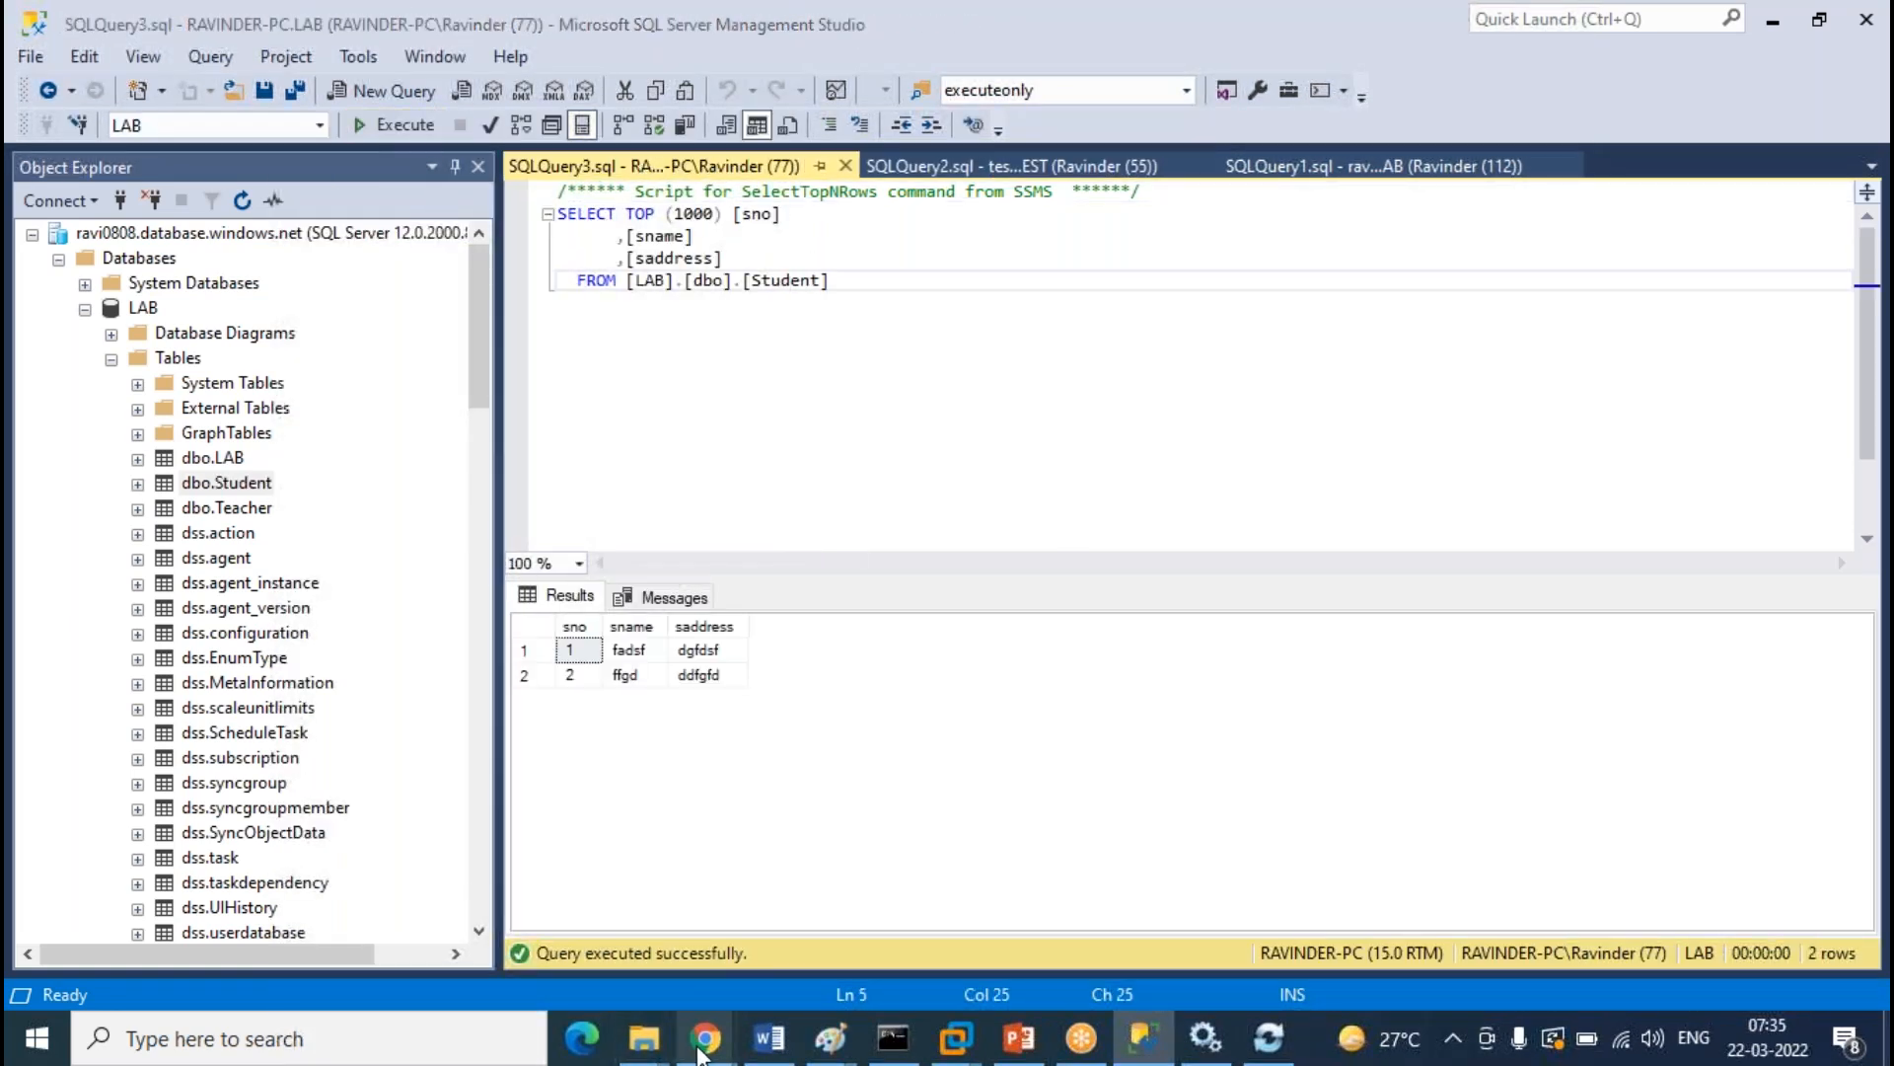
View the sync group's properties in the Azure portal, then return to the LAB database's sync page
{"action": "mouse_move", "coordinate": [705, 1034]}
{"action": "left_click", "coordinate": [838, 926]}
{"action": "scroll", "coordinate": [918, 592], "scroll_direction": "up", "scroll_amount": 2}
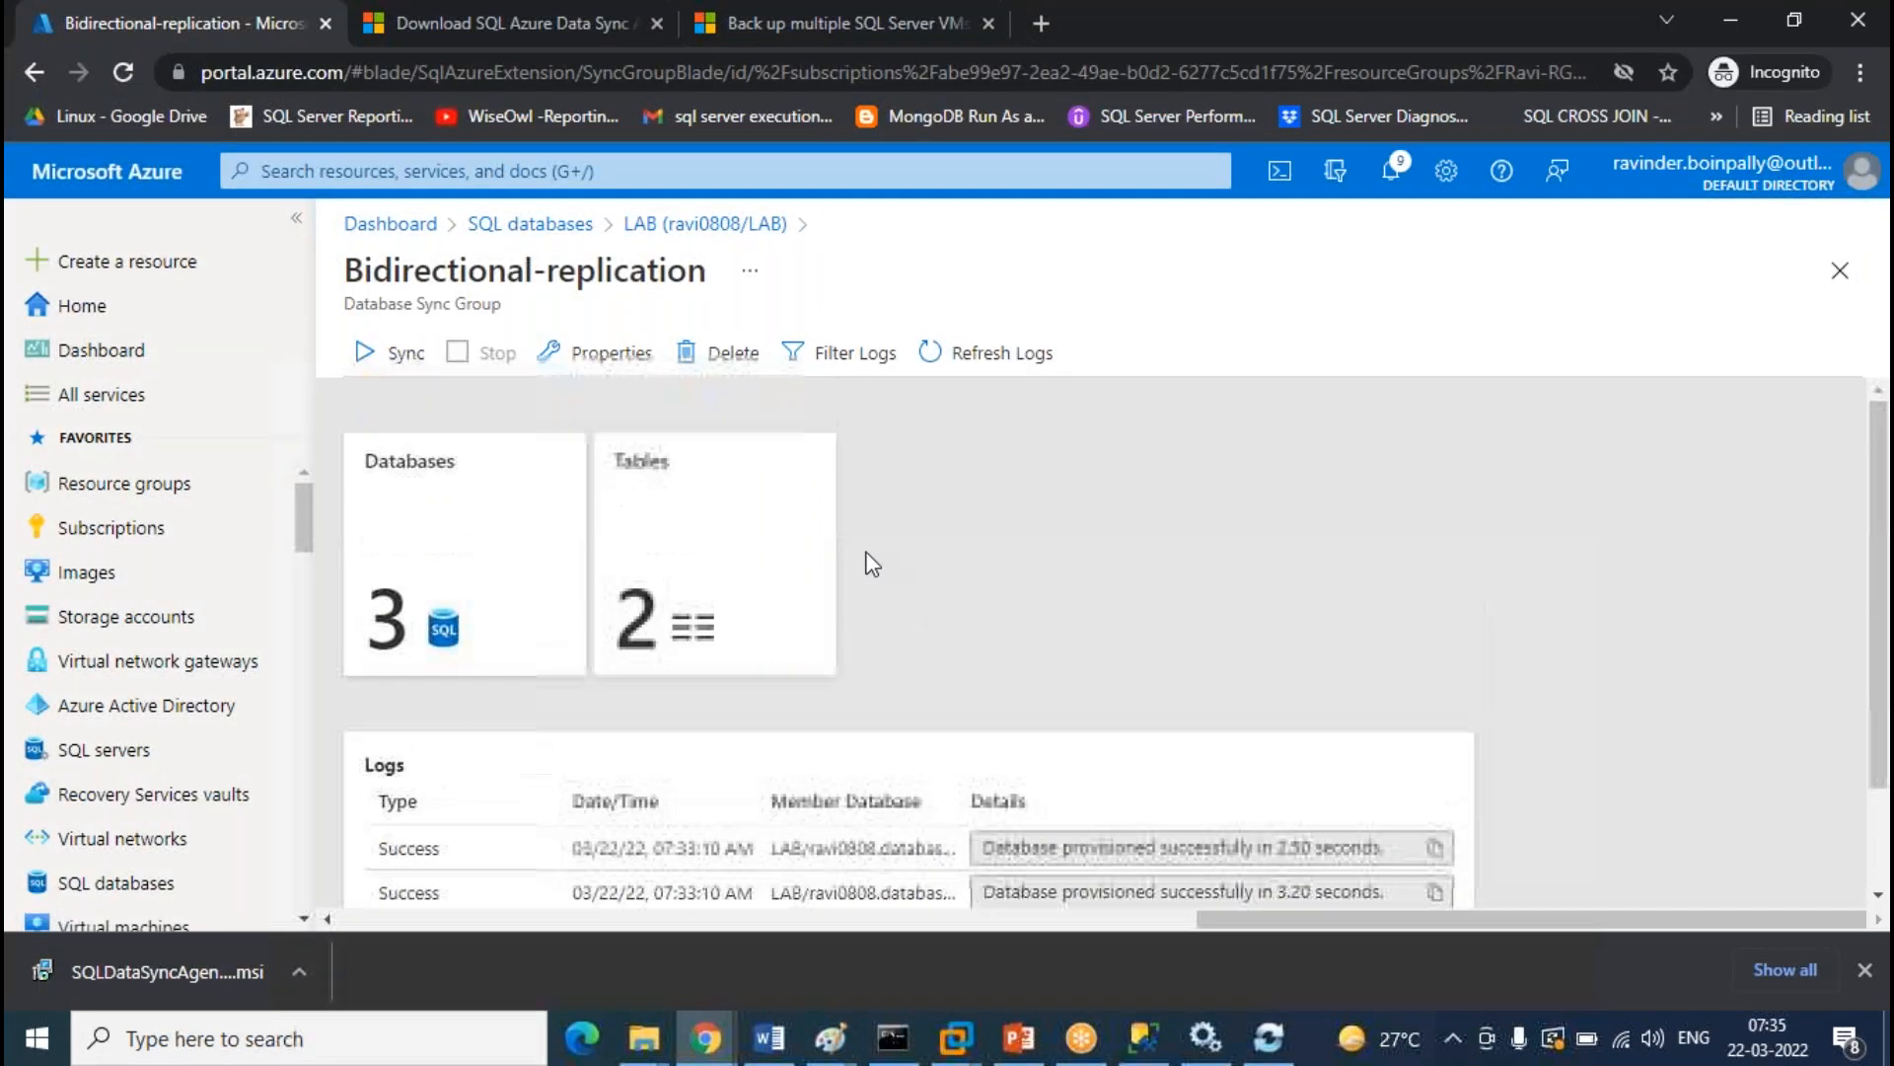
{"action": "left_click", "coordinate": [611, 353]}
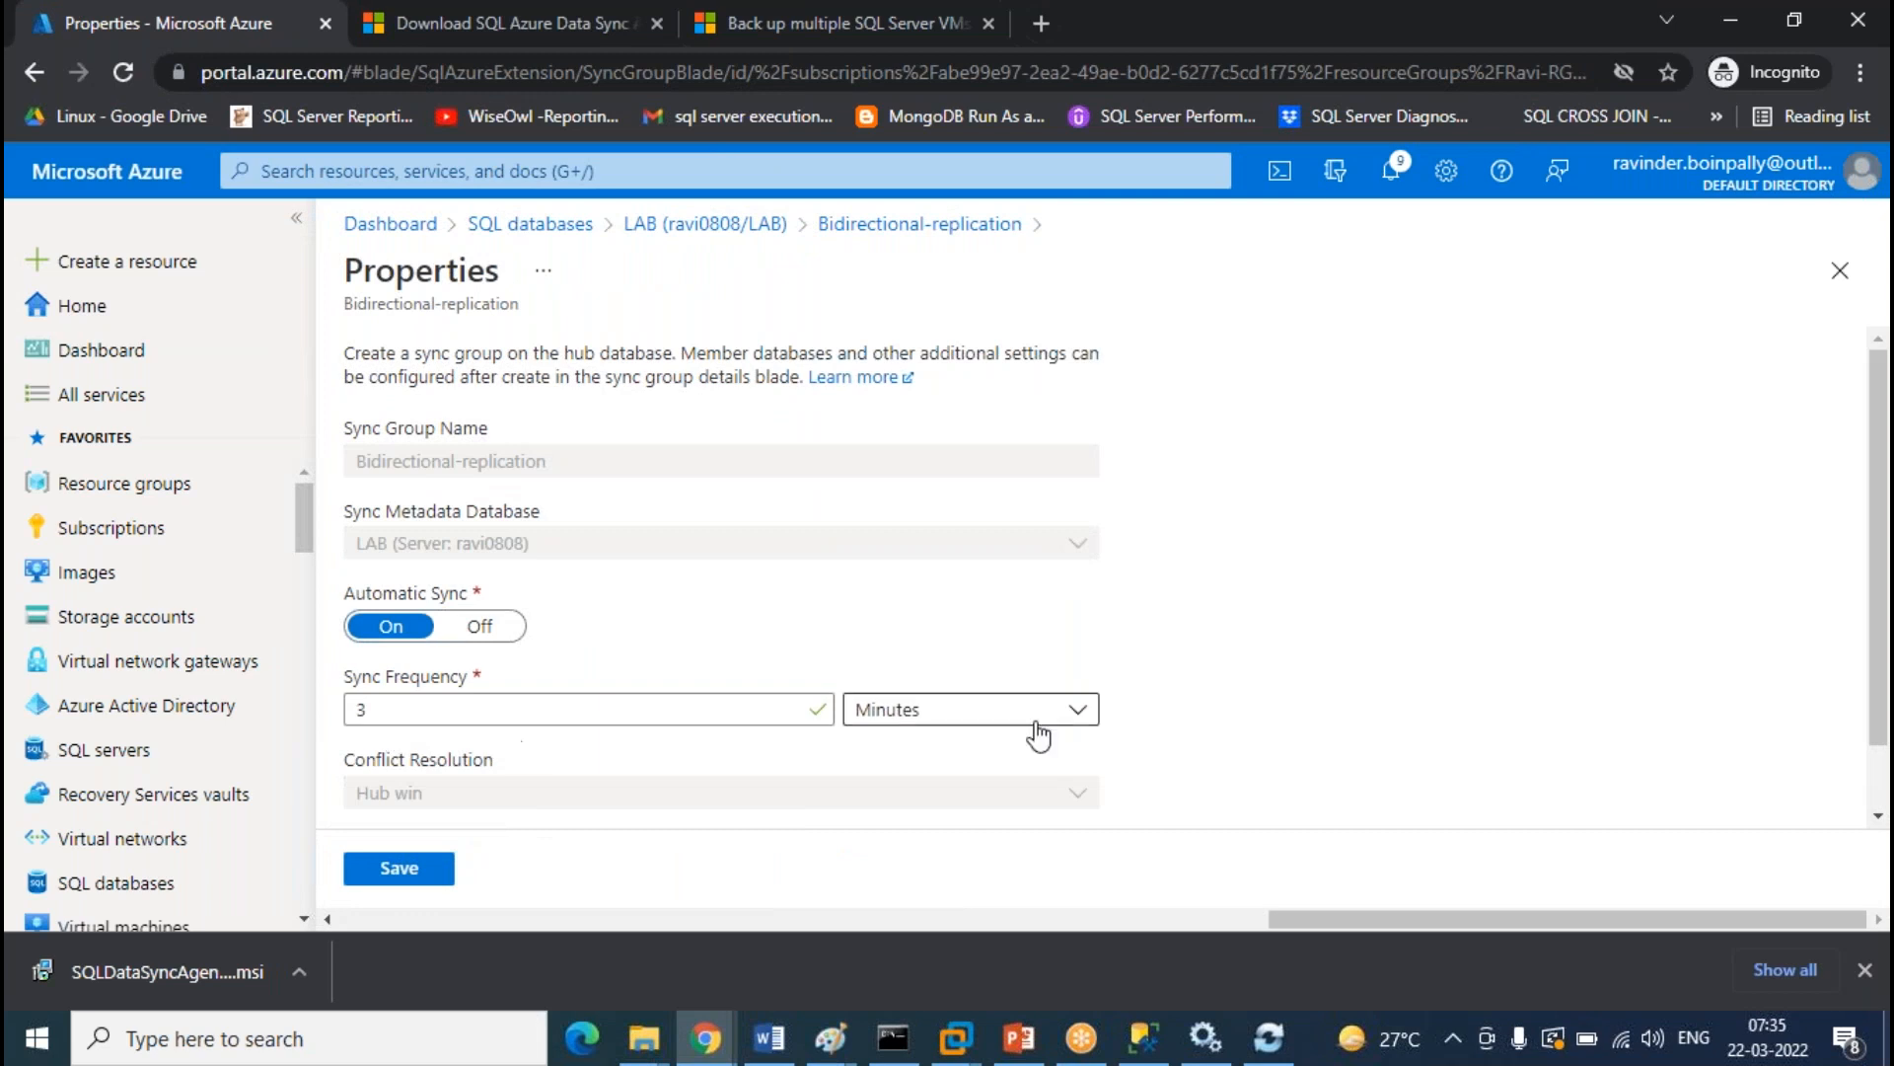
{"action": "scroll", "coordinate": [827, 687], "scroll_direction": "down", "scroll_amount": 1}
{"action": "scroll", "coordinate": [794, 711], "scroll_direction": "up", "scroll_amount": 1}
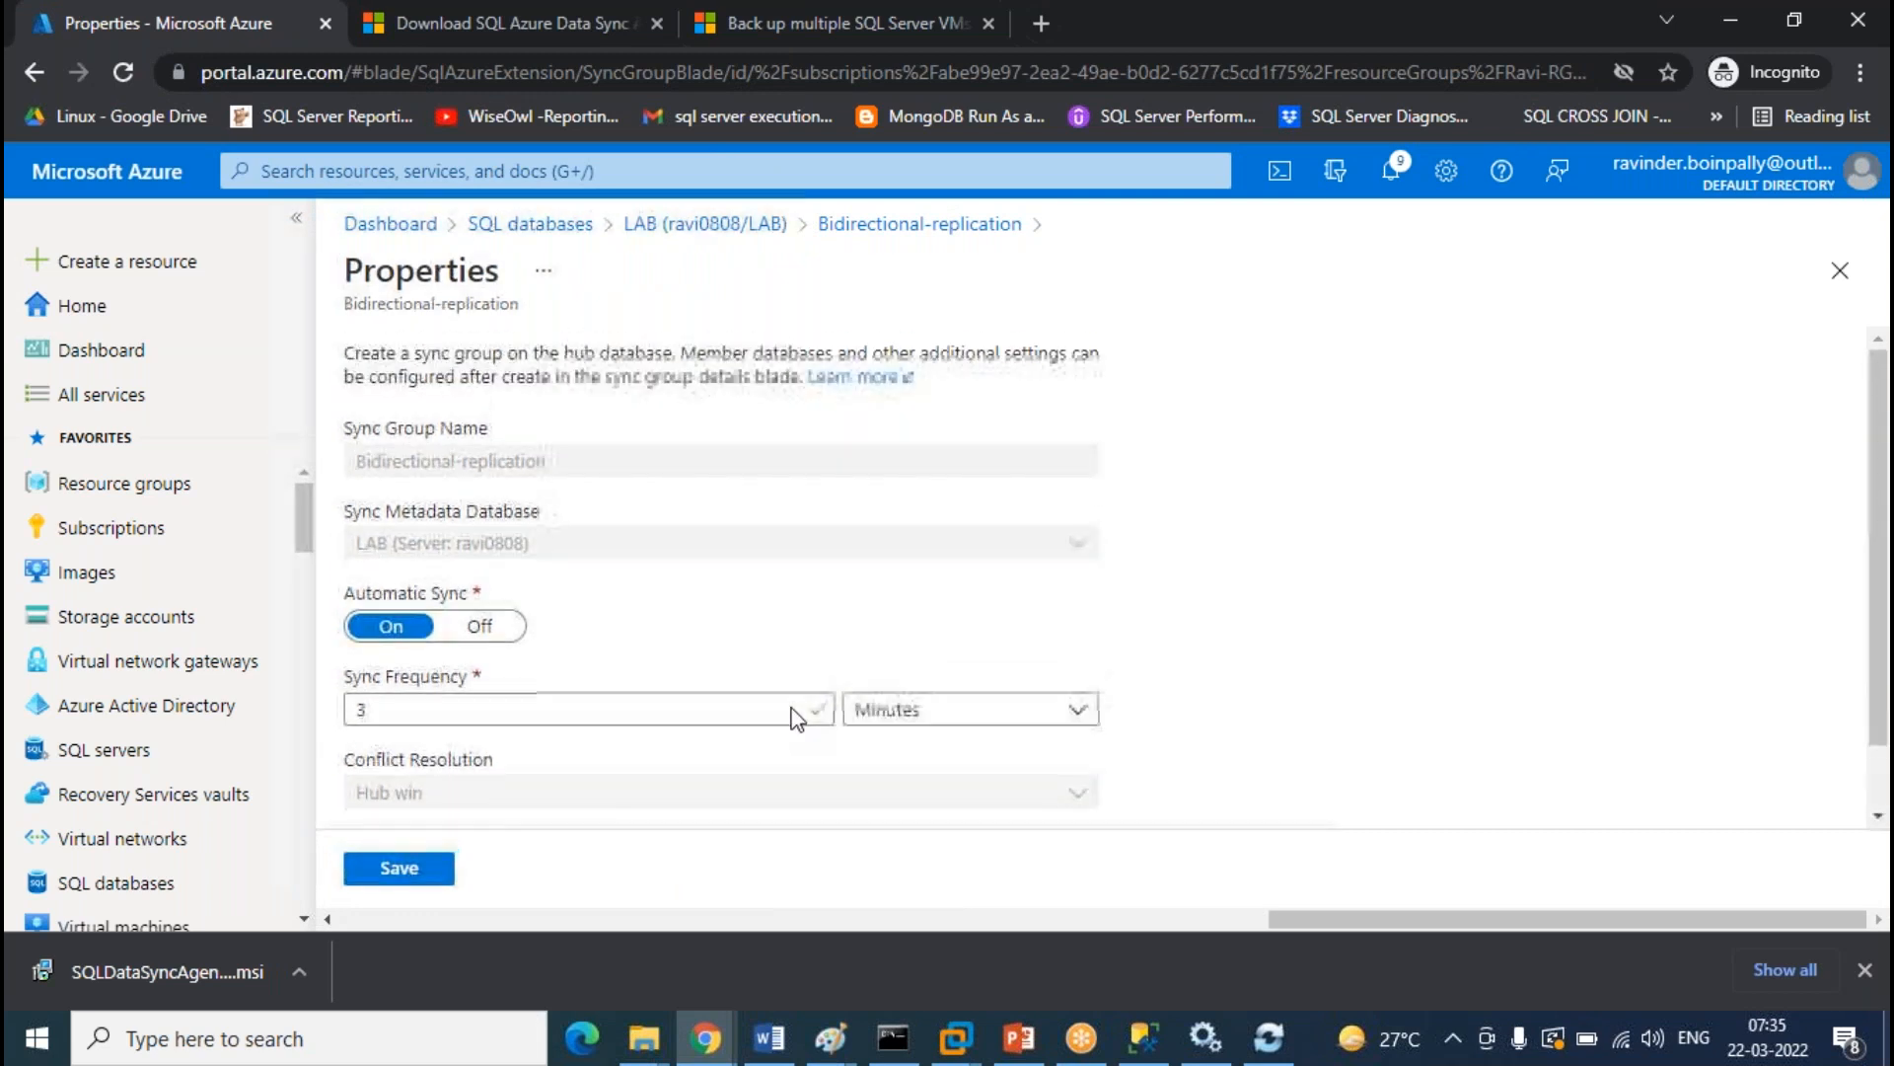
{"action": "left_click", "coordinate": [748, 225]}
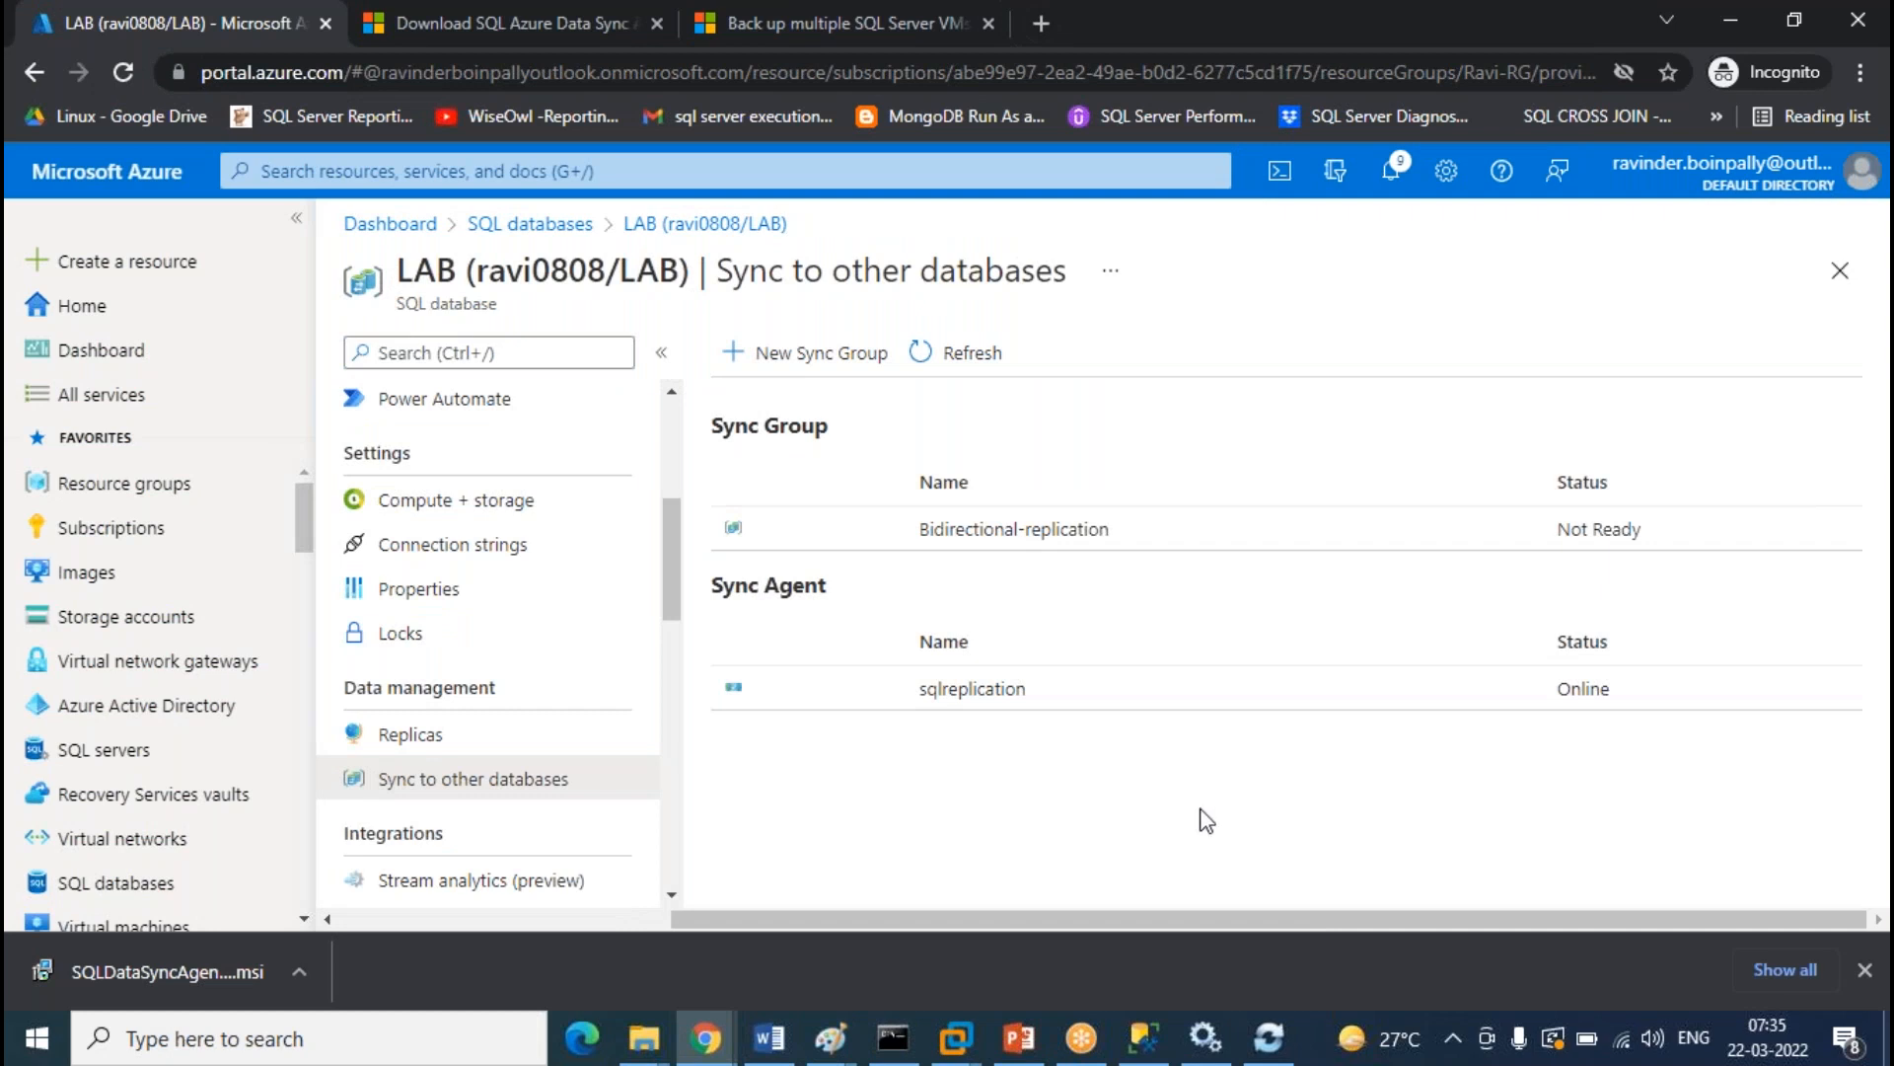
Manually sync Bidirectional-replication and refresh its logs until a 1.39-second sync appears
{"action": "left_click", "coordinate": [1011, 553]}
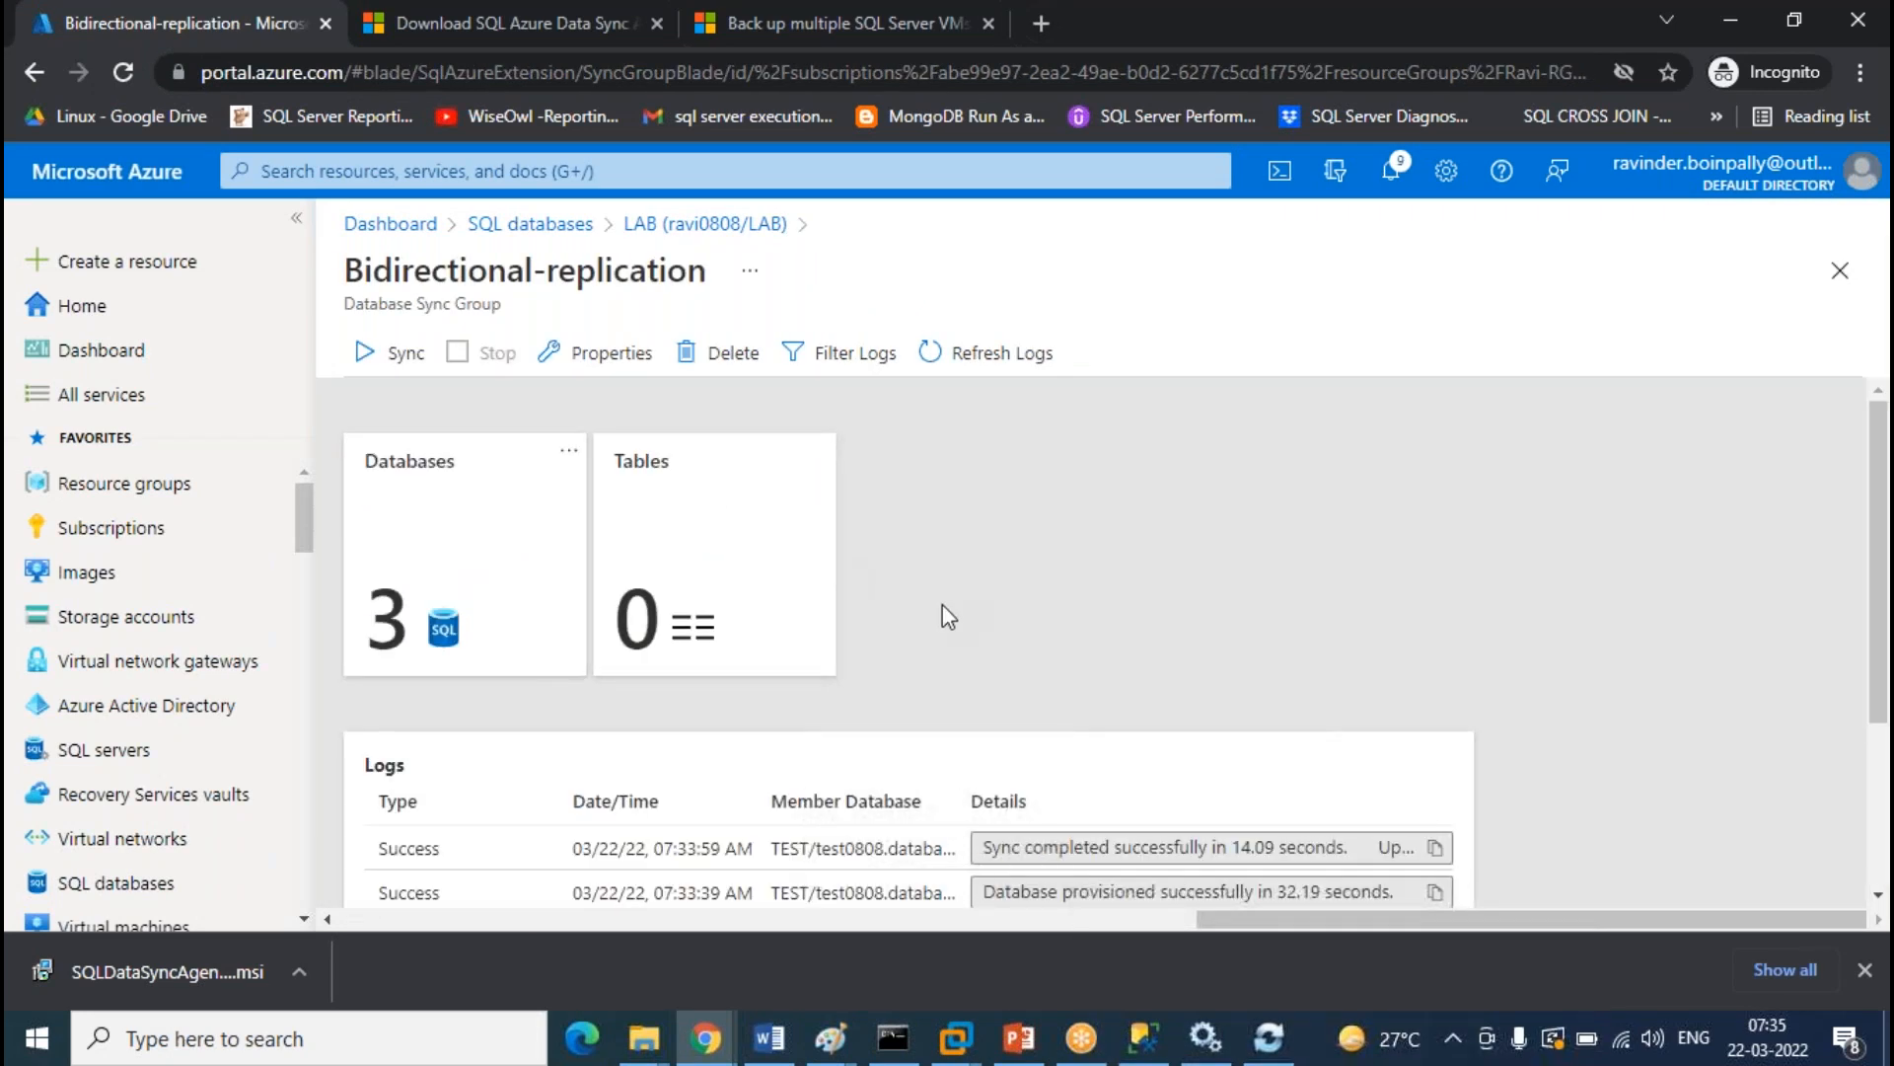
{"action": "left_click", "coordinate": [373, 353]}
{"action": "left_click", "coordinate": [1035, 375]}
{"action": "scroll", "coordinate": [1070, 577], "scroll_direction": "down", "scroll_amount": 4}
{"action": "scroll", "coordinate": [1070, 577], "scroll_direction": "up", "scroll_amount": 4}
{"action": "scroll", "coordinate": [1096, 572], "scroll_direction": "down", "scroll_amount": 4}
{"action": "scroll", "coordinate": [1096, 572], "scroll_direction": "up", "scroll_amount": 4}
{"action": "left_click", "coordinate": [1016, 367]}
{"action": "scroll", "coordinate": [1249, 700], "scroll_direction": "down", "scroll_amount": 3}
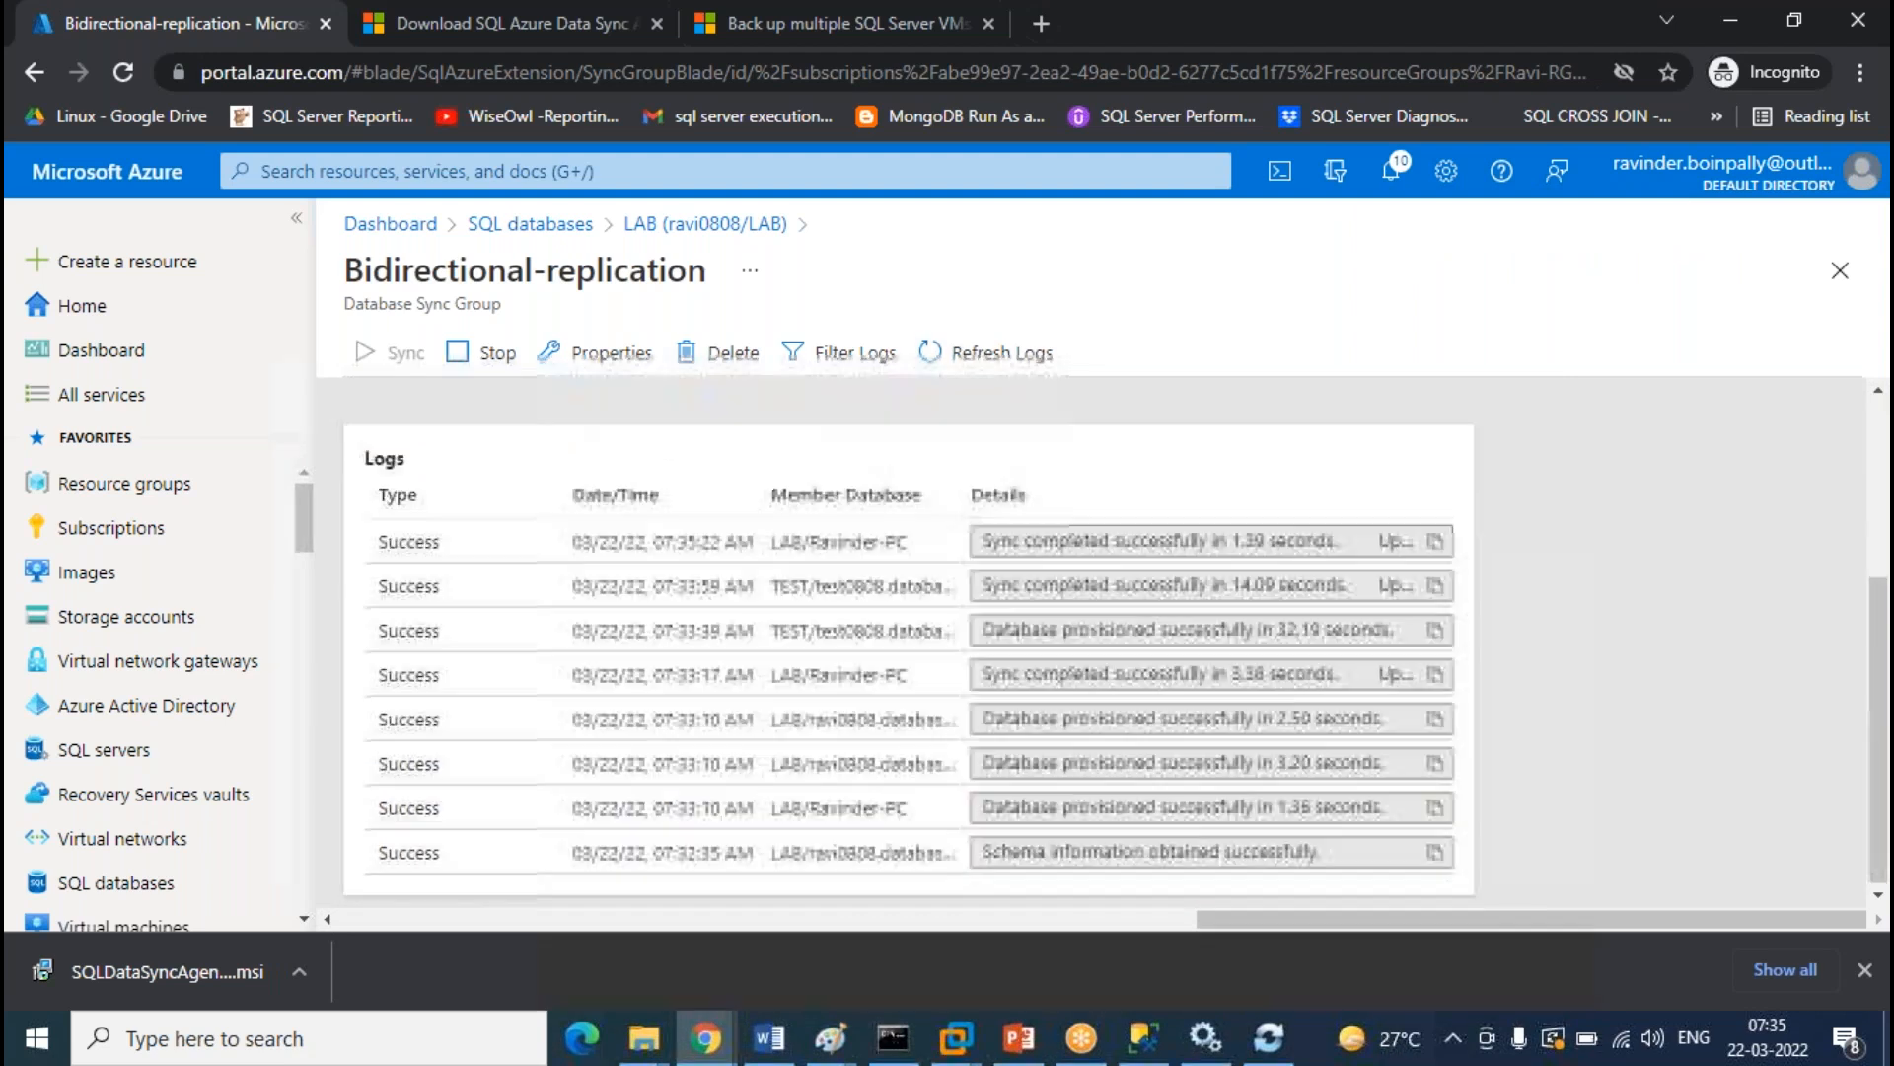
{"action": "left_click", "coordinate": [1142, 1036]}
{"action": "left_click", "coordinate": [685, 395]}
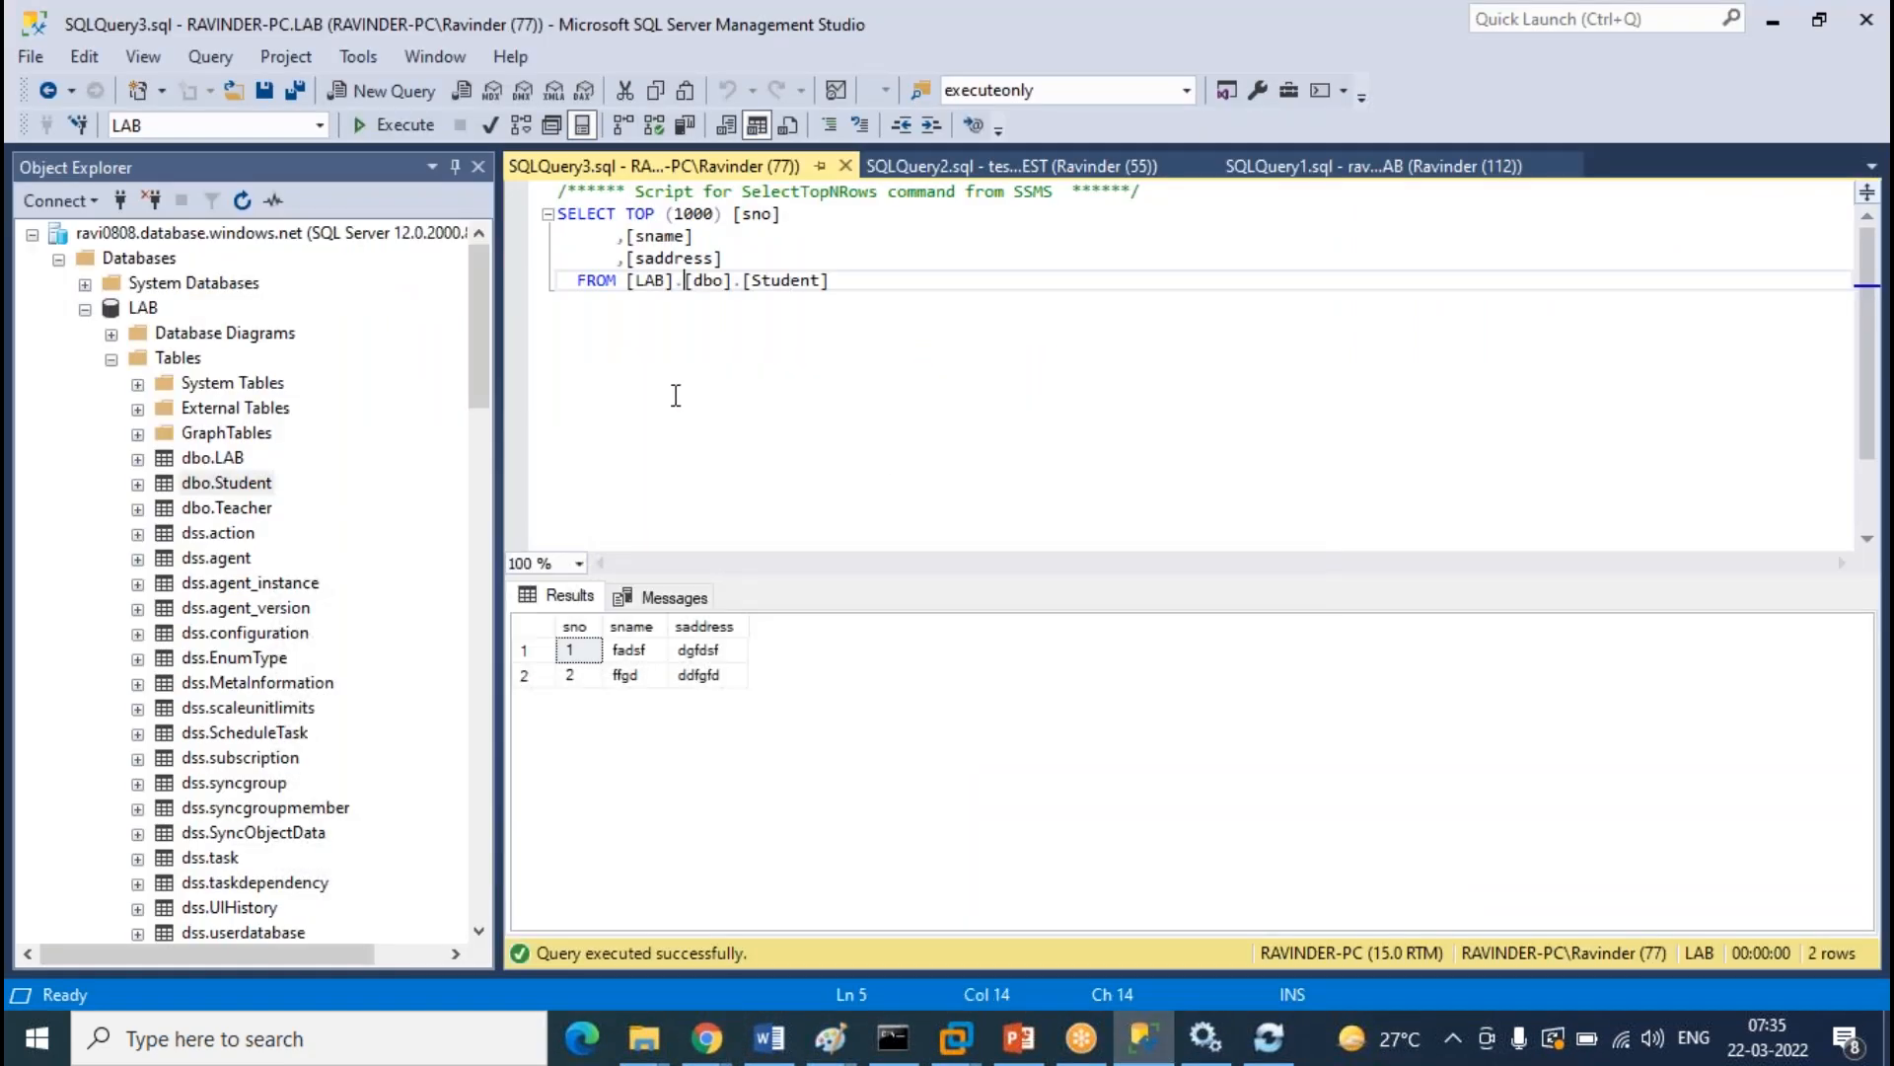
Re-run the on-premises LAB and TEST Student queries, each now returning four rows
{"action": "left_click", "coordinate": [390, 125]}
{"action": "left_click", "coordinate": [987, 166]}
{"action": "left_click", "coordinate": [394, 124]}
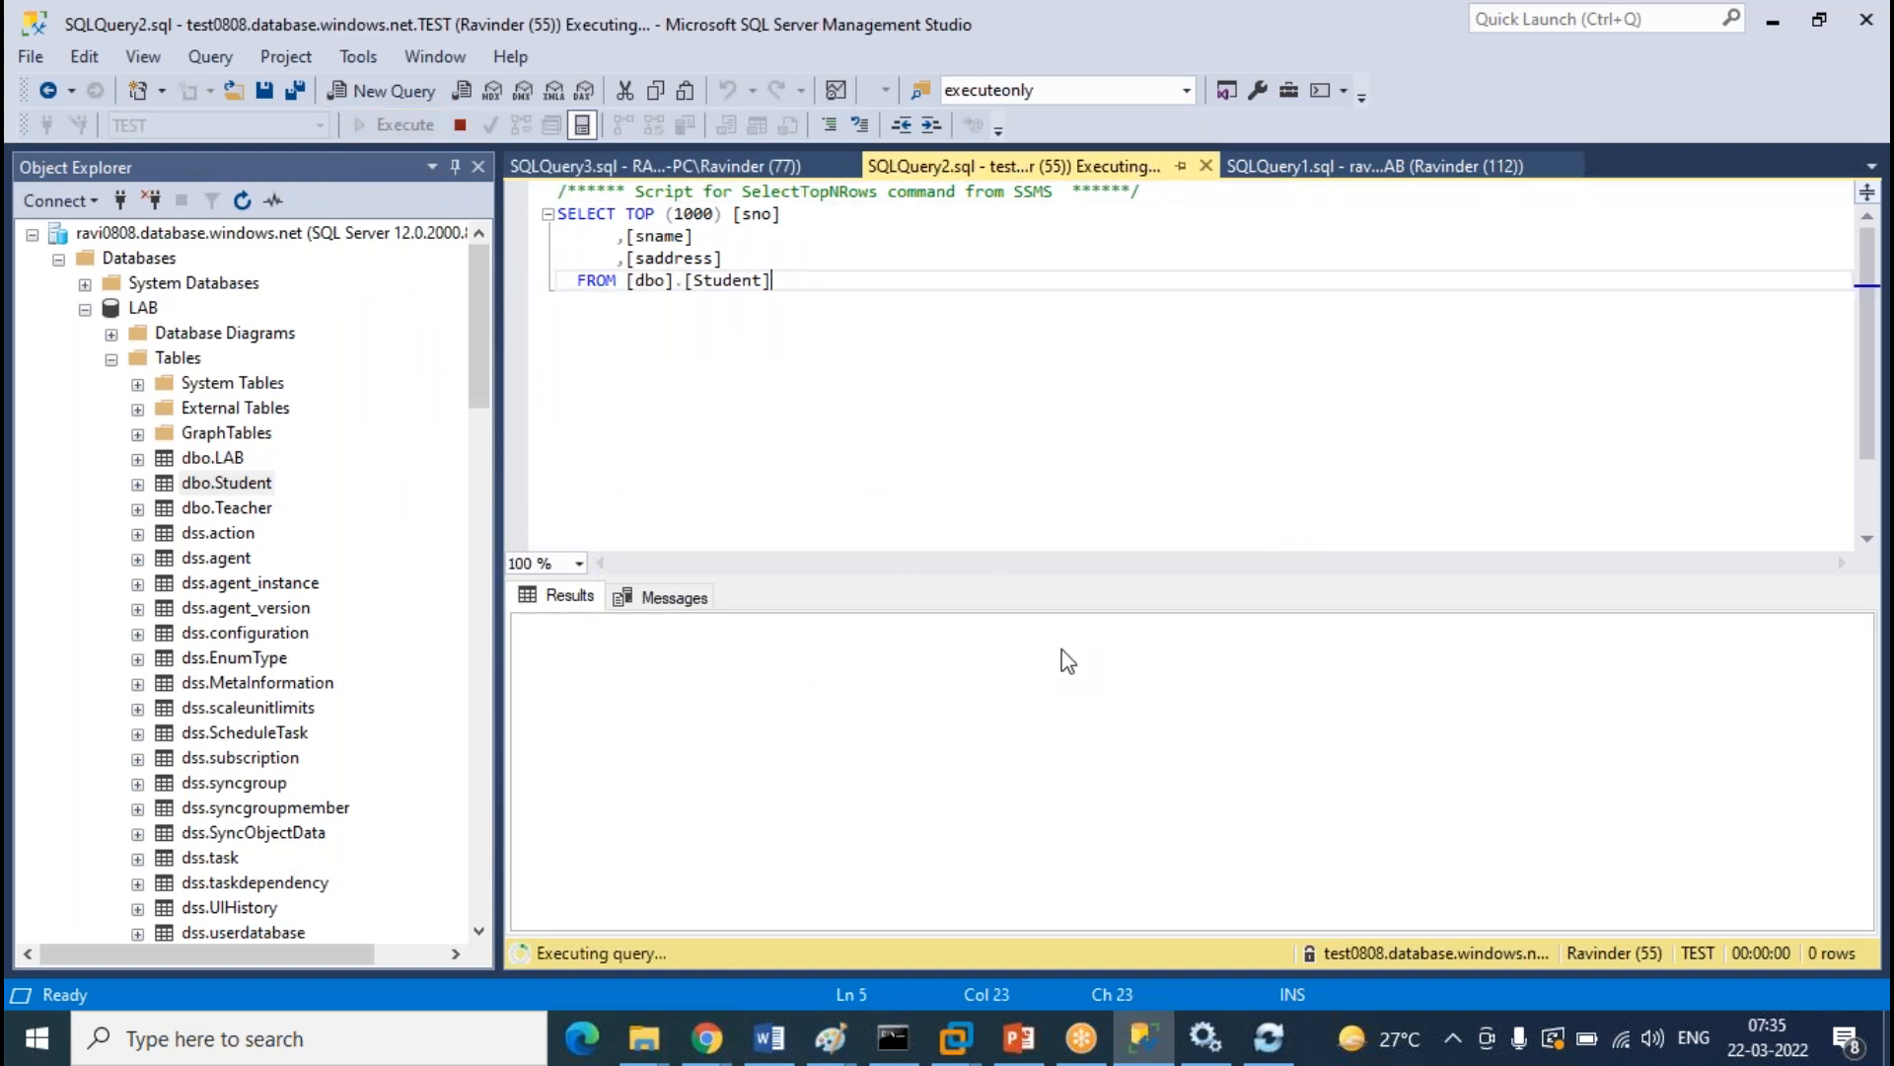
Collapse the cloud LAB tables and select TEST's dbo.Student table under test0808
{"action": "left_click", "coordinate": [112, 358]}
{"action": "scroll", "coordinate": [365, 429], "scroll_direction": "down", "scroll_amount": 2}
{"action": "scroll", "coordinate": [365, 430], "scroll_direction": "down", "scroll_amount": 2}
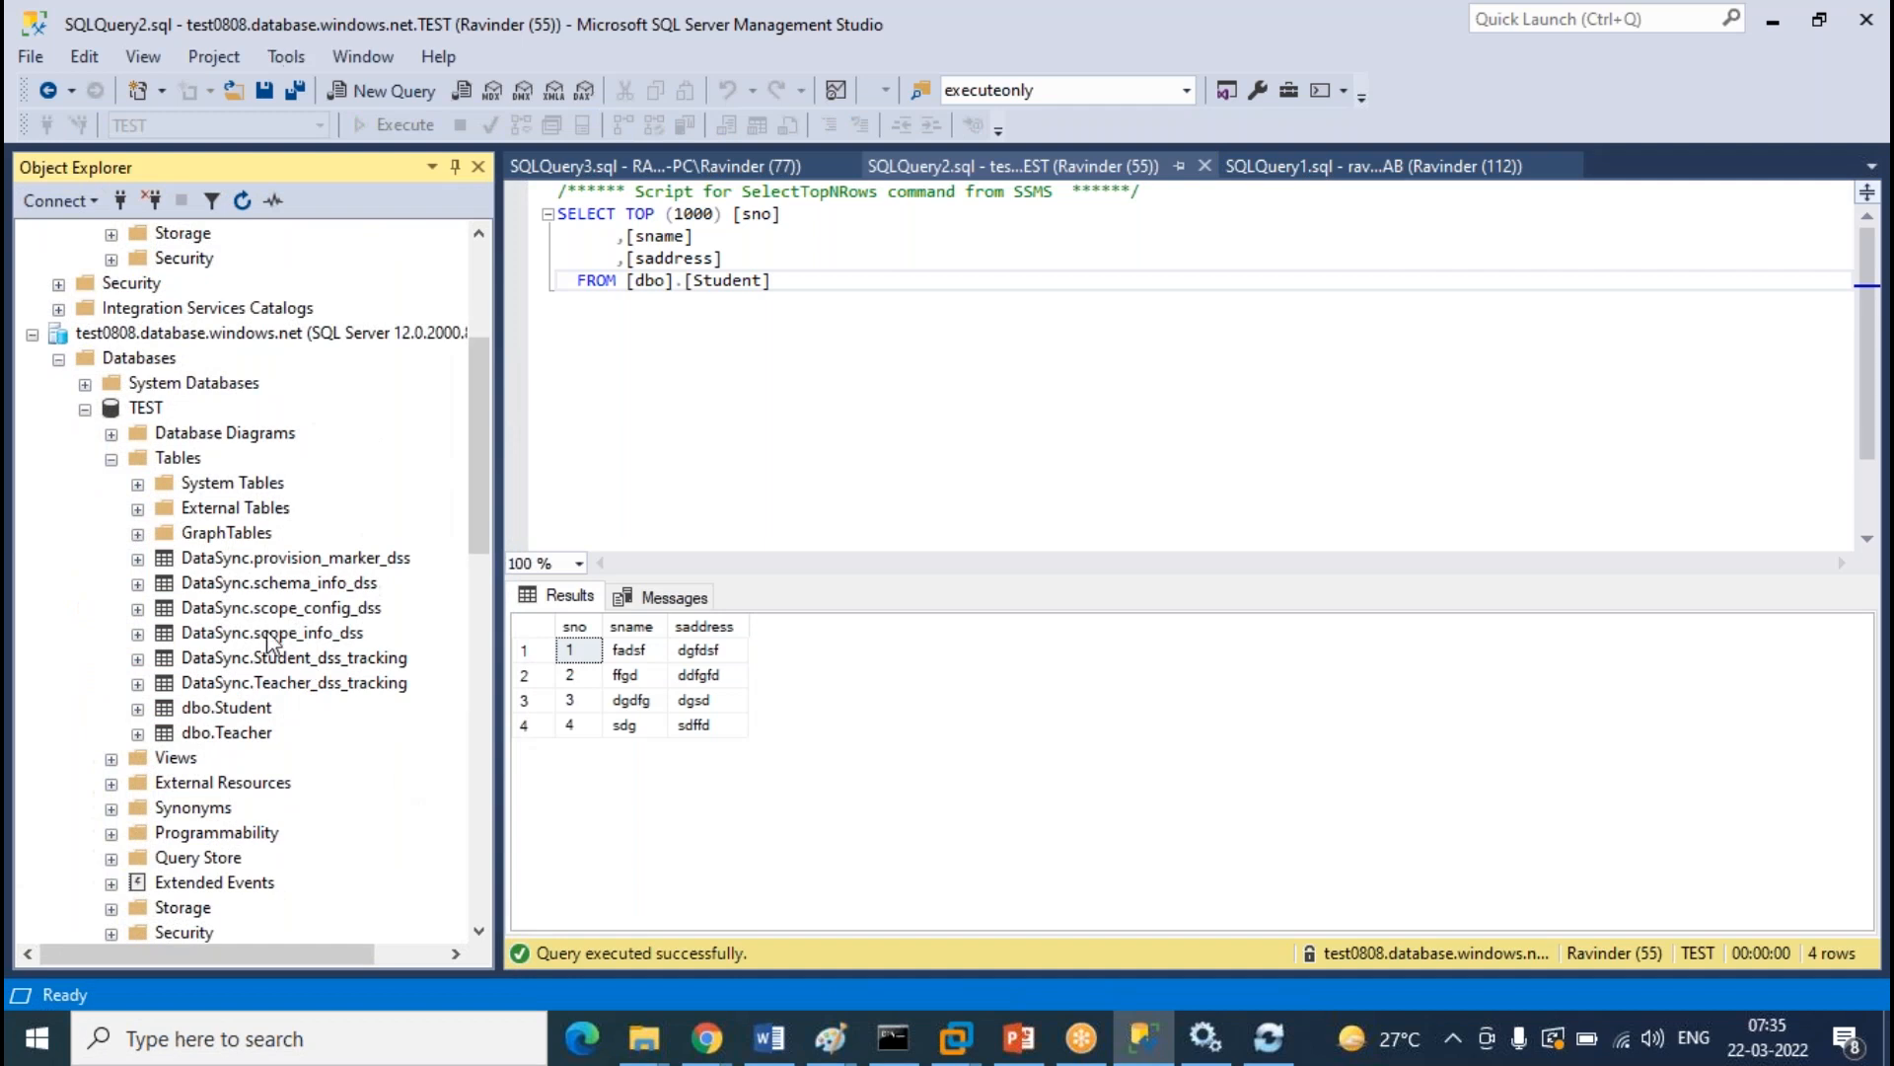
{"action": "left_click", "coordinate": [267, 335]}
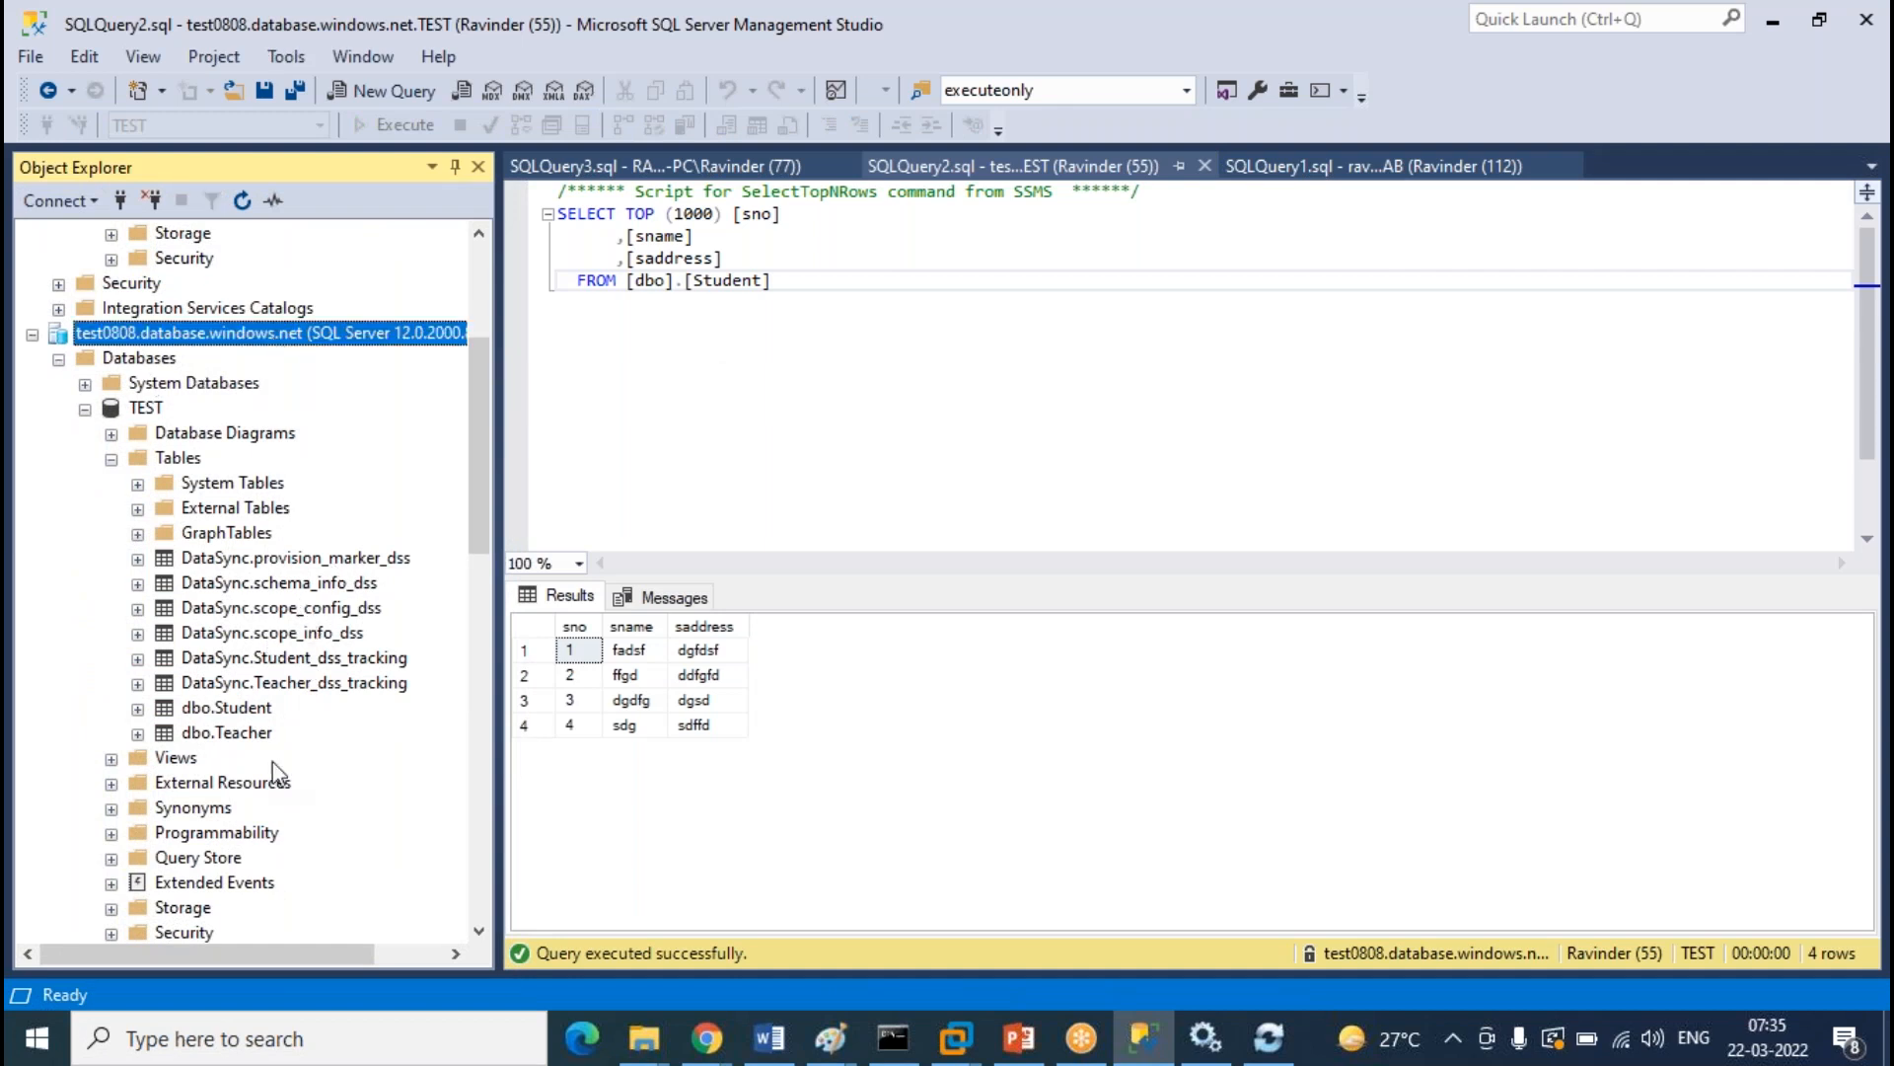
{"action": "left_click", "coordinate": [252, 708]}
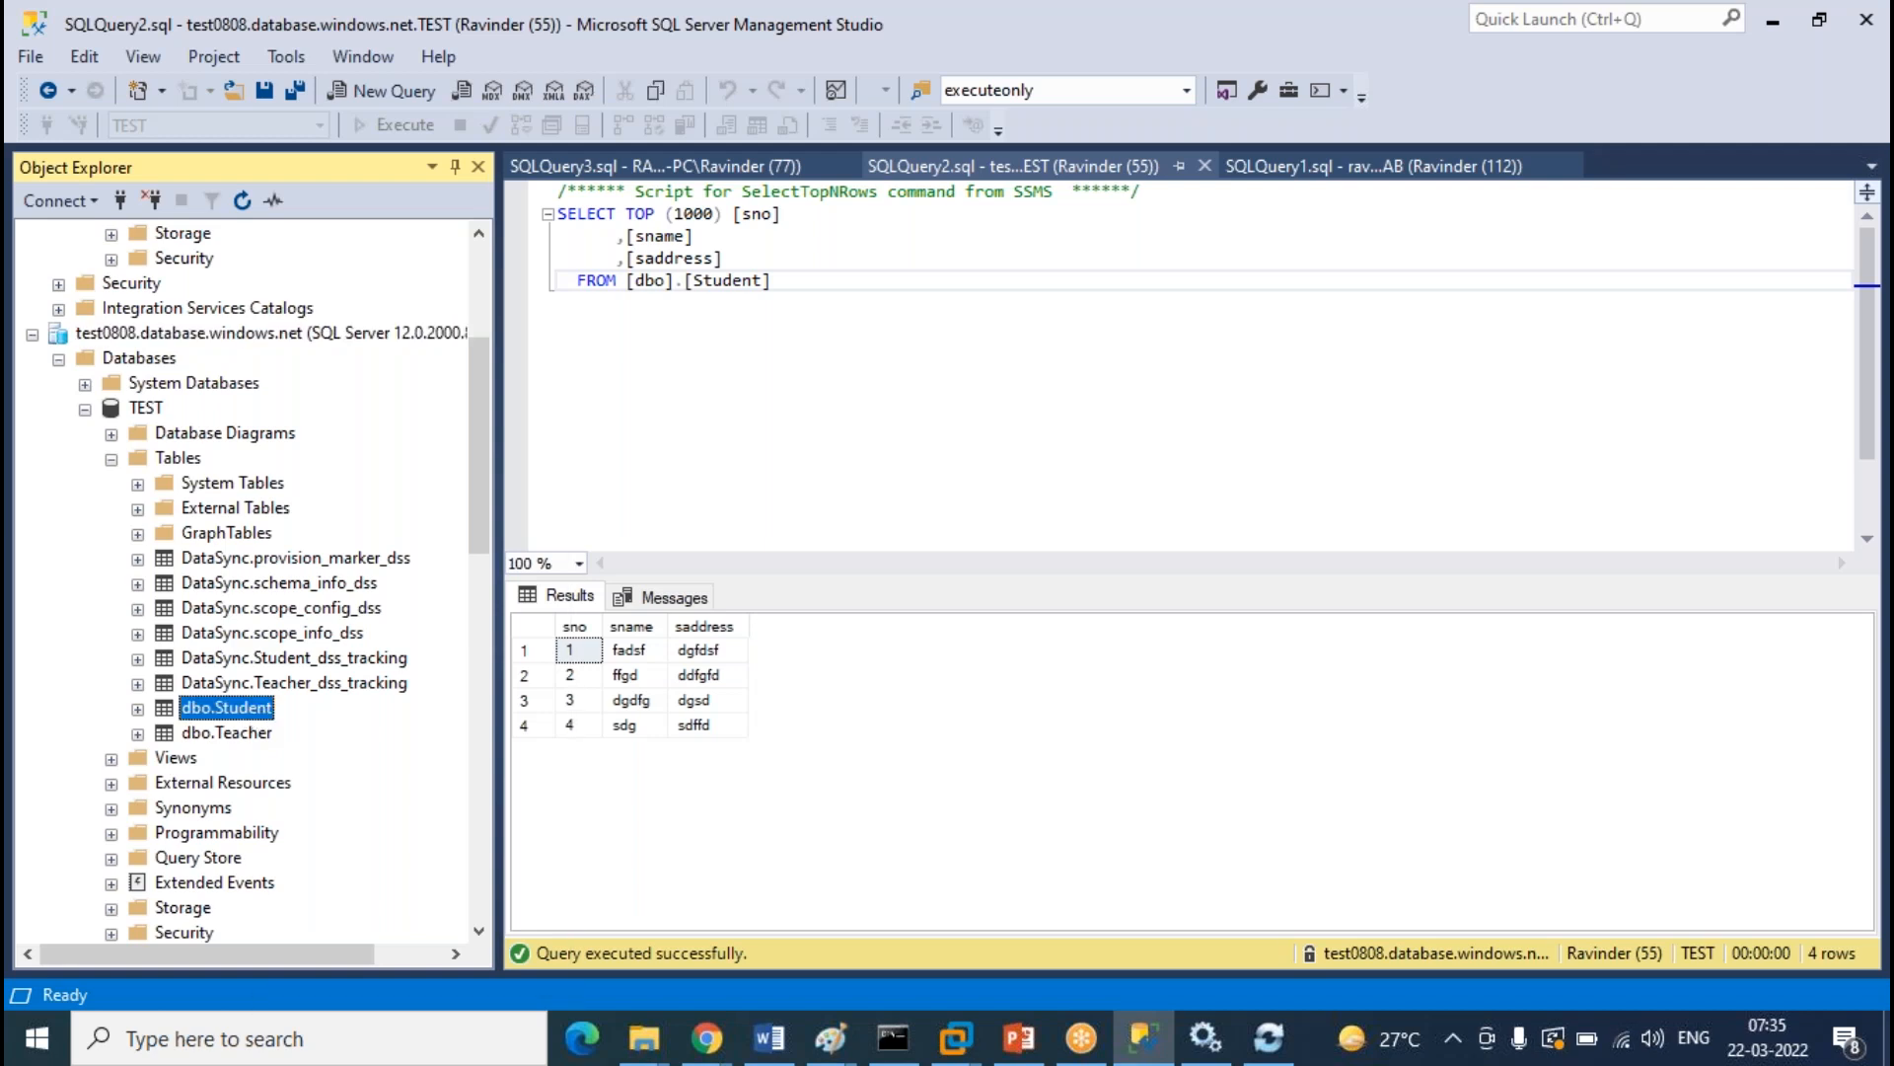
Back out of the Always Encrypted wizard opened by mistake on TEST's Student table
{"action": "right_click", "coordinate": [248, 708]}
{"action": "left_click", "coordinate": [344, 590]}
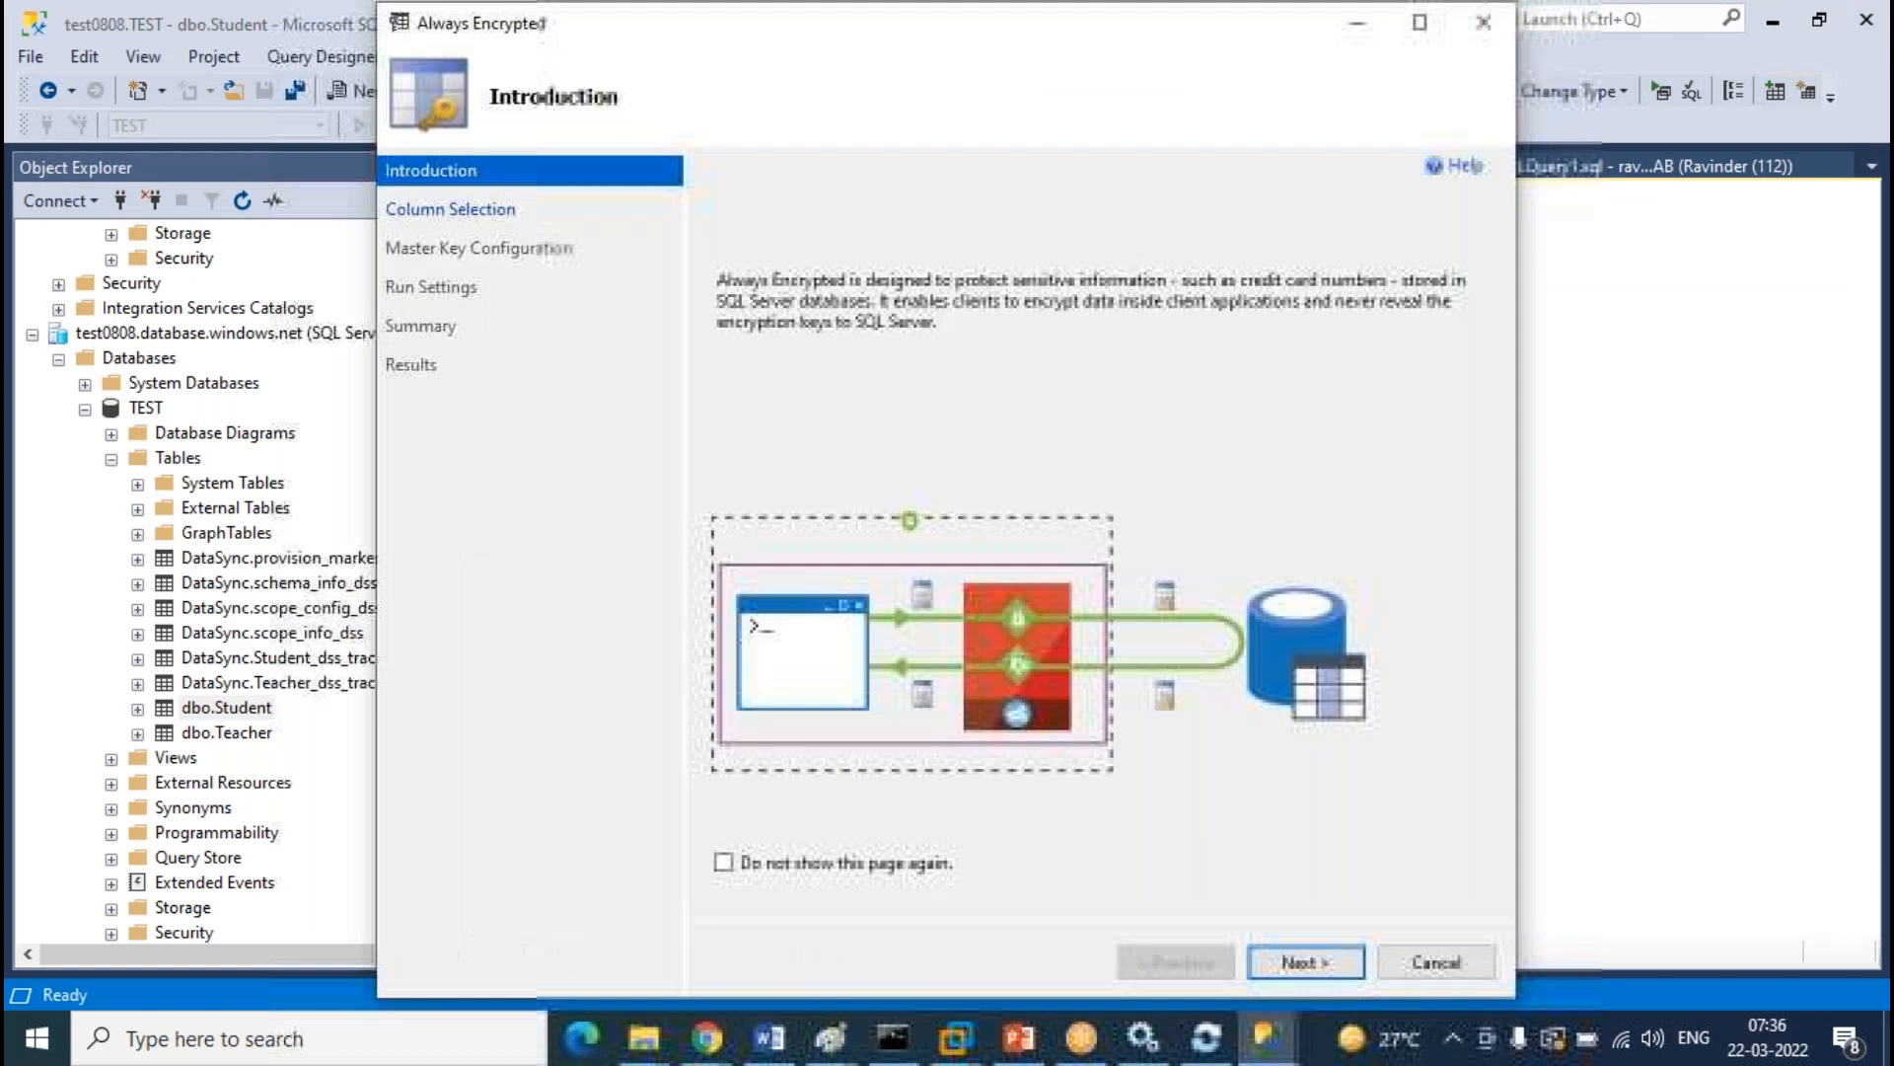
{"action": "left_click", "coordinate": [1452, 971]}
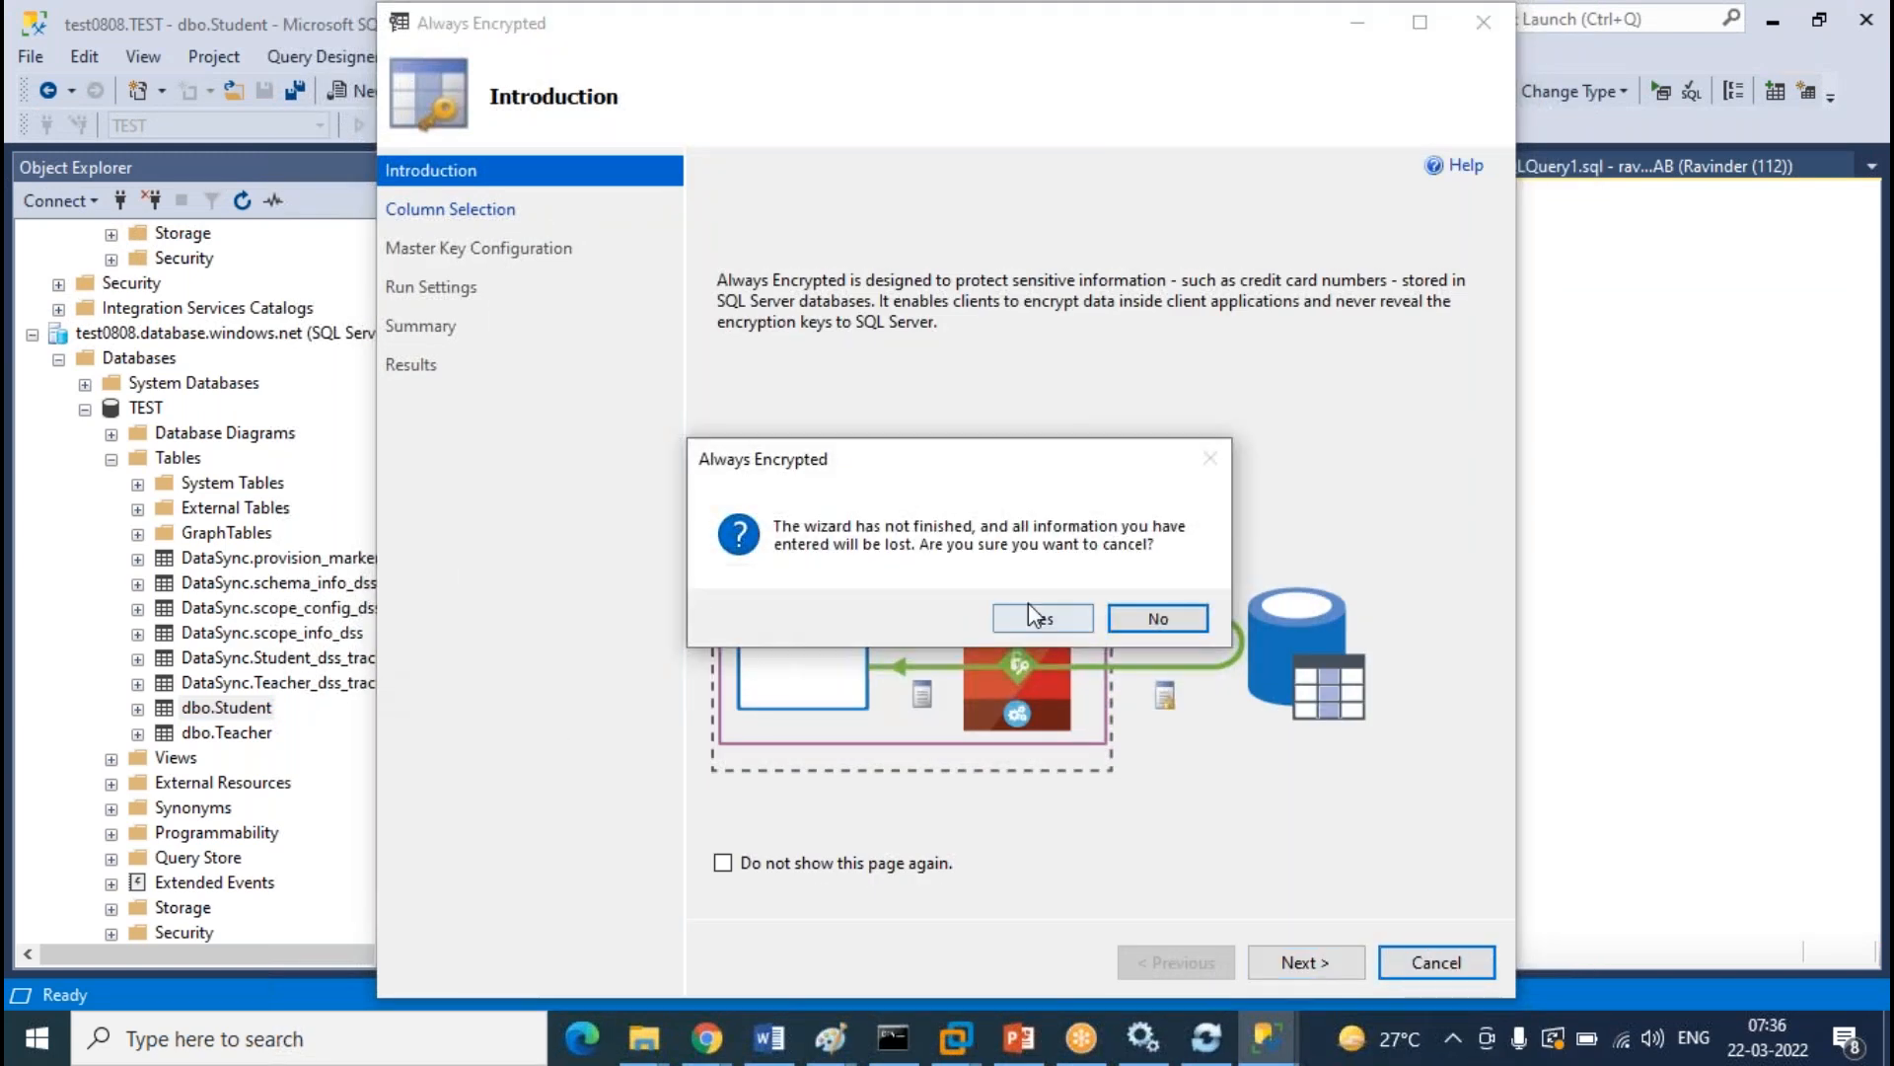
{"action": "left_click", "coordinate": [1034, 619]}
Edit TEST's Student rows and add row 5 with name sdgsfd and address s
{"action": "left_click", "coordinate": [243, 712]}
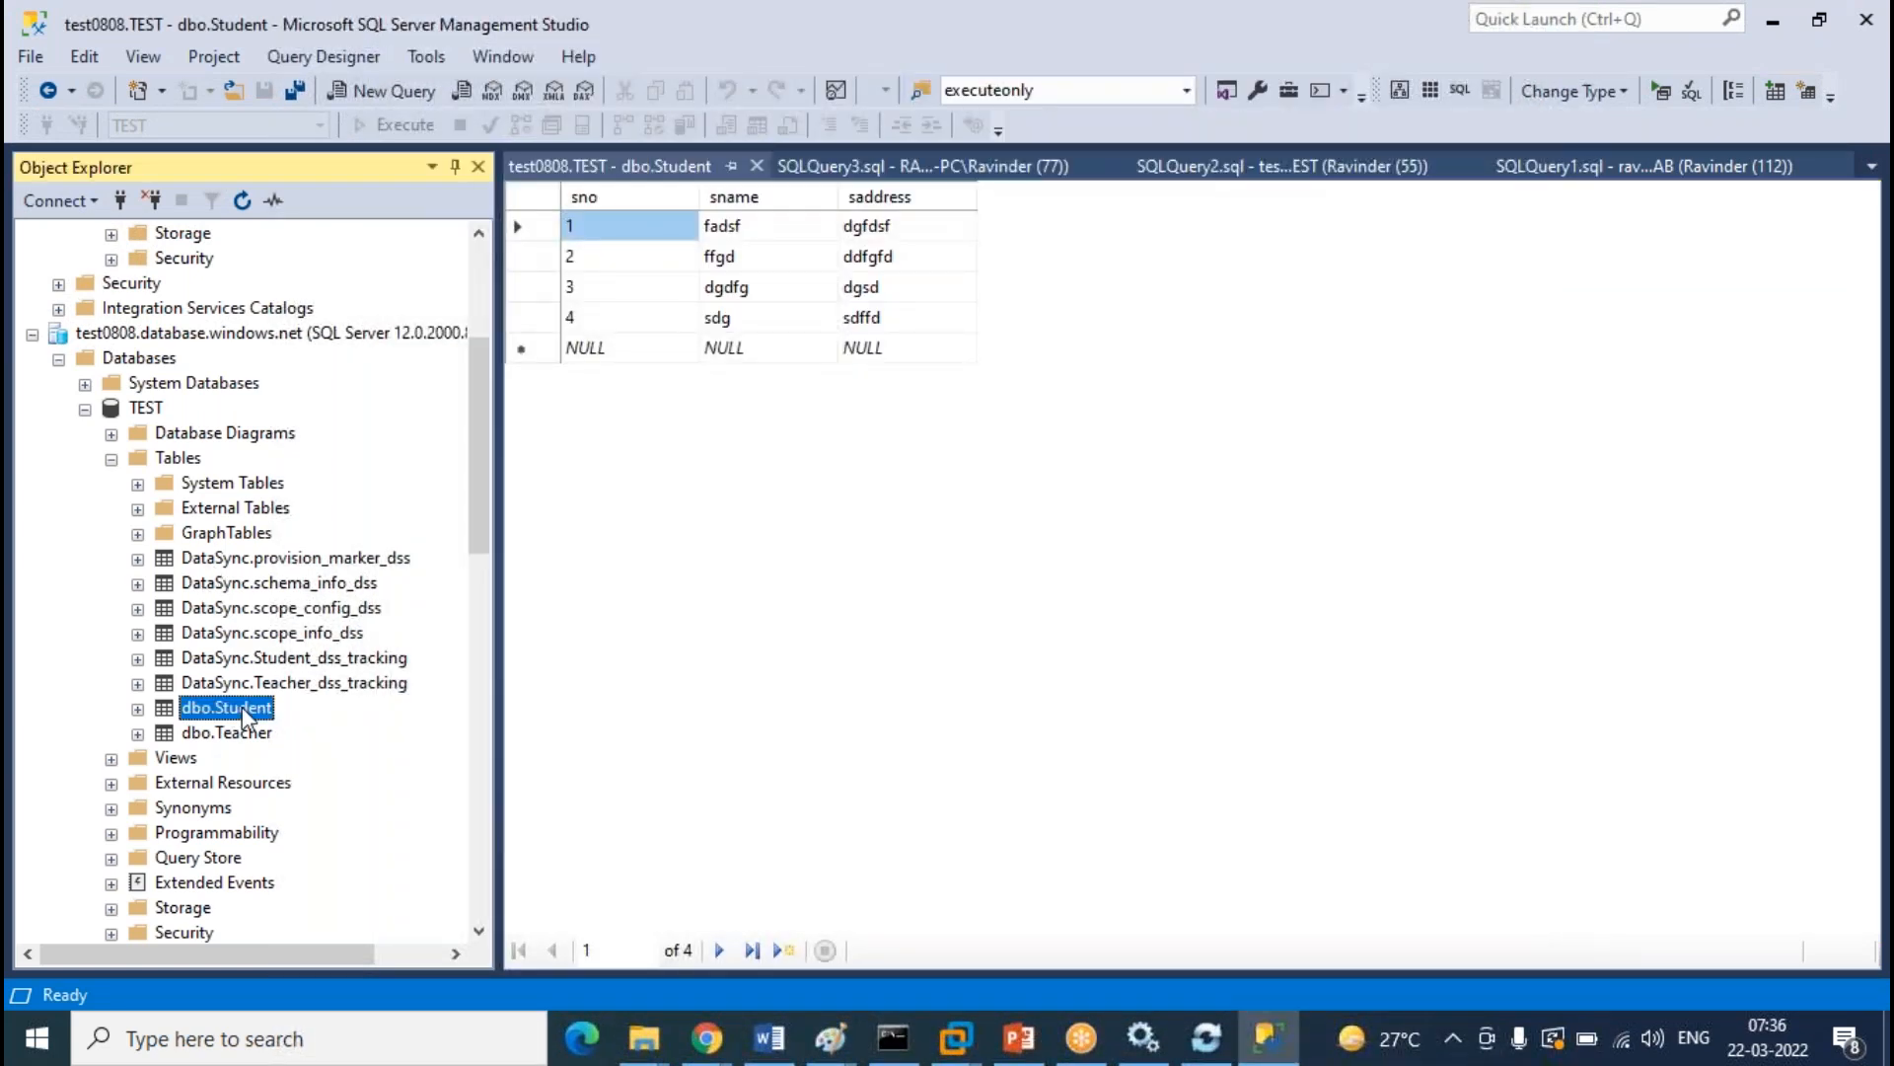
{"action": "right_click", "coordinate": [243, 712]}
{"action": "left_click", "coordinate": [393, 596]}
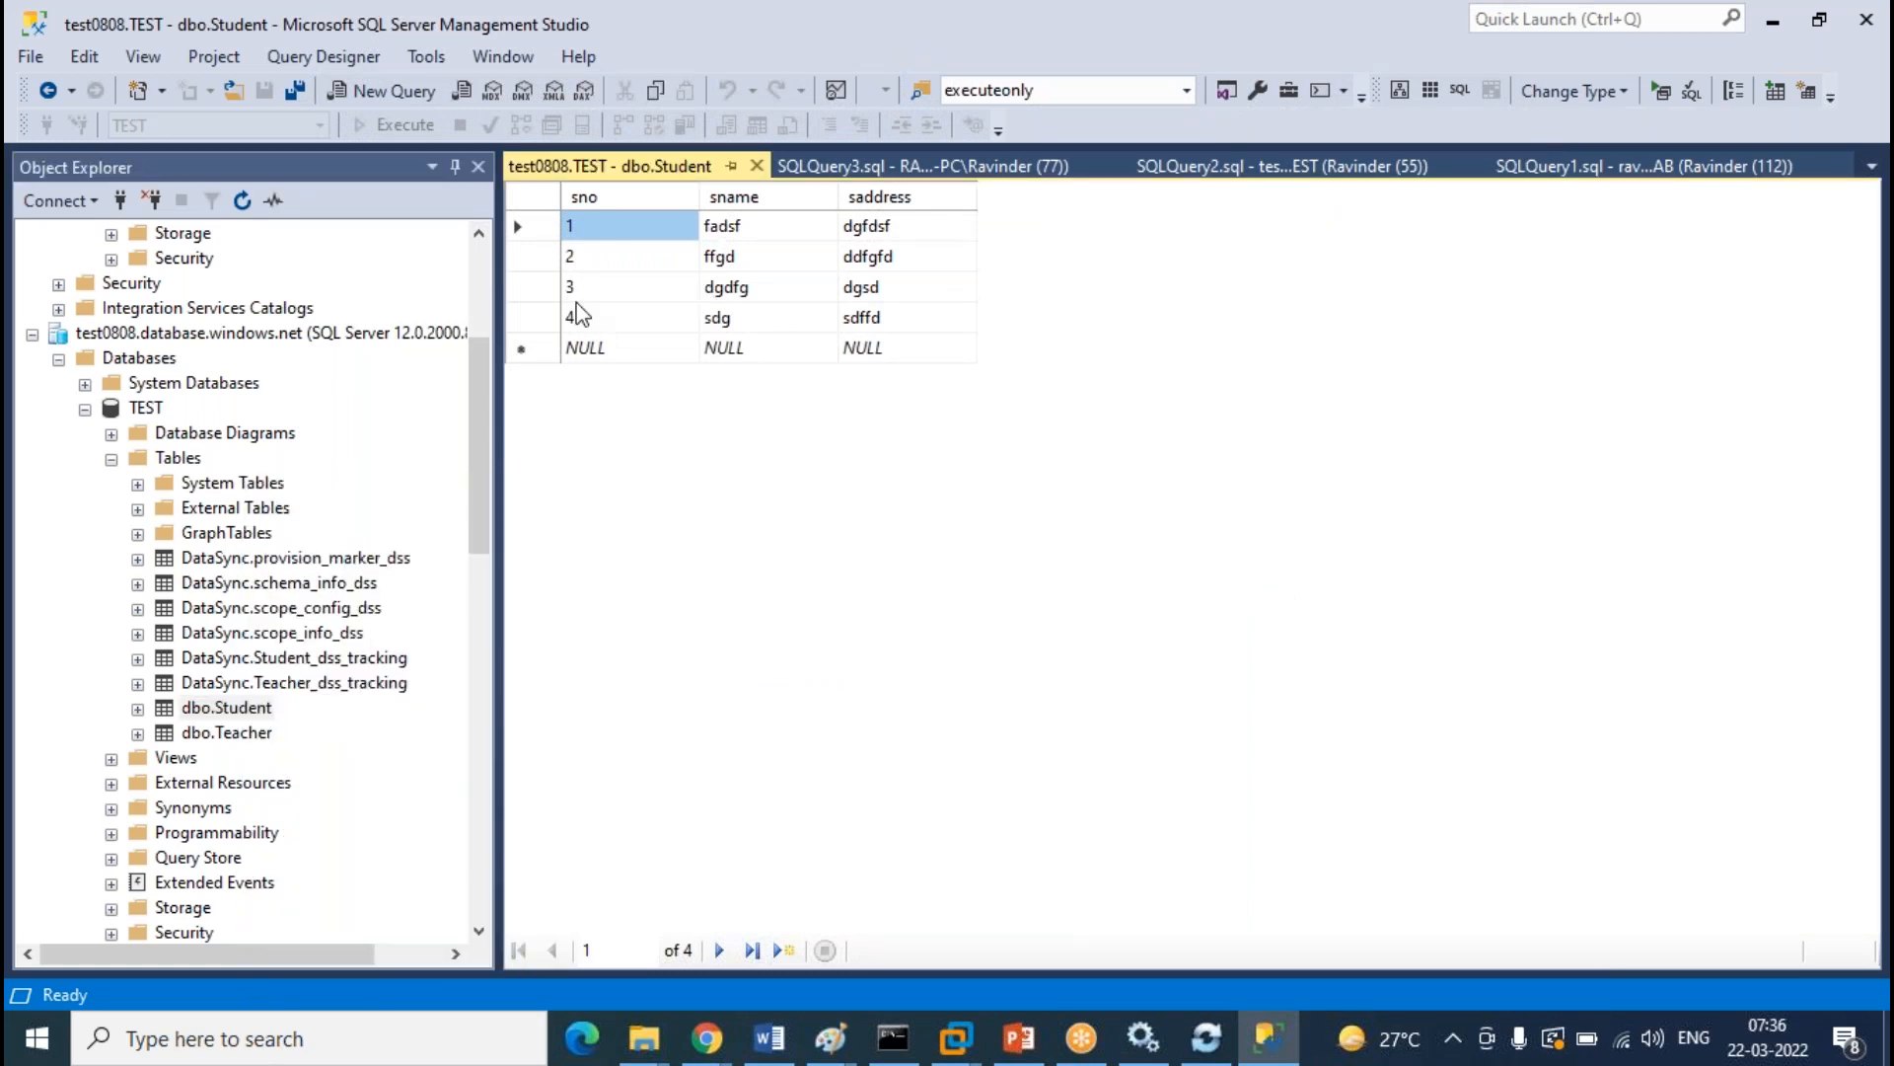
{"action": "left_click", "coordinate": [580, 351]}
{"action": "type", "text": "5"}
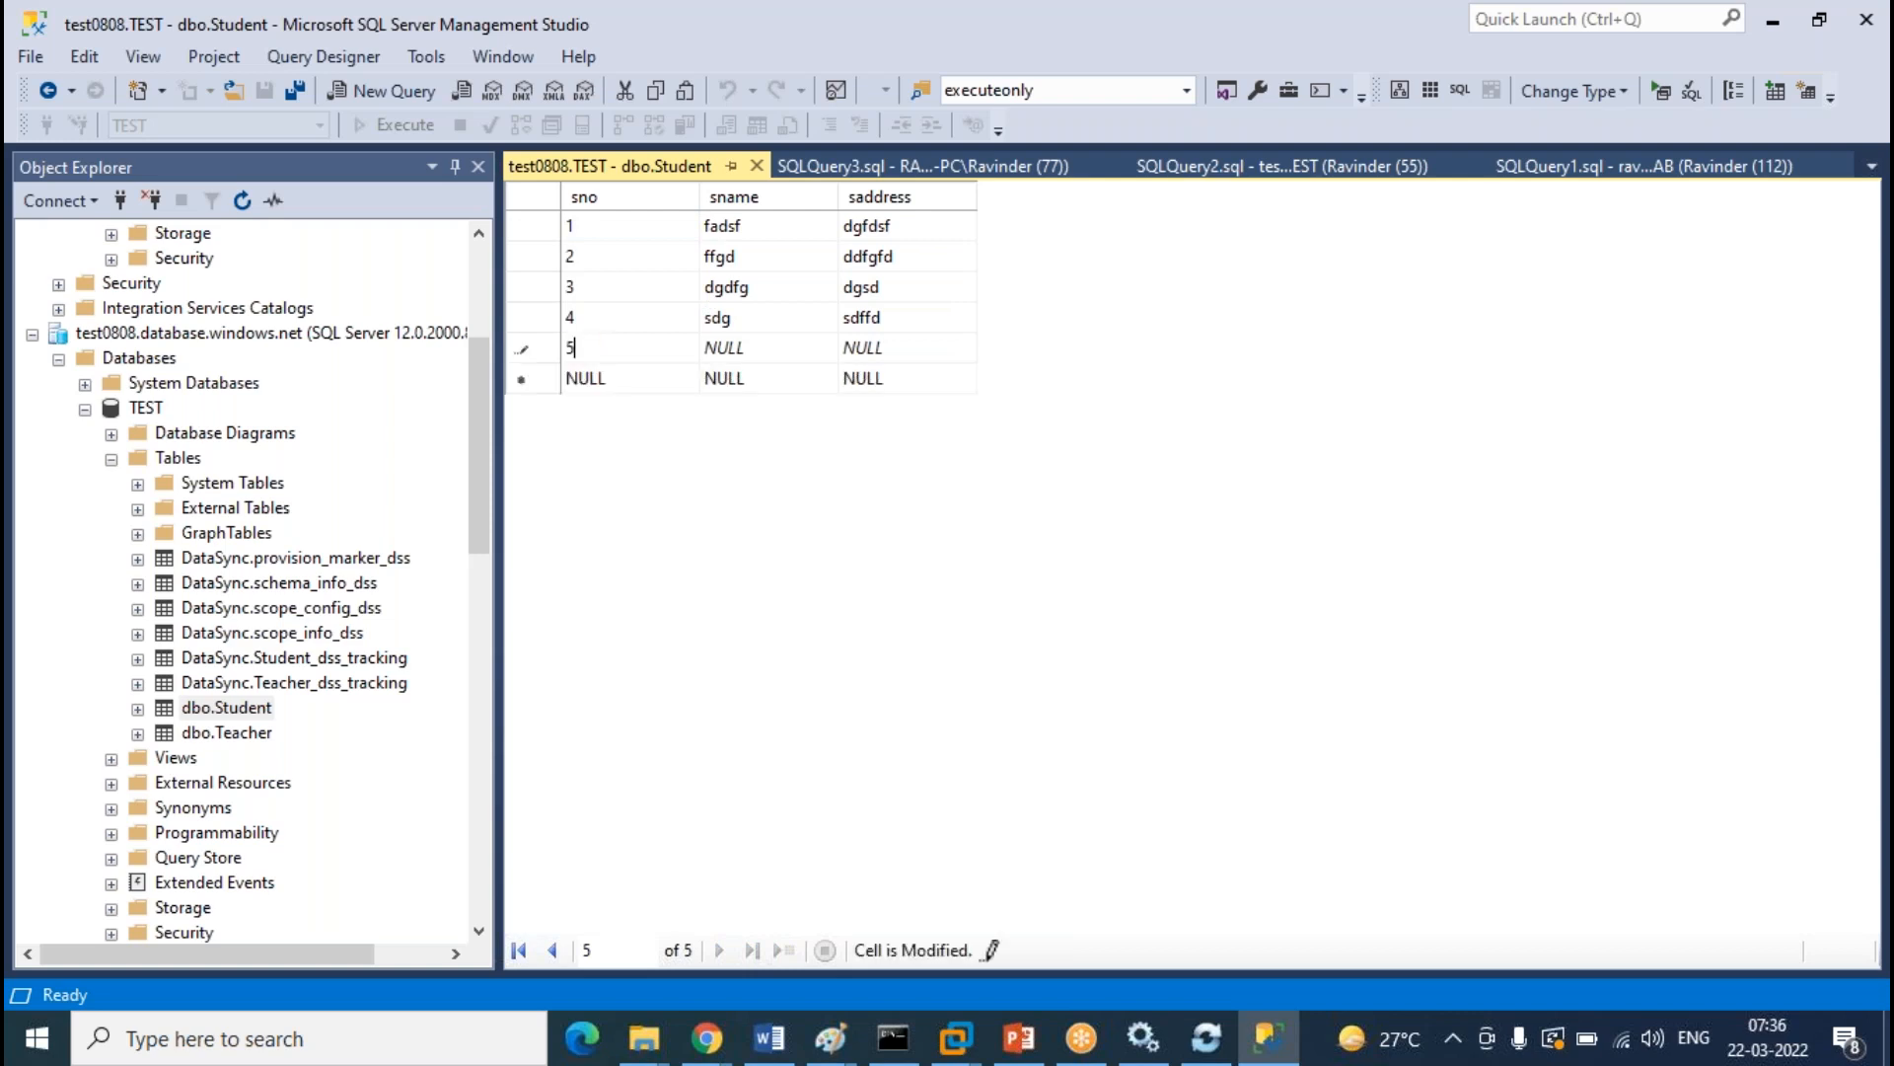
{"action": "key", "text": "Tab"}
{"action": "type", "text": "sdgsfd"}
{"action": "key", "text": "Tab"}
{"action": "type", "text": "s"}
{"action": "key", "text": "Tab"}
Add row 6 with name sdgsd and address sd, then close the editing grid
{"action": "type", "text": "6"}
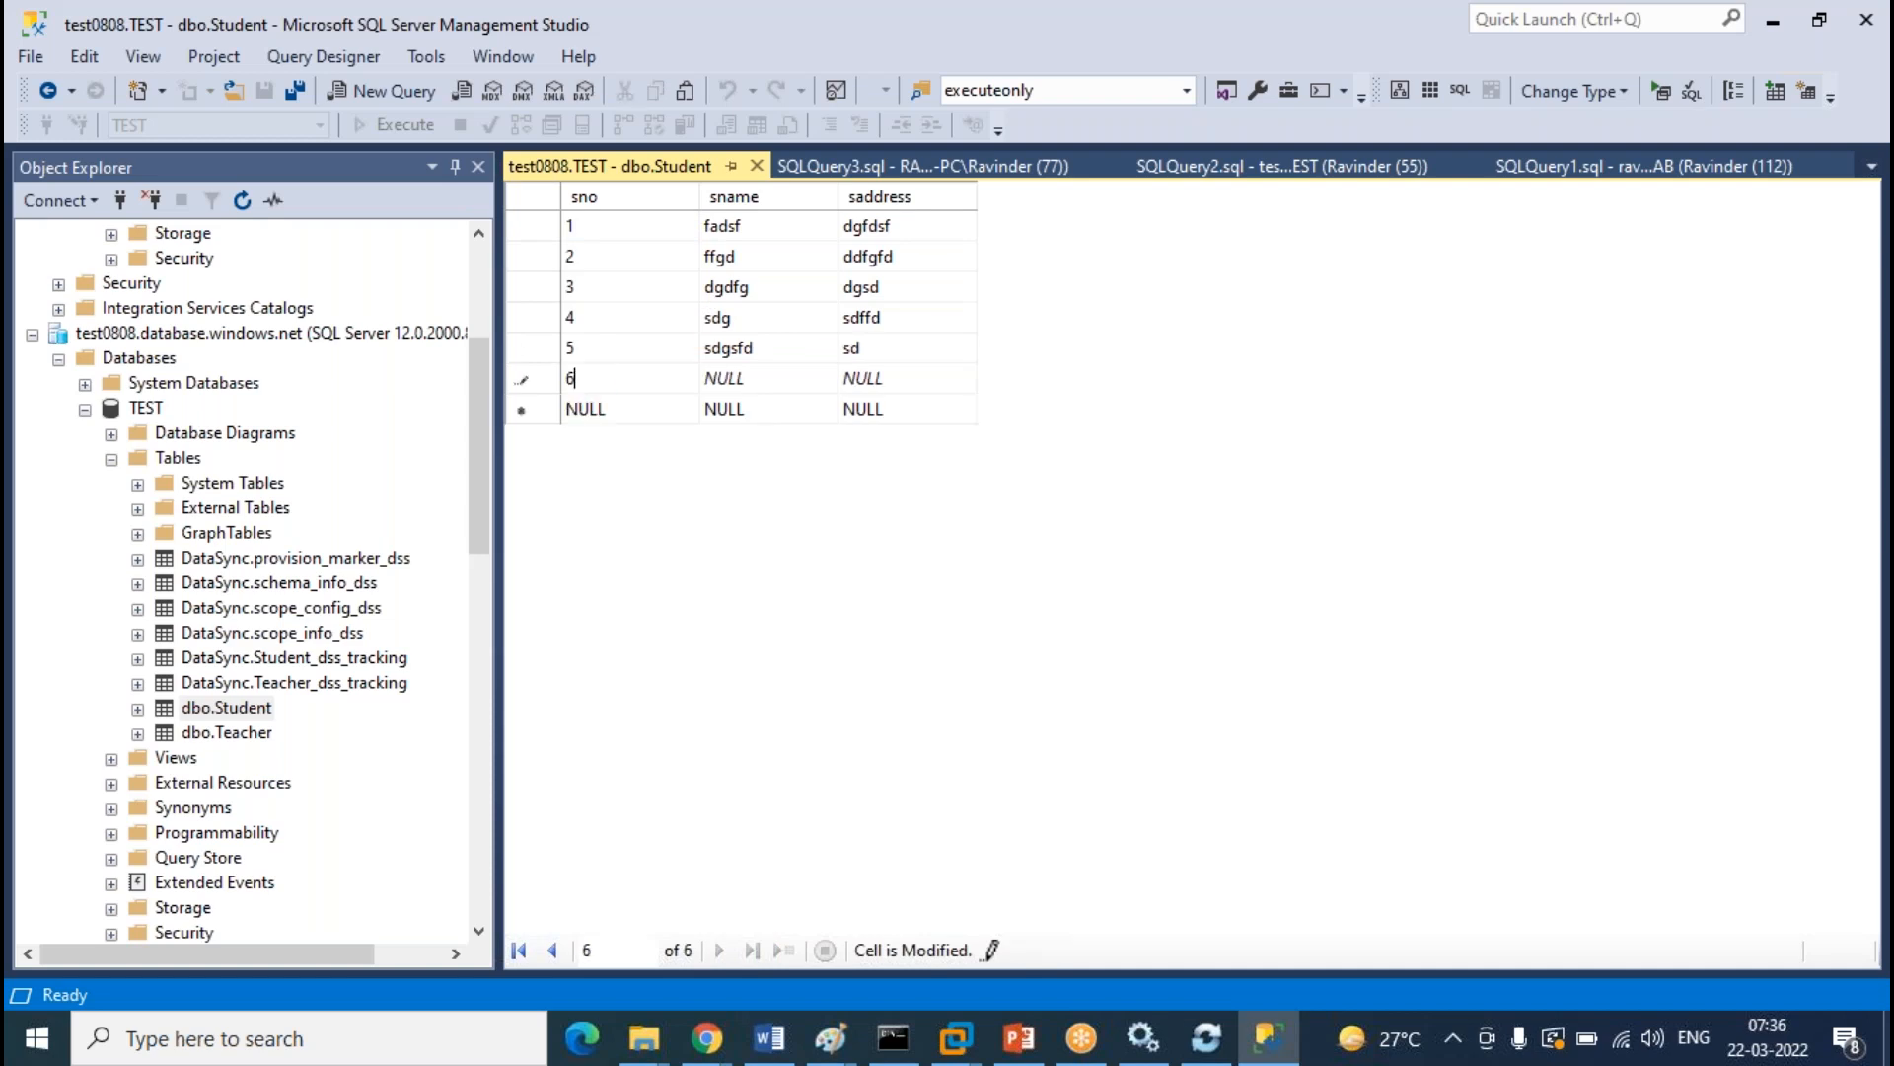
{"action": "key", "text": "Tab"}
{"action": "type", "text": "sdgsd"}
{"action": "key", "text": "Tab"}
{"action": "type", "text": "sd"}
{"action": "left_click", "coordinate": [757, 166]}
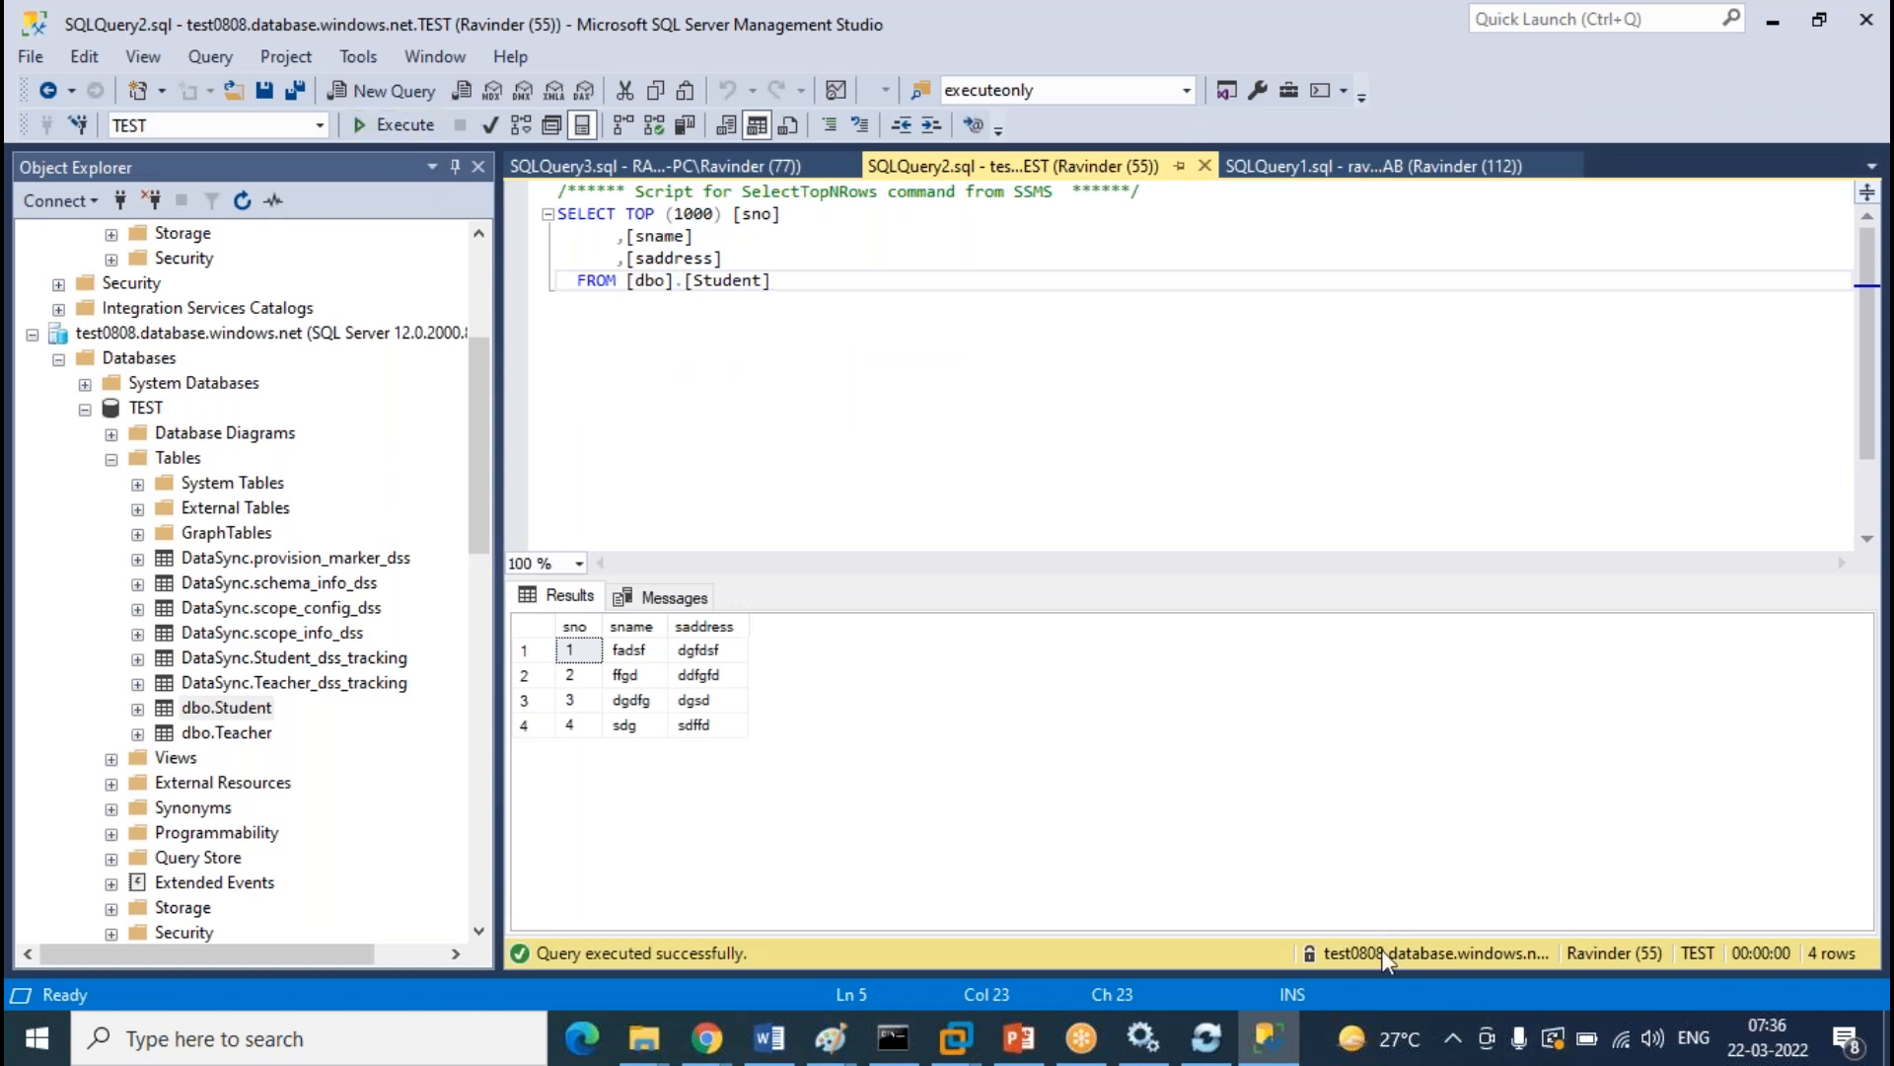
Re-run the TEST and cloud LAB Student queries; TEST now shows six rows
{"action": "left_click", "coordinate": [411, 127]}
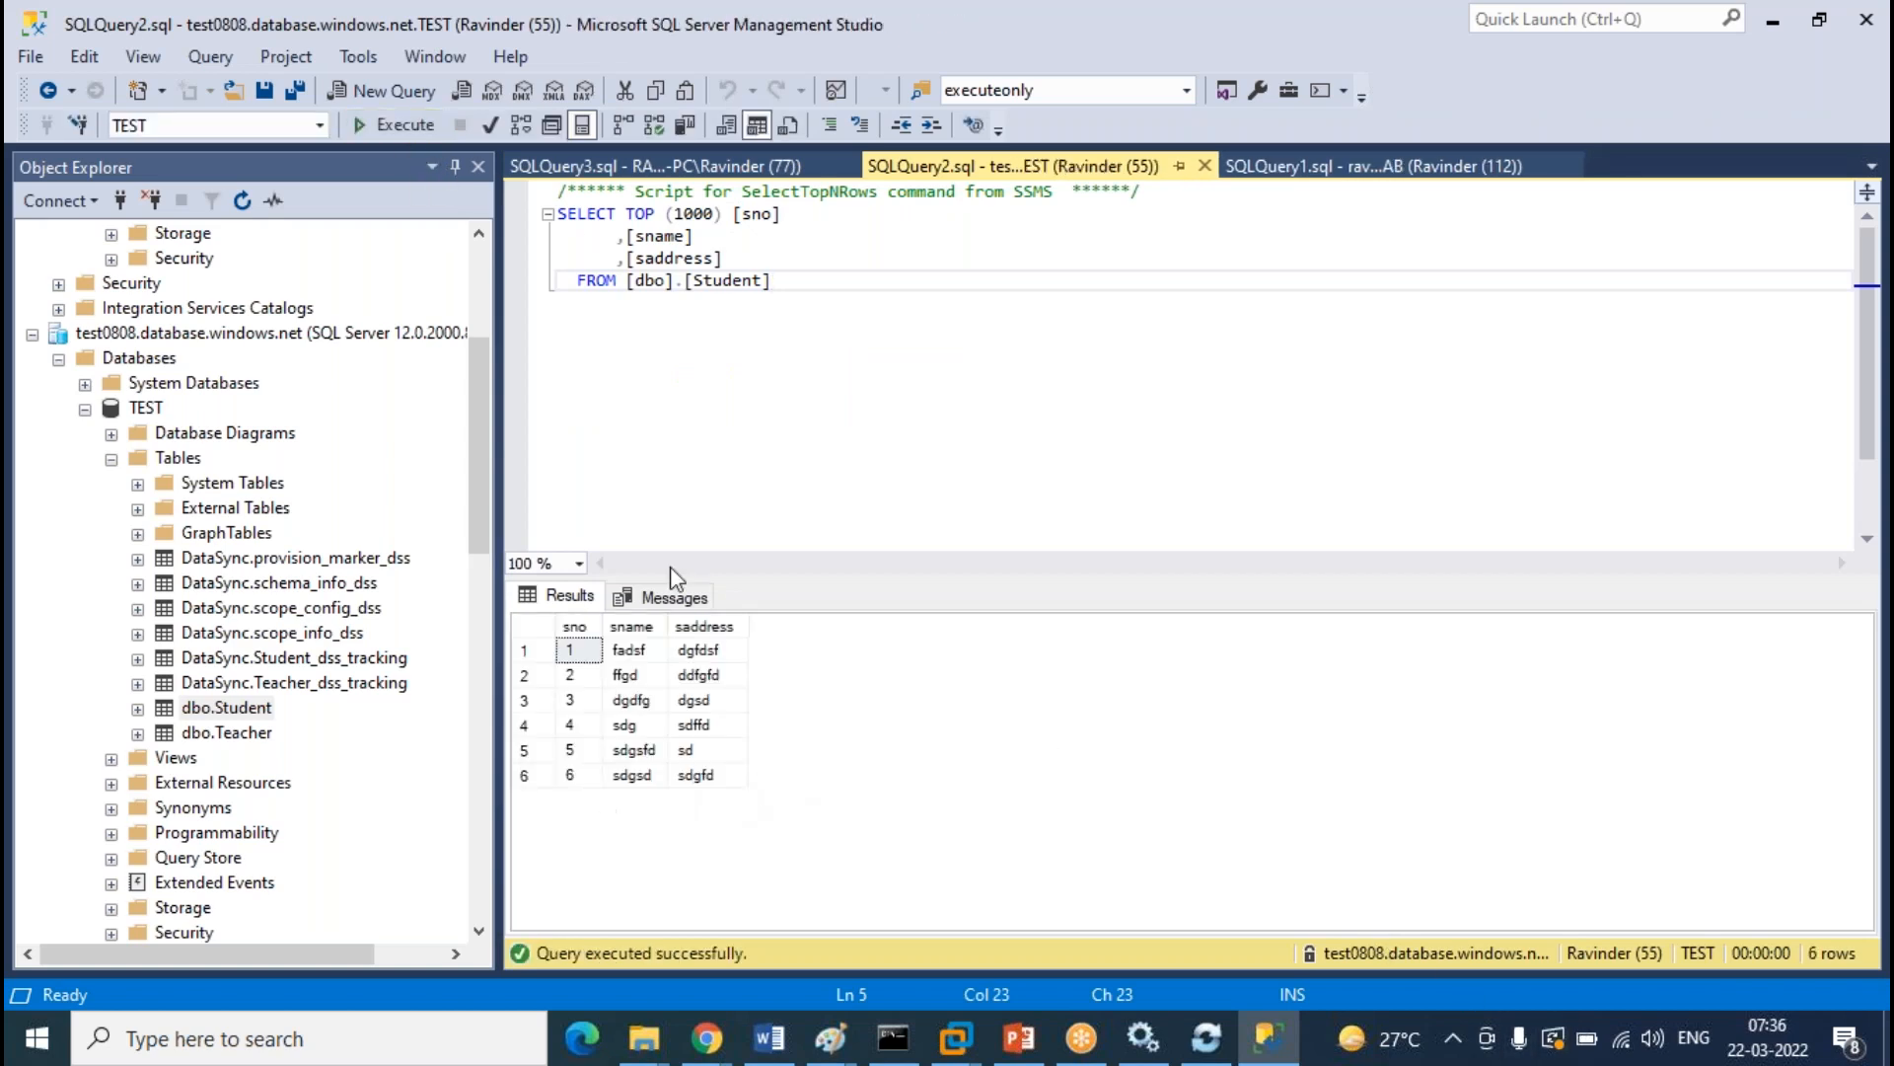
{"action": "left_click", "coordinate": [690, 166]}
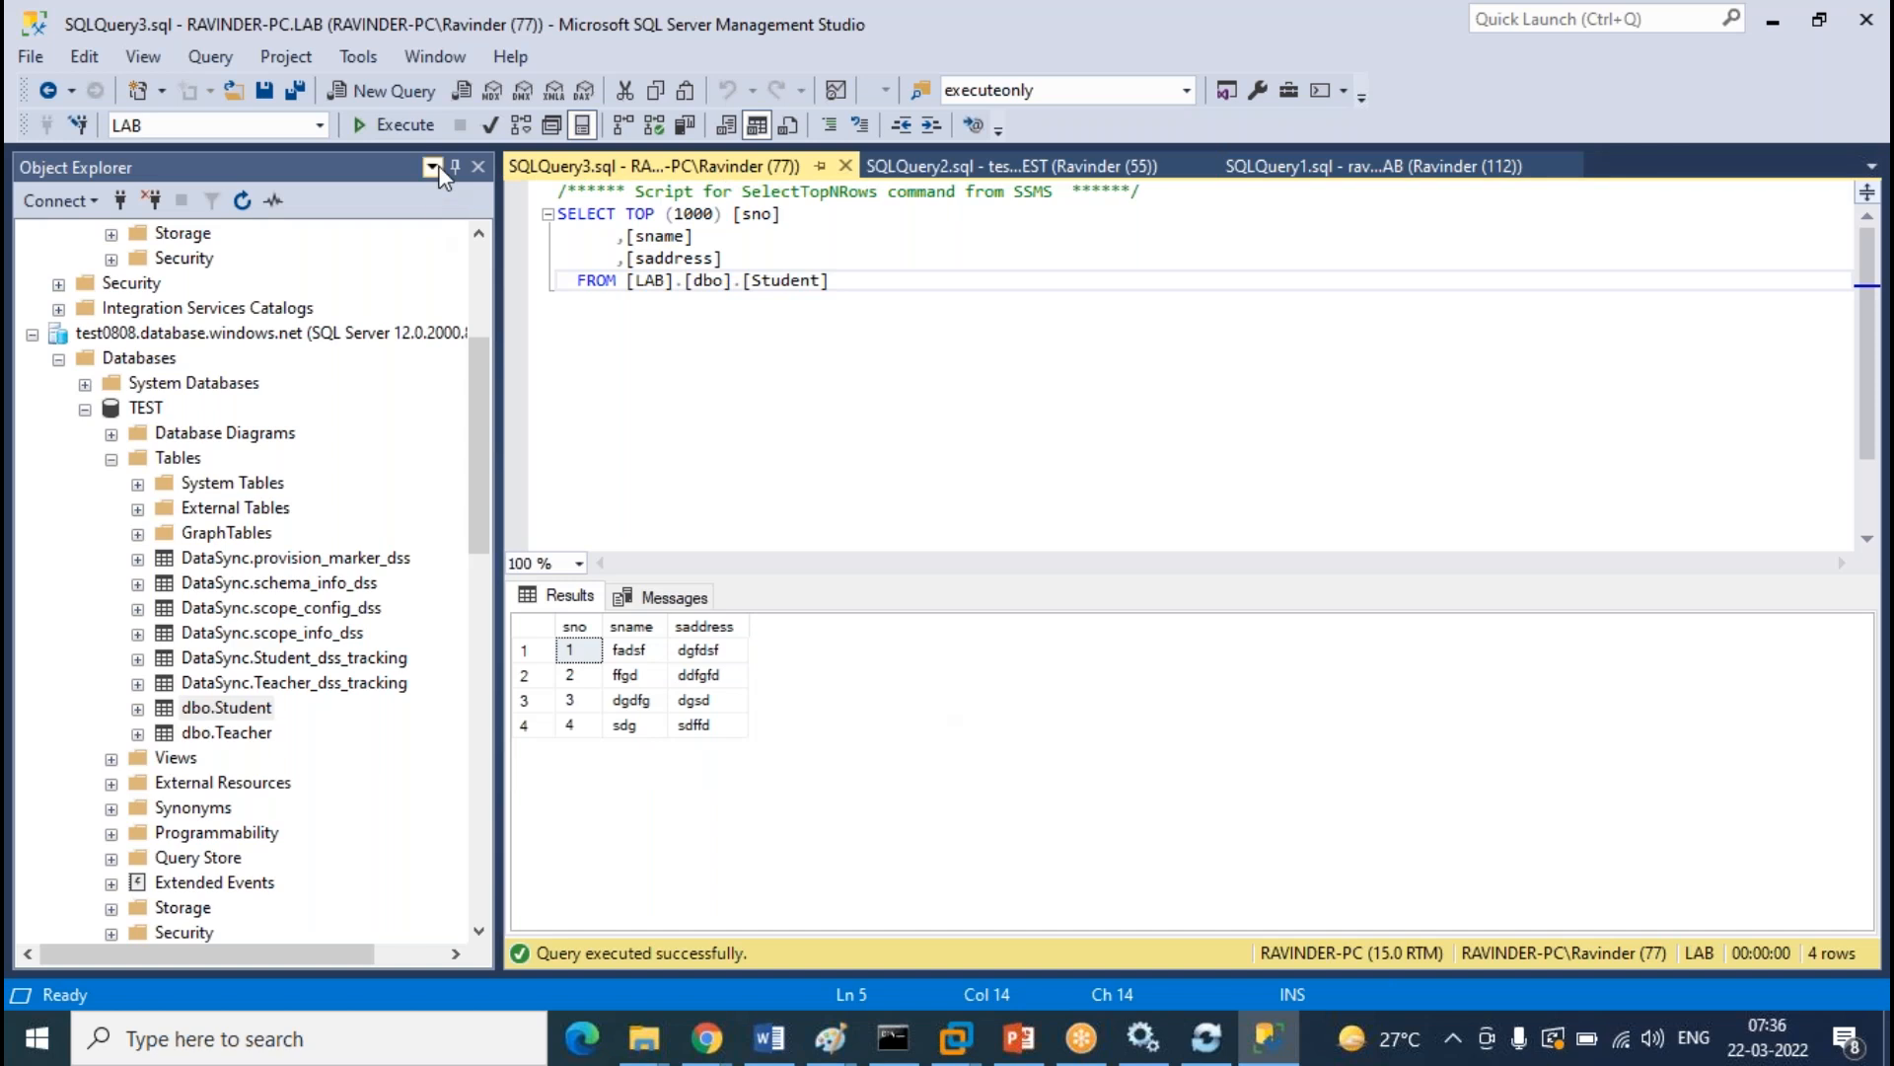
{"action": "left_click", "coordinate": [1367, 166]}
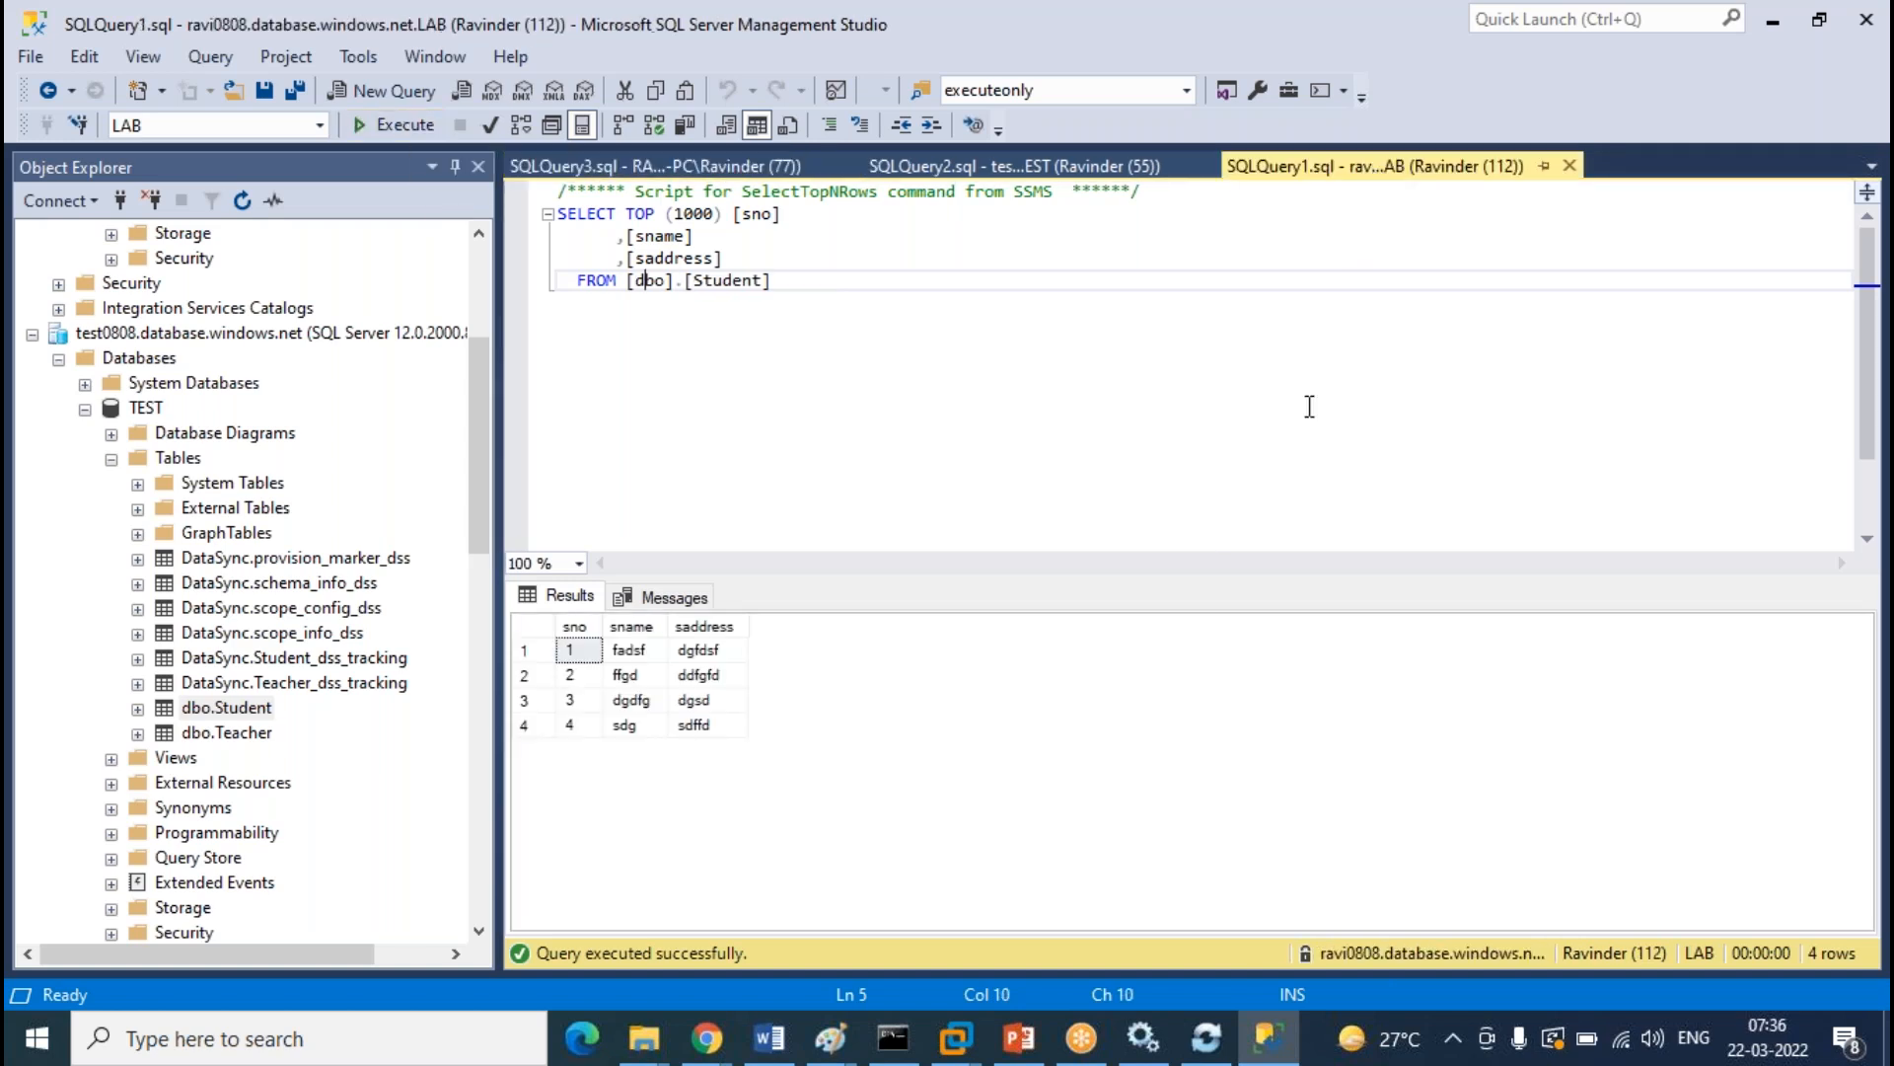
{"action": "left_click", "coordinate": [772, 493]}
{"action": "left_click", "coordinate": [394, 124]}
{"action": "left_click", "coordinate": [908, 165]}
{"action": "left_click", "coordinate": [690, 165]}
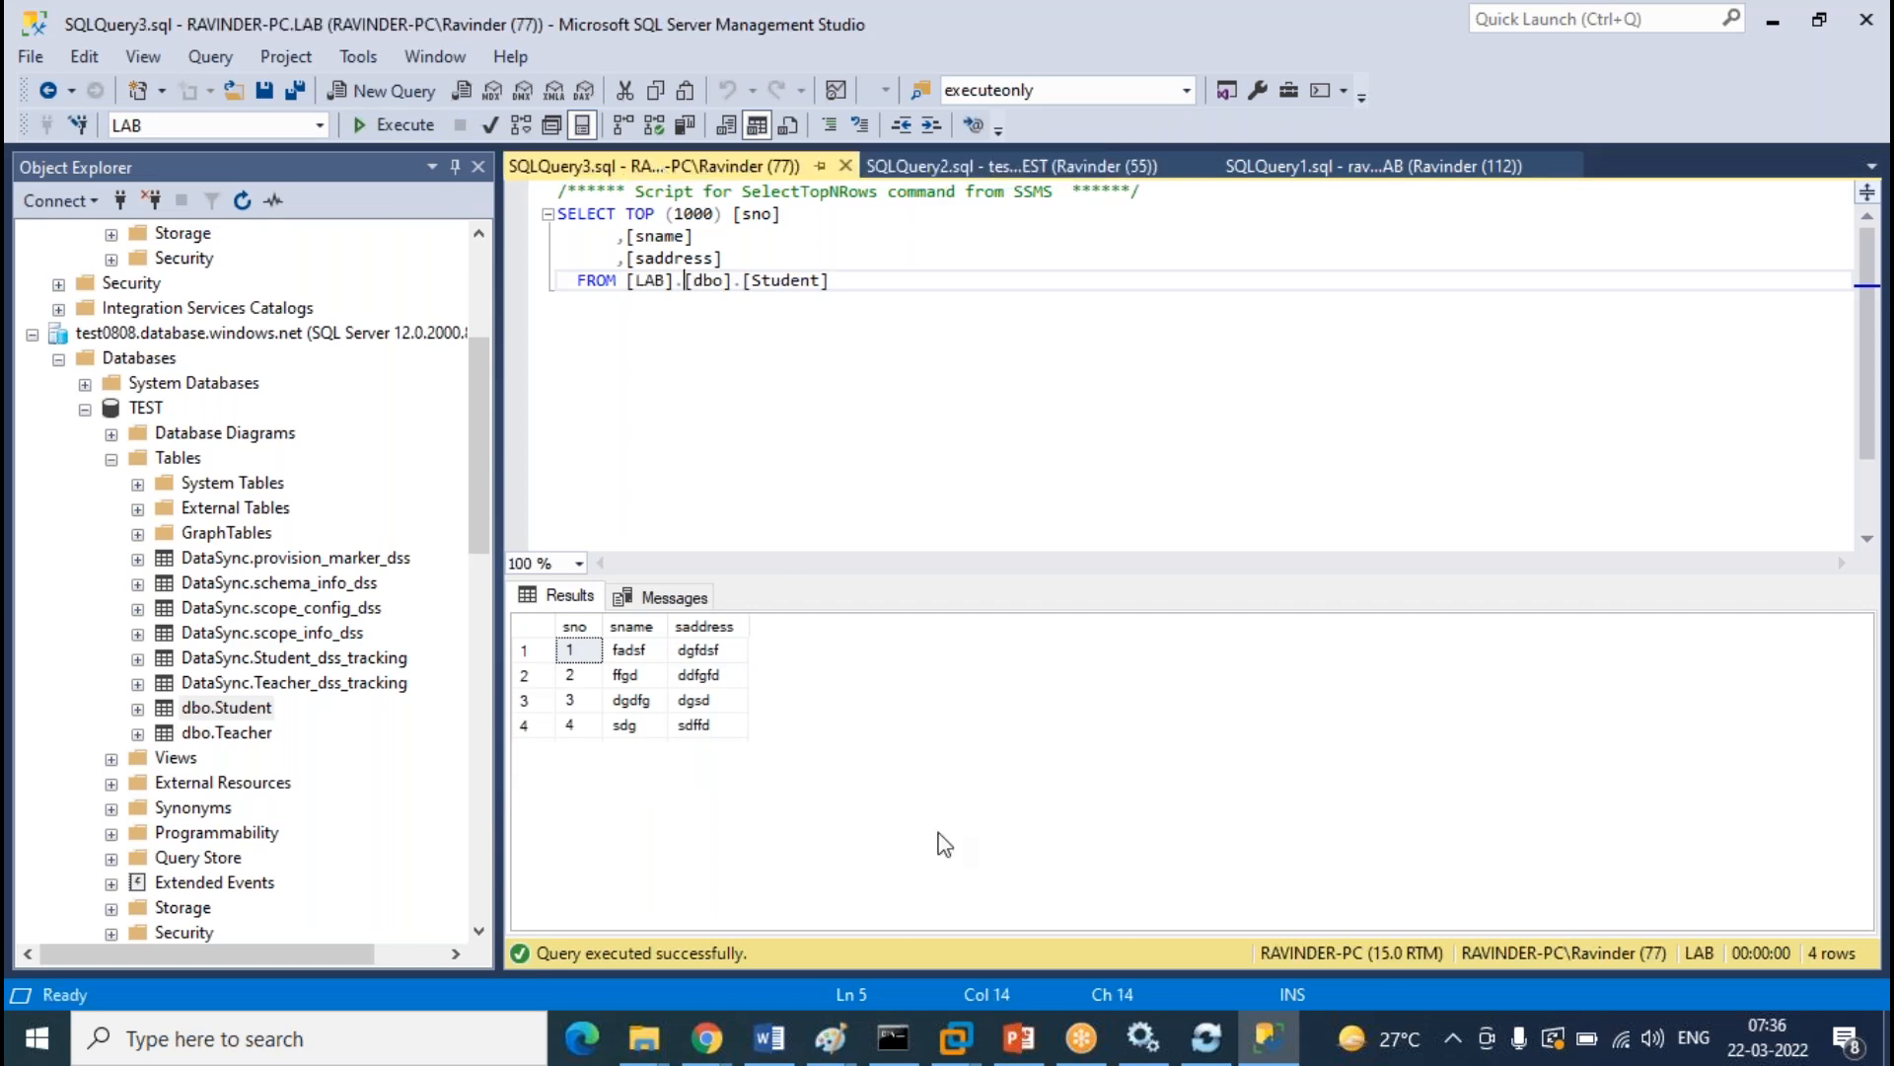
Refresh the Azure sync logs showing 8.66- and 1.22-second syncs, then start another Sync
{"action": "mouse_move", "coordinate": [704, 1046]}
{"action": "left_click", "coordinate": [896, 915]}
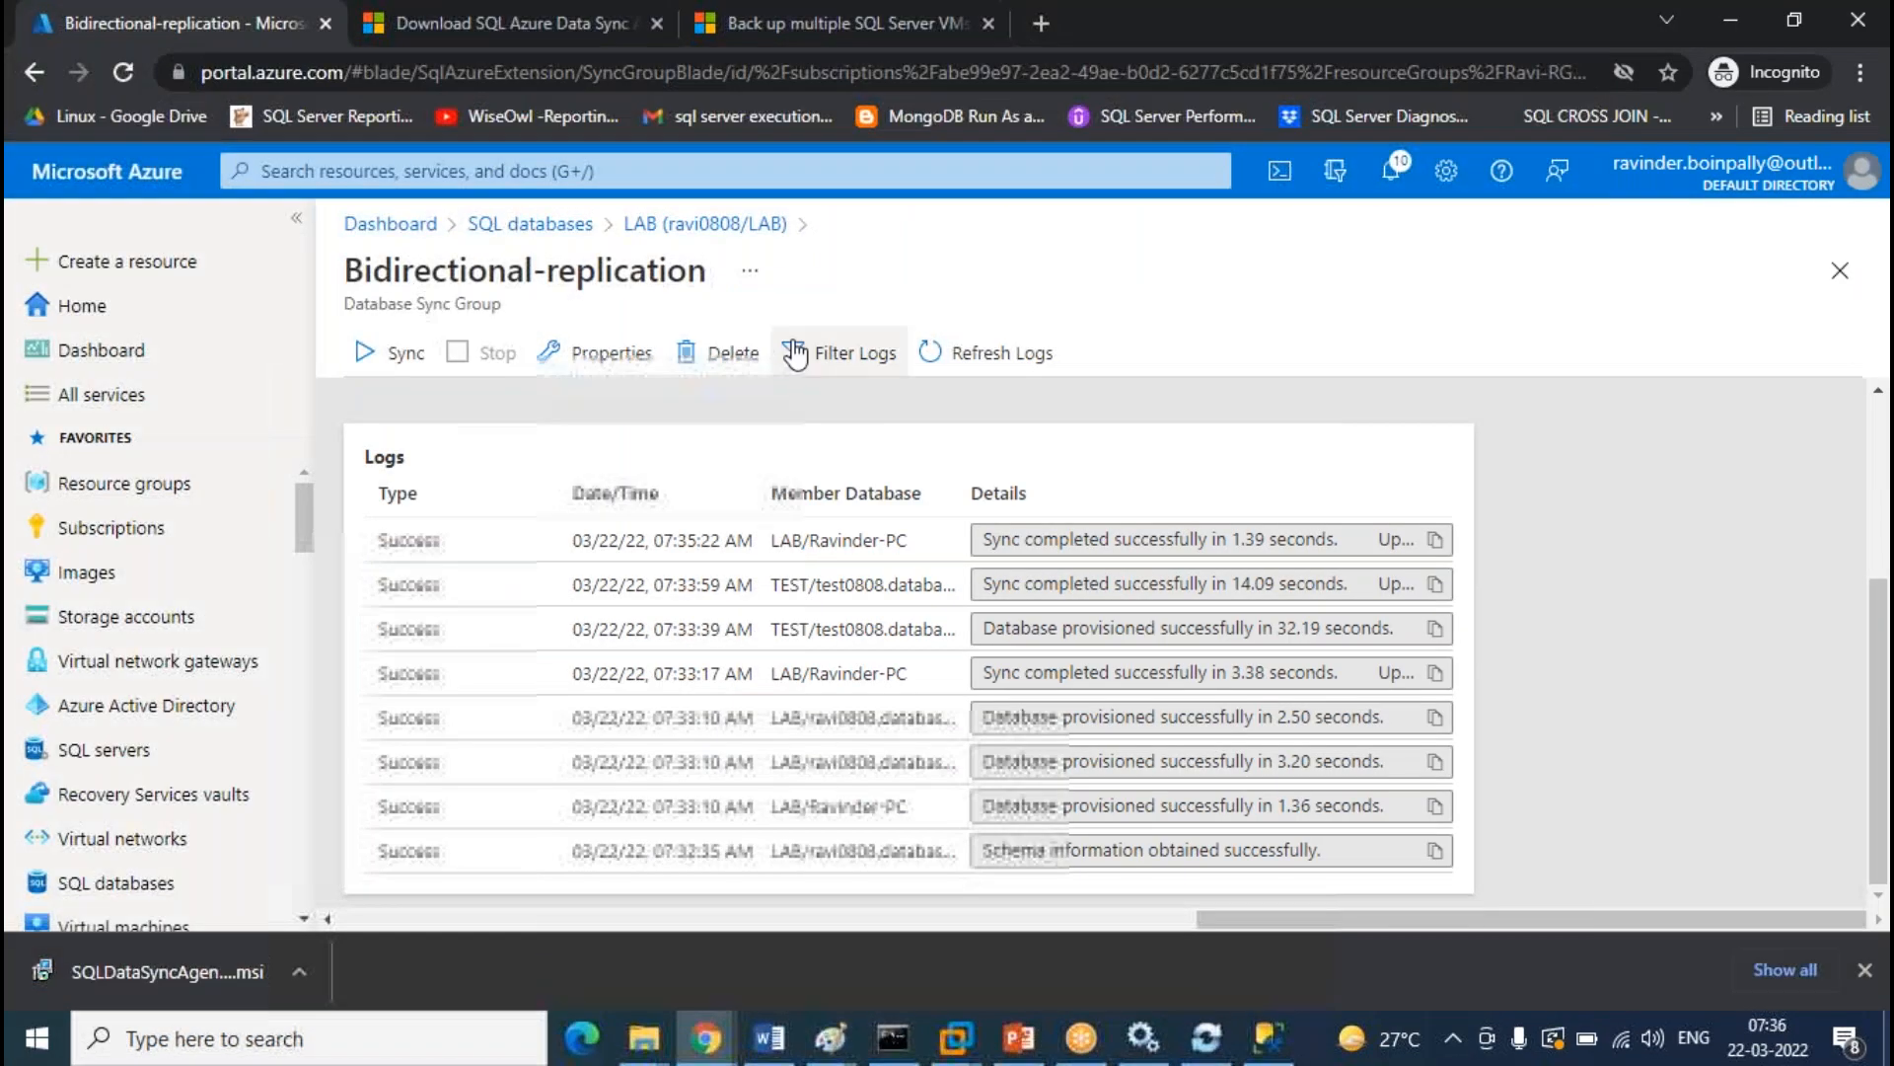
{"action": "left_click", "coordinate": [1043, 367]}
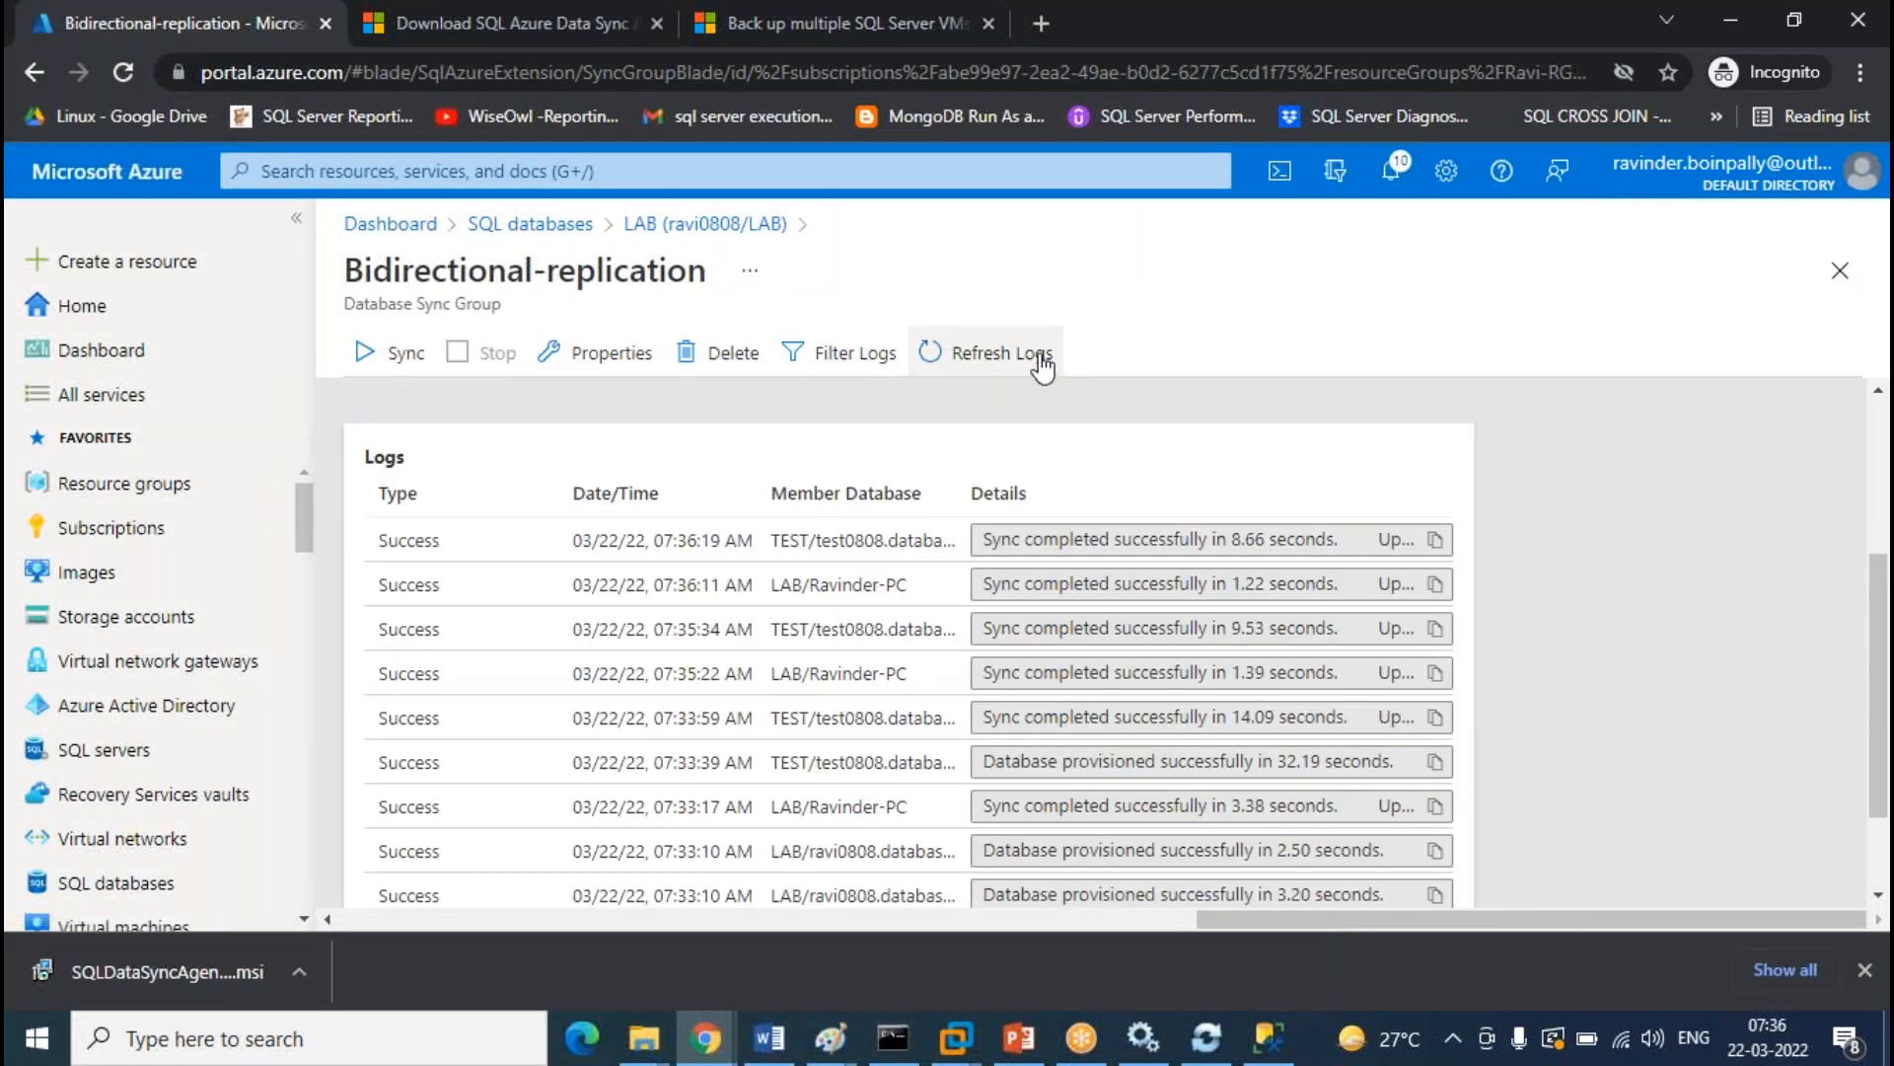
{"action": "left_click", "coordinate": [406, 357]}
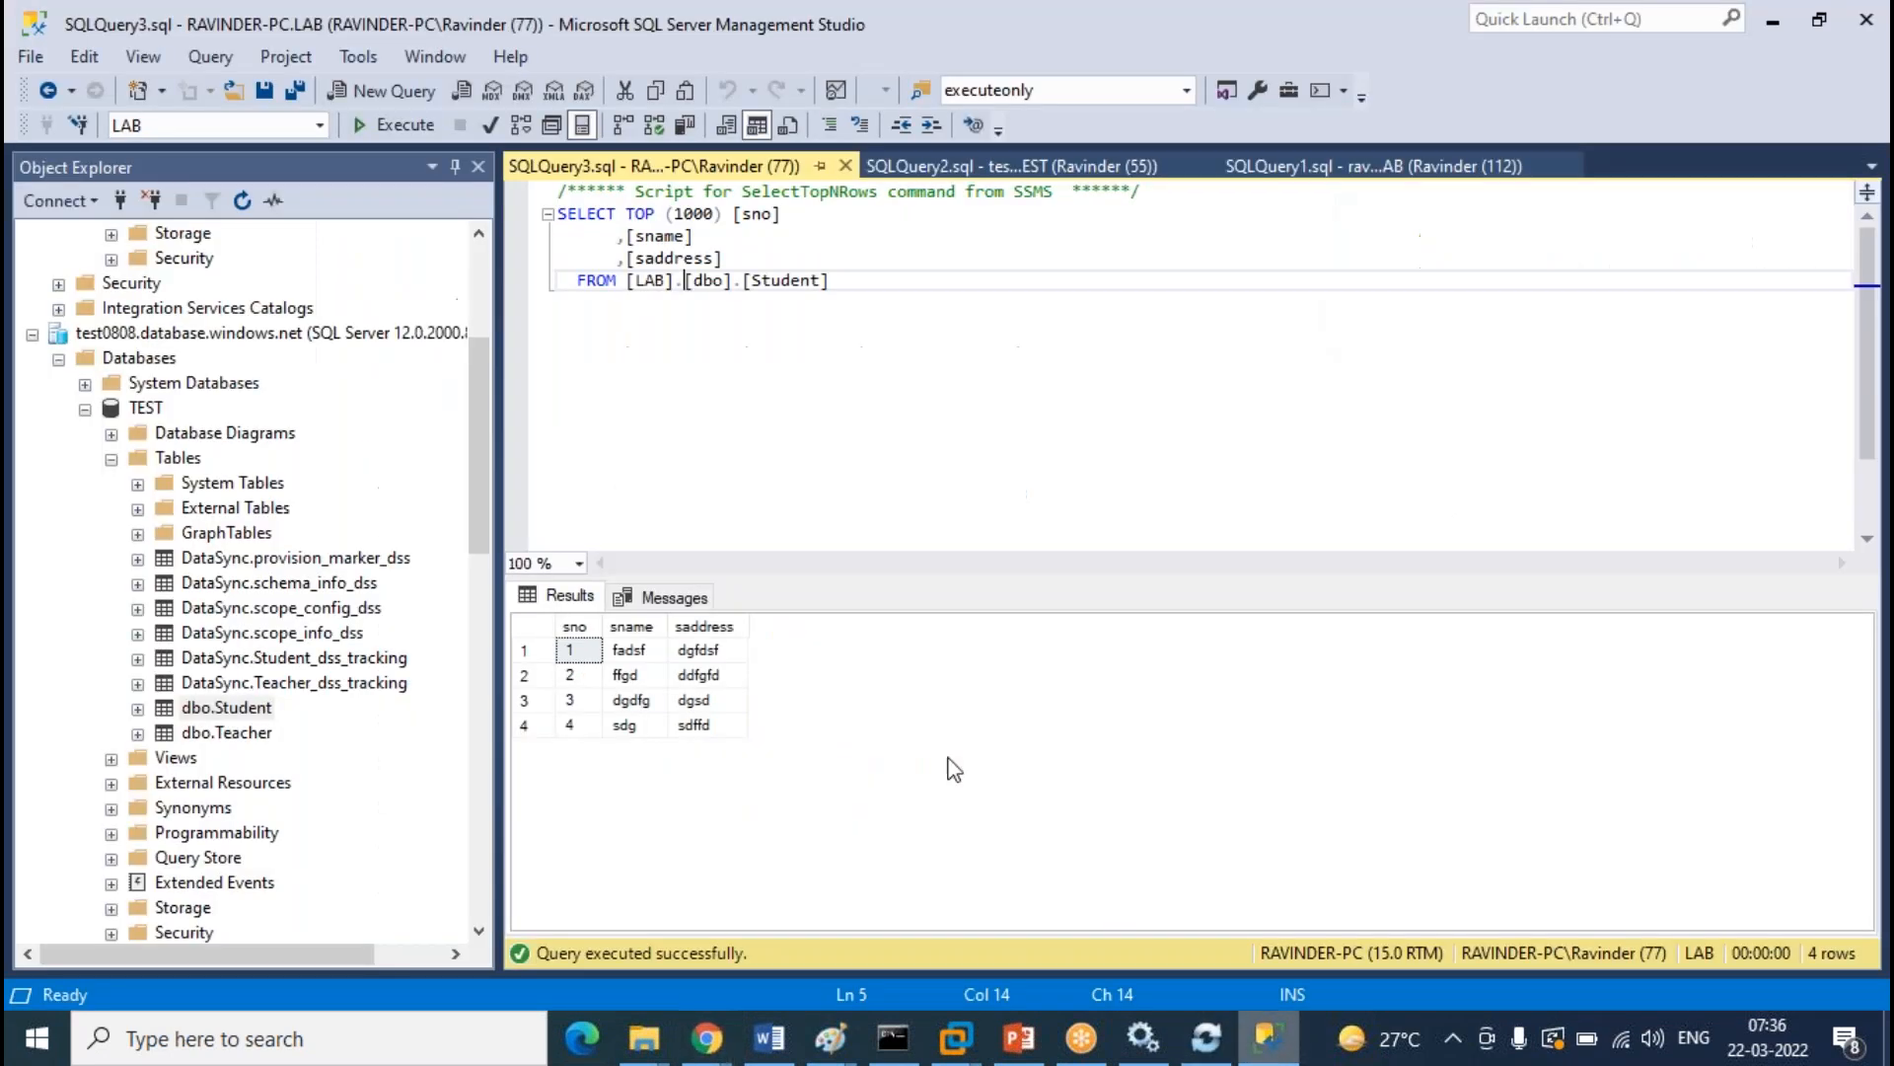
{"action": "left_click", "coordinate": [1268, 1036]}
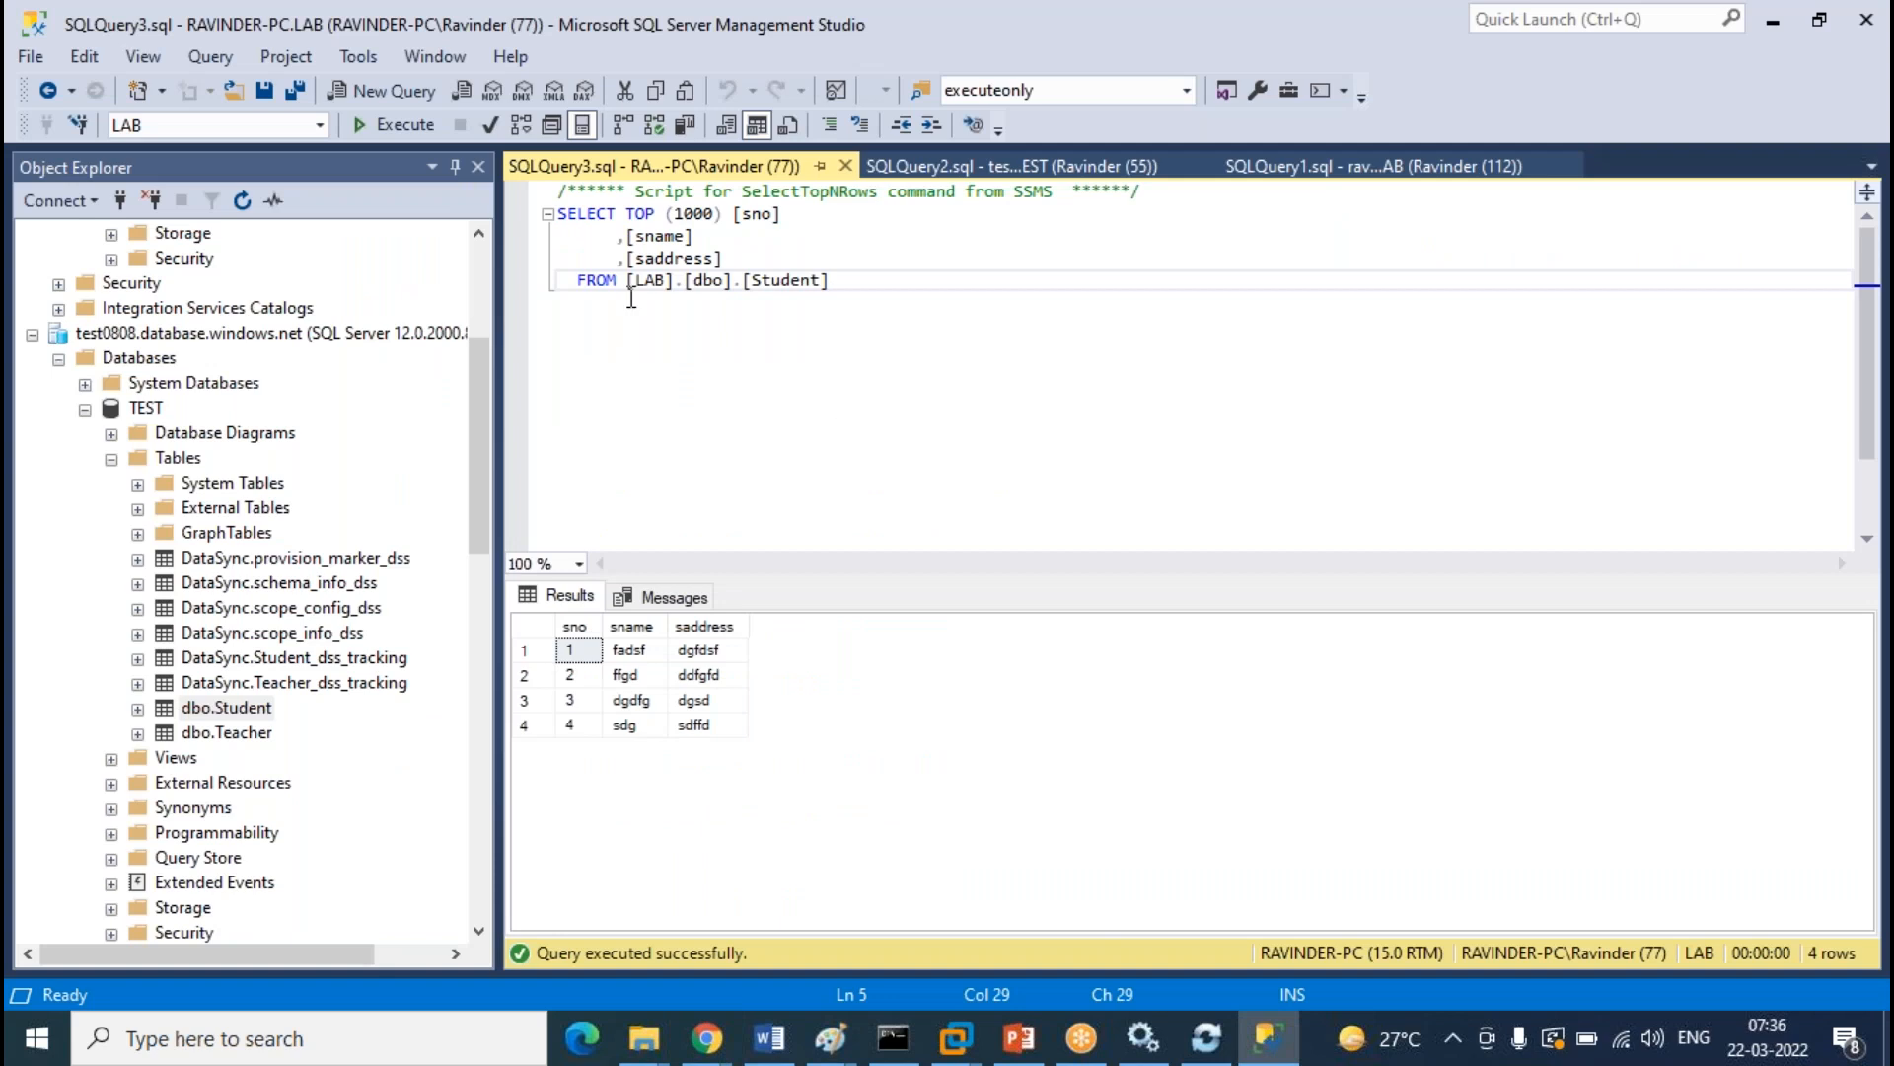
Re-run the on-prem LAB, cloud LAB and TEST Student queries in turn
{"action": "left_click", "coordinate": [407, 127]}
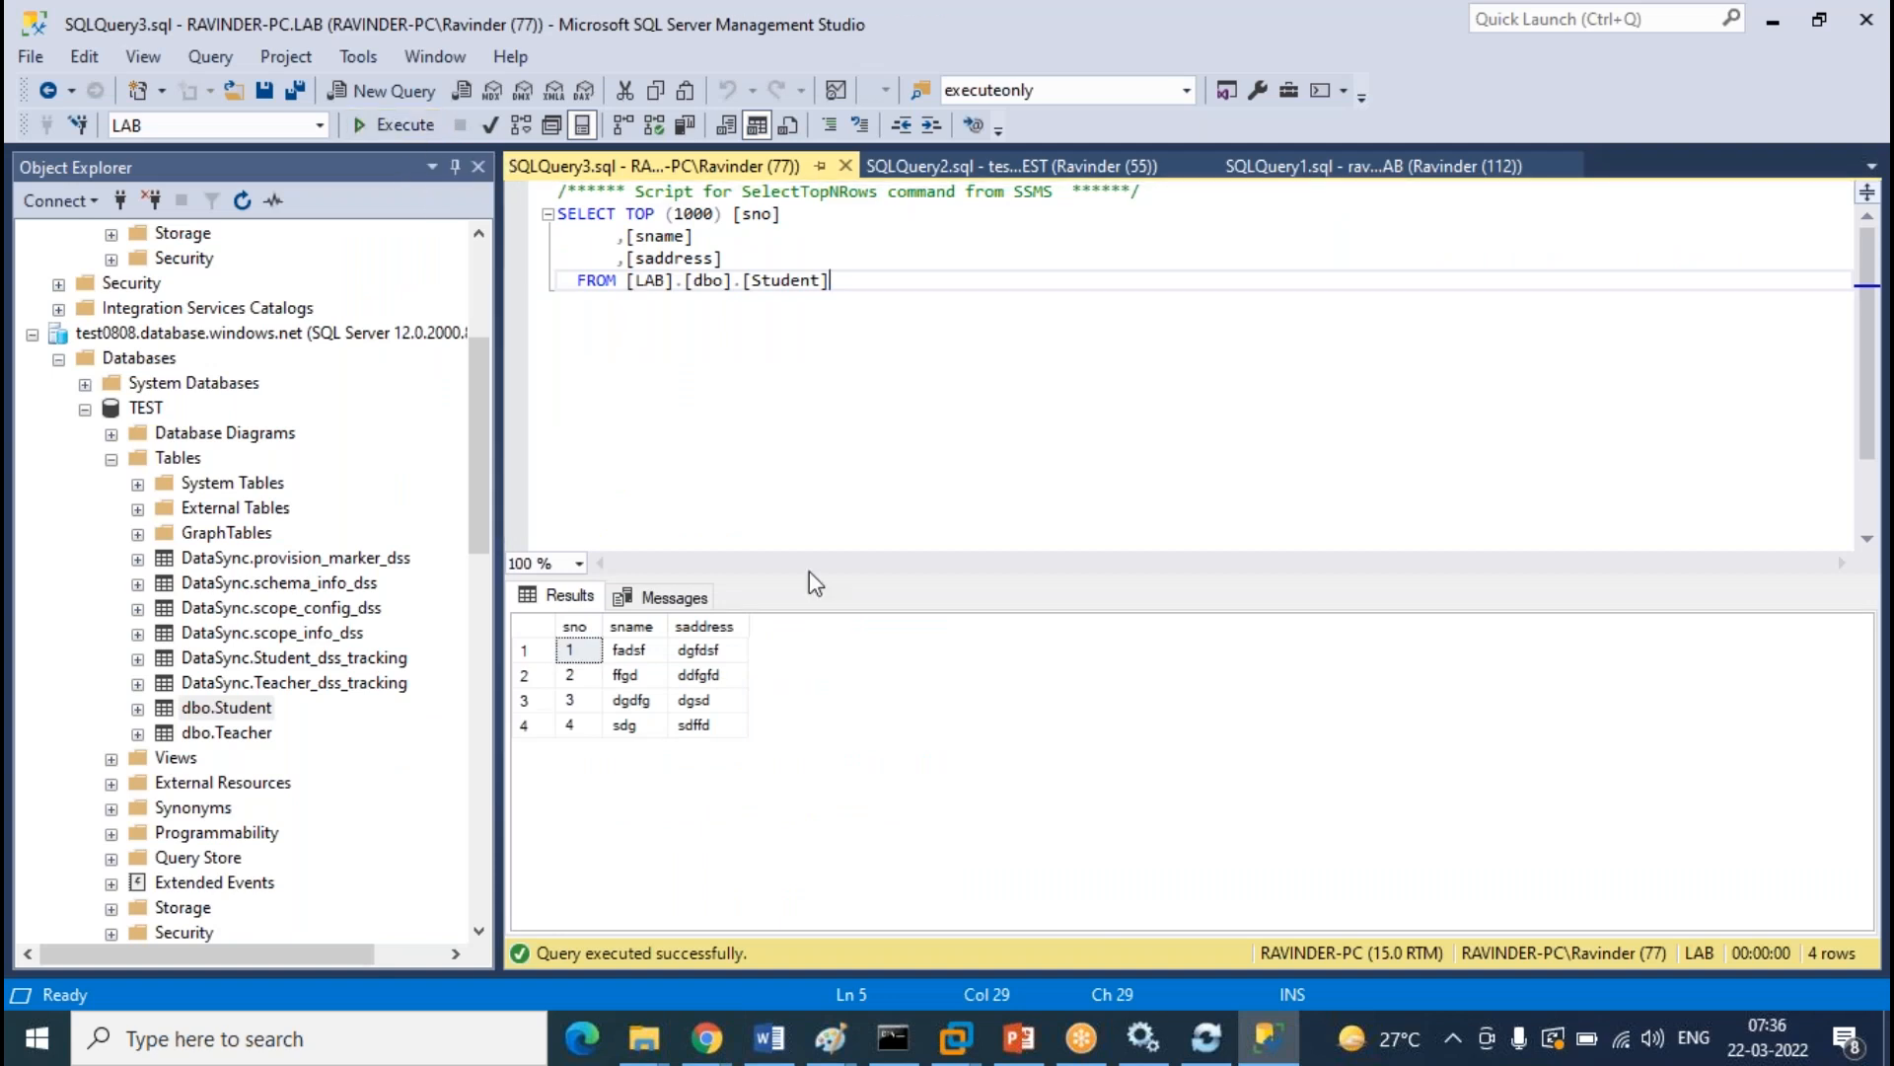
{"action": "left_click", "coordinate": [1413, 166]}
{"action": "left_click", "coordinate": [400, 127]}
{"action": "left_click", "coordinate": [1051, 166]}
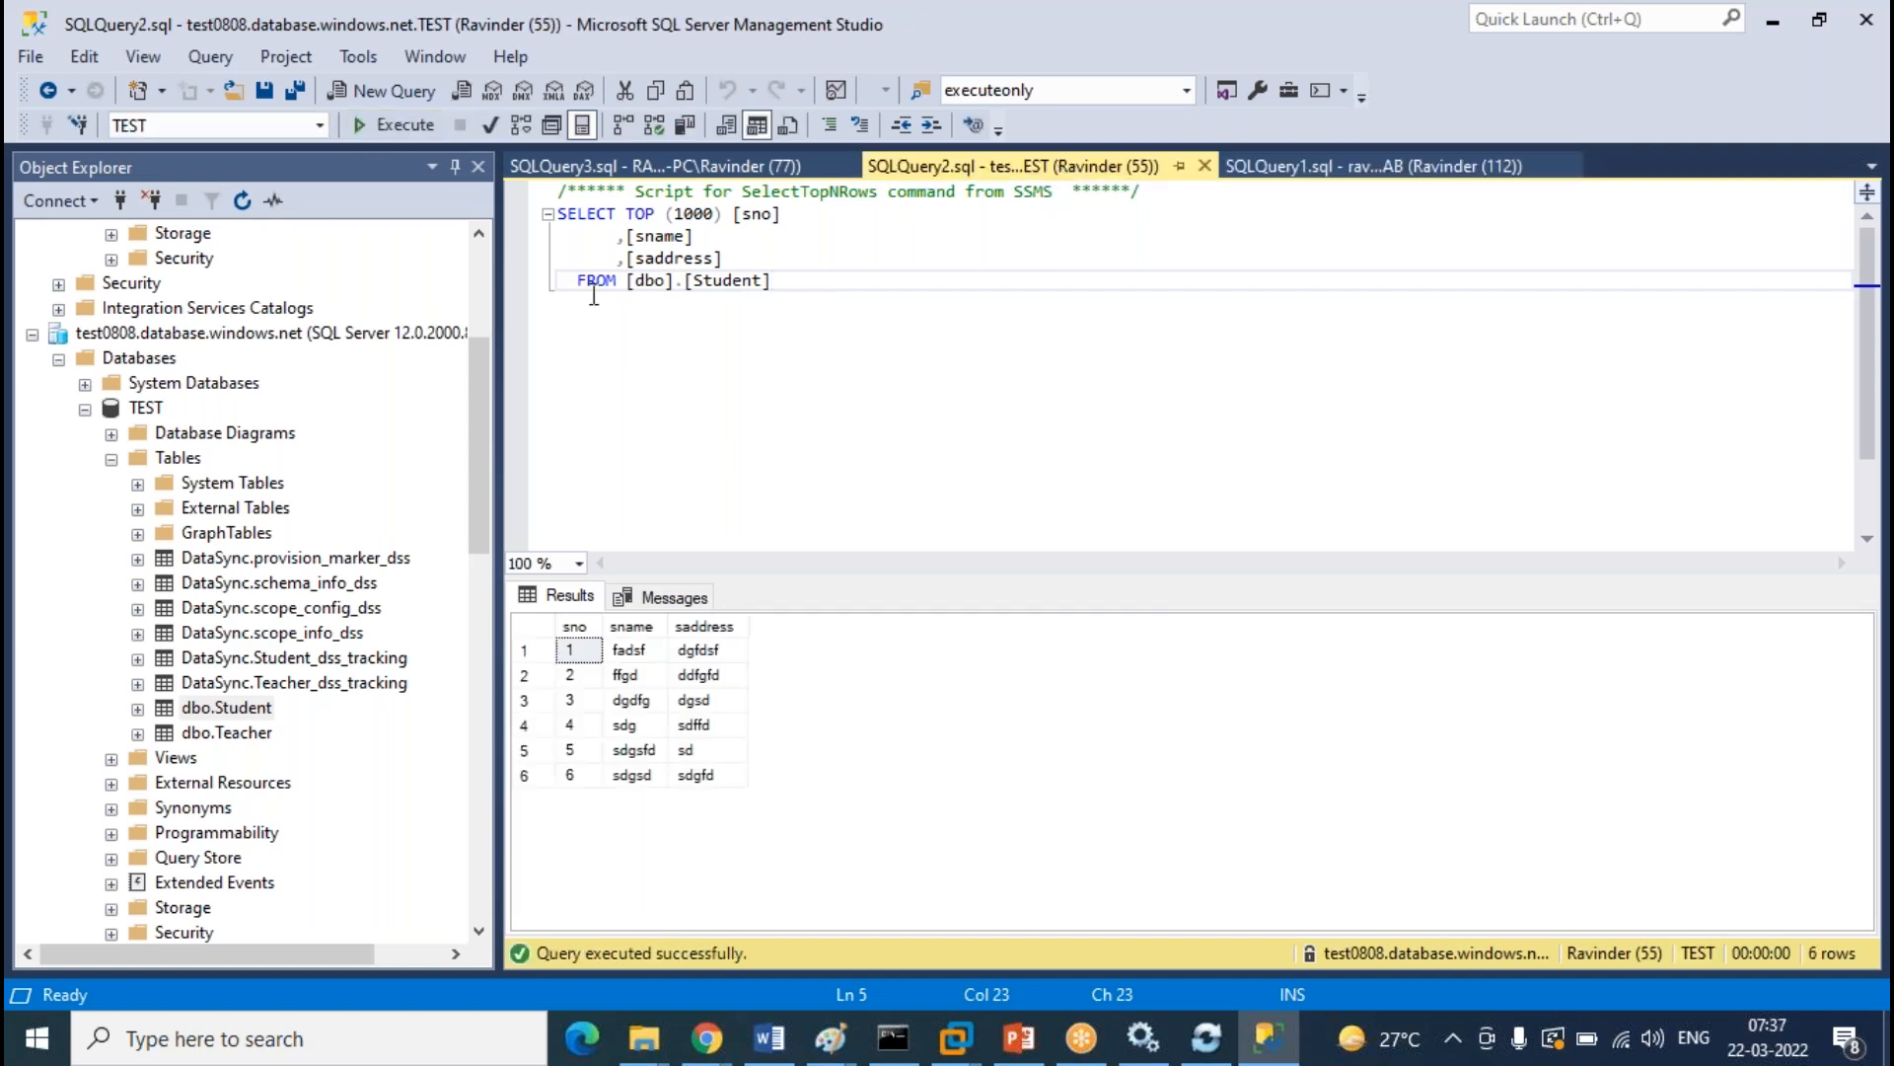
{"action": "left_click", "coordinate": [405, 126]}
Re-run cloud LAB (now six rows) with F5 and on-prem LAB (still four rows) again
{"action": "left_click", "coordinate": [1372, 168]}
{"action": "key", "text": "F5"}
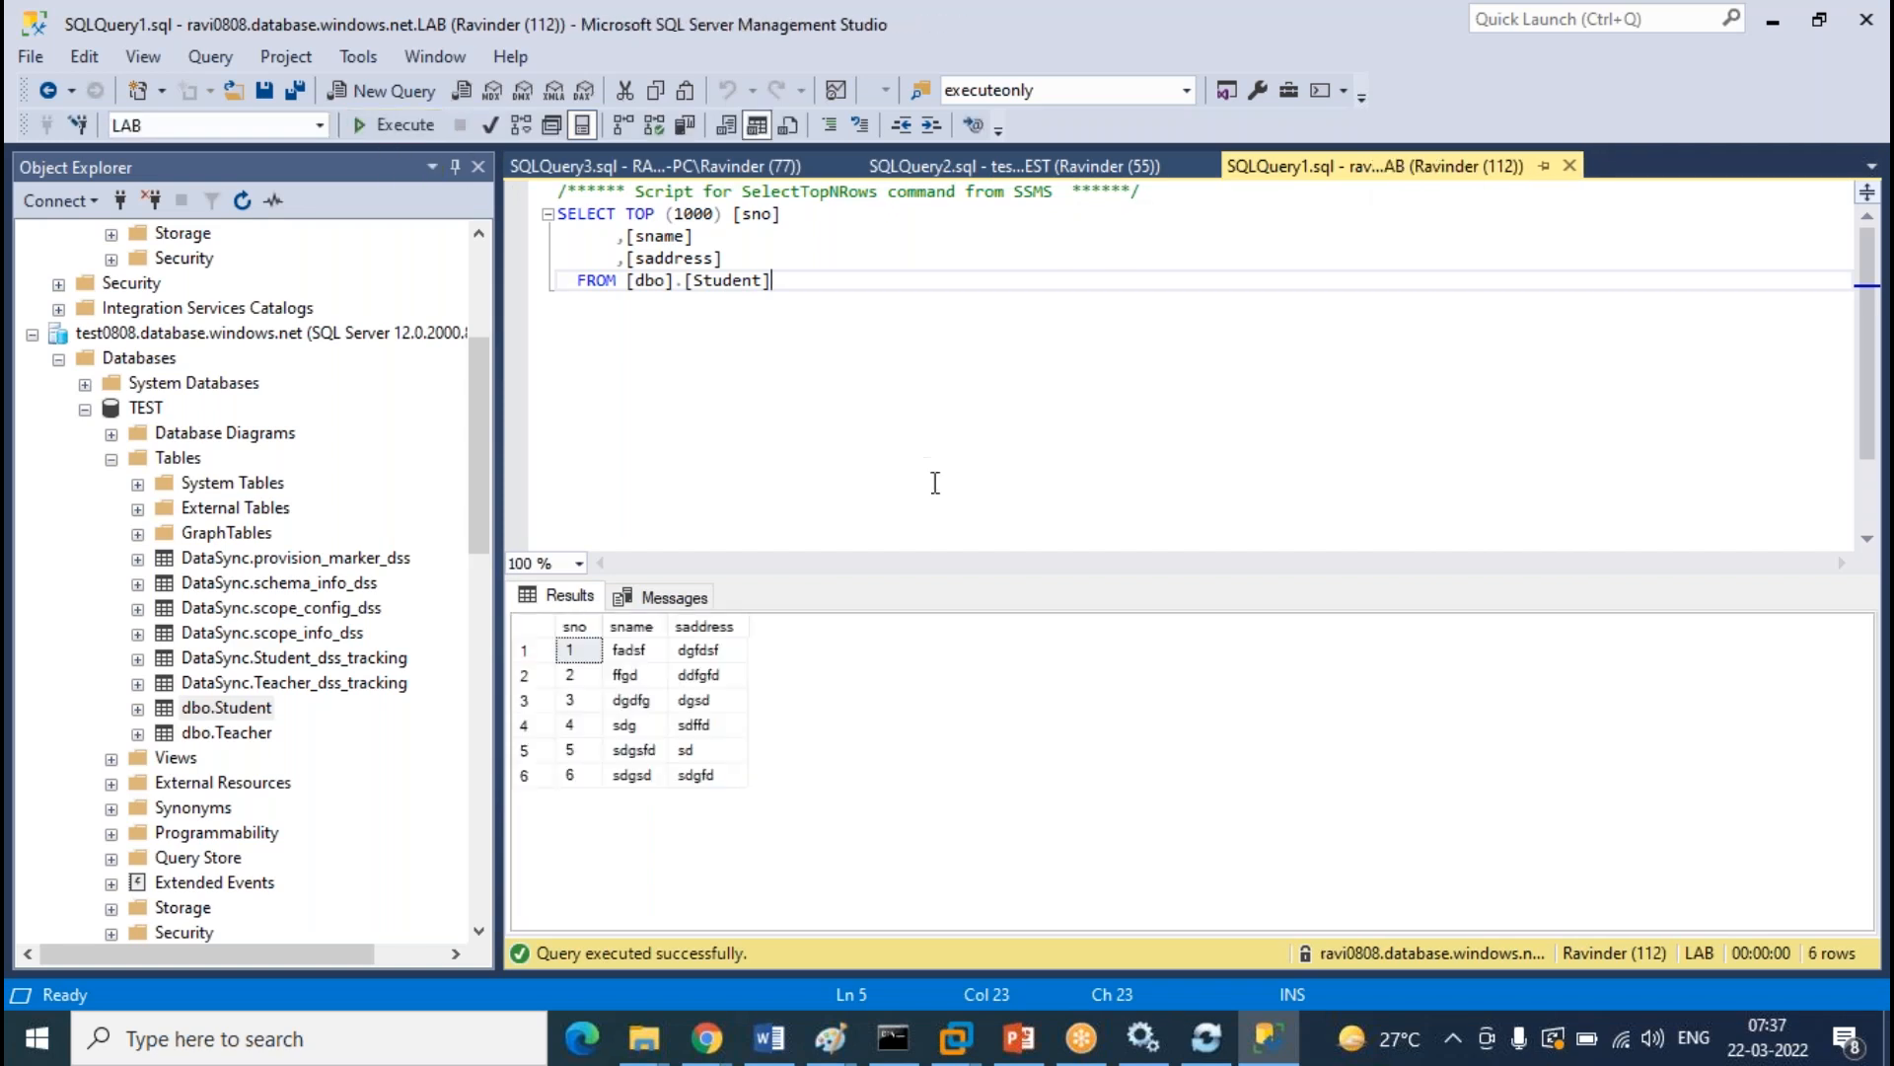
{"action": "left_click", "coordinate": [652, 166]}
{"action": "left_click", "coordinate": [395, 125]}
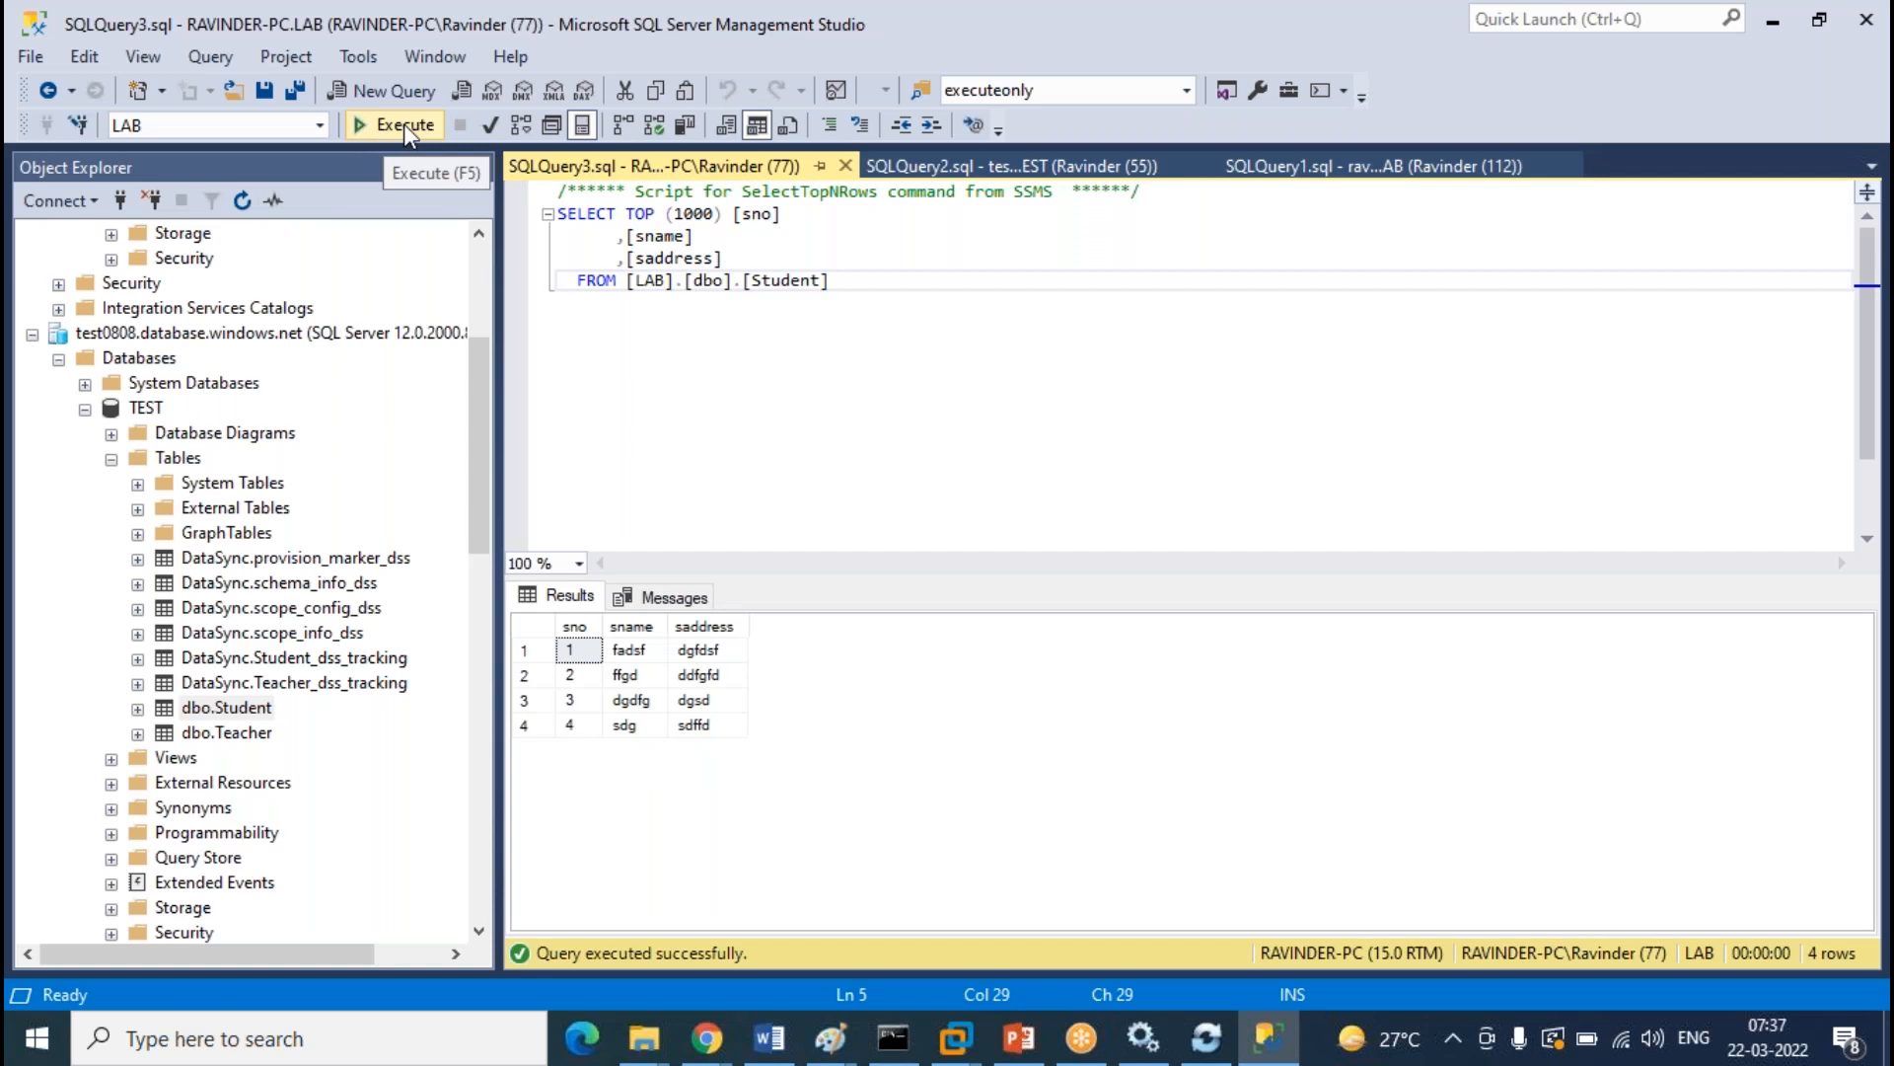
{"action": "left_click", "coordinate": [405, 124]}
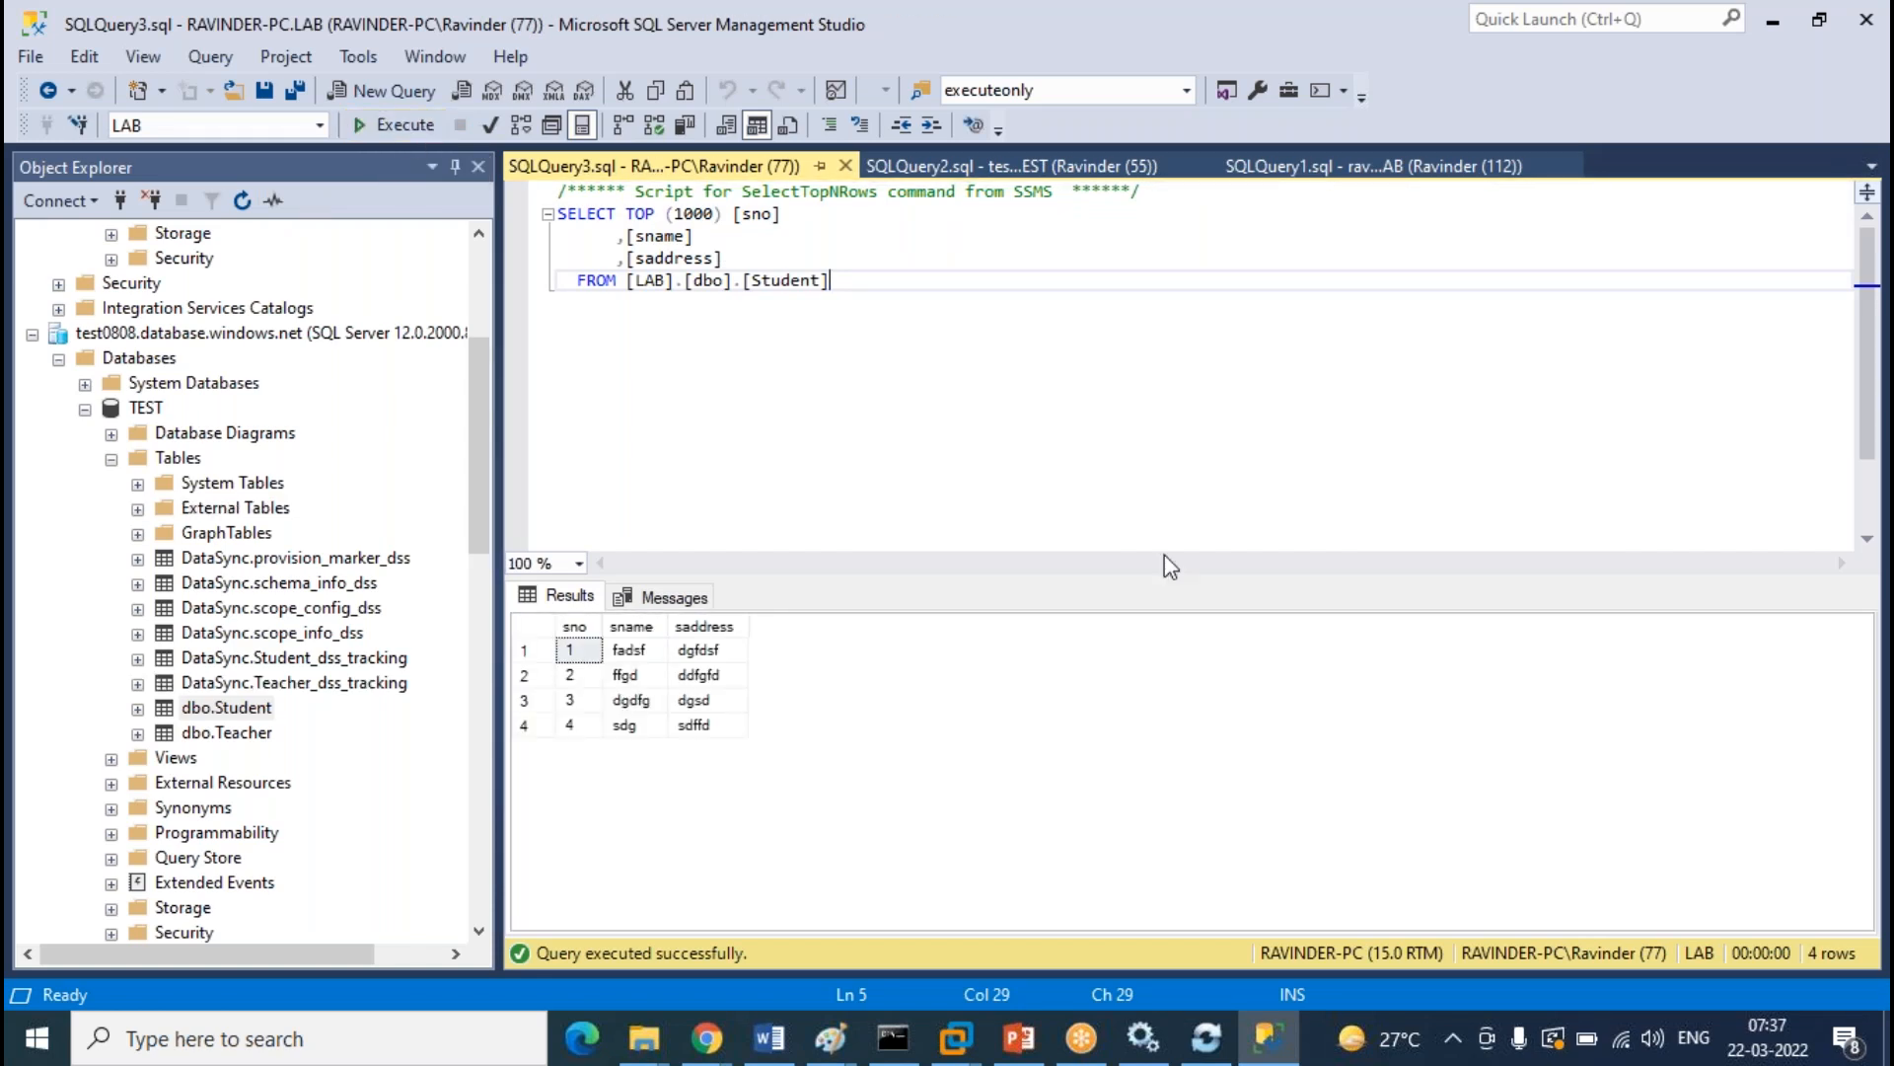
{"action": "left_click", "coordinate": [1370, 166]}
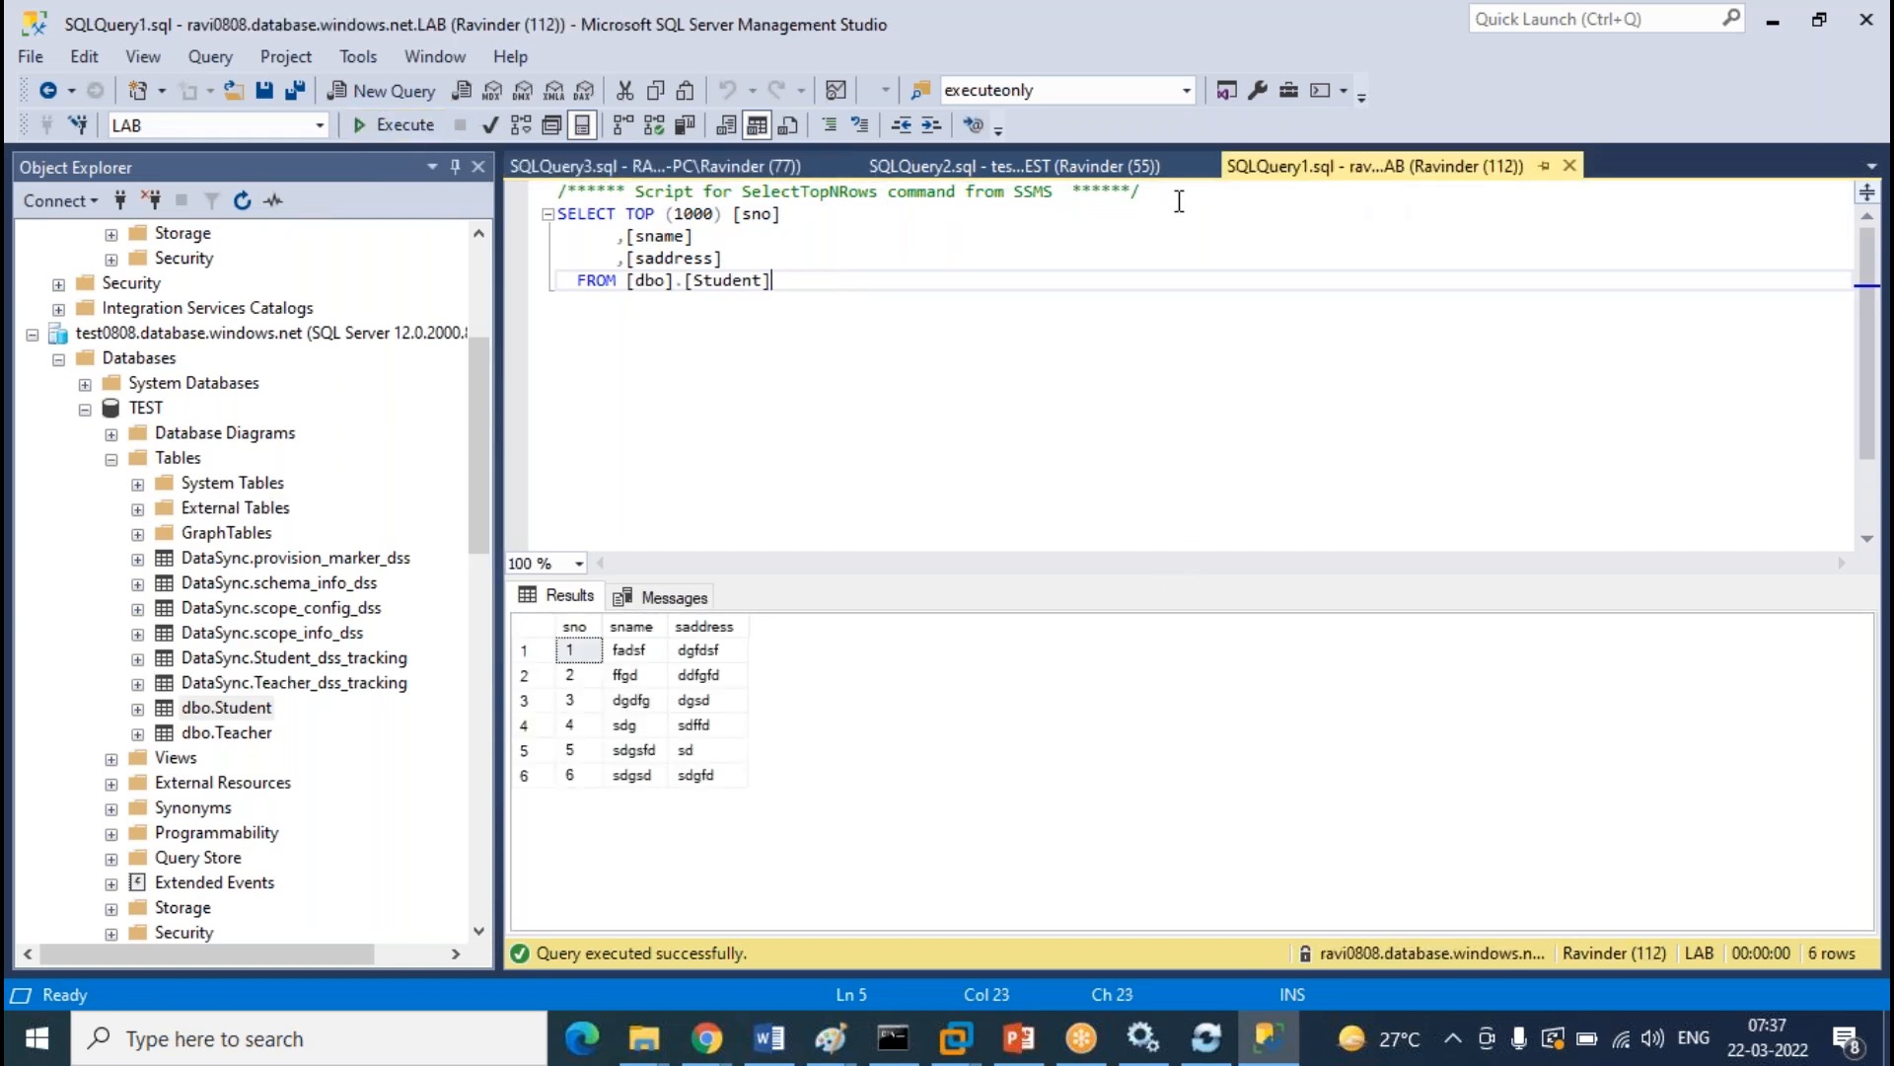
{"action": "left_click", "coordinate": [1086, 170]}
{"action": "left_click", "coordinate": [652, 166]}
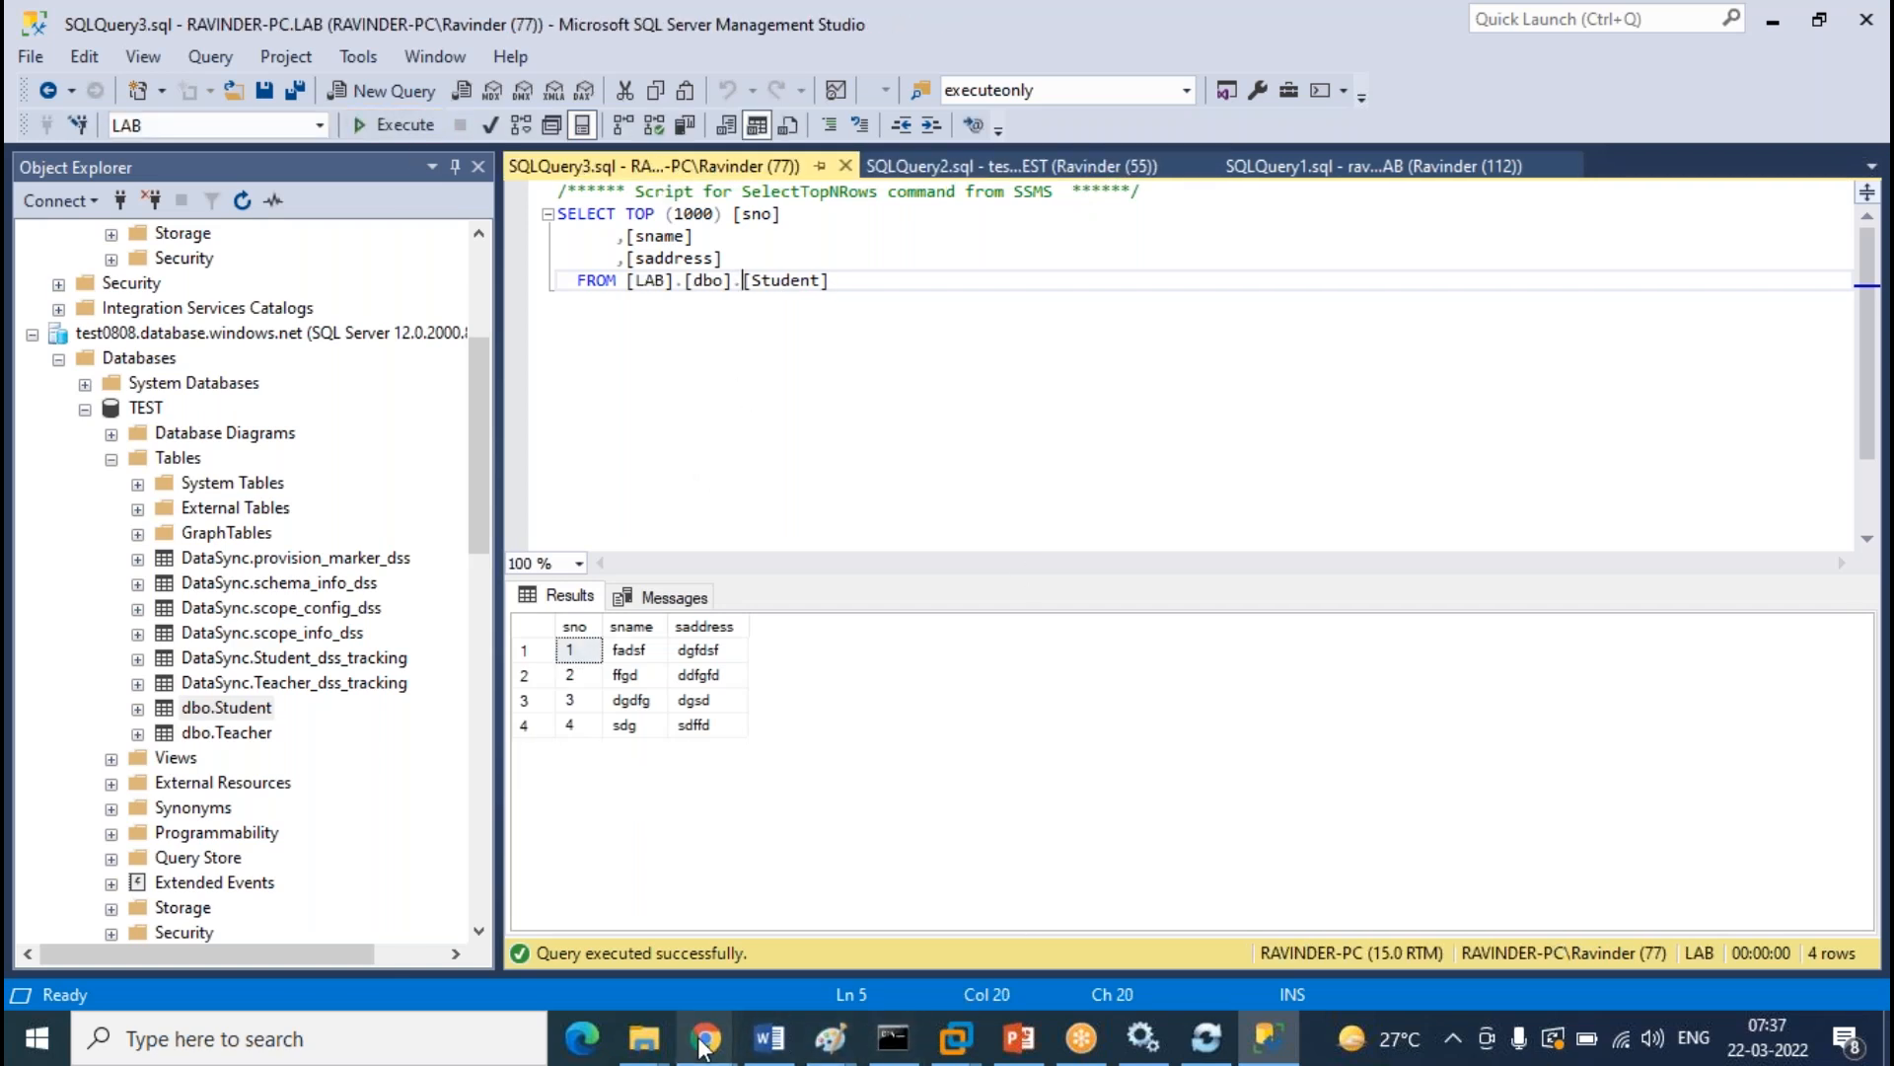
Refresh the Azure sync logs to show the new 1.26-second LAB and 8.72-second TEST syncs
{"action": "mouse_move", "coordinate": [706, 1039]}
{"action": "left_click", "coordinate": [885, 932]}
{"action": "left_click", "coordinate": [1052, 357]}
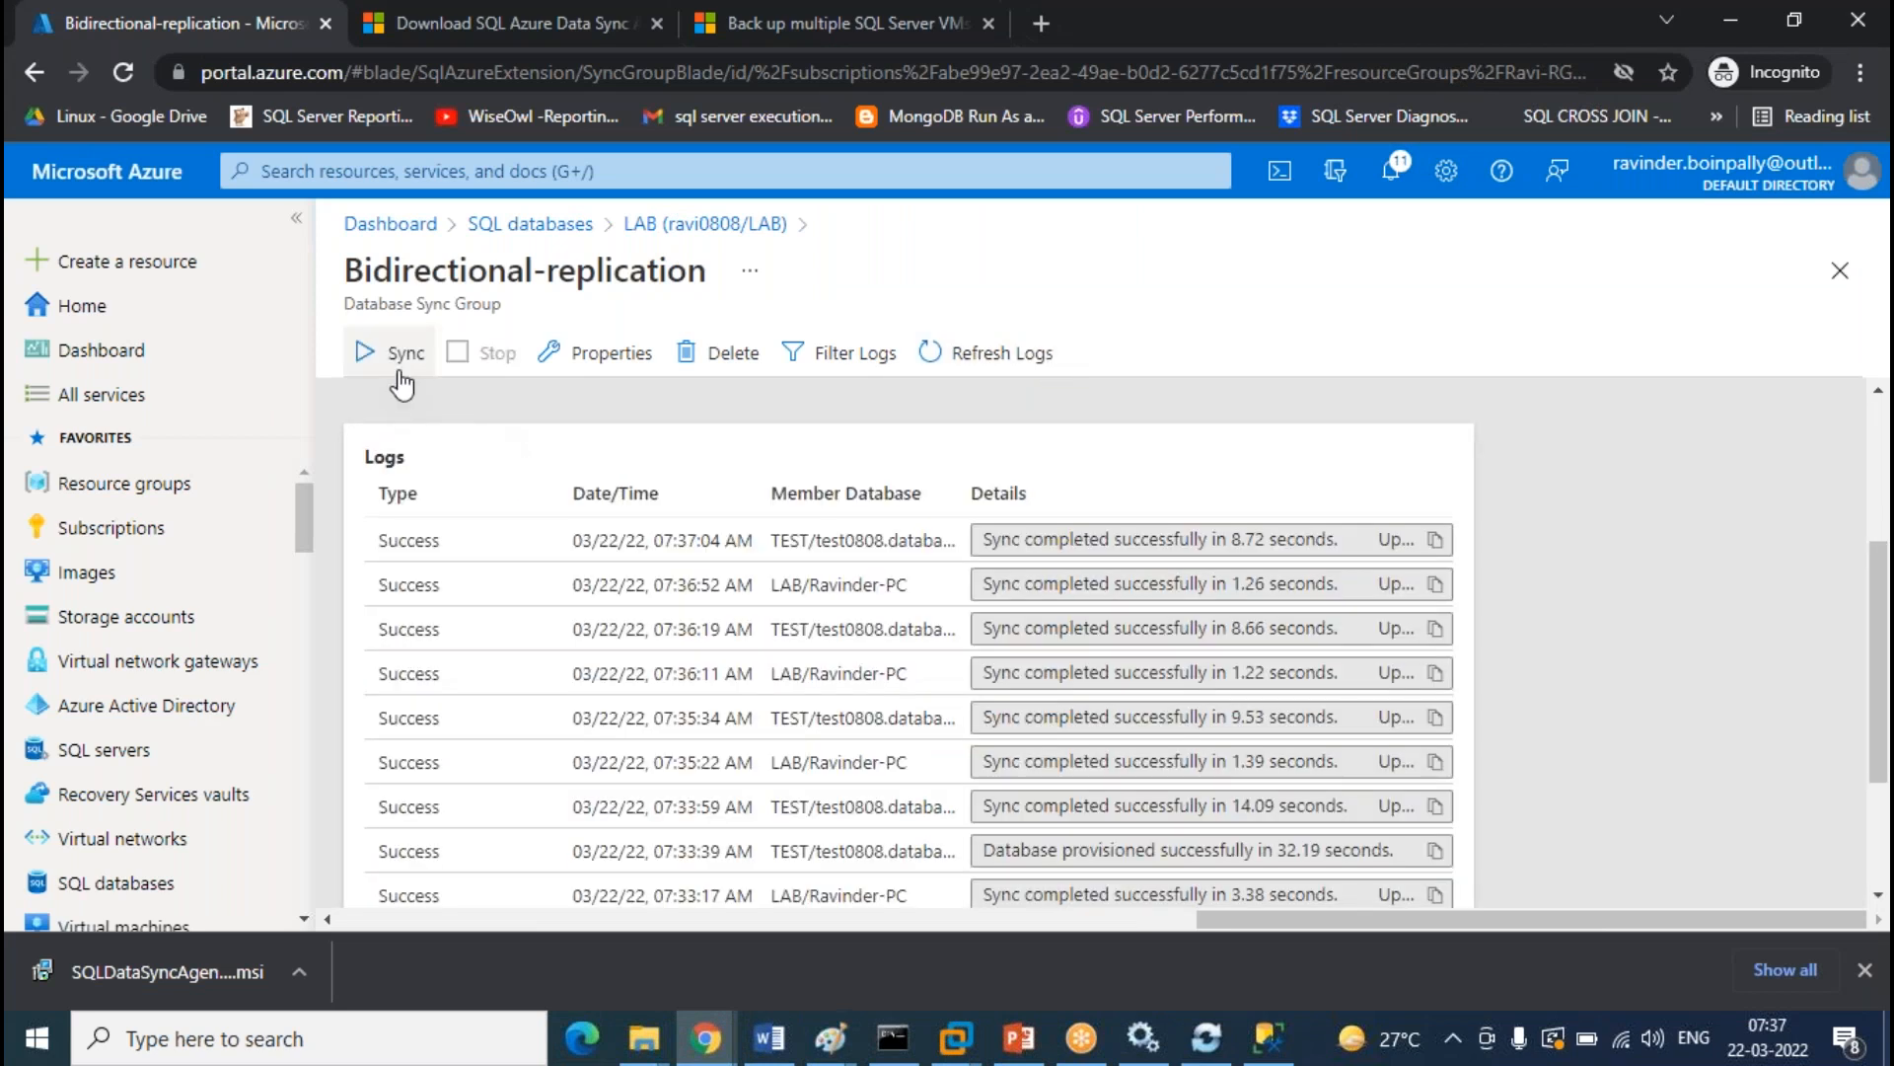
{"action": "left_click", "coordinate": [1268, 1038]}
Re-run the on-prem LAB query, then trigger another Sync of the group in the Azure portal
{"action": "left_click", "coordinate": [401, 130]}
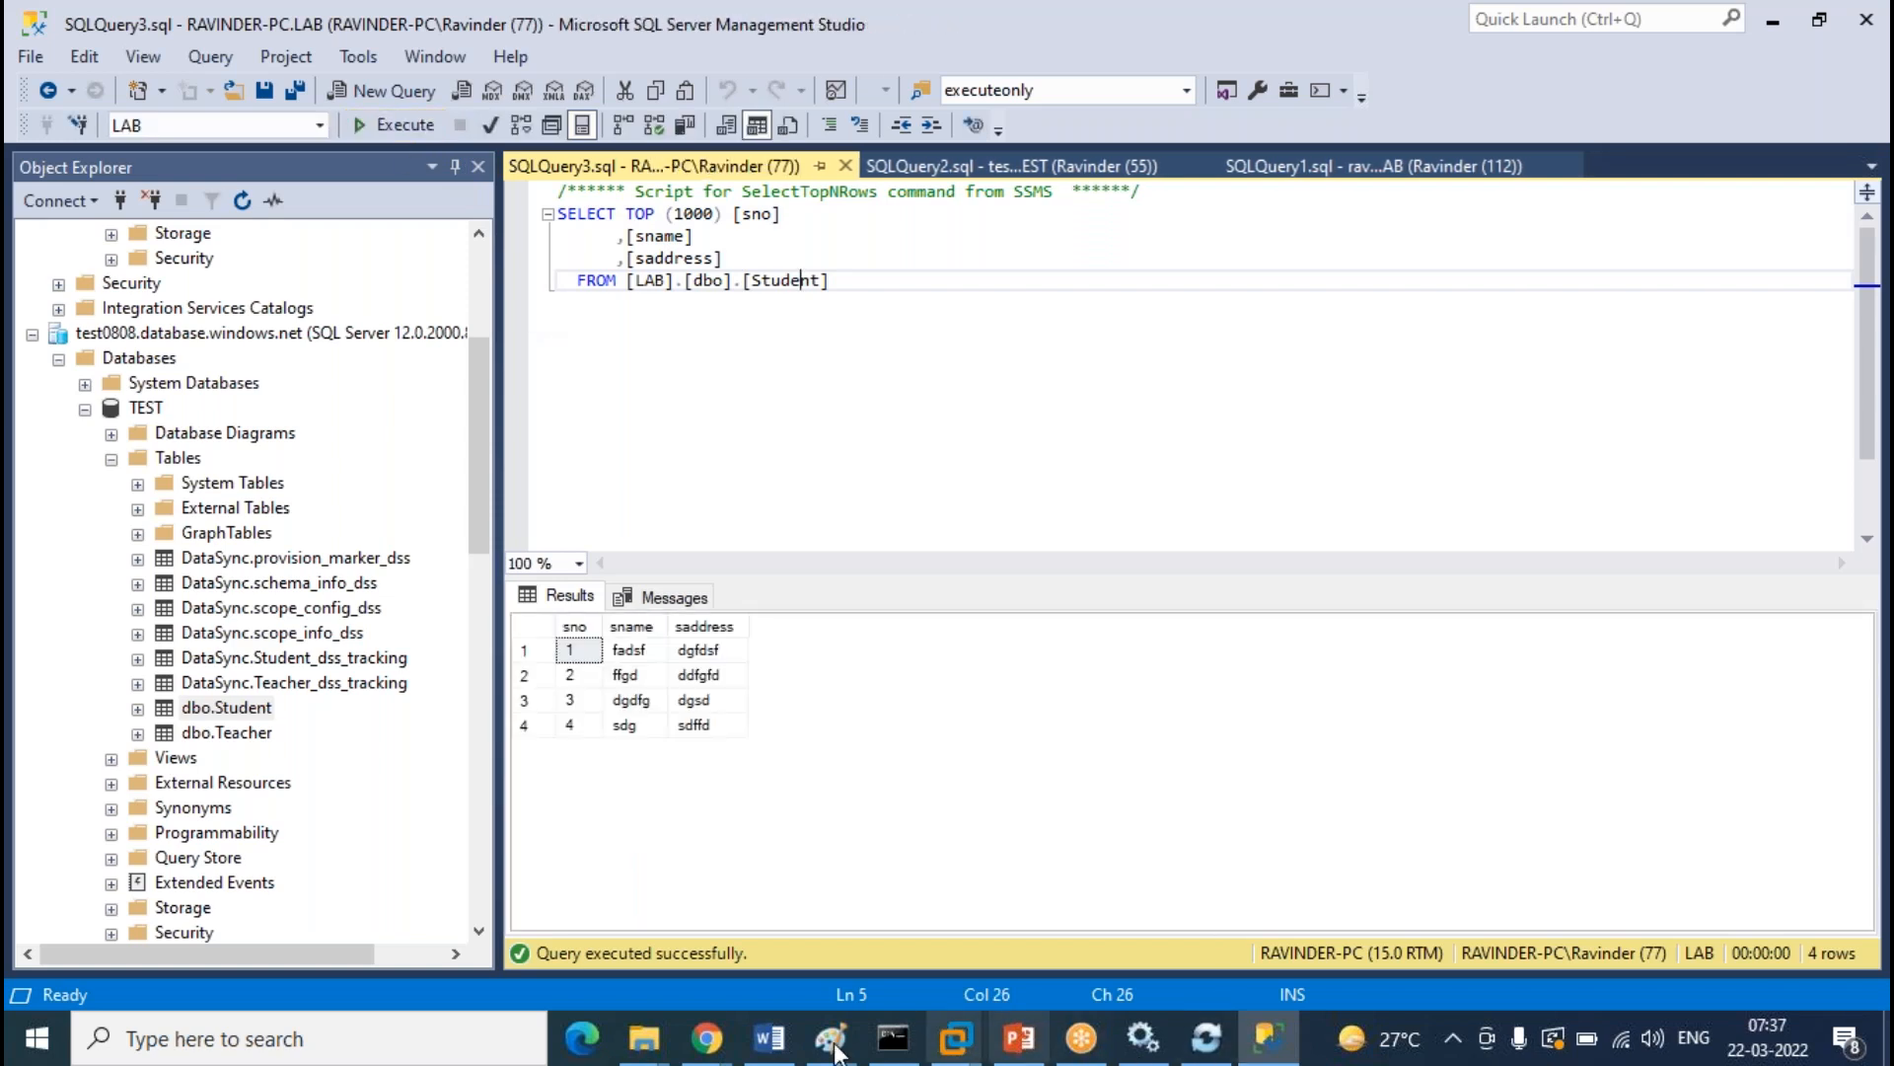
{"action": "left_click", "coordinate": [706, 1038]}
{"action": "left_click", "coordinate": [405, 356]}
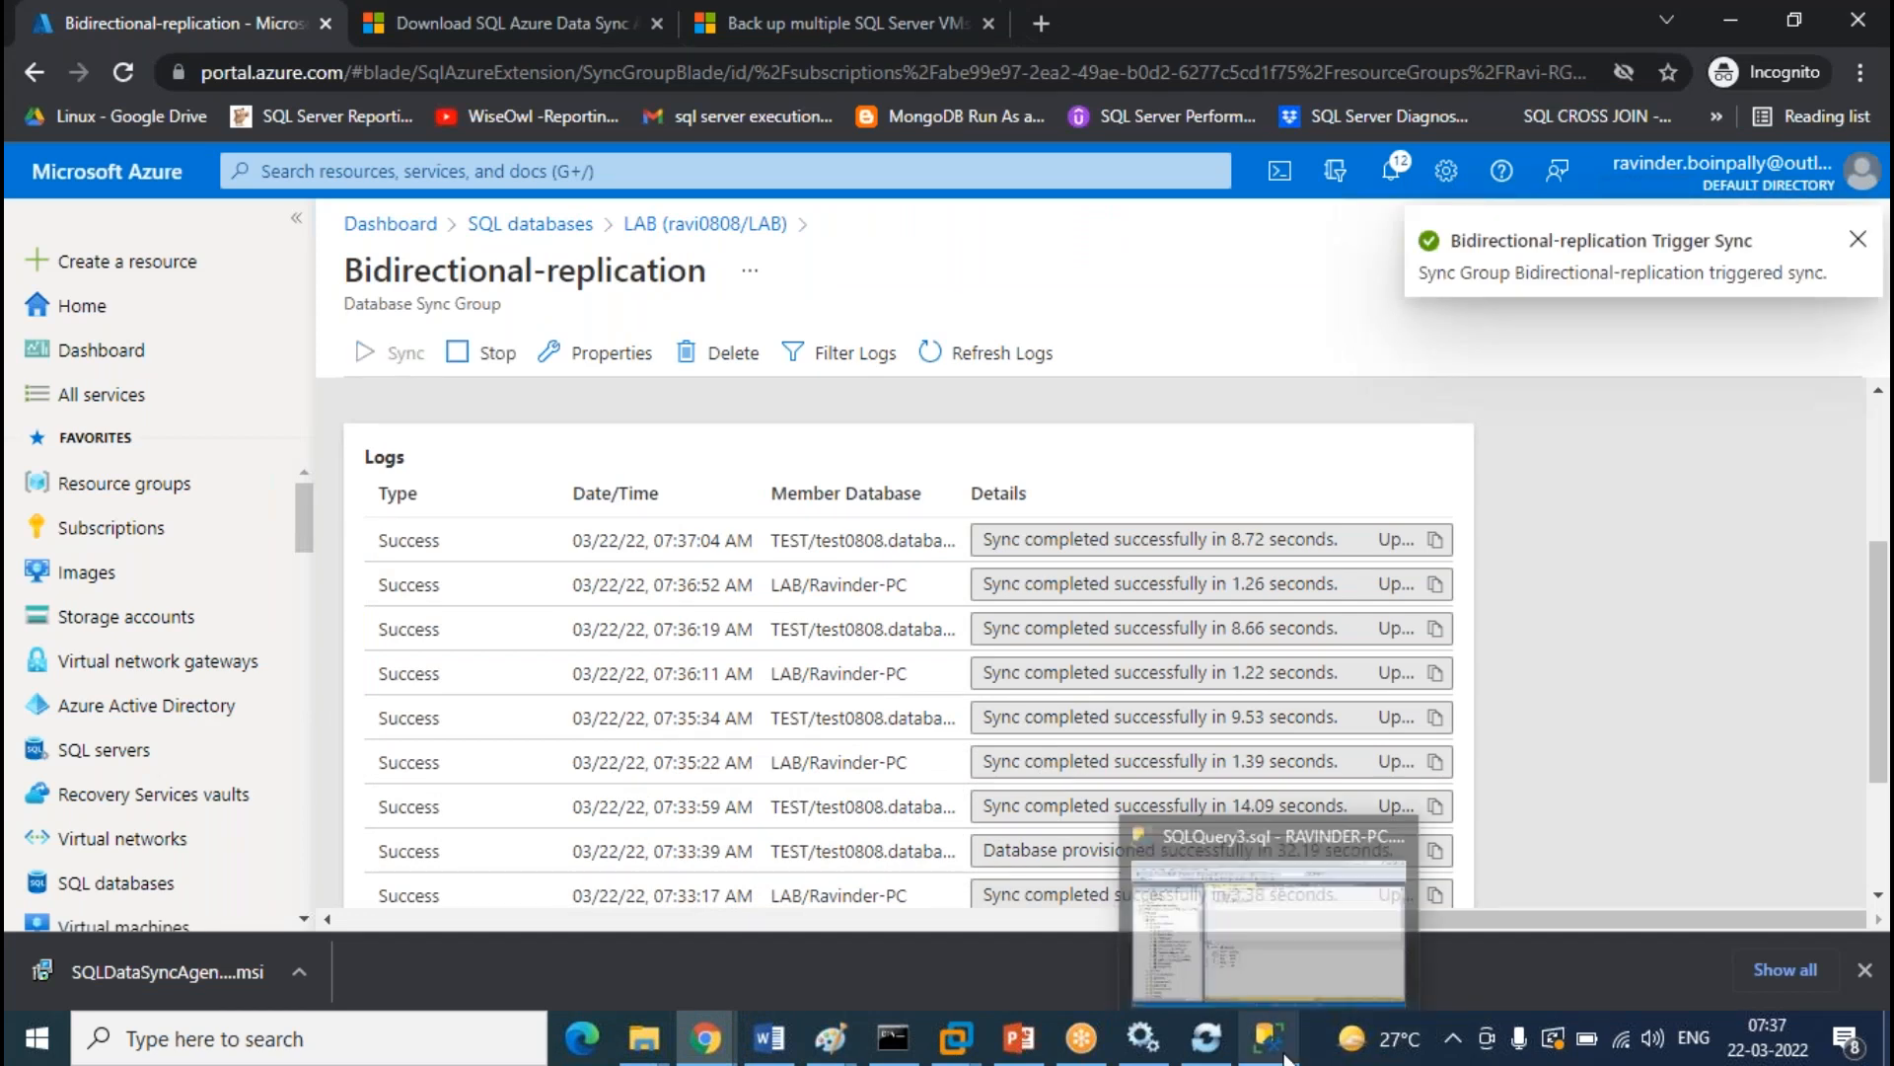
{"action": "left_click", "coordinate": [1273, 918]}
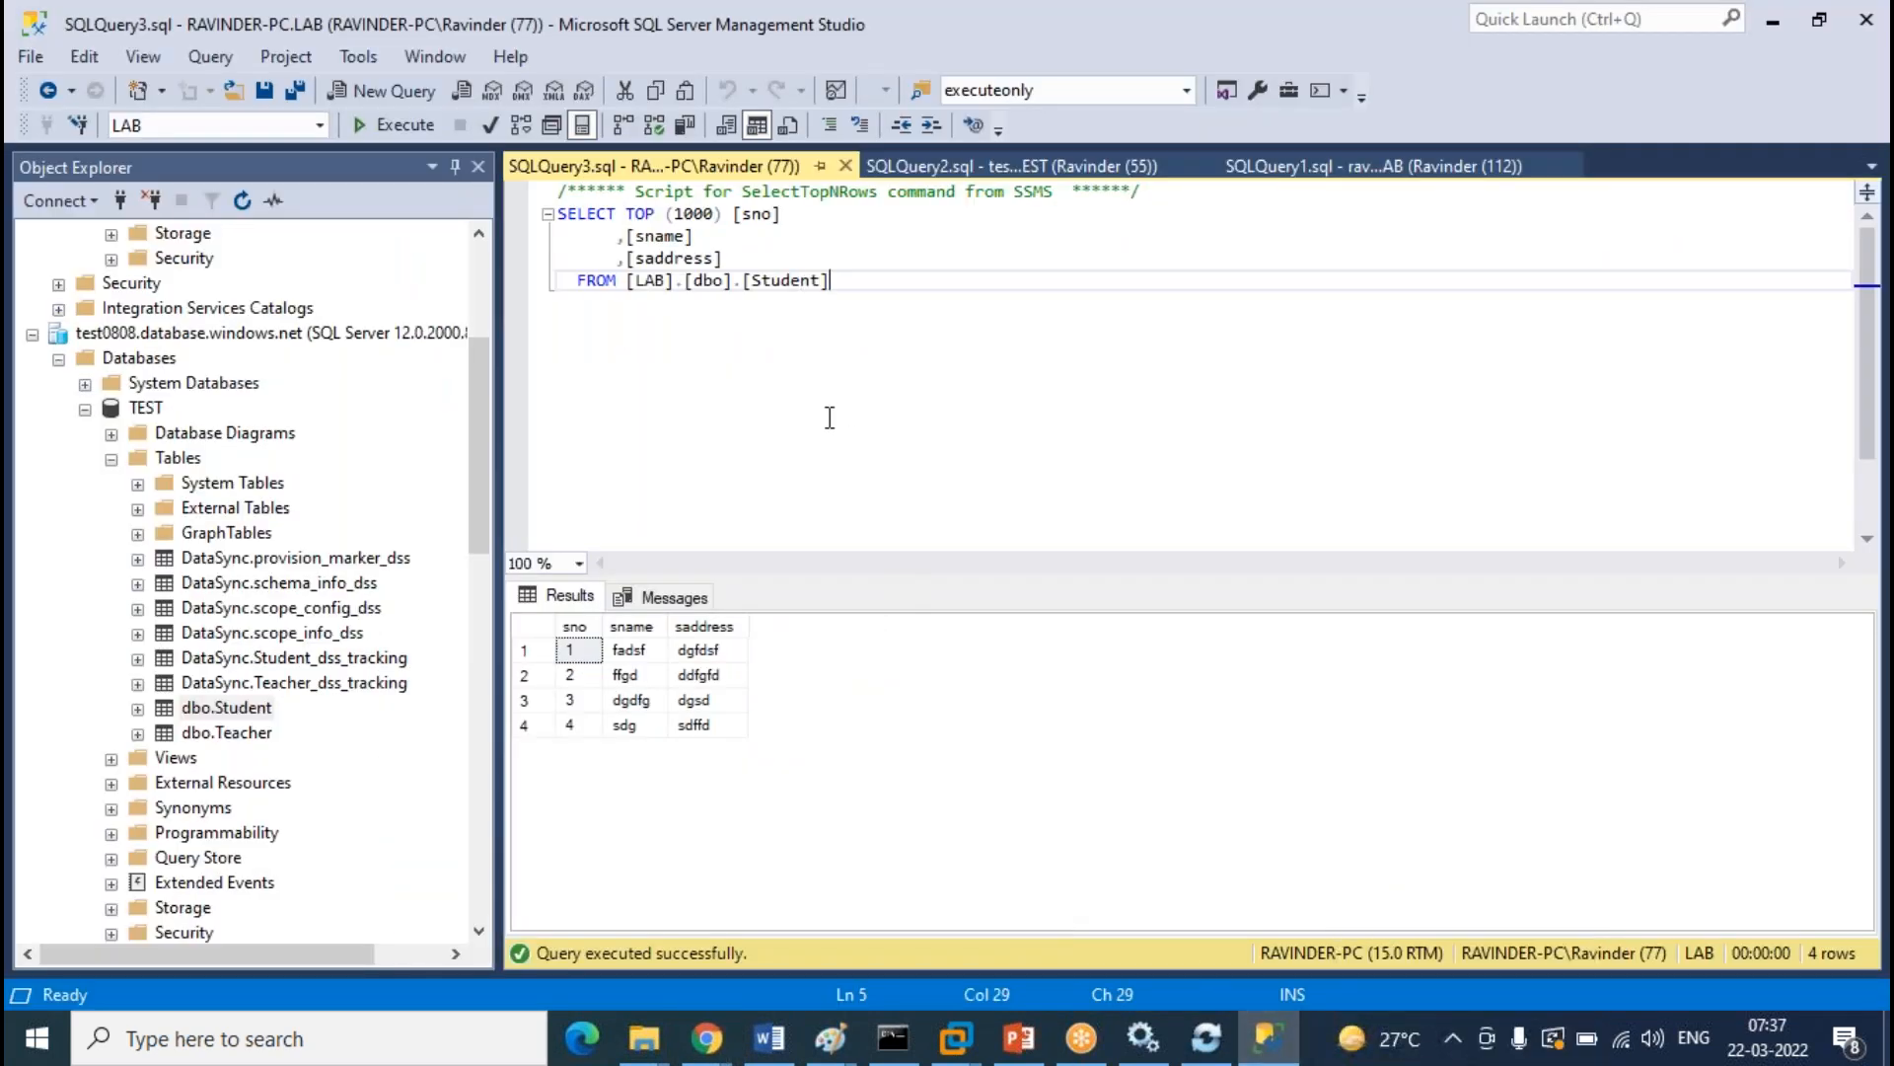
Re-run the on-prem LAB Student query, now returning six rows including rows 5 and 6
{"action": "left_click", "coordinate": [406, 126]}
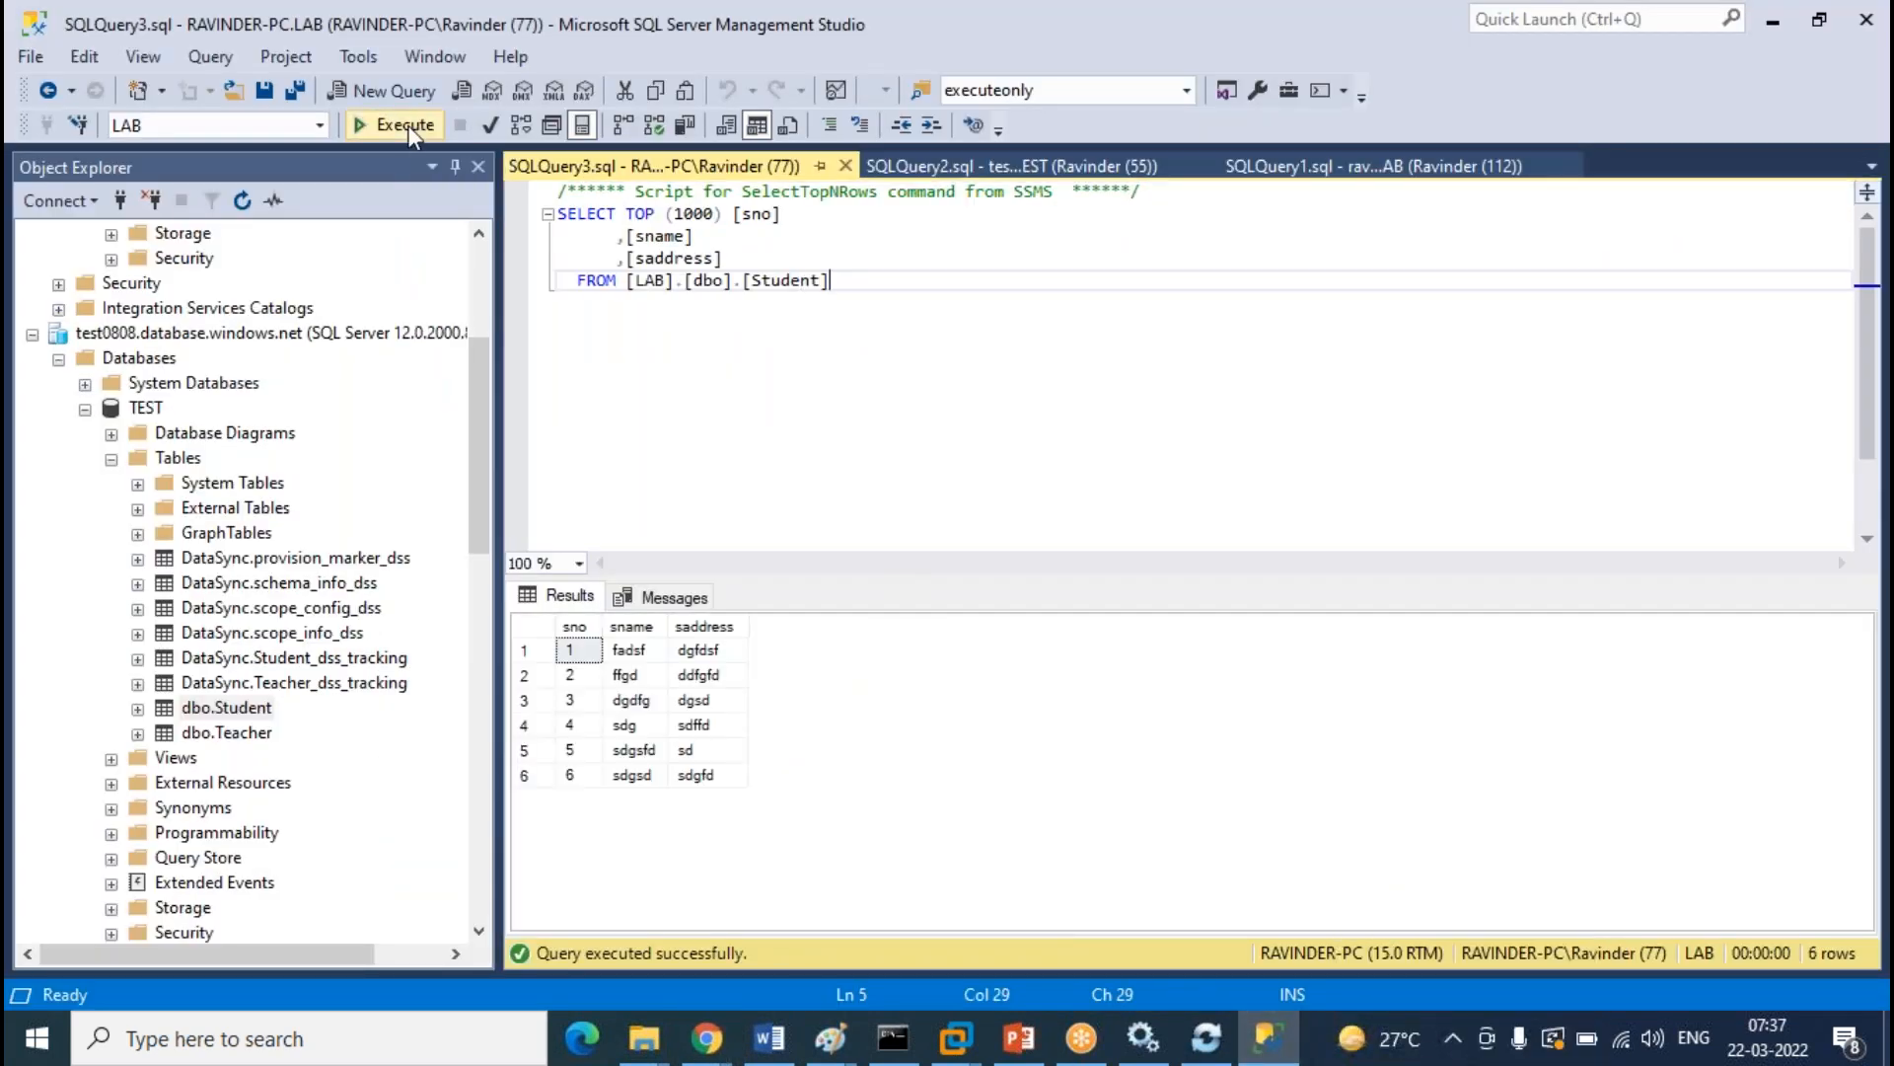
{"action": "left_click", "coordinate": [1052, 170]}
{"action": "left_click", "coordinate": [1272, 166]}
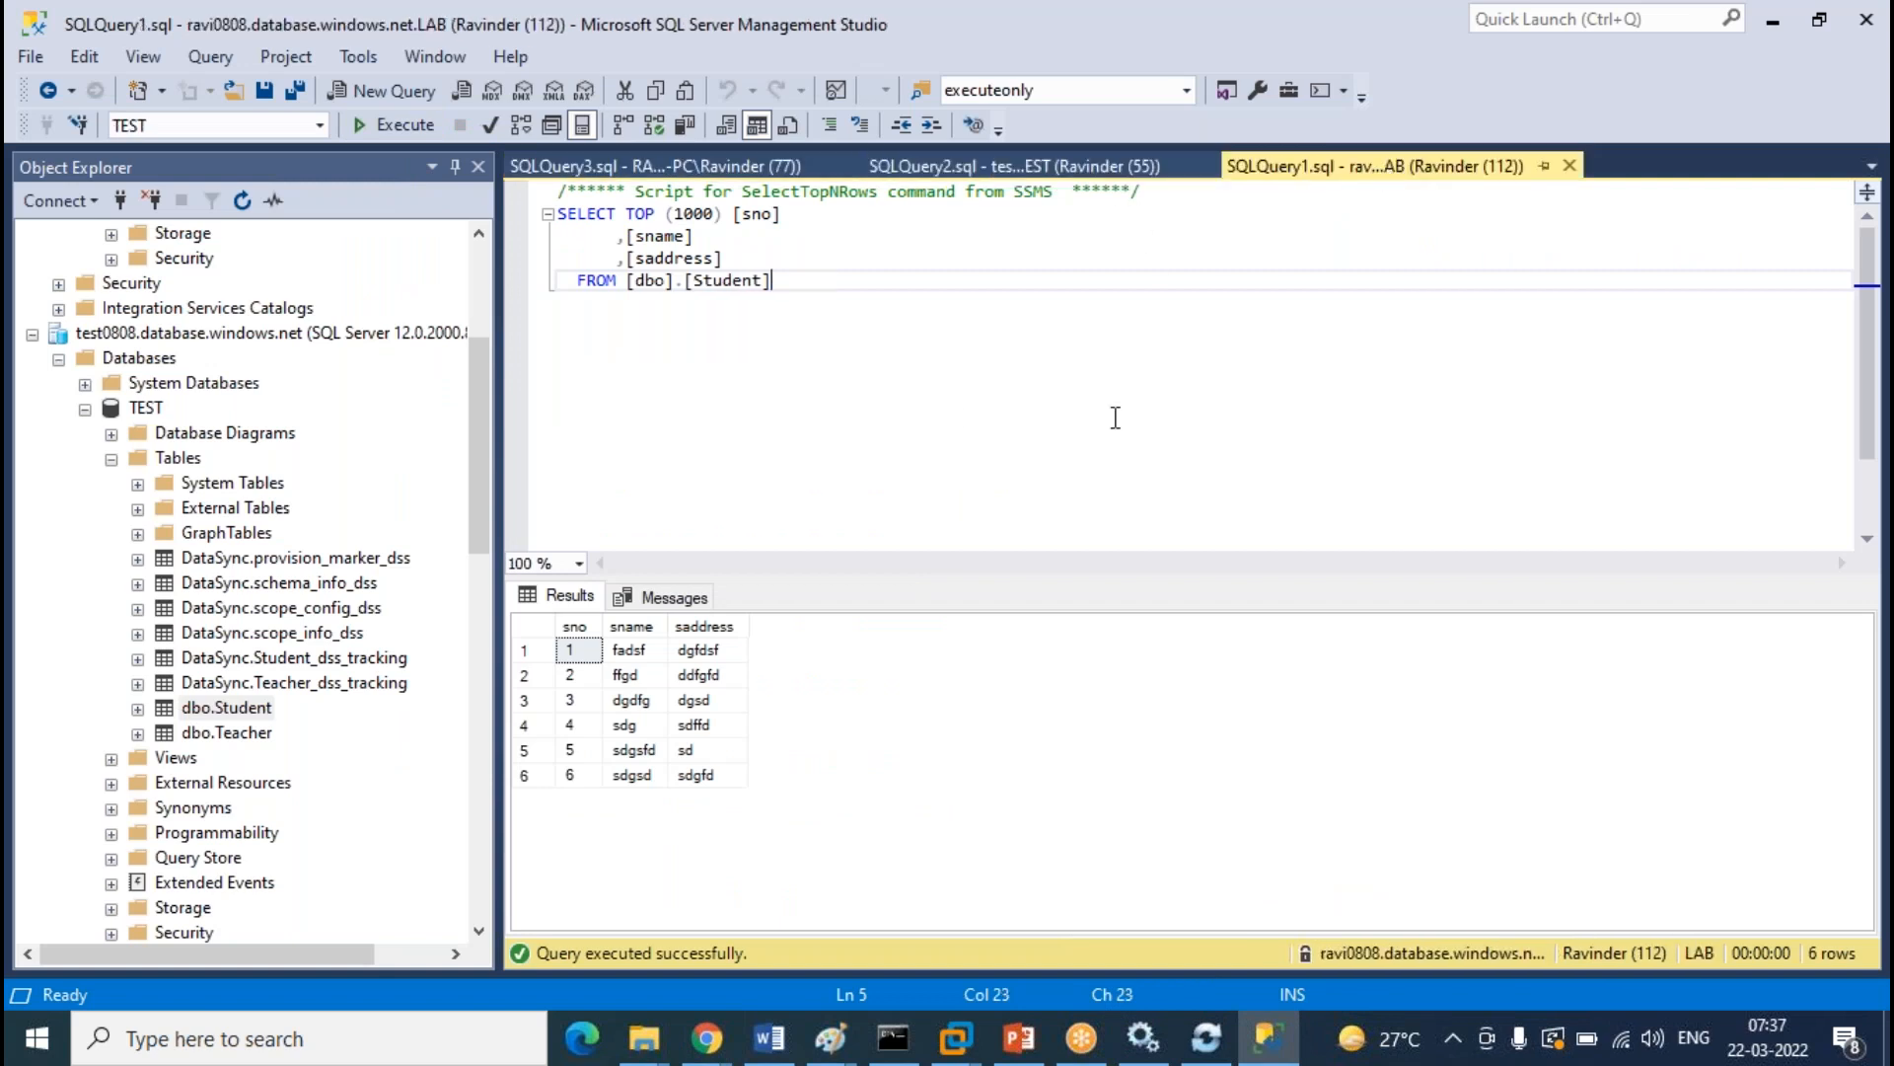
{"action": "scroll", "coordinate": [208, 541], "scroll_direction": "down", "scroll_amount": 14}
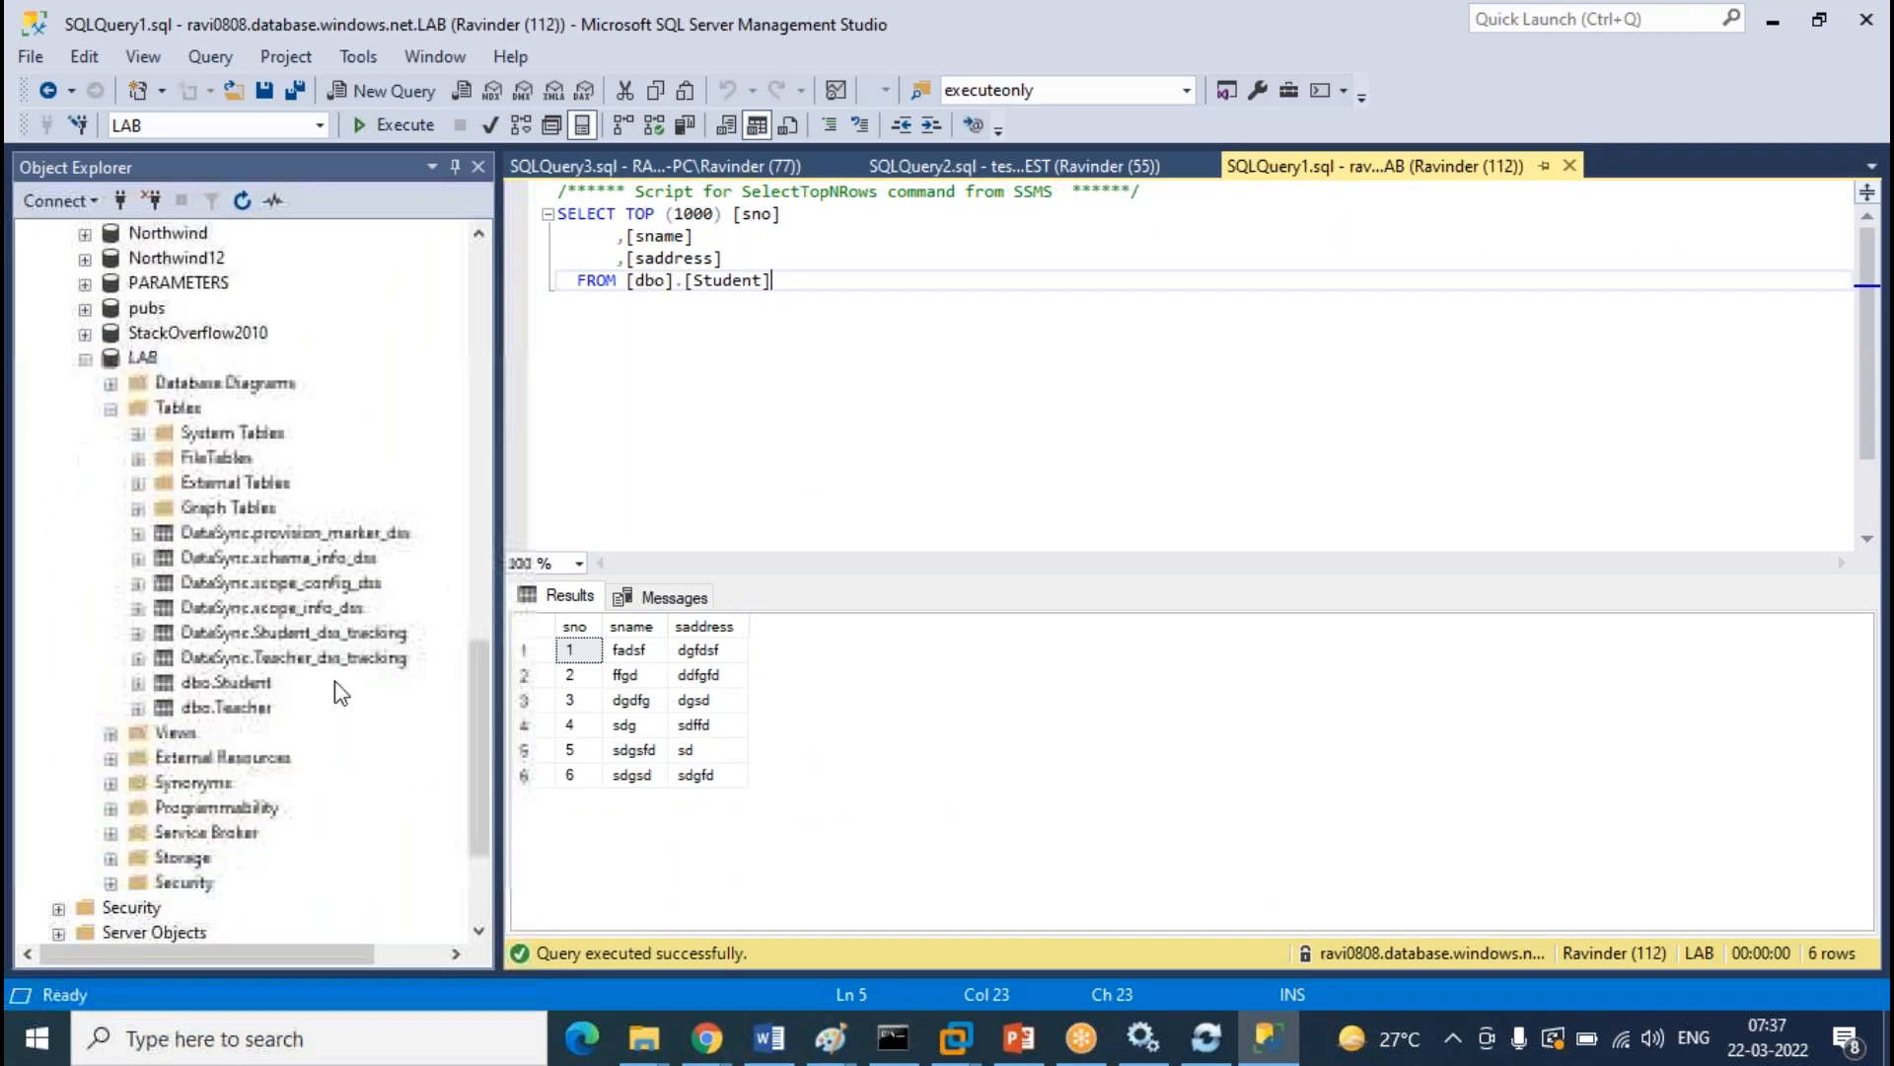
{"action": "right_click", "coordinate": [232, 682]}
Add on-prem Student rows 7 (sfdsg, dsgfds) and 8 (sgfds, s), then close the edit grid
{"action": "left_click", "coordinate": [376, 457]}
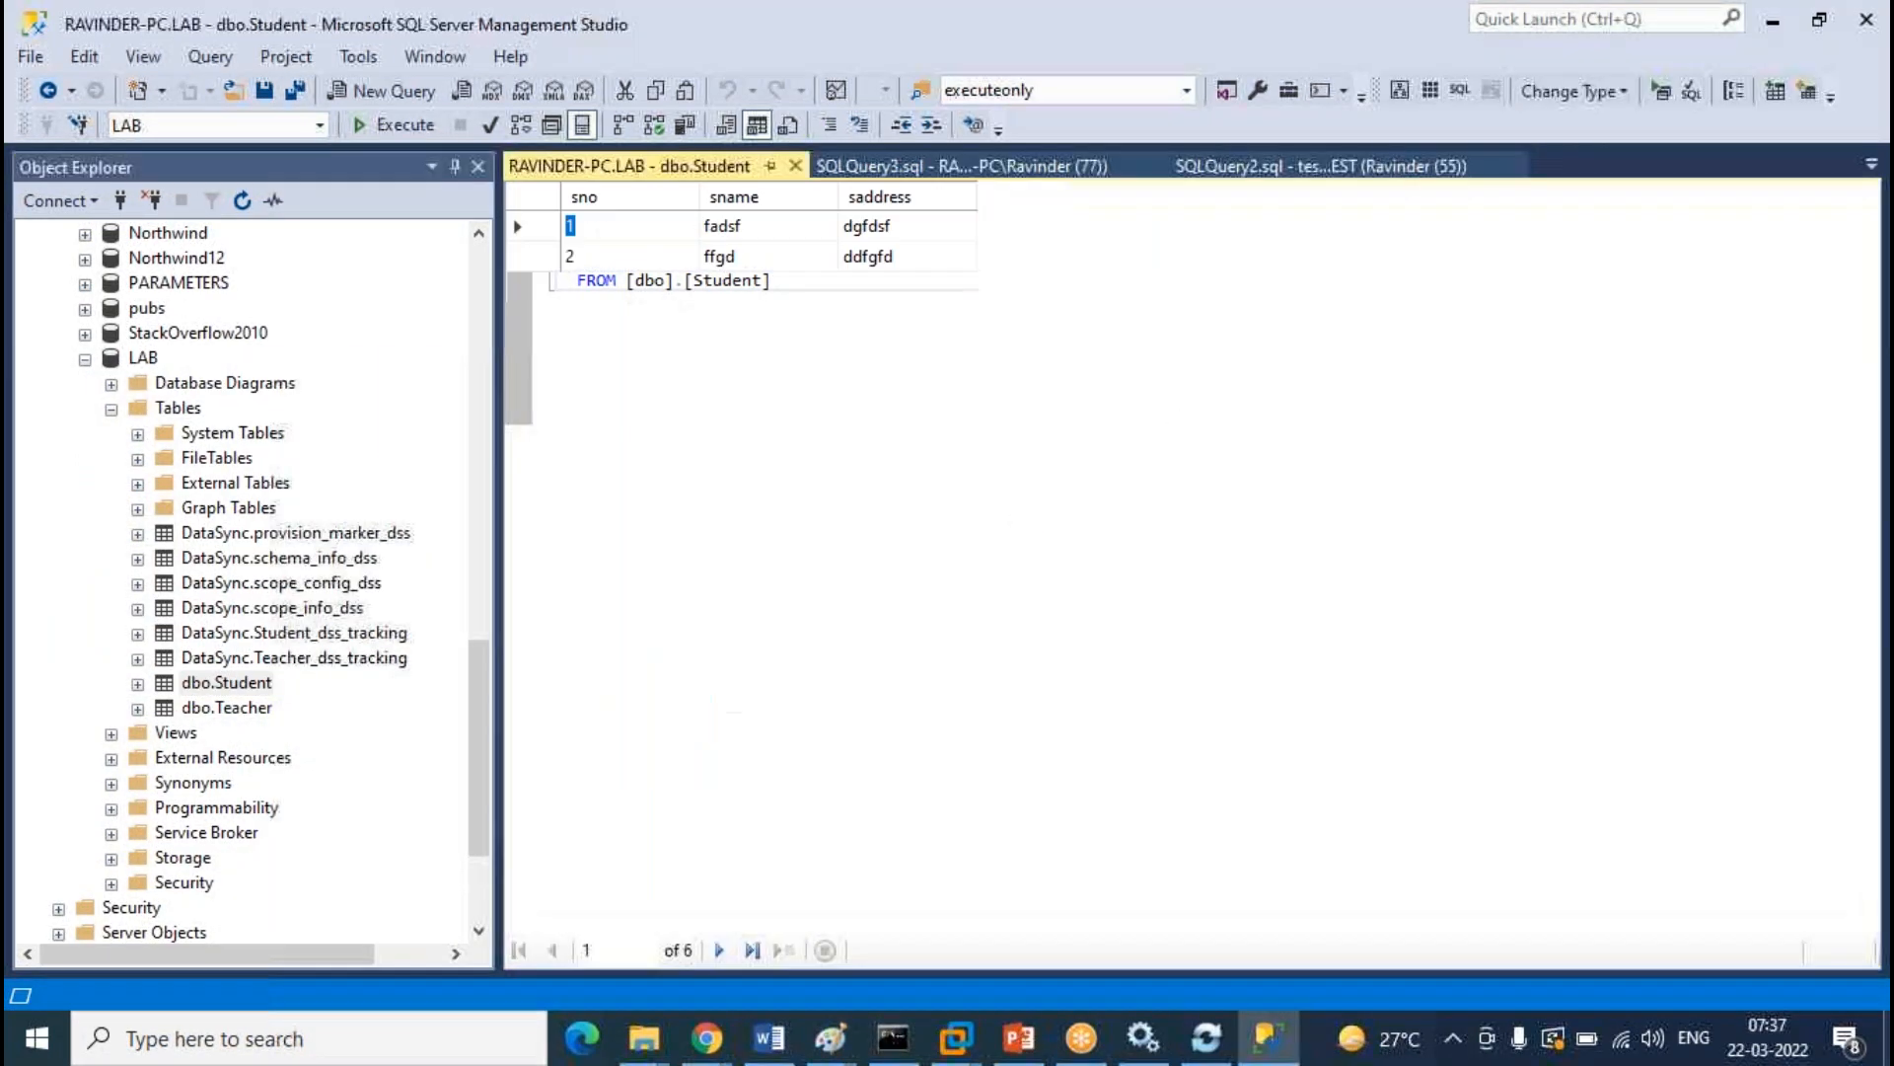
{"action": "left_click", "coordinate": [624, 421]}
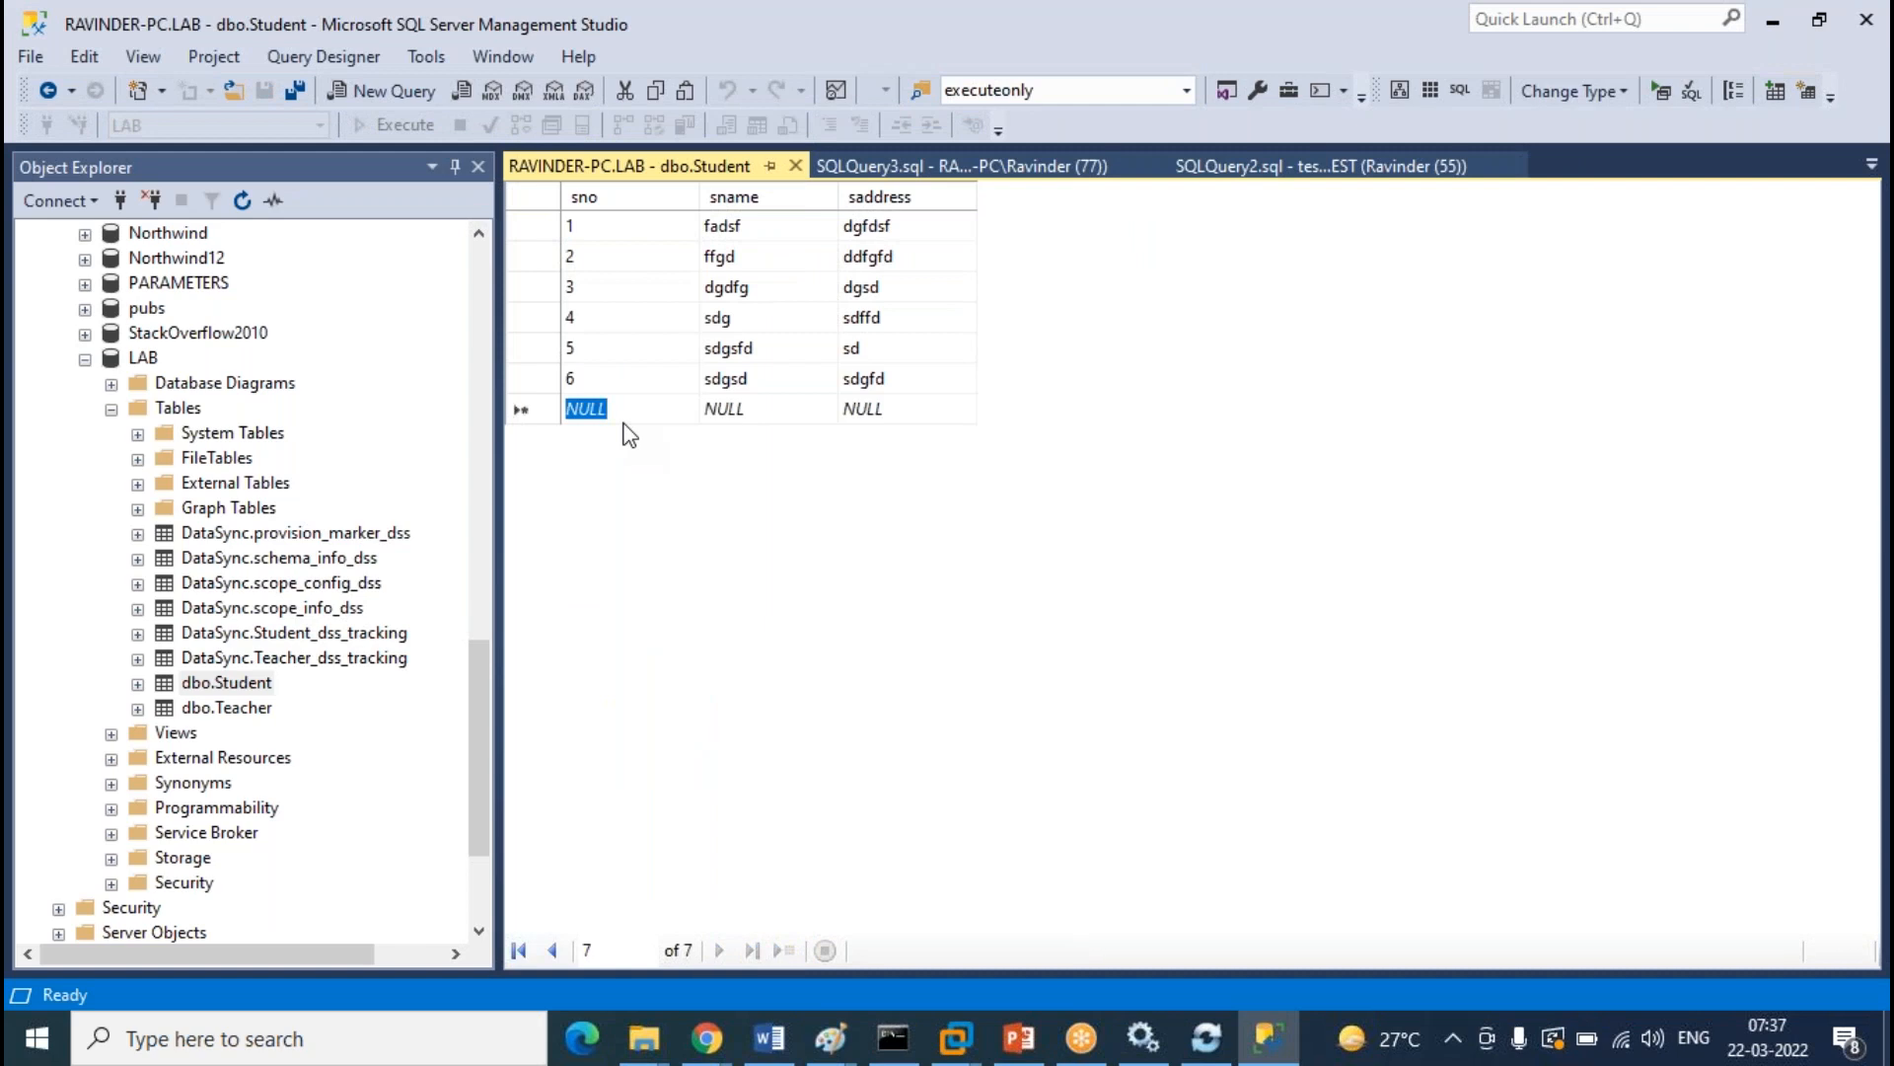
{"action": "type", "text": "7"}
{"action": "key", "text": "Tab"}
{"action": "type", "text": "sfdsg"}
{"action": "key", "text": "Tab"}
{"action": "type", "text": "dsgfds"}
{"action": "key", "text": "Tab"}
{"action": "type", "text": "8"}
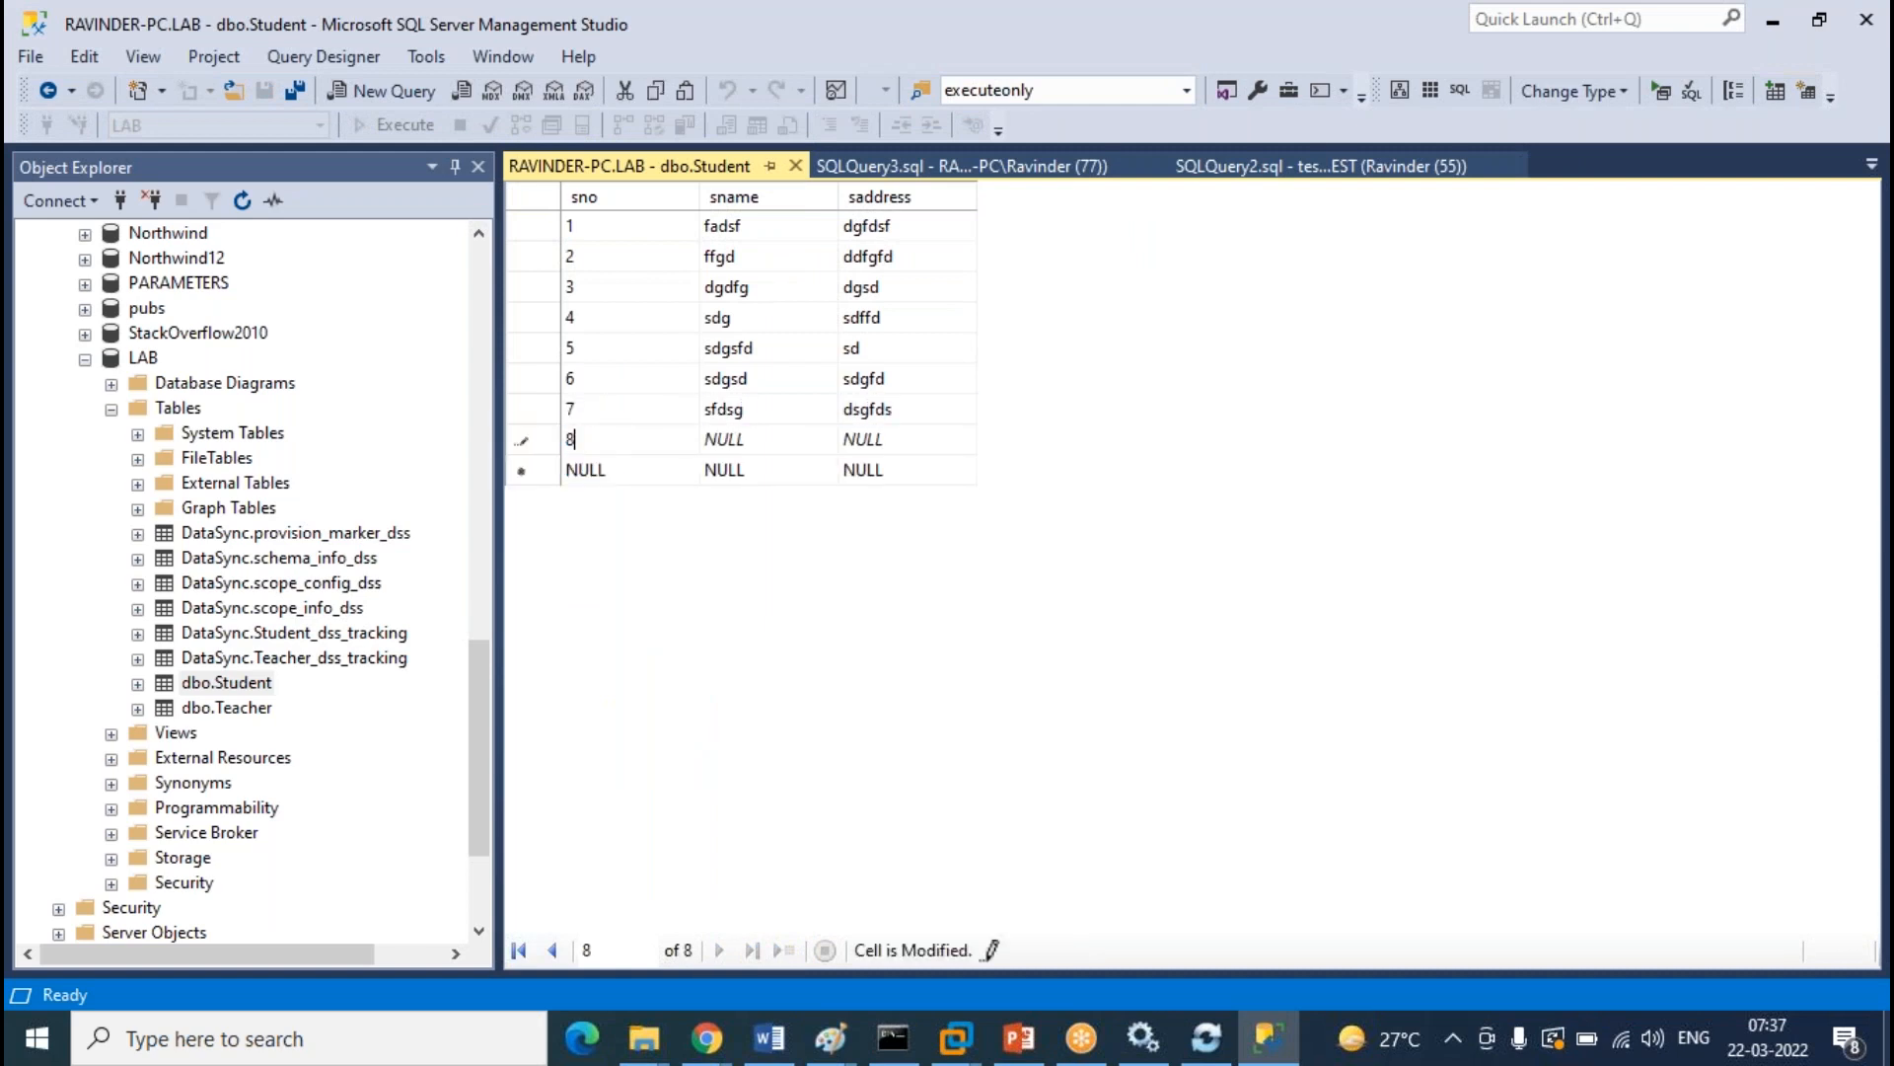
{"action": "key", "text": "Tab"}
{"action": "type", "text": "sgfds"}
{"action": "key", "text": "Tab"}
{"action": "type", "text": "s"}
{"action": "left_click", "coordinate": [796, 165]}
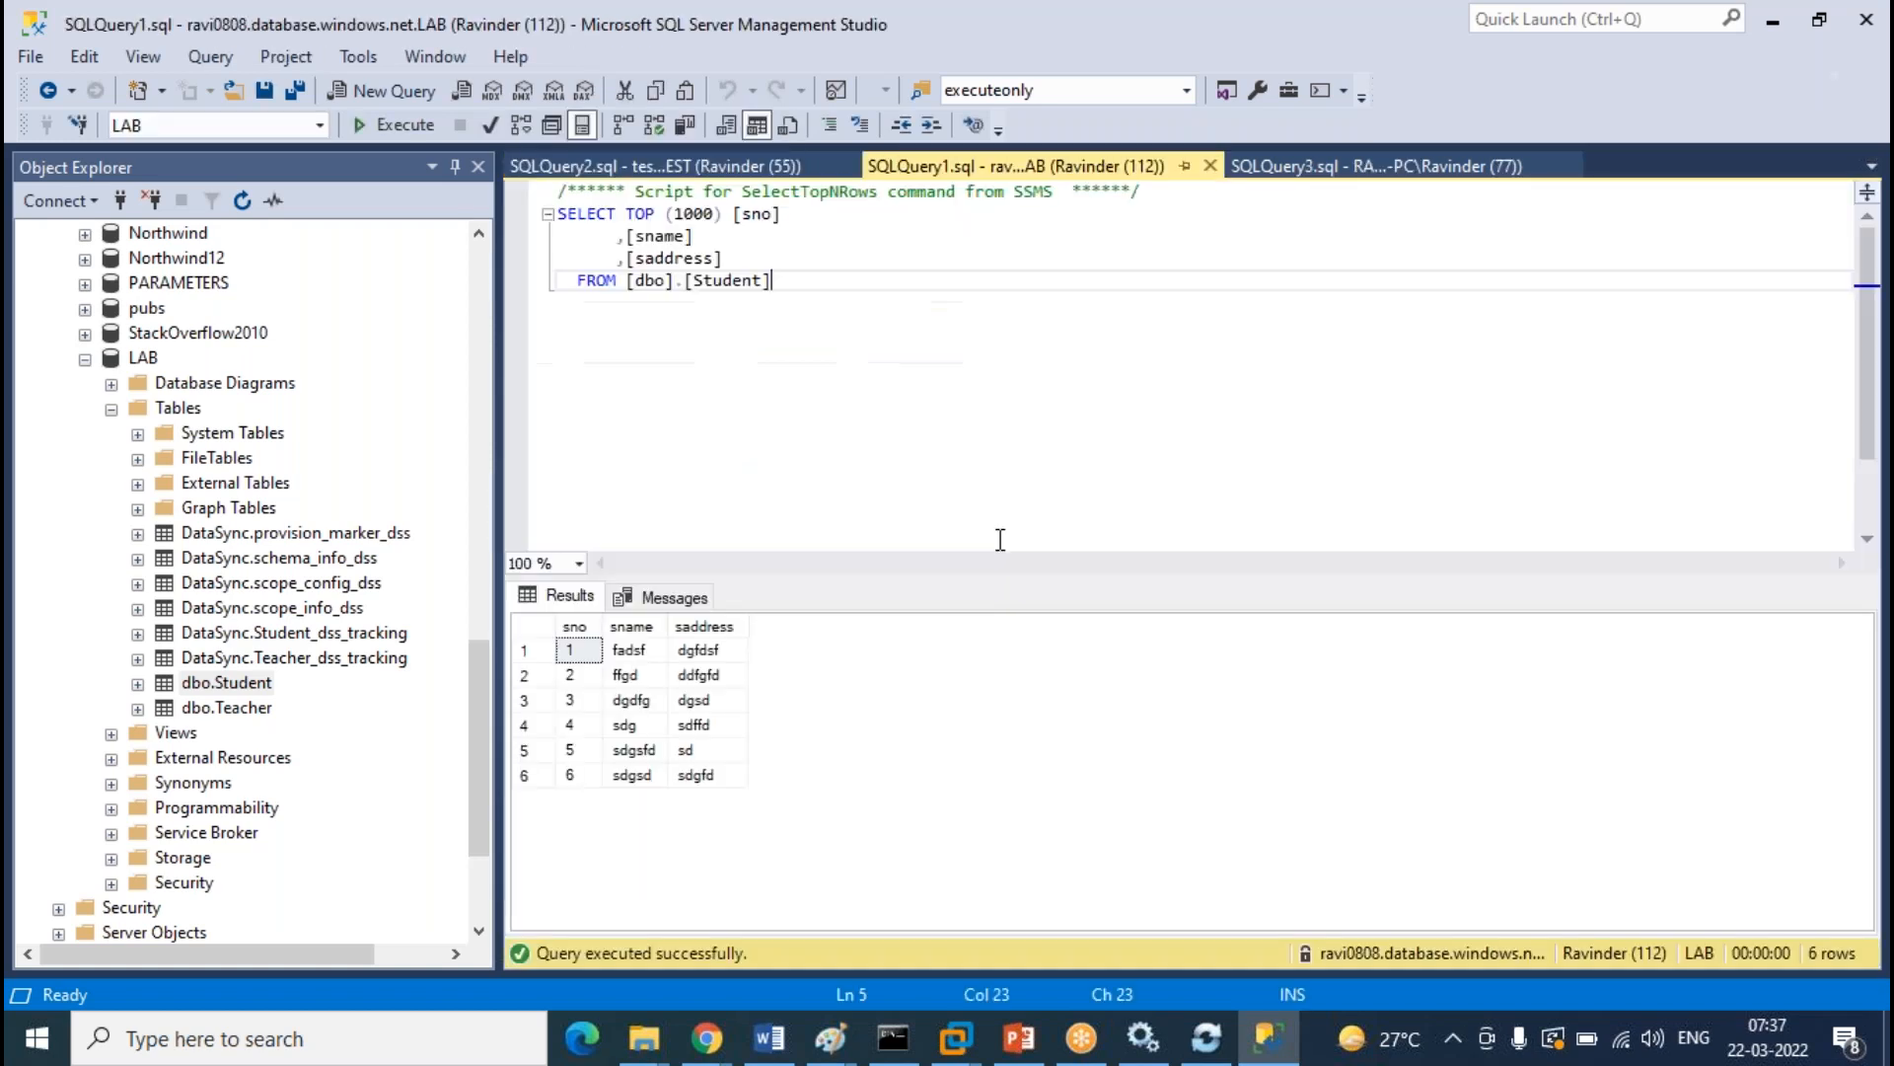
Re-run the on-prem LAB and TEST Student queries, checking the cloud LAB query as well
{"action": "left_click", "coordinate": [1419, 168]}
{"action": "key", "text": "F5"}
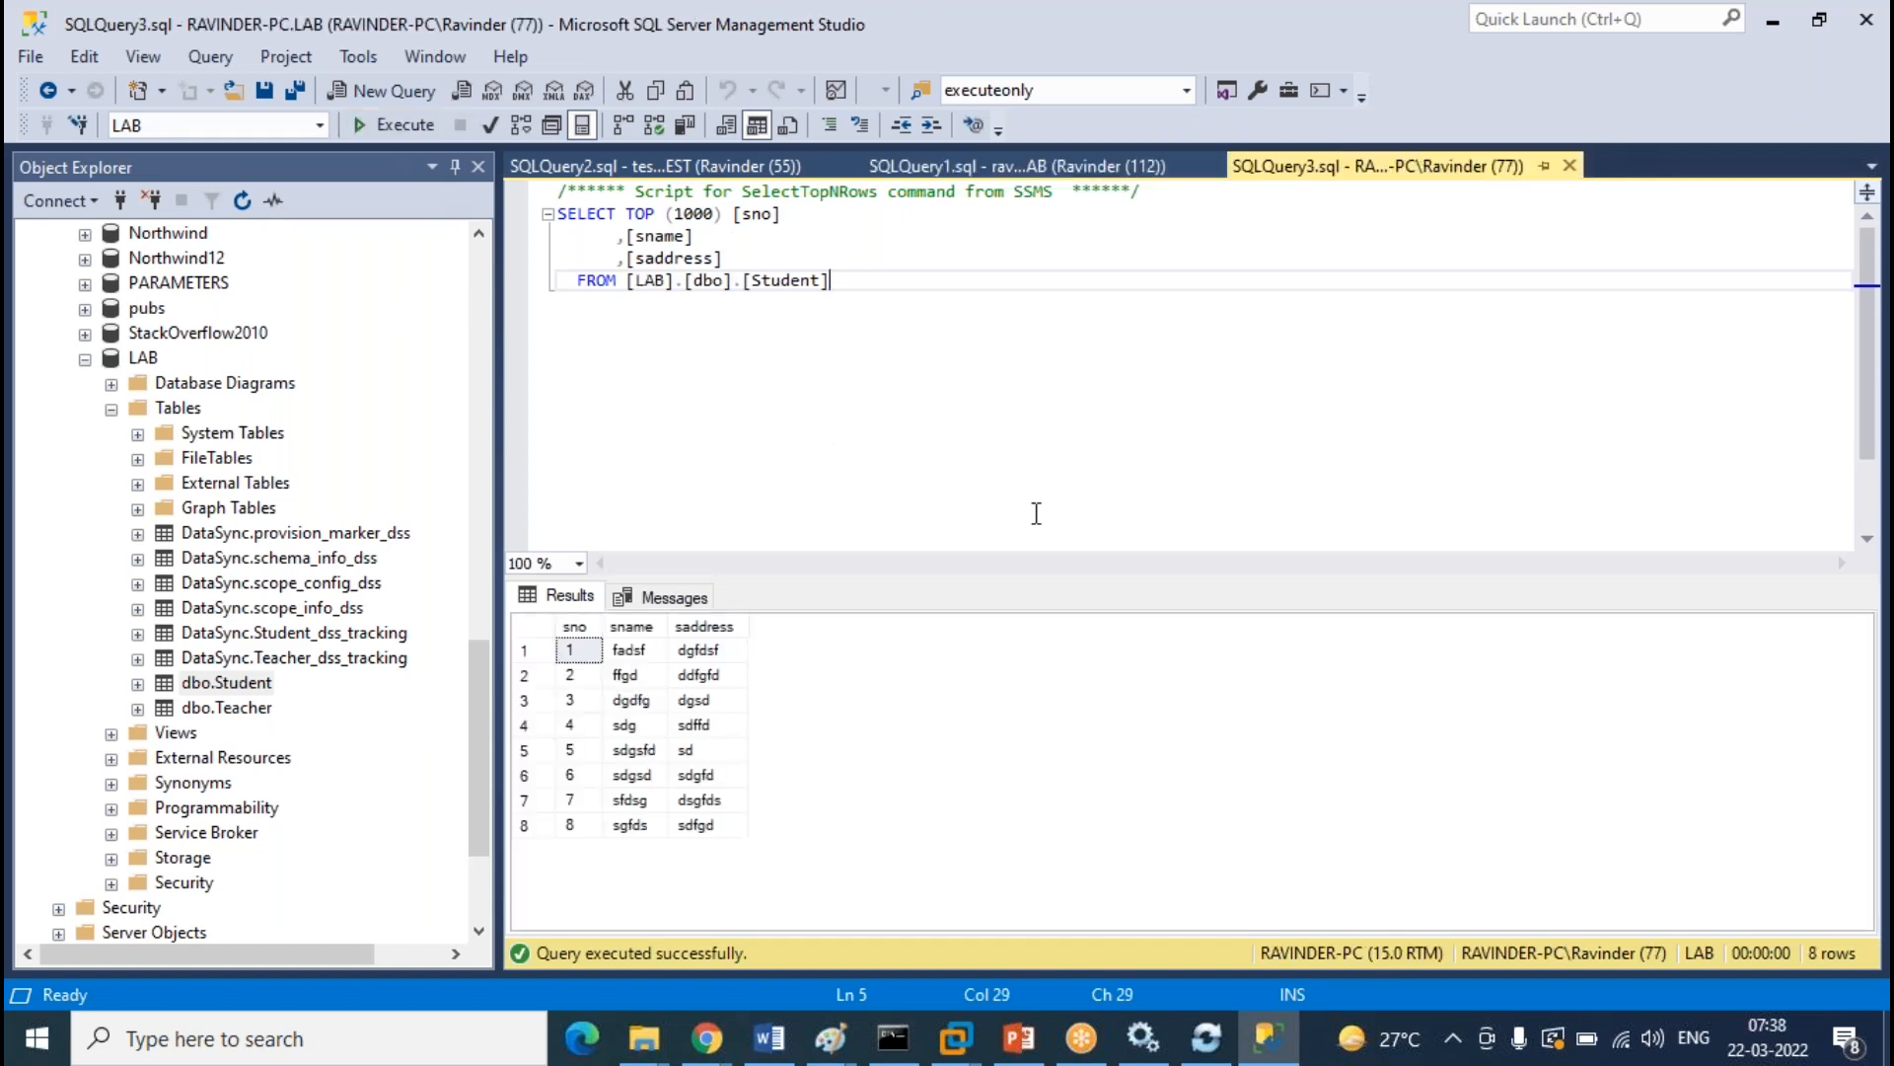
{"action": "left_click", "coordinate": [1026, 166]}
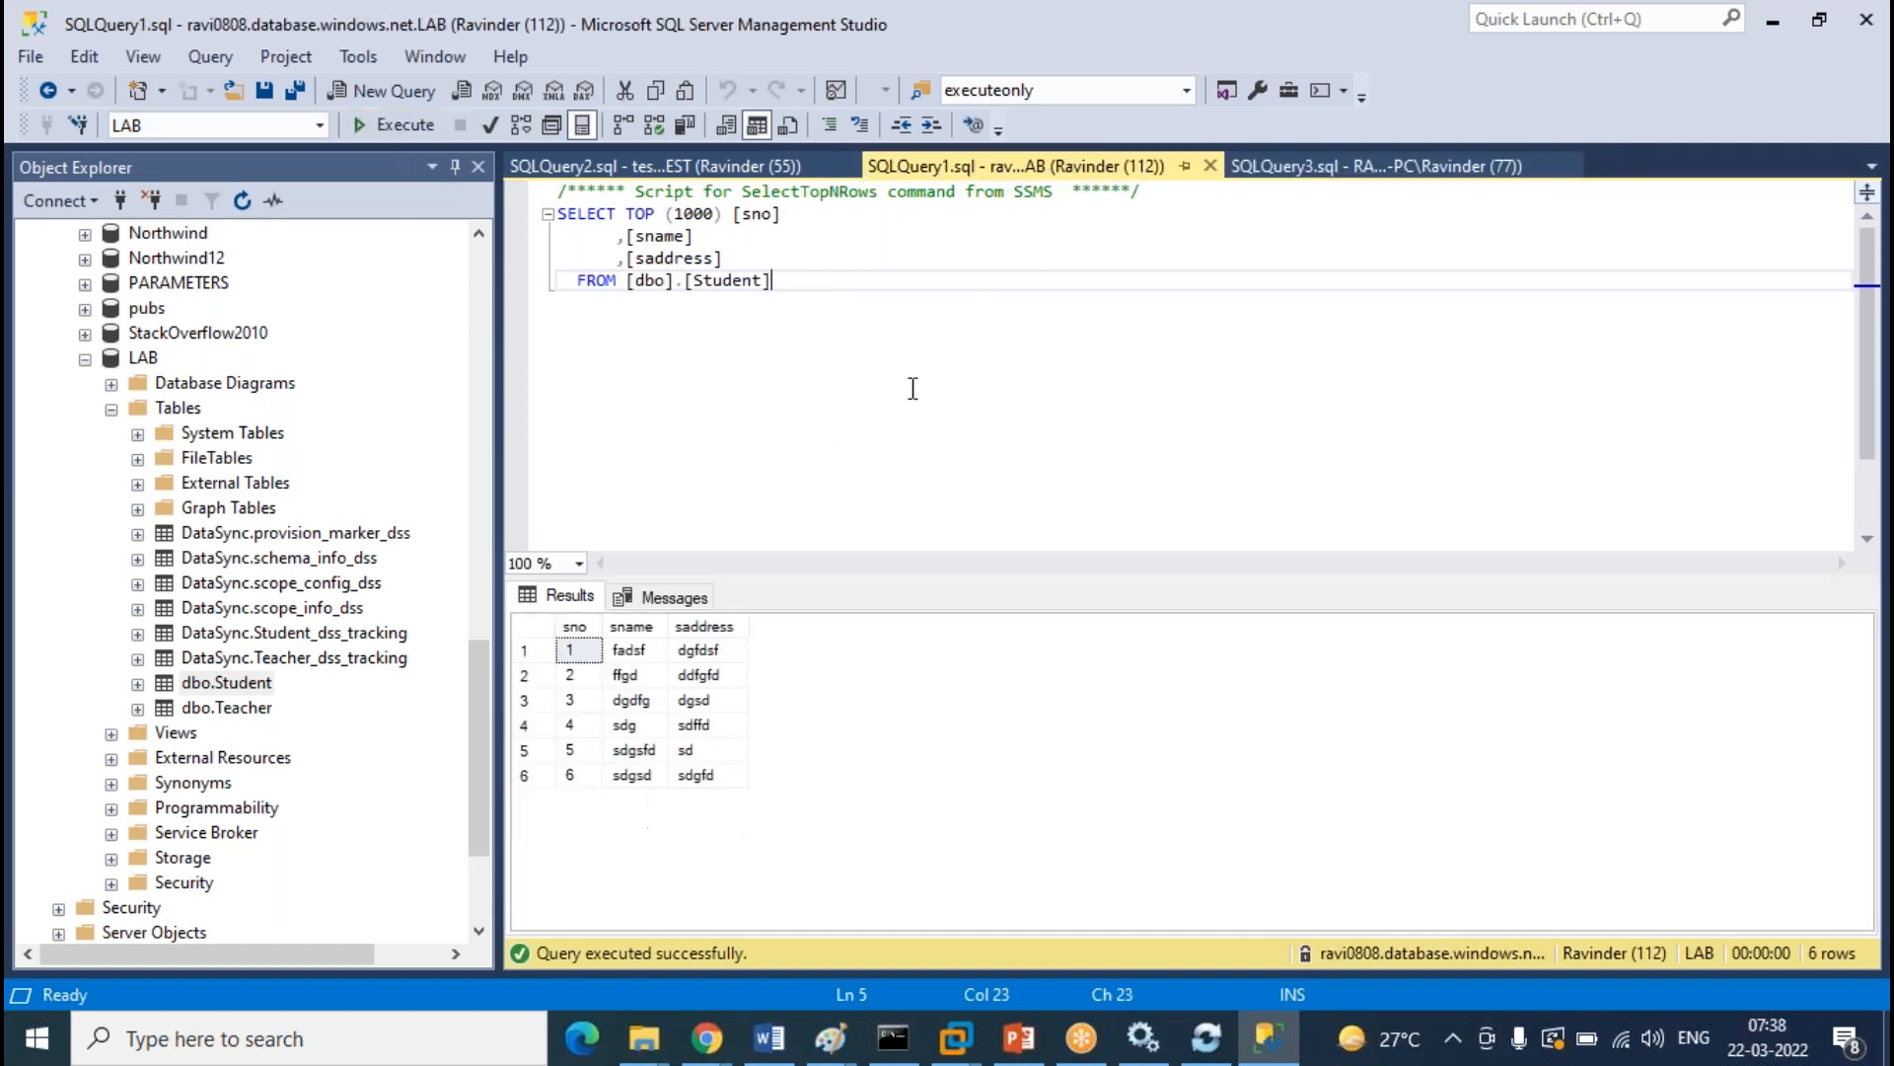
{"action": "left_click", "coordinate": [692, 173]}
{"action": "left_click", "coordinate": [410, 125]}
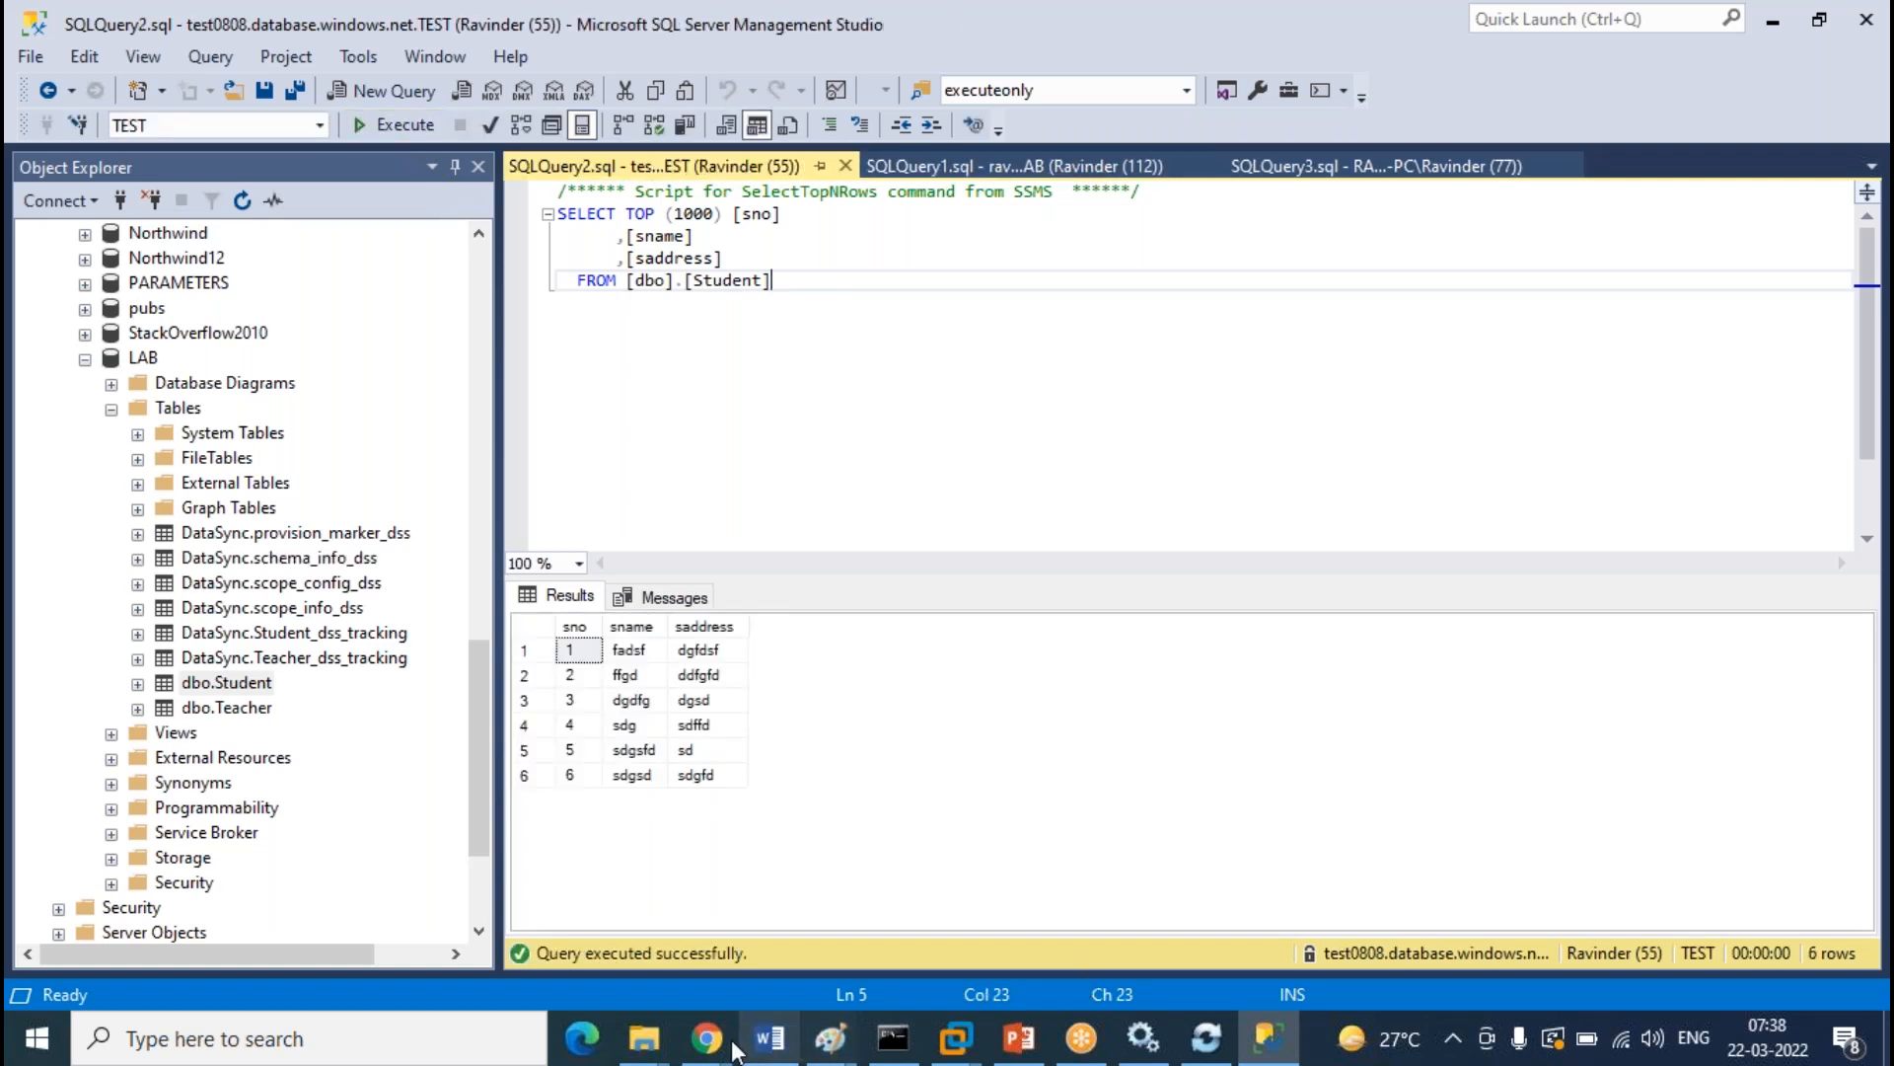
In the Azure portal, save the sync group's table selection so it covers 2 tables
{"action": "mouse_move", "coordinate": [730, 1045]}
{"action": "left_click", "coordinate": [858, 912]}
{"action": "left_click", "coordinate": [1014, 365]}
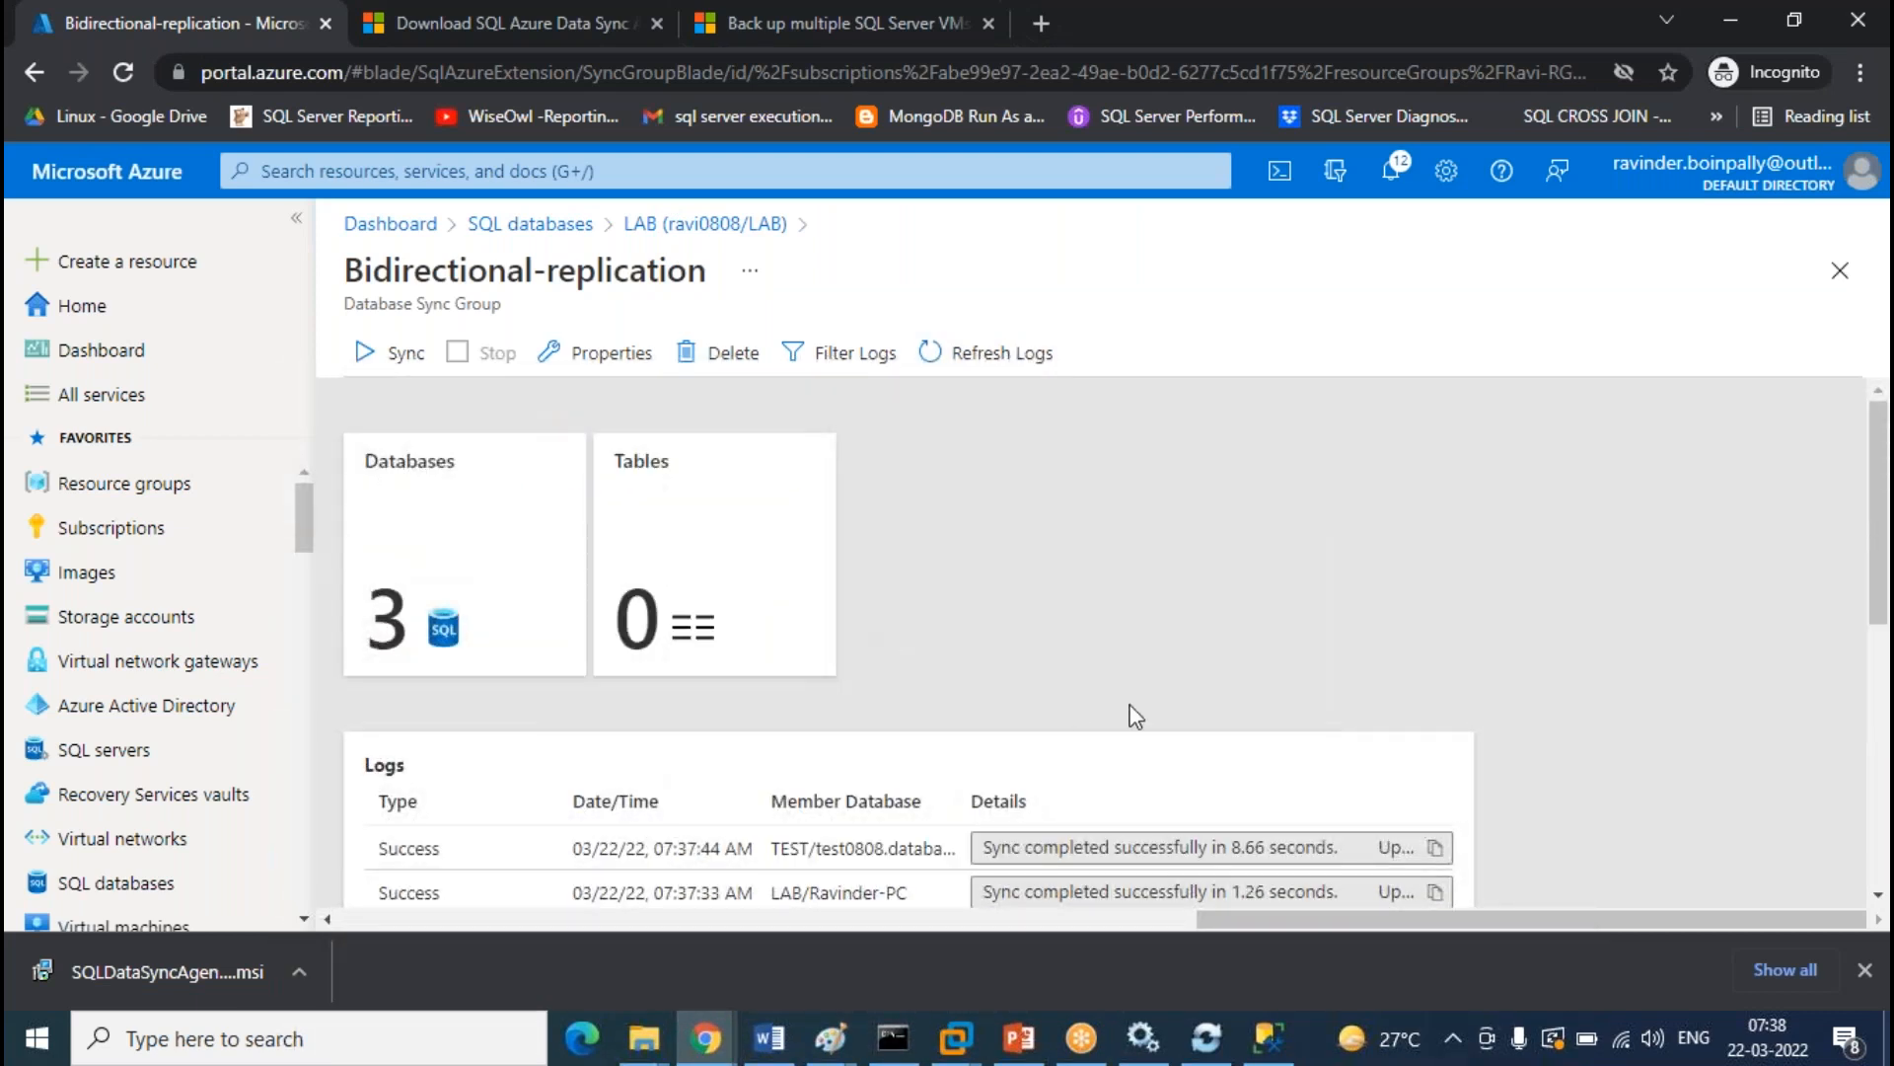
{"action": "left_click", "coordinate": [656, 520]}
{"action": "left_click", "coordinate": [405, 874]}
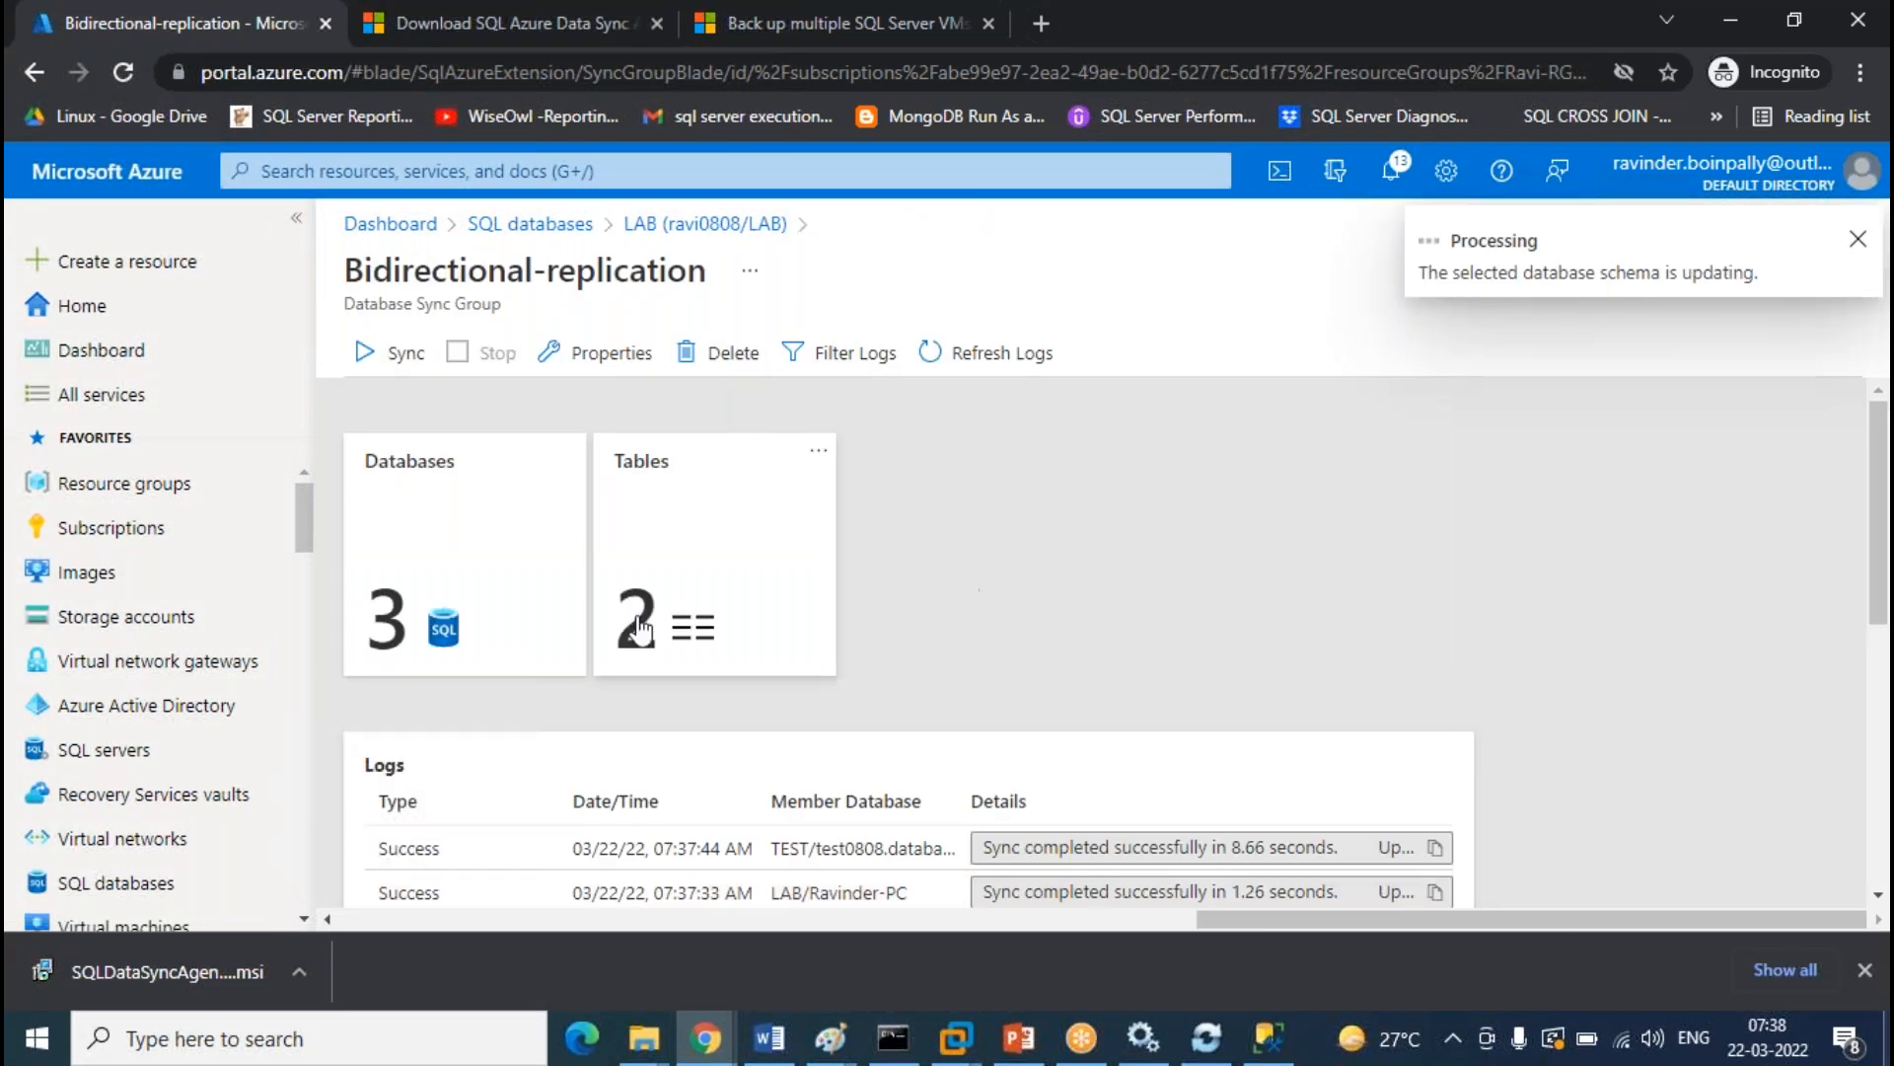
Reload the sync group logs several times to look for a new sync
{"action": "left_click", "coordinate": [1021, 357]}
{"action": "scroll", "coordinate": [1353, 483], "scroll_direction": "down", "scroll_amount": 5}
{"action": "scroll", "coordinate": [688, 738], "scroll_direction": "up", "scroll_amount": 3}
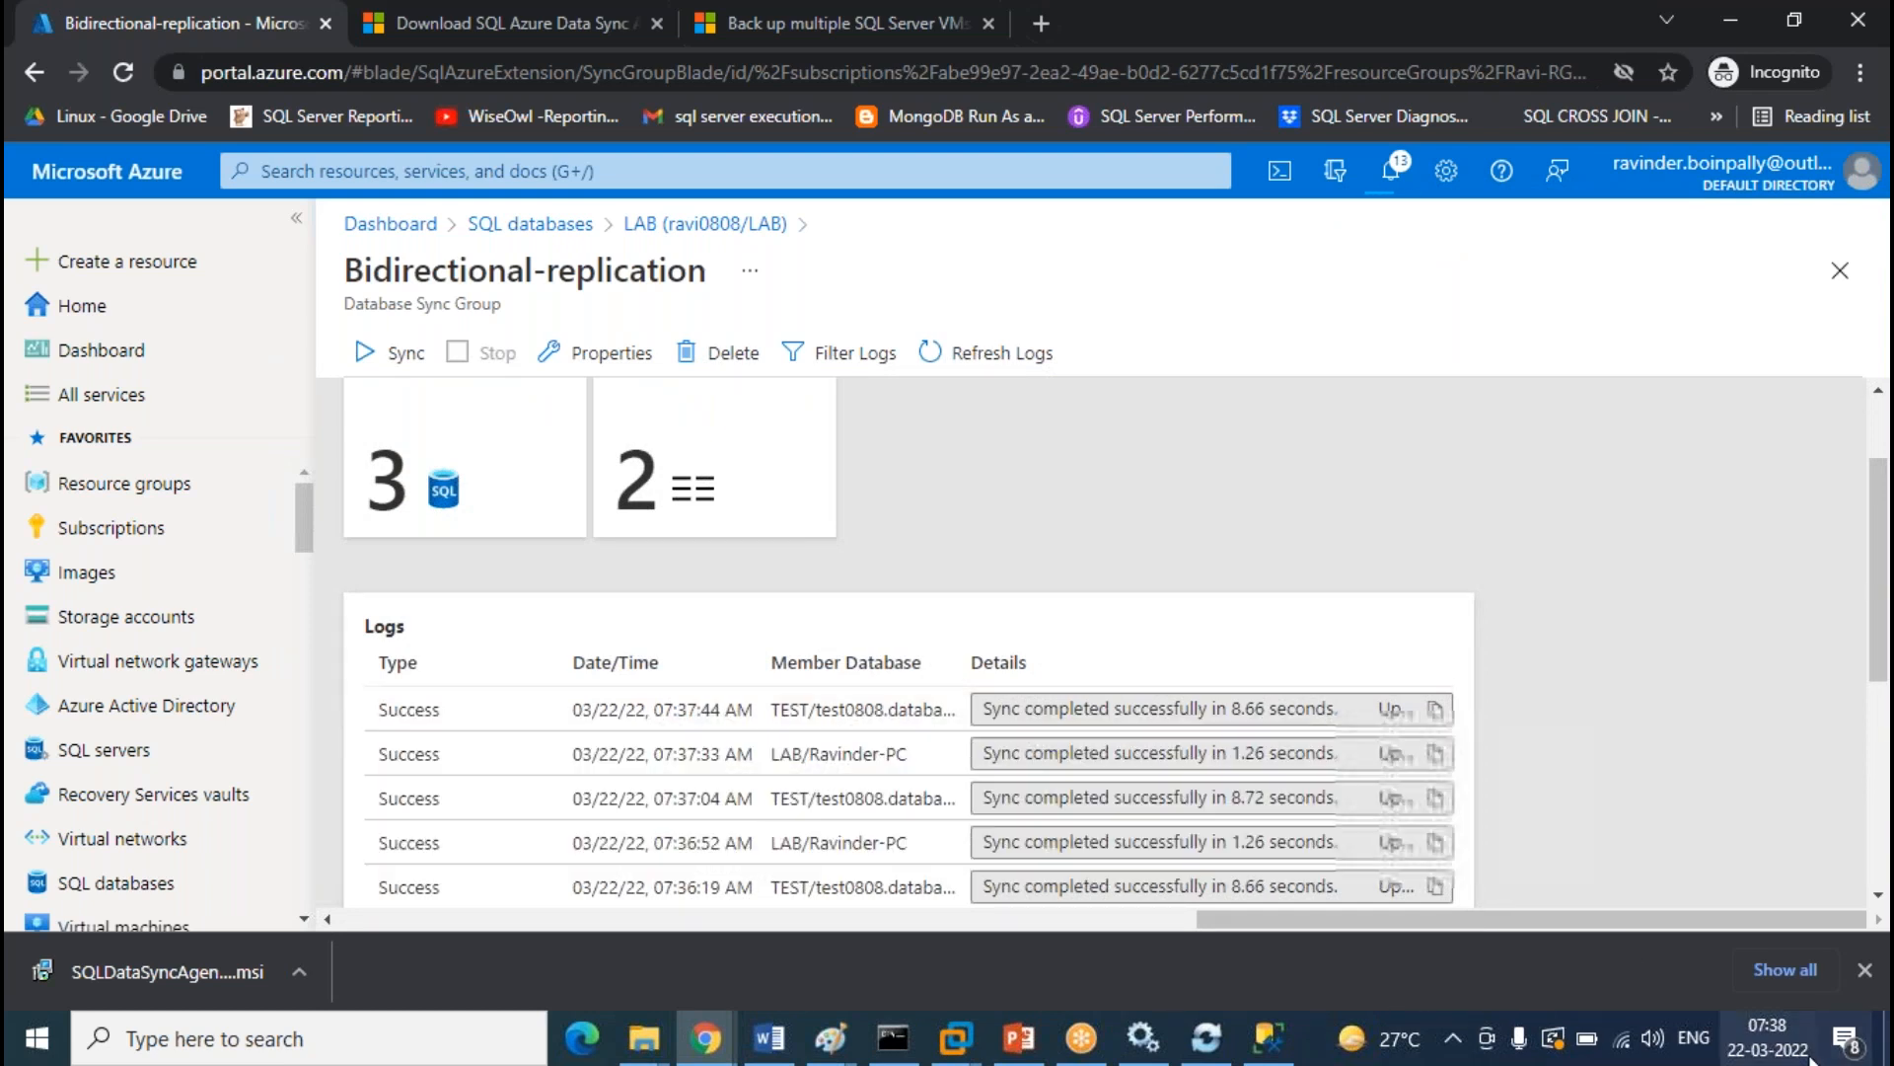
{"action": "mouse_move", "coordinate": [1793, 1048]}
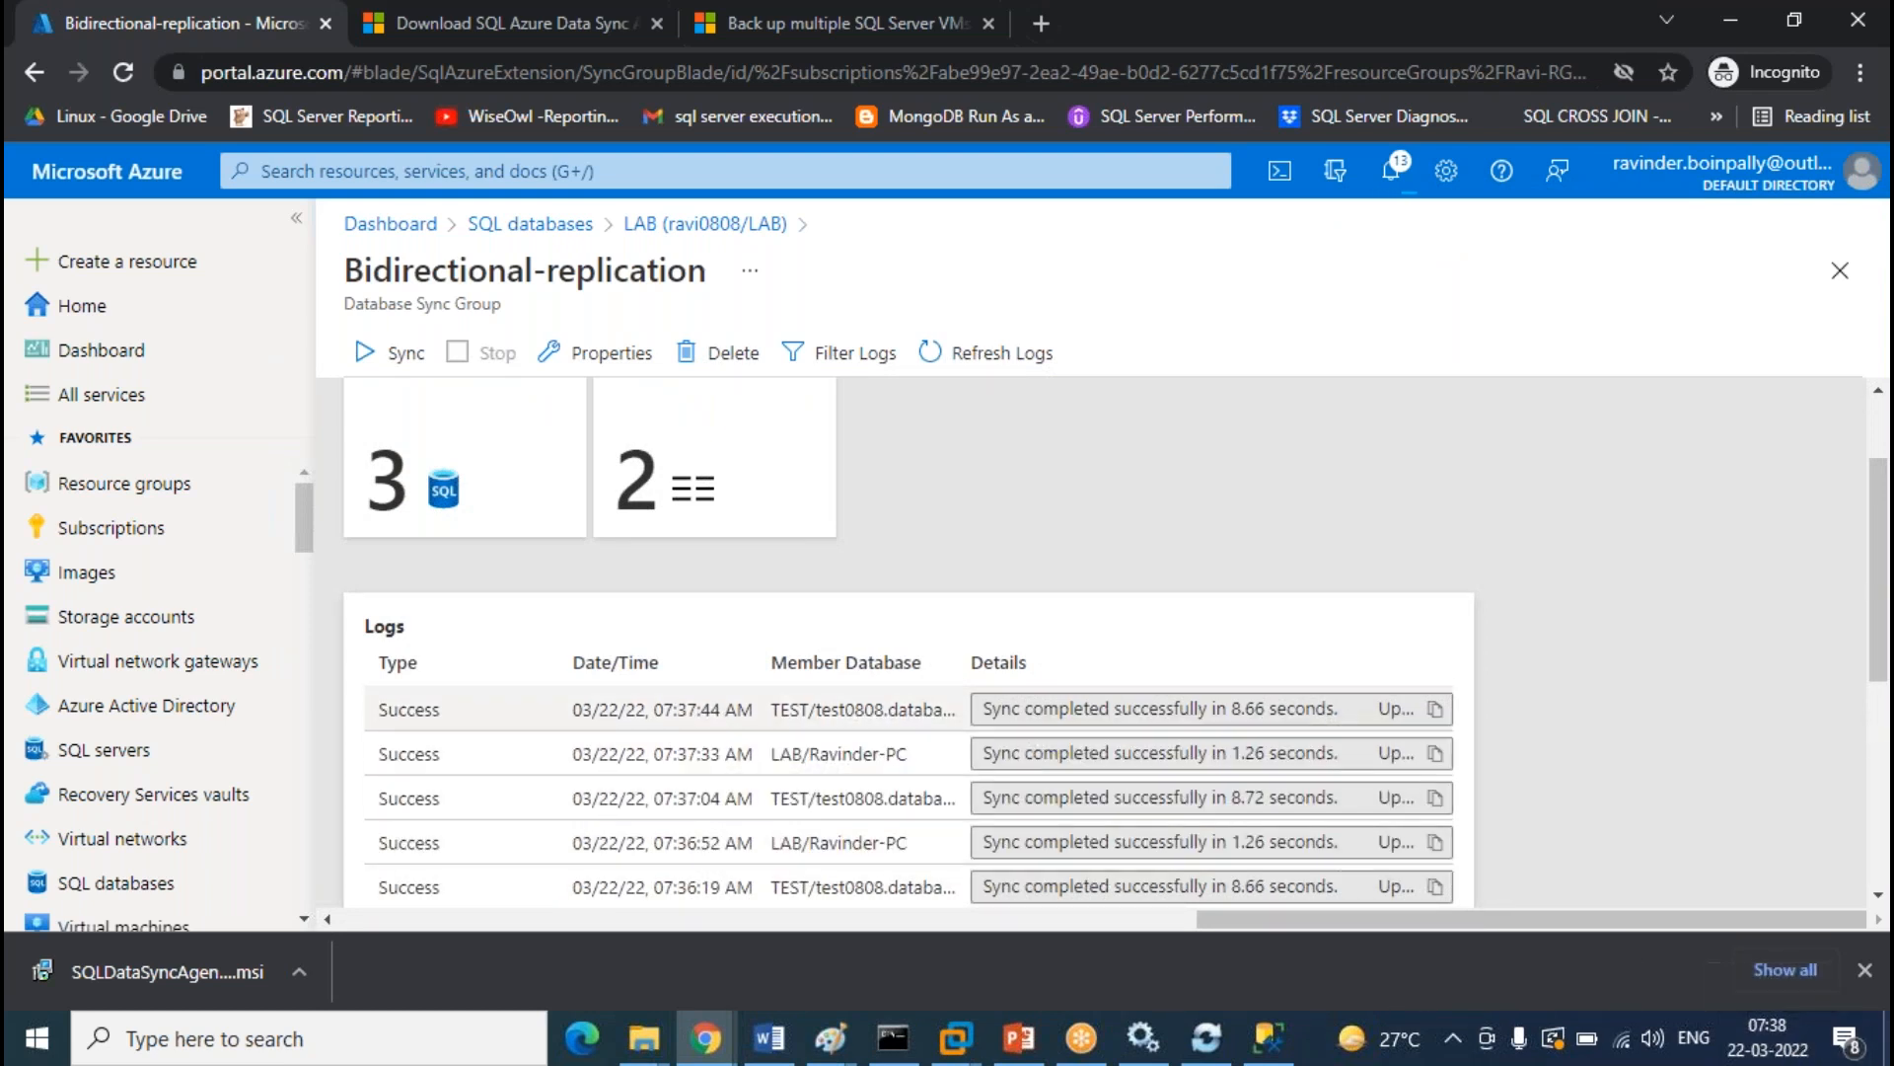
{"action": "left_click", "coordinate": [1037, 357]}
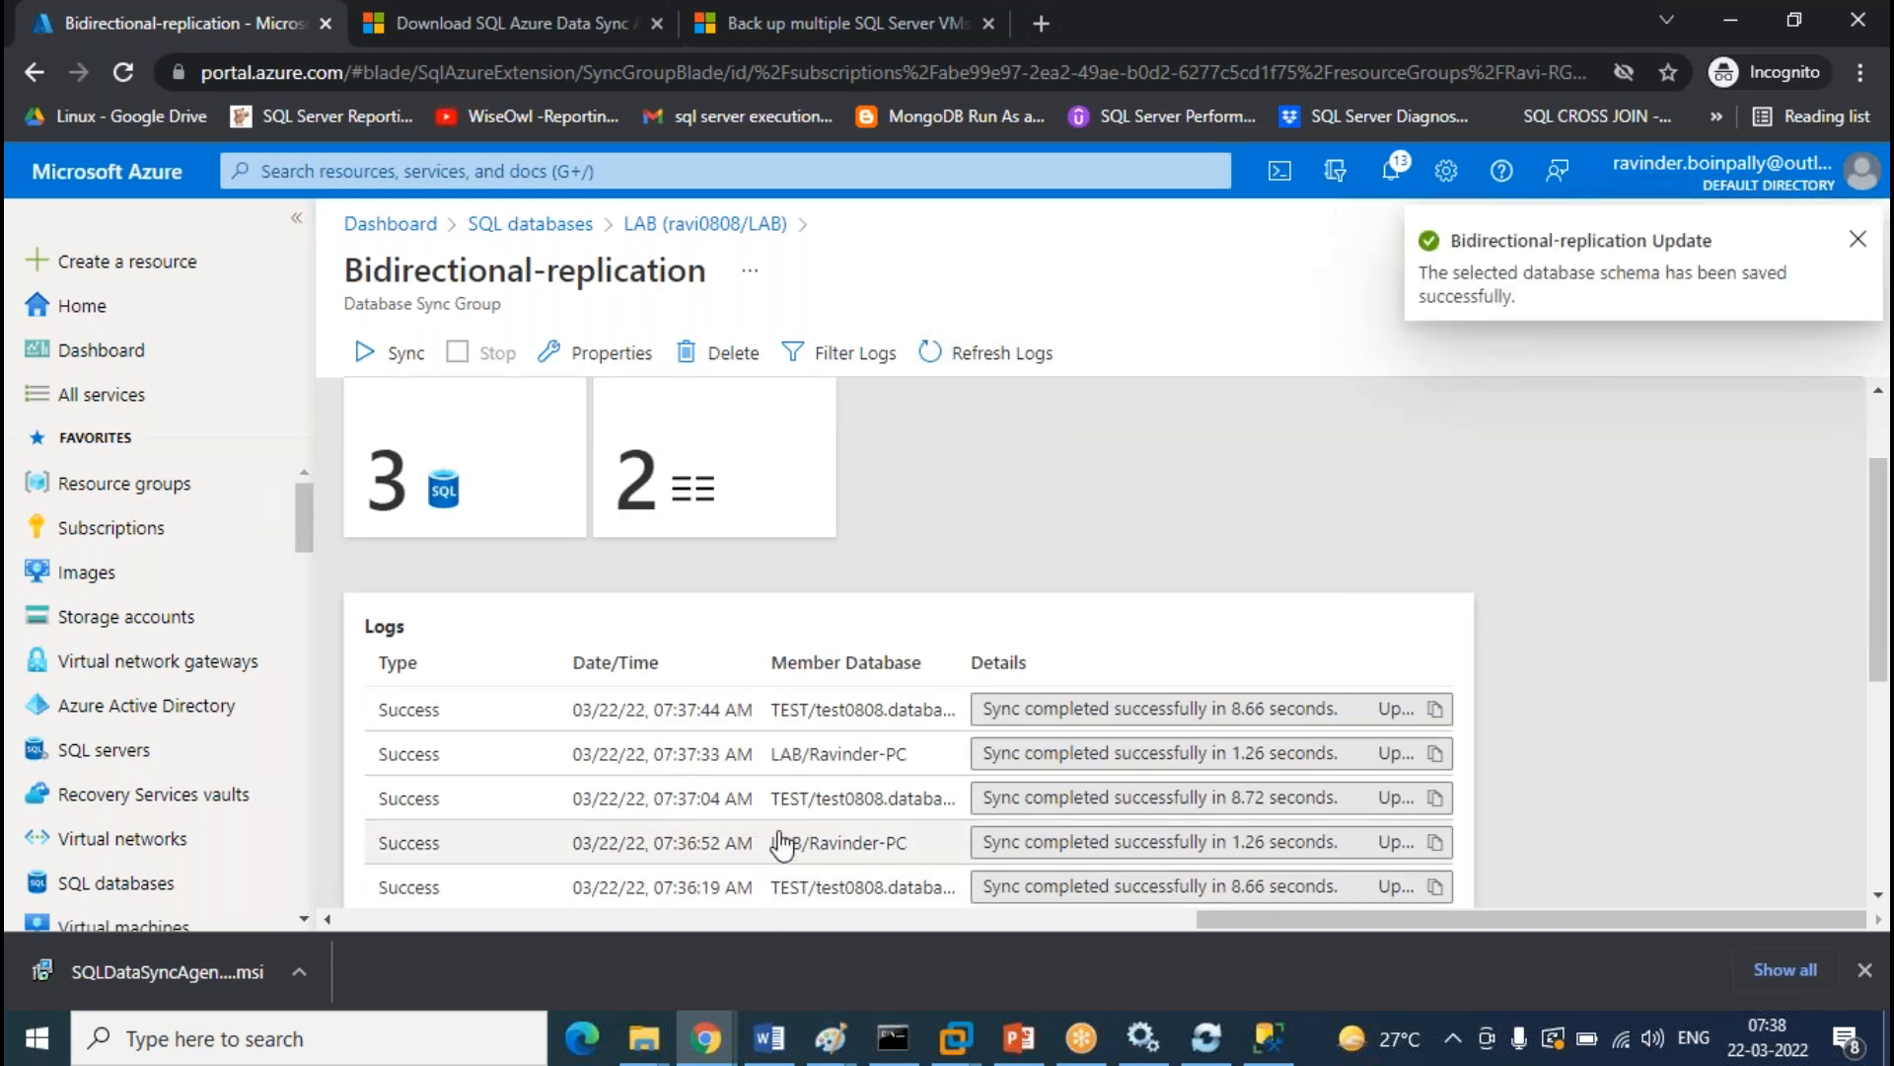
{"action": "left_click", "coordinate": [987, 352]}
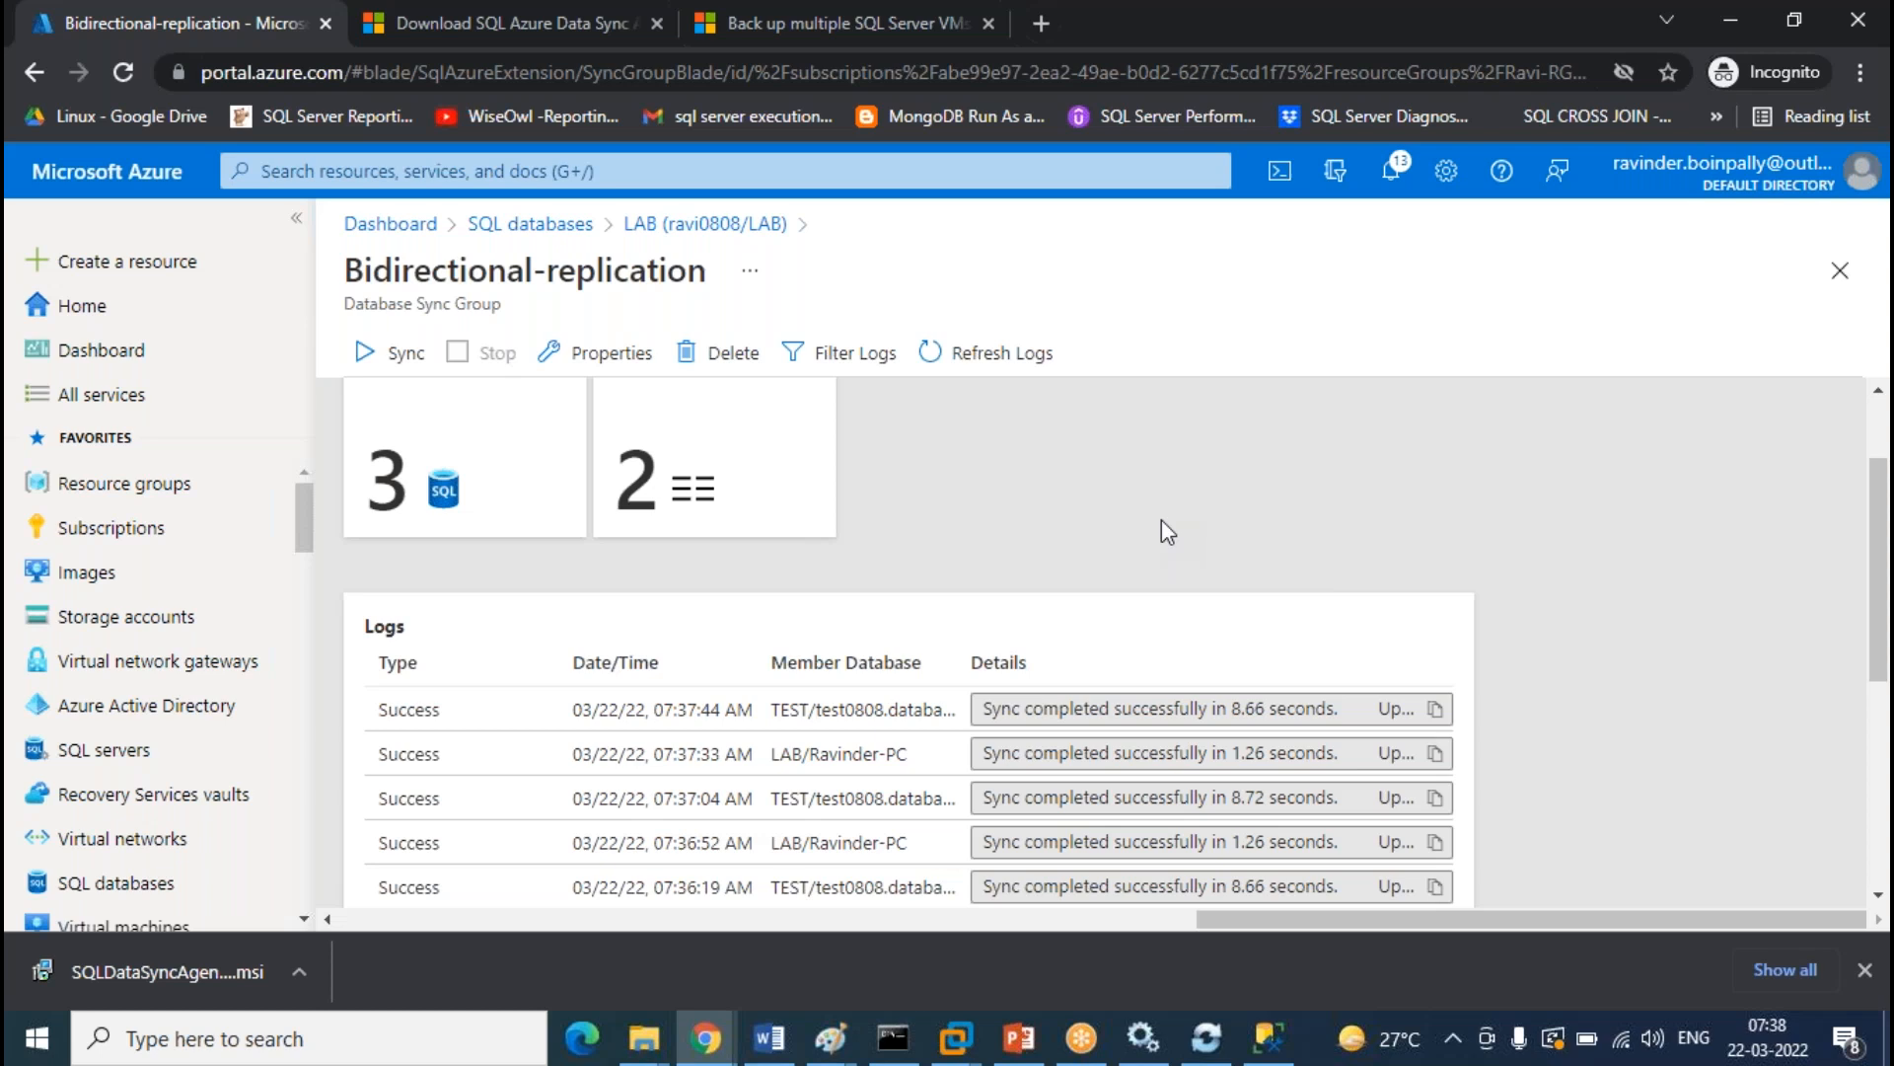
{"action": "scroll", "coordinate": [1162, 519], "scroll_direction": "up", "scroll_amount": 2}
Re-run the TEST and cloud LAB Student queries in Management Studio
{"action": "left_click", "coordinate": [1262, 1044]}
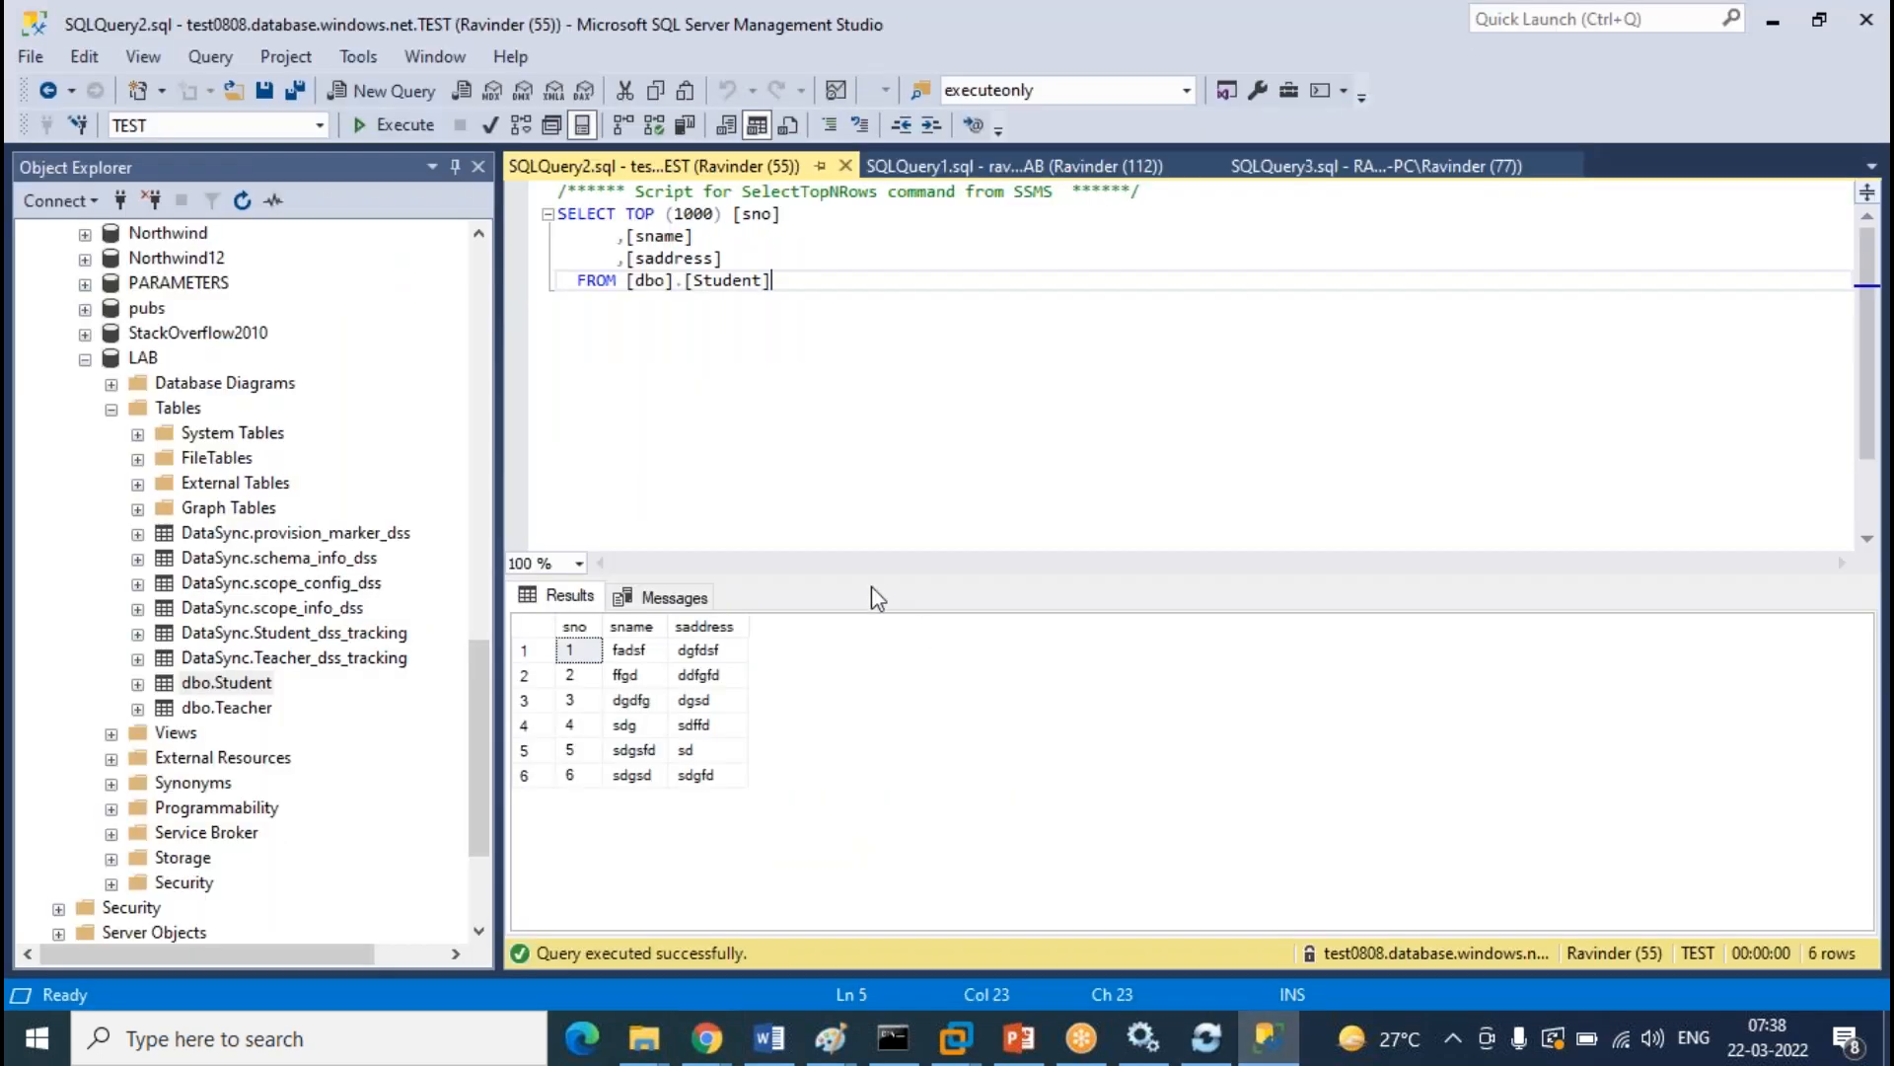
{"action": "left_click", "coordinate": [393, 131]}
{"action": "left_click", "coordinate": [1026, 168]}
{"action": "key", "text": "F5"}
Back on the Azure sync group page, reload the logs again to check for a new sync
{"action": "left_click", "coordinate": [1776, 27]}
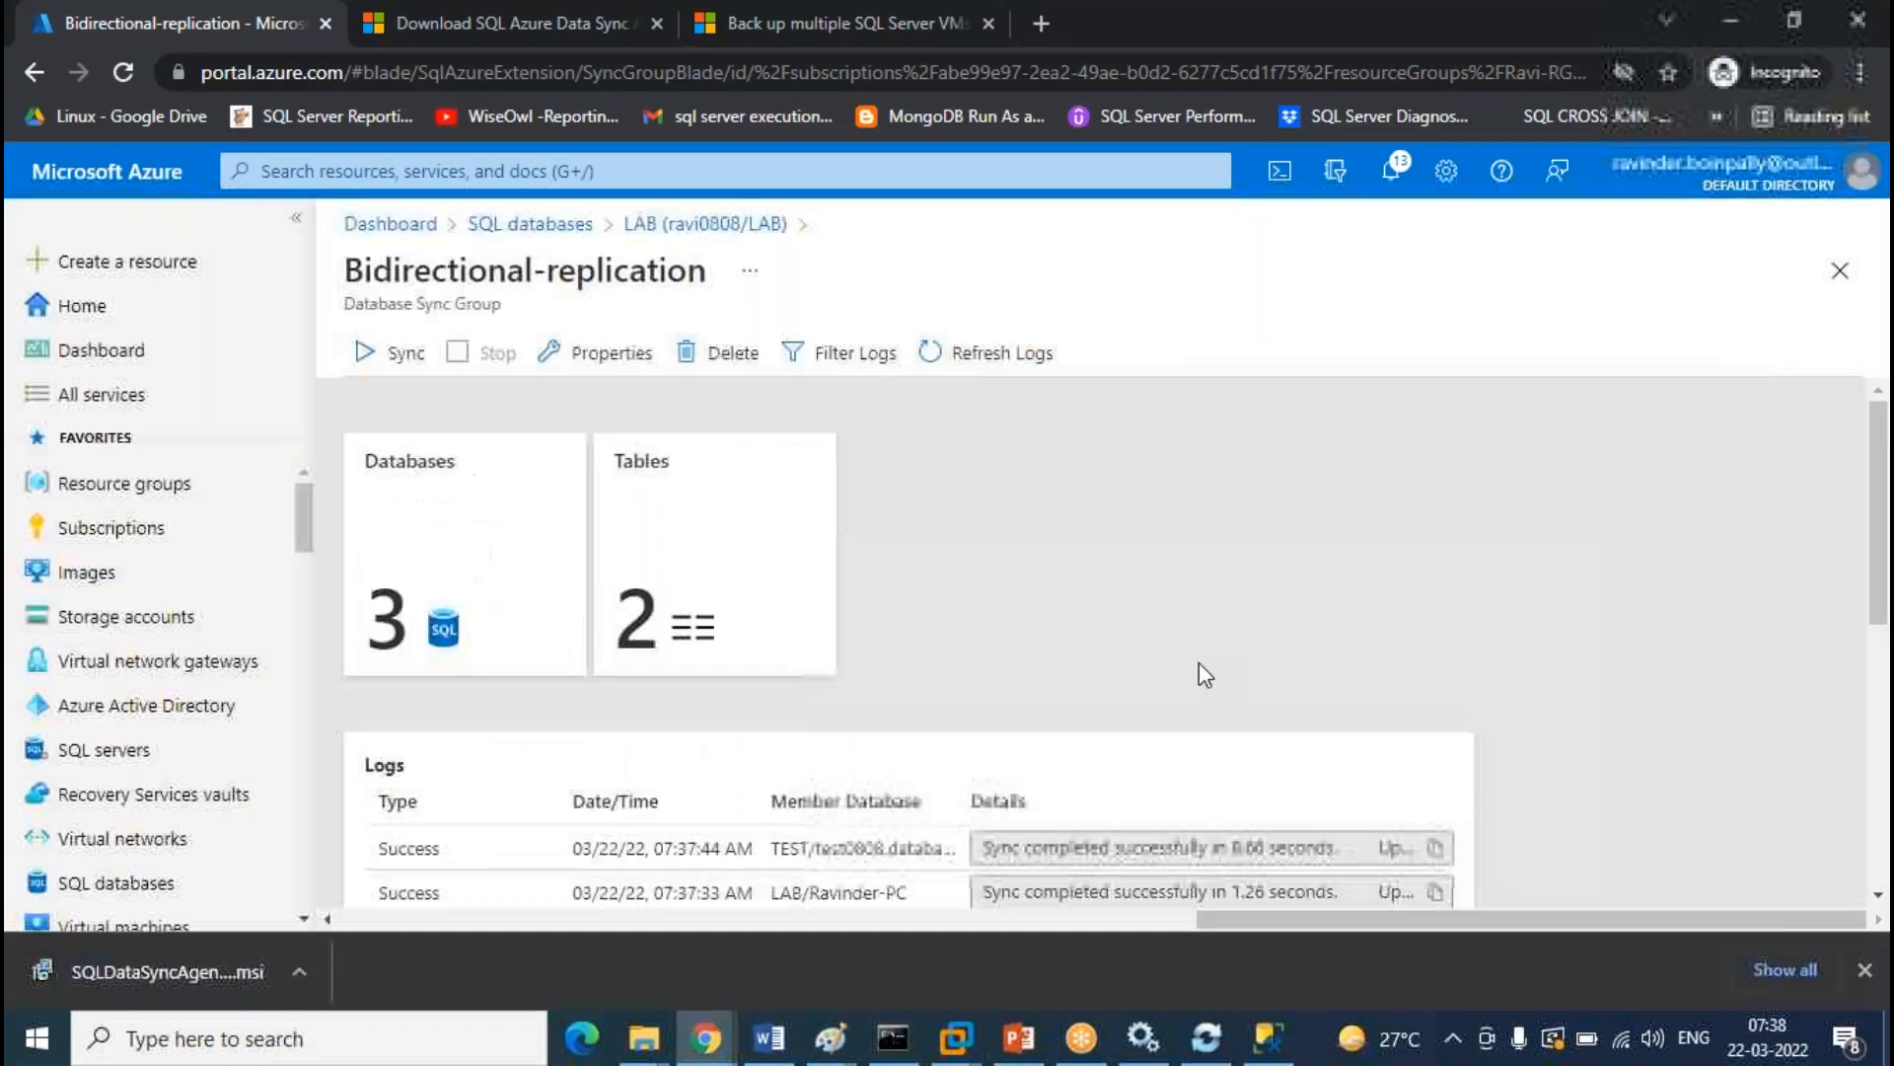
{"action": "left_click", "coordinate": [1011, 362]}
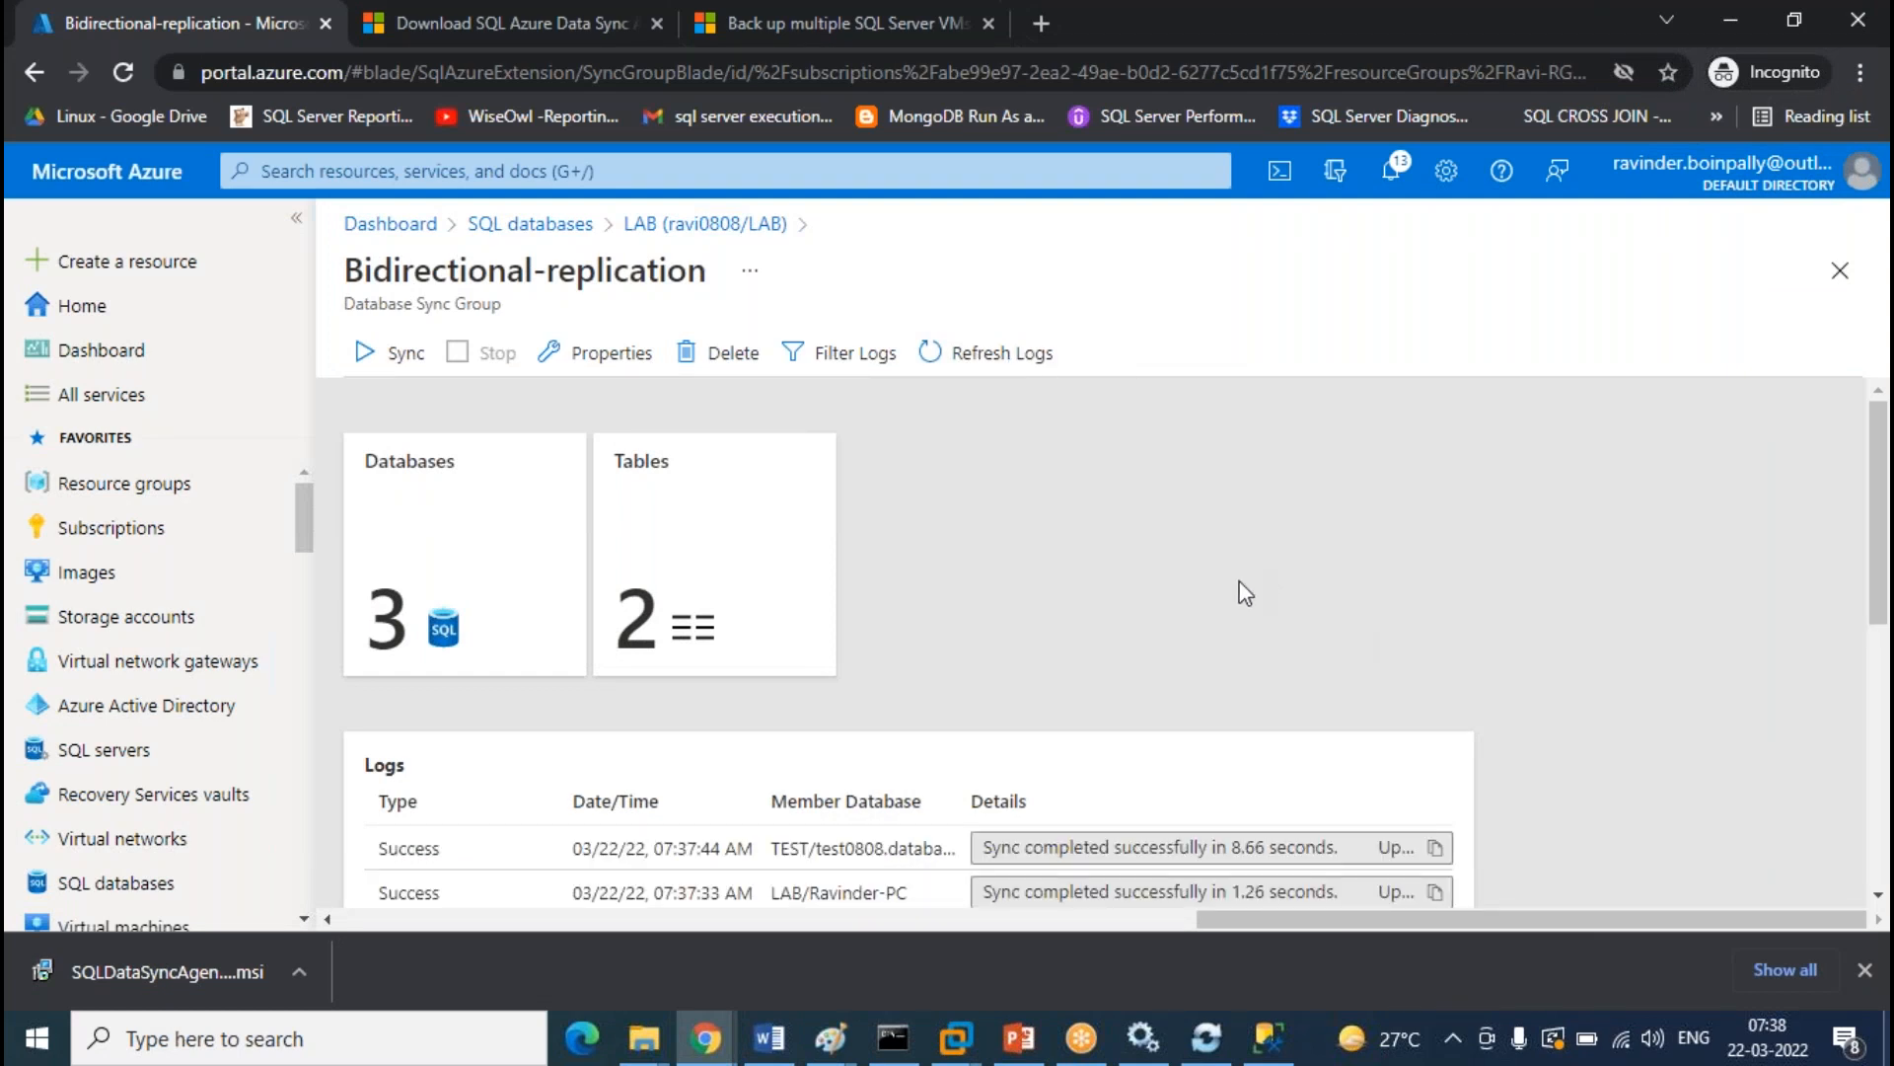
{"action": "left_click", "coordinate": [1016, 360]}
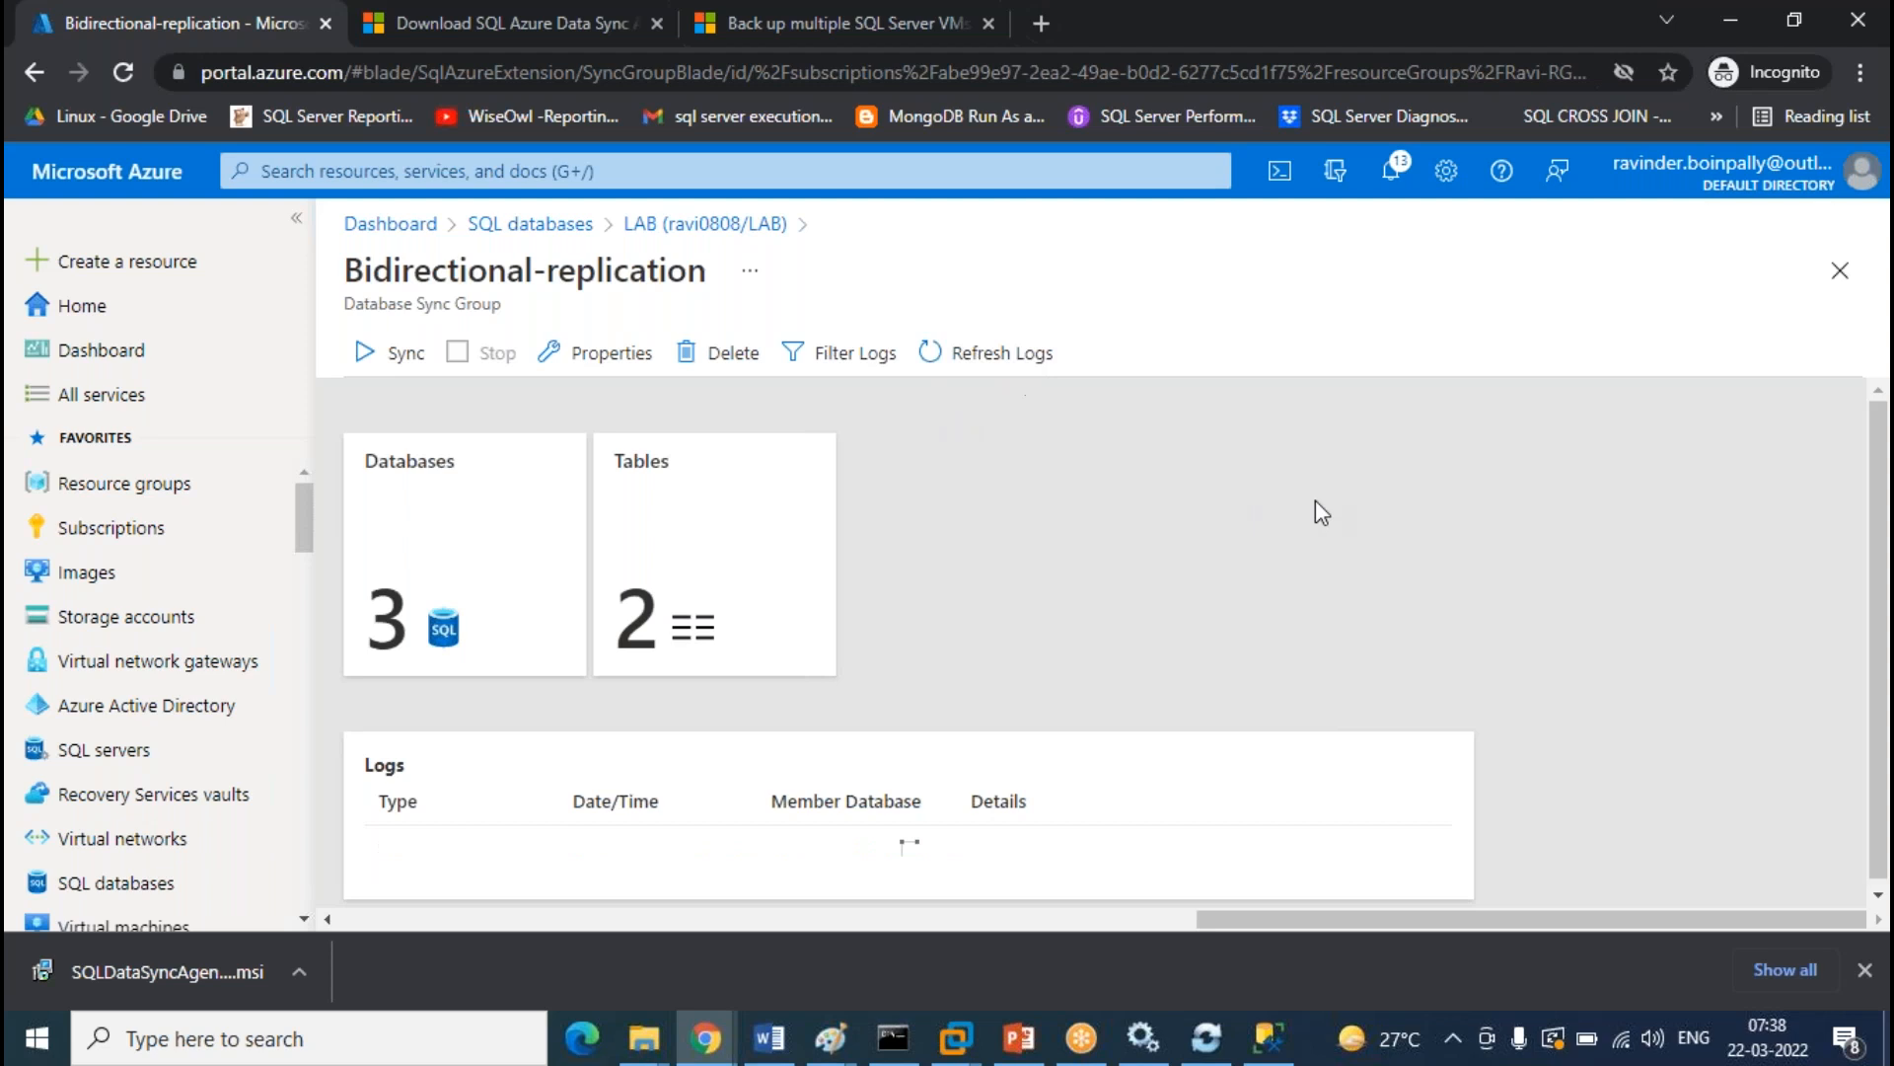
{"action": "scroll", "coordinate": [1046, 594], "scroll_direction": "down", "scroll_amount": 2}
{"action": "scroll", "coordinate": [1046, 594], "scroll_direction": "up", "scroll_amount": 2}
{"action": "left_click", "coordinate": [1001, 357]}
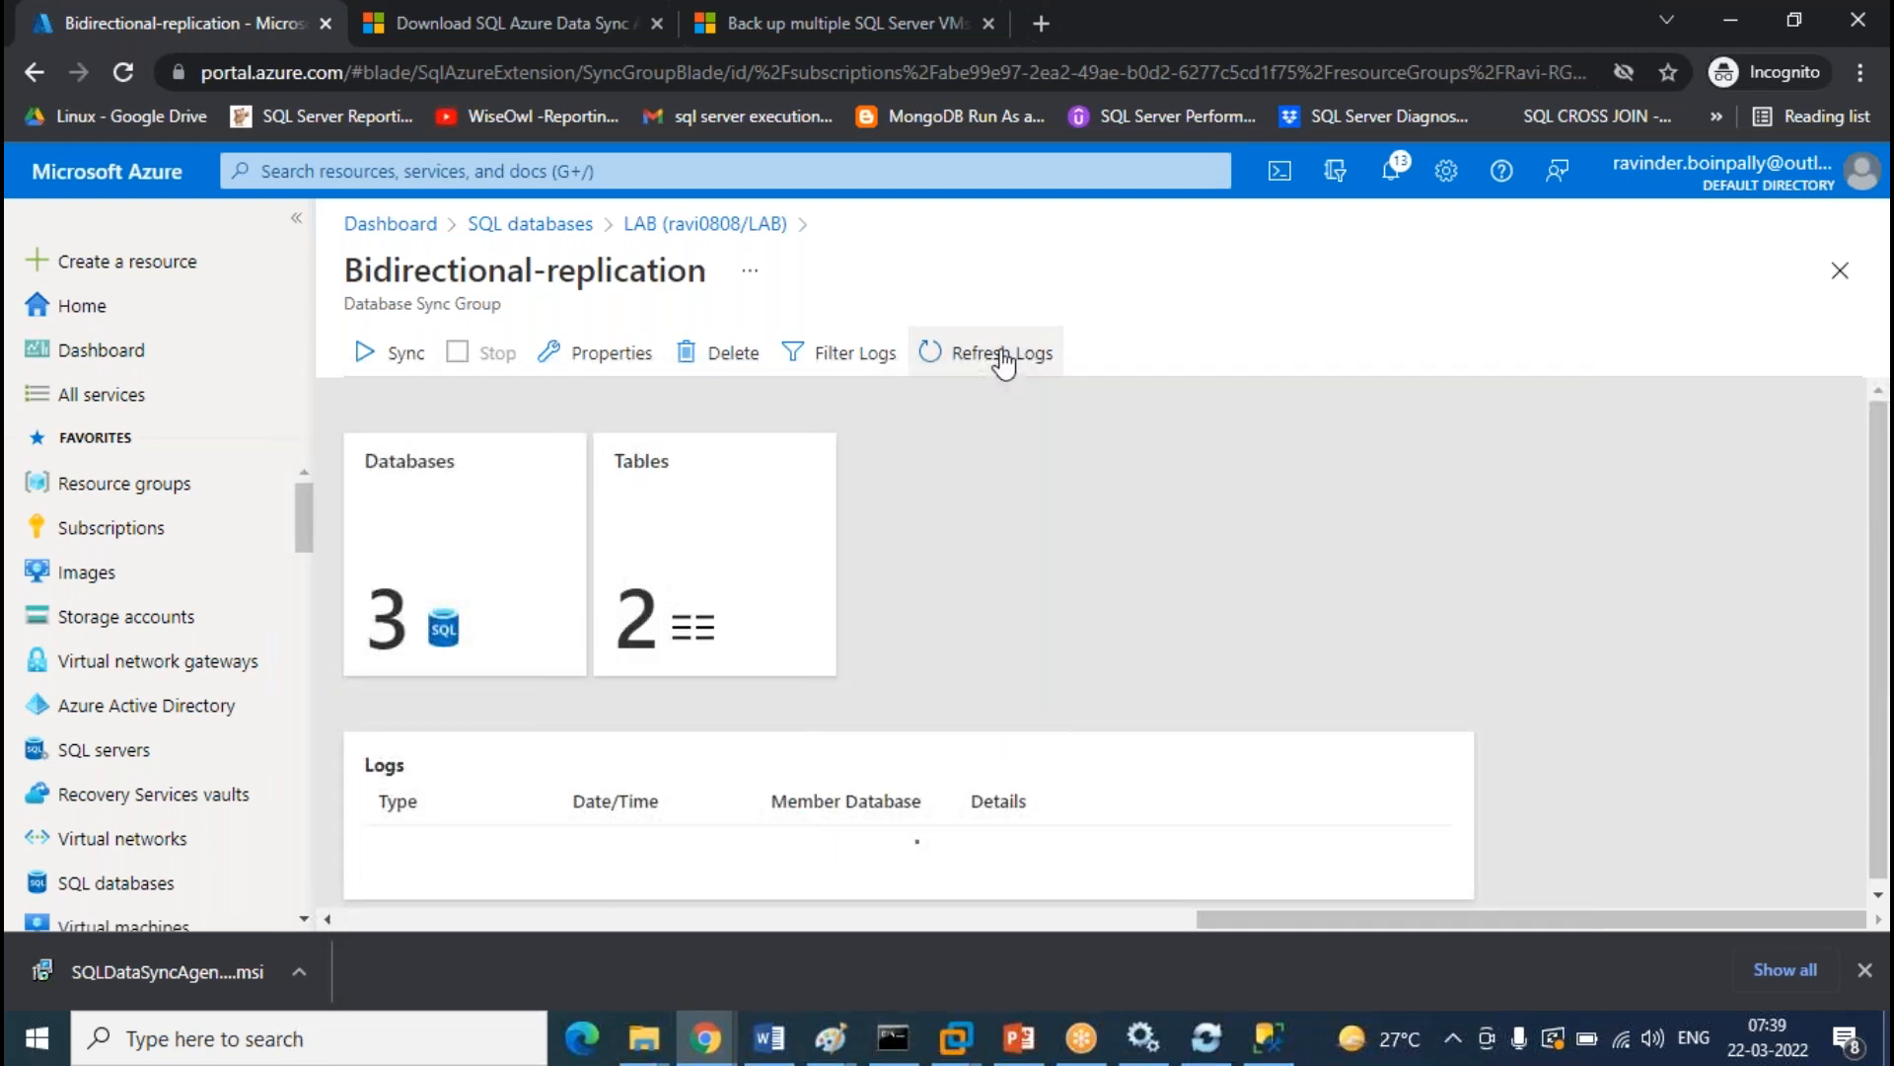
{"action": "left_click", "coordinate": [1001, 358]}
{"action": "left_click", "coordinate": [1003, 361]}
{"action": "left_click", "coordinate": [1001, 361]}
{"action": "left_click", "coordinate": [1002, 357]}
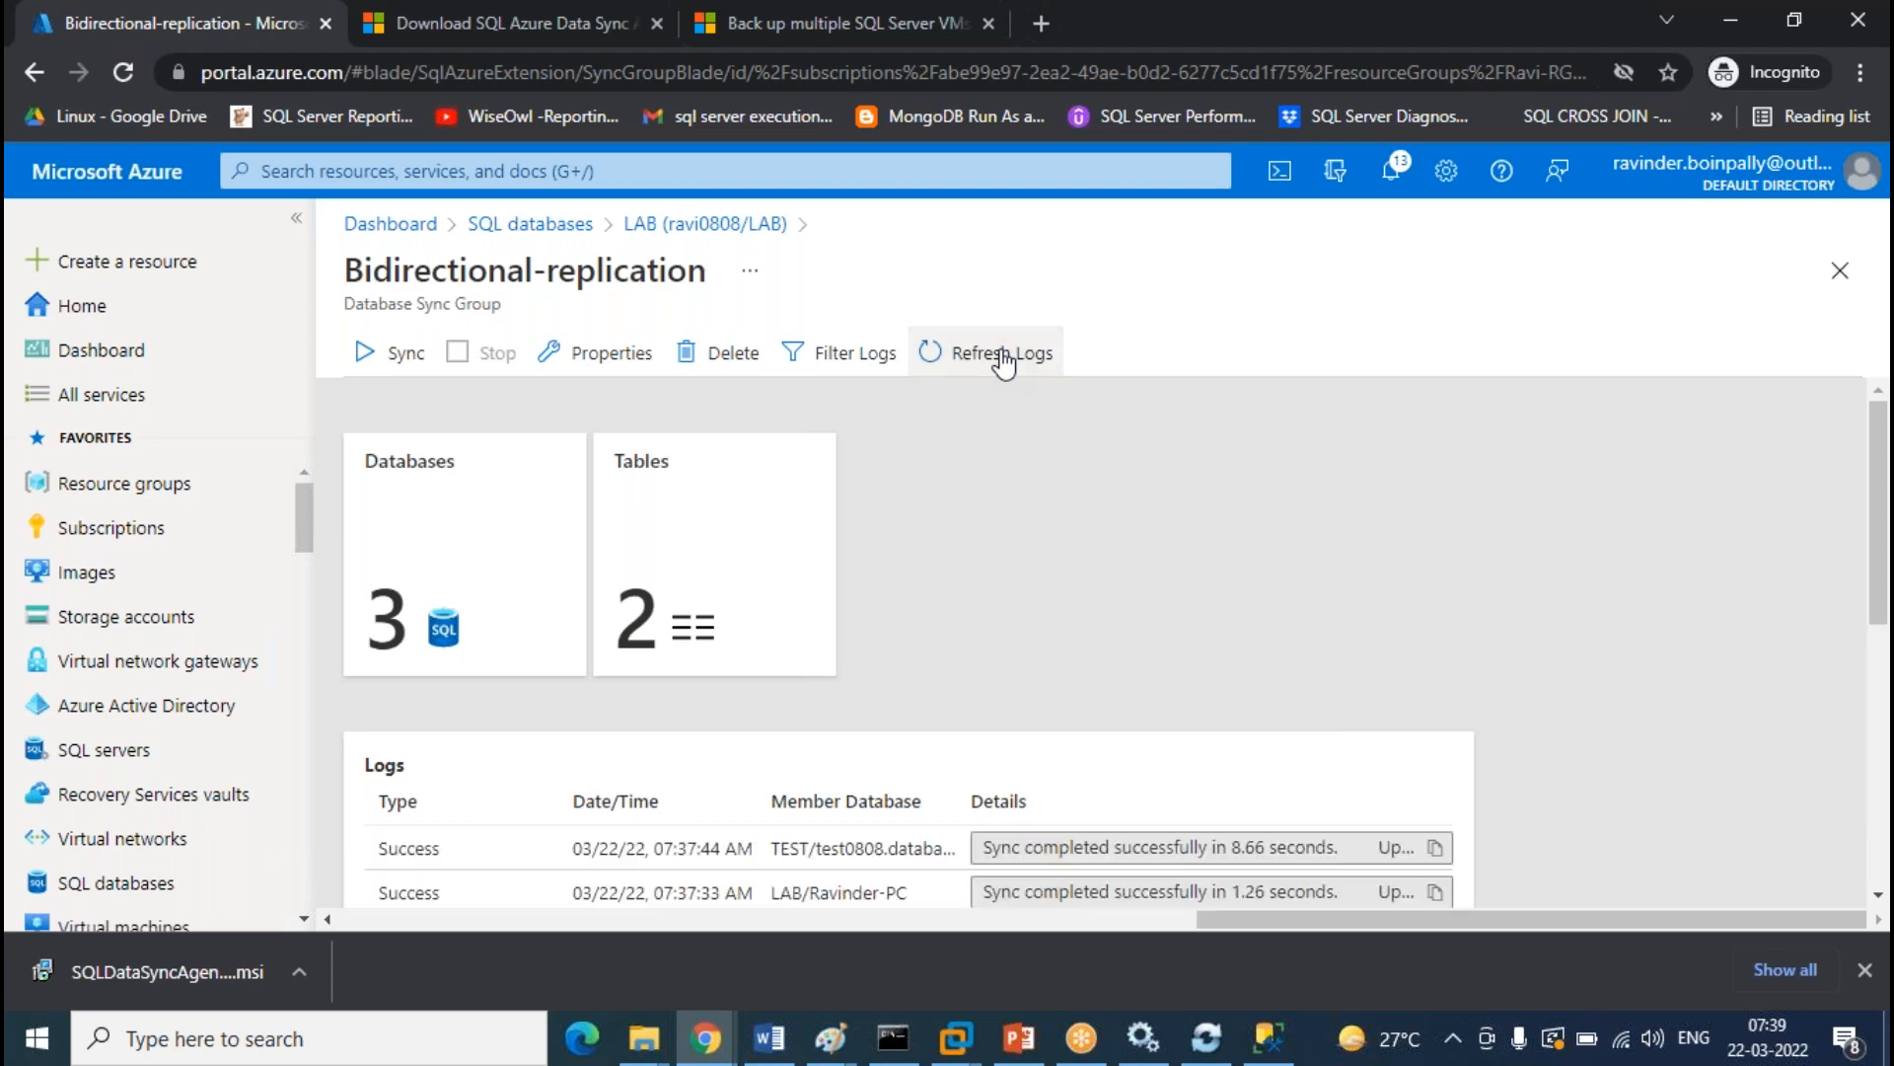
{"action": "left_click", "coordinate": [1003, 361]}
{"action": "left_click", "coordinate": [1003, 361]}
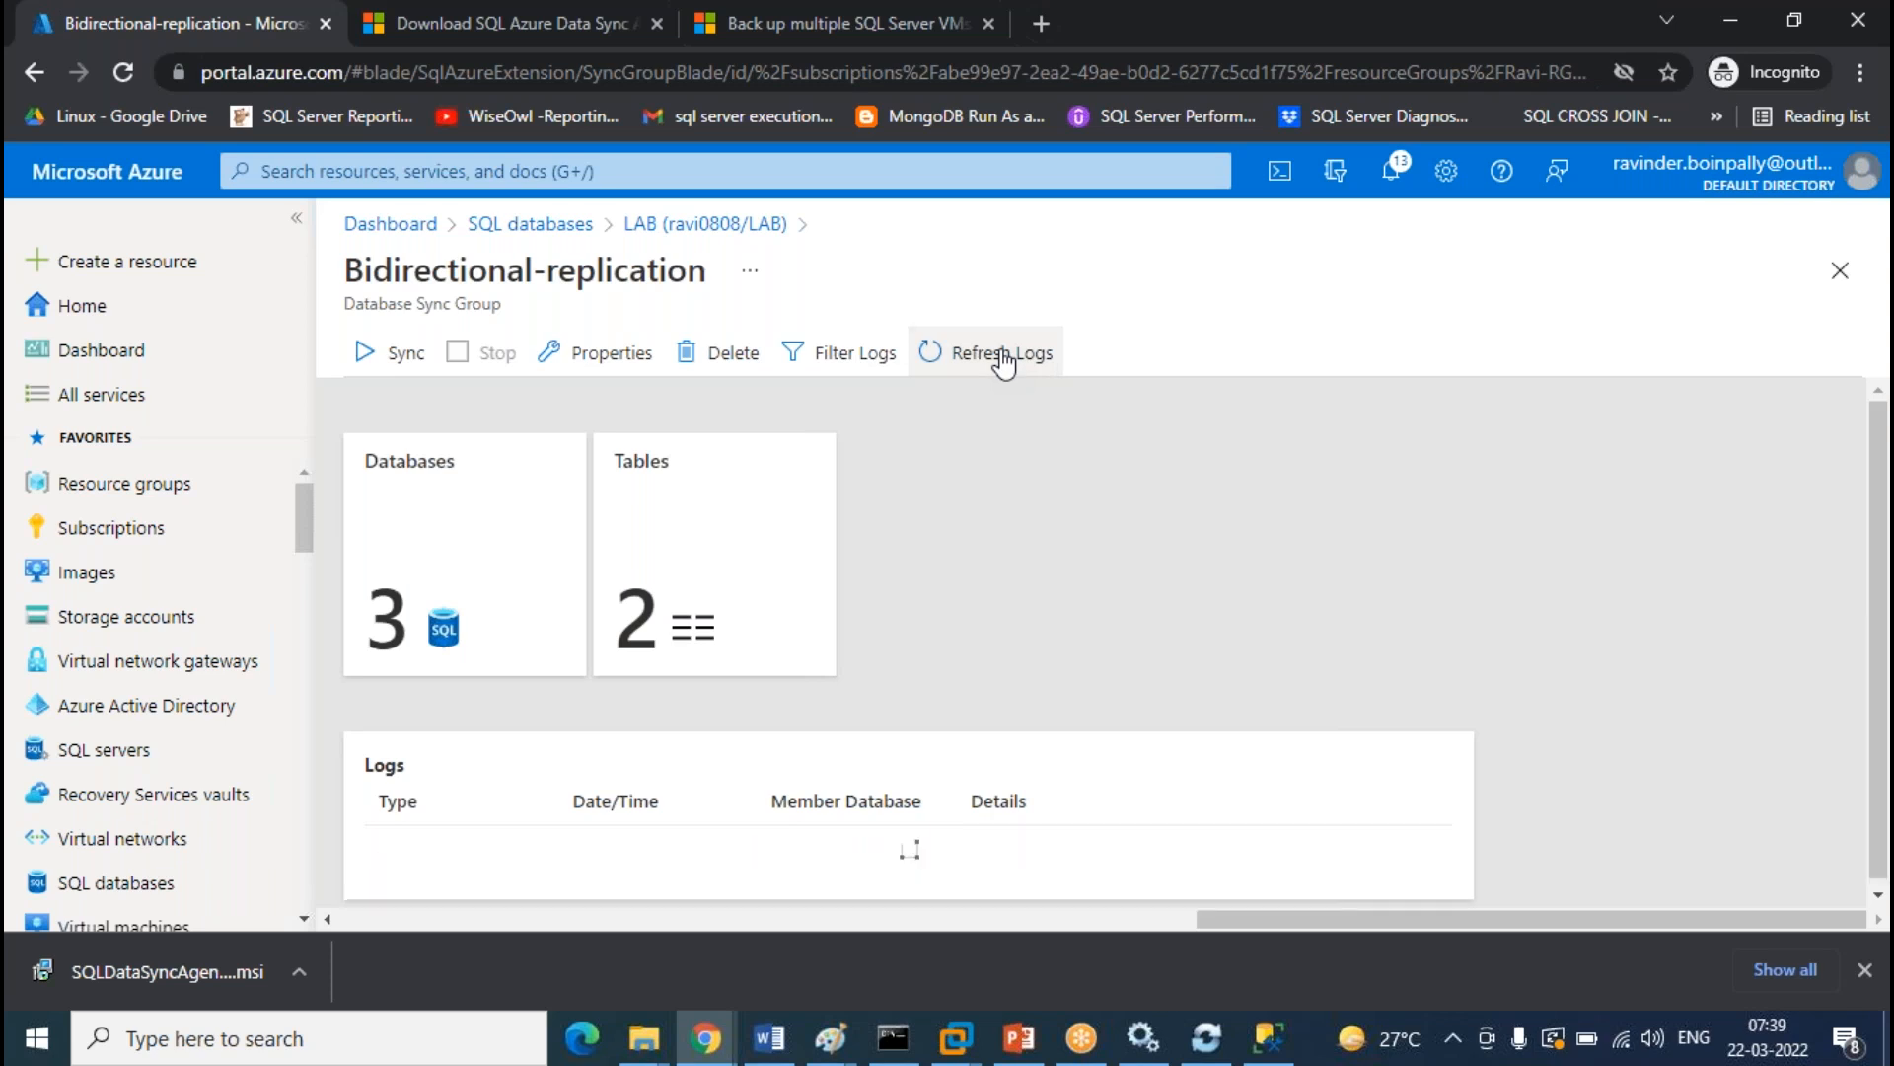
{"action": "left_click", "coordinate": [1004, 361]}
{"action": "left_click", "coordinate": [1004, 361]}
{"action": "left_click", "coordinate": [1004, 362]}
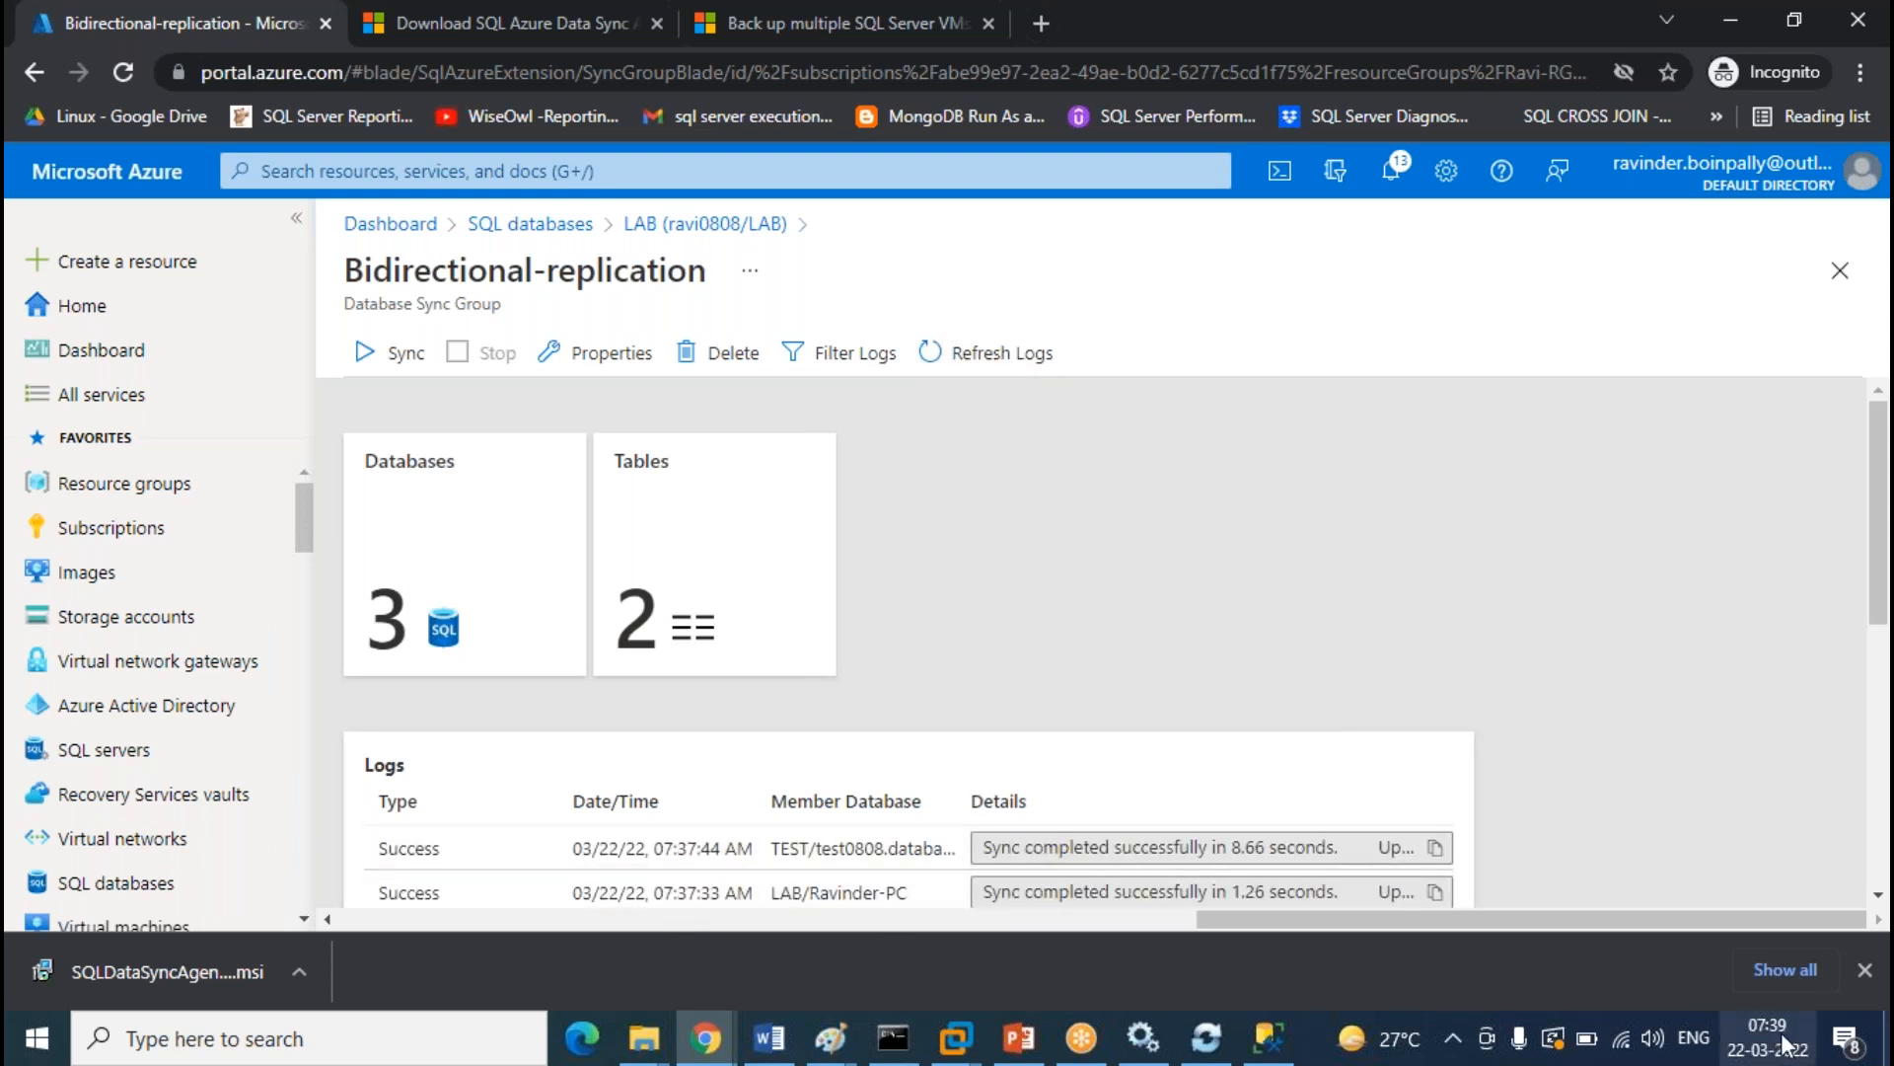
{"action": "left_click", "coordinate": [1016, 375]}
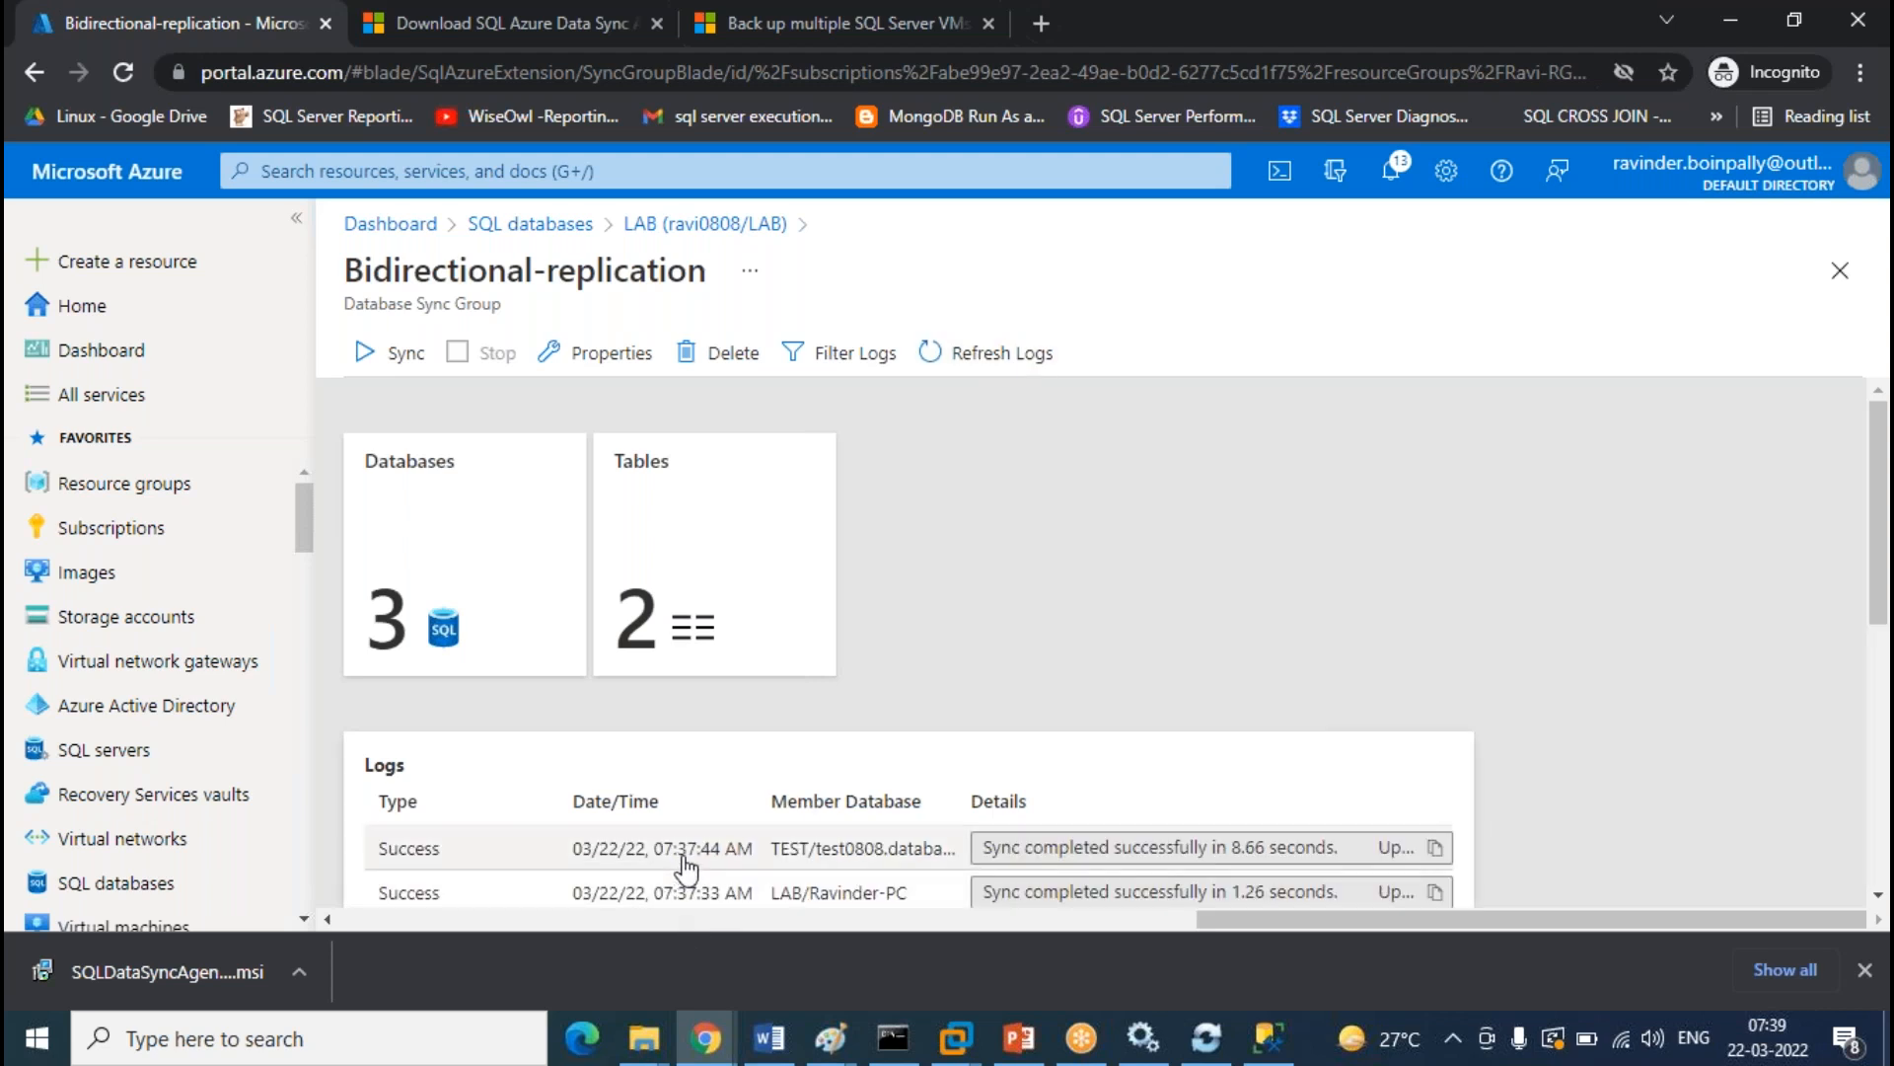
{"action": "left_click", "coordinate": [1023, 375]}
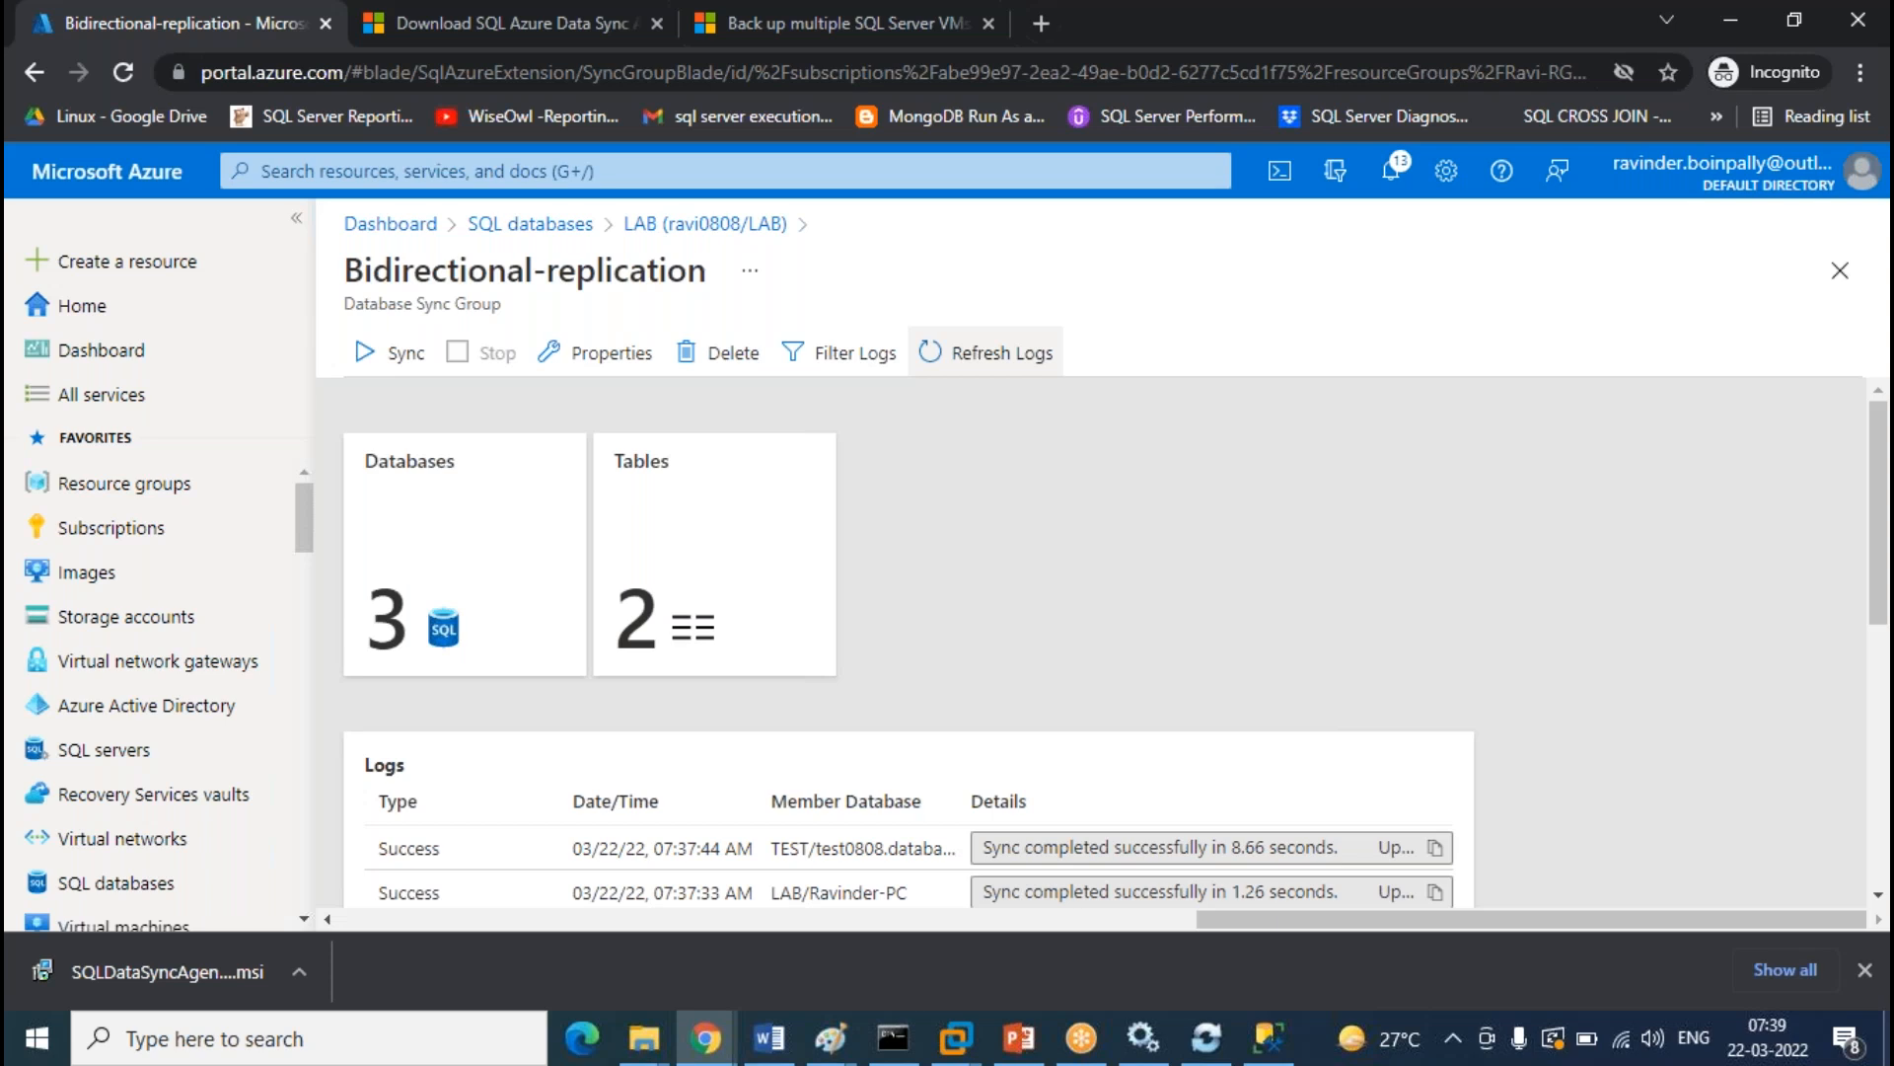
{"action": "left_click", "coordinate": [987, 352]}
{"action": "left_click", "coordinate": [986, 352]}
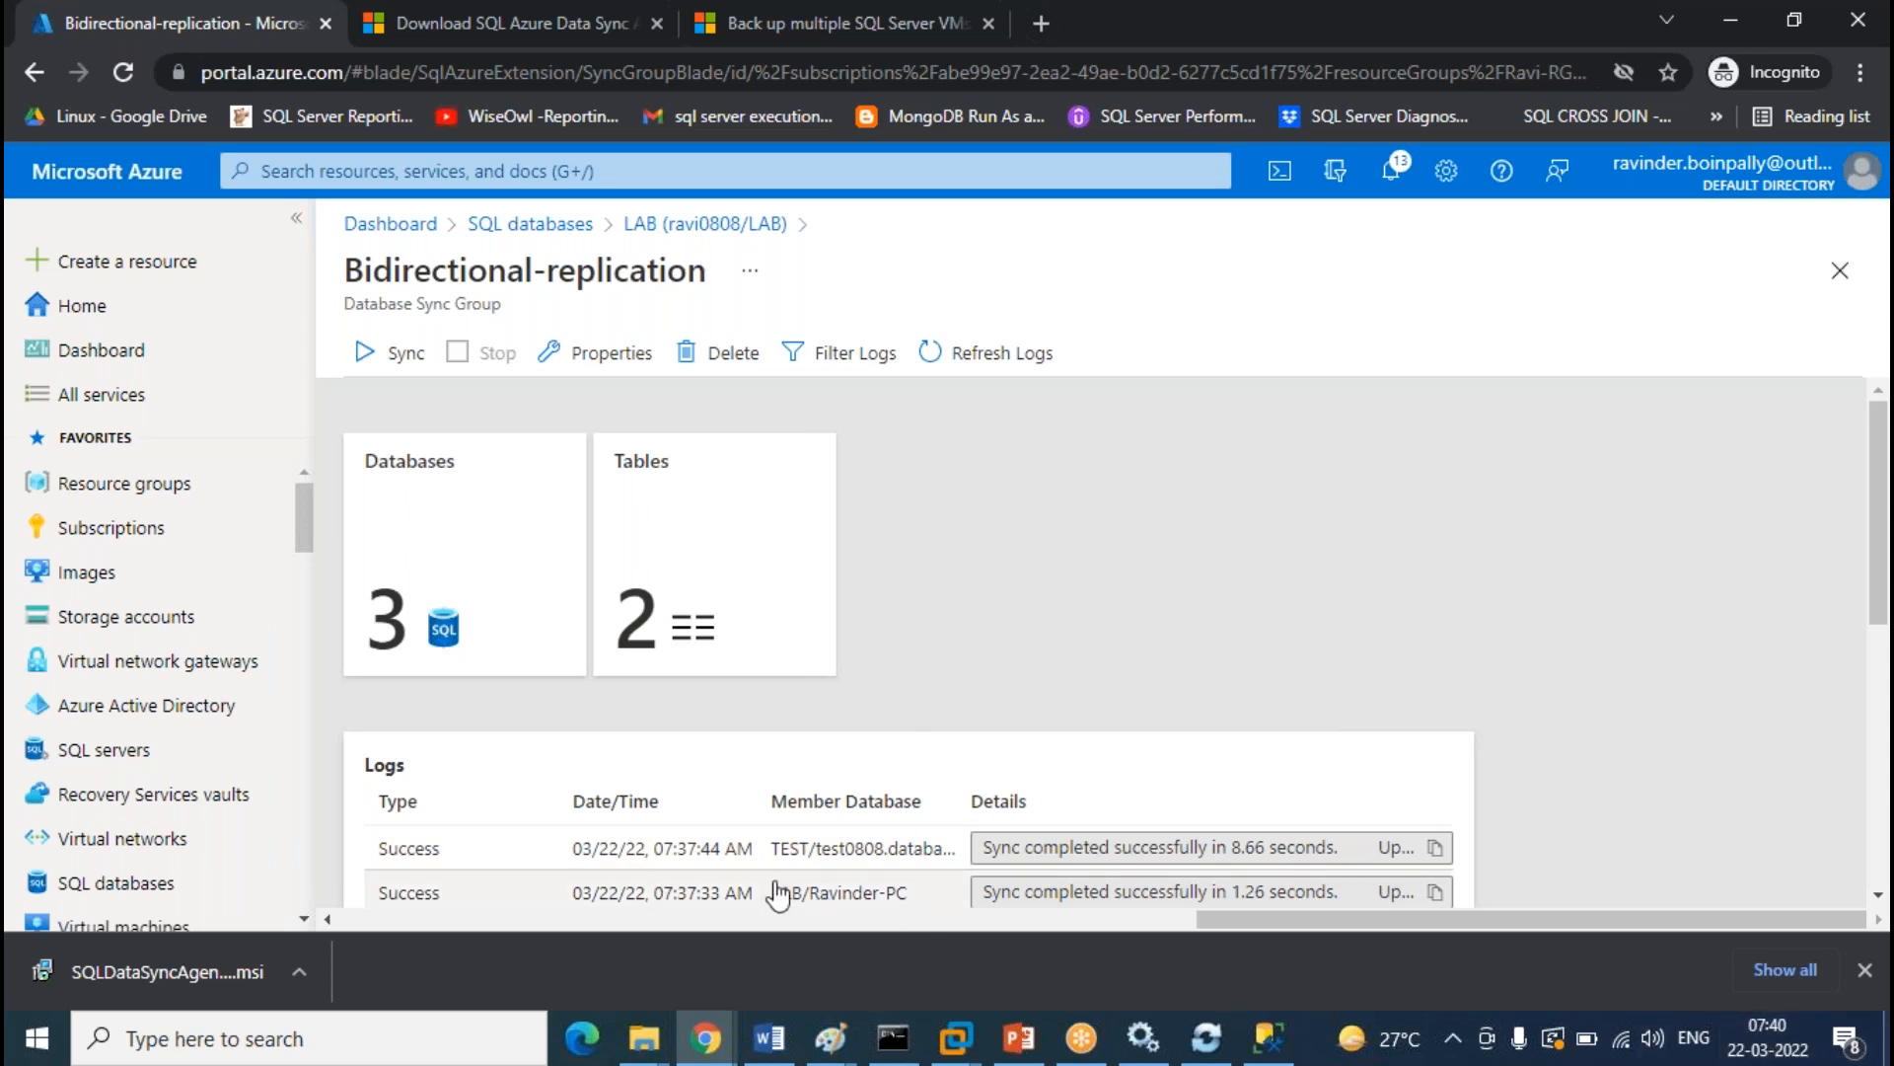
{"action": "left_click", "coordinate": [1033, 368]}
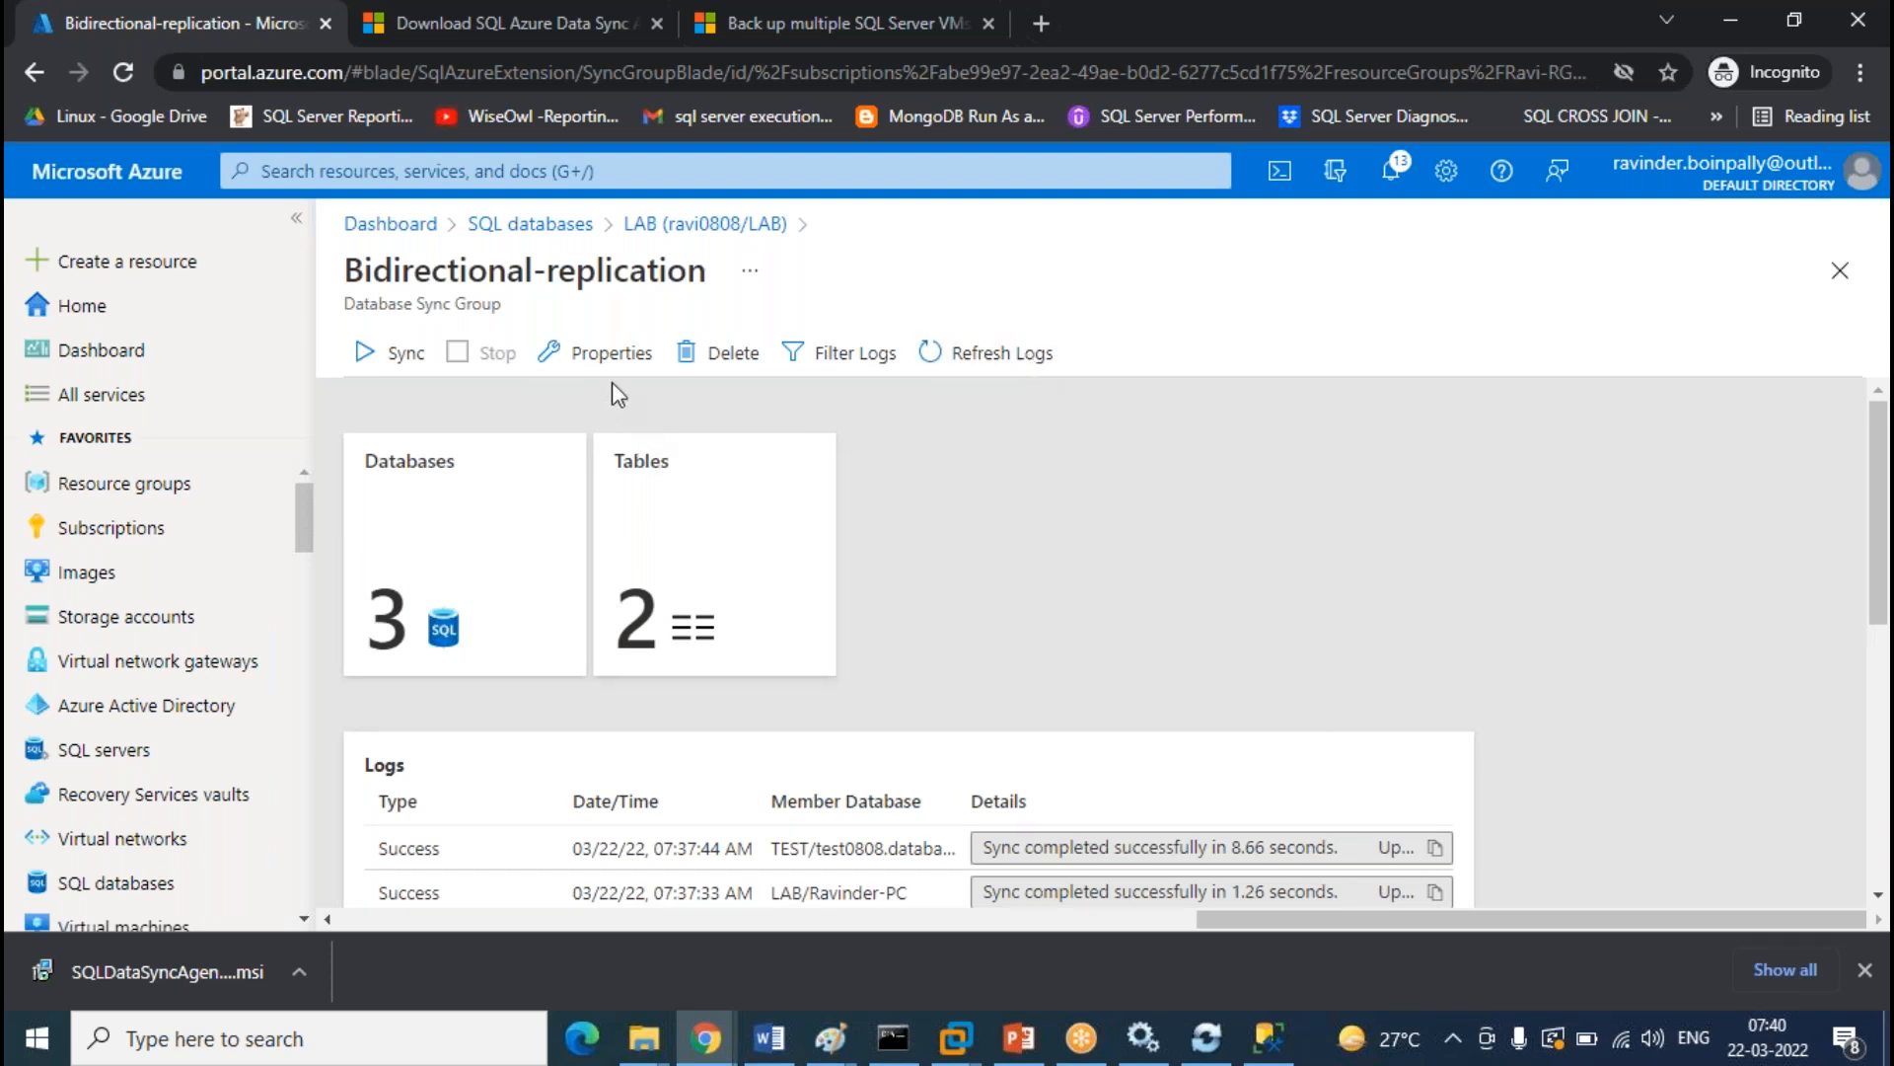
Look at the sync group properties, then reopen Bidirectional-replication from the LAB database's sync page
{"action": "left_click", "coordinate": [606, 355]}
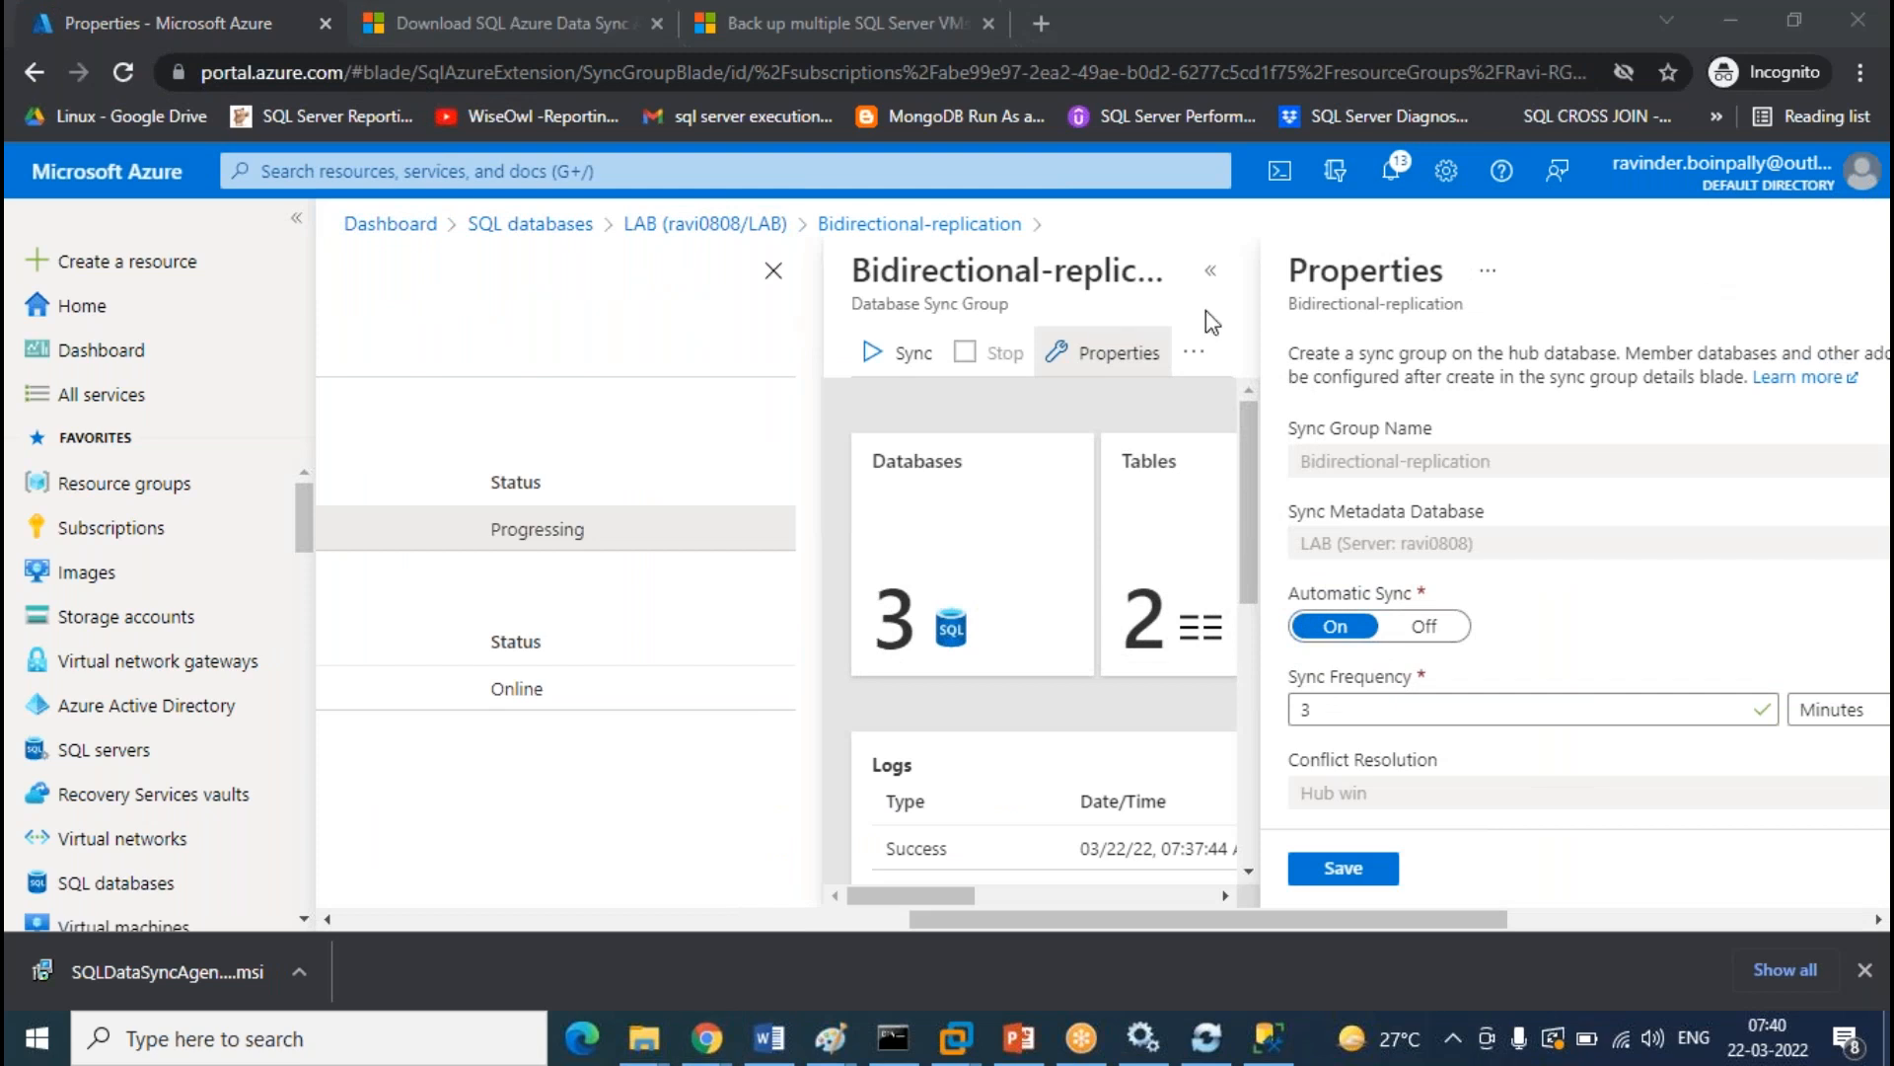
{"action": "left_click_drag", "start_coordinate": [1311, 922], "coordinate": [1071, 927]}
{"action": "left_click", "coordinate": [704, 224]}
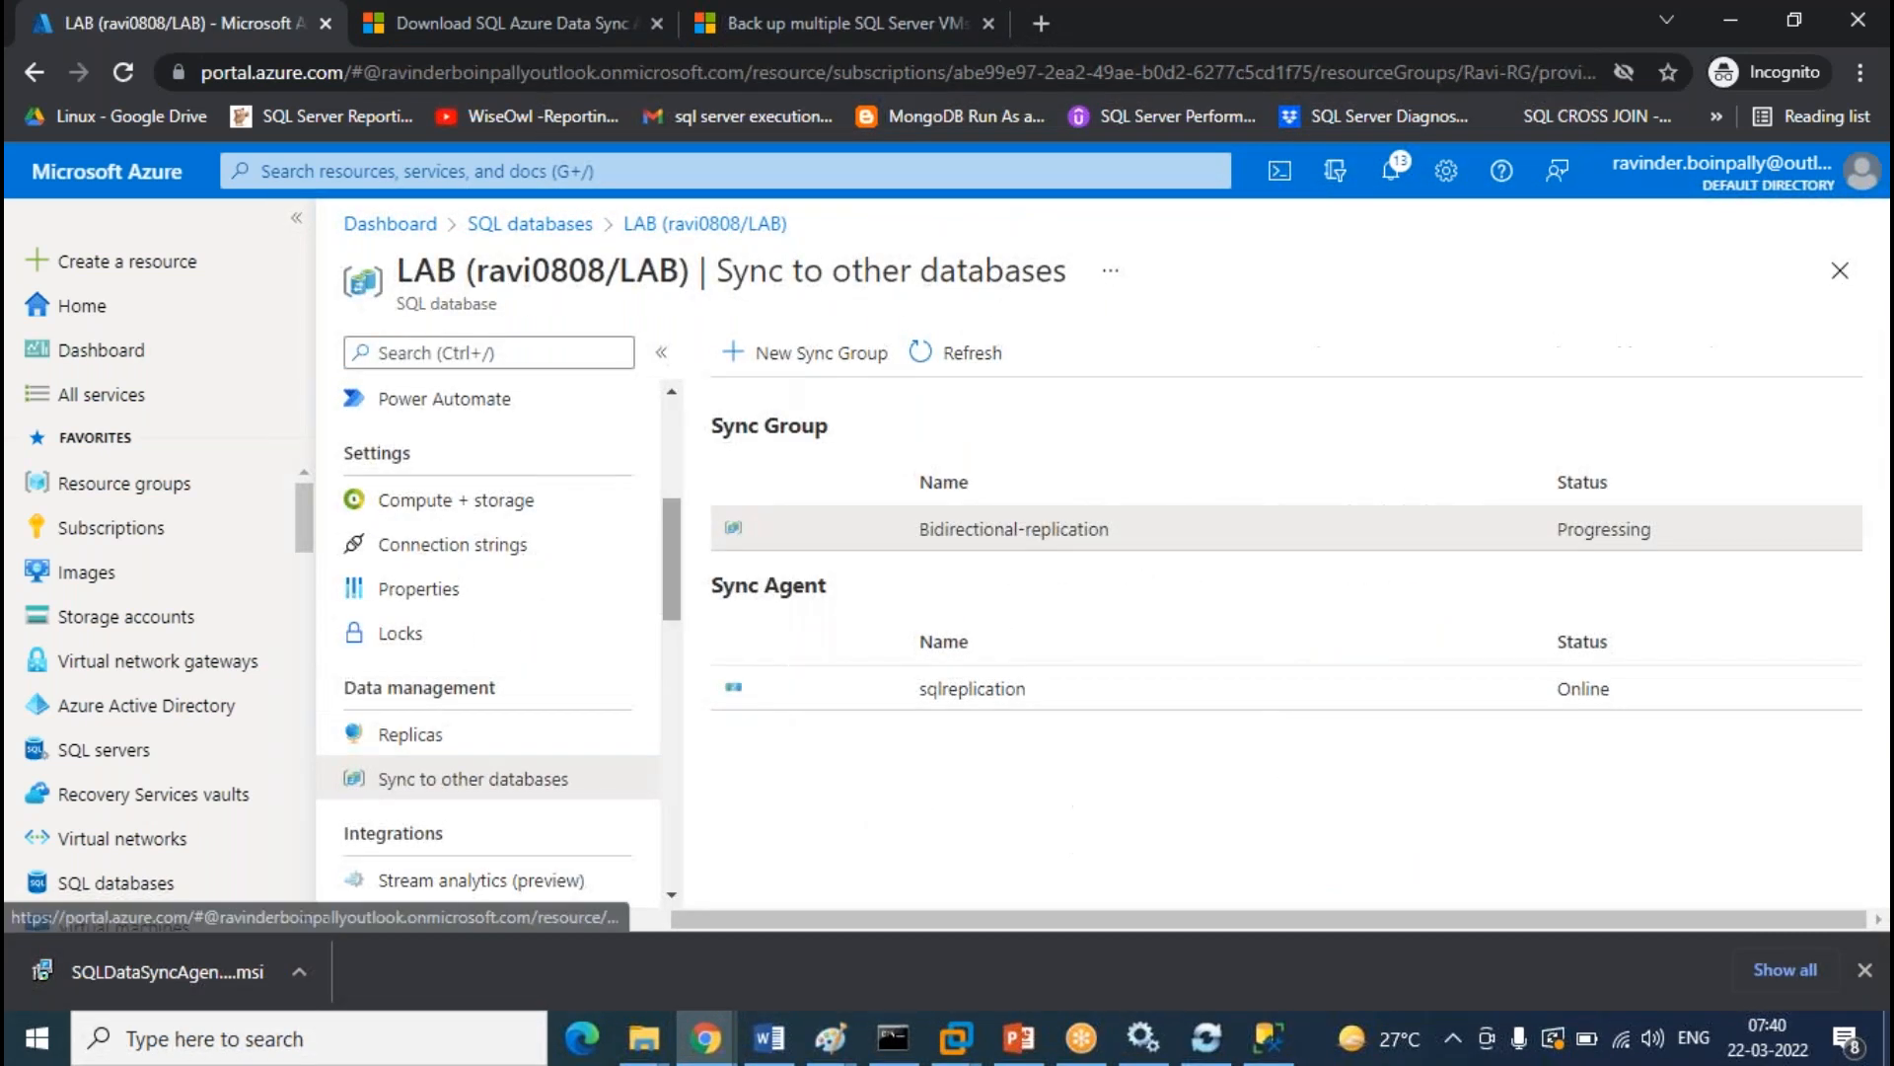
{"action": "left_click", "coordinate": [1048, 529]}
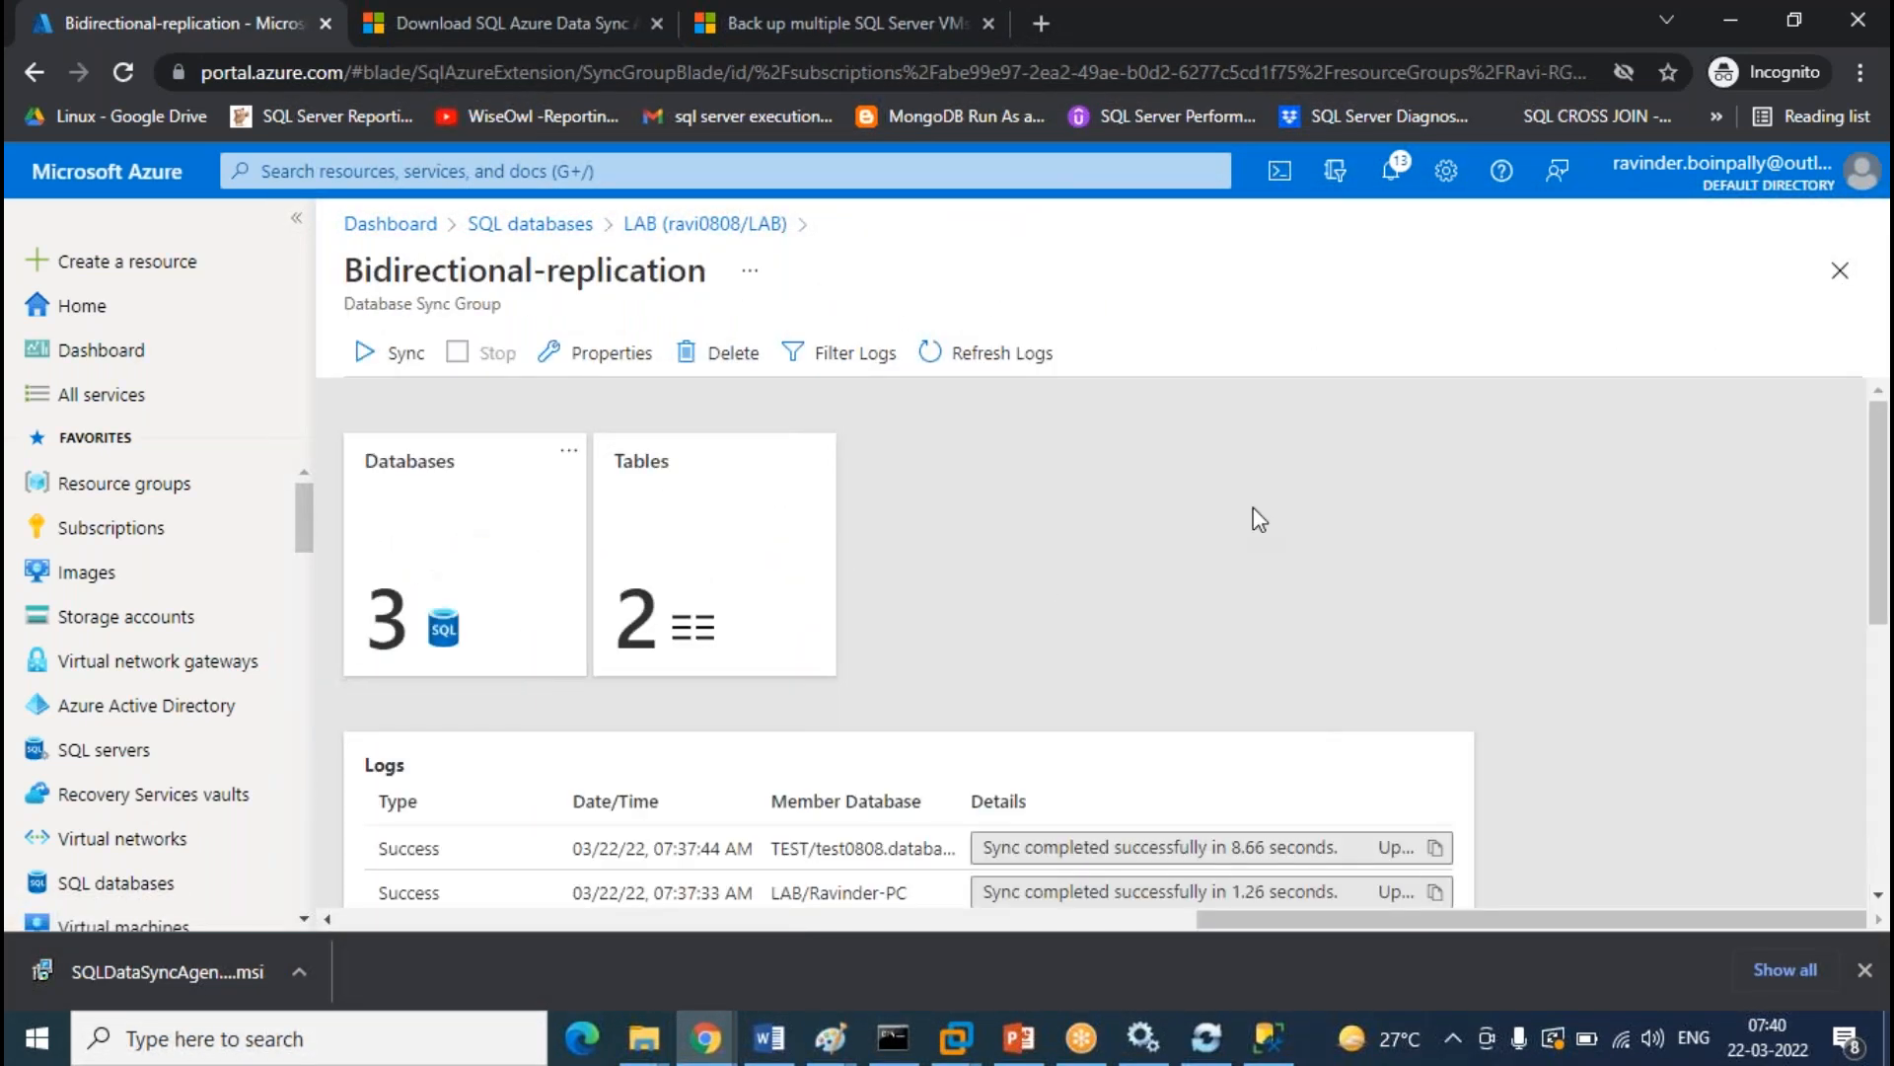
Reload the sync group logs to show the successful TEST and LAB syncs
{"action": "left_click", "coordinate": [994, 357]}
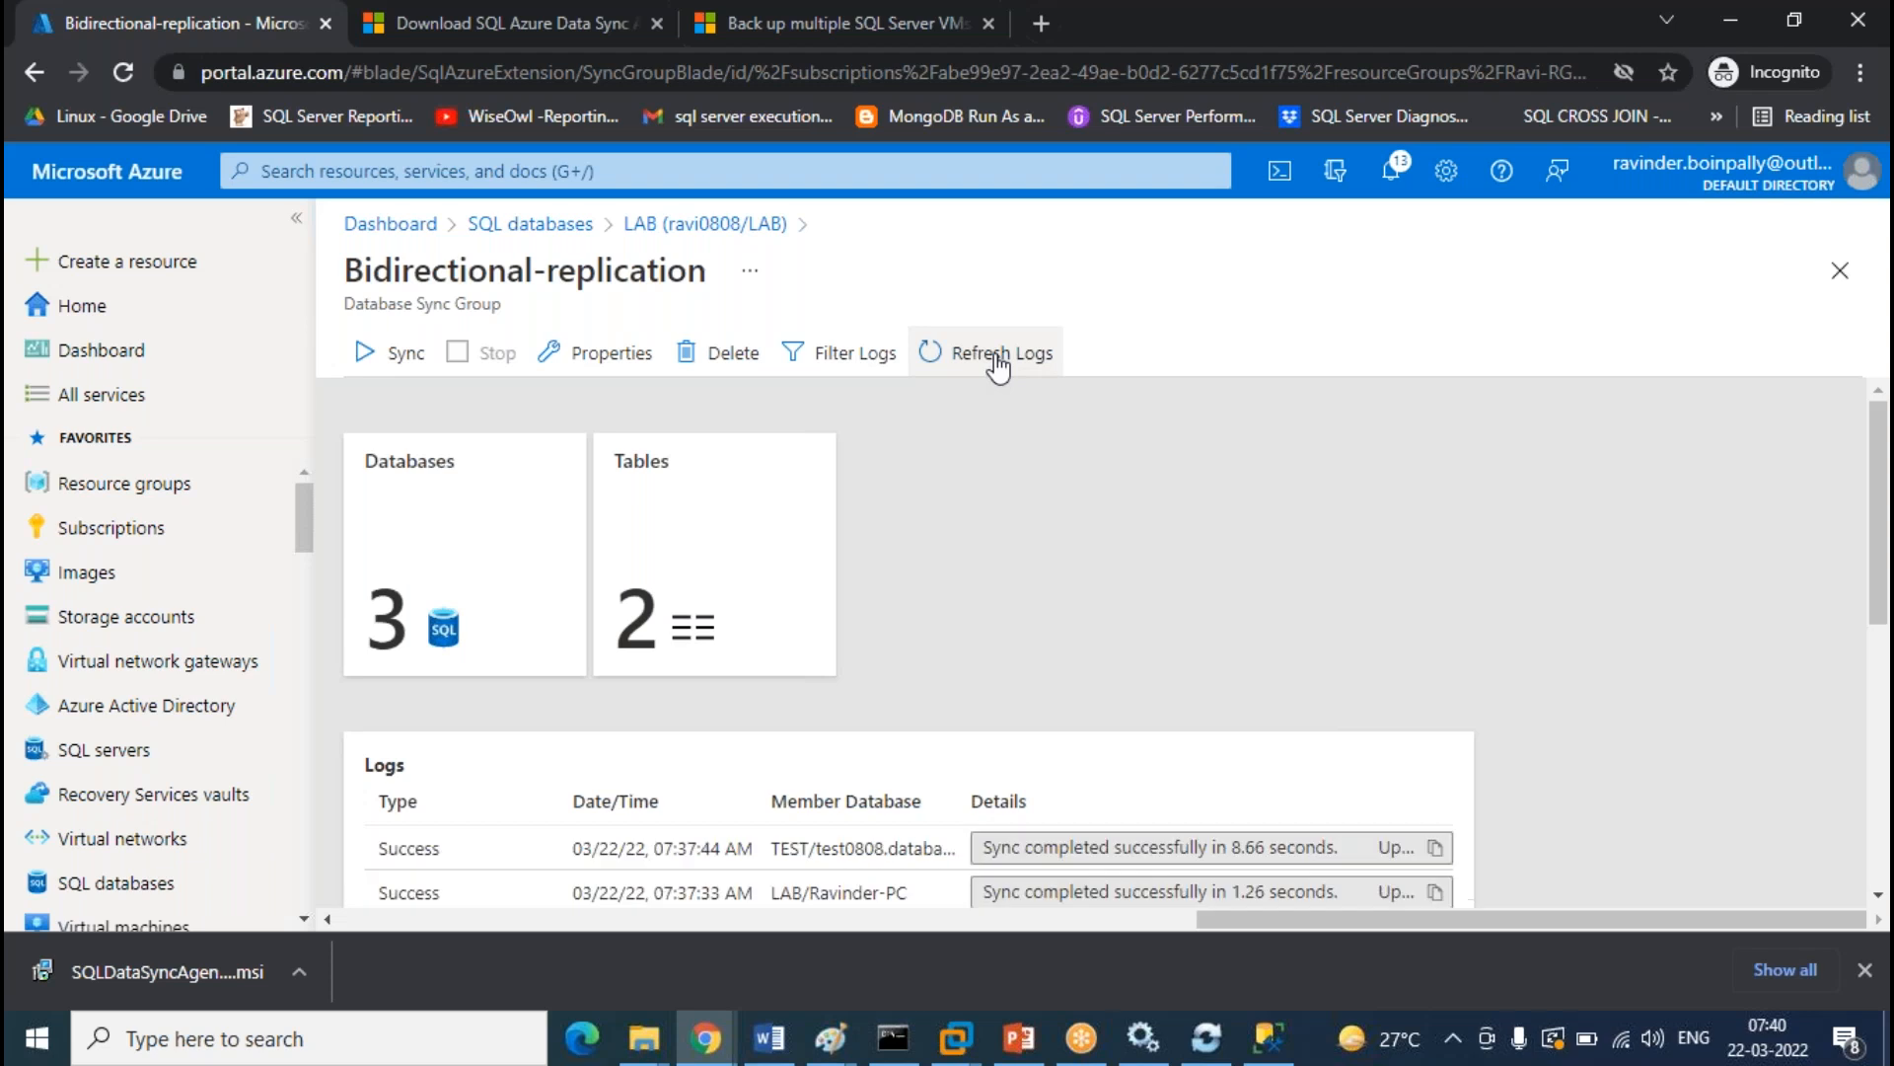
{"action": "left_click", "coordinate": [1005, 357]}
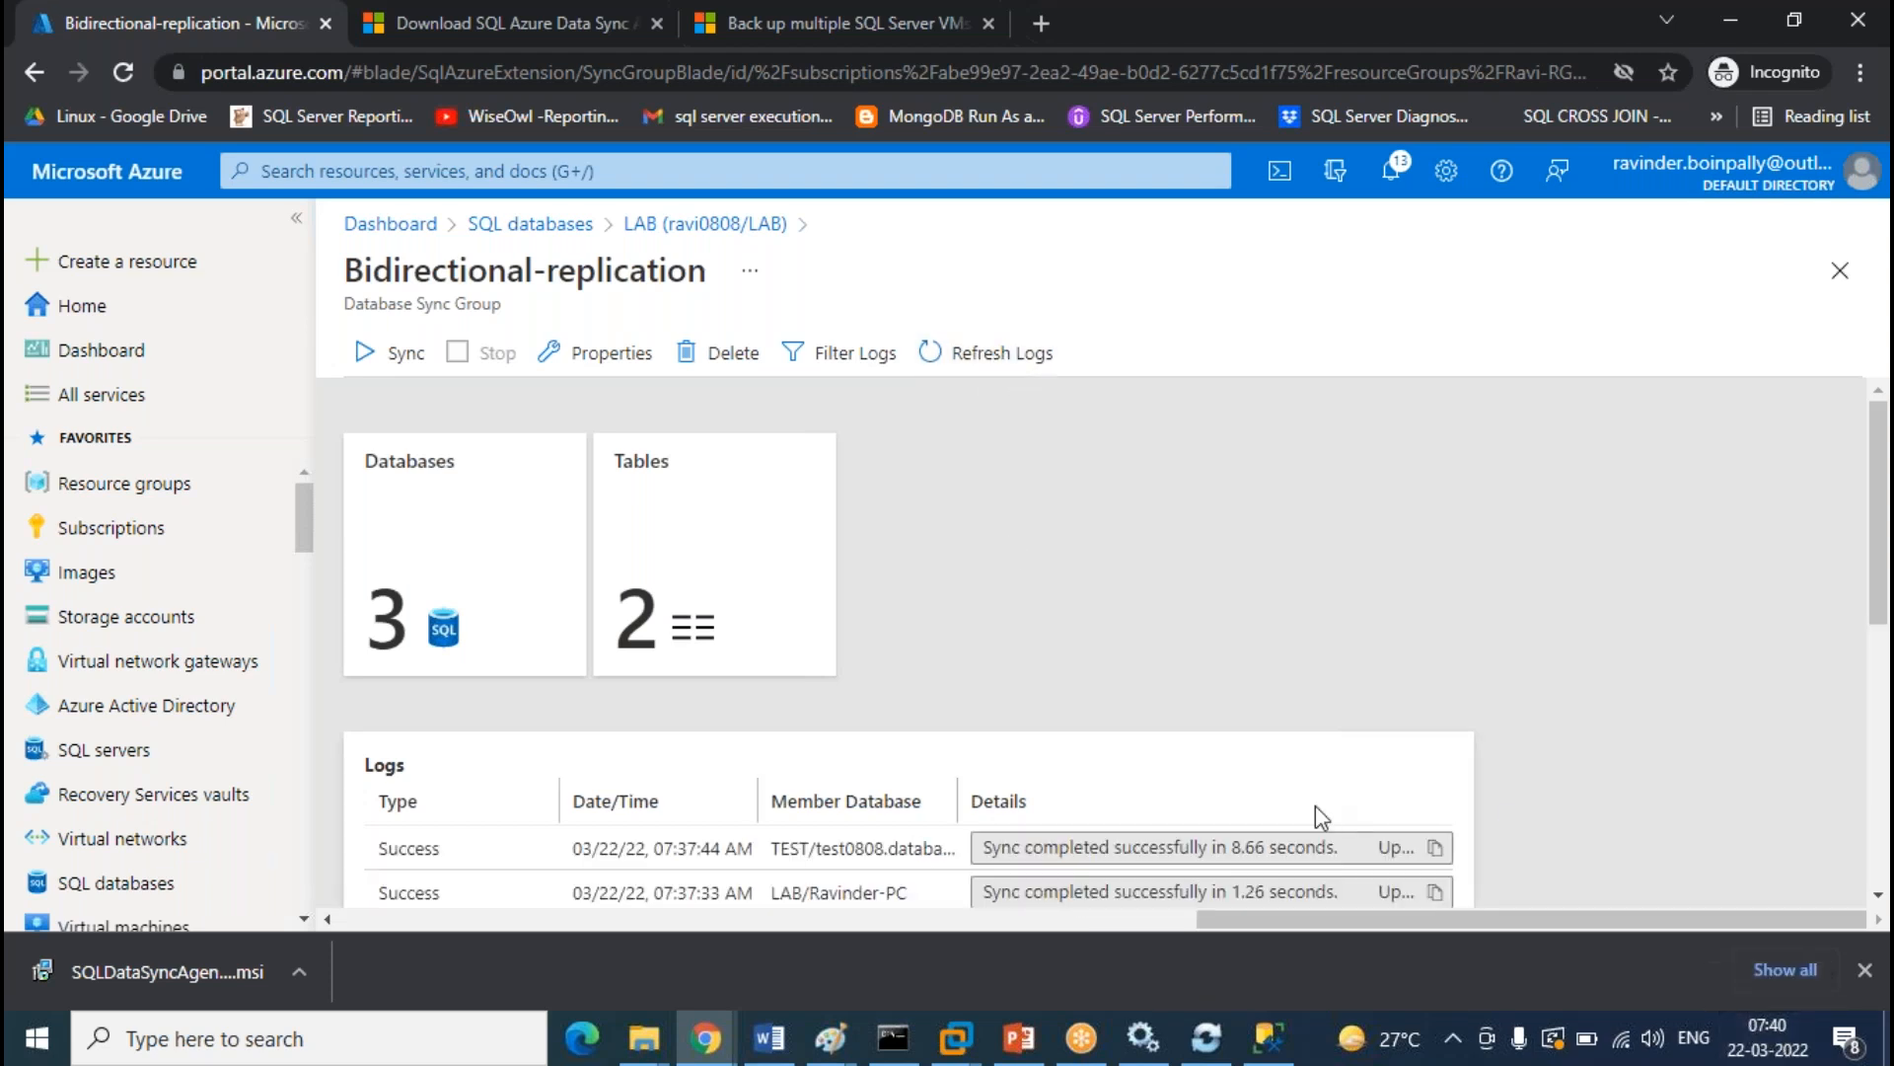
{"action": "left_click", "coordinate": [999, 353]}
{"action": "left_click", "coordinate": [996, 350]}
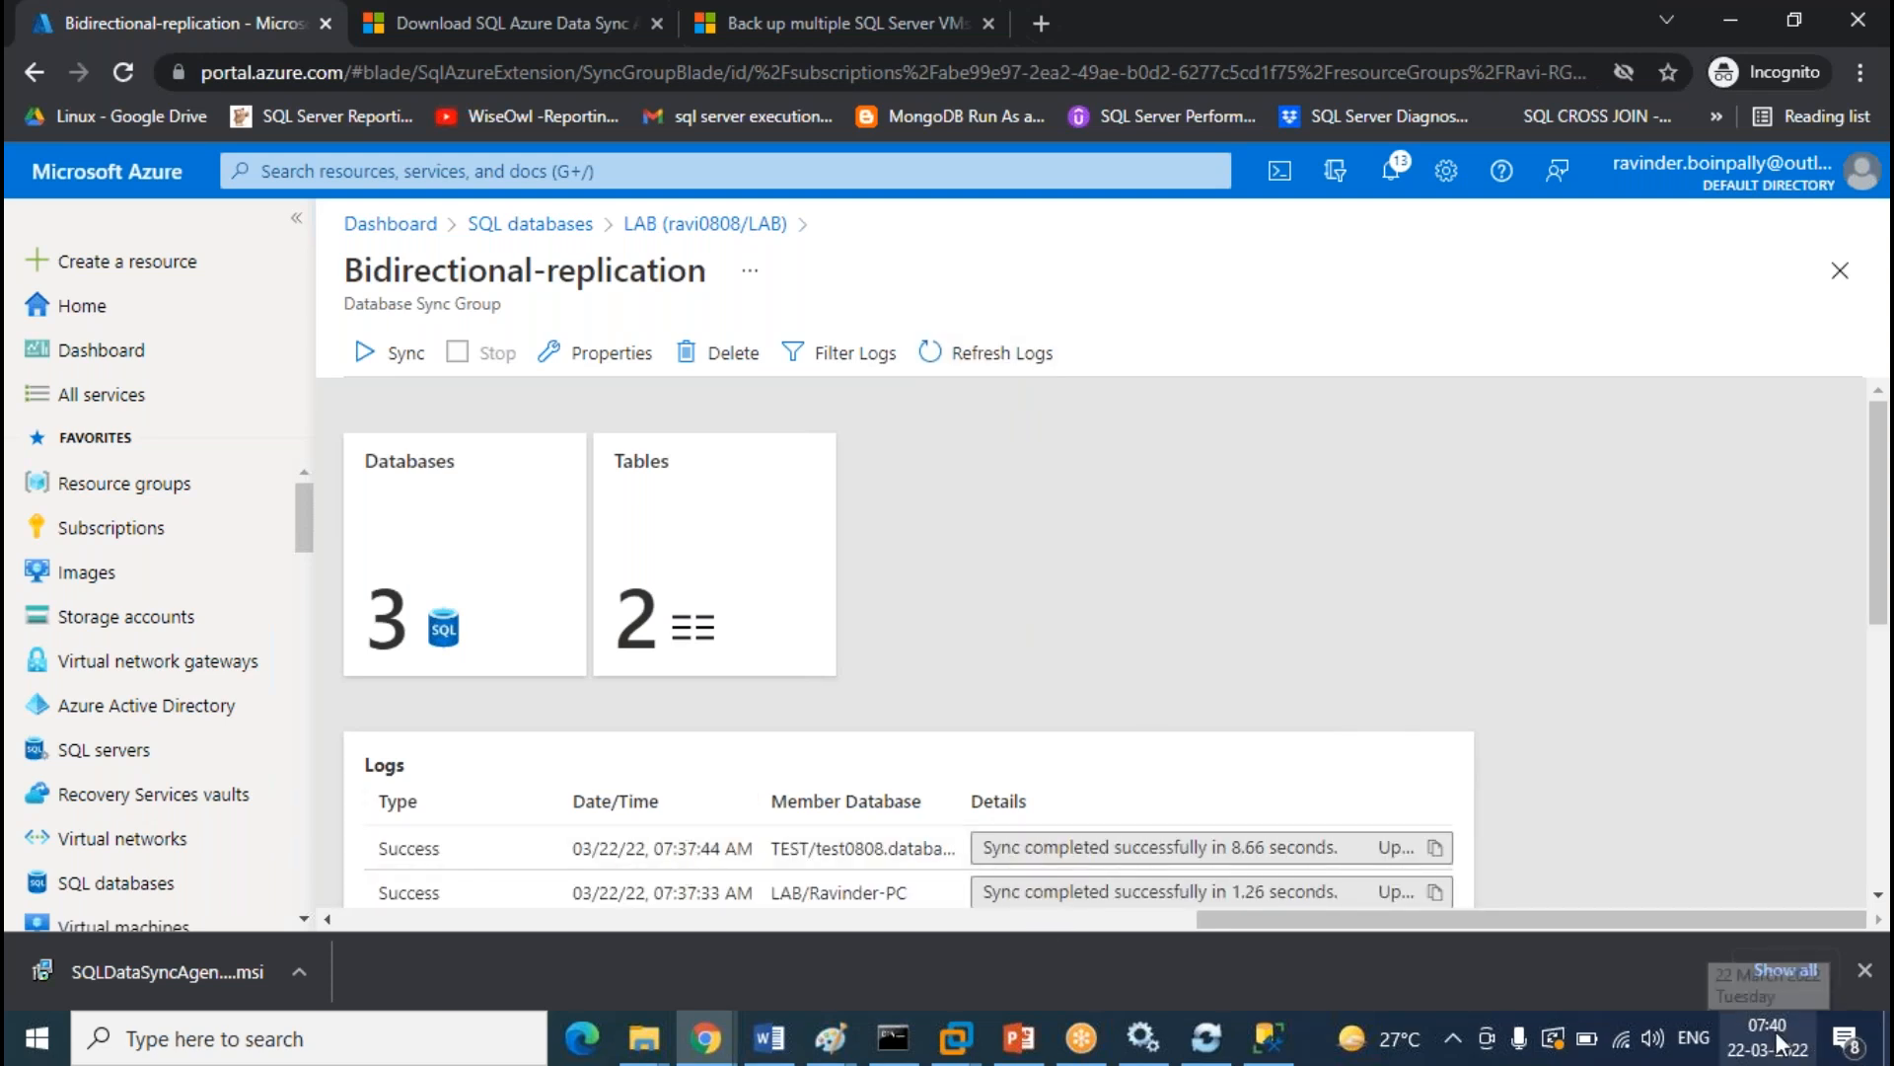
Refresh the sync group logs repeatedly, waiting for new sync entries
{"action": "left_click", "coordinate": [1016, 363]}
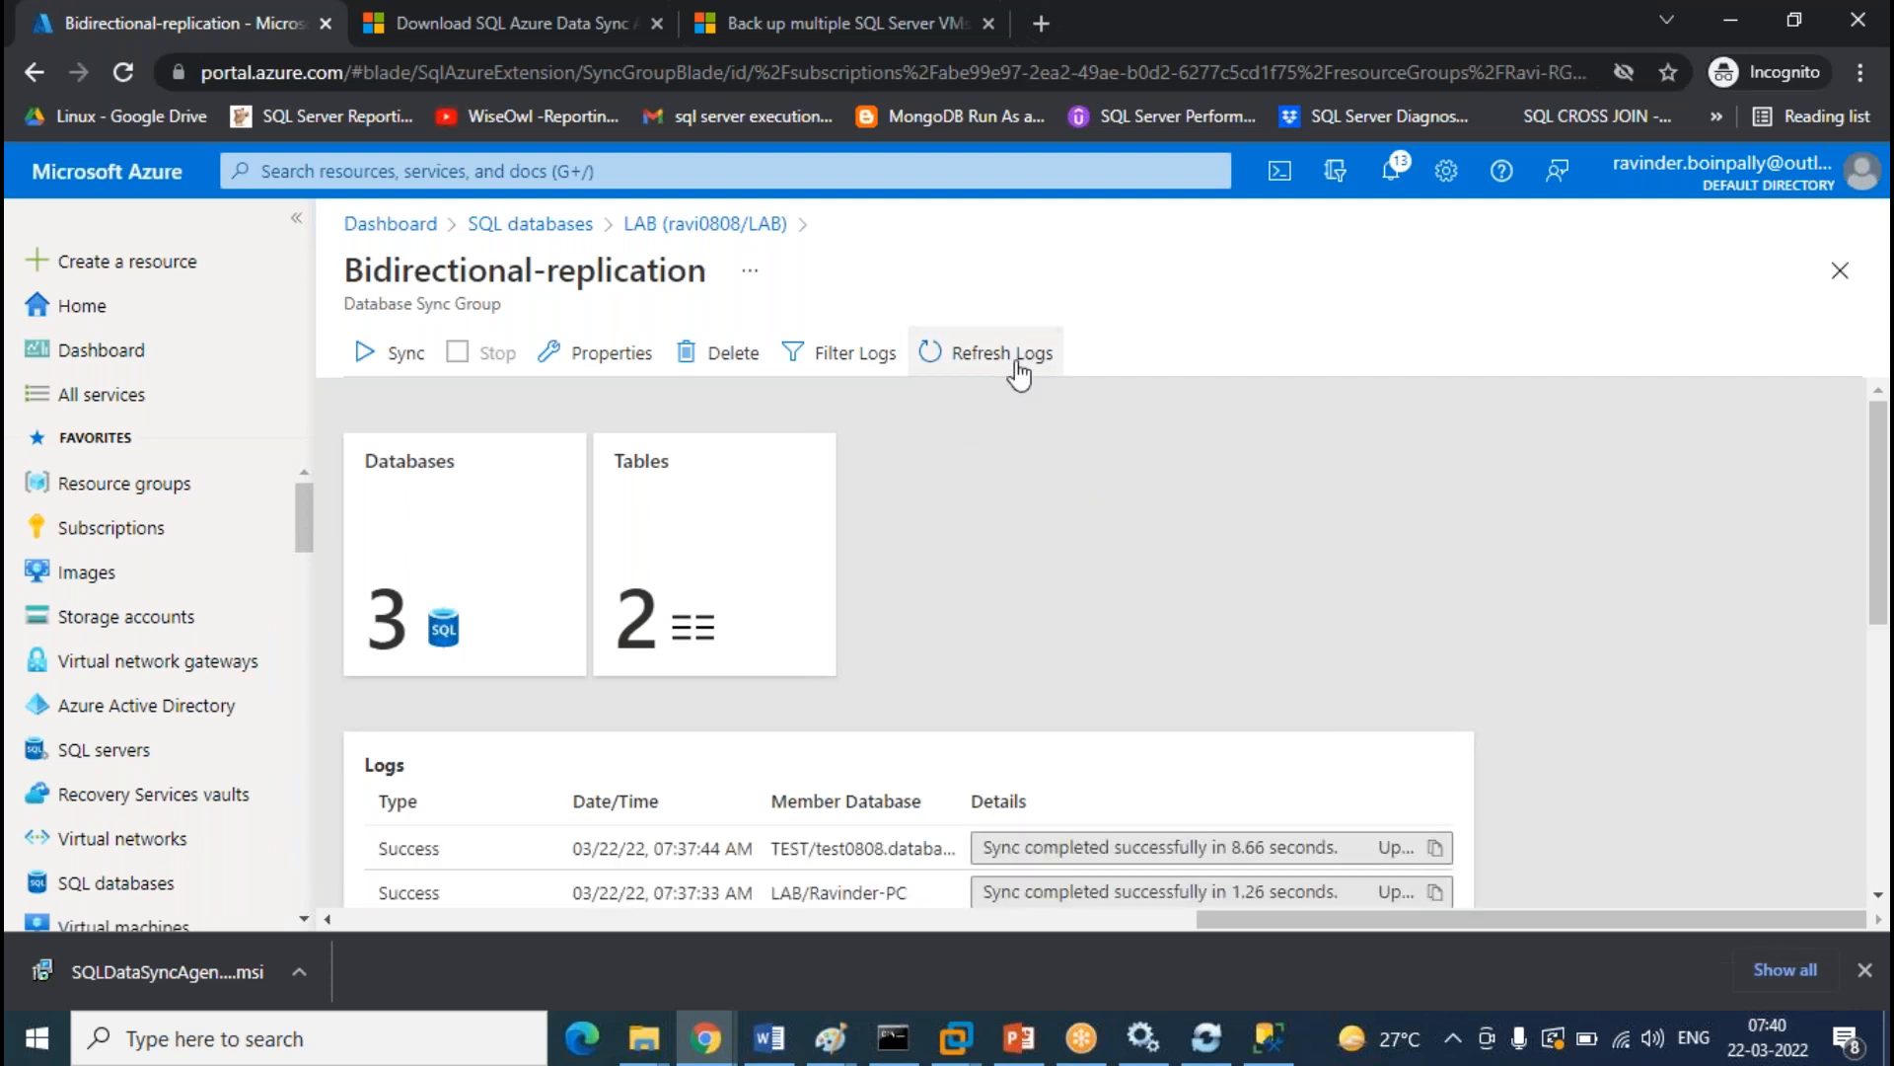
{"action": "left_click", "coordinate": [1020, 373]}
{"action": "left_click", "coordinate": [1019, 373]}
{"action": "left_click", "coordinate": [1016, 364]}
{"action": "left_click", "coordinate": [1002, 363]}
{"action": "left_click", "coordinate": [1016, 364]}
{"action": "left_click", "coordinate": [1016, 364]}
{"action": "left_click", "coordinate": [1017, 363]}
{"action": "left_click", "coordinate": [1017, 363]}
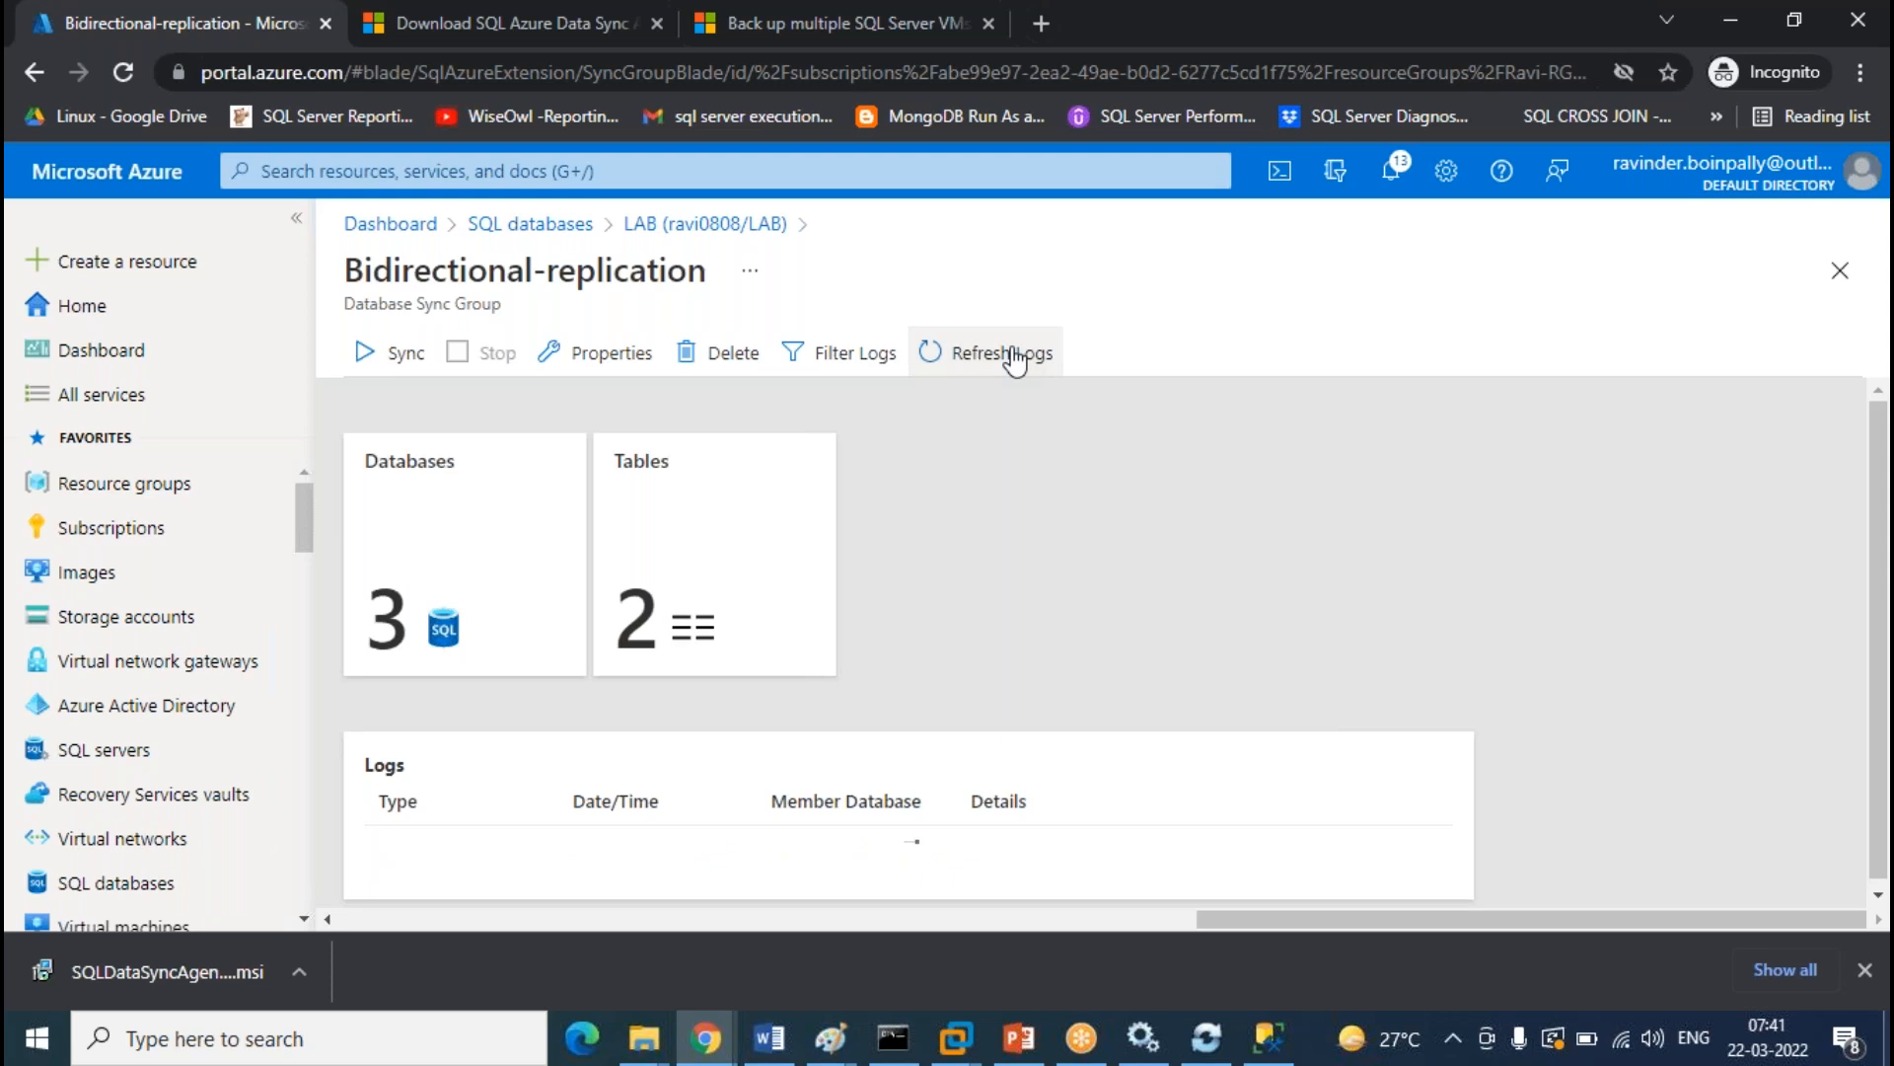
{"action": "left_click", "coordinate": [1016, 363]}
{"action": "left_click", "coordinate": [1016, 363]}
{"action": "left_click", "coordinate": [1016, 363]}
{"action": "left_click", "coordinate": [1016, 363]}
{"action": "left_click", "coordinate": [1016, 364]}
{"action": "left_click", "coordinate": [1017, 363]}
{"action": "left_click", "coordinate": [1017, 363]}
{"action": "left_click", "coordinate": [1016, 363]}
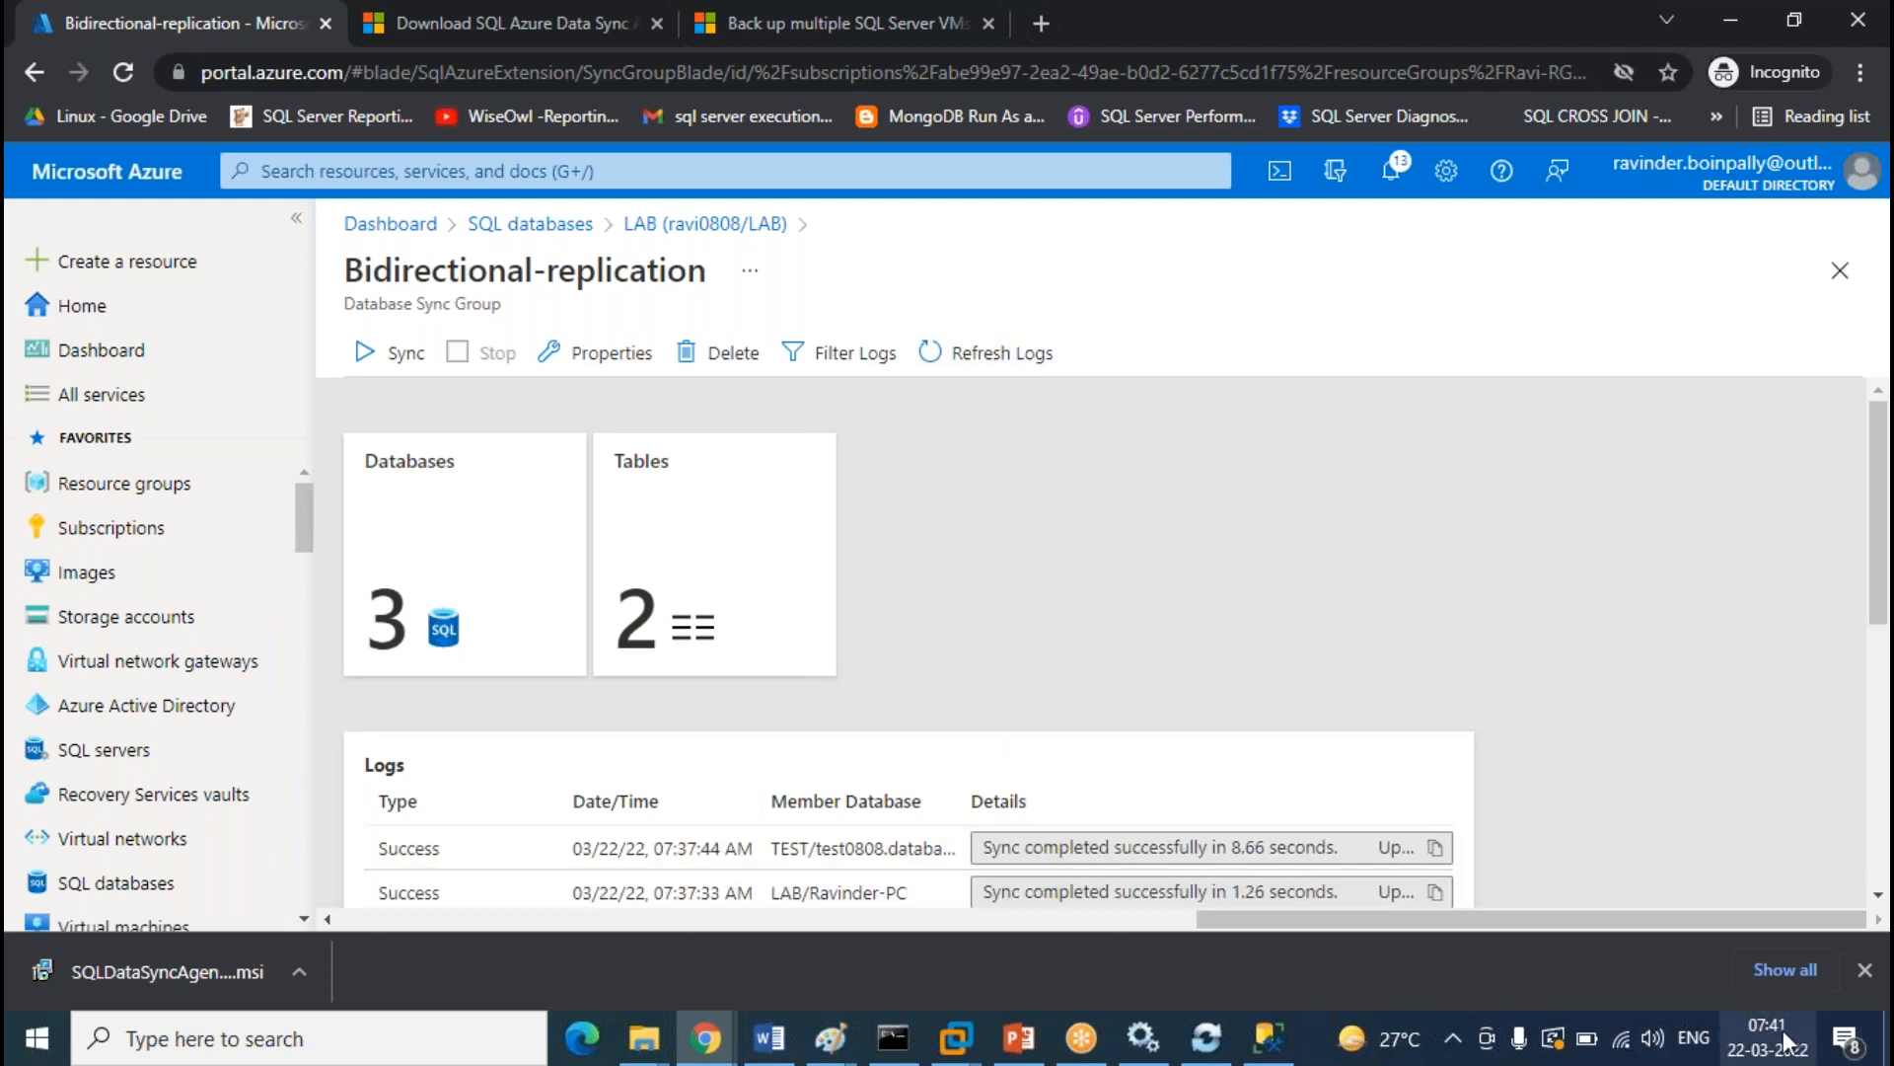
Keep refreshing until the 07:41 Success syncs (9.48 s and 1.49 s) appear, then return to Management Studio
{"action": "scroll", "coordinate": [1306, 667], "scroll_direction": "down", "scroll_amount": 2}
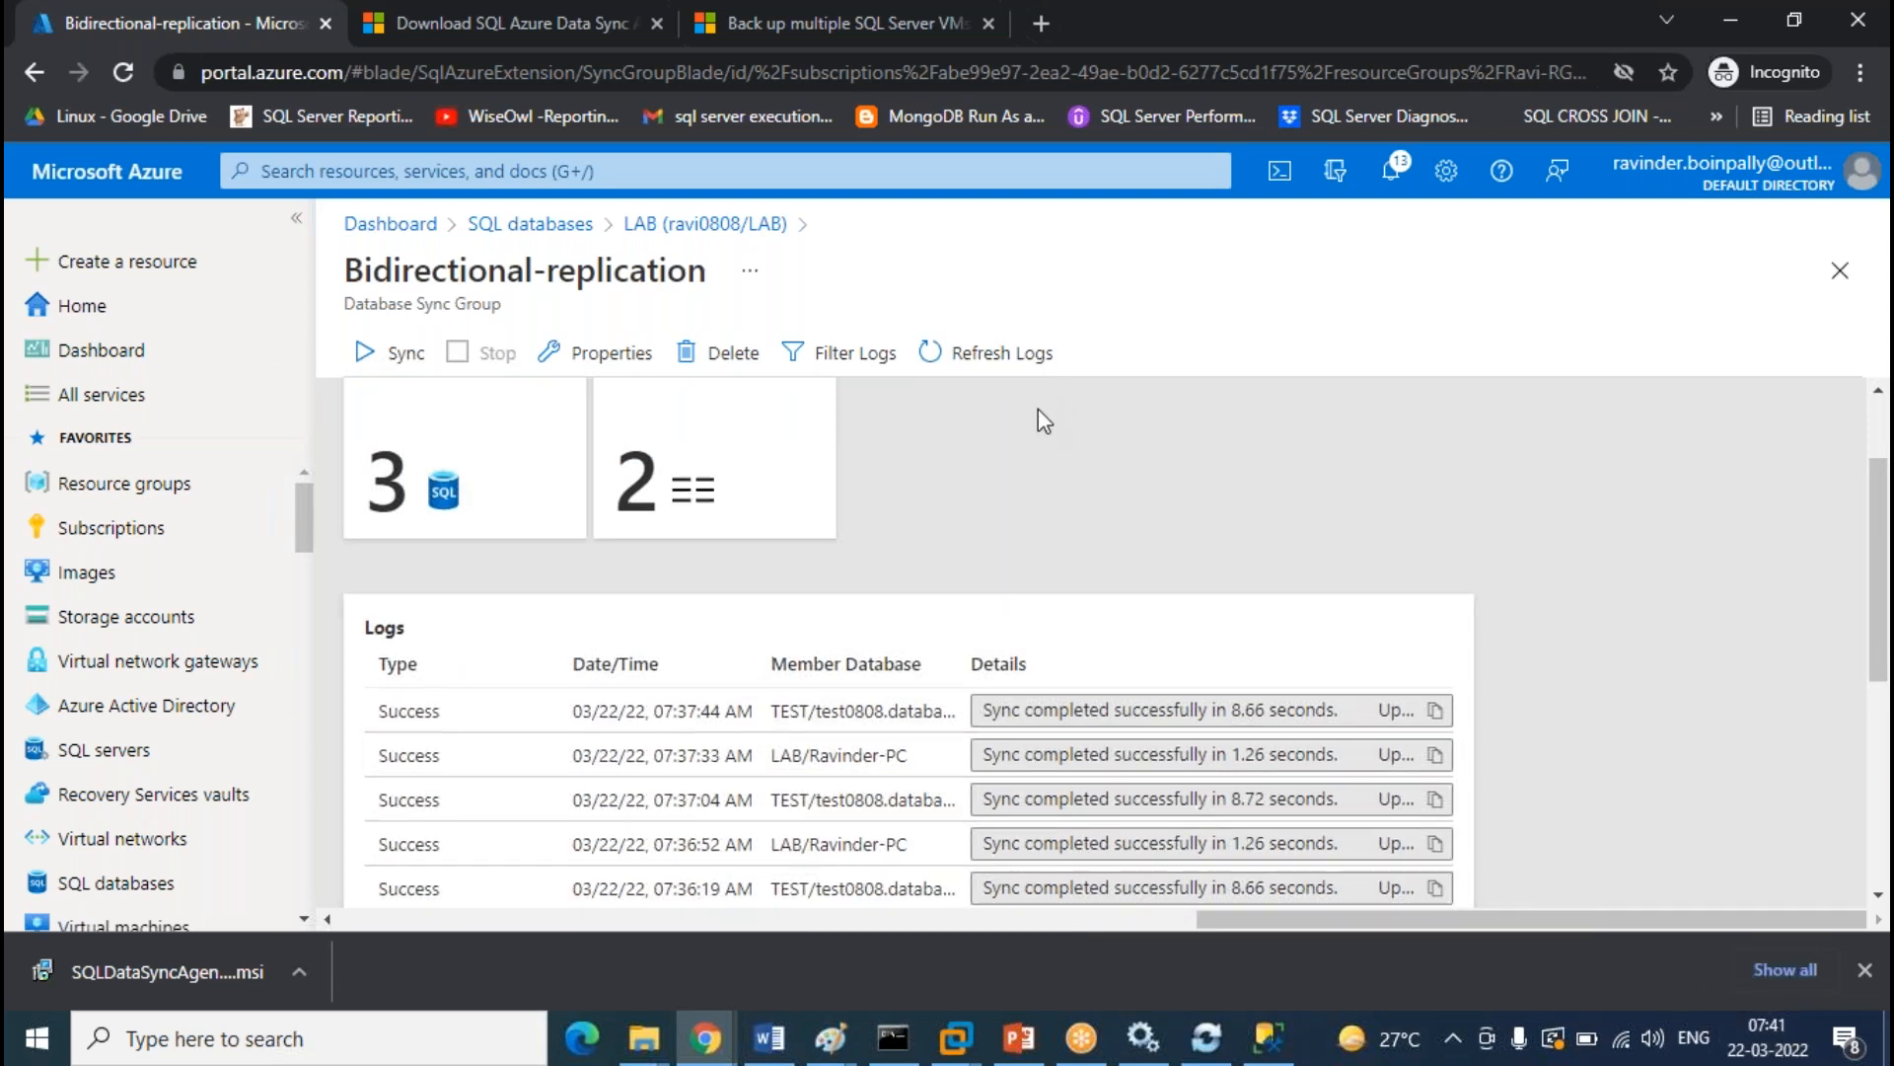
{"action": "scroll", "coordinate": [1031, 444], "scroll_direction": "up", "scroll_amount": 2}
{"action": "left_click", "coordinate": [1012, 372]}
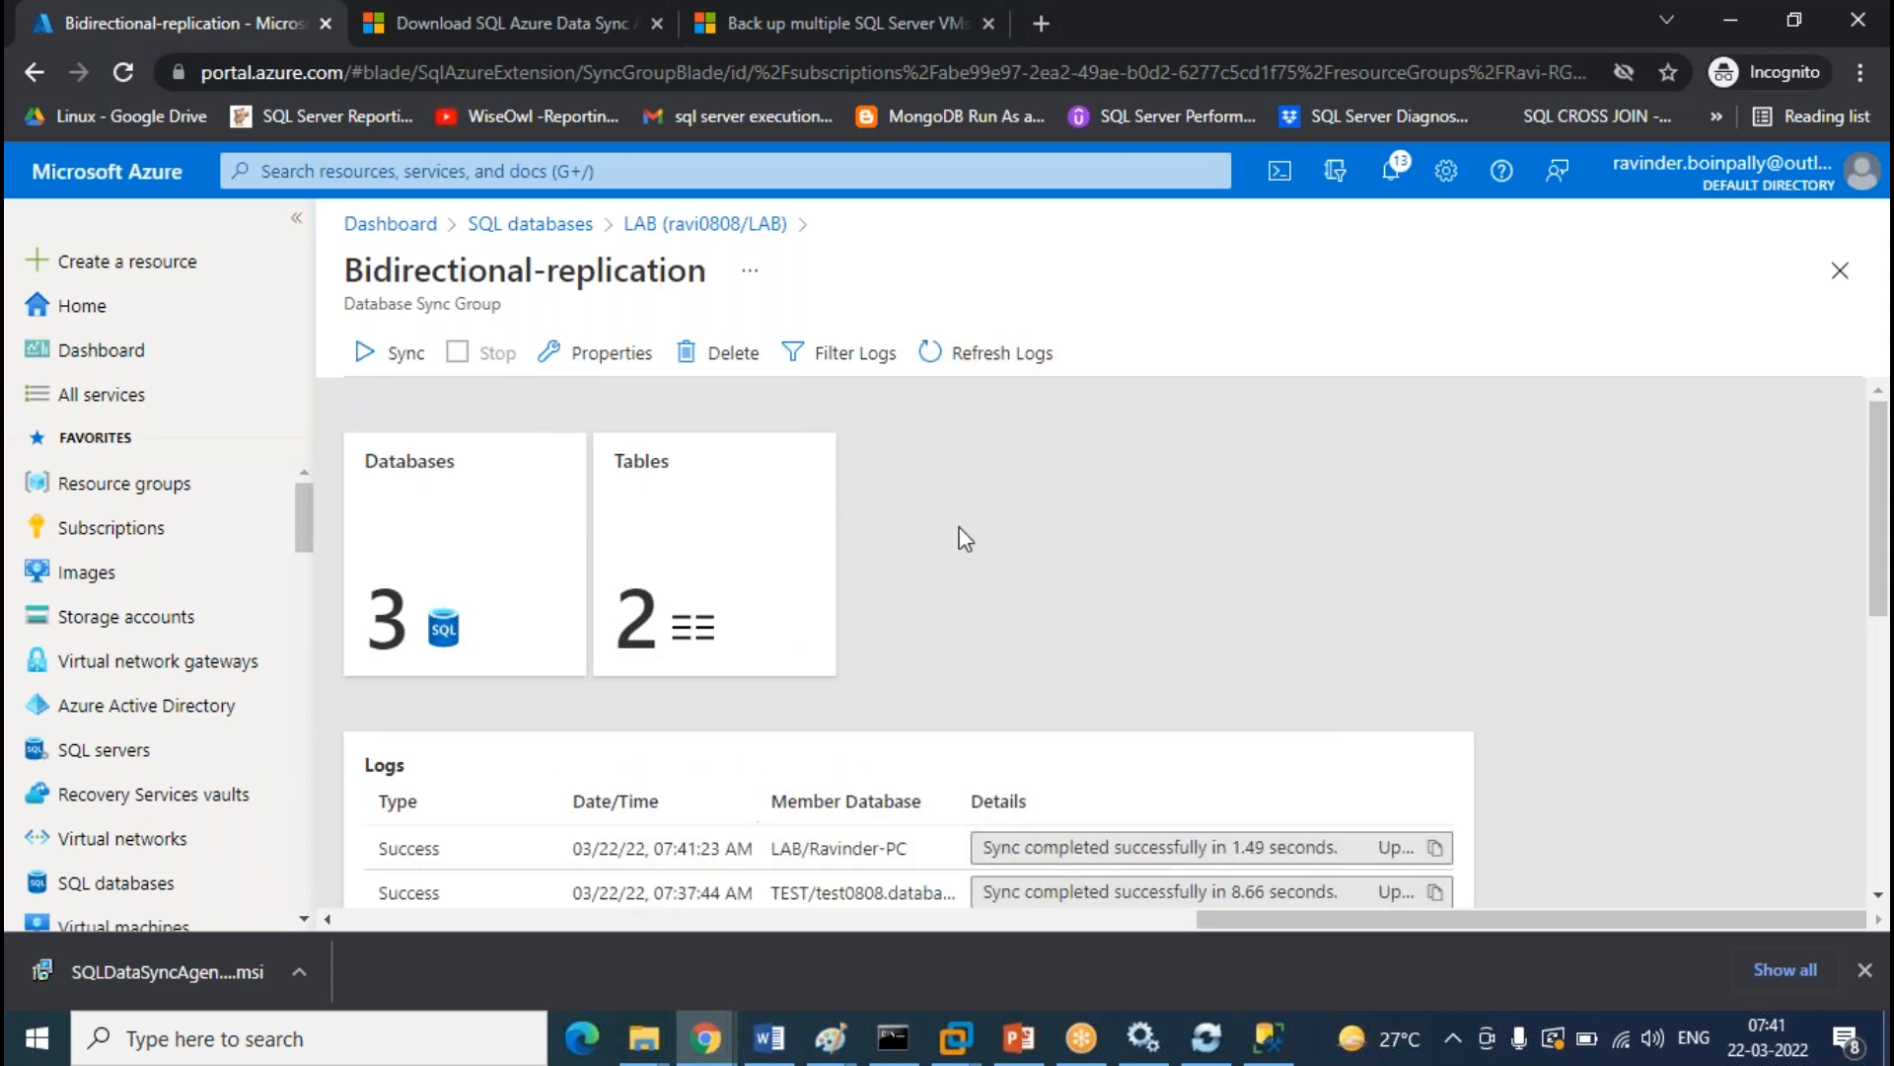
{"action": "left_click", "coordinate": [1009, 352]}
{"action": "left_click", "coordinate": [986, 352]}
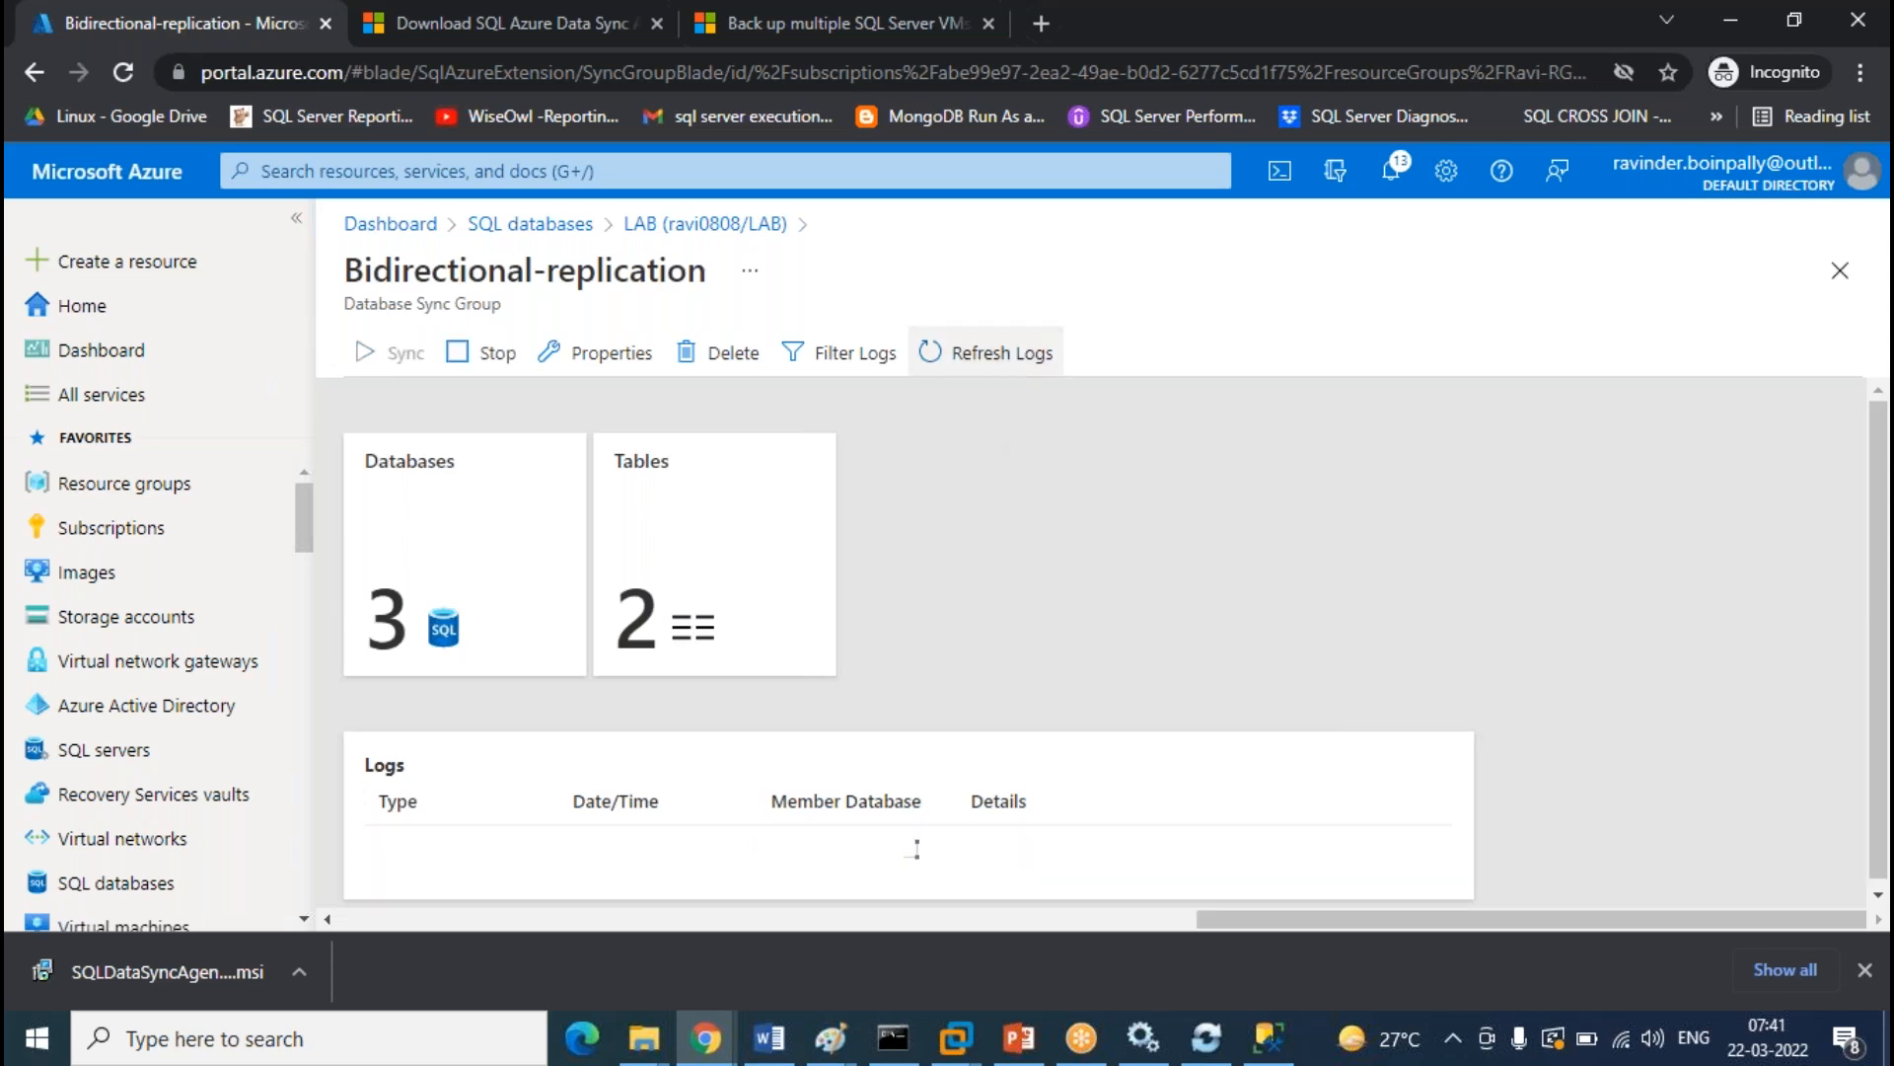
{"action": "left_click", "coordinate": [1029, 373]}
{"action": "left_click", "coordinate": [1030, 374]}
{"action": "left_click", "coordinate": [1030, 374]}
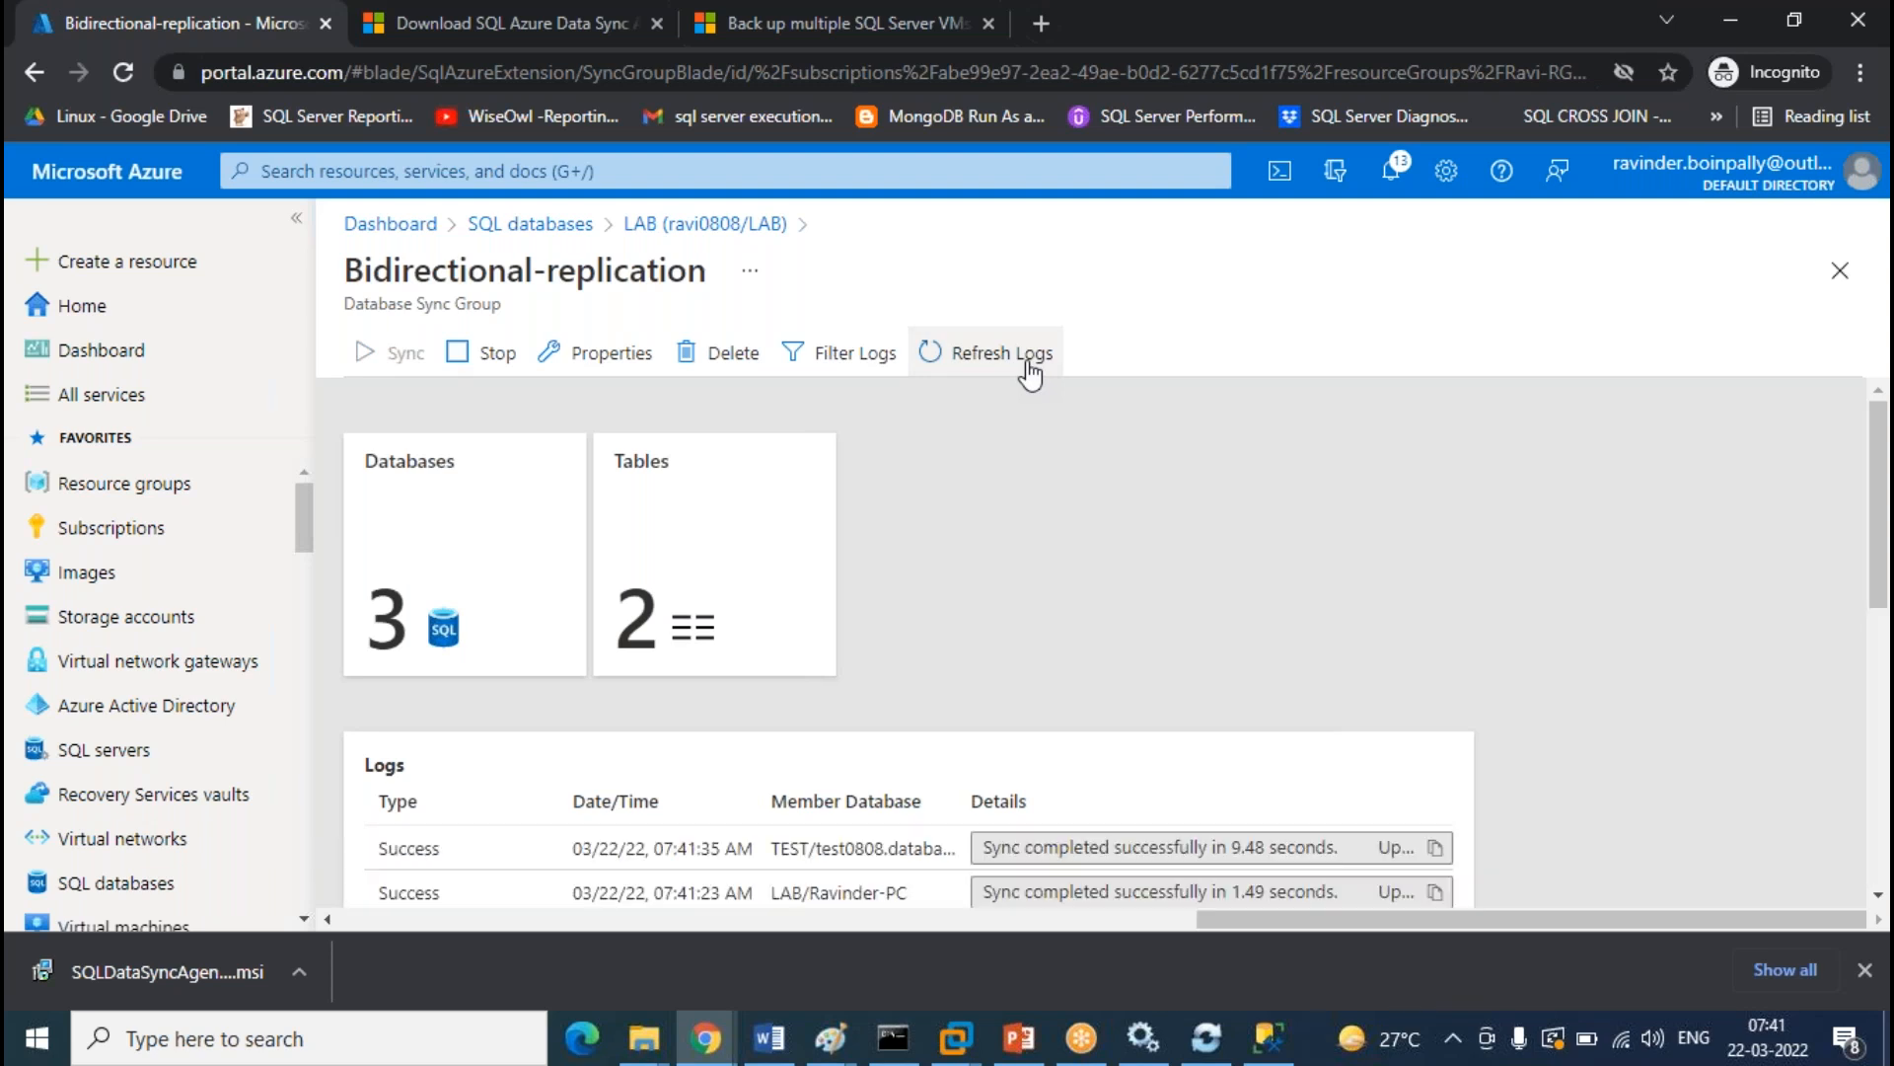
{"action": "left_click", "coordinate": [1030, 374]}
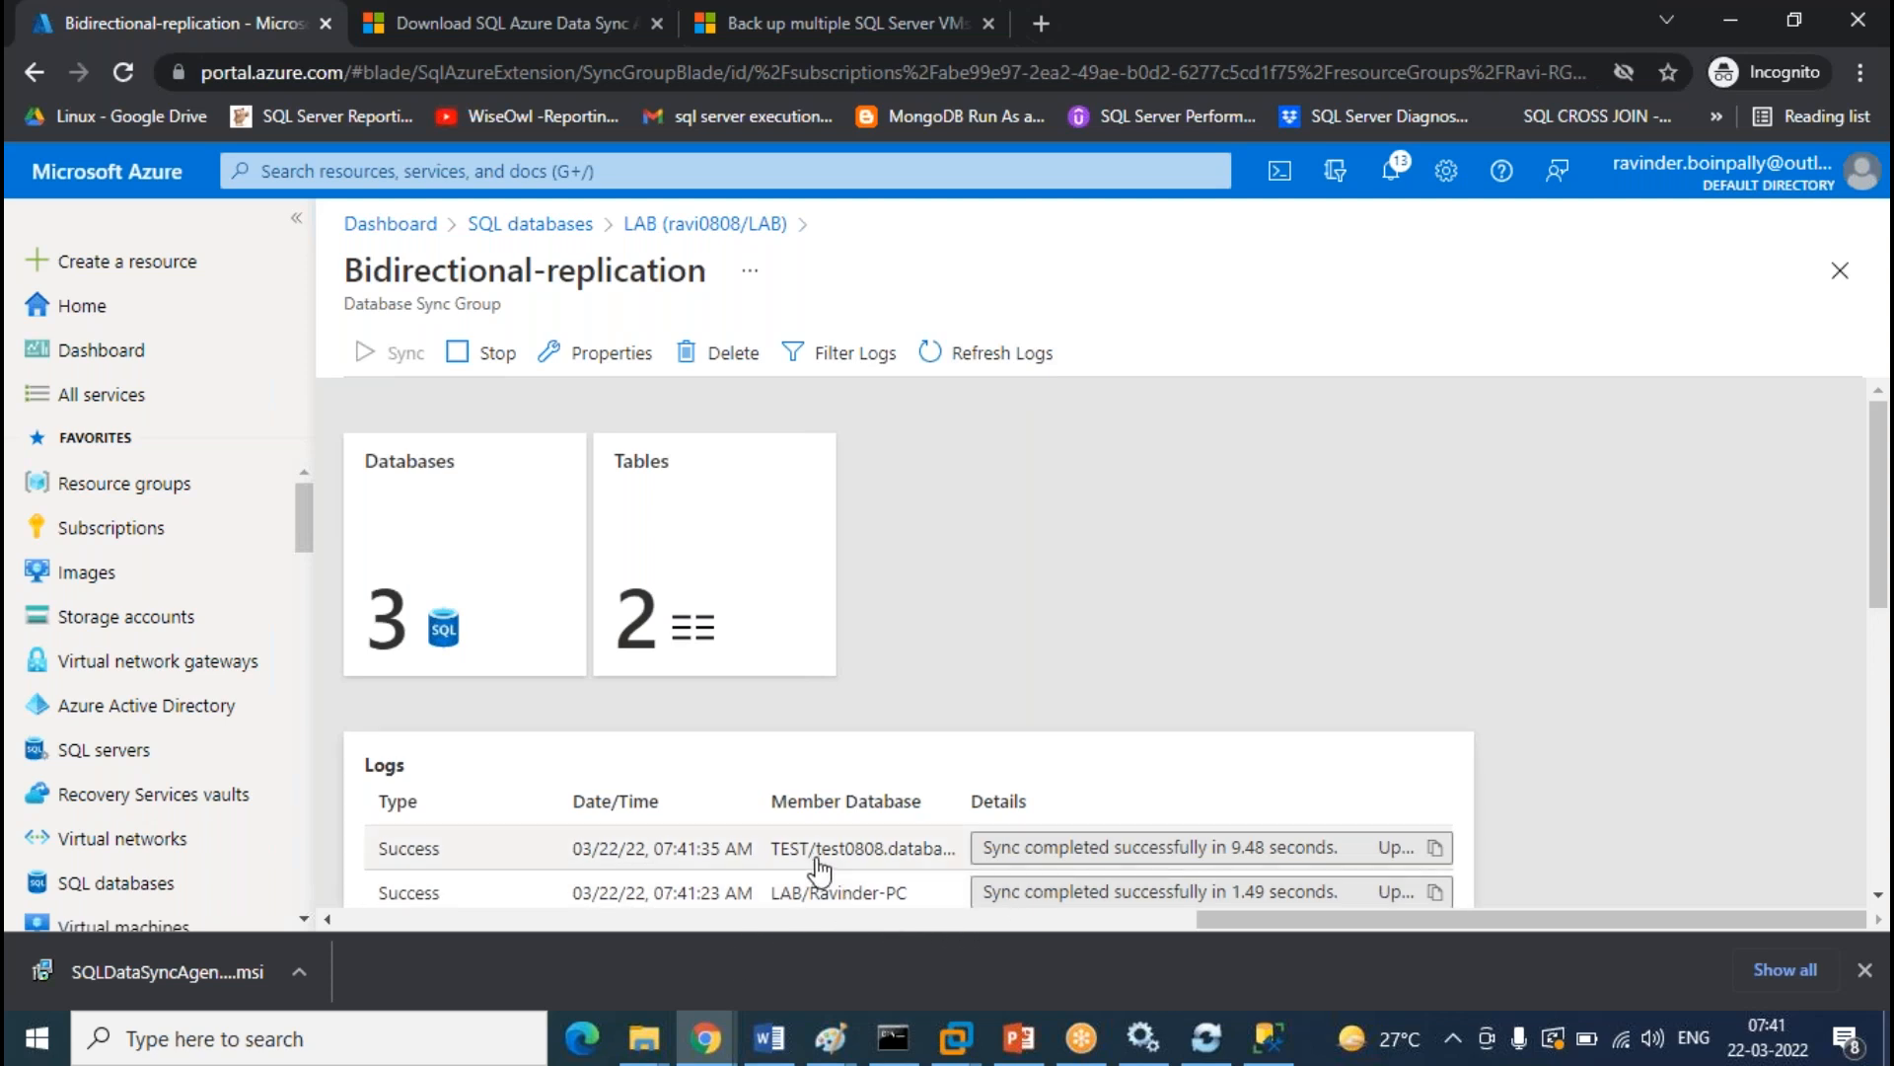
{"action": "left_click", "coordinate": [1291, 1052]}
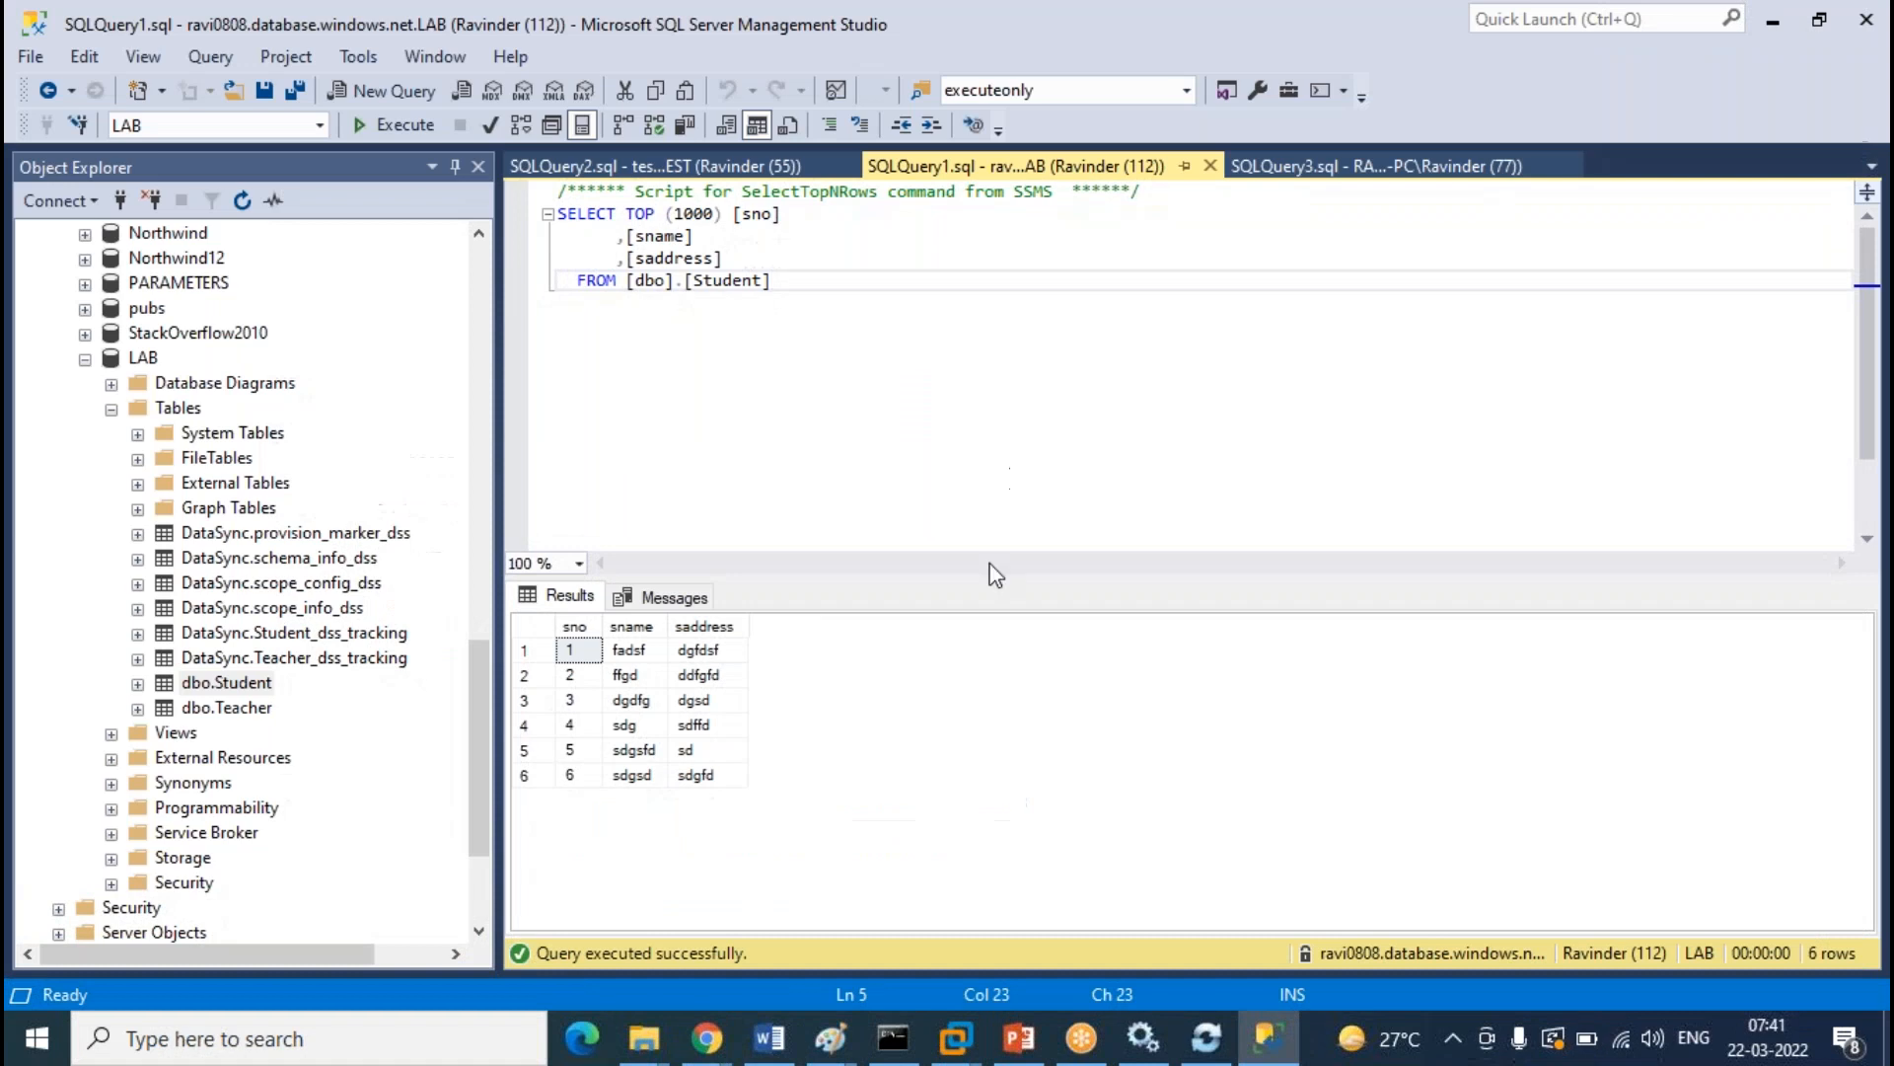
Rerun the cloud LAB and TEST Student queries, which now show eight rows including rows 7 and 8
{"action": "left_click", "coordinate": [1377, 166]}
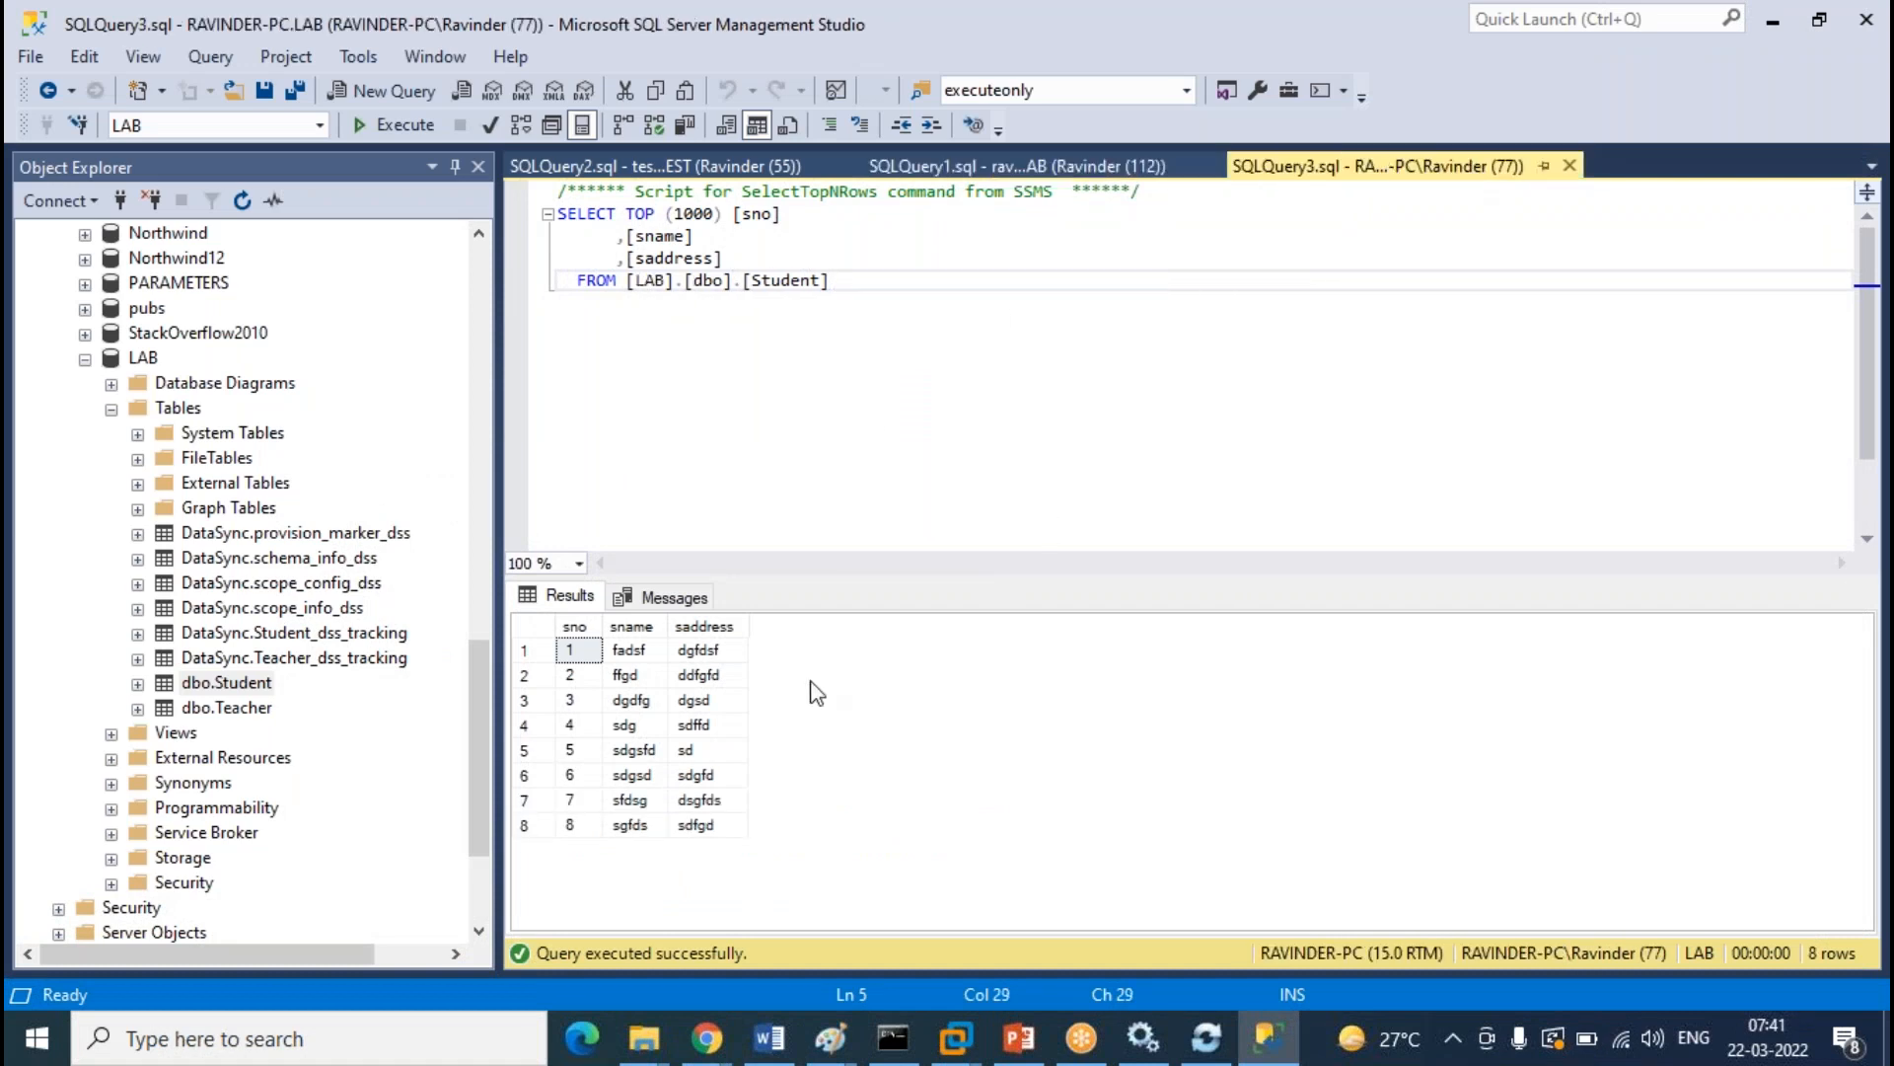
{"action": "left_click", "coordinate": [1026, 168]}
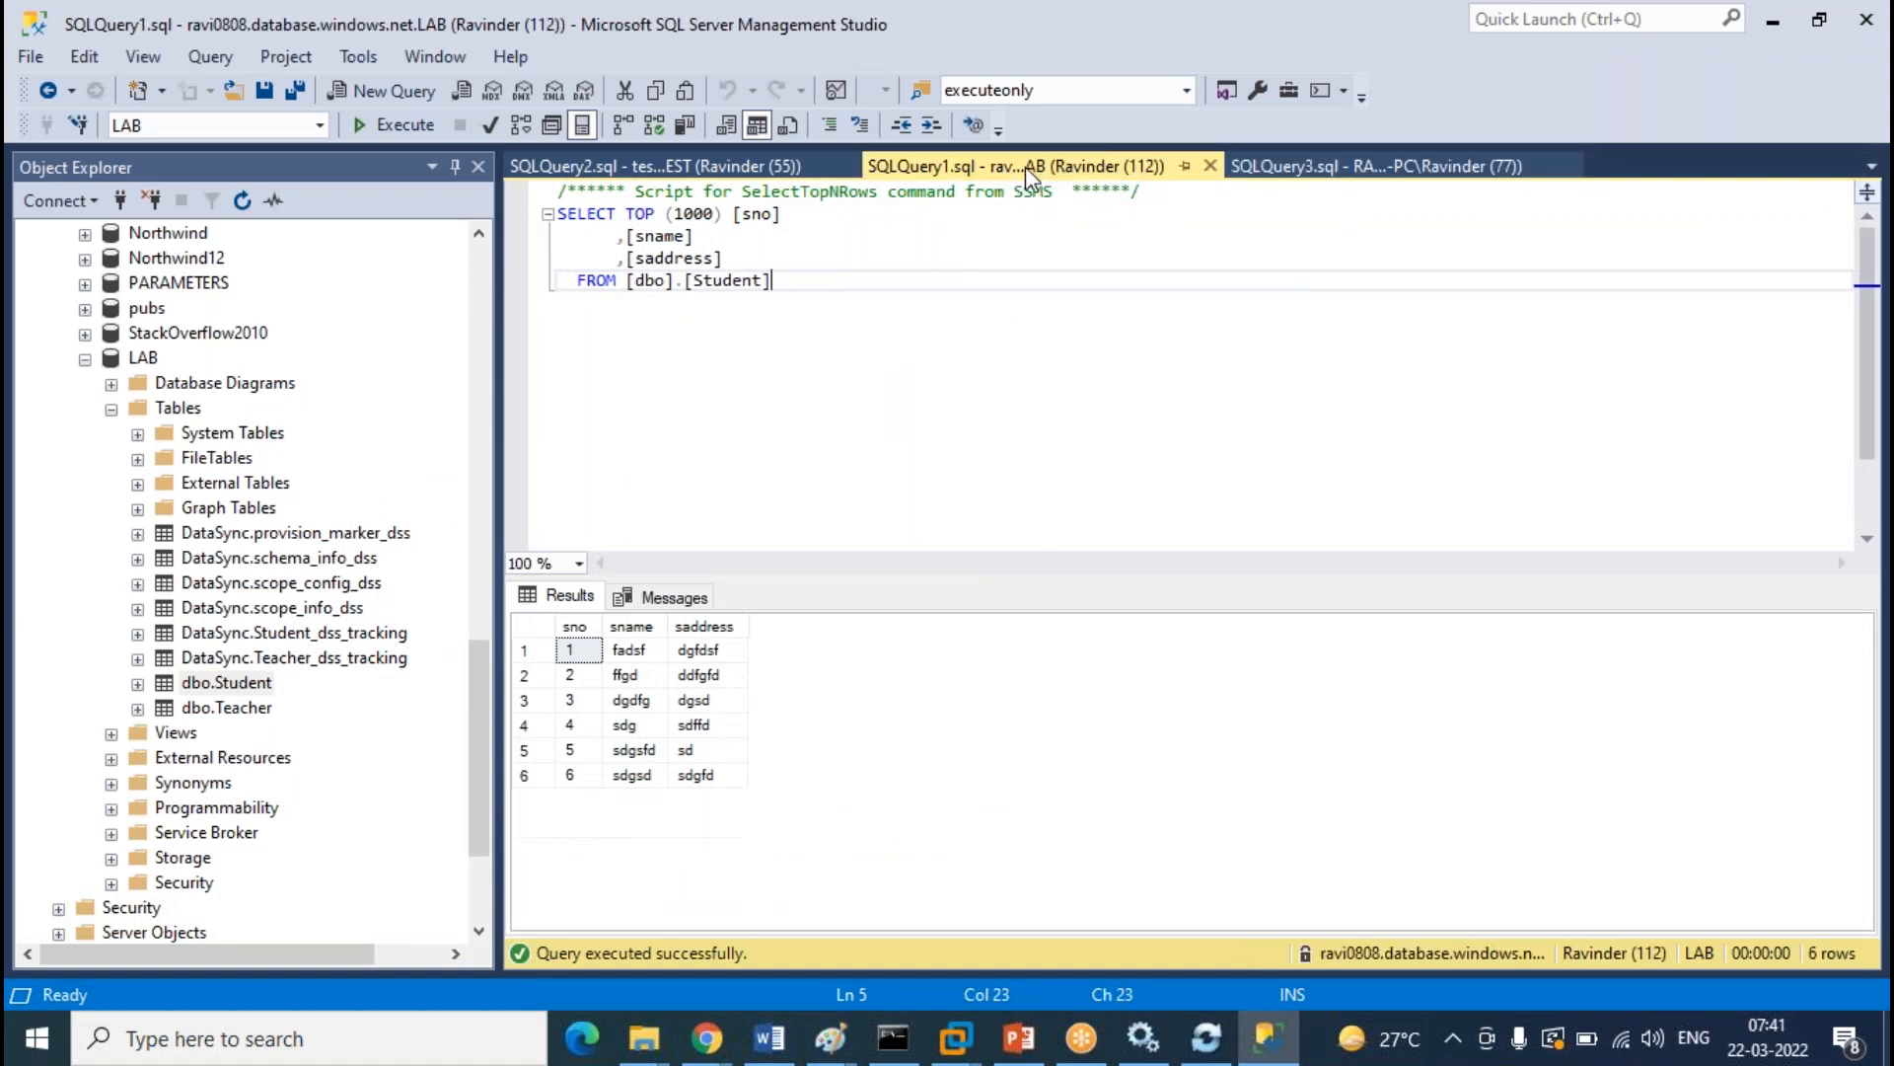
{"action": "left_click", "coordinate": [419, 130]}
{"action": "left_click", "coordinate": [636, 166]}
{"action": "left_click", "coordinate": [417, 126]}
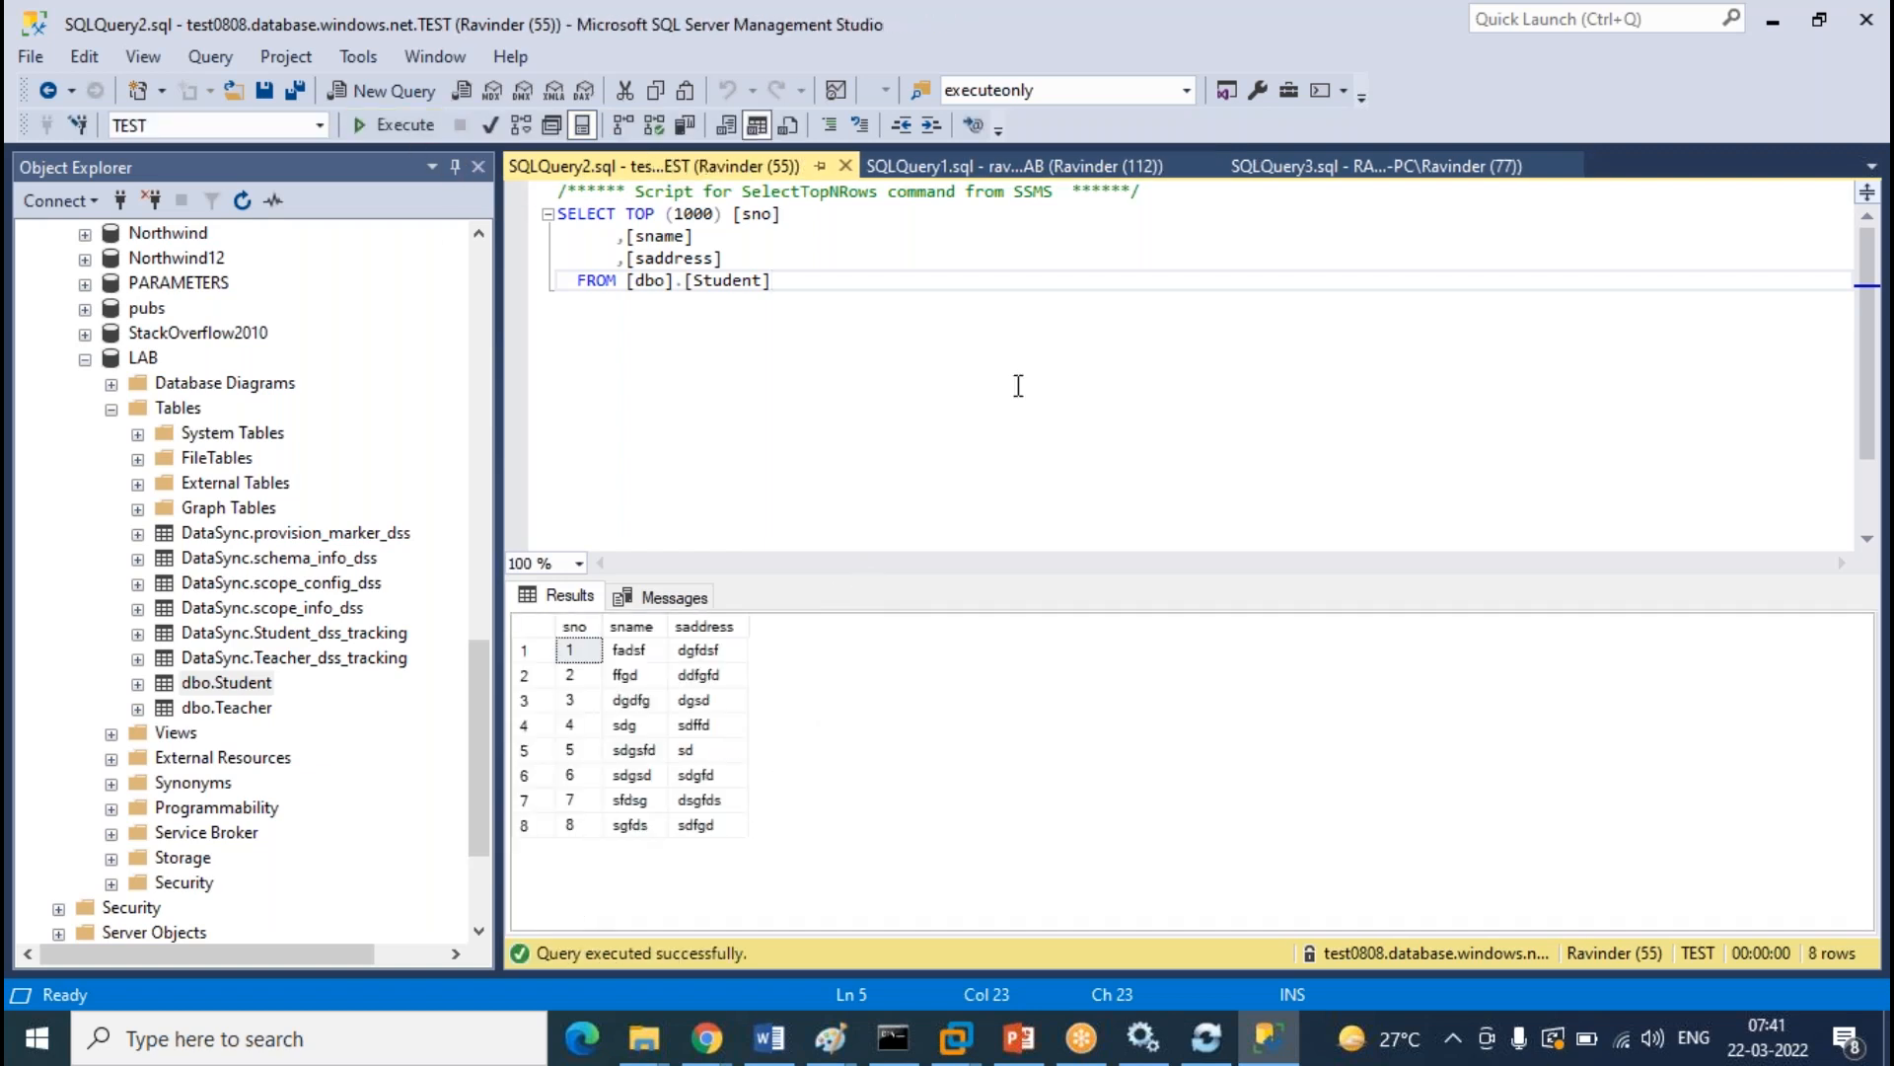
{"action": "mouse_move", "coordinate": [707, 1036]}
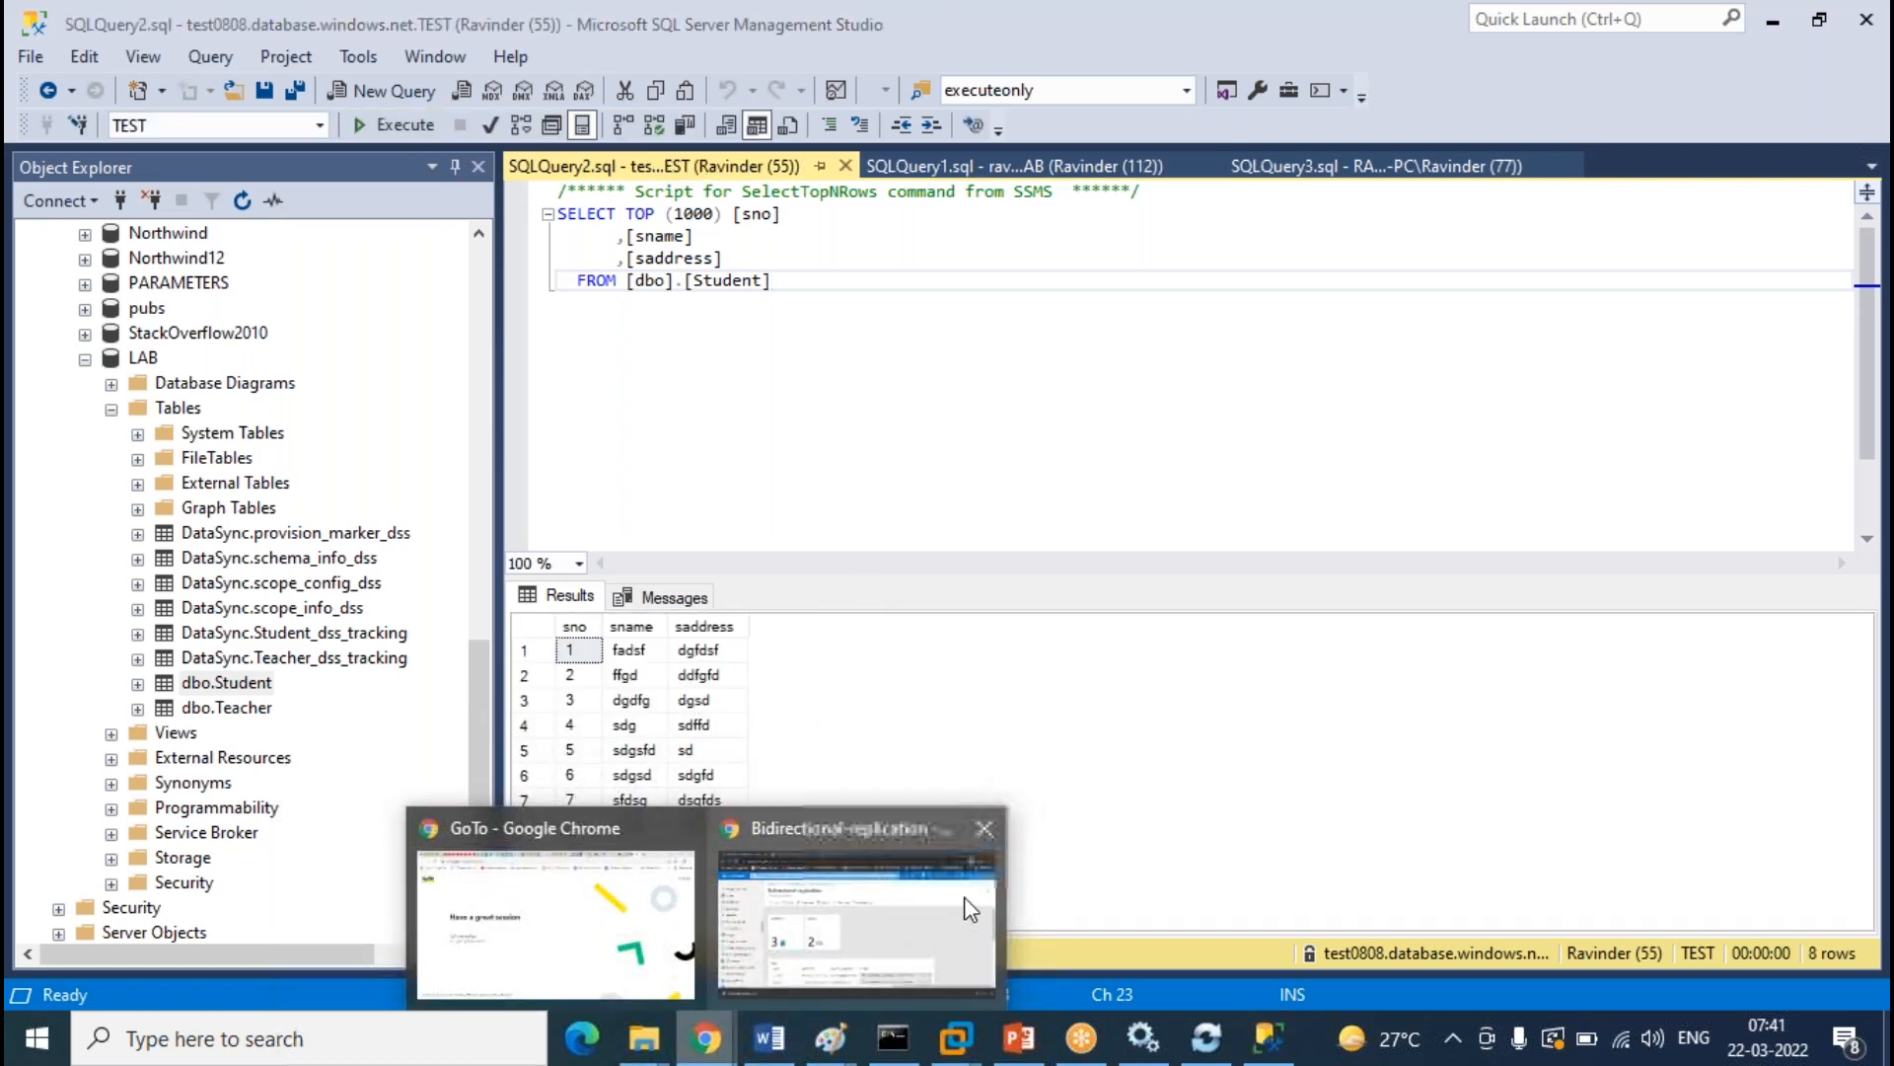
{"action": "left_click", "coordinate": [948, 918]}
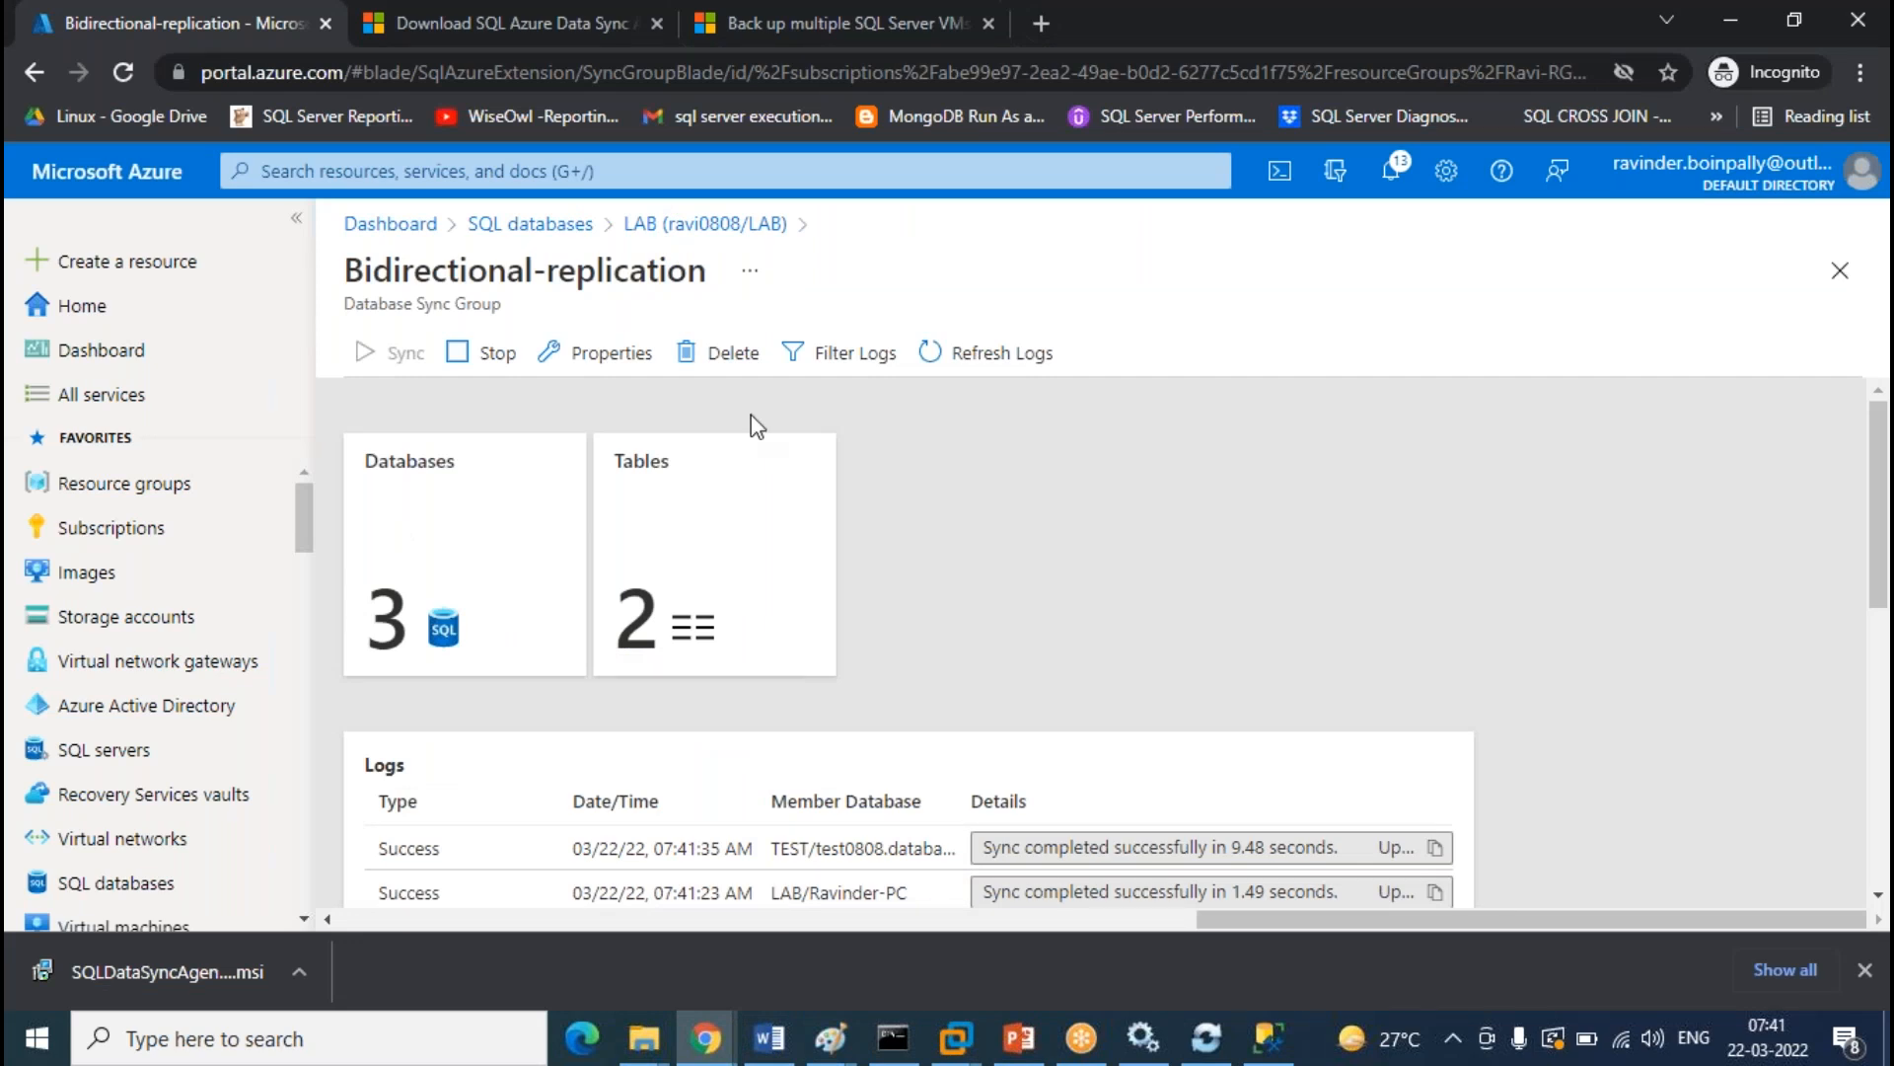
Keep Automatic Sync On with a 3 Minutes frequency and save the sync group properties
{"action": "left_click", "coordinate": [604, 355]}
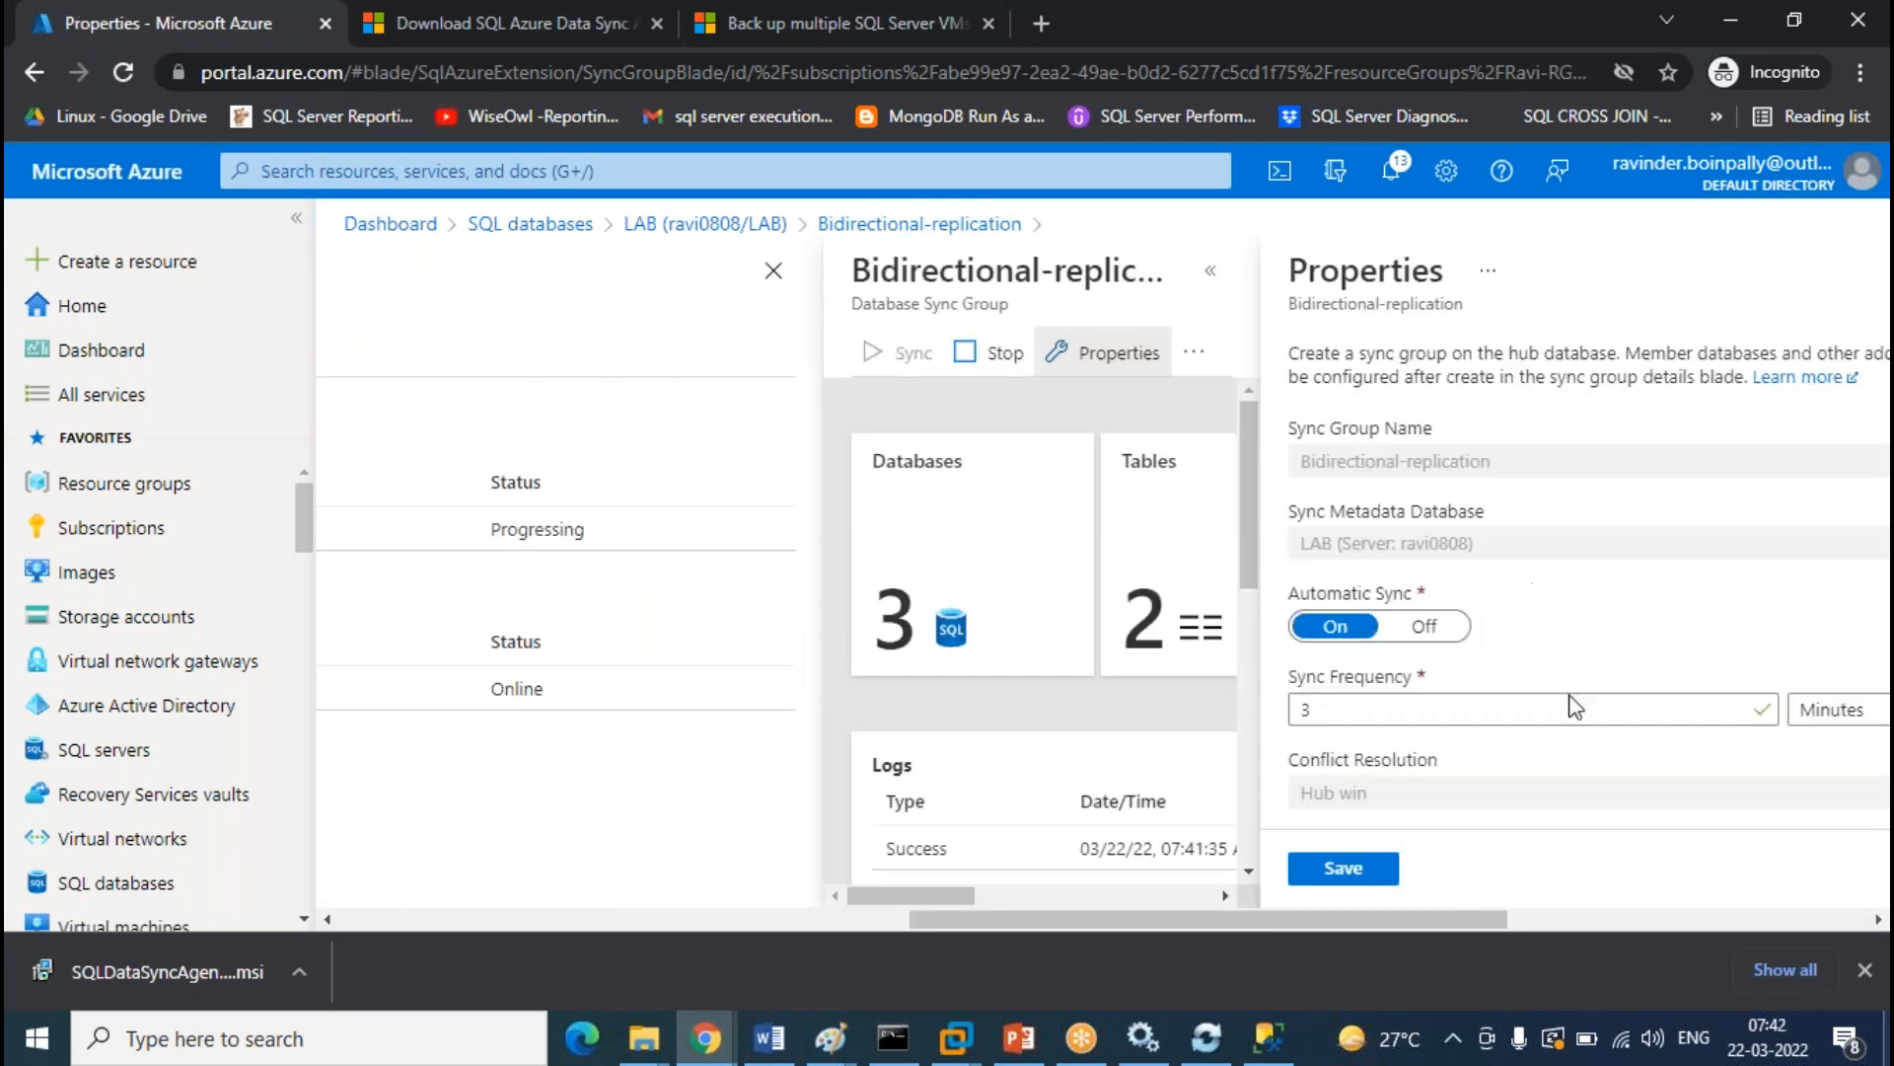
{"action": "left_click", "coordinate": [1823, 718]}
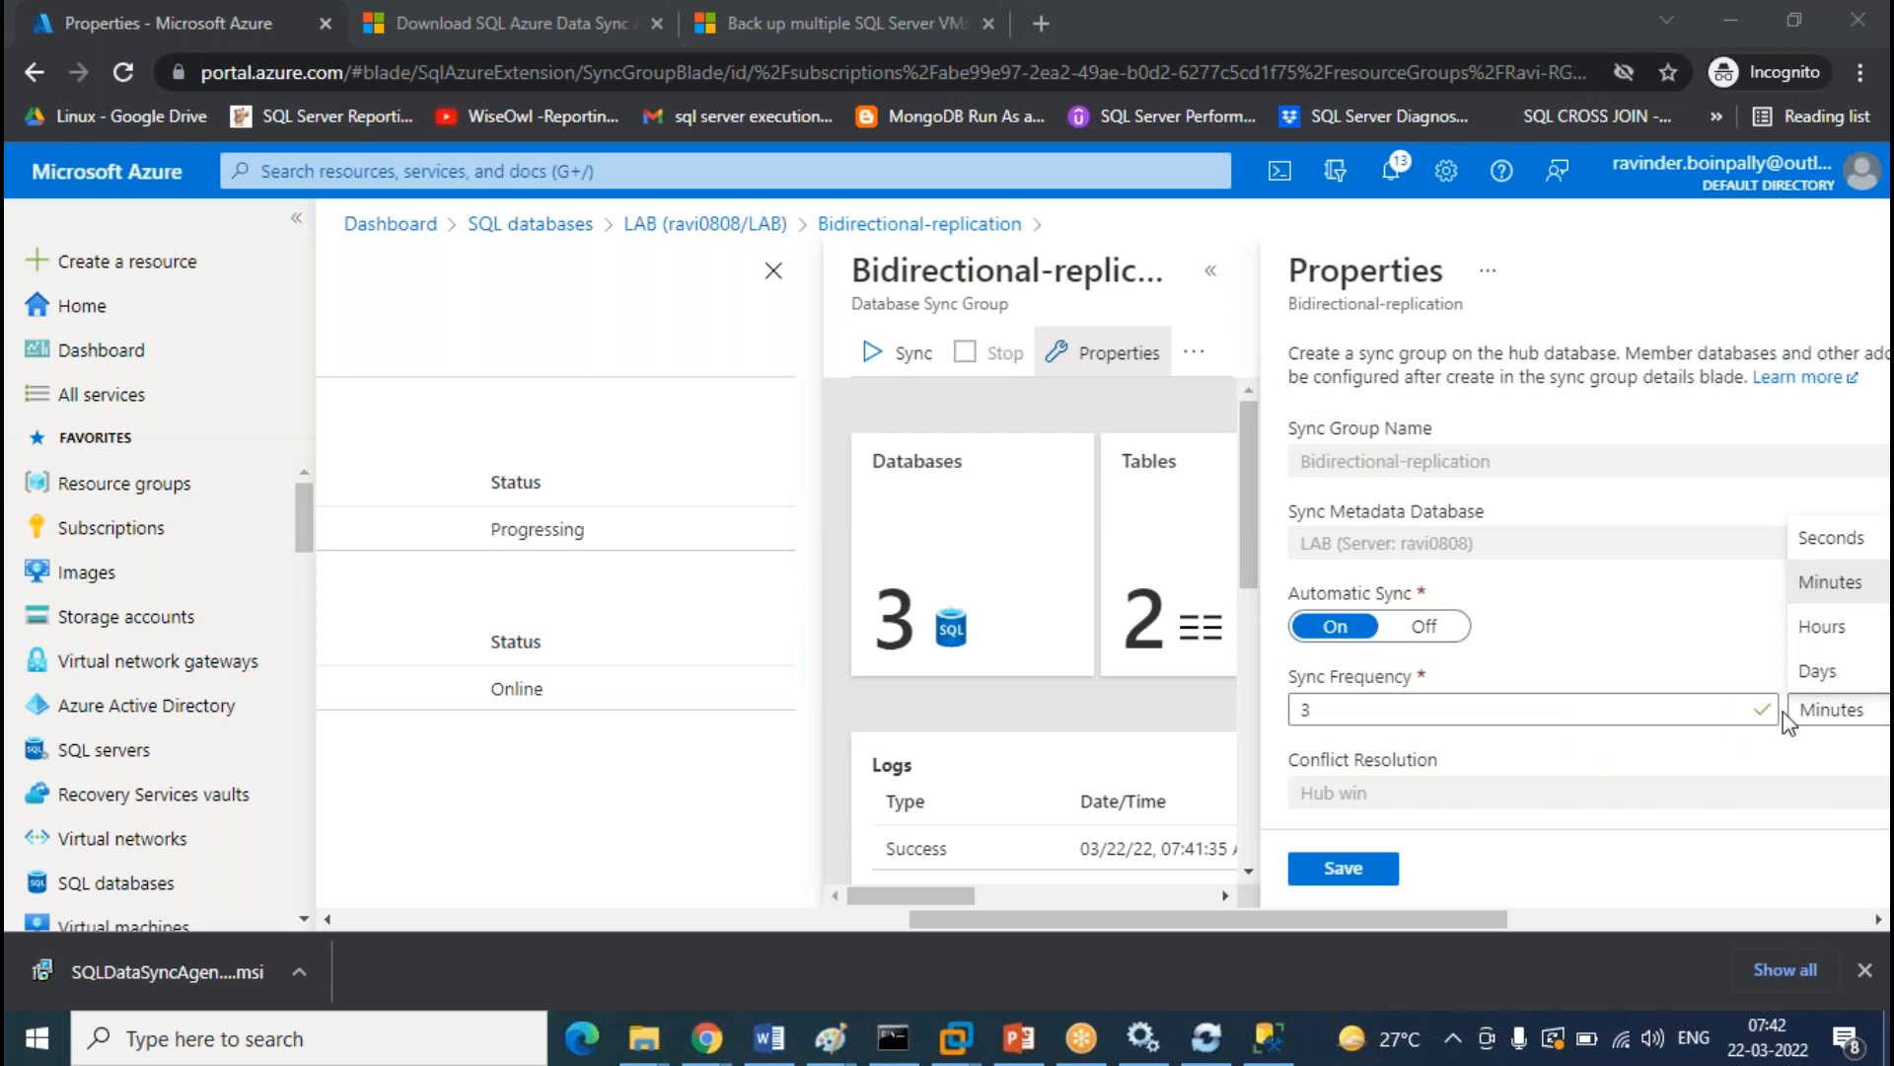
{"action": "left_click", "coordinate": [1347, 873]}
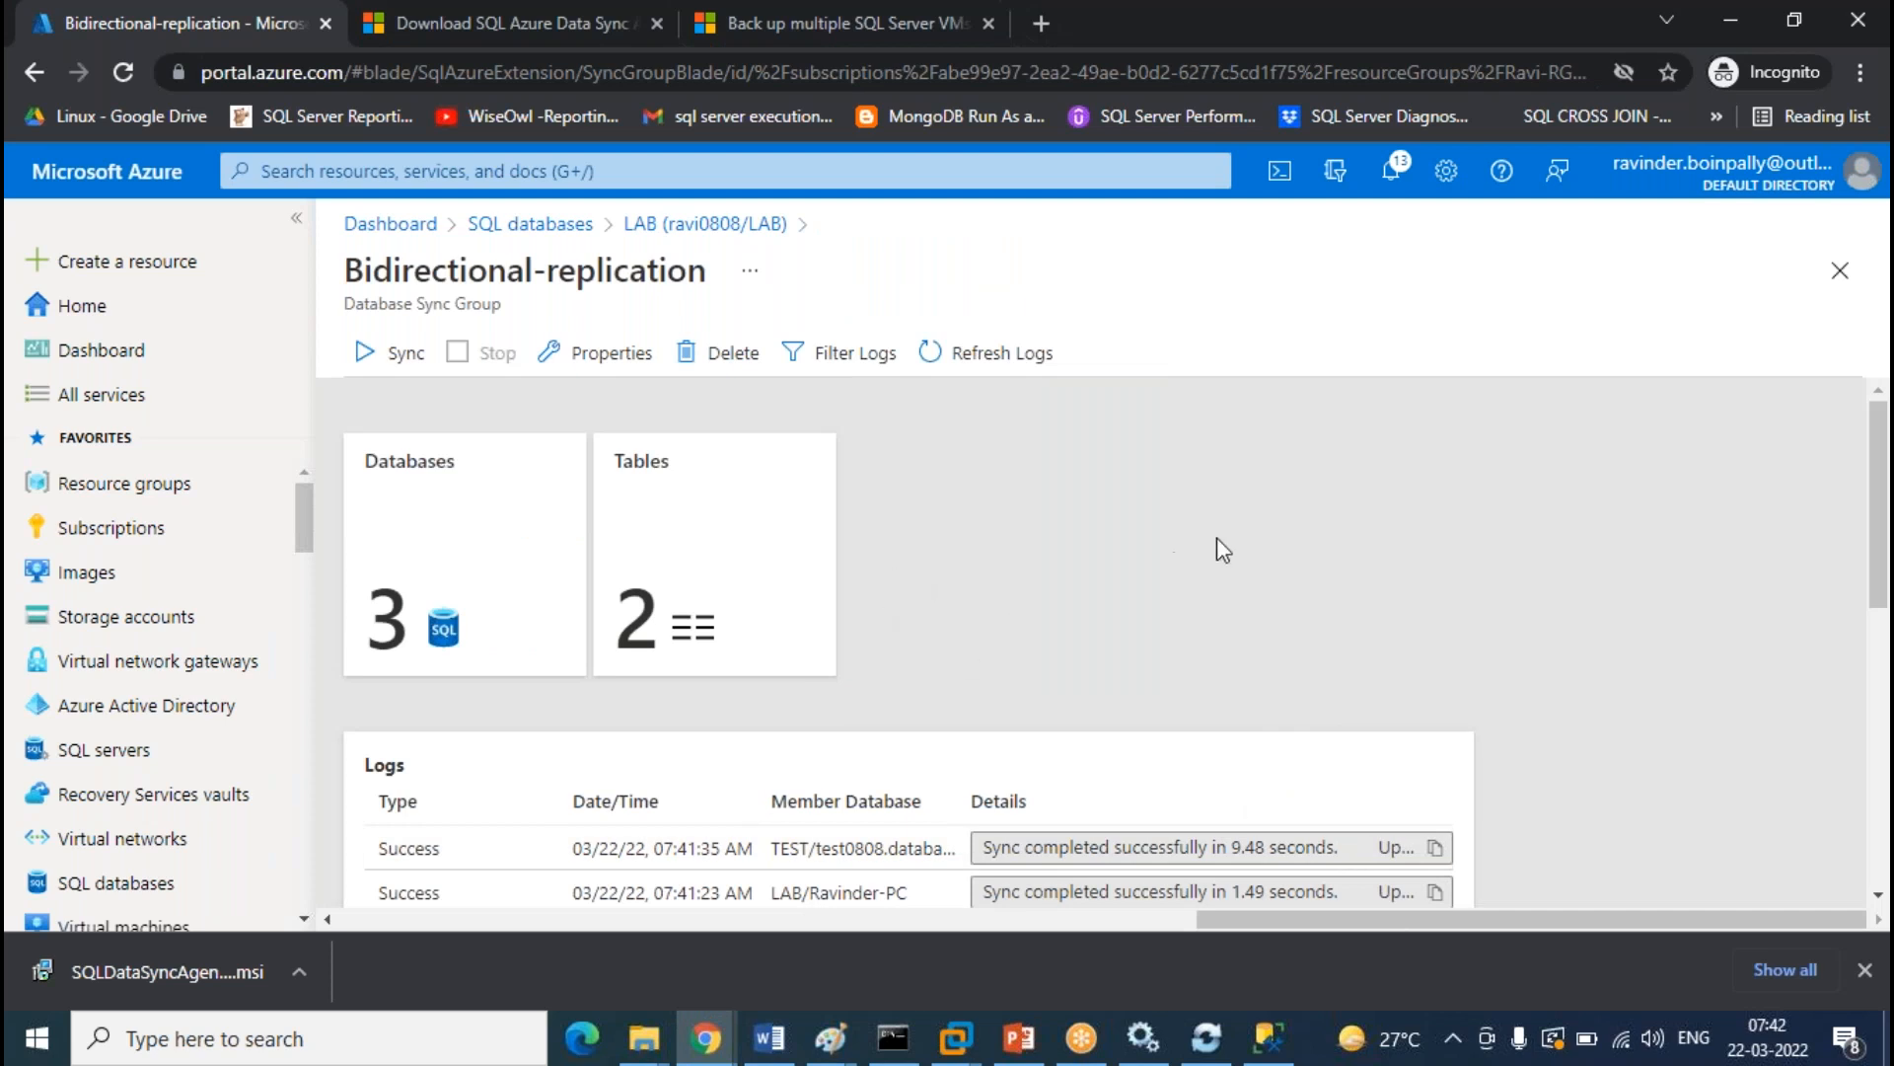
{"action": "left_click", "coordinate": [1267, 1037]}
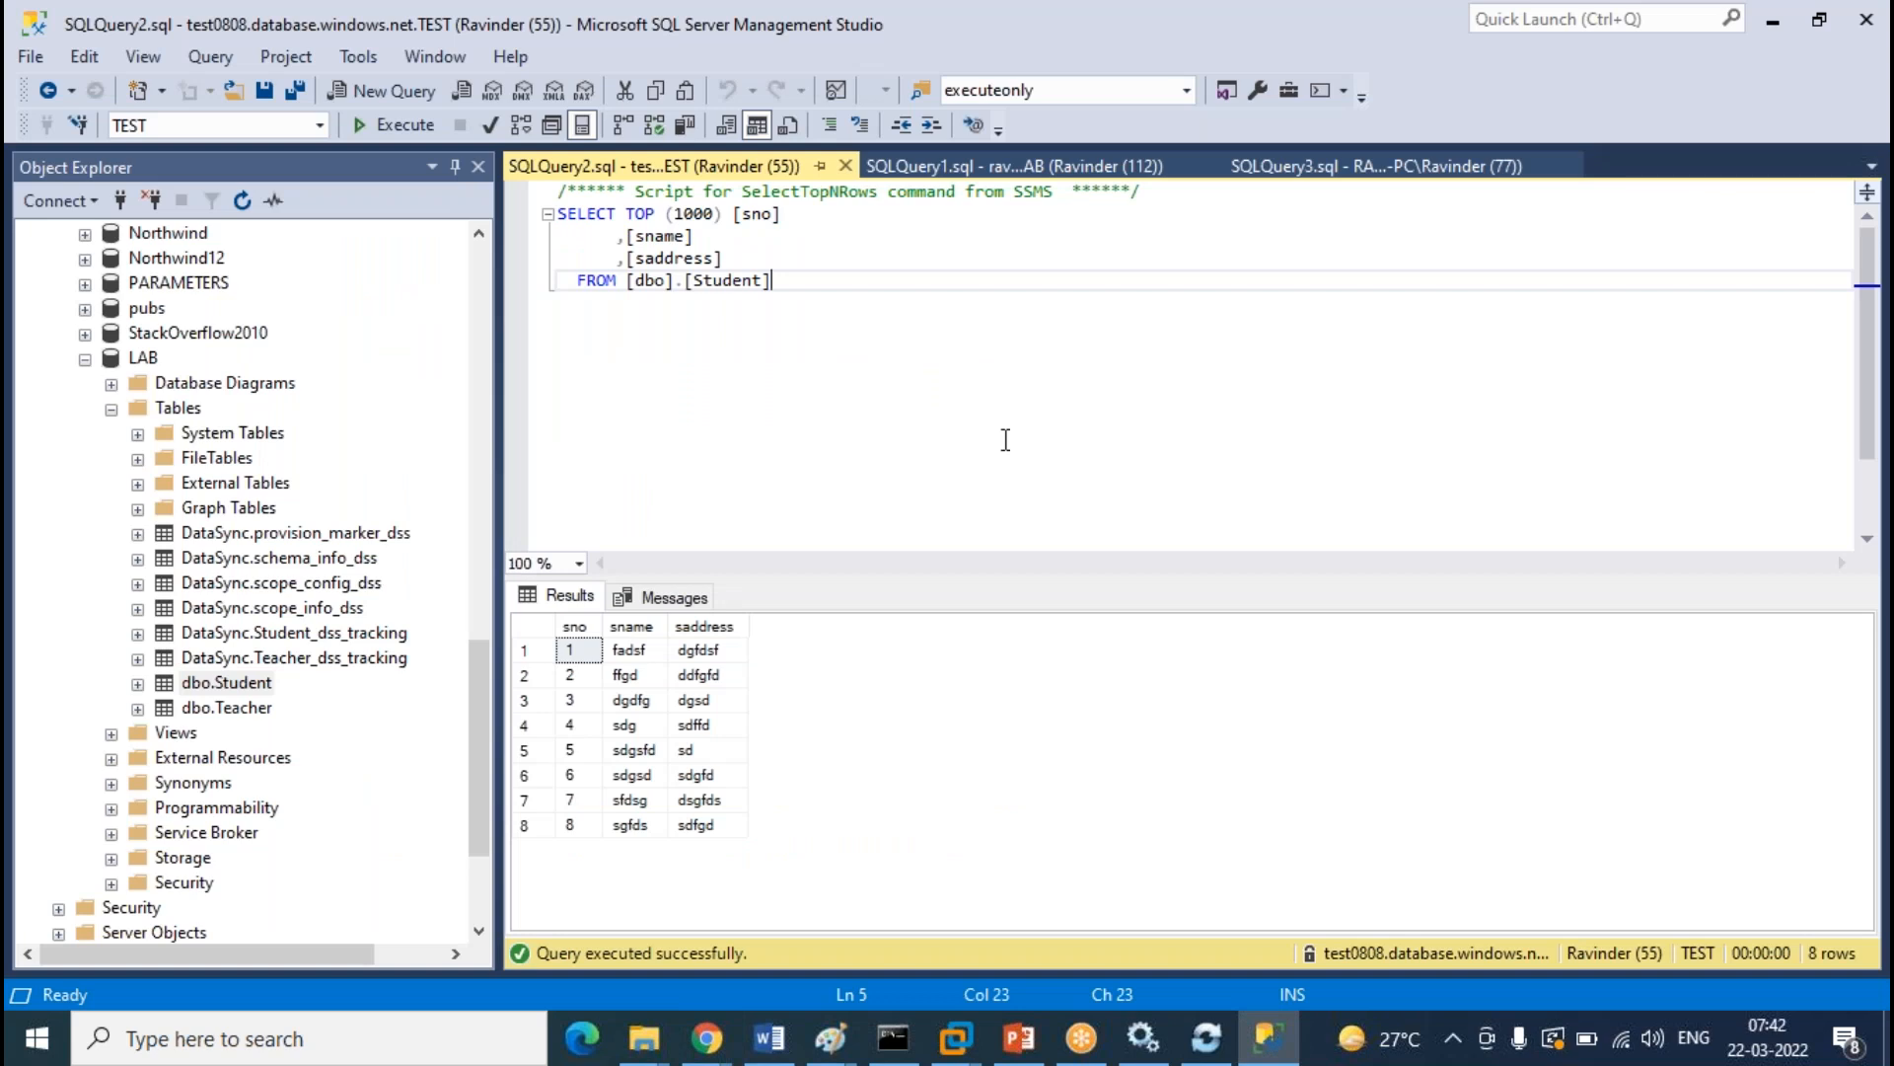
Insert row 9 with a student name and address hyd into cloud LAB dbo.Student via Edit Top 200 Rows
{"action": "scroll", "coordinate": [318, 520], "scroll_direction": "up", "scroll_amount": 7}
{"action": "scroll", "coordinate": [318, 520], "scroll_direction": "up", "scroll_amount": 10}
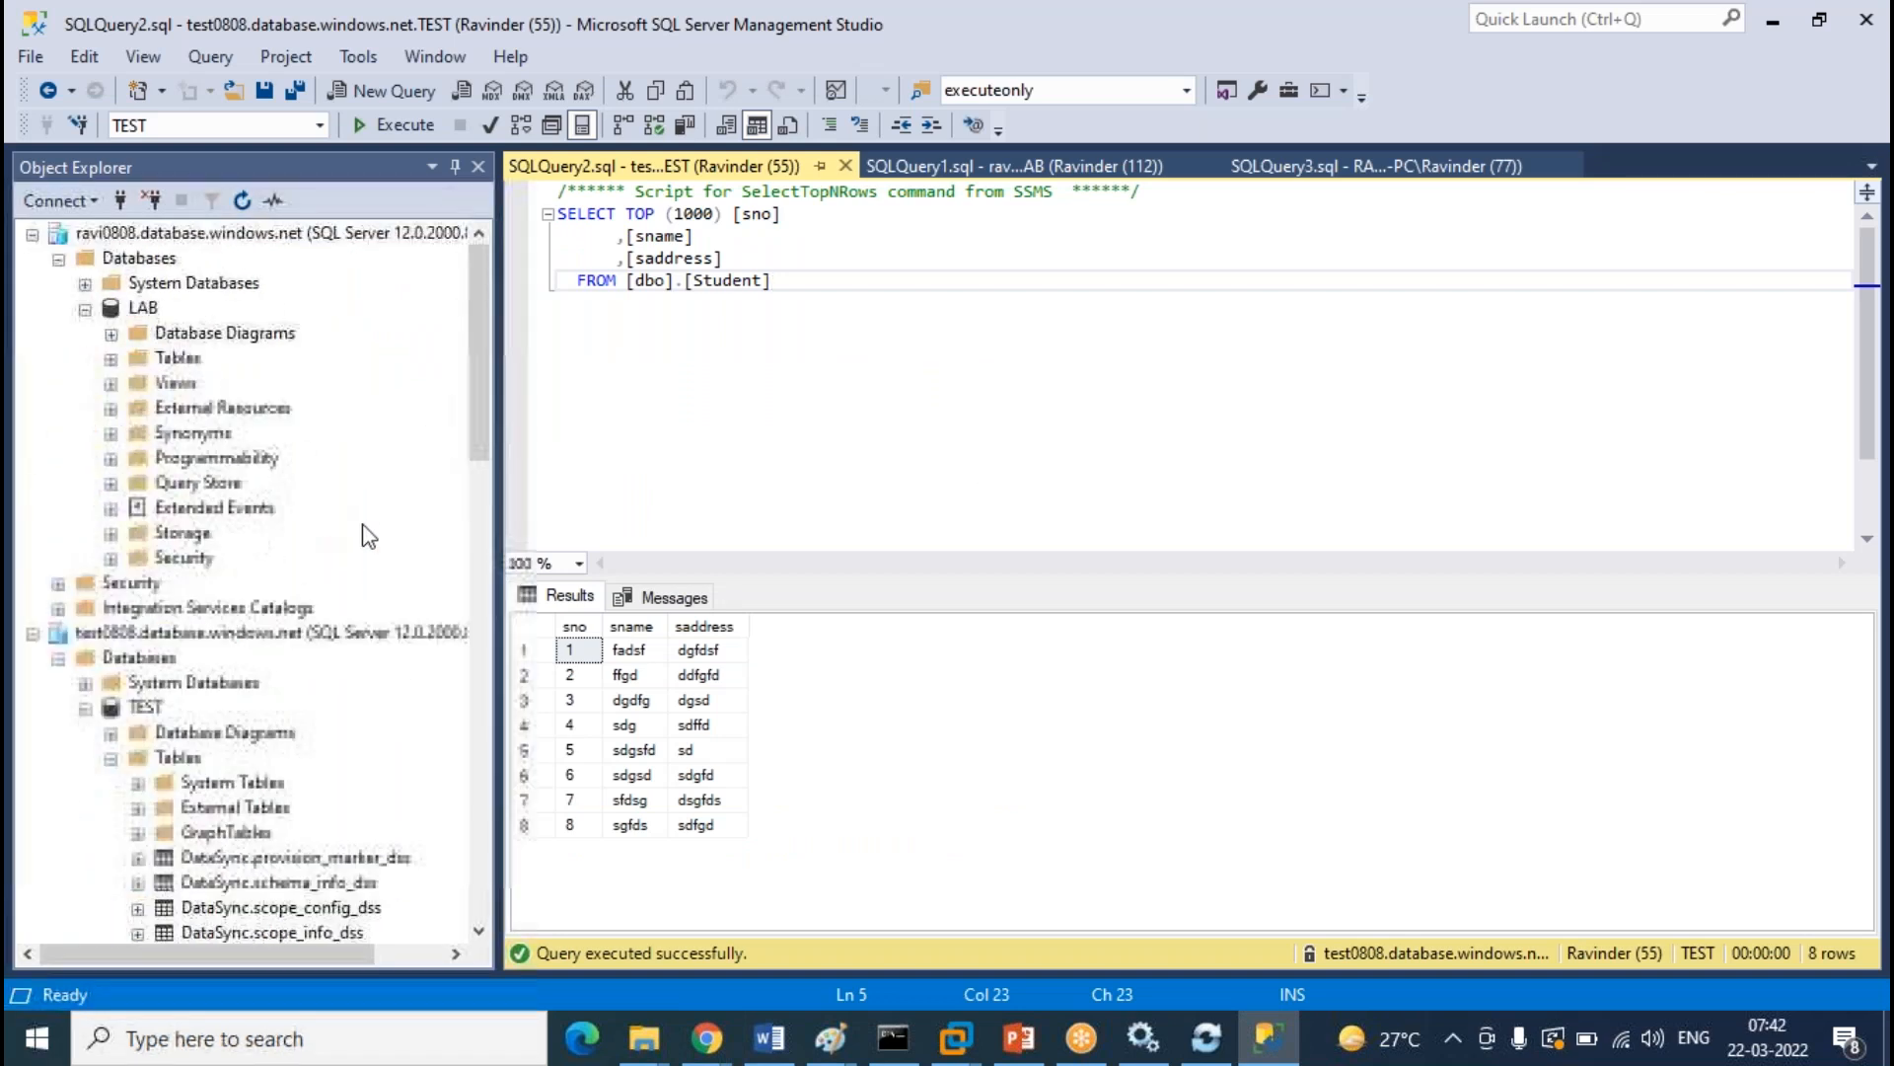
{"action": "scroll", "coordinate": [148, 384], "scroll_direction": "down", "scroll_amount": 7}
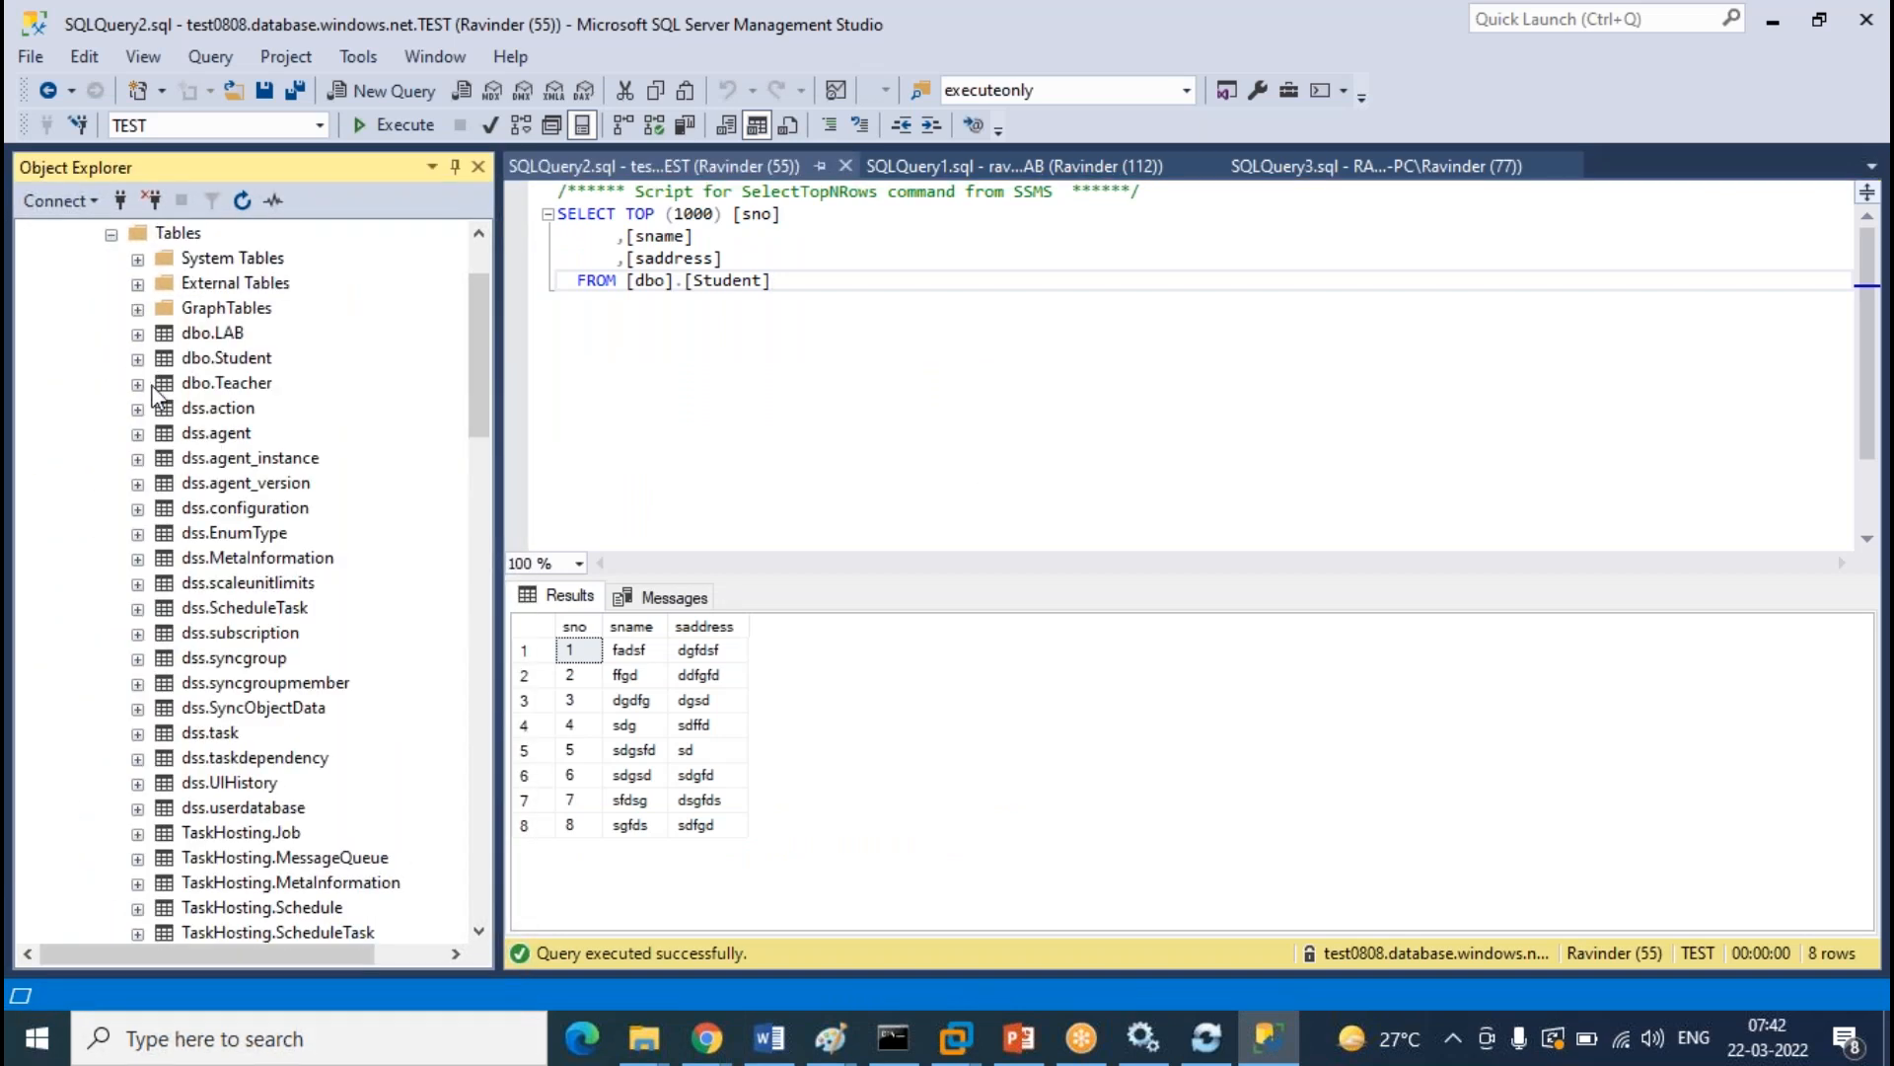
{"action": "right_click", "coordinate": [227, 358]}
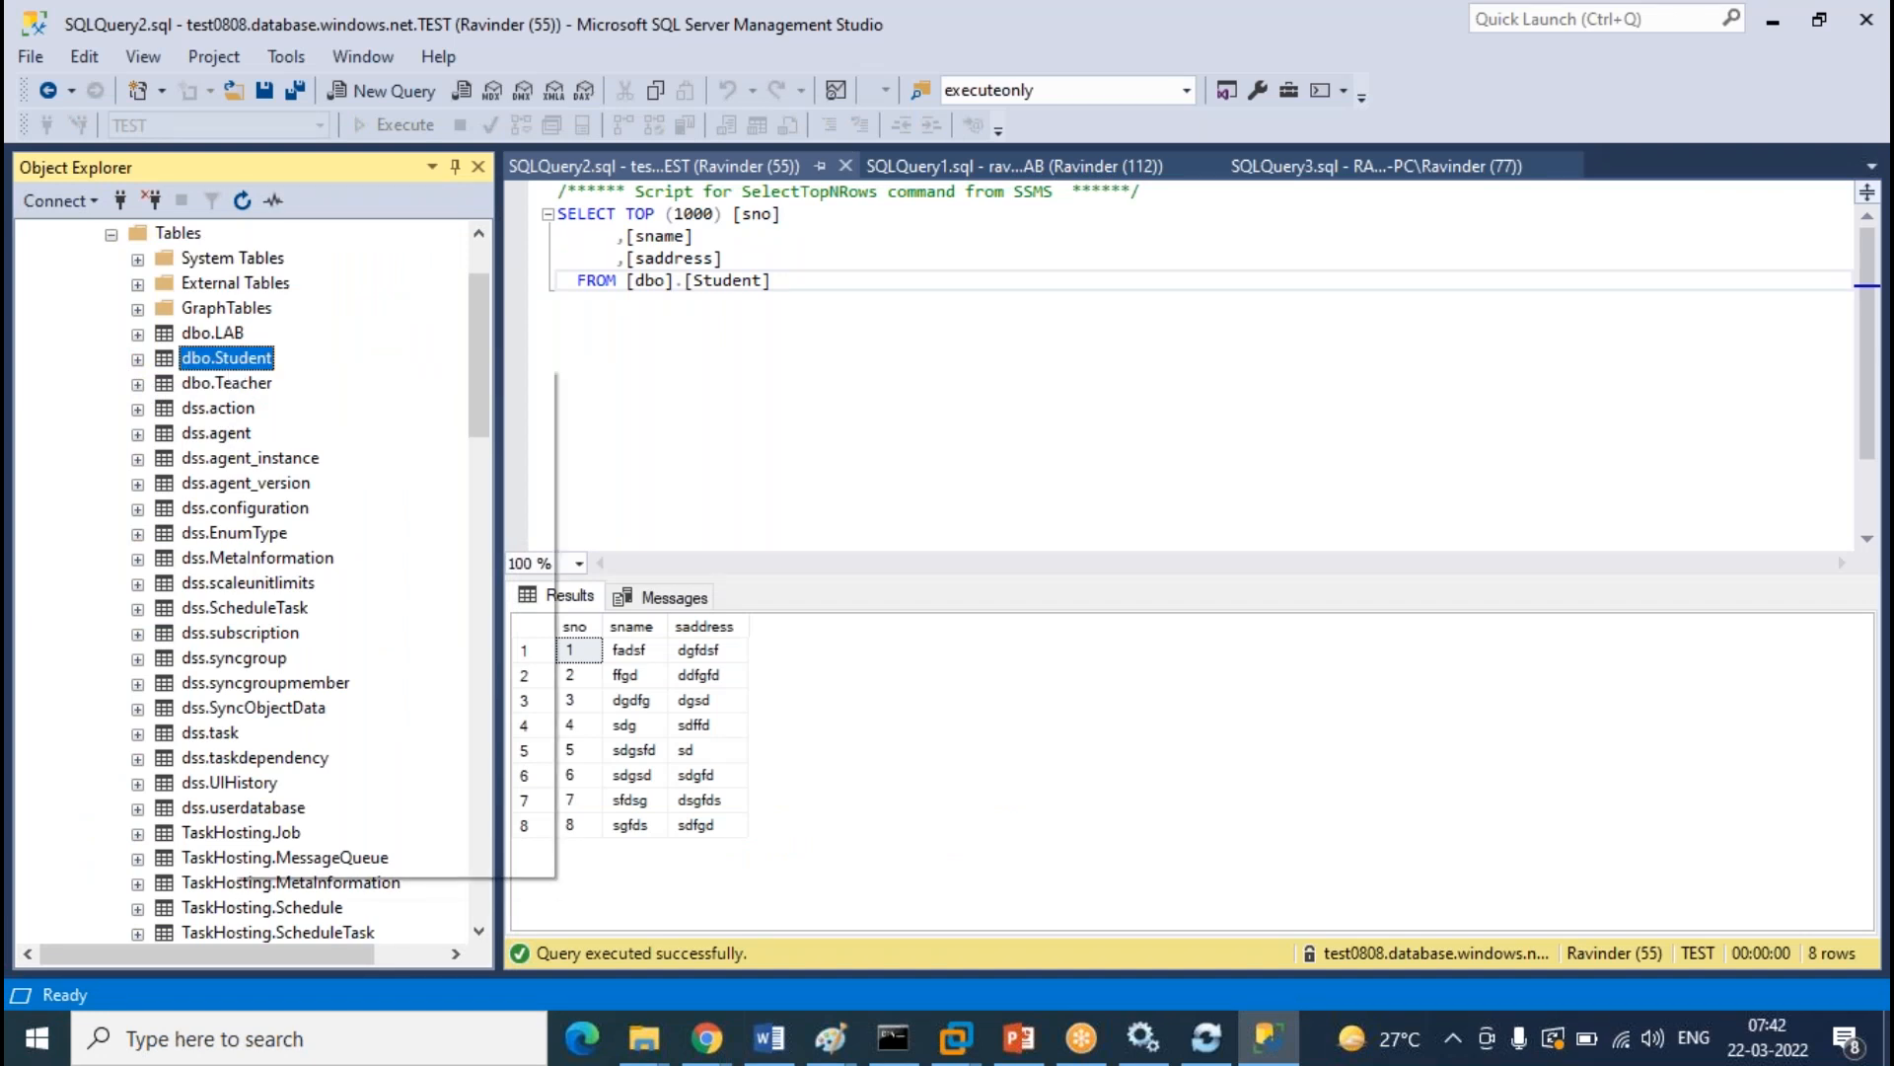
{"action": "left_click", "coordinate": [365, 483]}
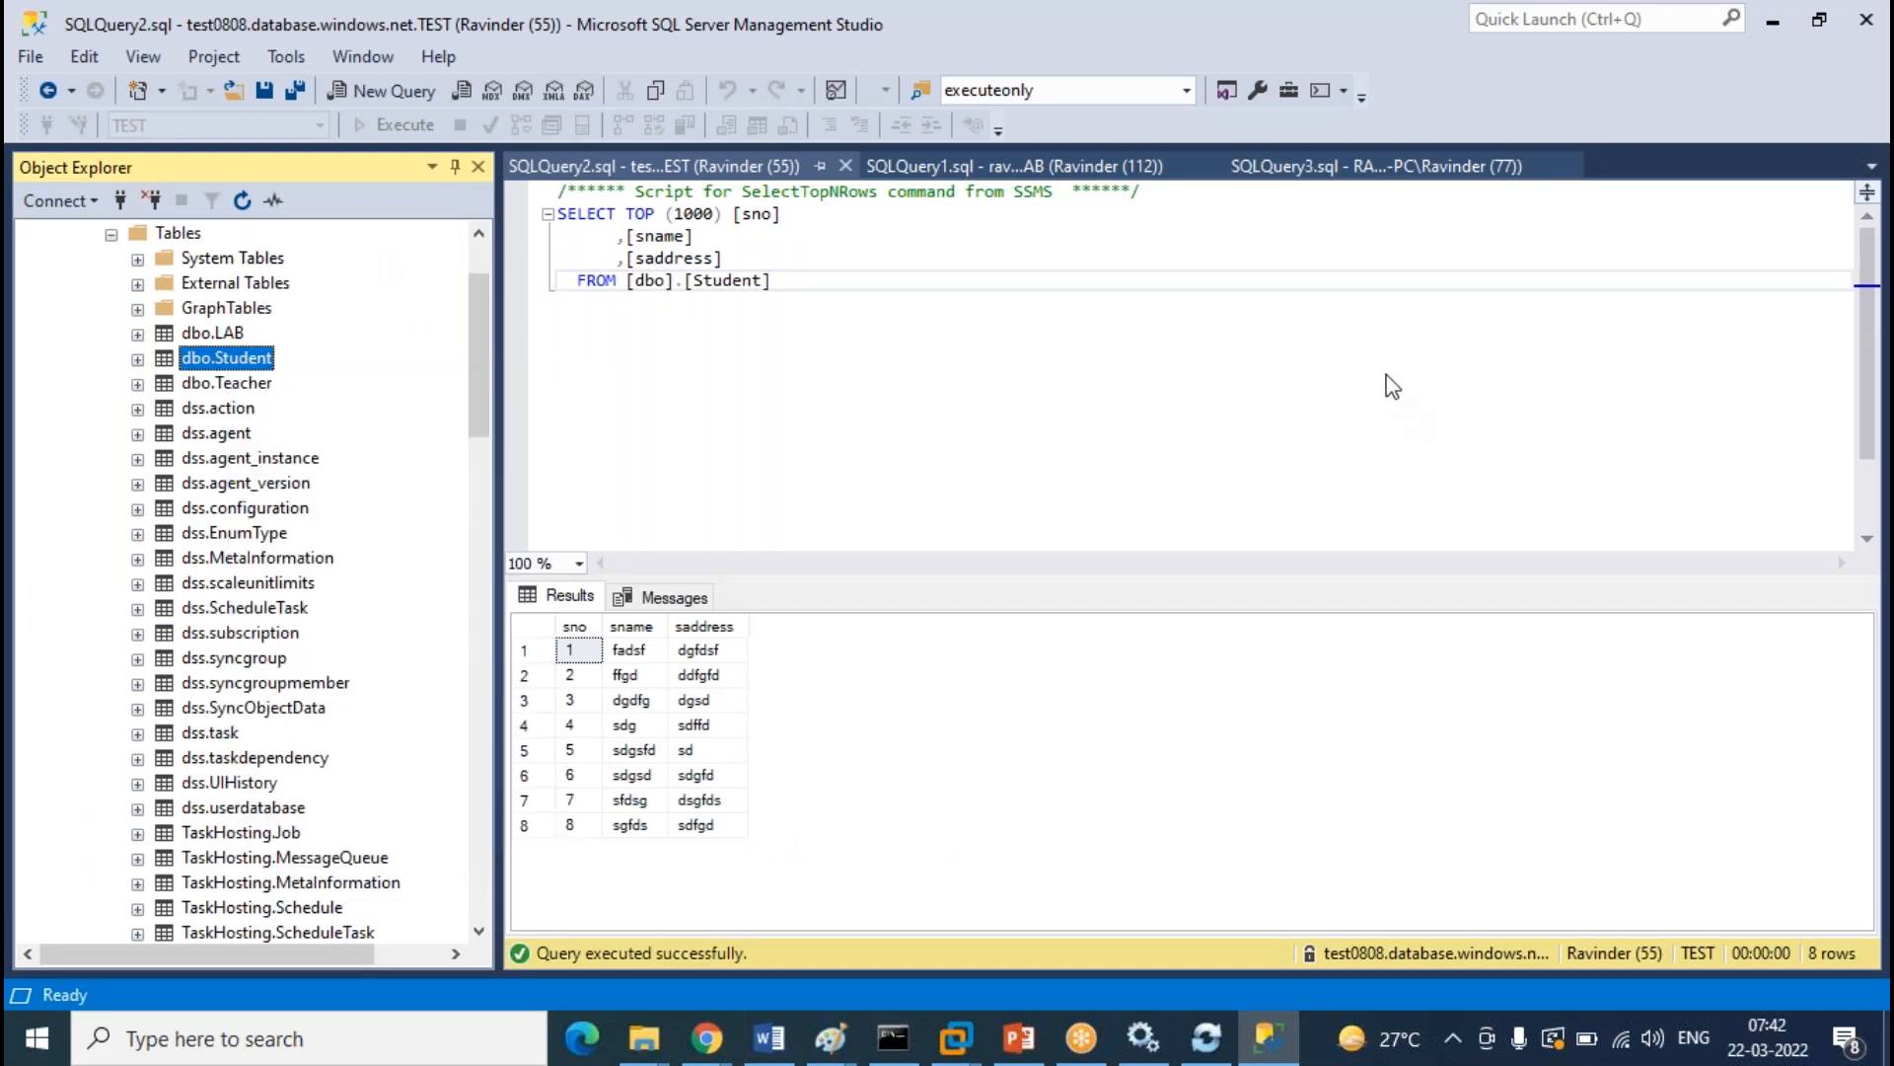
{"action": "left_click", "coordinate": [622, 471]}
{"action": "type", "text": "9"}
{"action": "key", "text": "Tab"}
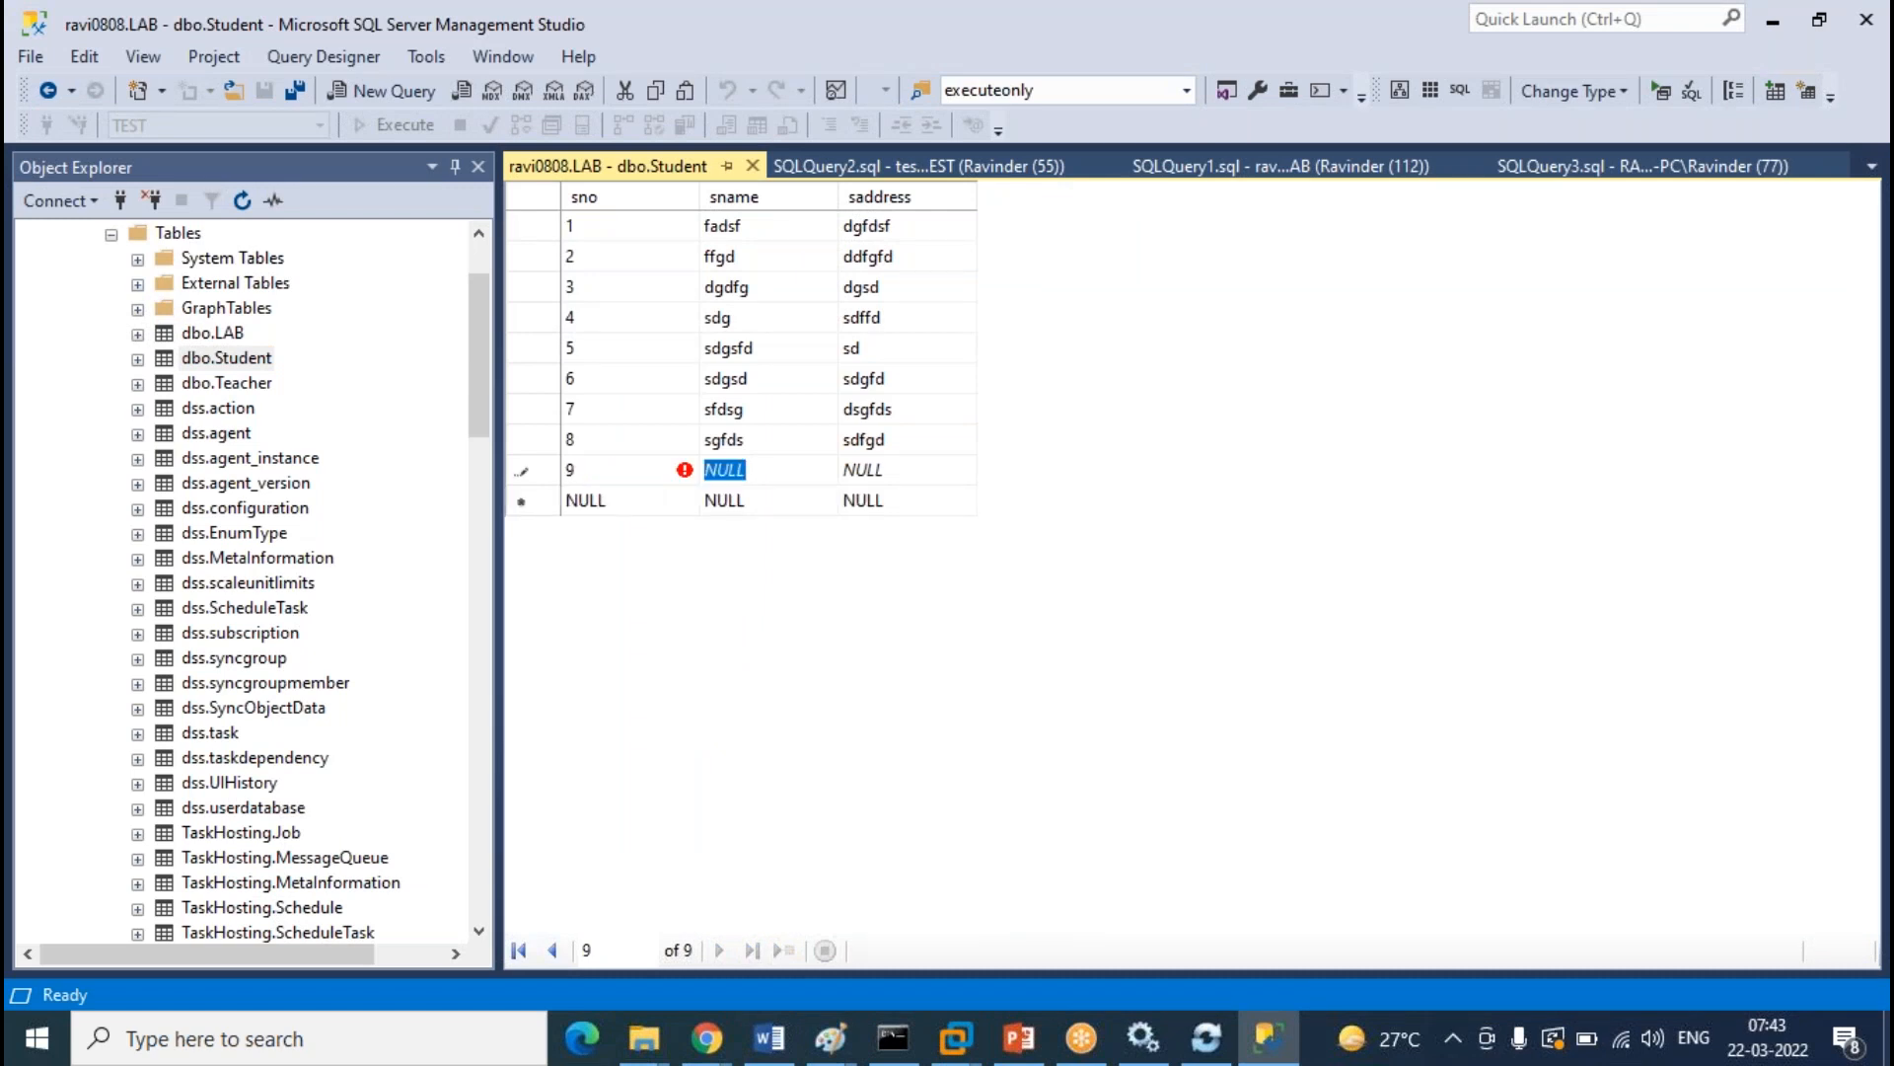
{"action": "type", "text": "Chandrika"}
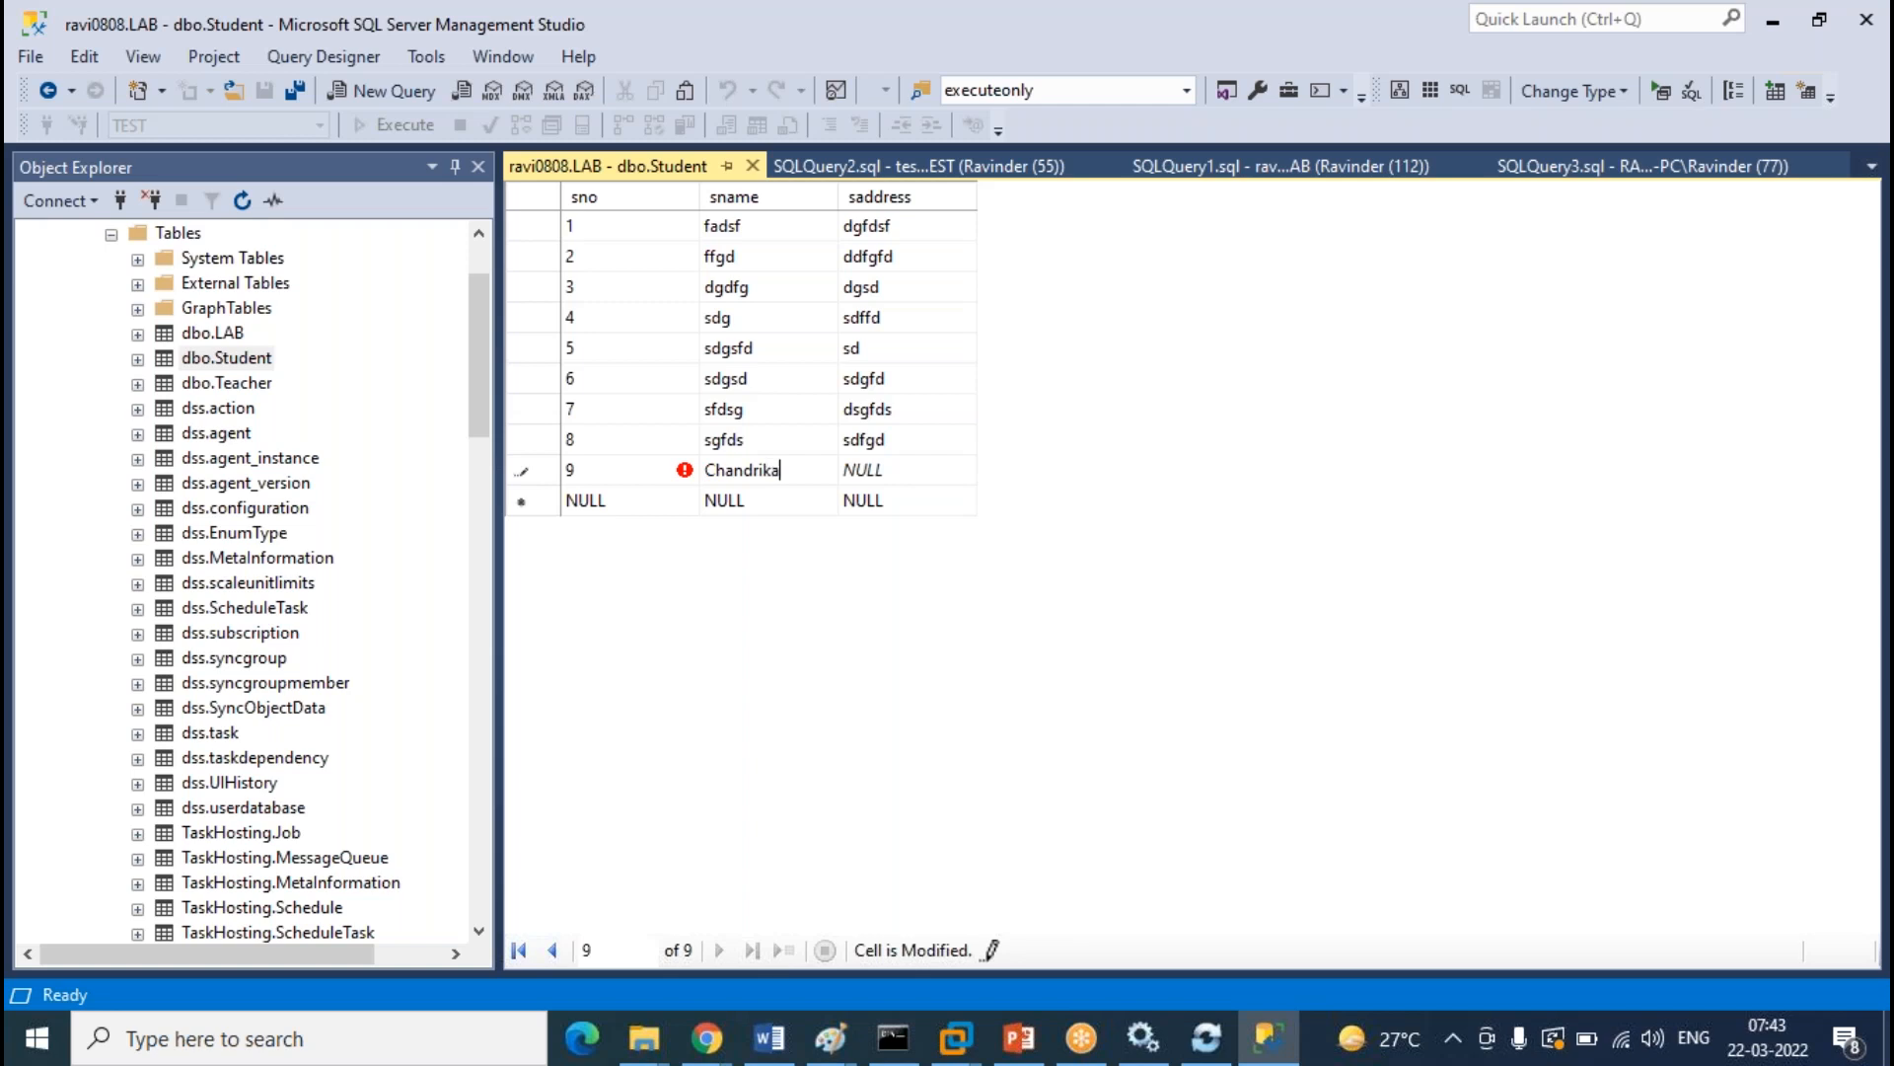
{"action": "key", "text": "Tab"}
{"action": "type", "text": "hyd"}
{"action": "left_click", "coordinate": [754, 168]}
{"action": "scroll", "coordinate": [370, 464], "scroll_direction": "up", "scroll_amount": 2}
Collapse the cloud LAB tree and open TEST's dbo.Student table for row editing
{"action": "left_click", "coordinate": [112, 359]}
{"action": "left_click", "coordinate": [85, 308]}
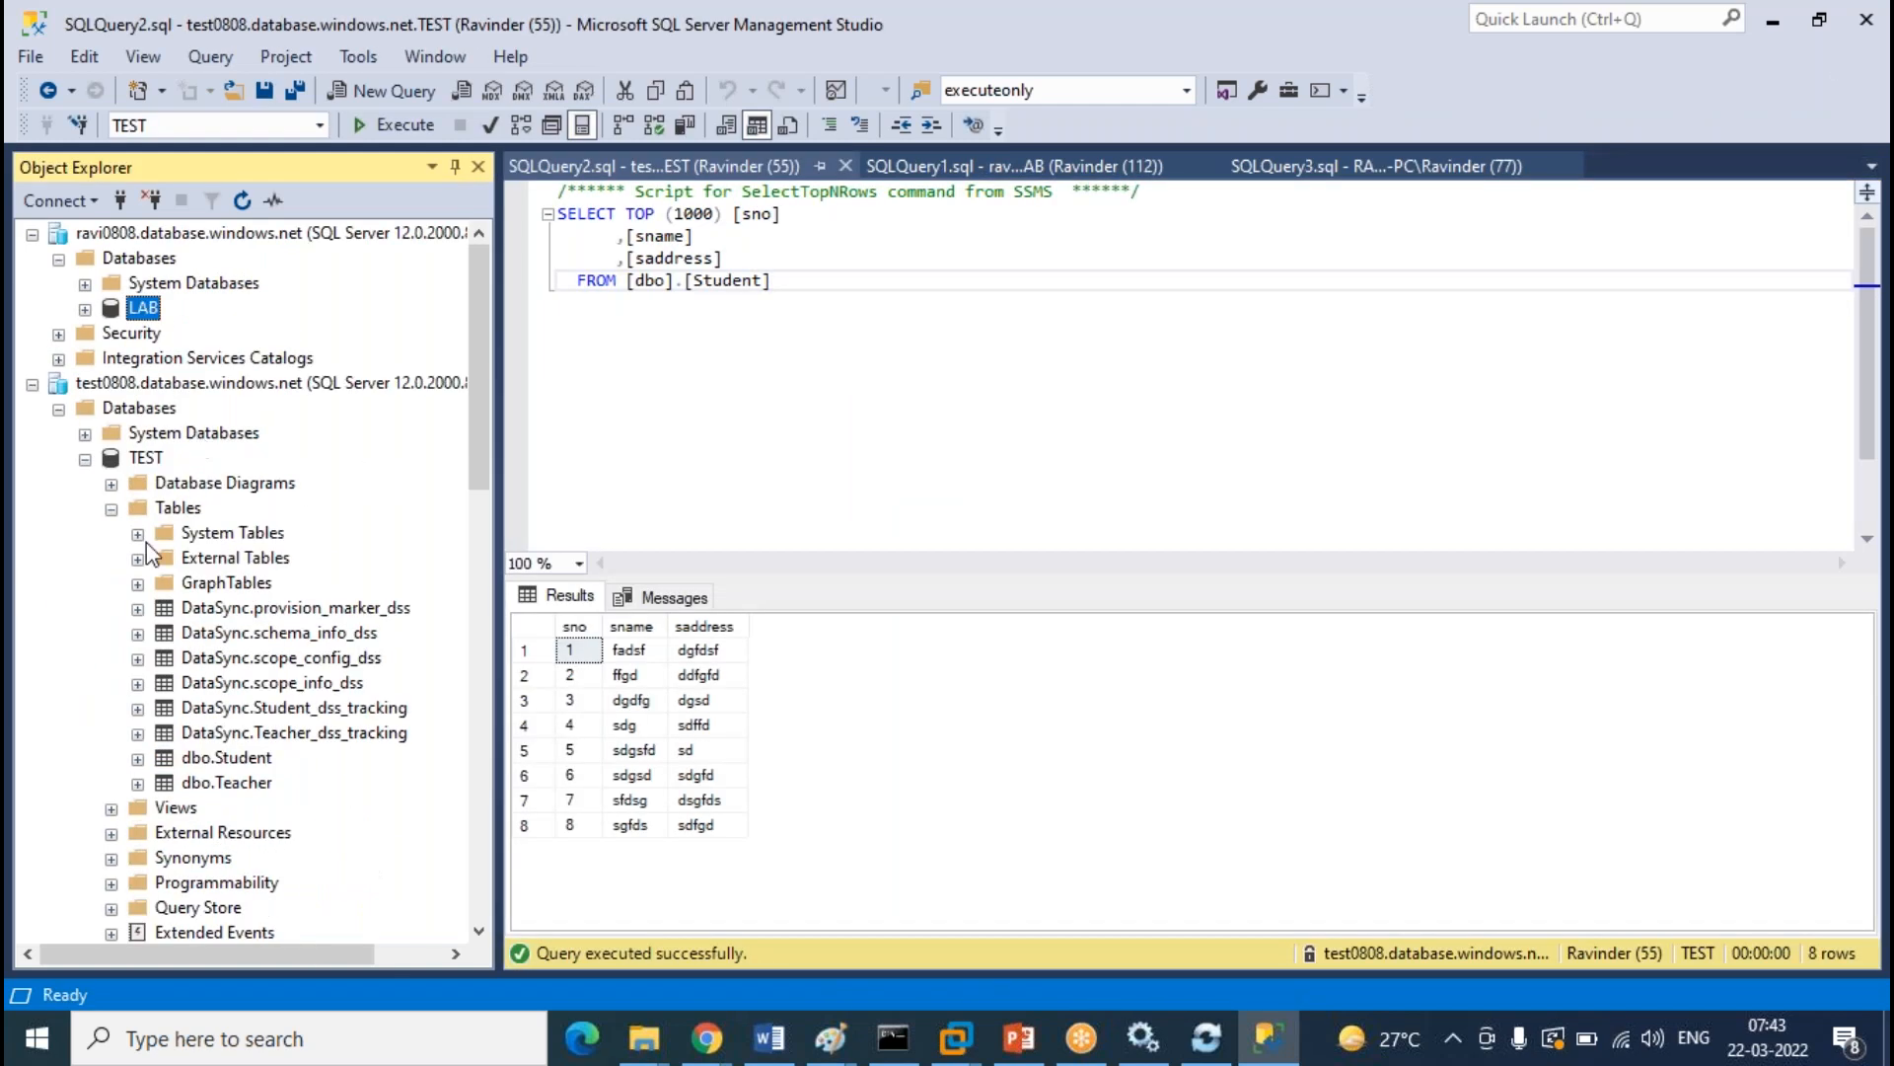
{"action": "left_click", "coordinate": [267, 759]}
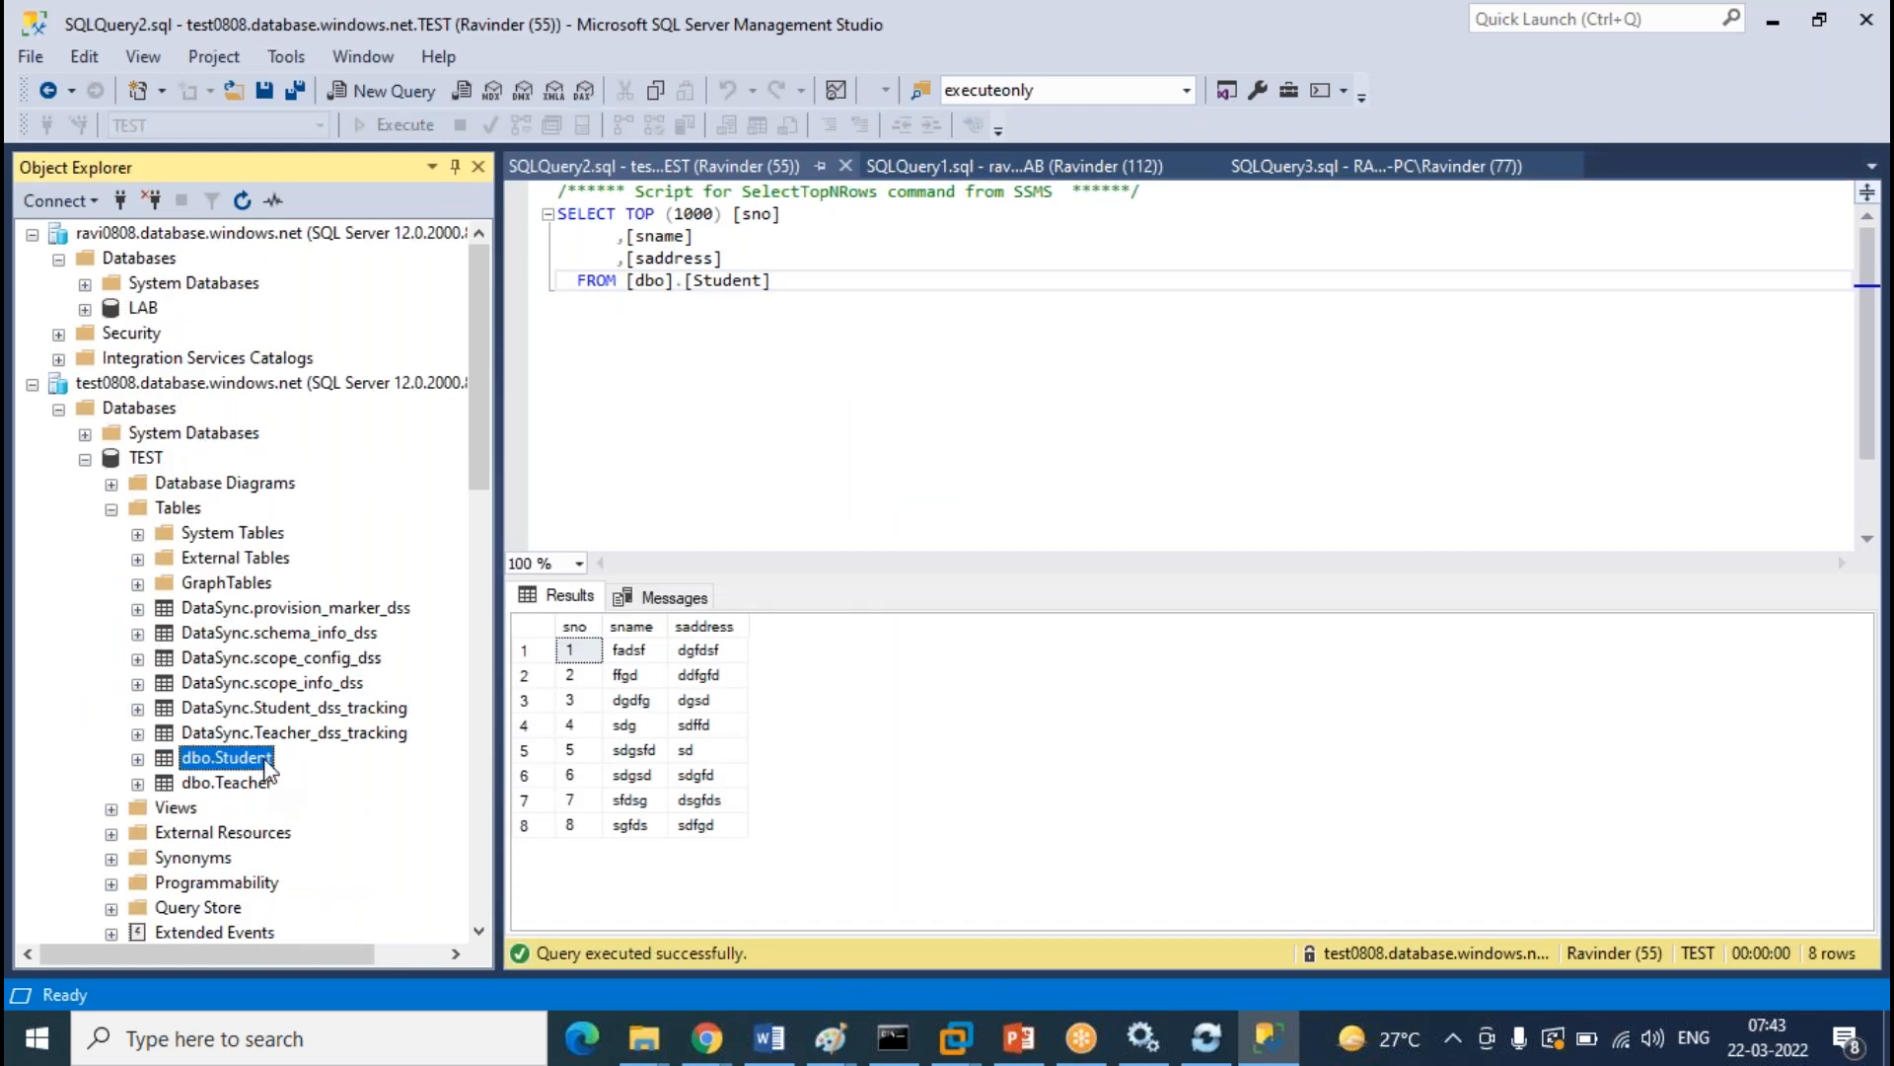
{"action": "right_click", "coordinate": [268, 768]}
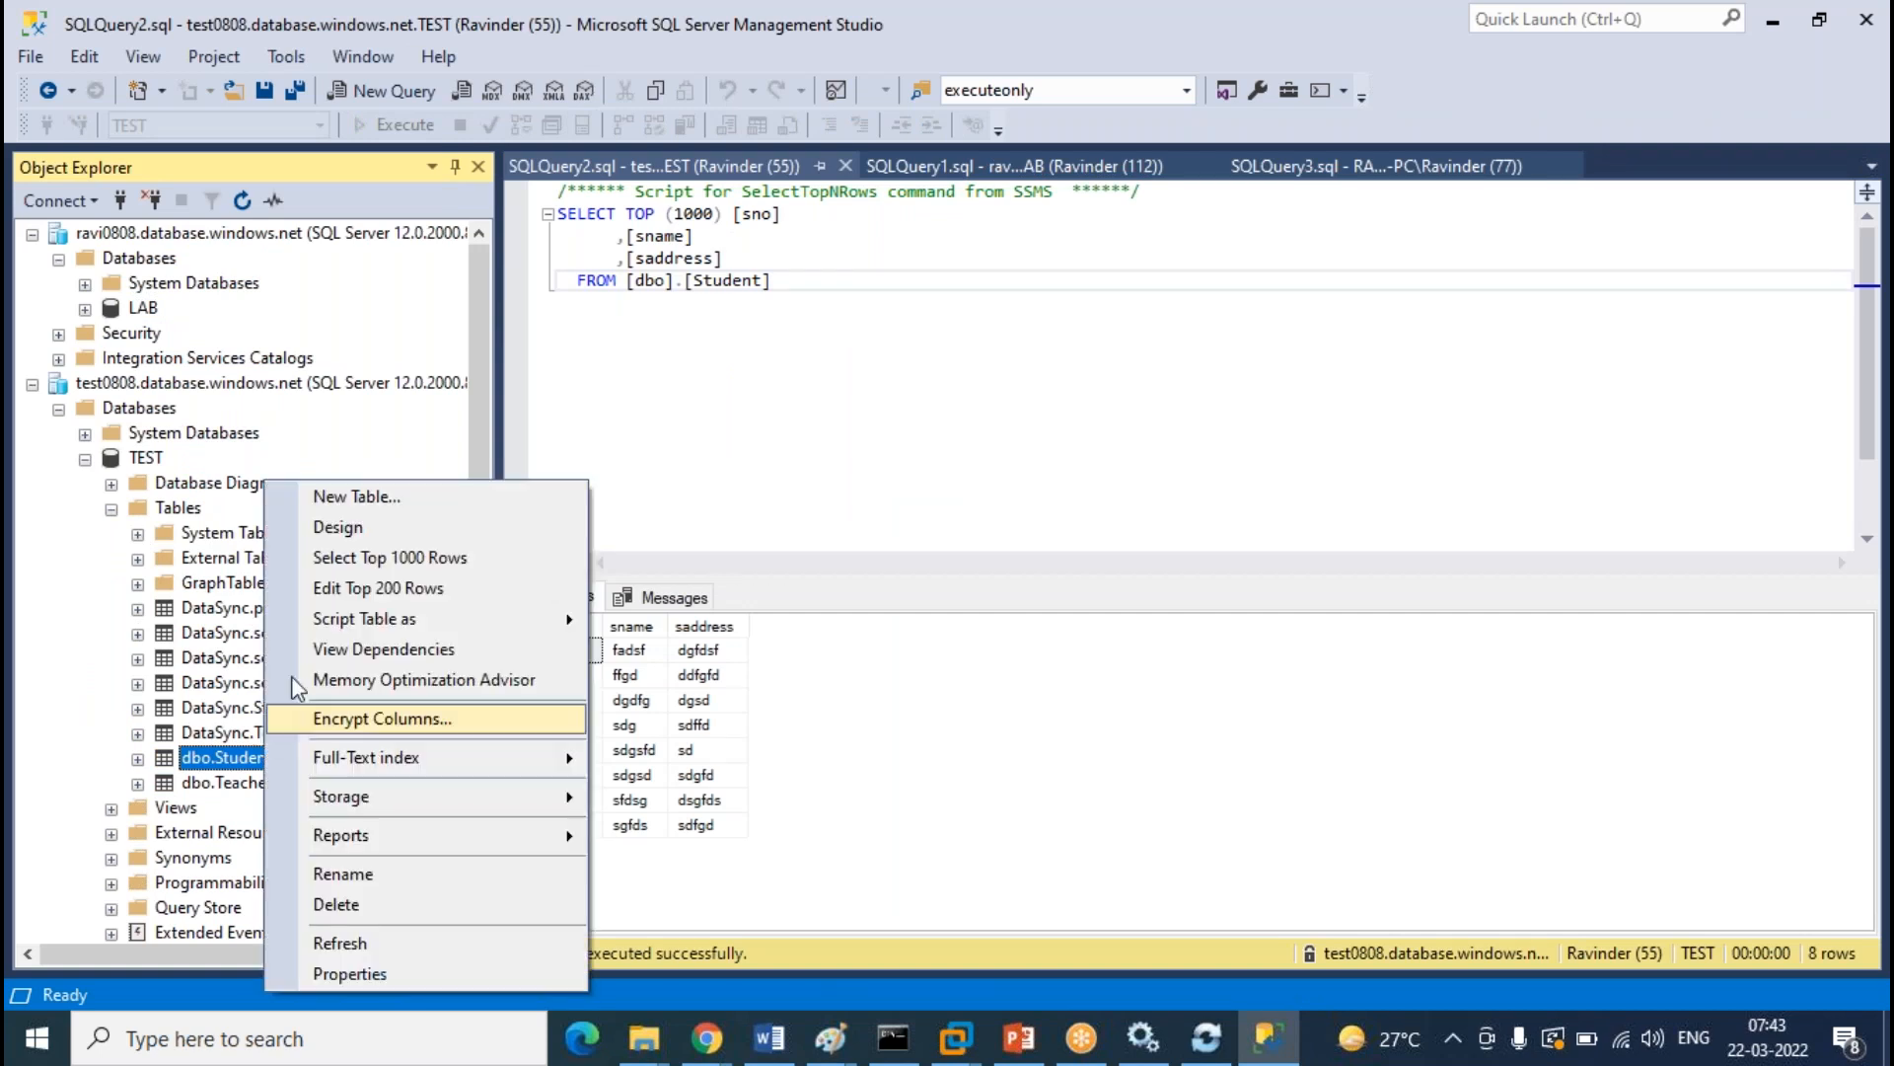
{"action": "left_click", "coordinate": [394, 587]}
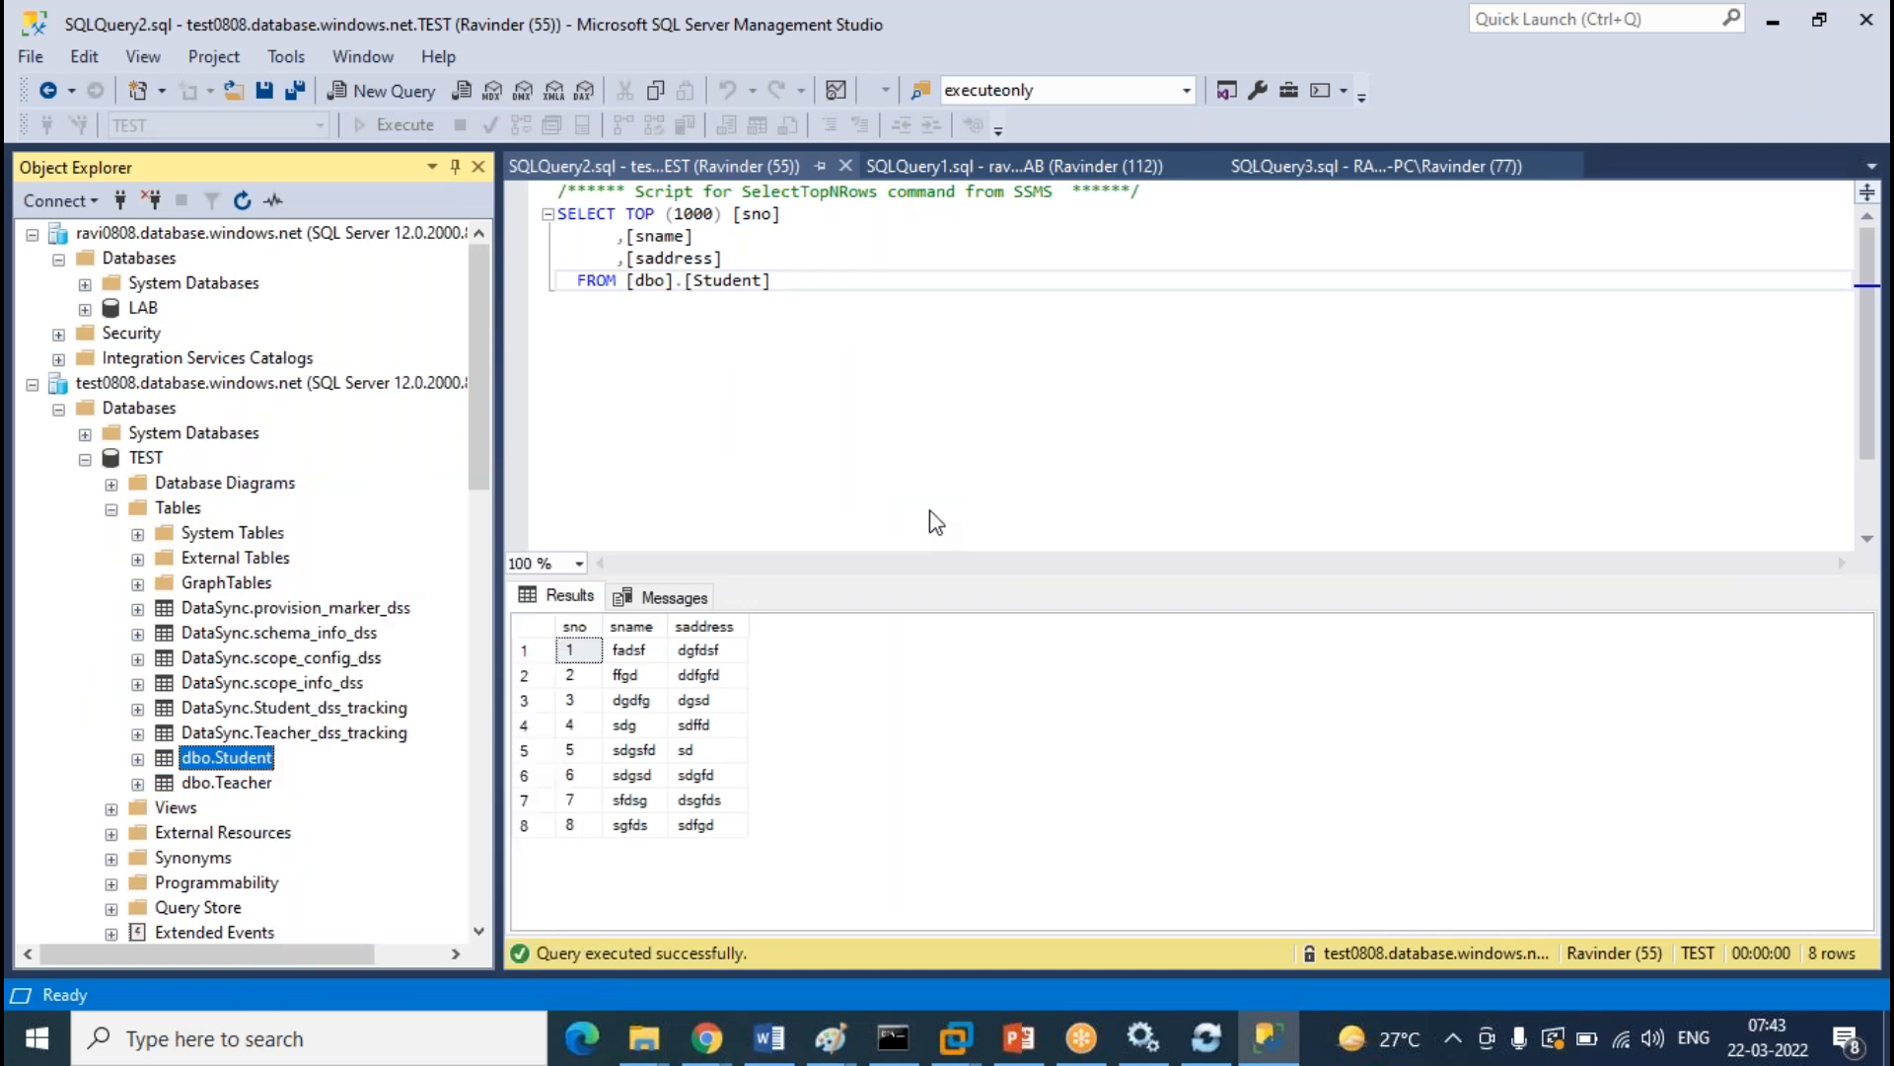
{"action": "left_click", "coordinate": [929, 511]}
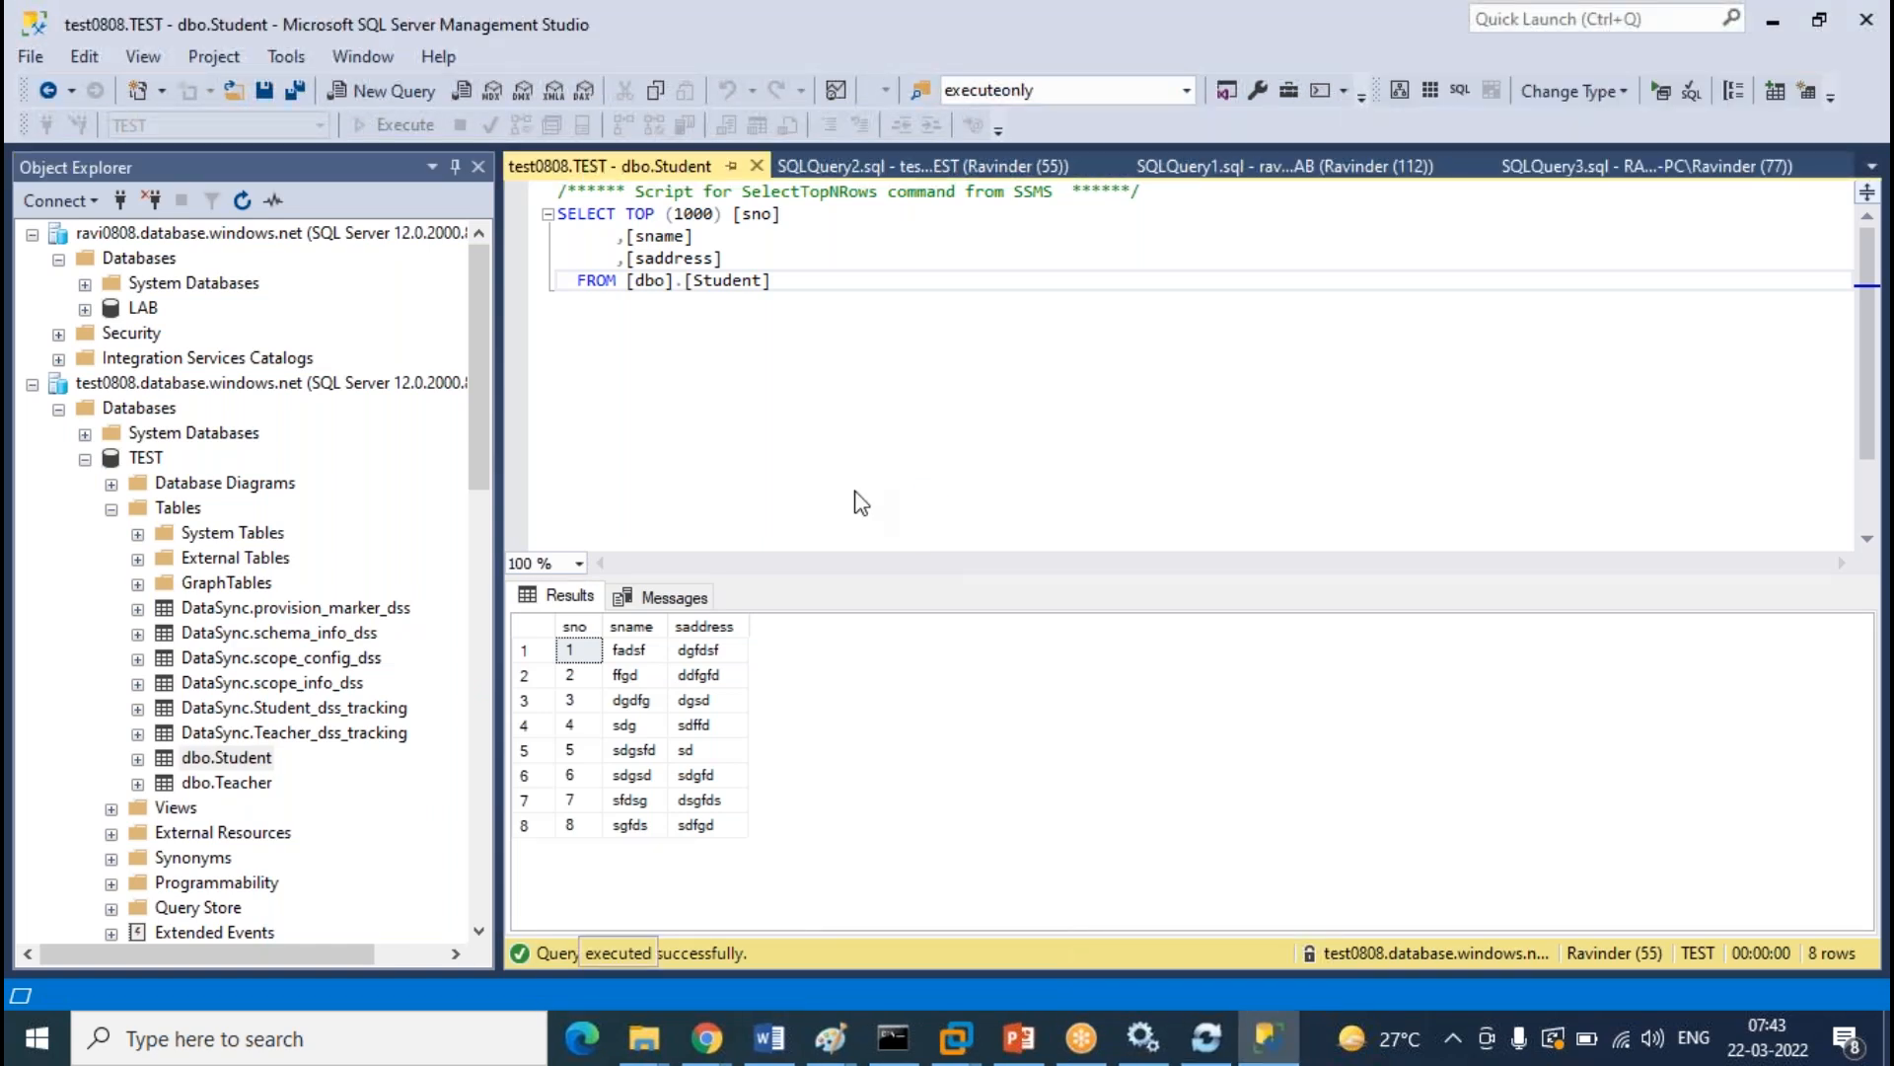
Enter row 9 with a student name and address Hyd, then close the editor to commit it
{"action": "left_click", "coordinate": [590, 472]}
{"action": "type", "text": "9"}
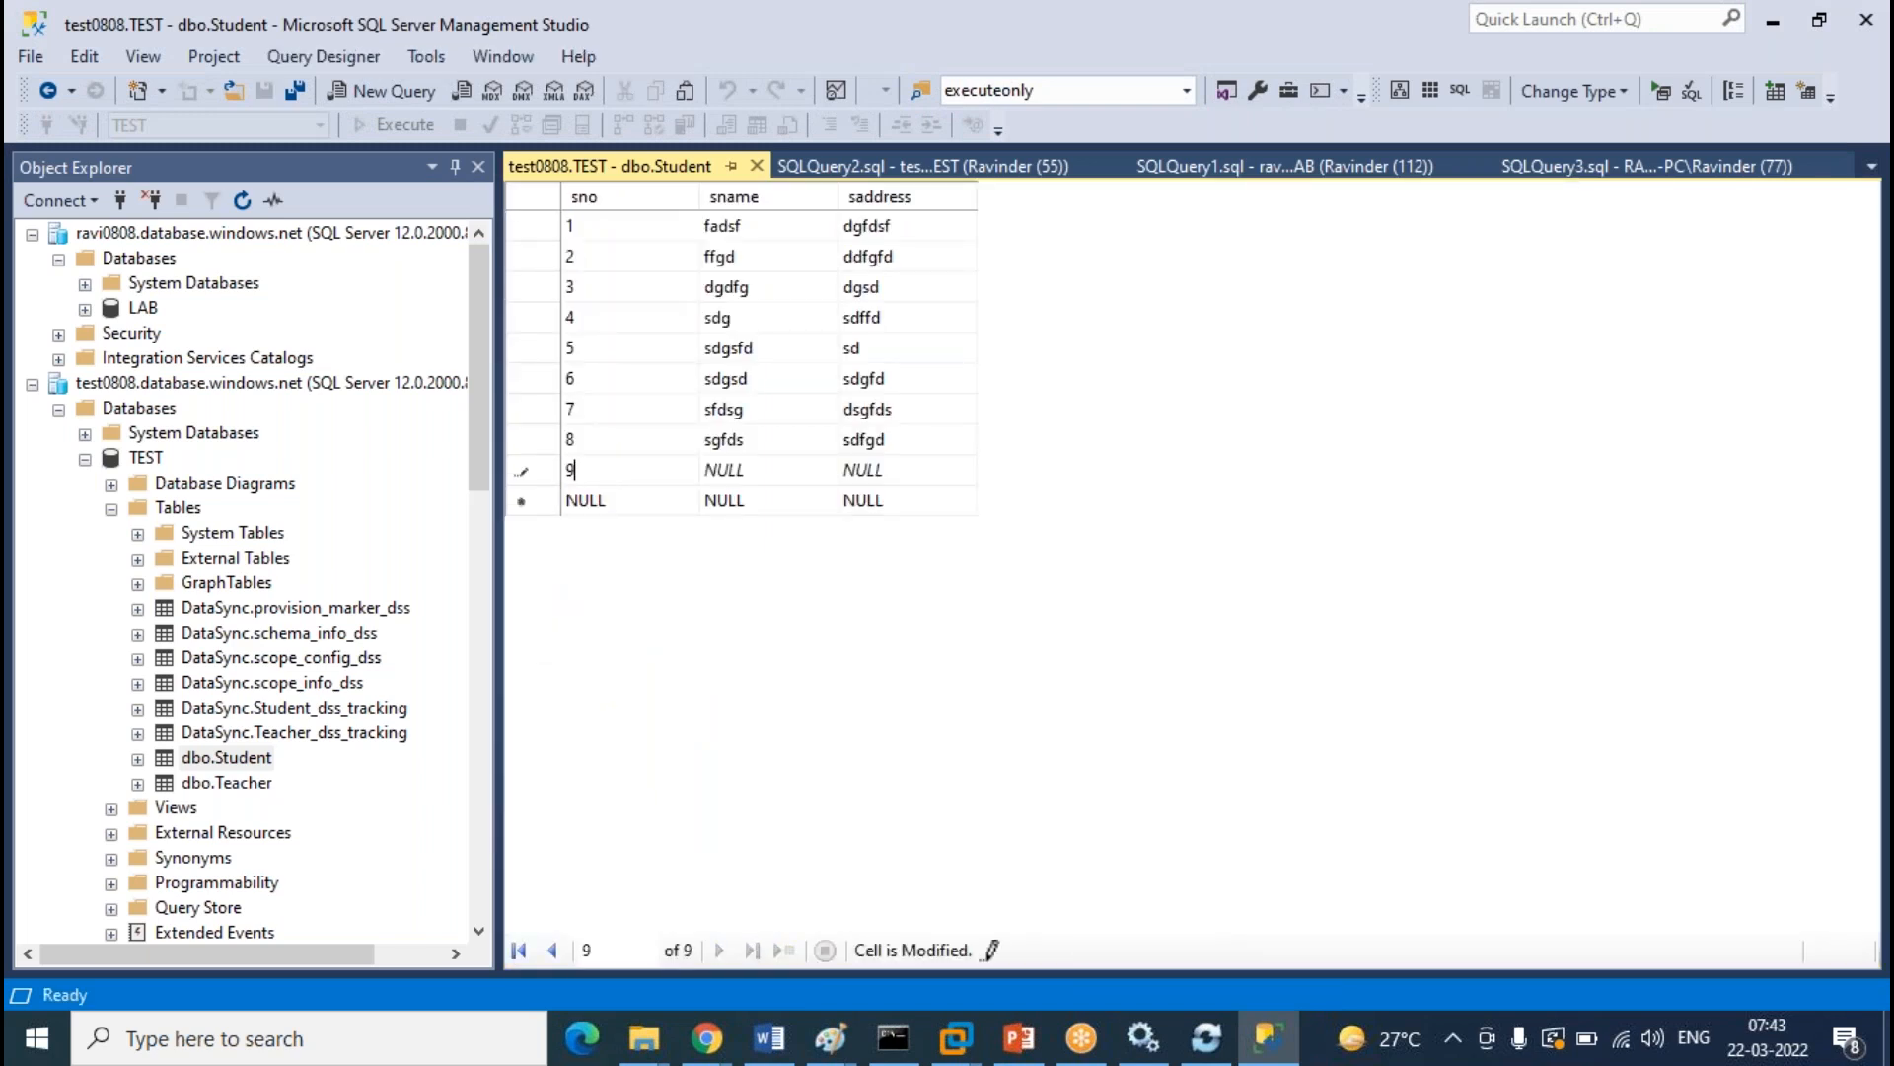
{"action": "key", "text": "Tab"}
{"action": "type", "text": "Ravinder"}
{"action": "key", "text": "Tab"}
{"action": "type", "text": "Hyd"}
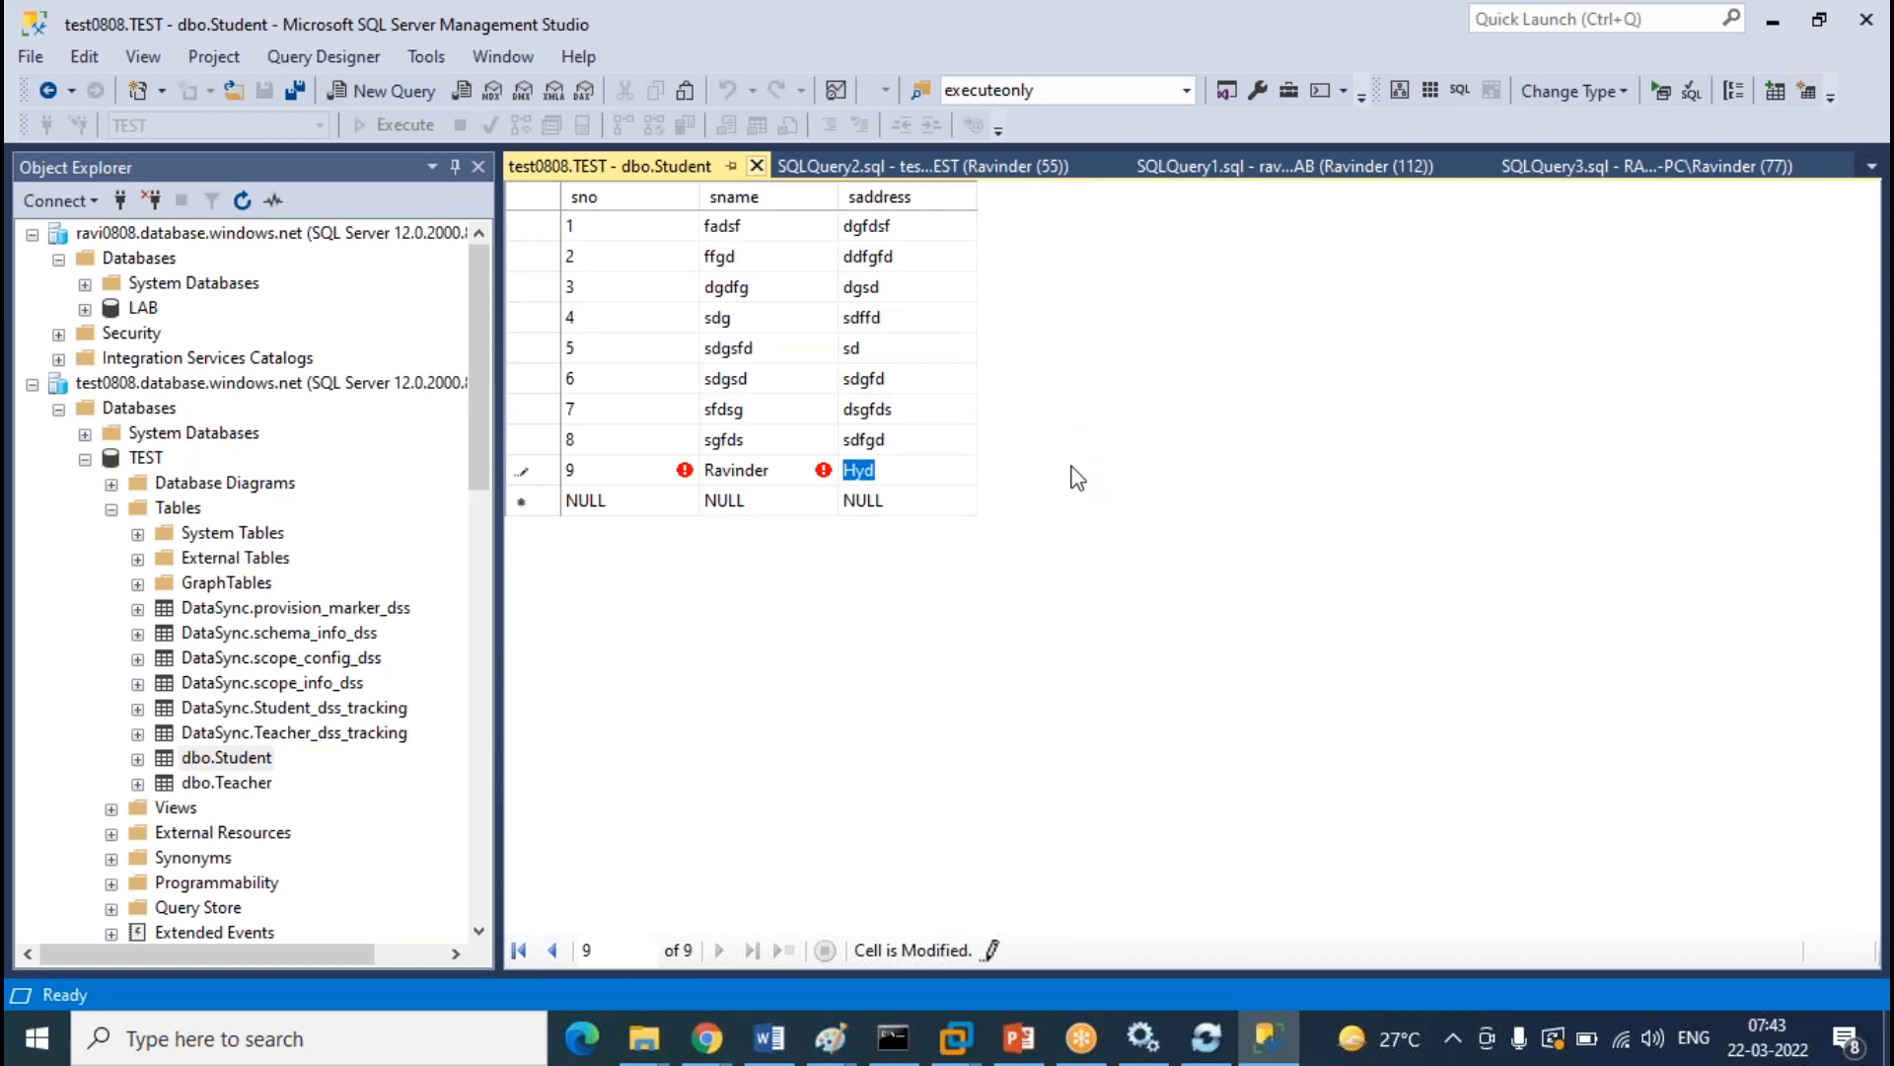
{"action": "left_click", "coordinate": [757, 166]}
{"action": "scroll", "coordinate": [371, 499], "scroll_direction": "down", "scroll_amount": 11}
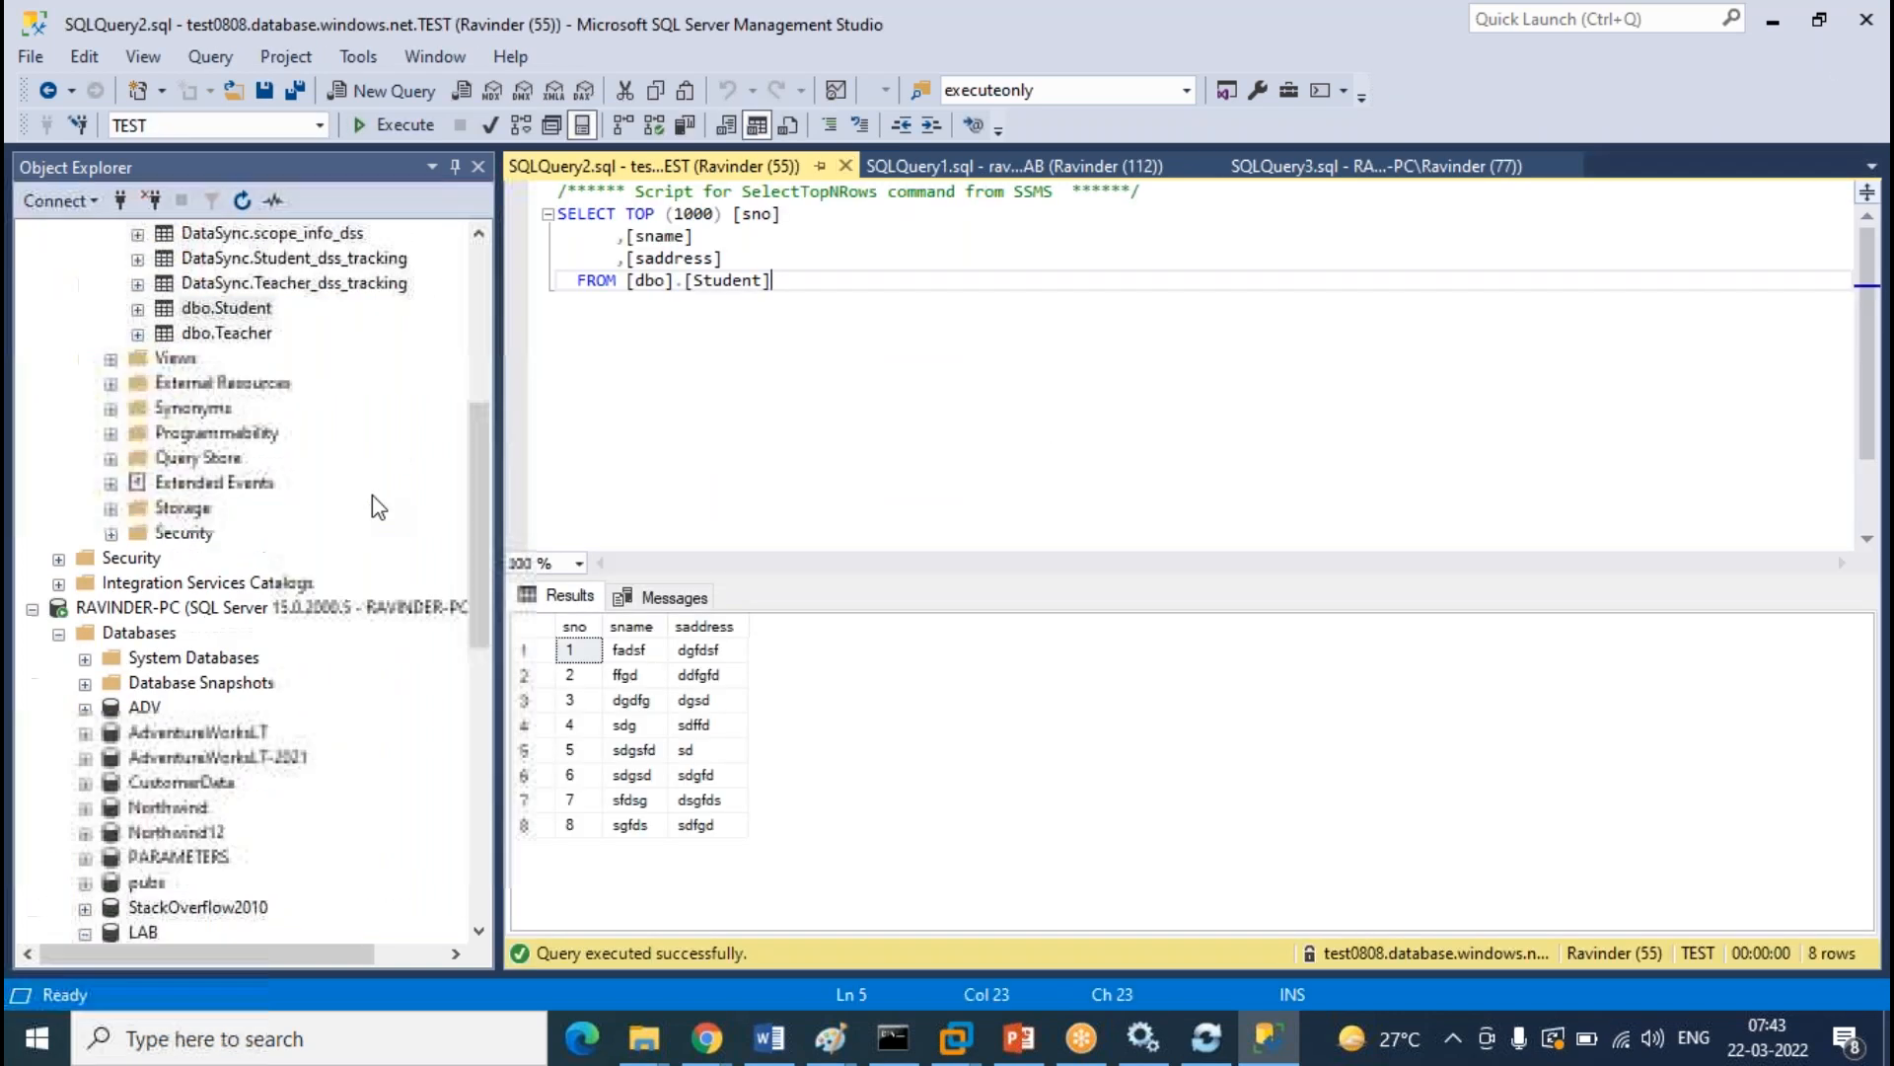
Add row 9 with a student name and address hyd to on-prem LAB dbo.Student and close the editor
{"action": "right_click", "coordinate": [262, 885]}
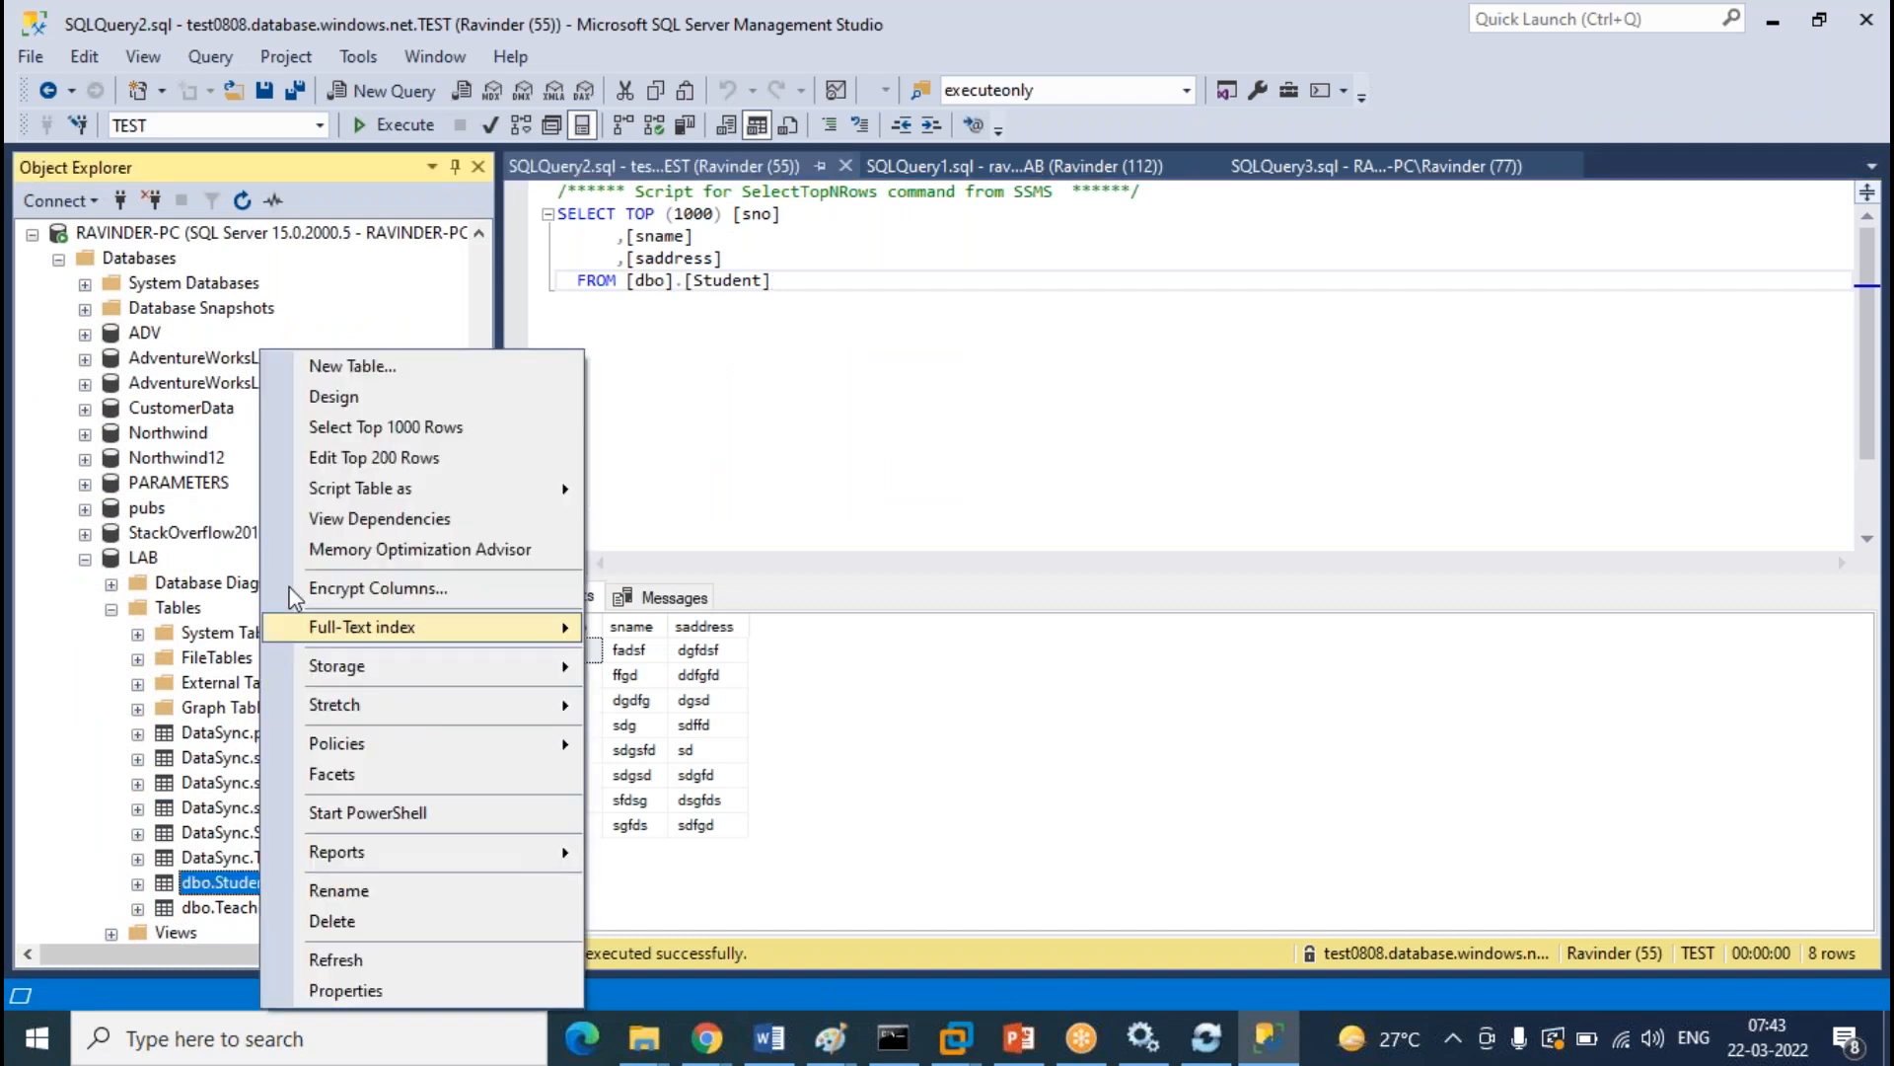
{"action": "left_click", "coordinate": [374, 456]}
{"action": "left_click", "coordinate": [651, 472]}
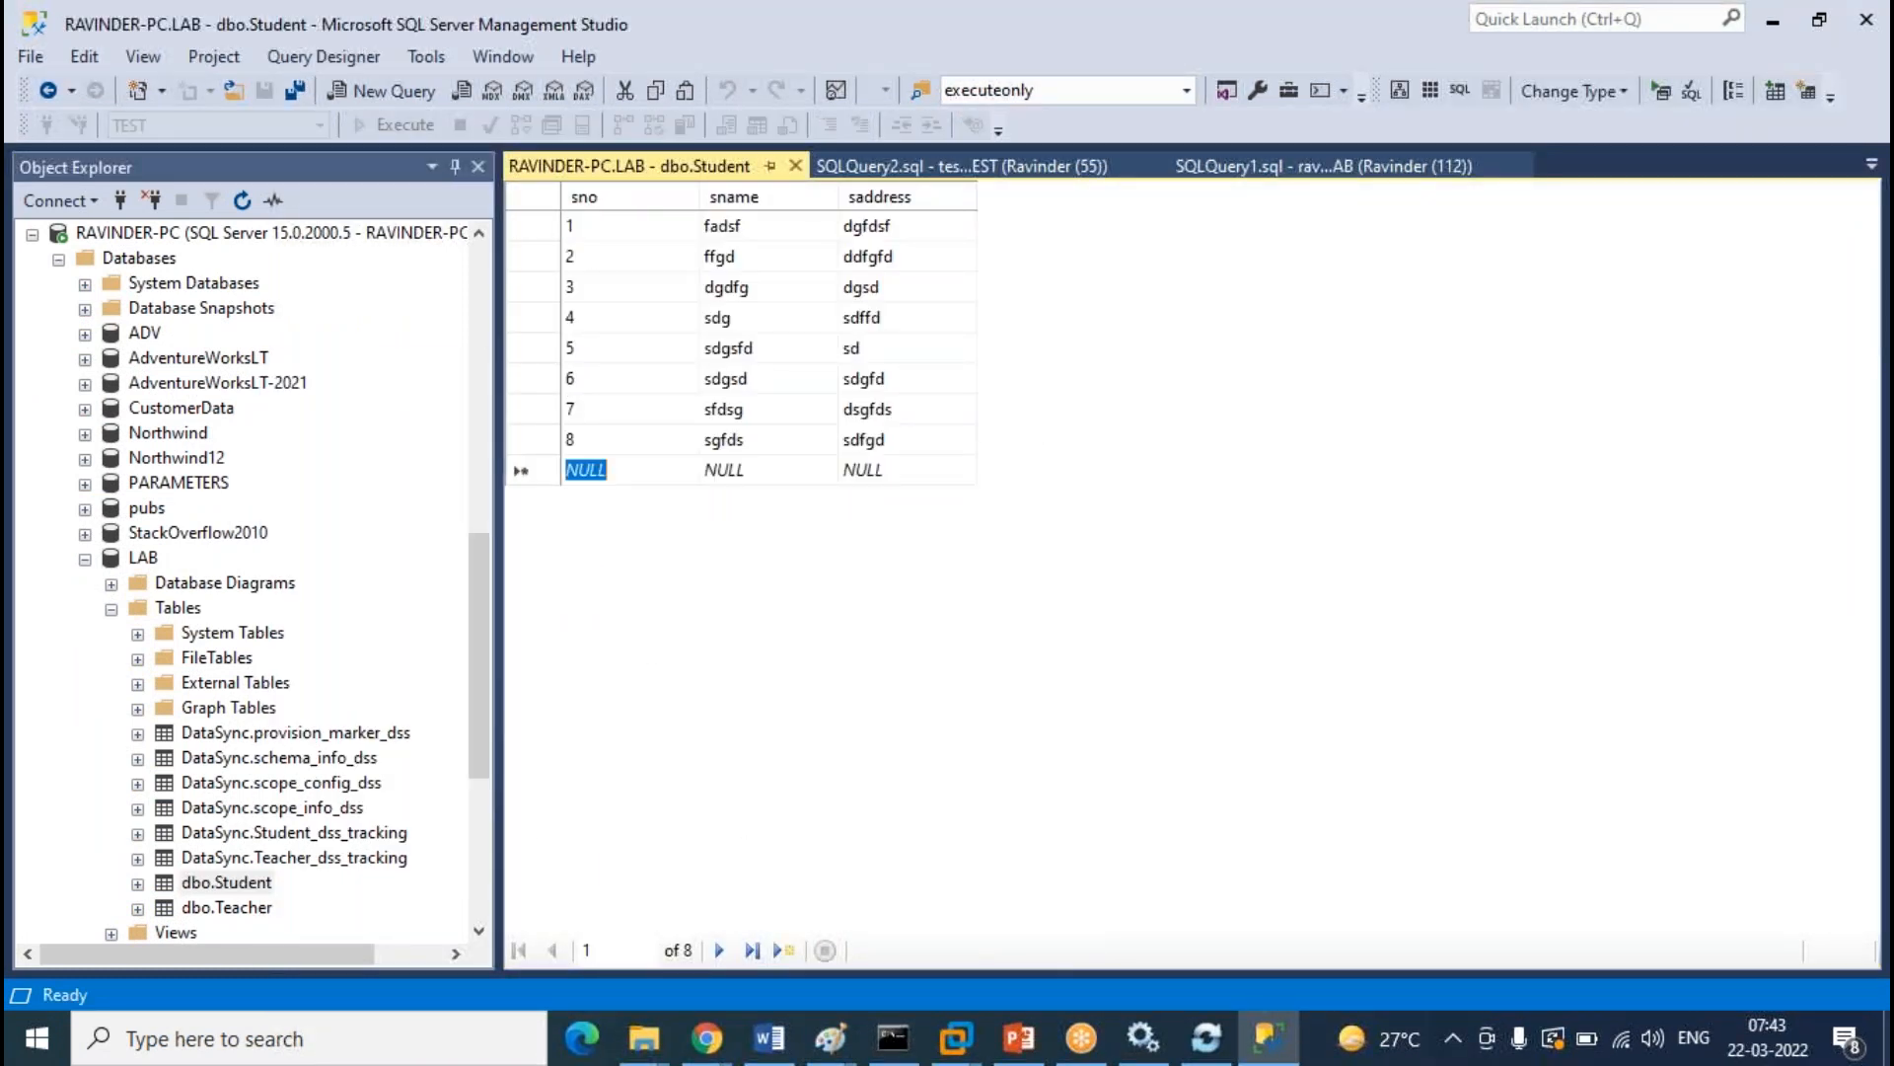
{"action": "type", "text": "9"}
{"action": "key", "text": "Tab"}
{"action": "type", "text": "Karhi"}
{"action": "key", "text": "BackSpace"}
{"action": "key", "text": "BackSpace"}
{"action": "type", "text": "thik"}
{"action": "key", "text": "Tab"}
{"action": "type", "text": "hyd"}
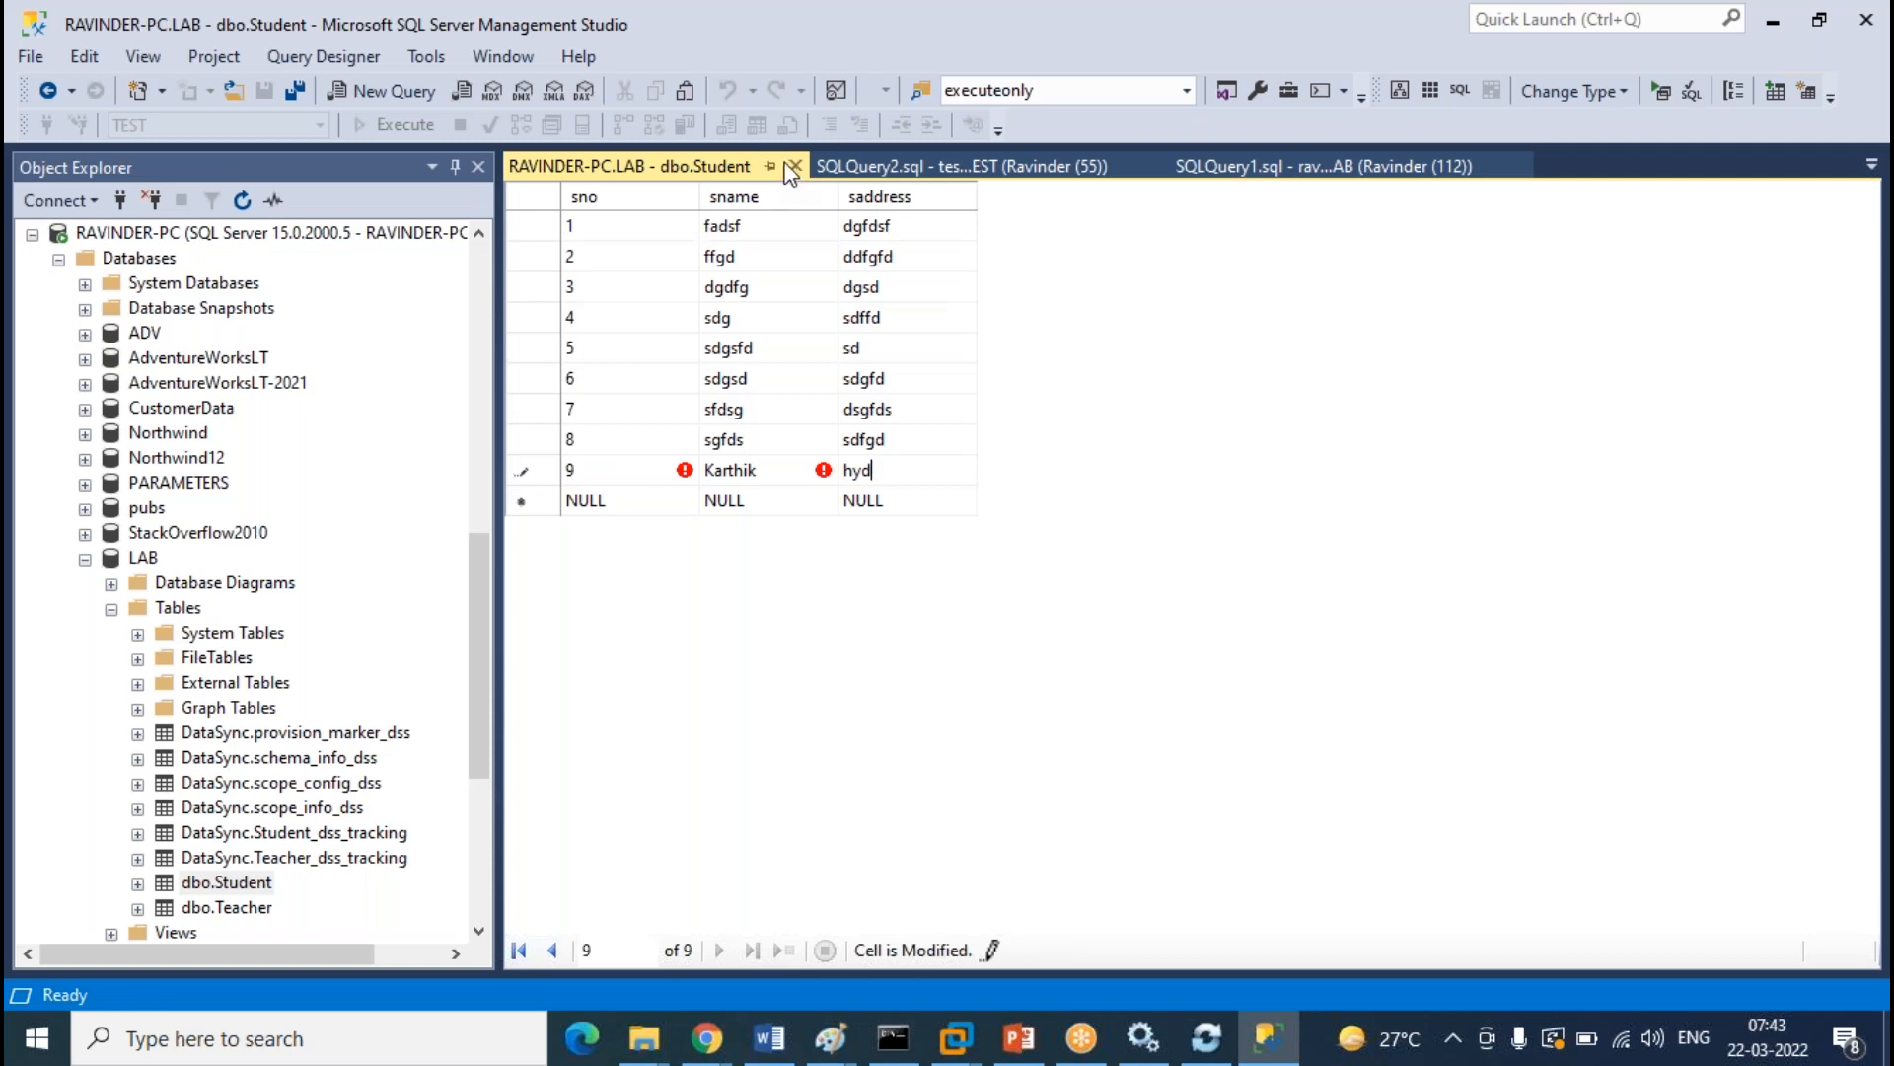
{"action": "left_click", "coordinate": [794, 166]}
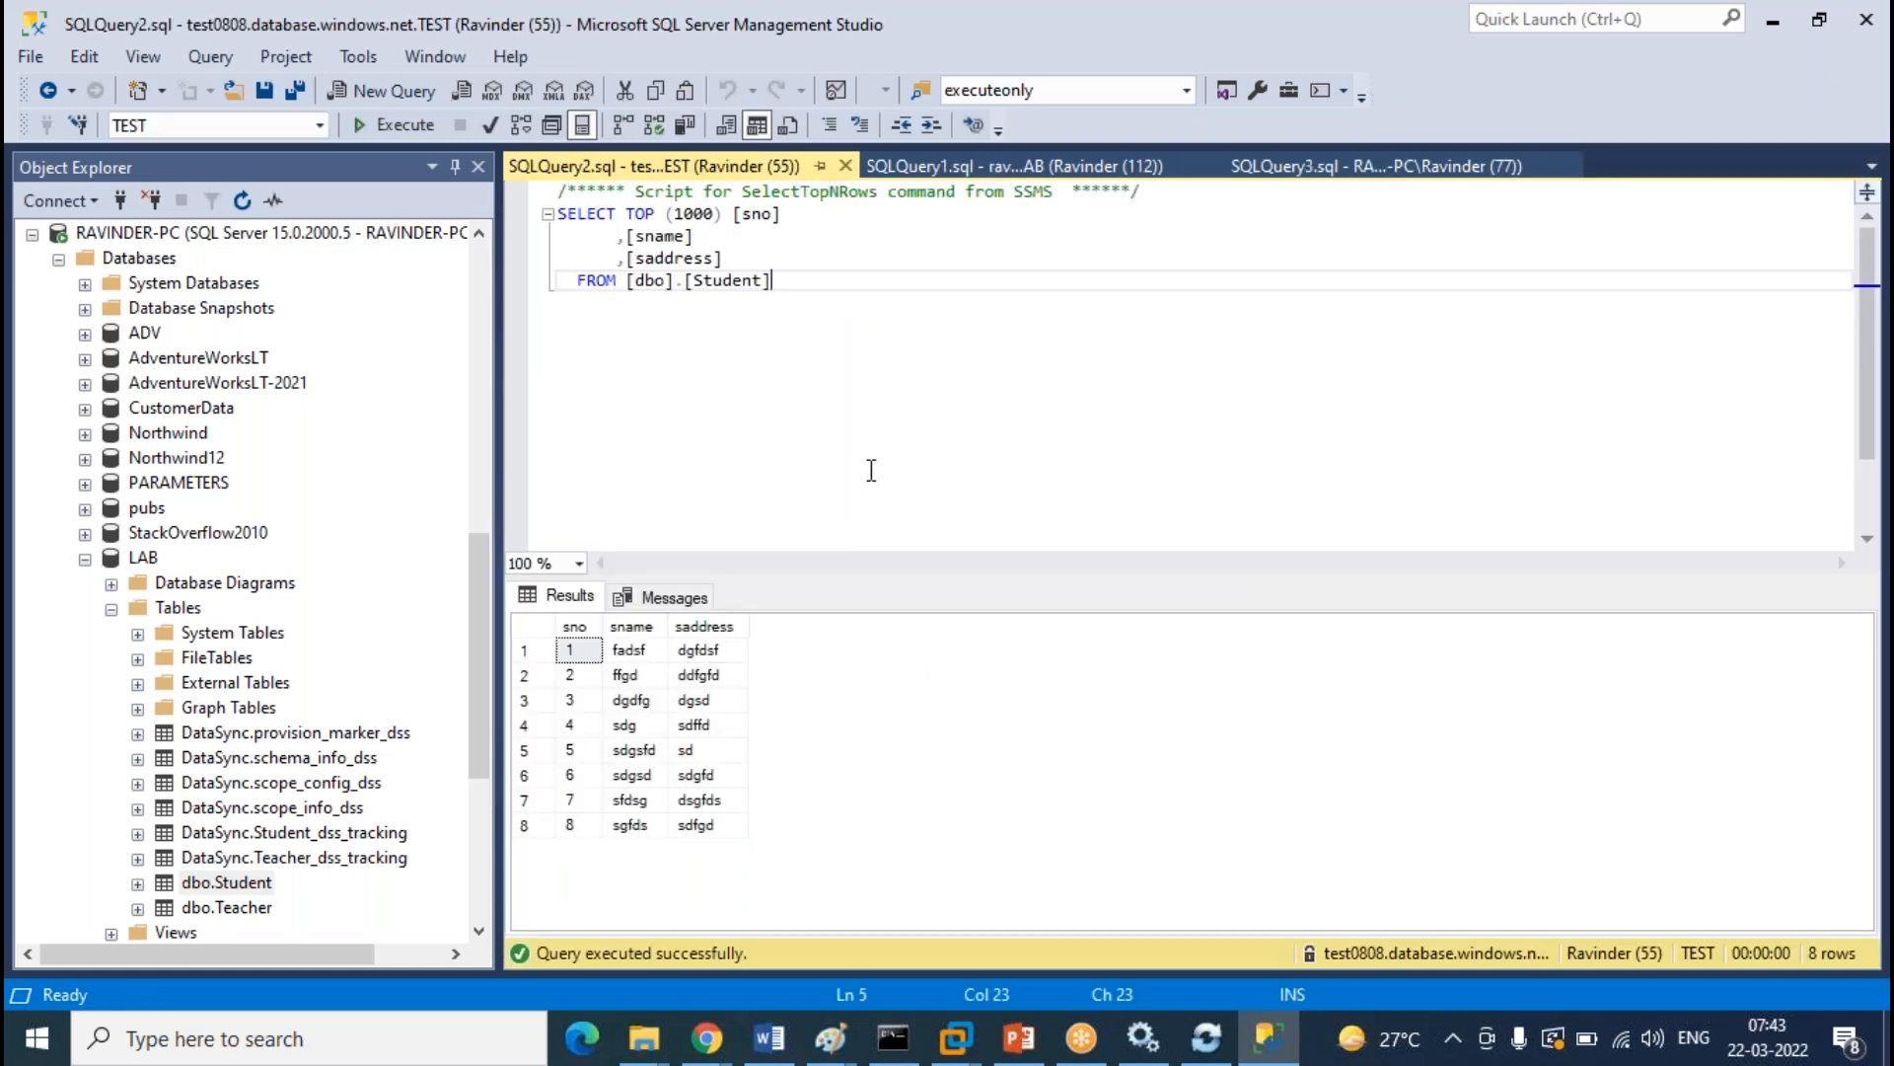
Rerun the Student query on TEST, cloud LAB and on-premises LAB
{"action": "left_click", "coordinate": [398, 125]}
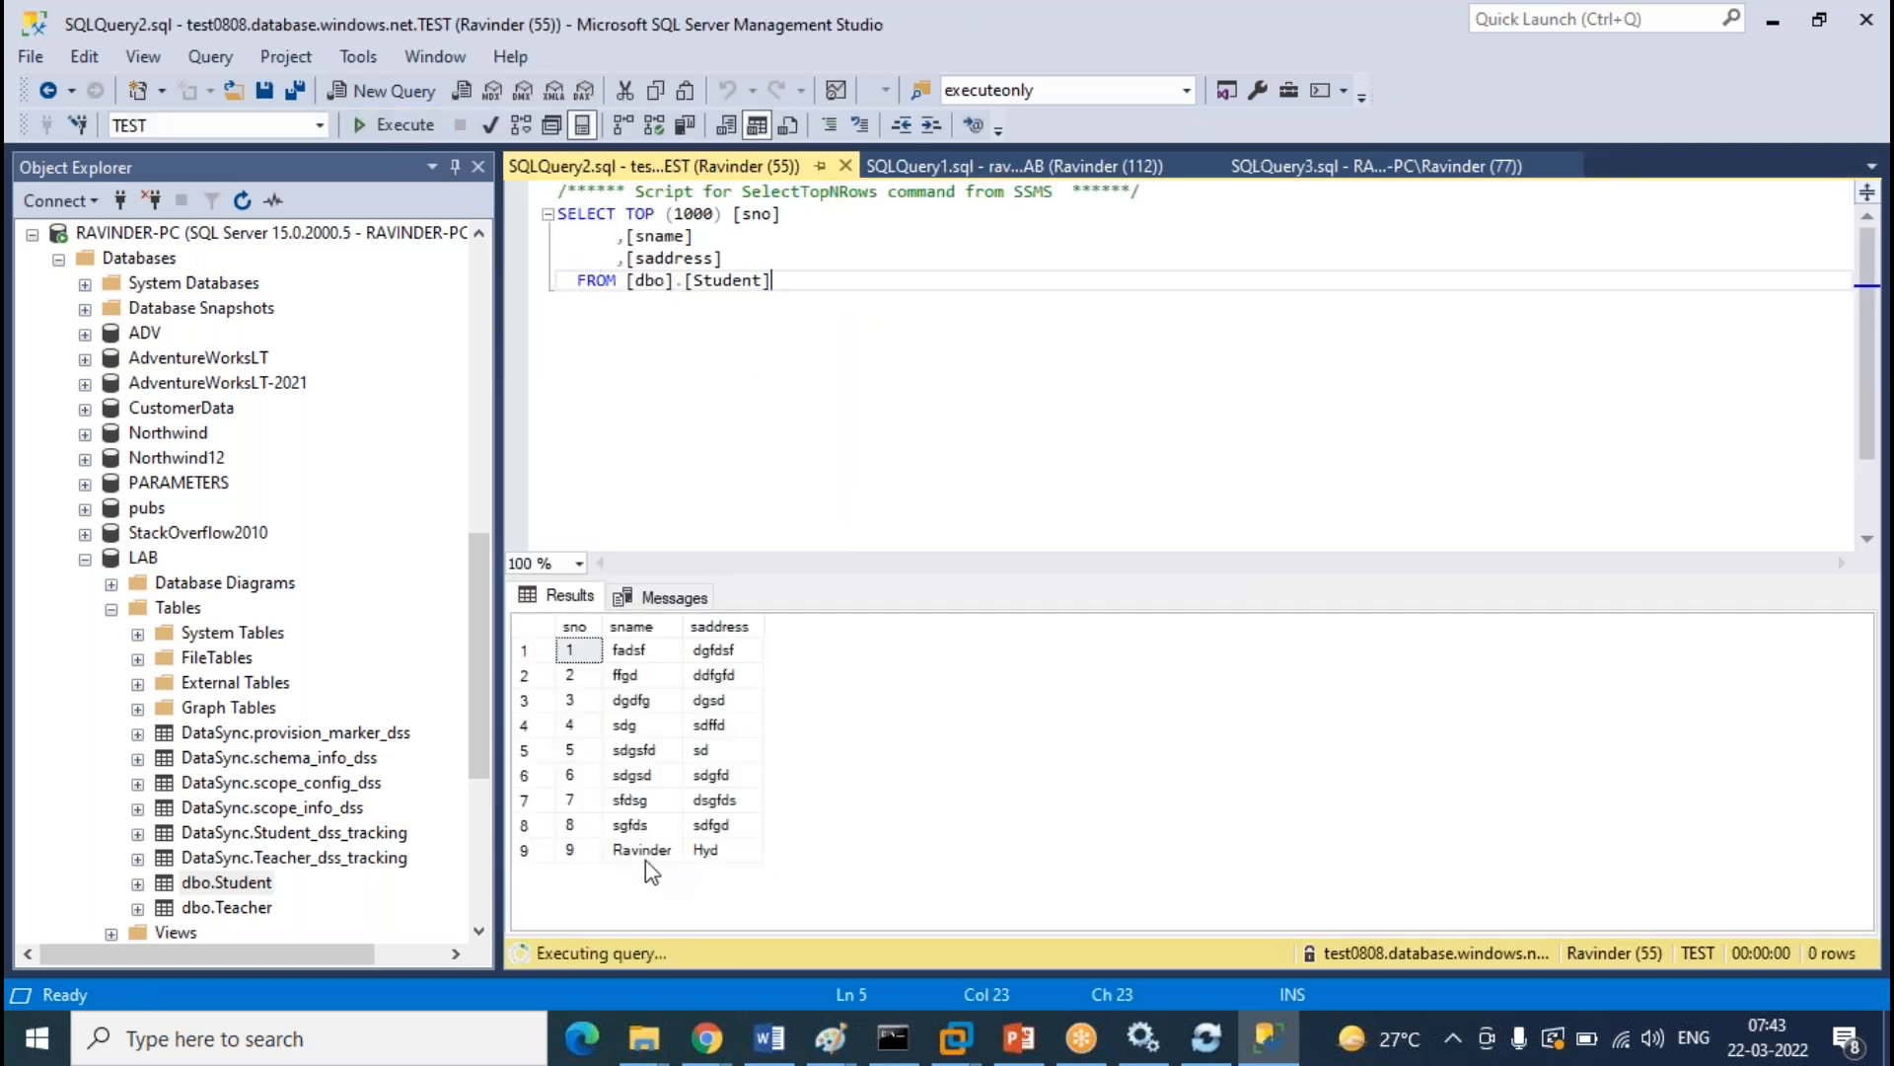
{"action": "left_click", "coordinate": [642, 849]}
{"action": "left_click", "coordinate": [1020, 167]}
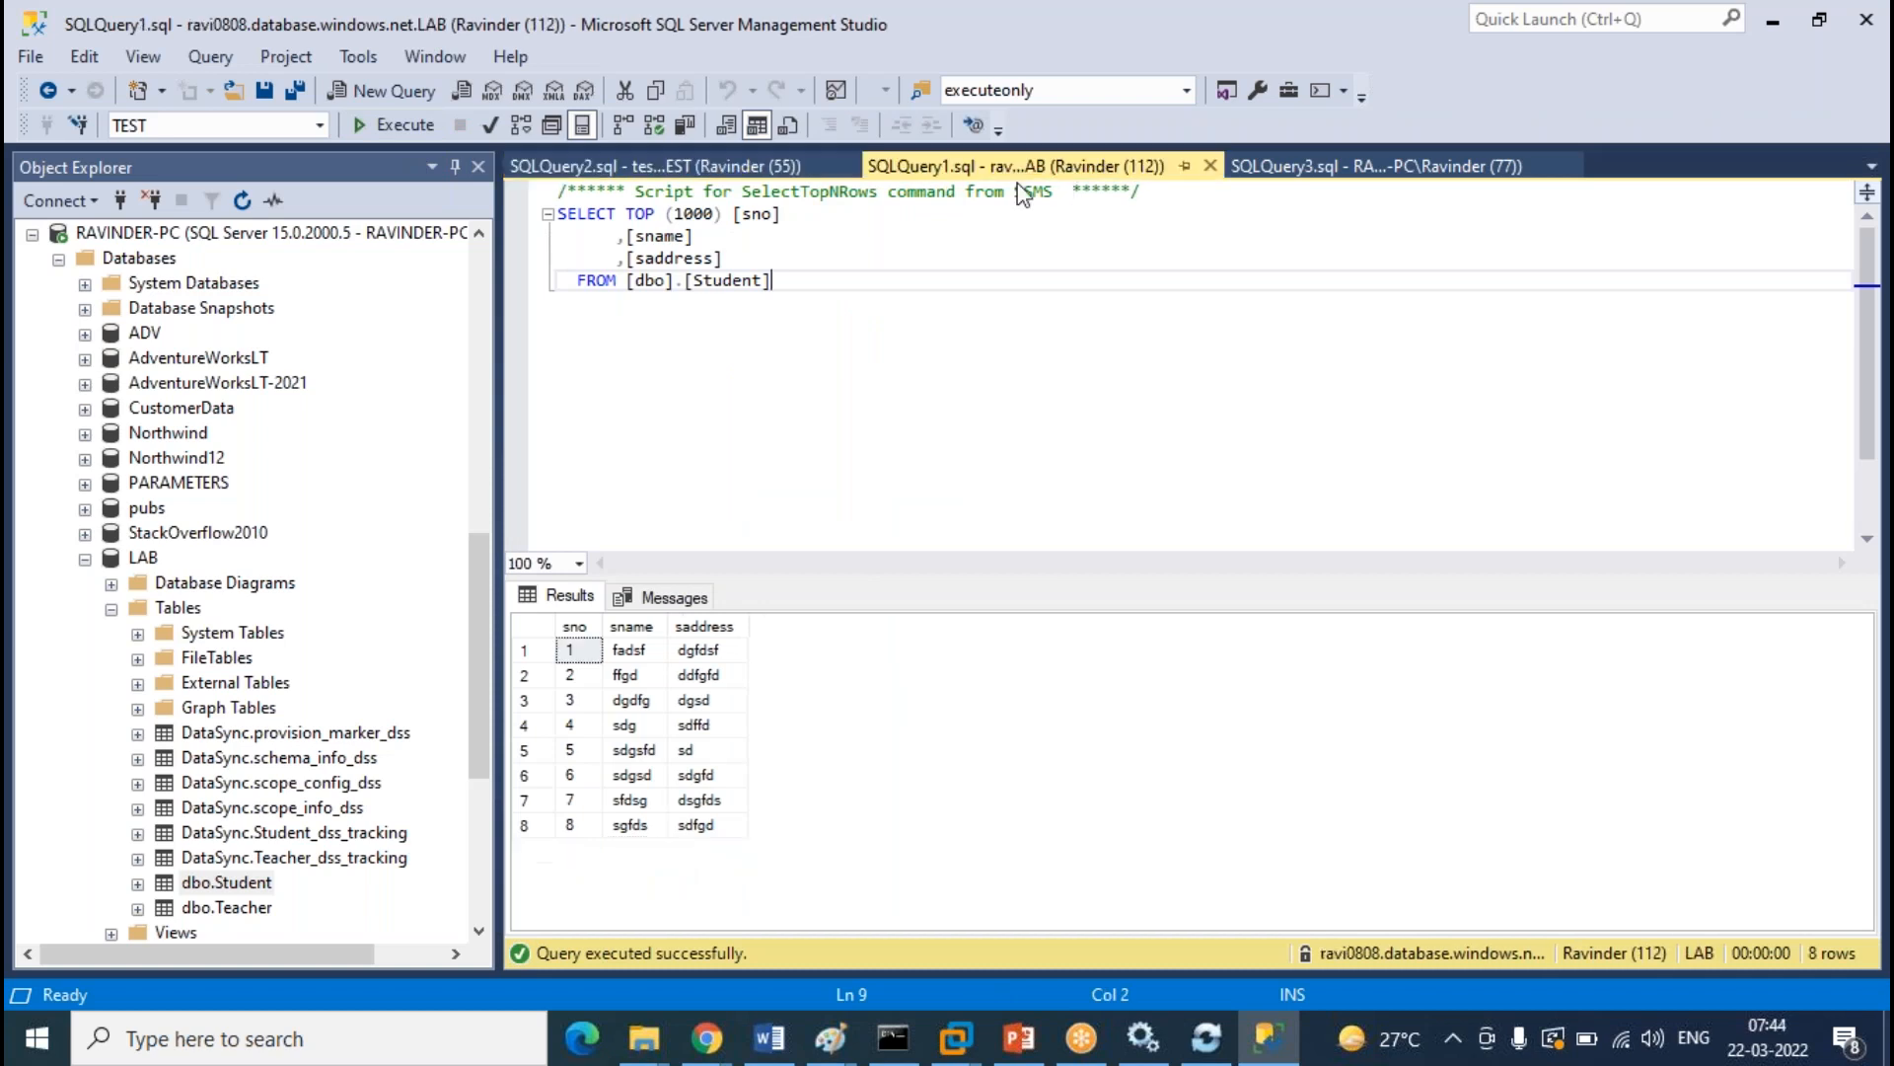
{"action": "left_click", "coordinate": [400, 125]}
{"action": "left_click", "coordinate": [646, 849]}
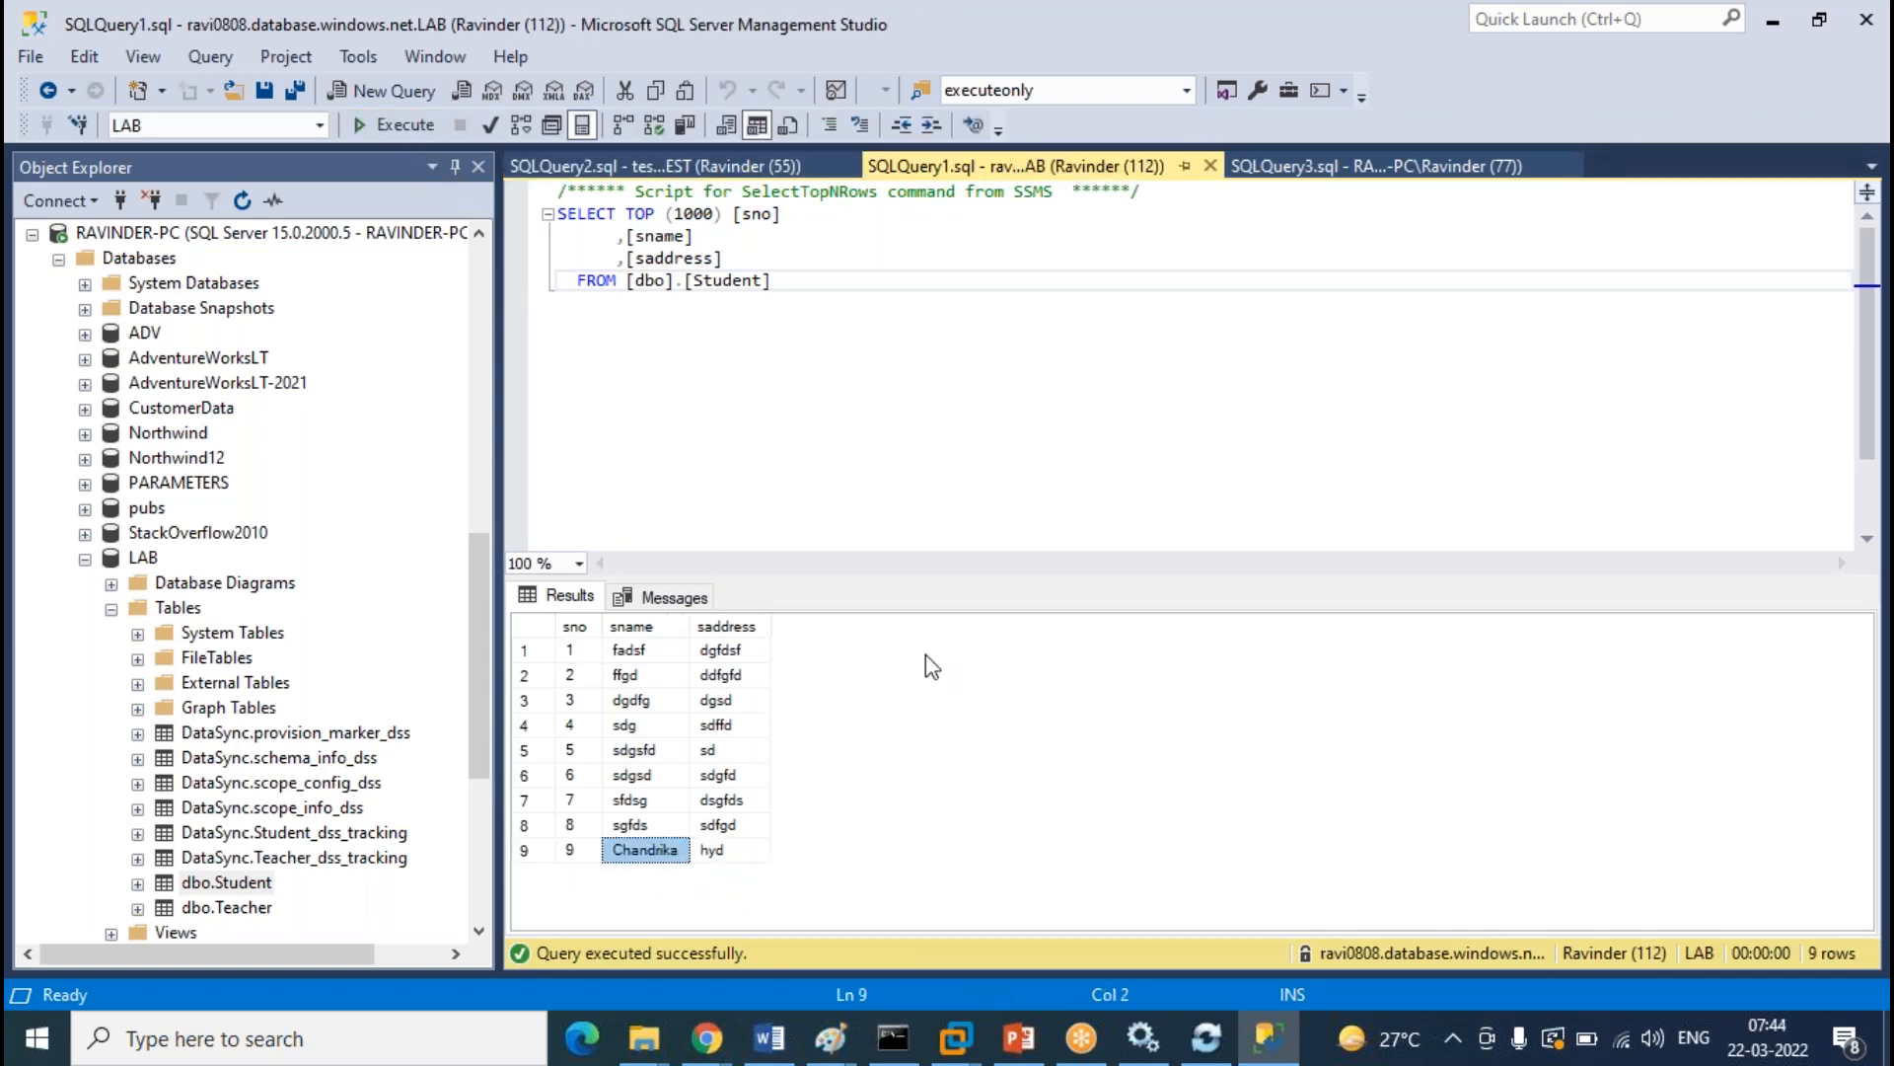
{"action": "left_click", "coordinate": [1376, 165]}
{"action": "left_click", "coordinate": [403, 125]}
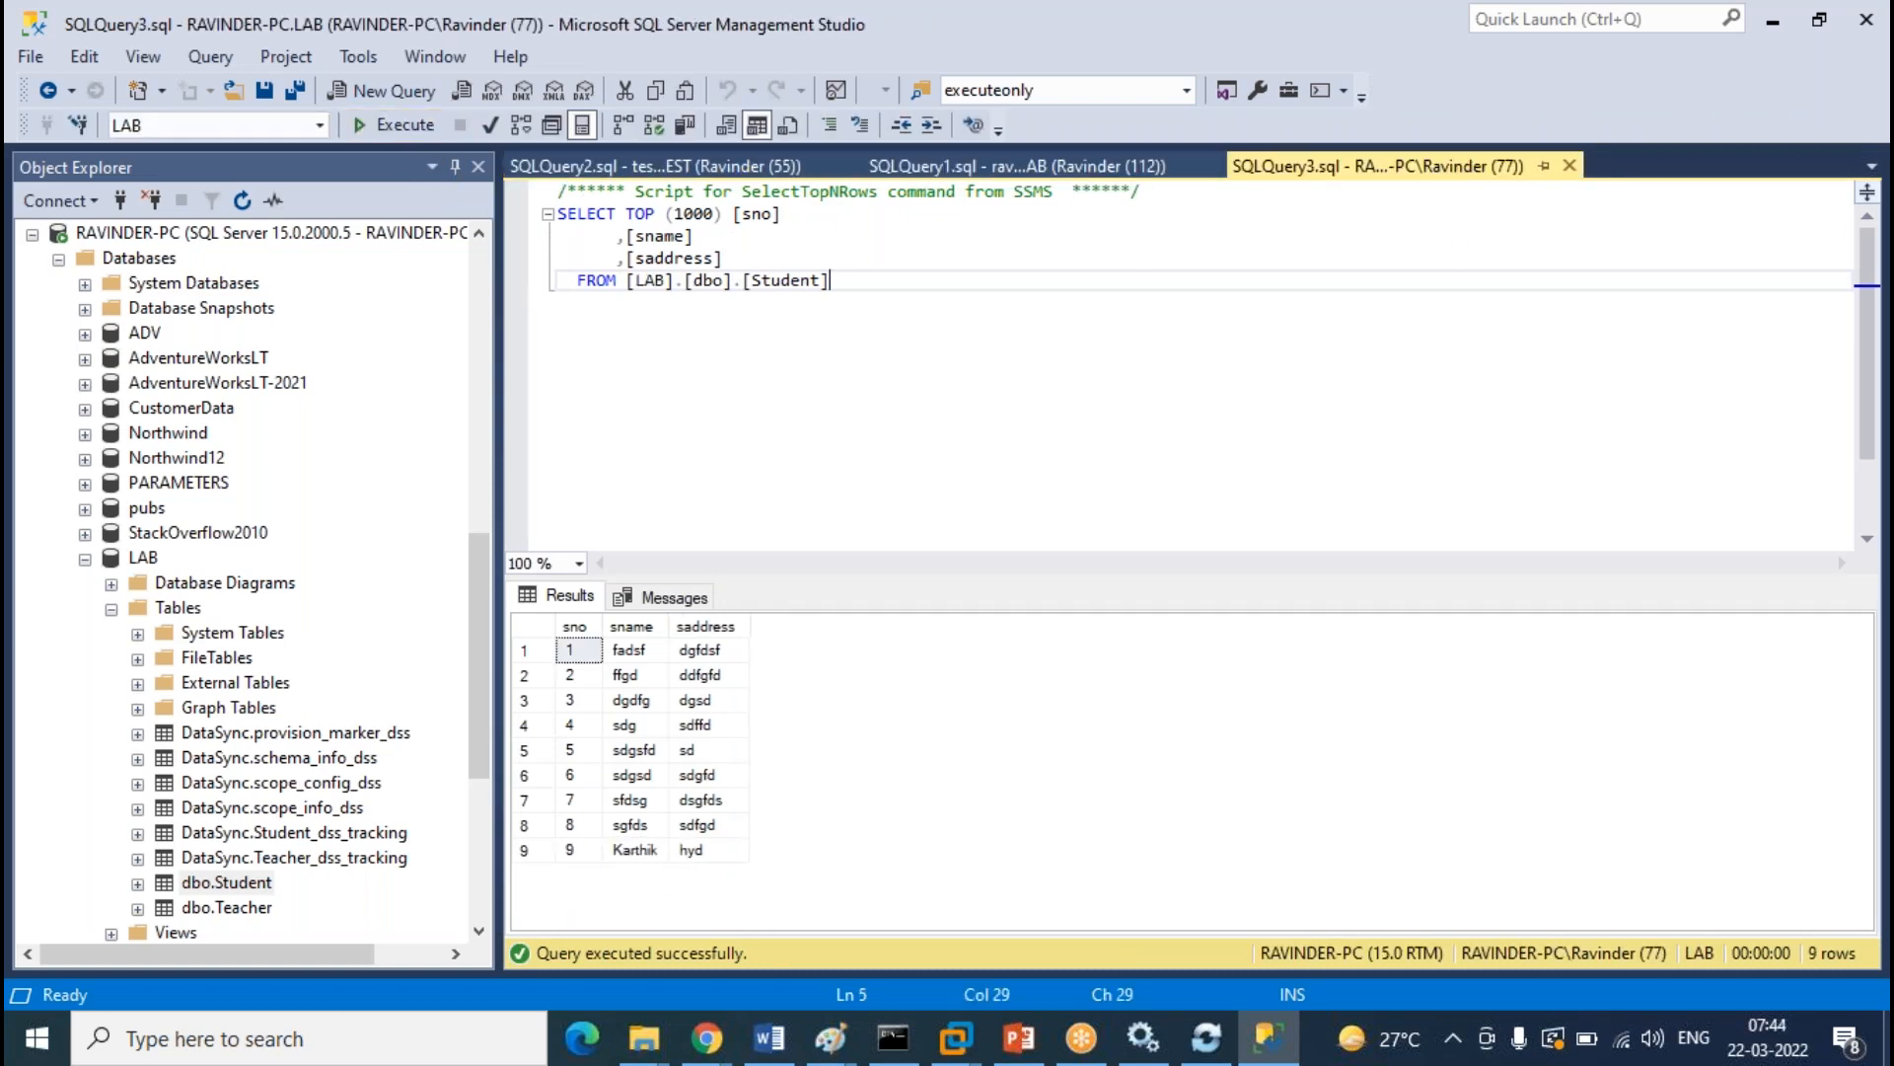
{"action": "left_click", "coordinate": [641, 853]}
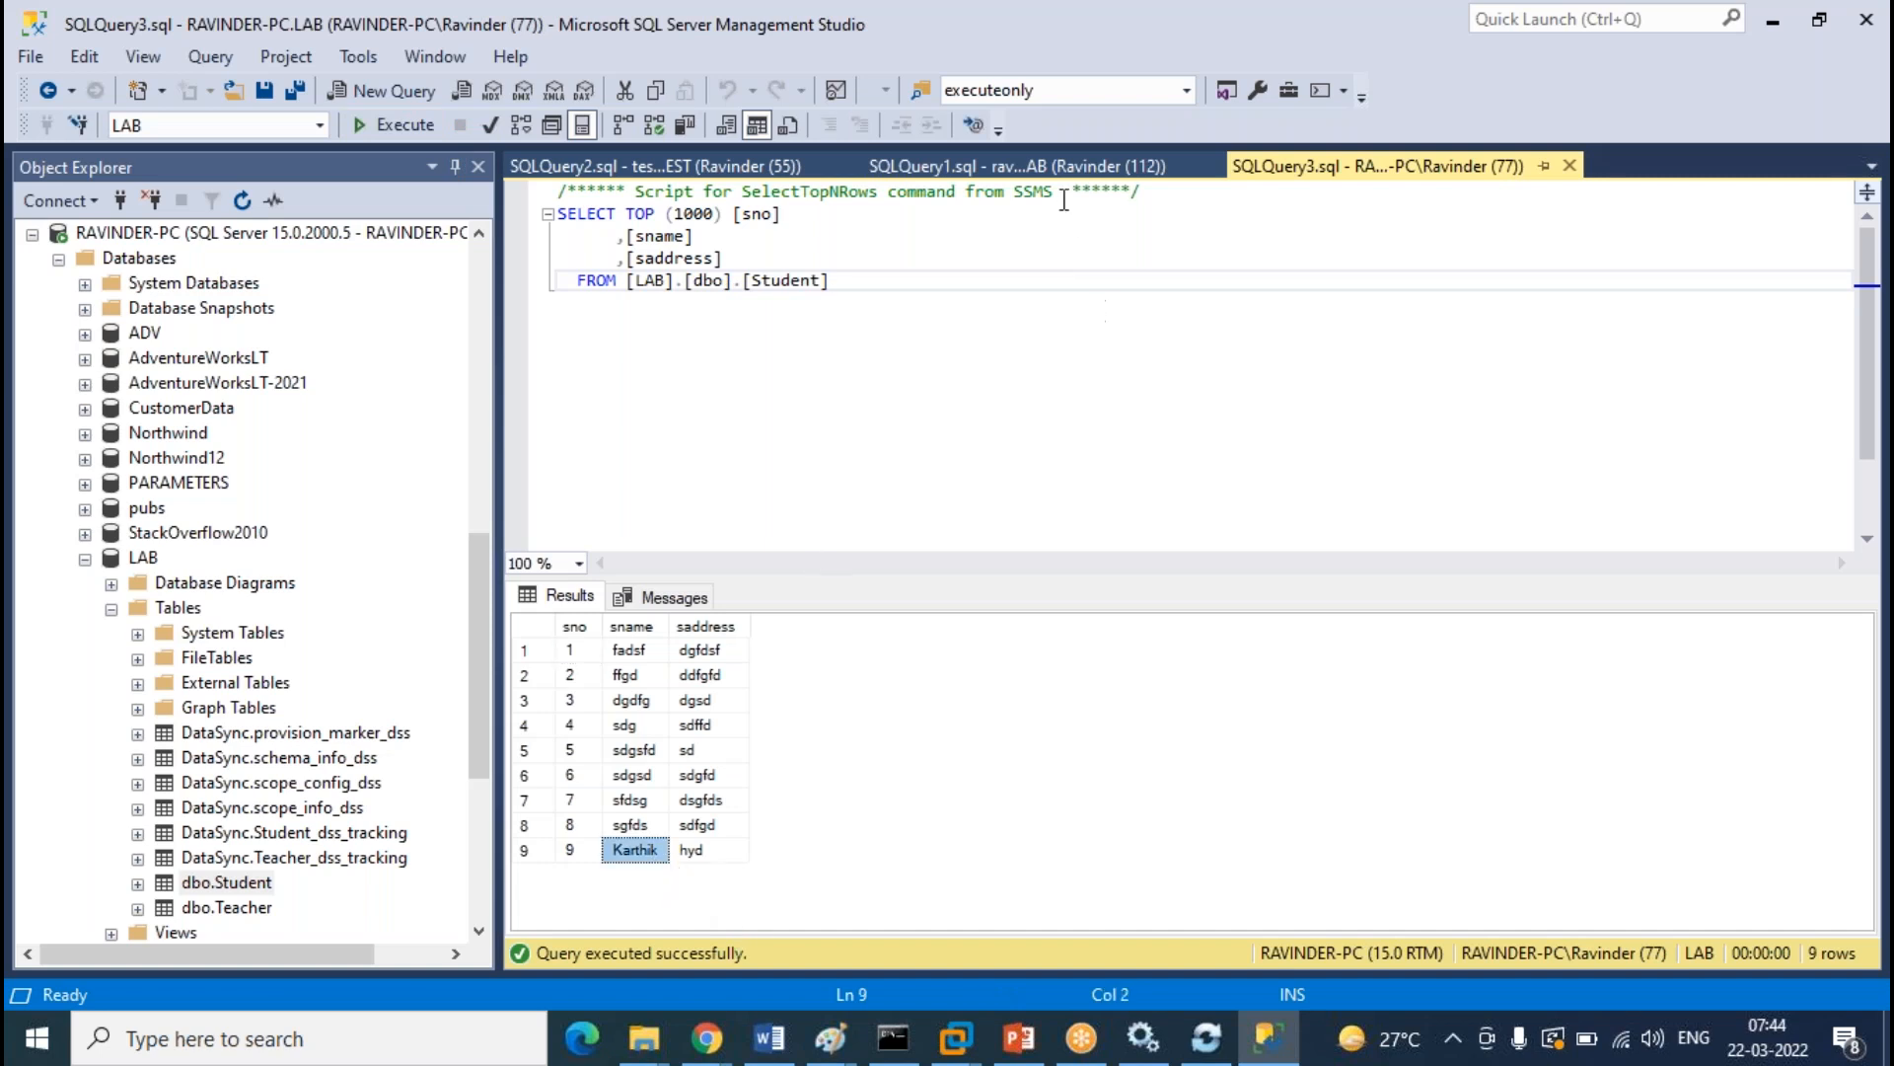
Compare row 9 across the TEST, cloud LAB and on-prem results, selecting each differing row
{"action": "left_click", "coordinate": [1071, 168]}
{"action": "left_click", "coordinate": [671, 167]}
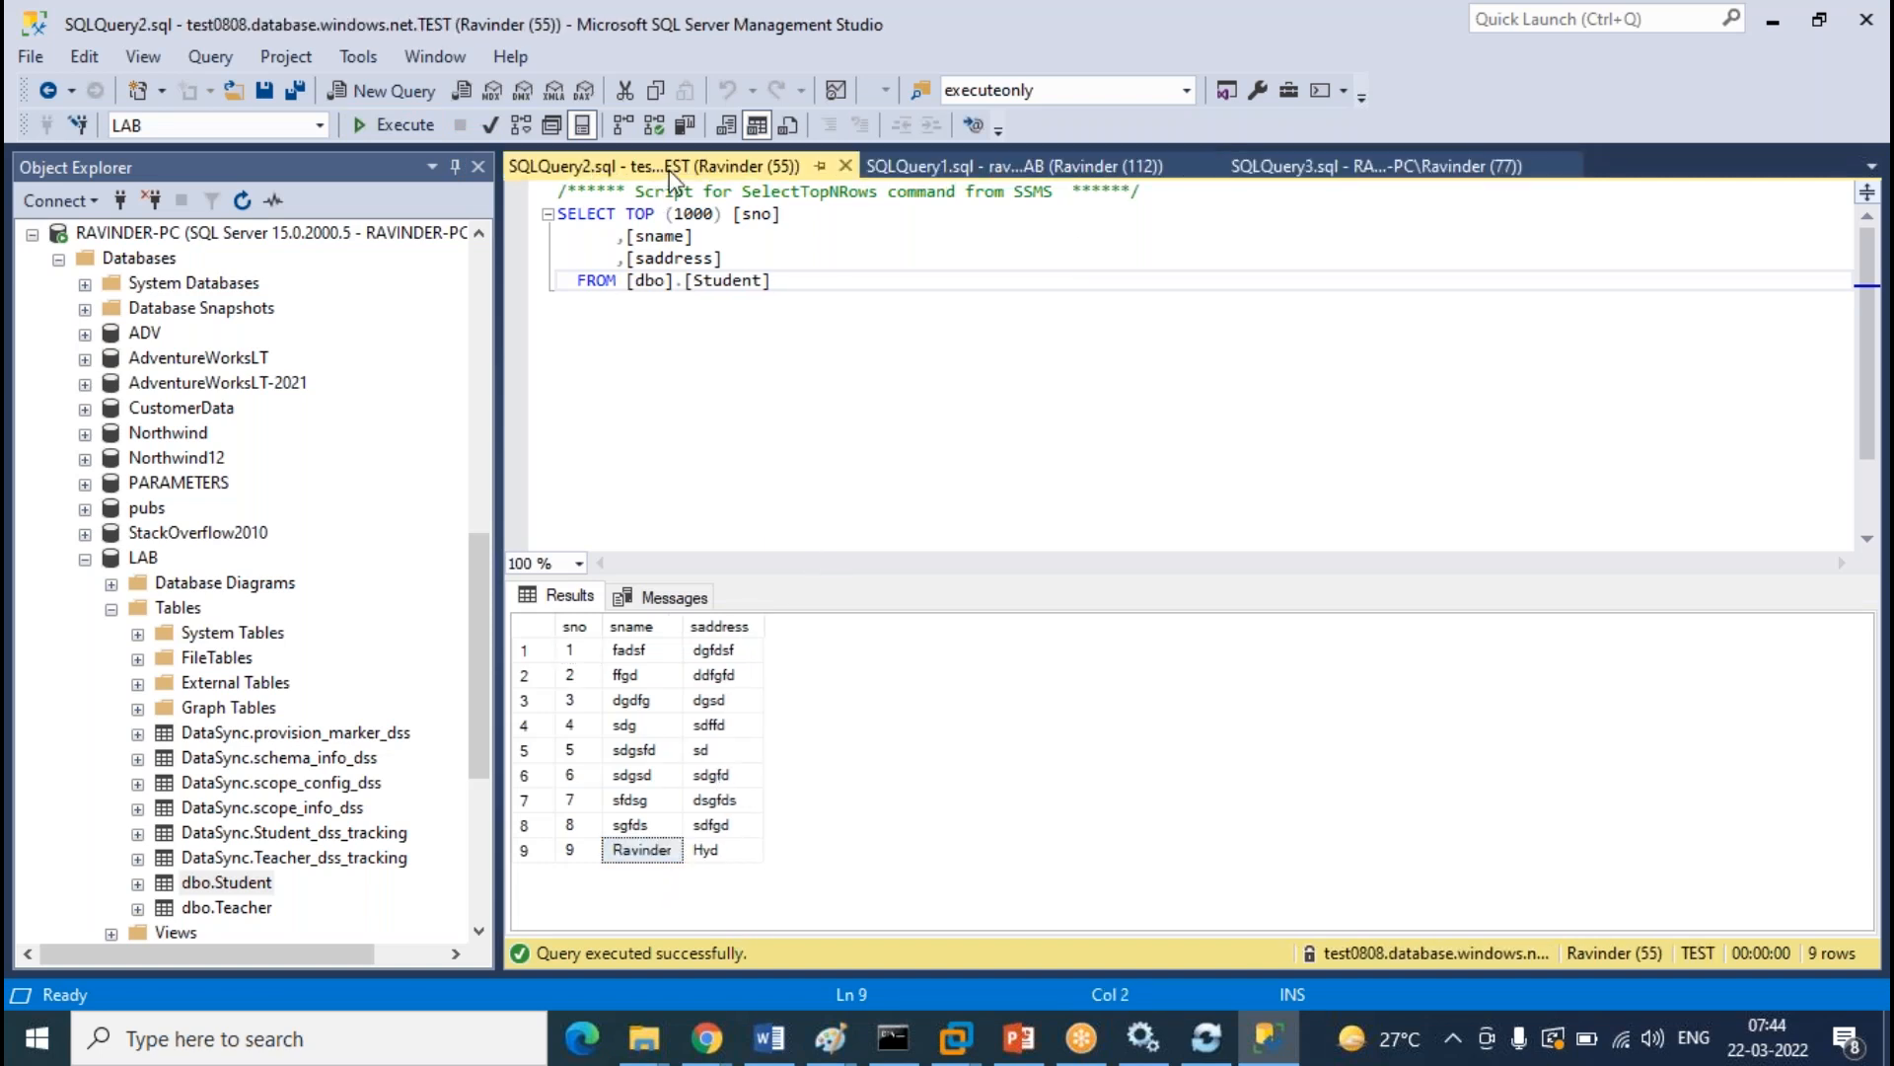
{"action": "left_click", "coordinate": [558, 854]}
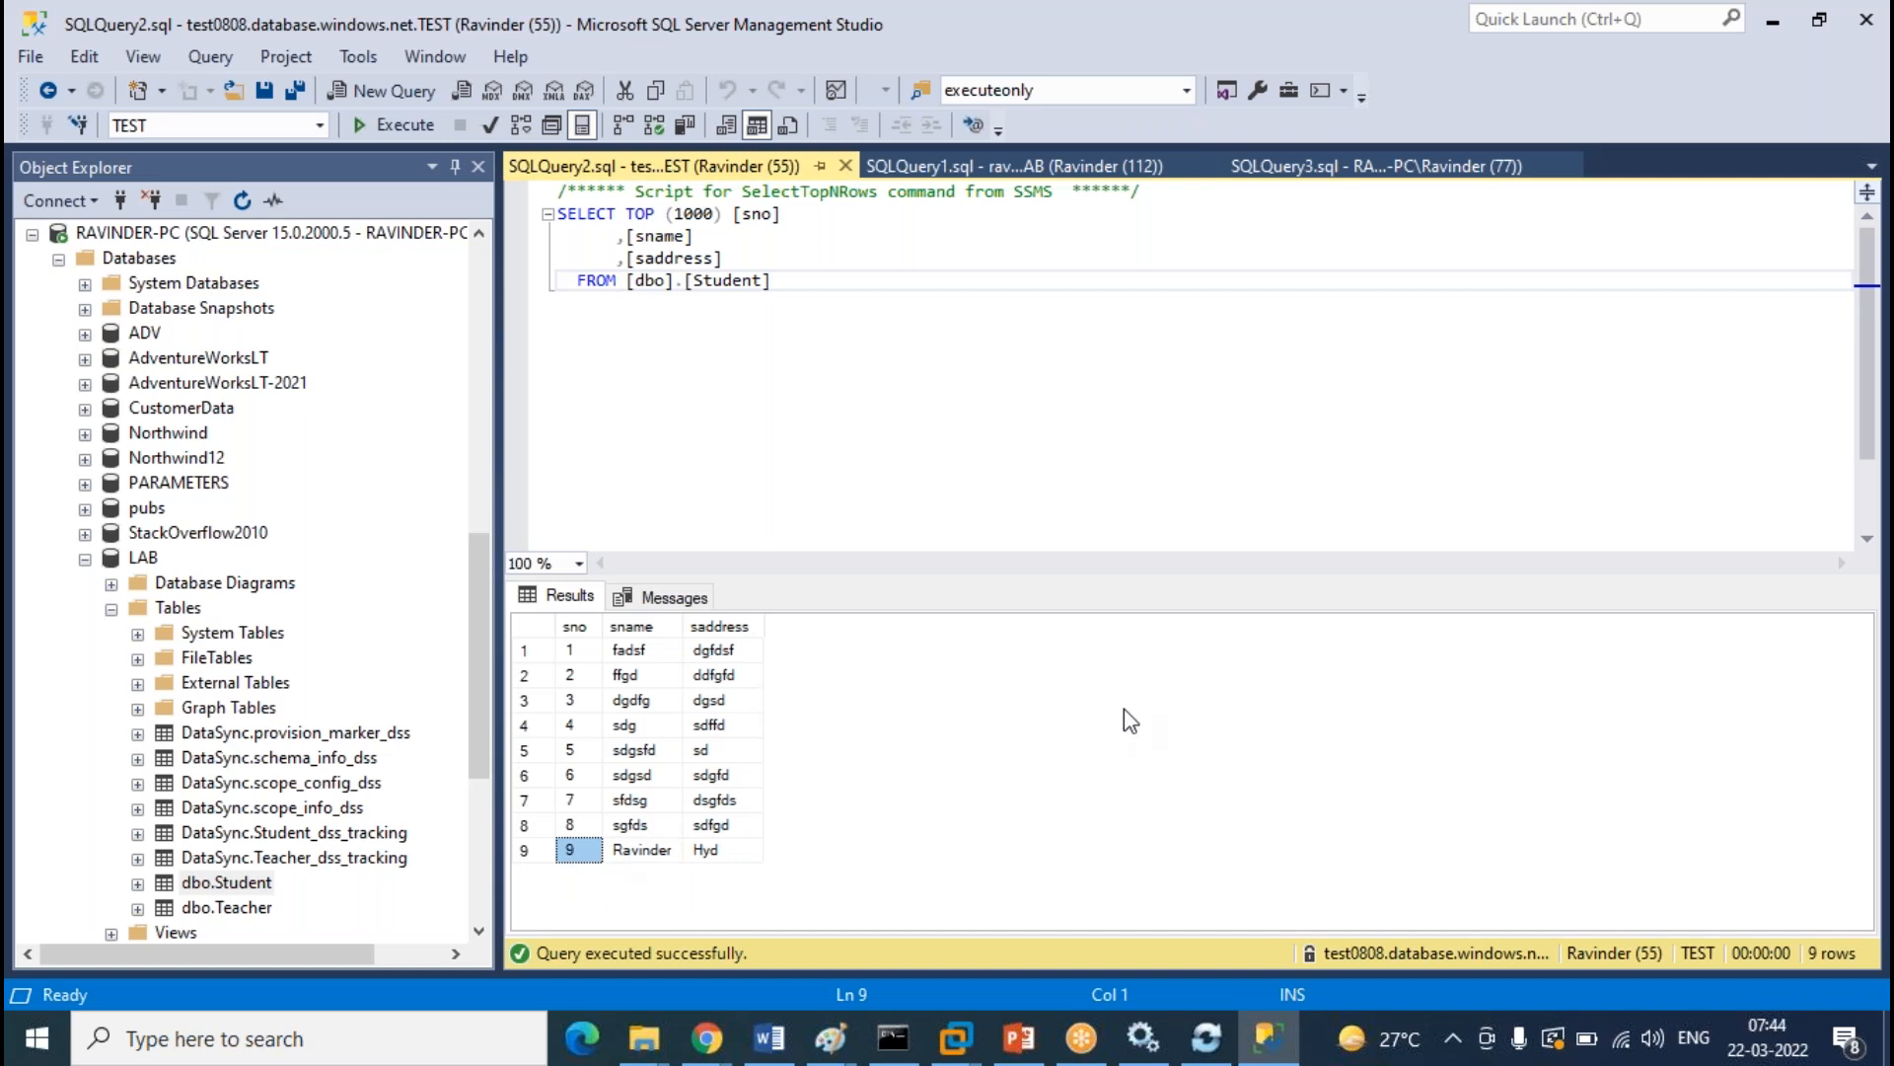
{"action": "left_click", "coordinate": [967, 170]}
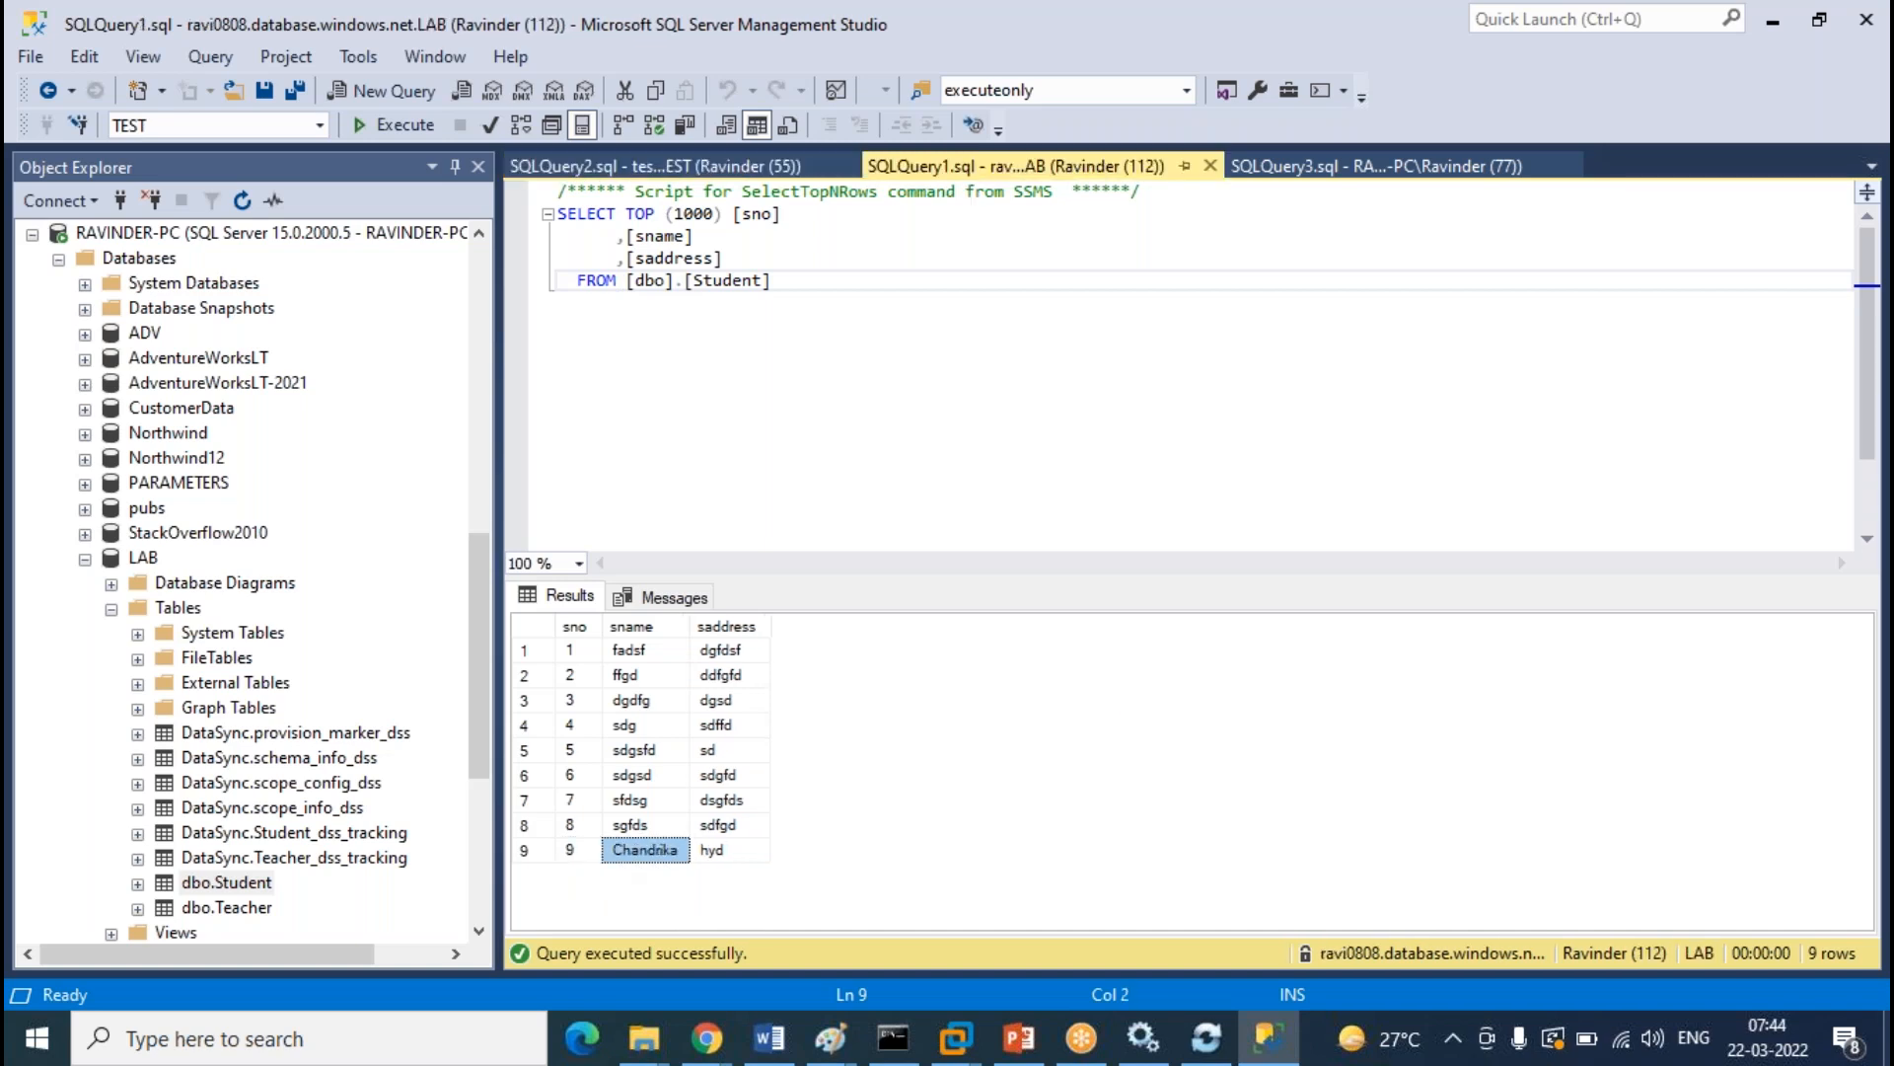
{"action": "left_click", "coordinate": [592, 854]}
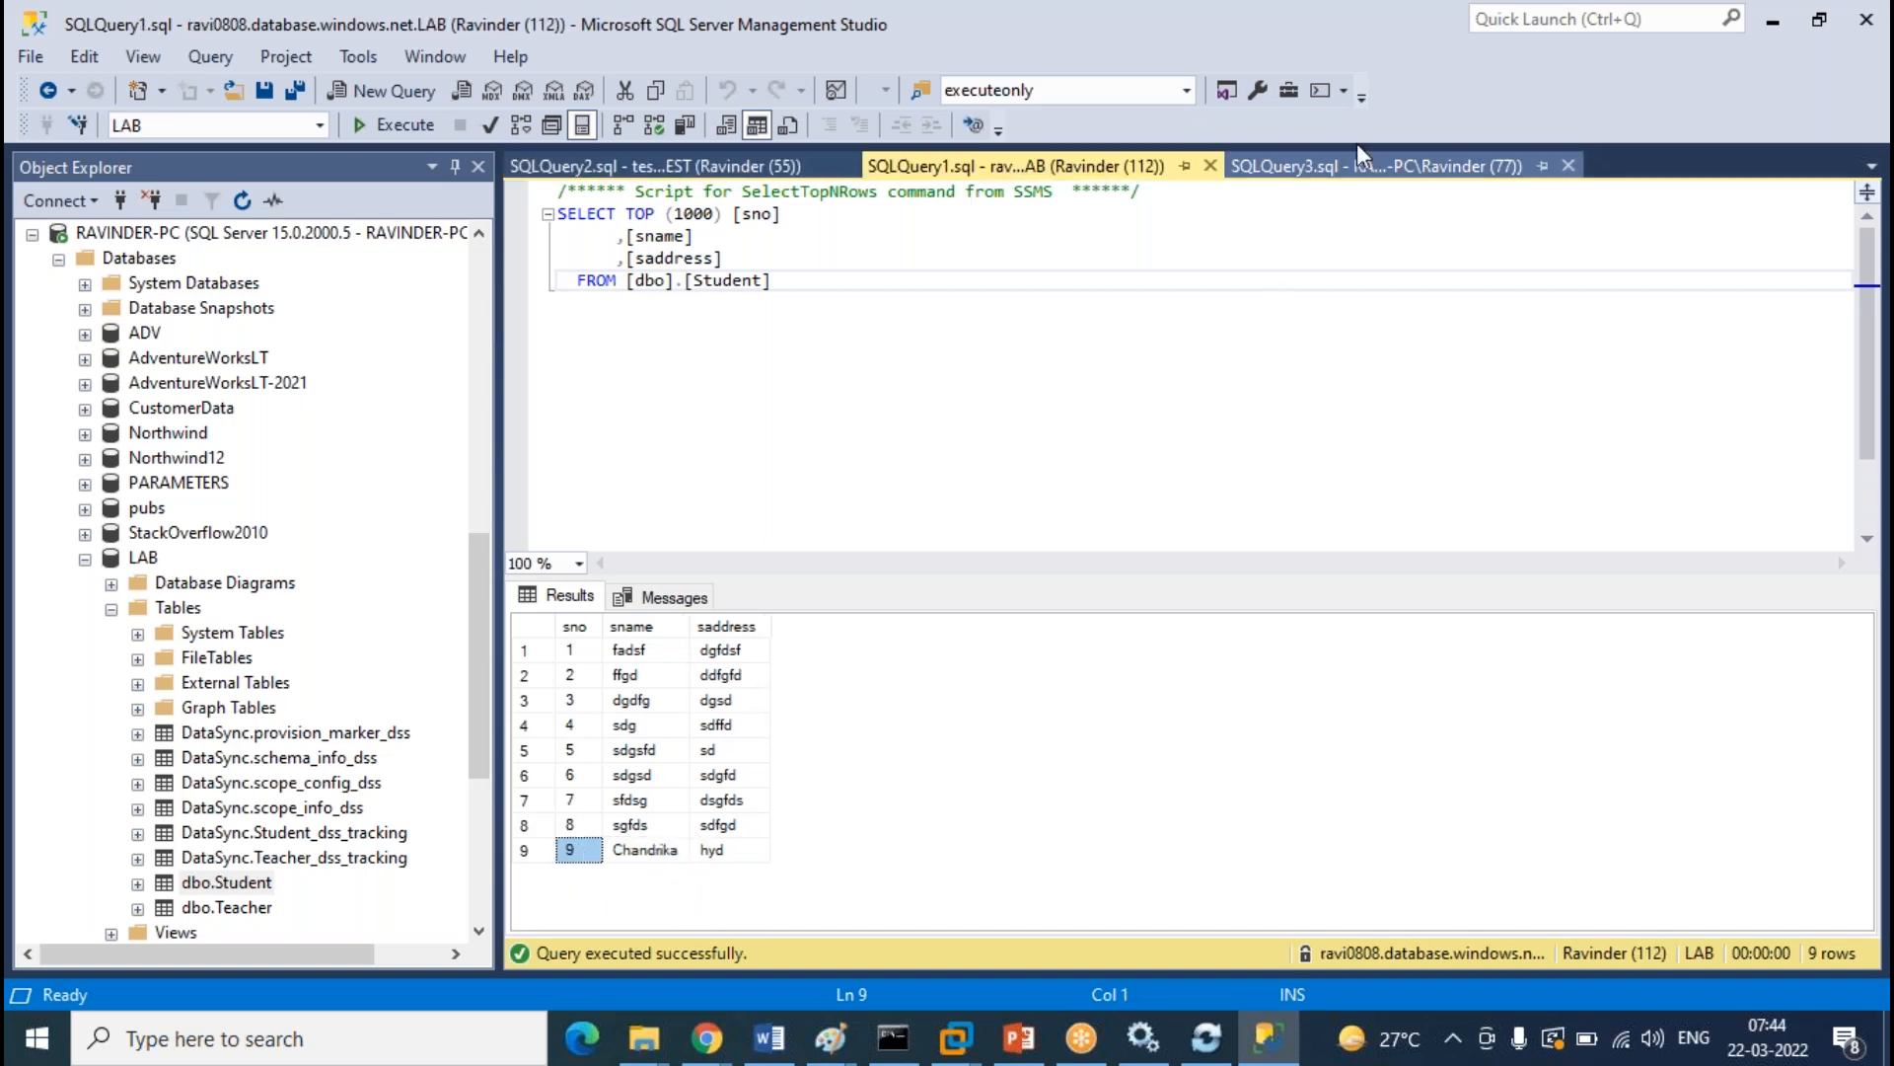
{"action": "left_click", "coordinate": [1354, 169]}
{"action": "left_click", "coordinate": [1146, 176]}
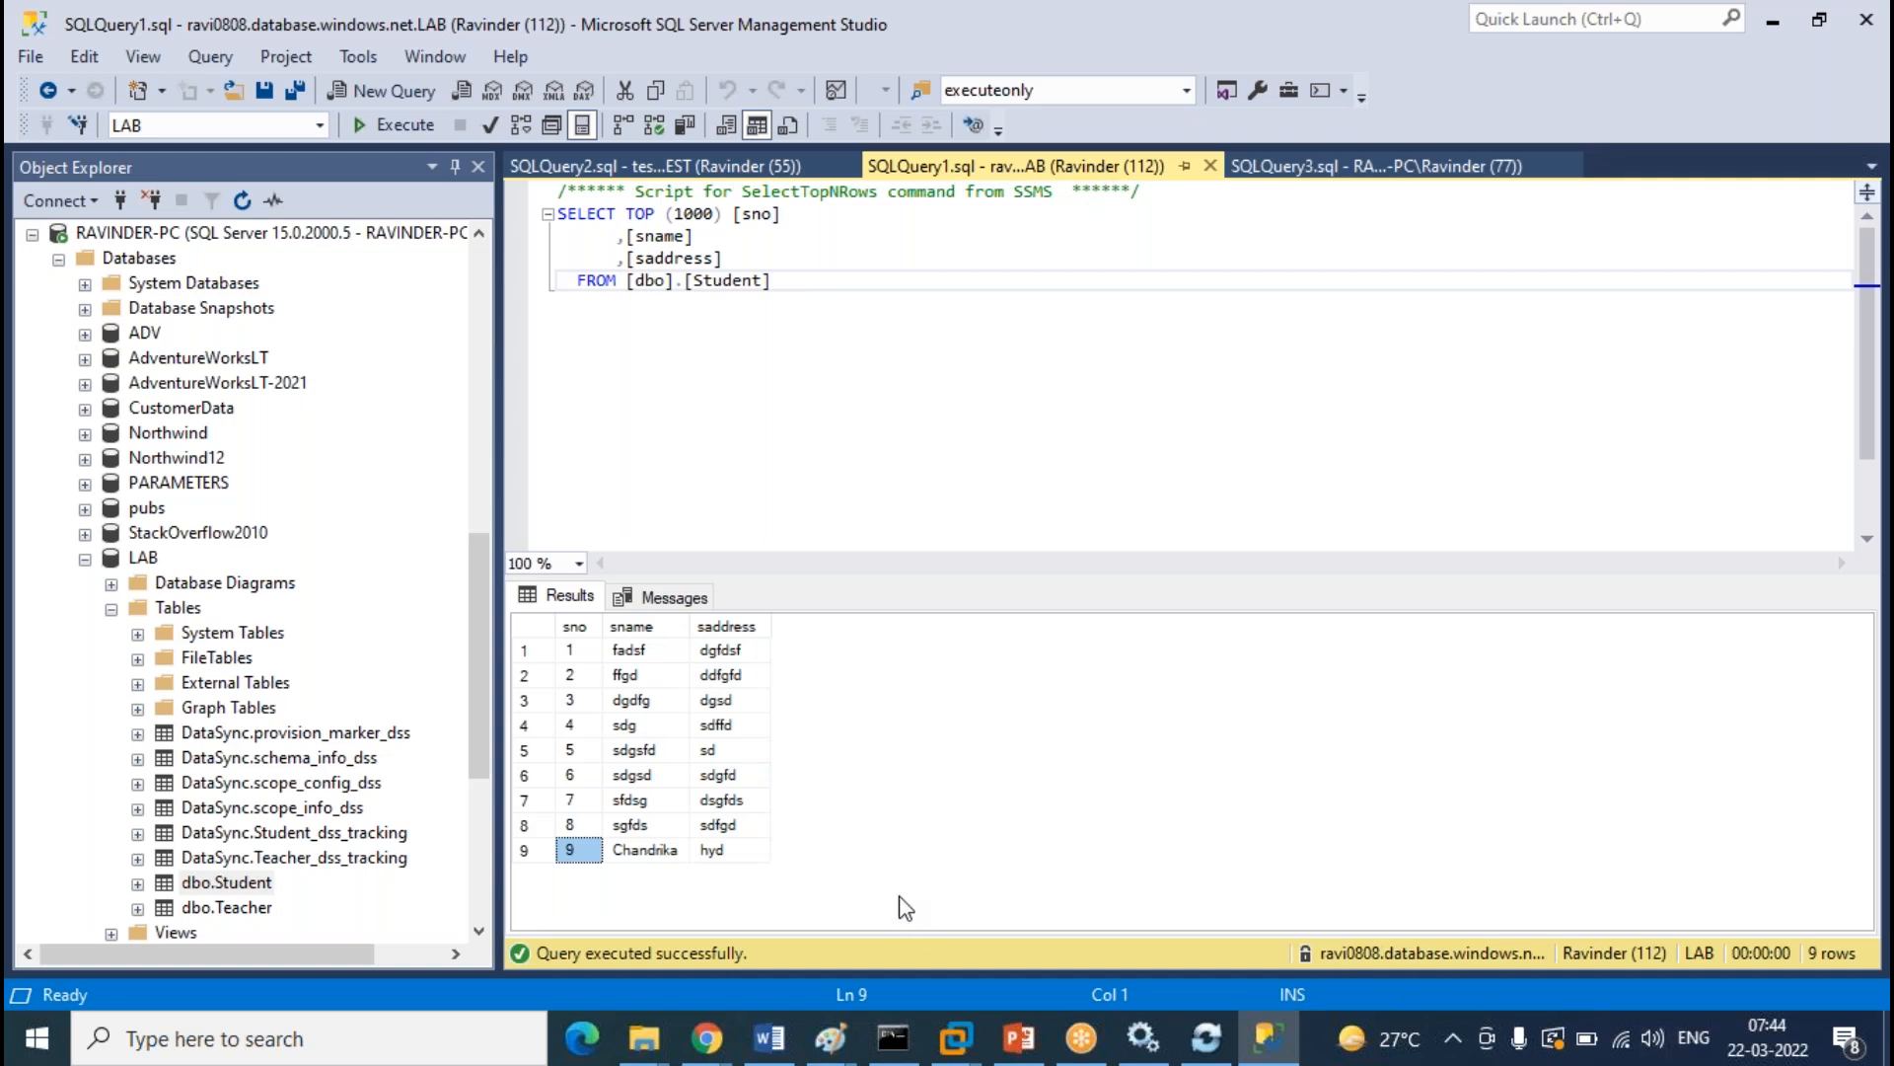
{"action": "left_click", "coordinate": [528, 852]}
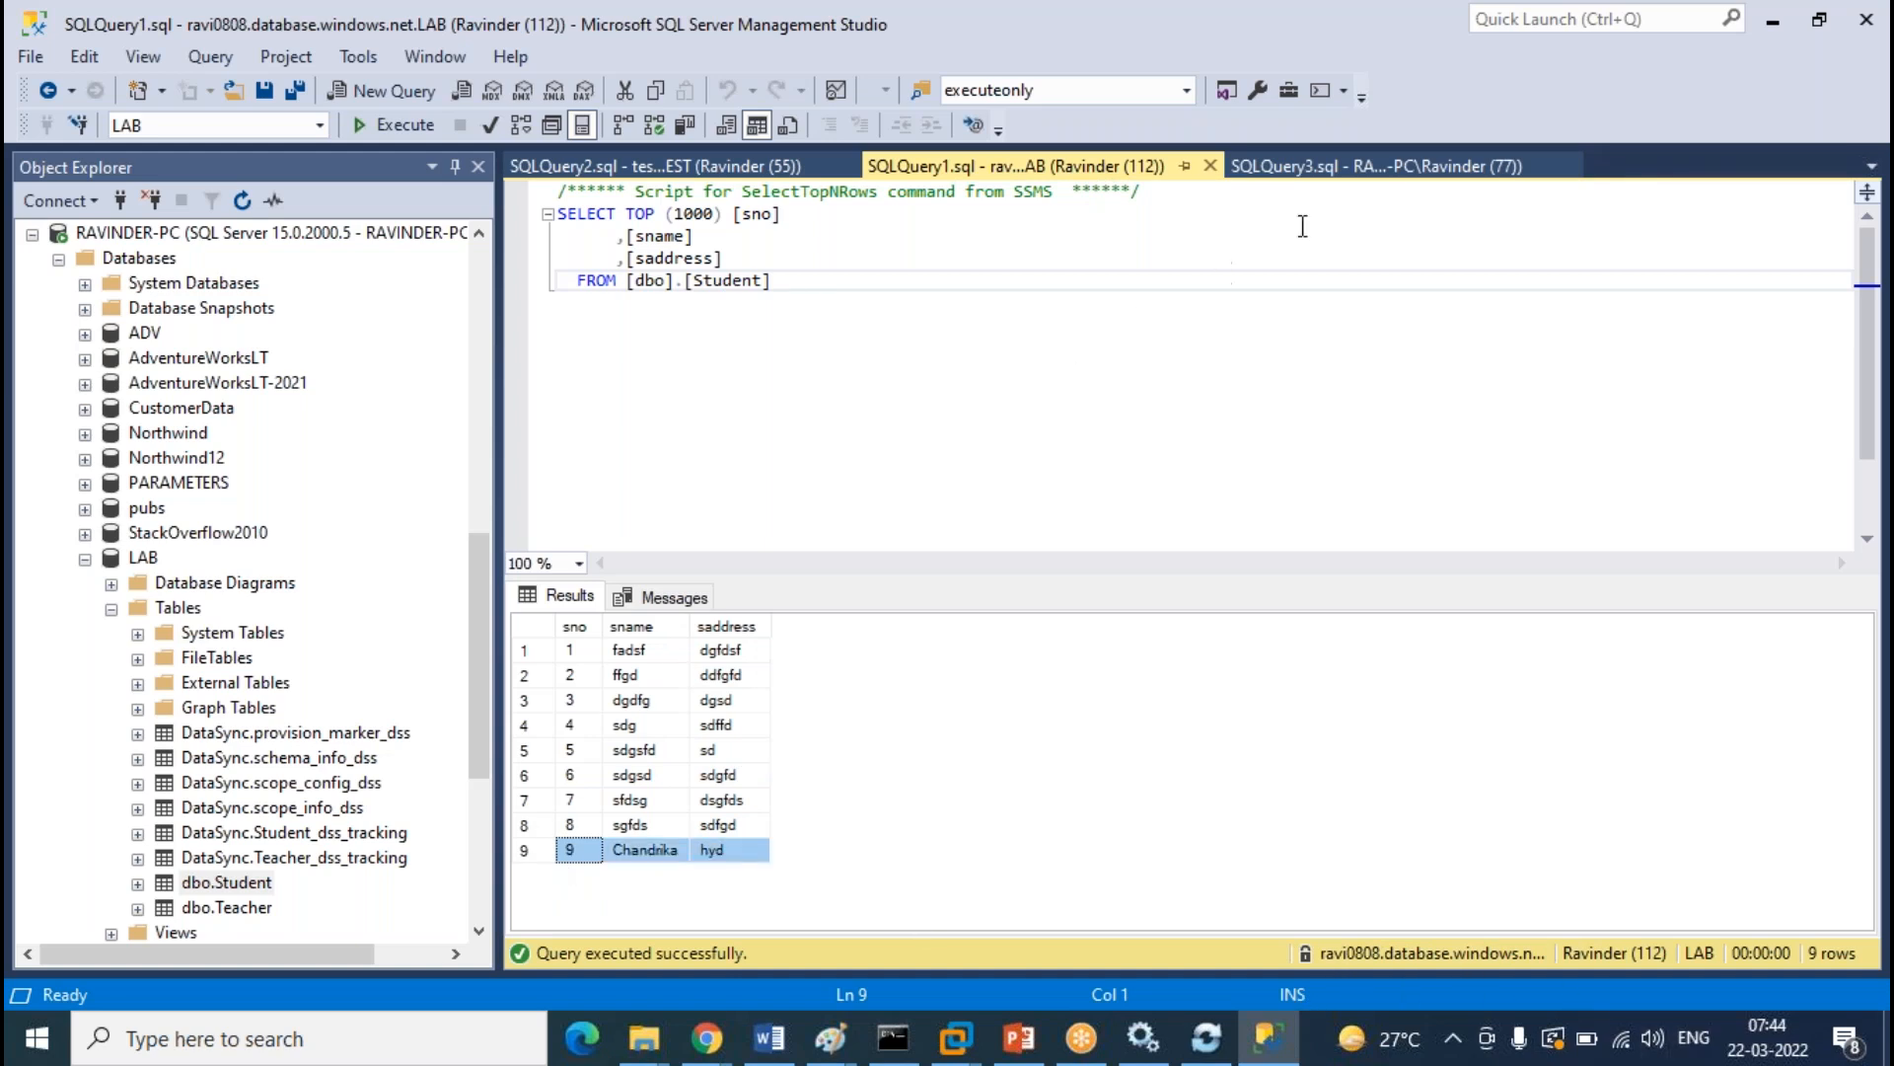
{"action": "left_click", "coordinate": [1363, 169]}
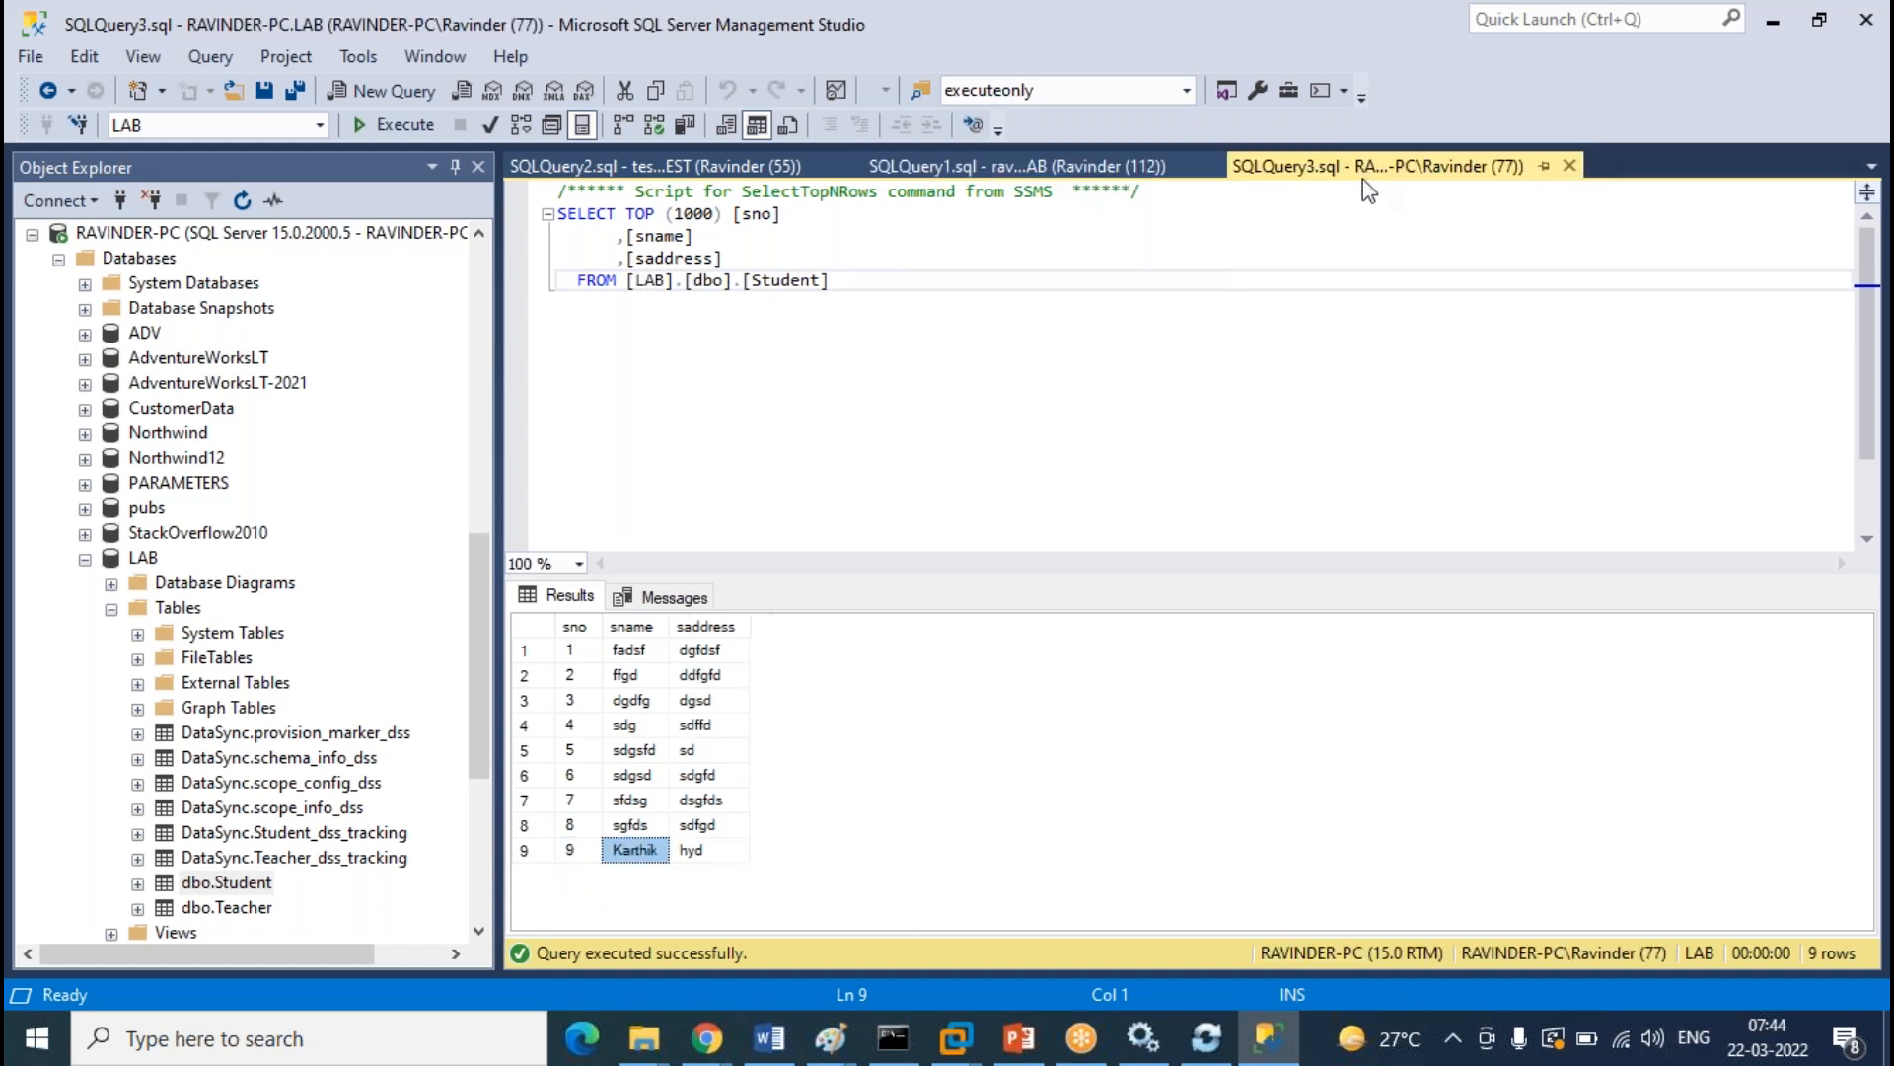
{"action": "left_click", "coordinate": [526, 850]}
{"action": "left_click", "coordinate": [768, 164]}
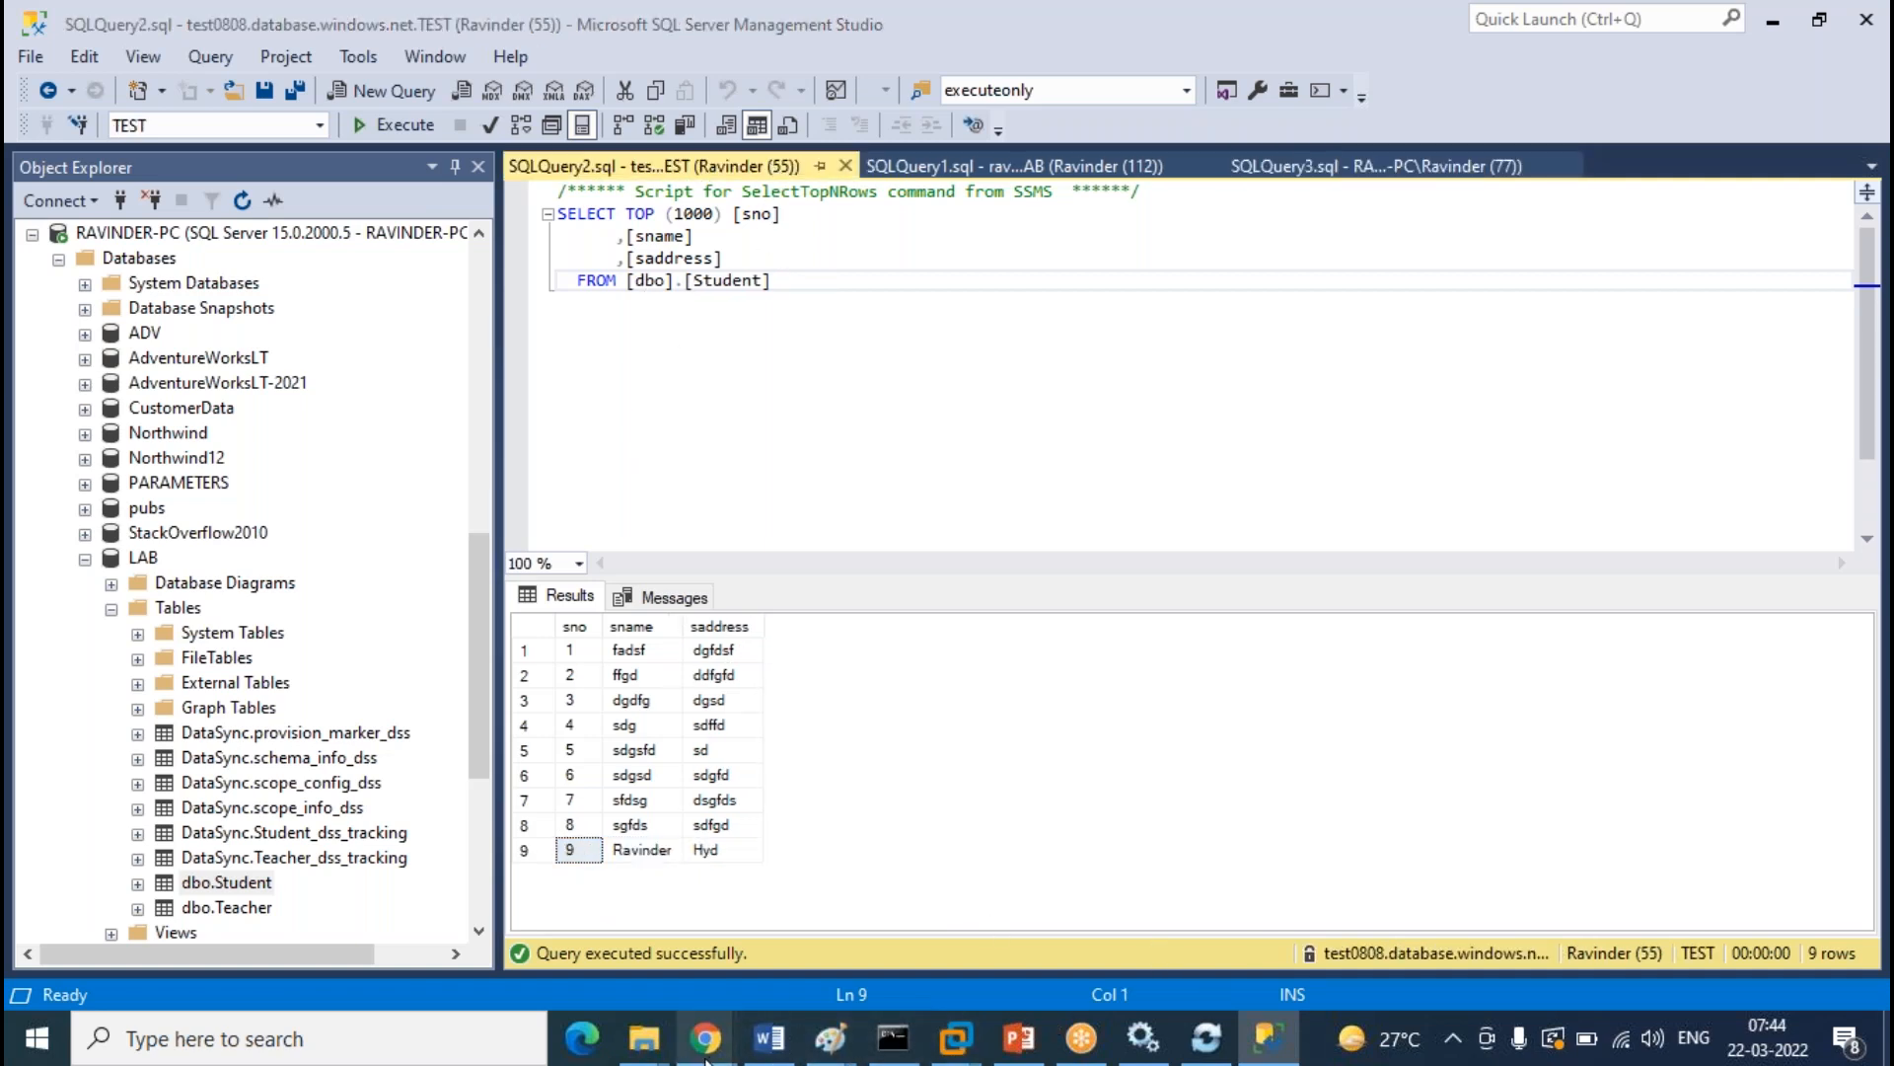
Sync the Bidirectional-replication group and refresh logs to show the new 07:44 on-prem LAB syncs
{"action": "mouse_move", "coordinate": [706, 1038]}
{"action": "left_click", "coordinate": [986, 913]}
{"action": "left_click", "coordinate": [393, 353]}
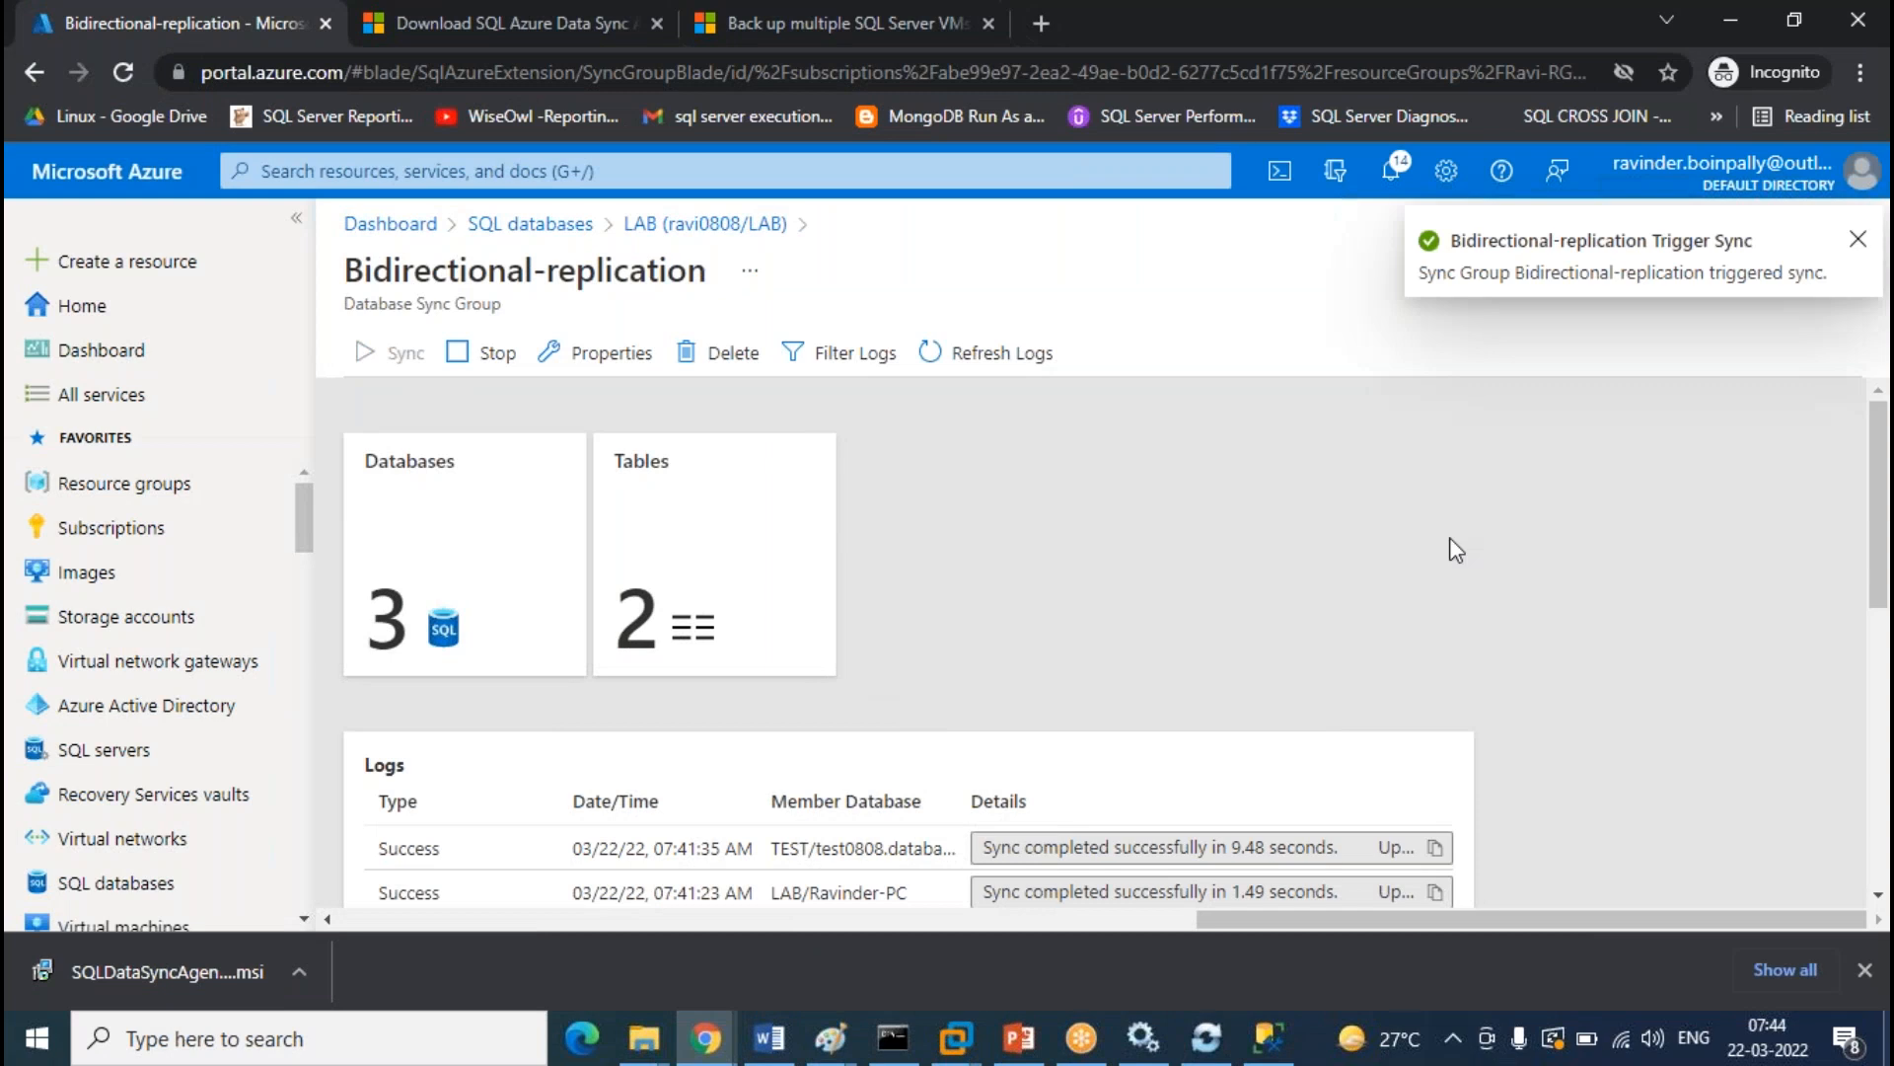
{"action": "left_click", "coordinate": [1014, 361]}
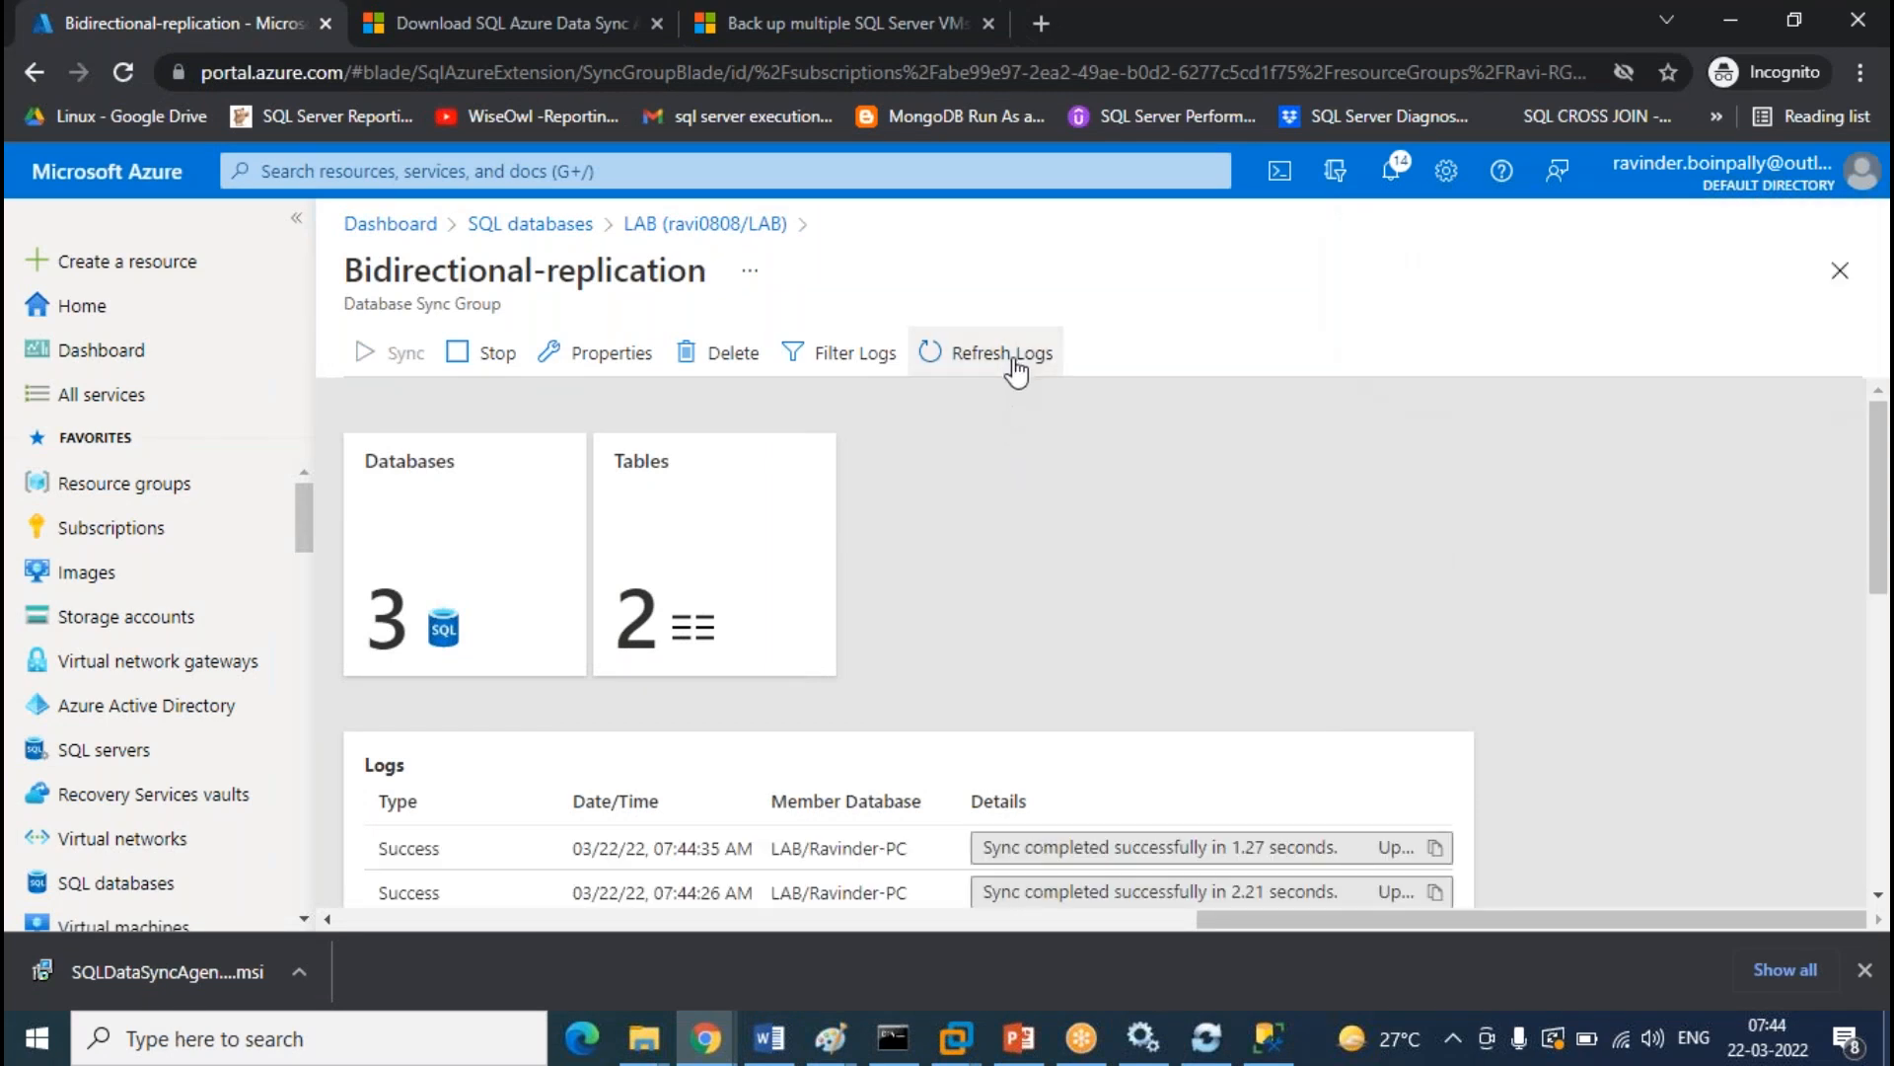
{"action": "left_click", "coordinate": [1268, 1038]}
{"action": "left_click", "coordinate": [832, 410]}
Rerun the TEST and on-prem LAB Student queries, confirming row 9 is the synced hyd student
{"action": "left_click", "coordinate": [416, 126]}
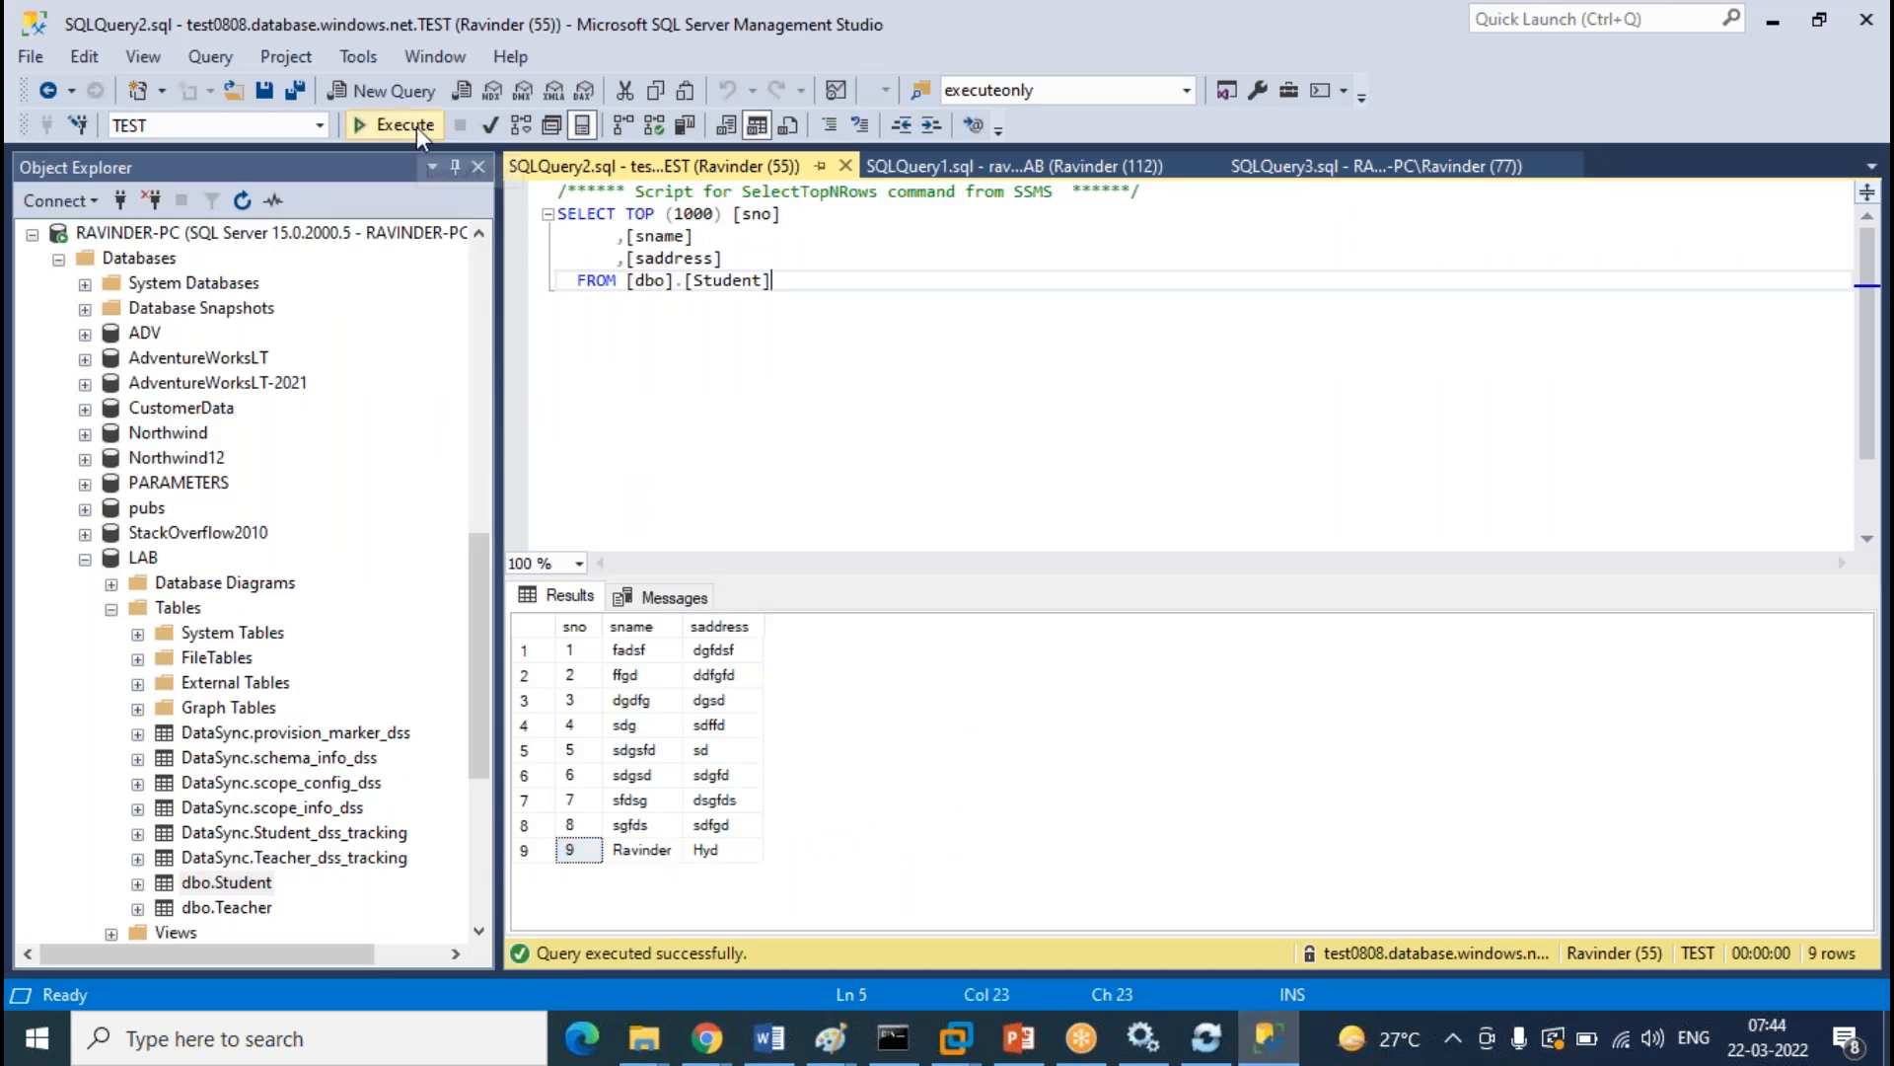
{"action": "left_click", "coordinate": [1052, 163]}
{"action": "left_click", "coordinate": [1421, 166]}
{"action": "left_click", "coordinate": [1035, 496]}
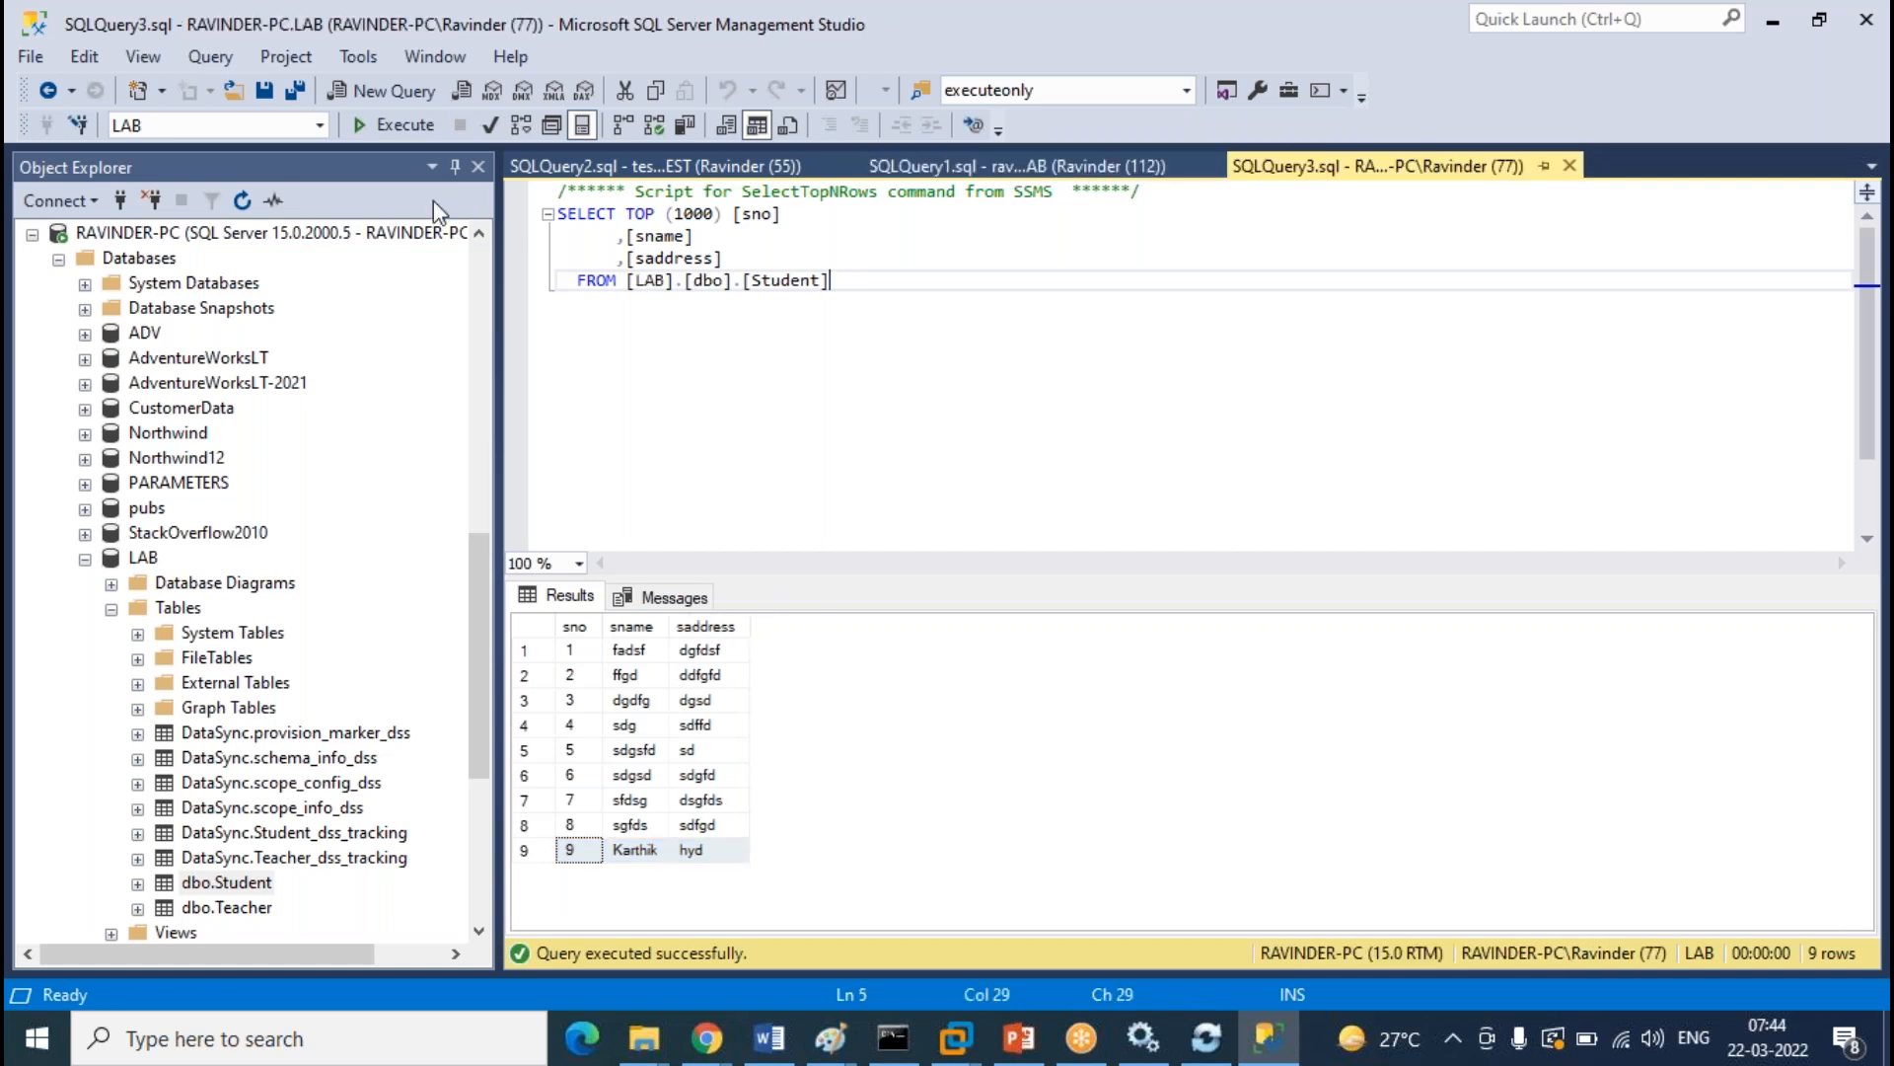
{"action": "left_click", "coordinate": [416, 124]}
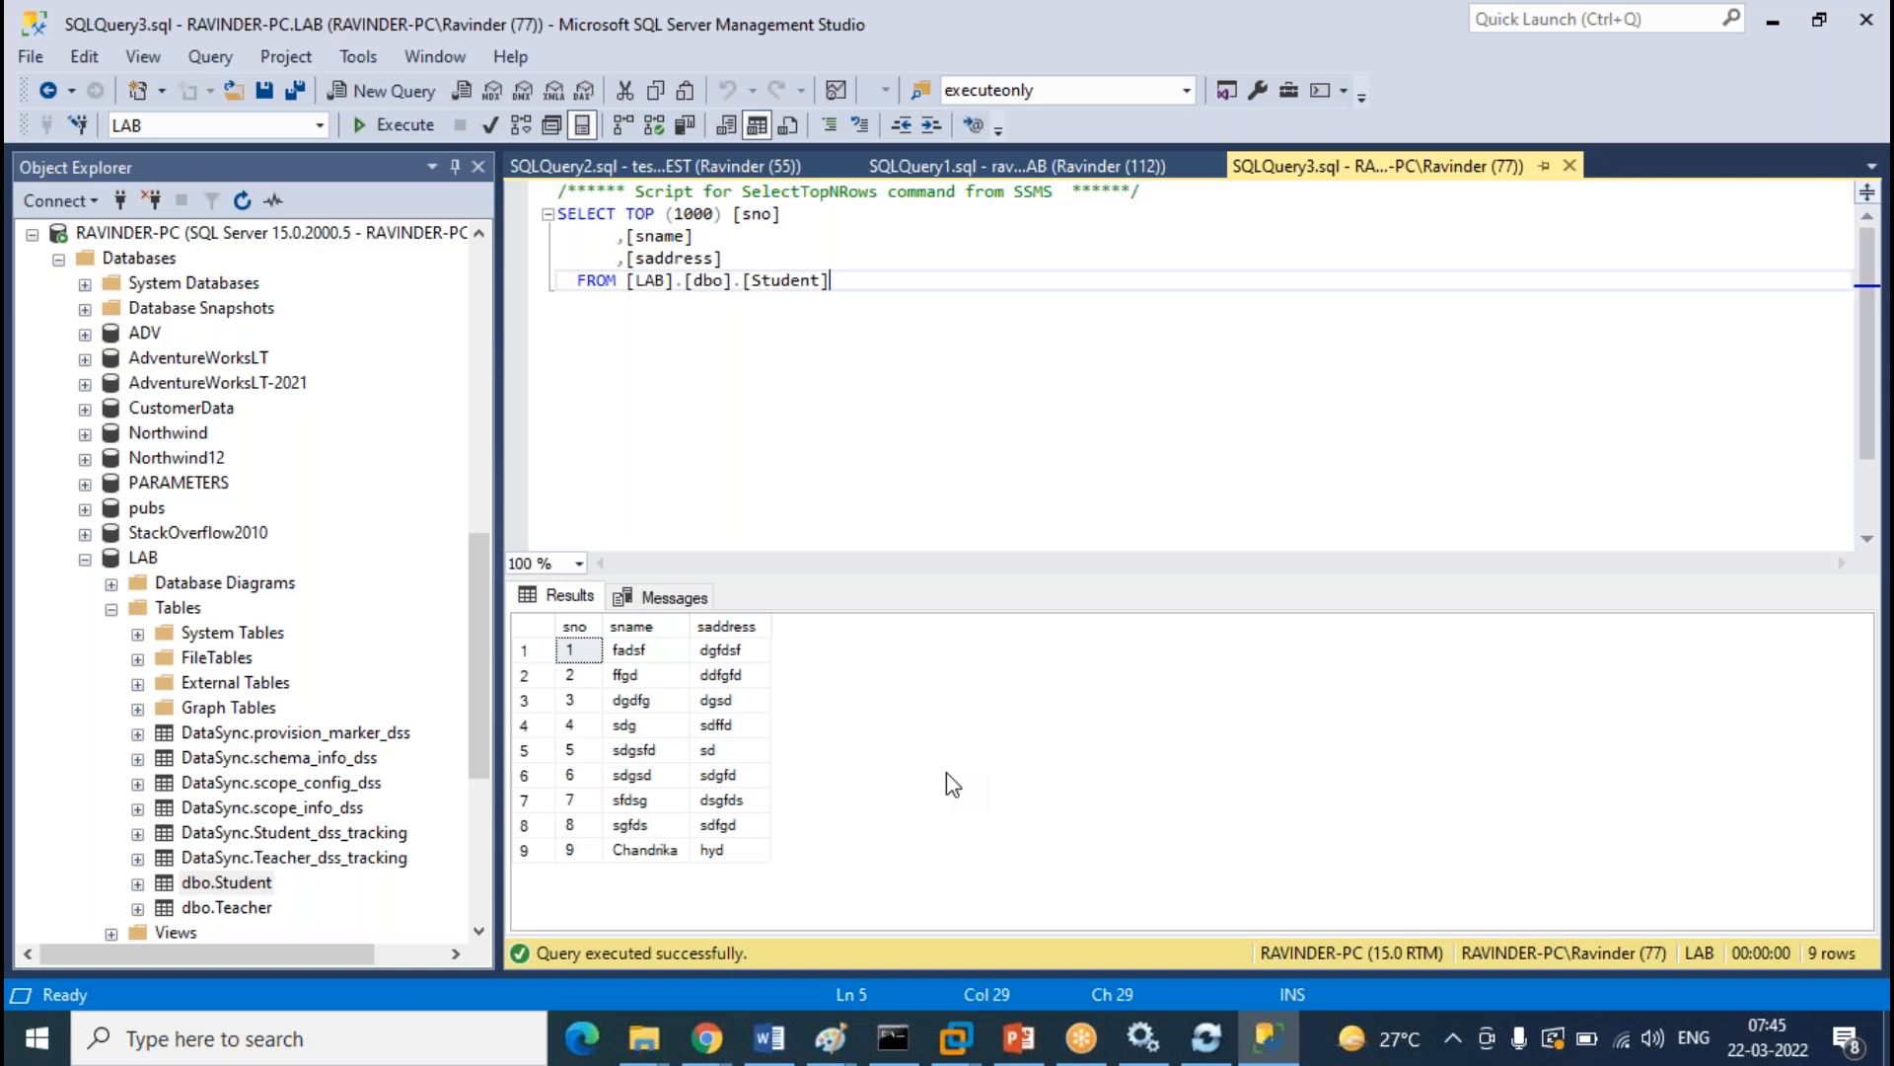
In the Paint diagram, write 9 with a line in the Hub, Member 2 and left member boxes
{"action": "mouse_move", "coordinate": [830, 1038]}
{"action": "left_click", "coordinate": [1105, 918]}
{"action": "left_click_drag", "start_coordinate": [1077, 376], "coordinate": [1077, 410]}
{"action": "left_click_drag", "start_coordinate": [1099, 393], "coordinate": [1215, 393]}
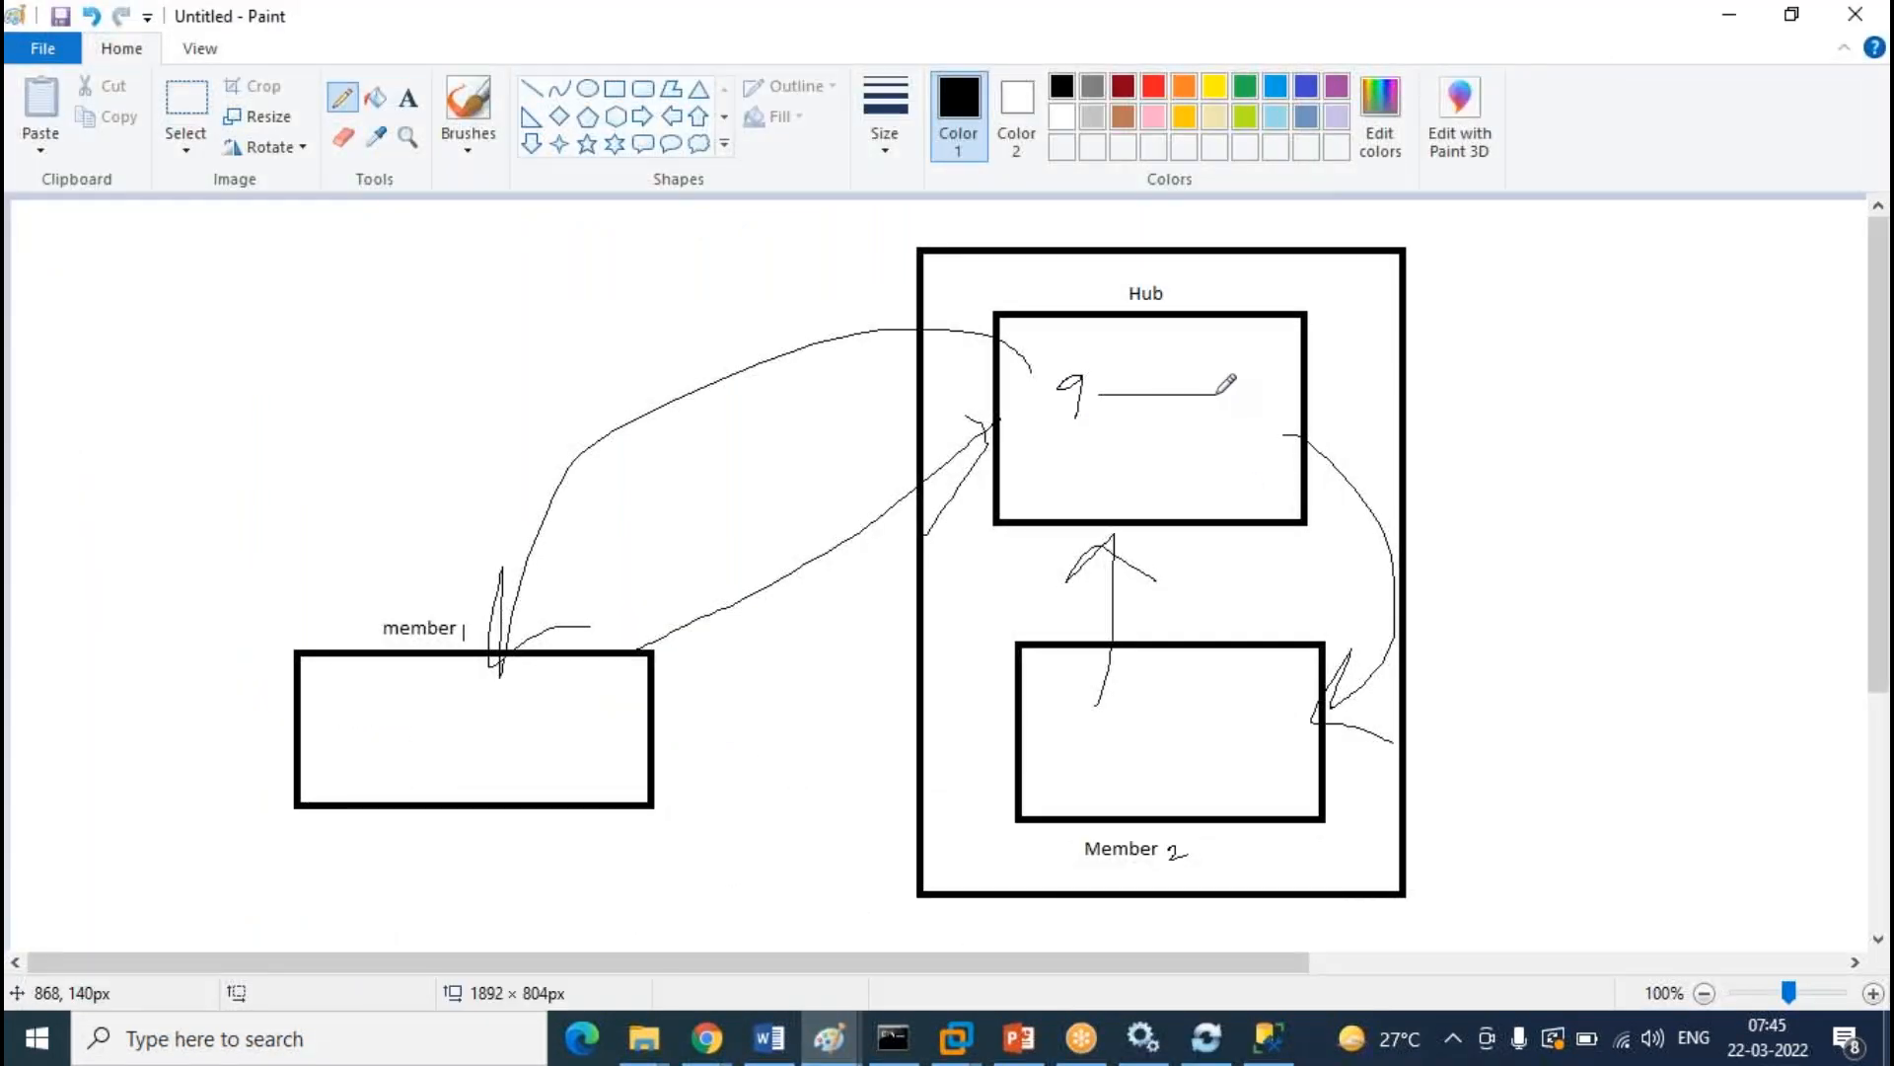
{"action": "mouse_move", "coordinate": [1091, 715]}
{"action": "left_mouse_down"}
{"action": "mouse_move", "coordinate": [1097, 784]}
{"action": "mouse_move", "coordinate": [1233, 744]}
{"action": "left_mouse_up"}
{"action": "mouse_move", "coordinate": [455, 714]}
{"action": "left_mouse_down"}
{"action": "mouse_move", "coordinate": [446, 767]}
{"action": "mouse_move", "coordinate": [607, 747]}
{"action": "left_mouse_up"}
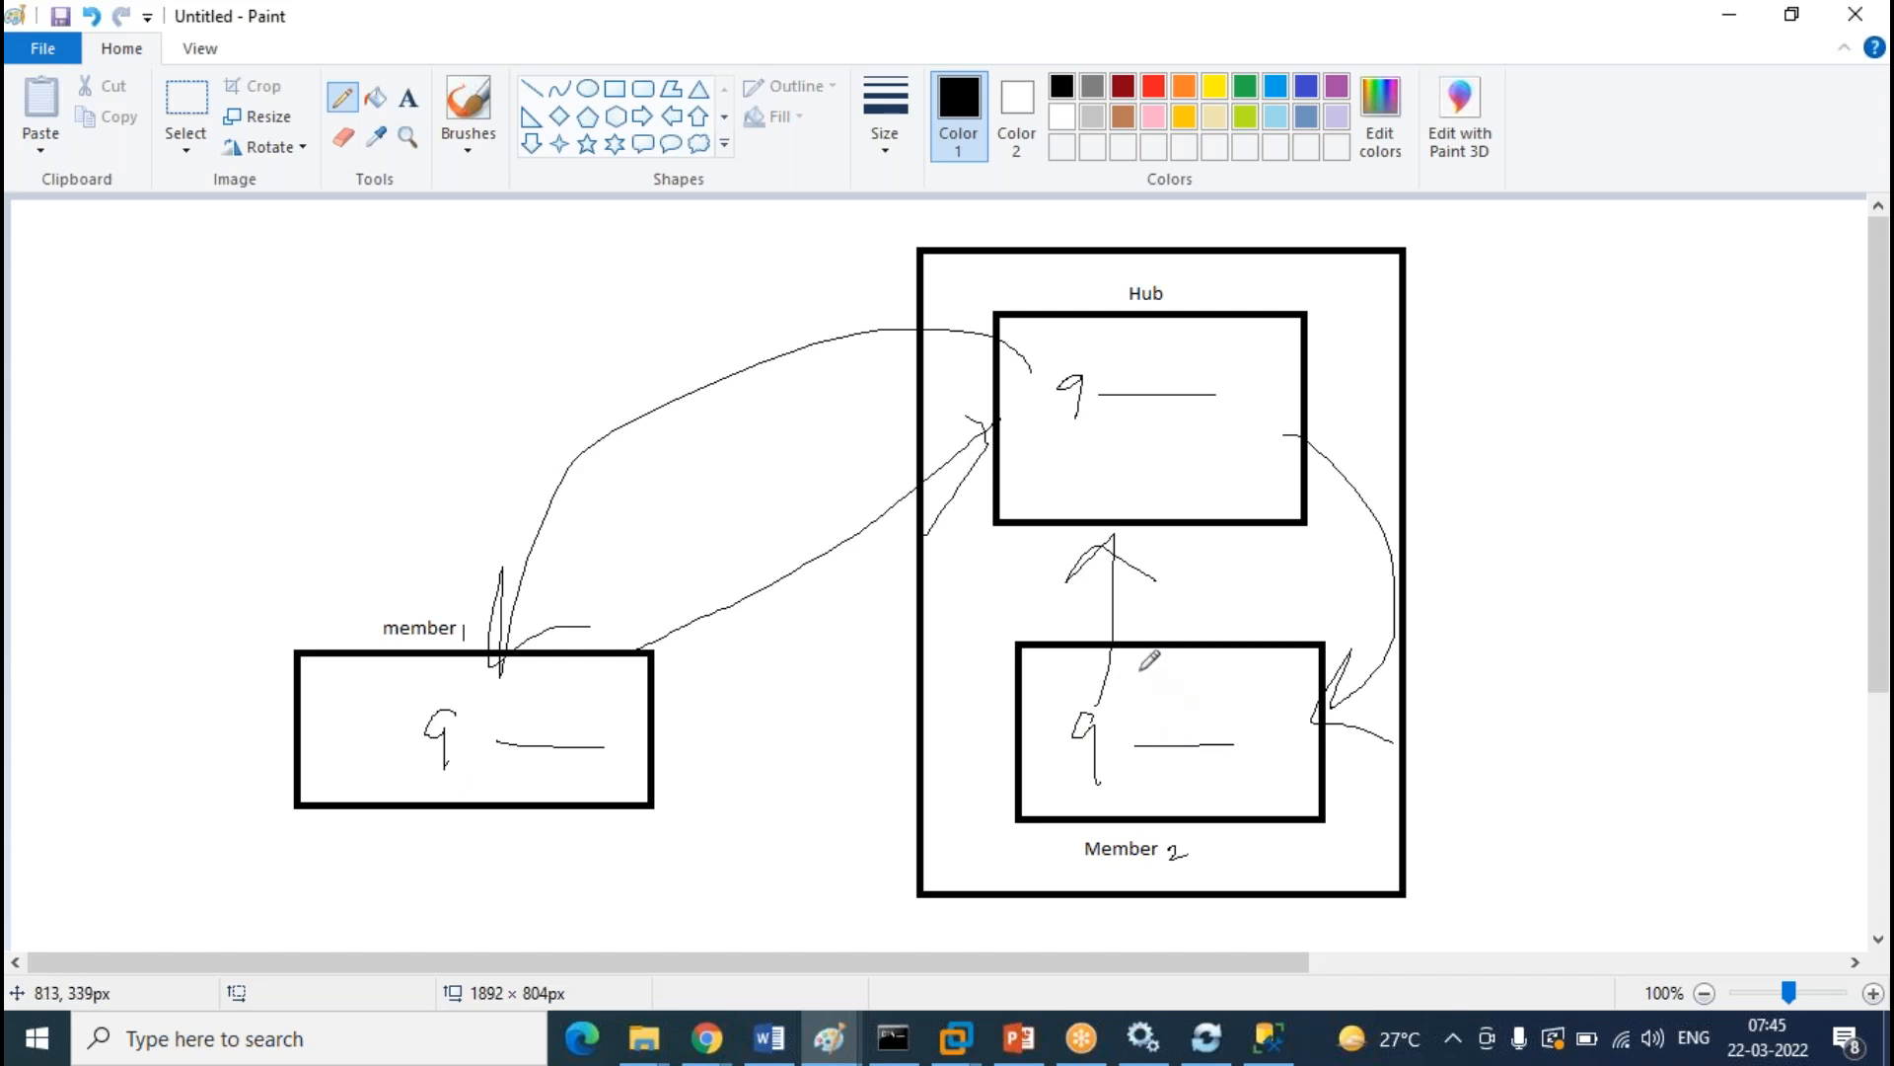
Circle each row 9 mark, connect the member marks to the hub, then minimize Paint
{"action": "mouse_move", "coordinate": [1189, 369]}
{"action": "left_mouse_down"}
{"action": "mouse_move", "coordinate": [1150, 353]}
{"action": "mouse_move", "coordinate": [1032, 370]}
{"action": "mouse_move", "coordinate": [1090, 434]}
{"action": "mouse_move", "coordinate": [1218, 368]}
{"action": "mouse_move", "coordinate": [1148, 350]}
{"action": "left_mouse_up"}
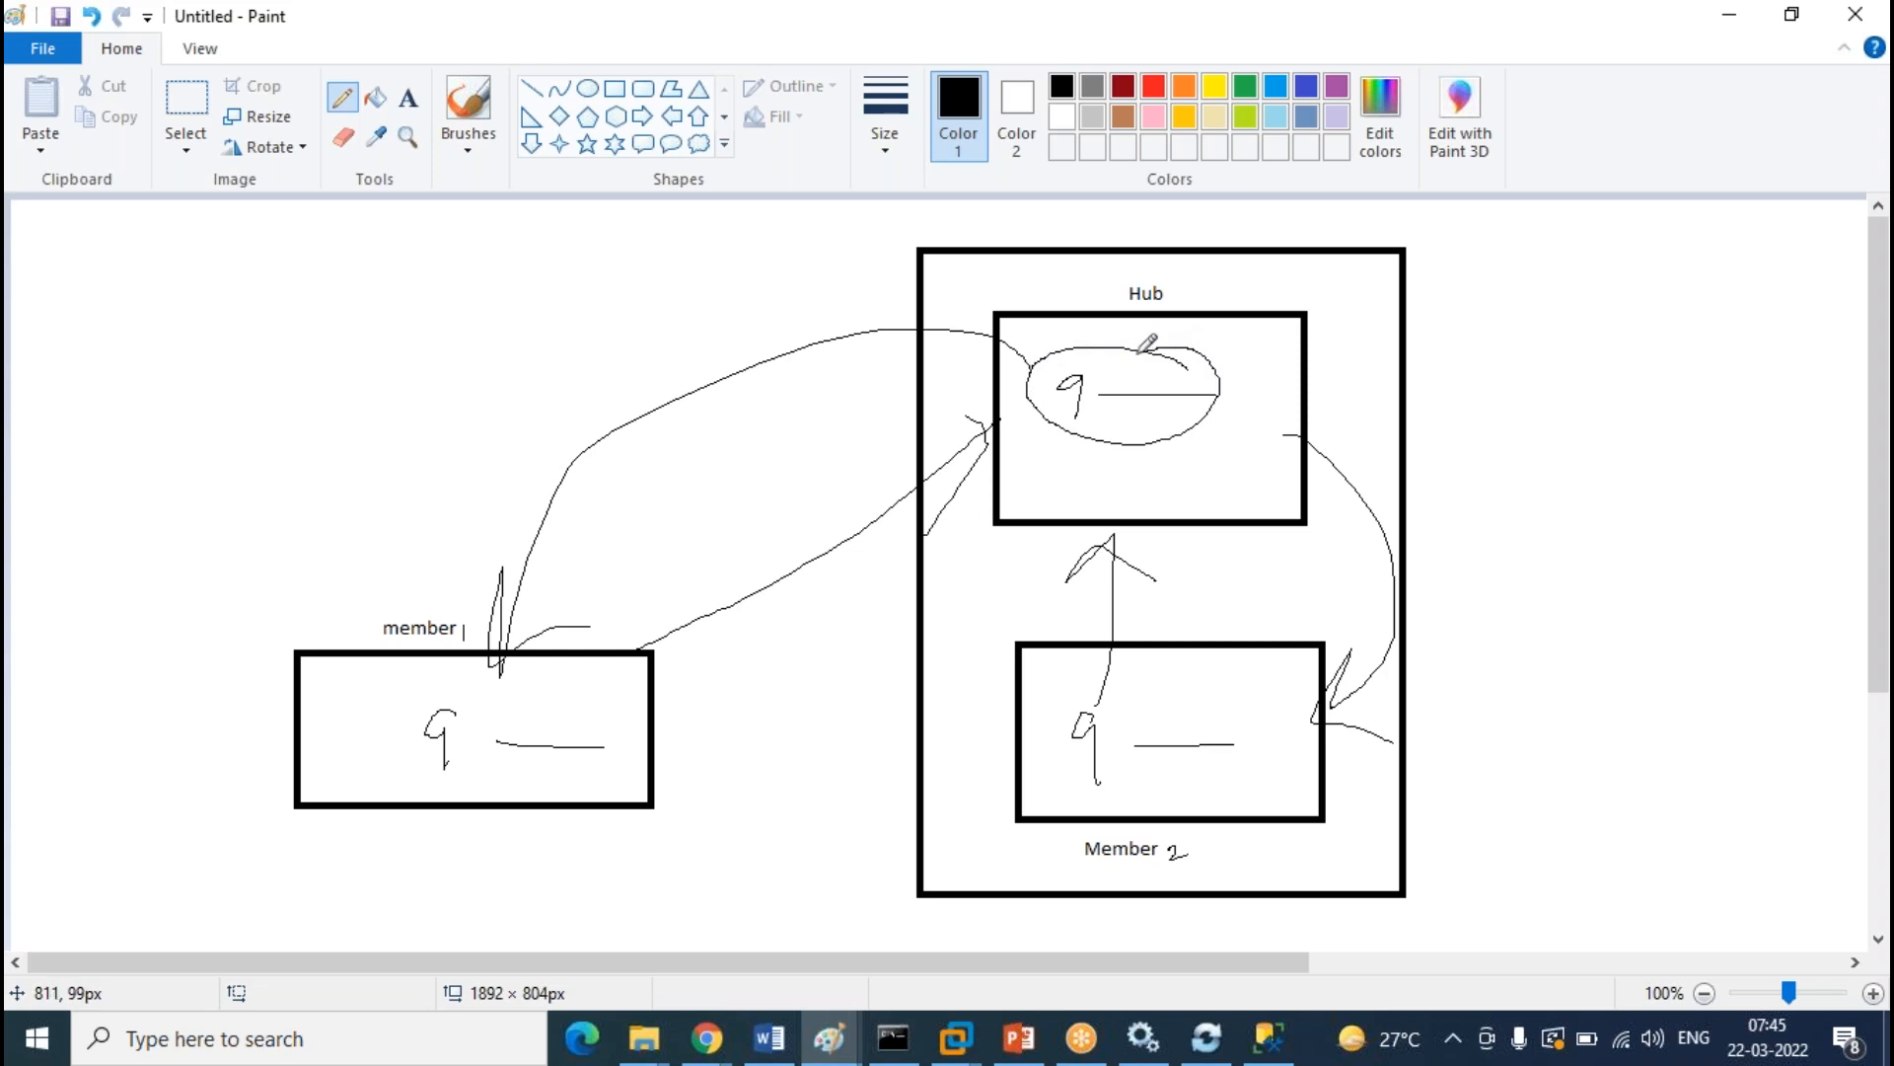
{"action": "mouse_move", "coordinate": [1130, 694]}
{"action": "left_mouse_down"}
{"action": "mouse_move", "coordinate": [1026, 703]}
{"action": "mouse_move", "coordinate": [1239, 790]}
{"action": "mouse_move", "coordinate": [982, 695]}
{"action": "mouse_move", "coordinate": [935, 711]}
{"action": "left_mouse_up"}
{"action": "mouse_move", "coordinate": [533, 681]}
{"action": "left_mouse_down"}
{"action": "mouse_move", "coordinate": [401, 735]}
{"action": "mouse_move", "coordinate": [725, 765]}
{"action": "mouse_move", "coordinate": [545, 681]}
{"action": "left_mouse_up"}
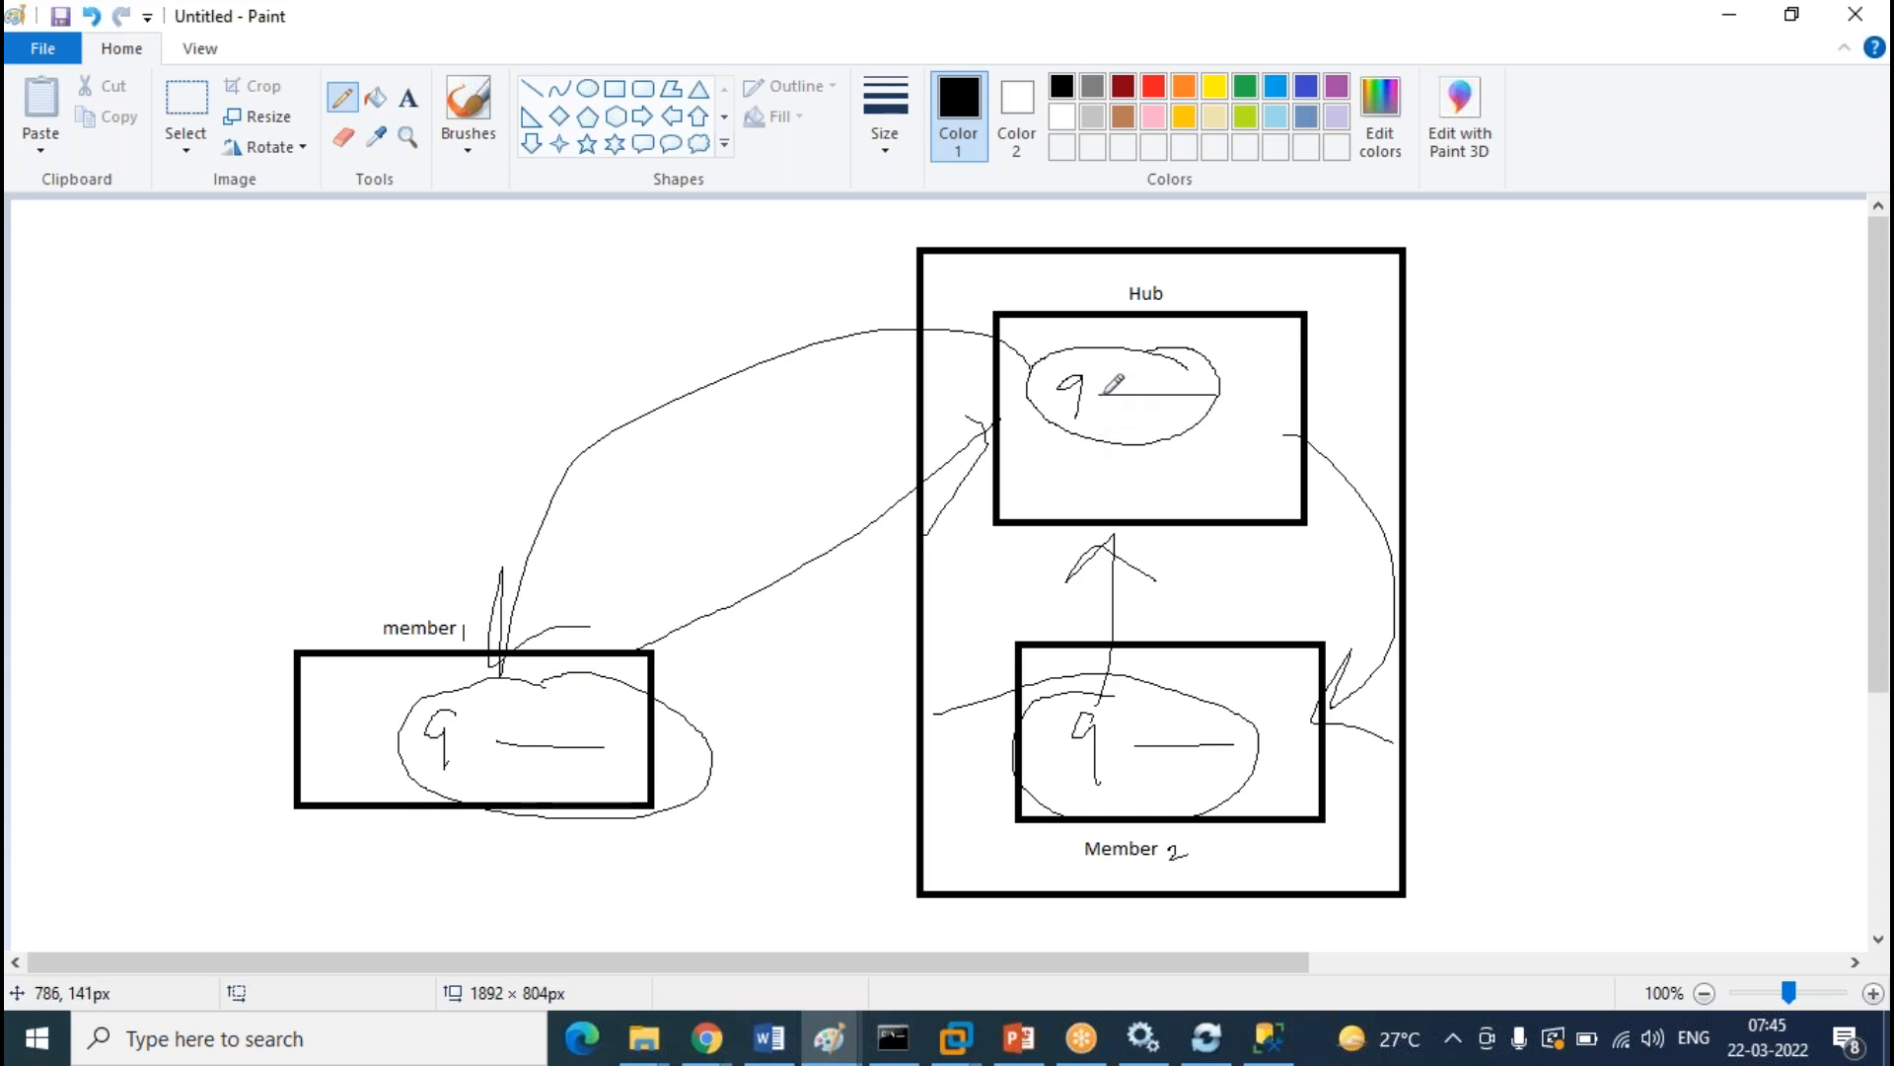
{"action": "mouse_move", "coordinate": [1239, 392]}
{"action": "left_mouse_down"}
{"action": "mouse_move", "coordinate": [1295, 384]}
{"action": "mouse_move", "coordinate": [767, 436]}
{"action": "mouse_move", "coordinate": [779, 605]}
{"action": "mouse_move", "coordinate": [1248, 642]}
{"action": "mouse_move", "coordinate": [1199, 747]}
{"action": "left_mouse_up"}
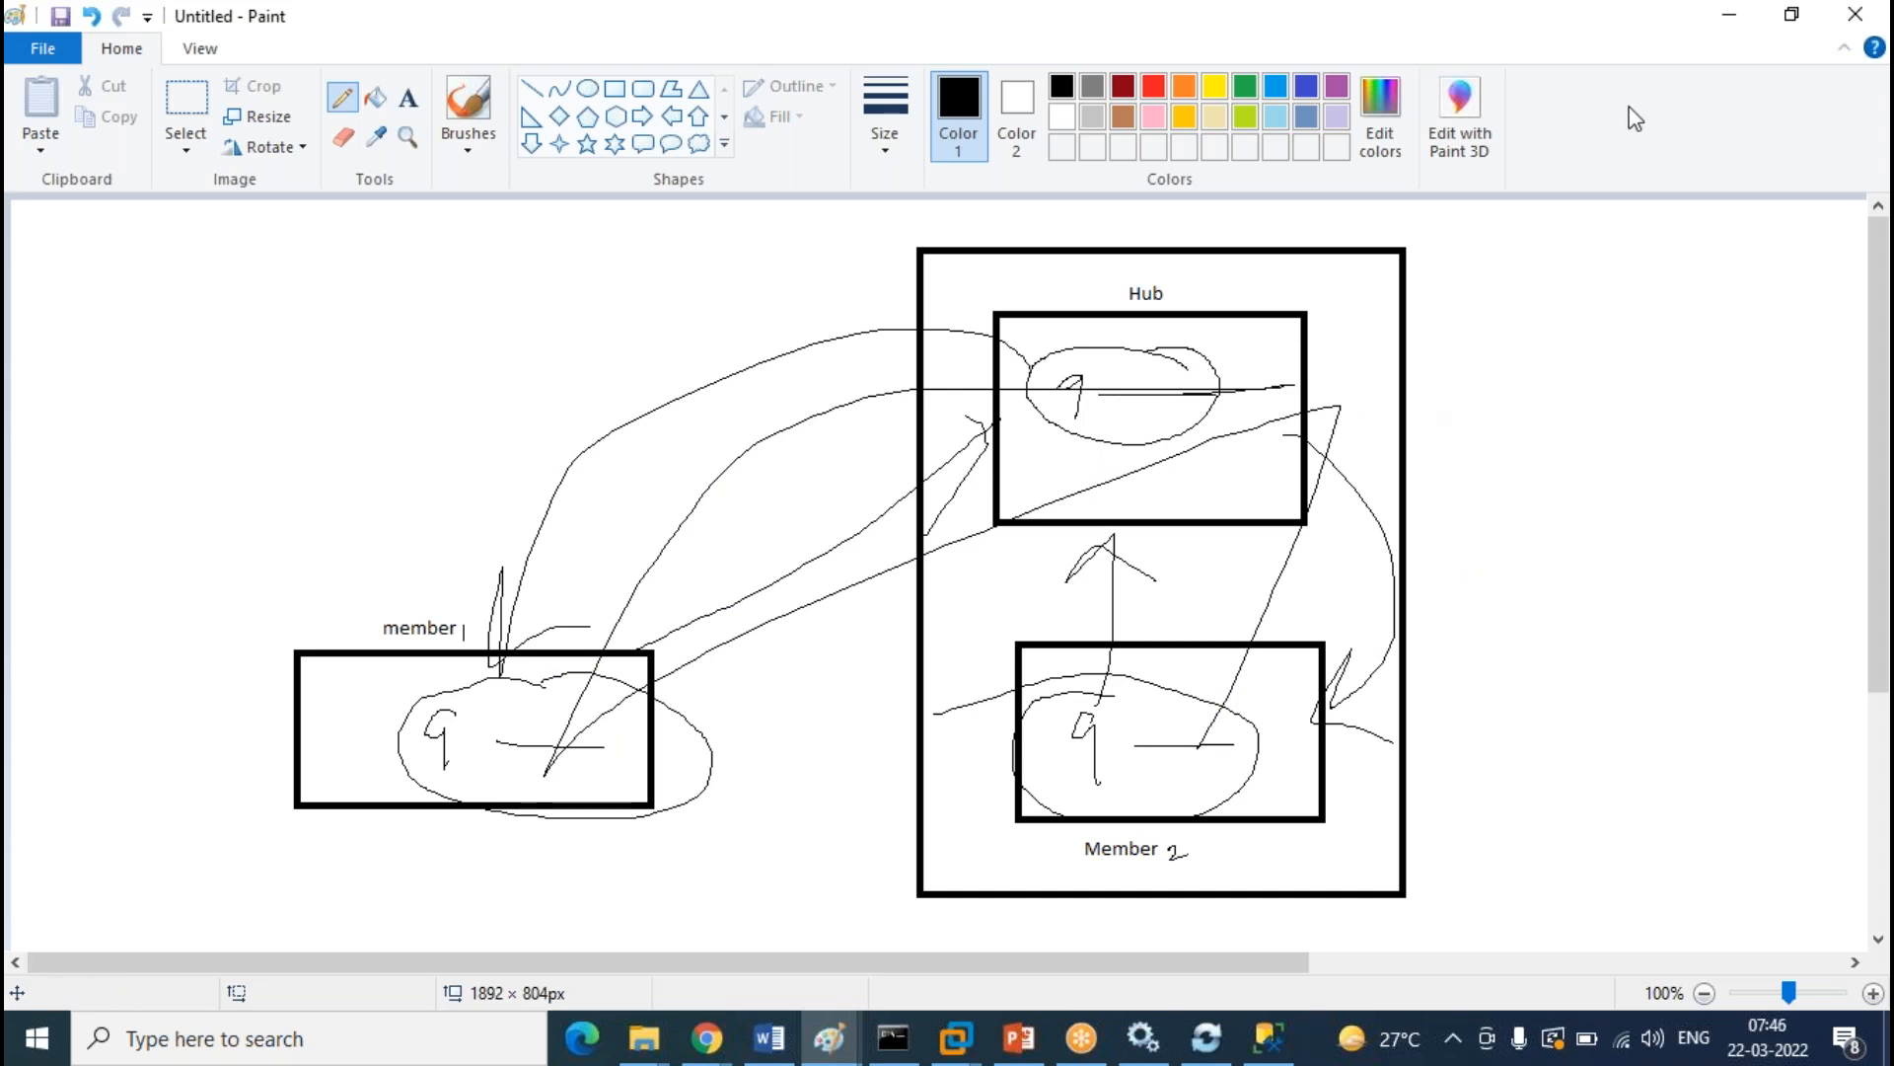
{"action": "left_click", "coordinate": [1732, 17]}
Re-run the on-prem Student query and compare it with the cloud LAB results
{"action": "left_click", "coordinate": [399, 126]}
{"action": "left_click", "coordinate": [1031, 165]}
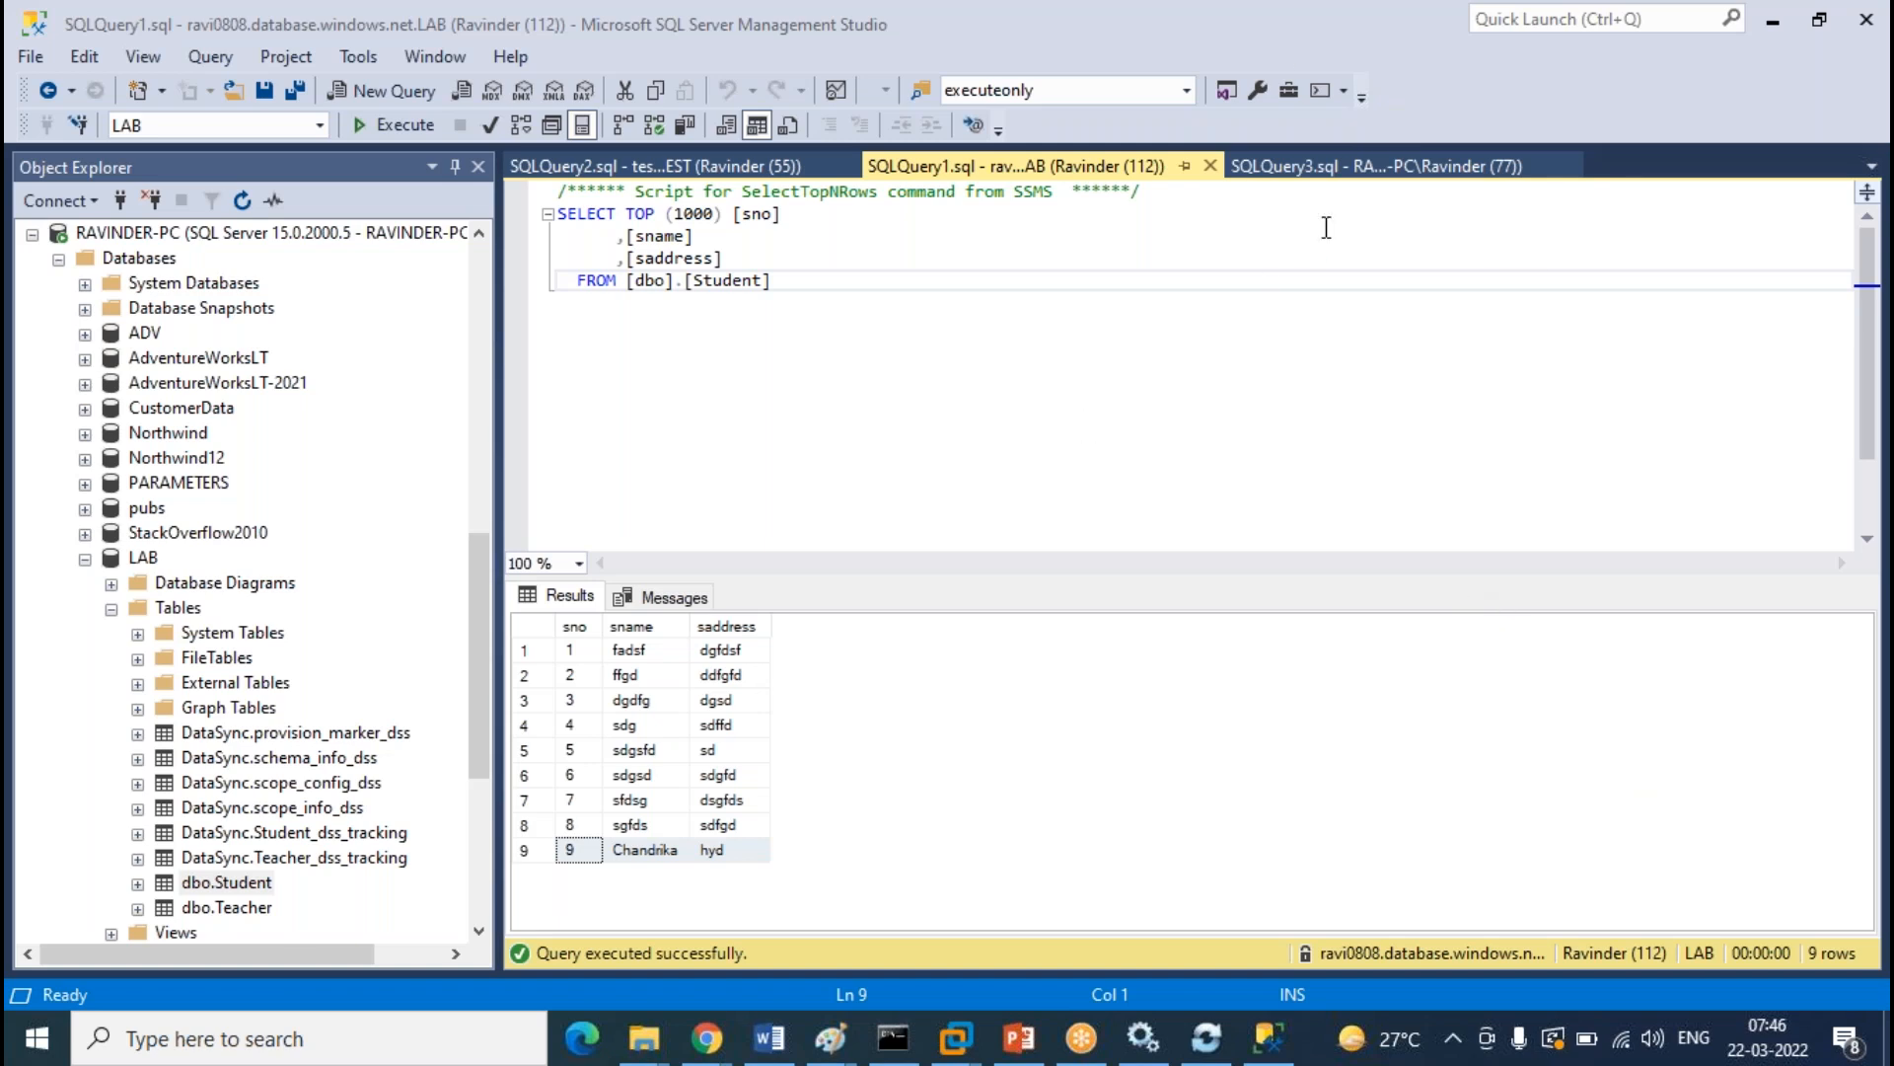
{"action": "left_click", "coordinate": [1352, 163]}
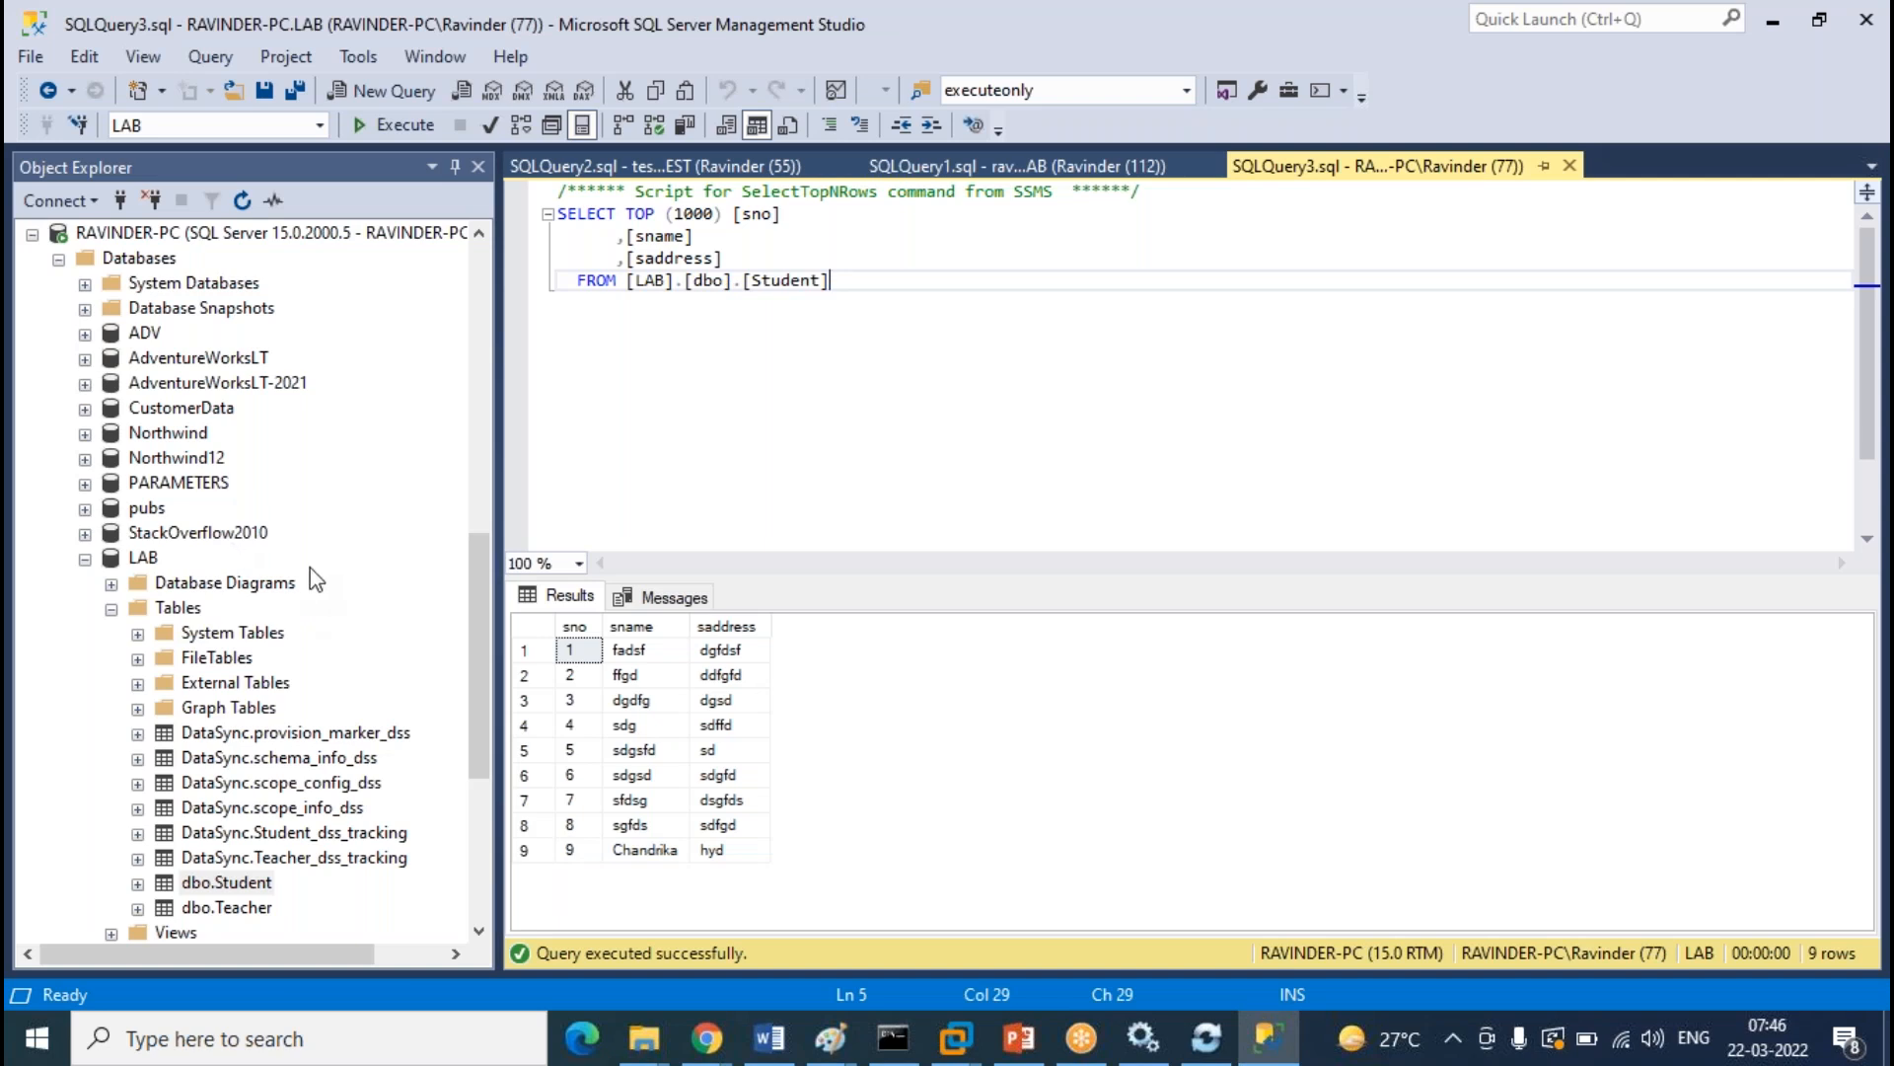
Expand the cloud server's LAB database and its Tables folder in Object Explorer
{"action": "scroll", "coordinate": [308, 570], "scroll_direction": "up", "scroll_amount": 10}
{"action": "left_click", "coordinate": [85, 308]}
{"action": "left_click", "coordinate": [110, 357]}
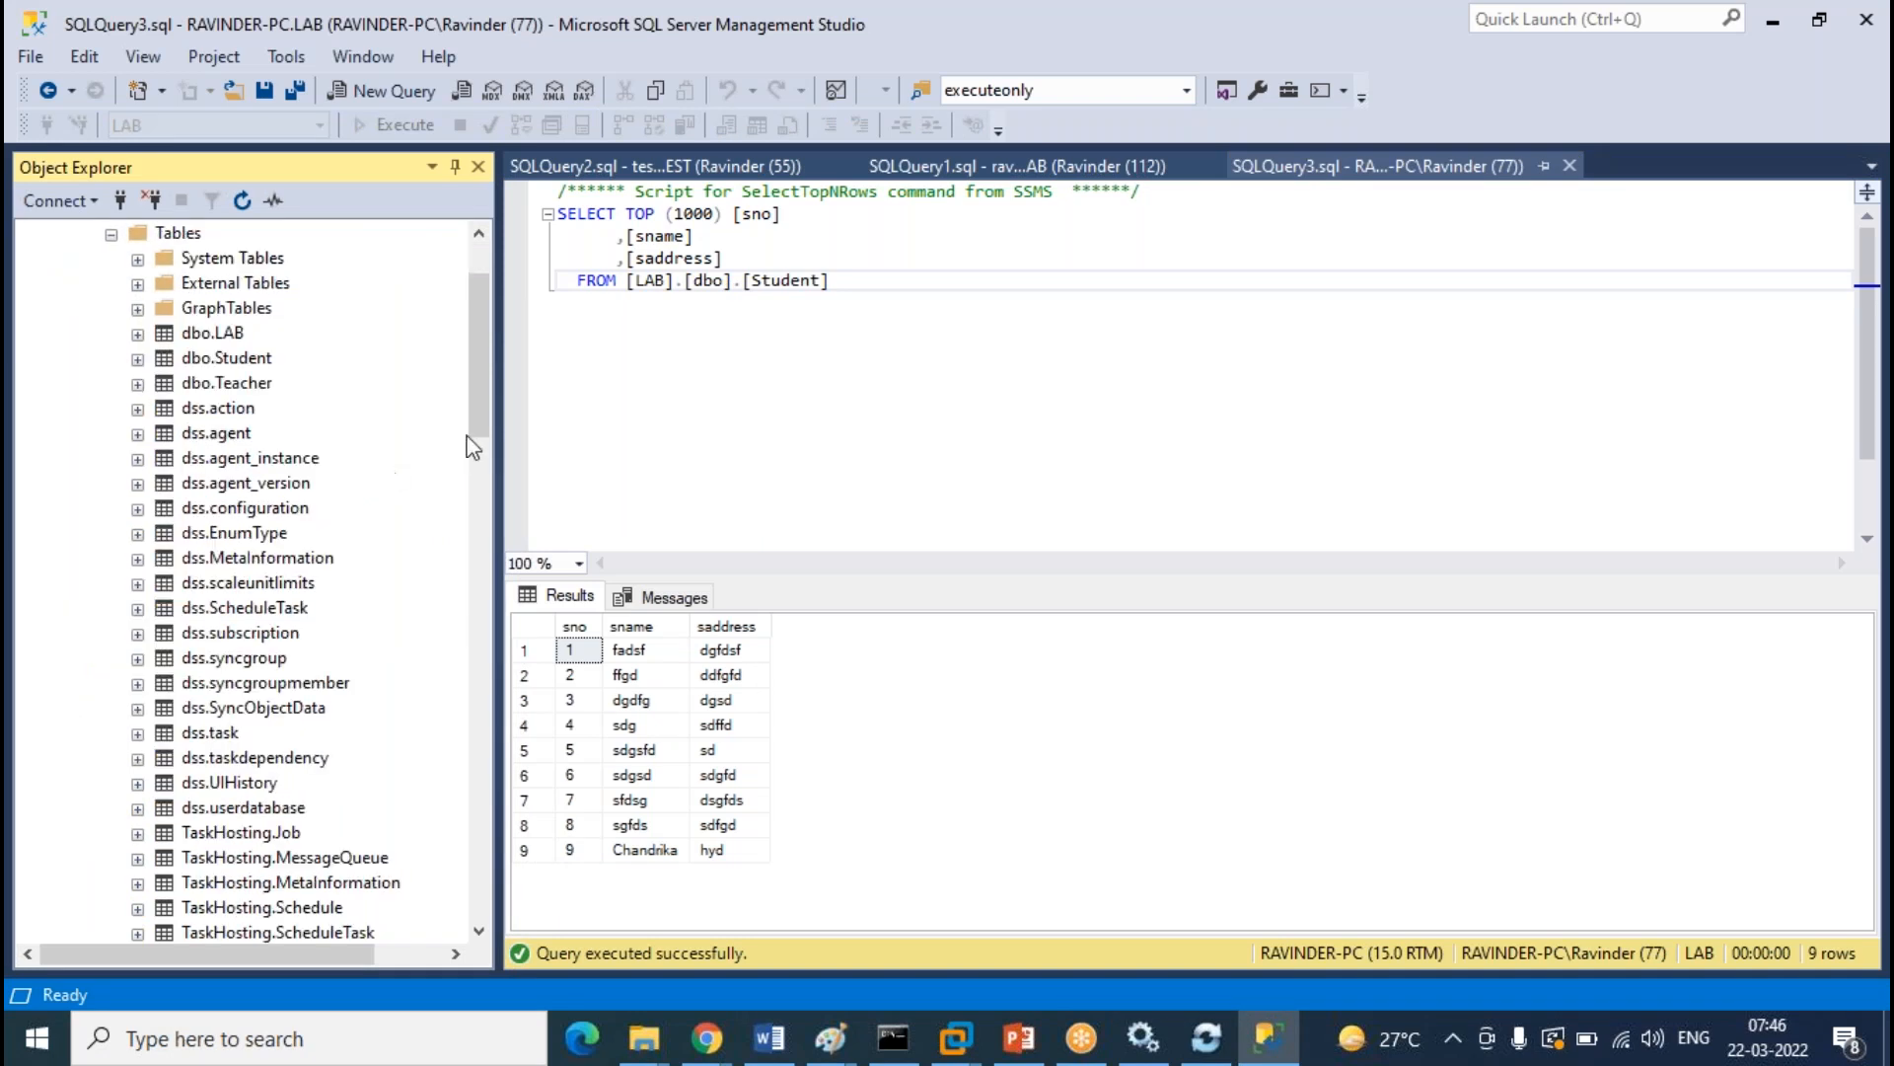
{"action": "scroll", "coordinate": [463, 449], "scroll_direction": "up", "scroll_amount": 2}
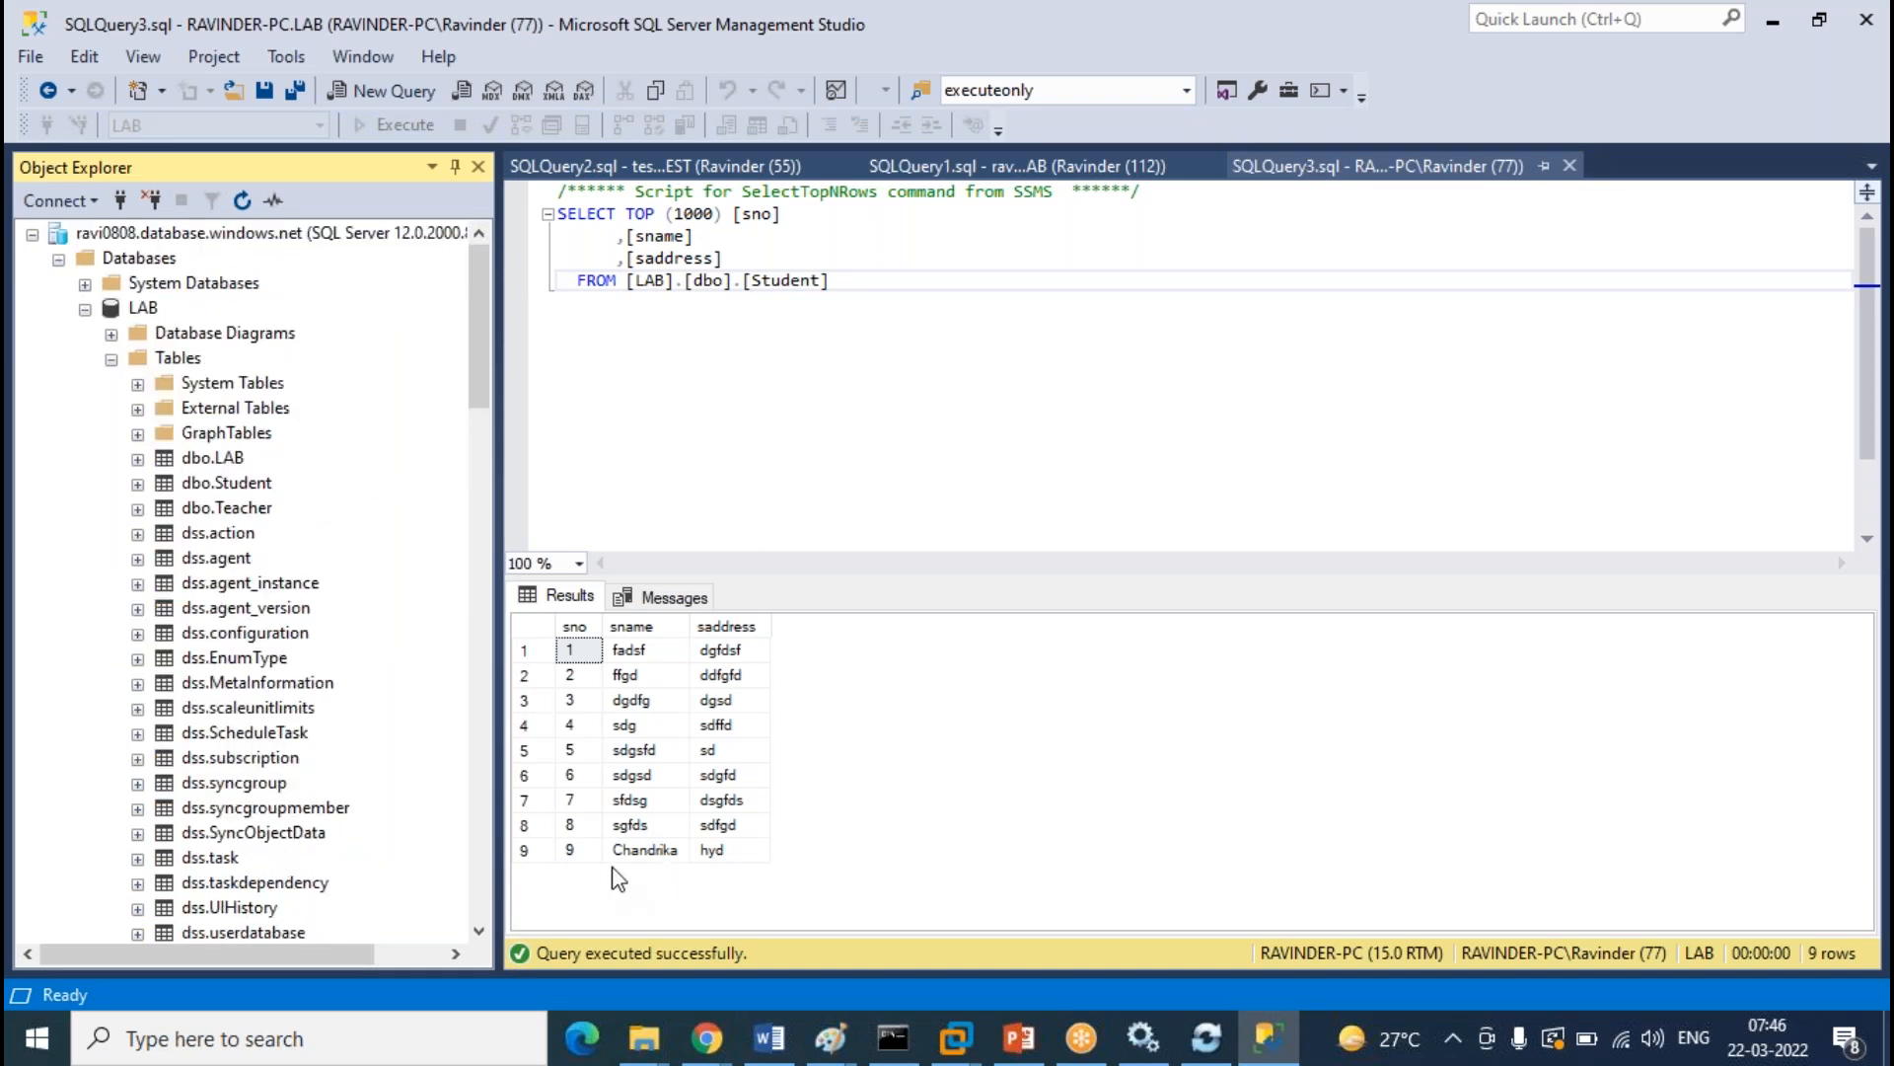
Through Edit Top 200 Rows, enter sno 10, a student name and address hyd into cloud LAB dbo.Student
{"action": "right_click", "coordinate": [234, 485]}
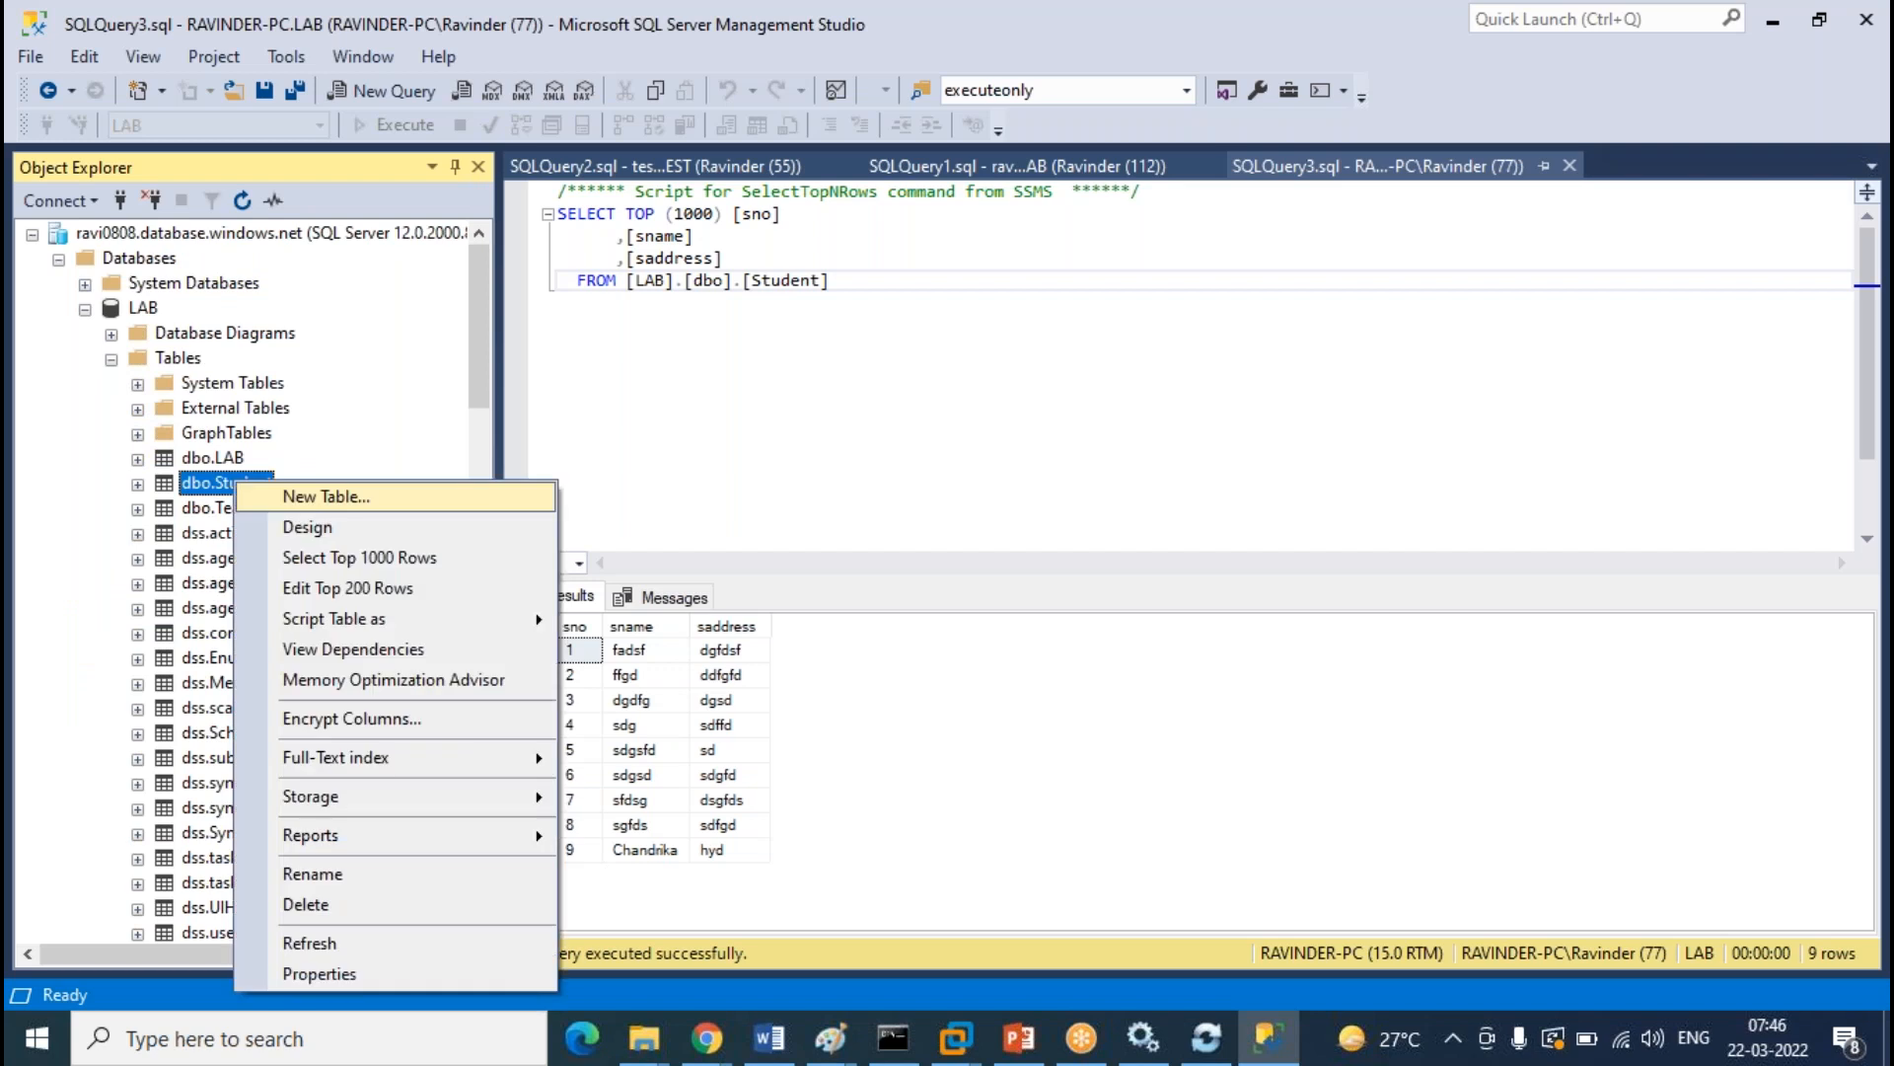
{"action": "left_click", "coordinate": [383, 590]}
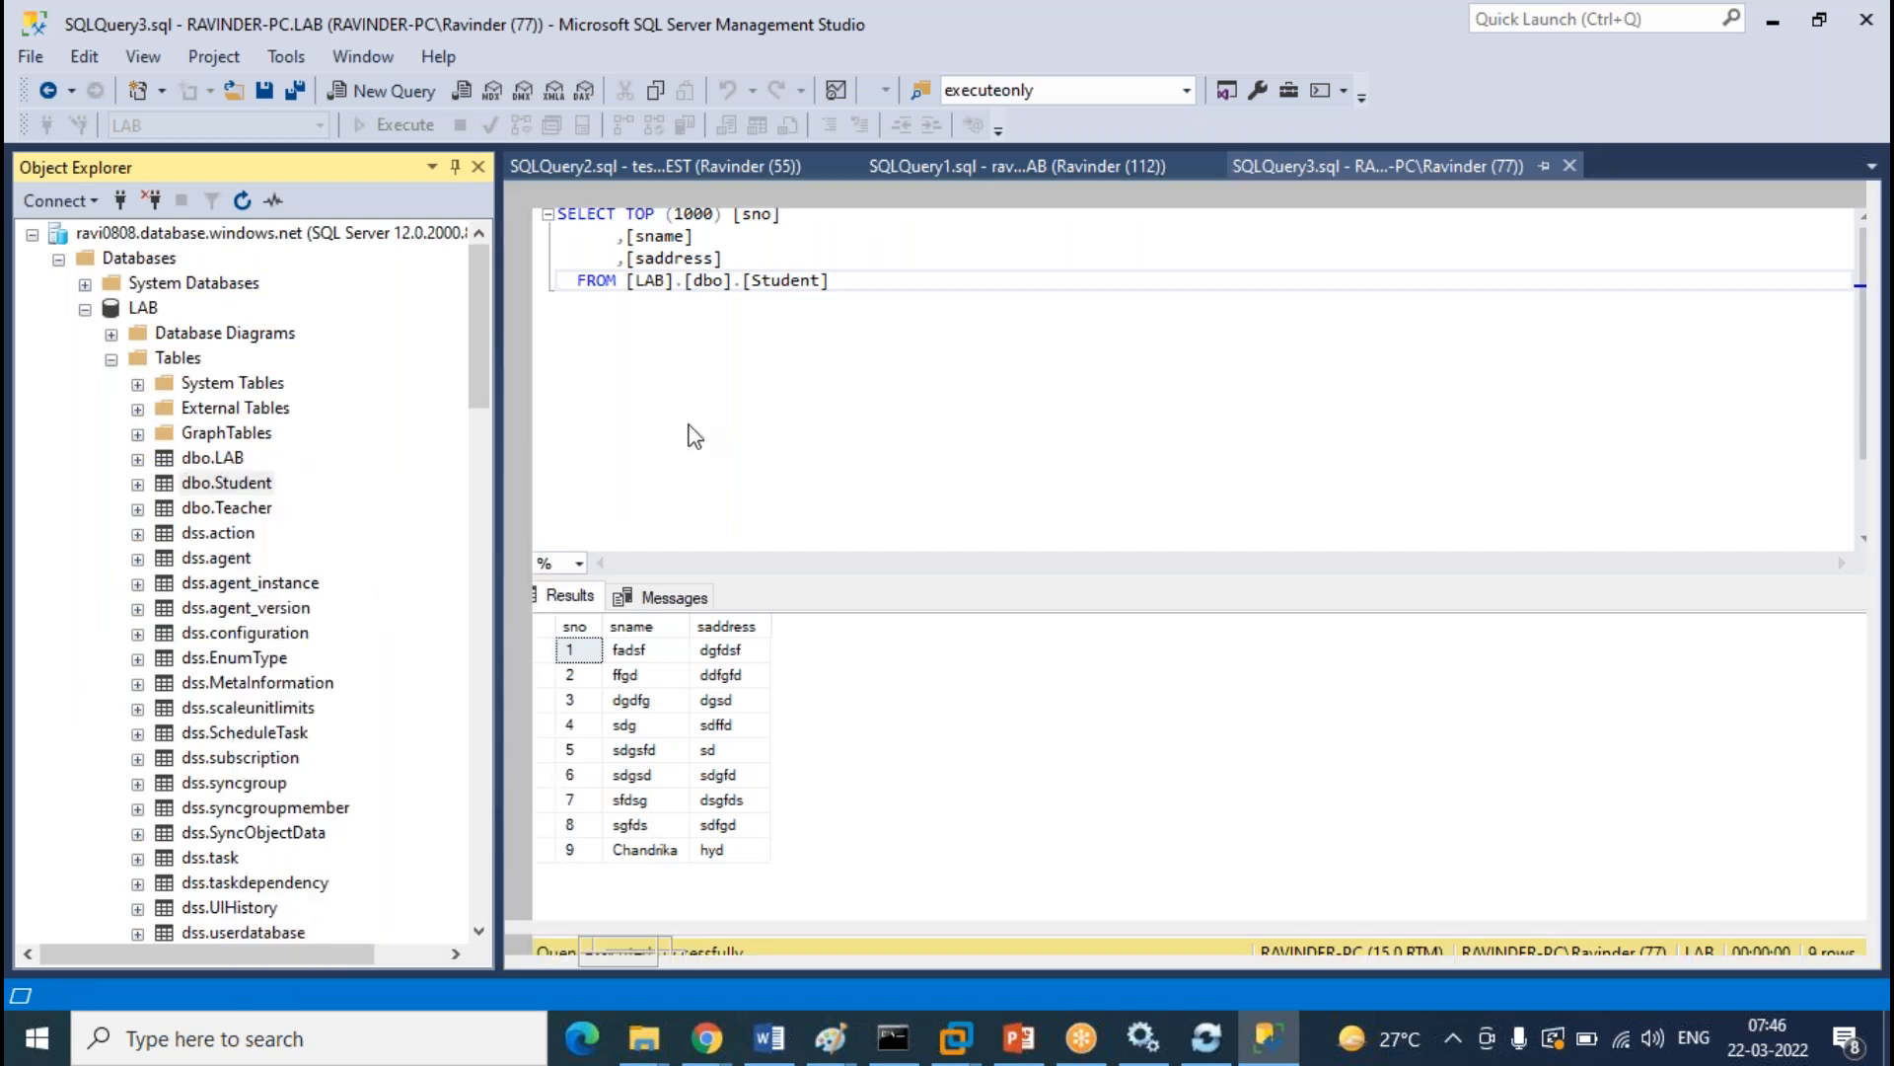
{"action": "left_click", "coordinate": [599, 500]}
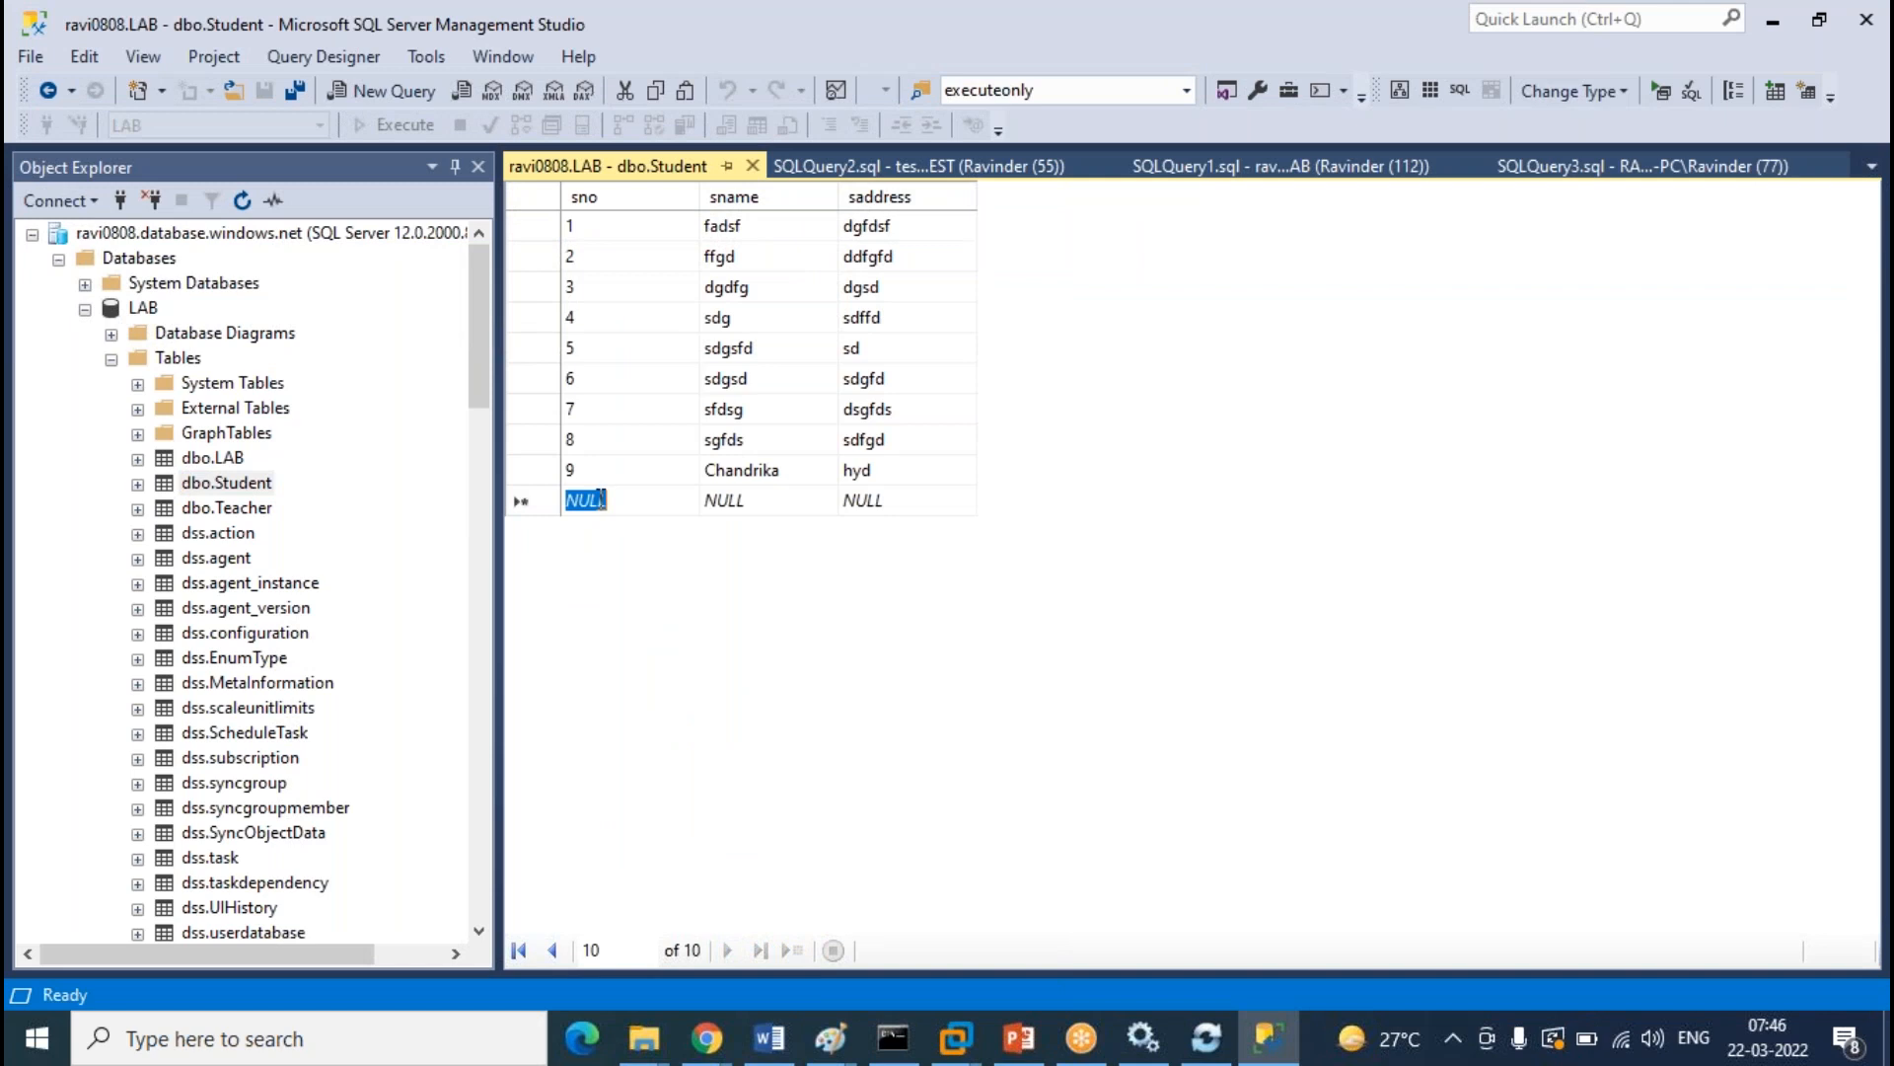
{"action": "type", "text": "10"}
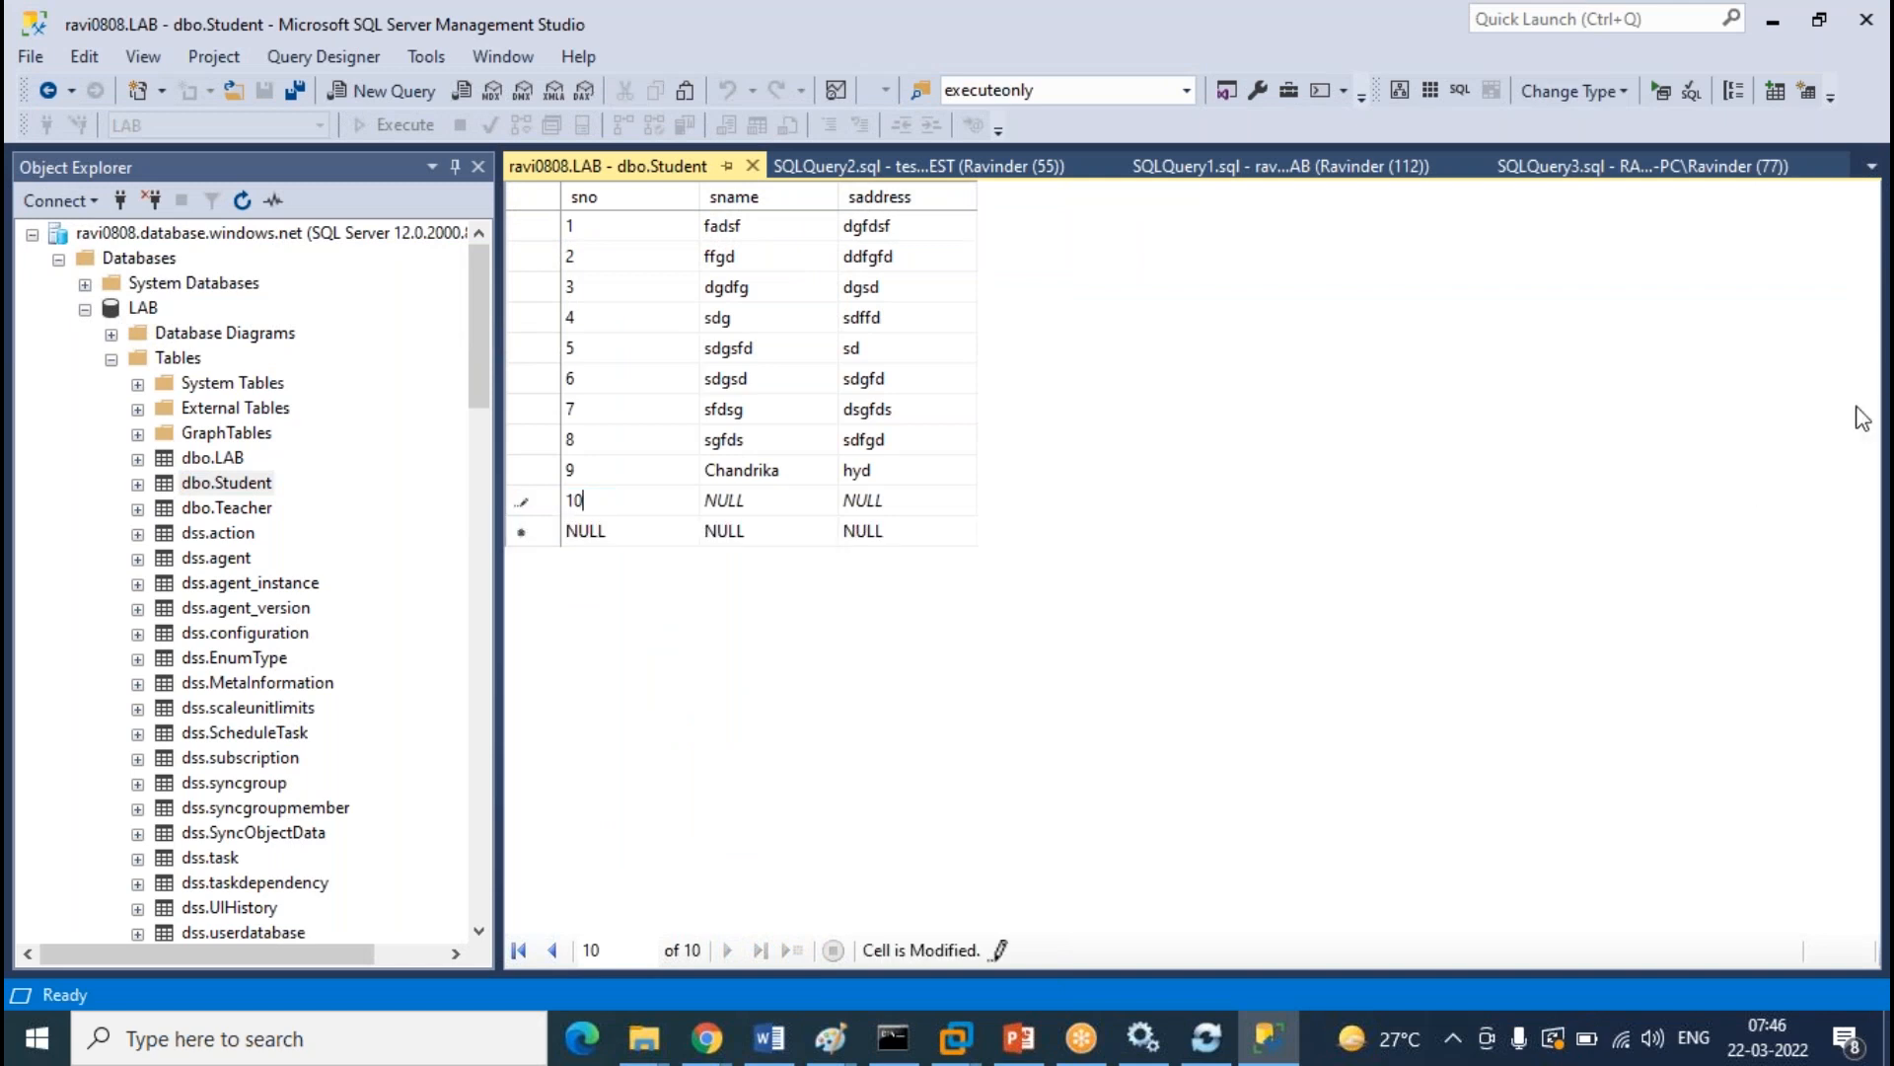
{"action": "left_click", "coordinate": [1855, 405]}
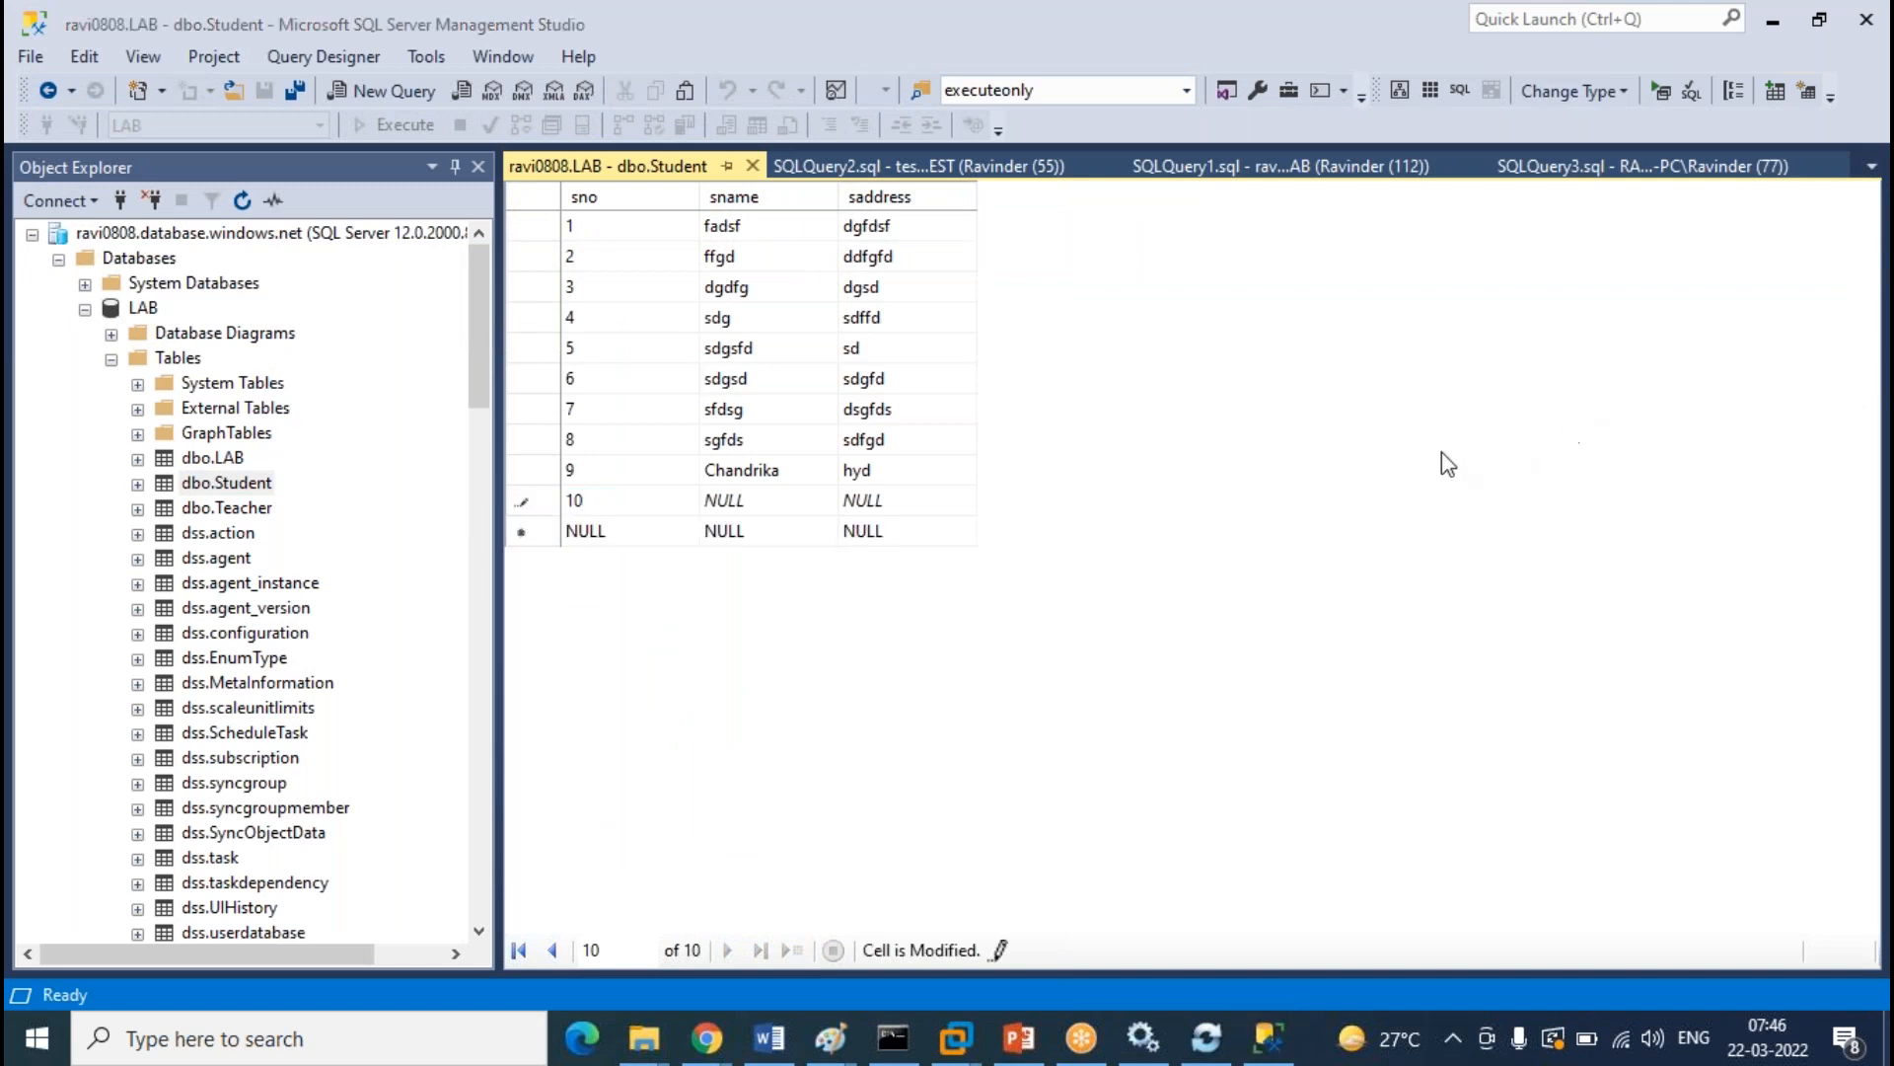
{"action": "left_click", "coordinate": [754, 501]}
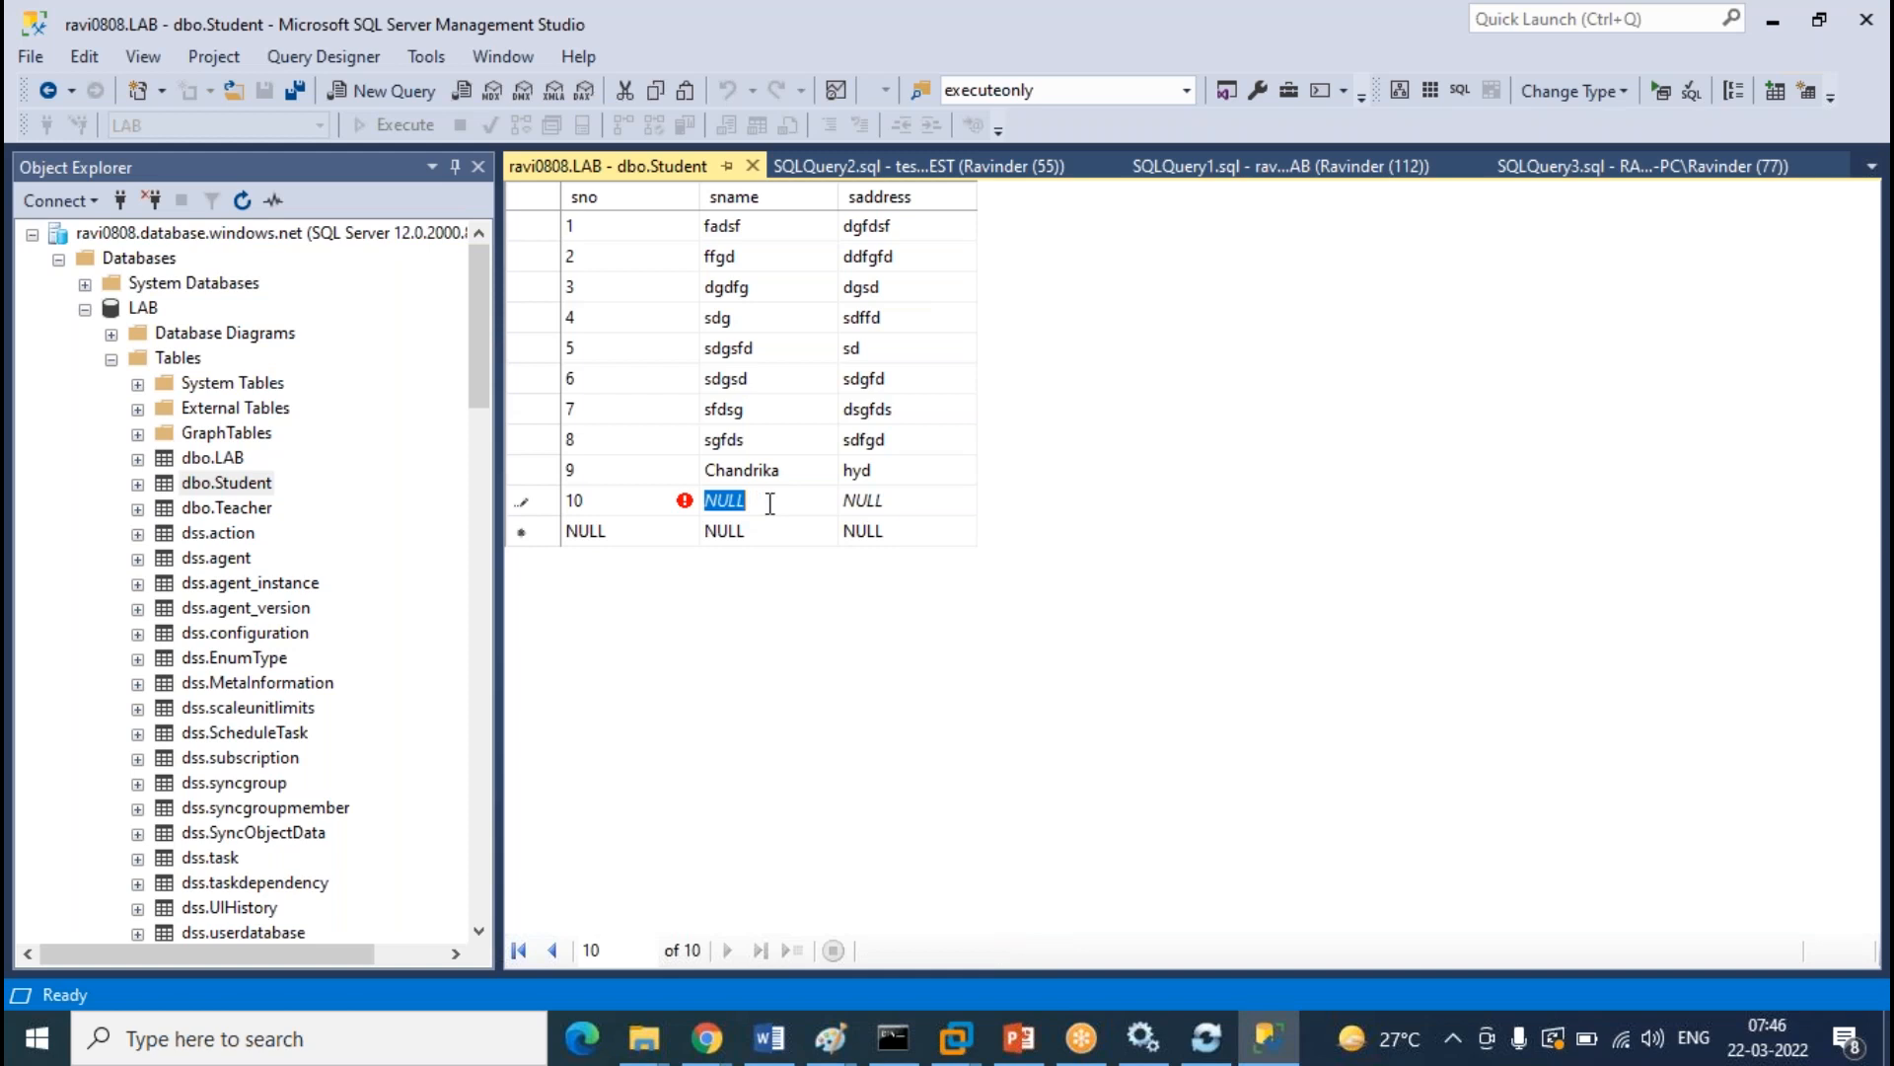
{"action": "type", "text": "Avinash"}
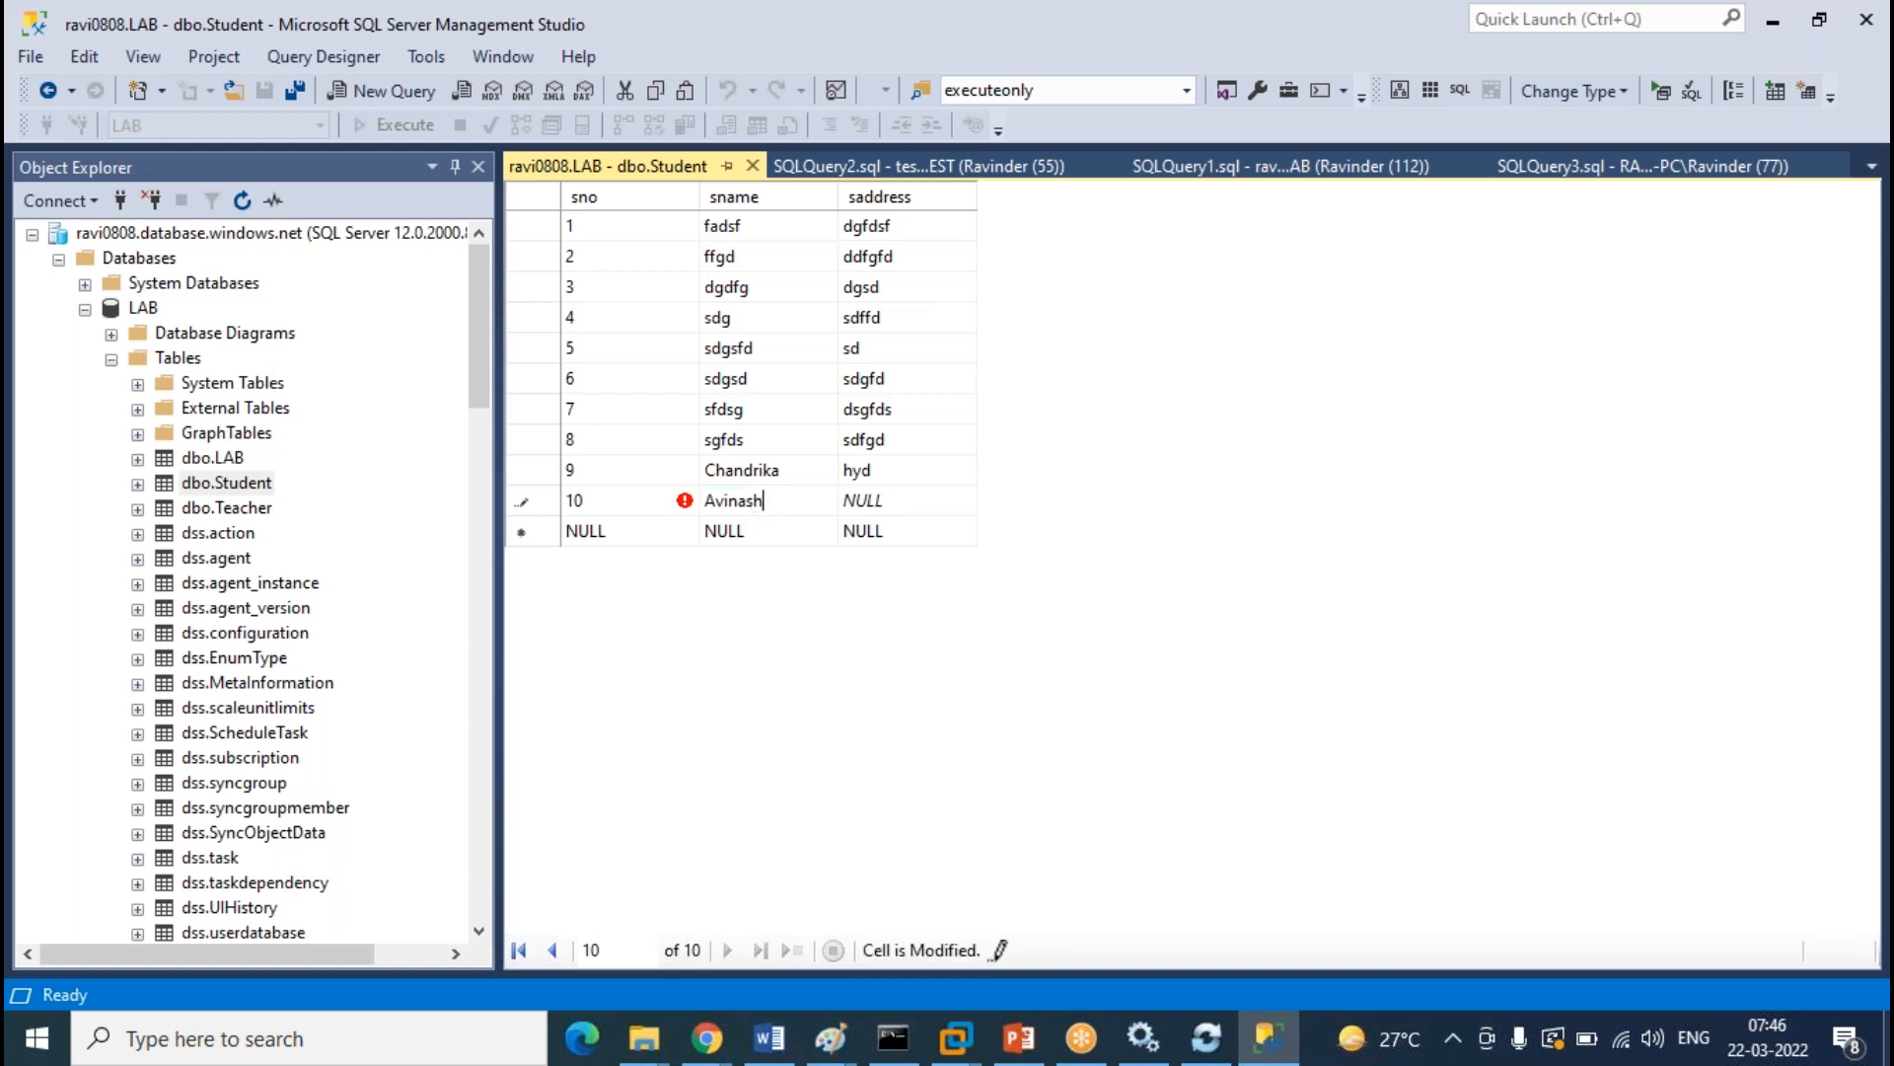
{"action": "key", "text": "Tab"}
{"action": "type", "text": "hyd"}
{"action": "left_click", "coordinate": [752, 165]}
{"action": "left_click", "coordinate": [112, 359]}
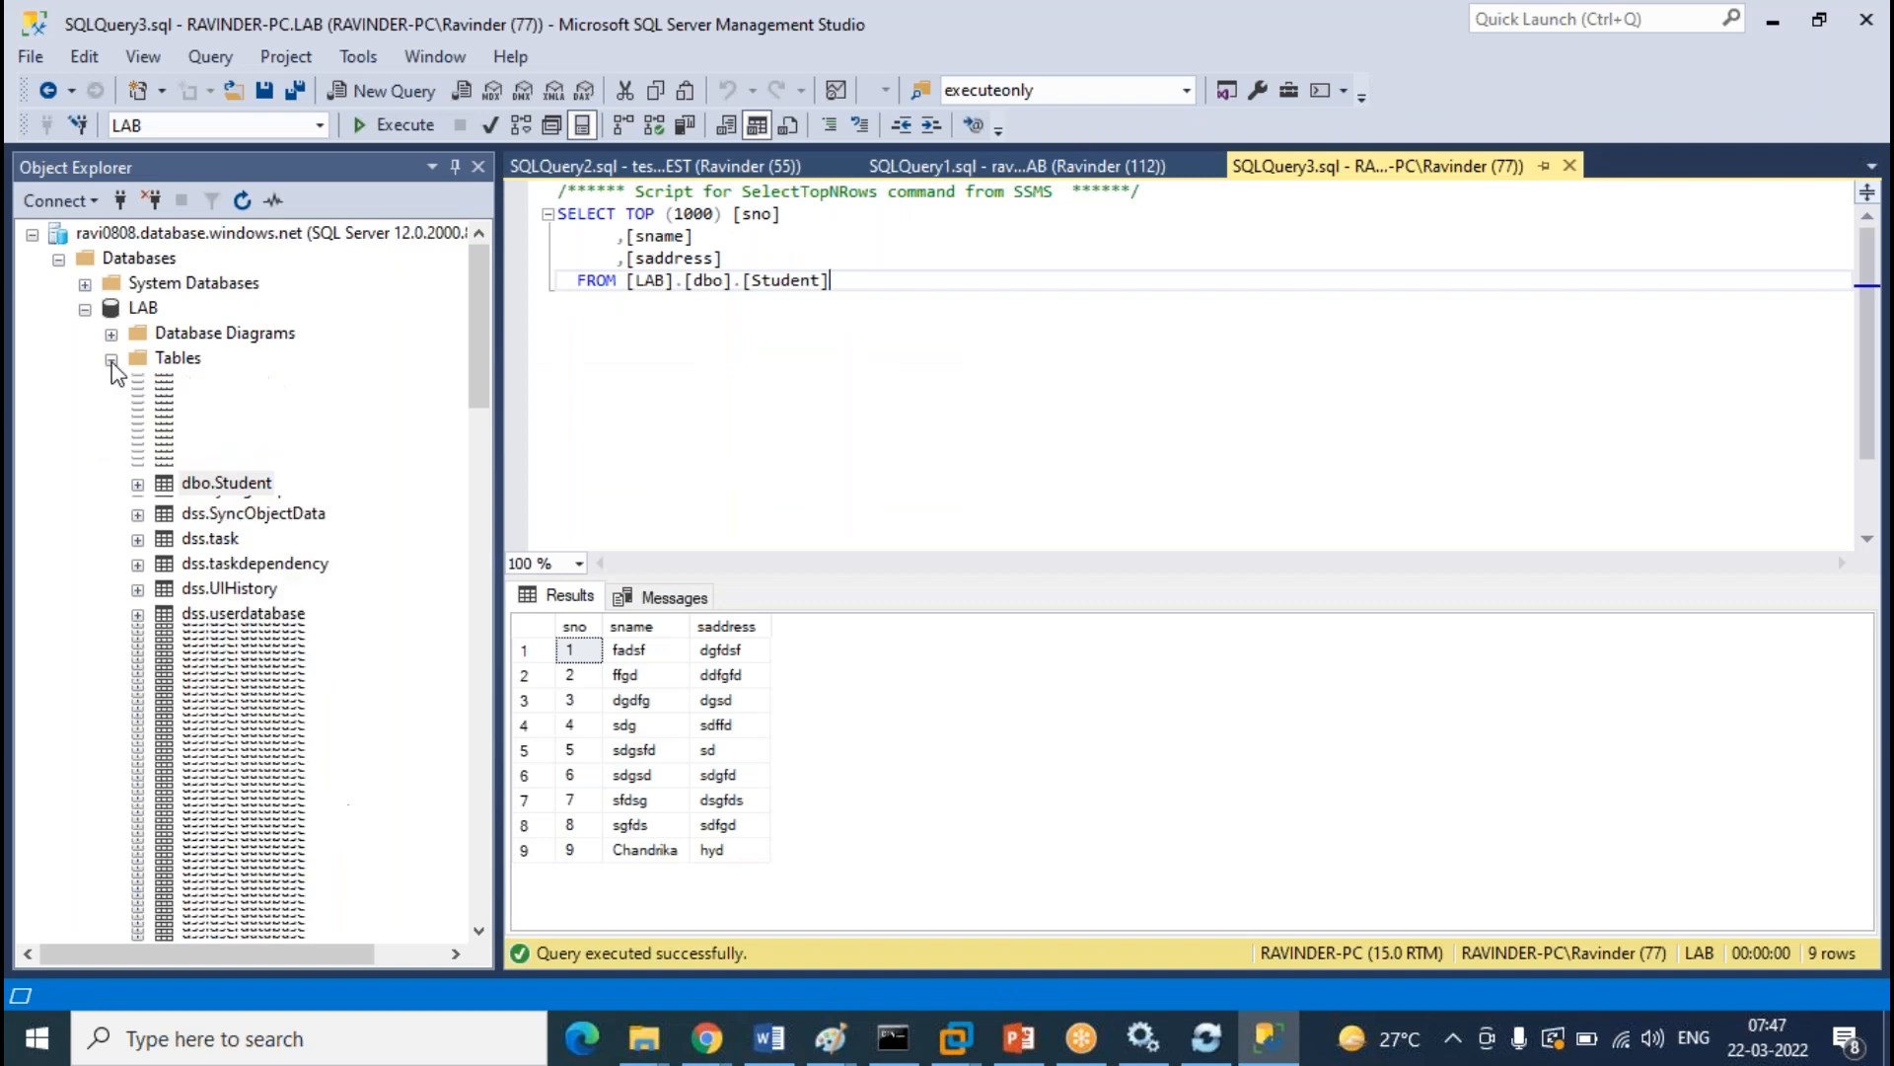
Through Edit Top 200 Rows, enter sno 10, a student name and address hyd into TEST dbo.Student
{"action": "scroll", "coordinate": [313, 691], "scroll_direction": "down", "scroll_amount": 4}
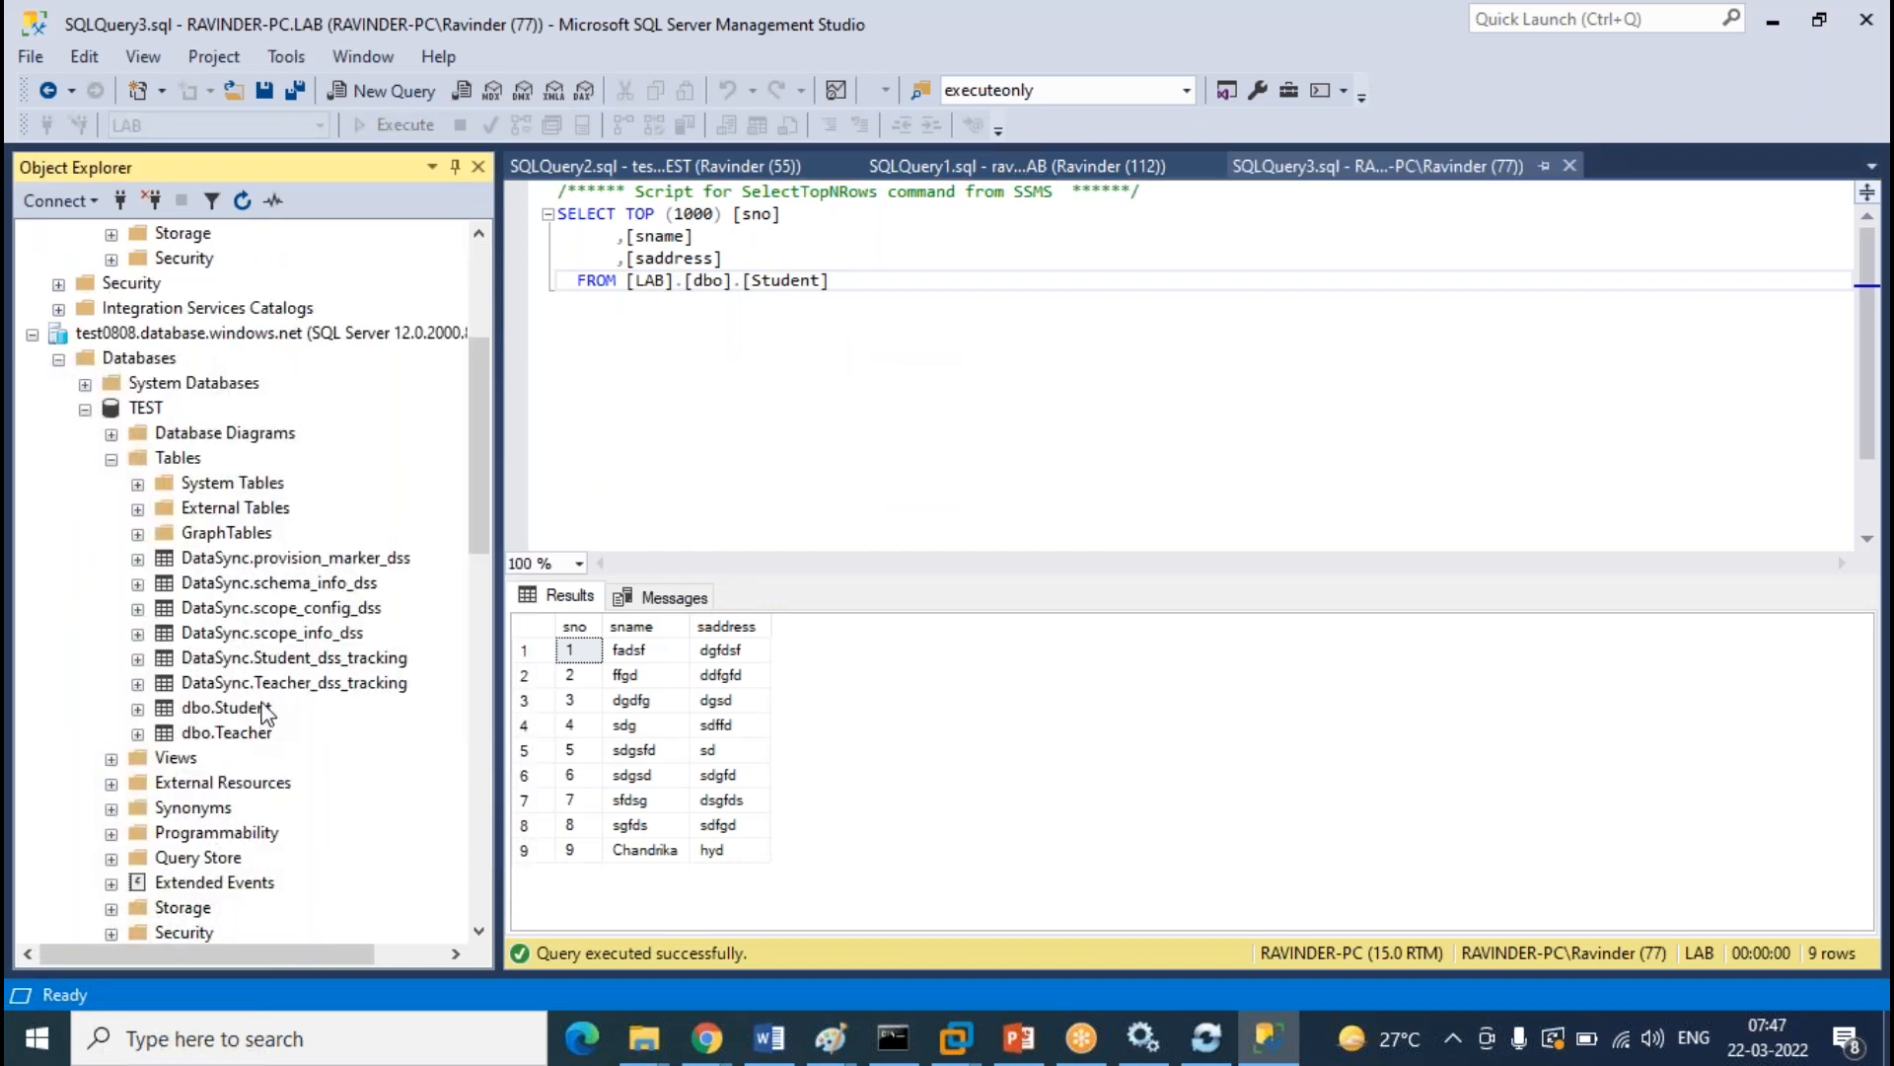
{"action": "left_click", "coordinate": [225, 707]}
{"action": "right_click", "coordinate": [262, 707]}
{"action": "left_click", "coordinate": [358, 588]}
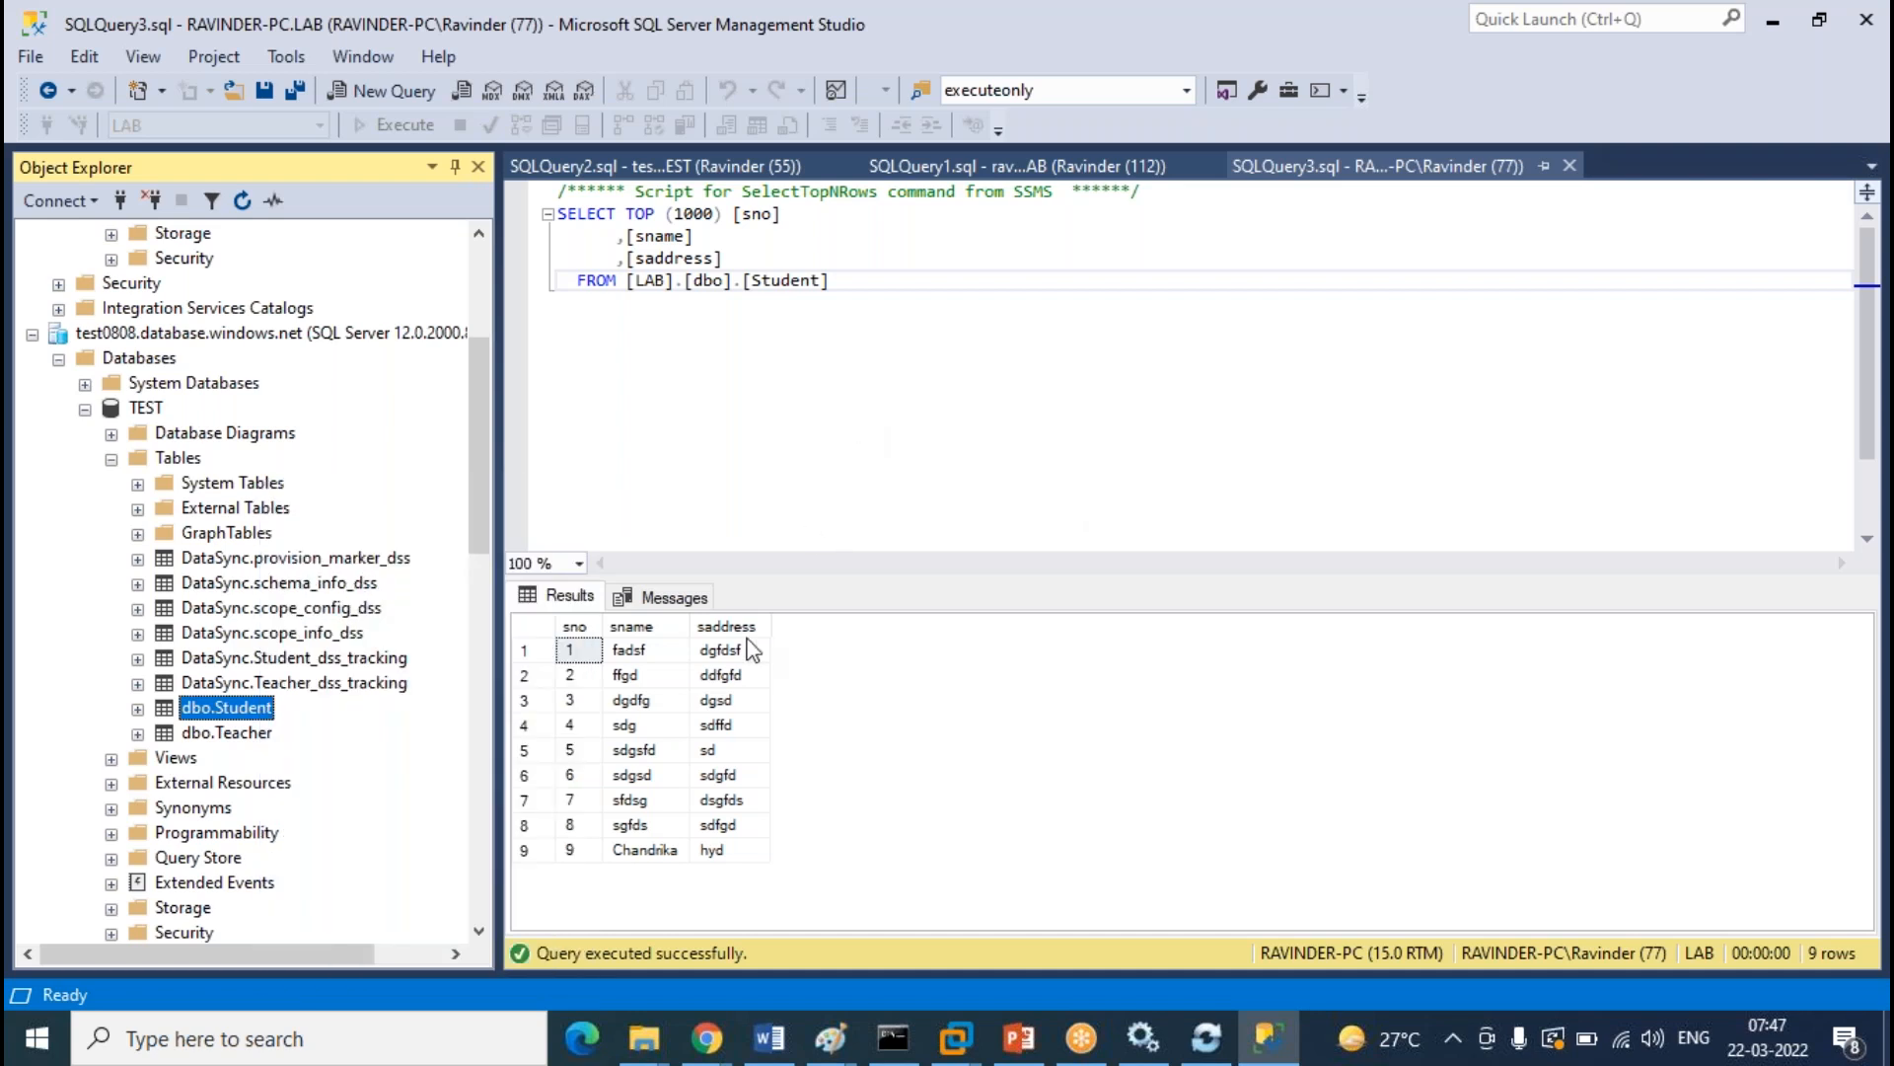
{"action": "right_click", "coordinate": [227, 710]}
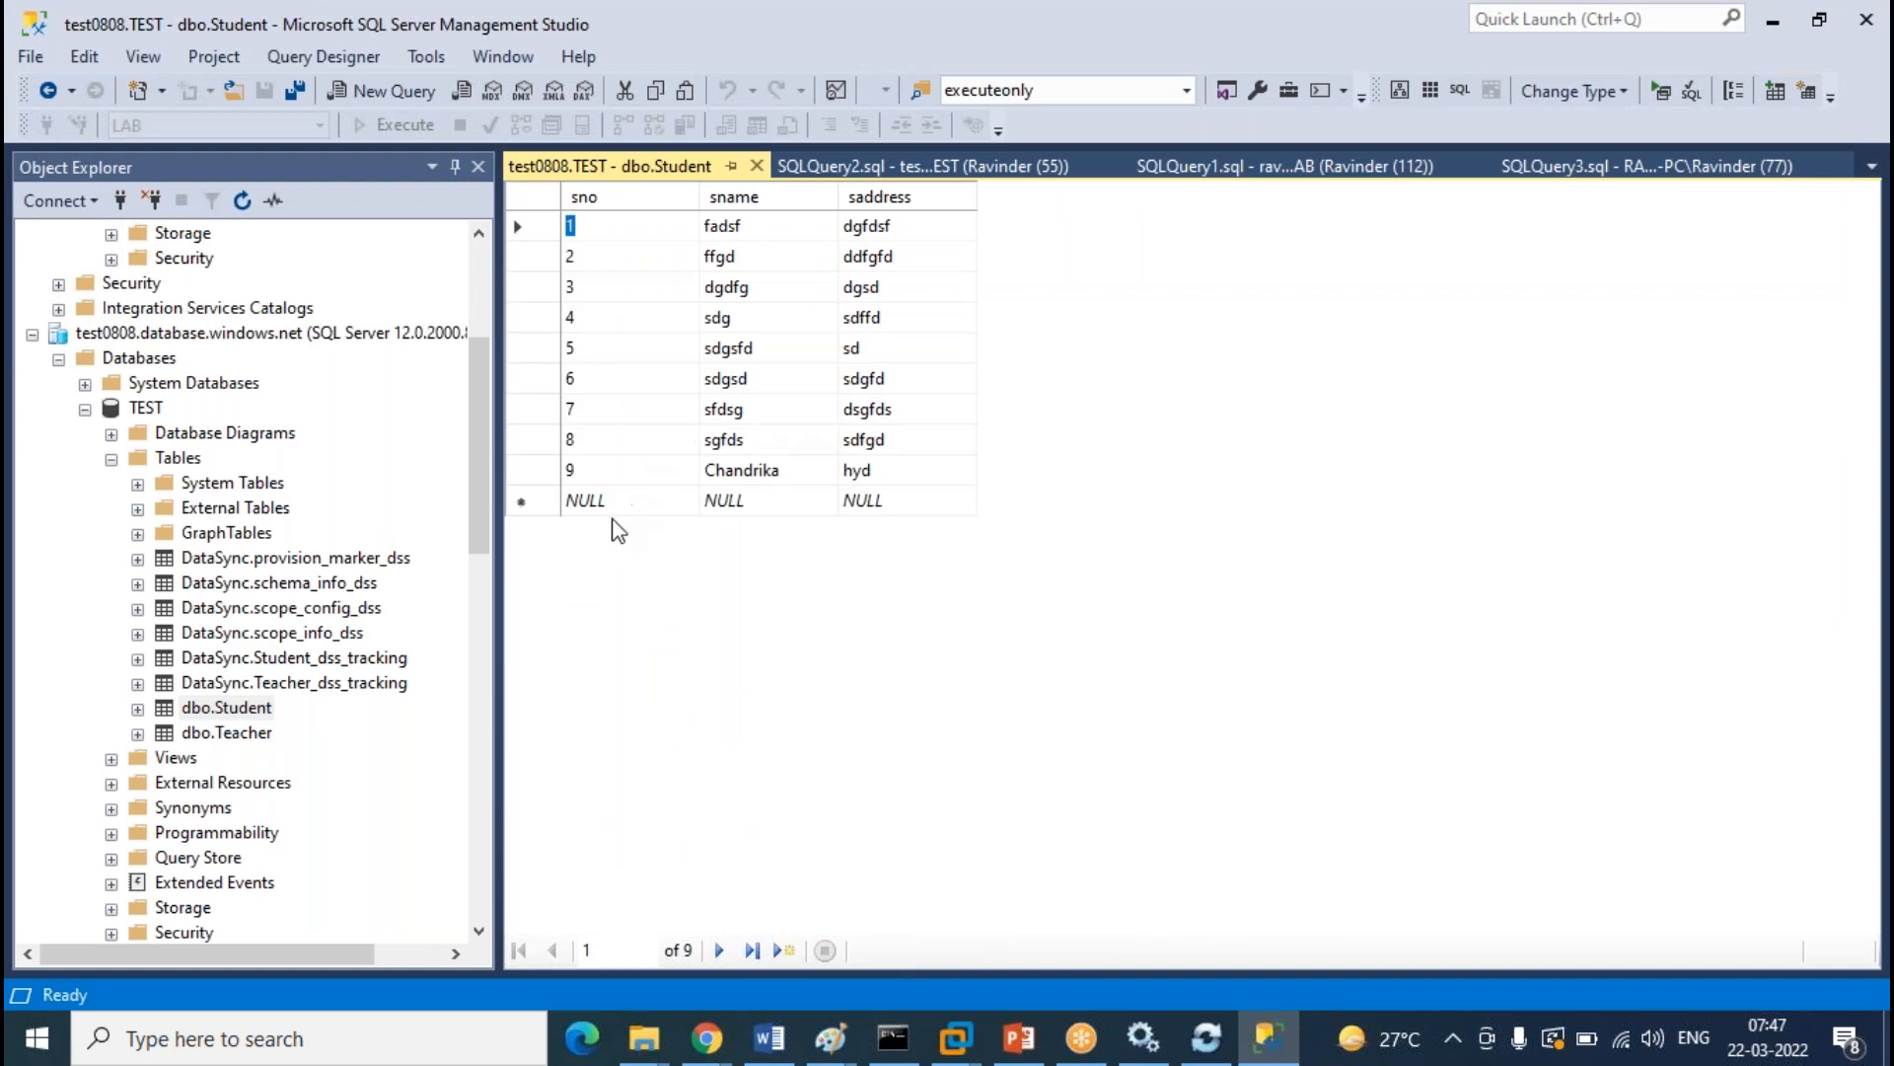
{"action": "left_click", "coordinate": [620, 507]}
{"action": "type", "text": "10"}
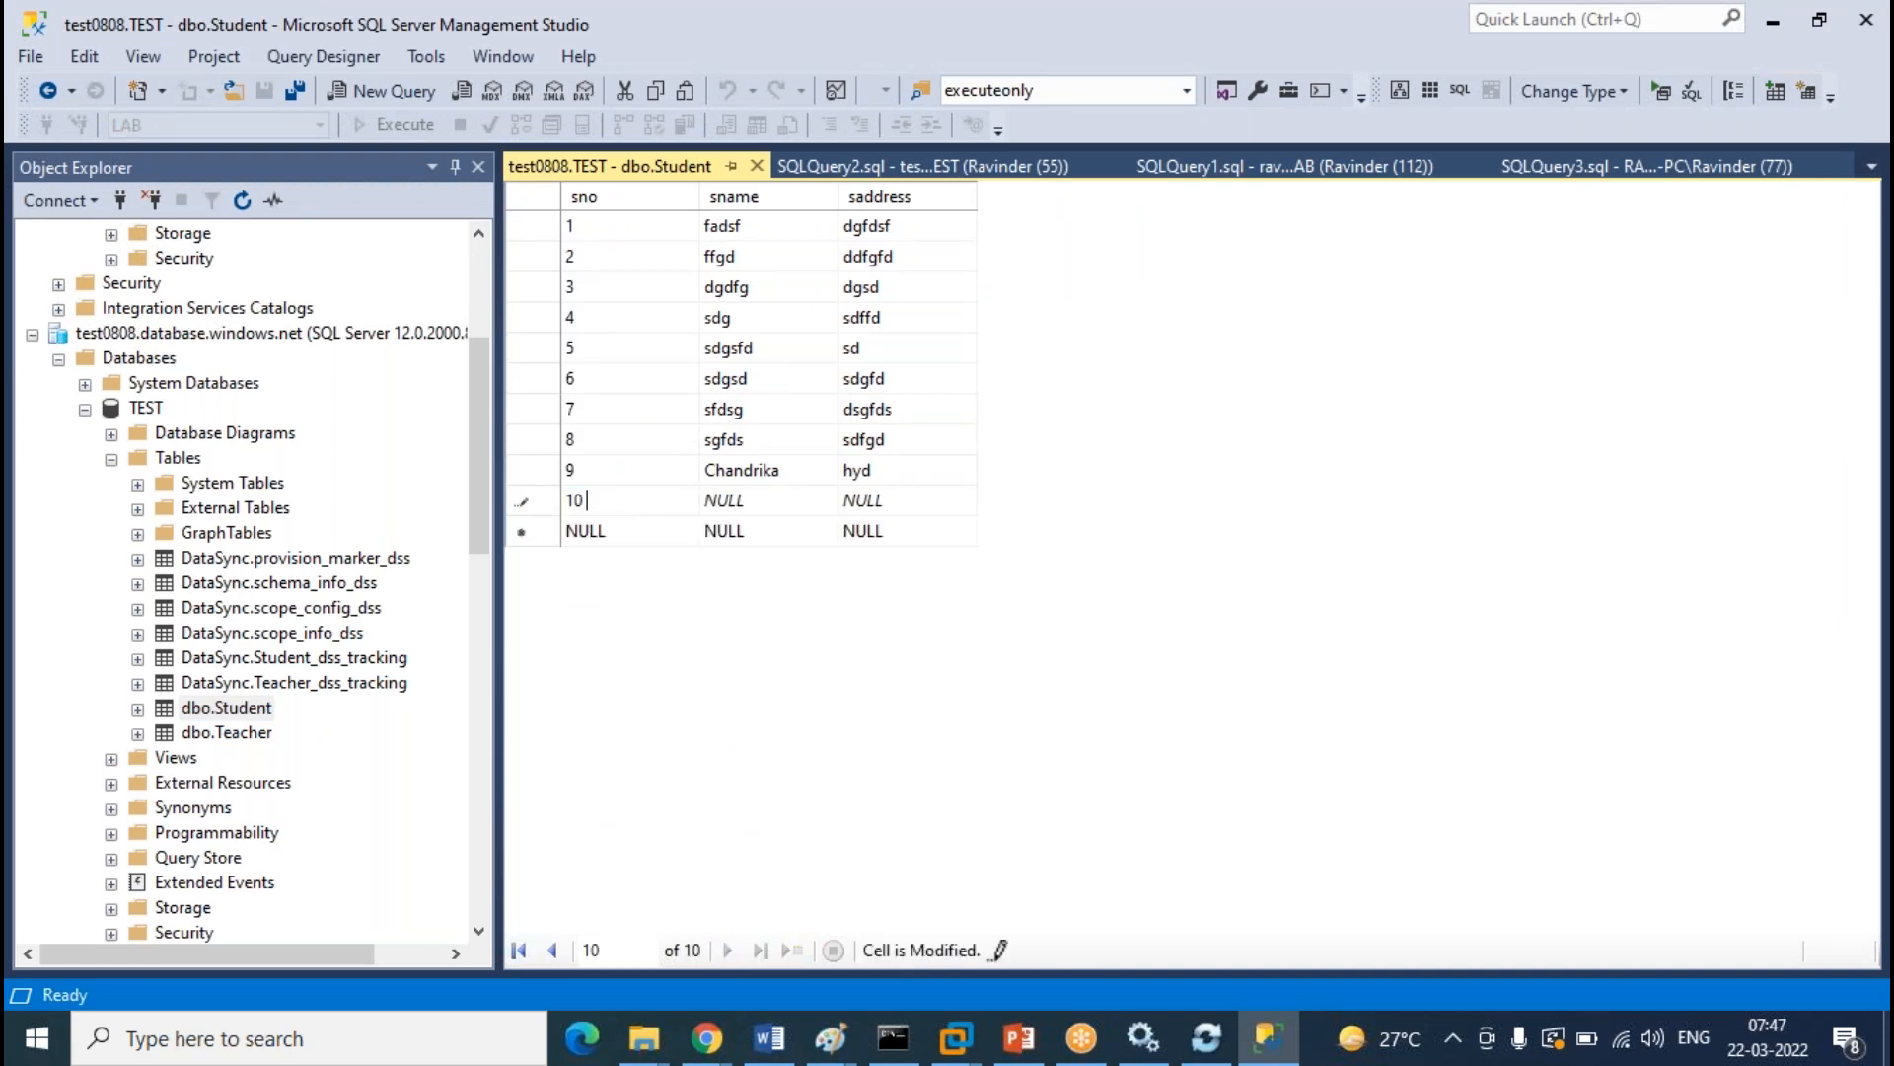
{"action": "key", "text": "Tab"}
{"action": "type", "text": "Sunesh"}
{"action": "key", "text": "Tab"}
{"action": "type", "text": "hyd"}
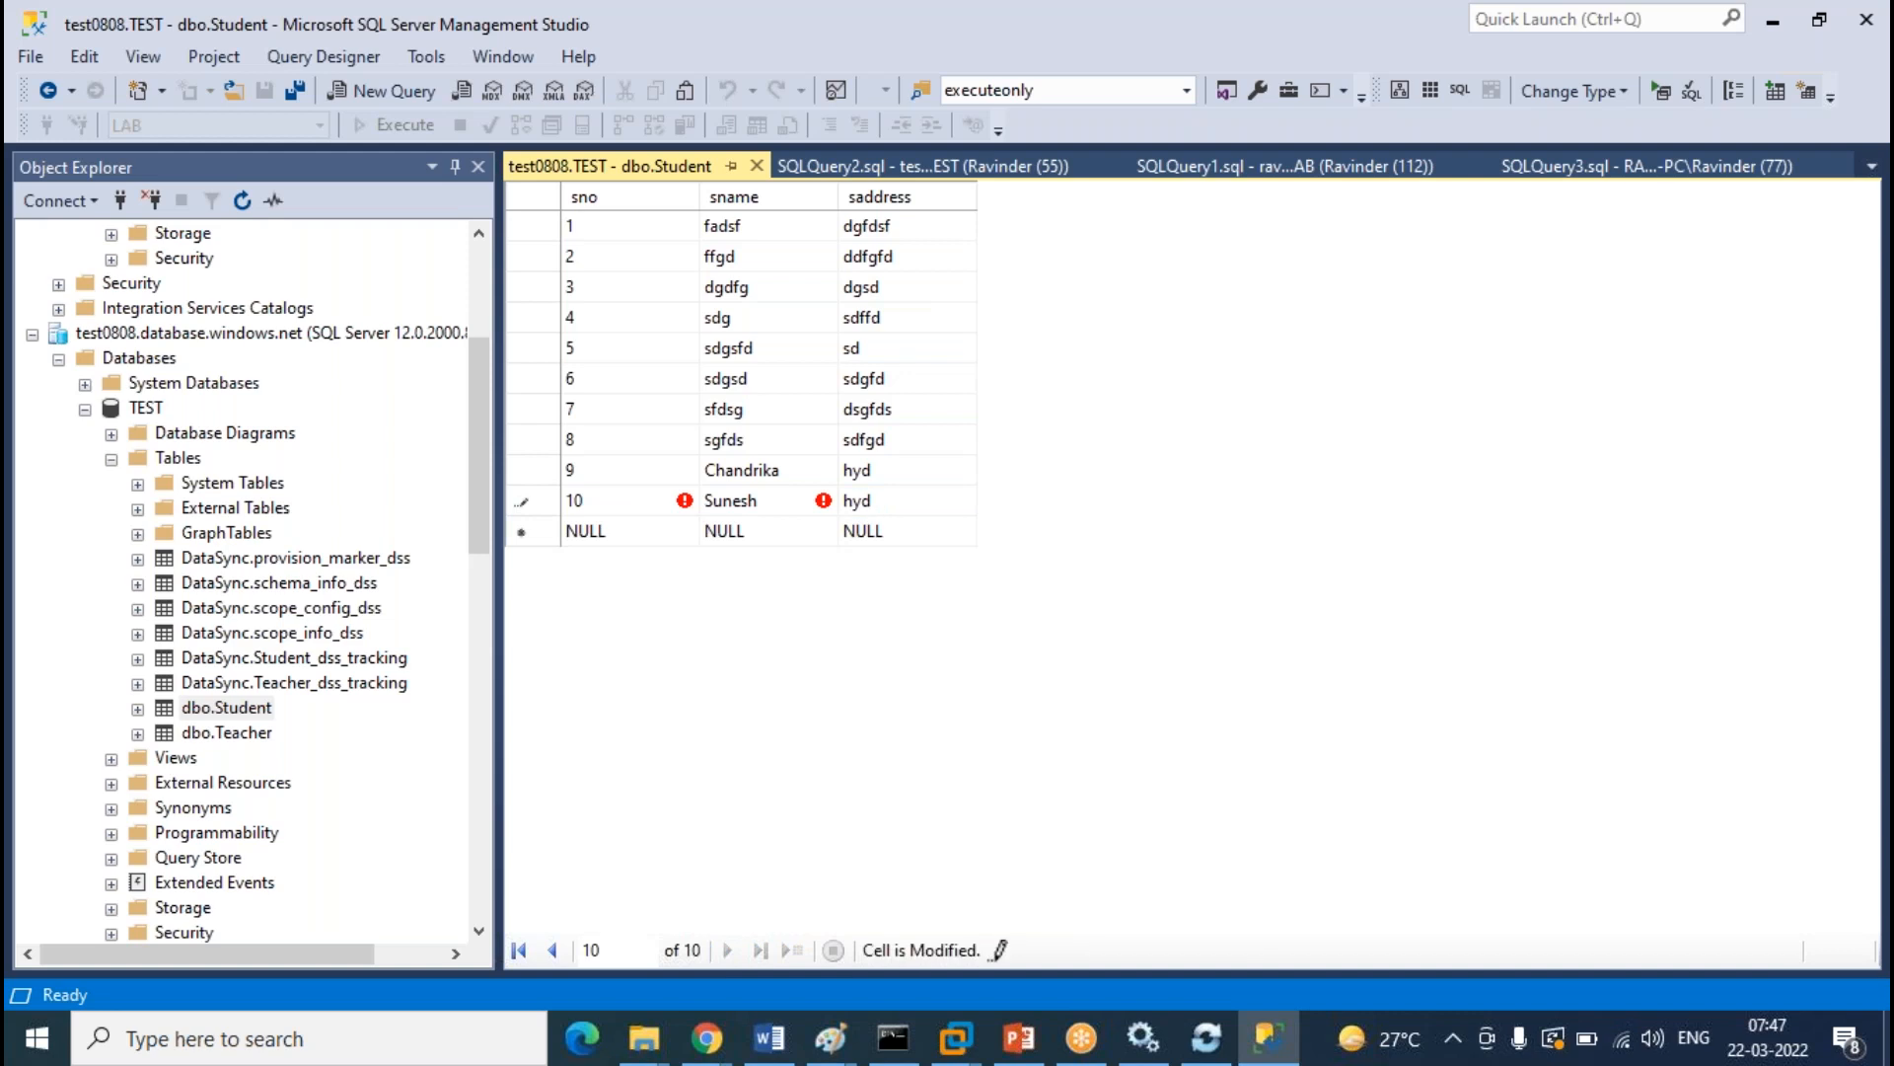
{"action": "left_click", "coordinate": [758, 164]}
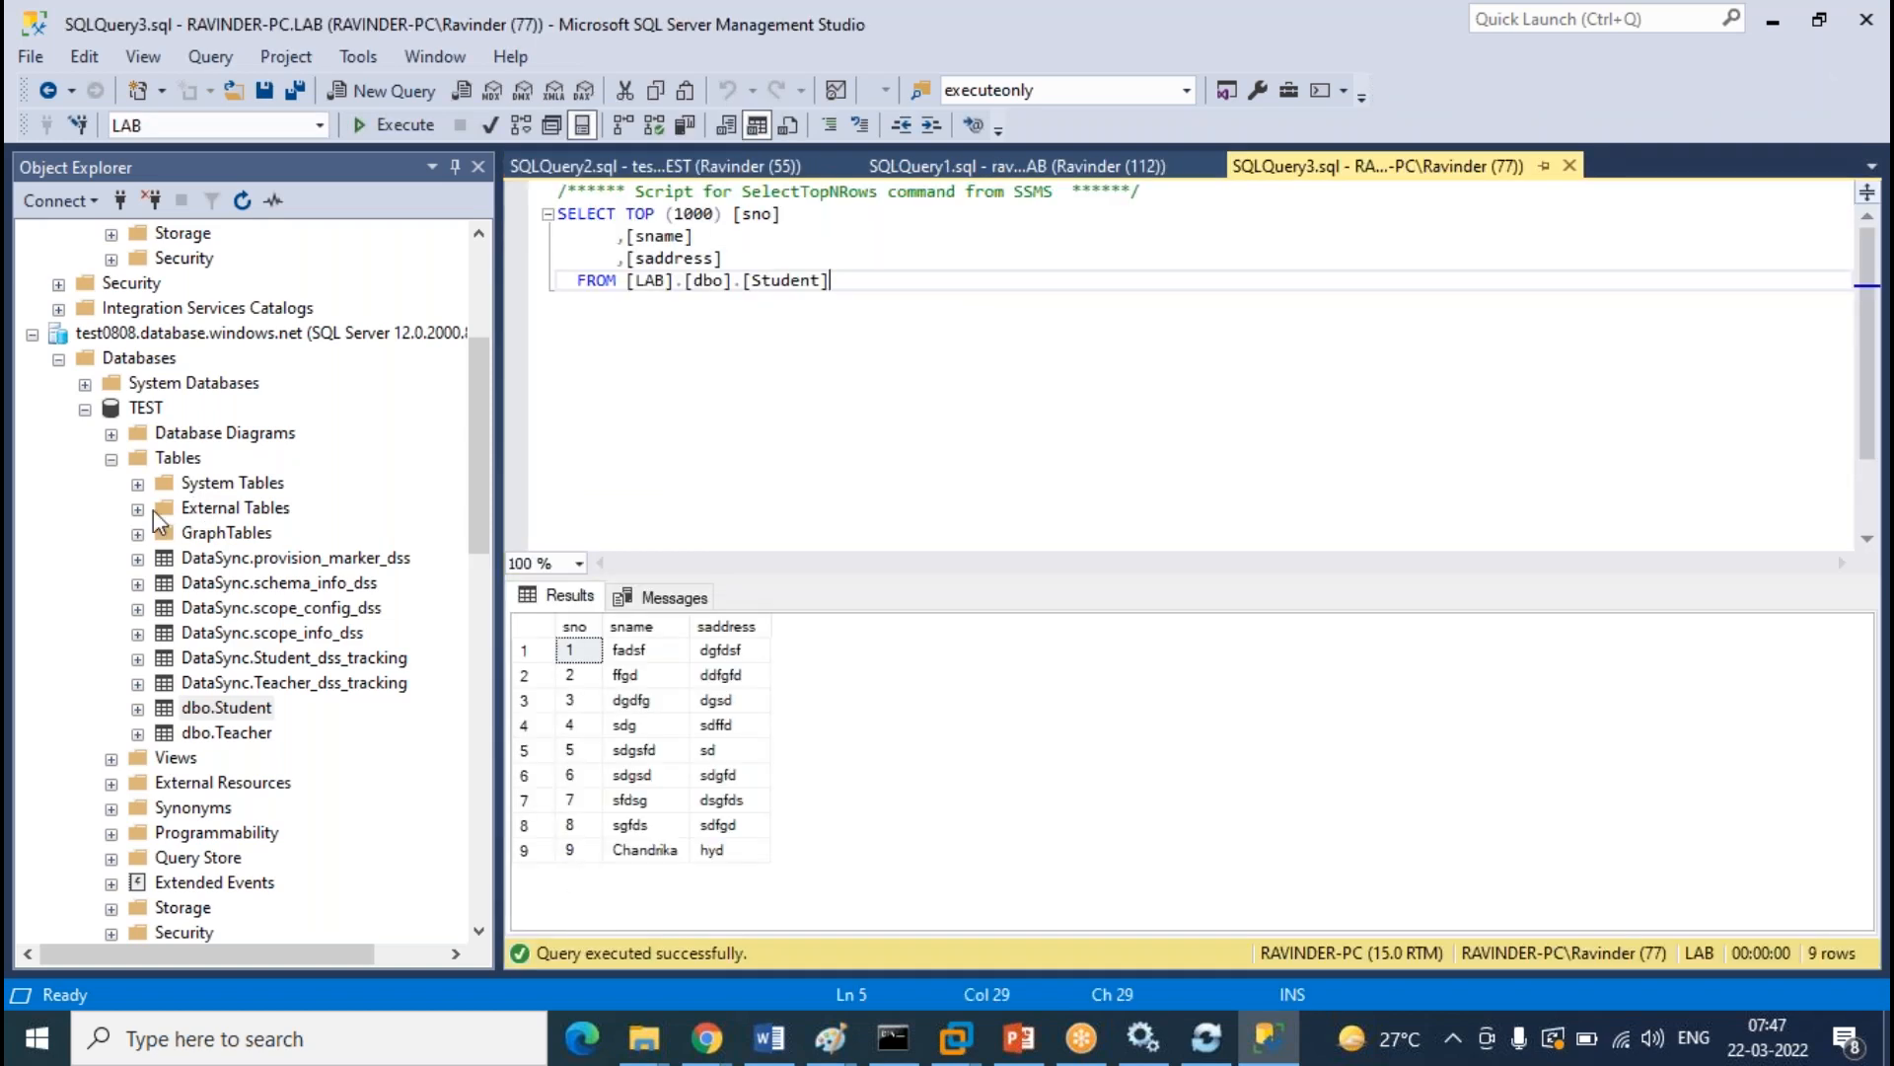
Open the on-prem LAB dbo.Student rows for editing to check the sync, then close them
{"action": "scroll", "coordinate": [287, 700], "scroll_direction": "down", "scroll_amount": 12}
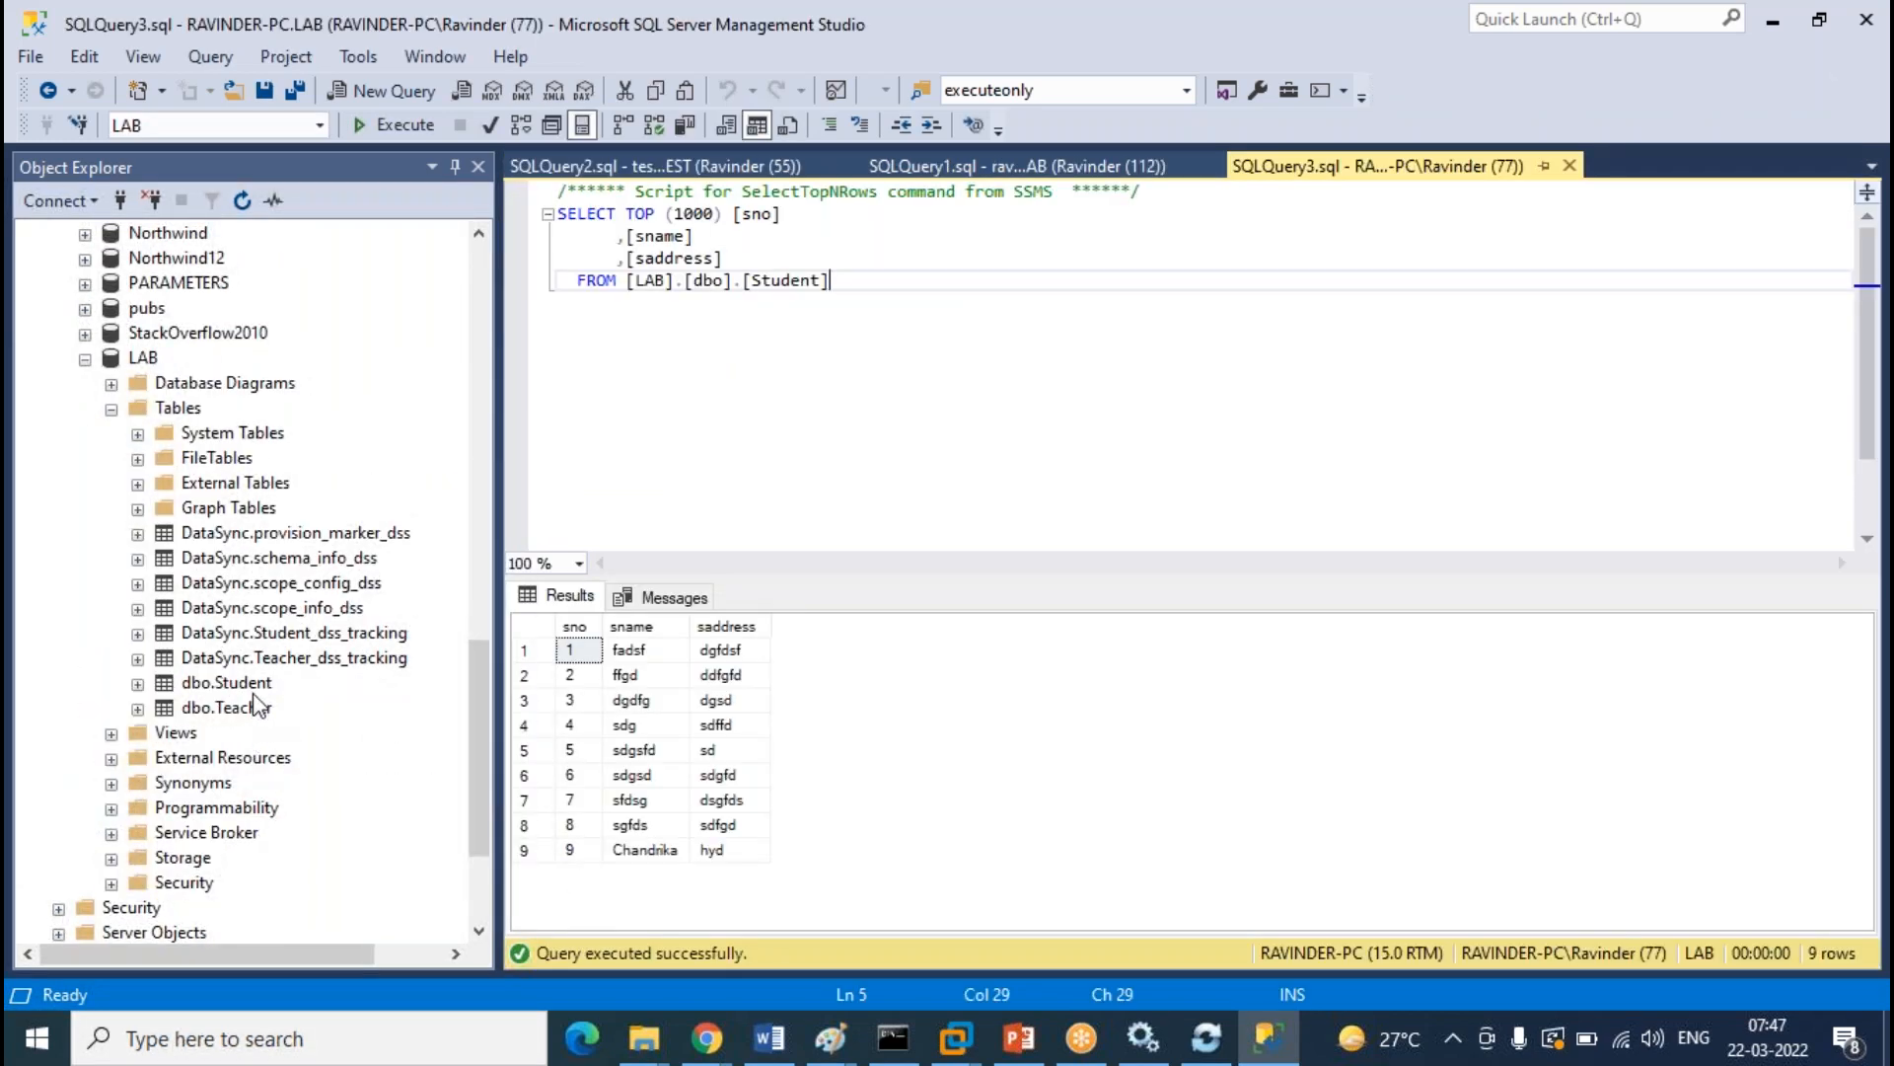
{"action": "right_click", "coordinate": [253, 688]}
{"action": "left_click", "coordinate": [367, 457]}
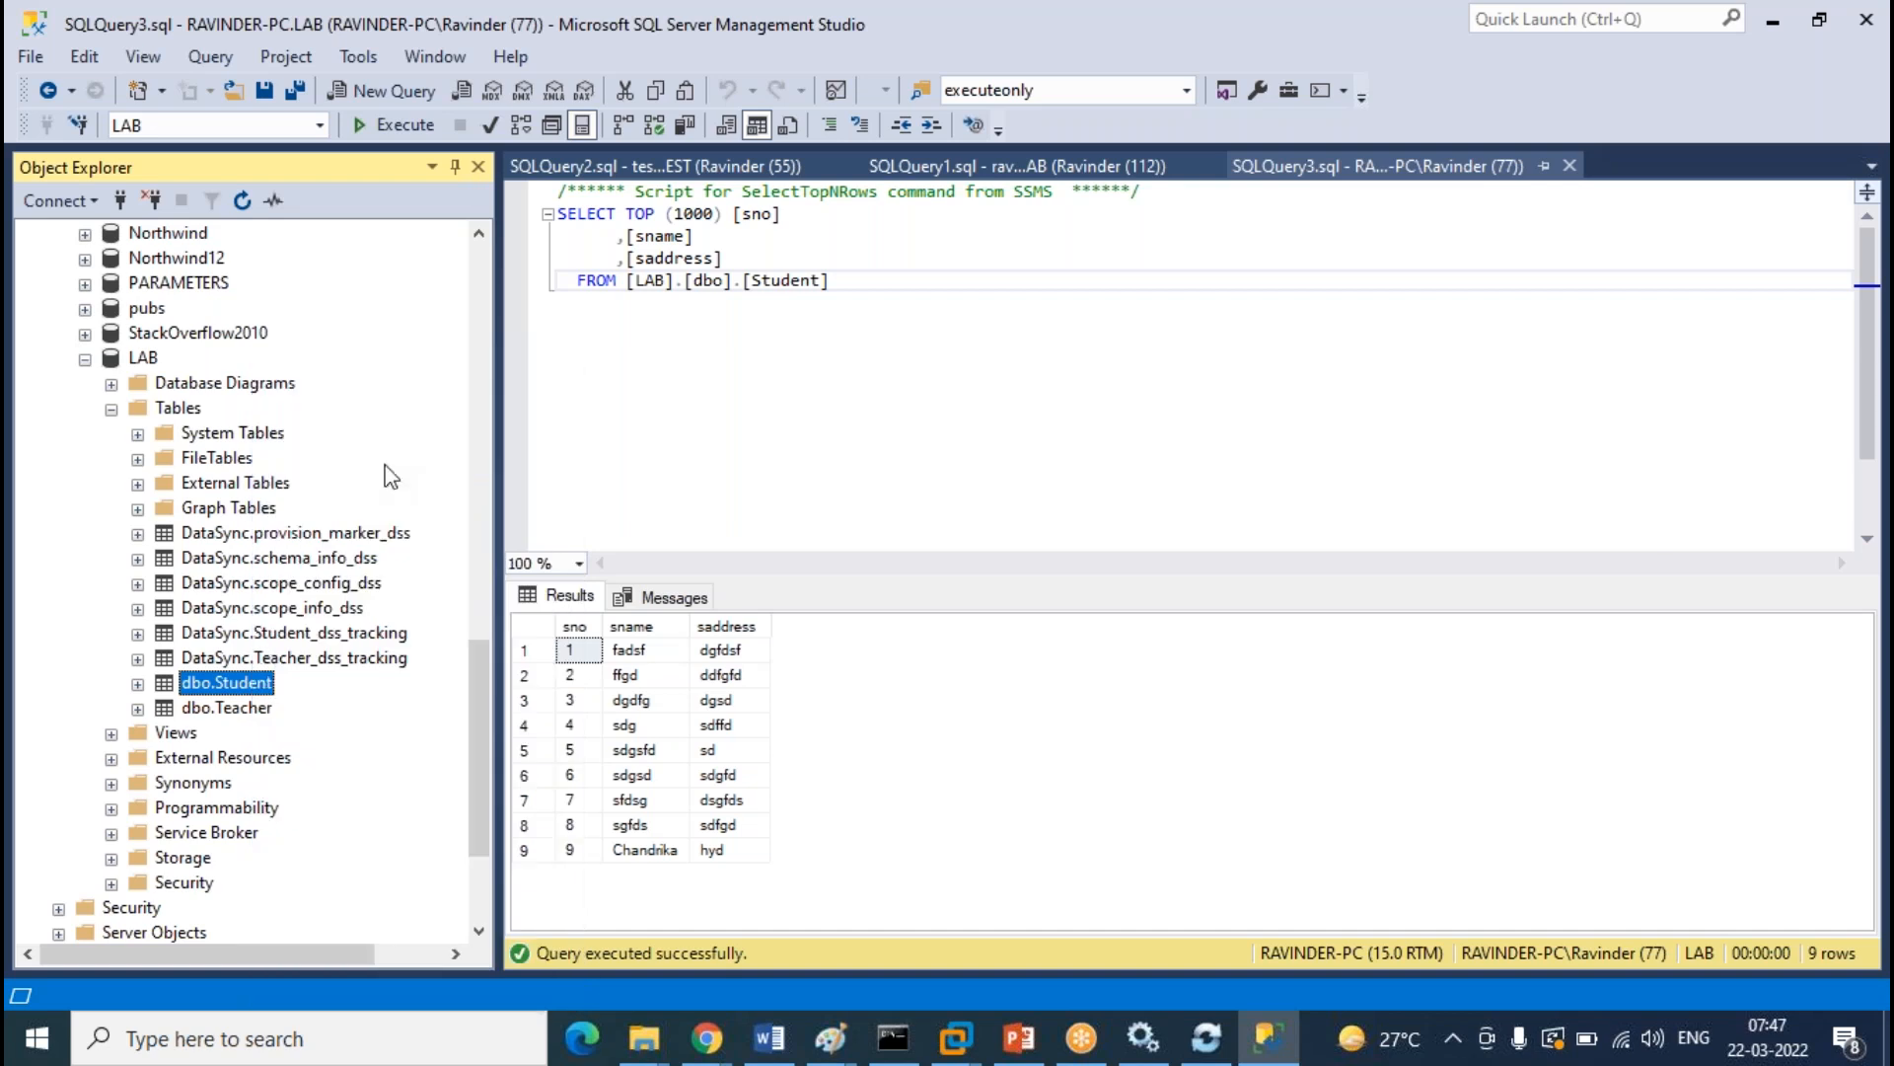
{"action": "left_click", "coordinate": [640, 530]}
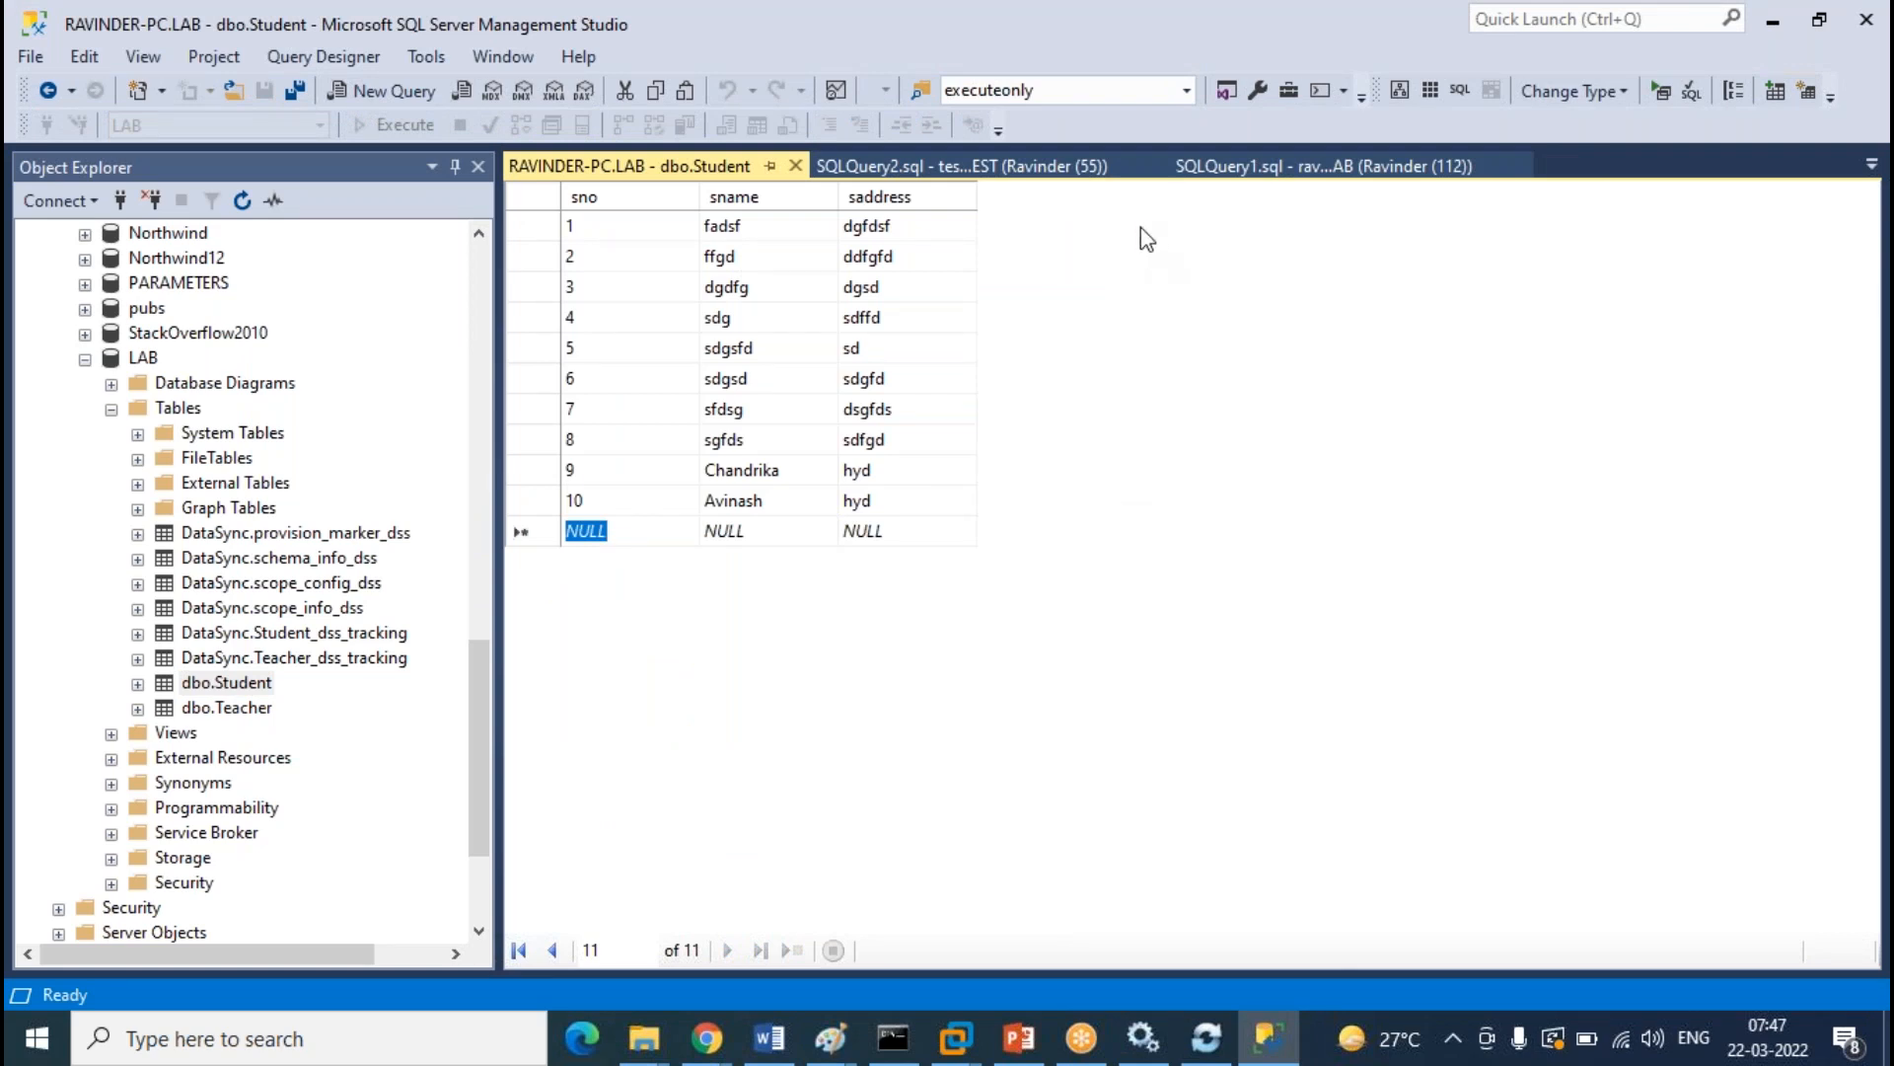
{"action": "left_click", "coordinate": [795, 167]}
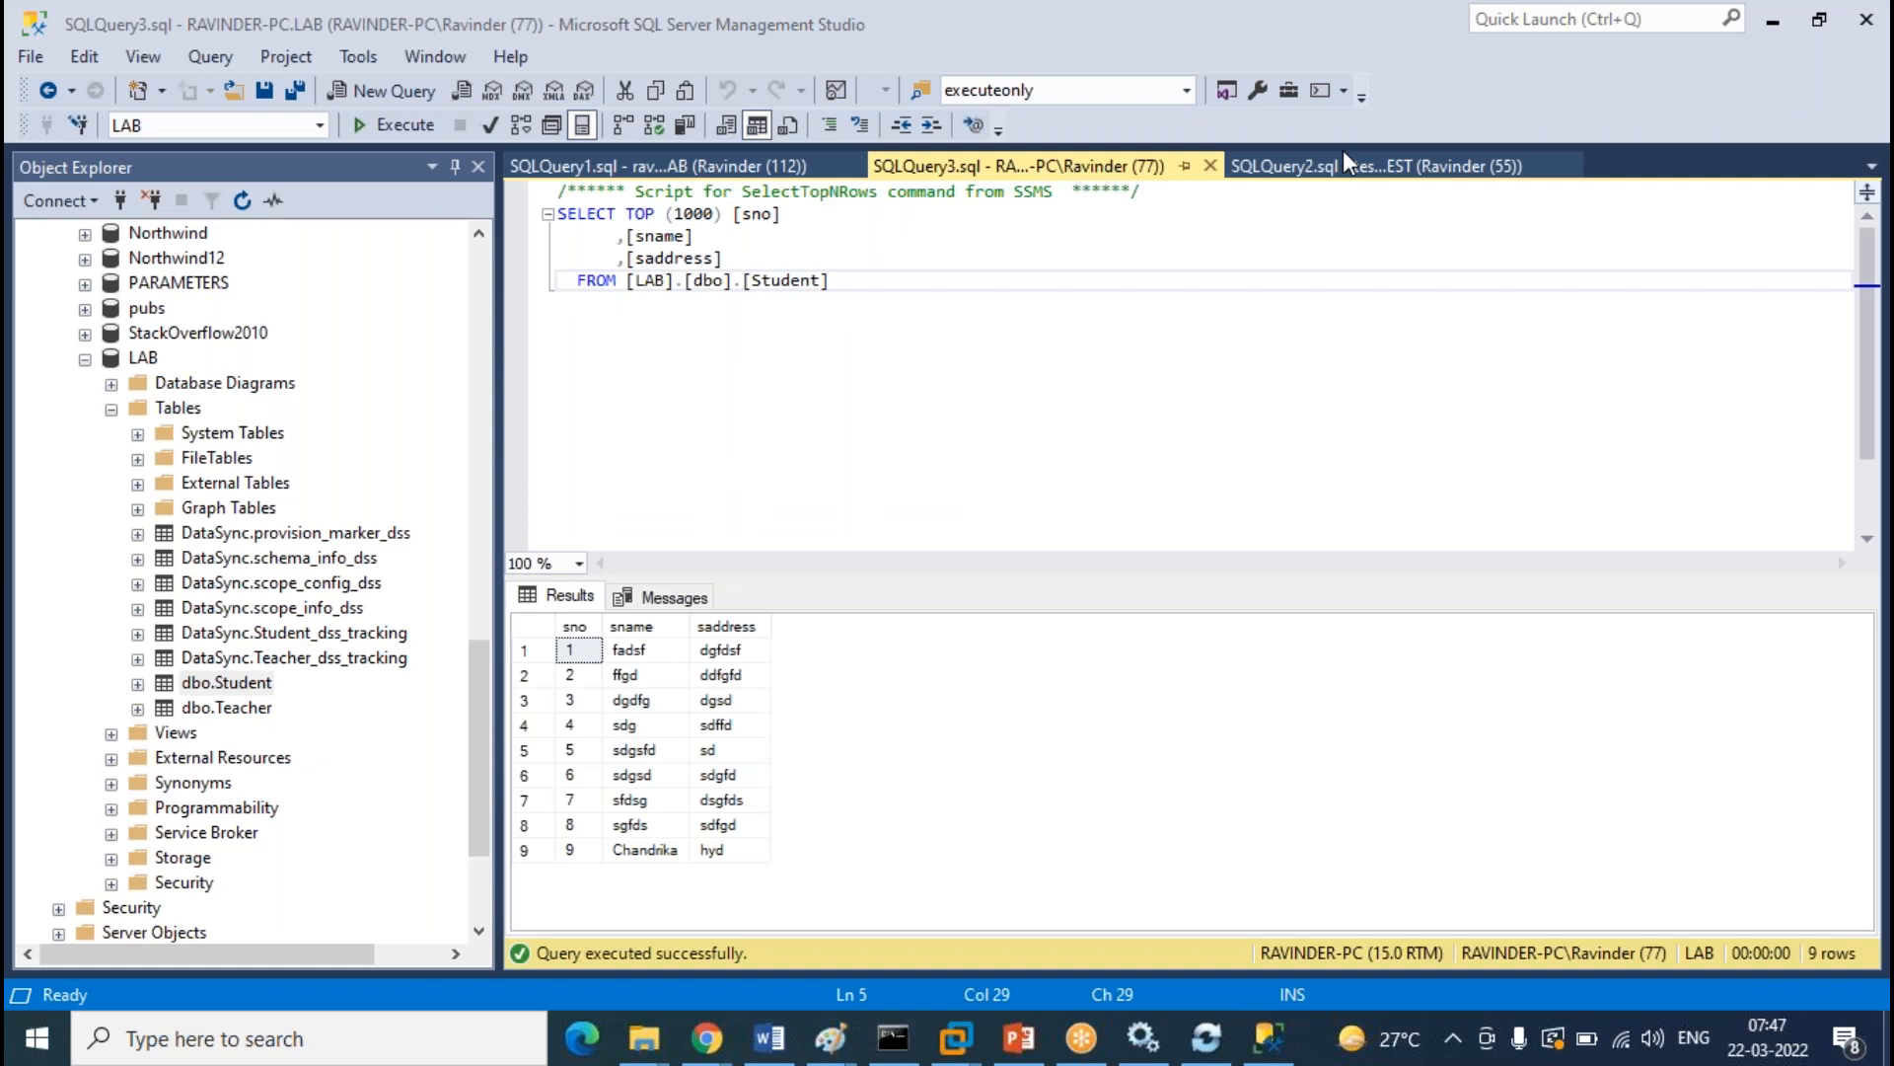
Re-run the cloud LAB, on-prem LAB and TEST Student queries, each now returning 10 rows
{"action": "left_click", "coordinate": [748, 164]}
{"action": "left_click", "coordinate": [397, 124]}
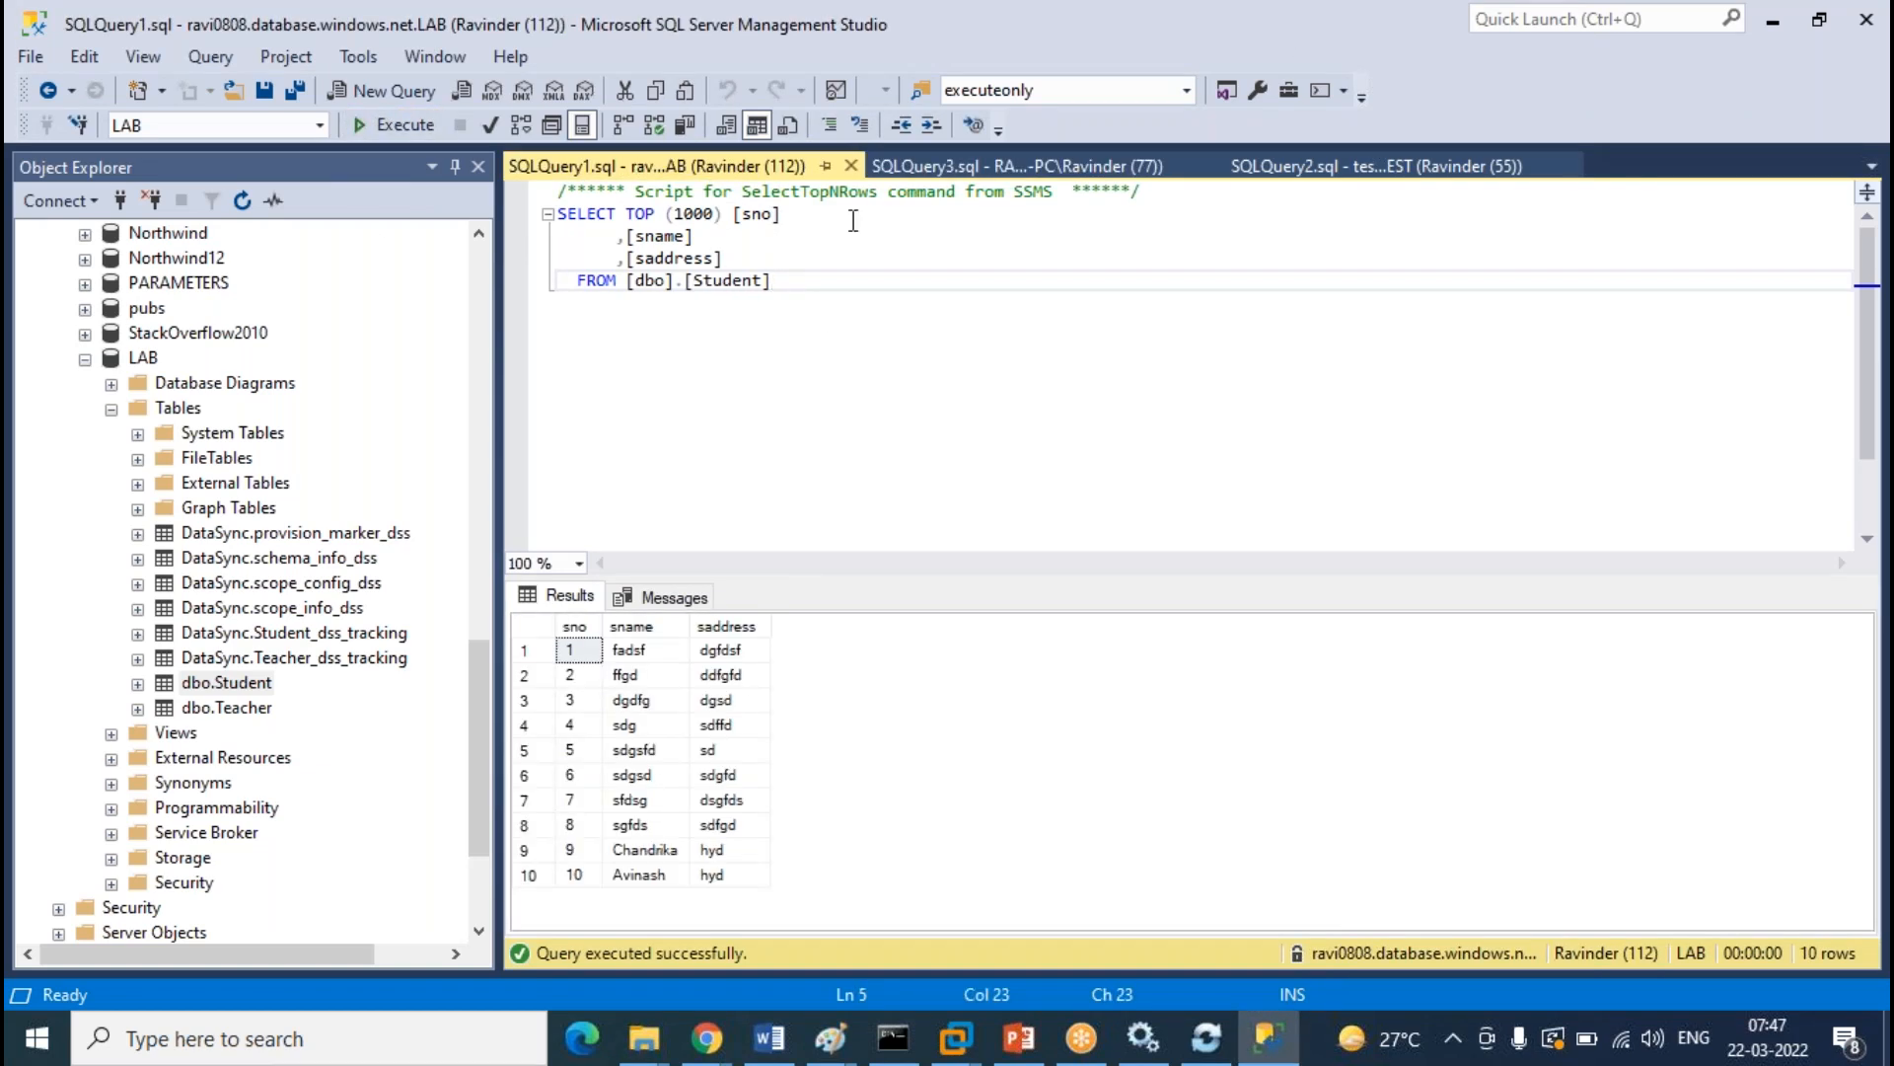
{"action": "left_click", "coordinate": [1017, 165]}
{"action": "left_click", "coordinate": [397, 124]}
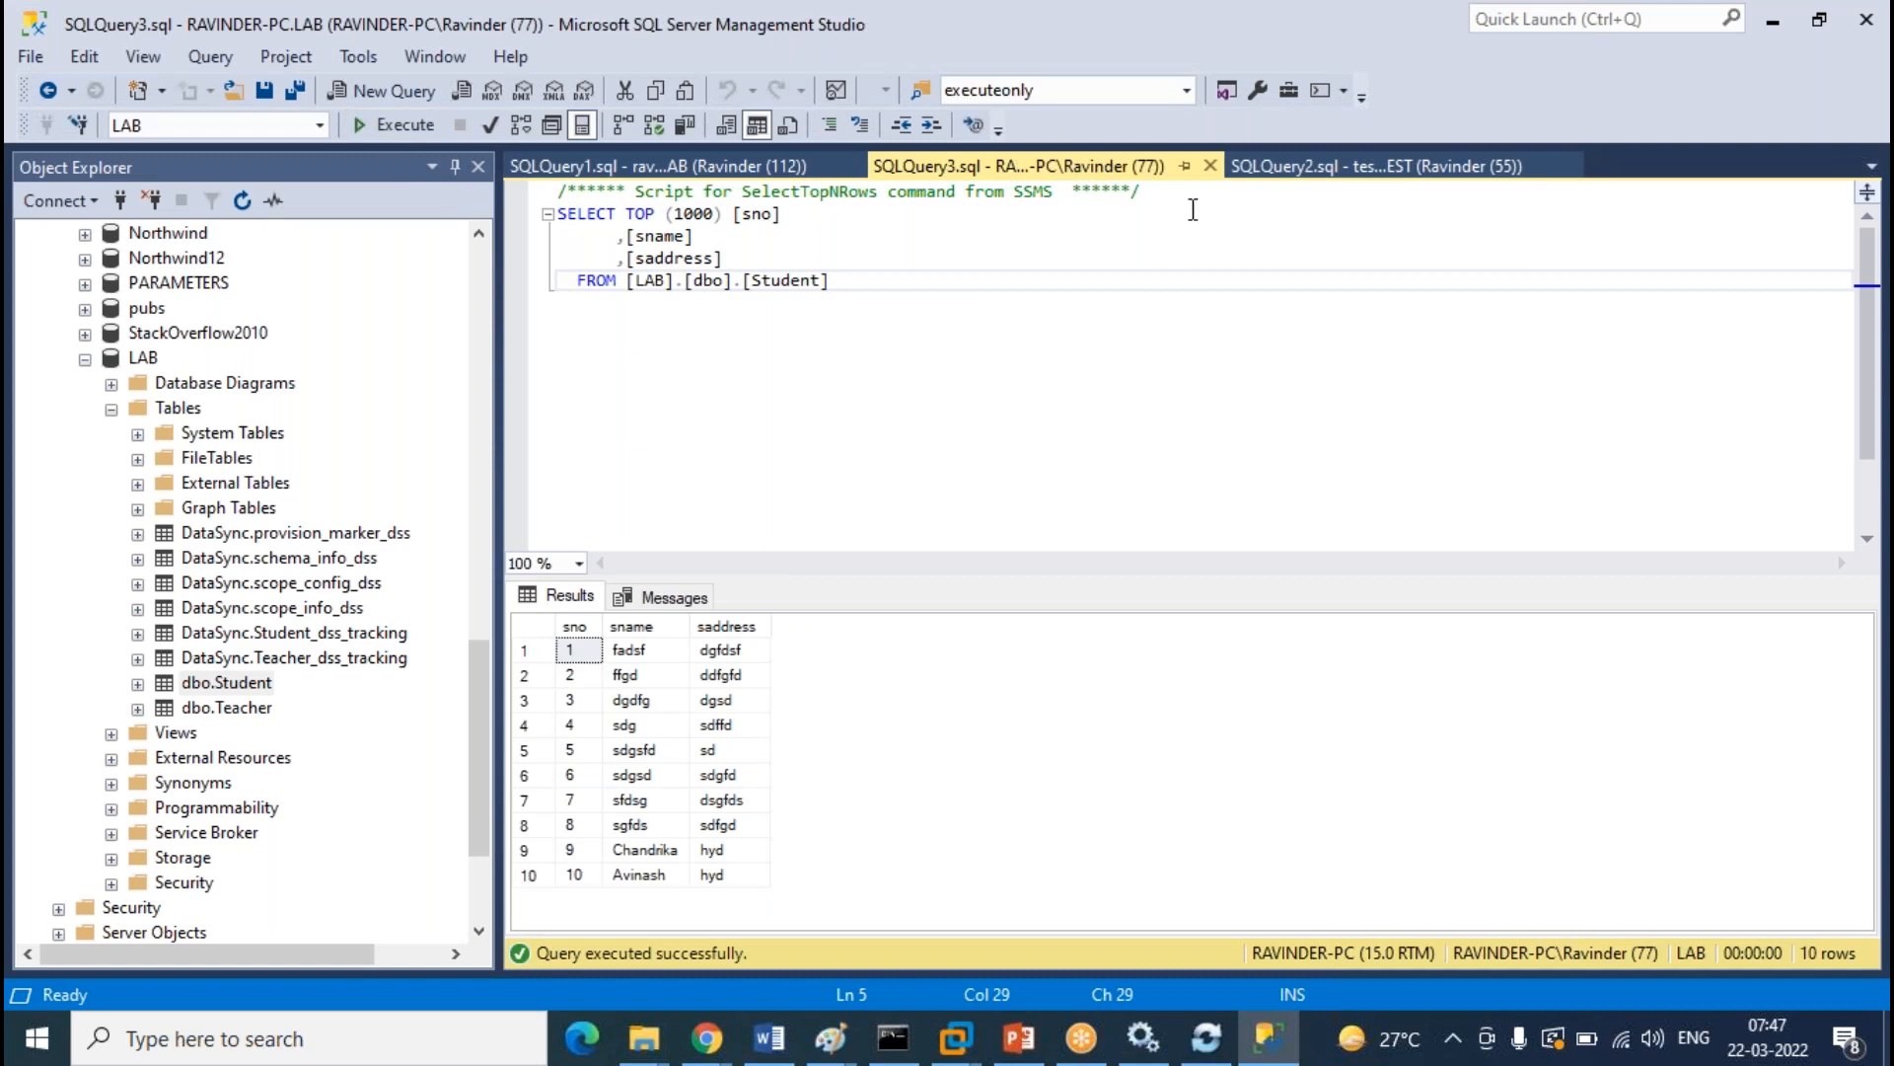
{"action": "left_click", "coordinate": [1376, 166]}
{"action": "left_click", "coordinate": [396, 125]}
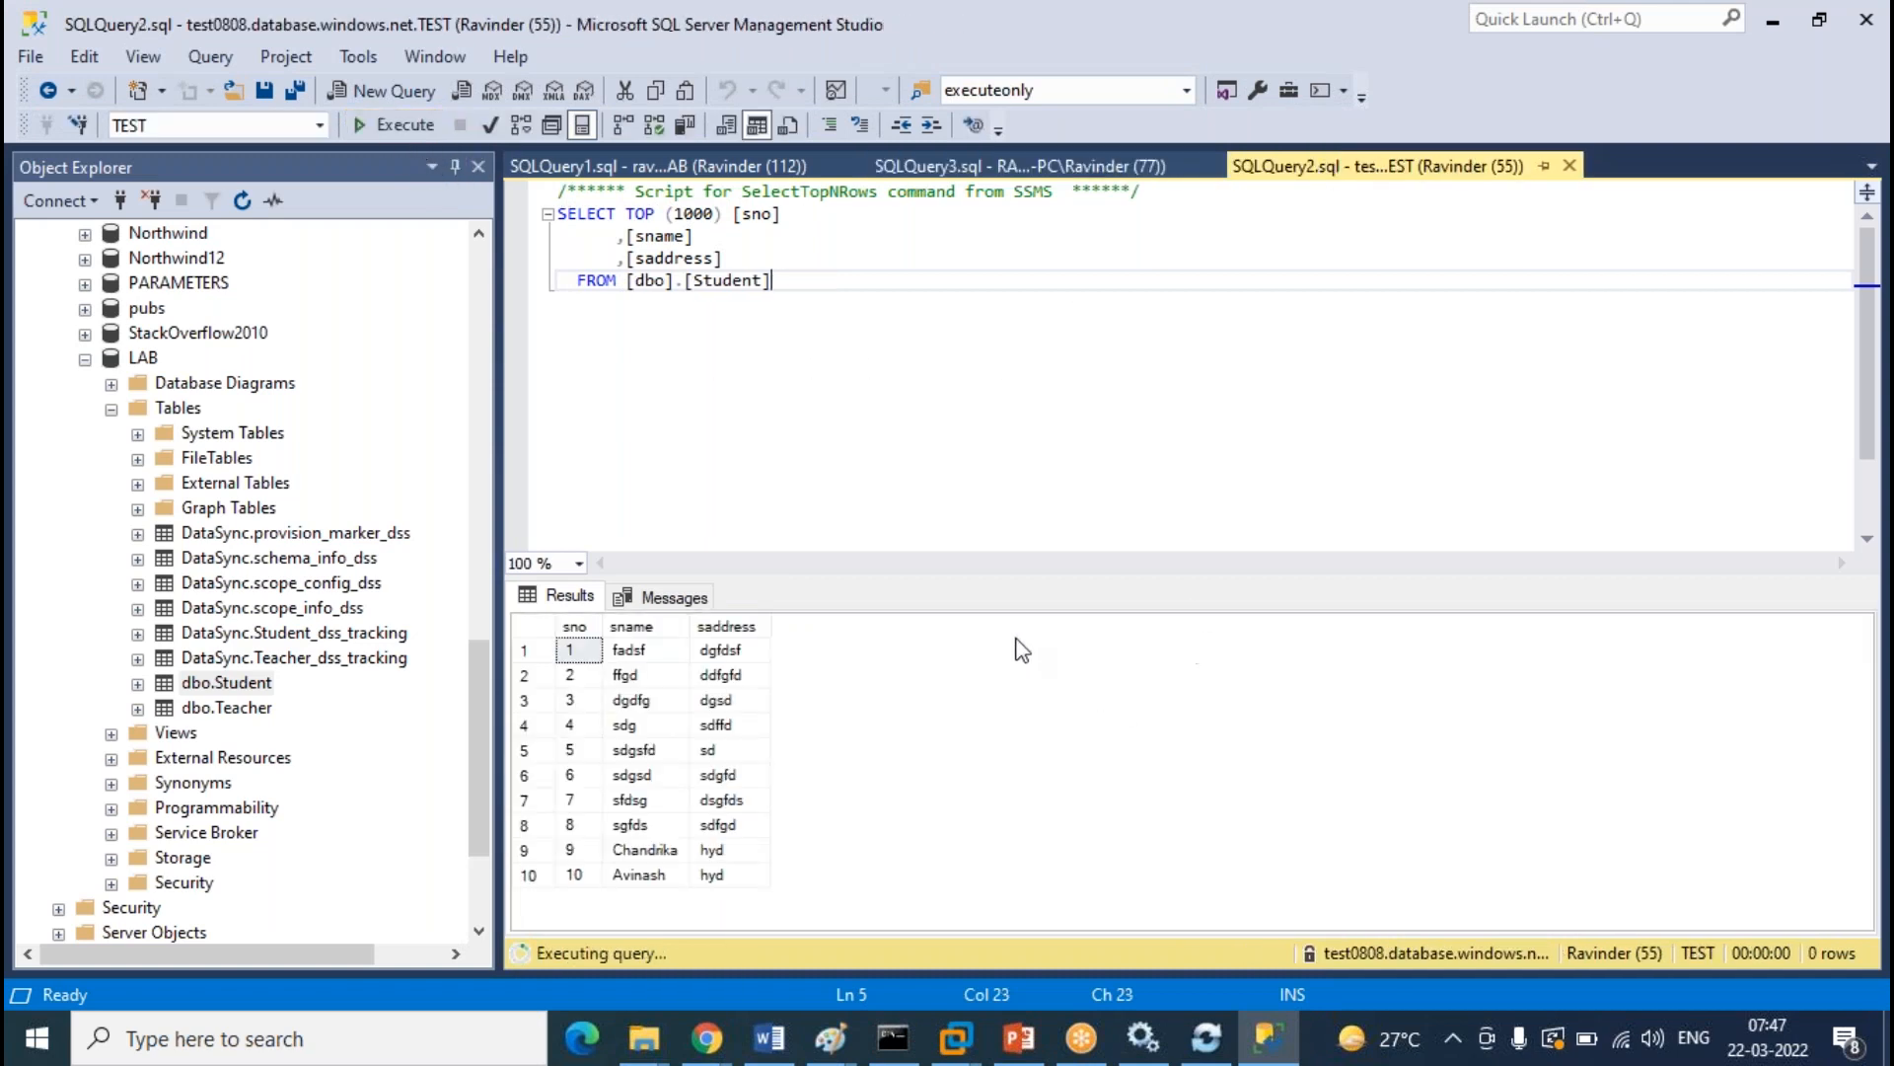
Expand the cloud LAB database's tables and select dbo.Student
{"action": "scroll", "coordinate": [227, 543], "scroll_direction": "up", "scroll_amount": 17}
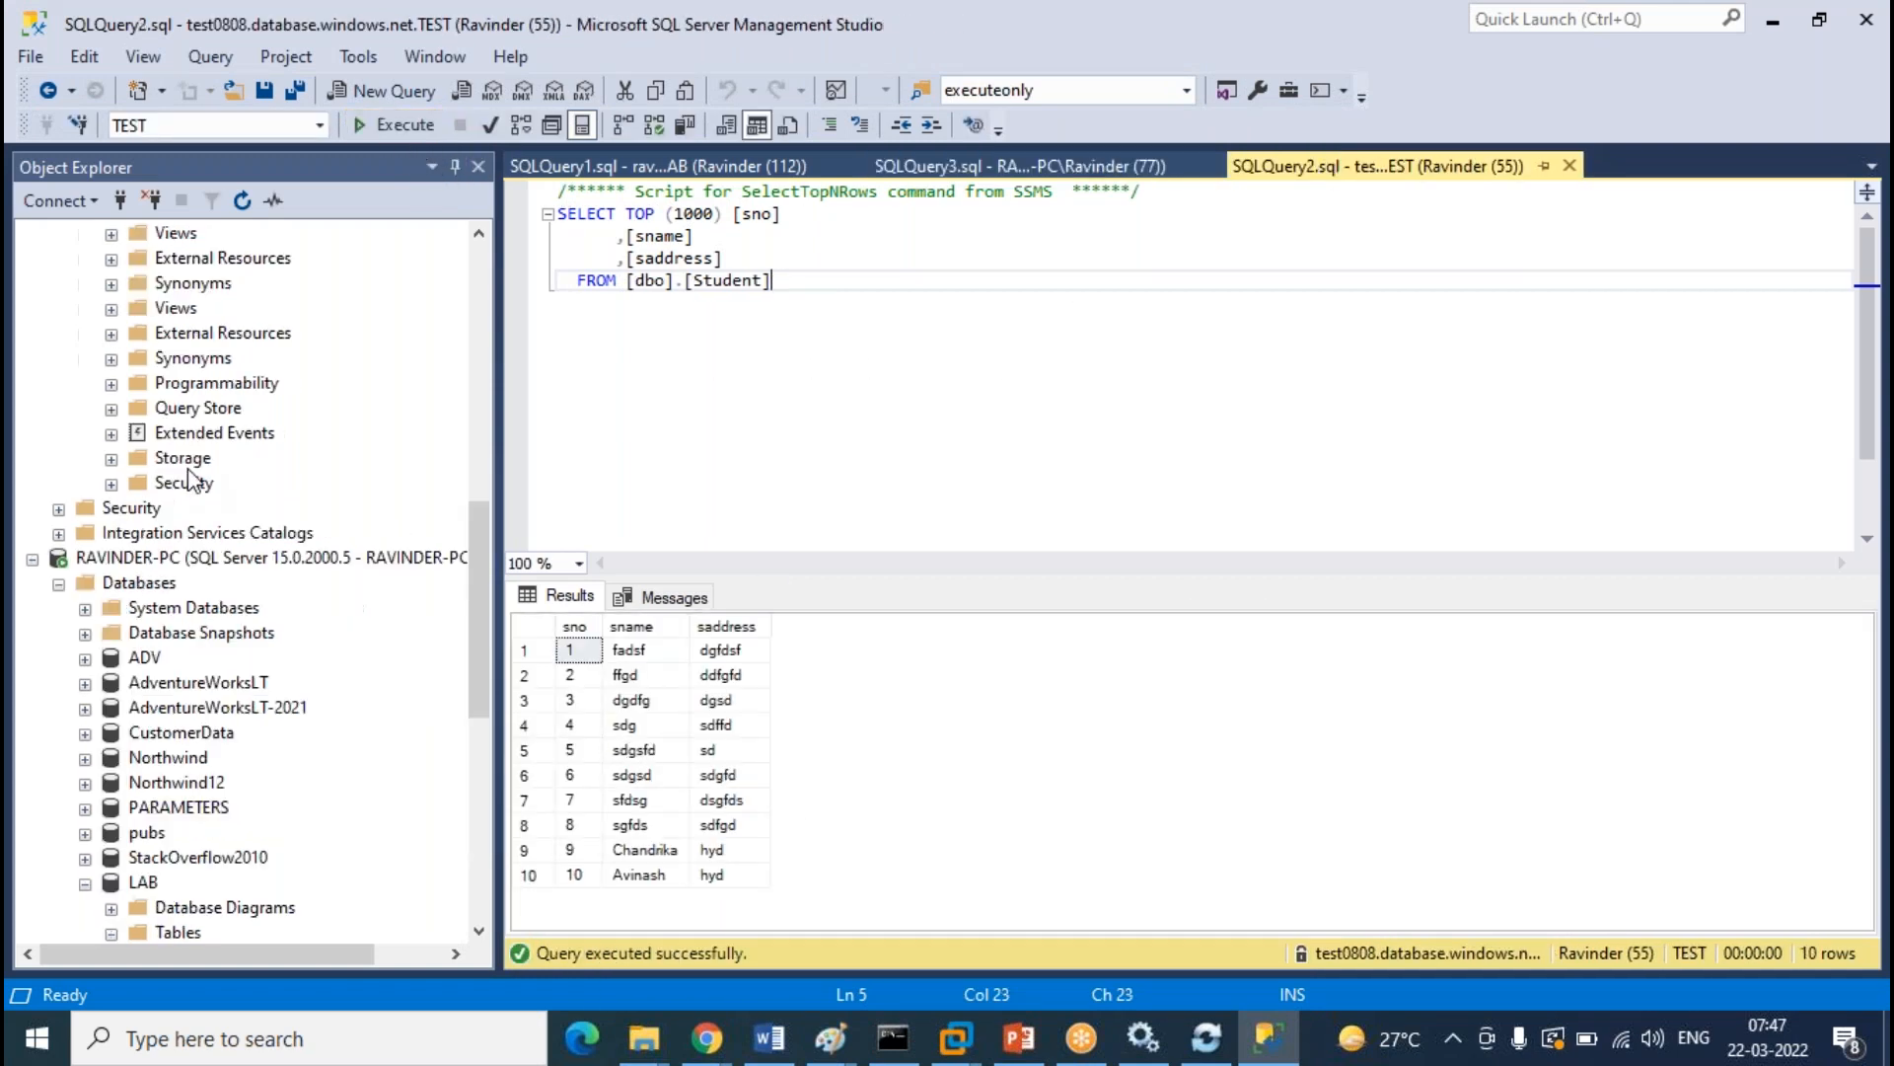
{"action": "left_click", "coordinate": [112, 358]}
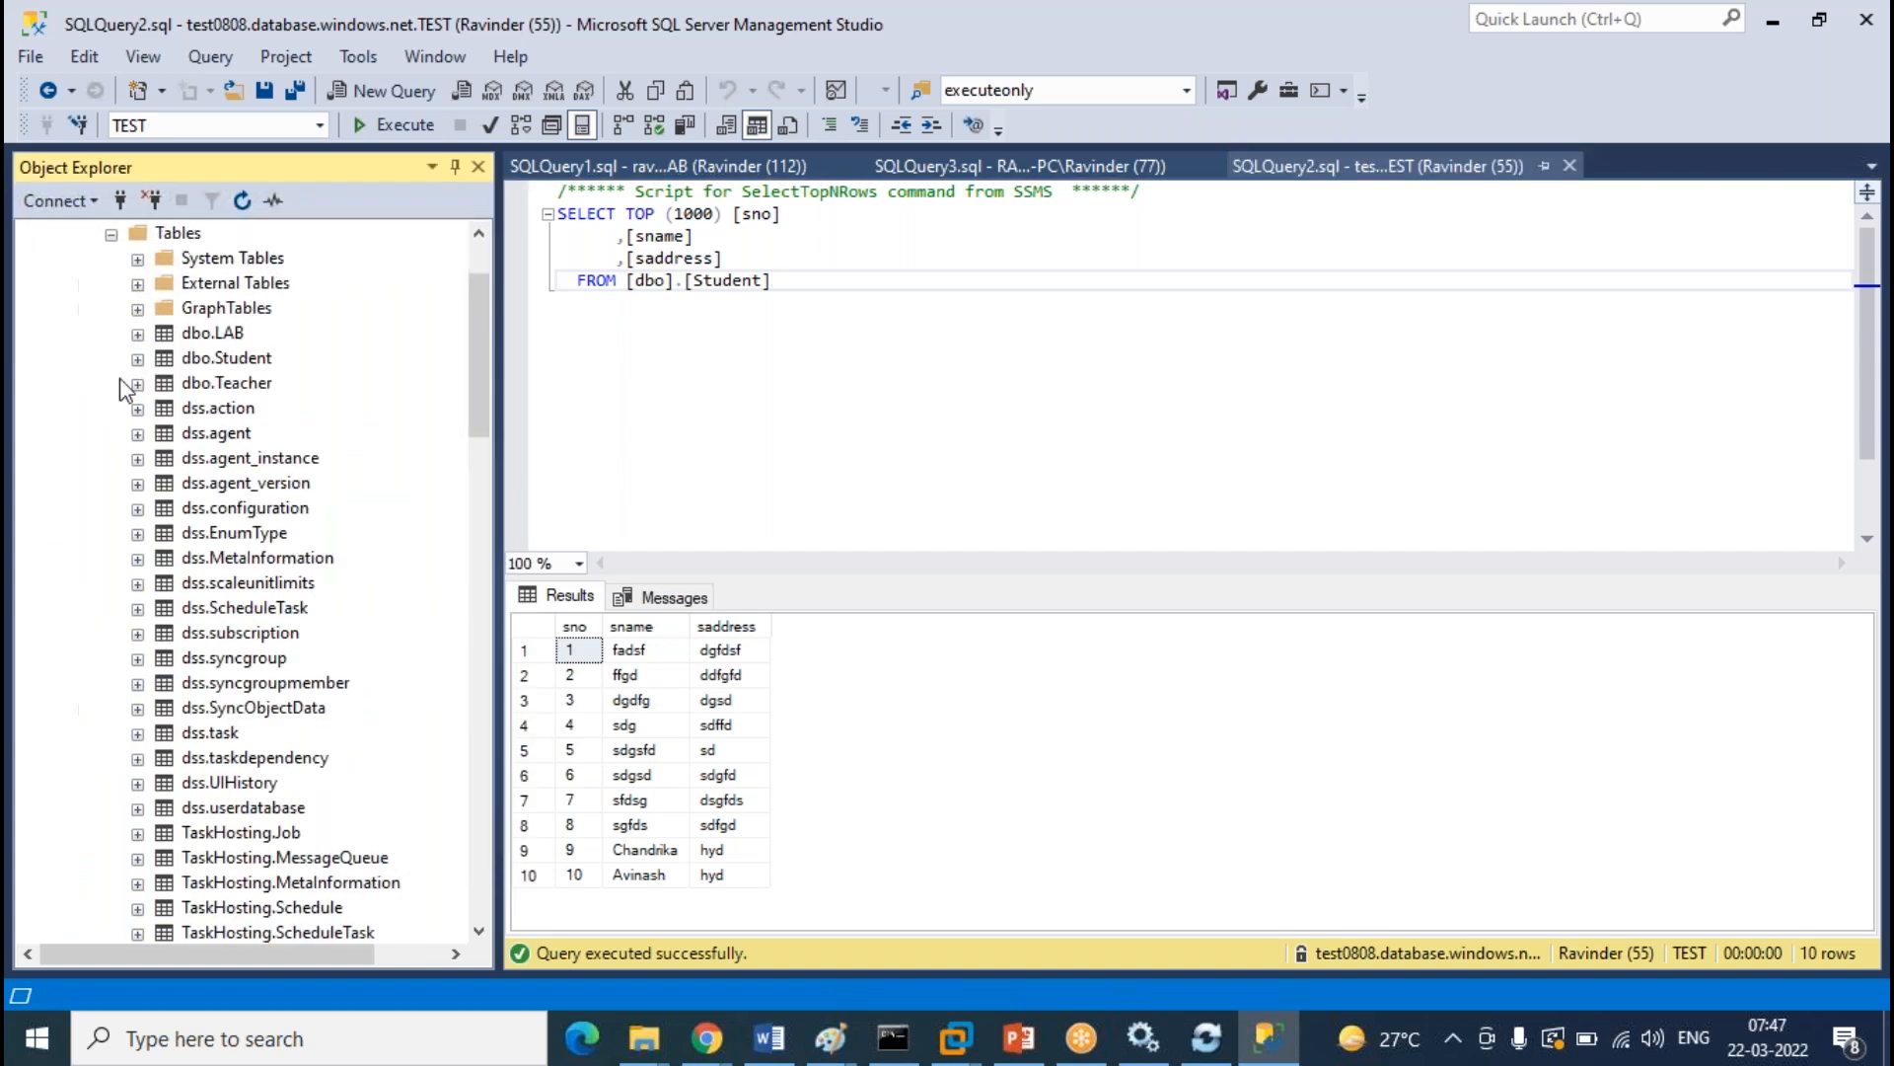
{"action": "scroll", "coordinate": [284, 513], "scroll_direction": "up", "scroll_amount": 2}
{"action": "left_click", "coordinate": [241, 484]}
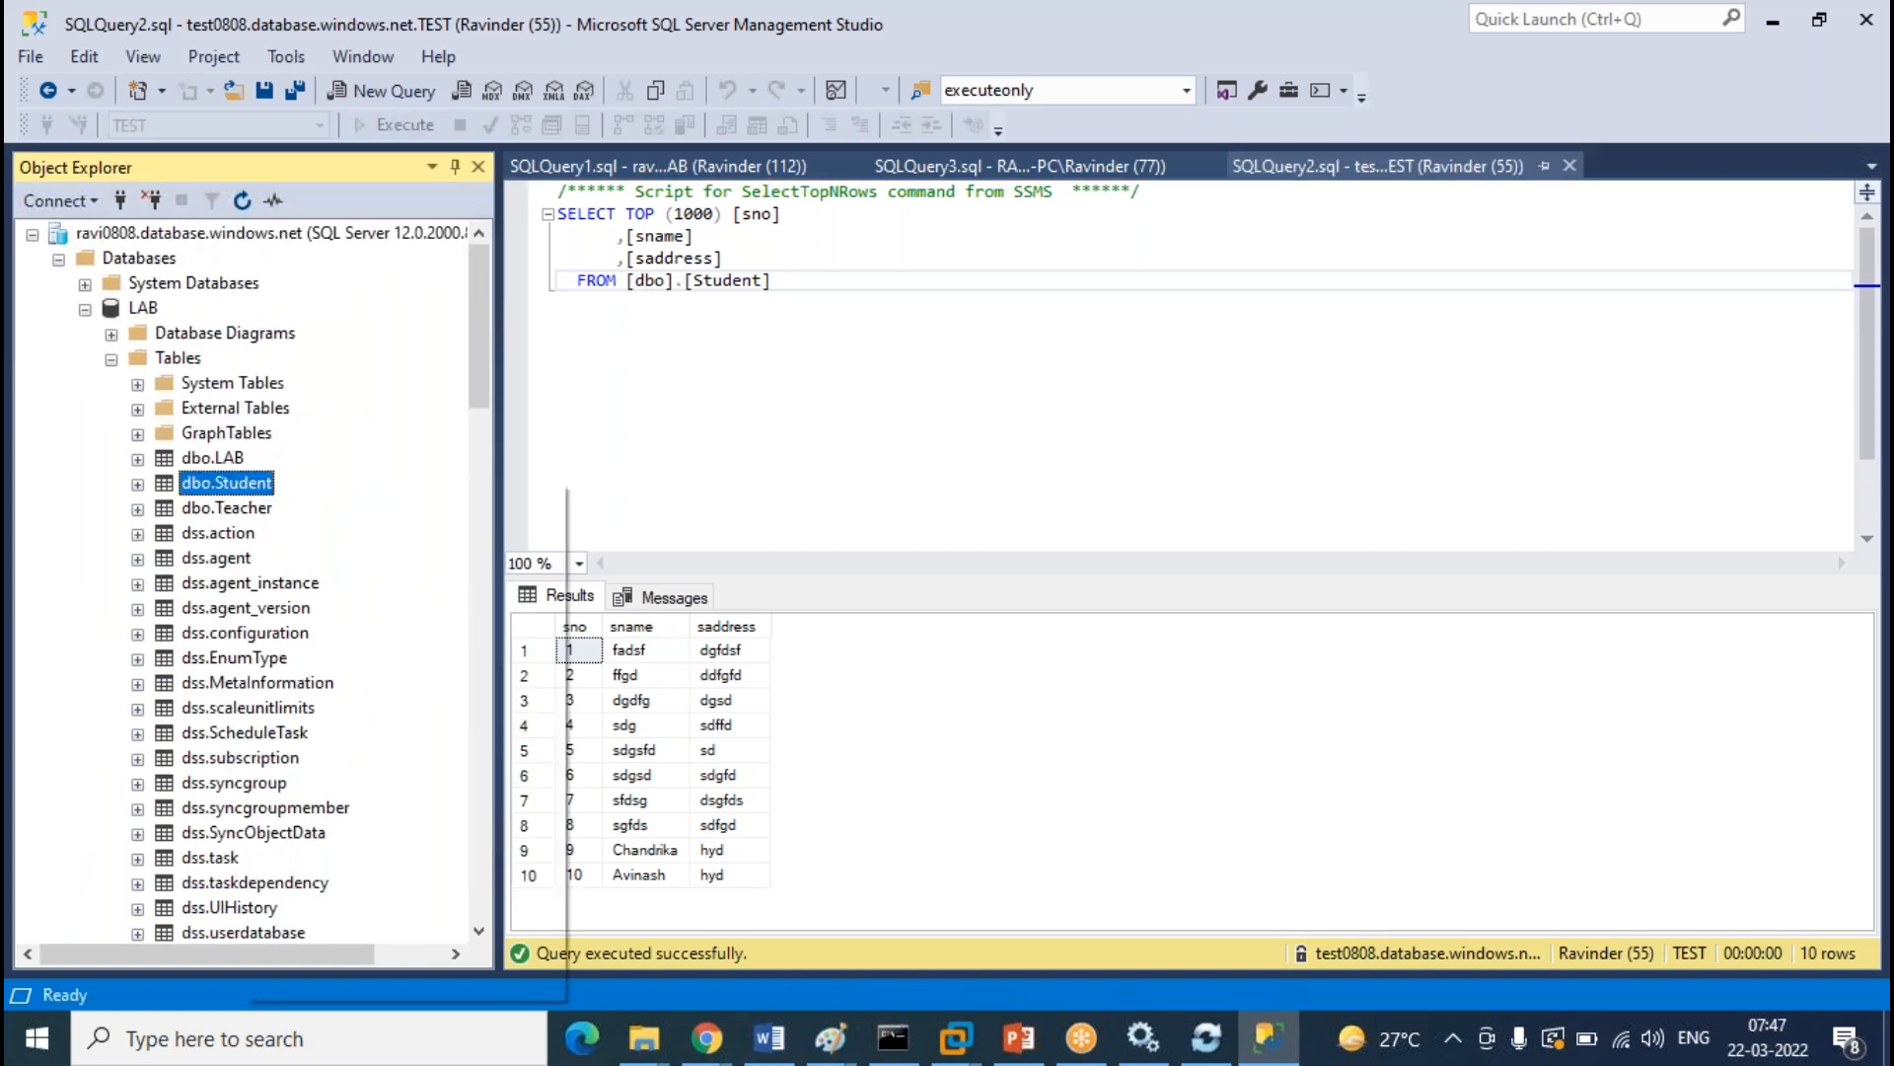
Through Edit Top 200 Rows, enter sno 11, a student name and address hyd into cloud LAB dbo.Student
{"action": "right_click", "coordinate": [241, 485]}
{"action": "left_click", "coordinate": [400, 590]}
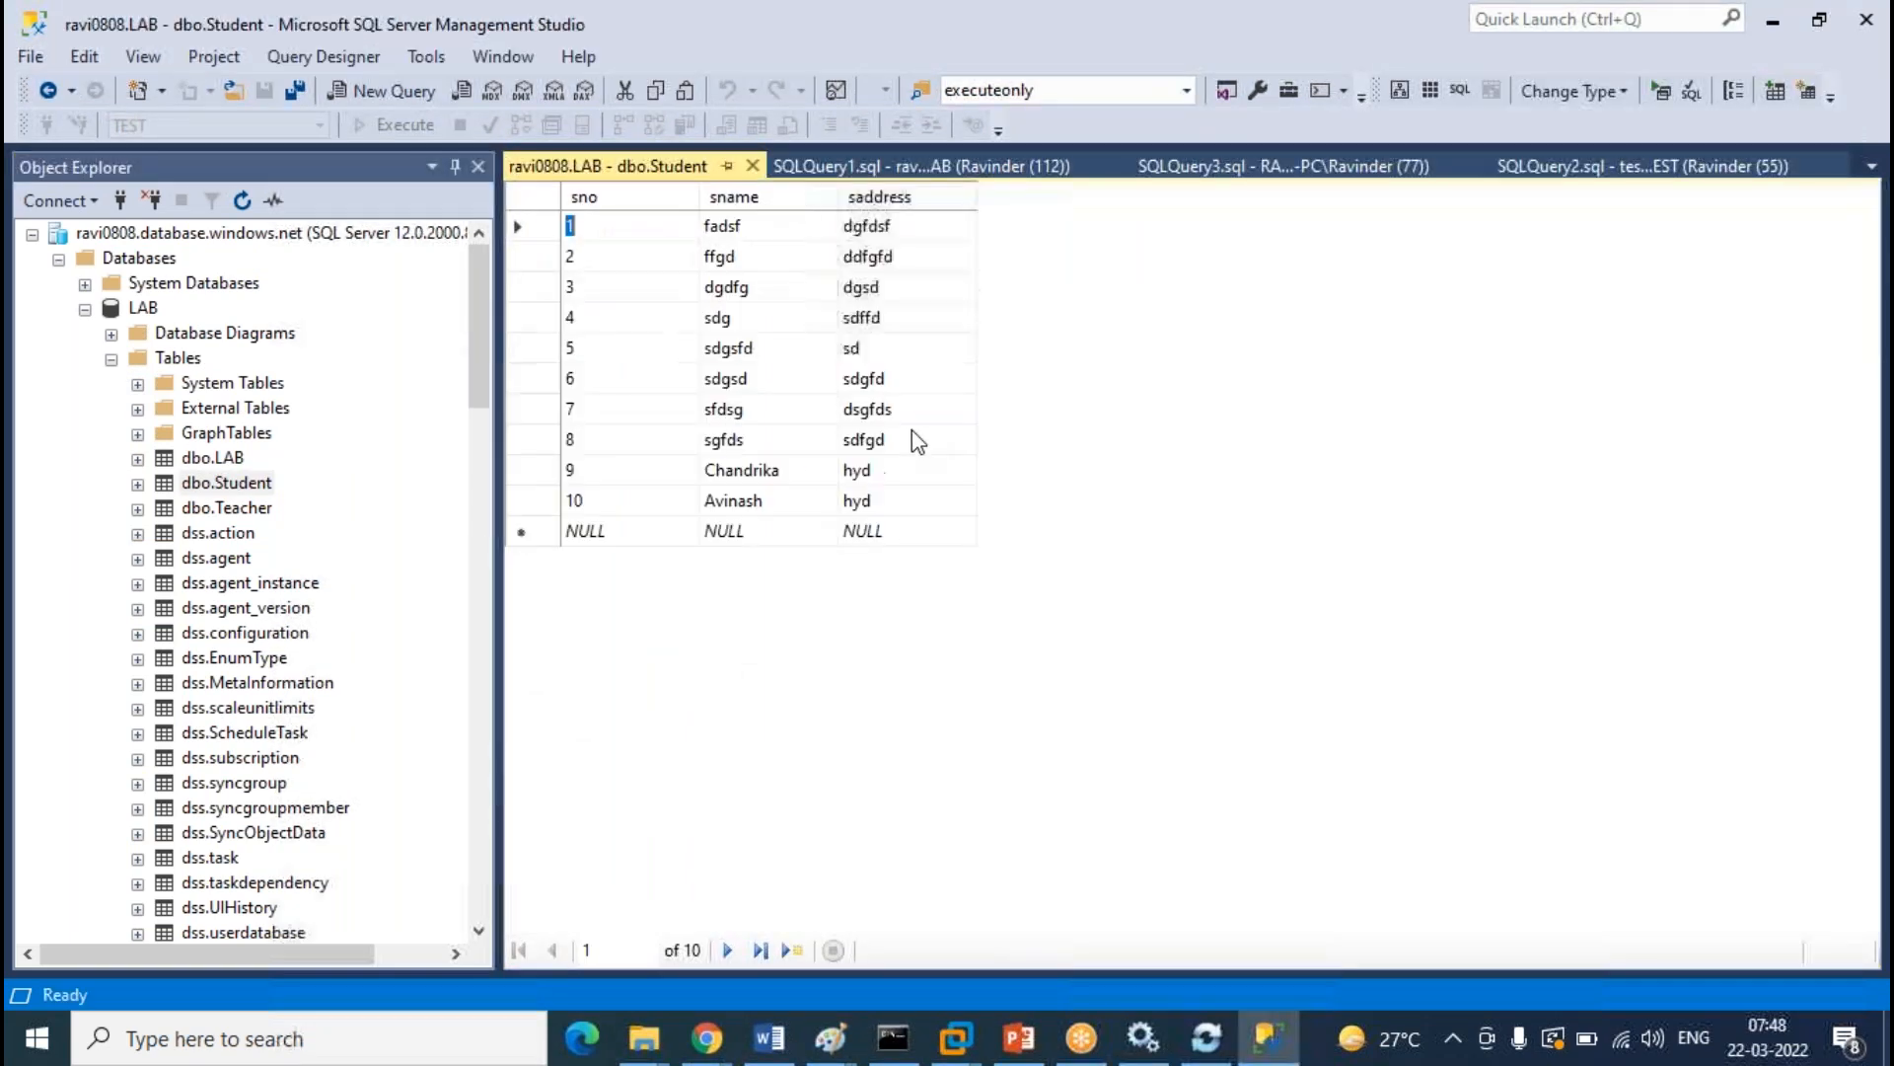
{"action": "type", "text": "11"}
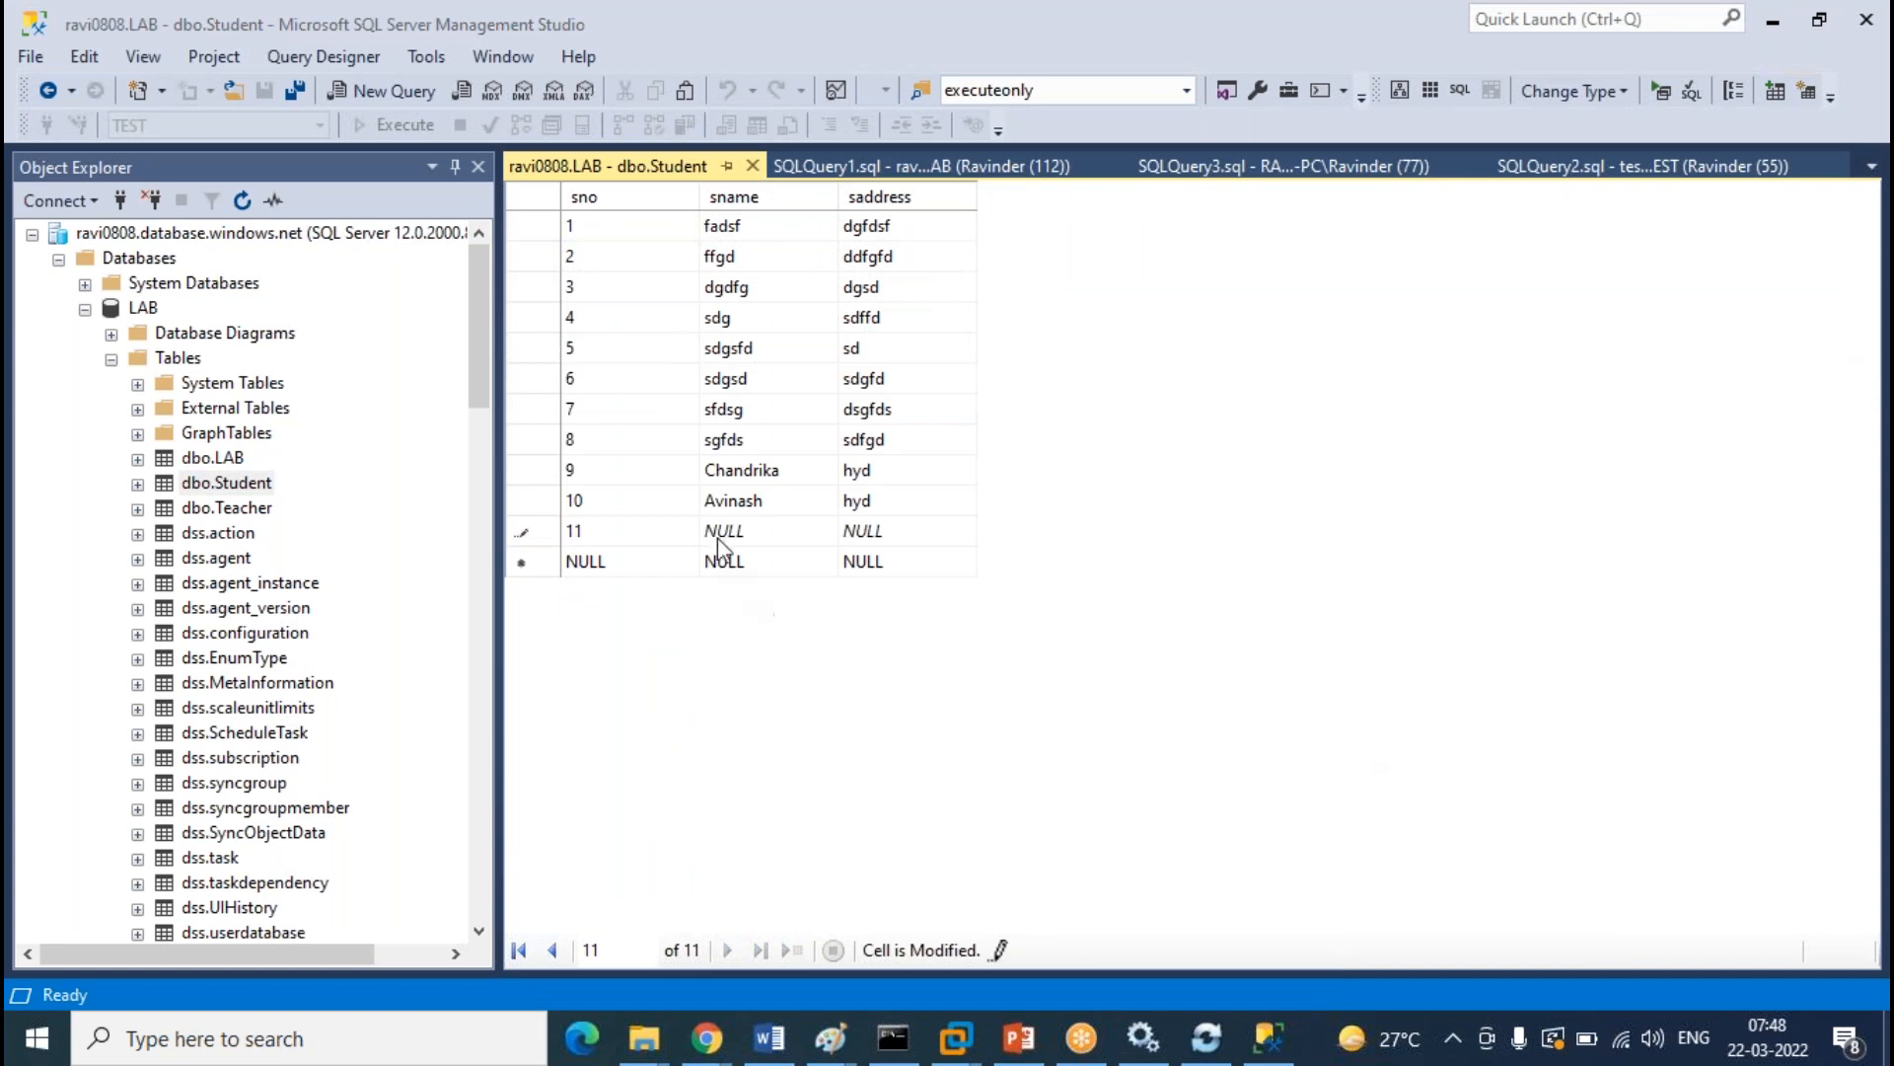
{"action": "key", "text": "Tab"}
{"action": "type", "text": "S"}
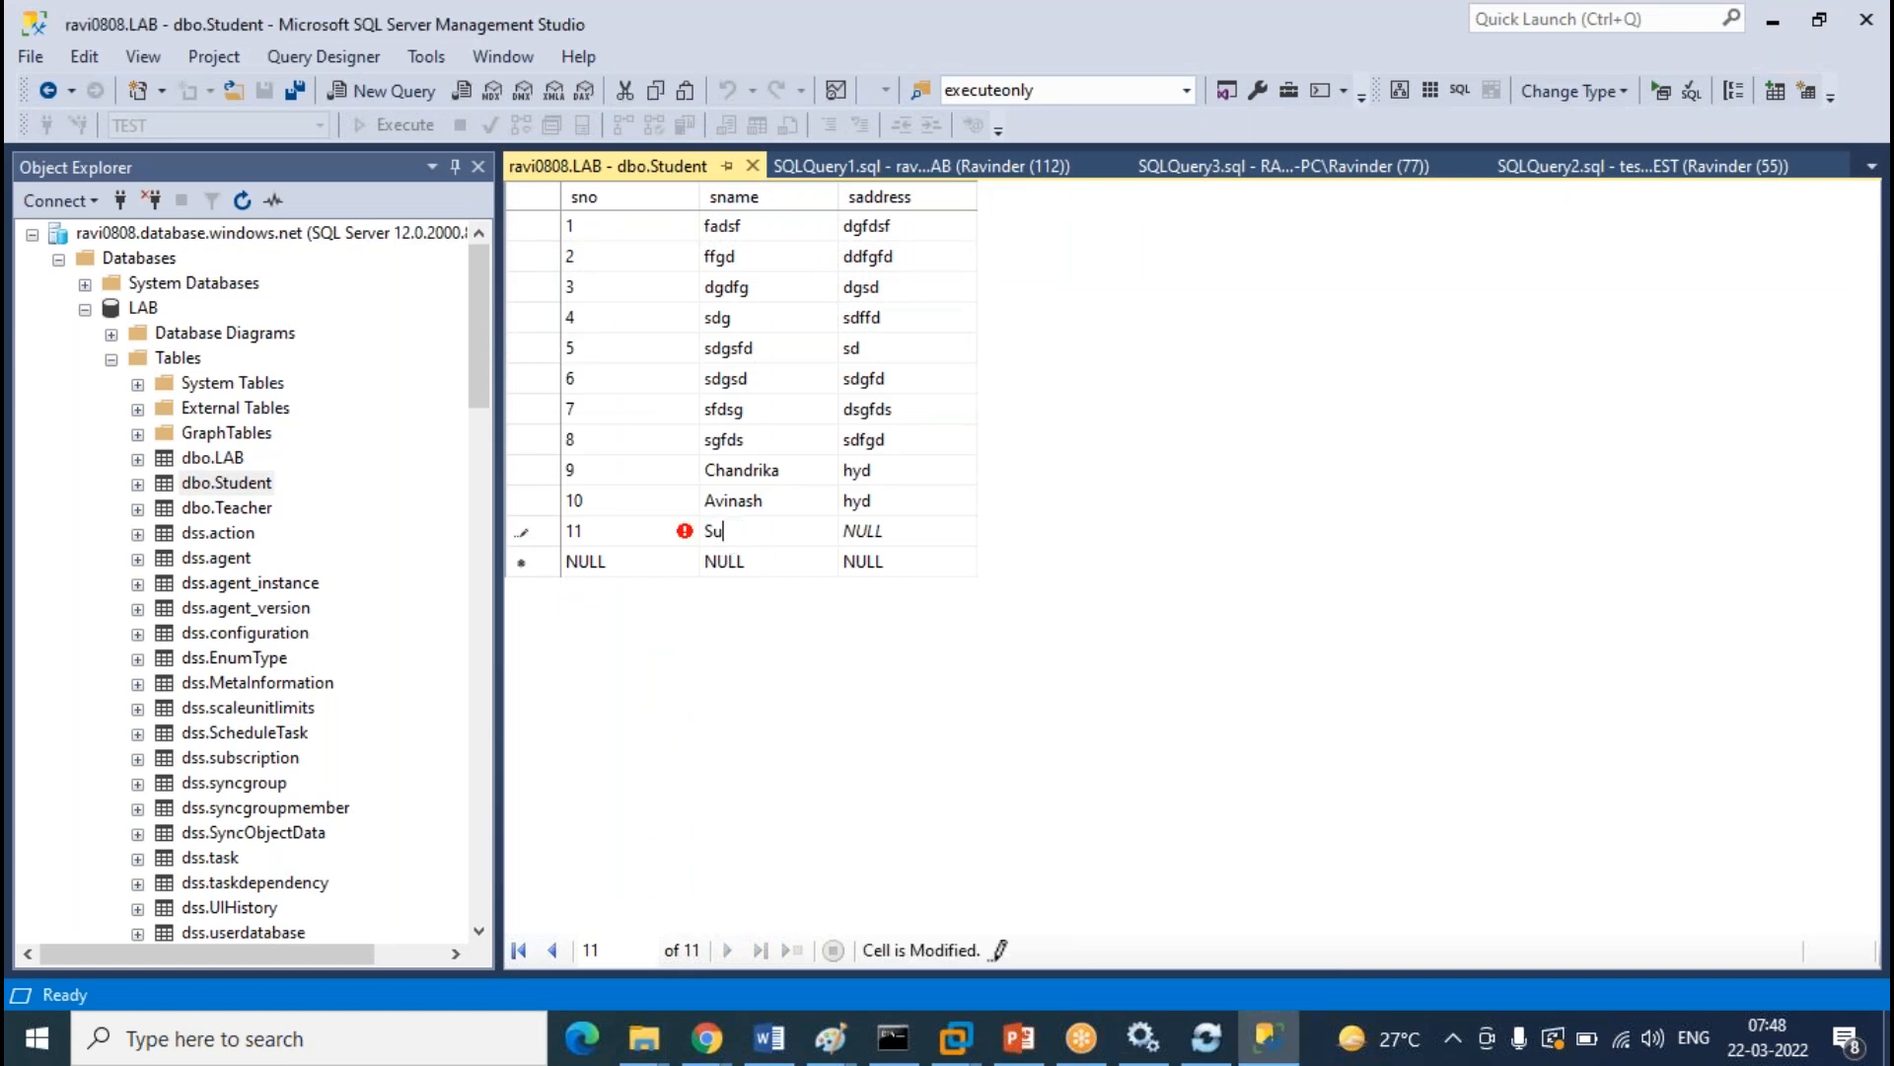
{"action": "type", "text": "unesh"}
{"action": "key", "text": "Tab"}
{"action": "type", "text": "hyd"}
{"action": "left_click", "coordinate": [753, 166]}
{"action": "left_click", "coordinate": [111, 358]}
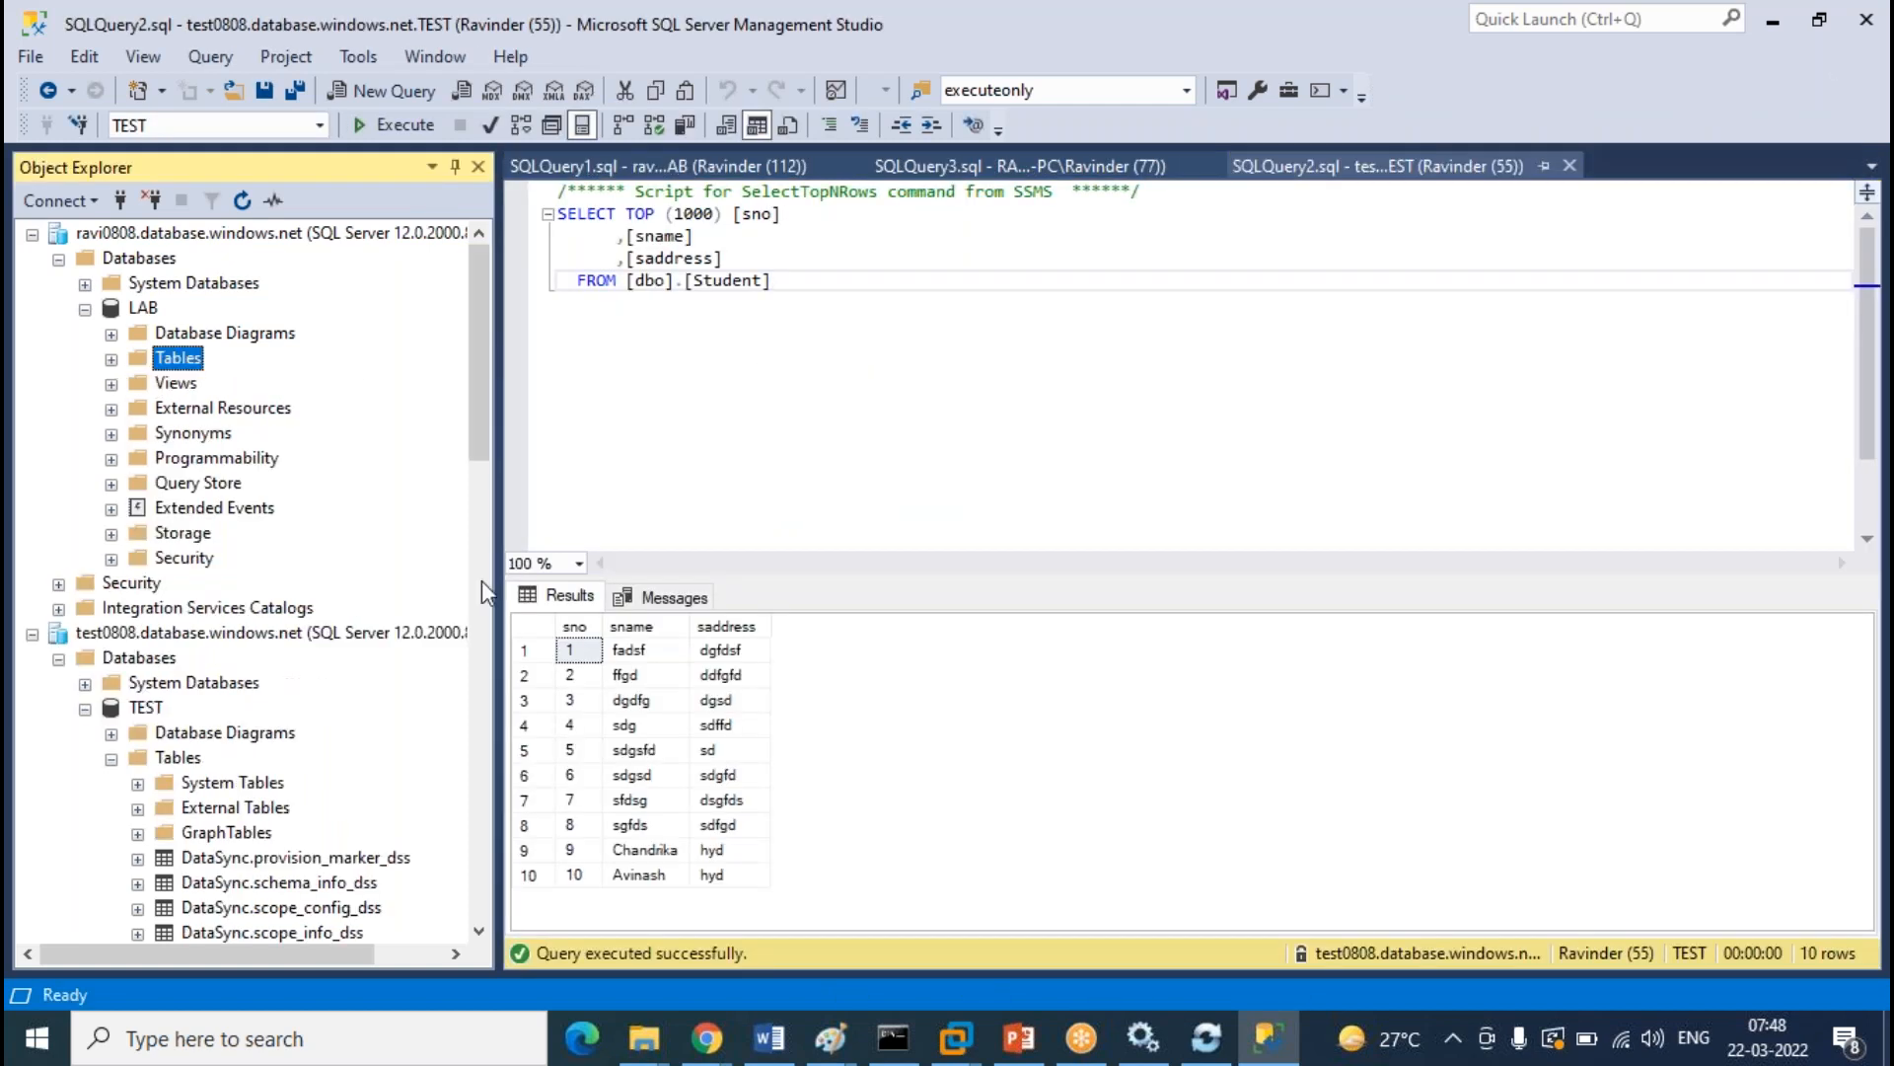
Through Edit Top 200 Rows, enter sno 11, a student name and address hyd into TEST dbo.Student
{"action": "scroll", "coordinate": [481, 580], "scroll_direction": "down", "scroll_amount": 5}
{"action": "left_click", "coordinate": [256, 636]}
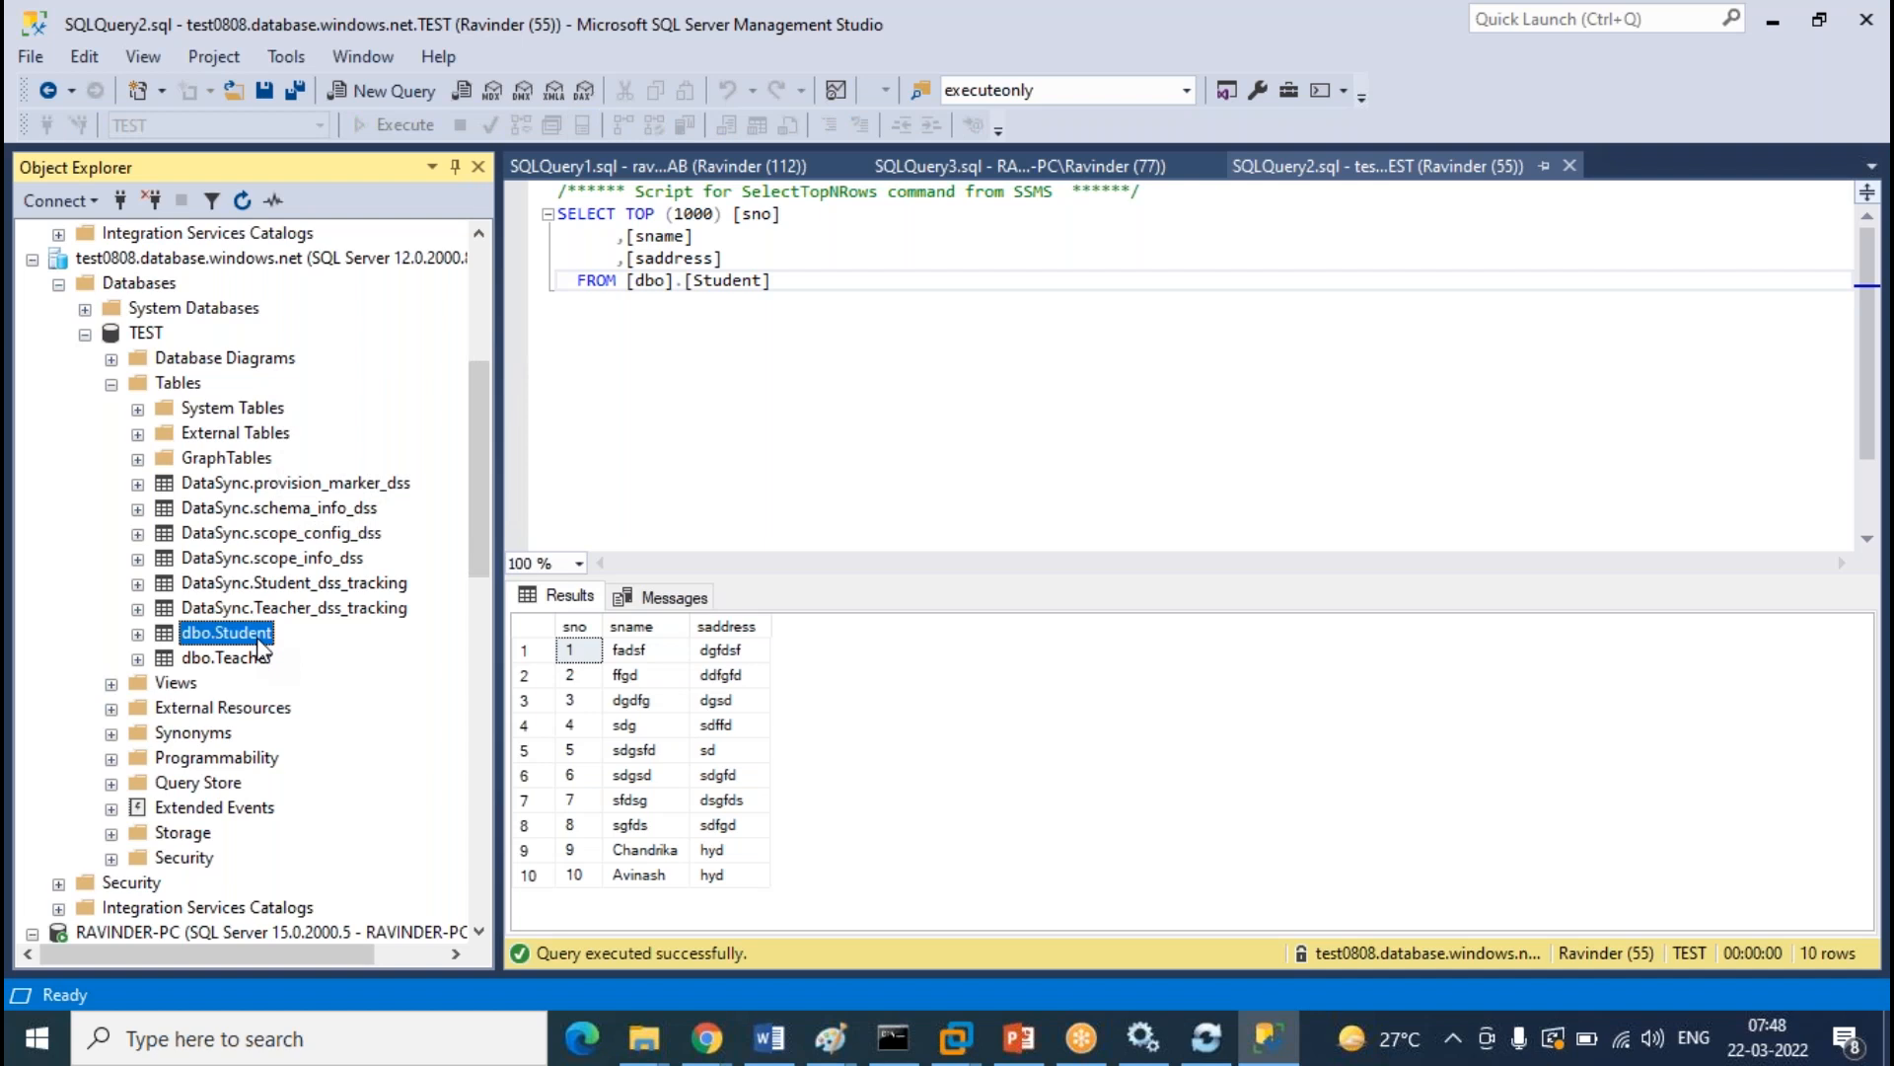
{"action": "right_click", "coordinate": [261, 646]}
{"action": "key", "text": "Escape"}
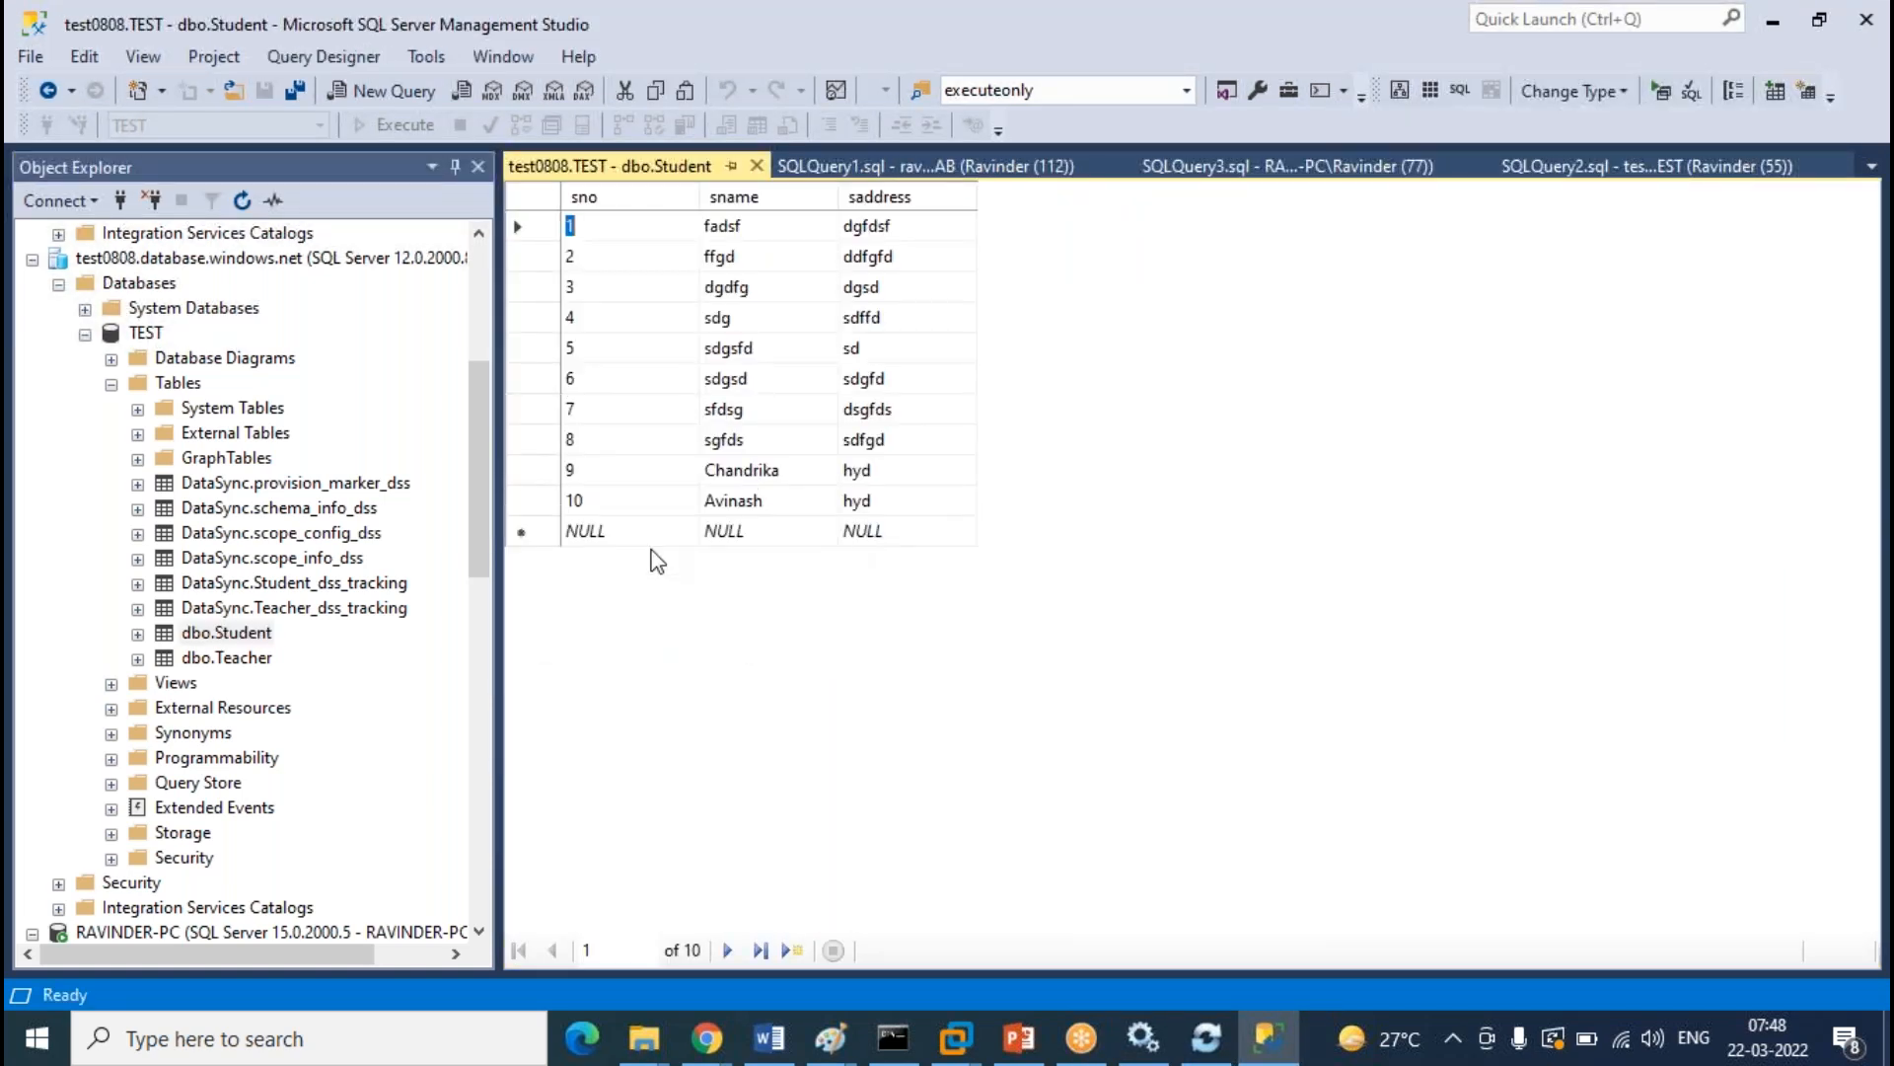
{"action": "left_click", "coordinate": [603, 533]}
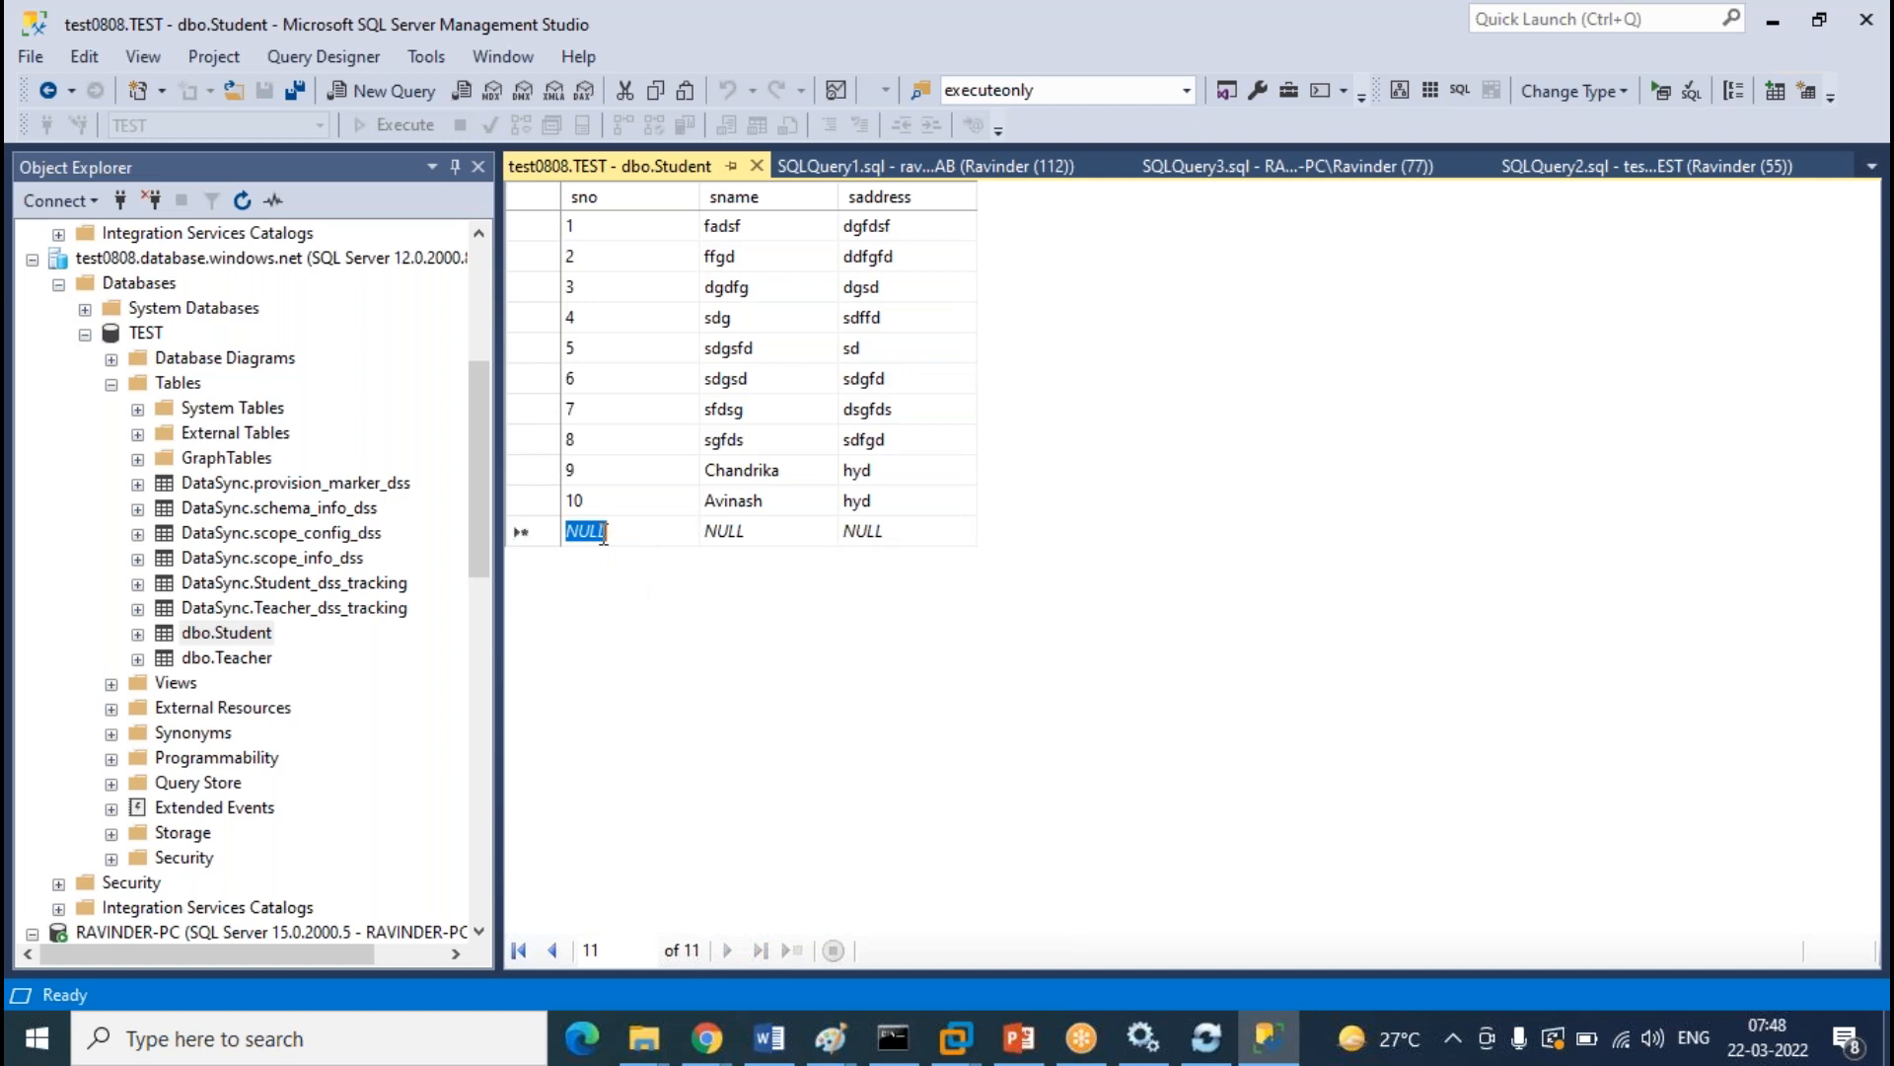
{"action": "type", "text": "11"}
{"action": "key", "text": "Tab"}
{"action": "type", "text": "Mohan"}
{"action": "key", "text": "Tab"}
{"action": "type", "text": "hyd"}
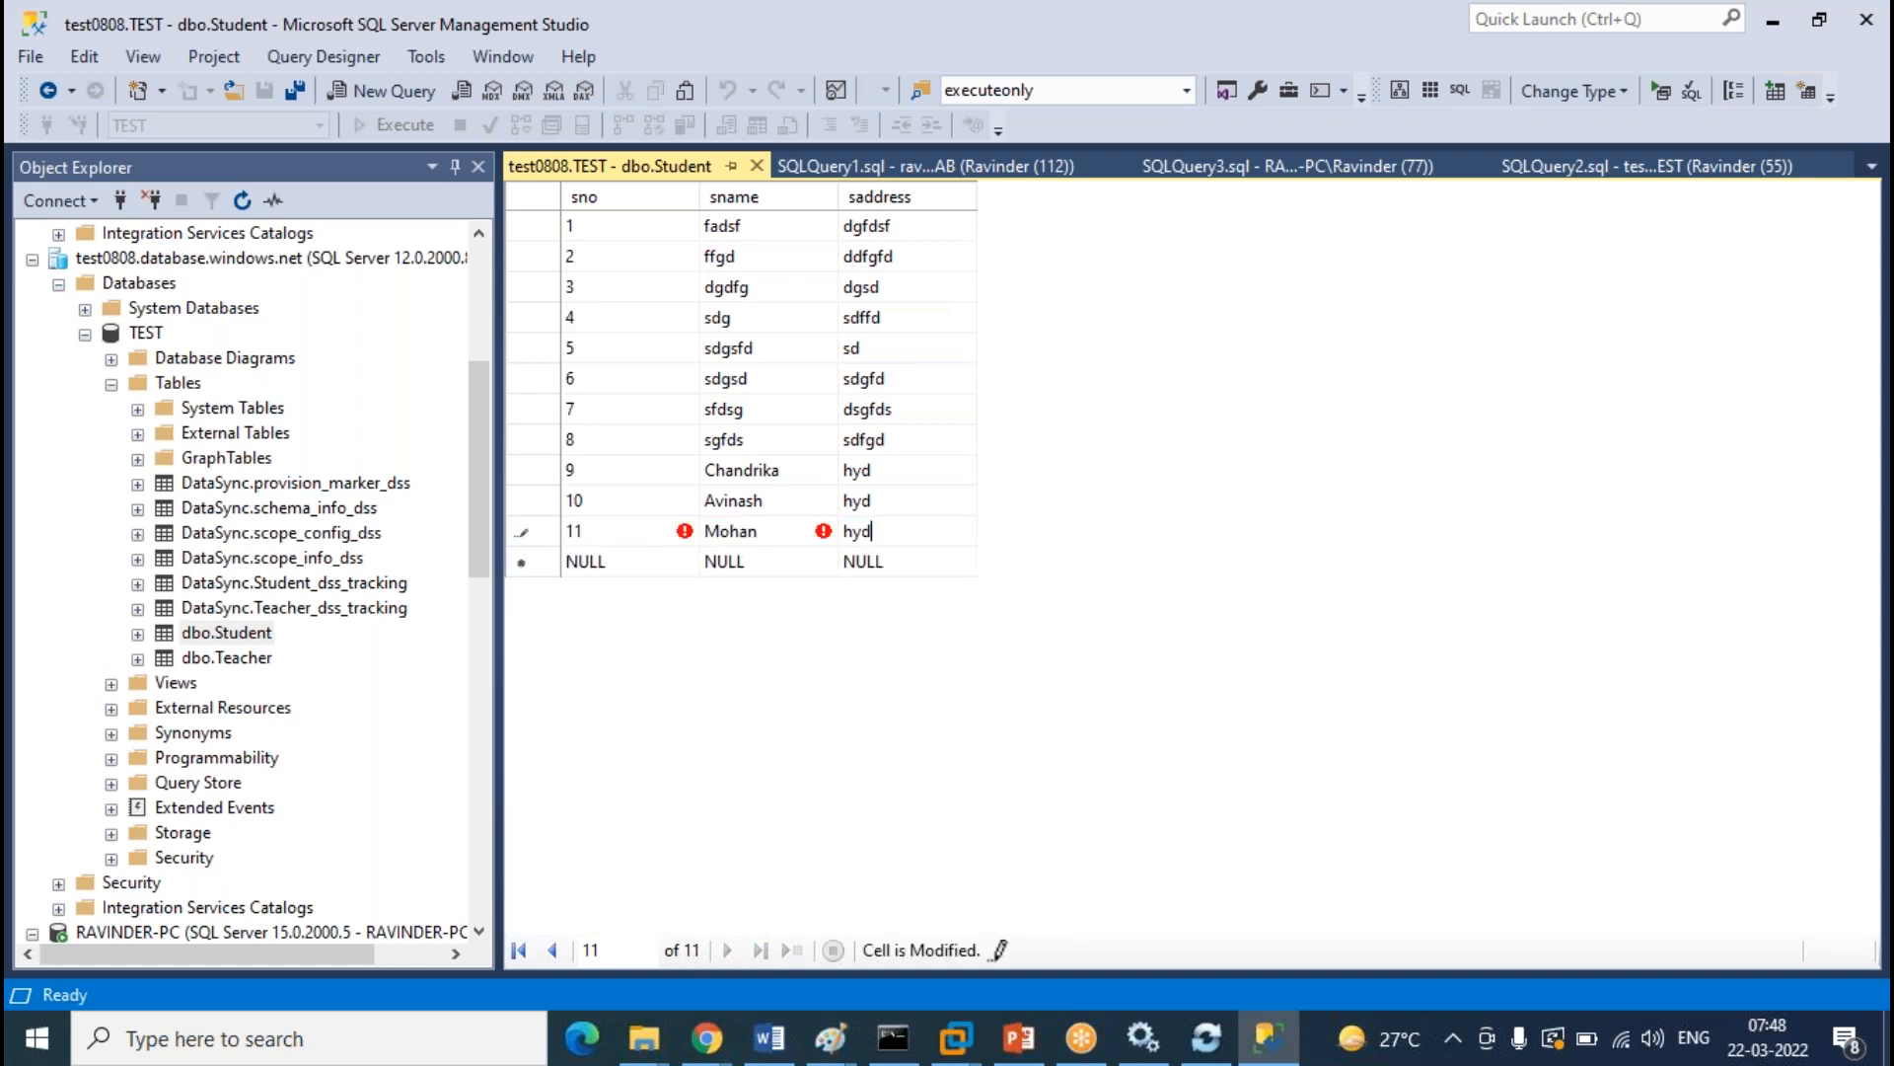
{"action": "left_click", "coordinate": [757, 159]}
{"action": "left_click", "coordinate": [758, 166]}
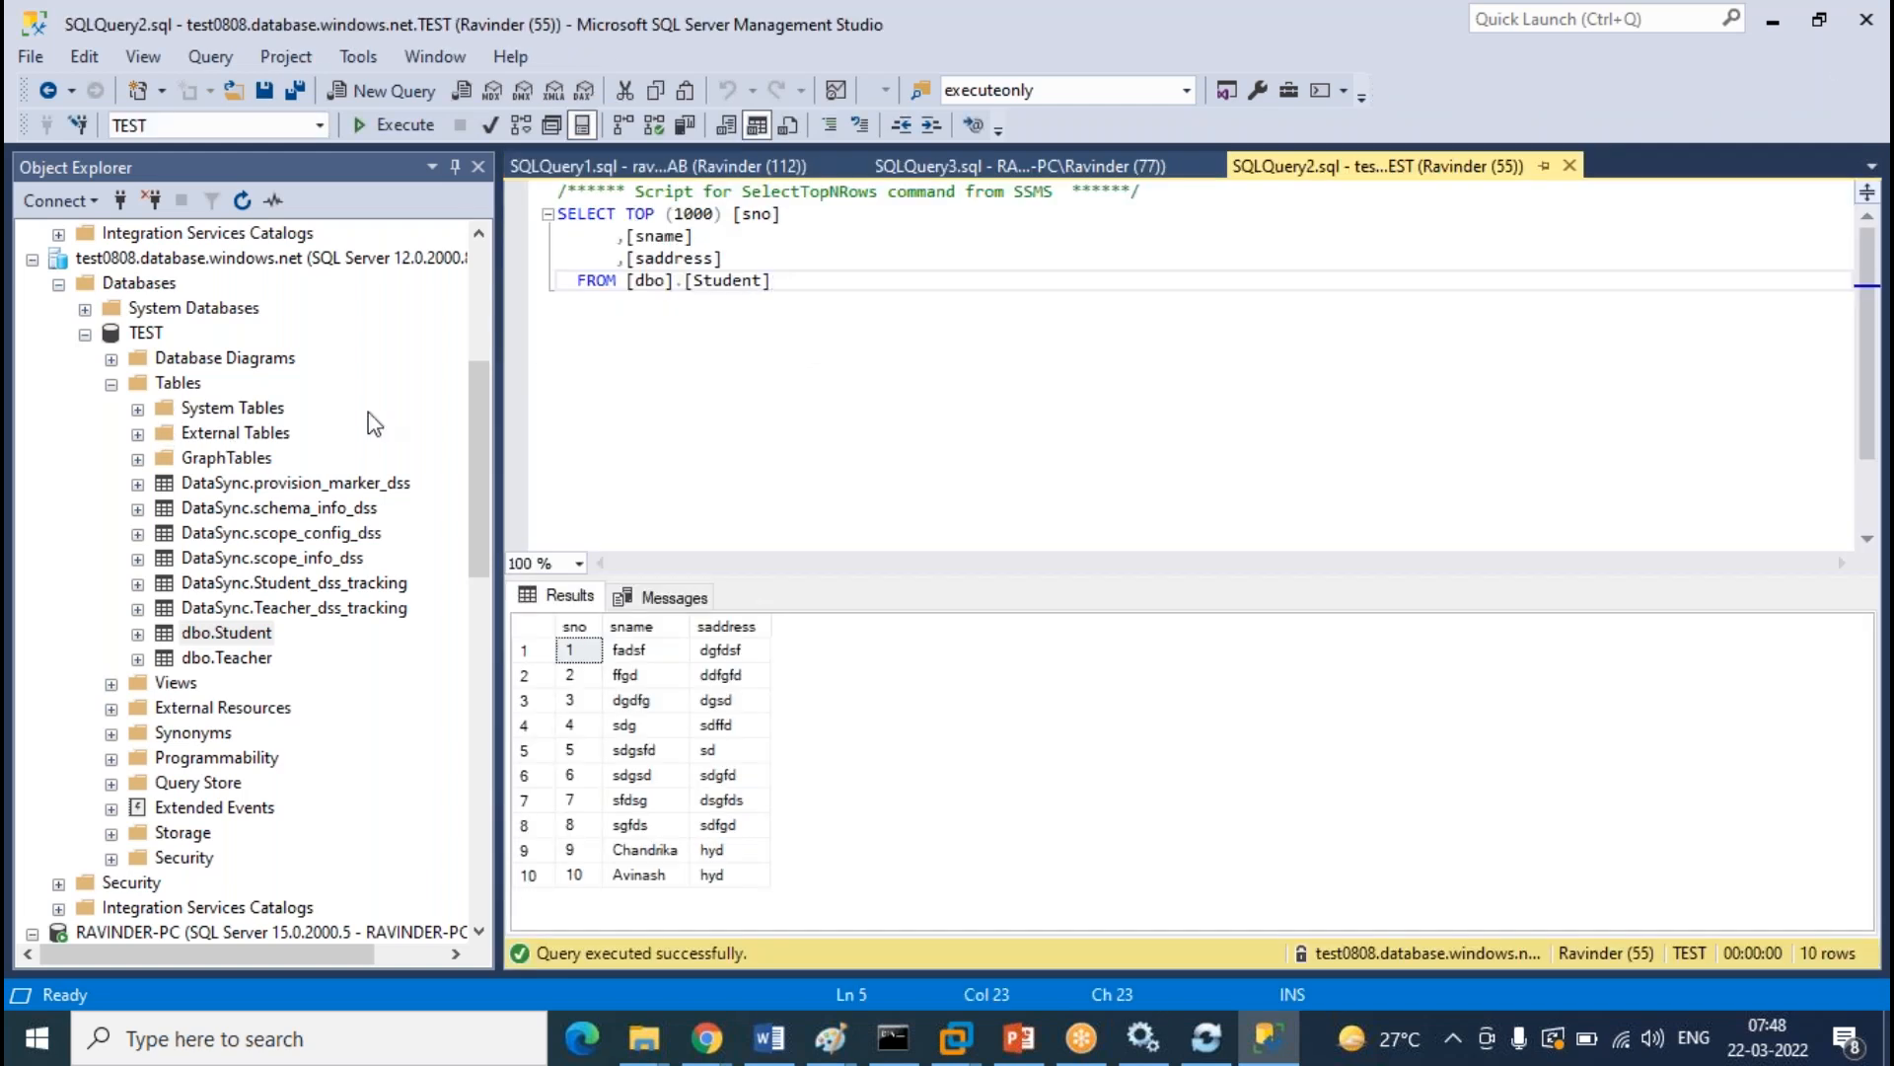
{"action": "scroll", "coordinate": [335, 563], "scroll_direction": "down", "scroll_amount": 7}
{"action": "scroll", "coordinate": [296, 722], "scroll_direction": "down", "scroll_amount": 4}
Through Edit Top 200 Rows, enter sno 11, a student name and address hyd into on-prem LAB dbo.Student
{"action": "left_click", "coordinate": [227, 757]}
{"action": "right_click", "coordinate": [261, 757]}
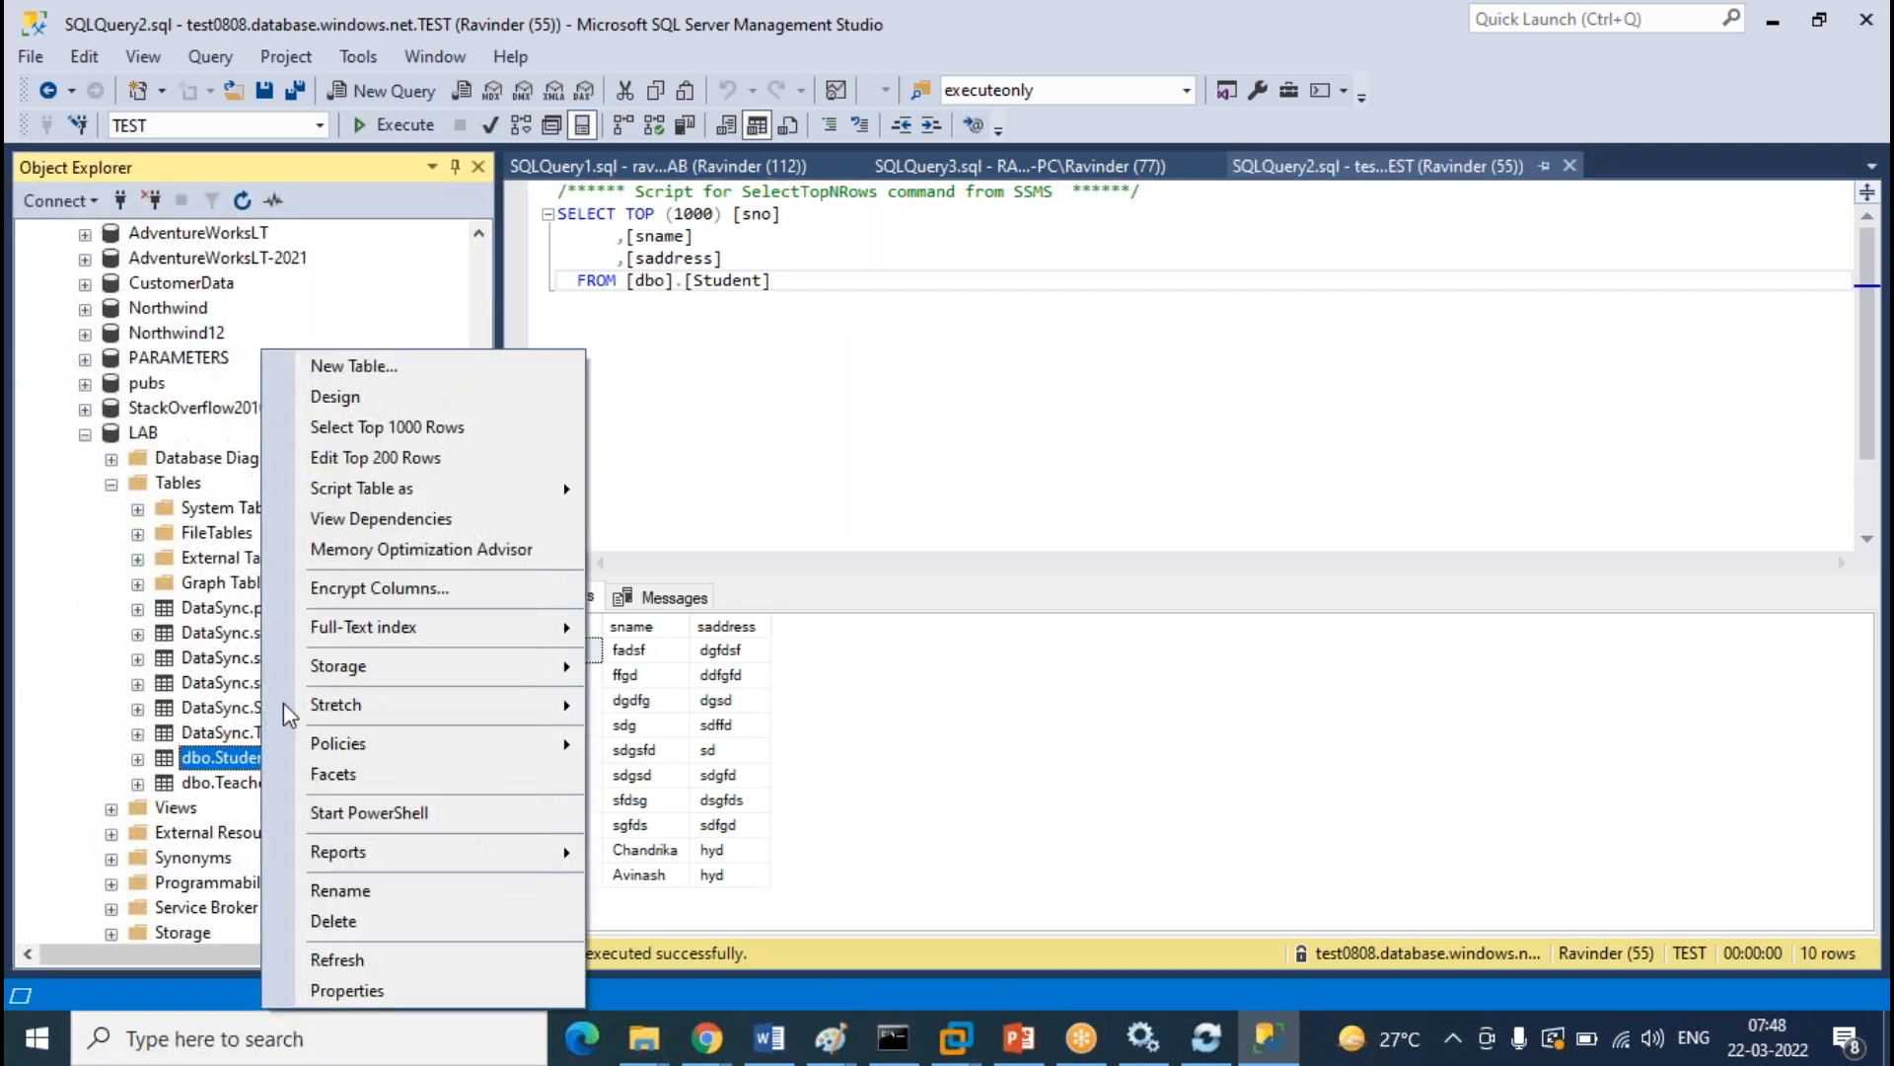
{"action": "left_click", "coordinate": [395, 460]}
{"action": "left_click", "coordinate": [586, 531]}
{"action": "type", "text": "11"}
{"action": "key", "text": "Tab"}
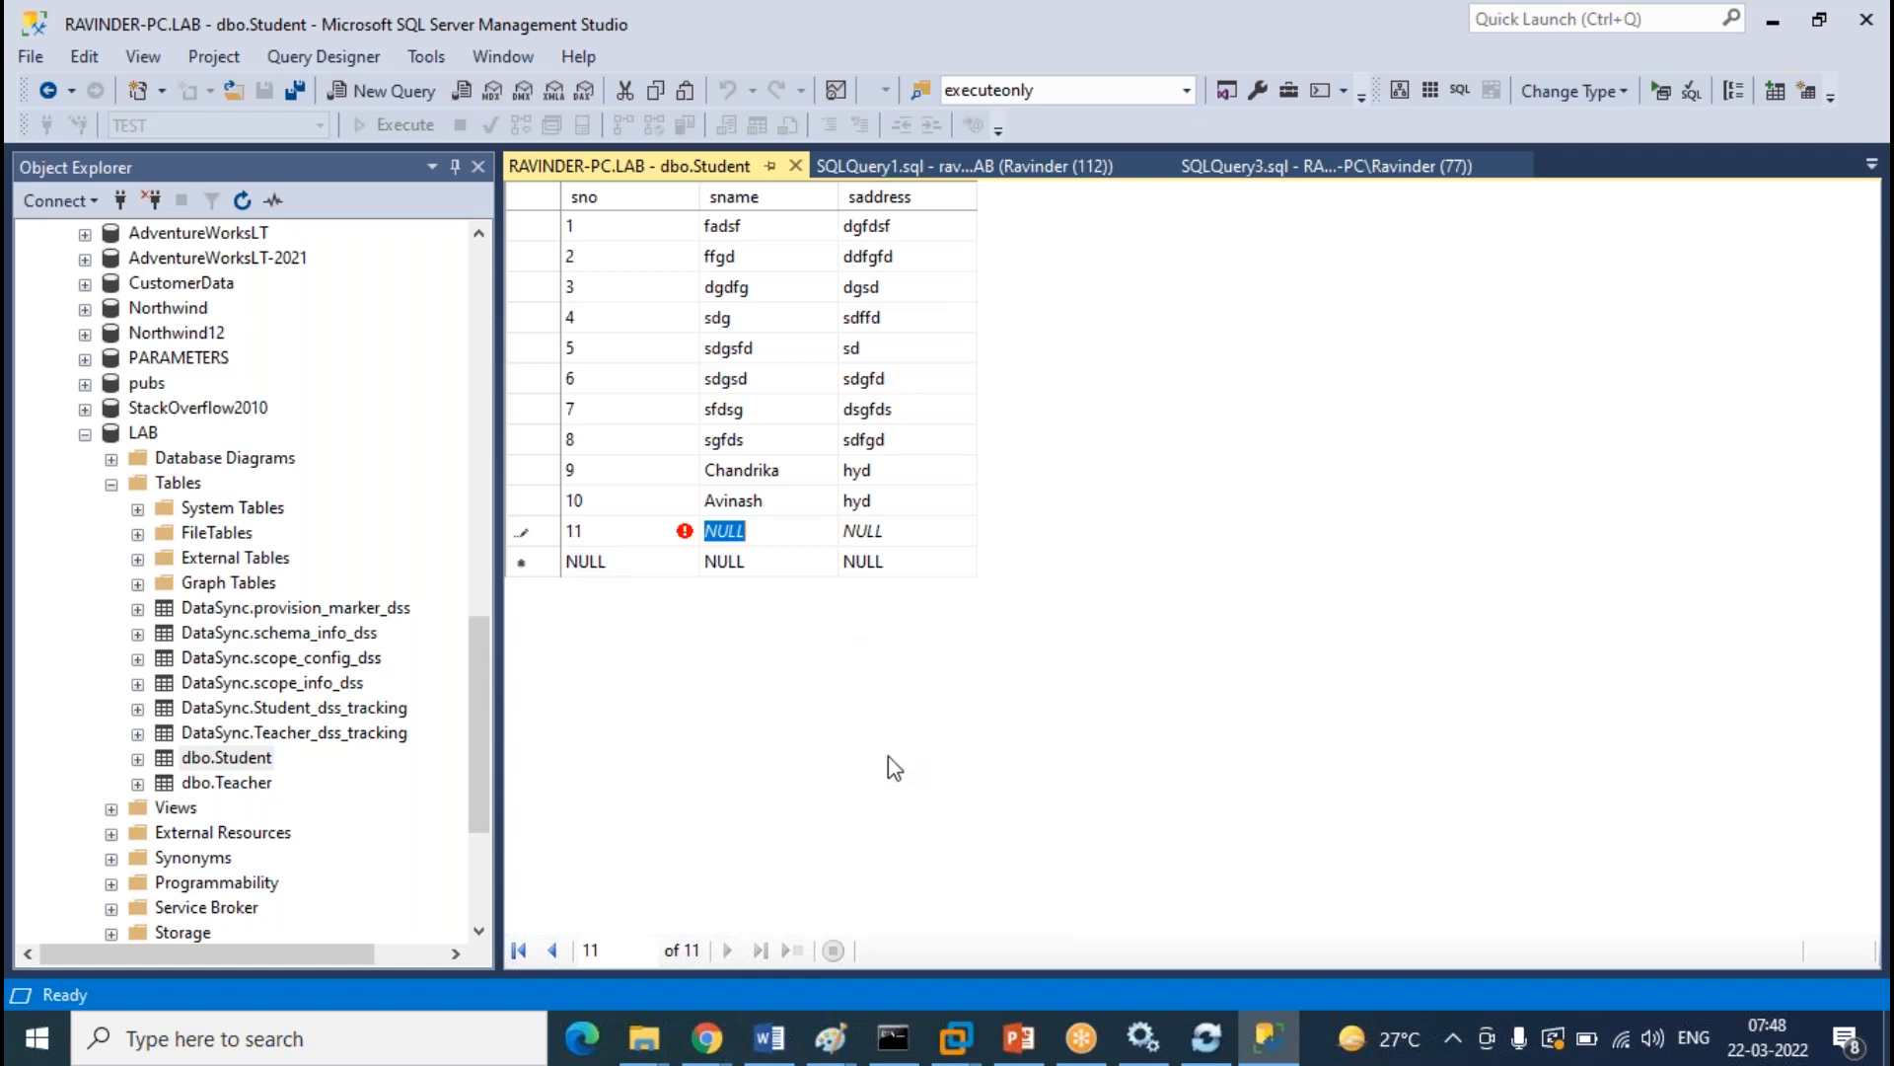
{"action": "key", "text": "BackSpace"}
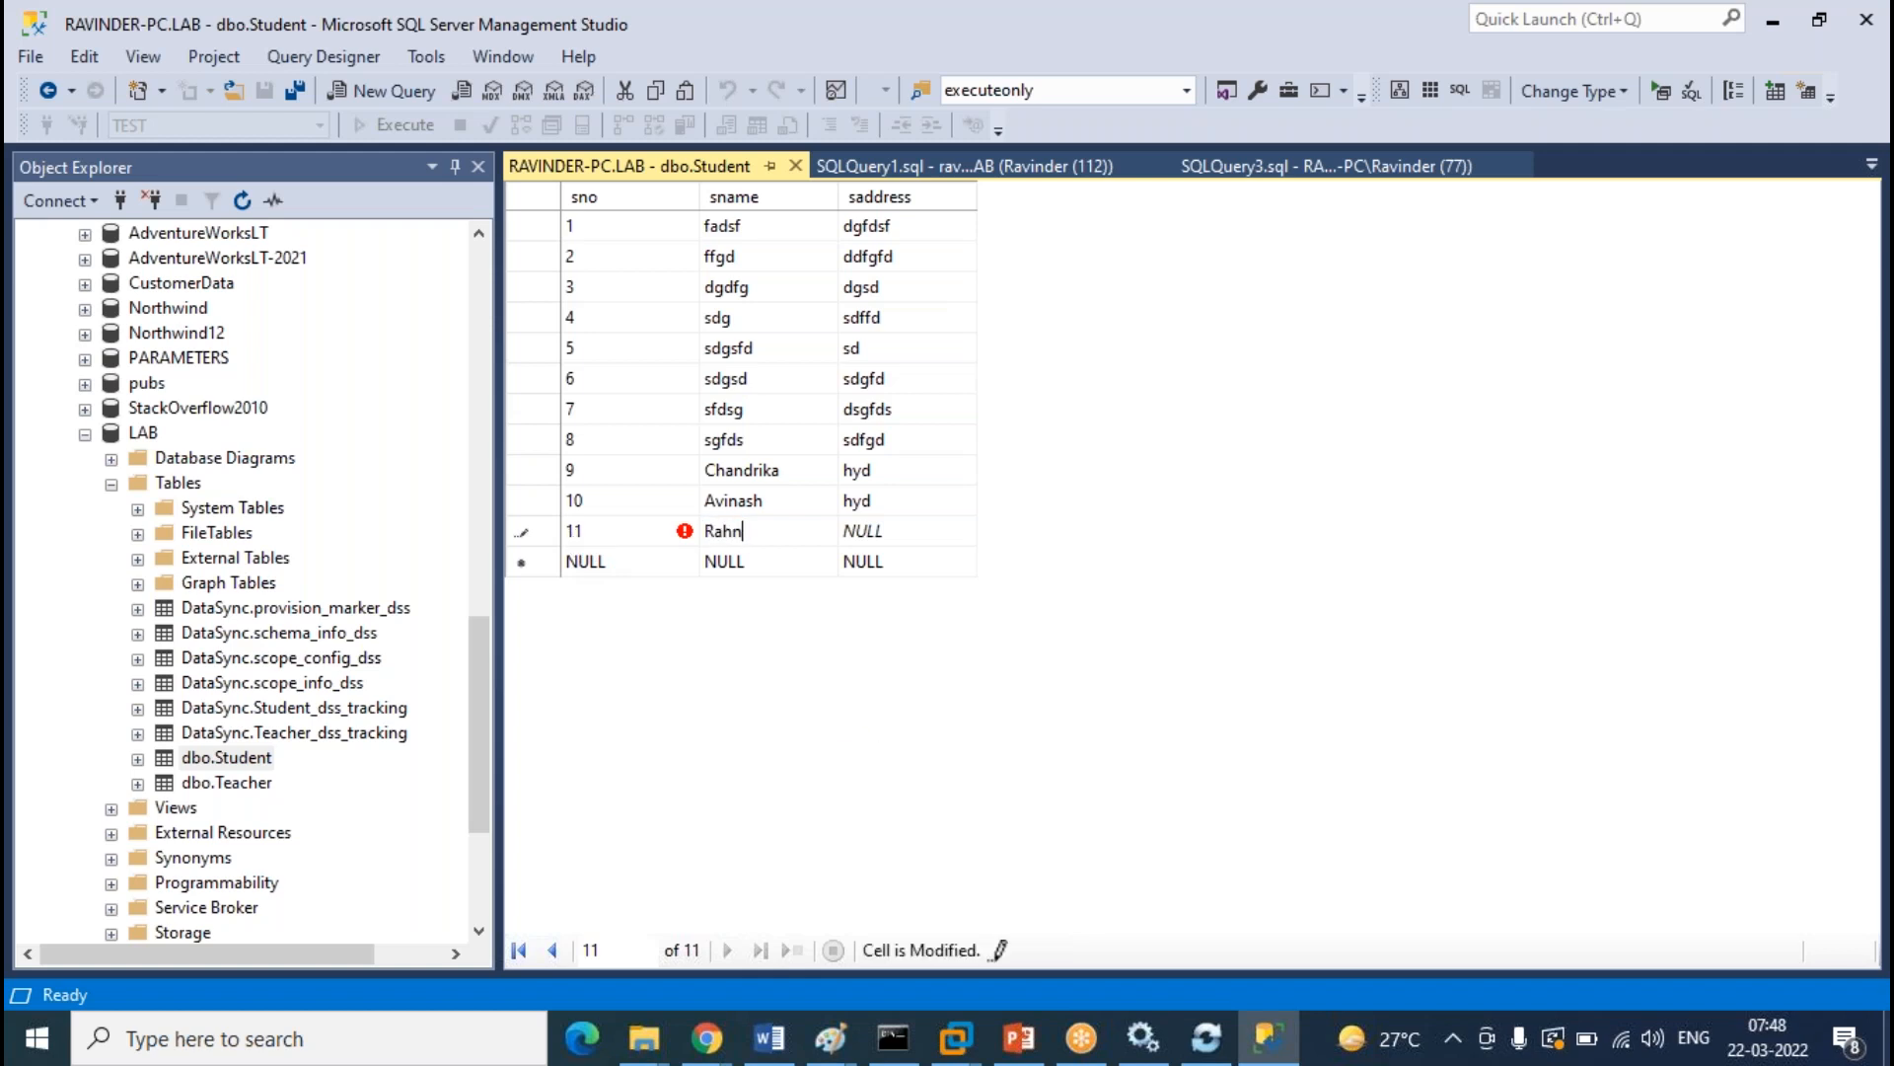
{"action": "key", "text": "BackSpace"}
{"action": "key", "text": "BackSpace"}
{"action": "key", "text": "Tab"}
{"action": "type", "text": "hyd"}
{"action": "left_click", "coordinate": [794, 168]}
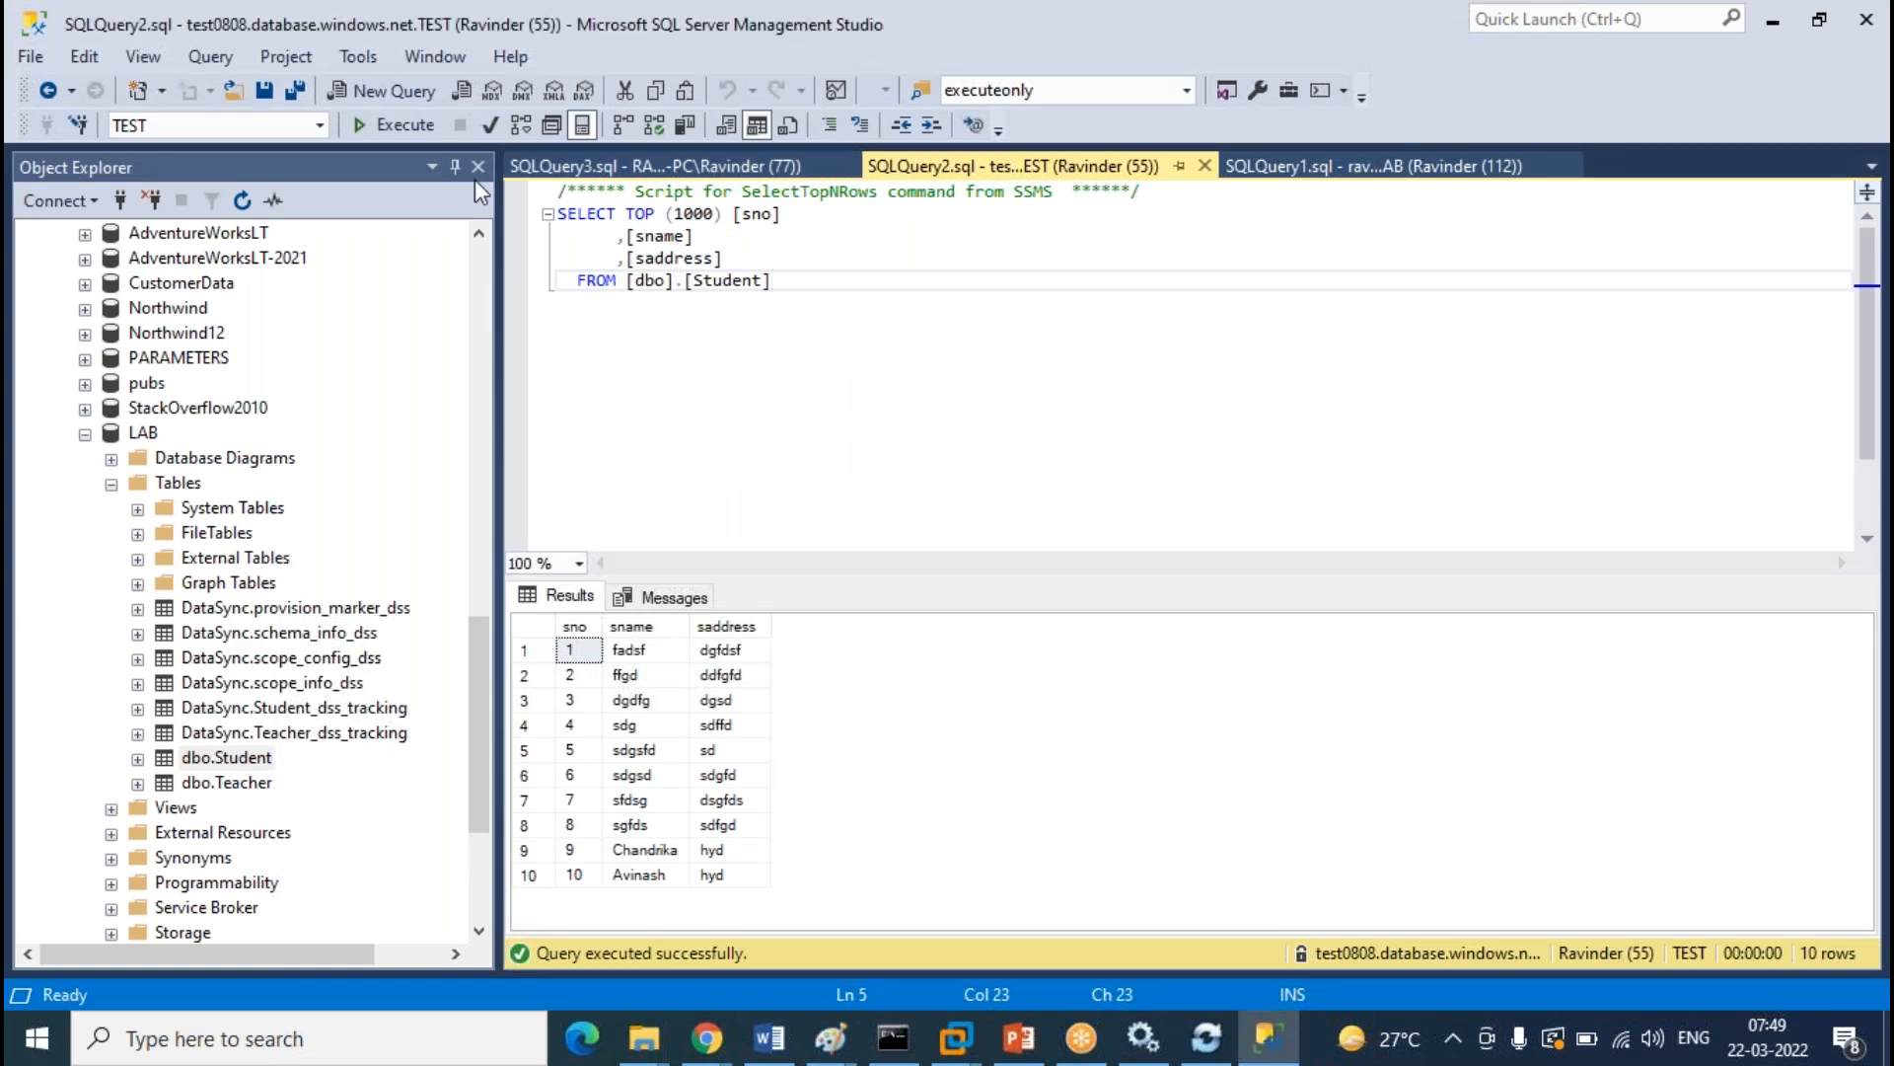
Re-run the TEST, on-prem LAB and cloud LAB Student queries
{"action": "left_click", "coordinate": [400, 125]}
{"action": "left_click", "coordinate": [757, 168]}
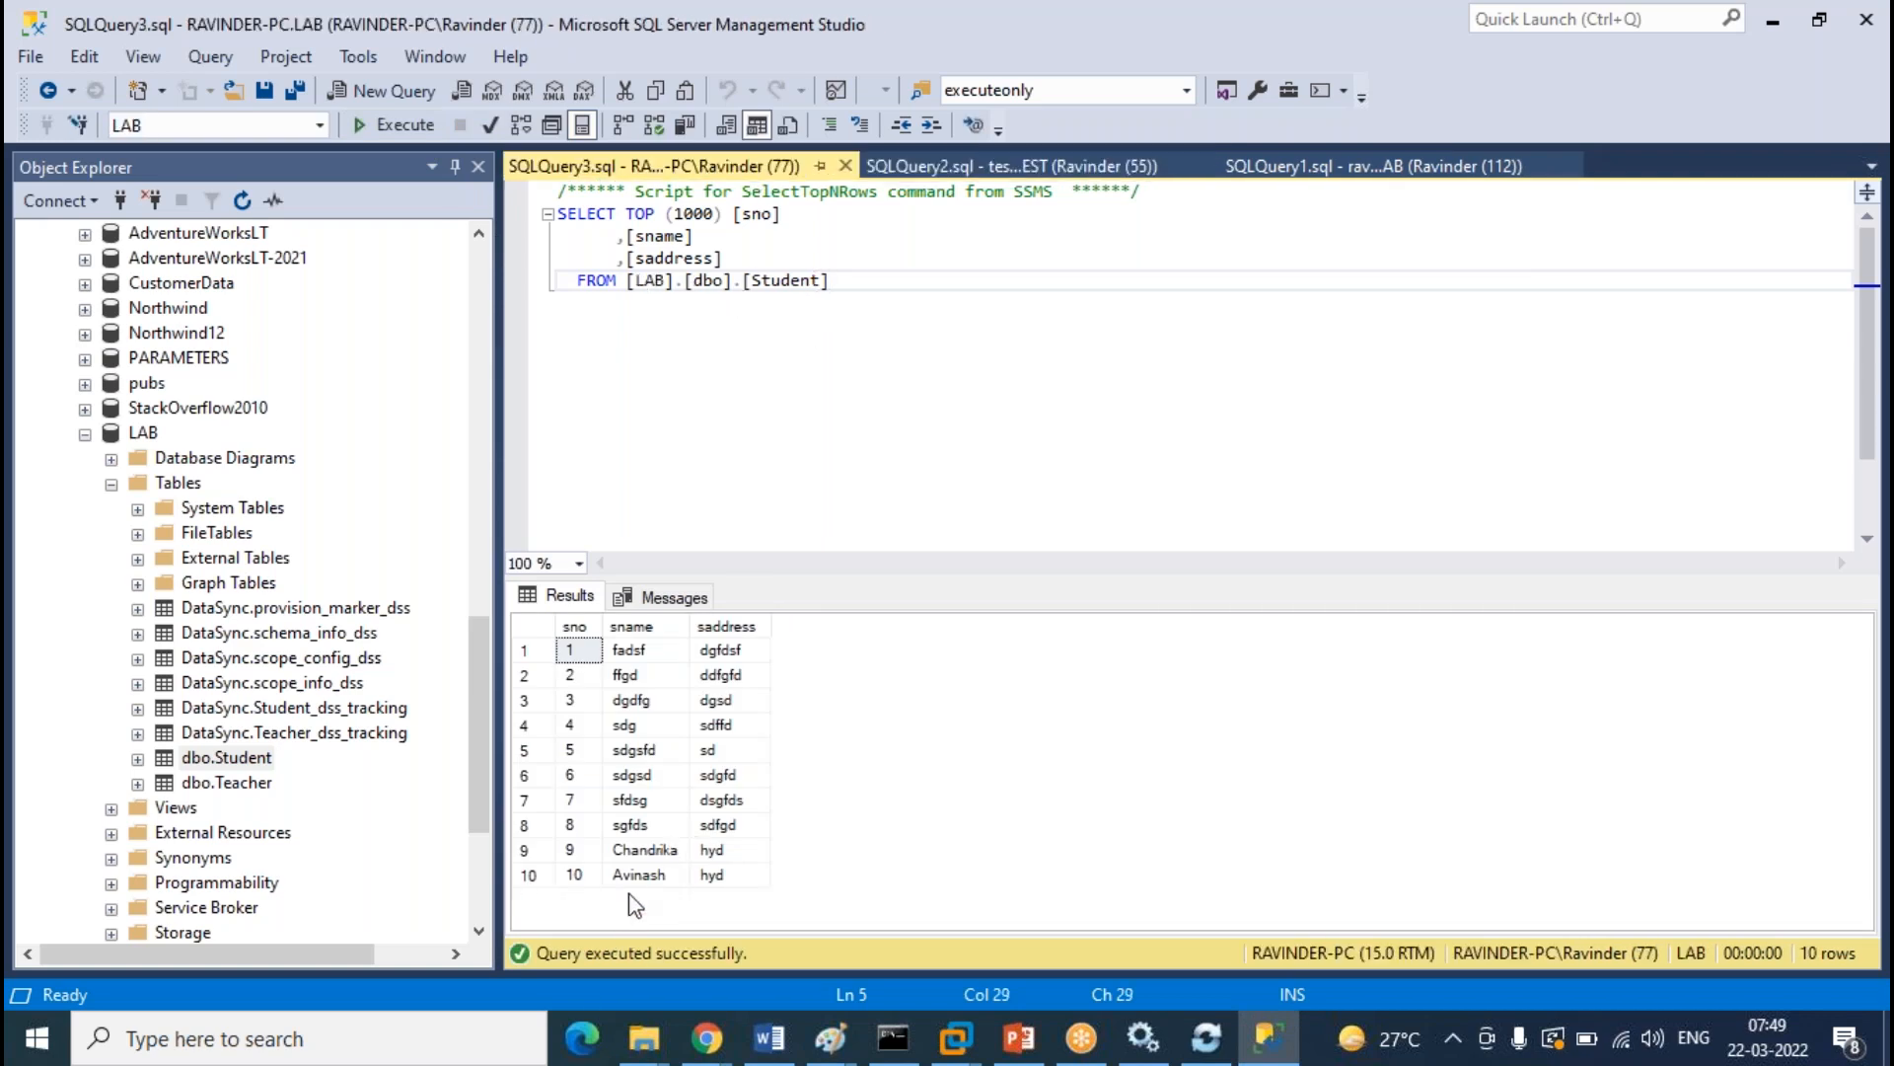
{"action": "left_click", "coordinate": [424, 128]}
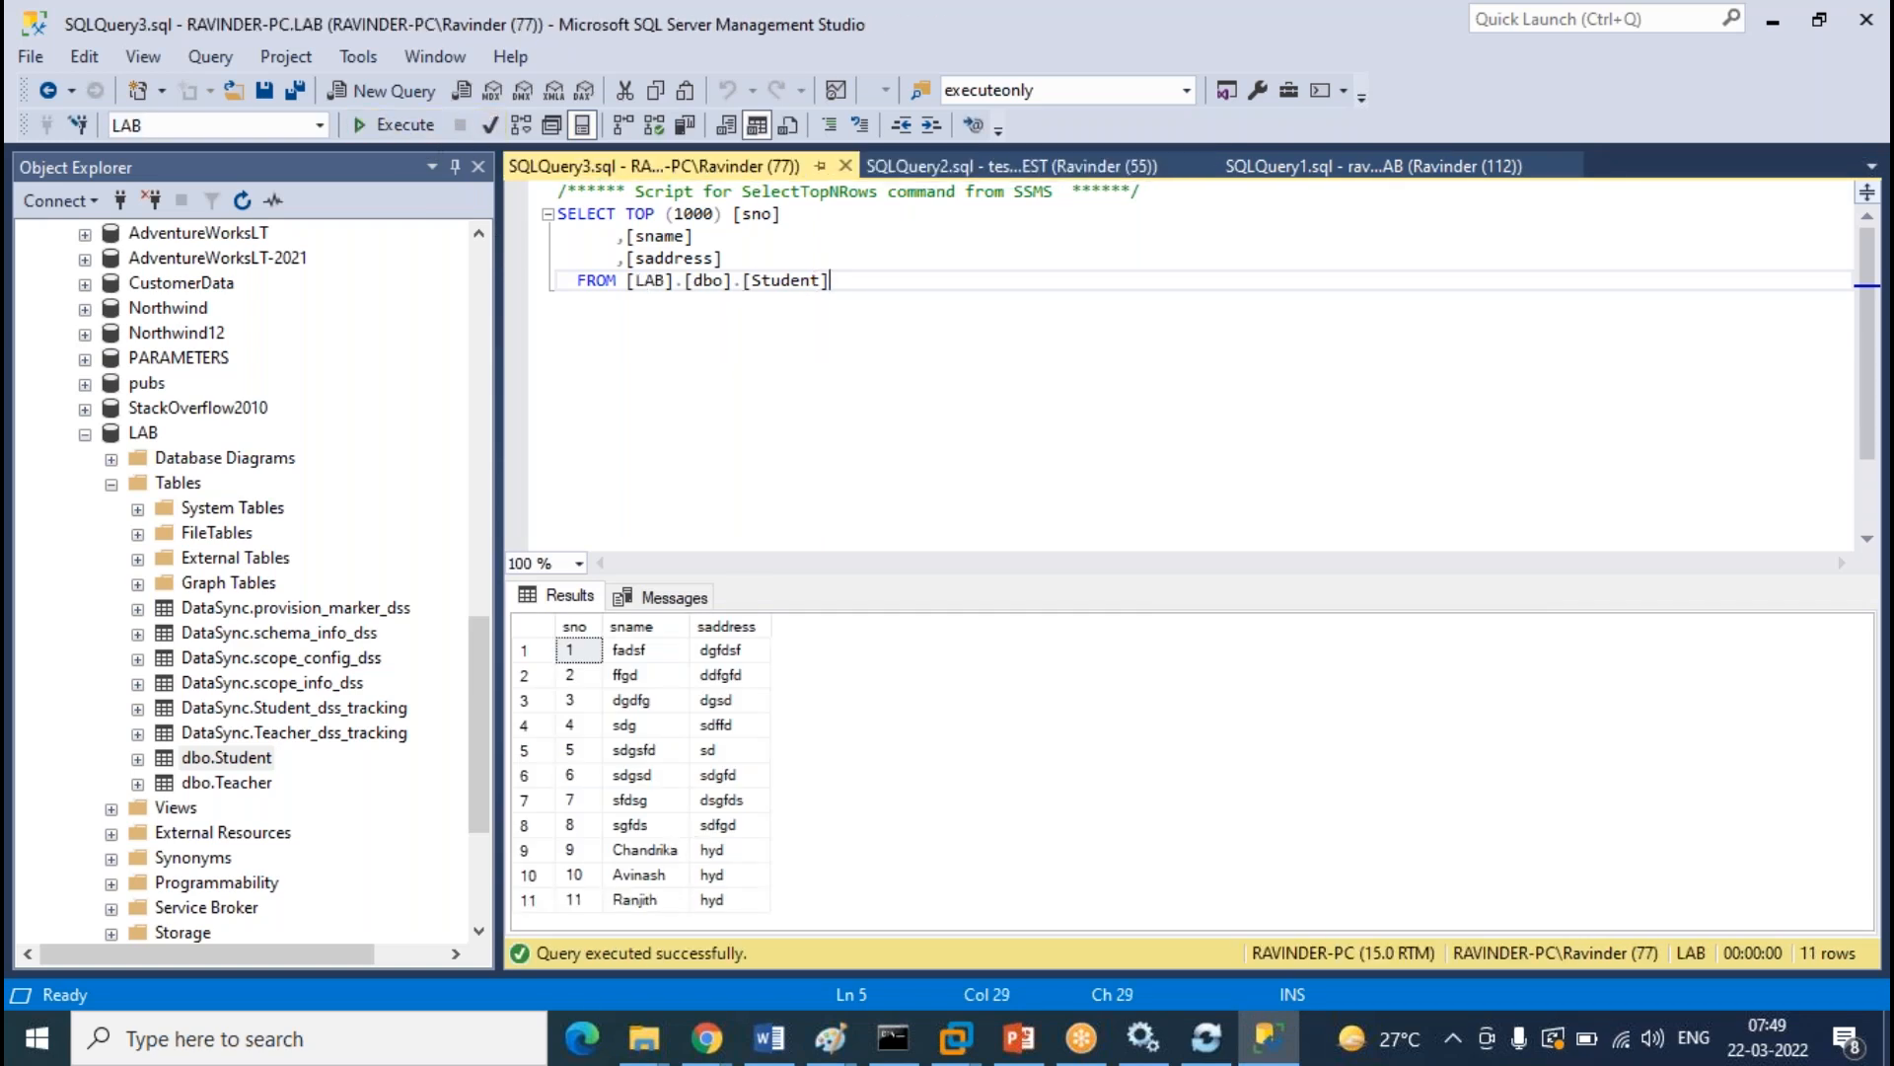
{"action": "left_click", "coordinate": [1372, 165]}
{"action": "left_click", "coordinate": [413, 126]}
Point out the new row 11 in each database's results, switching between the three query tabs
{"action": "left_click", "coordinate": [644, 900]}
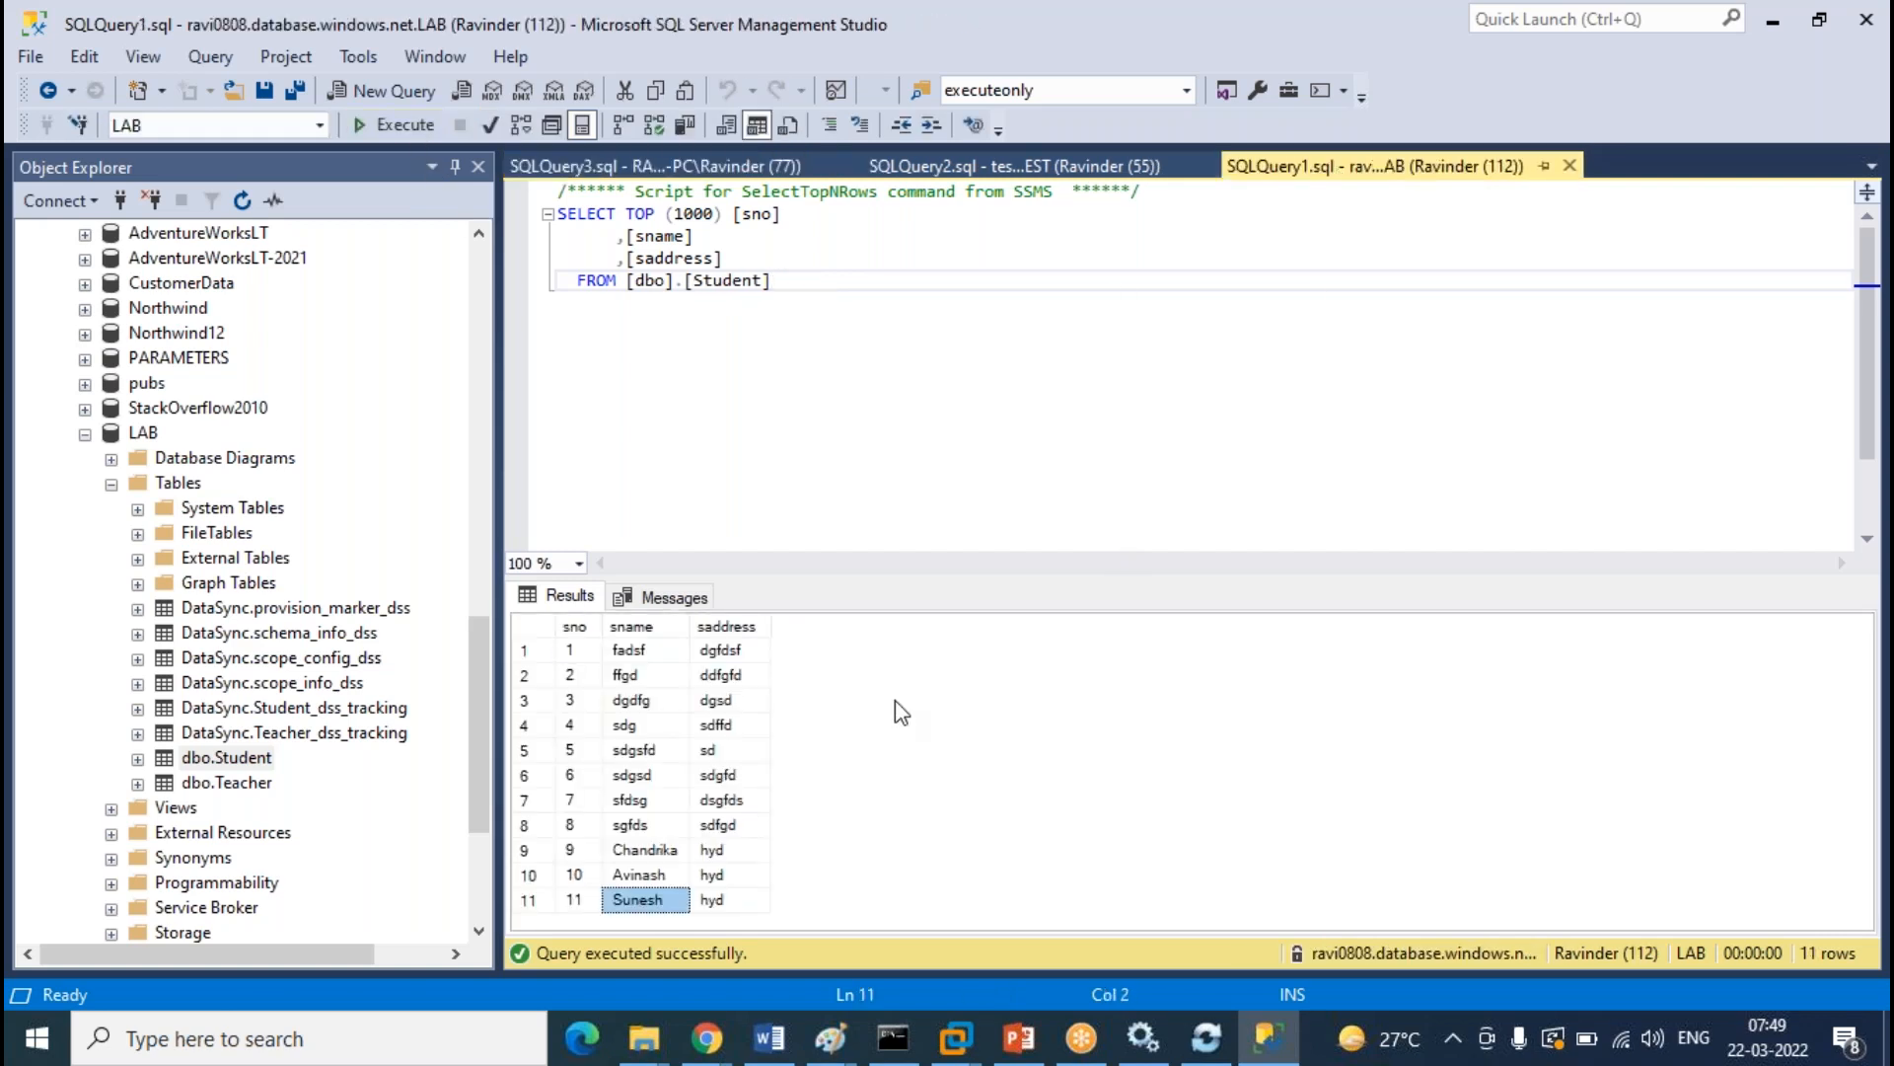
{"action": "left_click", "coordinate": [575, 901]}
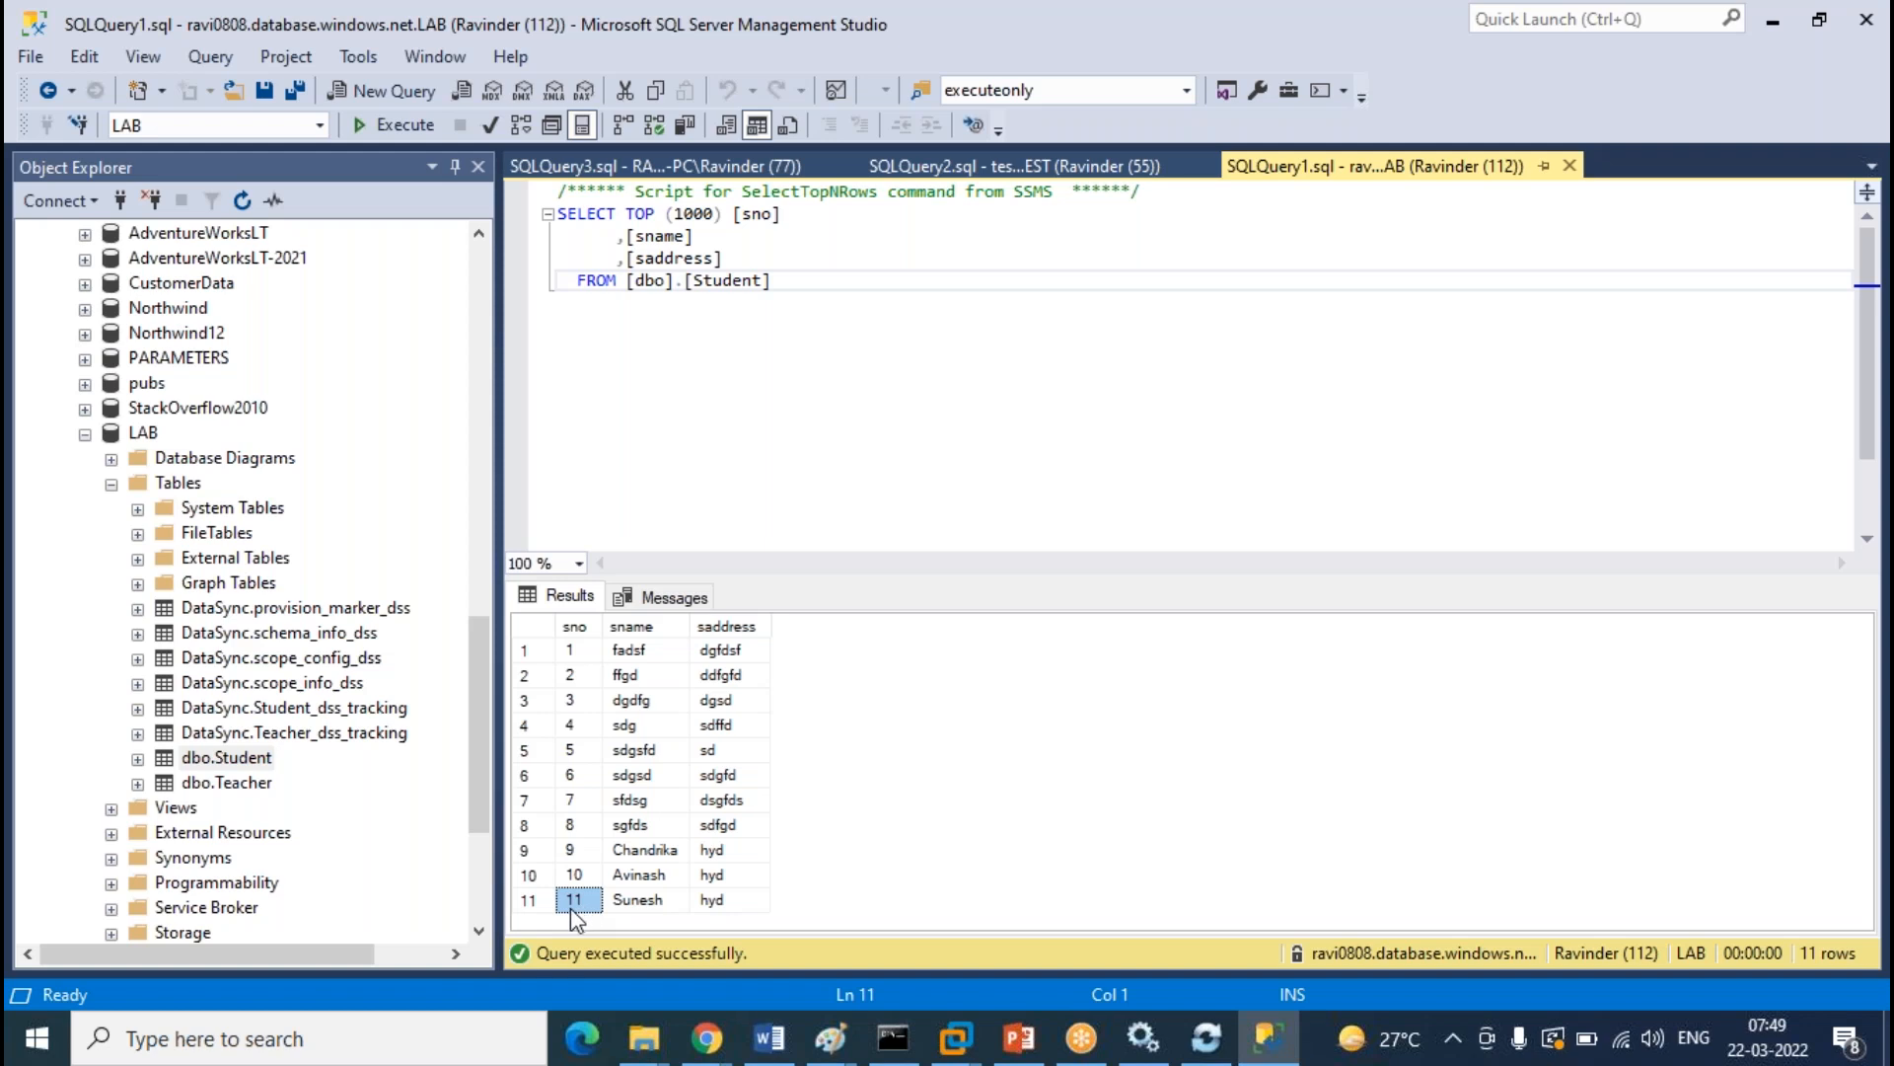
{"action": "left_click", "coordinate": [1046, 166]}
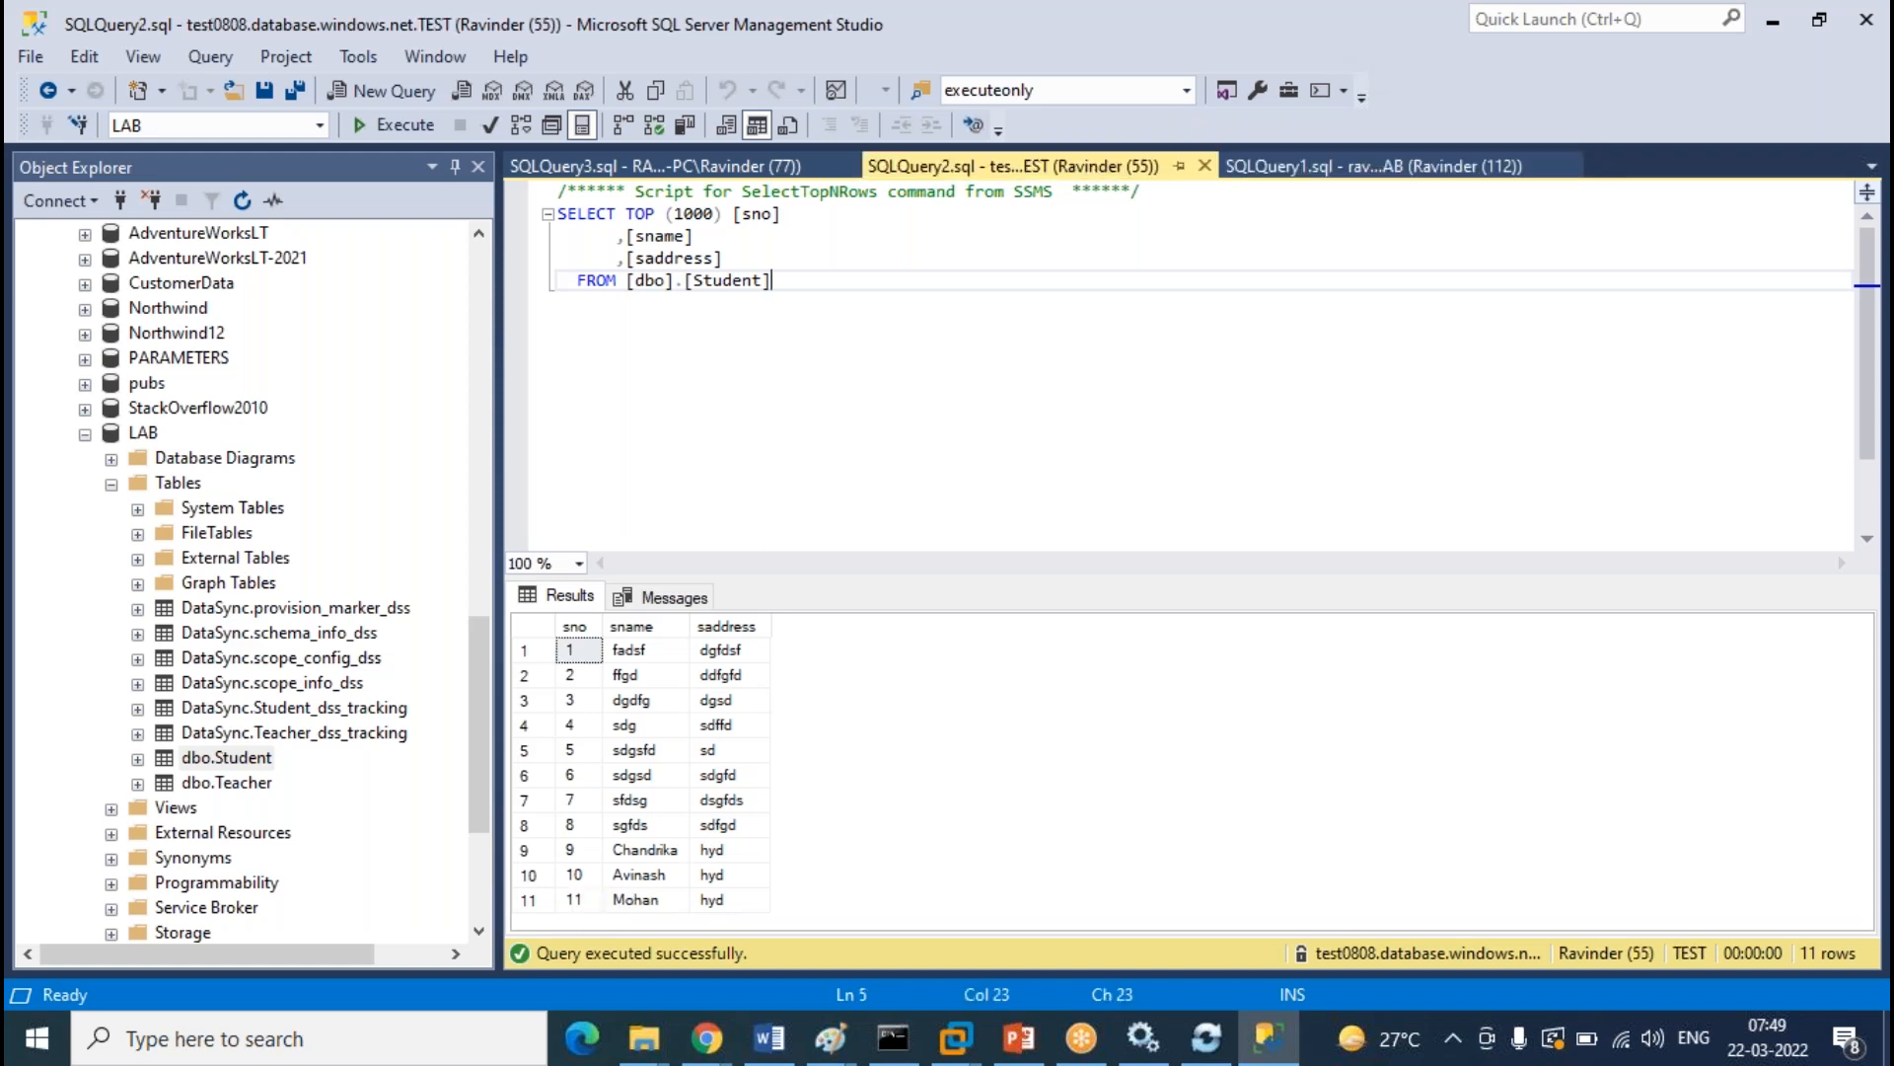
{"action": "left_click", "coordinate": [574, 900]}
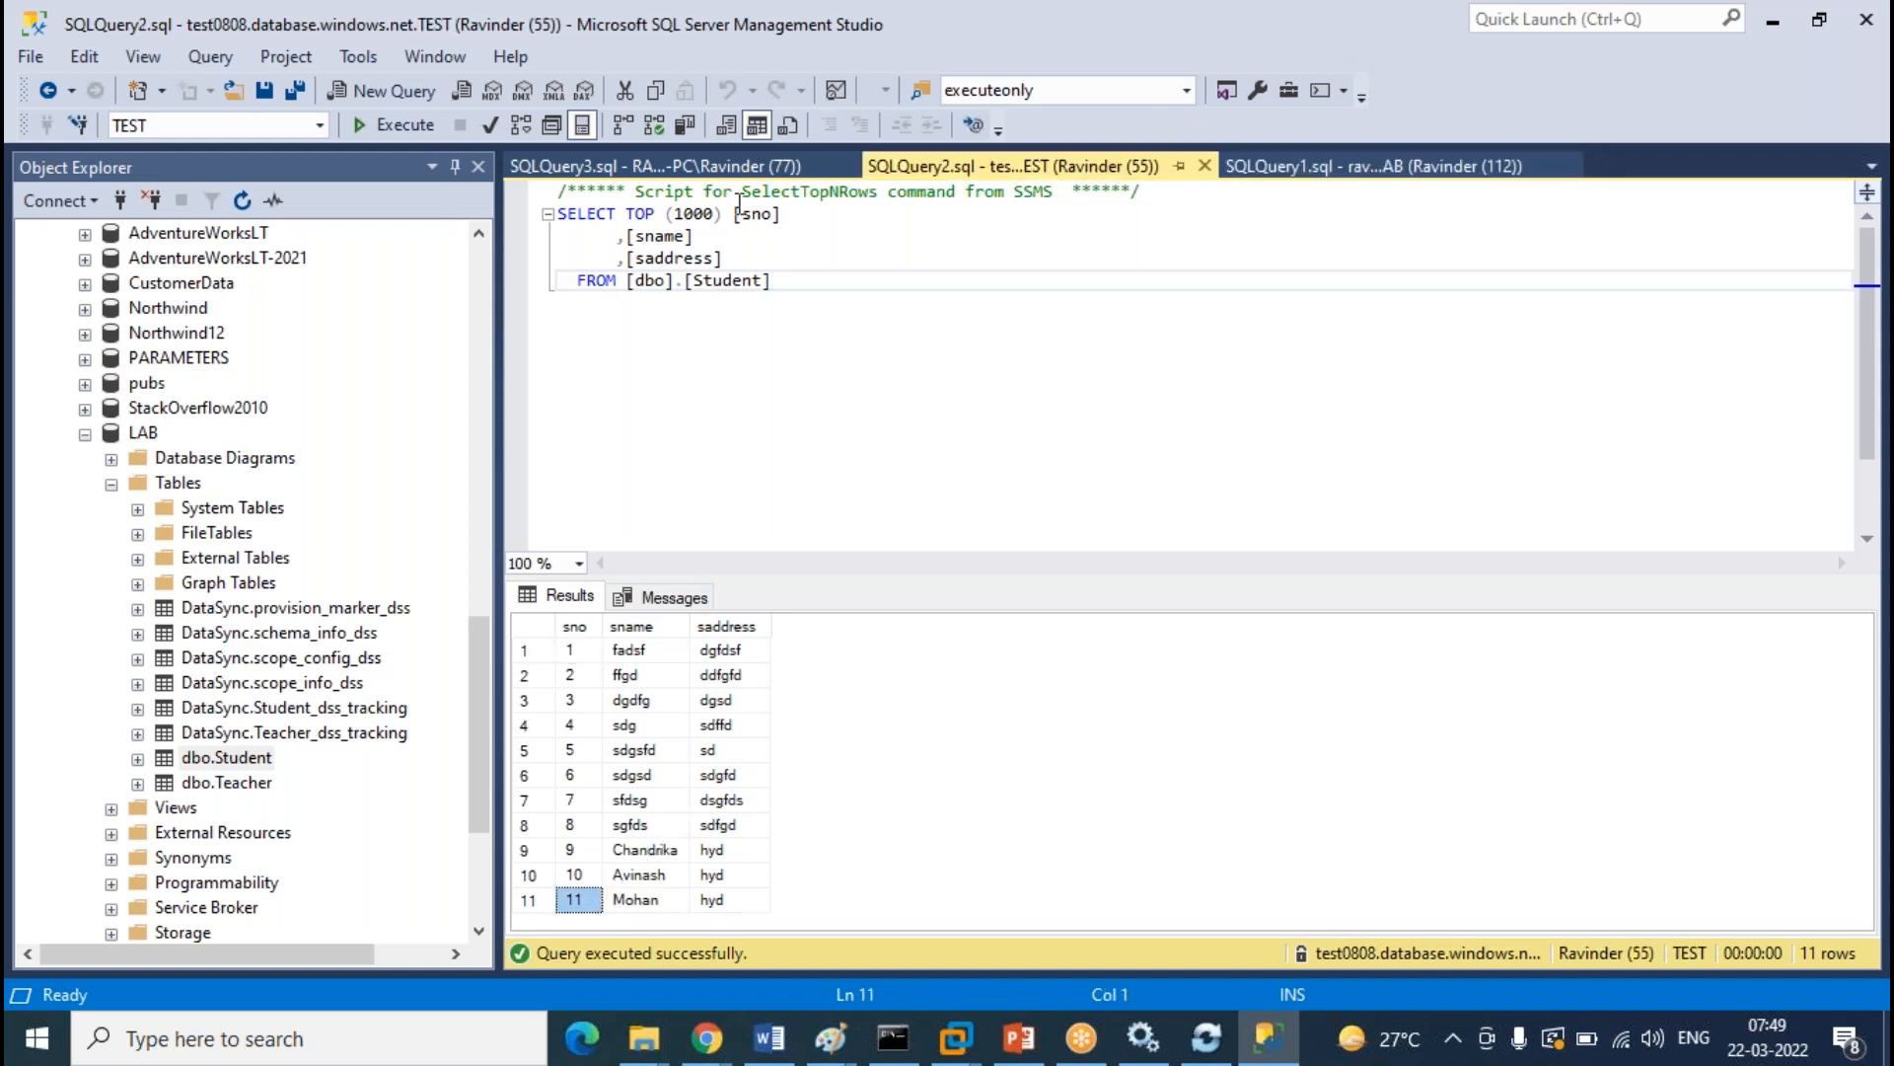
{"action": "left_click", "coordinate": [757, 168]}
{"action": "left_click", "coordinate": [581, 903]}
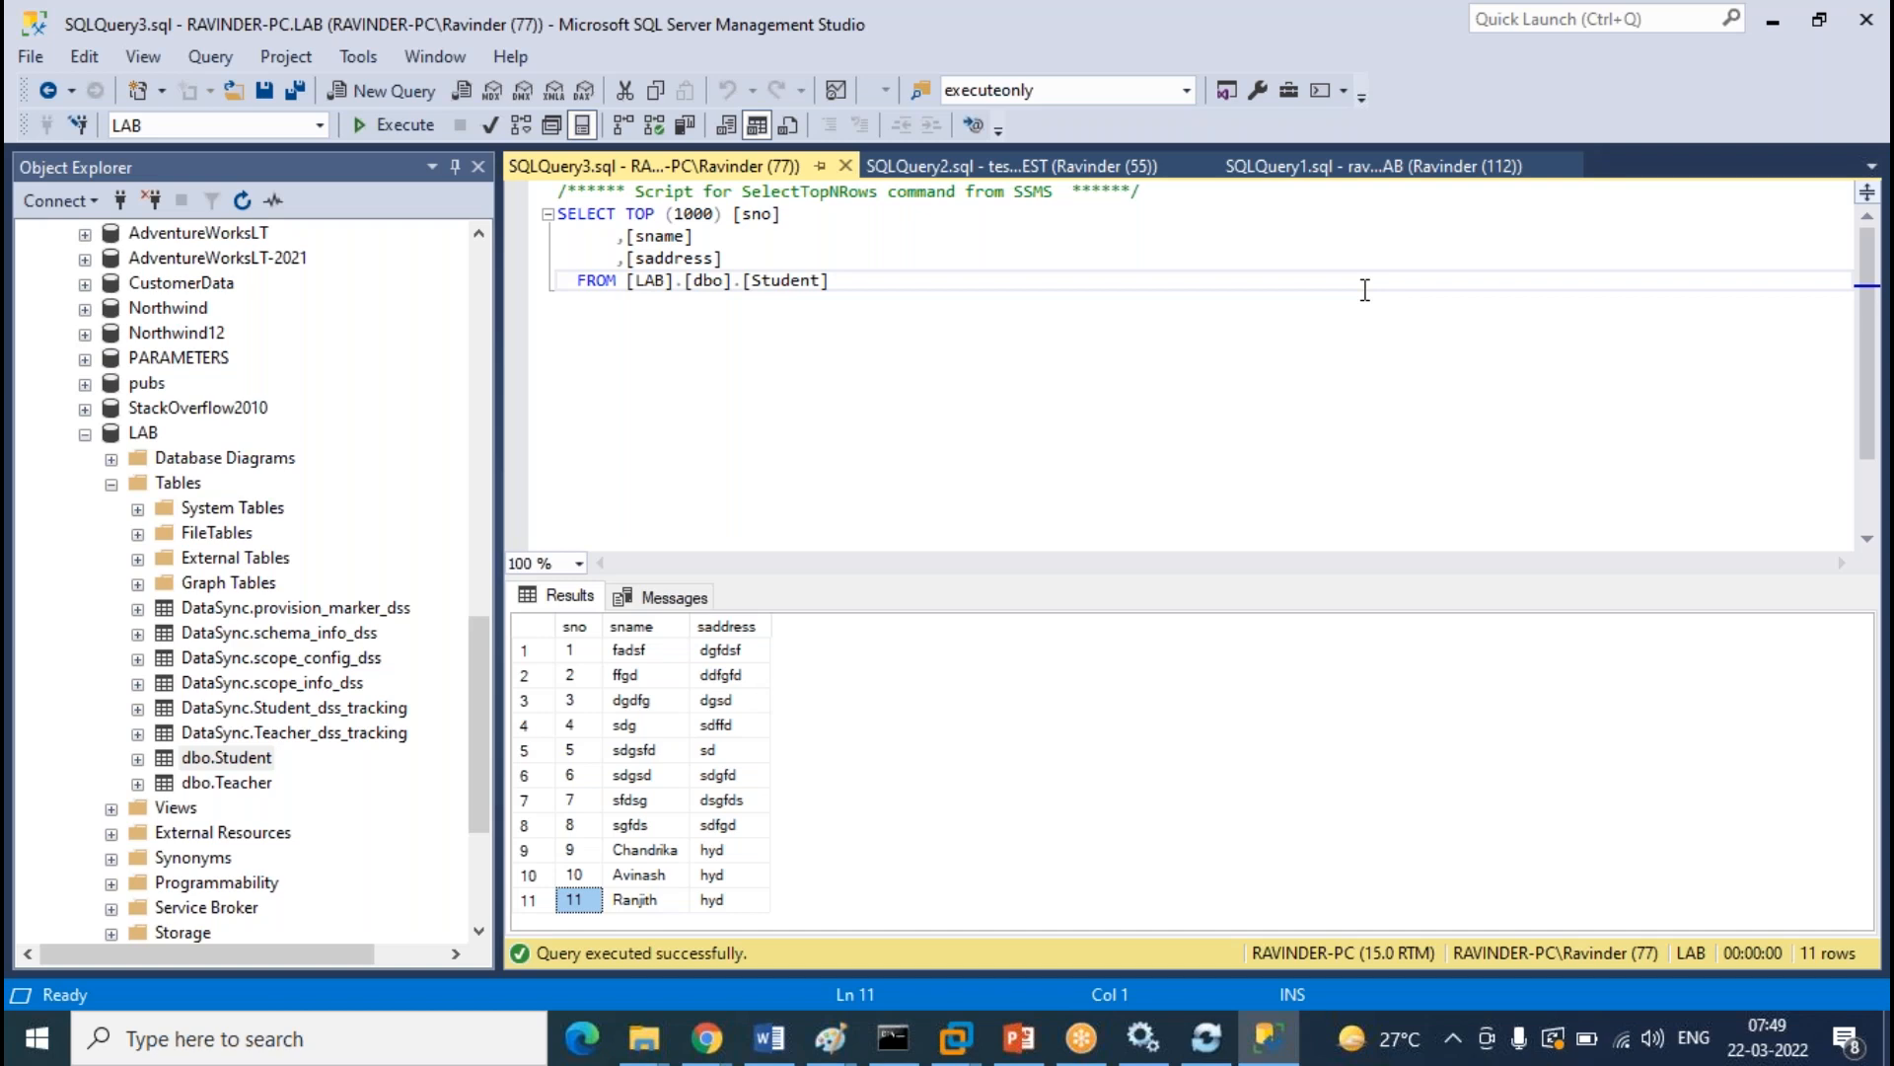
{"action": "left_click", "coordinate": [1387, 166]}
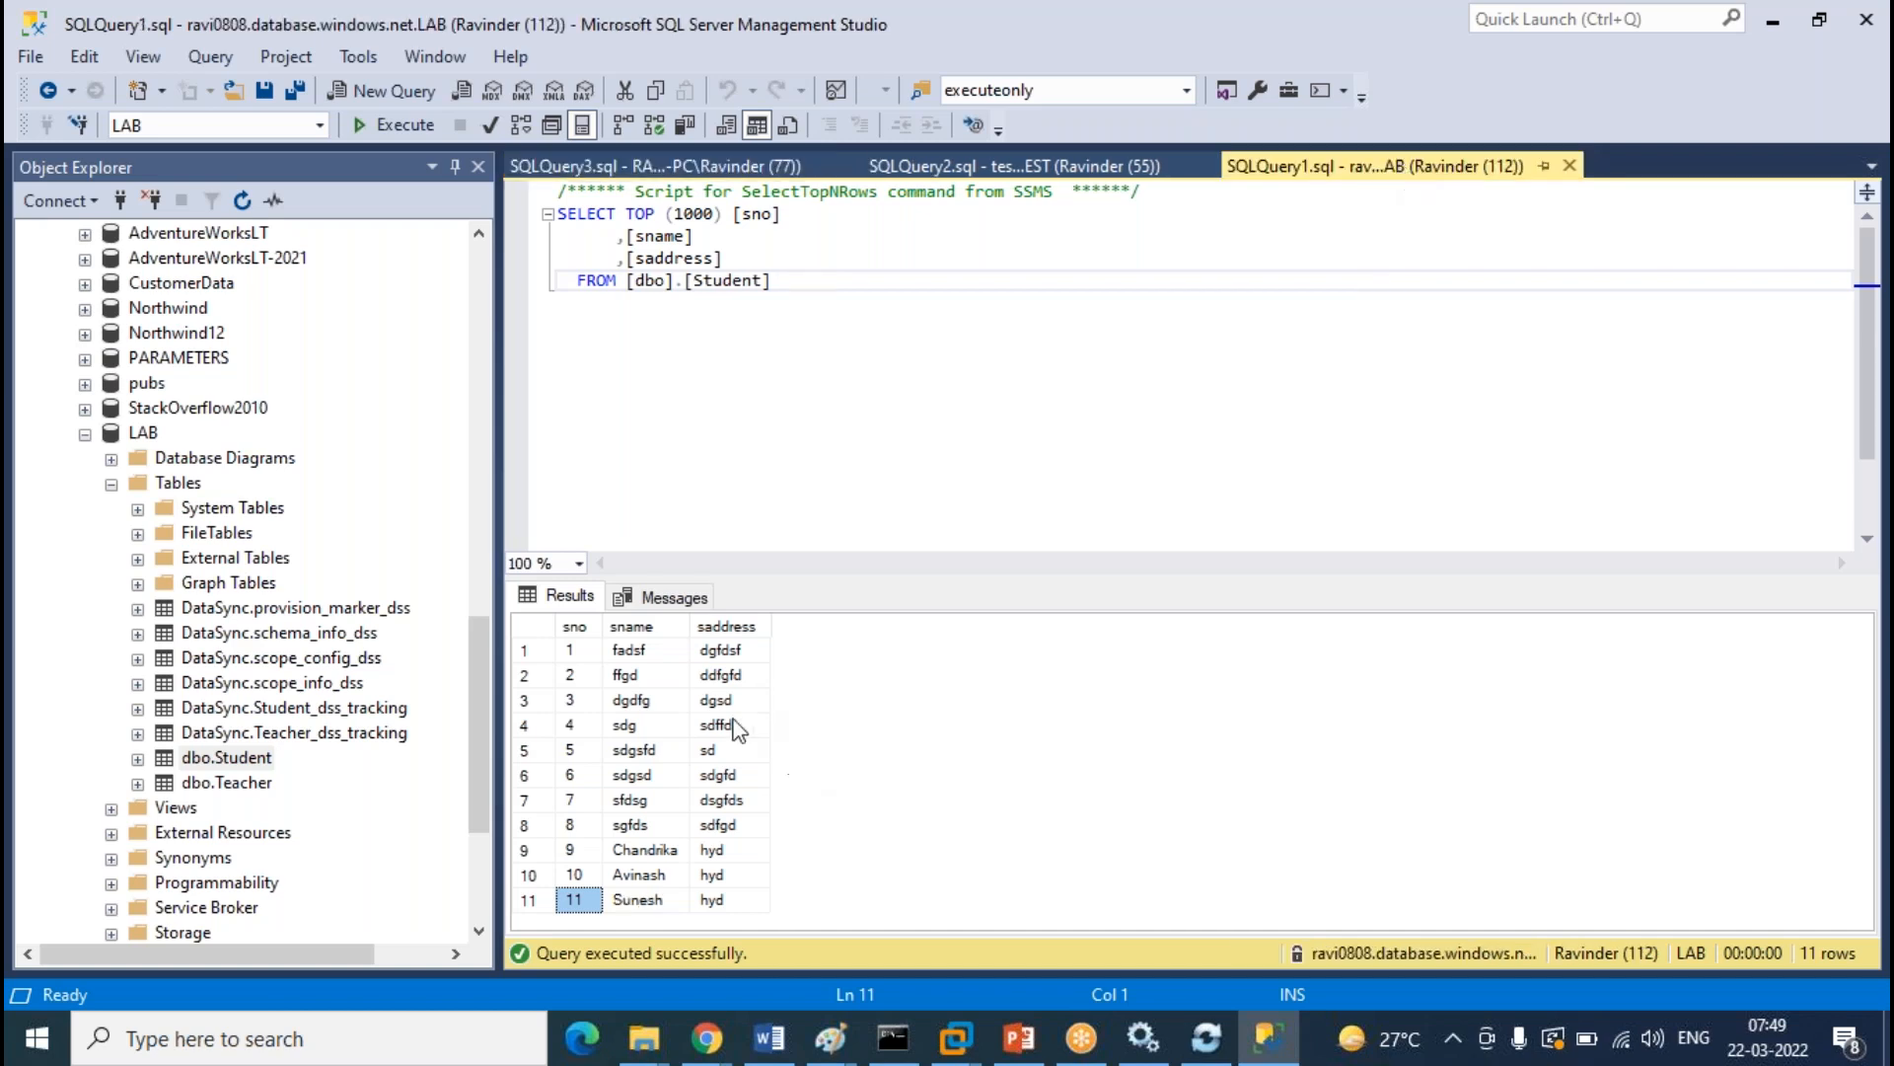
{"action": "left_click", "coordinate": [1026, 167]}
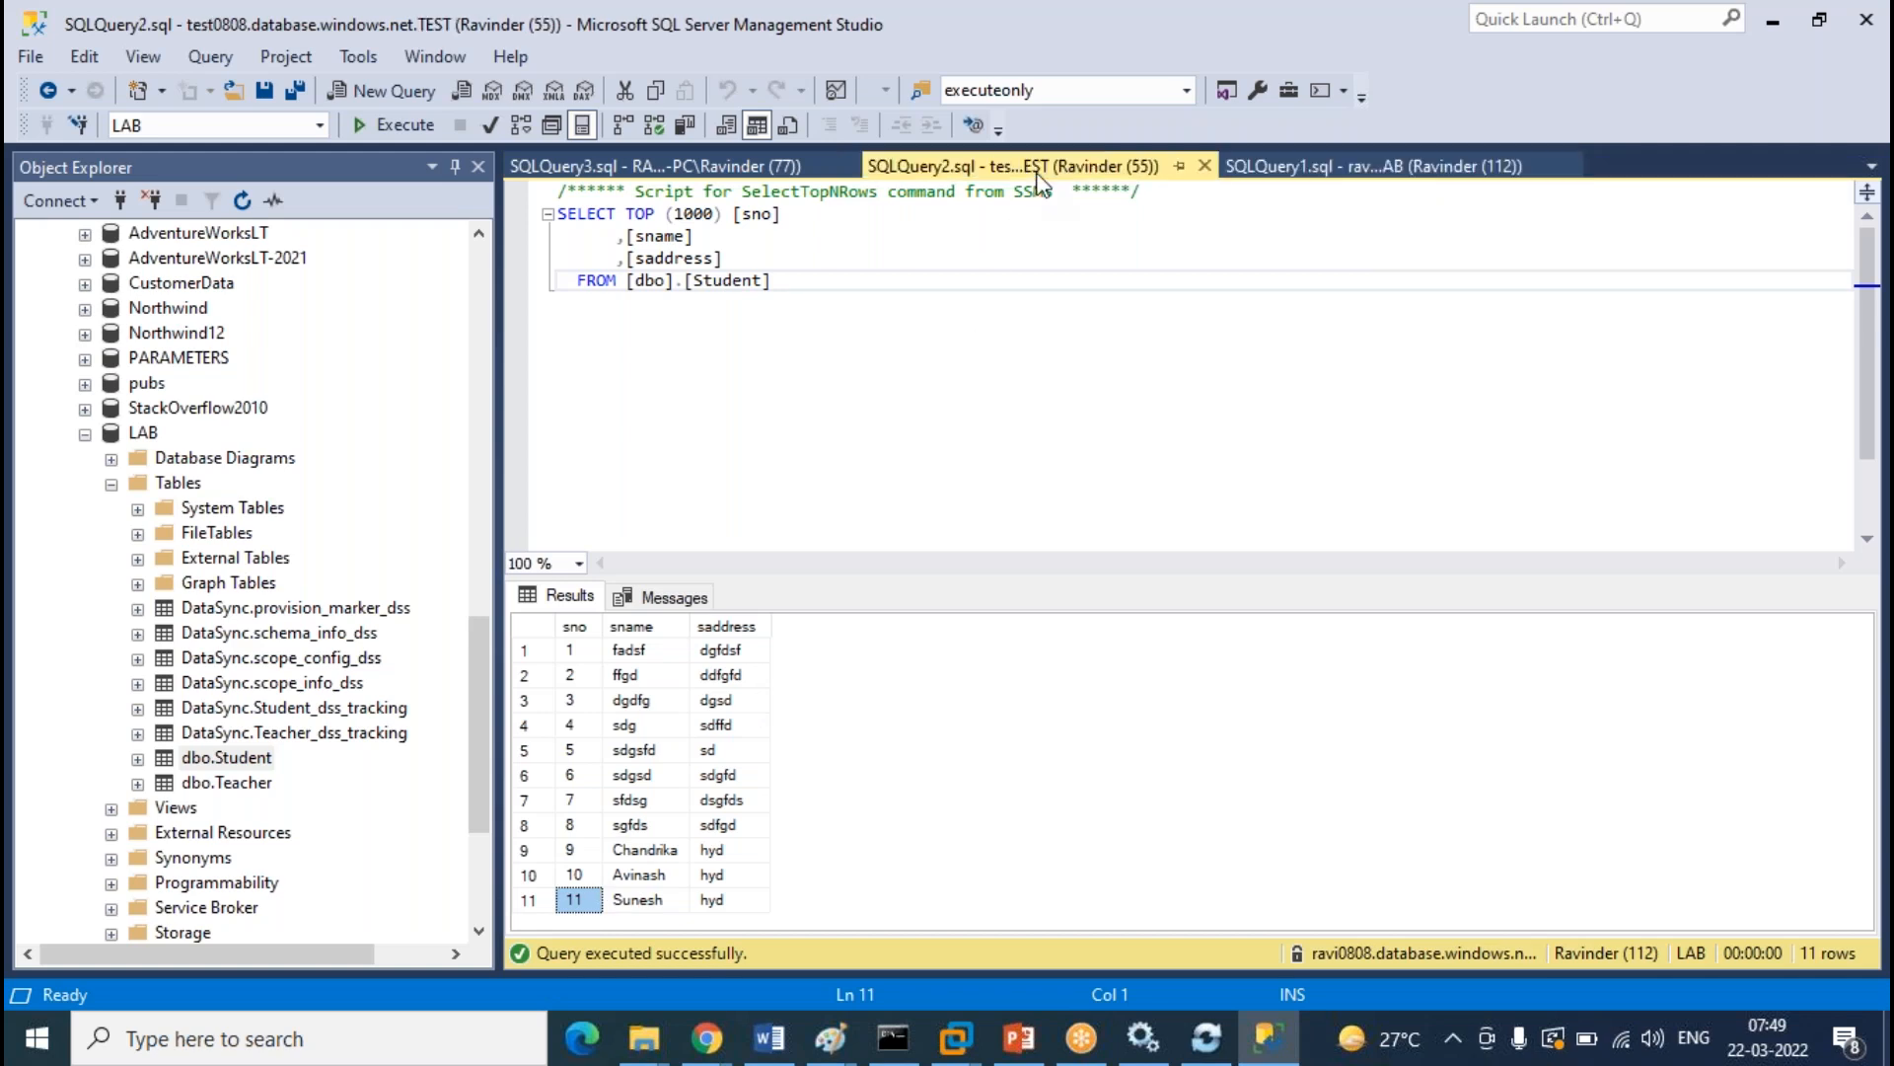
{"action": "left_click", "coordinate": [744, 164]}
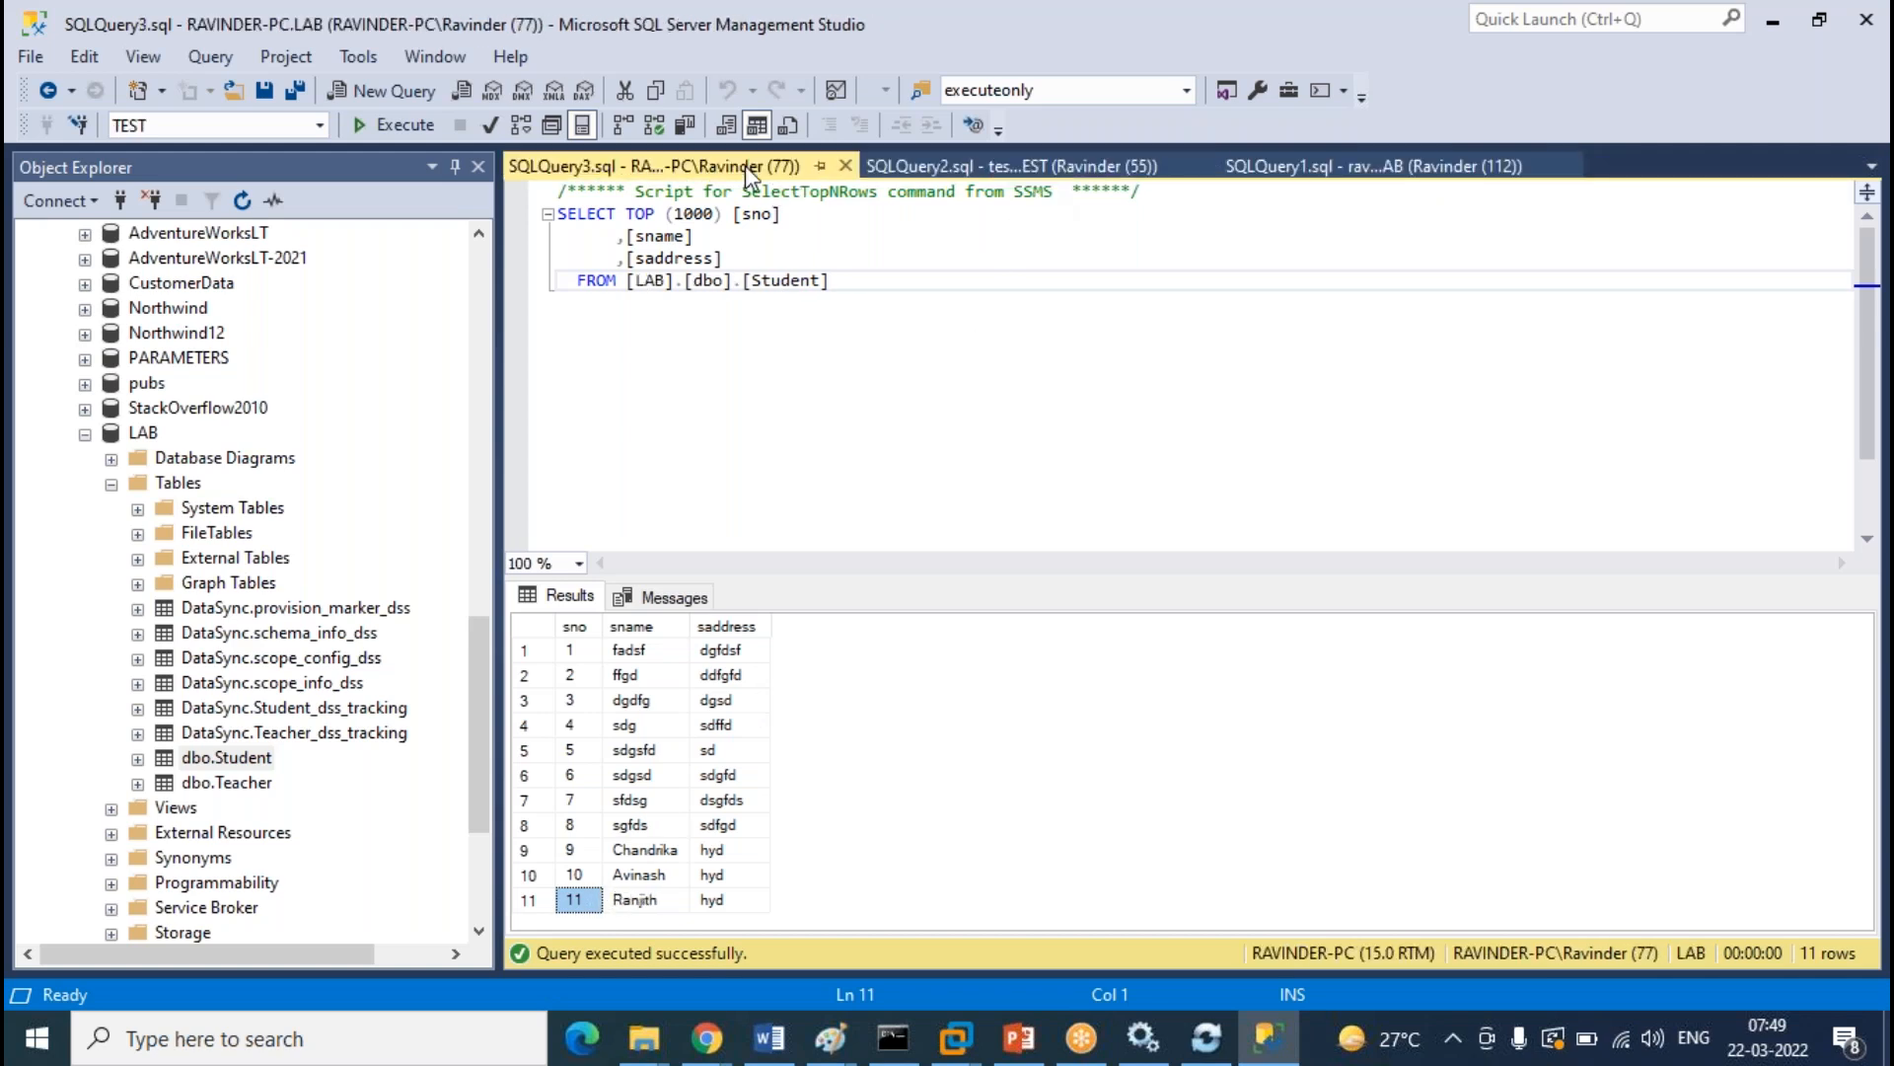
{"action": "left_click", "coordinate": [1016, 176]}
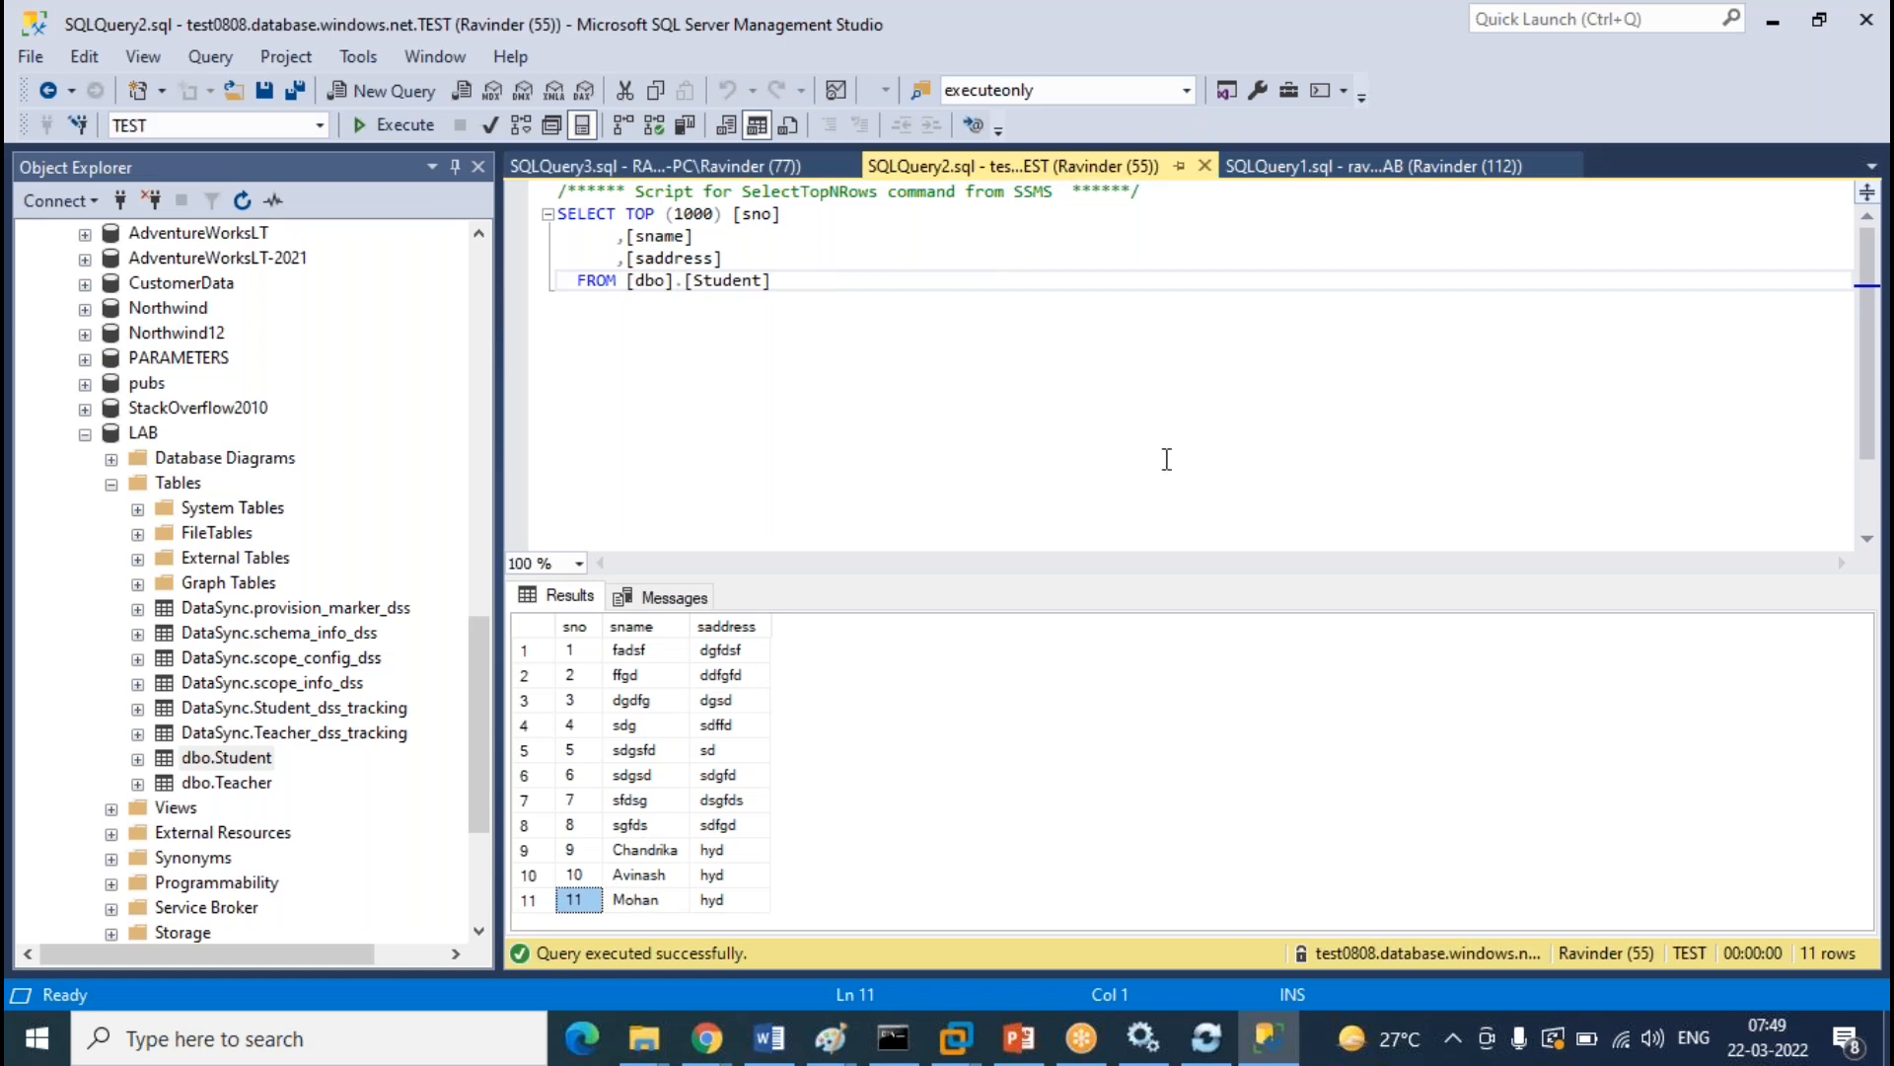
Enlarge the results pane in the TEST, on-prem LAB and cloud LAB query tabs
{"action": "left_click_drag", "start_coordinate": [1103, 577], "coordinate": [1083, 431]}
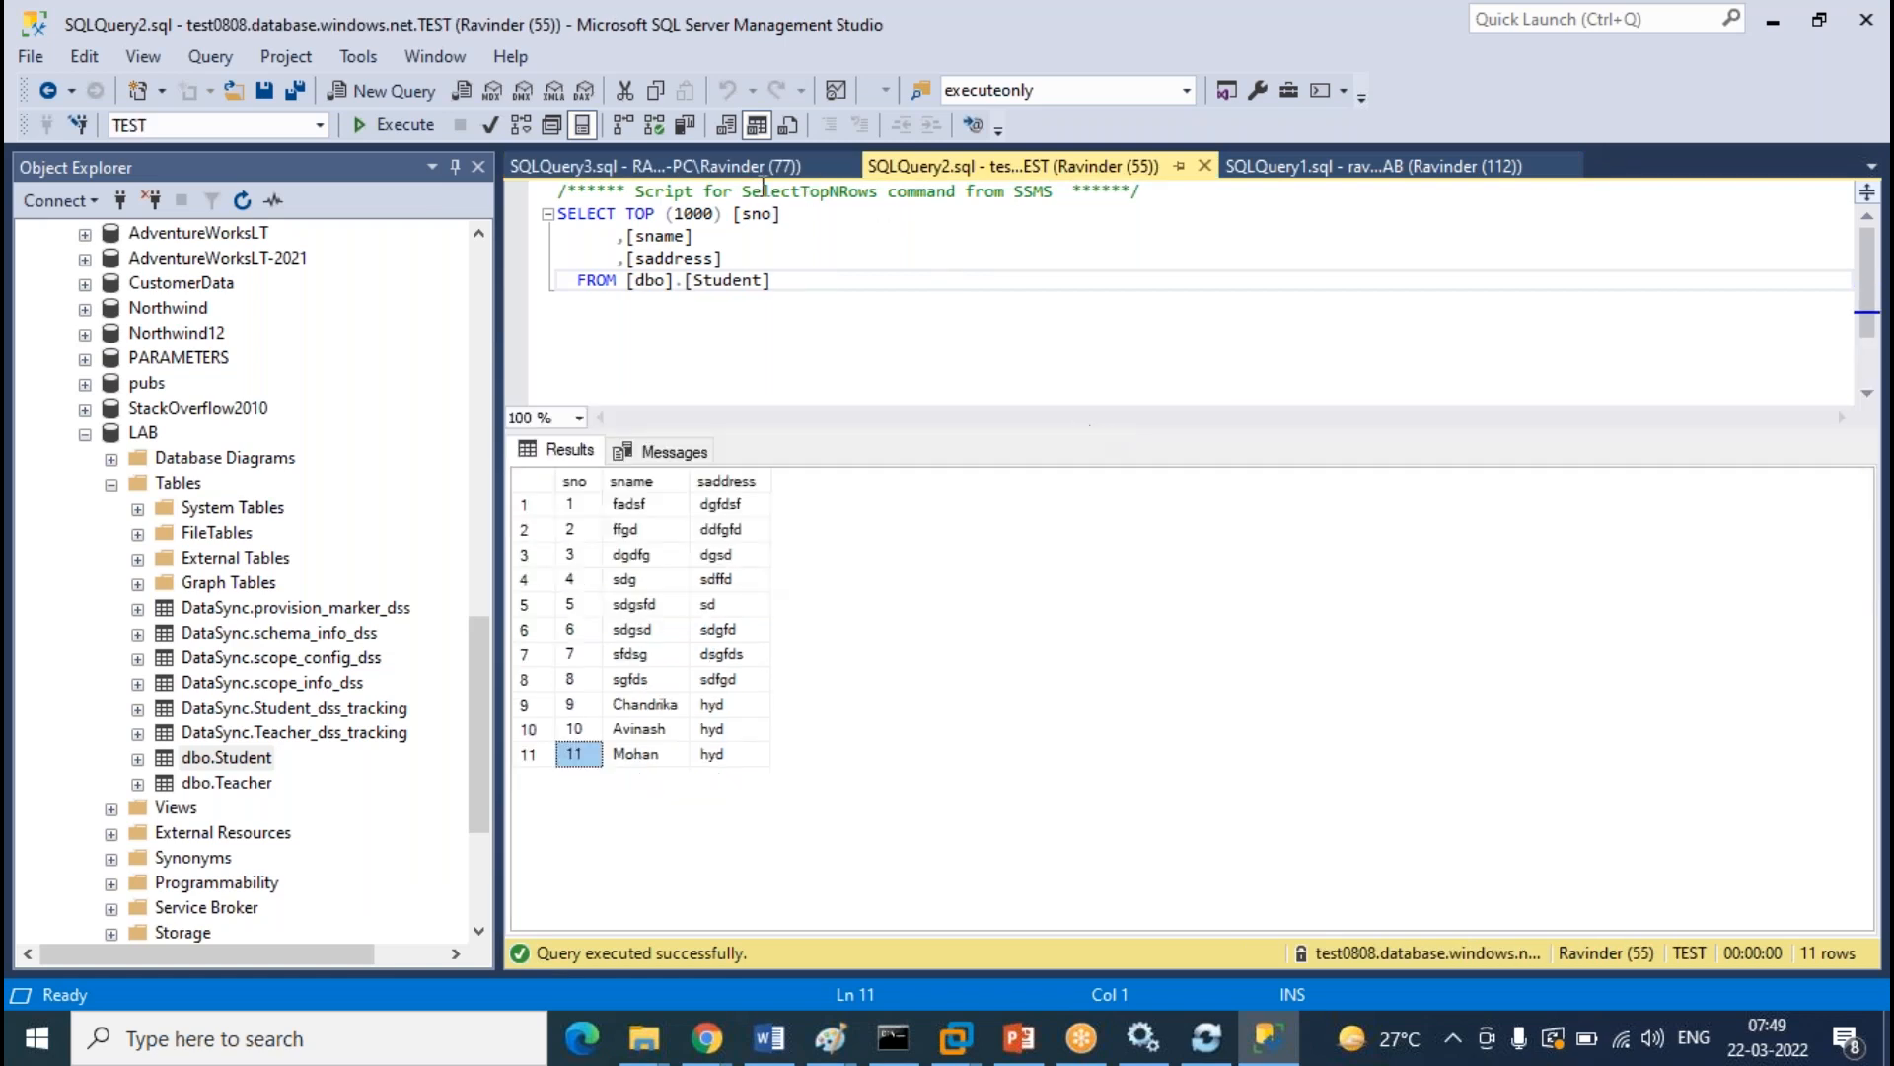
{"action": "left_click", "coordinate": [787, 168]}
{"action": "left_click_drag", "start_coordinate": [926, 578], "coordinate": [930, 425]}
{"action": "left_click", "coordinate": [1371, 166]}
{"action": "left_click_drag", "start_coordinate": [1121, 572], "coordinate": [1125, 352]}
{"action": "left_click", "coordinate": [1031, 169]}
Re-run the cloud LAB and TEST Student queries
{"action": "left_click", "coordinate": [1258, 166]}
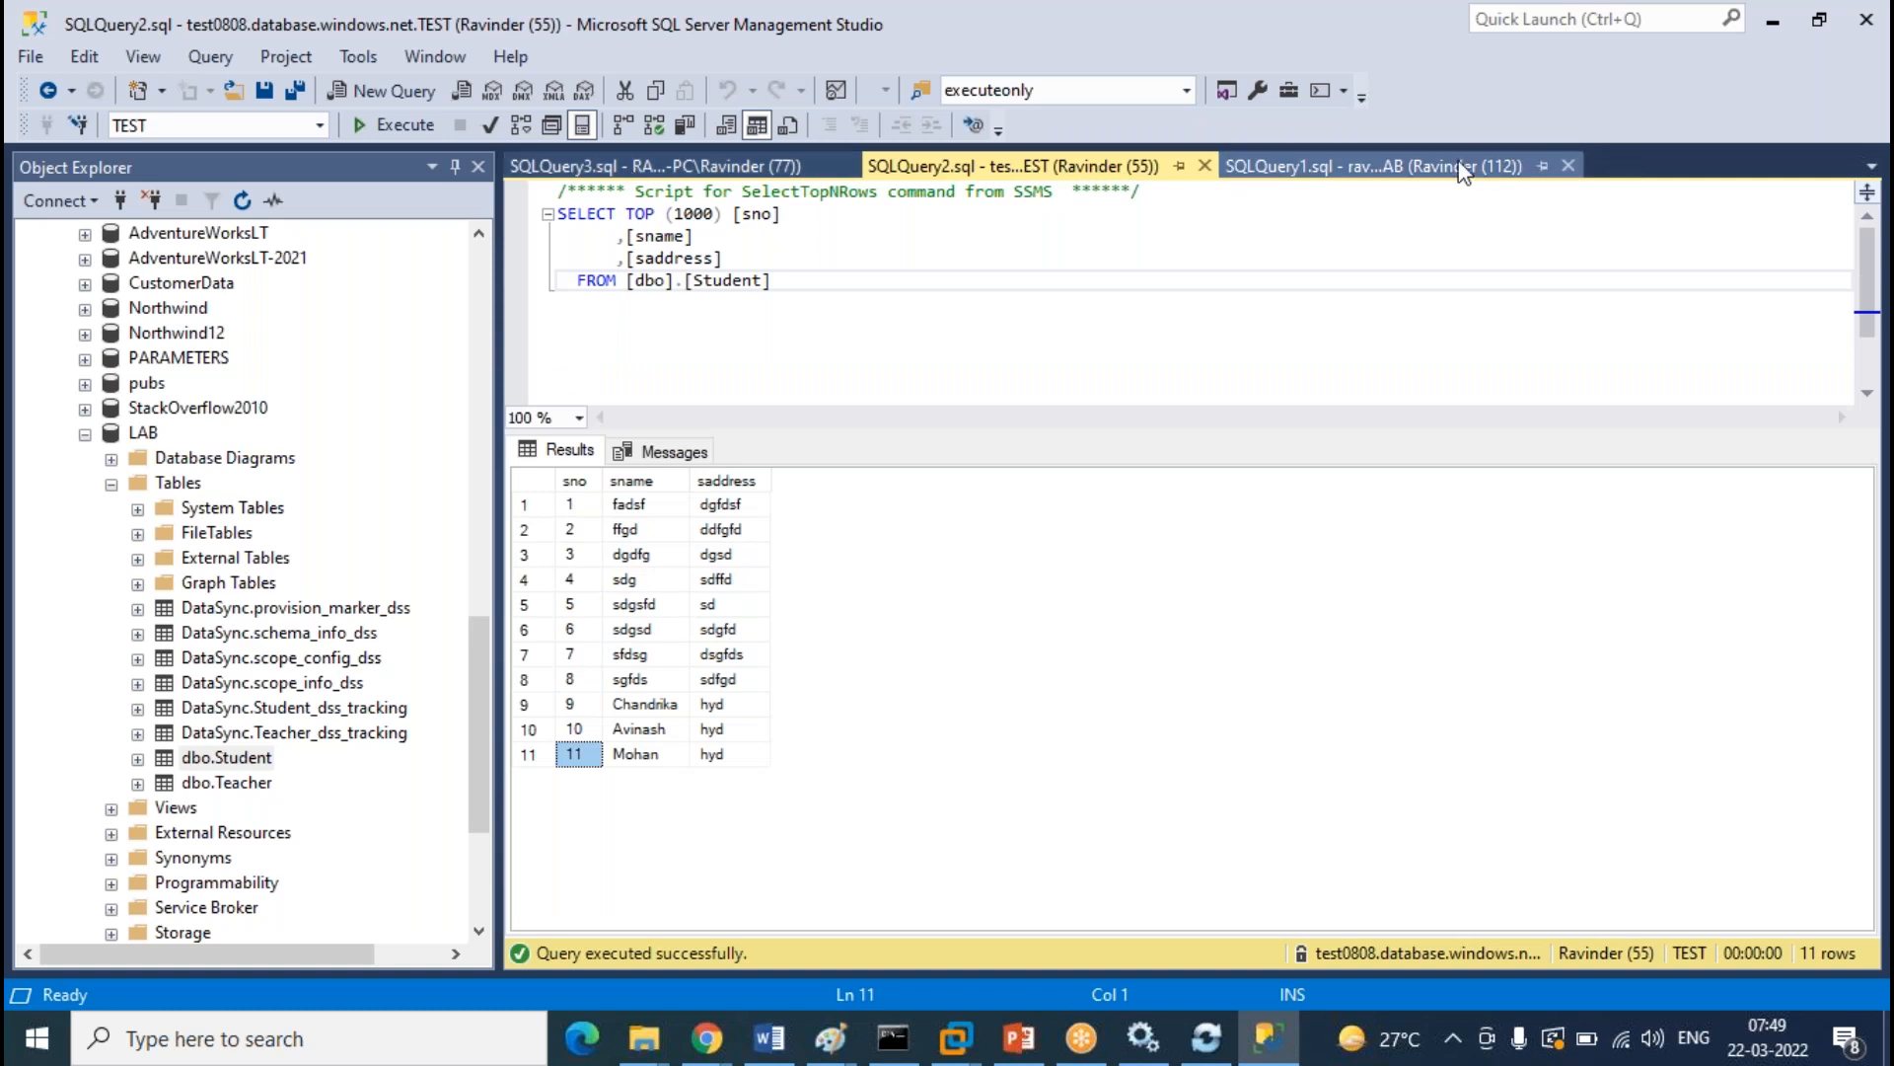
{"action": "left_click", "coordinate": [397, 130]}
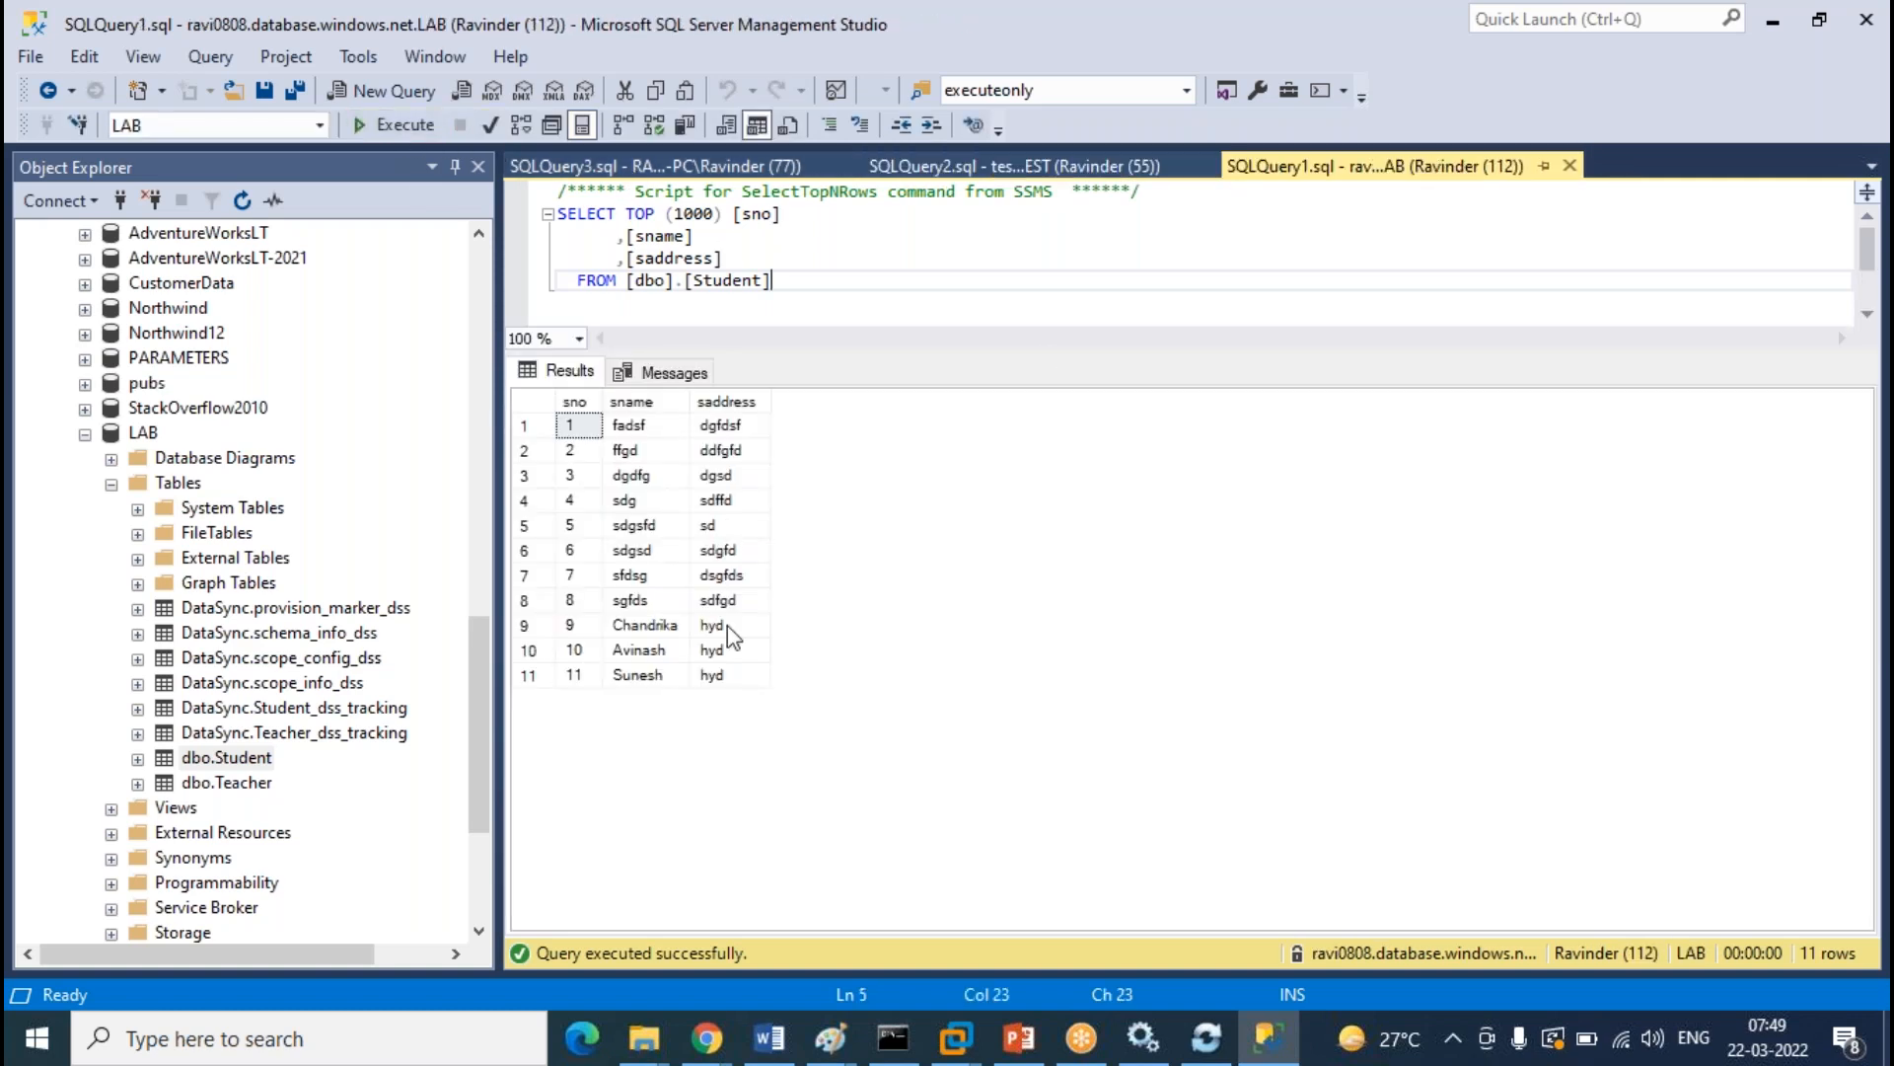
{"action": "left_click", "coordinate": [977, 168]}
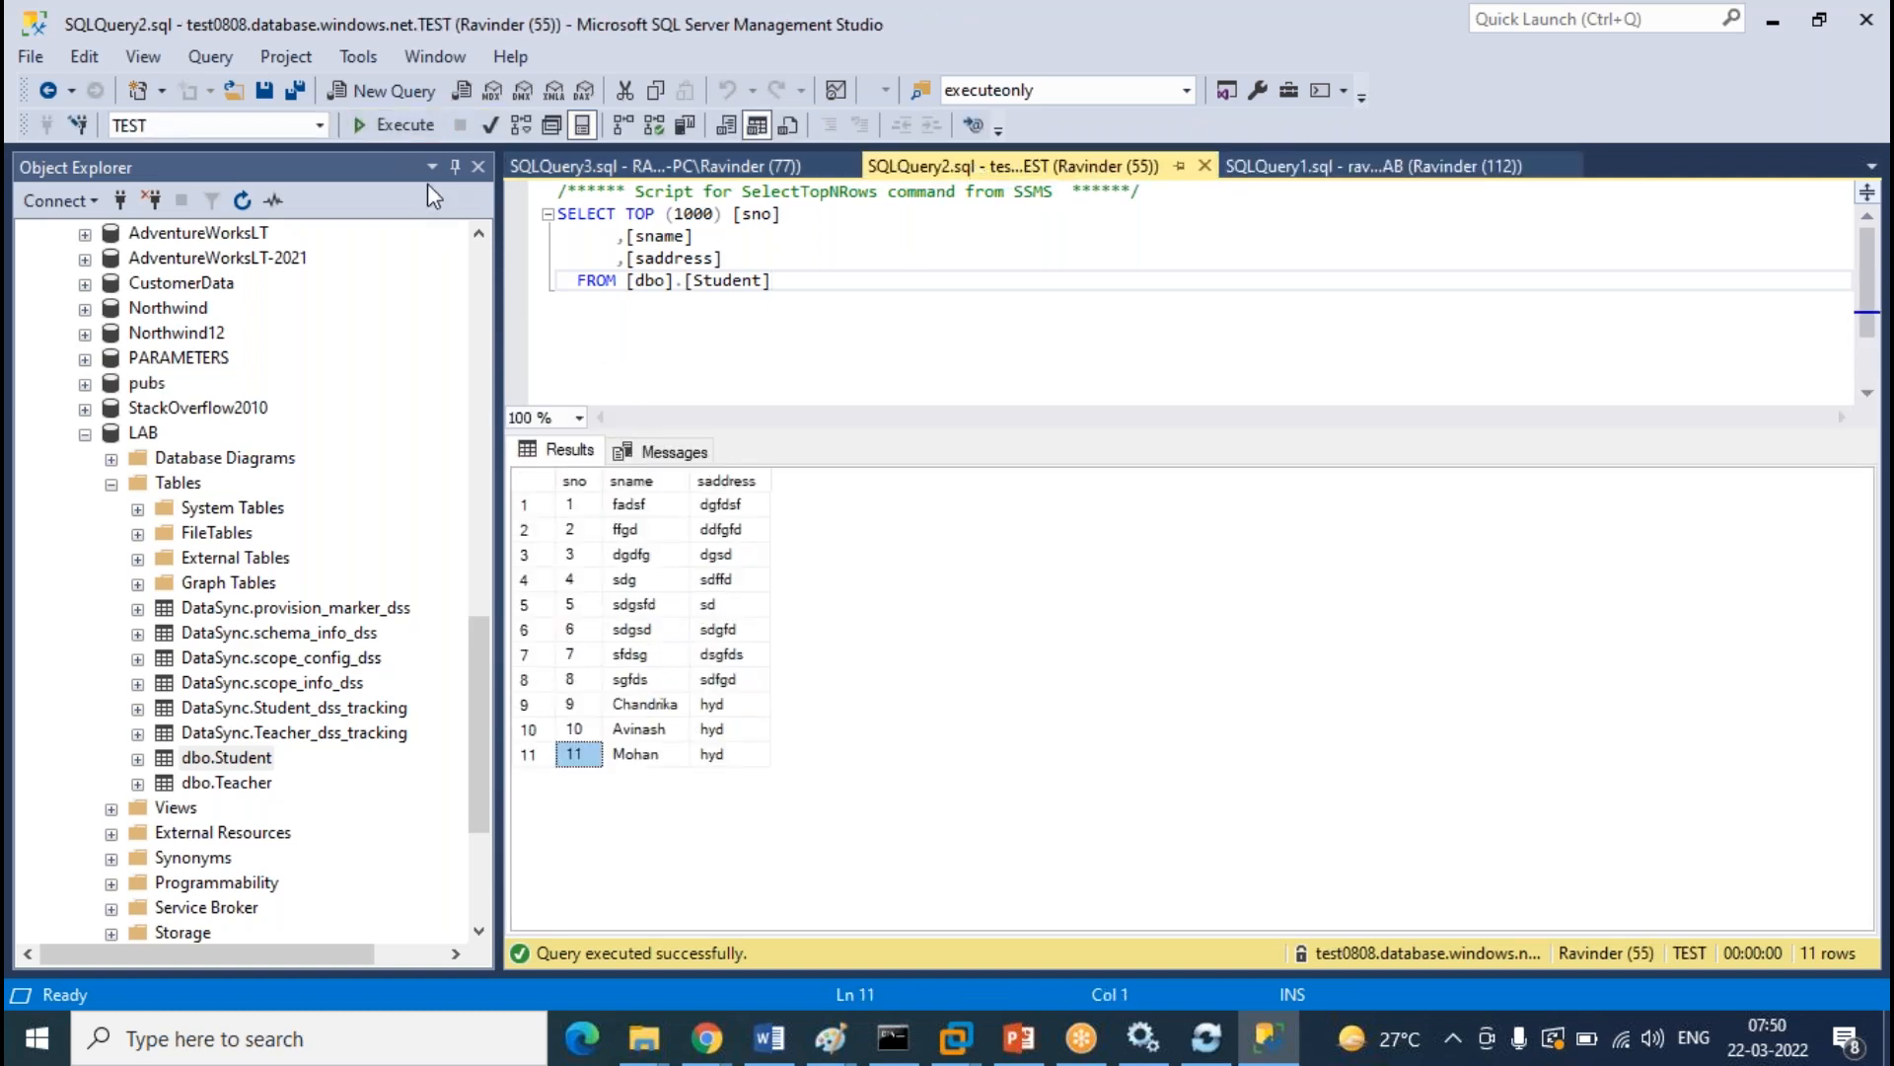
{"action": "left_click", "coordinate": [391, 125]}
Compare row 11's sno and student name across the cloud LAB, TEST and on-prem LAB results
{"action": "left_click", "coordinate": [789, 168]}
{"action": "left_click", "coordinate": [1048, 168]}
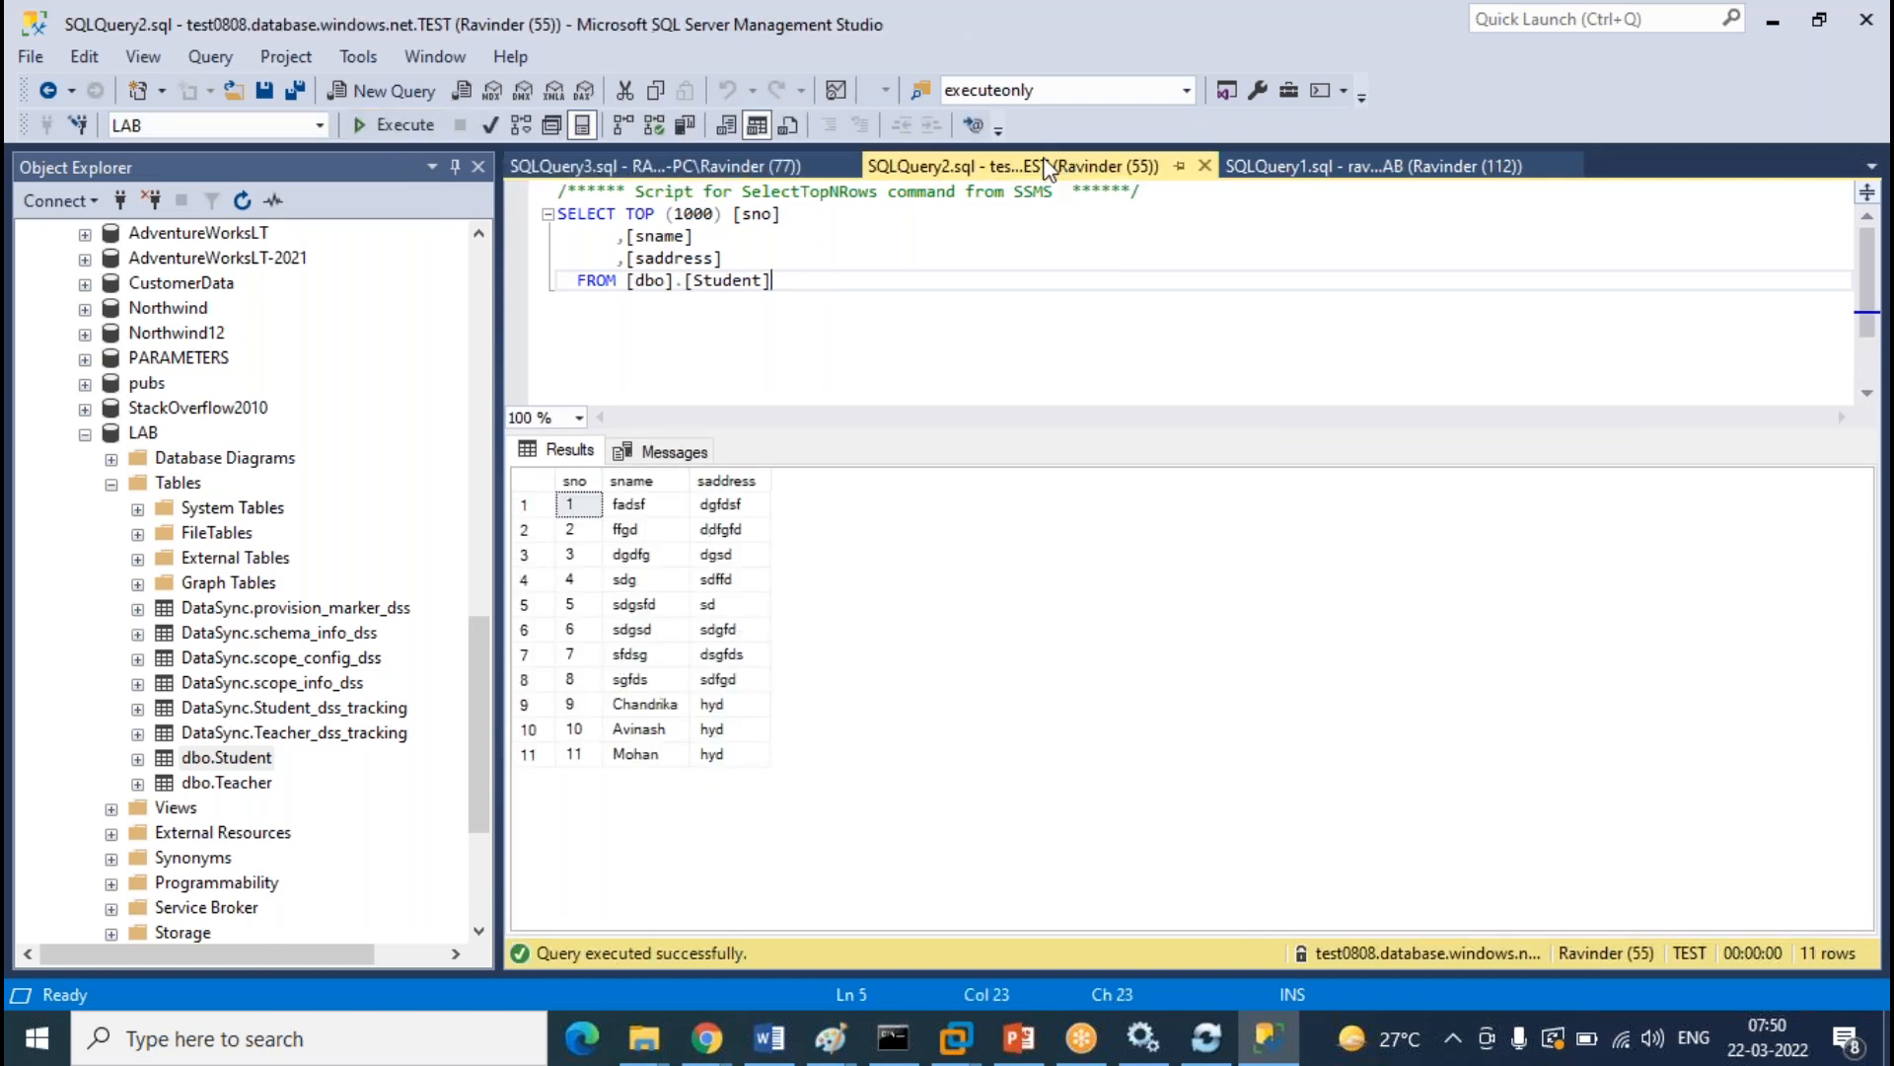
{"action": "left_click", "coordinate": [1394, 168]}
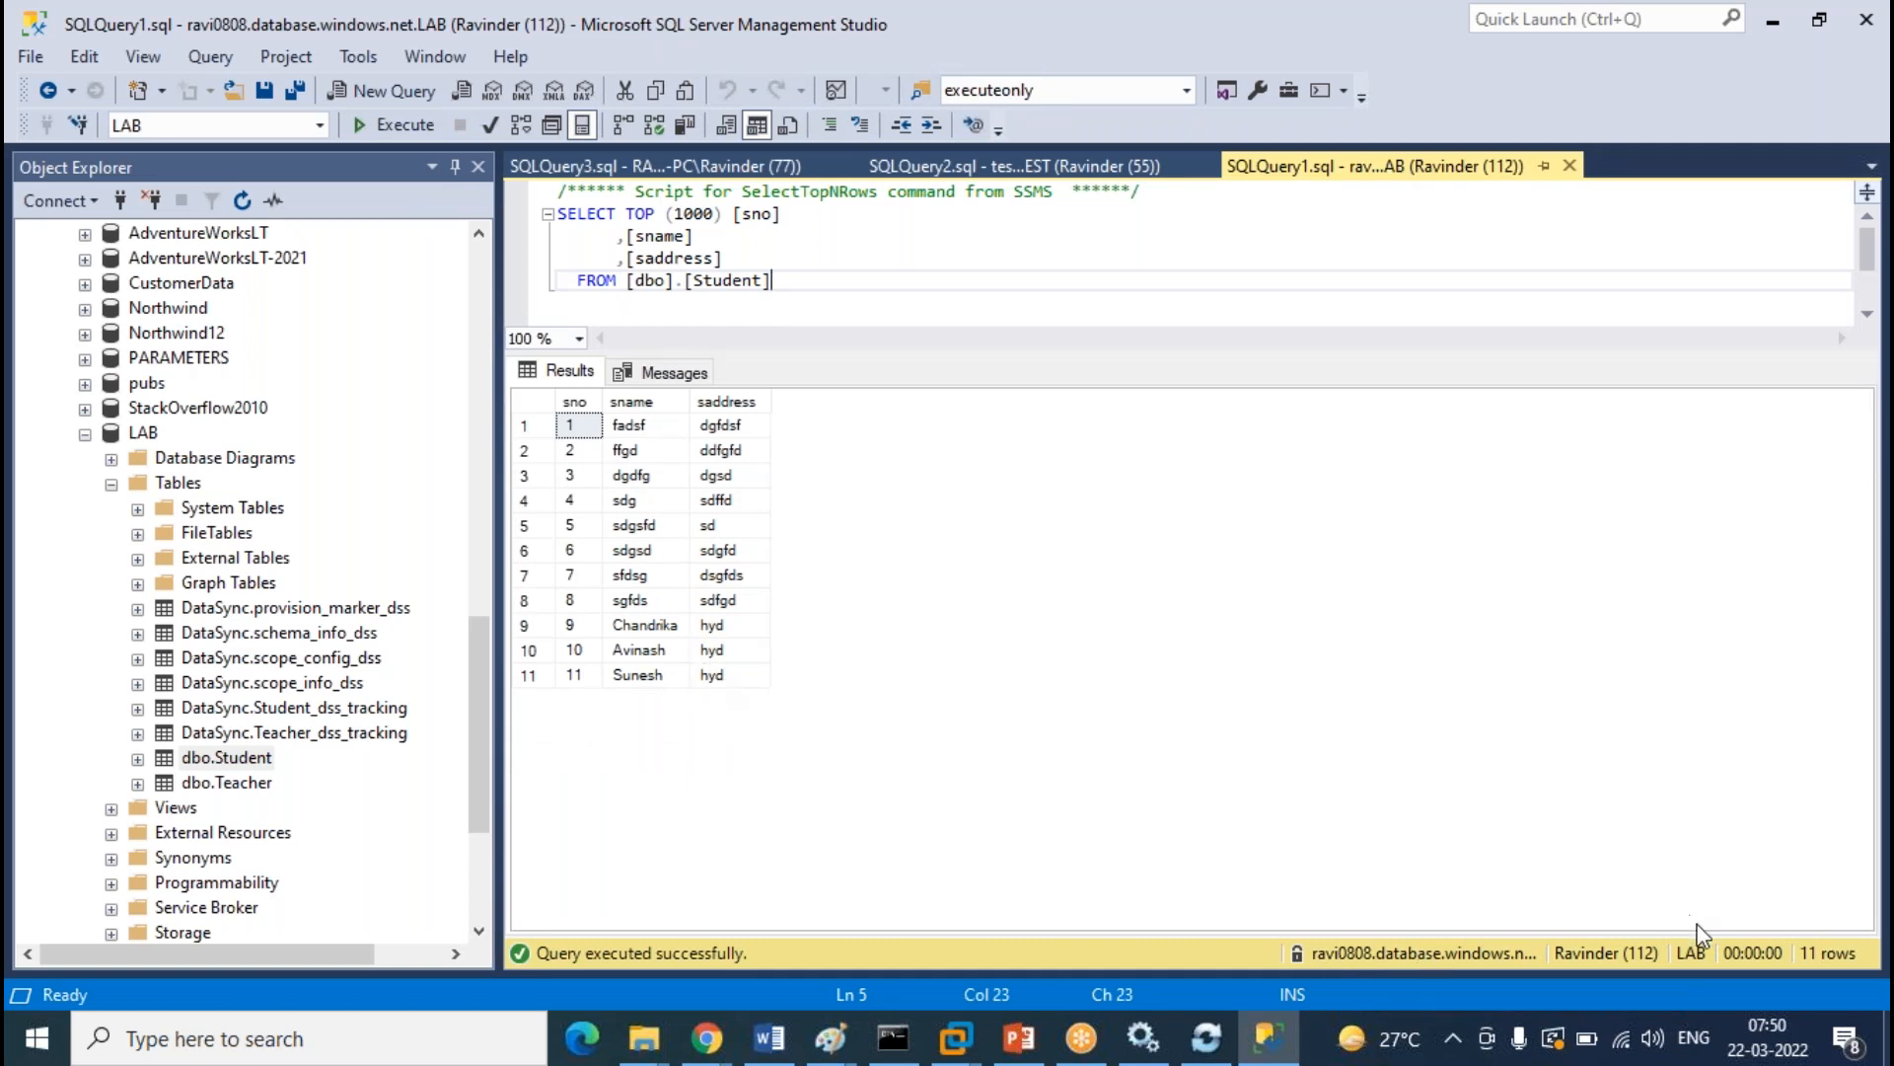
{"action": "left_click", "coordinate": [647, 681]}
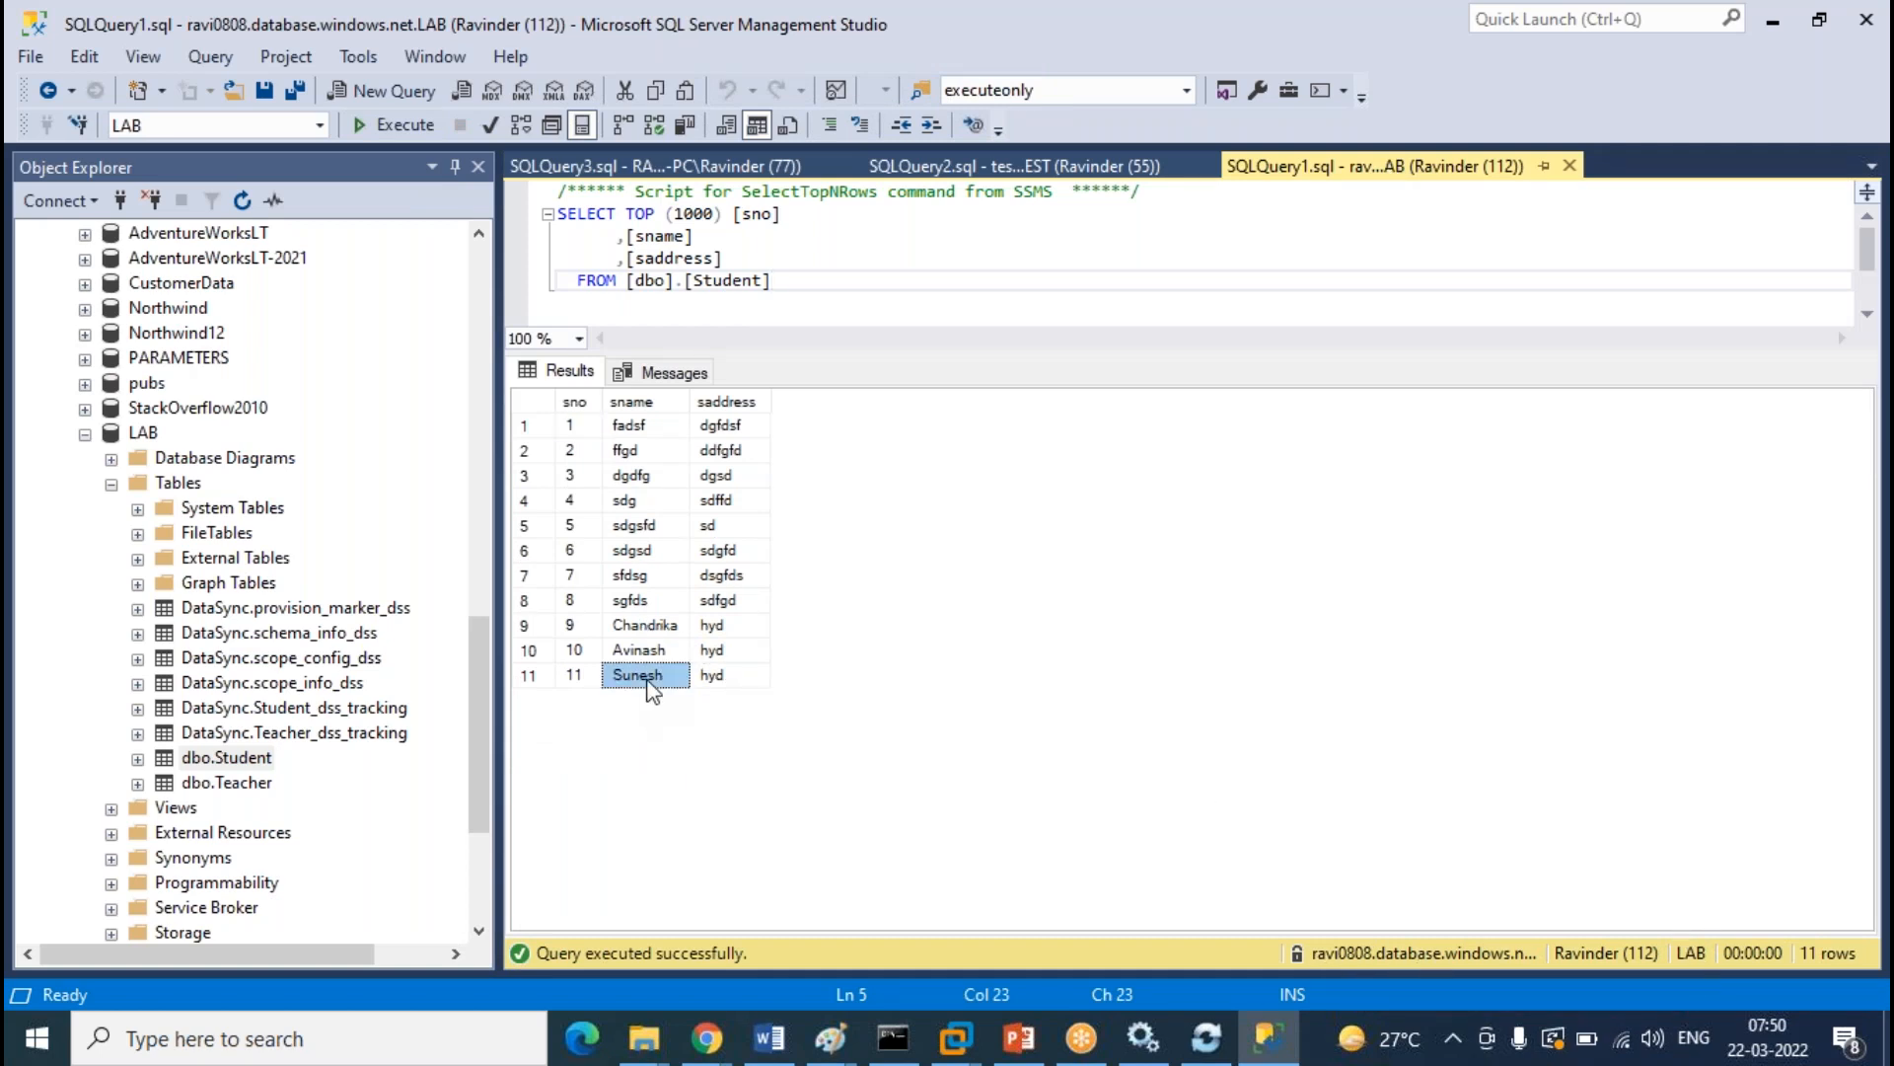
{"action": "left_click", "coordinate": [582, 675]}
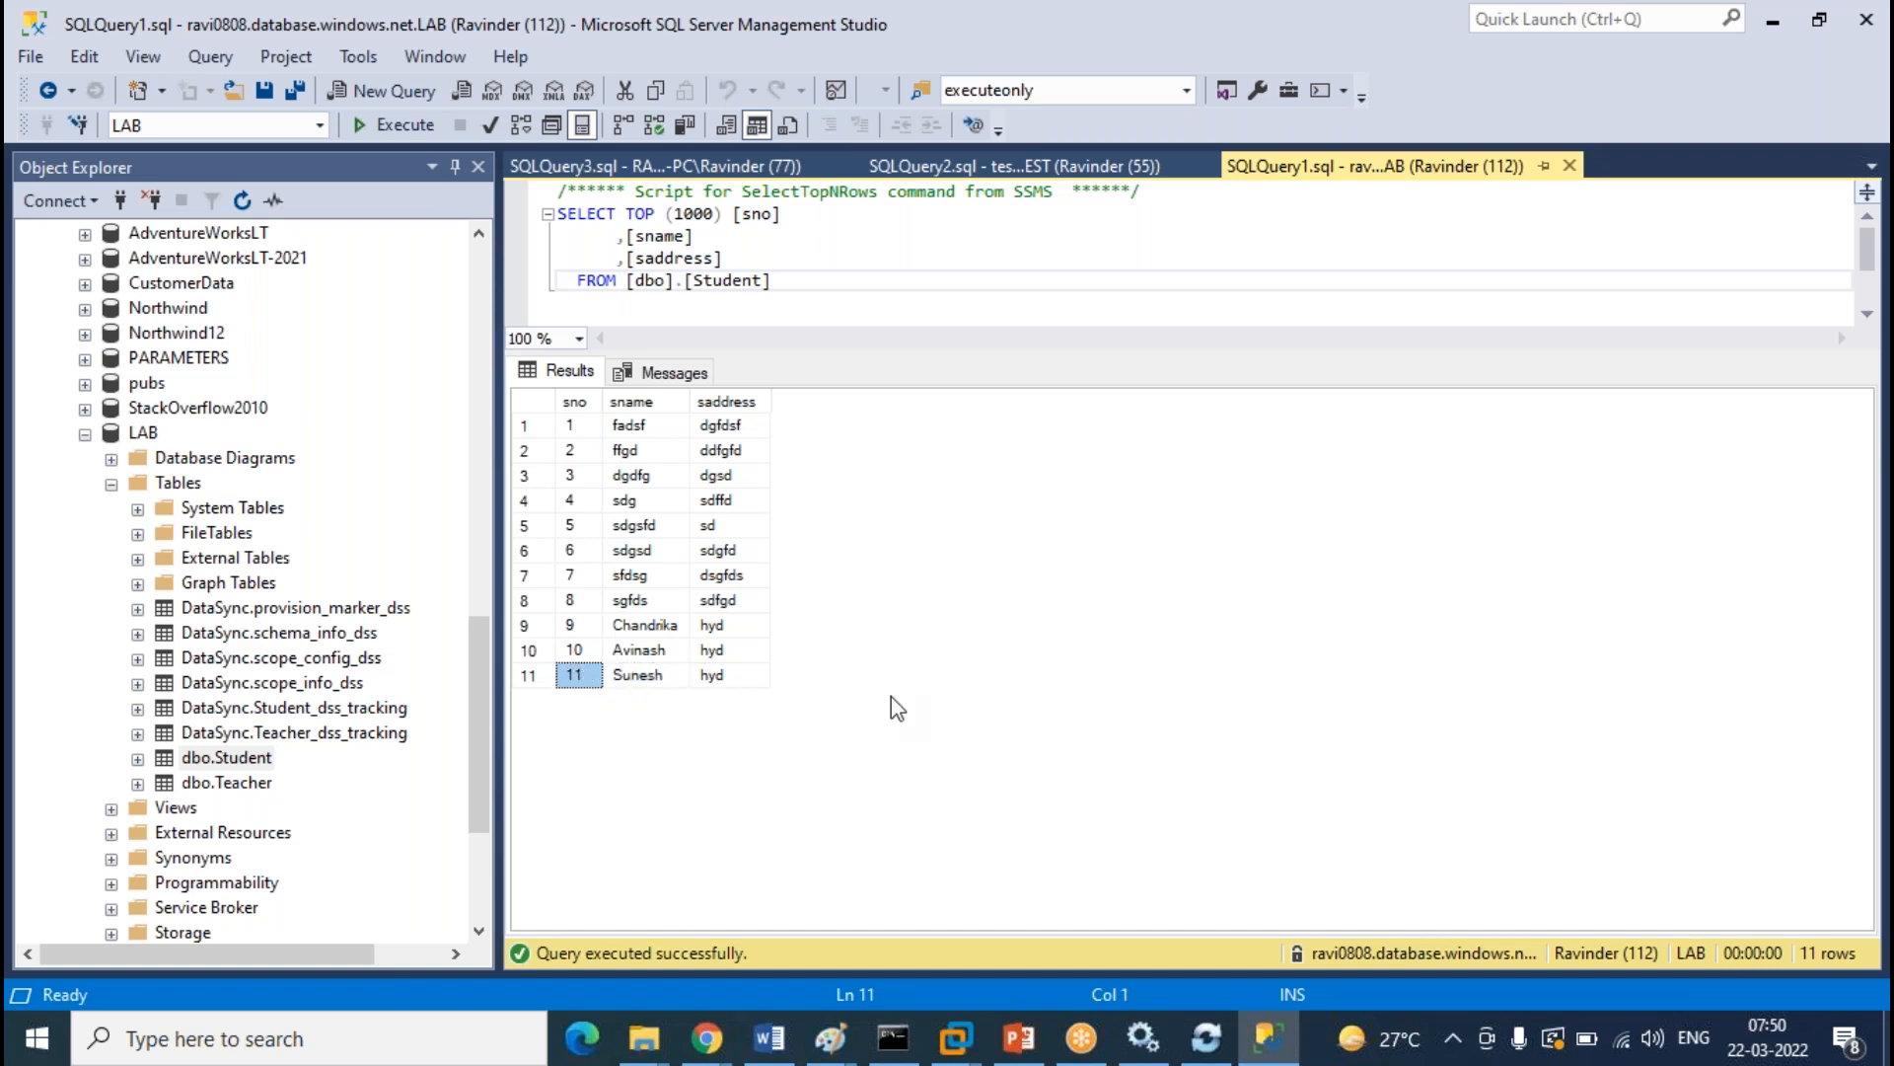
{"action": "left_click", "coordinate": [642, 681]}
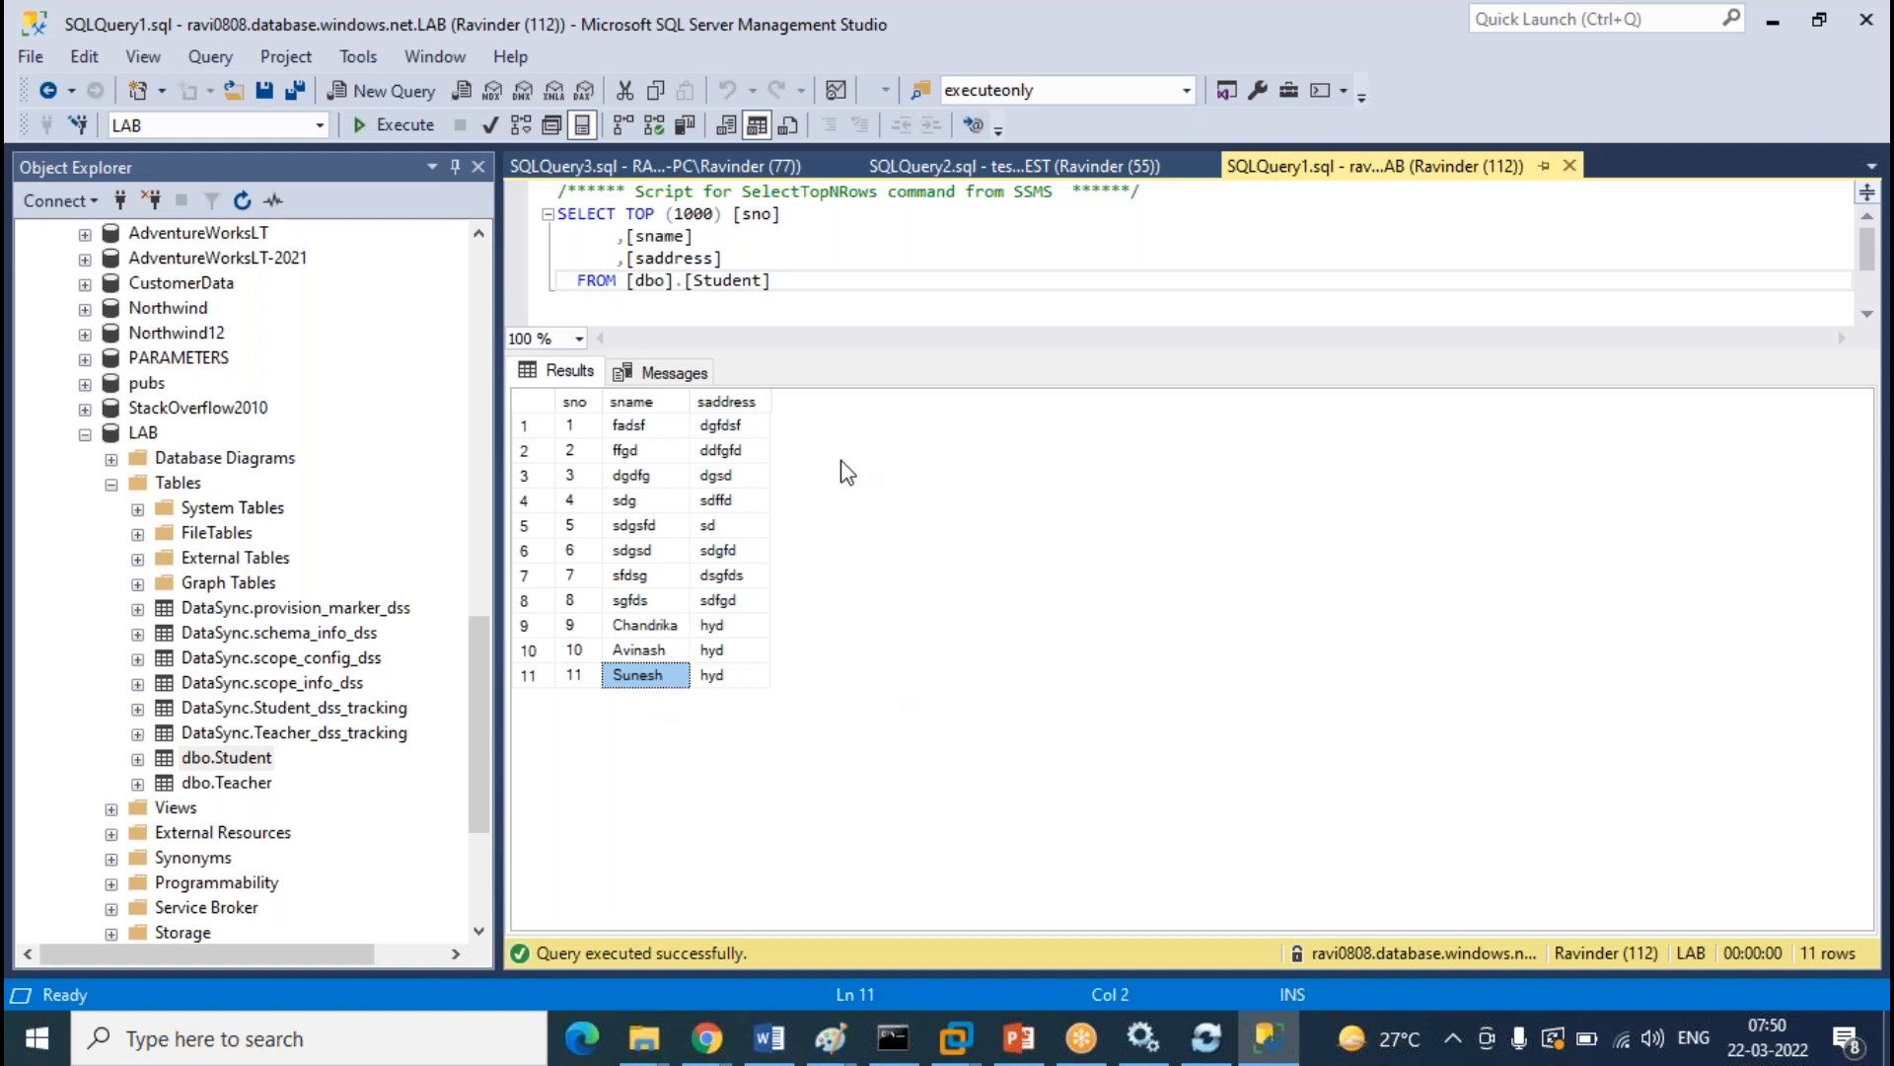
{"action": "left_click", "coordinate": [1093, 167]}
{"action": "left_click", "coordinate": [571, 756]}
{"action": "left_click", "coordinate": [751, 176]}
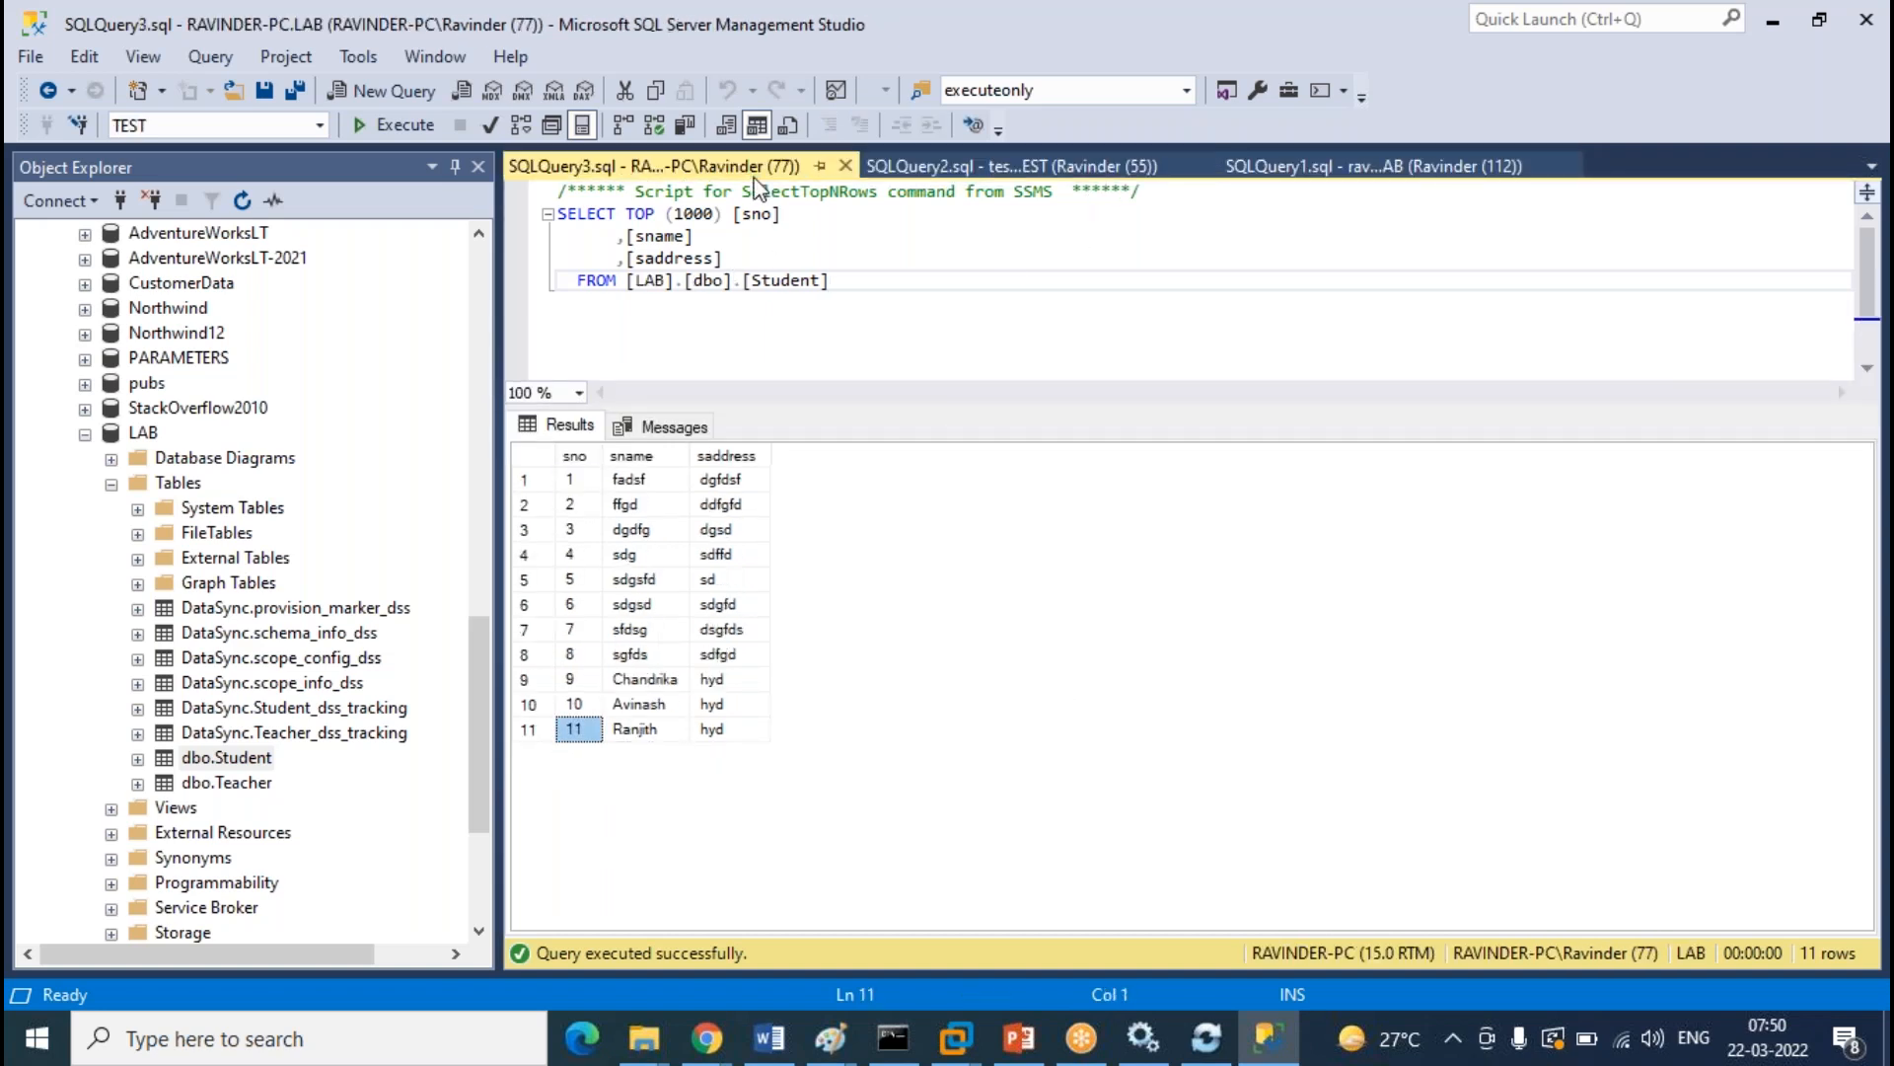
{"action": "left_click", "coordinate": [886, 362]}
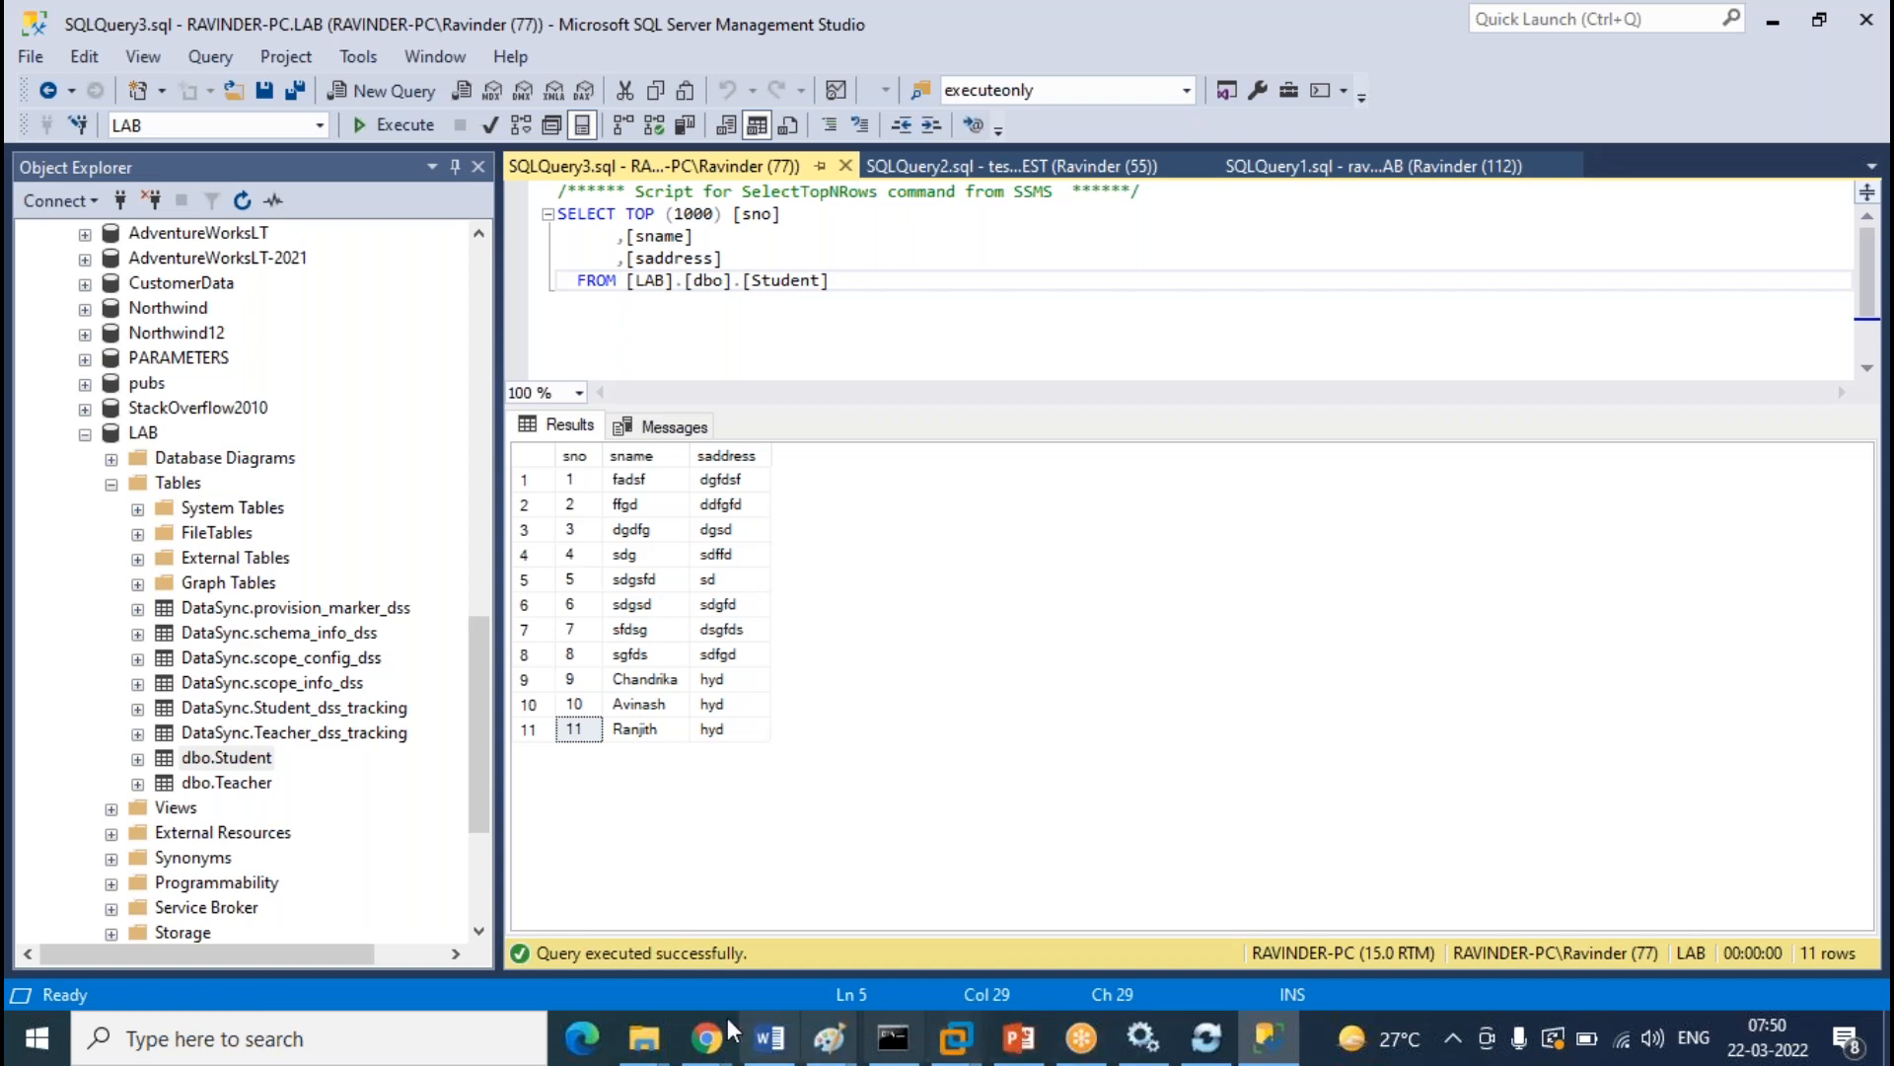
{"action": "mouse_move", "coordinate": [703, 1048]}
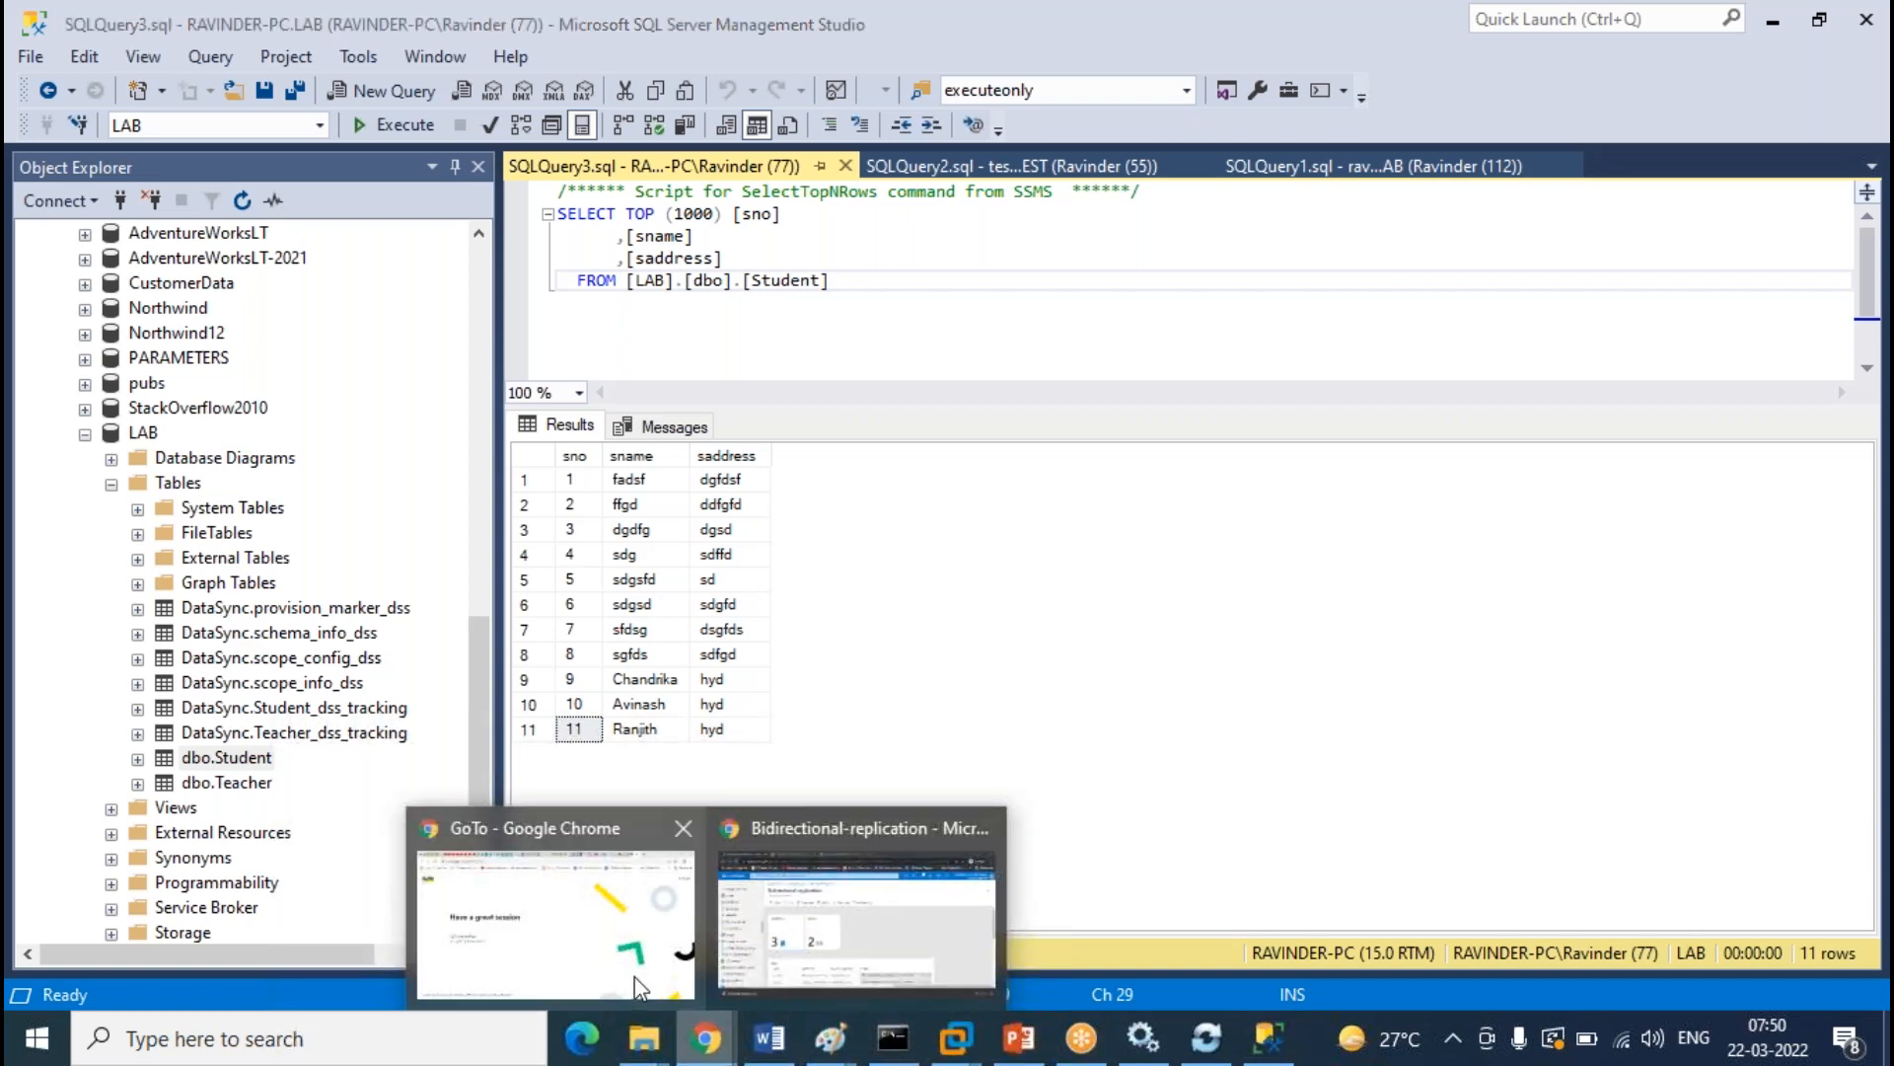
{"action": "left_click", "coordinate": [874, 921]}
{"action": "left_click", "coordinate": [1027, 367]}
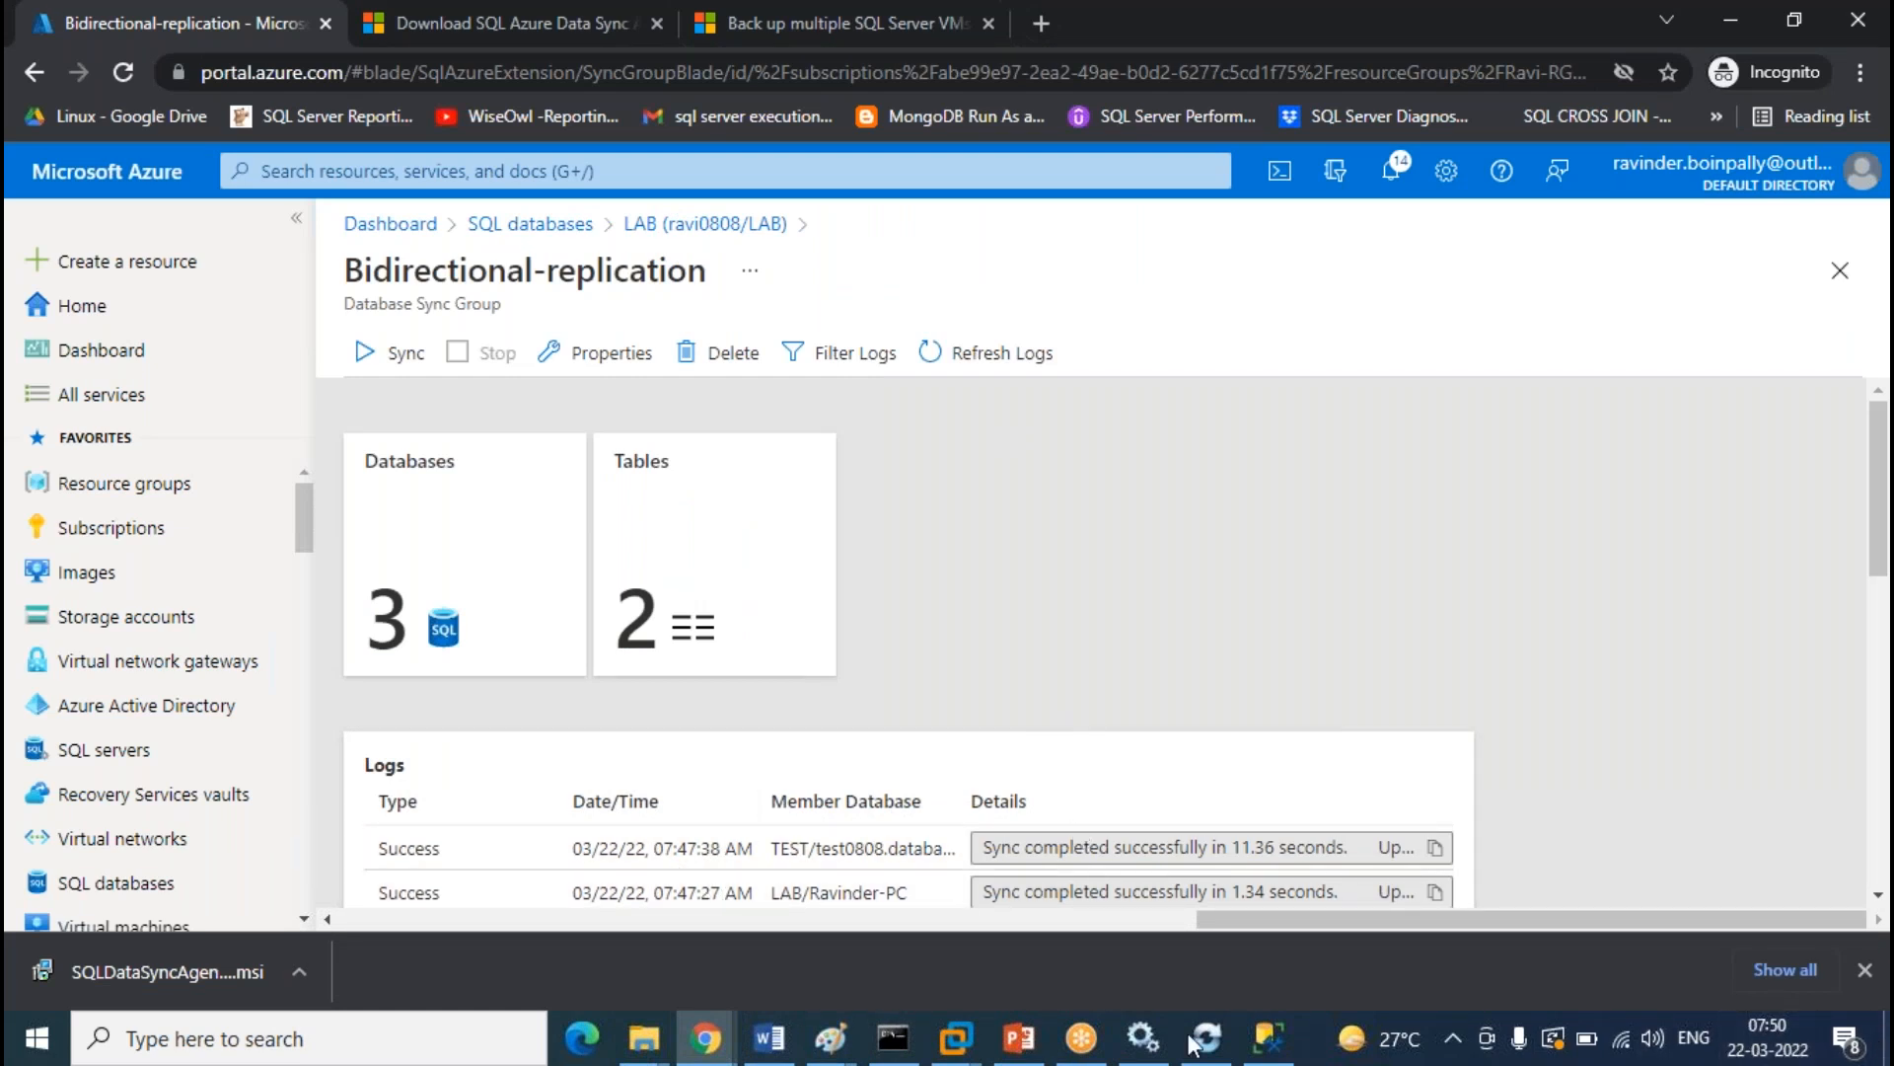
{"action": "left_click", "coordinate": [1268, 1036]}
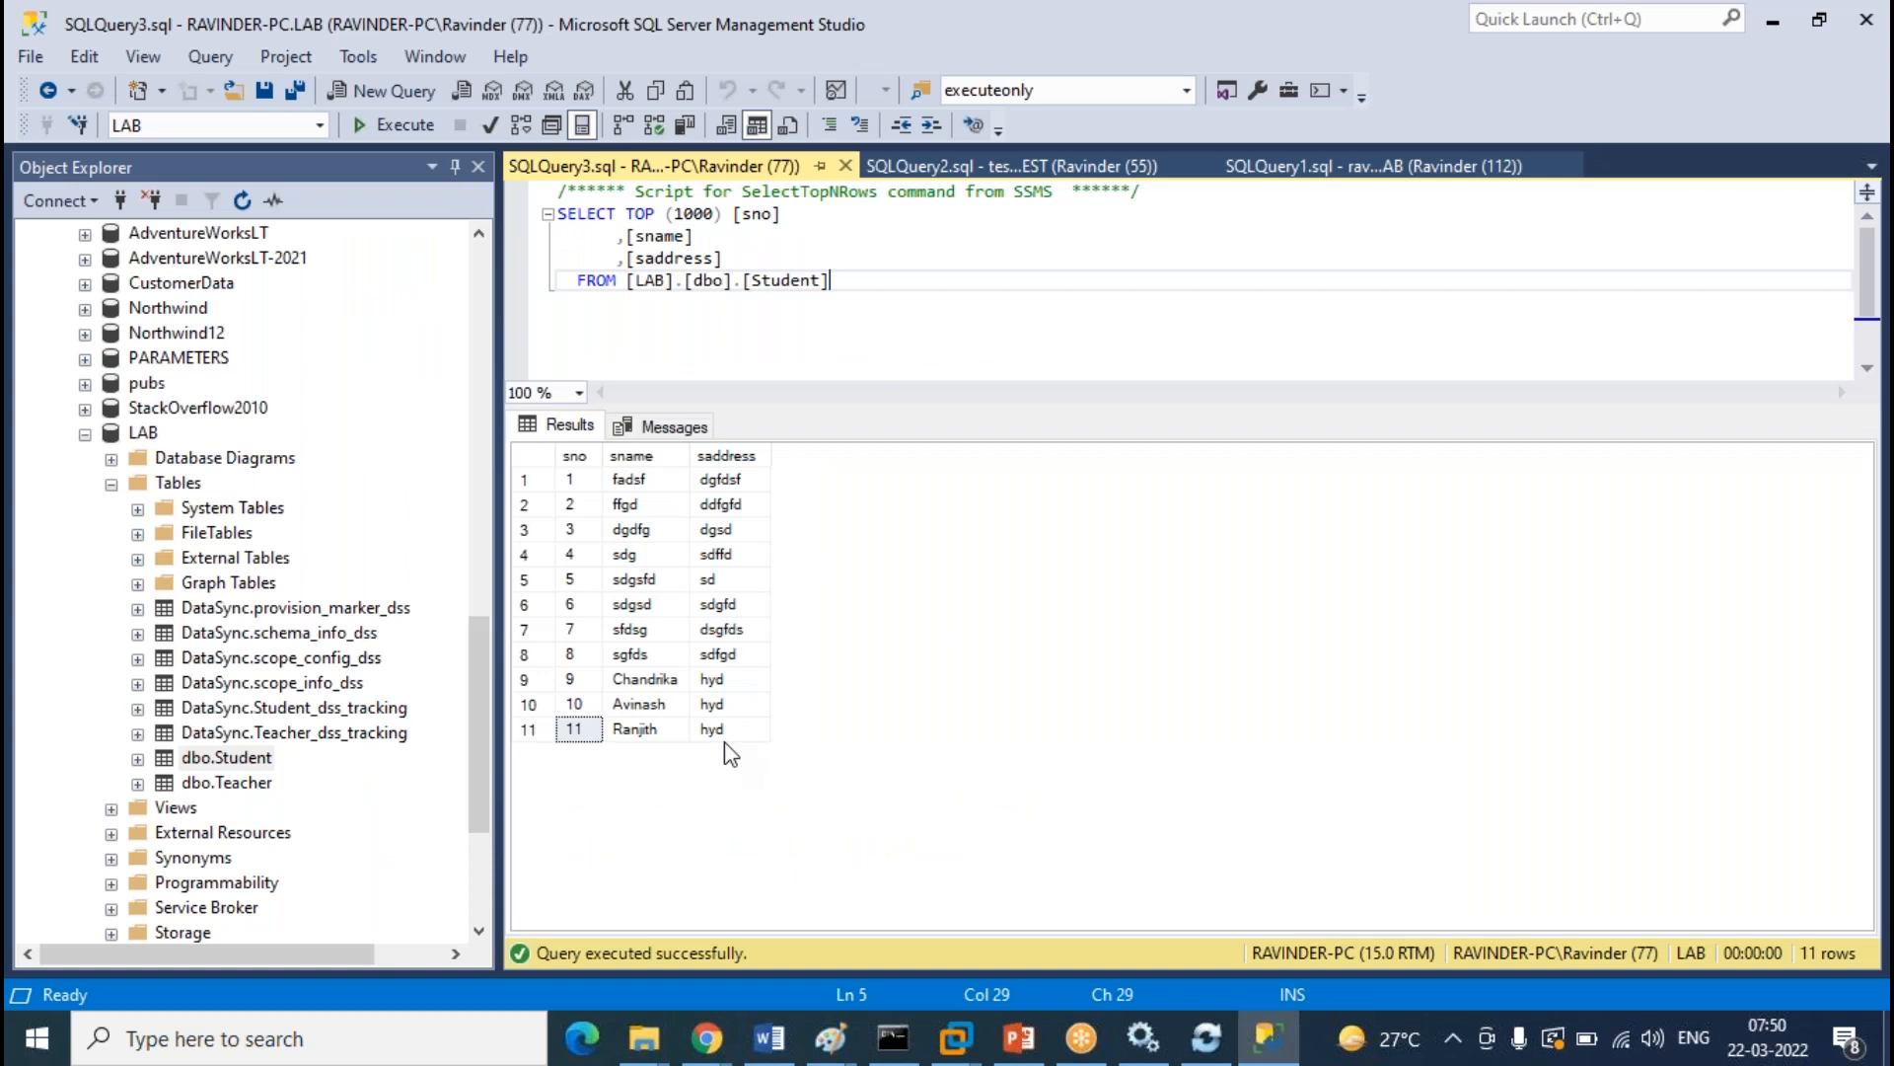
Compare row 11 across the cloud LAB, TEST (Mohan) and on-prem LAB (Ranjith) Student results
{"action": "left_click", "coordinate": [1332, 163]}
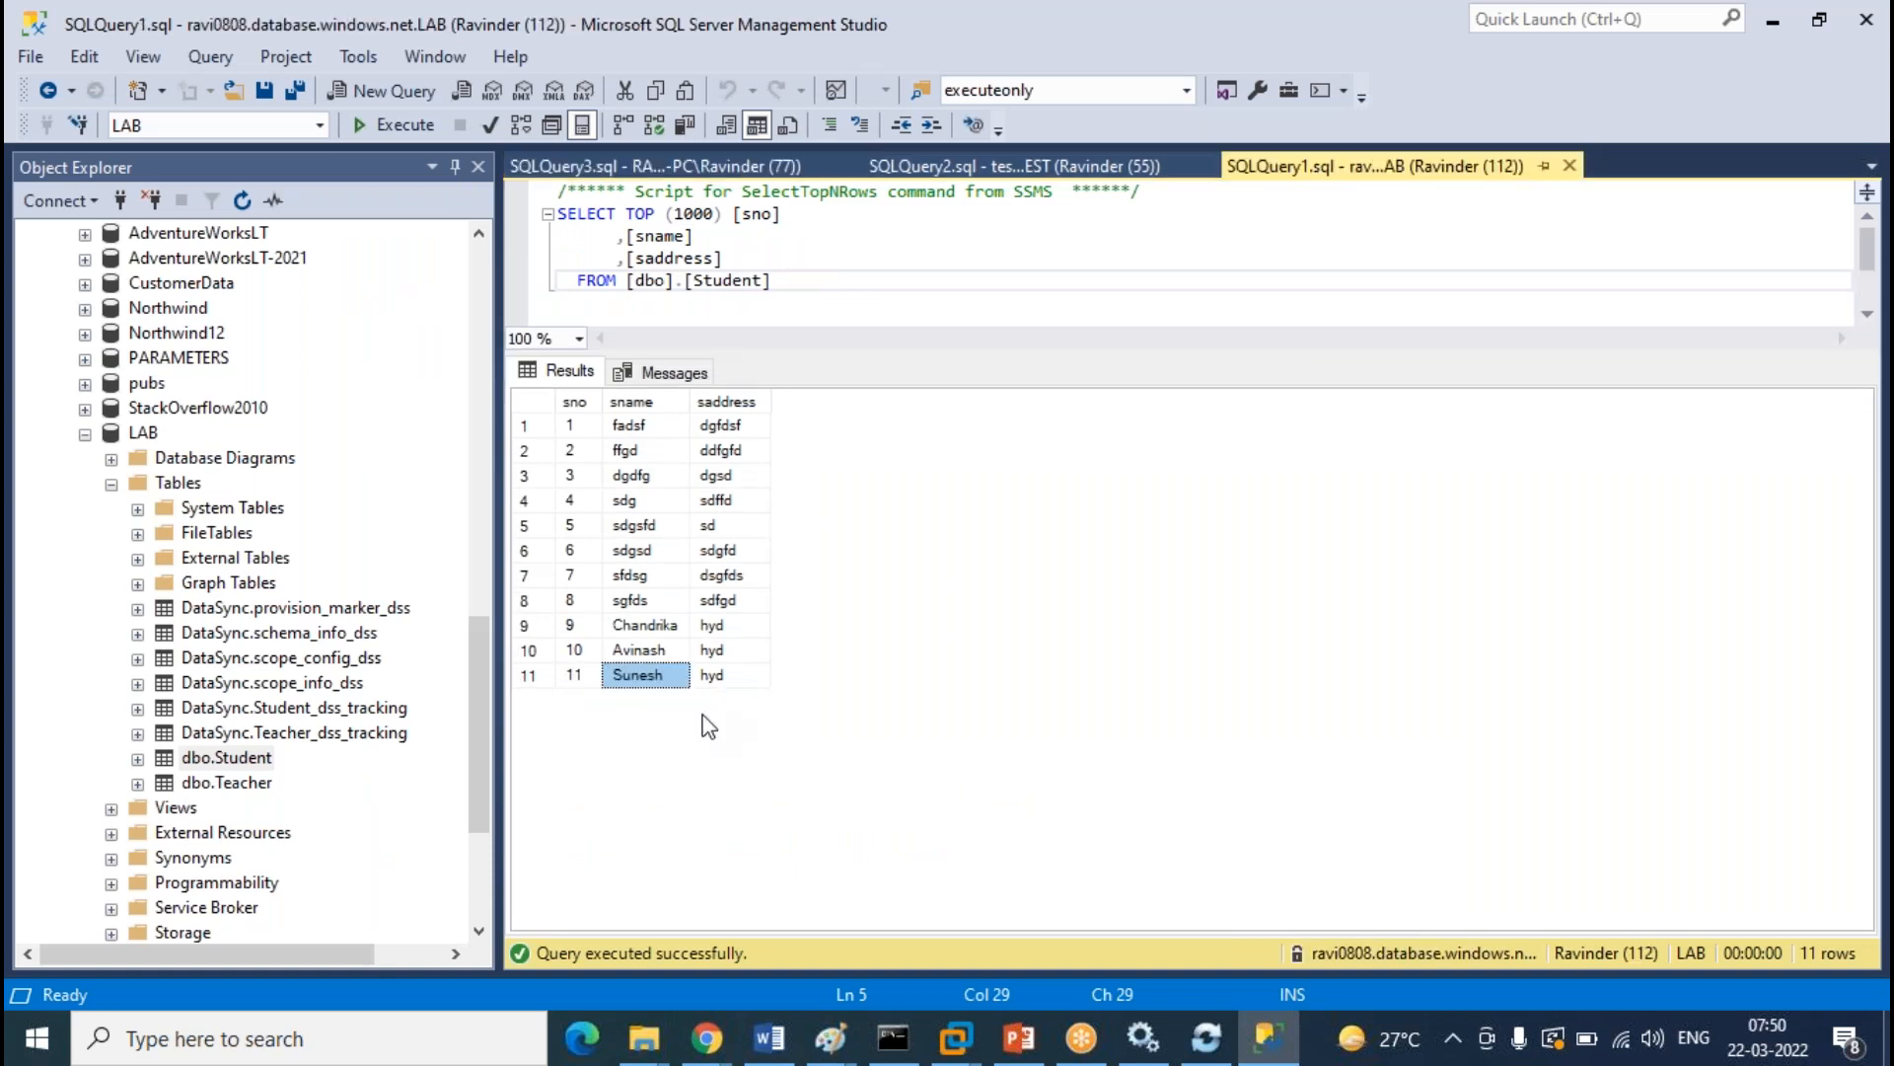
{"action": "left_click", "coordinate": [962, 168]}
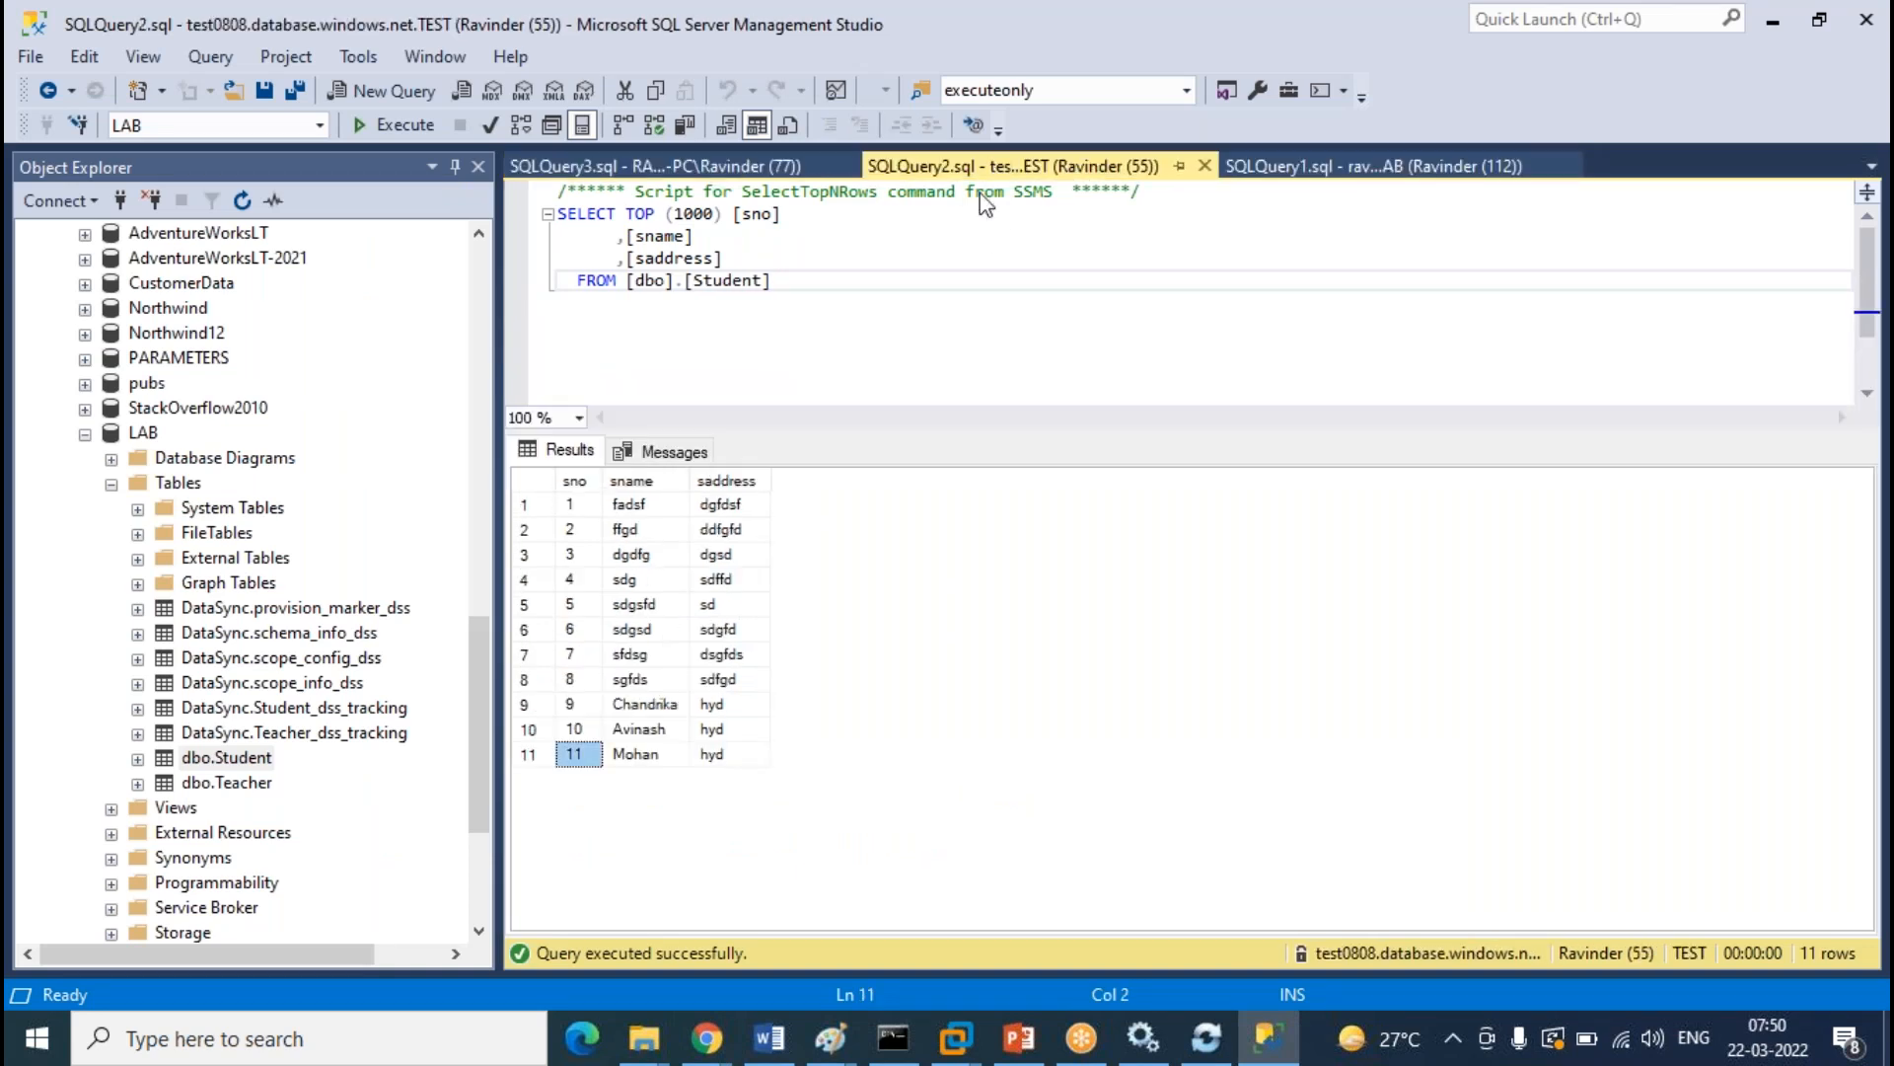
{"action": "left_click", "coordinate": [673, 752]}
{"action": "left_click", "coordinate": [751, 166]}
{"action": "left_click", "coordinate": [646, 730]}
{"action": "left_click", "coordinate": [1430, 170]}
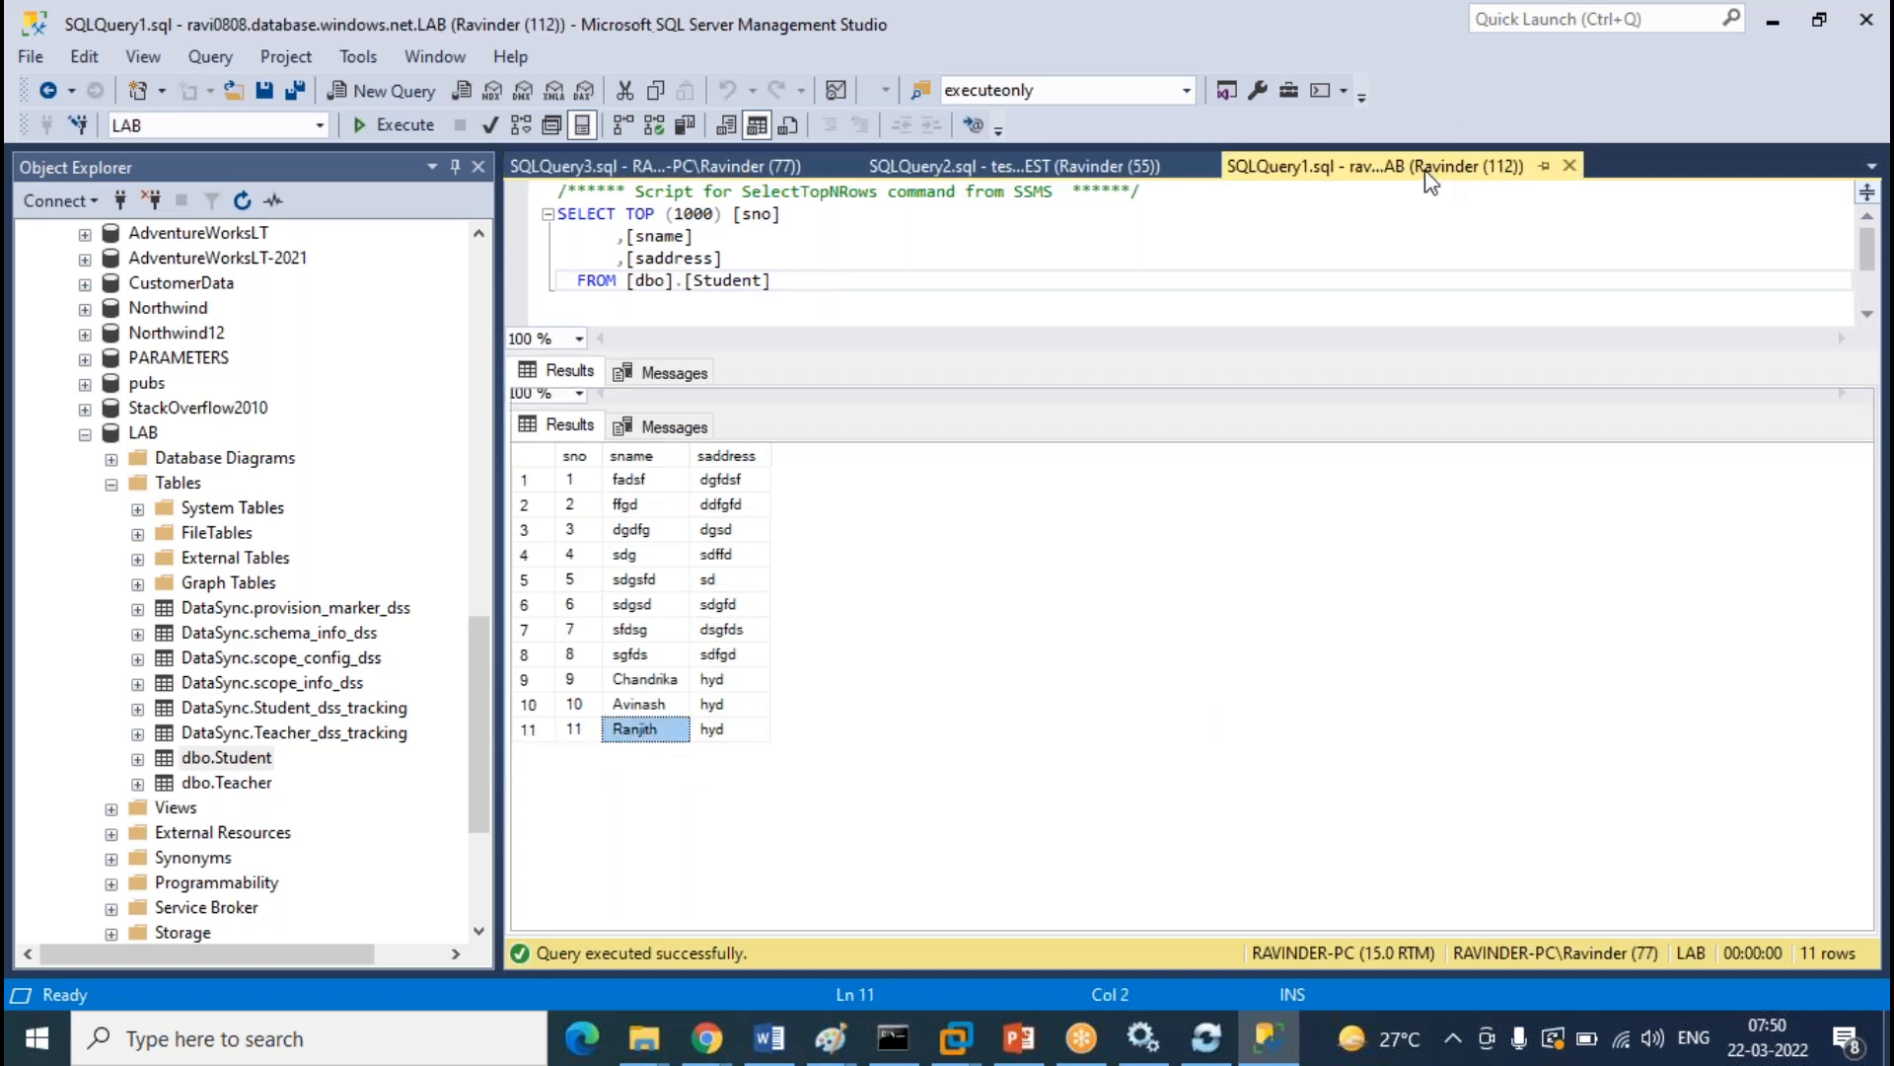
{"action": "left_click", "coordinate": [578, 678]}
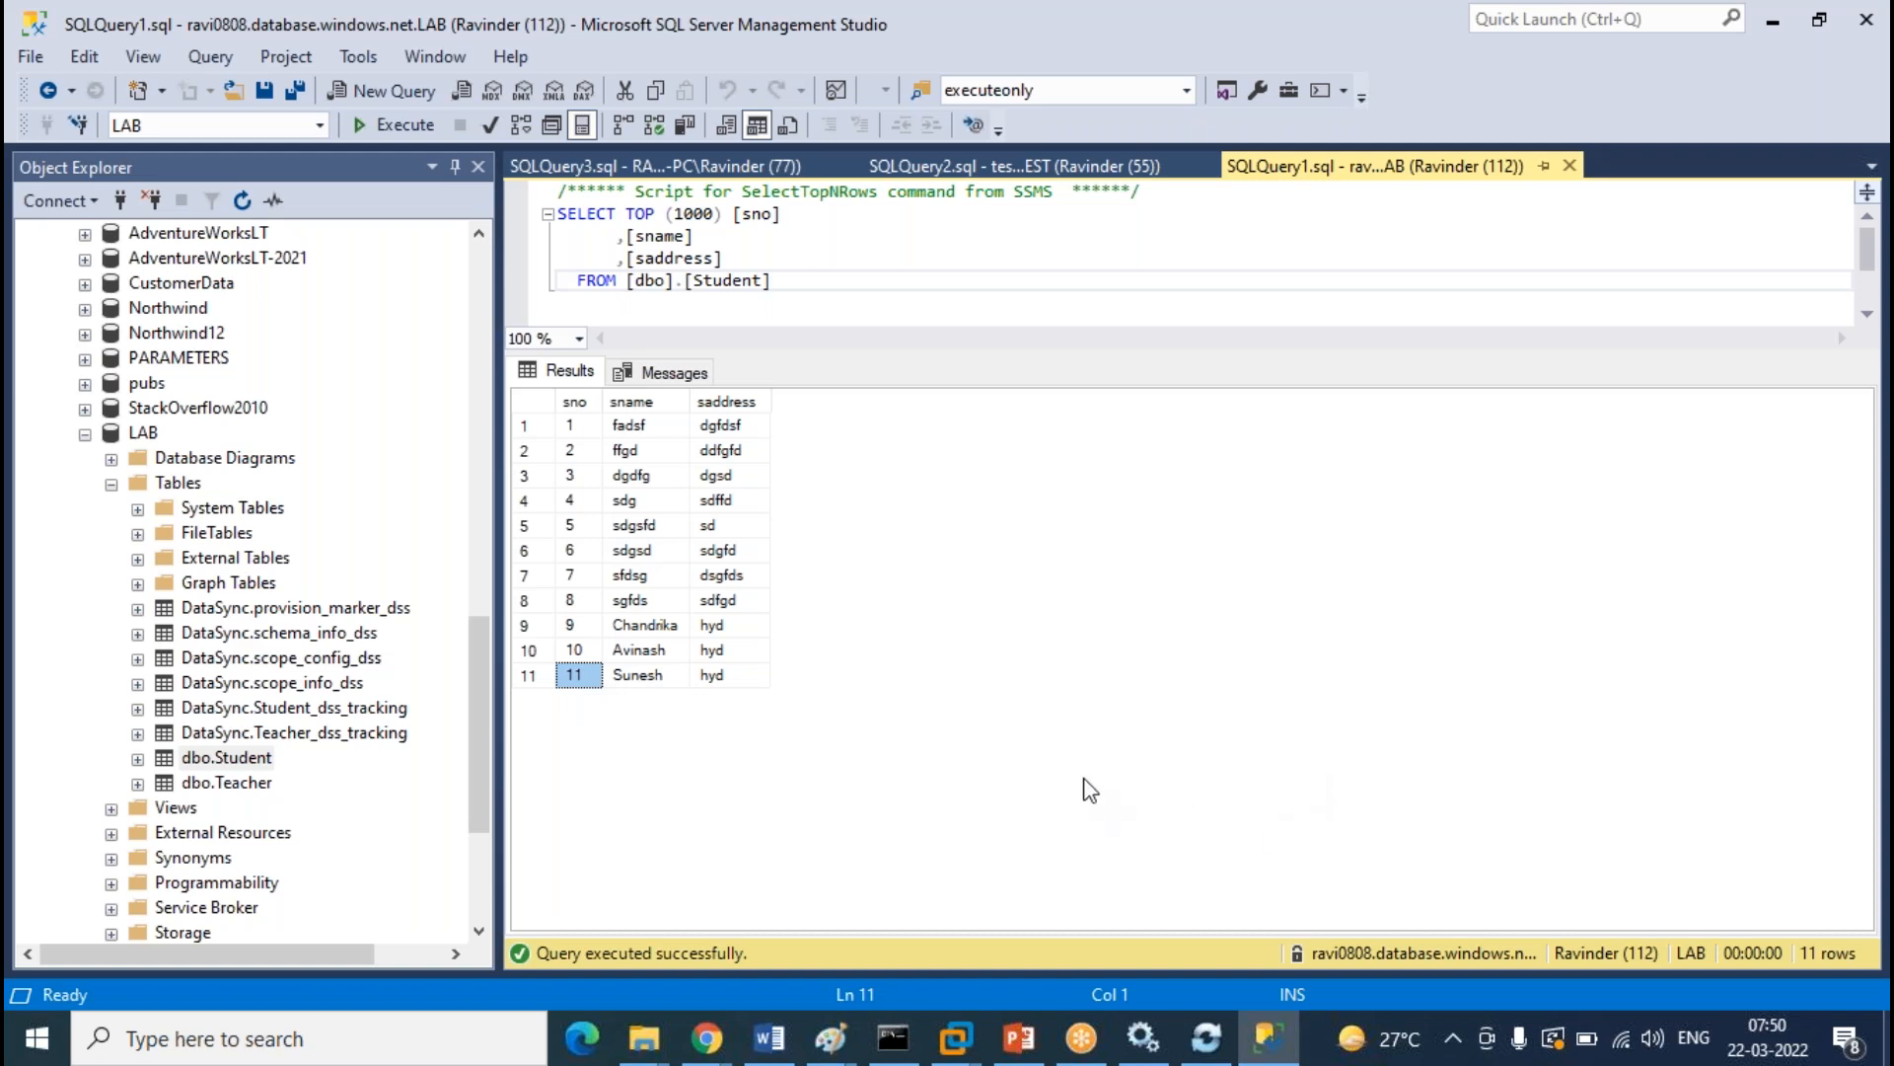
{"action": "left_click", "coordinate": [1027, 169]}
{"action": "left_click", "coordinate": [706, 174]}
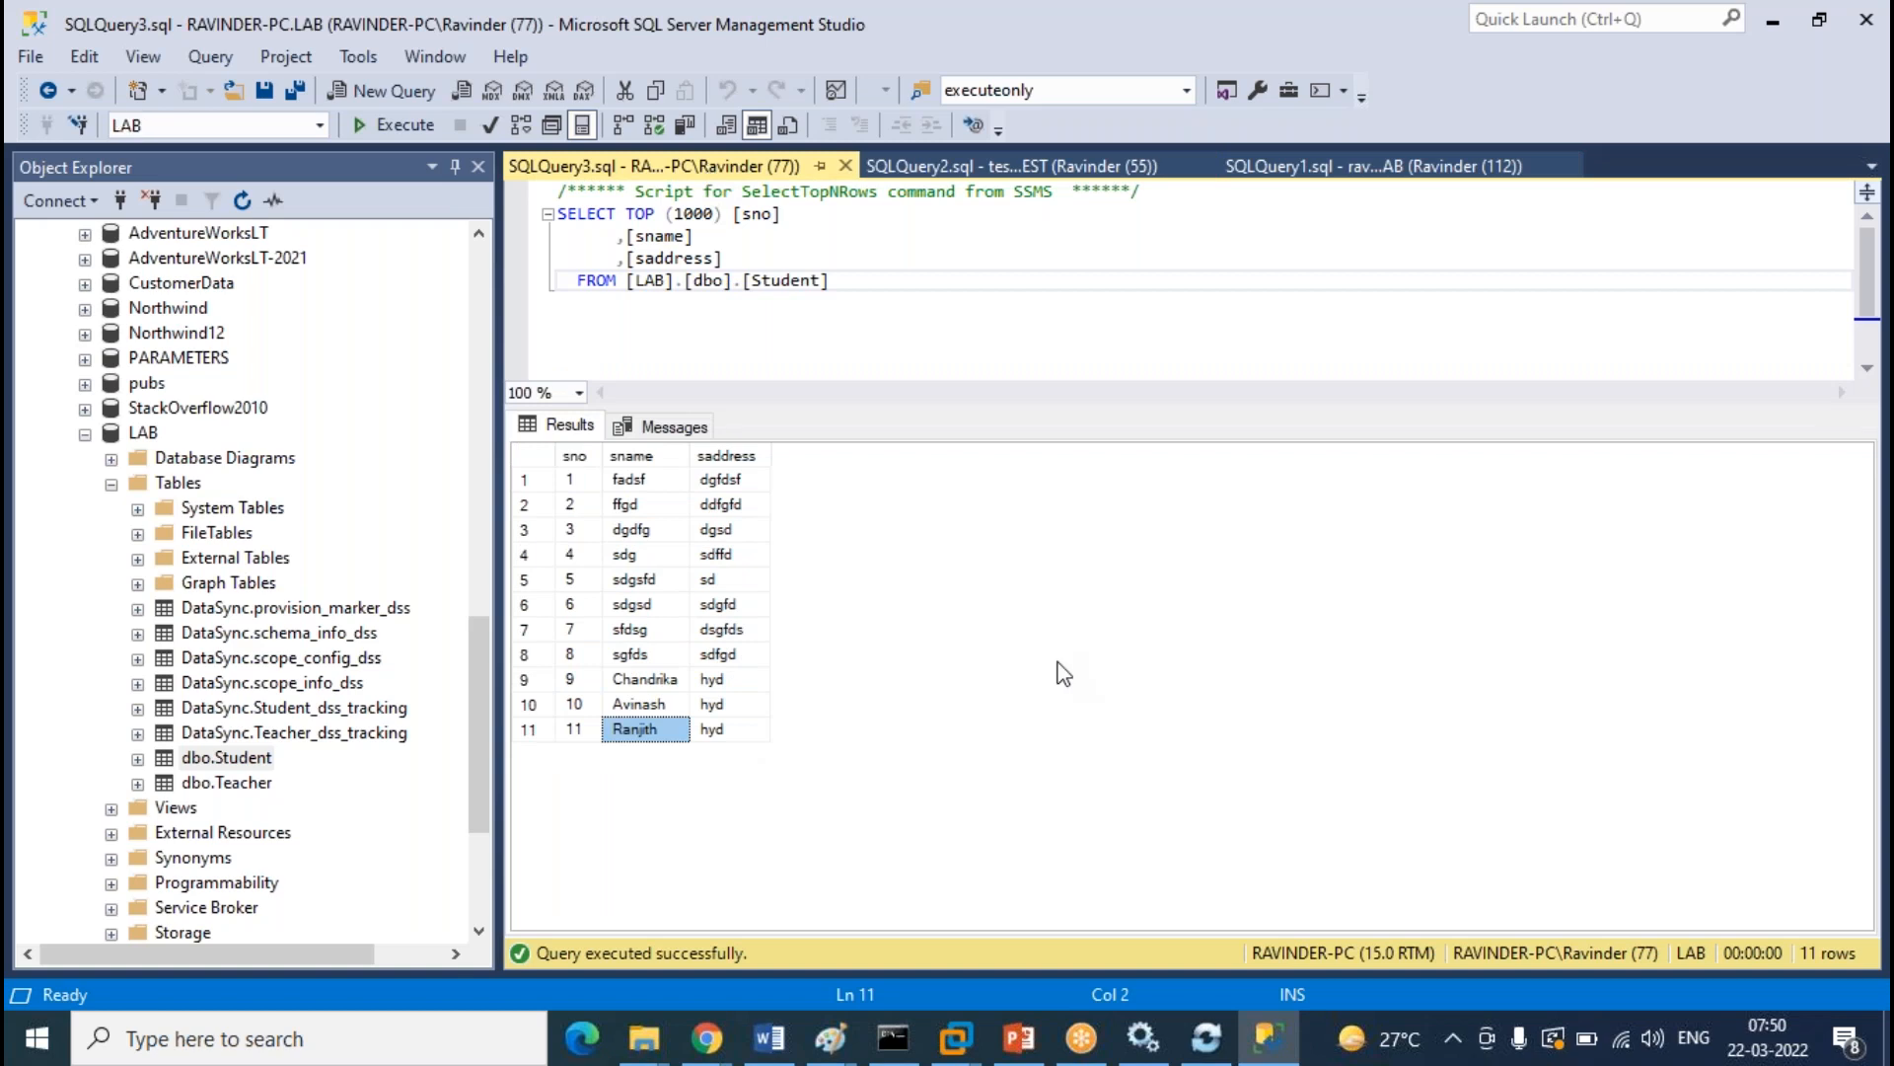
{"action": "left_click", "coordinate": [1439, 175]}
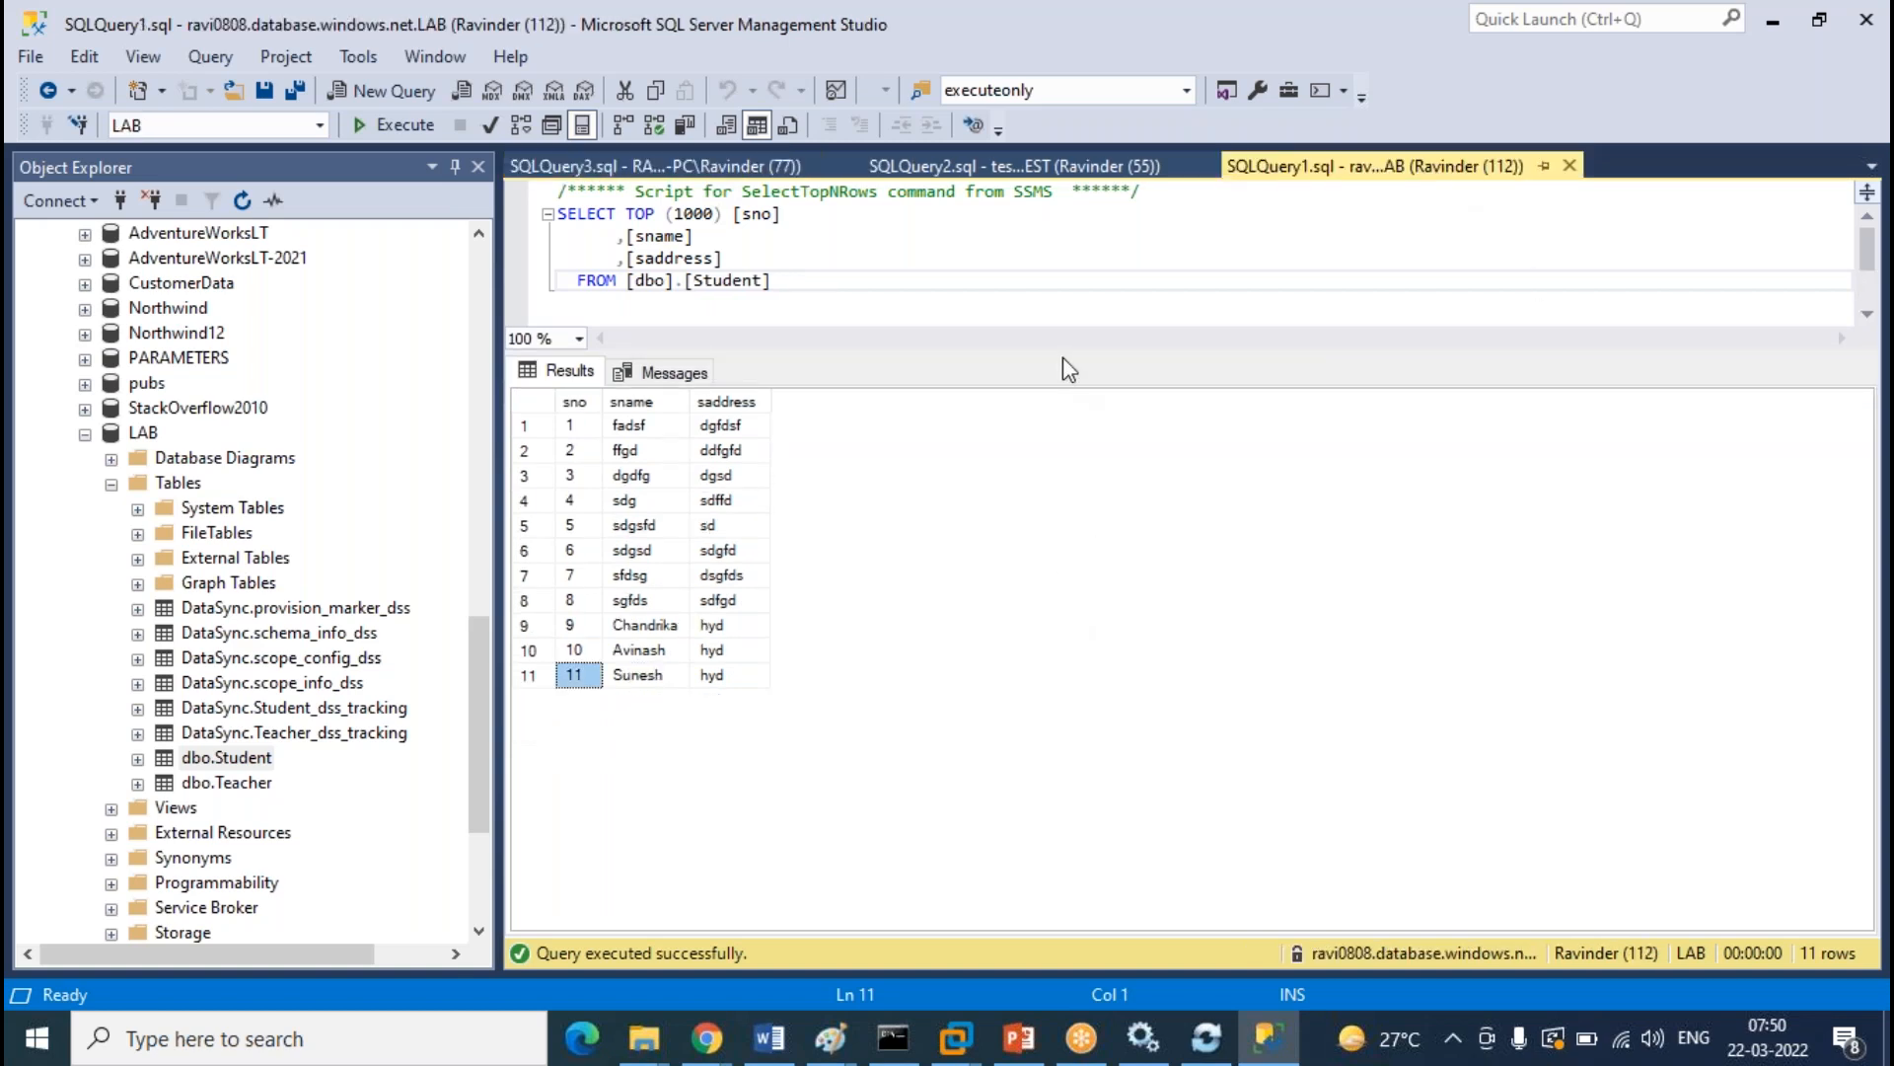
Refresh the Azure sync group's logs to confirm a fresh successful sync
{"action": "mouse_move", "coordinate": [705, 1038]}
{"action": "left_click", "coordinate": [831, 985]}
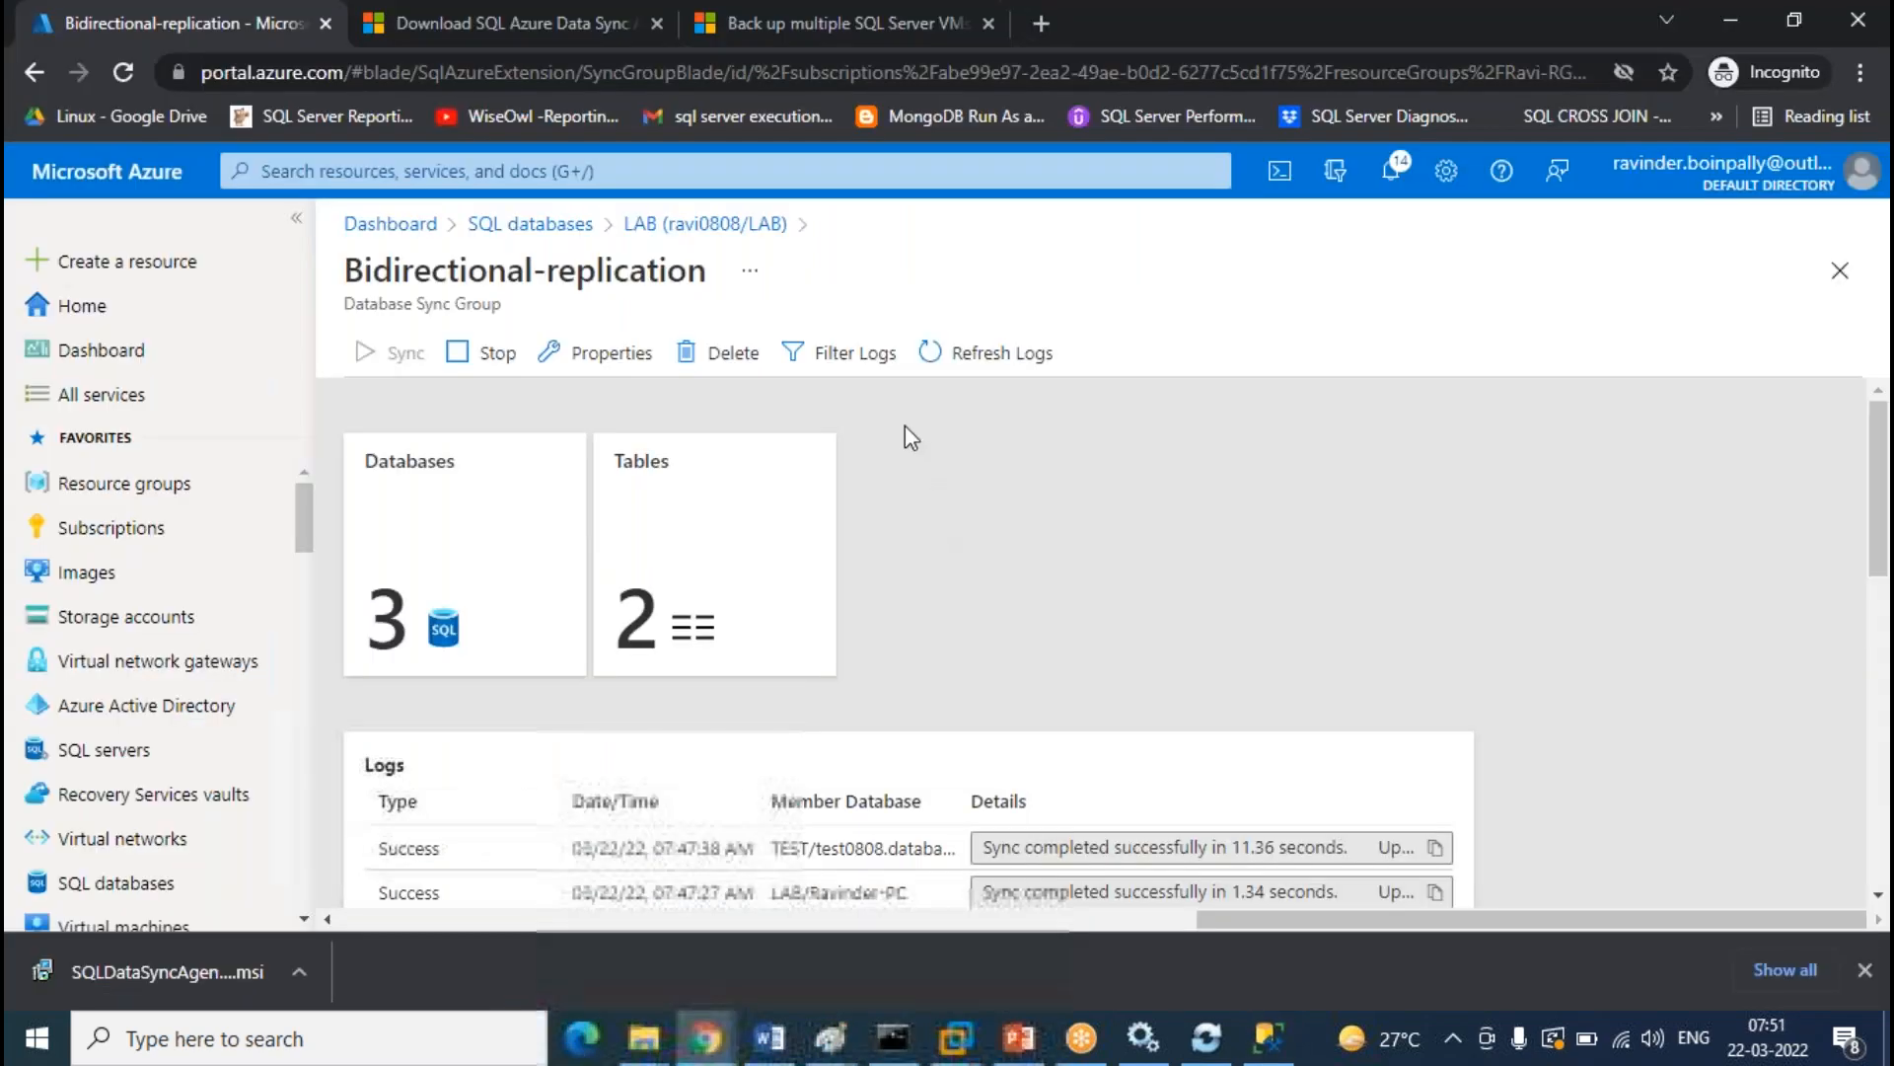
{"action": "left_click", "coordinate": [1007, 363]}
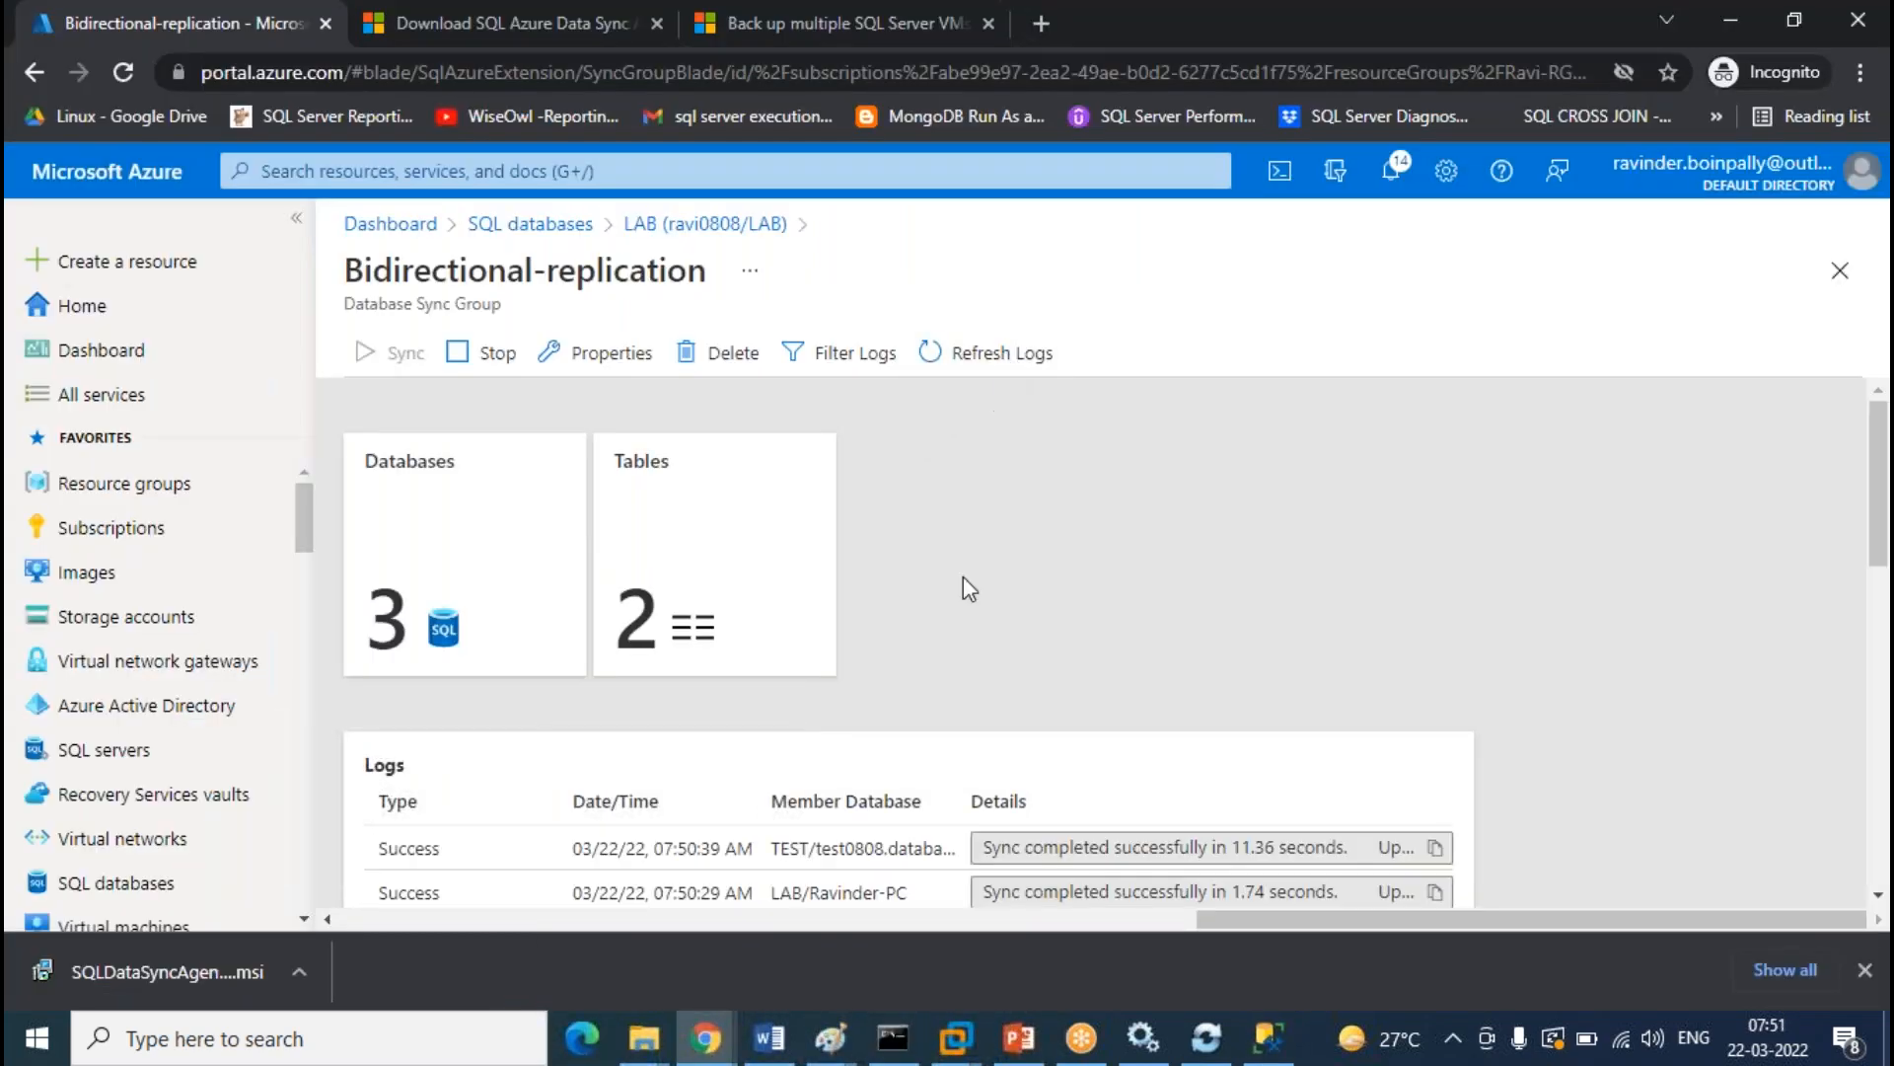
{"action": "left_click", "coordinate": [1265, 1038]}
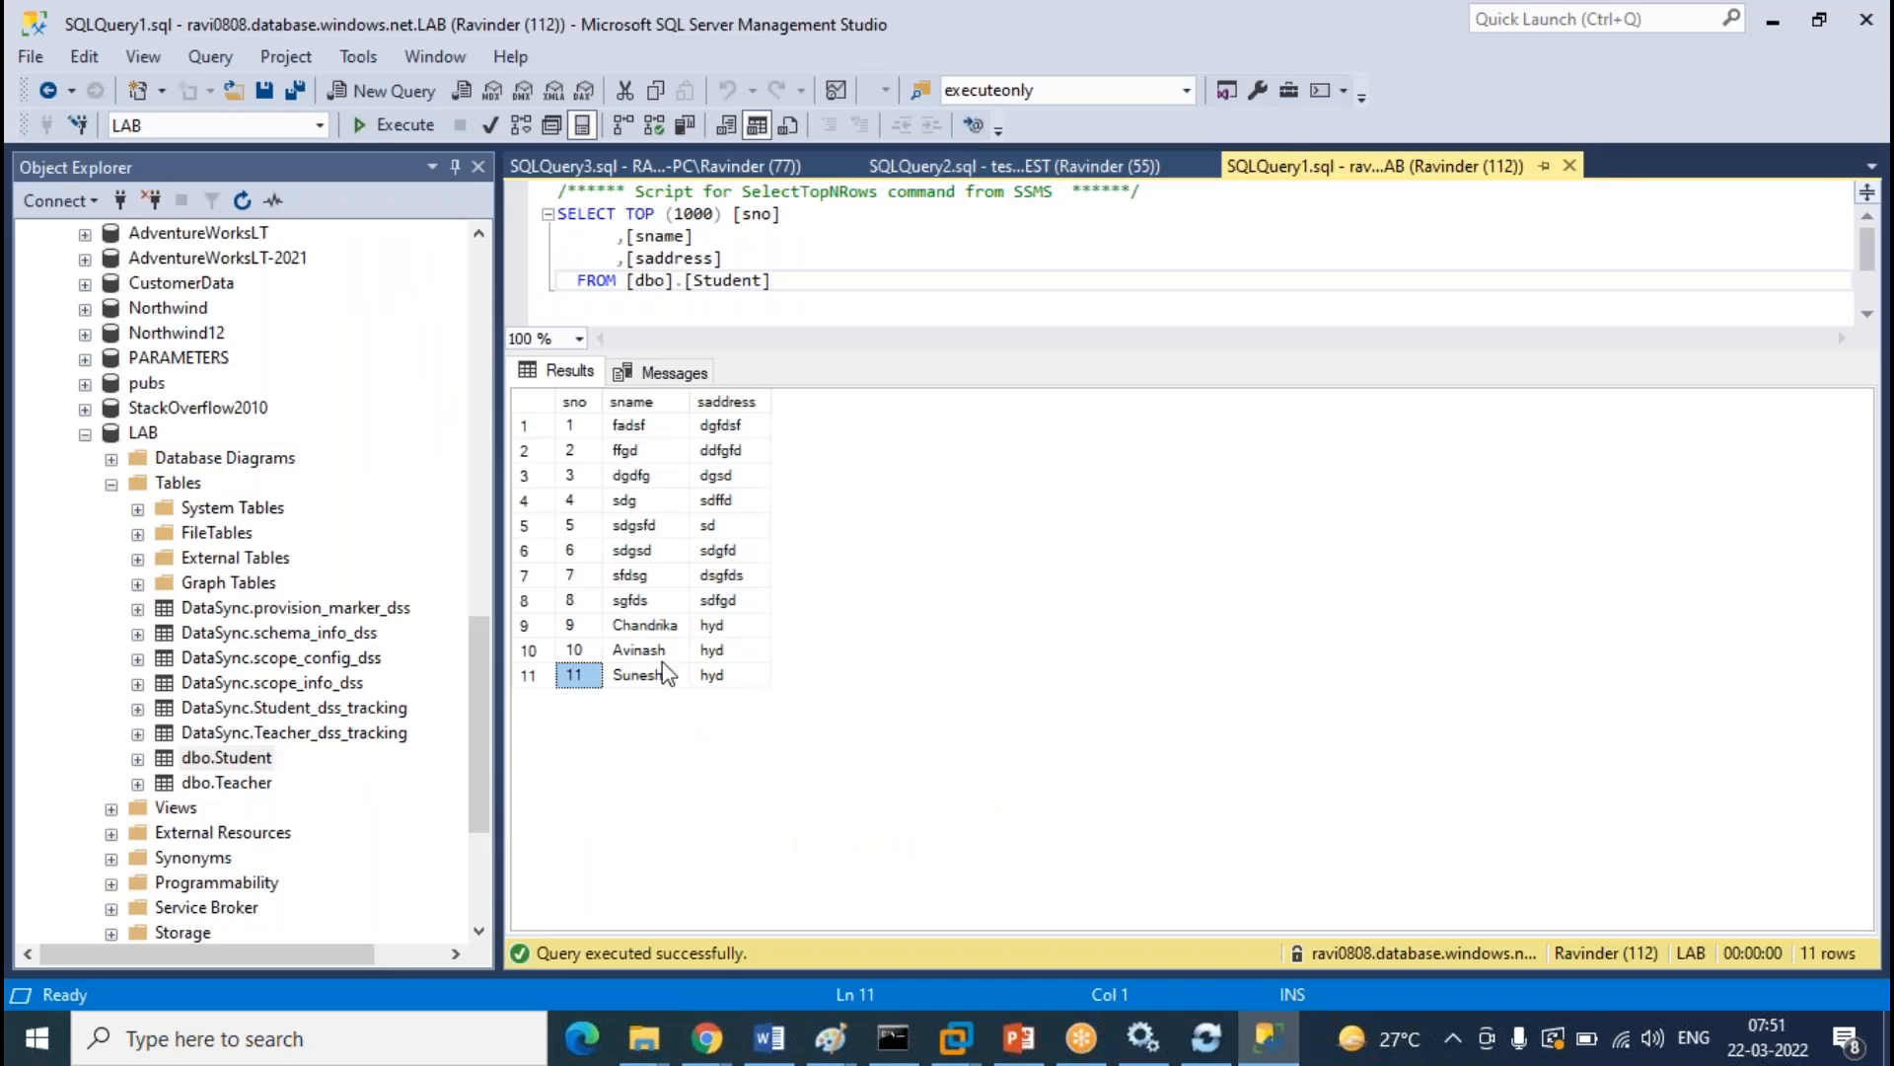
Rerun the TEST and on-prem LAB Student queries to fetch the synced rows
{"action": "left_click", "coordinate": [987, 173]}
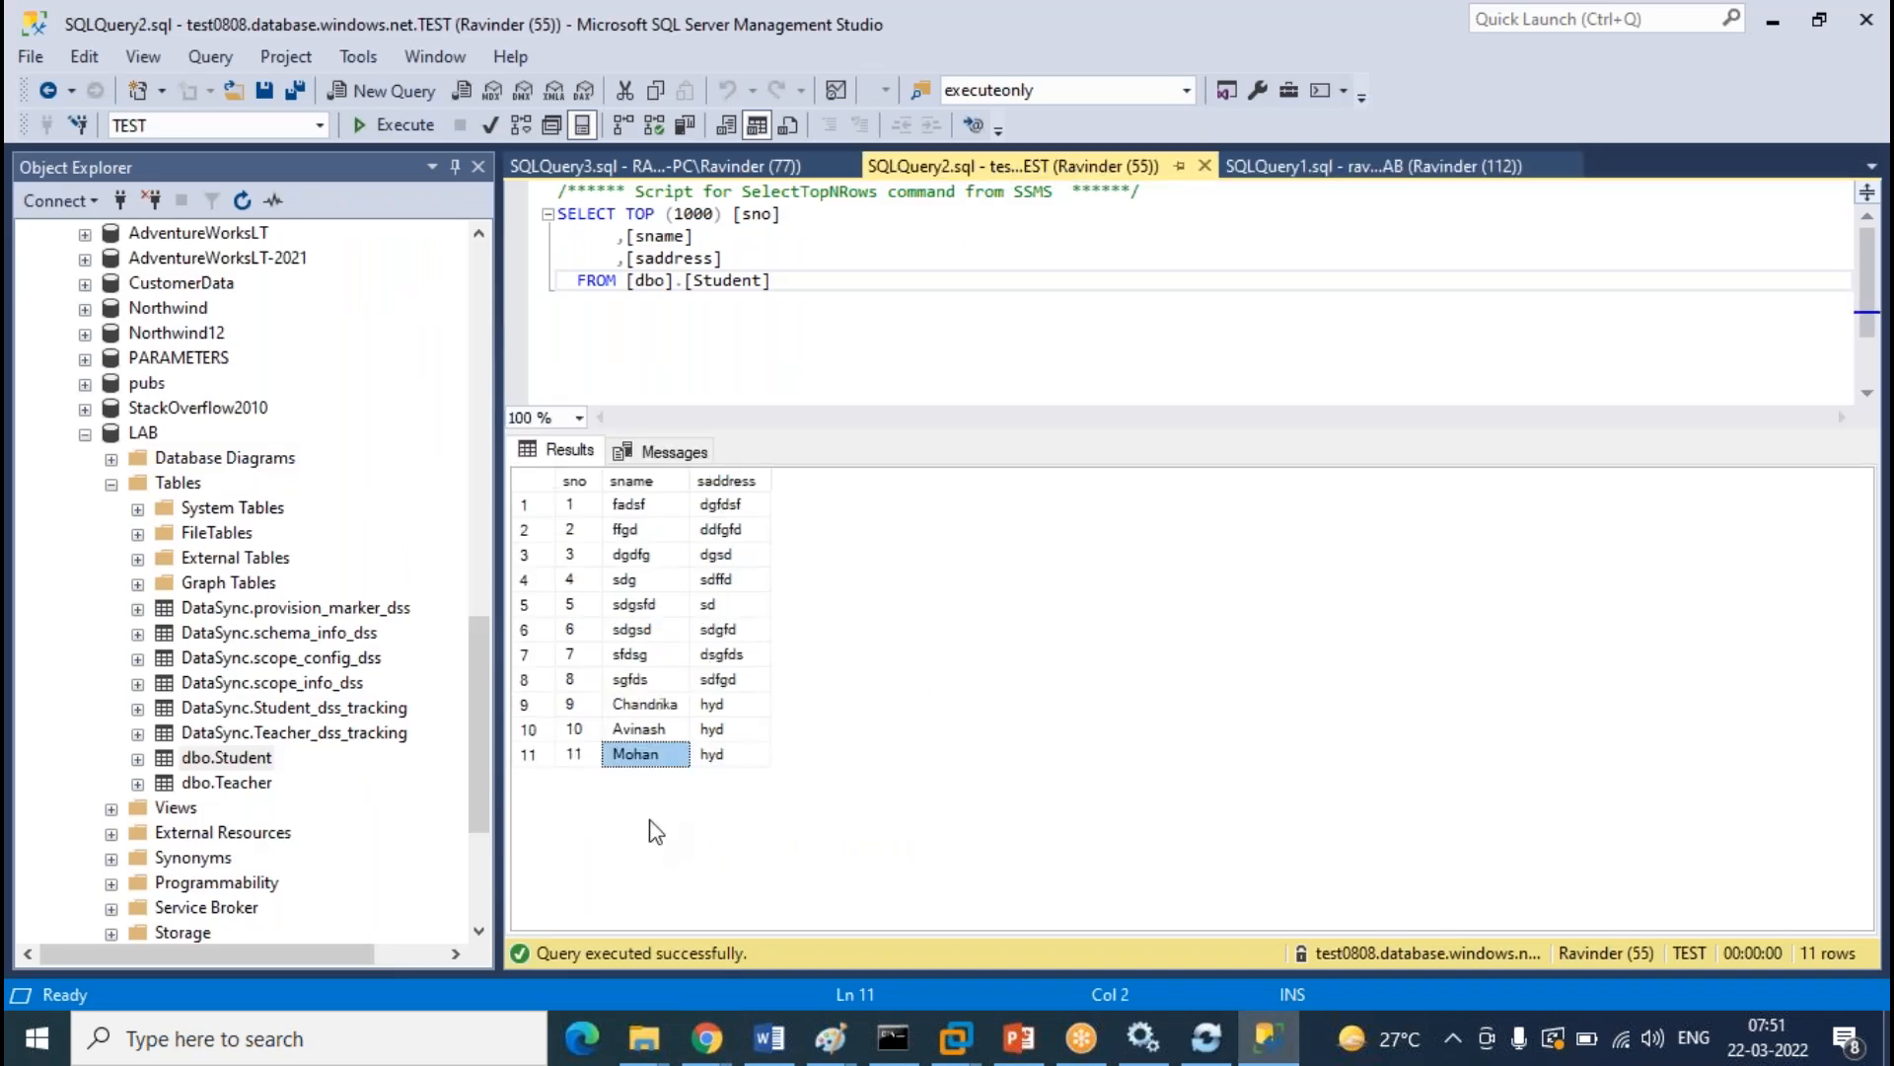
{"action": "left_click", "coordinate": [416, 122]}
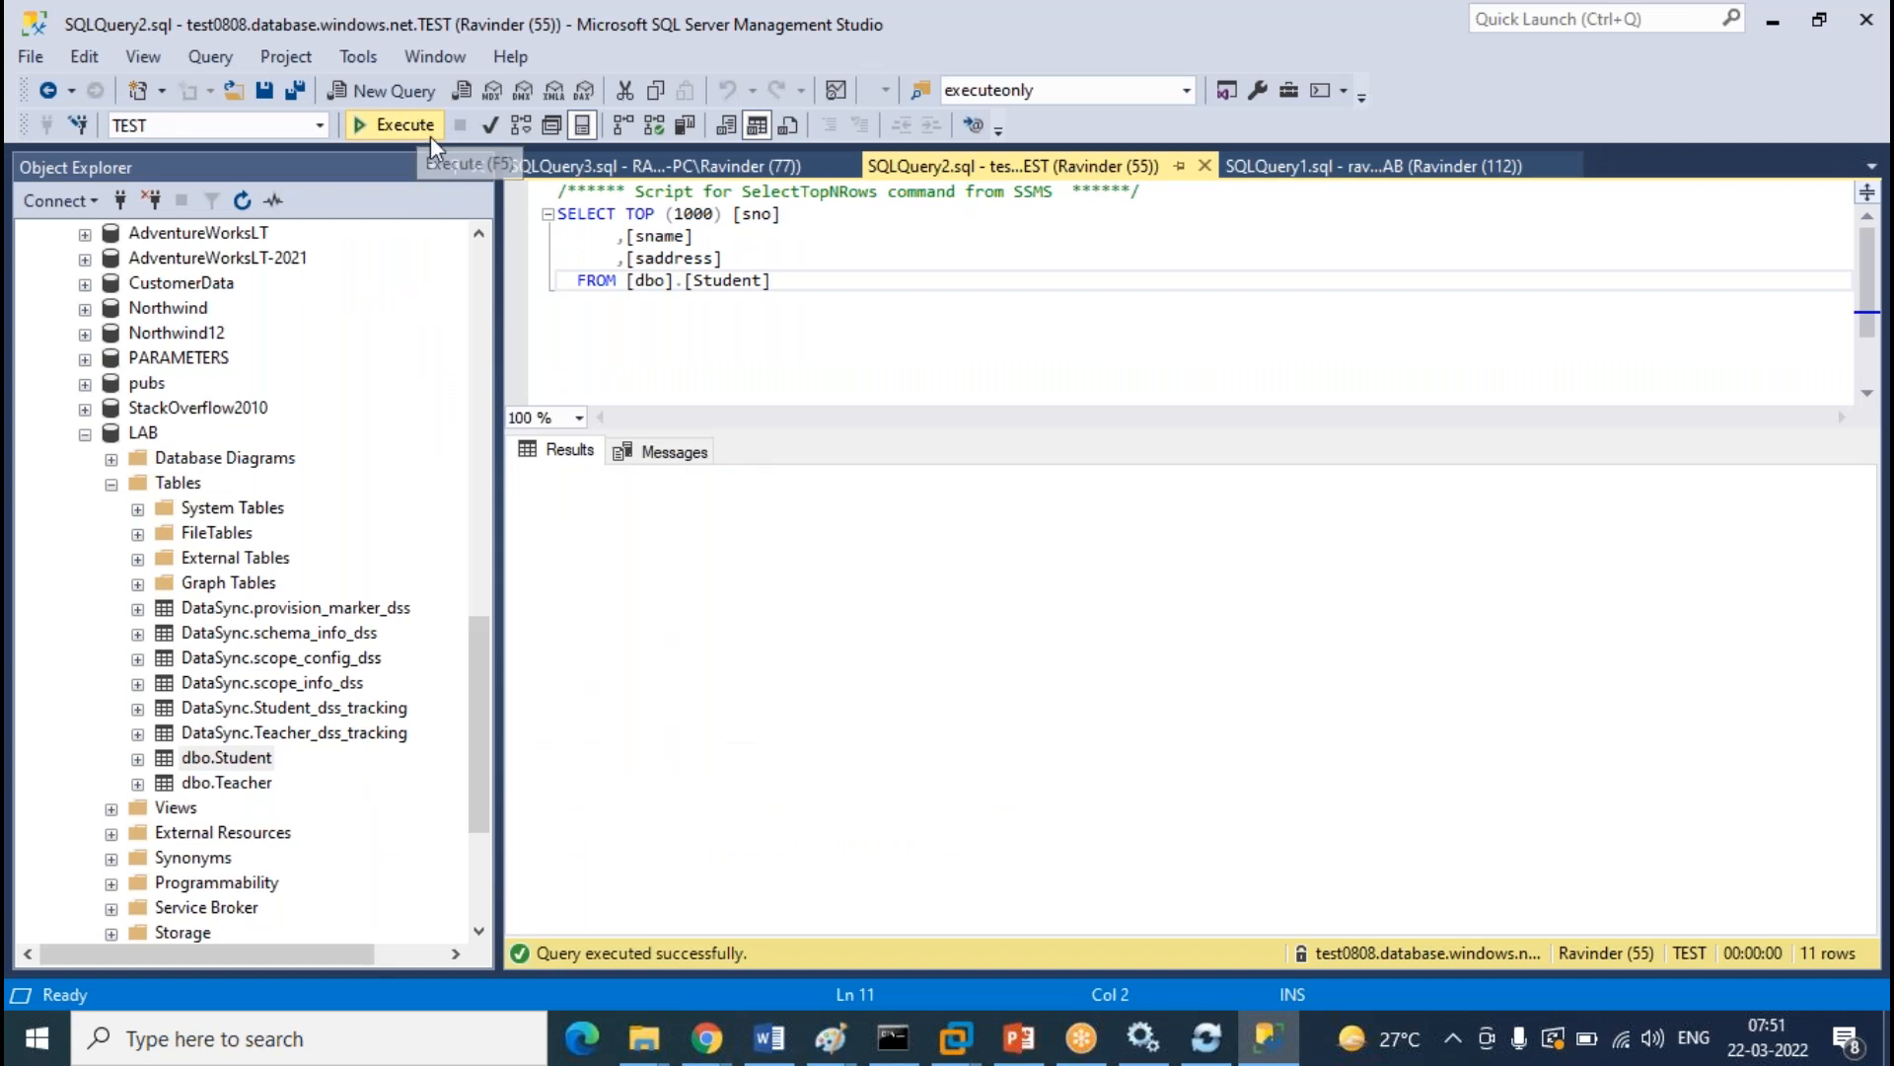
{"action": "left_click", "coordinate": [669, 755]}
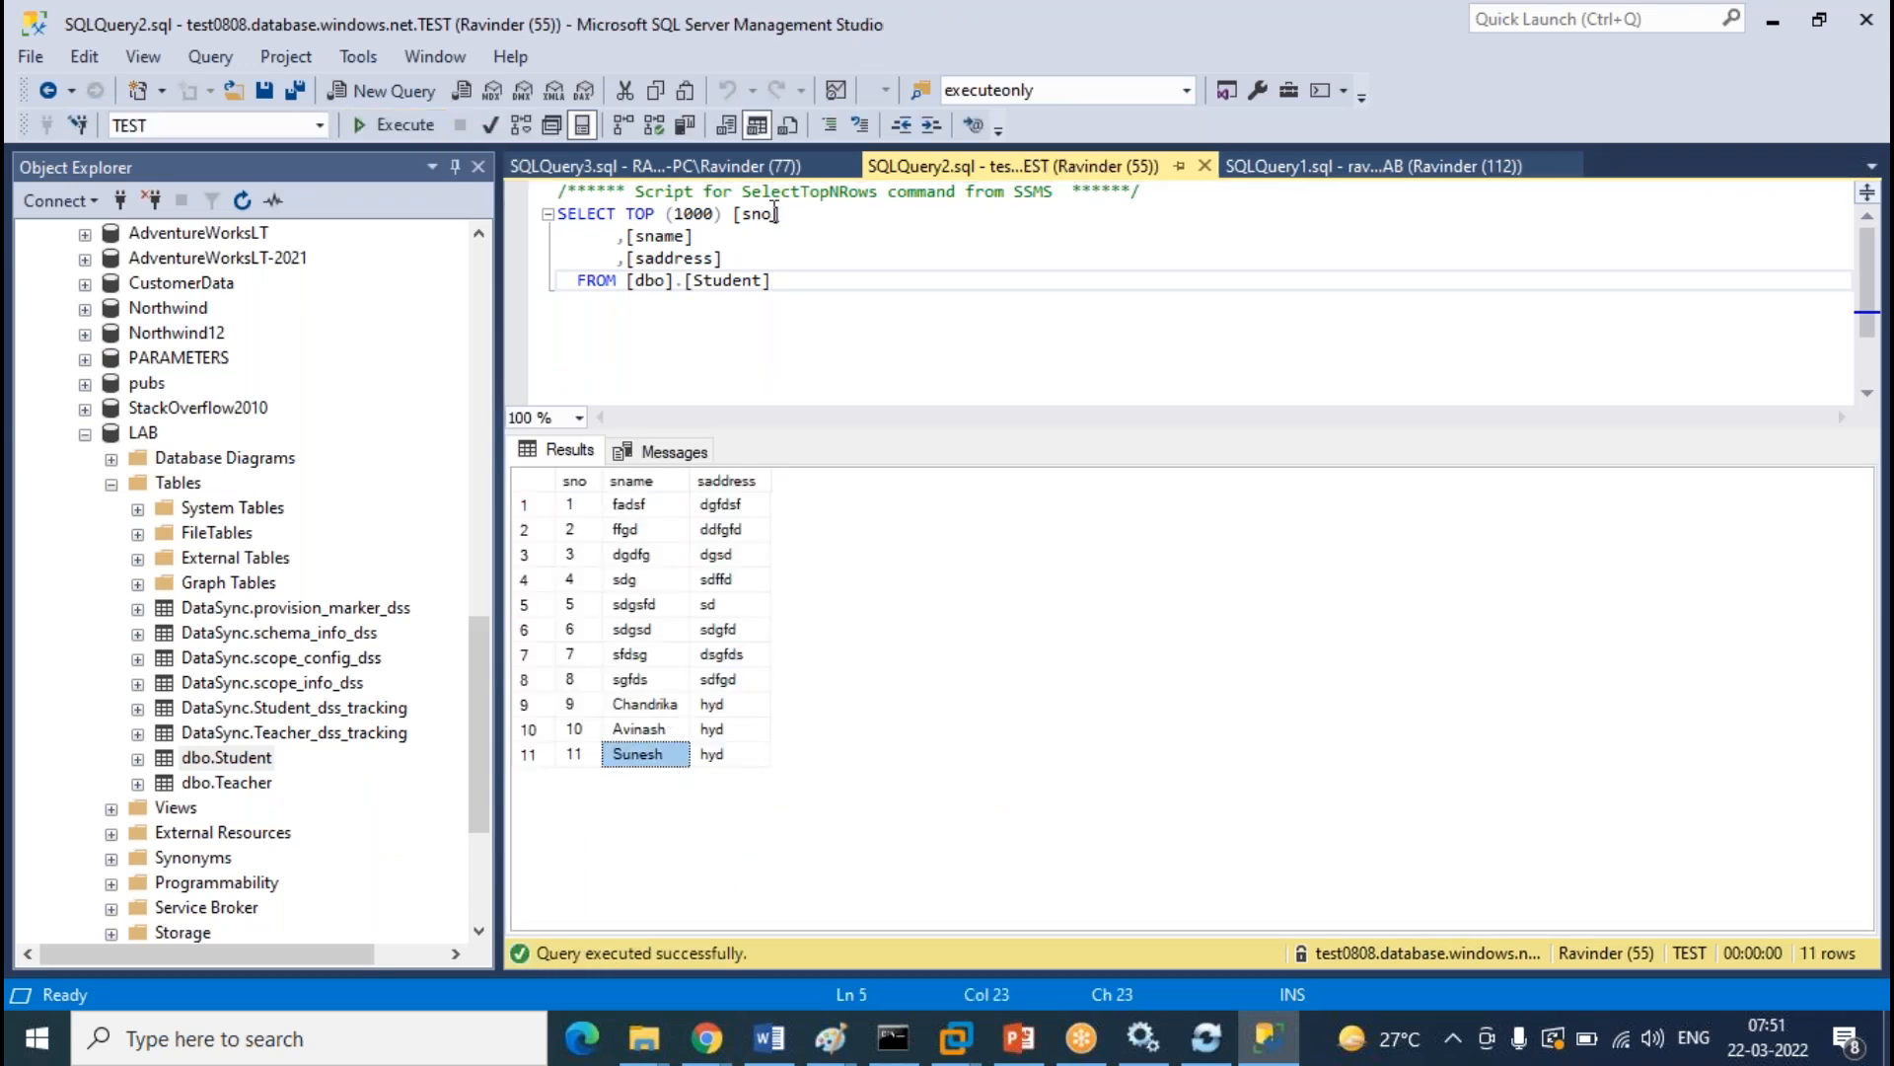
{"action": "left_click", "coordinate": [762, 162]}
{"action": "left_click", "coordinate": [395, 124]}
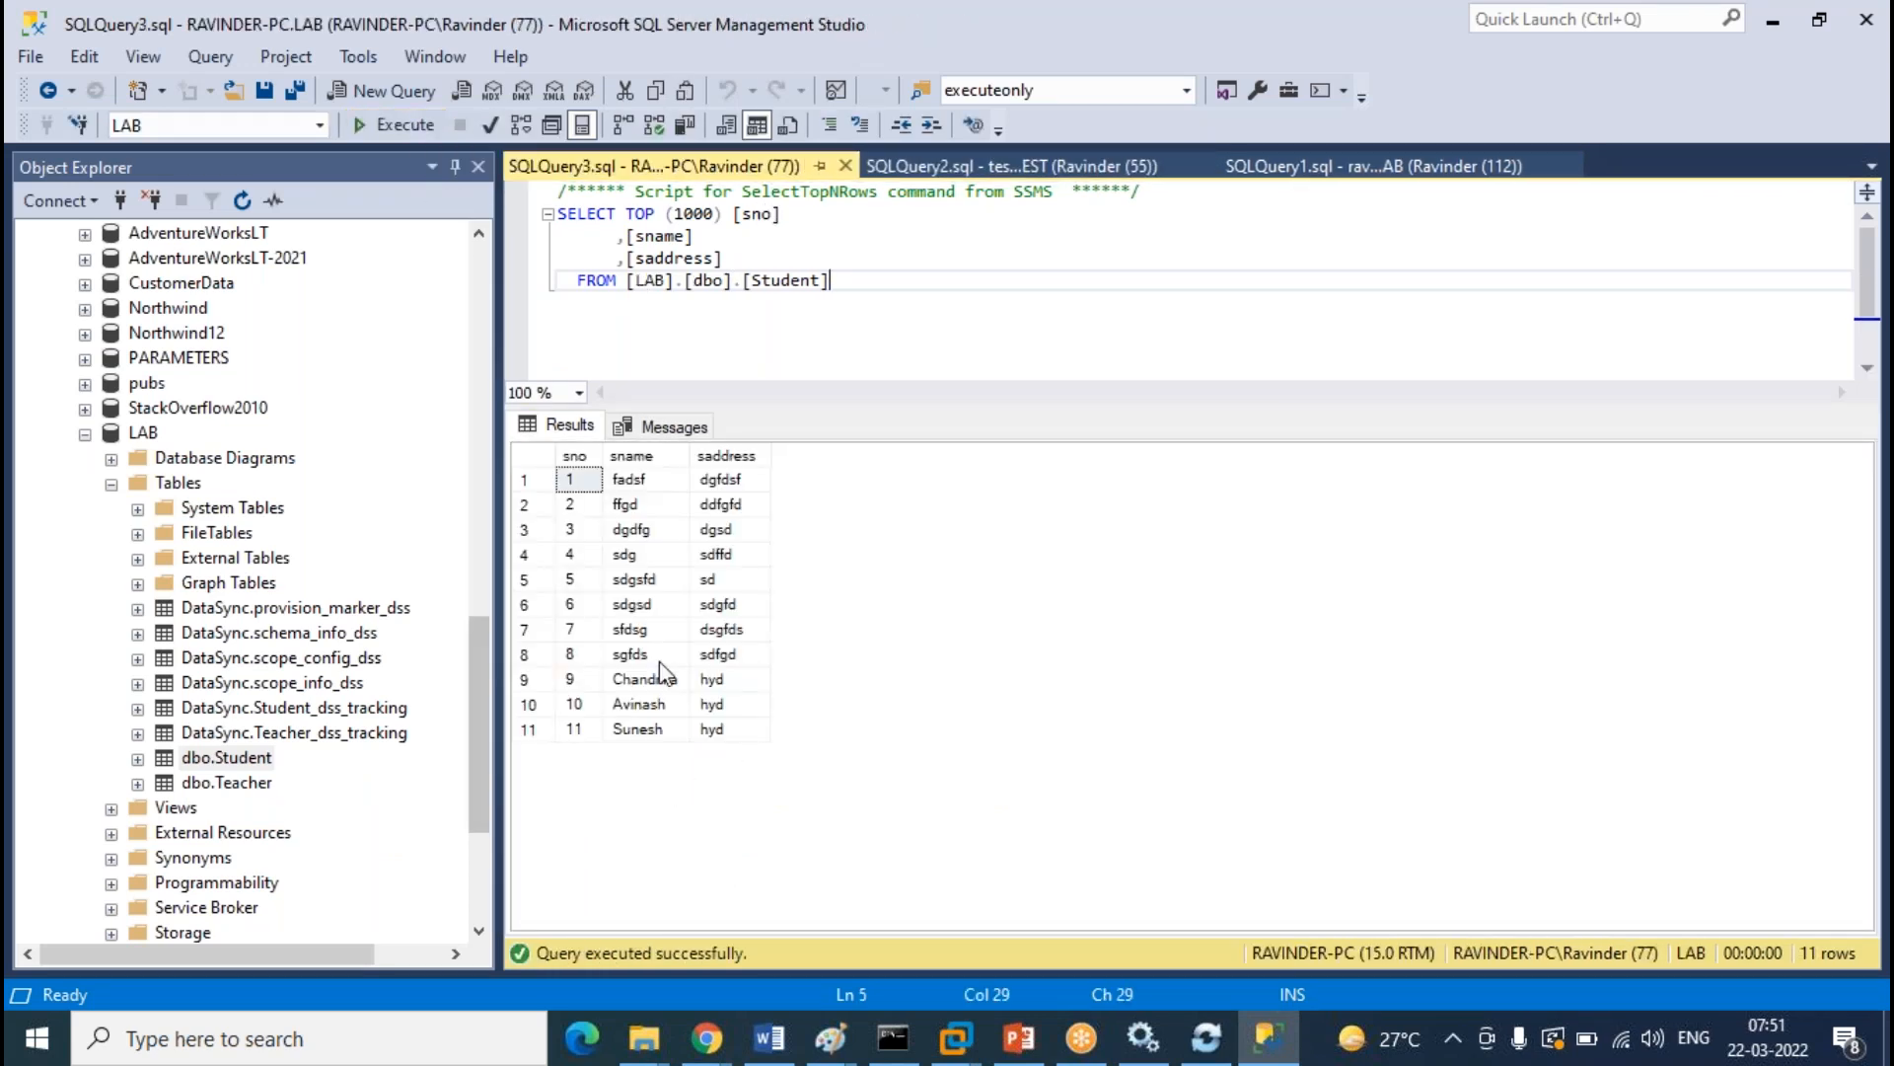
Compare the three Student results, confirming row 11 reads Sunesh in every database
{"action": "left_click", "coordinate": [1487, 173]}
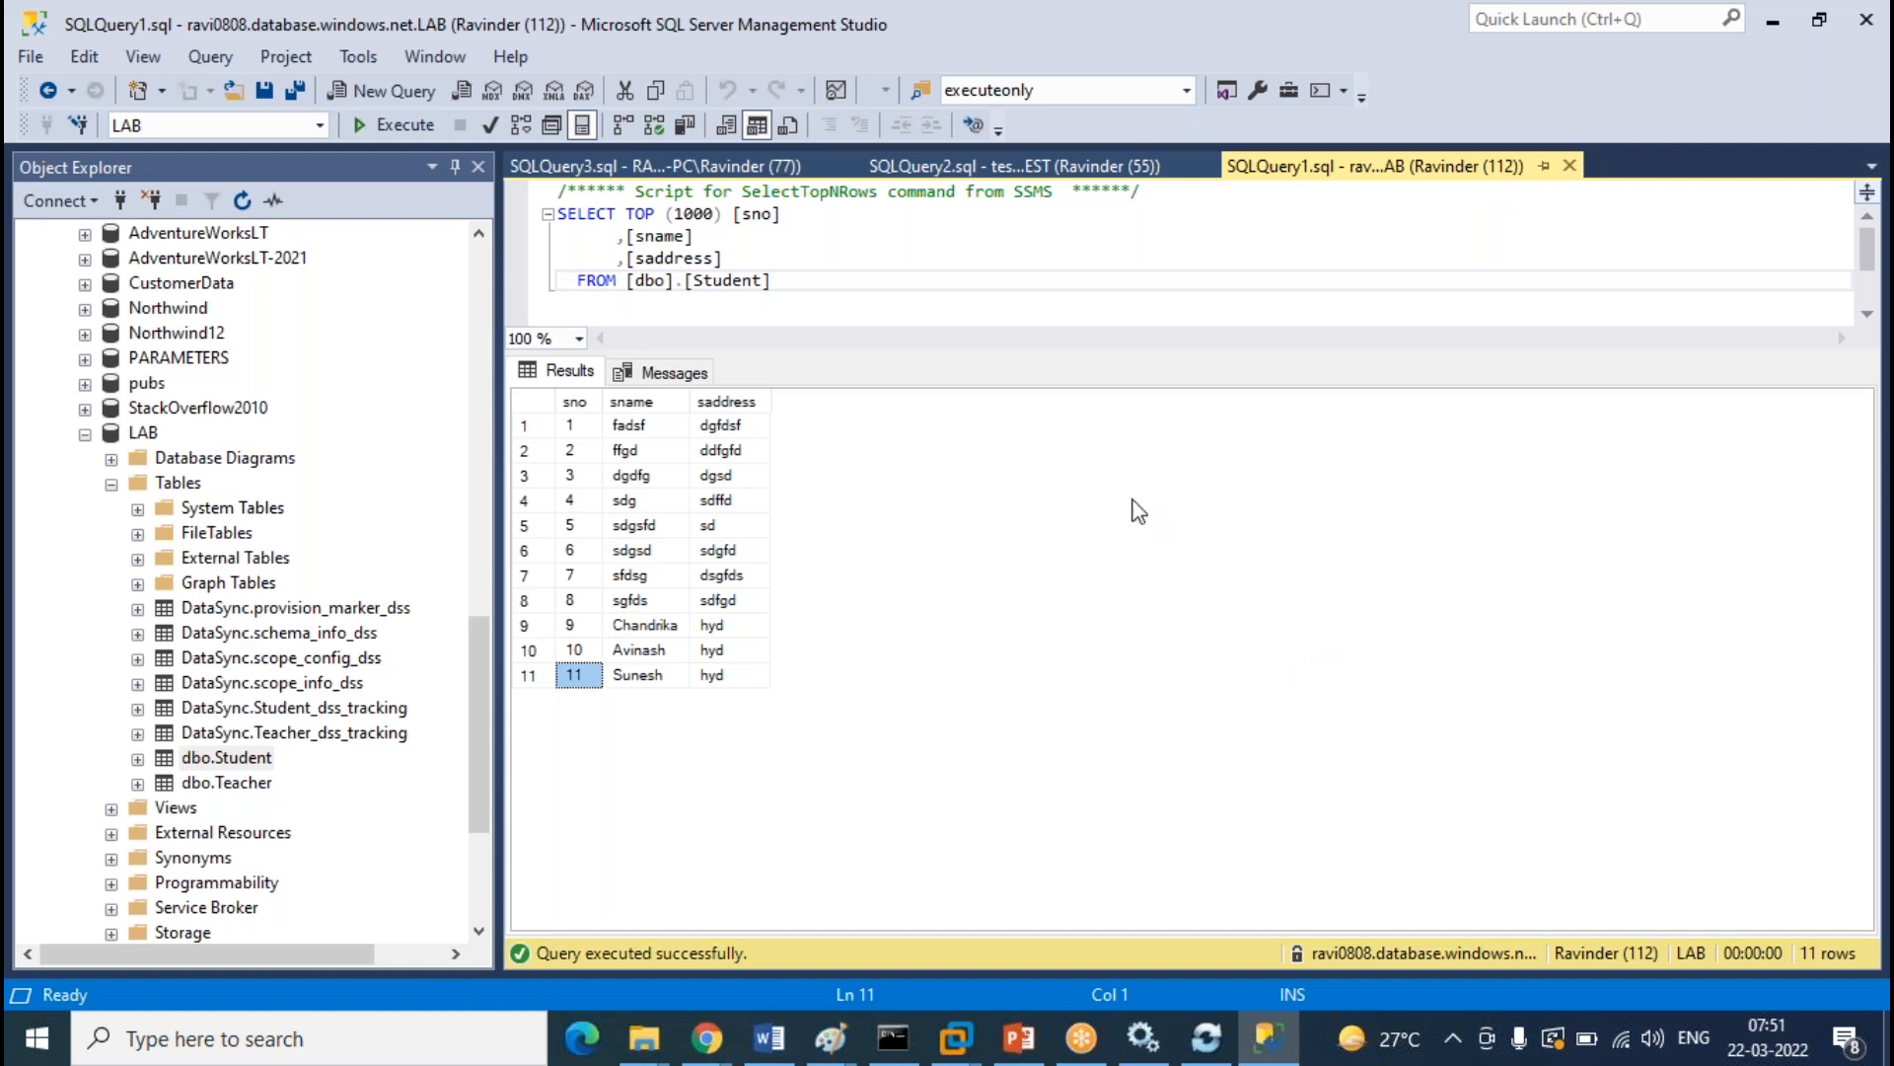
{"action": "left_click", "coordinate": [1016, 166]}
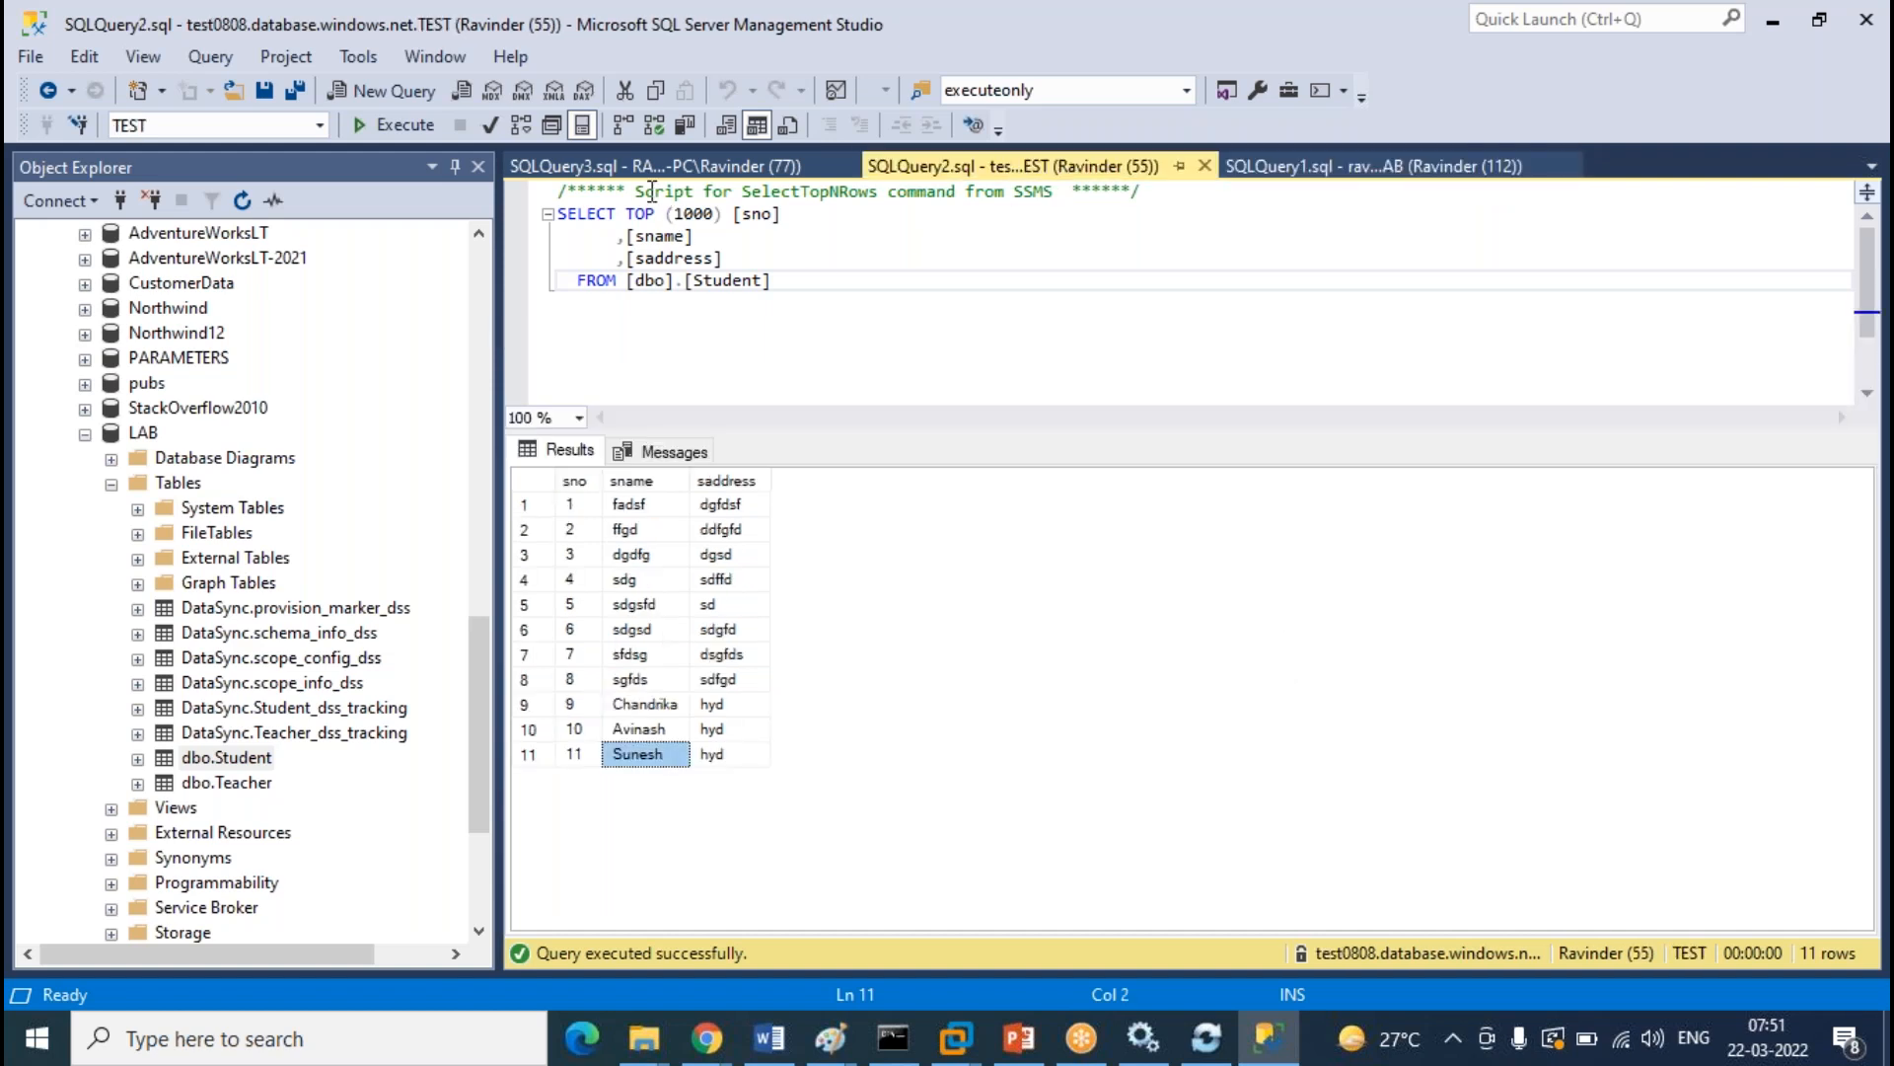
{"action": "left_click", "coordinate": [654, 167]}
{"action": "left_click", "coordinate": [1056, 167]}
Collapse the on-prem LAB, TEST, cloud LAB and on-prem server branches in Object Explorer
{"action": "left_click", "coordinate": [1449, 169]}
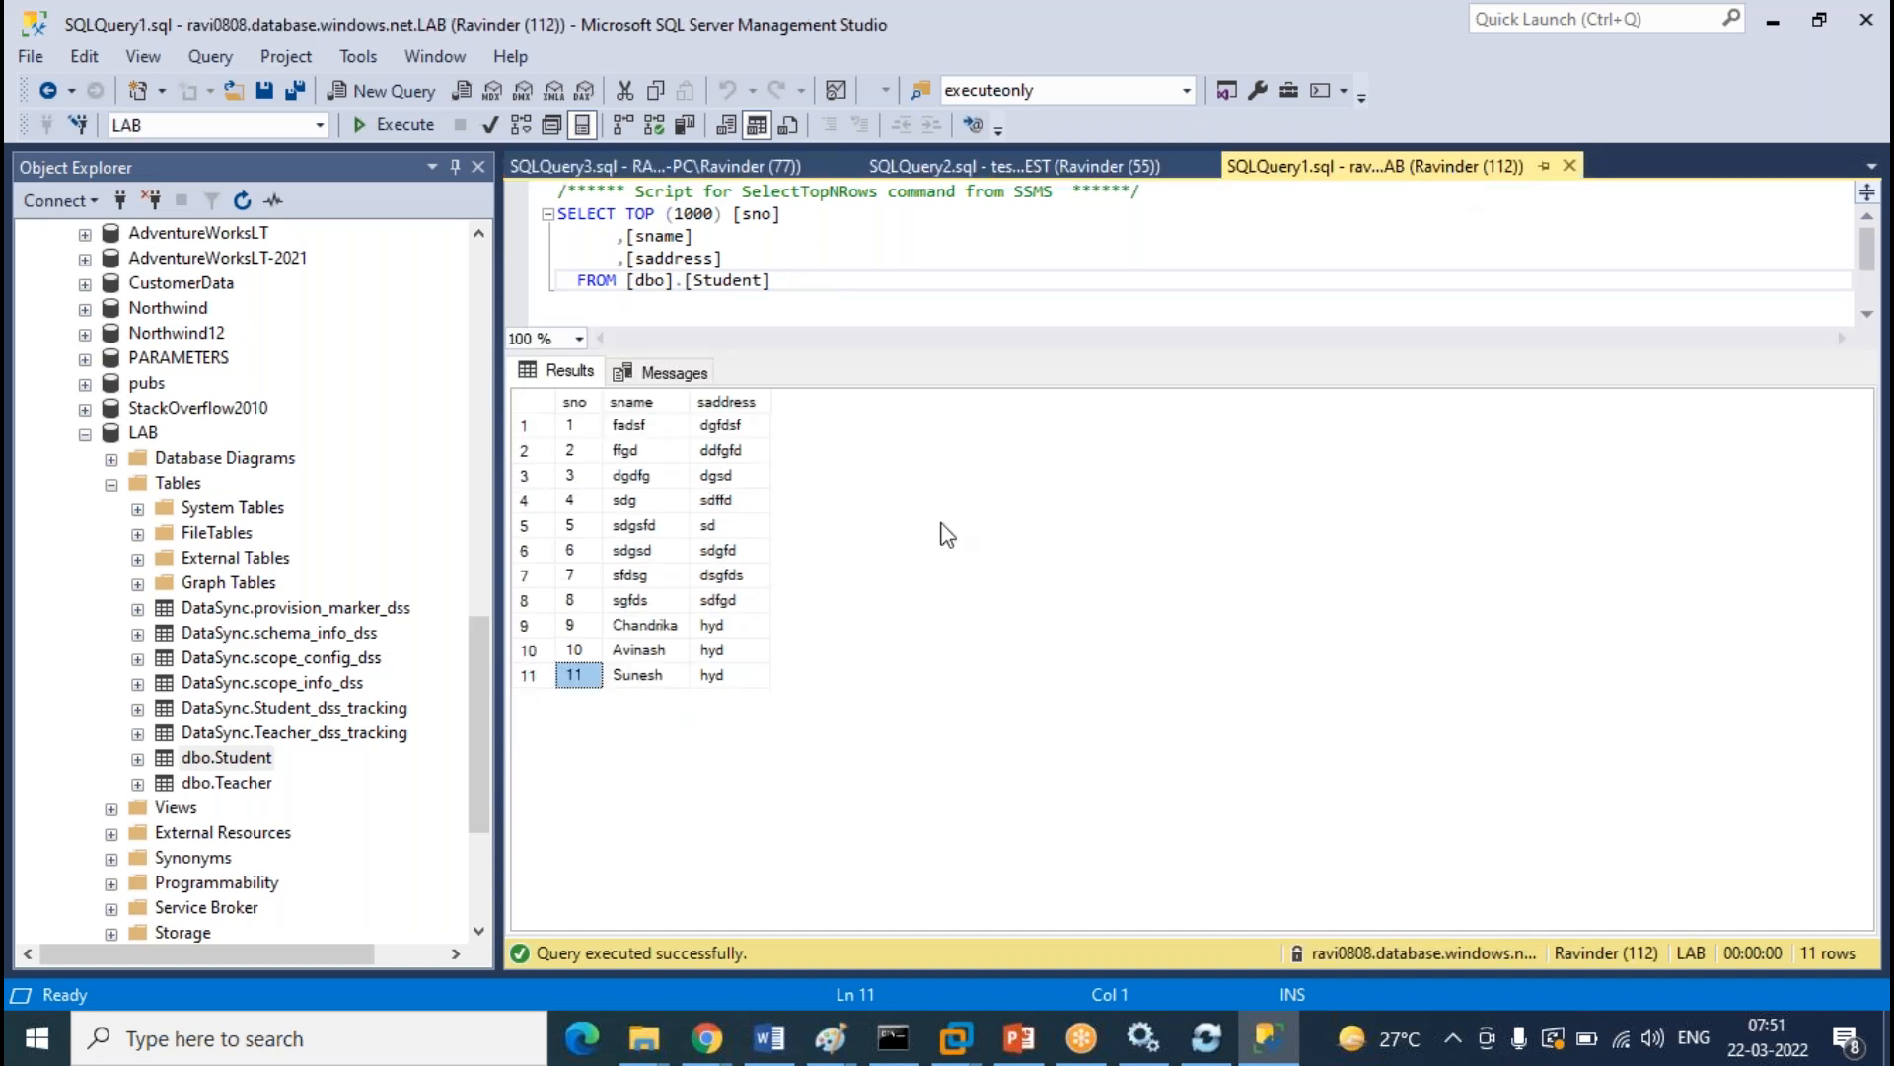
{"action": "left_click", "coordinate": [333, 511]}
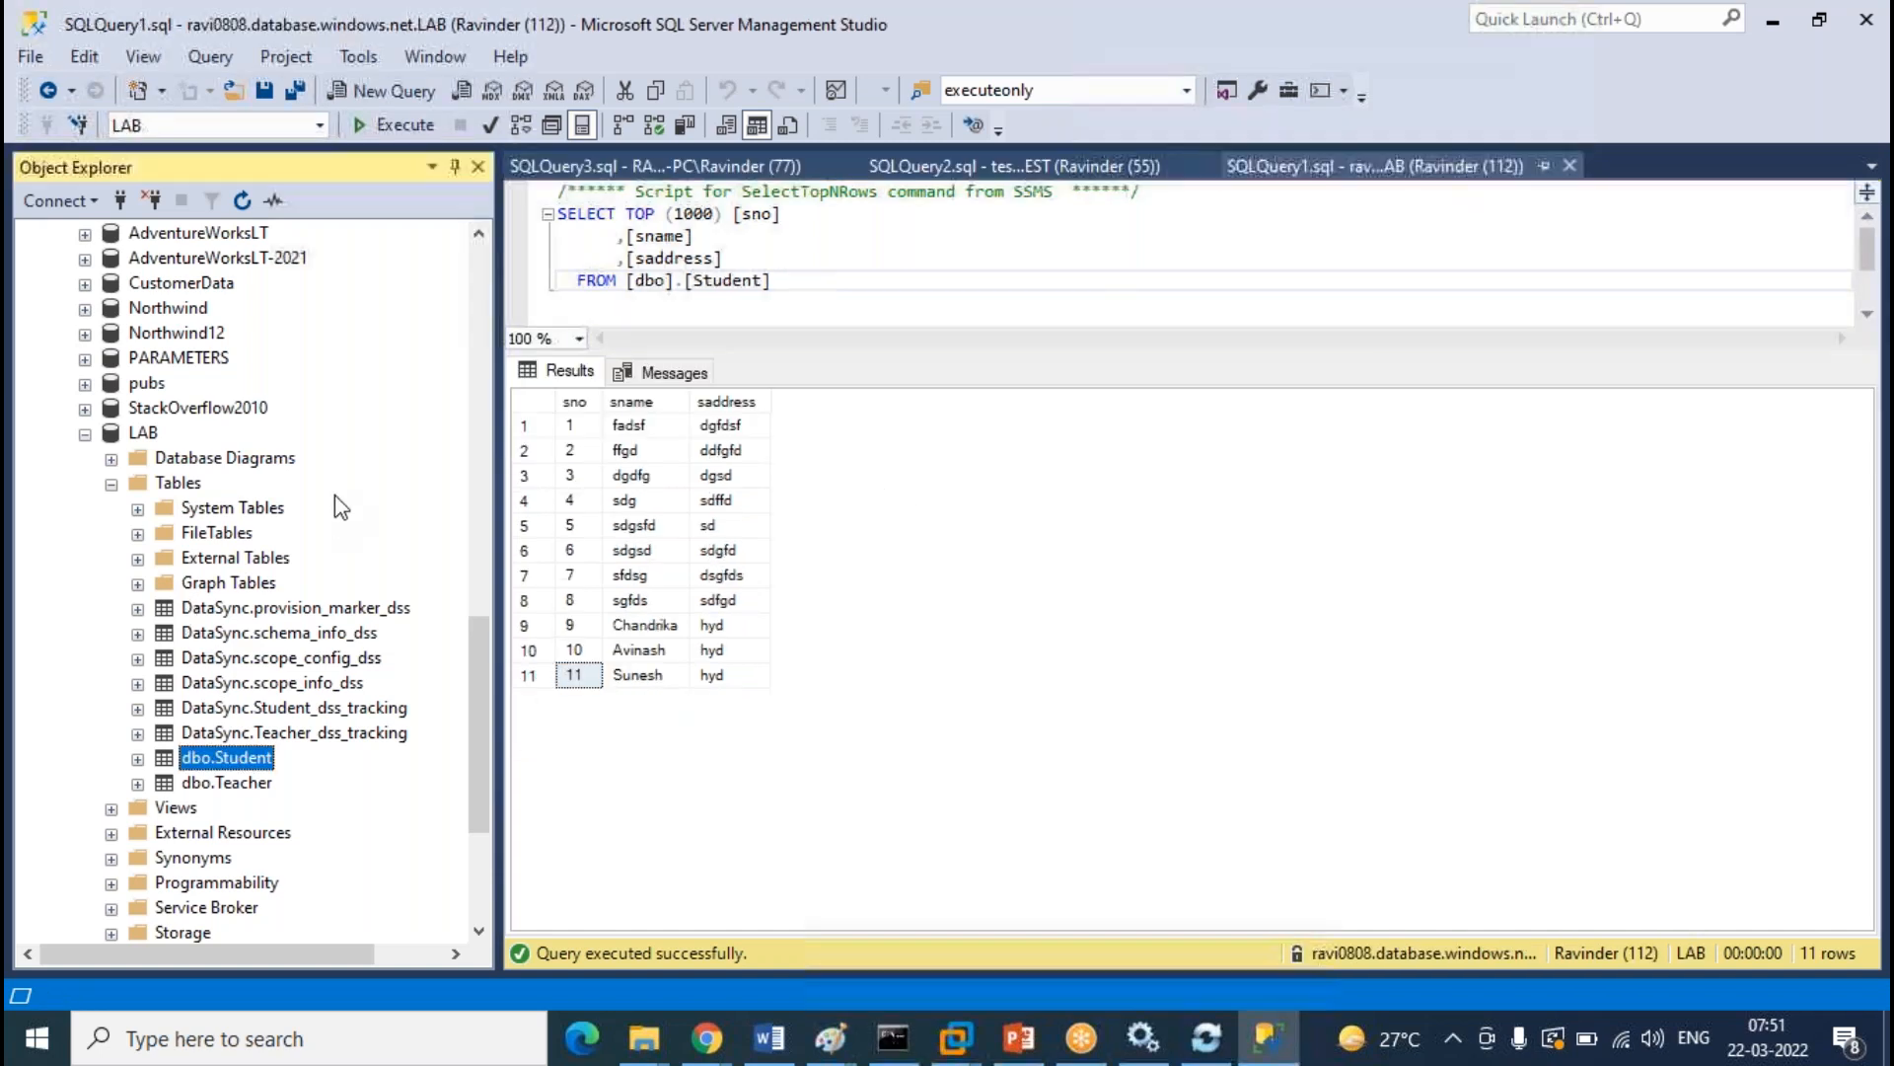
{"action": "scroll", "coordinate": [336, 503], "scroll_direction": "up", "scroll_amount": 5}
{"action": "left_click", "coordinate": [84, 808]}
{"action": "scroll", "coordinate": [290, 743], "scroll_direction": "up", "scroll_amount": 10}
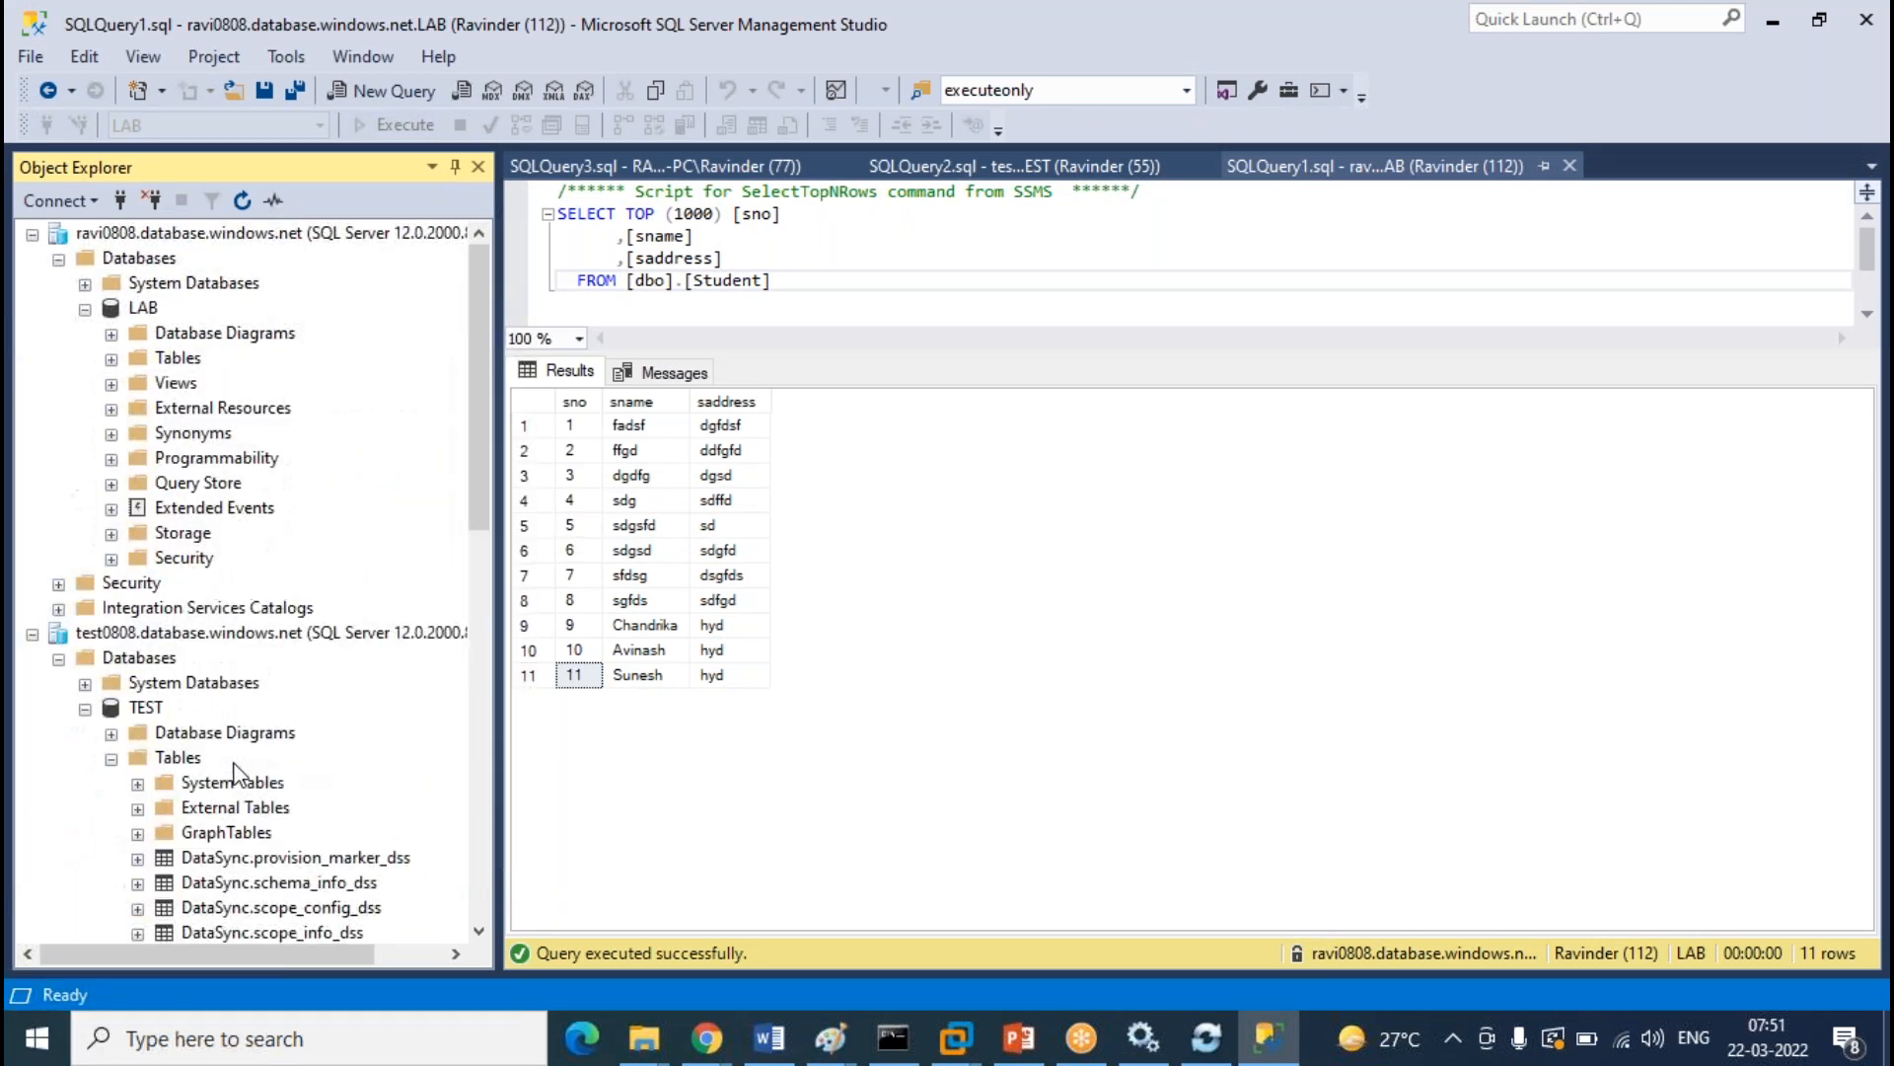
{"action": "left_click", "coordinate": [111, 757]}
{"action": "left_click", "coordinate": [85, 708]}
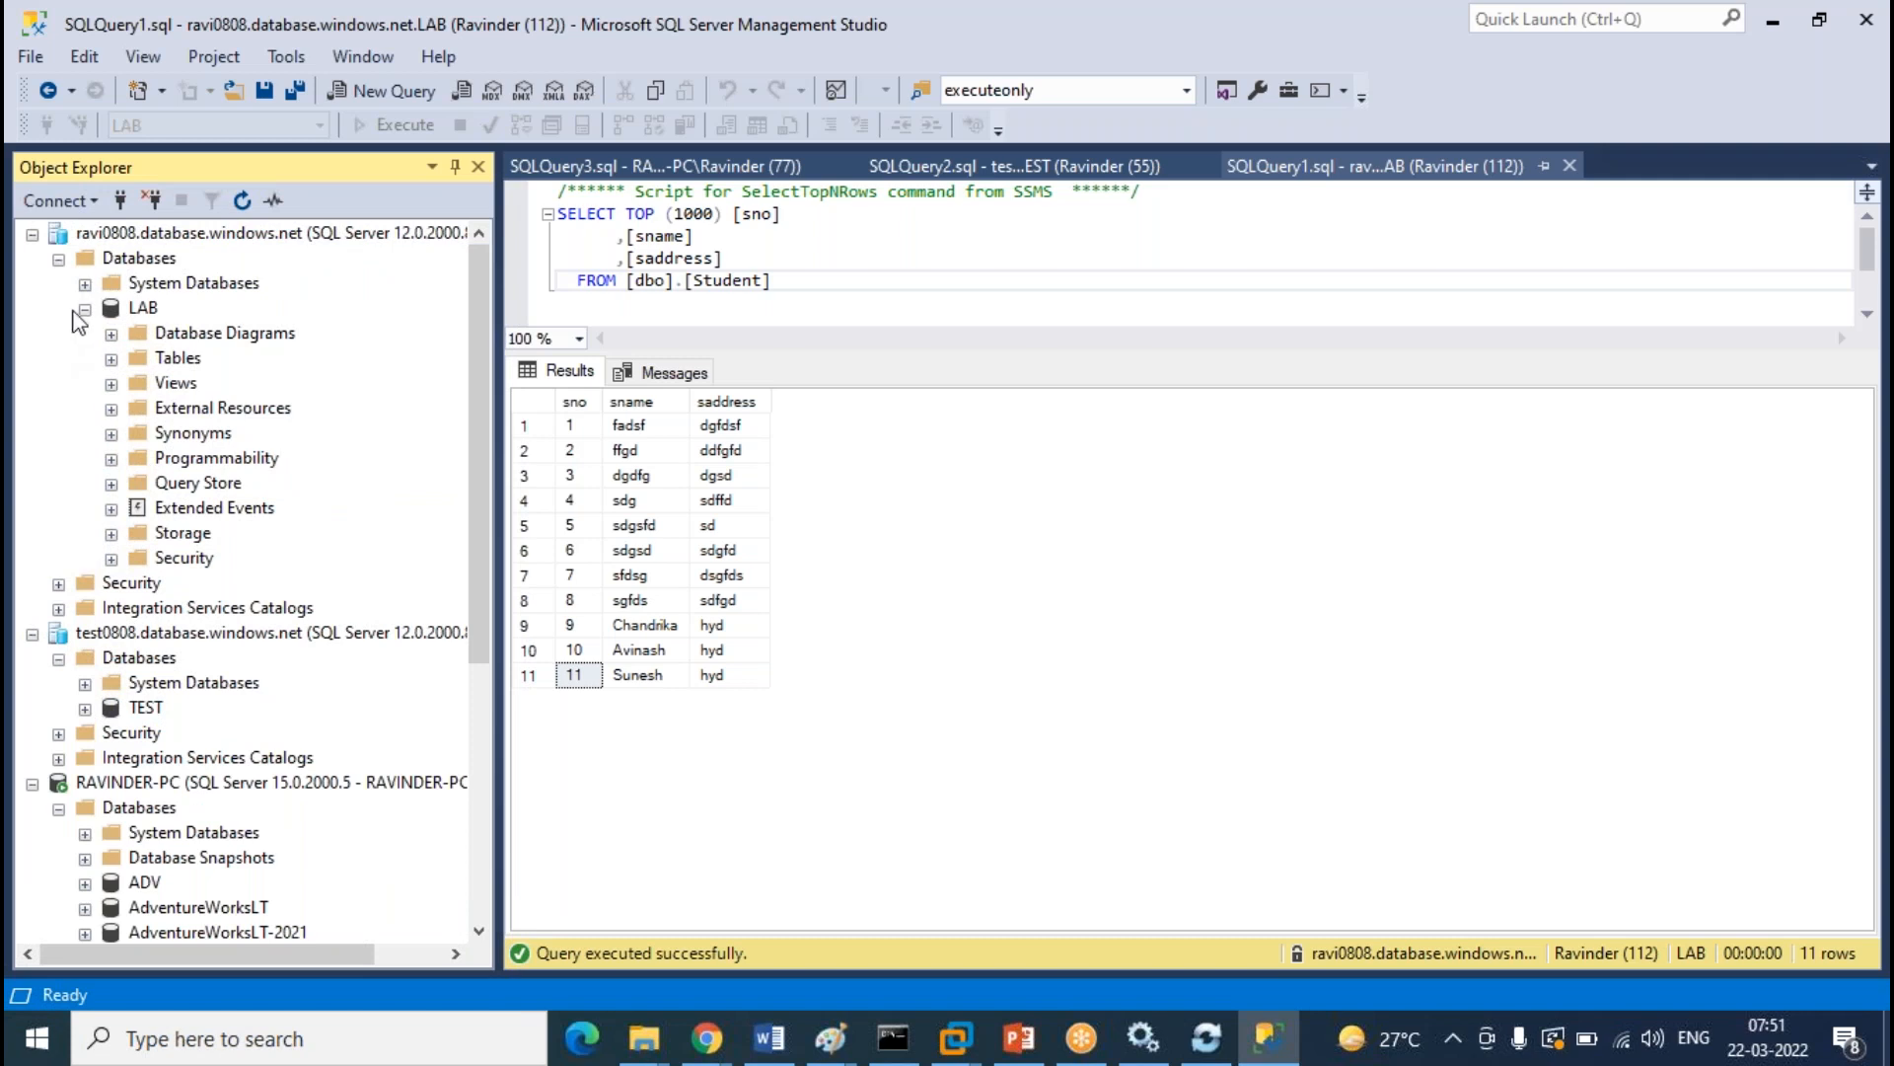
{"action": "left_click", "coordinate": [86, 309]}
{"action": "left_click", "coordinate": [59, 560]}
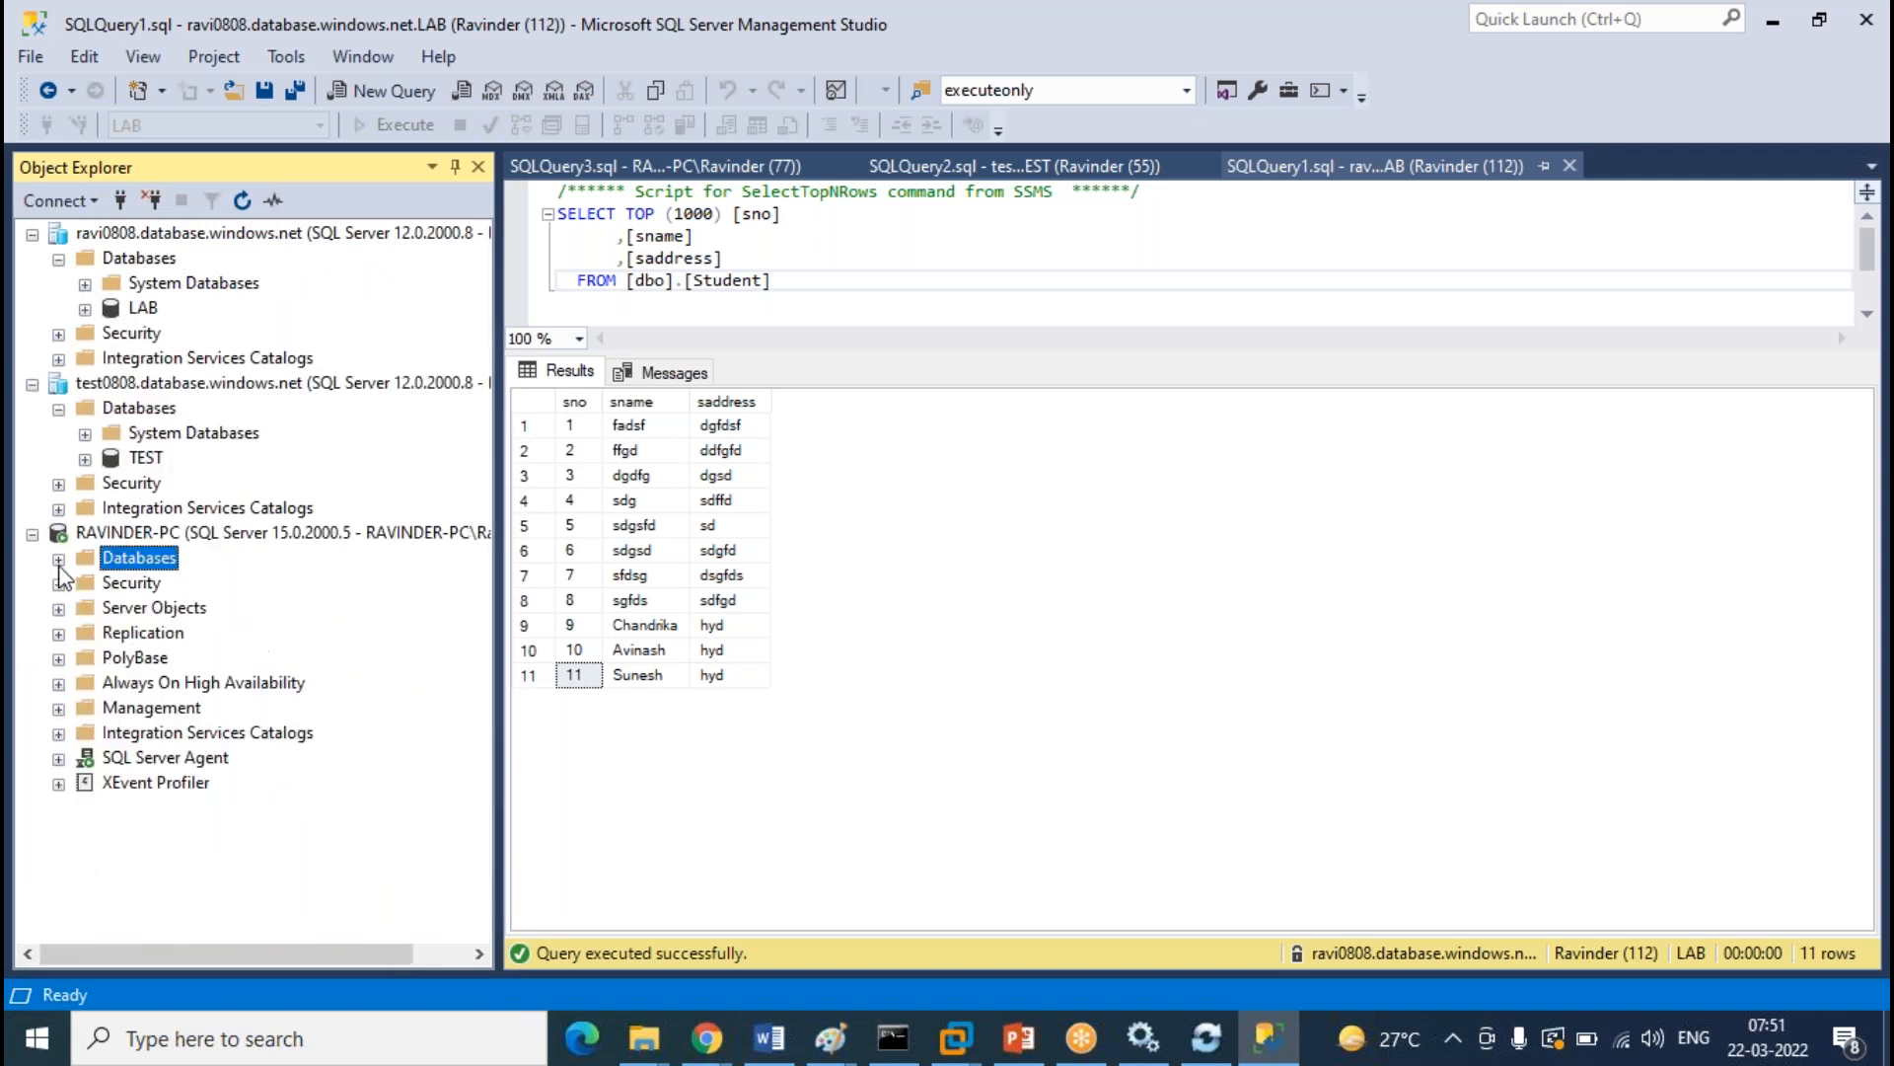
Expand the cloud LAB database's Tables and select dbo.LAB
{"action": "left_click", "coordinate": [86, 309]}
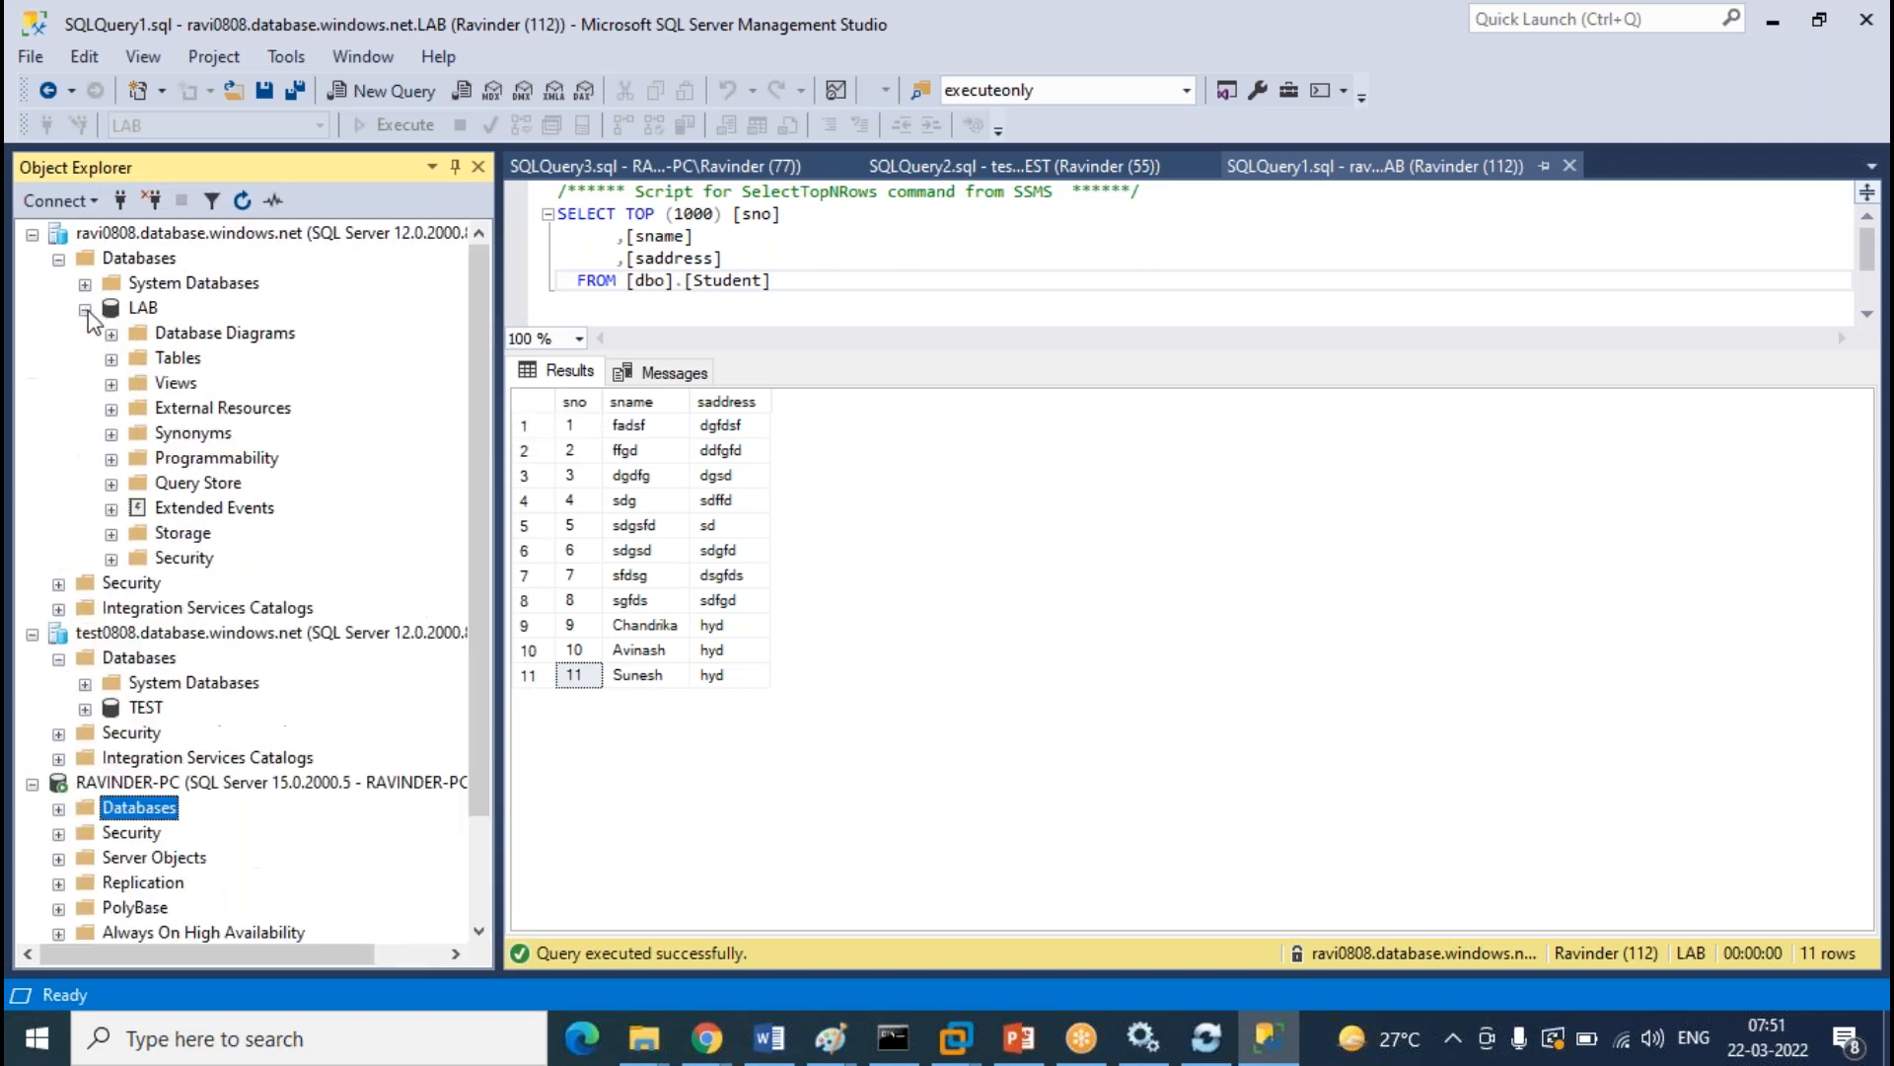
{"action": "left_click", "coordinate": [112, 359]}
{"action": "scroll", "coordinate": [256, 434], "scroll_direction": "up", "scroll_amount": 2}
{"action": "left_click", "coordinate": [212, 456]}
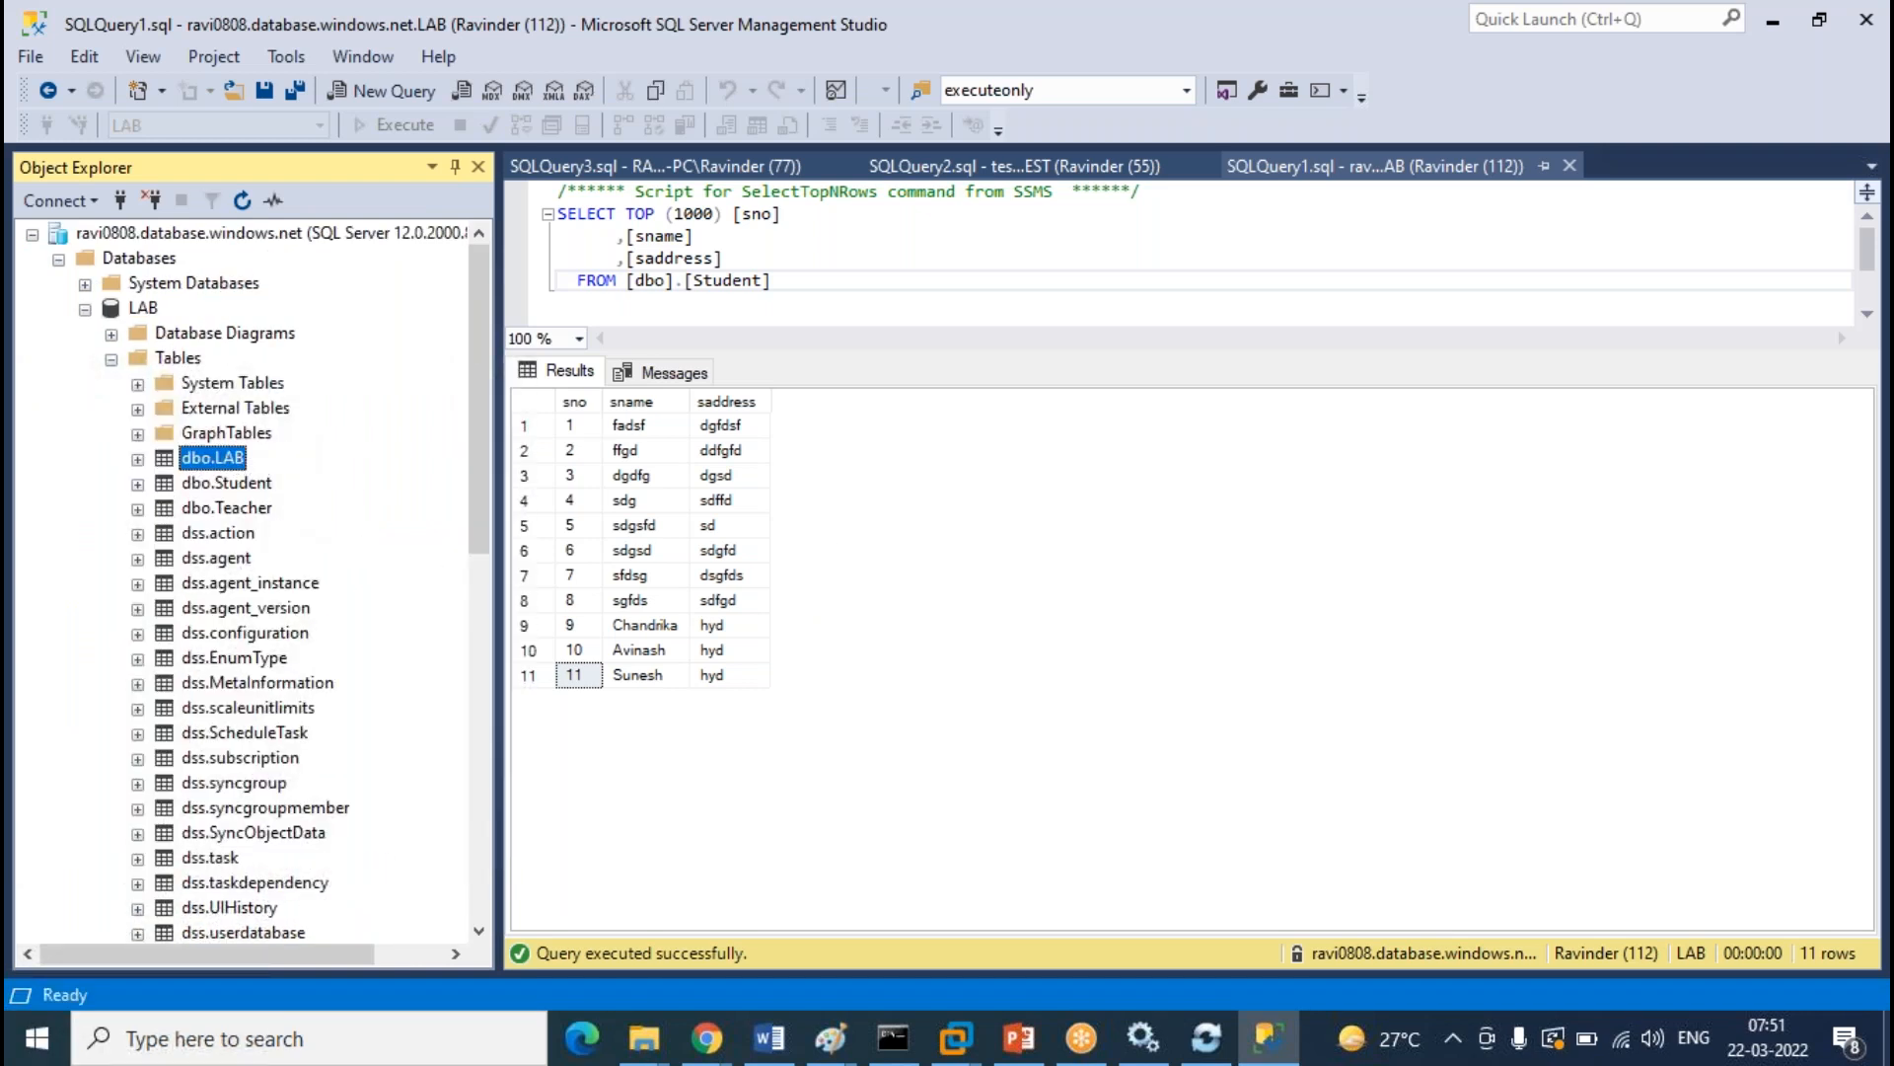
Set Labno as the primary key of cloud dbo.LAB in the table designer and save
{"action": "right_click", "coordinate": [226, 464]}
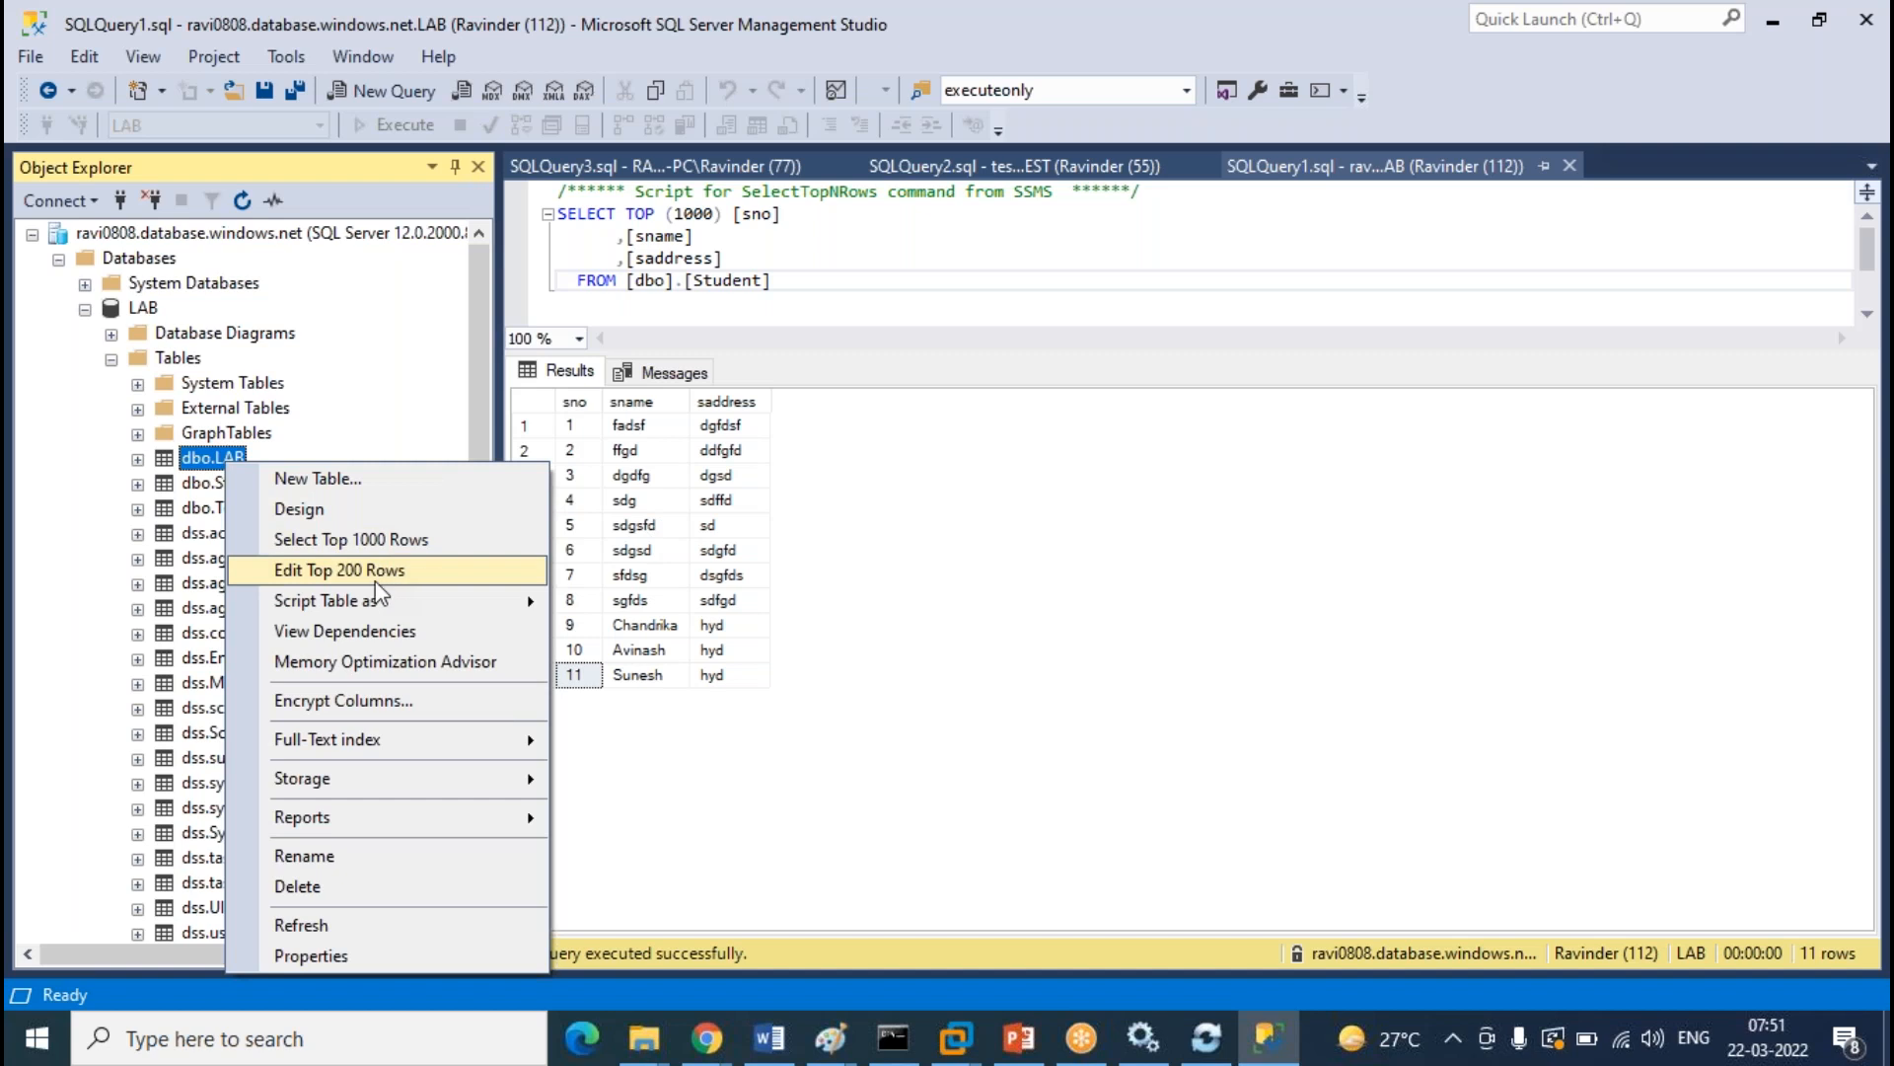
{"action": "left_click", "coordinate": [326, 508]}
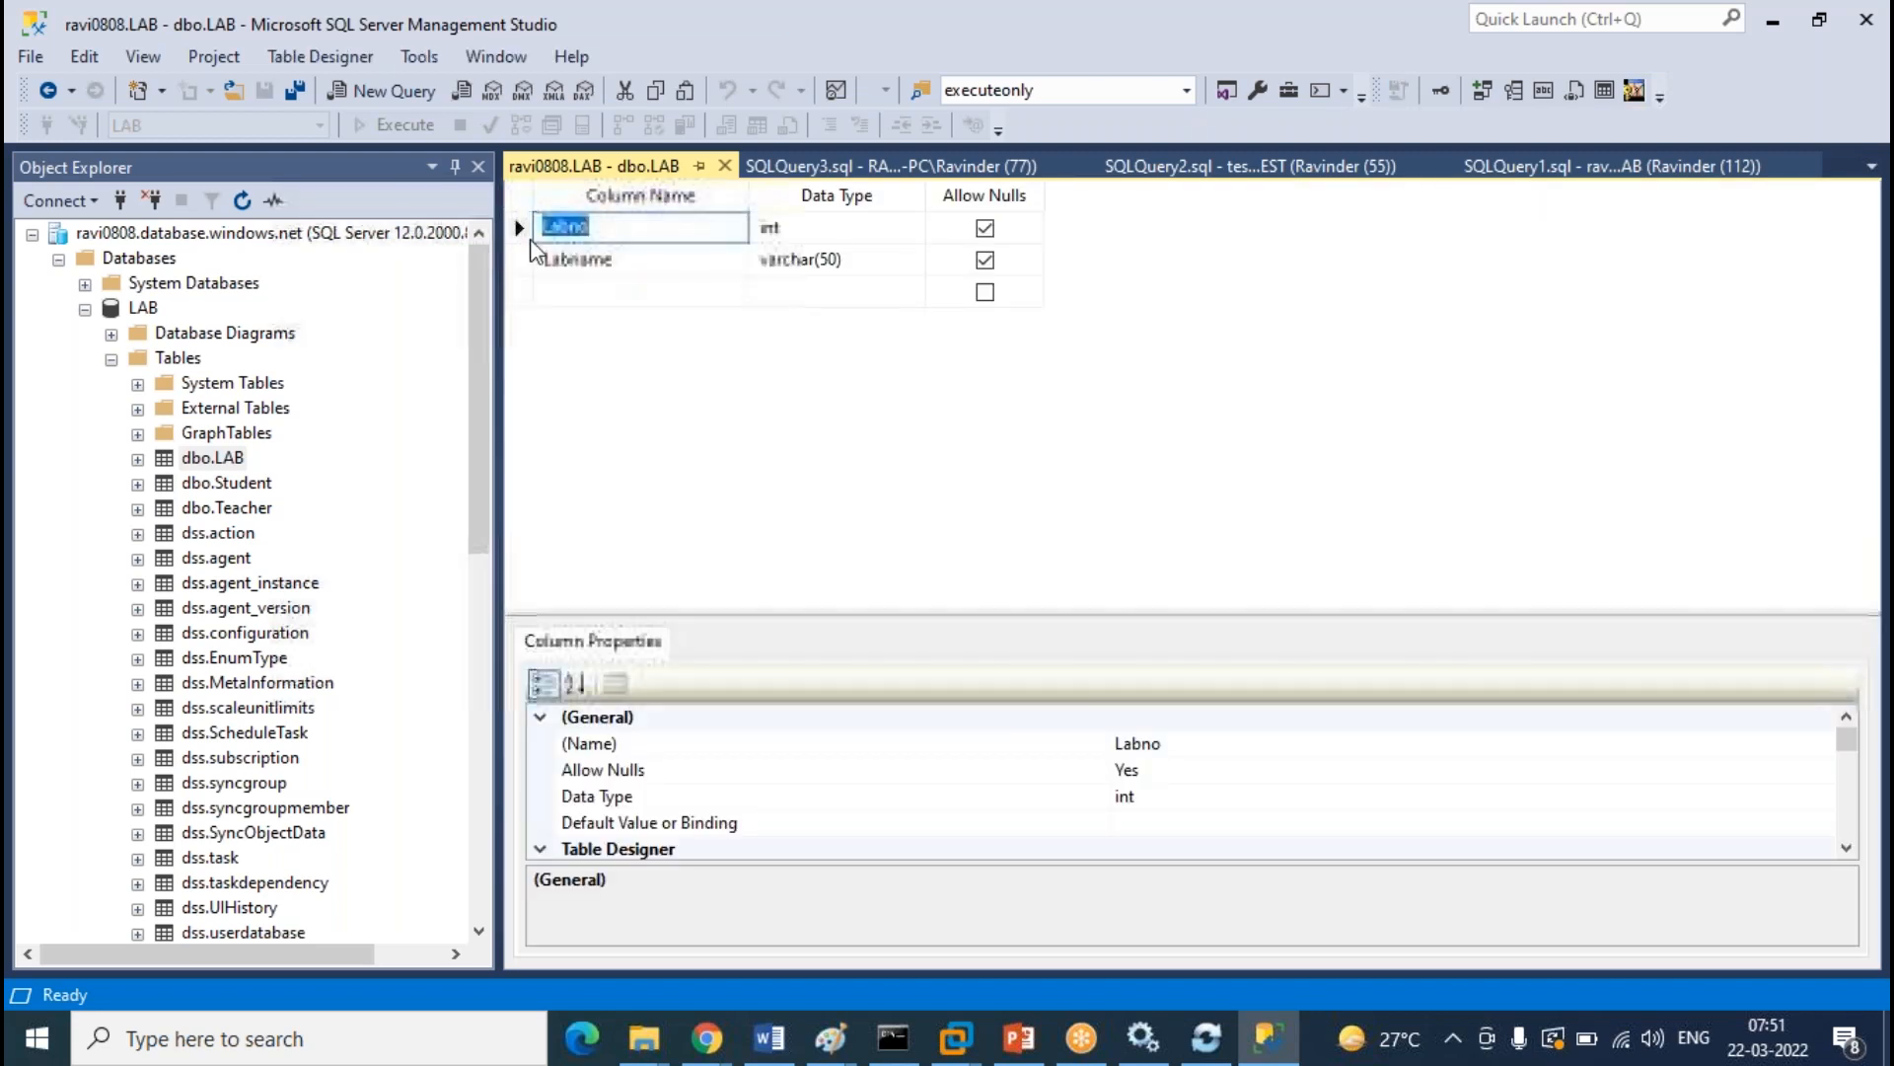
{"action": "right_click", "coordinate": [533, 235]}
{"action": "left_click", "coordinate": [631, 250]}
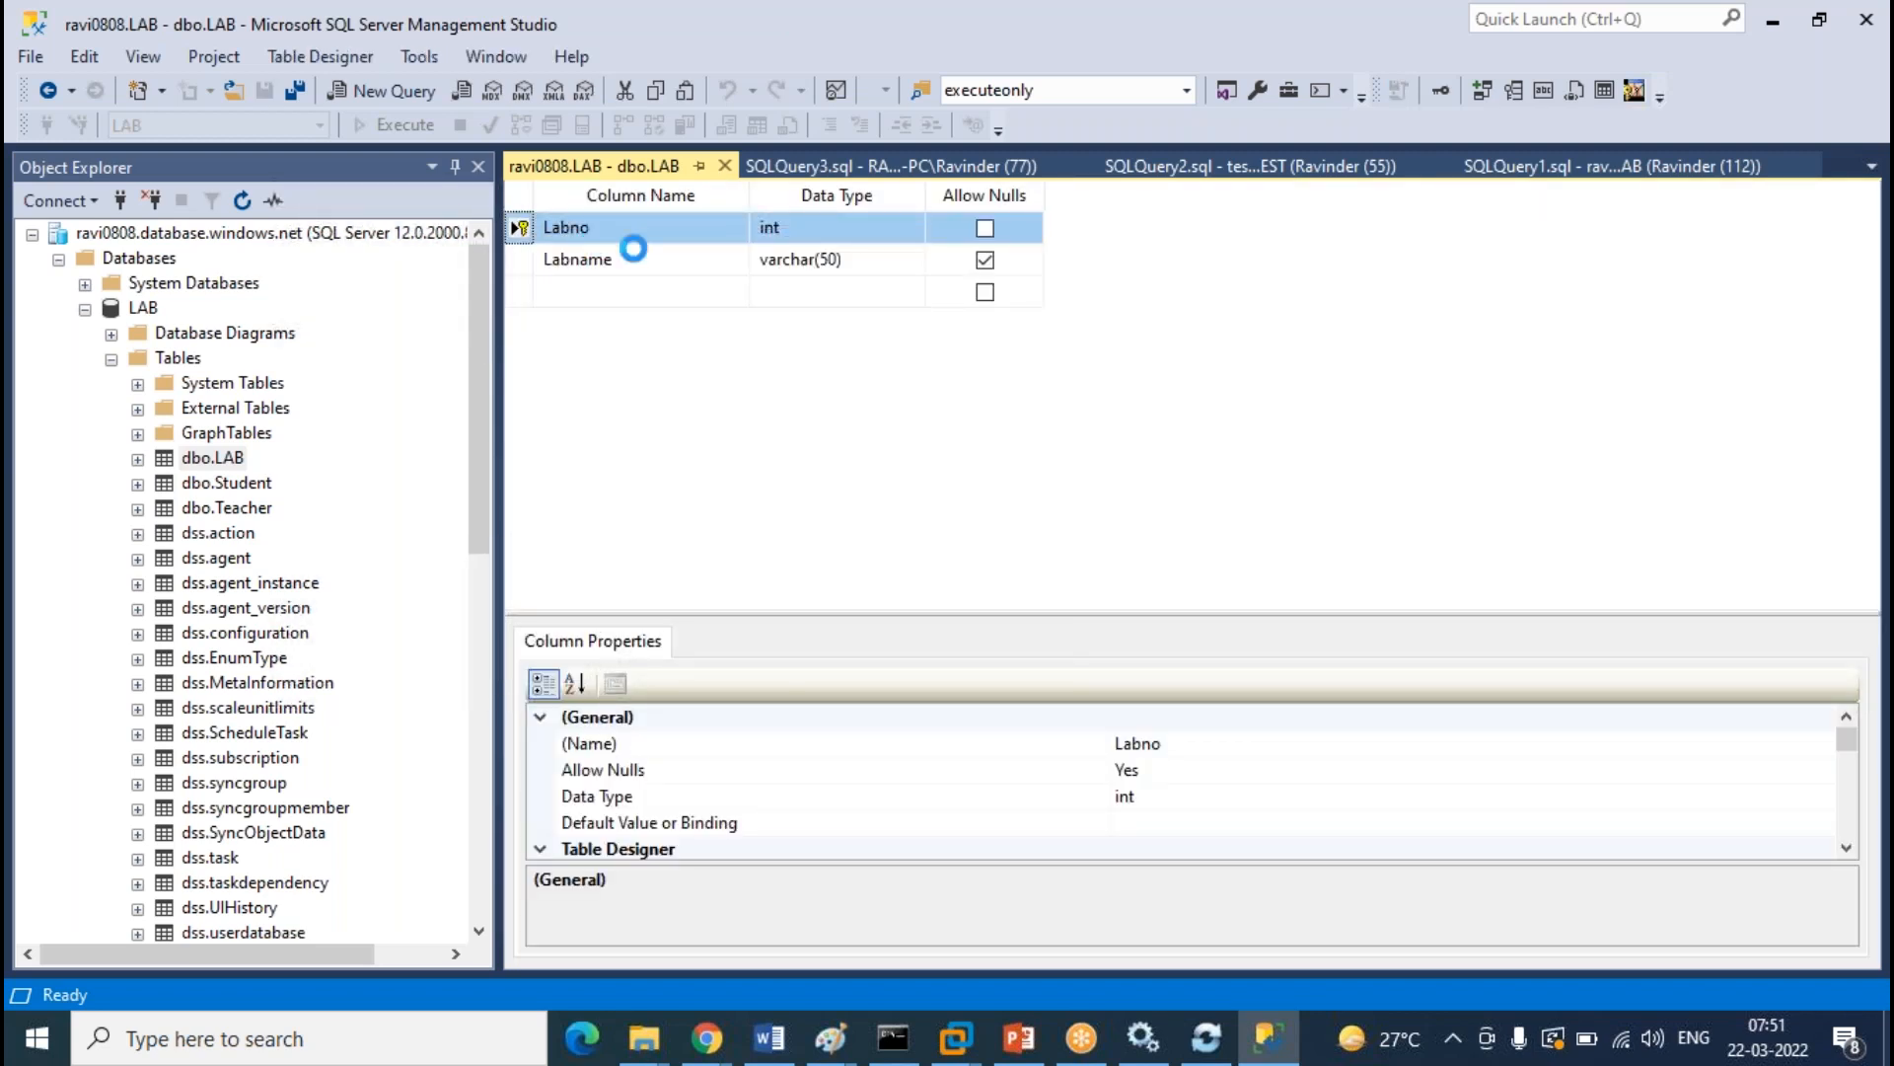
{"action": "left_click", "coordinate": [731, 166]}
{"action": "left_click", "coordinate": [925, 681]}
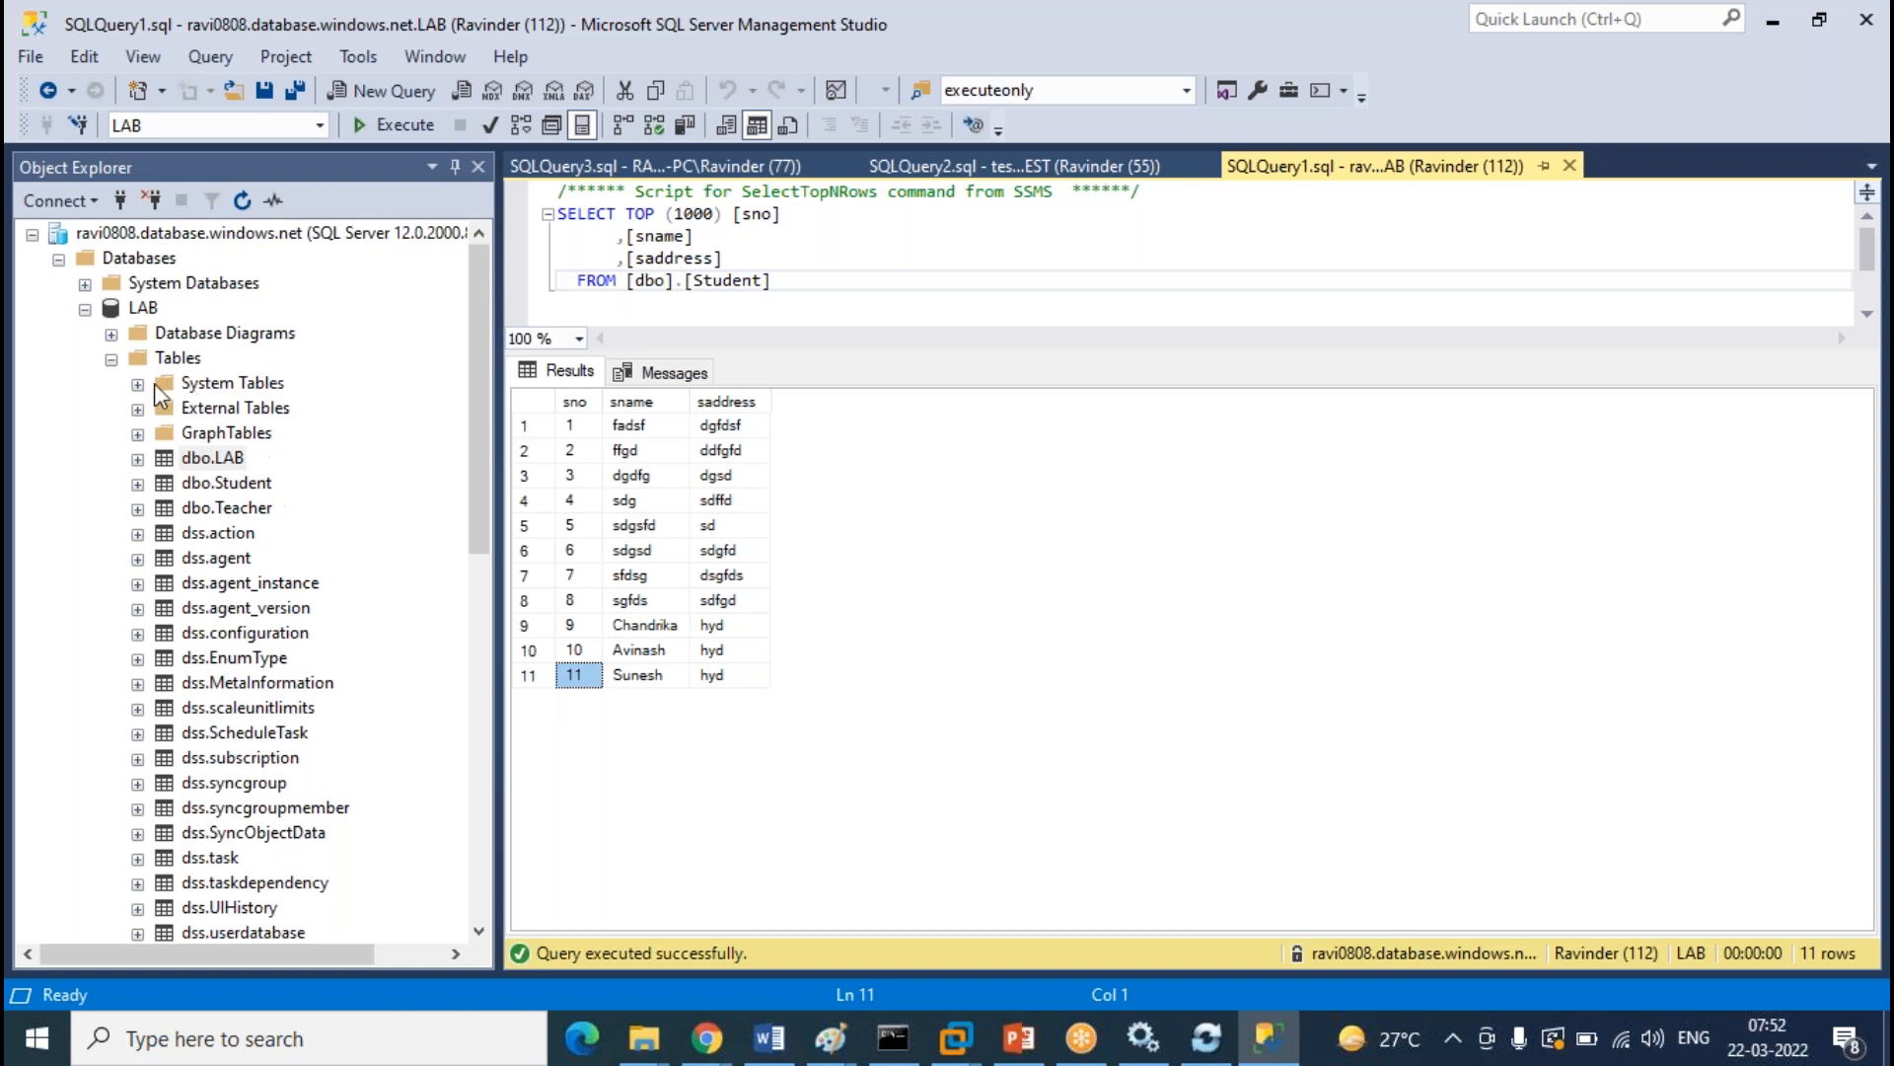
Refresh the Hub Database schema in the sync group, tick dbo.LAB and save the table selection
{"action": "left_click", "coordinate": [110, 359]}
{"action": "left_click", "coordinate": [85, 309]}
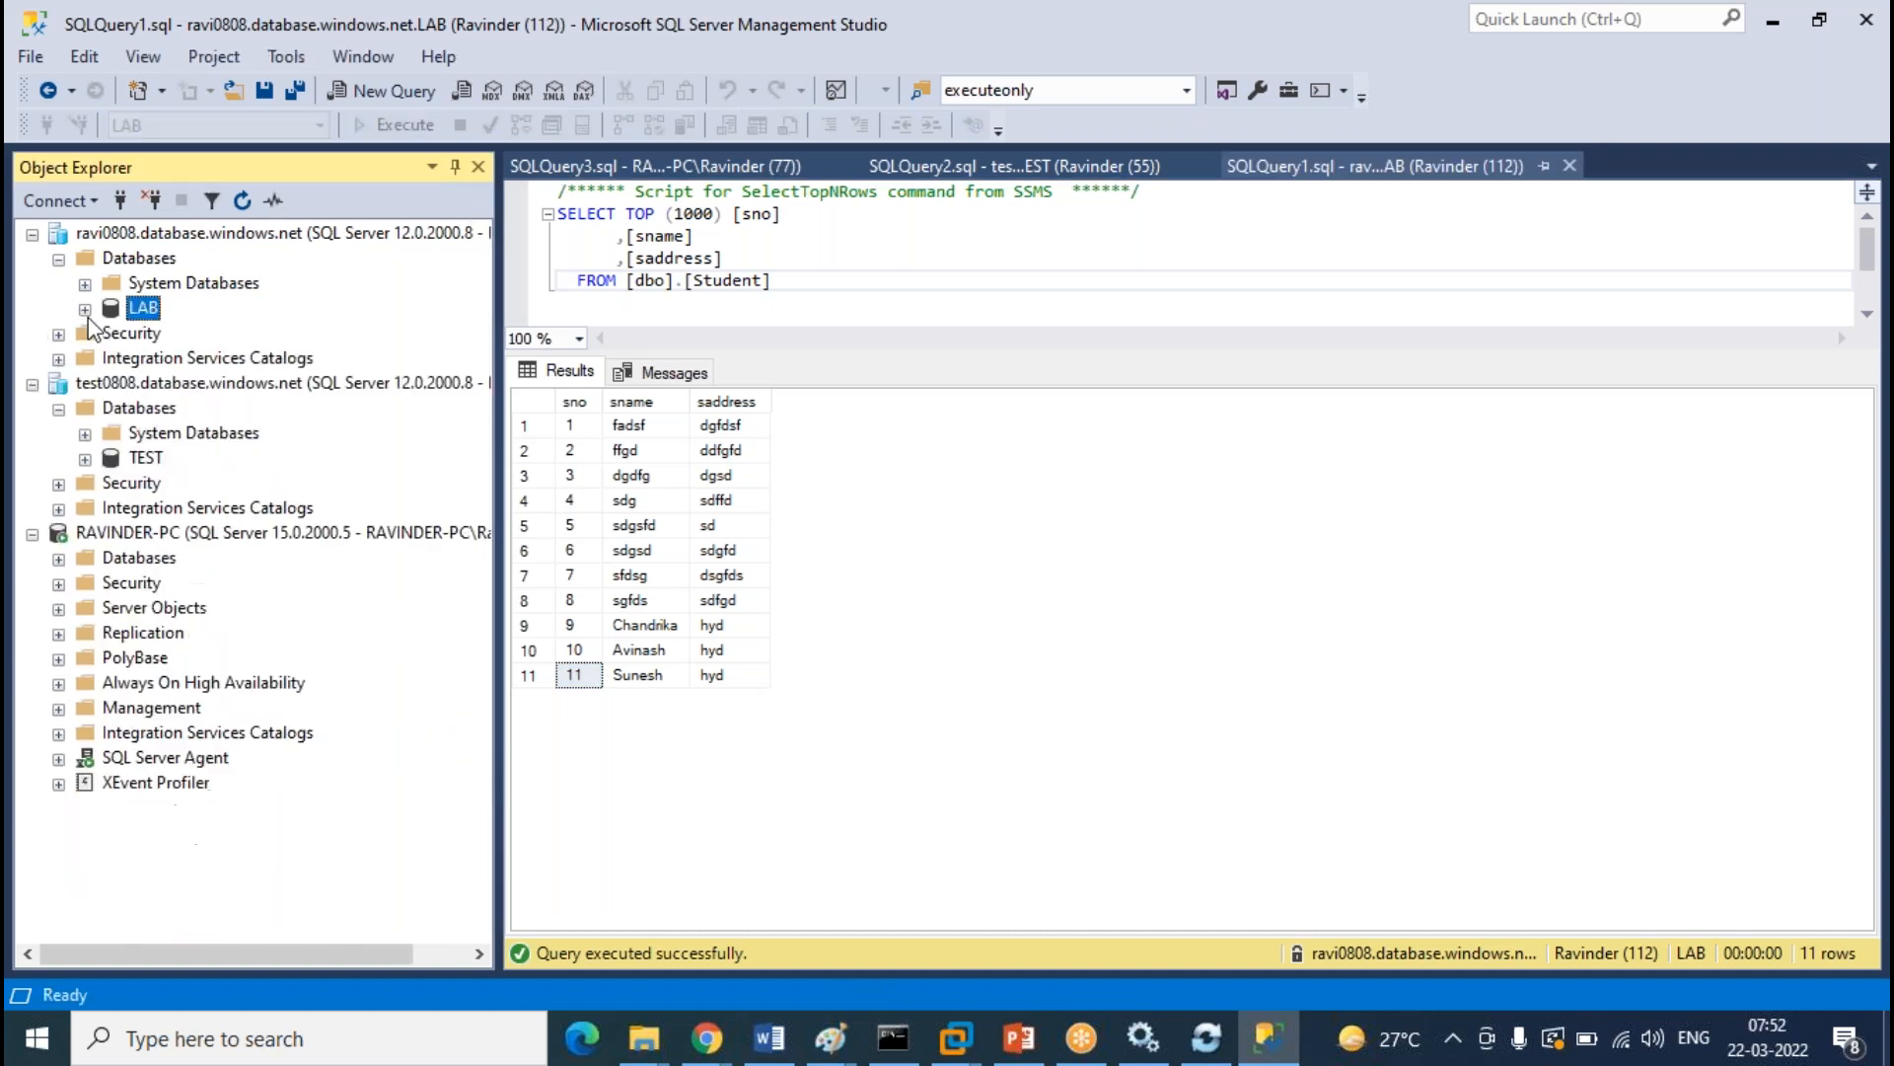
{"action": "mouse_move", "coordinate": [705, 1038]}
{"action": "left_click", "coordinate": [827, 927]}
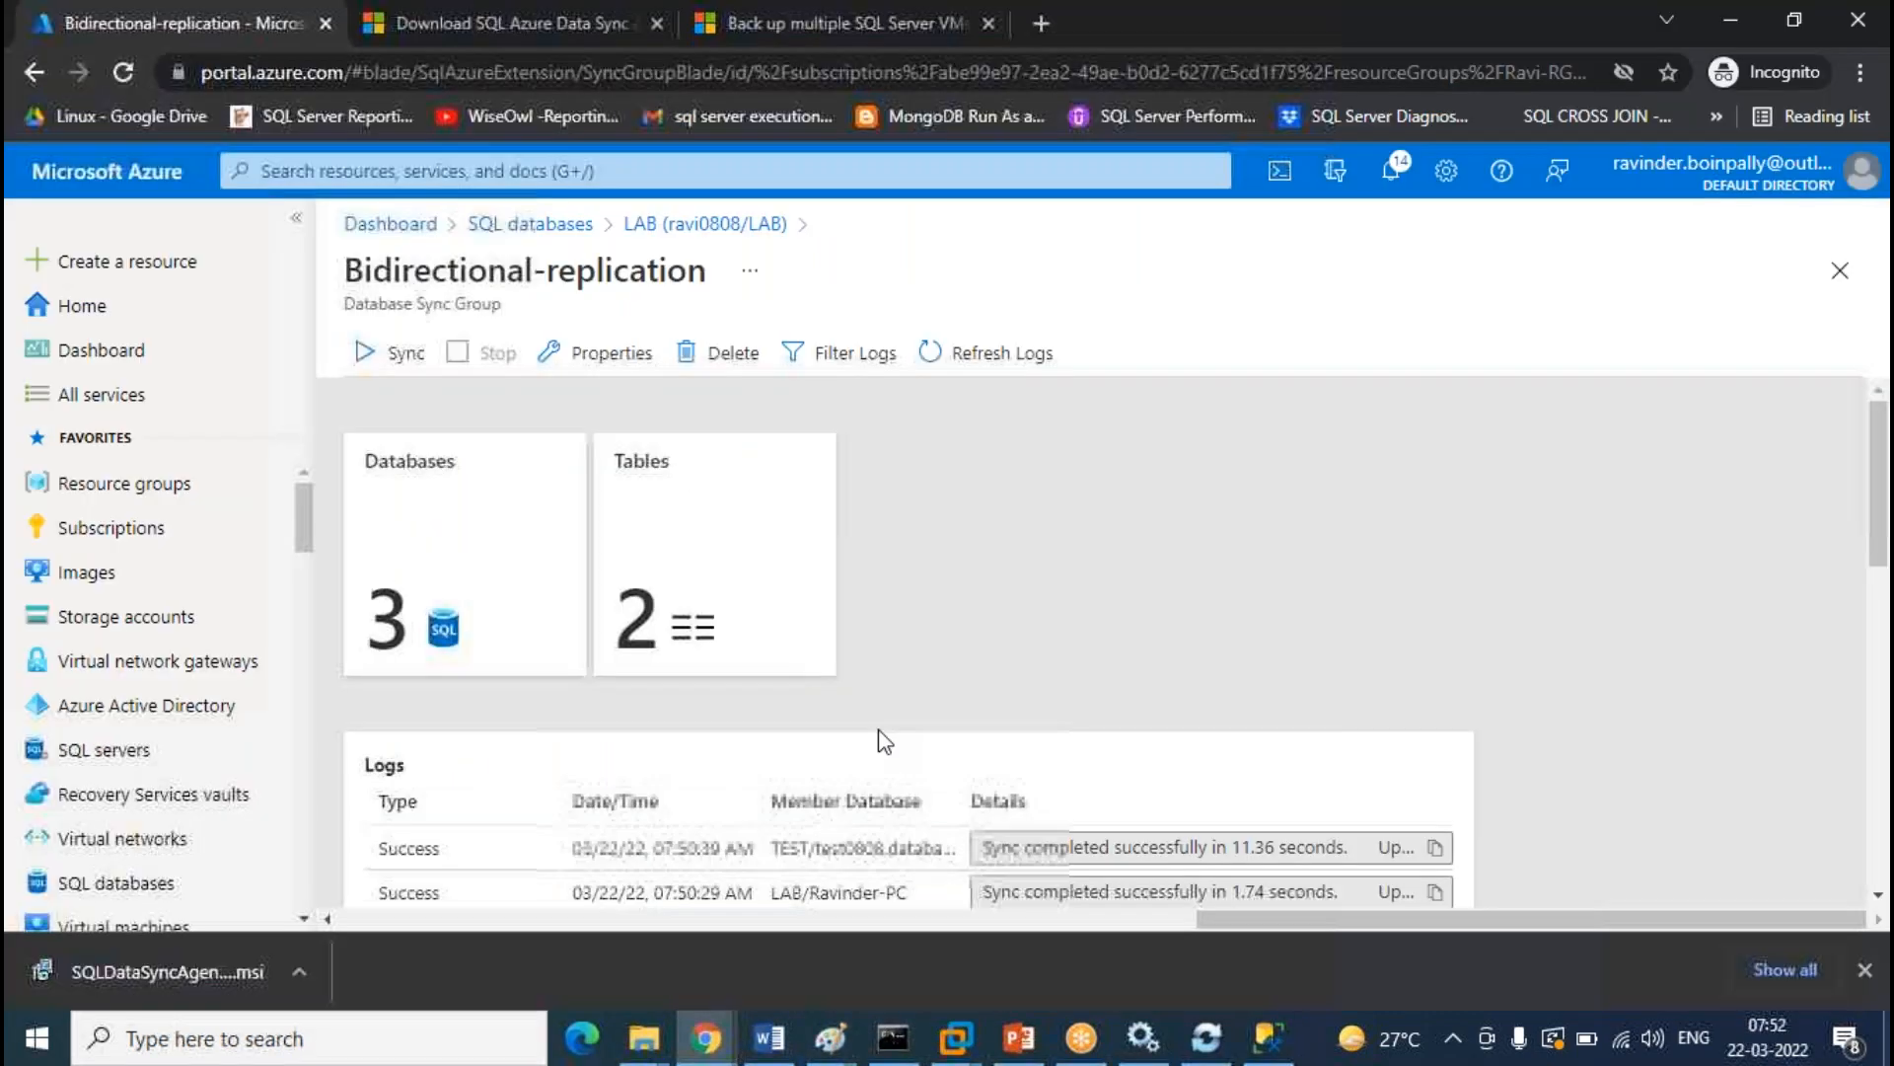
{"action": "left_click", "coordinate": [725, 549]}
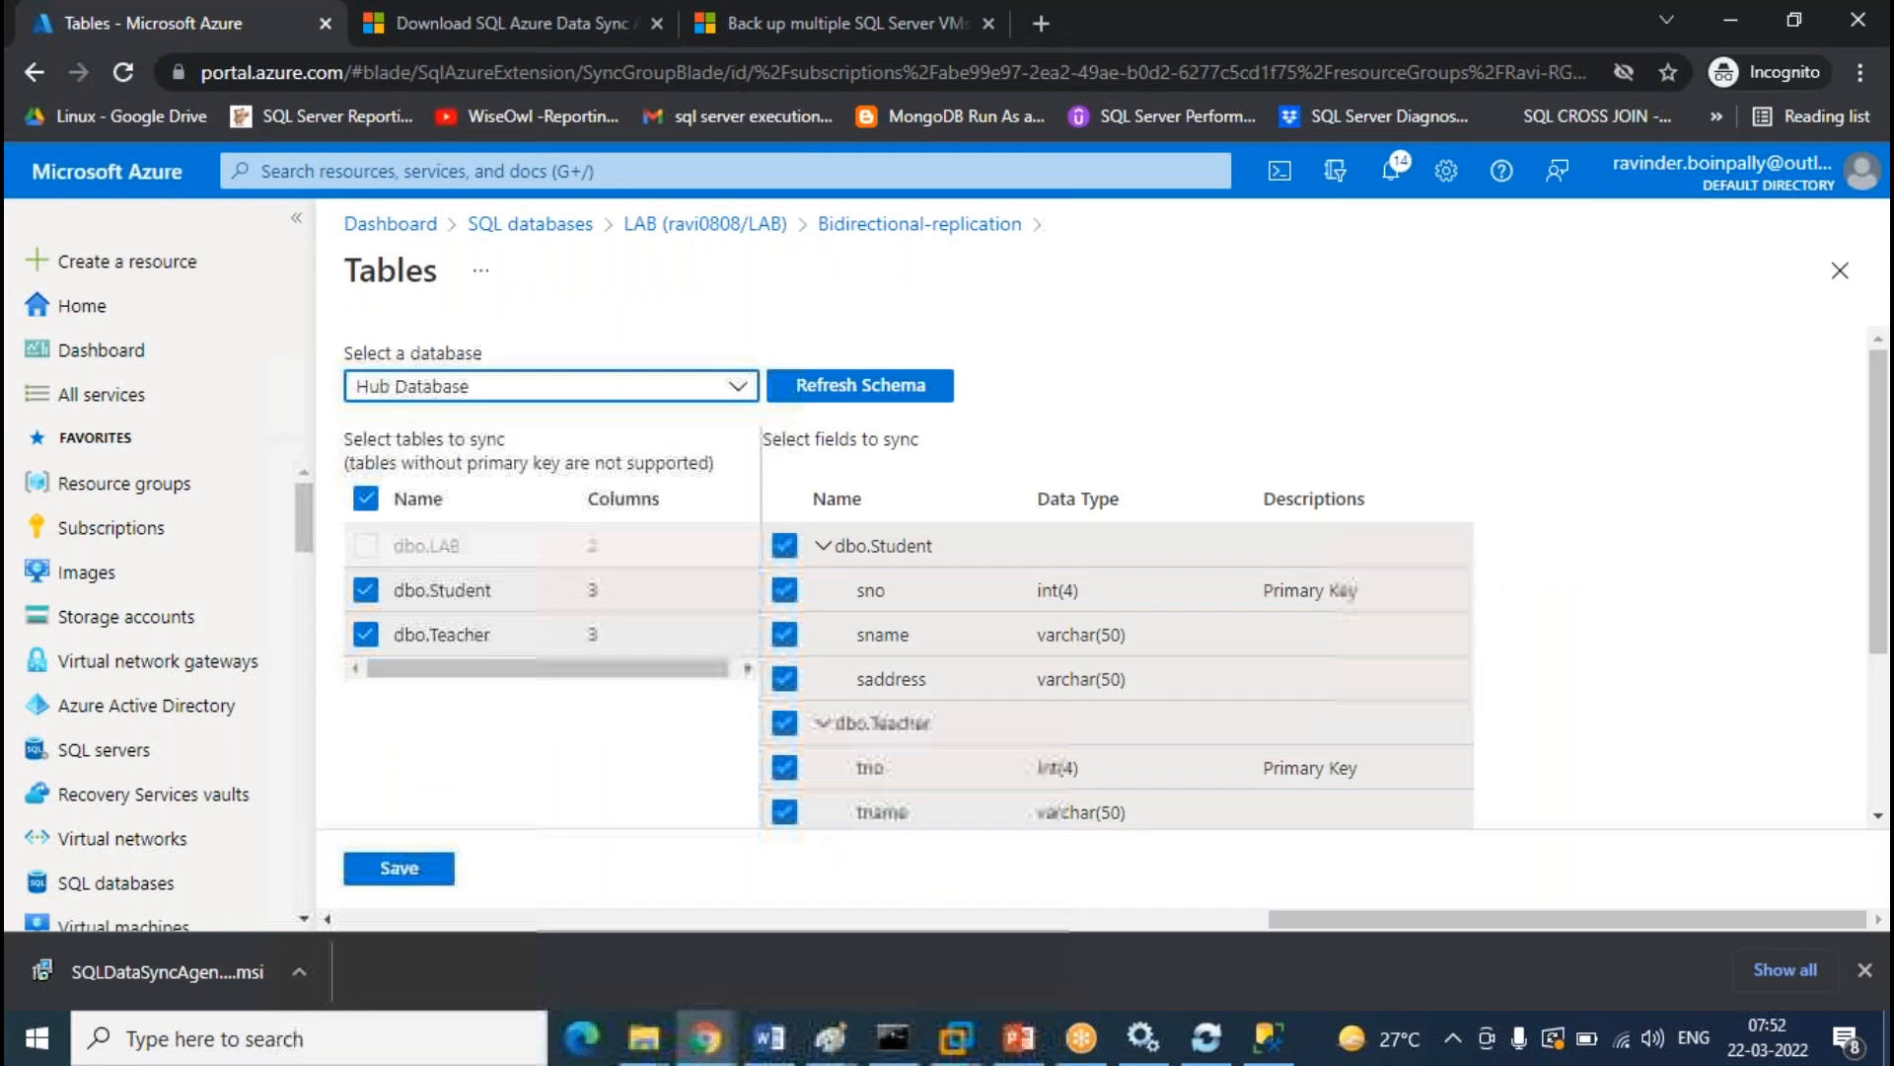
{"action": "left_click", "coordinate": [740, 393]}
{"action": "left_click", "coordinate": [383, 424]}
{"action": "left_click", "coordinate": [949, 398]}
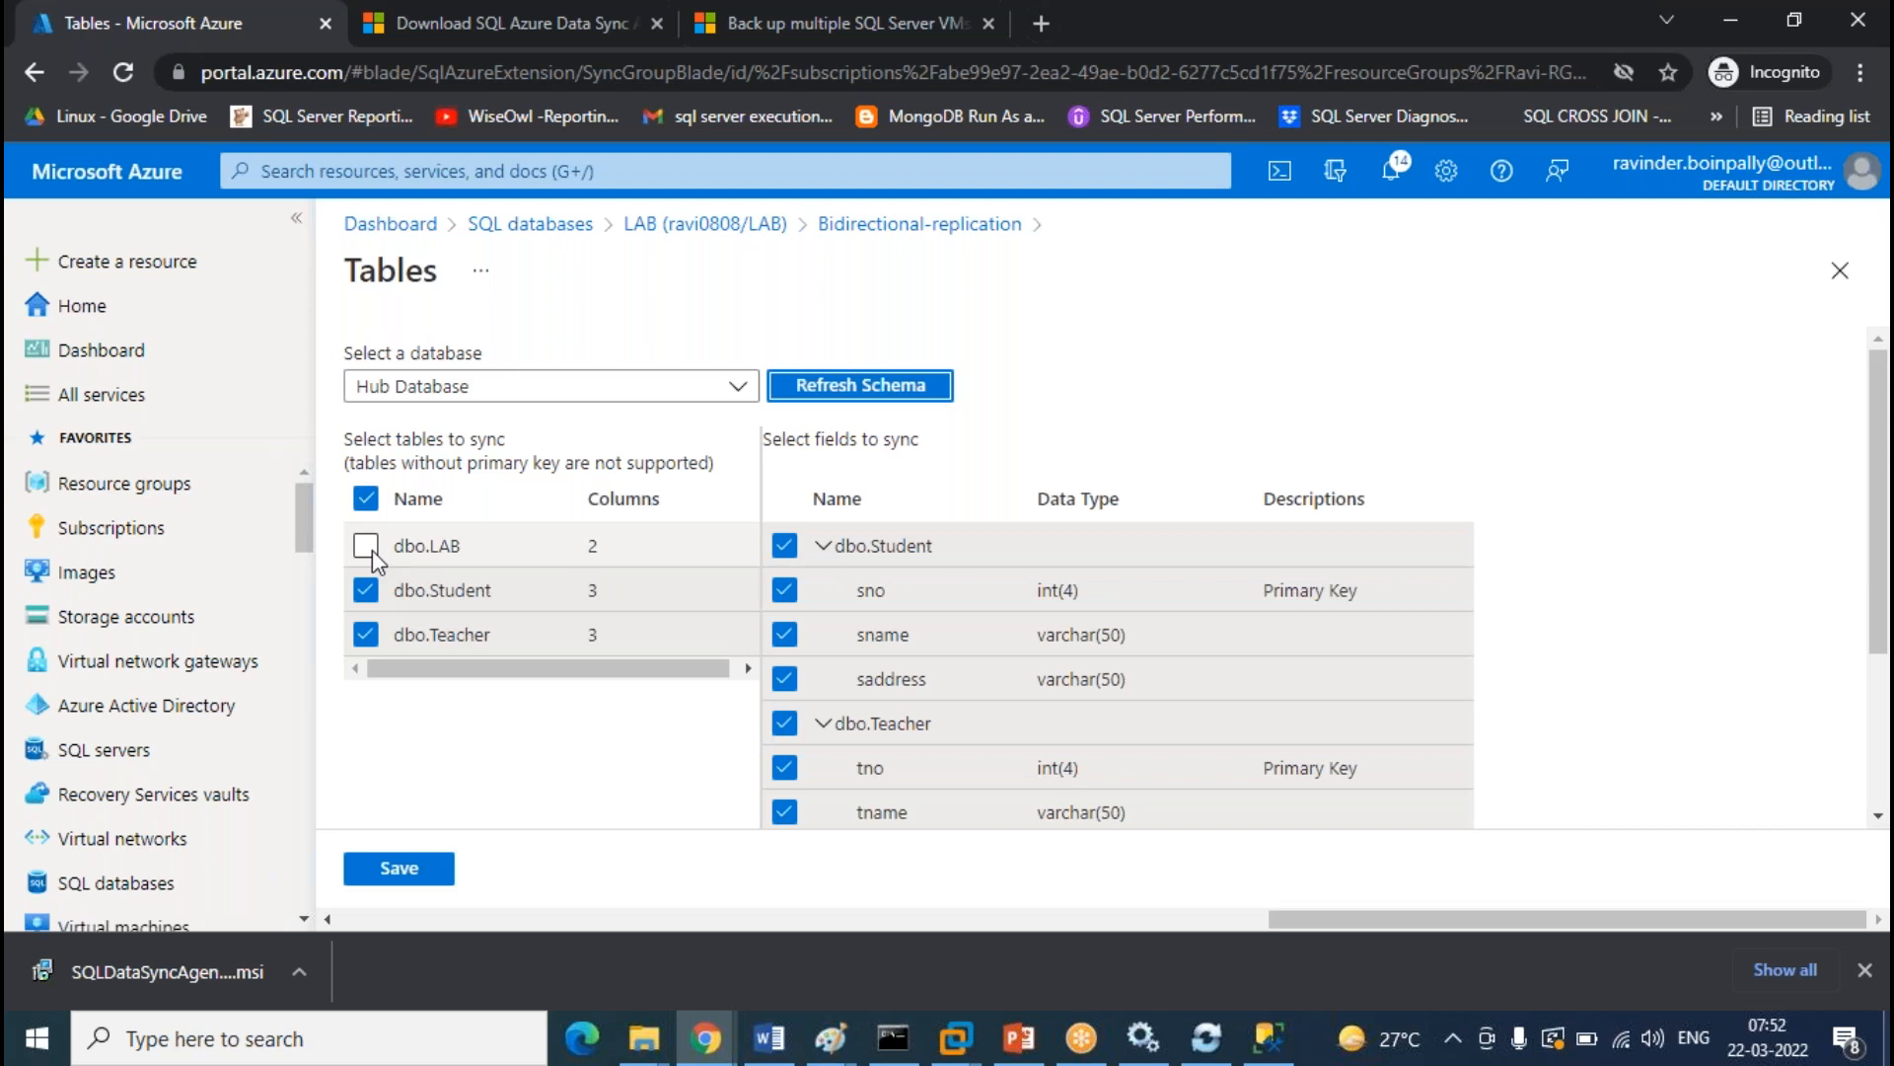
{"action": "left_click", "coordinate": [371, 549]}
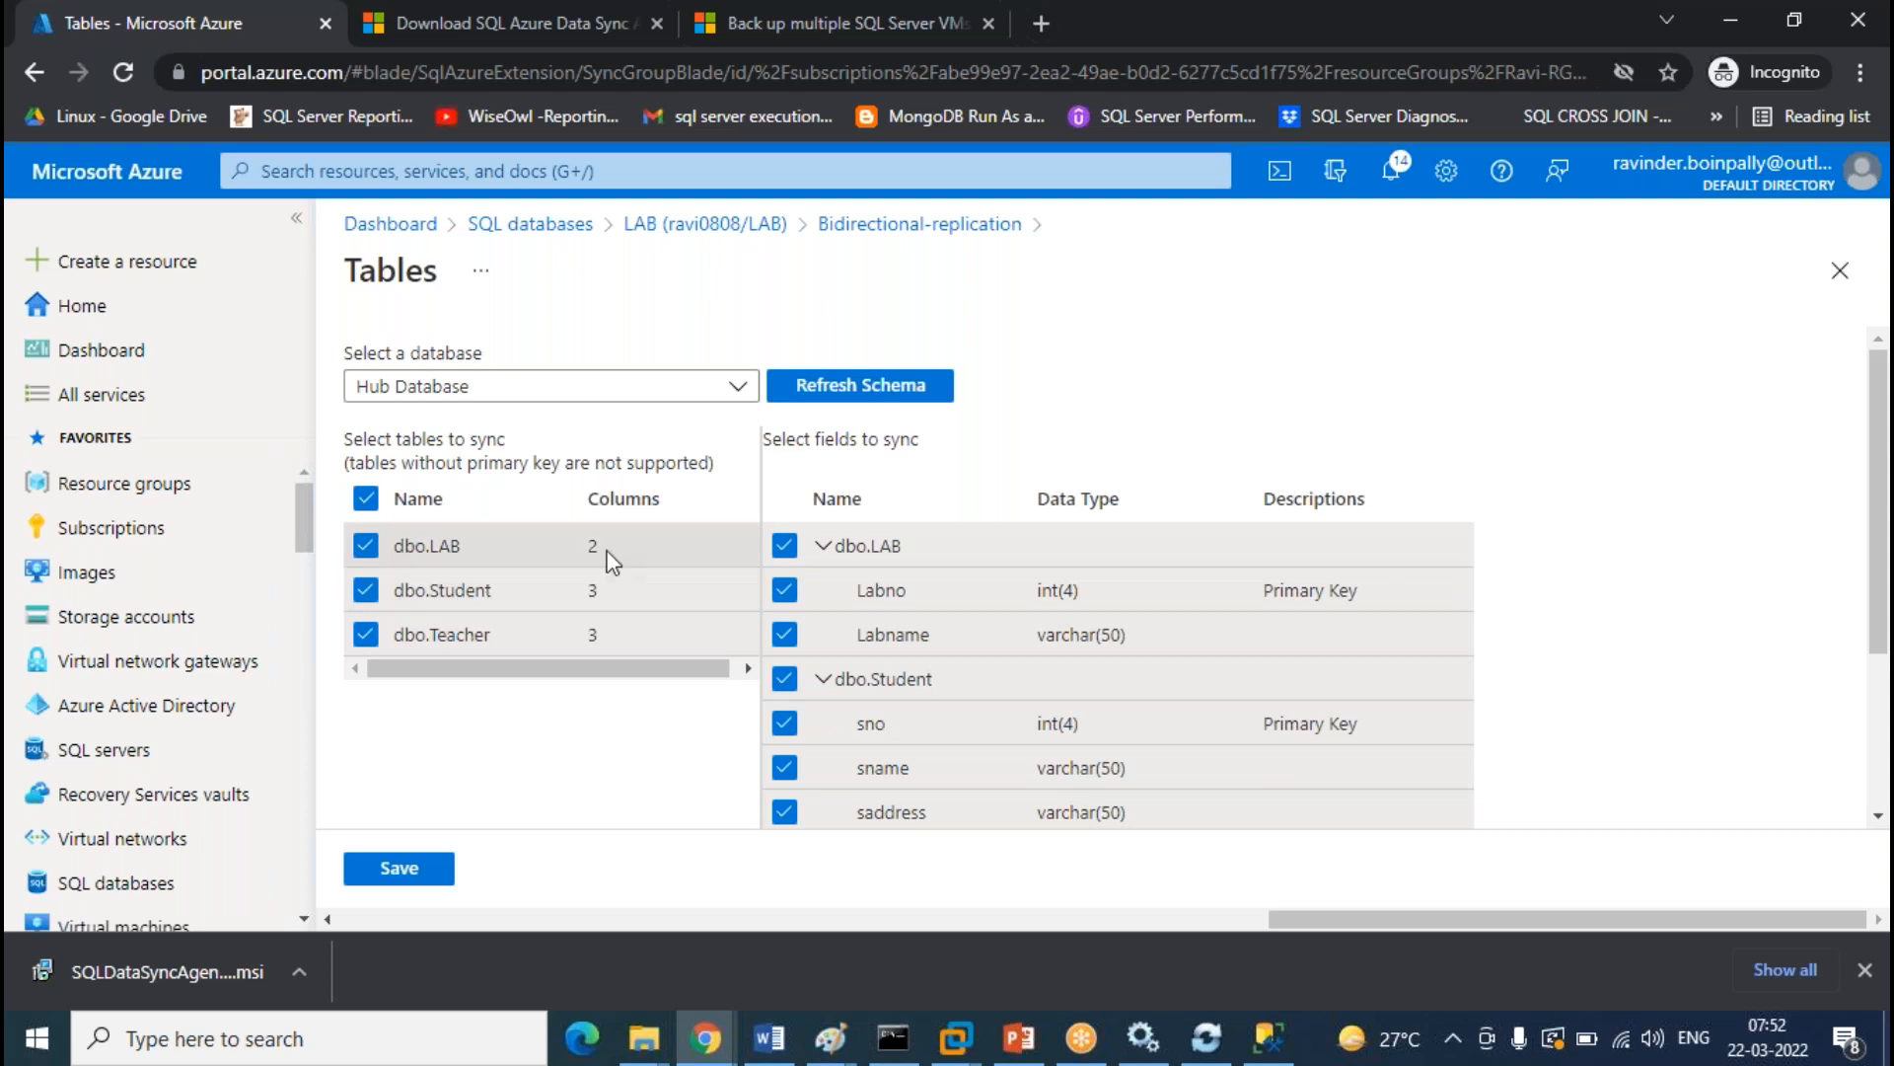
{"action": "left_click", "coordinate": [425, 870]}
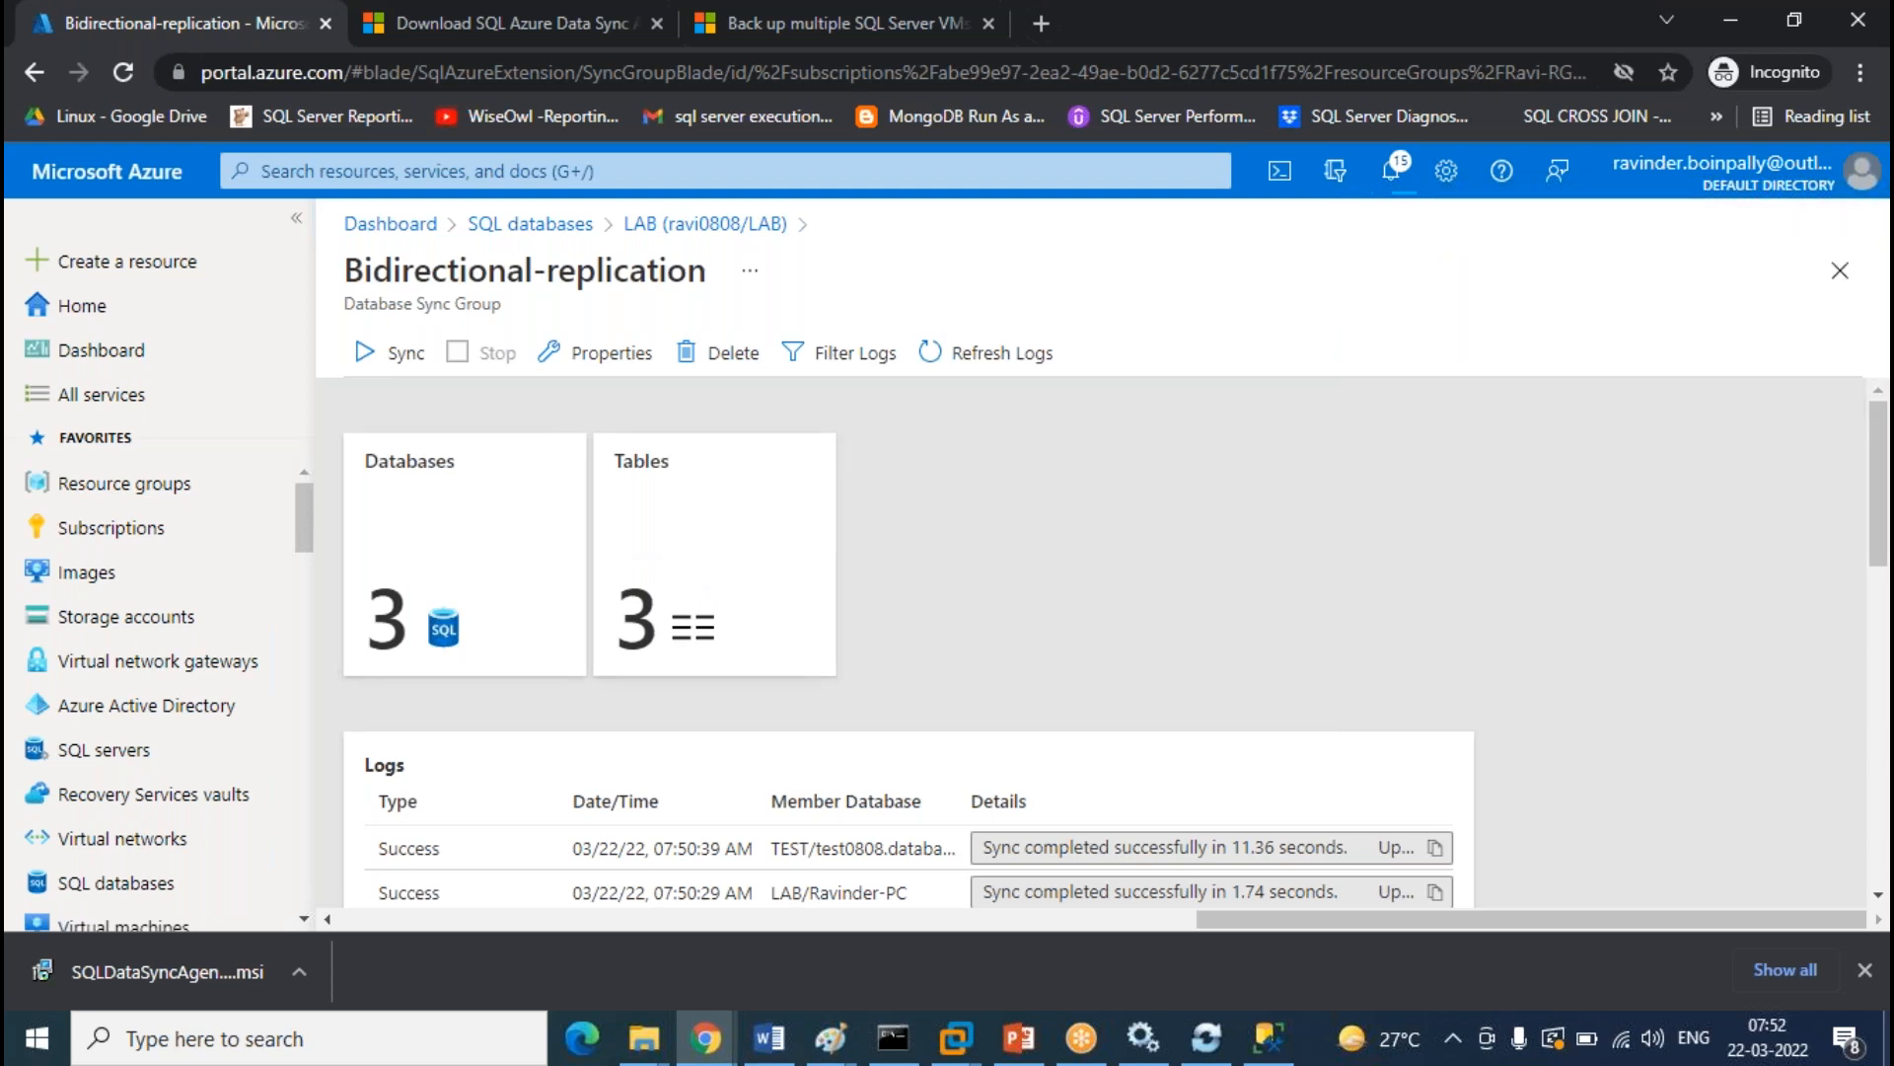
{"action": "left_click", "coordinate": [1268, 1036]}
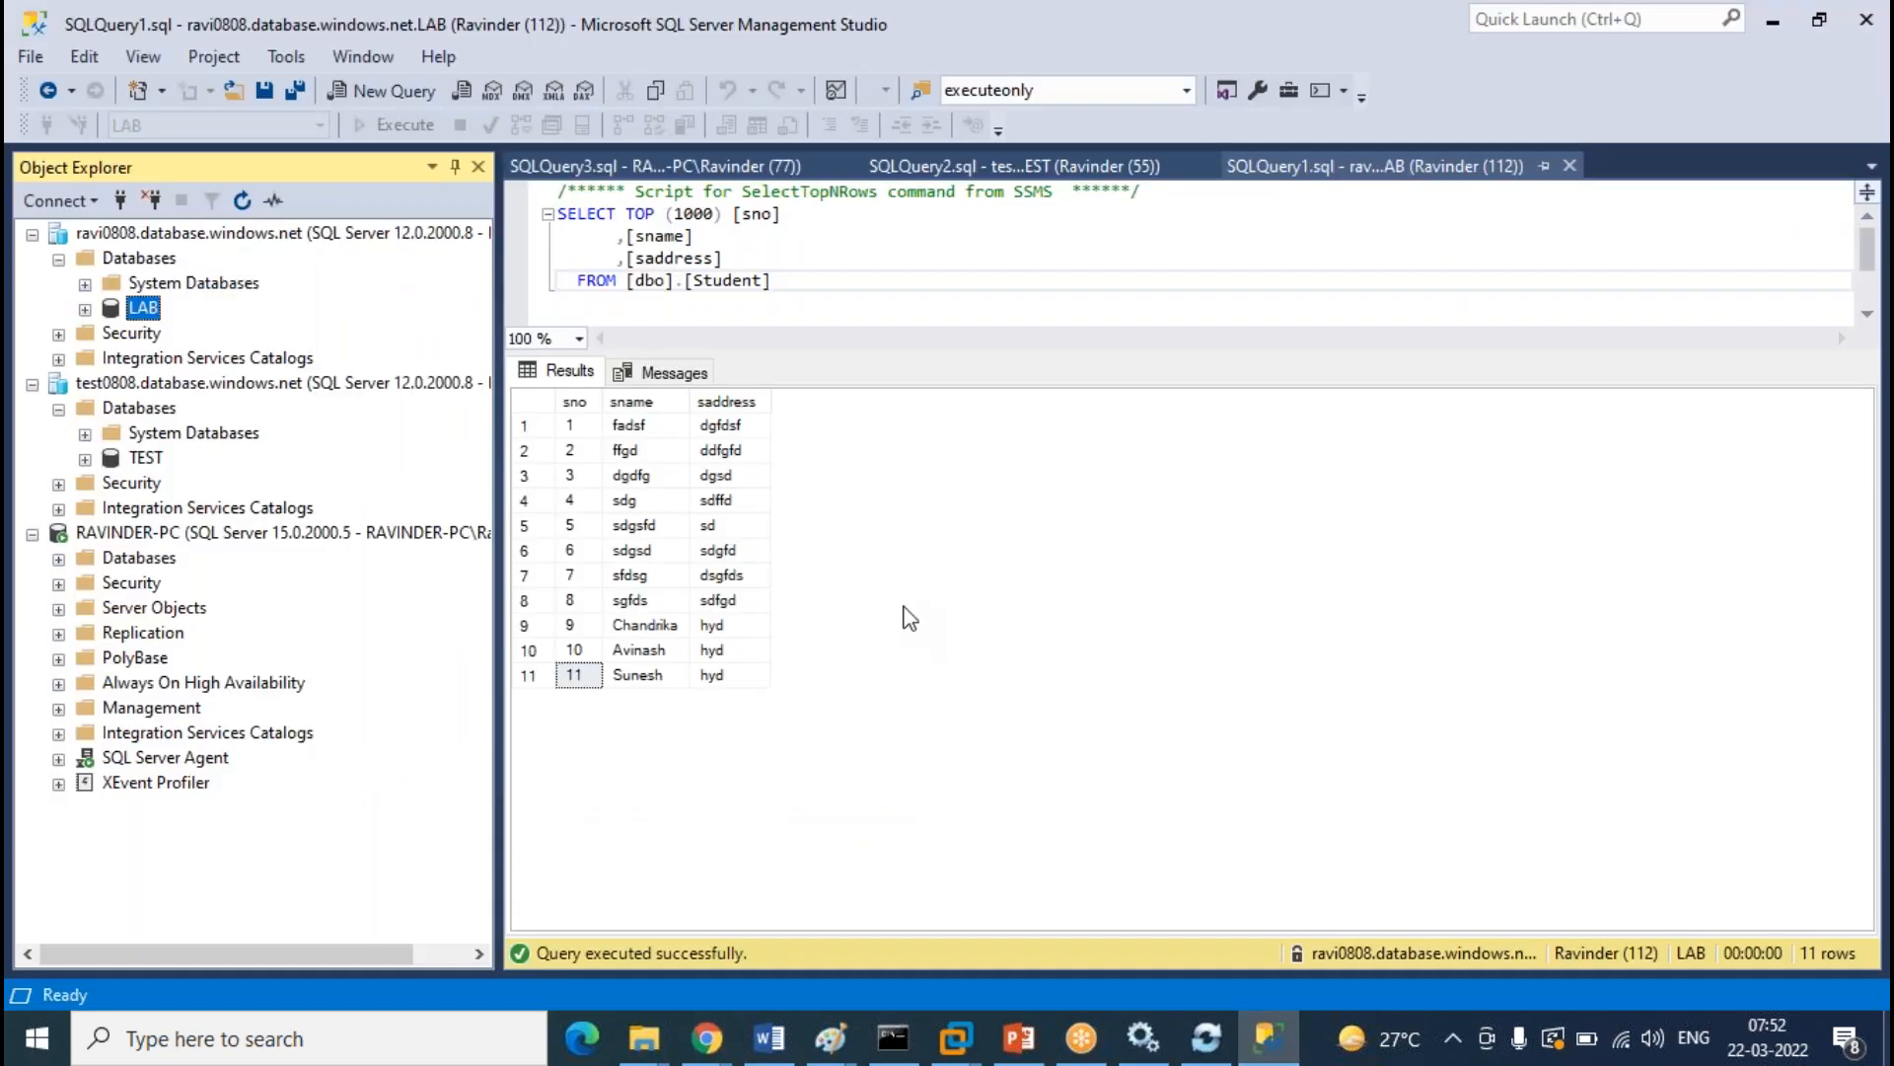
Expand the TEST database's Tables folder and refresh its table list
{"action": "left_click", "coordinate": [85, 459]}
{"action": "left_click", "coordinate": [112, 509]}
{"action": "left_click", "coordinate": [190, 516]}
{"action": "right_click", "coordinate": [190, 518]}
{"action": "left_click", "coordinate": [259, 647]}
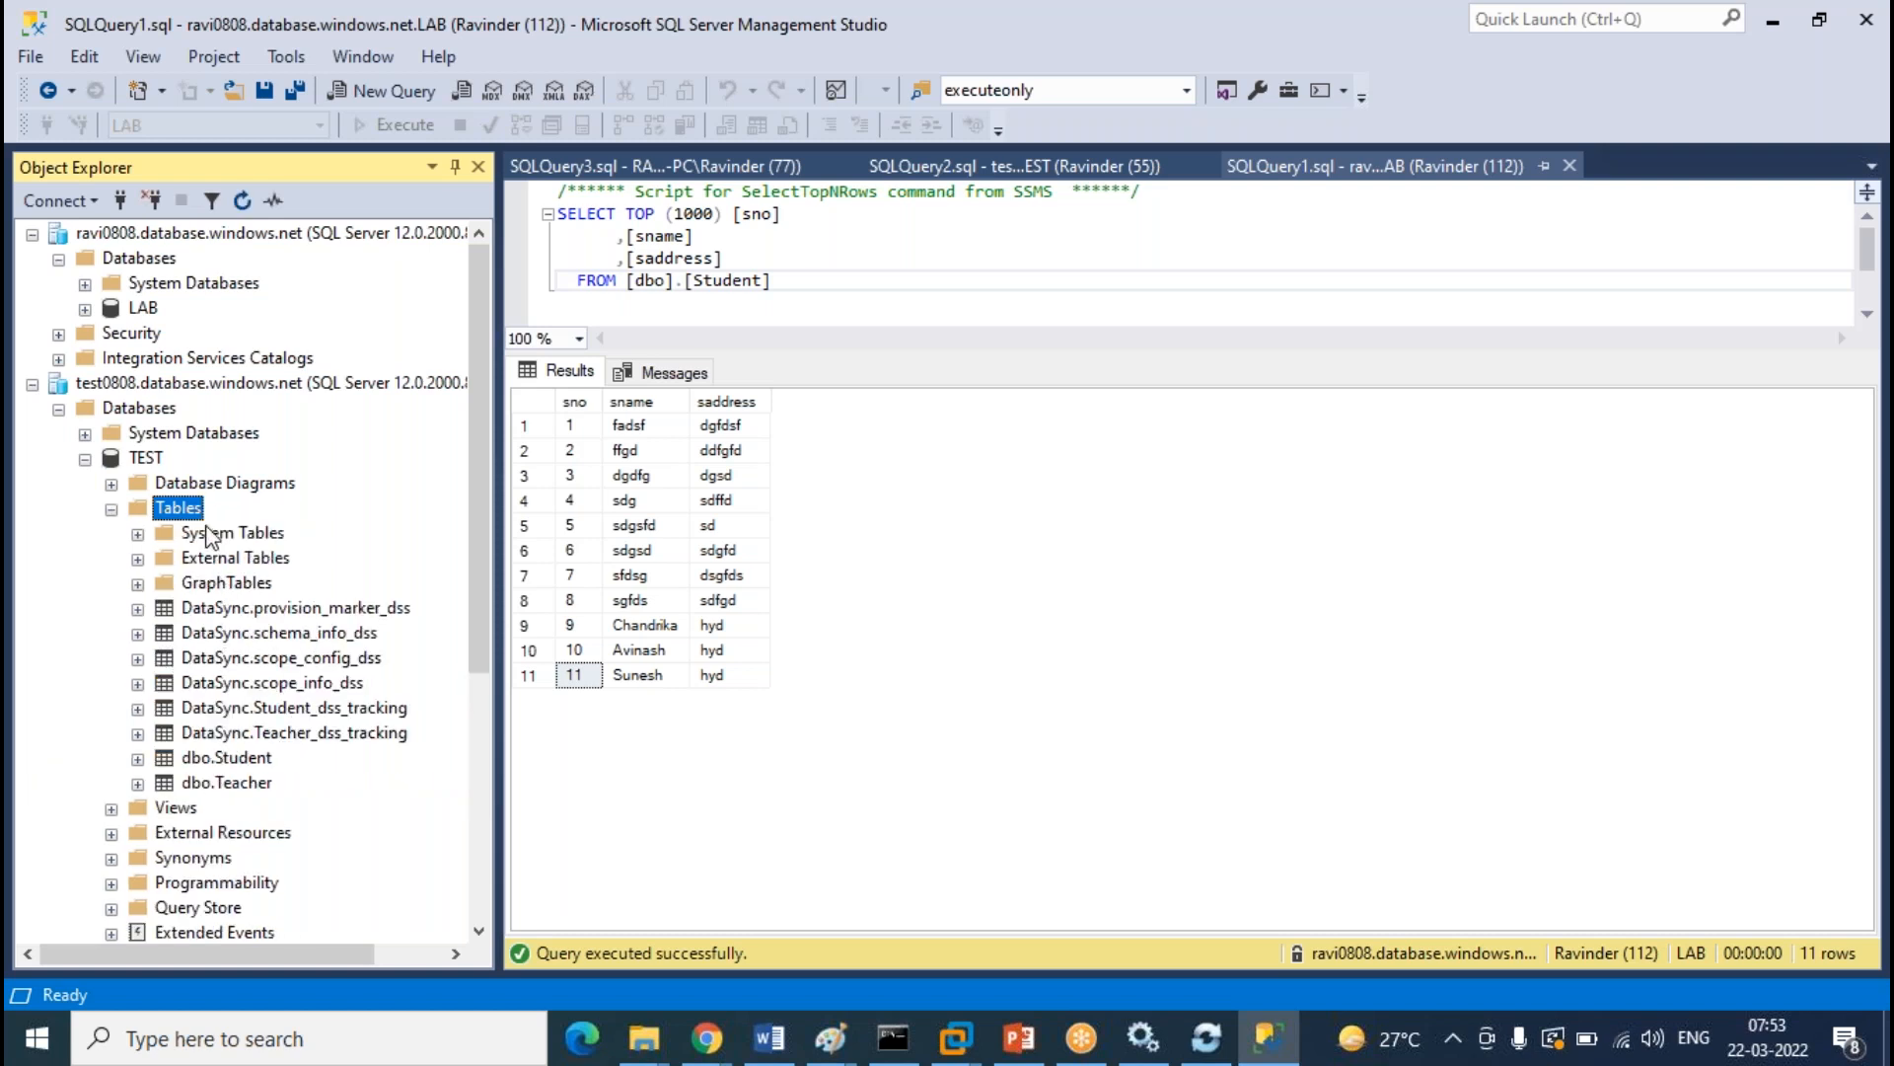
Expand the local server's LAB database and refresh its Tables folder
{"action": "scroll", "coordinate": [111, 712], "scroll_direction": "down", "scroll_amount": 5}
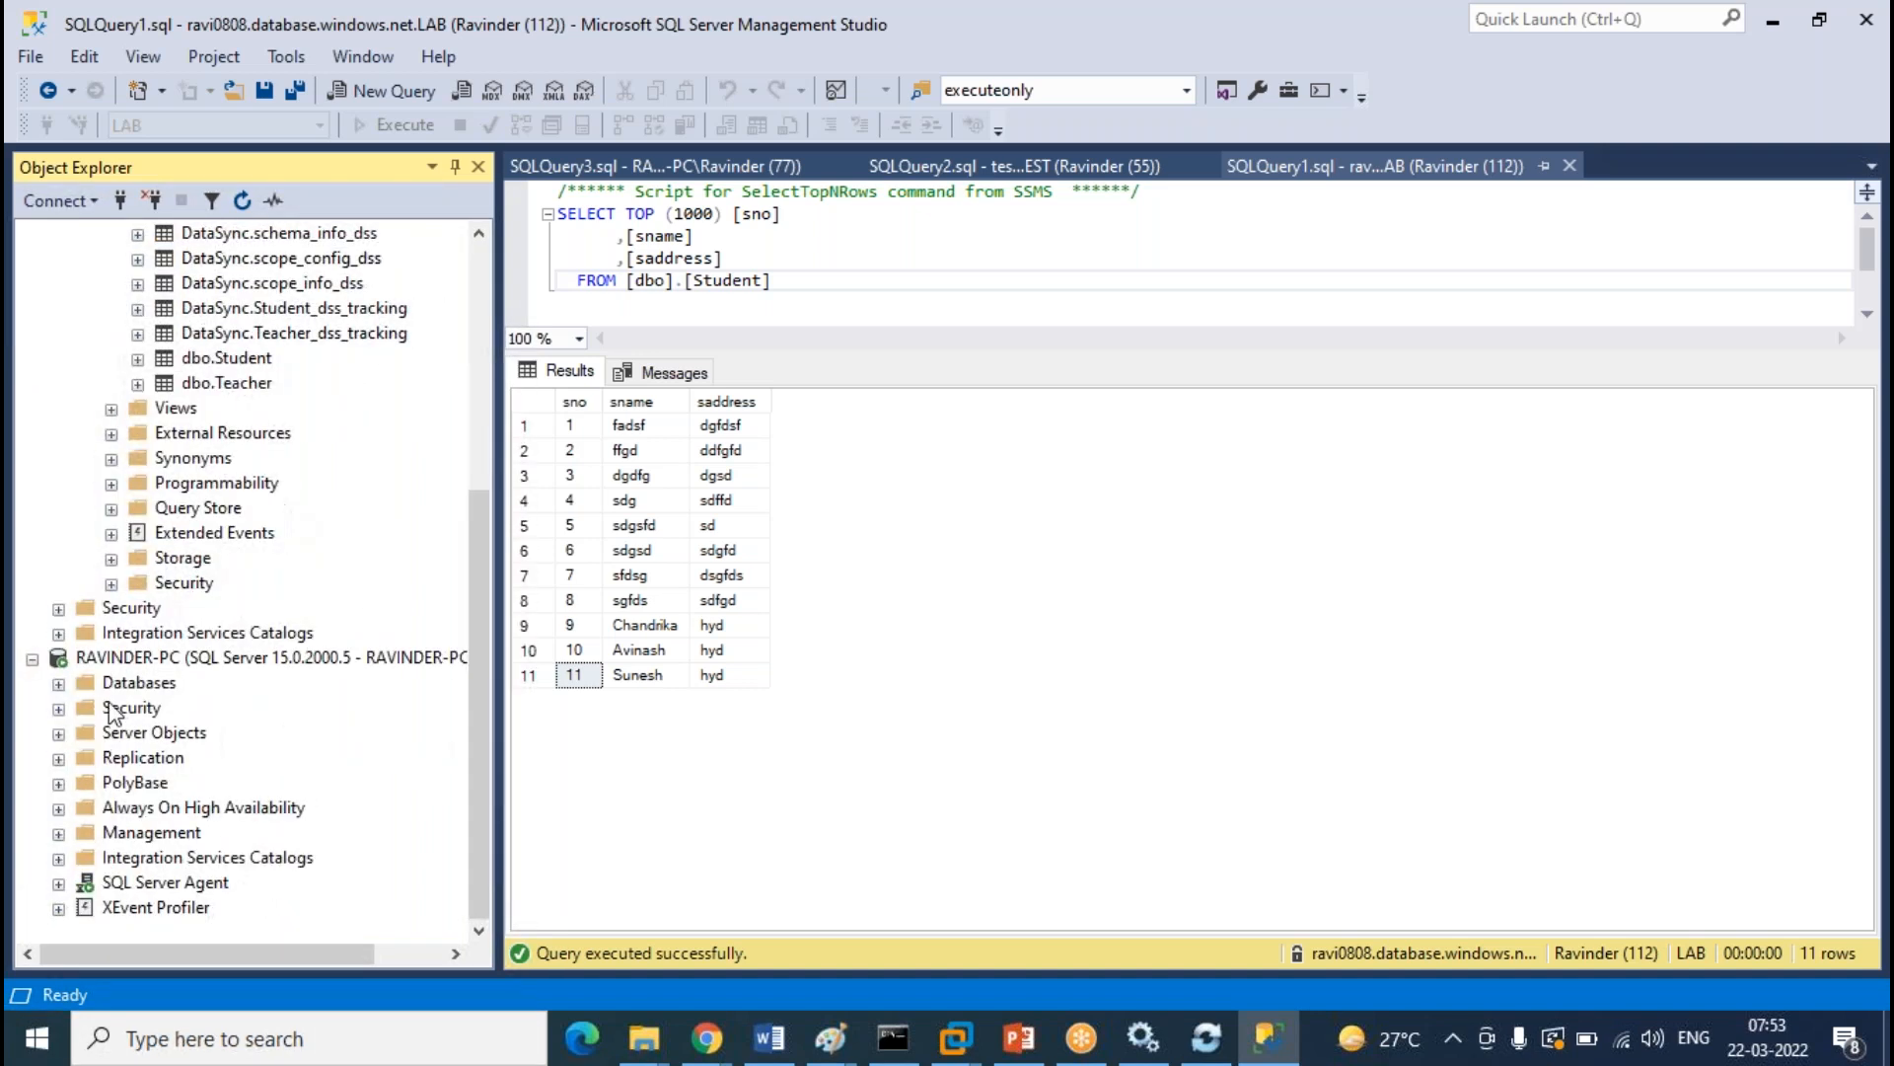
{"action": "left_click", "coordinate": [58, 684]}
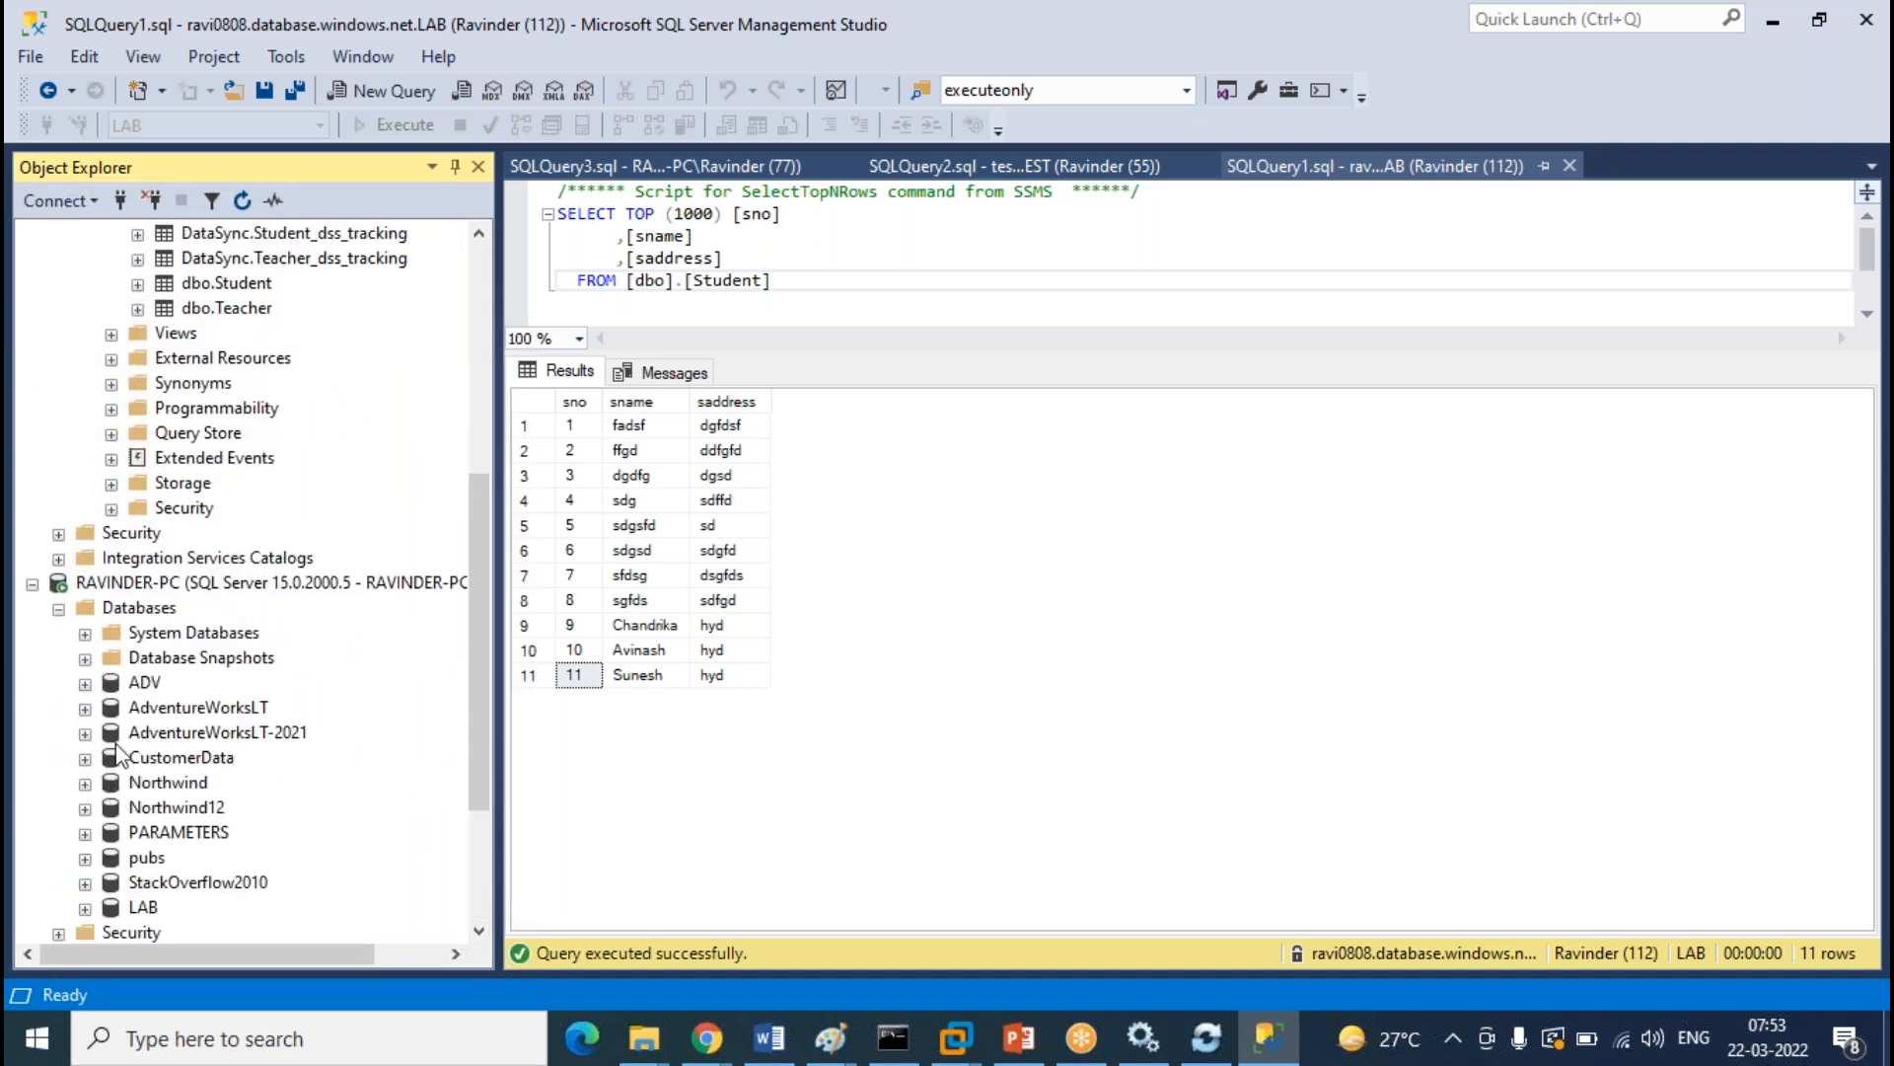
{"action": "left_click", "coordinate": [86, 907]}
{"action": "scroll", "coordinate": [341, 420], "scroll_direction": "down", "scroll_amount": 2}
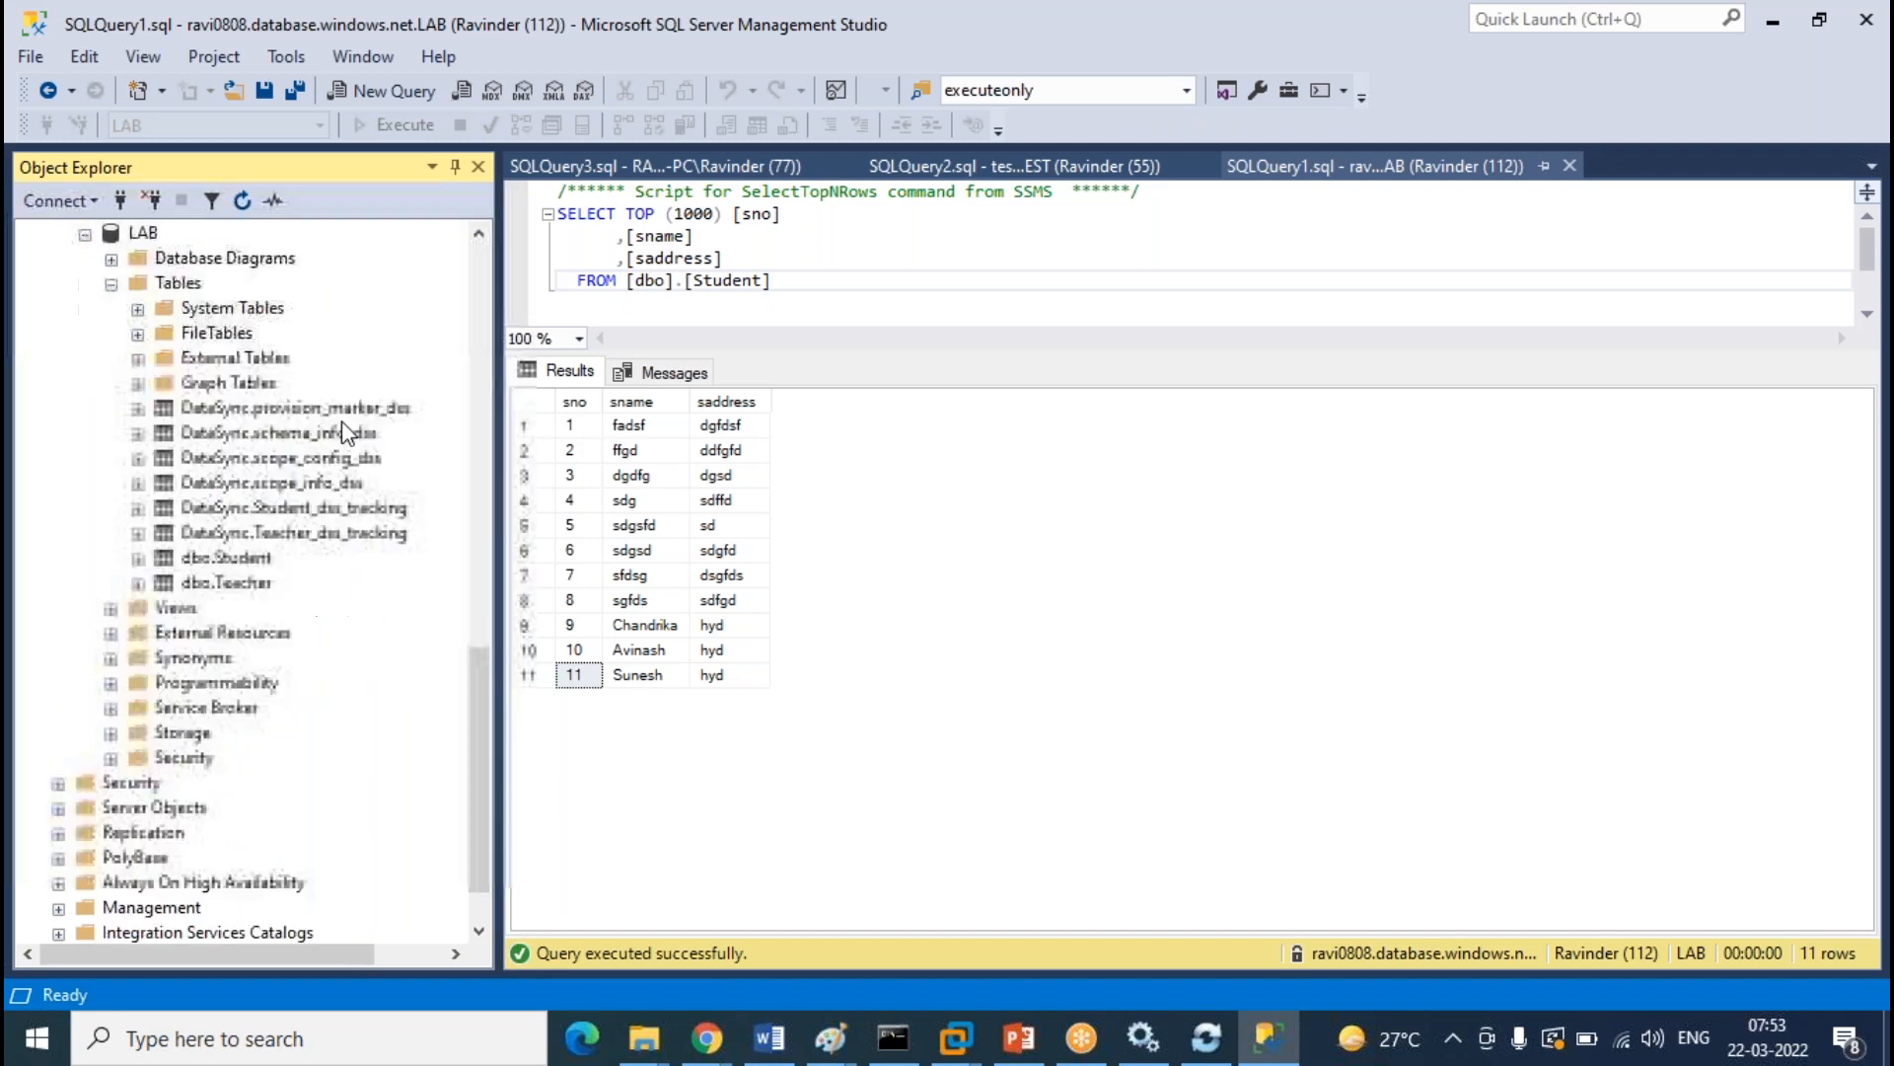
{"action": "right_click", "coordinate": [191, 289]}
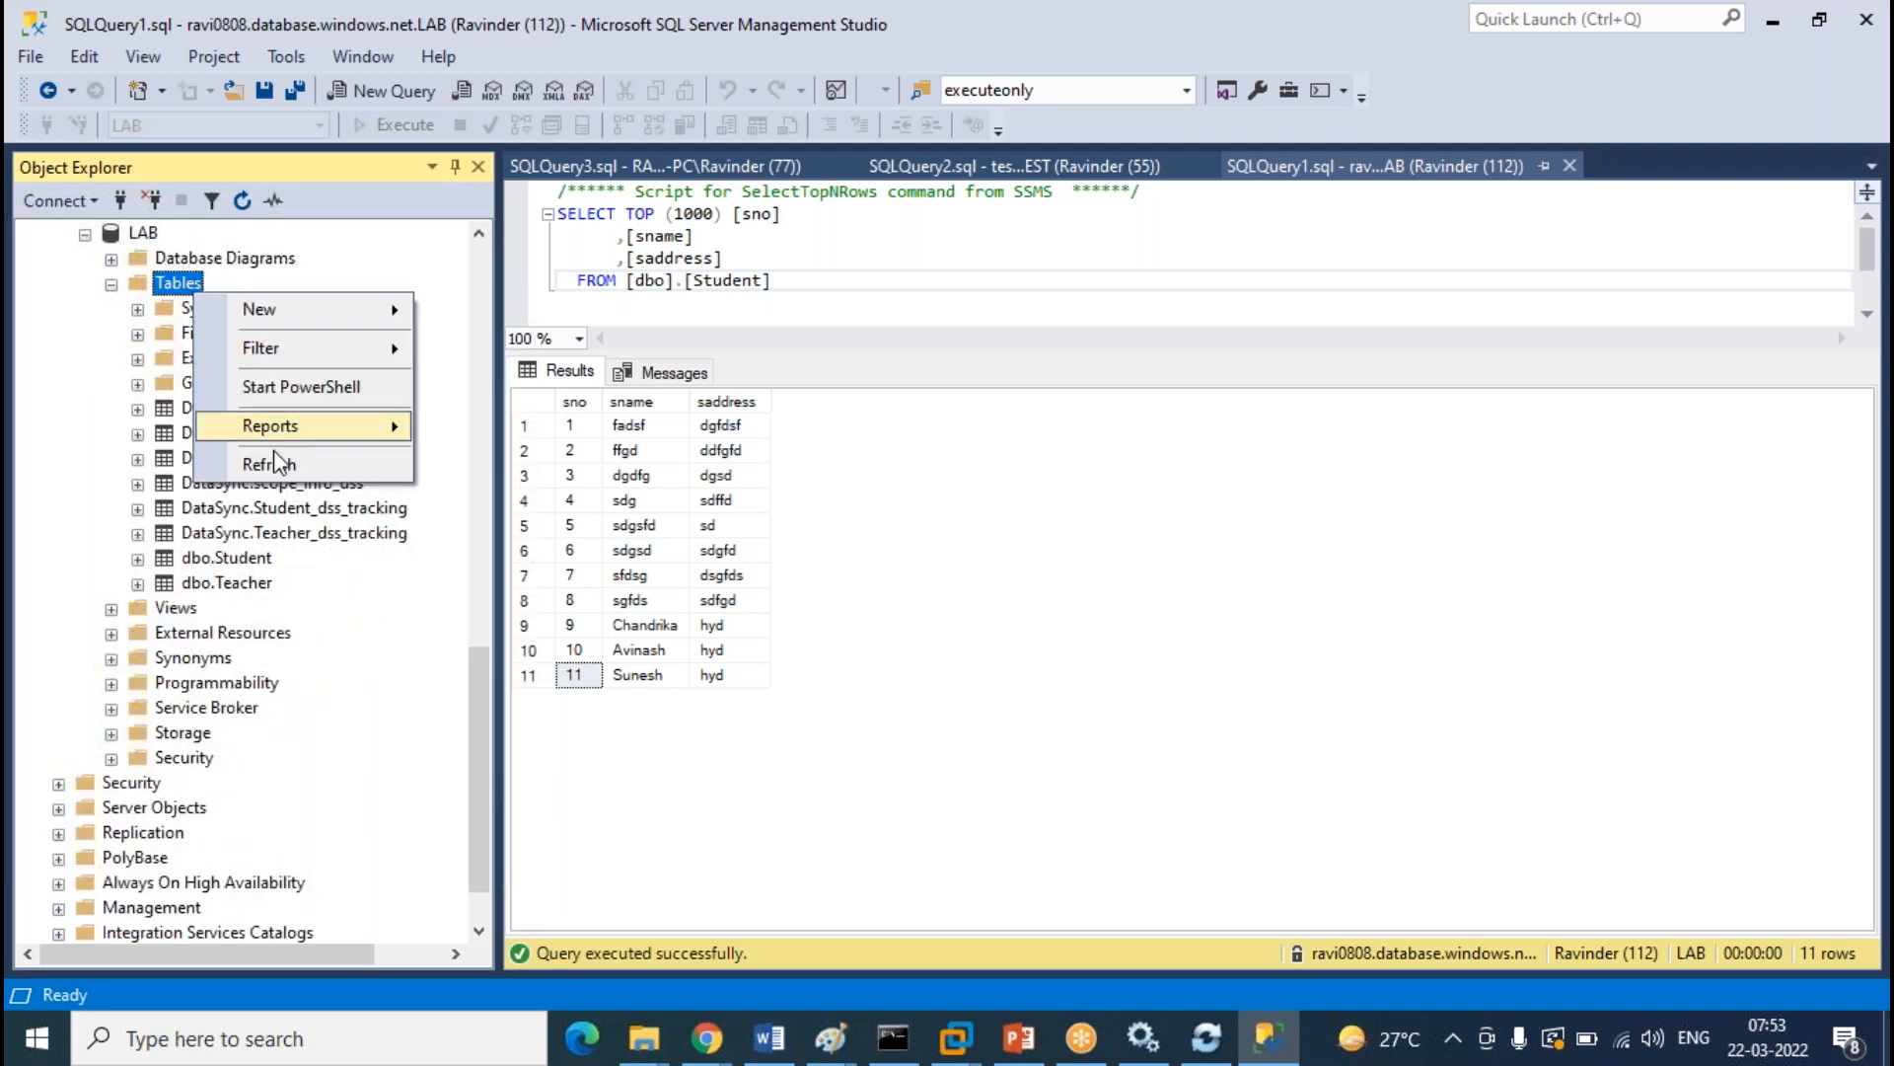
{"action": "left_click", "coordinate": [269, 464]}
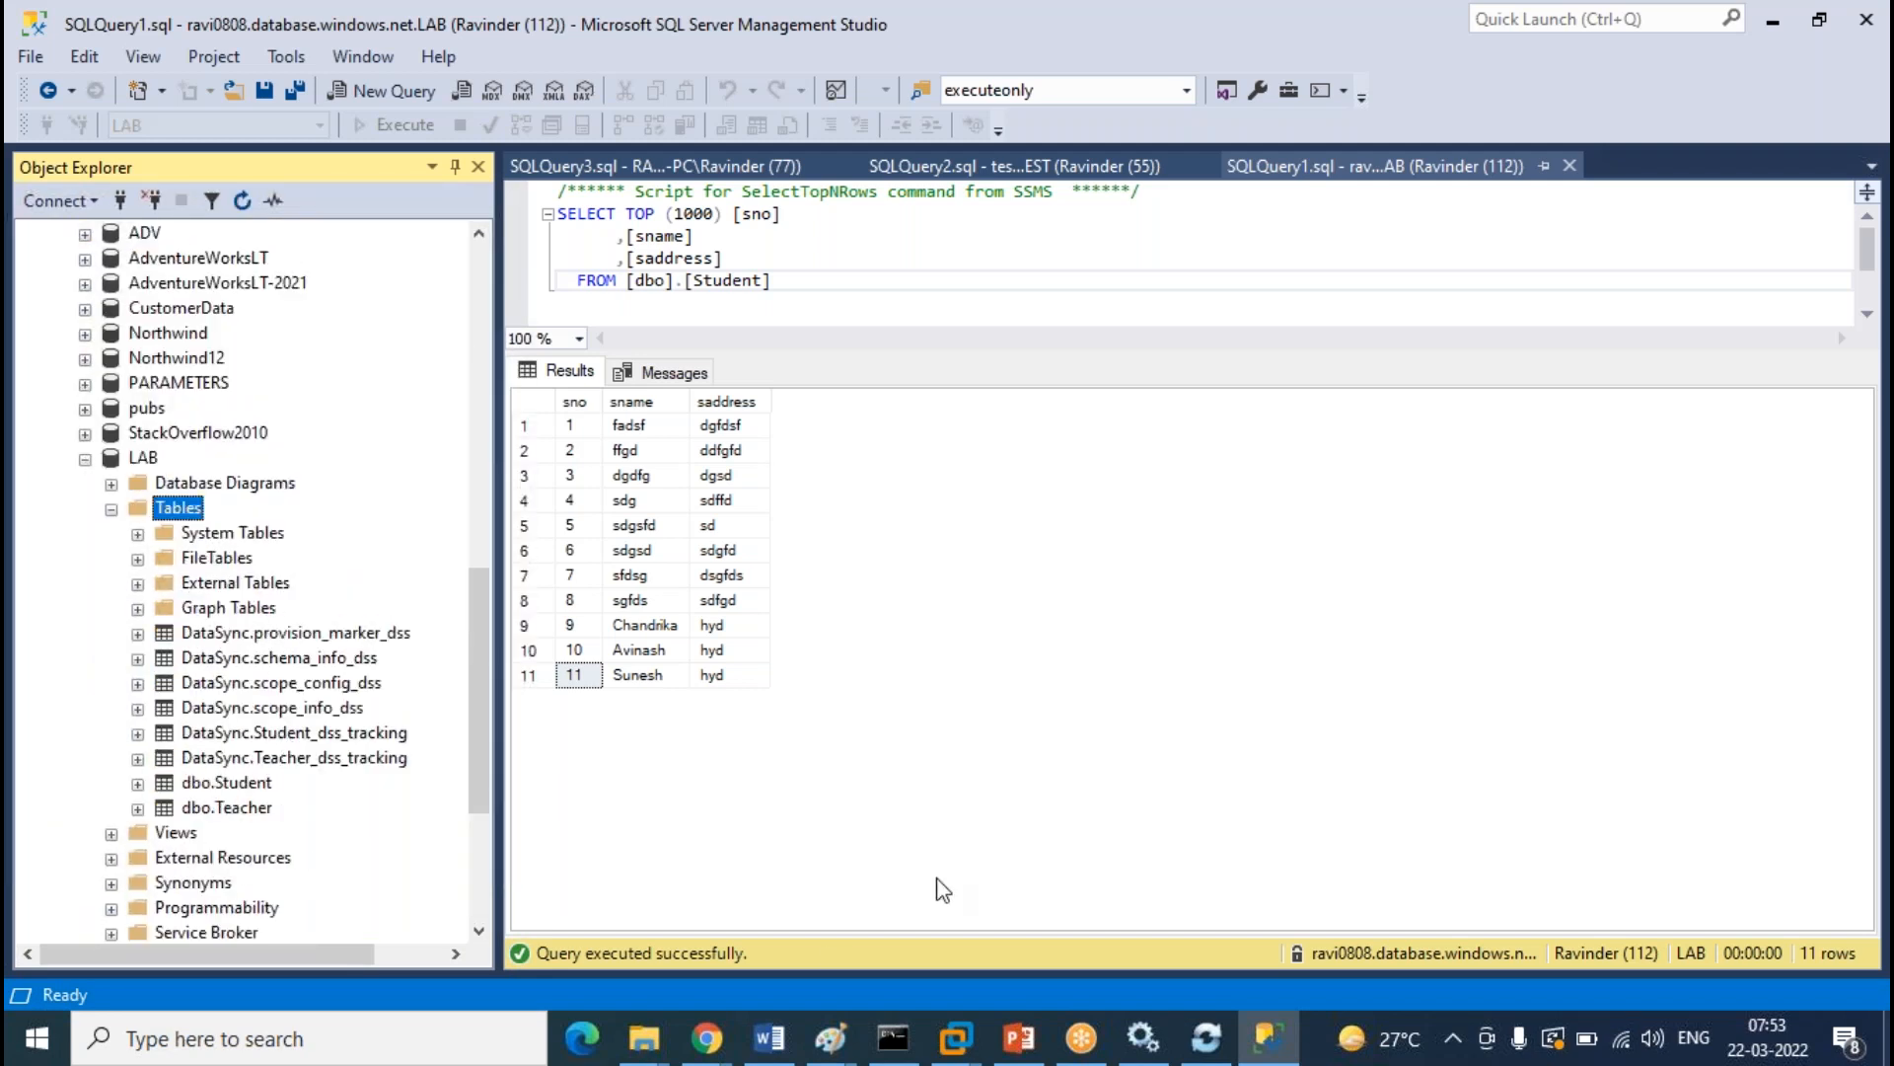
{"action": "left_click", "coordinate": [901, 782]}
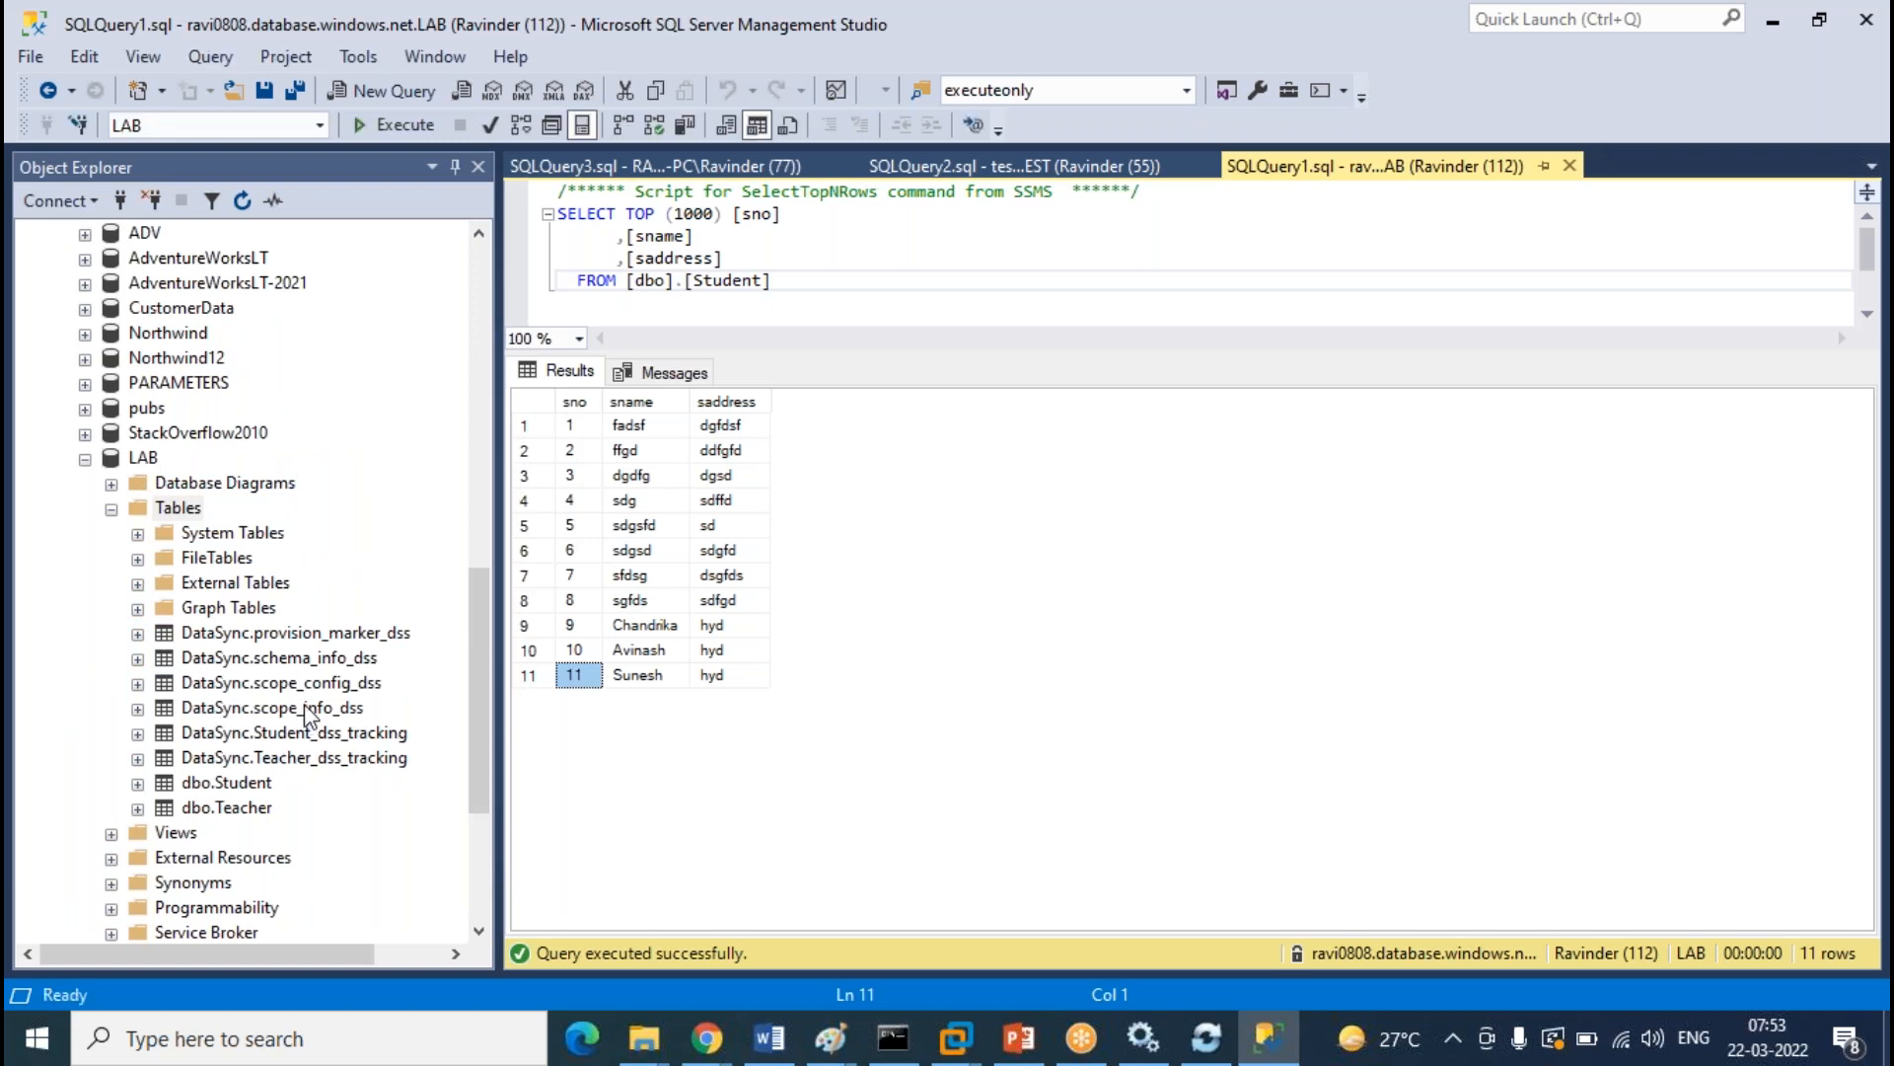
{"action": "left_click", "coordinate": [353, 582]}
{"action": "scroll", "coordinate": [354, 582], "scroll_direction": "up", "scroll_amount": 5}
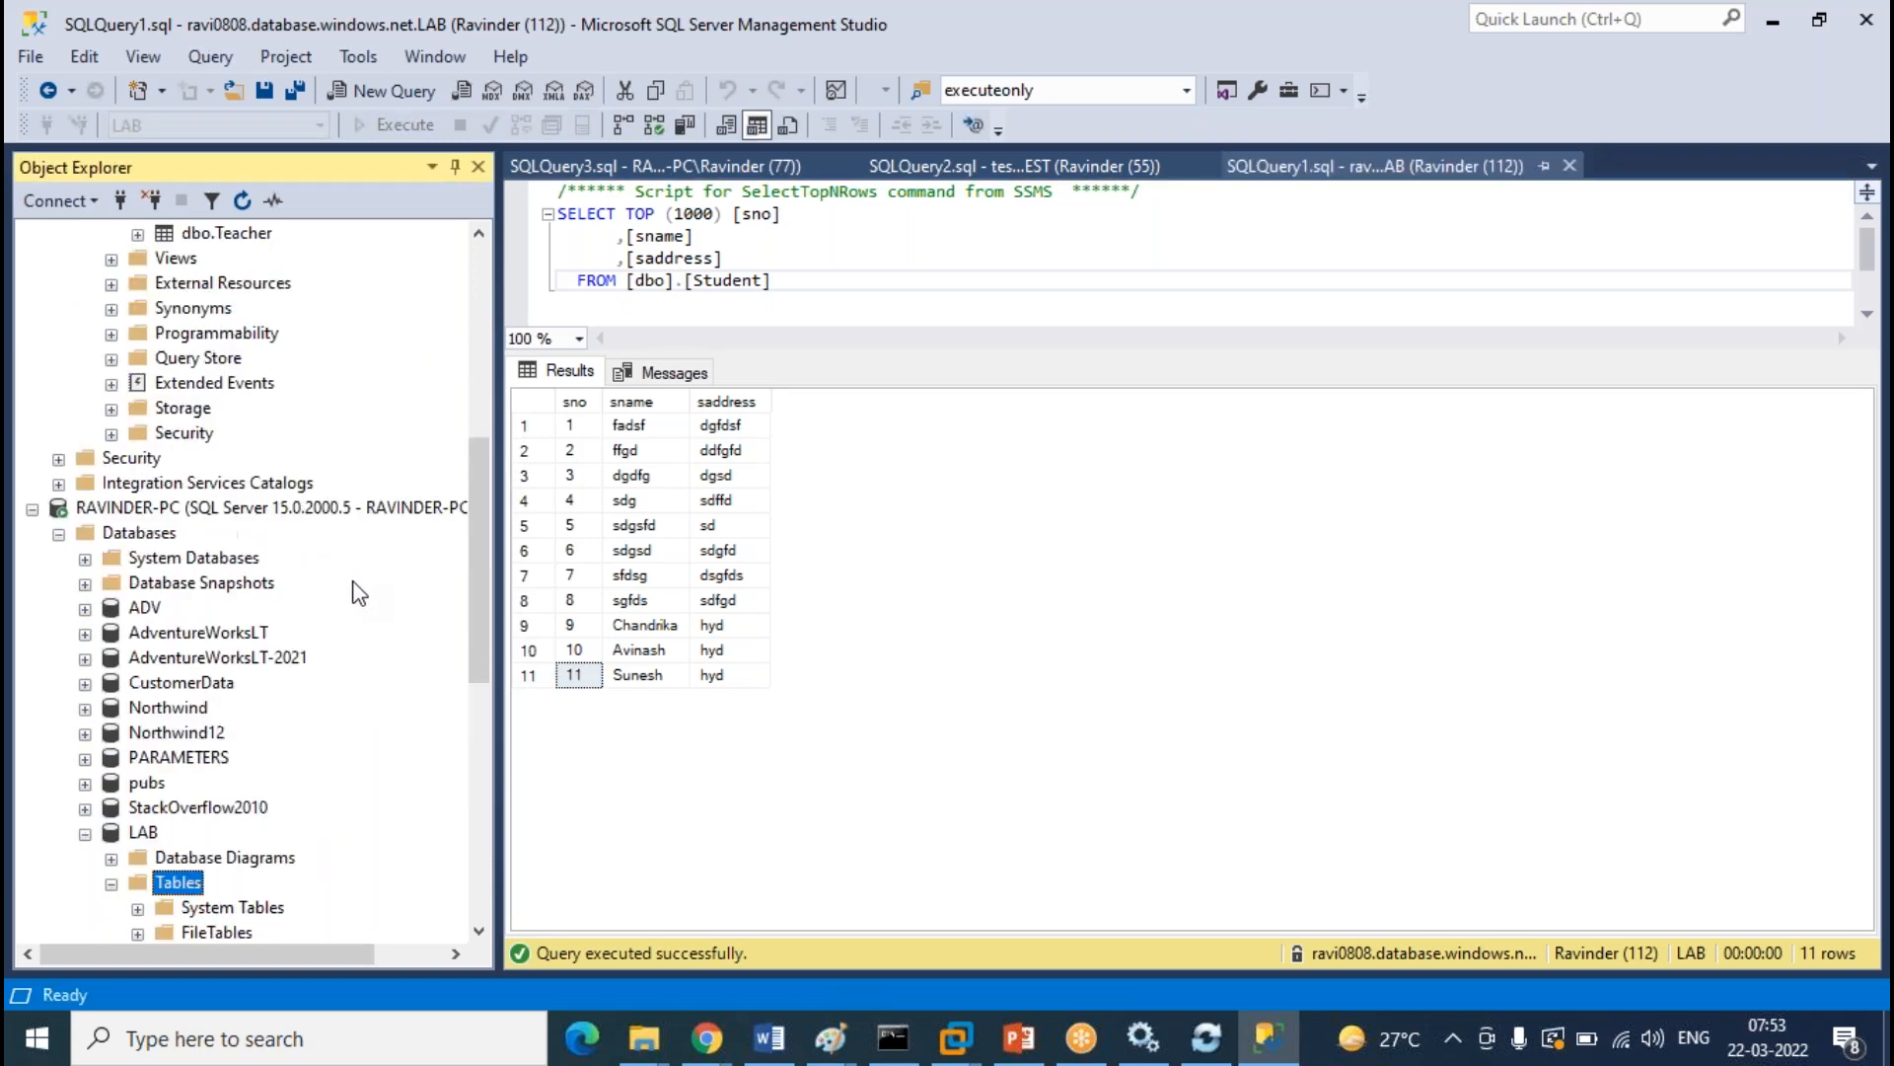
{"action": "scroll", "coordinate": [357, 592], "scroll_direction": "up", "scroll_amount": 7}
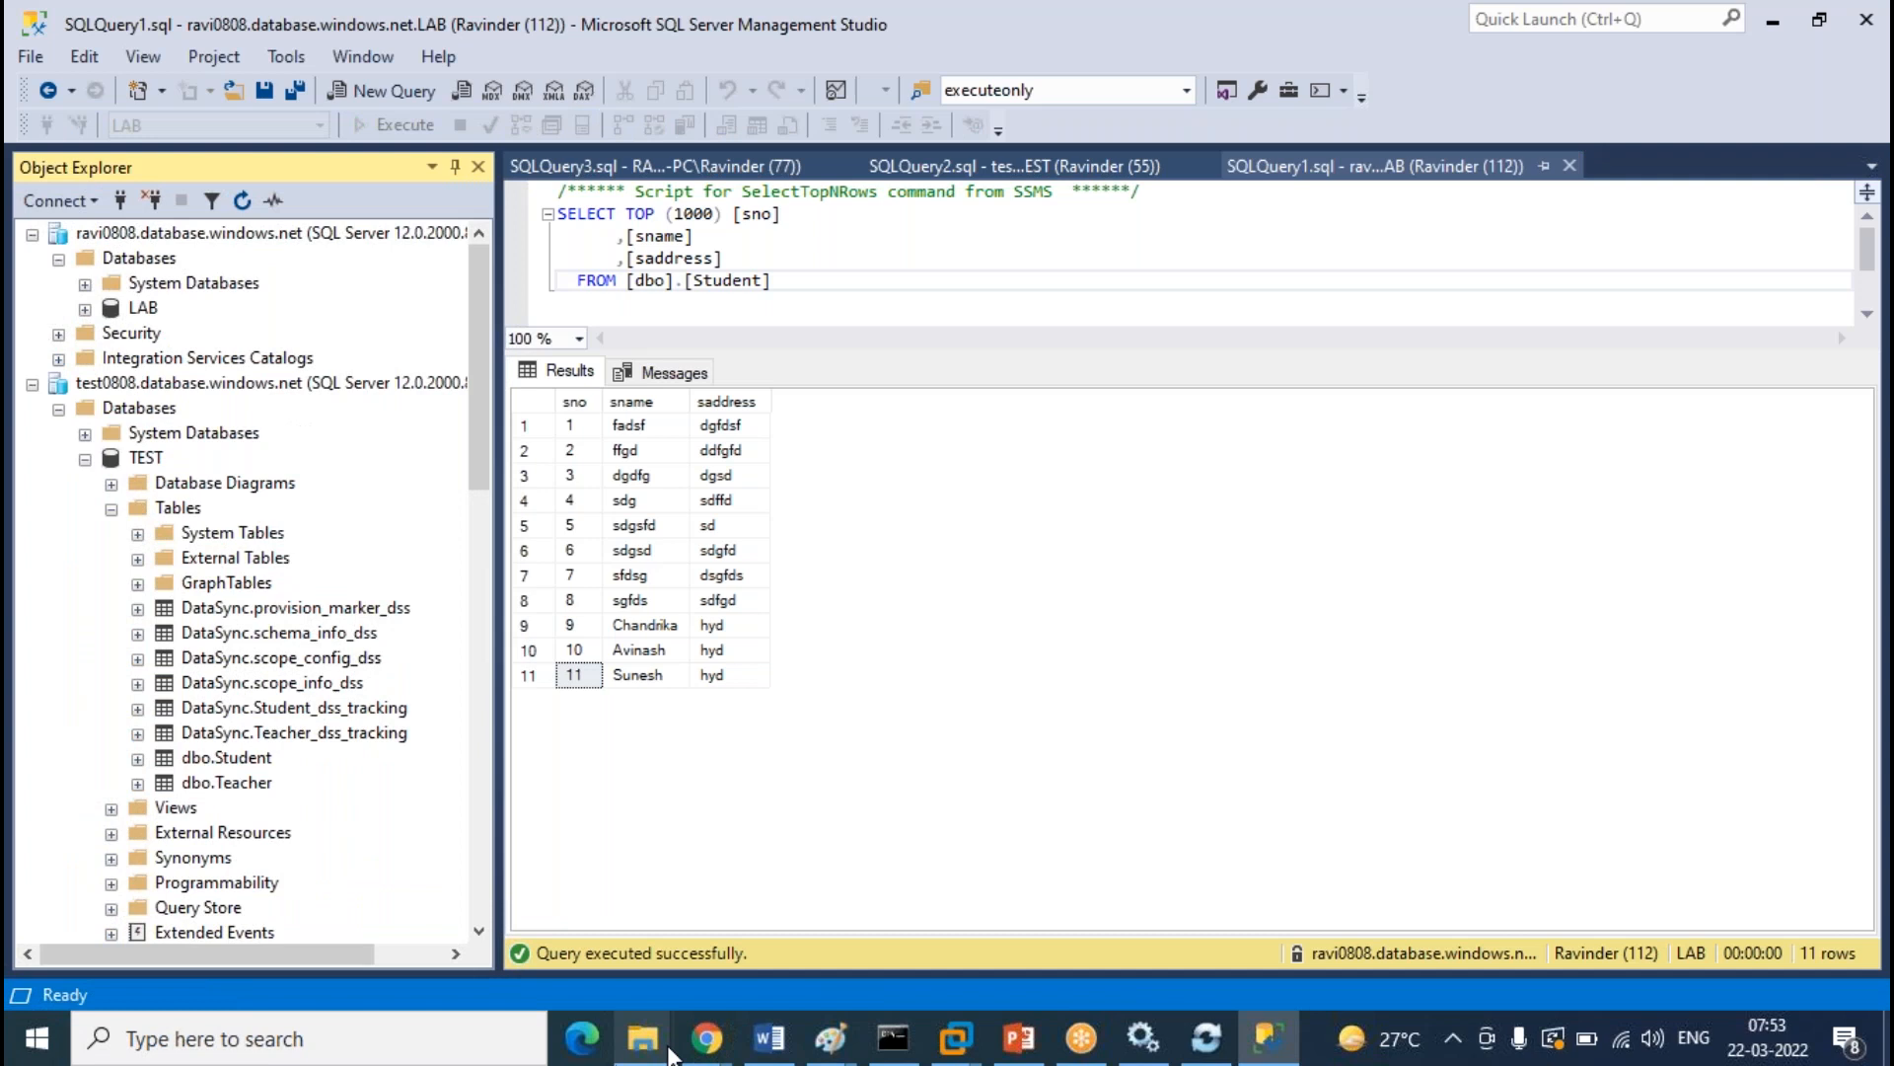
Refresh the Bidirectional-replication logs, trigger a manual Sync, and refresh the logs again
{"action": "mouse_move", "coordinate": [706, 1038]}
{"action": "left_click", "coordinate": [849, 898]}
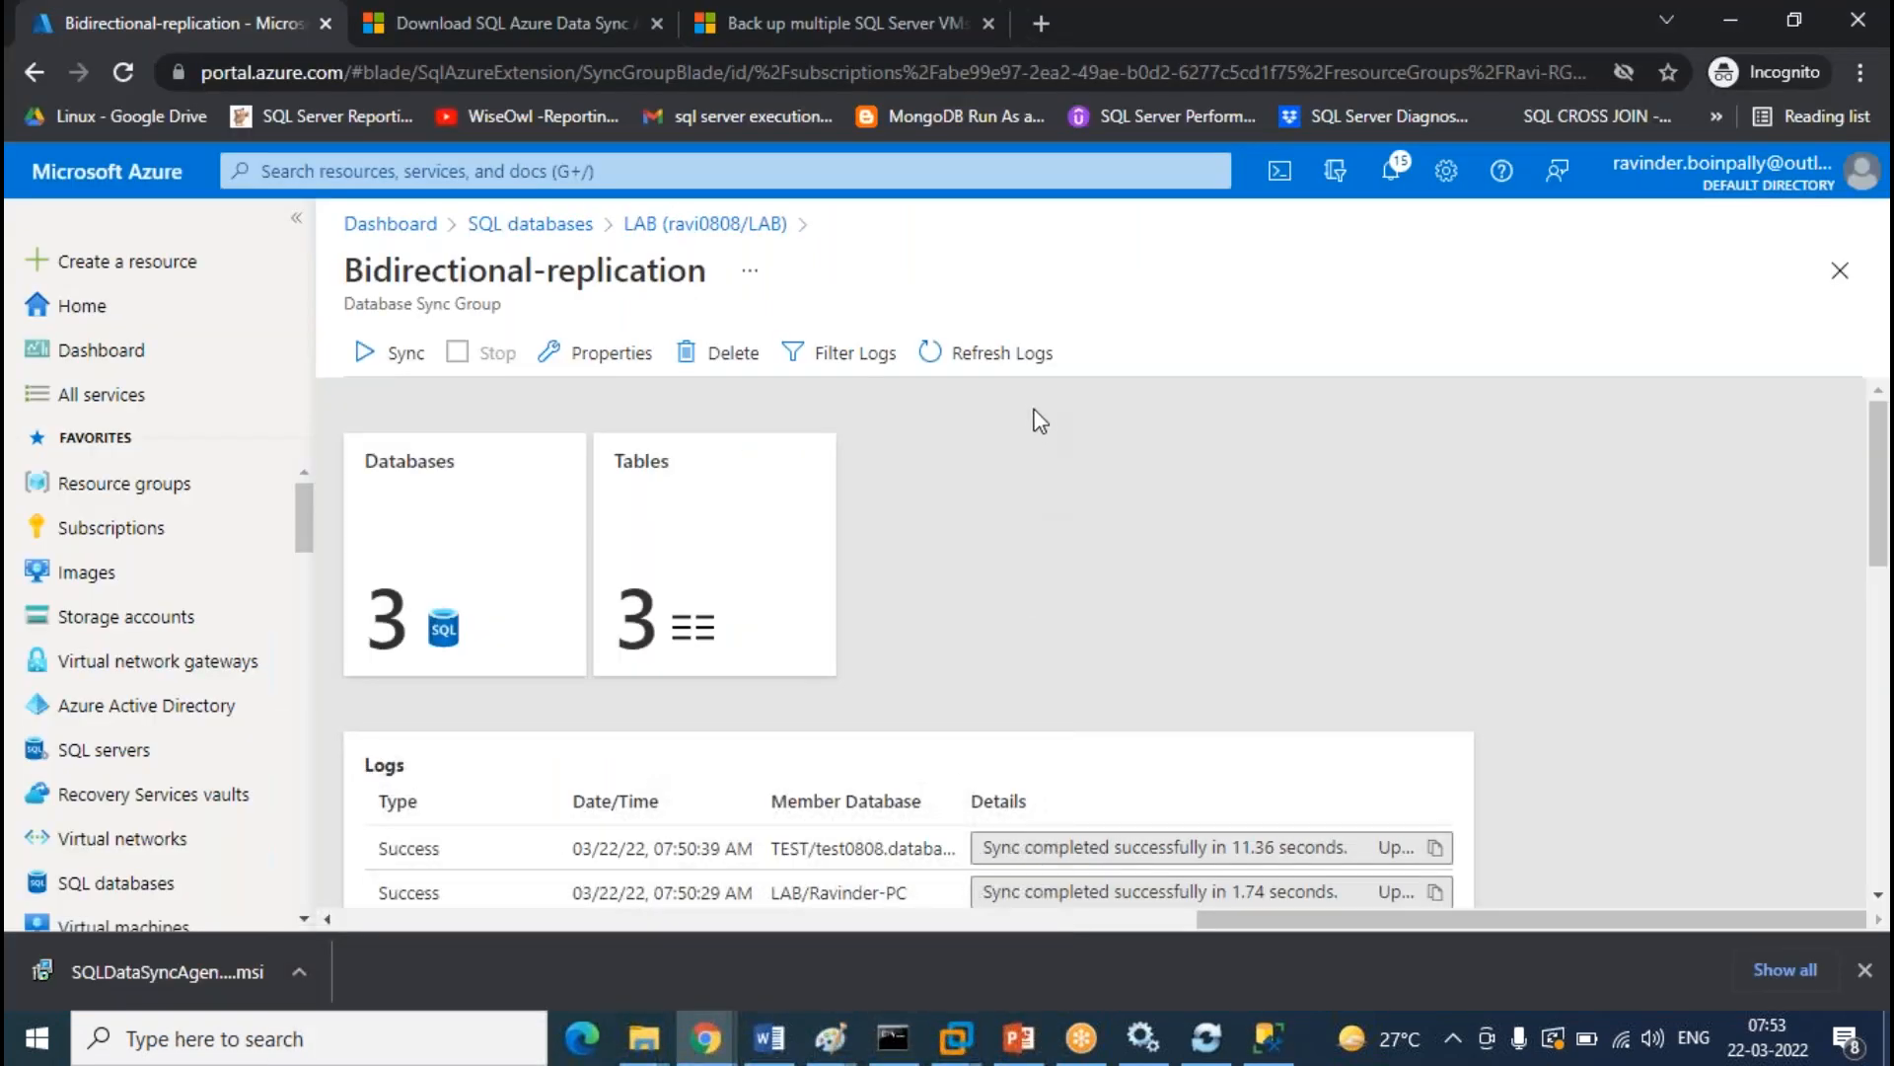
{"action": "left_click", "coordinate": [1034, 357]}
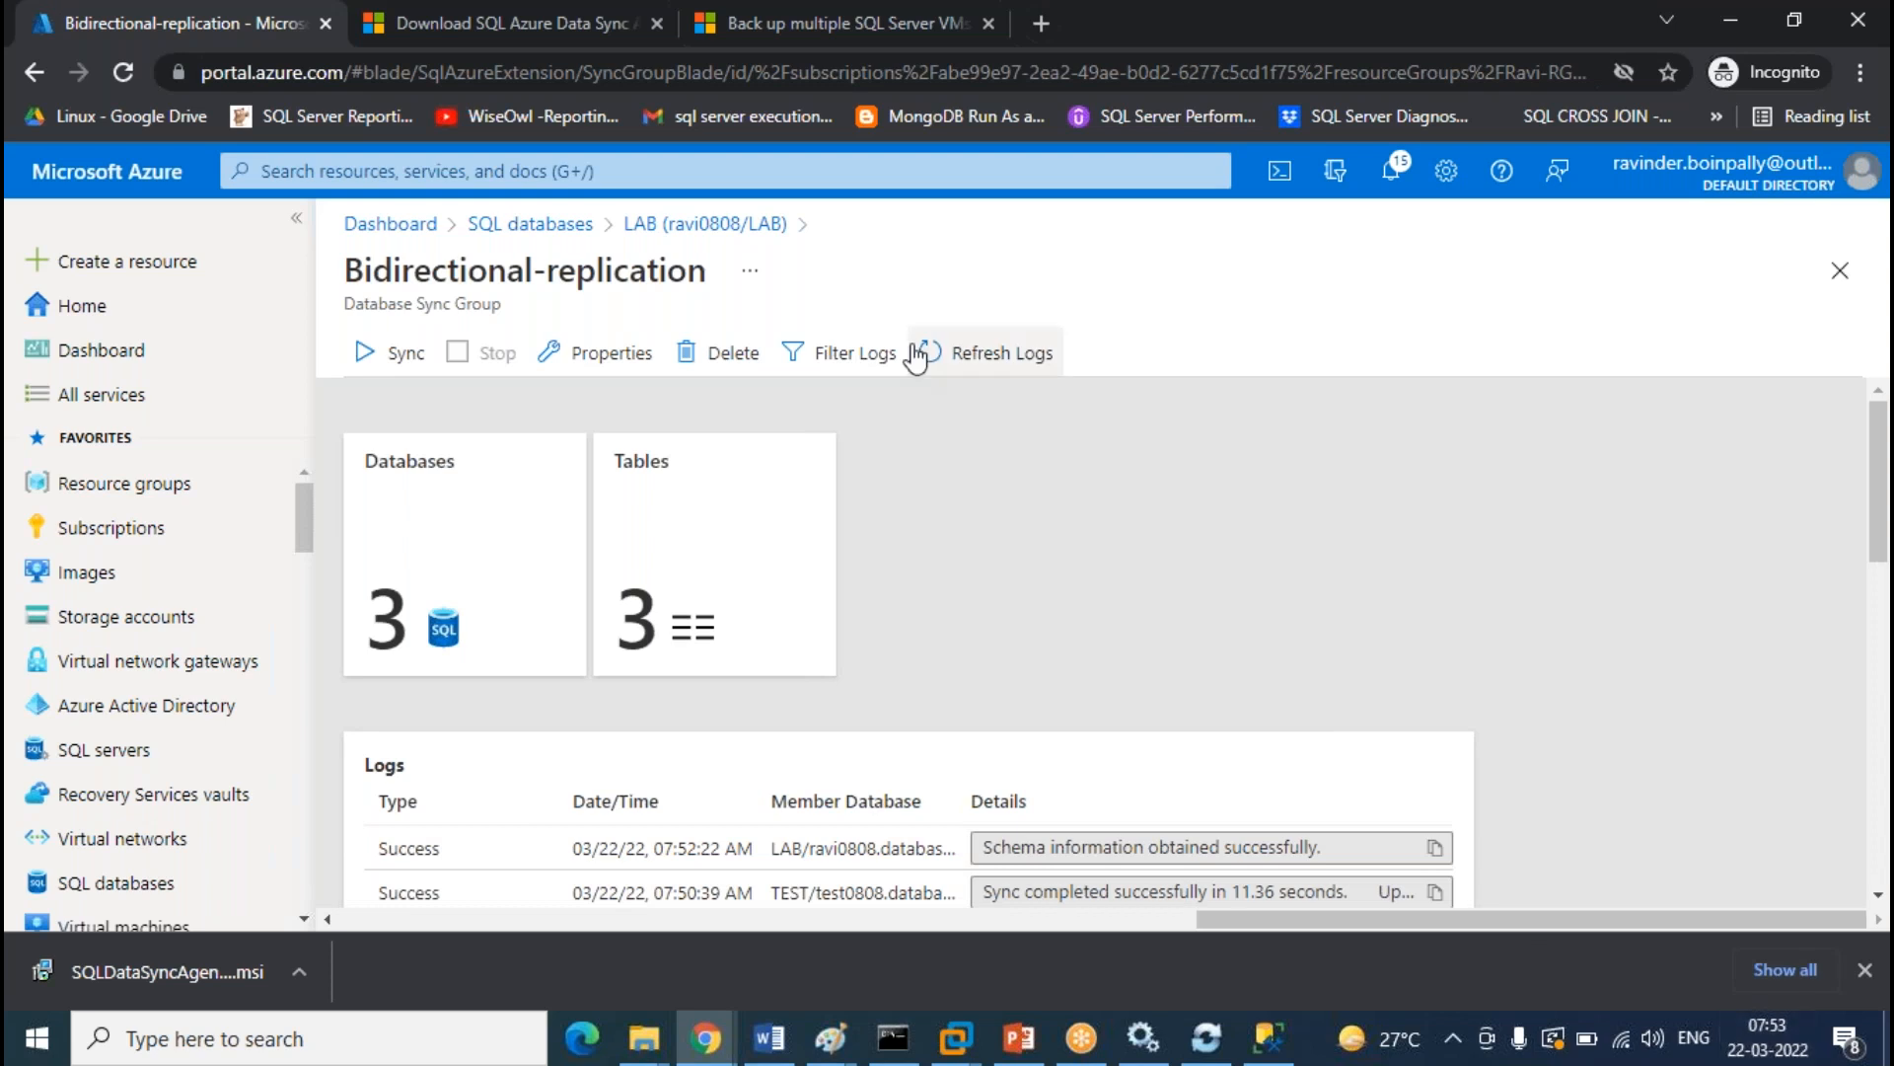
{"action": "left_click", "coordinate": [393, 353]}
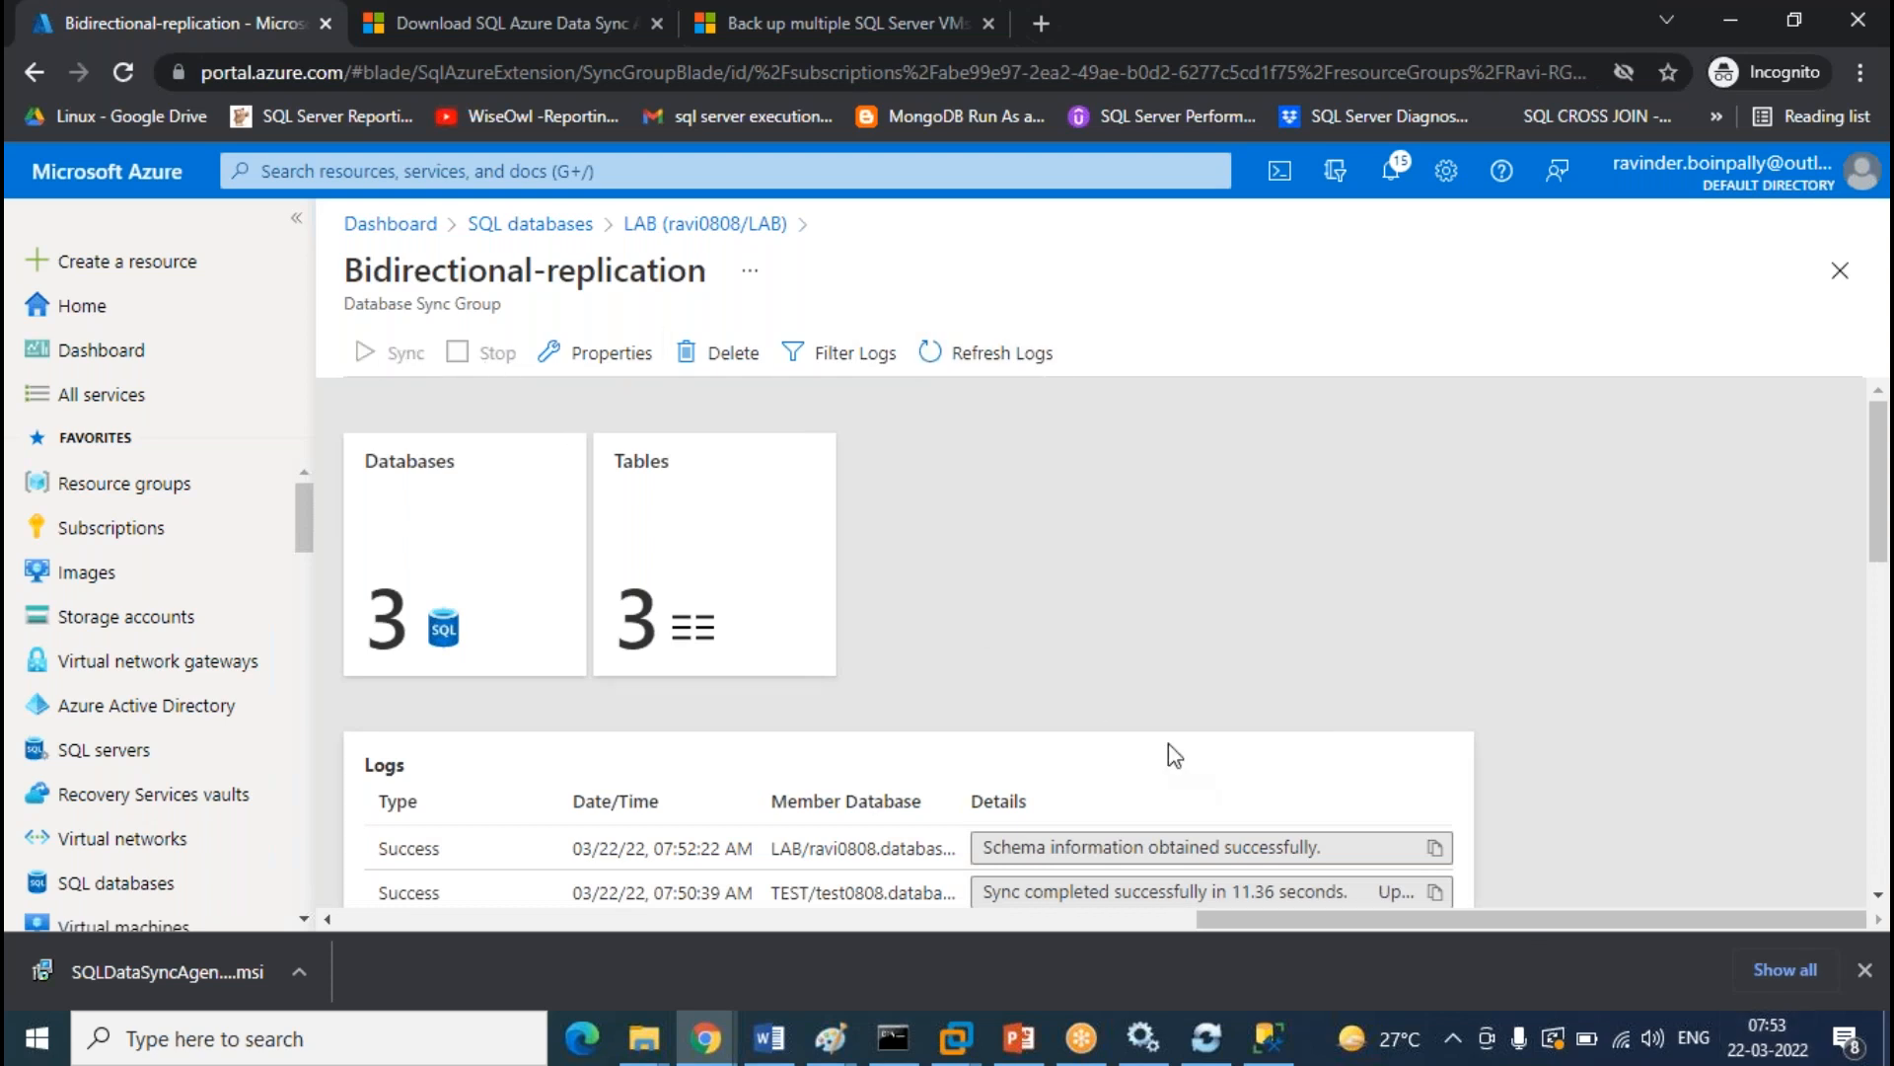
{"action": "left_click", "coordinate": [998, 357]}
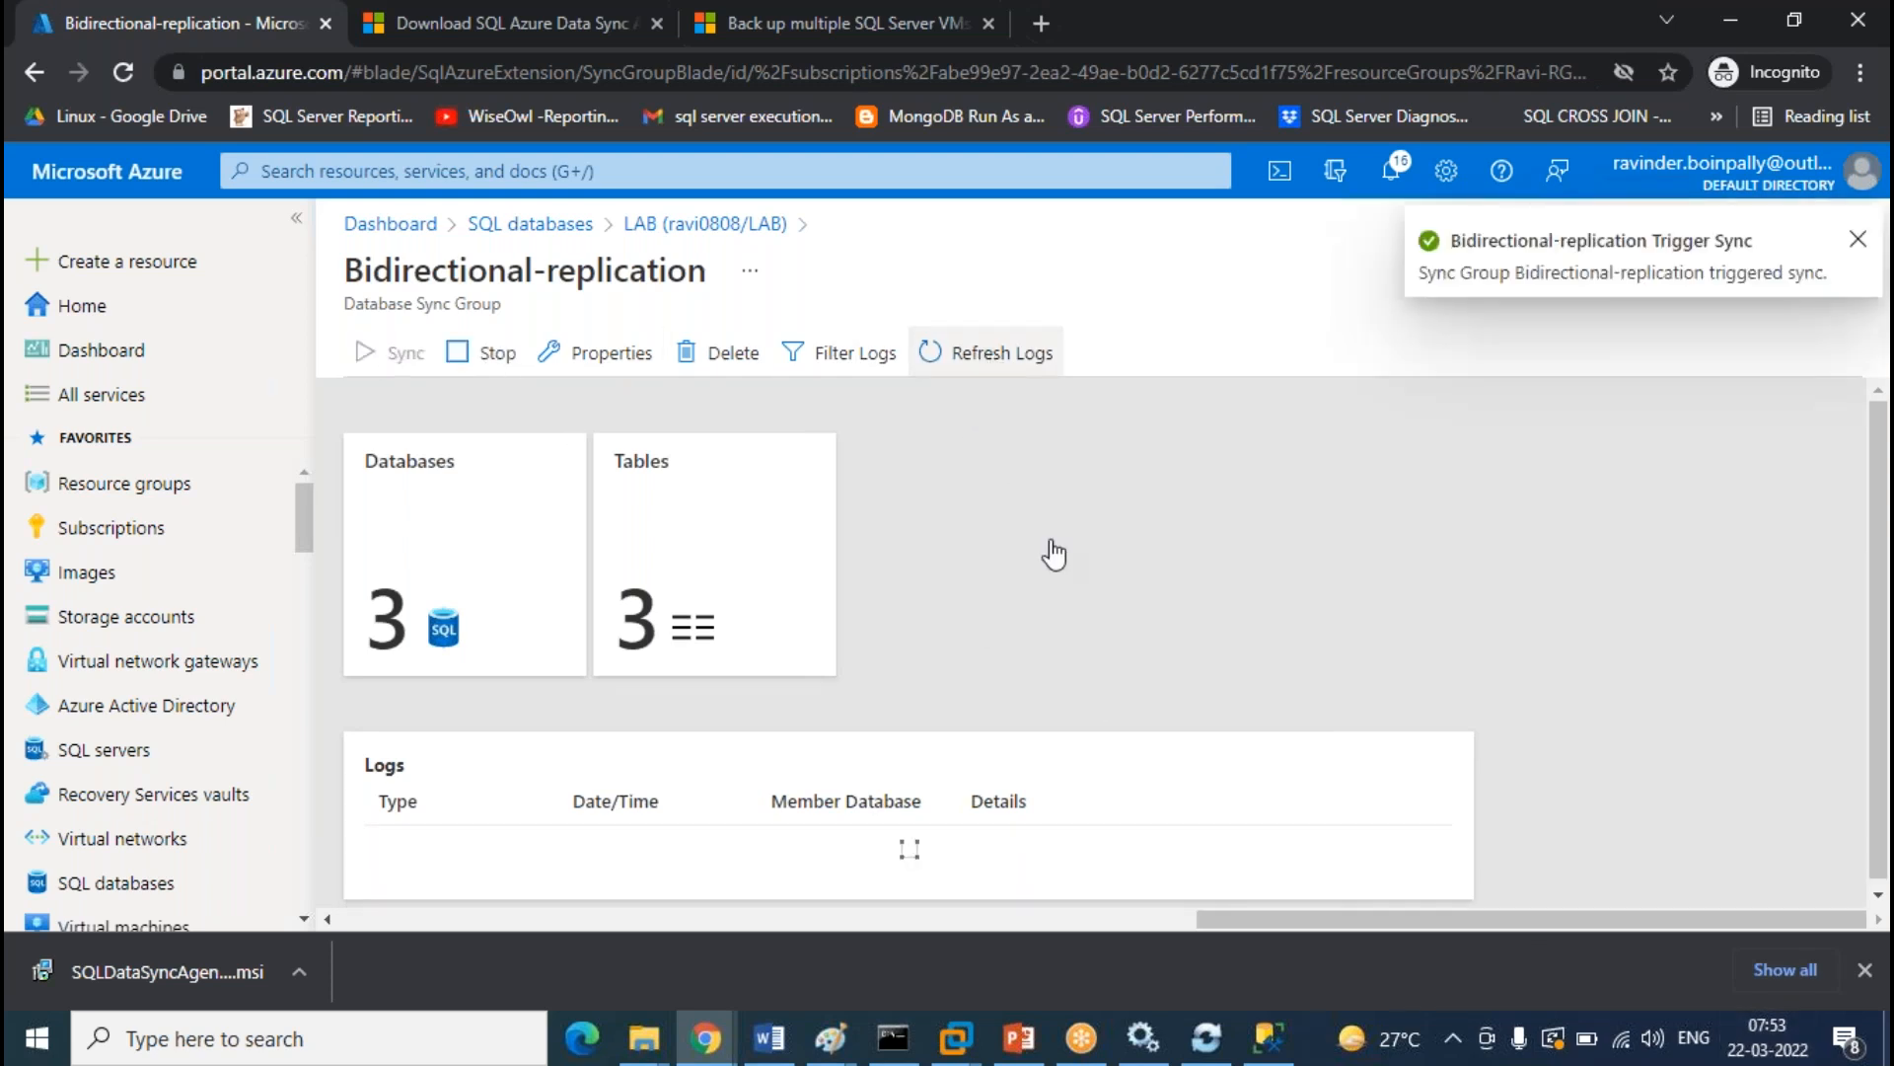
{"action": "left_click", "coordinate": [1268, 1036]}
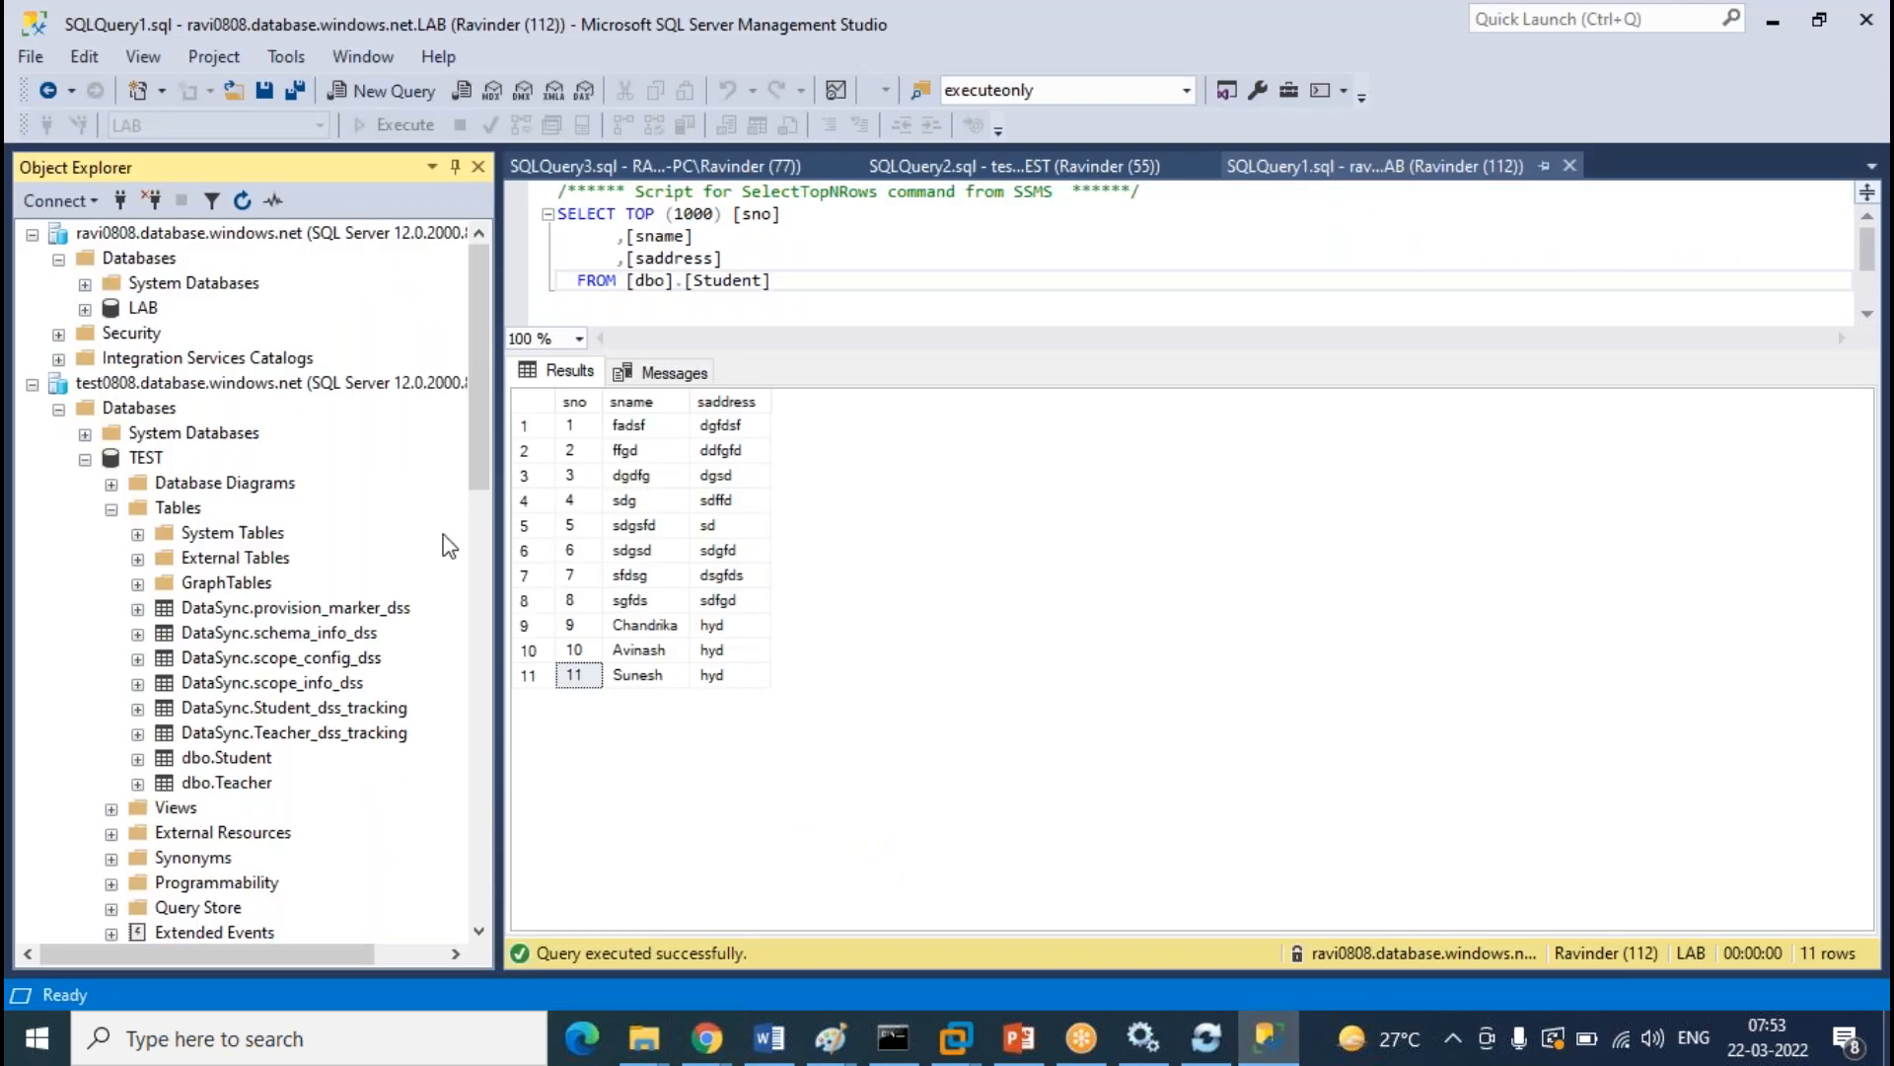
Refresh the TEST and local LAB table lists and locate the synced dbo.LAB table
{"action": "right_click", "coordinate": [187, 507]}
{"action": "left_click", "coordinate": [259, 641]}
{"action": "scroll", "coordinate": [334, 549], "scroll_direction": "down", "scroll_amount": 3}
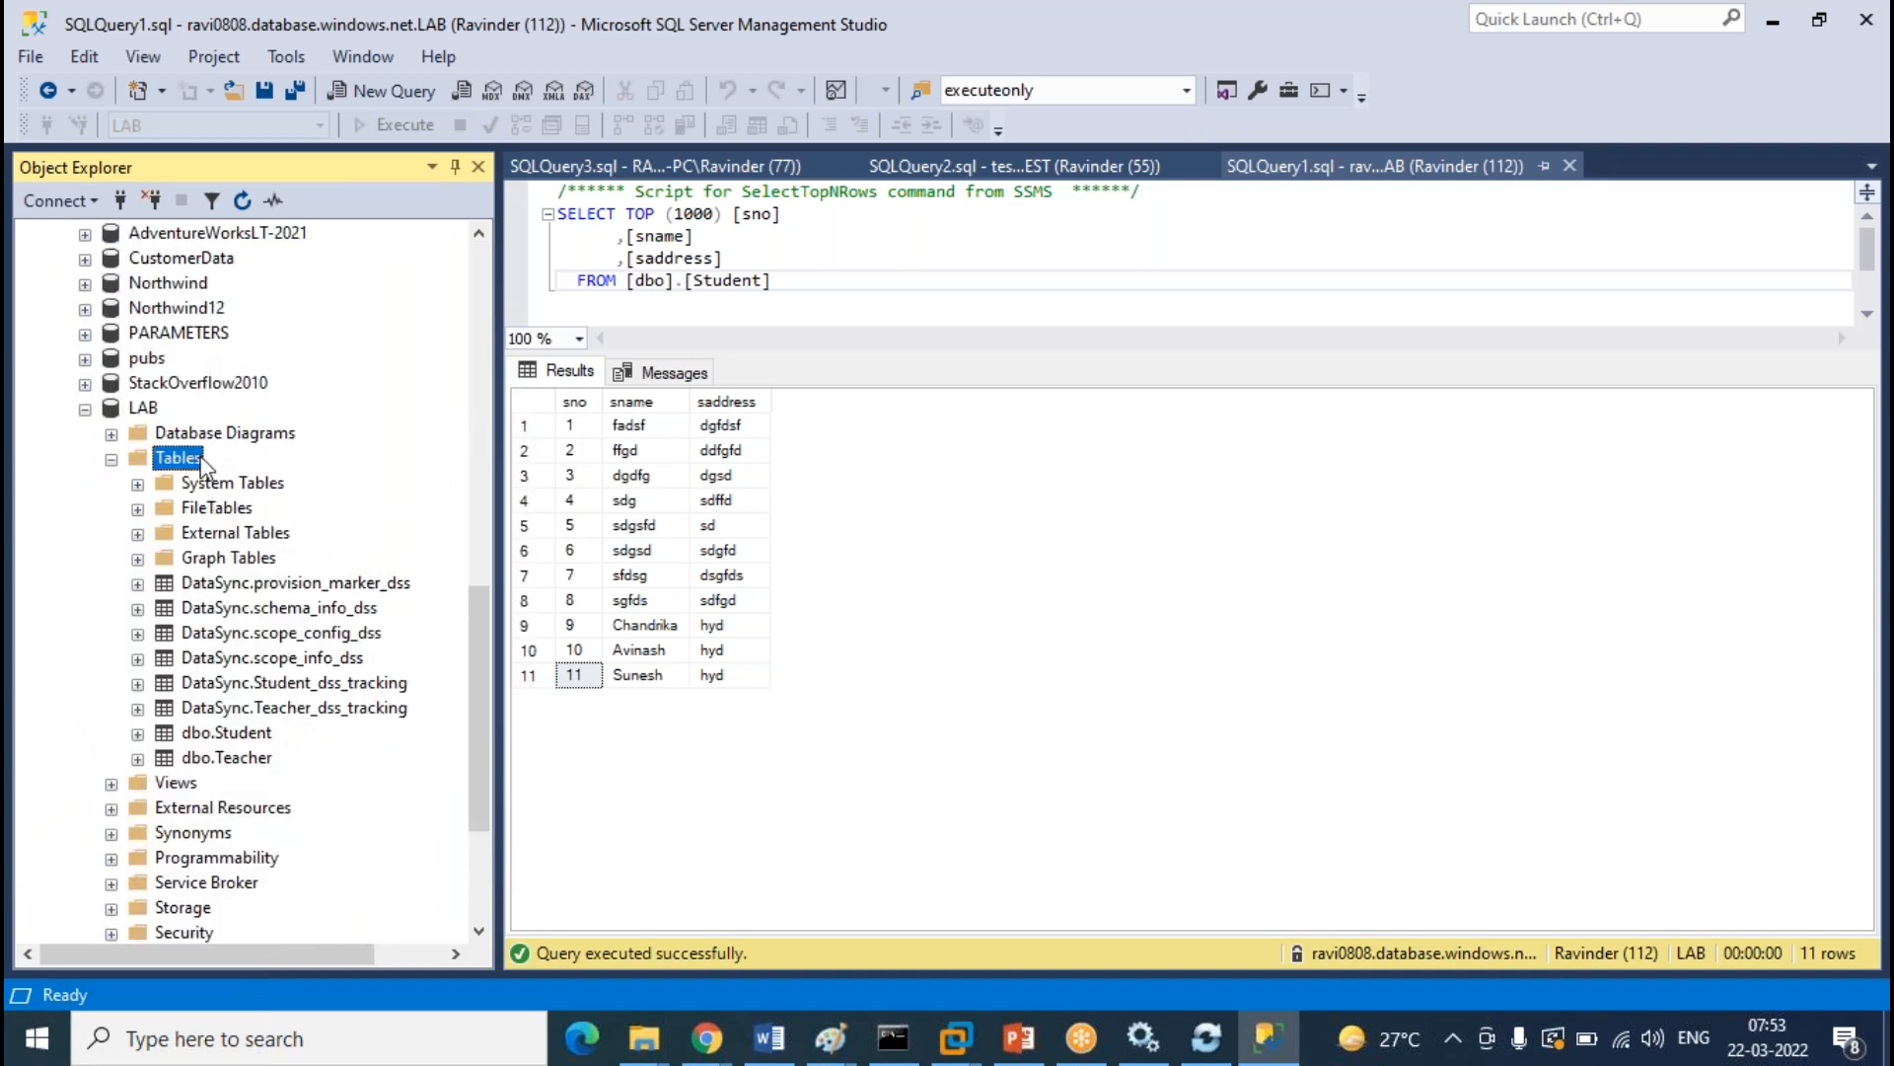
{"action": "right_click", "coordinate": [202, 462]}
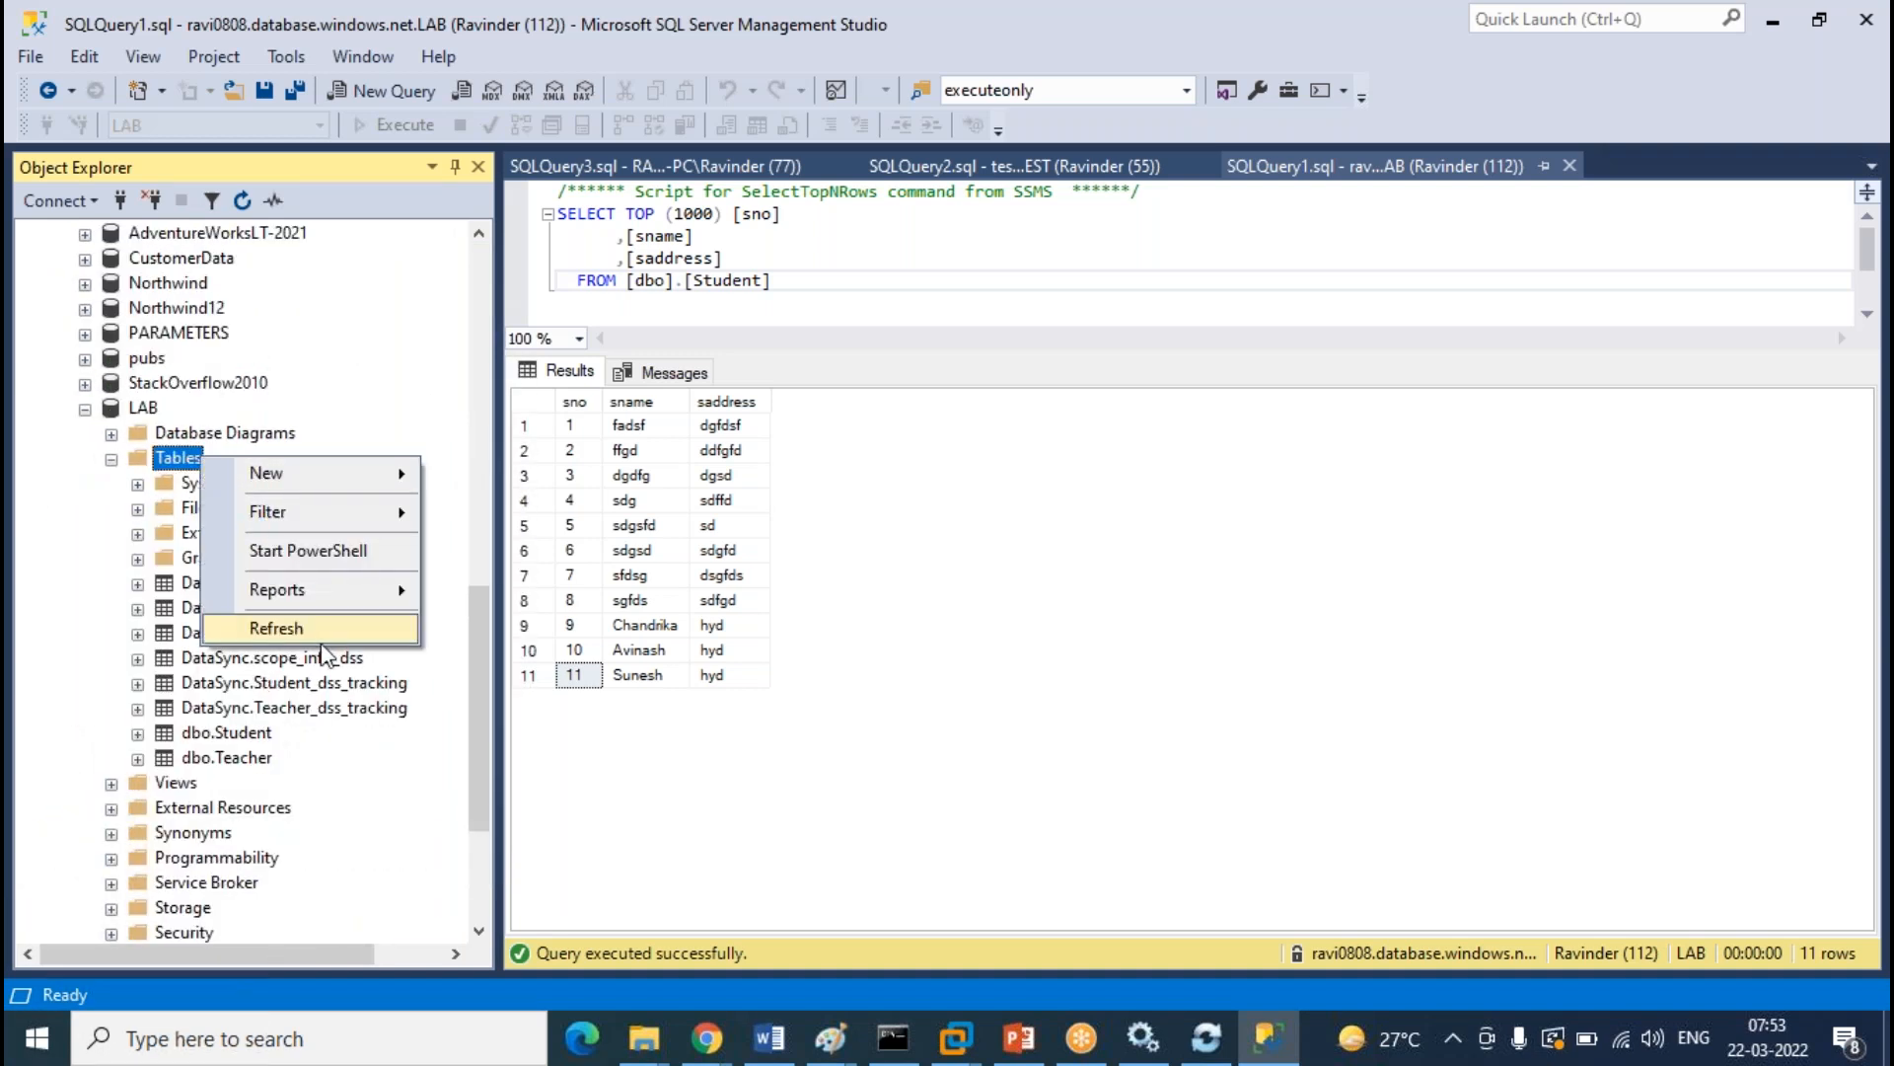
{"action": "left_click", "coordinate": [326, 627]}
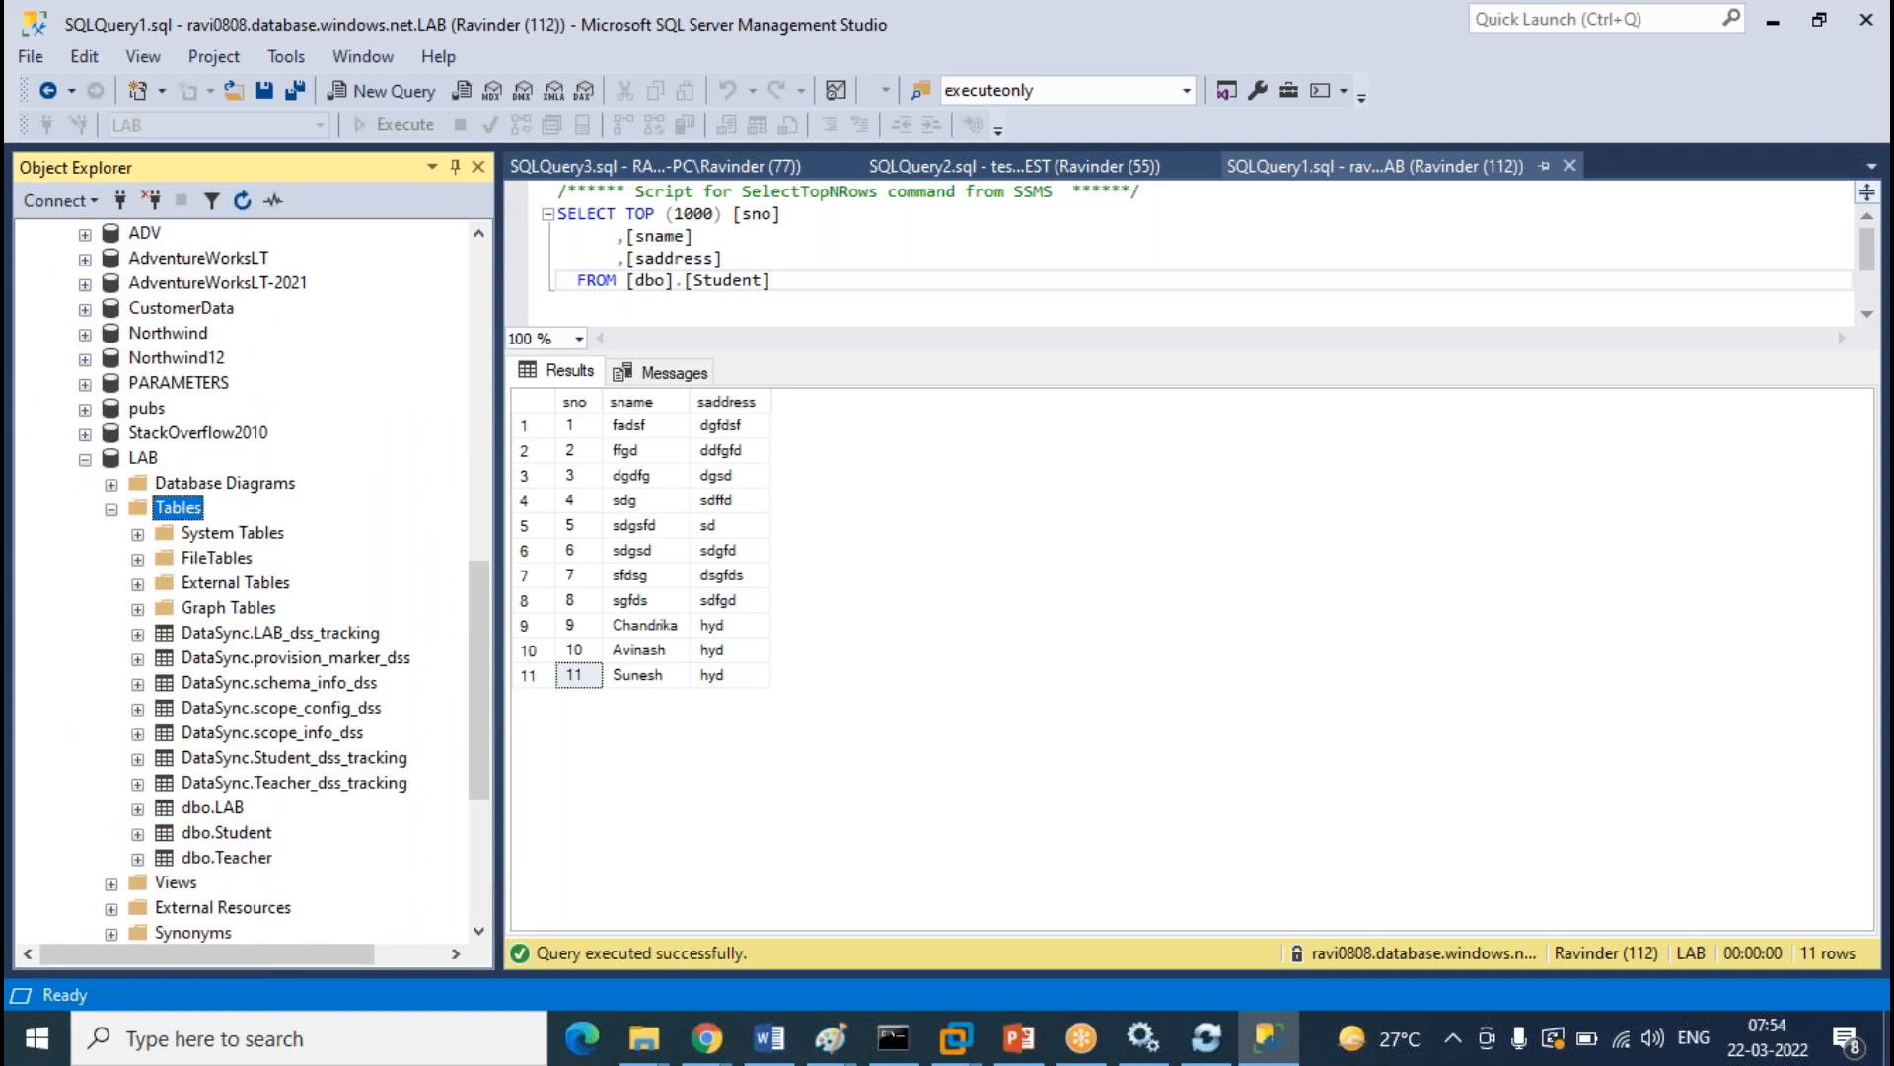
{"action": "left_click", "coordinate": [220, 807]}
Refresh the TEST table list again and expand the cloud LAB database
{"action": "scroll", "coordinate": [345, 525], "scroll_direction": "down", "scroll_amount": 11}
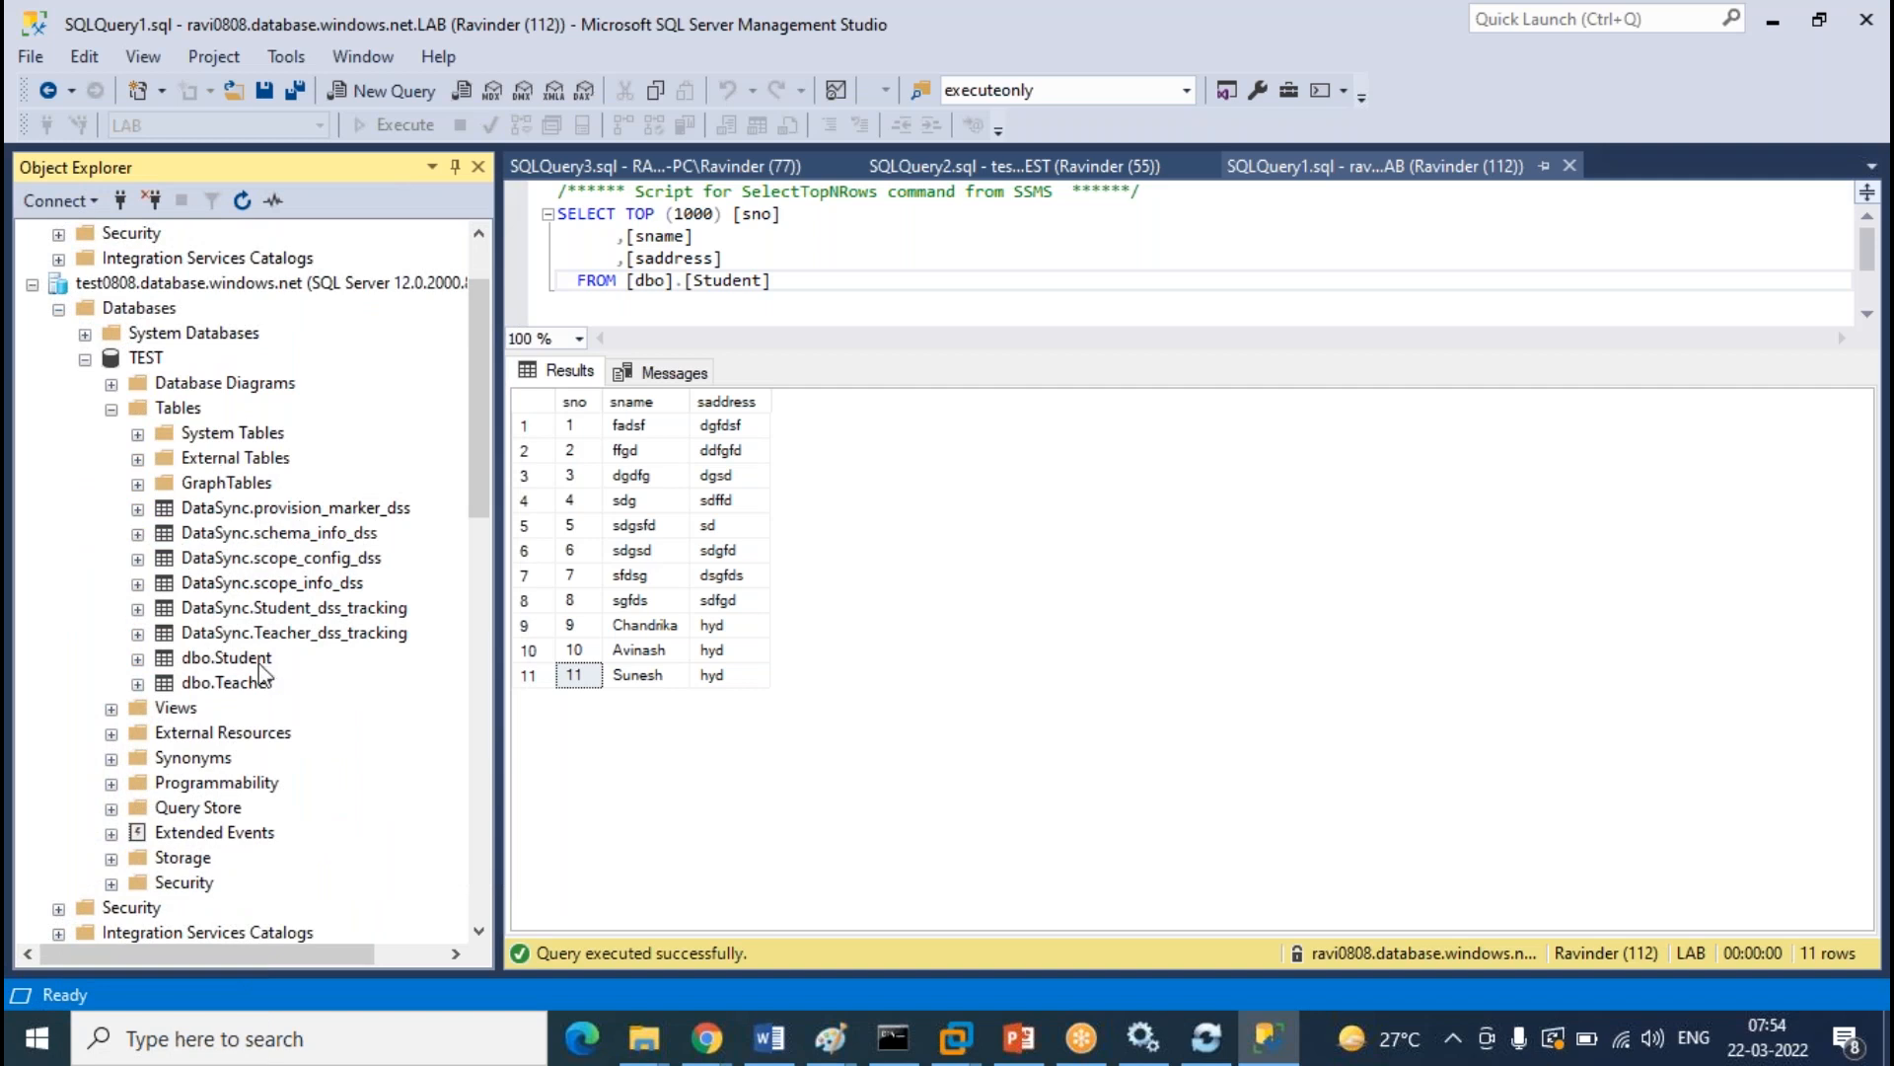
{"action": "right_click", "coordinate": [194, 414]}
{"action": "left_click", "coordinate": [271, 547]}
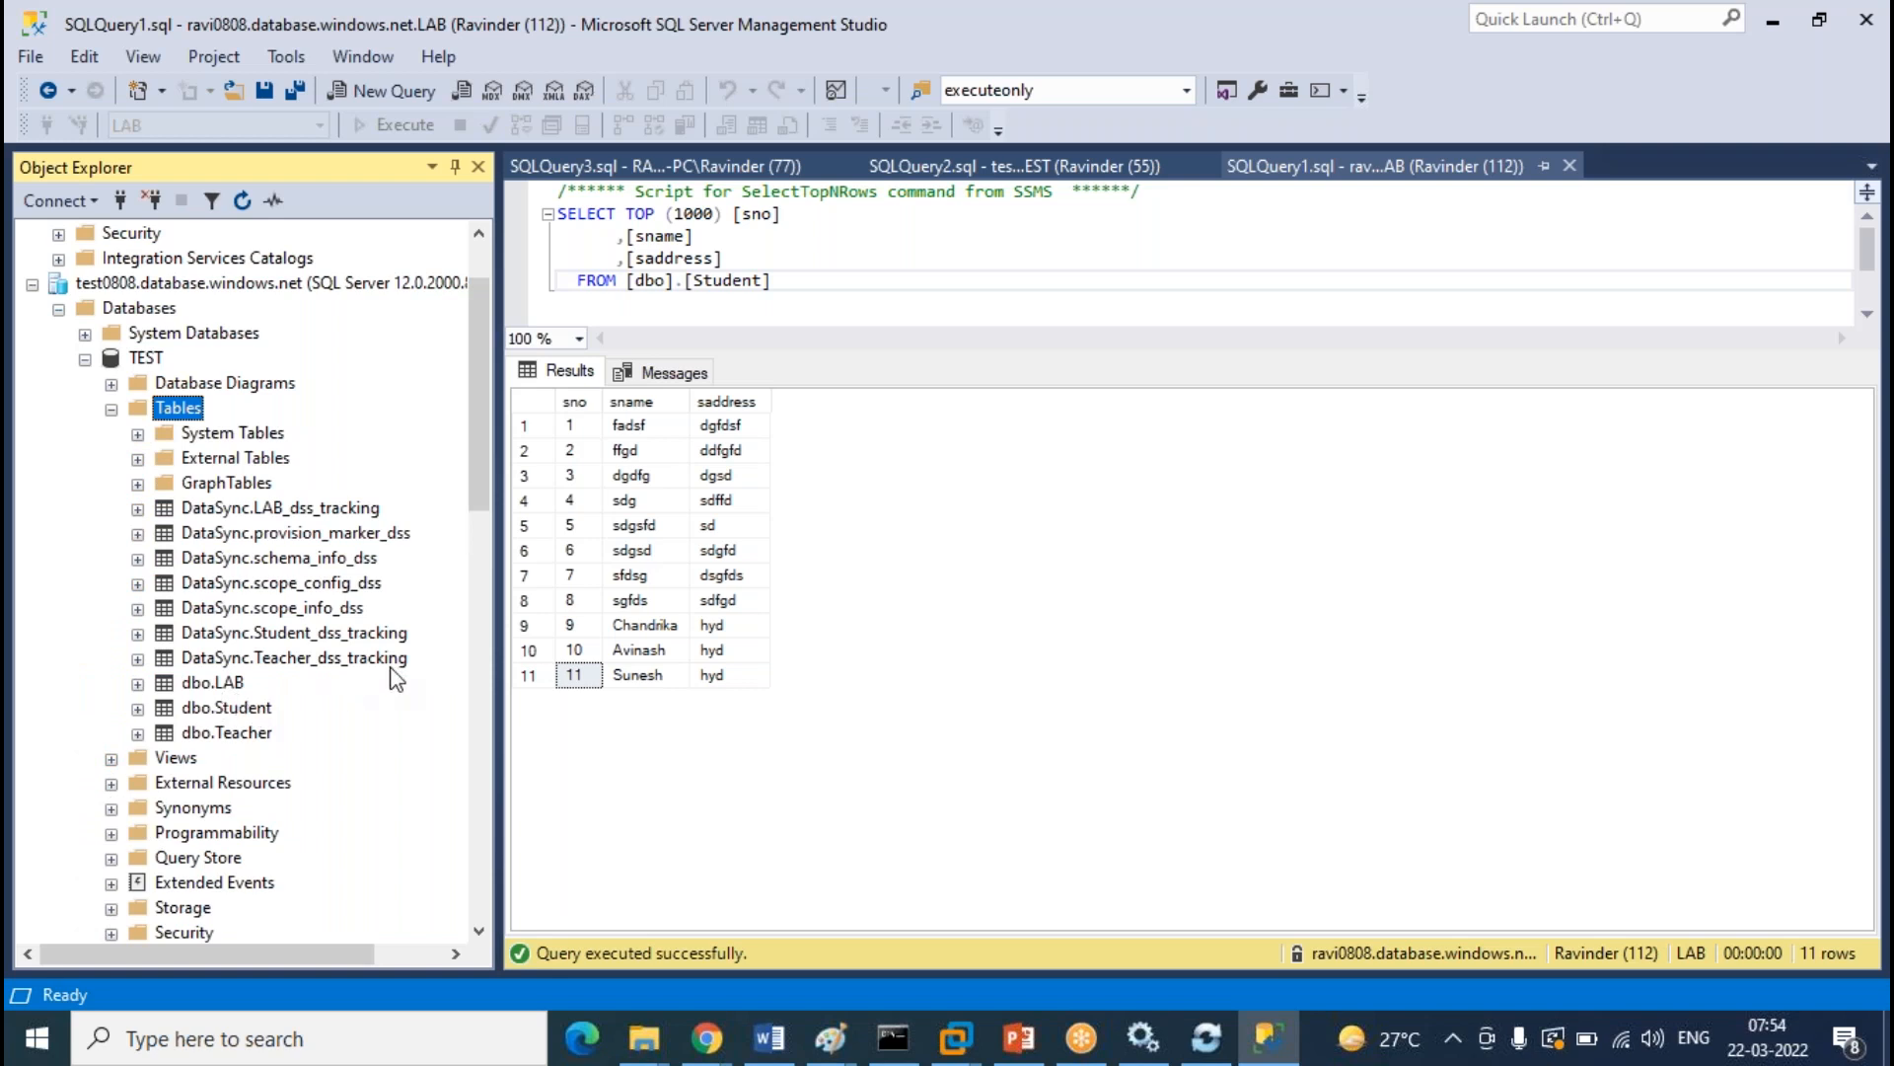
{"action": "scroll", "coordinate": [395, 676], "scroll_direction": "up", "scroll_amount": 2}
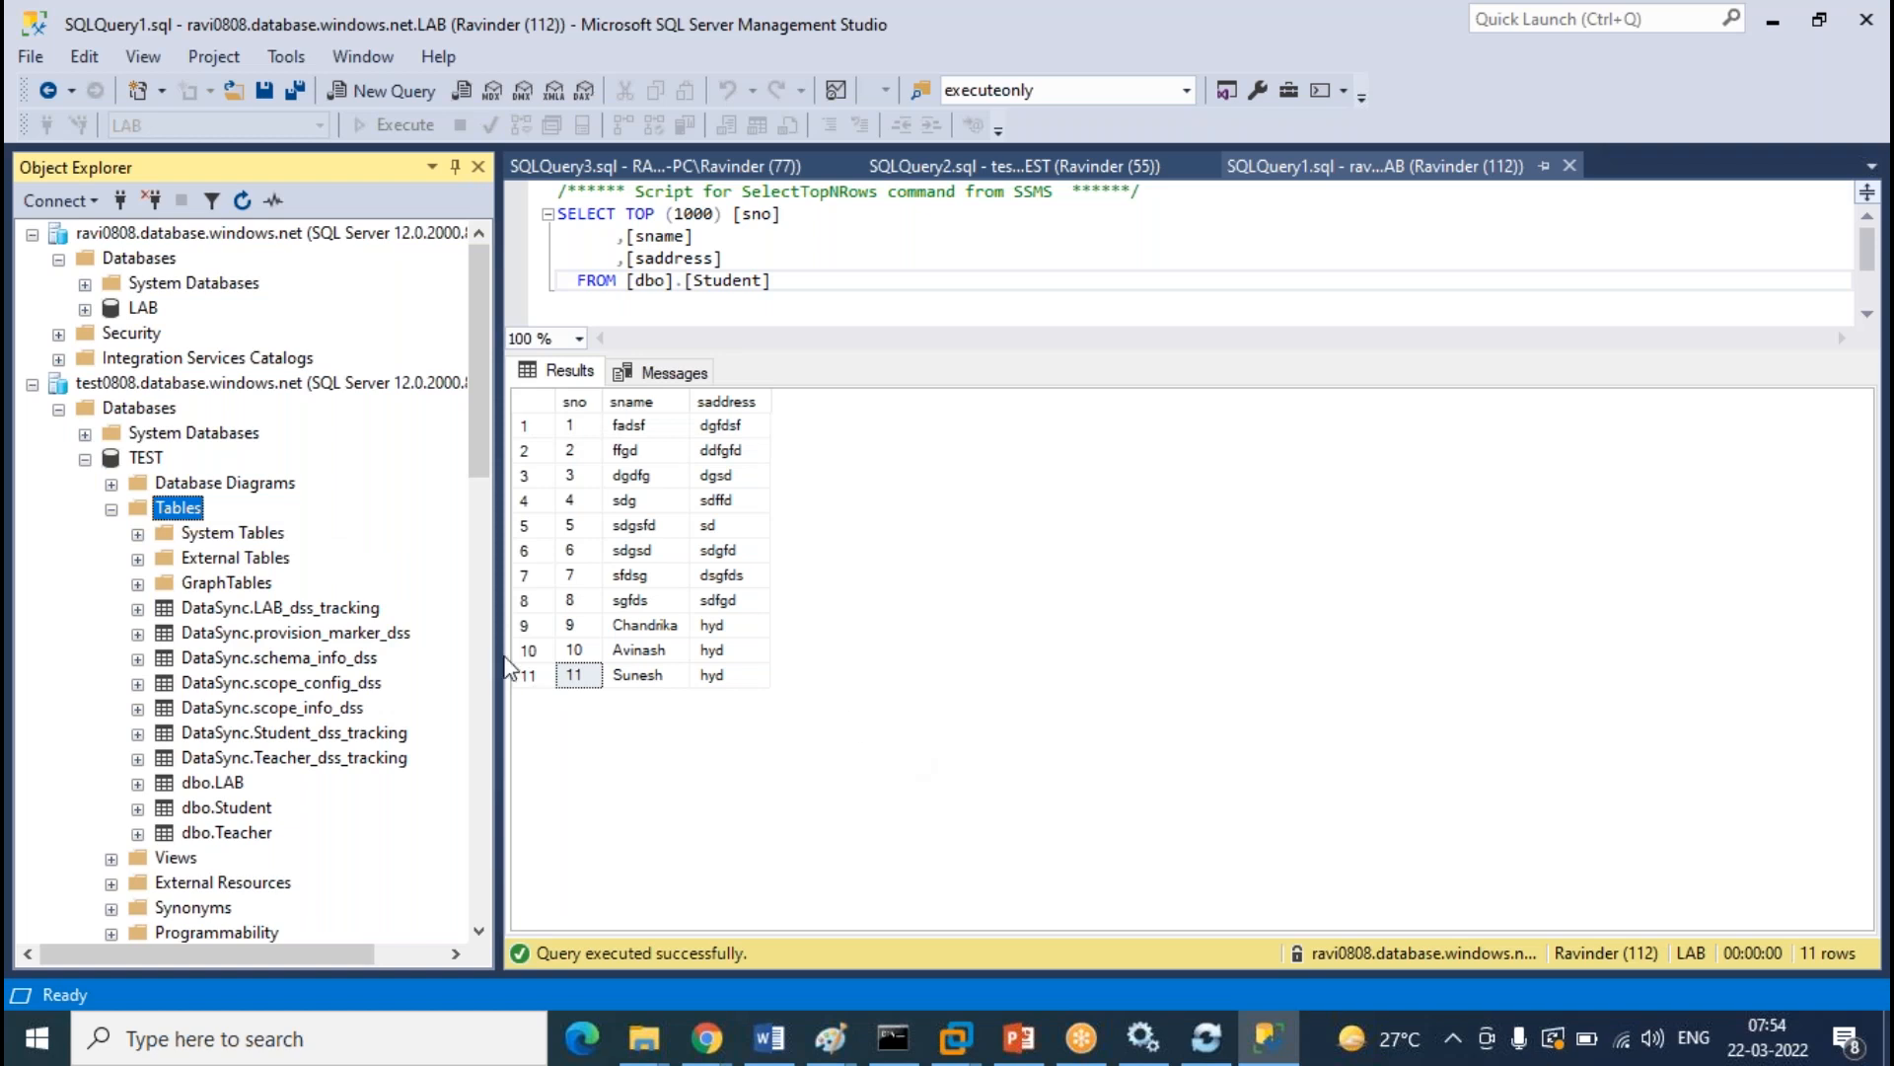
{"action": "left_click", "coordinate": [85, 309]}
{"action": "scroll", "coordinate": [243, 569], "scroll_direction": "down", "scroll_amount": 7}
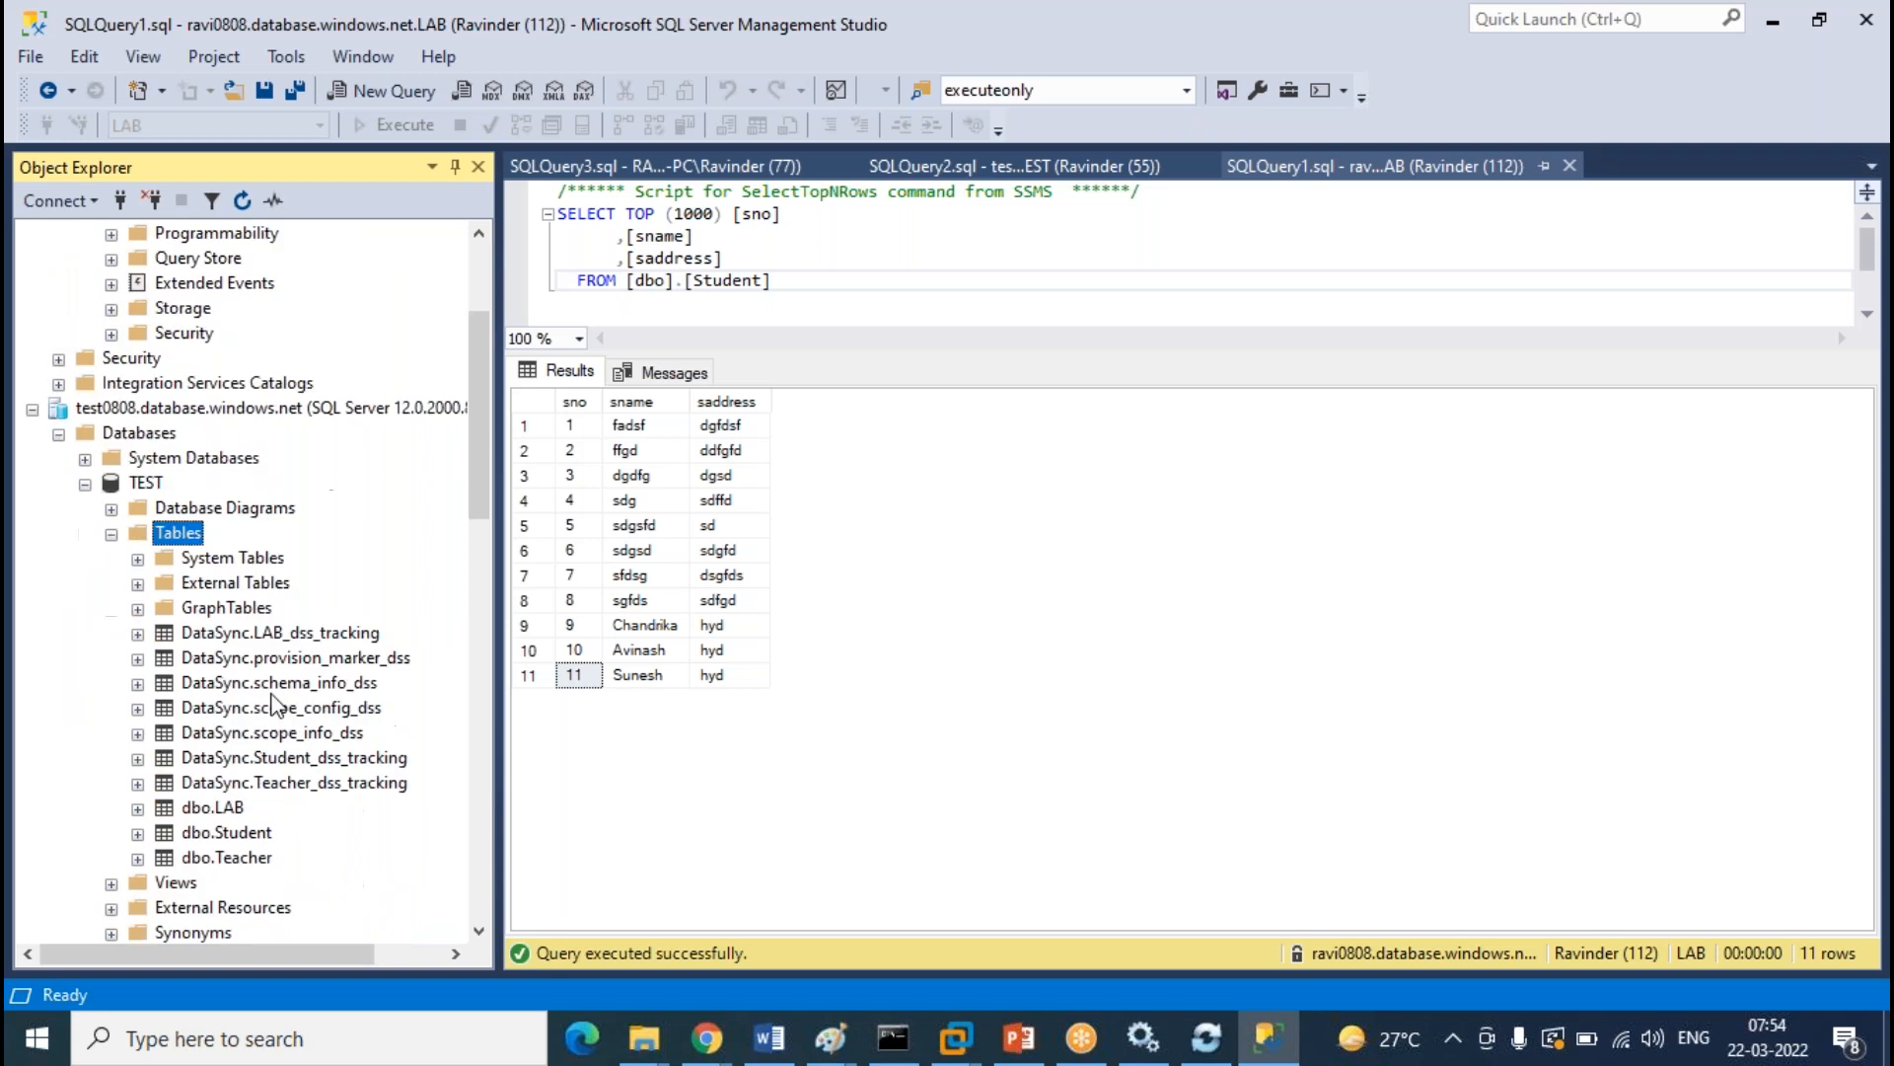
{"action": "scroll", "coordinate": [308, 681], "scroll_direction": "up", "scroll_amount": 7}
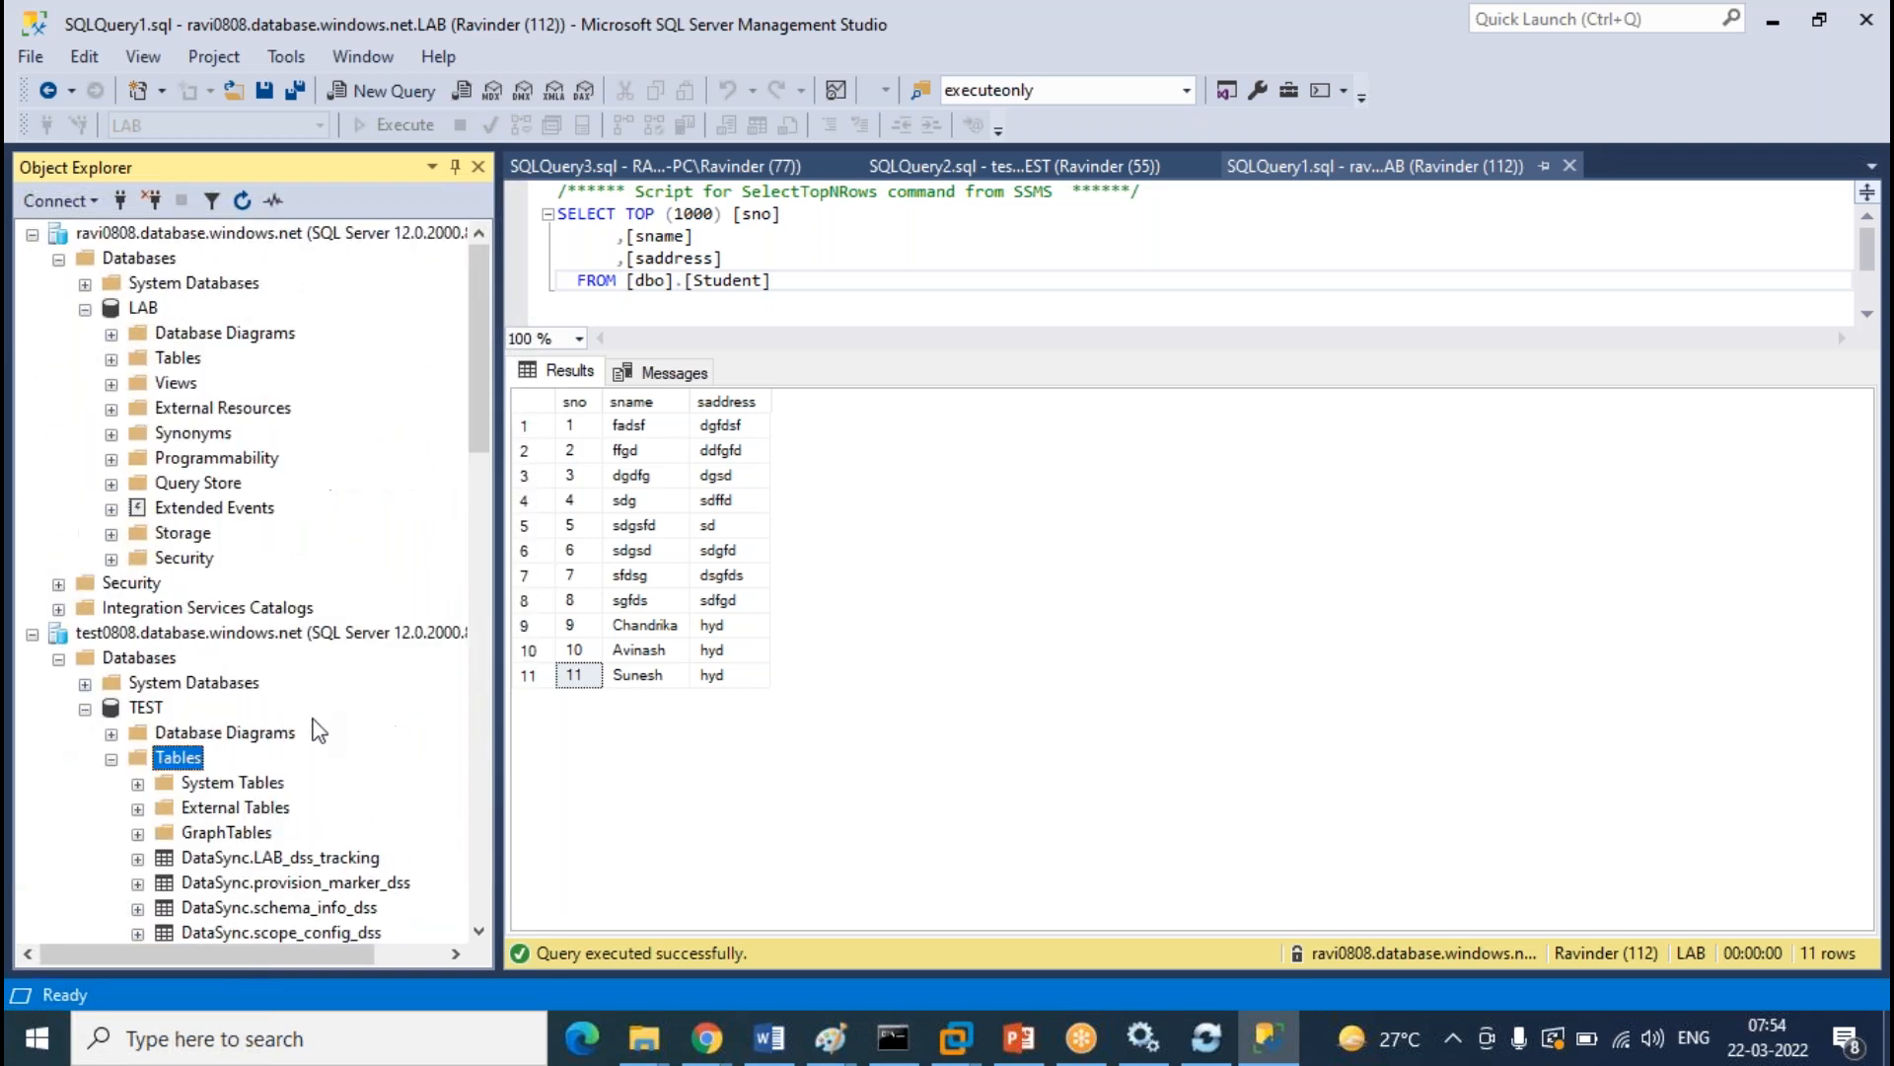
{"action": "scroll", "coordinate": [314, 715], "scroll_direction": "down", "scroll_amount": 4}
Design a new TEST table with columns cno int, cname varchar(50) and caddress varchar(50)
{"action": "right_click", "coordinate": [195, 466]}
{"action": "mouse_move", "coordinate": [286, 479]}
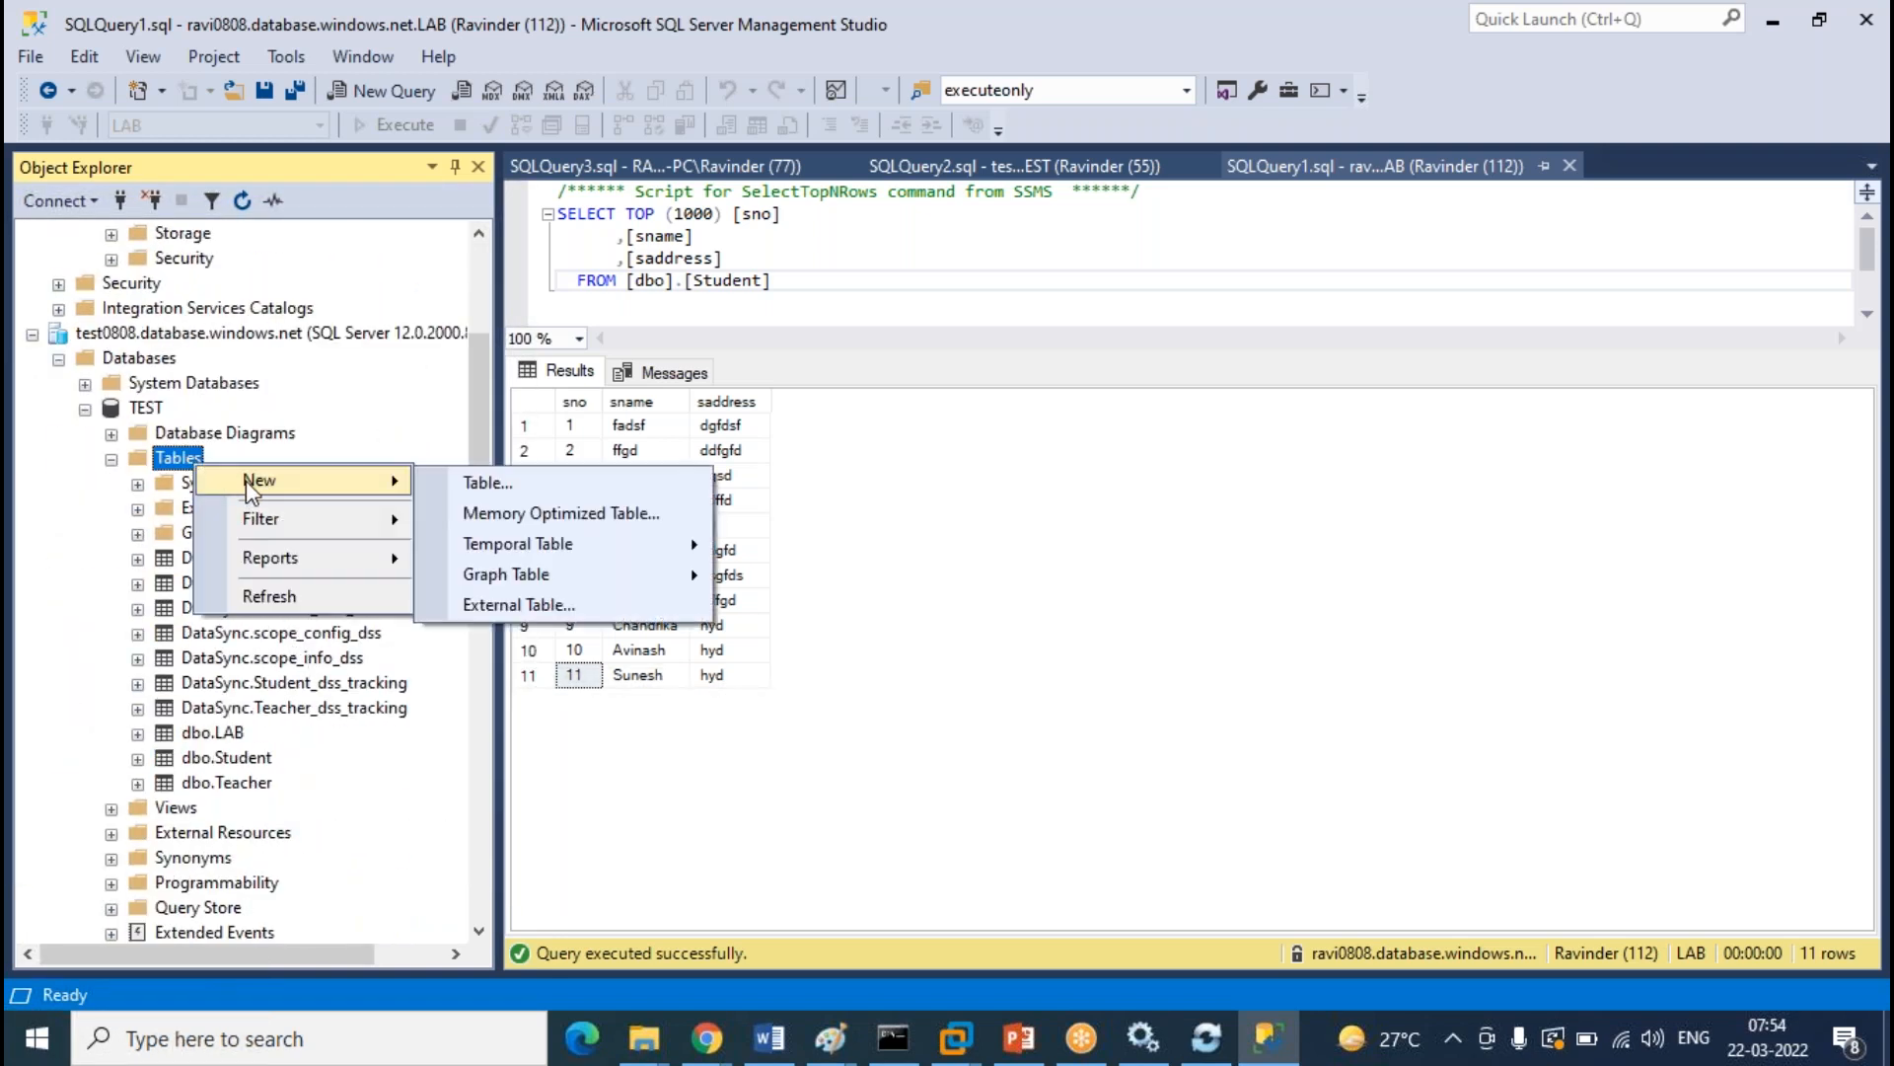
{"action": "left_click", "coordinate": [489, 483]}
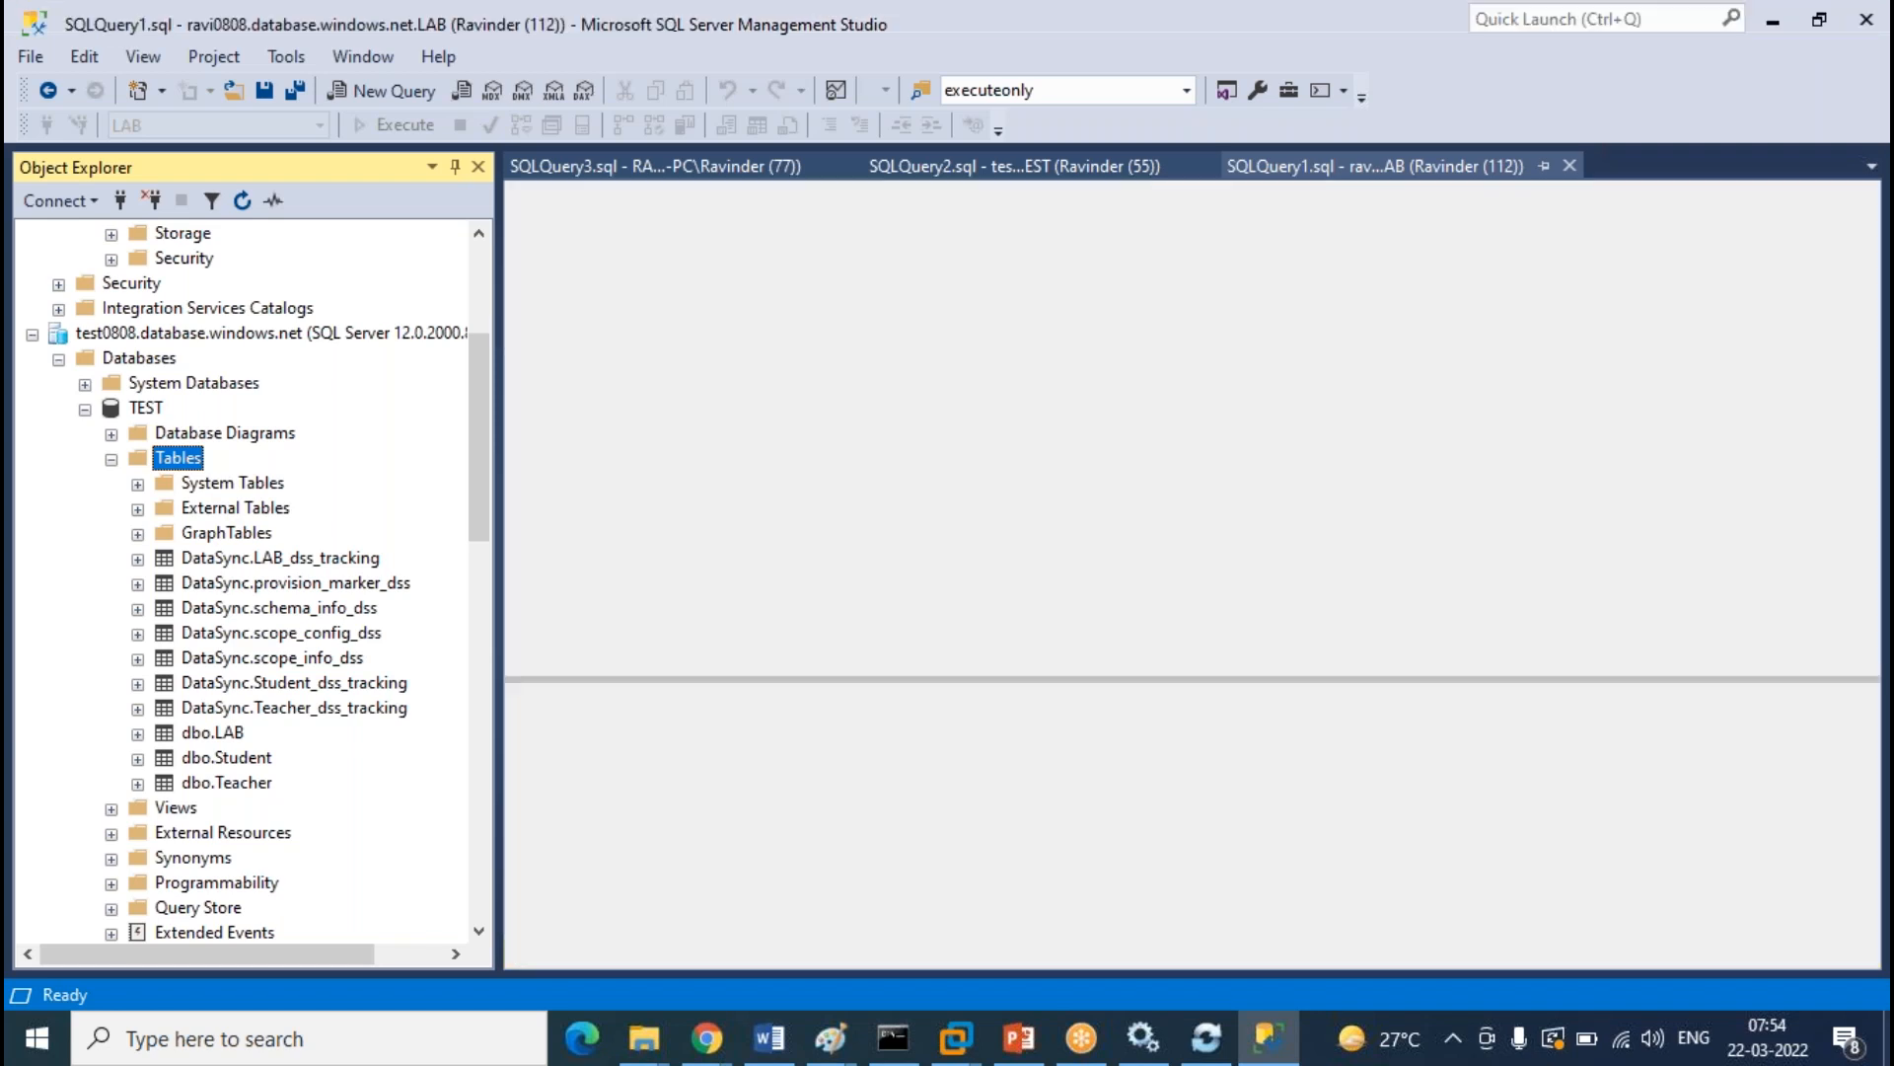
{"action": "type", "text": "cno"}
{"action": "key", "text": "Tab"}
{"action": "type", "text": "in"}
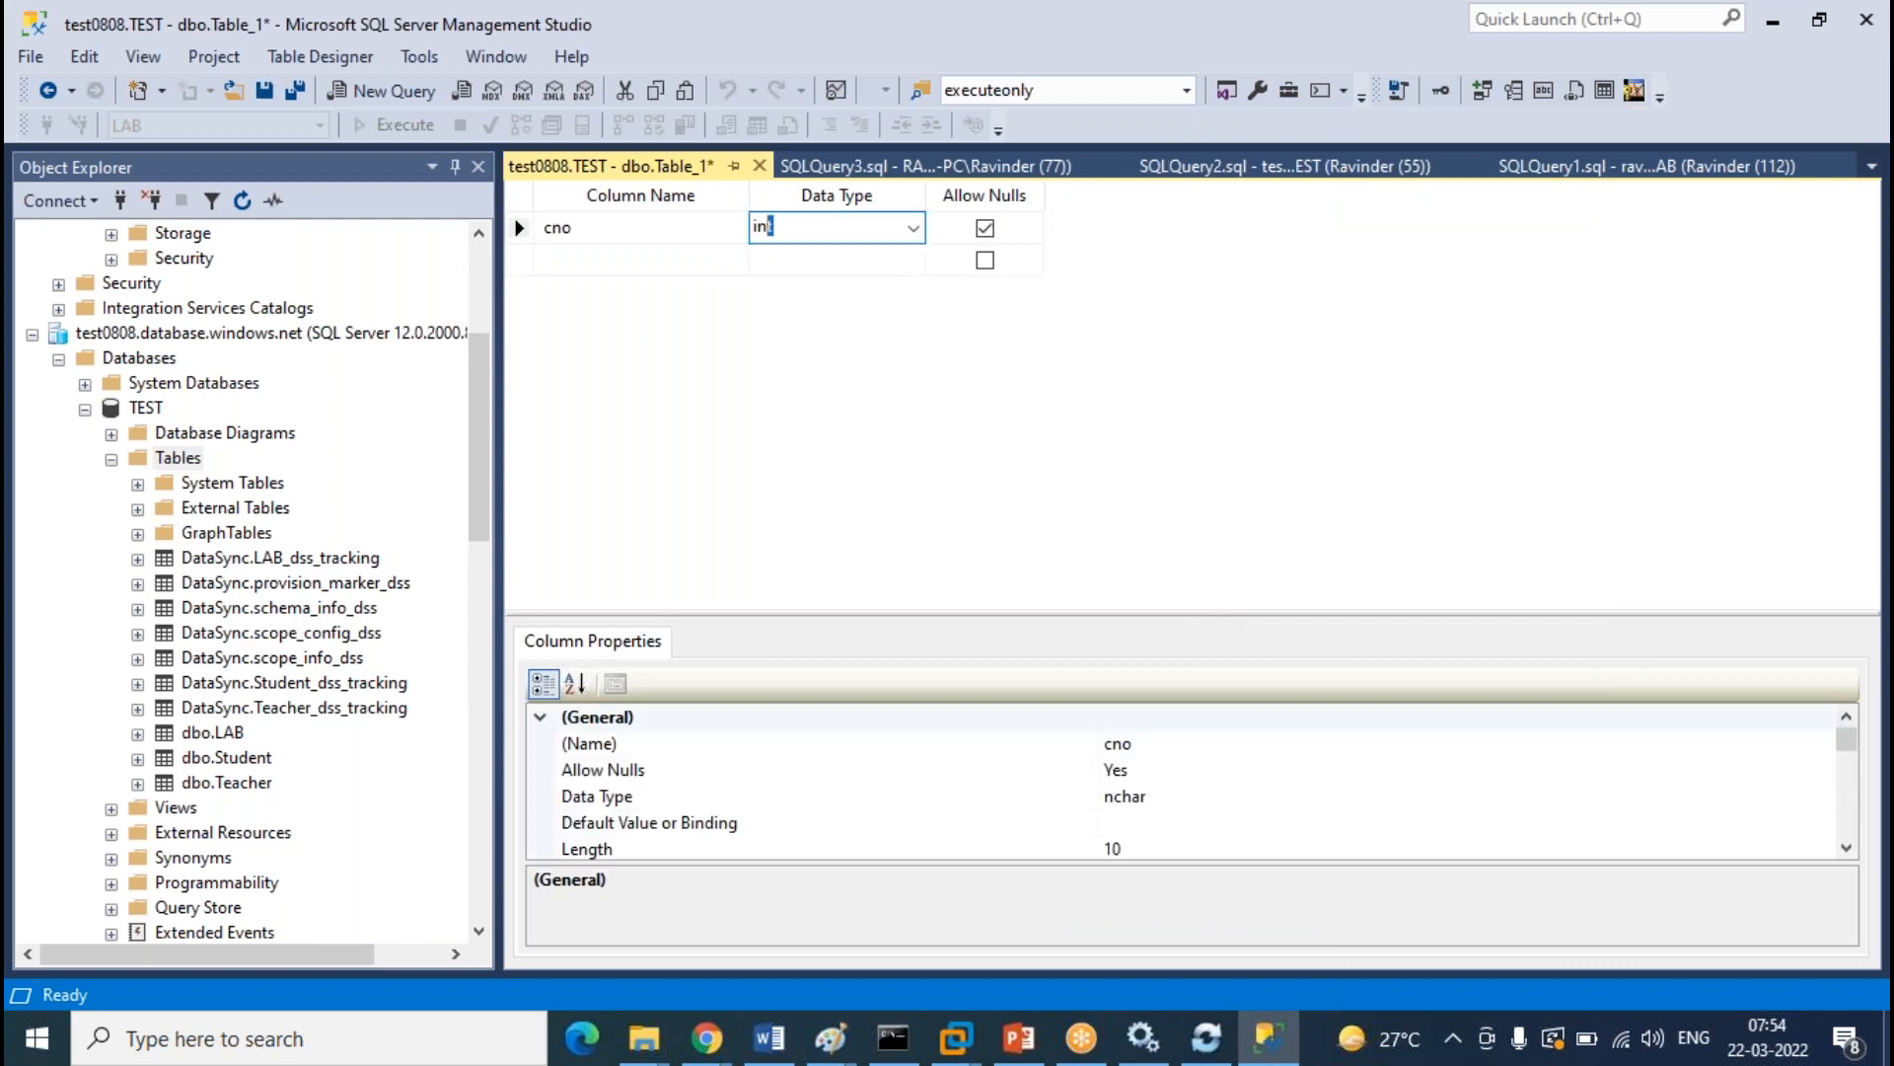
{"action": "key", "text": "Tab"}
{"action": "key", "text": "Tab"}
{"action": "type", "text": "cname"}
{"action": "key", "text": "Tab"}
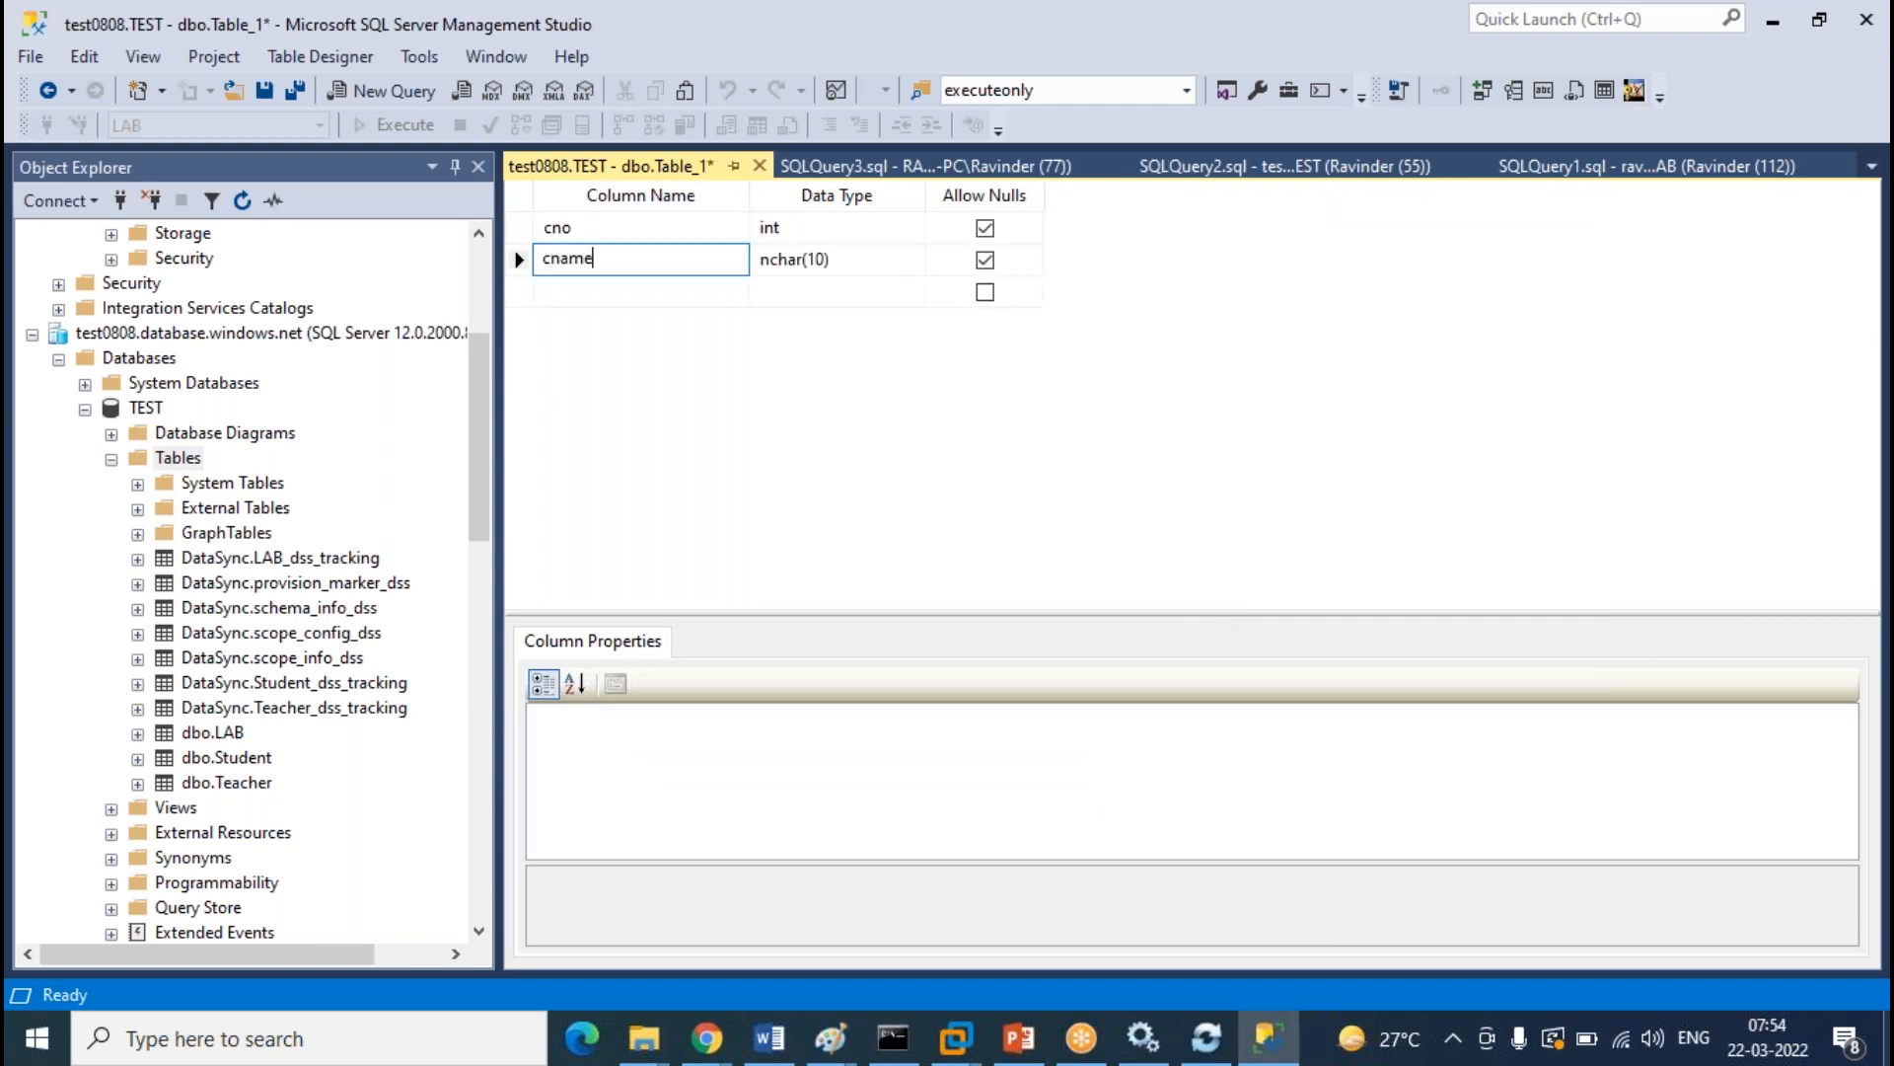
{"action": "type", "text": "v"}
{"action": "key", "text": "Tab"}
{"action": "key", "text": "Tab"}
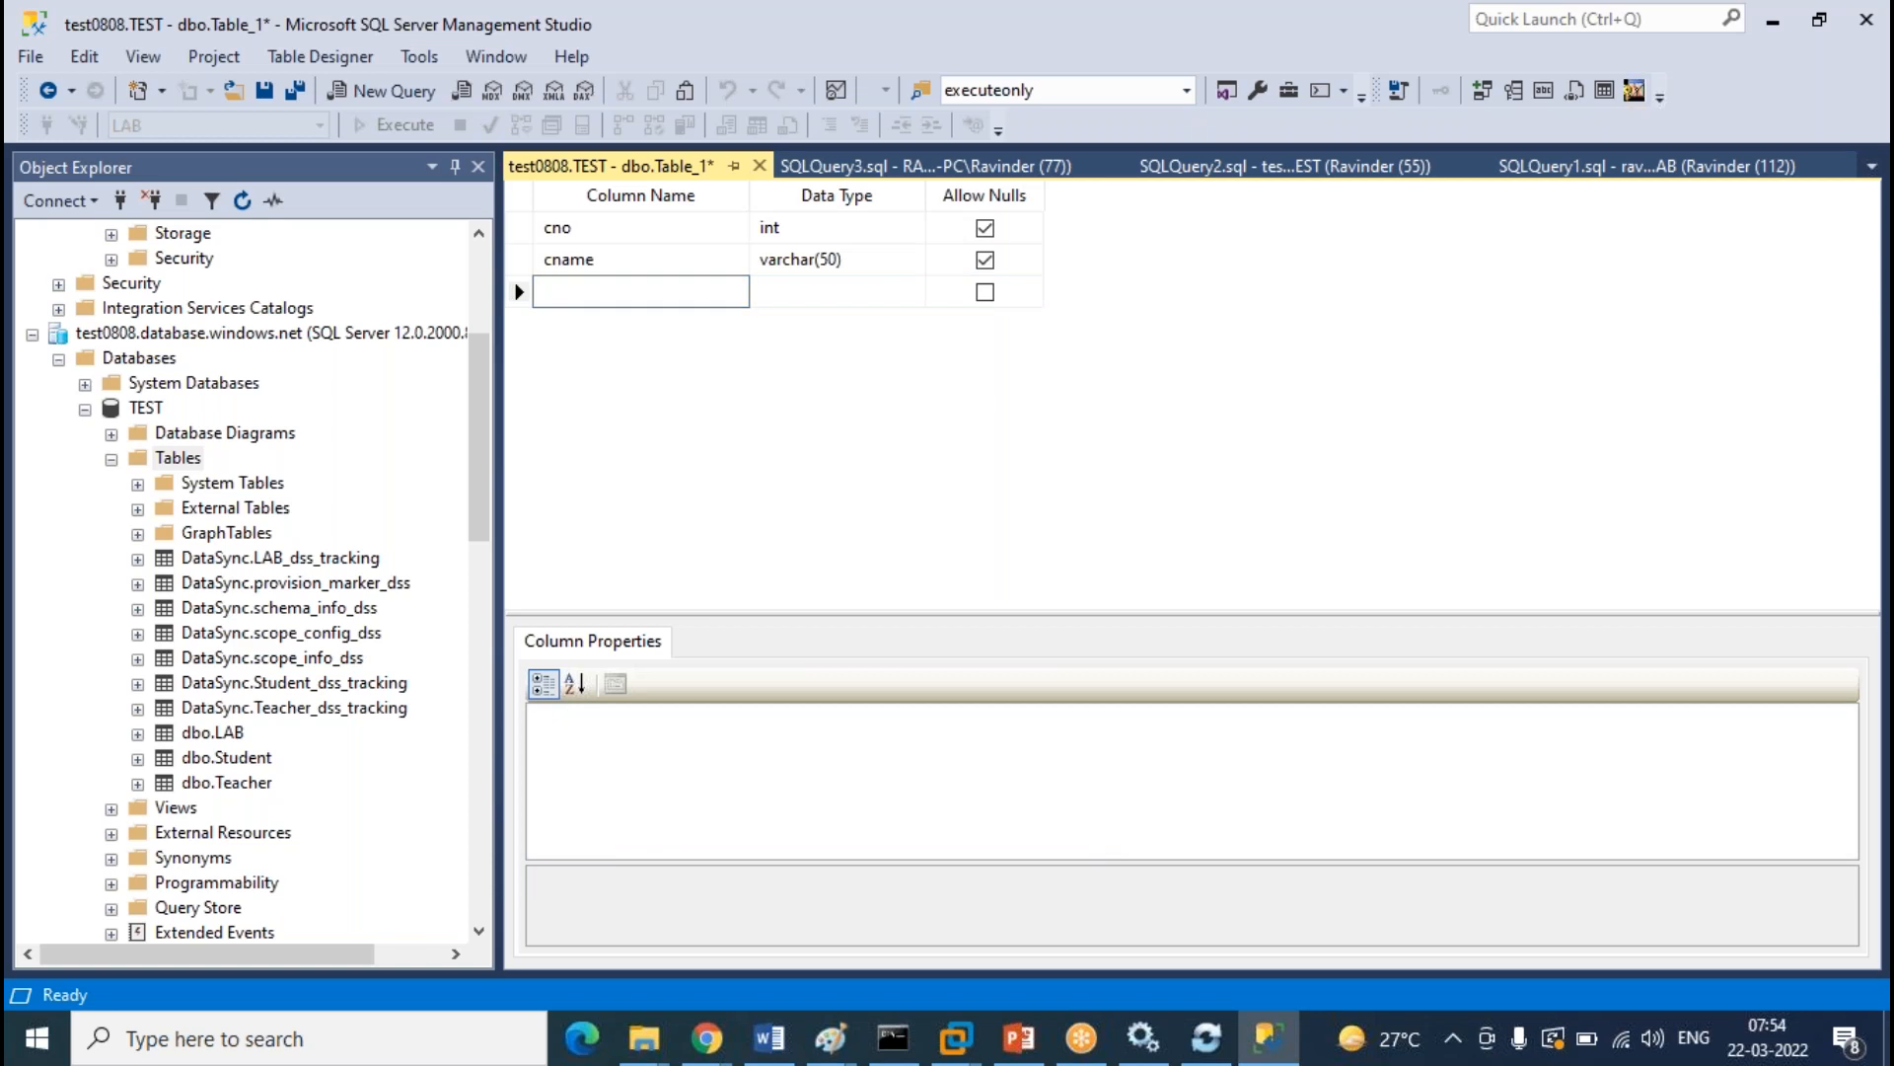
{"action": "type", "text": "caddress"}
{"action": "key", "text": "Tab"}
{"action": "type", "text": "varch"}
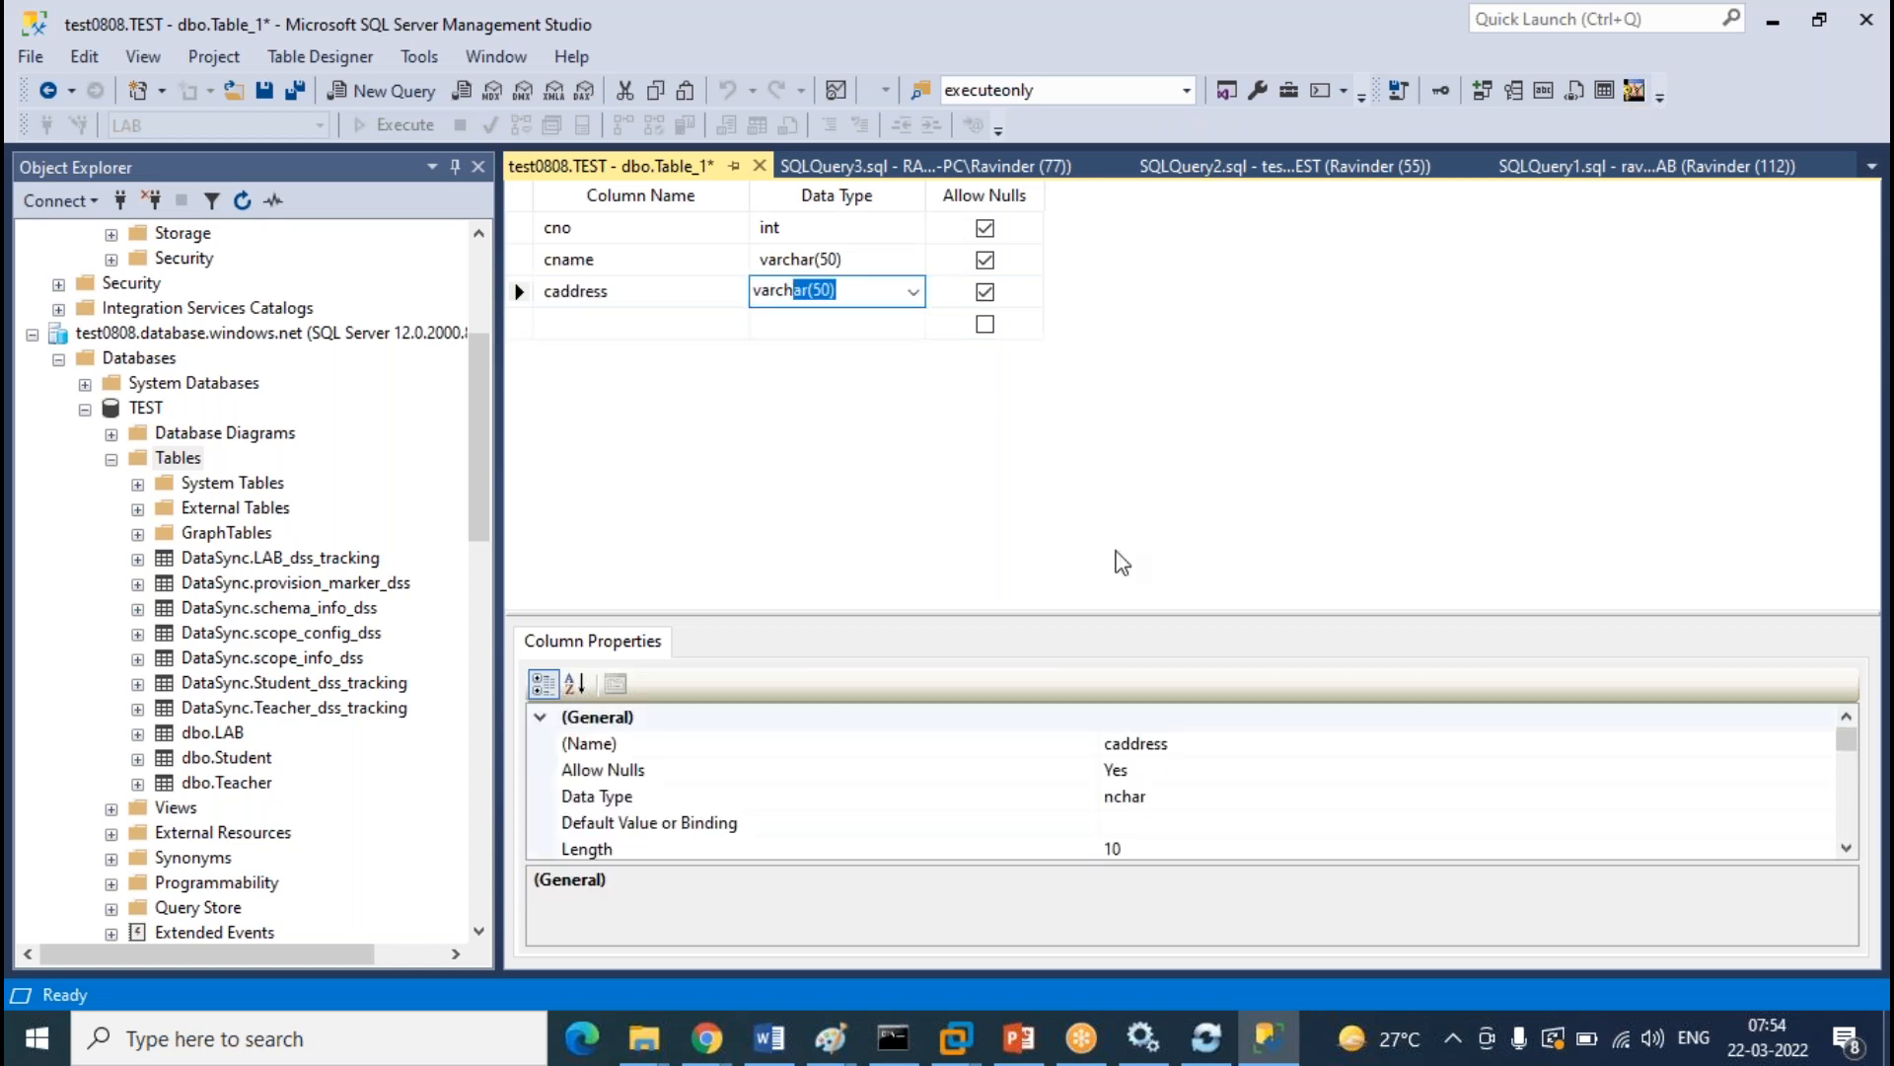
Save the new table under the name Customer
{"action": "left_click", "coordinate": [759, 167]}
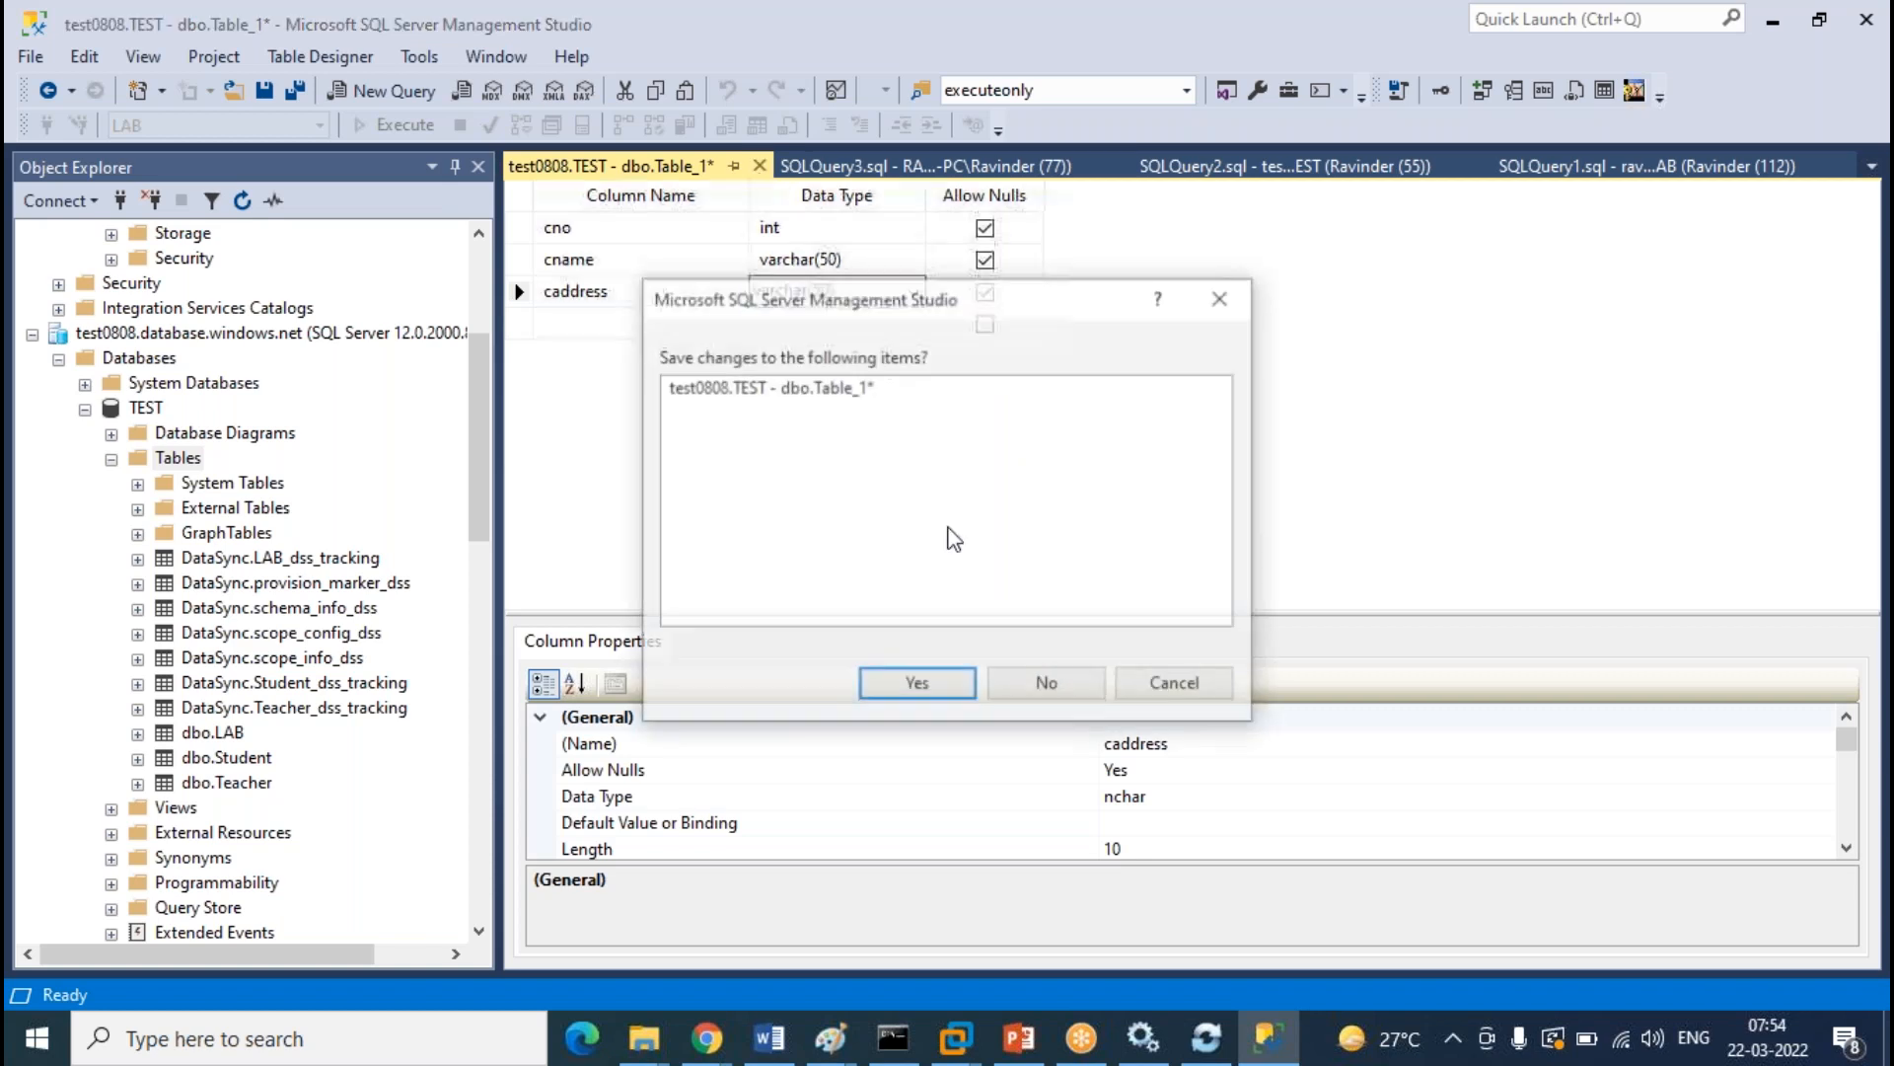
{"action": "left_click", "coordinate": [918, 680]}
{"action": "type", "text": "C"}
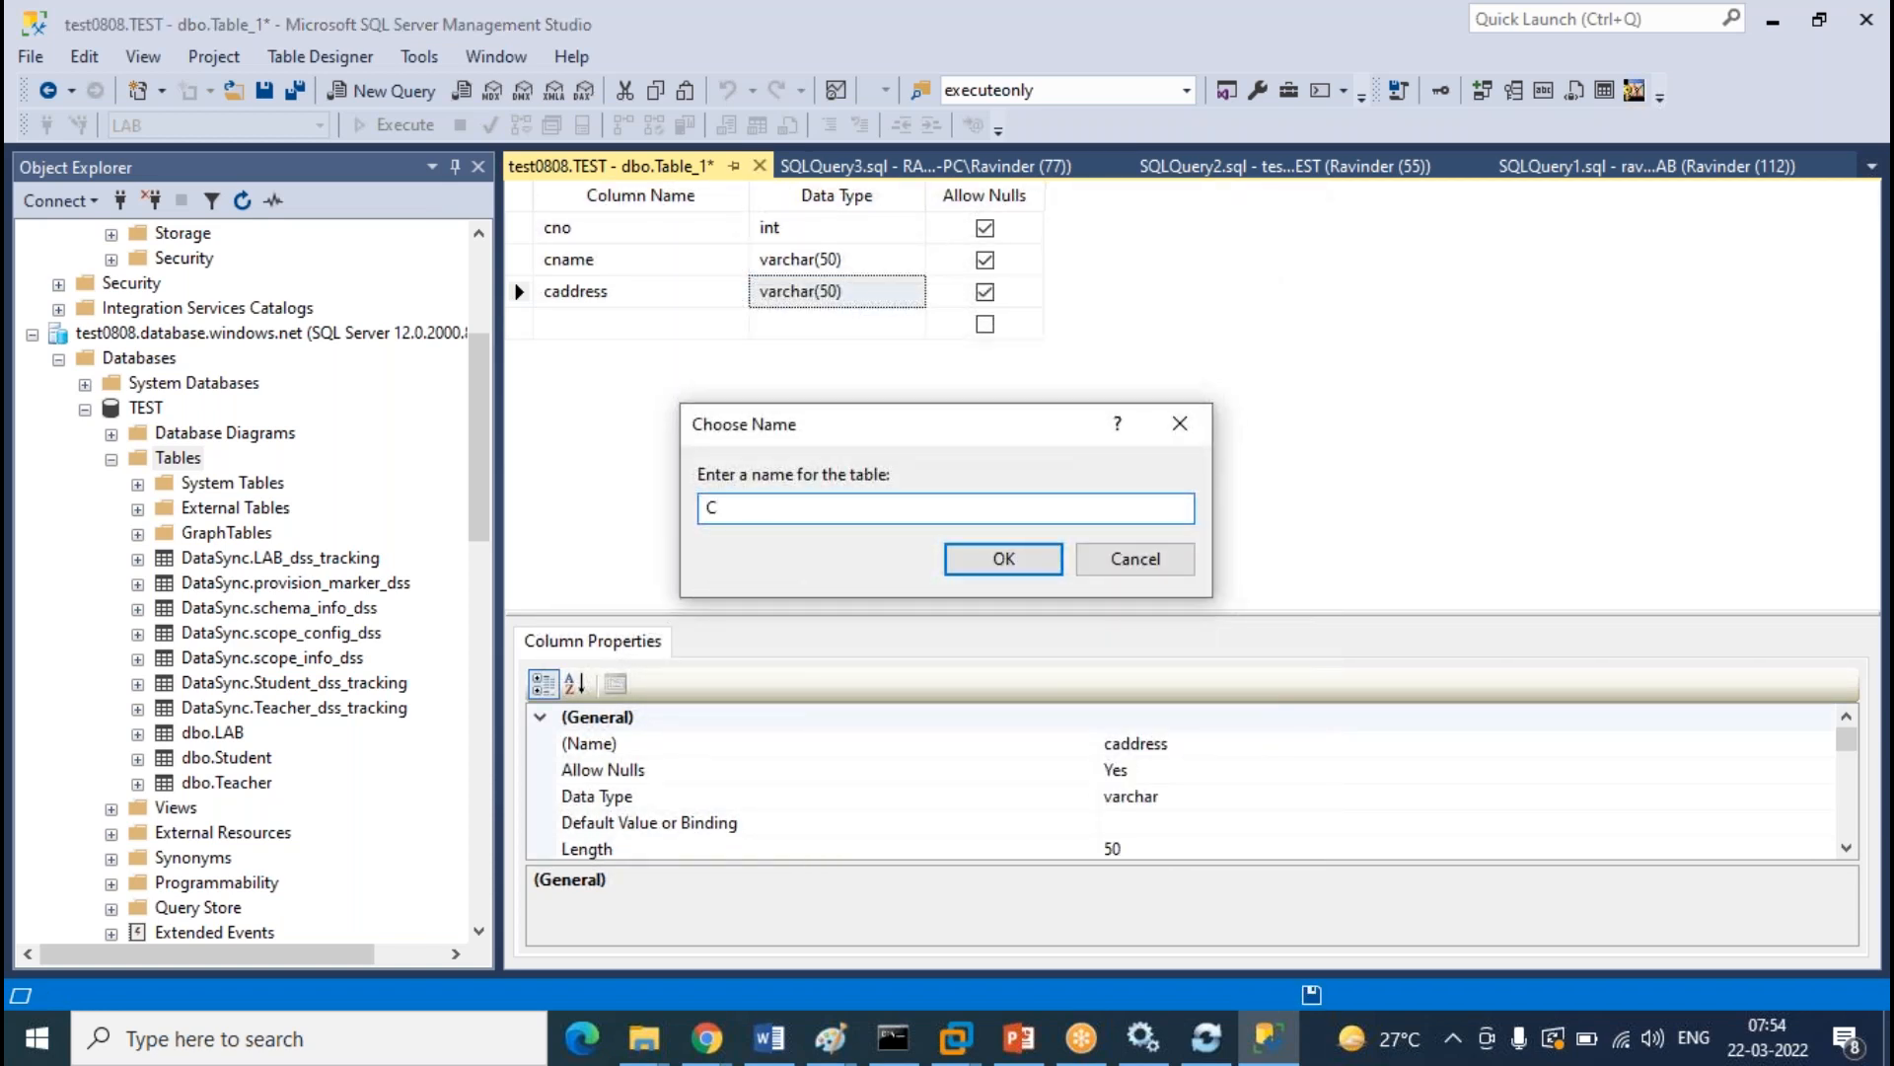
{"action": "type", "text": "ustomer"}
{"action": "key", "text": "Return"}
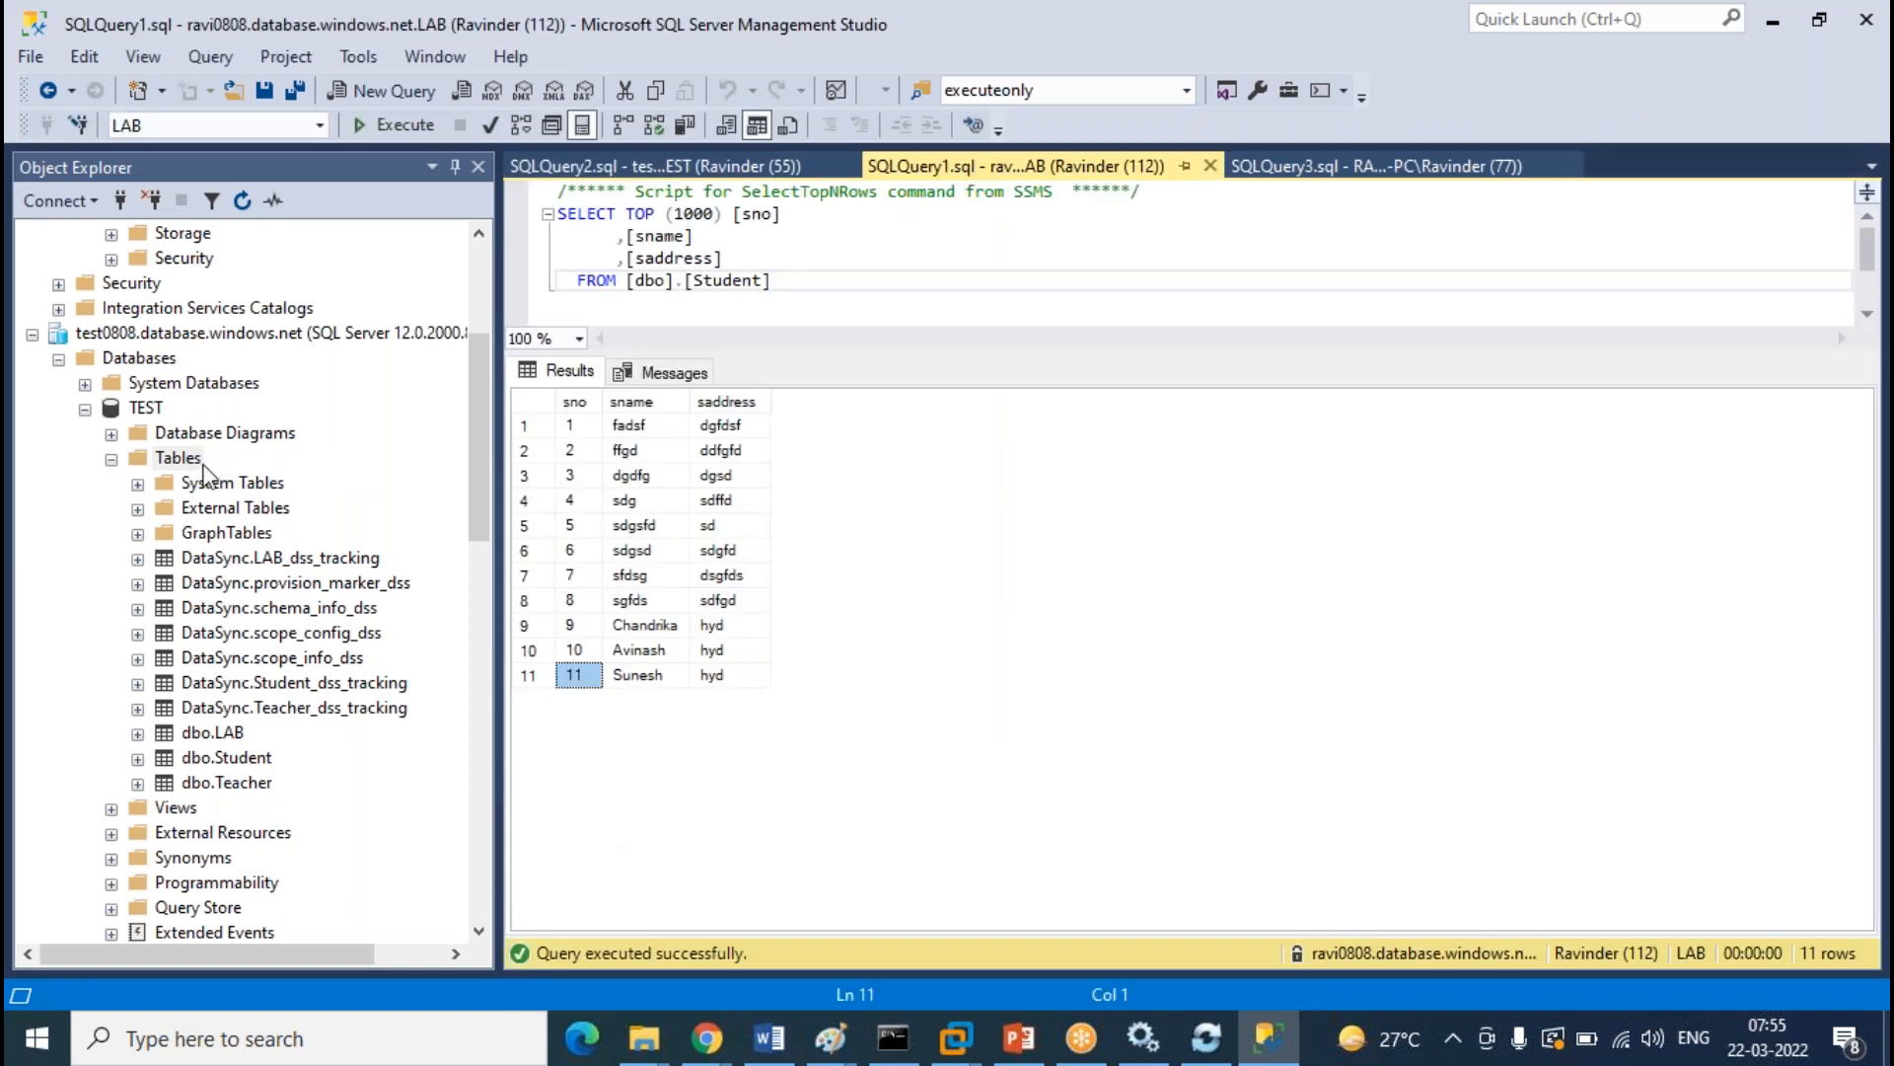
Refresh the TEST tables and open dbo.Customer in the table designer
{"action": "right_click", "coordinate": [194, 459]}
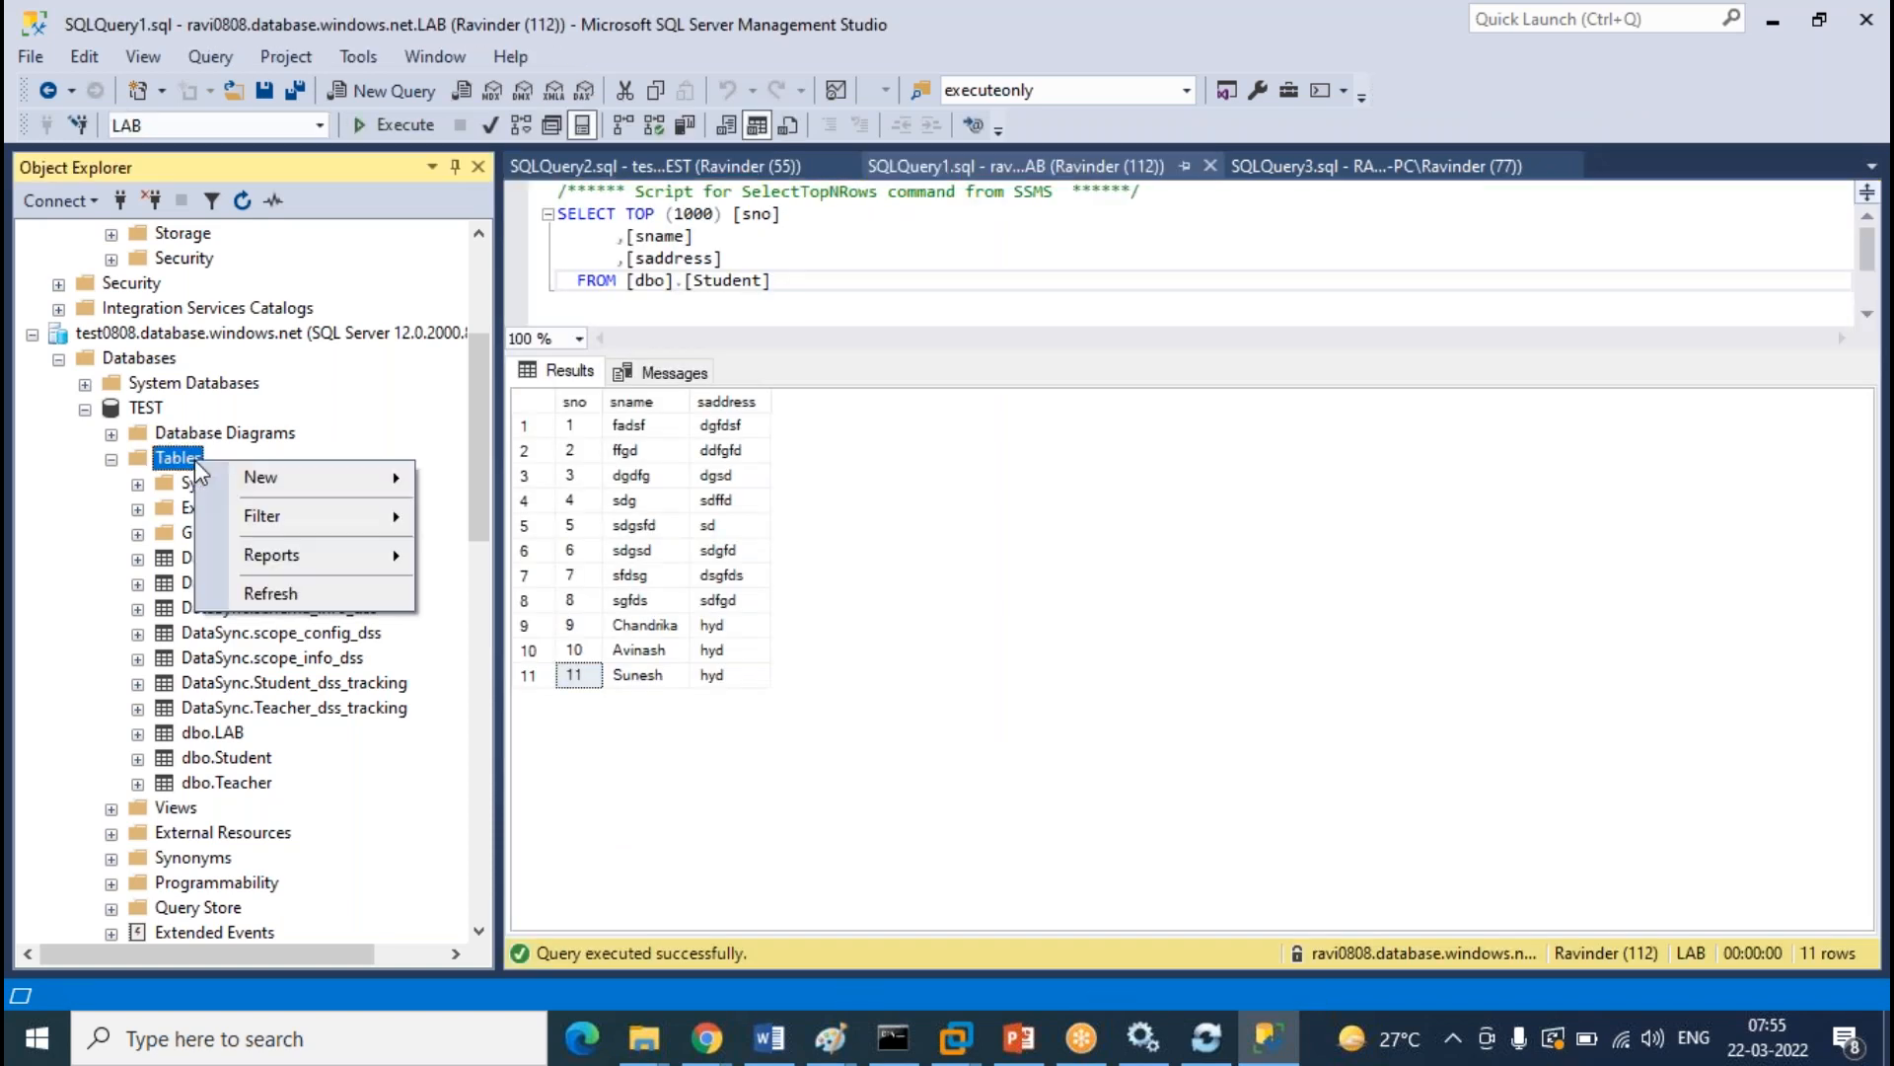
{"action": "left_click", "coordinate": [276, 595]}
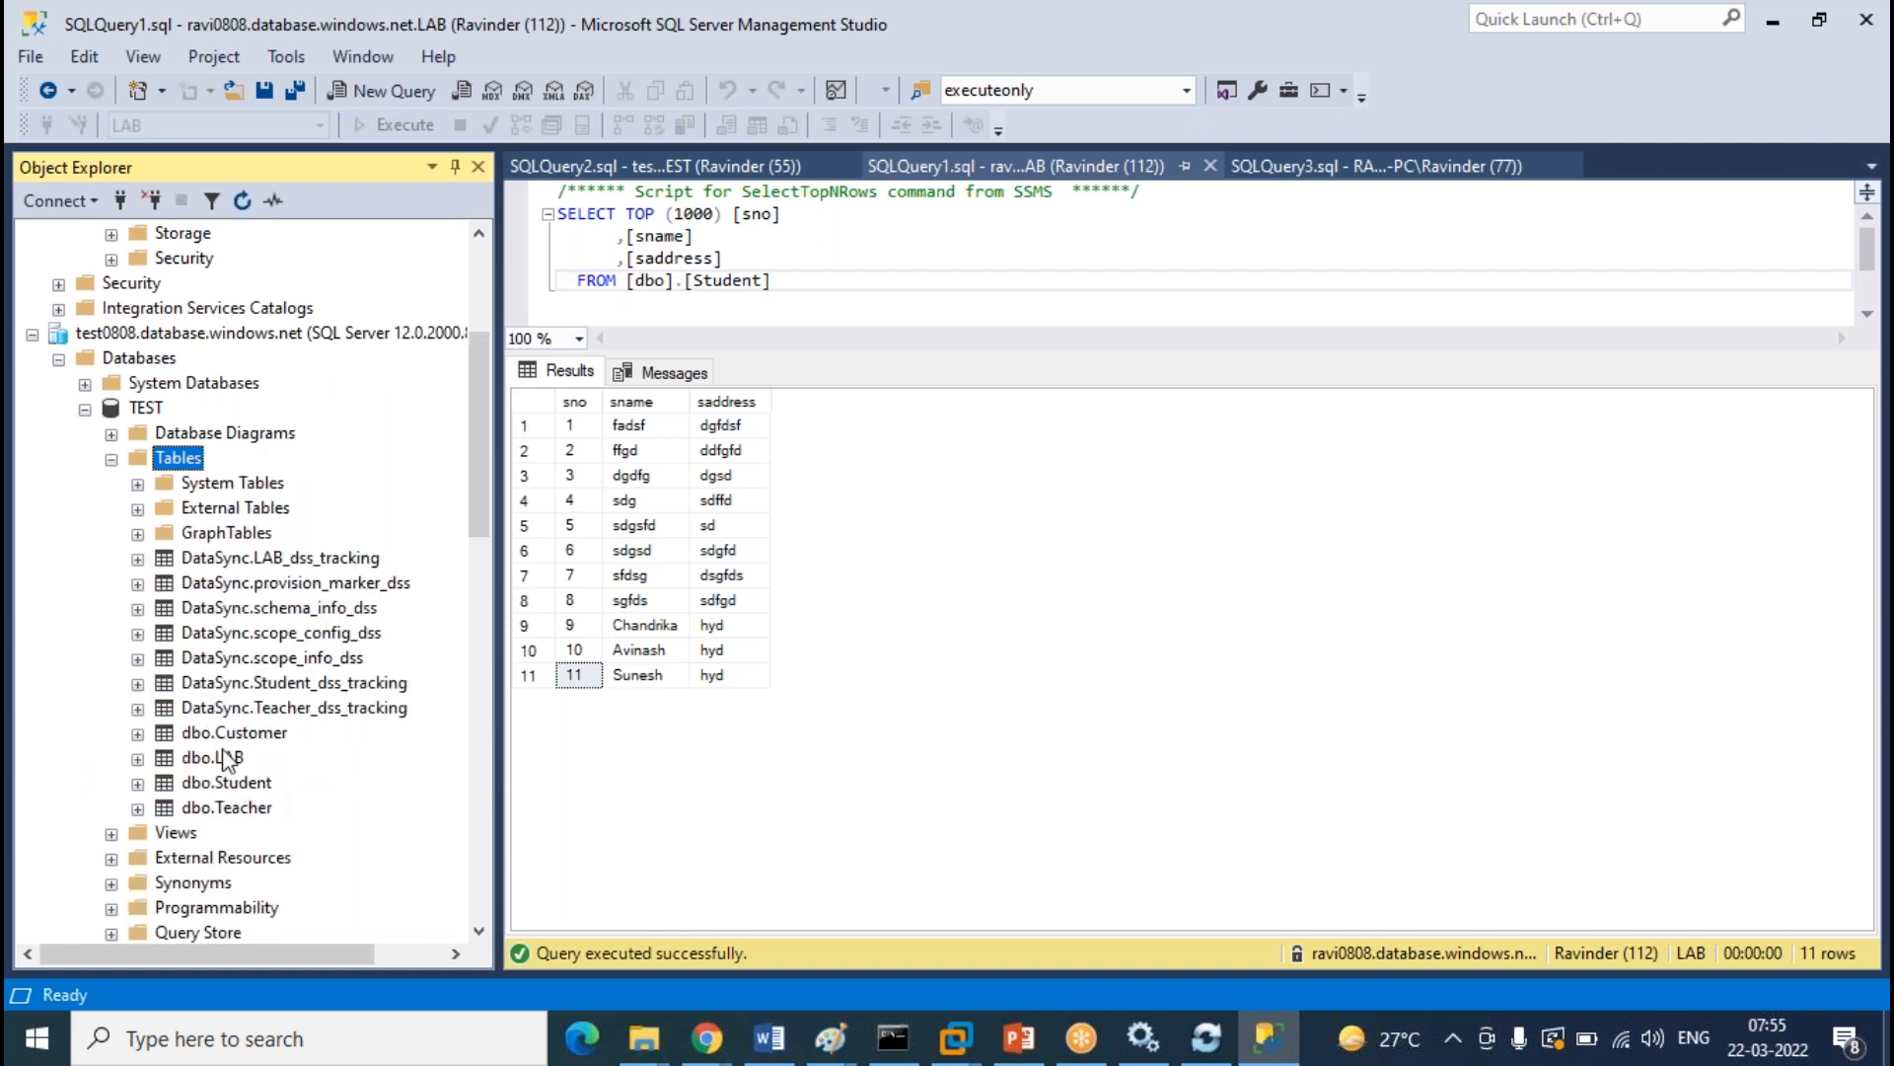
{"action": "left_click", "coordinate": [229, 735]}
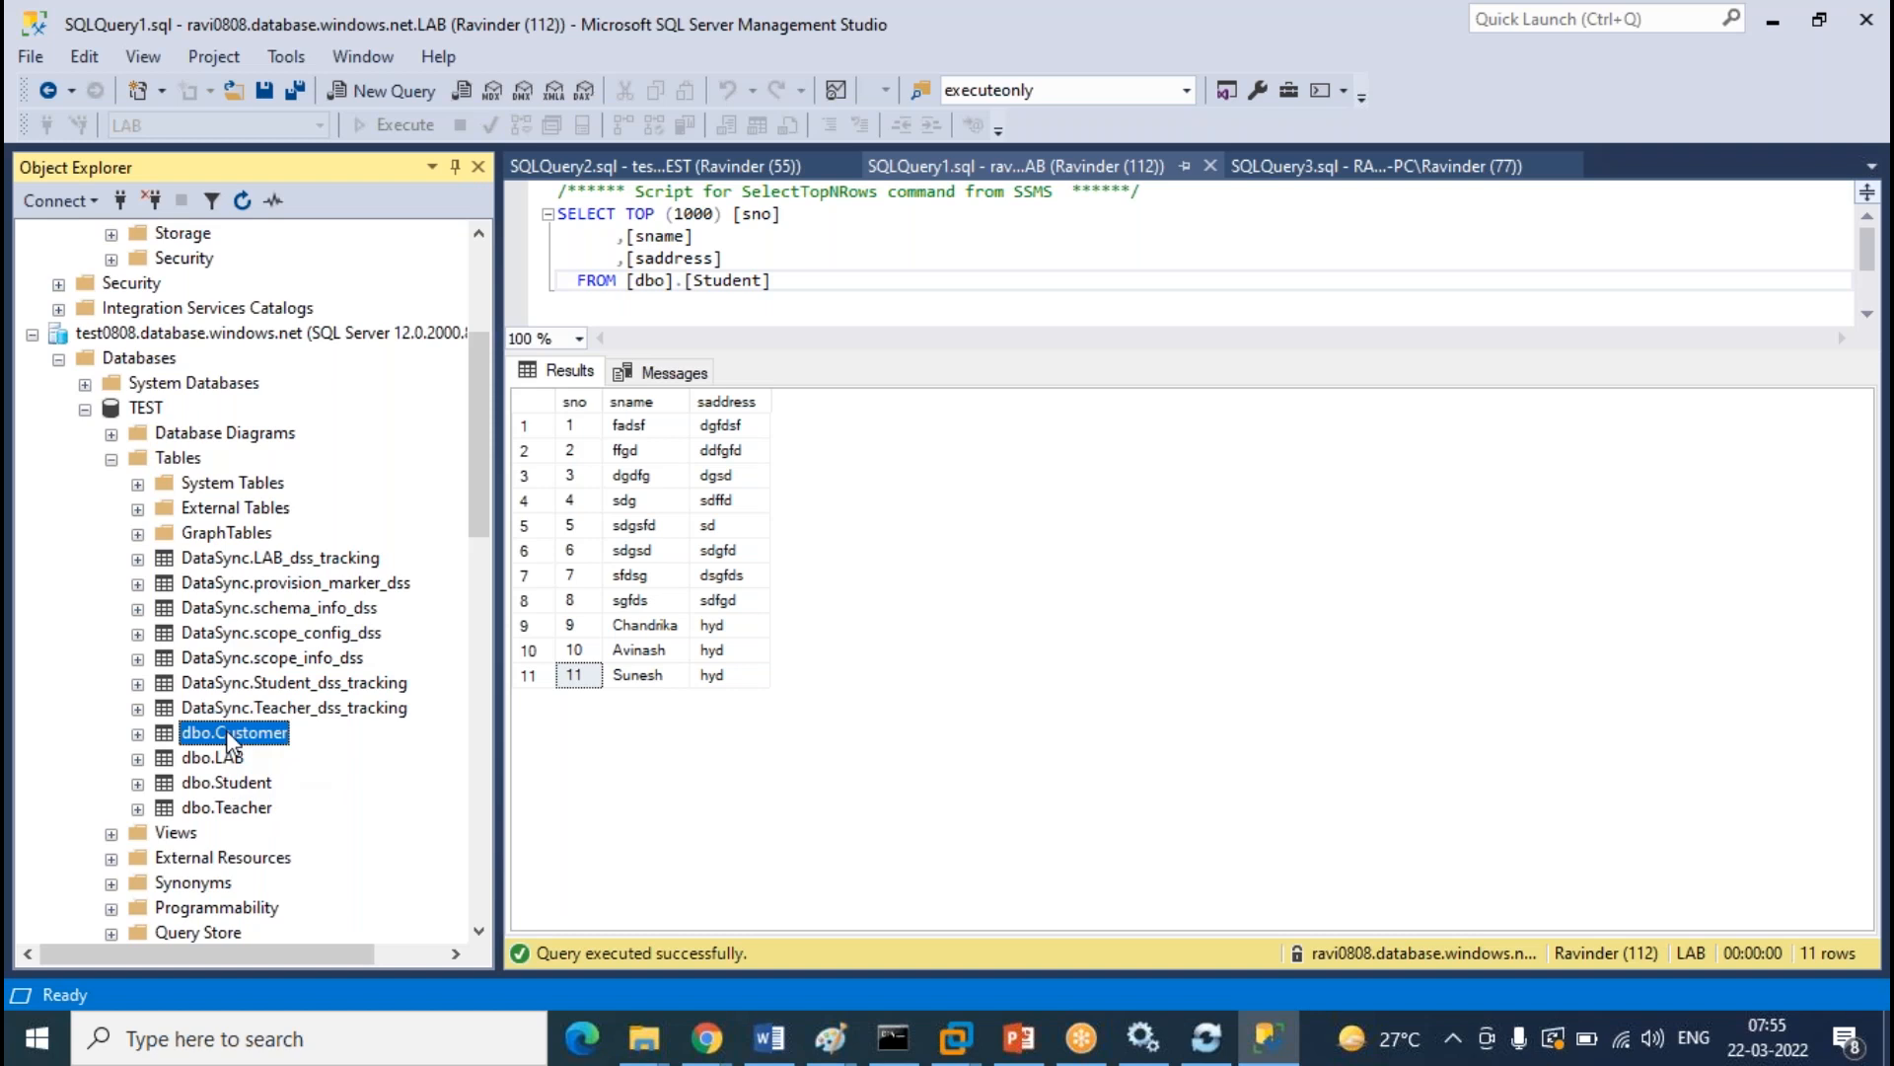
{"action": "right_click", "coordinate": [228, 738]}
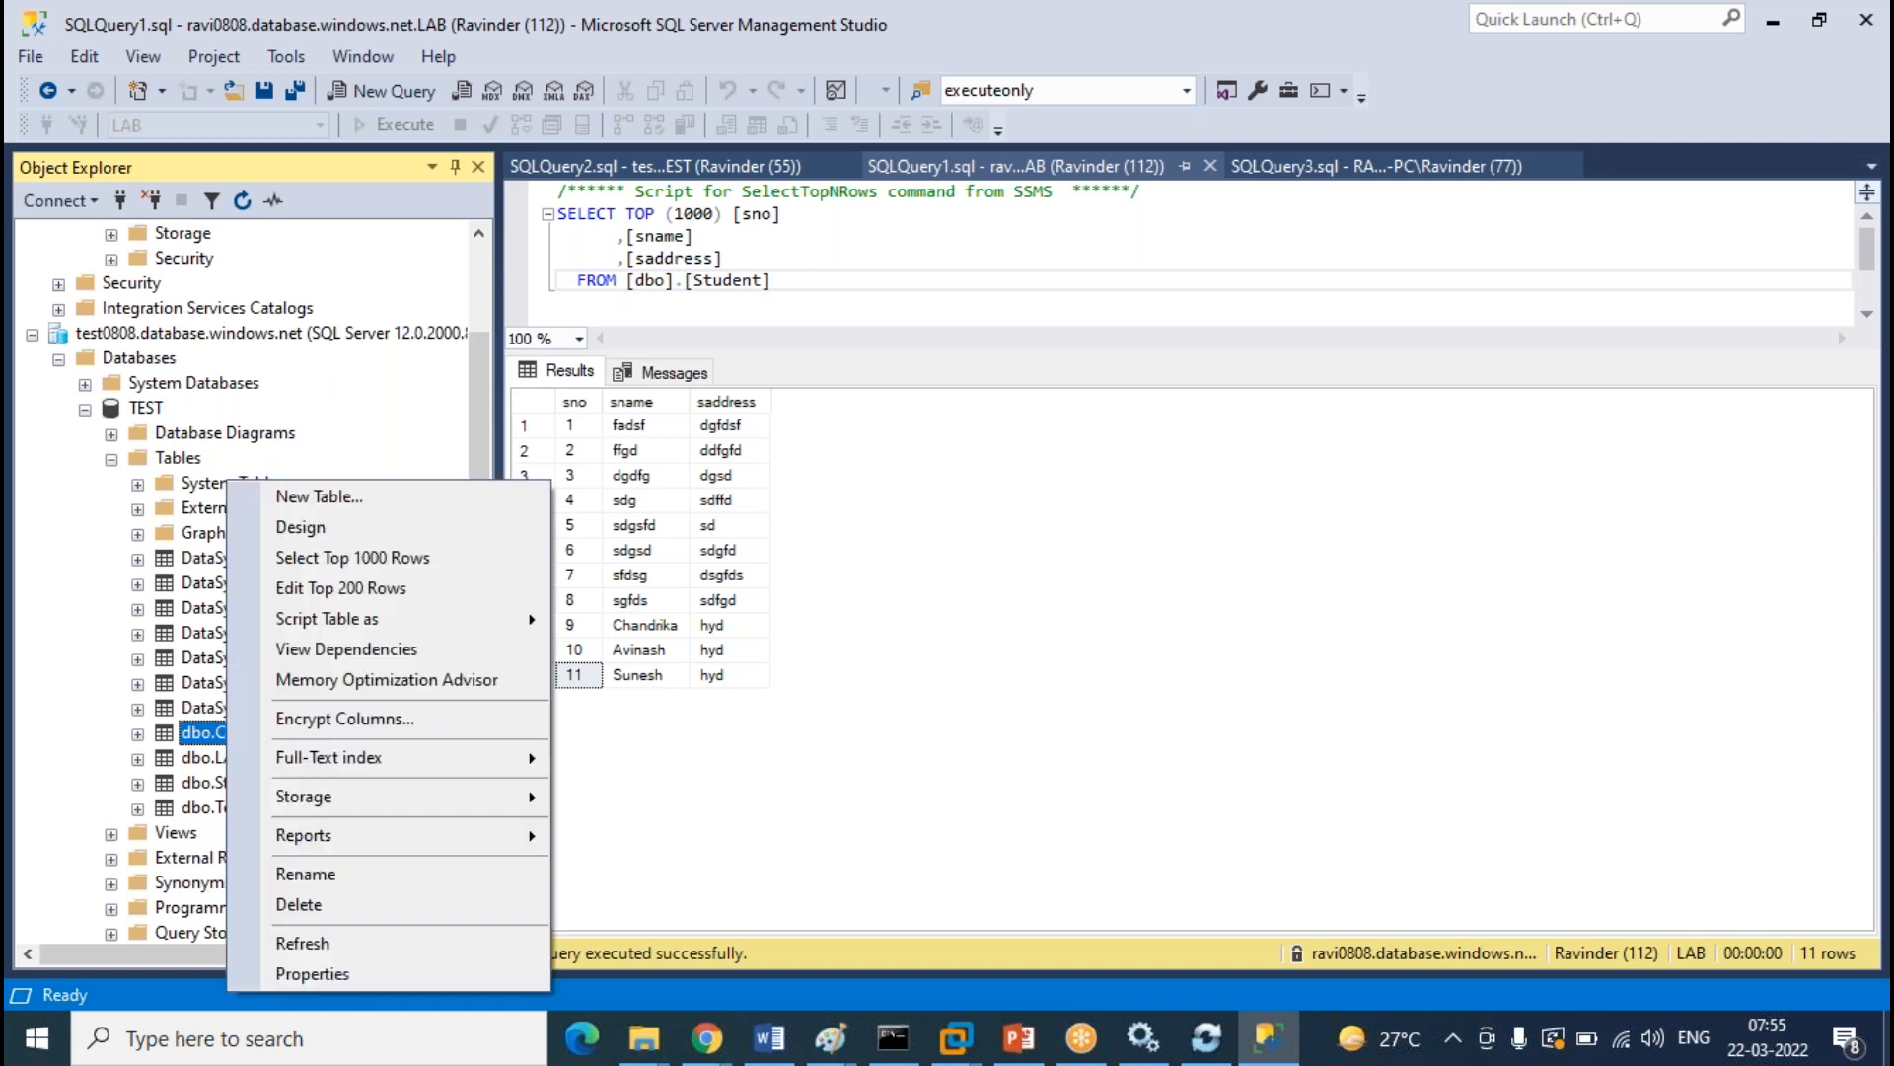
{"action": "left_click", "coordinate": [355, 529]}
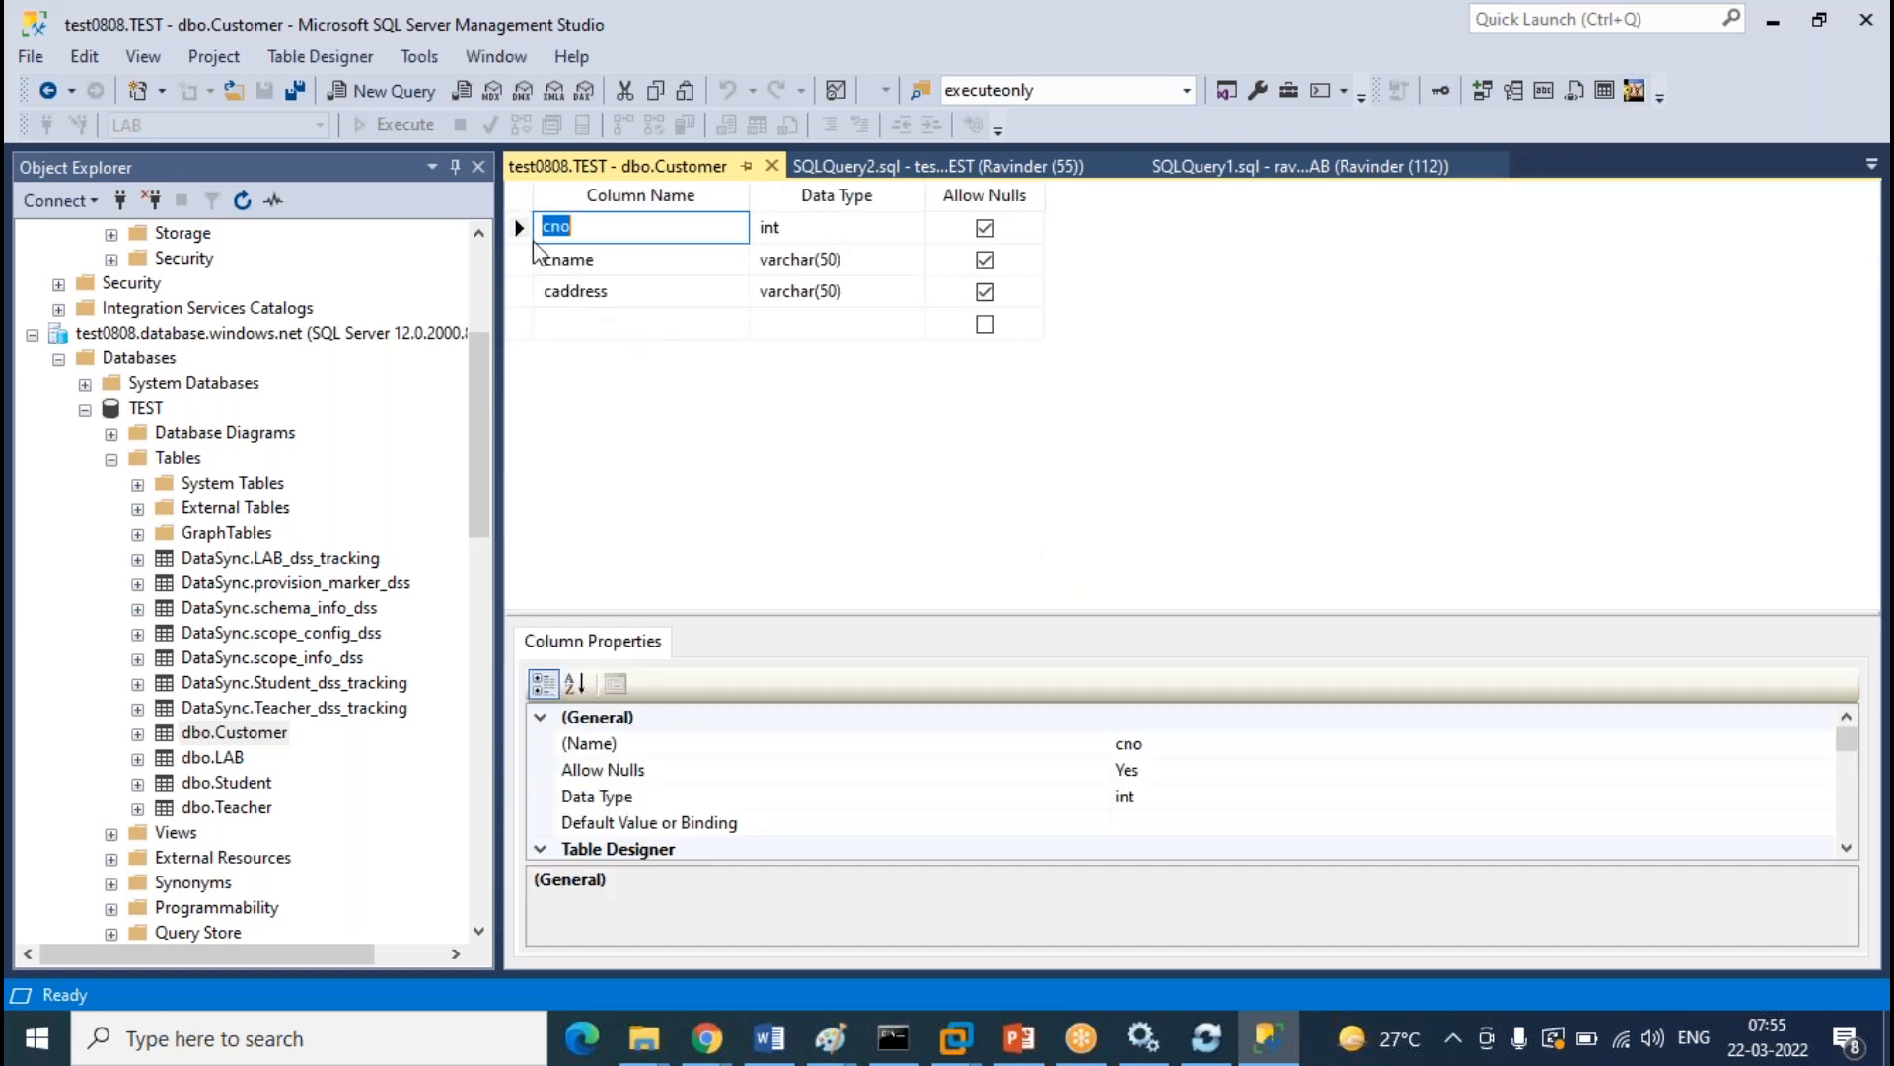
Set cno as the primary key and save the Customer table
{"action": "right_click", "coordinate": [525, 234]}
{"action": "left_click", "coordinate": [575, 254]}
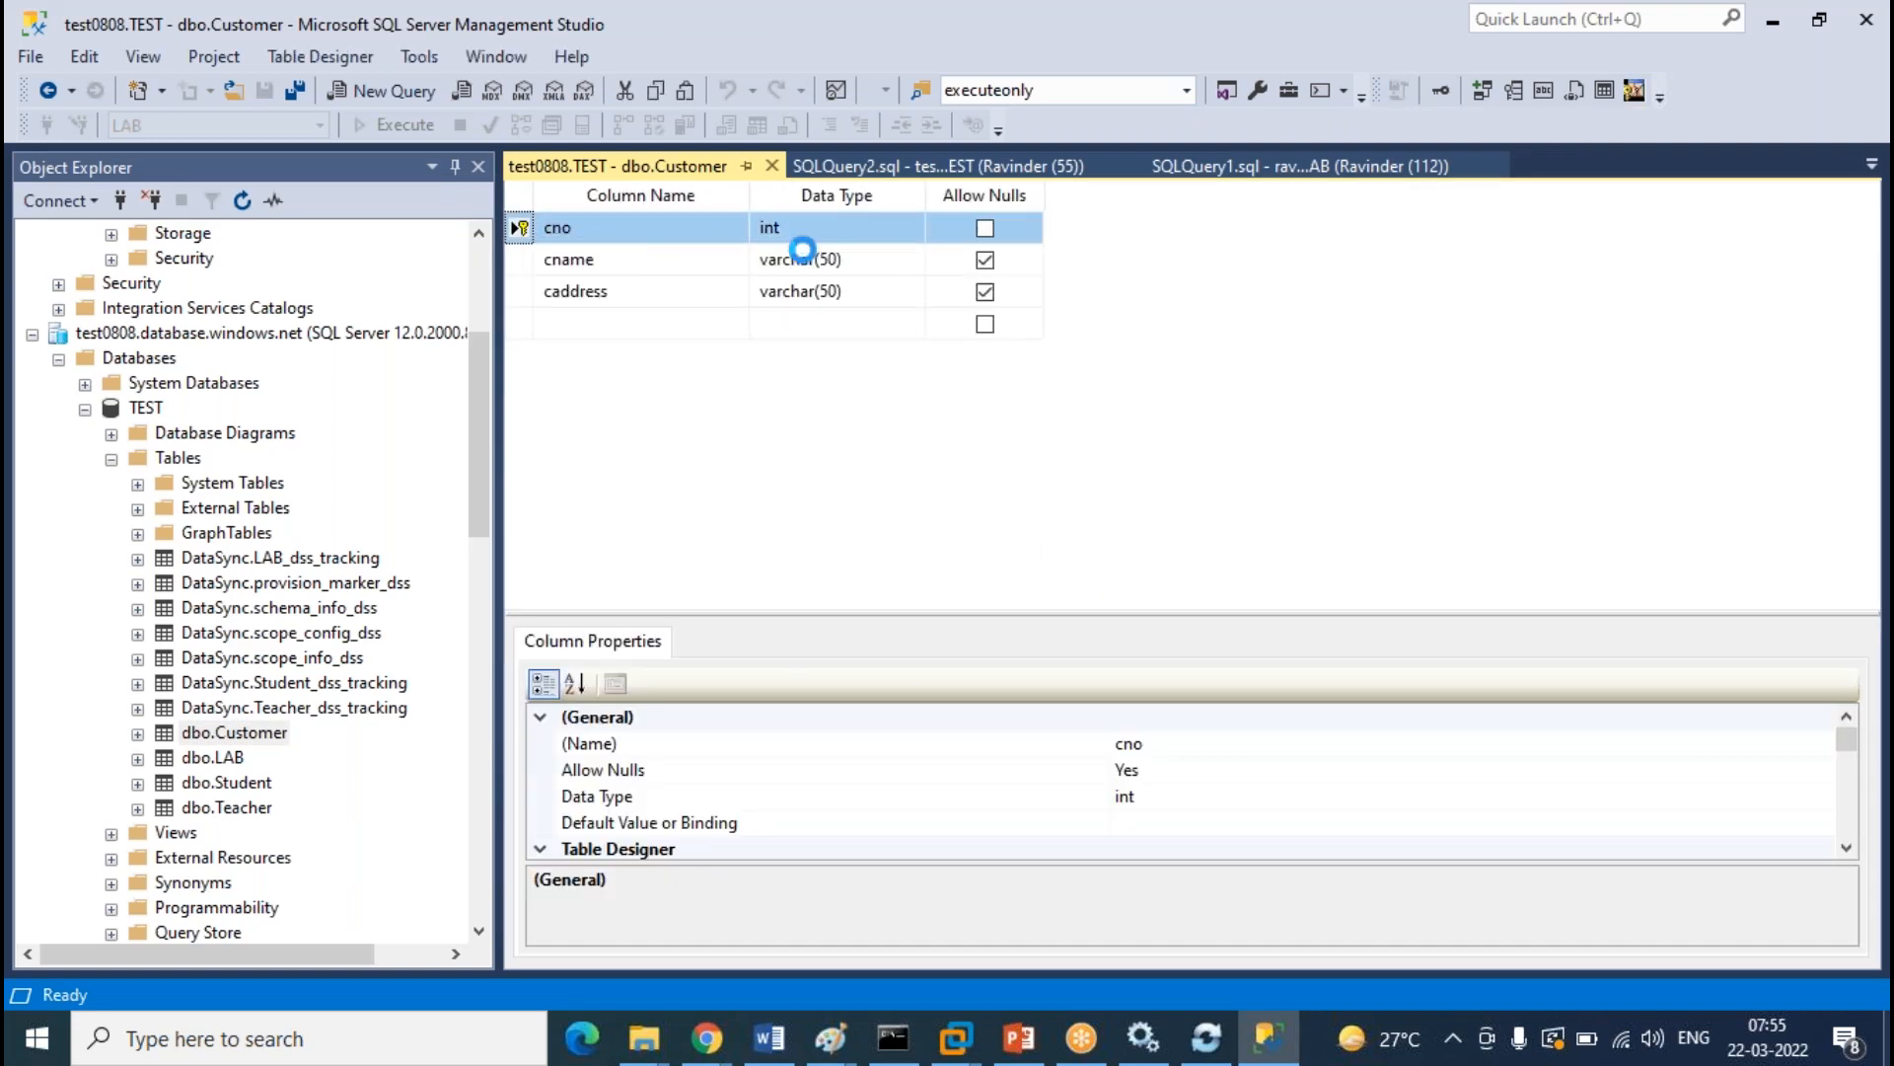
{"action": "left_click", "coordinate": [778, 165]}
{"action": "left_click", "coordinate": [959, 691]}
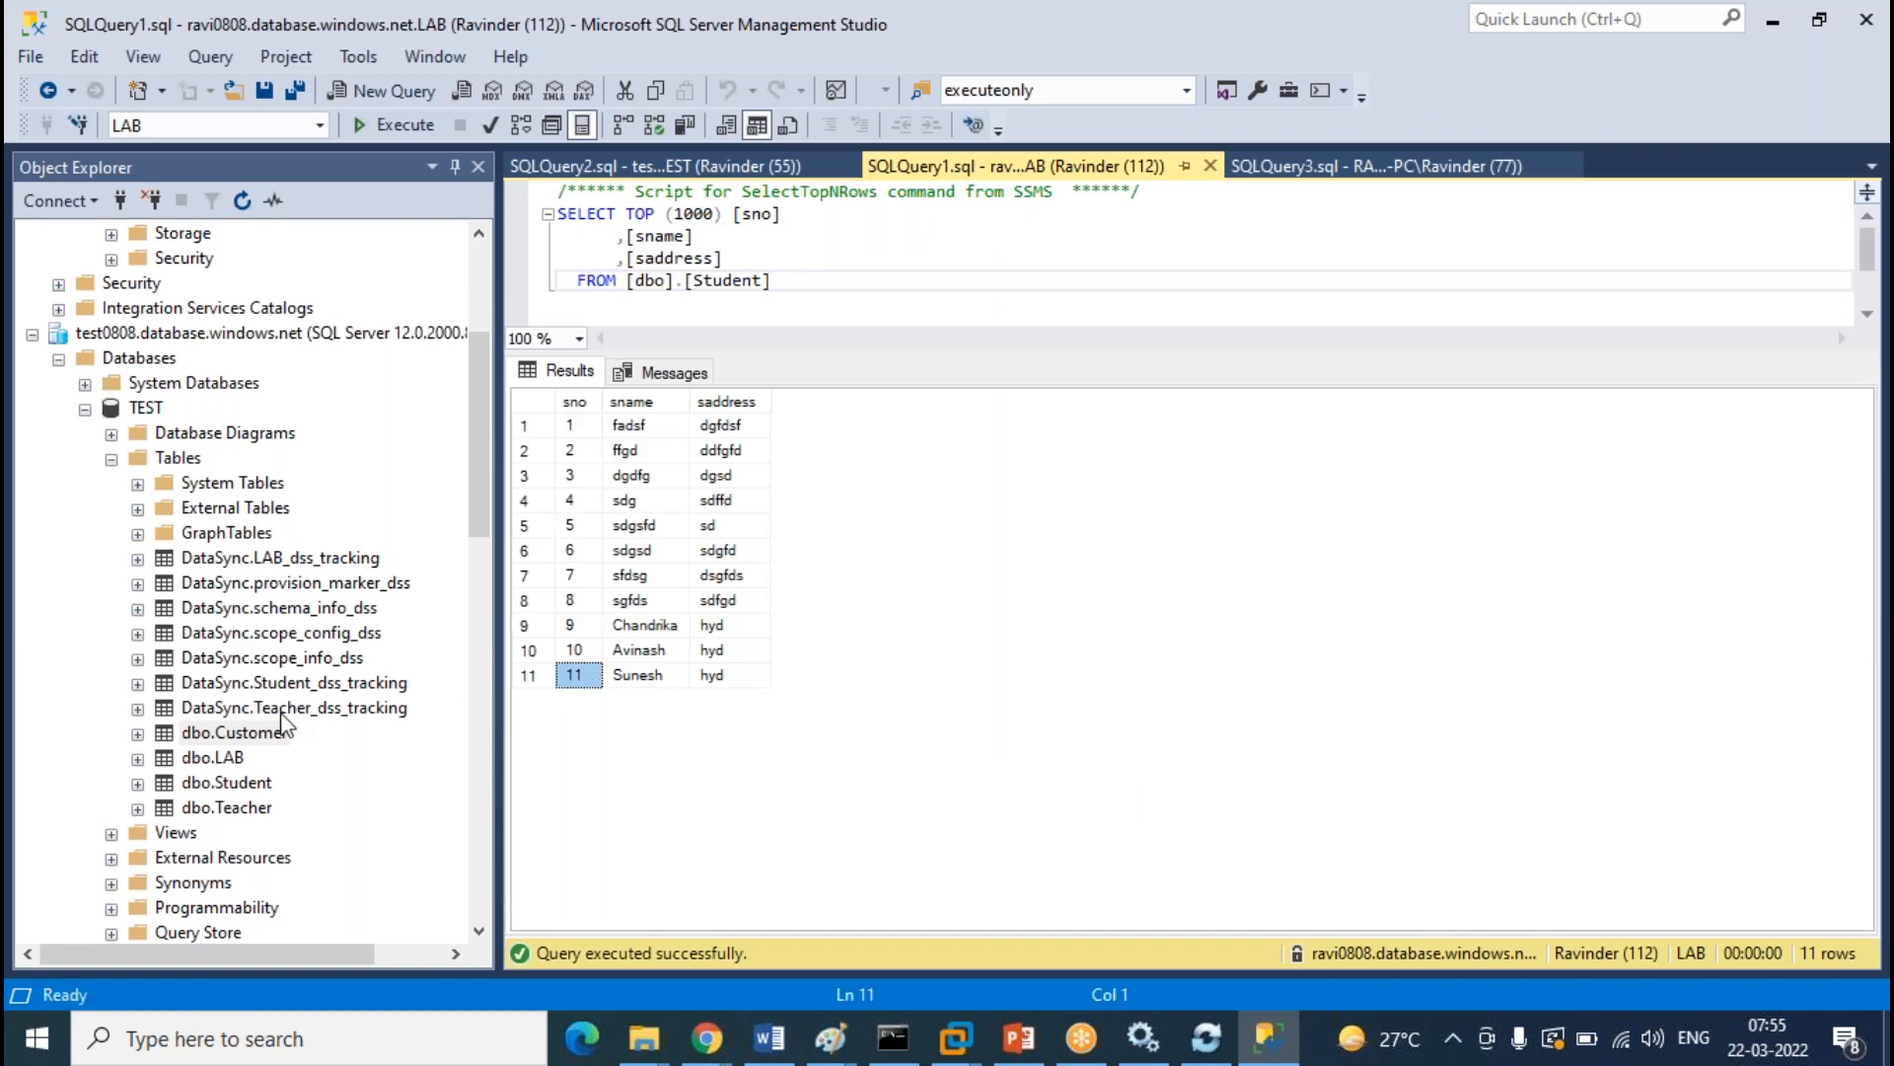
Open dbo.Customer's top 200 rows and enter row 1: cno 1, cname sfgds, caddress sdfg
{"action": "left_click", "coordinate": [258, 736]}
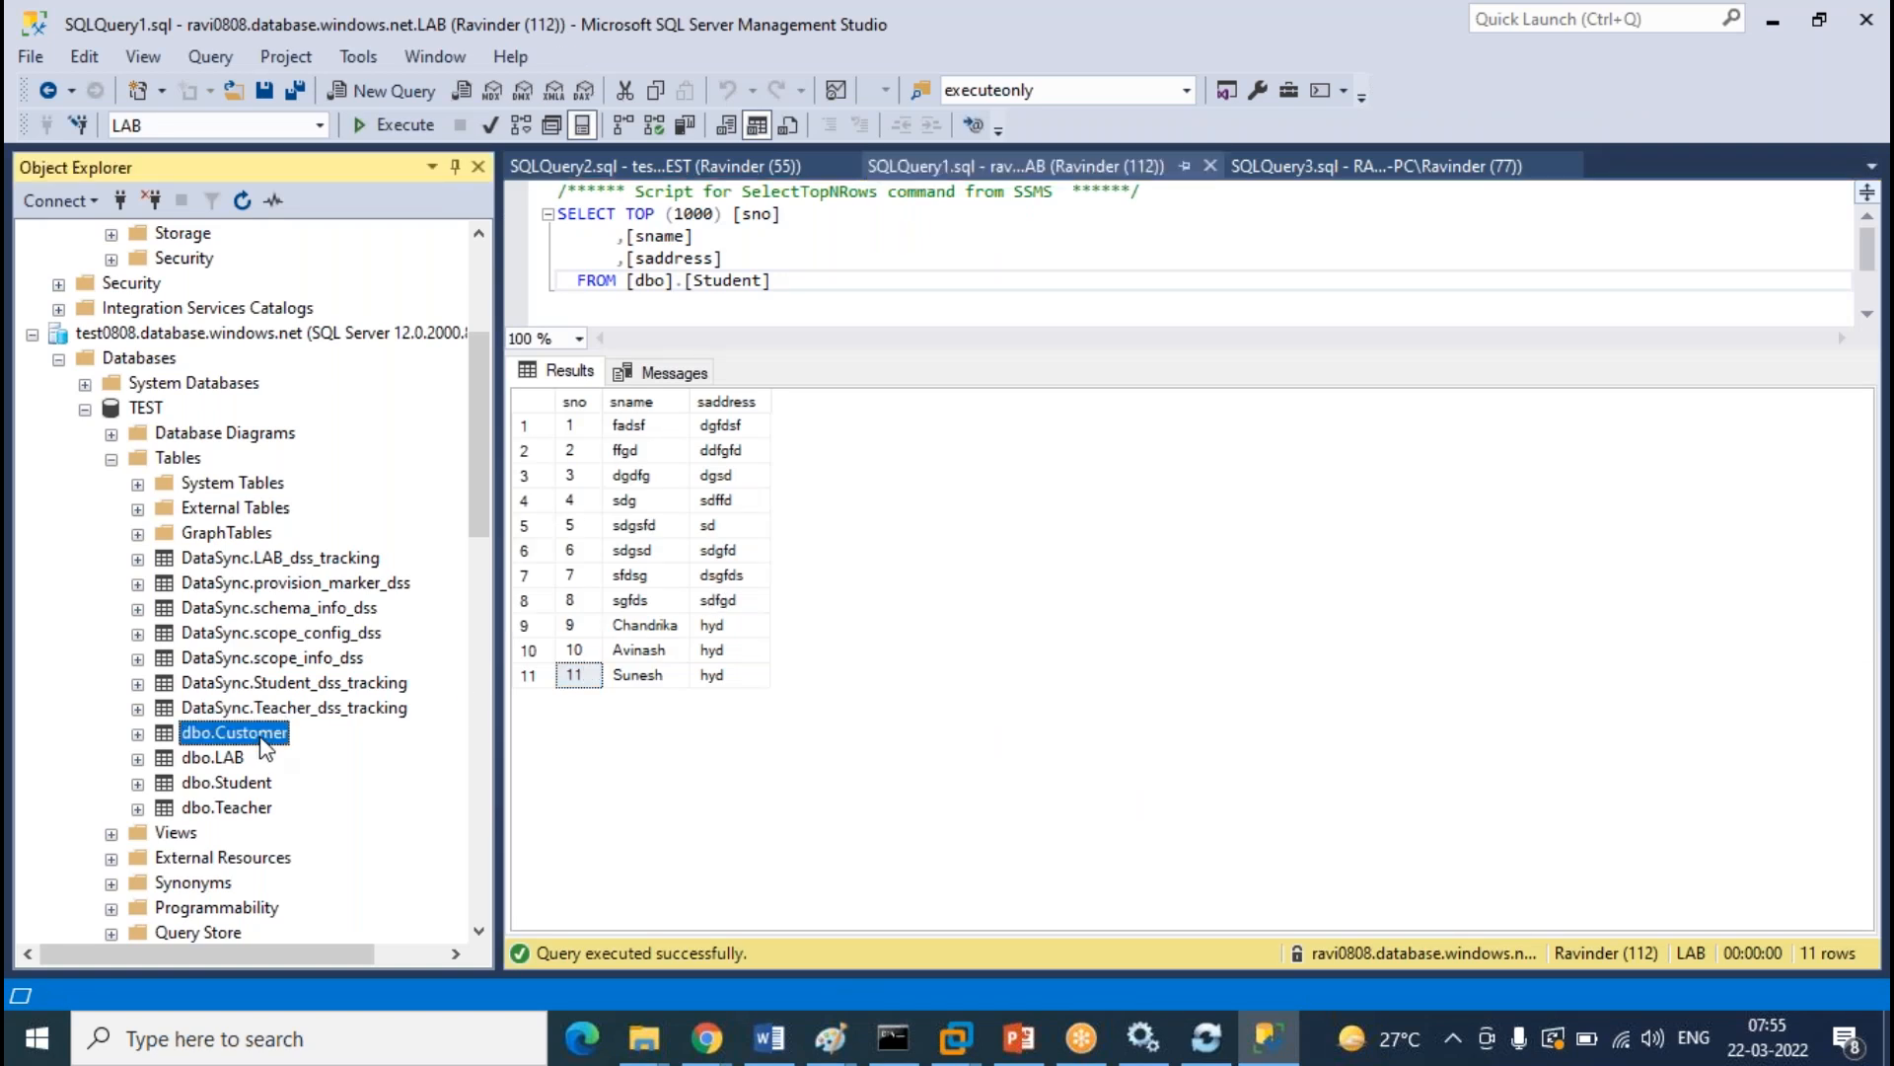
{"action": "right_click", "coordinate": [262, 745]}
{"action": "left_click", "coordinate": [446, 592]}
{"action": "left_click", "coordinate": [550, 373]}
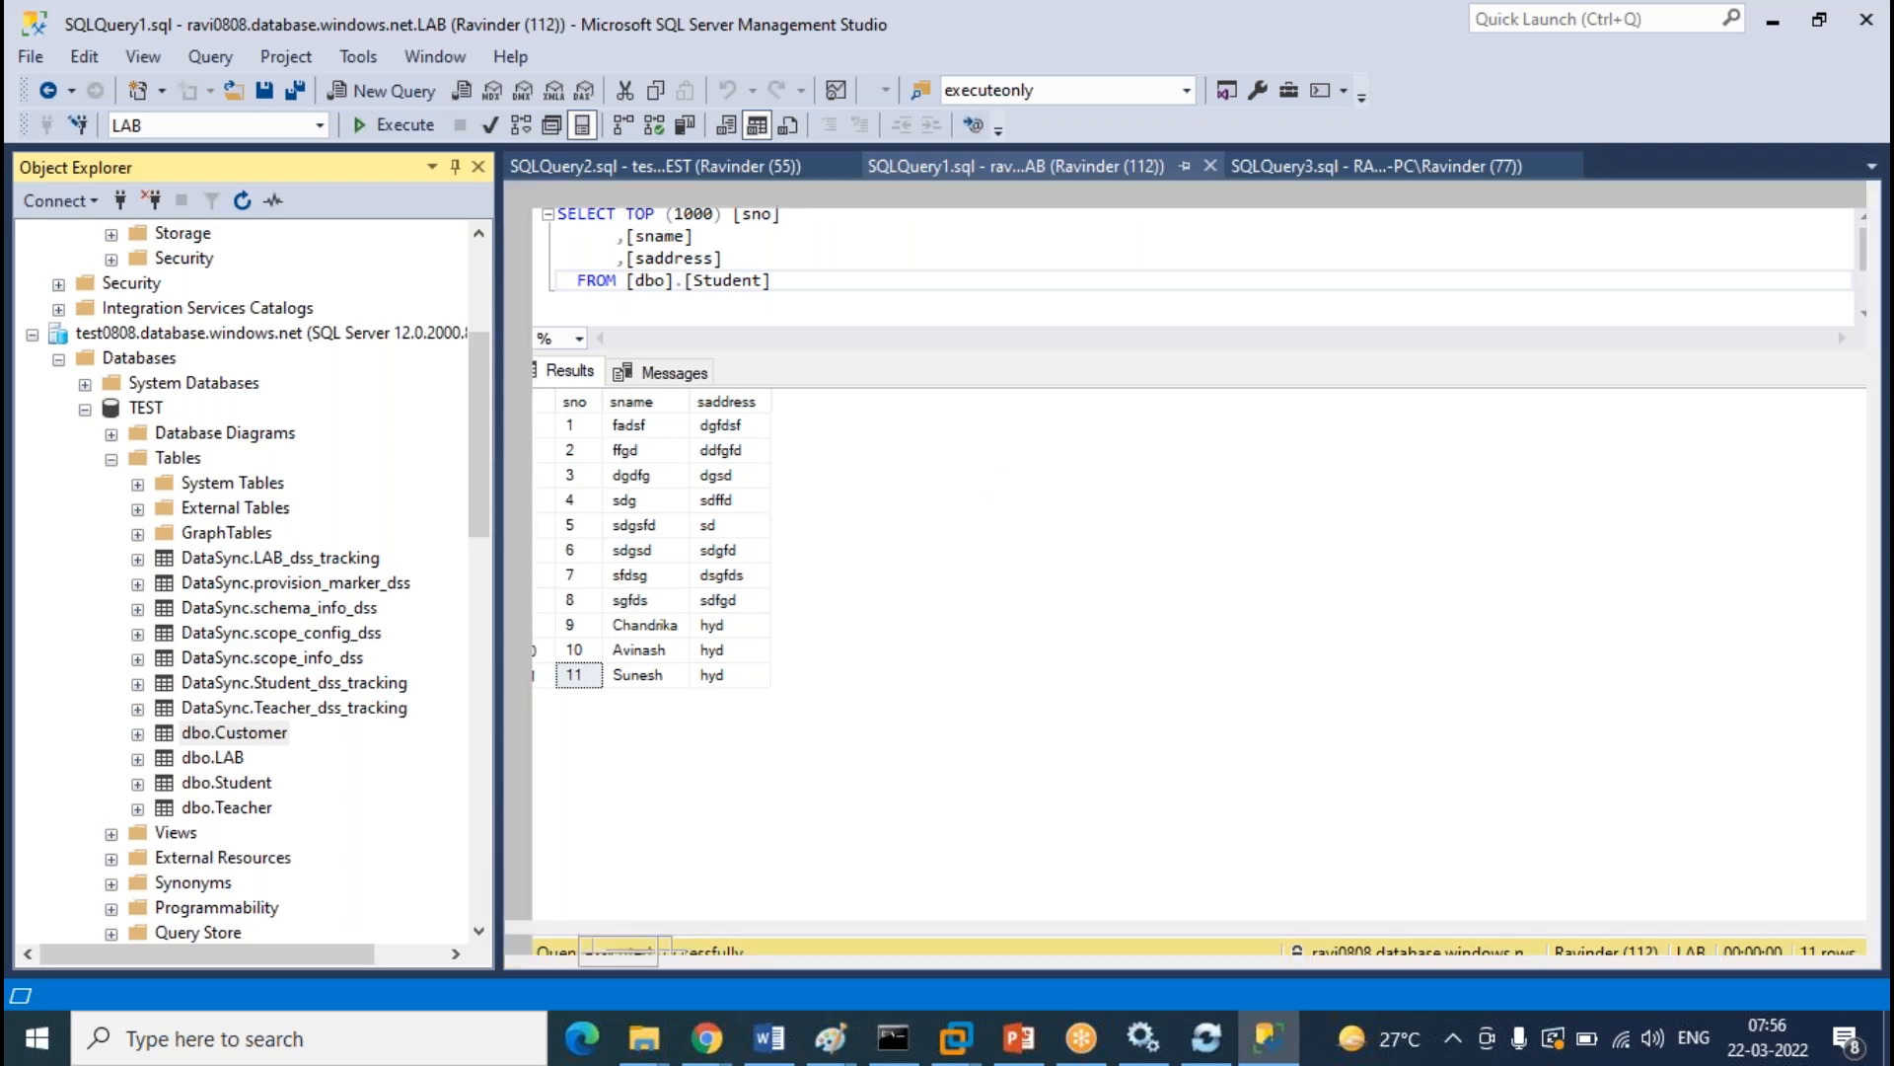
{"action": "type", "text": "1"}
{"action": "key", "text": "Tab"}
{"action": "type", "text": "sfgds"}
{"action": "key", "text": "Tab"}
{"action": "key", "text": "BackSpace"}
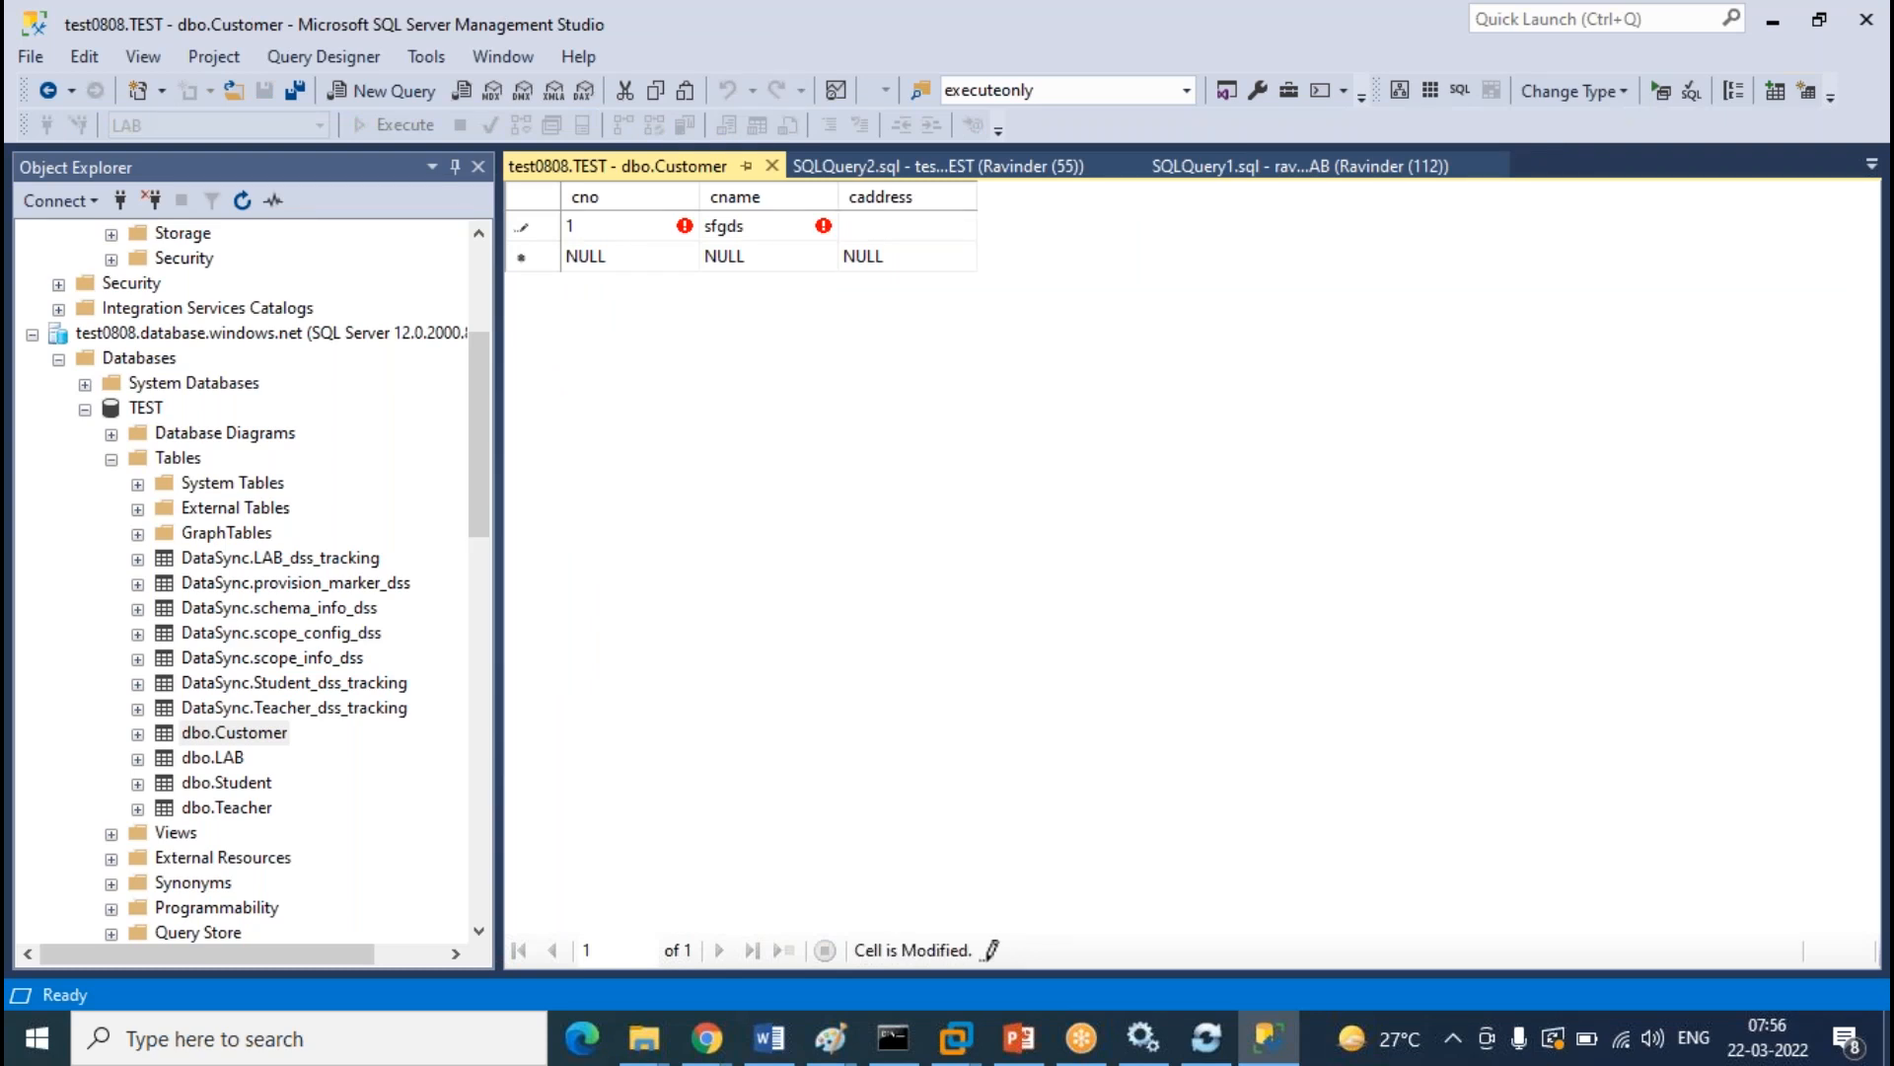
{"action": "type", "text": "sdfg"}
Add row 2 with cno 2, cname sgds, caddress sfgf, then close the editing grid
{"action": "key", "text": "Tab"}
{"action": "type", "text": "2"}
{"action": "key", "text": "Tab"}
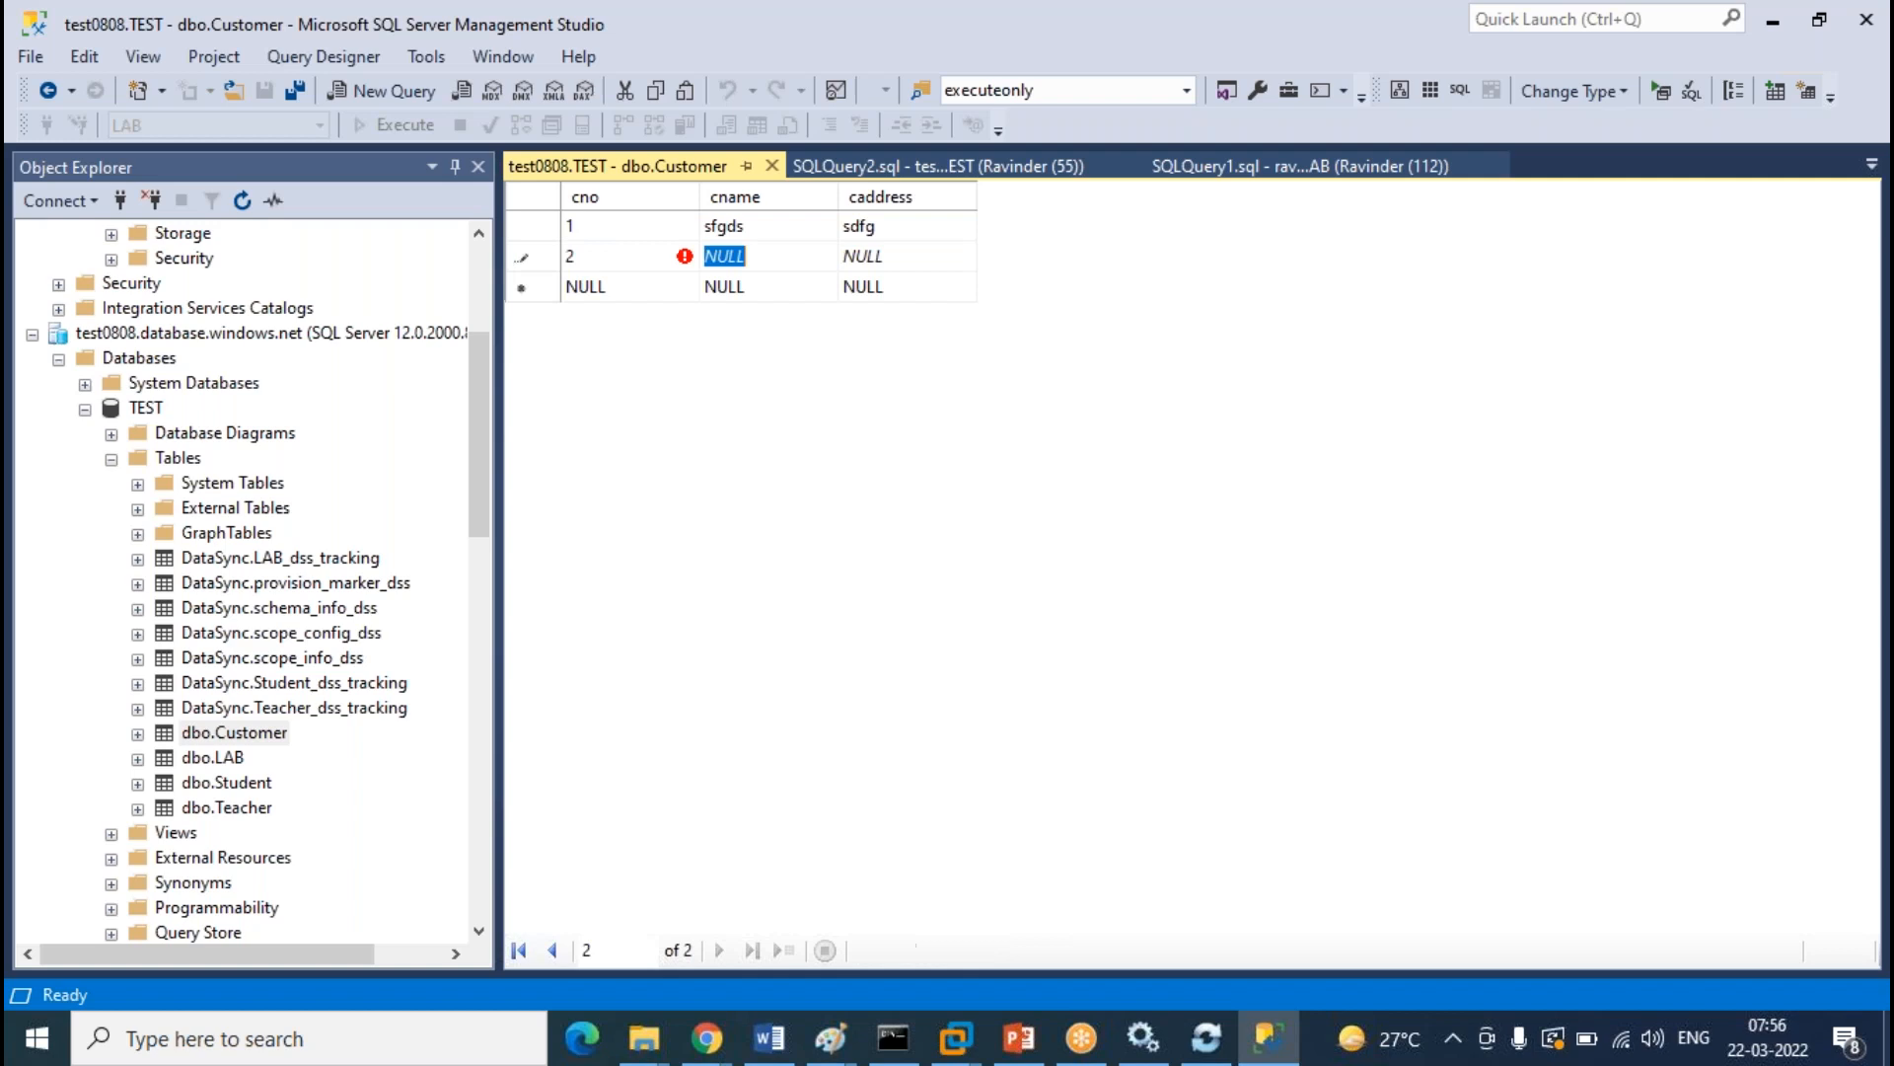
{"action": "type", "text": "sgds"}
{"action": "key", "text": "Tab"}
{"action": "type", "text": "sfgf"}
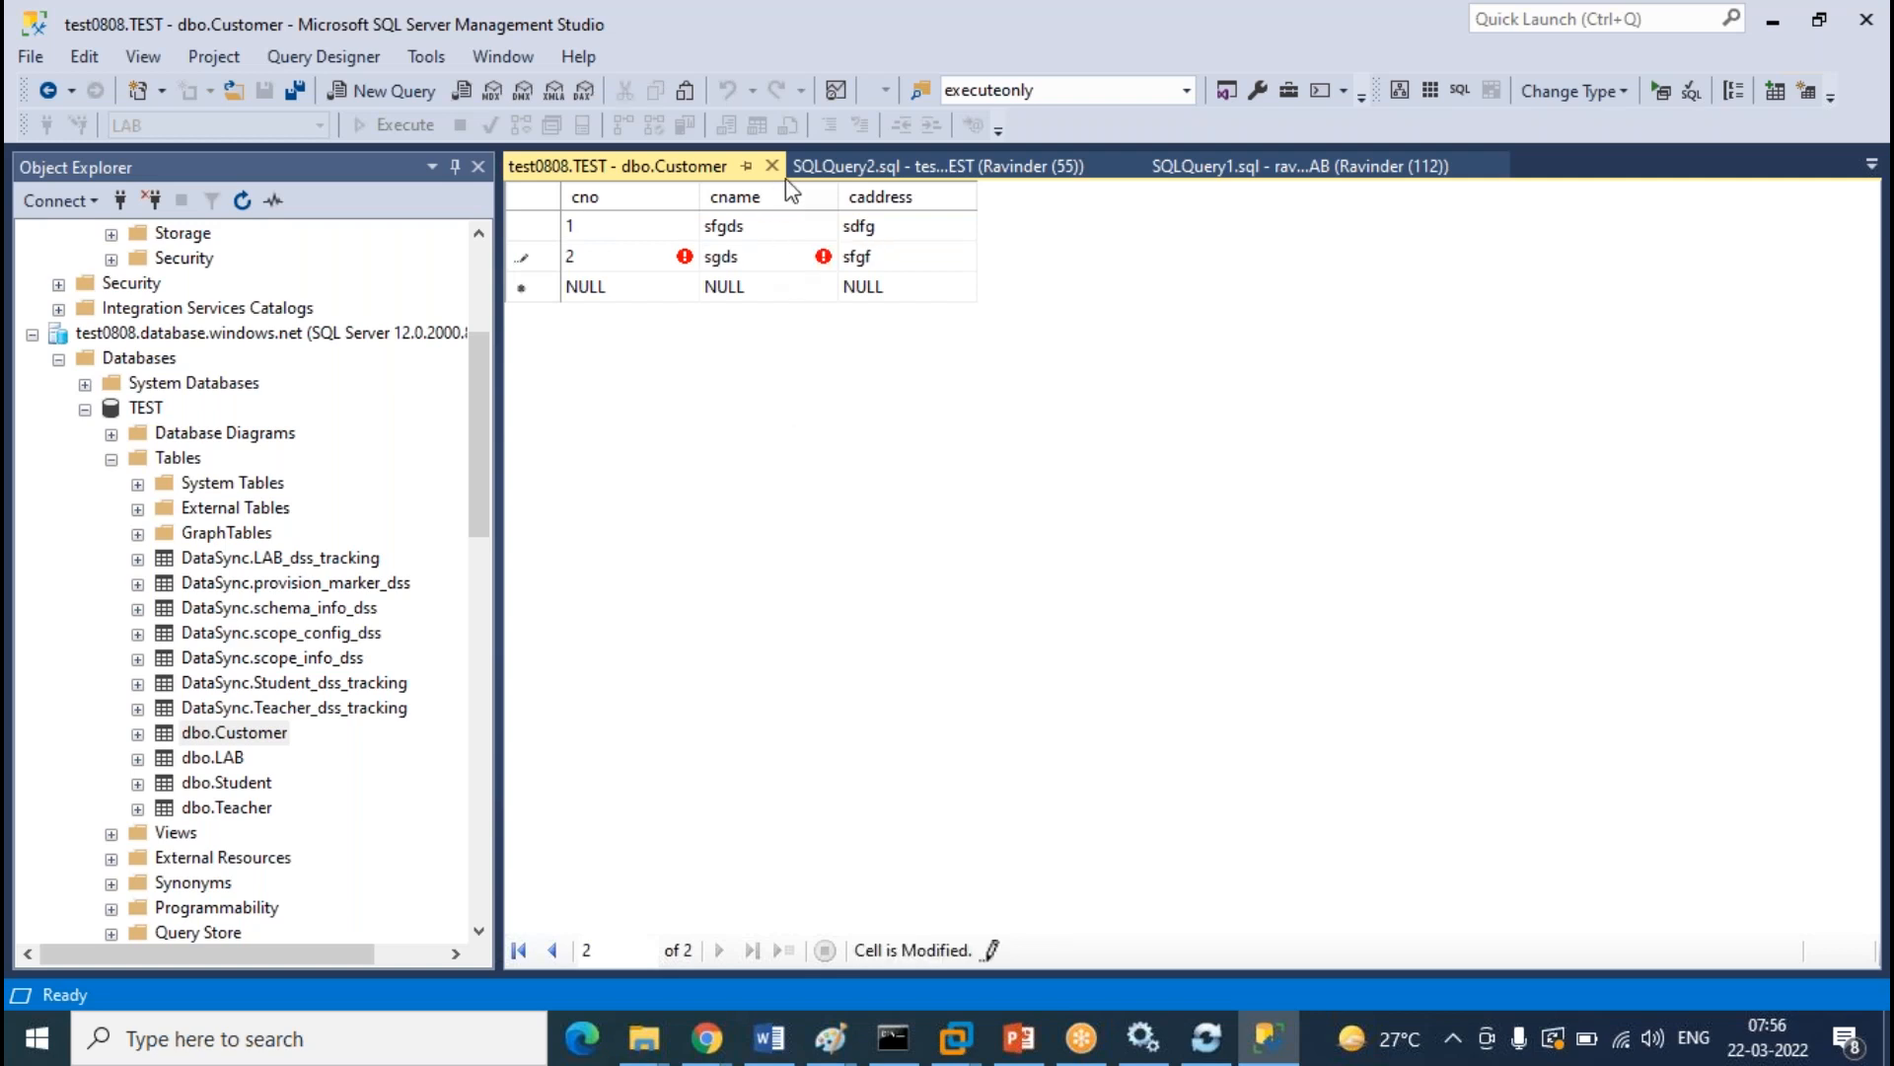
{"action": "left_click", "coordinate": [773, 169]}
{"action": "left_click", "coordinate": [772, 169]}
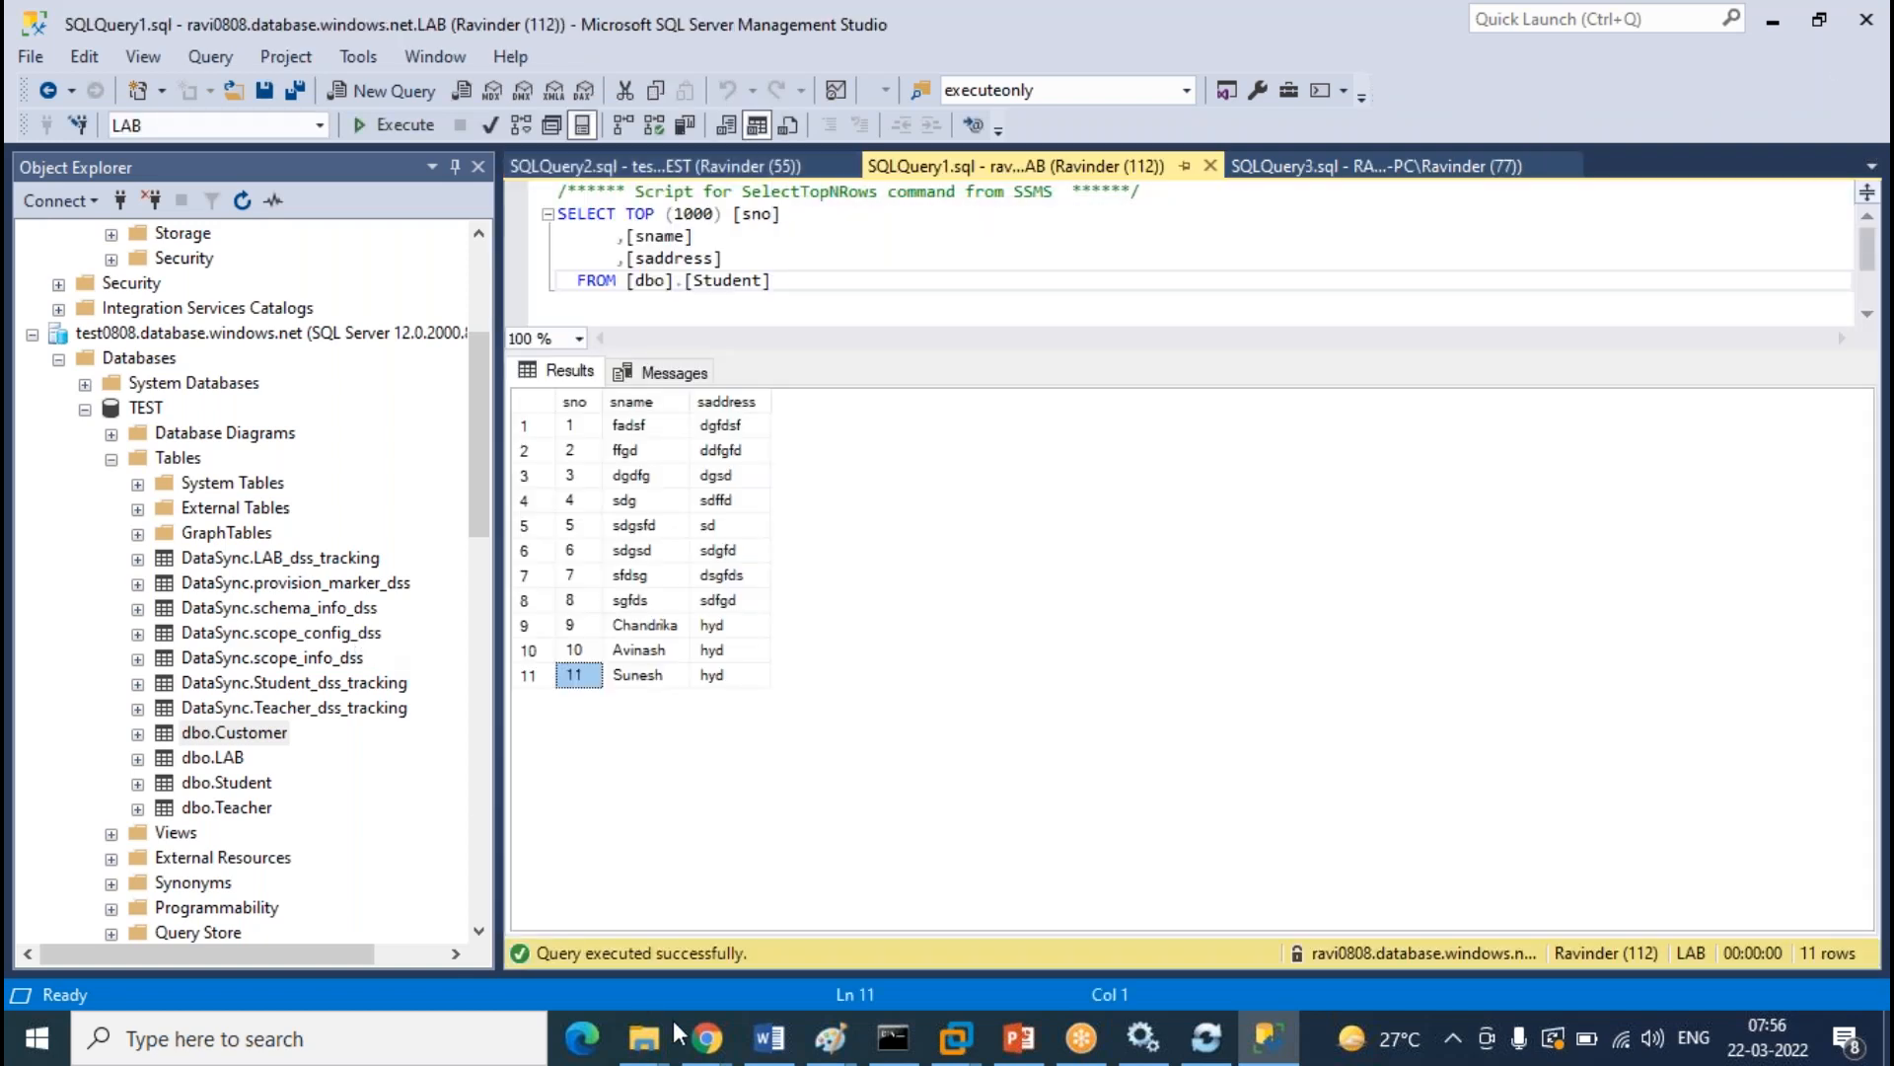
In the sync group's Tables, choose cloud-member, tick dbo.Customer and save the selection
{"action": "mouse_move", "coordinate": [707, 1038]}
{"action": "left_click", "coordinate": [868, 927]}
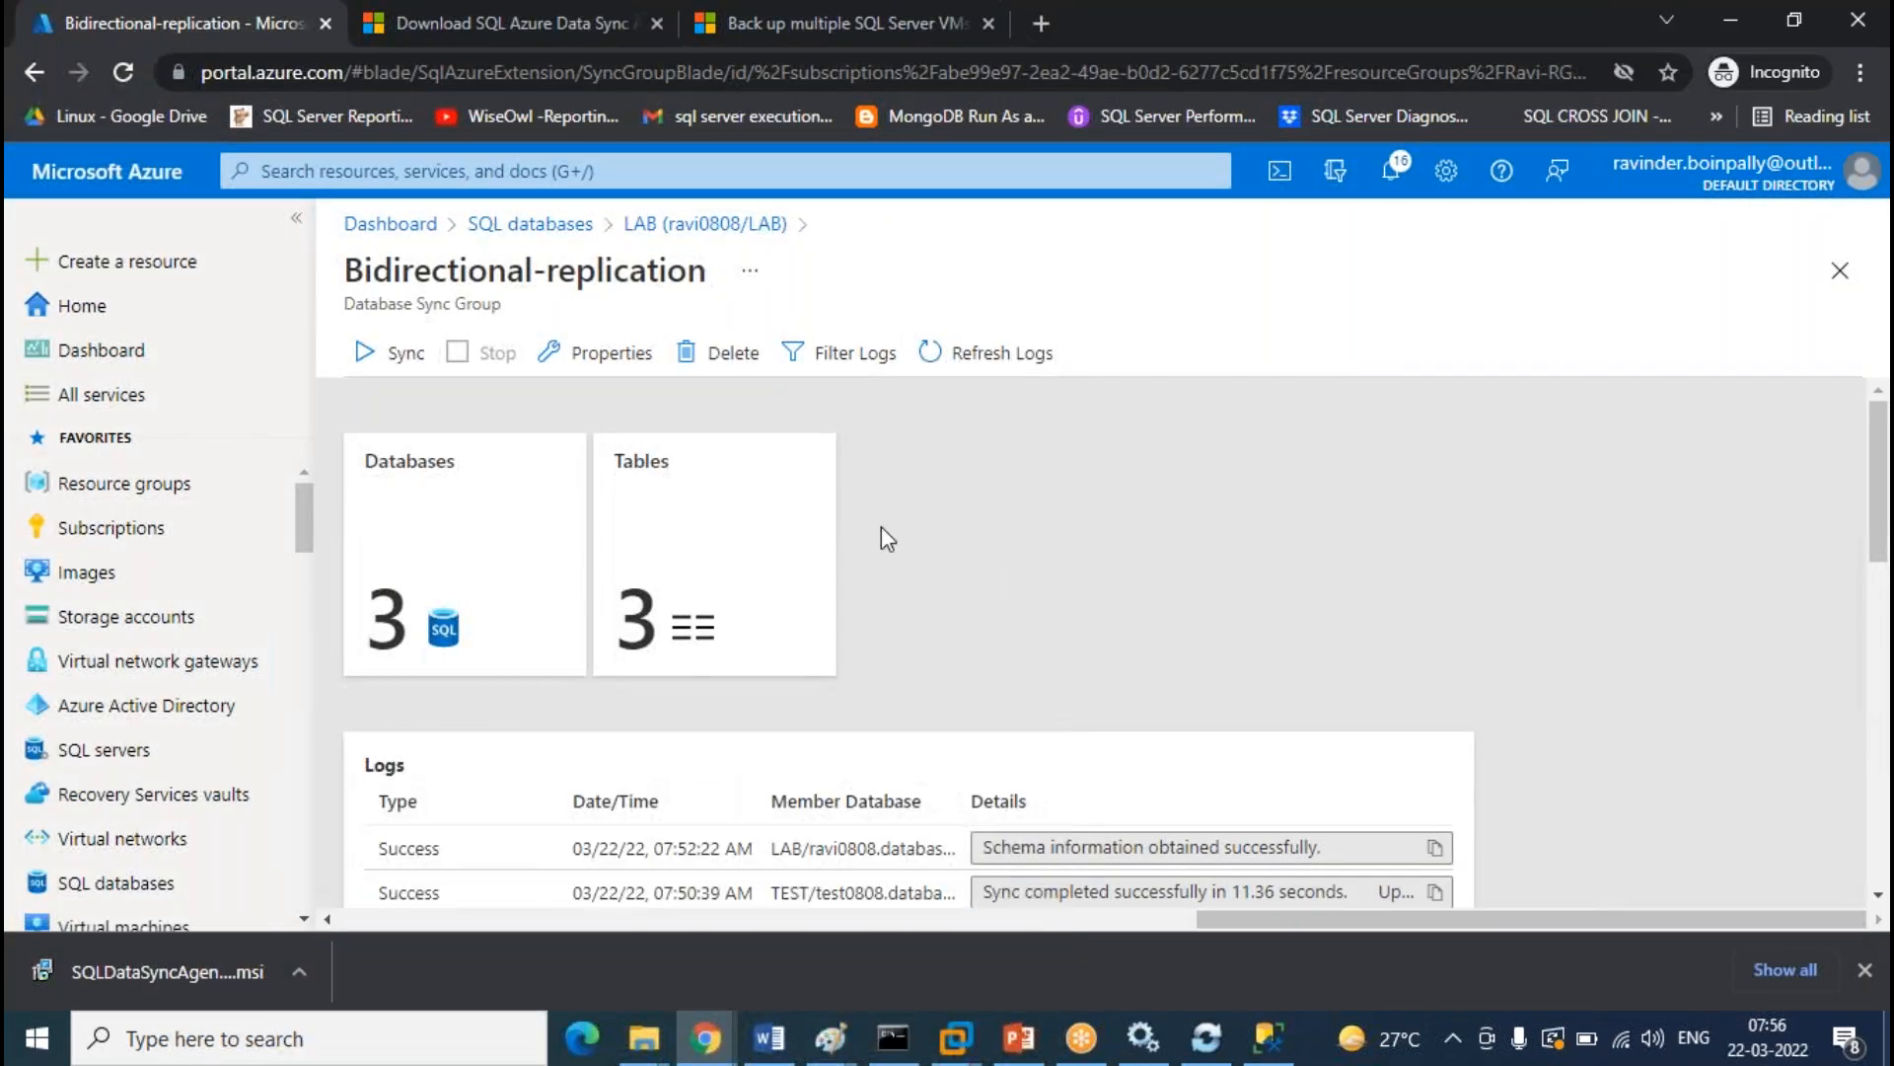
{"action": "left_click", "coordinate": [691, 523]}
{"action": "left_click", "coordinate": [742, 386]}
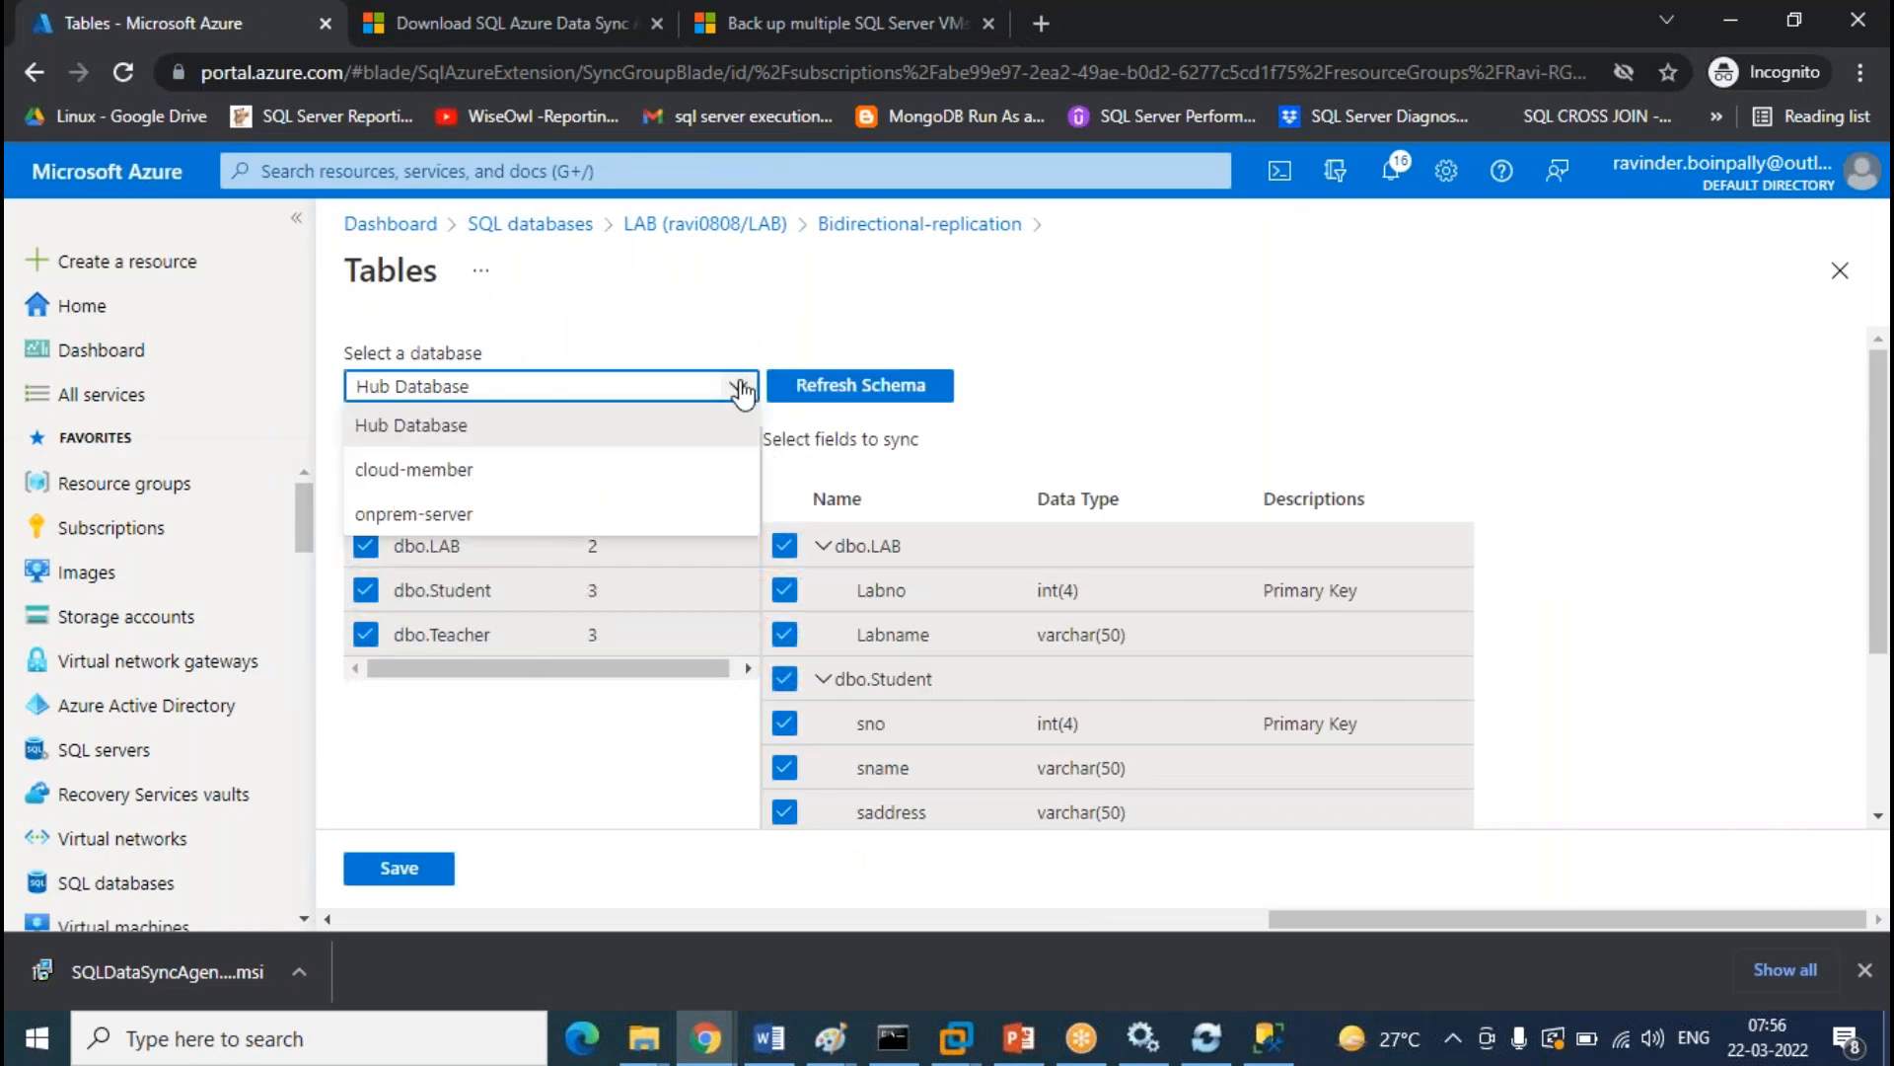
{"action": "left_click", "coordinate": [449, 486]}
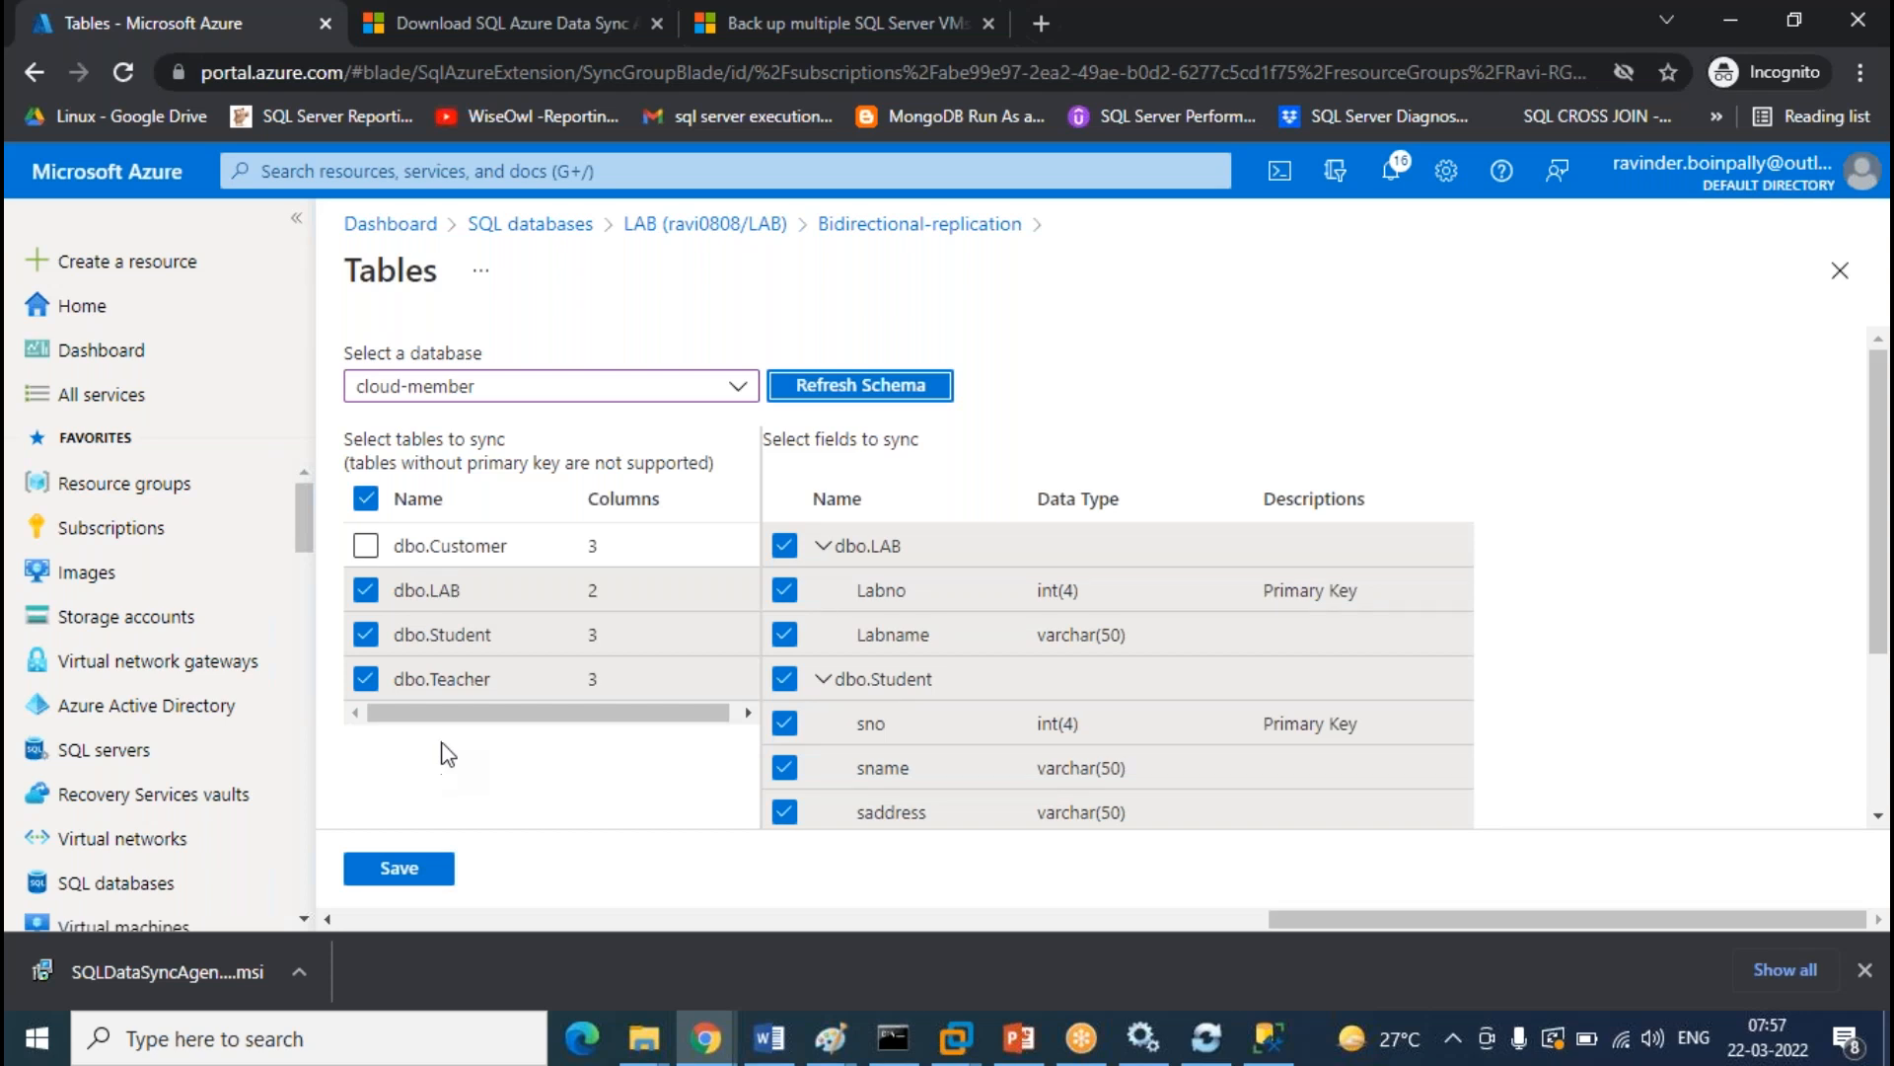
{"action": "left_click", "coordinate": [366, 545]}
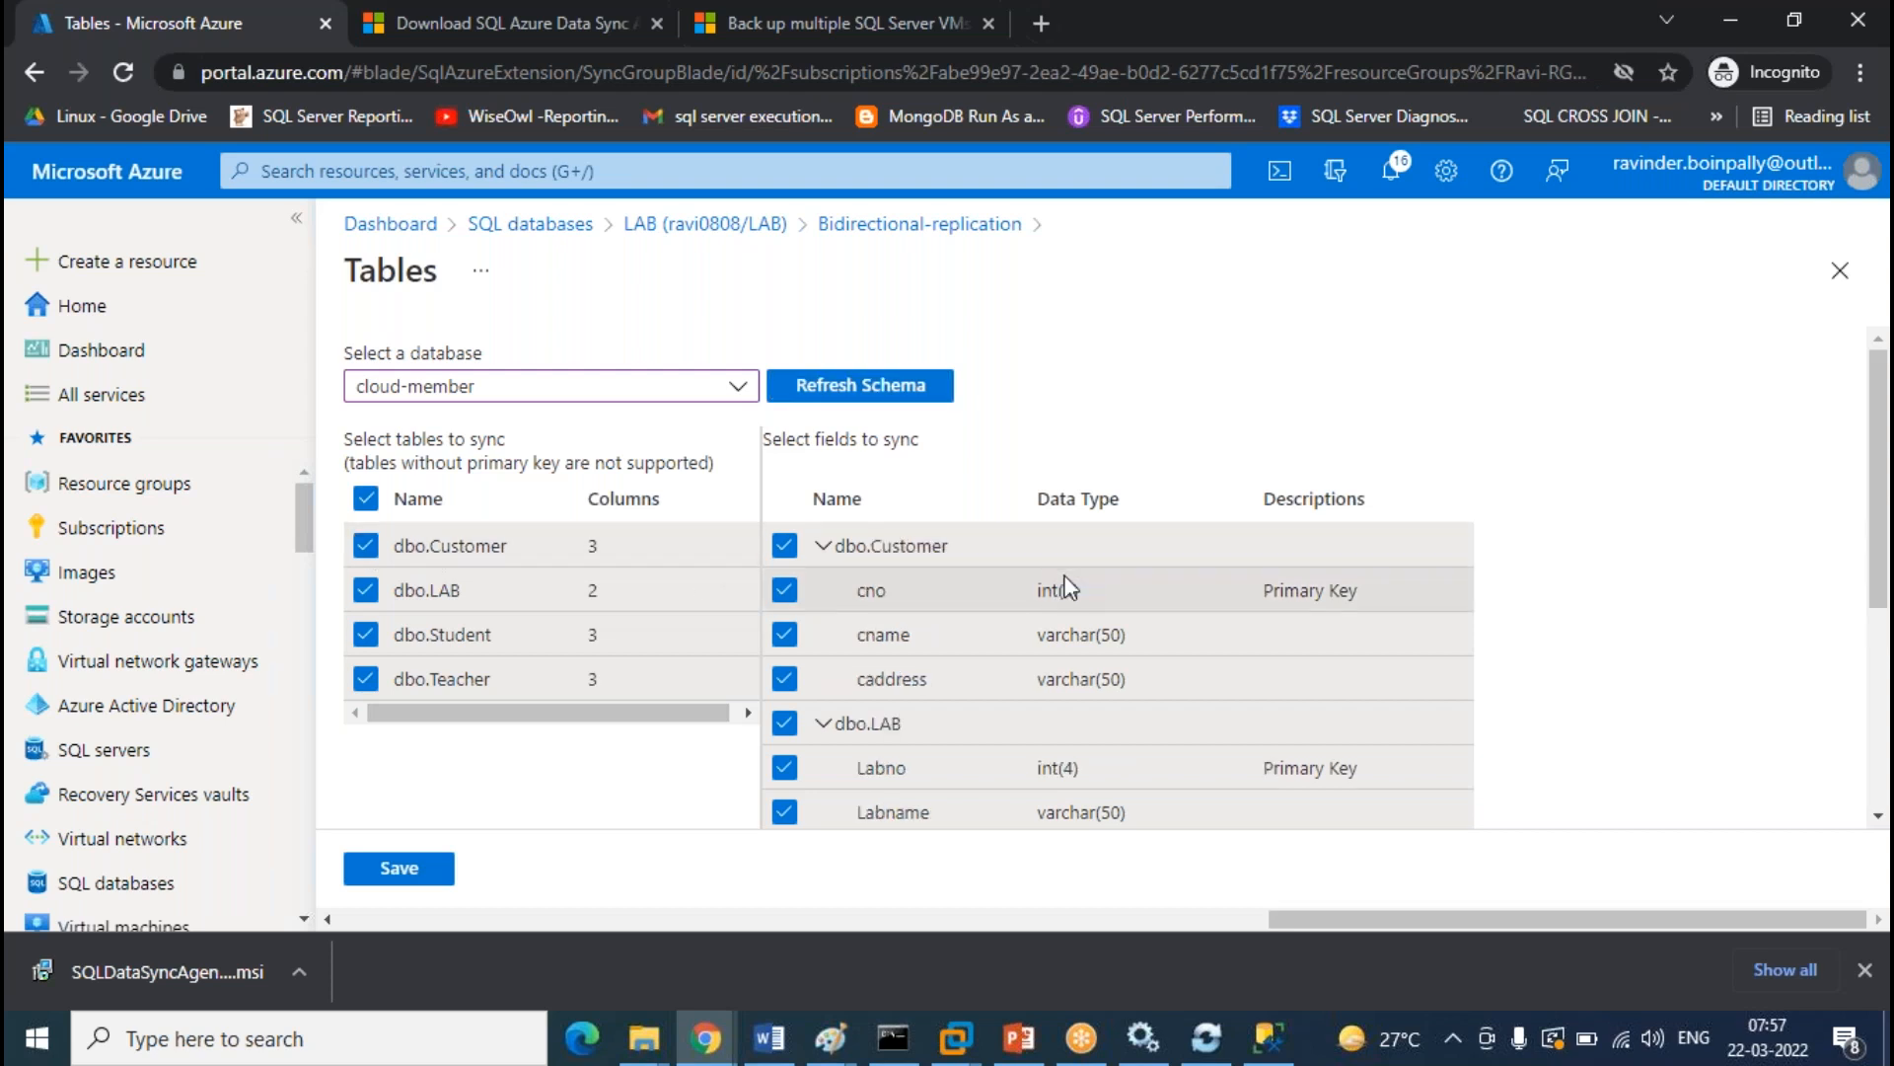
{"action": "left_click", "coordinate": [414, 870]}
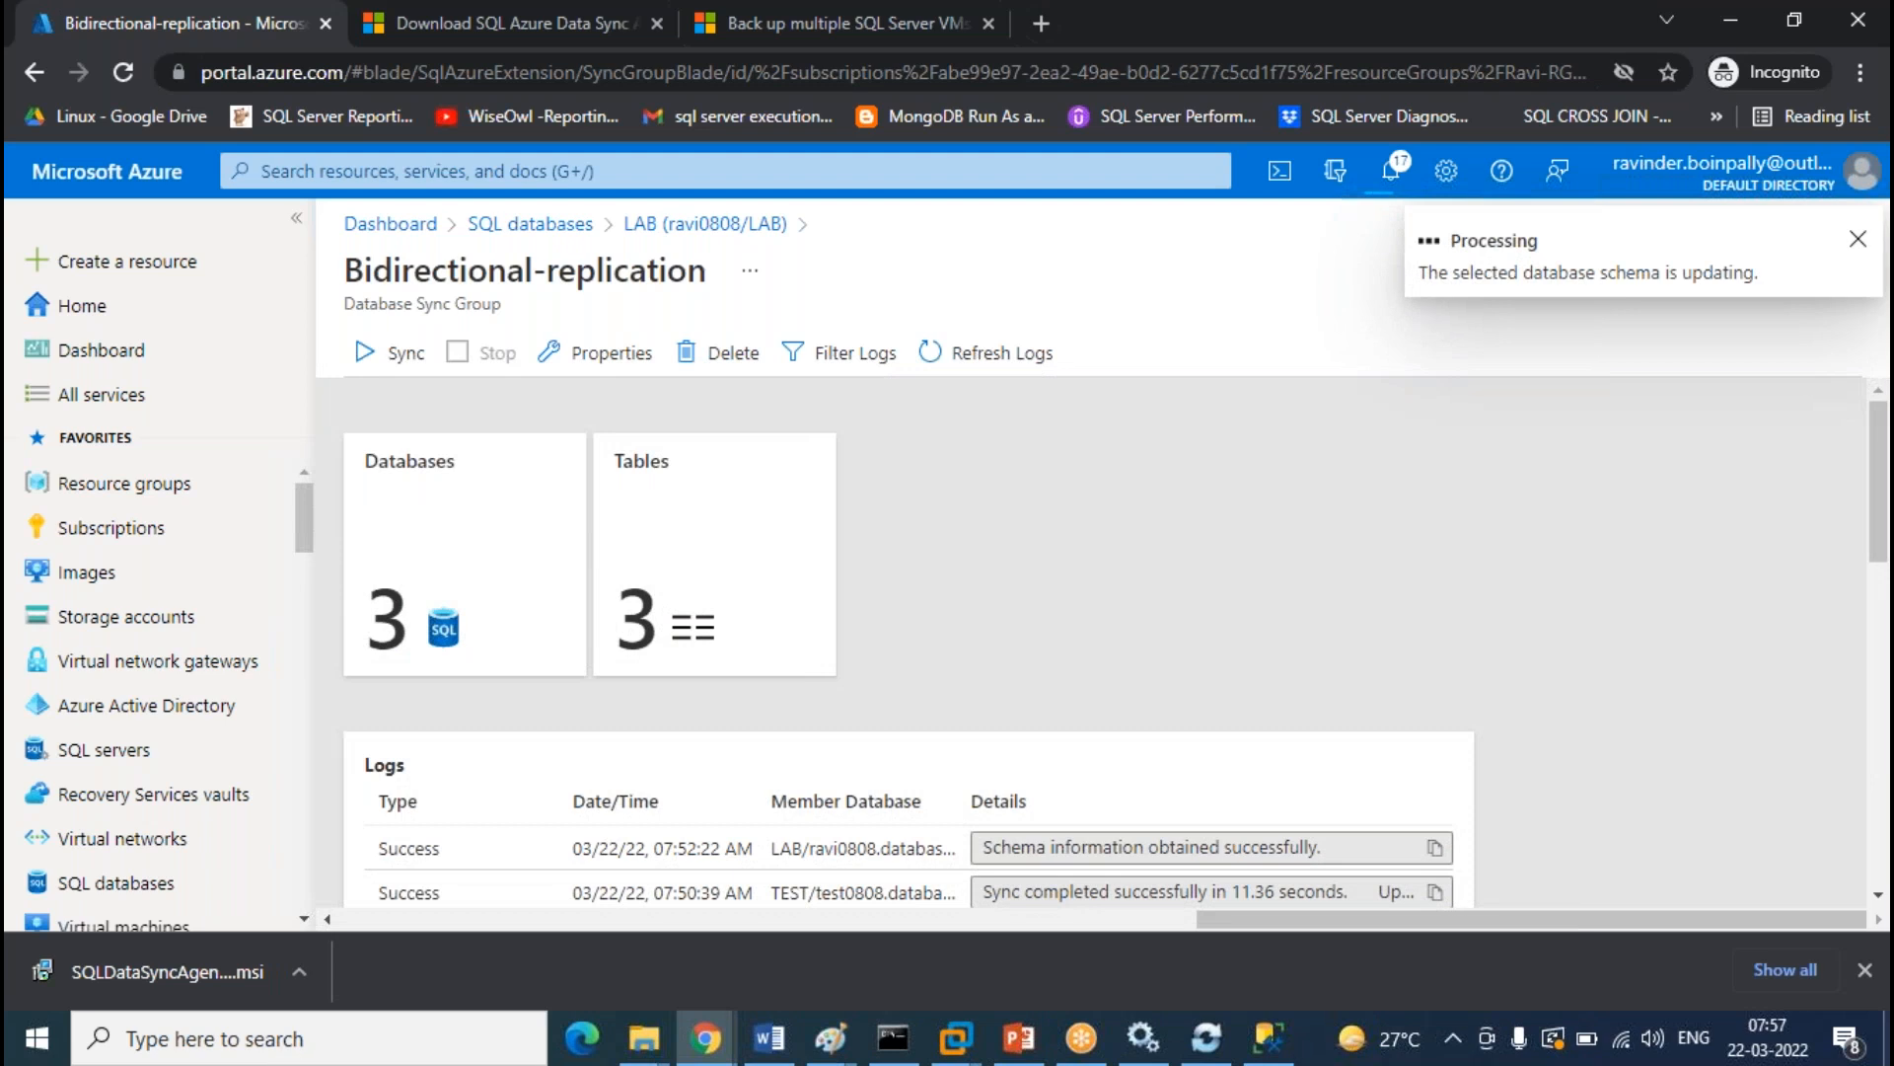
Dismiss the portal notifications and refresh the sync logs until they show 4 tables
{"action": "left_click", "coordinate": [1011, 367]}
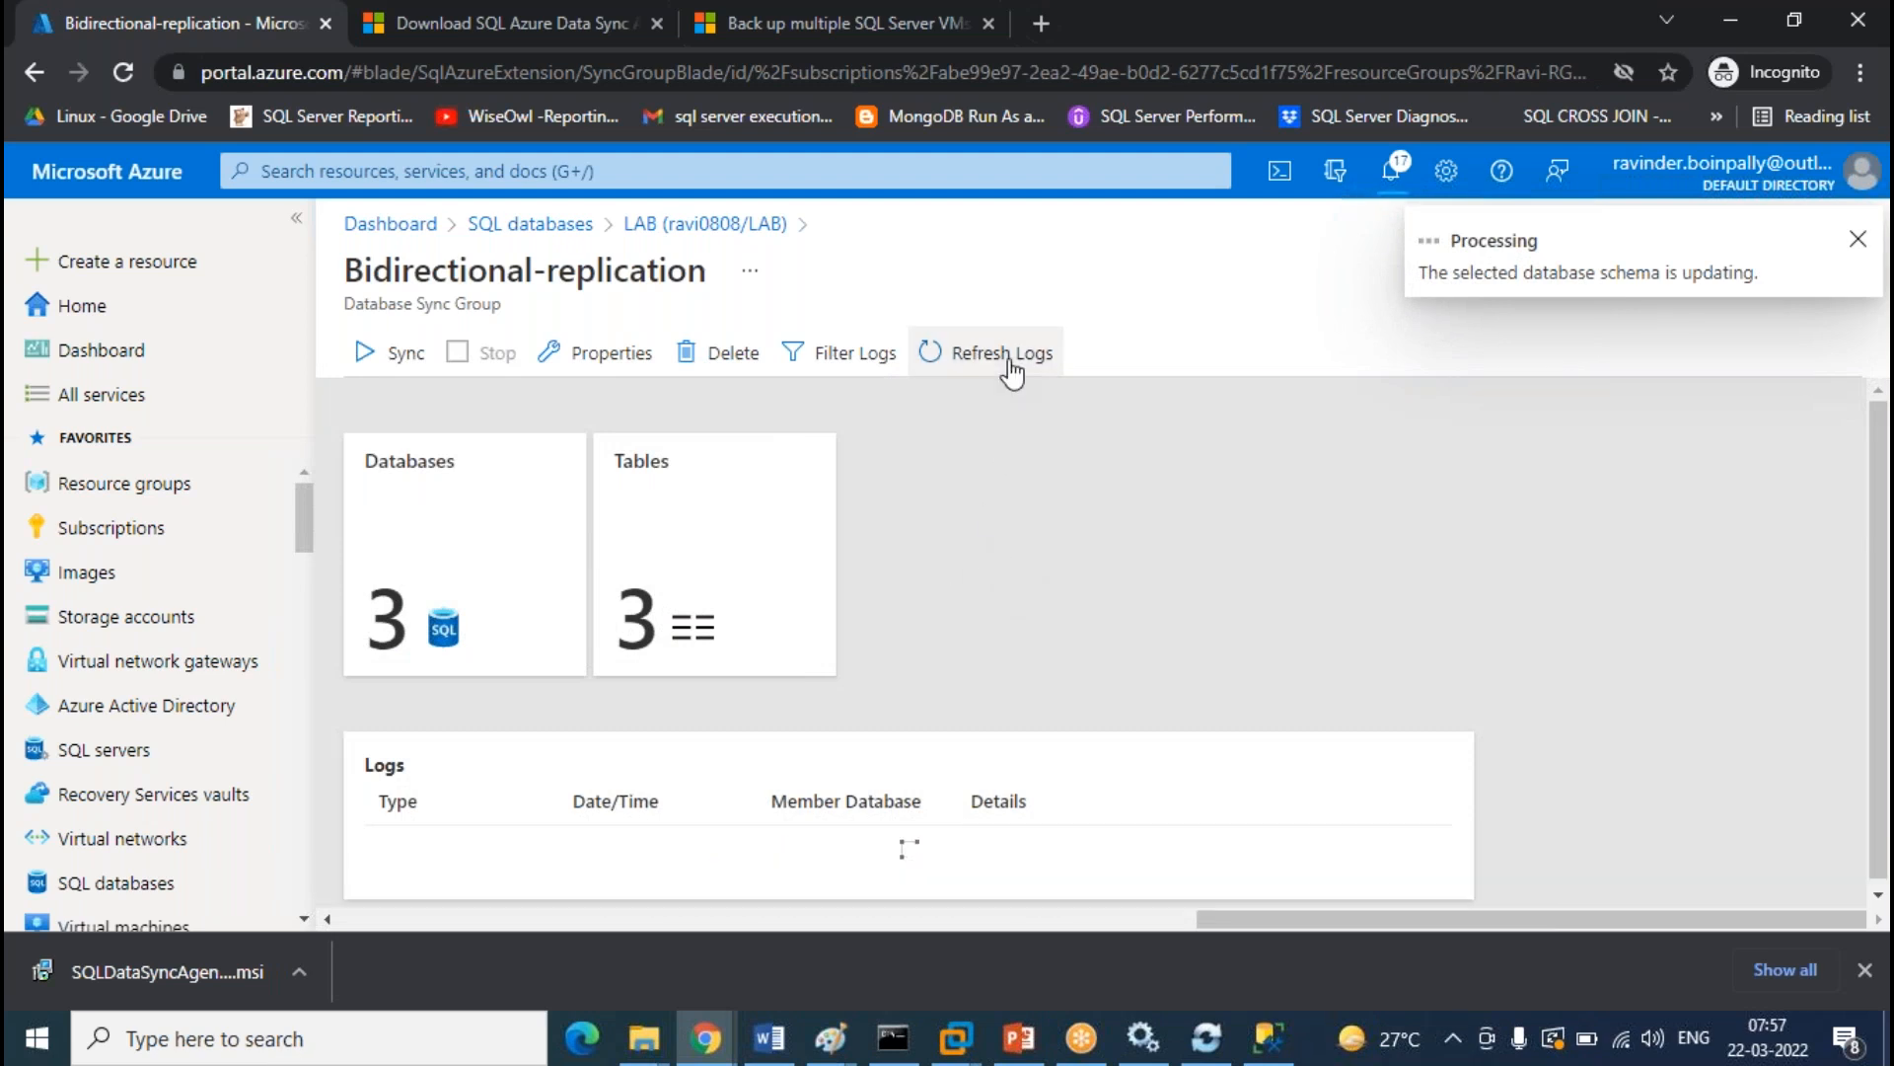
{"action": "left_click", "coordinate": [1010, 365]}
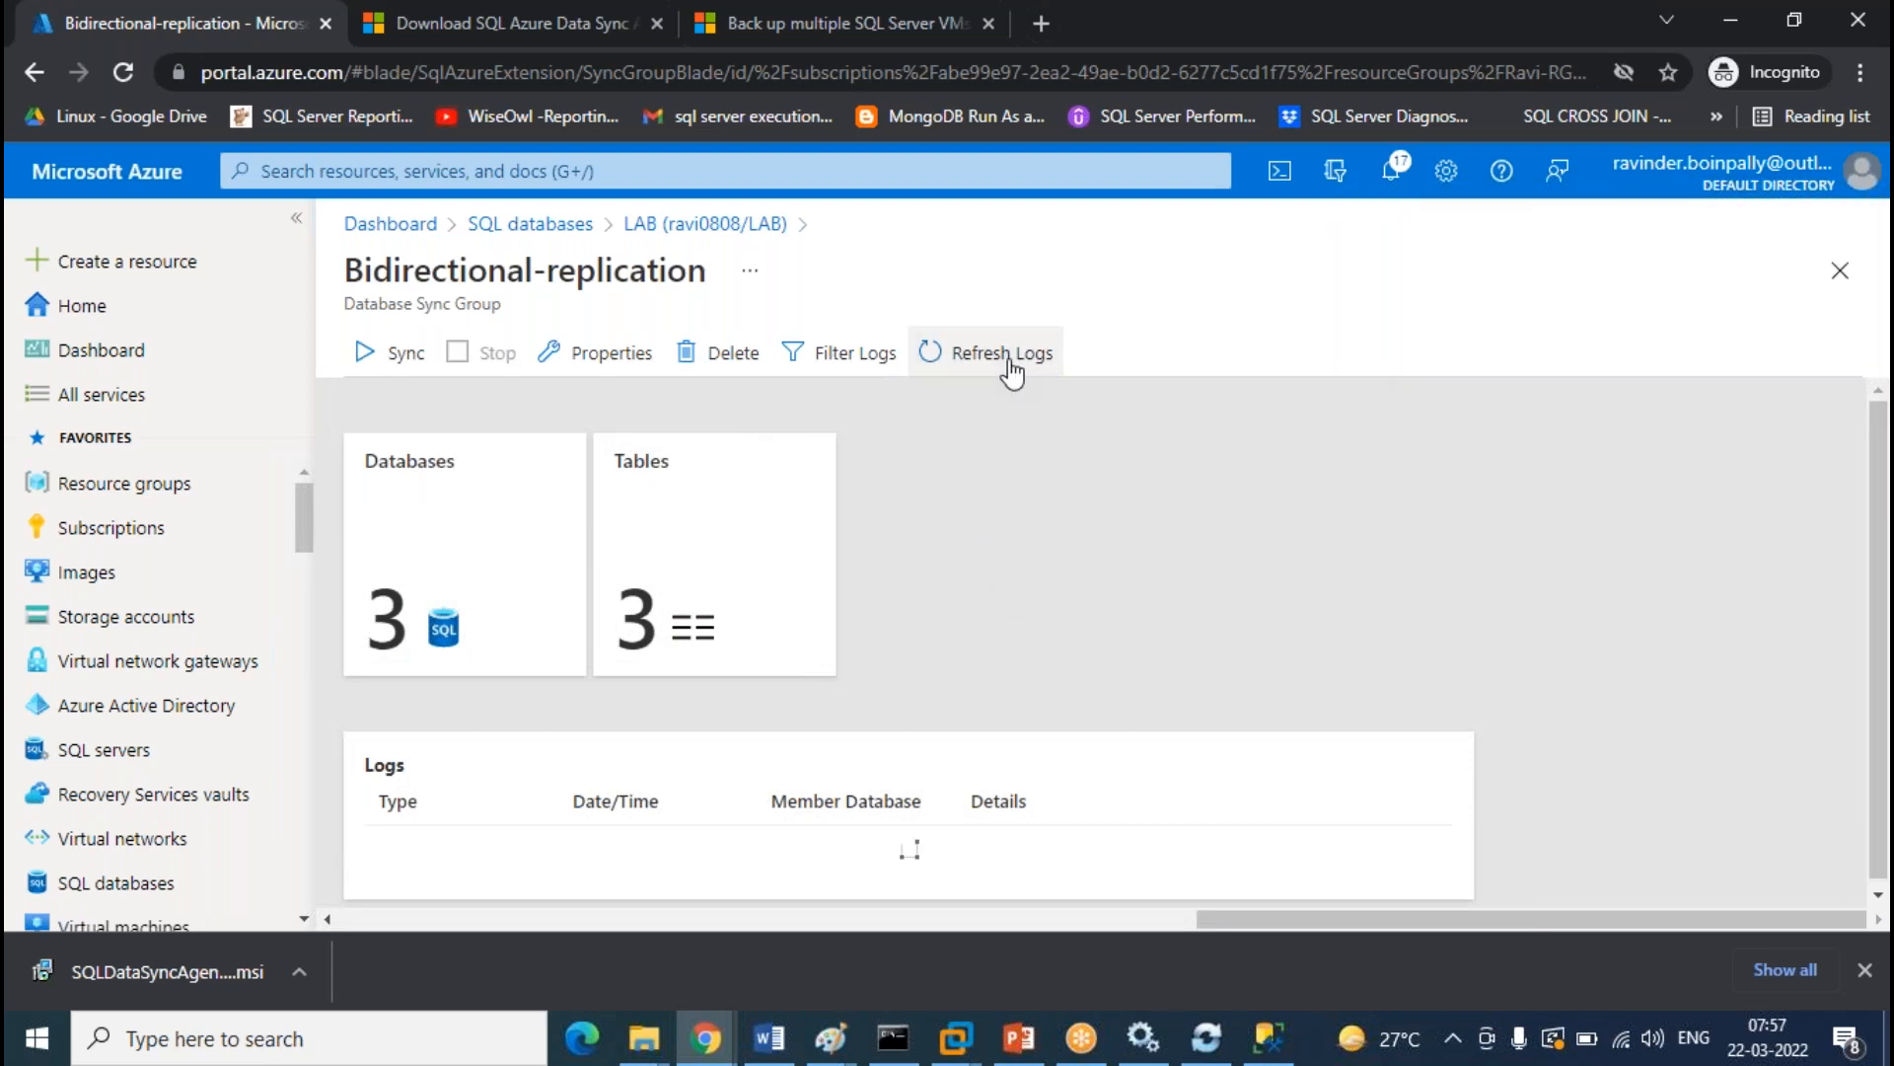
{"action": "left_click", "coordinate": [1393, 181]}
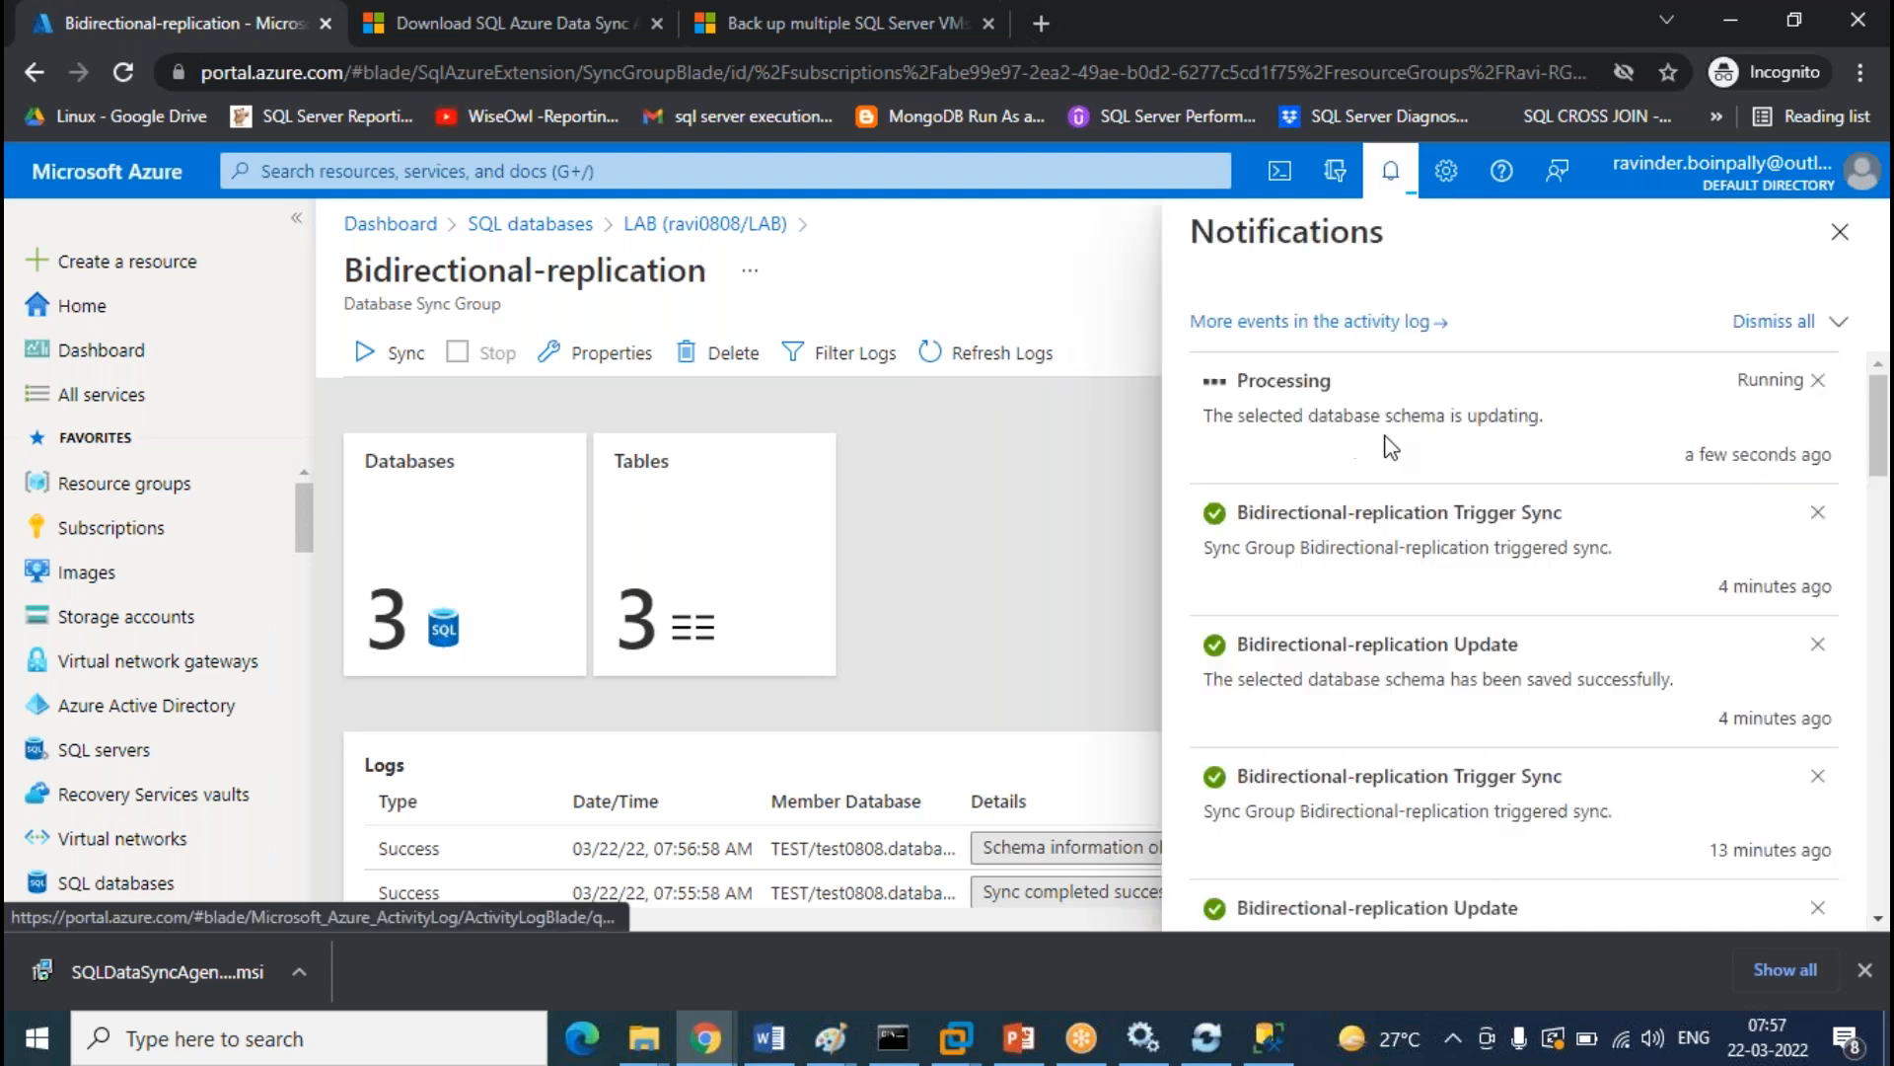
{"action": "left_click", "coordinate": [1859, 253]}
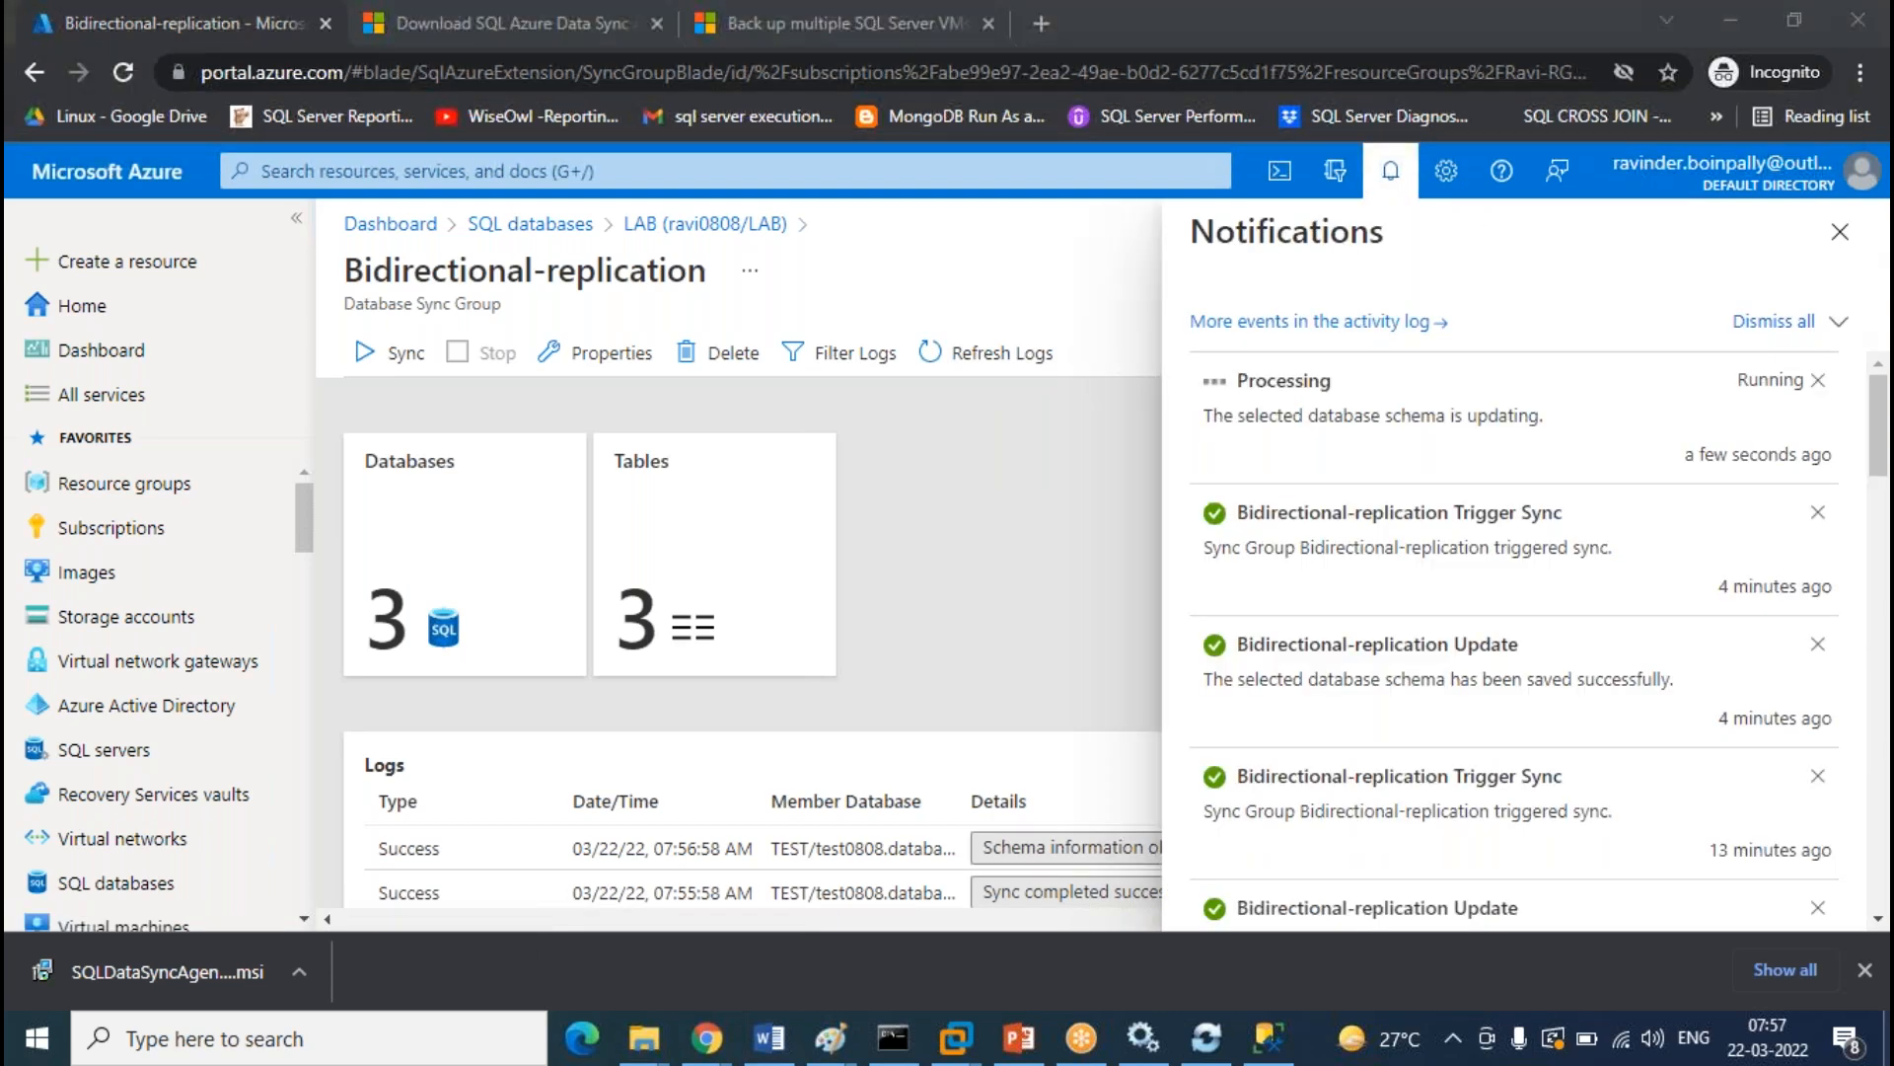
{"action": "left_click", "coordinate": [1839, 233]}
{"action": "left_click", "coordinate": [1058, 365]}
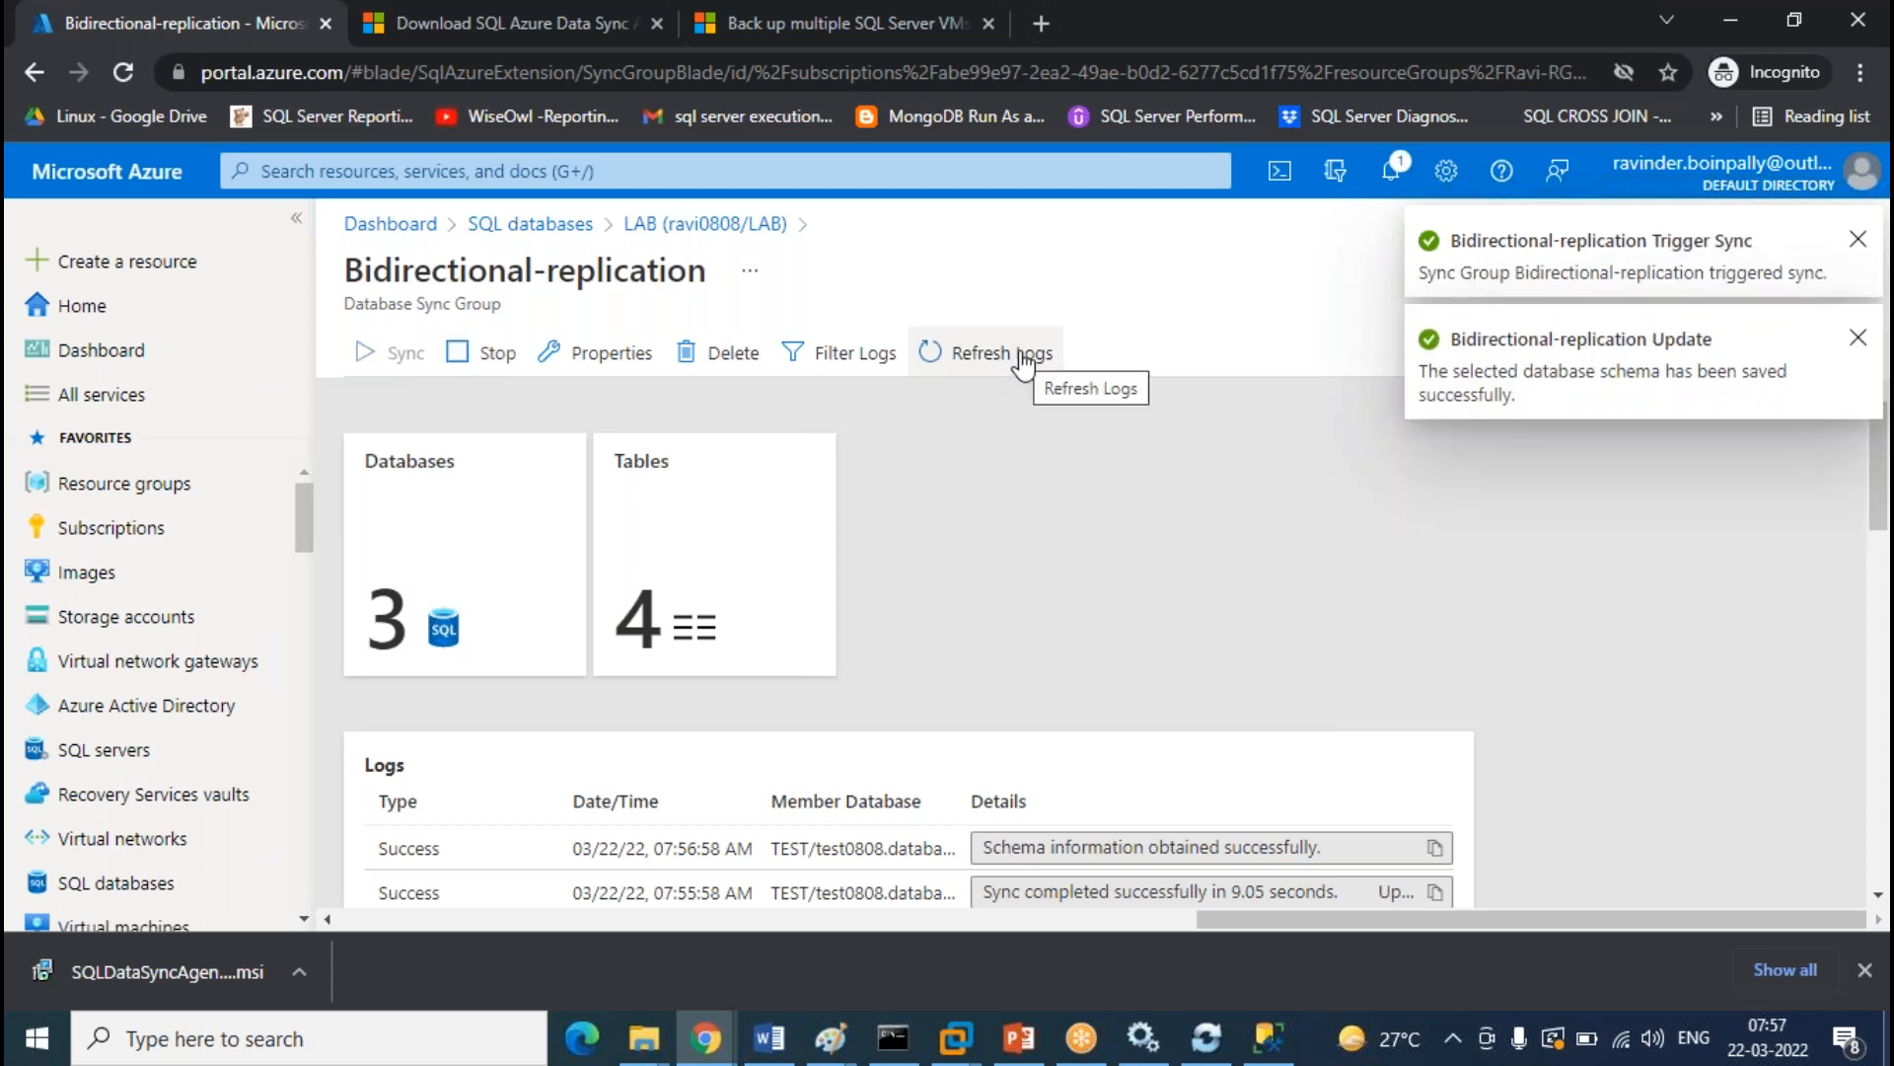
{"action": "left_click", "coordinate": [1023, 365]}
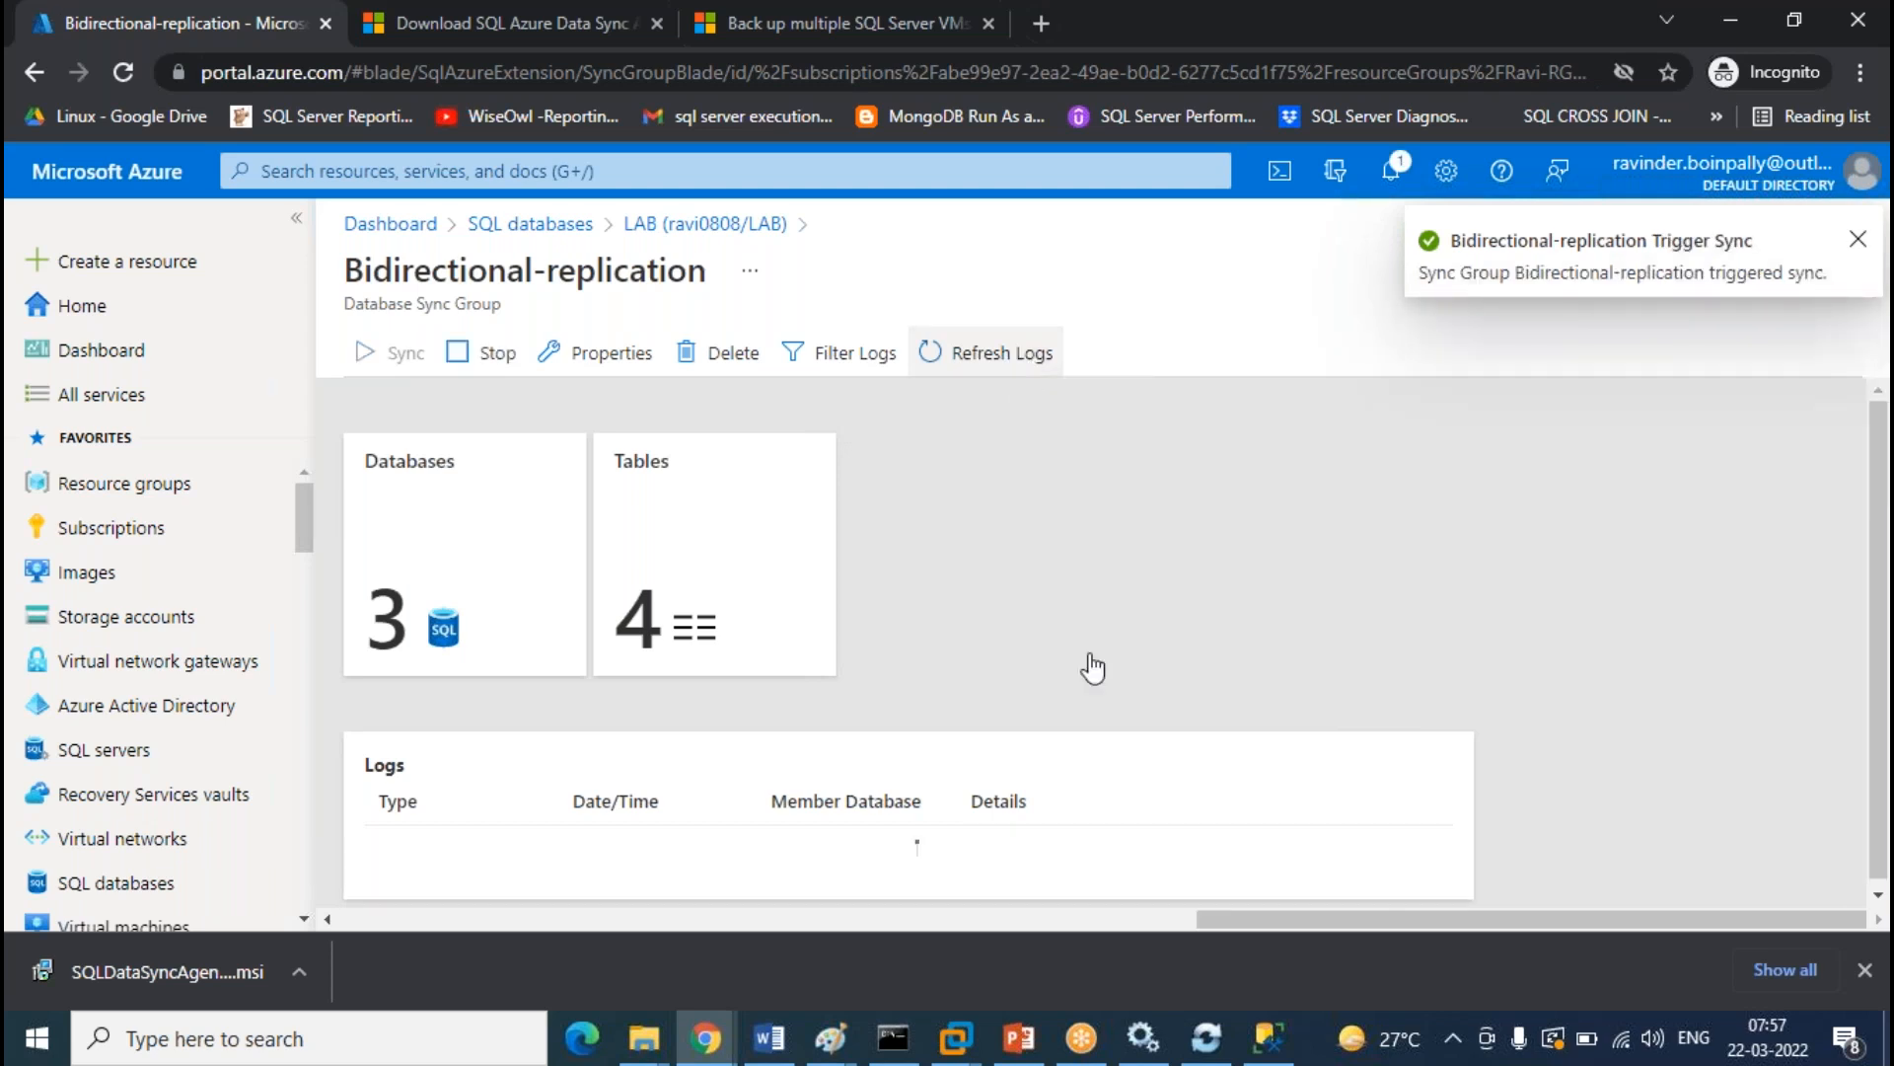
{"action": "left_click", "coordinate": [1268, 1038]}
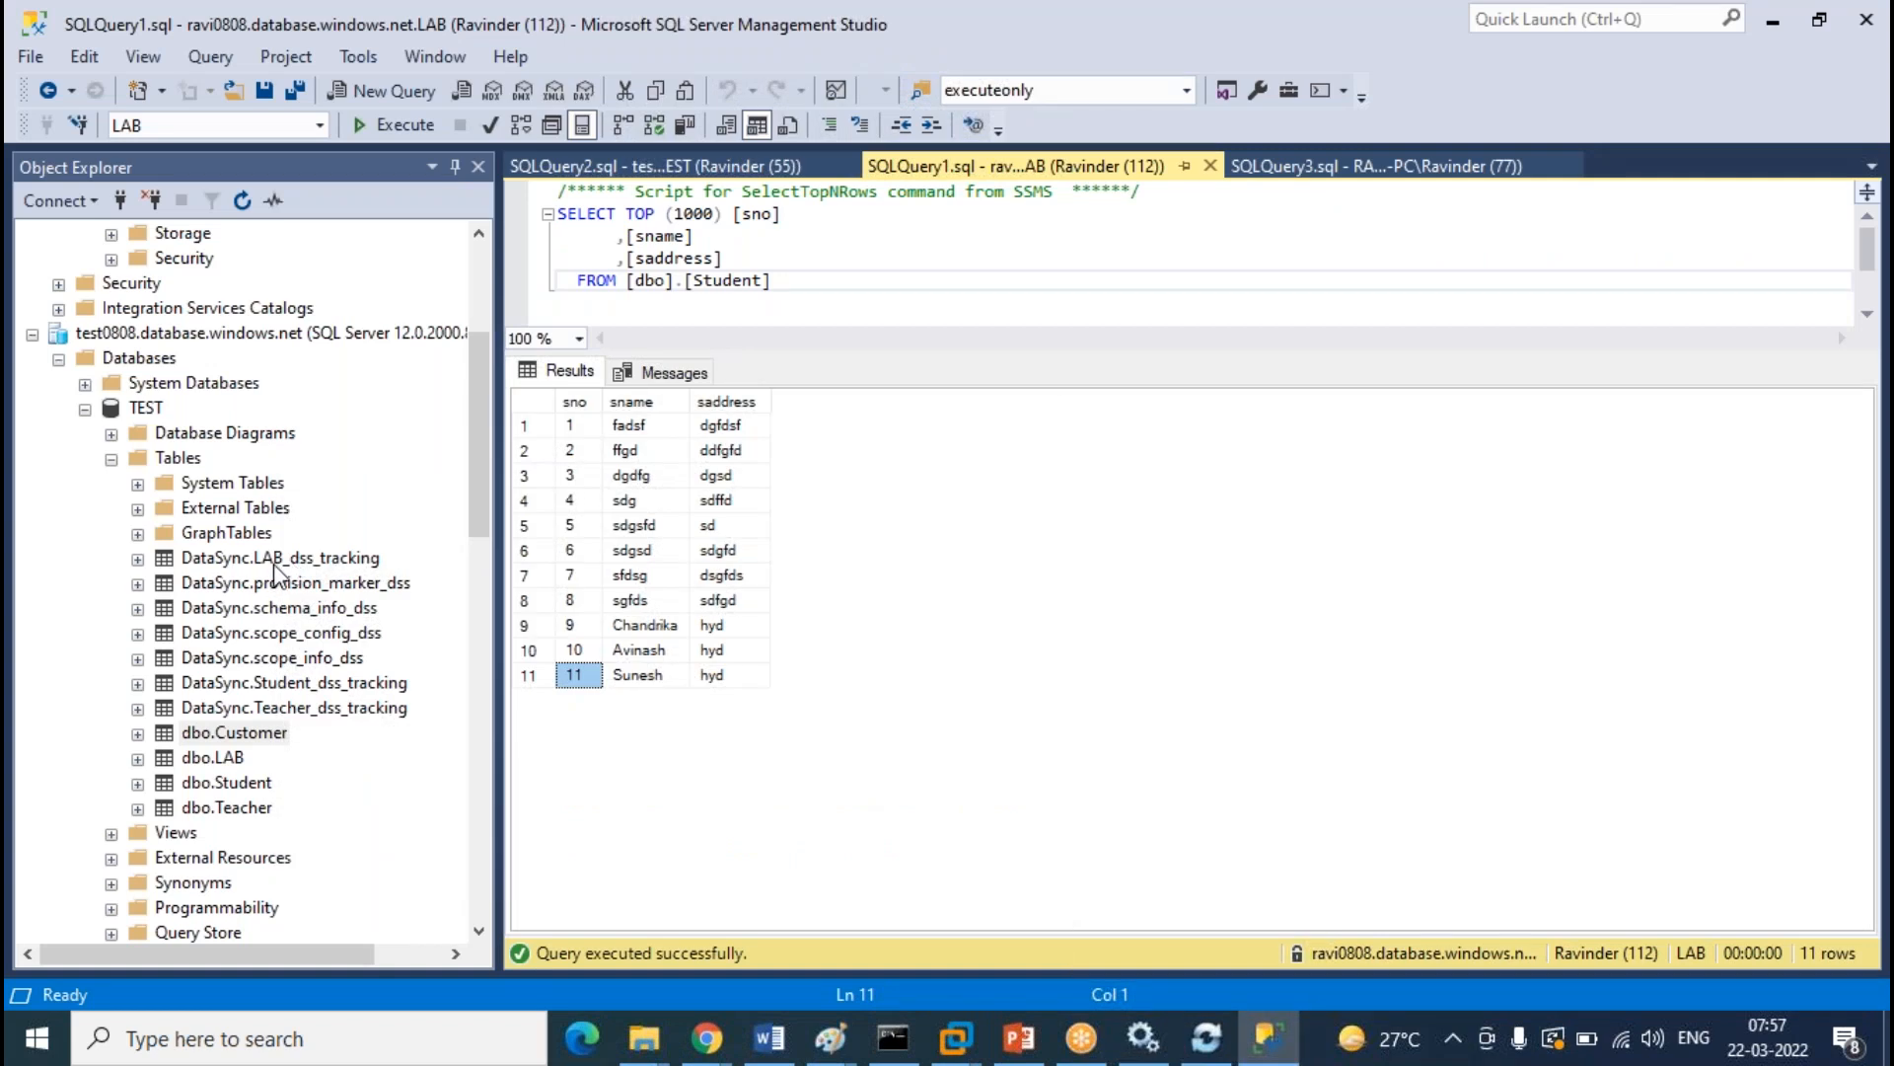
Expand and refresh the cloud LAB Tables folder, selecting dbo.Customer
{"action": "left_click_drag", "start_coordinate": [478, 497], "coordinate": [478, 408]}
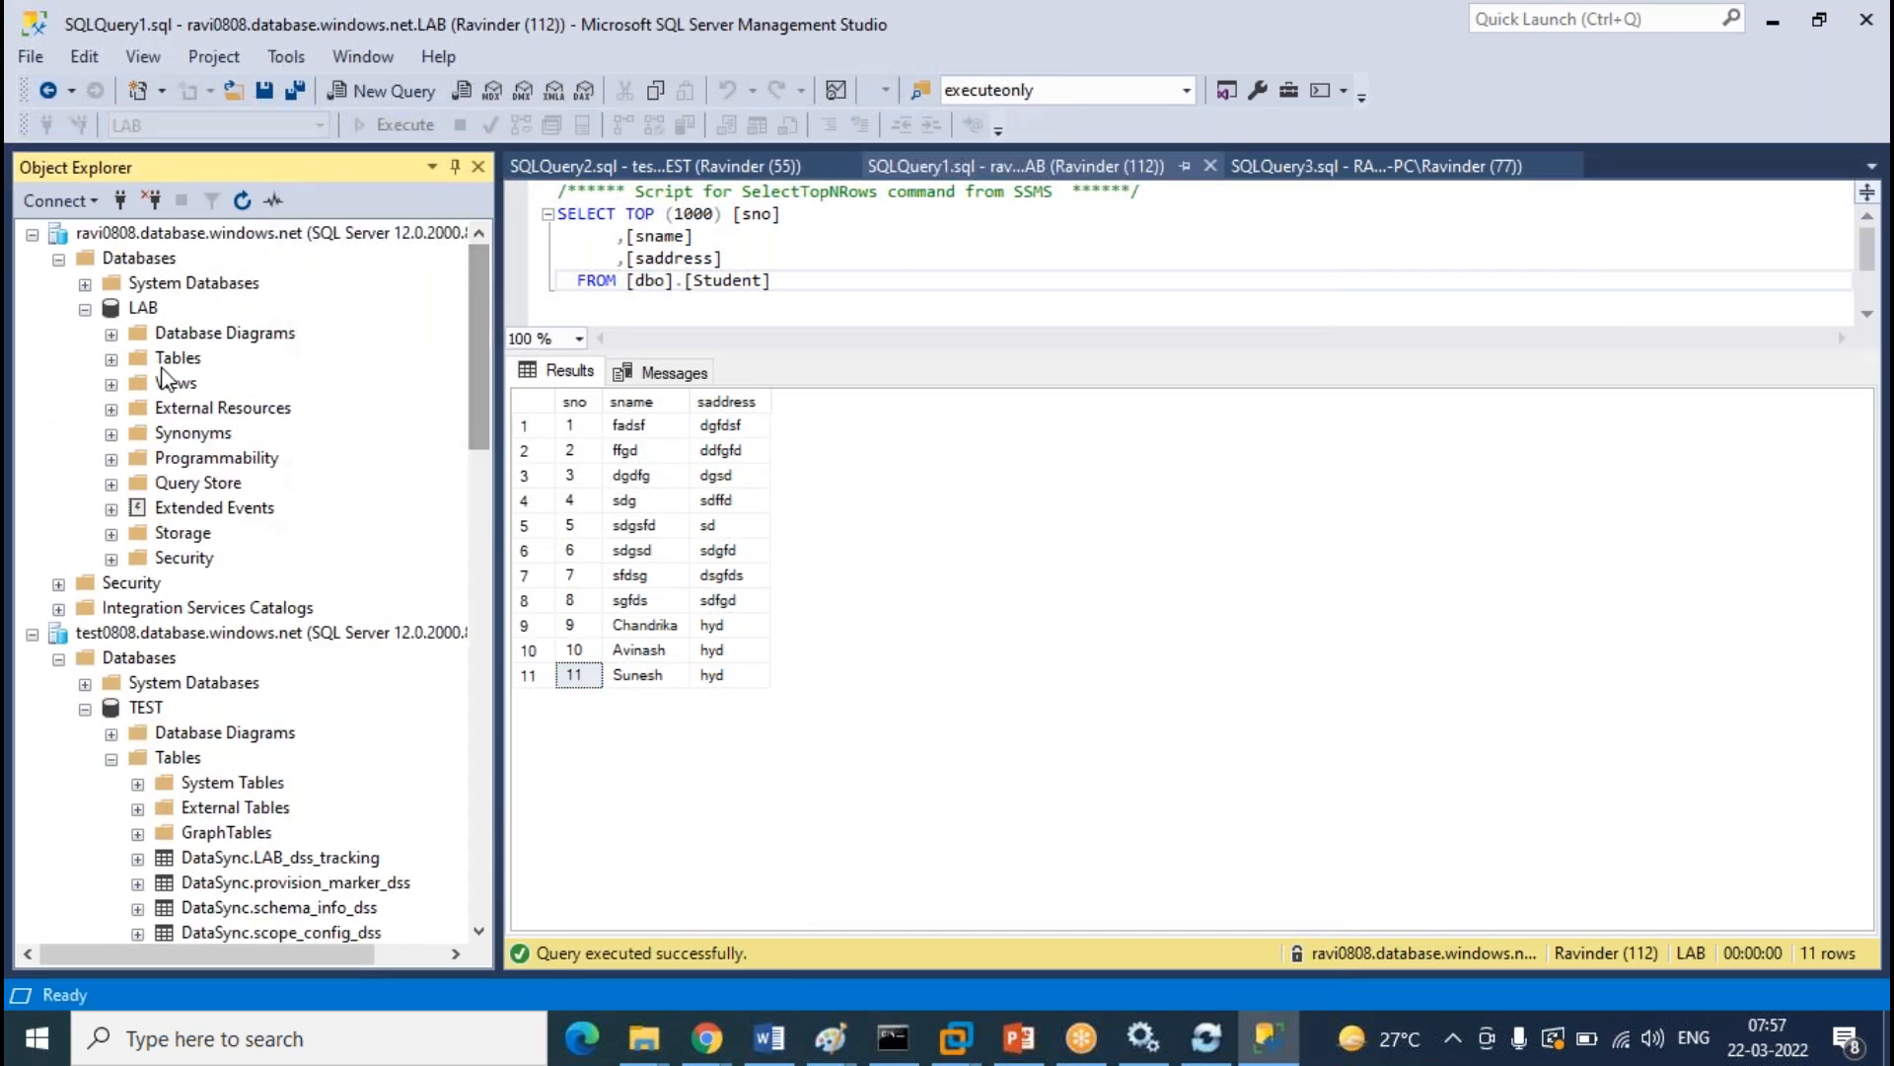
{"action": "left_click", "coordinate": [112, 359]}
{"action": "scroll", "coordinate": [232, 420], "scroll_direction": "up", "scroll_amount": 2}
{"action": "right_click", "coordinate": [179, 360]}
{"action": "left_click", "coordinate": [237, 498]}
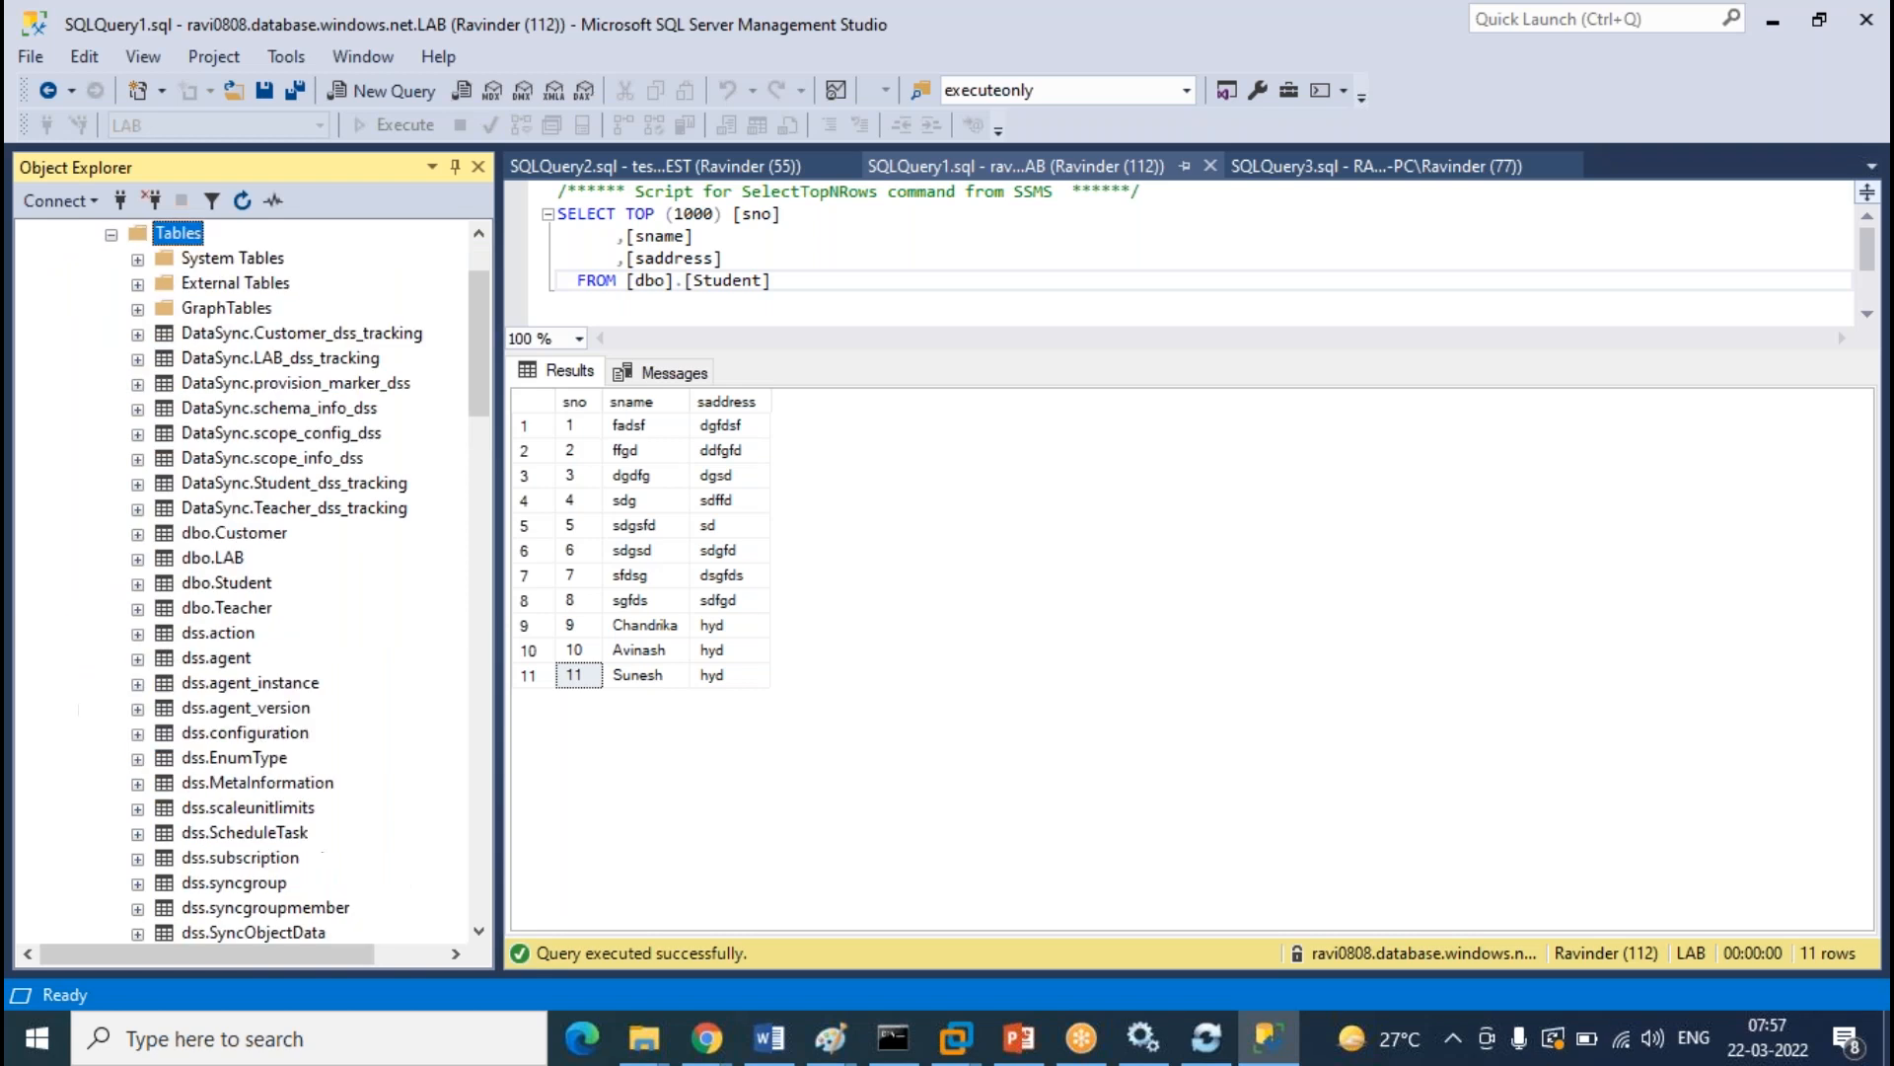
{"action": "left_click", "coordinate": [259, 540]}
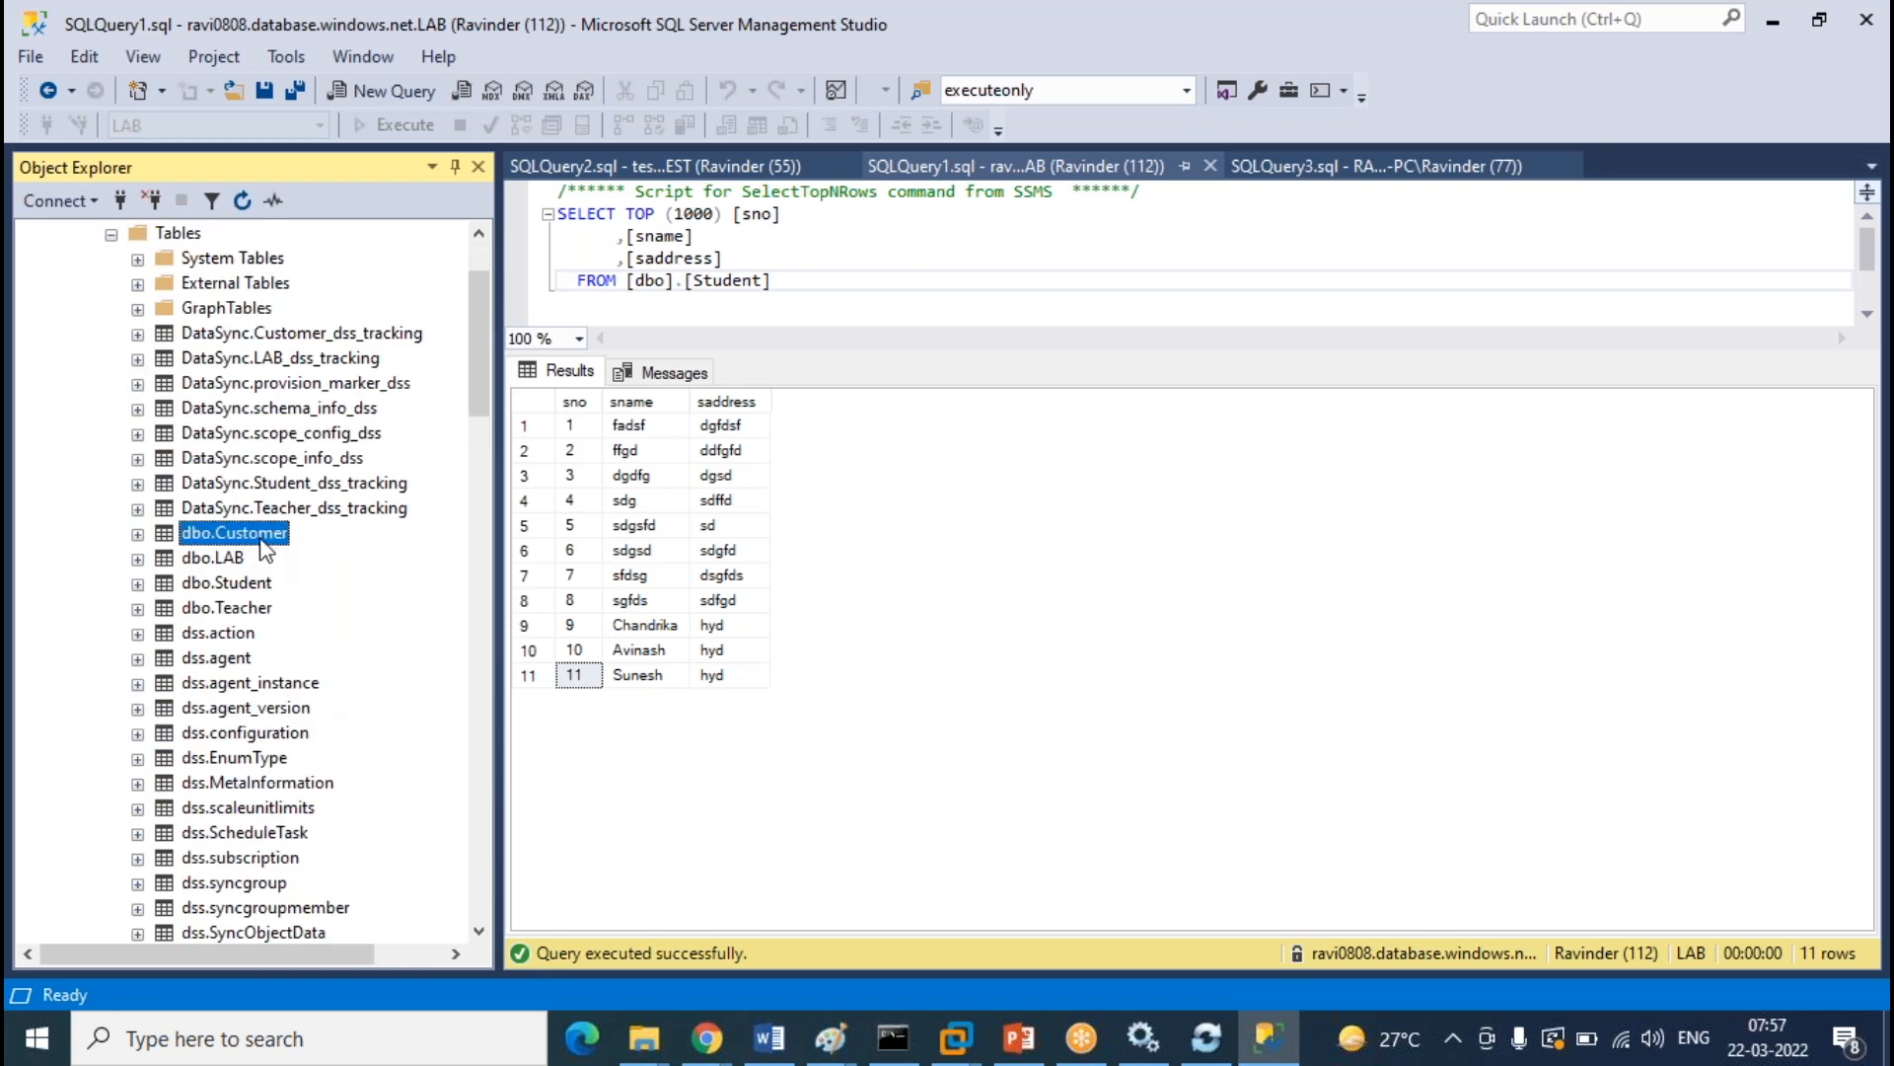
Refresh the local LAB Tables folder so dbo.Customer appears in the list
{"action": "scroll", "coordinate": [260, 545], "scroll_direction": "down", "scroll_amount": 20}
{"action": "scroll", "coordinate": [278, 562], "scroll_direction": "up", "scroll_amount": 4}
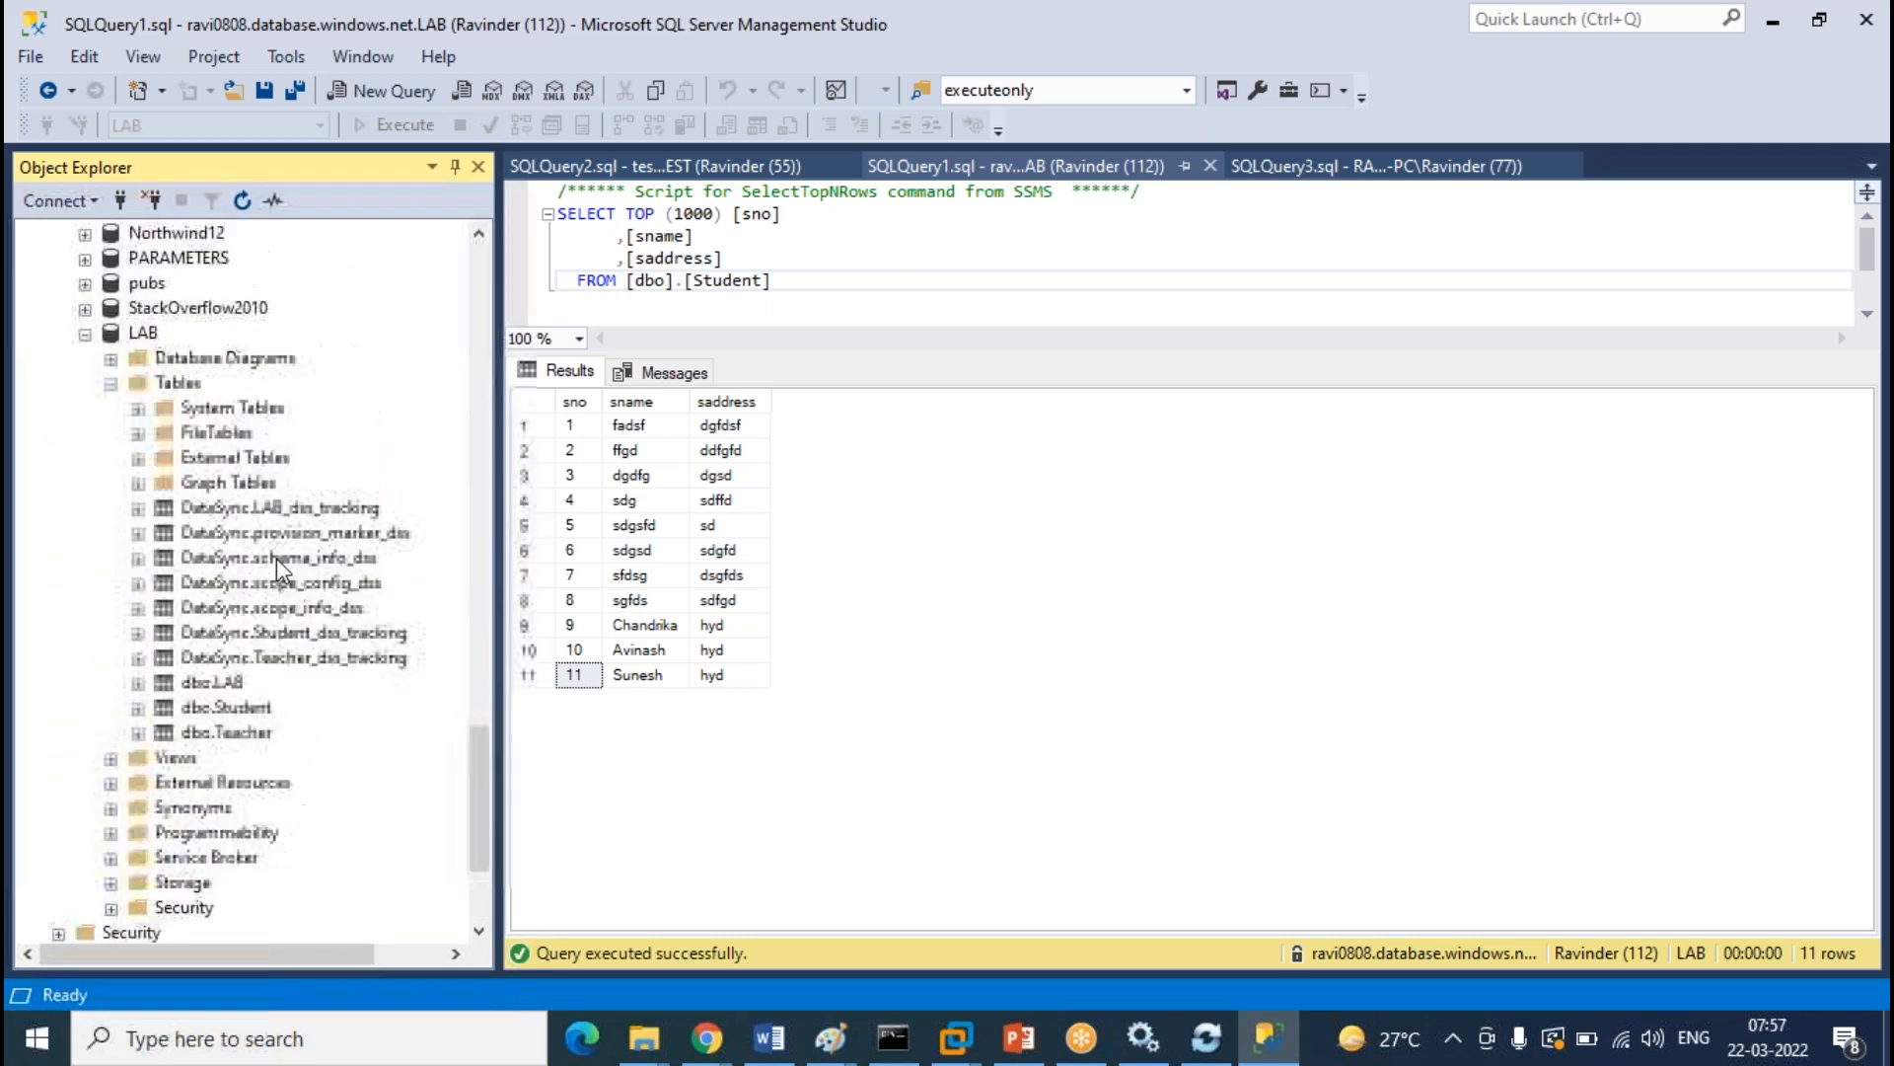
{"action": "right_click", "coordinate": [193, 459]}
{"action": "left_click", "coordinate": [264, 652]}
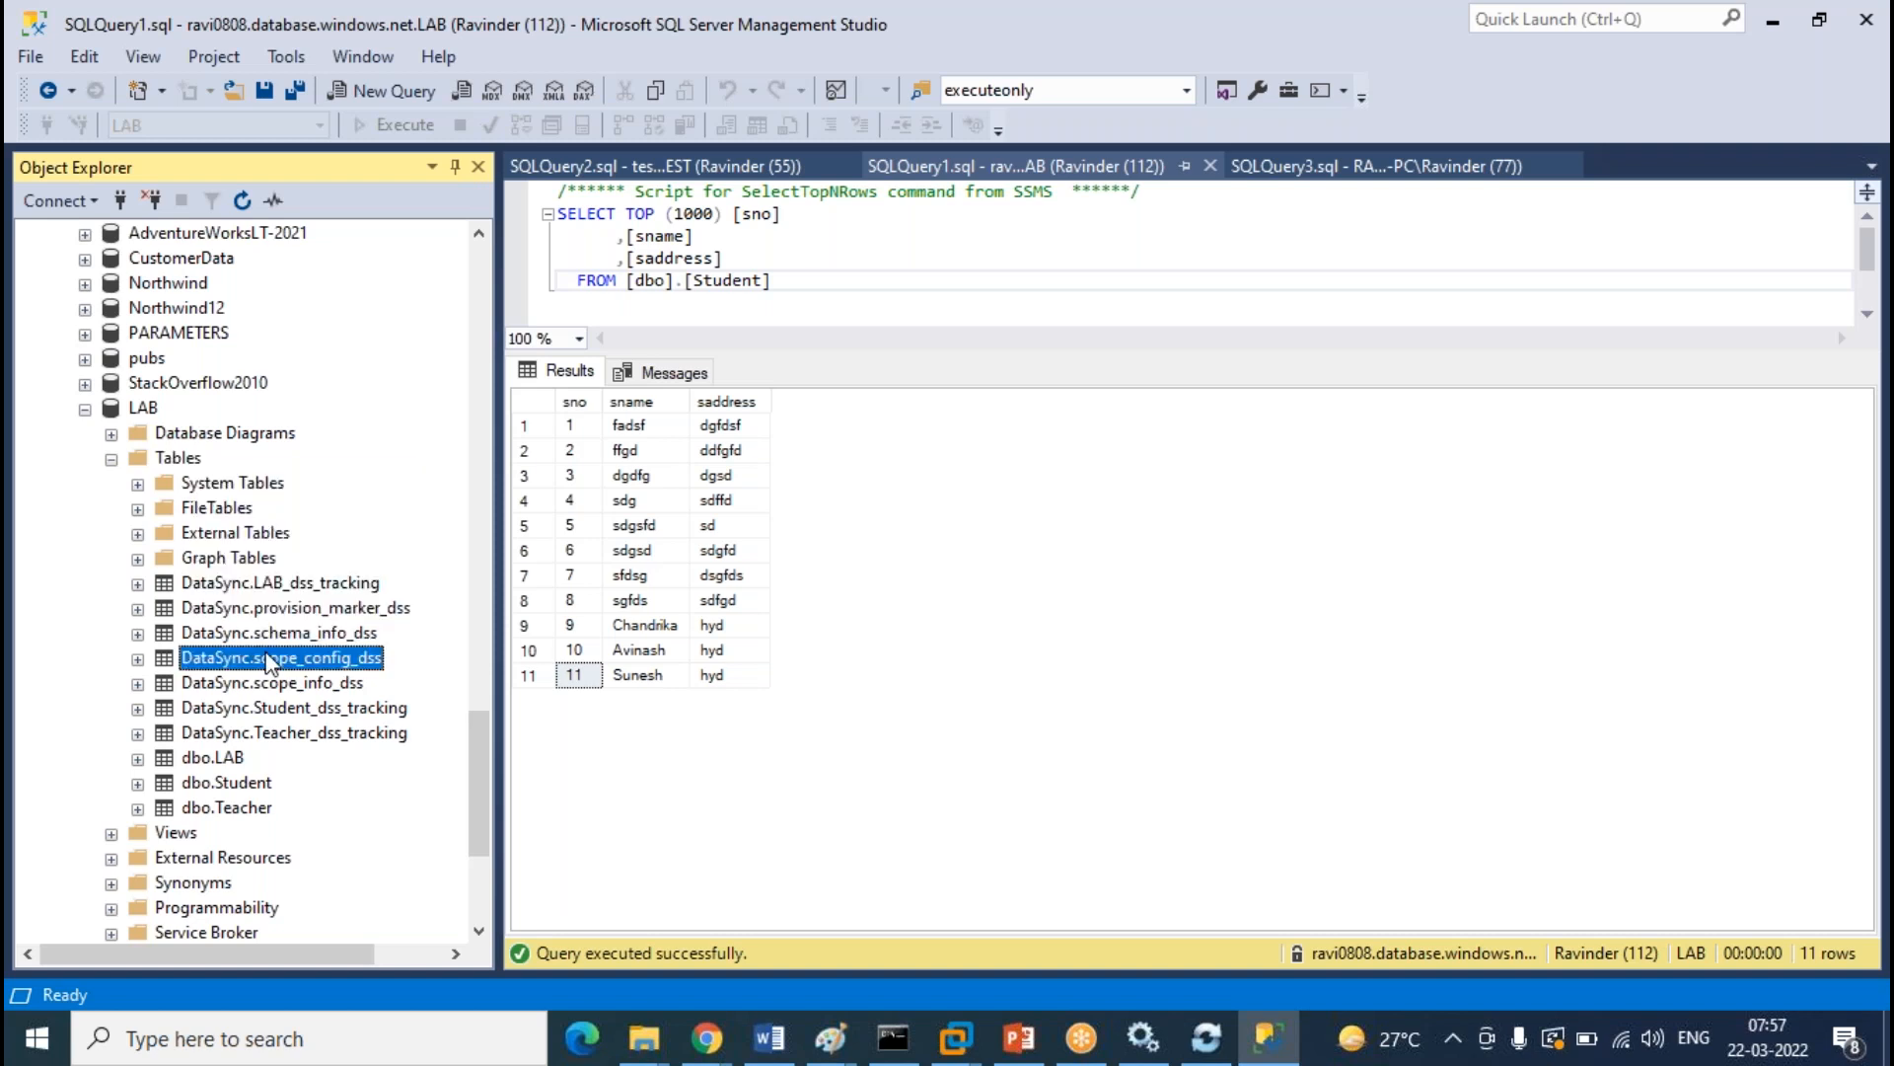
{"action": "right_click", "coordinate": [180, 459]}
{"action": "left_click", "coordinate": [269, 632]}
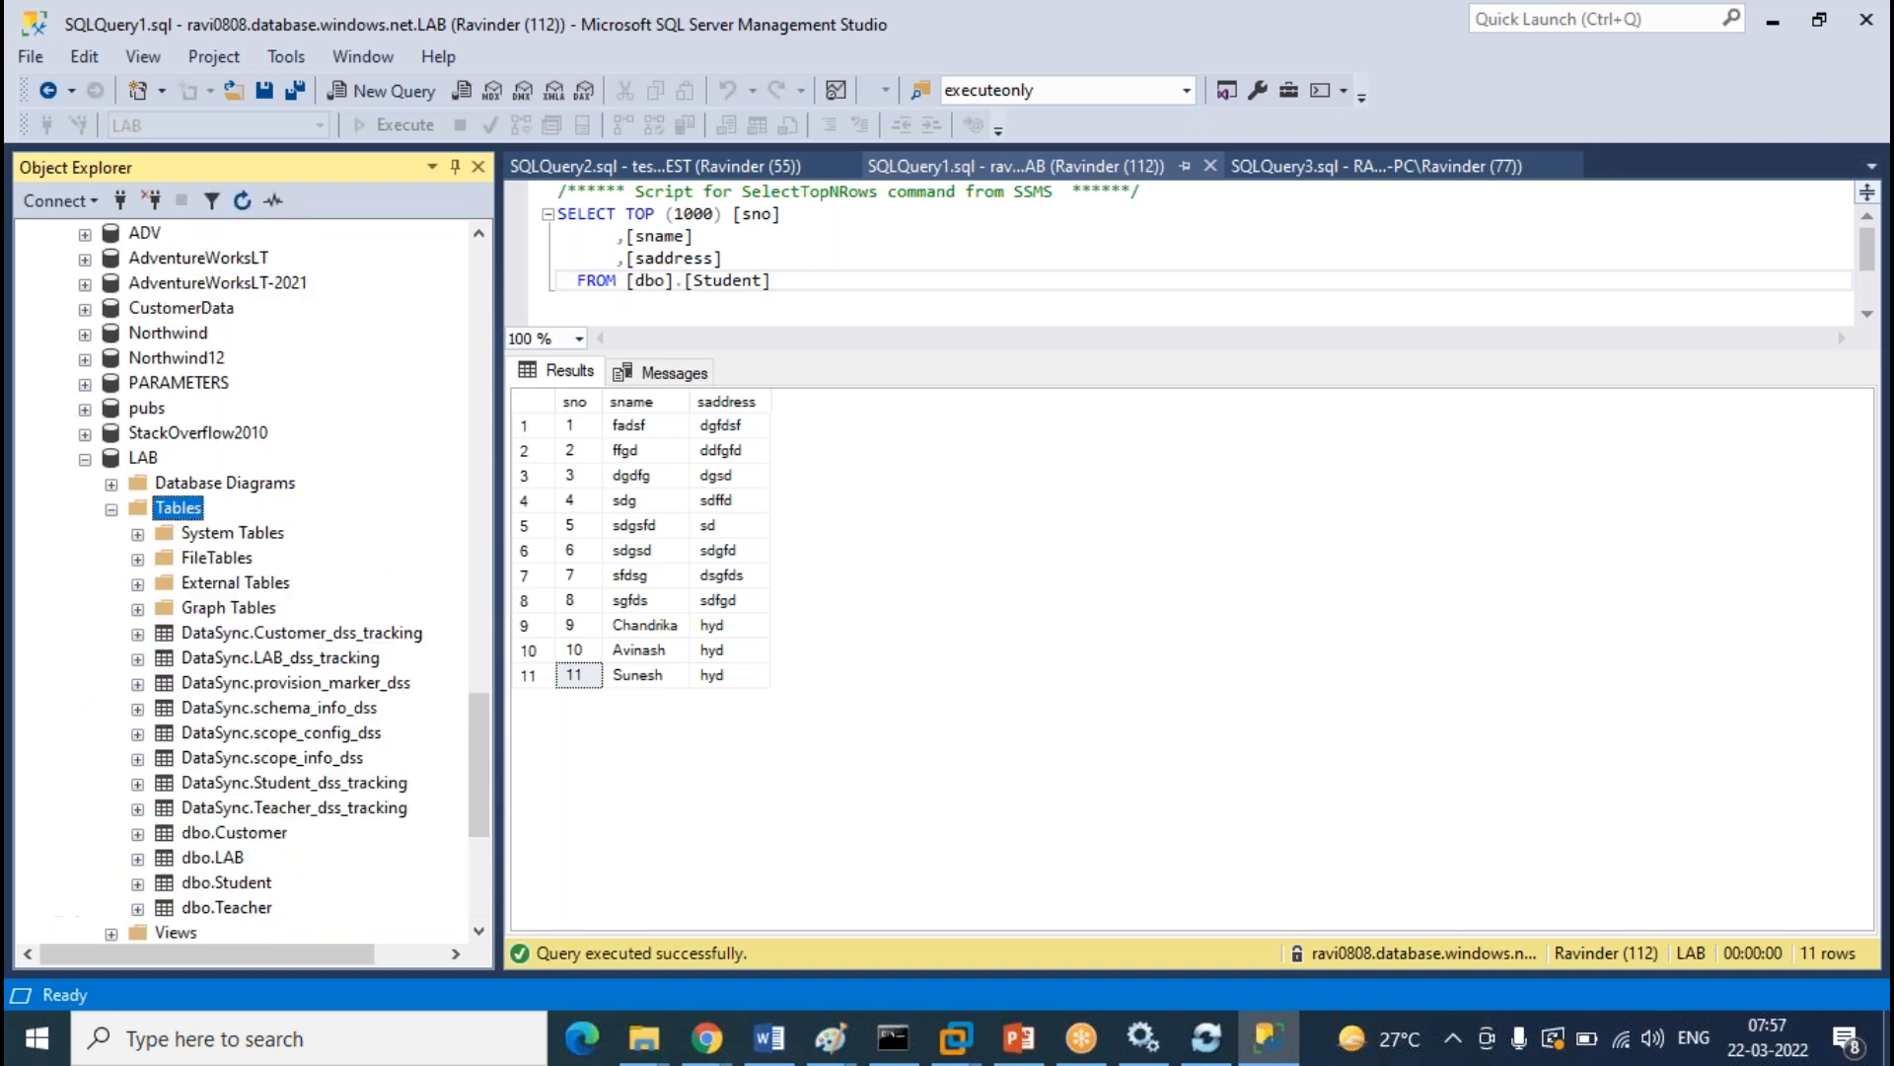
{"action": "left_click", "coordinate": [265, 834]}
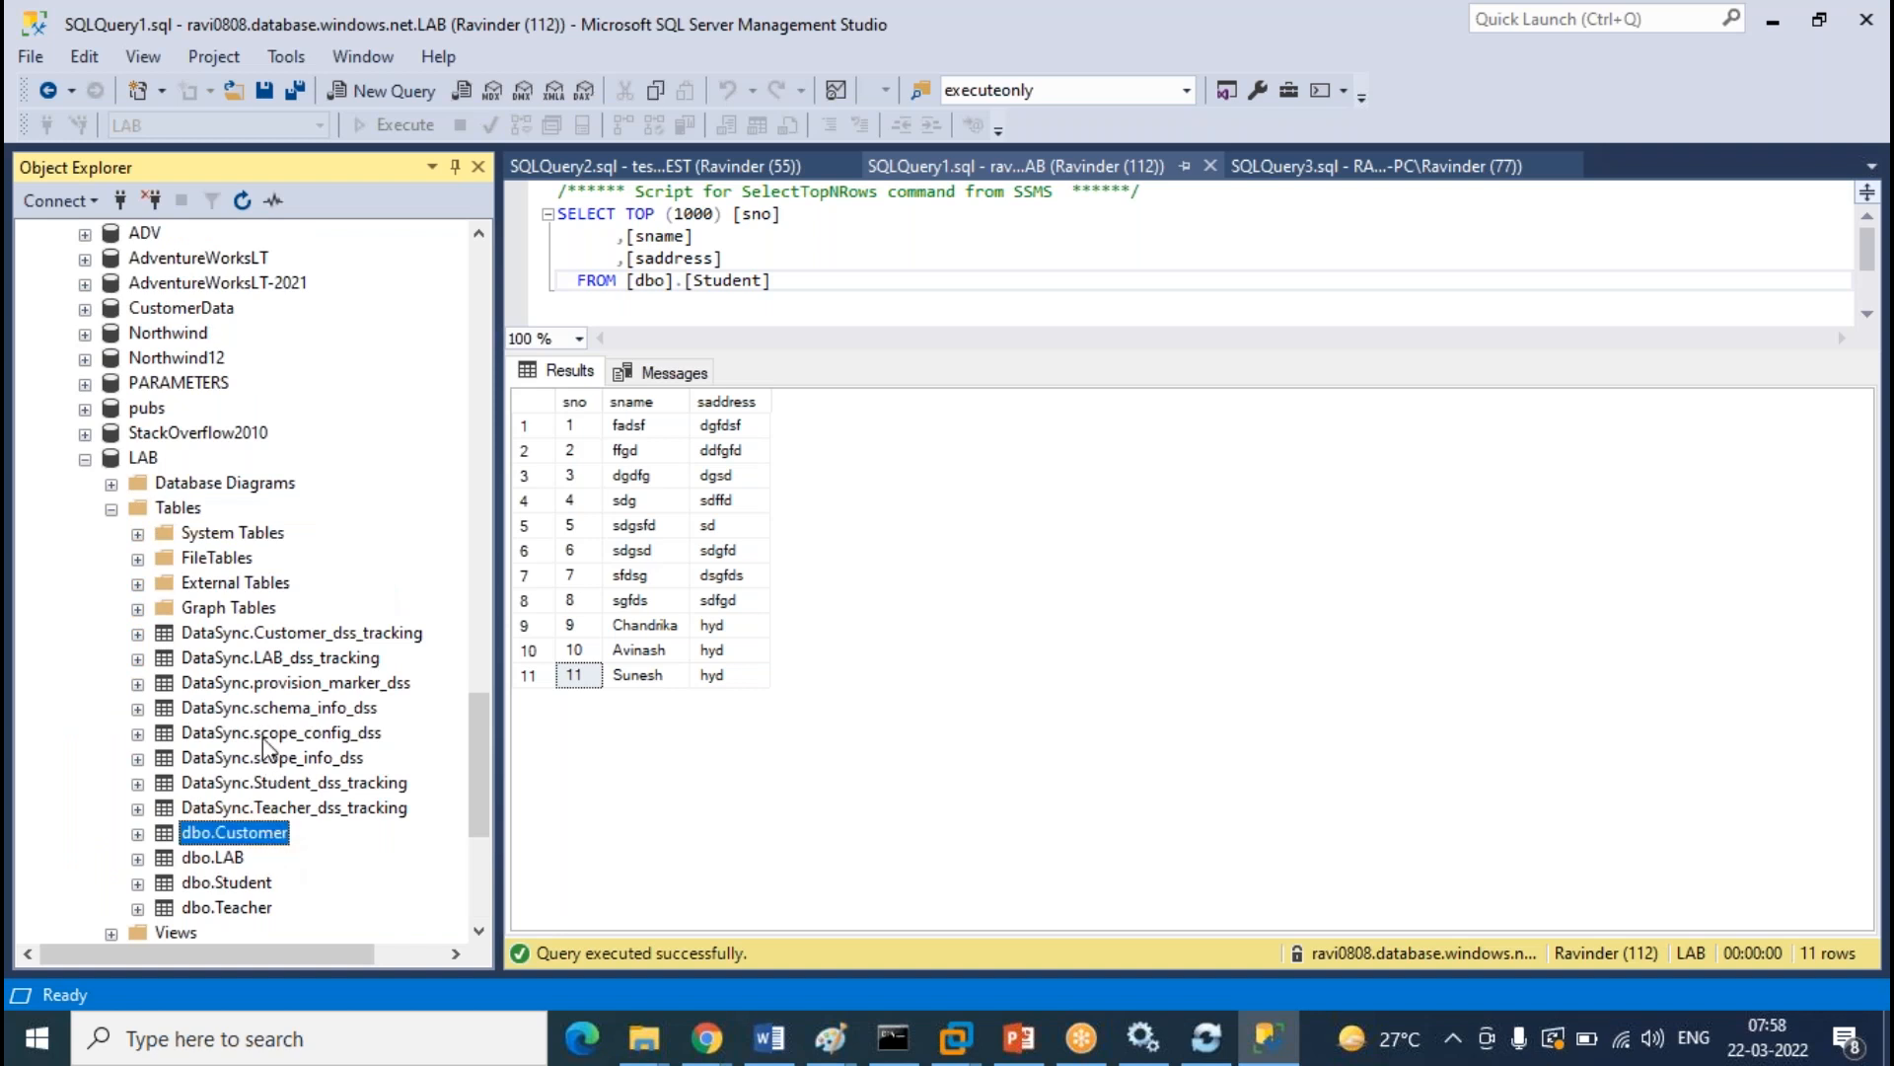
{"action": "scroll", "coordinate": [270, 750], "scroll_direction": "down", "scroll_amount": 8}
{"action": "scroll", "coordinate": [306, 642], "scroll_direction": "up", "scroll_amount": 9}
{"action": "right_click", "coordinate": [196, 585]}
Start a new LAB table with columns testno int and testname varchar(50)
{"action": "mouse_move", "coordinate": [296, 606]}
{"action": "left_click", "coordinate": [483, 611]}
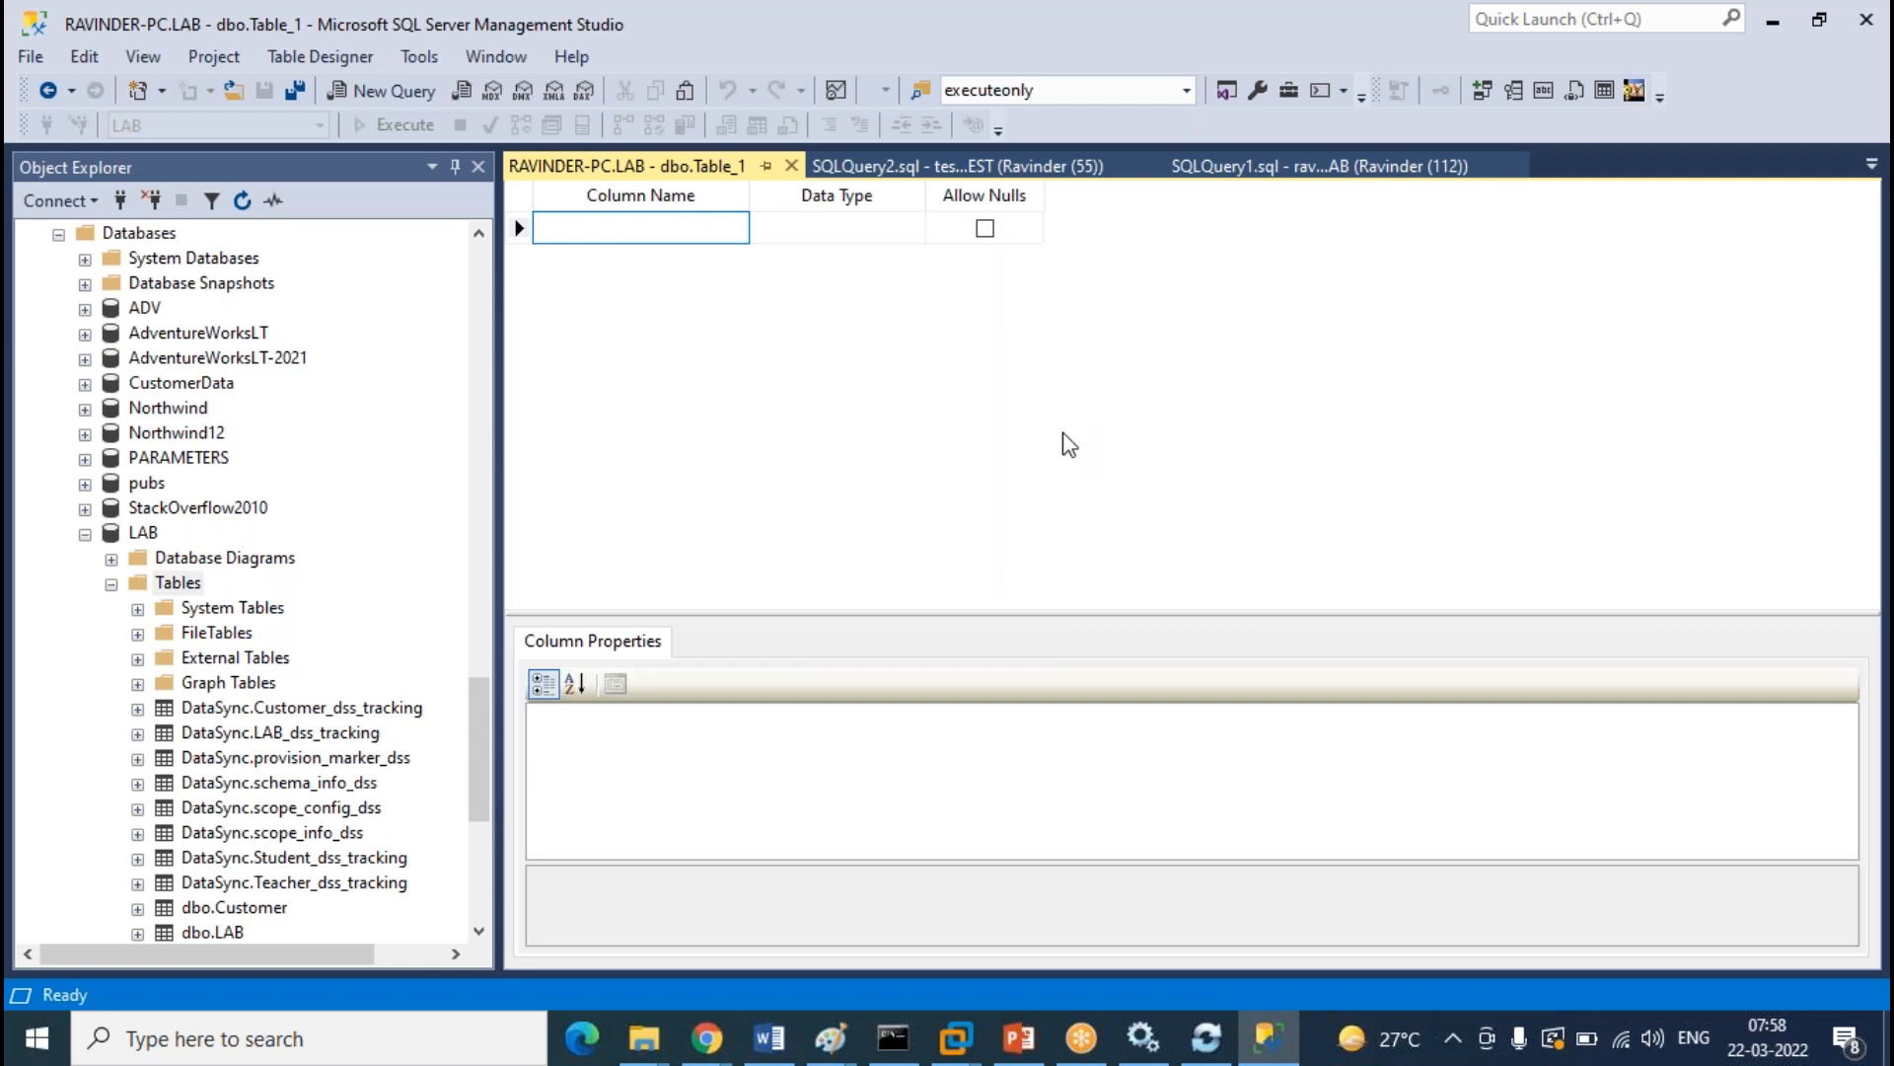
{"action": "type", "text": "teks"}
{"action": "key", "text": "BackSpace"}
{"action": "key", "text": "BackSpace"}
{"action": "type", "text": "es"}
{"action": "key", "text": "BackSpace"}
{"action": "key", "text": "BackSpace"}
{"action": "type", "text": "stno"}
{"action": "key", "text": "Tab"}
{"action": "type", "text": "int"}
{"action": "key", "text": "Tab"}
{"action": "key", "text": "Tab"}
{"action": "type", "text": "testname"}
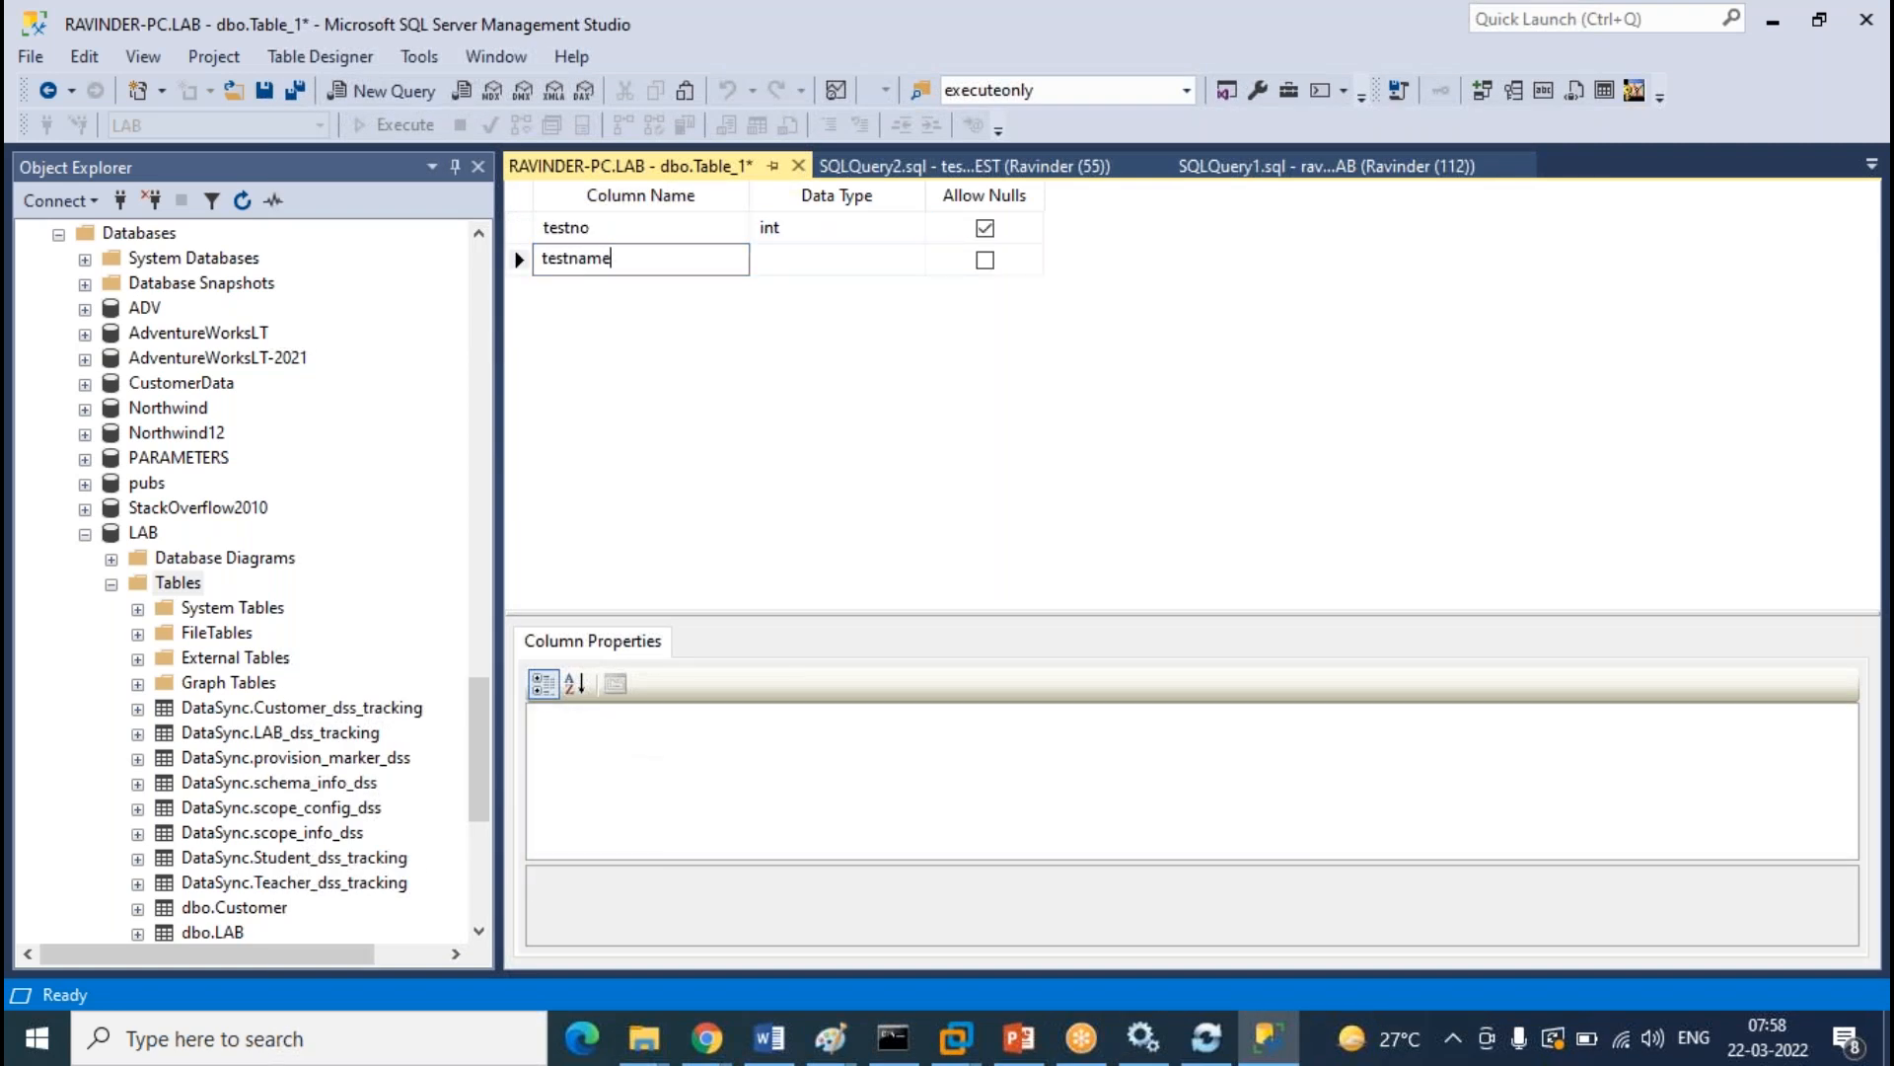
{"action": "key", "text": "Tab"}
{"action": "type", "text": "varch"}
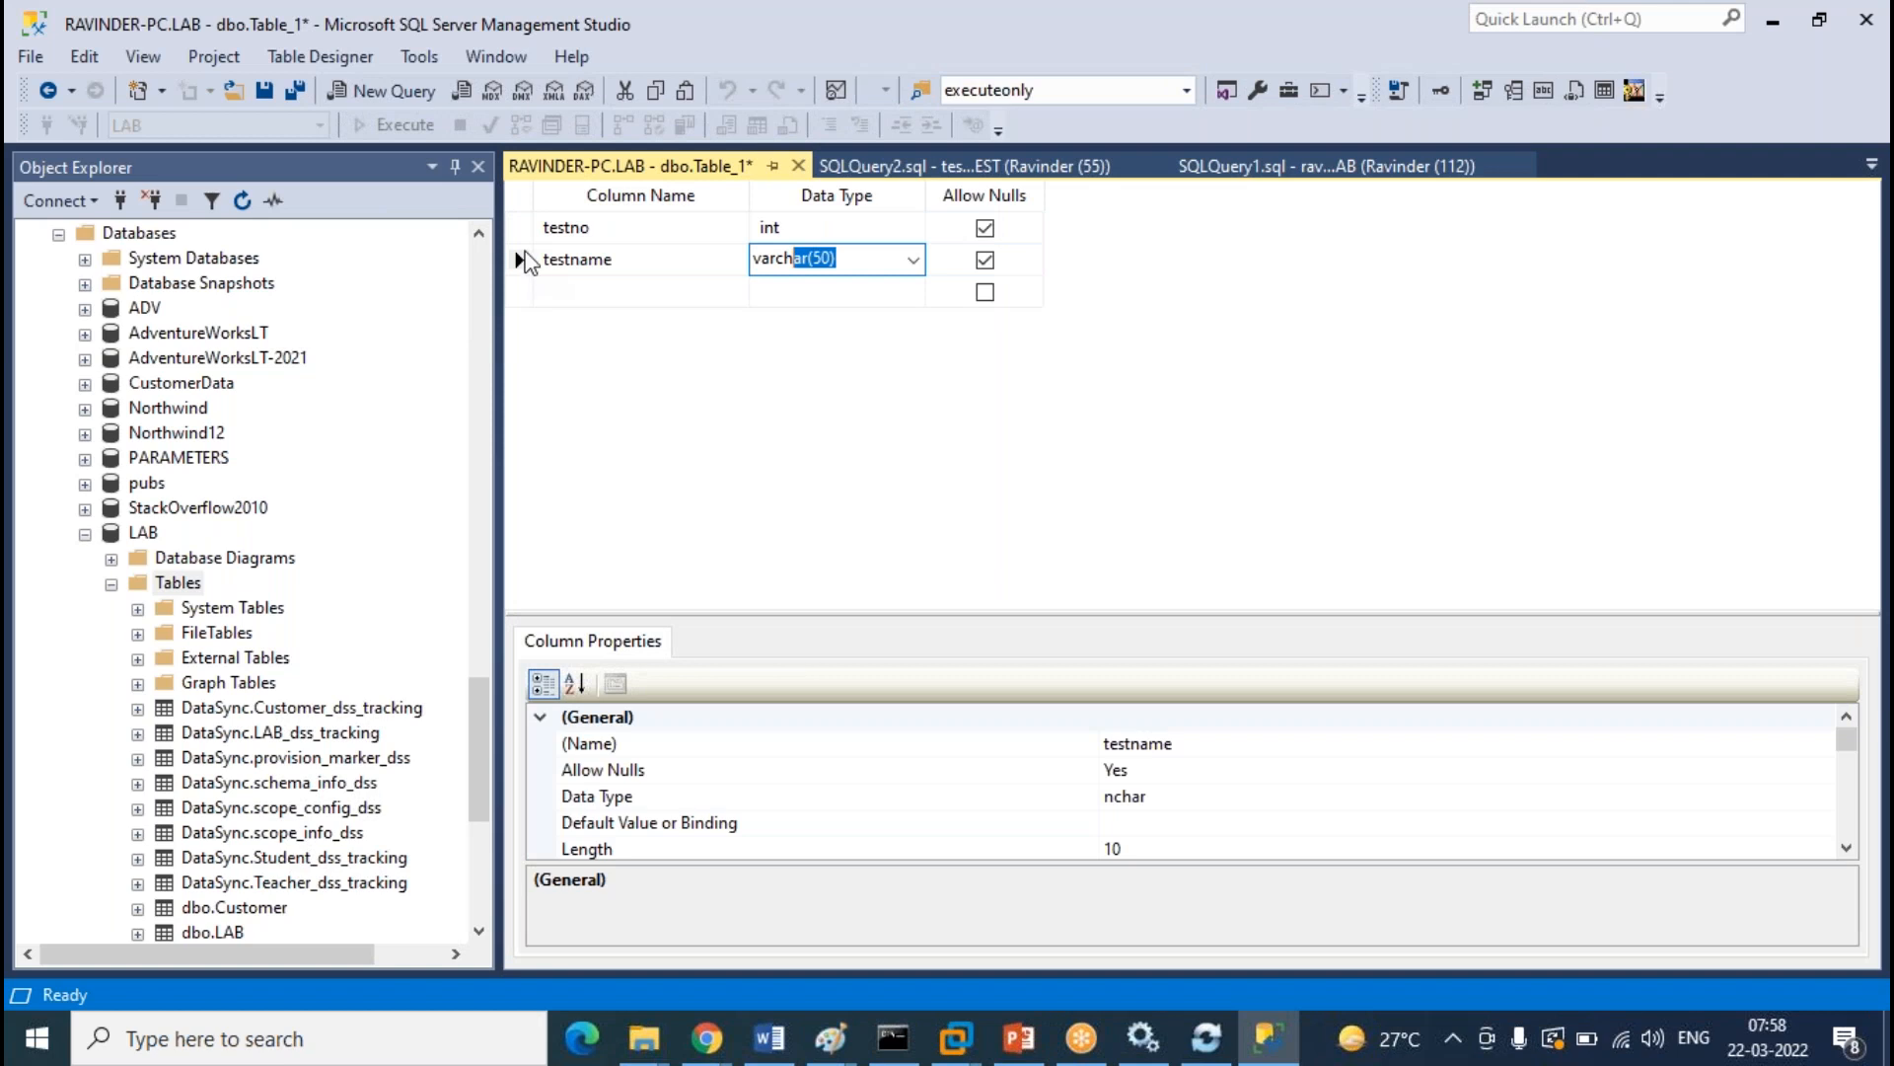
Make testno the primary key, then close the designer and agree to save
{"action": "left_click", "coordinate": [525, 227]}
{"action": "right_click", "coordinate": [525, 219]}
{"action": "left_click", "coordinate": [653, 239]}
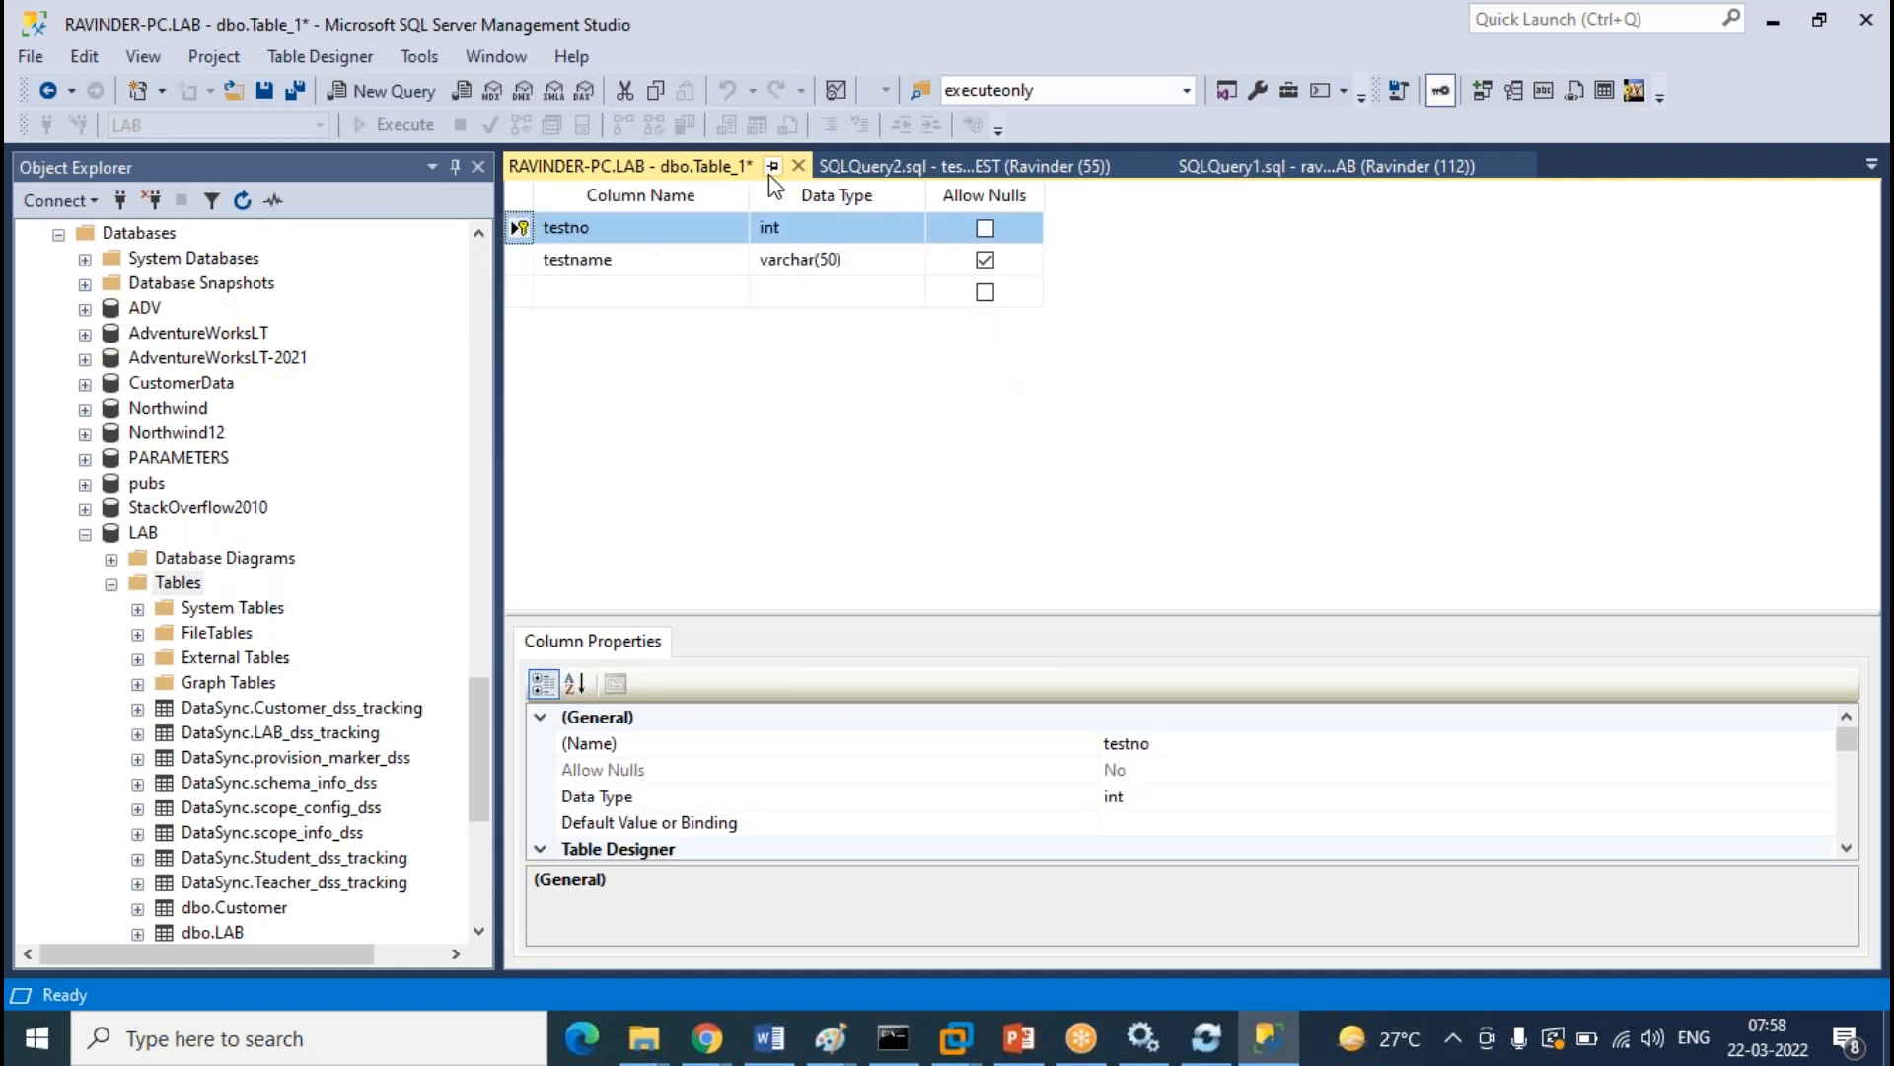
{"action": "left_click", "coordinate": [797, 168]}
{"action": "left_click", "coordinate": [920, 681]}
Name the new table Testing and refresh the LAB Tables list
{"action": "type", "text": "Testin"}
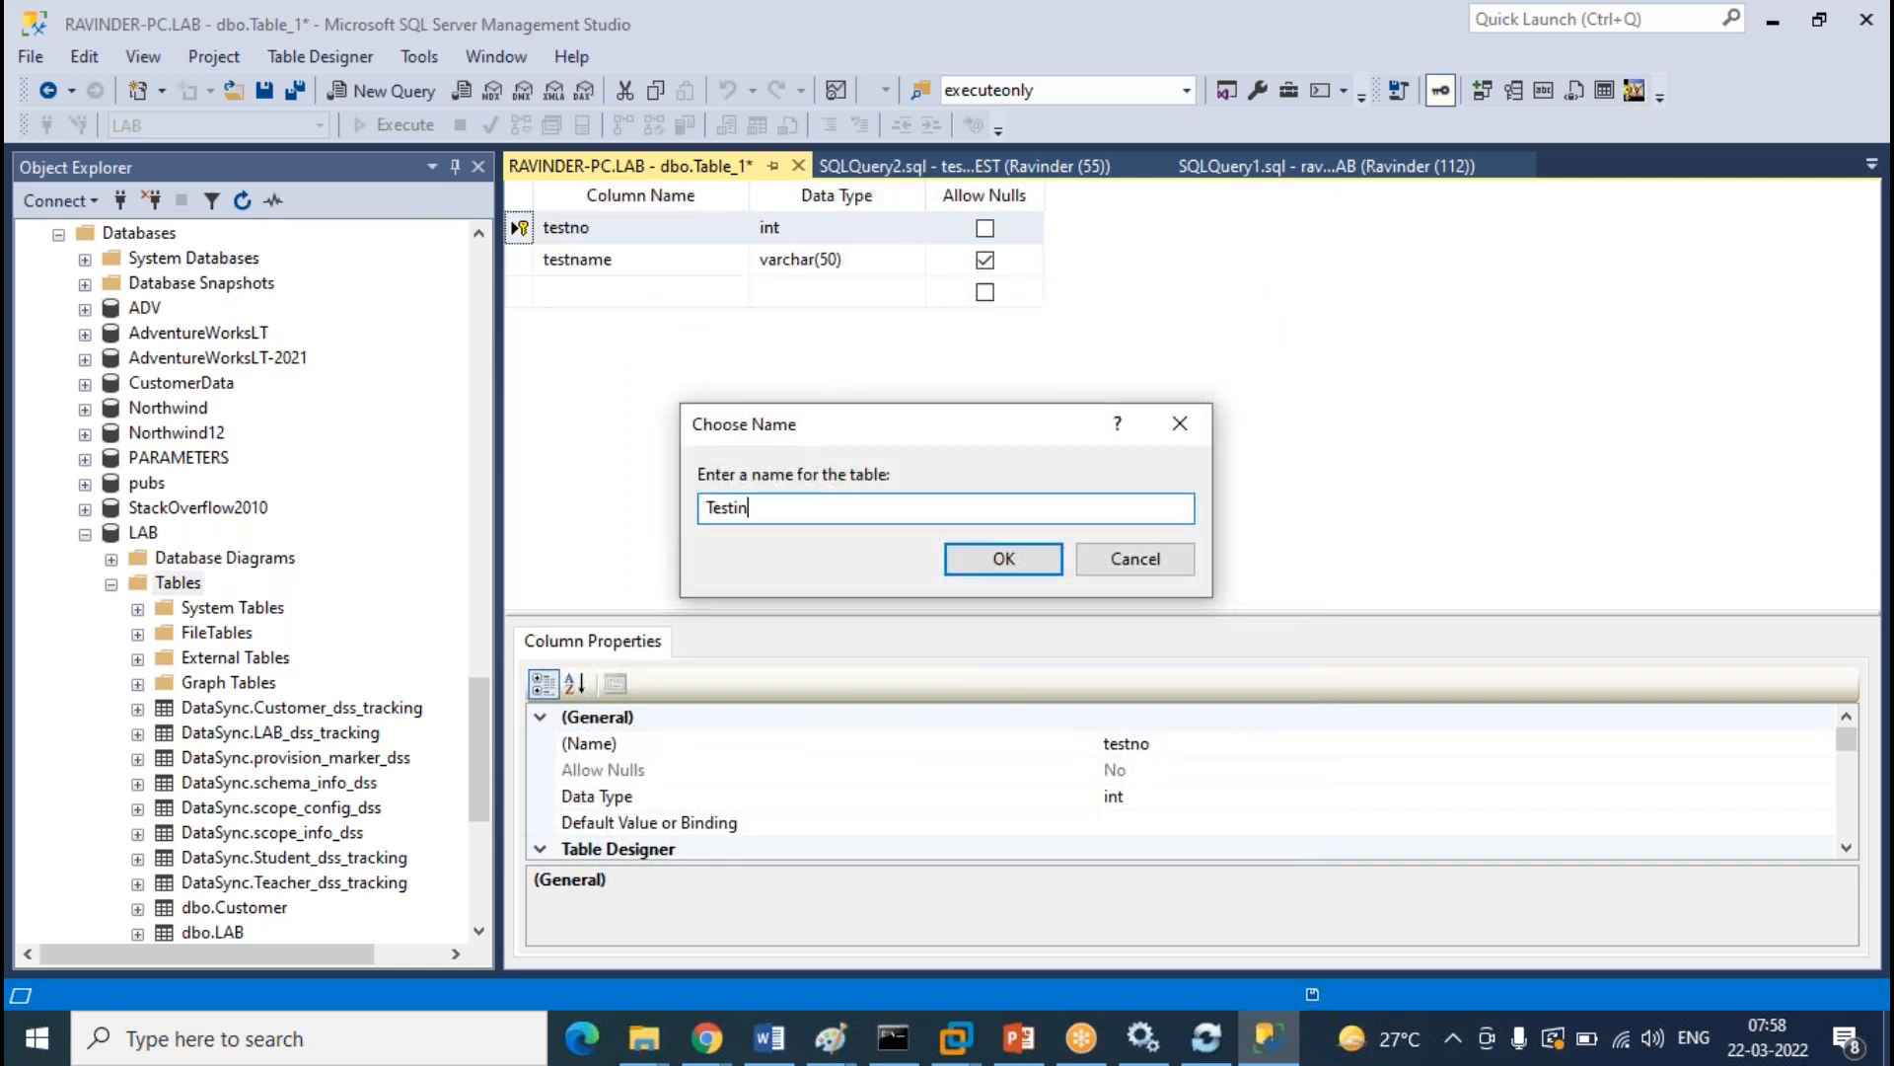
{"action": "key", "text": "Return"}
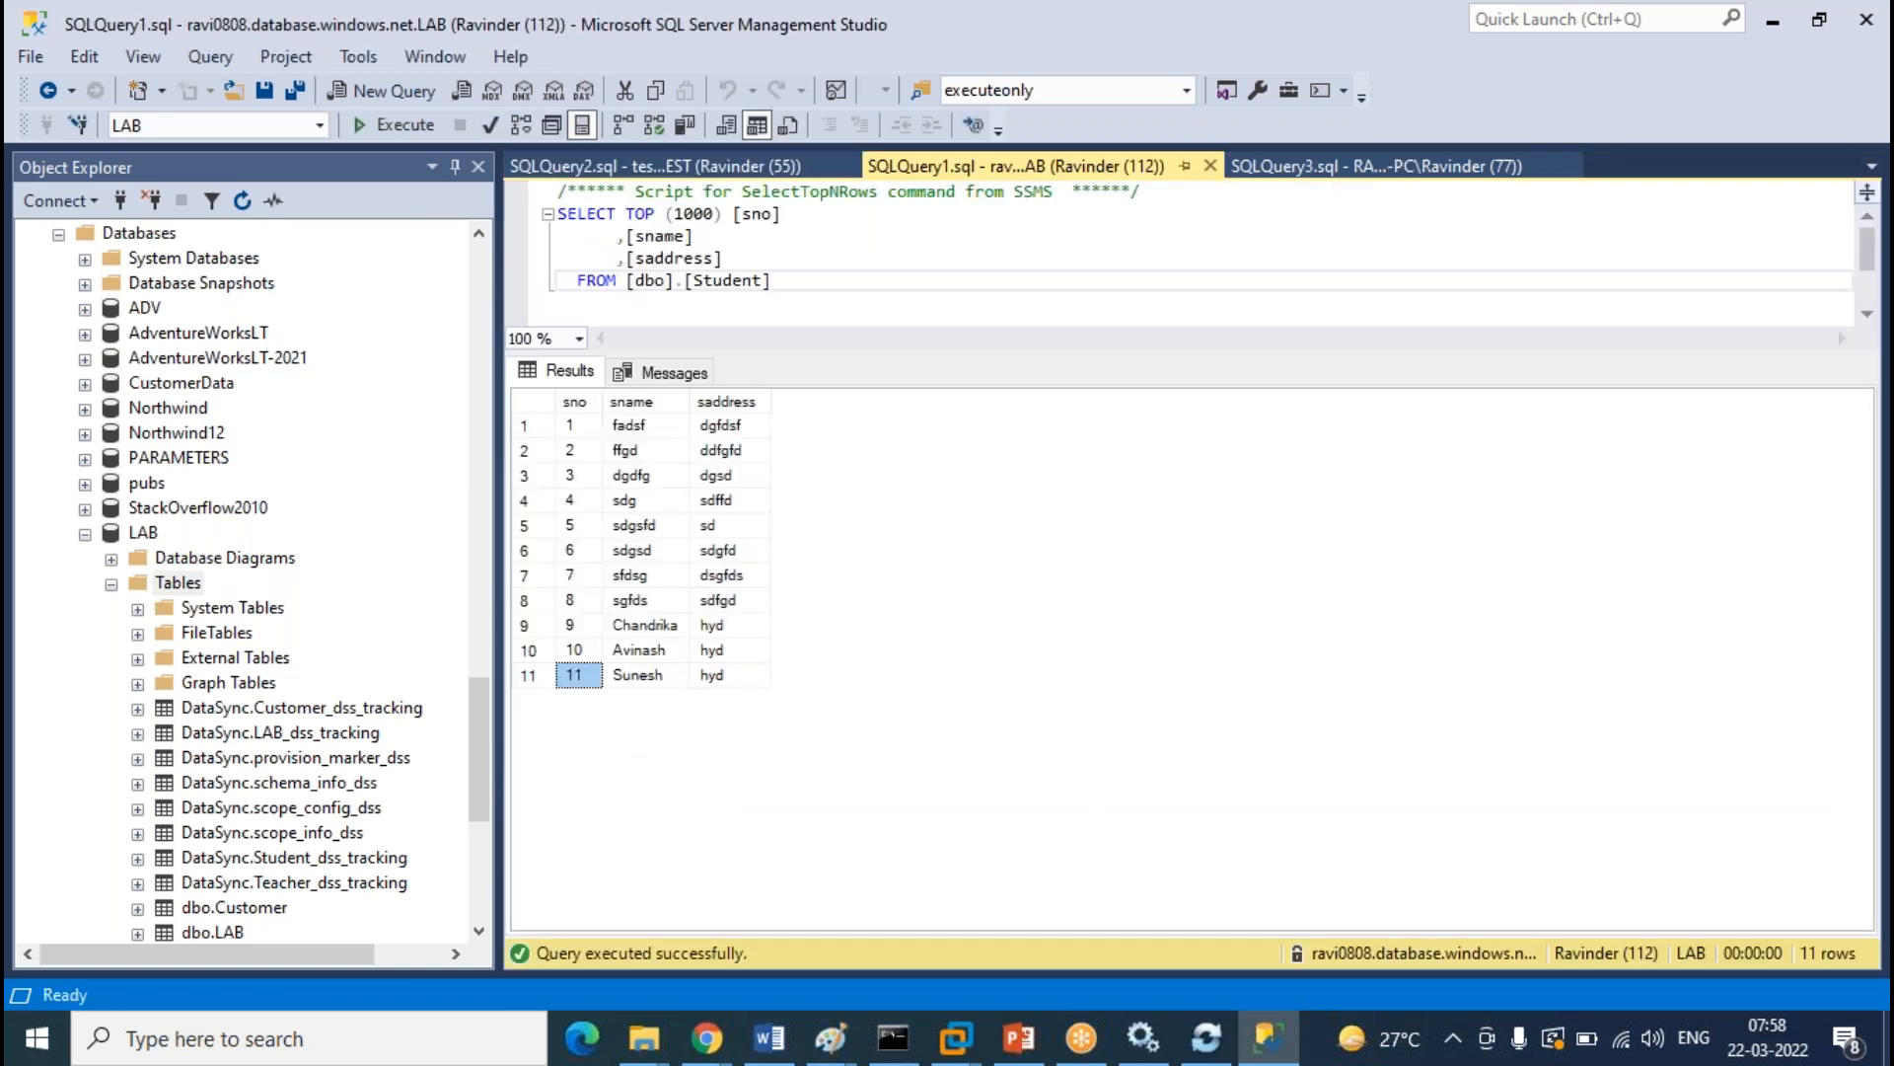
{"action": "right_click", "coordinate": [197, 586]}
{"action": "left_click", "coordinate": [302, 754]}
{"action": "scroll", "coordinate": [321, 740], "scroll_direction": "down", "scroll_amount": 3}
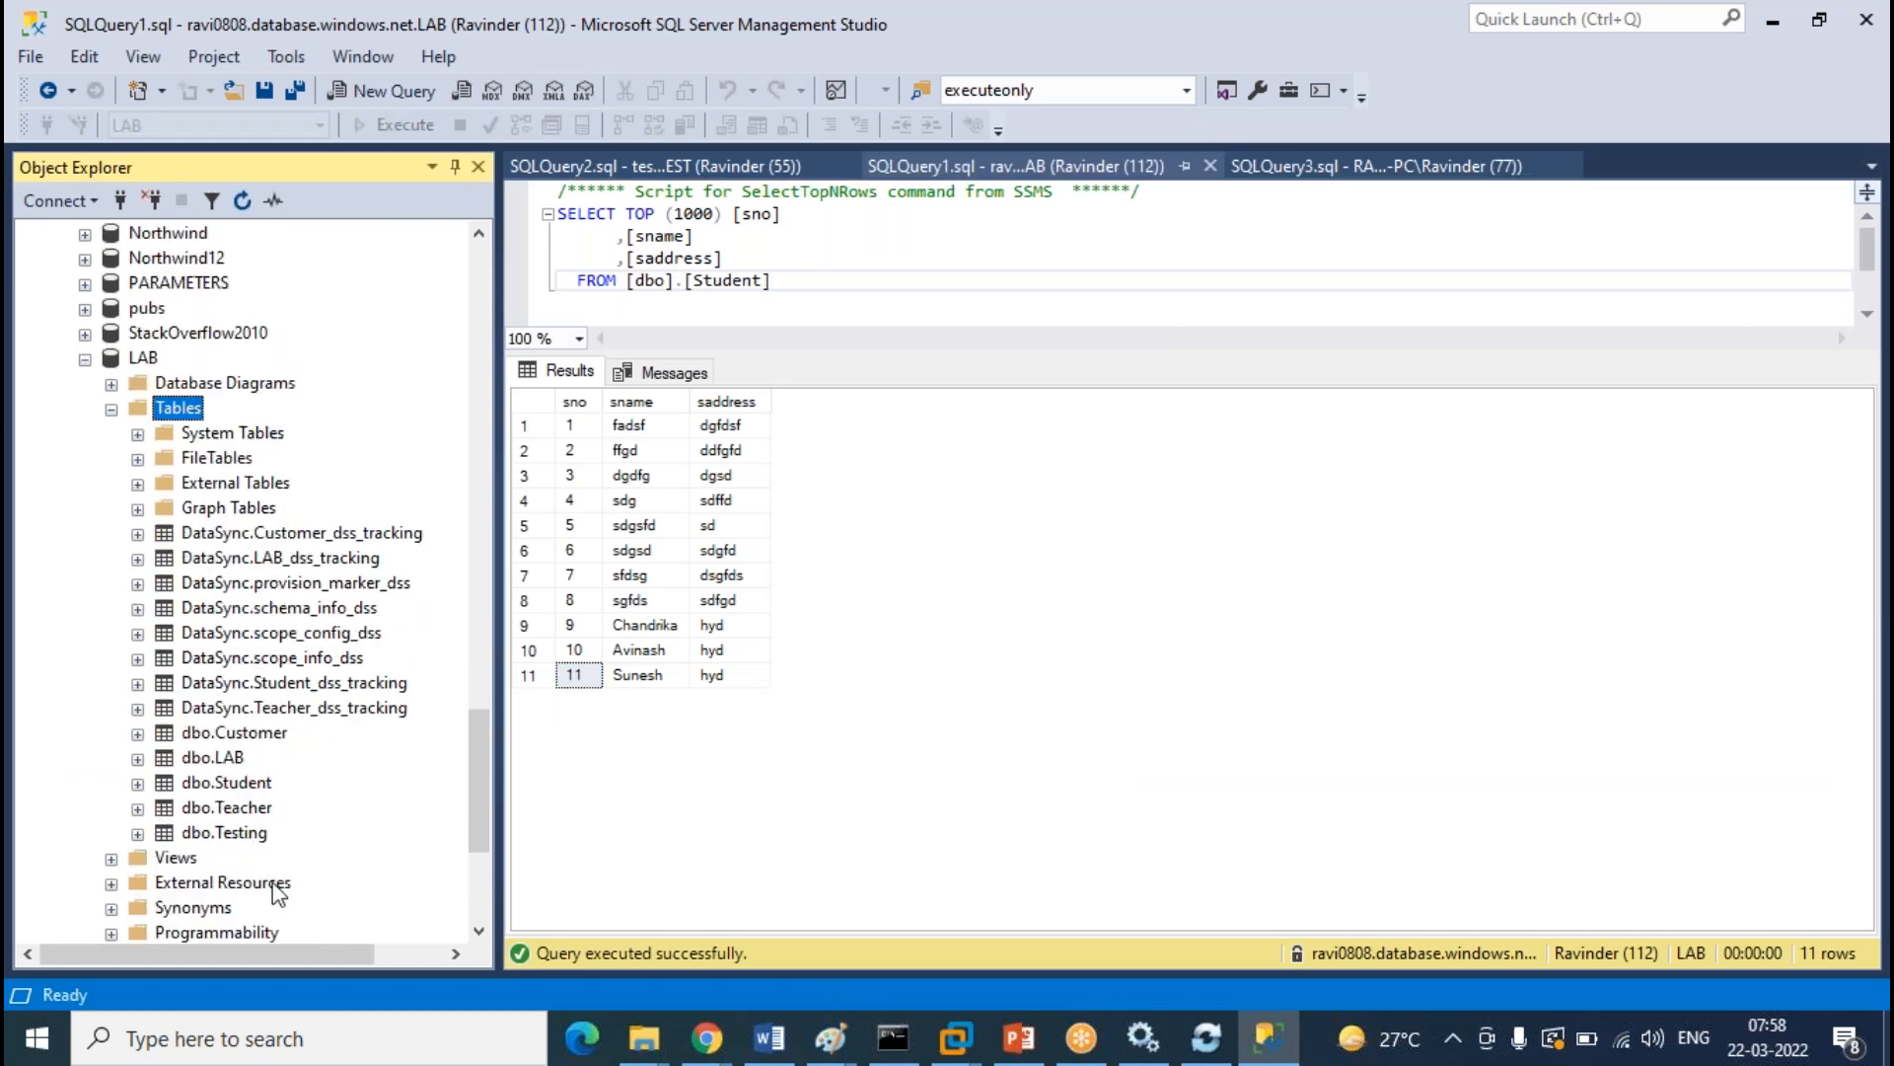
Enter rows 1 dsgs and 2 sdgsd into dbo.Testing, then close the row editor
{"action": "left_click", "coordinate": [261, 843]}
{"action": "right_click", "coordinate": [261, 847]}
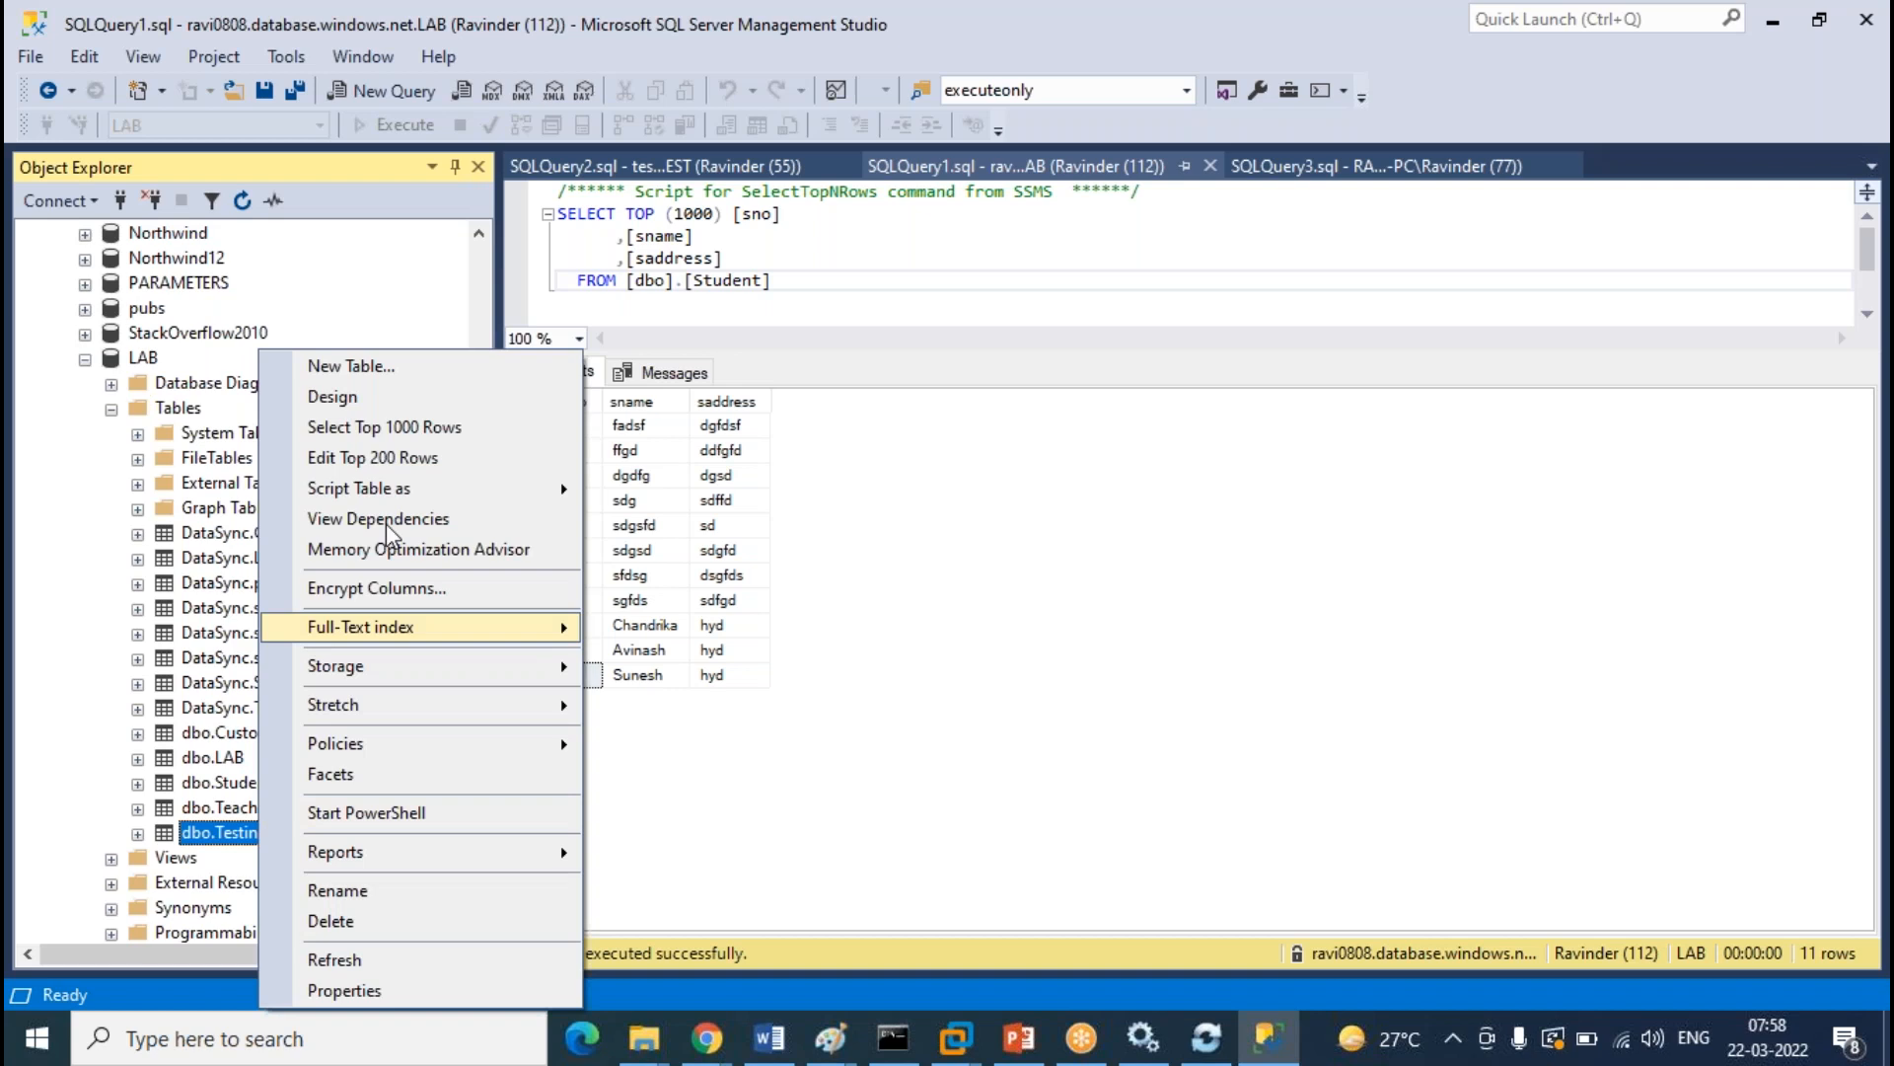
{"action": "left_click", "coordinate": [400, 459]}
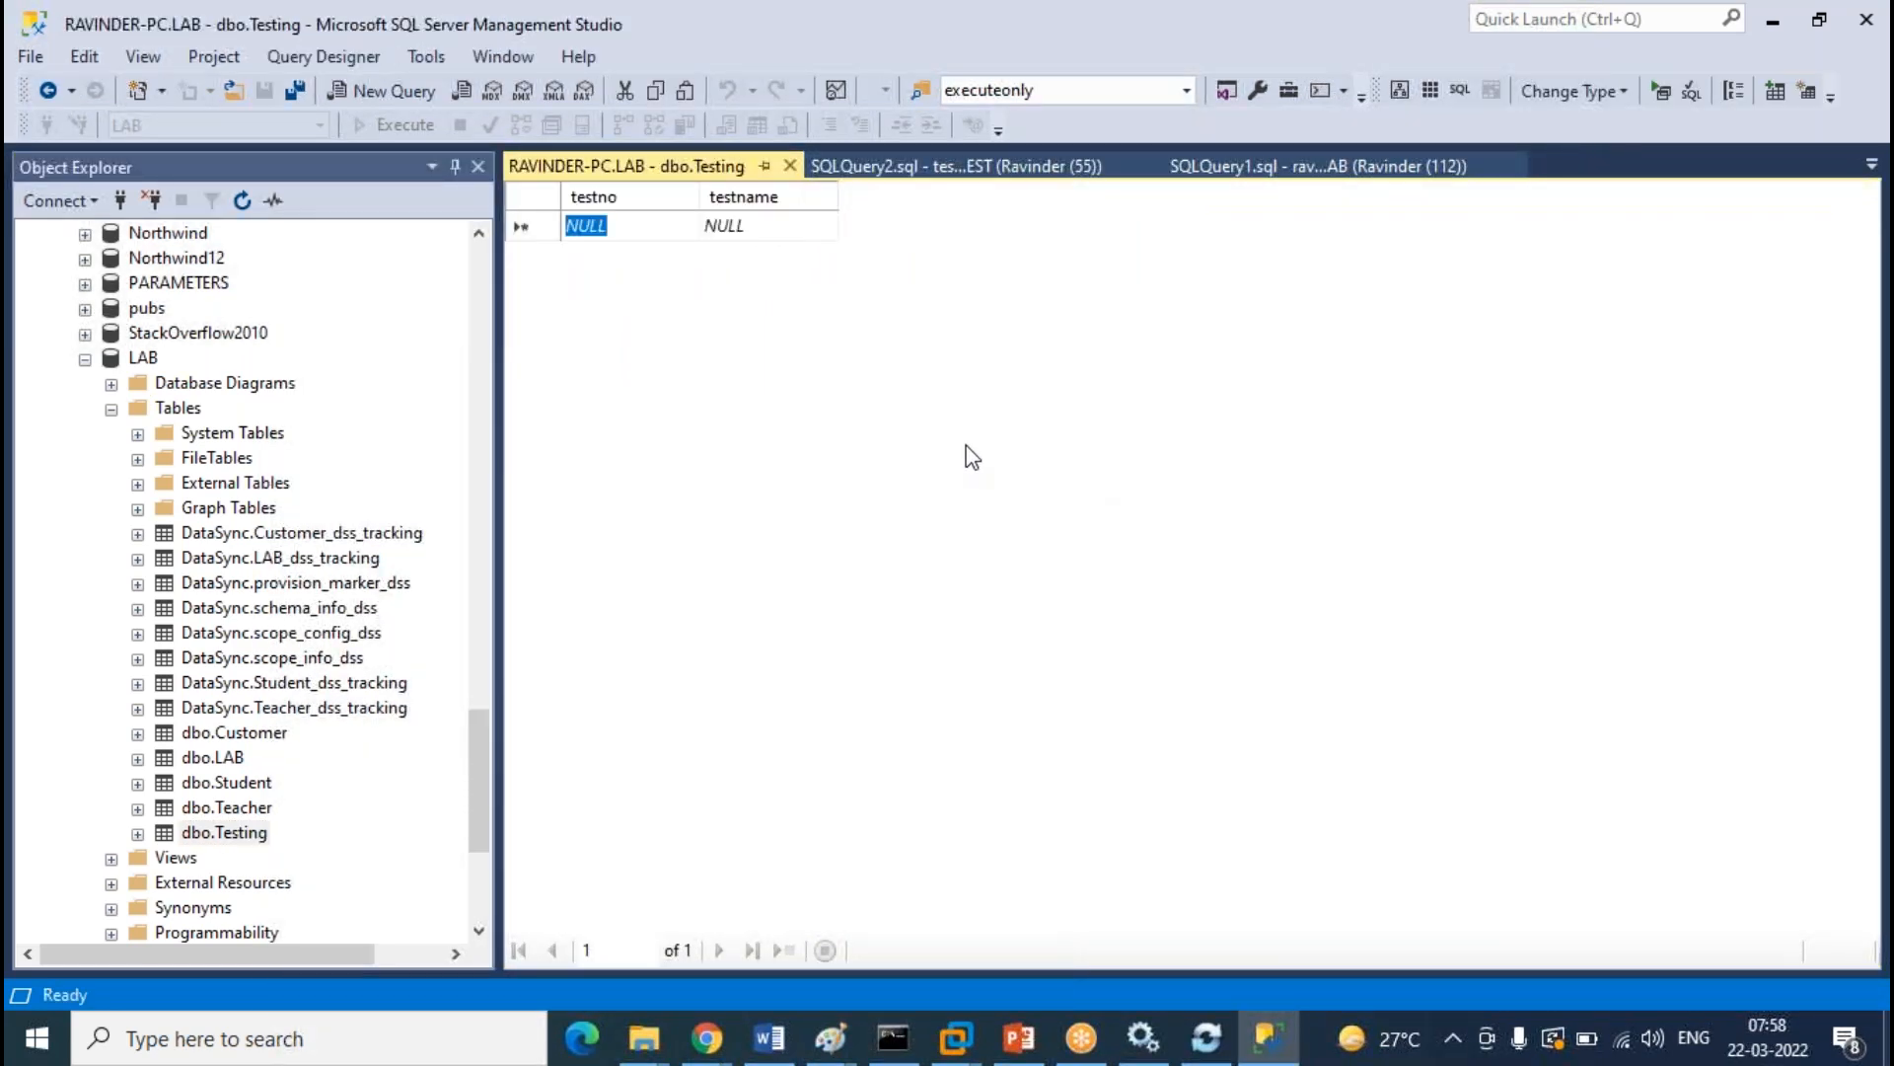
{"action": "type", "text": "1"}
{"action": "key", "text": "Tab"}
{"action": "type", "text": "dsgs"}
{"action": "key", "text": "Tab"}
{"action": "type", "text": "2"}
{"action": "key", "text": "Tab"}
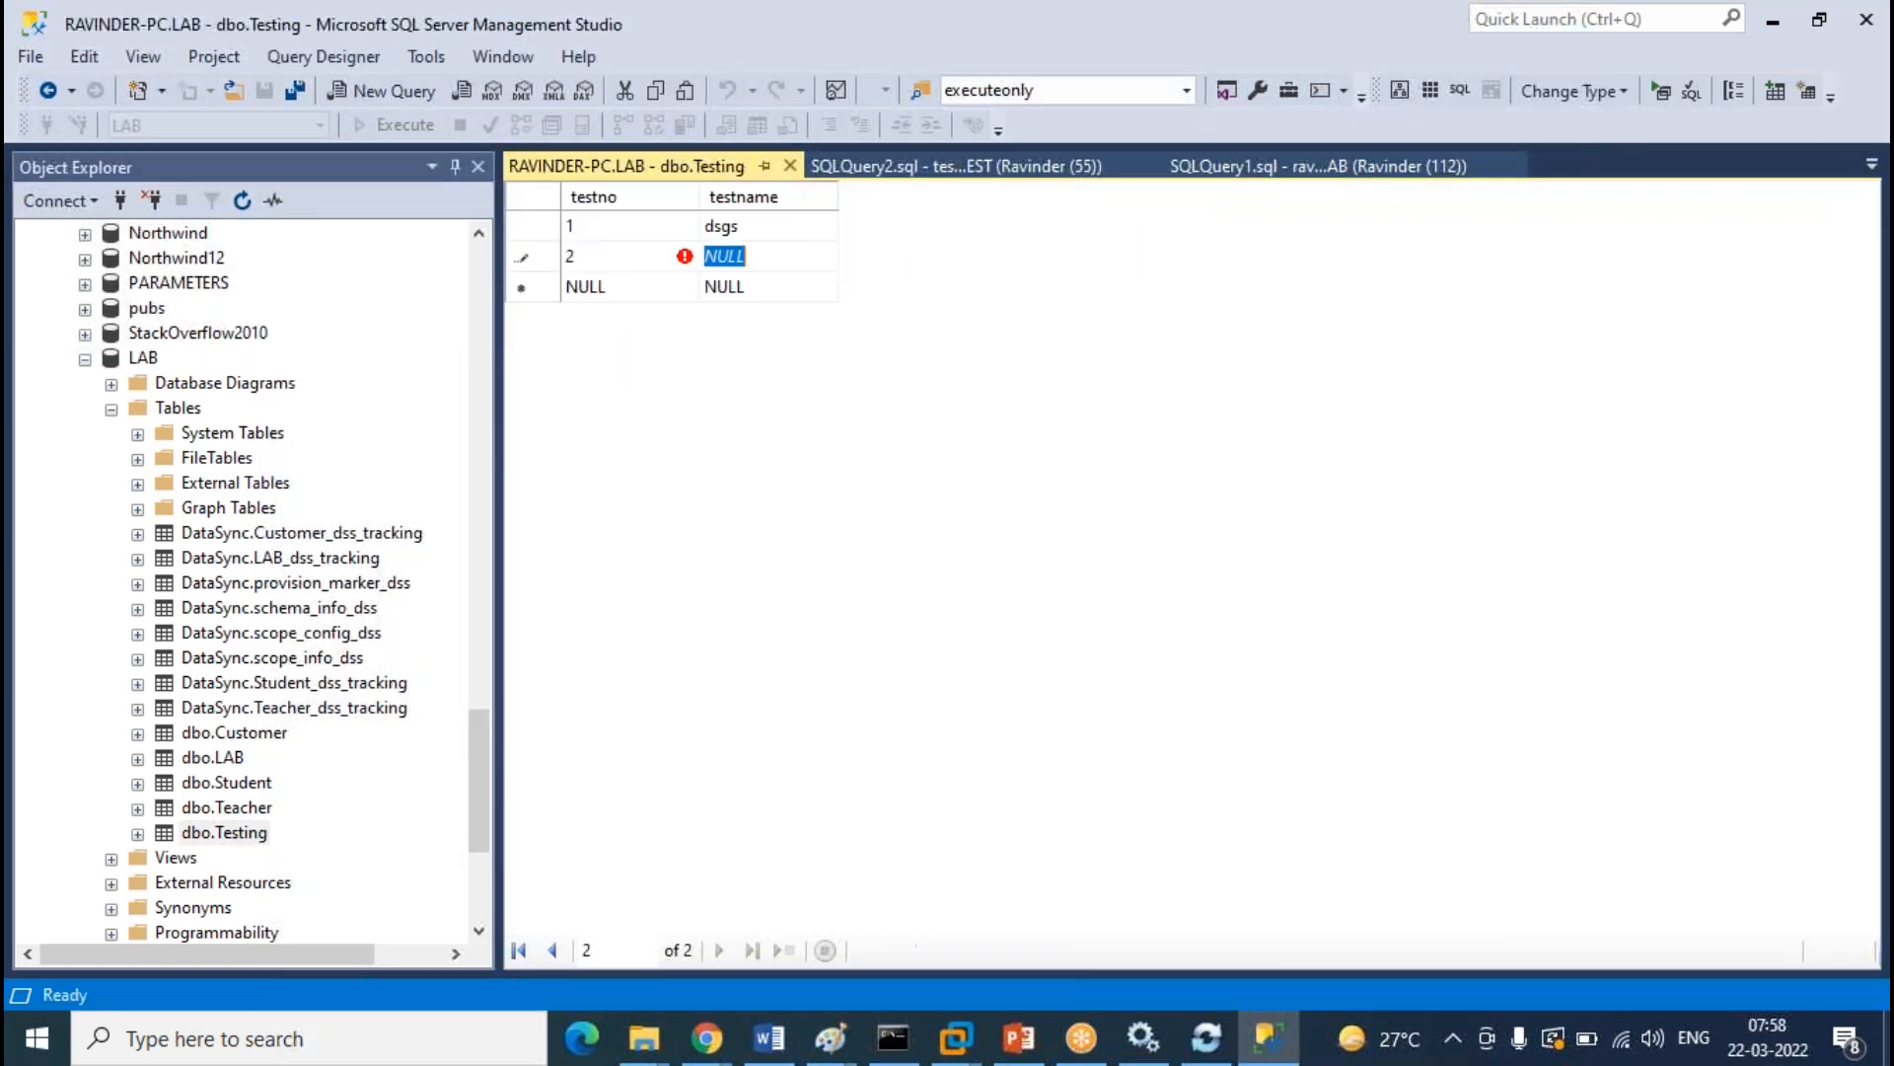
{"action": "type", "text": "sdgsd"}
{"action": "left_click", "coordinate": [791, 166]}
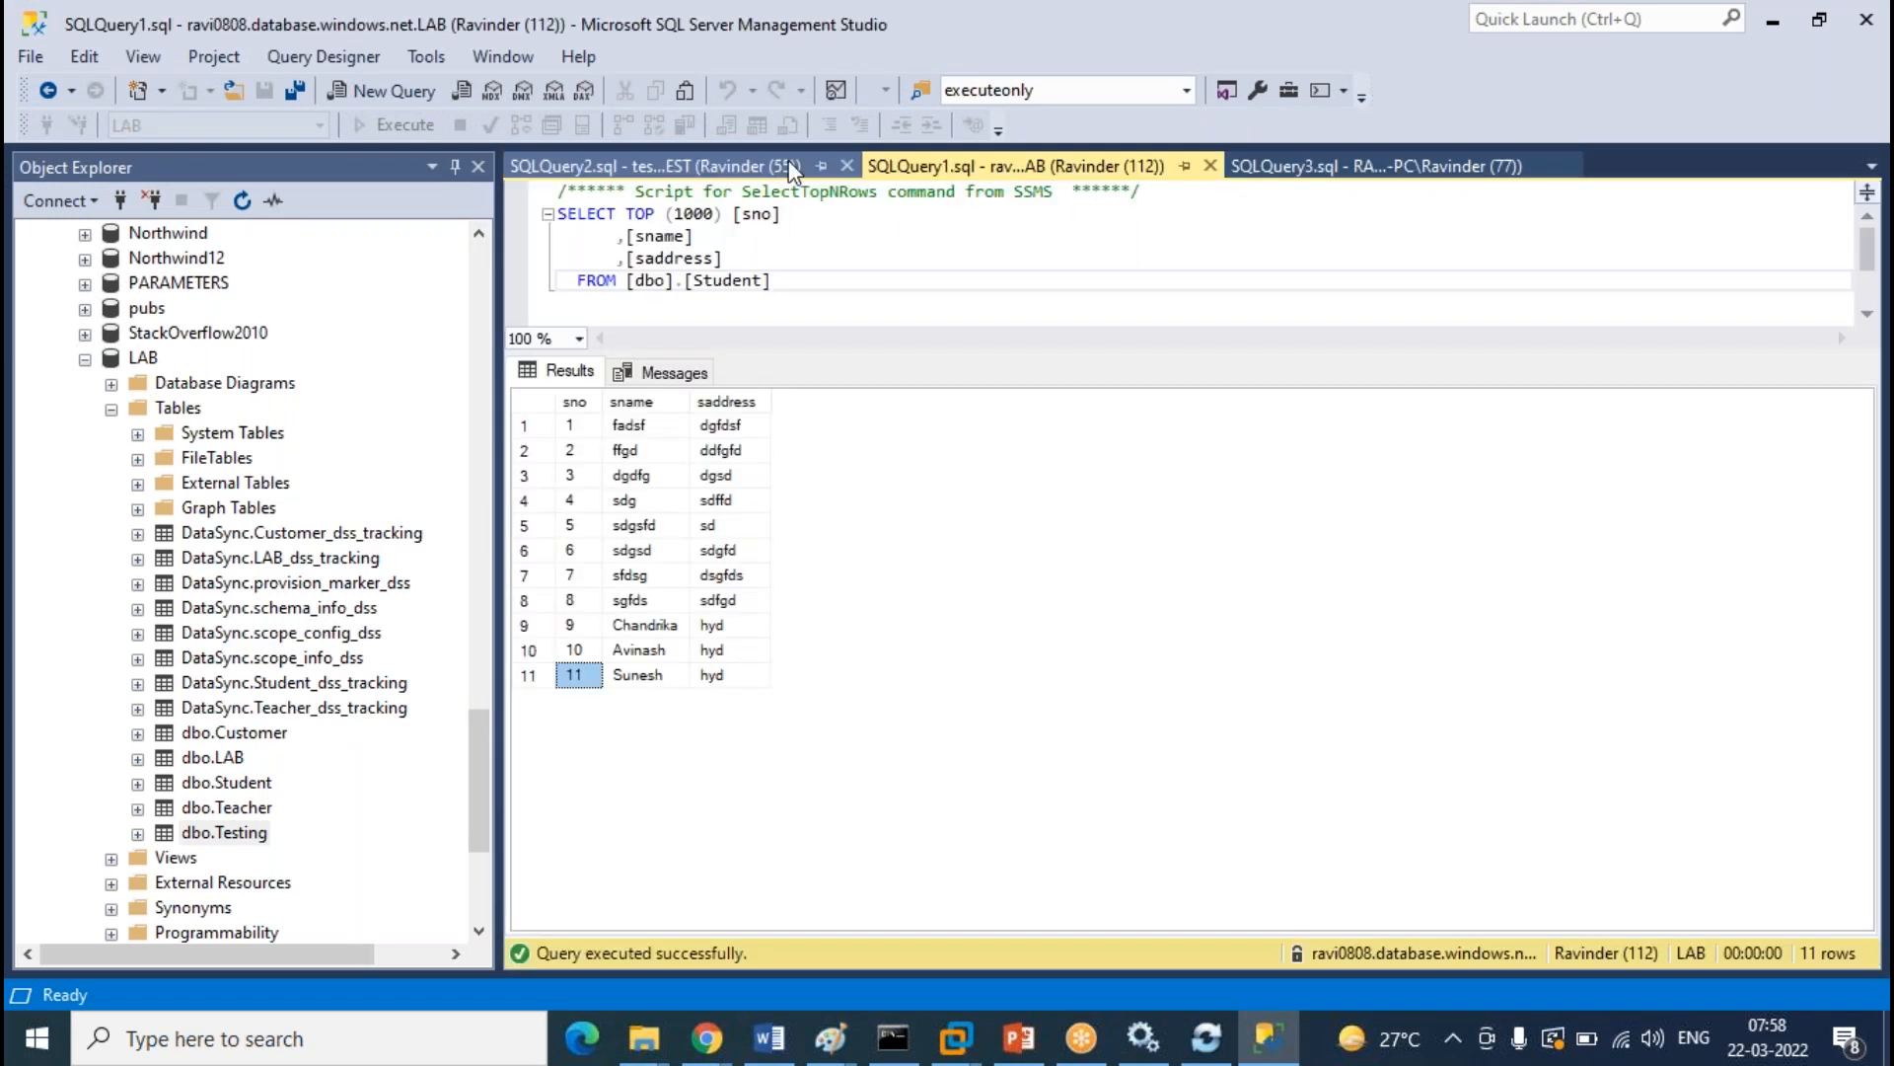
Choose onprem-server in the sync group's Tables, refresh its schema, tick dbo.Testing and save
{"action": "mouse_move", "coordinate": [706, 1038]}
{"action": "left_click", "coordinate": [779, 961]}
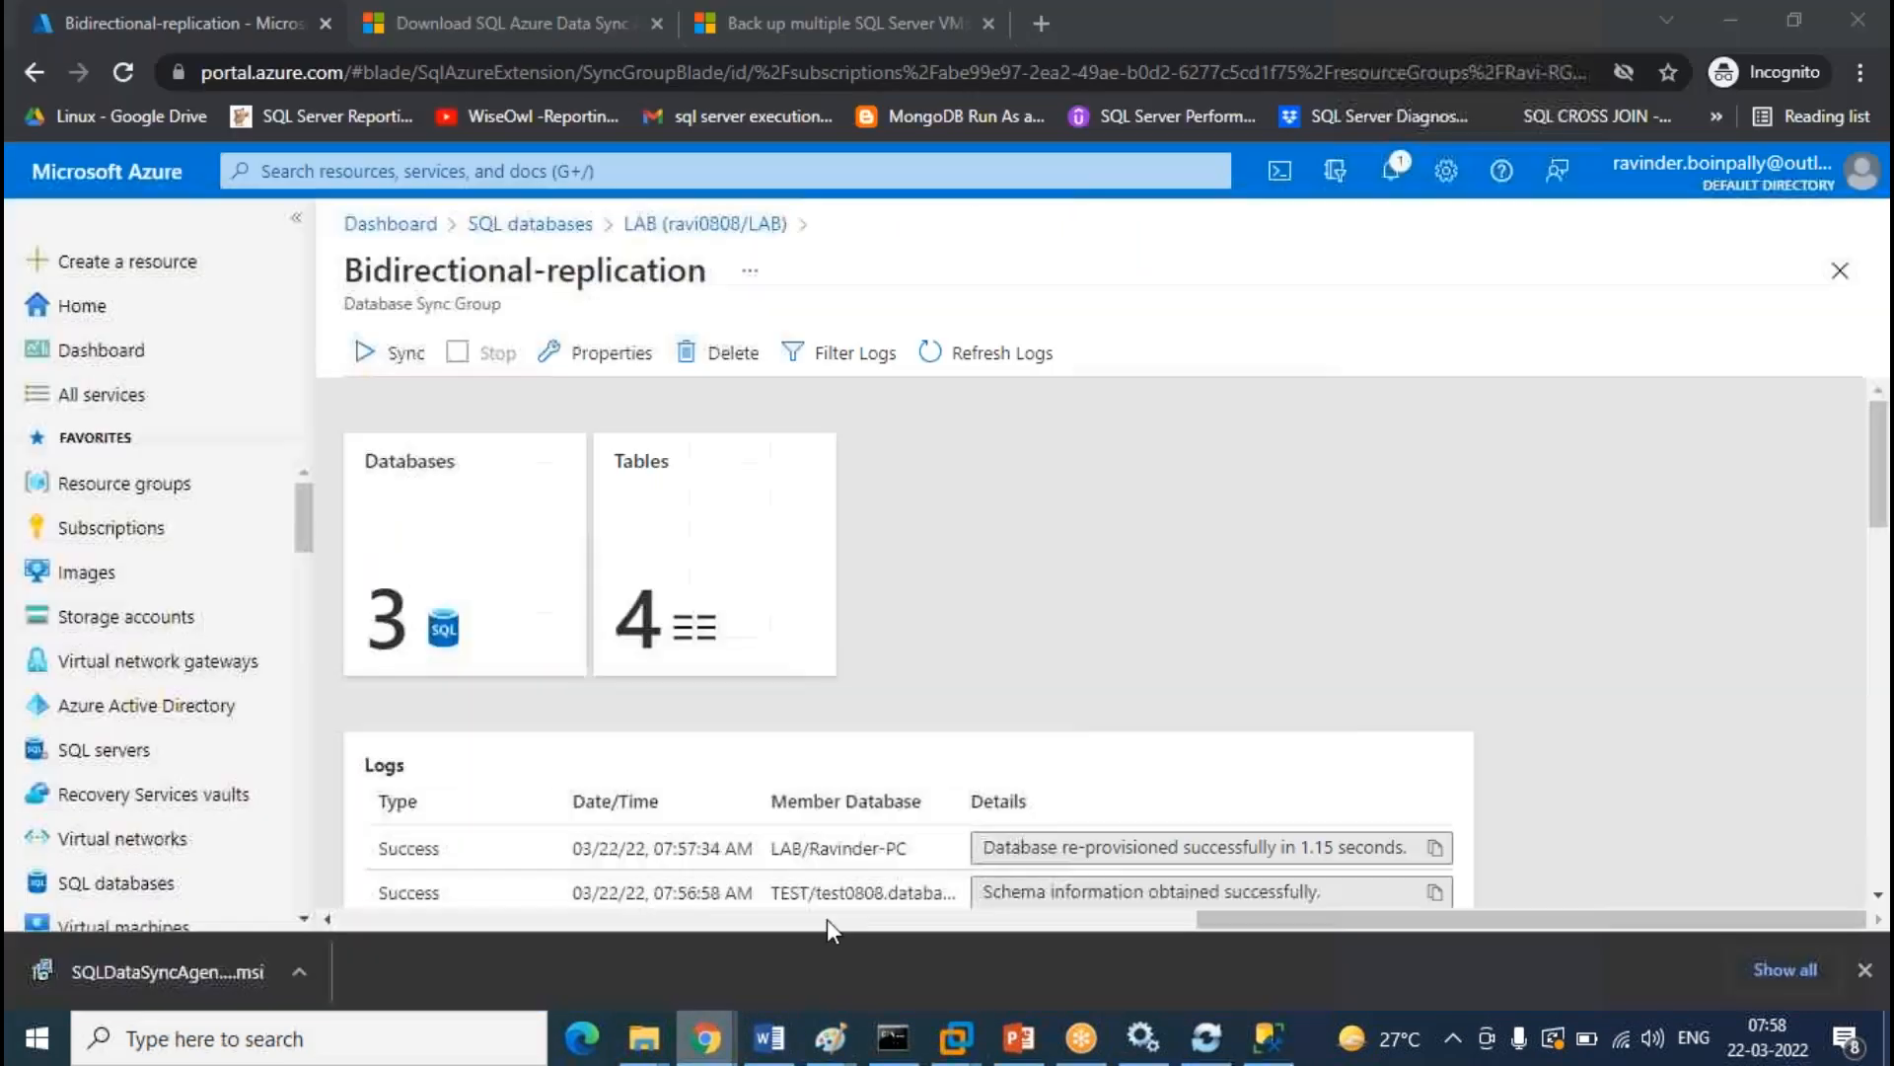
{"action": "left_click", "coordinate": [1016, 367]}
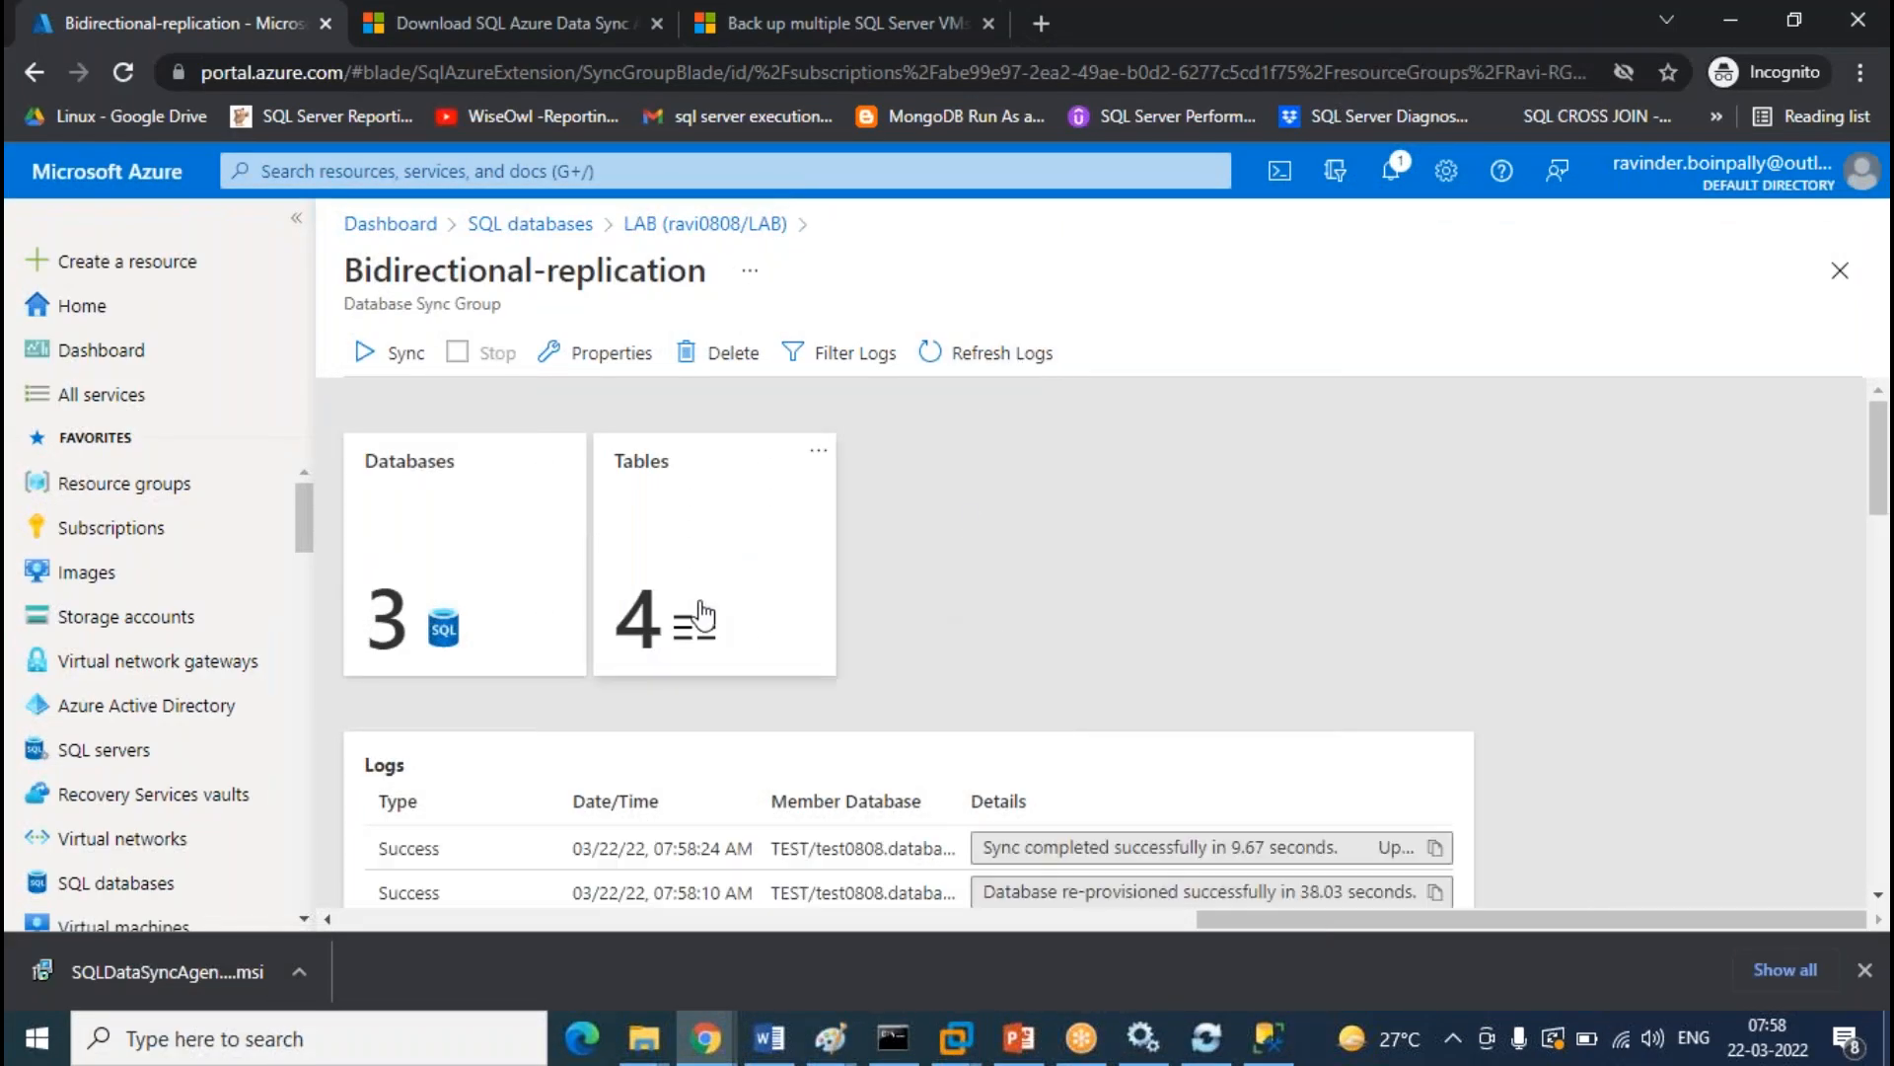
{"action": "left_click", "coordinate": [701, 617]}
{"action": "left_click", "coordinate": [738, 385]}
{"action": "left_click", "coordinate": [424, 518]}
{"action": "left_click", "coordinate": [866, 396]}
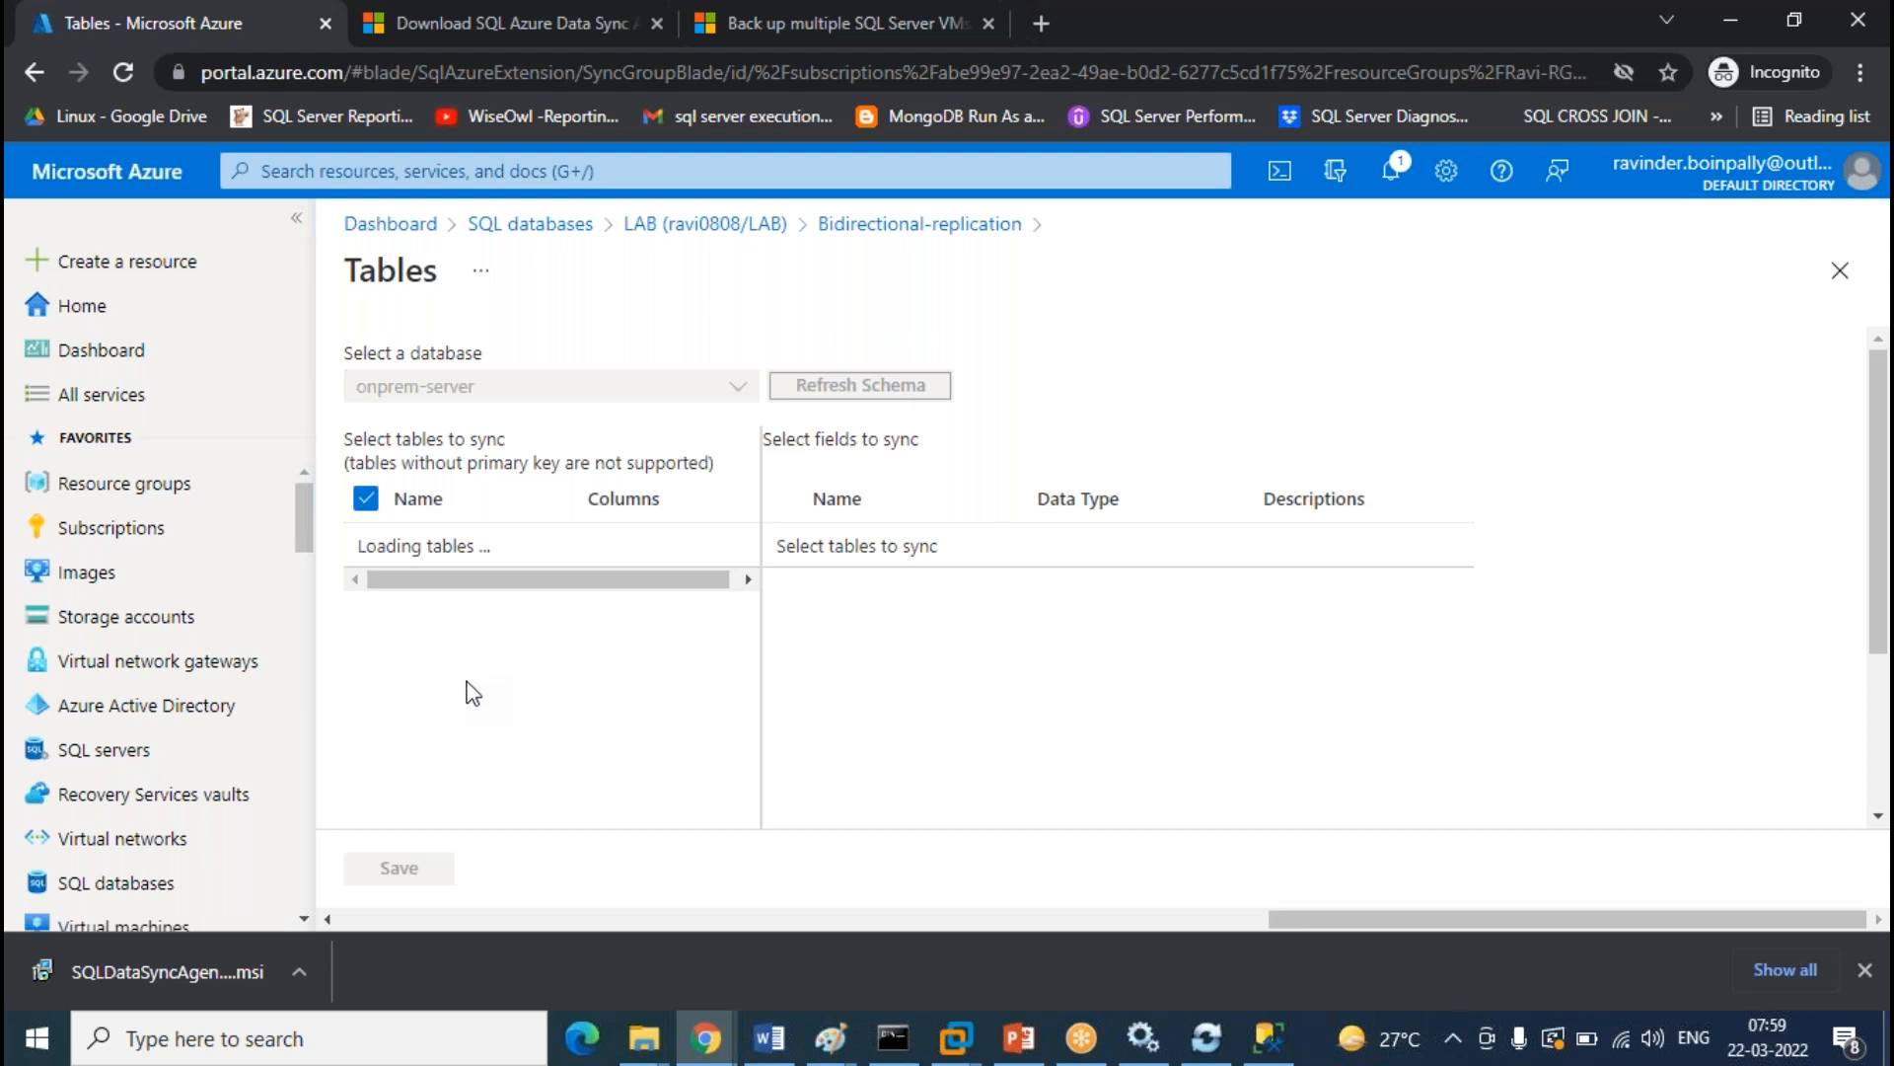
{"action": "left_click", "coordinate": [365, 725]}
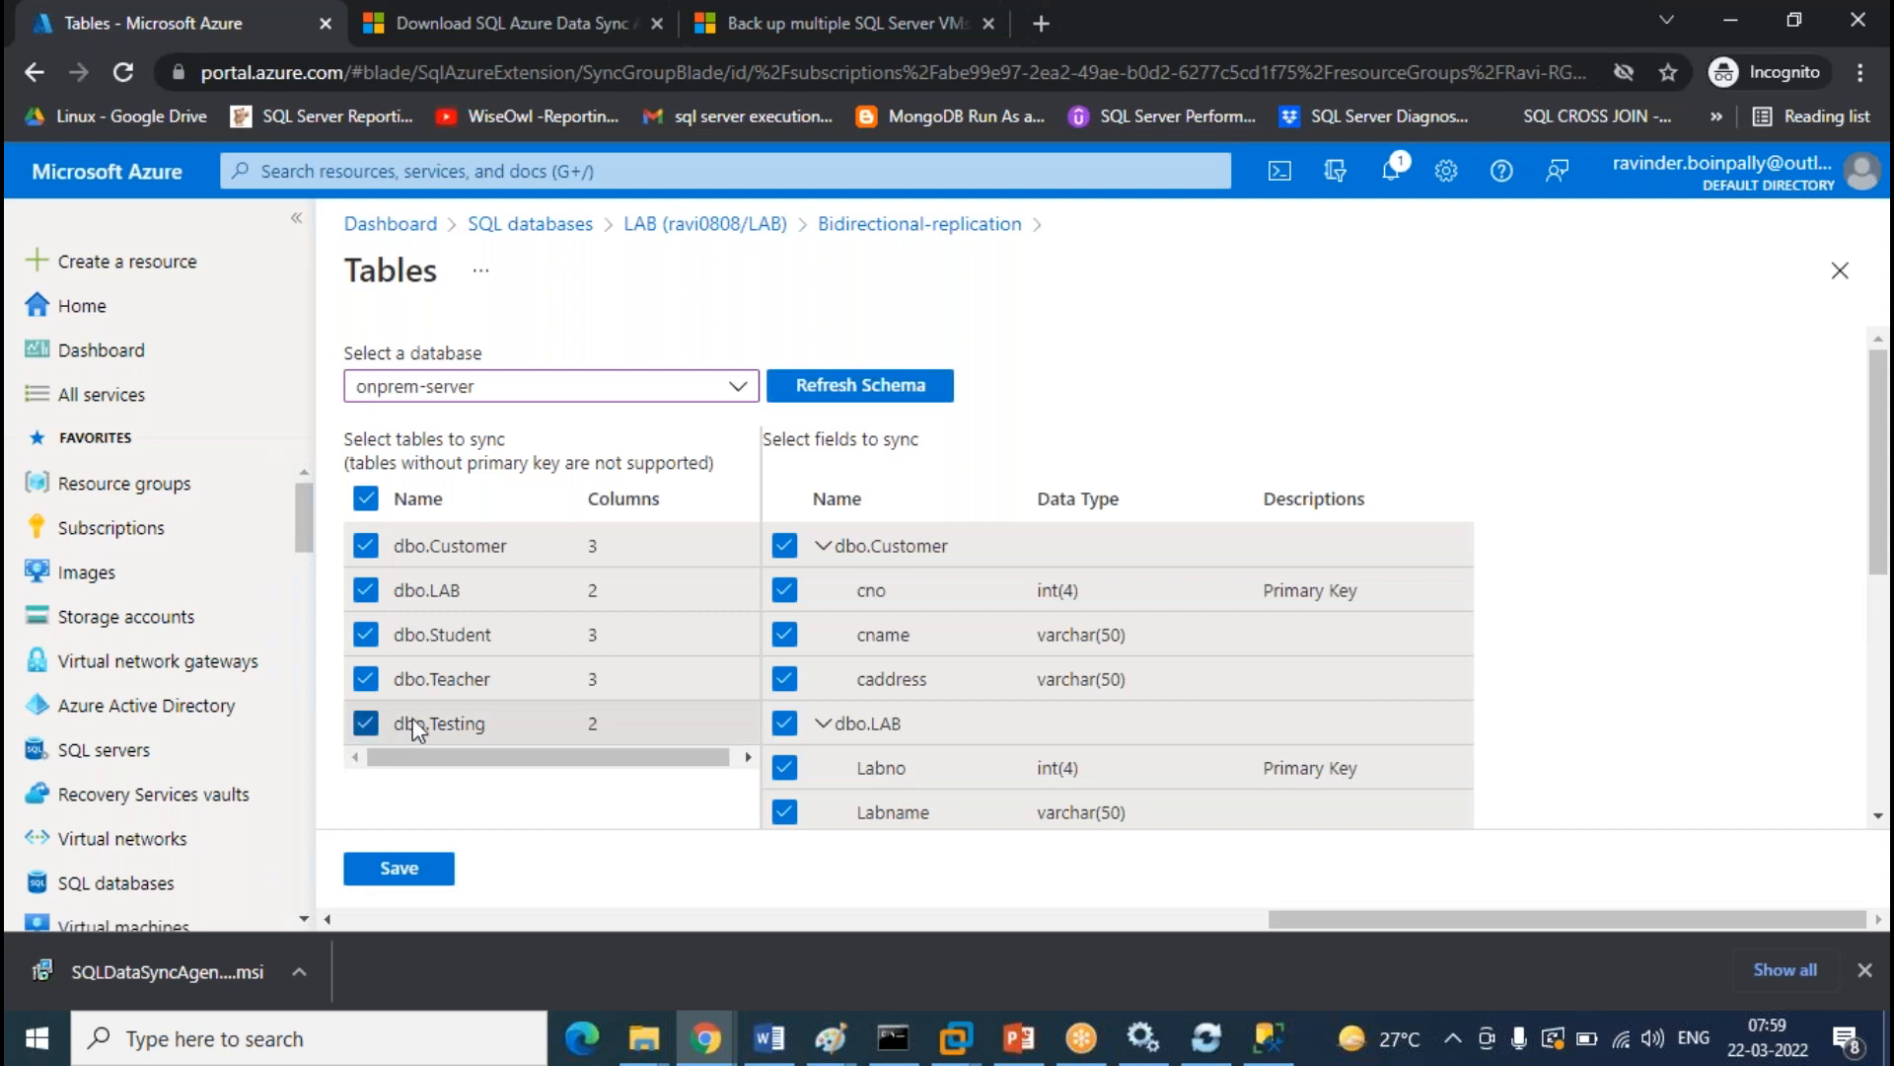
{"action": "left_click", "coordinate": [399, 869]}
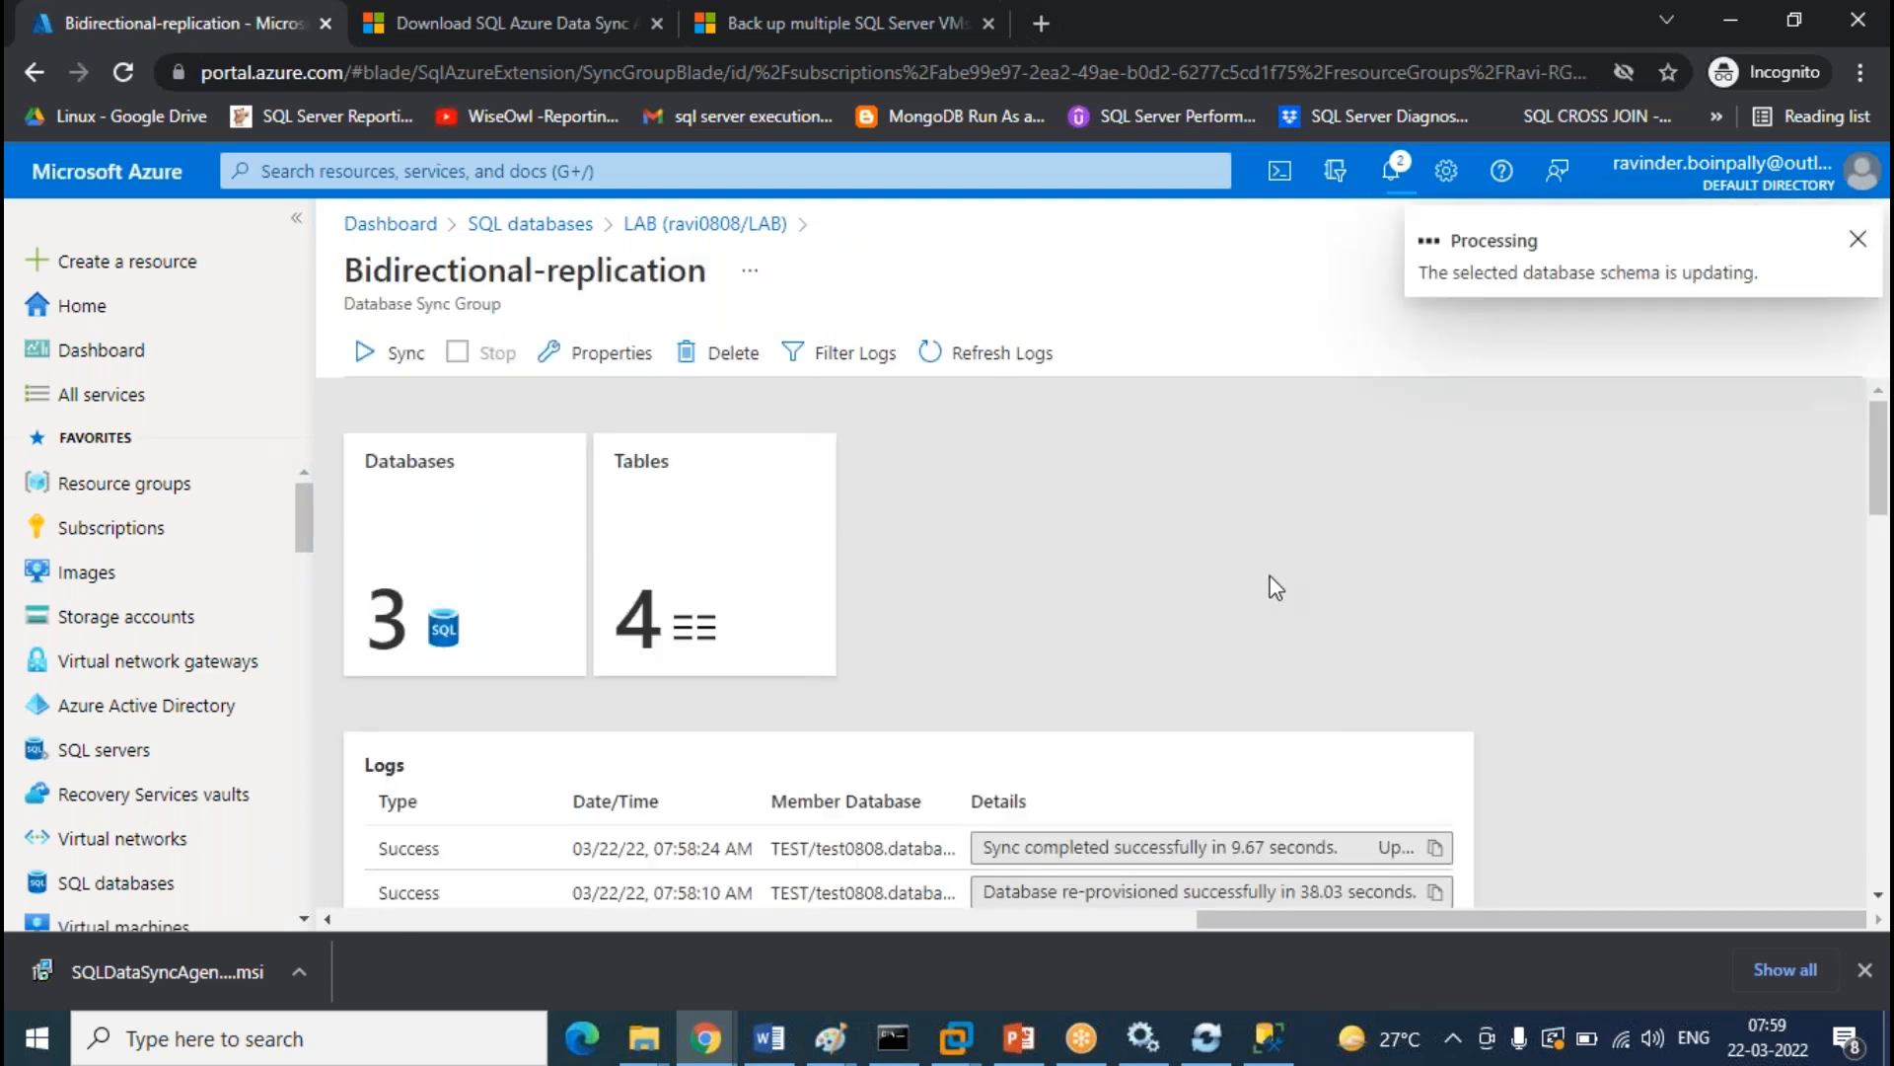
Refresh the sync logs to confirm 5 tables, then return to SSMS
{"action": "scroll", "coordinate": [1275, 577], "scroll_direction": "down", "scroll_amount": 10}
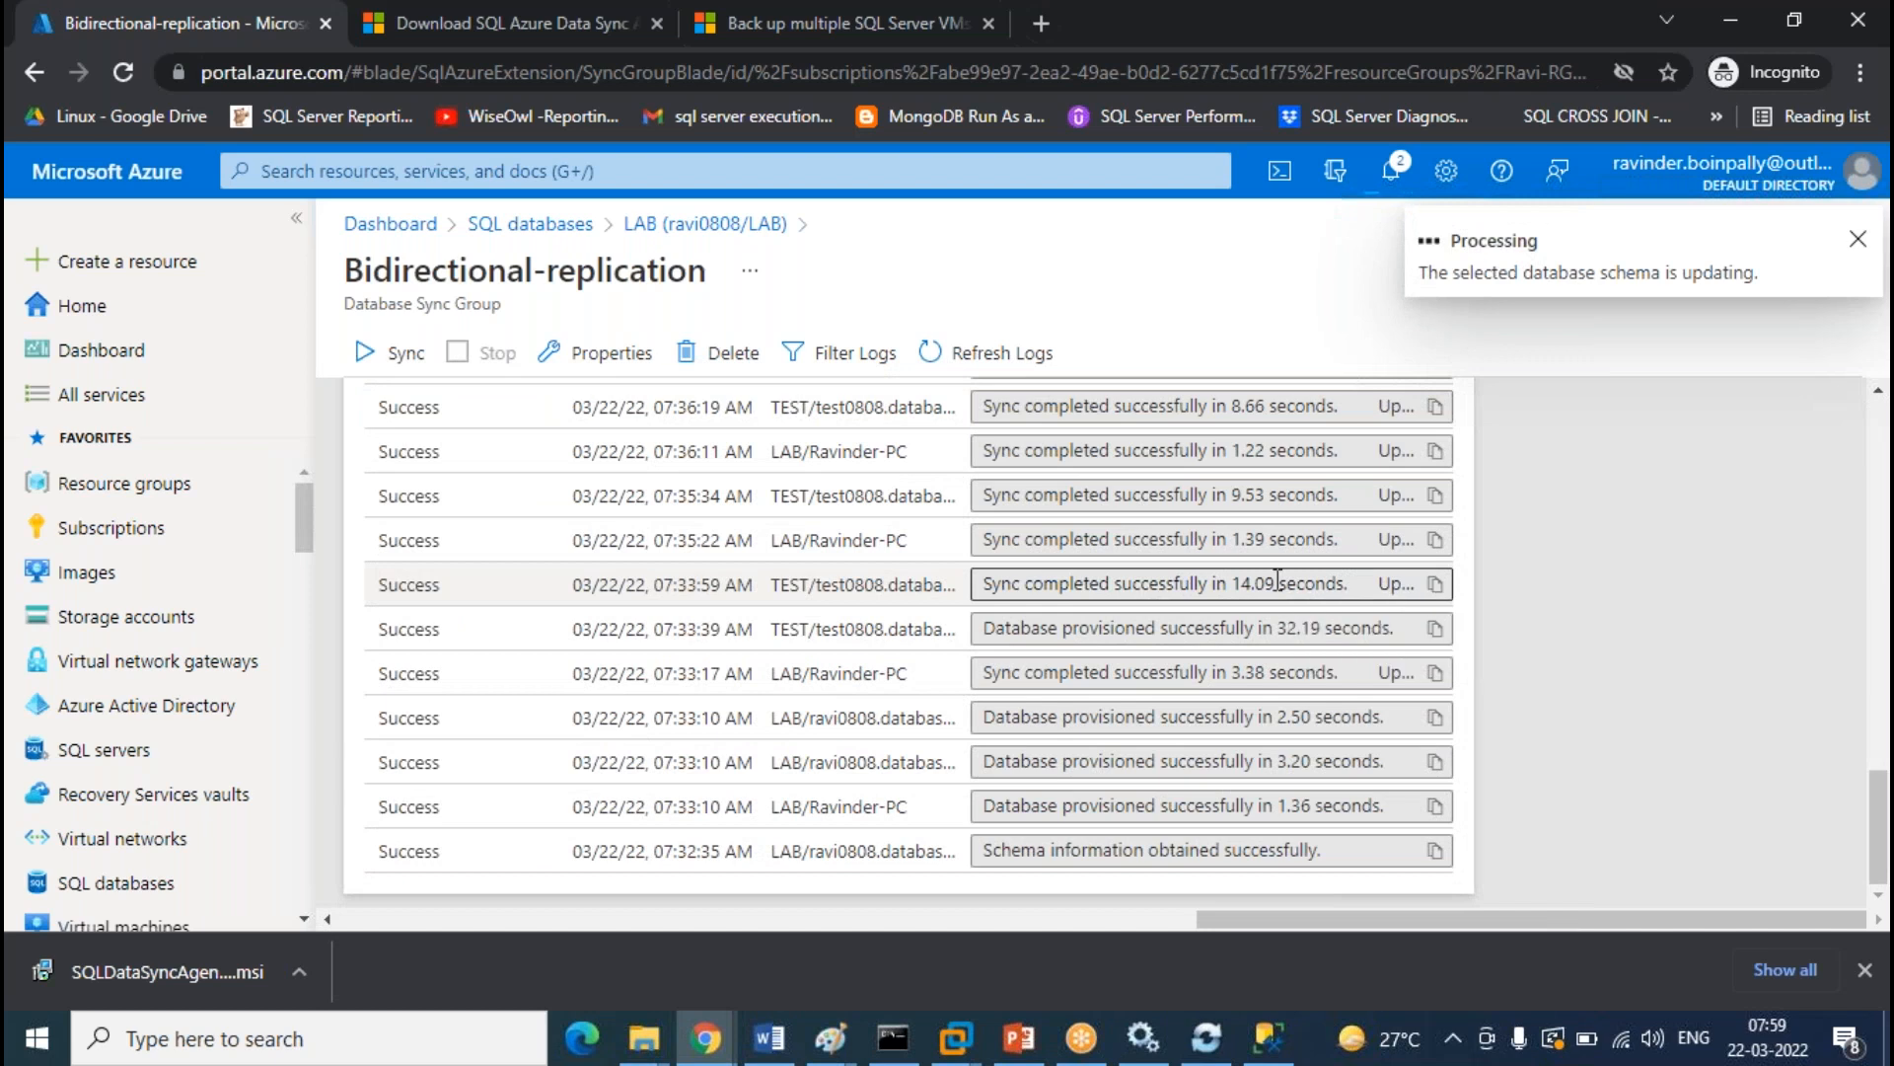
{"action": "scroll", "coordinate": [1277, 580], "scroll_direction": "up", "scroll_amount": 10}
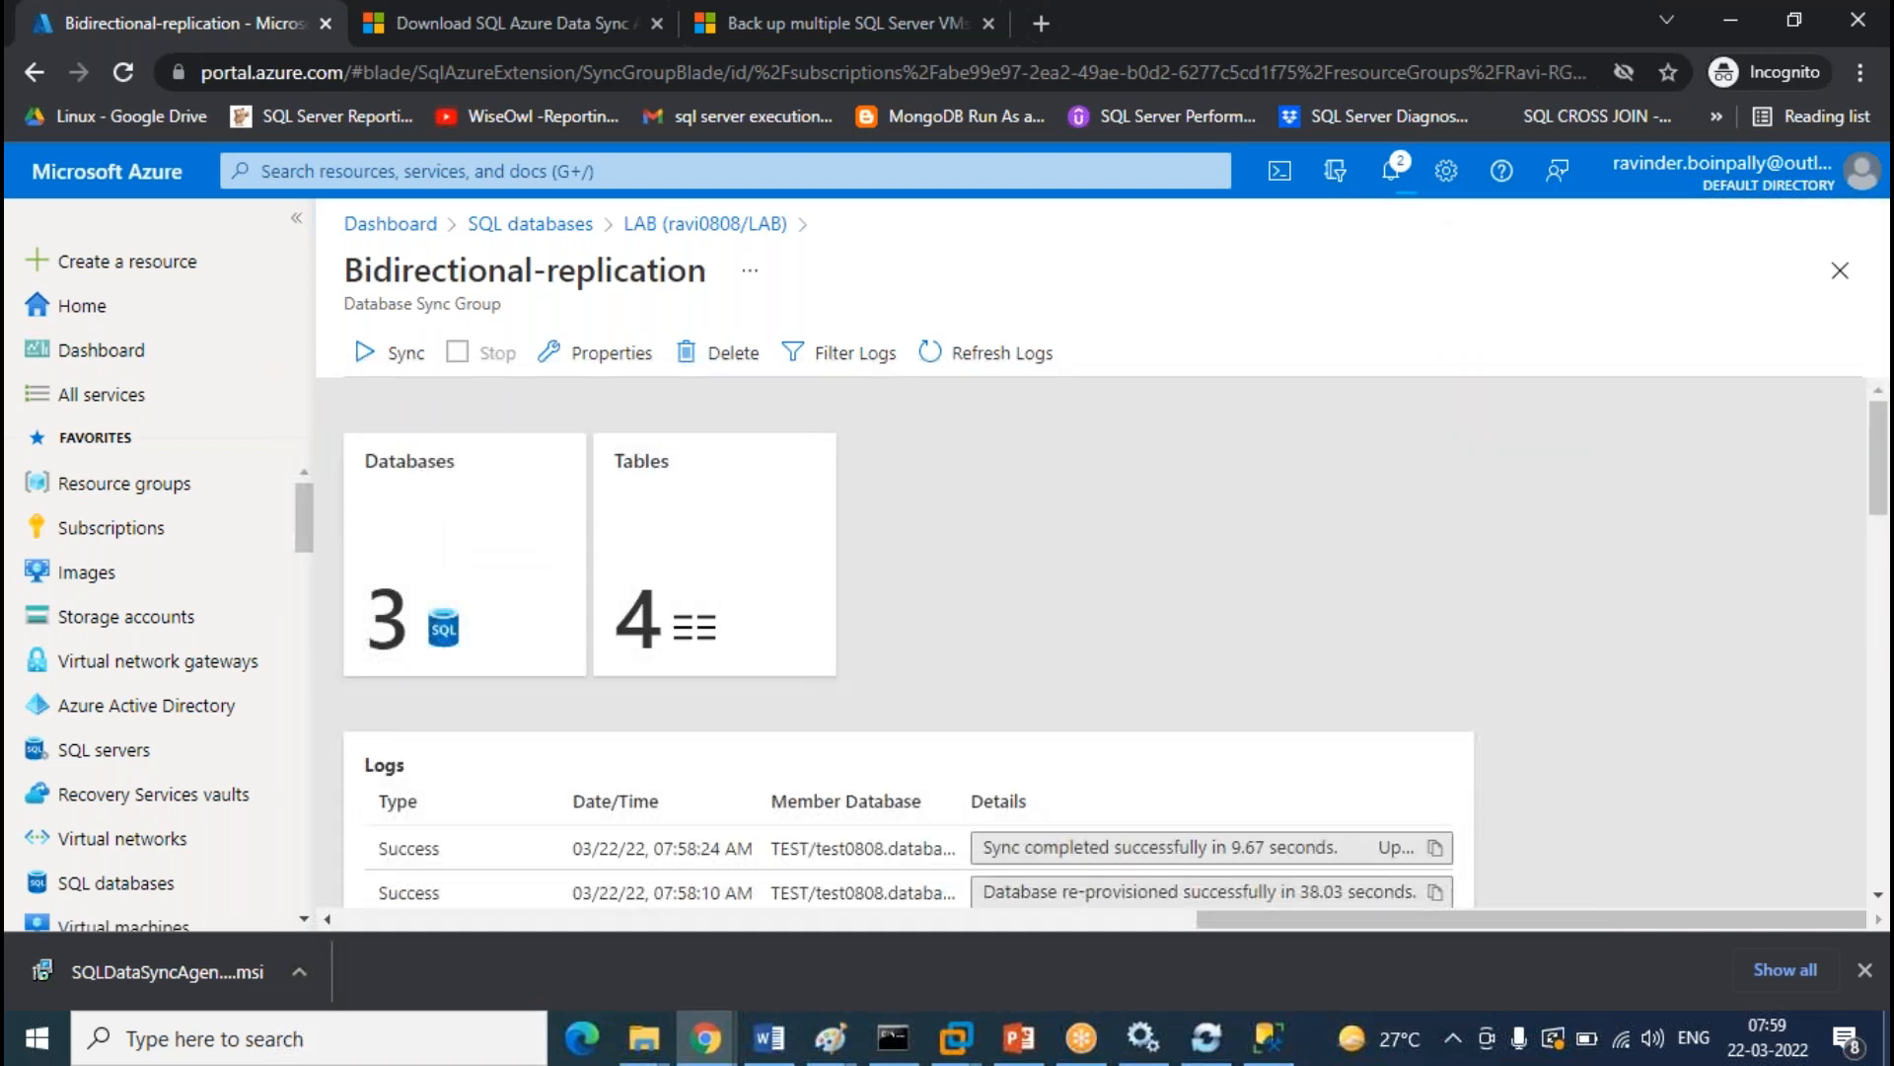
{"action": "left_click", "coordinate": [1026, 373]}
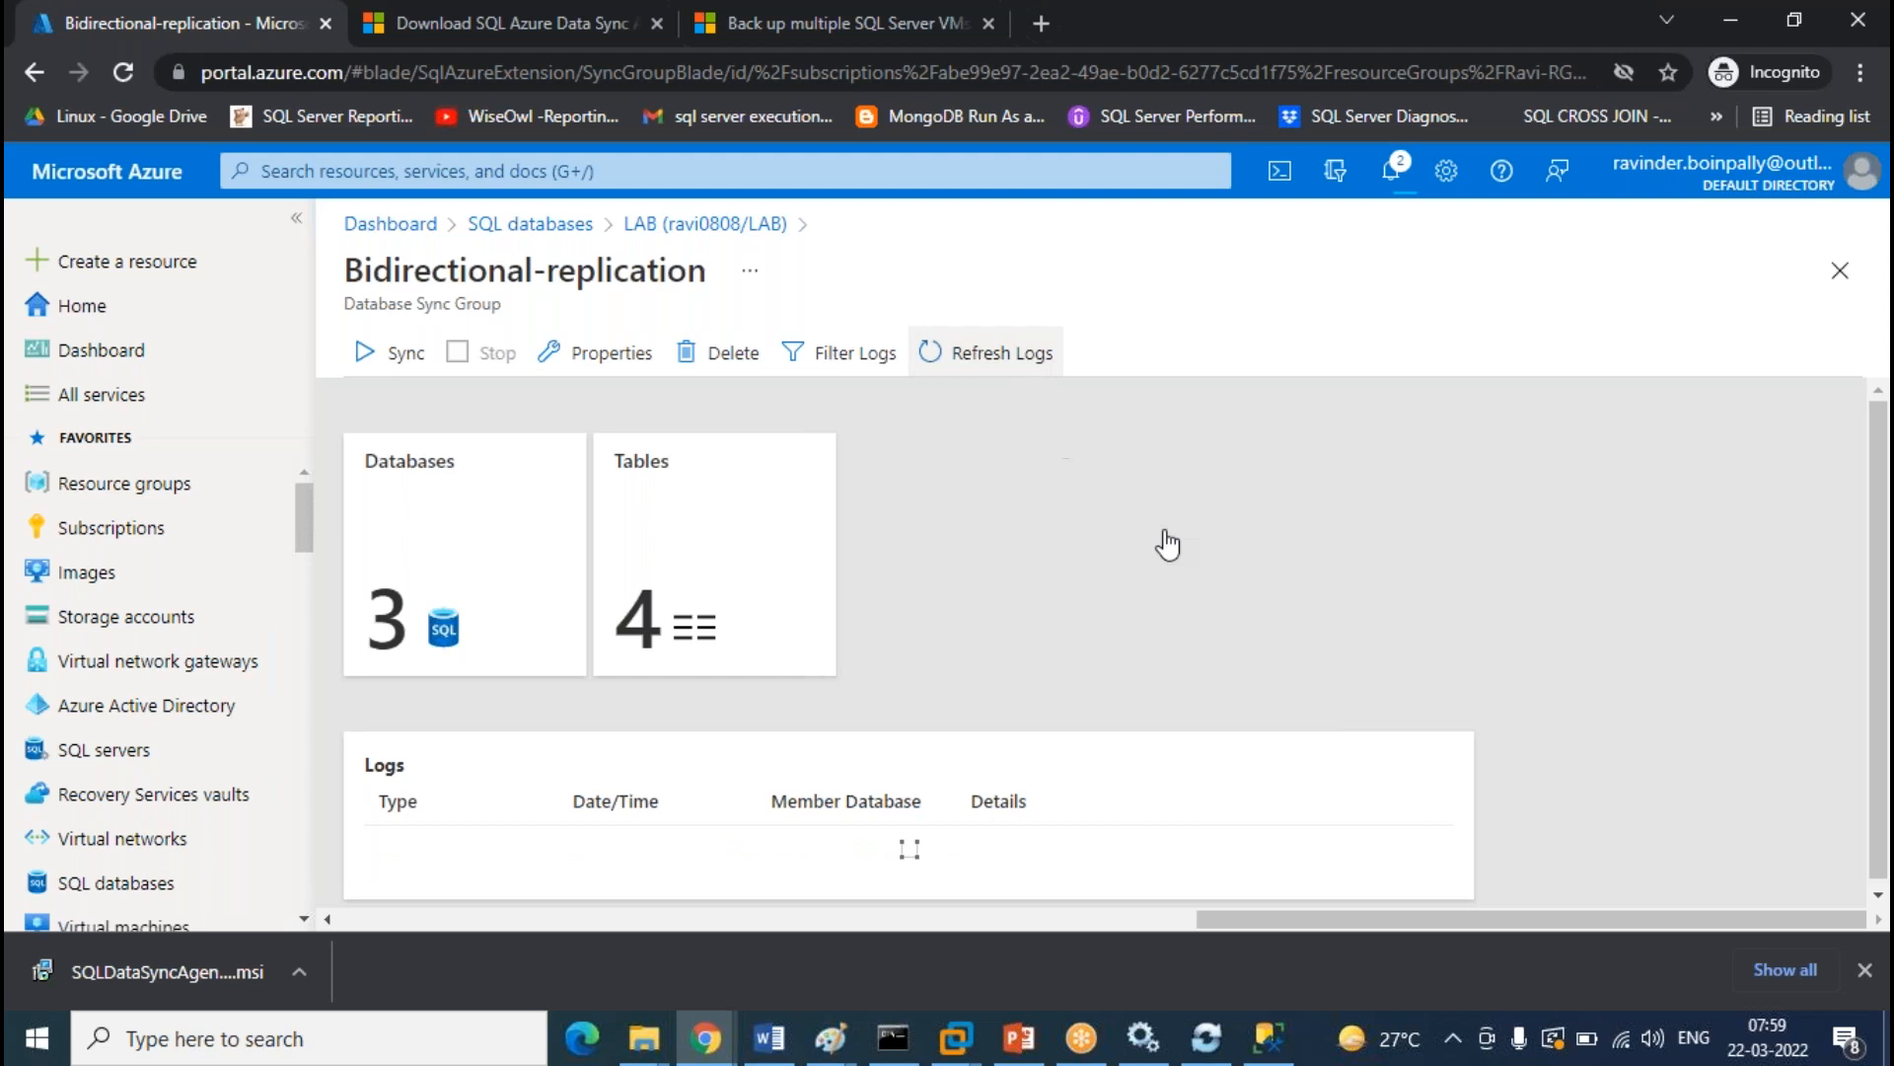
{"action": "scroll", "coordinate": [1094, 536], "scroll_direction": "down", "scroll_amount": 5}
{"action": "scroll", "coordinate": [1094, 536], "scroll_direction": "down", "scroll_amount": 10}
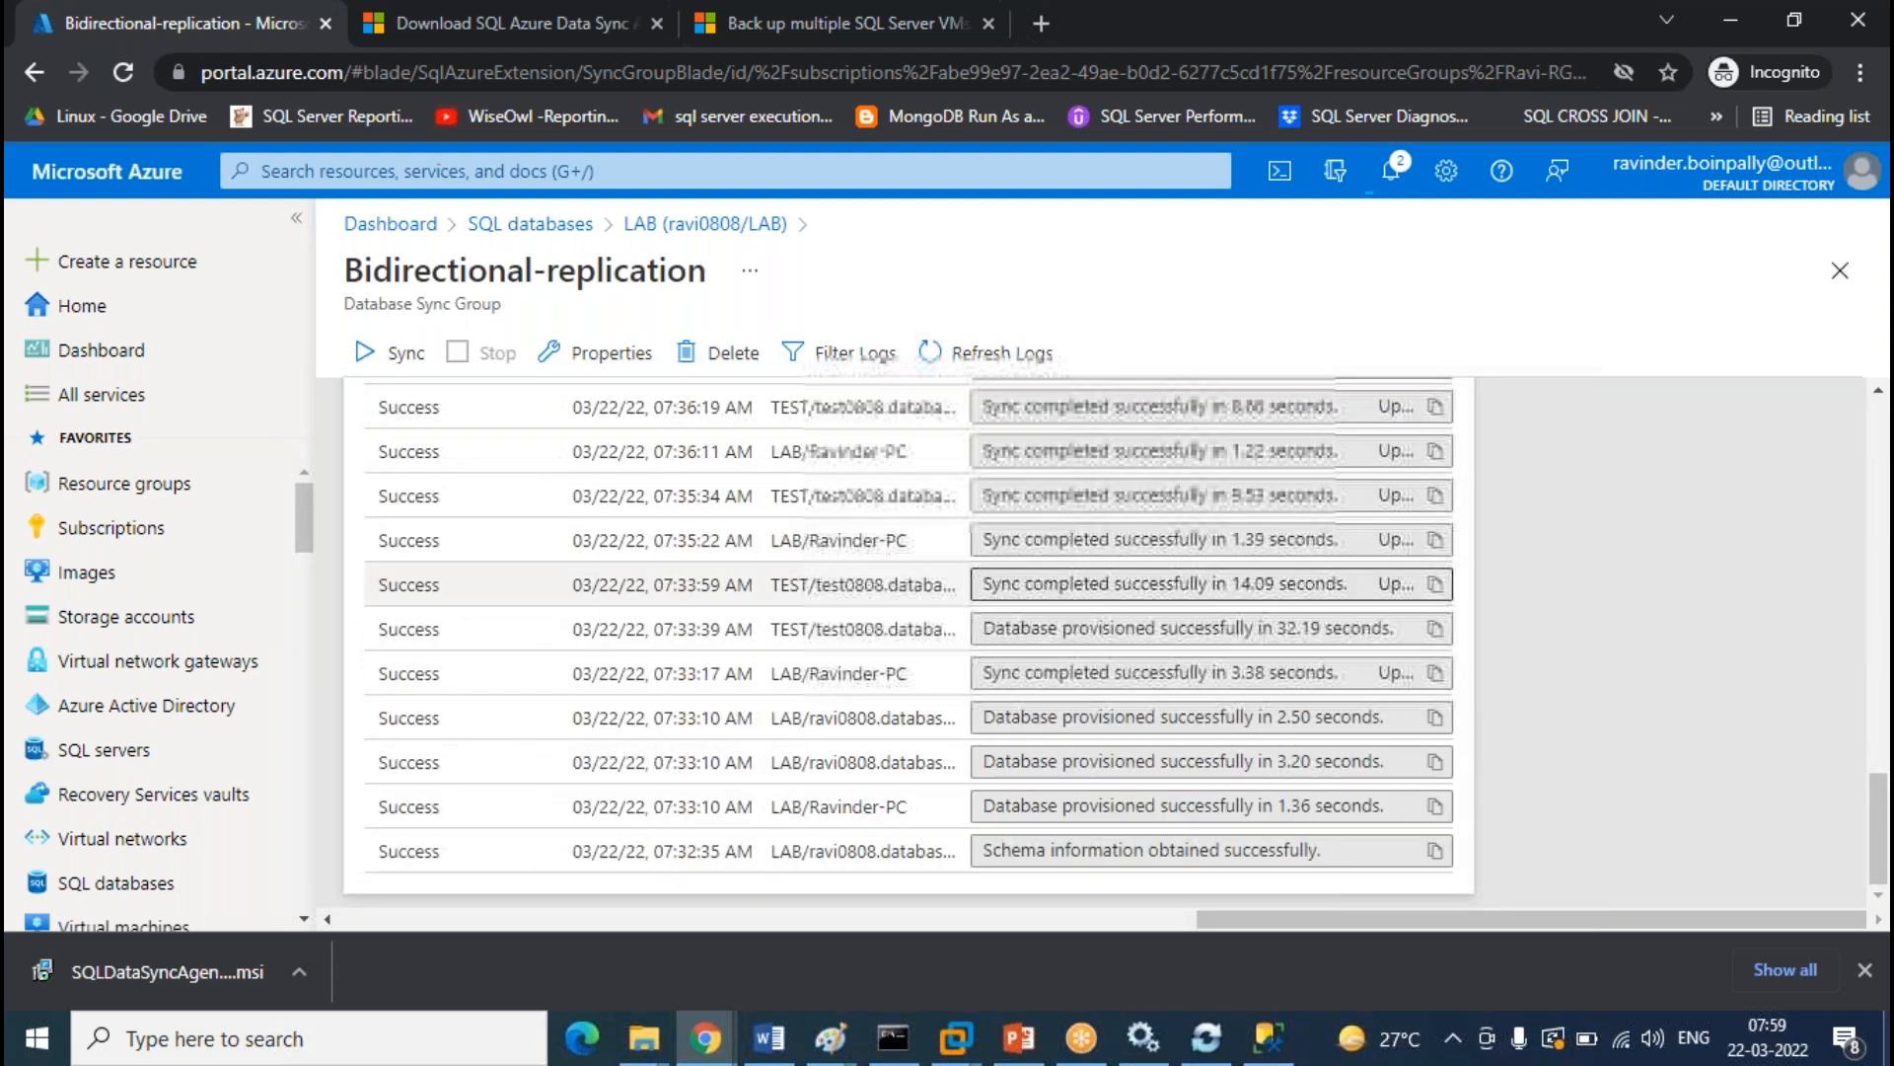
{"action": "scroll", "coordinate": [809, 750], "scroll_direction": "up", "scroll_amount": 15}
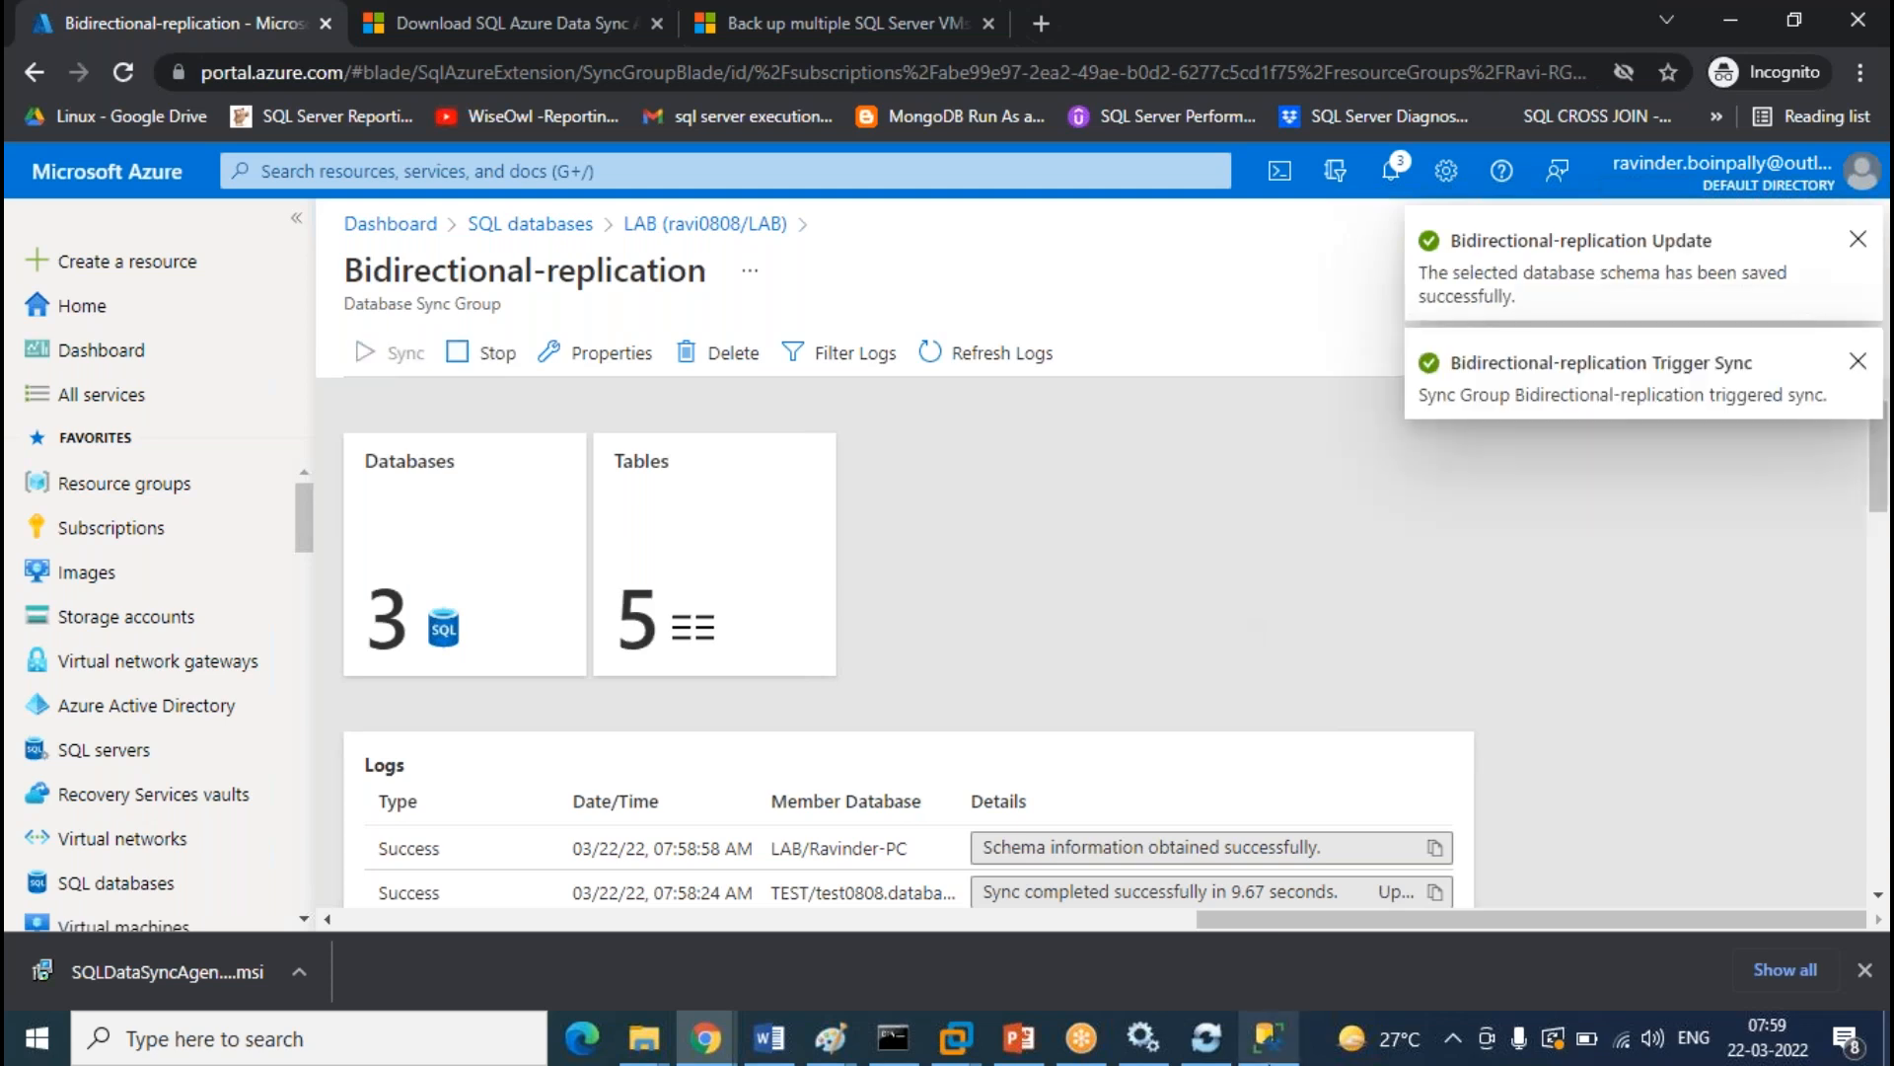
{"action": "left_click", "coordinate": [1268, 1036]}
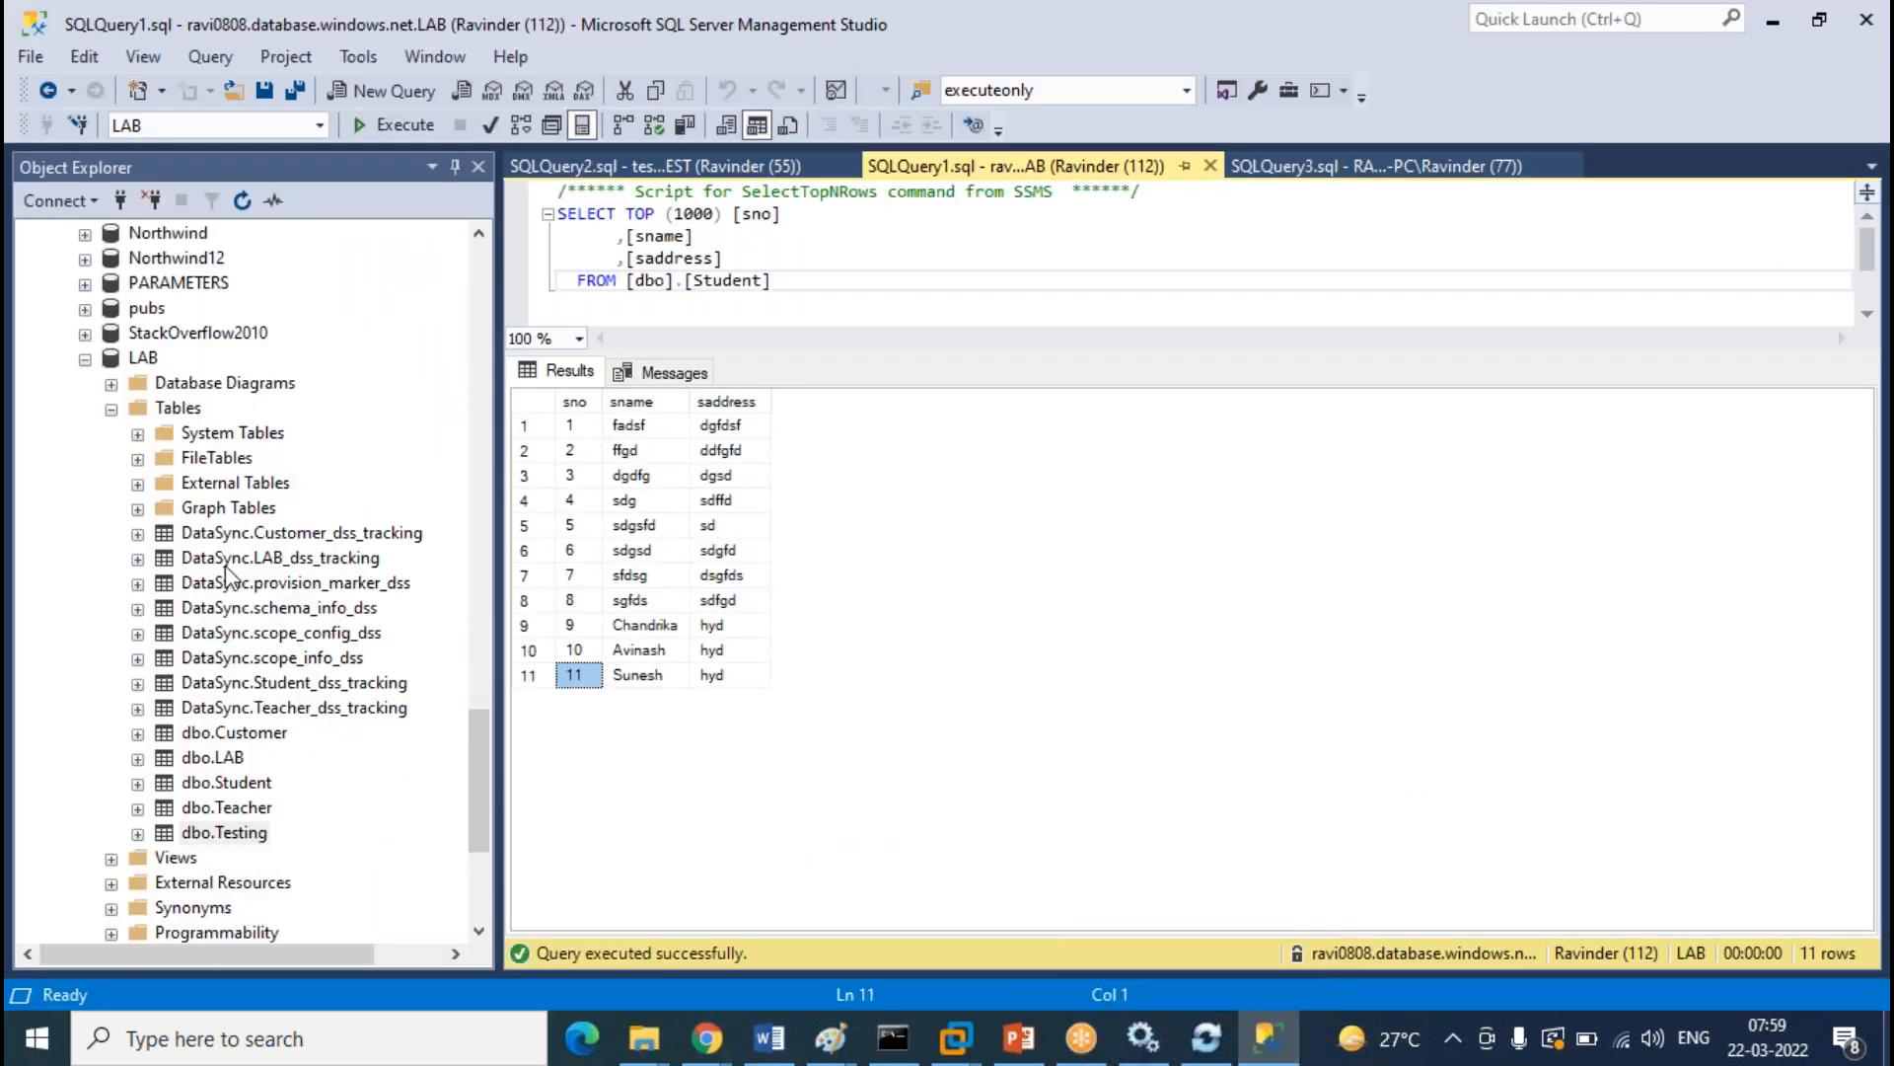
Refresh the cloud LAB database's Tables list
{"action": "left_click", "coordinate": [344, 417]}
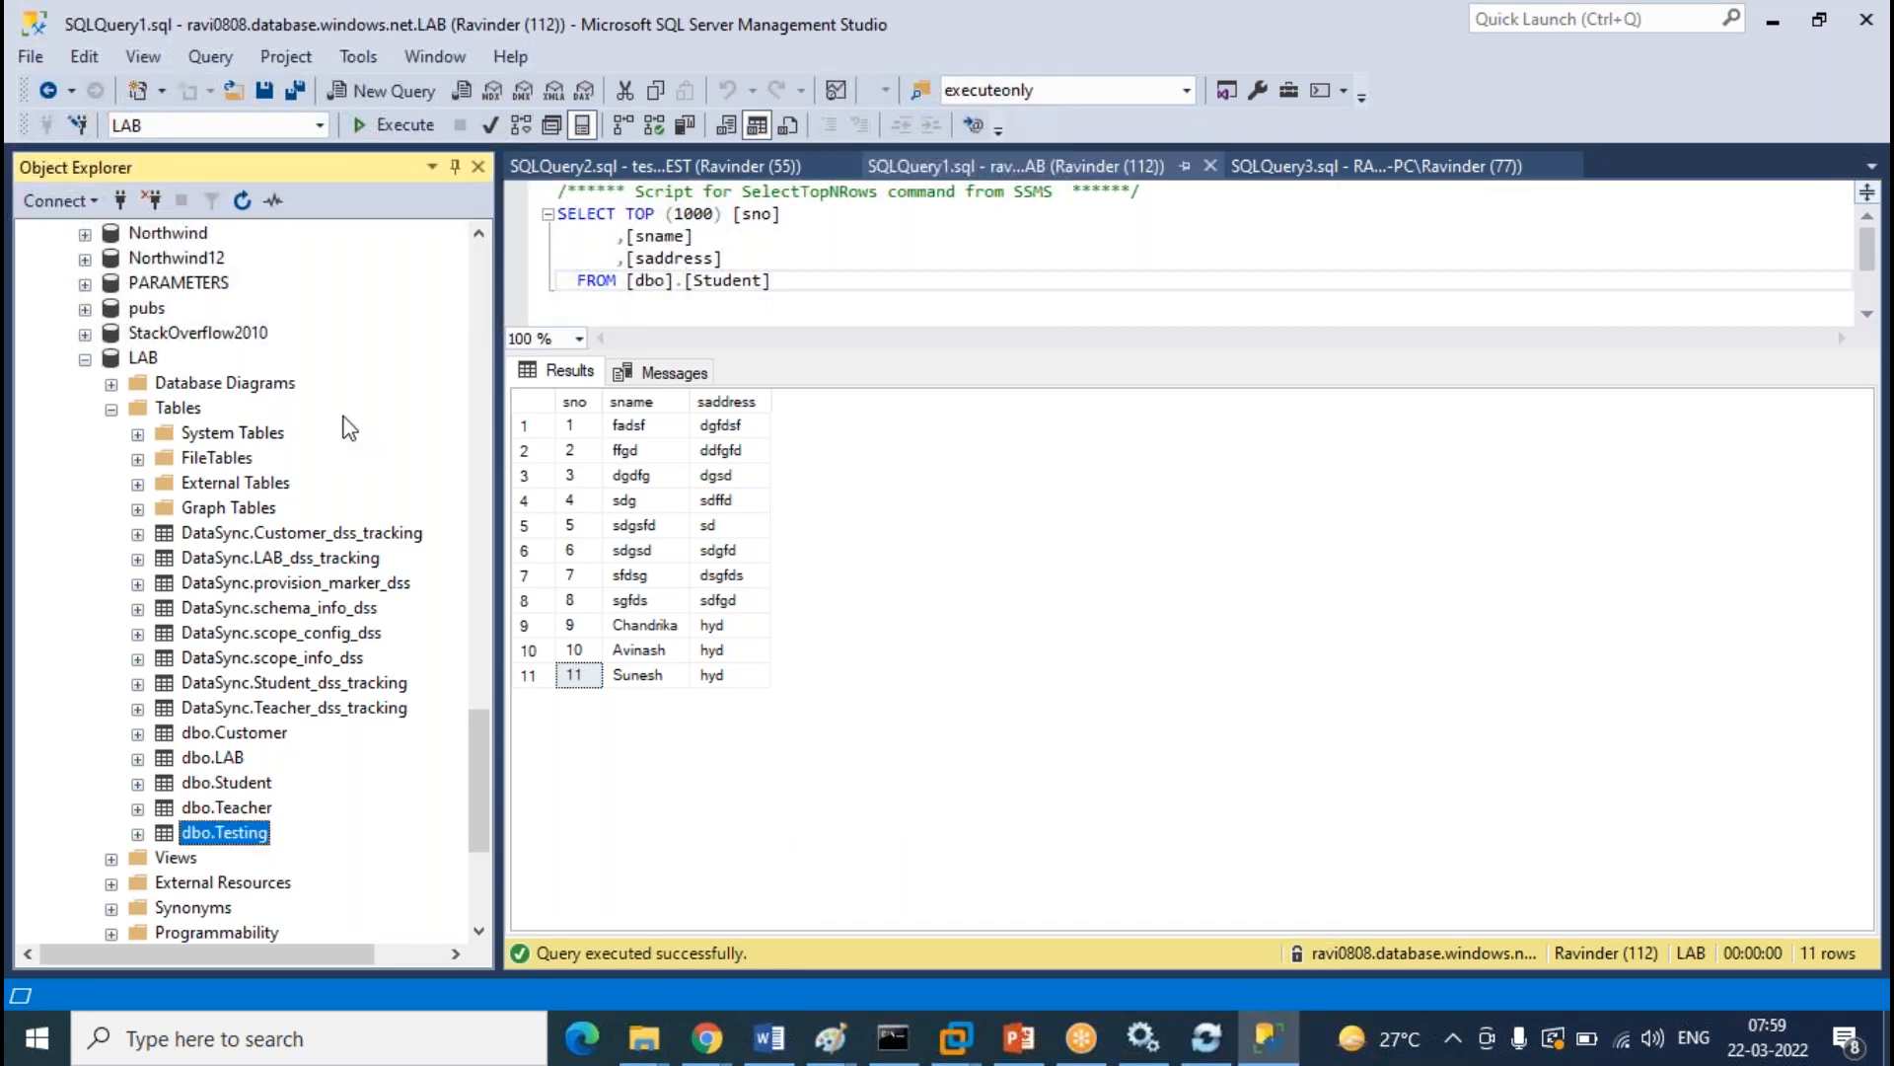
{"action": "scroll", "coordinate": [344, 417], "scroll_direction": "up", "scroll_amount": 11}
{"action": "scroll", "coordinate": [345, 426], "scroll_direction": "up", "scroll_amount": 10}
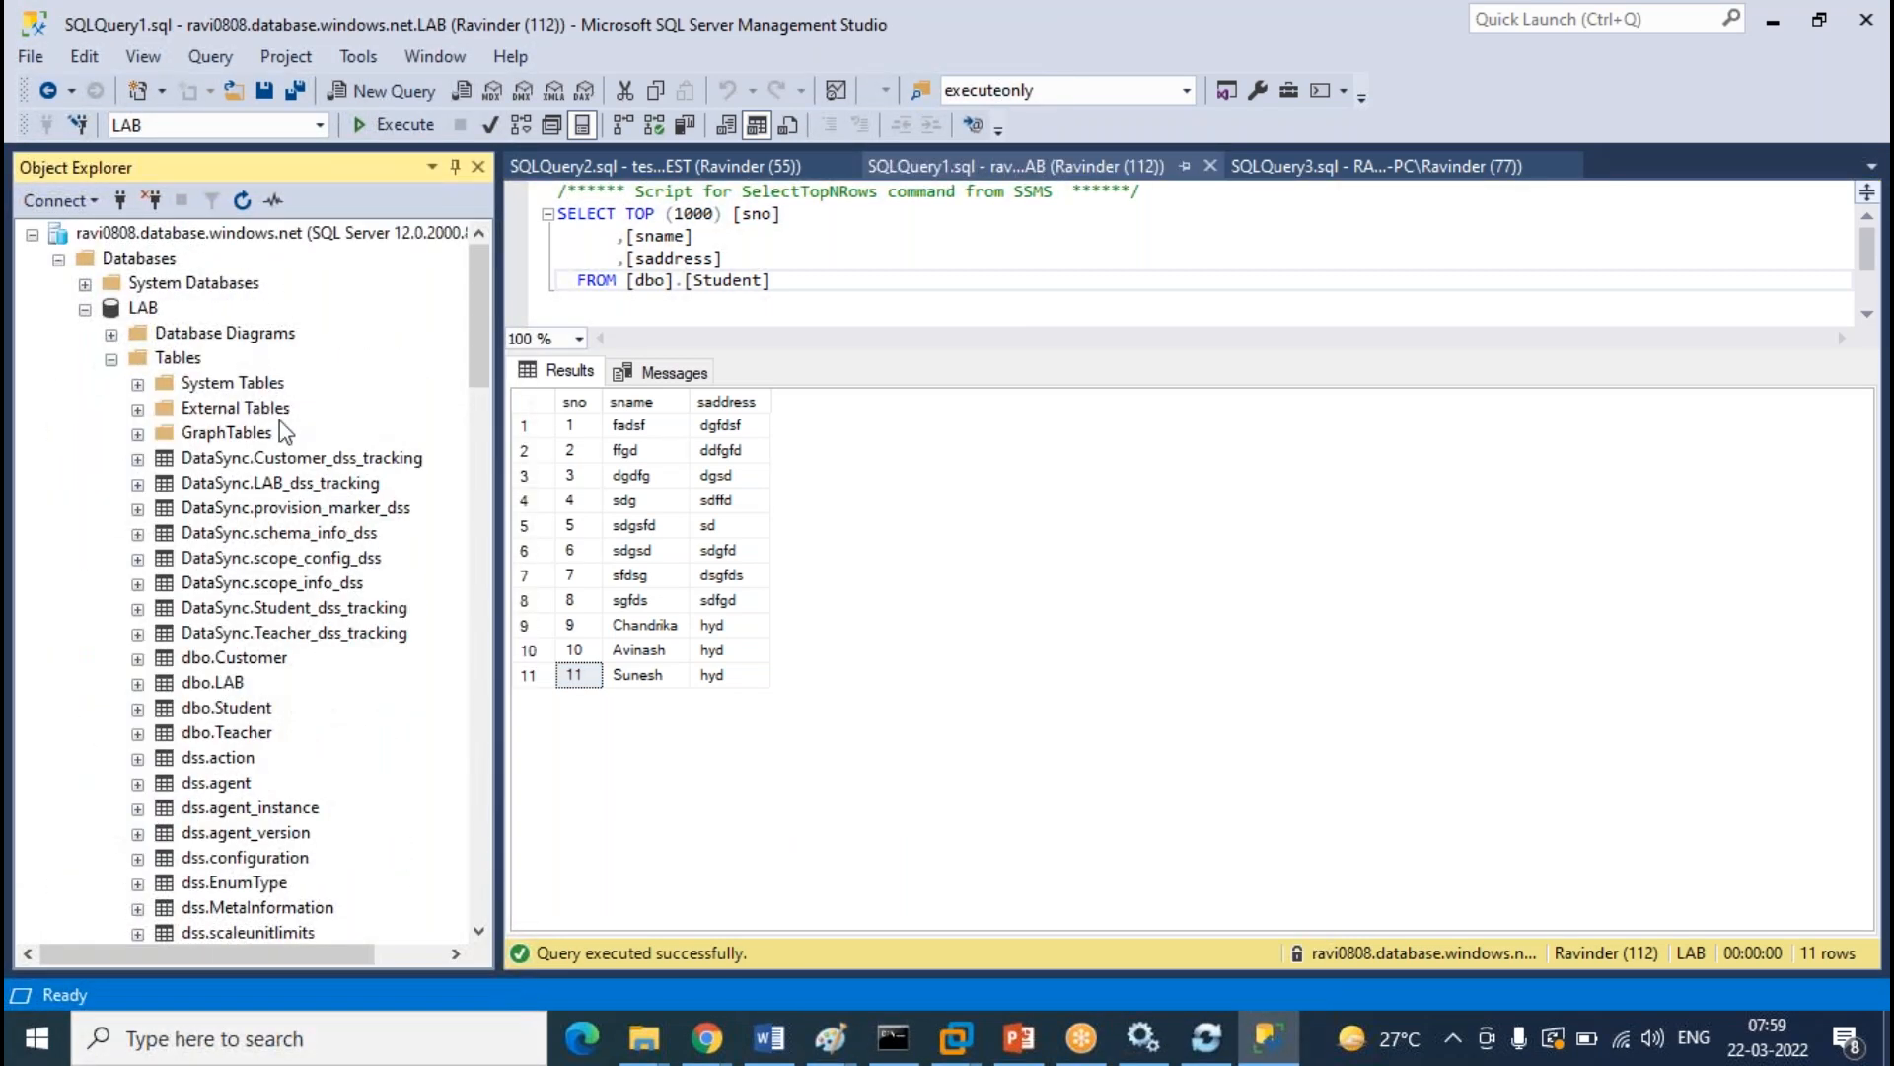
{"action": "right_click", "coordinate": [186, 361]}
{"action": "left_click", "coordinate": [229, 494]}
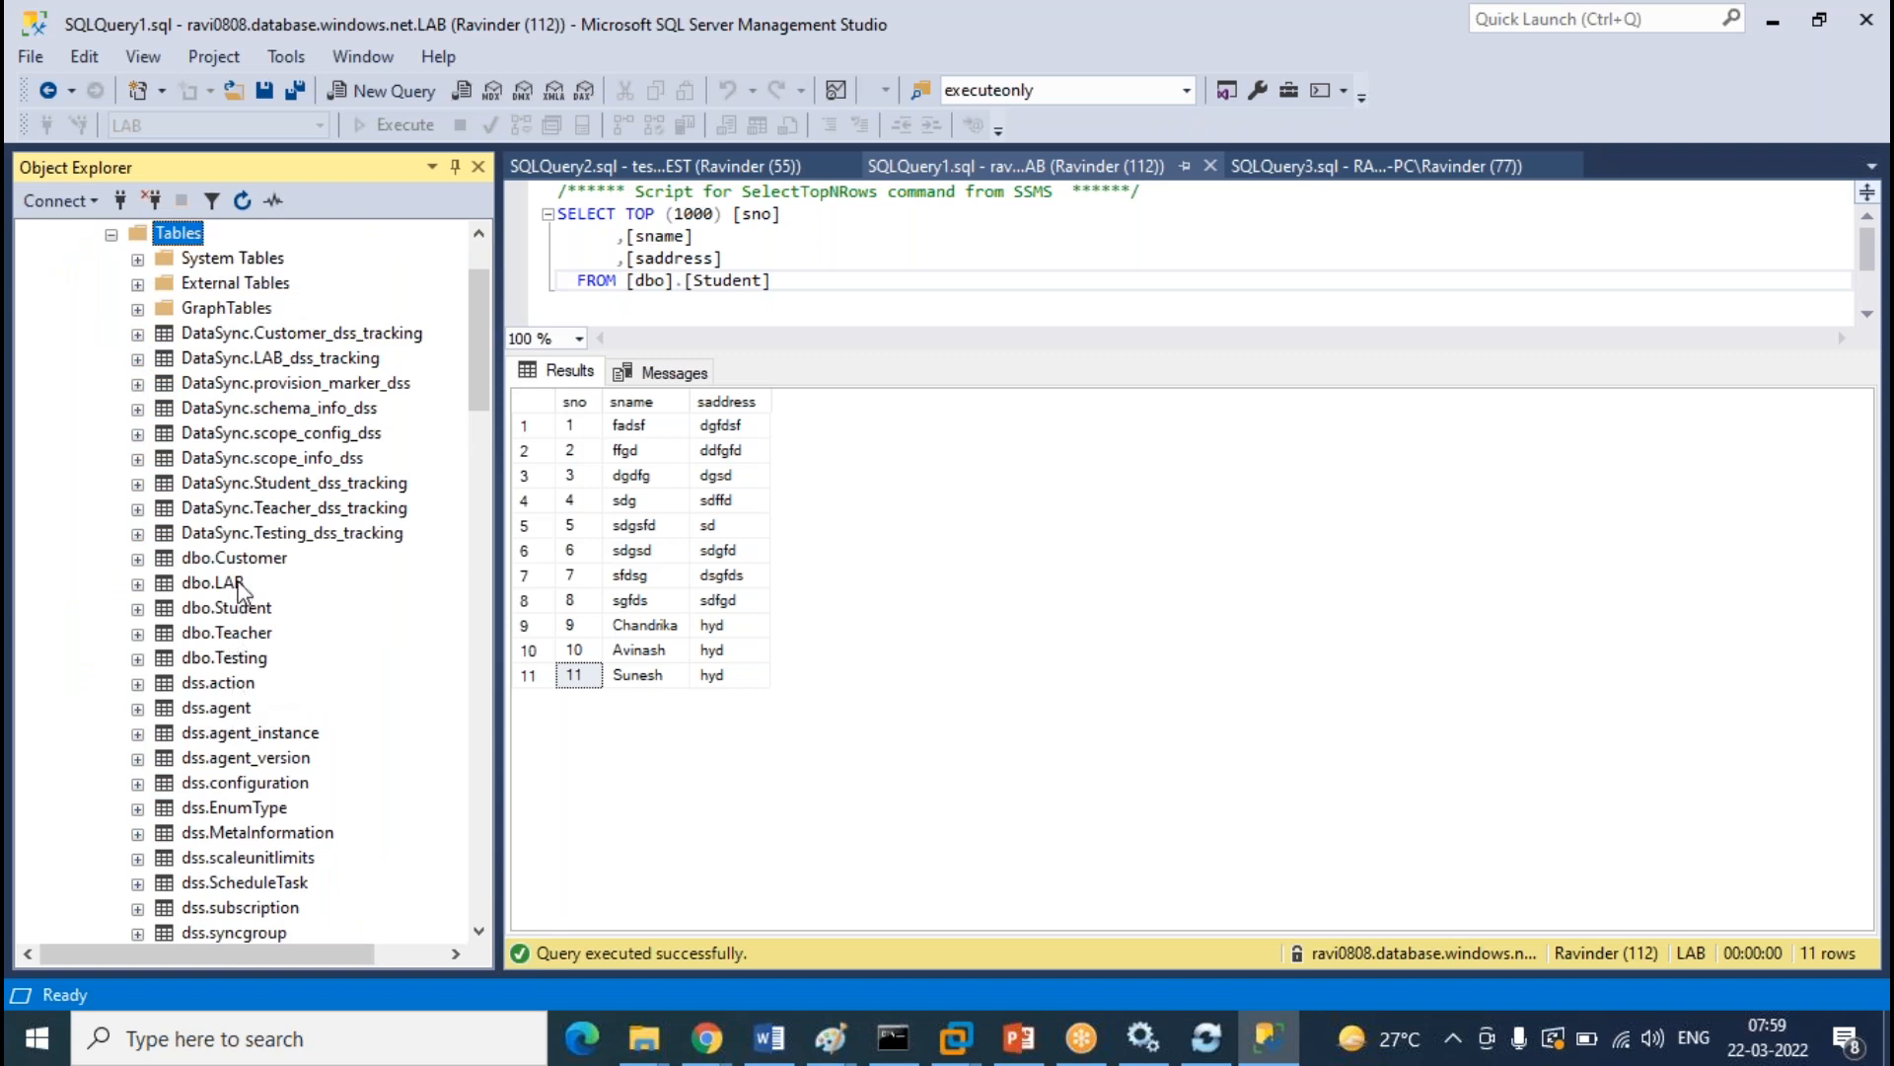
Refresh the TEST database's Tables list to look for dbo.Testing
{"action": "left_click", "coordinate": [247, 661]}
{"action": "scroll", "coordinate": [372, 549], "scroll_direction": "down", "scroll_amount": 15}
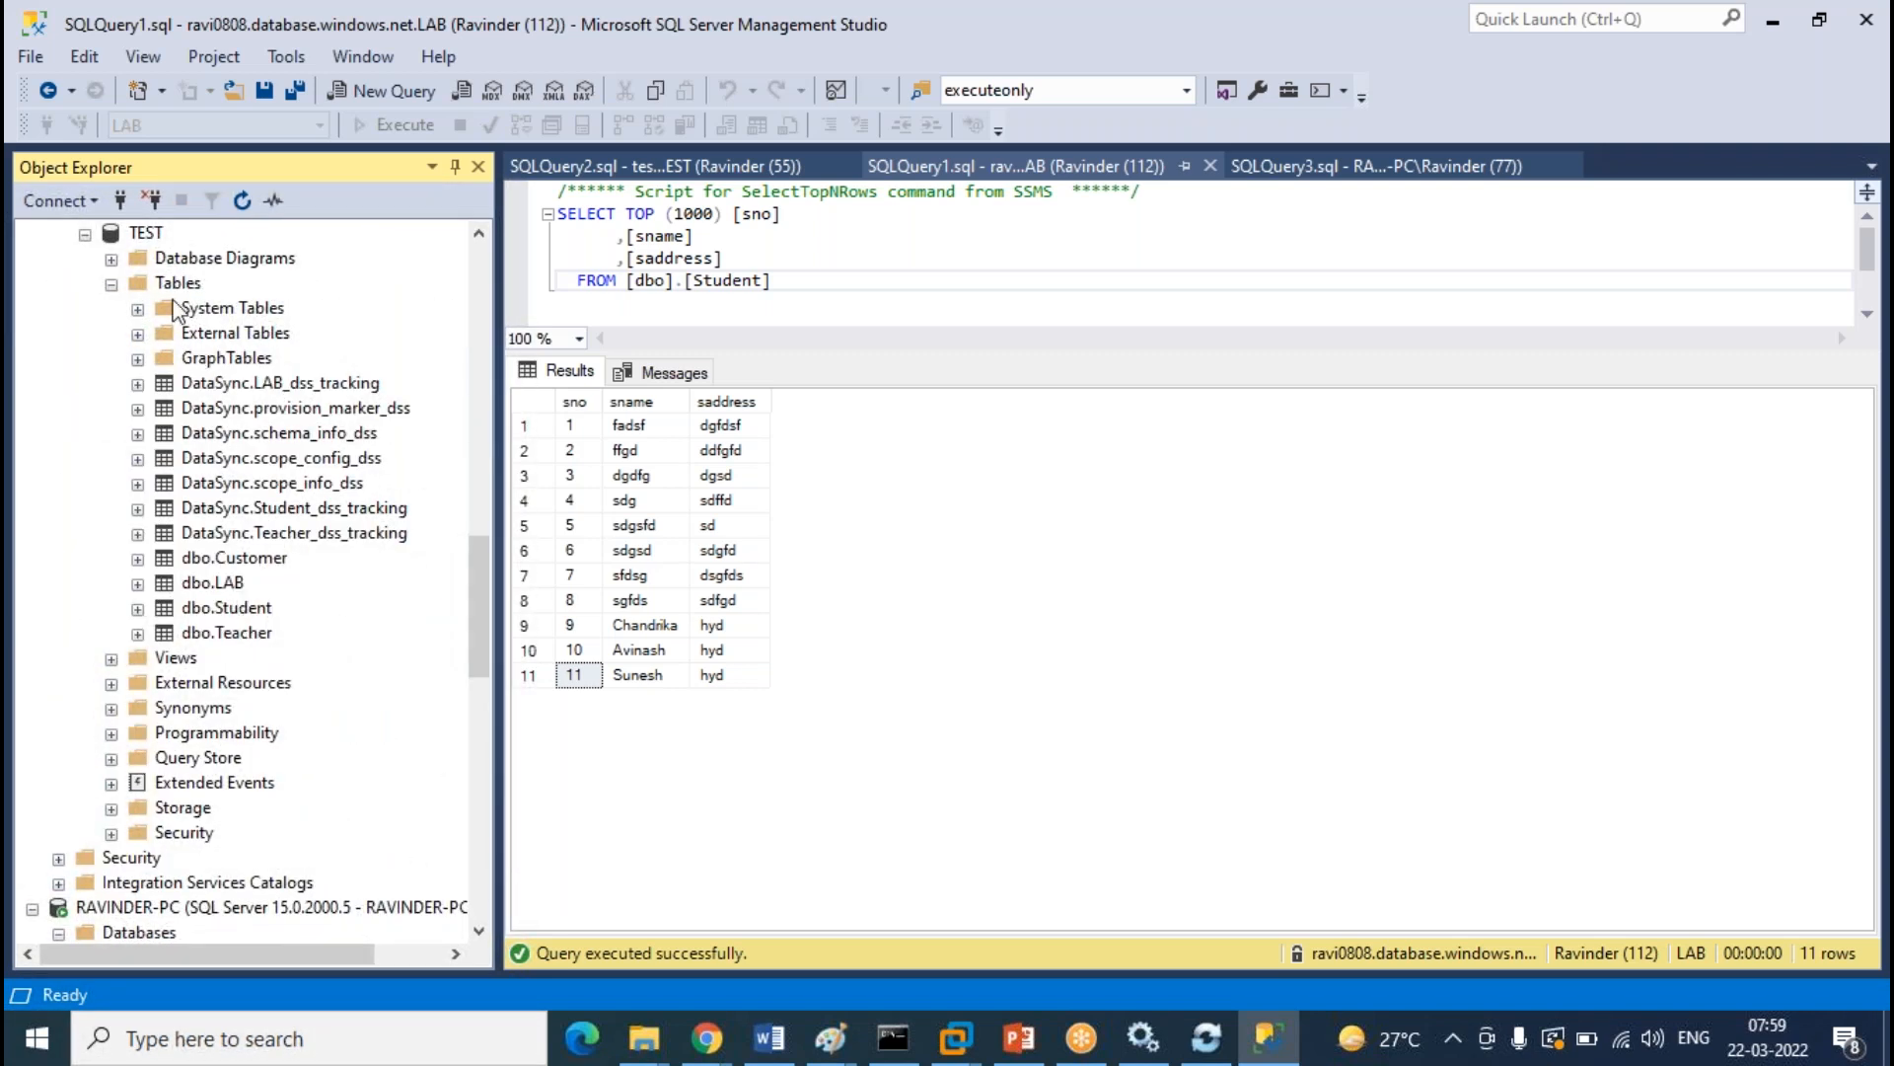
{"action": "scroll", "coordinate": [263, 385], "scroll_direction": "up", "scroll_amount": 15}
{"action": "scroll", "coordinate": [266, 390], "scroll_direction": "up", "scroll_amount": 1}
{"action": "scroll", "coordinate": [281, 400], "scroll_direction": "down", "scroll_amount": 11}
{"action": "scroll", "coordinate": [286, 397], "scroll_direction": "down", "scroll_amount": 2}
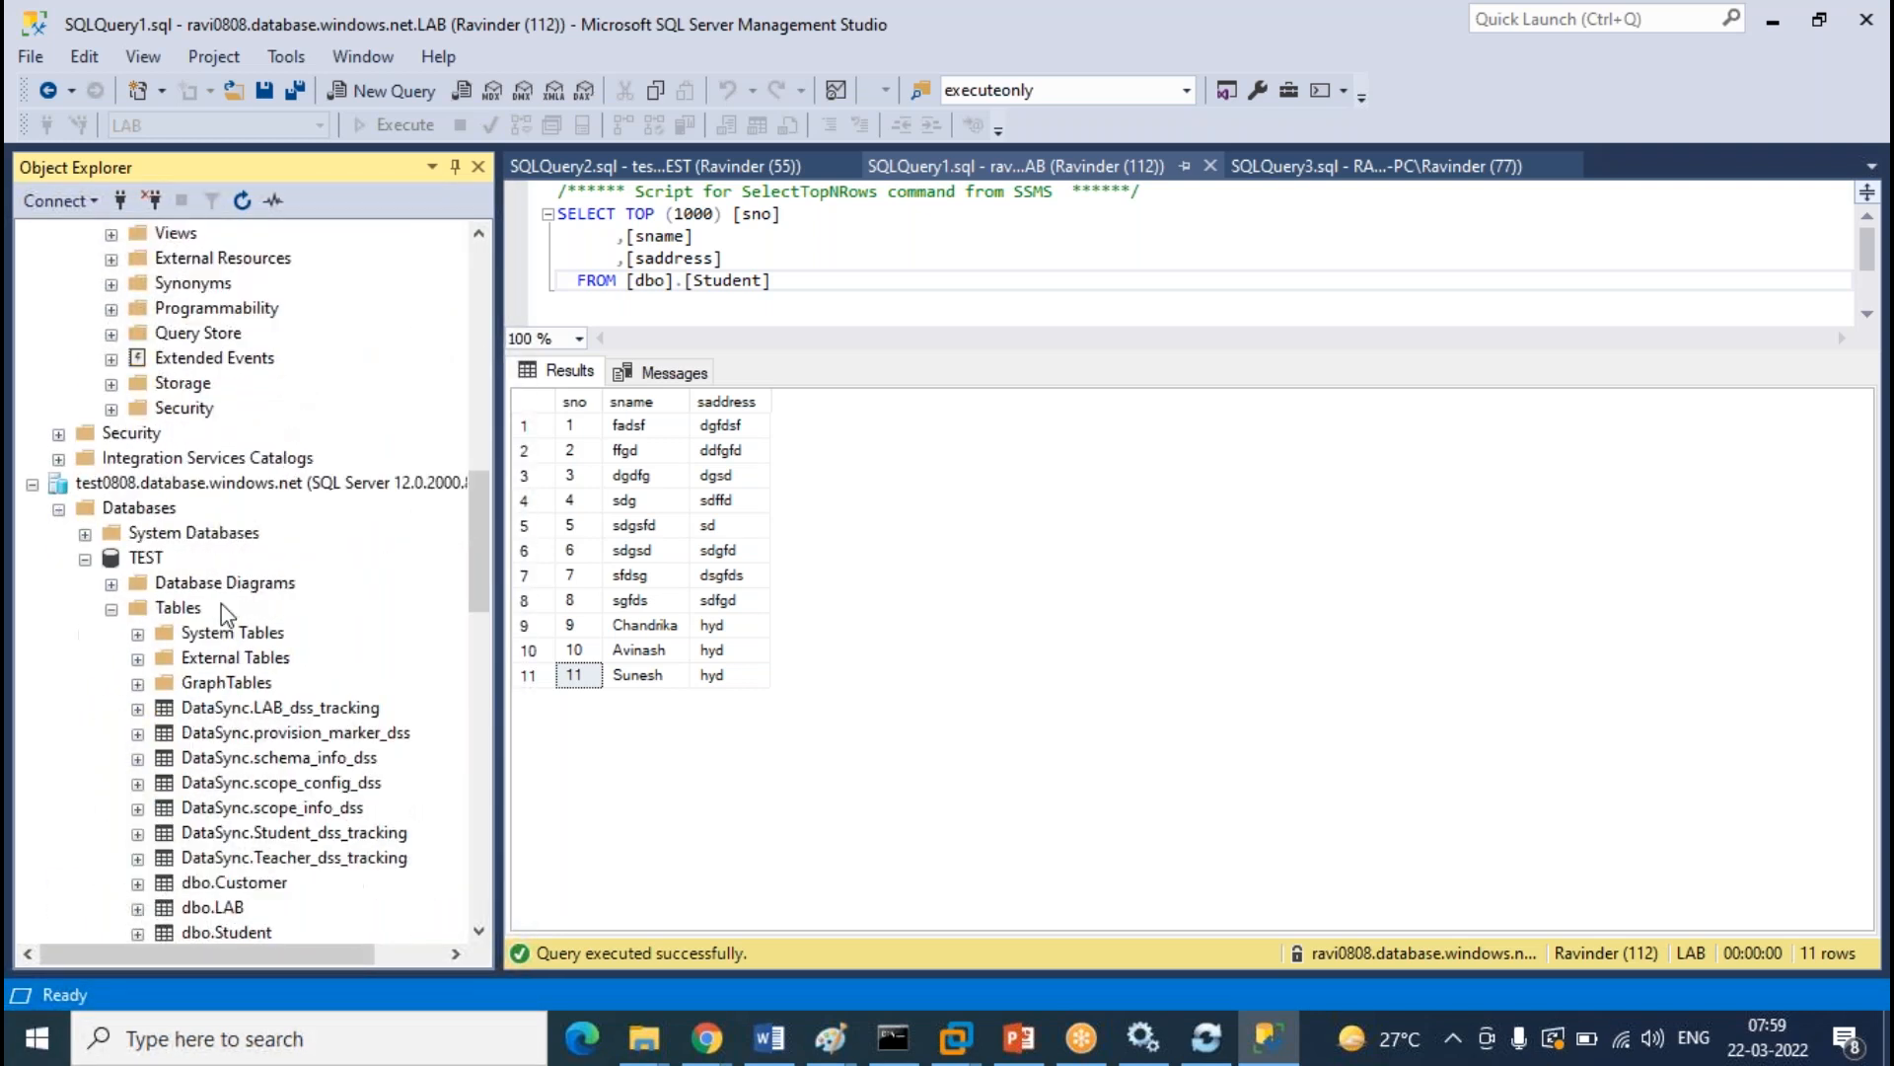
{"action": "right_click", "coordinate": [193, 531]}
{"action": "left_click", "coordinate": [254, 655]}
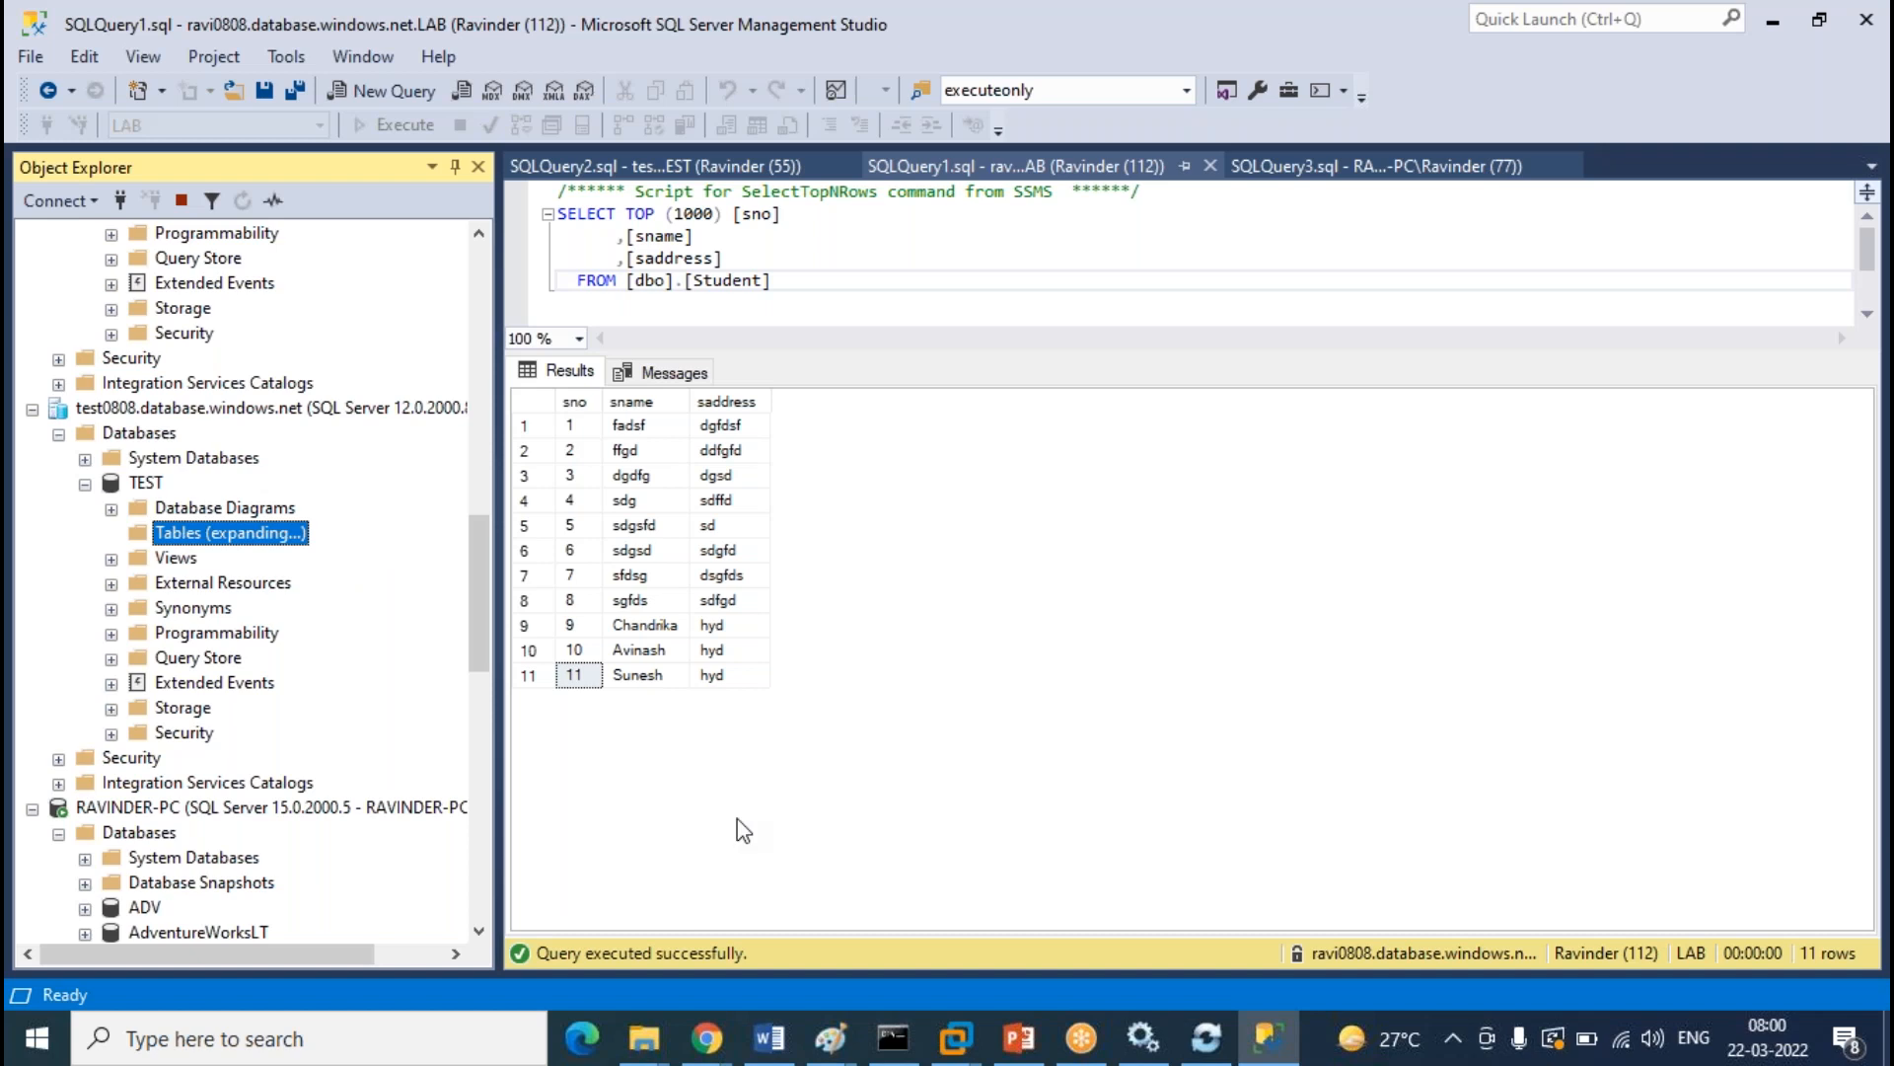
Search Windows for 'service' and open a single Services window
{"action": "left_click", "coordinate": [393, 1054]}
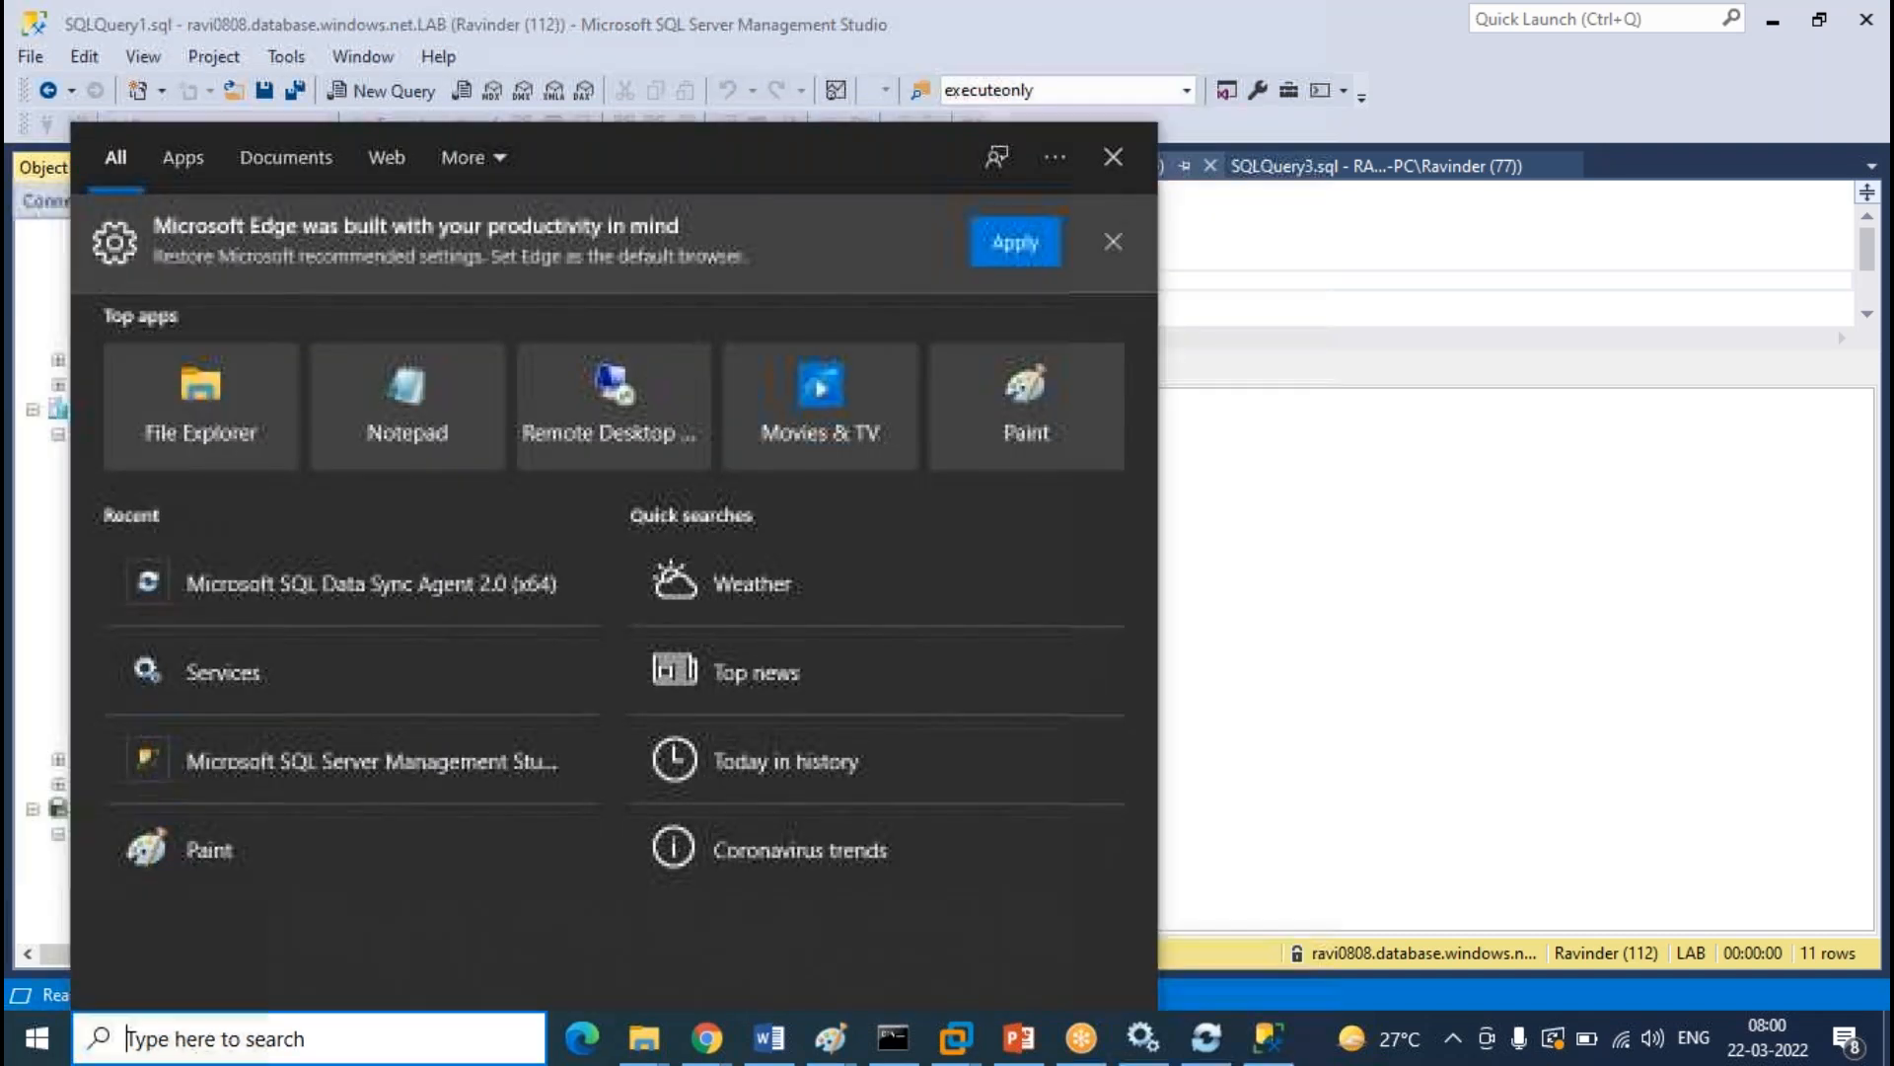
{"action": "type", "text": "confi"}
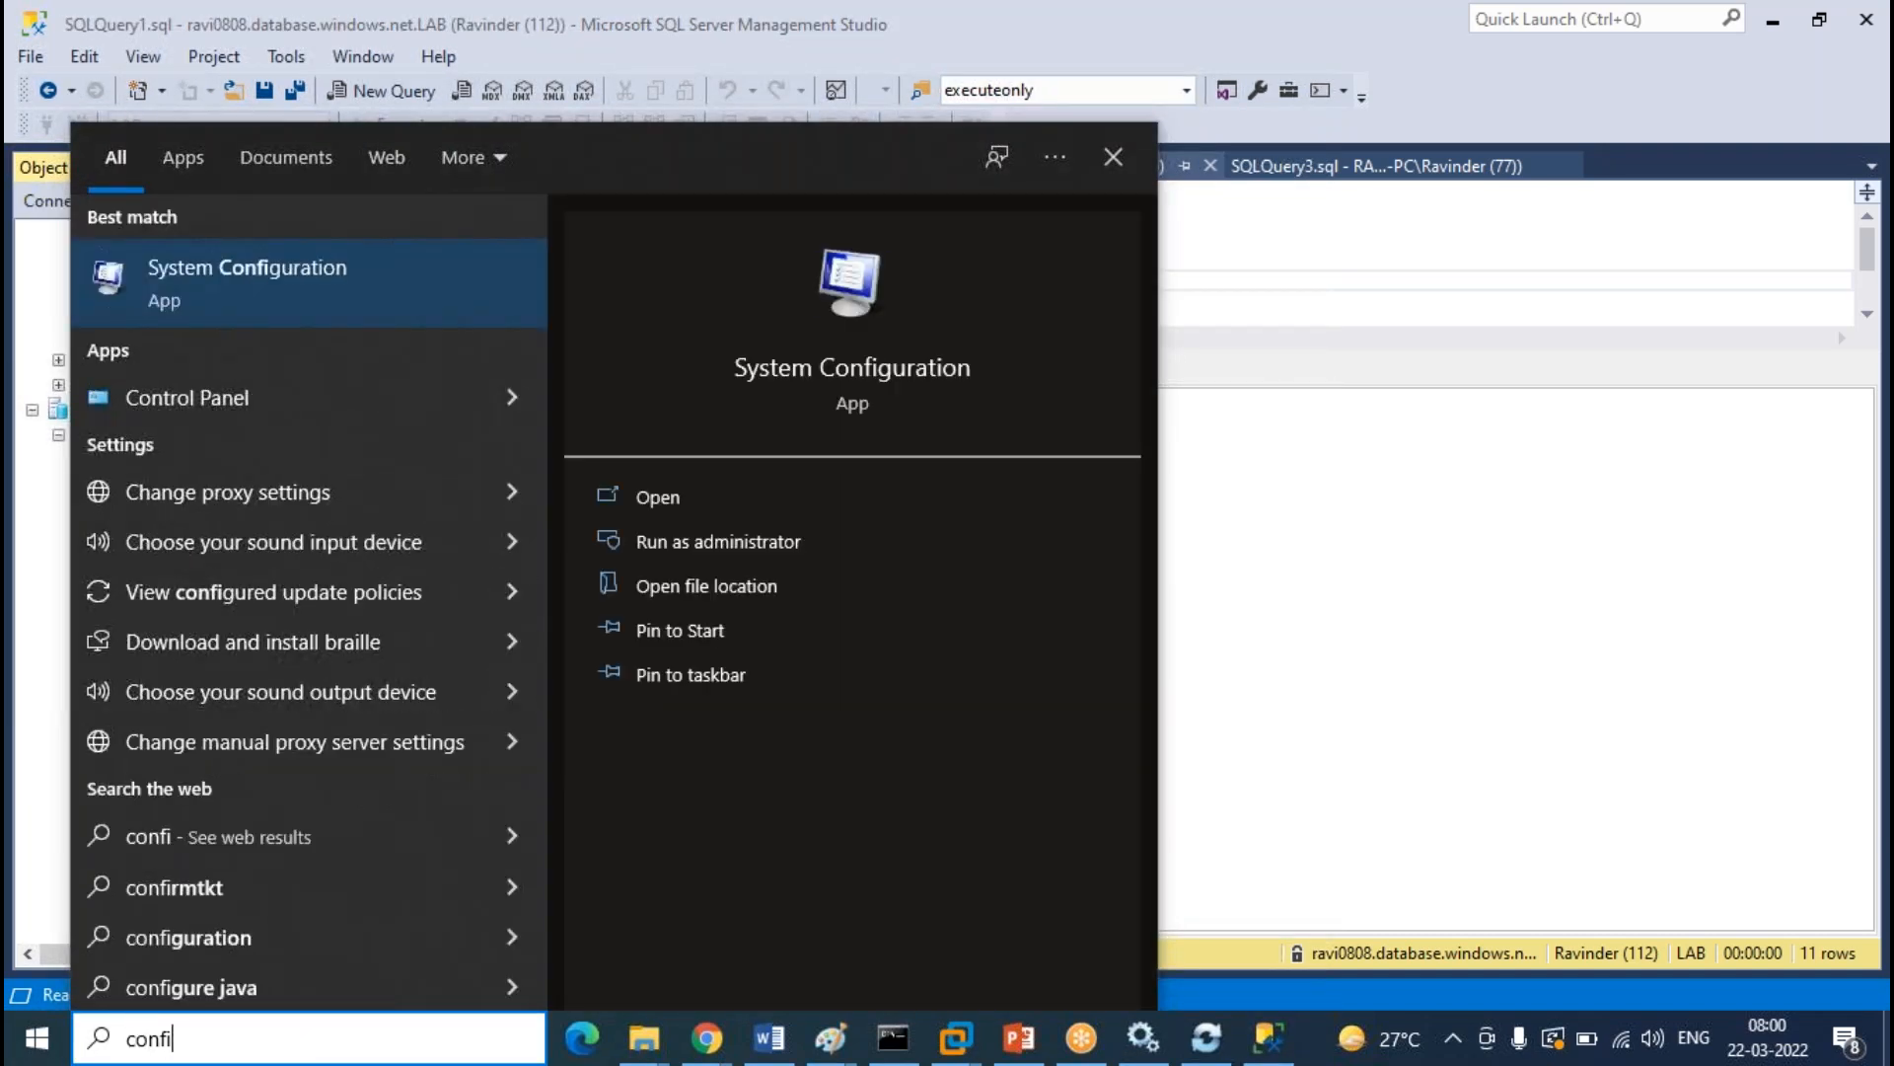
{"action": "type", "text": "gu"}
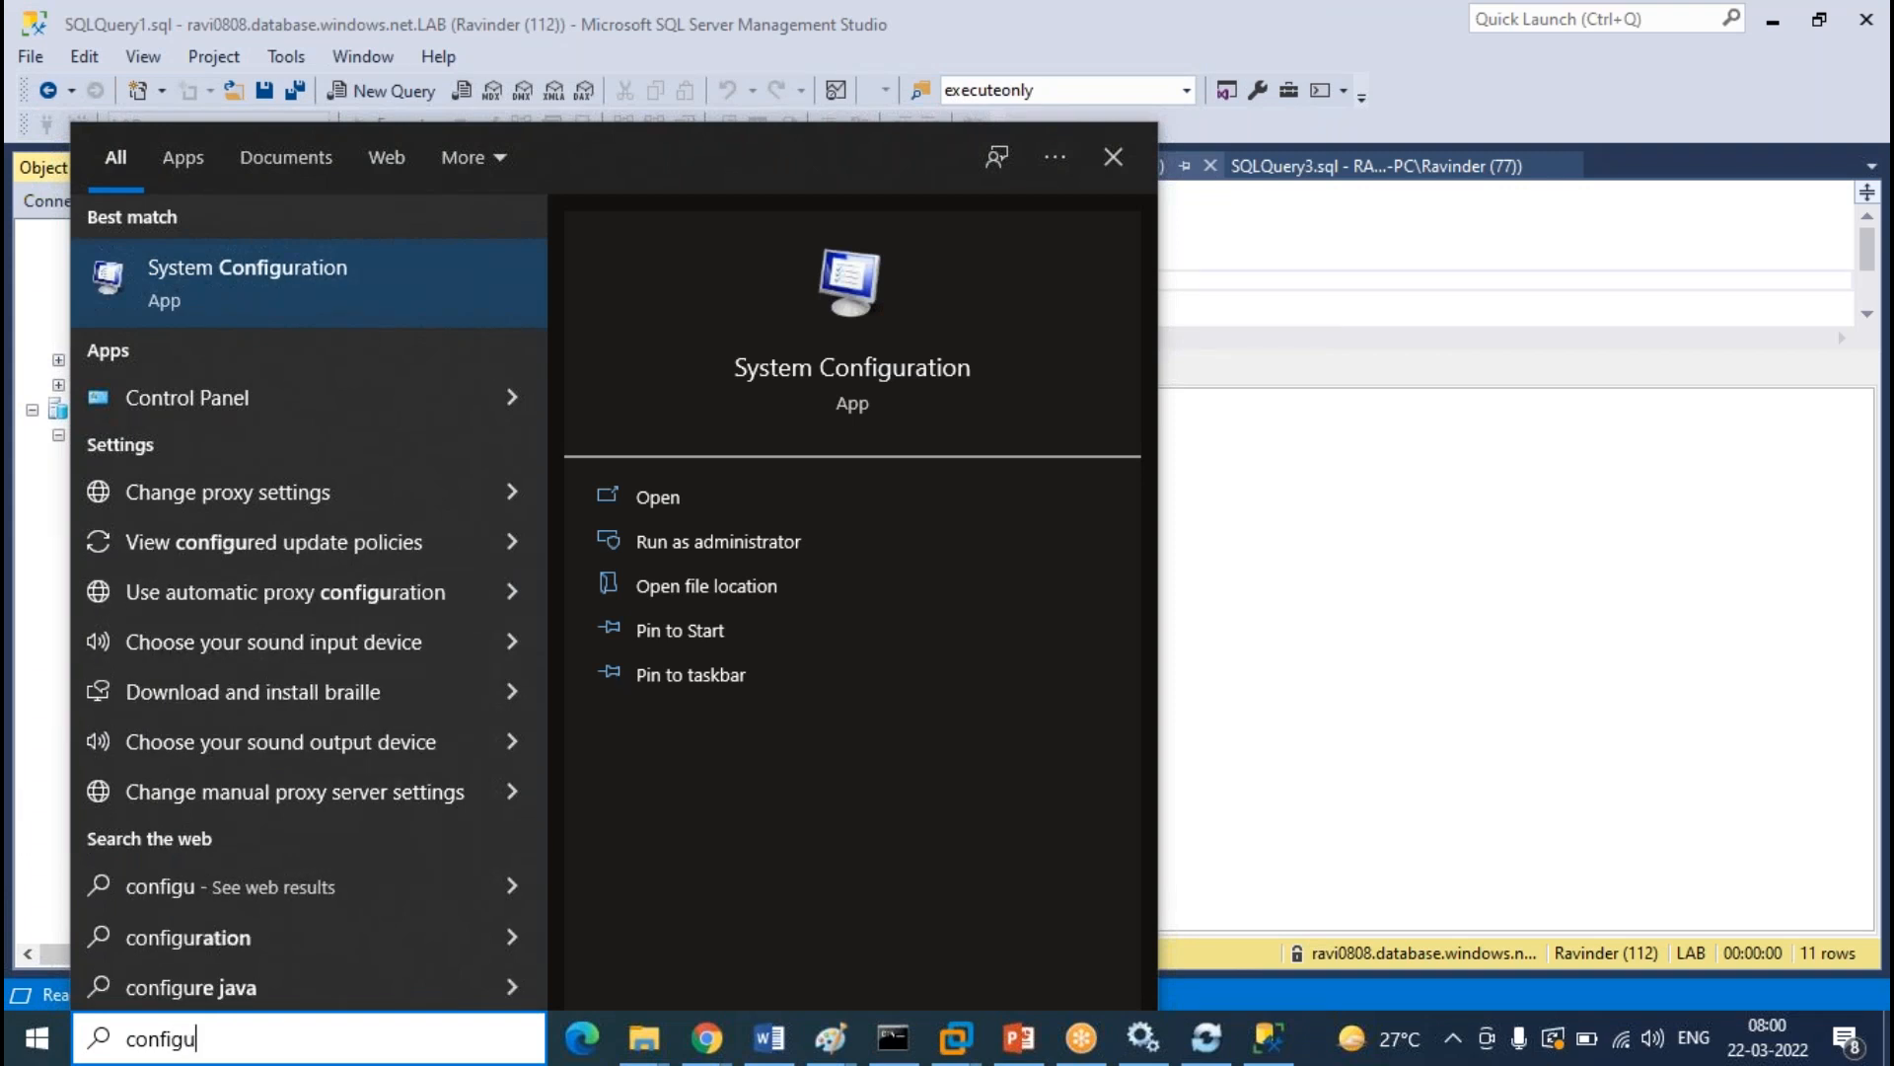
{"action": "type", "text": "ra"}
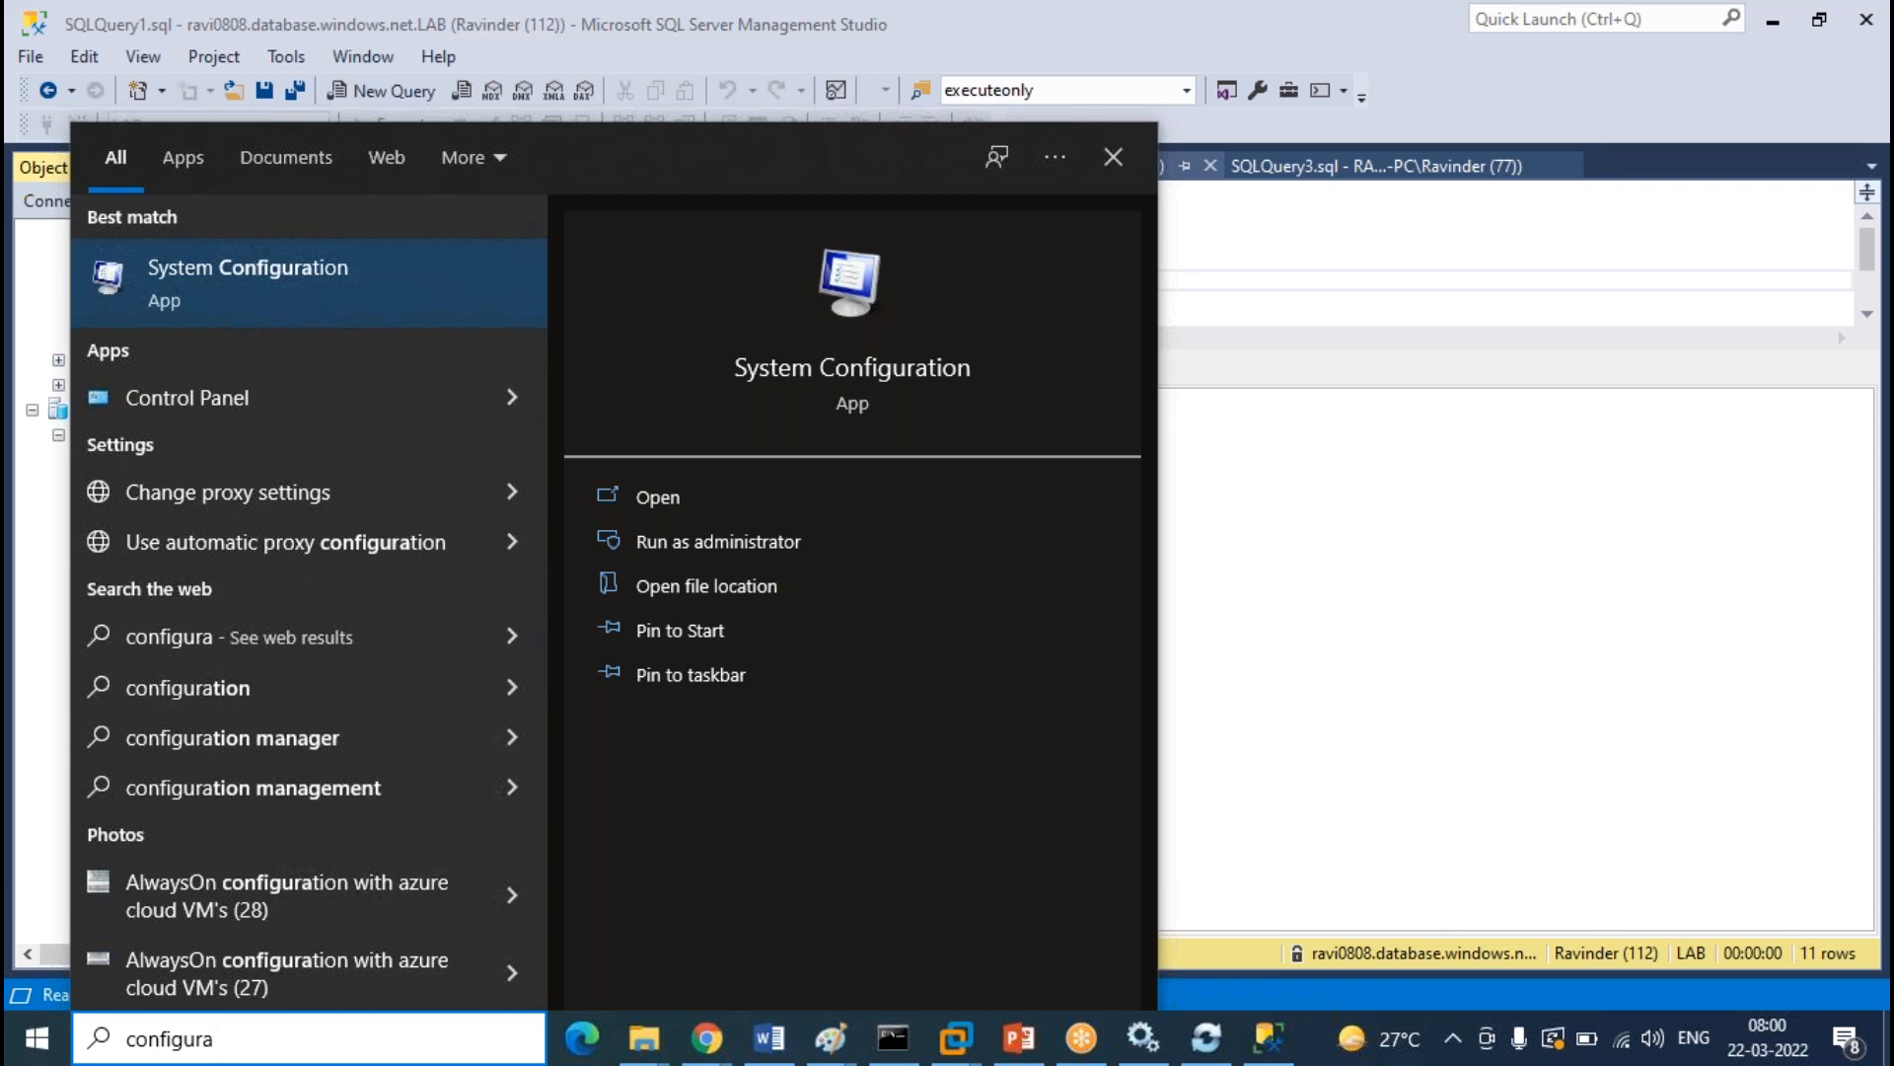
{"action": "type", "text": "tion"}
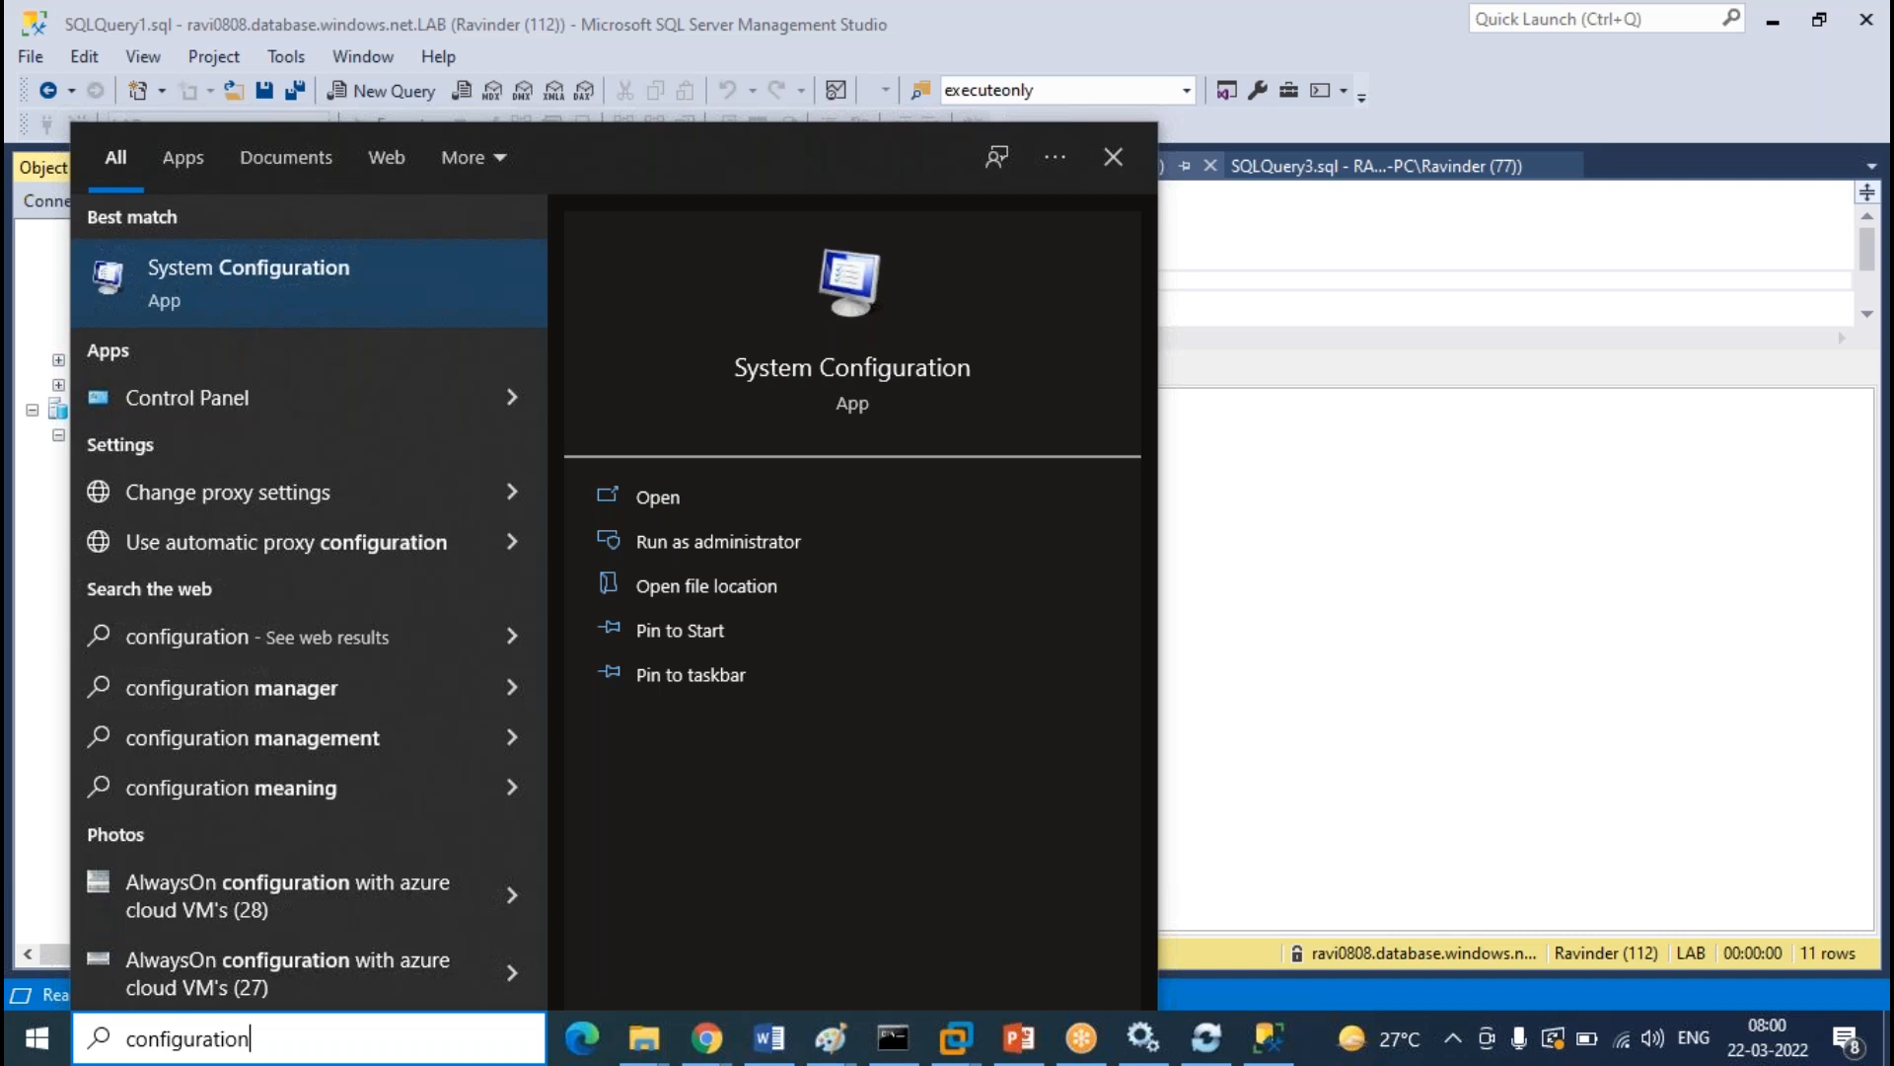
{"action": "left_click_drag", "start_coordinate": [390, 1027], "coordinate": [143, 1029]}
{"action": "left_click", "coordinate": [143, 1032]}
{"action": "left_click_drag", "start_coordinate": [442, 1044], "coordinate": [134, 1045]}
{"action": "type", "text": "serv"}
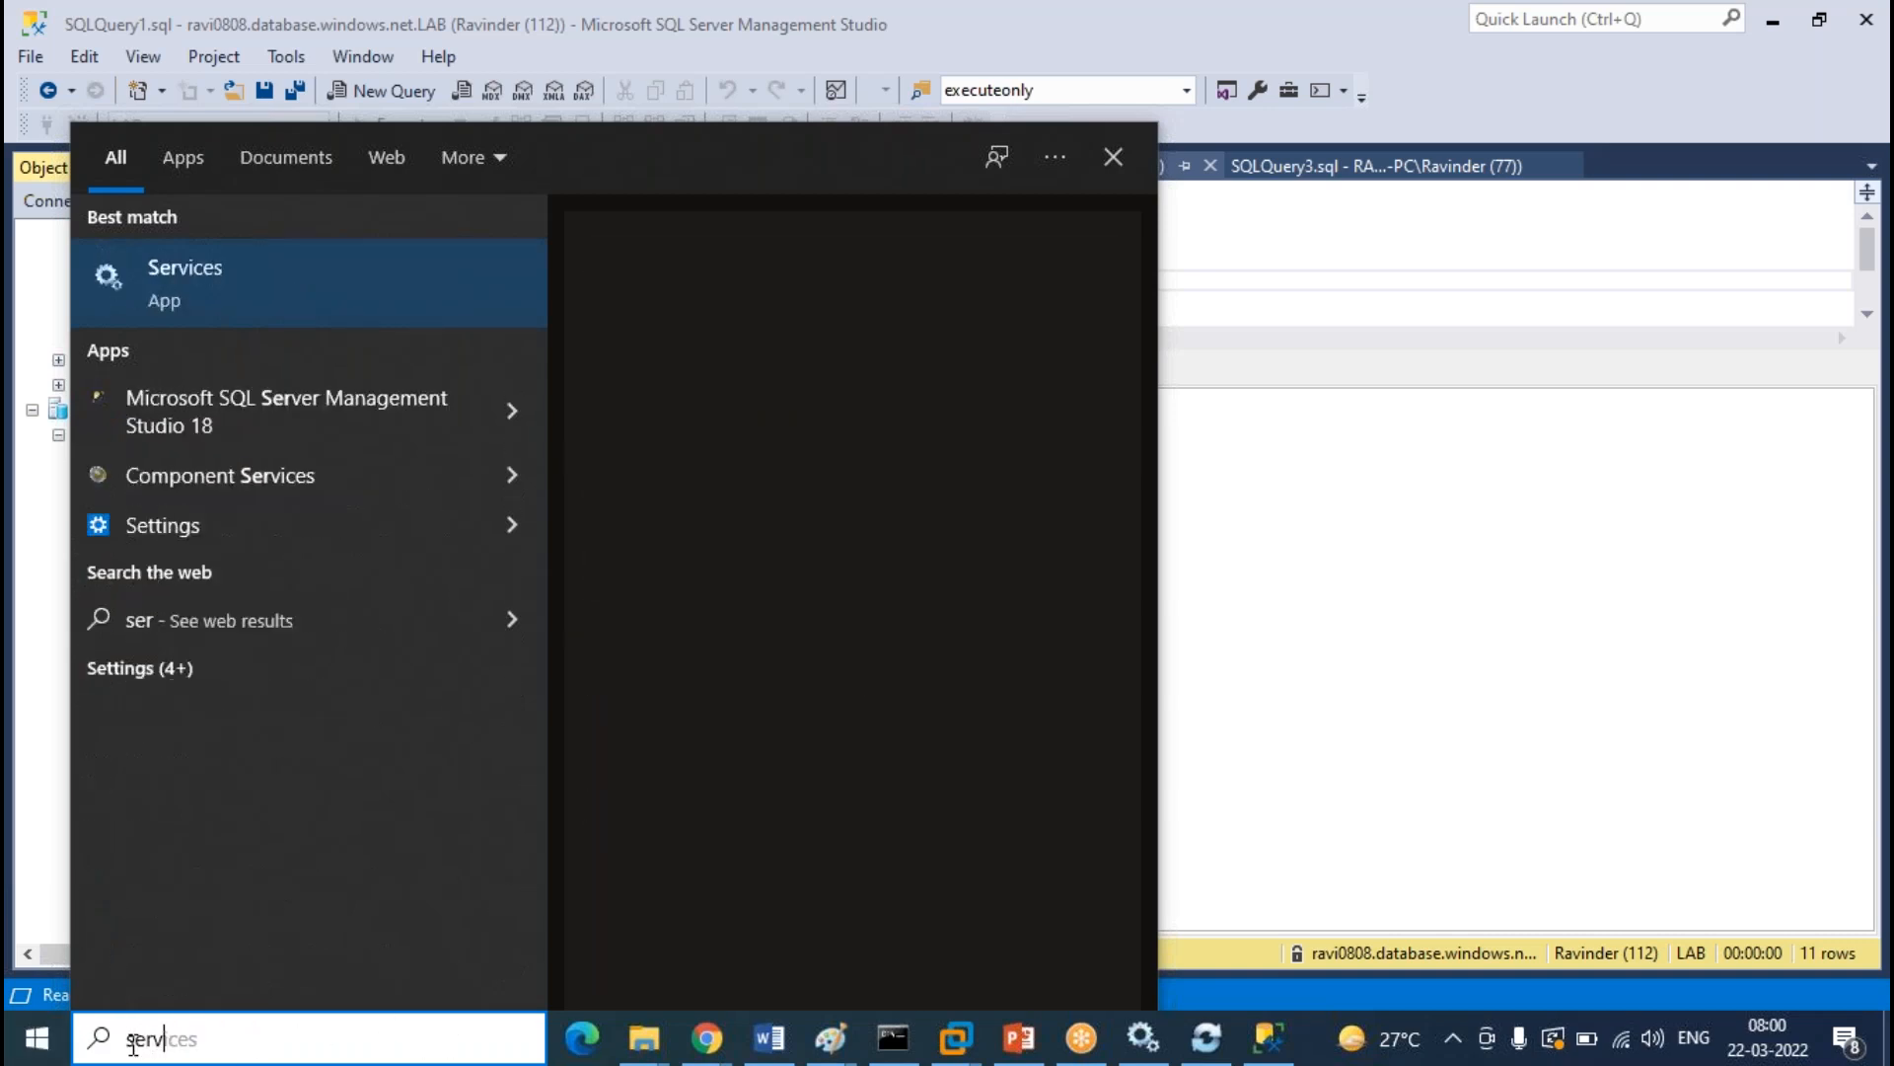
{"action": "type", "text": "ice"}
{"action": "key", "text": "Return"}
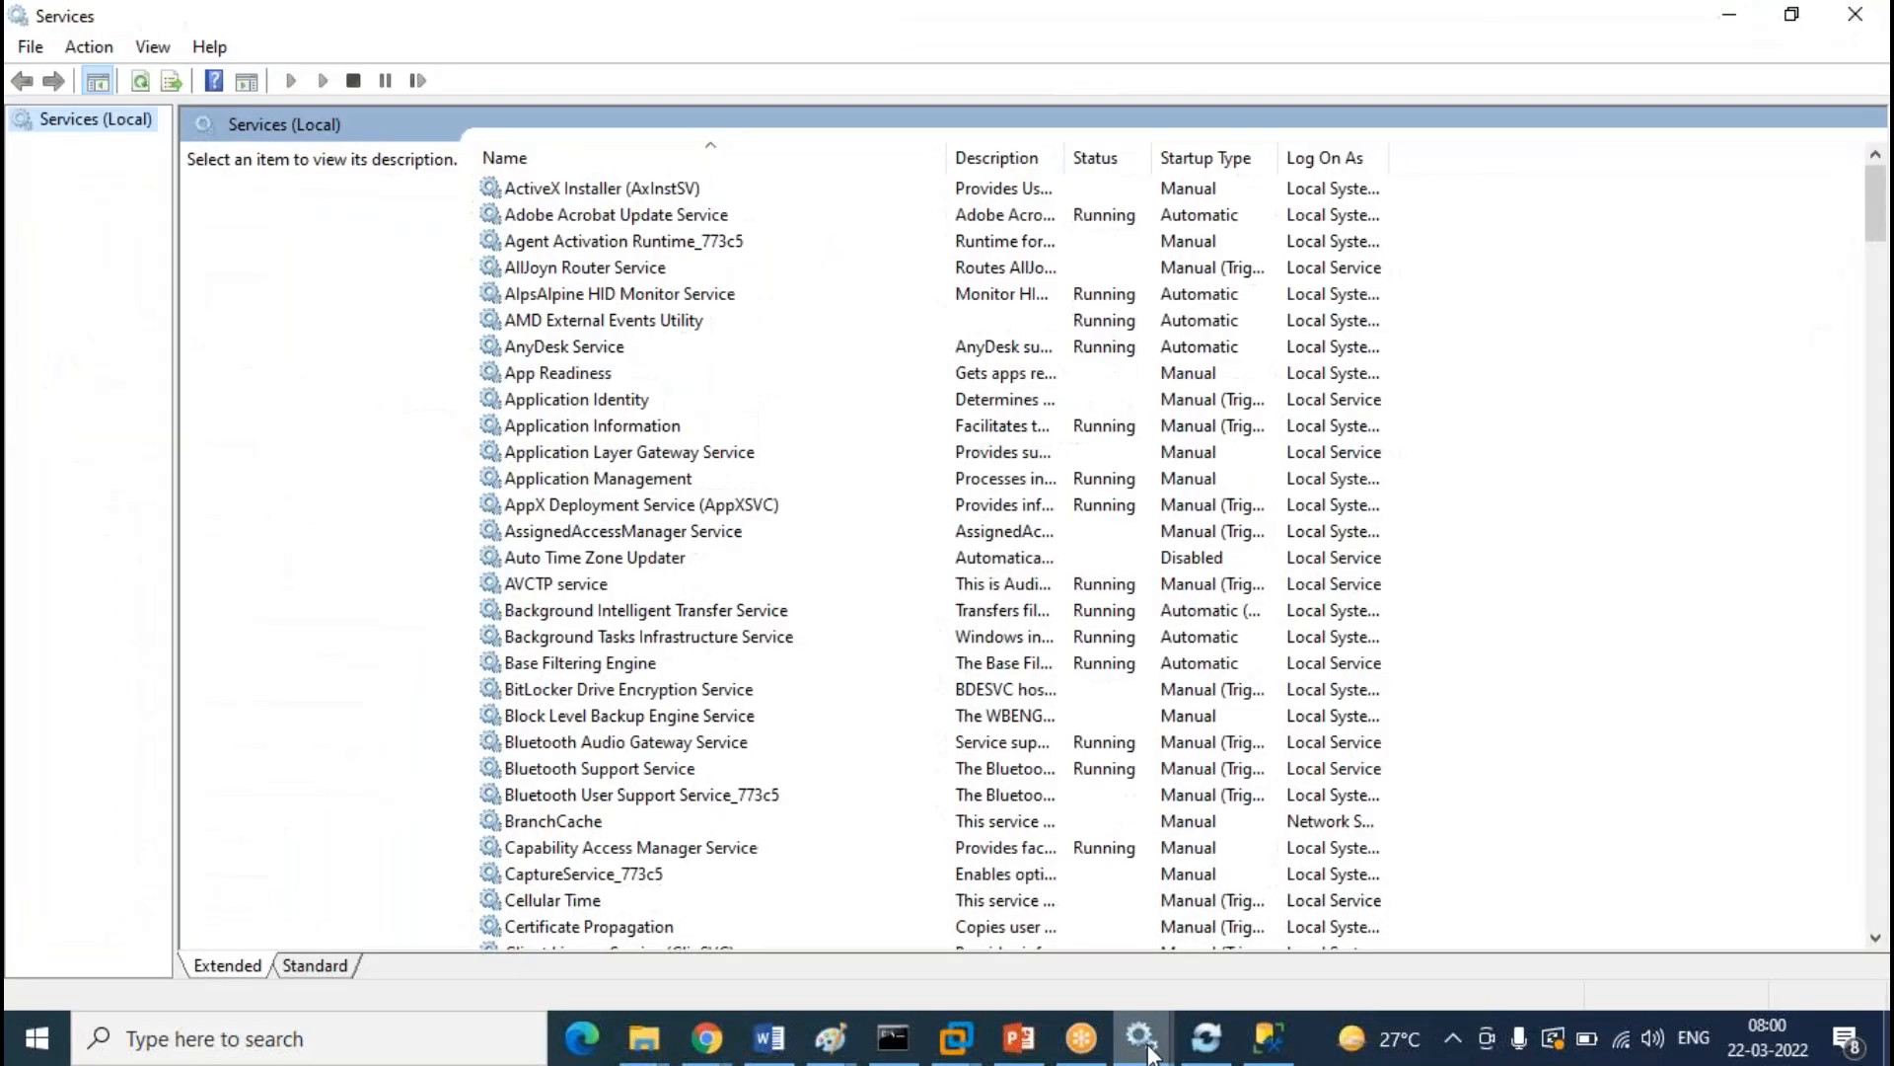
{"action": "mouse_move", "coordinate": [1147, 1044]}
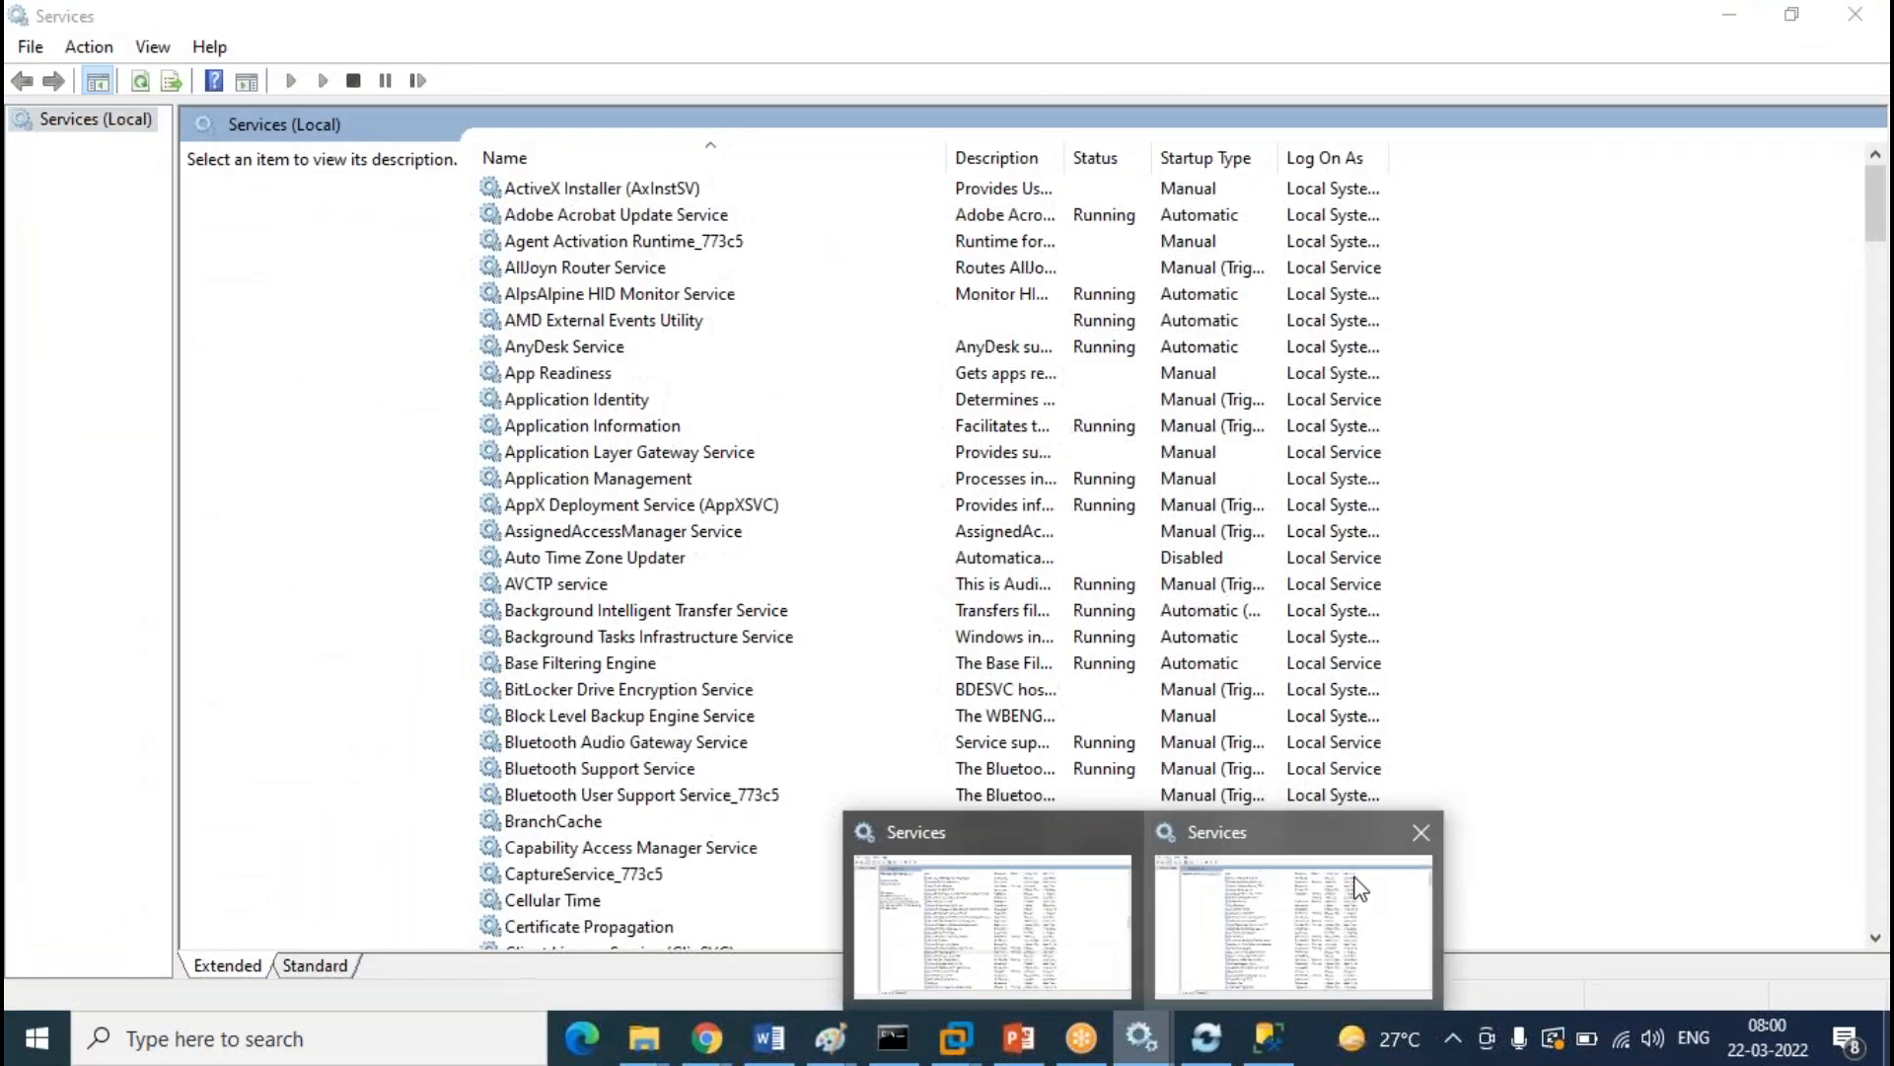
{"action": "left_click", "coordinate": [1423, 840]}
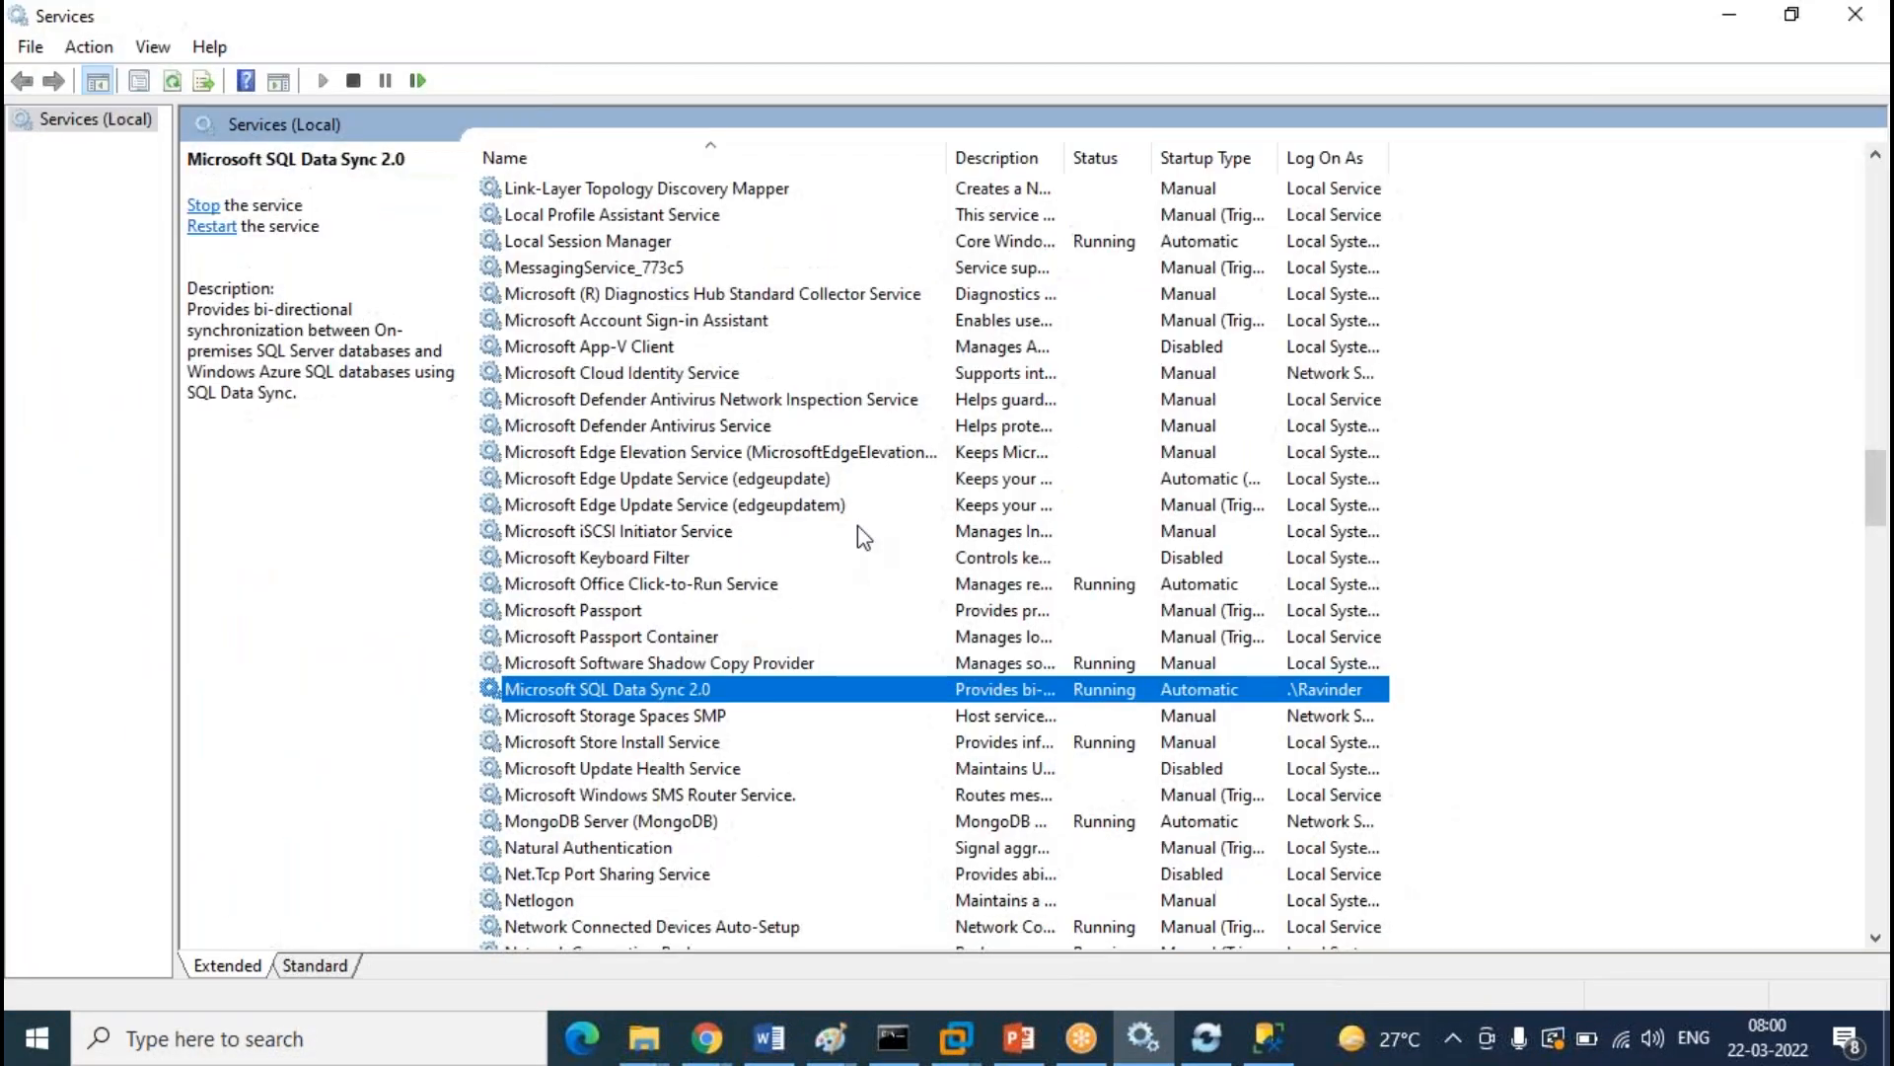
Stop SQL Server (MSSQLSERVER), confirming its dependent SQL Server Agent stops too
{"action": "scroll", "coordinate": [858, 533], "scroll_direction": "down", "scroll_amount": 5}
{"action": "left_click", "coordinate": [866, 636]}
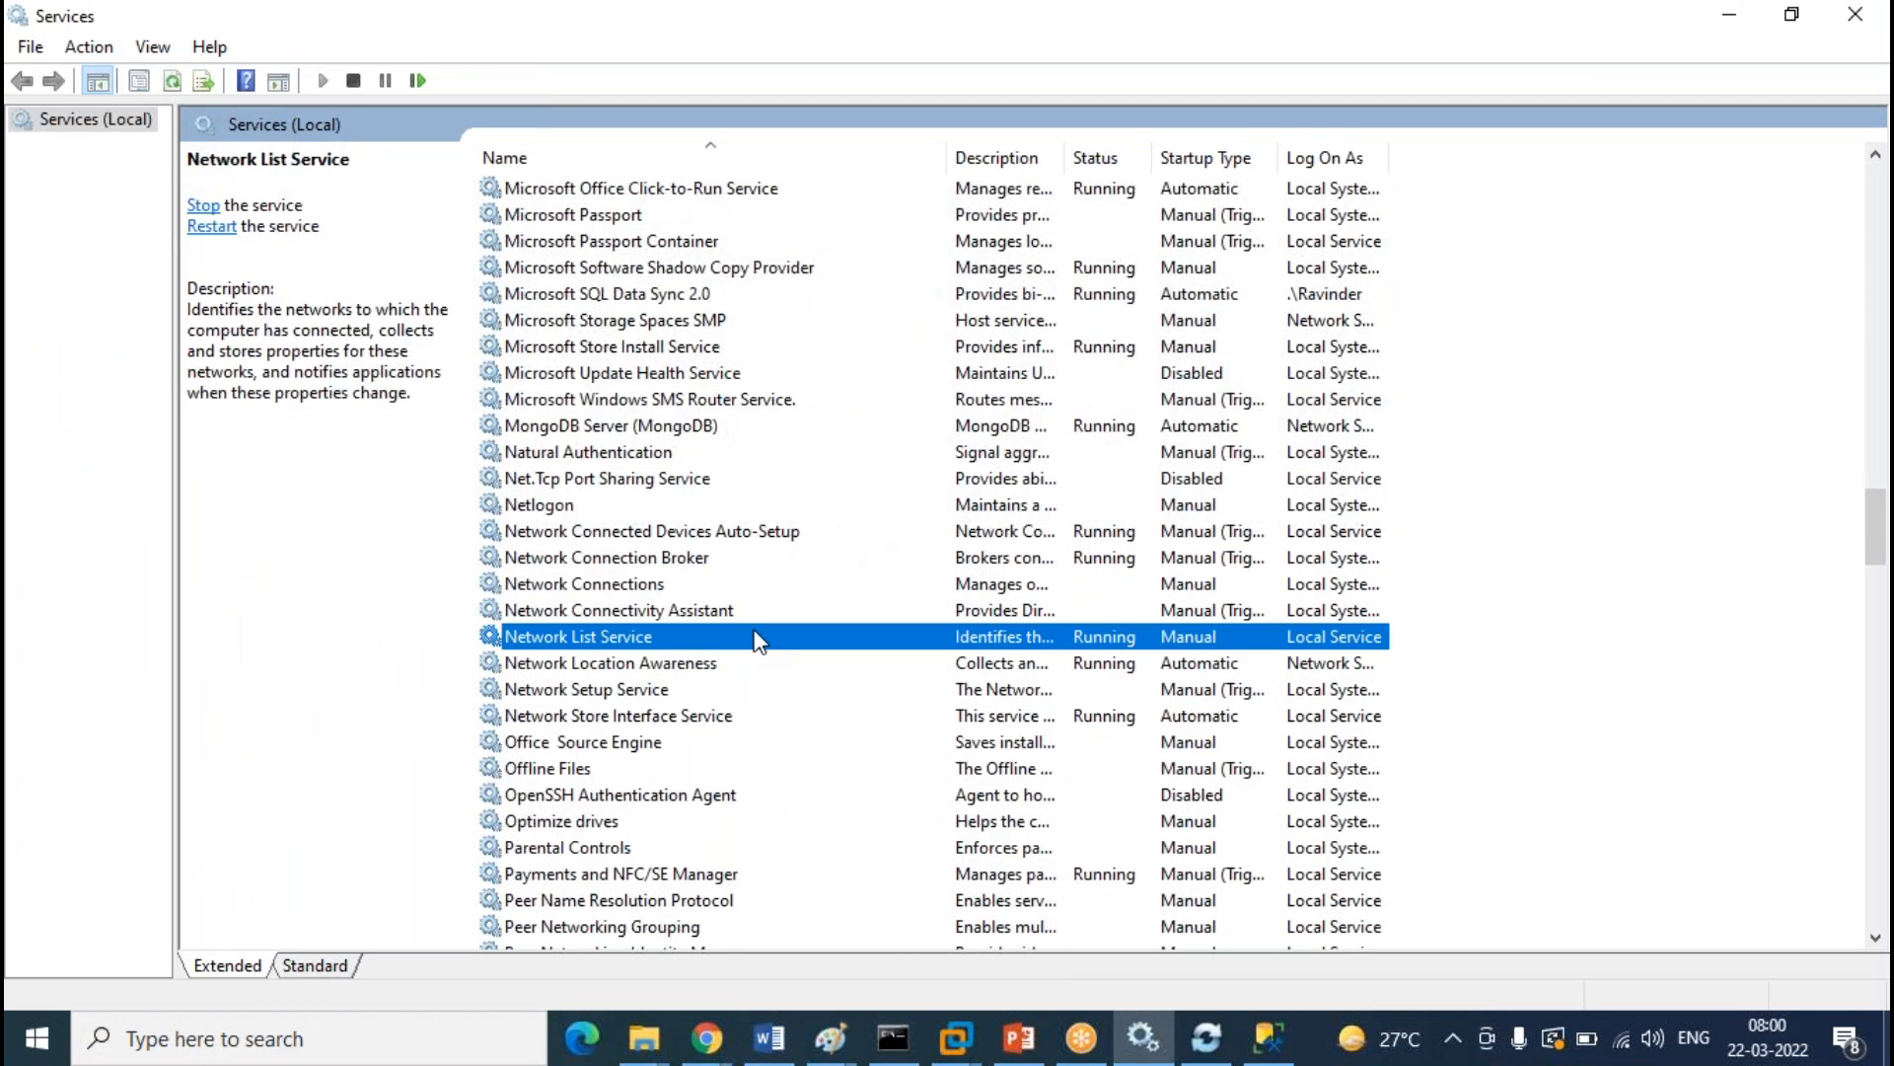
{"action": "key", "text": "s"}
{"action": "left_click", "coordinate": [691, 663]}
{"action": "right_click", "coordinate": [691, 663]}
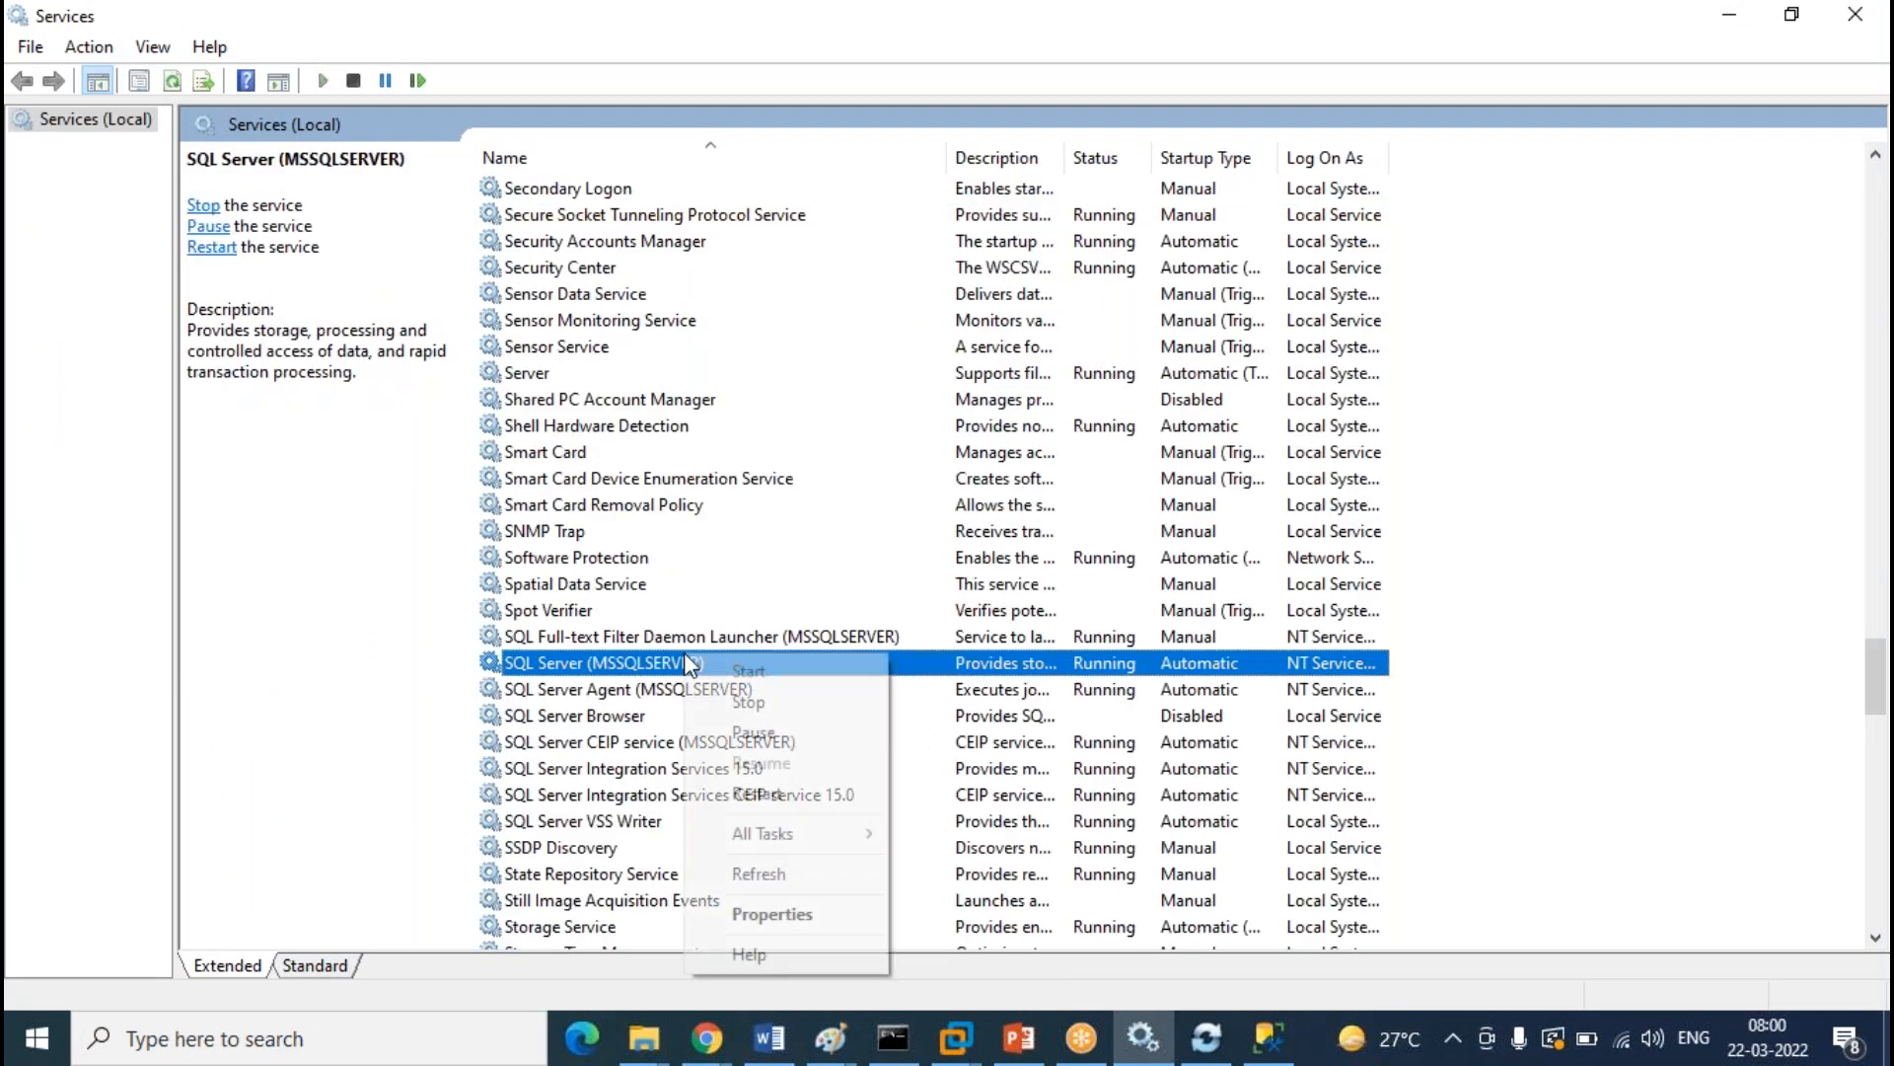
{"action": "left_click", "coordinate": [755, 701]}
{"action": "left_click", "coordinate": [380, 493]}
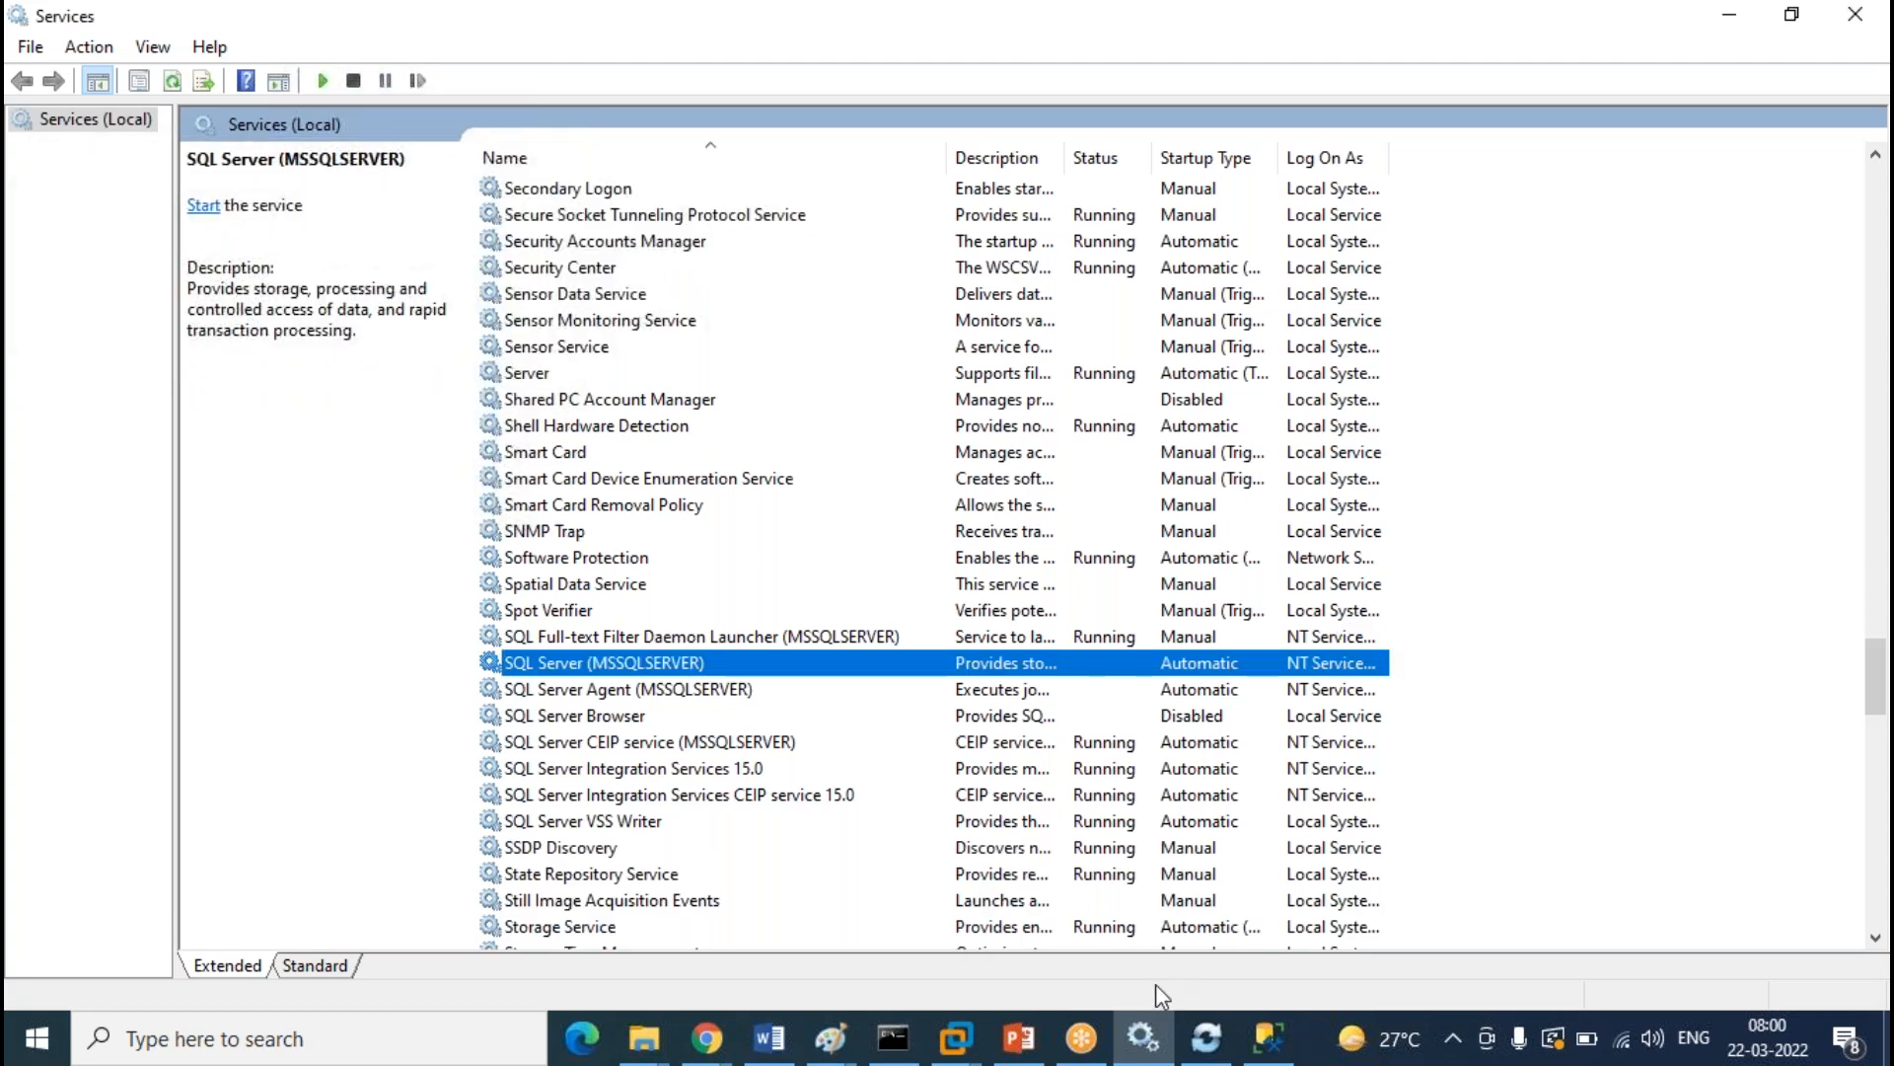
{"action": "left_click", "coordinate": [1249, 1058]}
Collapse the local LAB Tables folder and database in Object Explorer
{"action": "scroll", "coordinate": [275, 529], "scroll_direction": "down", "scroll_amount": 12}
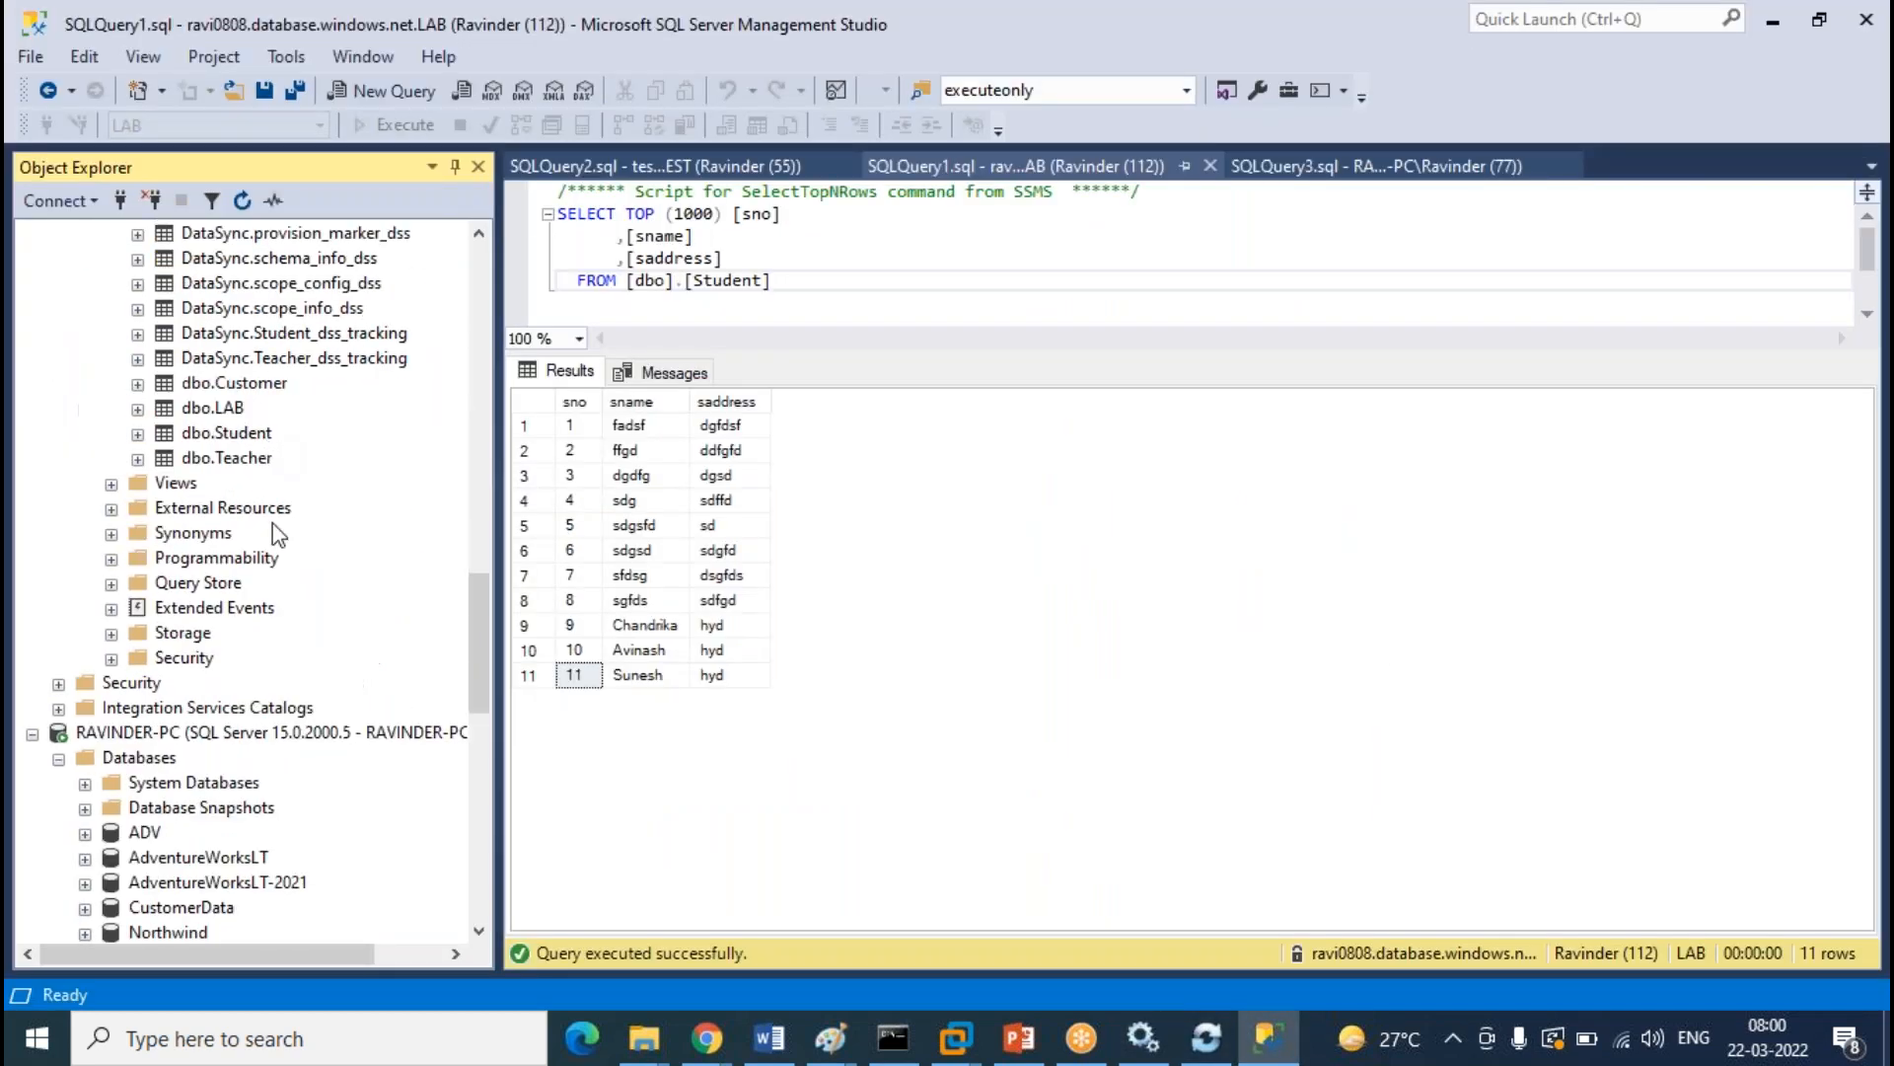
{"action": "scroll", "coordinate": [294, 612], "scroll_direction": "down", "scroll_amount": 7}
{"action": "scroll", "coordinate": [273, 583], "scroll_direction": "up", "scroll_amount": 6}
{"action": "left_click", "coordinate": [114, 662]}
{"action": "left_click", "coordinate": [85, 610]}
{"action": "scroll", "coordinate": [338, 691], "scroll_direction": "up", "scroll_amount": 6}
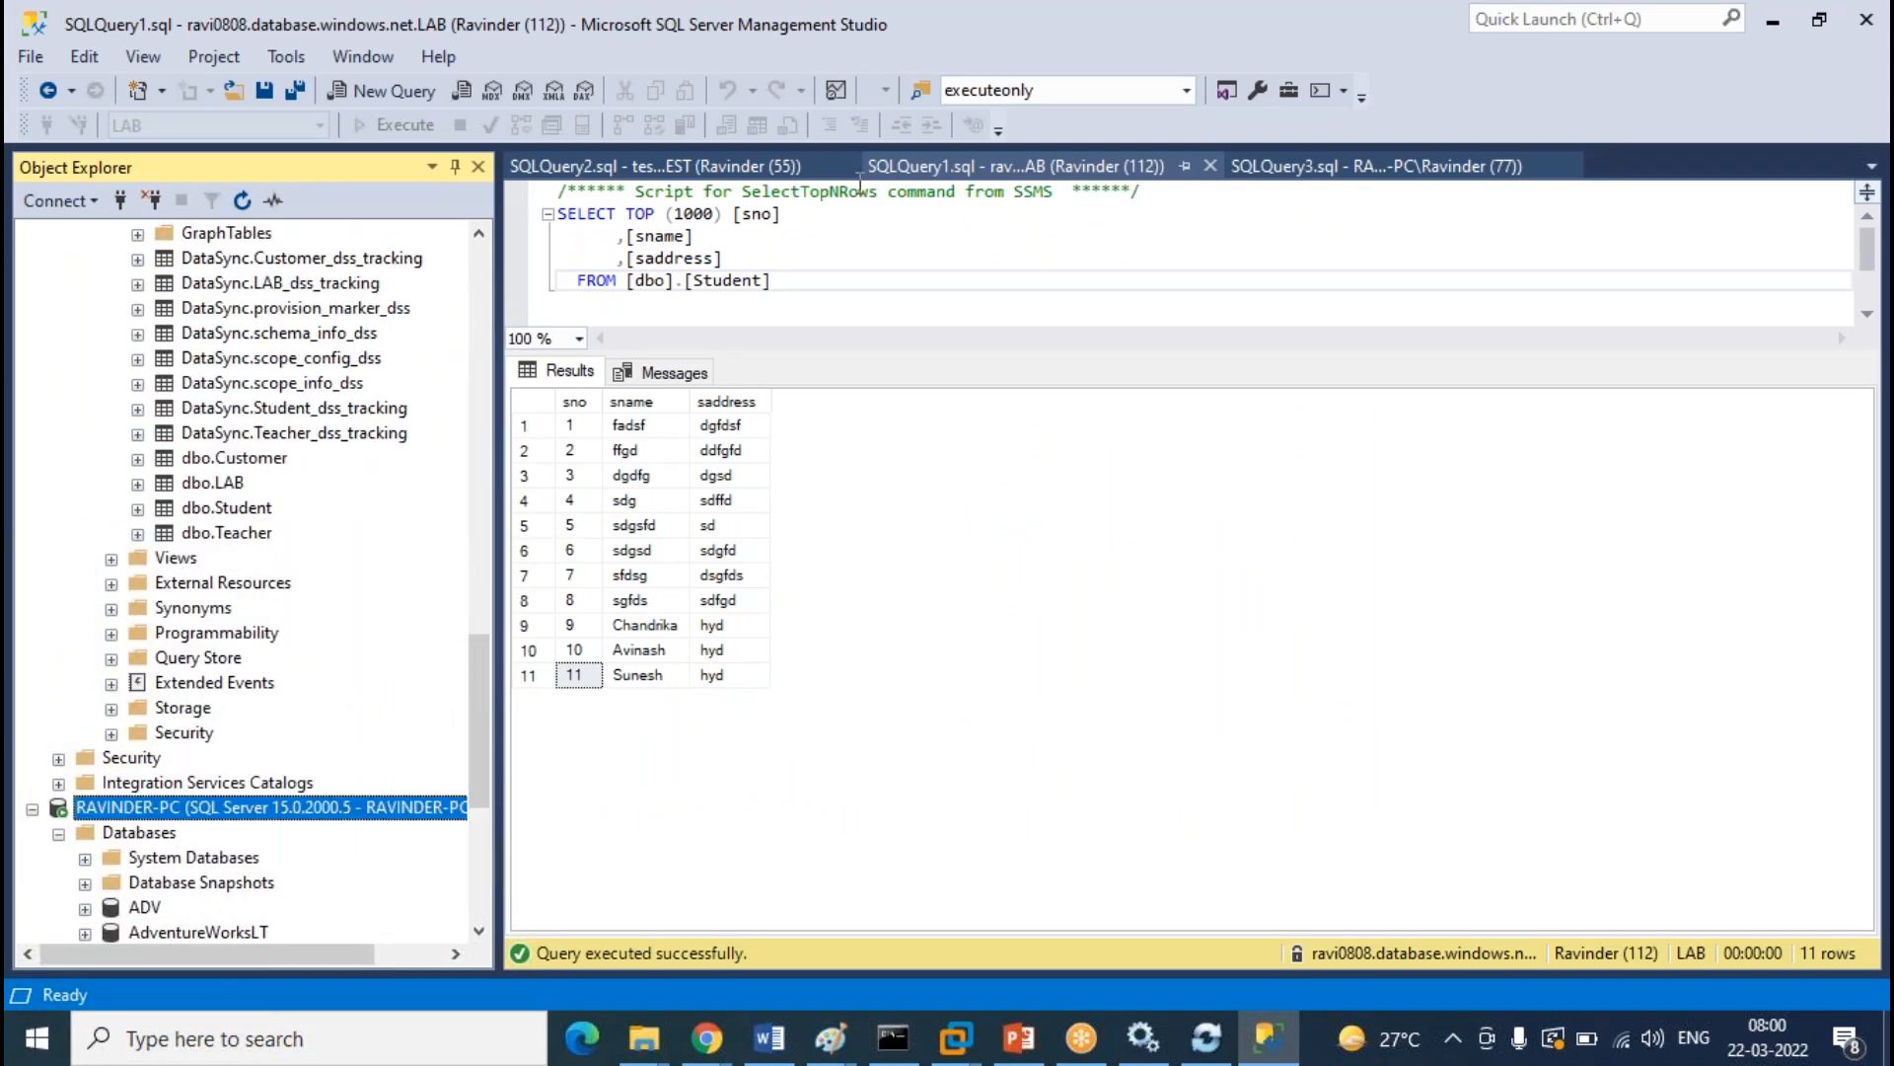
Close the SQLQuery2 and SQLQuery1 query windows
{"action": "left_click", "coordinate": [849, 191]}
{"action": "left_click", "coordinate": [847, 167]}
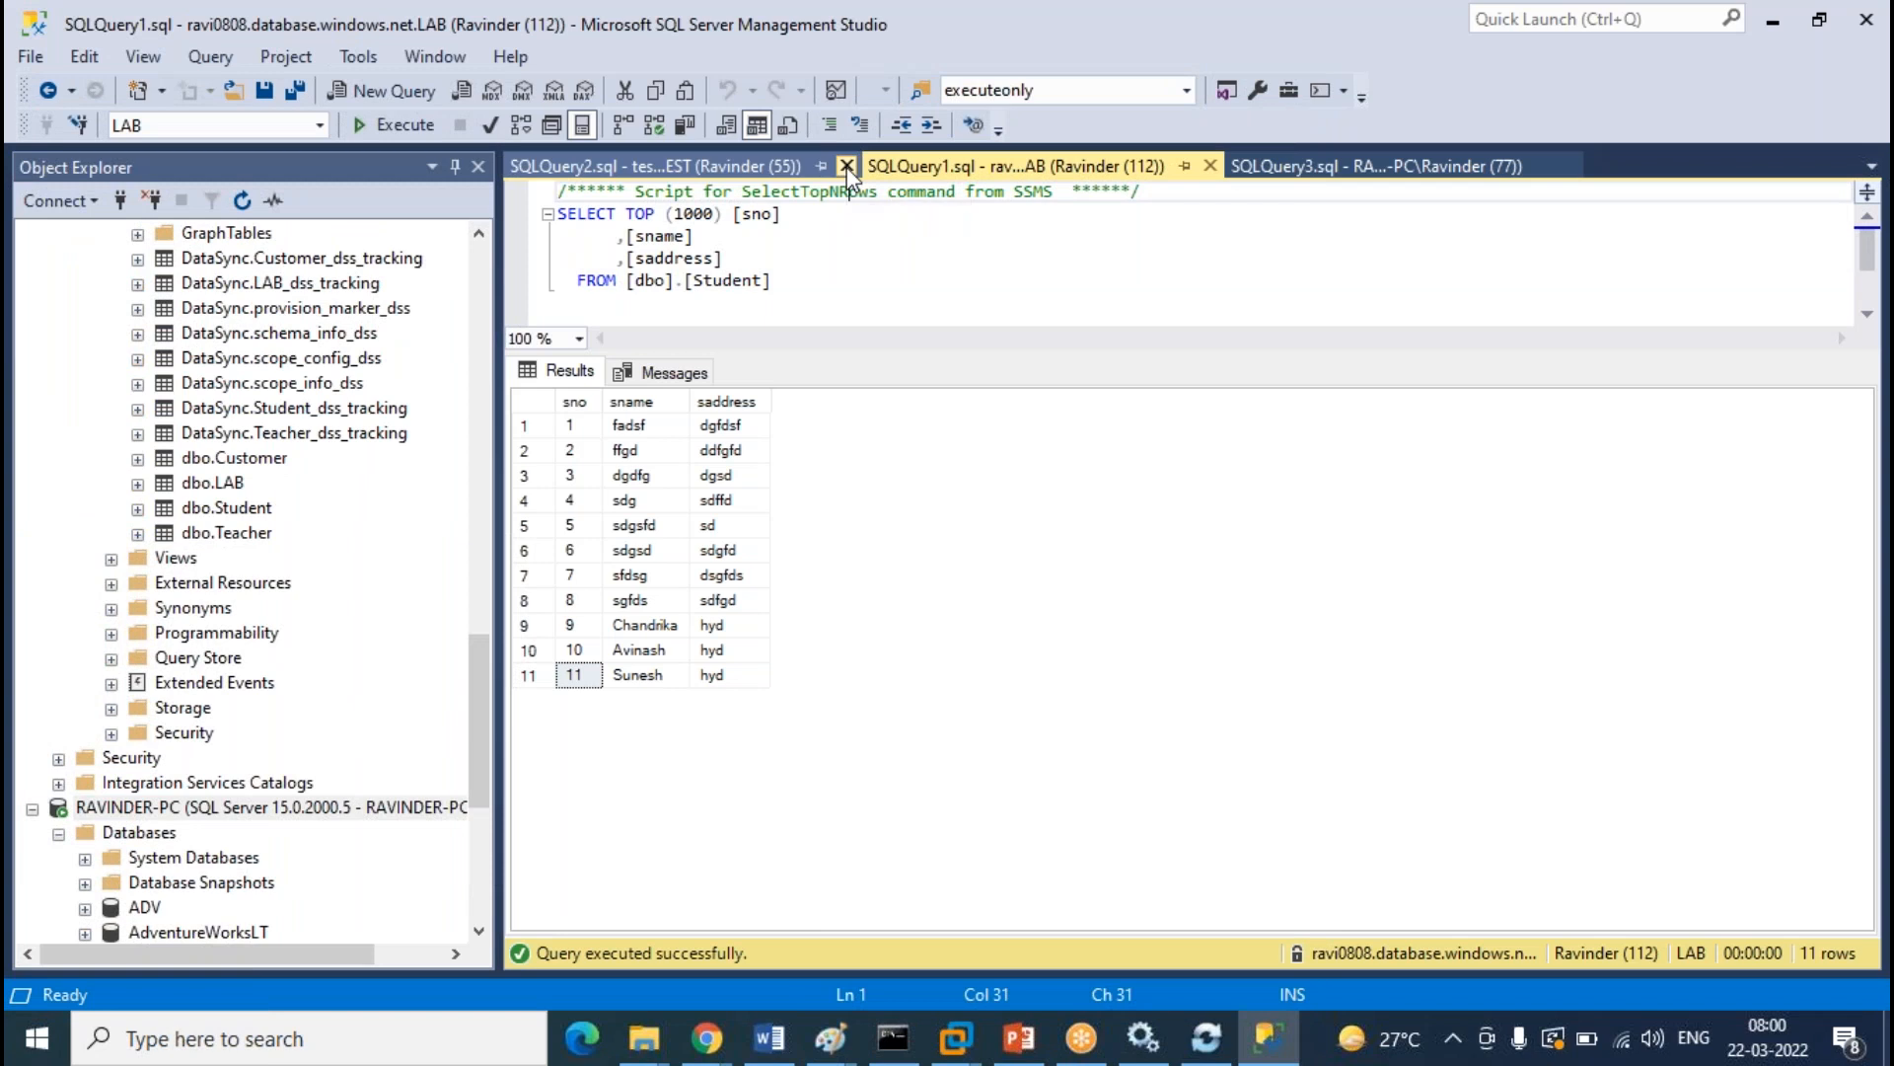
{"action": "left_click", "coordinate": [847, 167]}
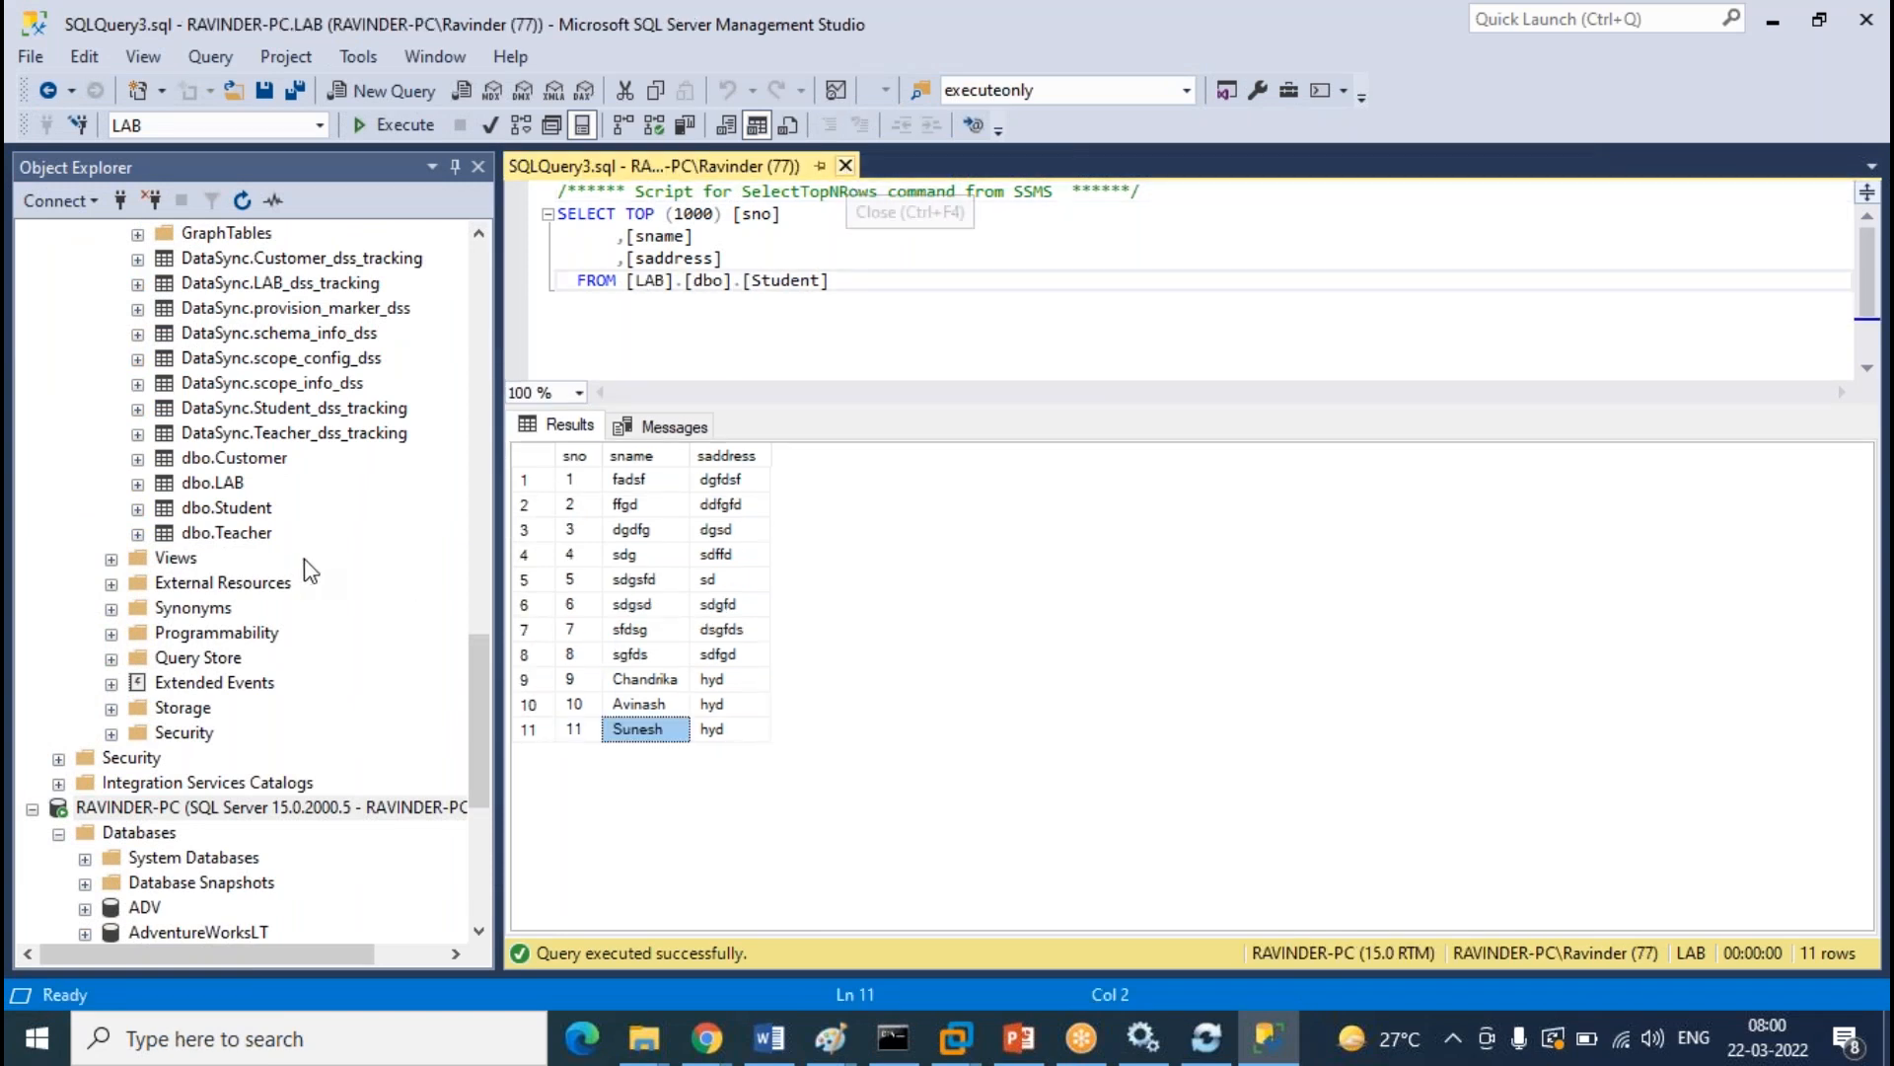
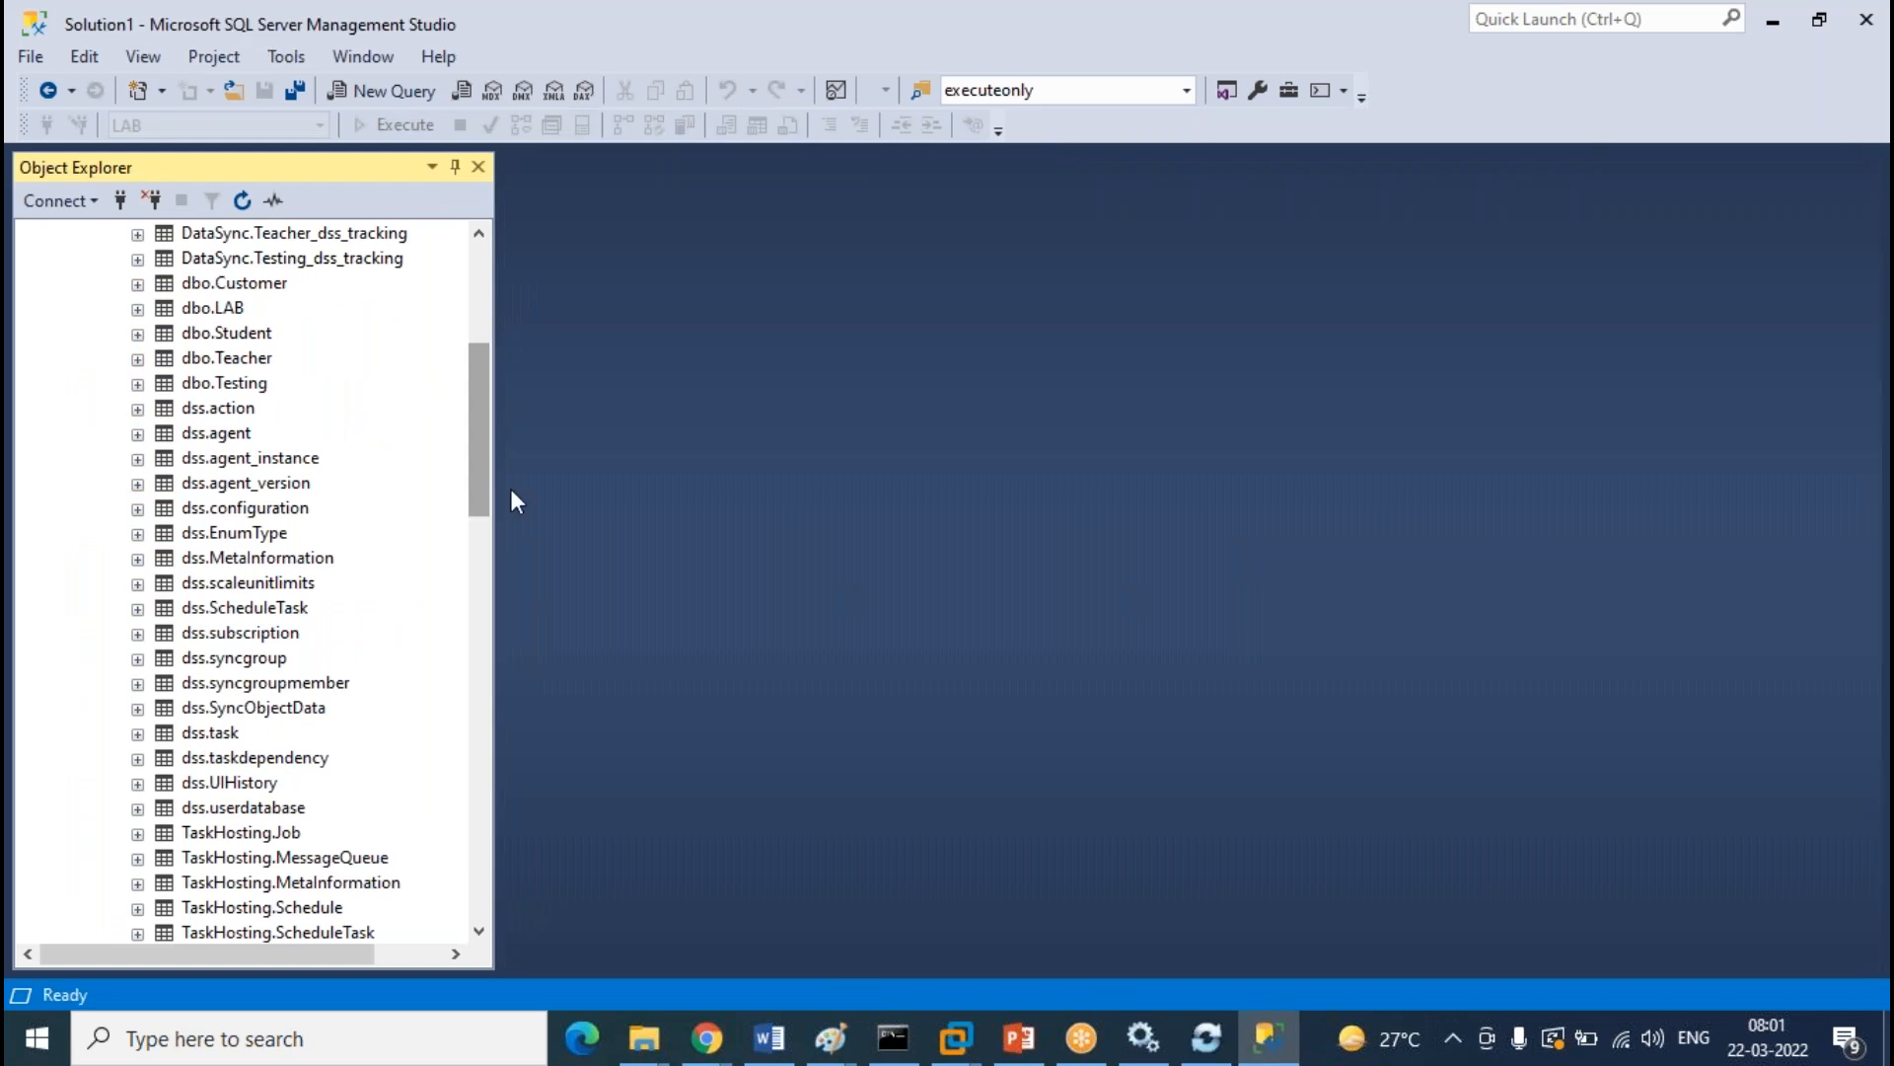
Open LAB's dbo.Teacher table with Edit Top 200 Rows
{"action": "left_click_drag", "start_coordinate": [472, 481], "coordinate": [493, 355]}
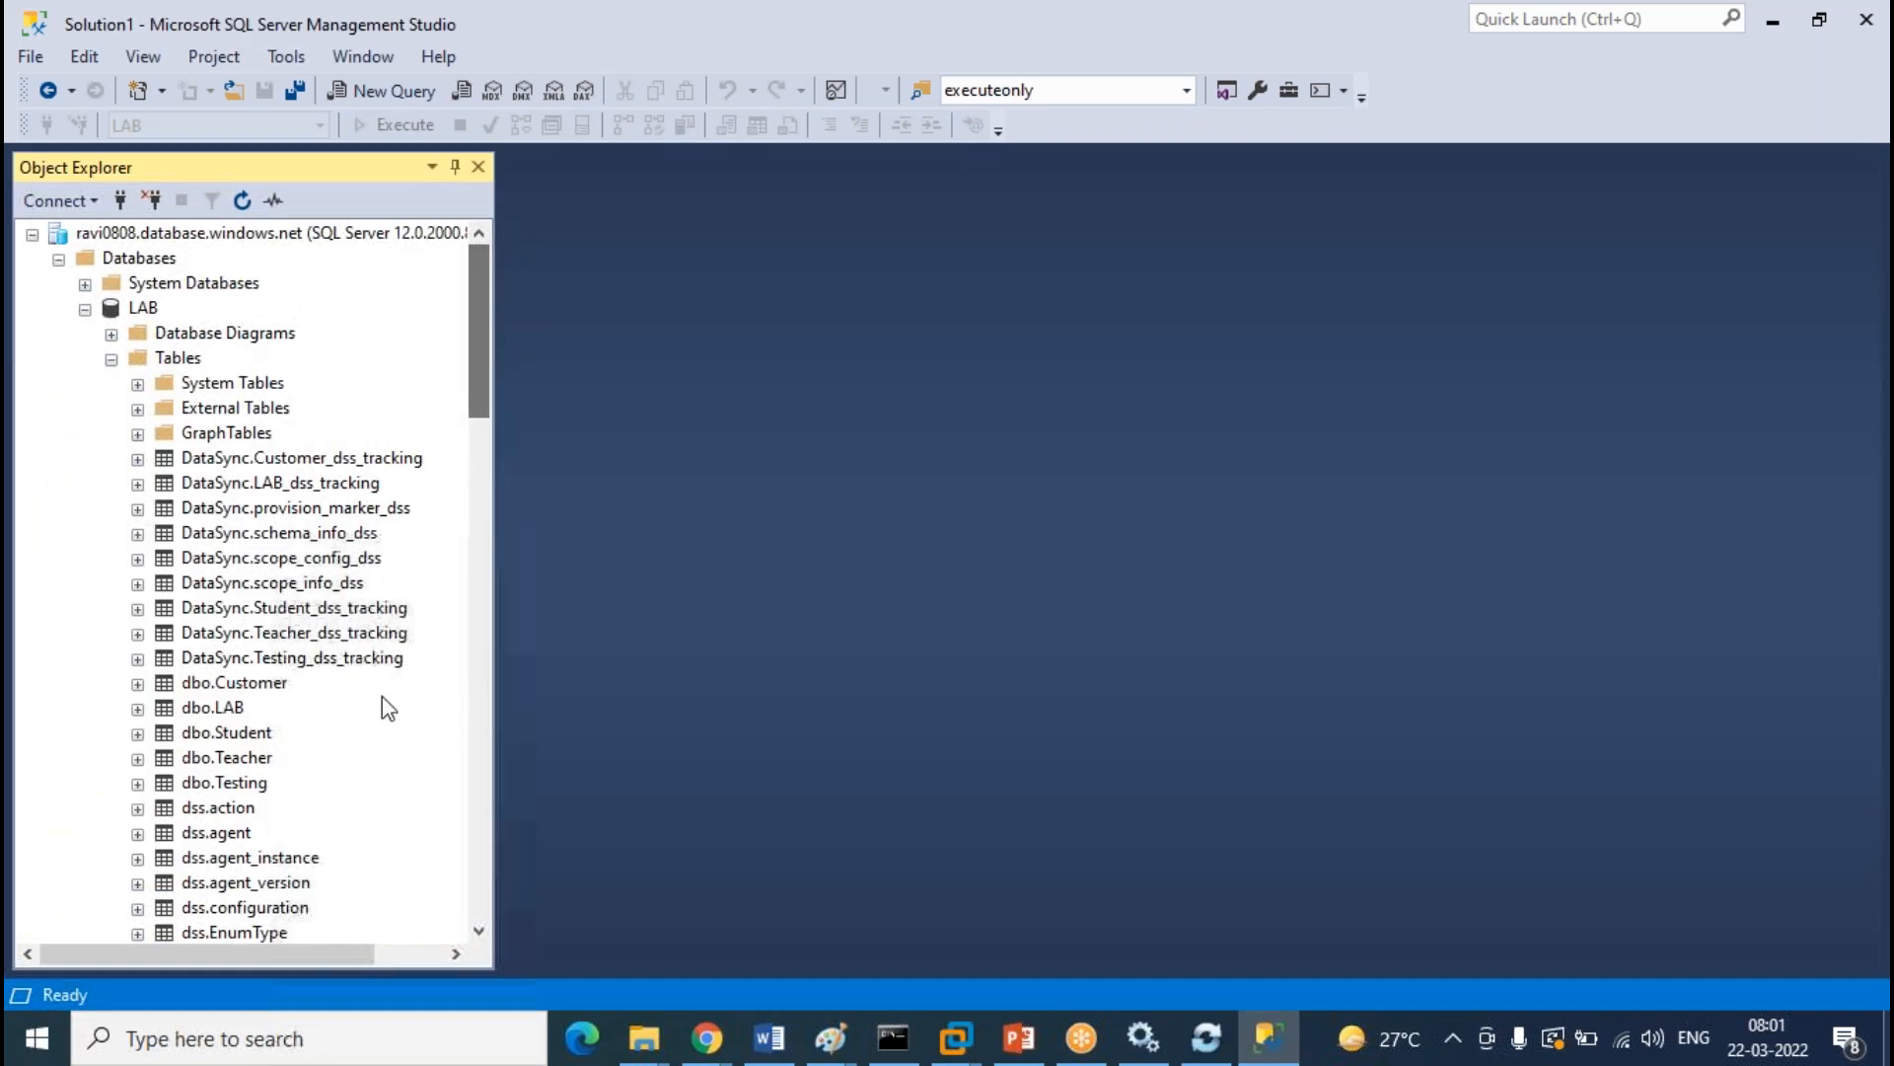
{"action": "left_click", "coordinate": [252, 760]}
{"action": "right_click", "coordinate": [251, 760]}
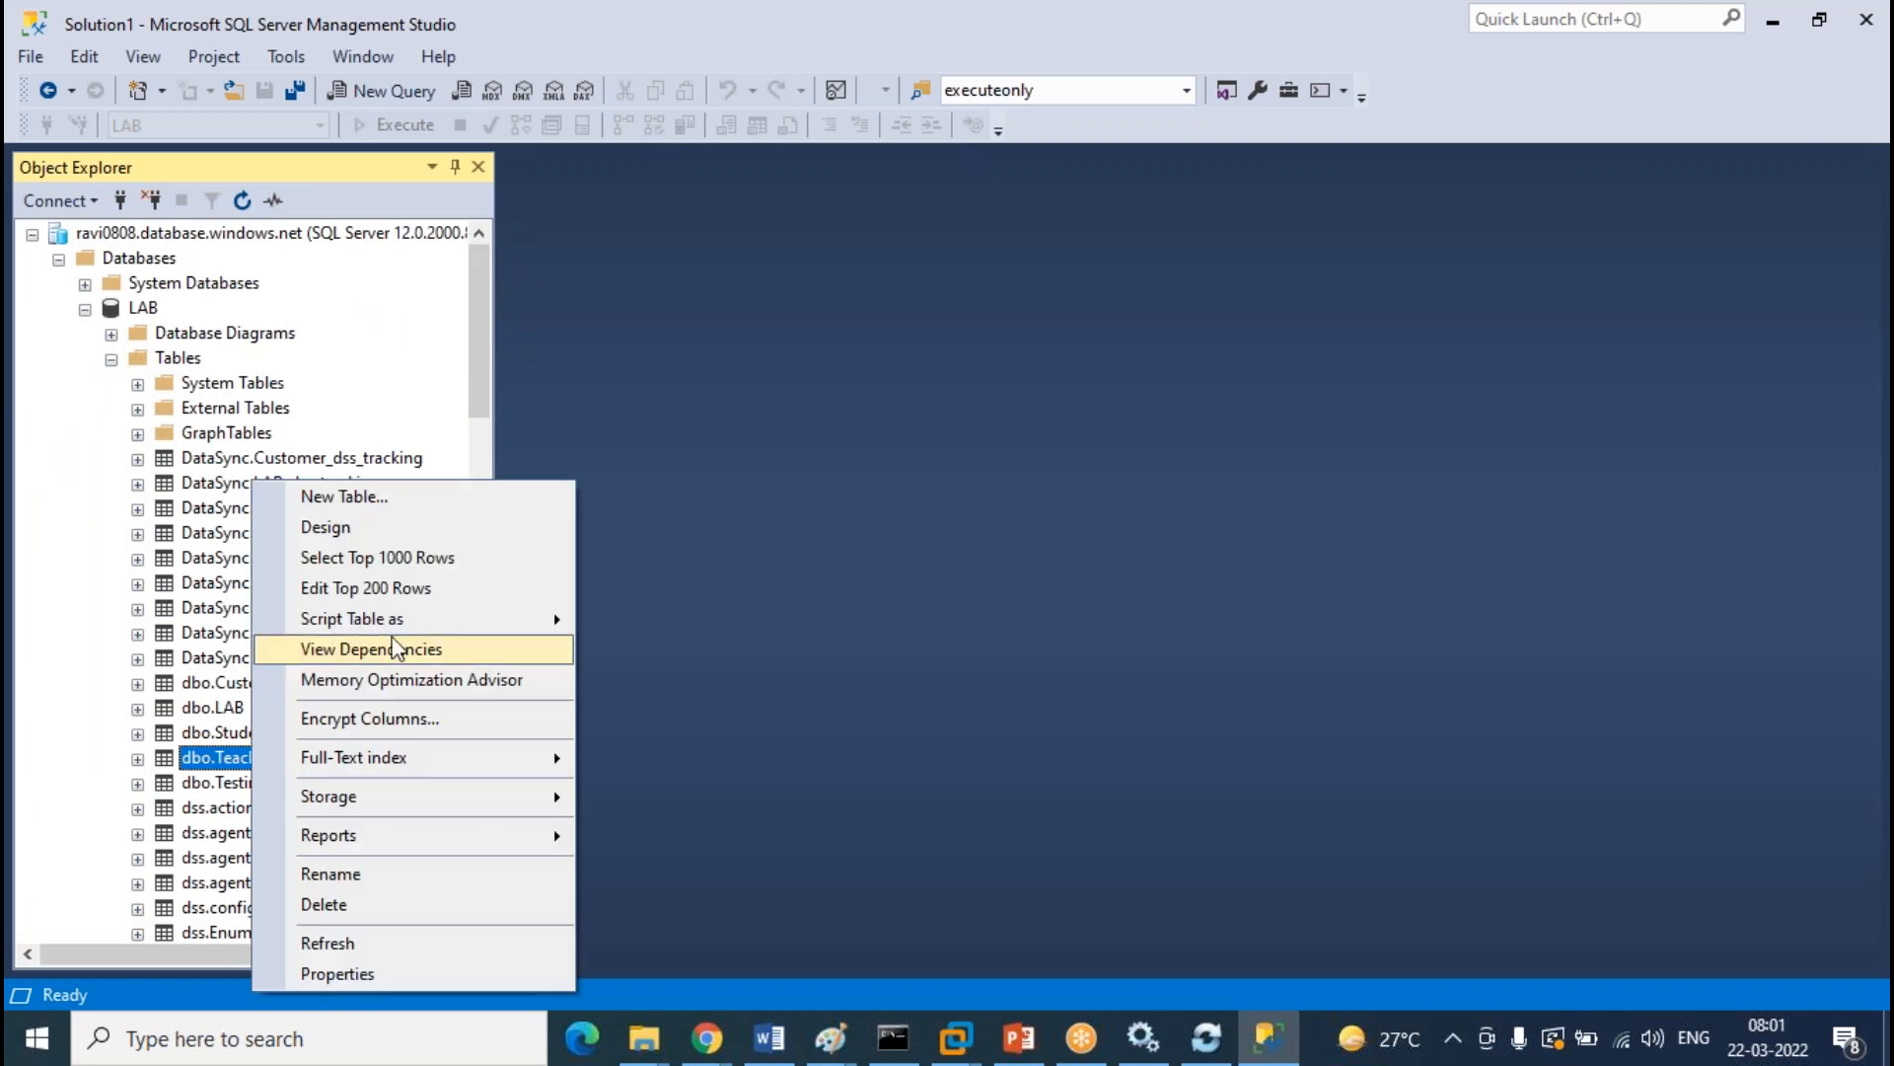
{"action": "left_click", "coordinate": [393, 588]}
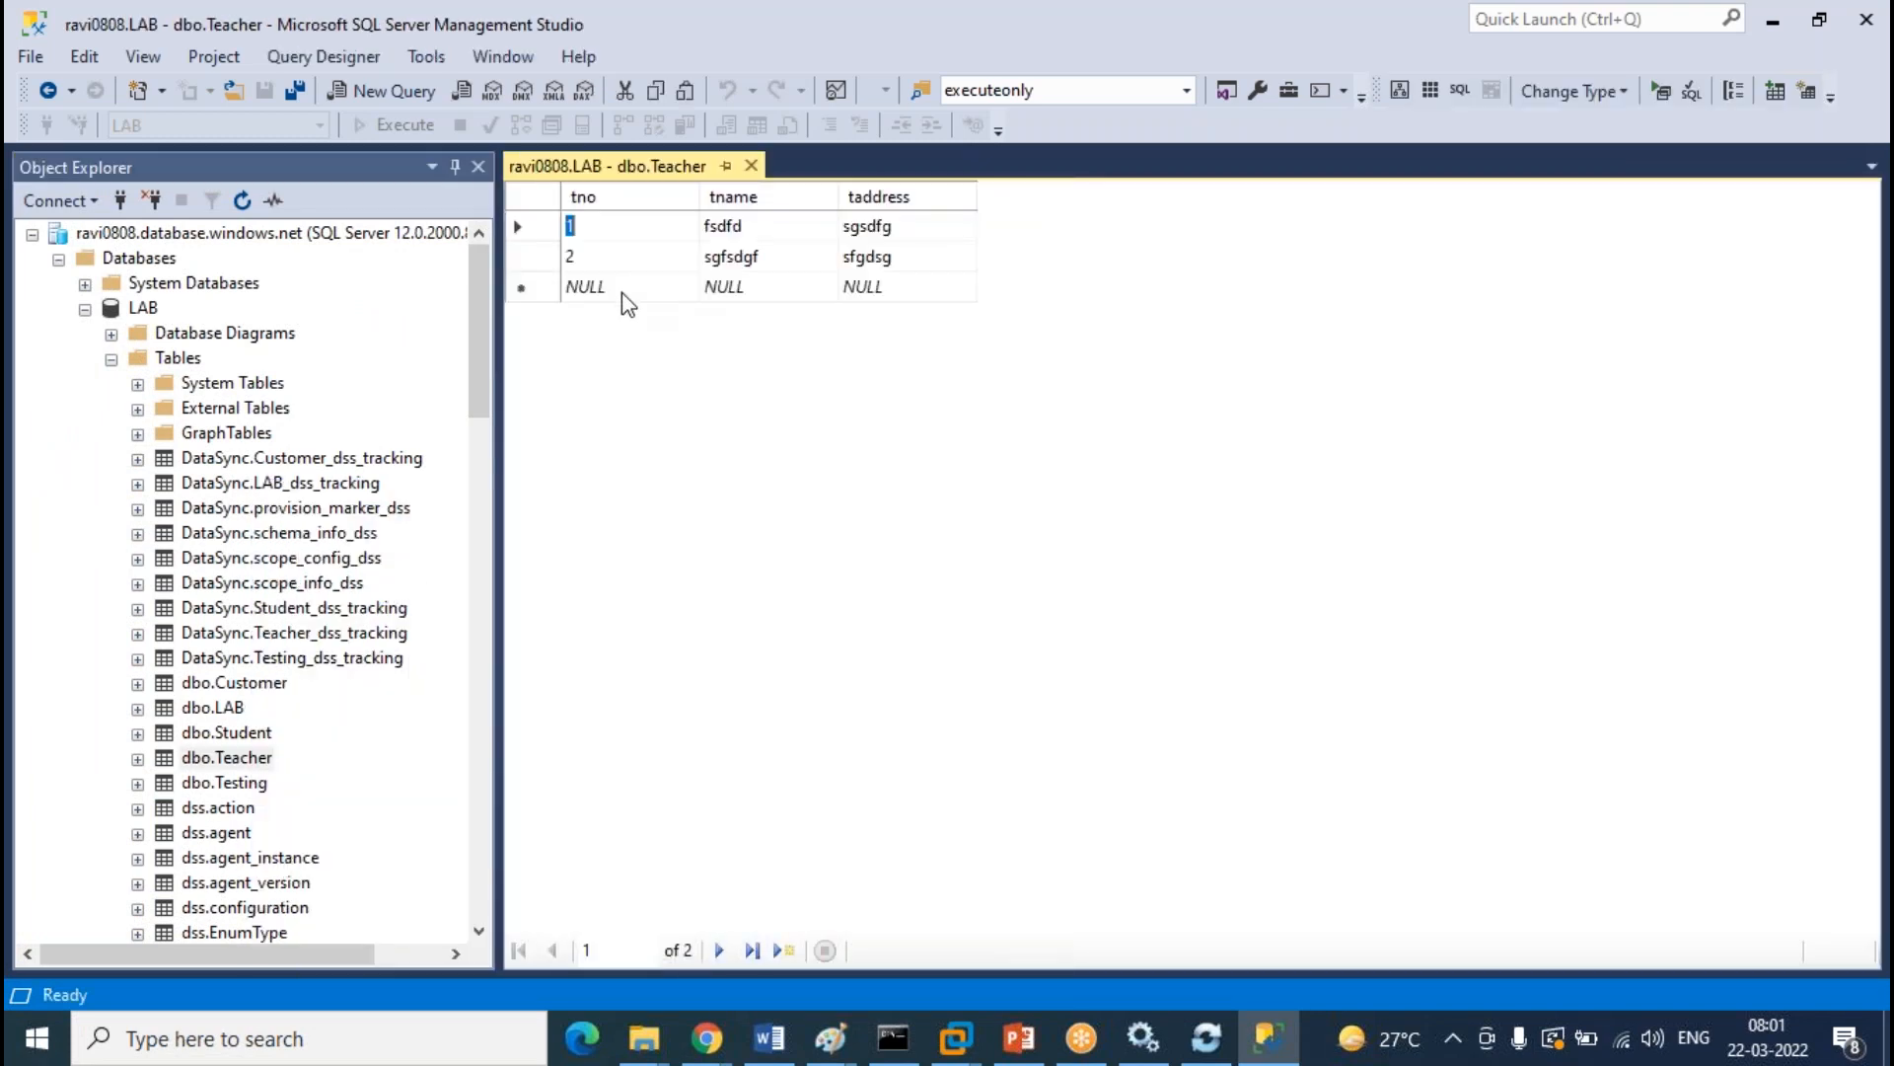
Enter Teacher row 3: tno 3, tname 'ddfsdfh', taddress 'dhd'
{"action": "left_click", "coordinate": [618, 299]}
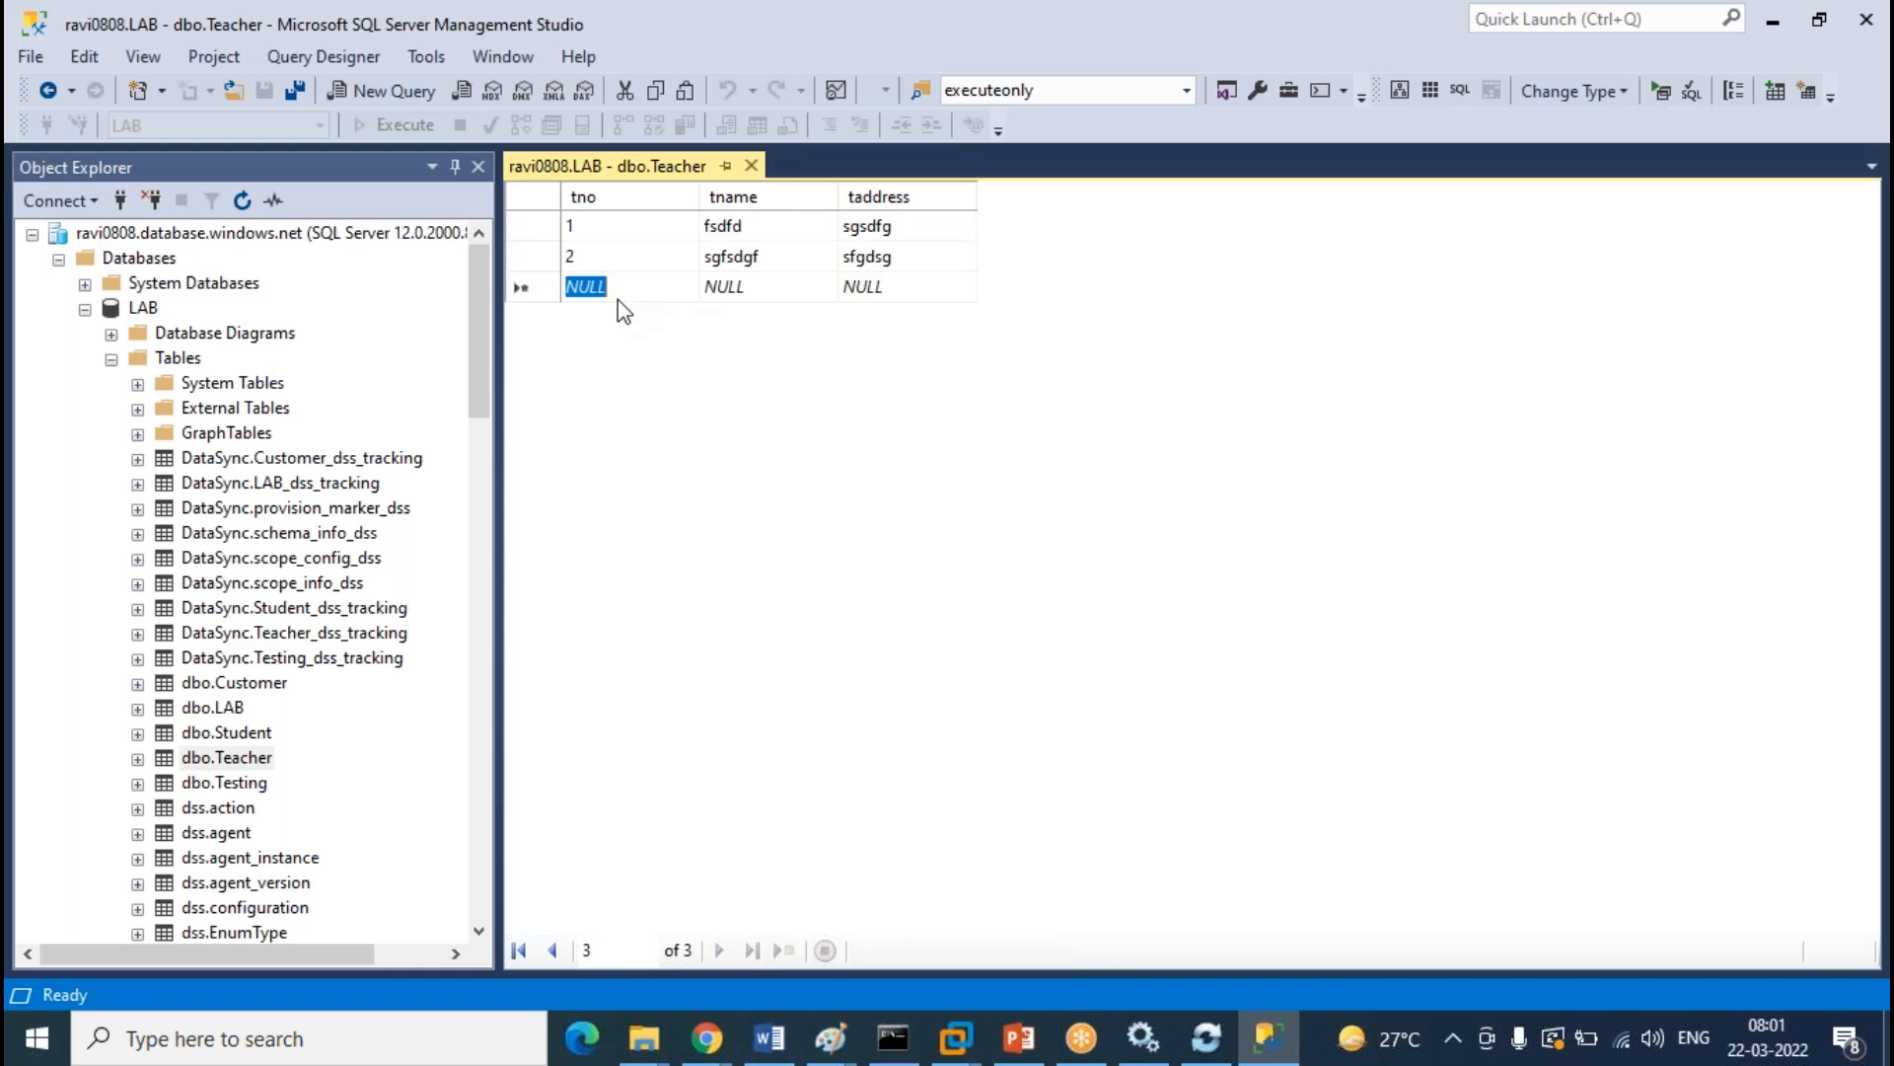
{"action": "type", "text": "3"}
{"action": "key", "text": "Tab"}
{"action": "key", "text": "BackSpace"}
{"action": "type", "text": "ddfsdfh"}
{"action": "key", "text": "Tab"}
{"action": "type", "text": "dhd"}
{"action": "key", "text": "Tab"}
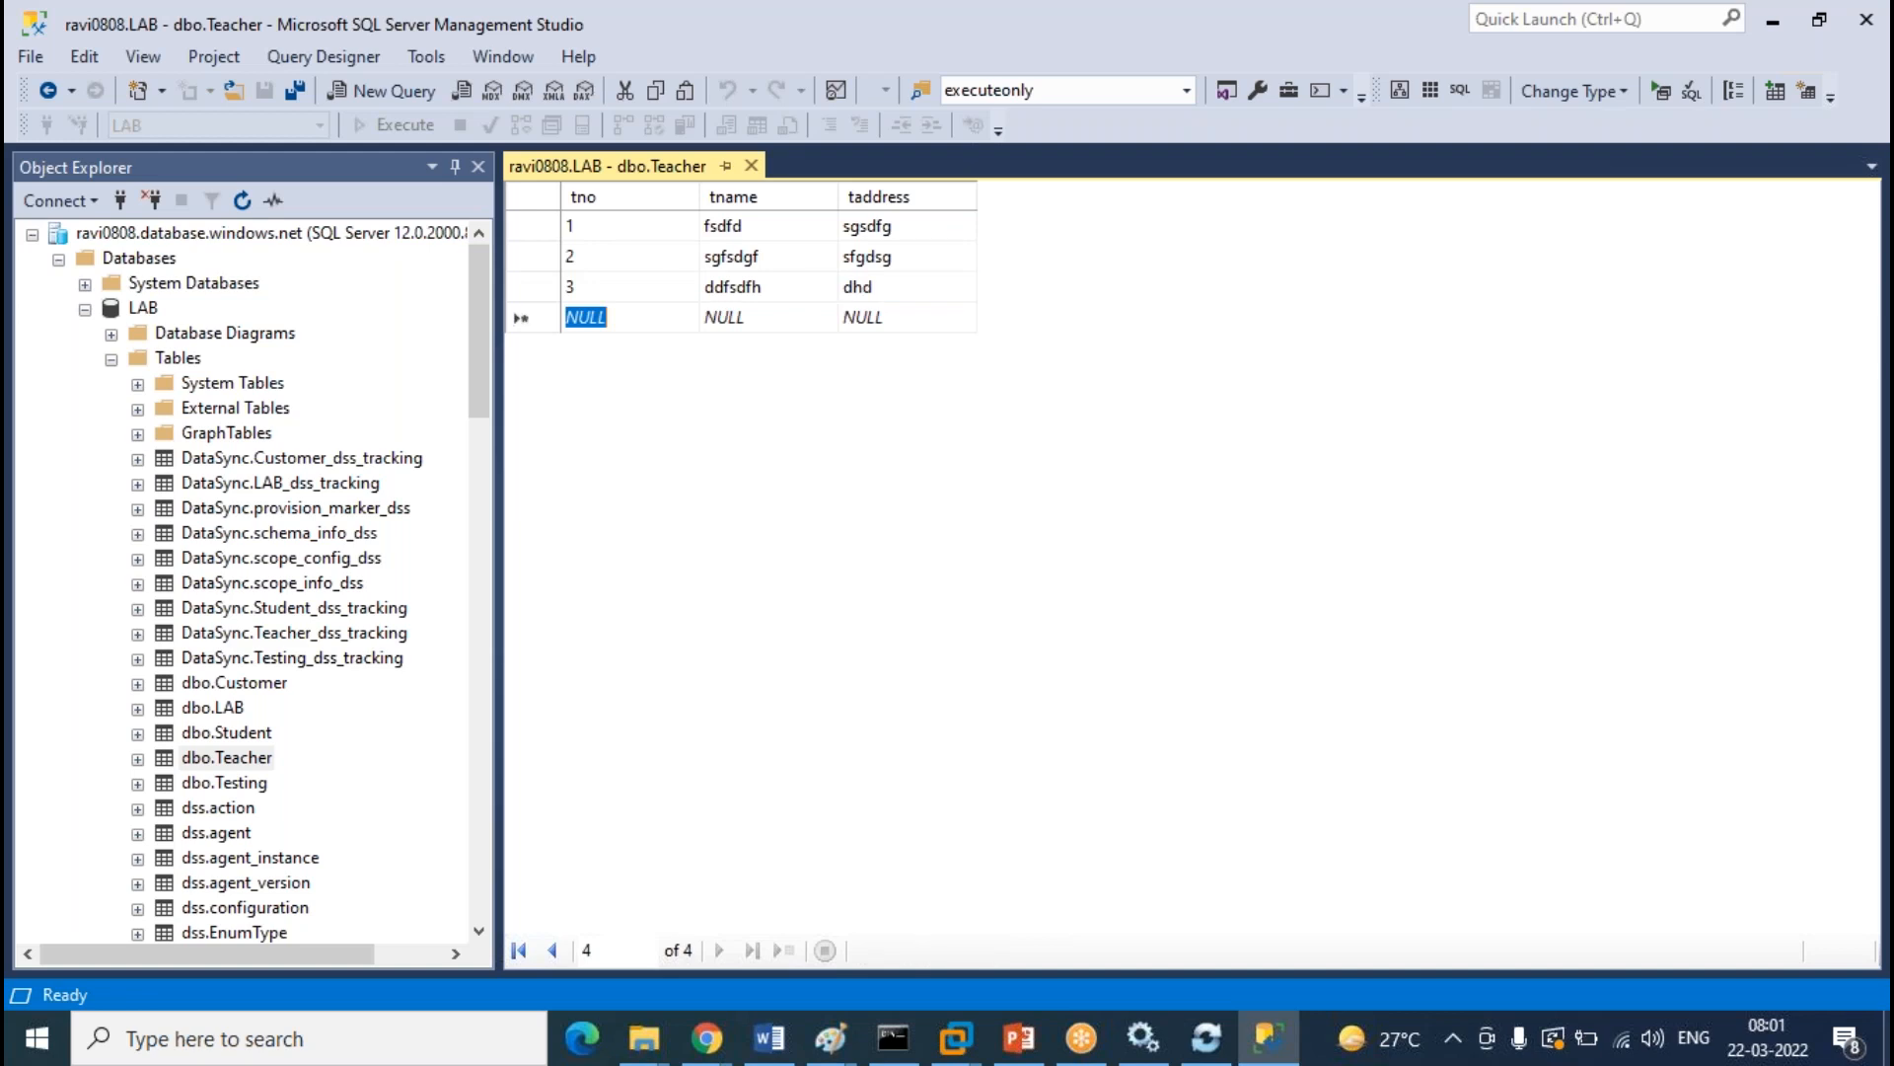
Add Teacher rows 4 ('sdgd', 'sdfgfd') and 5 ('dfgf', 'dfgdd'), then close the grid
{"action": "type", "text": "4"}
{"action": "key", "text": "Tab"}
{"action": "type", "text": "sdgd"}
{"action": "key", "text": "Tab"}
{"action": "type", "text": "sdfgfd"}
{"action": "key", "text": "Tab"}
{"action": "type", "text": "5"}
{"action": "key", "text": "Tab"}
{"action": "type", "text": "dfgf"}
{"action": "key", "text": "Tab"}
{"action": "type", "text": "dfgdd"}
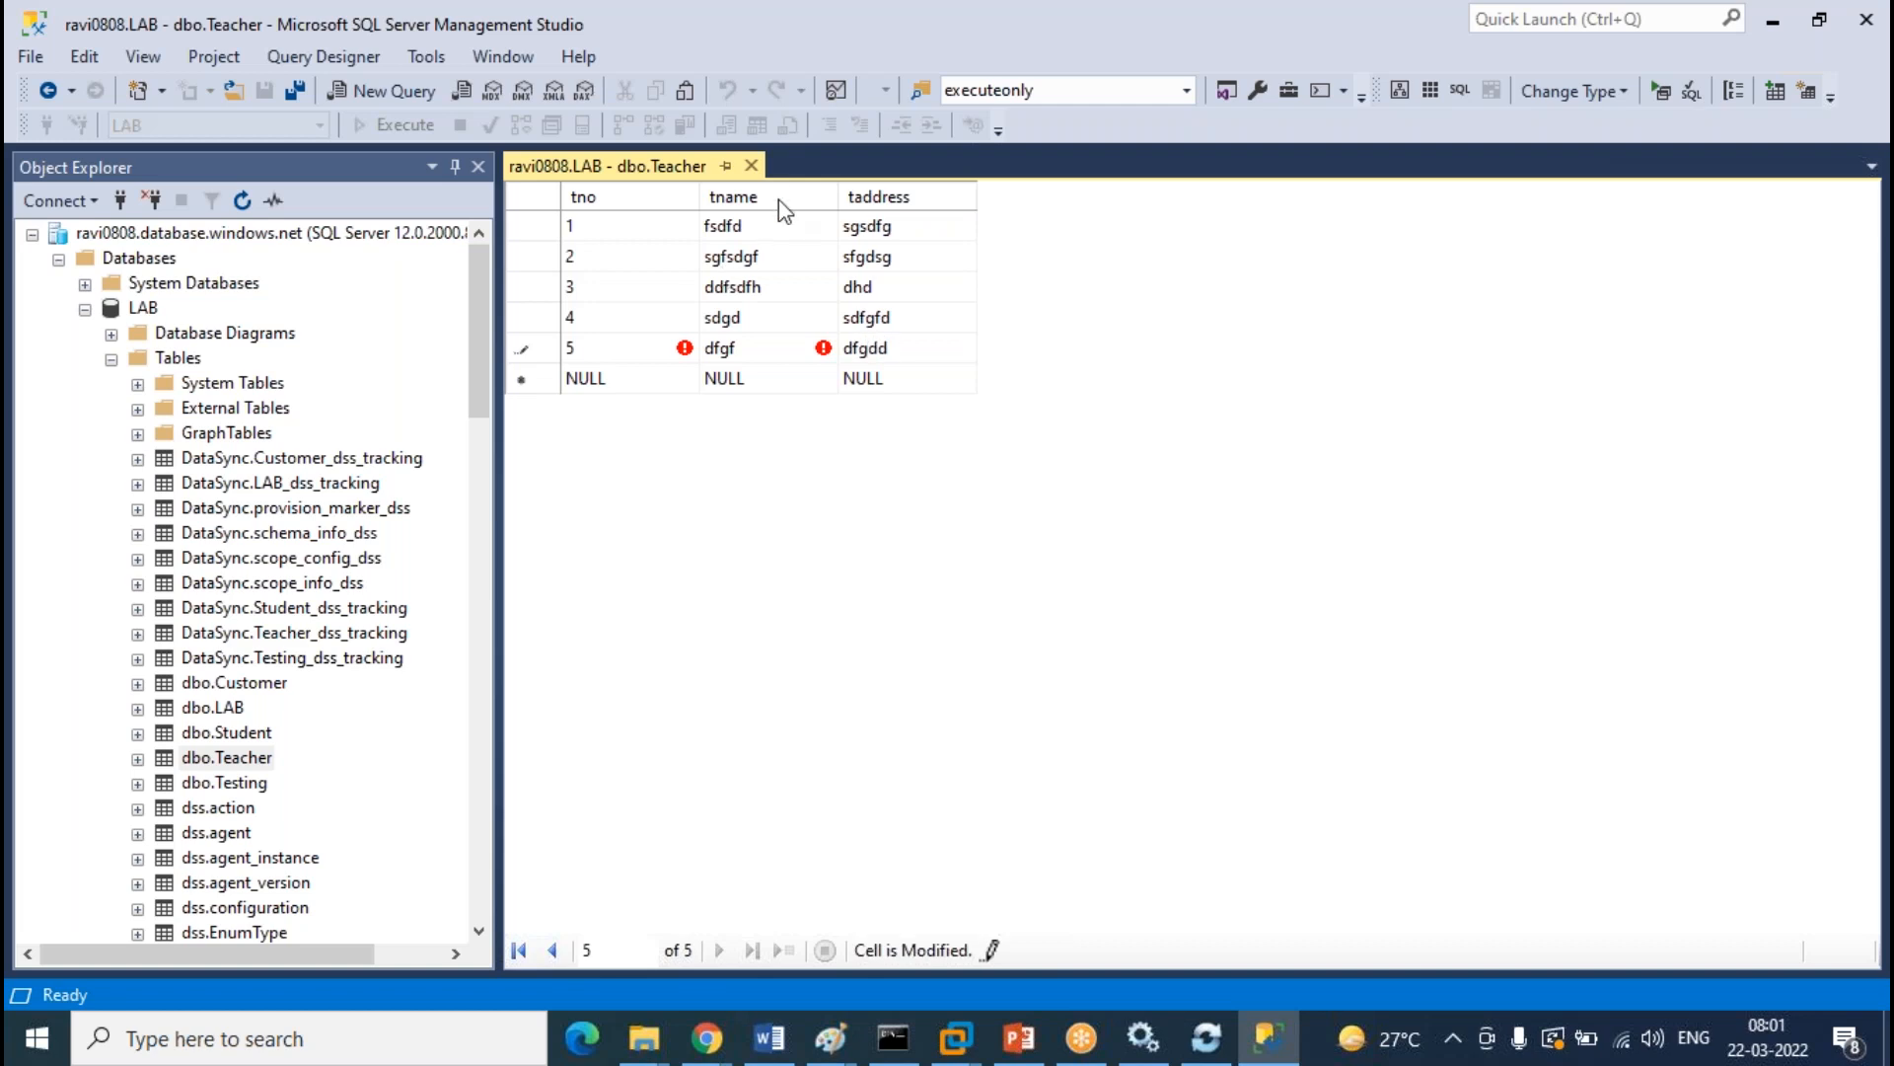
{"action": "left_click", "coordinate": [751, 166]}
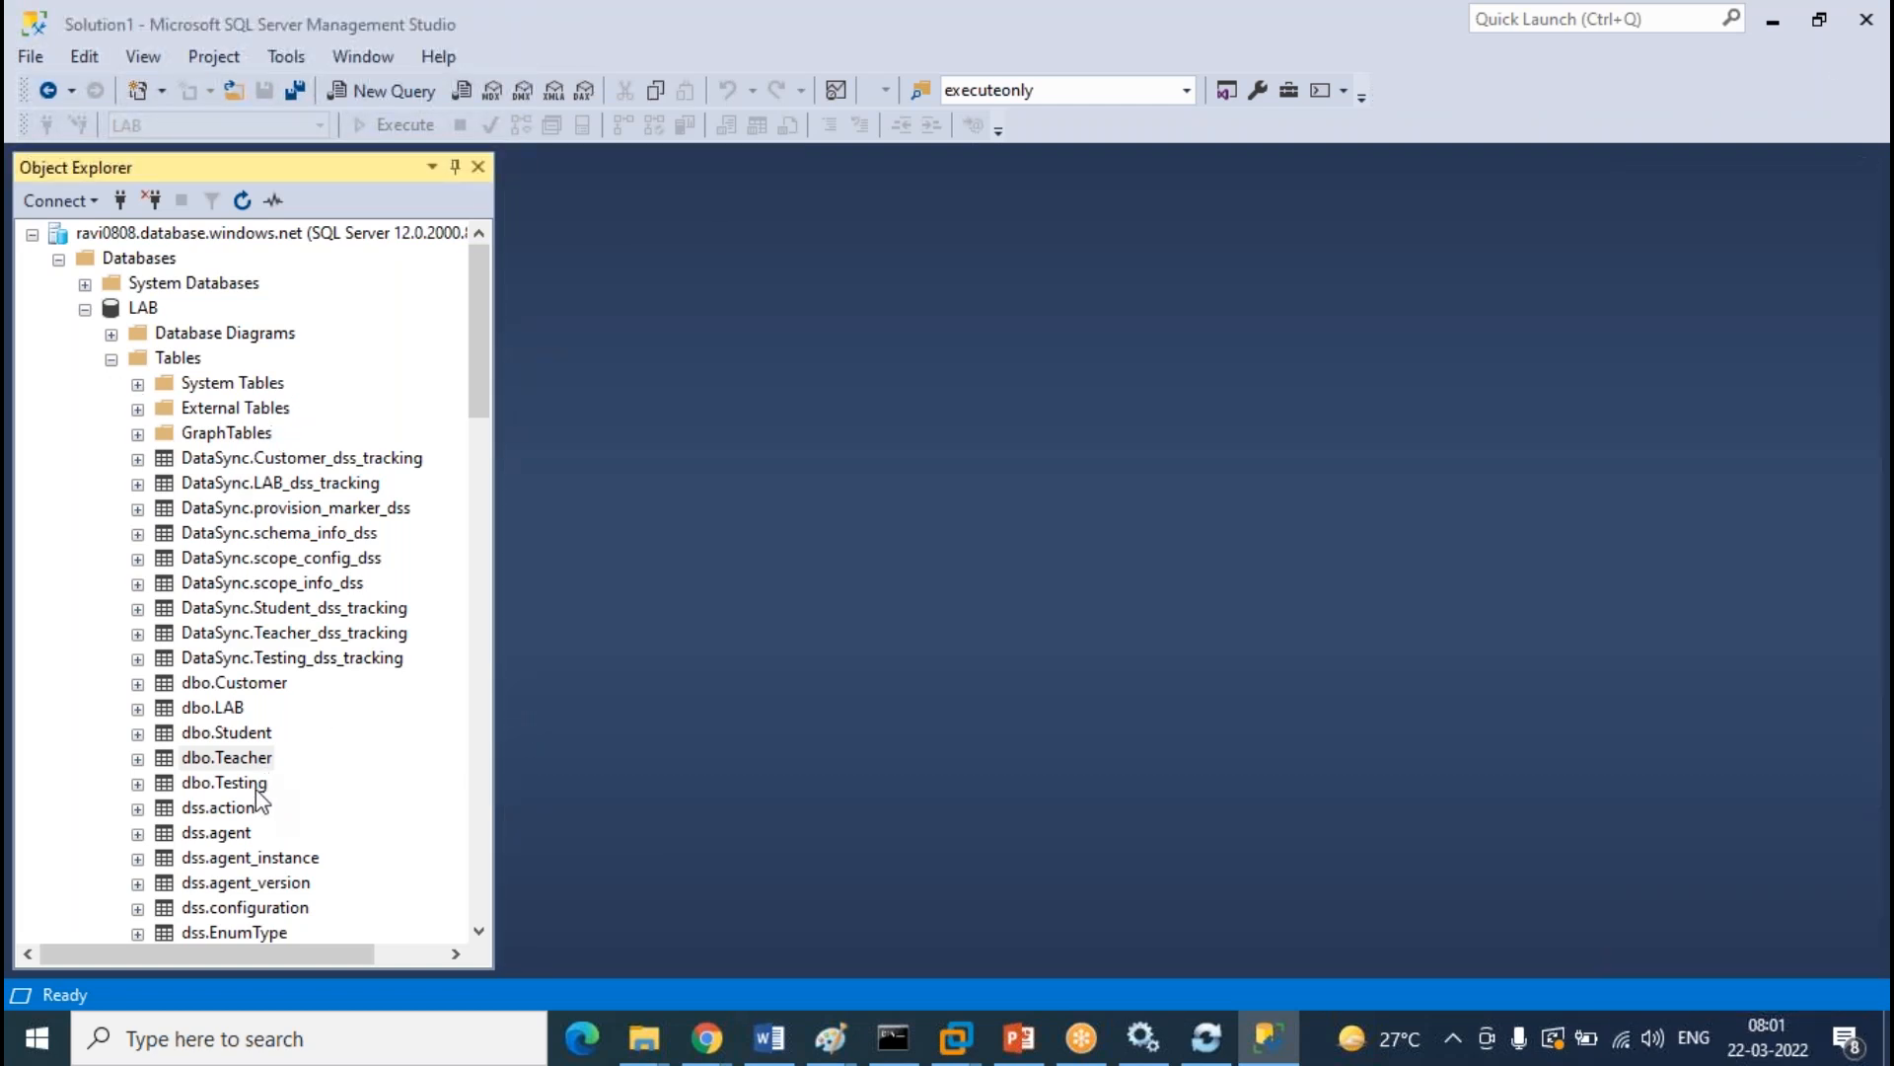
Open TEST's dbo.Customer table with Edit Top 200 Rows
{"action": "scroll", "coordinate": [369, 605], "scroll_direction": "down", "scroll_amount": 15}
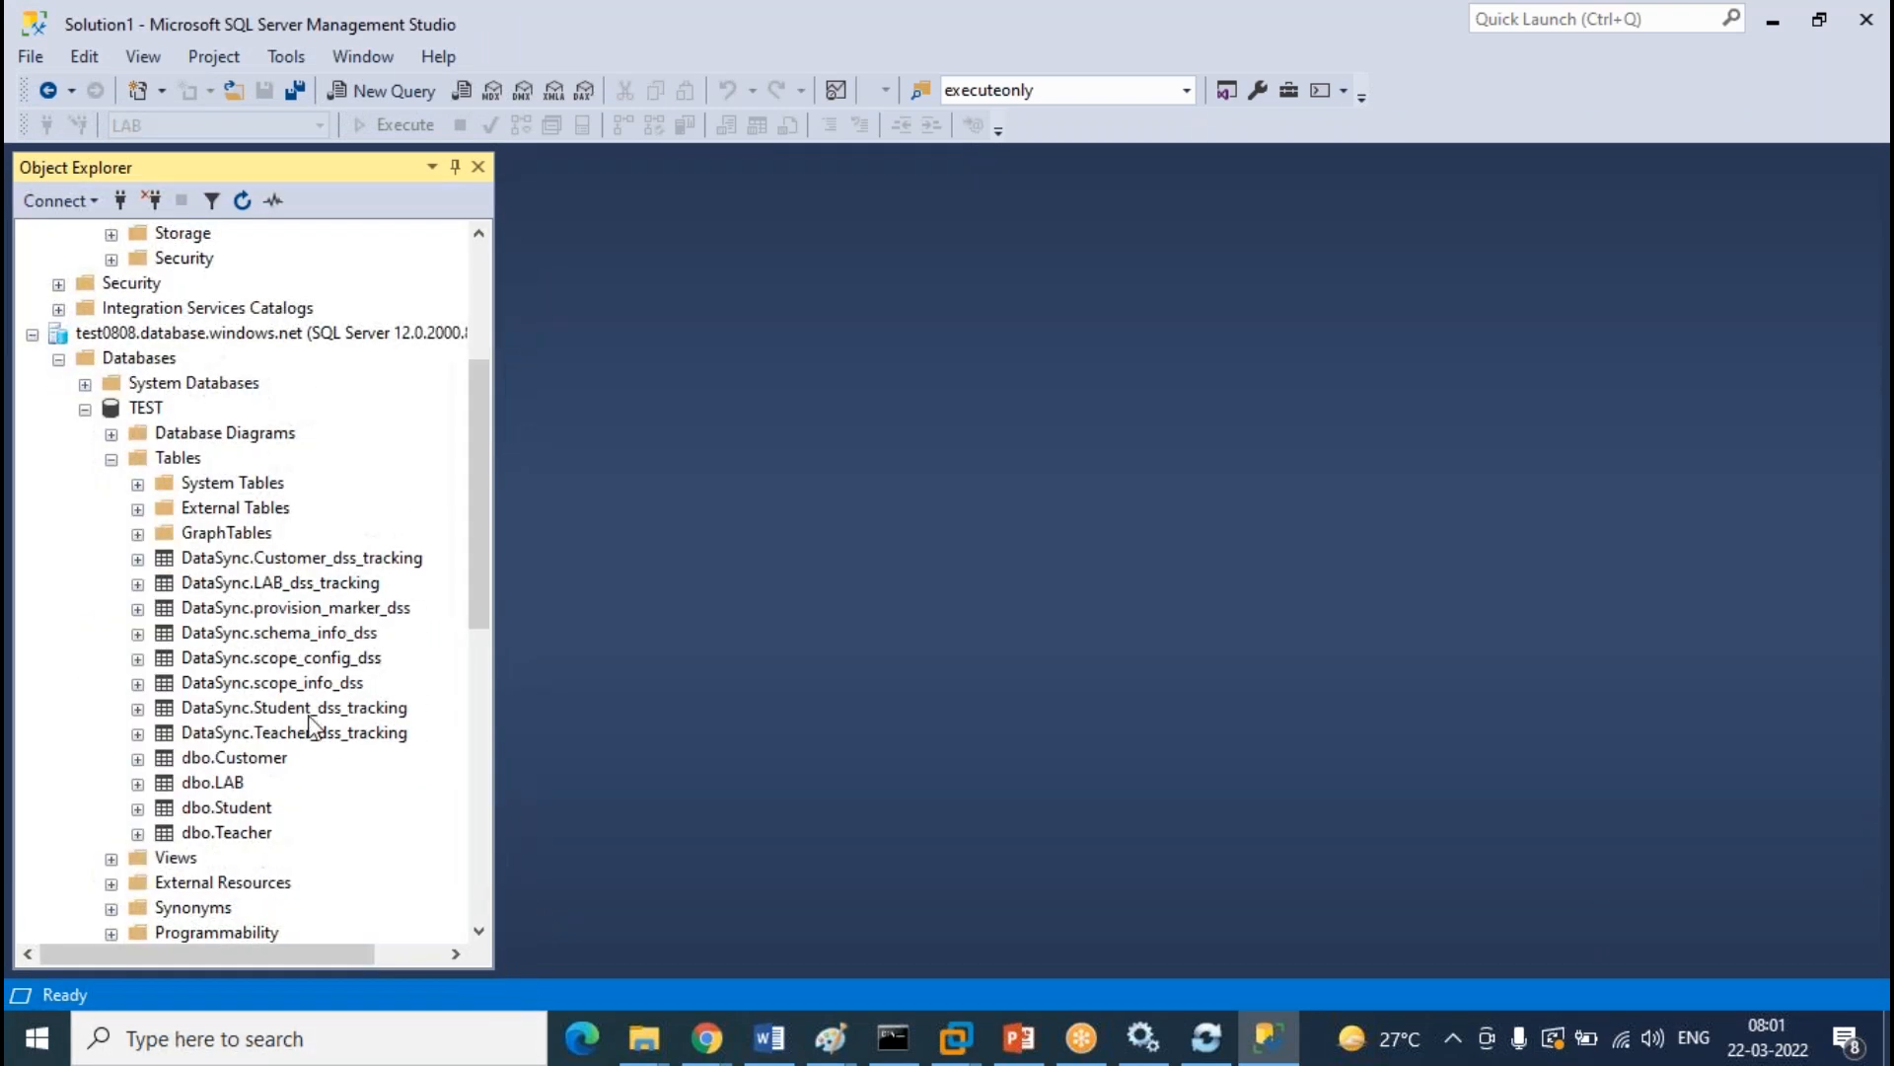
{"action": "left_click", "coordinate": [262, 761]}
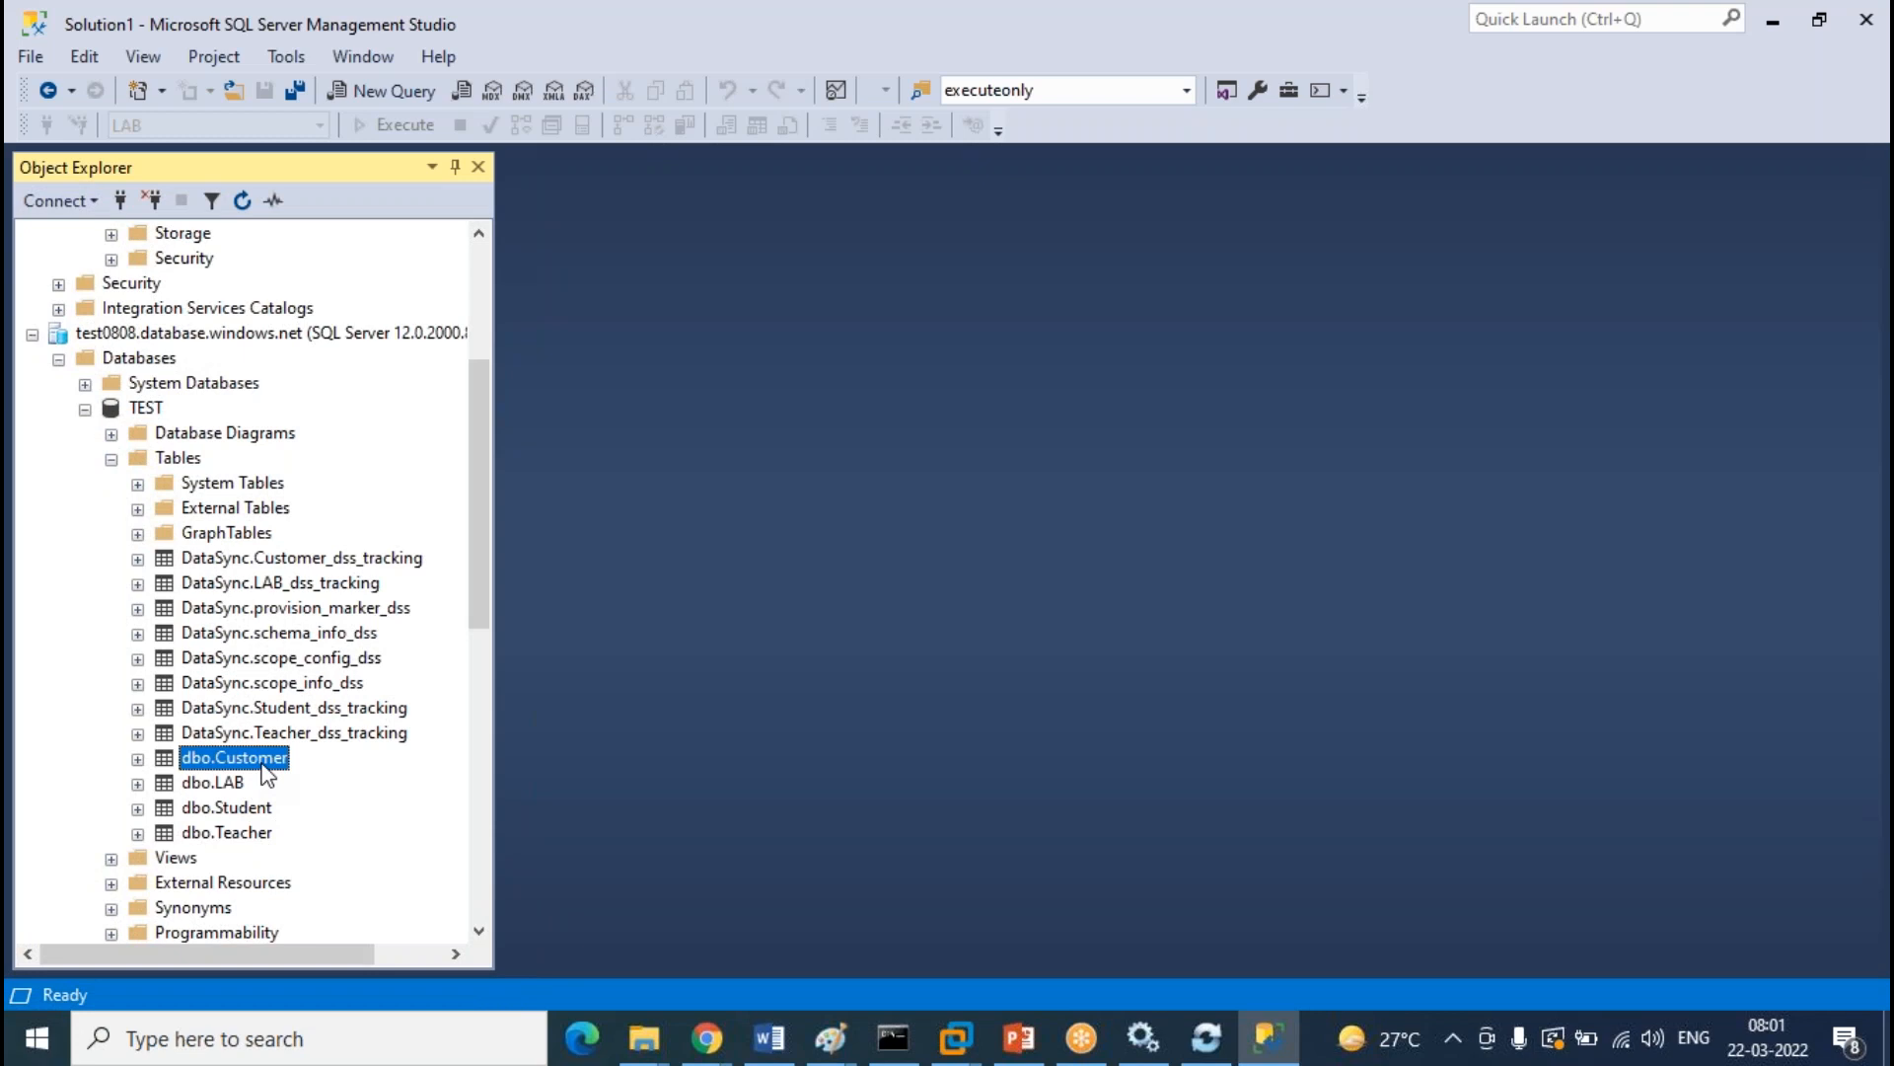
{"action": "right_click", "coordinate": [264, 777]}
{"action": "left_click", "coordinate": [957, 555]}
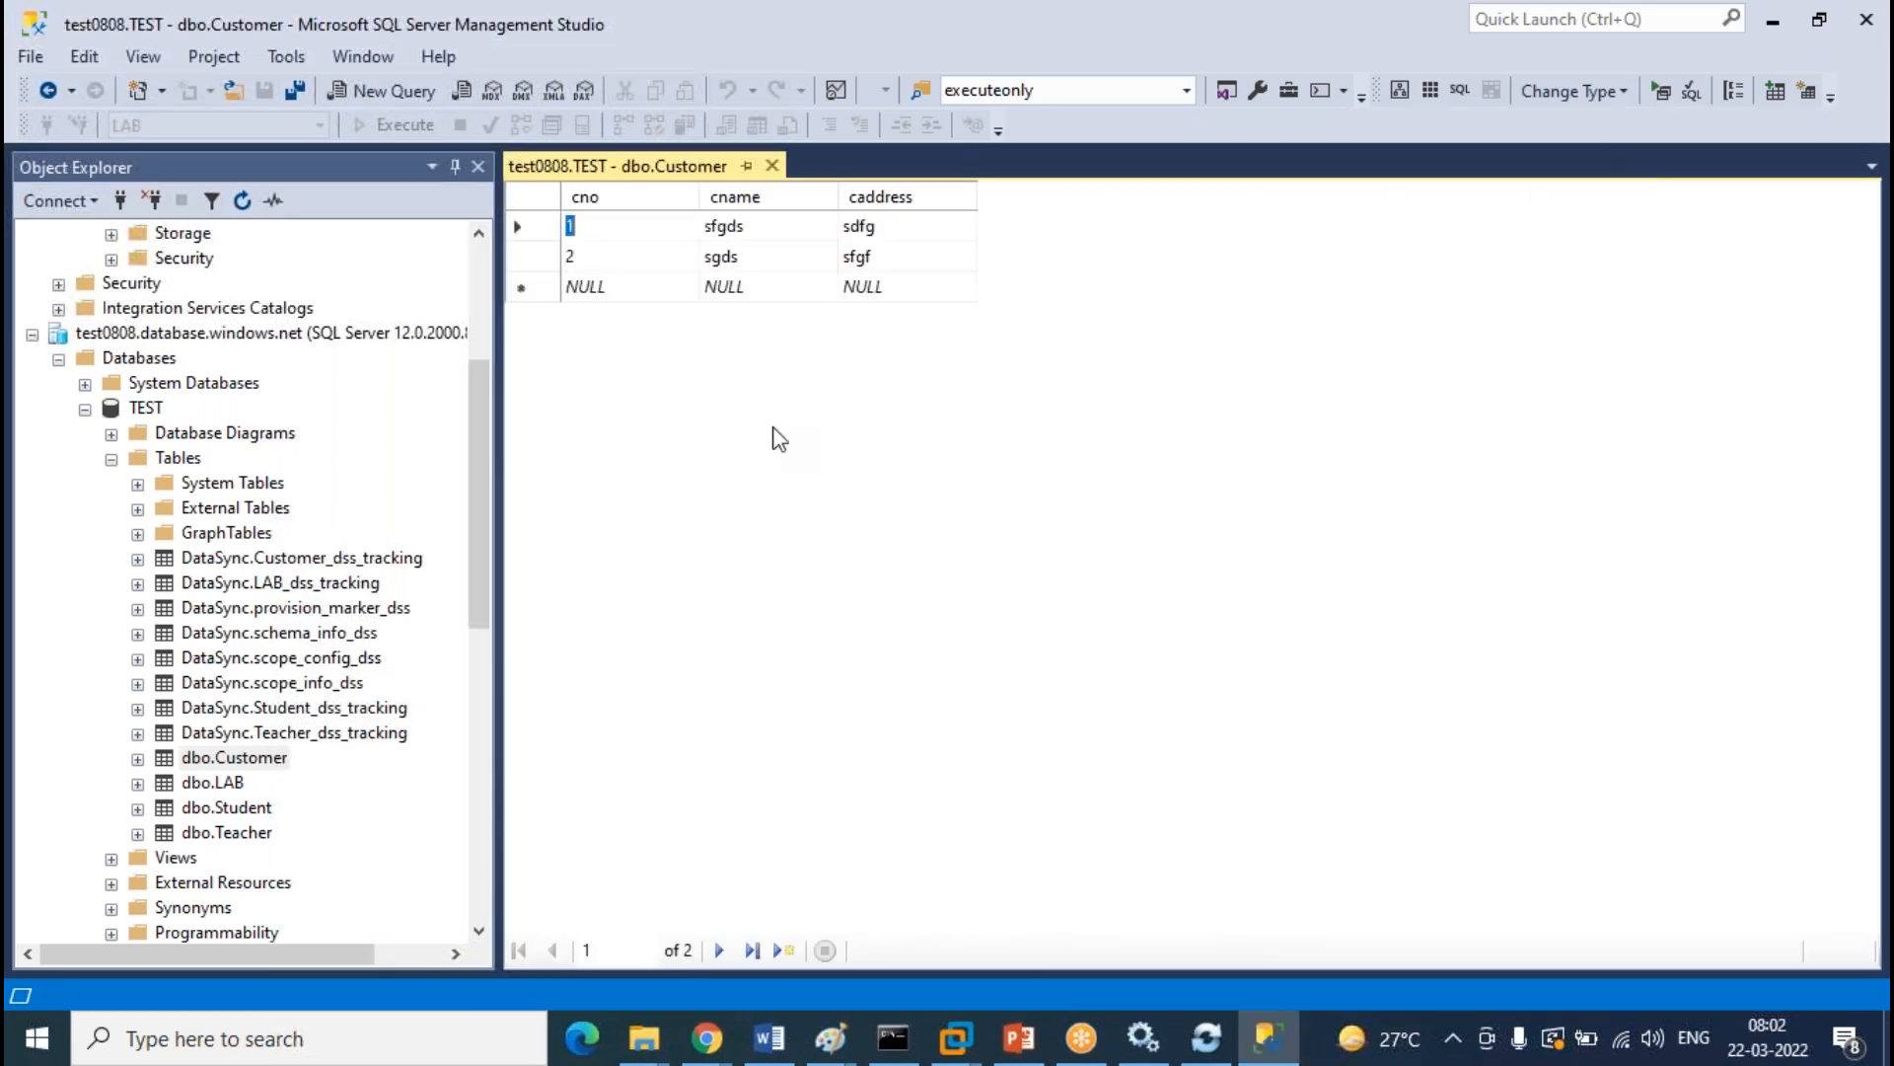
Enter Customer row 3: cno 3, cname 'sgds', caddress 'sdgs'
{"action": "left_click", "coordinate": [585, 288]}
{"action": "type", "text": "3"}
{"action": "key", "text": "Tab"}
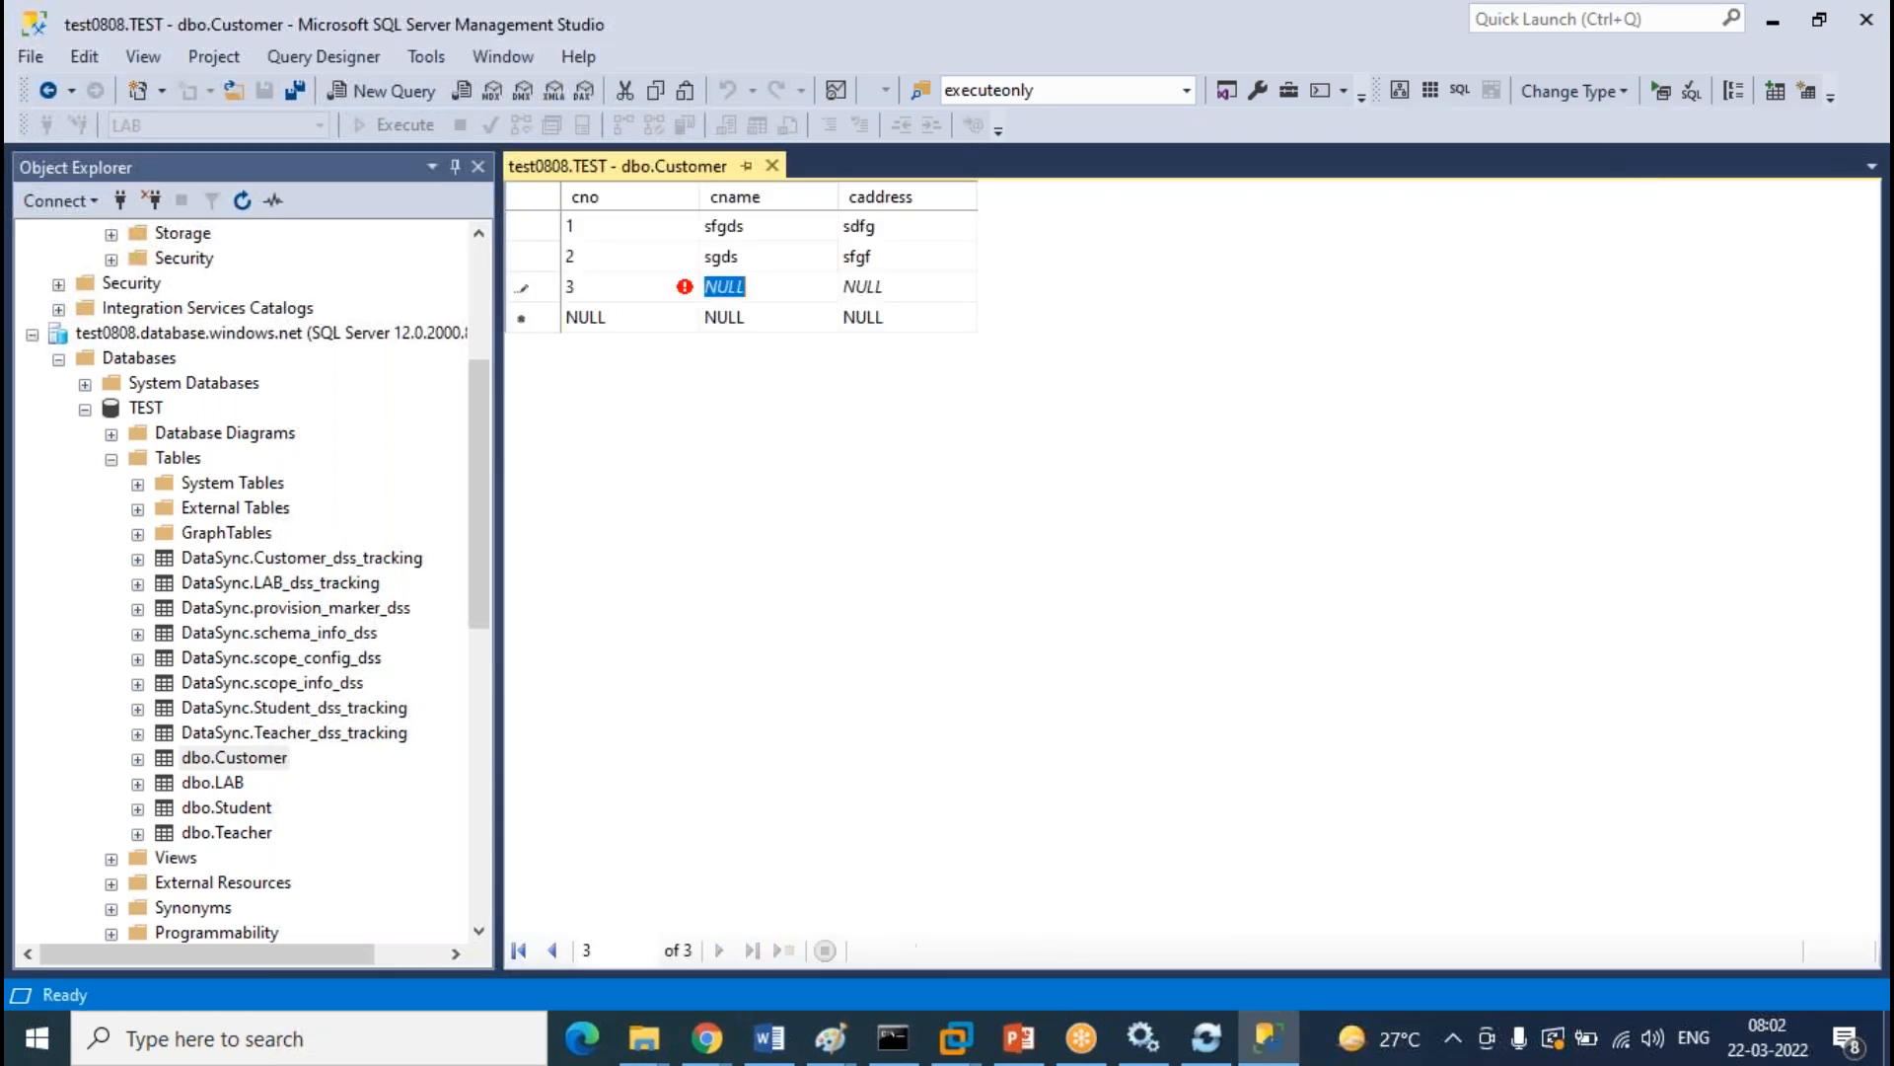
{"action": "type", "text": "sgds"}
{"action": "key", "text": "Tab"}
{"action": "type", "text": "sd"}
{"action": "key", "text": "BackSpace"}
{"action": "key", "text": "BackSpace"}
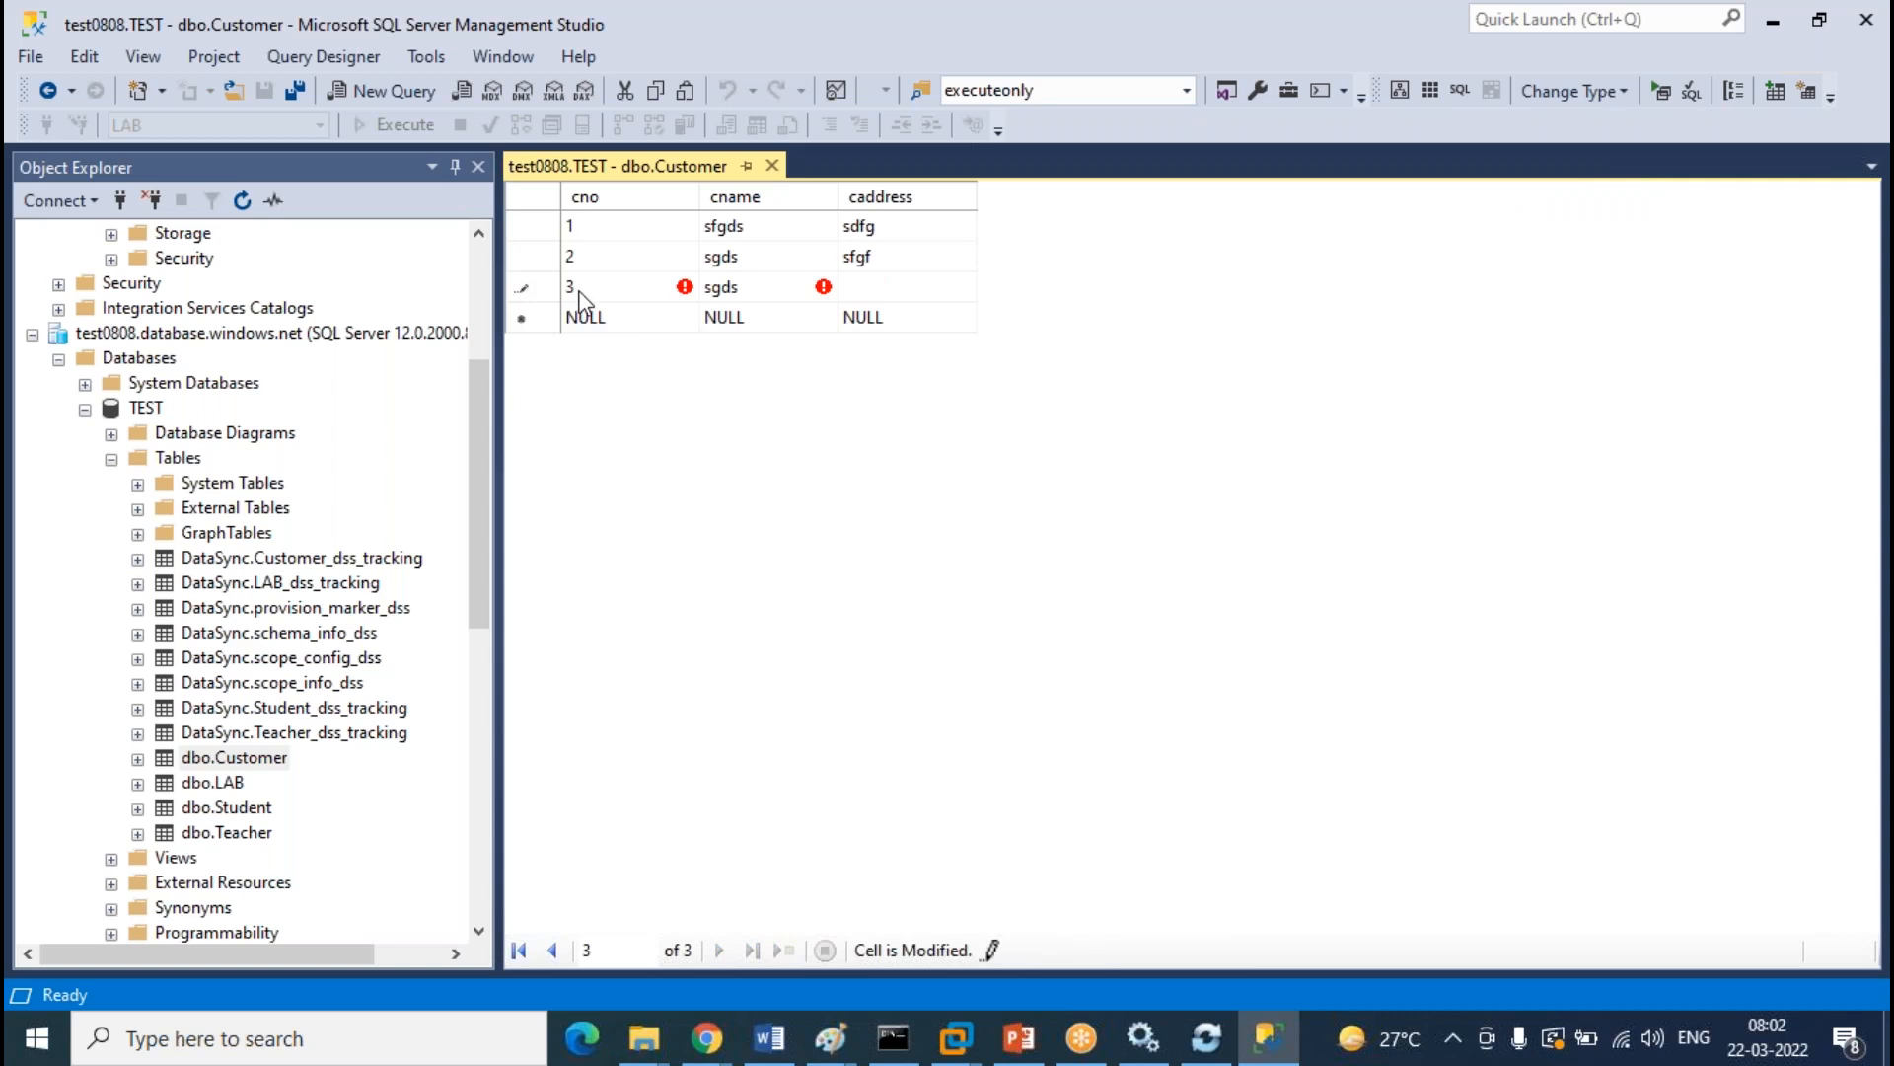
{"action": "type", "text": "sdgs"}
{"action": "key", "text": "Tab"}
Enter Customer row 4: cno 4, cname 'sgds', caddress 'sdfgds'
{"action": "type", "text": "4"}
{"action": "key", "text": "Tab"}
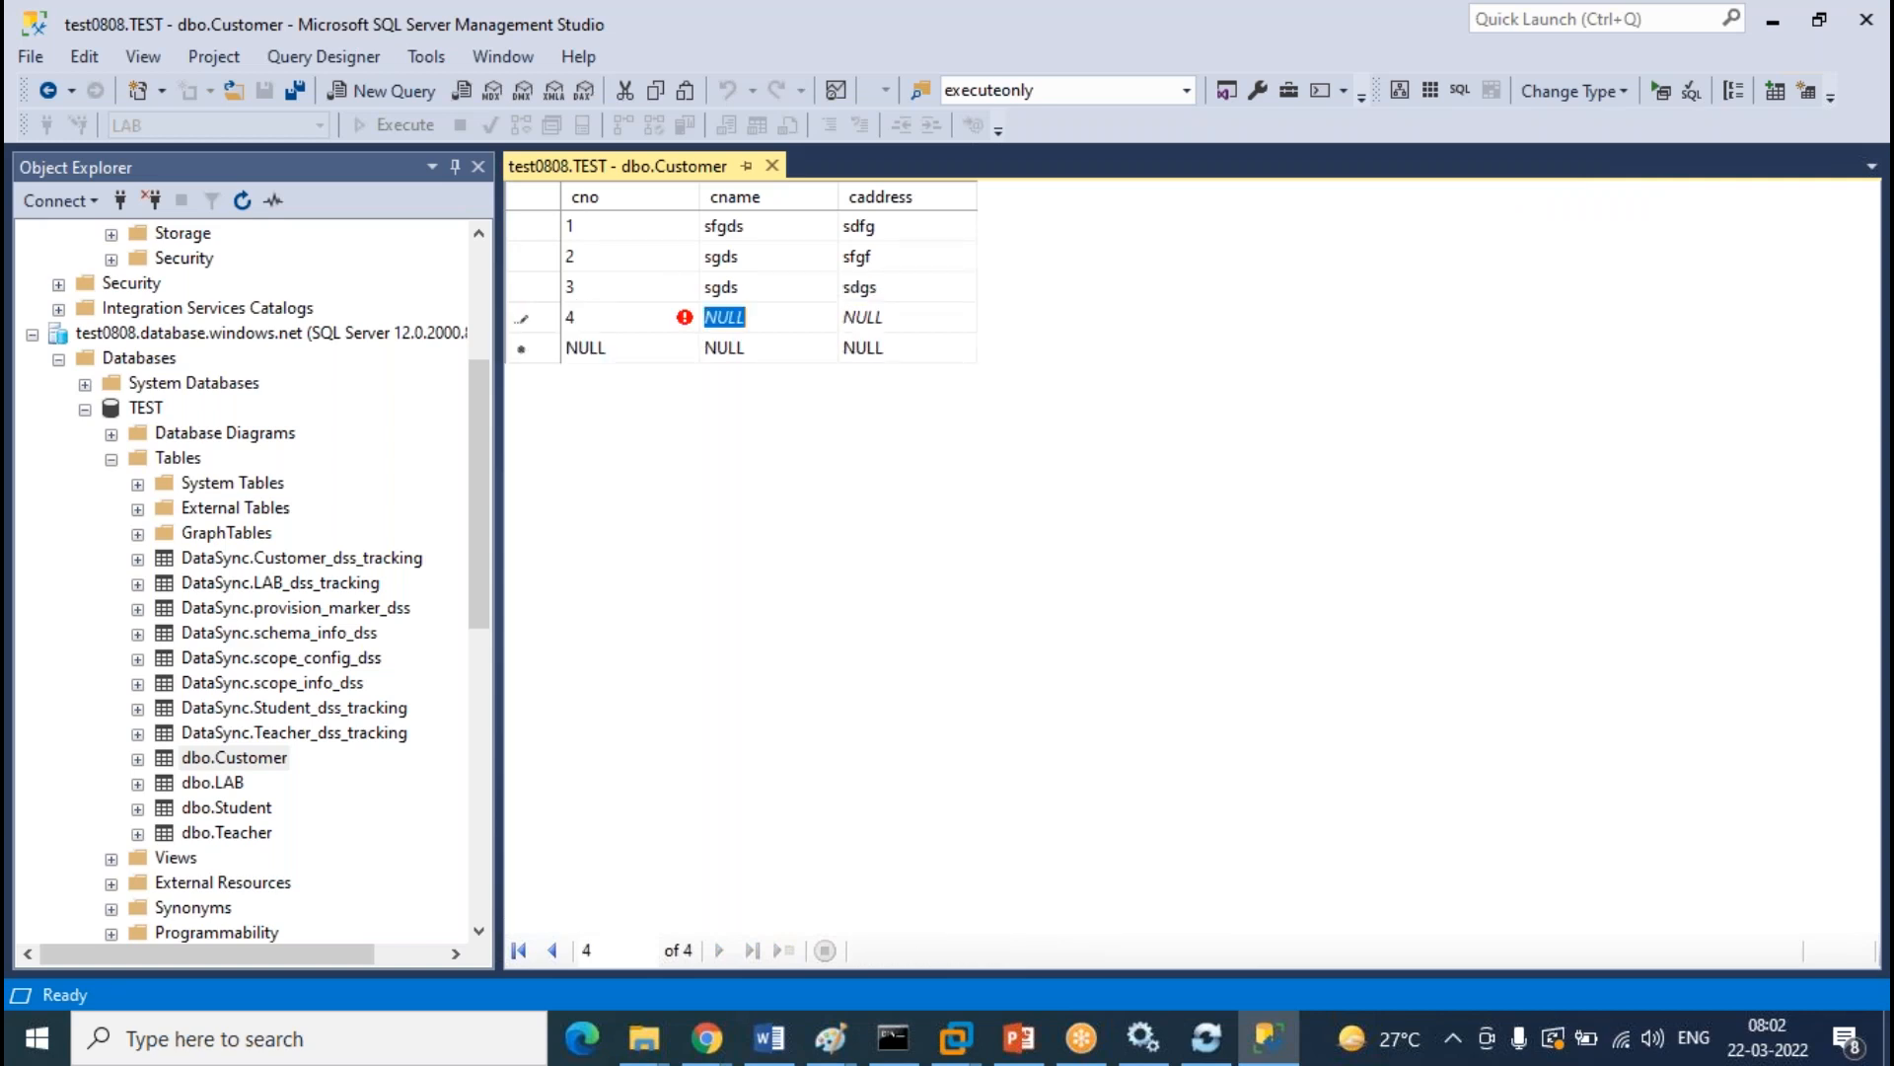
{"action": "type", "text": "sgds"}
{"action": "key", "text": "Tab"}
{"action": "key", "text": "BackSpace"}
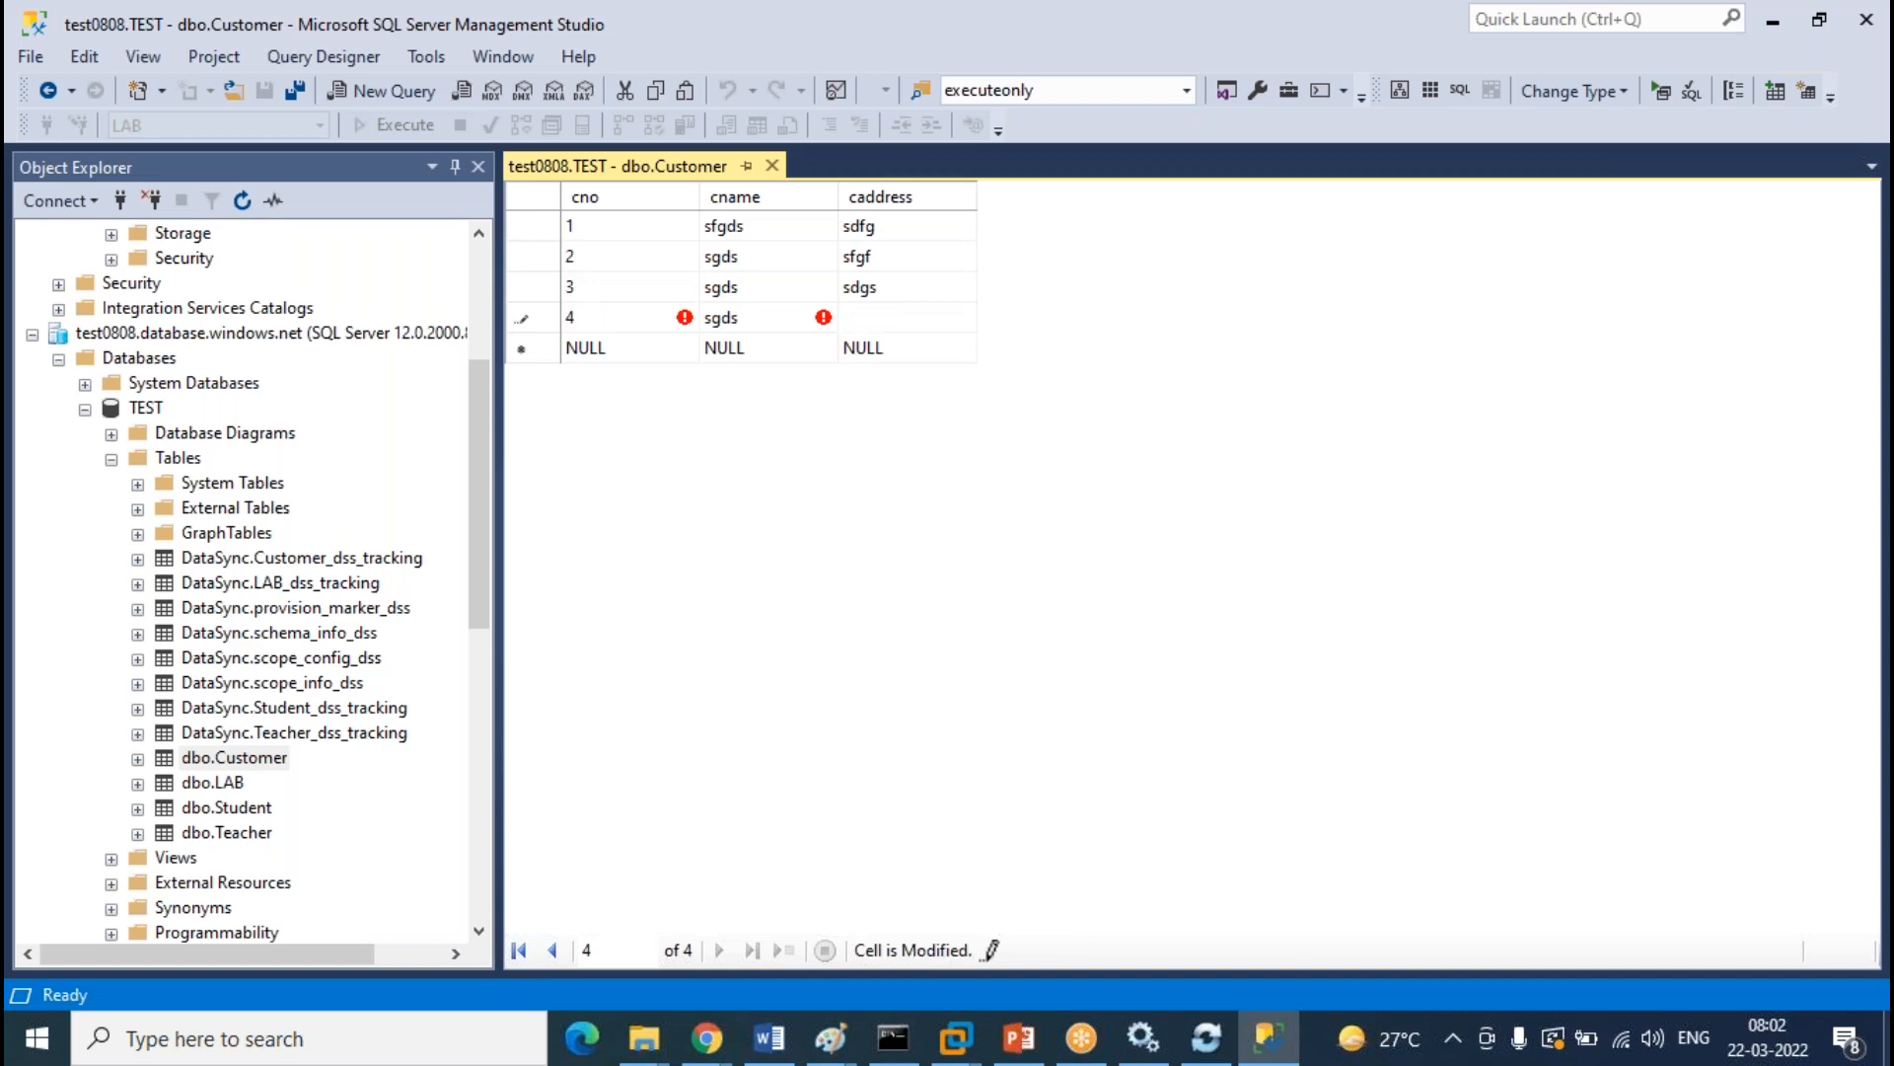
{"action": "type", "text": "sdfgds"}
{"action": "key", "text": "Tab"}
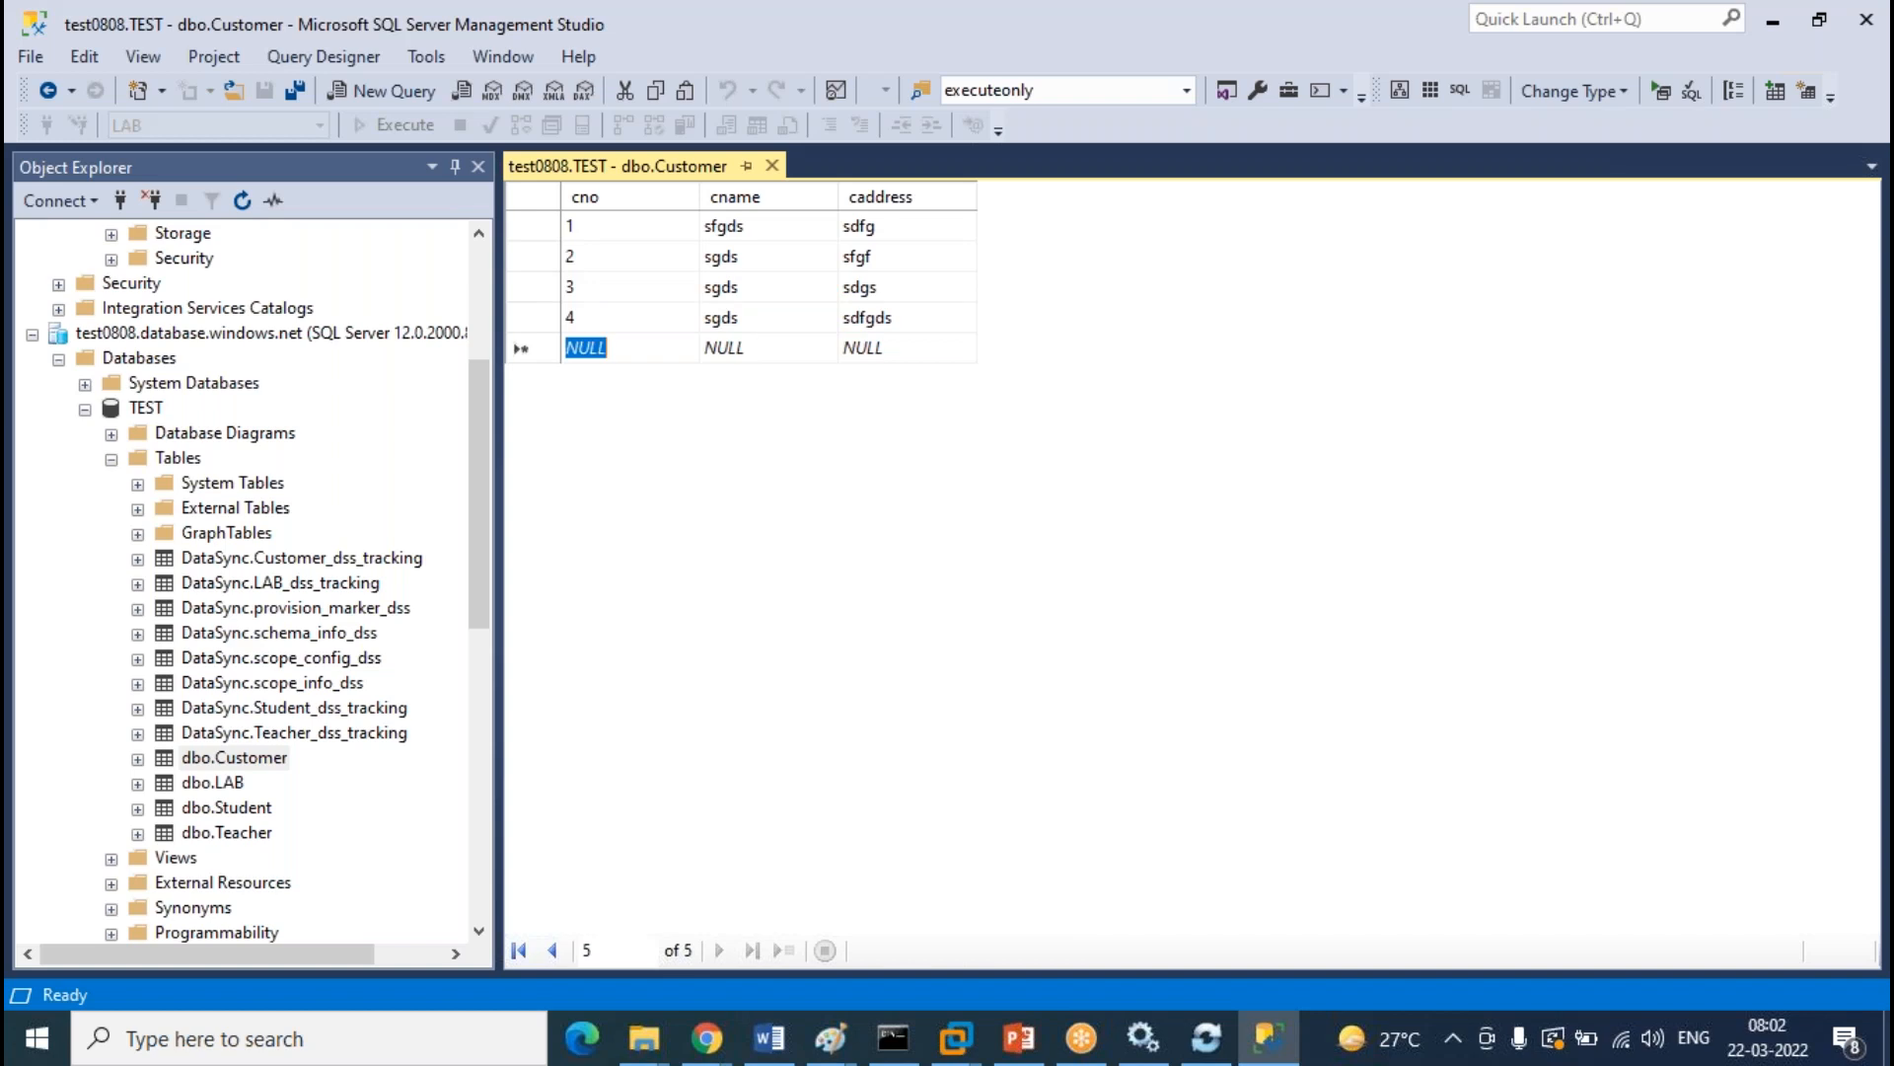
Enter Customer row 5 (cname 'sgsdf', caddress 'sdfgsd') and close the editing grid
{"action": "type", "text": "5"}
{"action": "key", "text": "Tab"}
{"action": "type", "text": "sgsdf"}
{"action": "key", "text": "Tab"}
{"action": "type", "text": "sdfgsd"}
{"action": "left_click", "coordinate": [772, 171]}
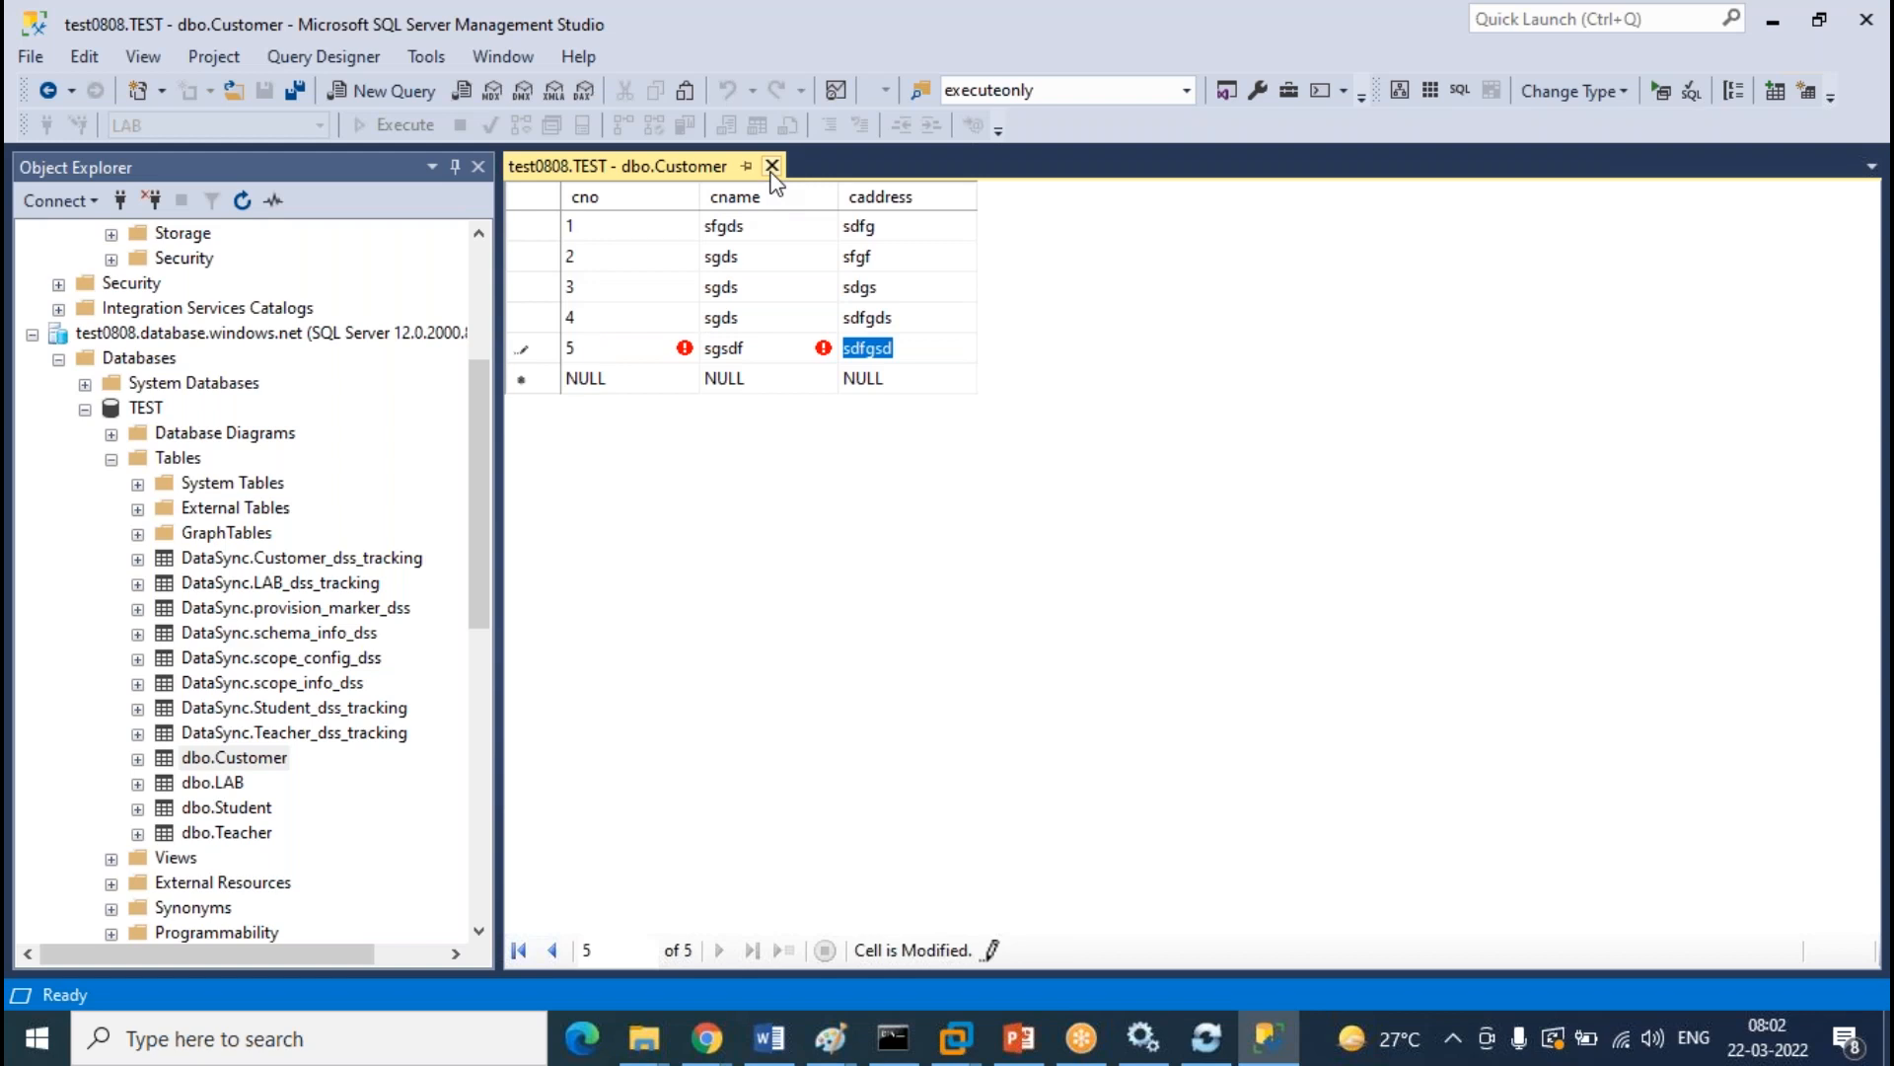
{"action": "left_click", "coordinate": [772, 168]}
{"action": "scroll", "coordinate": [320, 720], "scroll_direction": "up", "scroll_amount": 2}
{"action": "scroll", "coordinate": [321, 720], "scroll_direction": "down", "scroll_amount": 2}
{"action": "scroll", "coordinate": [317, 708], "scroll_direction": "up", "scroll_amount": 4}
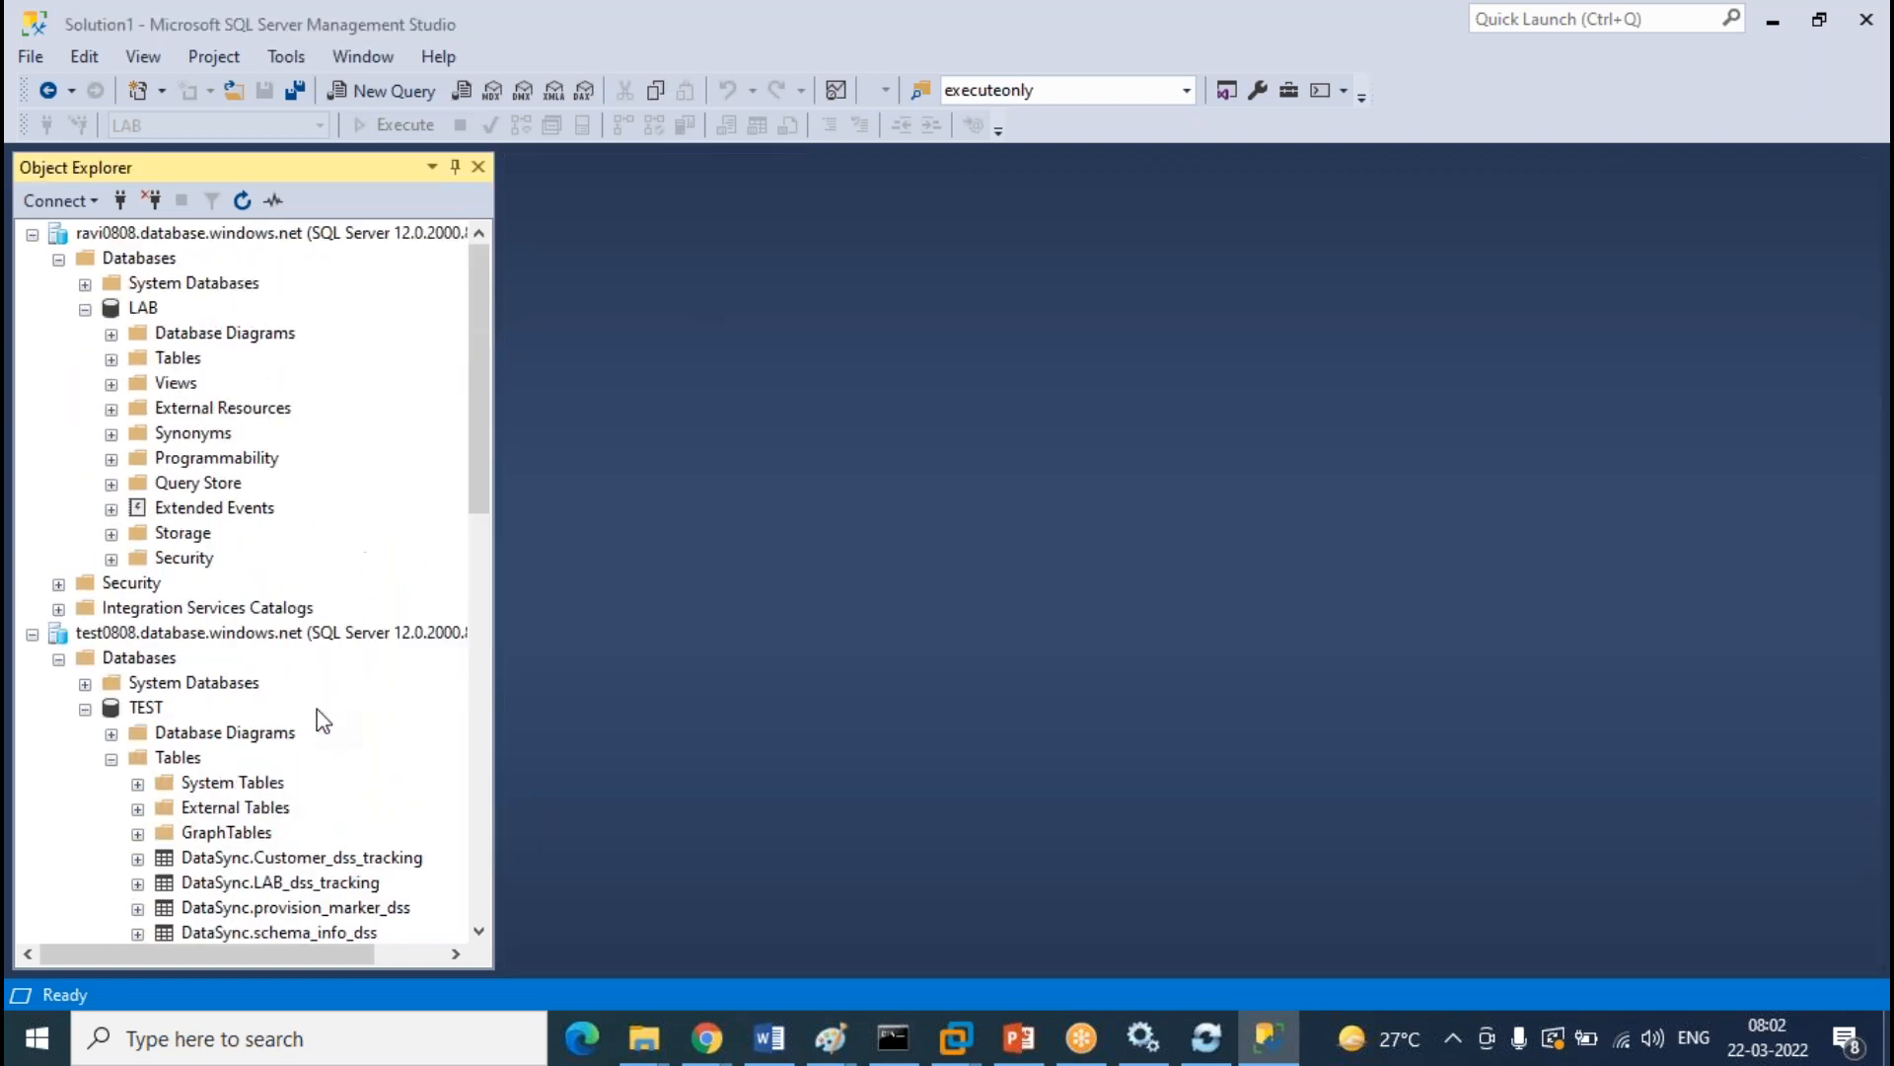
Run Select Top 1000 Rows on LAB's dbo.Teacher table
{"action": "left_click", "coordinate": [111, 356]}
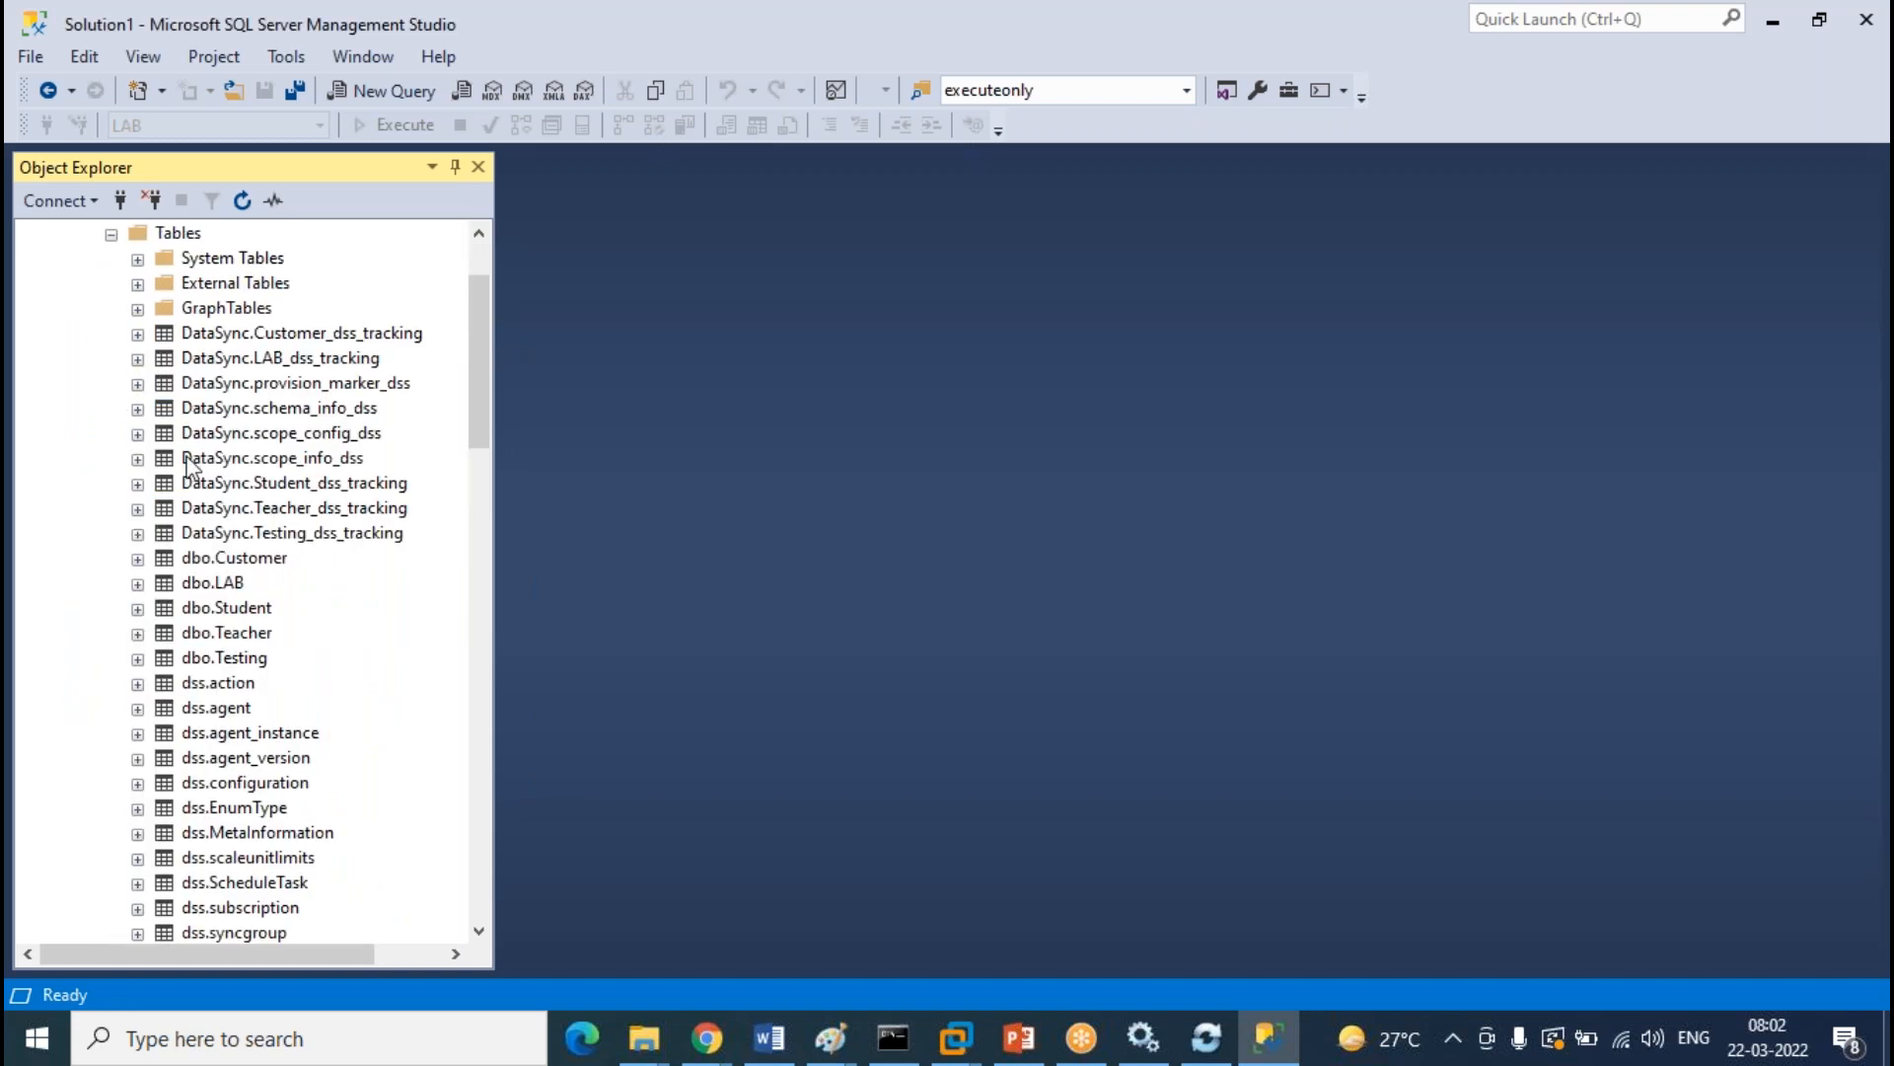
{"action": "right_click", "coordinate": [259, 632]}
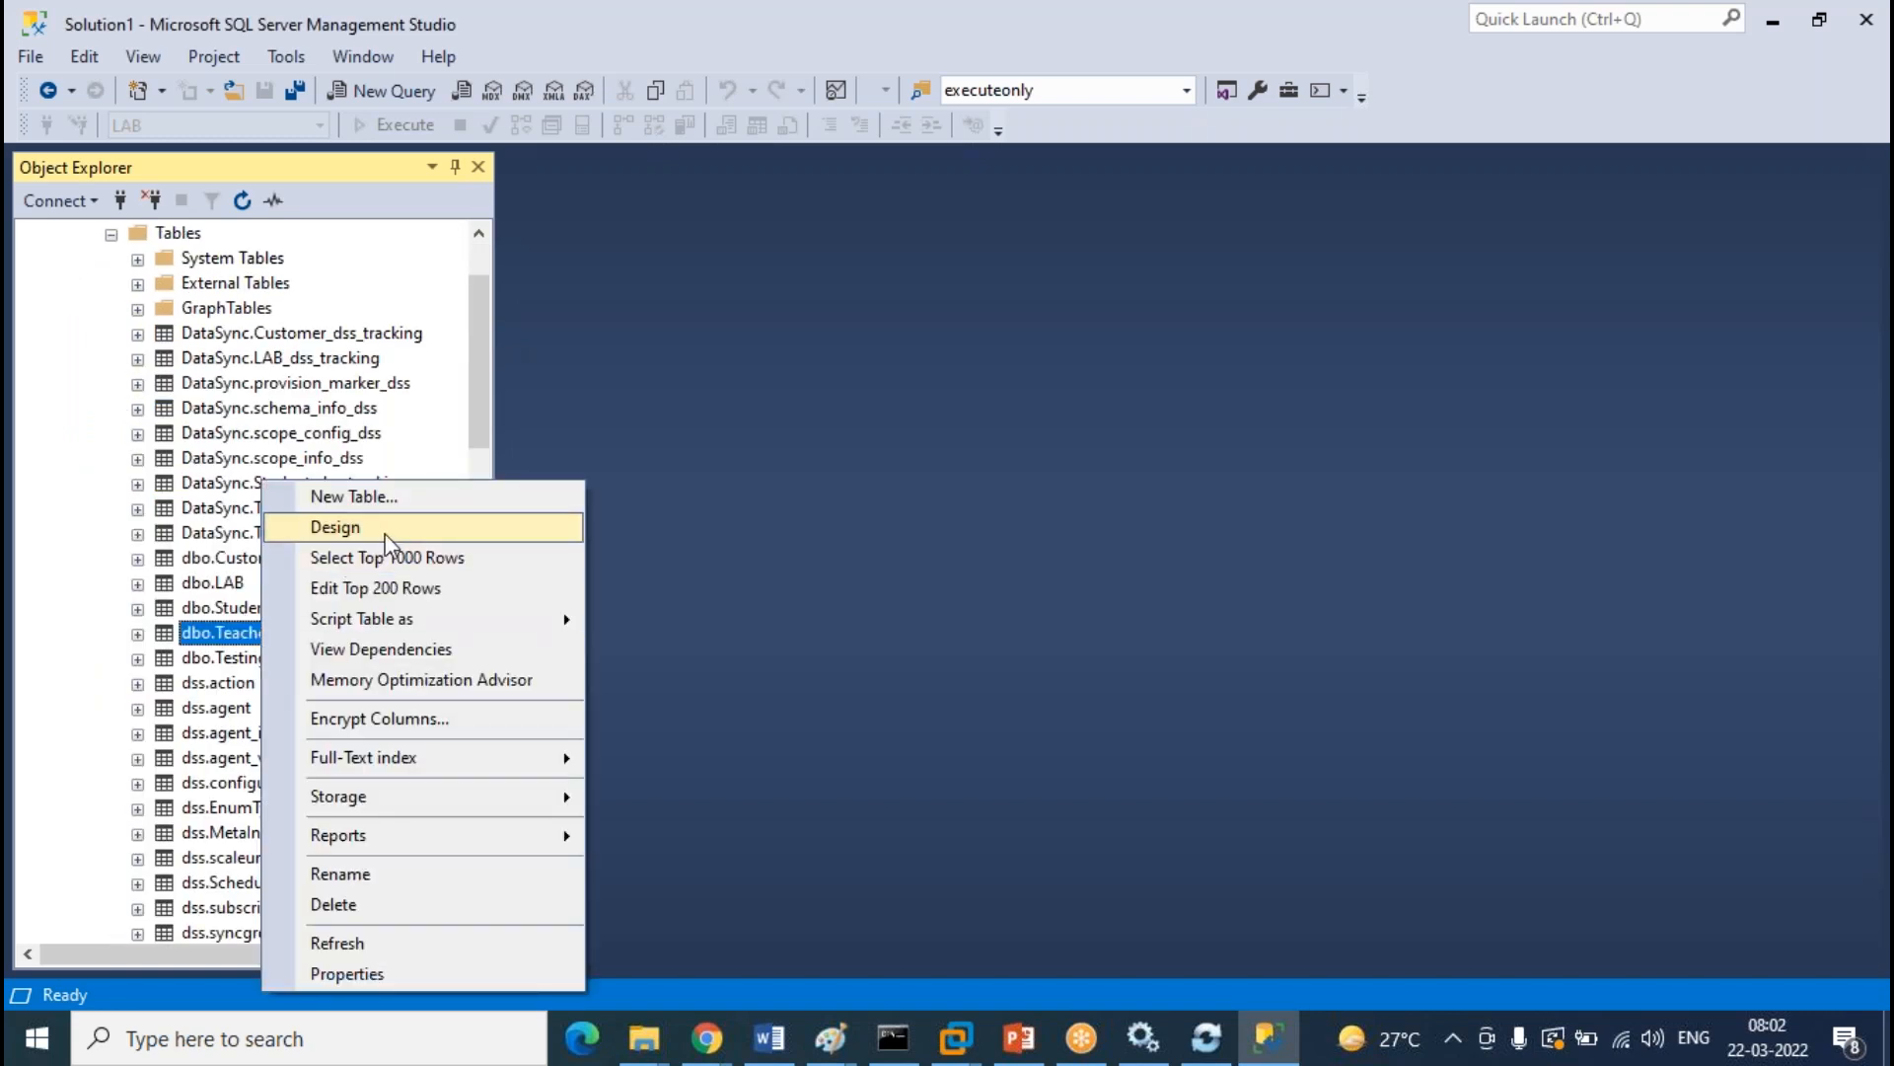
{"action": "left_click", "coordinate": [390, 559]}
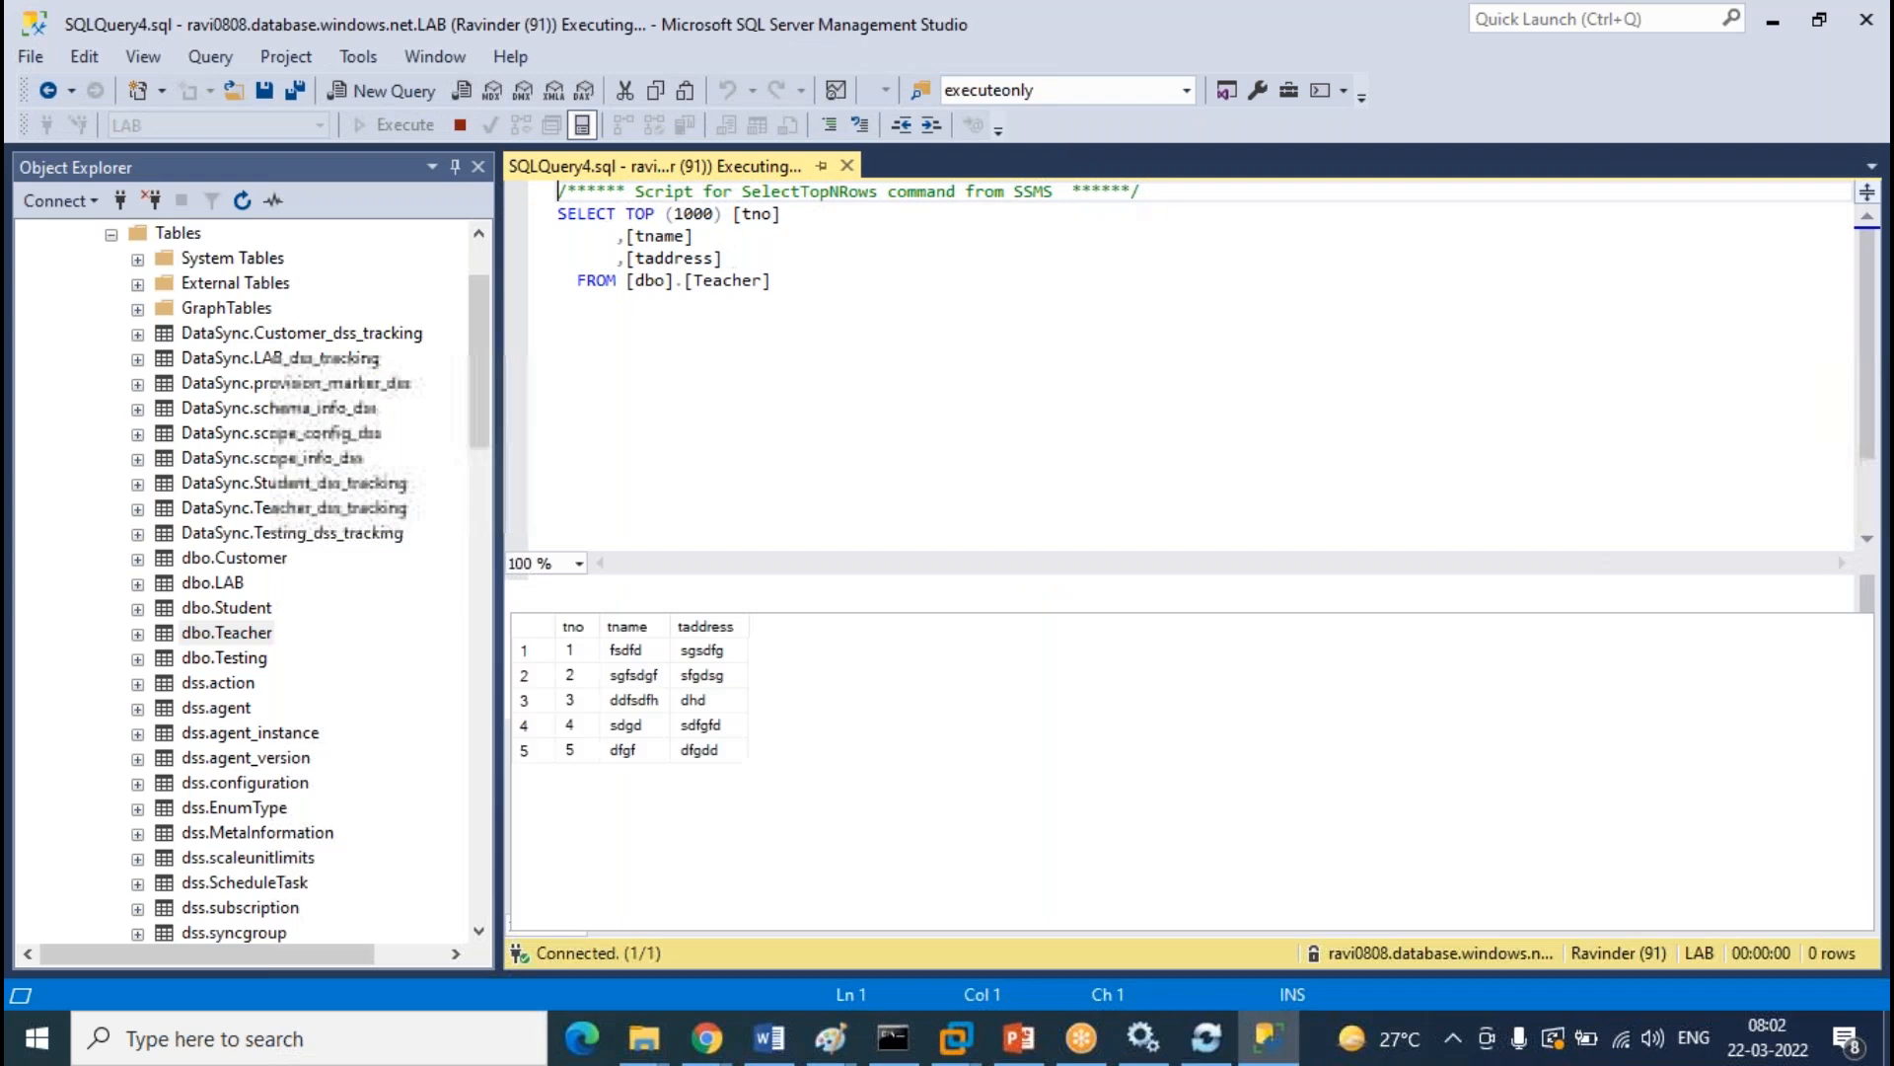
{"action": "left_click_drag", "start_coordinate": [476, 421], "coordinate": [472, 378]}
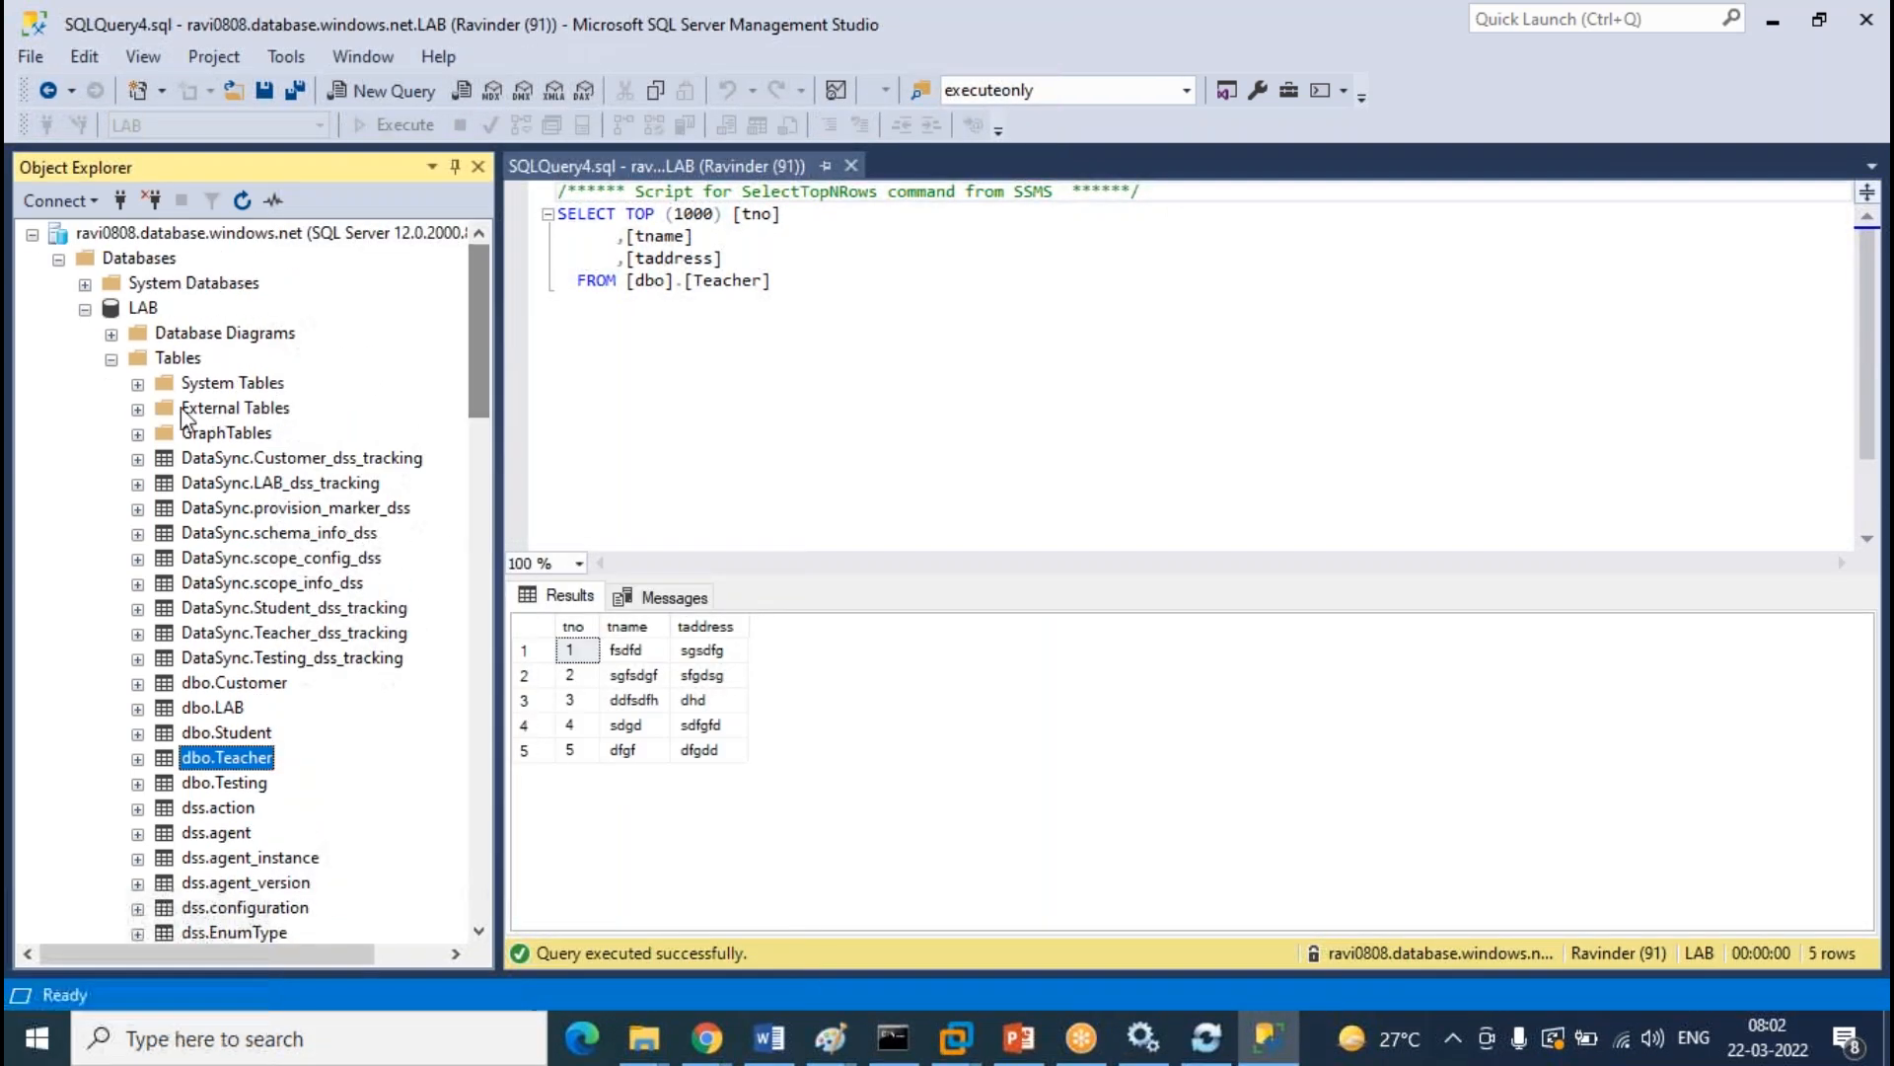
{"action": "left_click", "coordinate": [111, 359]}
Run Select Top 1000 Rows on TEST's dbo.Customer, then return to Teacher's five-row results
{"action": "scroll", "coordinate": [352, 589], "scroll_direction": "down", "scroll_amount": 5}
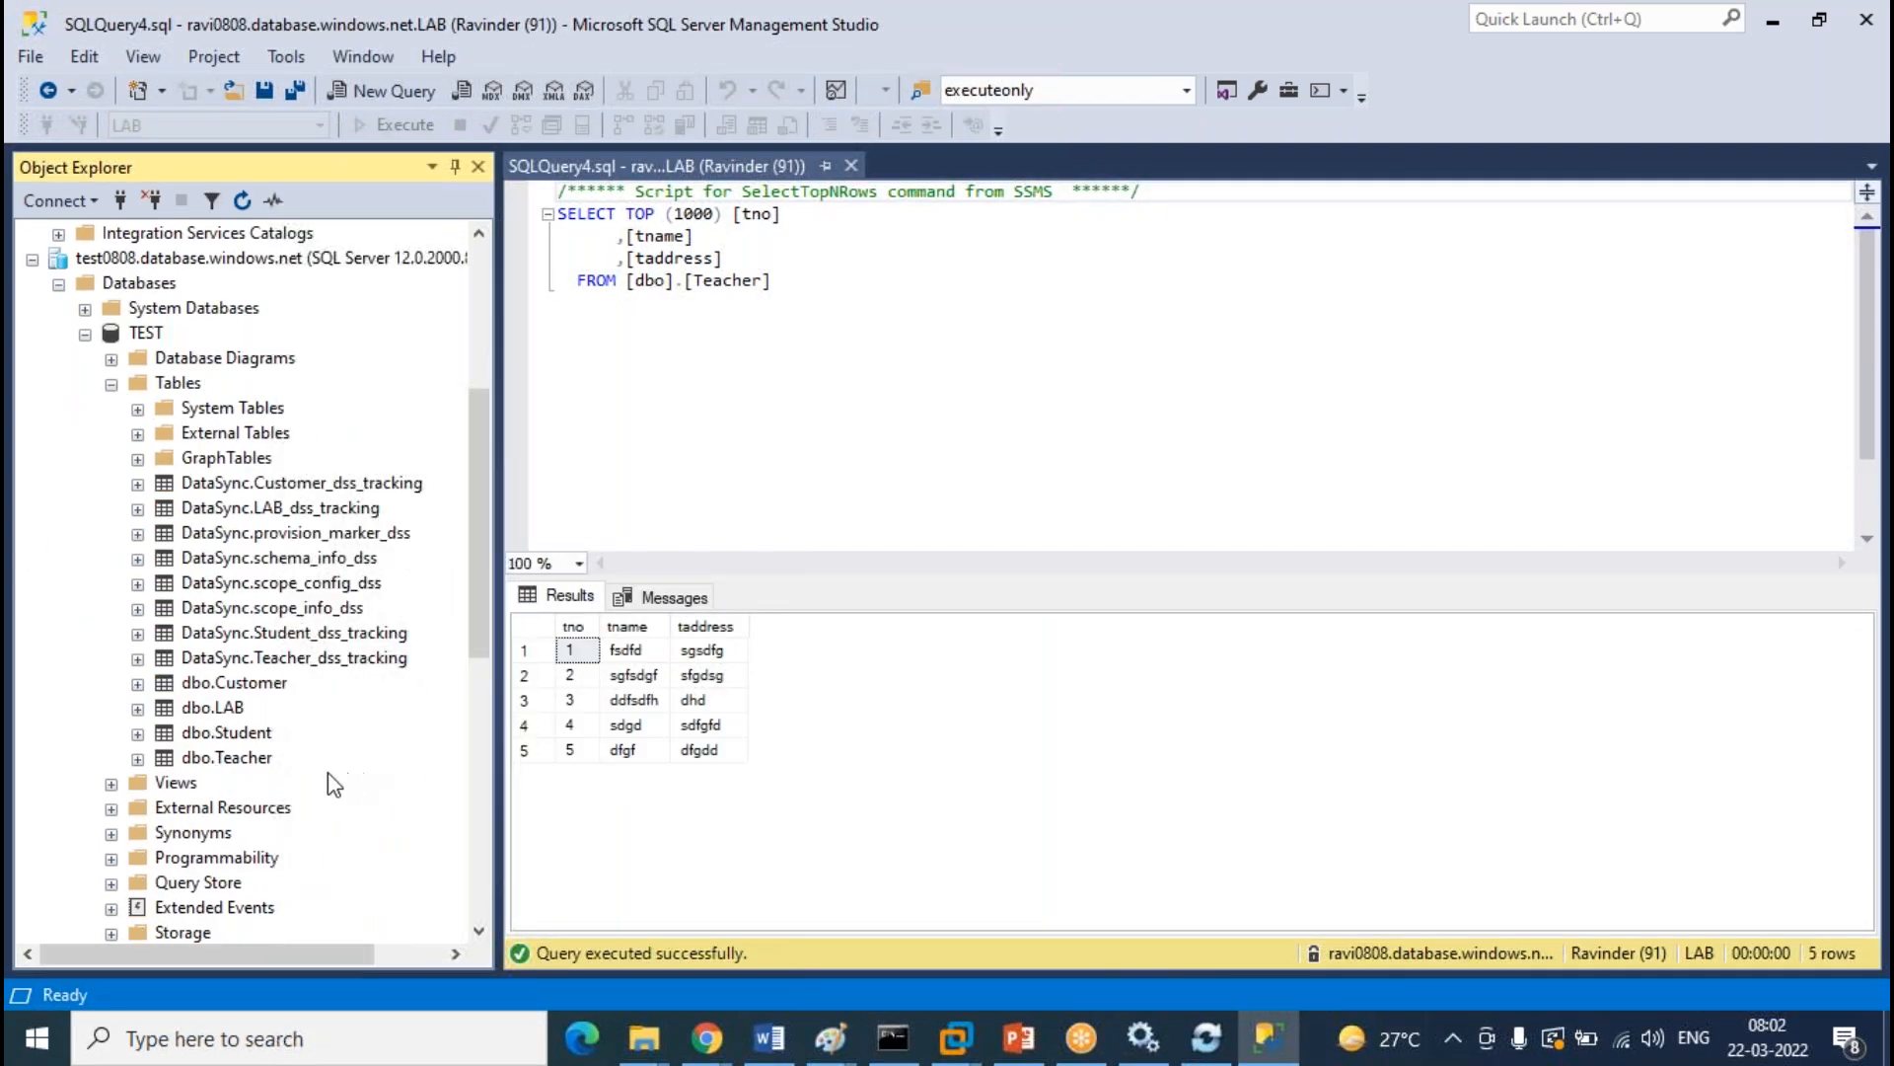
{"action": "left_click", "coordinate": [267, 684]}
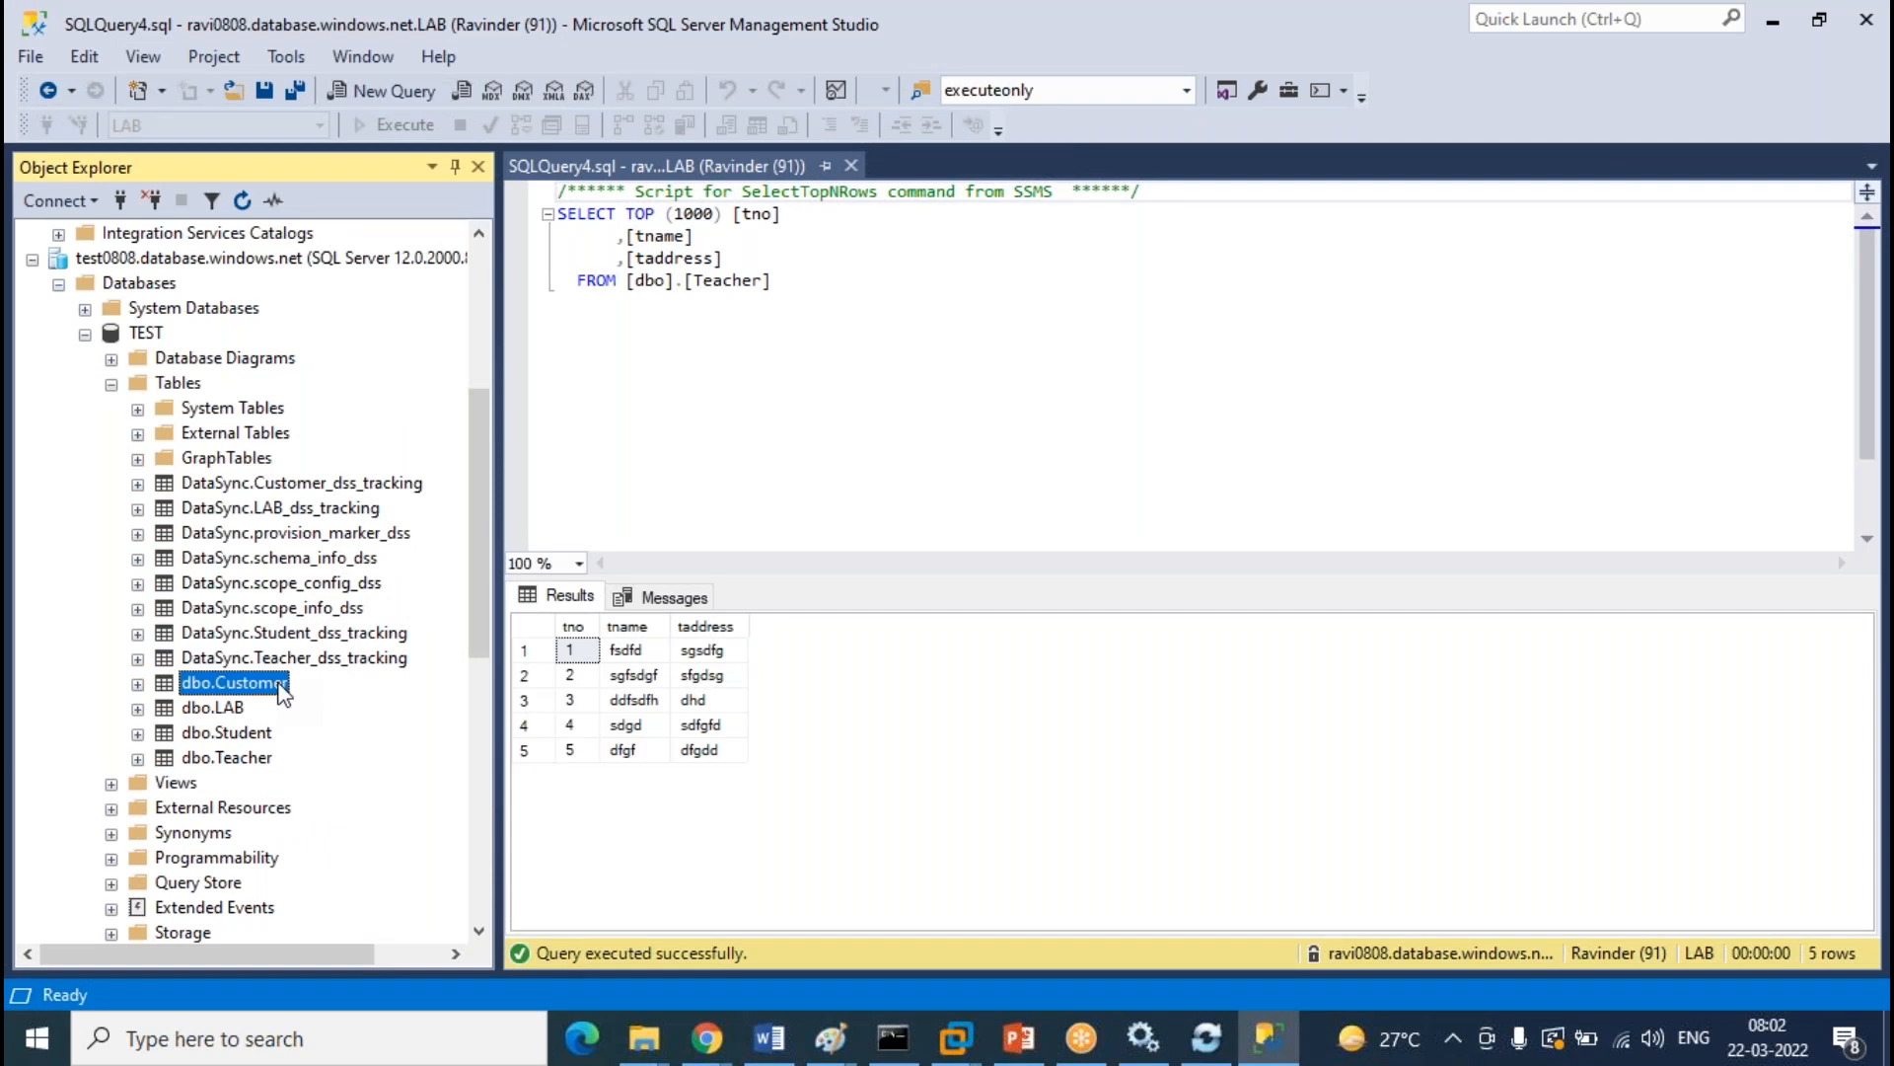
{"action": "right_click", "coordinate": [286, 695]}
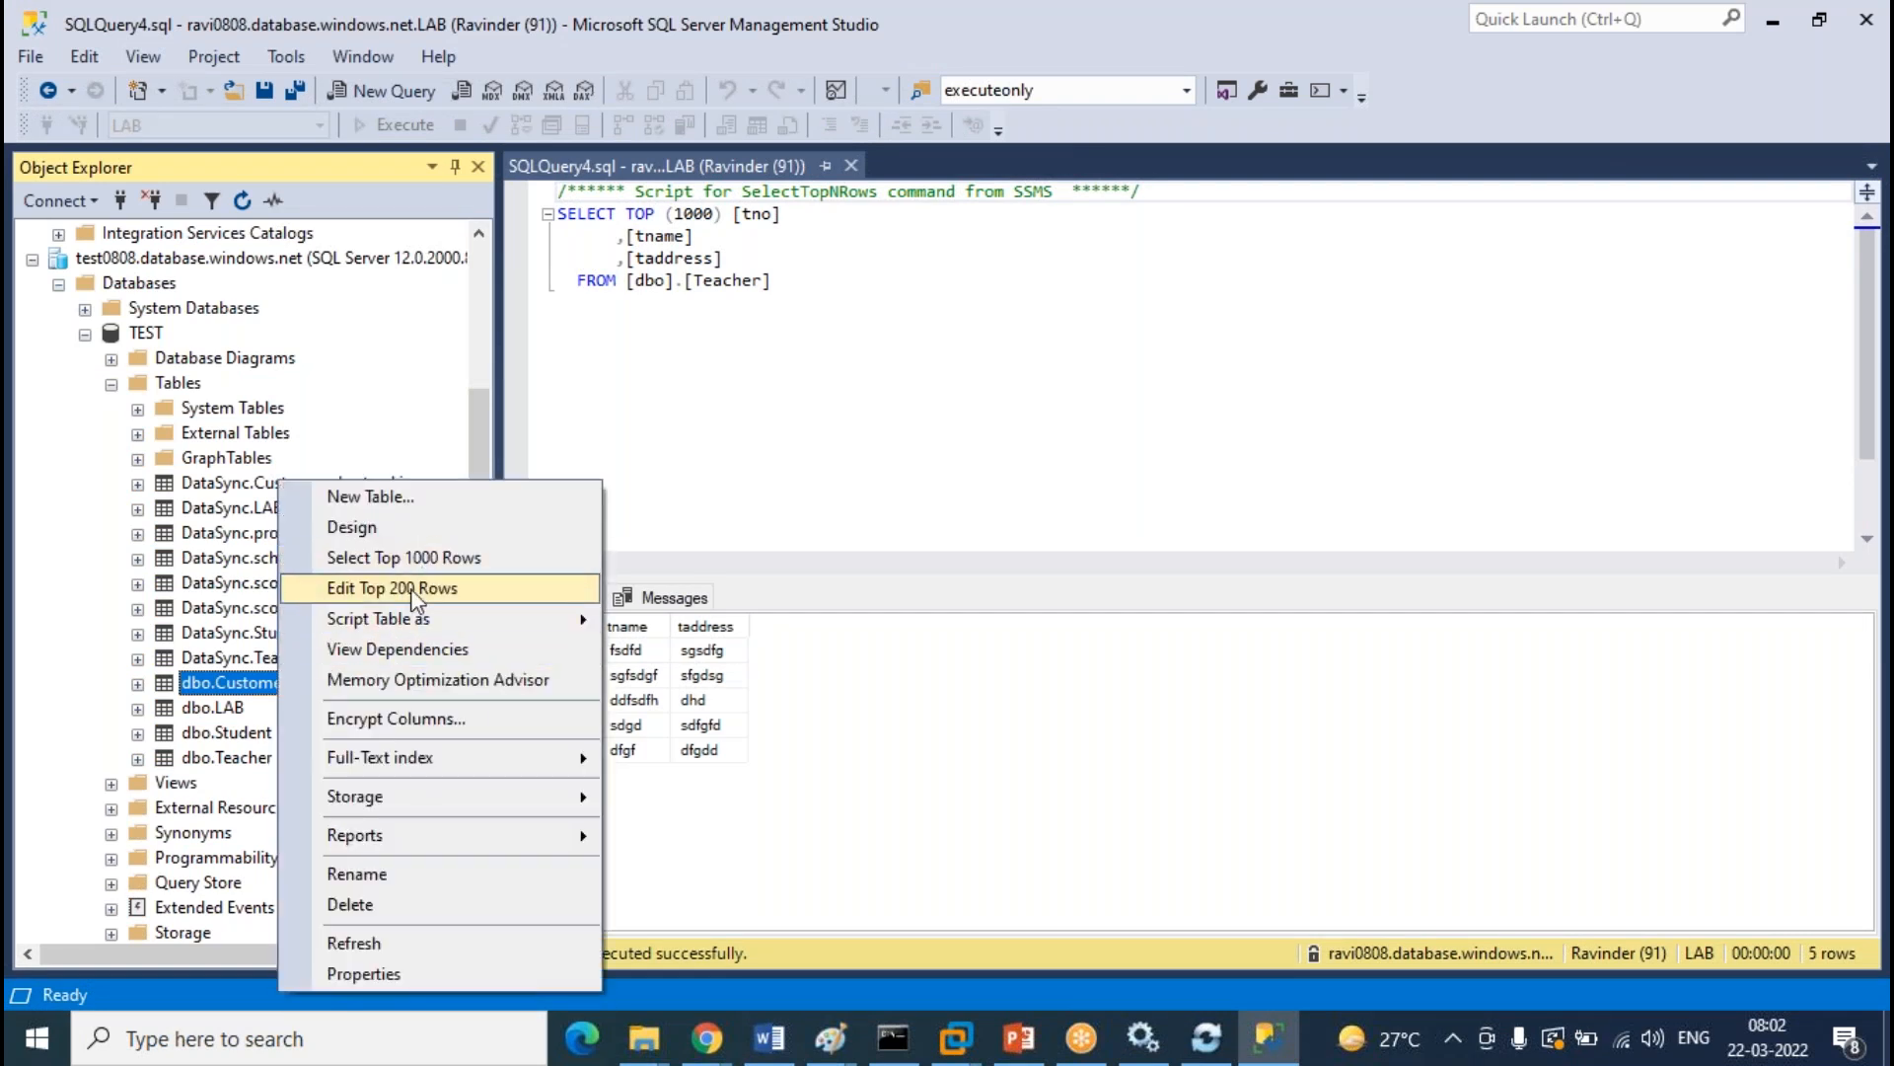
{"action": "left_click", "coordinate": [406, 558]}
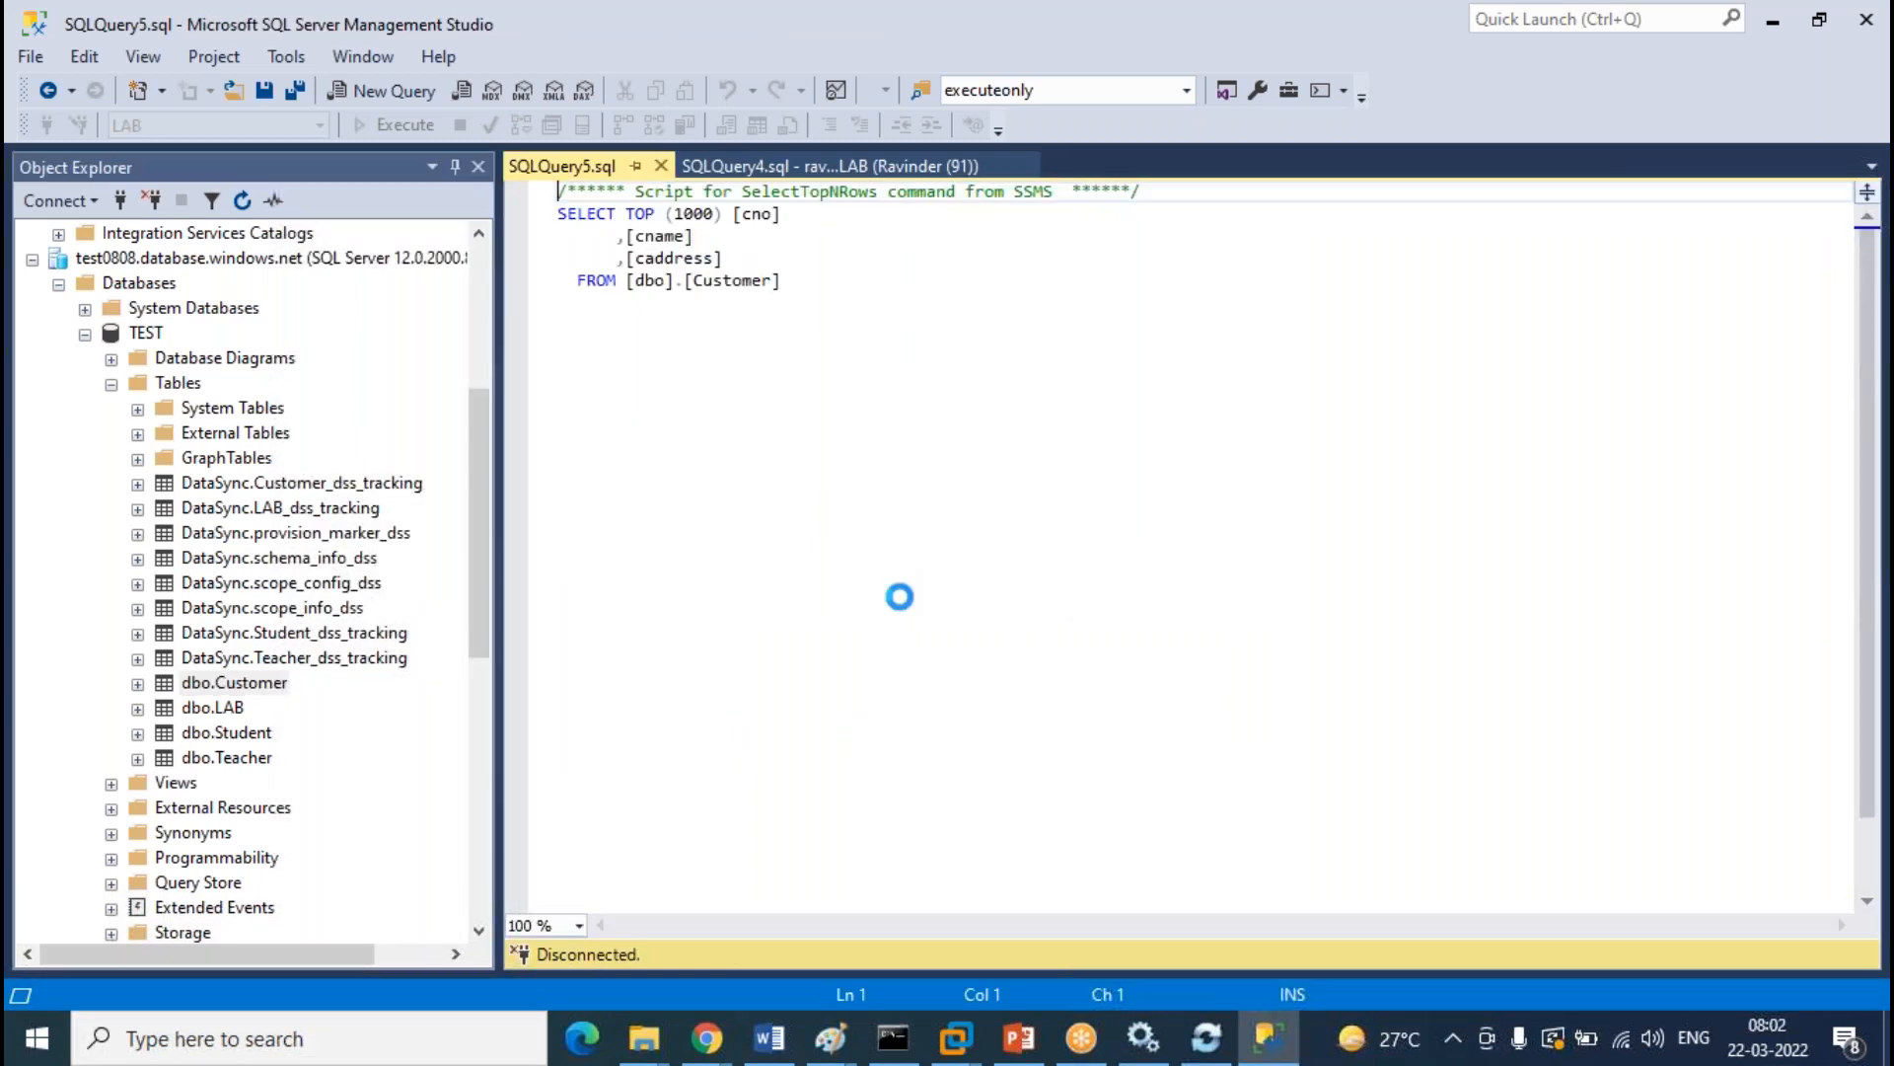
{"action": "left_click", "coordinate": [955, 168]}
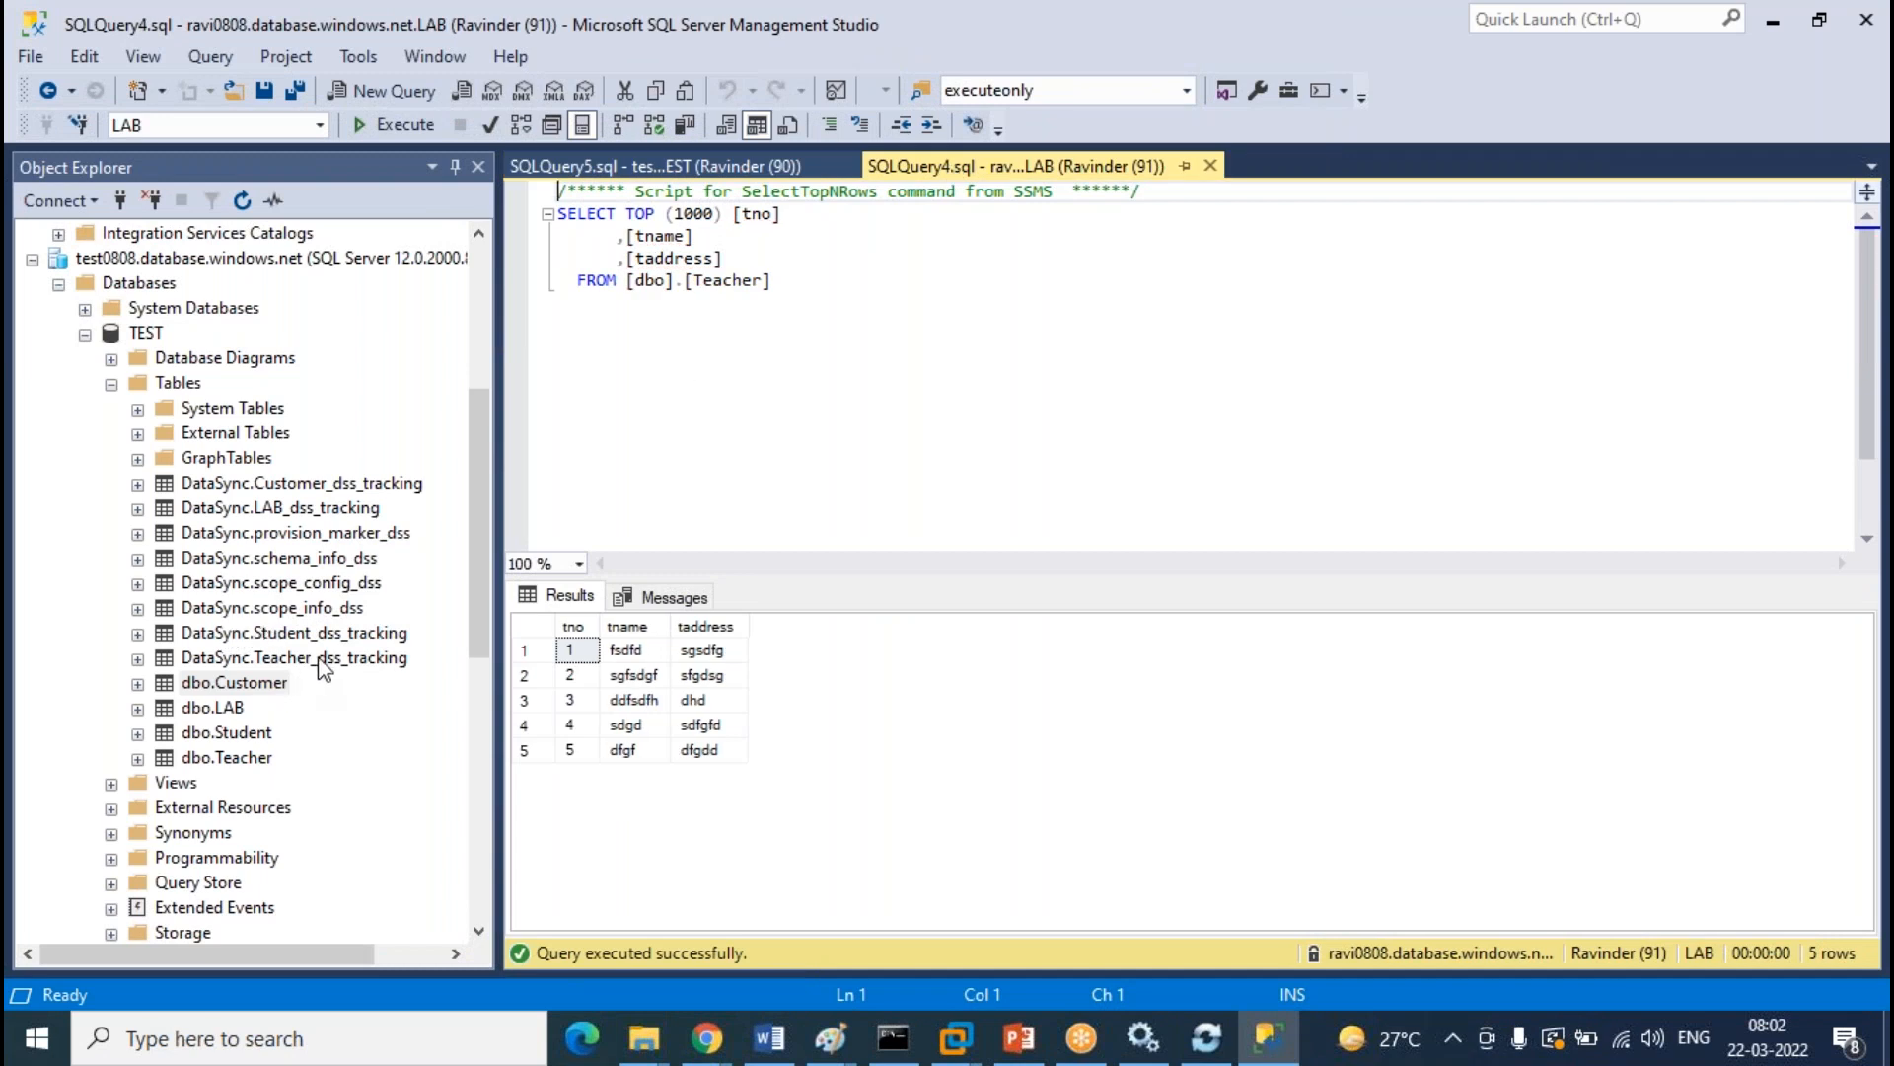
{"action": "scroll", "coordinate": [321, 663], "scroll_direction": "up", "scroll_amount": 5}
{"action": "left_click", "coordinate": [112, 361]}
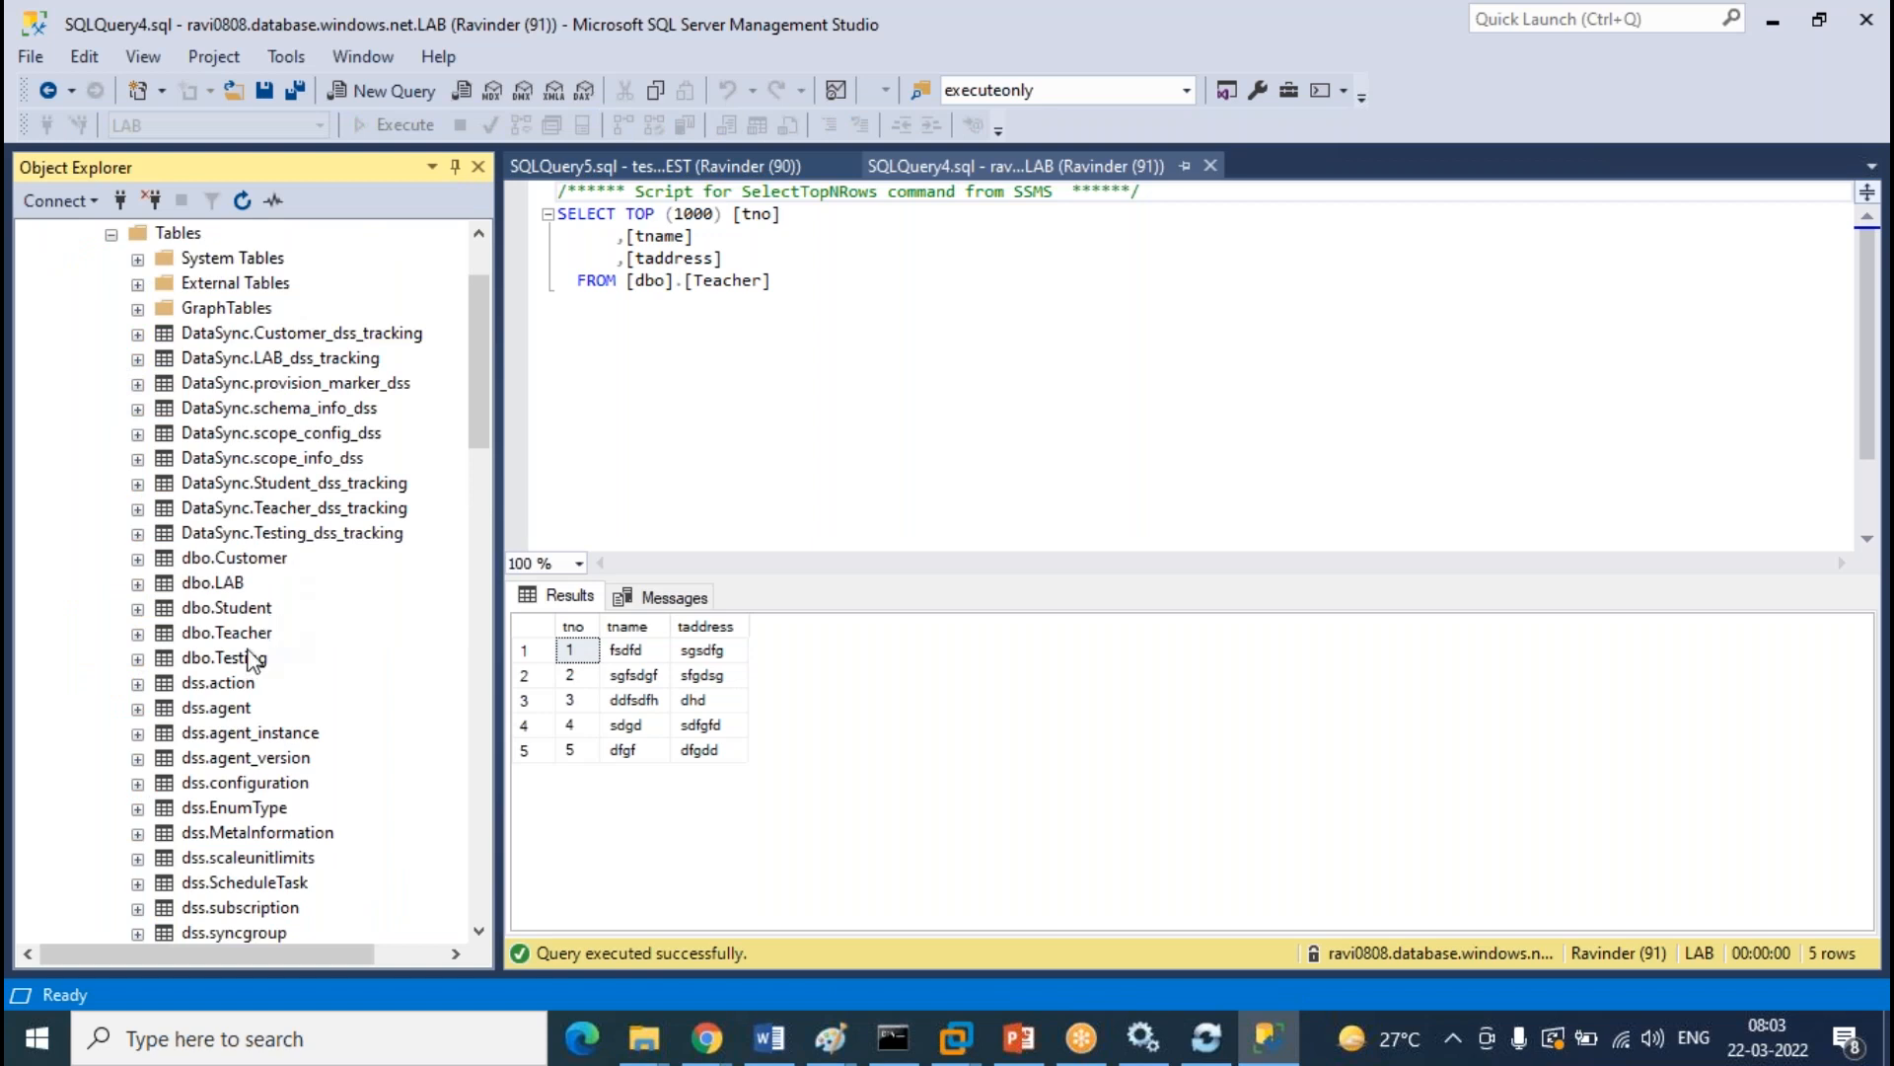
Run Select Top 1000 Rows on LAB's dbo.Customer table
{"action": "left_click", "coordinate": [1052, 173]}
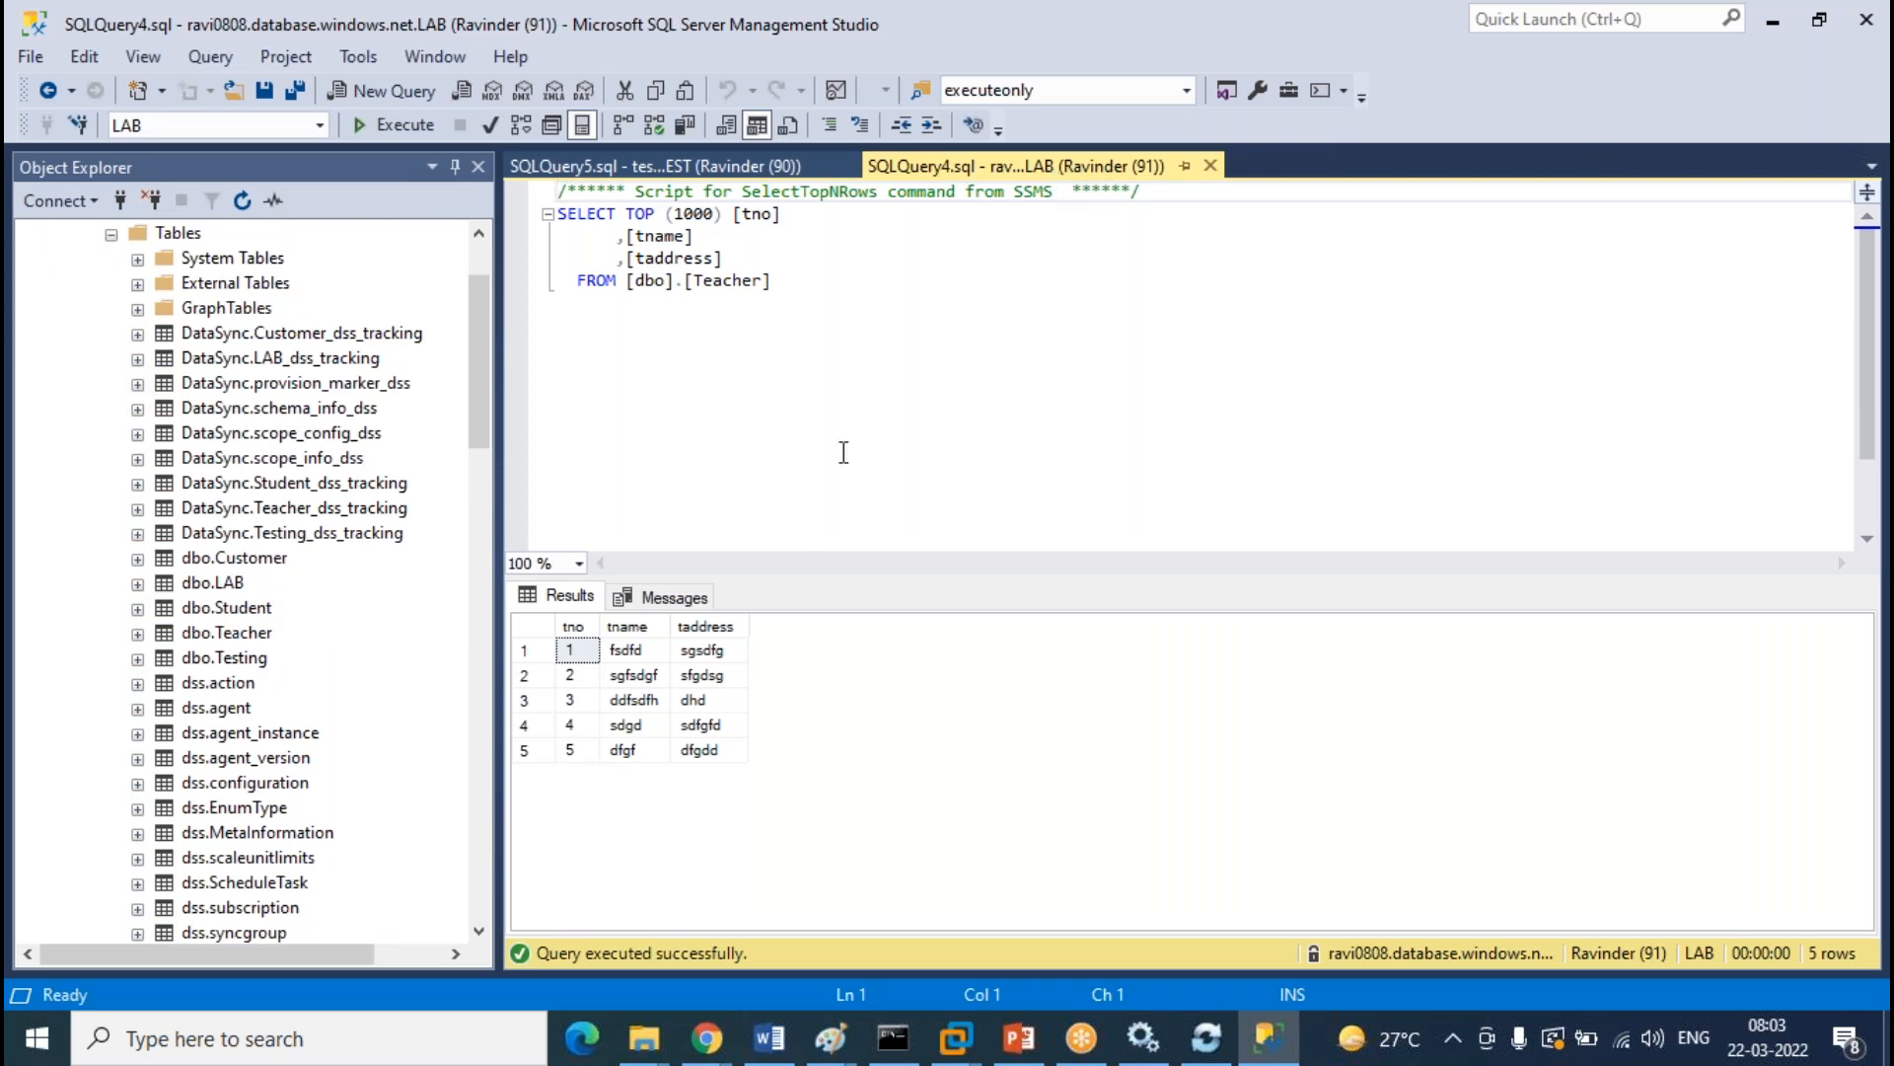
{"action": "left_click", "coordinate": [691, 165]}
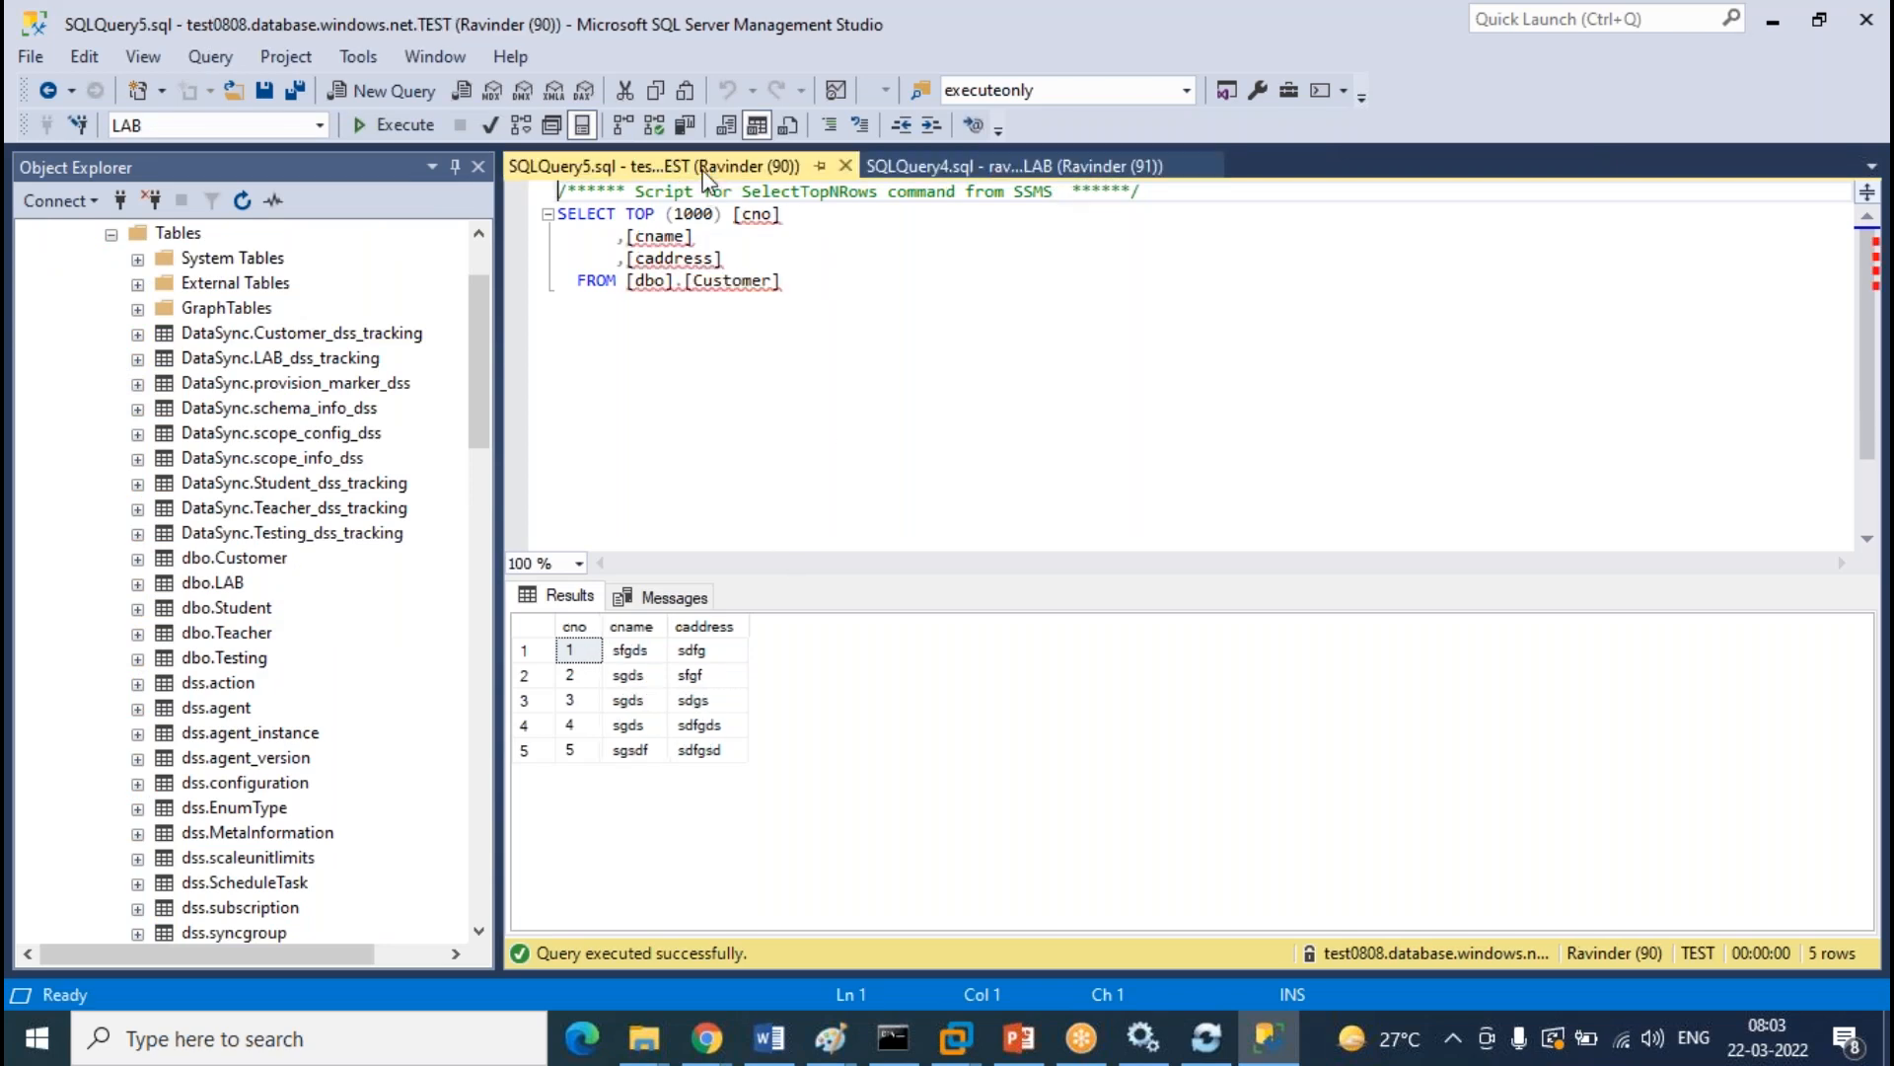
{"action": "left_click", "coordinate": [268, 559]}
{"action": "right_click", "coordinate": [268, 558]}
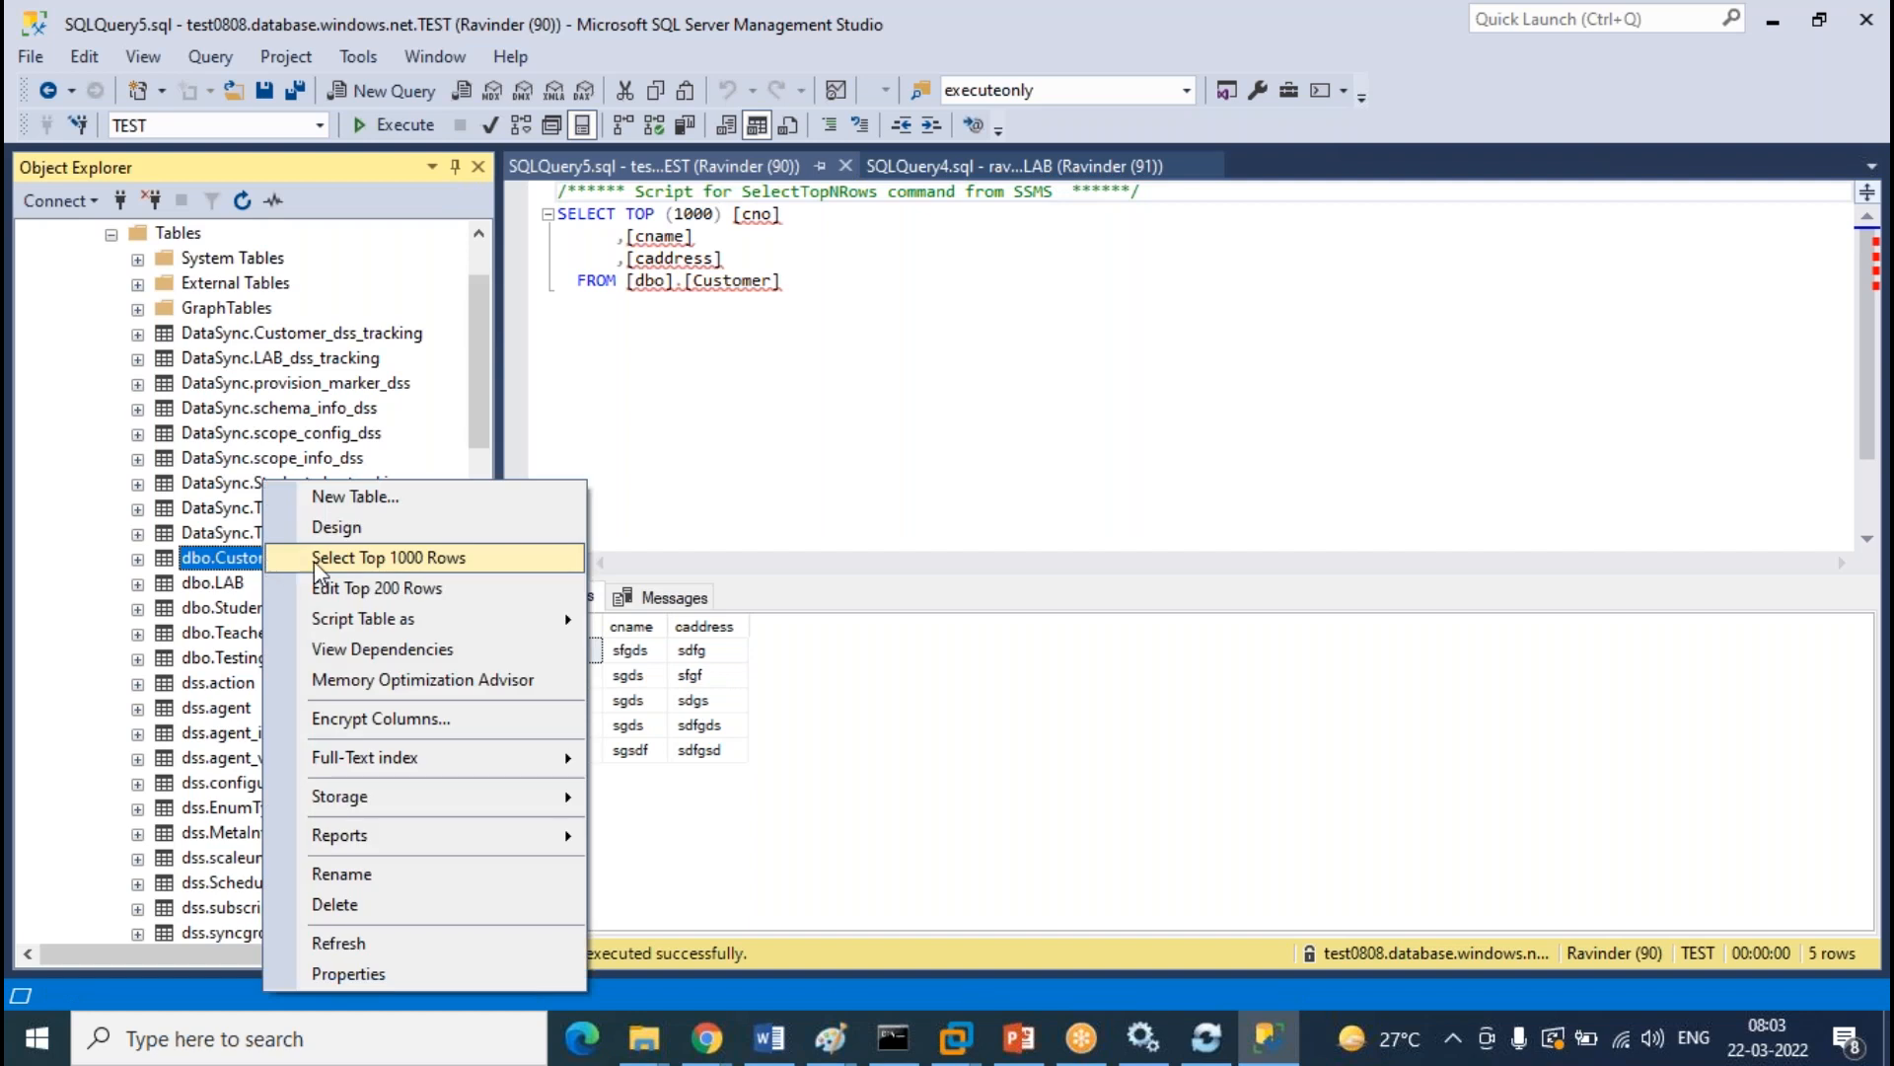
{"action": "left_click", "coordinate": [419, 558]}
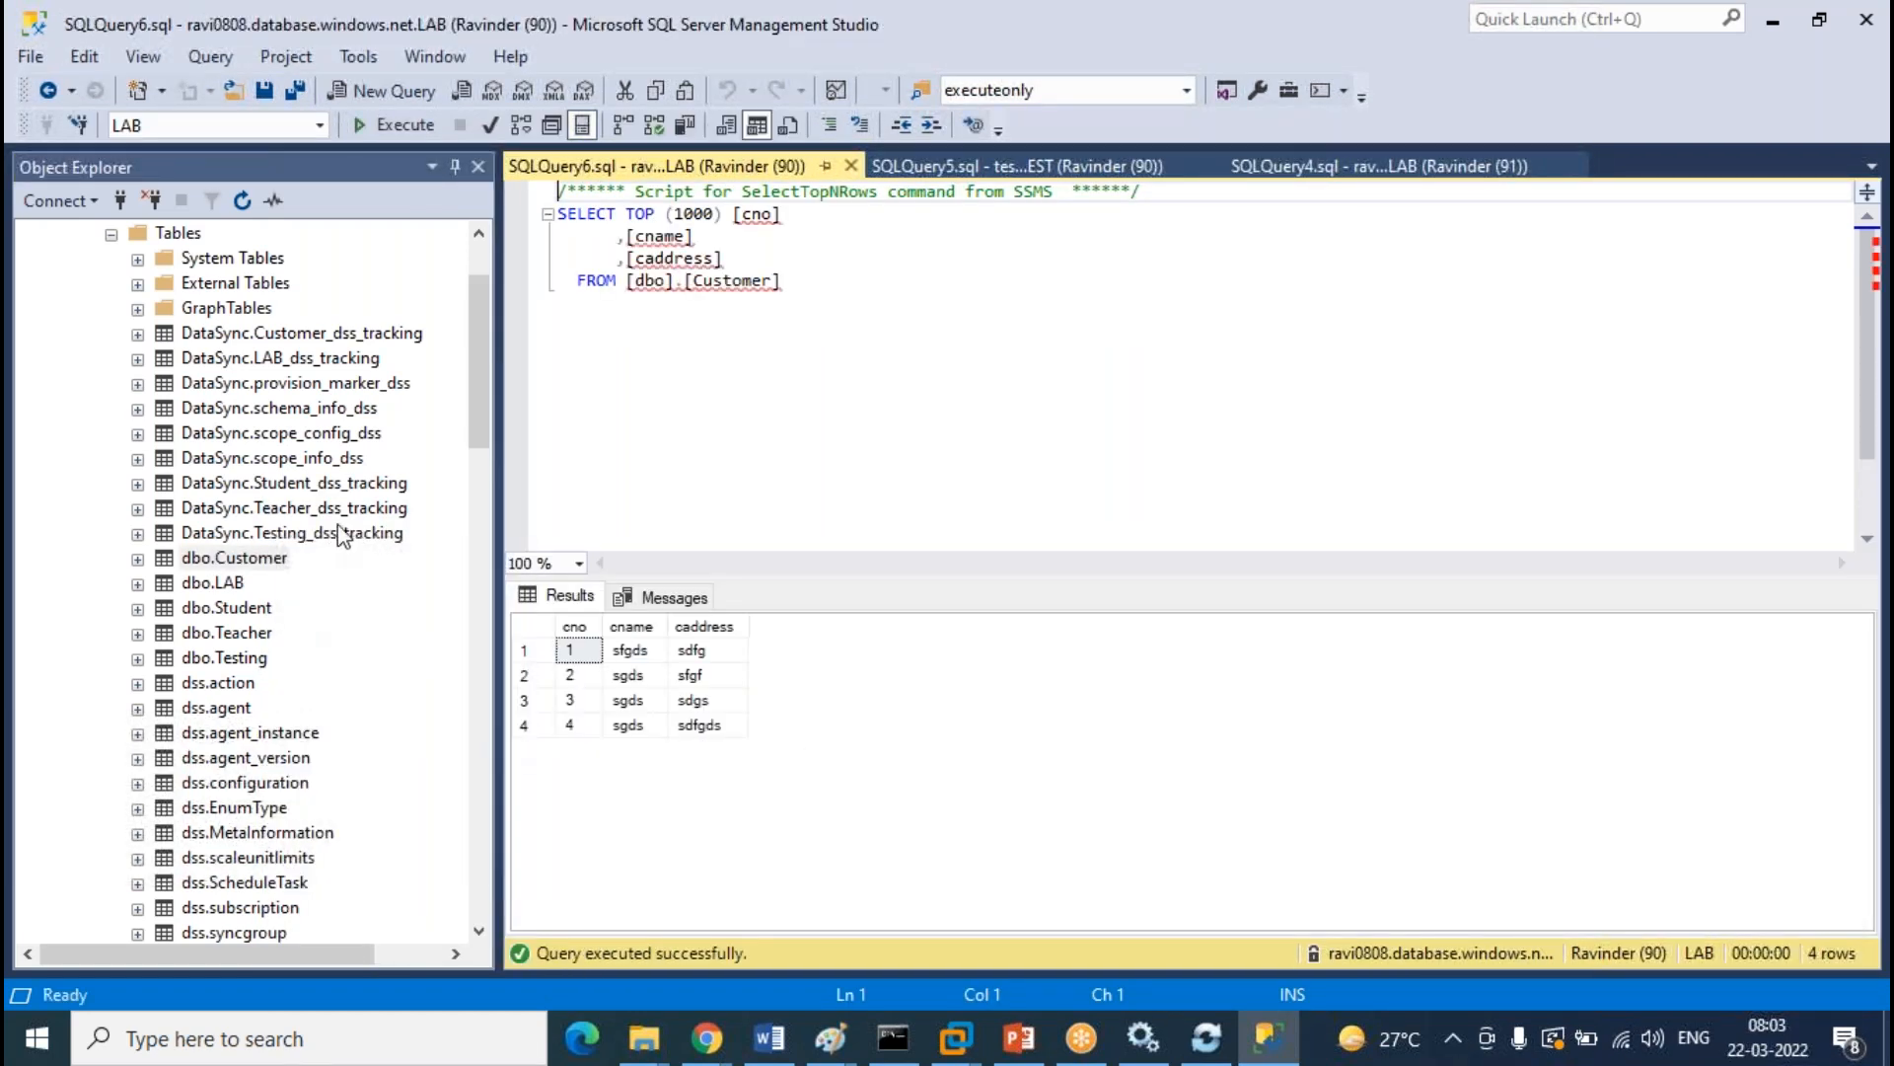
Run Select Top 1000 Rows on TEST's dbo.Teacher table
{"action": "scroll", "coordinate": [338, 529], "scroll_direction": "down", "scroll_amount": 11}
{"action": "scroll", "coordinate": [339, 529], "scroll_direction": "down", "scroll_amount": 4}
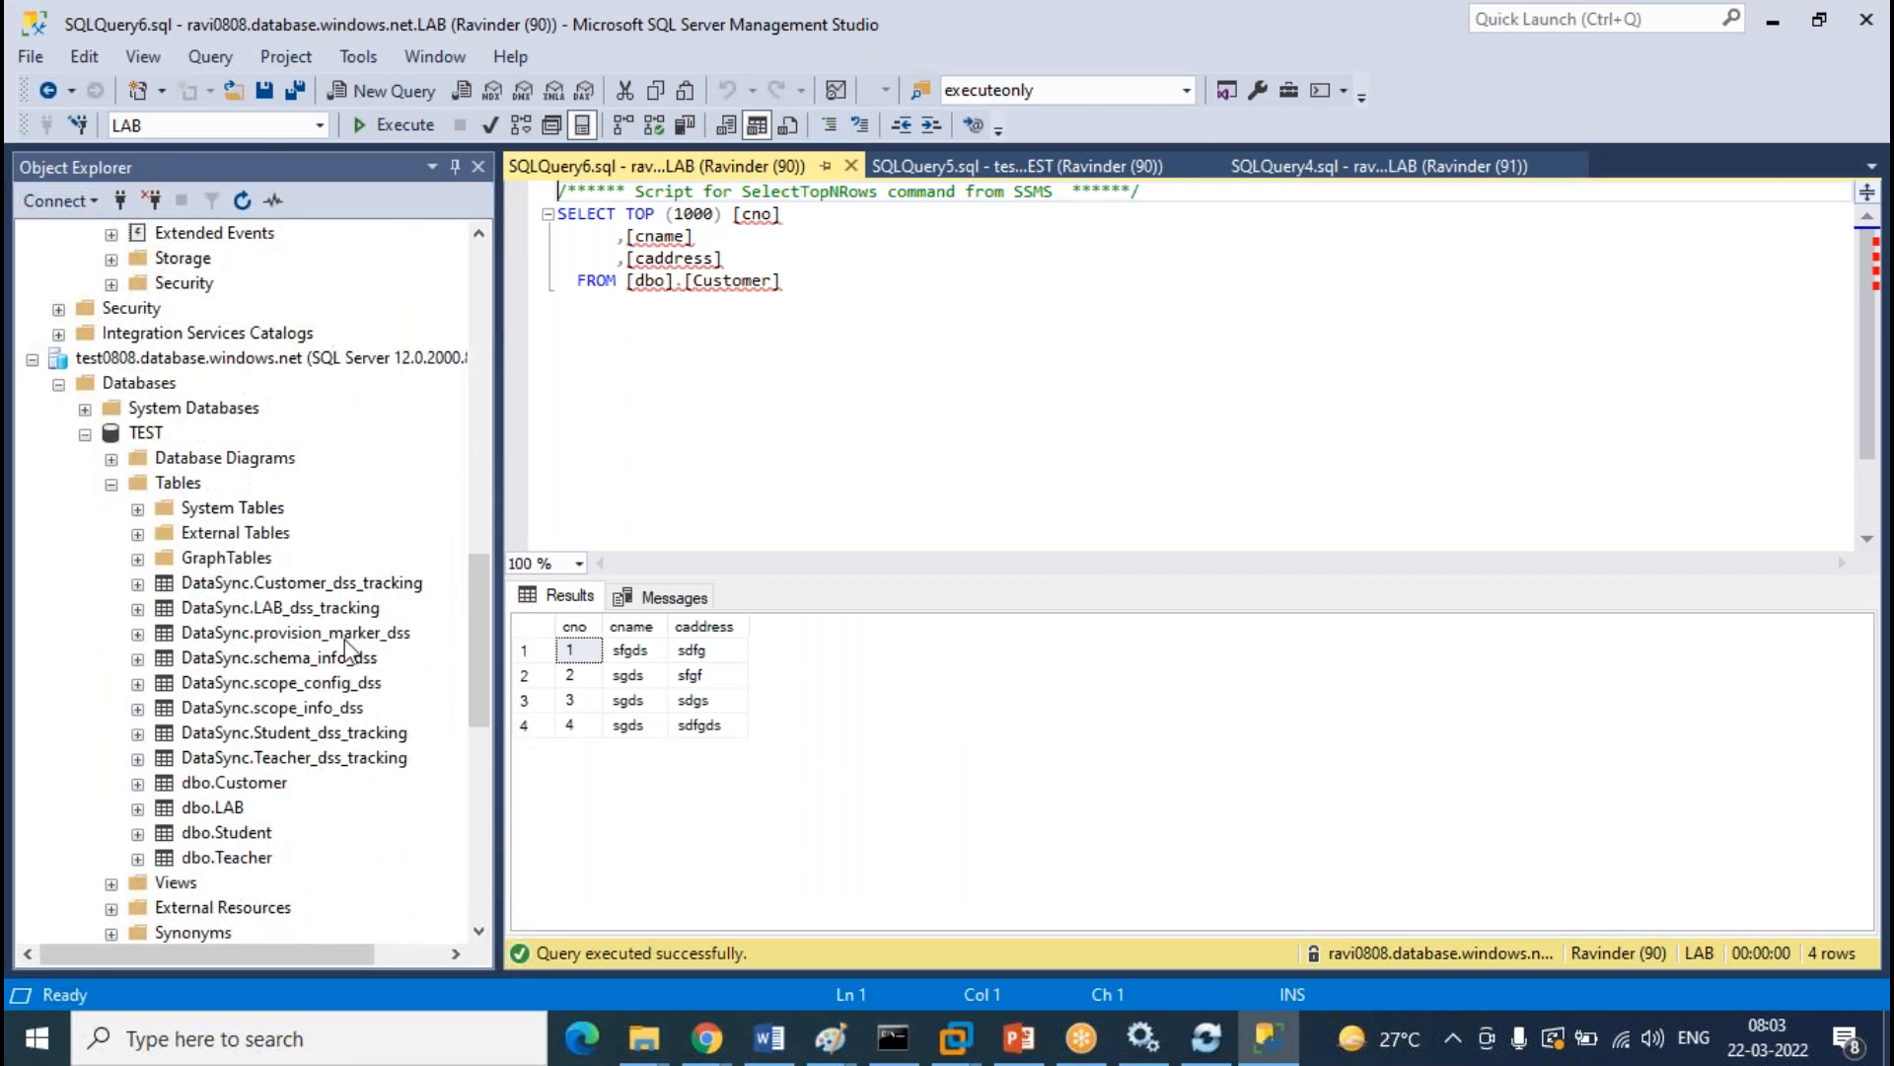
{"action": "left_click", "coordinate": [258, 859]}
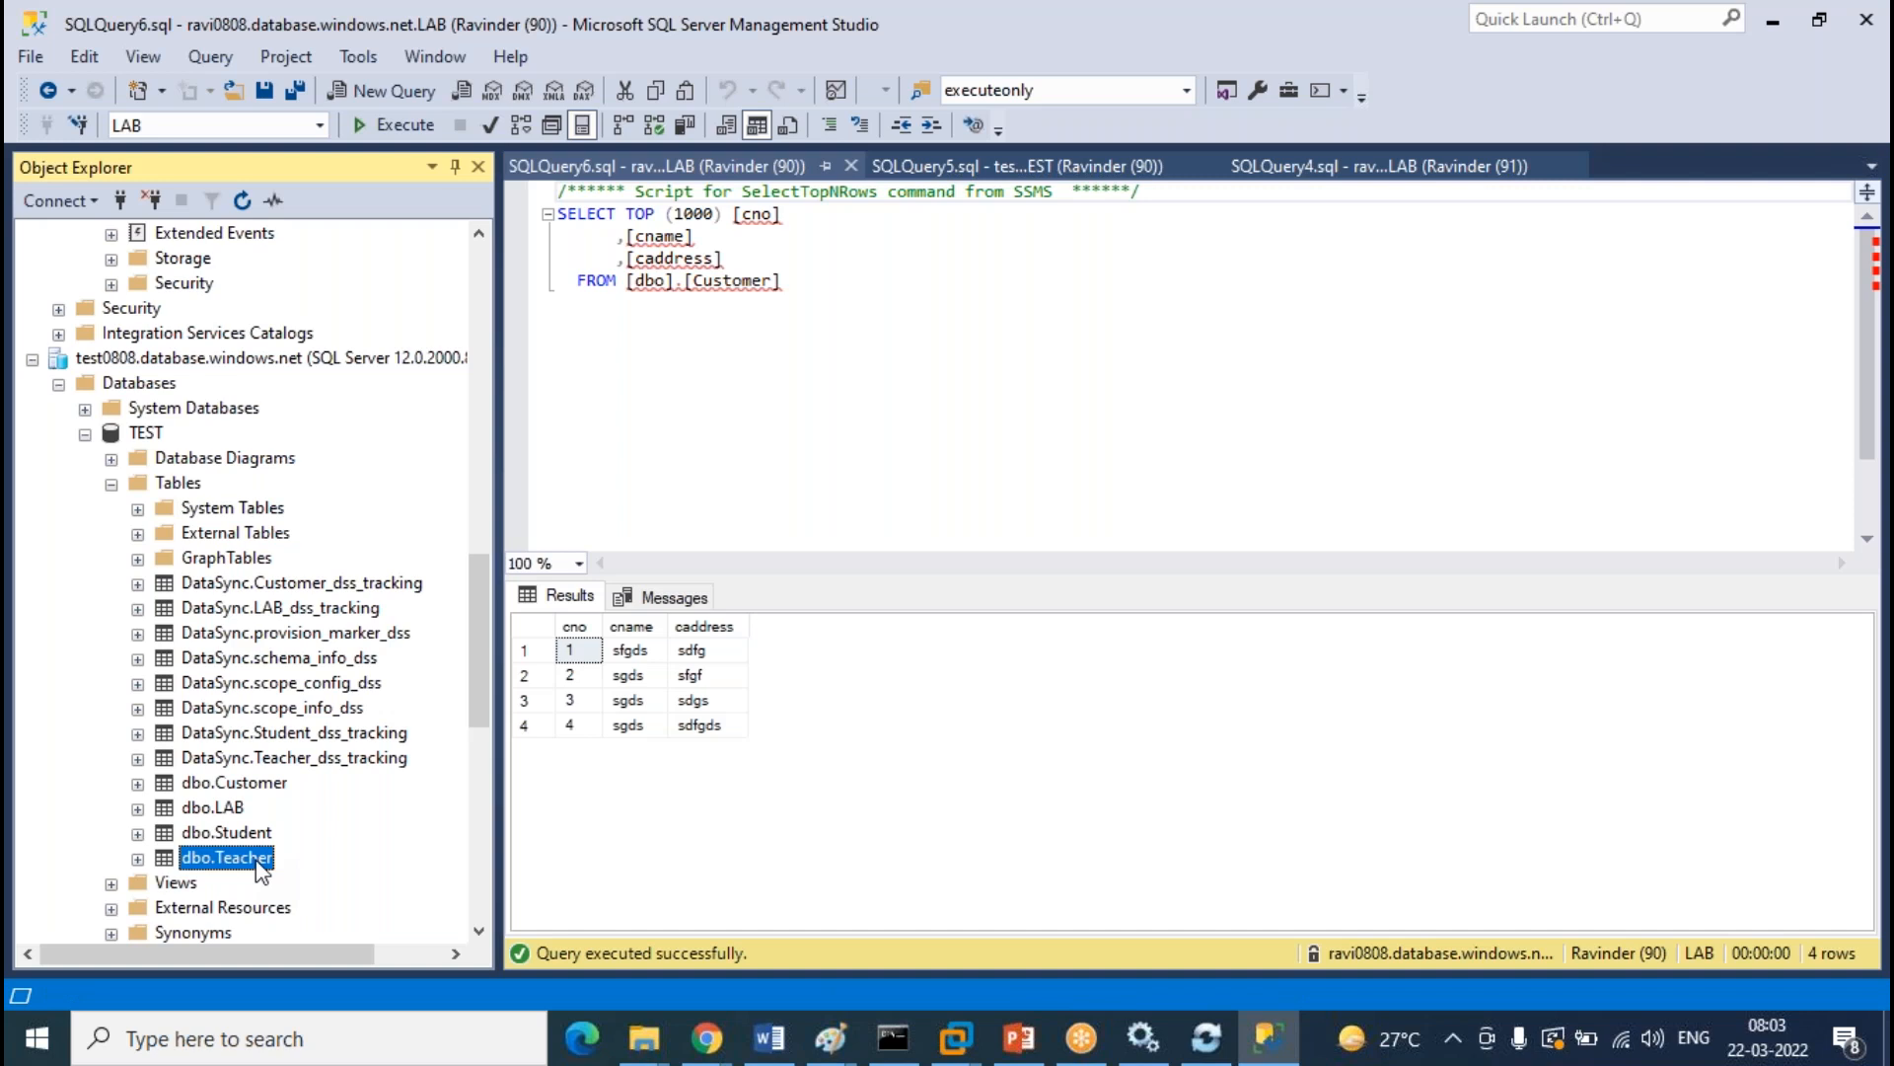
{"action": "right_click", "coordinate": [258, 866]}
{"action": "left_click", "coordinate": [431, 552]}
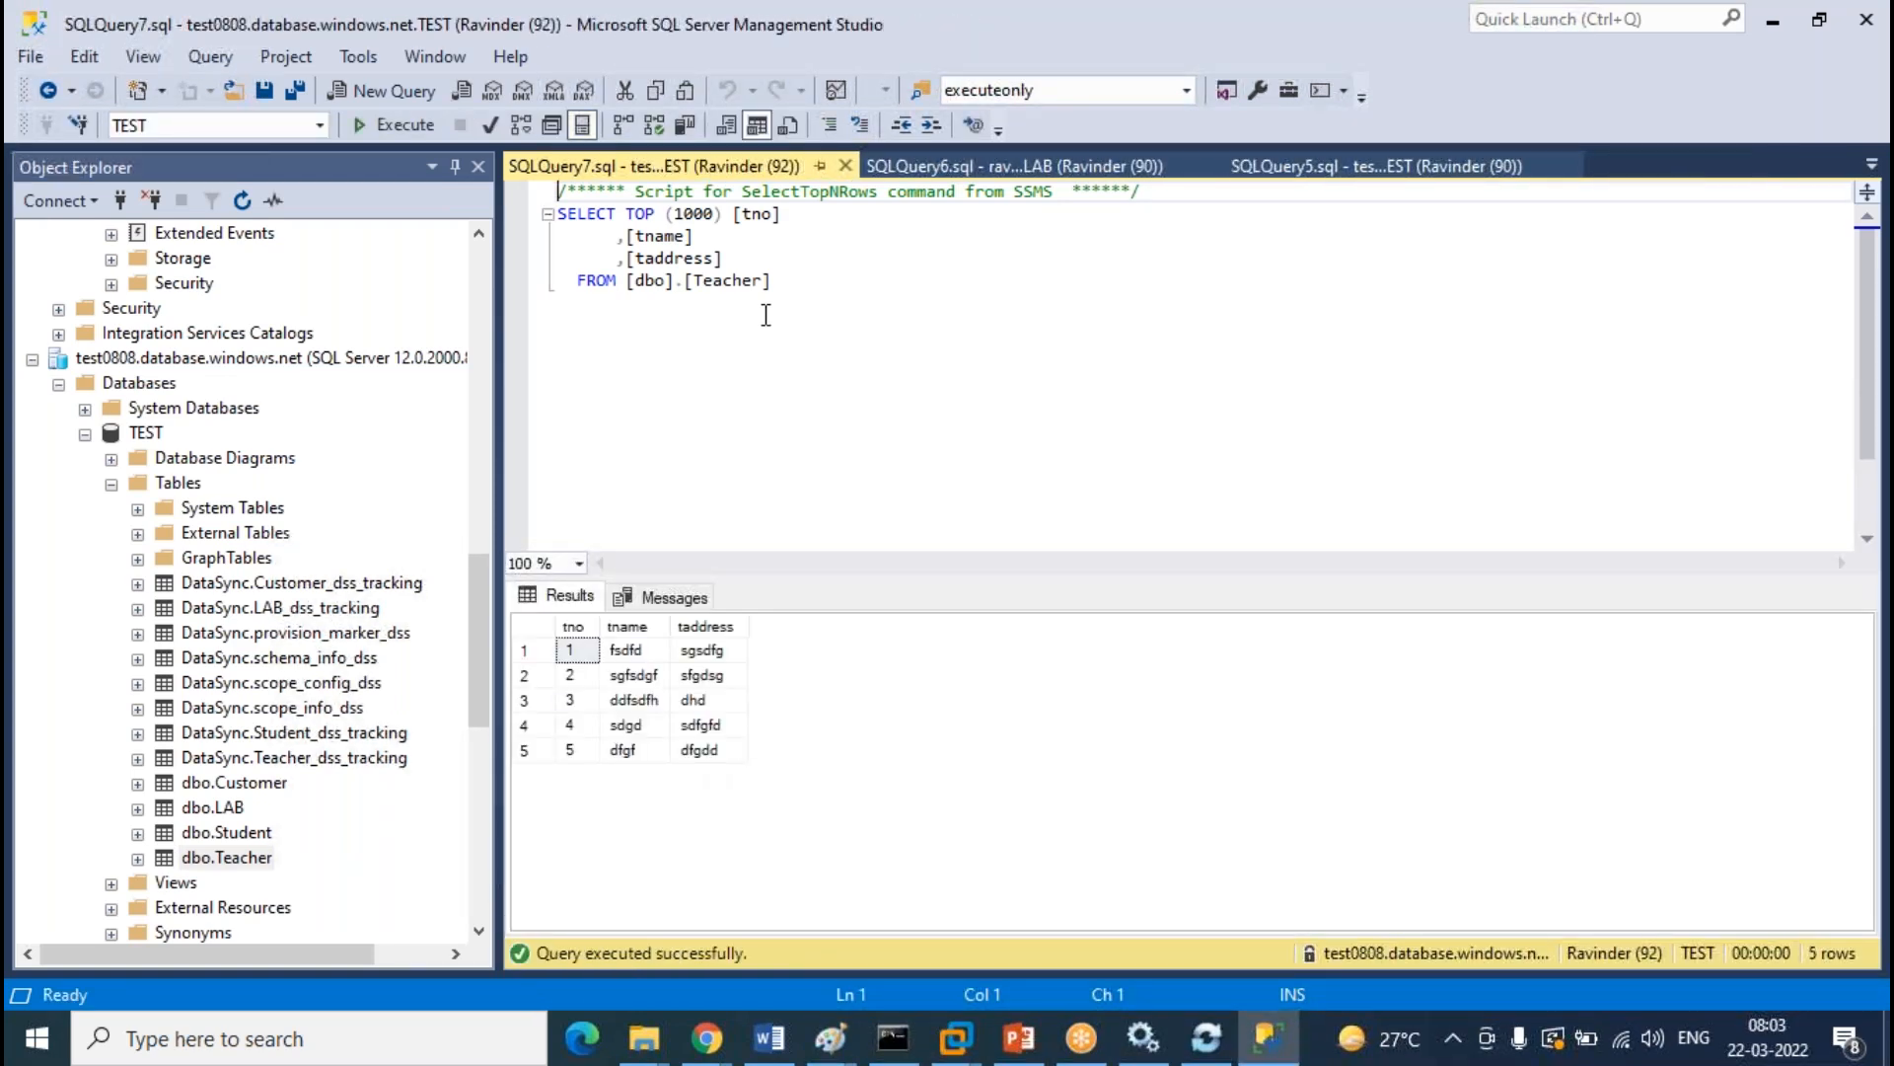
Re-execute the LAB Teacher, TEST Customer, LAB Customer and TEST Teacher queries
{"action": "left_click", "coordinate": [1013, 169]}
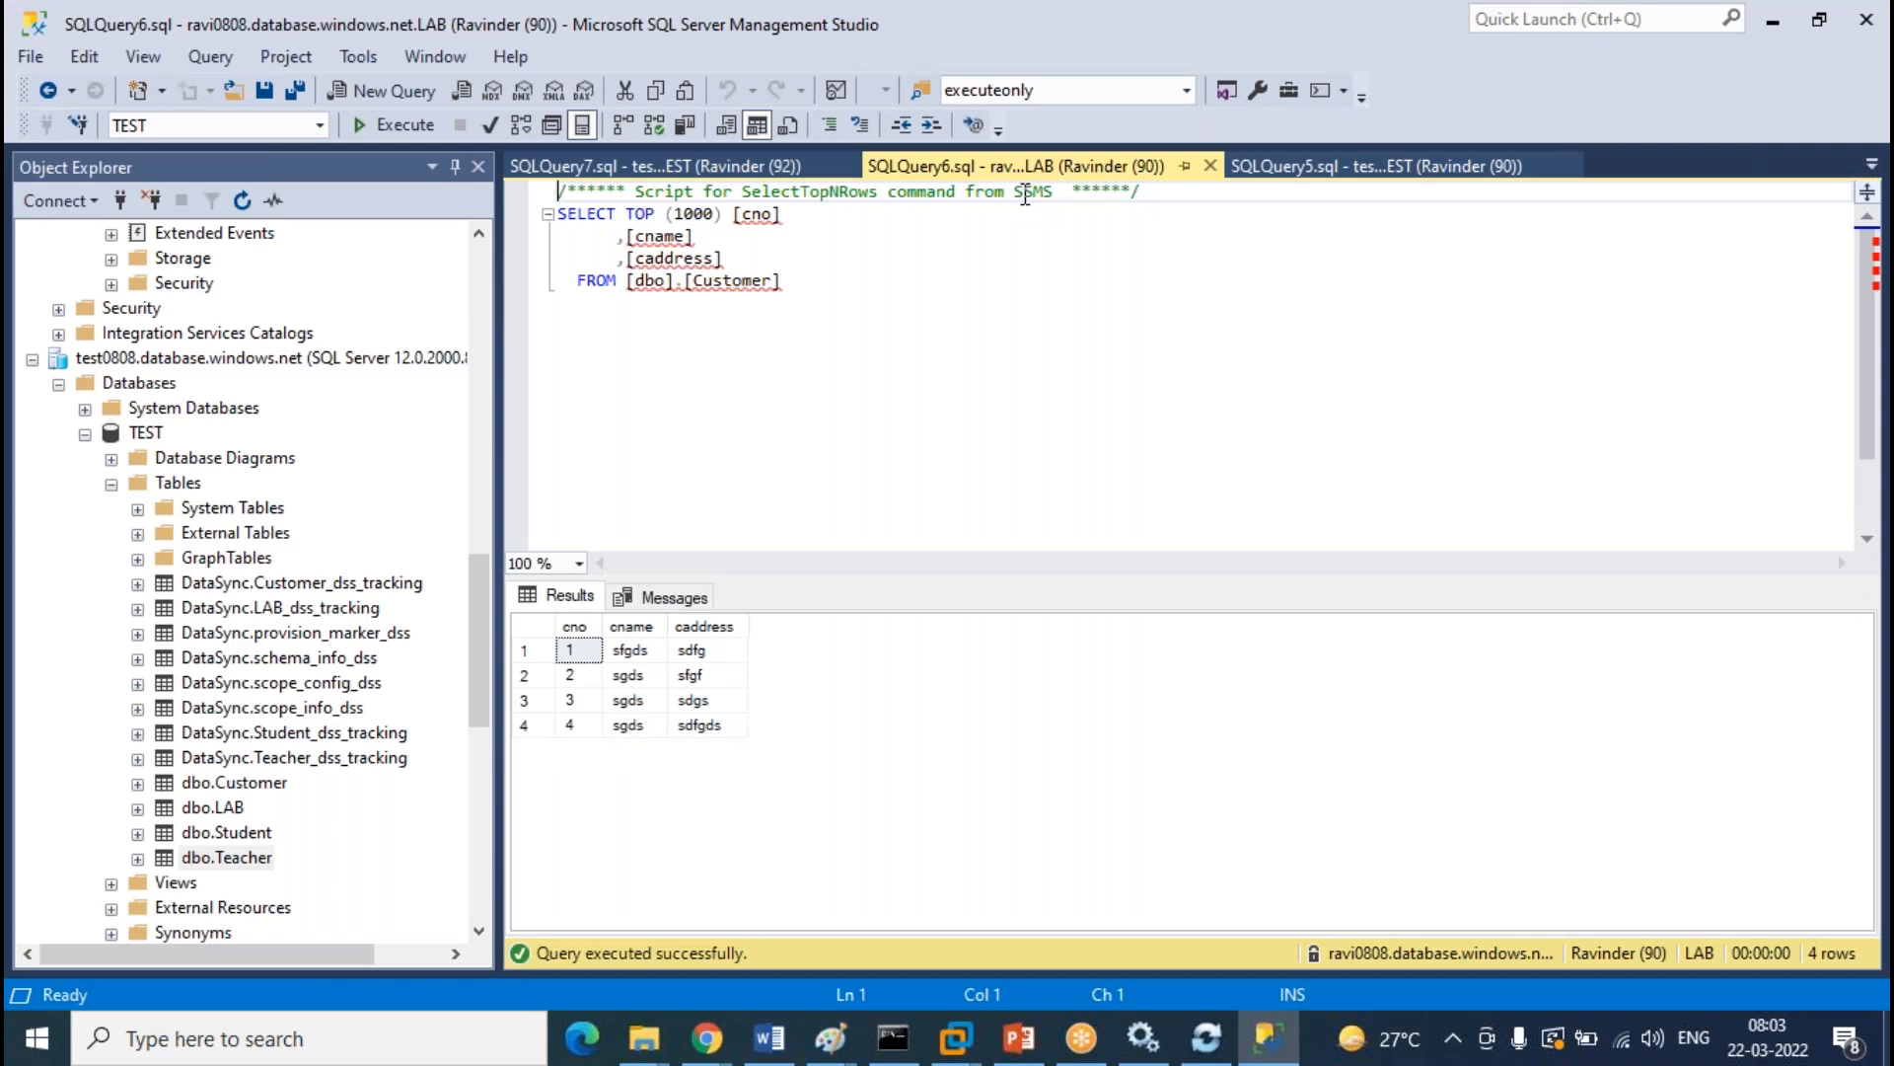
{"action": "left_click", "coordinate": [1325, 168]}
{"action": "left_click_drag", "start_coordinate": [499, 454], "coordinate": [295, 454]}
{"action": "left_click", "coordinate": [1530, 166]}
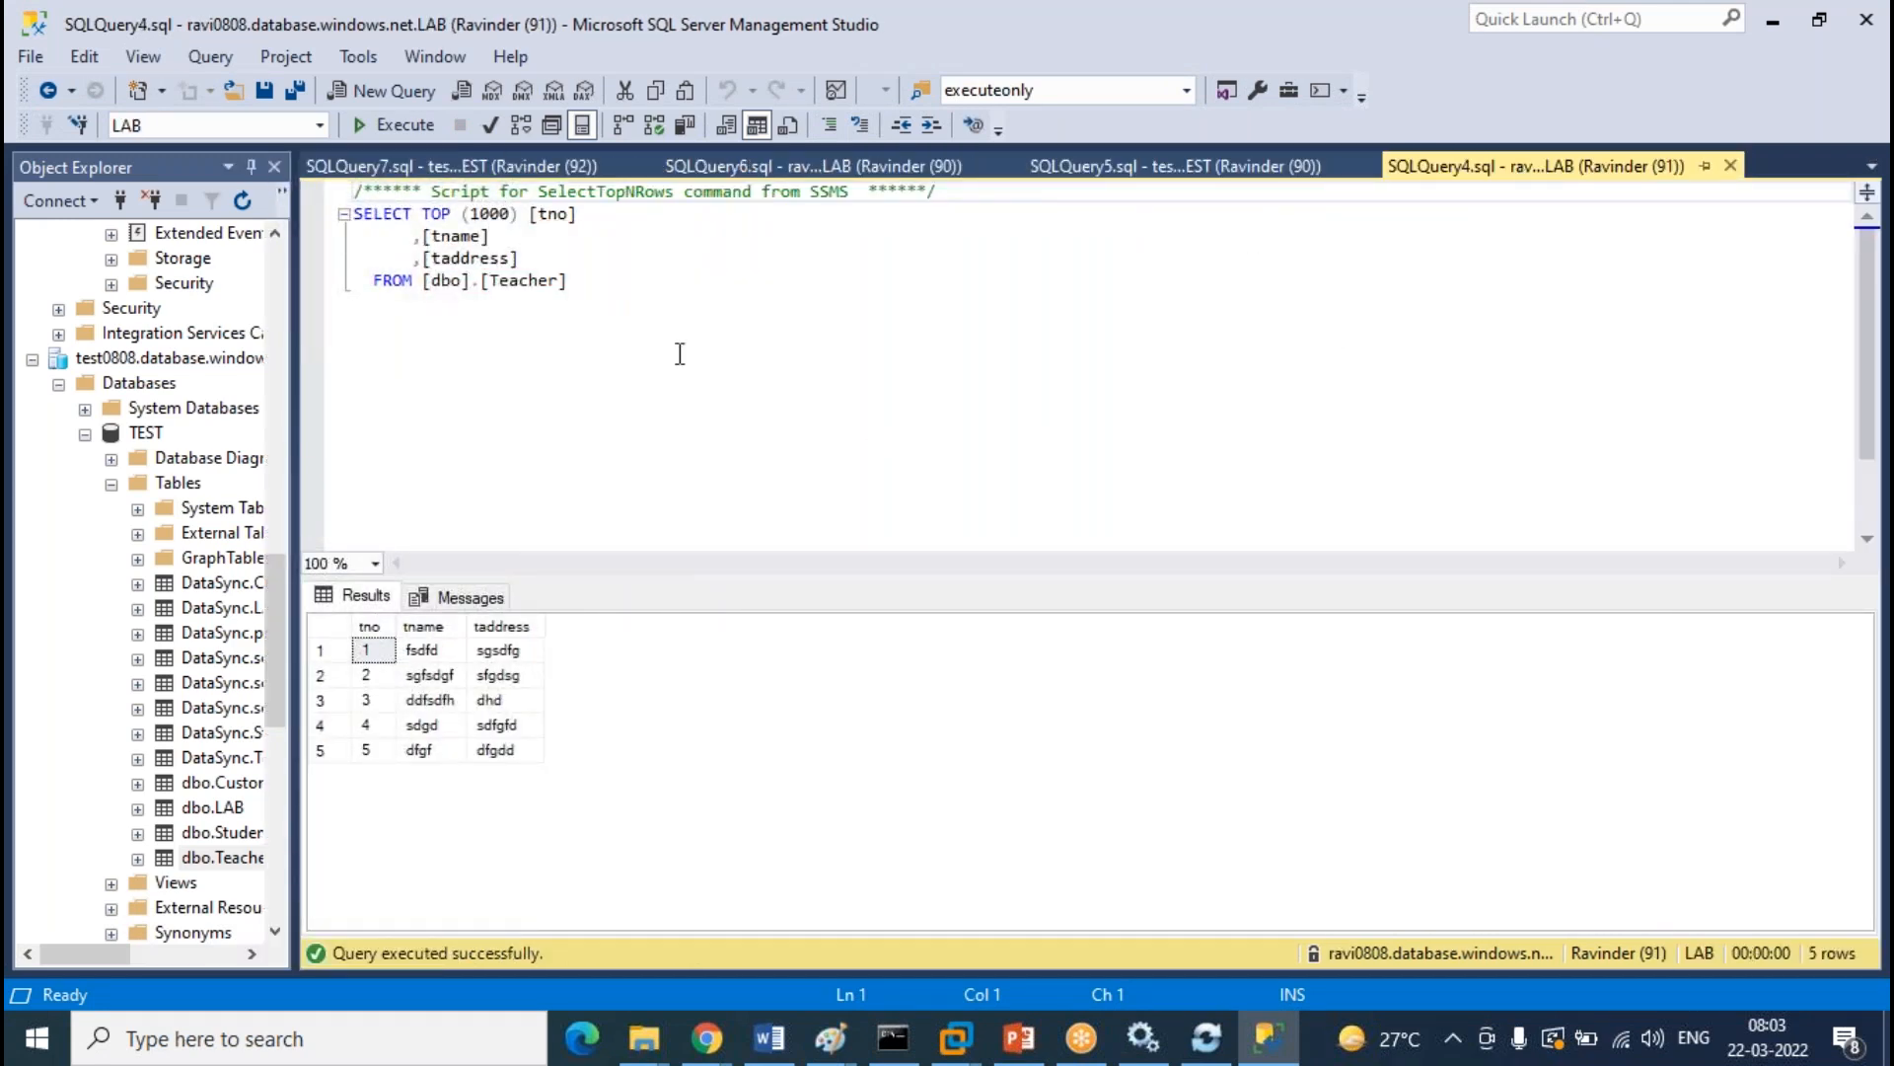
{"action": "left_click", "coordinate": [405, 124]}
{"action": "left_click", "coordinate": [1170, 173]}
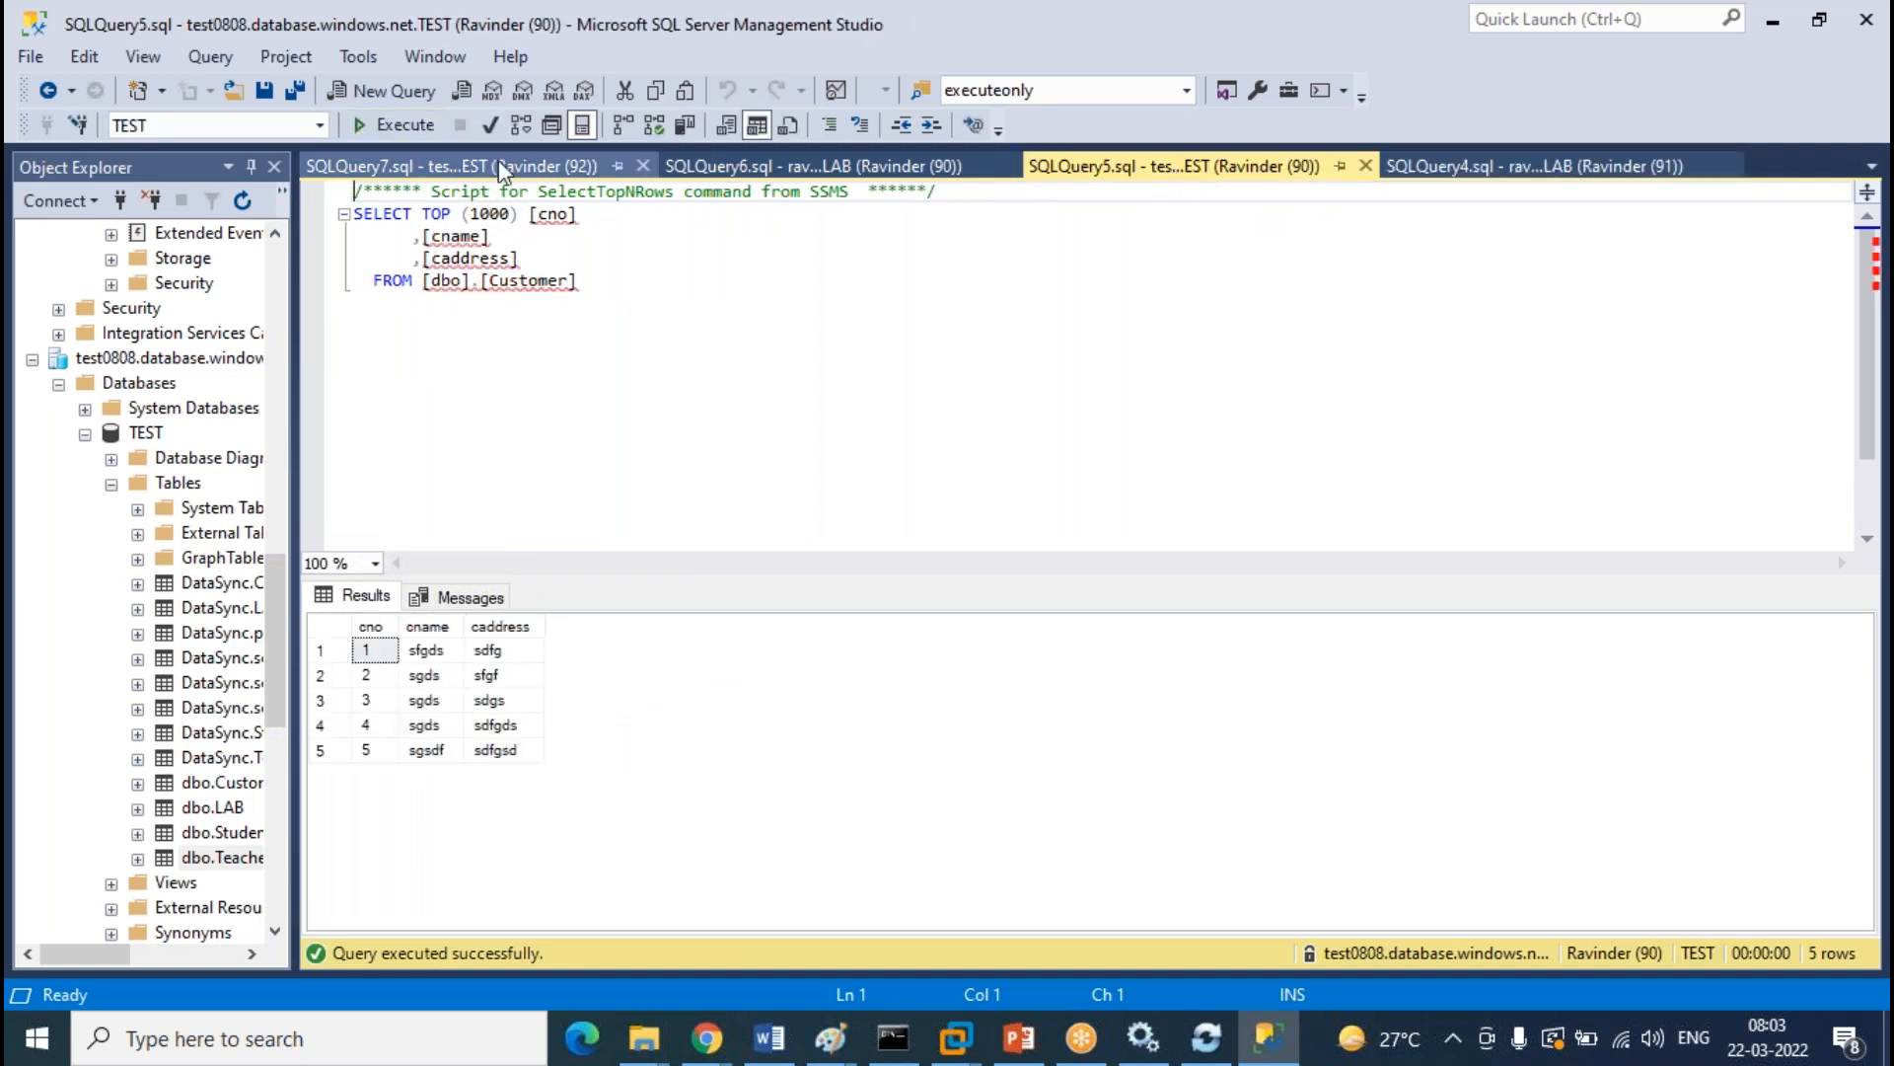
{"action": "left_click", "coordinate": [406, 124]}
{"action": "left_click", "coordinate": [869, 169]}
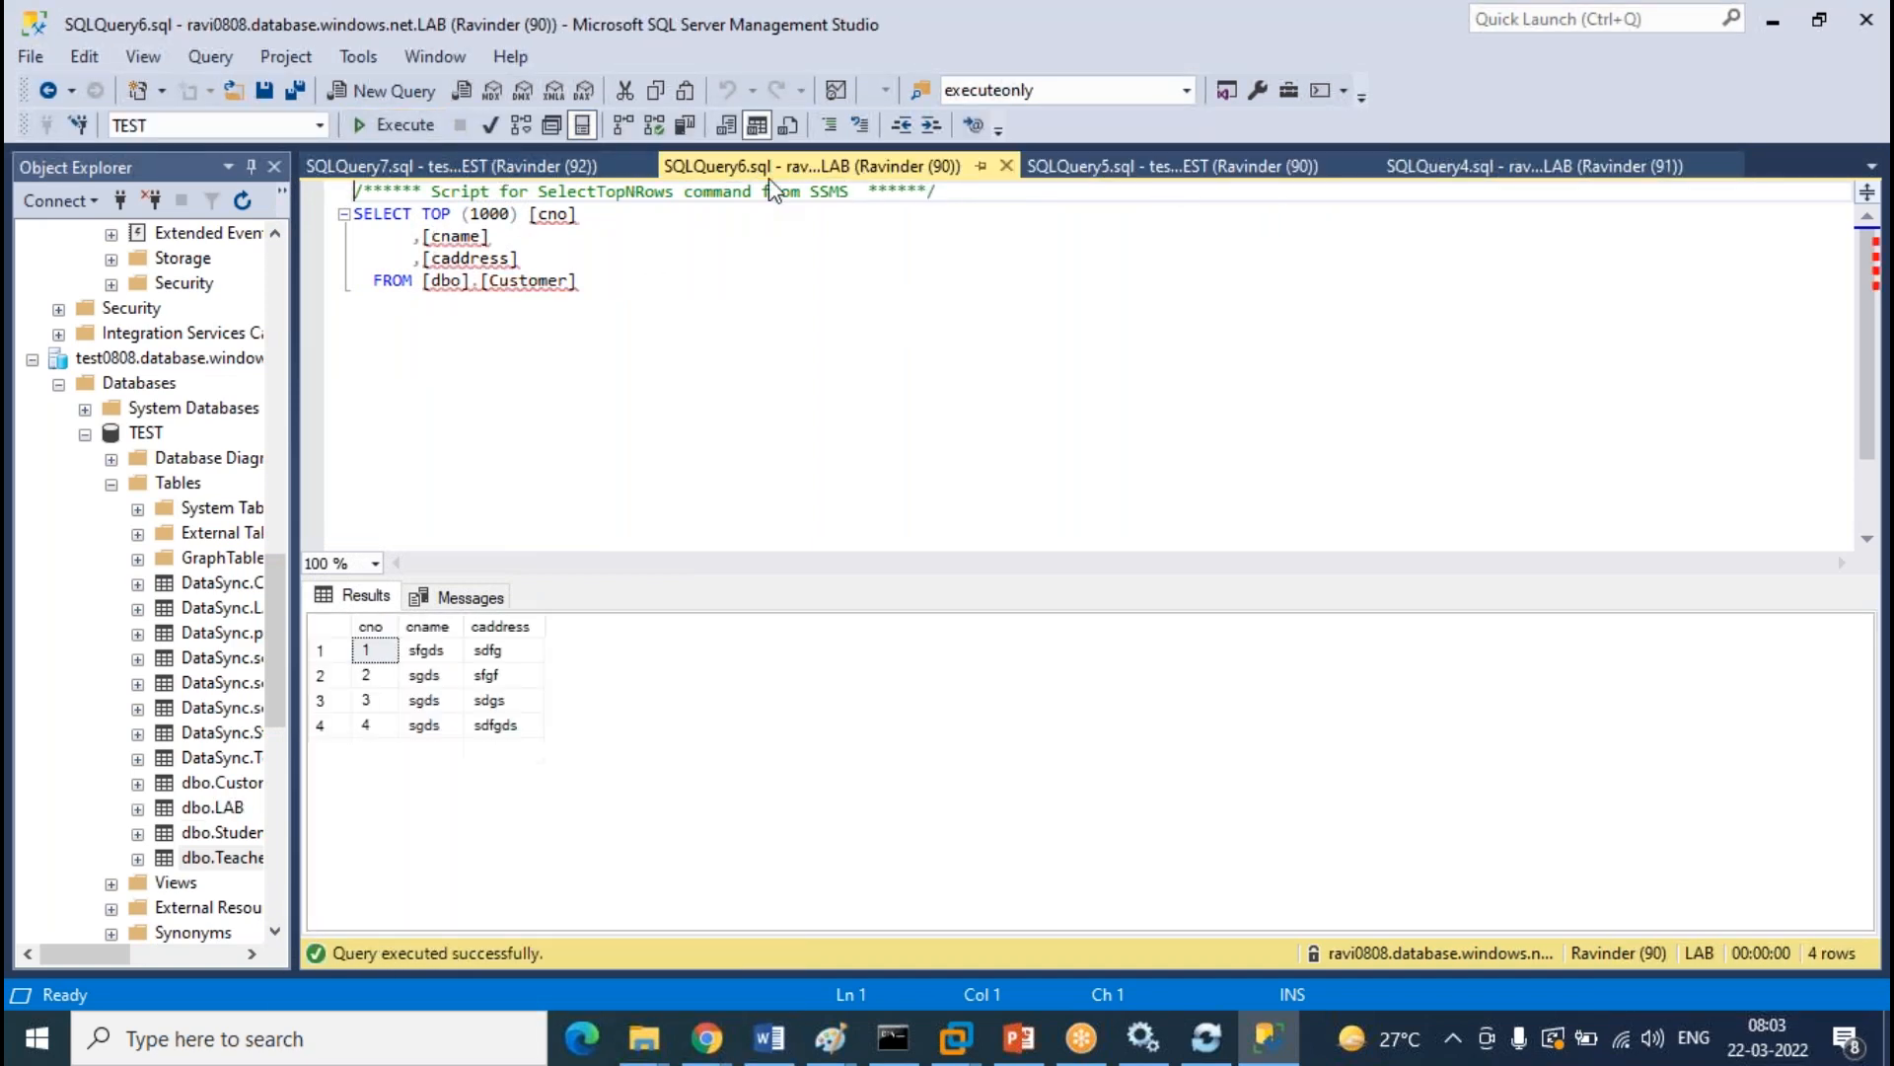
{"action": "left_click", "coordinate": [405, 124]}
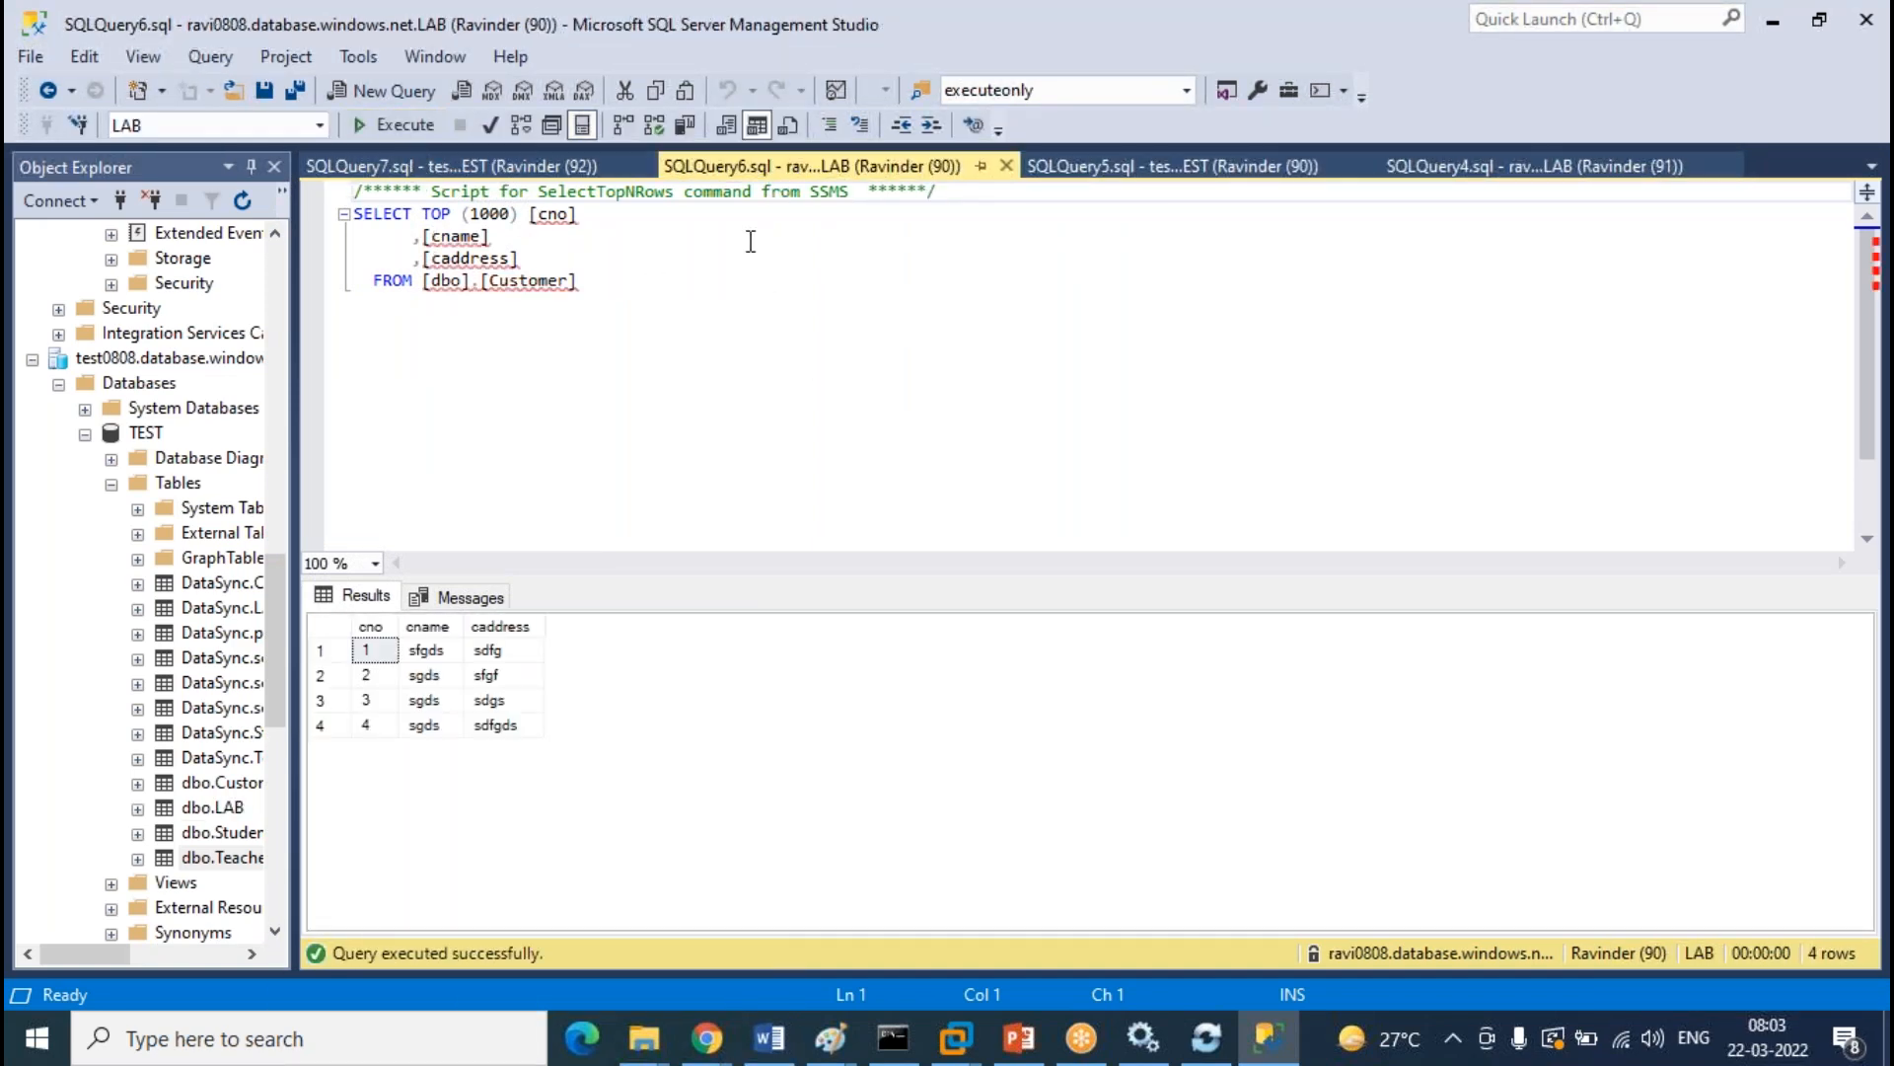
{"action": "left_click", "coordinate": [494, 166]}
{"action": "left_click", "coordinate": [406, 131]}
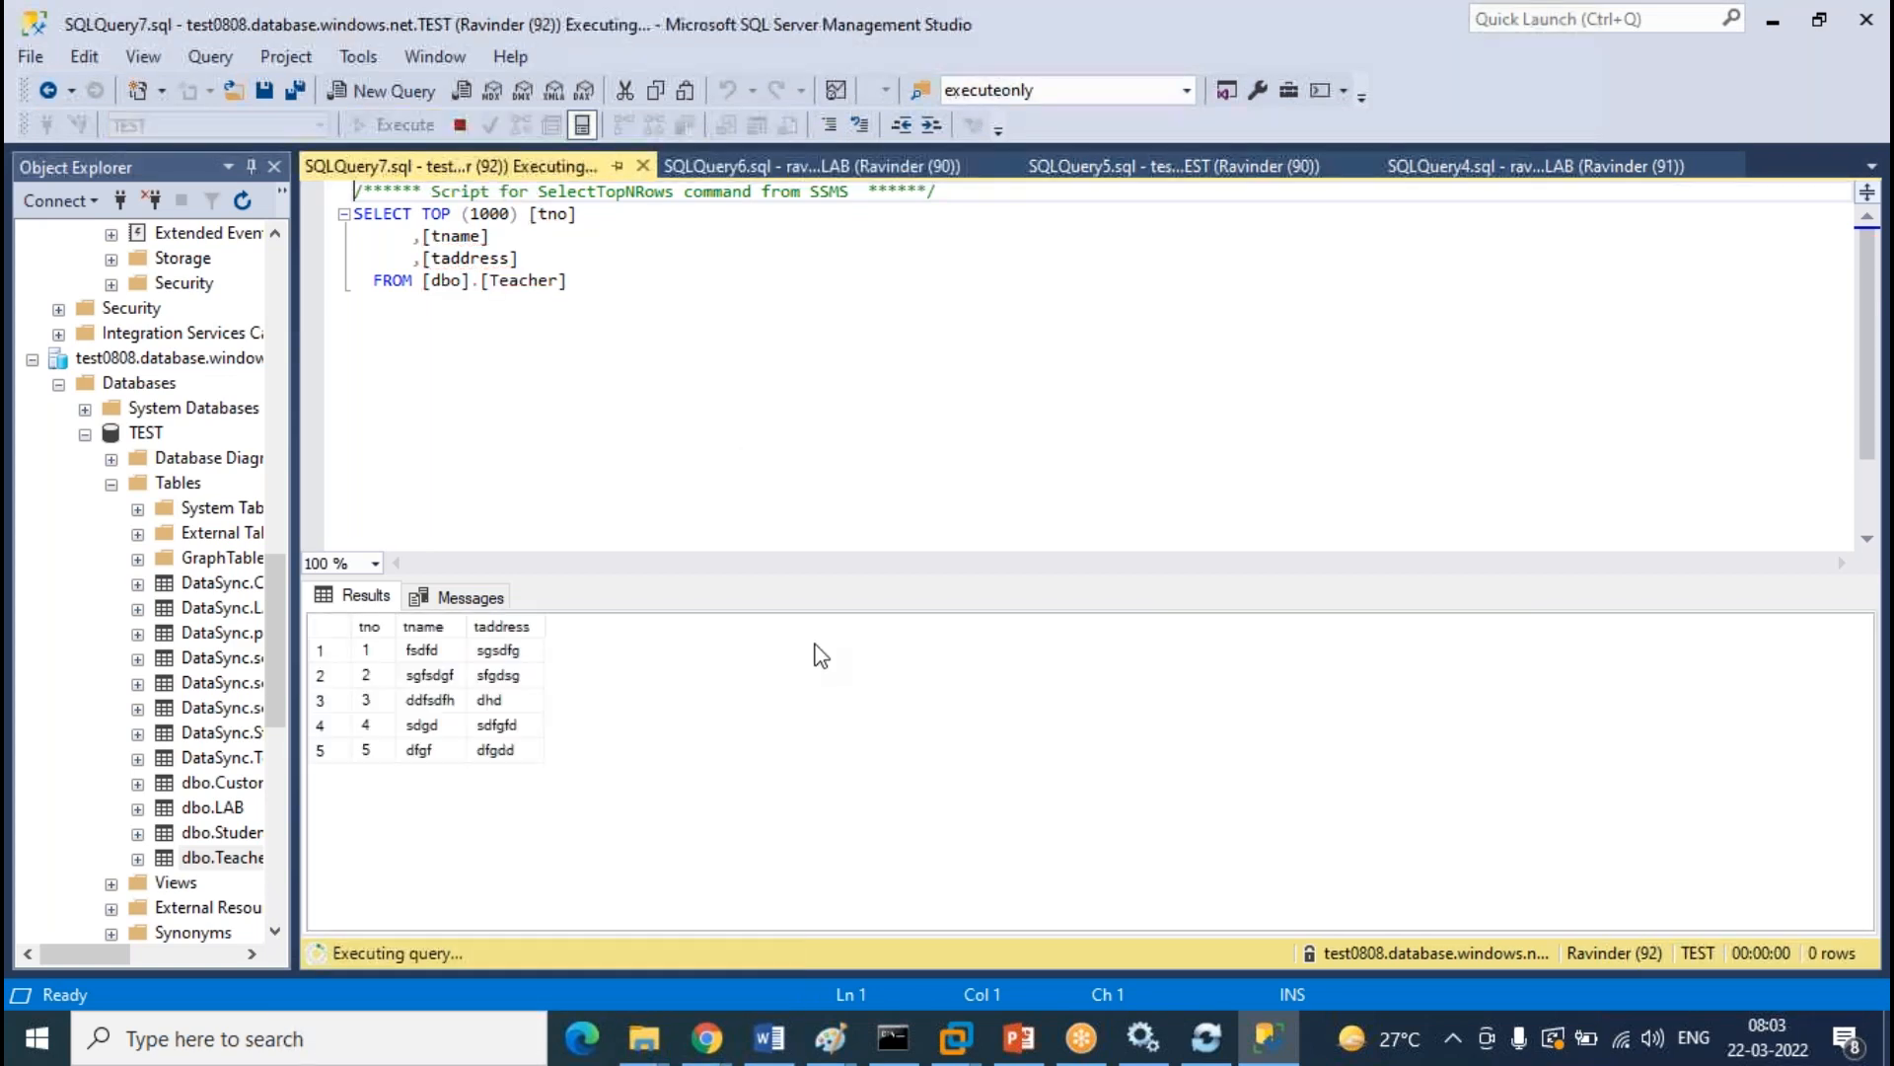
Compare LAB Customer's 4 rows against TEST Customer's row 5
{"action": "left_click", "coordinate": [832, 173]}
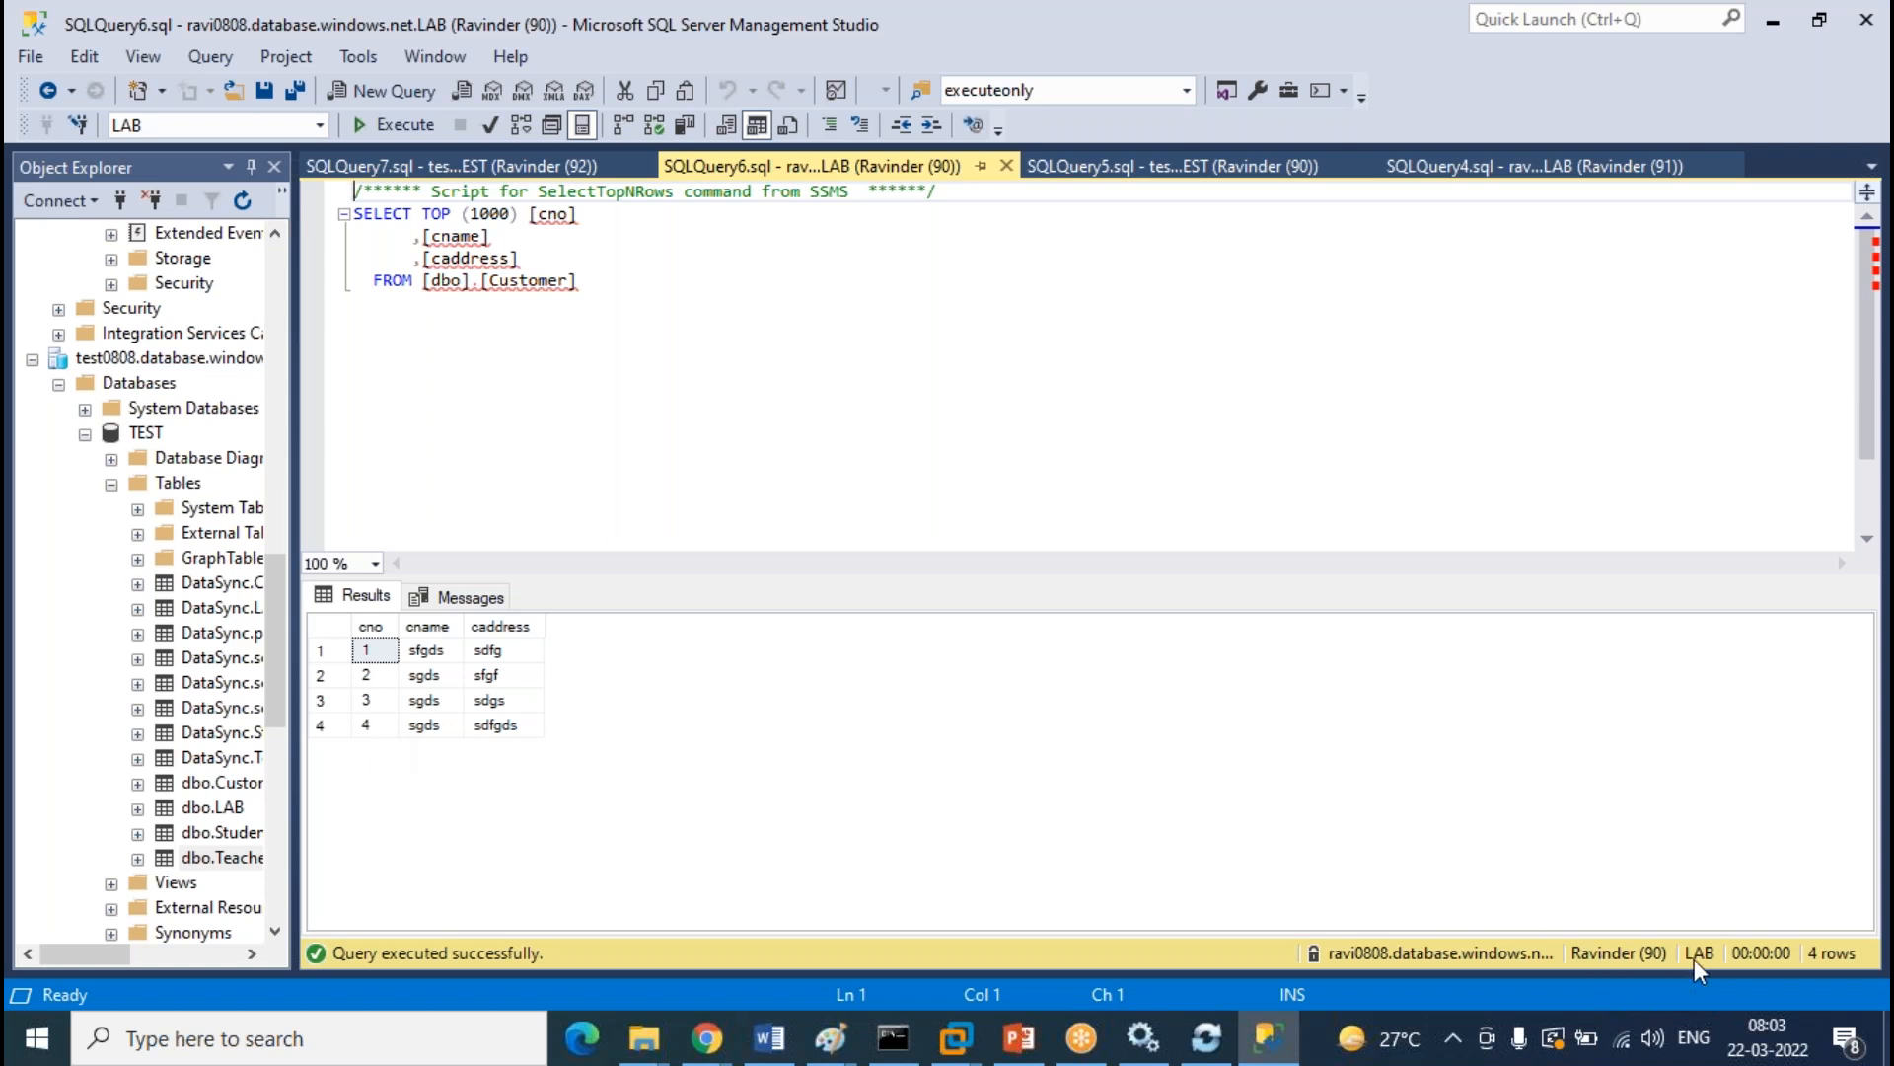
{"action": "left_click", "coordinate": [1240, 175]}
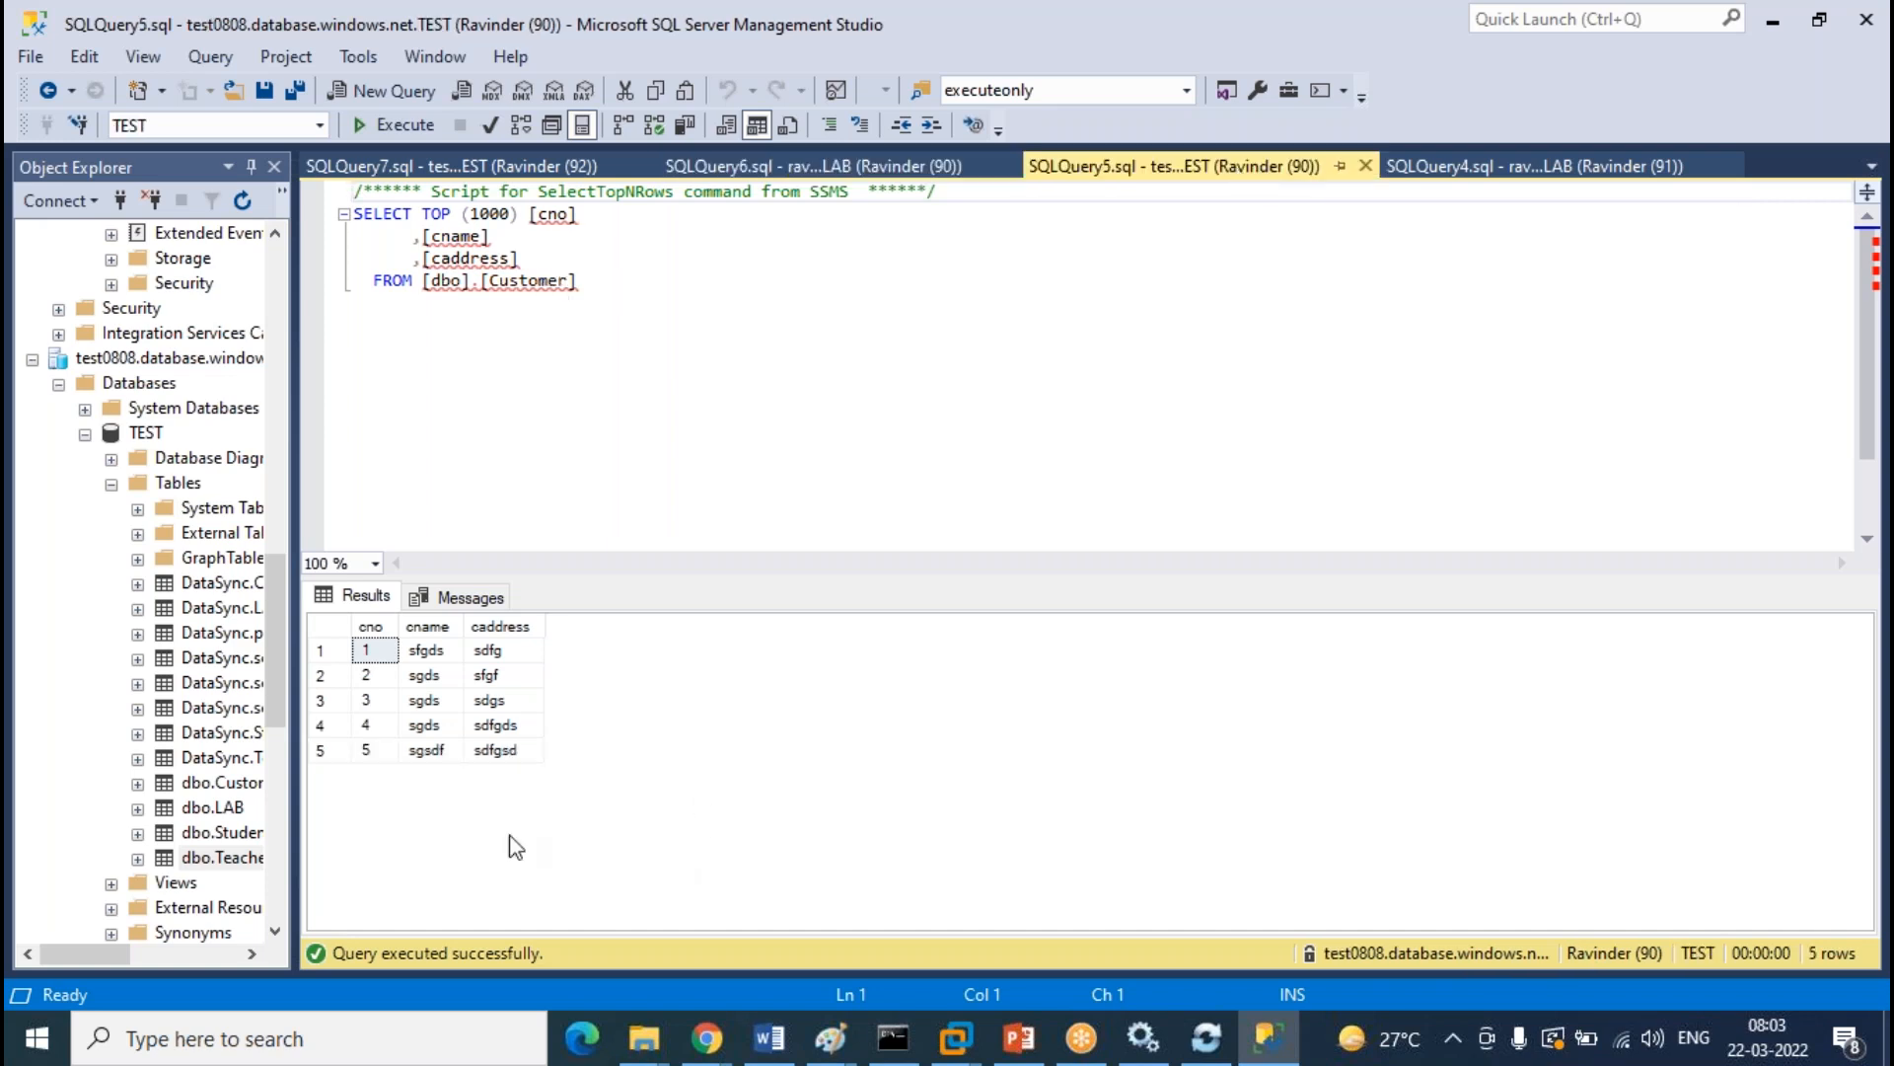
{"action": "left_click", "coordinate": [348, 750]}
{"action": "mouse_move", "coordinate": [707, 1038]}
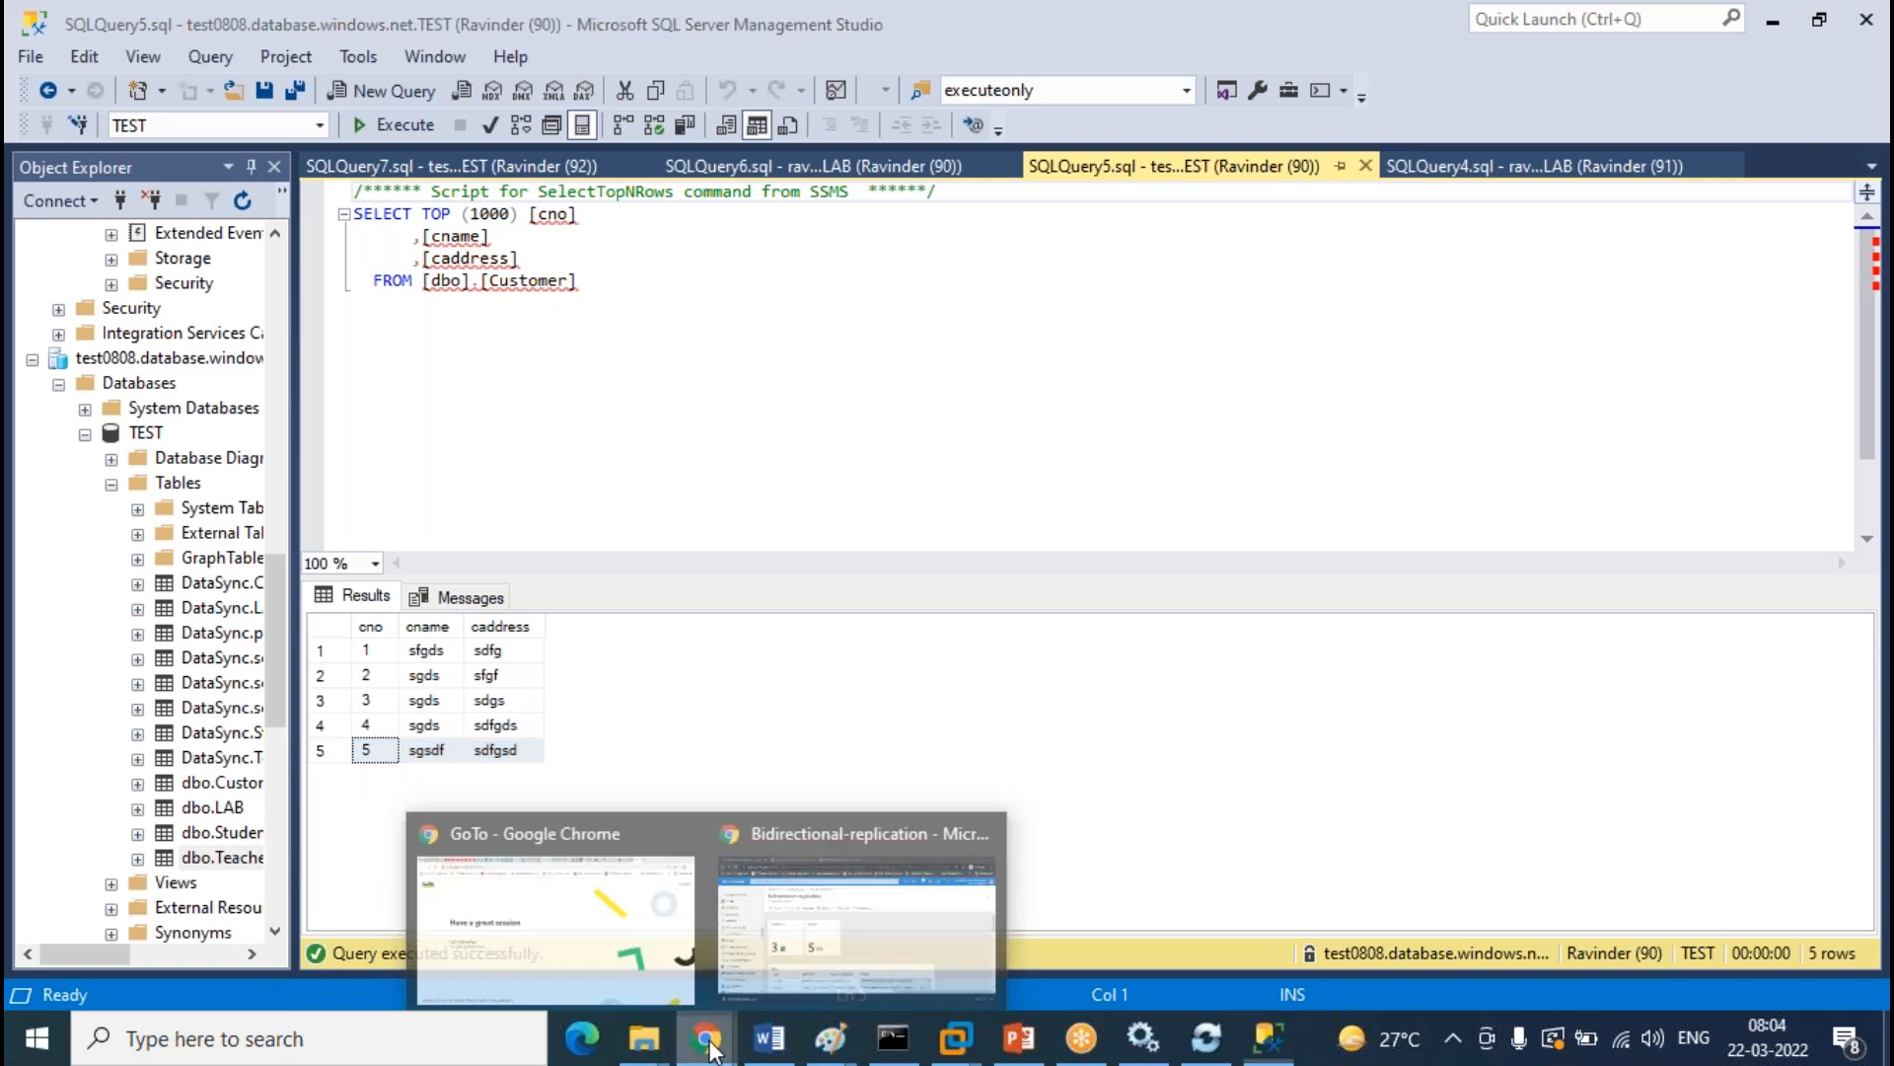
{"action": "left_click", "coordinate": [929, 908]}
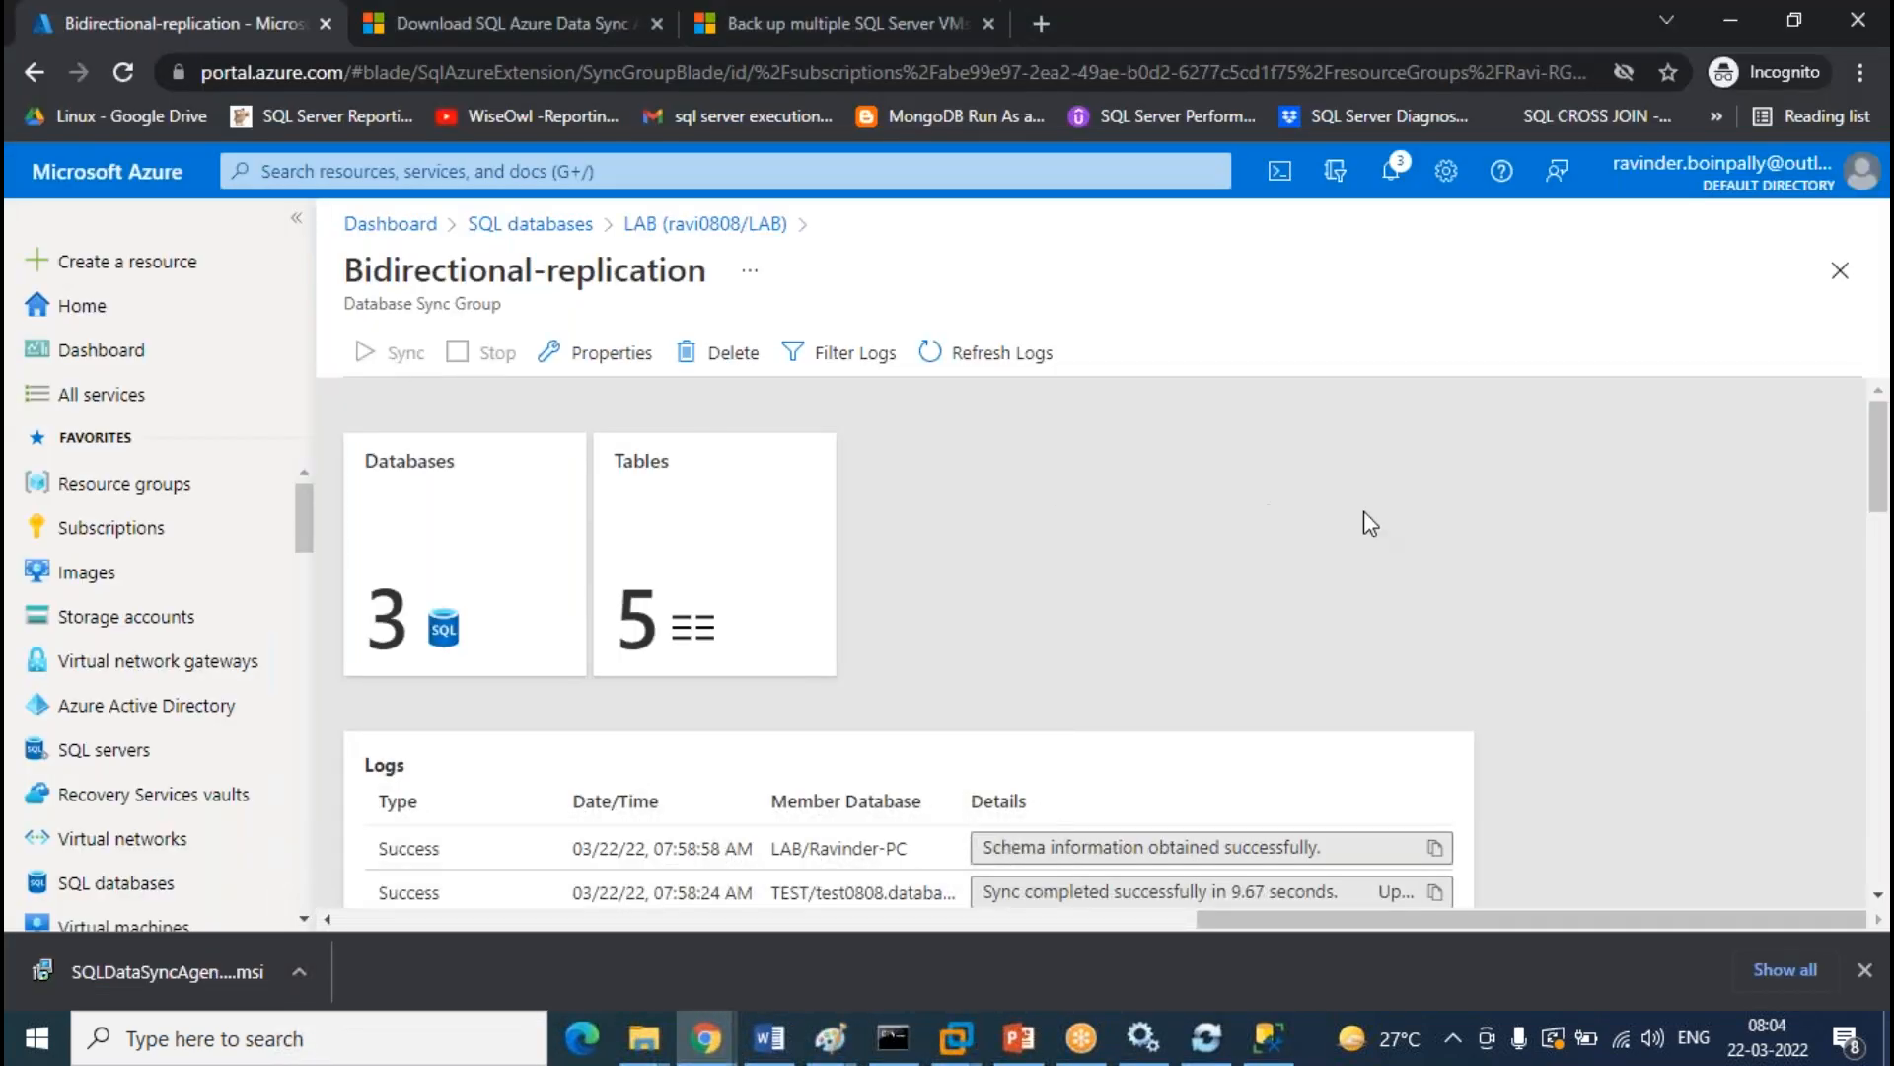
Refresh the Bidirectional-replication sync group logs twice to check the newest sync entries
{"action": "scroll", "coordinate": [1223, 495], "scroll_direction": "down", "scroll_amount": 3}
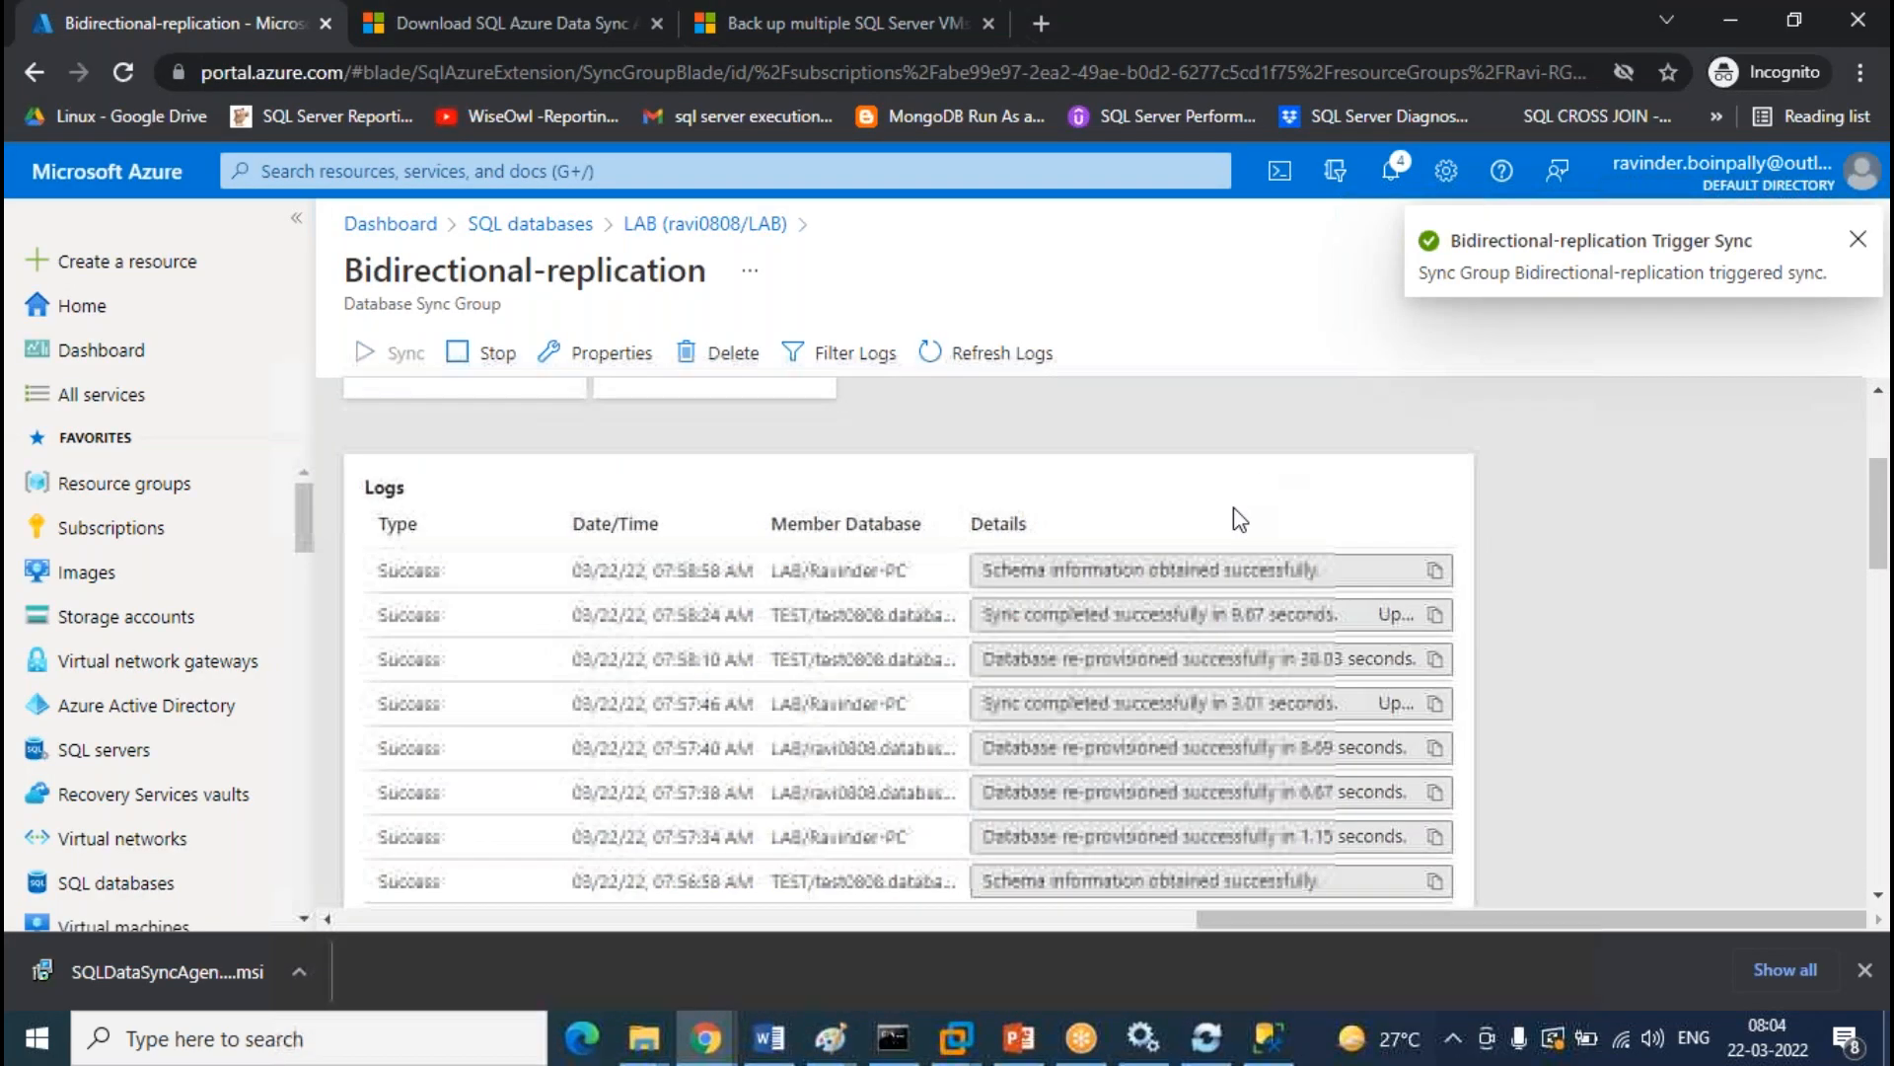
{"action": "scroll", "coordinate": [709, 576], "scroll_direction": "down", "scroll_amount": 4}
{"action": "scroll", "coordinate": [712, 576], "scroll_direction": "up", "scroll_amount": 6}
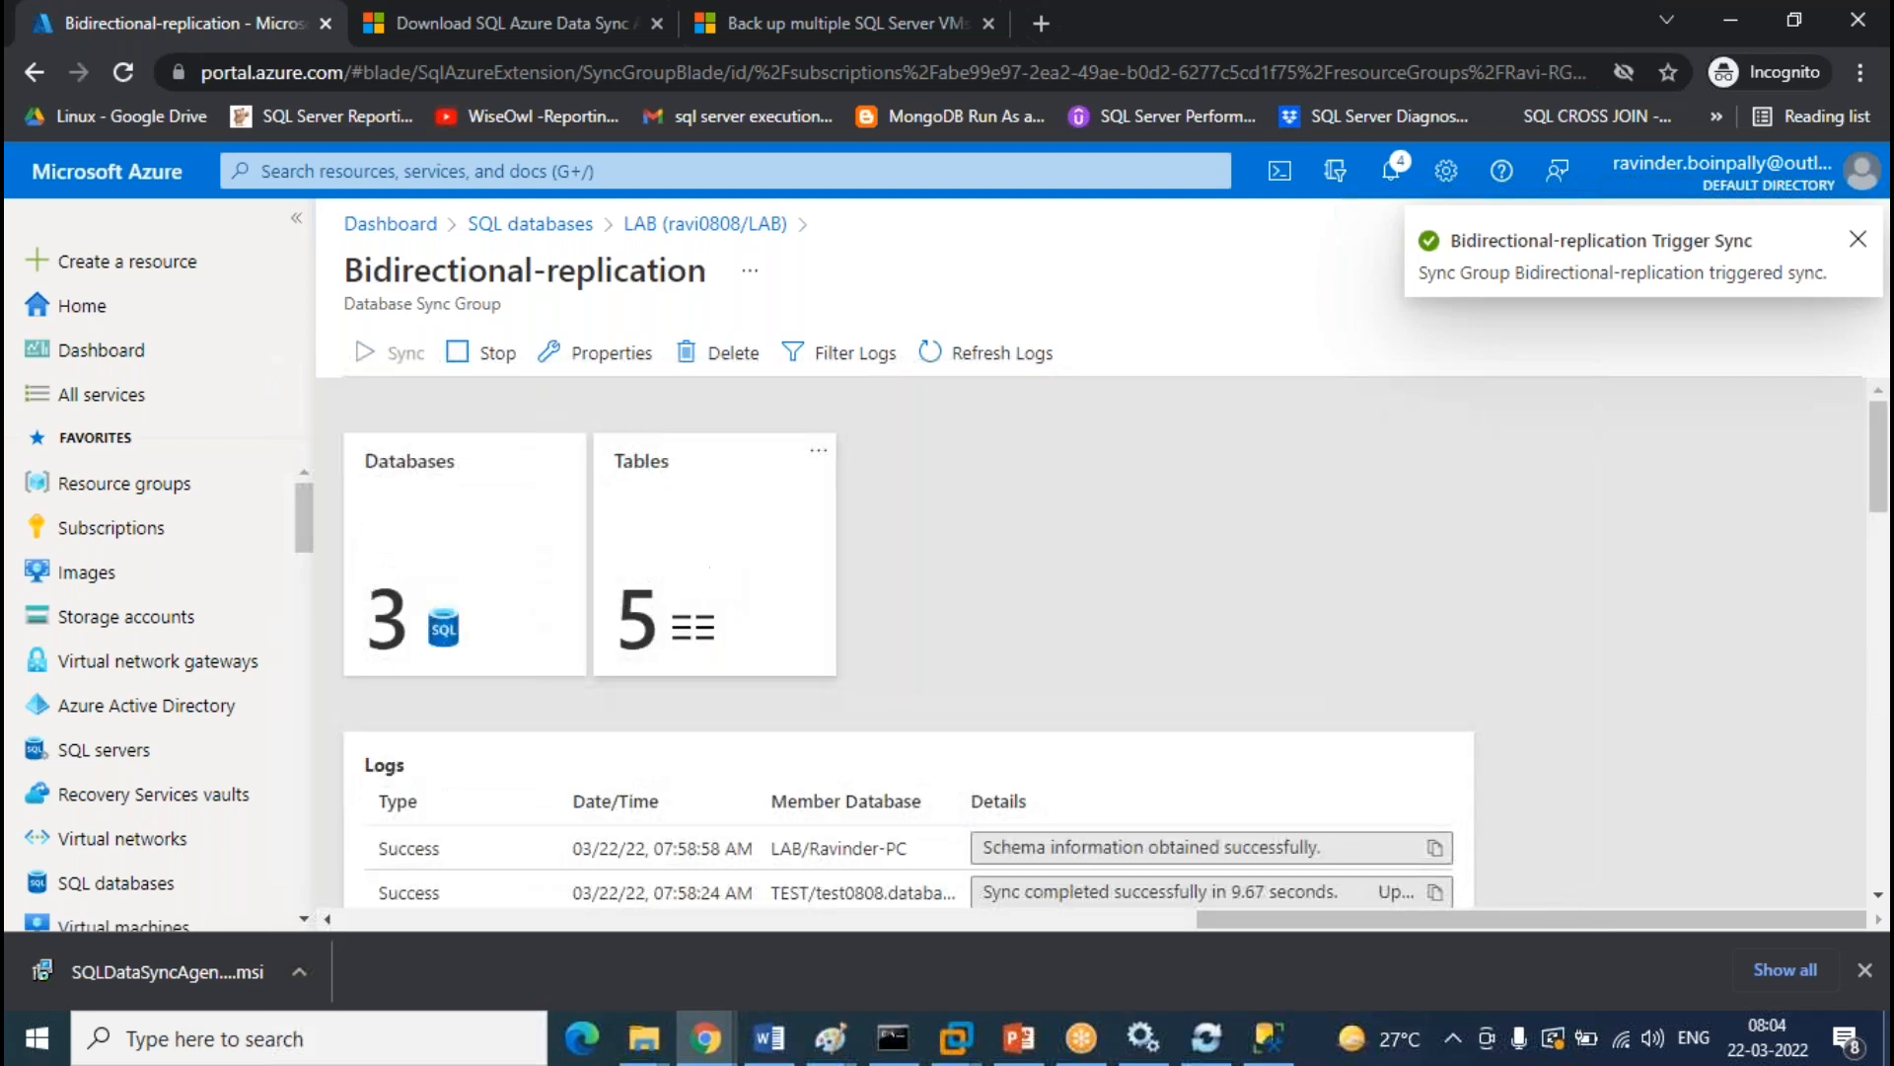
{"action": "left_click", "coordinate": [1019, 352]}
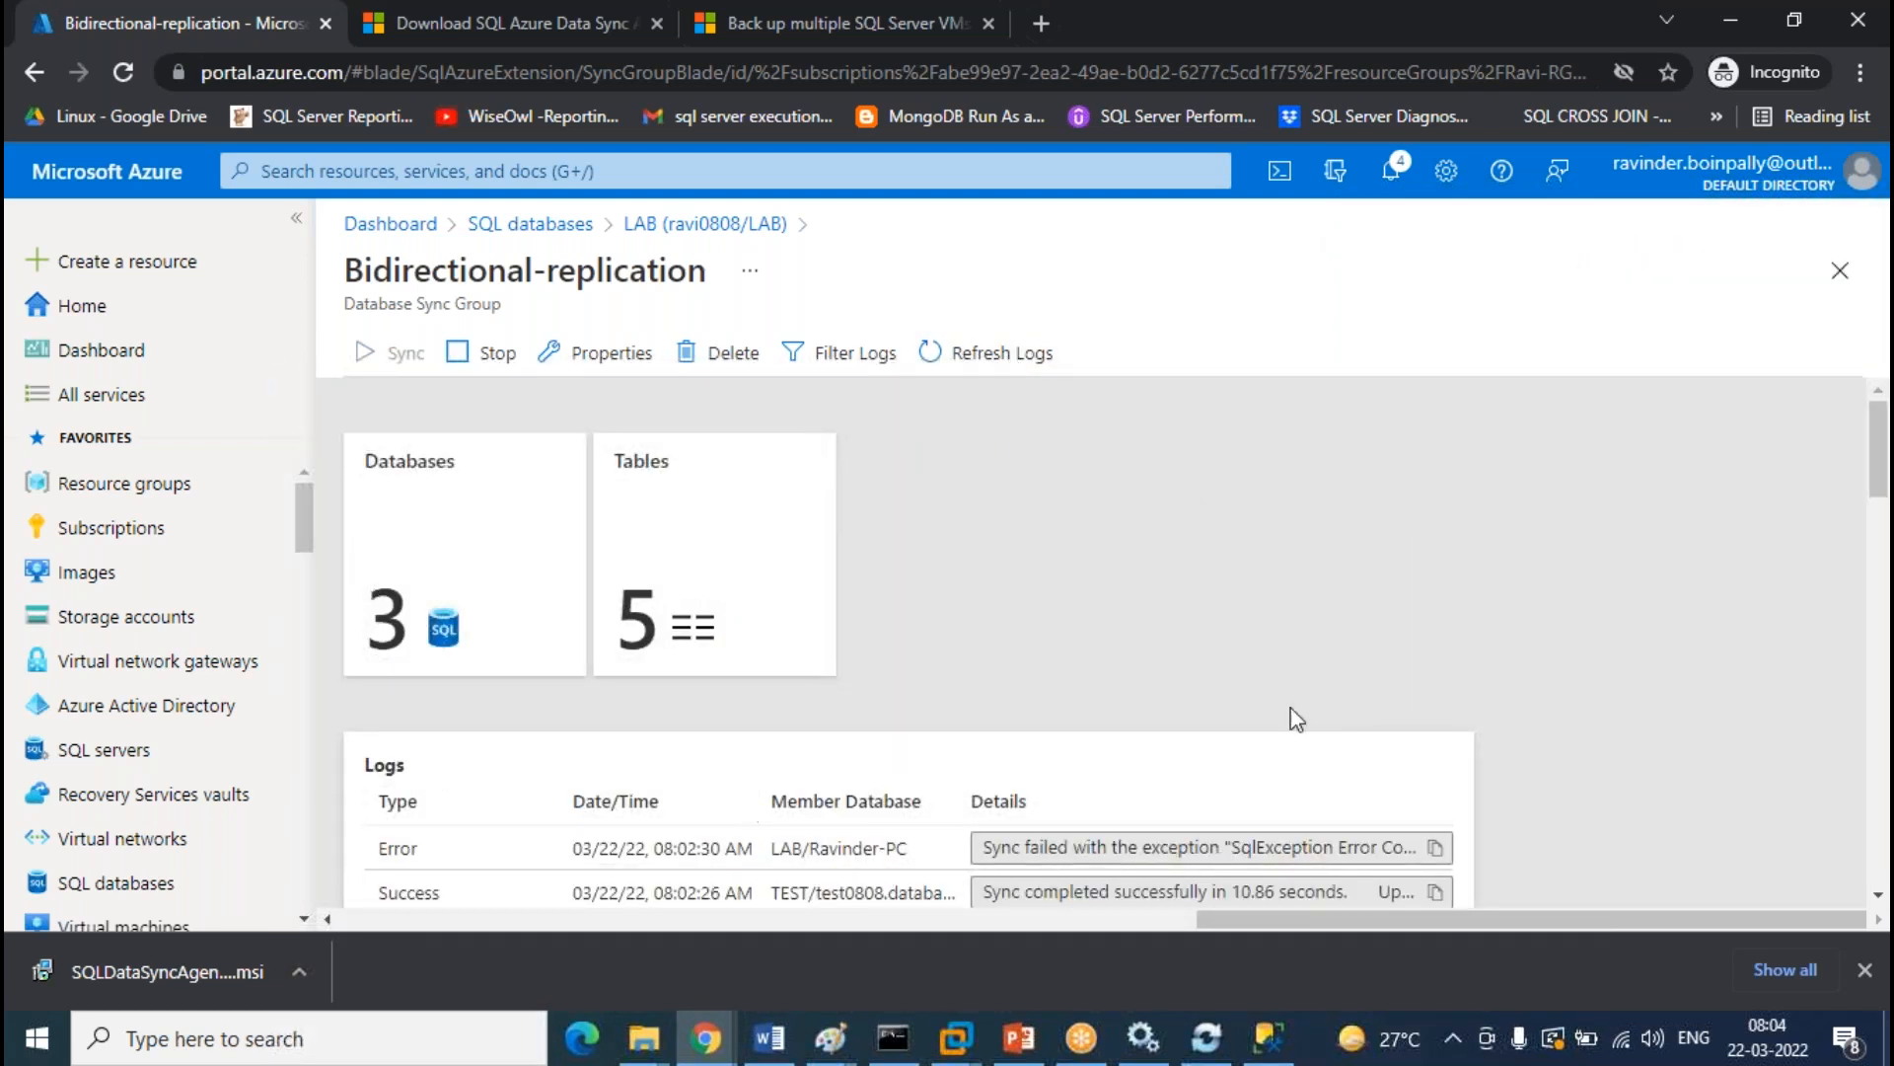
{"action": "scroll", "coordinate": [1311, 691], "scroll_direction": "down", "scroll_amount": 1}
{"action": "scroll", "coordinate": [864, 666], "scroll_direction": "down", "scroll_amount": 2}
{"action": "scroll", "coordinate": [868, 664], "scroll_direction": "up", "scroll_amount": 3}
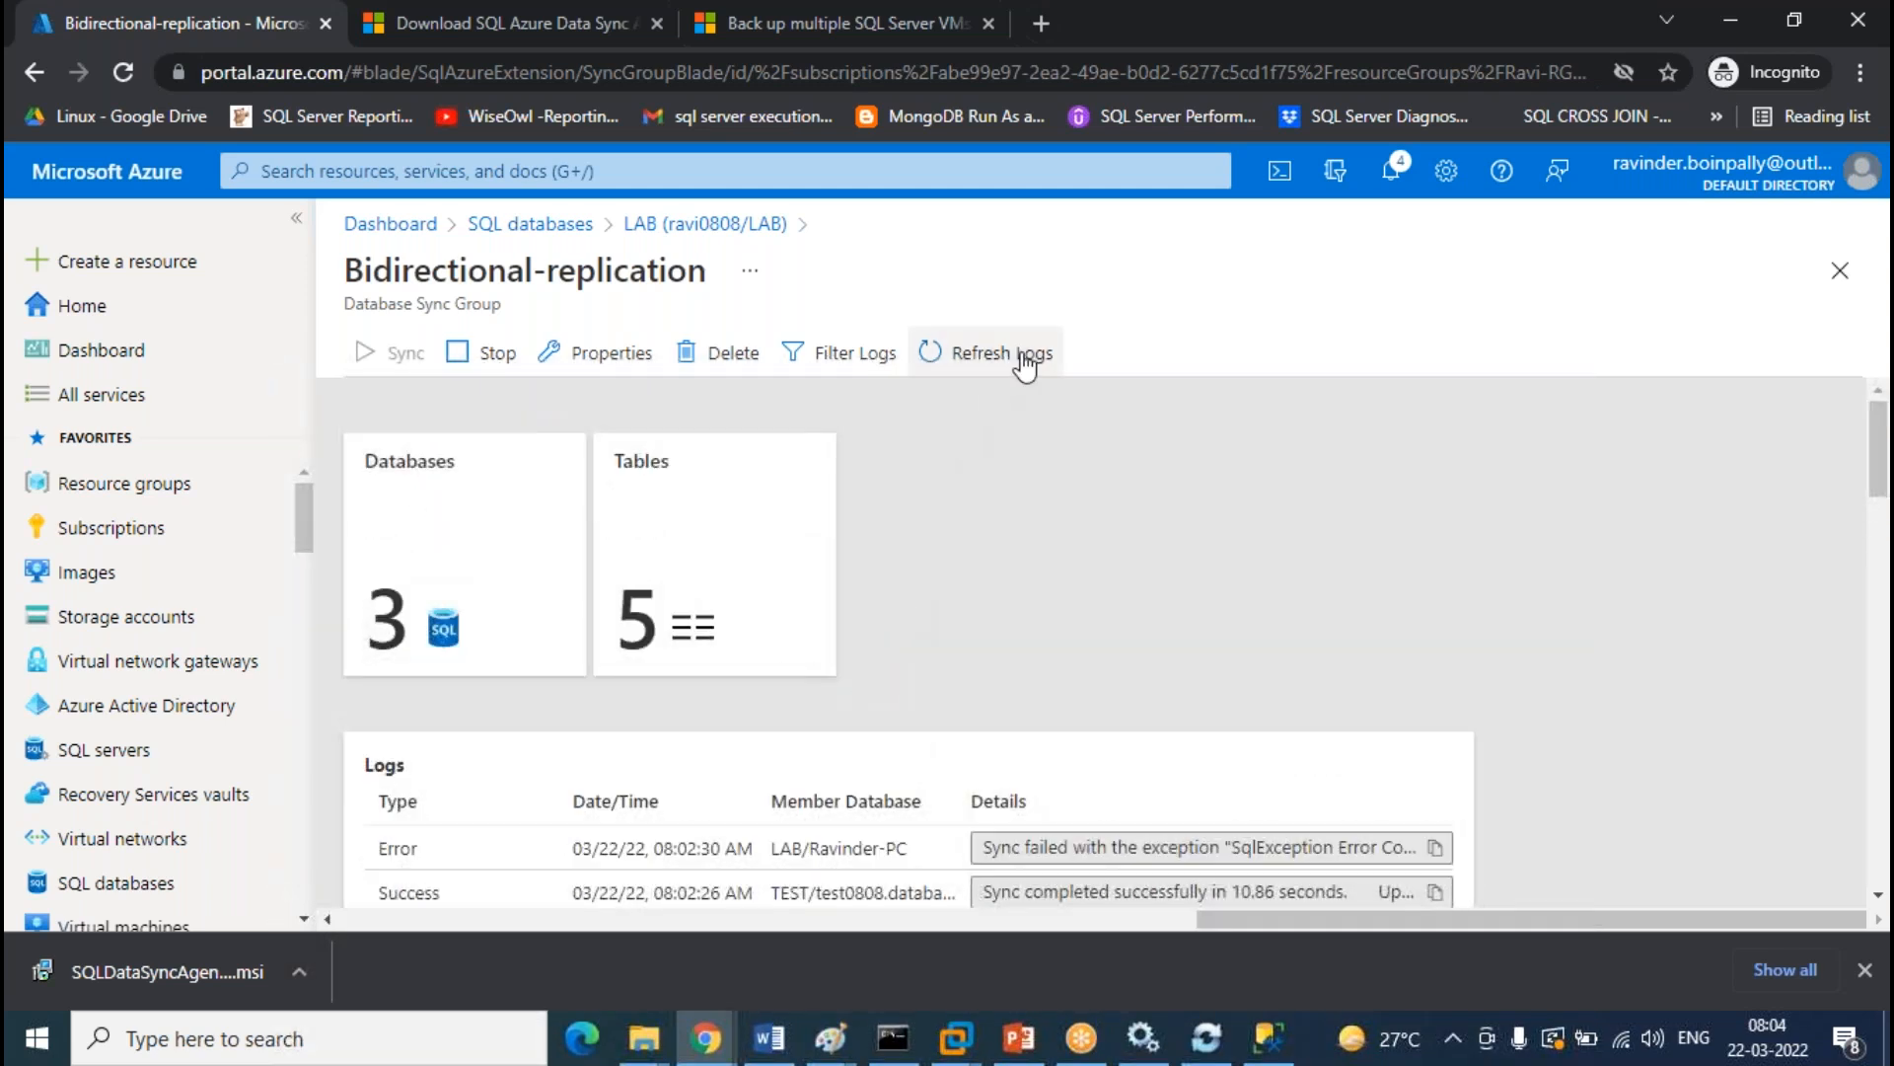
{"action": "left_click", "coordinate": [1022, 358]}
{"action": "left_click", "coordinate": [1245, 1031]}
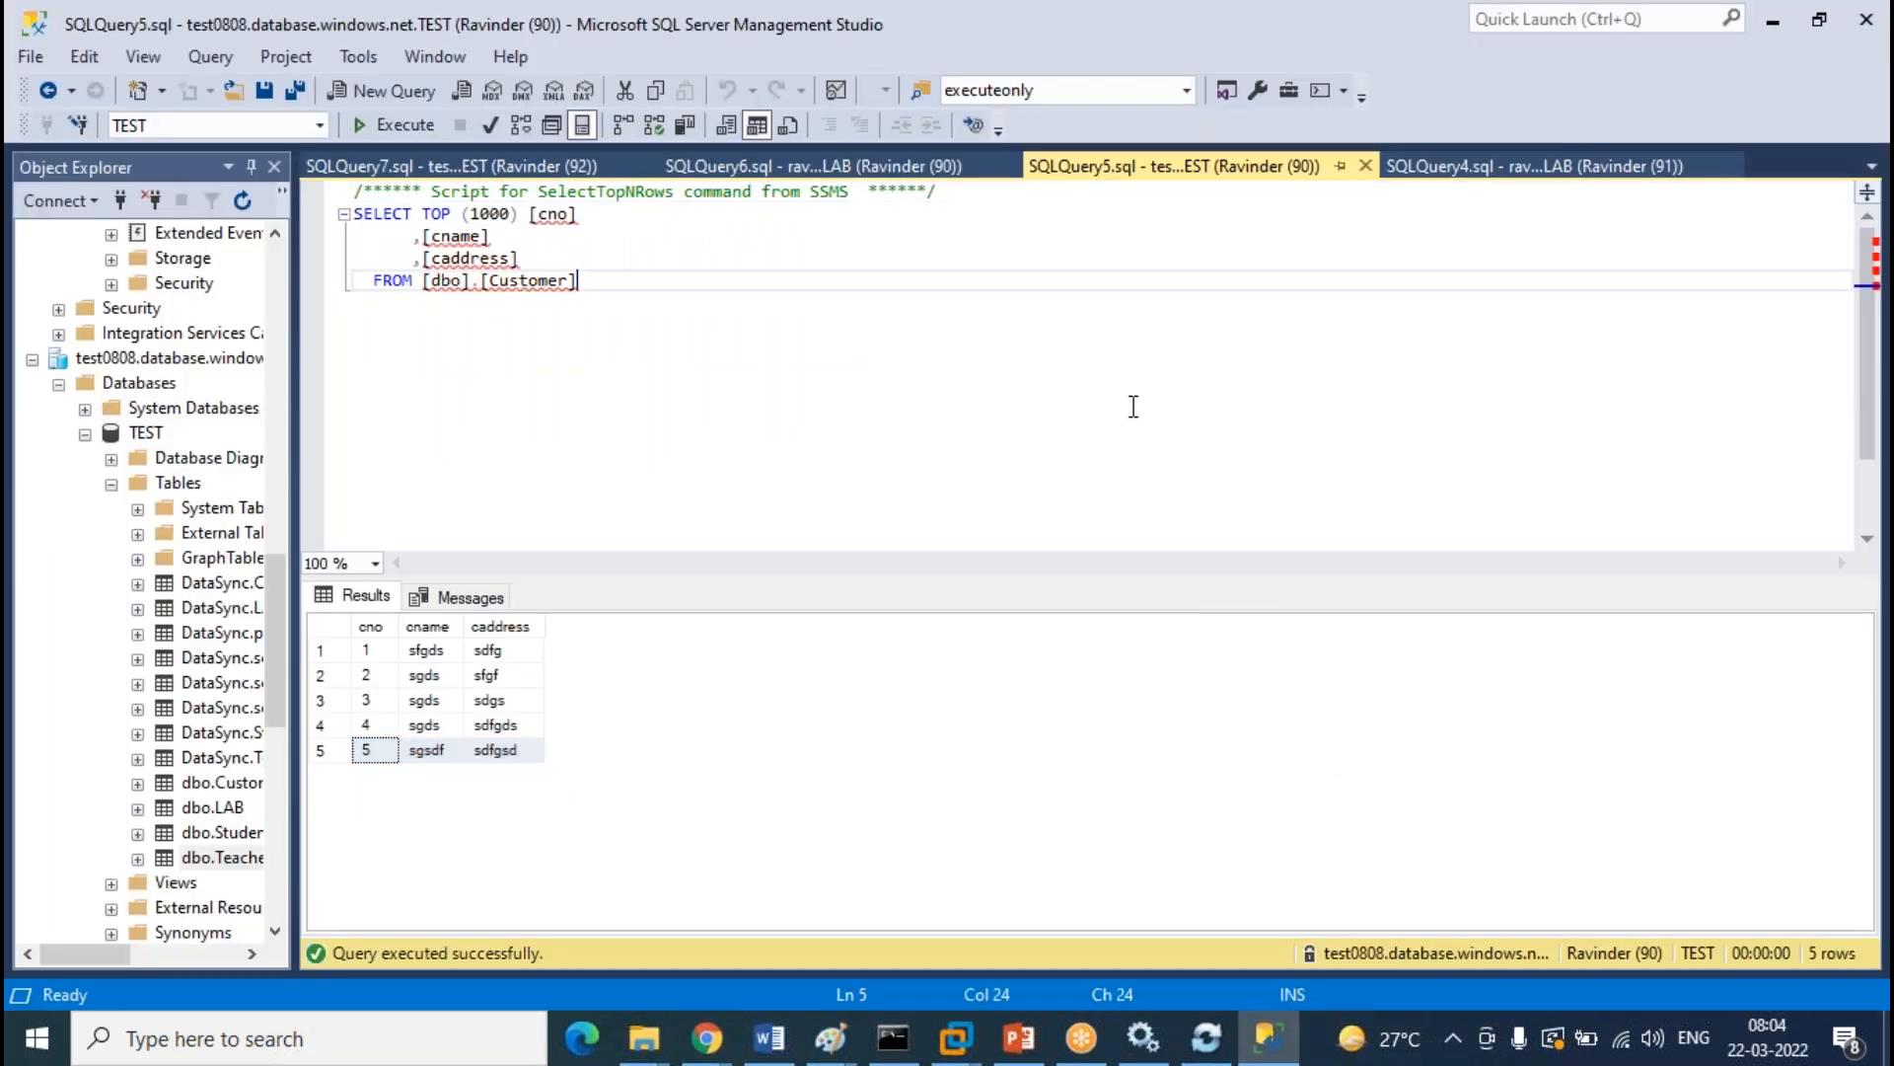
Re-execute the LAB Teacher, TEST Customer, LAB Customer and TEST Teacher queries, confirming five rows each
{"action": "left_click", "coordinate": [1475, 168]}
{"action": "left_click", "coordinate": [400, 125]}
{"action": "left_click", "coordinate": [1174, 166]}
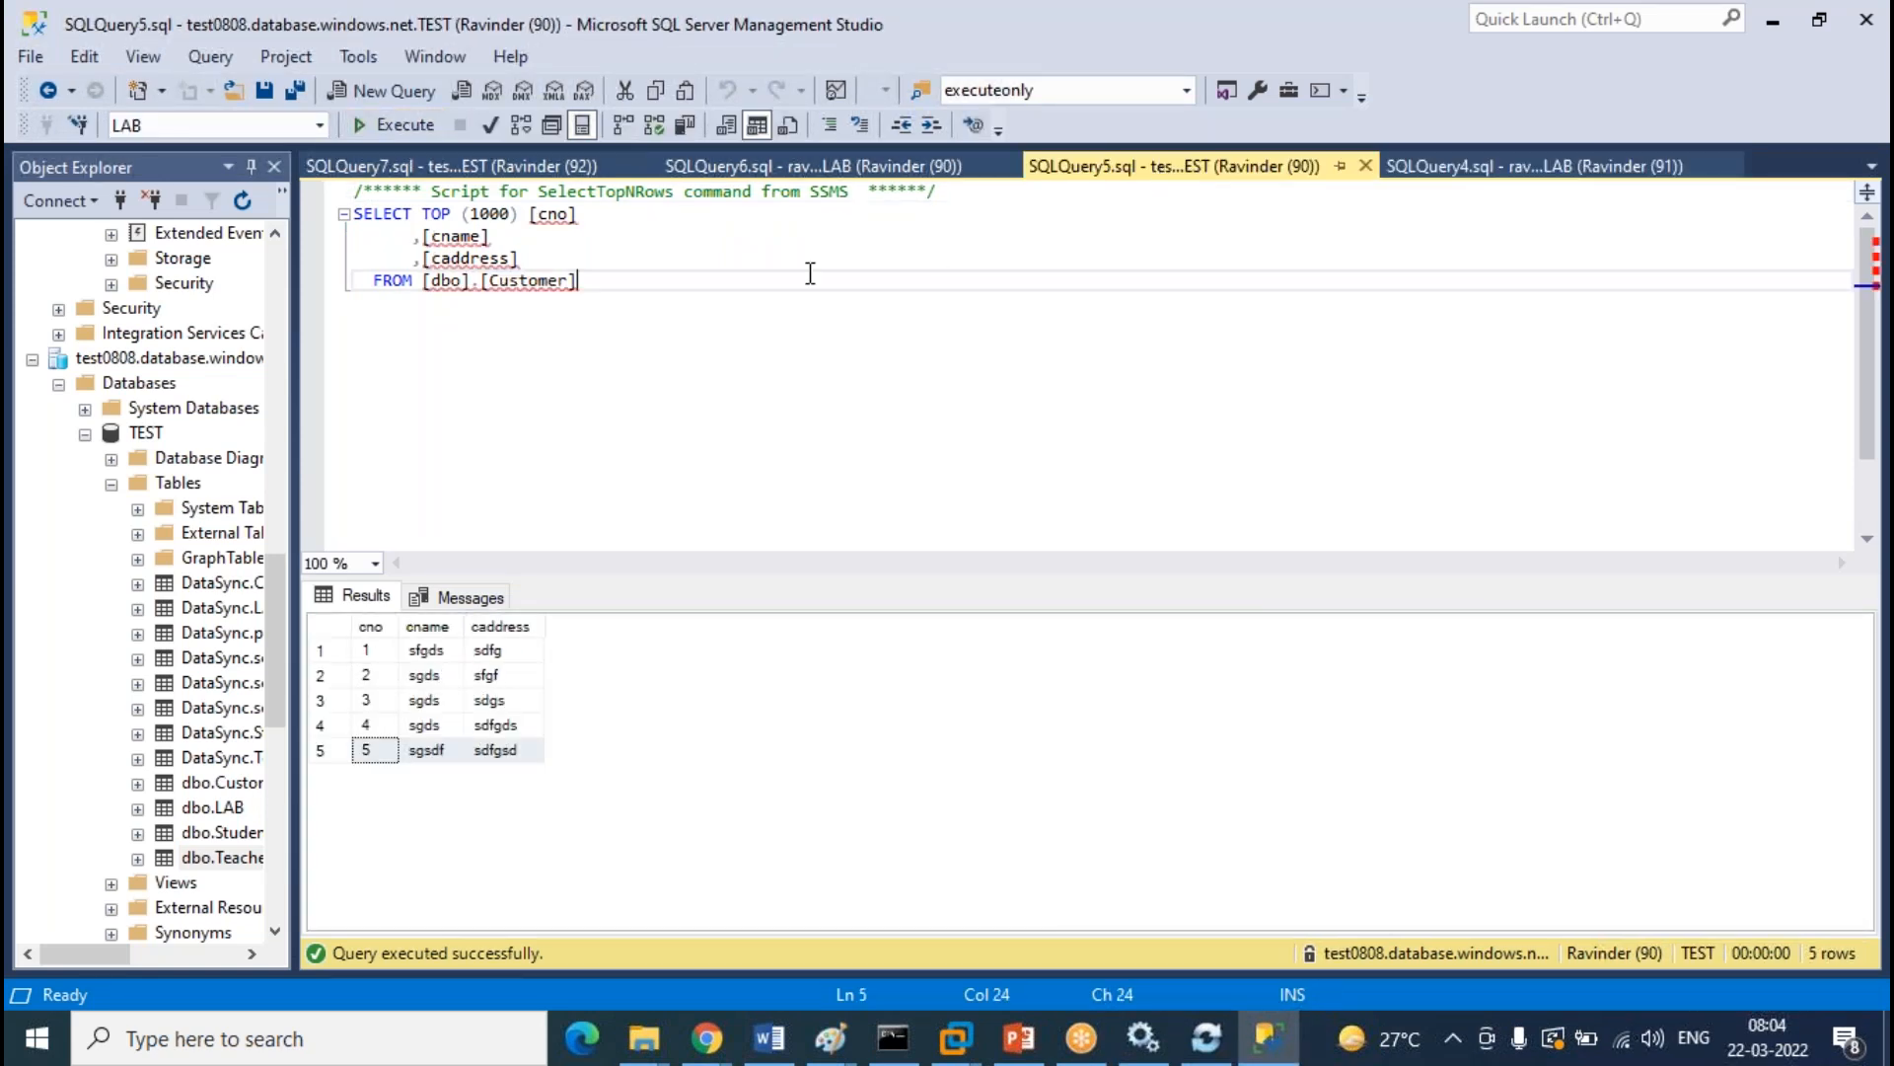
{"action": "left_click", "coordinate": [409, 125]}
{"action": "left_click", "coordinate": [834, 173]}
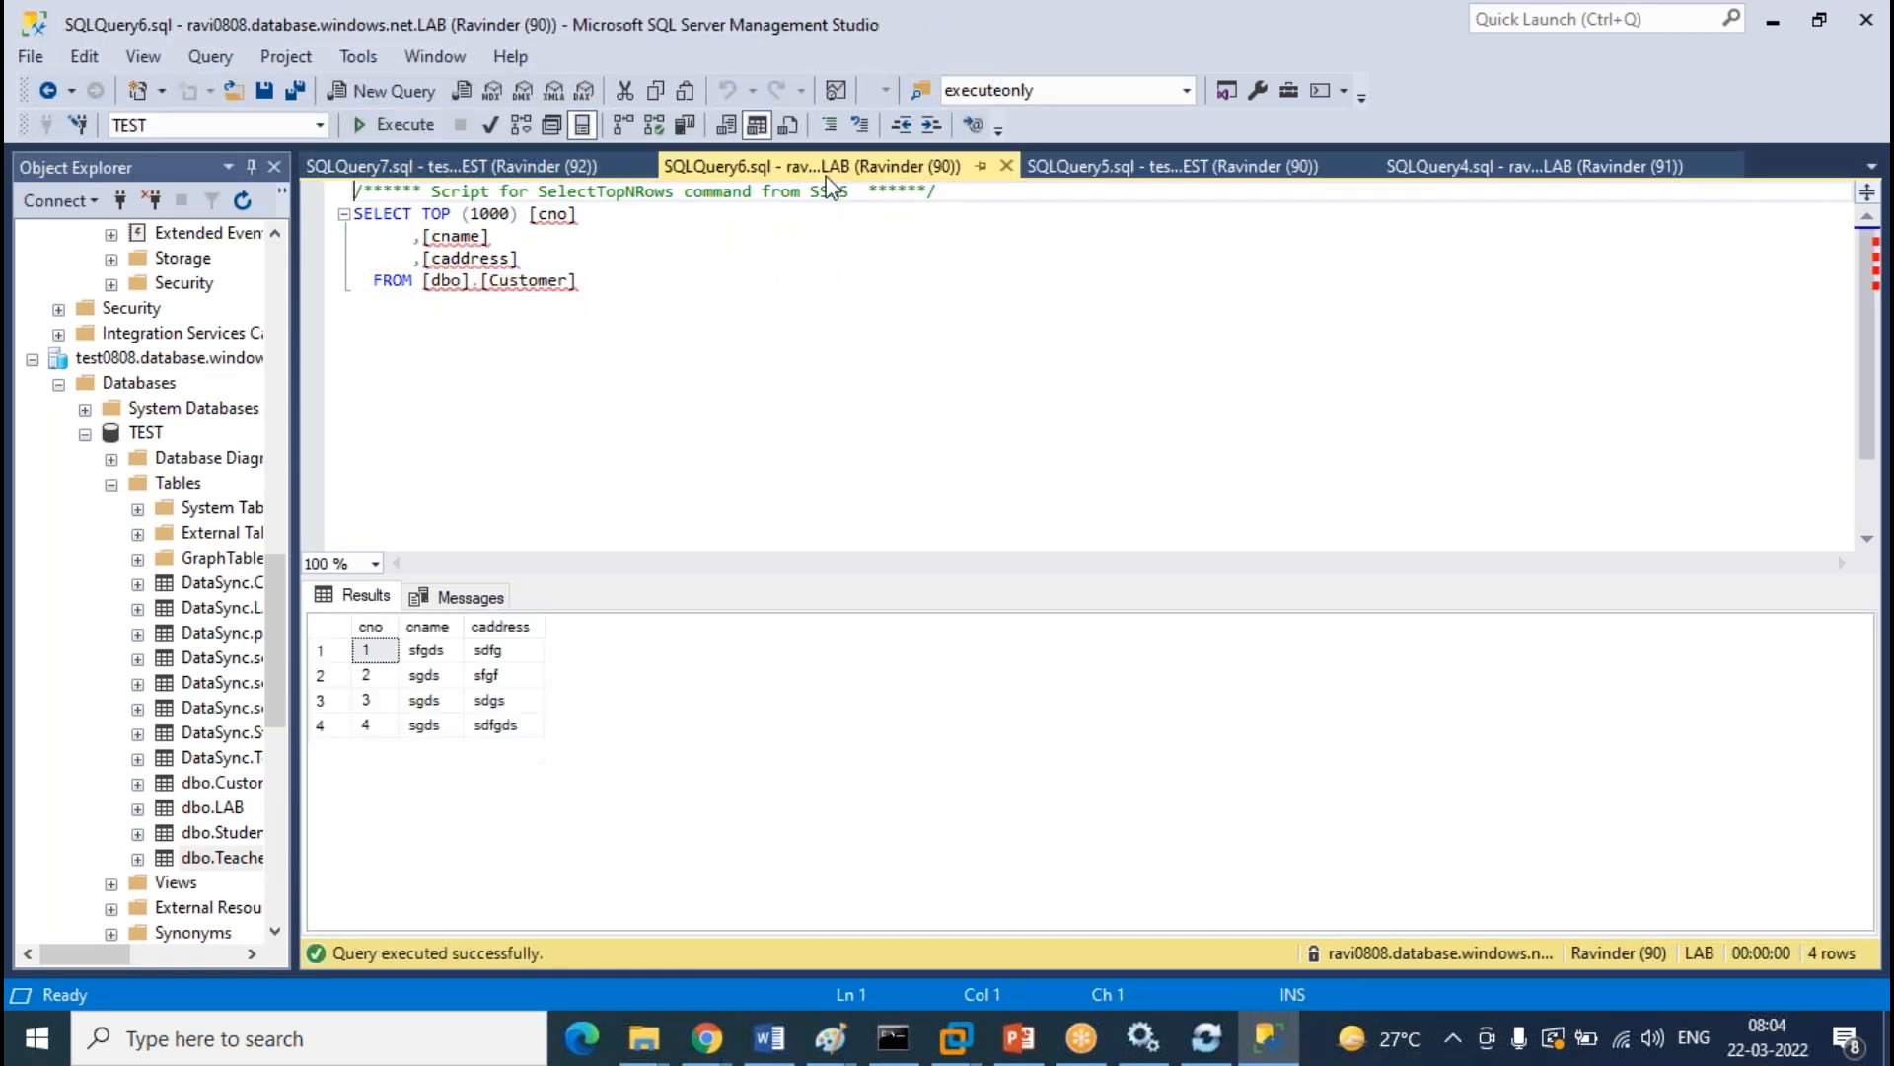
{"action": "left_click", "coordinate": [395, 124]}
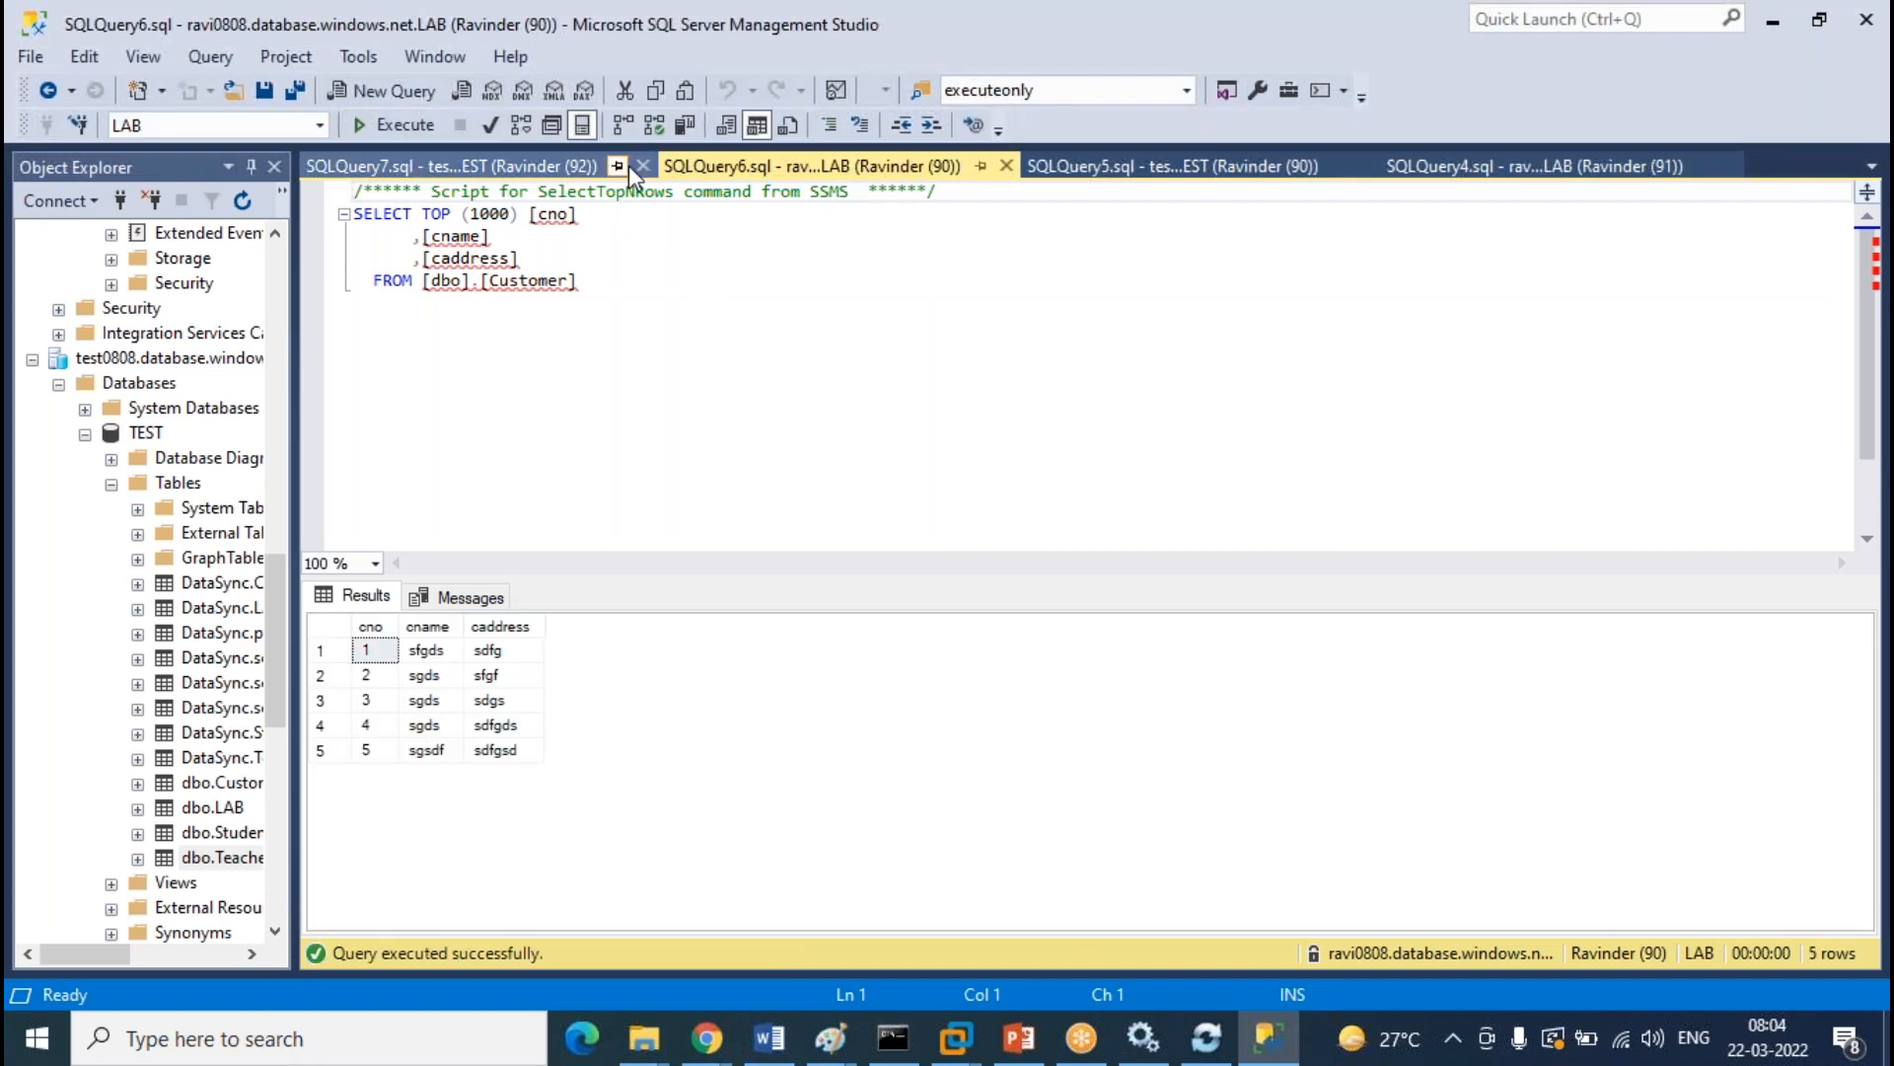
{"action": "left_click", "coordinate": [449, 166]}
{"action": "left_click", "coordinate": [395, 124]}
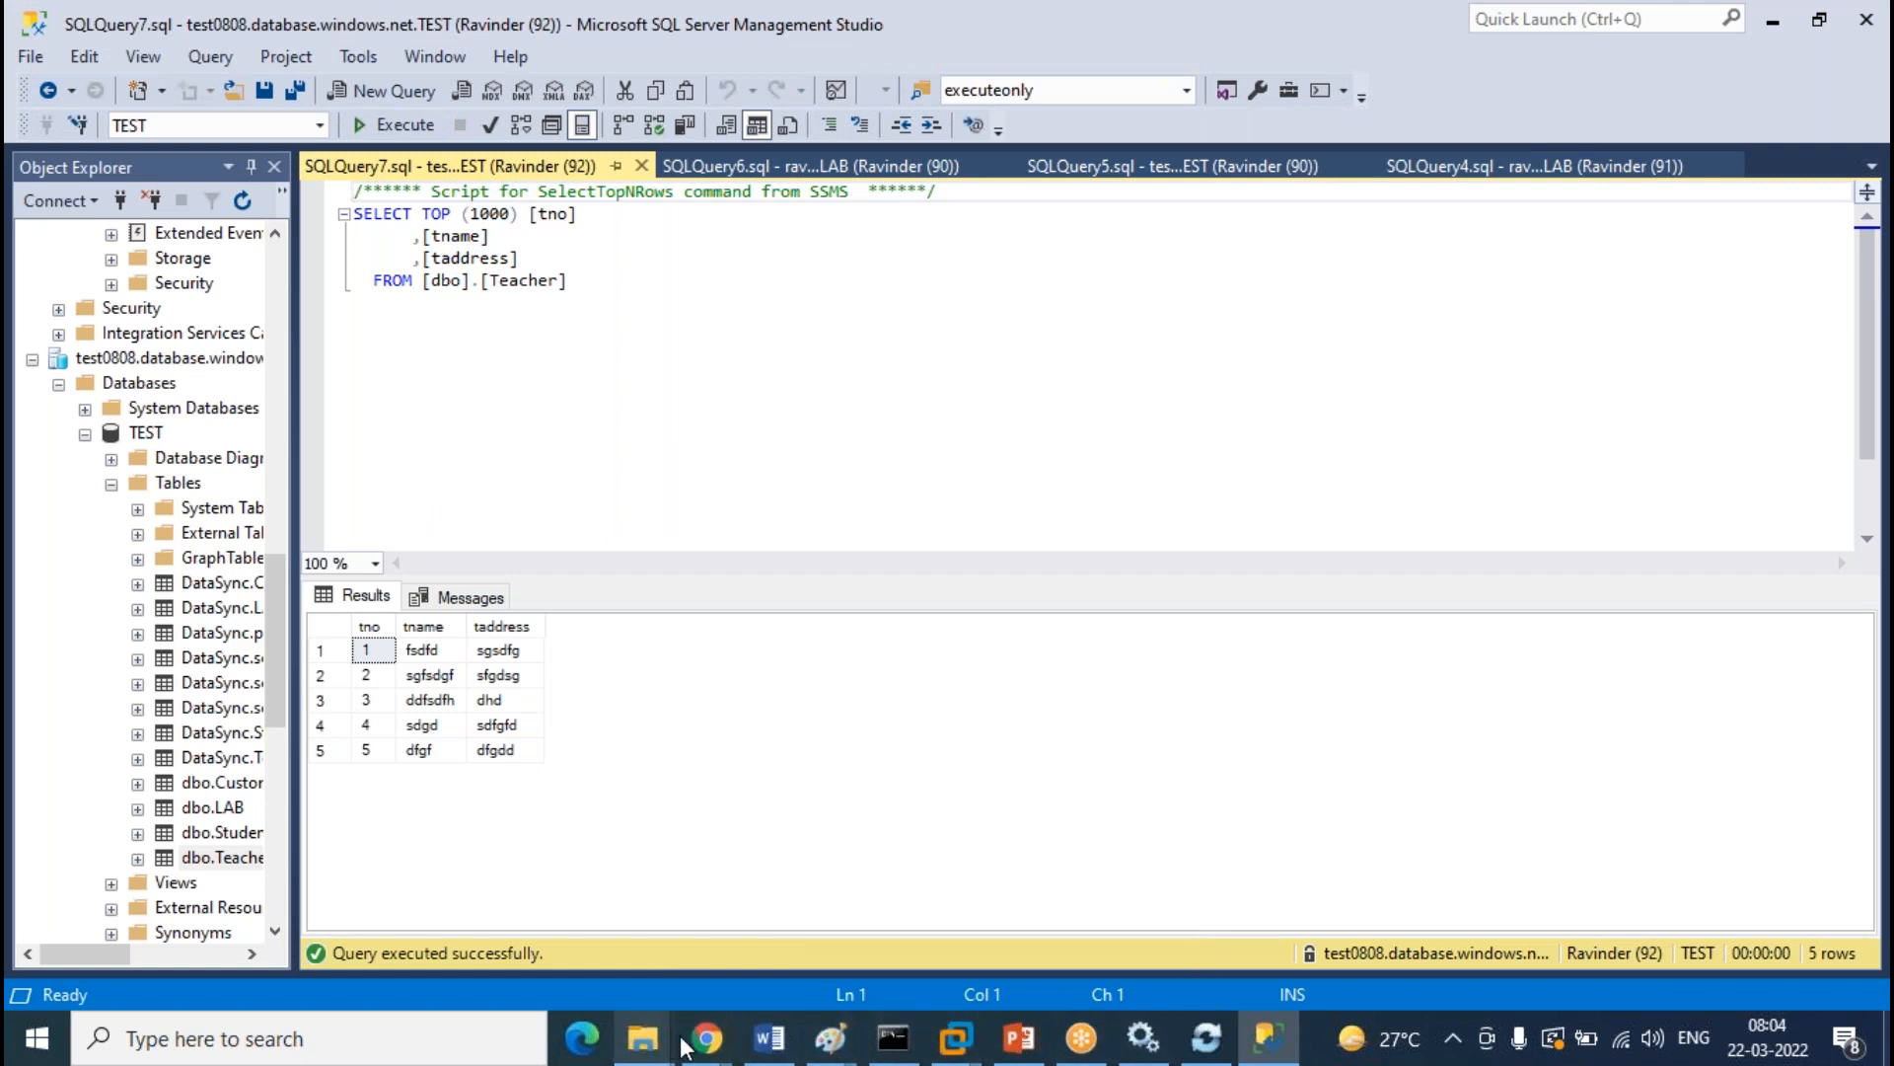
Copy the sync failure error from the Azure log into a maximized Notepad window
{"action": "mouse_move", "coordinate": [706, 1038]}
{"action": "left_click", "coordinate": [856, 938]}
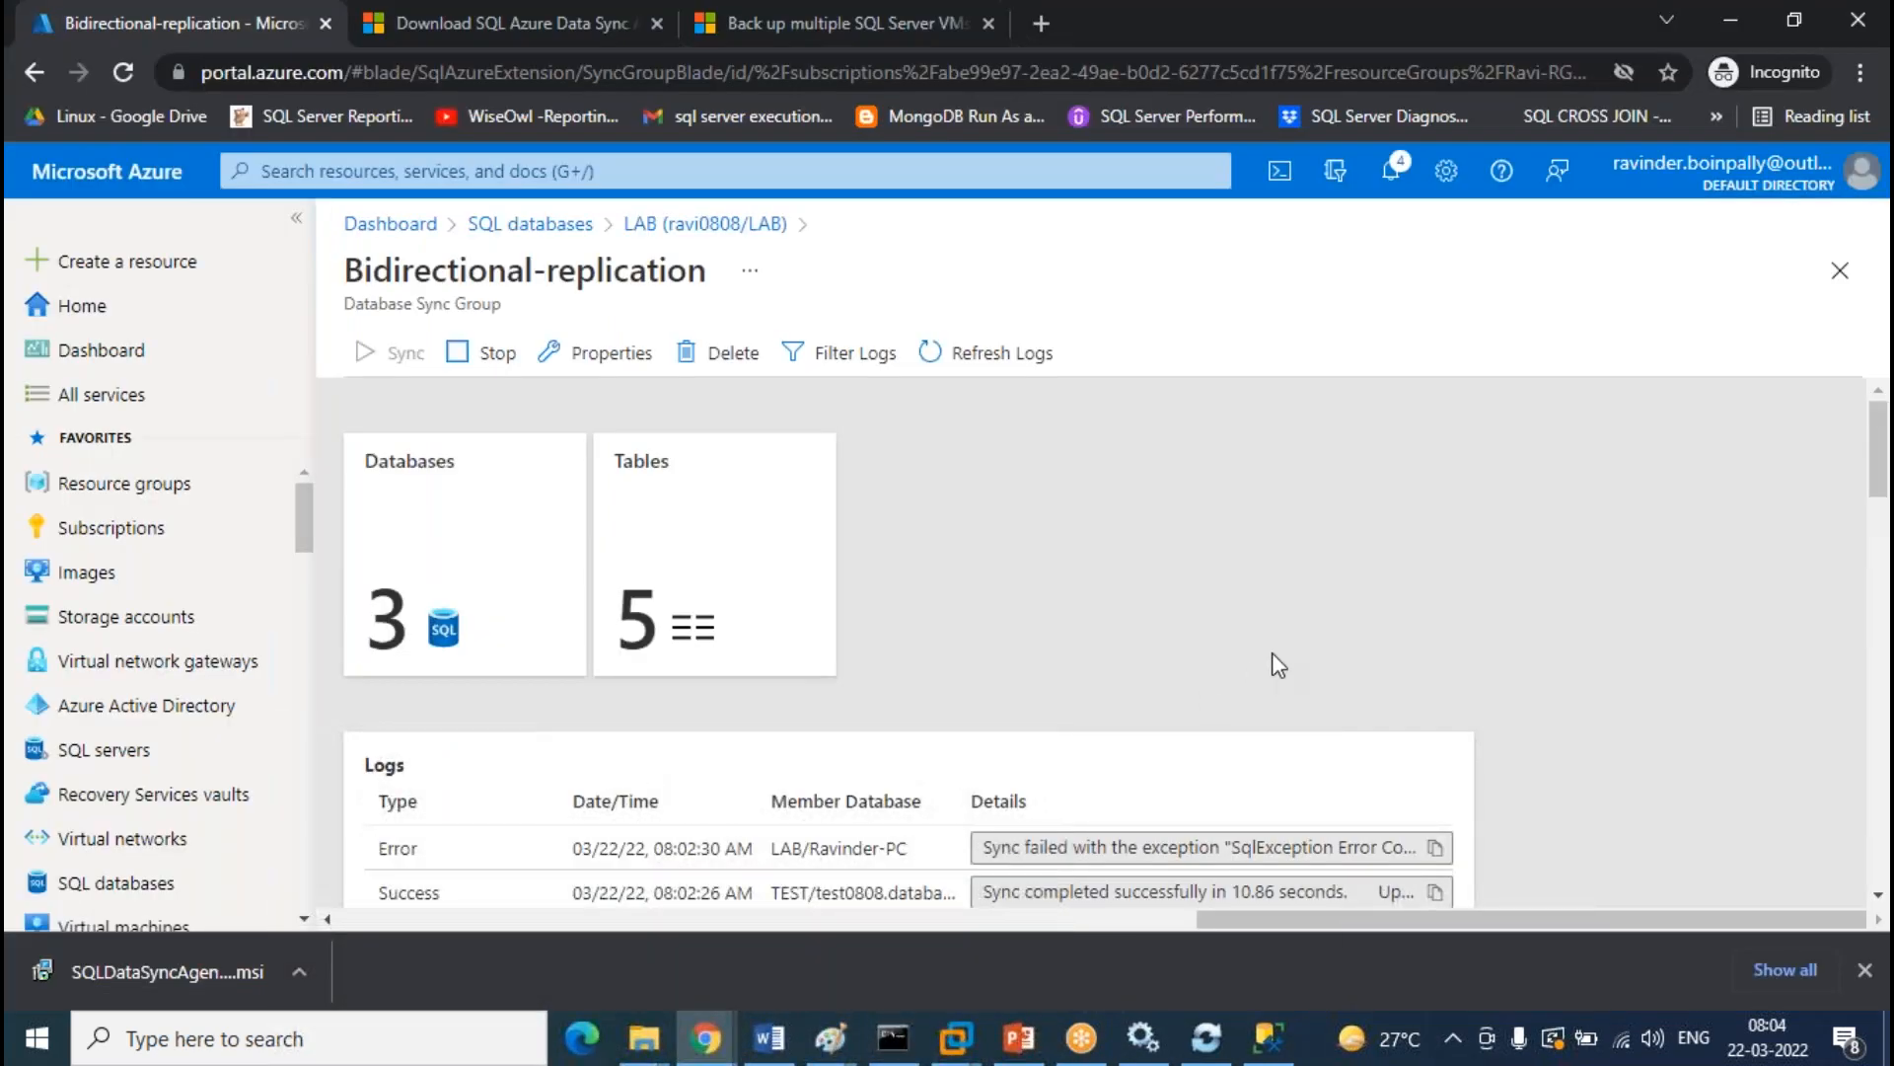
{"action": "left_click", "coordinate": [1443, 847]}
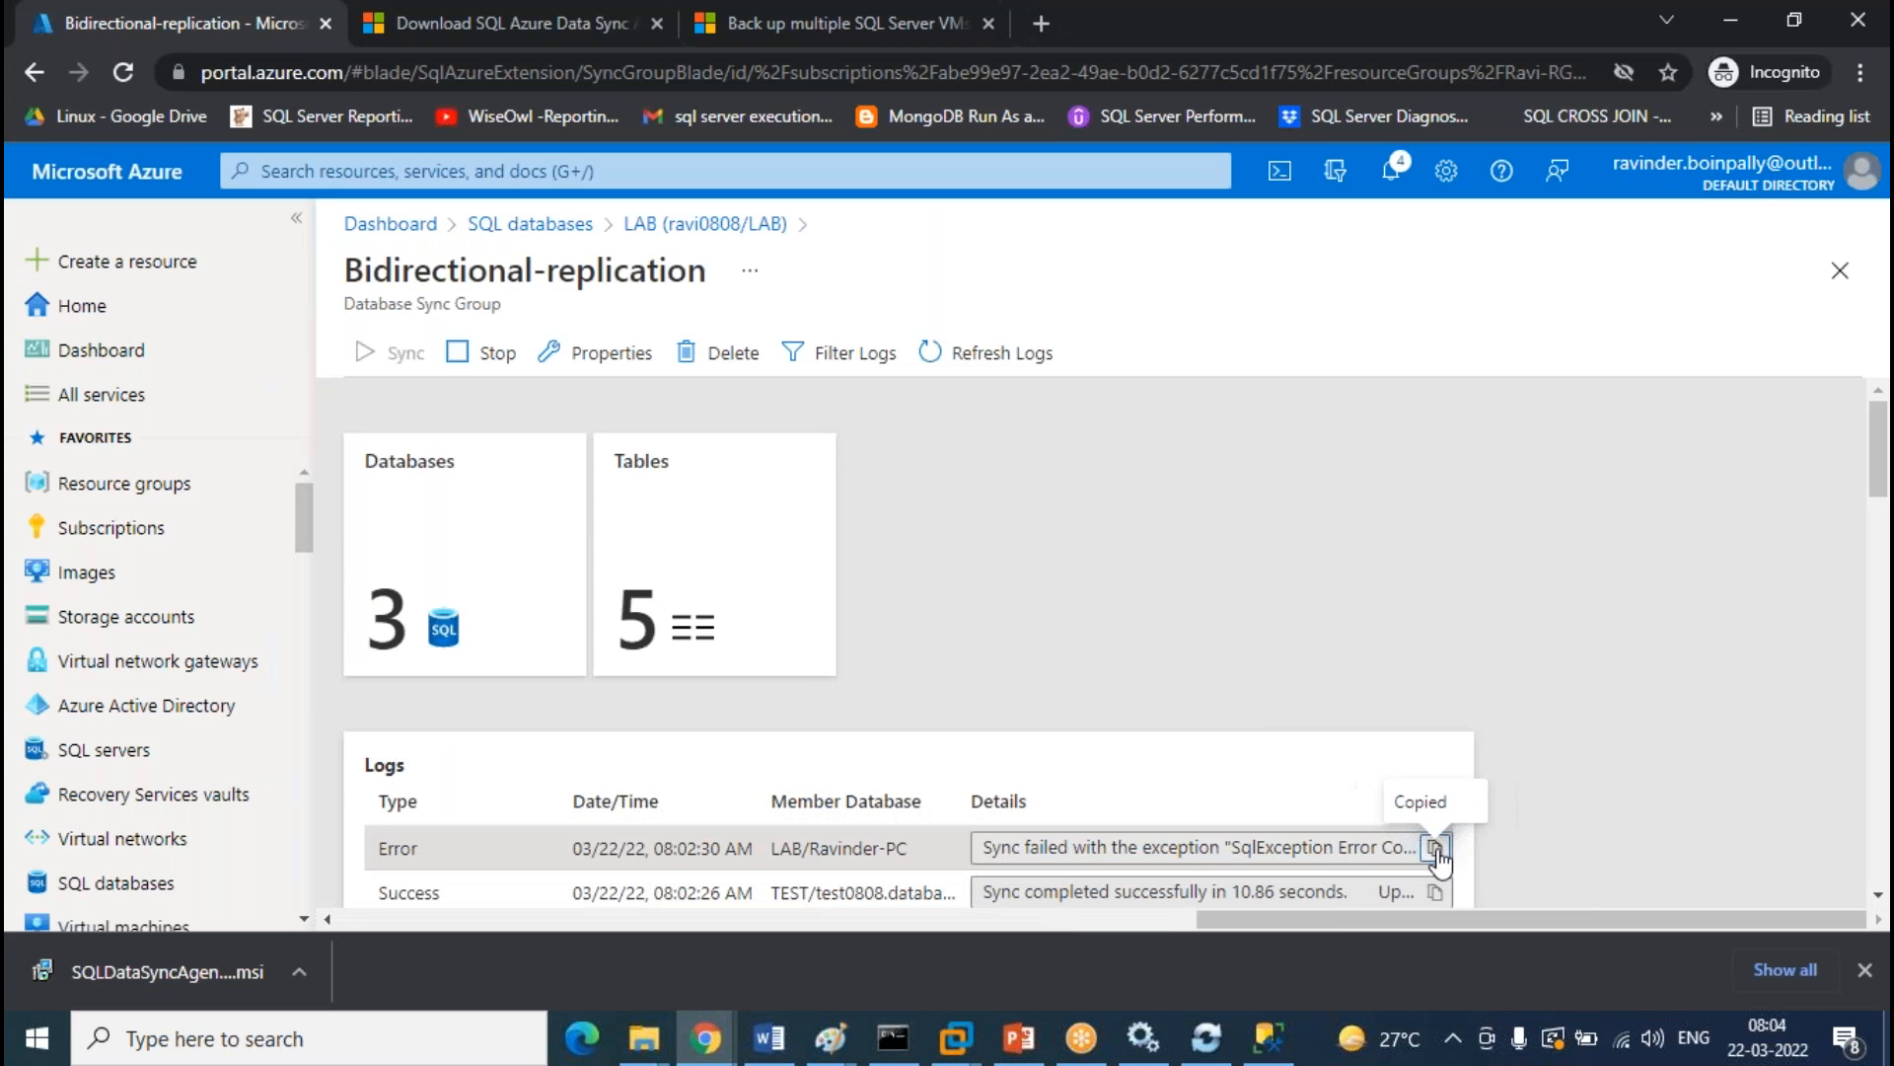
{"action": "left_click", "coordinate": [463, 1046]}
{"action": "type", "text": "not"}
{"action": "key", "text": "Return"}
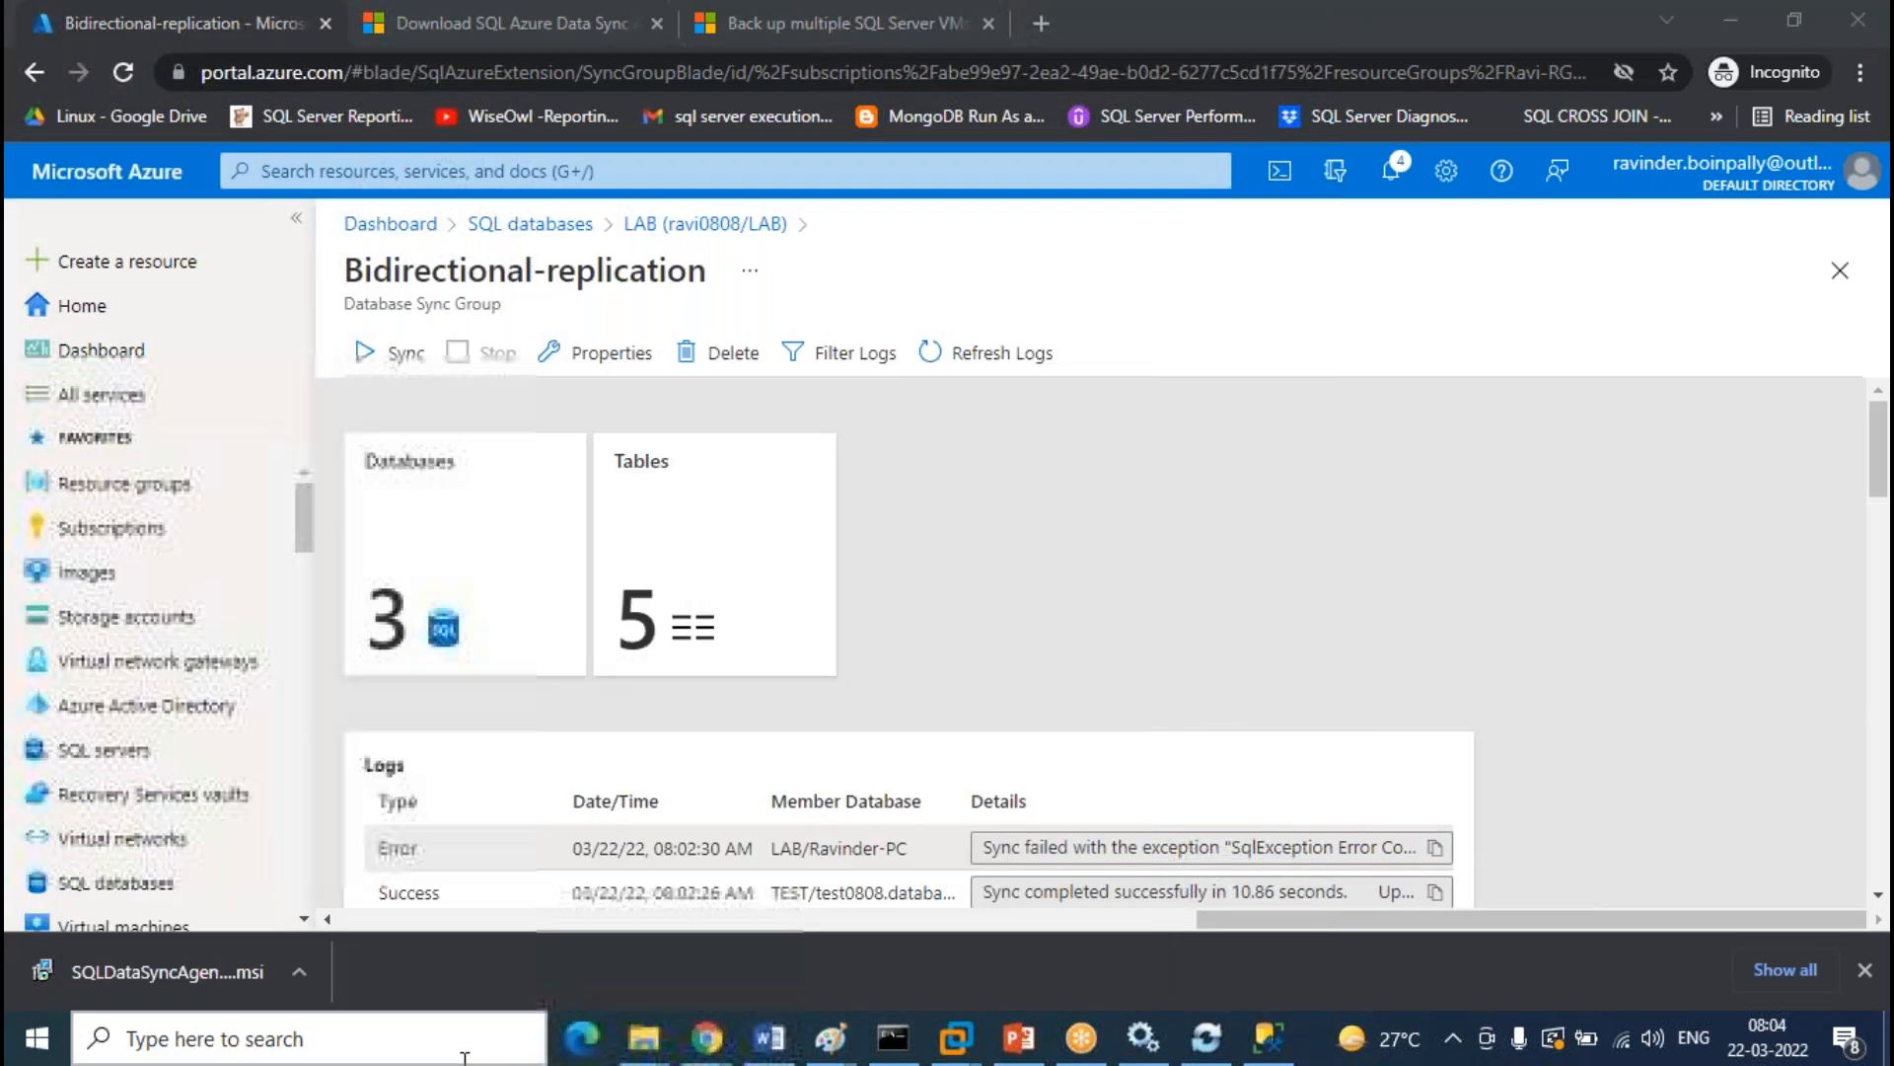
{"action": "key", "text": "ctrl+v"}
{"action": "left_click", "coordinate": [1272, 144]}
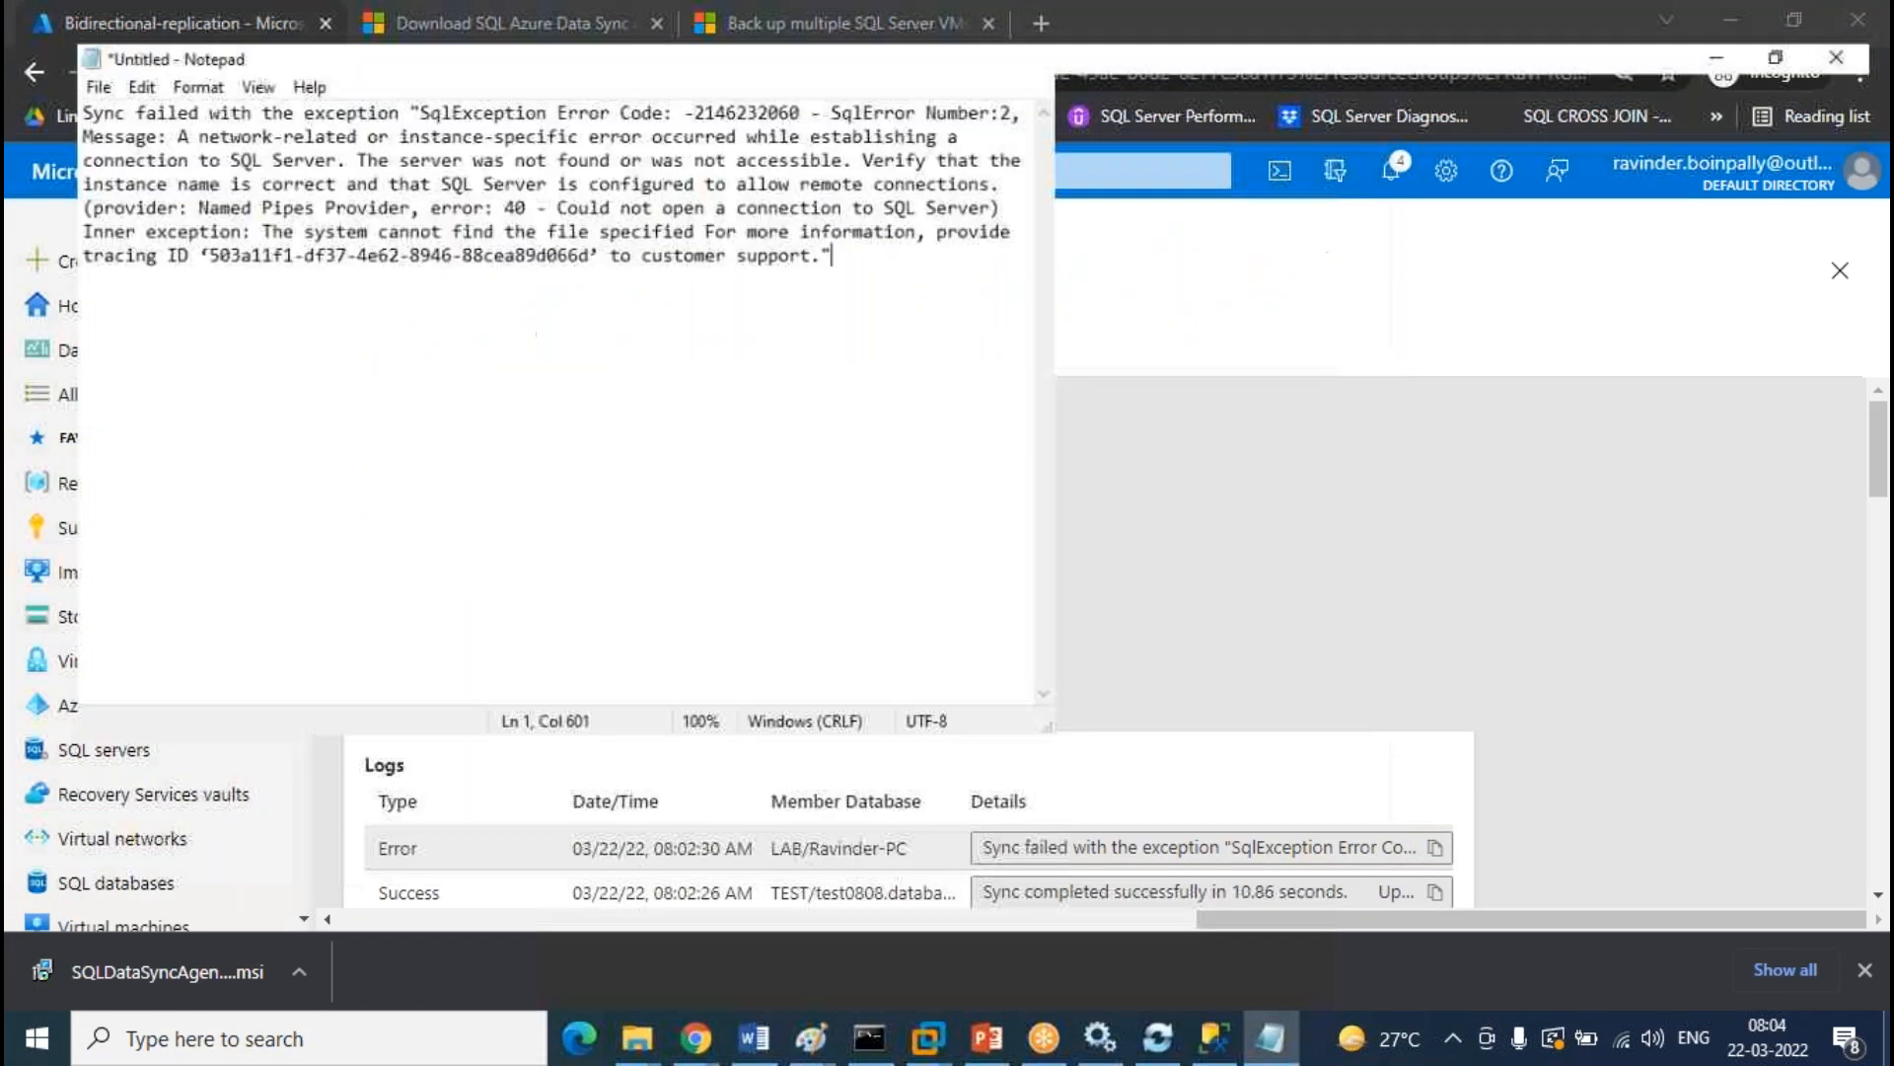
Paste the full log error into Notepad and read its network-related SqlException sentence
{"action": "mouse_move", "coordinate": [710, 1031]}
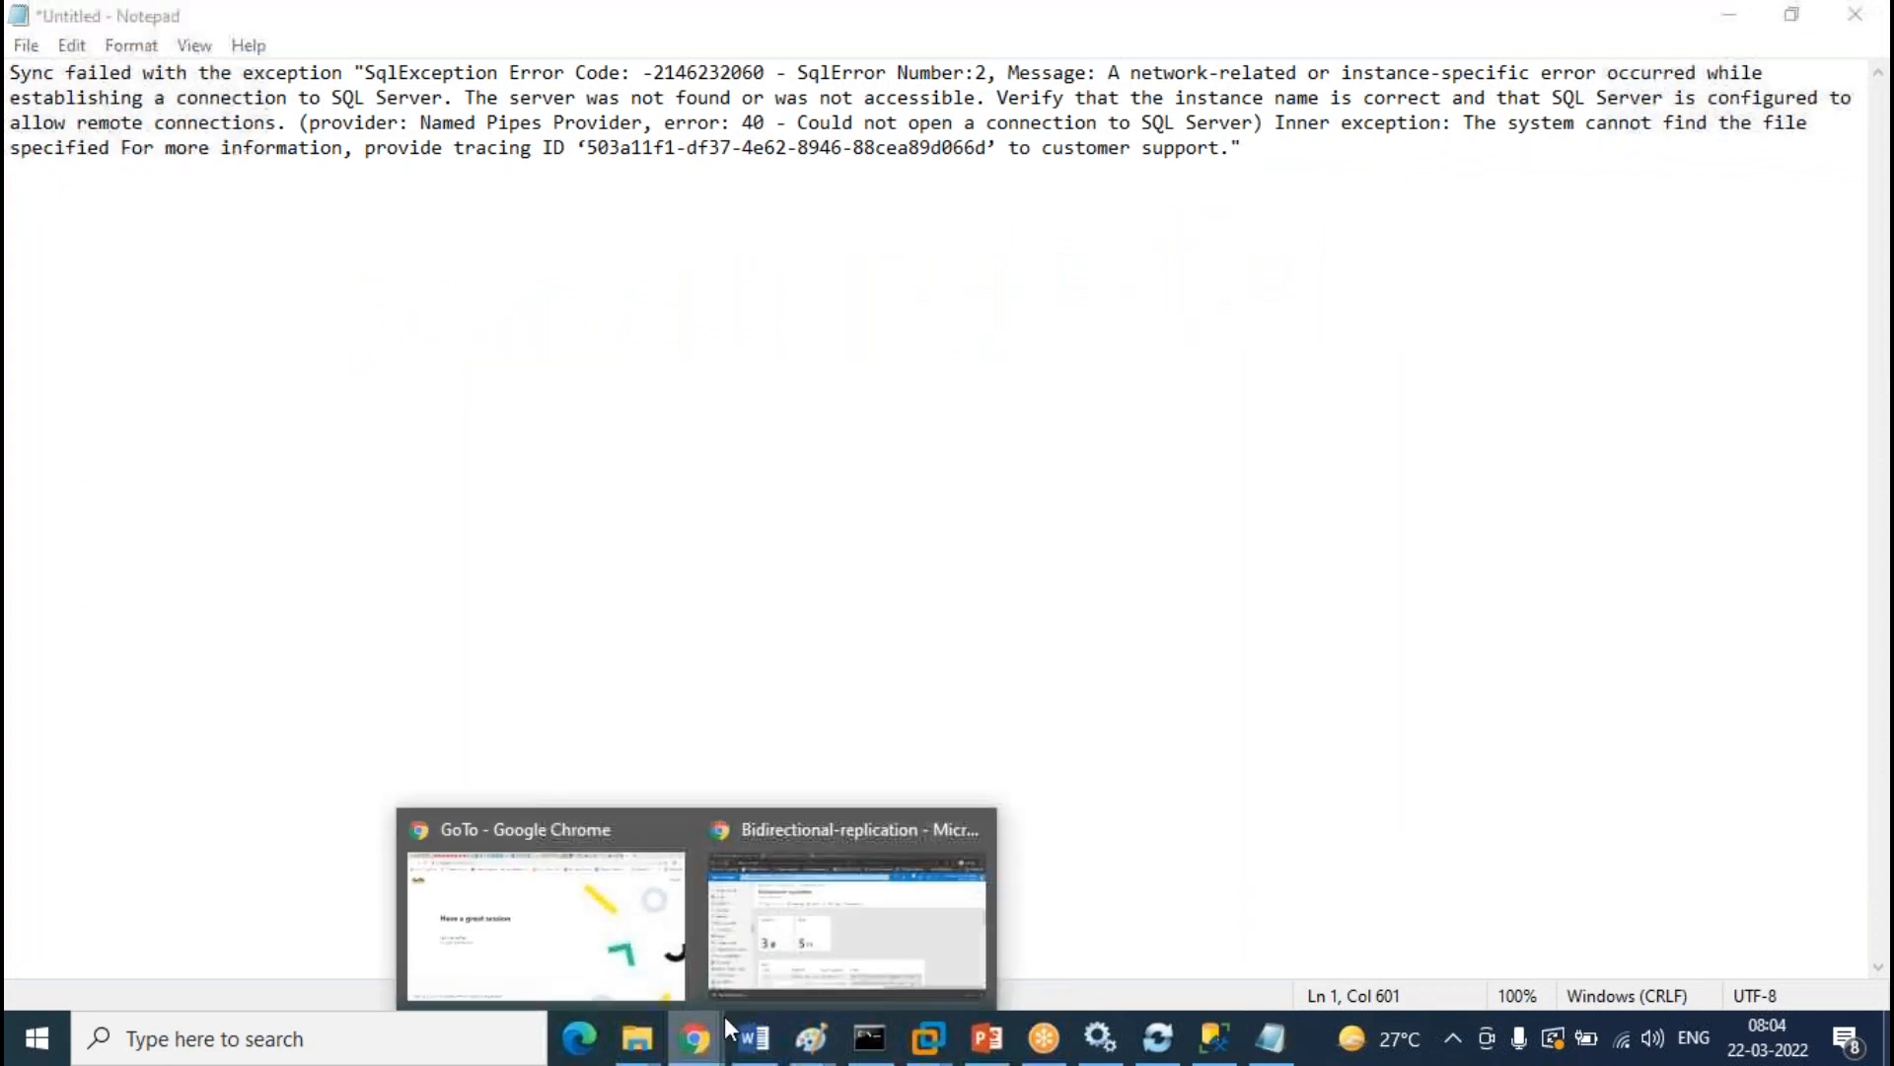
{"action": "left_click", "coordinate": [879, 921]}
{"action": "scroll", "coordinate": [1470, 659], "scroll_direction": "down", "scroll_amount": 5}
{"action": "scroll", "coordinate": [1465, 592], "scroll_direction": "up", "scroll_amount": 4}
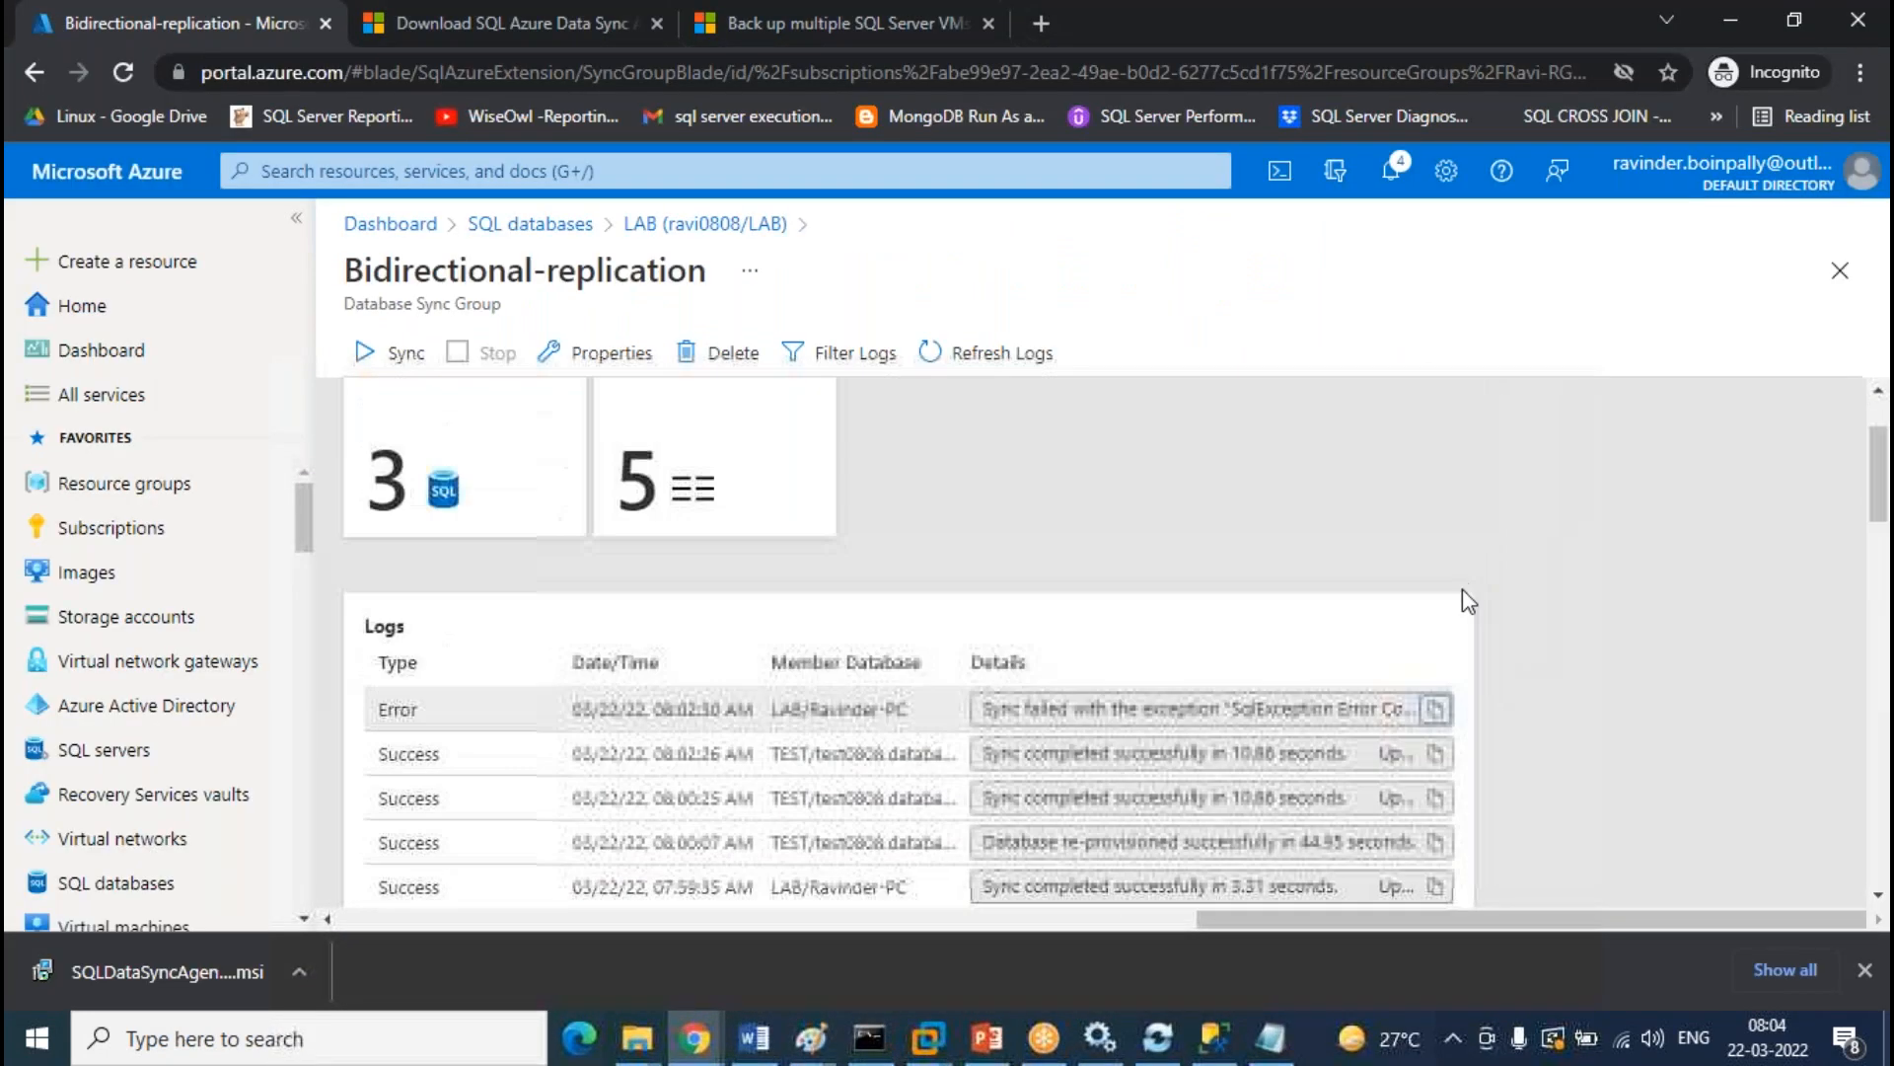
{"action": "left_click", "coordinate": [1436, 709]}
{"action": "key", "text": "alt+Tab"}
{"action": "key", "text": "ctrl+v"}
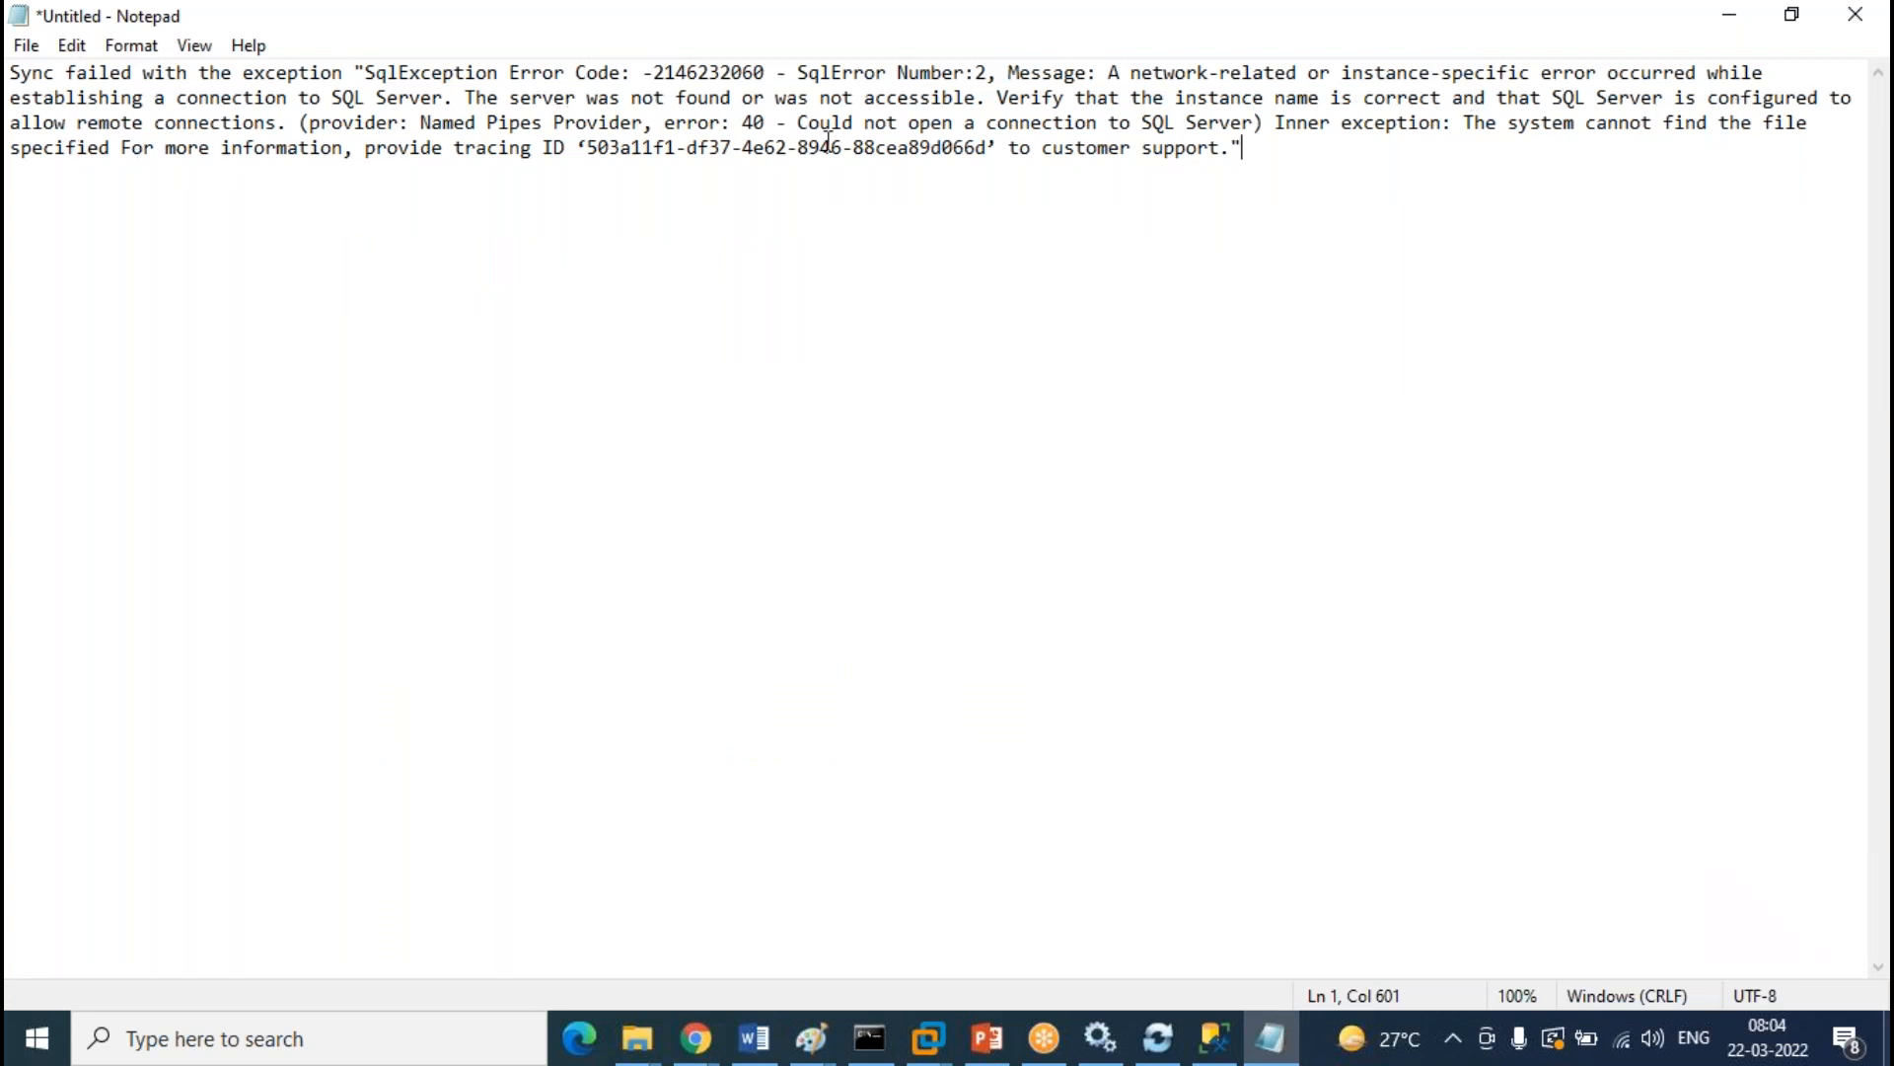
{"action": "left_click_drag", "start_coordinate": [988, 98], "coordinate": [1118, 79]}
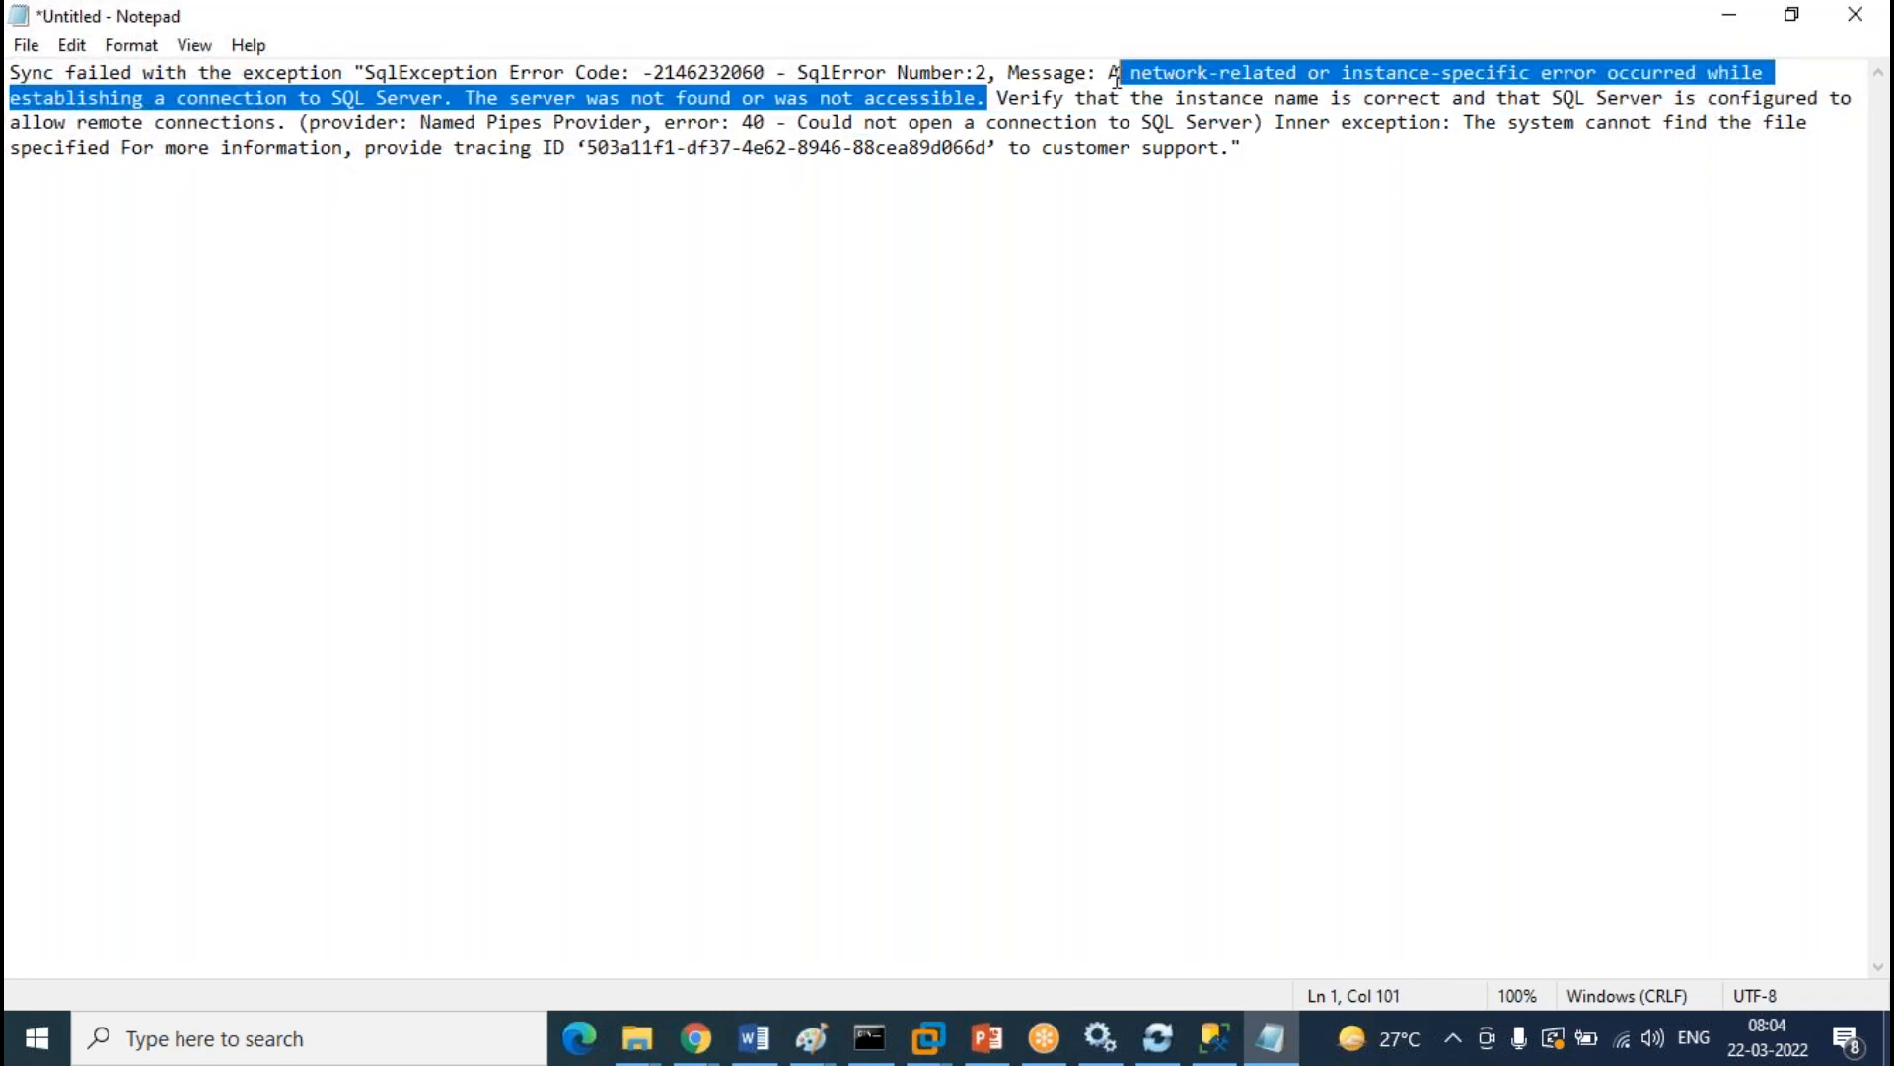
{"action": "left_click", "coordinate": [1374, 369]}
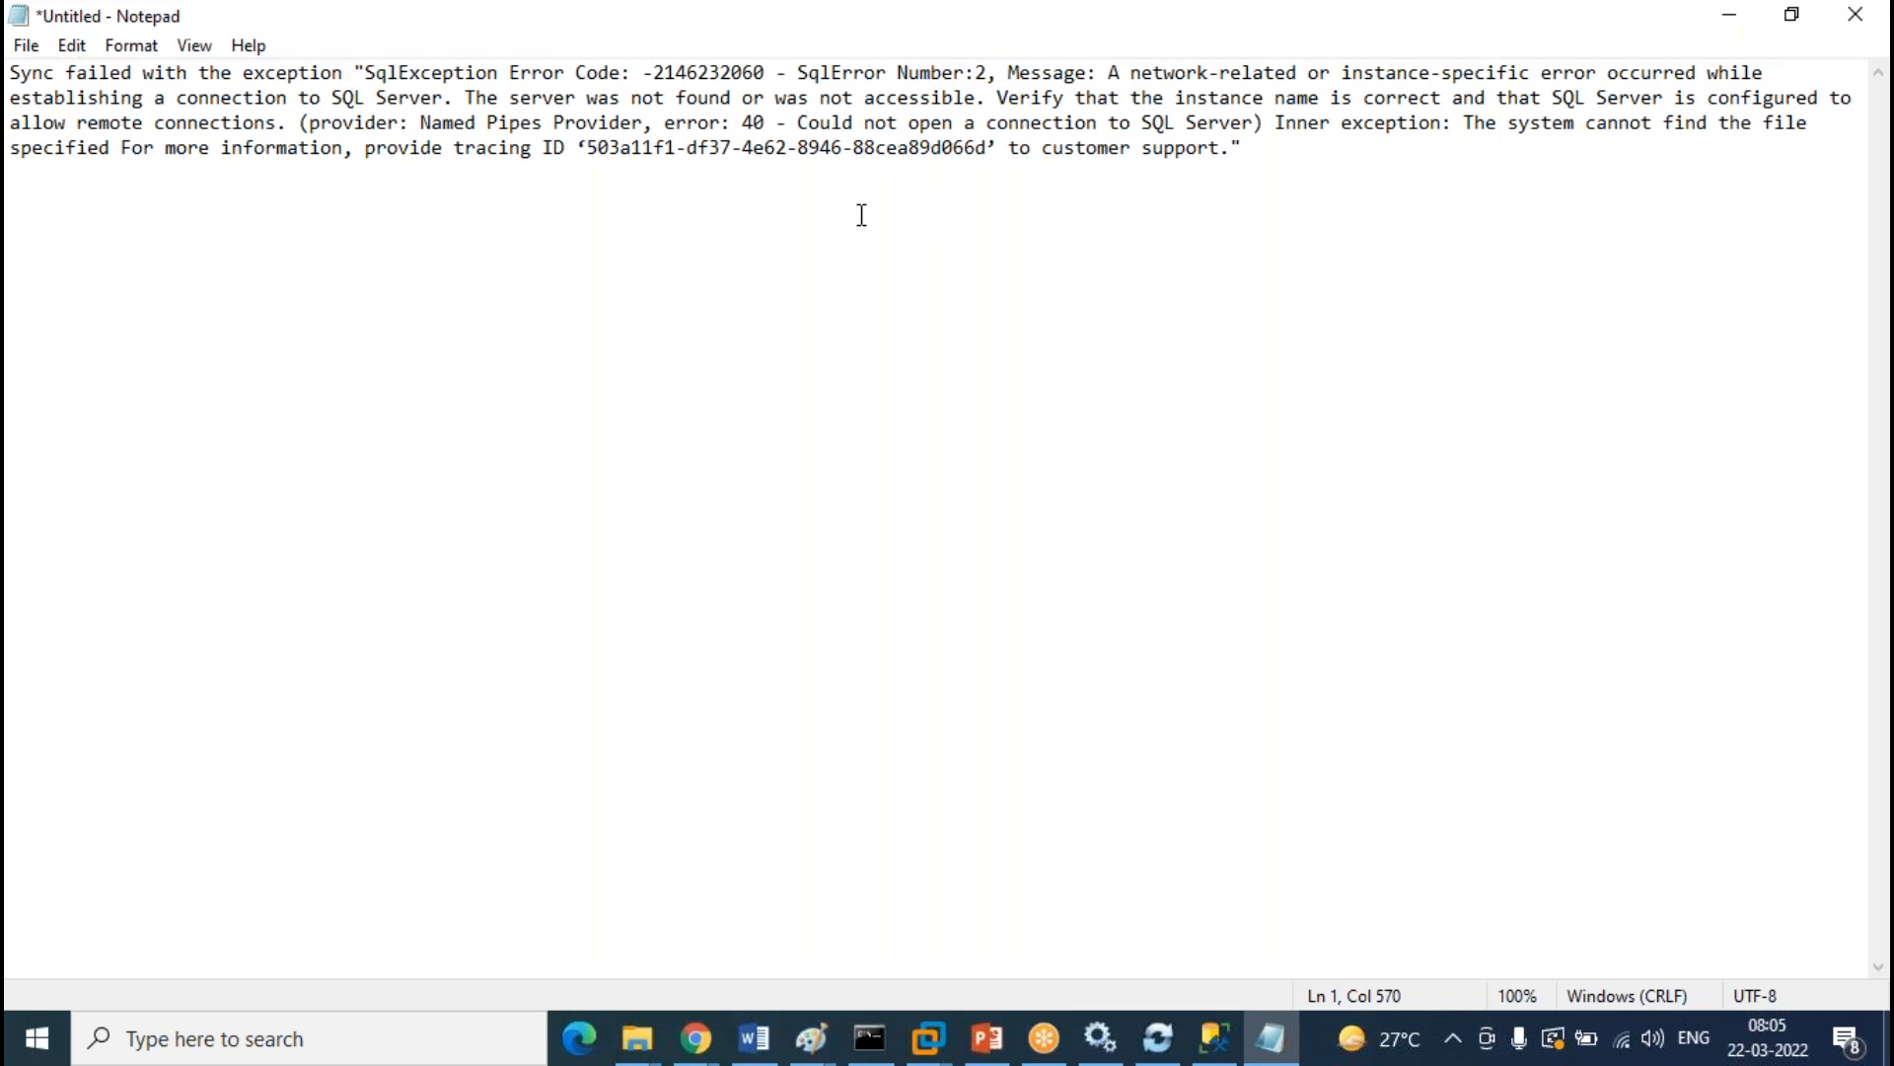
Start the SQL Server (MSSQLSERVER) service from the Services list
{"action": "left_click", "coordinate": [1100, 1038]}
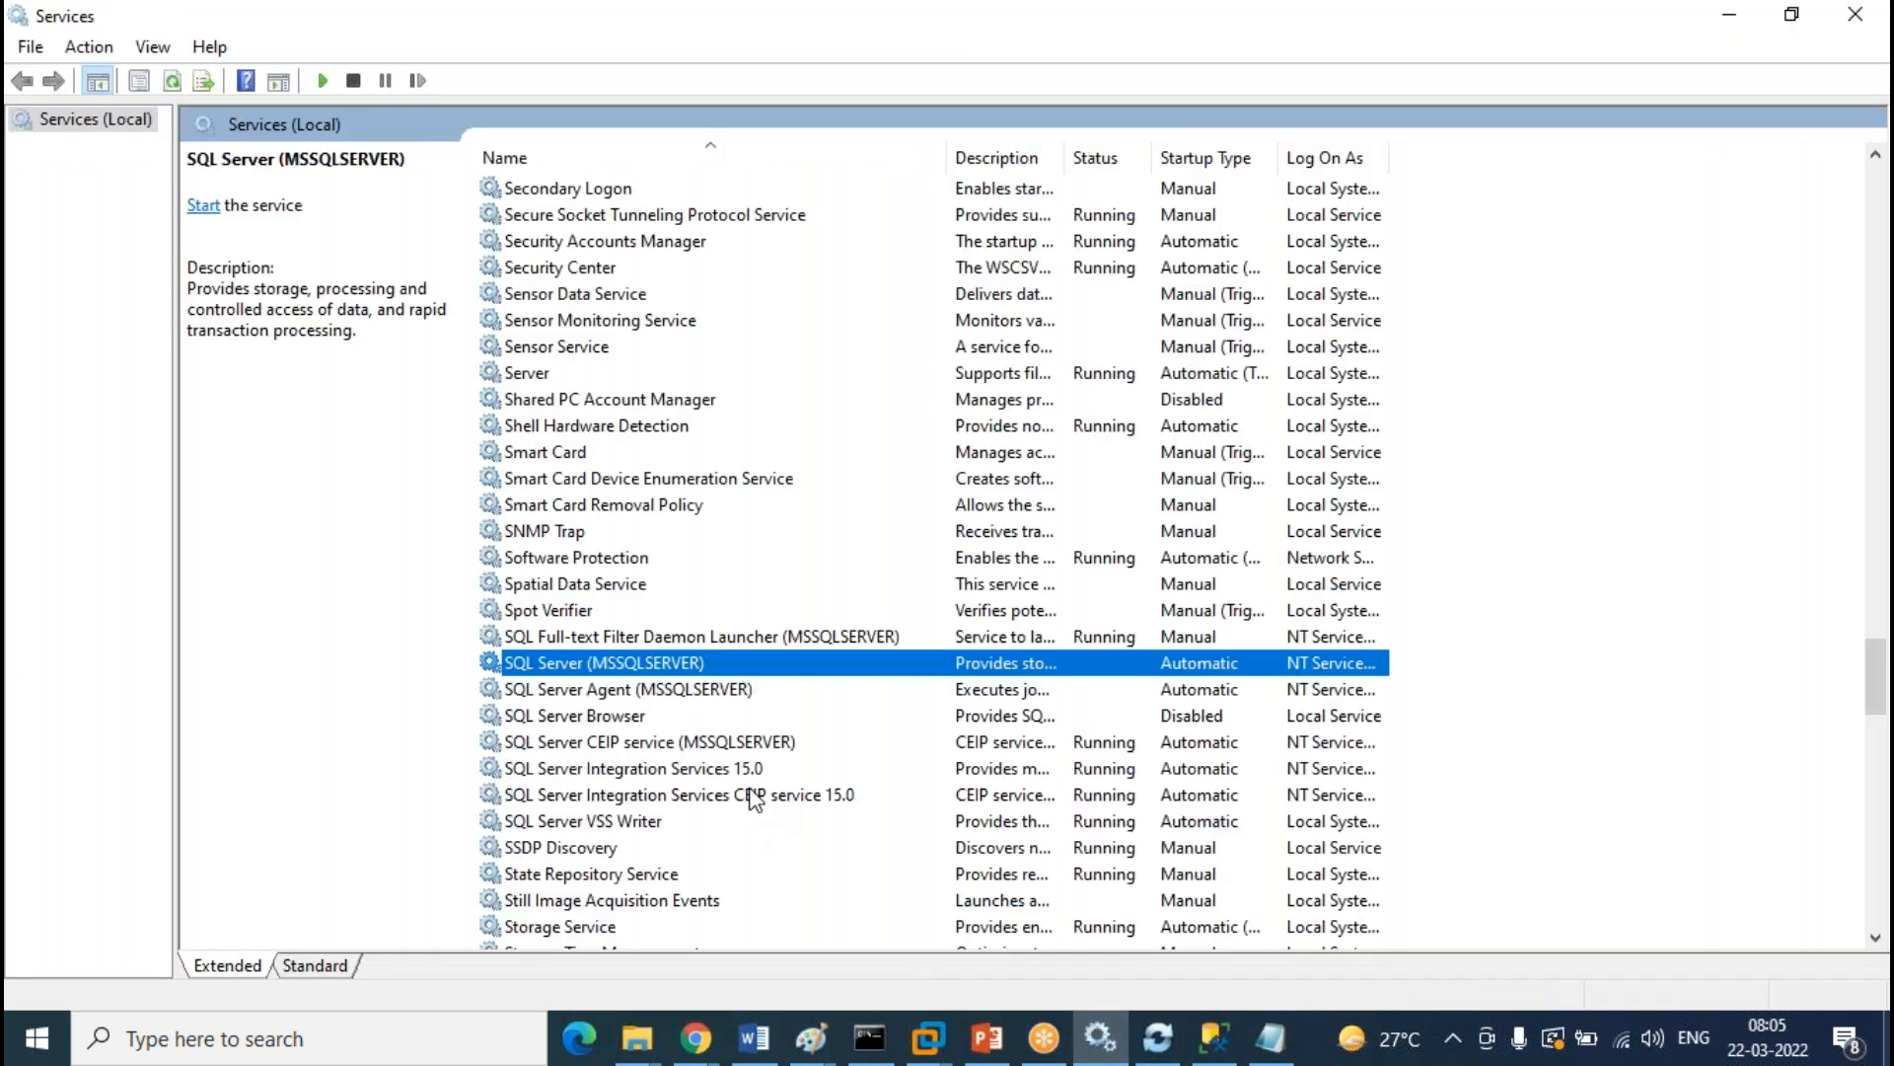
{"action": "right_click", "coordinate": [648, 673]}
{"action": "left_click", "coordinate": [712, 689]}
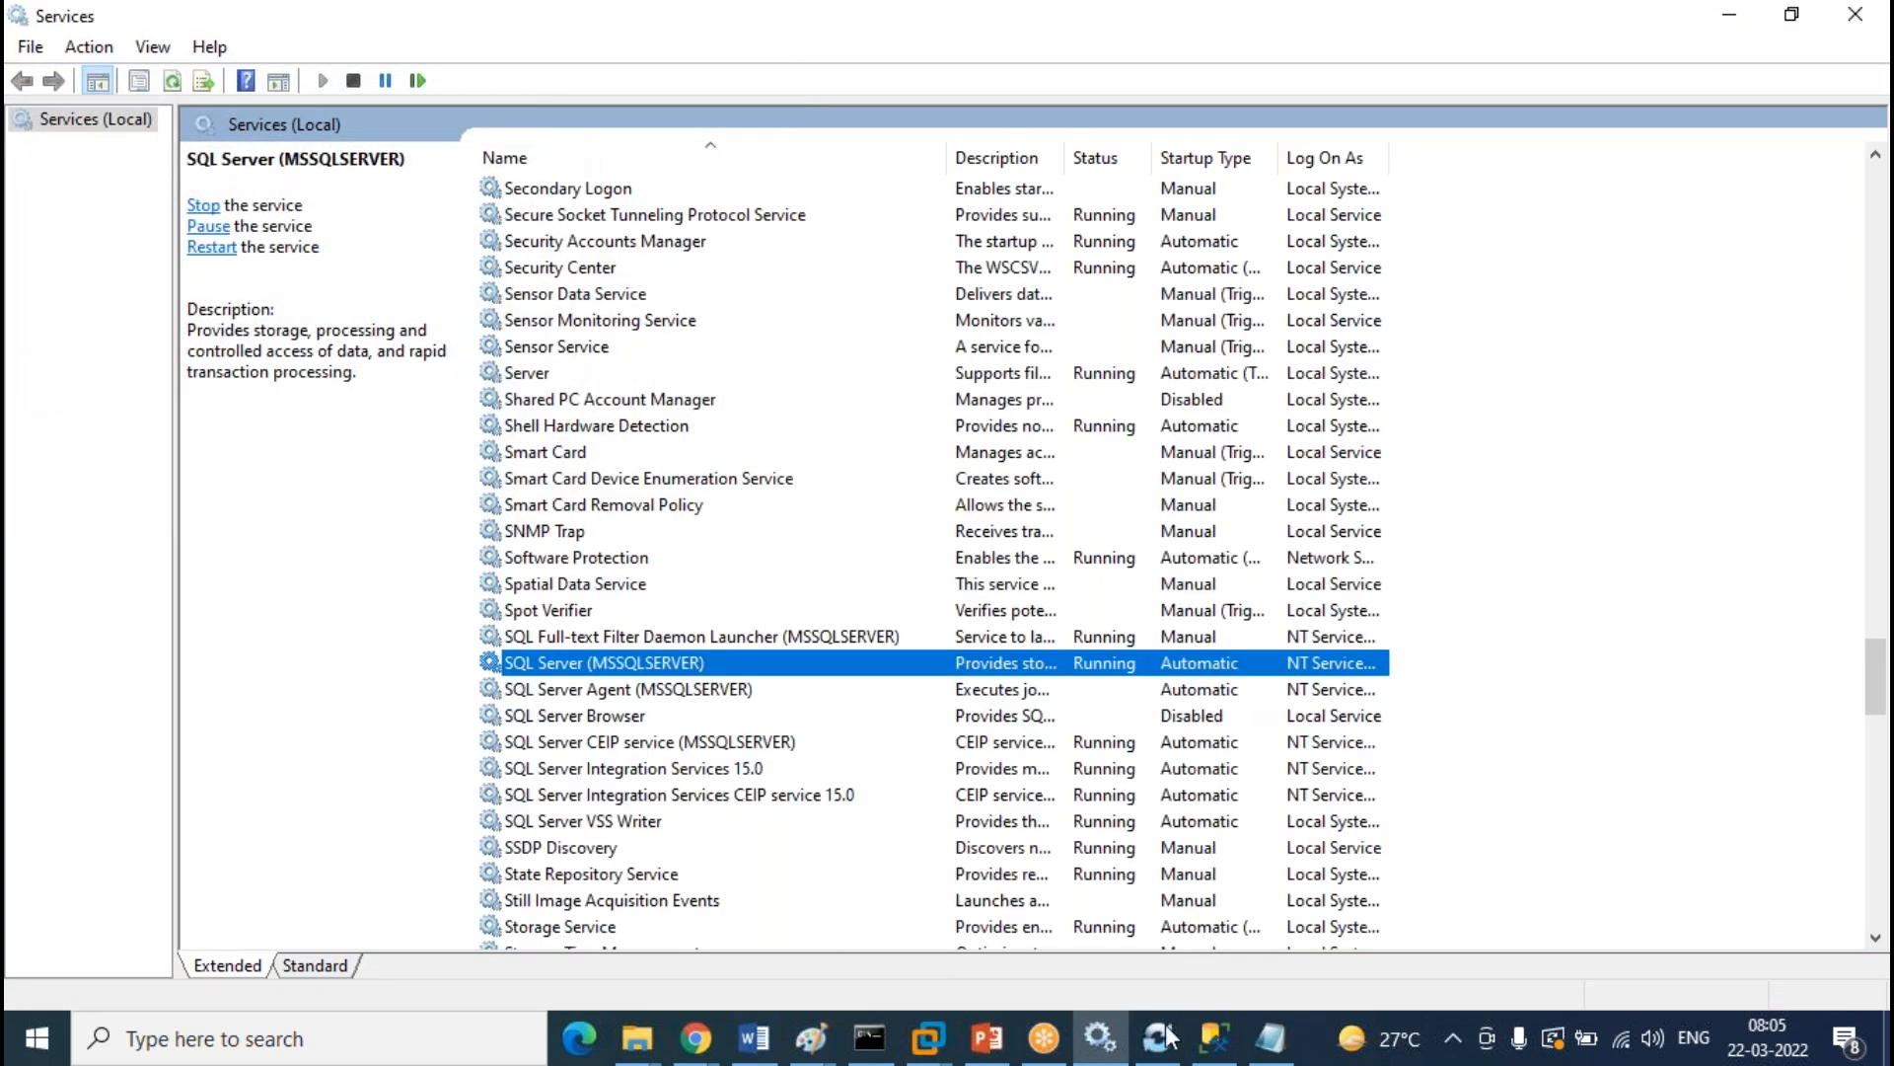
{"action": "left_click", "coordinate": [1216, 1051]}
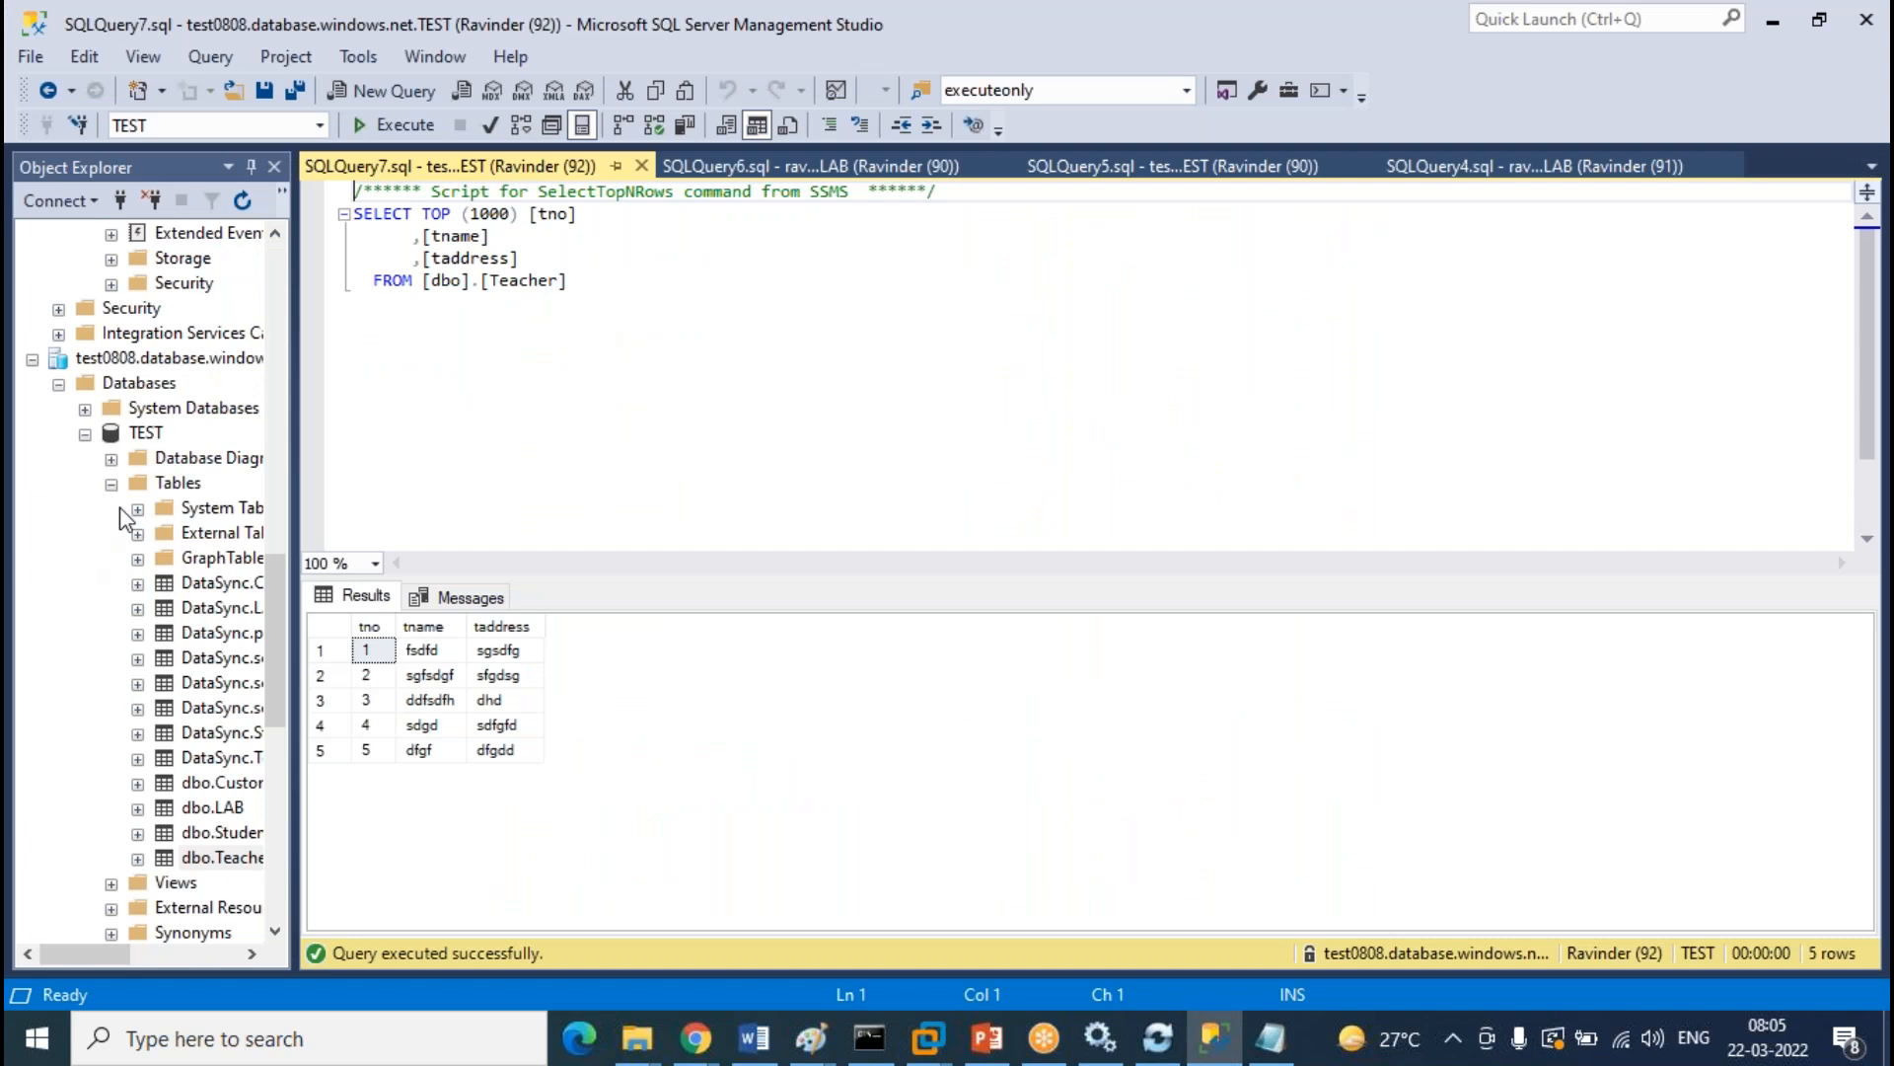
Expand LAB > Tables and query the top 1000 rows of dbo.Customer, then dbo.Teacher
{"action": "left_click_drag", "start_coordinate": [306, 507], "coordinate": [545, 507]}
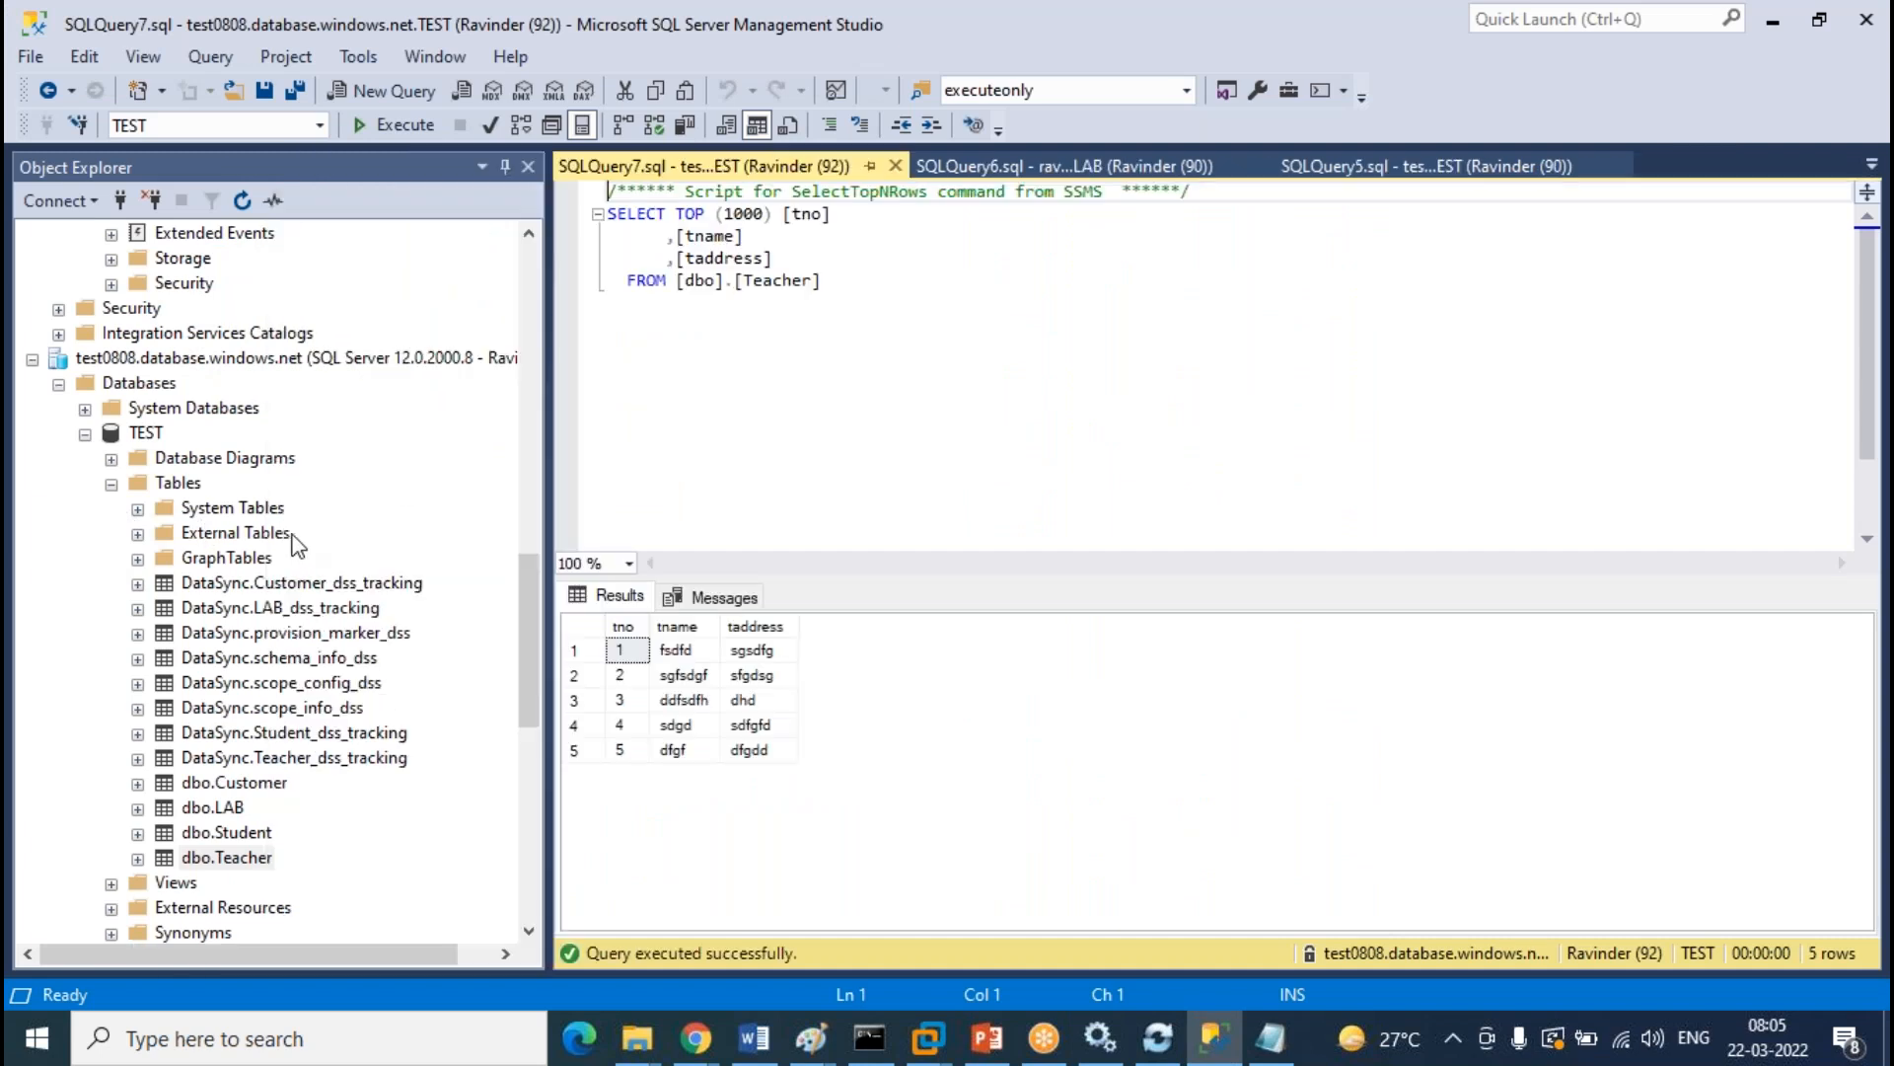
{"action": "scroll", "coordinate": [388, 508], "scroll_direction": "down", "scroll_amount": 10}
{"action": "left_click", "coordinate": [84, 682]}
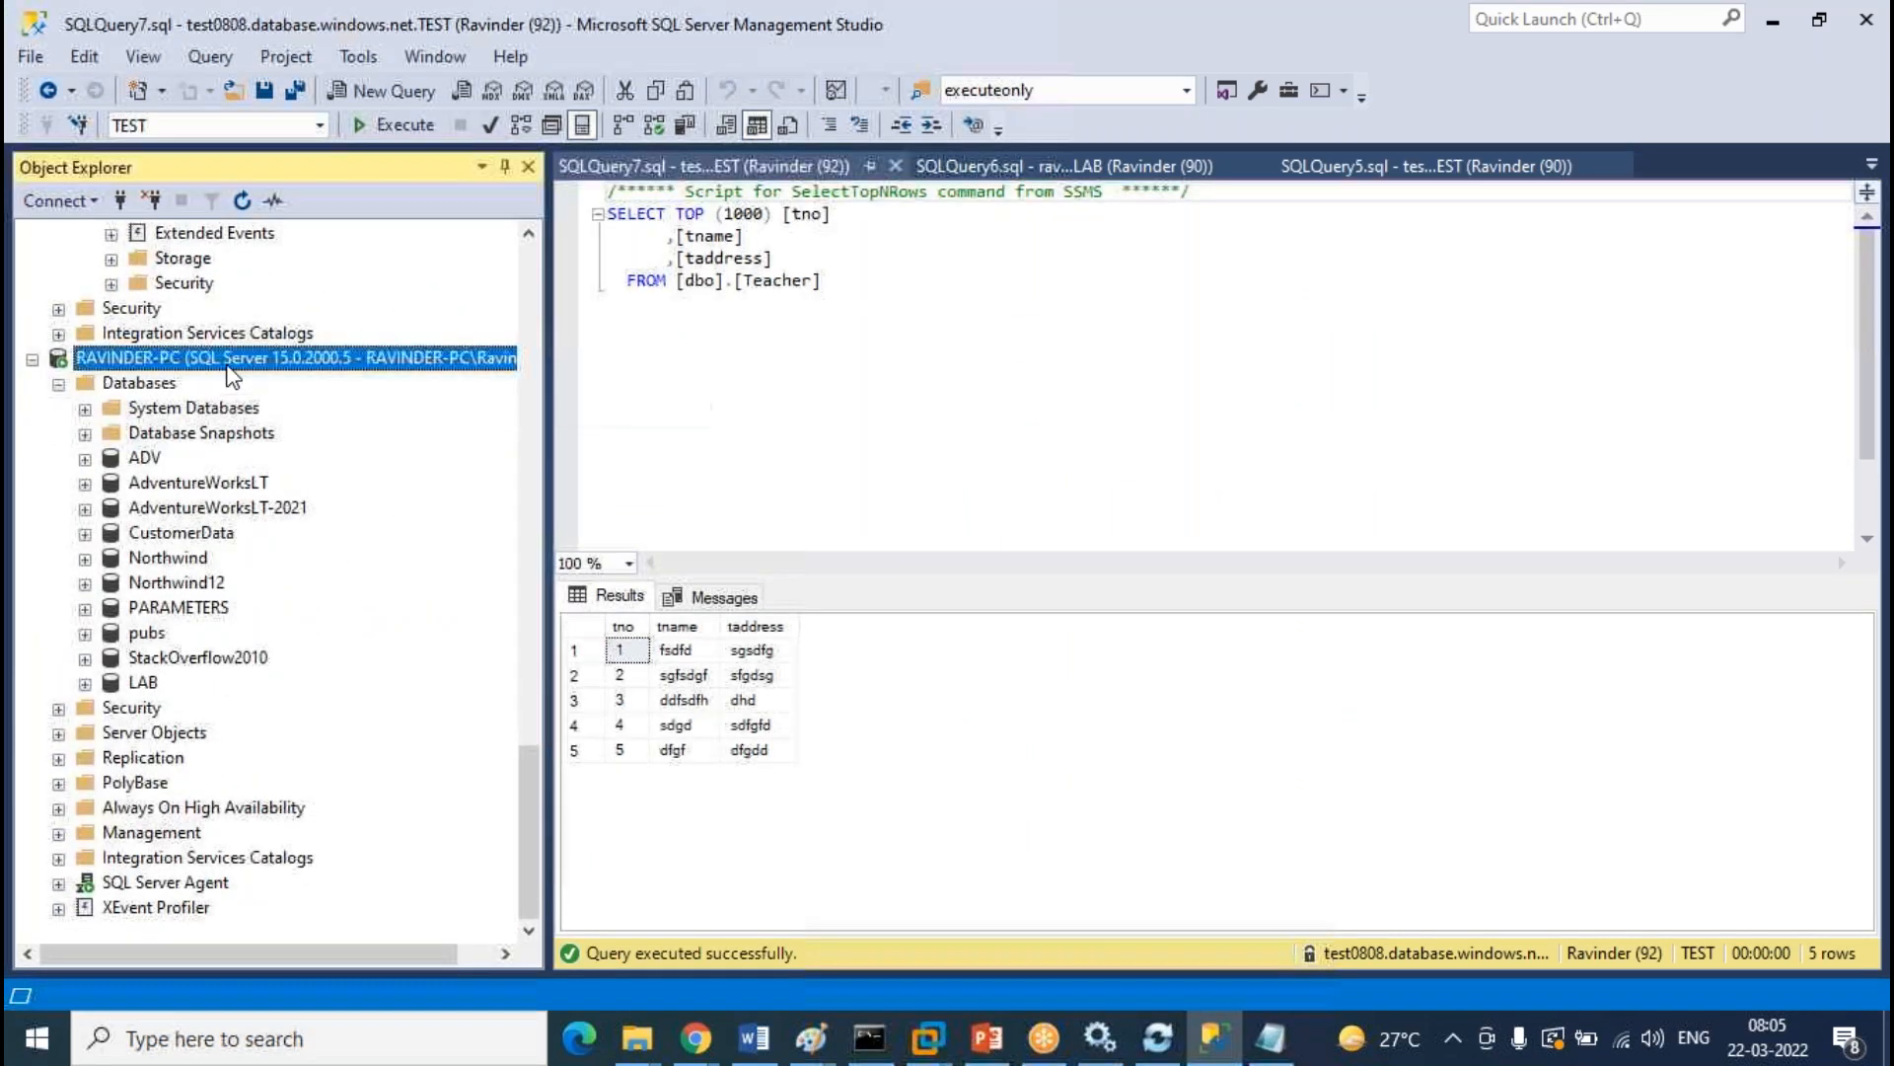
{"action": "left_click", "coordinate": [111, 734]}
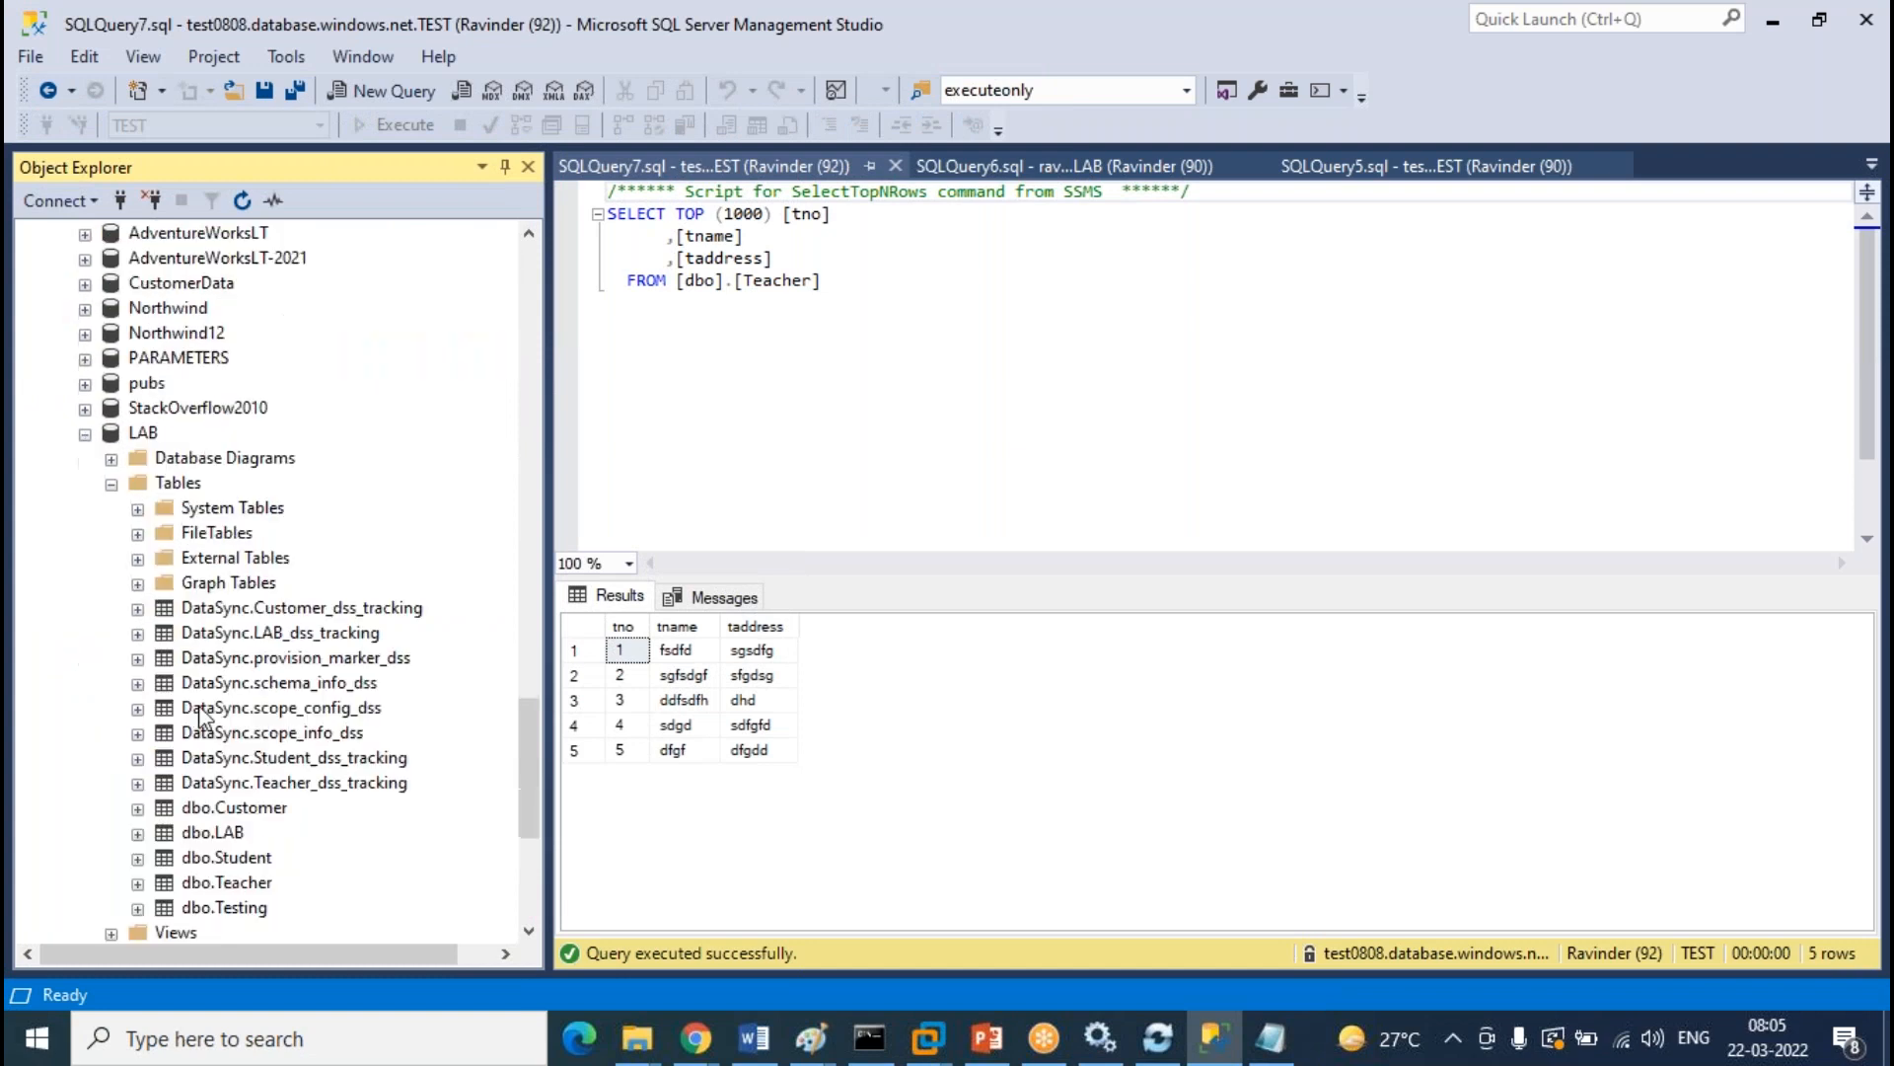
{"action": "right_click", "coordinate": [270, 815]}
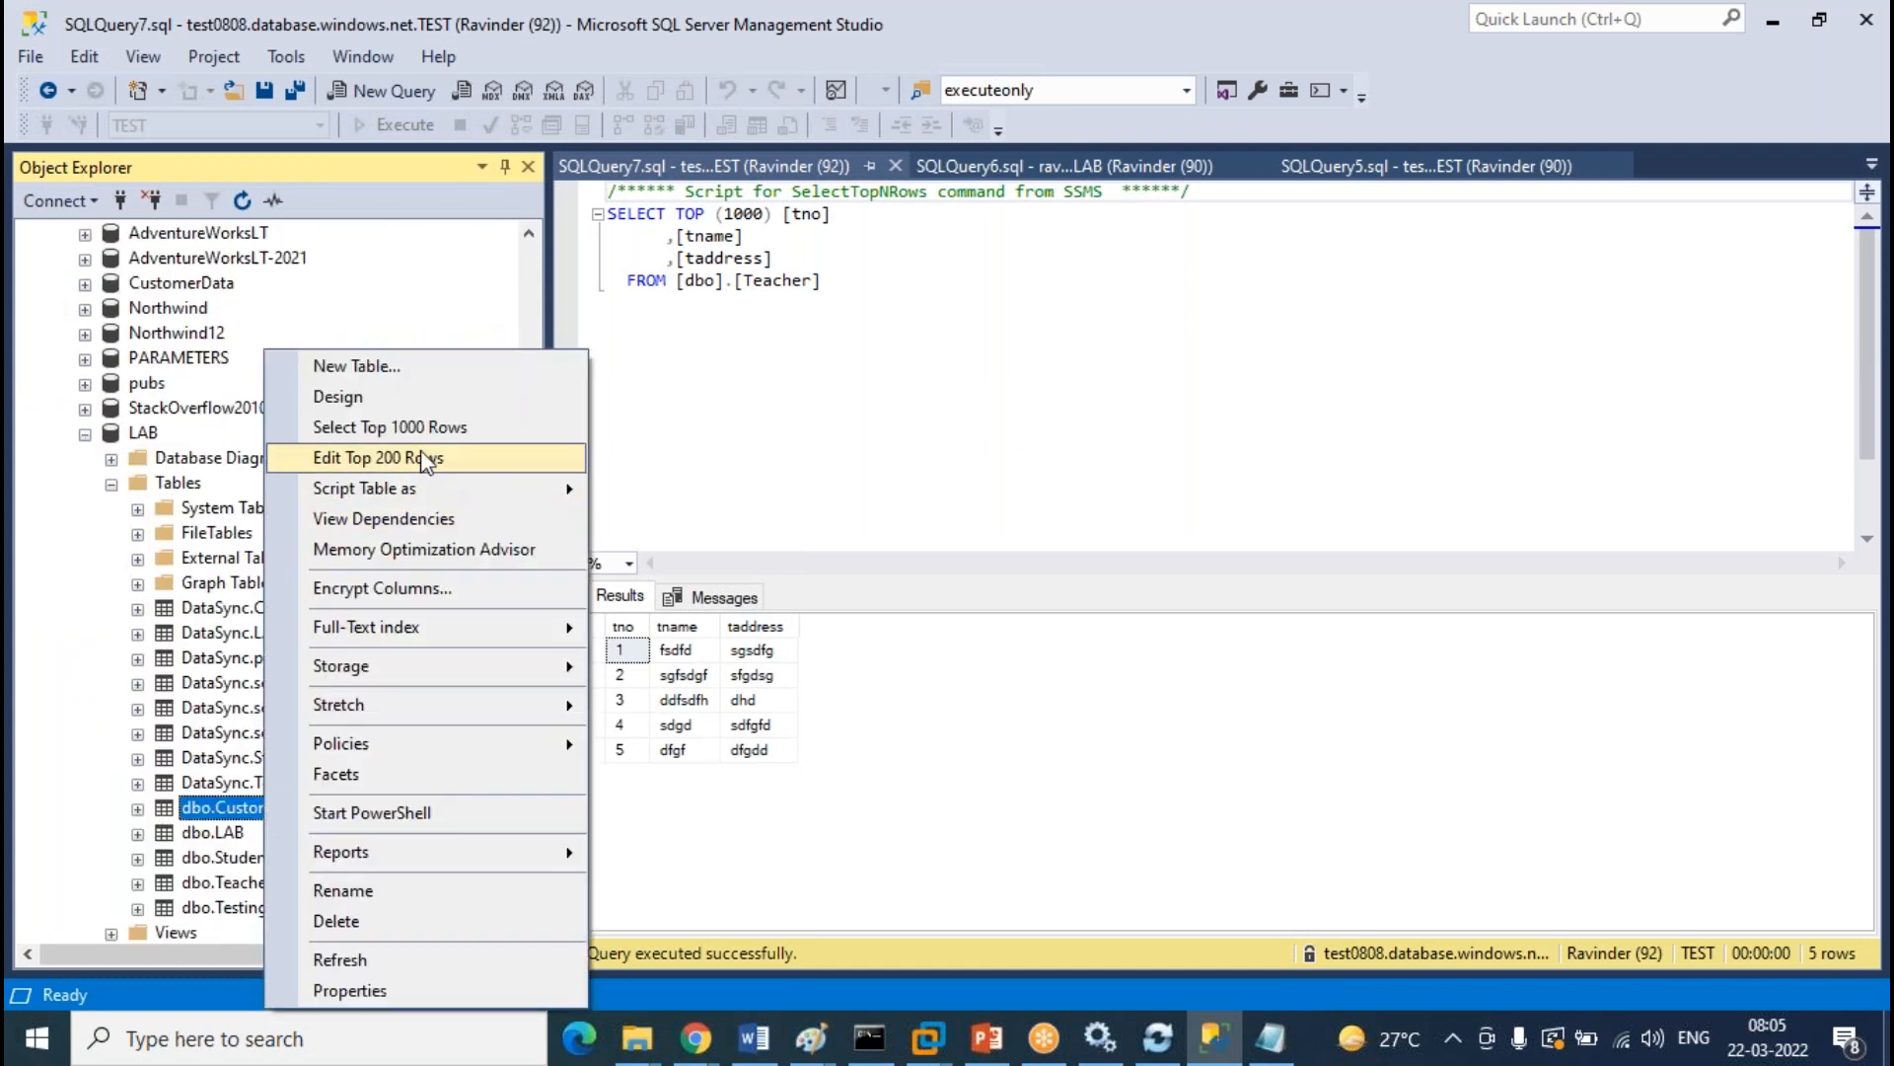
{"action": "left_click", "coordinate": [474, 426]}
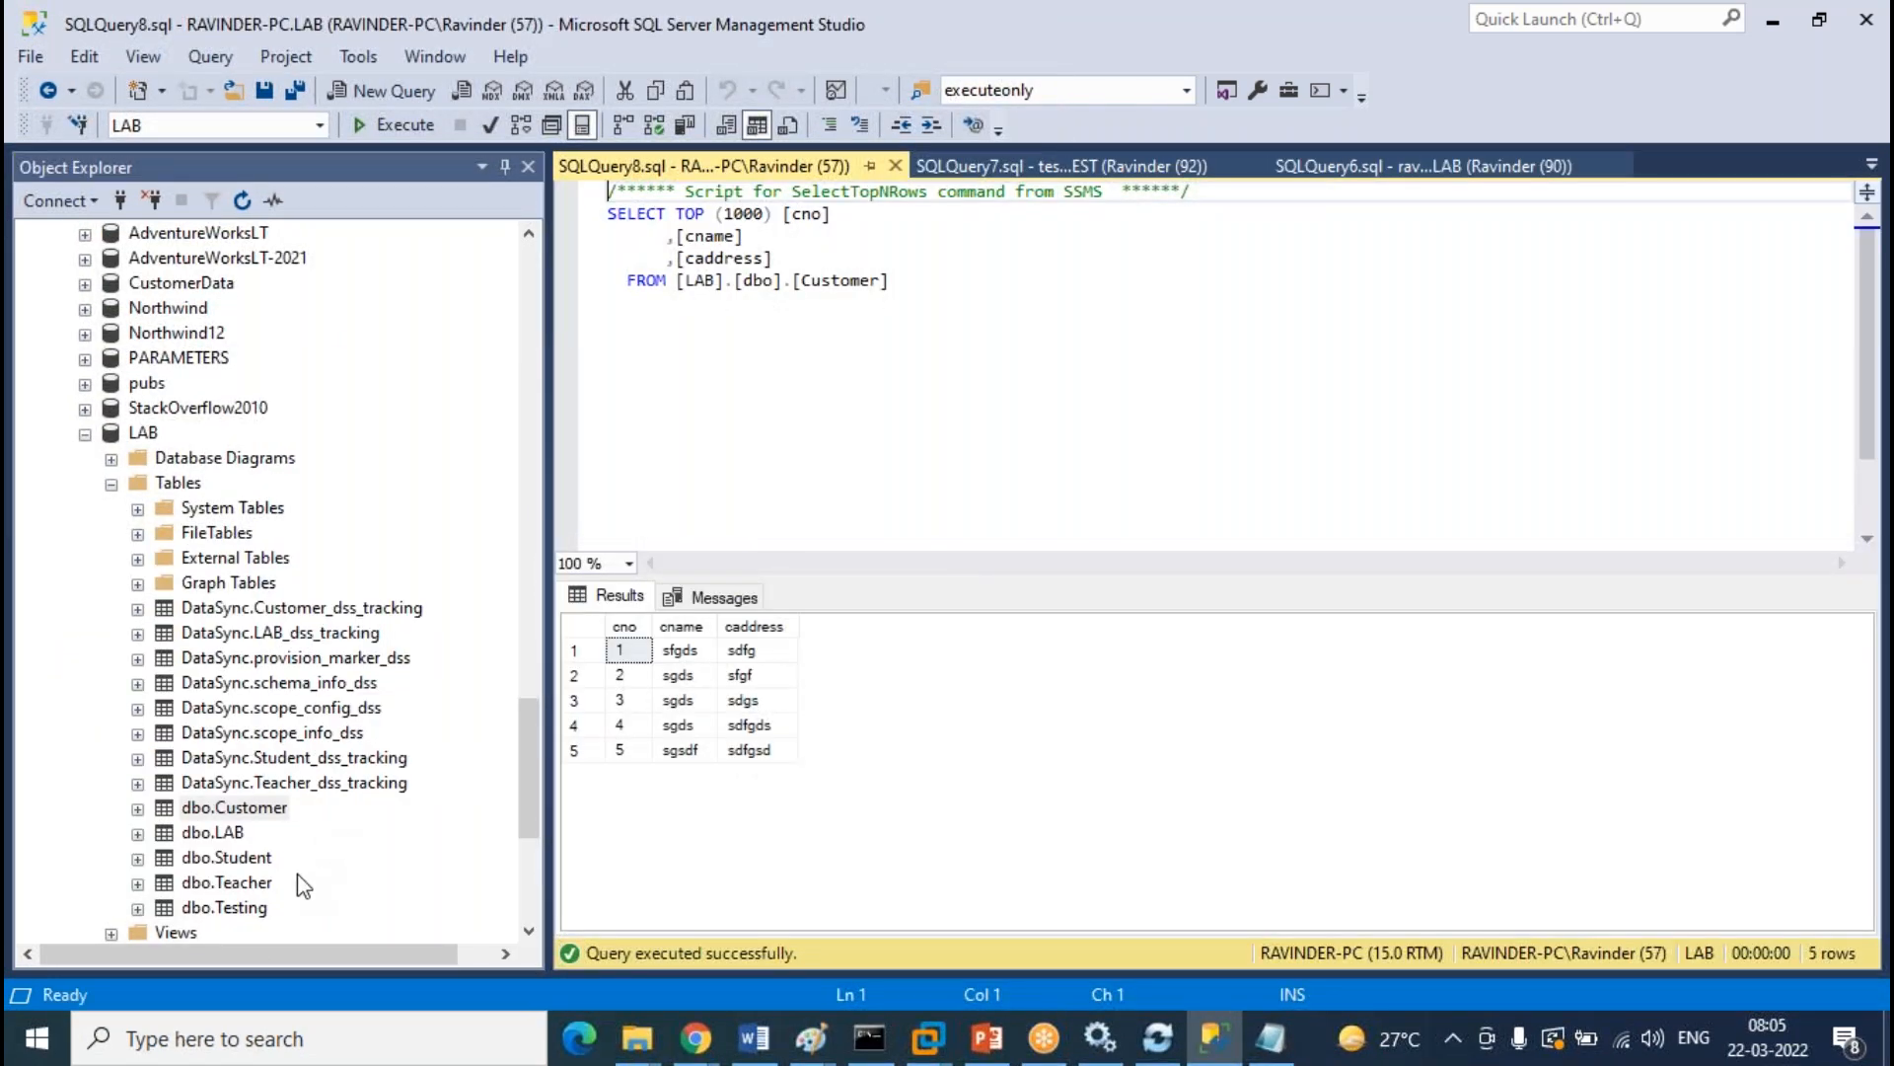
{"action": "right_click", "coordinate": [253, 885]}
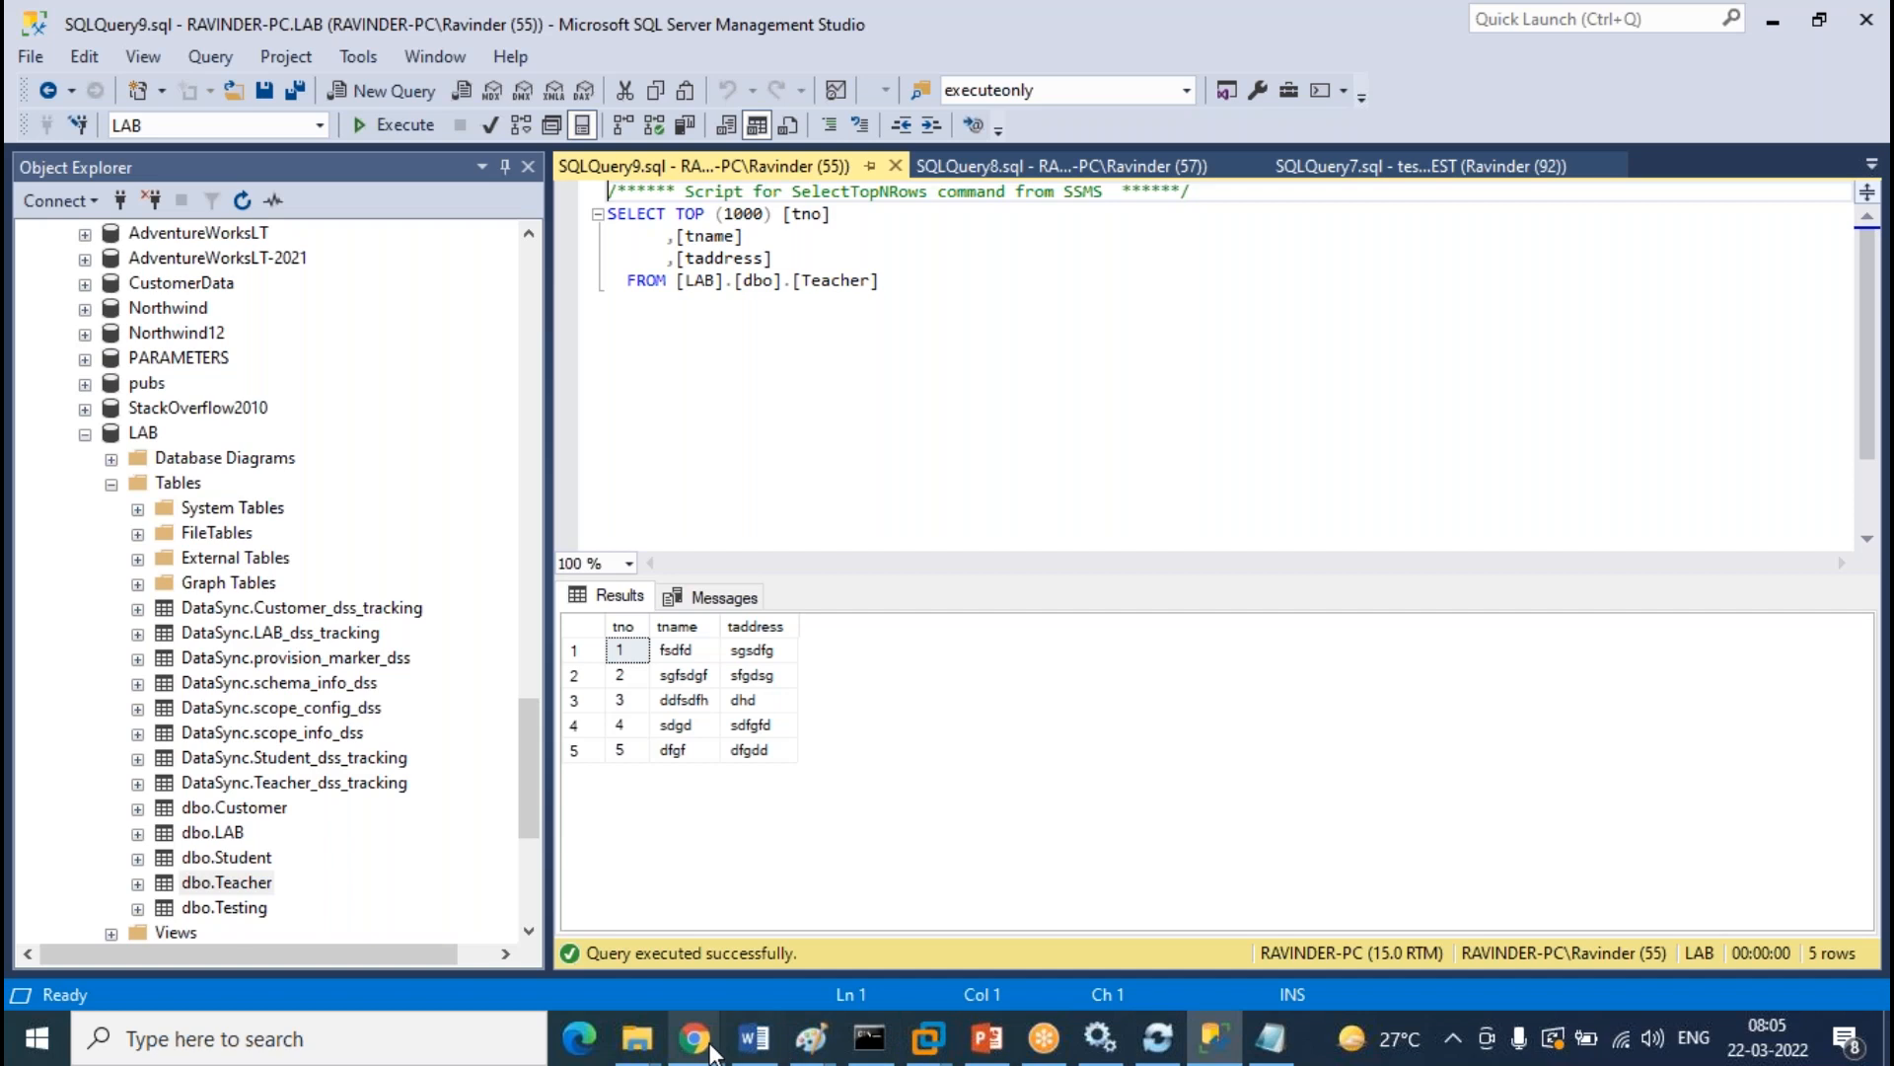
Refresh the Bidirectional-replication sync logs in Azure to list the 08:05 successful syncs, then return to SSMS
{"action": "mouse_move", "coordinate": [696, 1036]}
{"action": "left_click", "coordinate": [908, 923]}
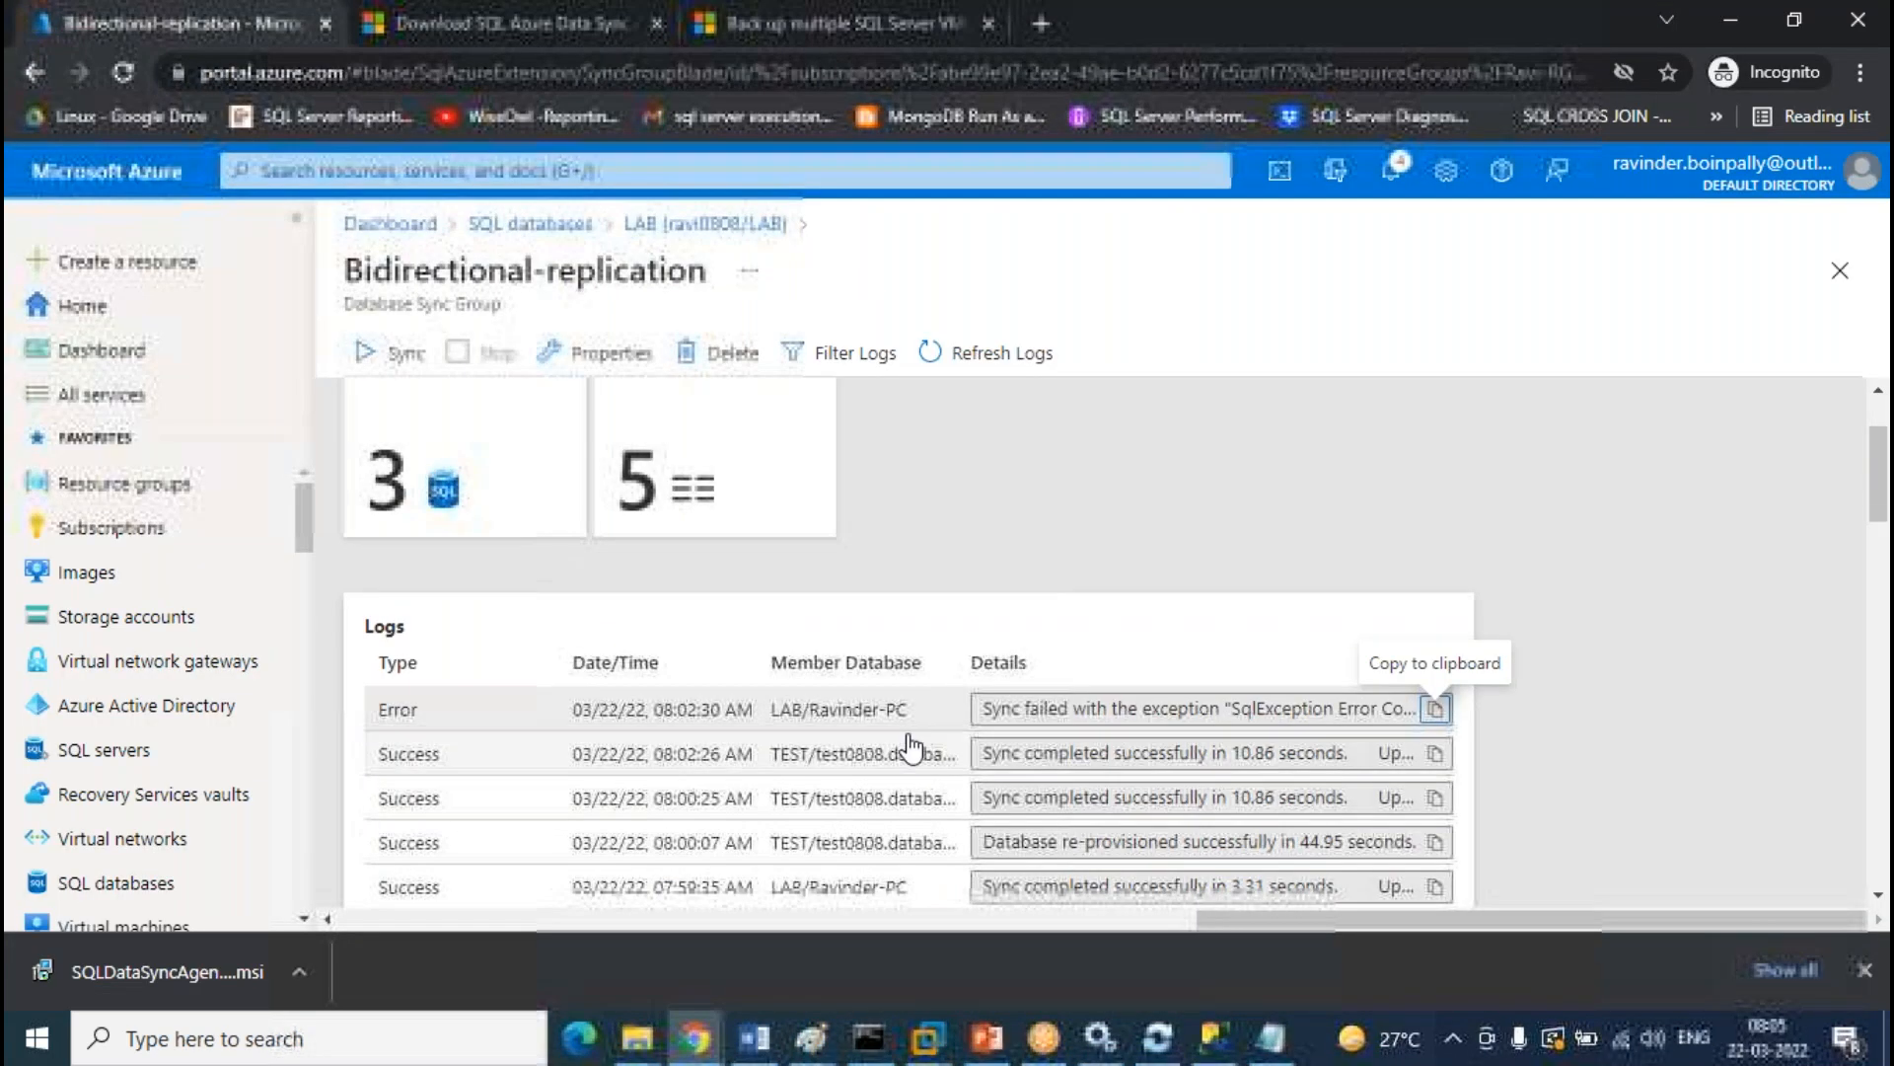
{"action": "left_click", "coordinate": [1022, 354]}
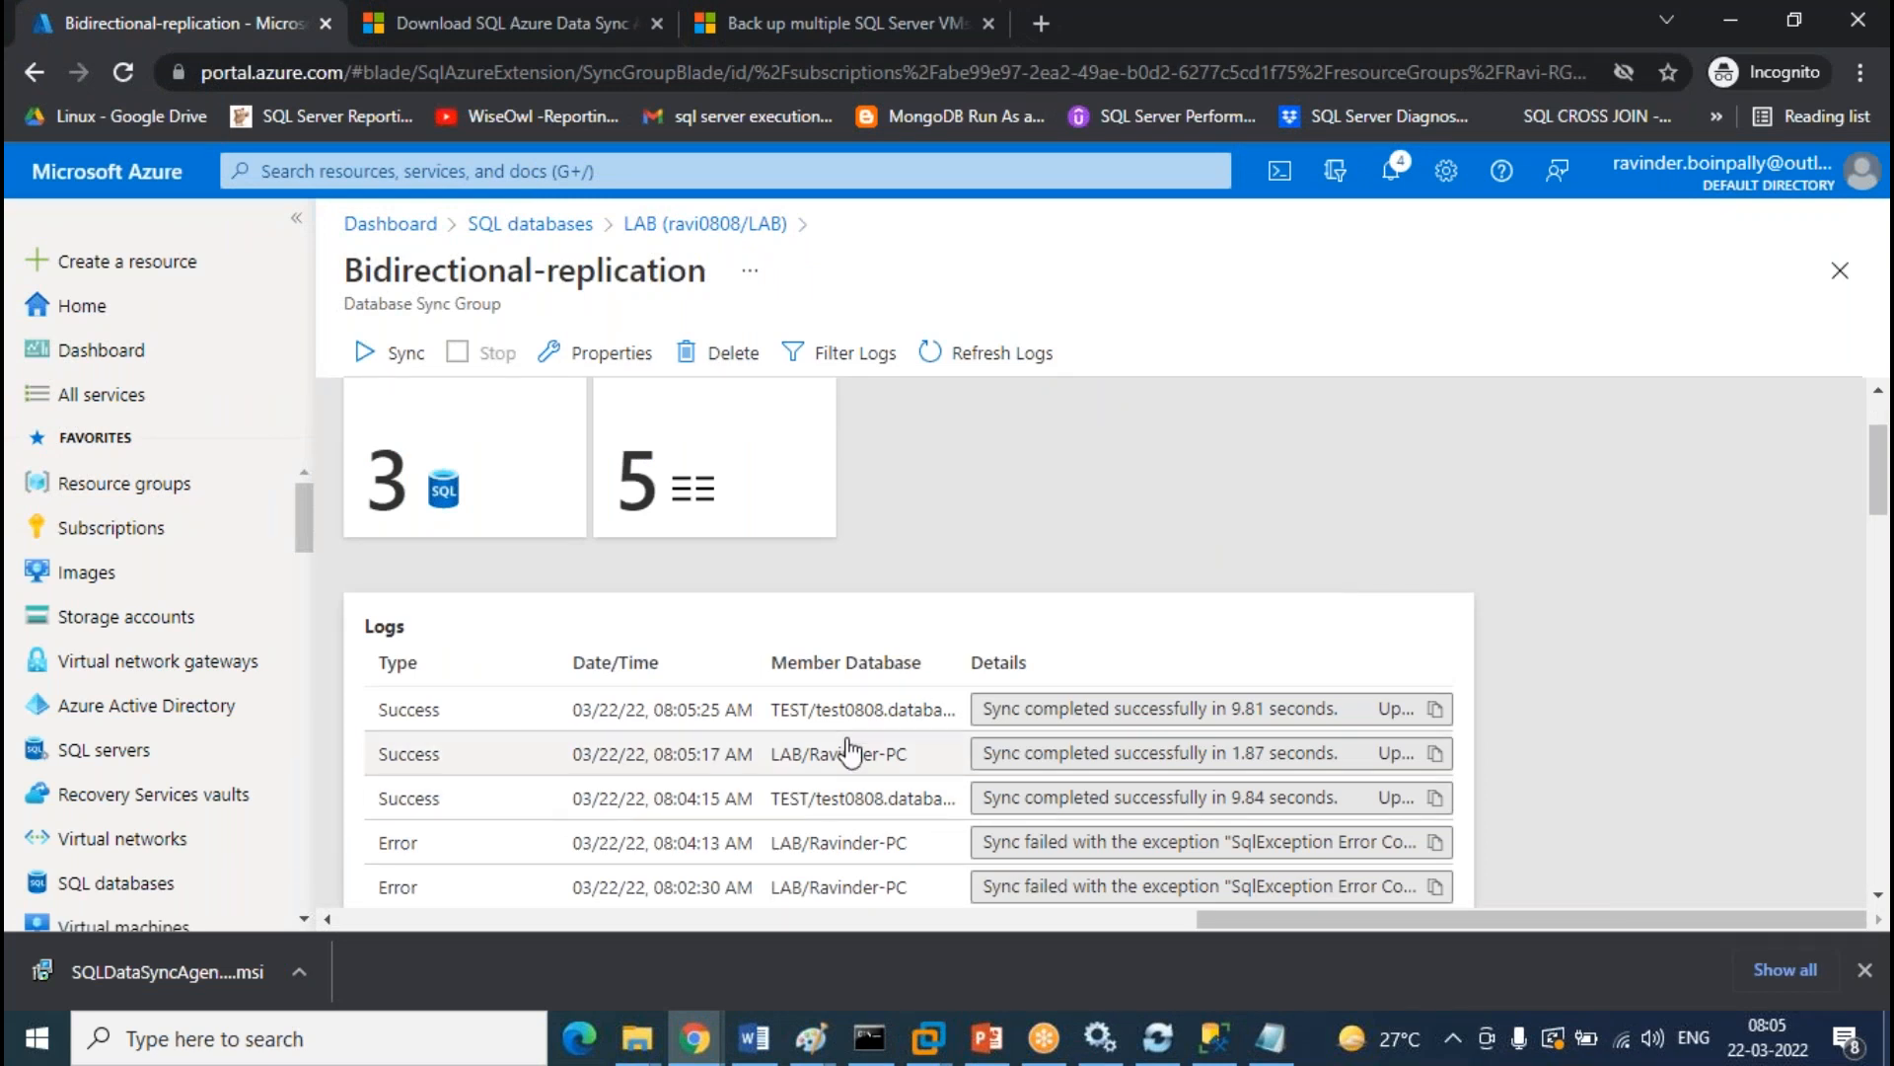
{"action": "left_click", "coordinate": [1215, 1037]}
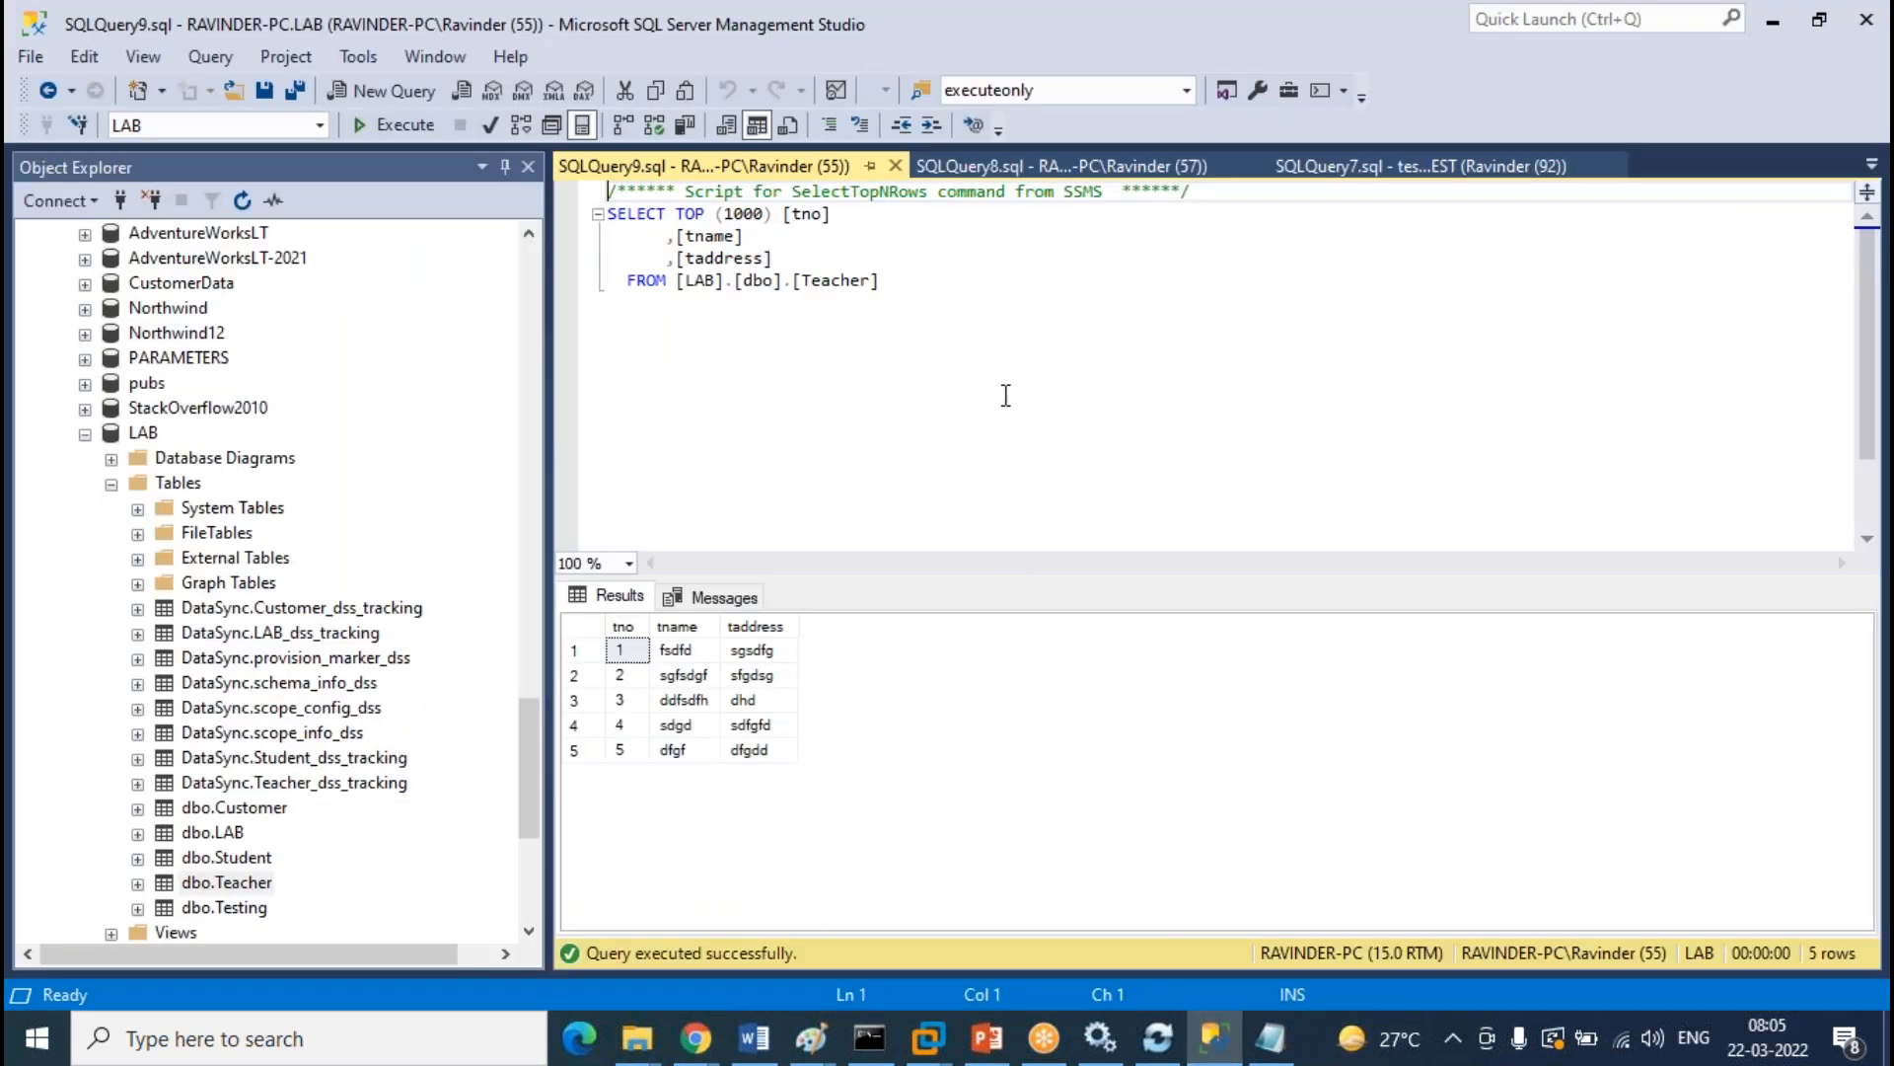
Collapse the Tables and database nodes for the local LAB and TEST databases in Object Explorer
{"action": "left_click", "coordinate": [112, 483]}
{"action": "scroll", "coordinate": [296, 761], "scroll_direction": "up", "scroll_amount": 5}
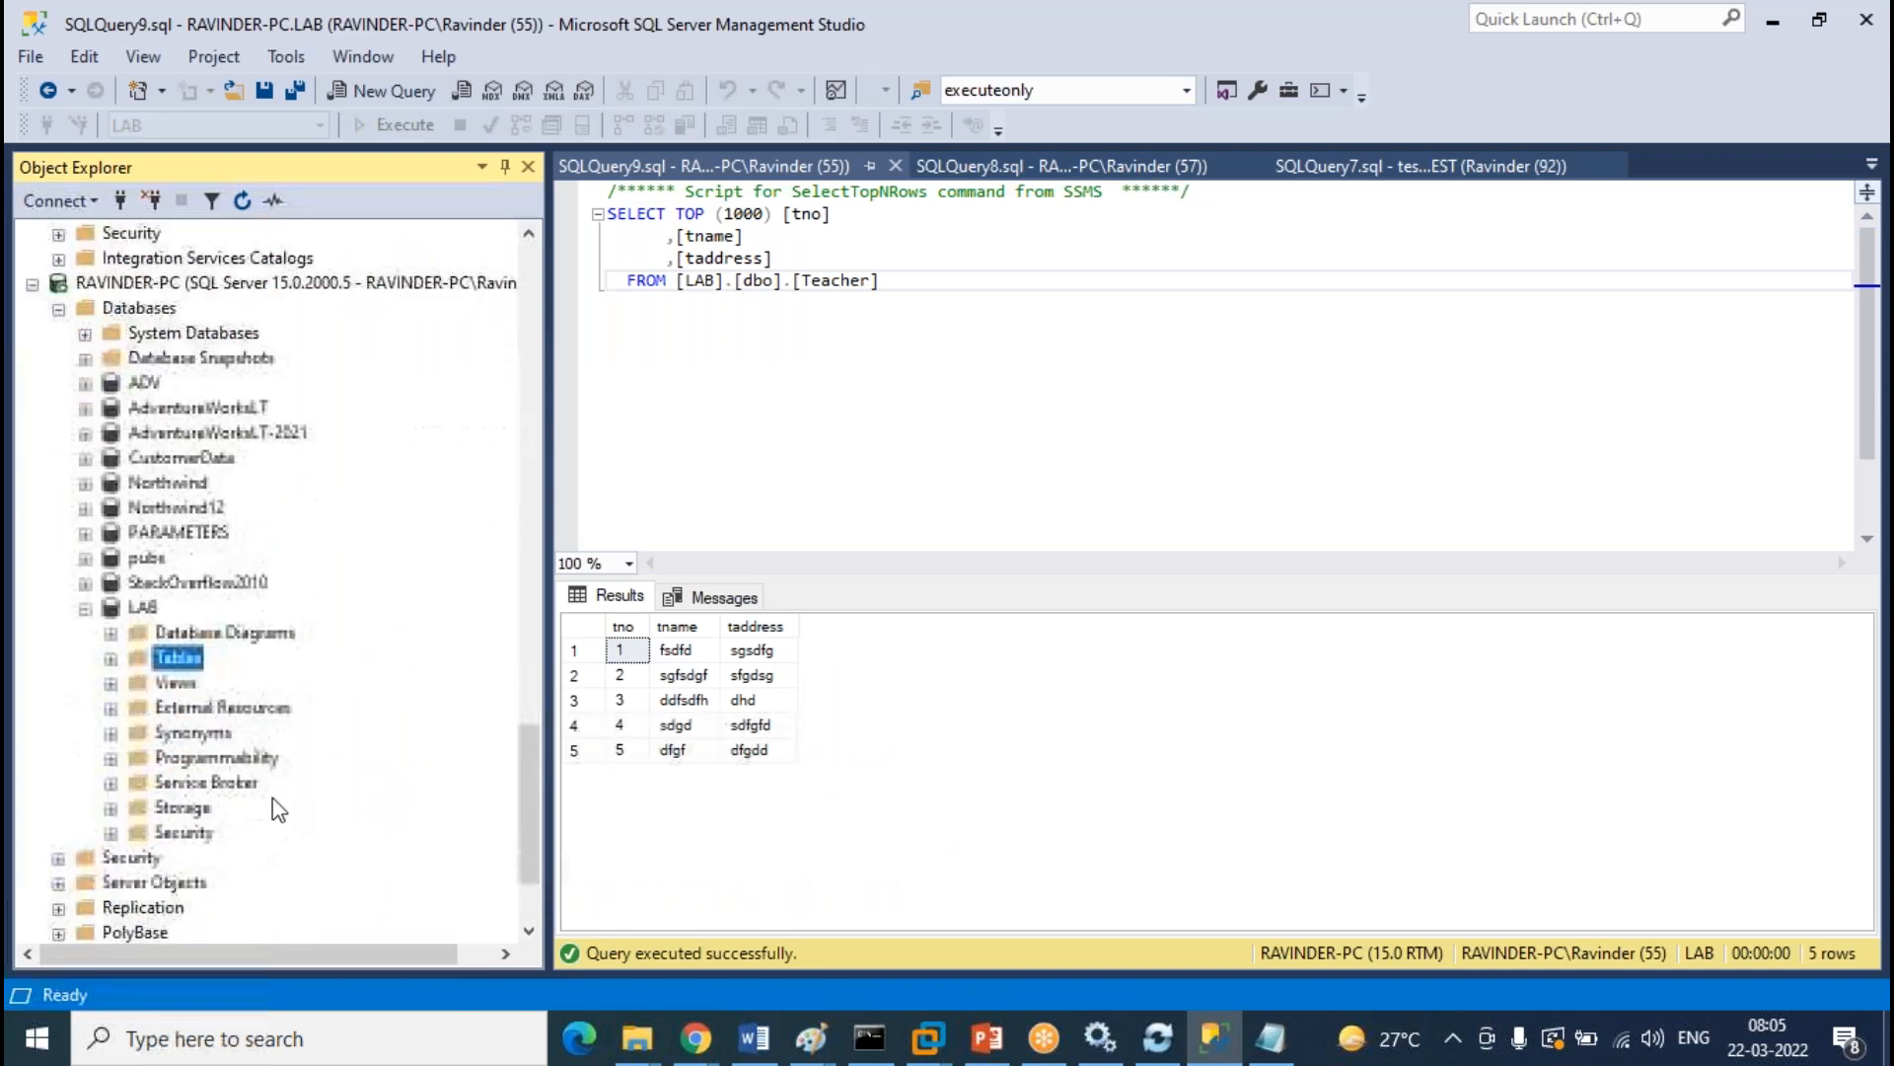
{"action": "left_click", "coordinate": [85, 758]}
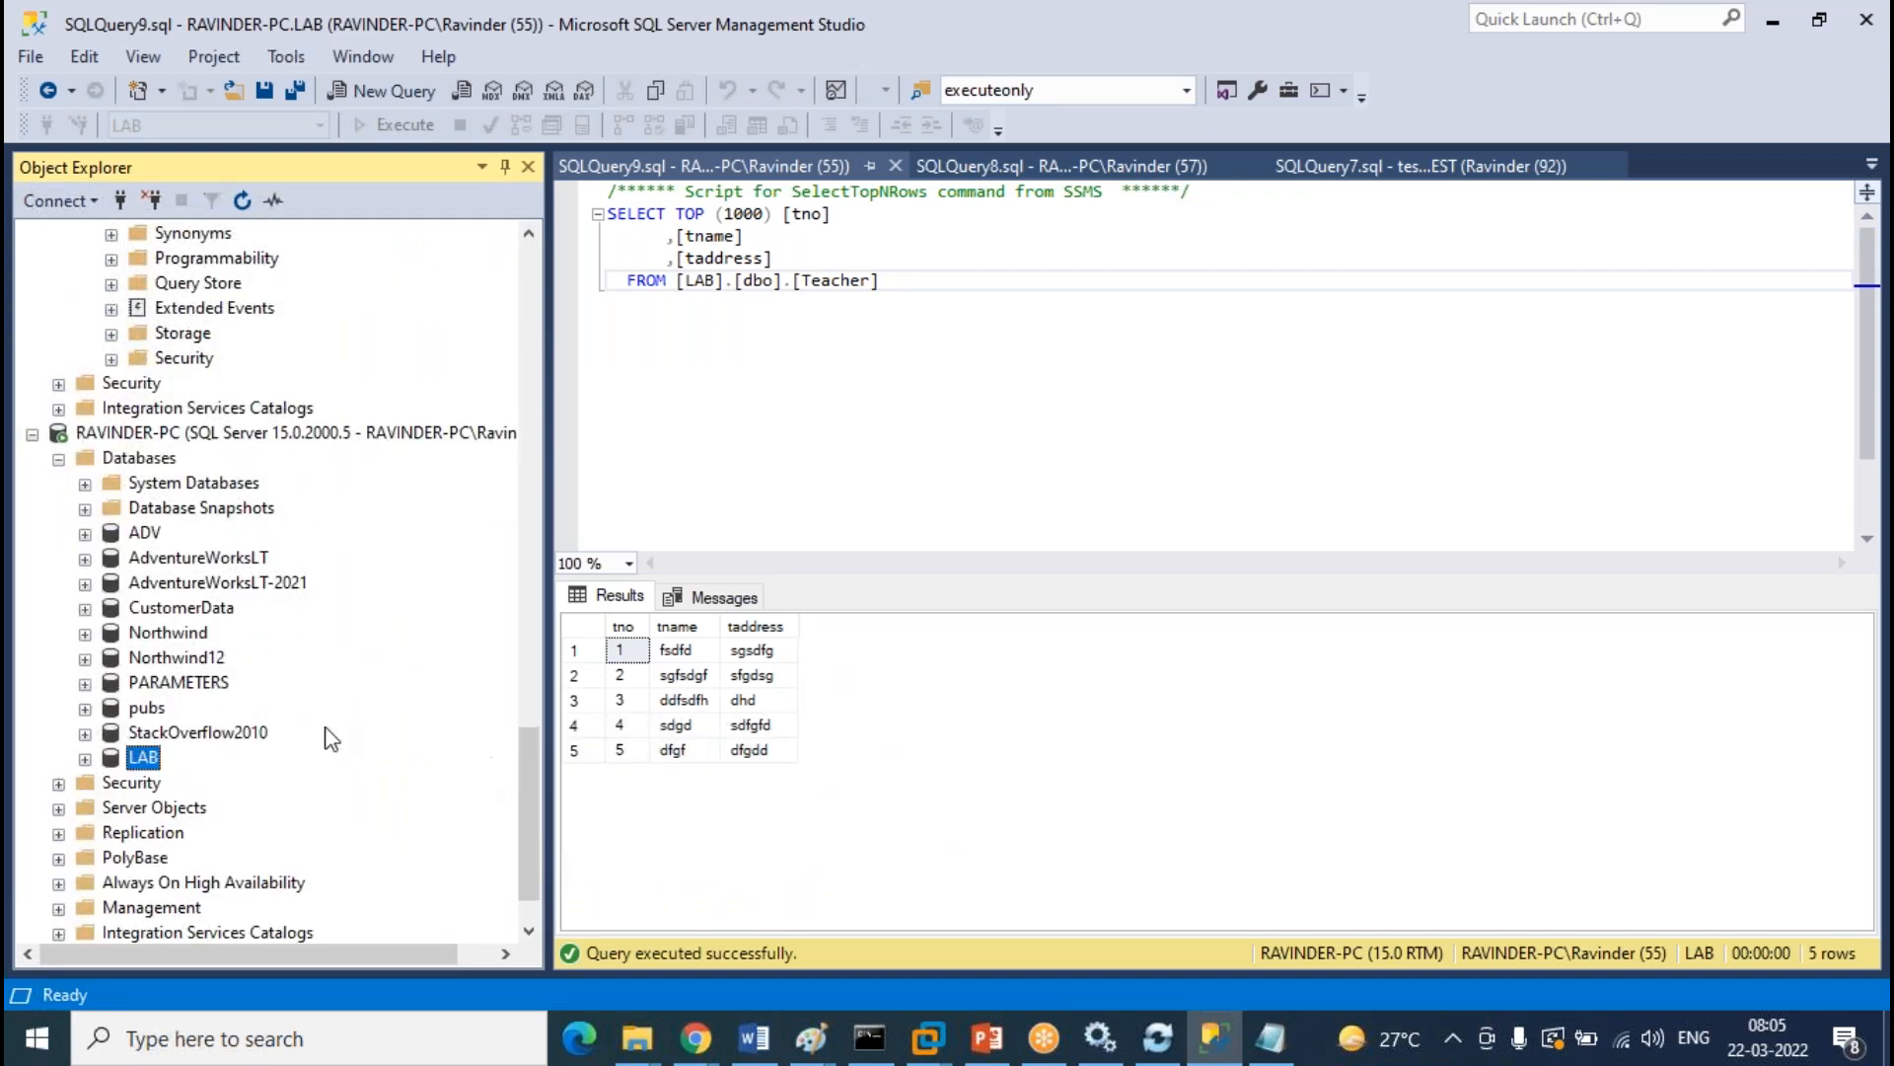
{"action": "scroll", "coordinate": [340, 748], "scroll_direction": "down", "scroll_amount": 5}
{"action": "left_click", "coordinate": [112, 682]}
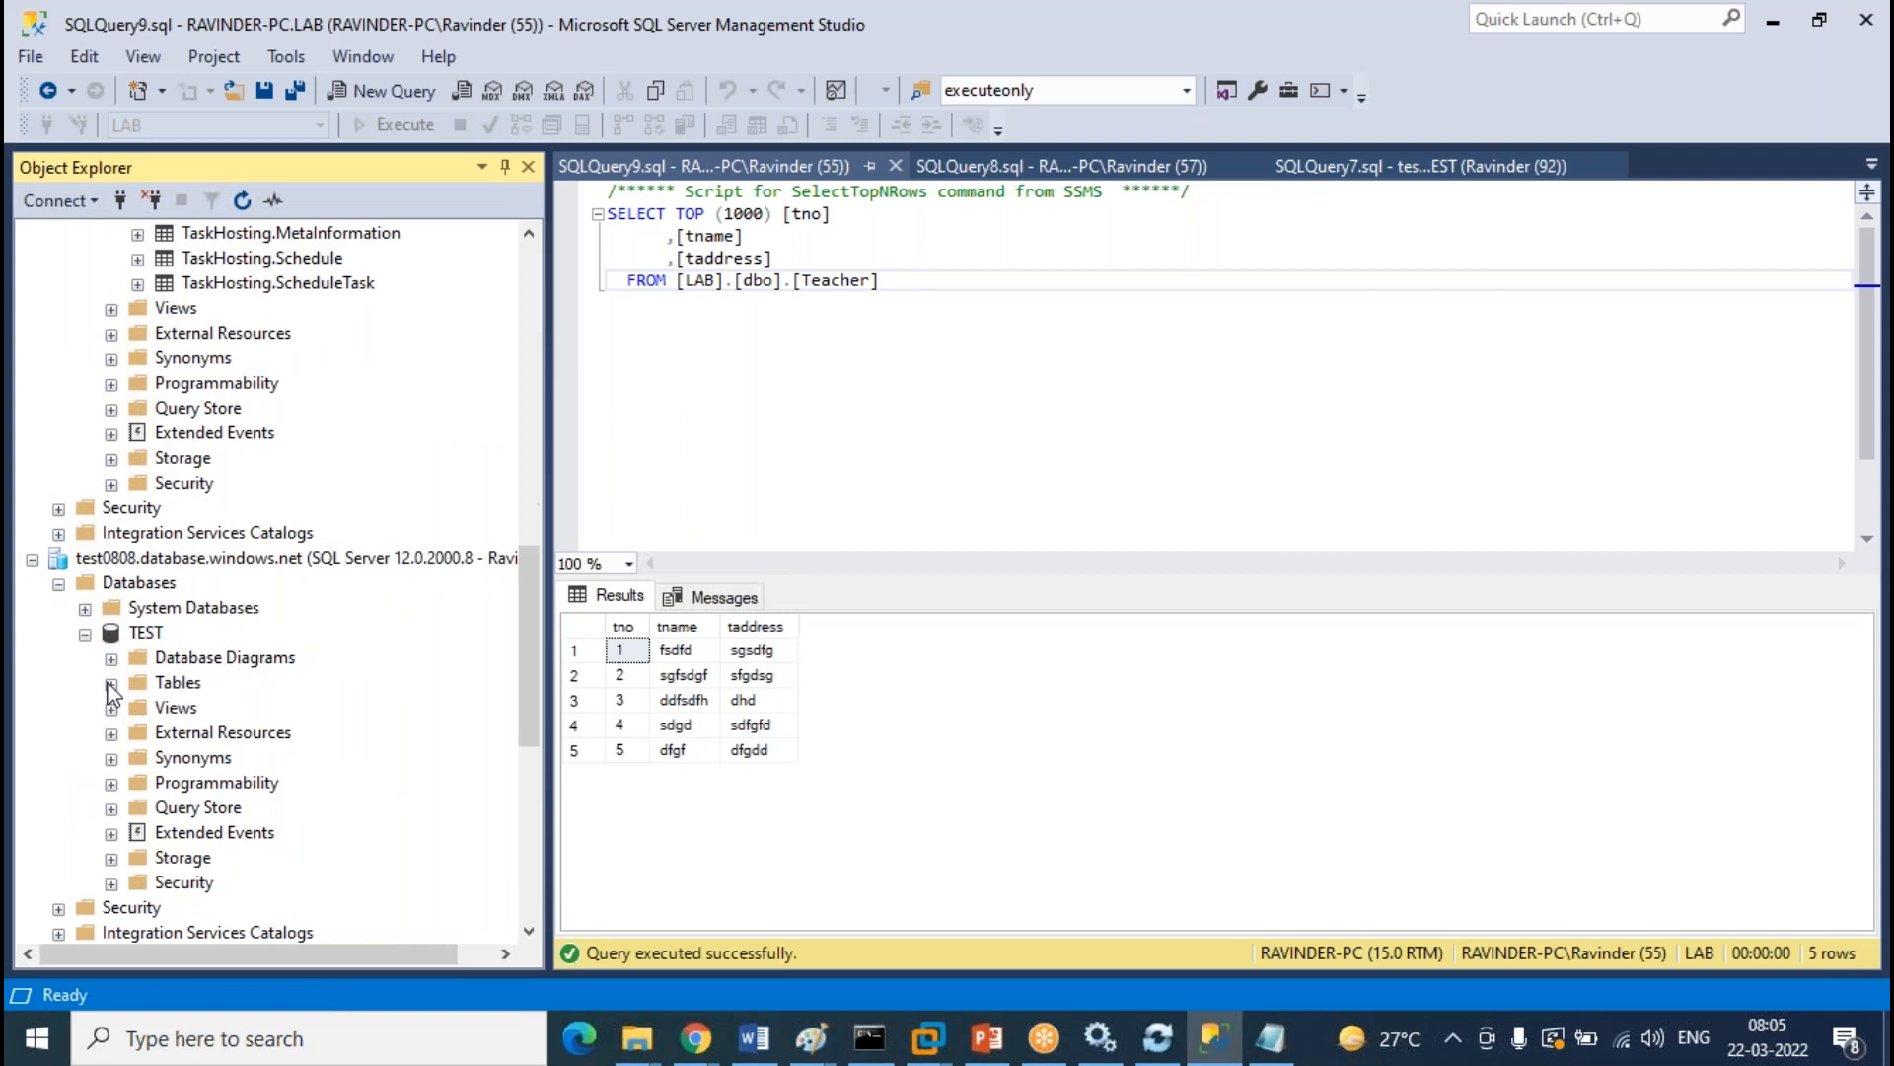
{"action": "left_click", "coordinate": [84, 632]}
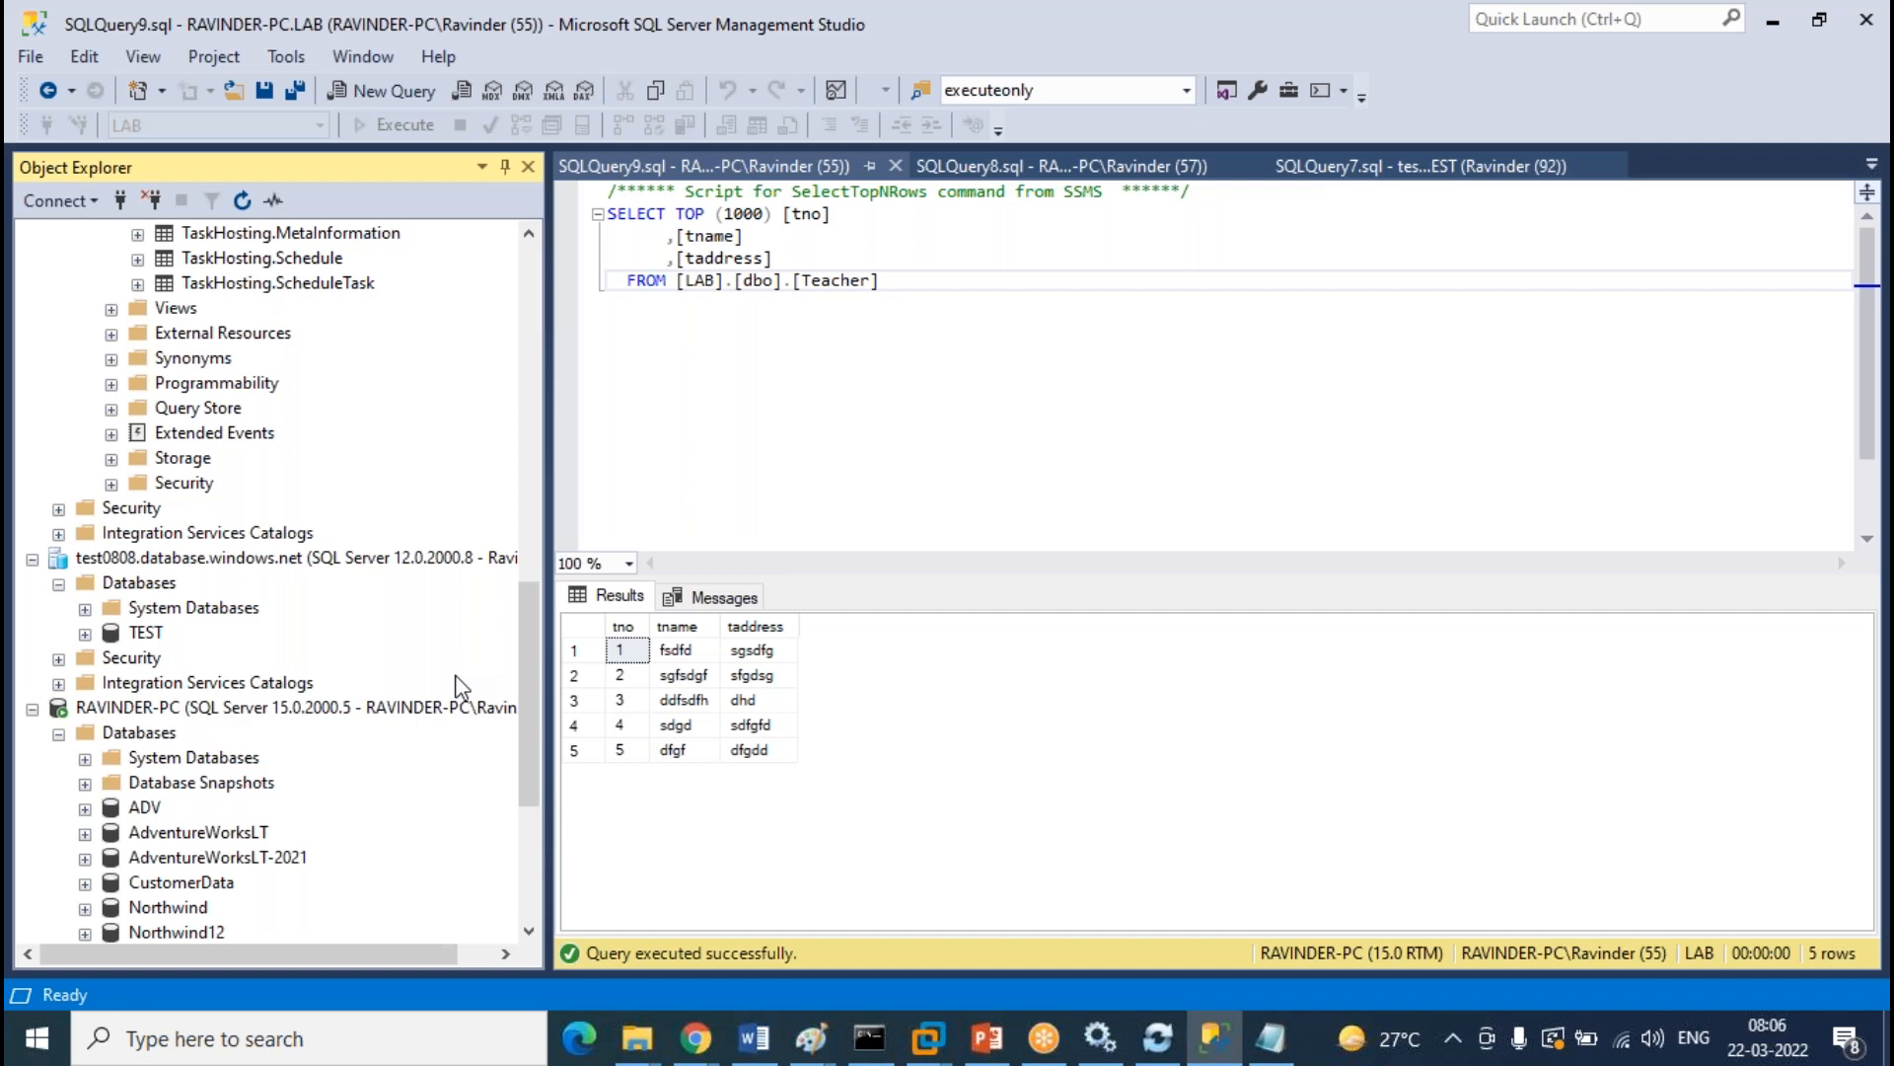
Collapse the ravi0808 LAB tables and database and the local server's Databases folder
{"action": "scroll", "coordinate": [326, 663], "scroll_direction": "up", "scroll_amount": 15}
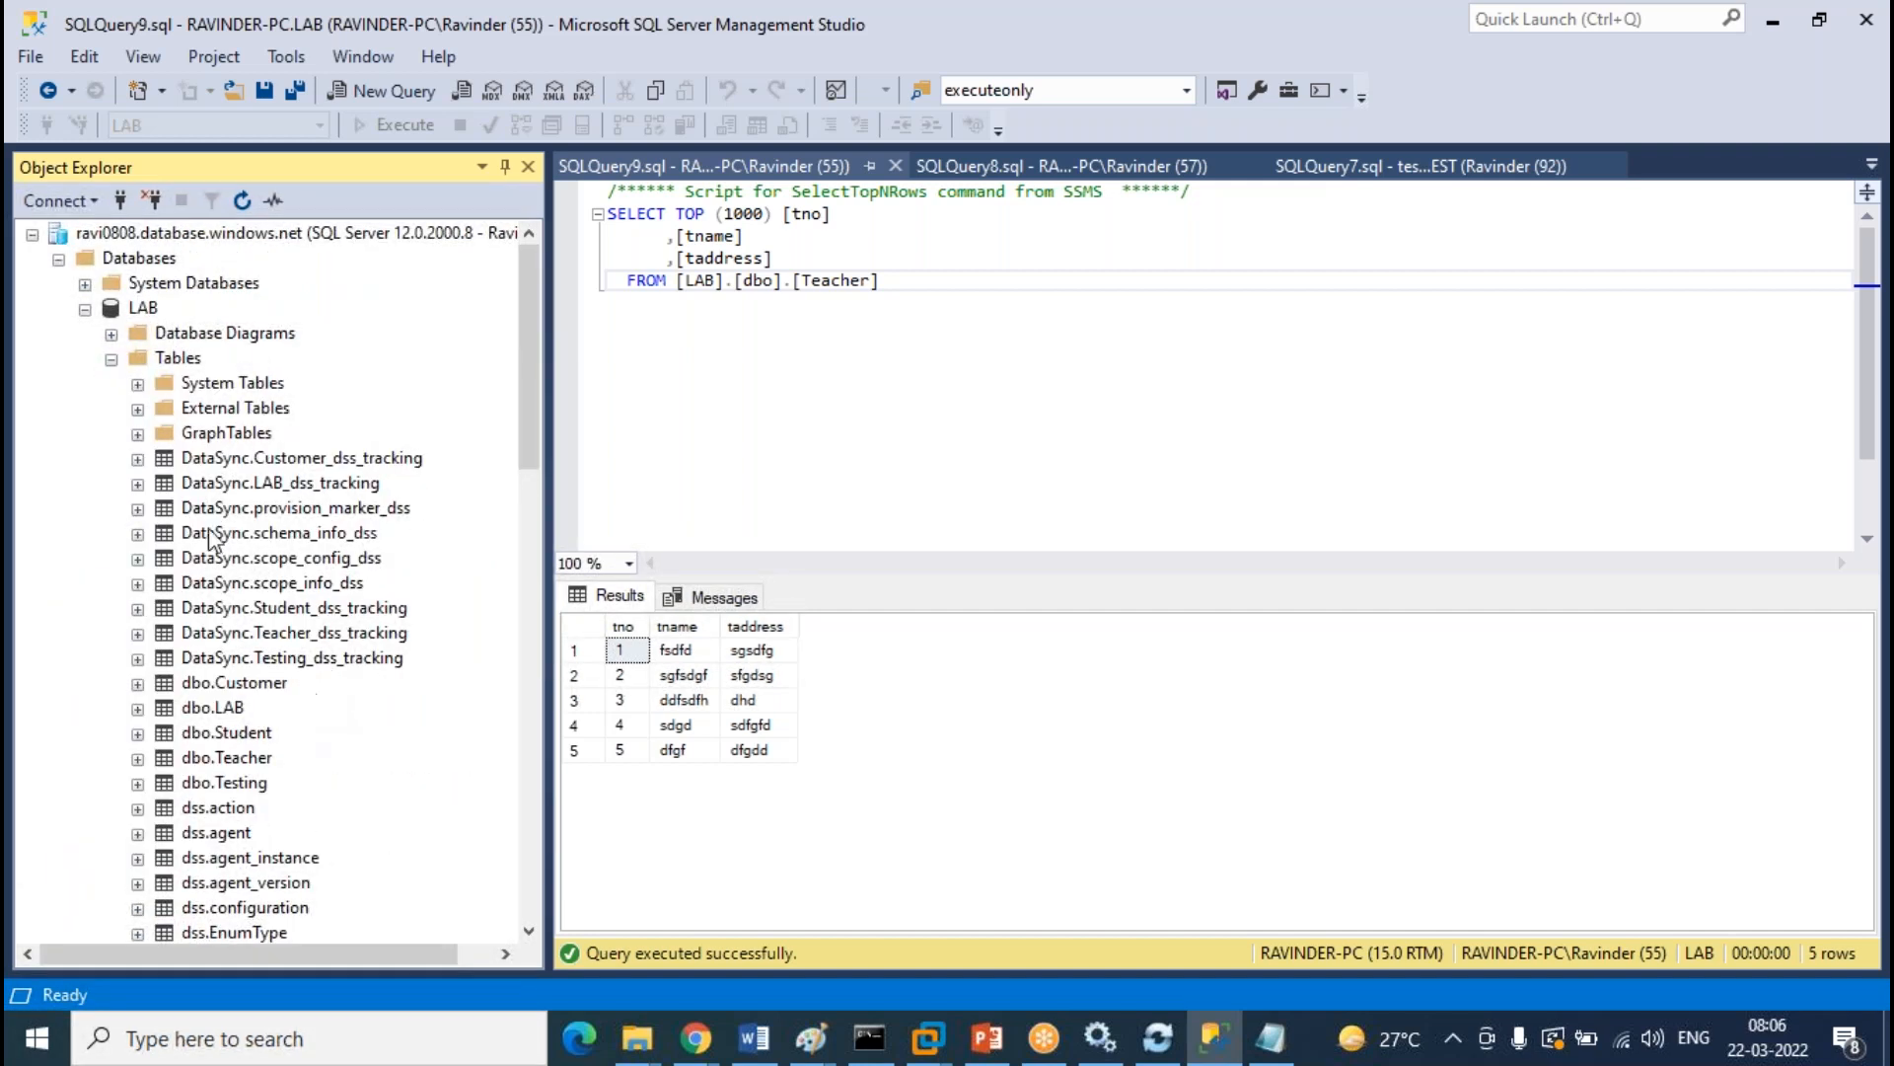
{"action": "left_click", "coordinate": [112, 360]}
{"action": "left_click", "coordinate": [86, 309]}
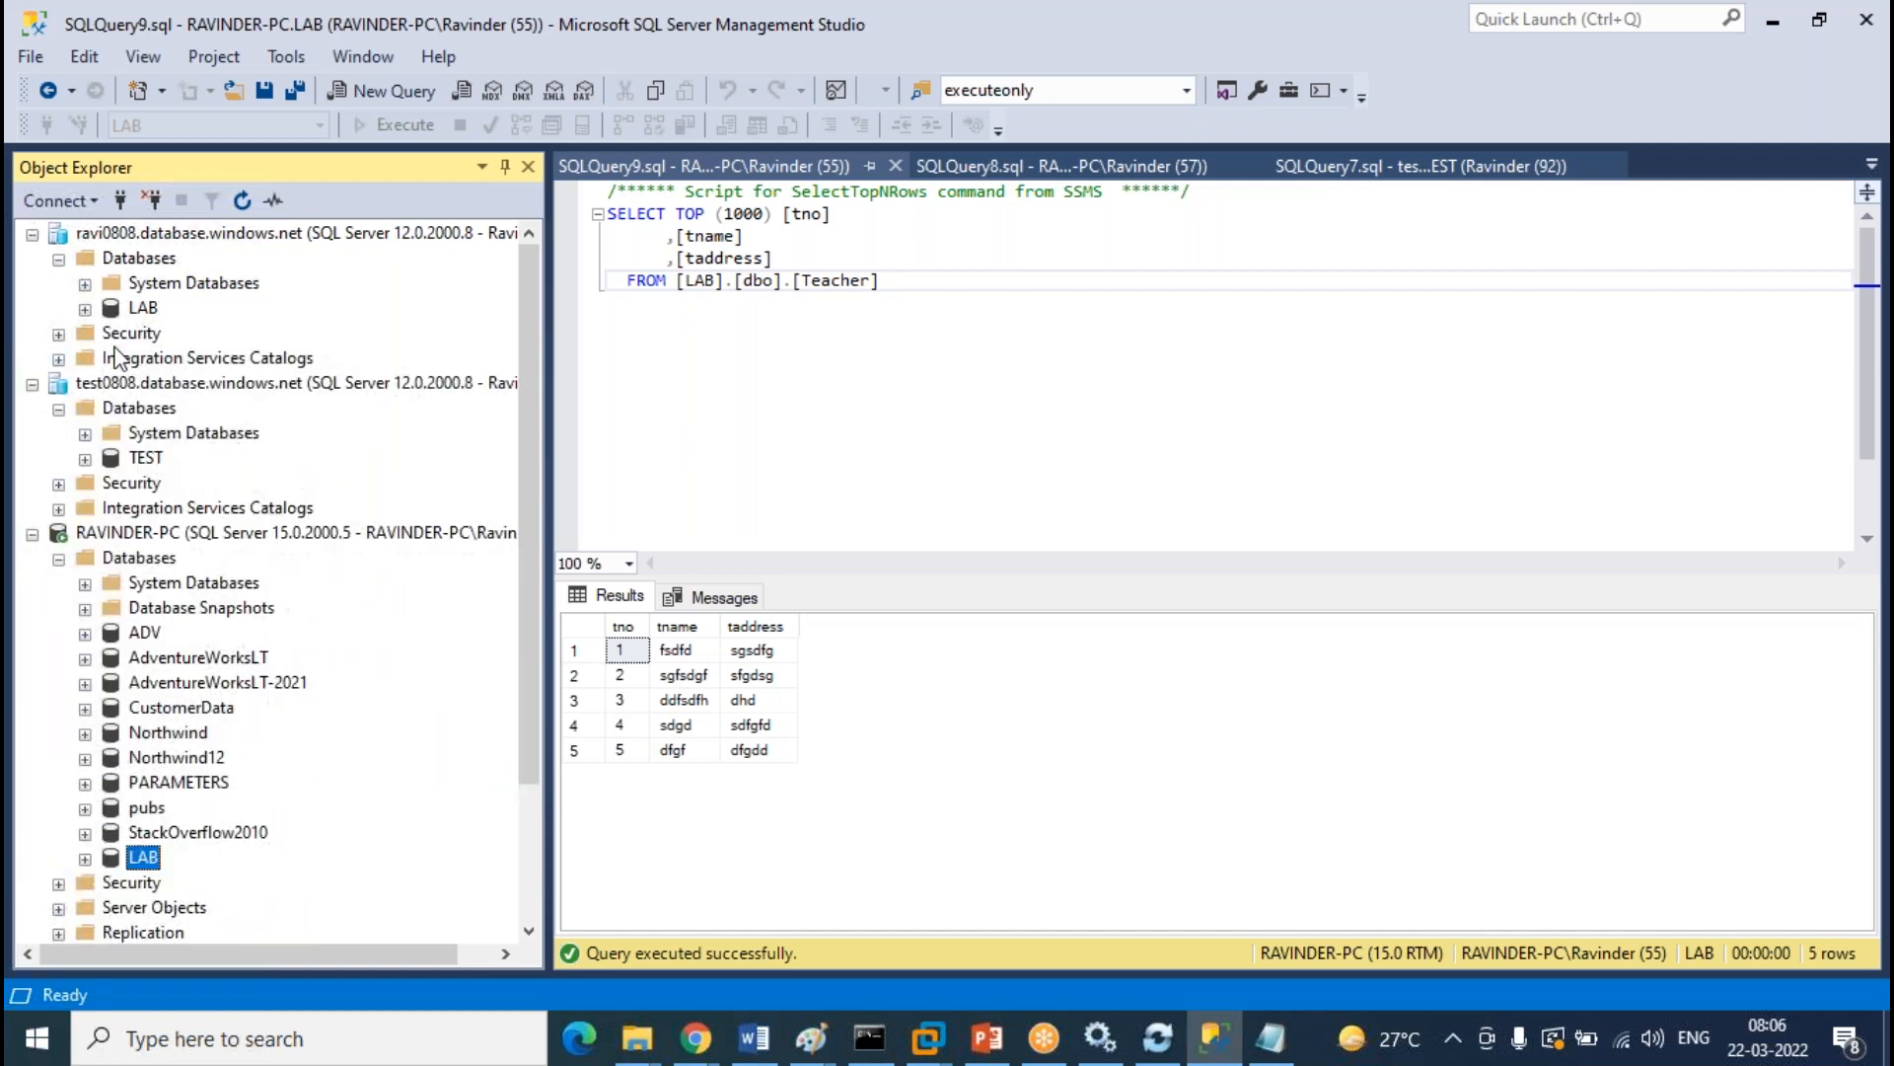
{"action": "left_click", "coordinate": [58, 559]}
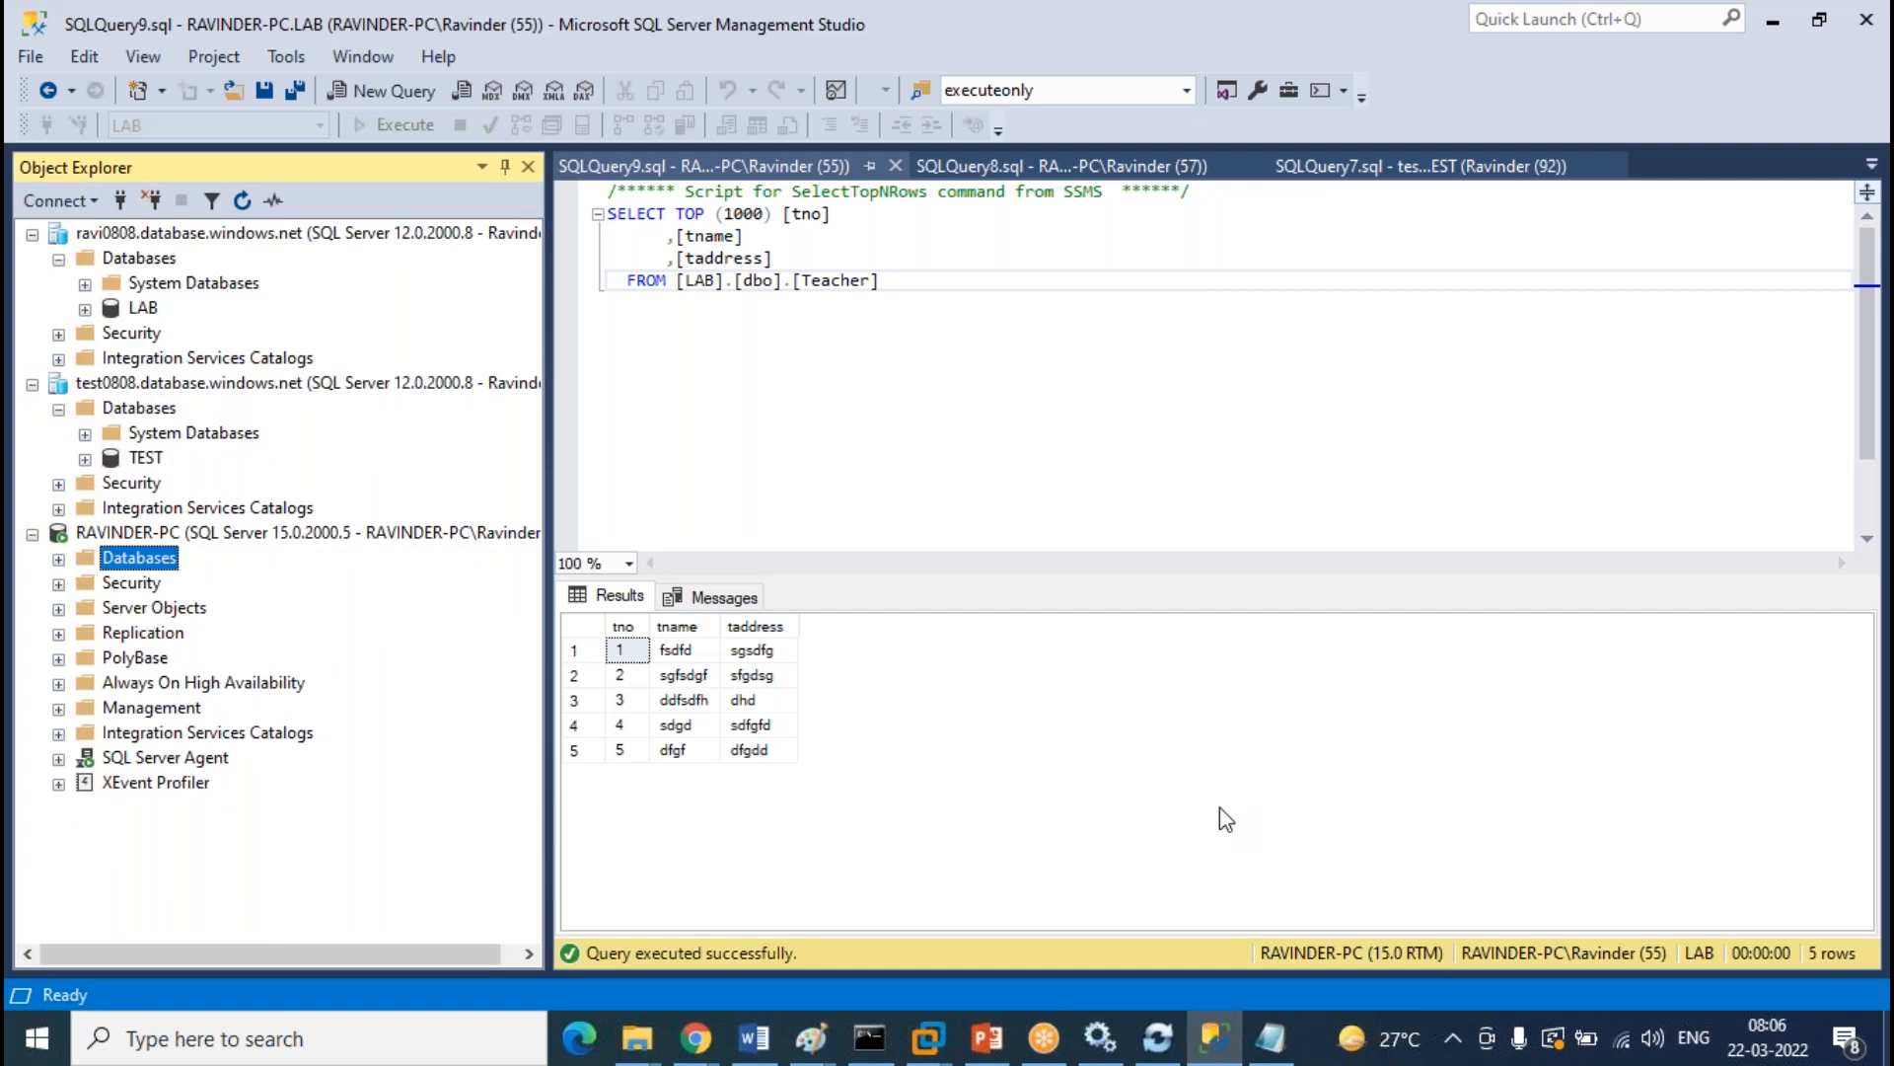
{"action": "left_click", "coordinate": [708, 1048]}
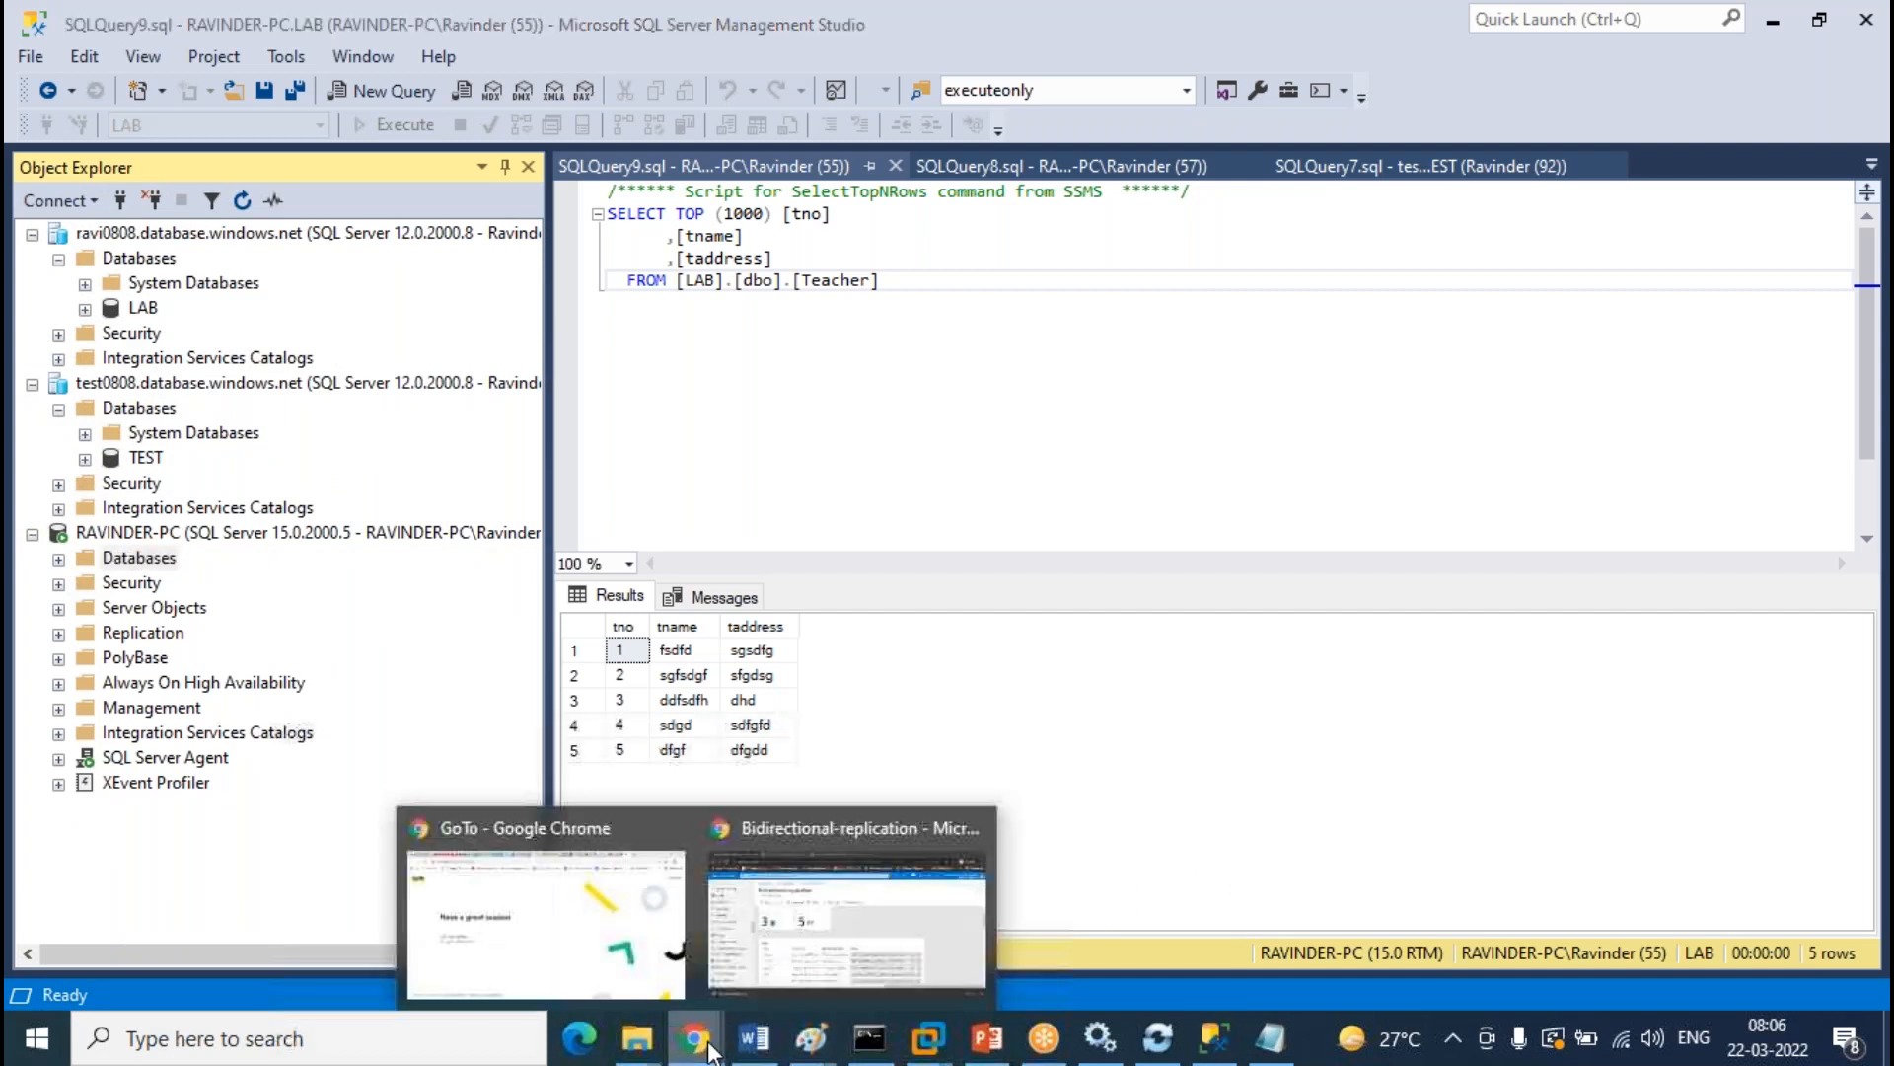
Reload the Bidirectional-replication sync logs and scroll through them, confirming every entry ends in Success
{"action": "left_click", "coordinate": [870, 908]}
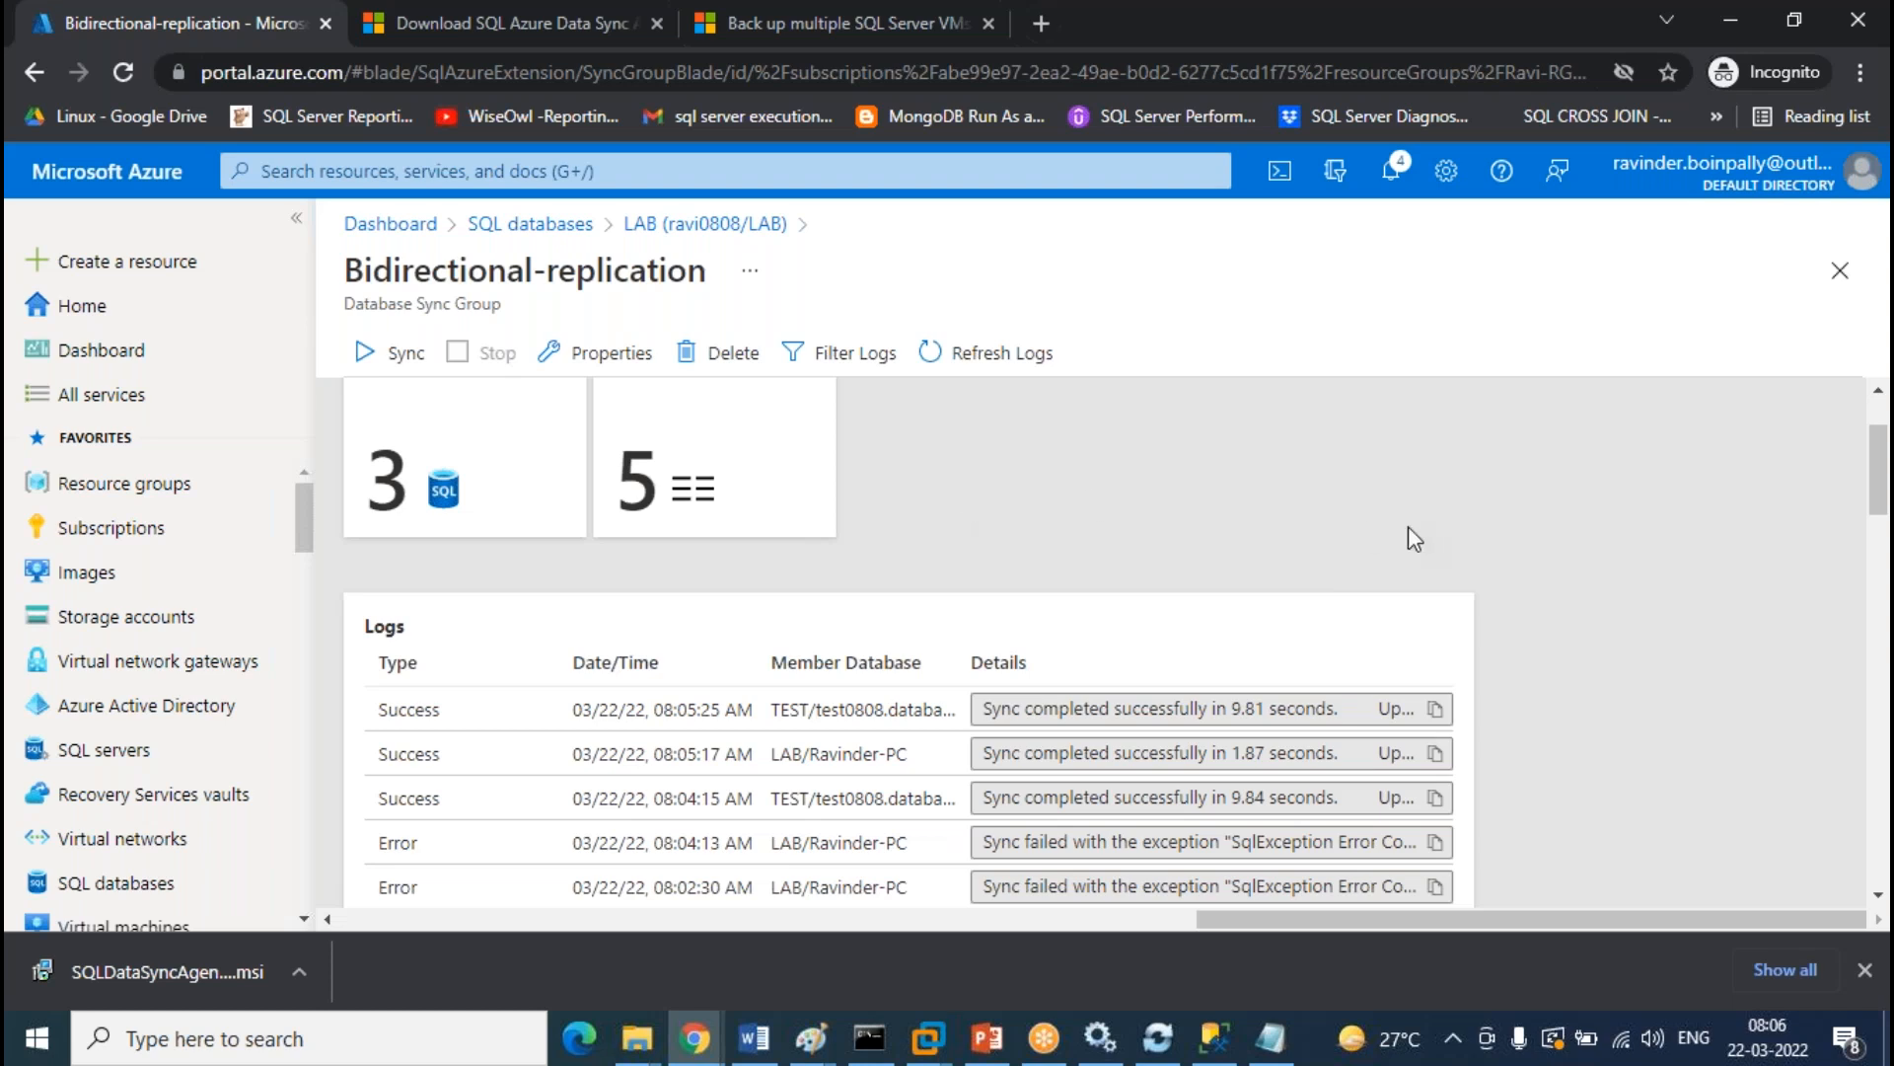
{"action": "scroll", "coordinate": [1411, 518], "scroll_direction": "up", "scroll_amount": 2}
{"action": "left_click", "coordinate": [1017, 356]}
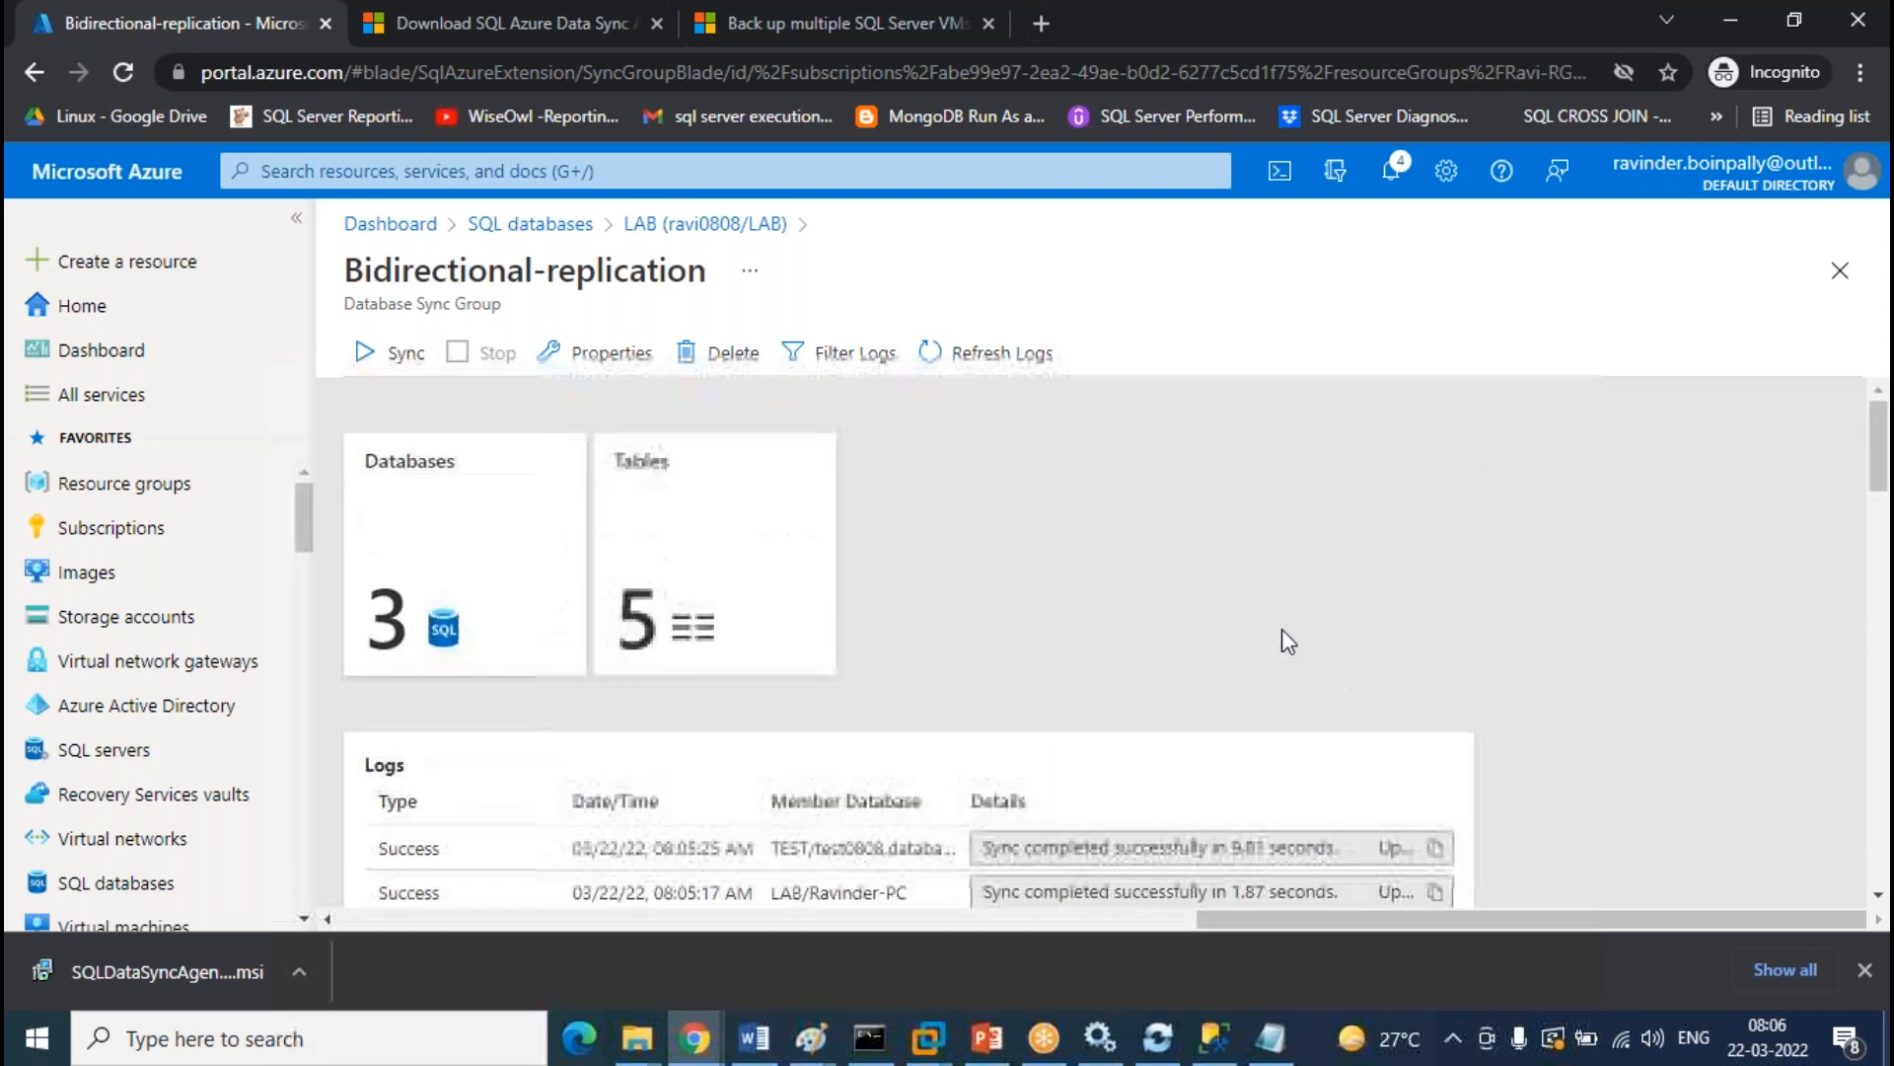
{"action": "scroll", "coordinate": [1081, 765], "scroll_direction": "down", "scroll_amount": 7}
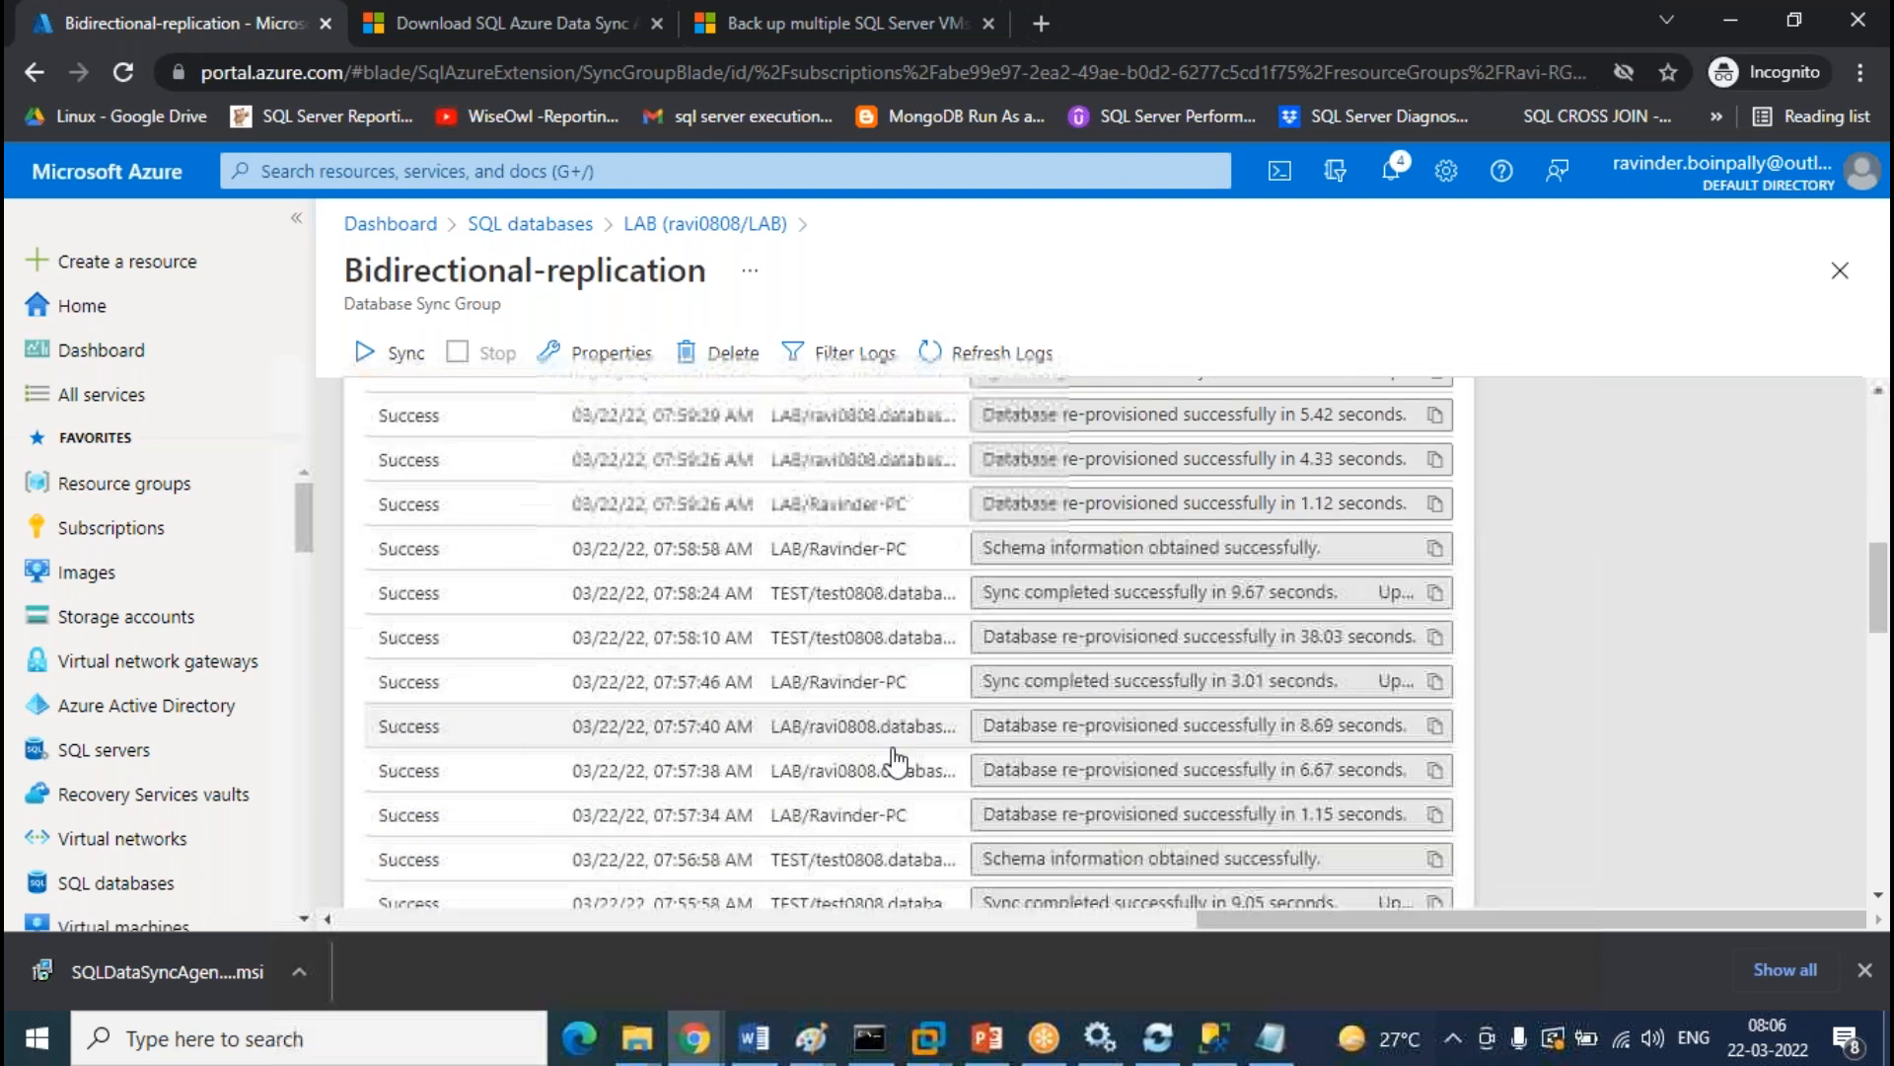
{"action": "scroll", "coordinate": [1208, 807], "scroll_direction": "up", "scroll_amount": 7}
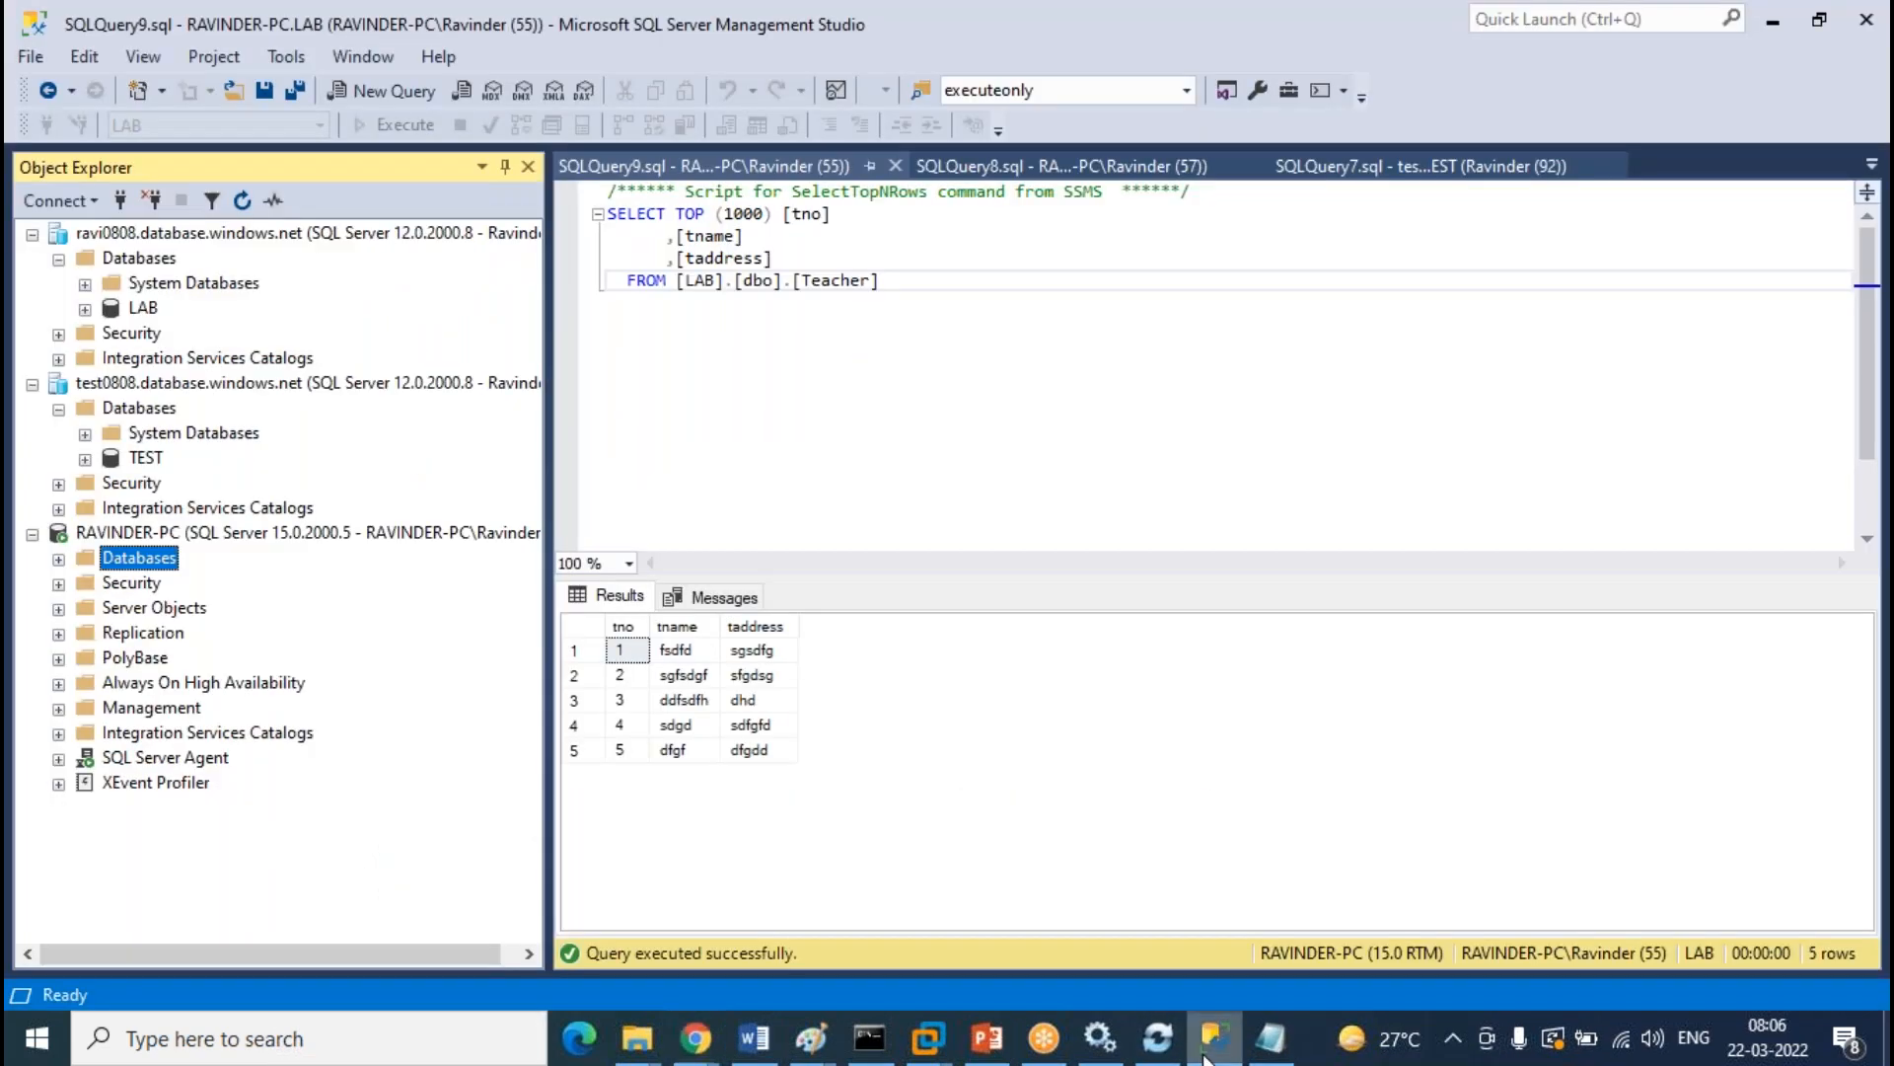
{"action": "left_click", "coordinate": [1215, 1038]}
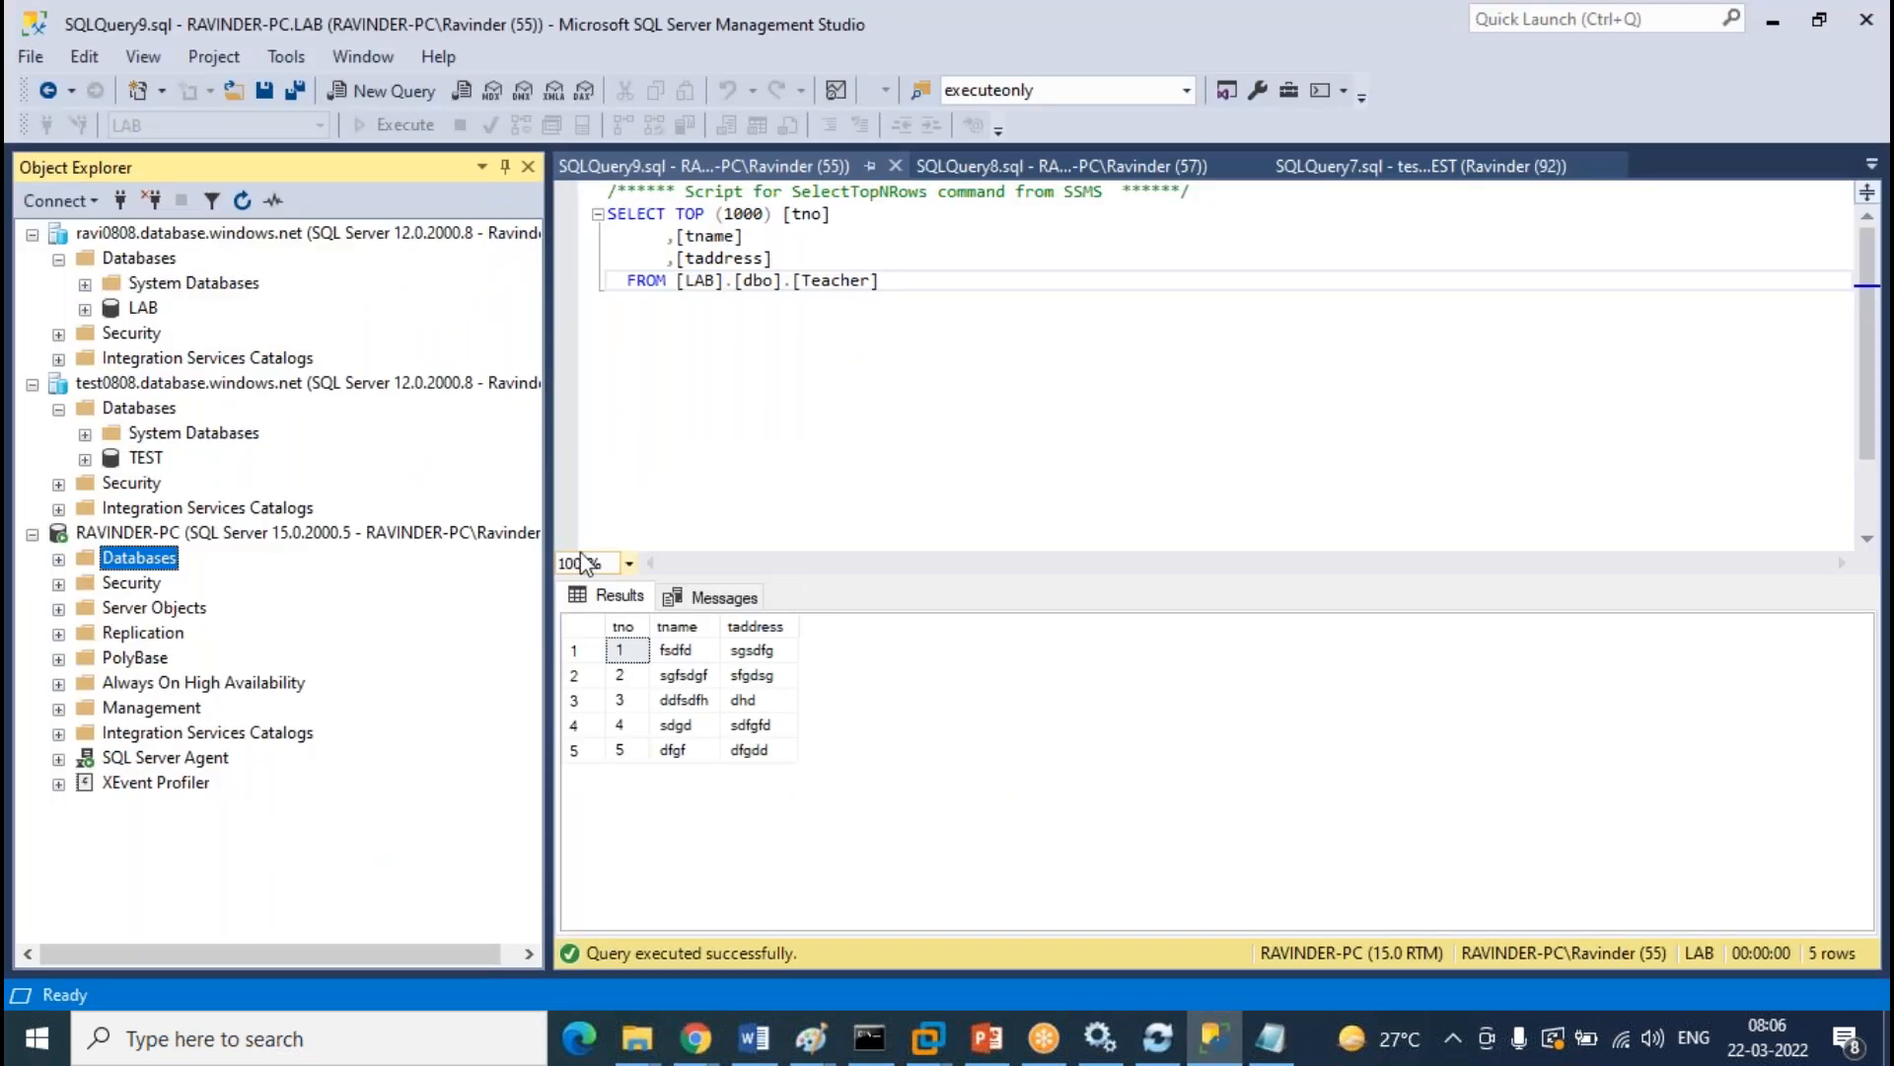
Replace the Teacher query's TOP (1000) column list with count(*) and run it, returning 5
{"action": "left_click_drag", "start_coordinate": [944, 312], "coordinate": [586, 219]}
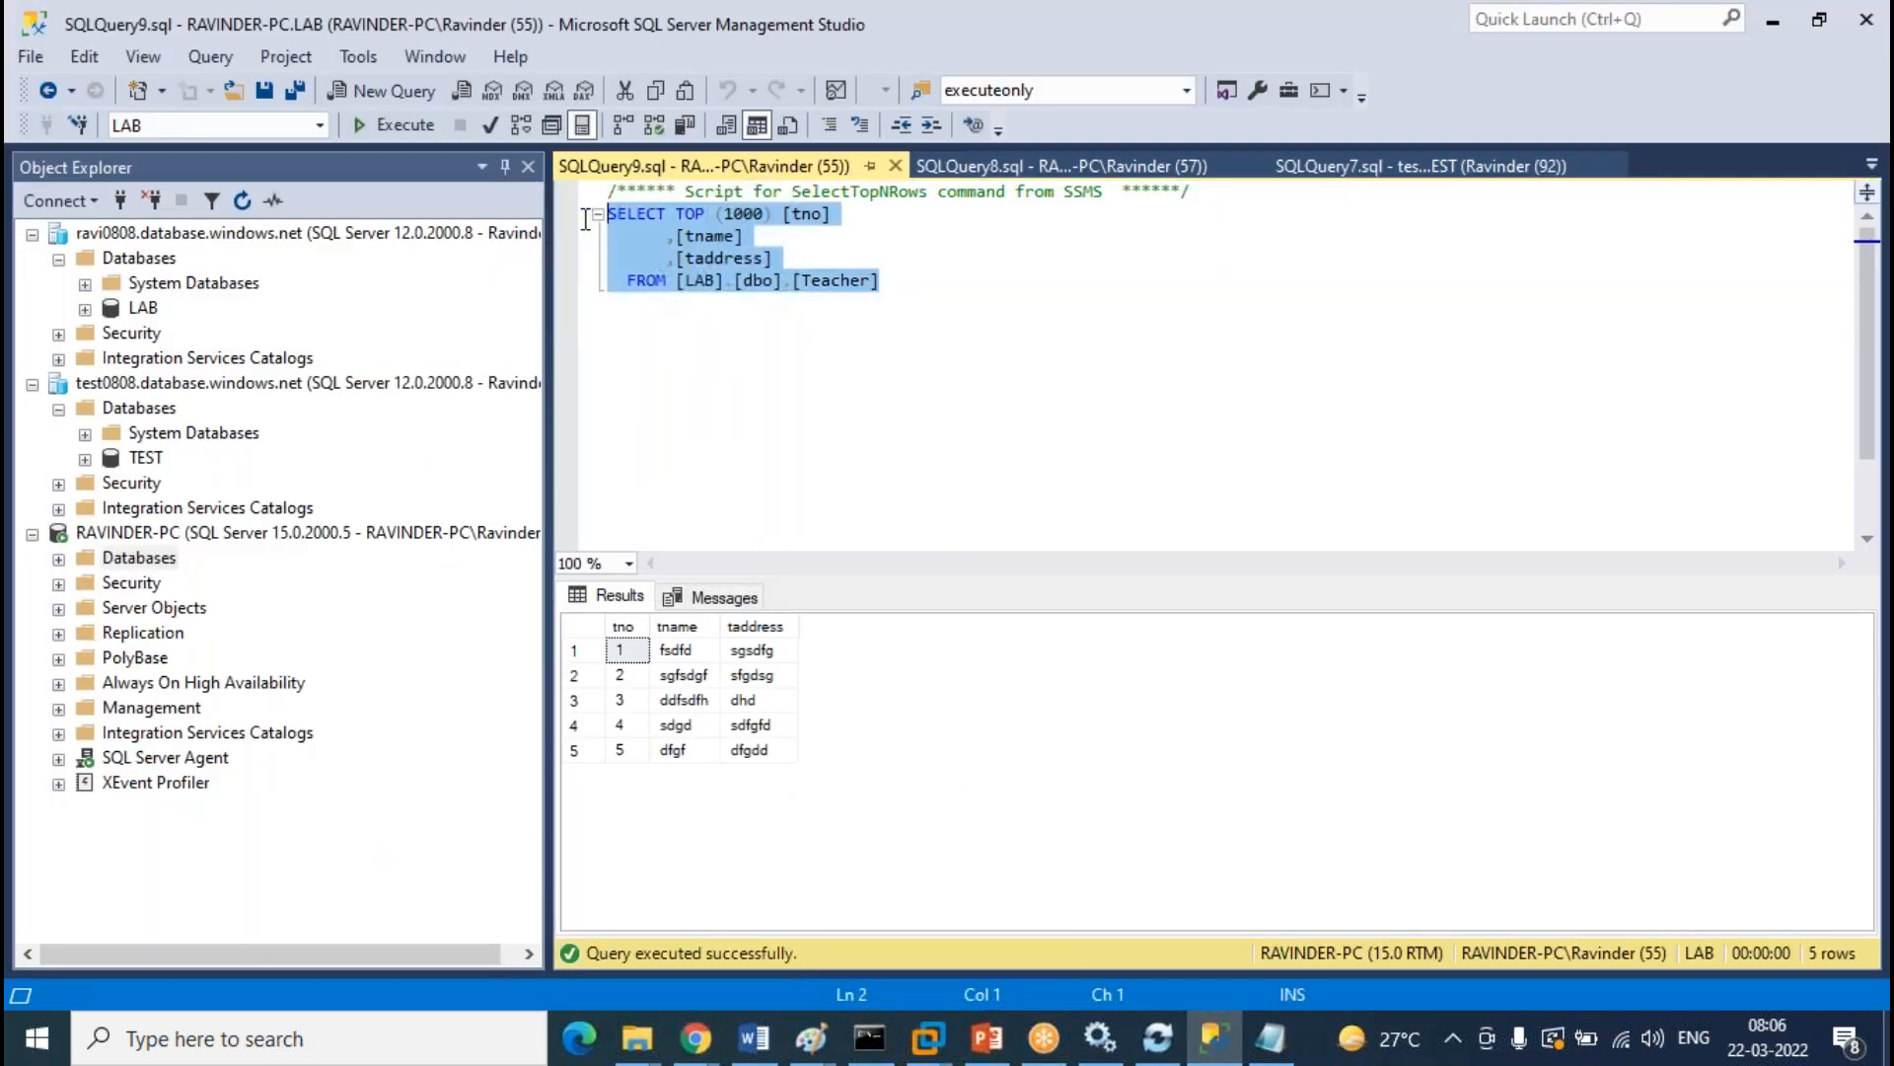
{"action": "left_click", "coordinate": [915, 282]}
{"action": "left_click_drag", "start_coordinate": [773, 258], "coordinate": [677, 214]}
{"action": "key", "text": "BackSpace"}
{"action": "type", "text": "con"}
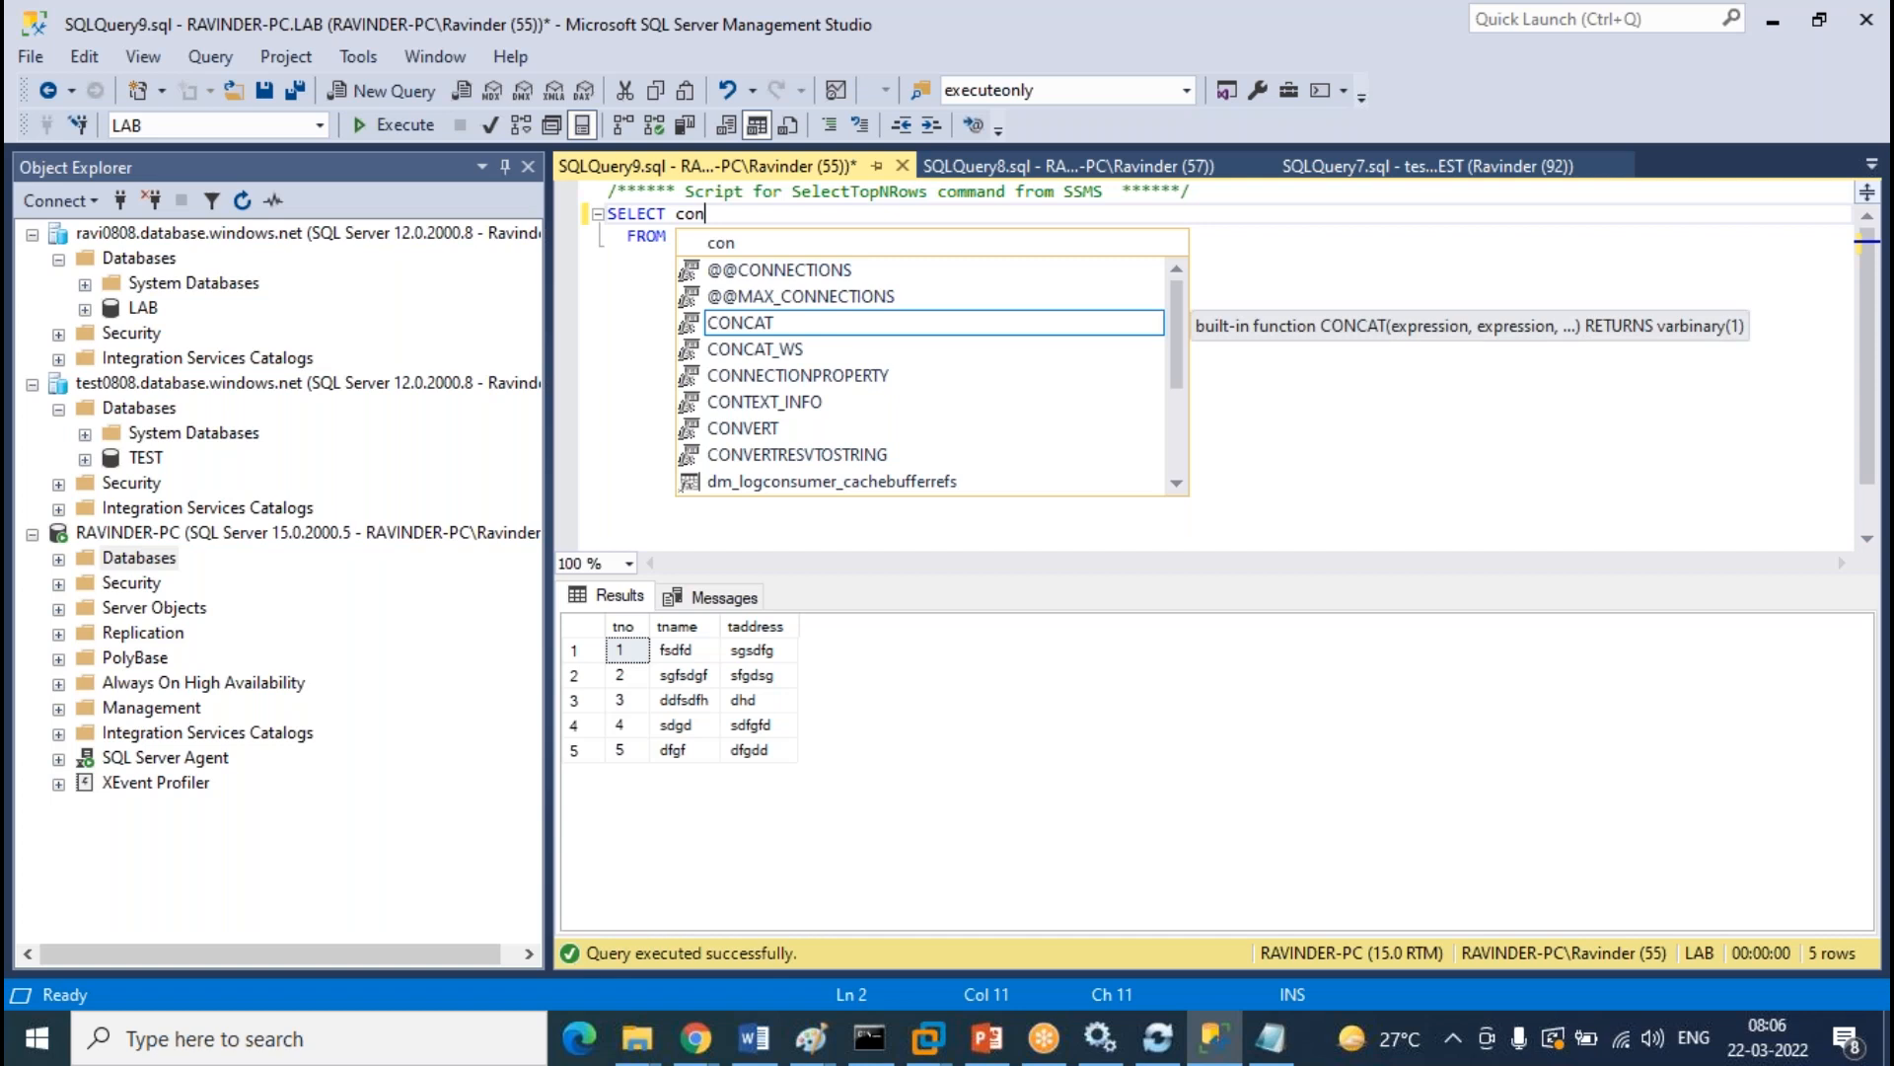
{"action": "key", "text": "BackSpace"}
{"action": "type", "text": "unt()"}
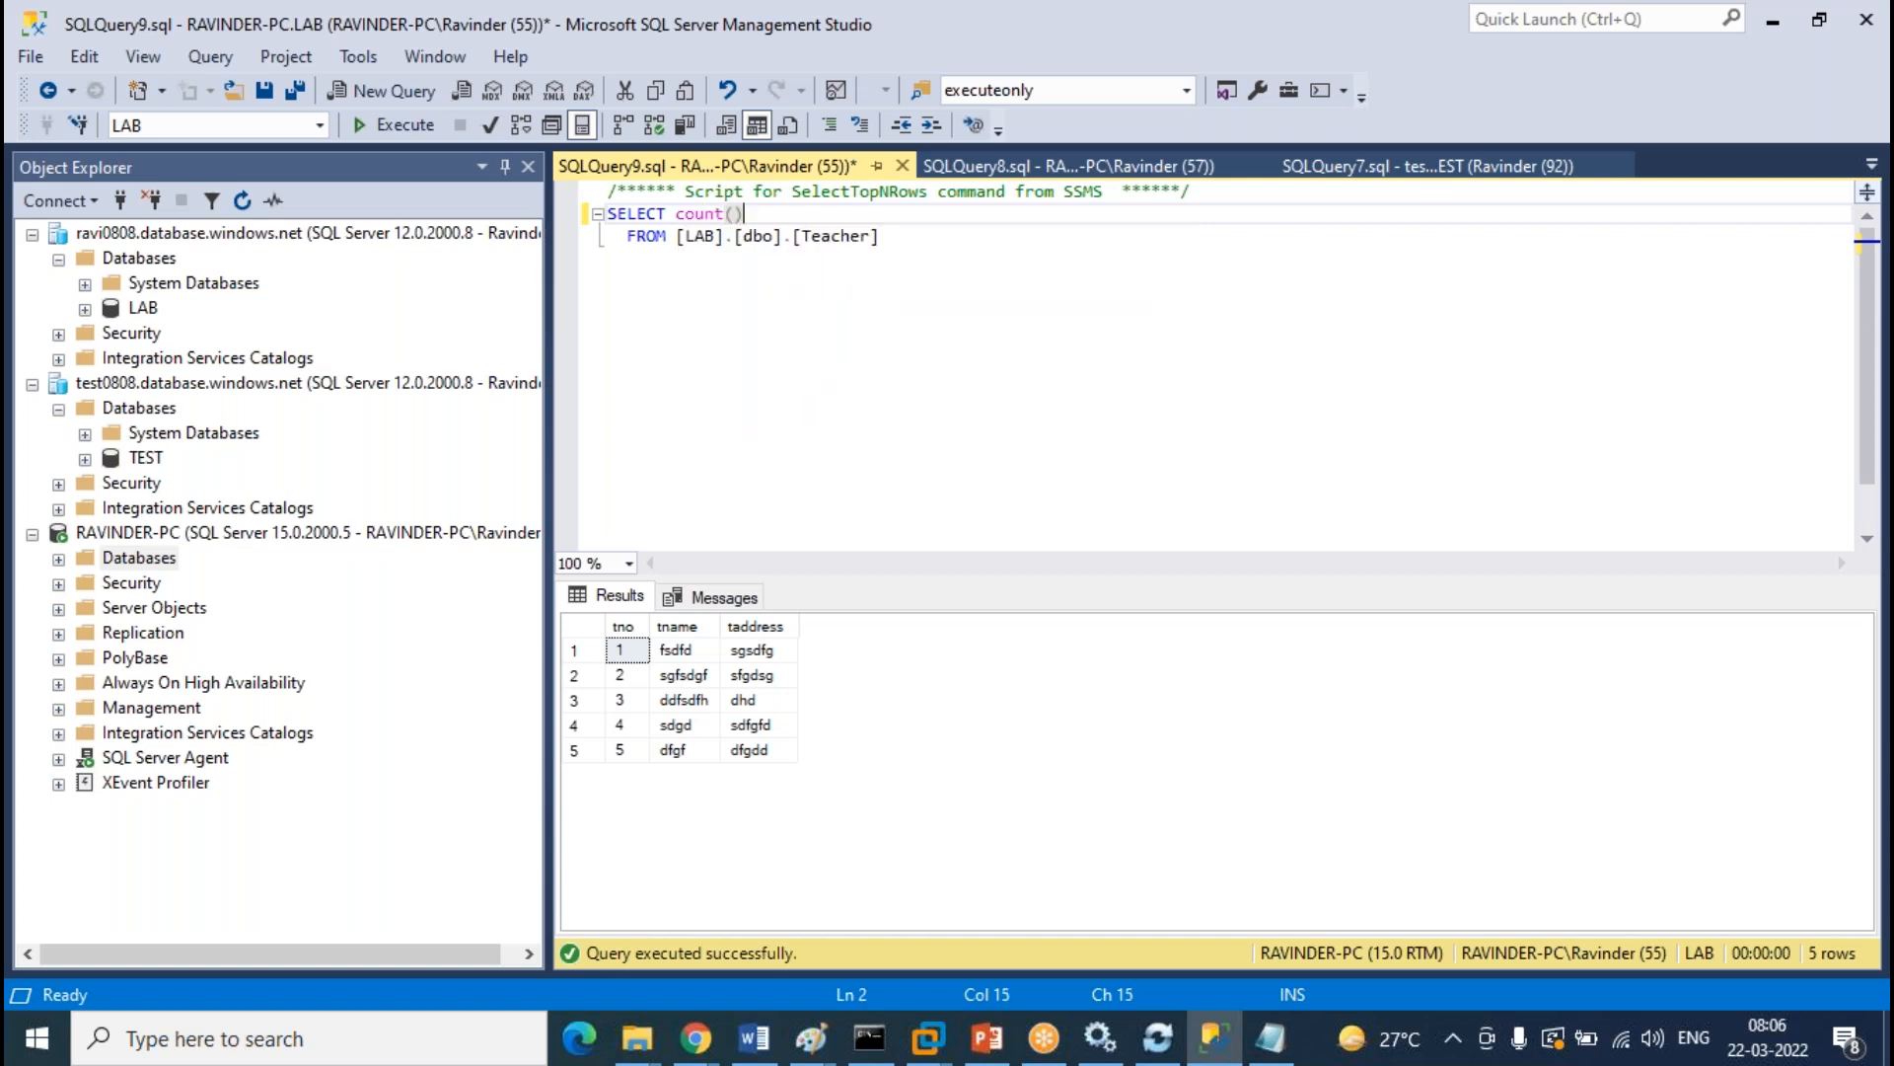
{"action": "type", "text": "*"}
{"action": "key", "text": "F5"}
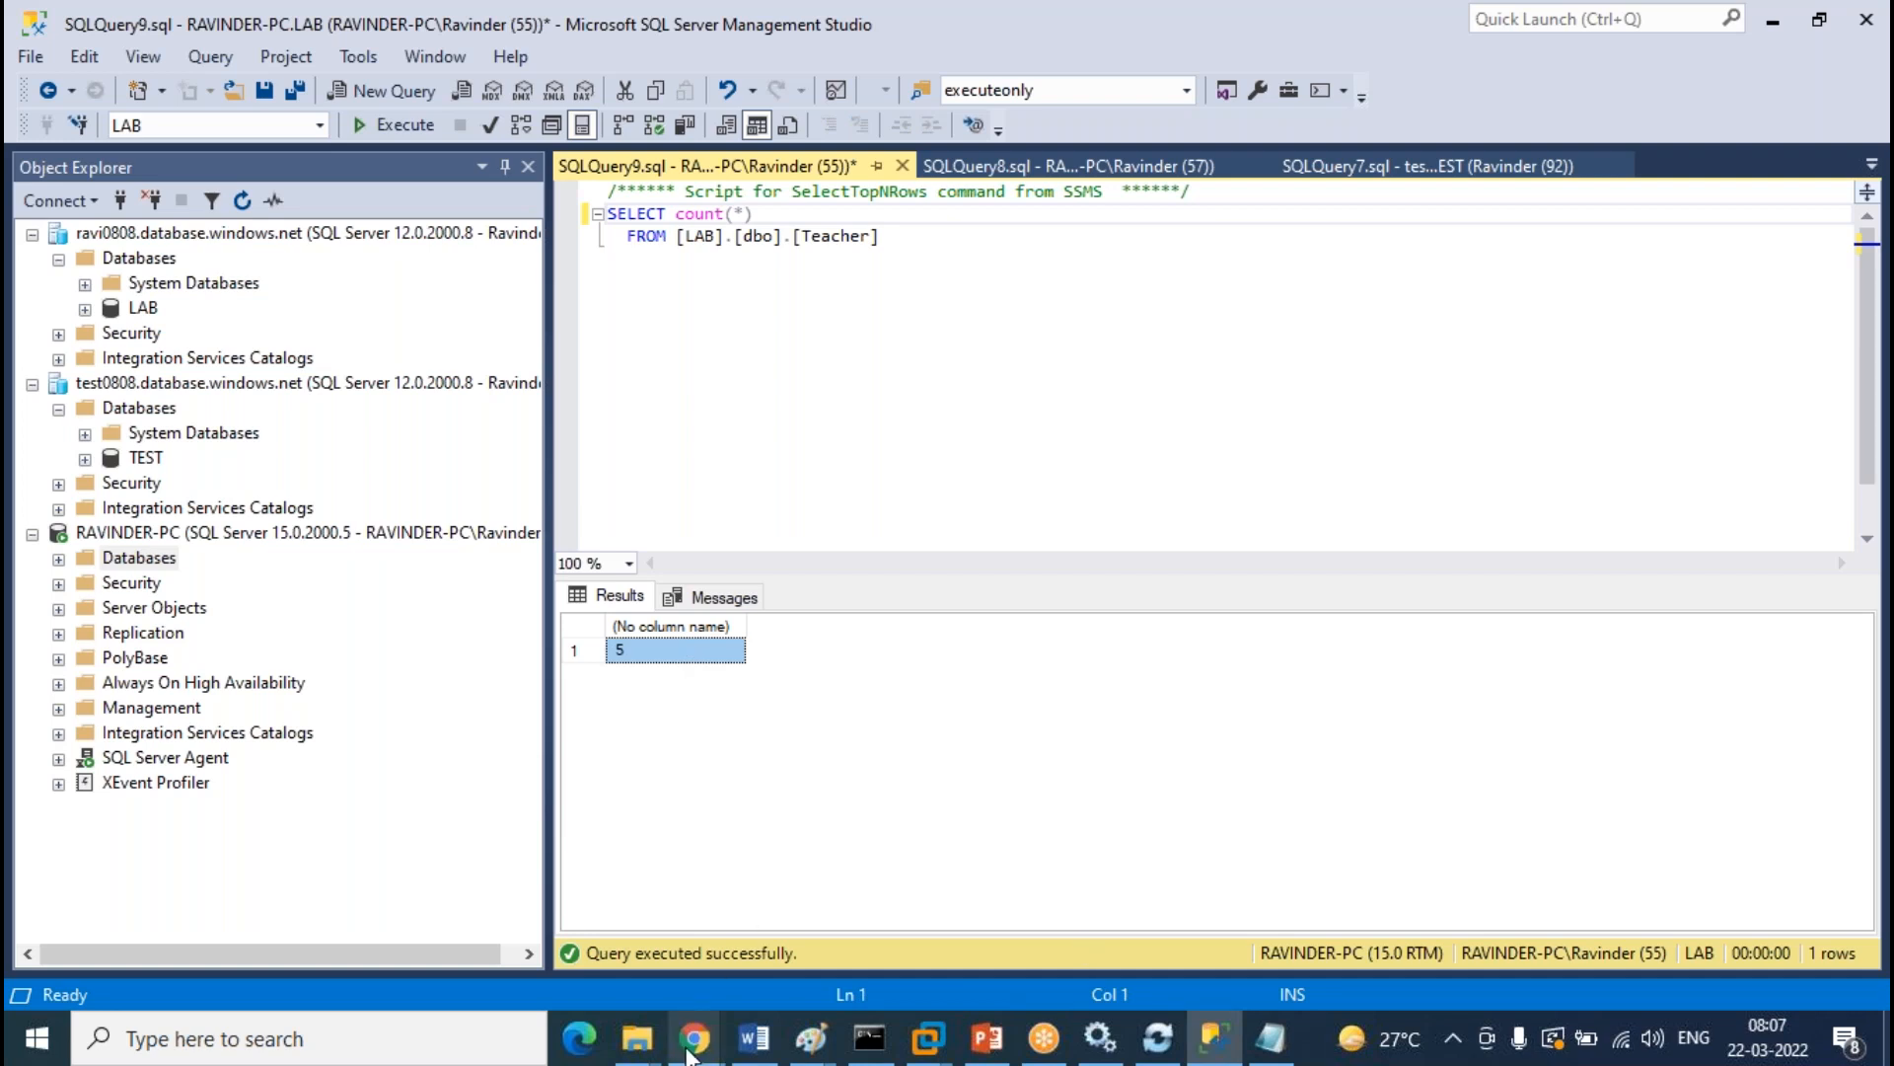
Move between the Bidirectional-replication sync group and LAB's Sync to other databases page in Azure
{"action": "mouse_move", "coordinate": [691, 1048]}
{"action": "left_click", "coordinate": [867, 987]}
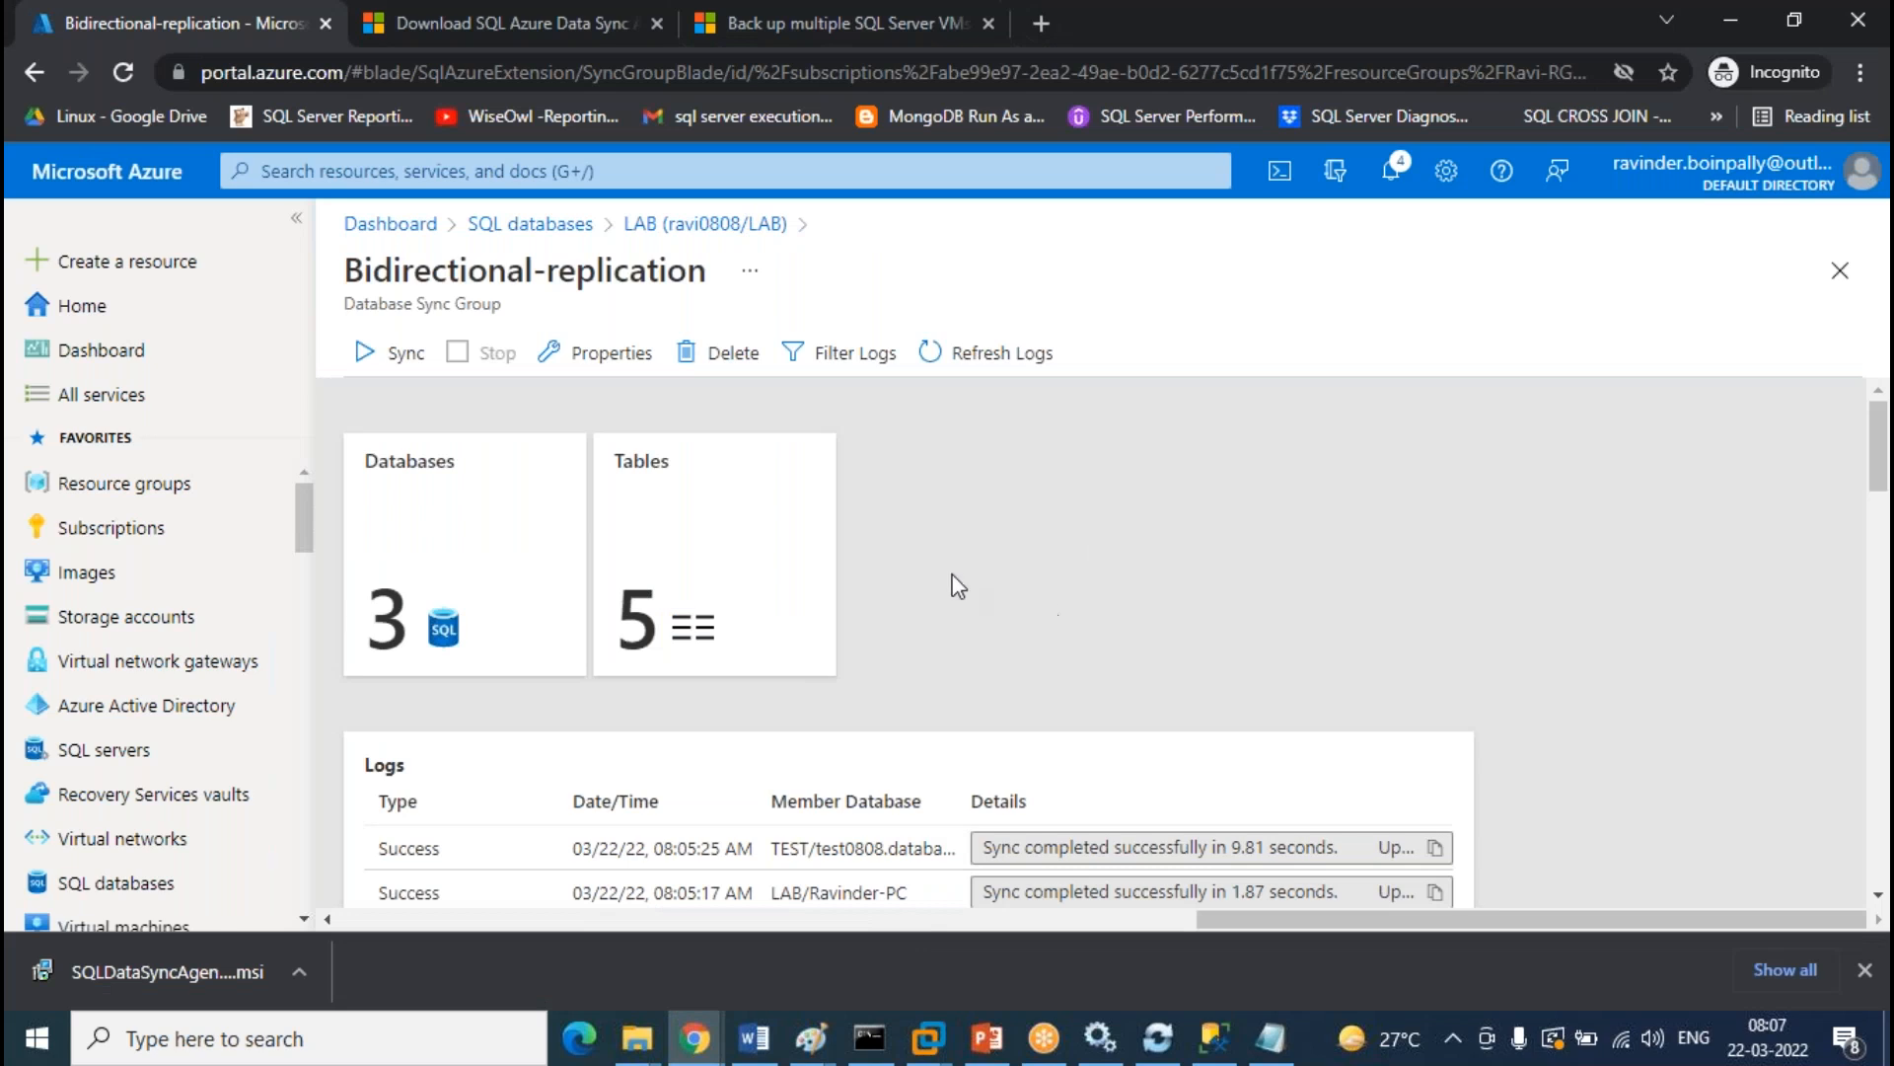
{"action": "left_click", "coordinate": [727, 227]}
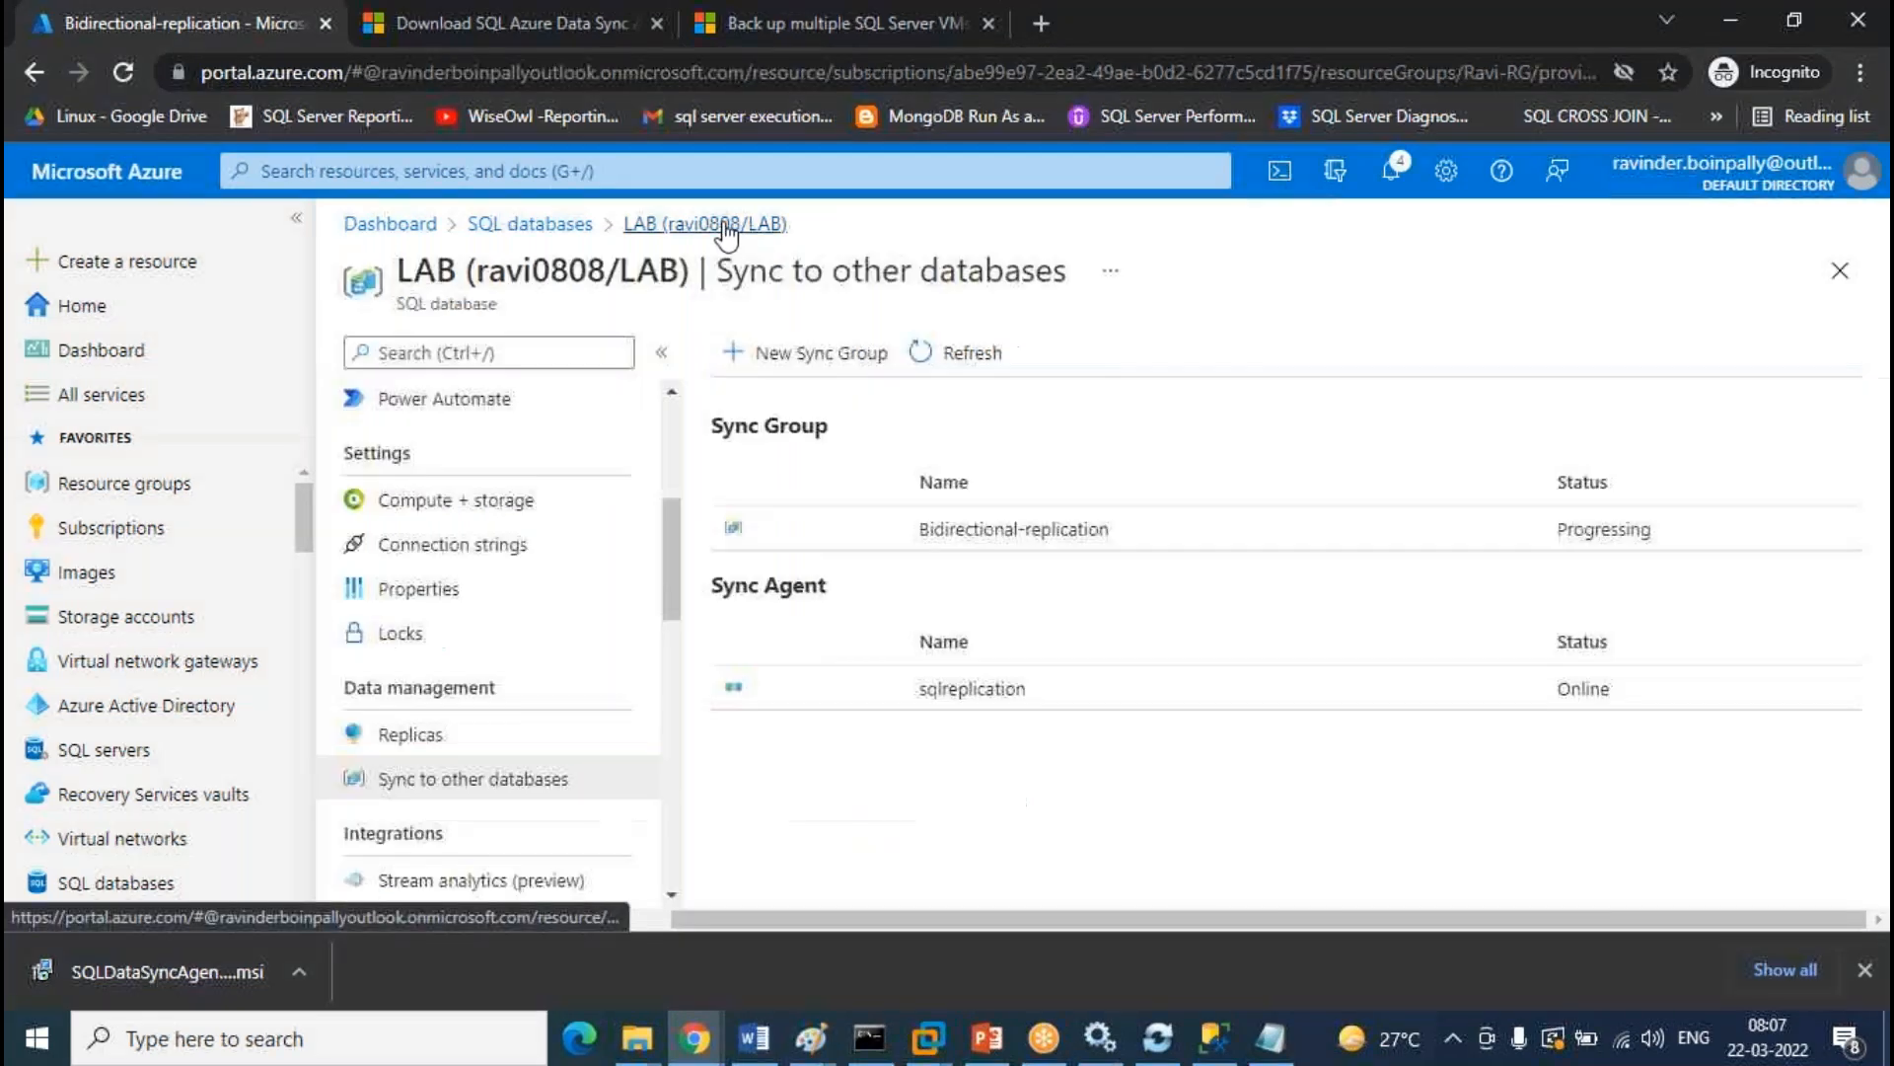
{"action": "left_click", "coordinate": [1046, 538]}
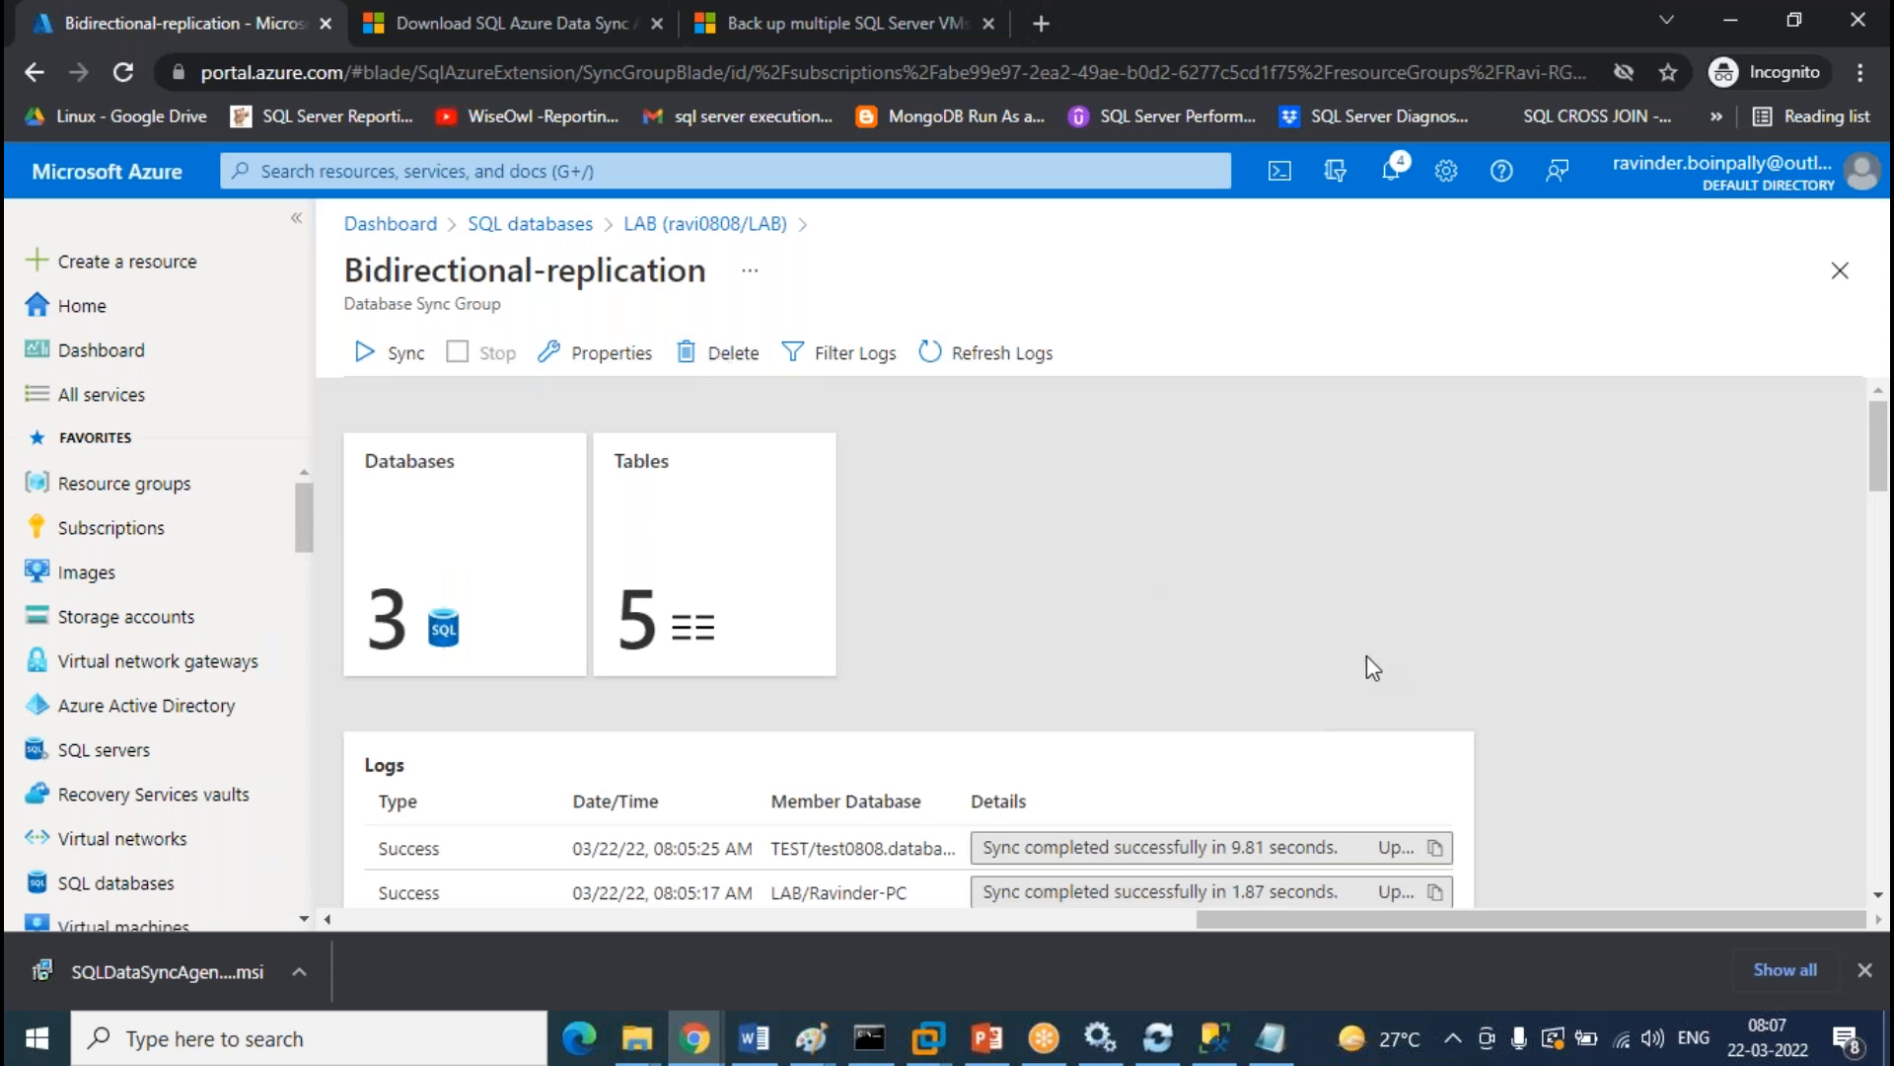
{"action": "left_click", "coordinate": [725, 224]}
Go through SQL databases > LAB to Sync to other databases, confirm status Good, and open Bidirectional-replication
{"action": "left_click", "coordinate": [533, 224]}
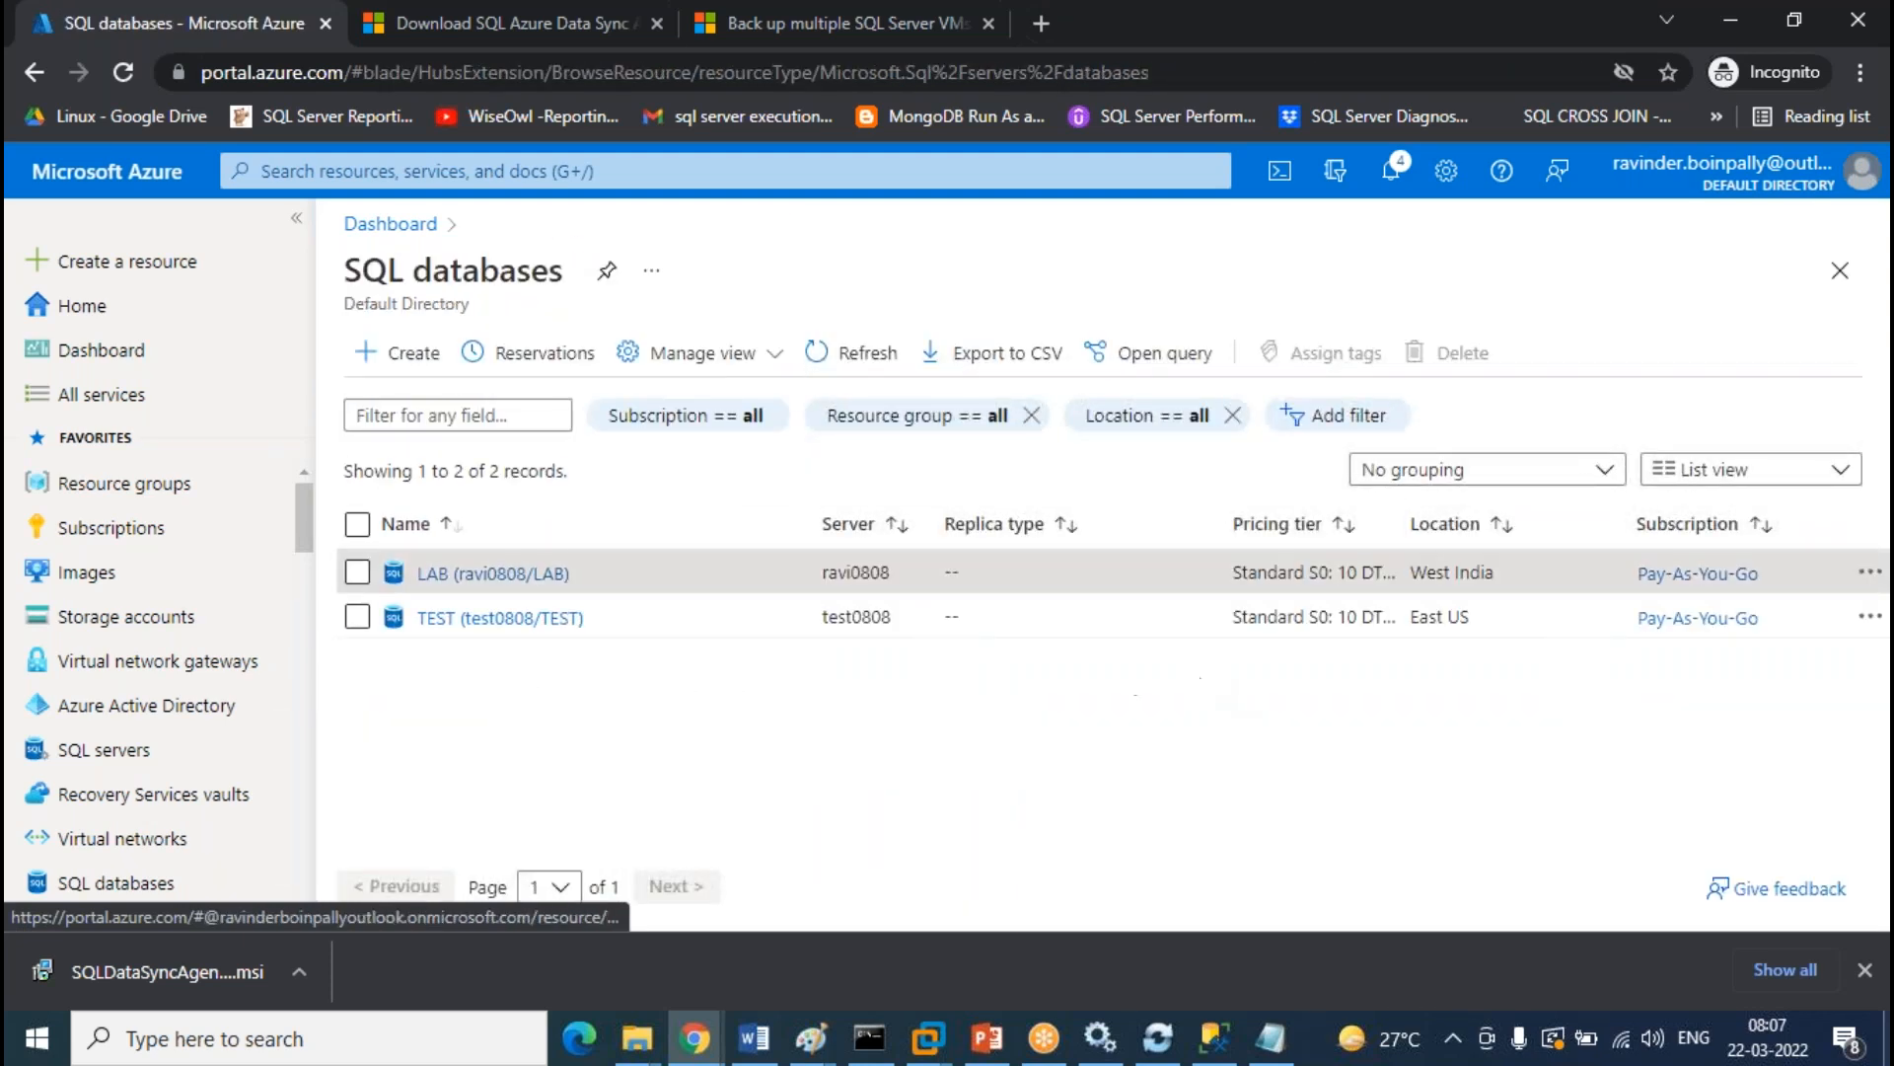
{"action": "left_click", "coordinate": [515, 577]}
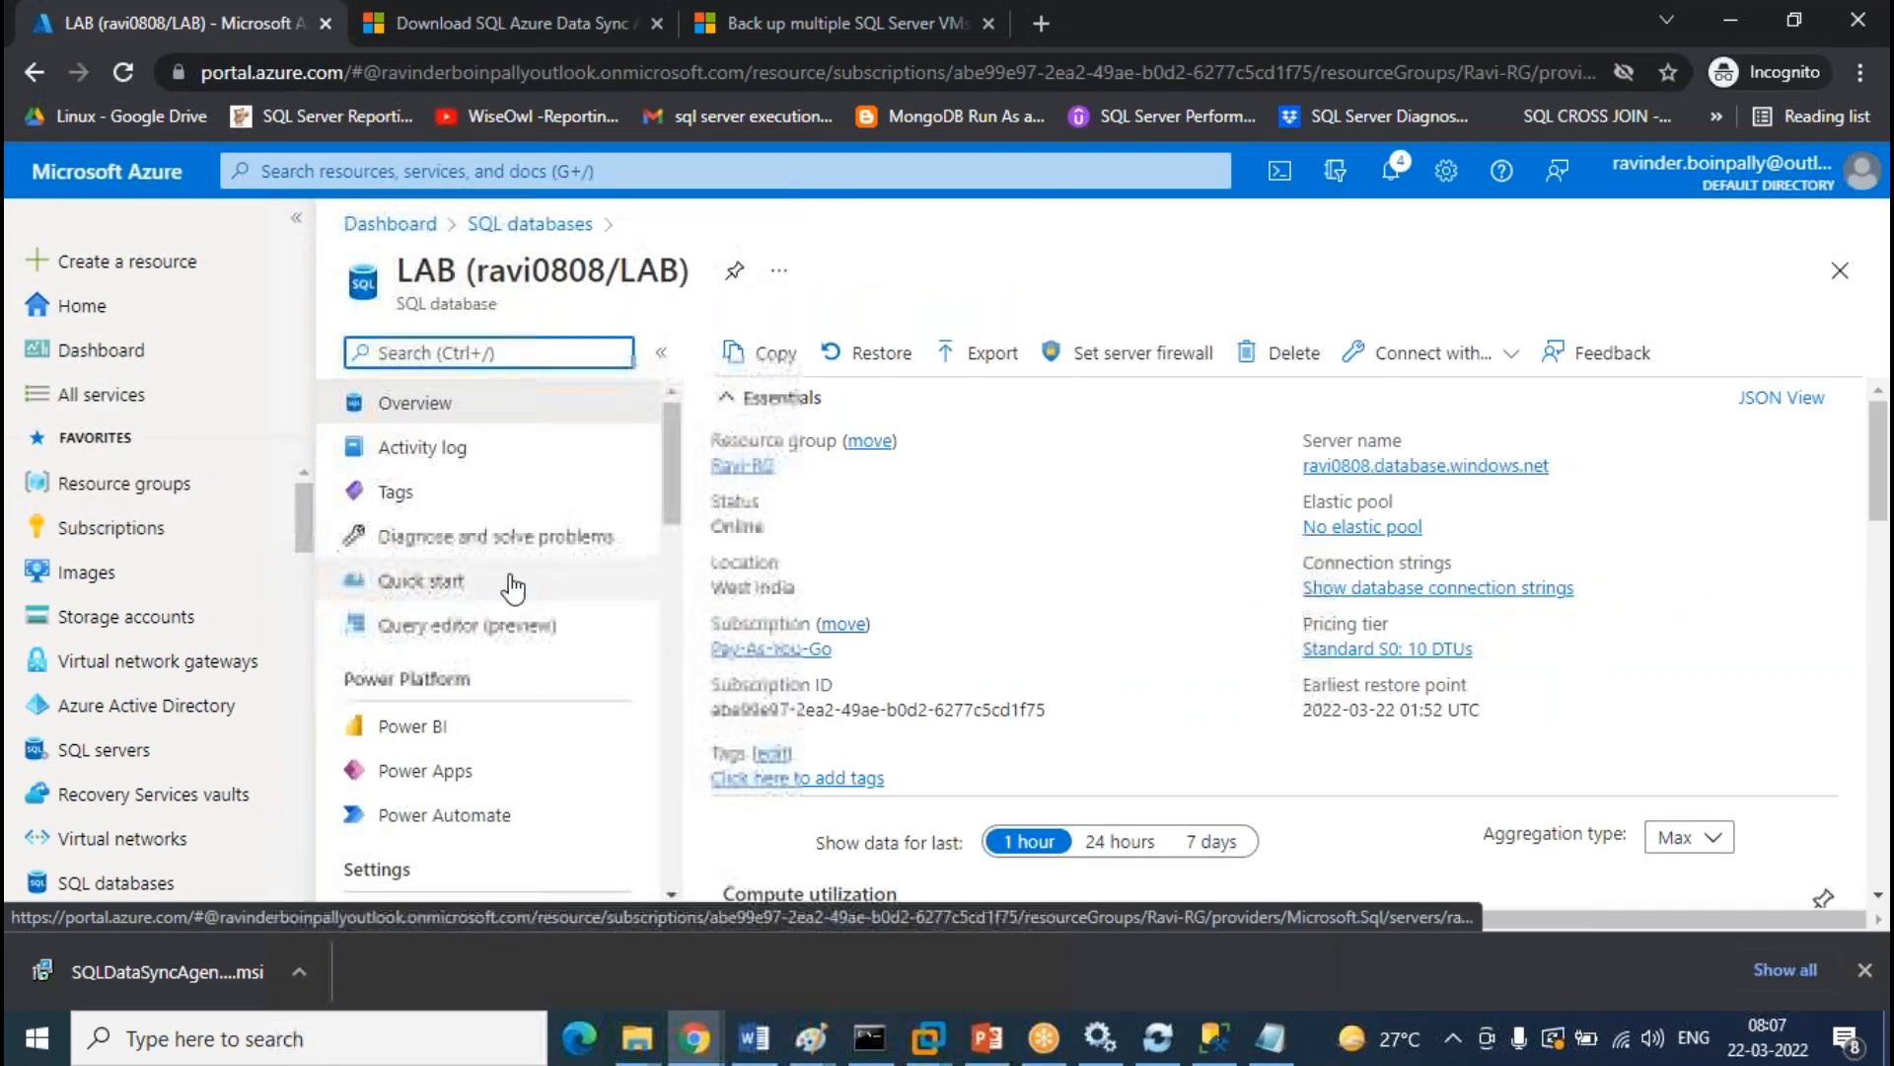
{"action": "scroll", "coordinate": [513, 588], "scroll_direction": "down", "scroll_amount": 5}
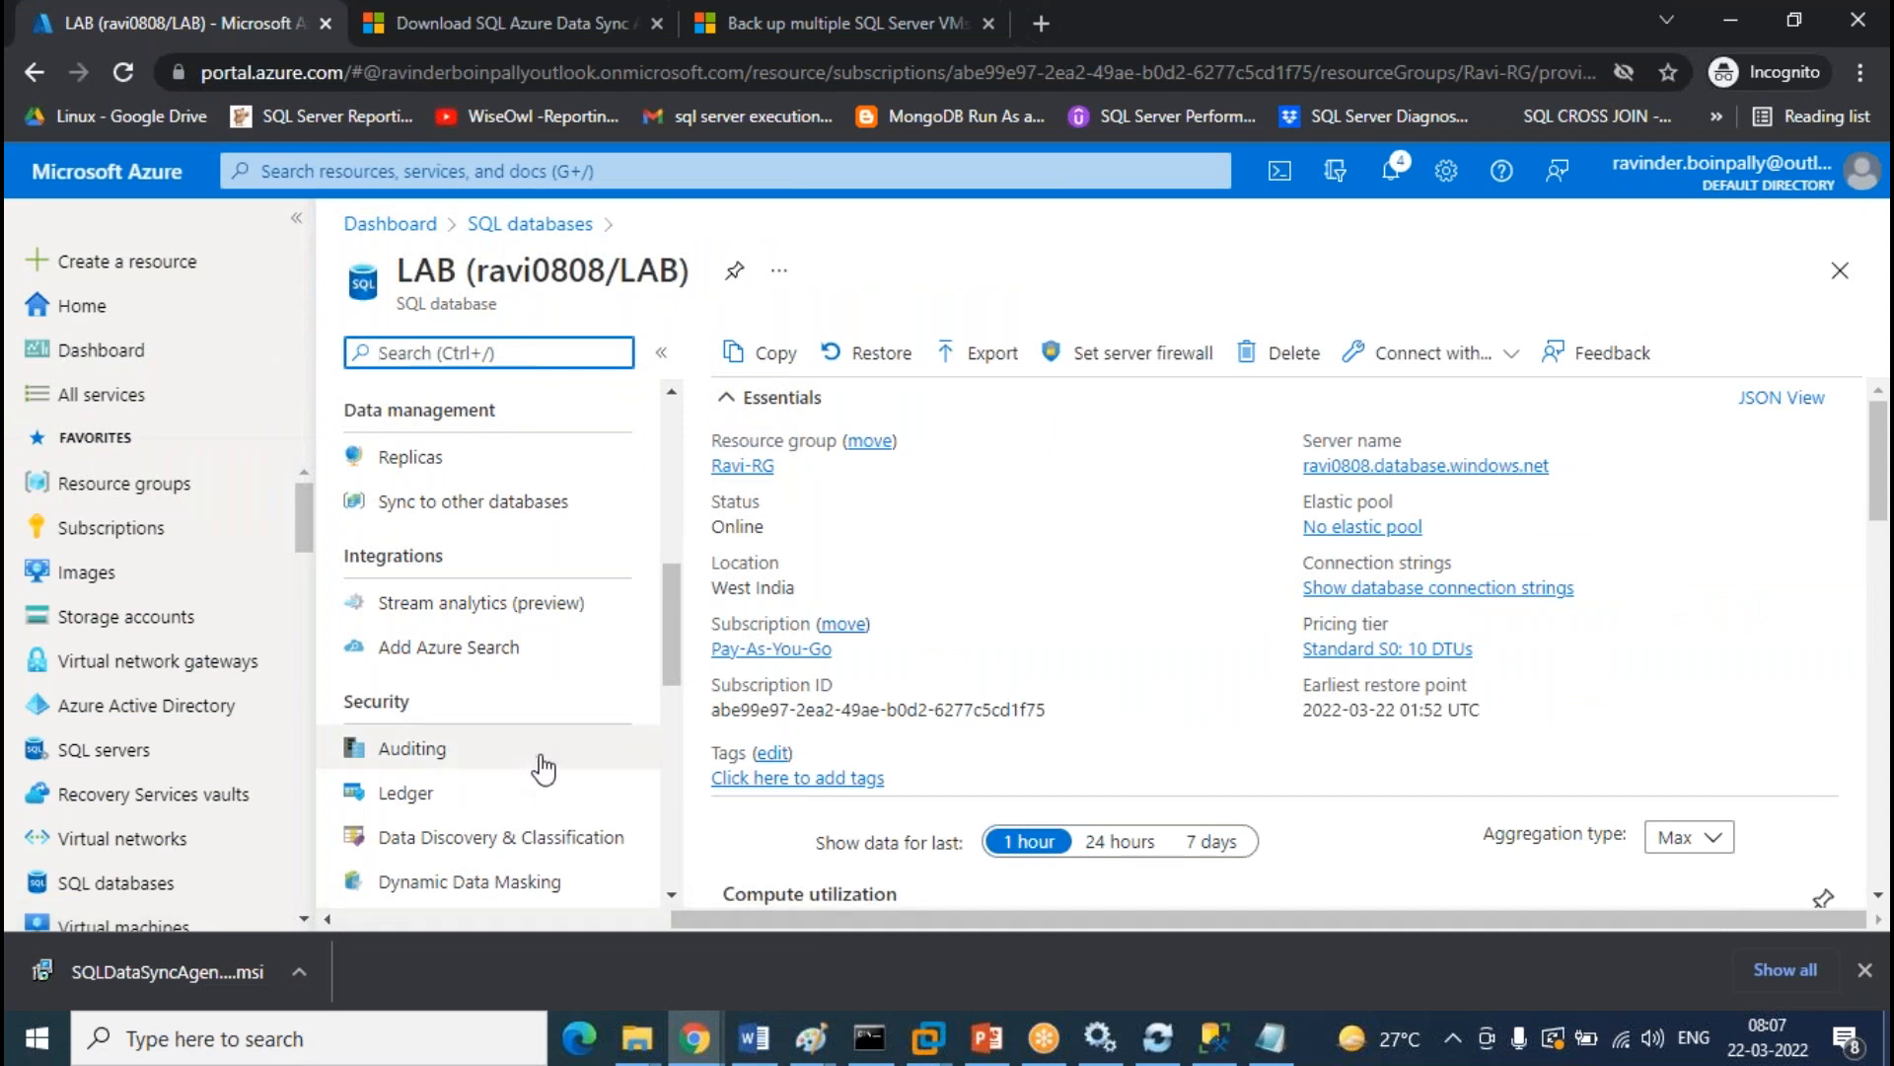
{"action": "scroll", "coordinate": [571, 553], "scroll_direction": "up", "scroll_amount": 3}
{"action": "scroll", "coordinate": [572, 555], "scroll_direction": "up", "scroll_amount": 2}
{"action": "scroll", "coordinate": [578, 558], "scroll_direction": "down", "scroll_amount": 8}
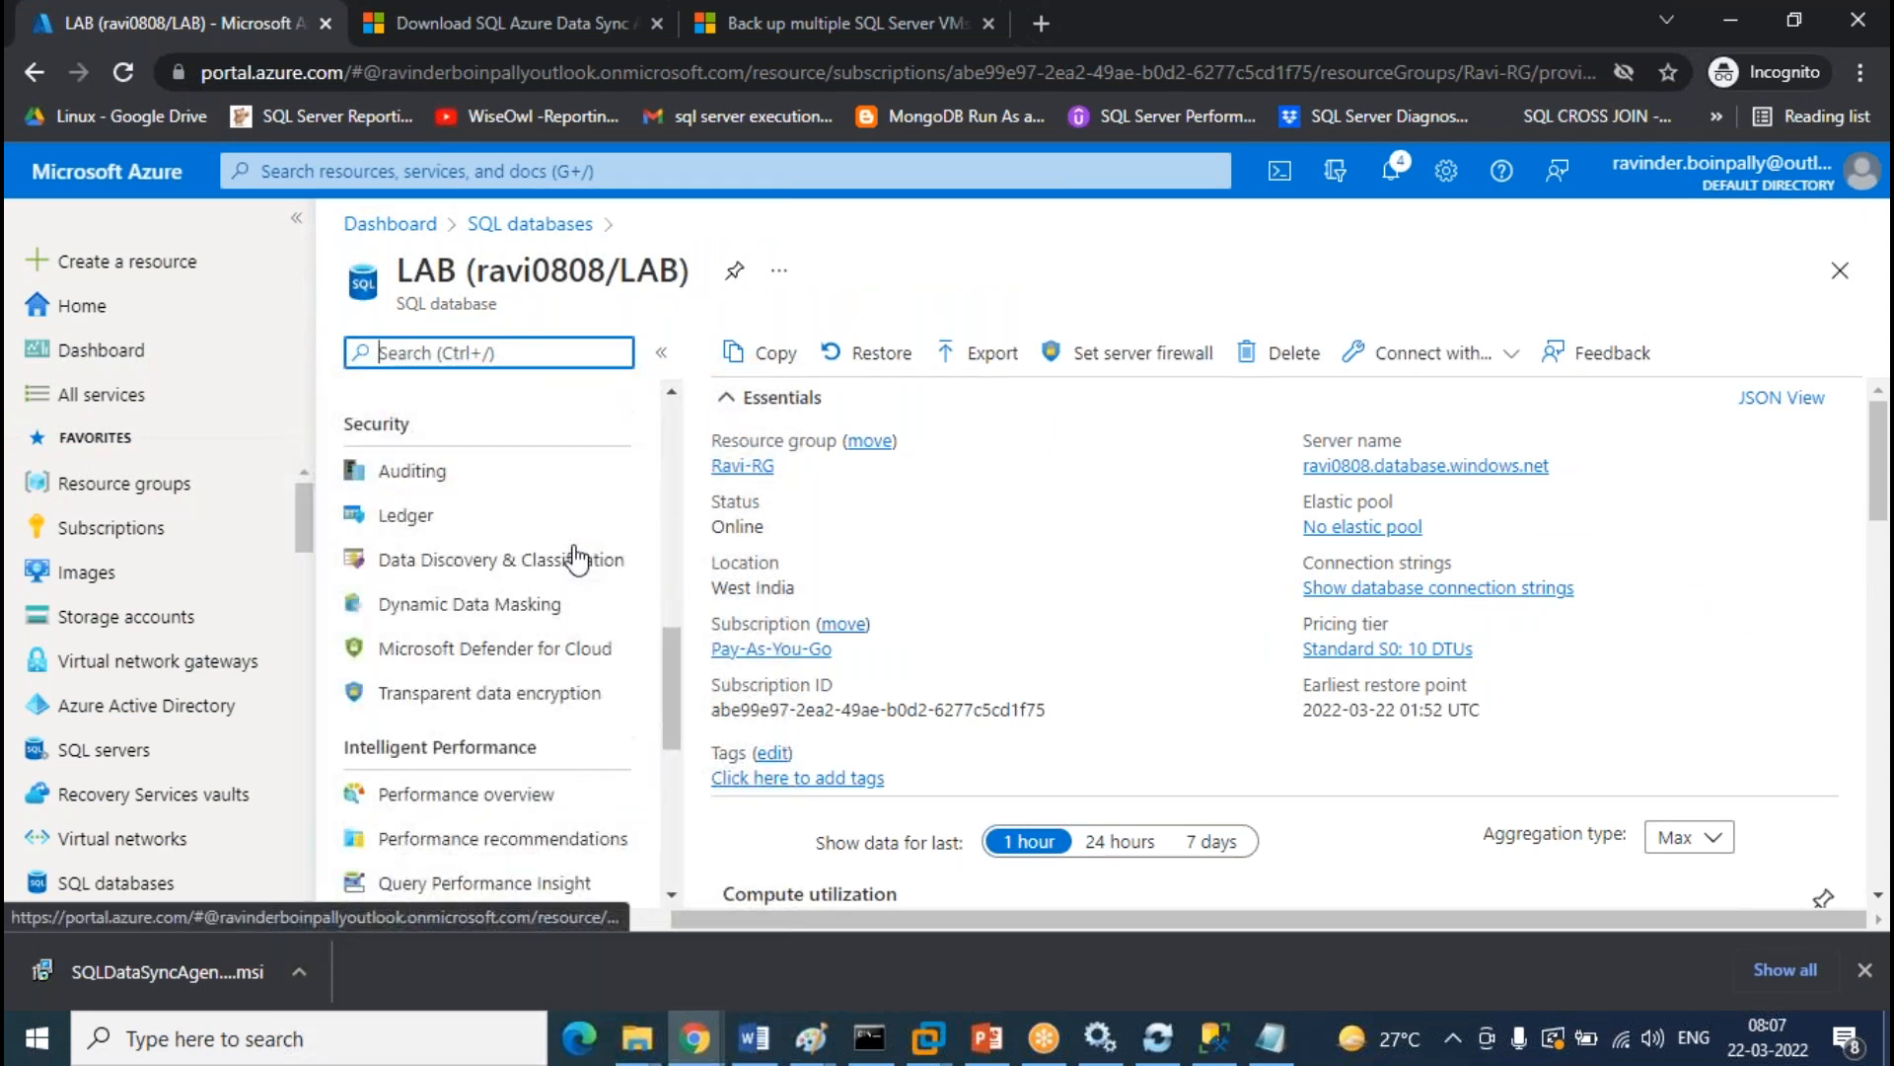
{"action": "scroll", "coordinate": [577, 558], "scroll_direction": "down", "scroll_amount": 3}
{"action": "scroll", "coordinate": [577, 559], "scroll_direction": "up", "scroll_amount": 5}
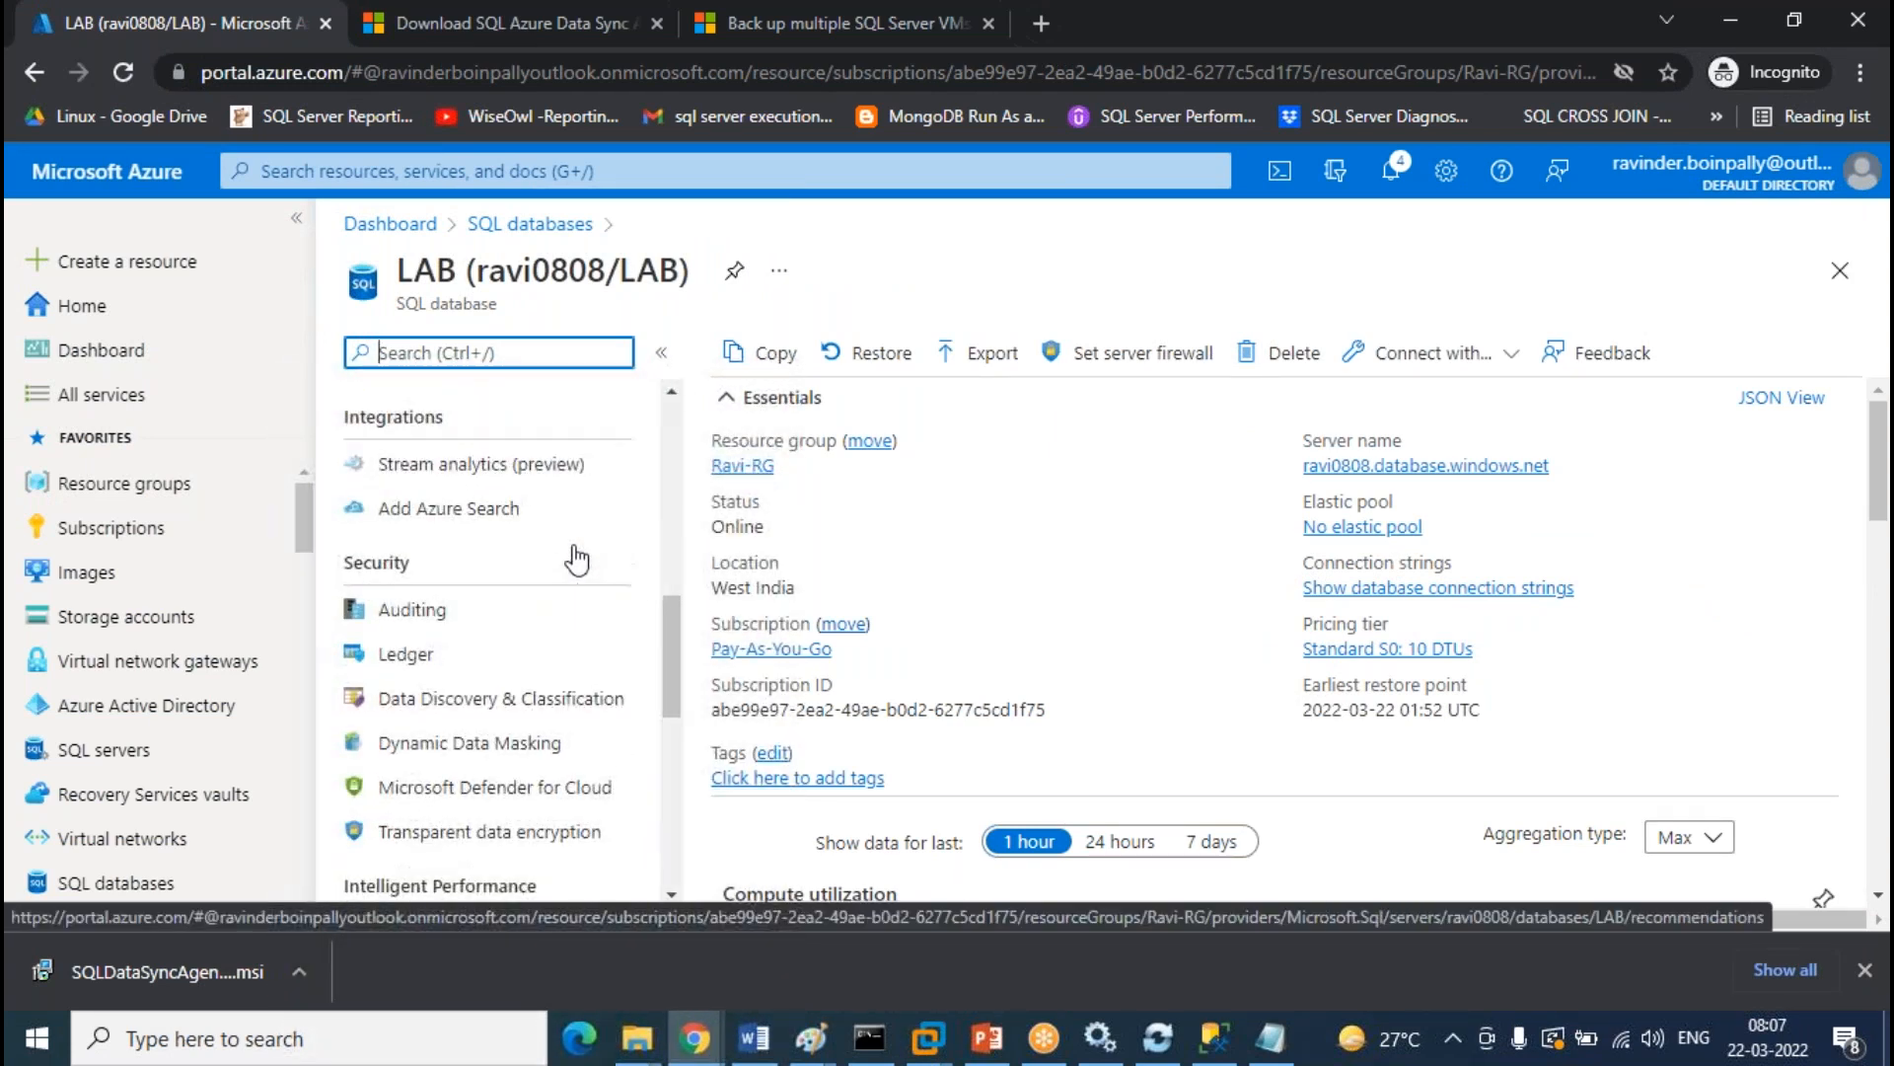
{"action": "scroll", "coordinate": [577, 558], "scroll_direction": "up", "scroll_amount": 1}
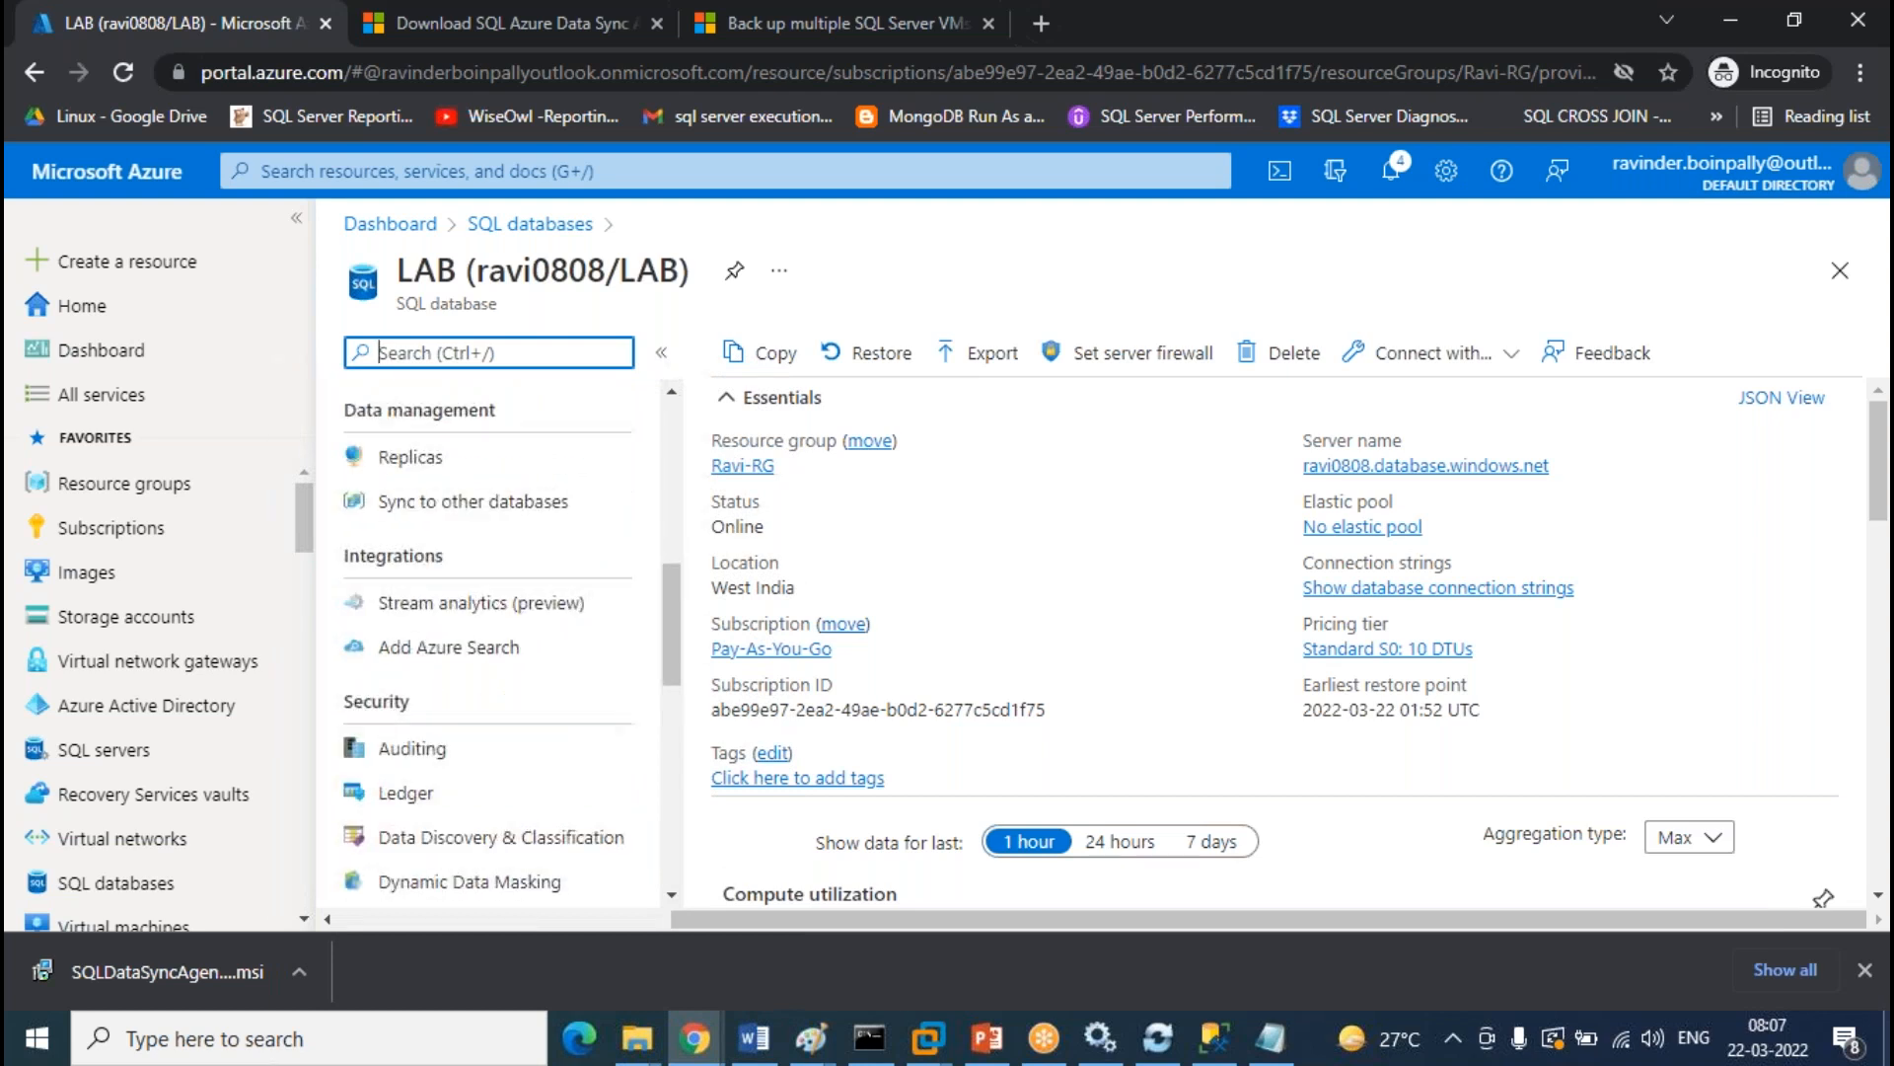
{"action": "left_click", "coordinate": [503, 501]}
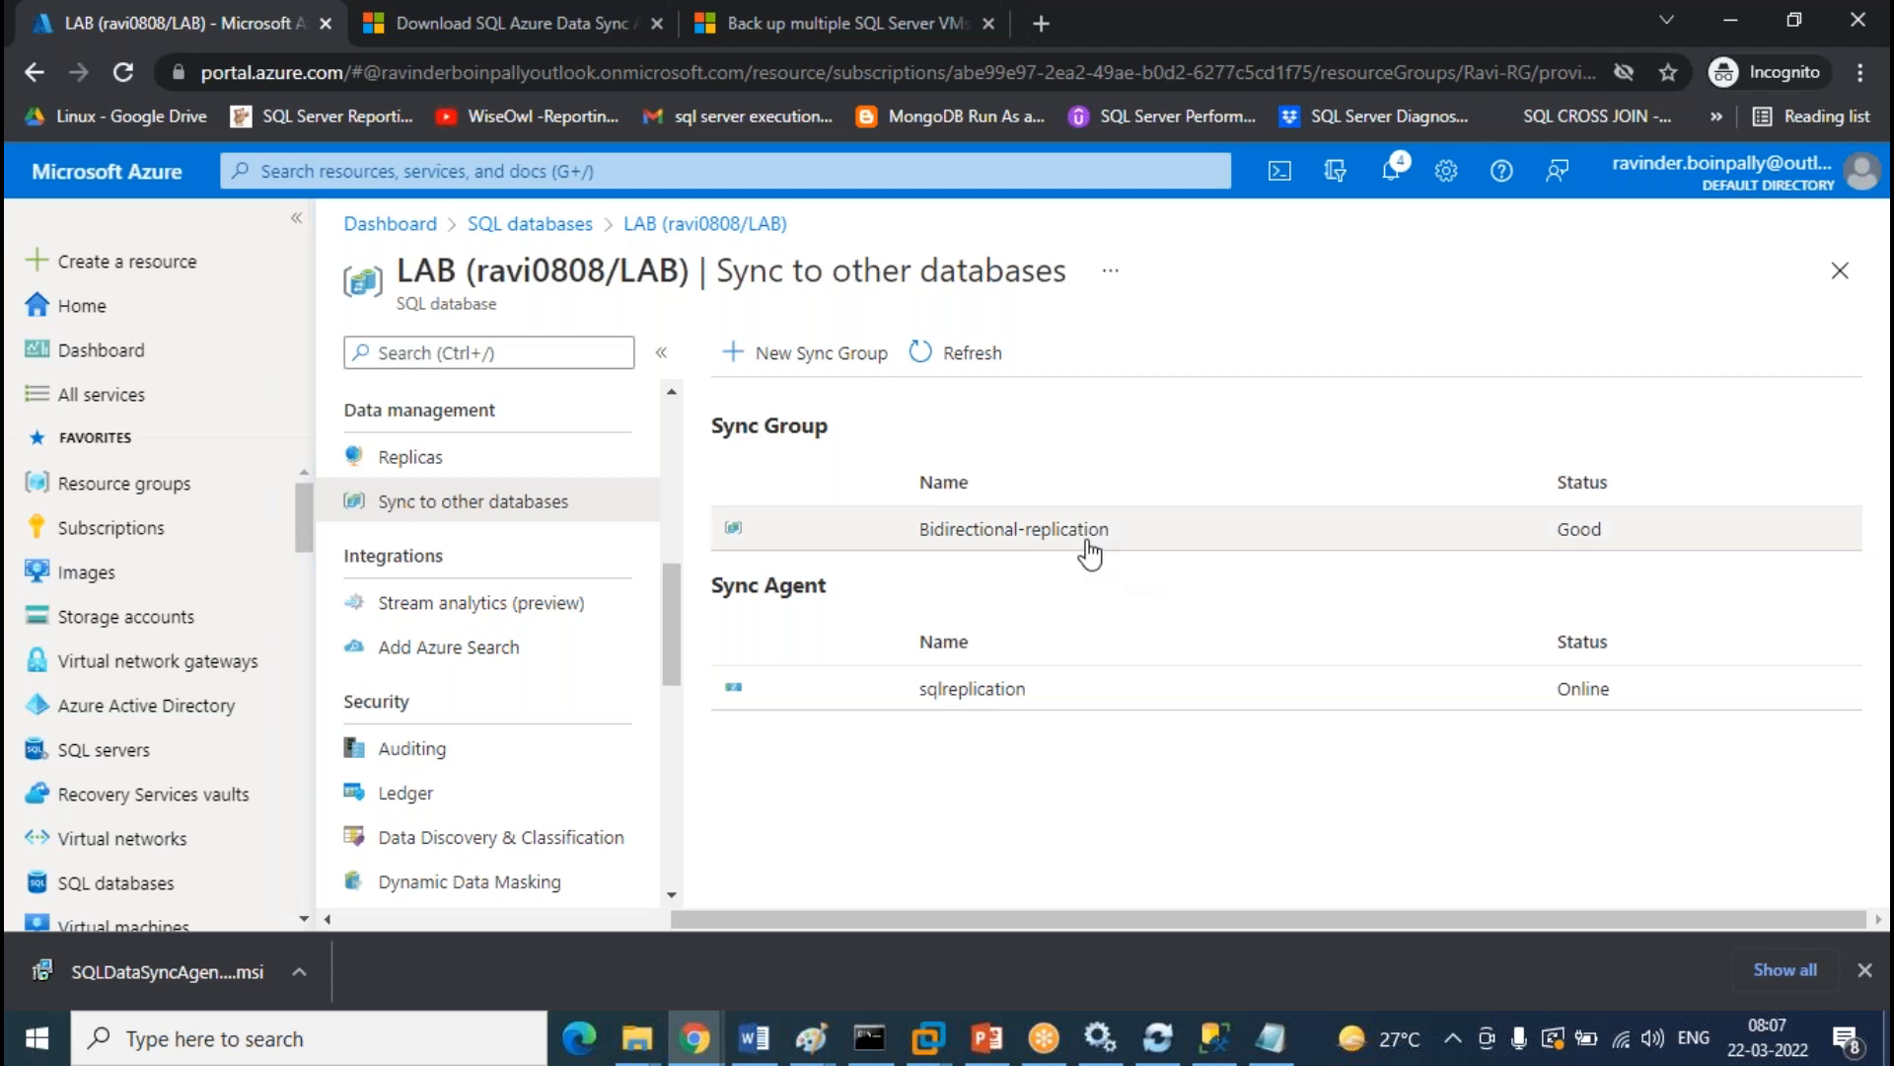
{"action": "left_click", "coordinate": [1086, 543]}
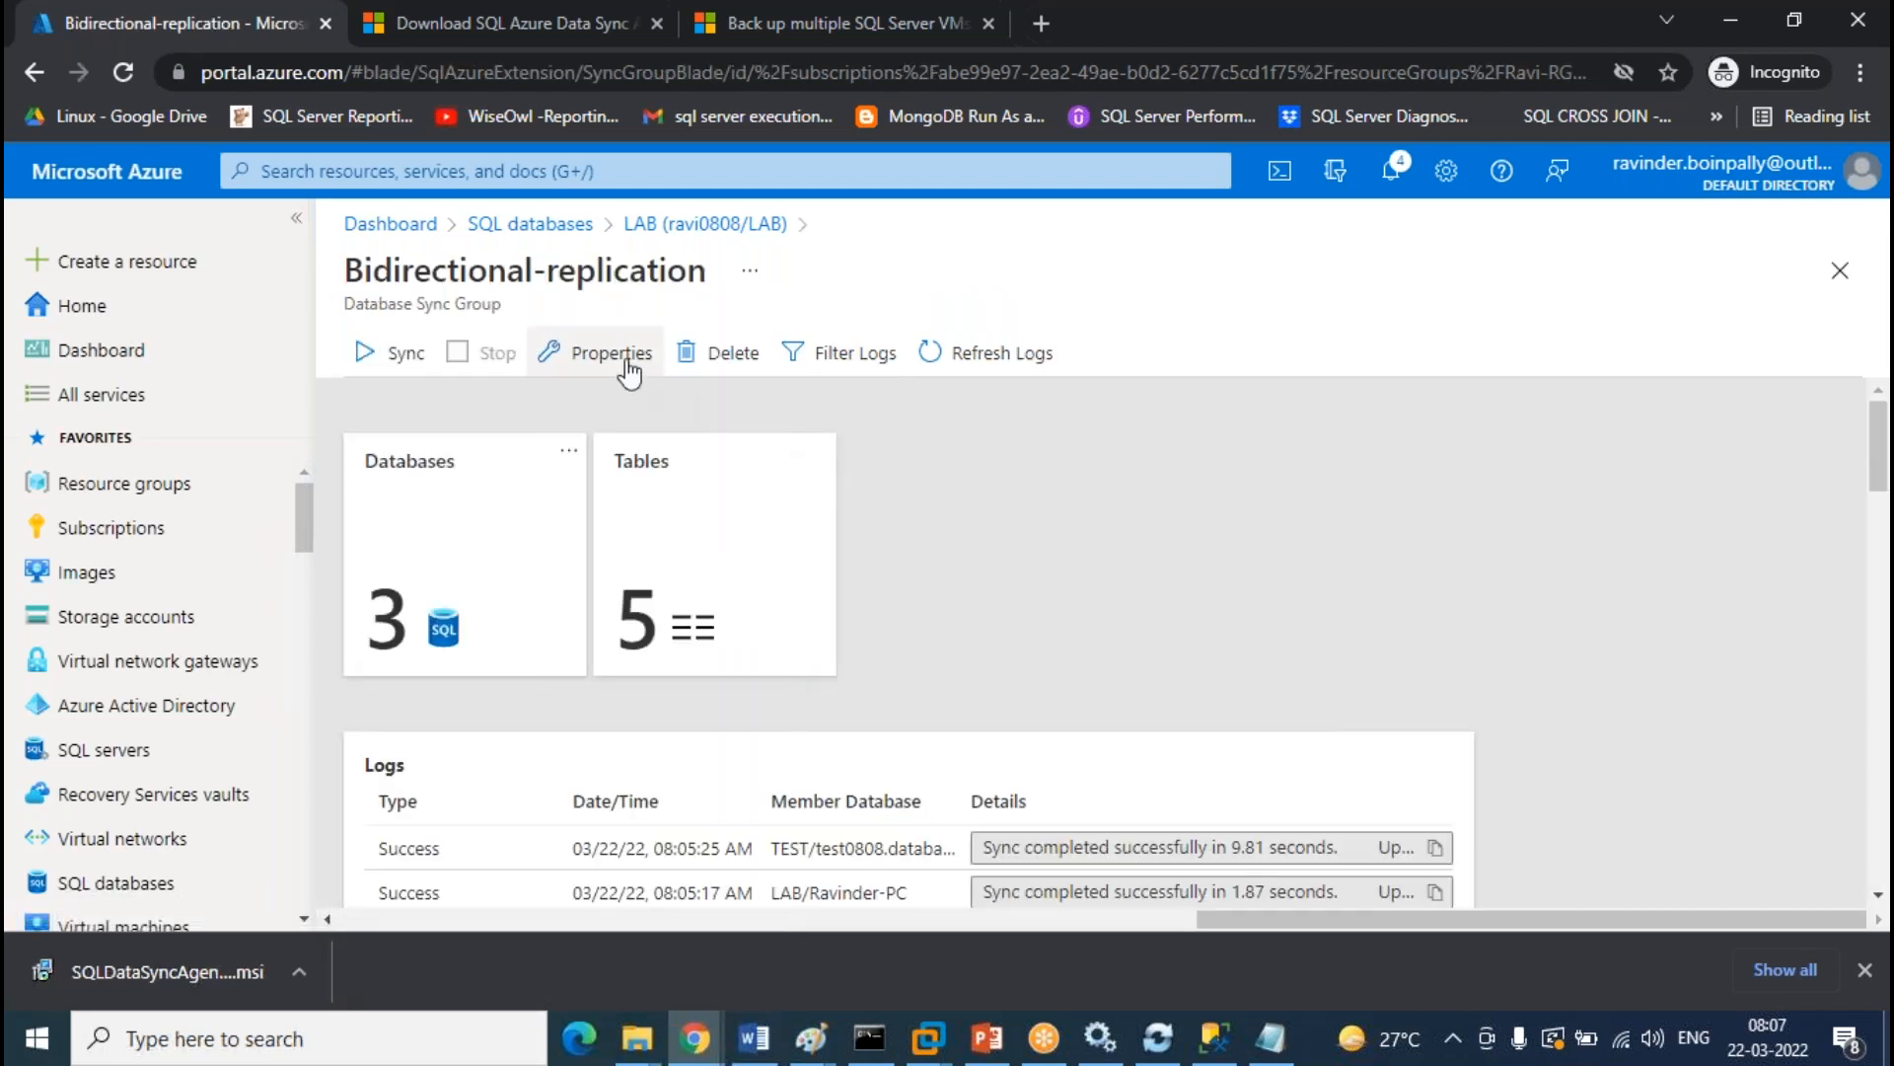
Check the sync group Properties: Automatic Sync On, every 3 minutes, Hub win conflict resolution
{"action": "left_click", "coordinate": [622, 357]}
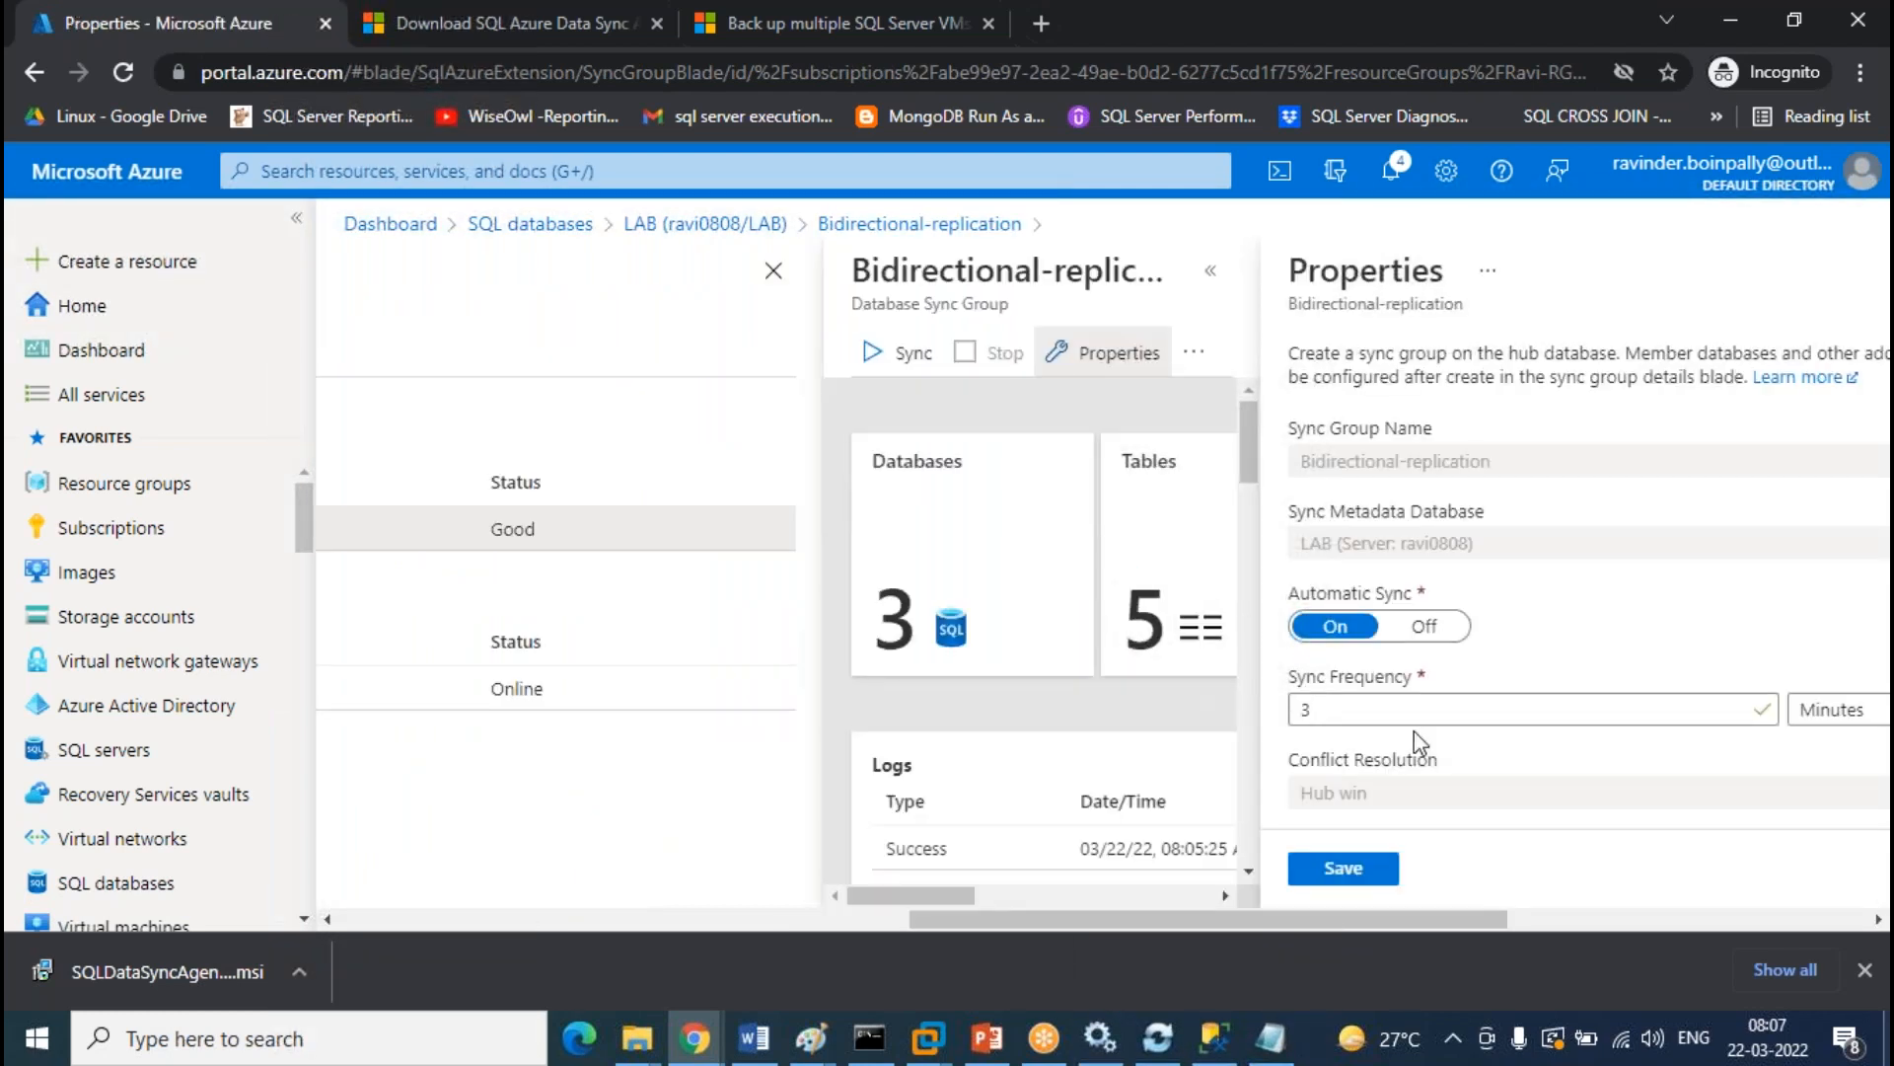
{"action": "left_click", "coordinate": [1750, 708]}
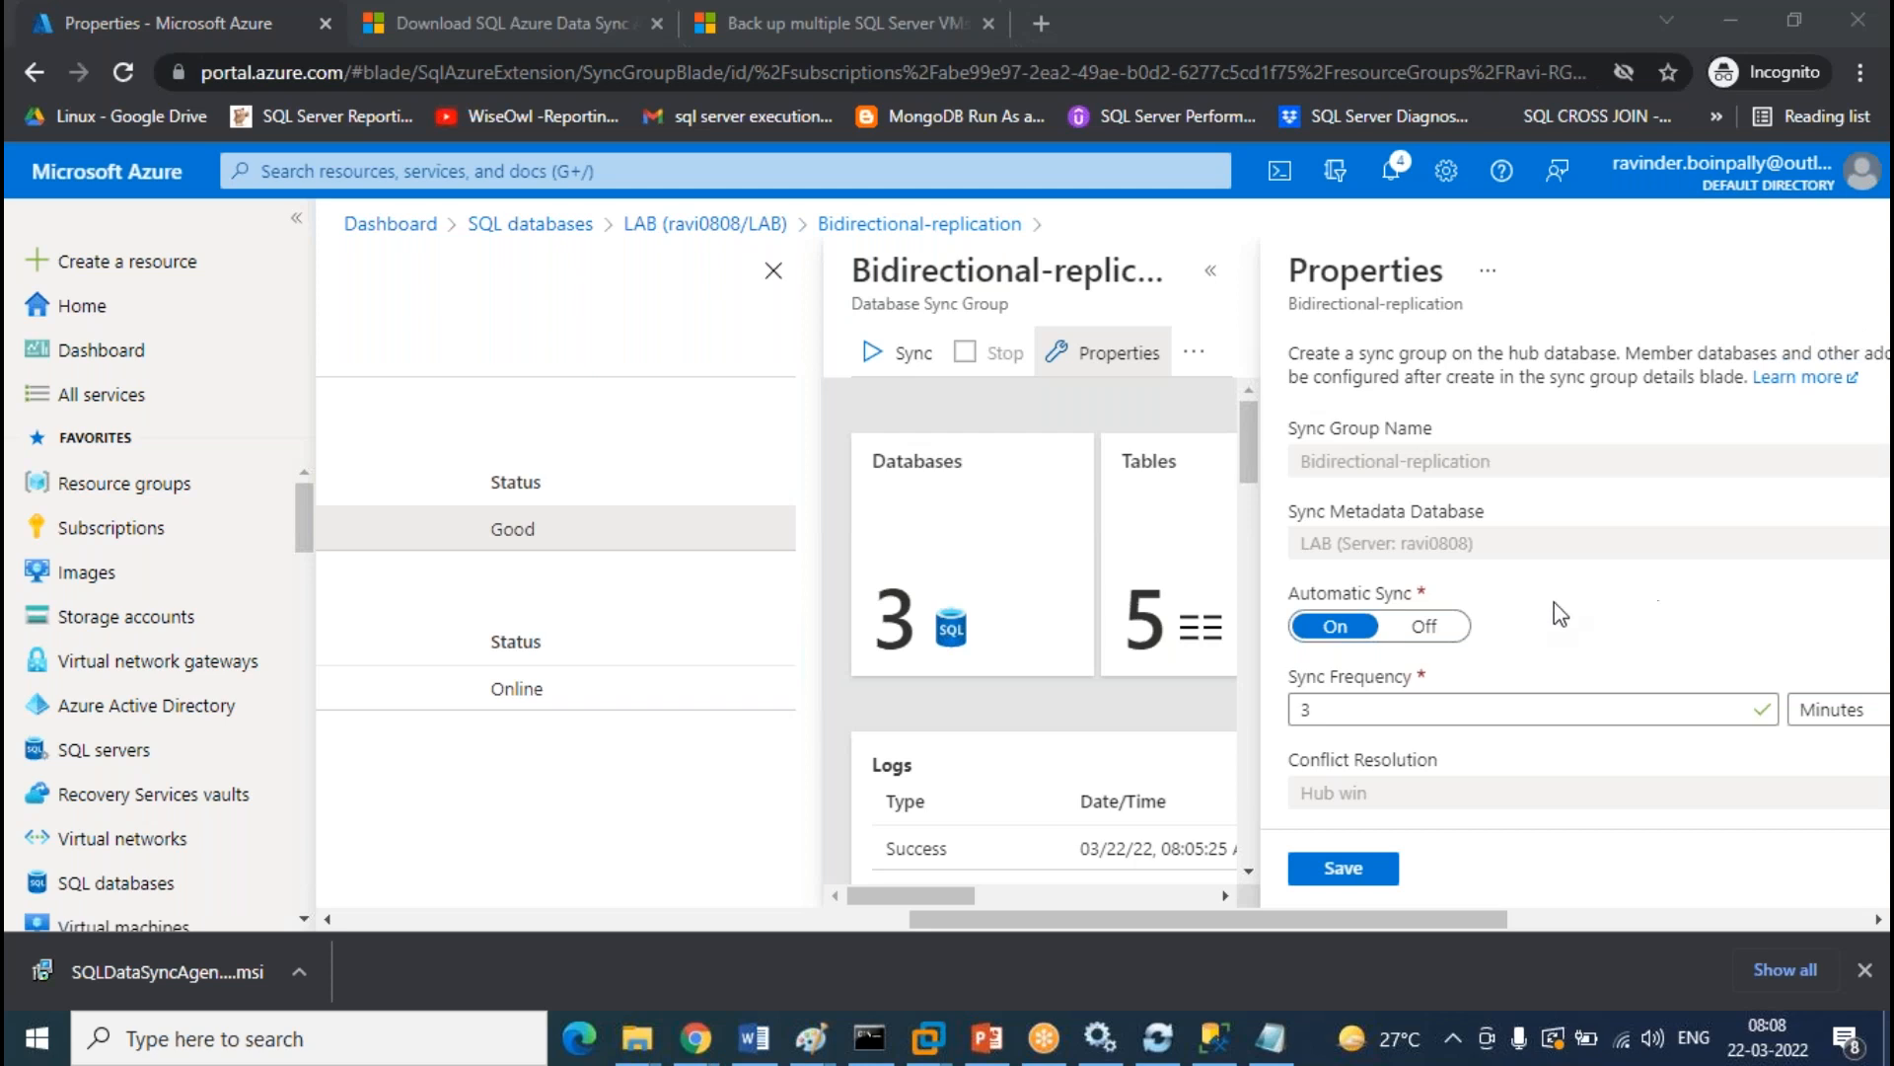
{"action": "left_click_drag", "start_coordinate": [1481, 934], "coordinate": [987, 918]}
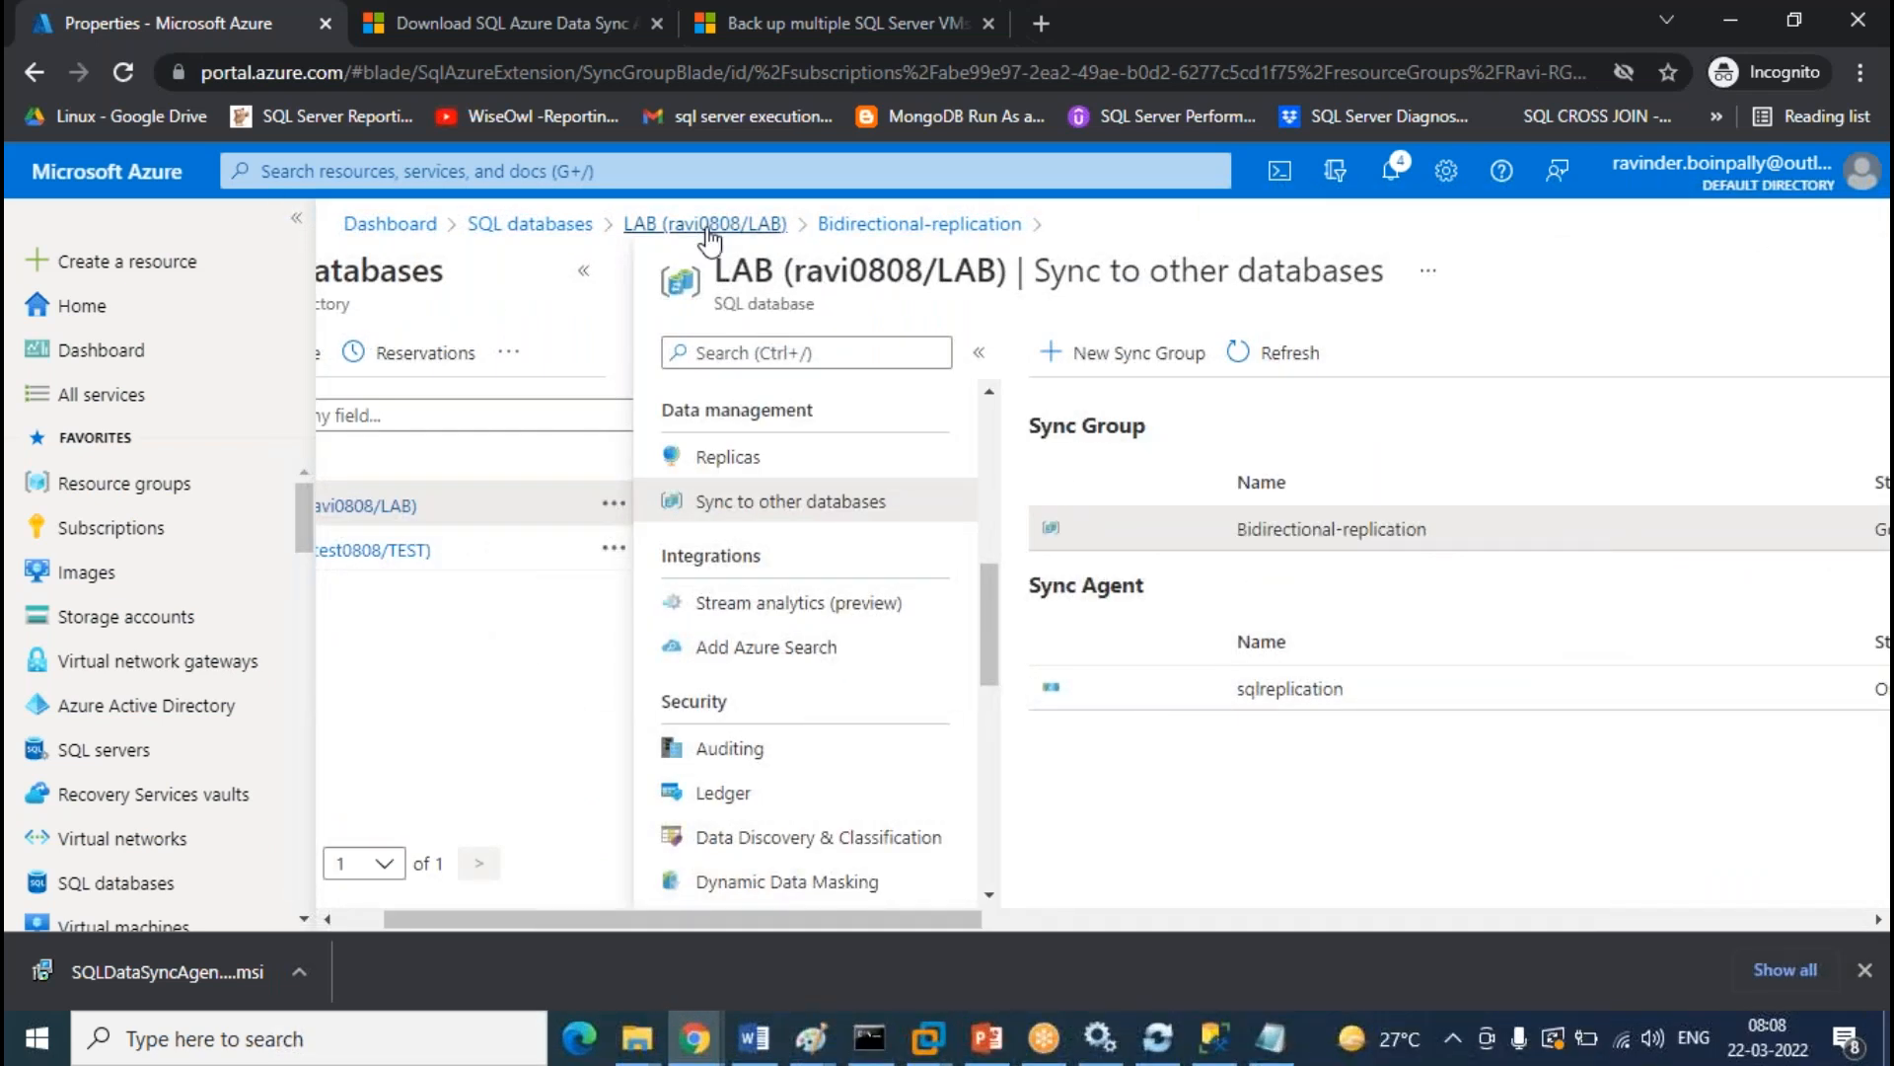
Open ravi0808/LAB from SQL databases and review its Overview: Online, West India, Standard S0: 10 DTUs
{"action": "left_click", "coordinate": [661, 227]}
{"action": "left_click", "coordinate": [531, 225]}
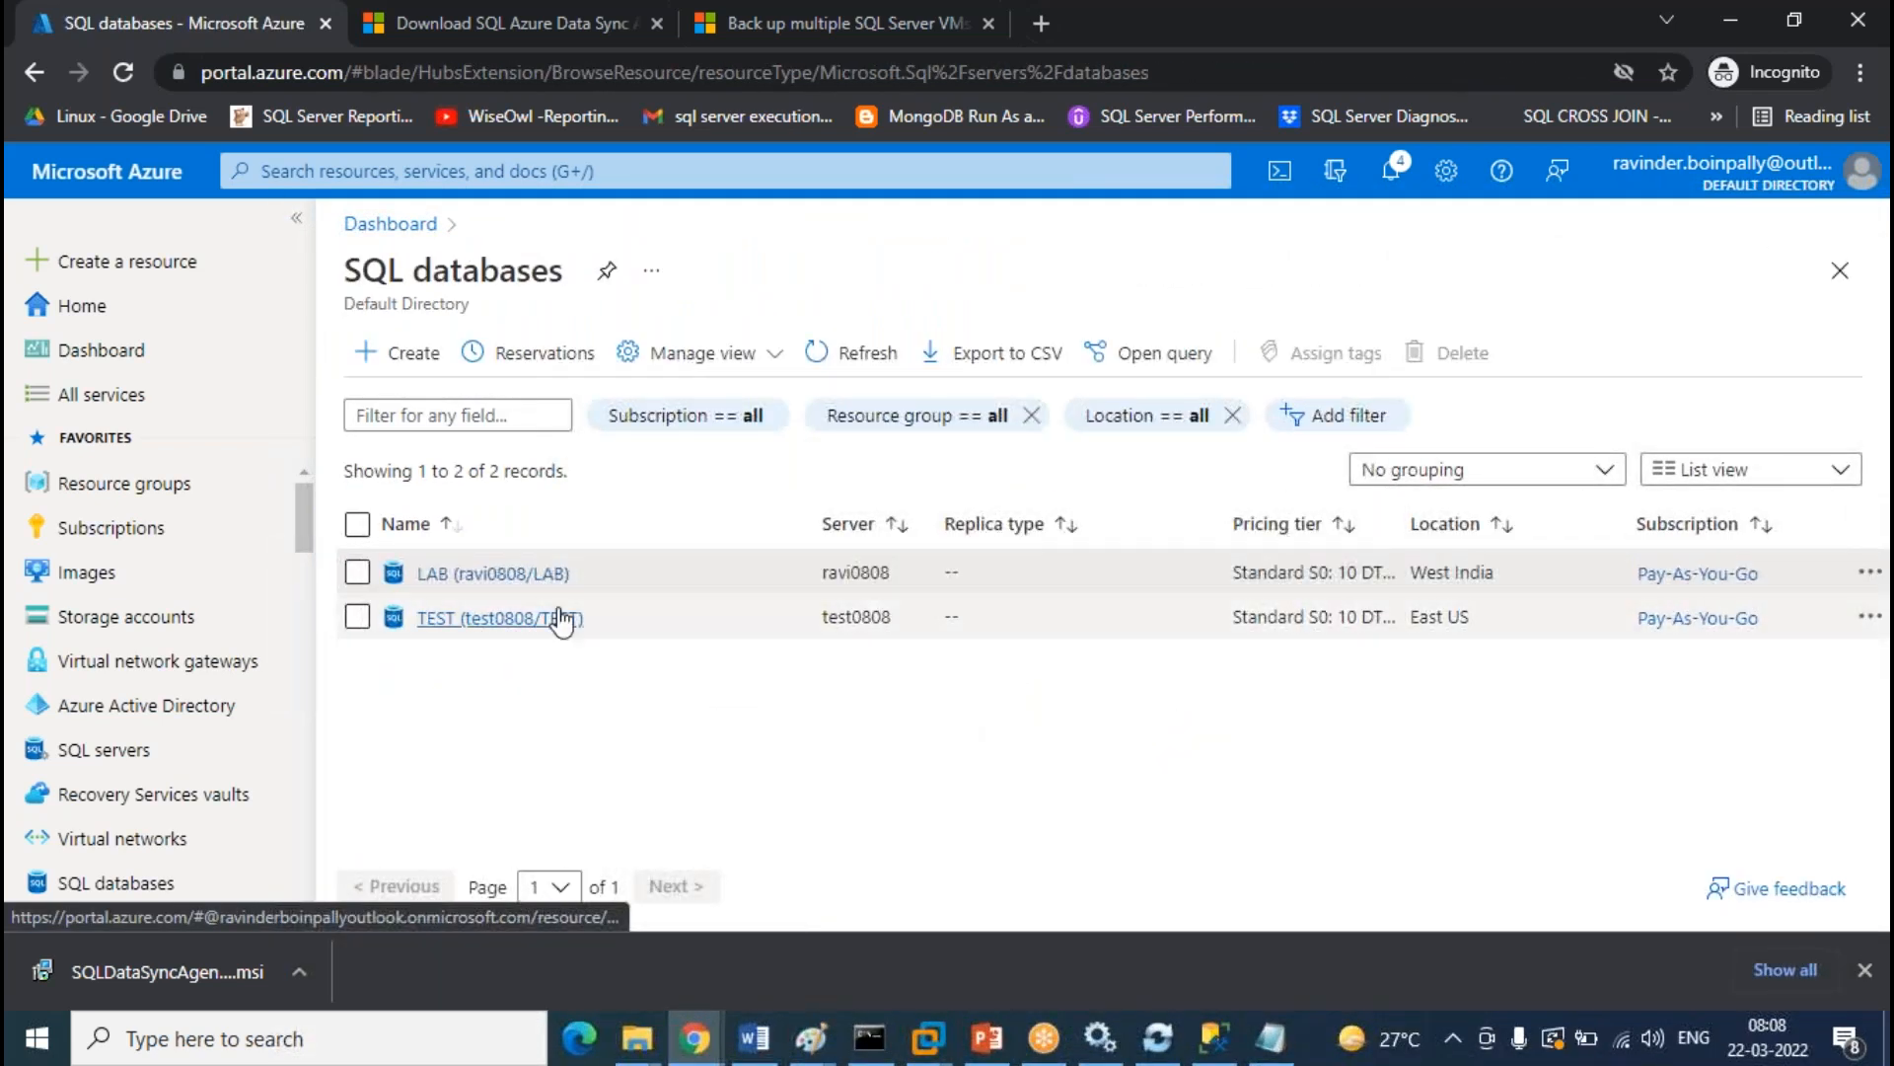
{"action": "left_click", "coordinate": [480, 576]}
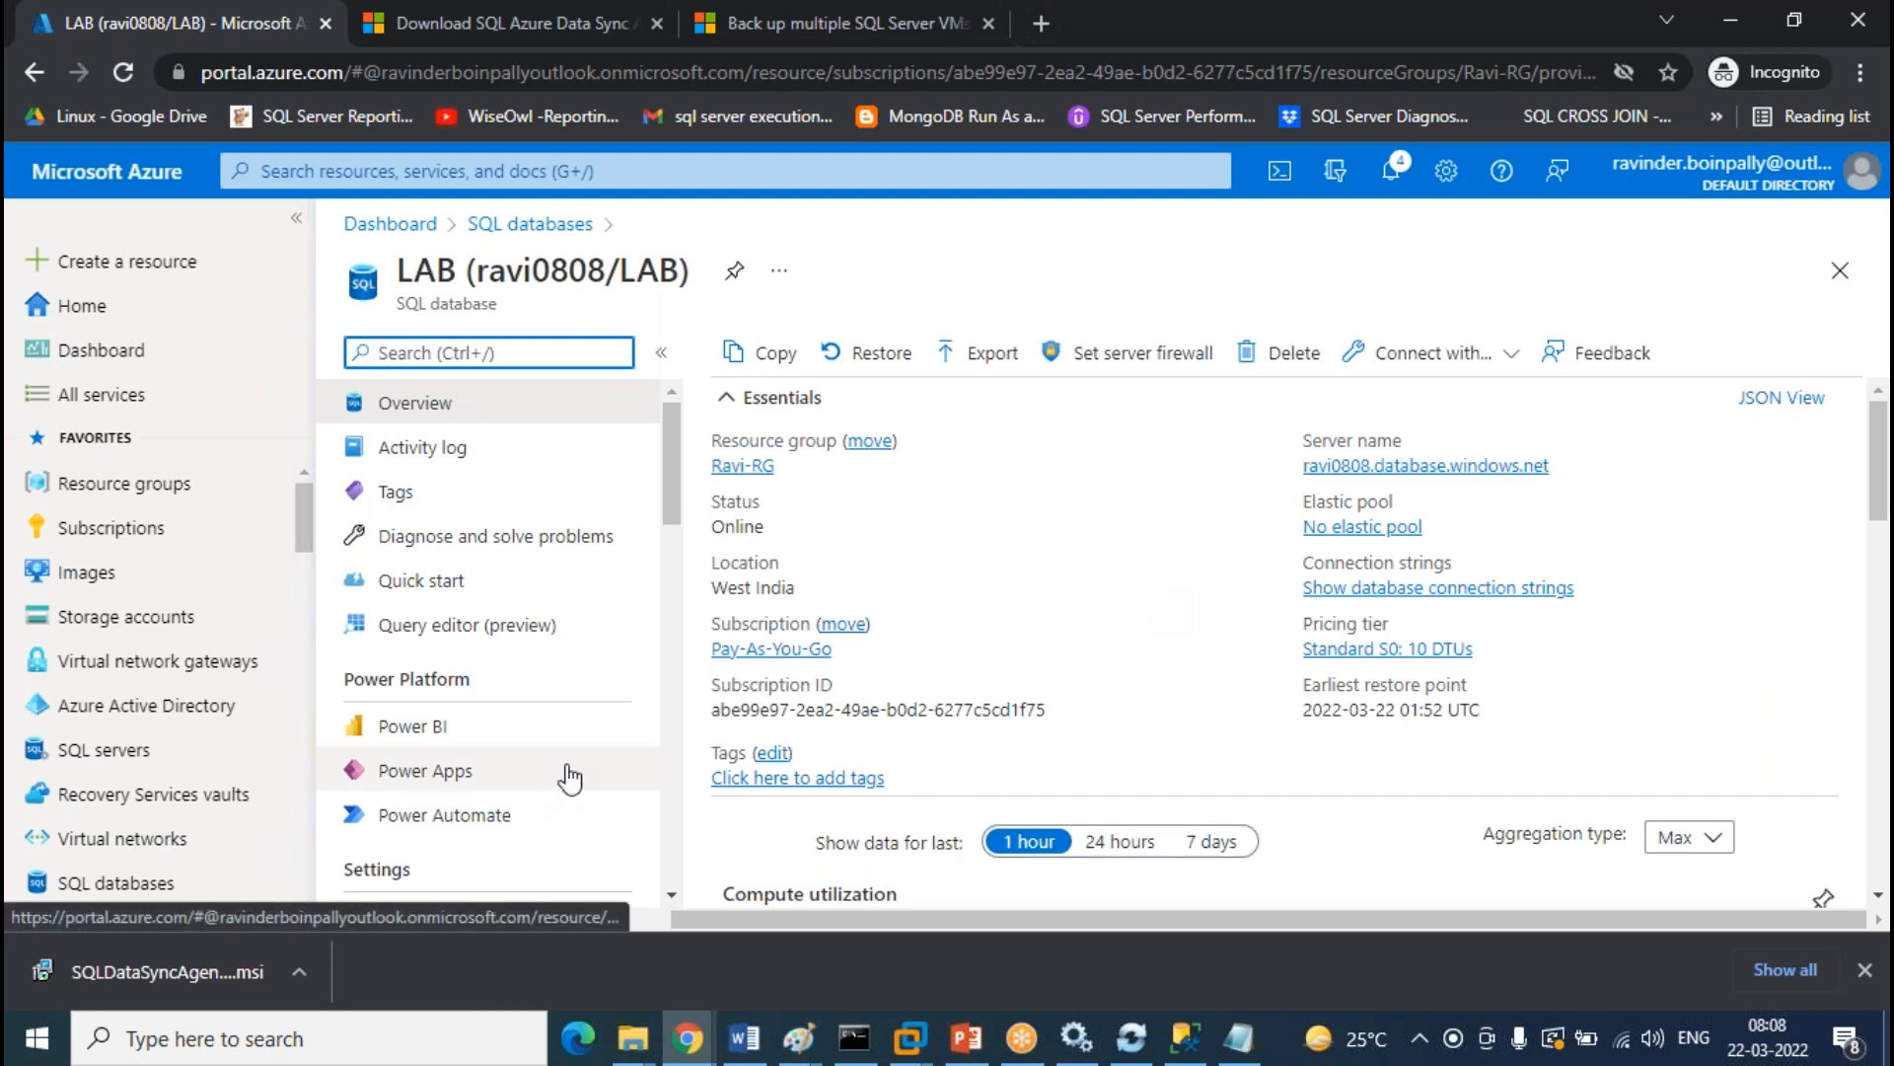
{"action": "left_click", "coordinate": [1123, 531]}
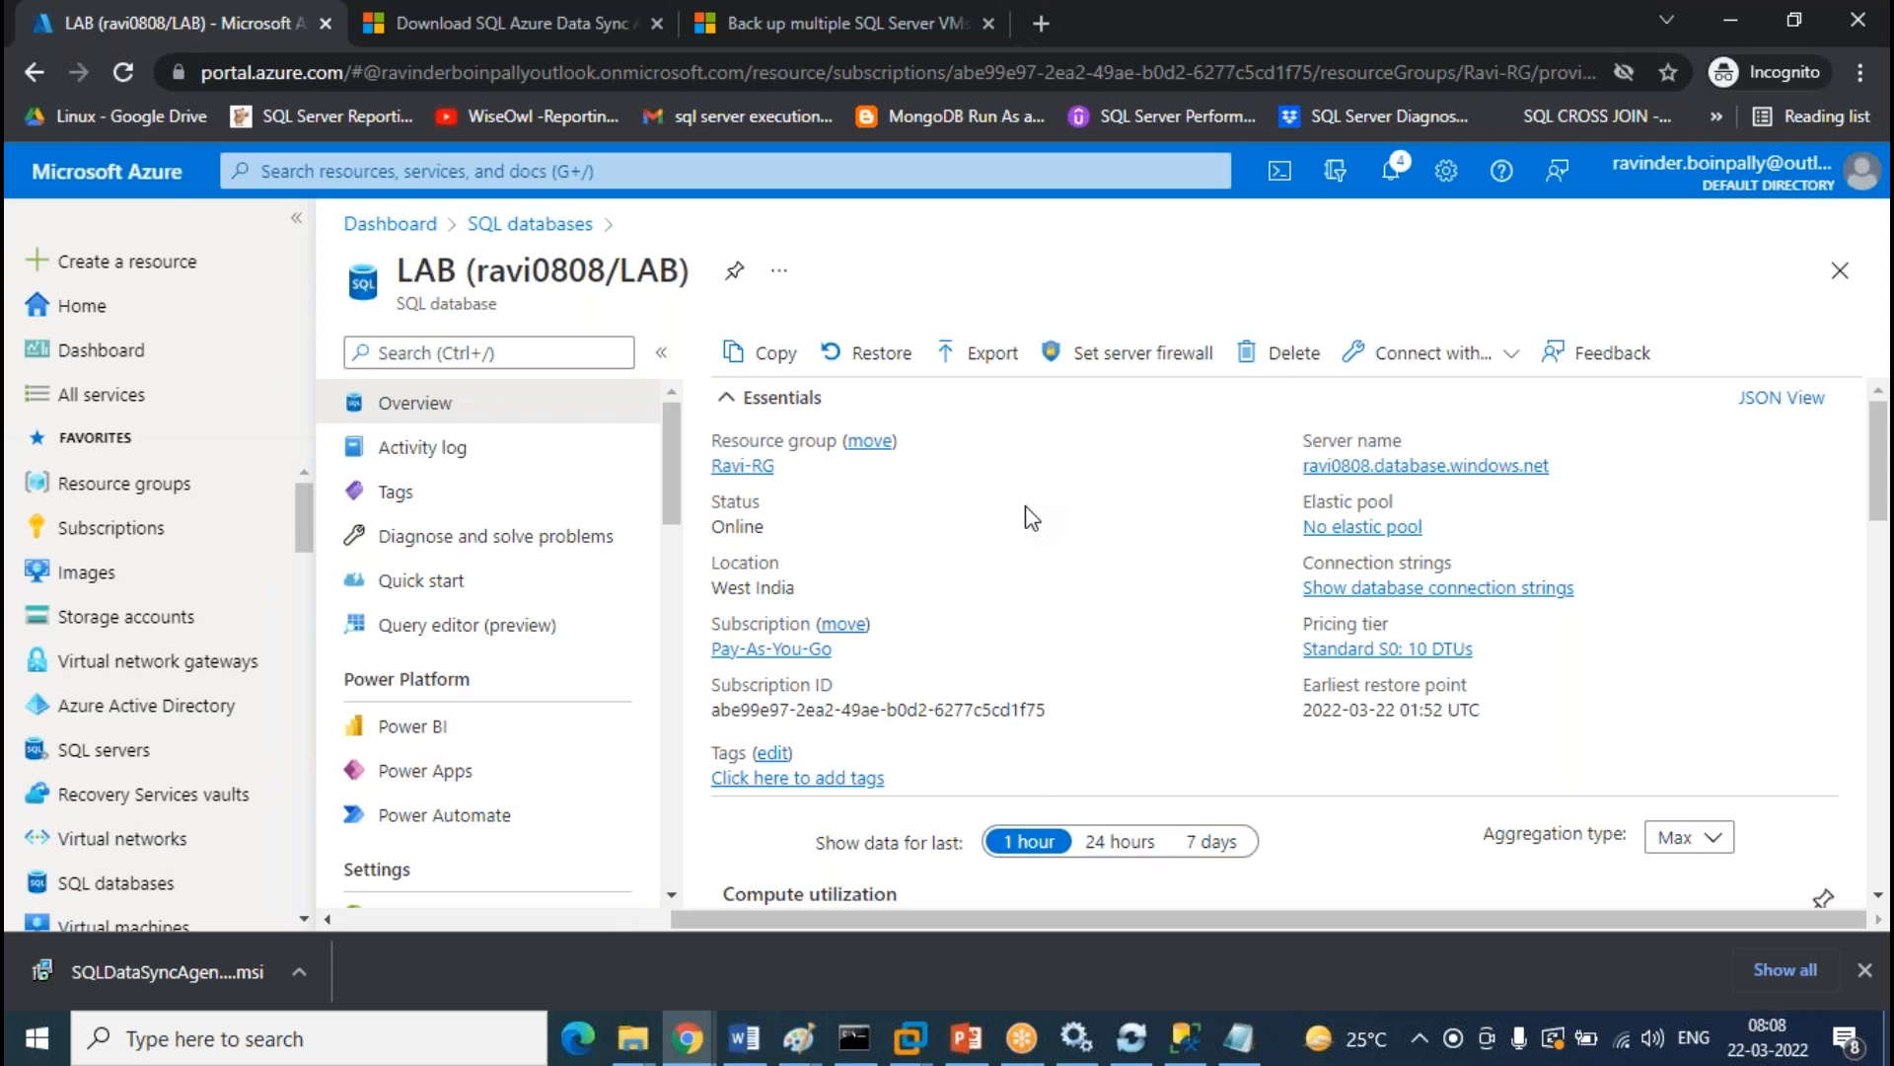
{"action": "scroll", "coordinate": [1028, 517], "scroll_direction": "down", "scroll_amount": 2}
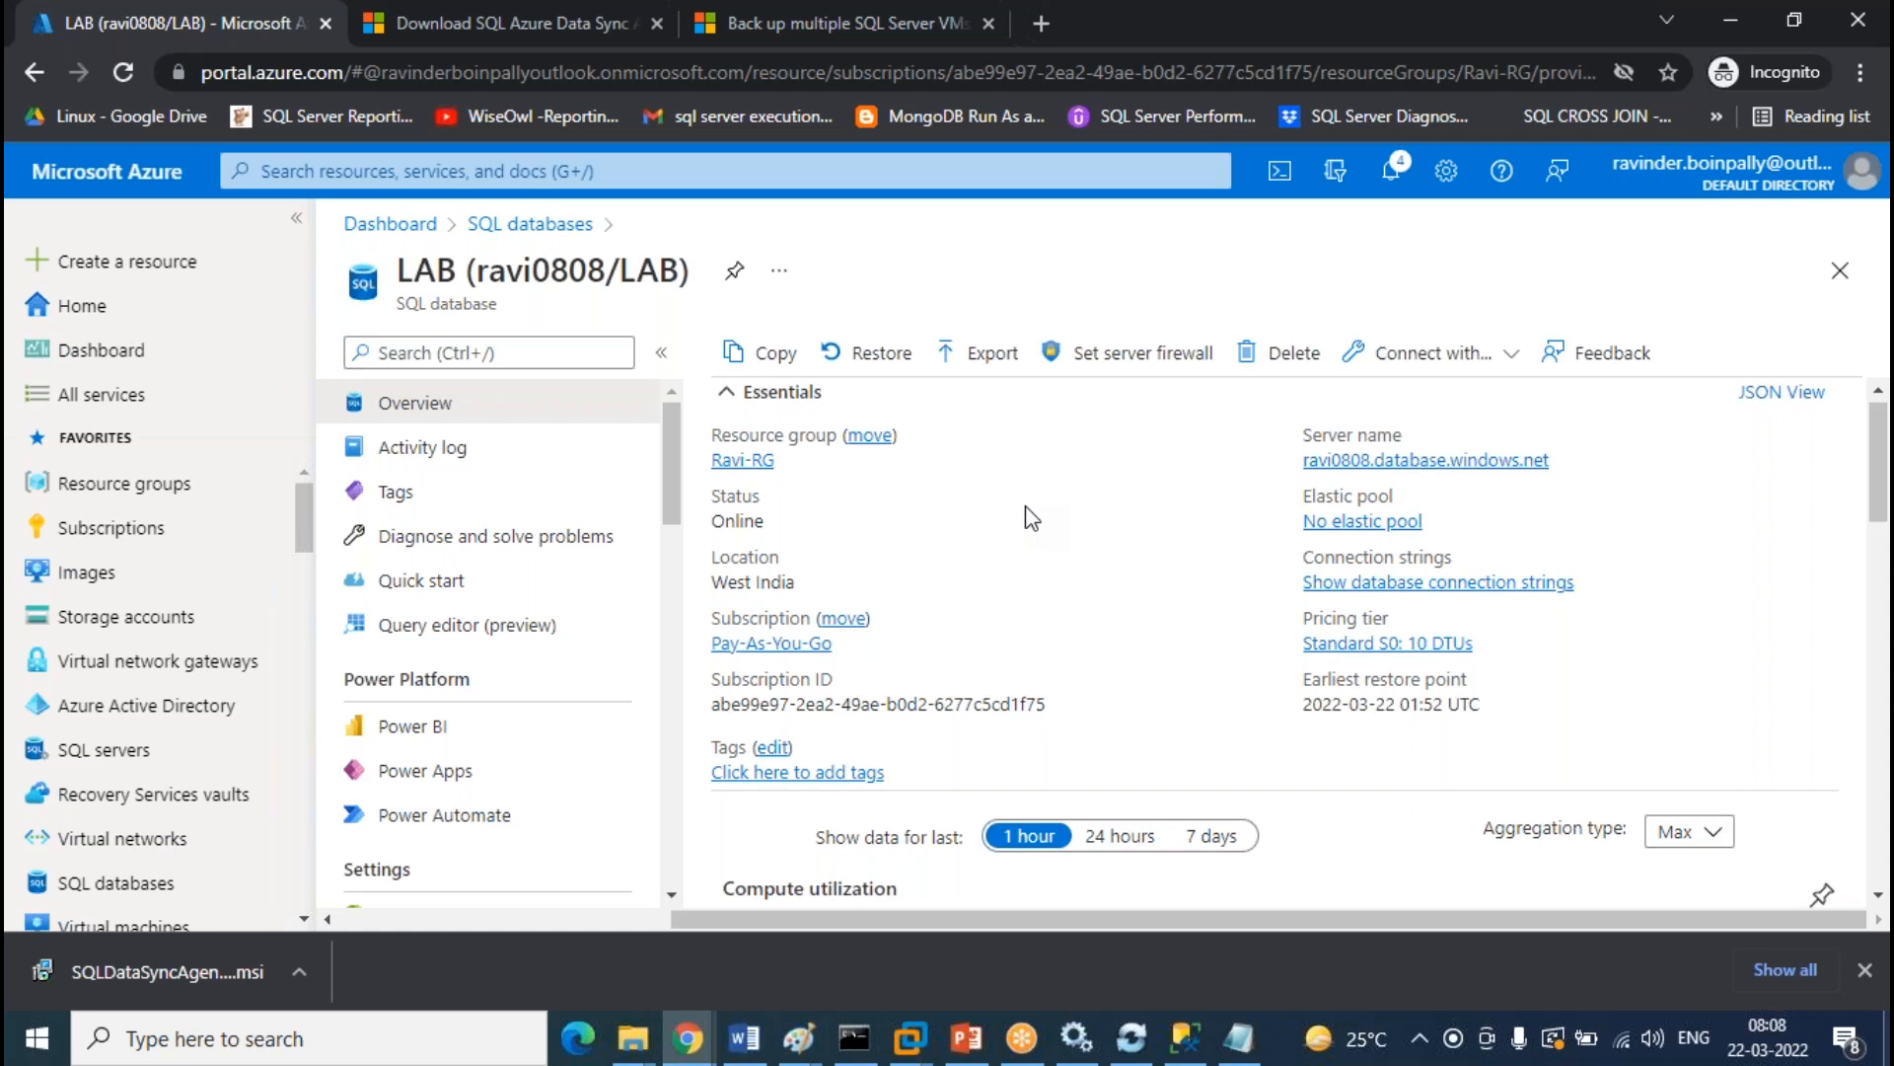
{"action": "scroll", "coordinate": [1028, 517], "scroll_direction": "up", "scroll_amount": 2}
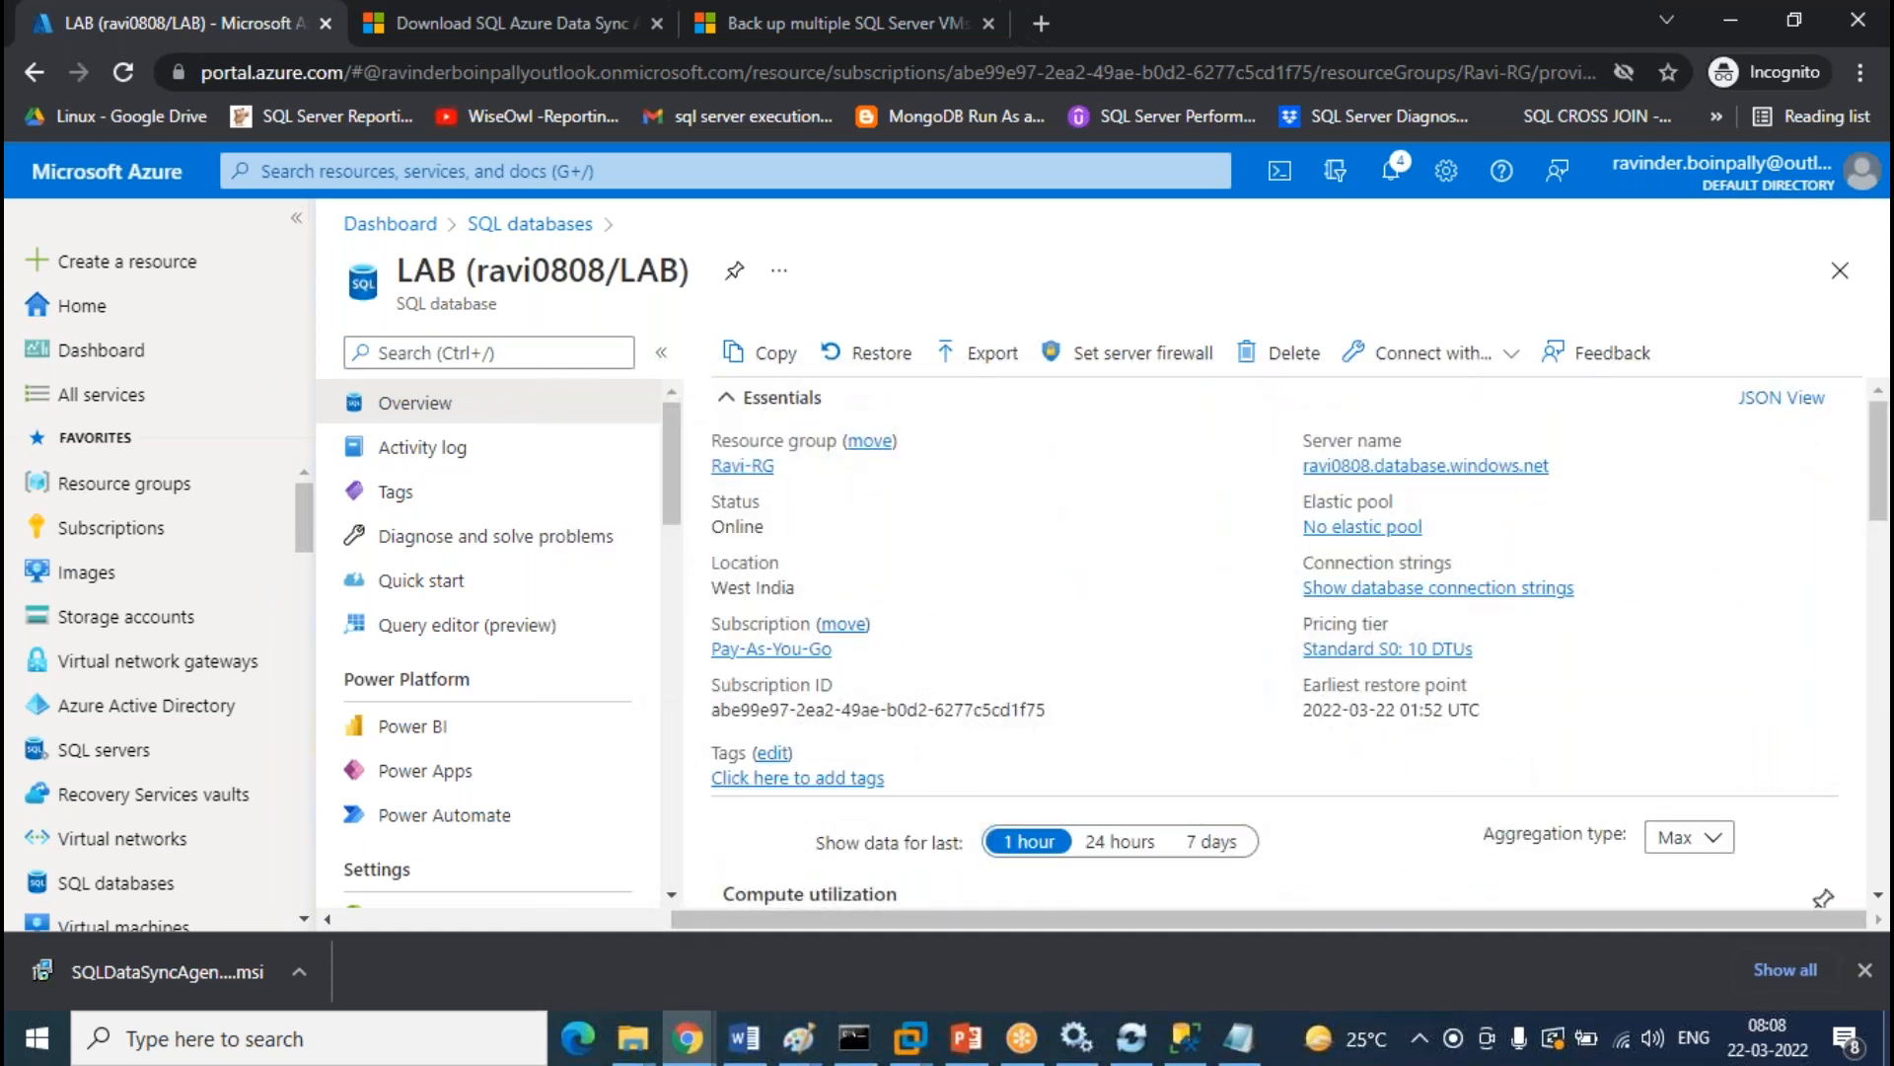